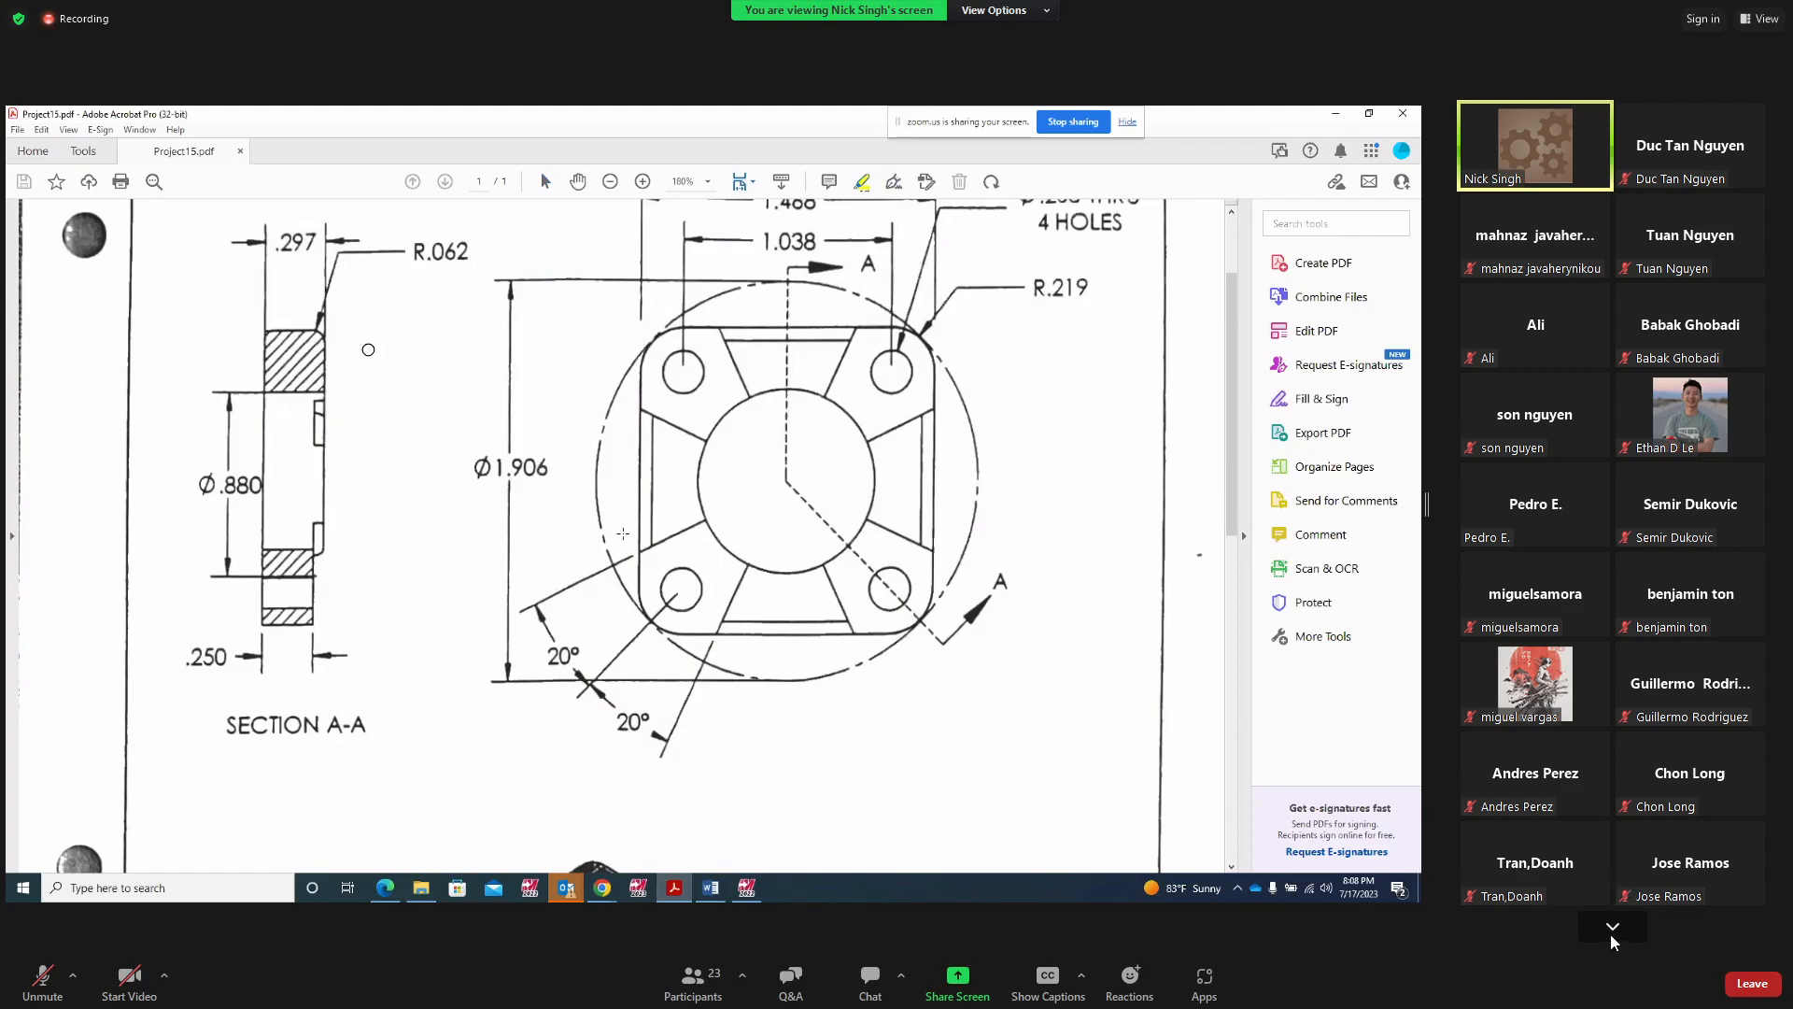
drag(1433, 509, 1627, 509)
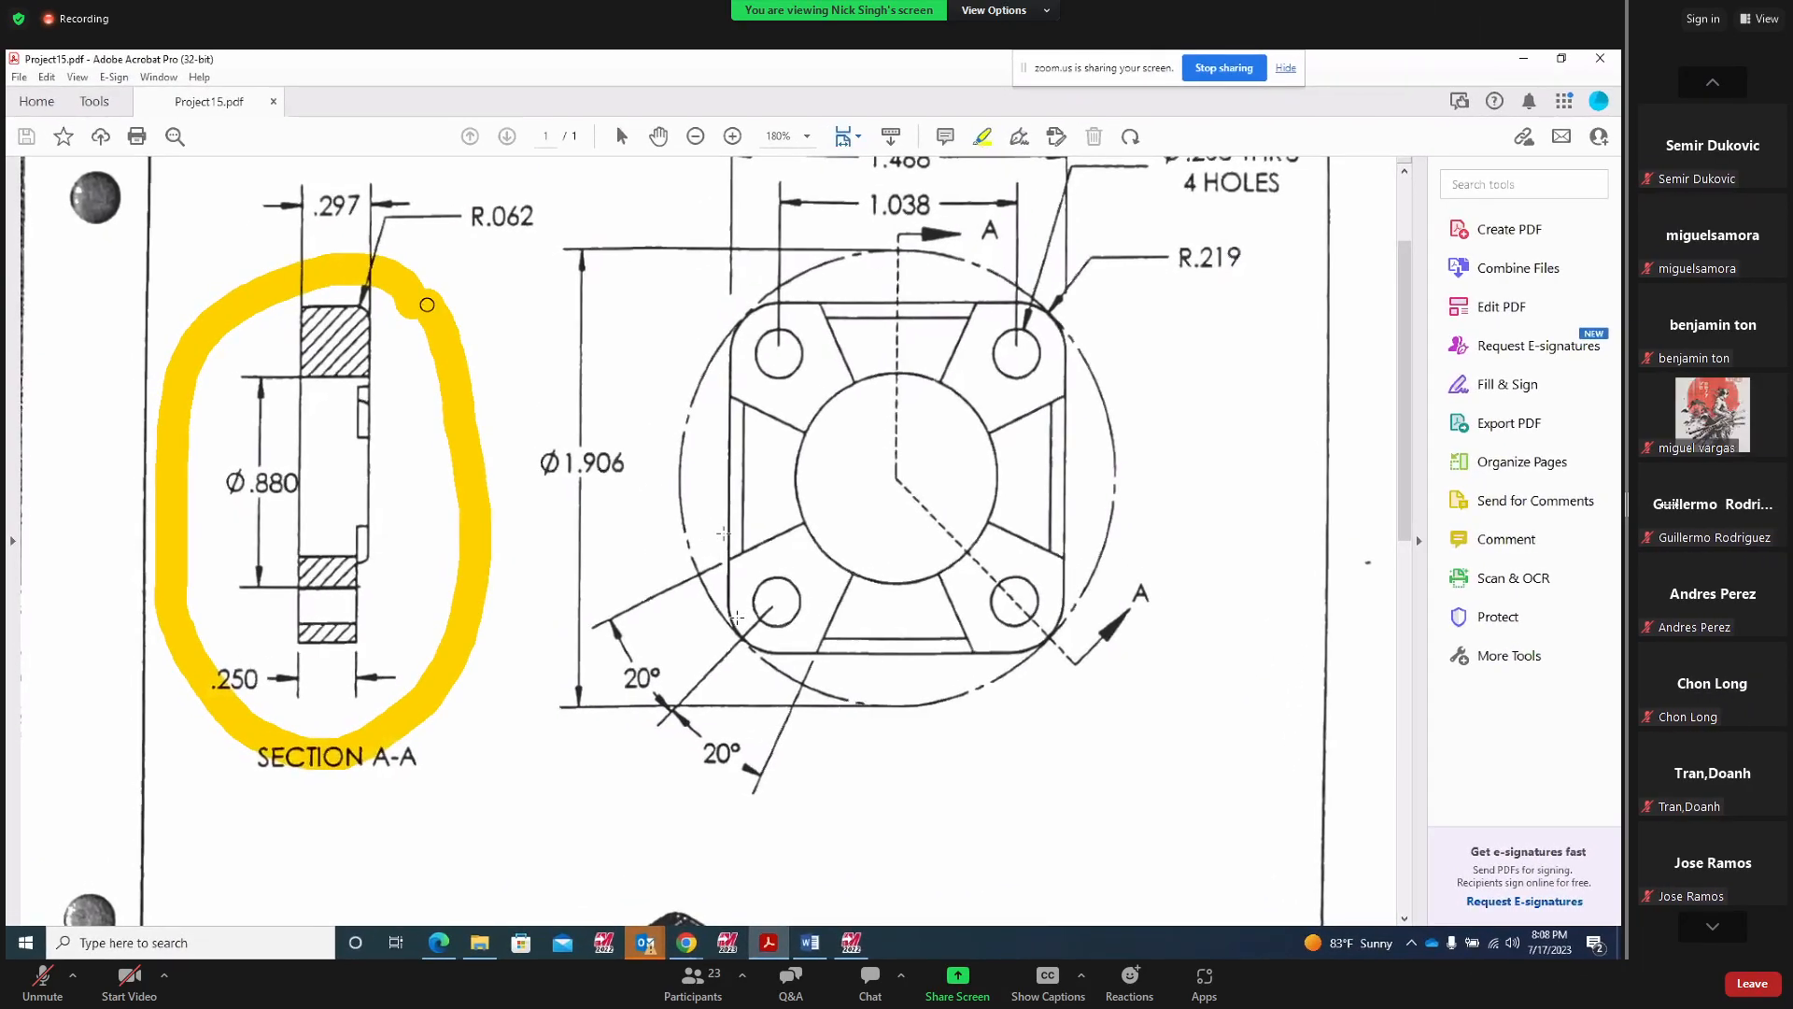
click(1712, 926)
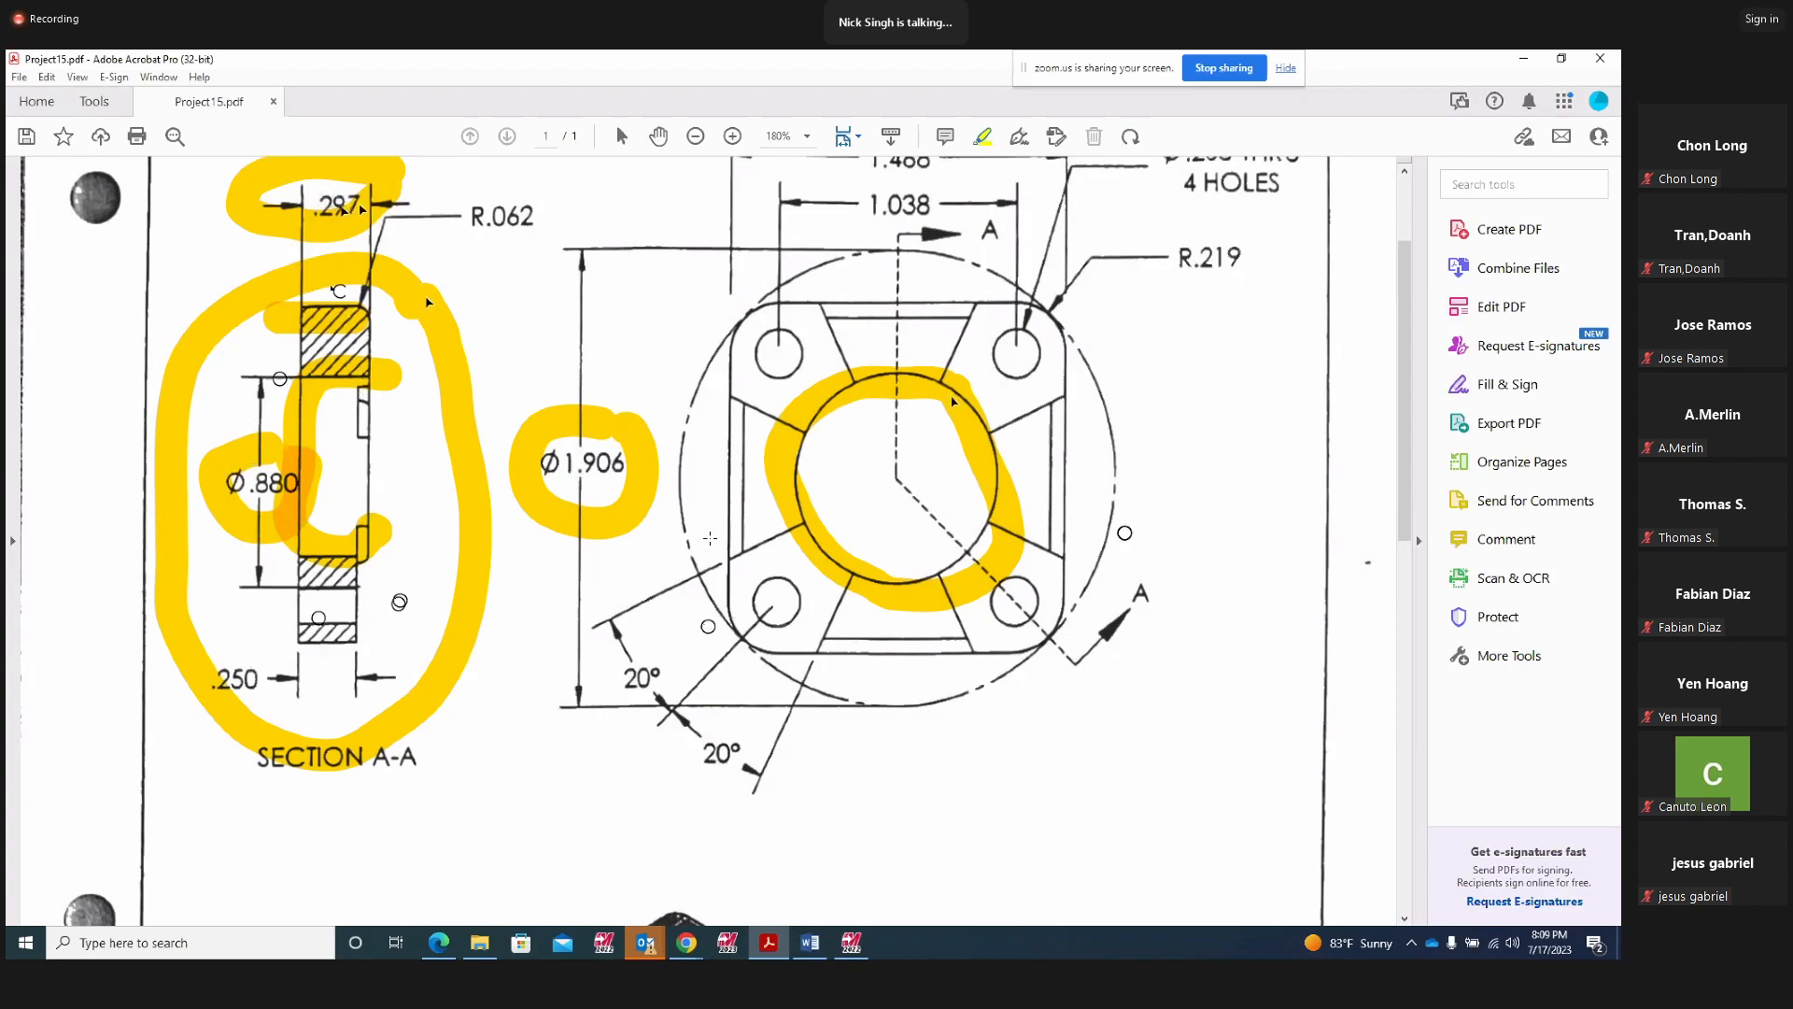
Delete the yellow highlighter marks around and inside the section view and around the .297 dimension
right_click(319, 308)
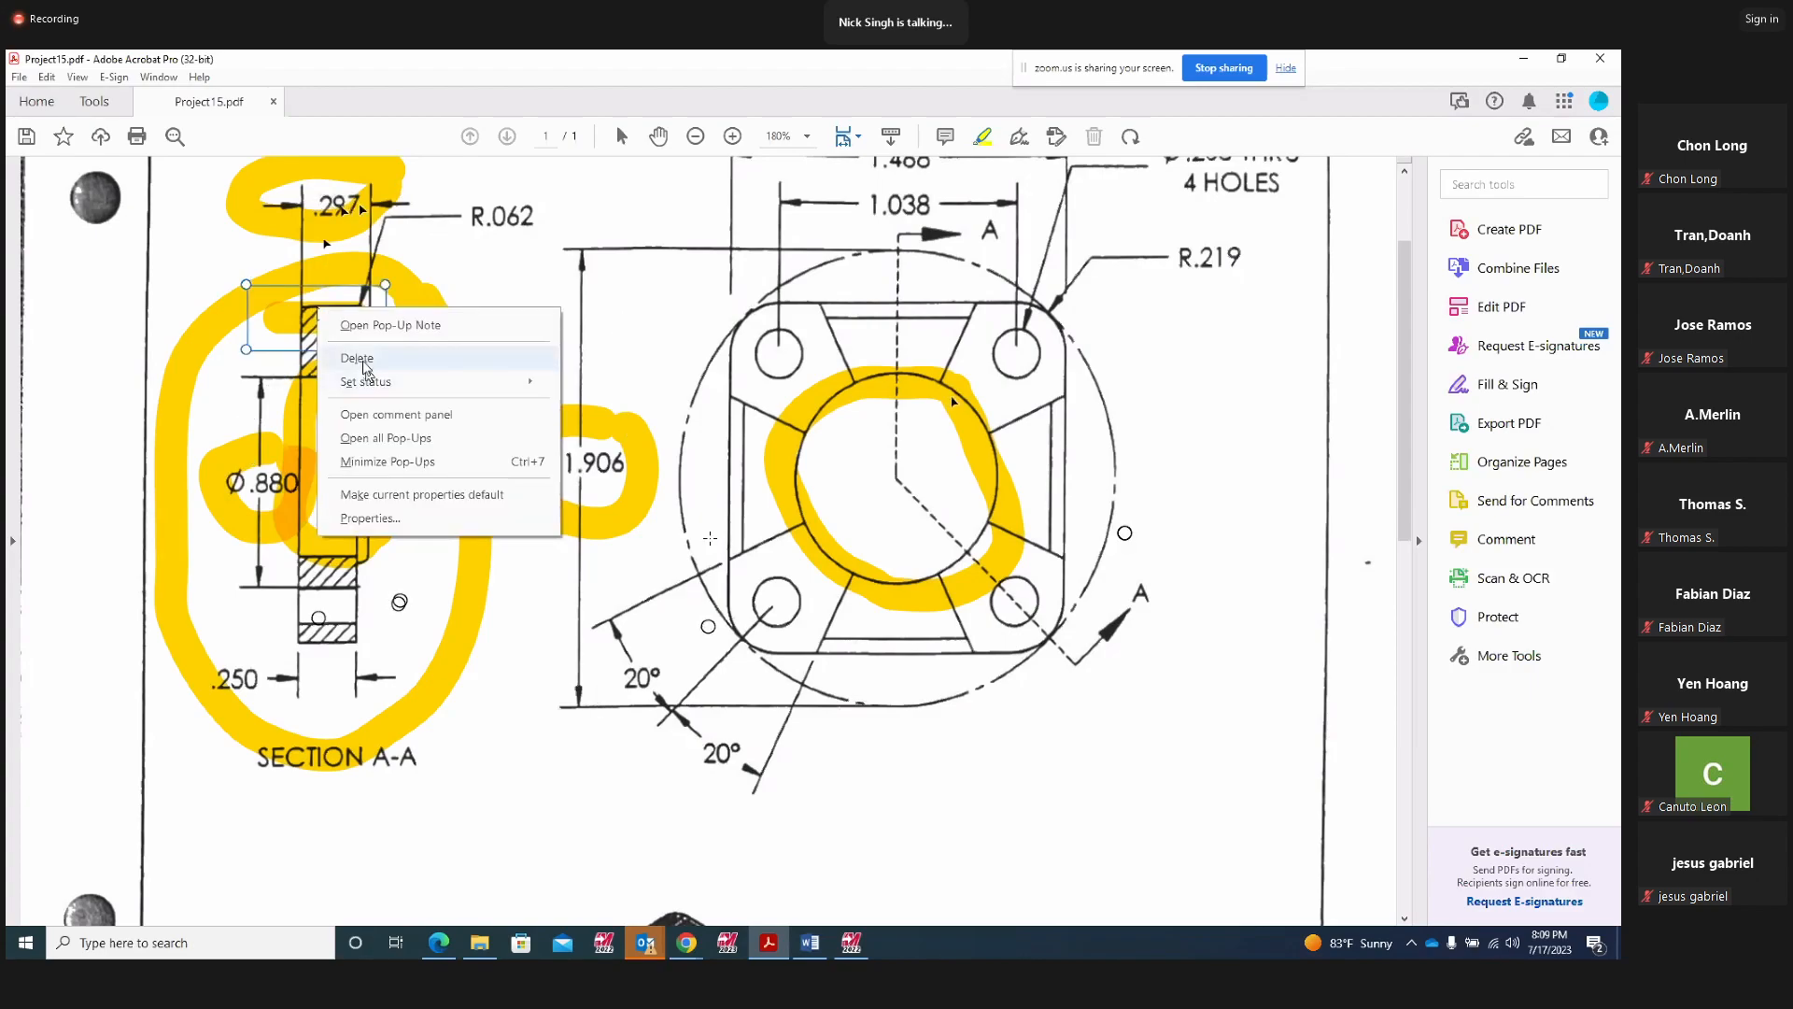
click(357, 358)
click(337, 286)
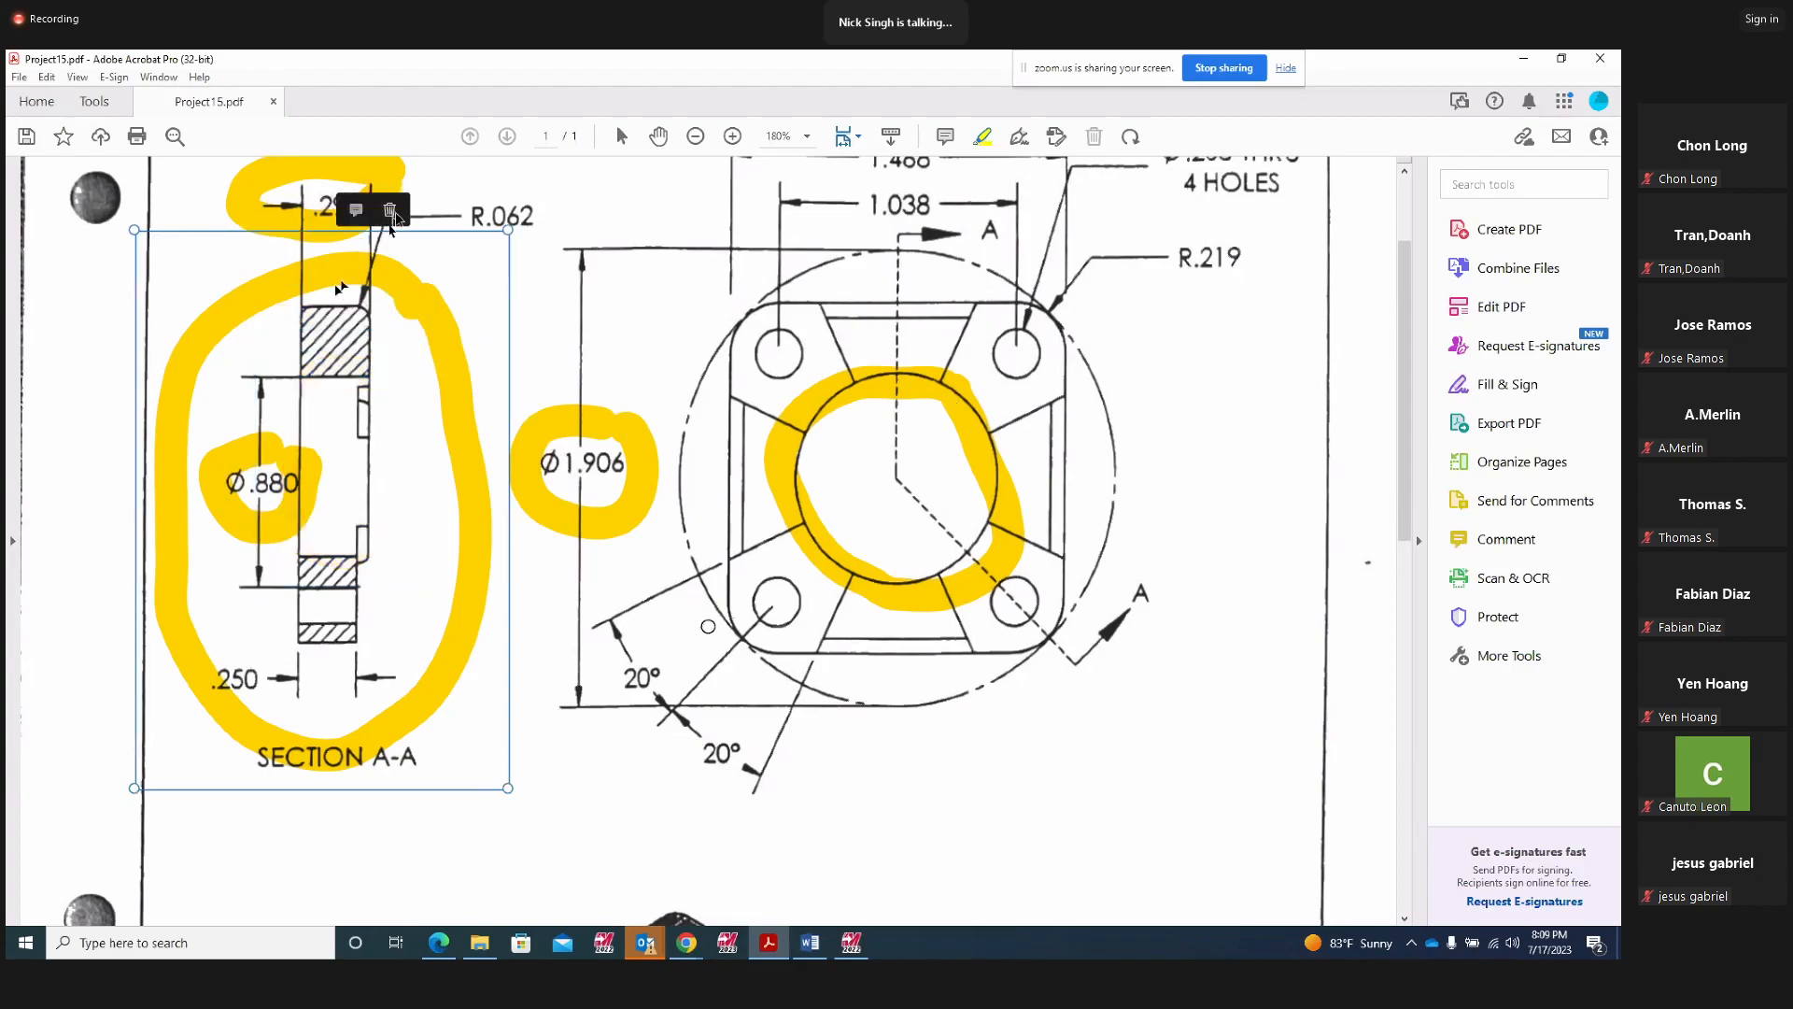
click(391, 211)
click(354, 220)
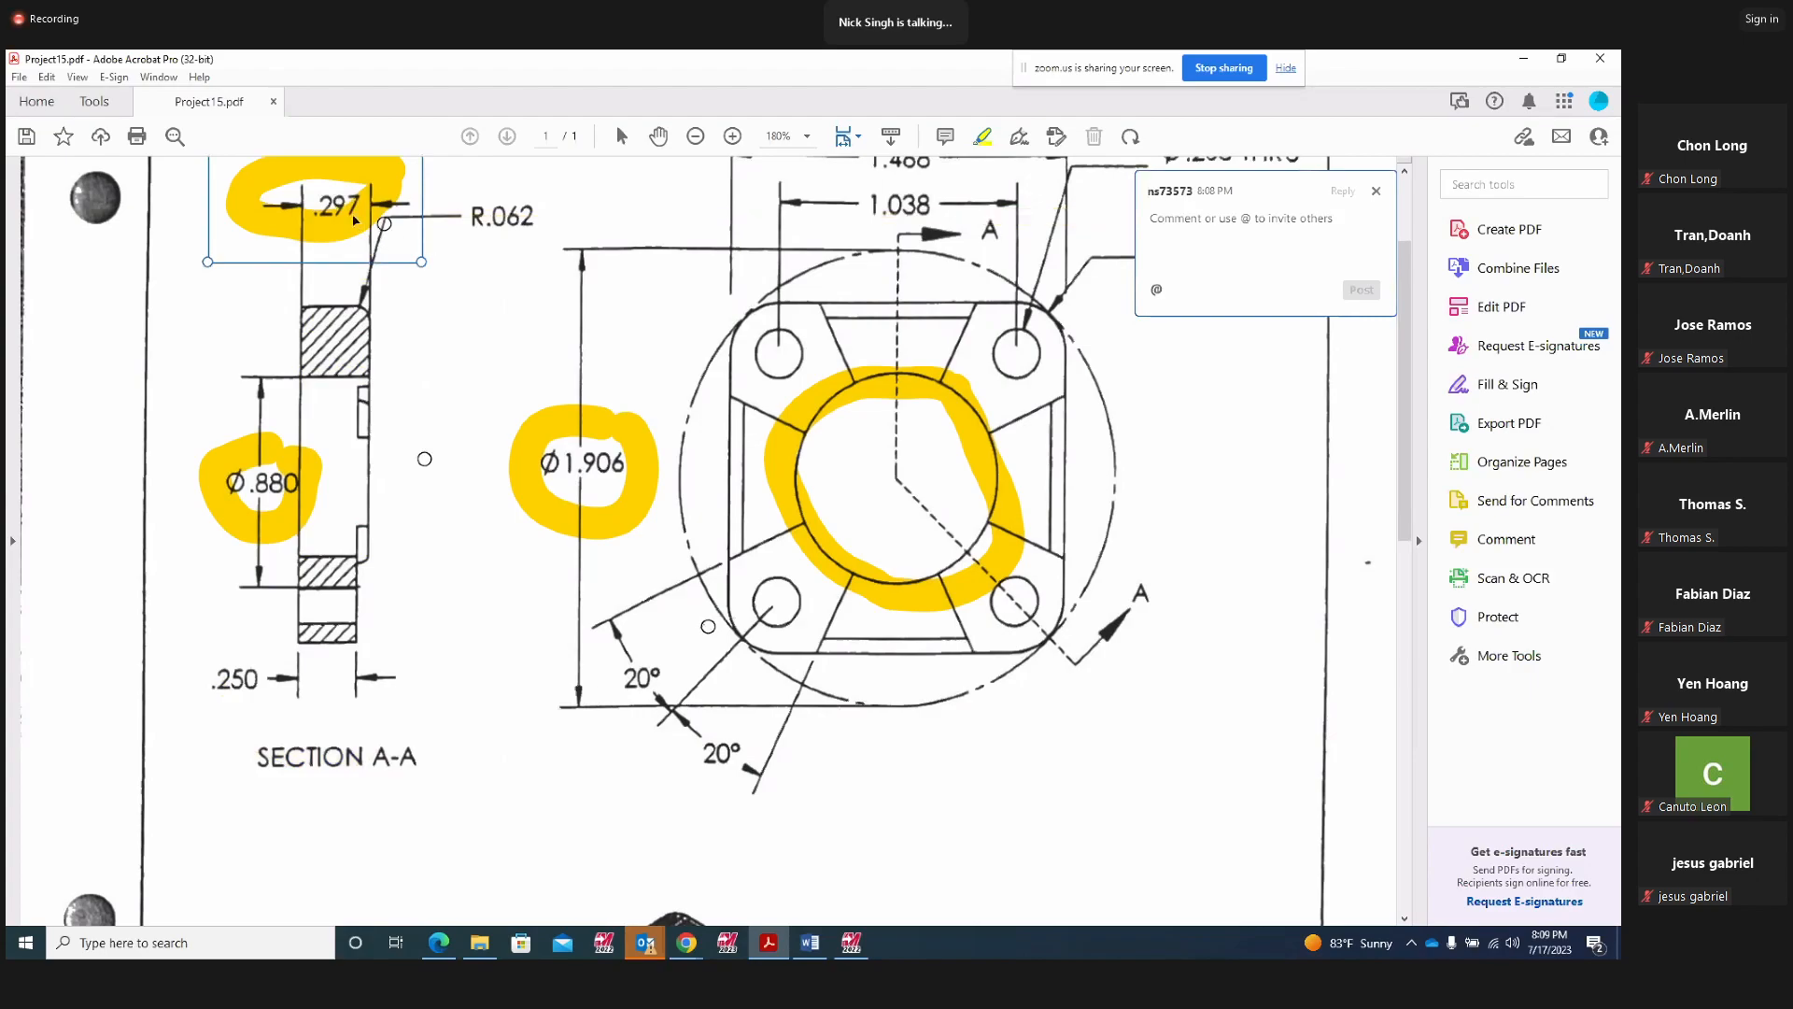
scroll(354, 221, up, 3)
click(356, 367)
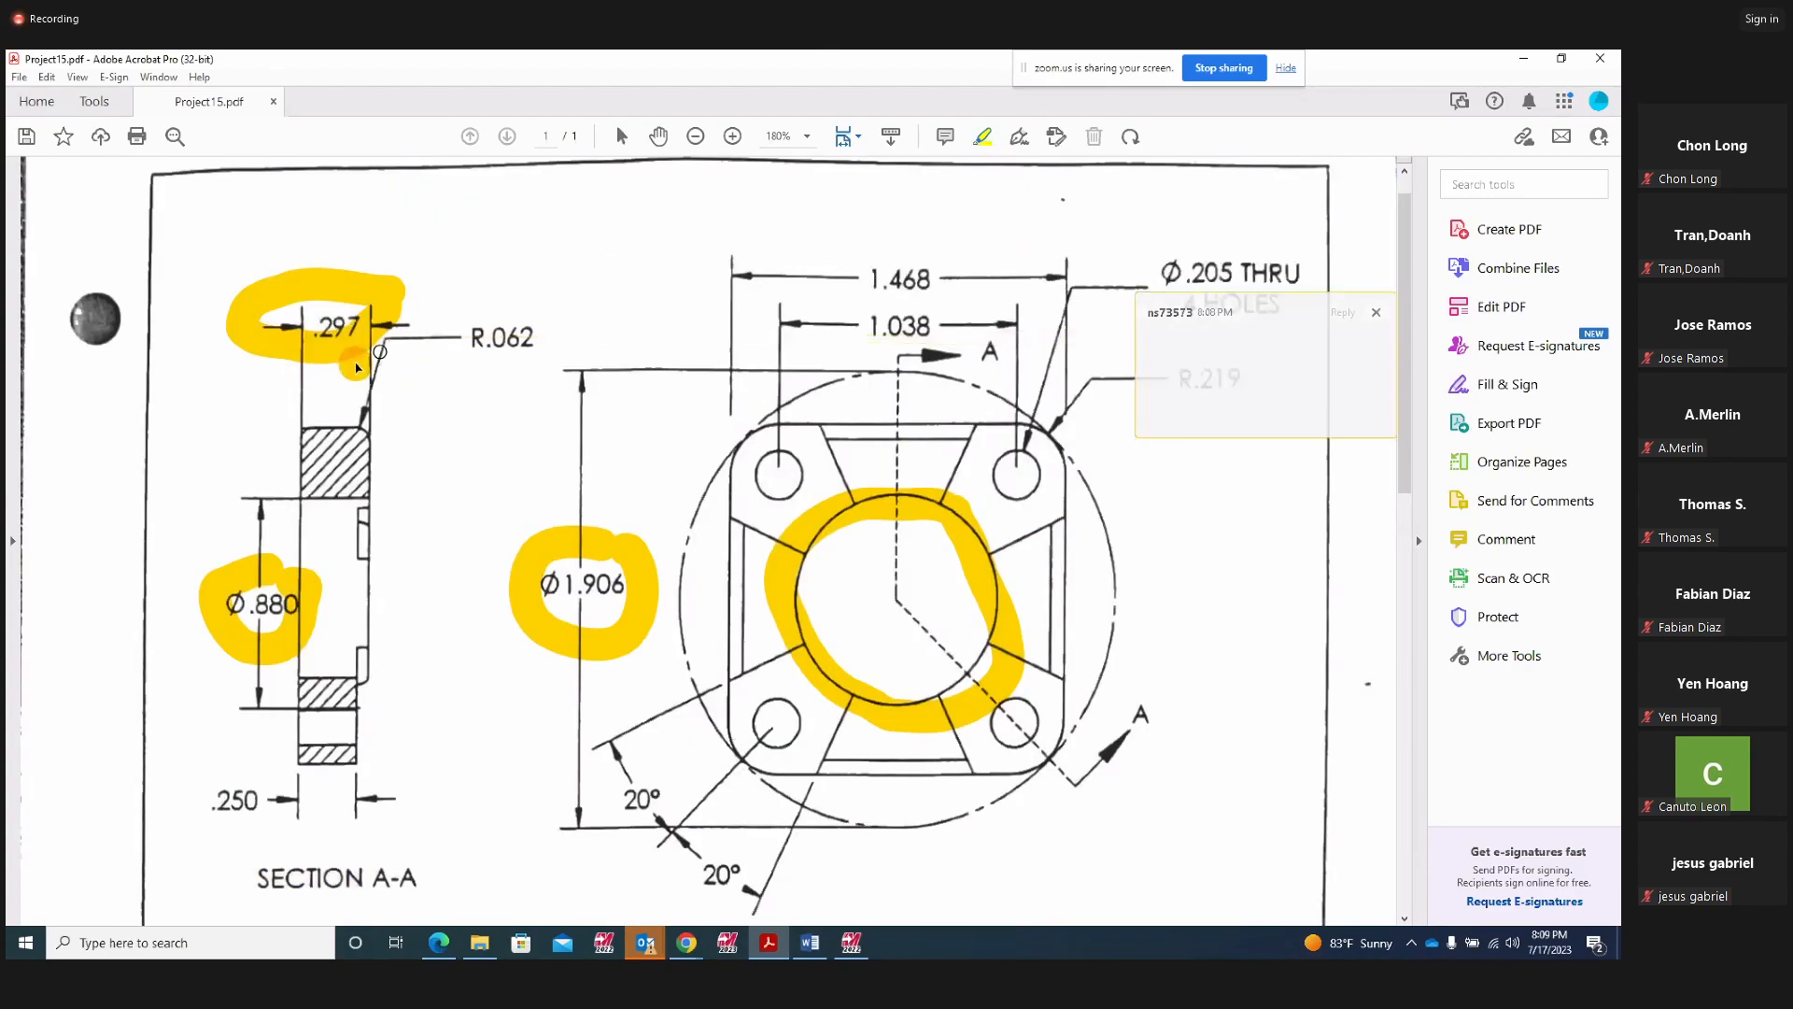
click(355, 364)
click(407, 301)
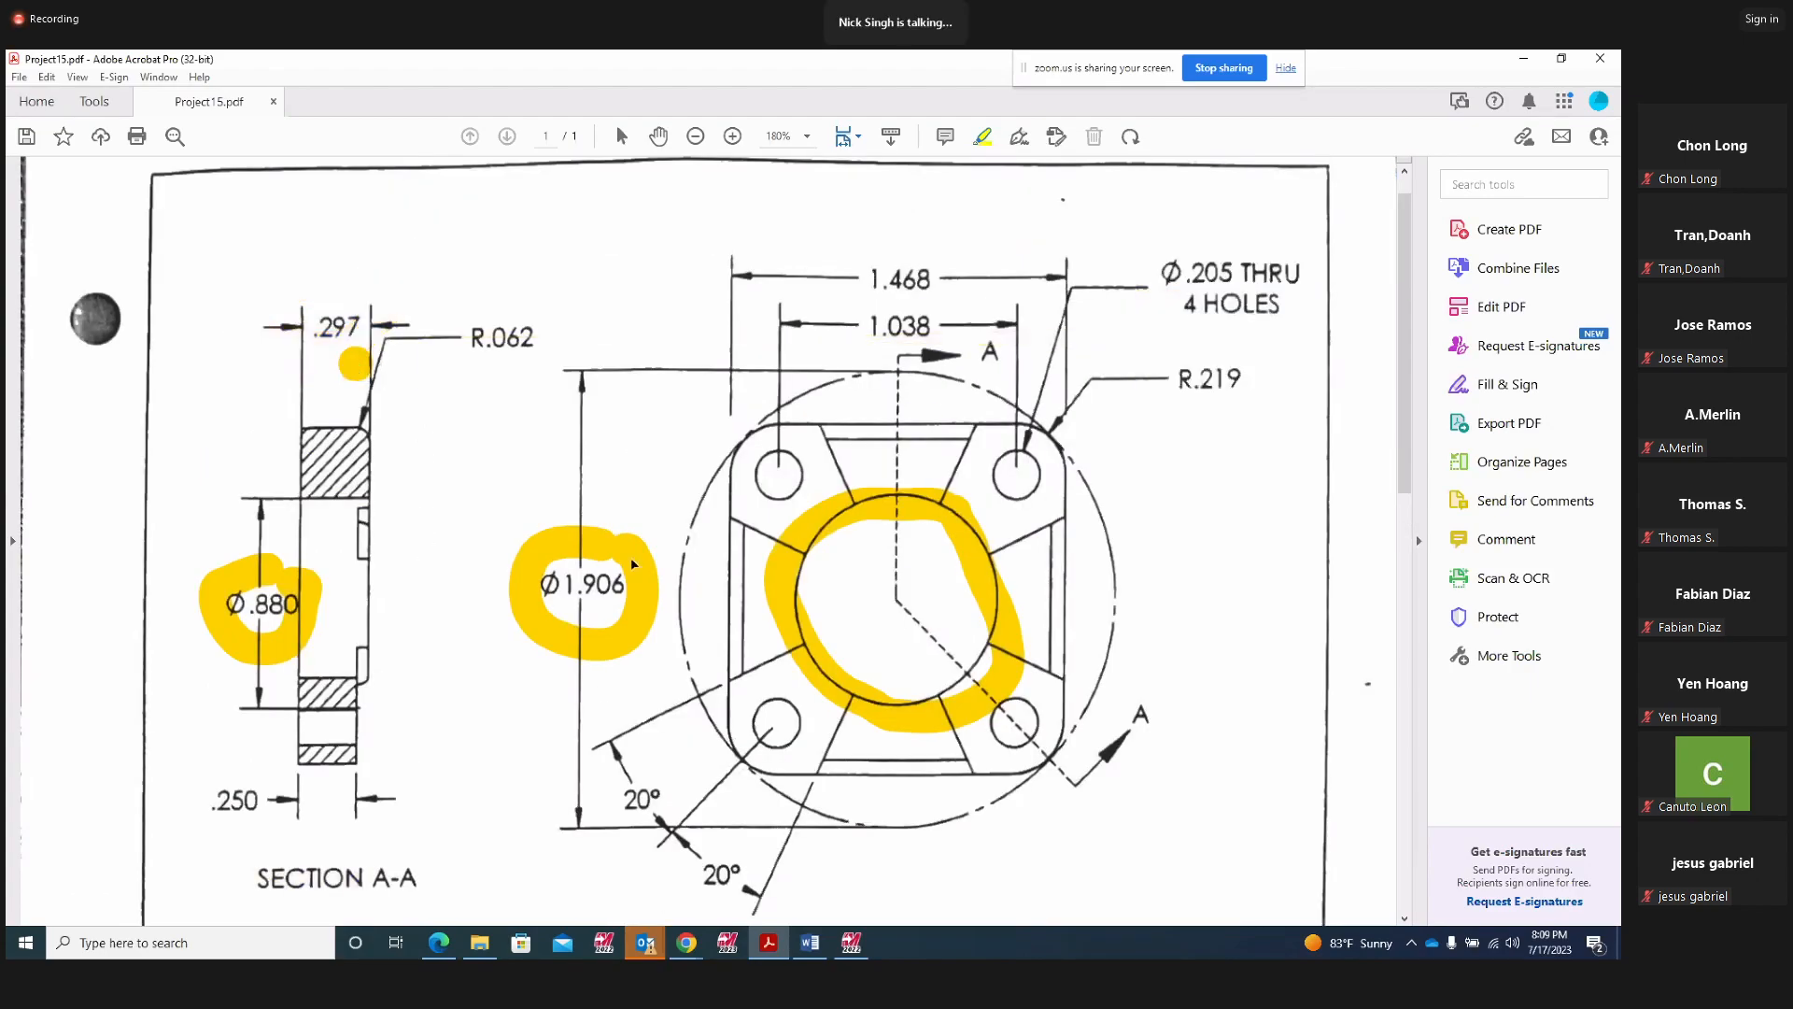
Delete the remaining highlights on the central bore, the Ø1.906 and Ø.880 dimensions, and the stray dot below .297
click(815, 540)
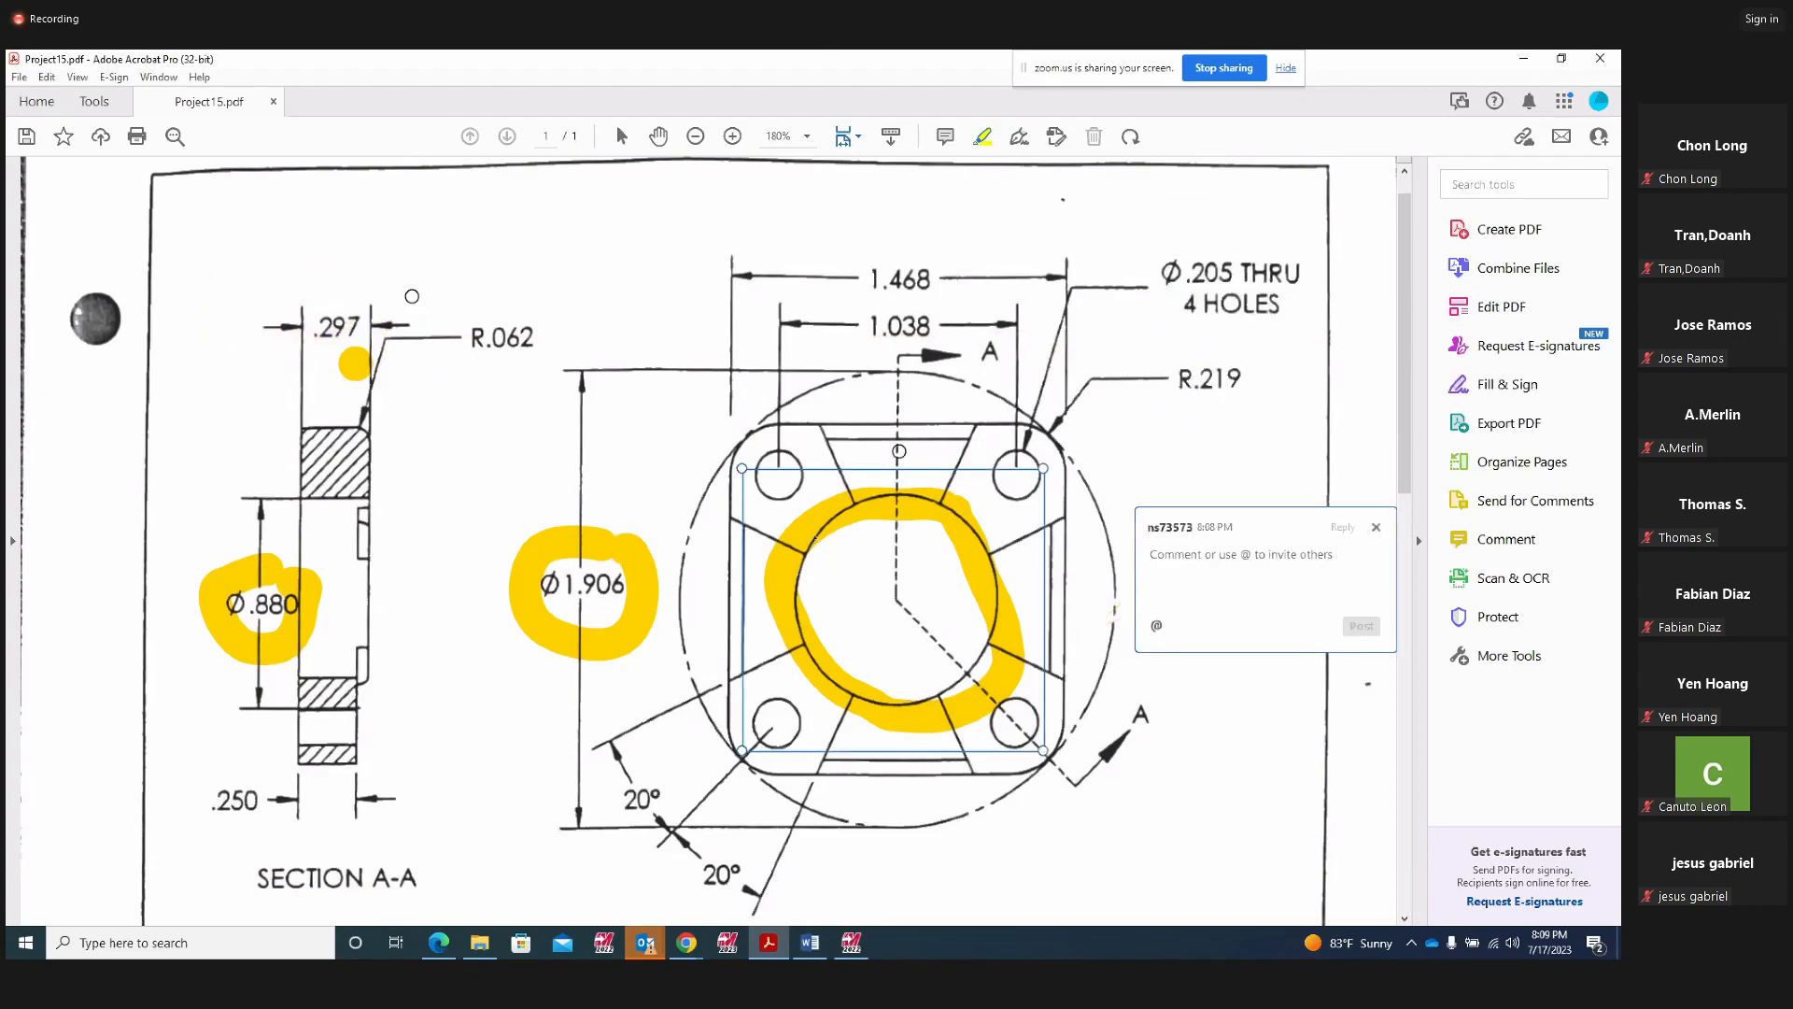
click(1191, 709)
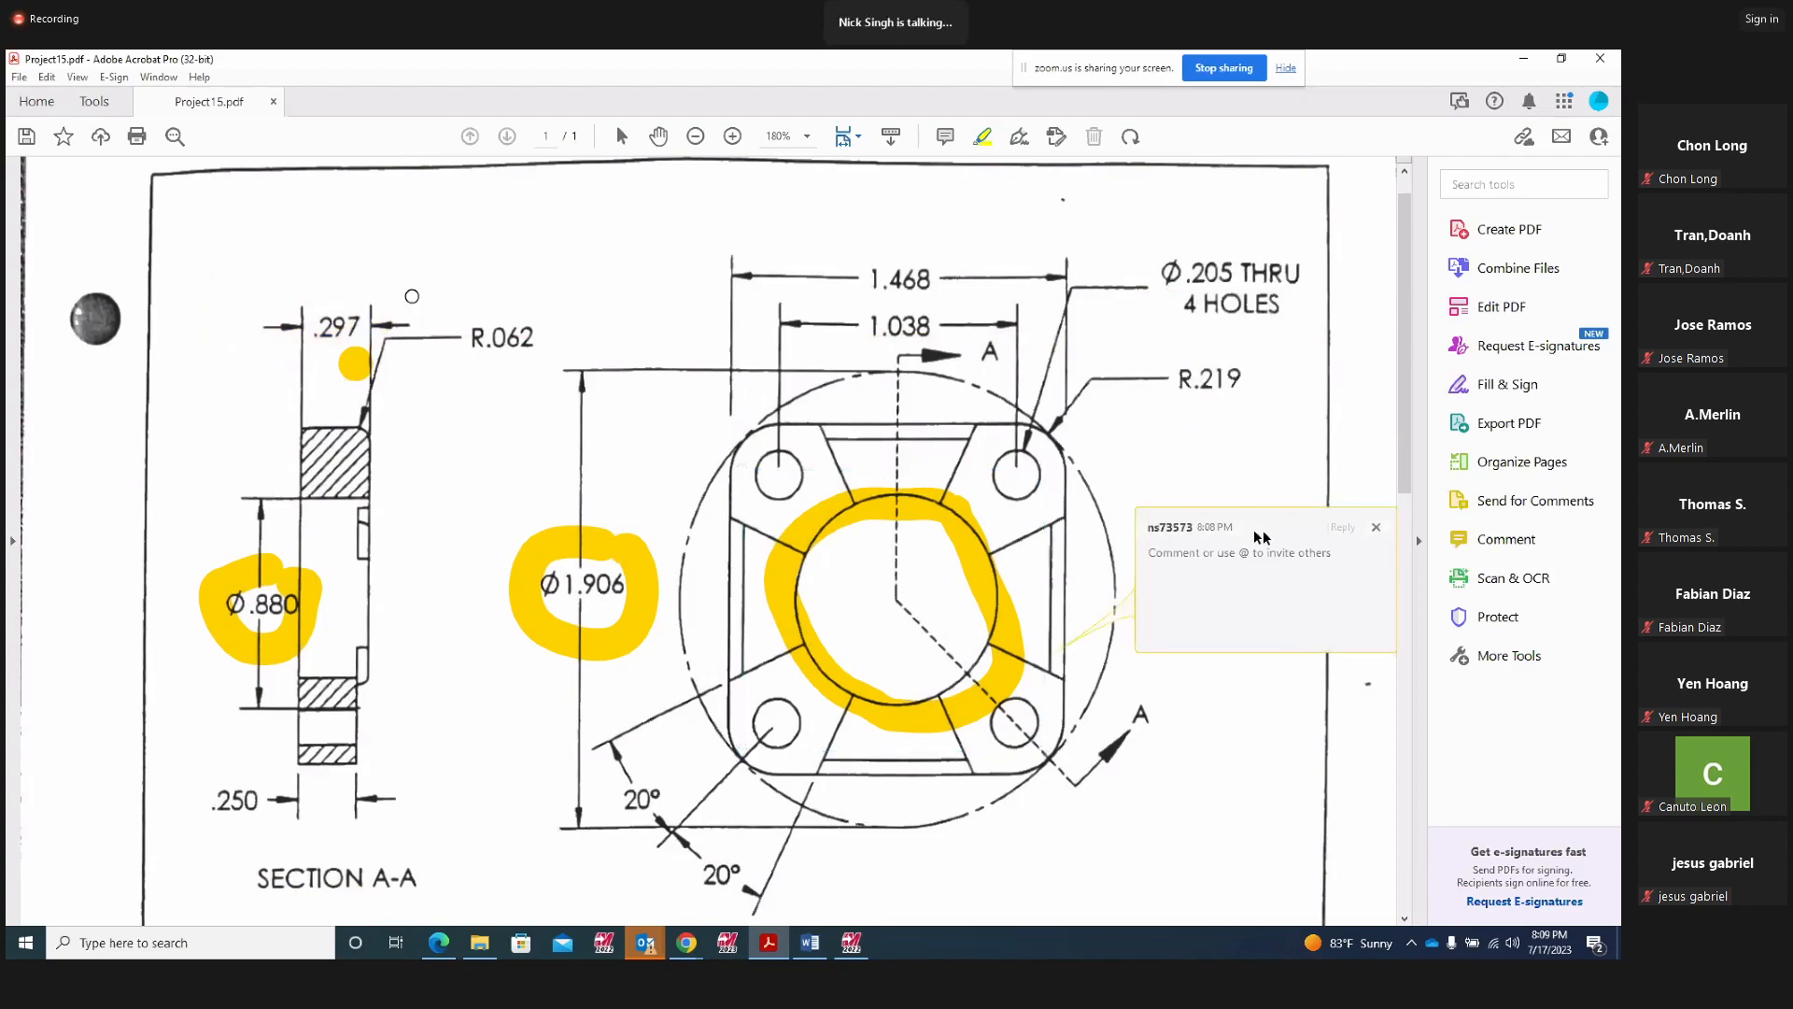
click(1376, 527)
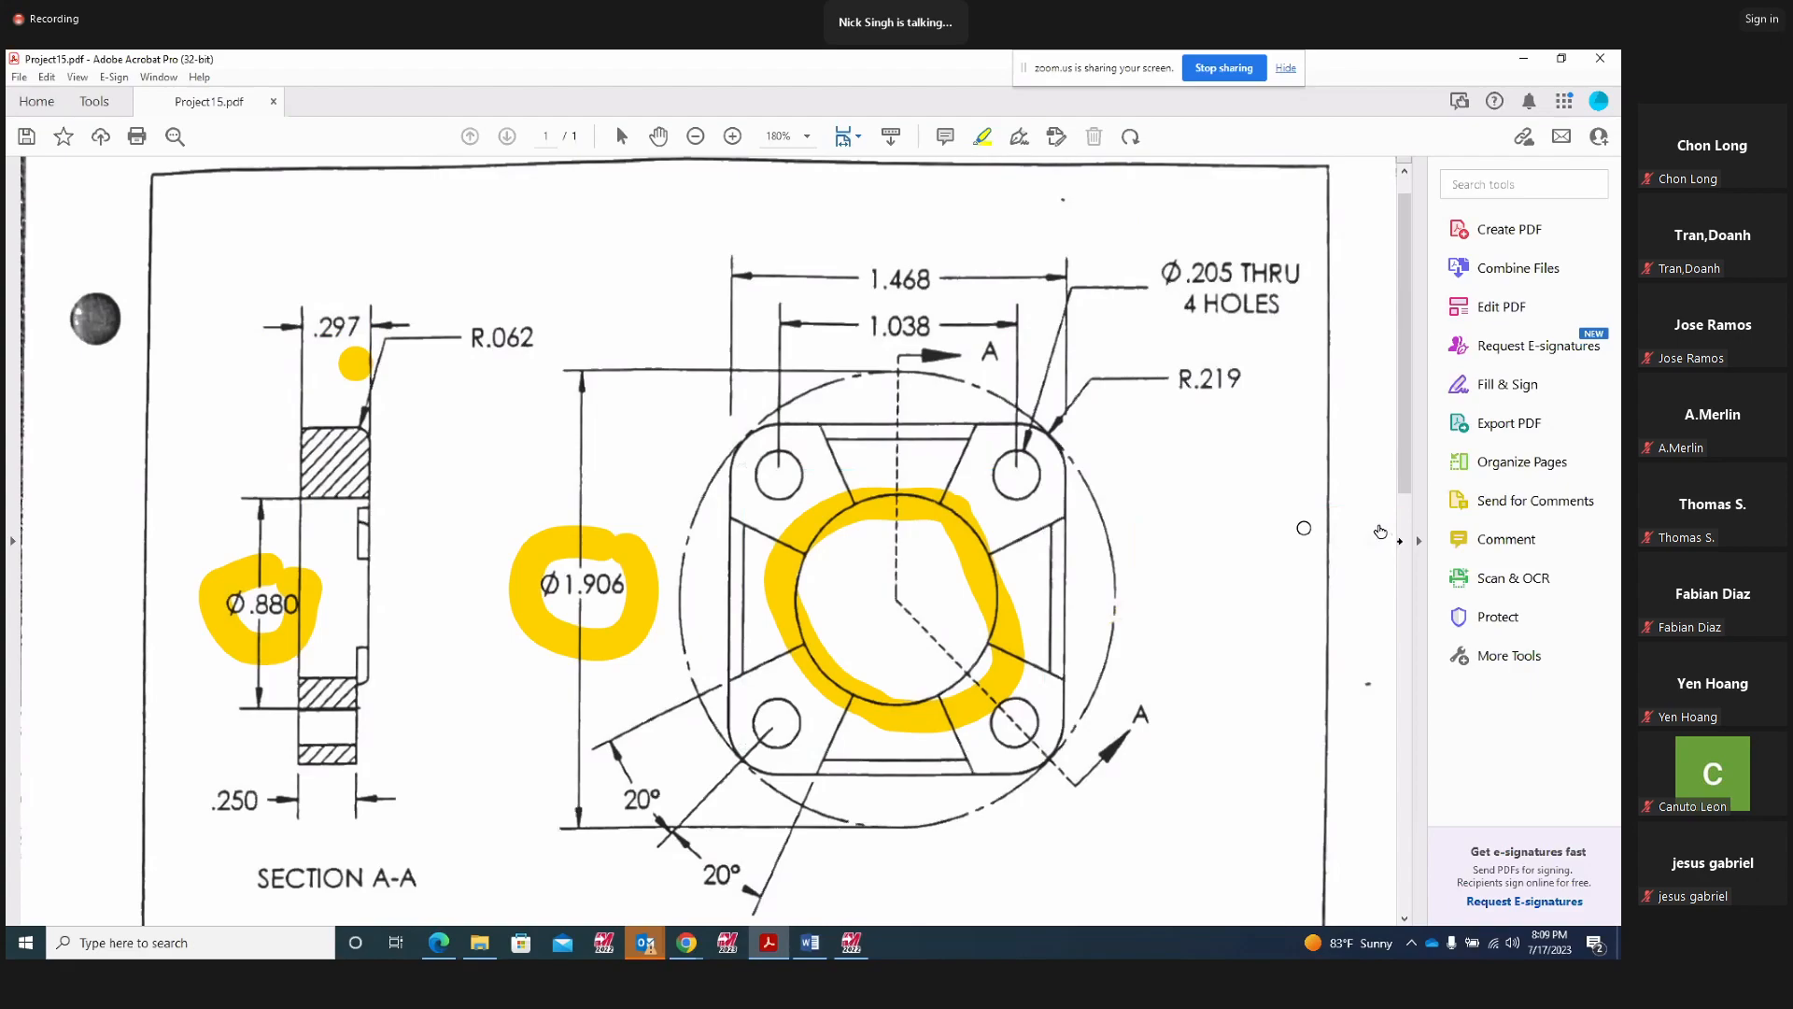
right_click(852, 520)
click(888, 567)
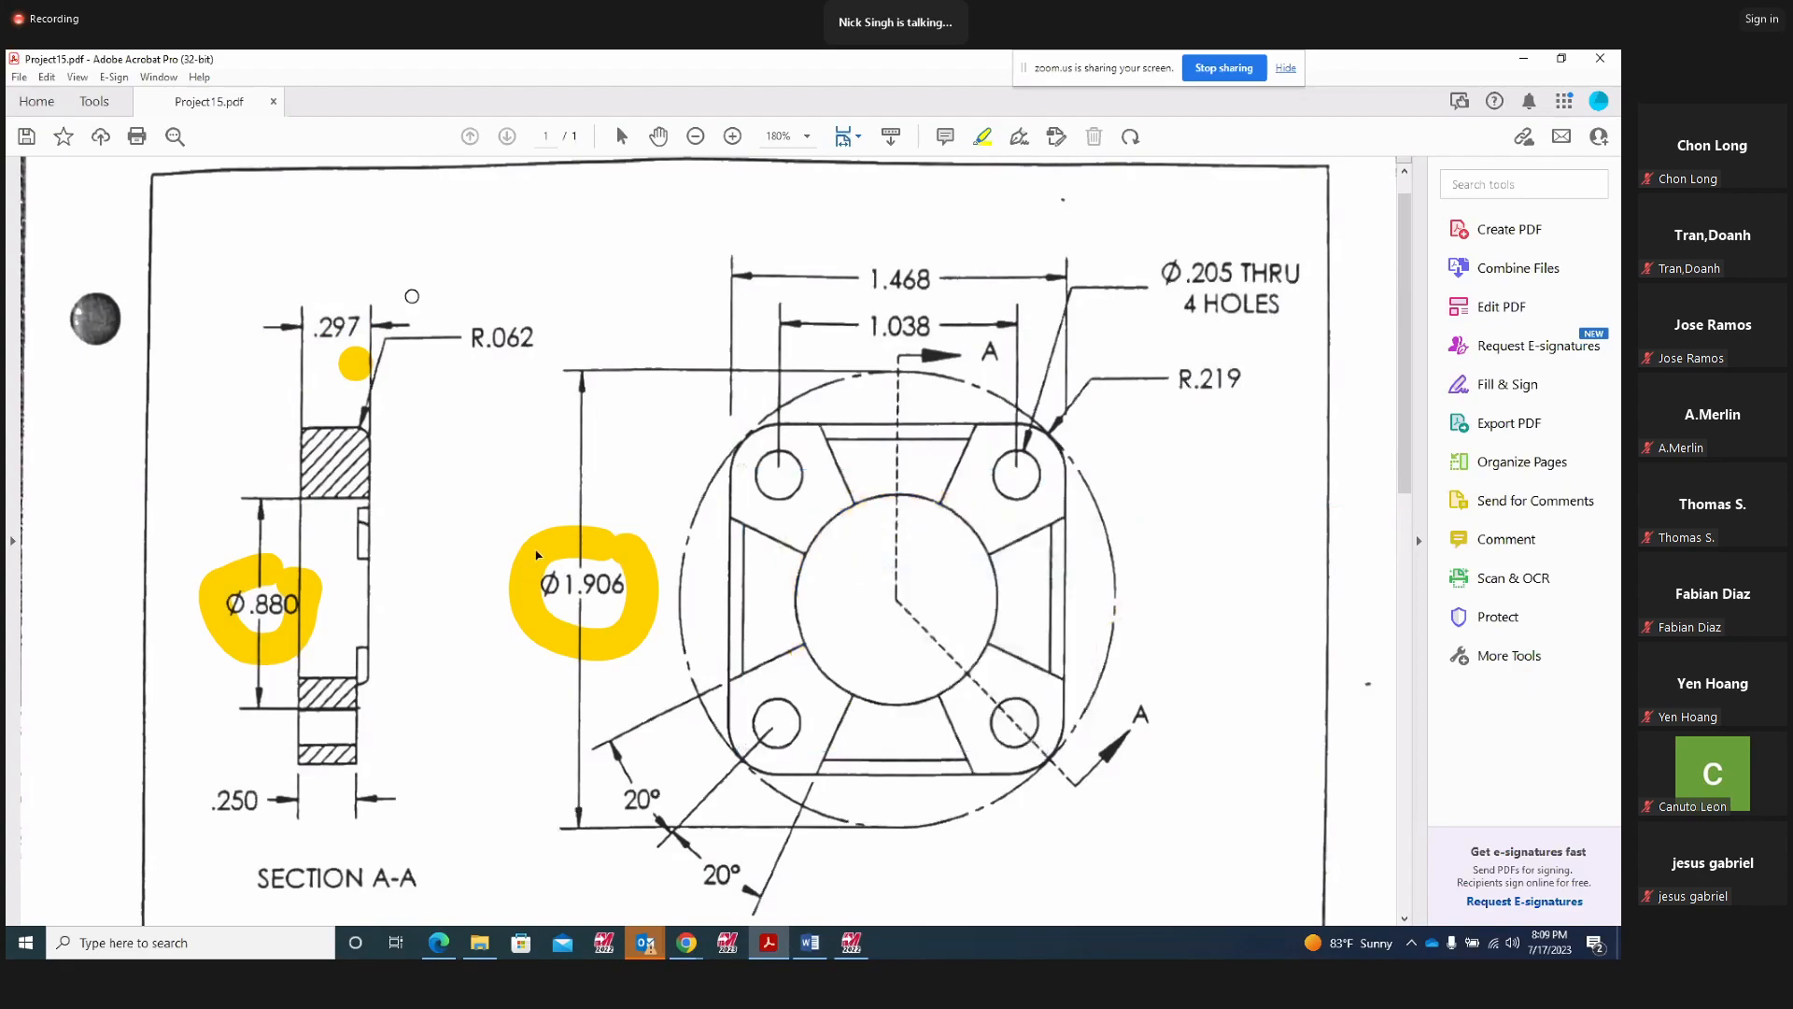
right_click(539, 557)
click(555, 600)
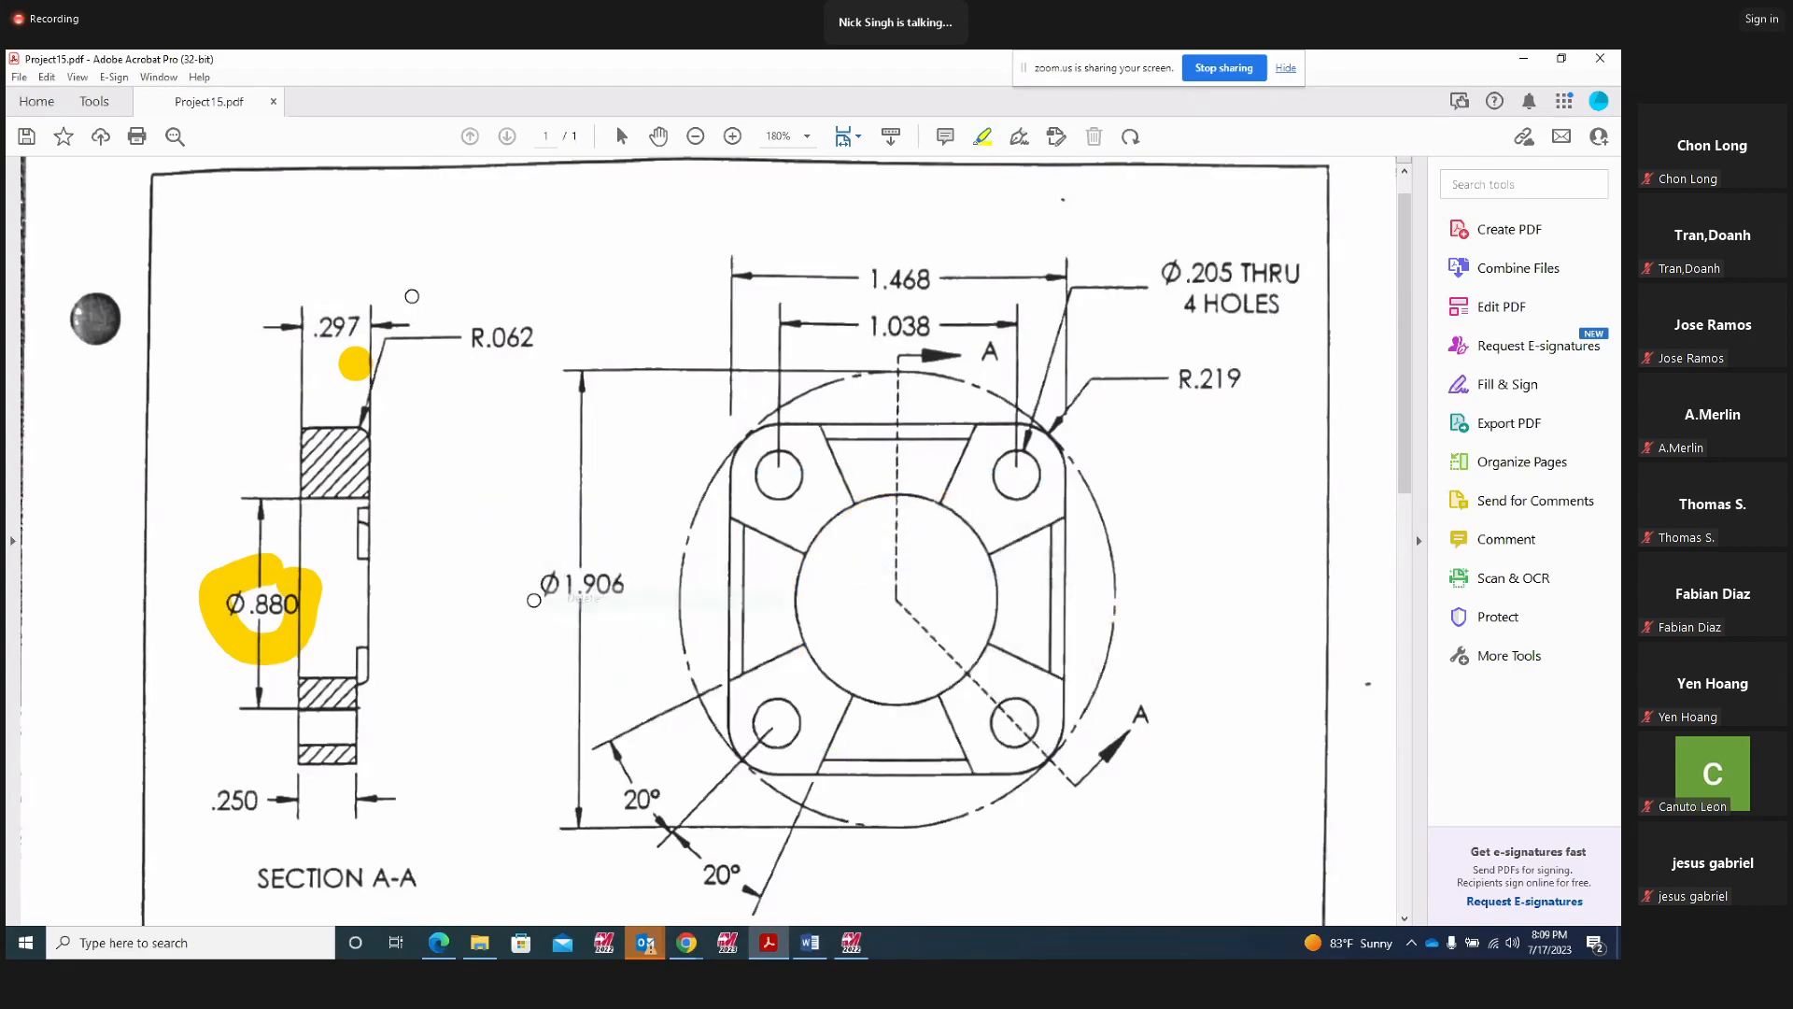
right_click(357, 368)
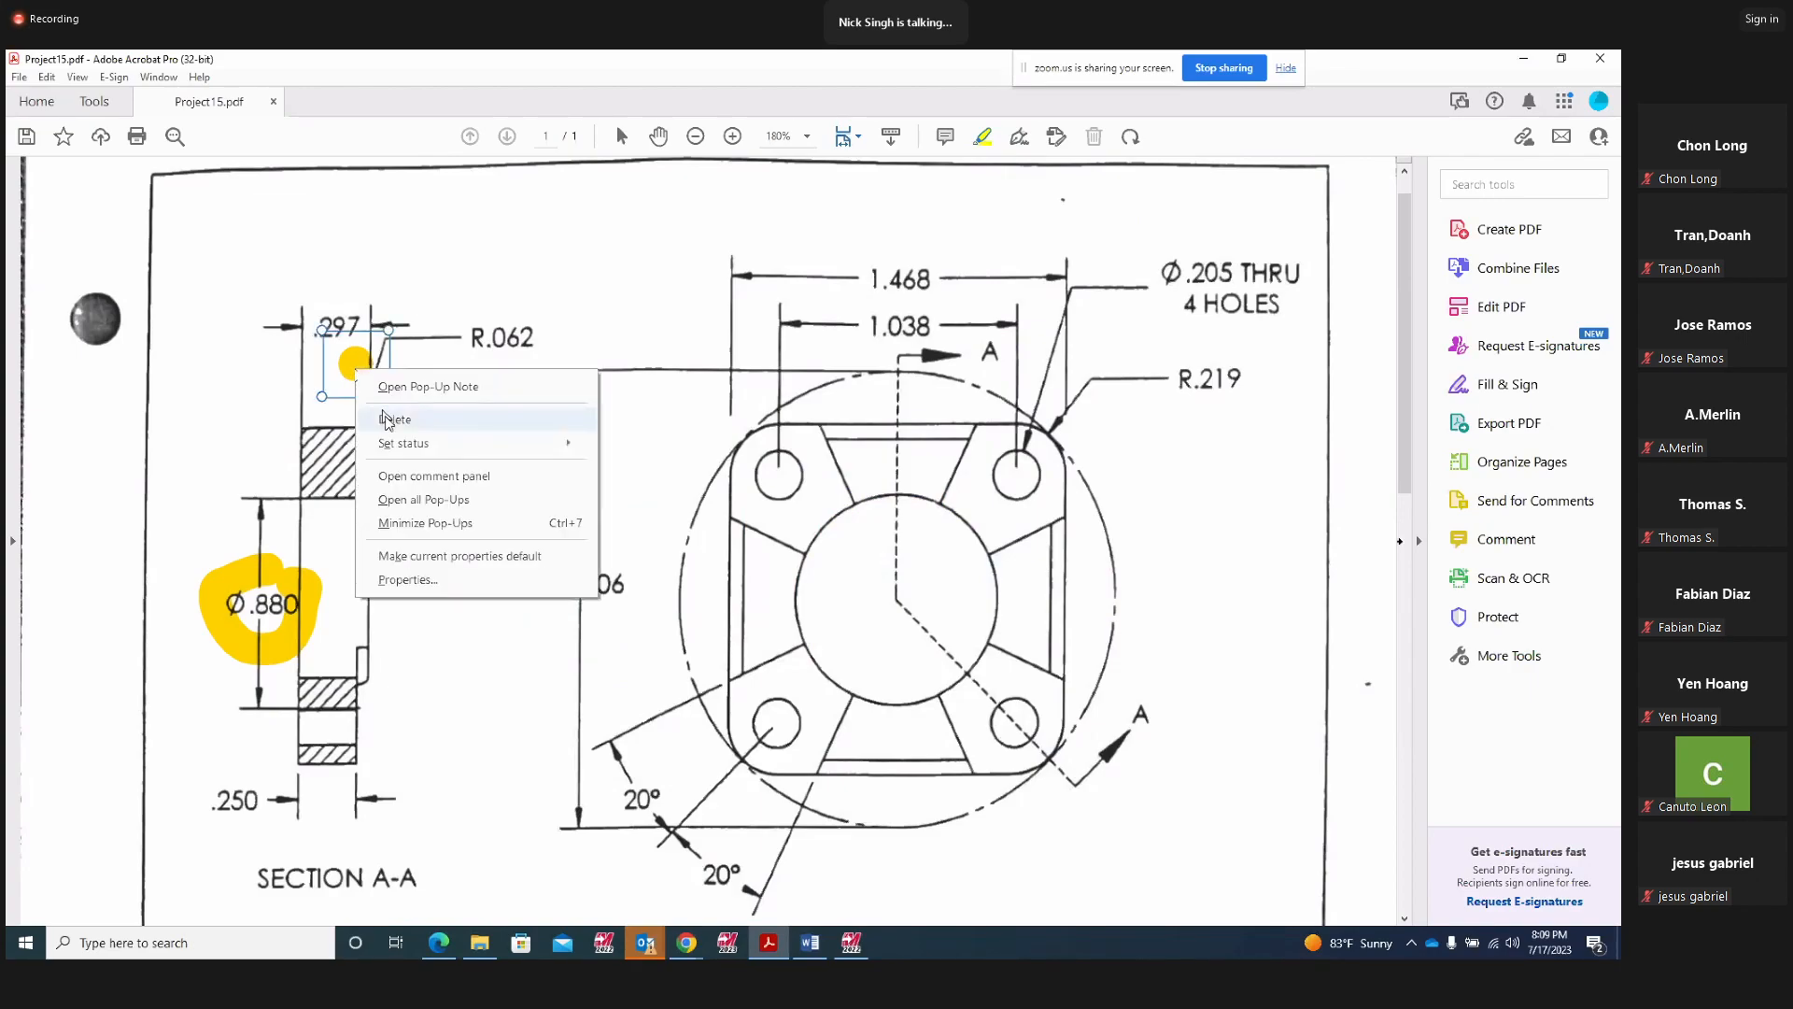
click(388, 420)
right_click(242, 571)
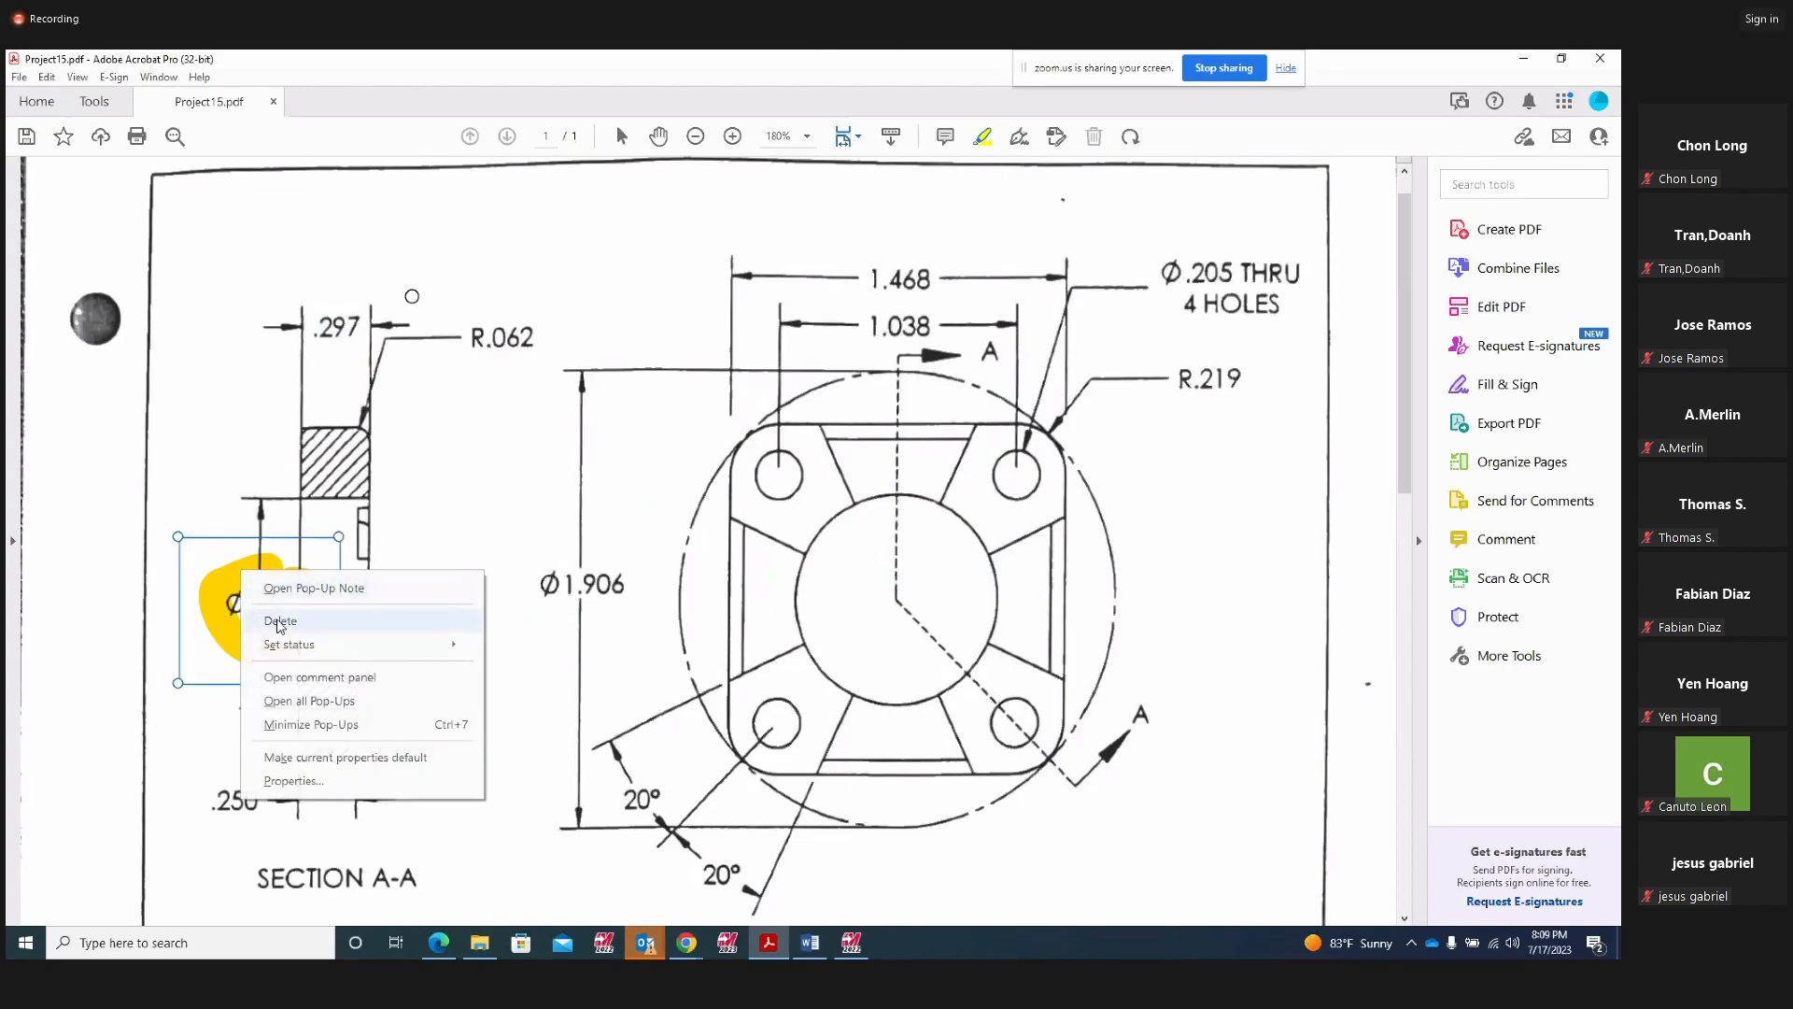
click(279, 622)
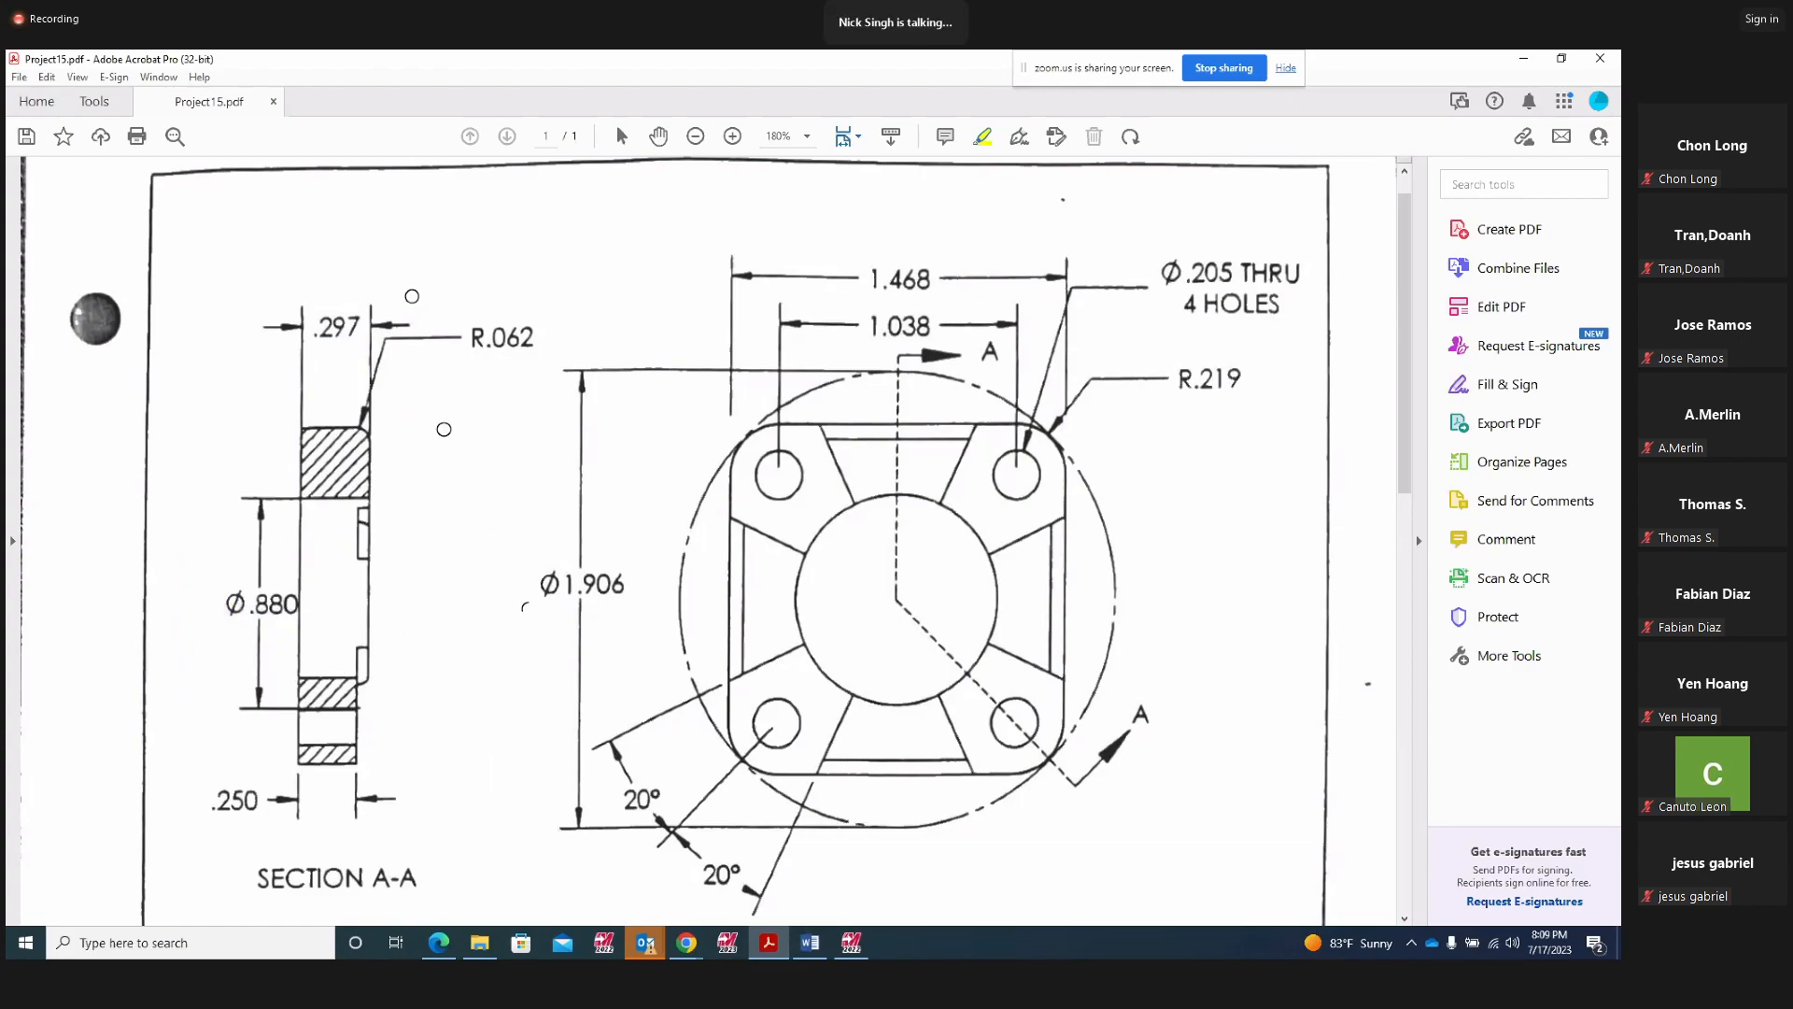
Highlight the section view, the Ø.880 and Ø1.906 dimensions, and the central bore circle in the front view
mouse_move(446, 425)
mouse_down()
mouse_move(369, 292)
mouse_move(189, 401)
mouse_move(220, 760)
mouse_move(364, 808)
mouse_move(448, 347)
mouse_up()
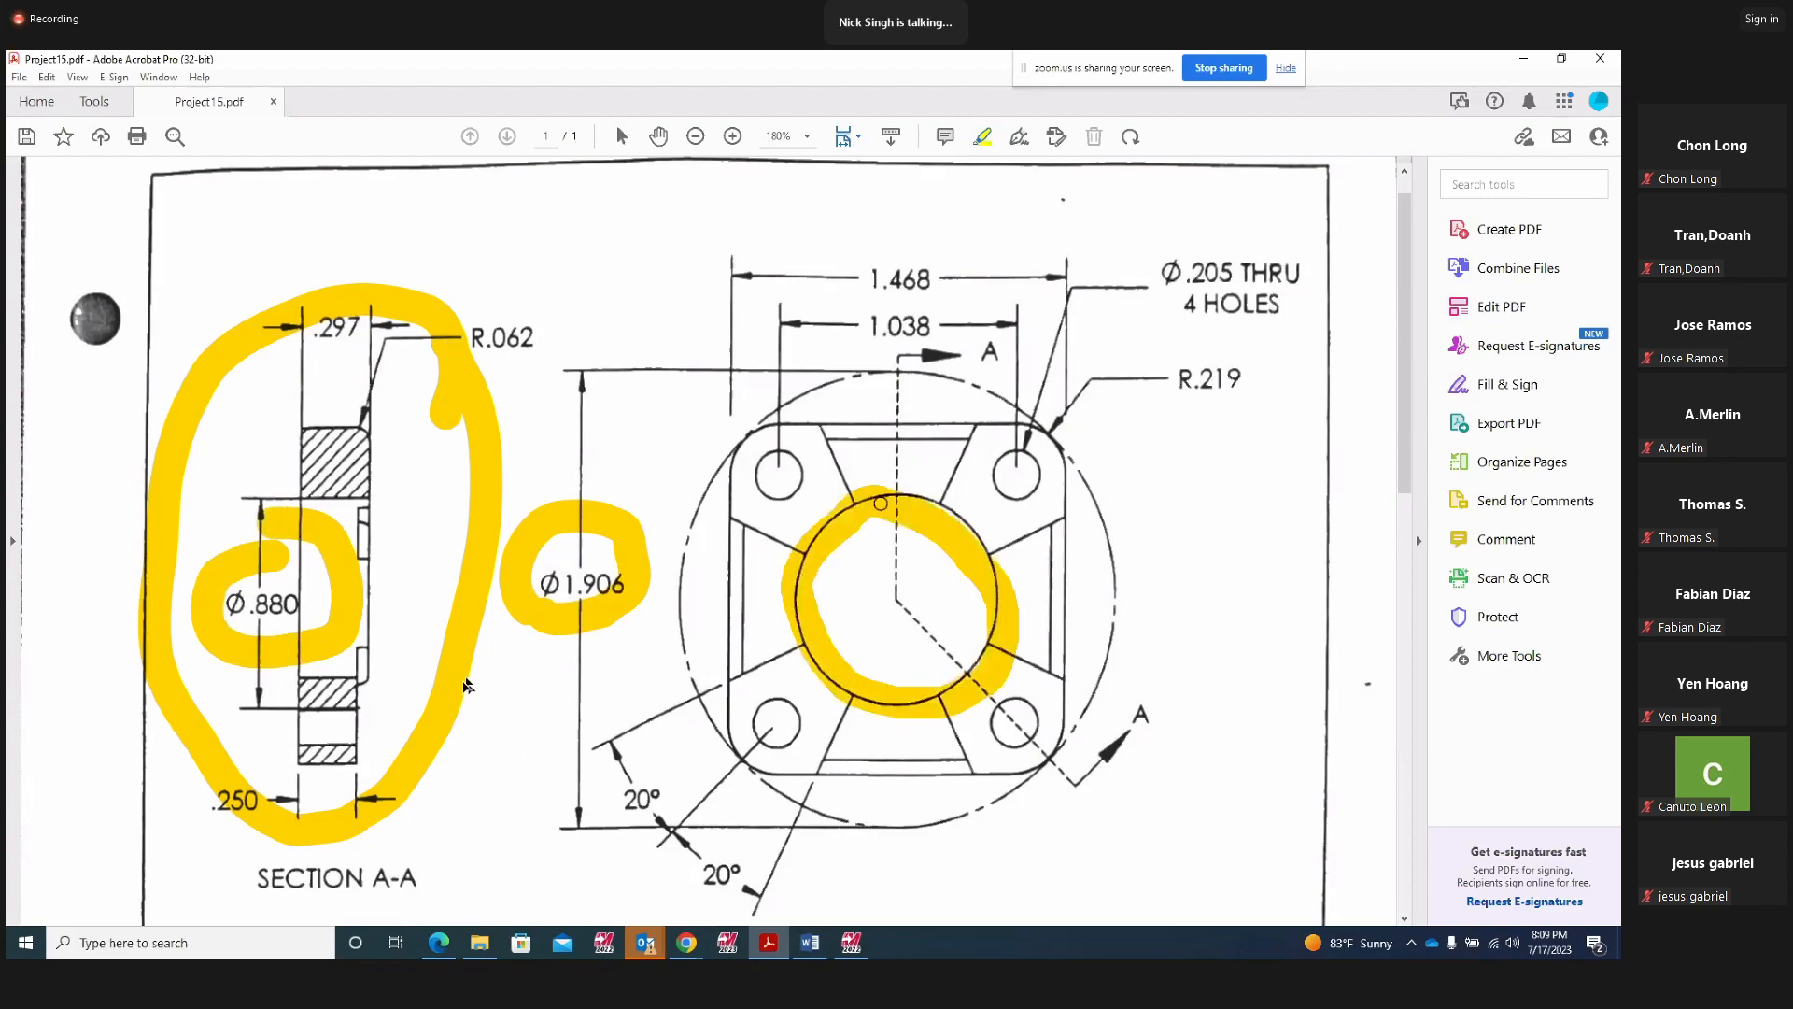
Switch to Mastercam, make the lathe level active, hide the c-axis level, and show the part in the Top view
click(852, 943)
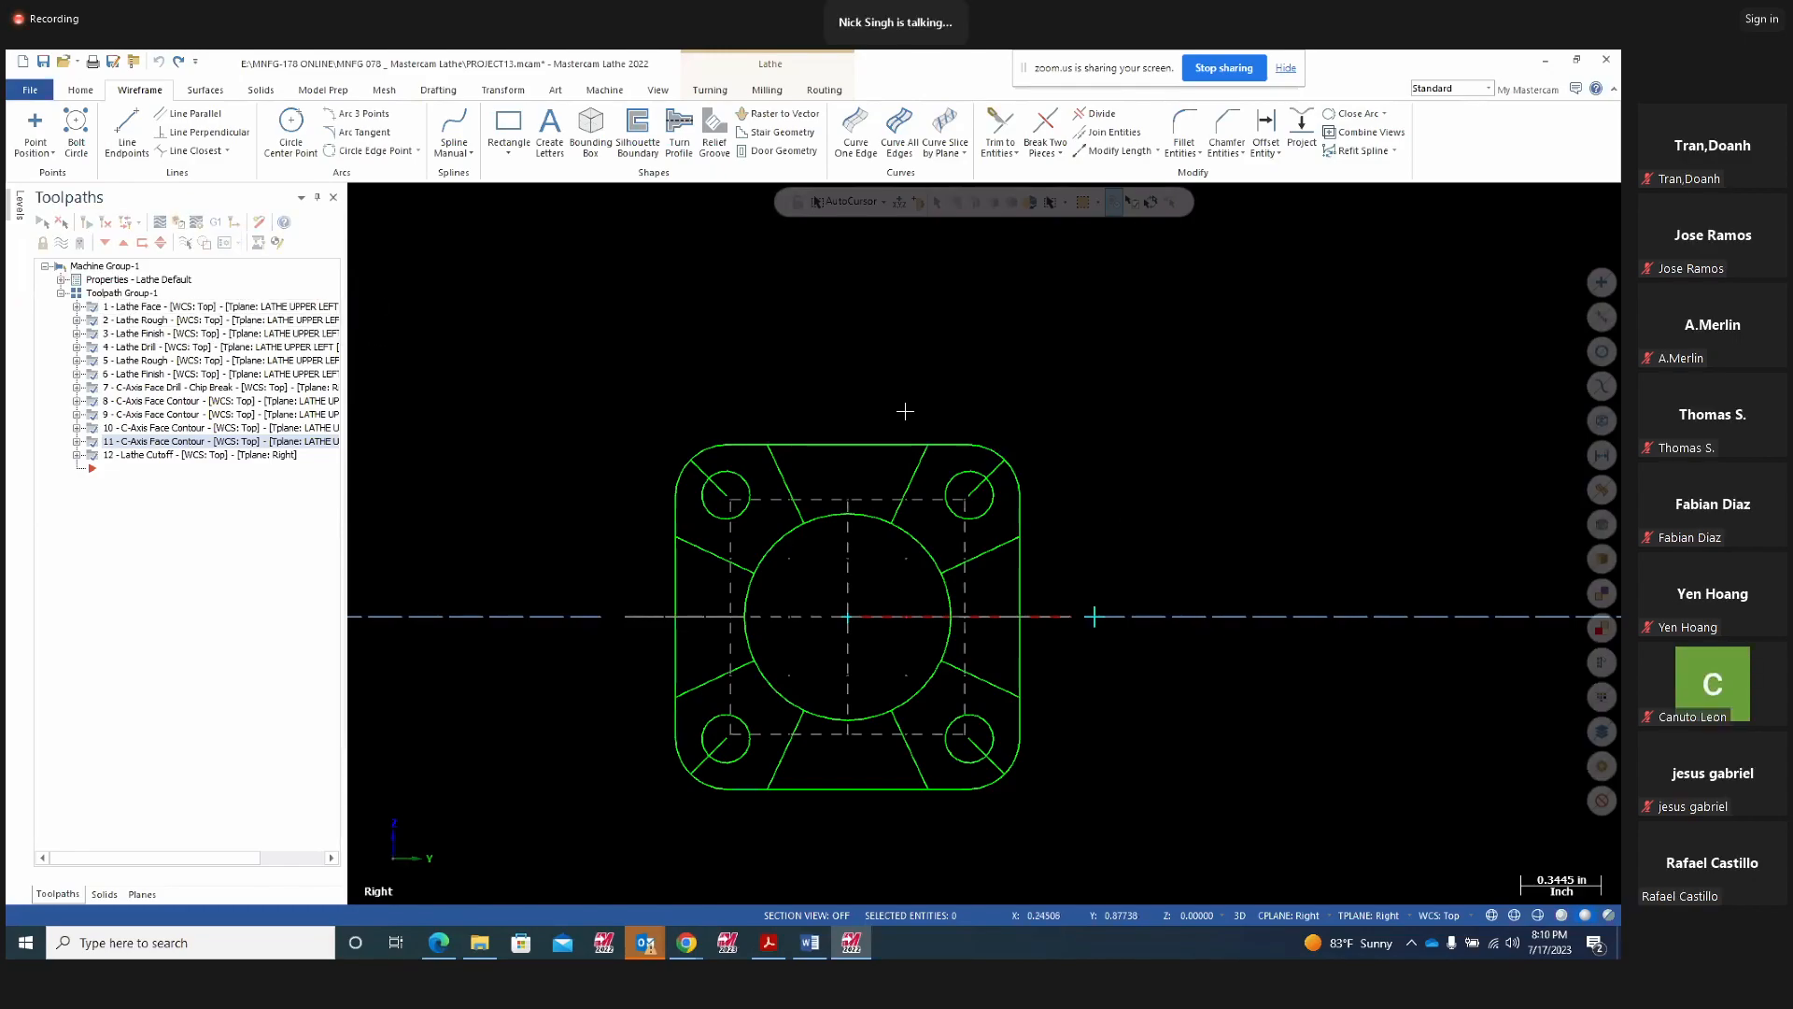
click(19, 207)
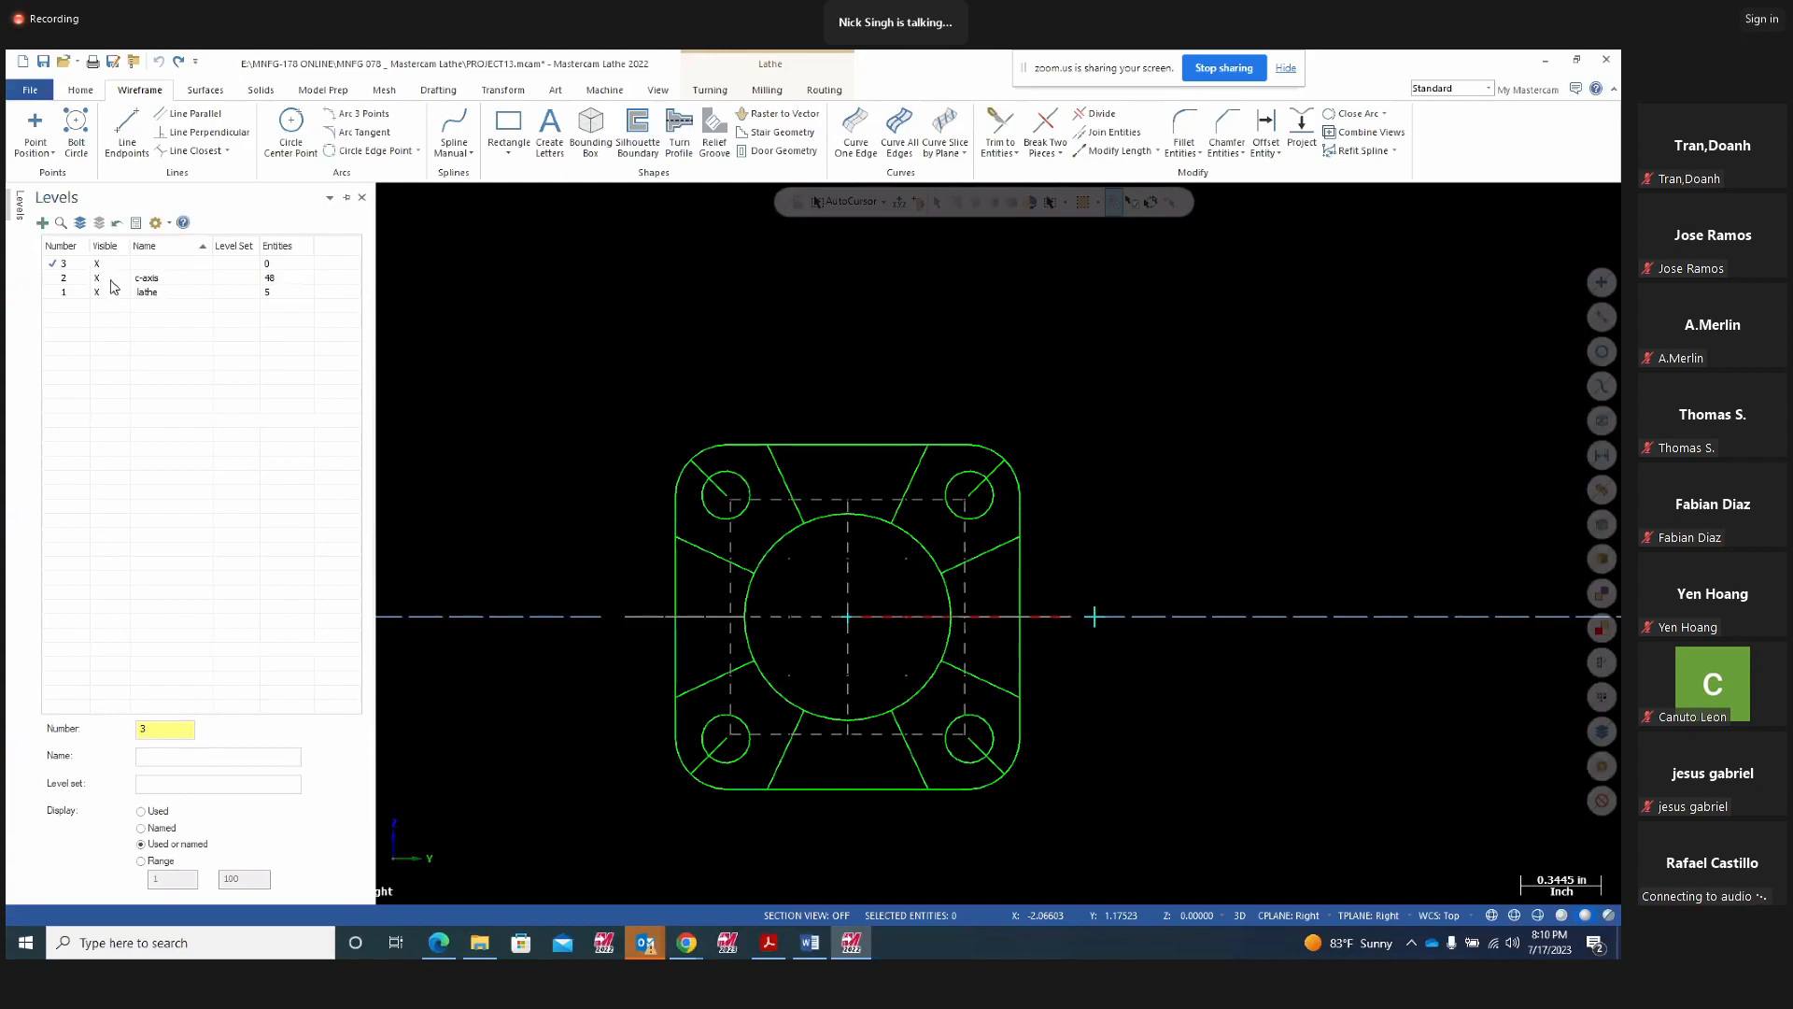
click(112, 279)
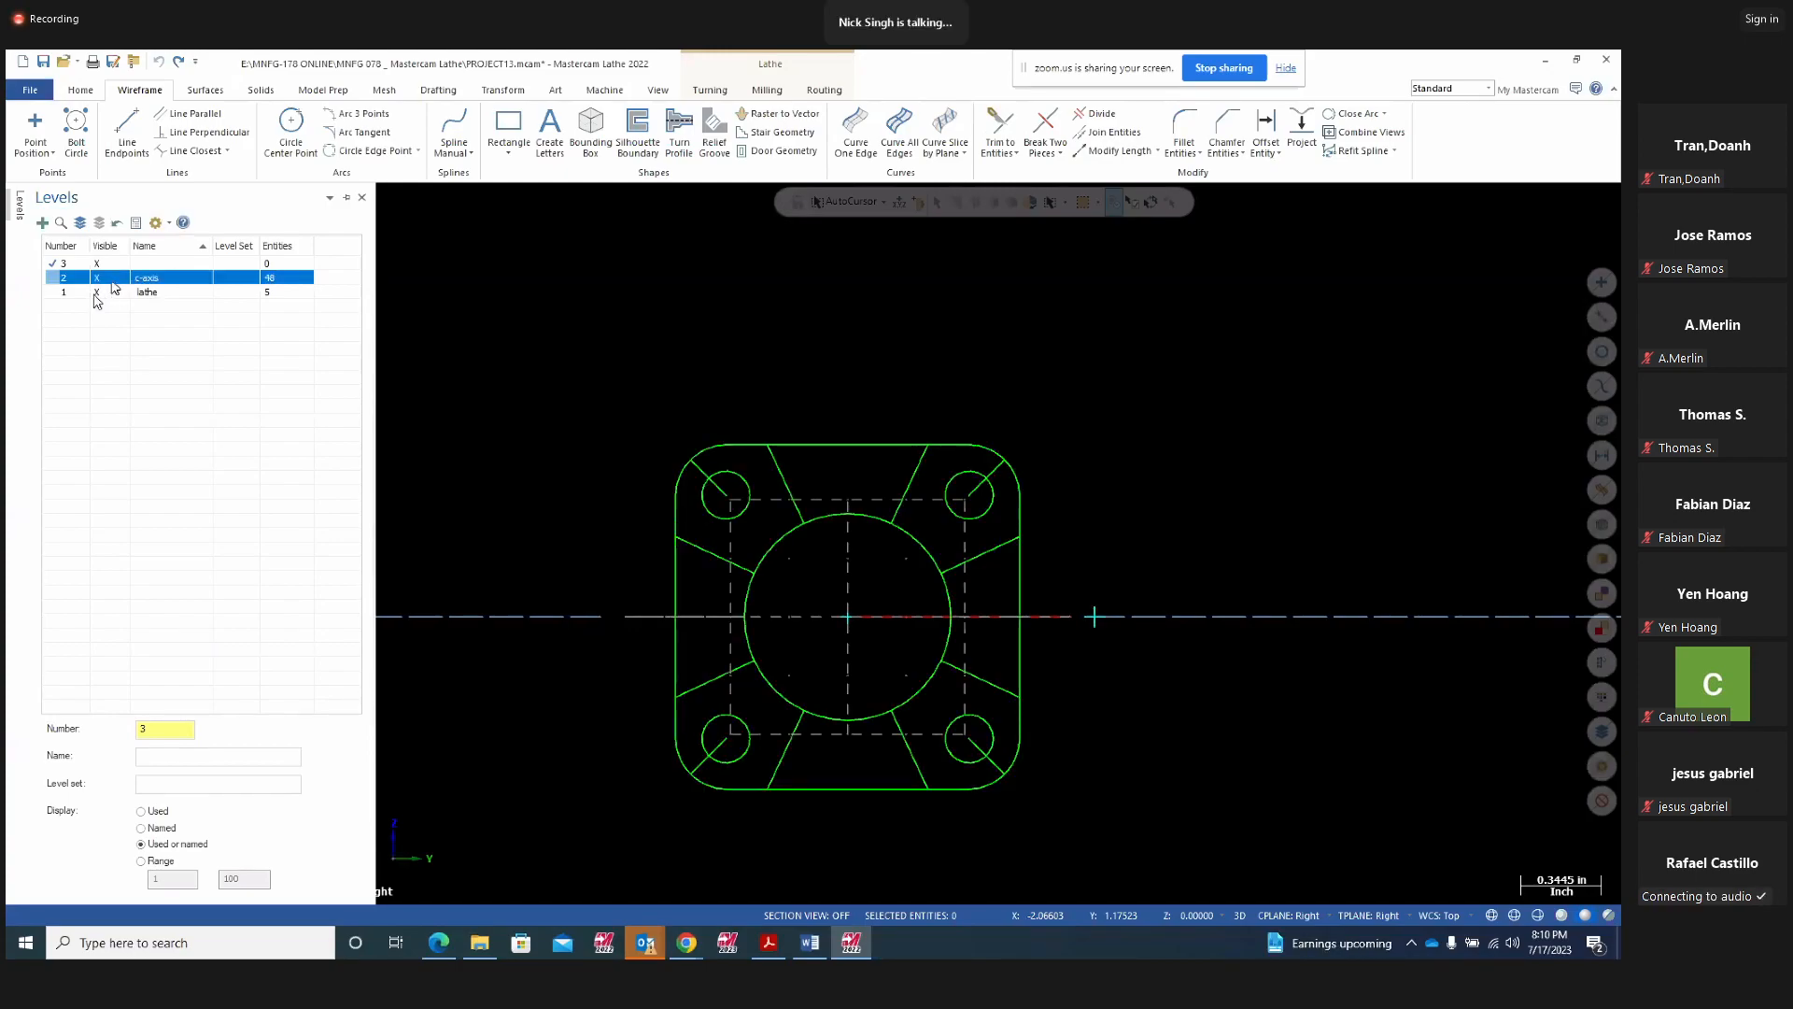
click(66, 292)
click(98, 279)
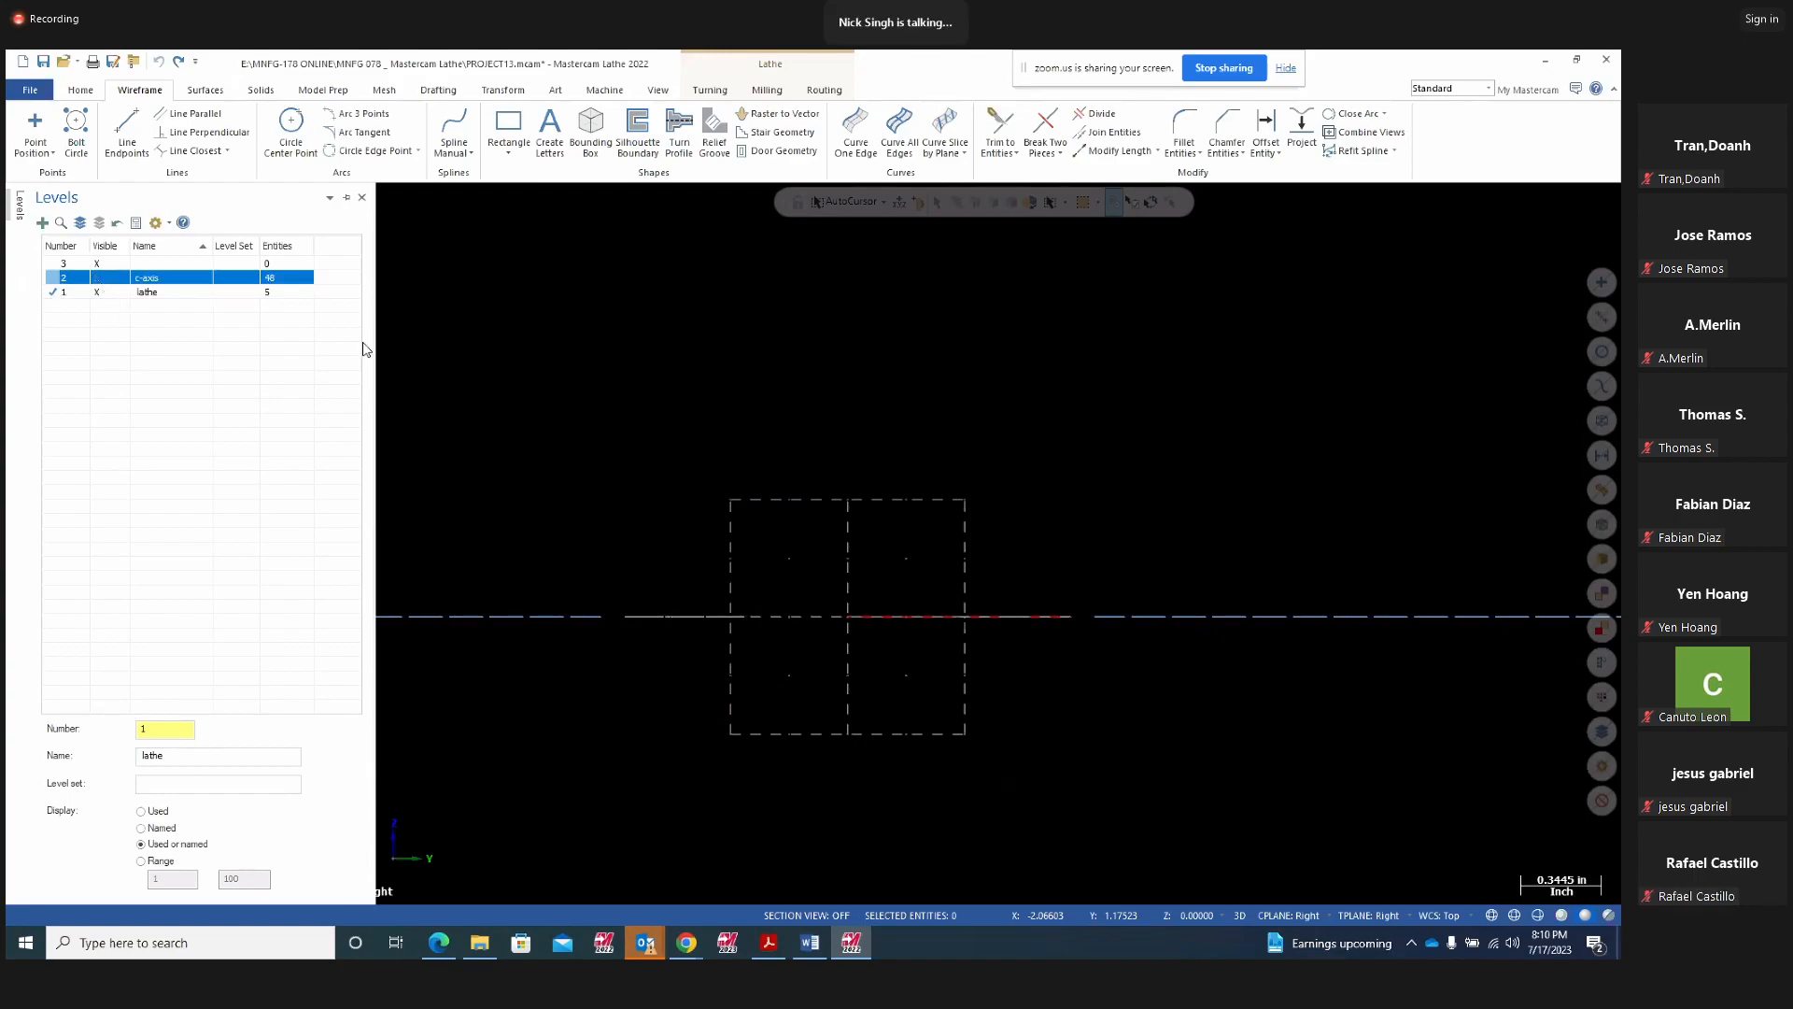
right_click(663, 333)
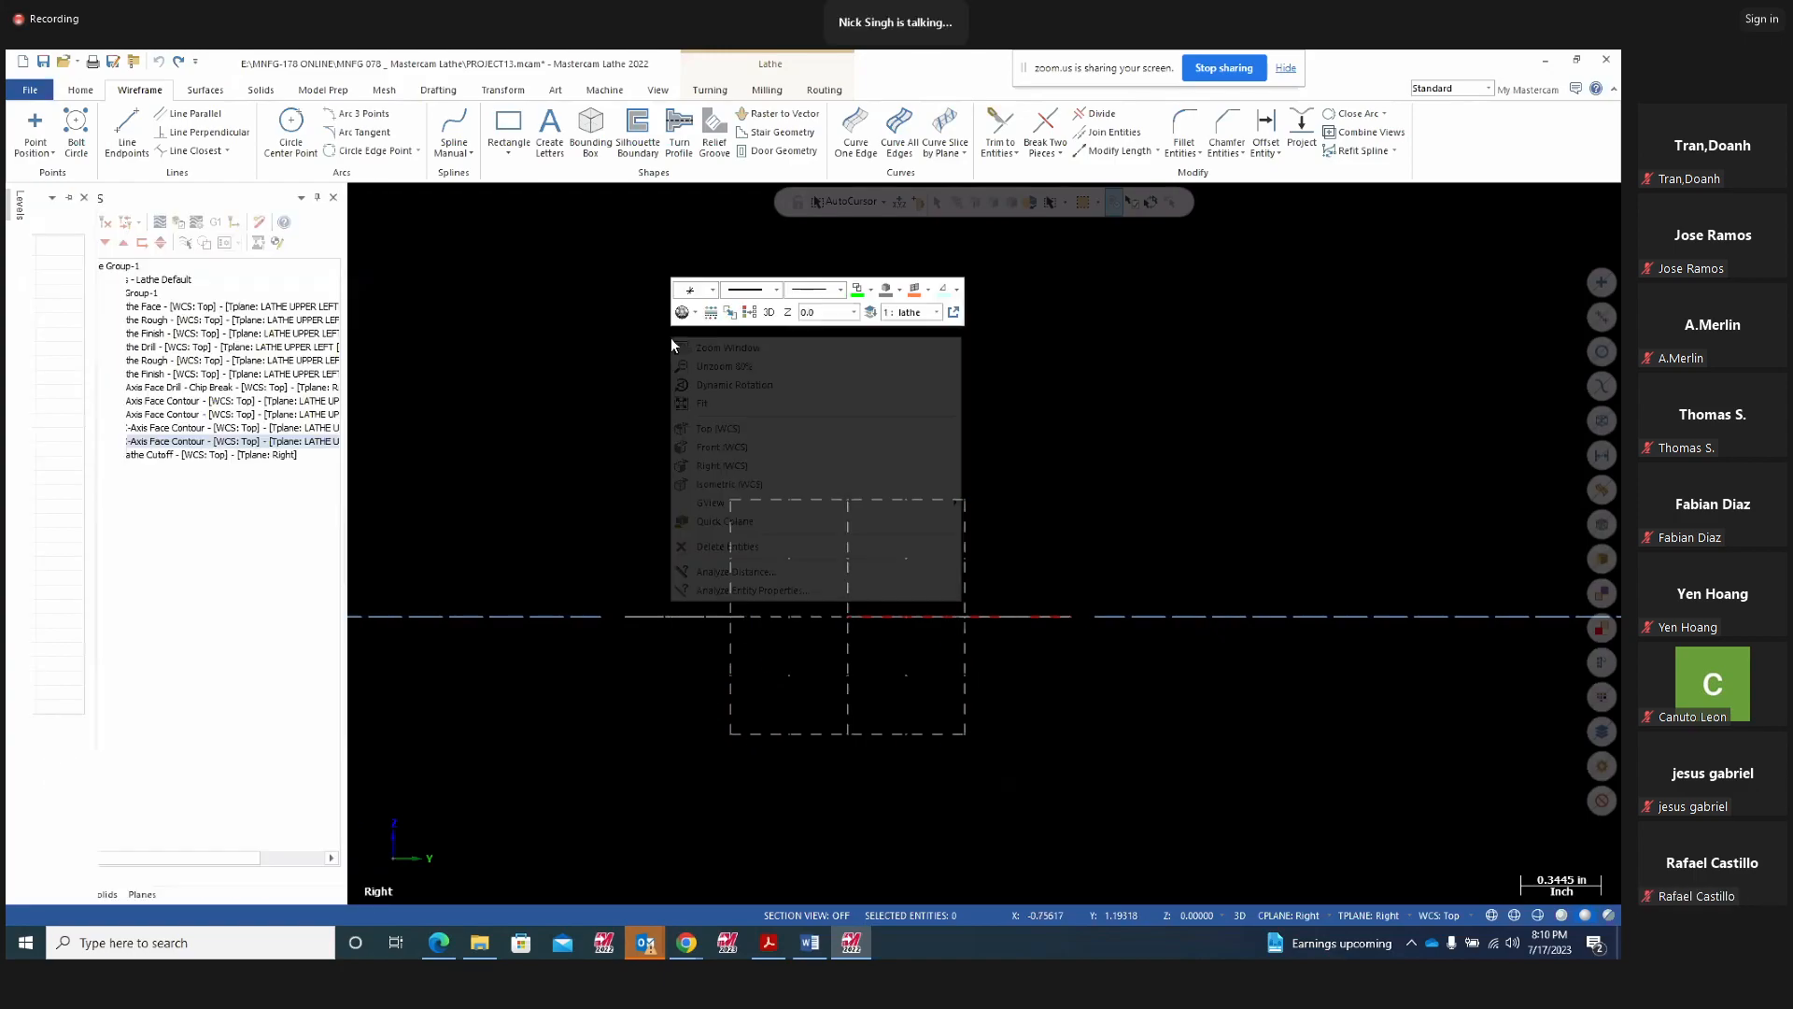
click(697, 436)
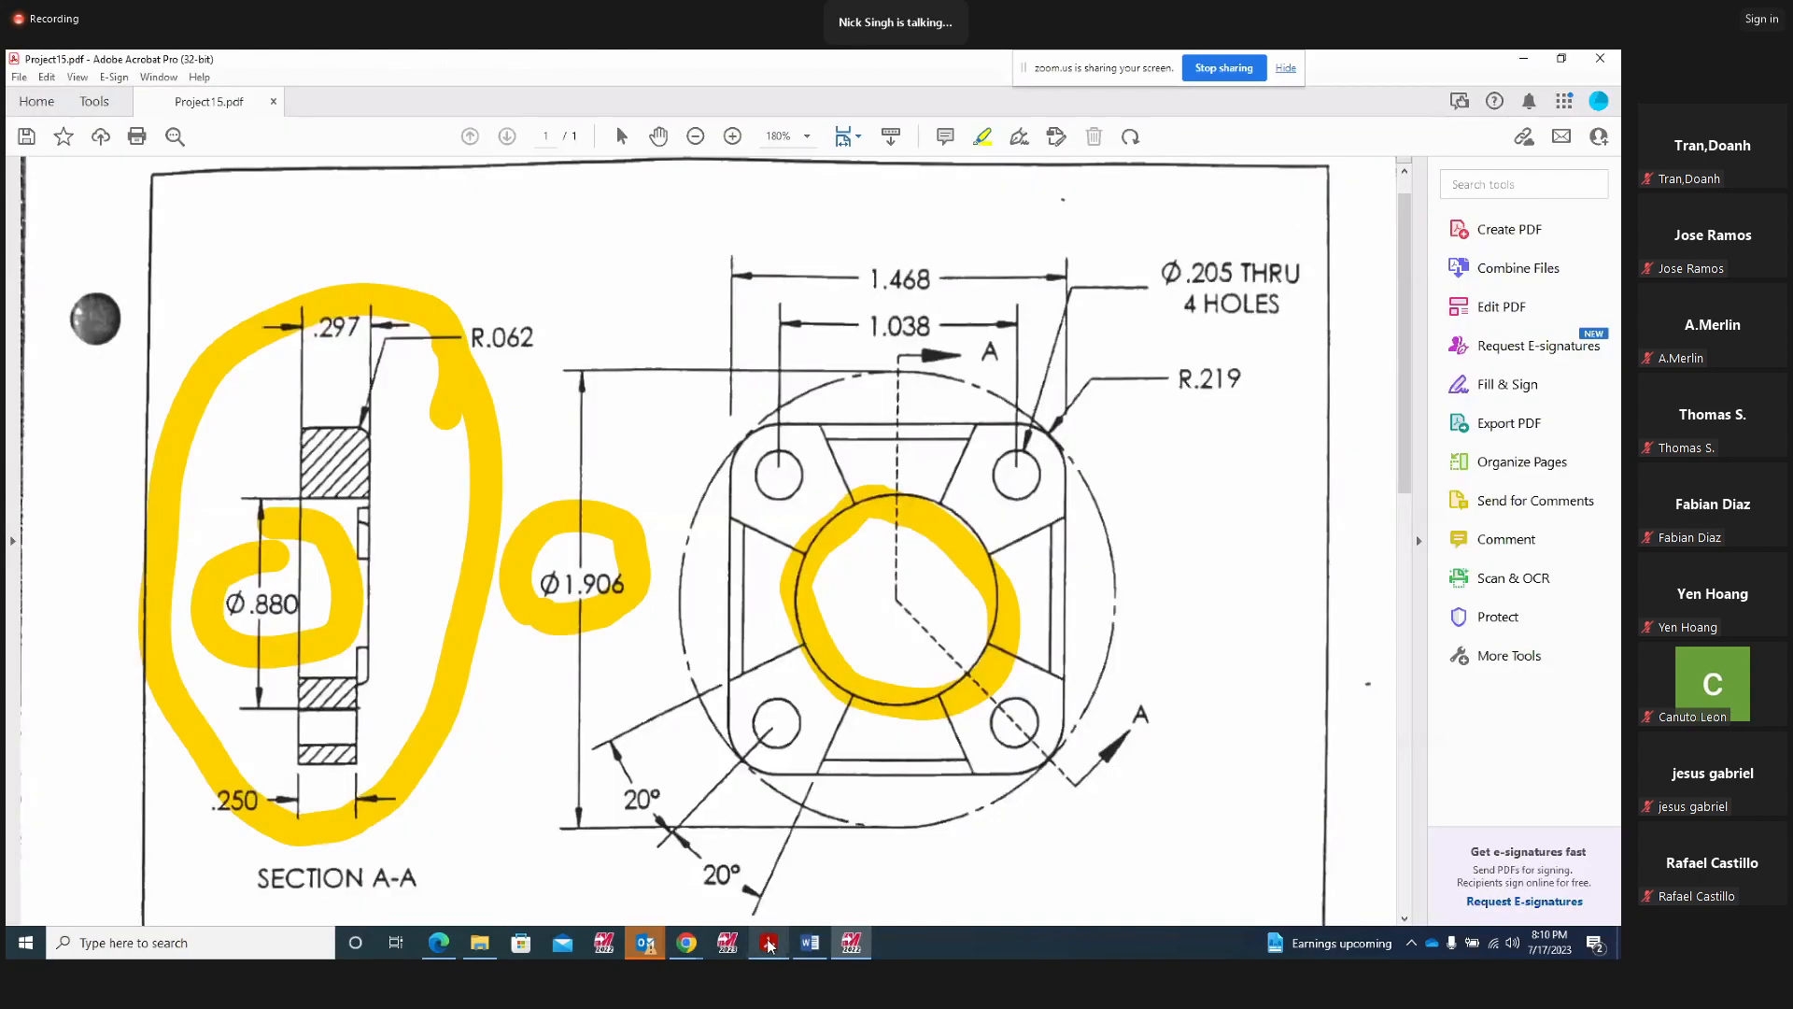
Review the part dimensions in Project15.pdf and return to Mastercam
click(768, 942)
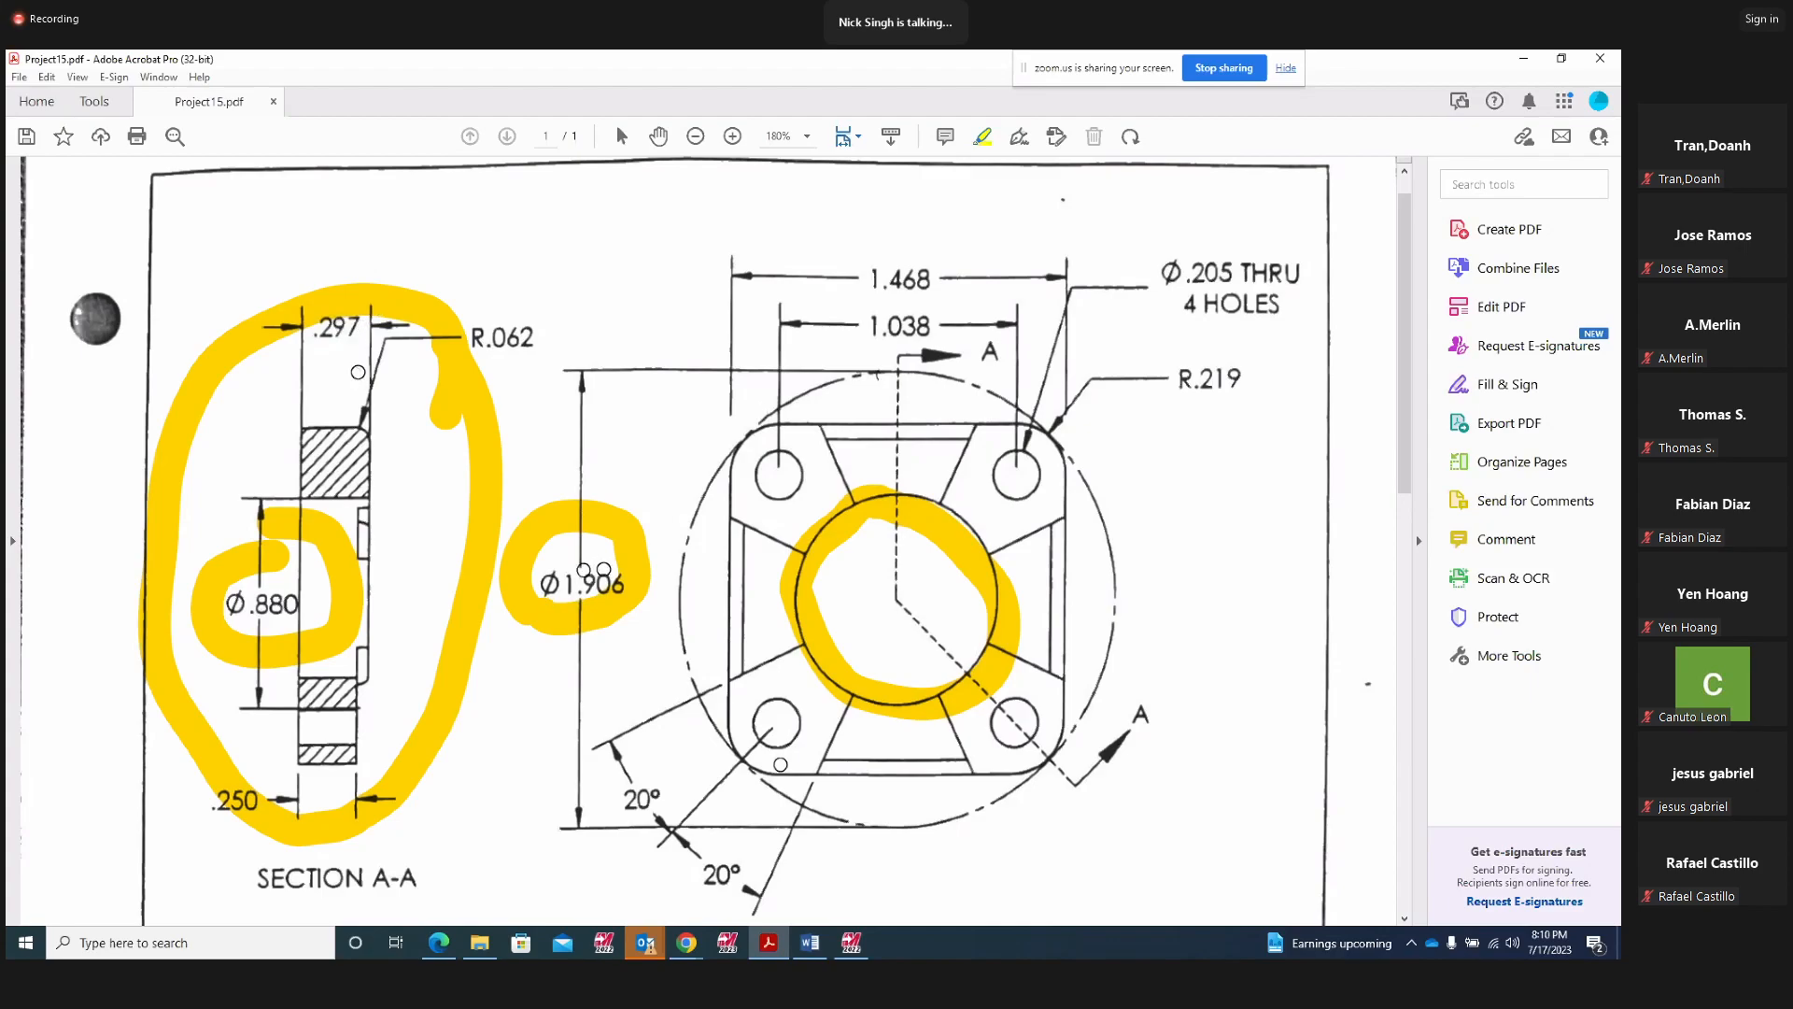
mouse_move(790, 947)
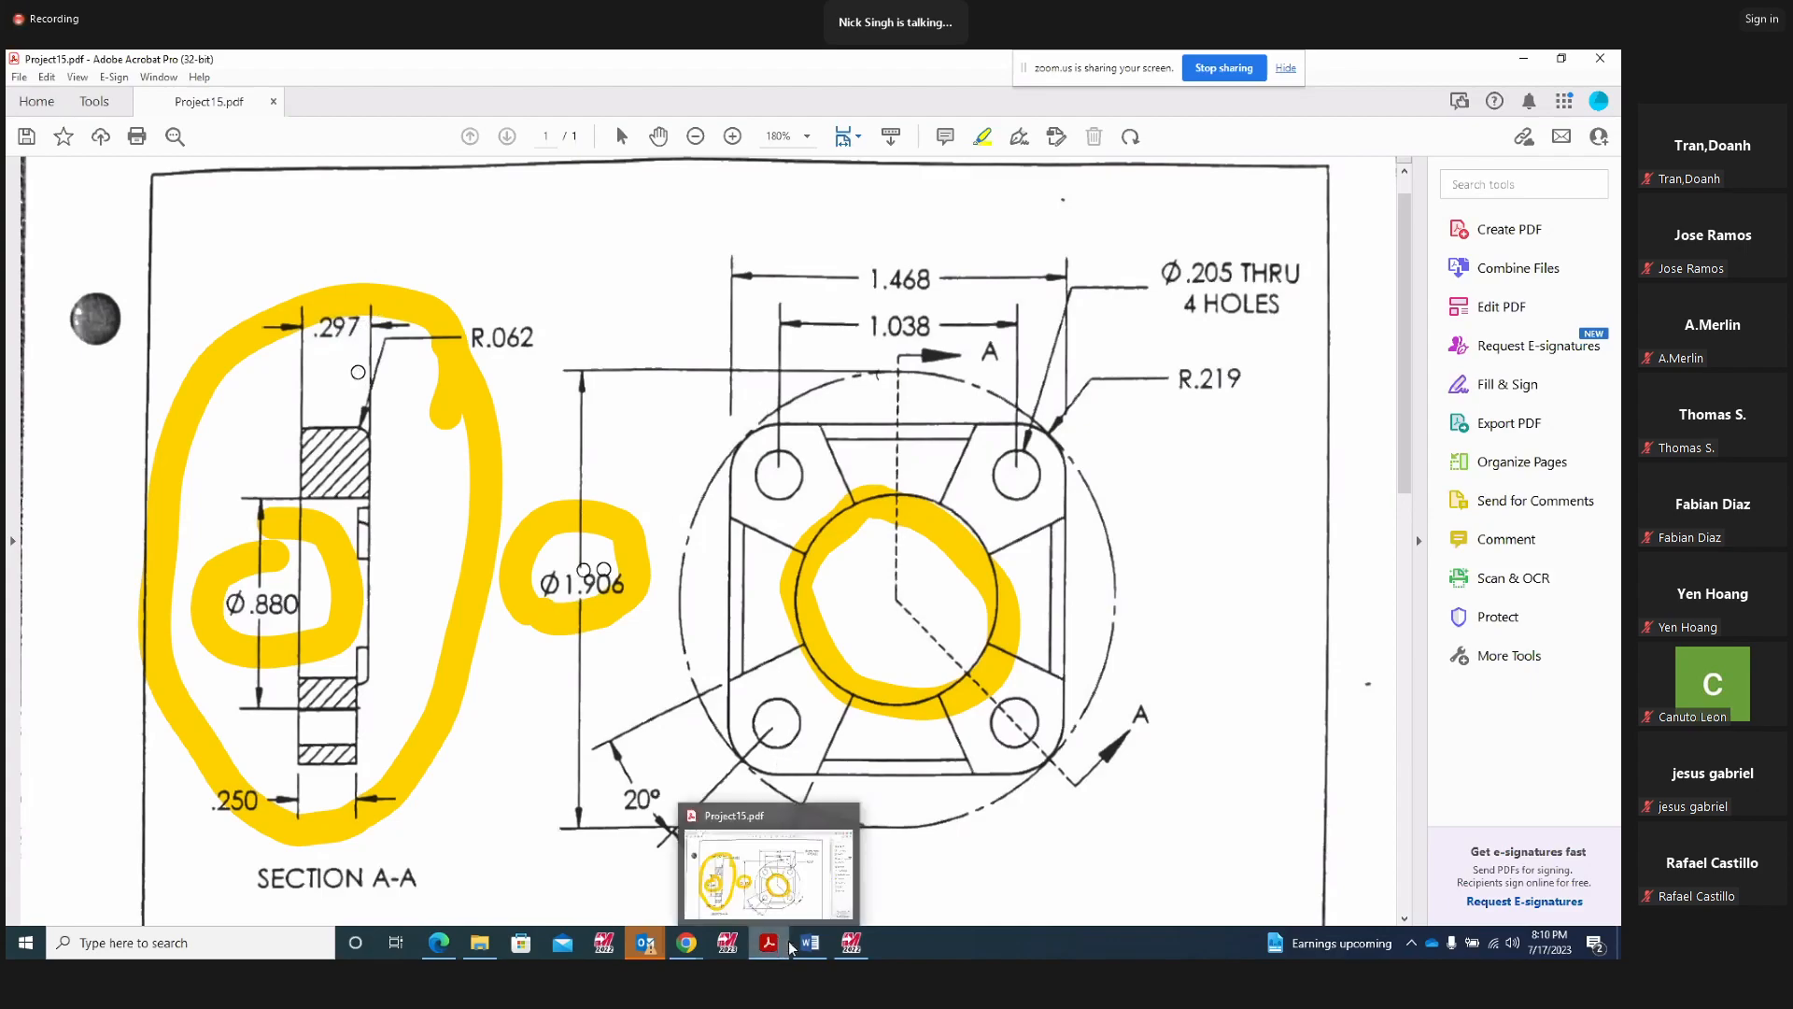
click(850, 942)
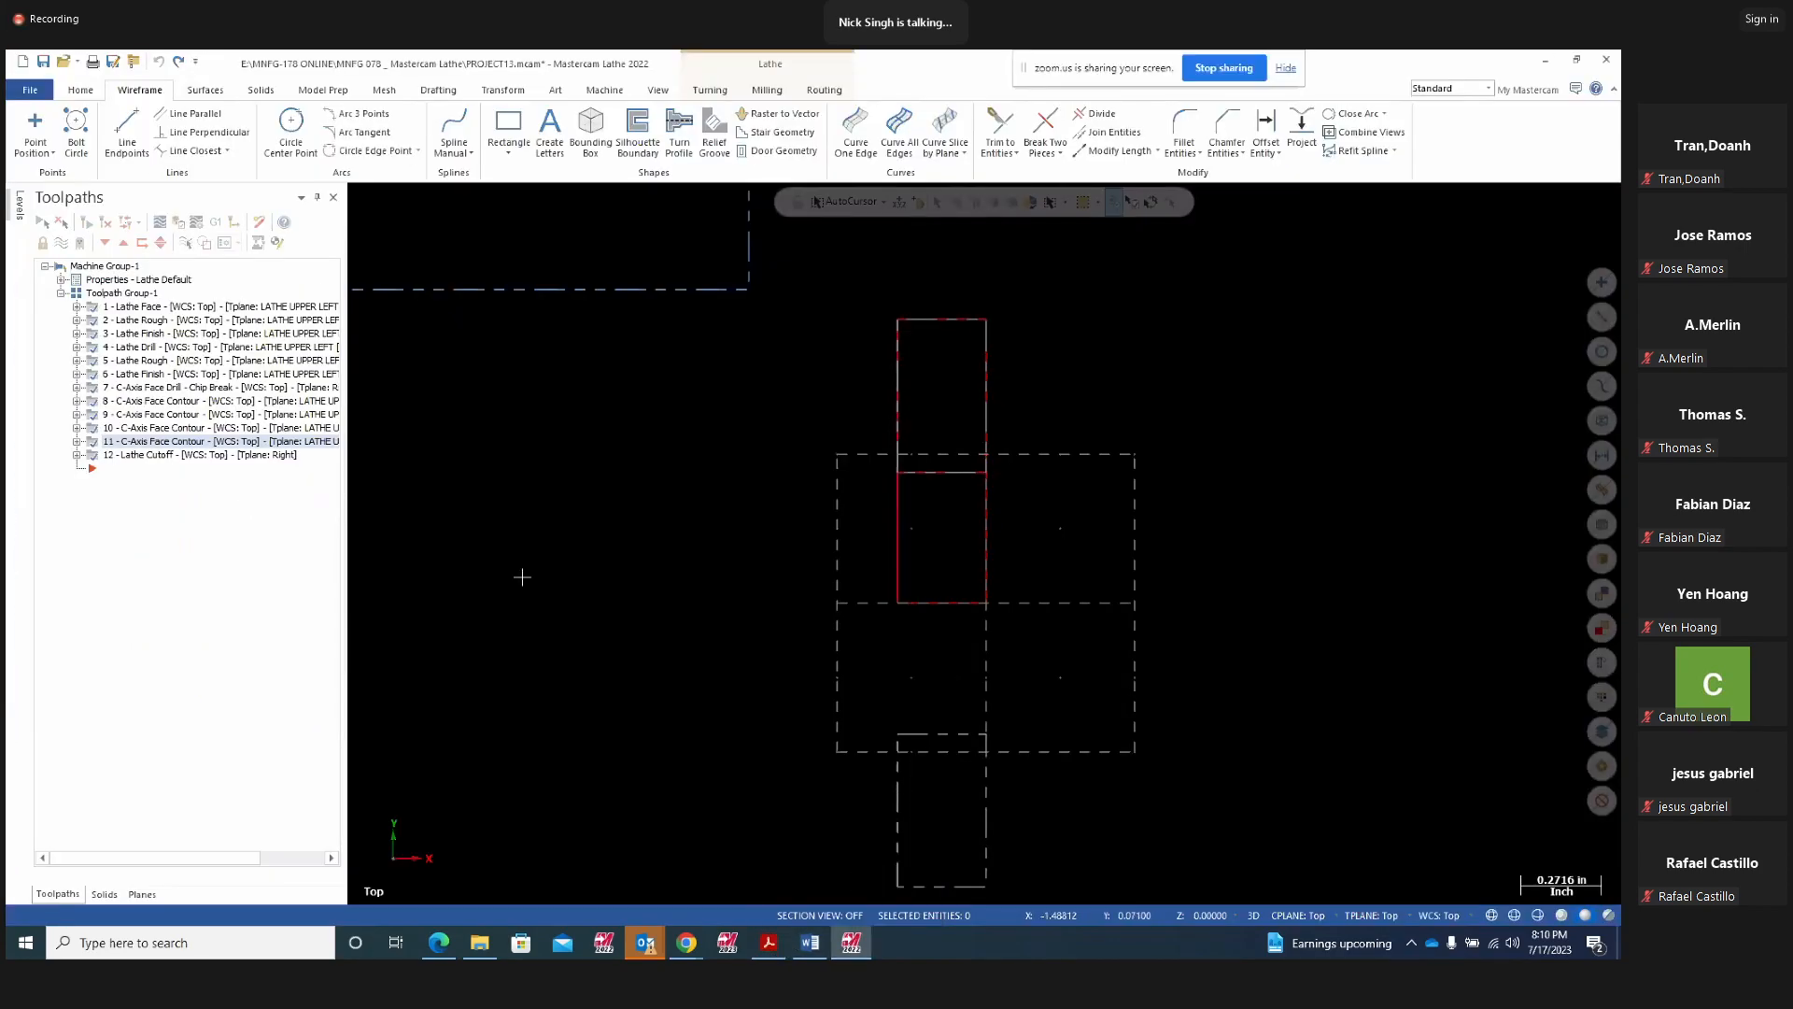
Make level 3 the active level and hide the lathe level
click(19, 203)
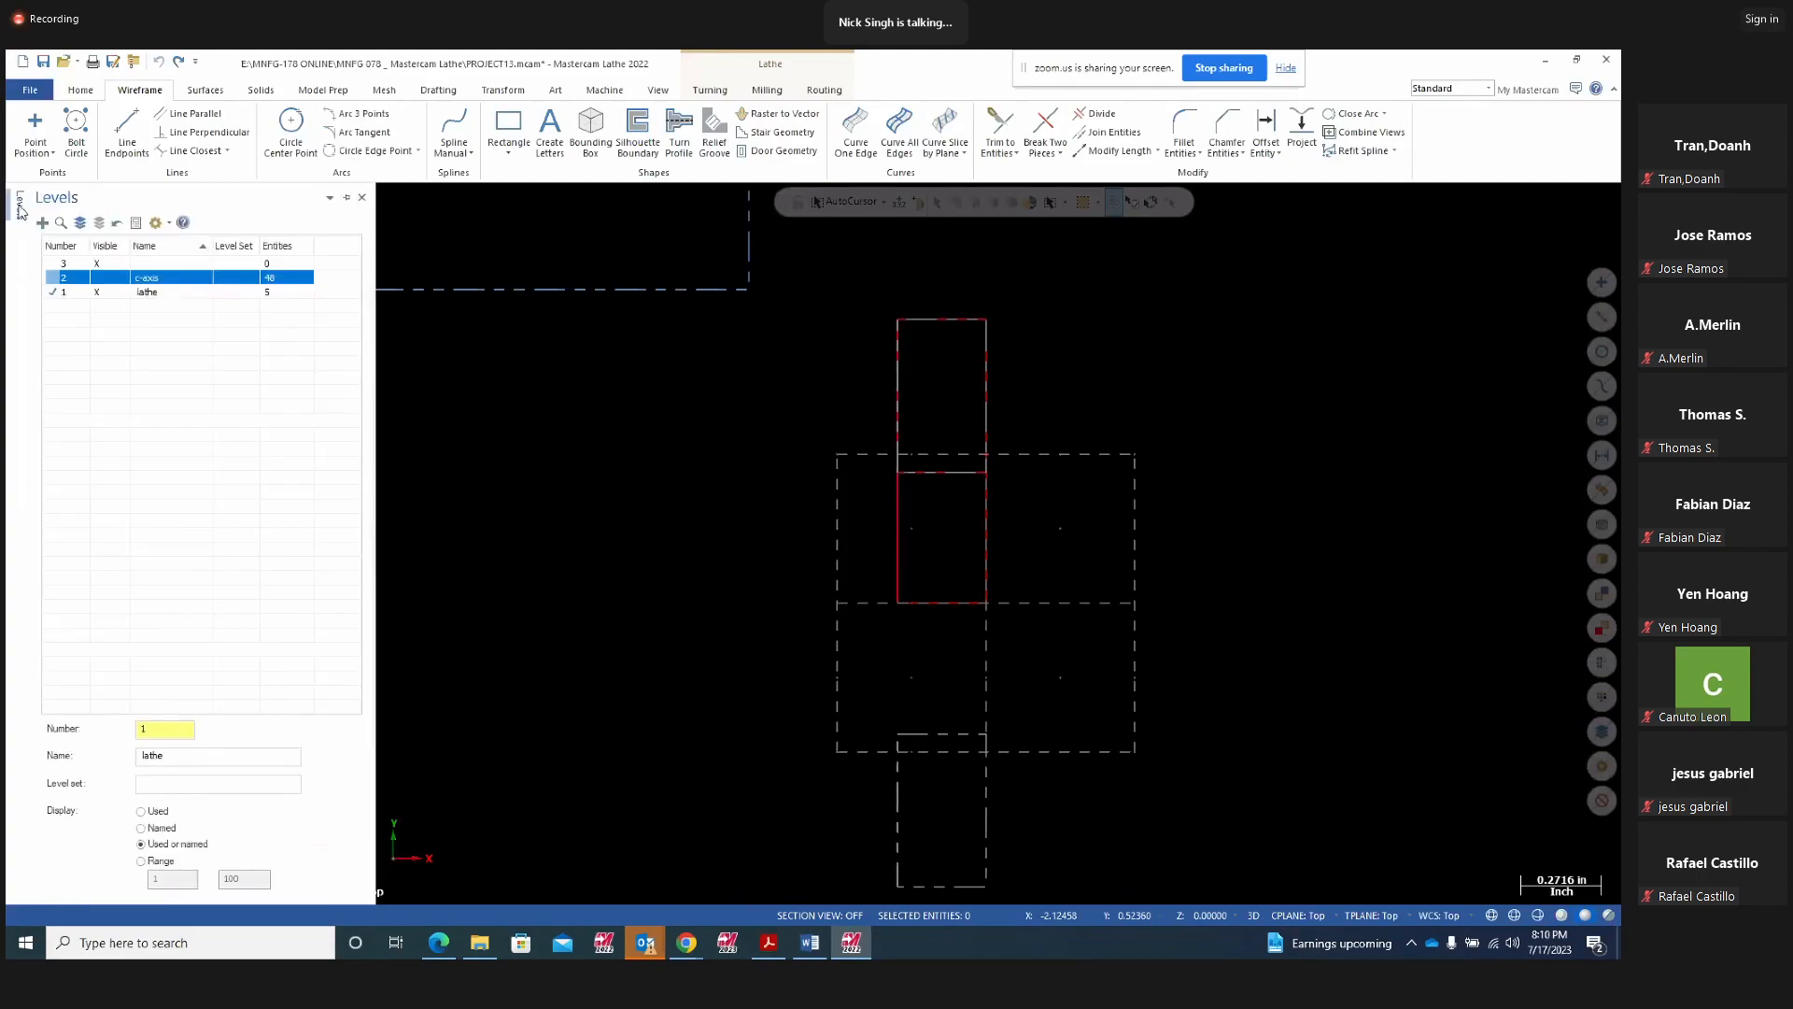
click(54, 265)
click(109, 297)
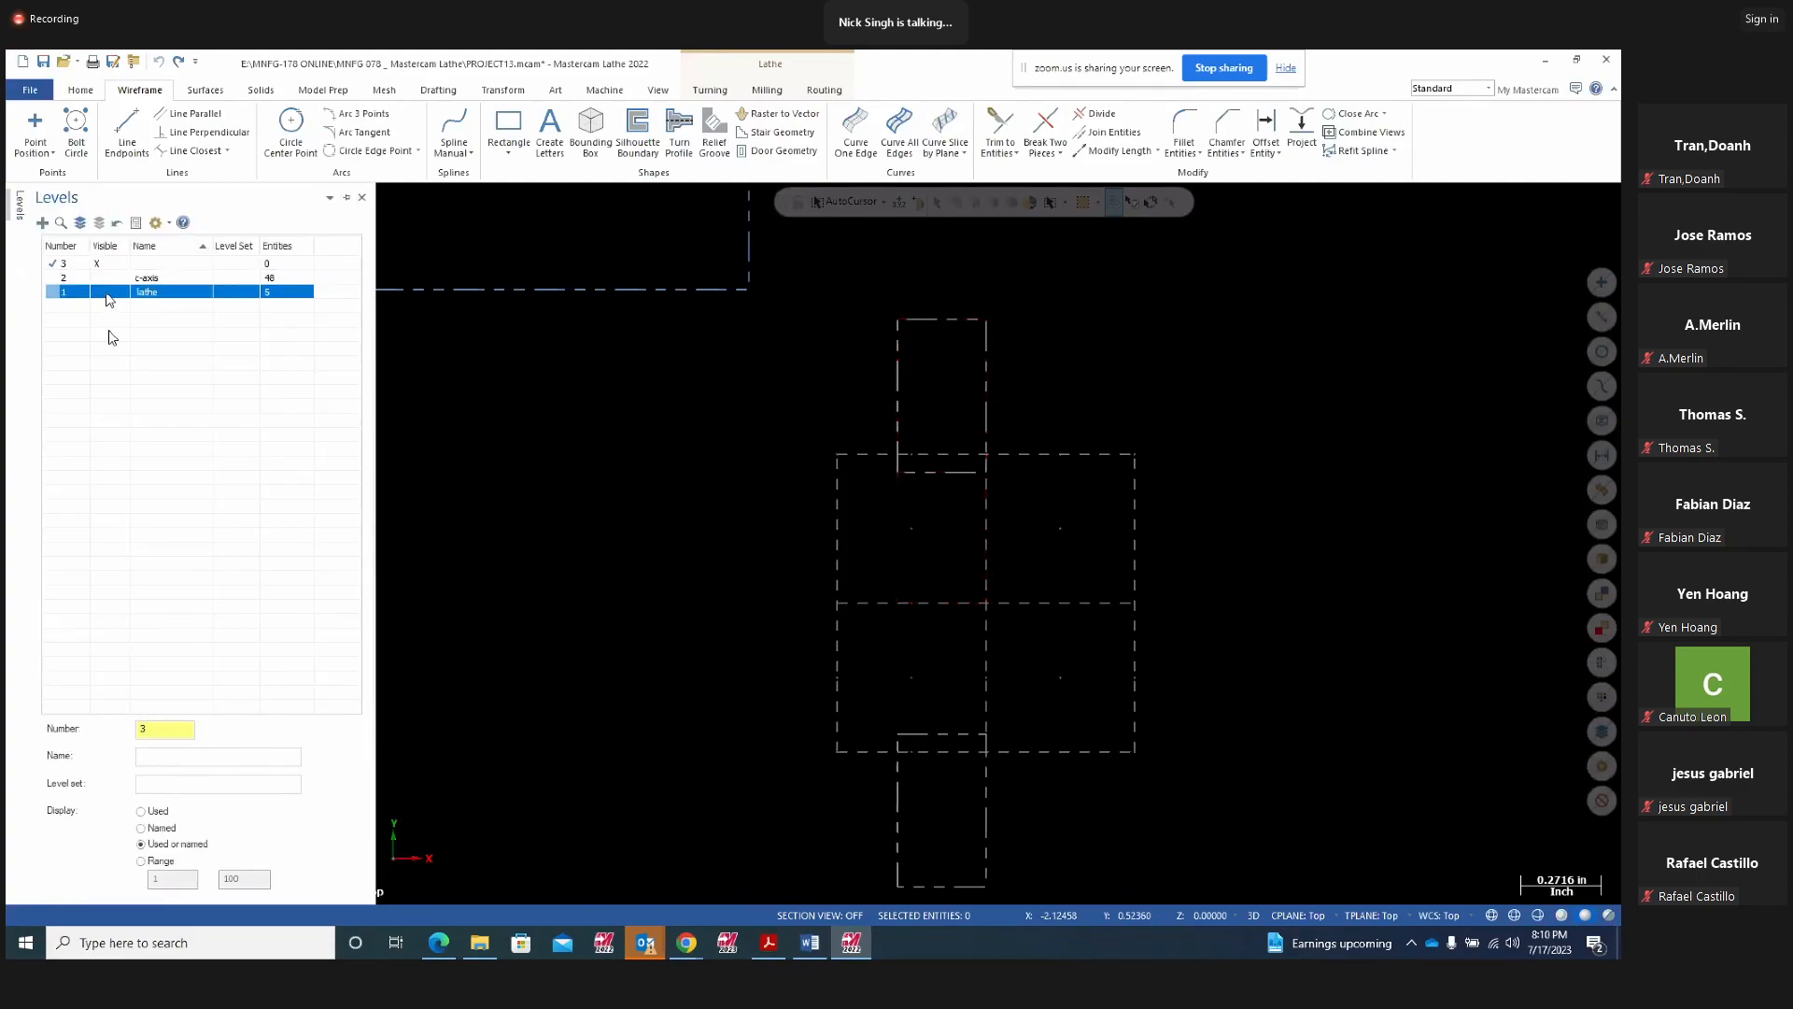
Sketch a rectangle about 0.606 in wide and 1.666 in high, extending up and left from the origin
scroll(781, 520, down, 4)
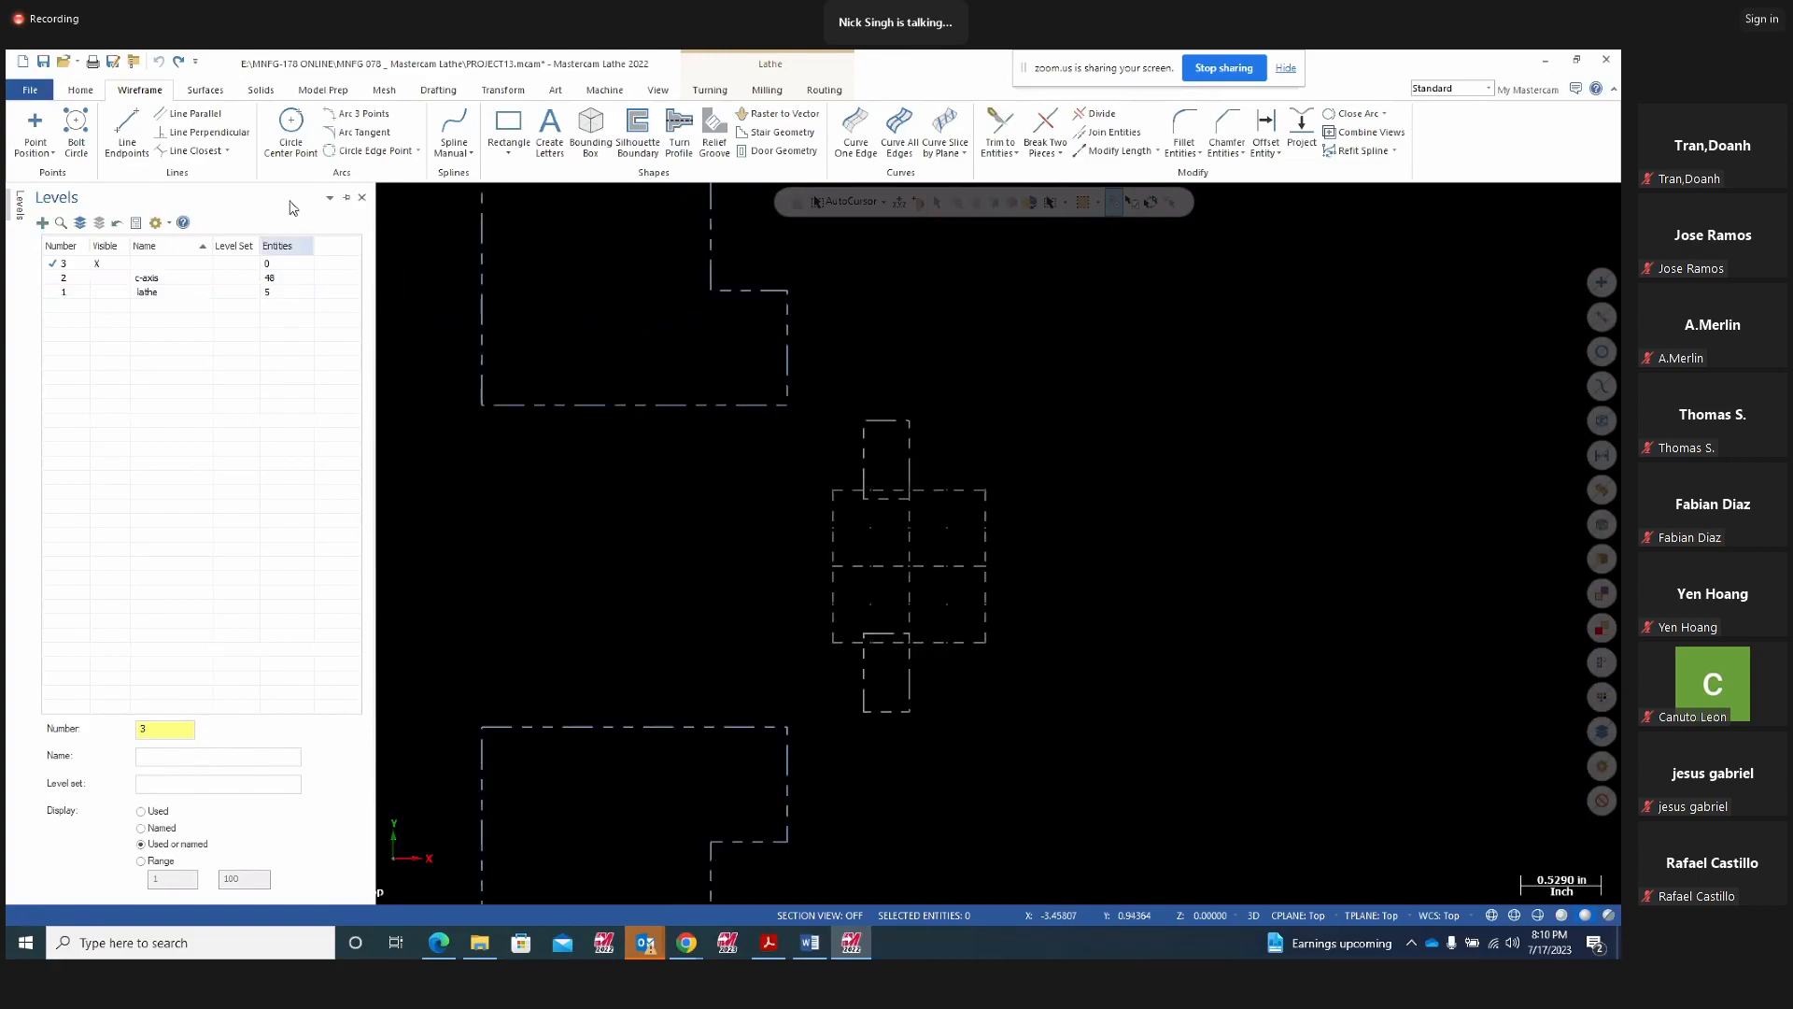
click(514, 156)
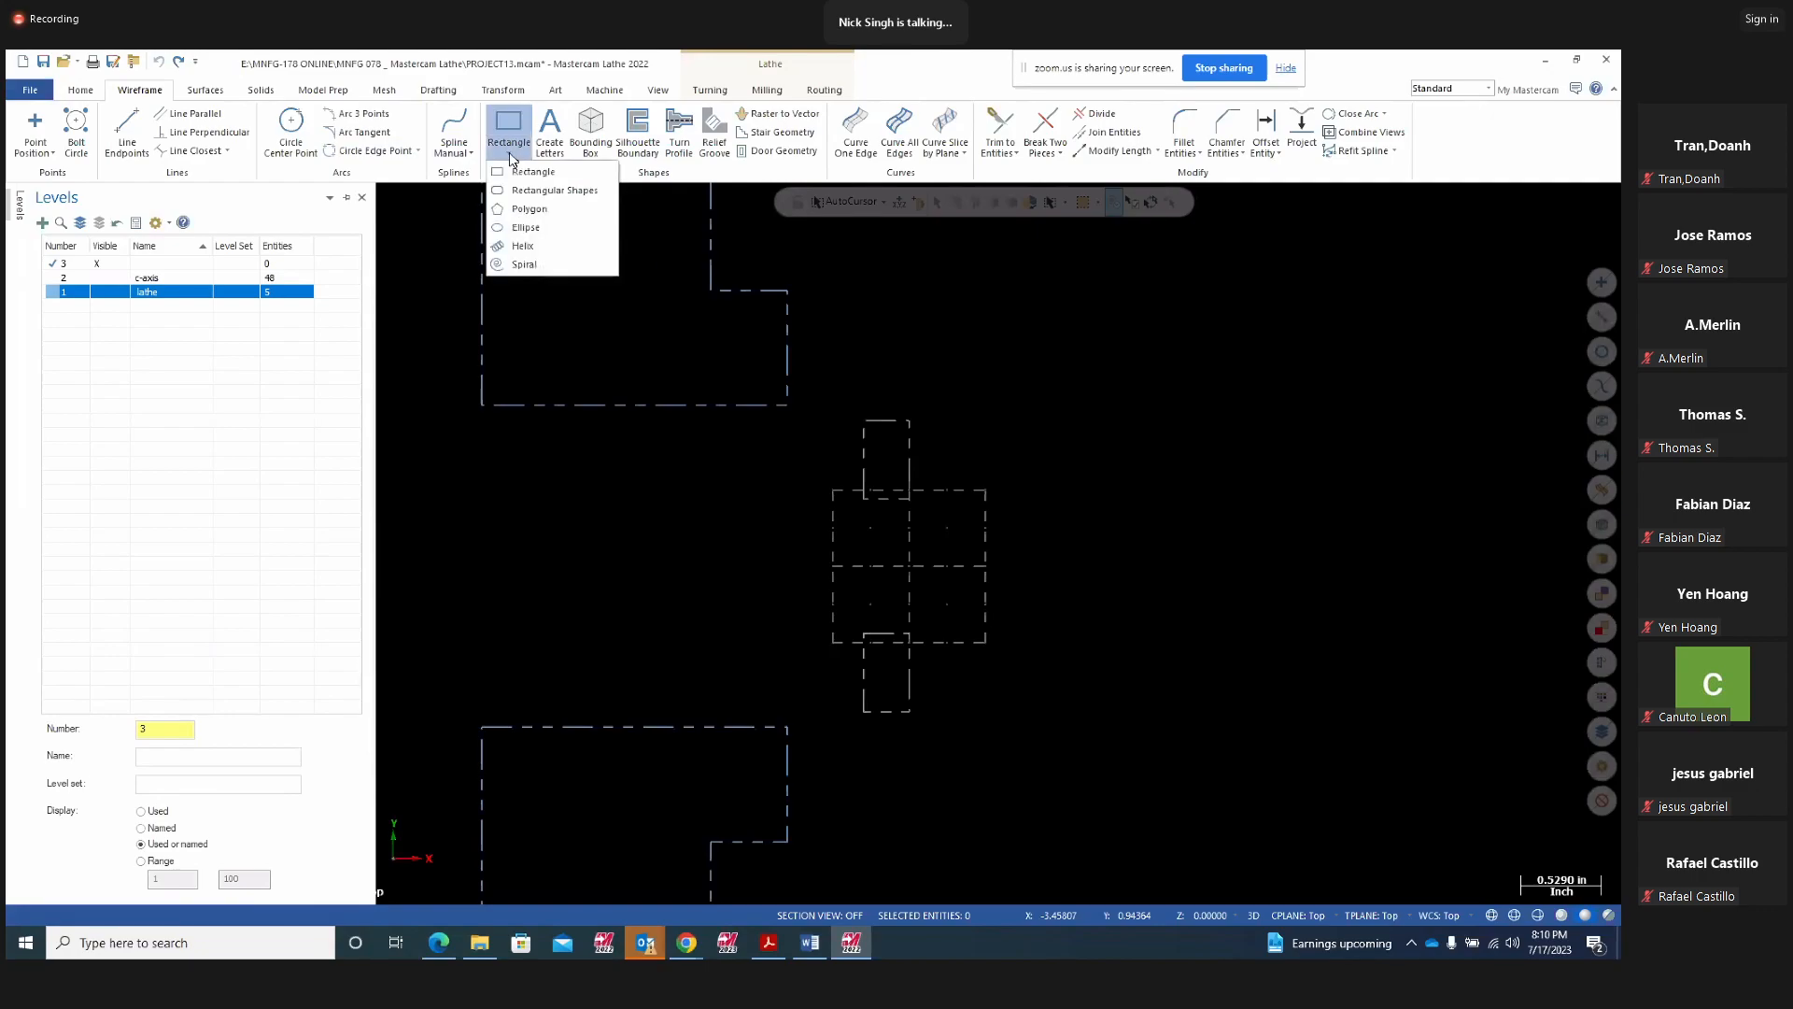
click(532, 173)
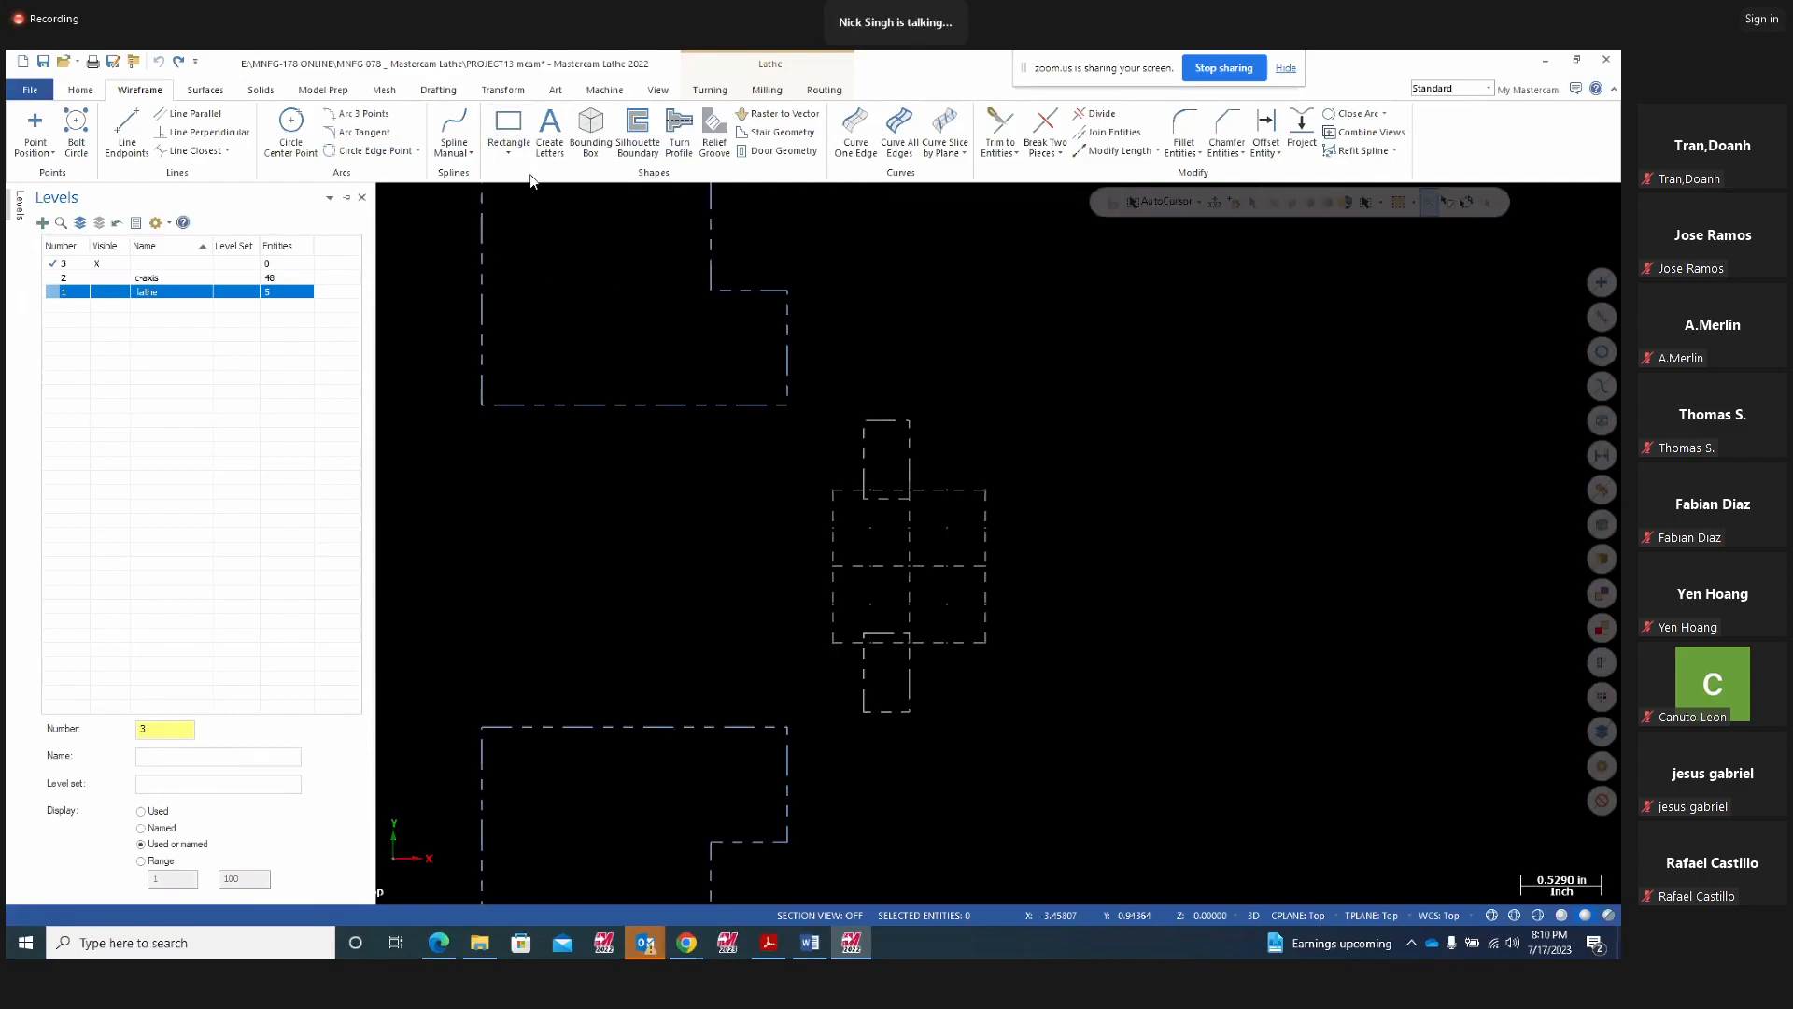
click(1067, 566)
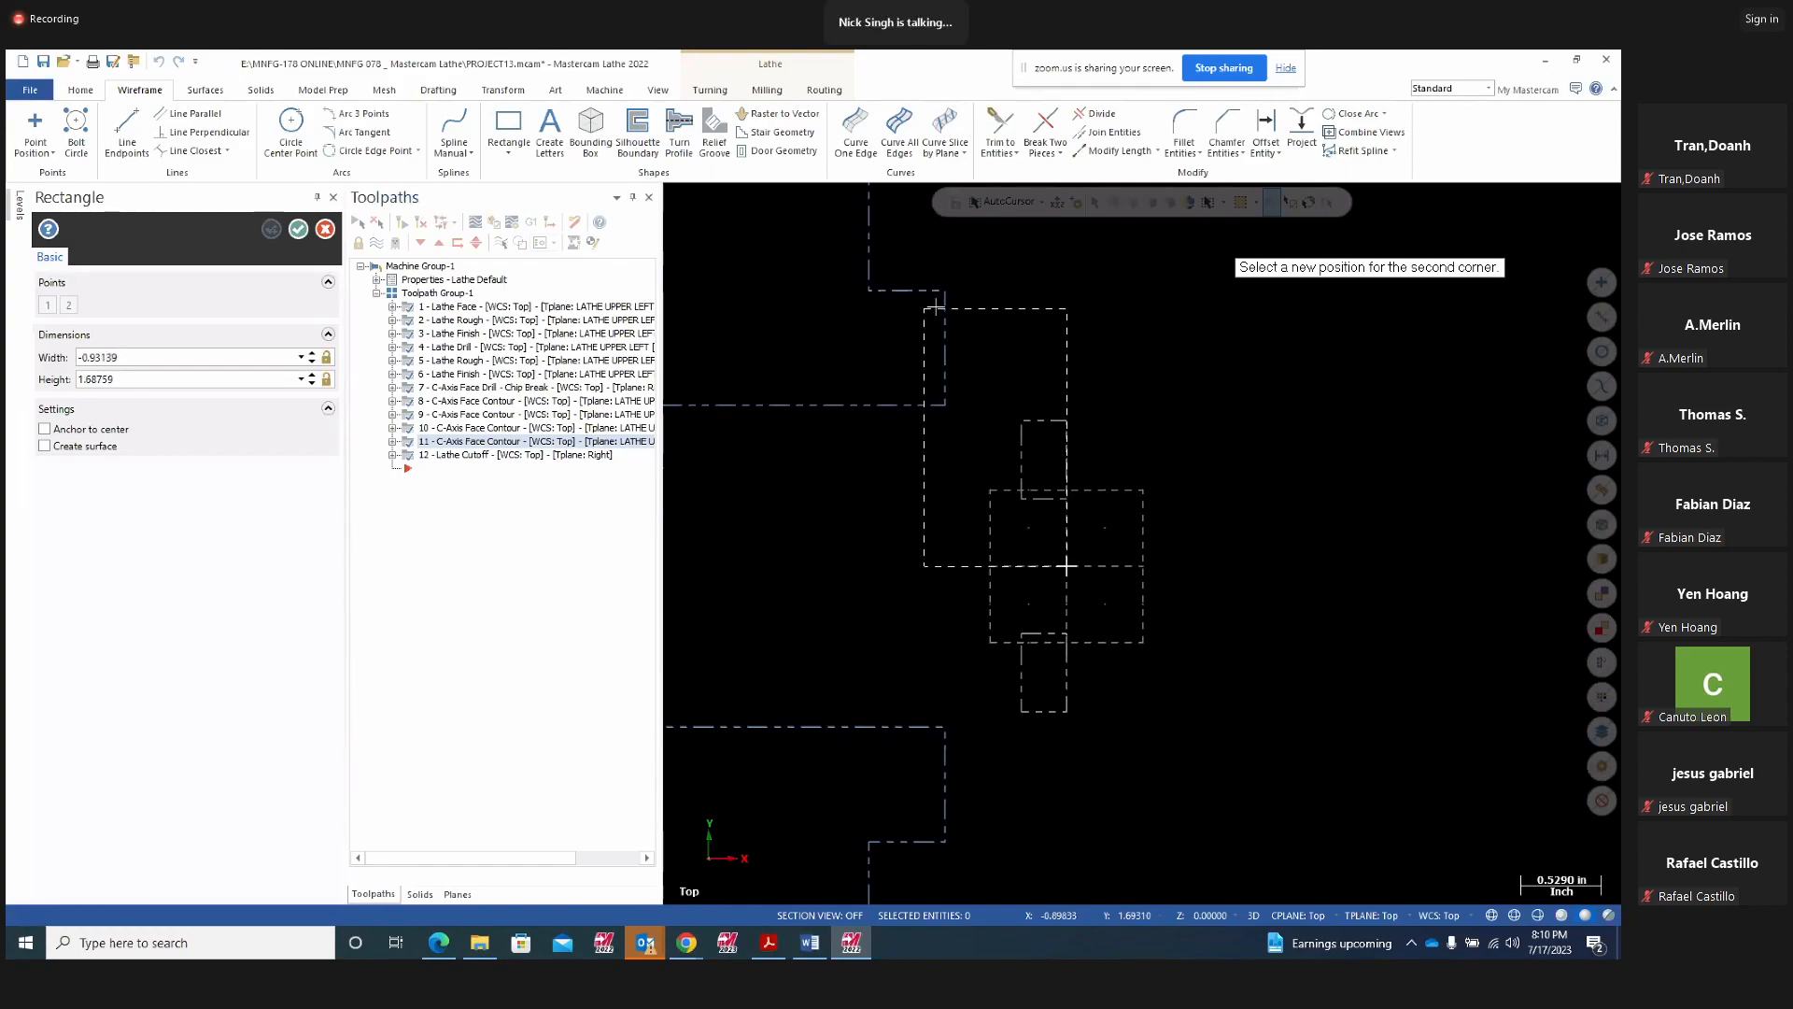
click(973, 311)
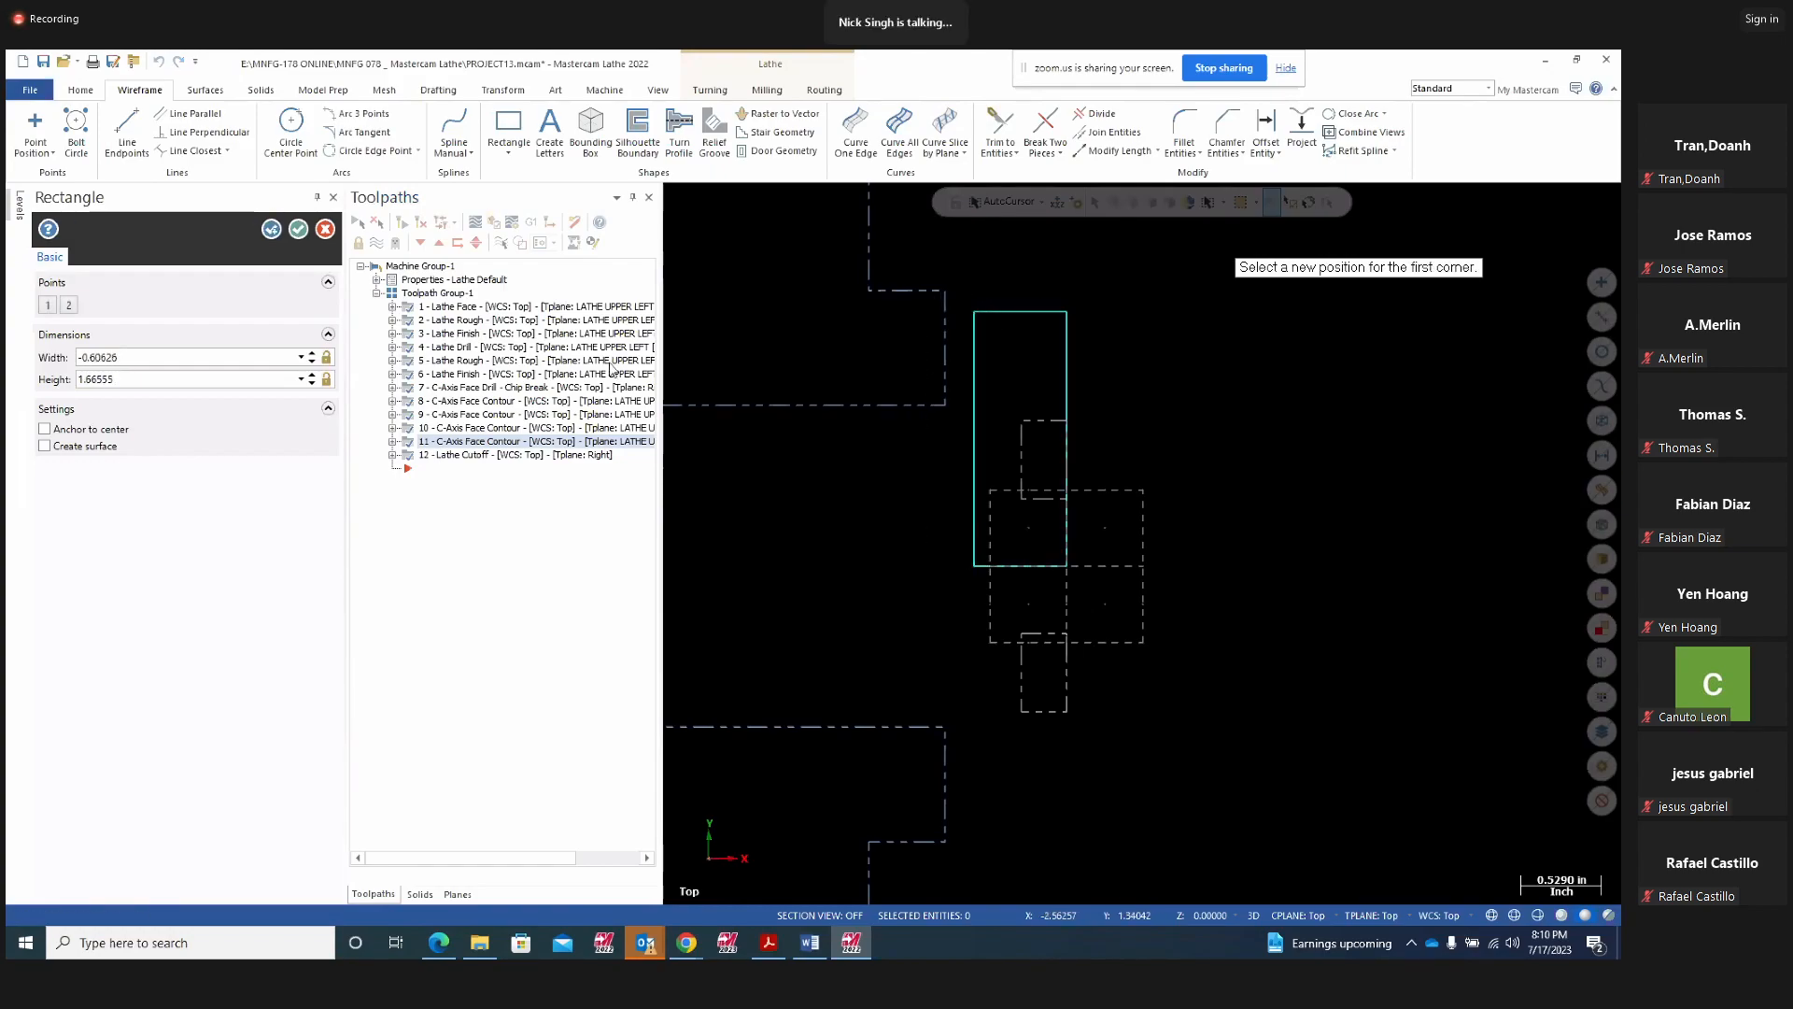
Highlight the .297 thickness and Ø1.906 diameter in Project15.pdf, and return to the rectangle's dimensions in Mastercam
click(136, 360)
click(767, 943)
mouse_move(346, 370)
mouse_down()
mouse_move(362, 277)
mouse_move(304, 372)
mouse_move(344, 370)
mouse_up()
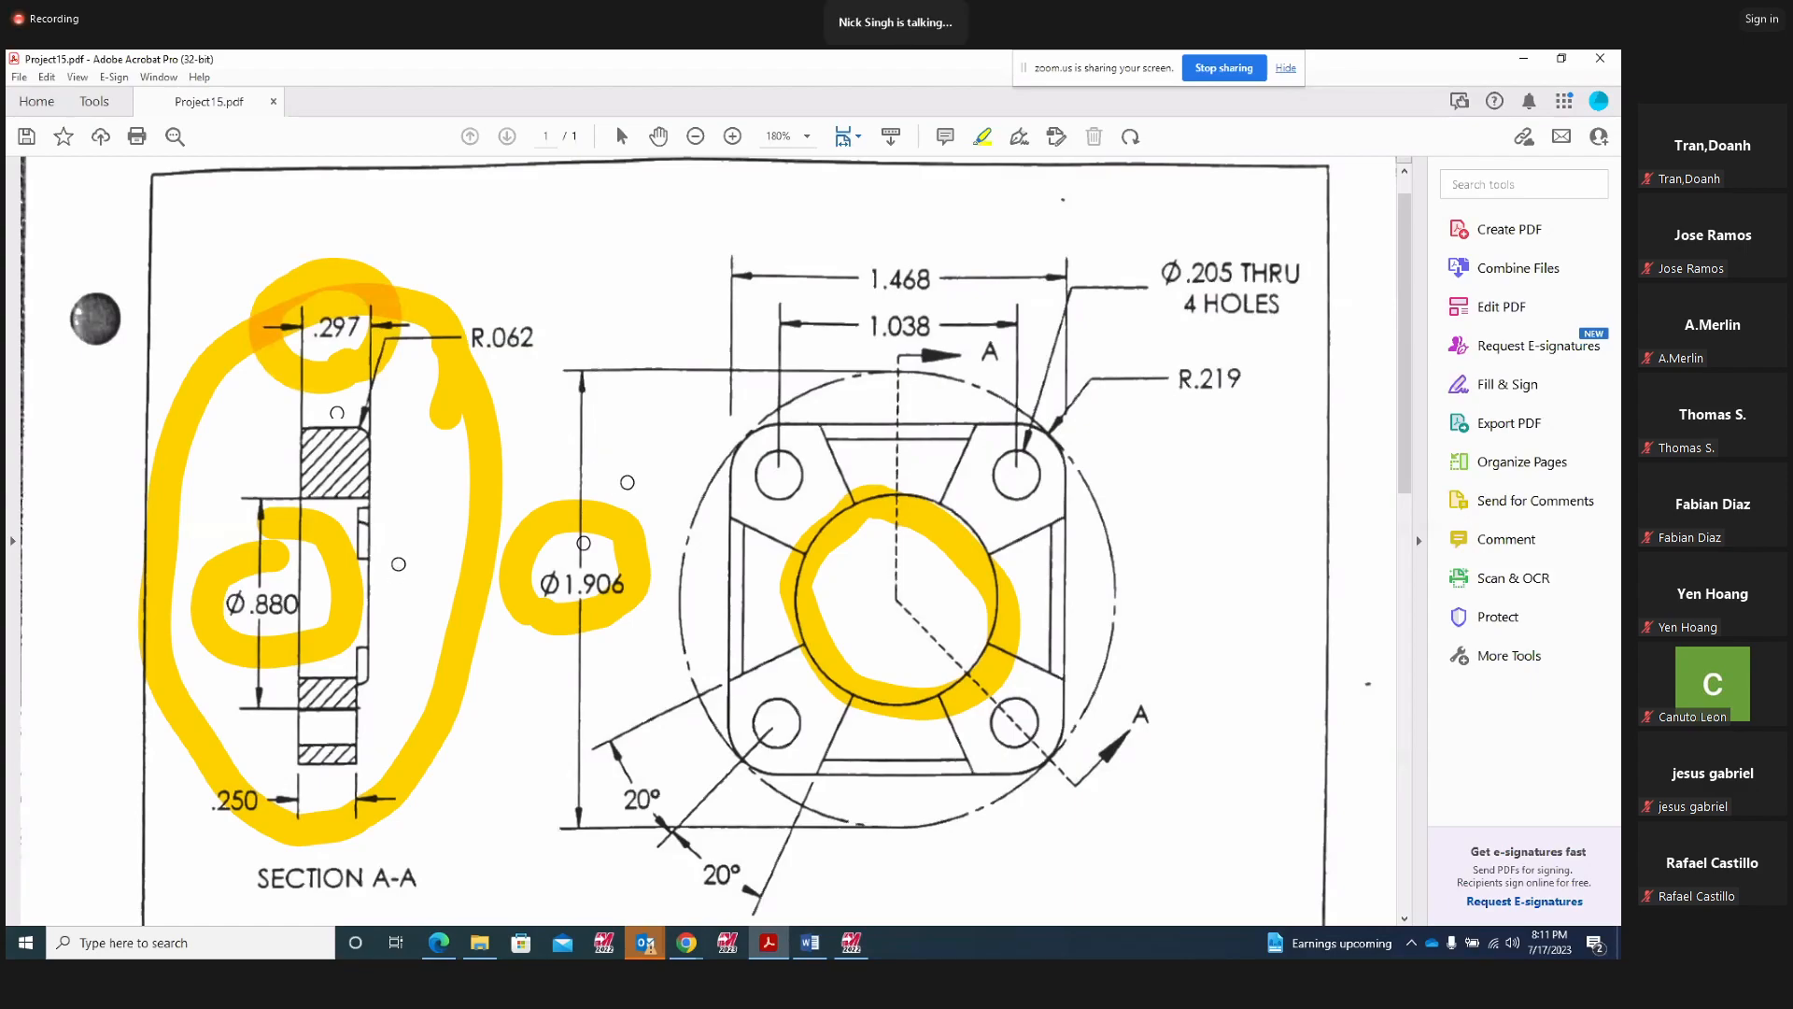
mouse_move(583, 553)
mouse_down()
mouse_move(553, 574)
mouse_move(600, 592)
mouse_move(588, 568)
mouse_up()
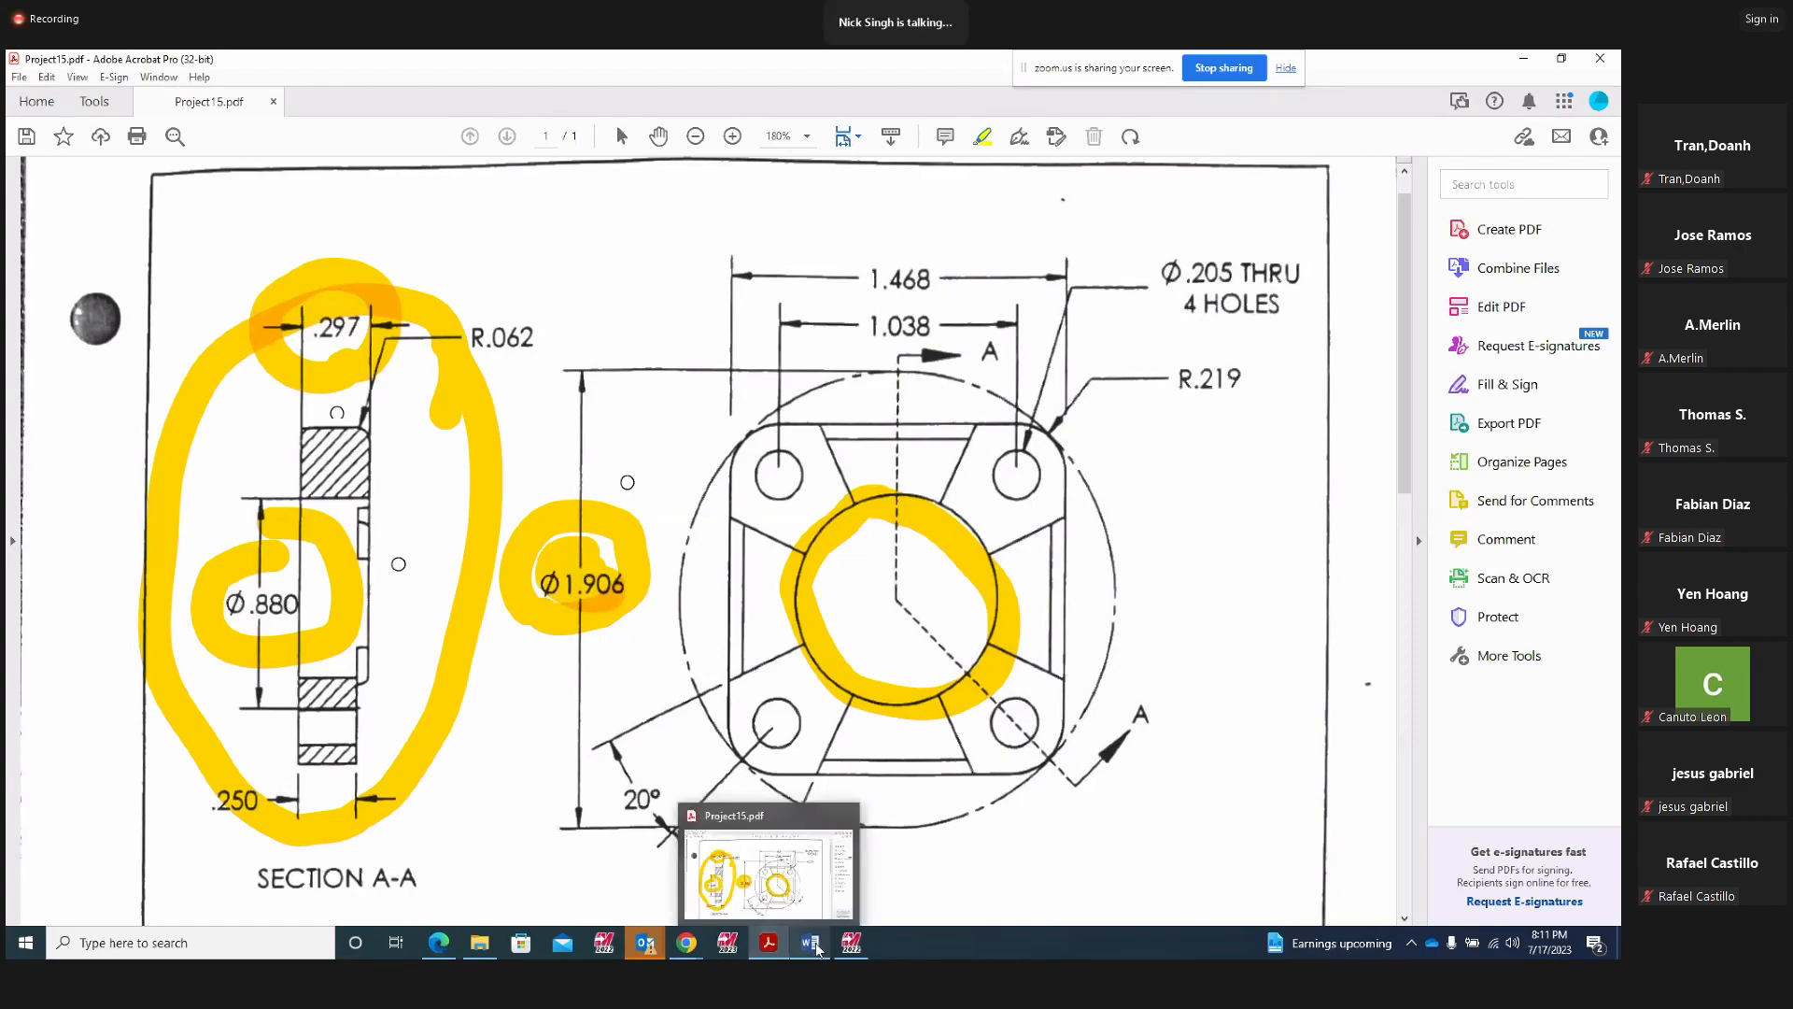
click(851, 942)
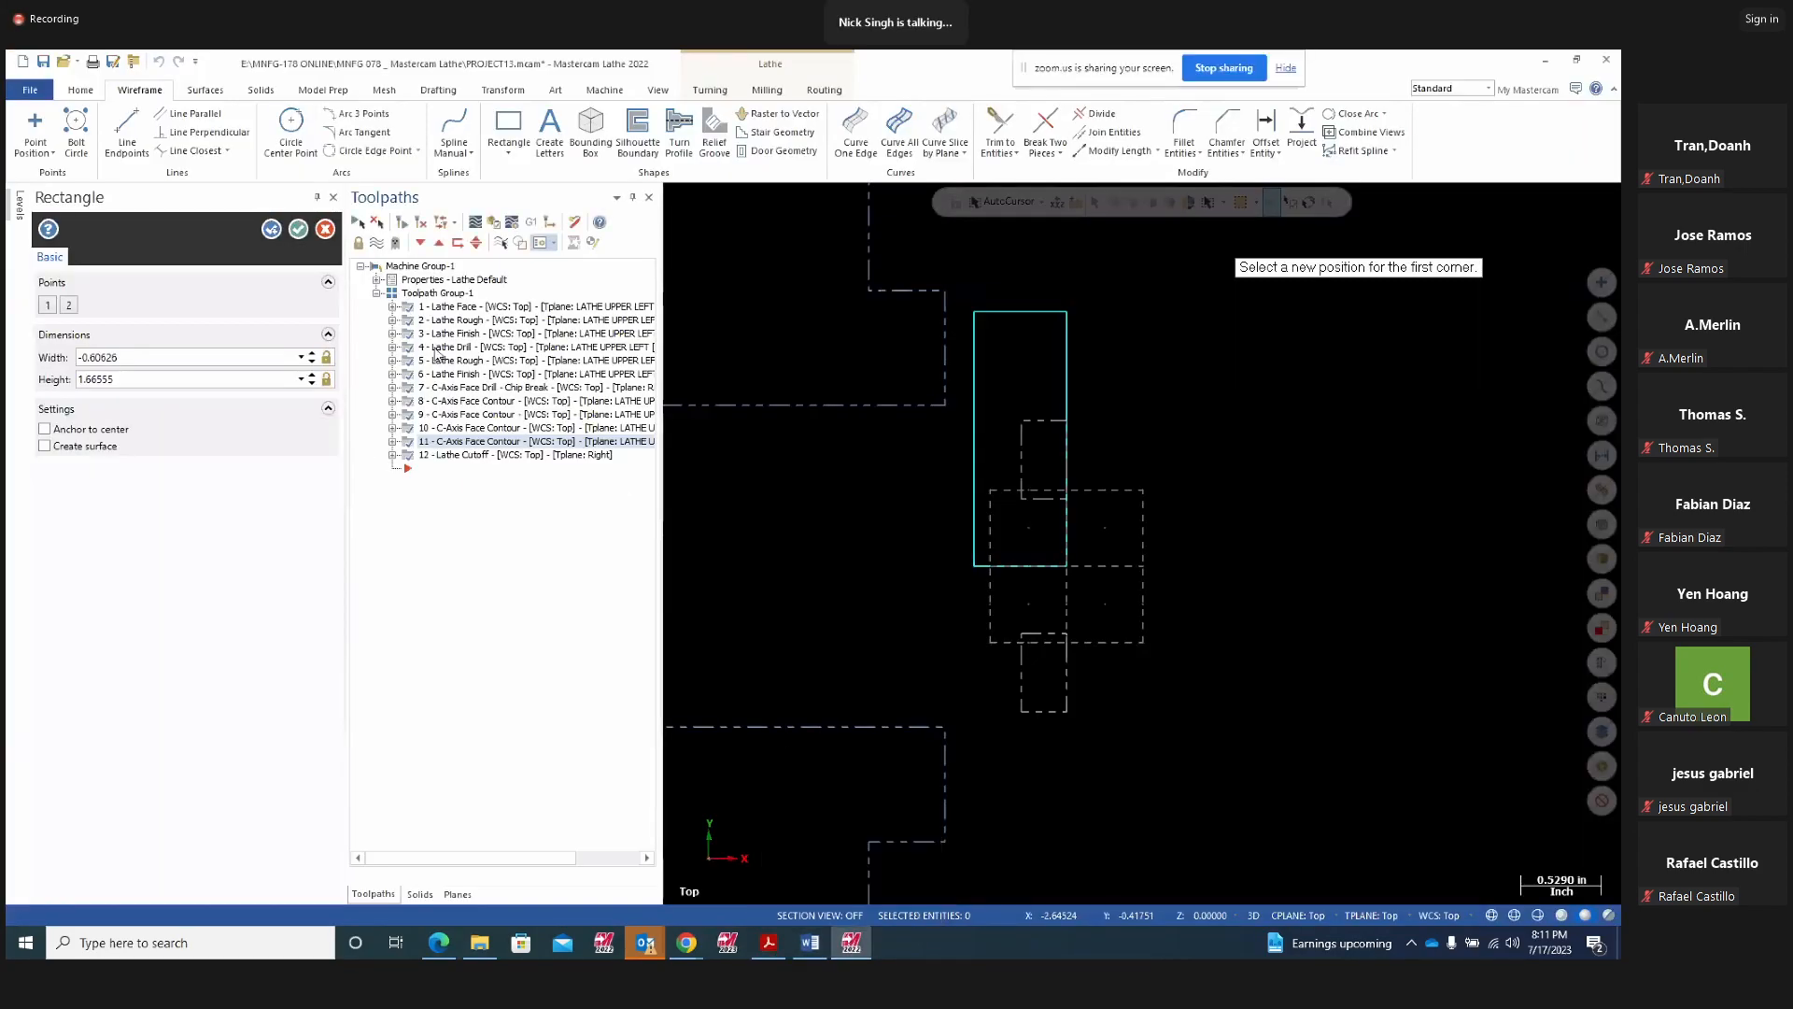
Set the rectangle's width to -.297 in and its height to 1.906/2 in, and accept the rectangle
double_click(131, 359)
text(-.297)
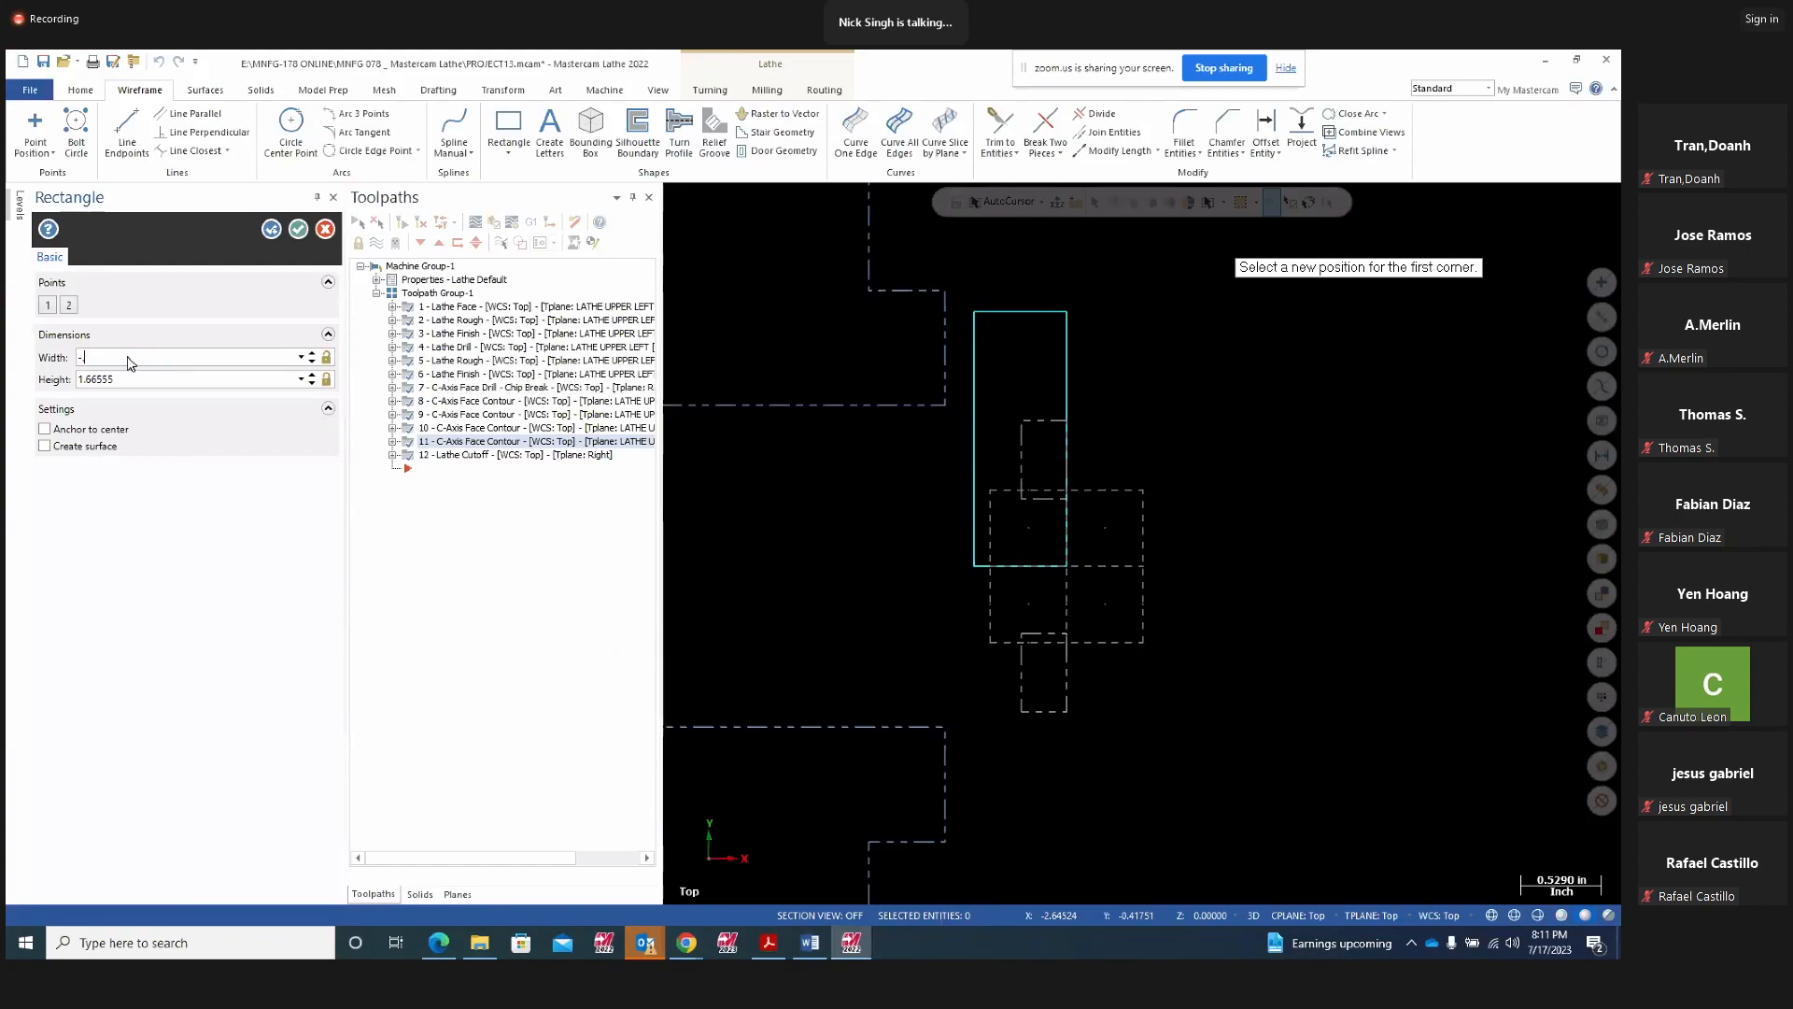
key(Return)
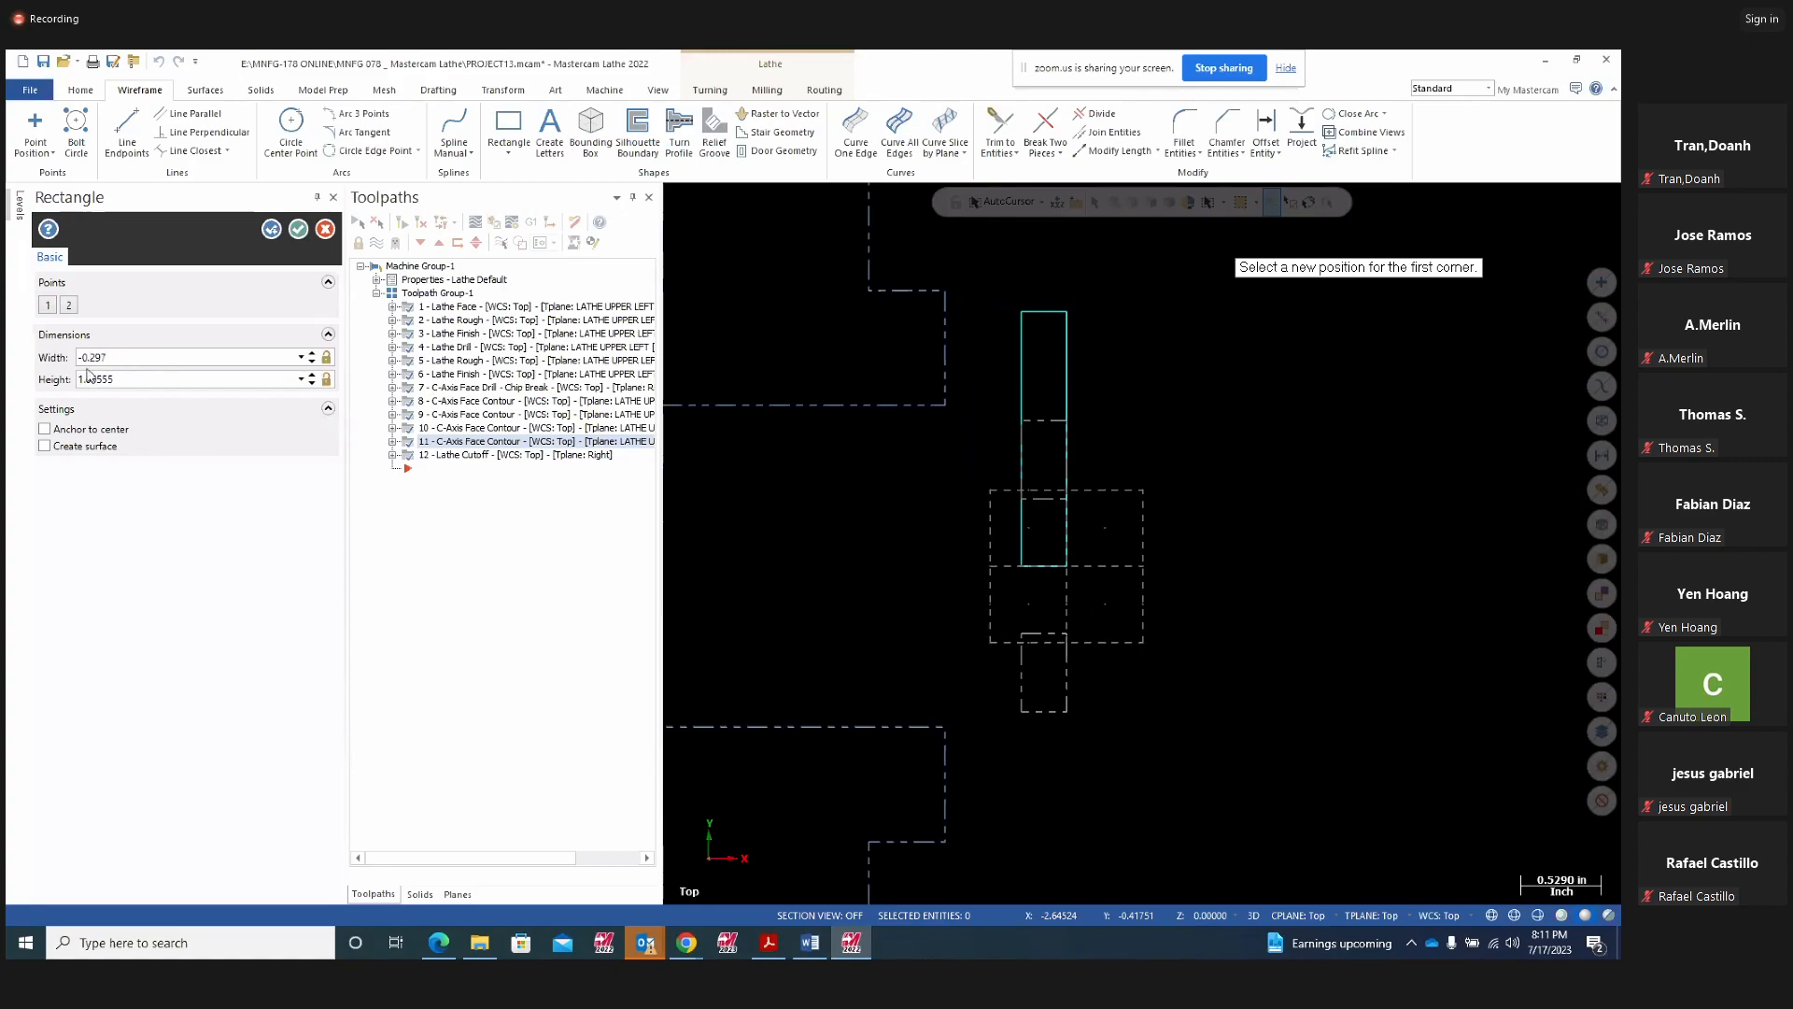
double_click(114, 379)
text(1)
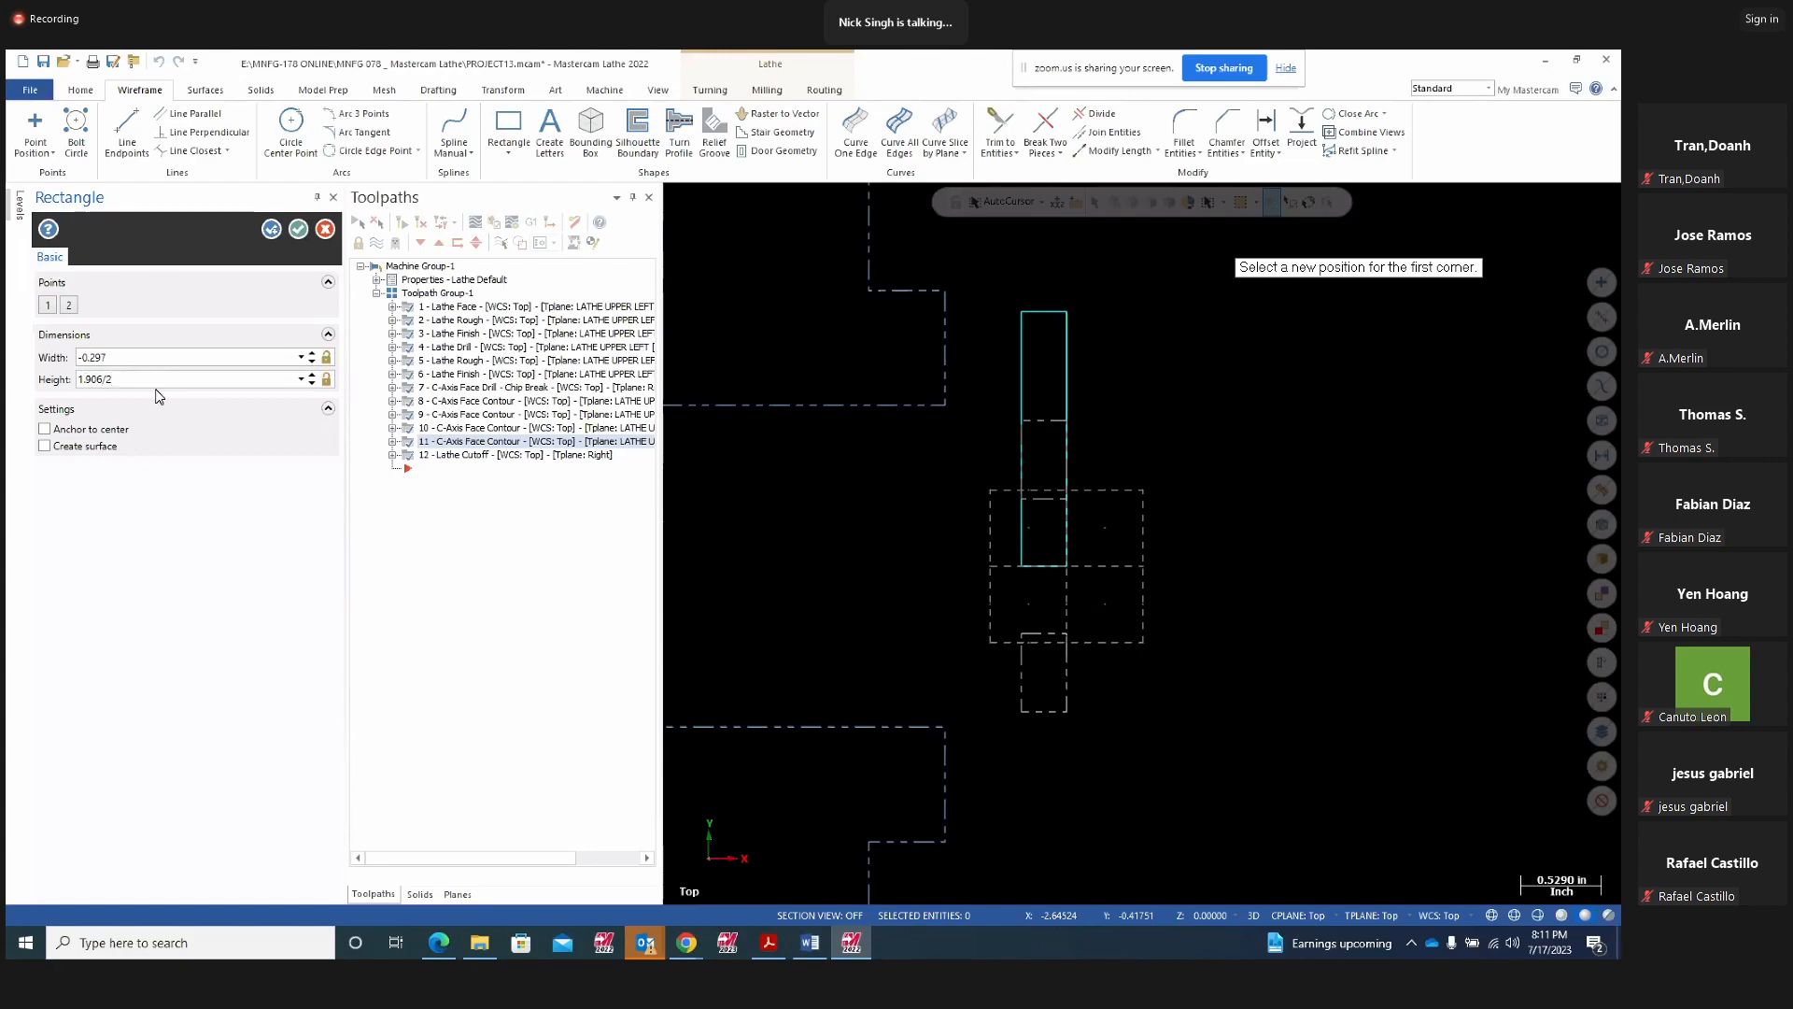
key(Return)
key(alt+Tab)
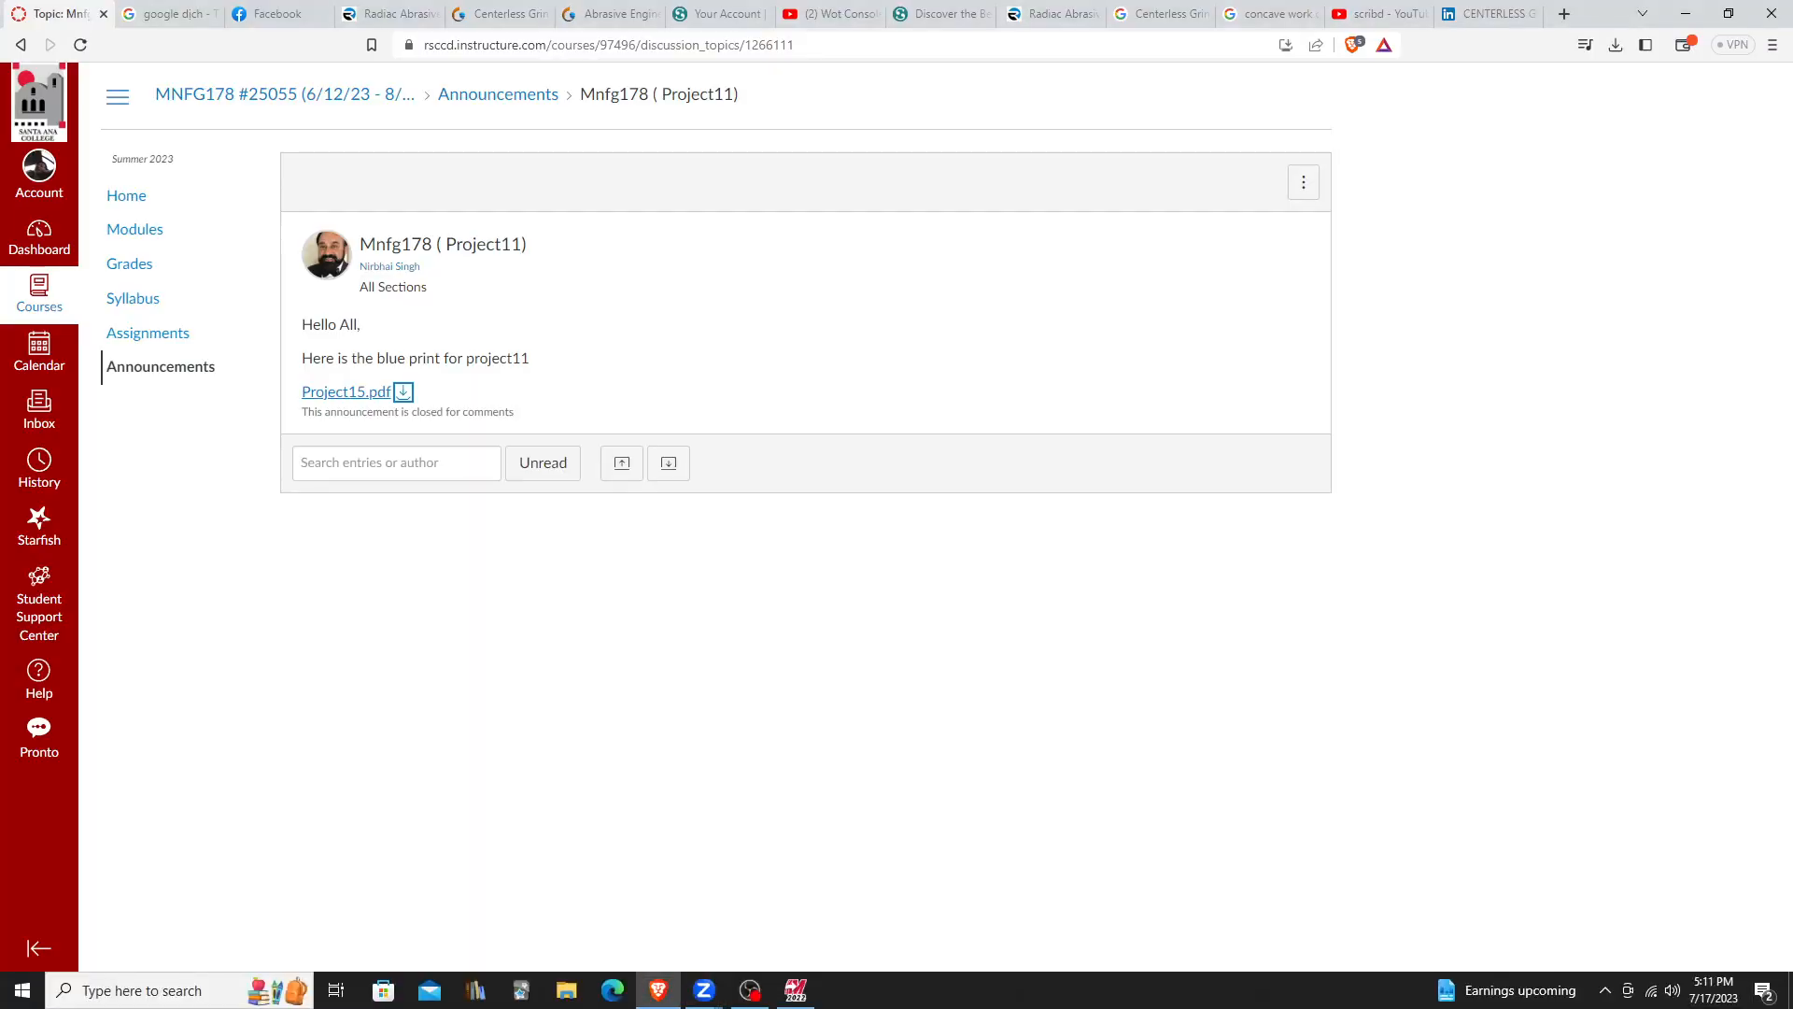
key(alt+Tab)
click(297, 230)
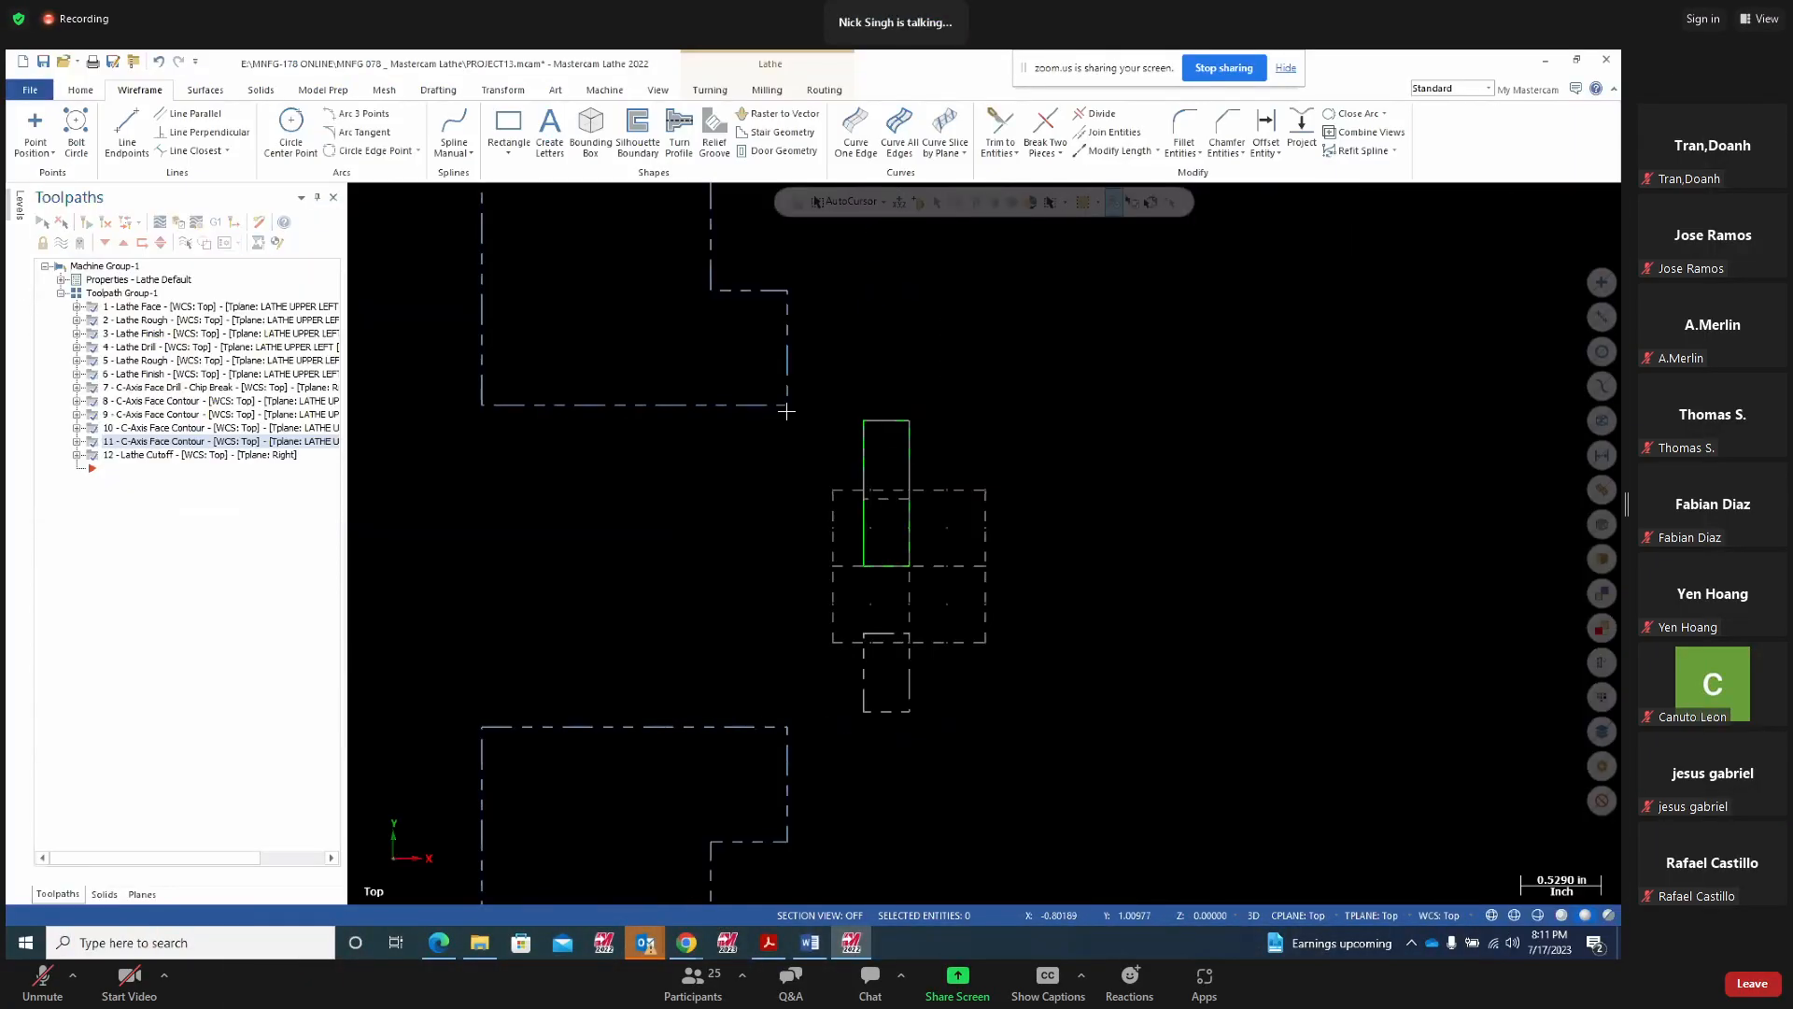
scroll(849, 377, up, 6)
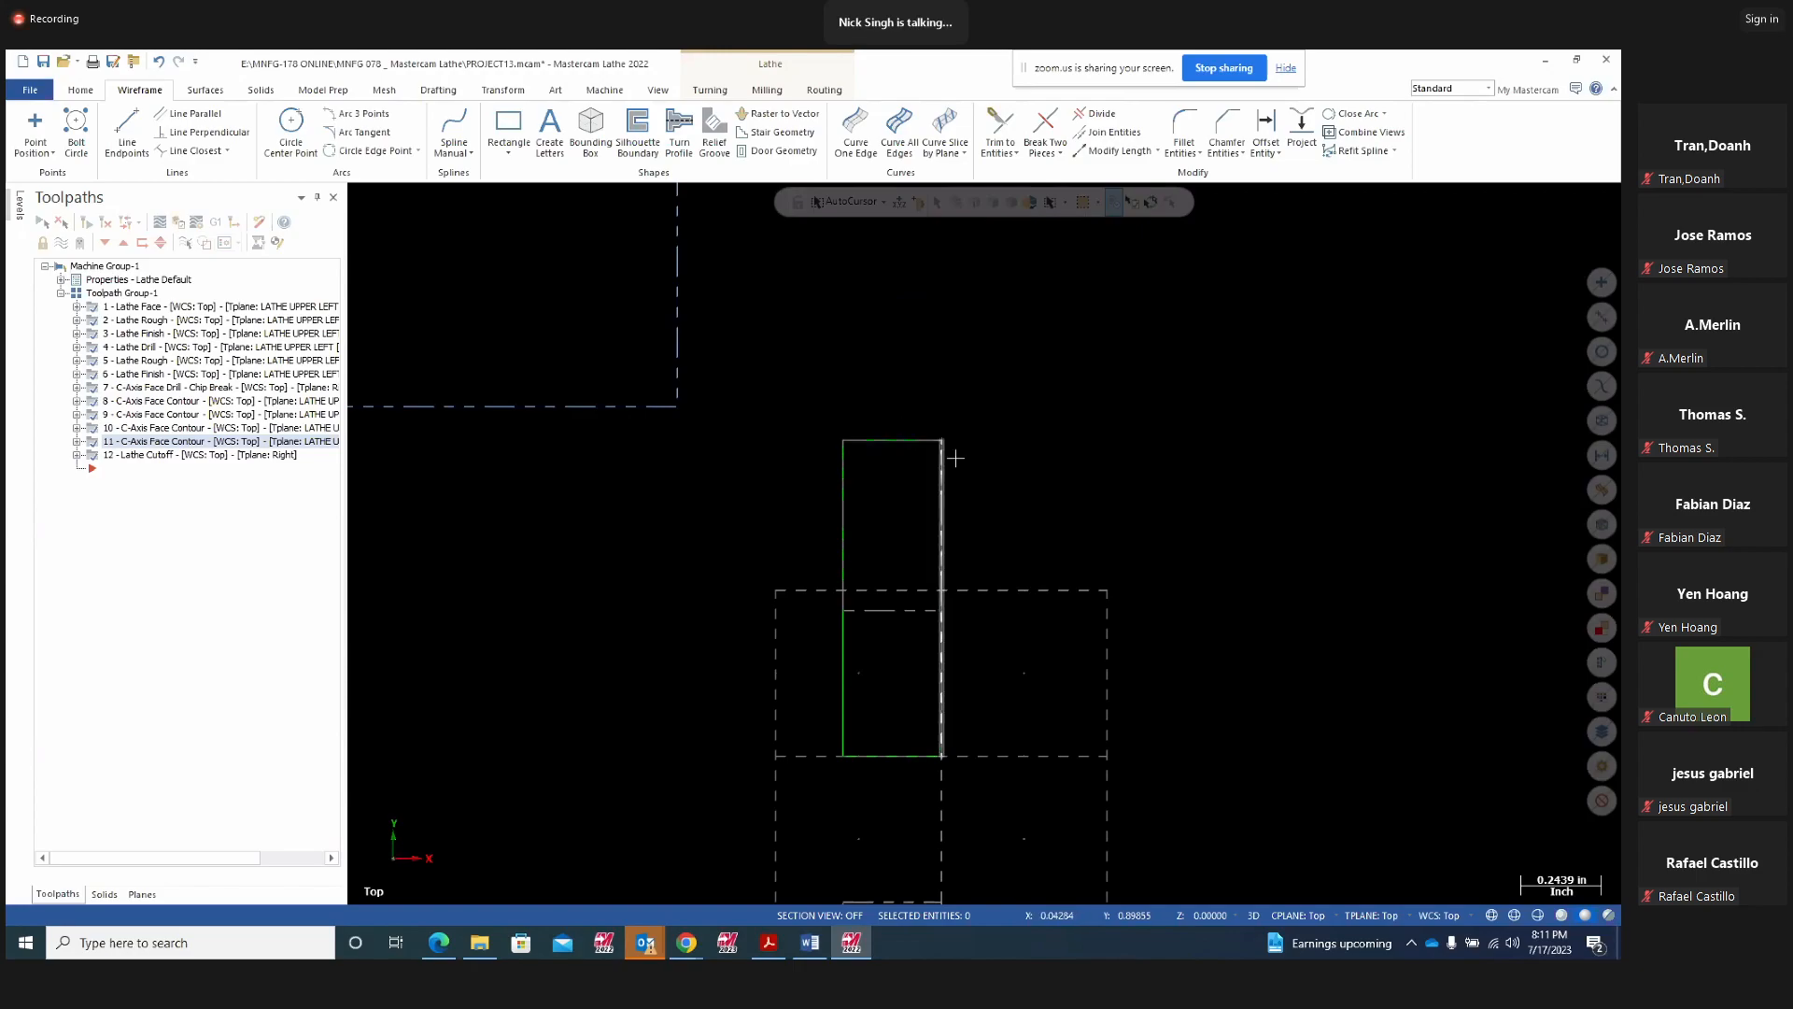
Draw a horizontal line about 0.874 in long across the rectangle, about 0.439 in above its lower edge
click(771, 945)
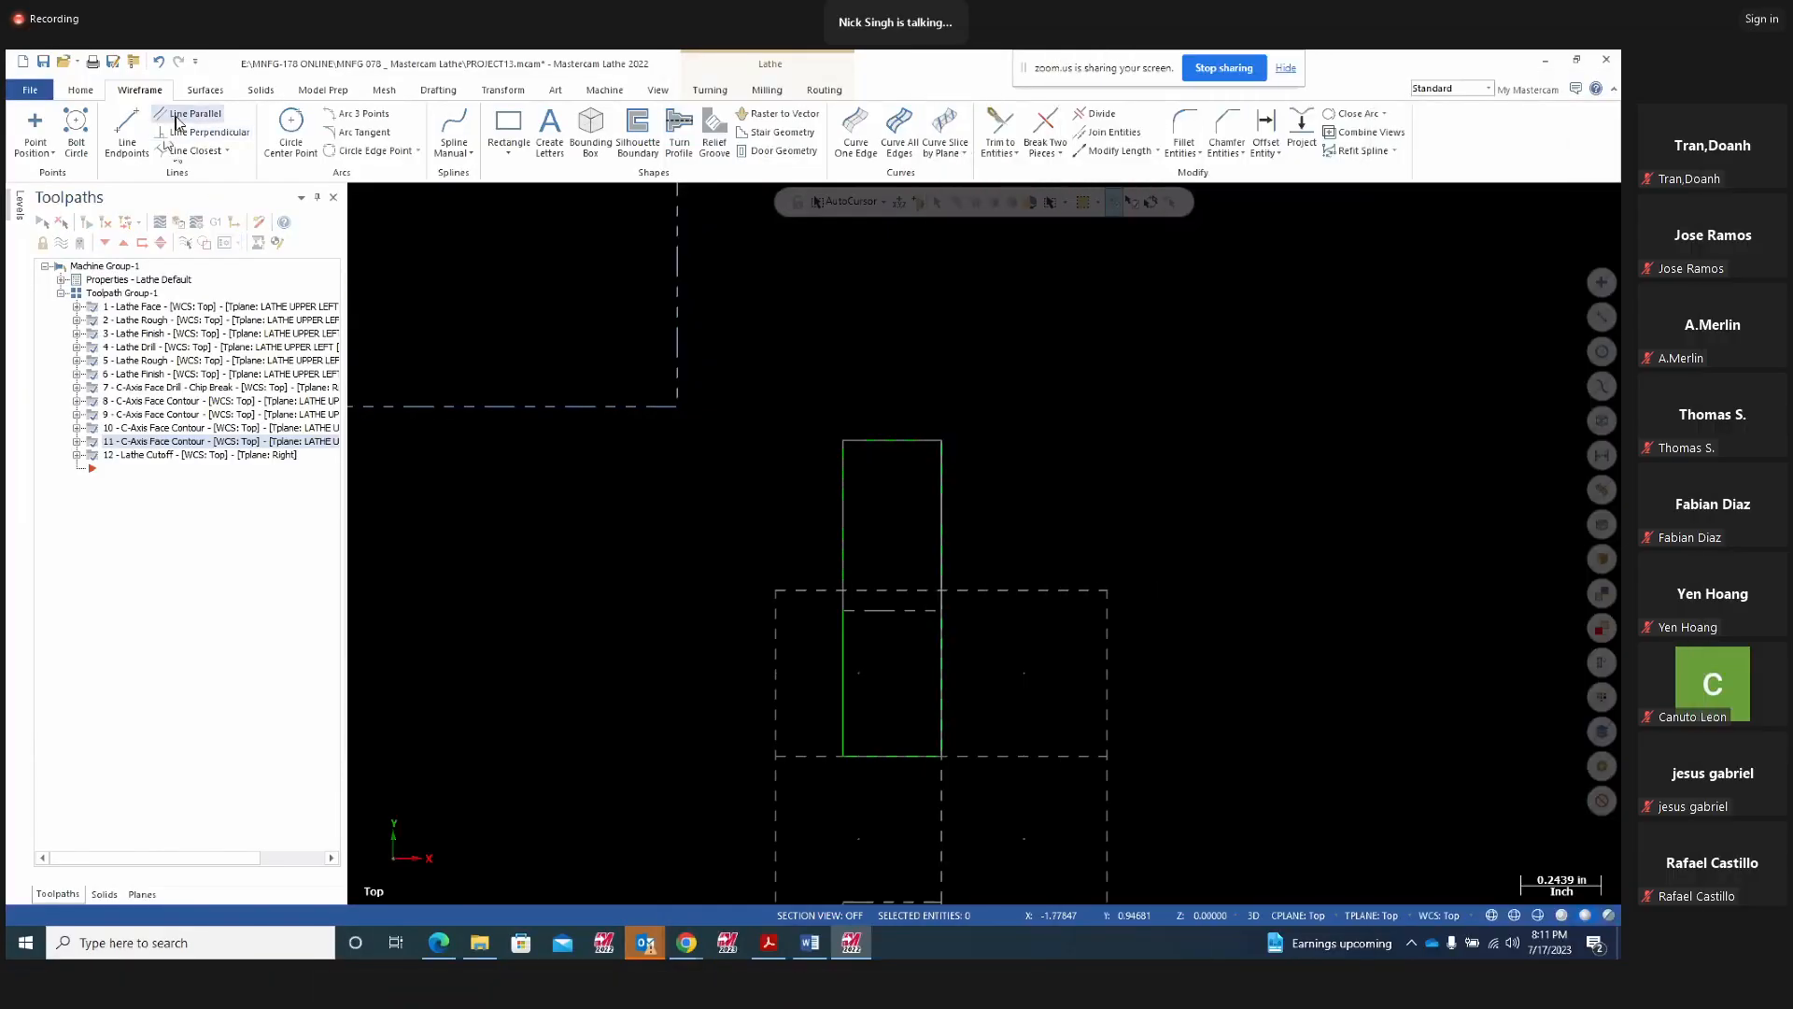
click(126, 147)
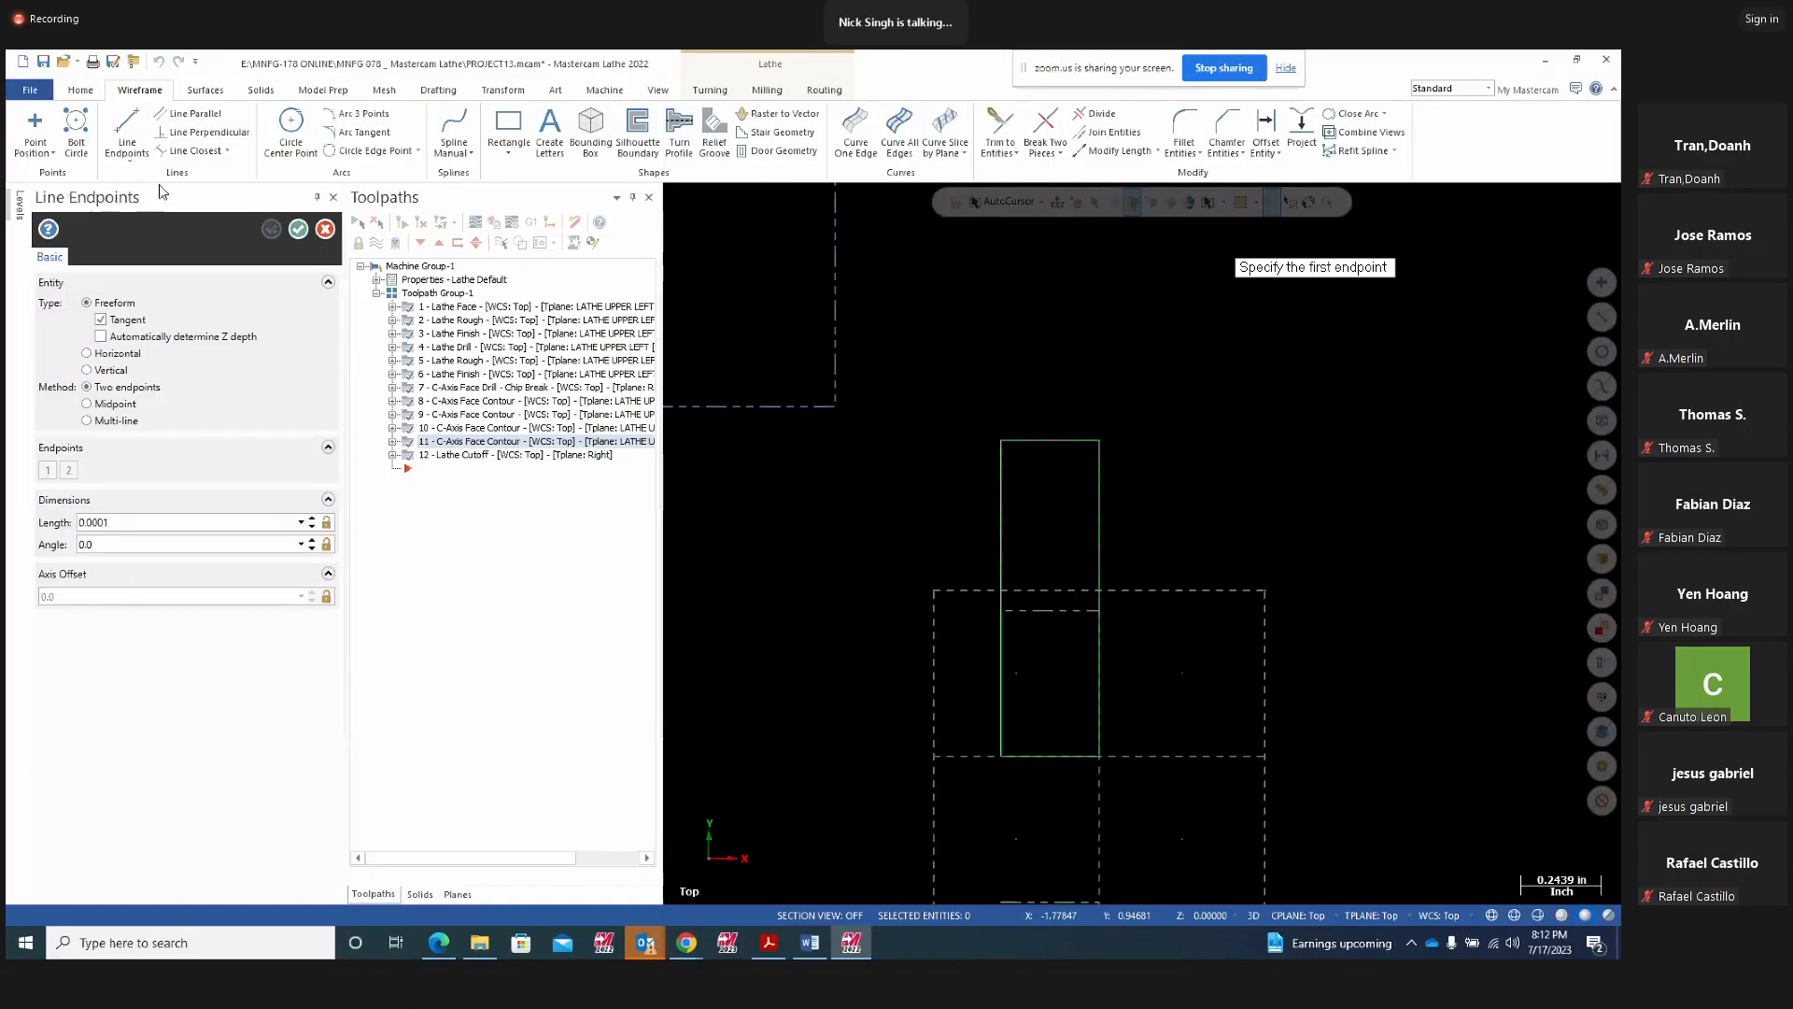
click(86, 353)
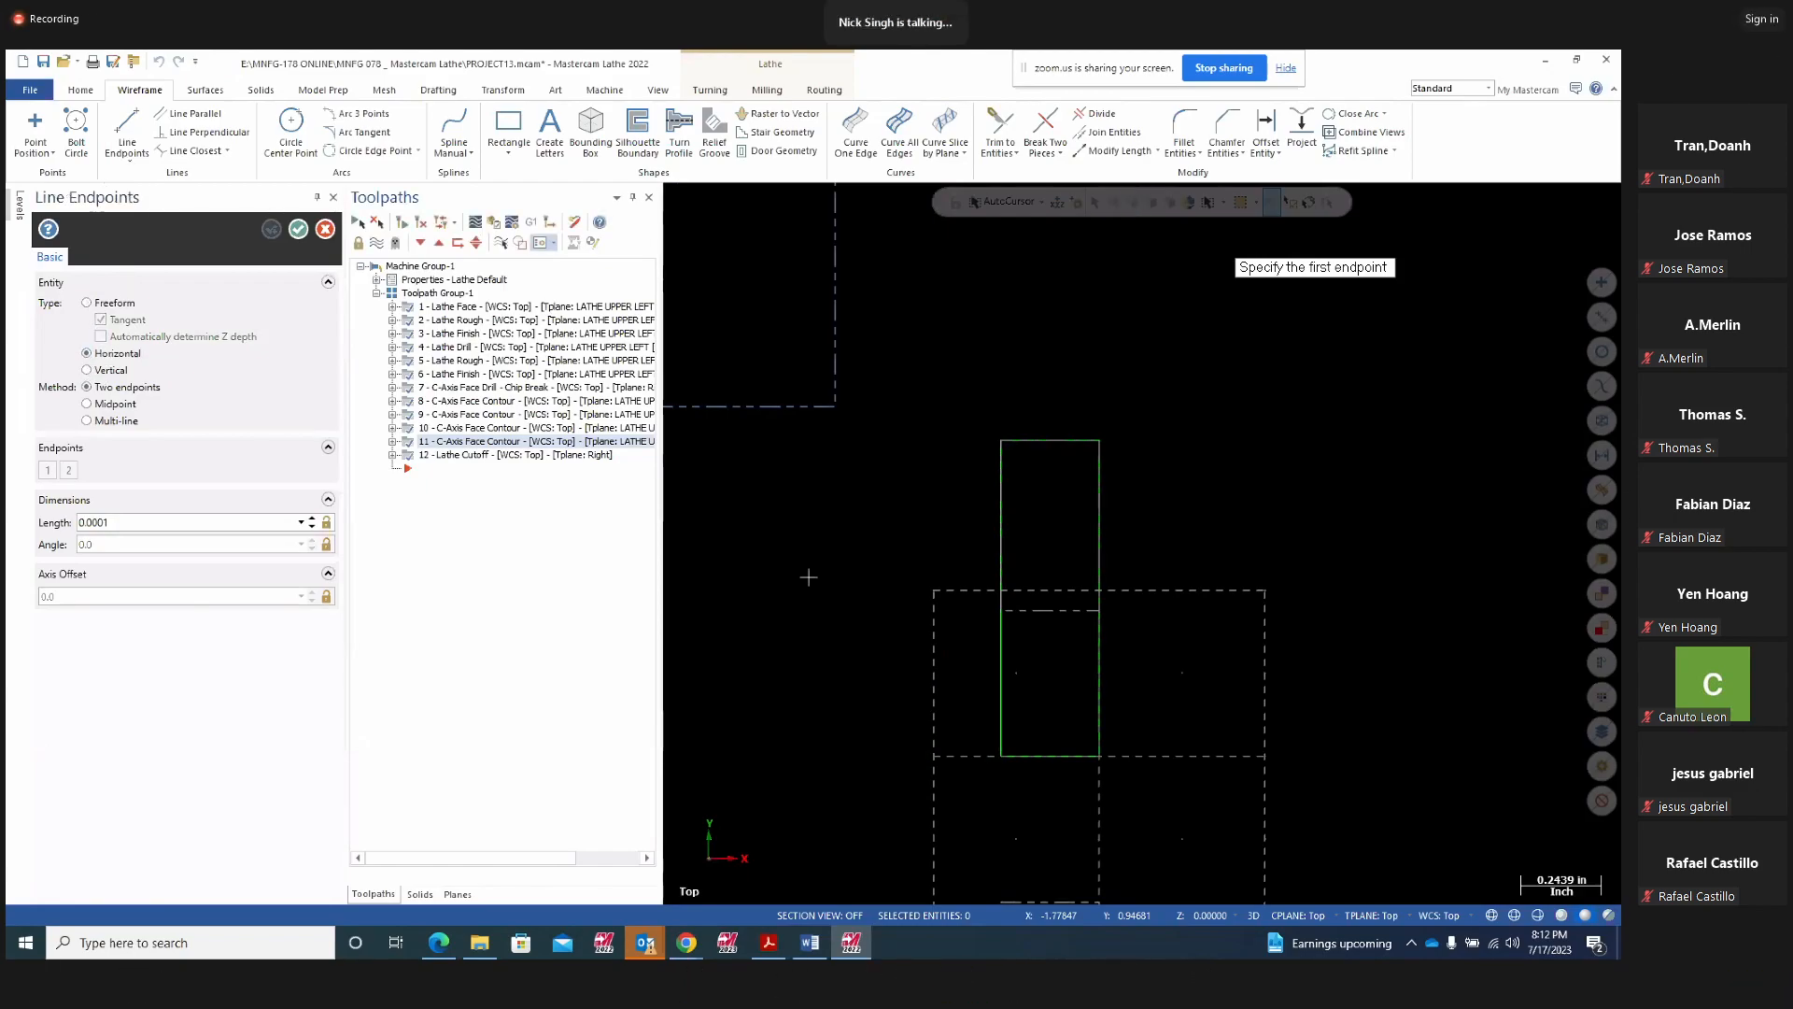
click(950, 610)
click(1239, 618)
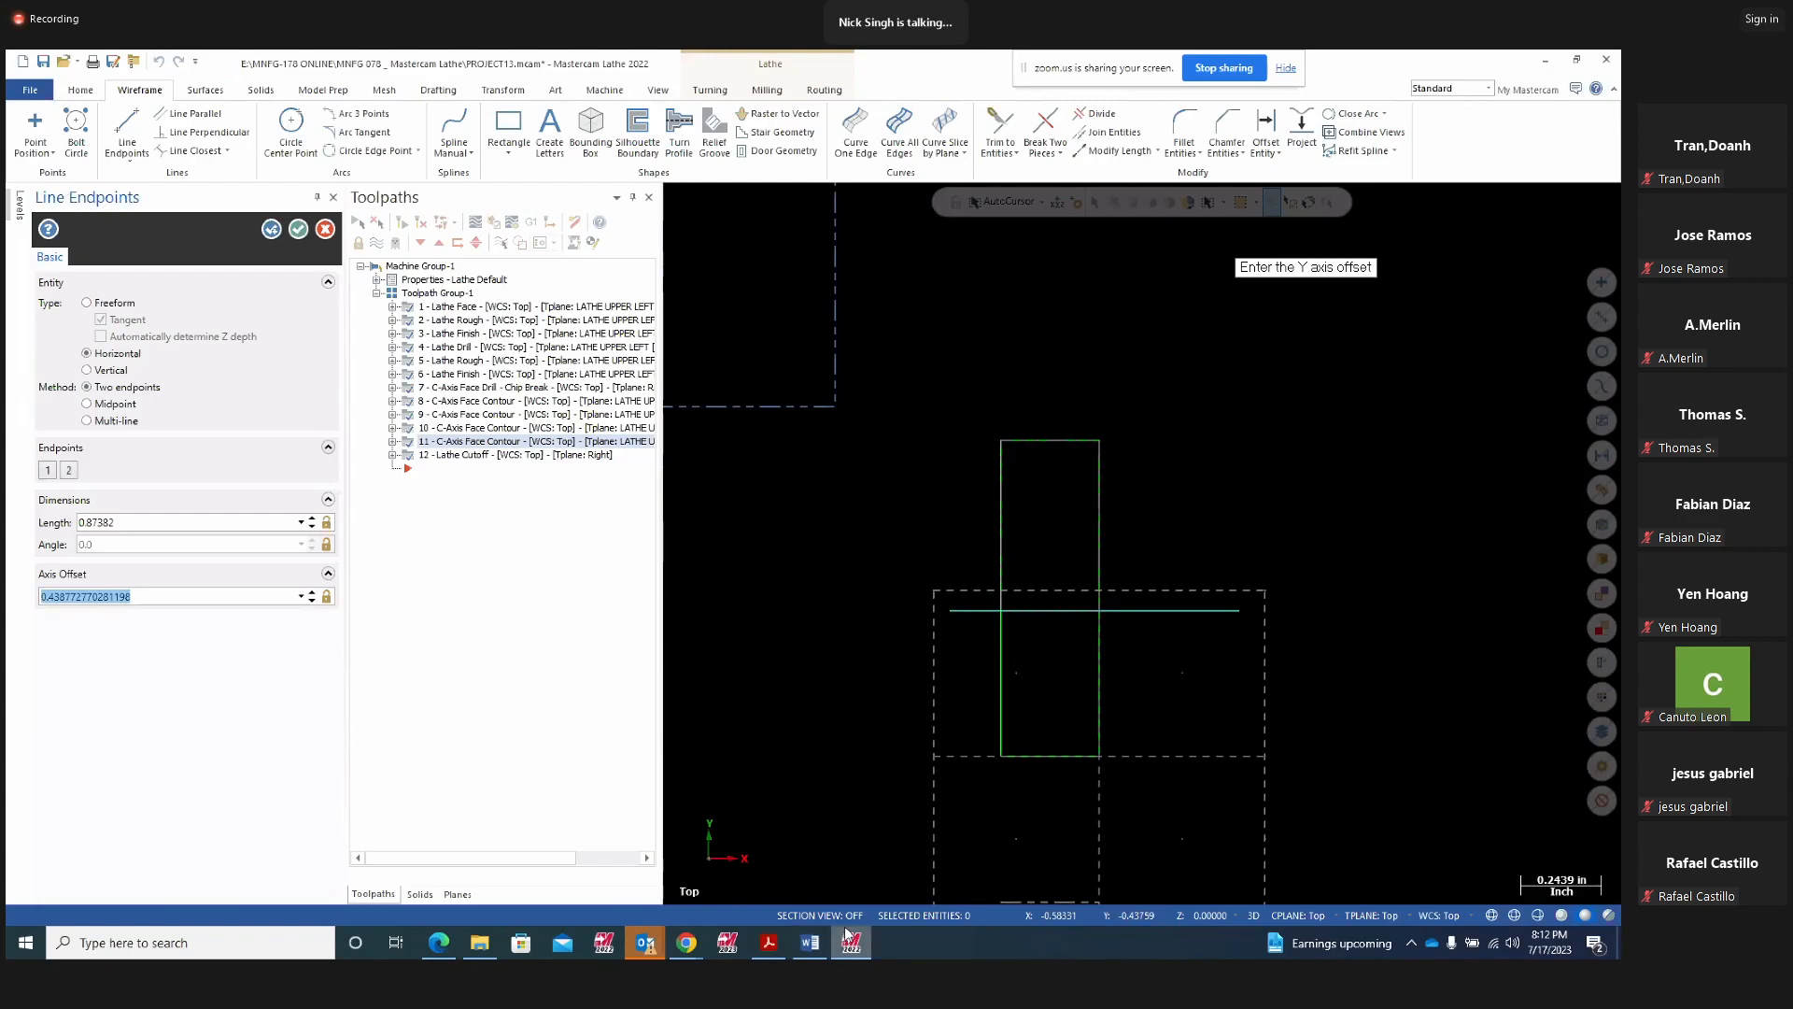
Check the bore diameter in Project15.pdf, return to Mastercam and set the horizontal line's Y-axis offset to .88/2 in
click(768, 944)
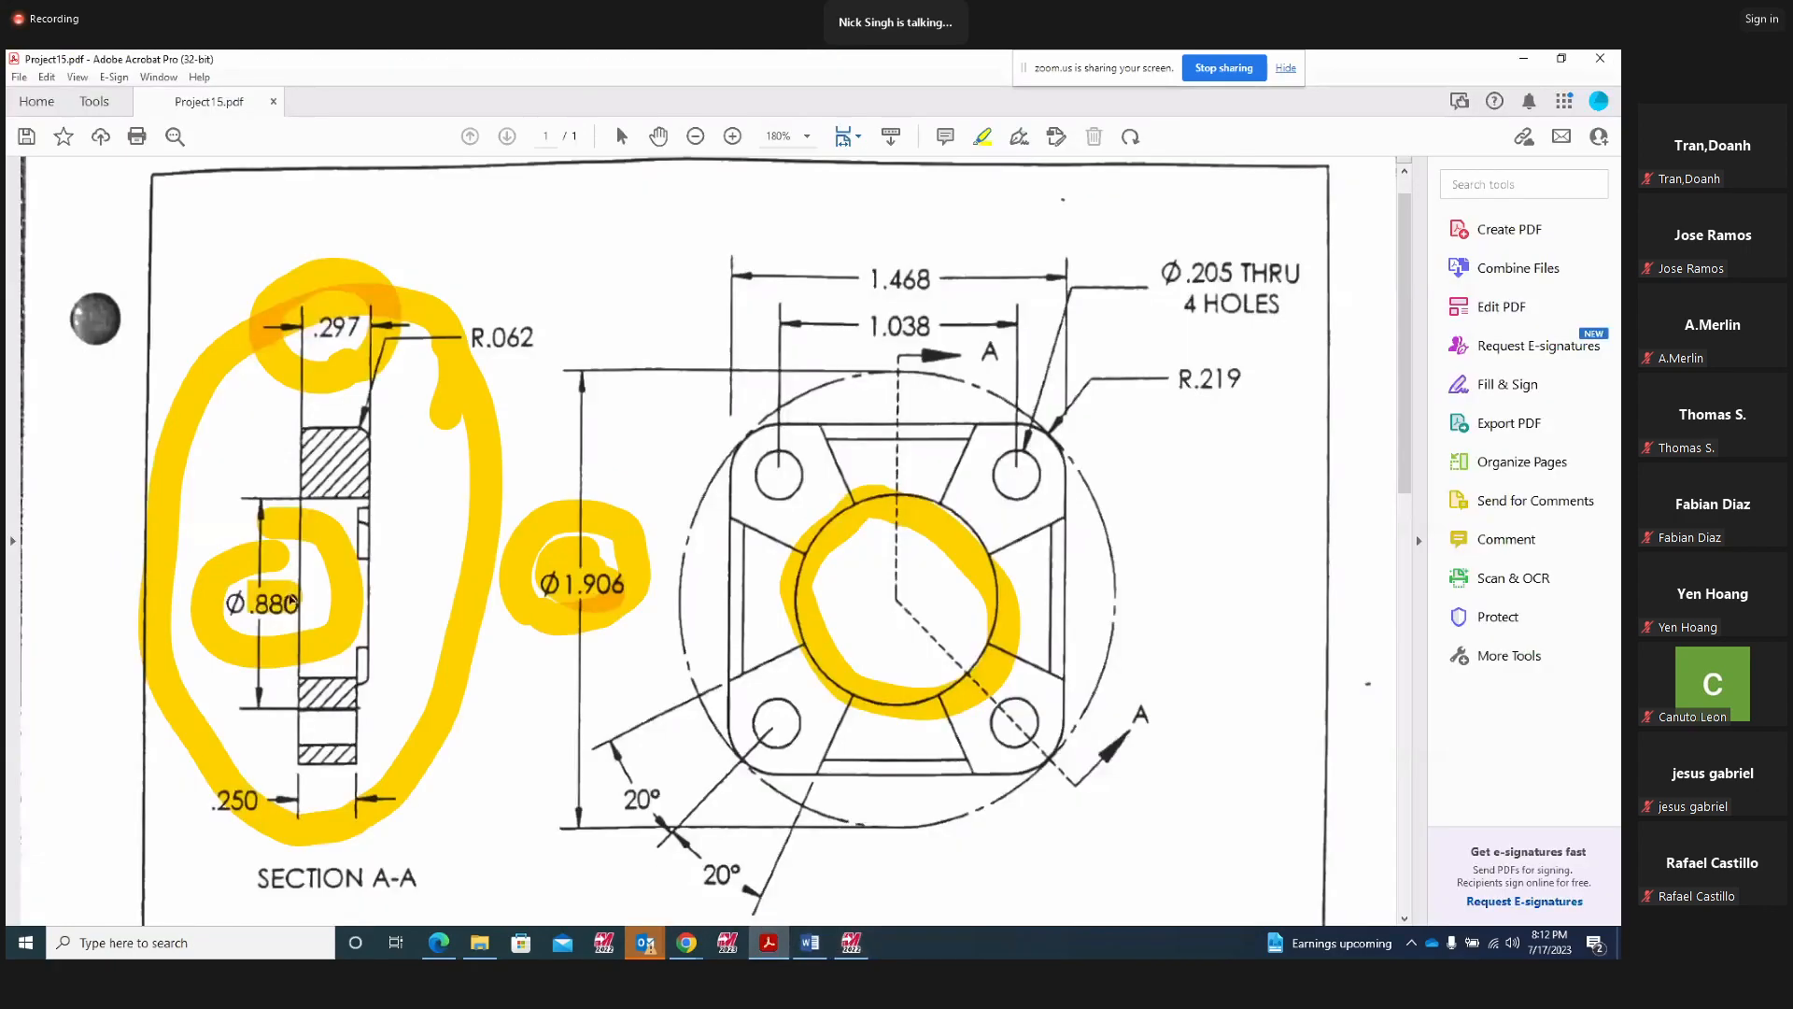
click(252, 585)
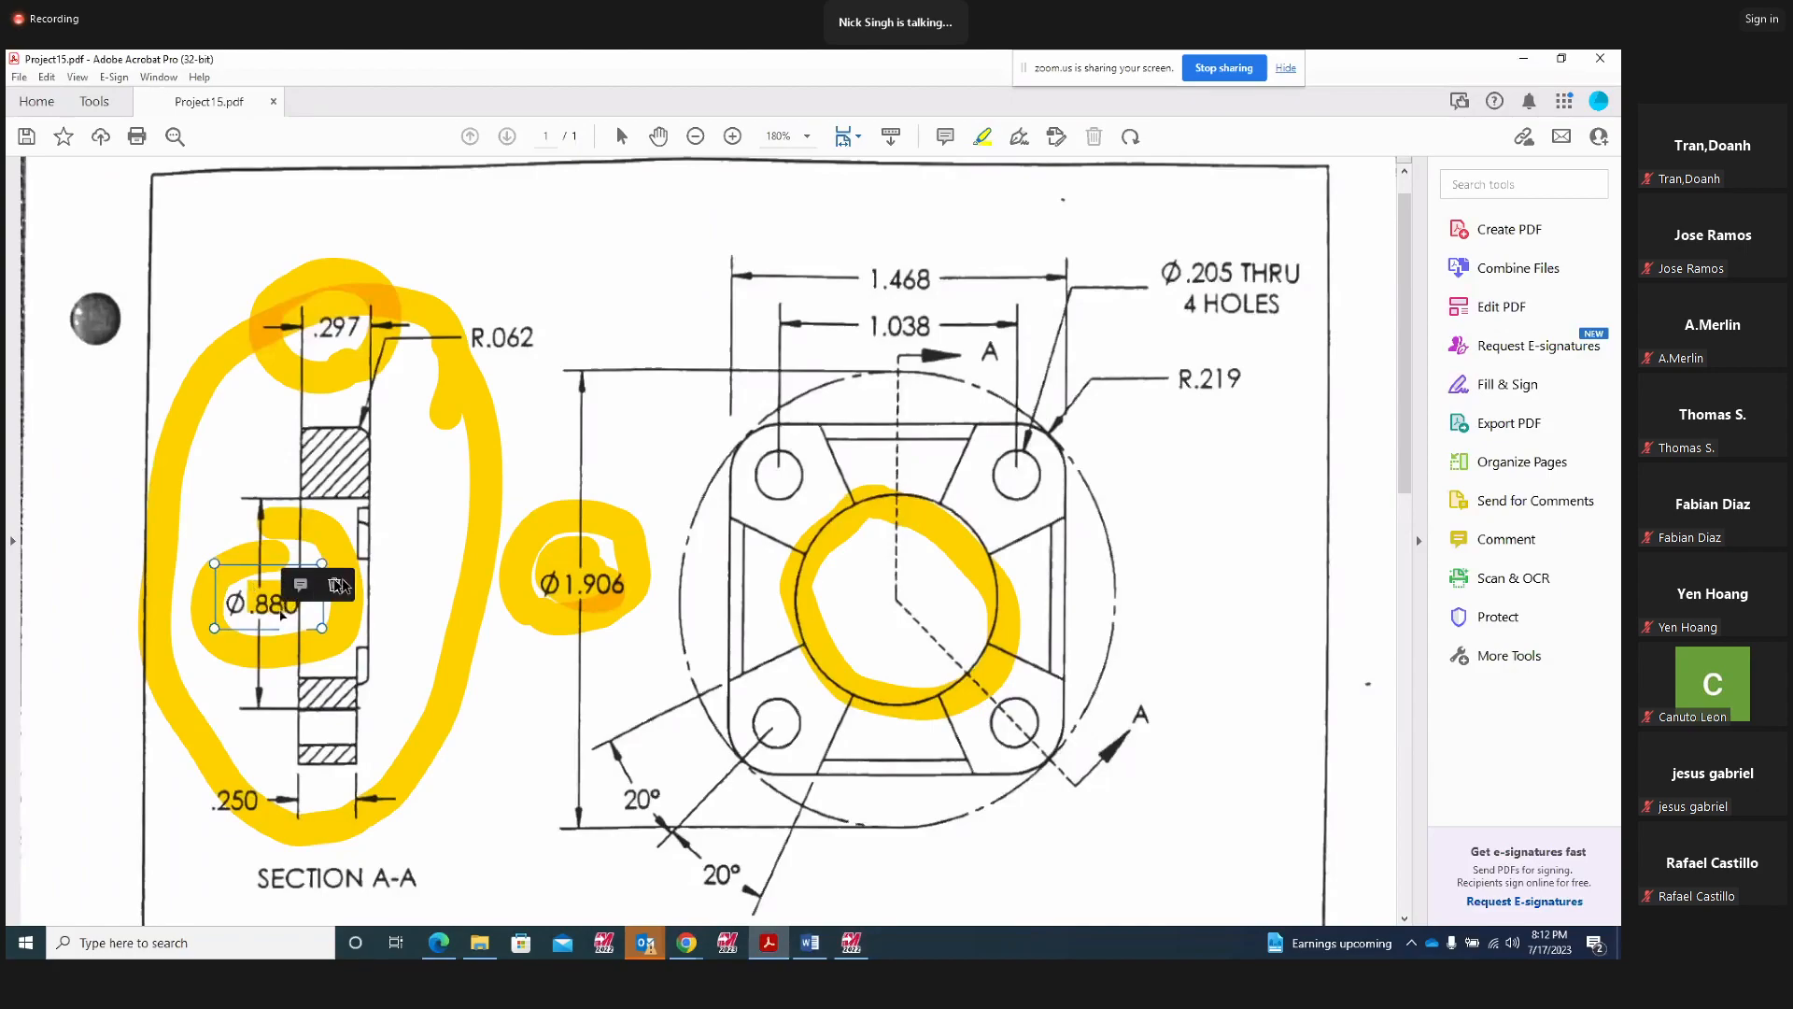
click(300, 584)
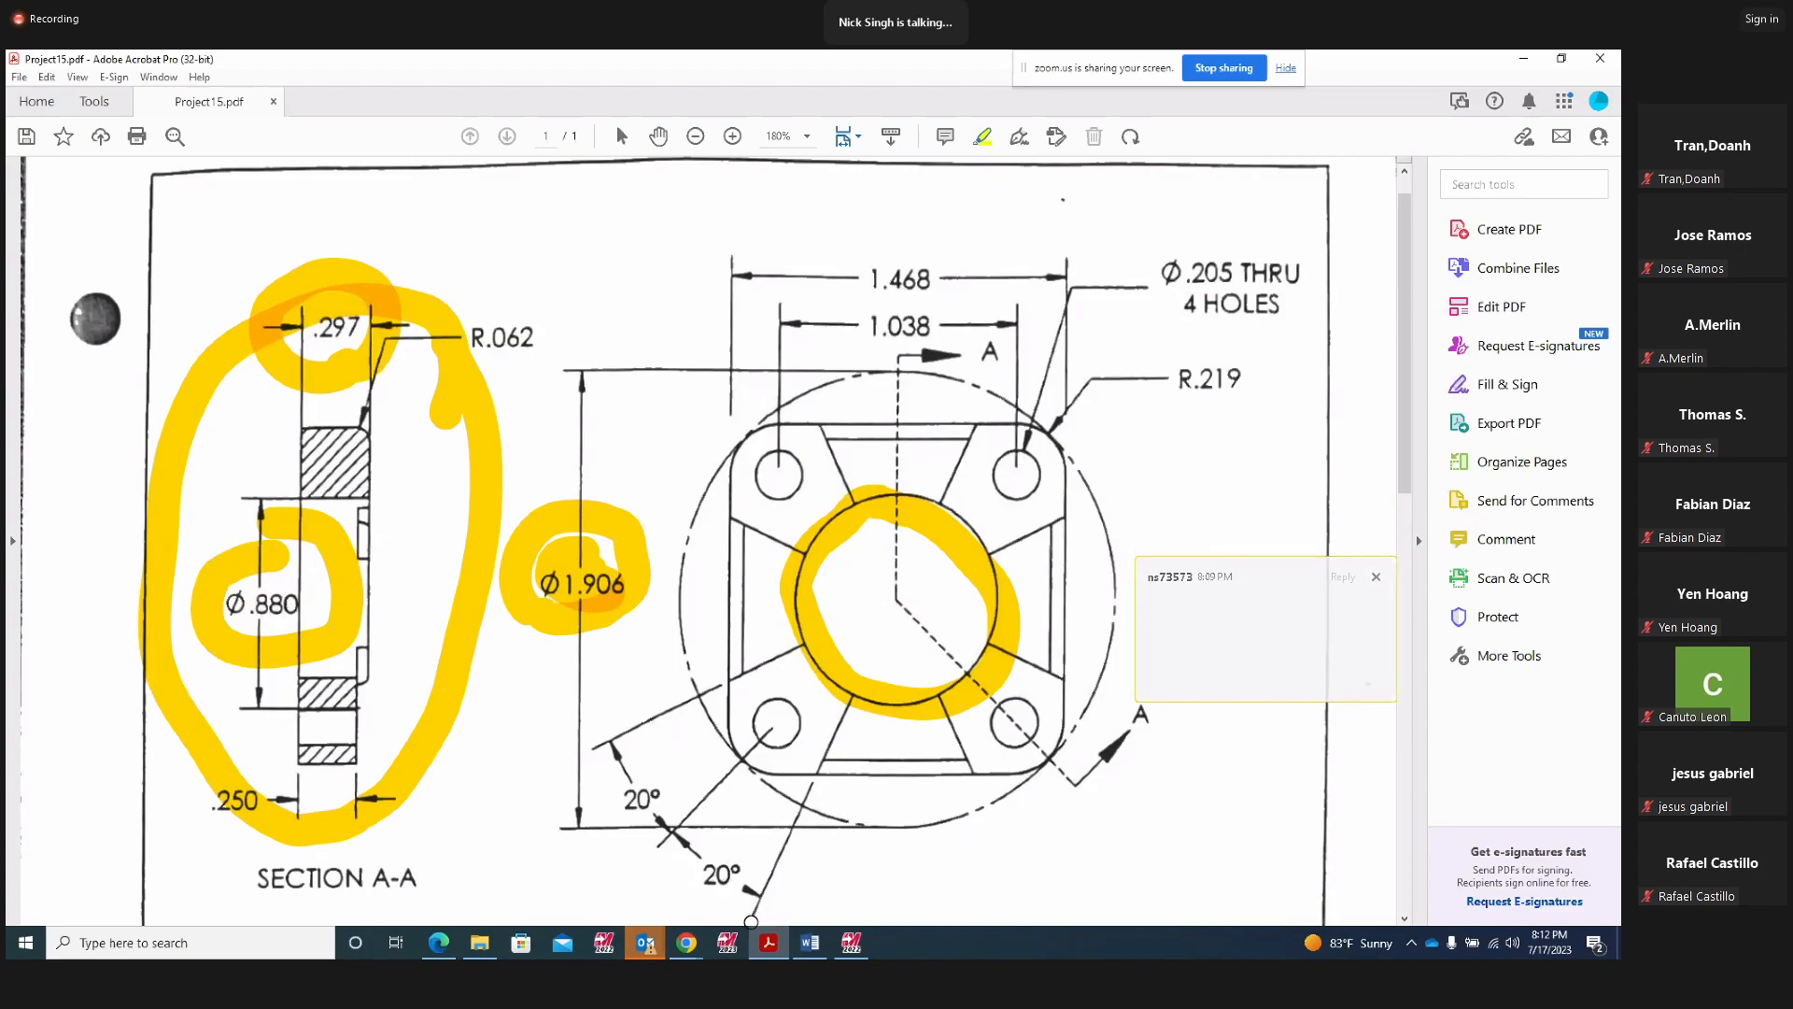
click(848, 944)
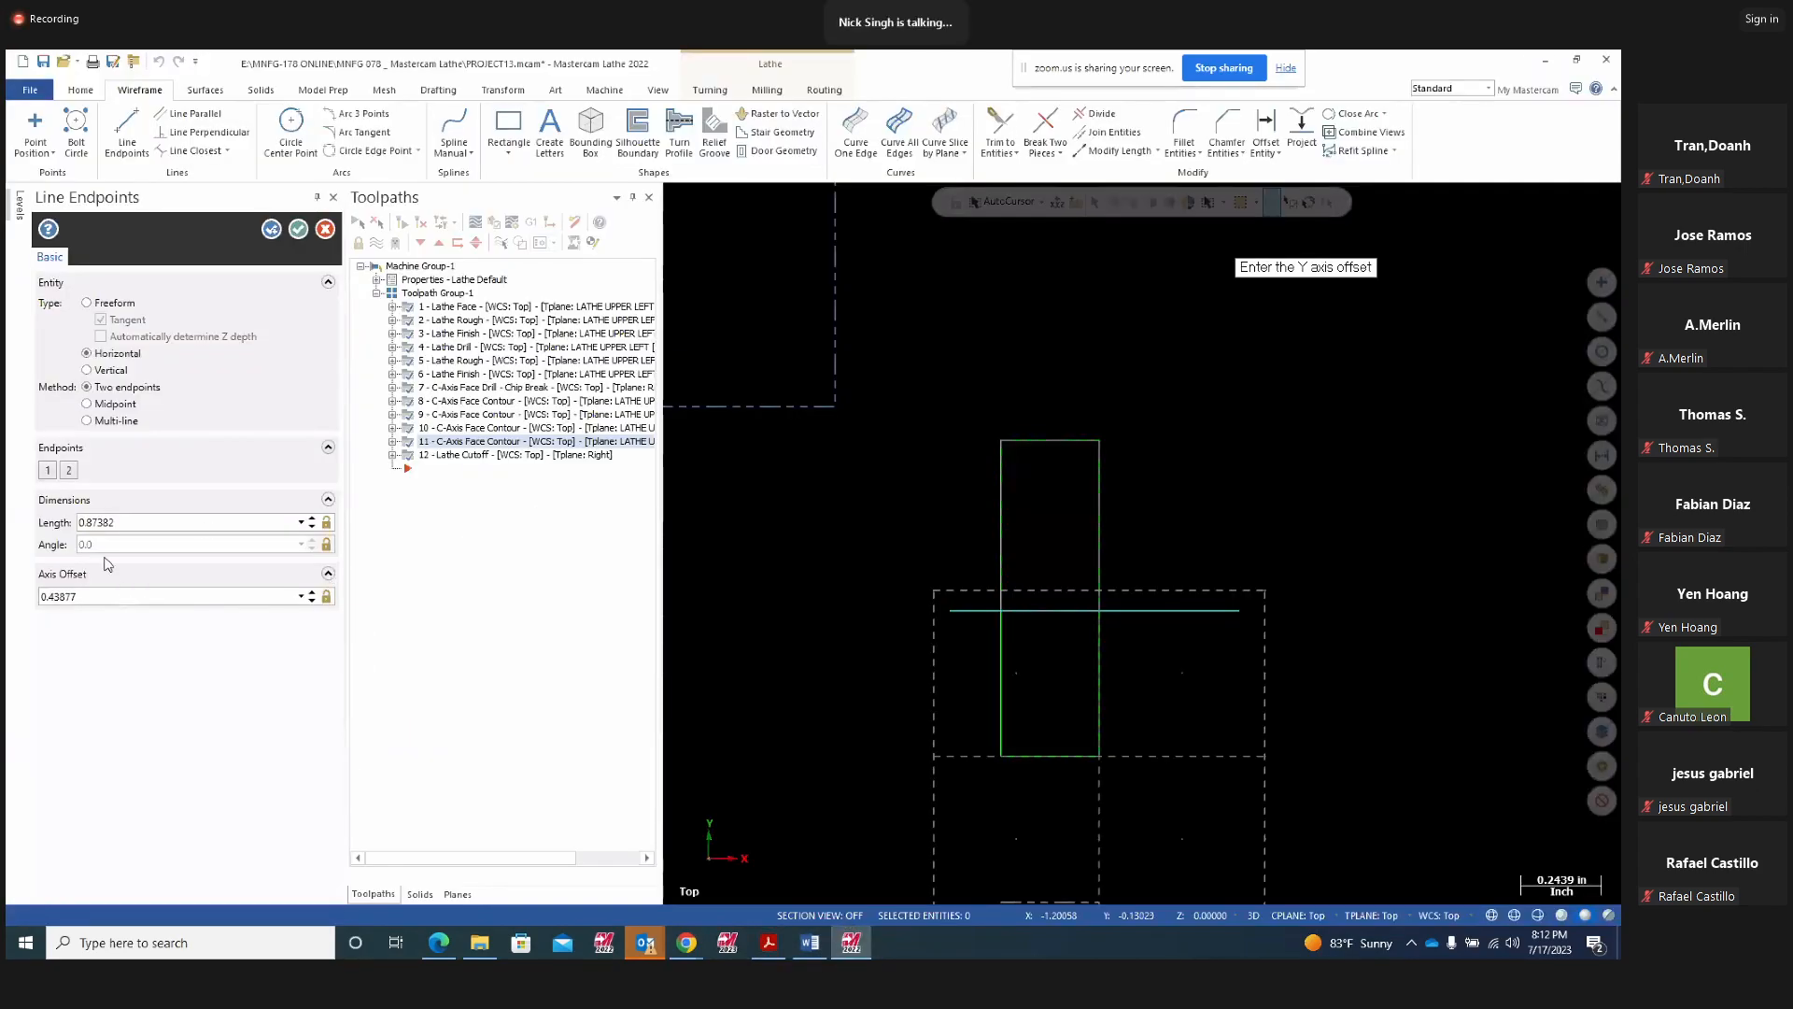
click(94, 596)
text(.88/2)
key(Return)
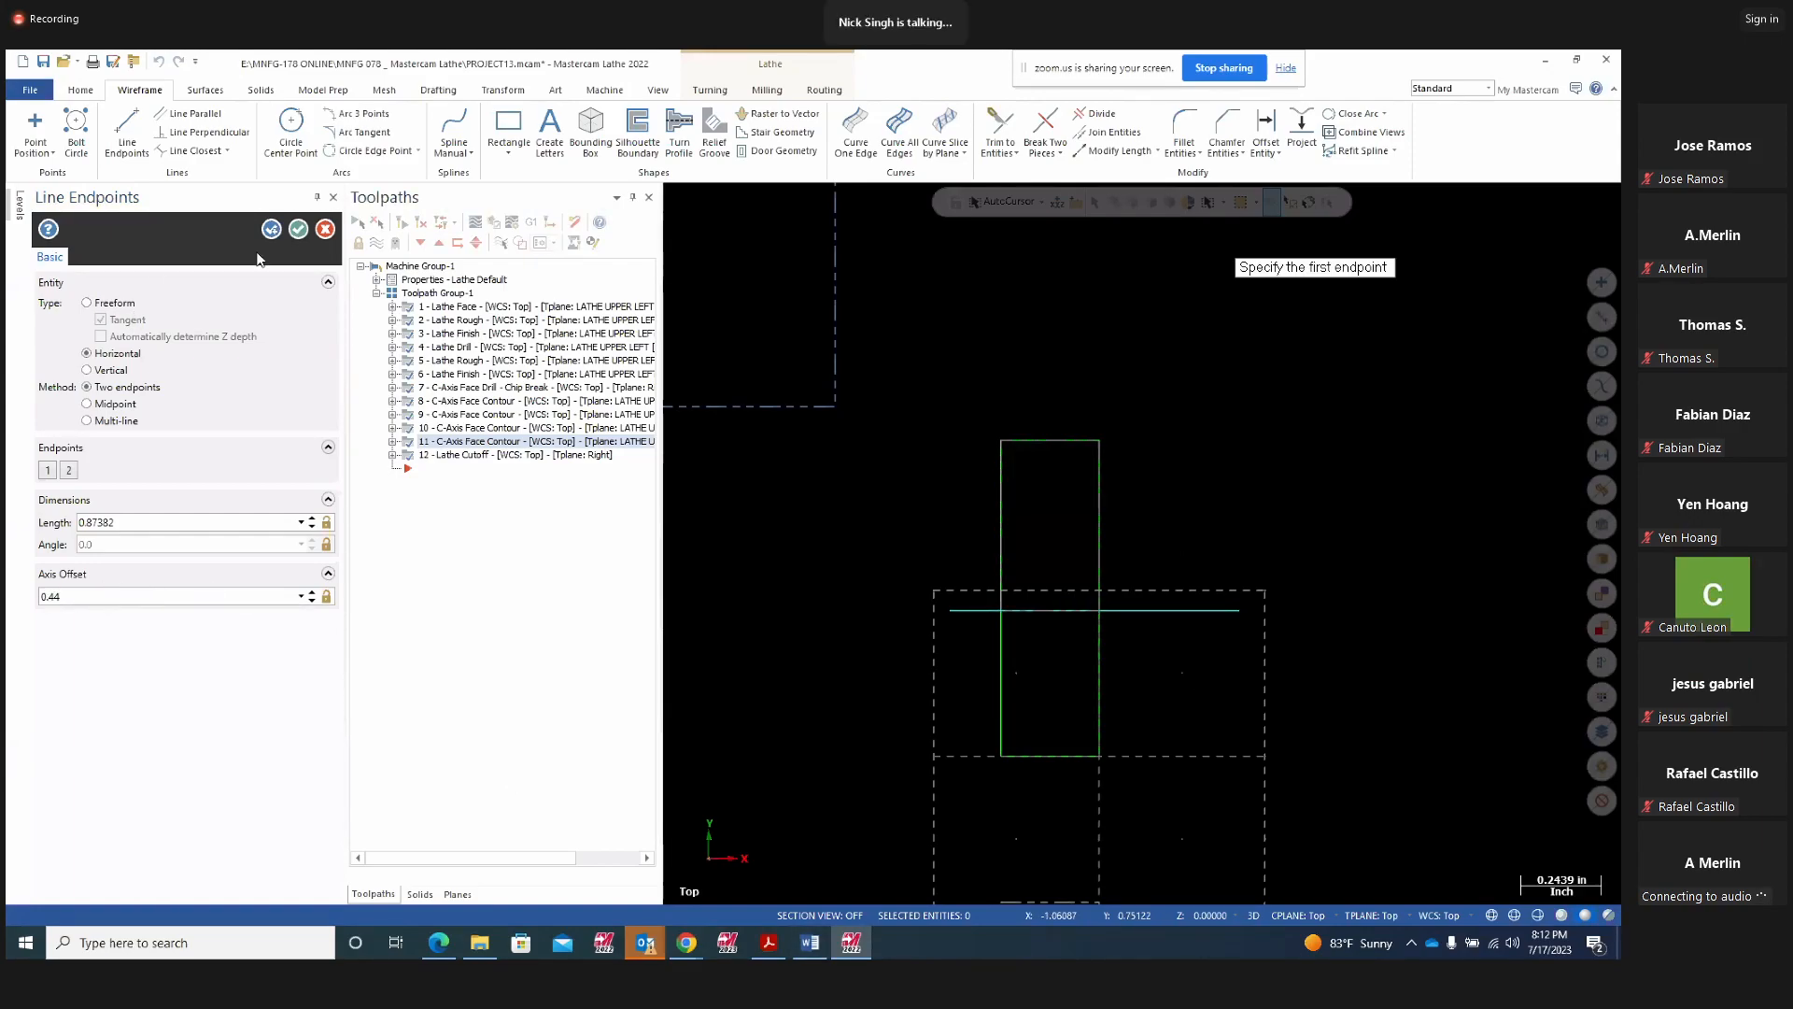
click(298, 228)
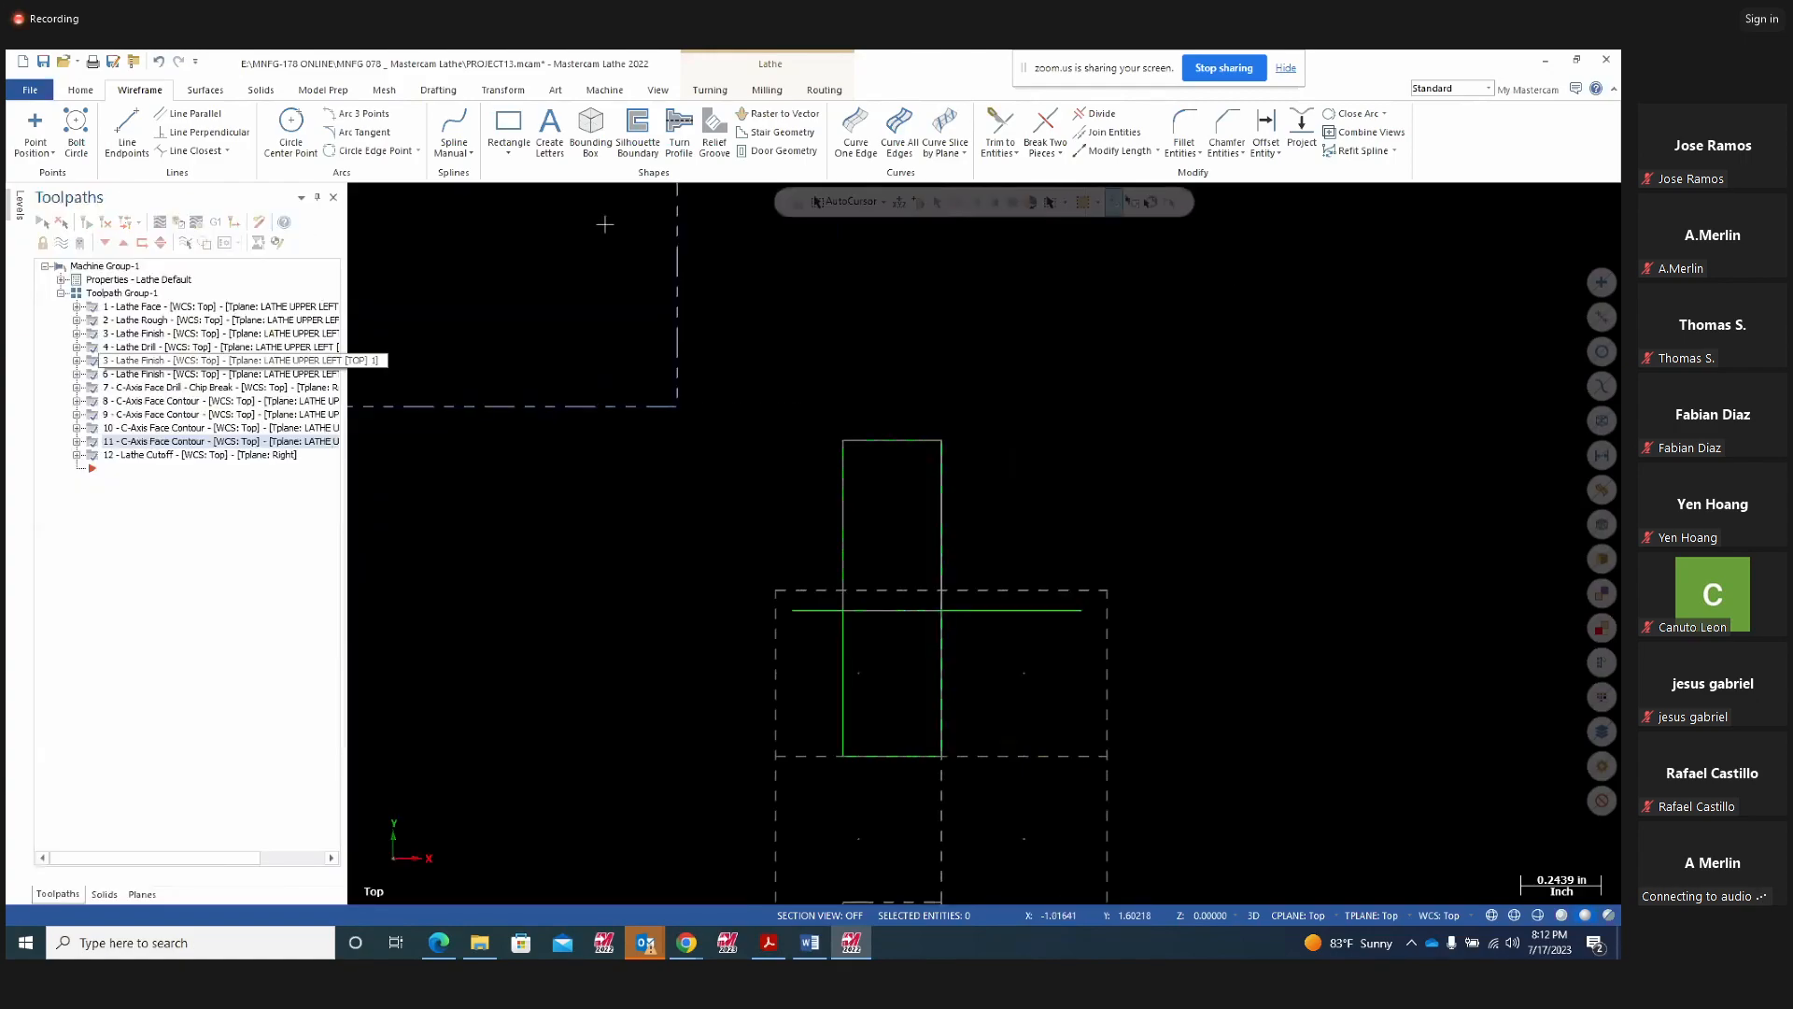
Trim away both ends of the horizontal line that extend beyond the rectangle with Divide
click(1098, 114)
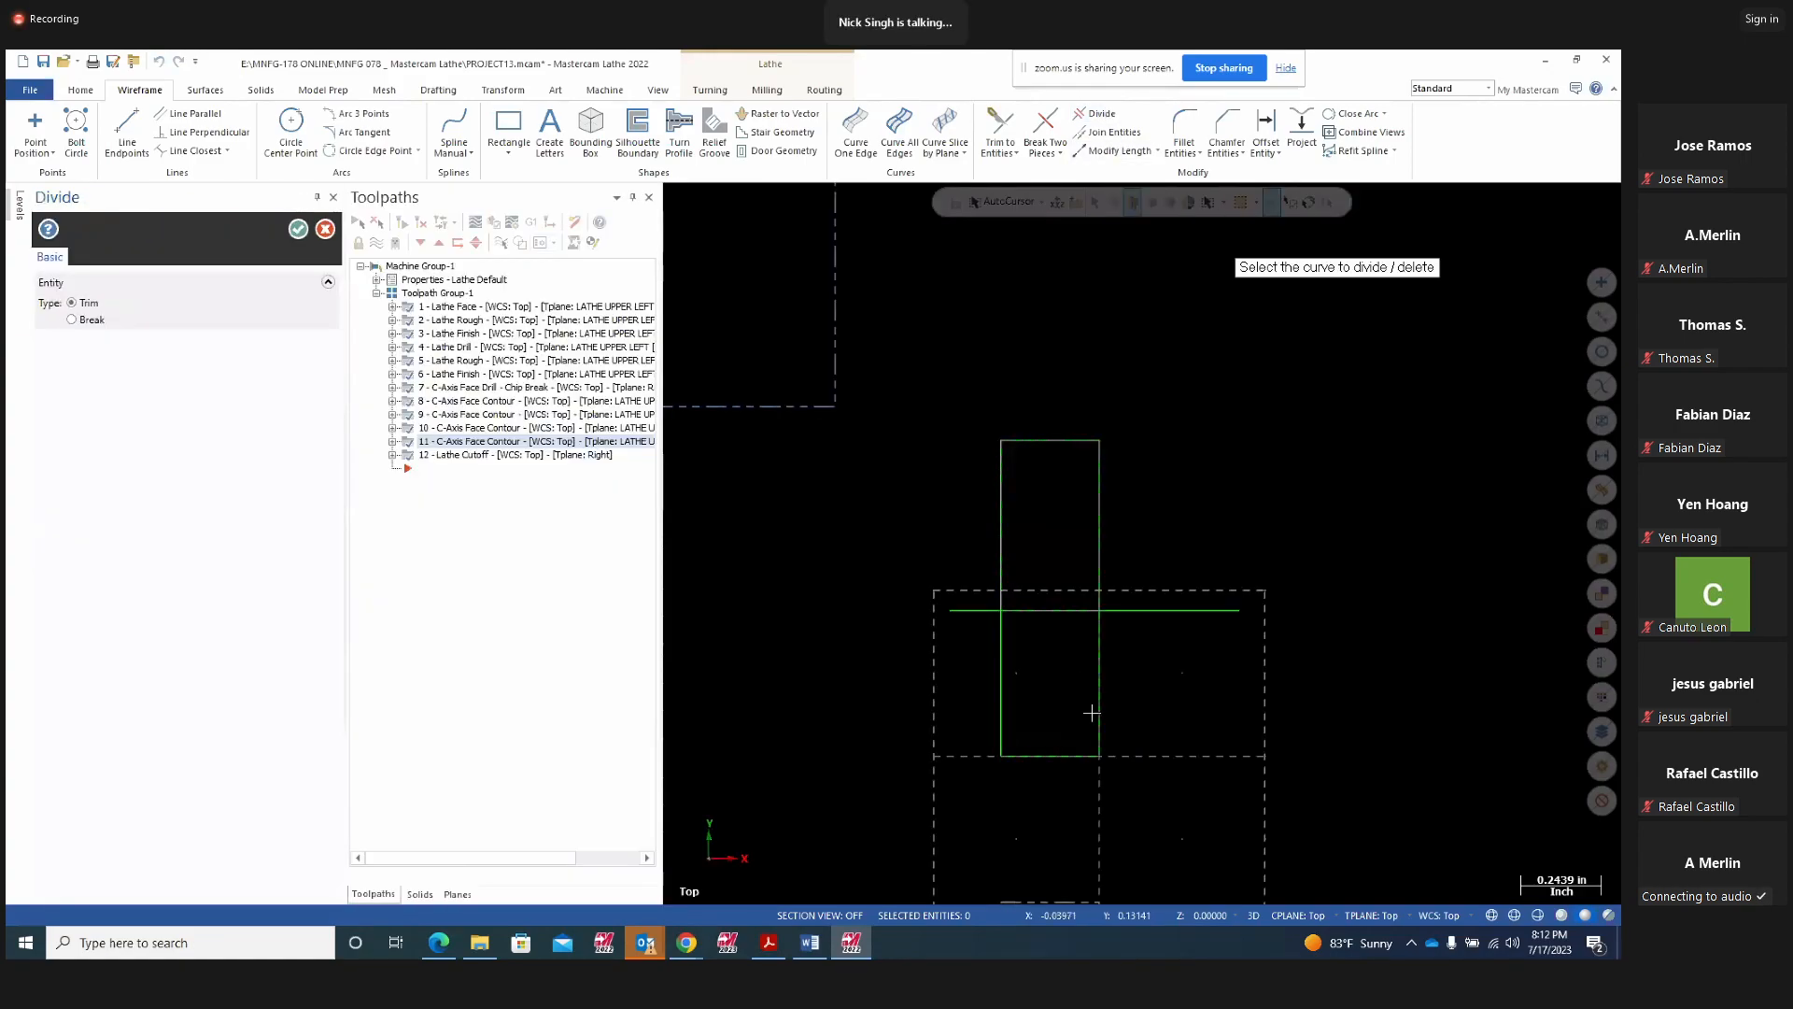
click(1155, 612)
click(960, 610)
click(298, 230)
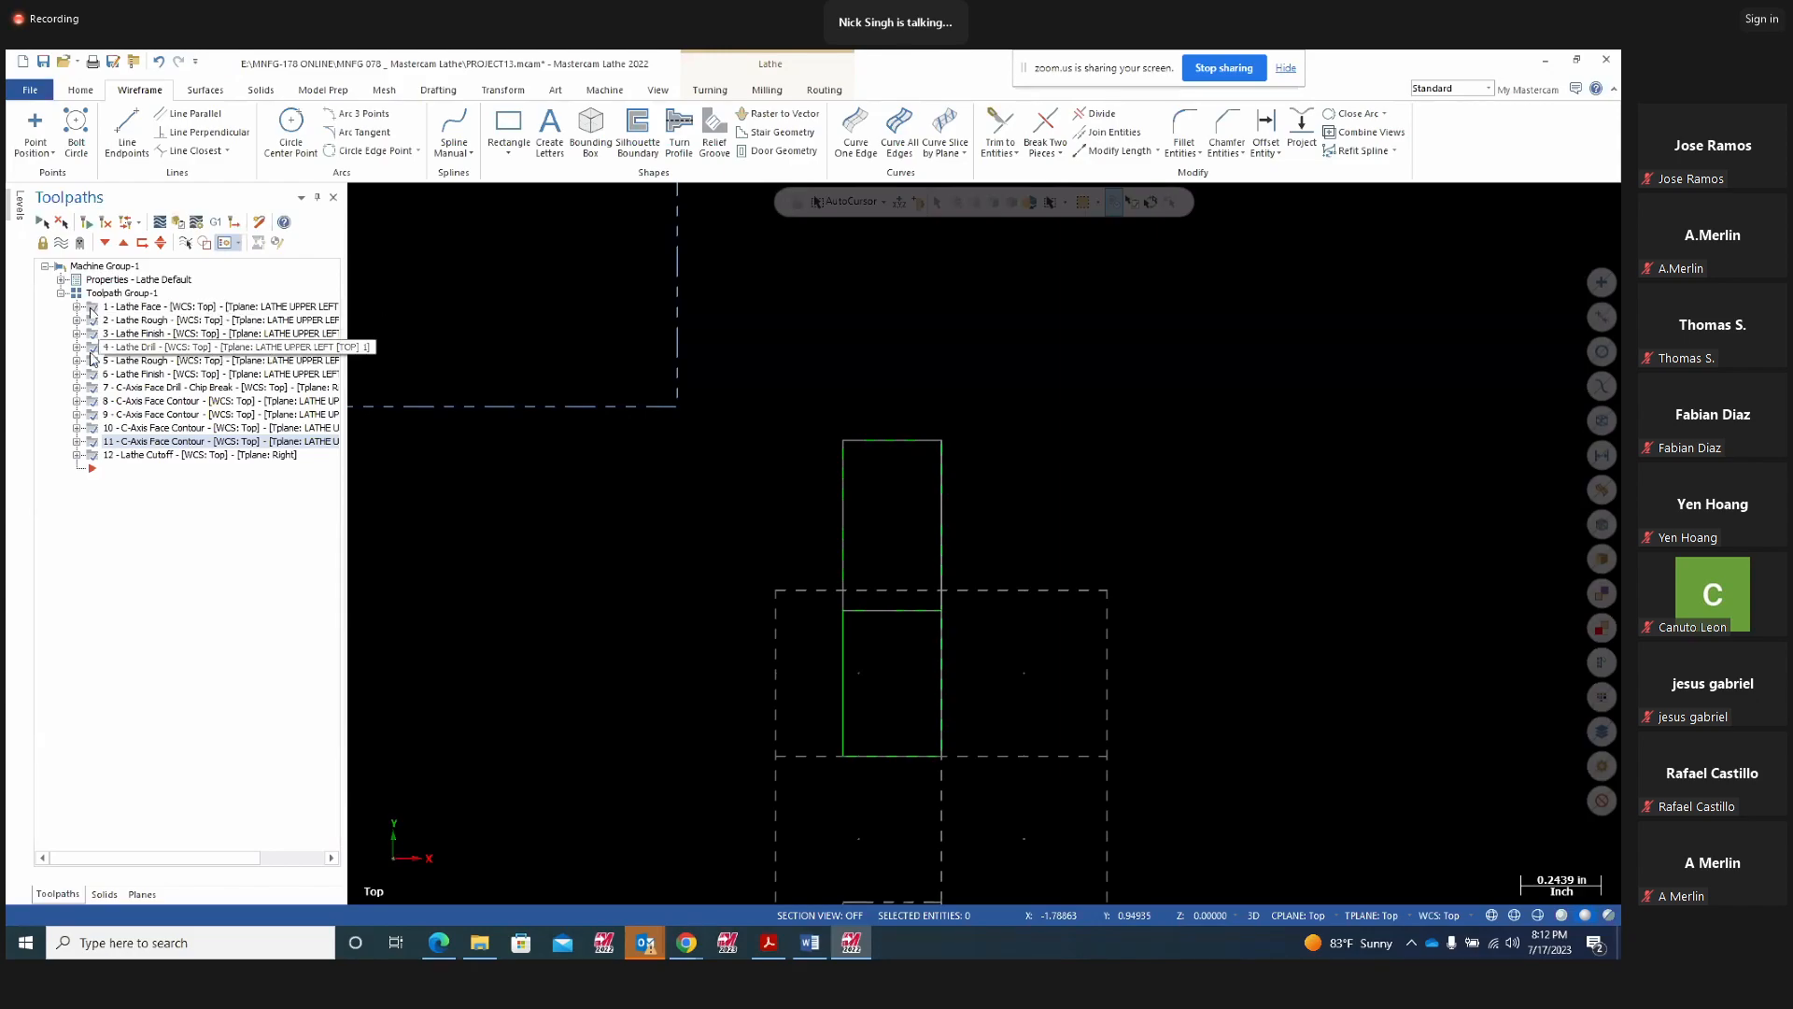
Undo the trims, the horizontal line and the rectangle, and display the level with the existing lathe profile
click(13, 207)
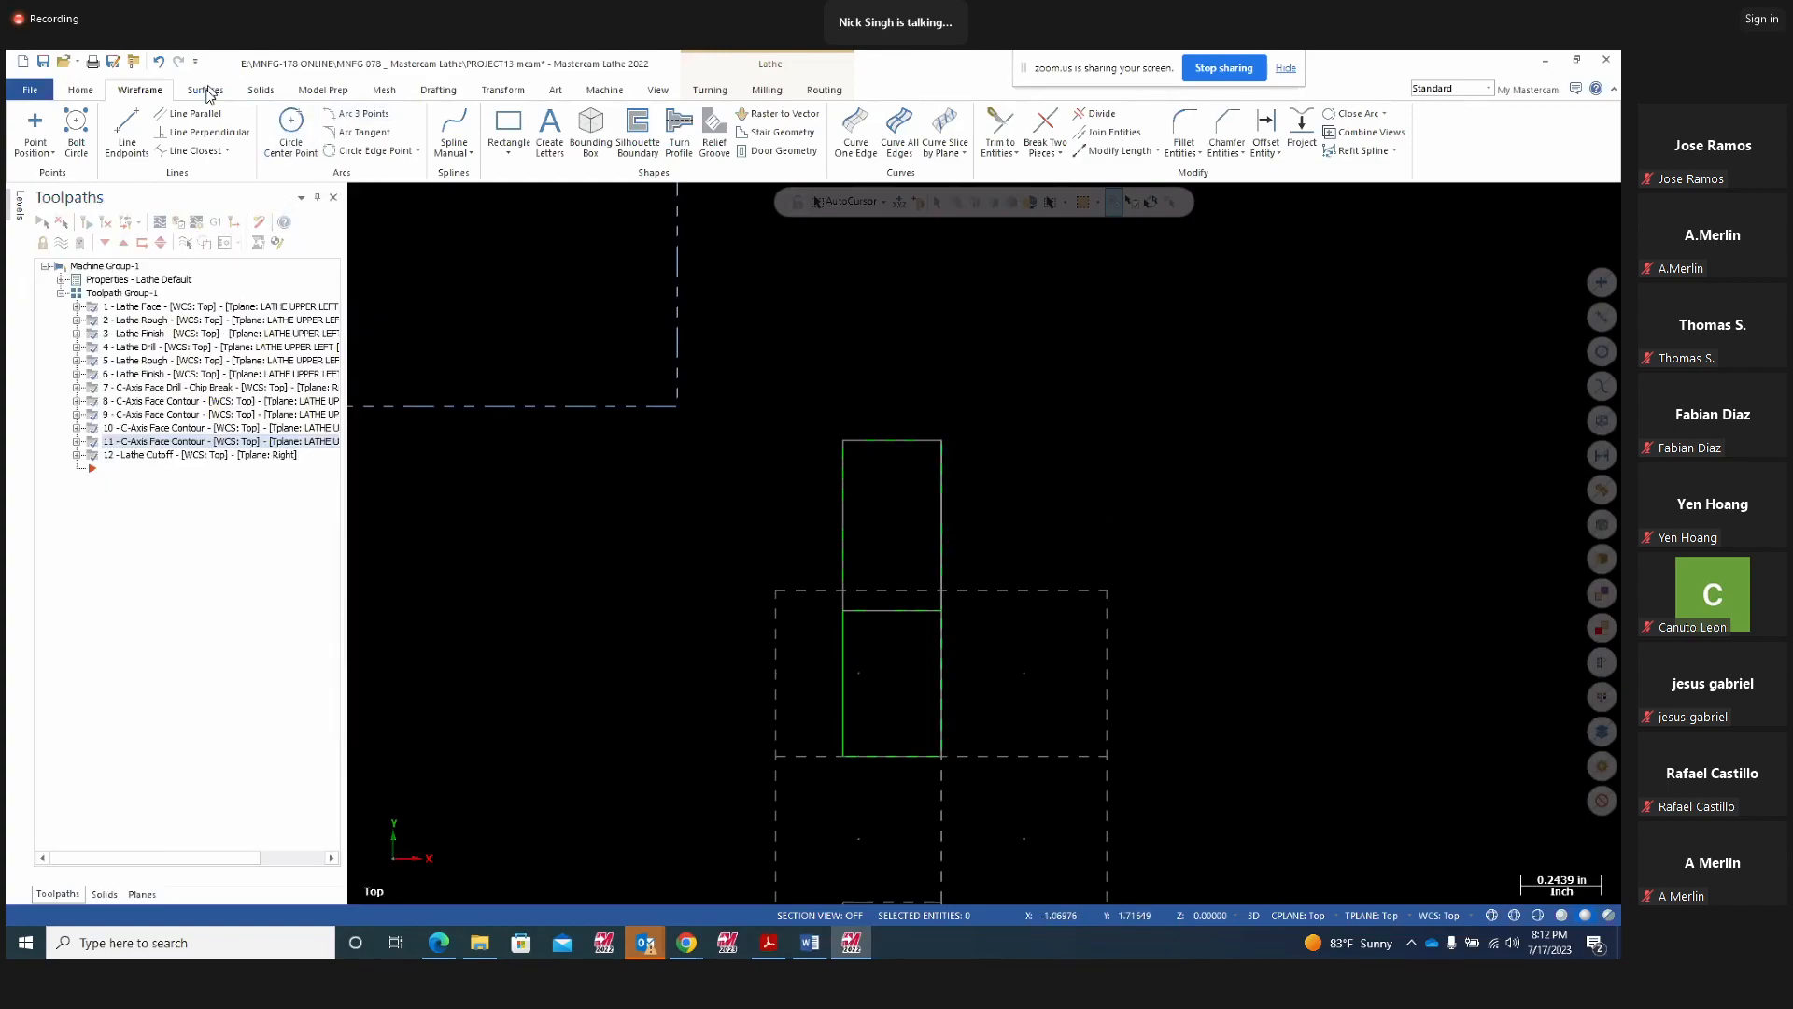
click(160, 62)
click(159, 62)
click(159, 62)
click(159, 63)
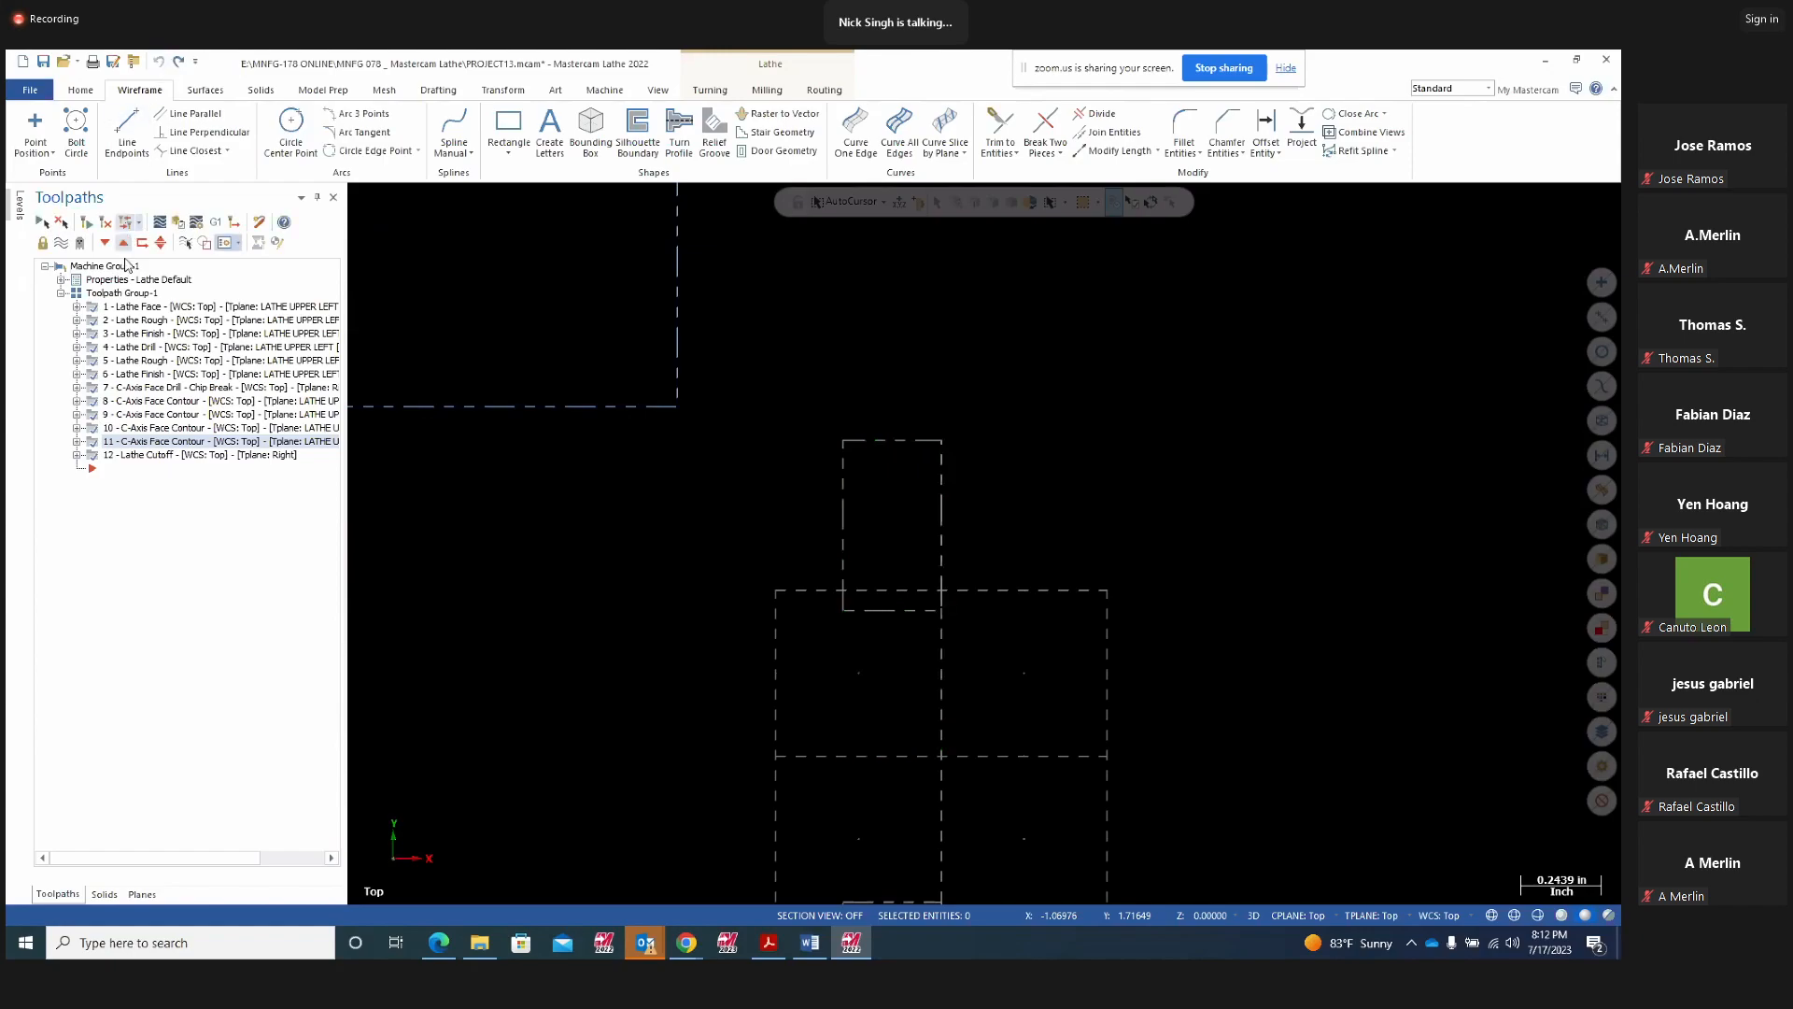
click(19, 204)
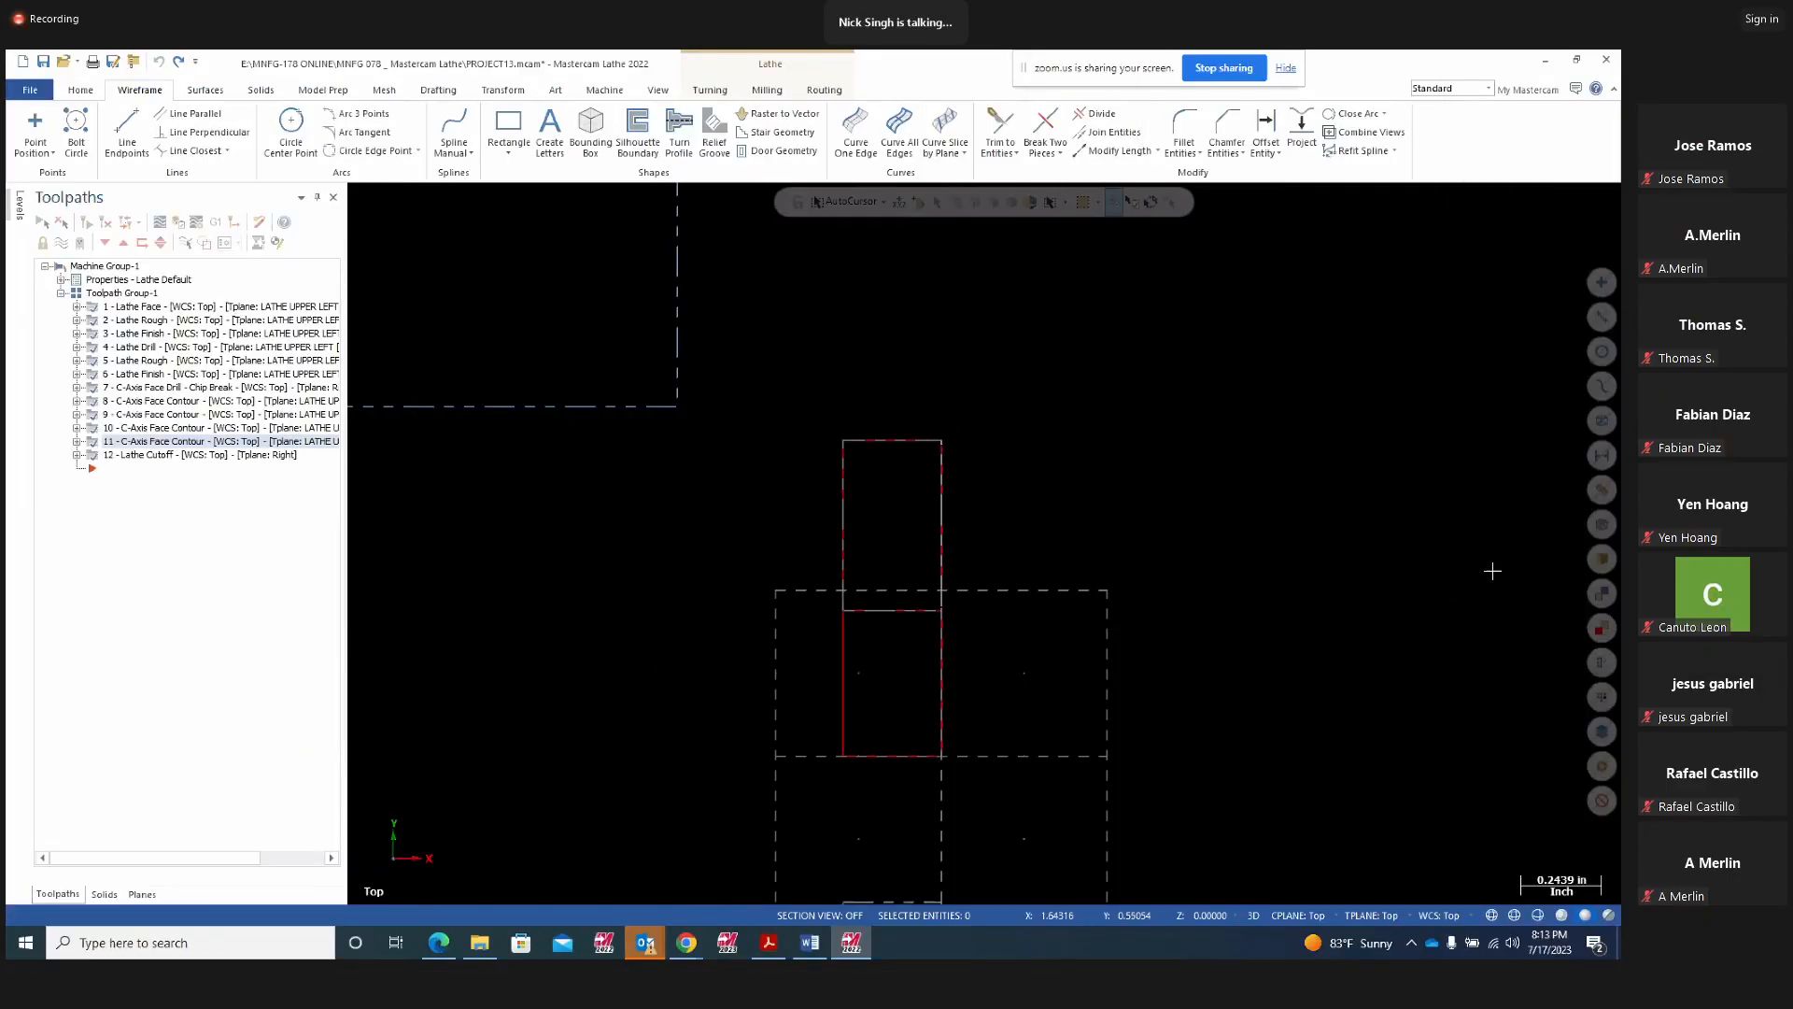
Select operations 1 through 6, from Lathe Face to the second Lathe Finish, and start their backplot
click(93, 308)
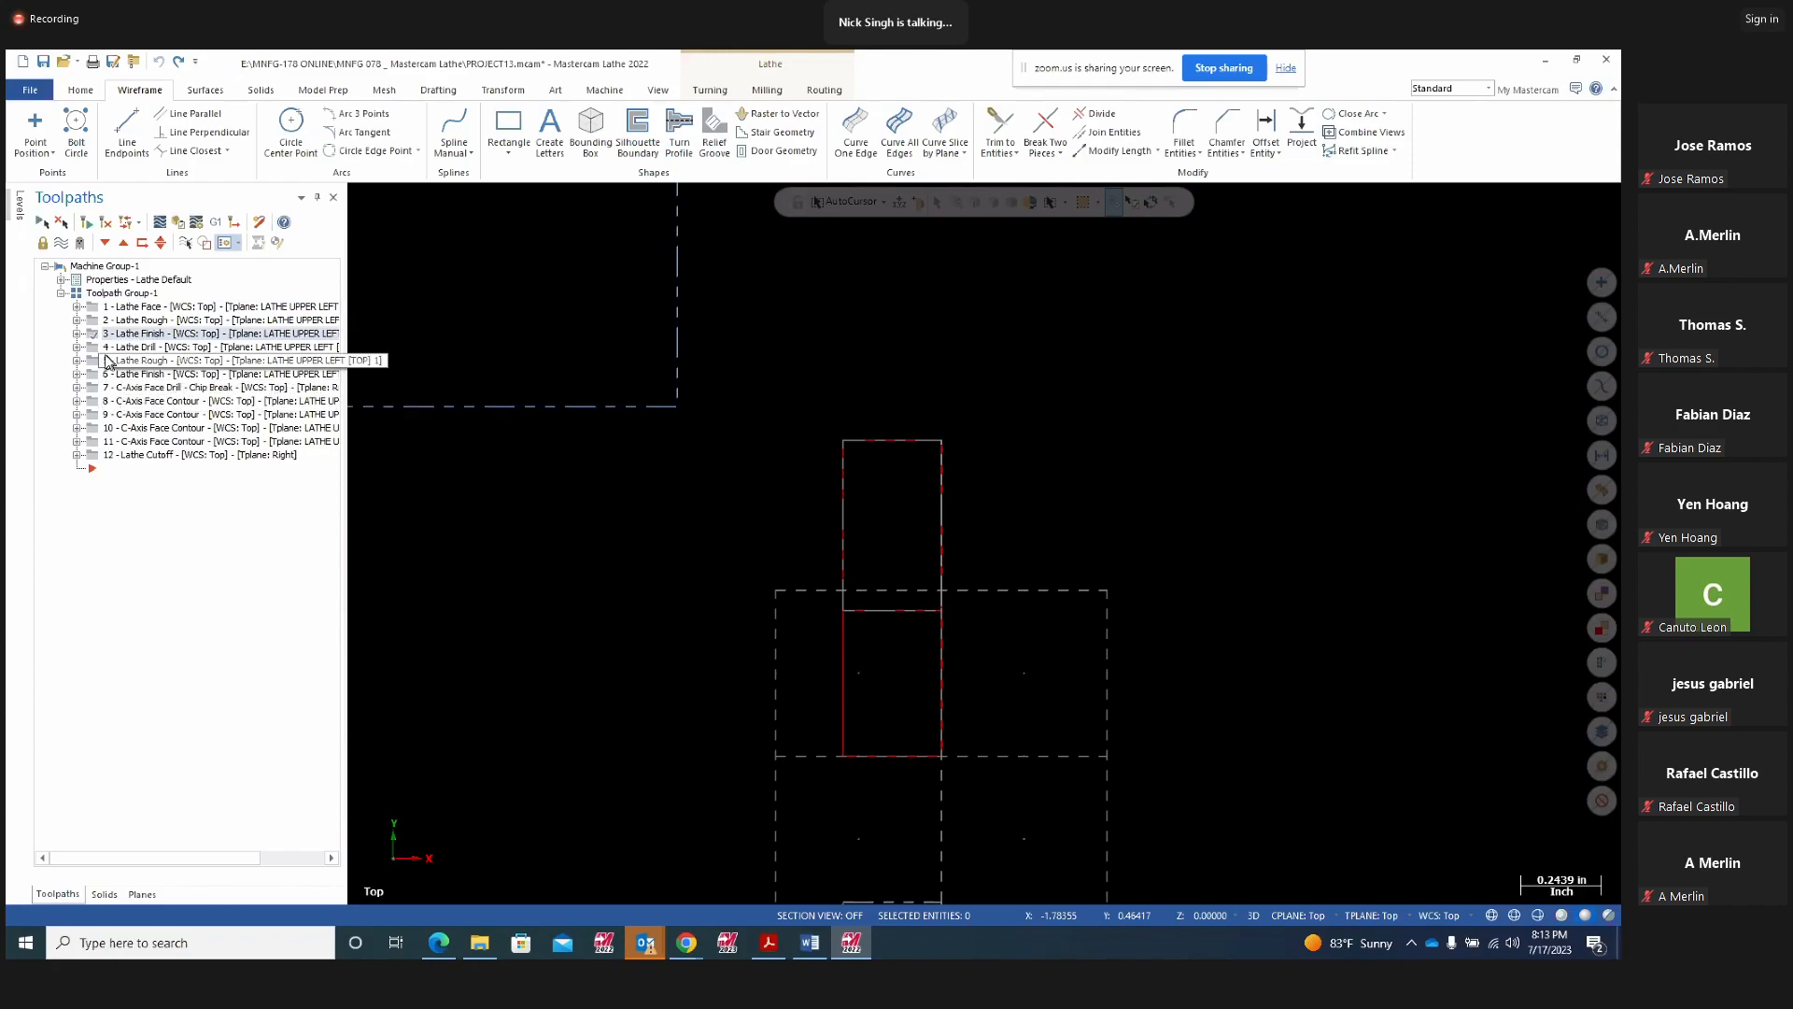
click(102, 347)
click(106, 374)
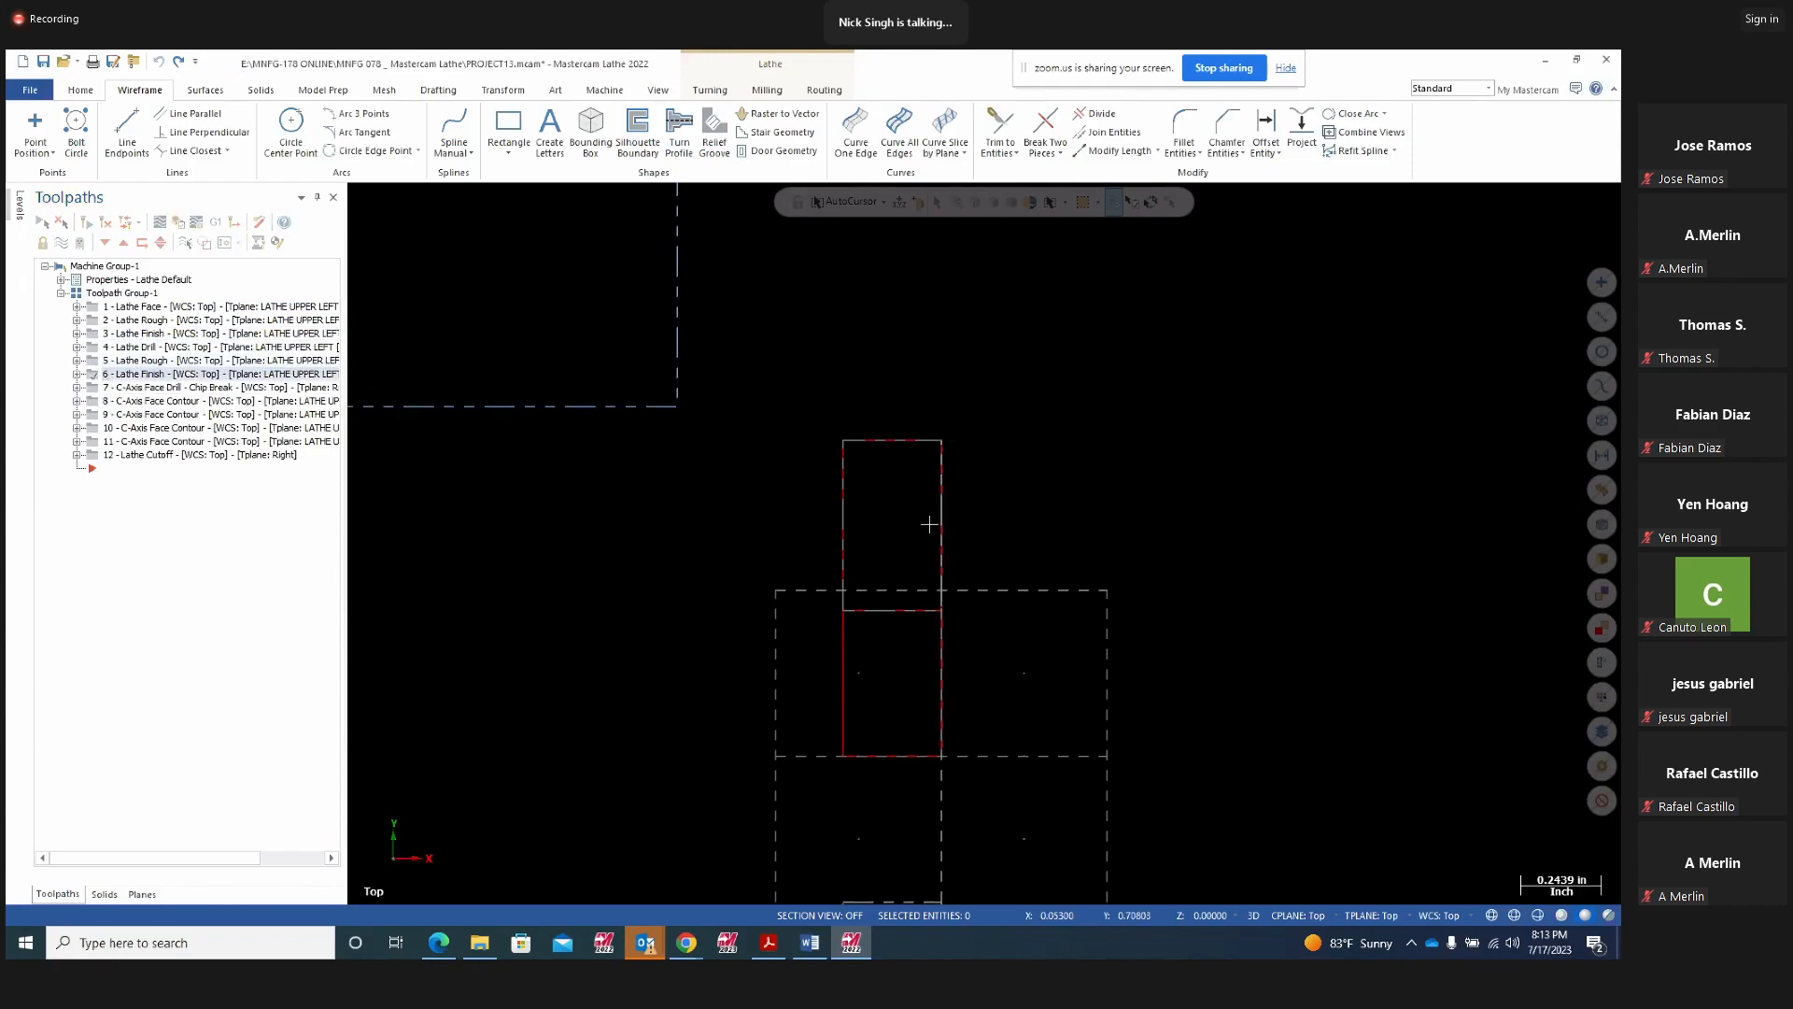
click(103, 306)
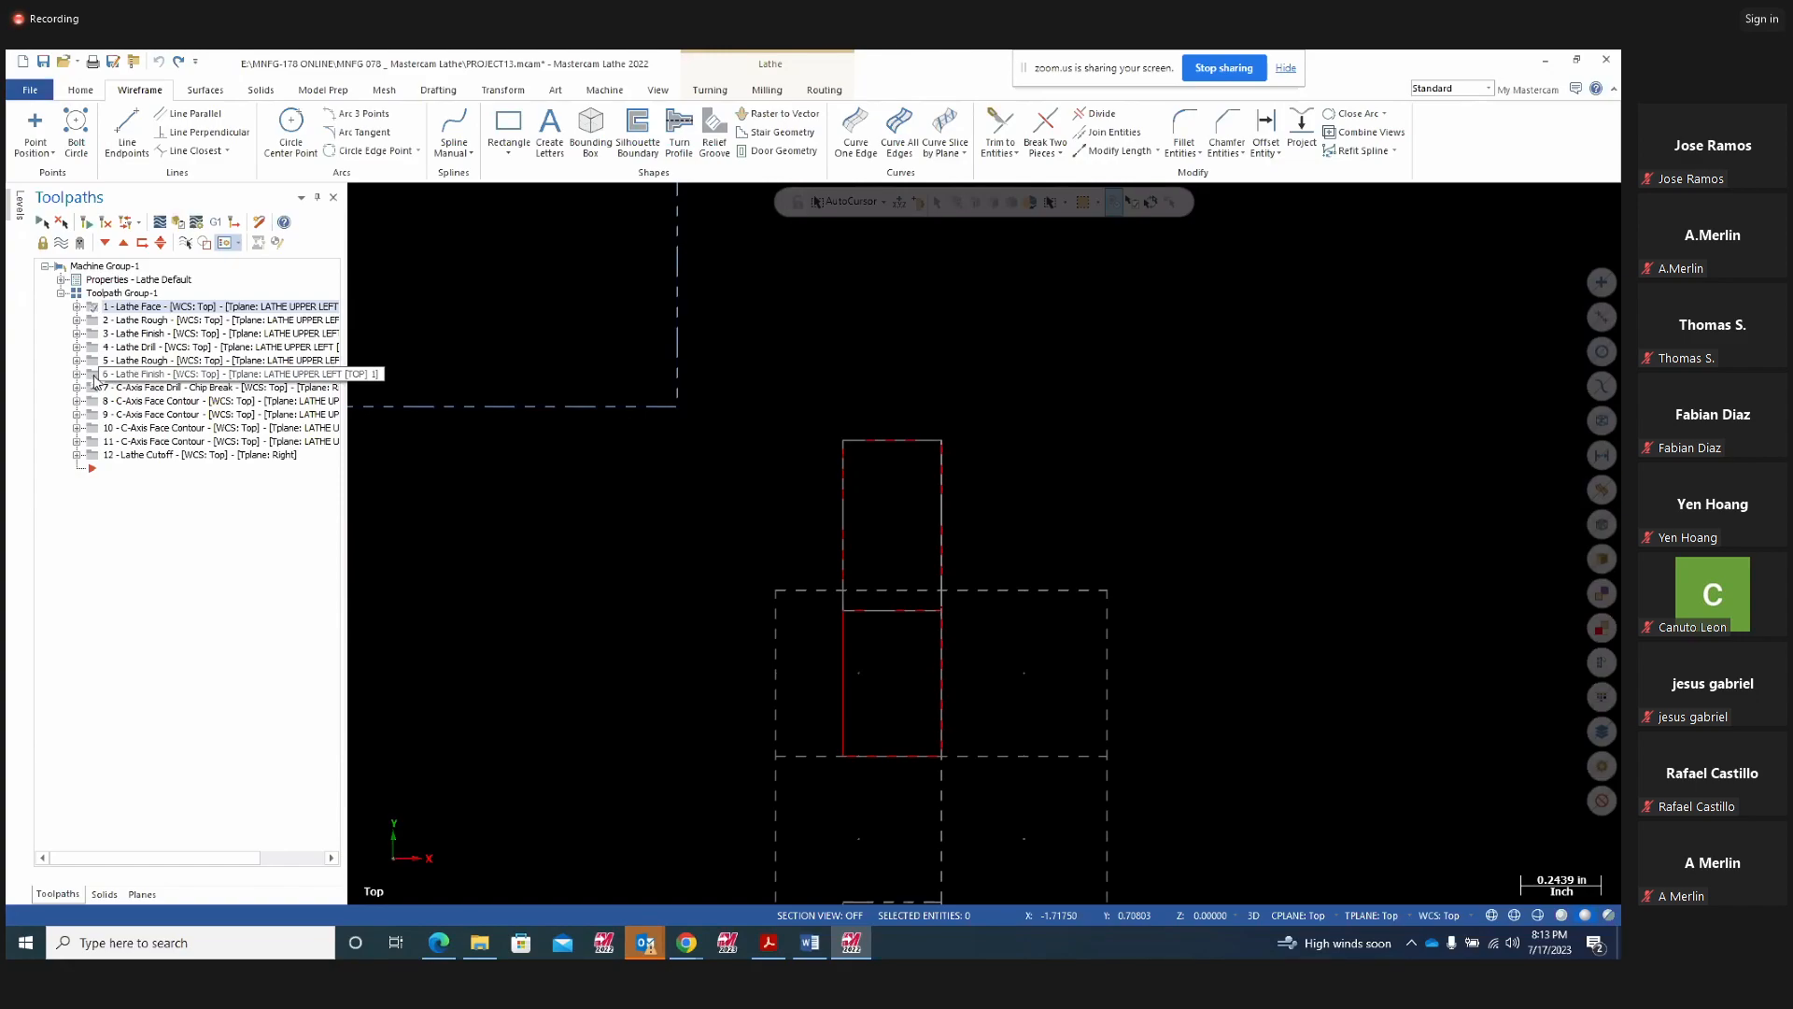
click(128, 372)
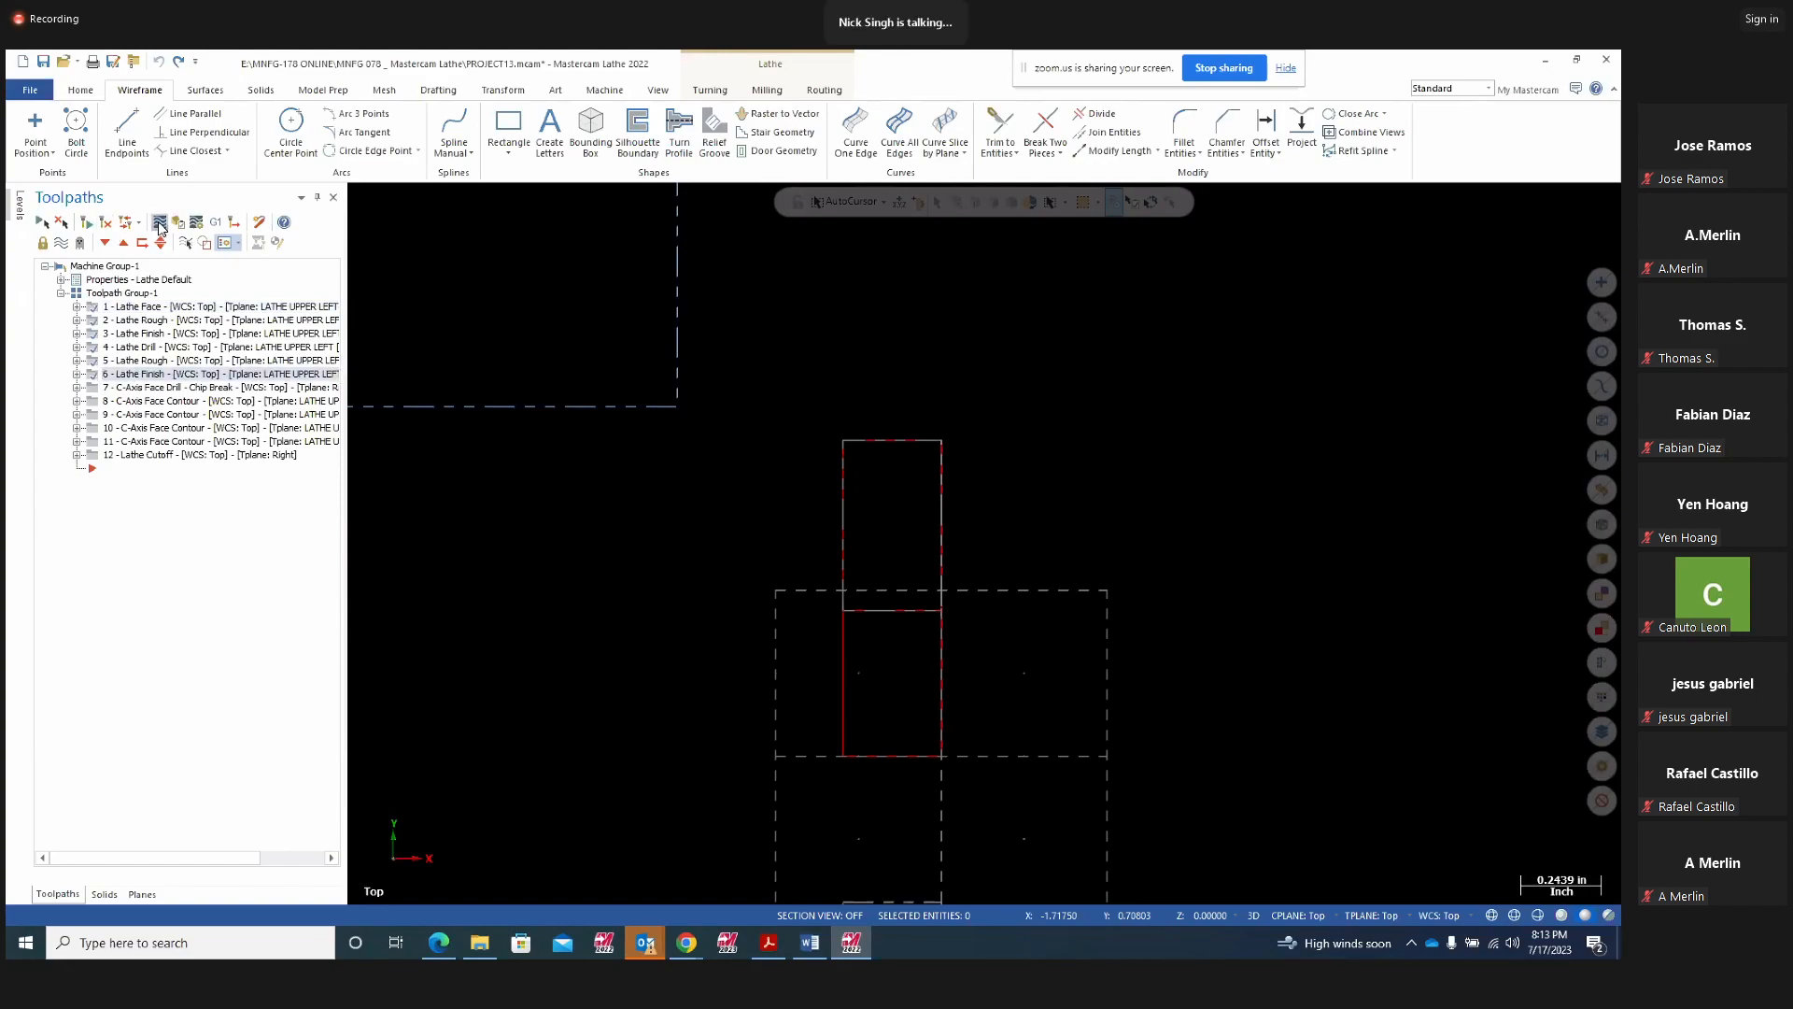
click(160, 223)
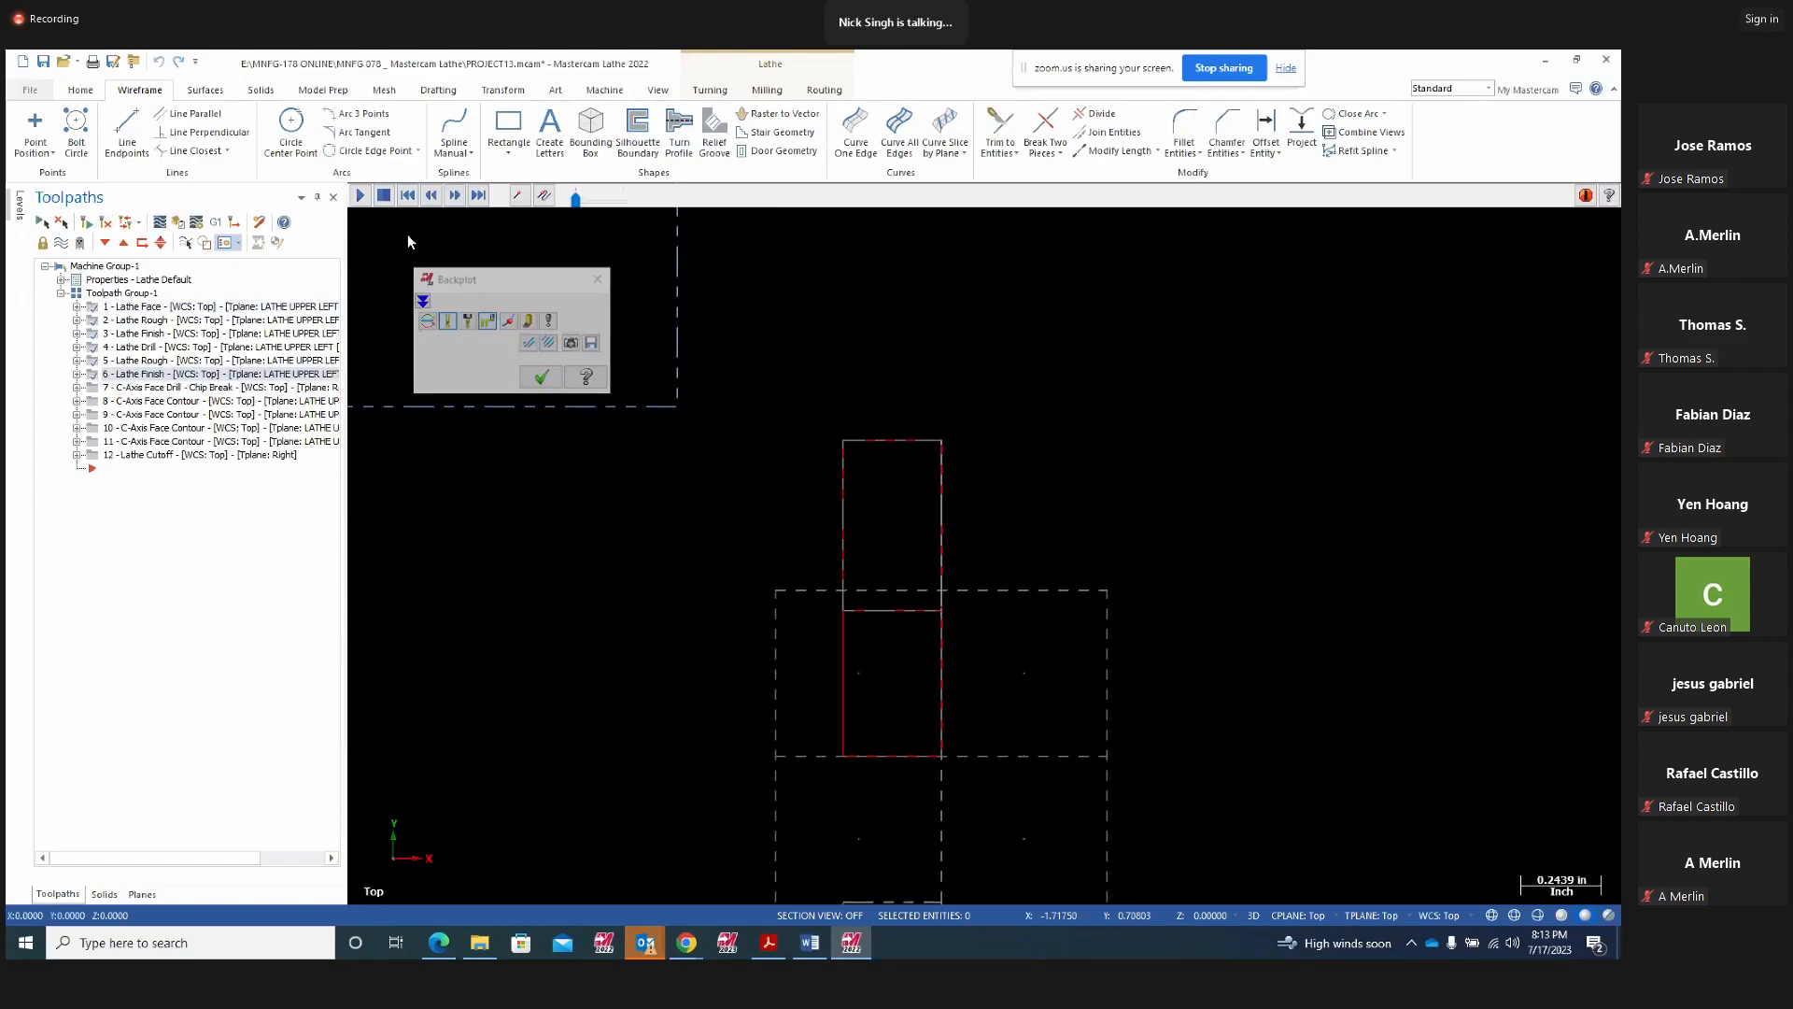
click(359, 196)
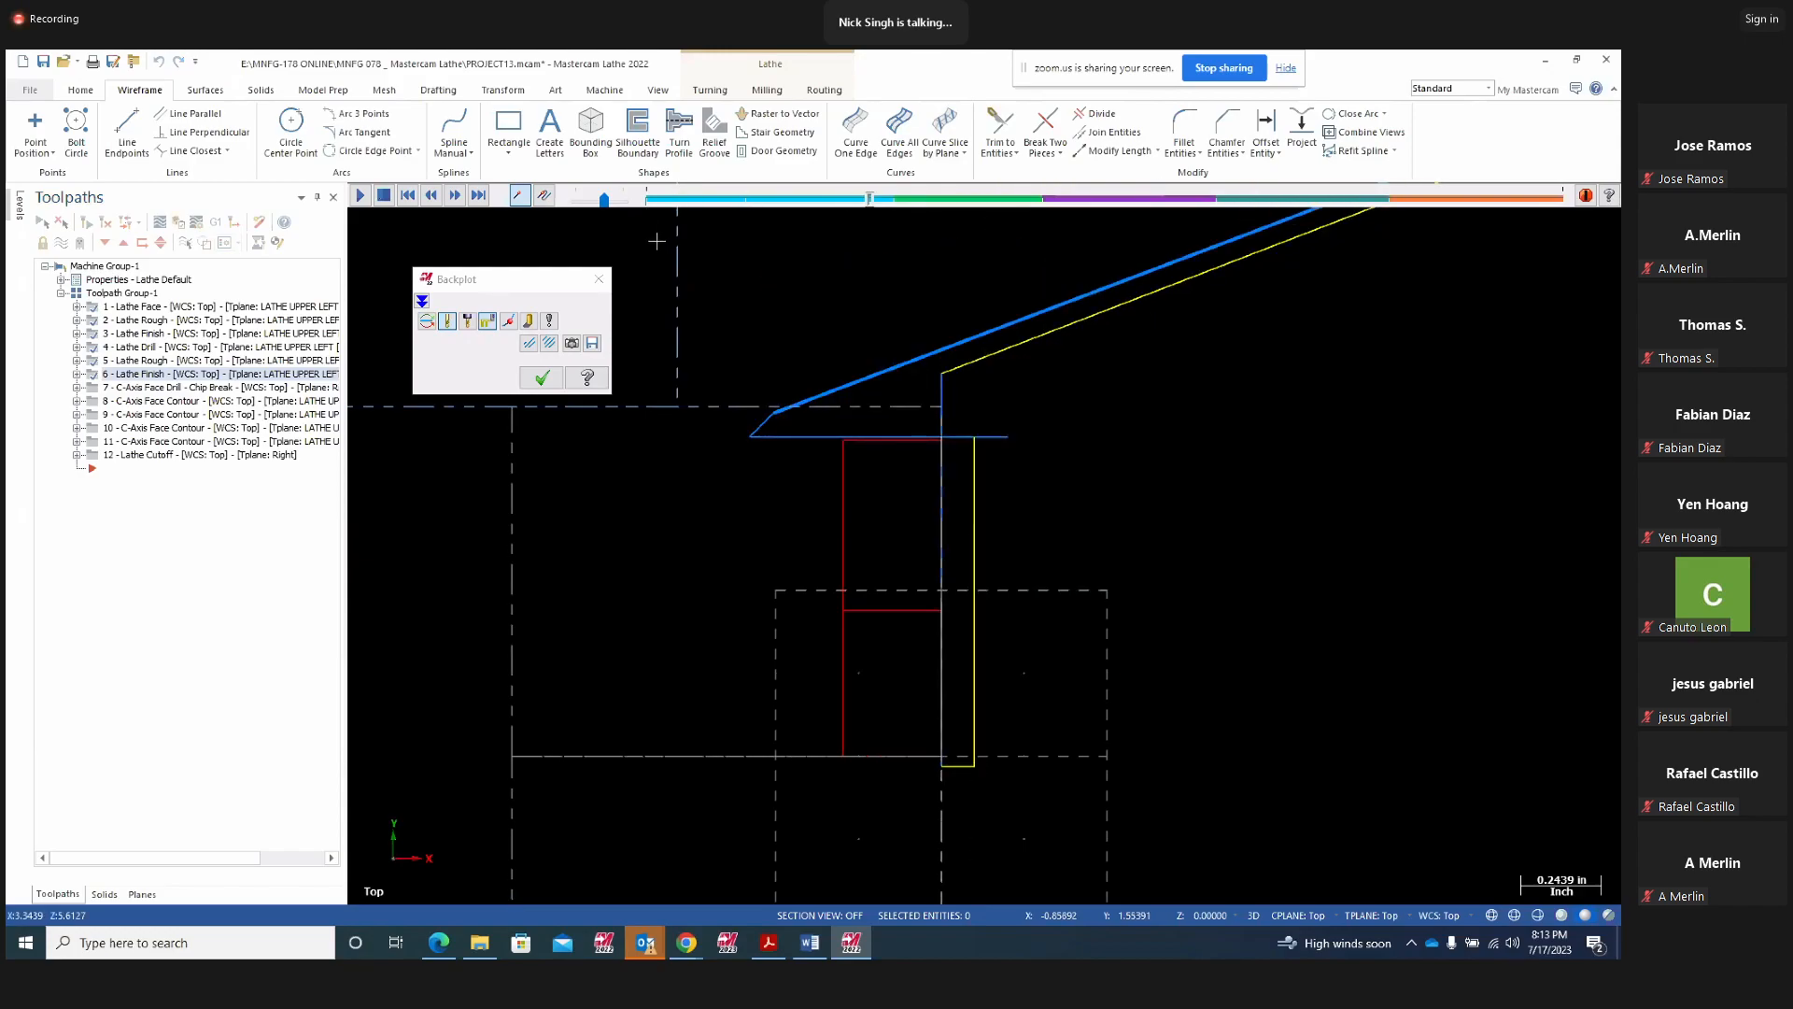
Watch the backplot of the turning, drilling and boring operations through to the end, adjusting its speed, and close it
drag(597, 199, 588, 204)
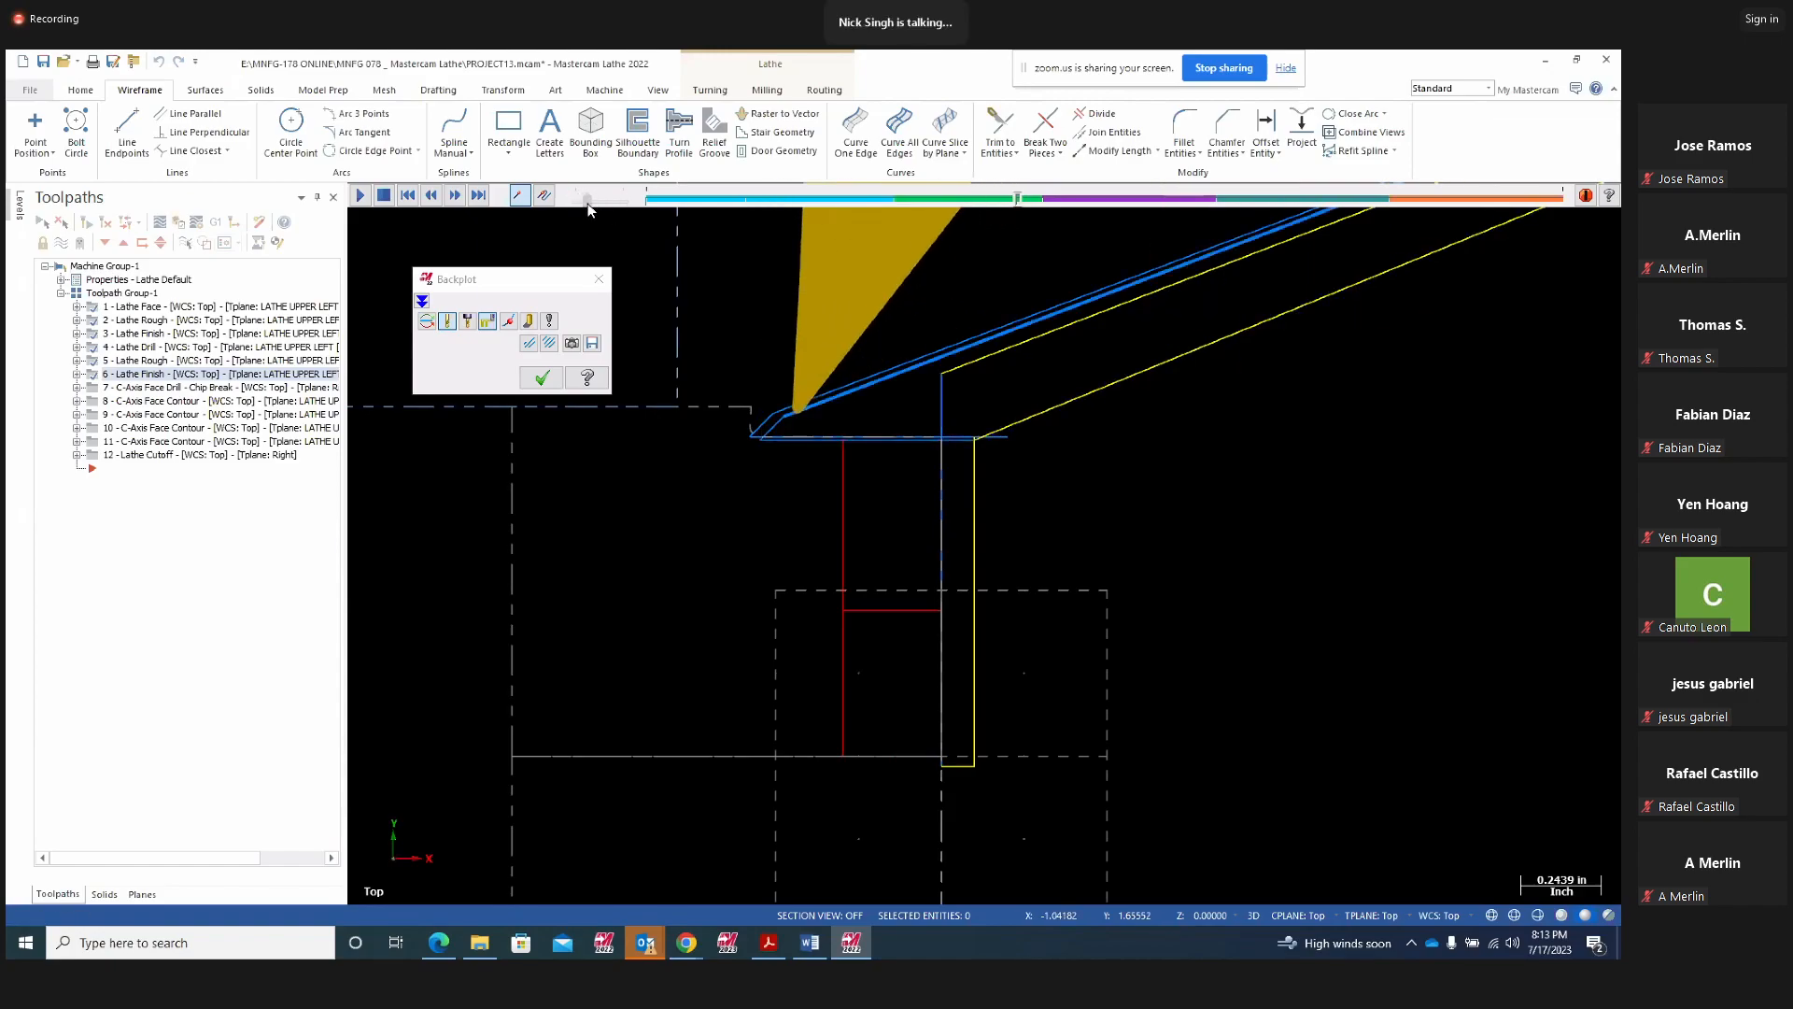
scroll(680, 557, down, 2)
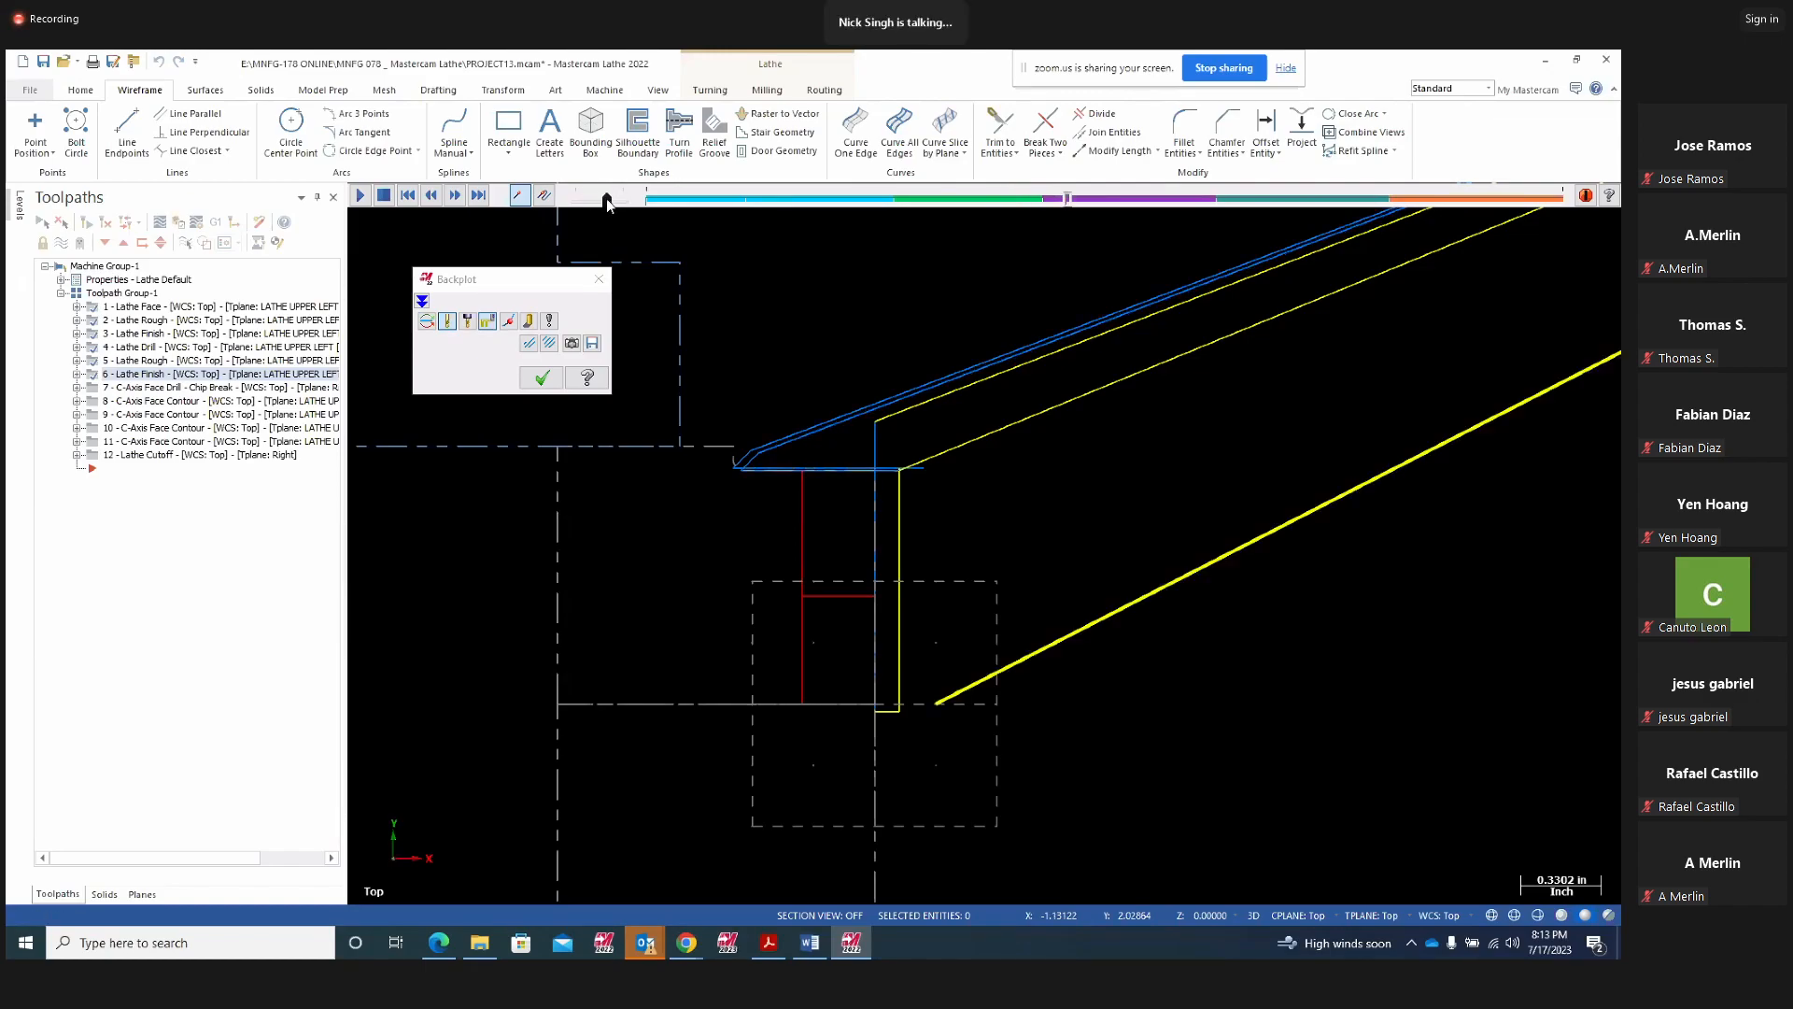
drag(607, 198, 579, 199)
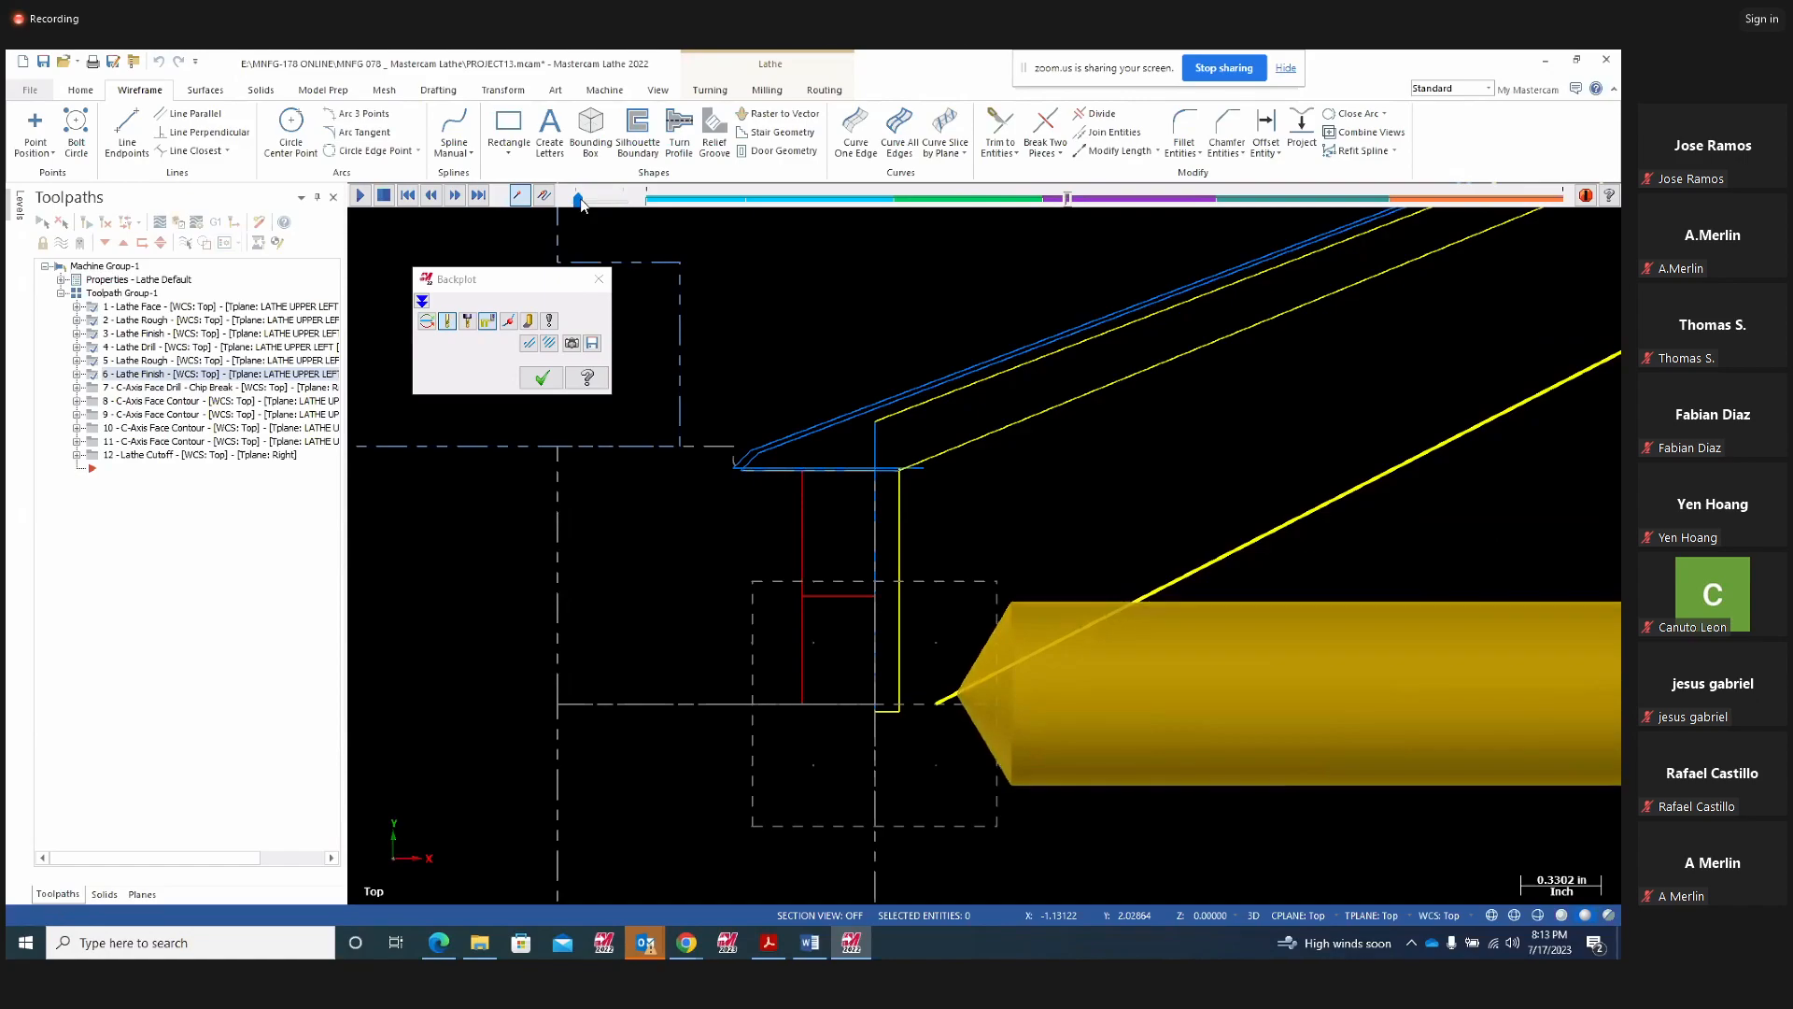
drag(579, 201, 585, 202)
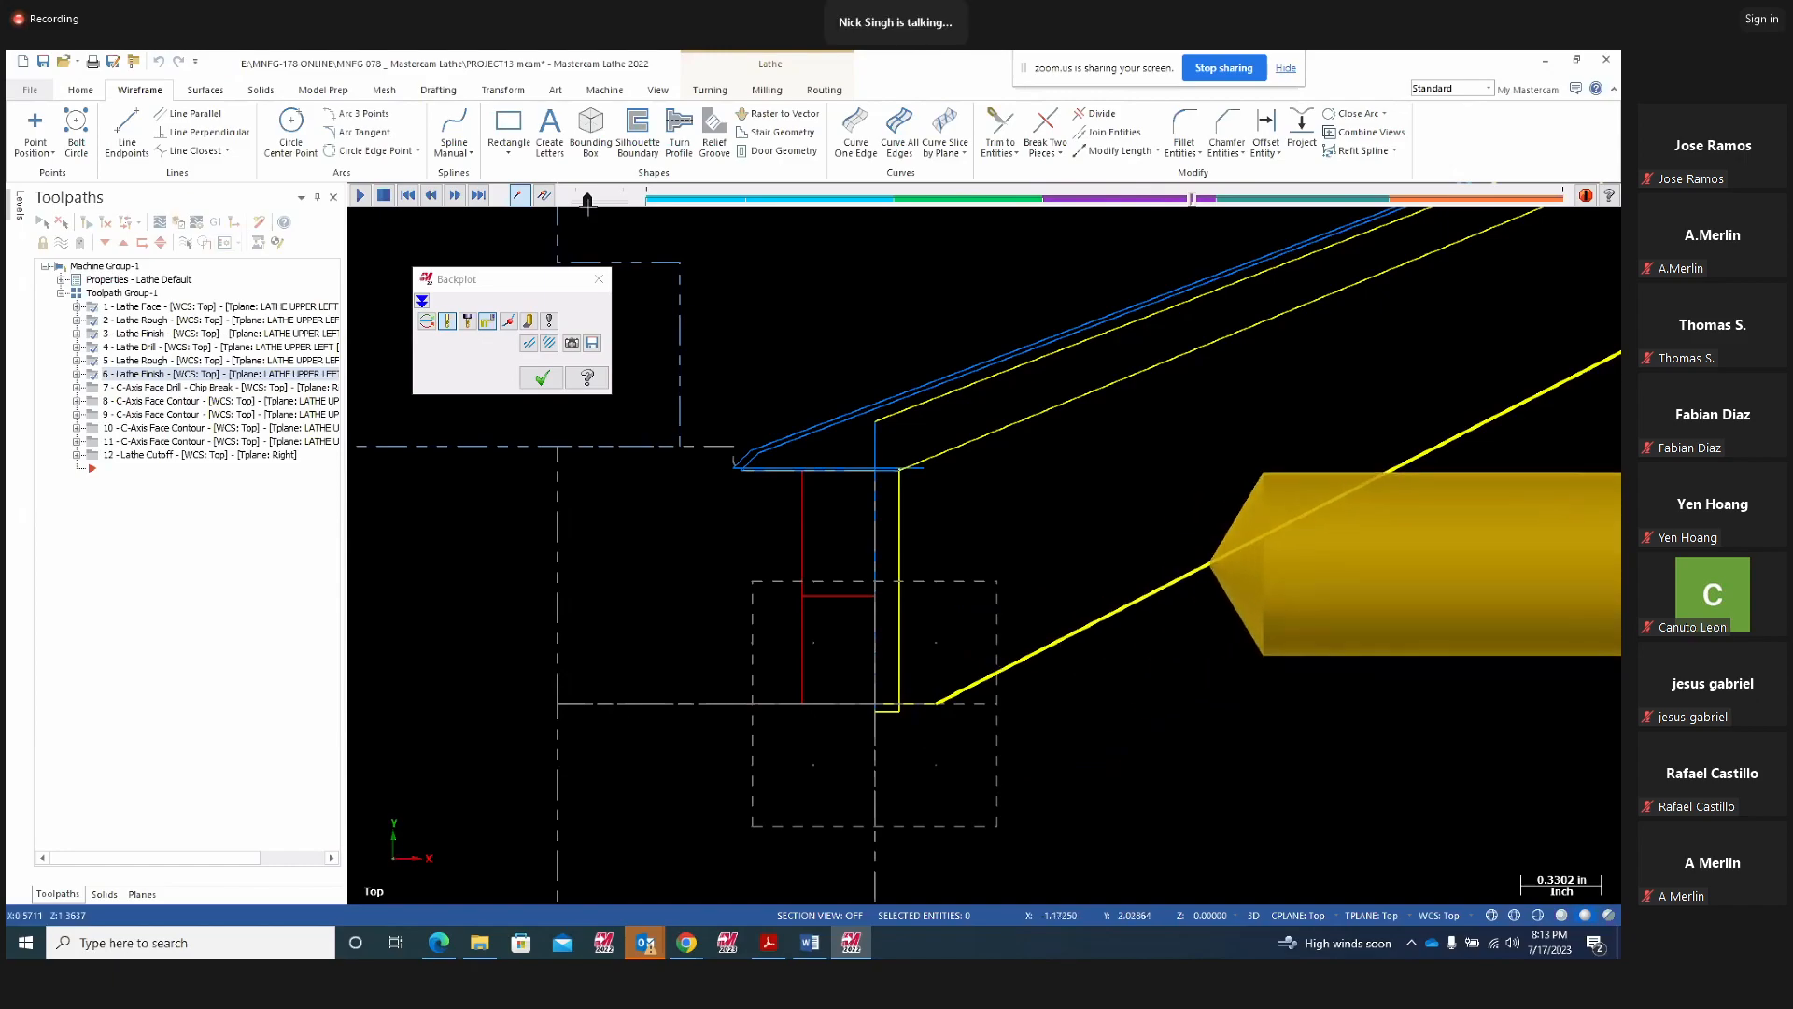
mouse_move(587, 201)
mouse_down()
mouse_move(607, 200)
mouse_move(590, 201)
mouse_up()
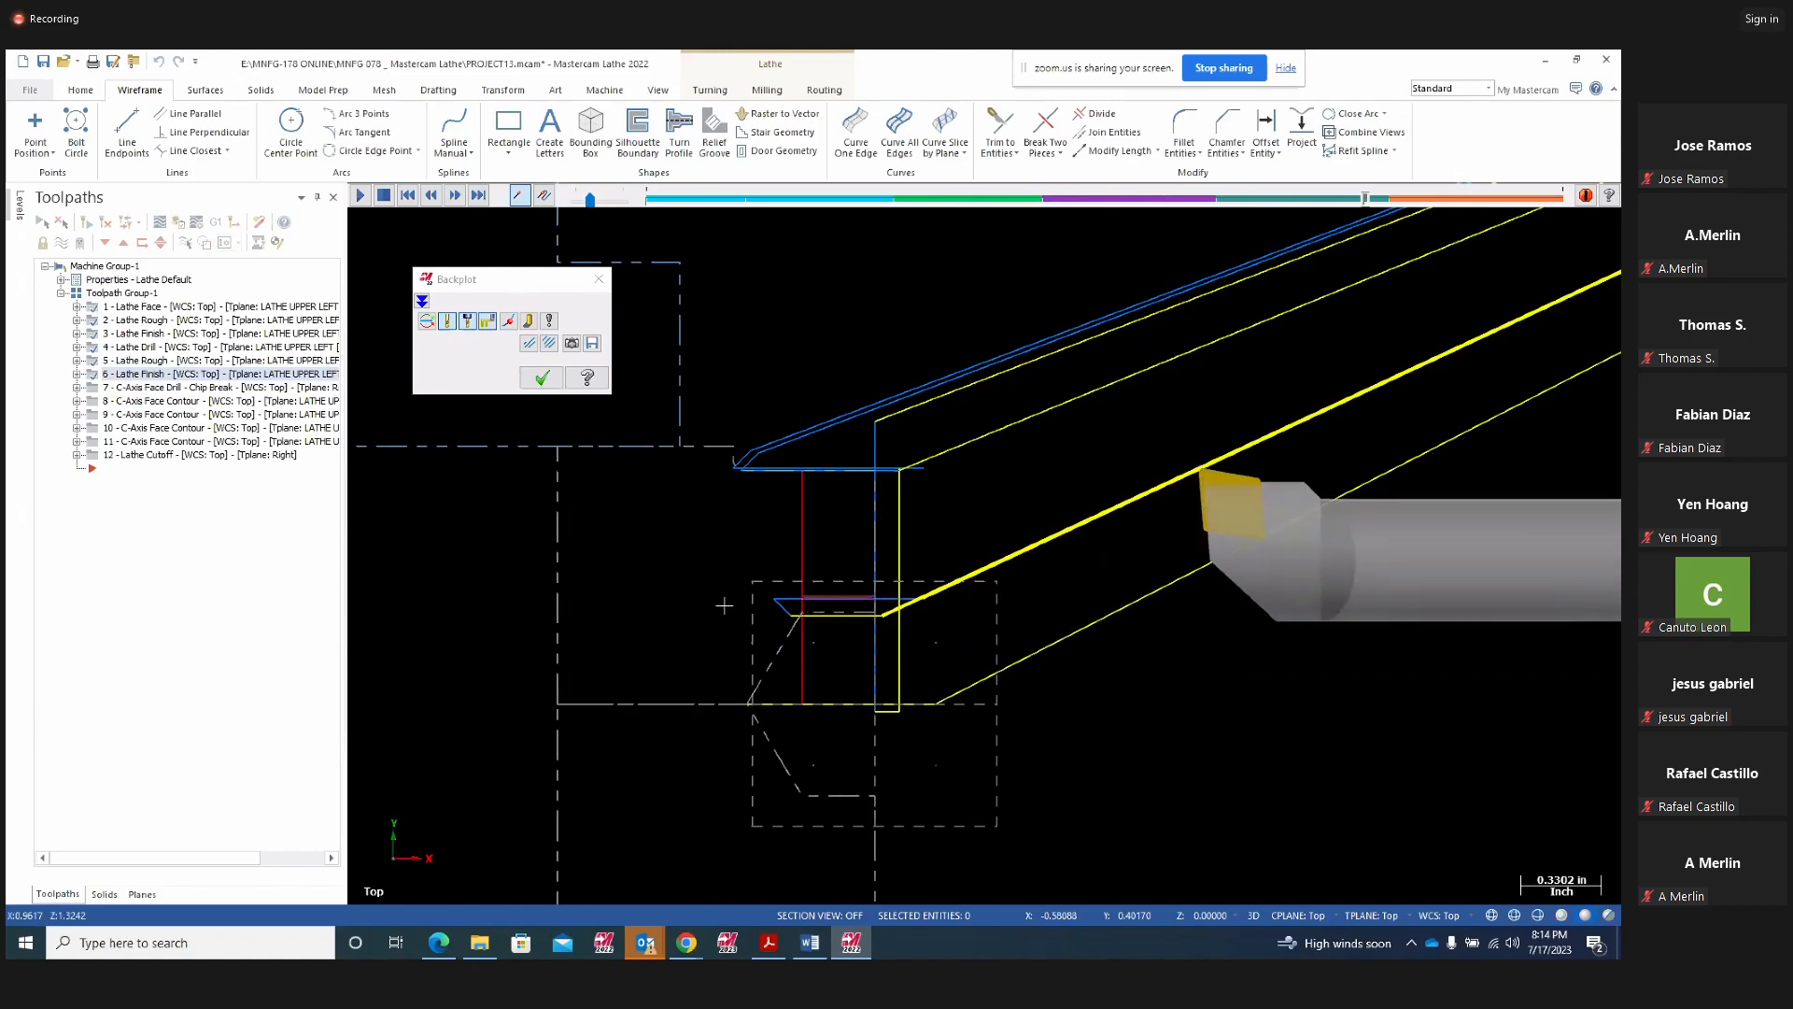
scroll(676, 607, down, 3)
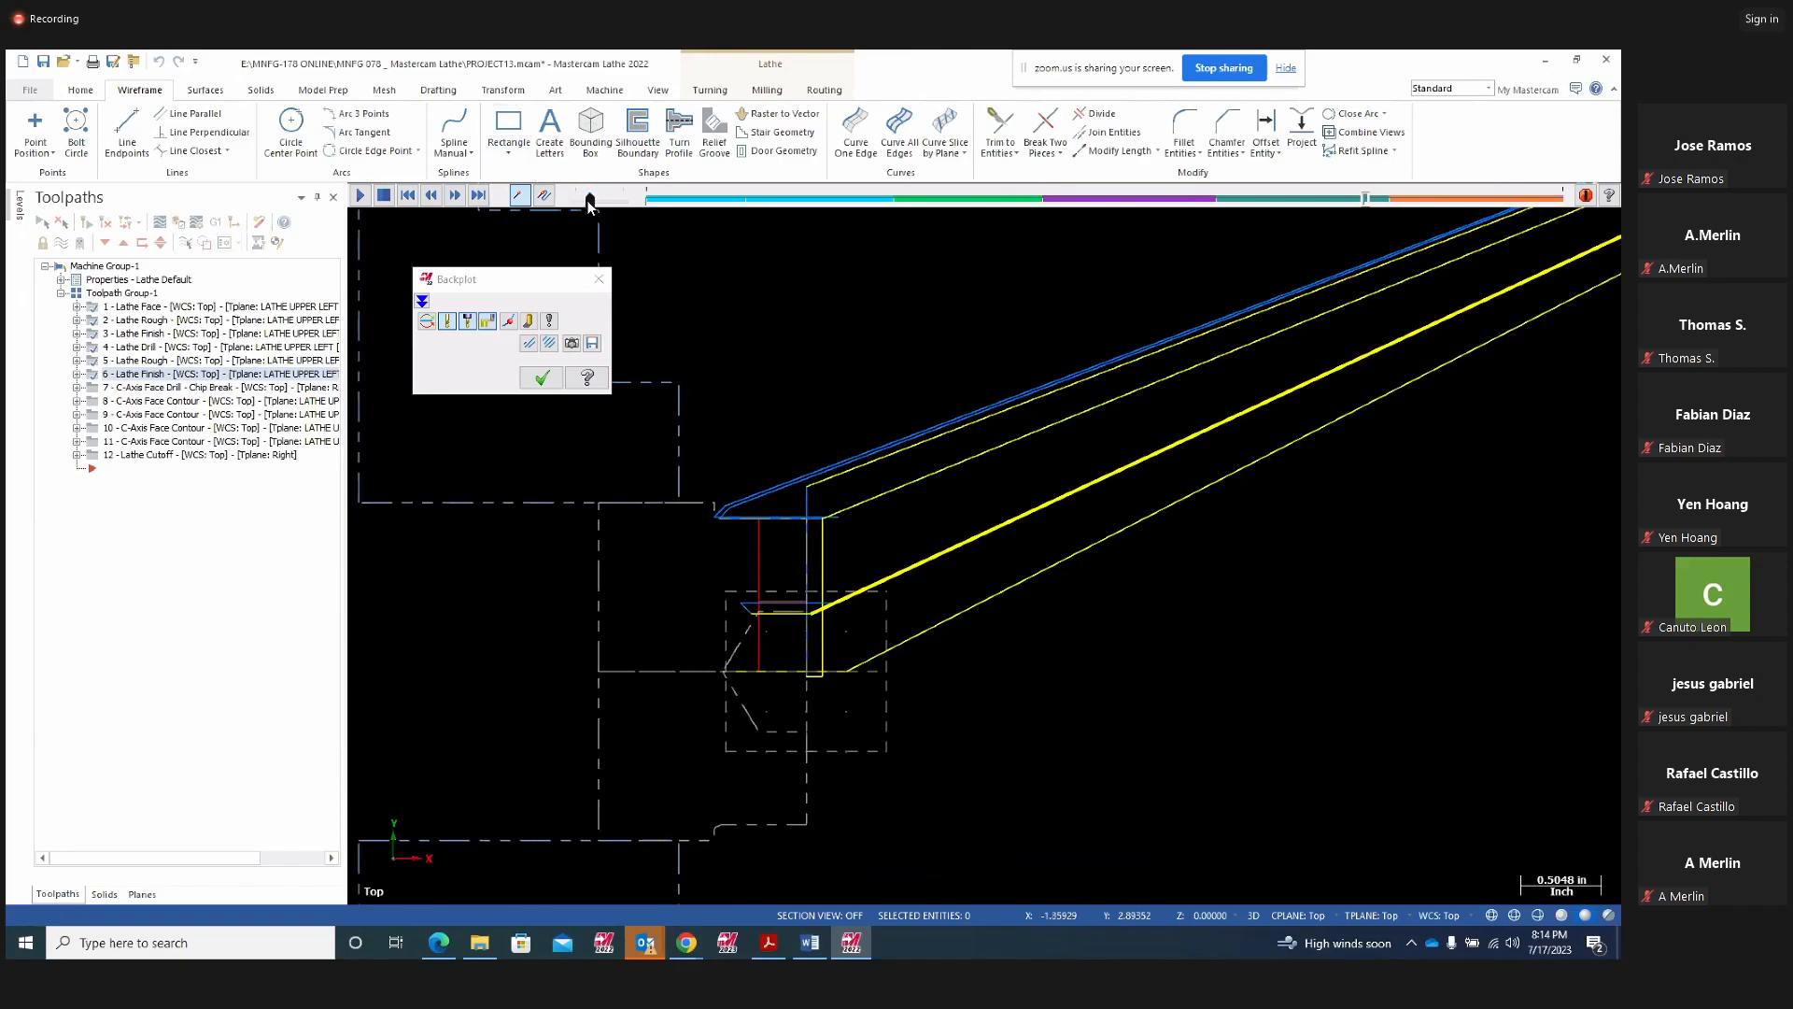
drag(589, 198, 595, 201)
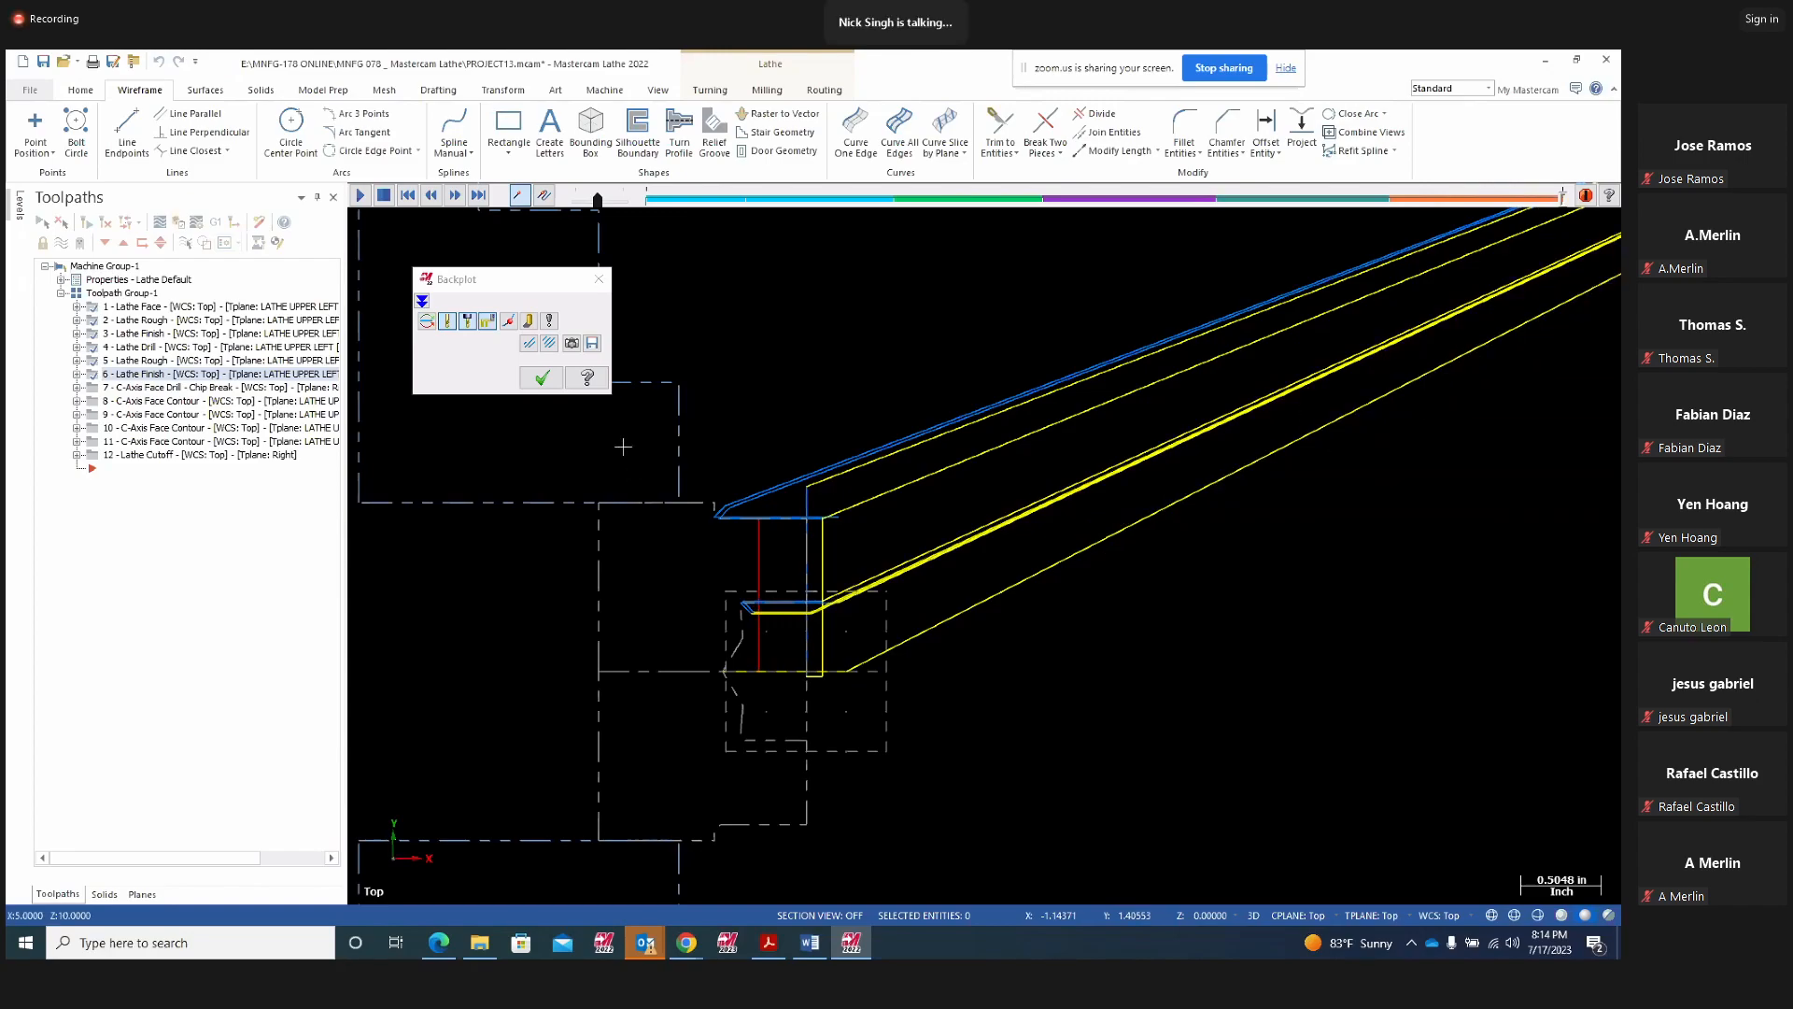
click(599, 279)
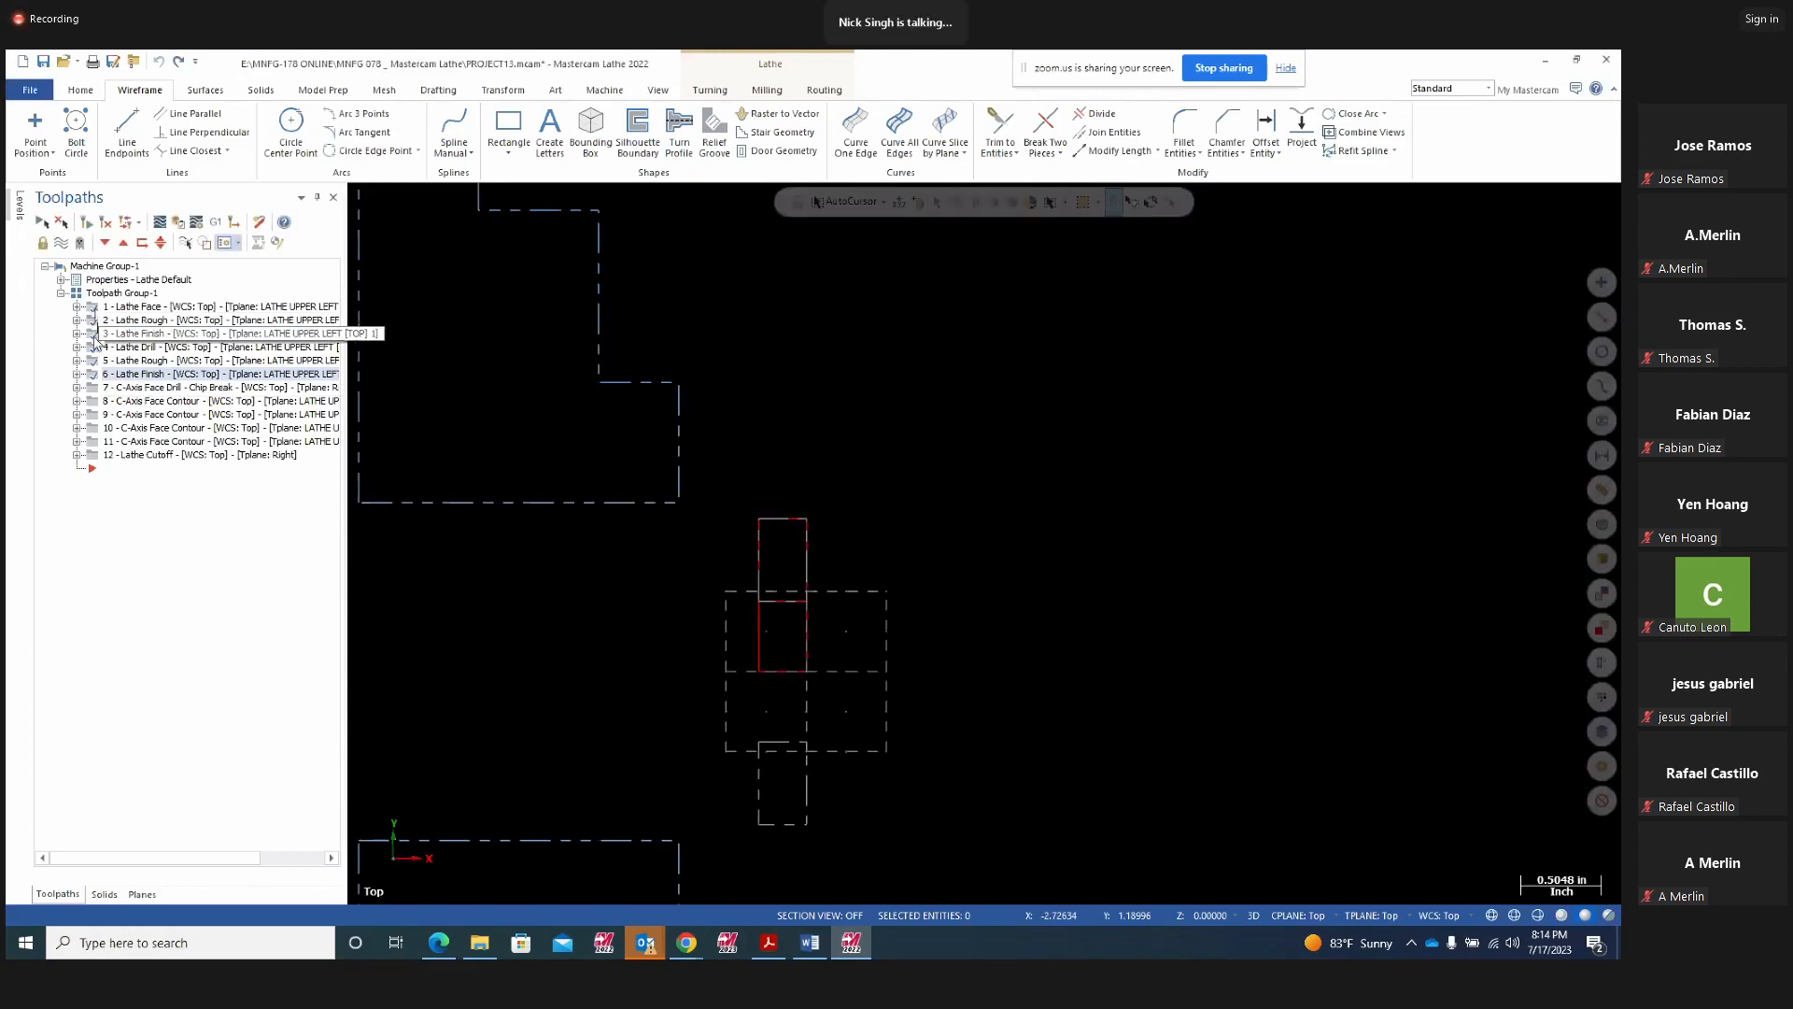
Verify operations 1 through 6 in the simulator, play the machining to the end, and examine the turned part close up
click(96, 378)
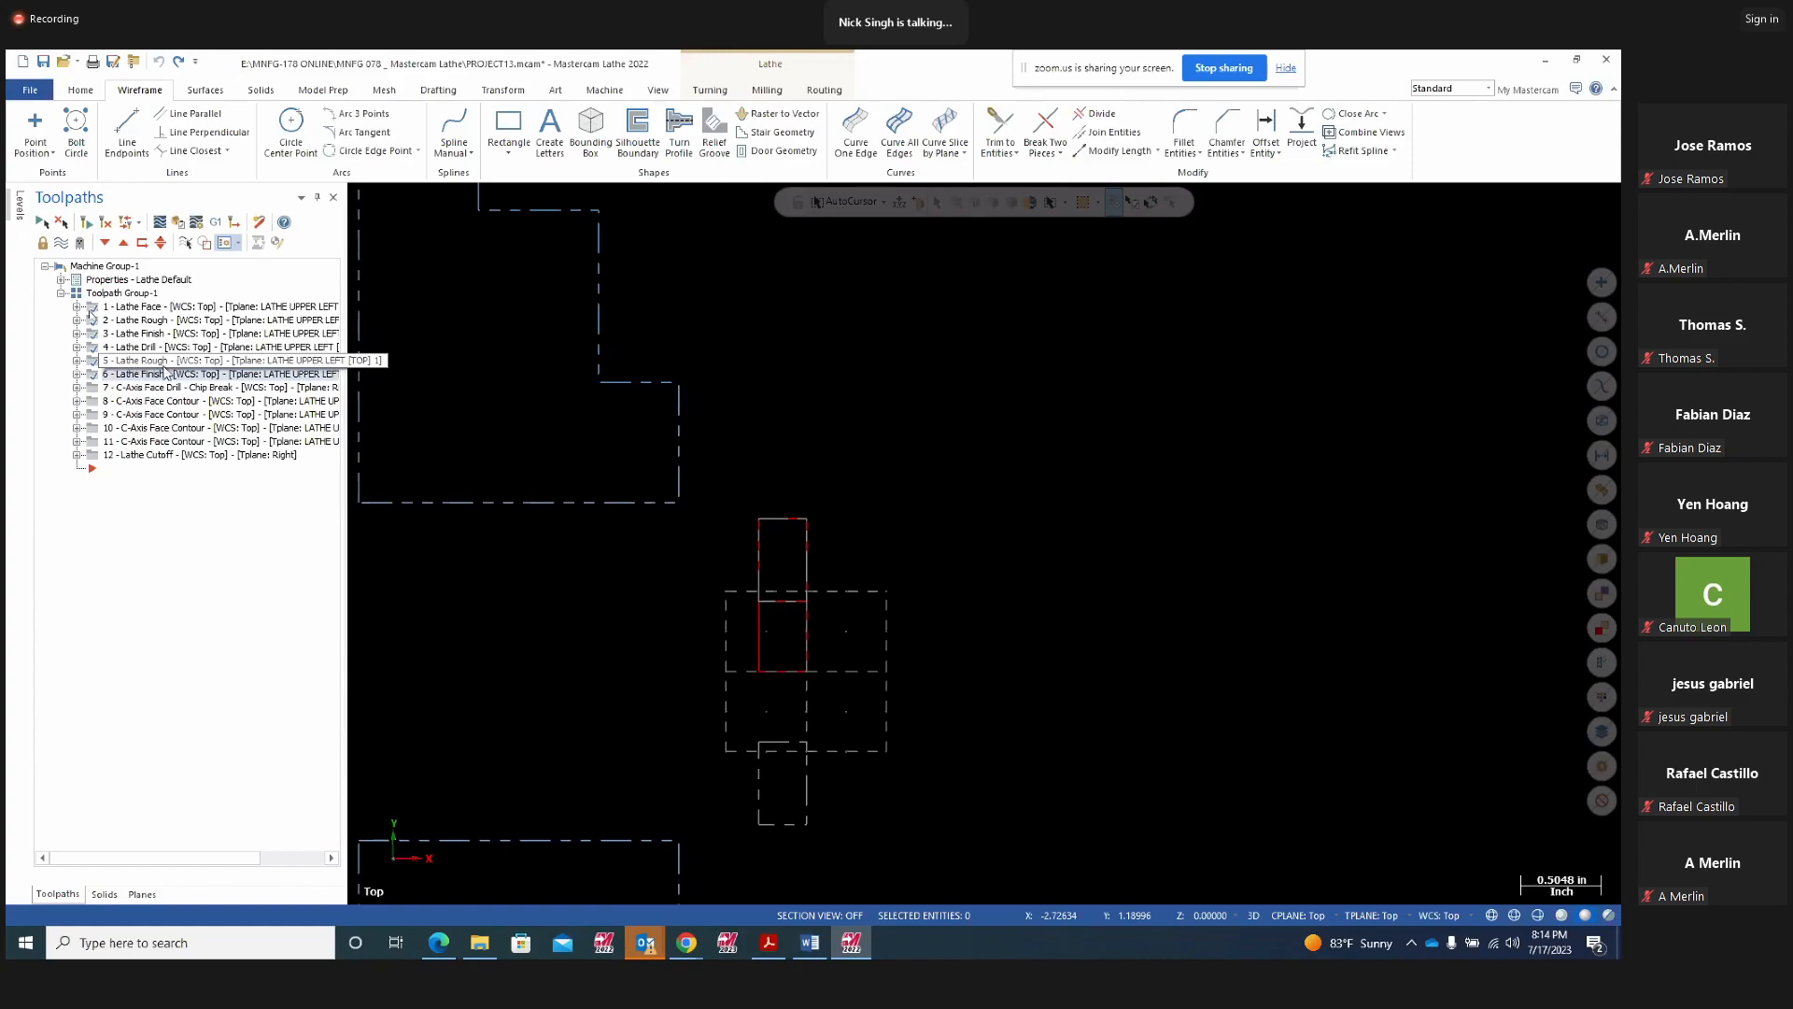
click(181, 222)
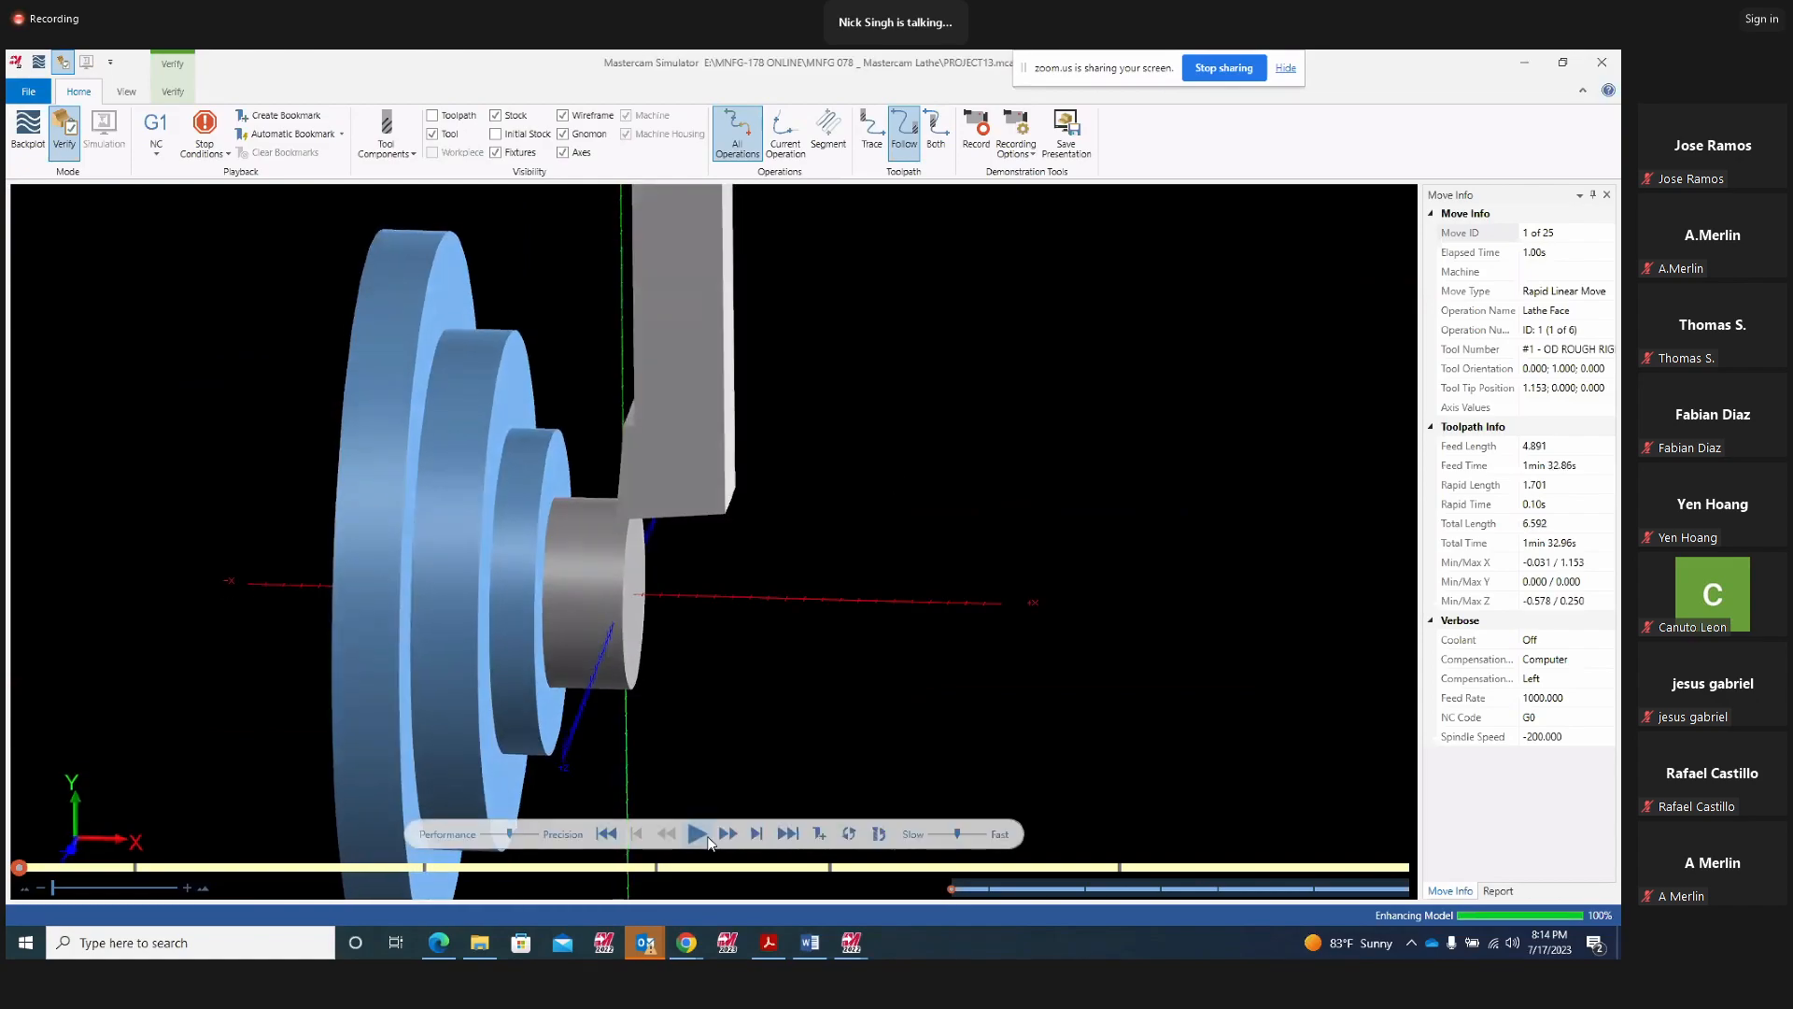
click(697, 834)
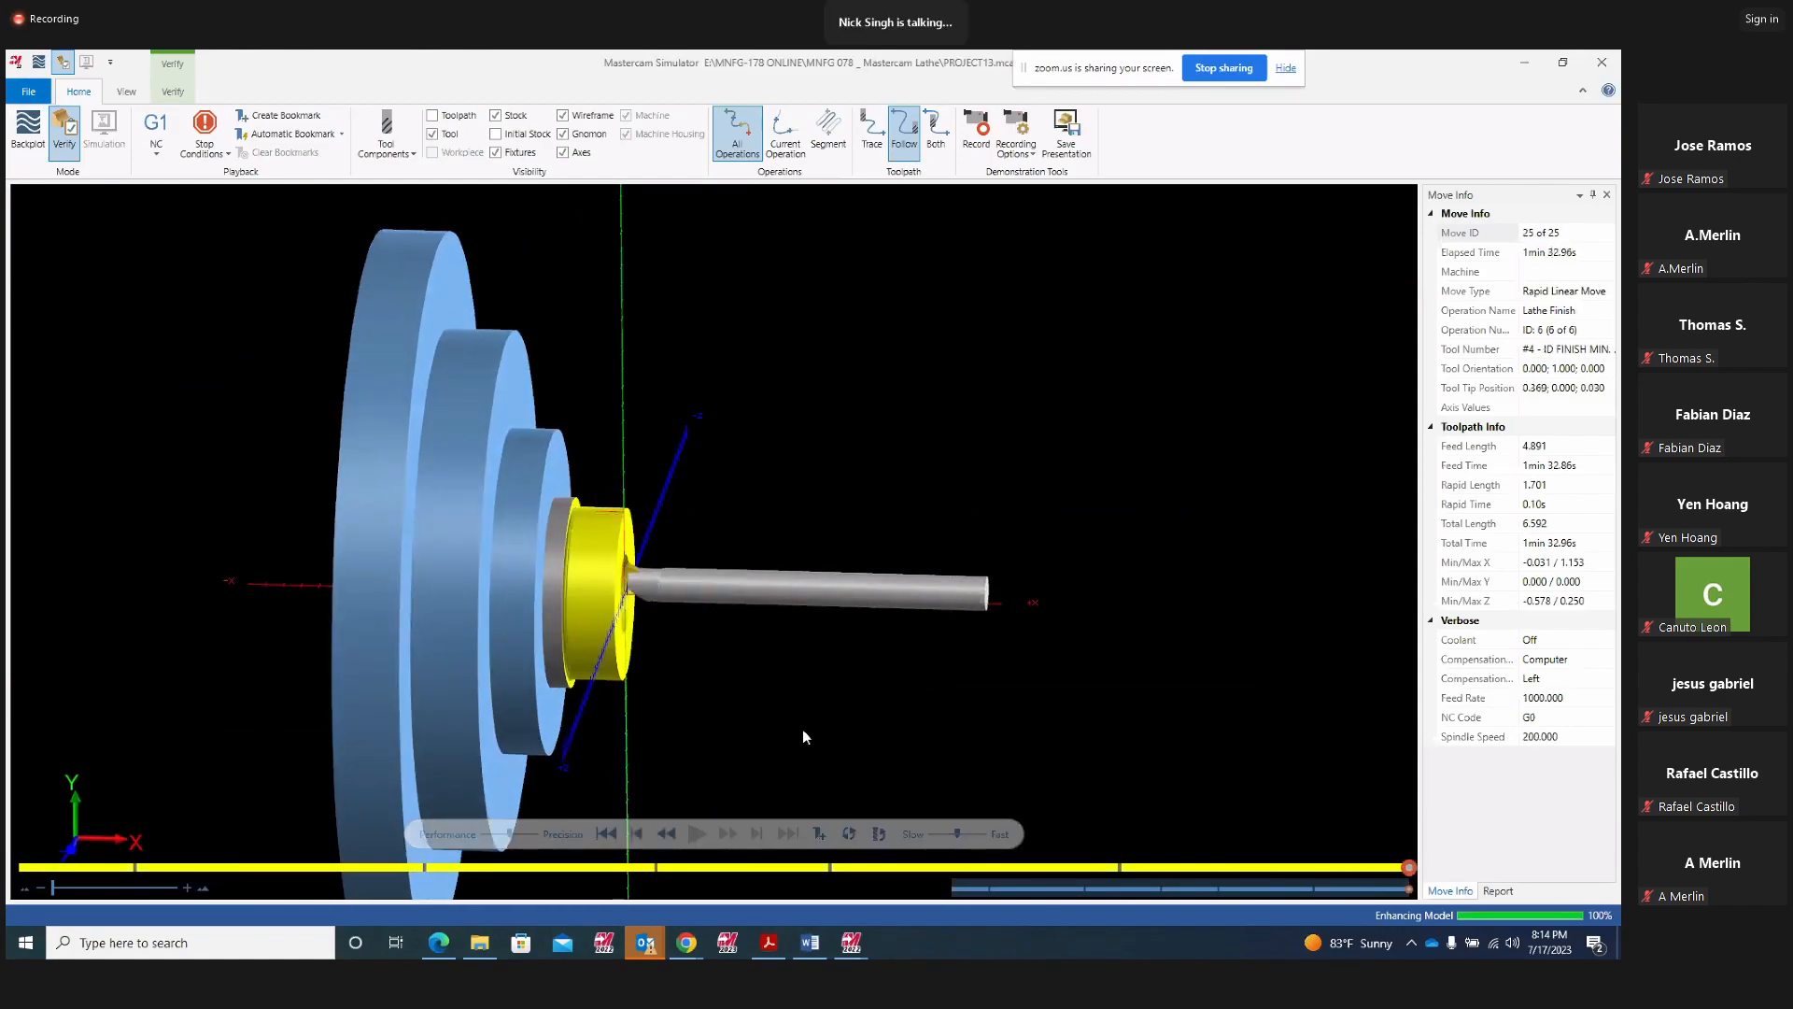
scroll(703, 608, up, 3)
mouse_move(702, 608)
middle_down()
mouse_move(661, 608)
mouse_move(705, 613)
middle_up()
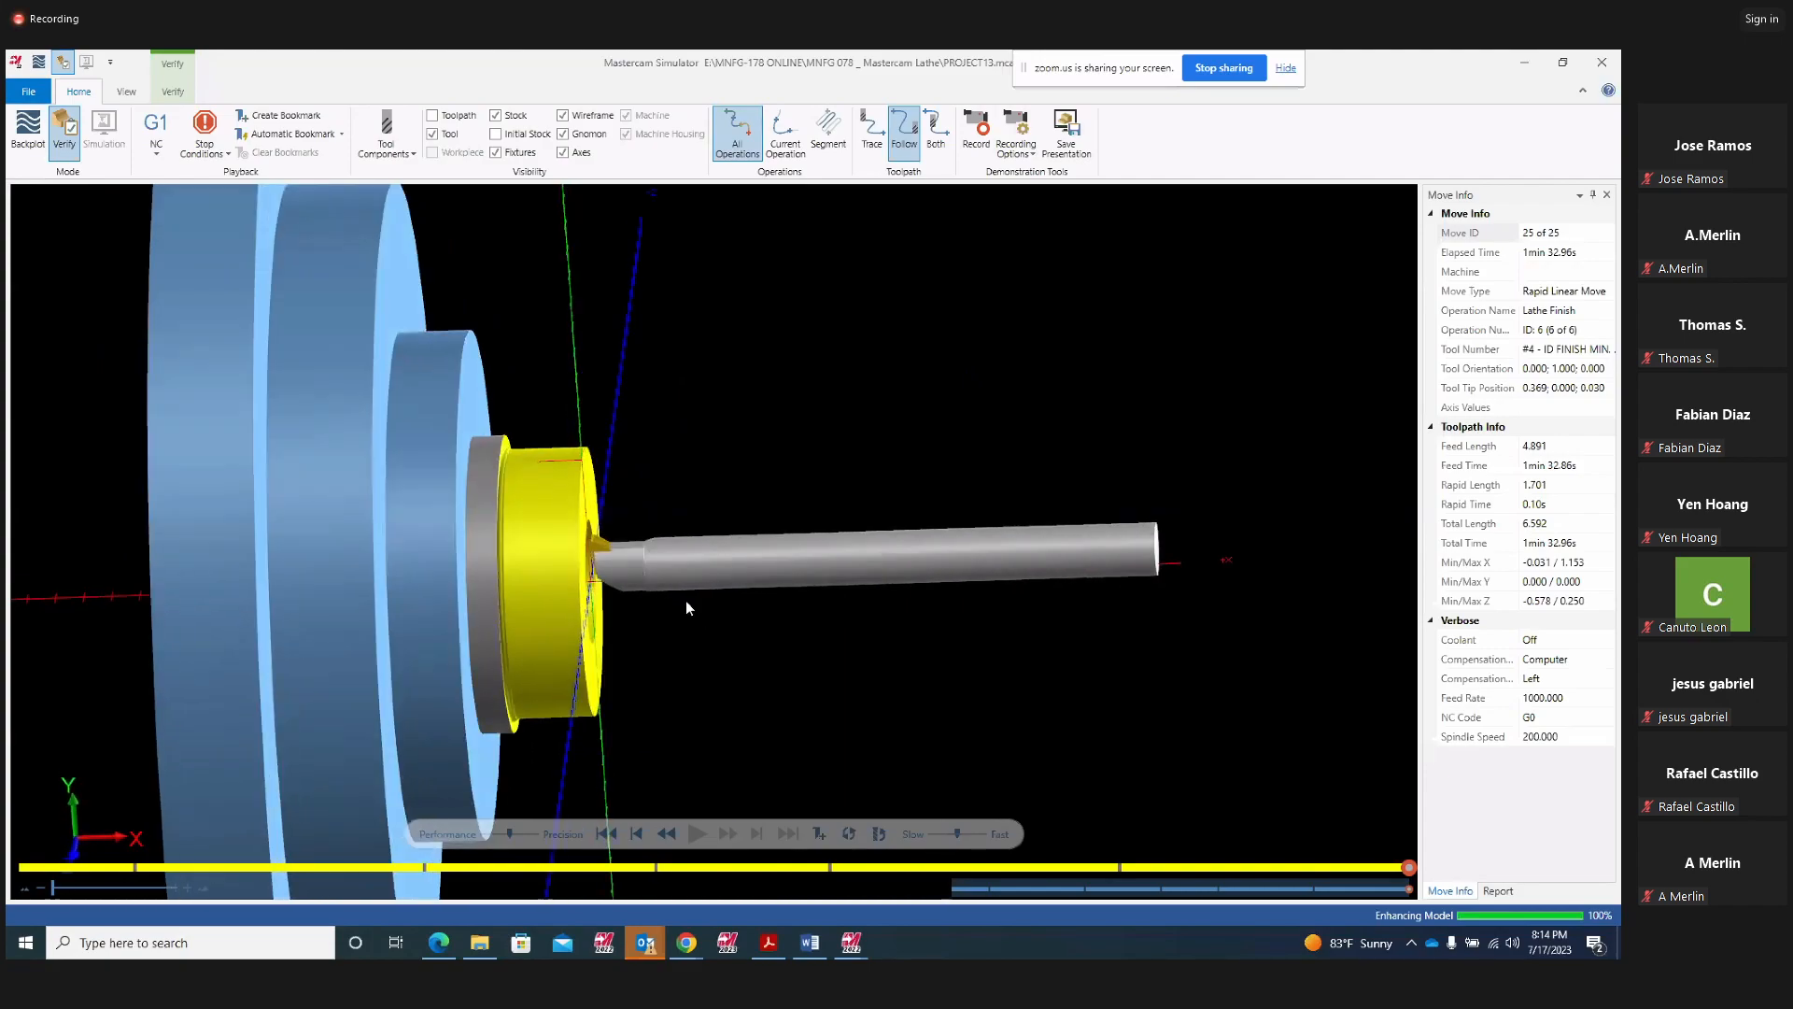
scroll(555, 481, up, 3)
scroll(551, 475, up, 1)
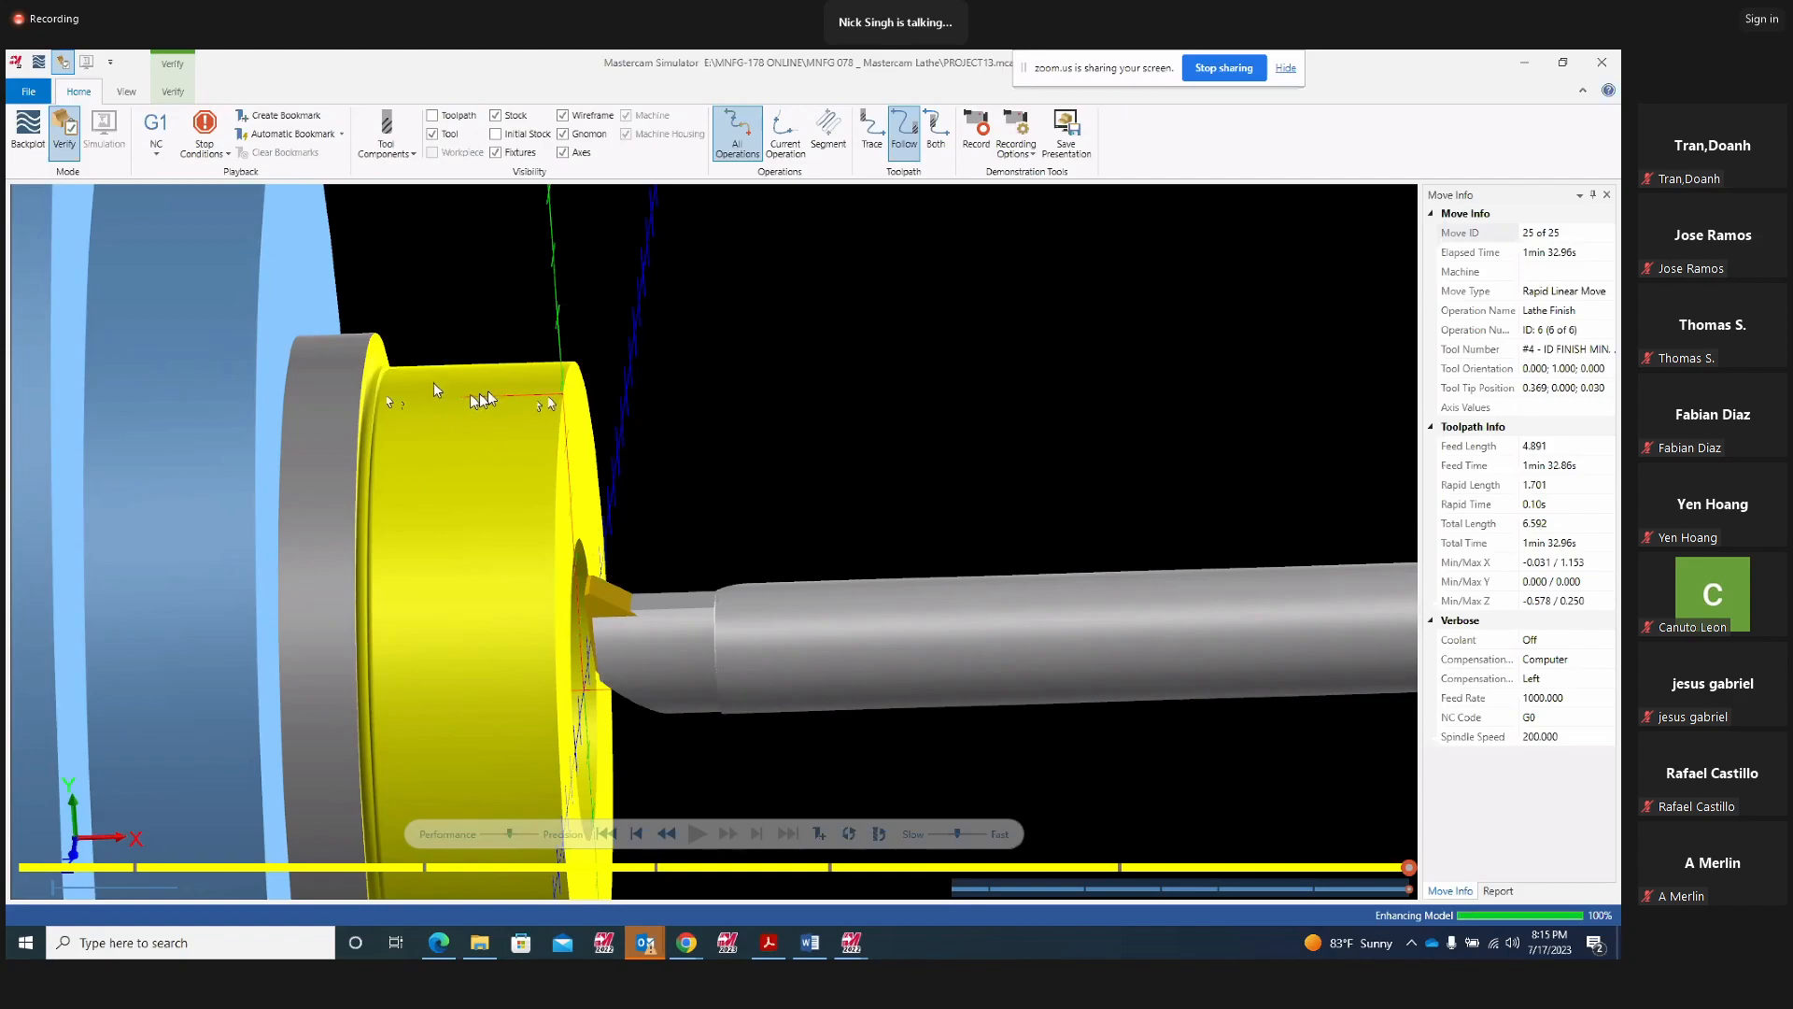
scroll(513, 385, up, 3)
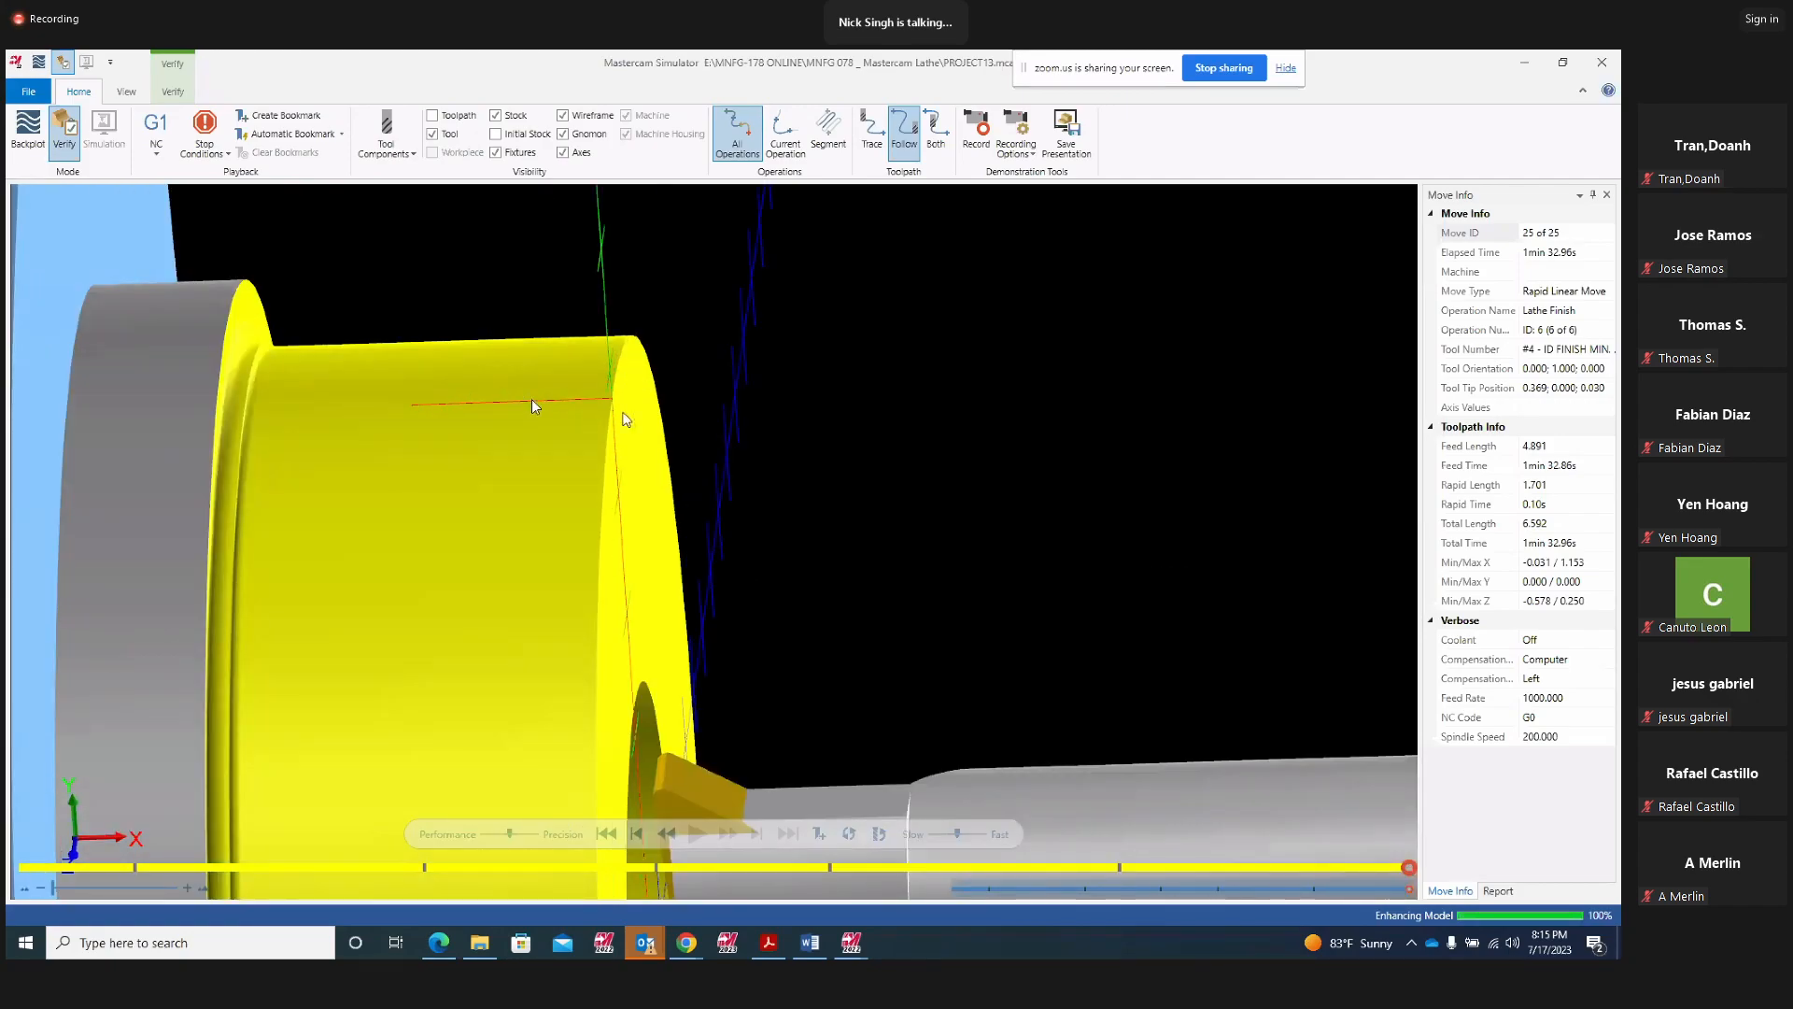
Compare the simulated part with the section view in Project15.pdf, close the simulator and switch back to Mastercam
click(769, 943)
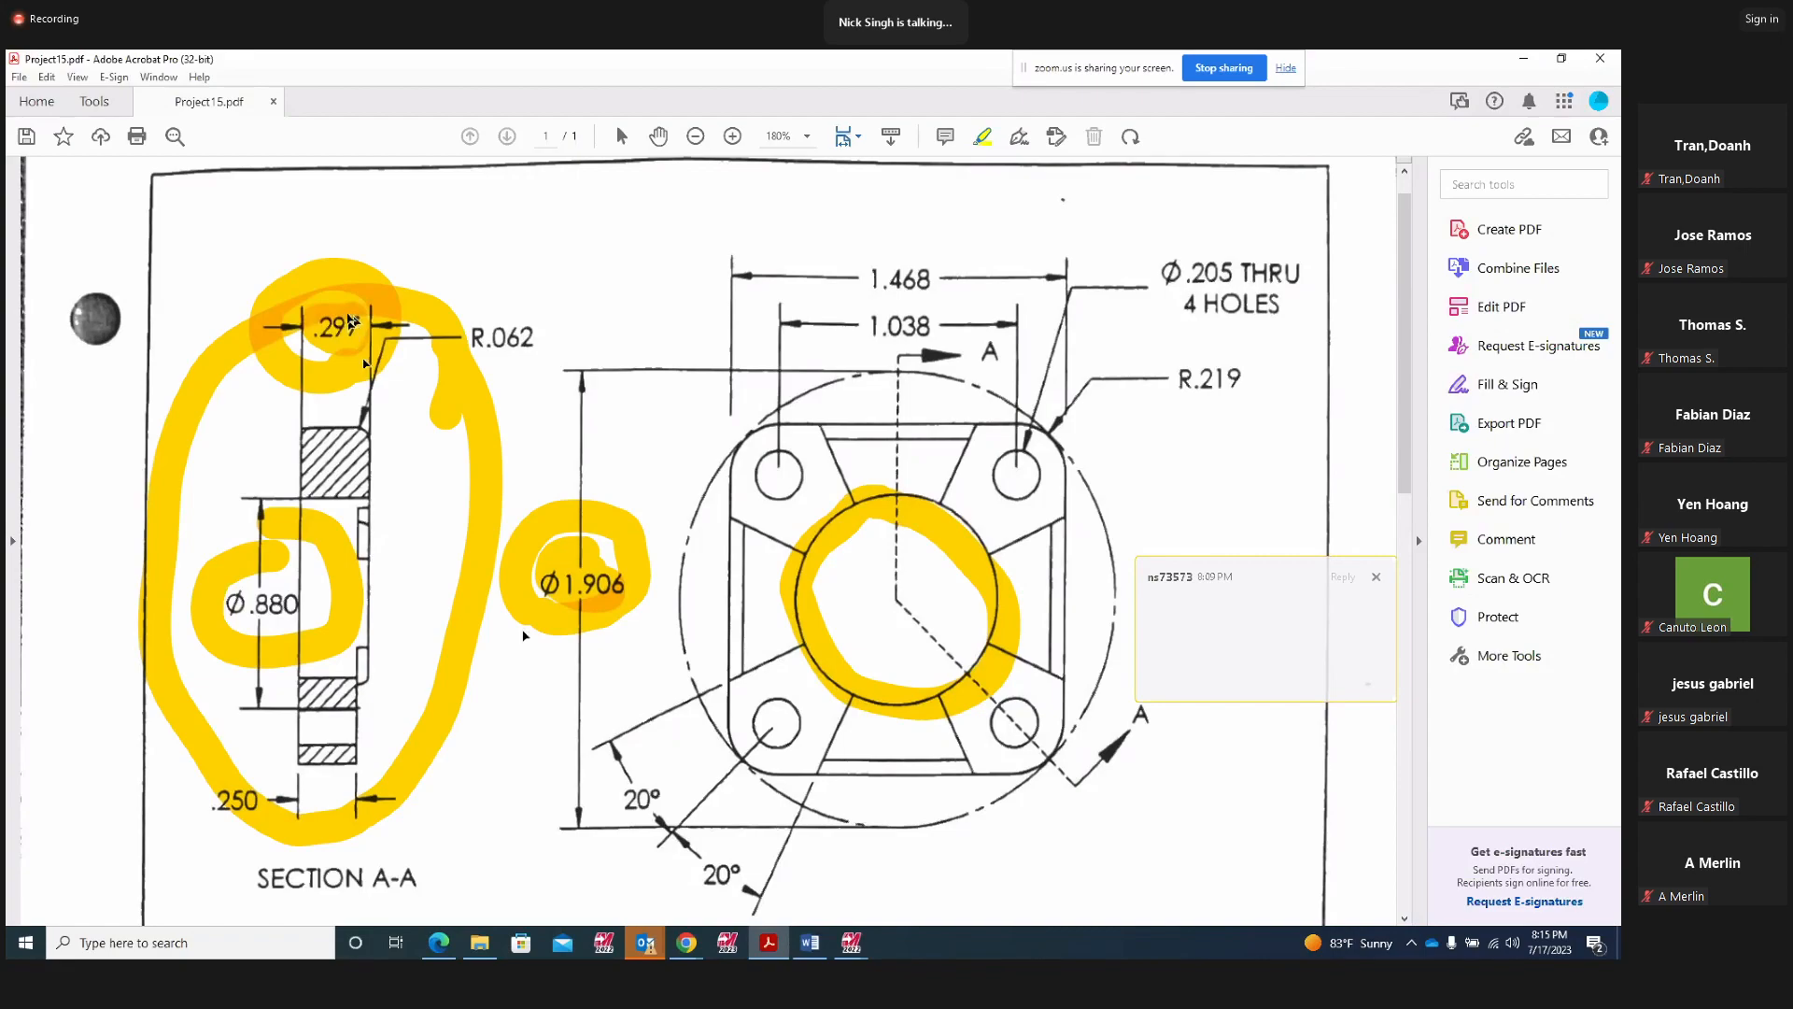
click(852, 945)
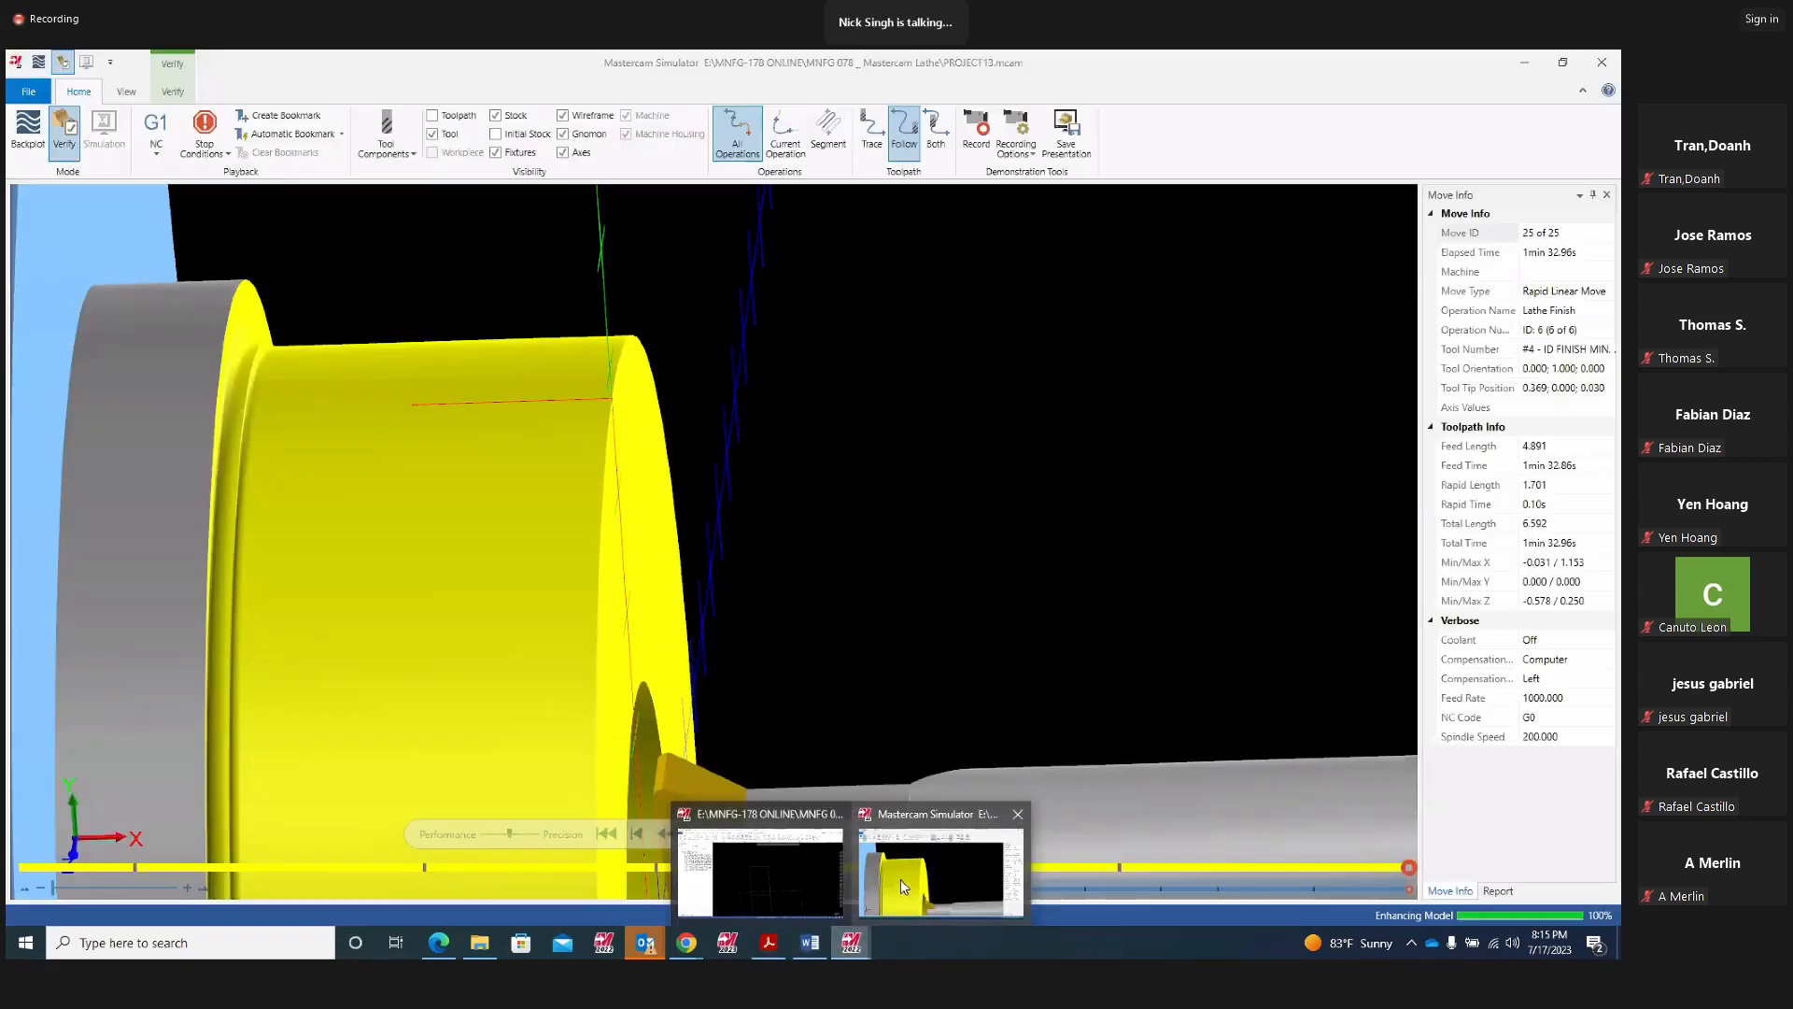
click(900, 878)
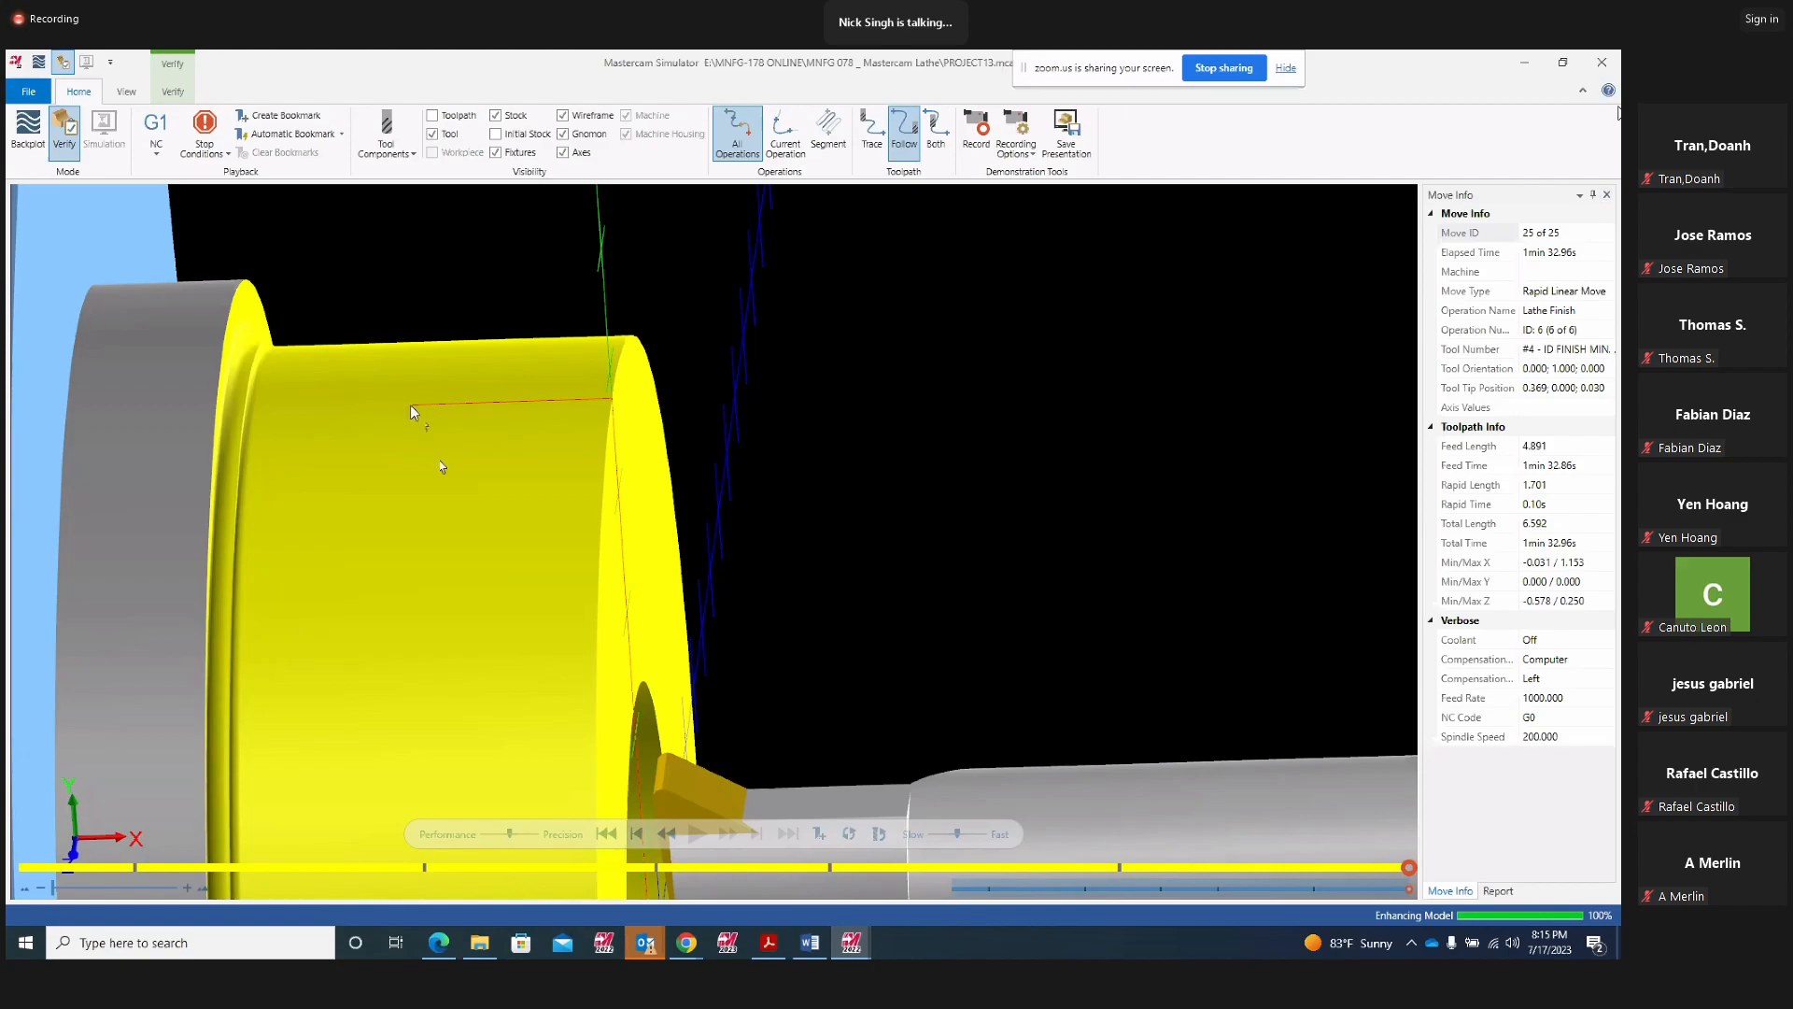
click(1601, 61)
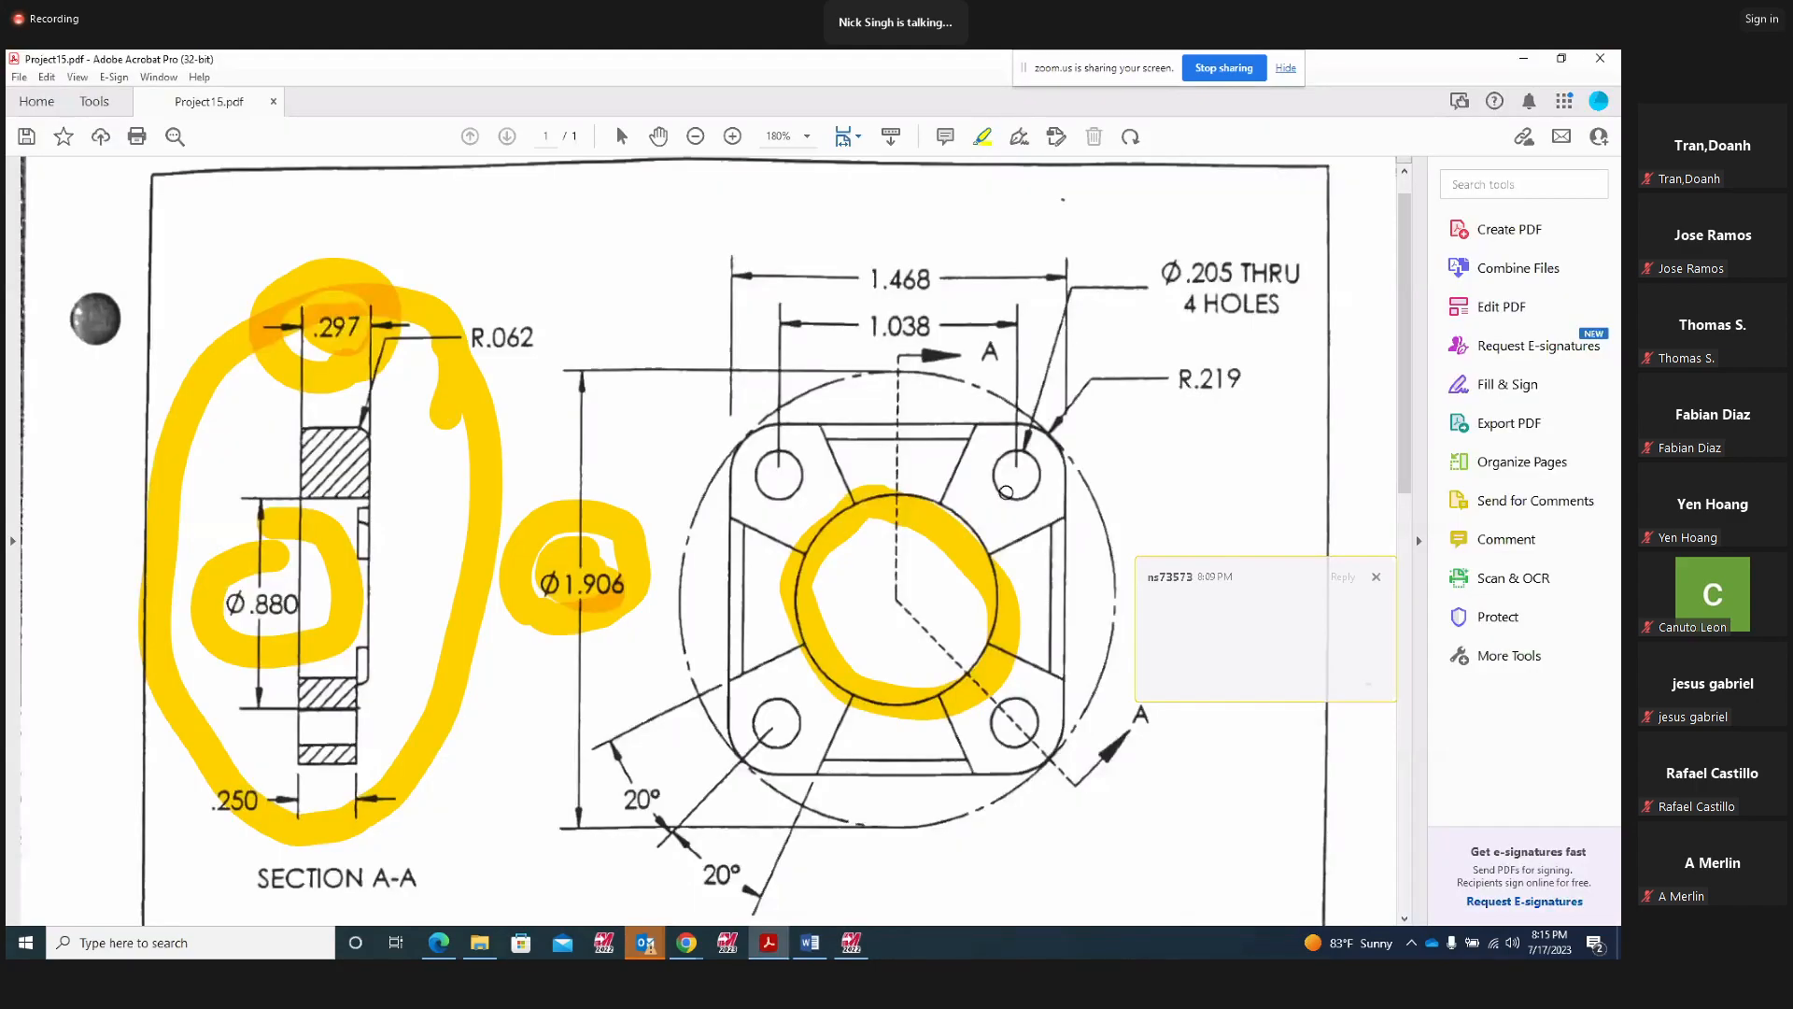
mouse_move(847, 943)
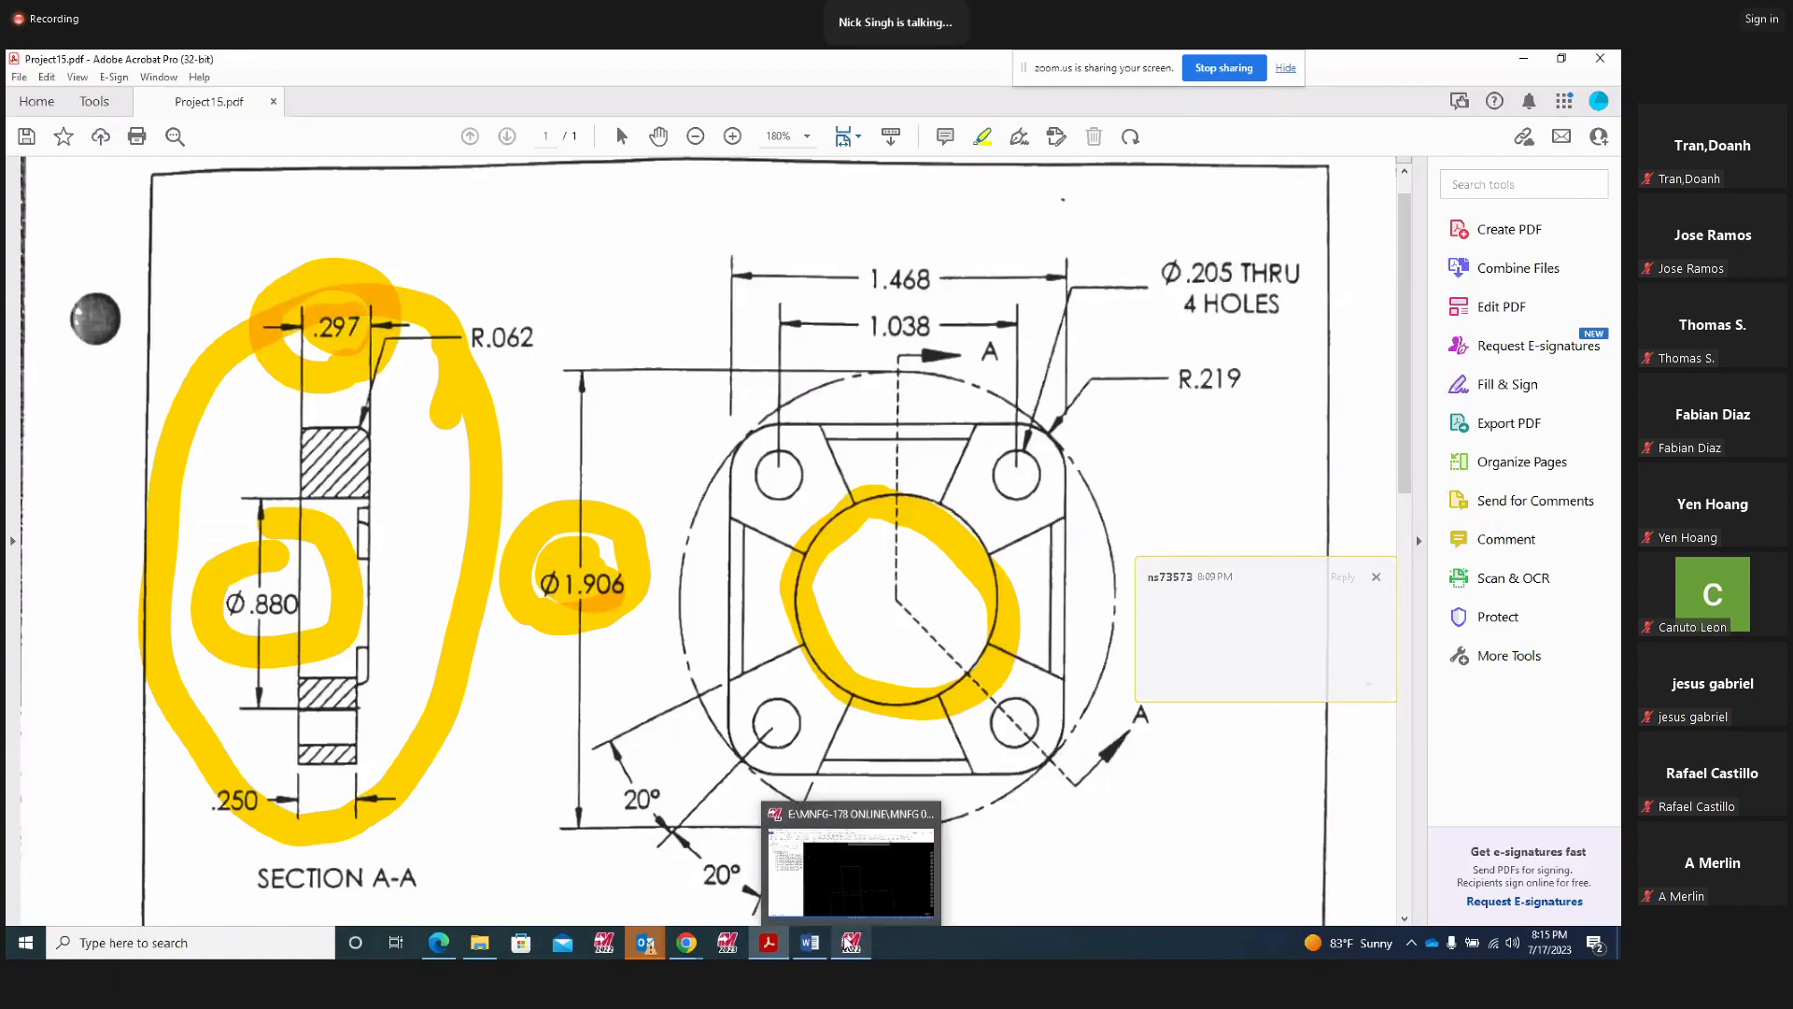
click(832, 882)
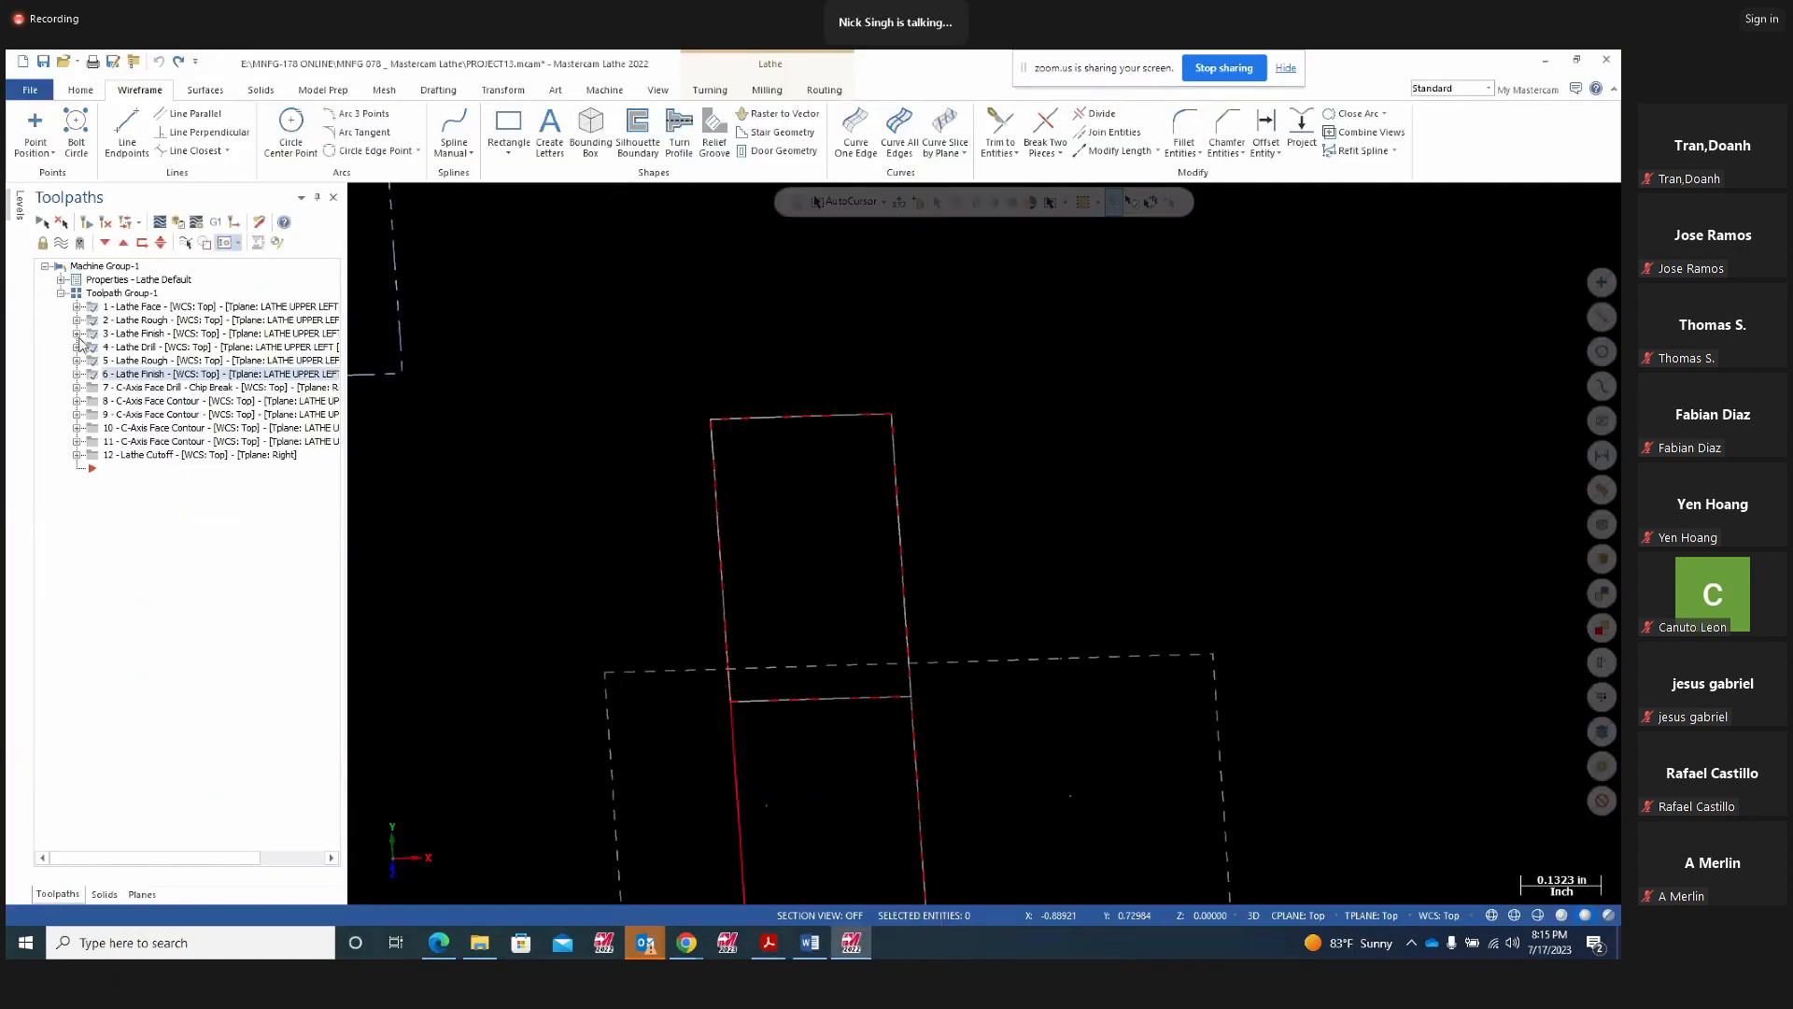
Open the parameters of operation 2, Lathe Rough, and review its lead-out settings
click(75, 321)
click(139, 334)
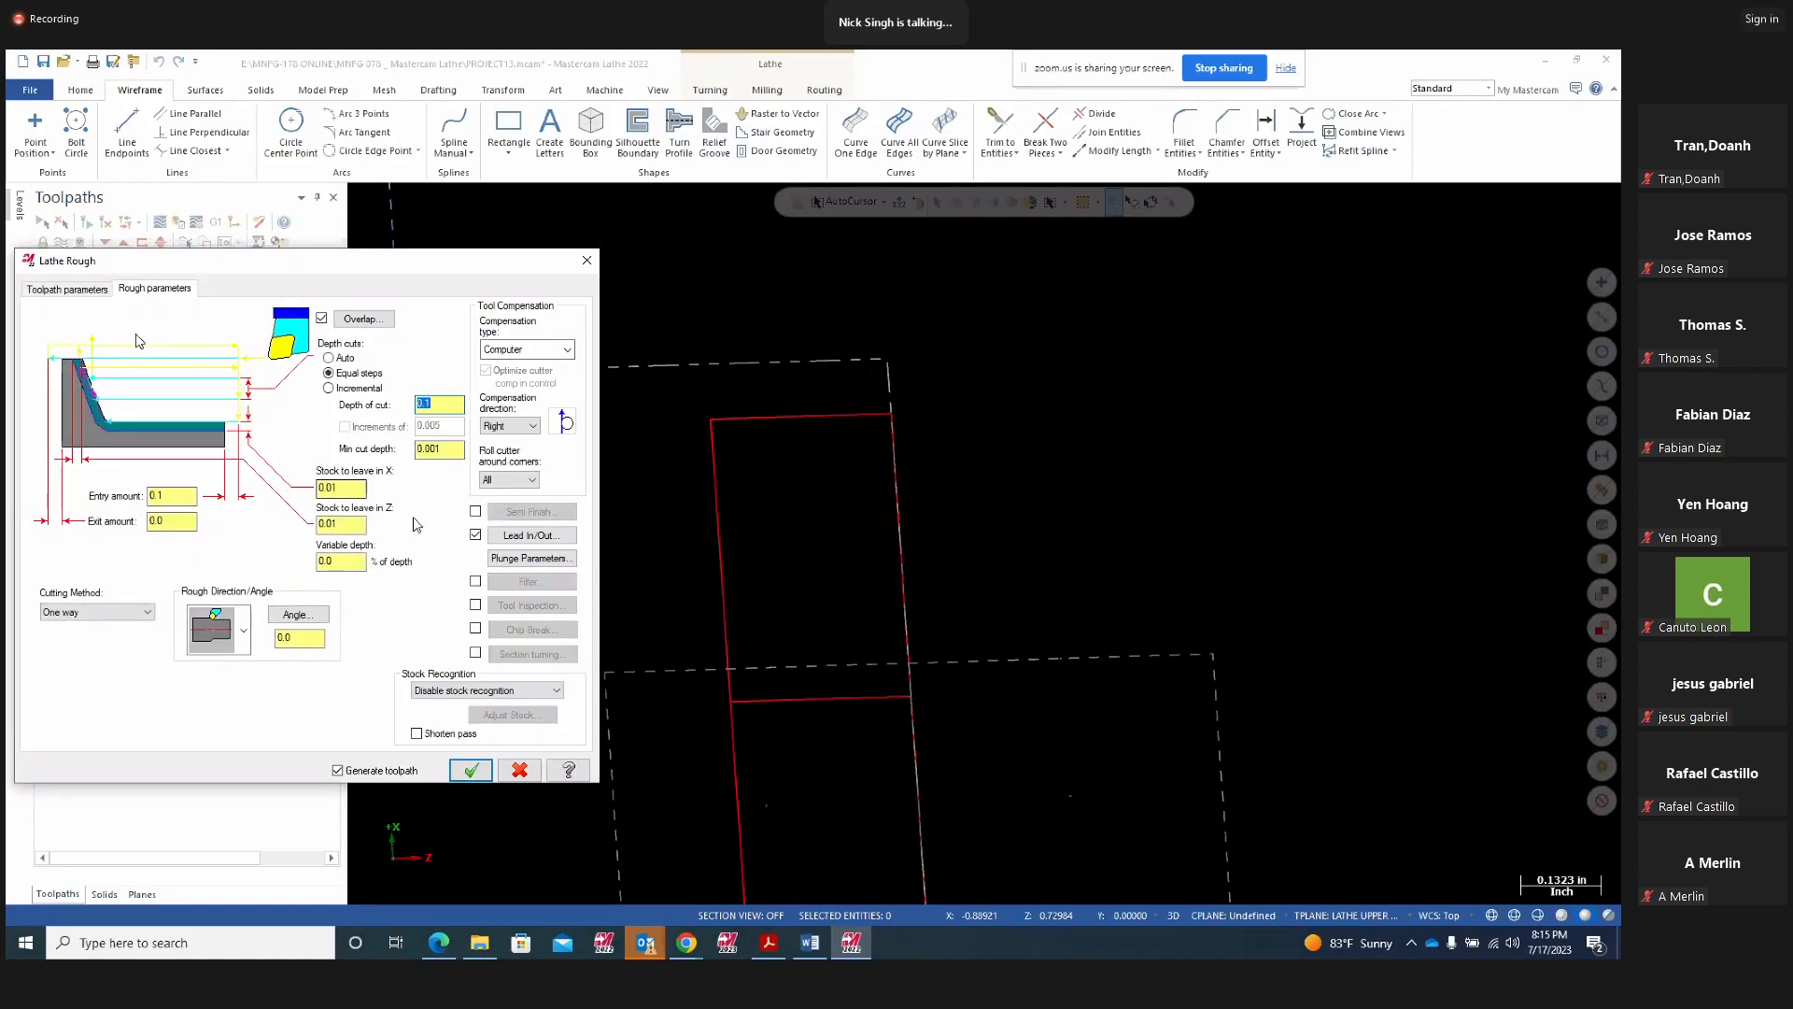
click(514, 536)
click(97, 451)
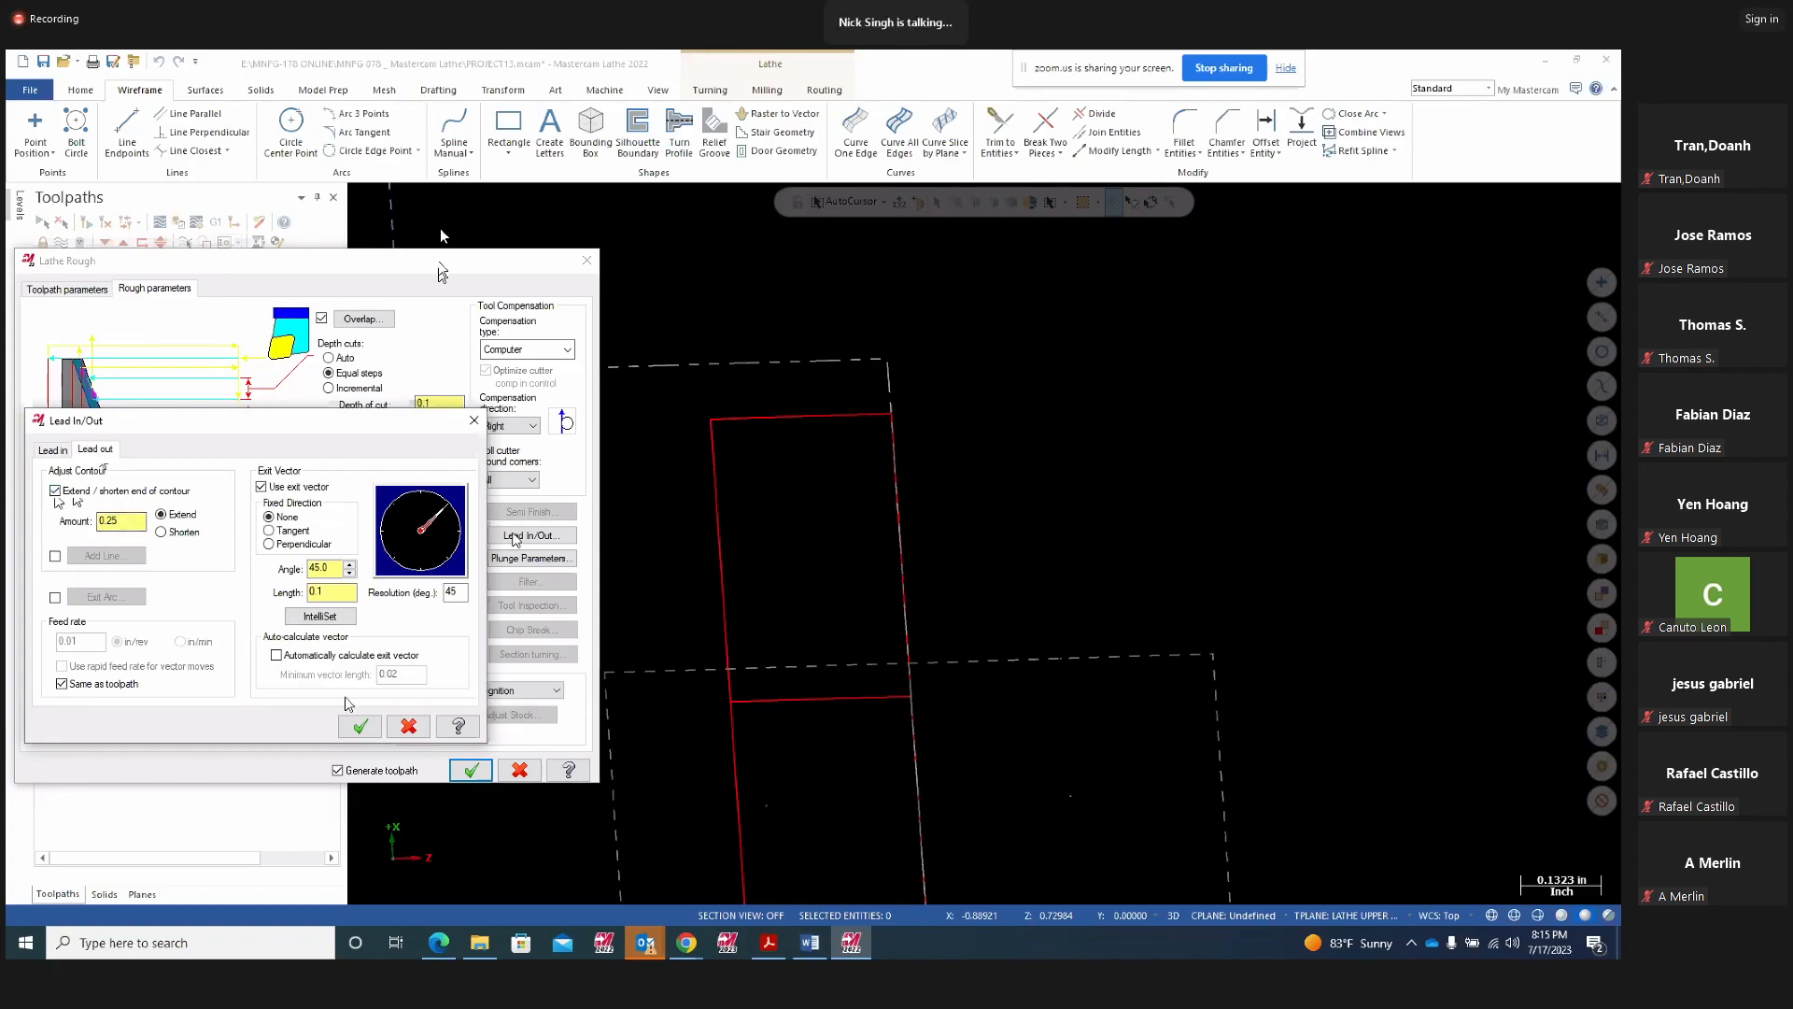
click(359, 726)
Move the Lathe Rough dialog clear of the profile and check how far the lead-out extends the end of the contour
drag(393, 269, 1570, 213)
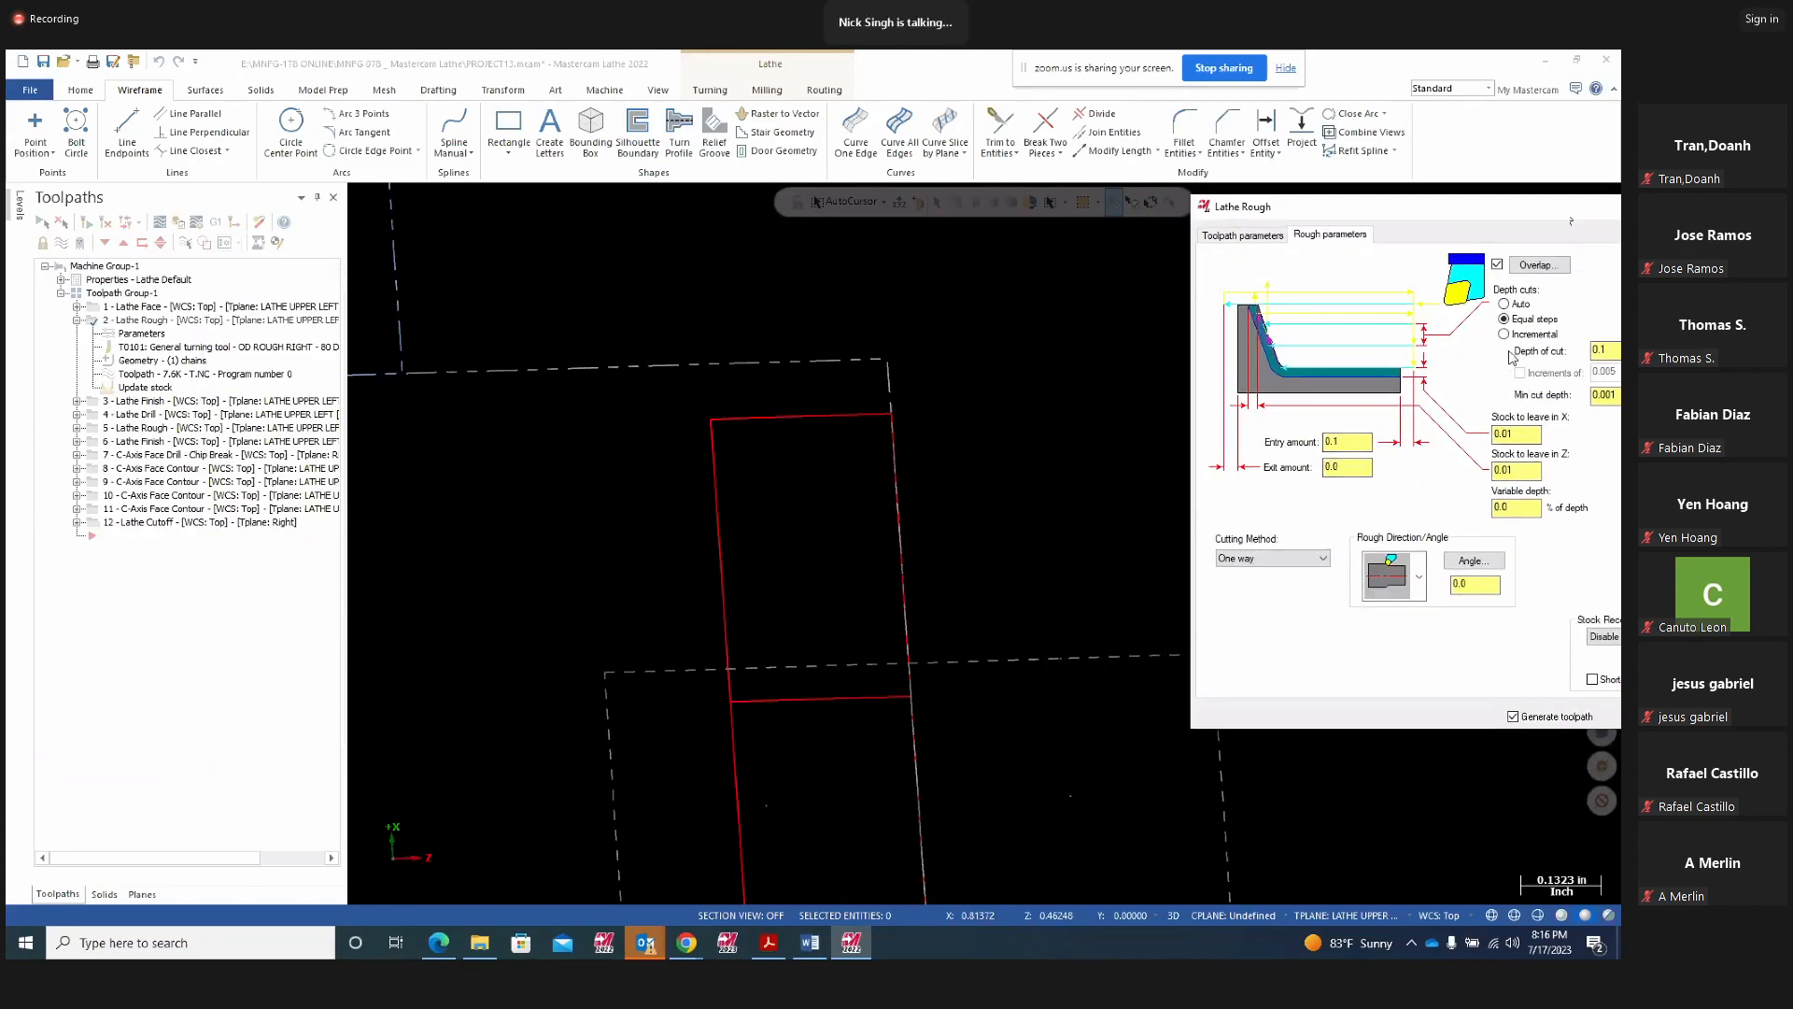
drag(1452, 214, 1258, 217)
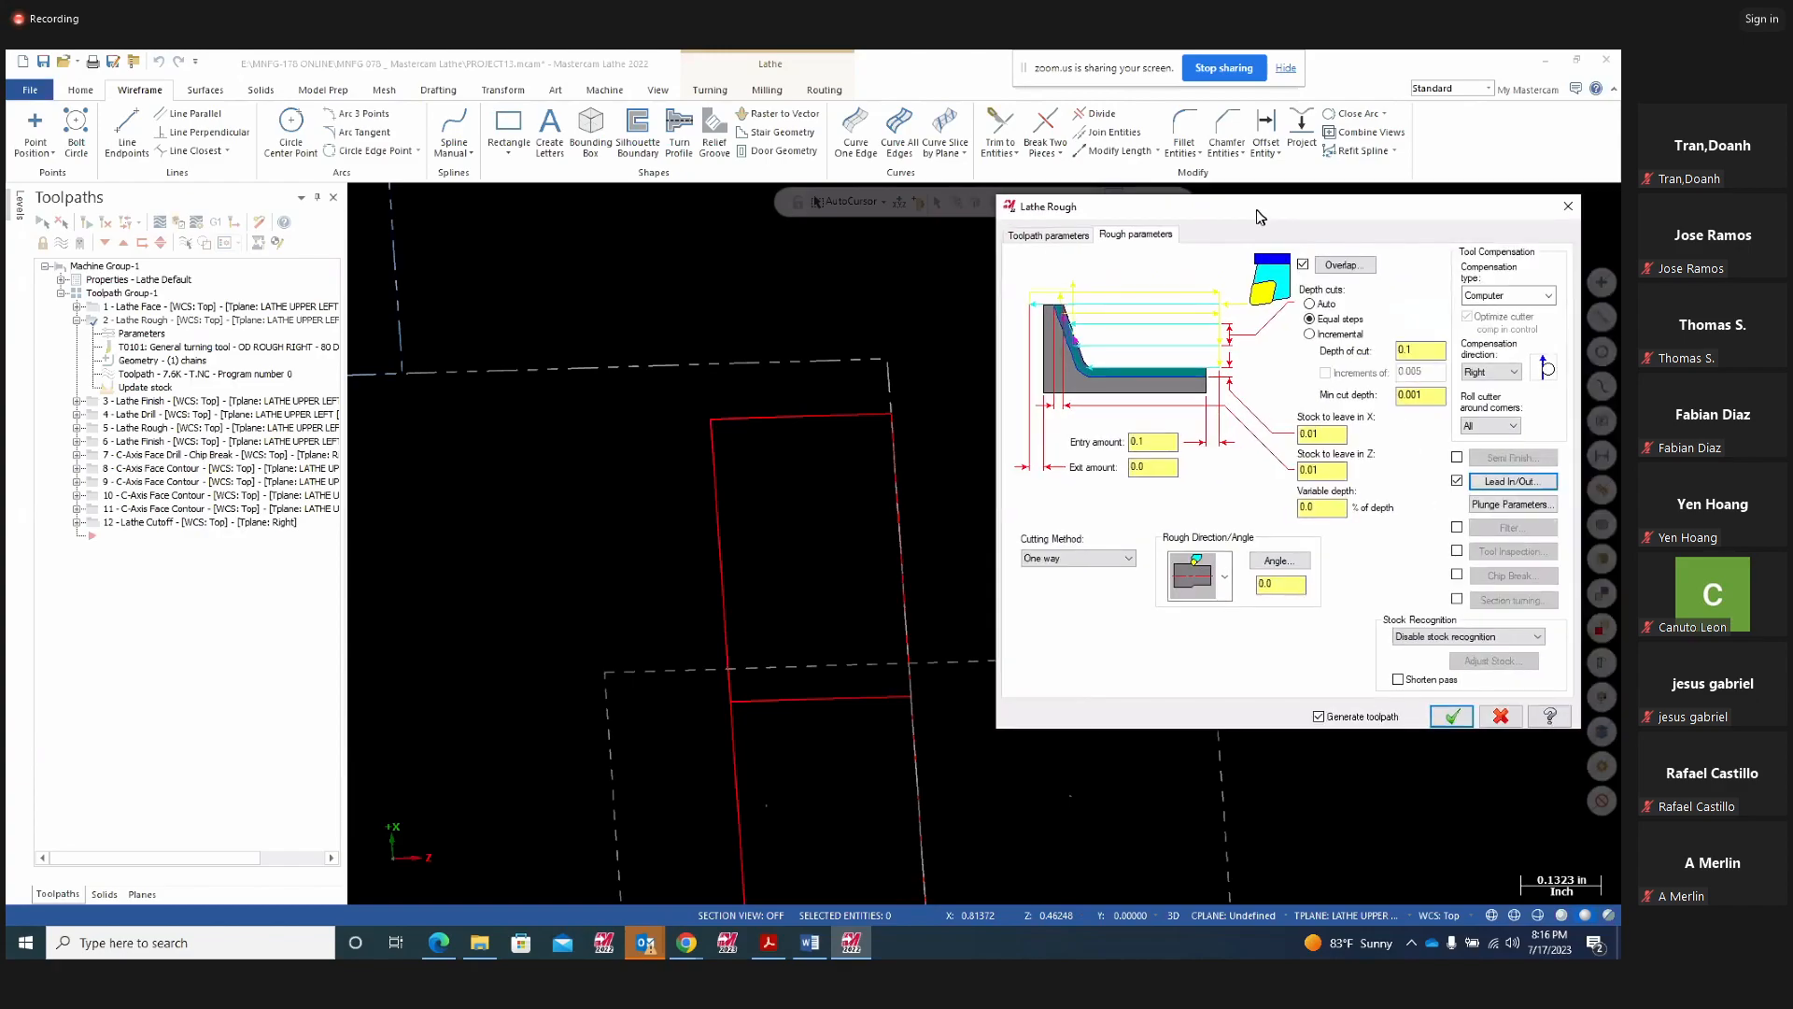
click(1513, 481)
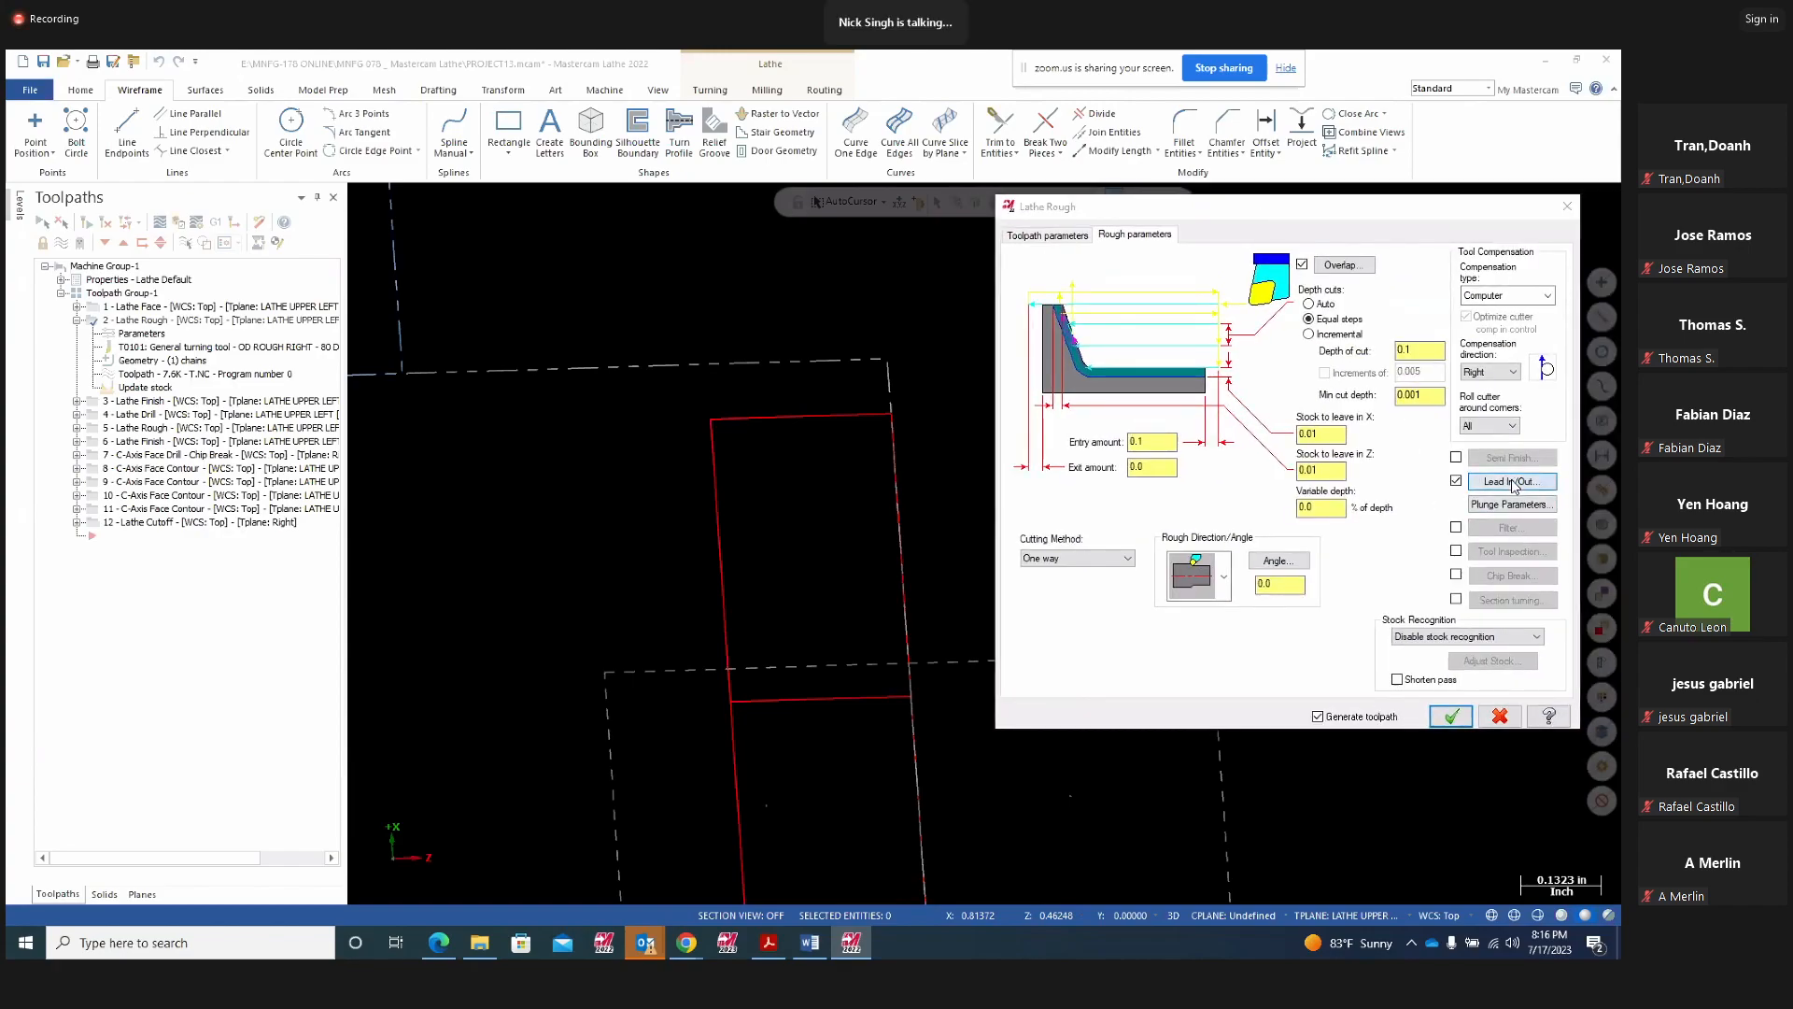
click(101, 451)
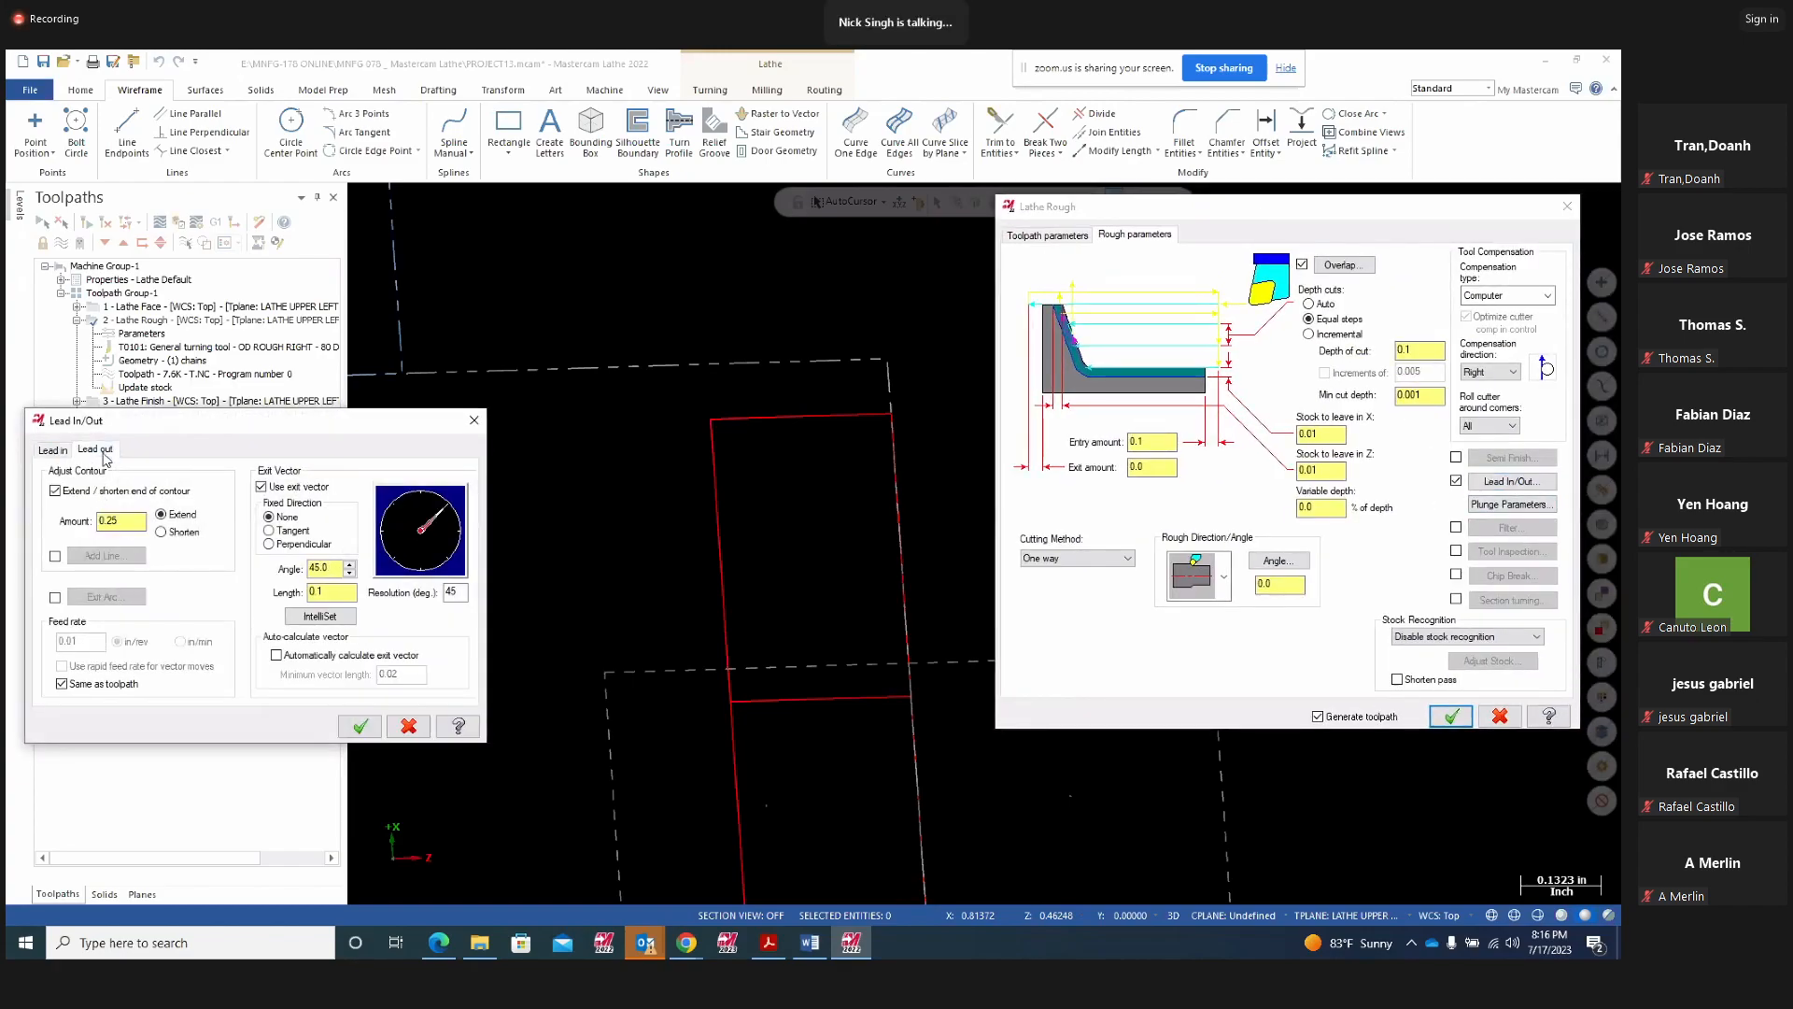
double_click(111, 520)
click(473, 421)
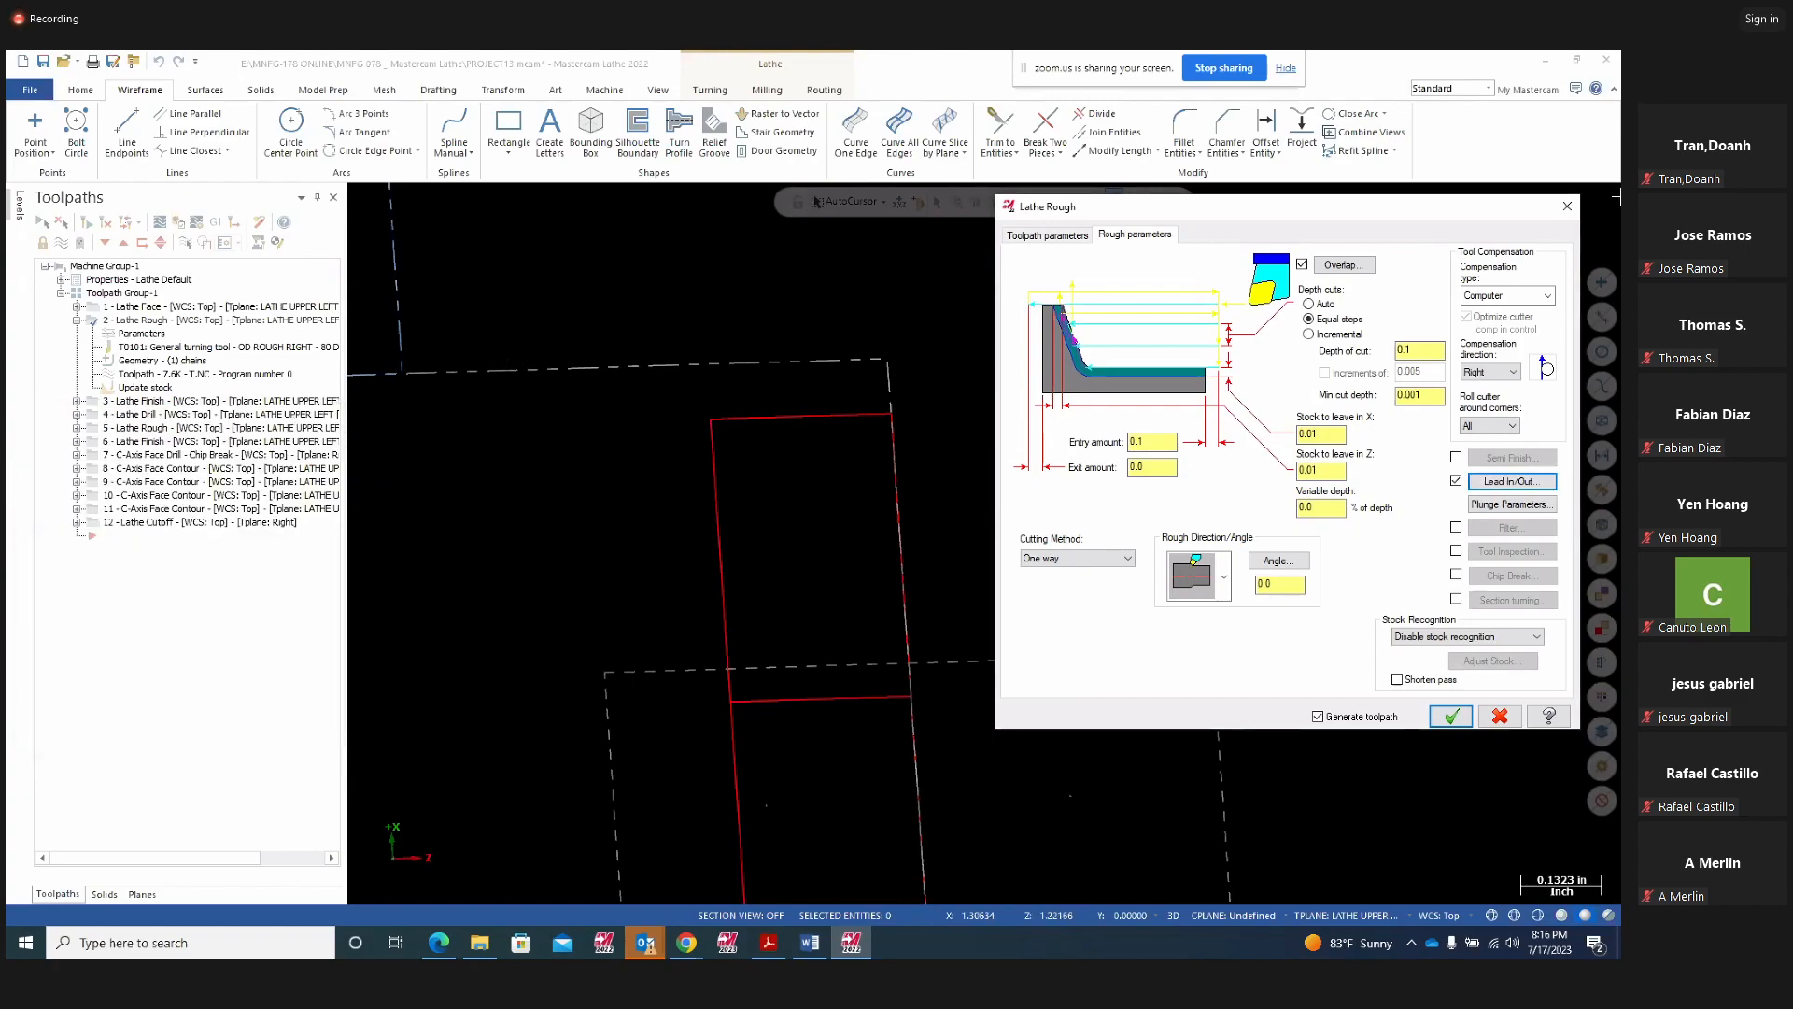
Accept the Lathe Rough parameters, restore the top view and regenerate all outdated operations
click(1450, 716)
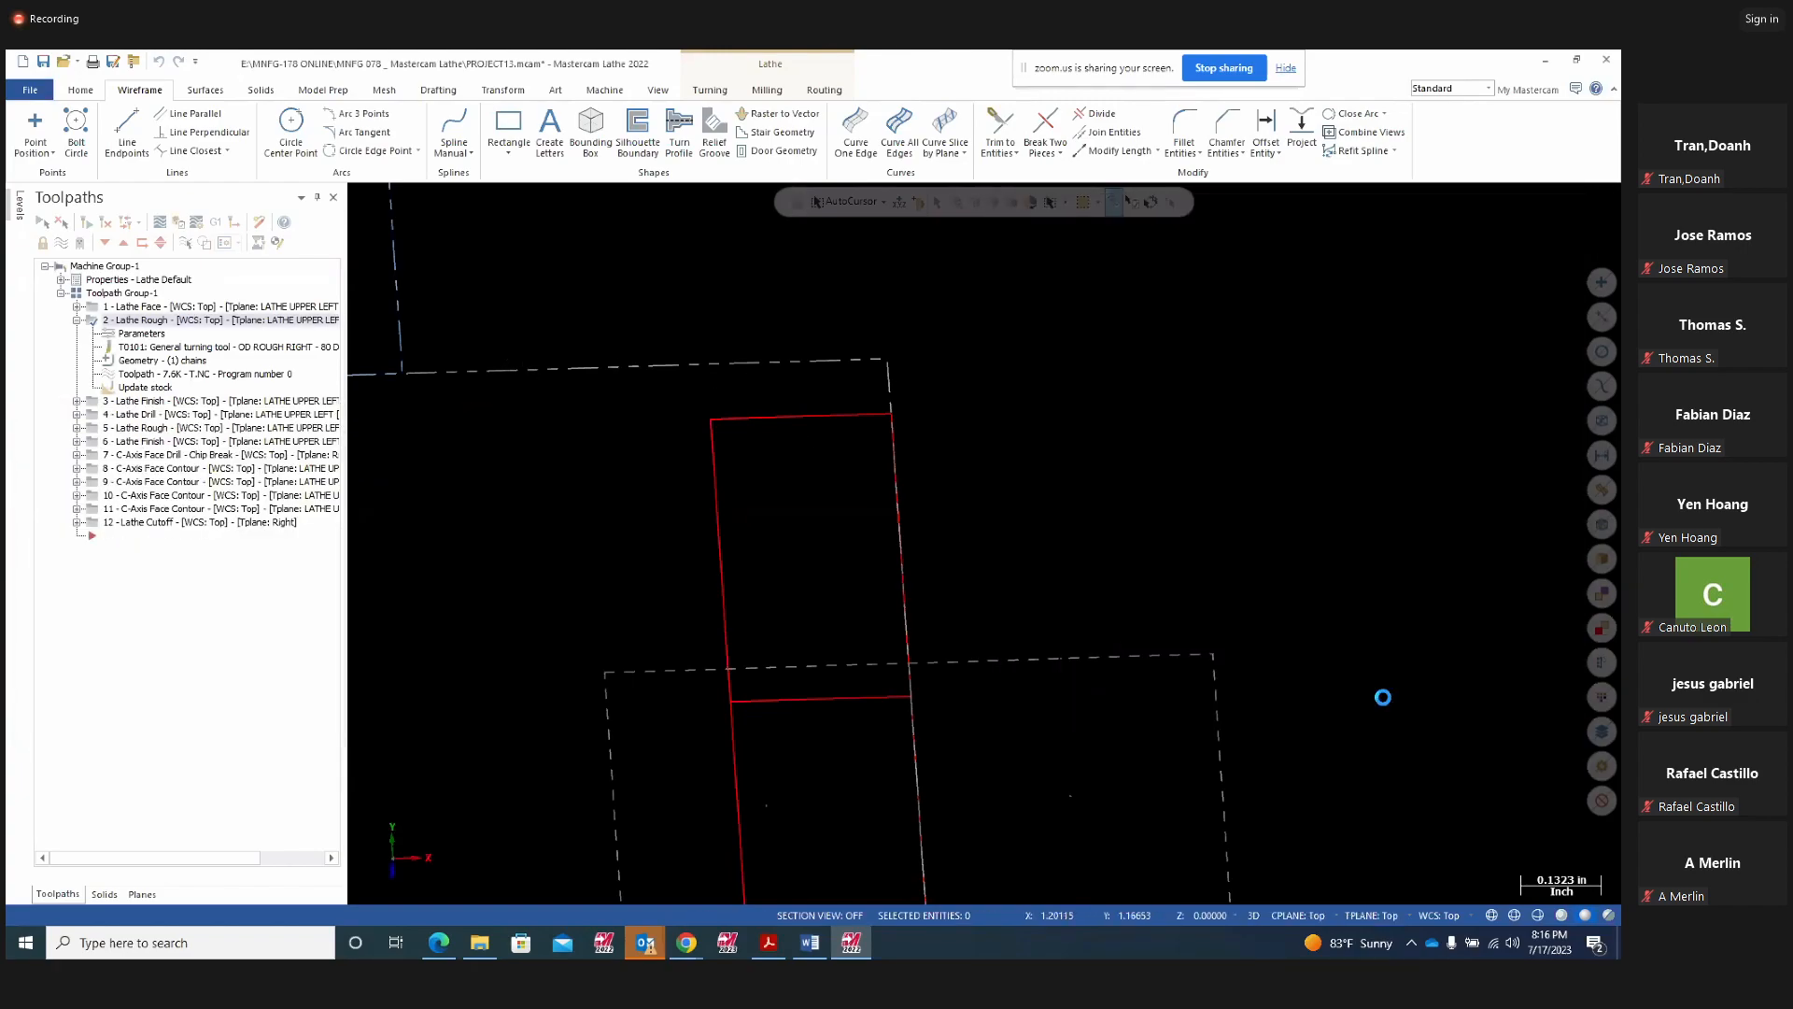
right_click(1133, 470)
click(1167, 560)
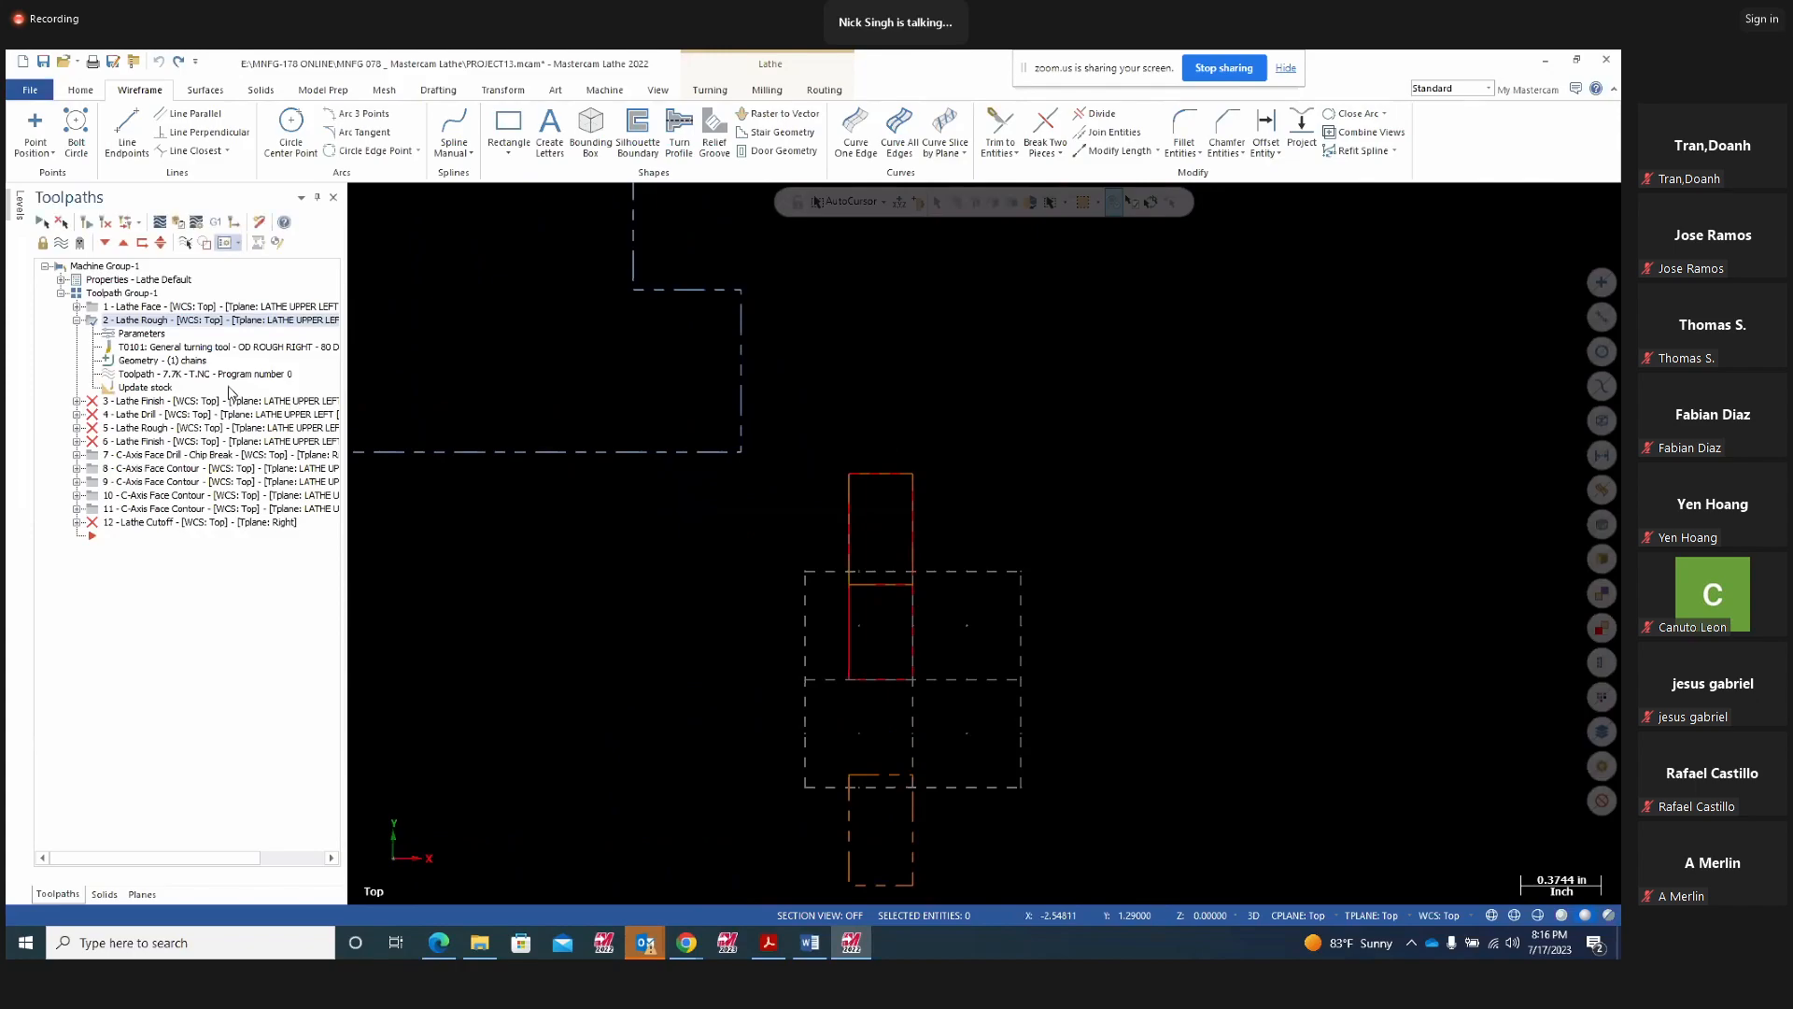
click(106, 227)
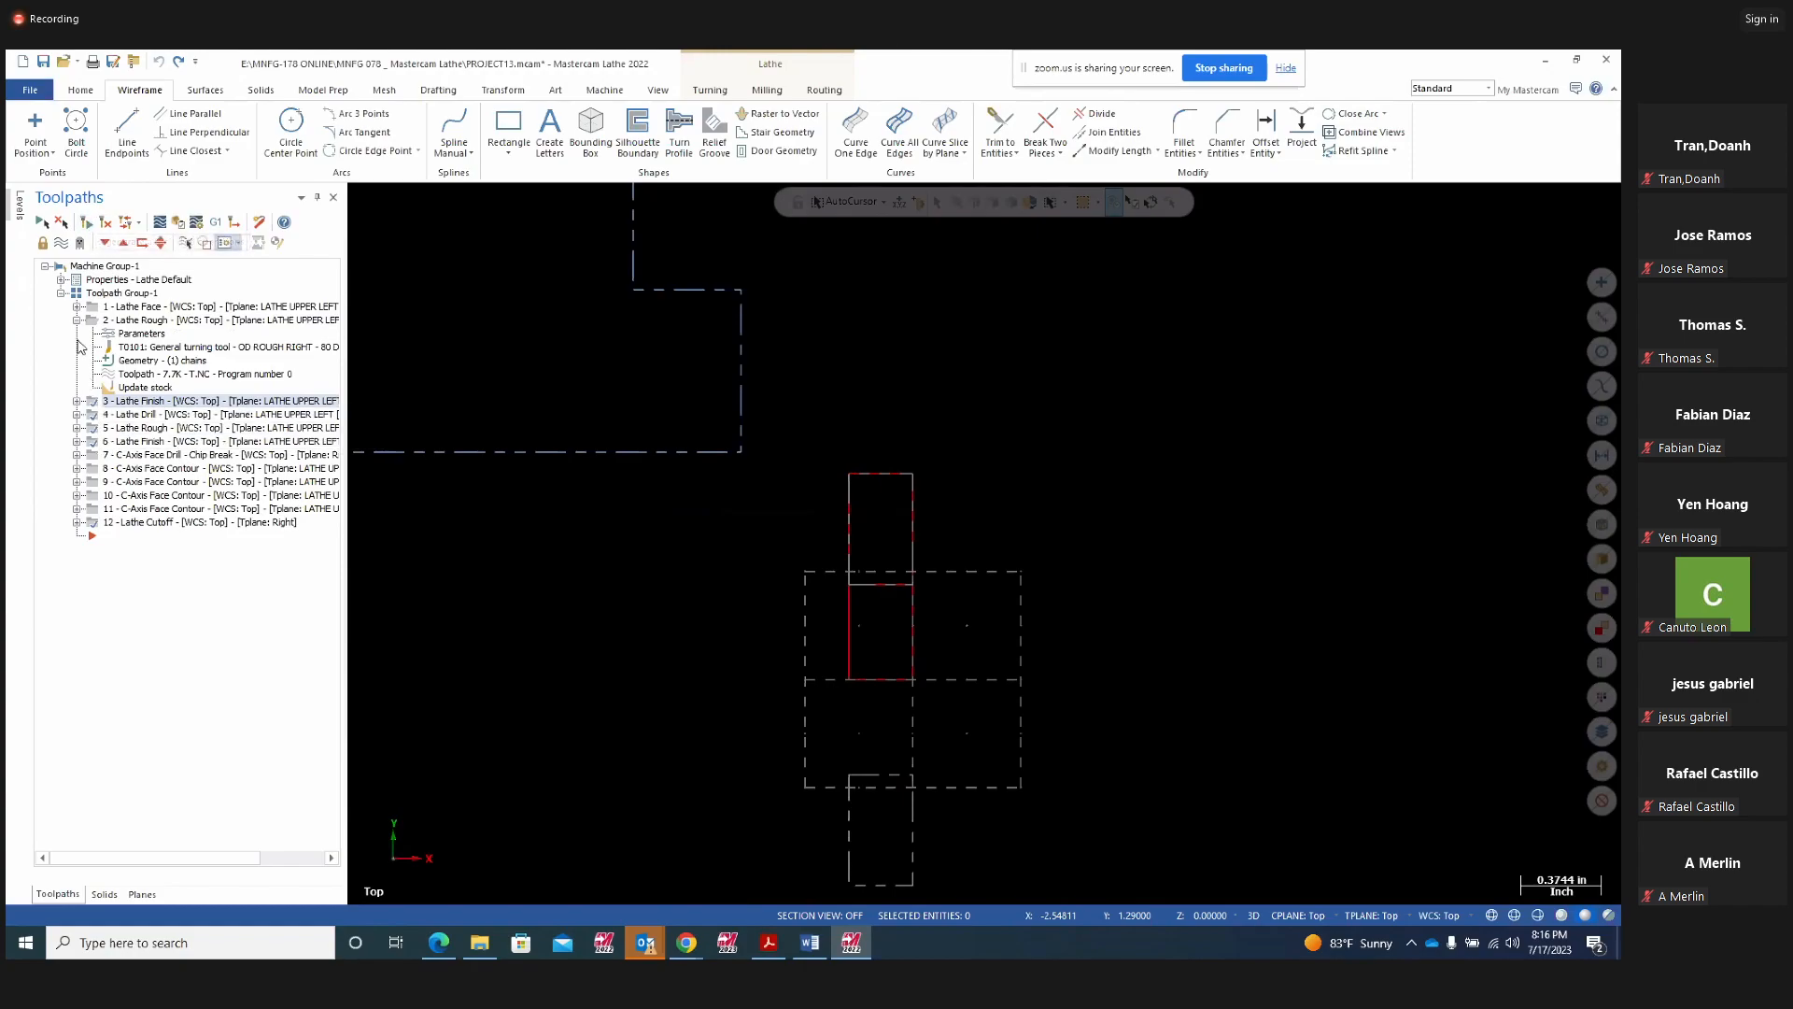
Backplot operation 2, Lathe Rough, with an adjusted playback speed to review its cut past the profile, and close the backplot
click(97, 318)
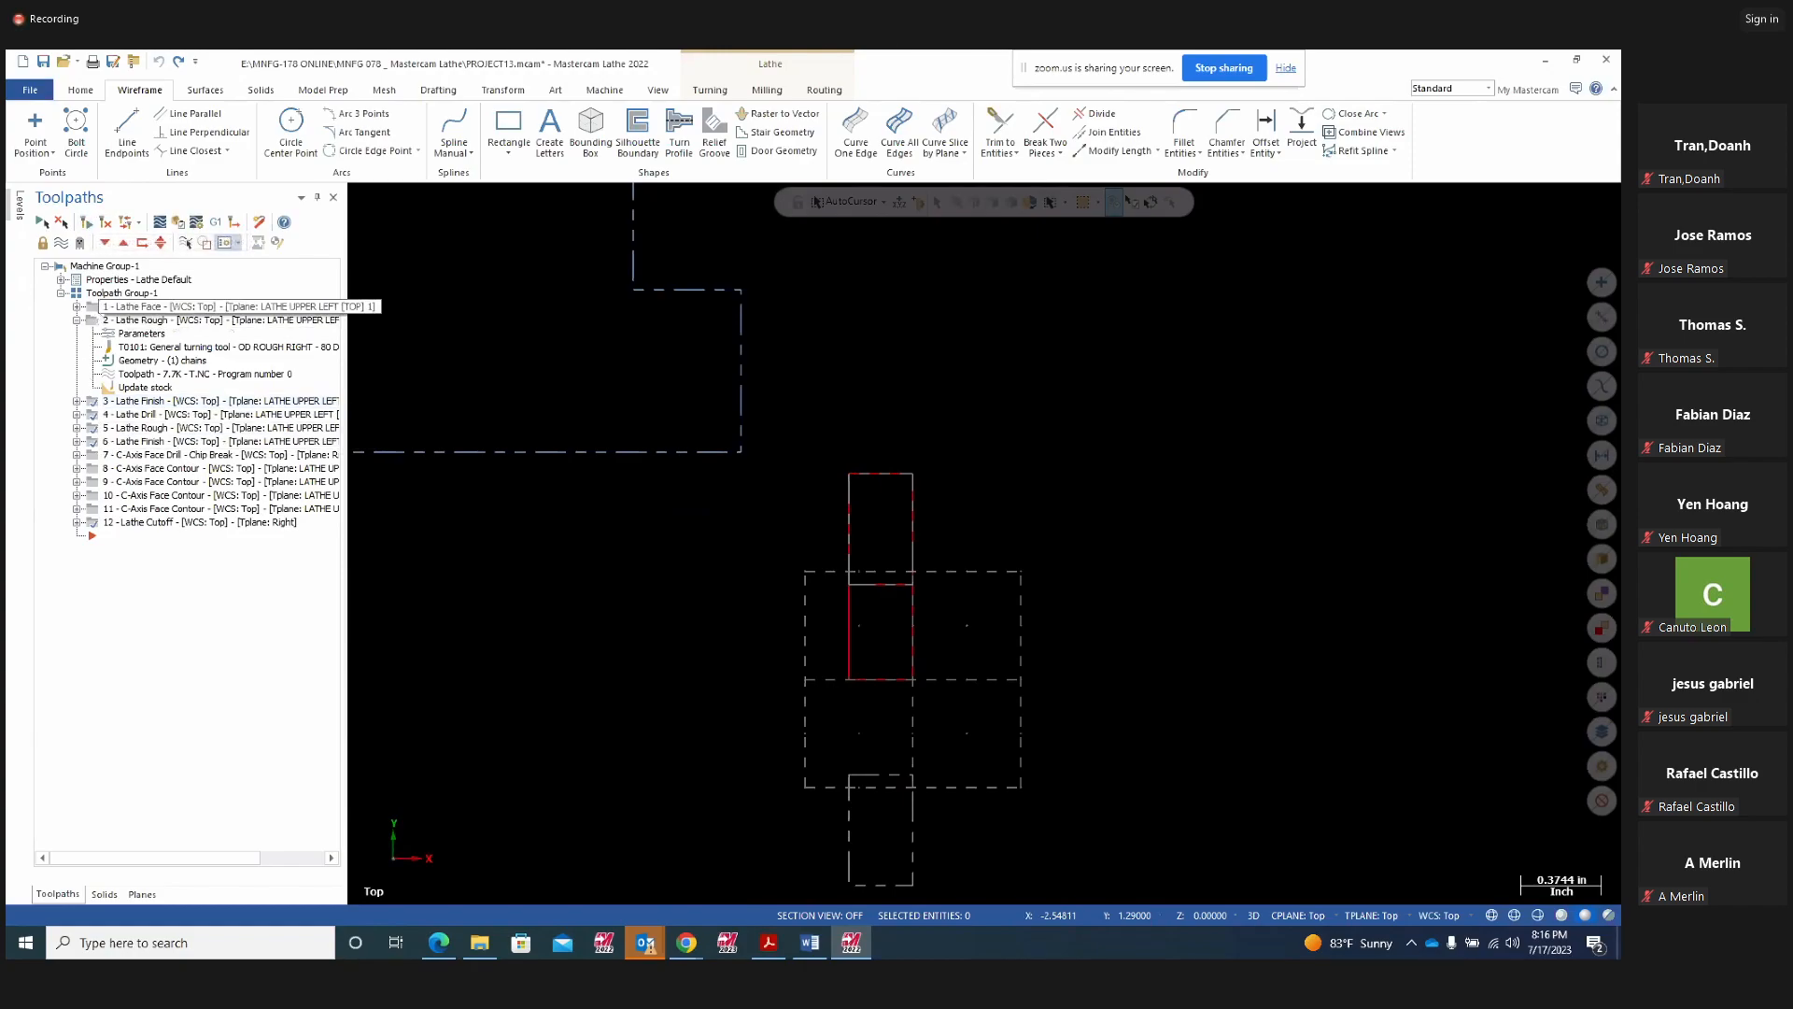
click(78, 319)
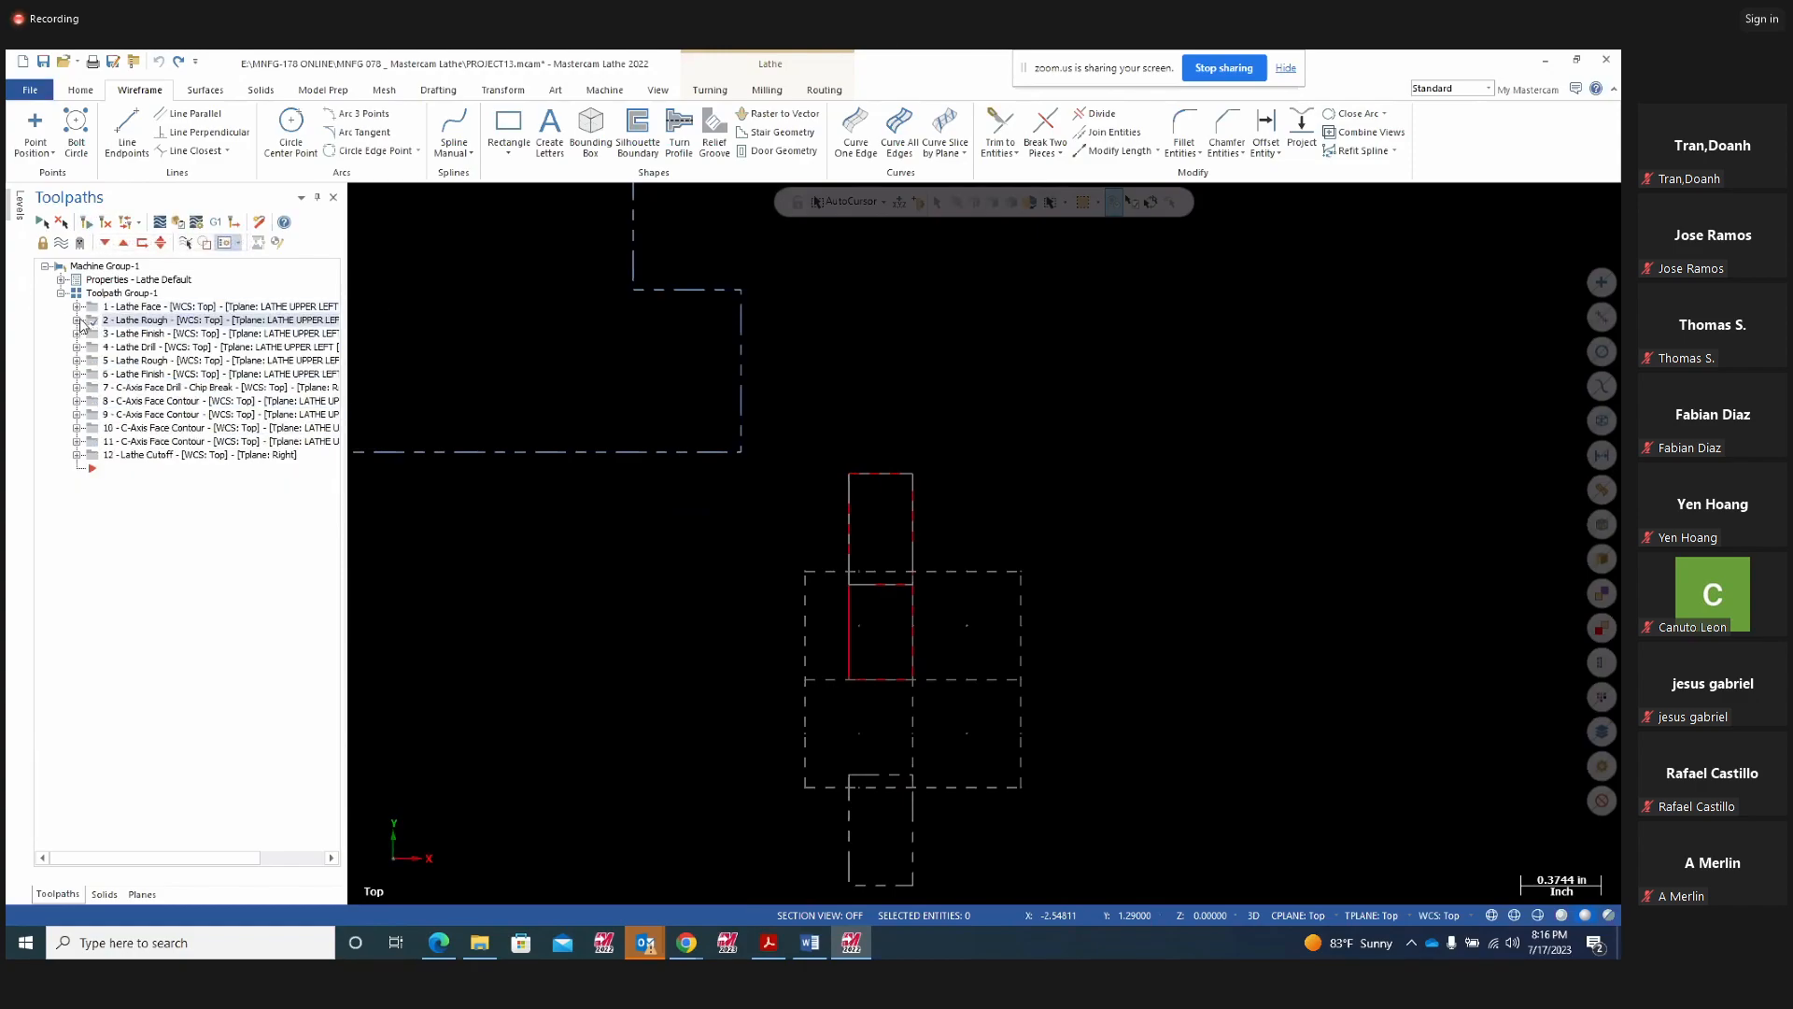
click(160, 226)
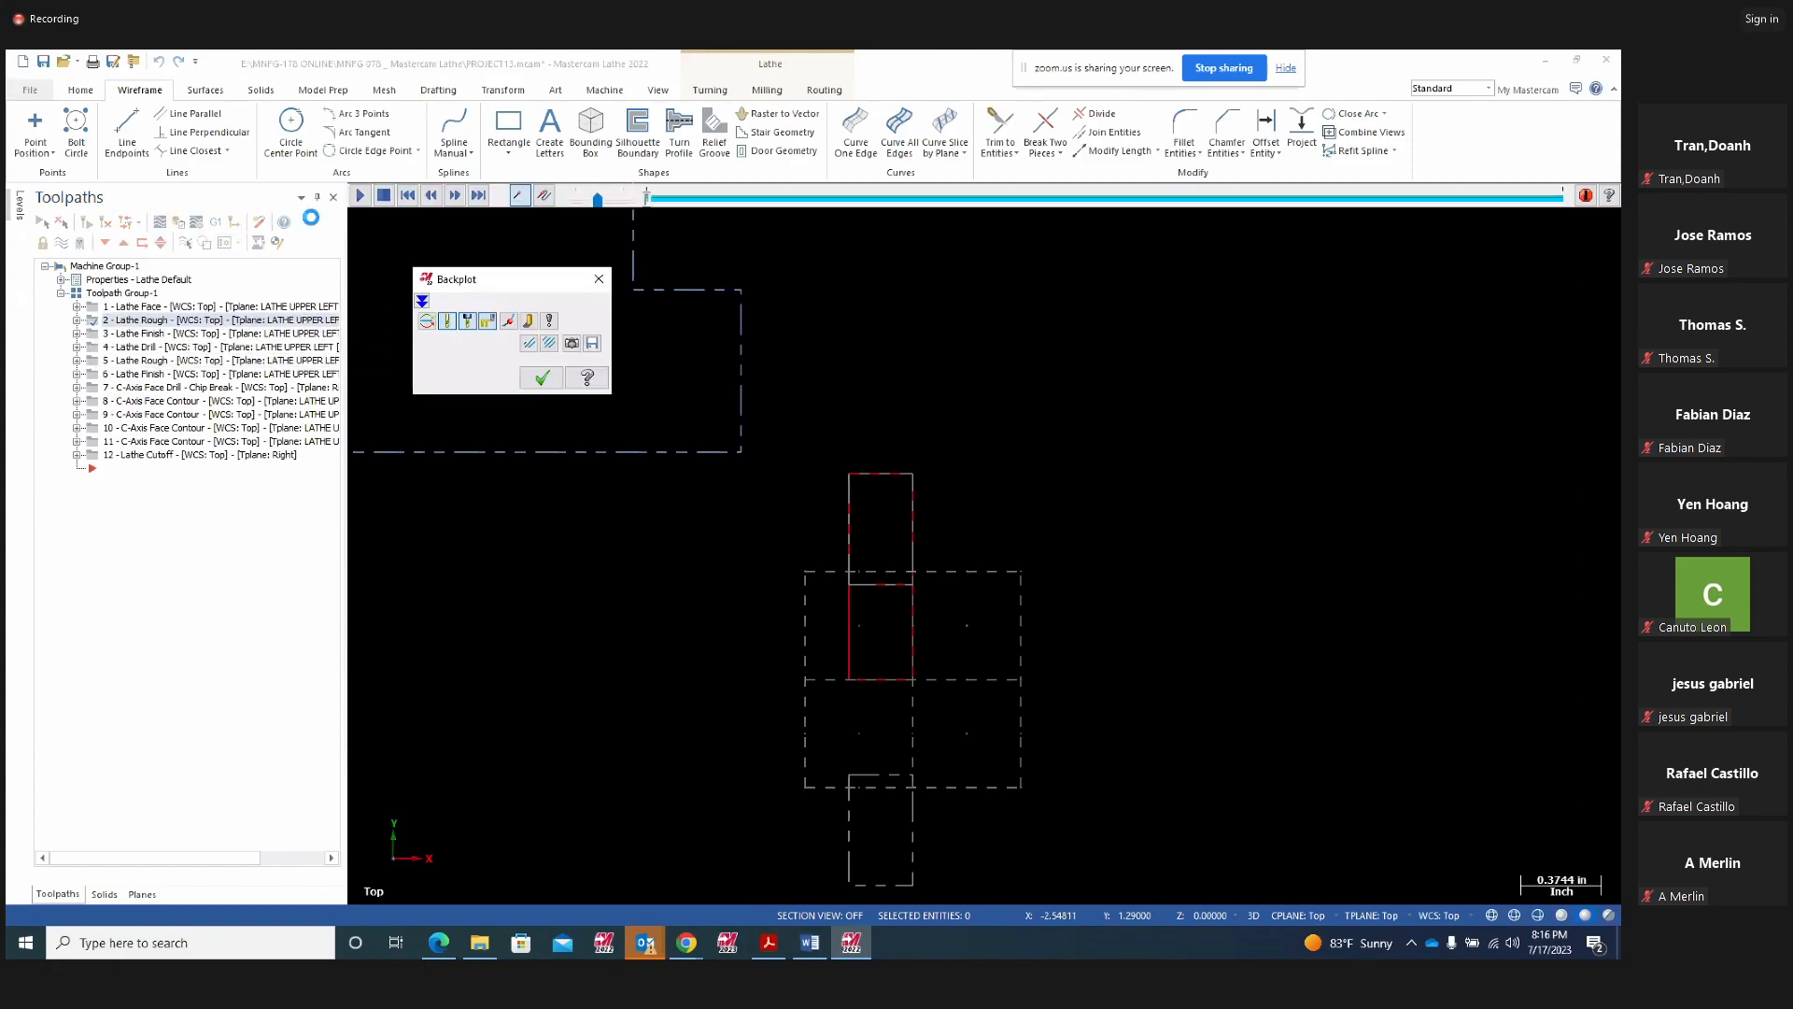
click(360, 197)
scroll(820, 452, up, 1)
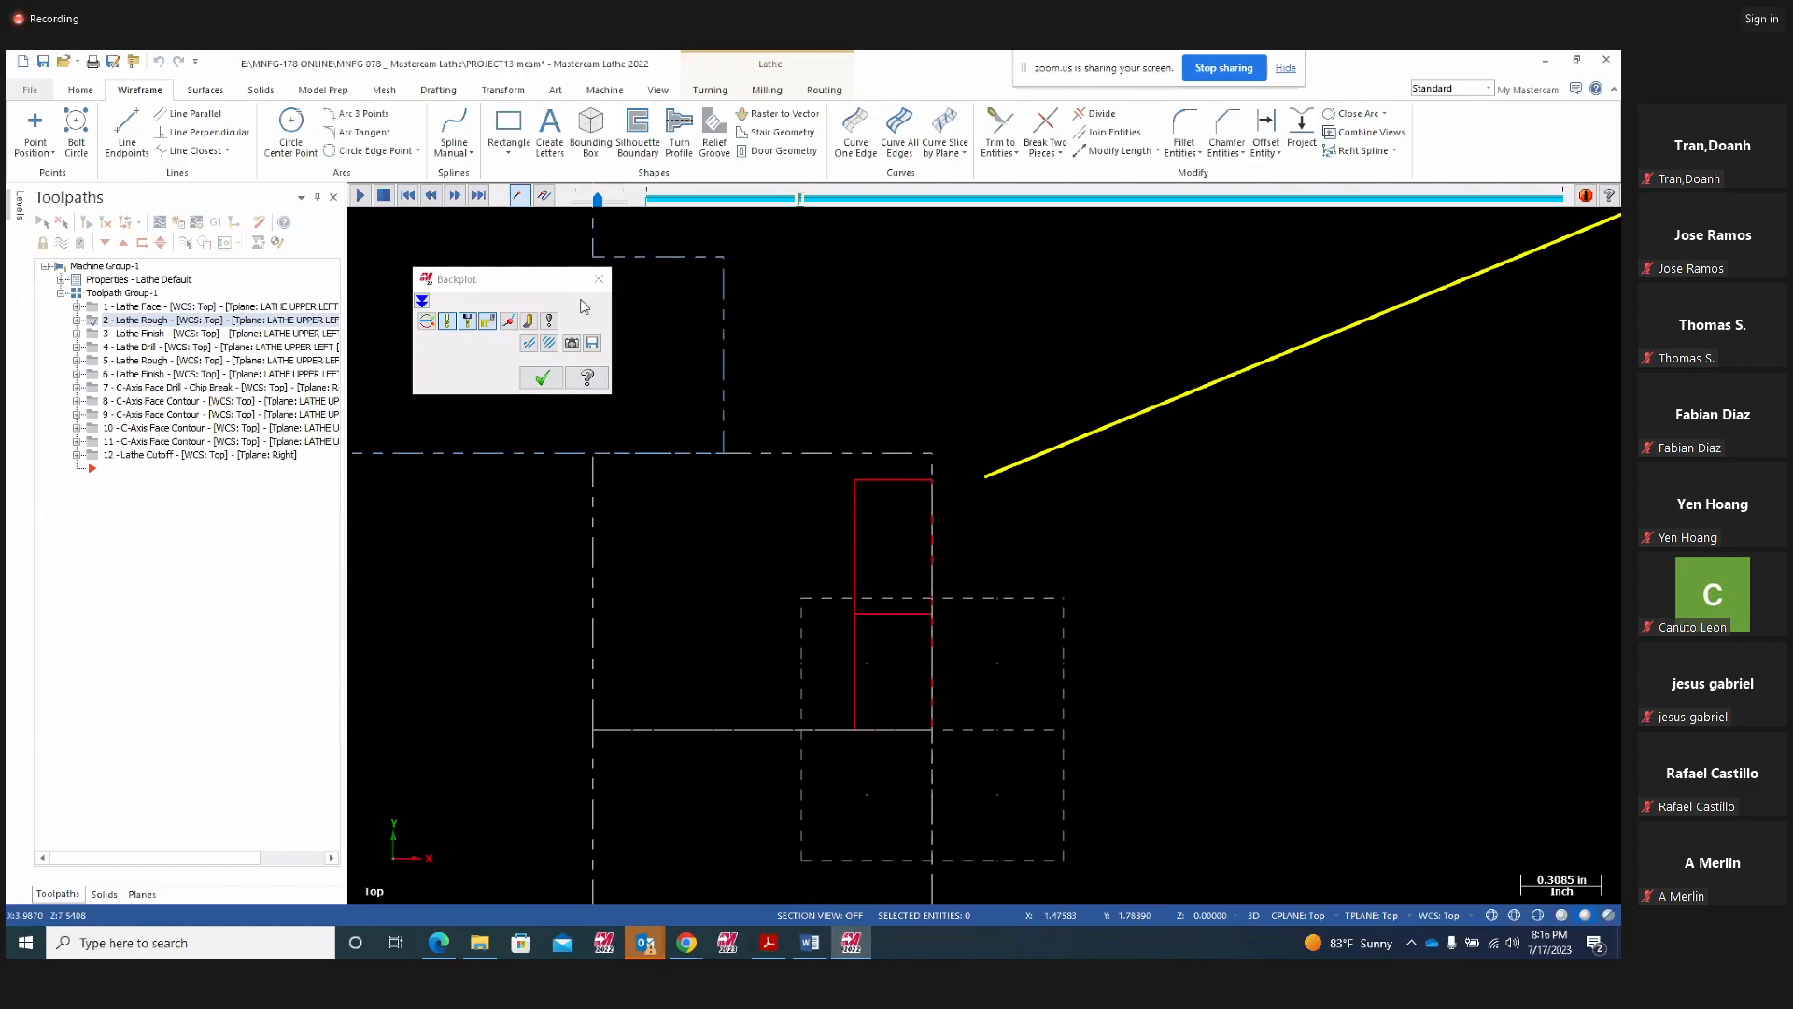
drag(598, 199, 609, 200)
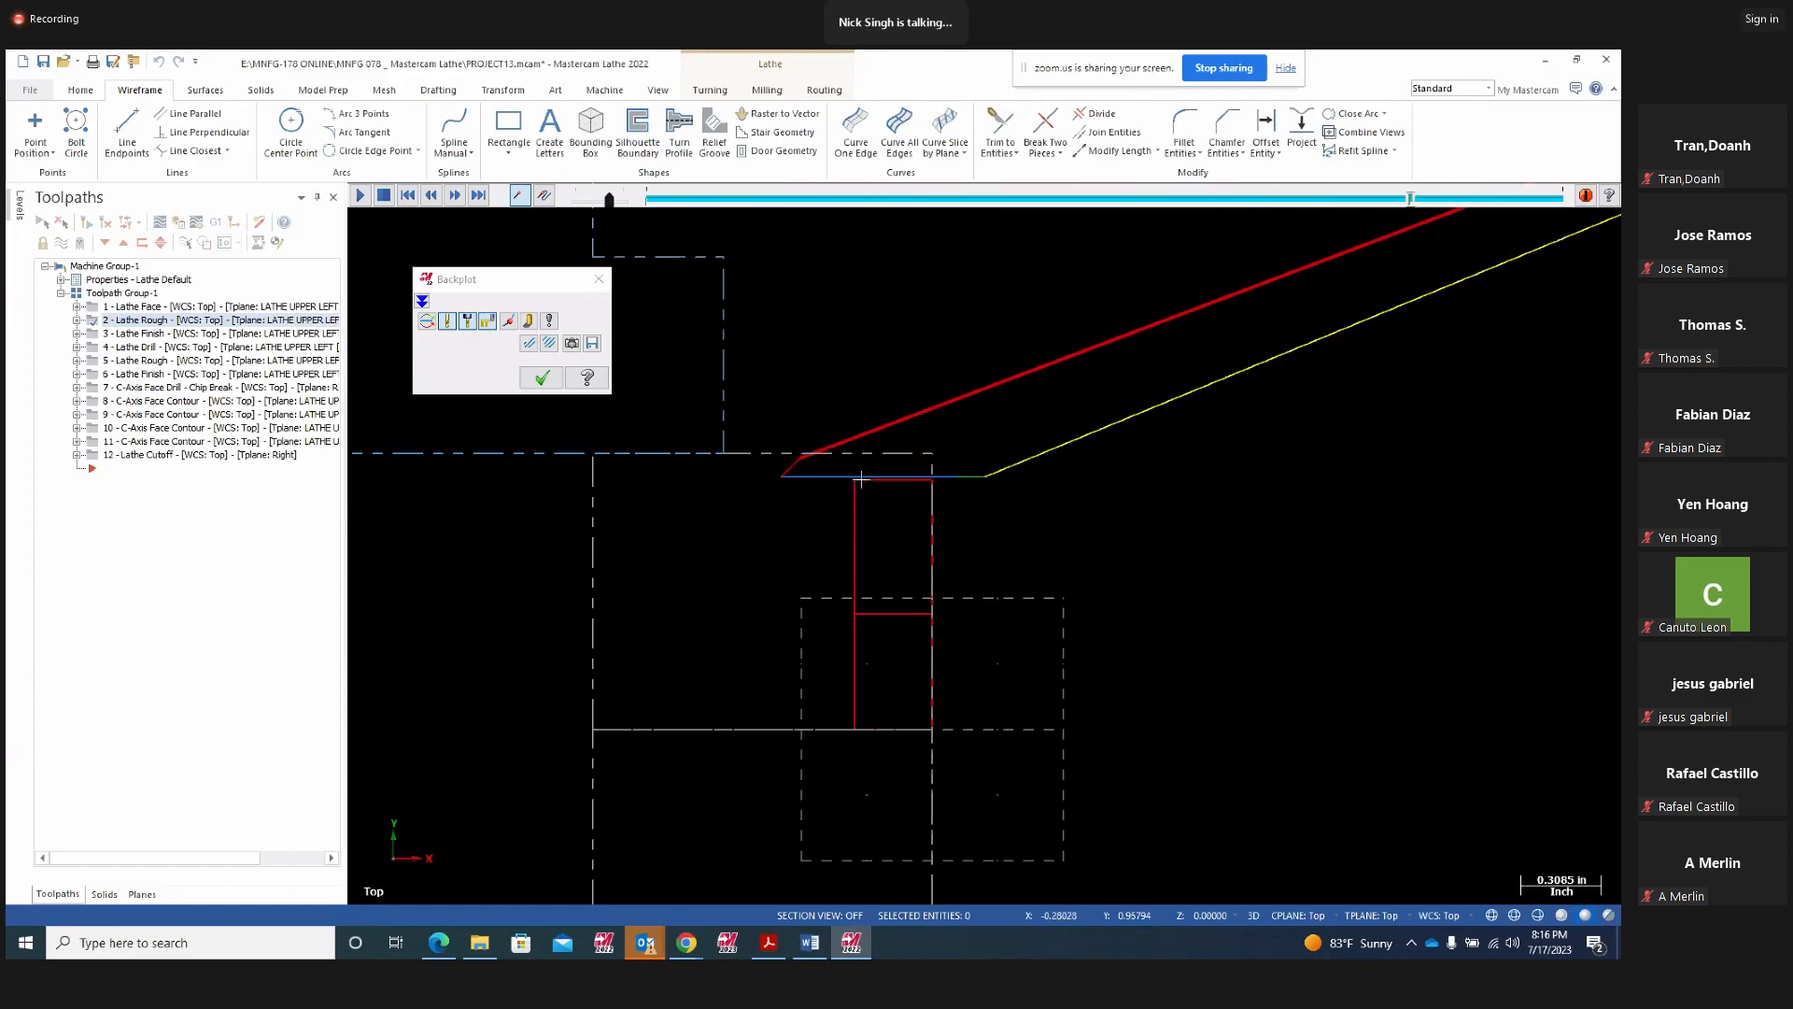
click(542, 378)
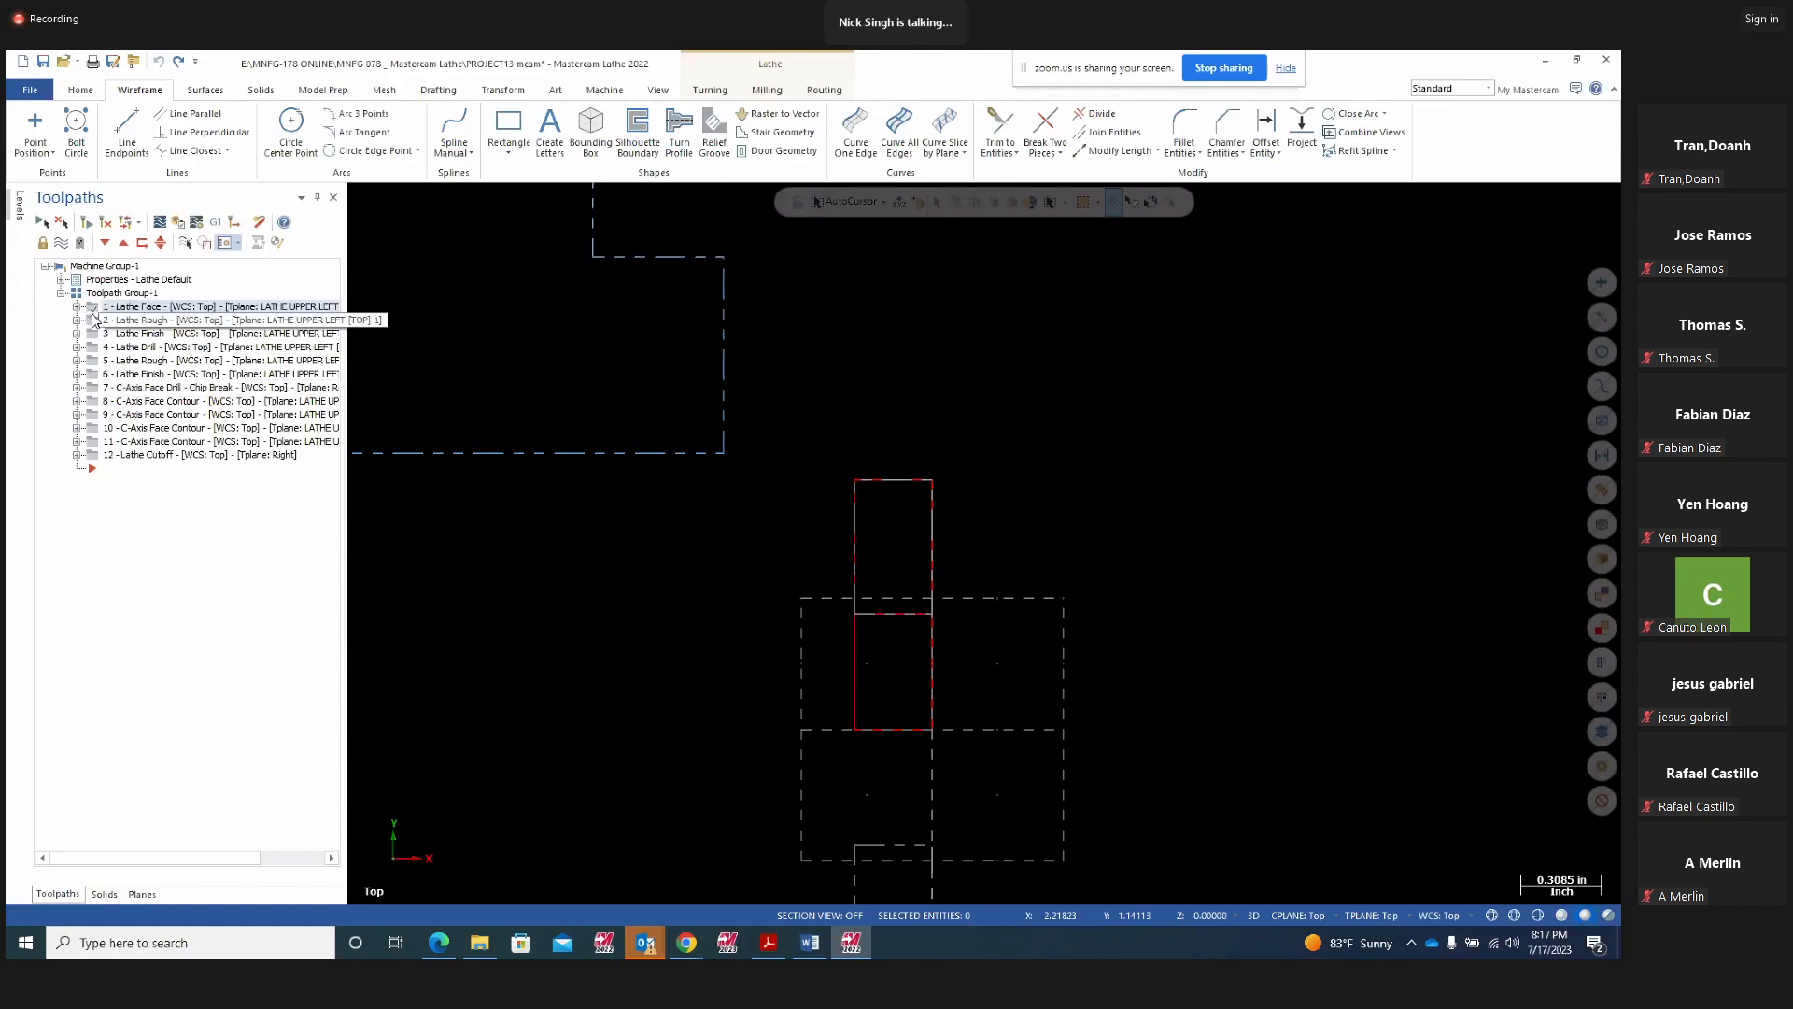
Select operation 4, Lathe Drill, and expand it to examine its drilling tool
click(98, 334)
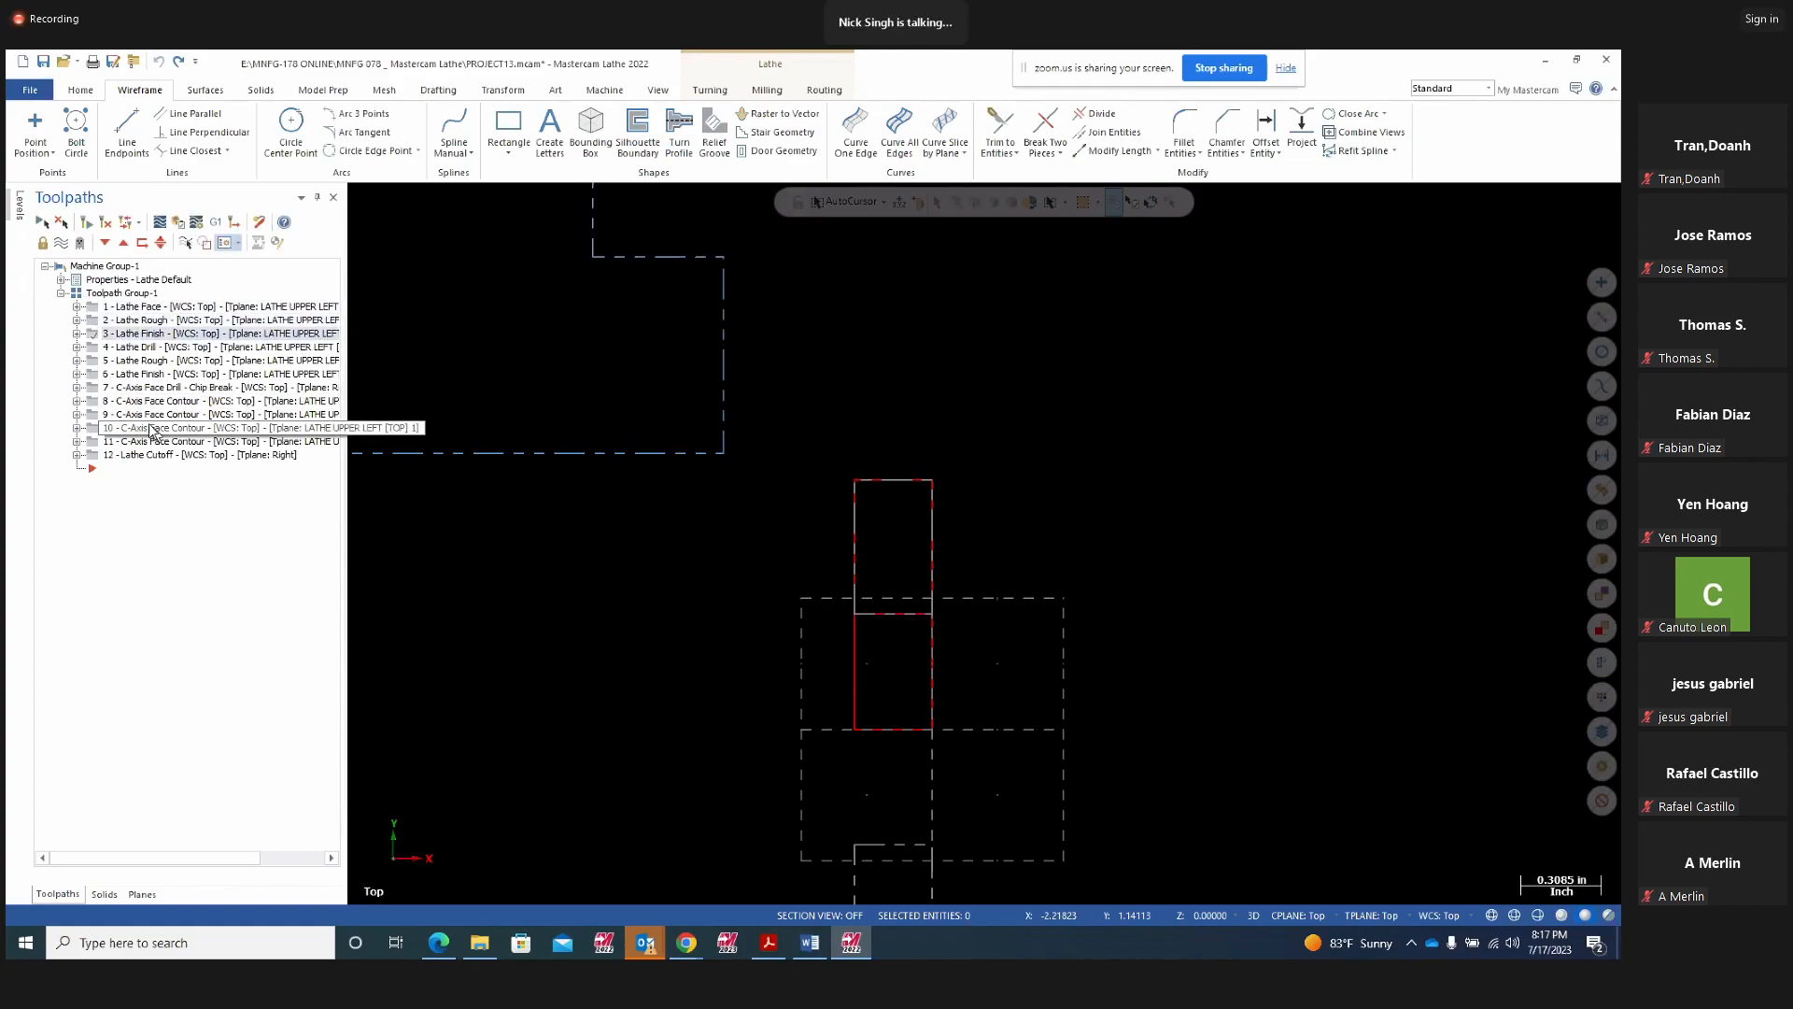
click(94, 347)
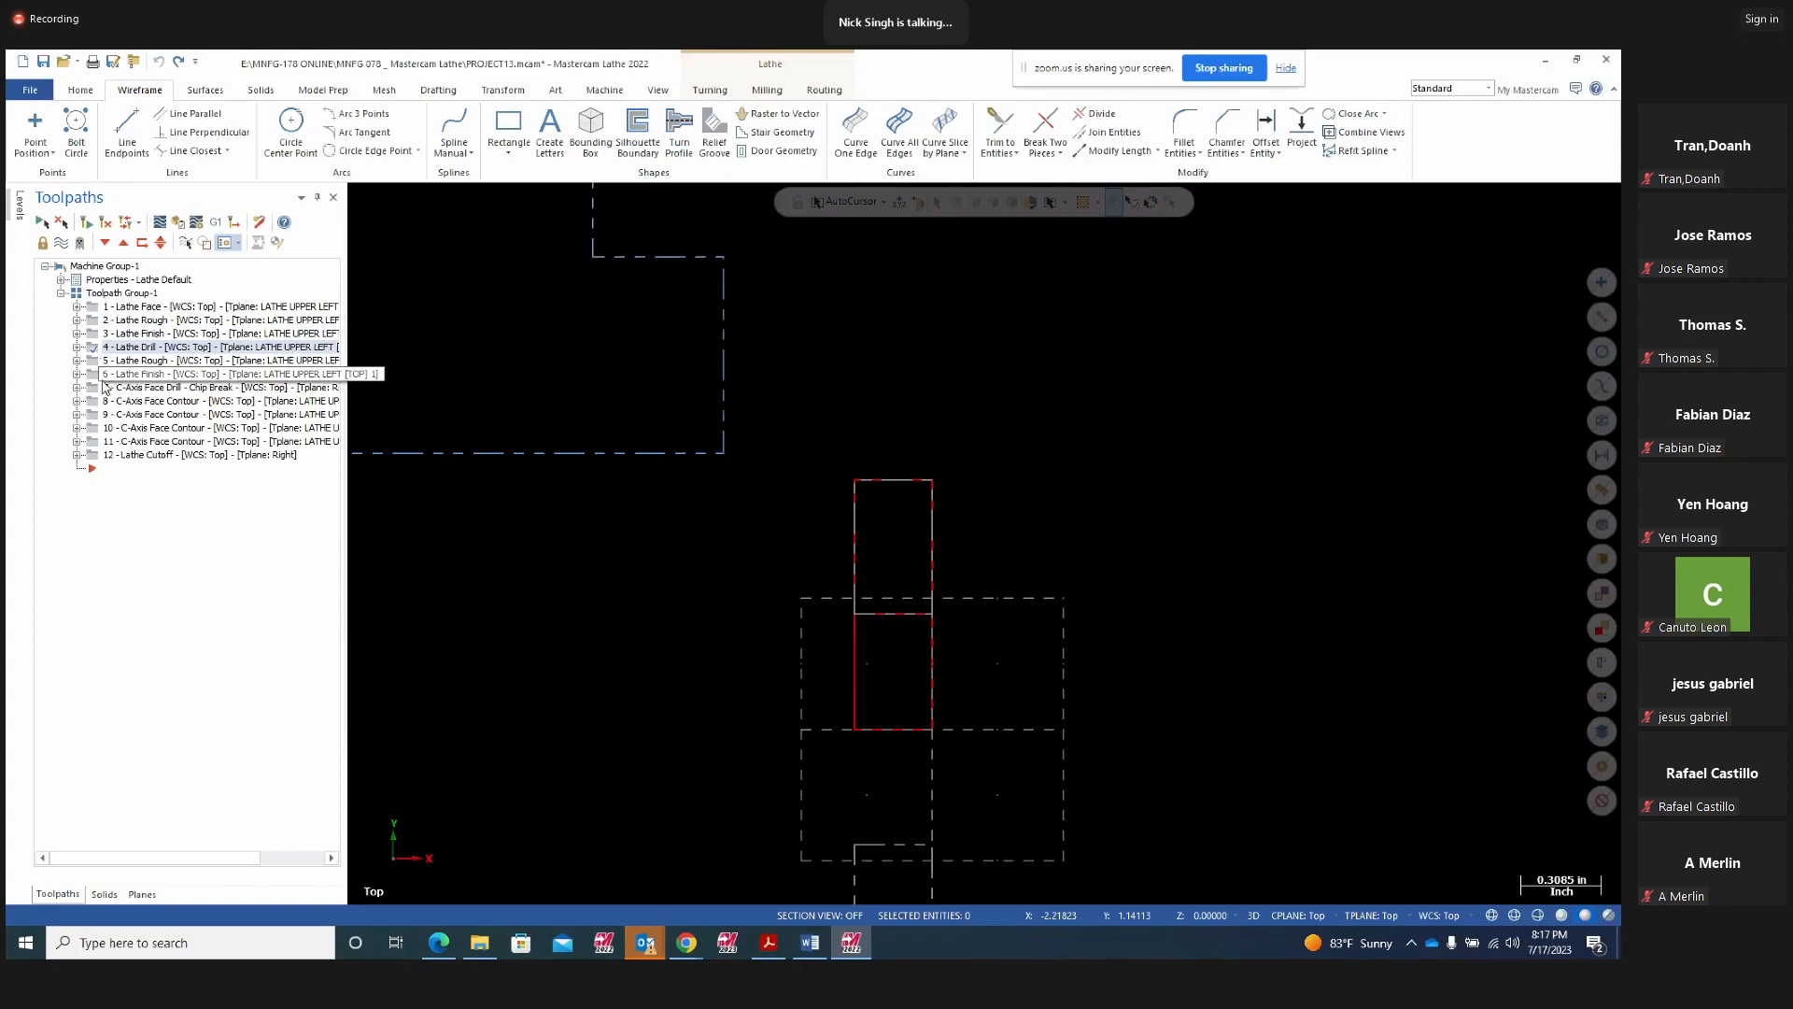
click(78, 347)
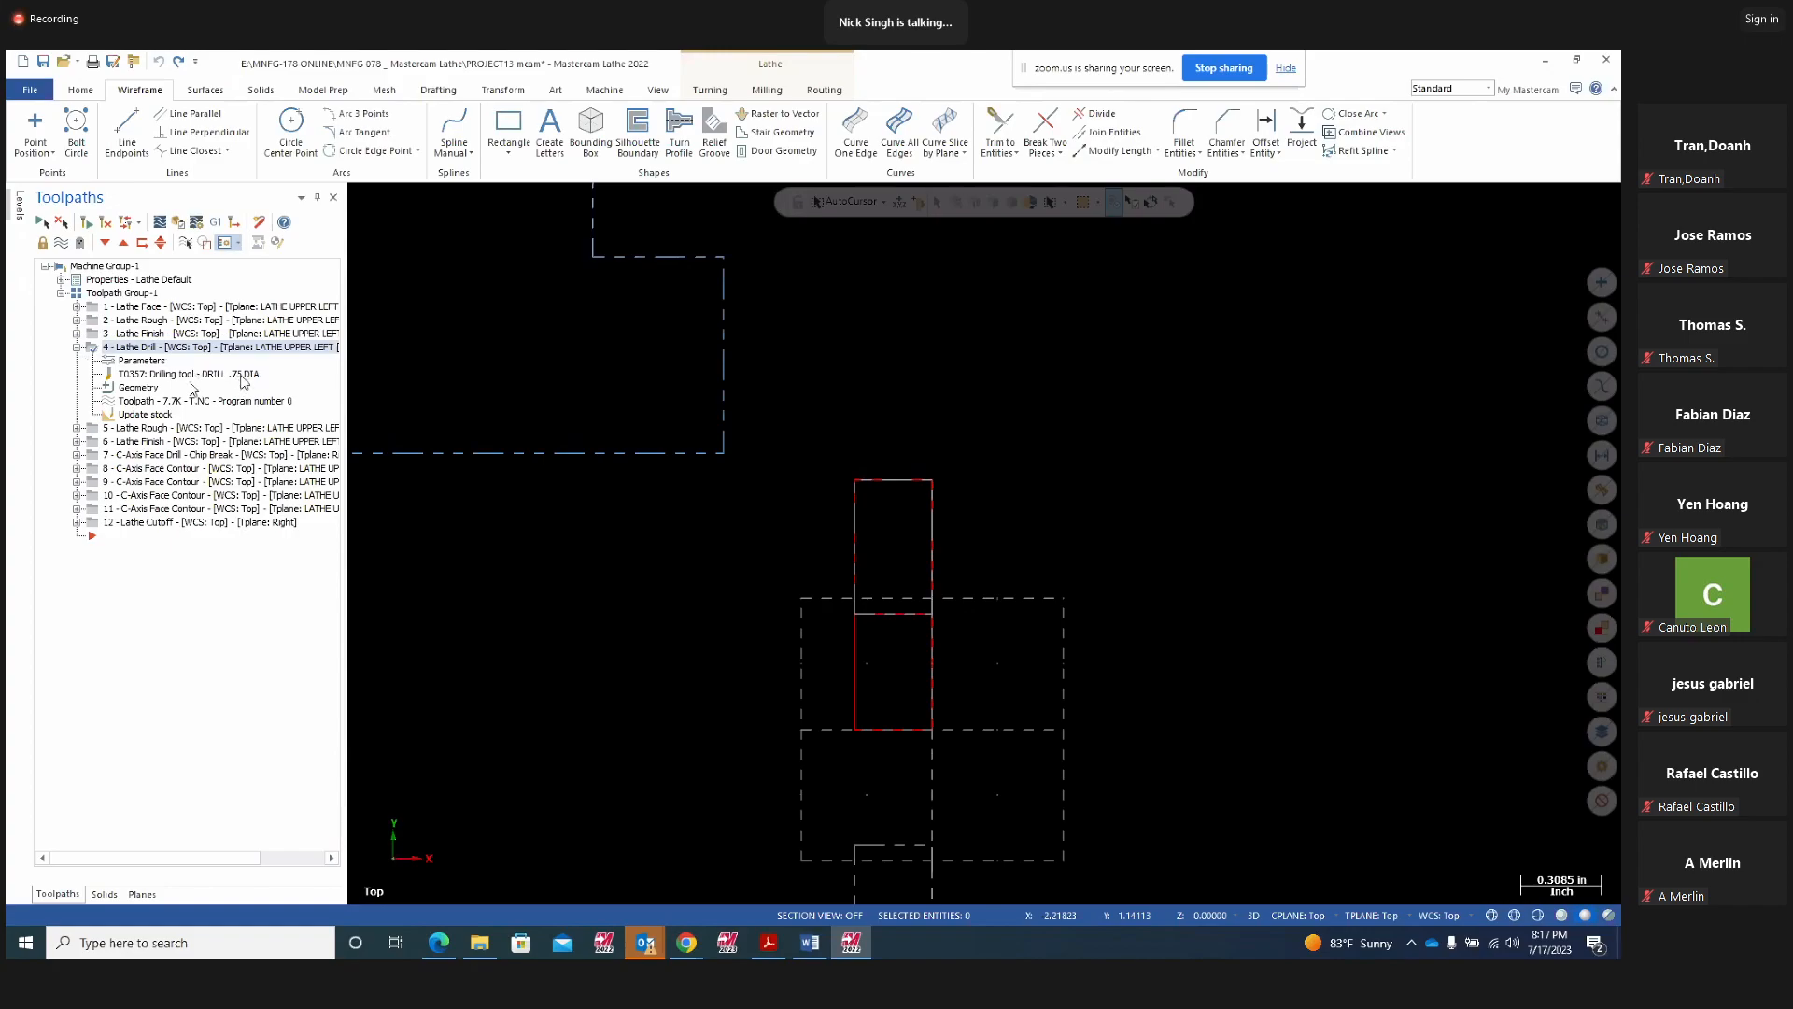
Switch to Project15.pdf and delete the yellow highlight around the central bore in the front view
click(770, 943)
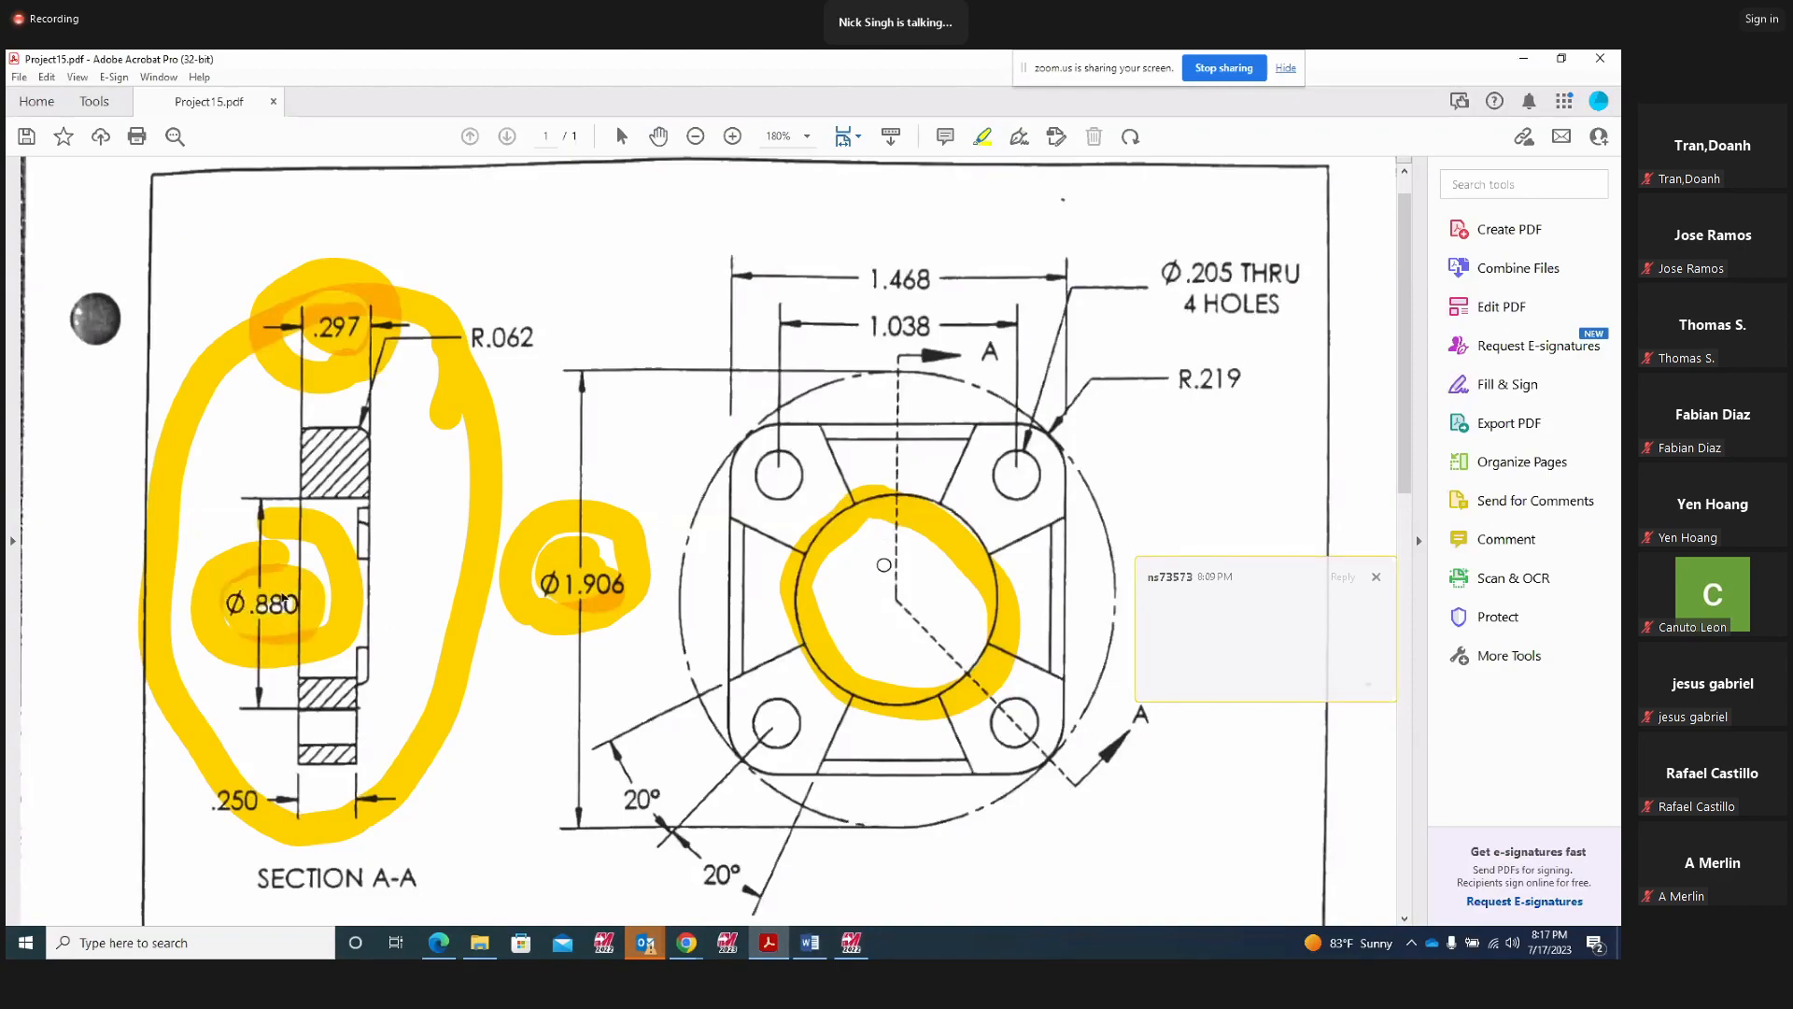
right_click(851, 534)
click(892, 583)
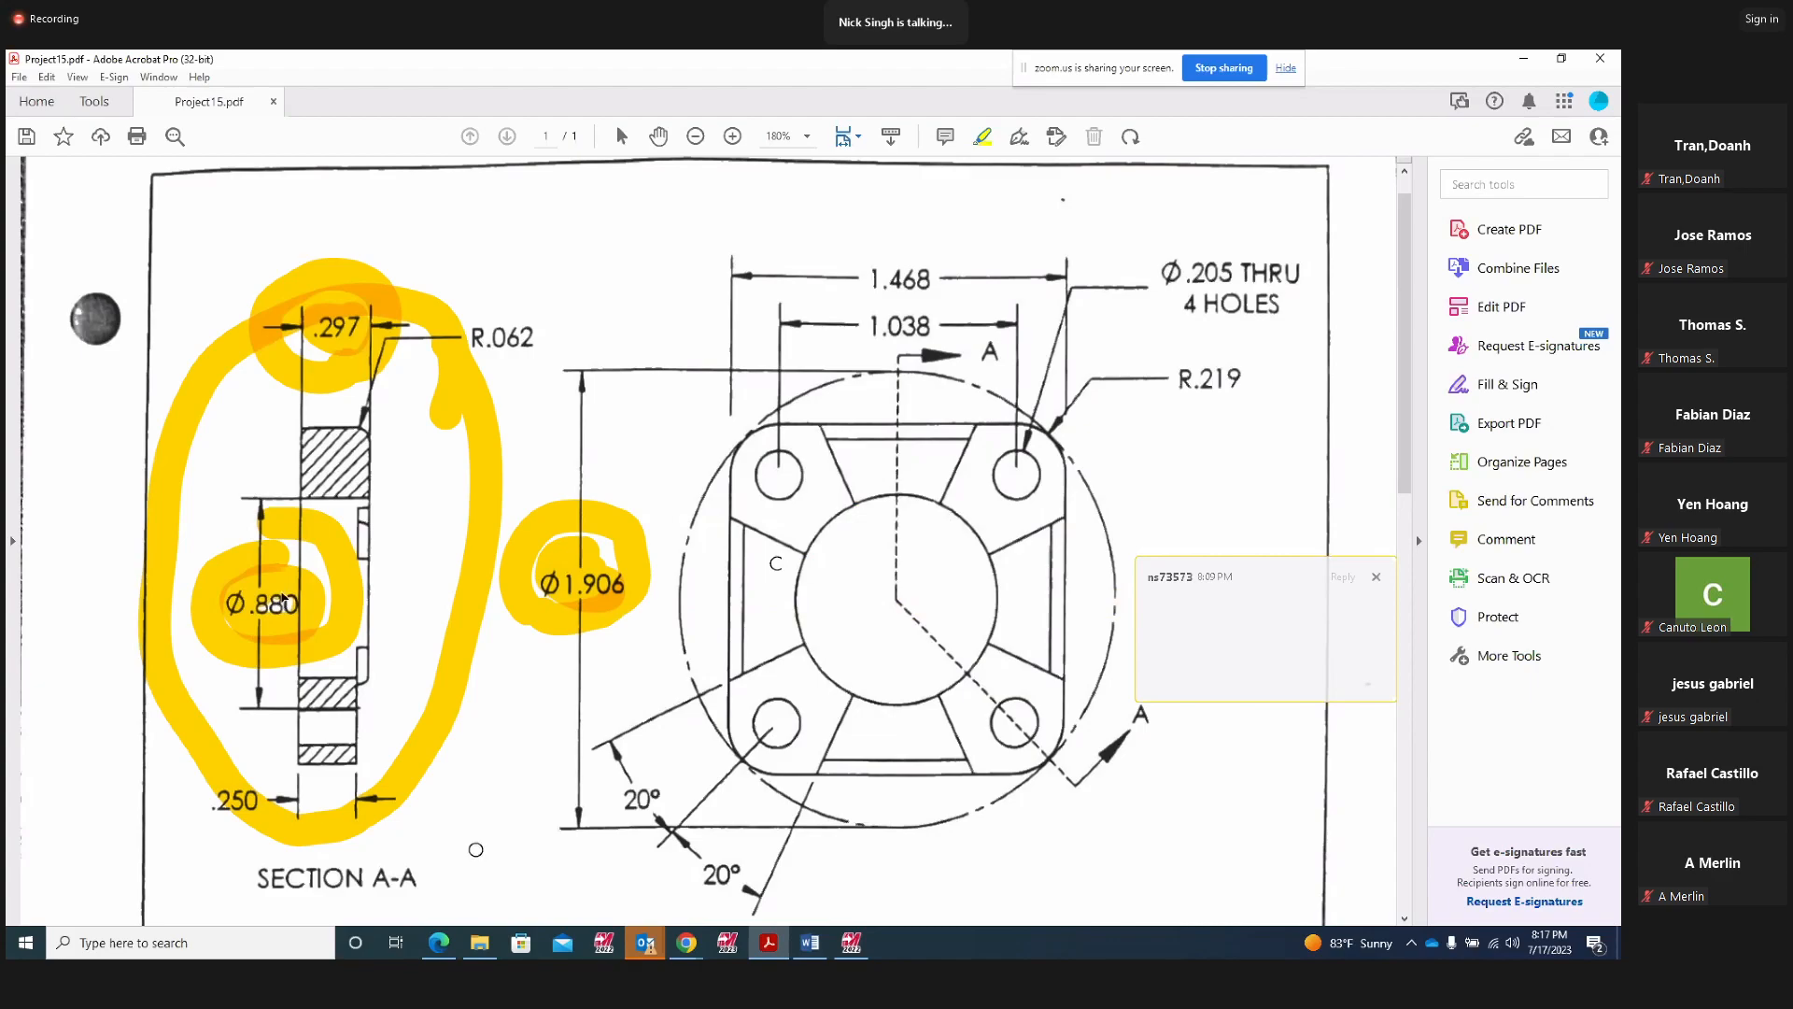
Switch back to Mastercam Lathe, review the depth setting in operation 4's Lathe Drill parameters and accept them
click(850, 942)
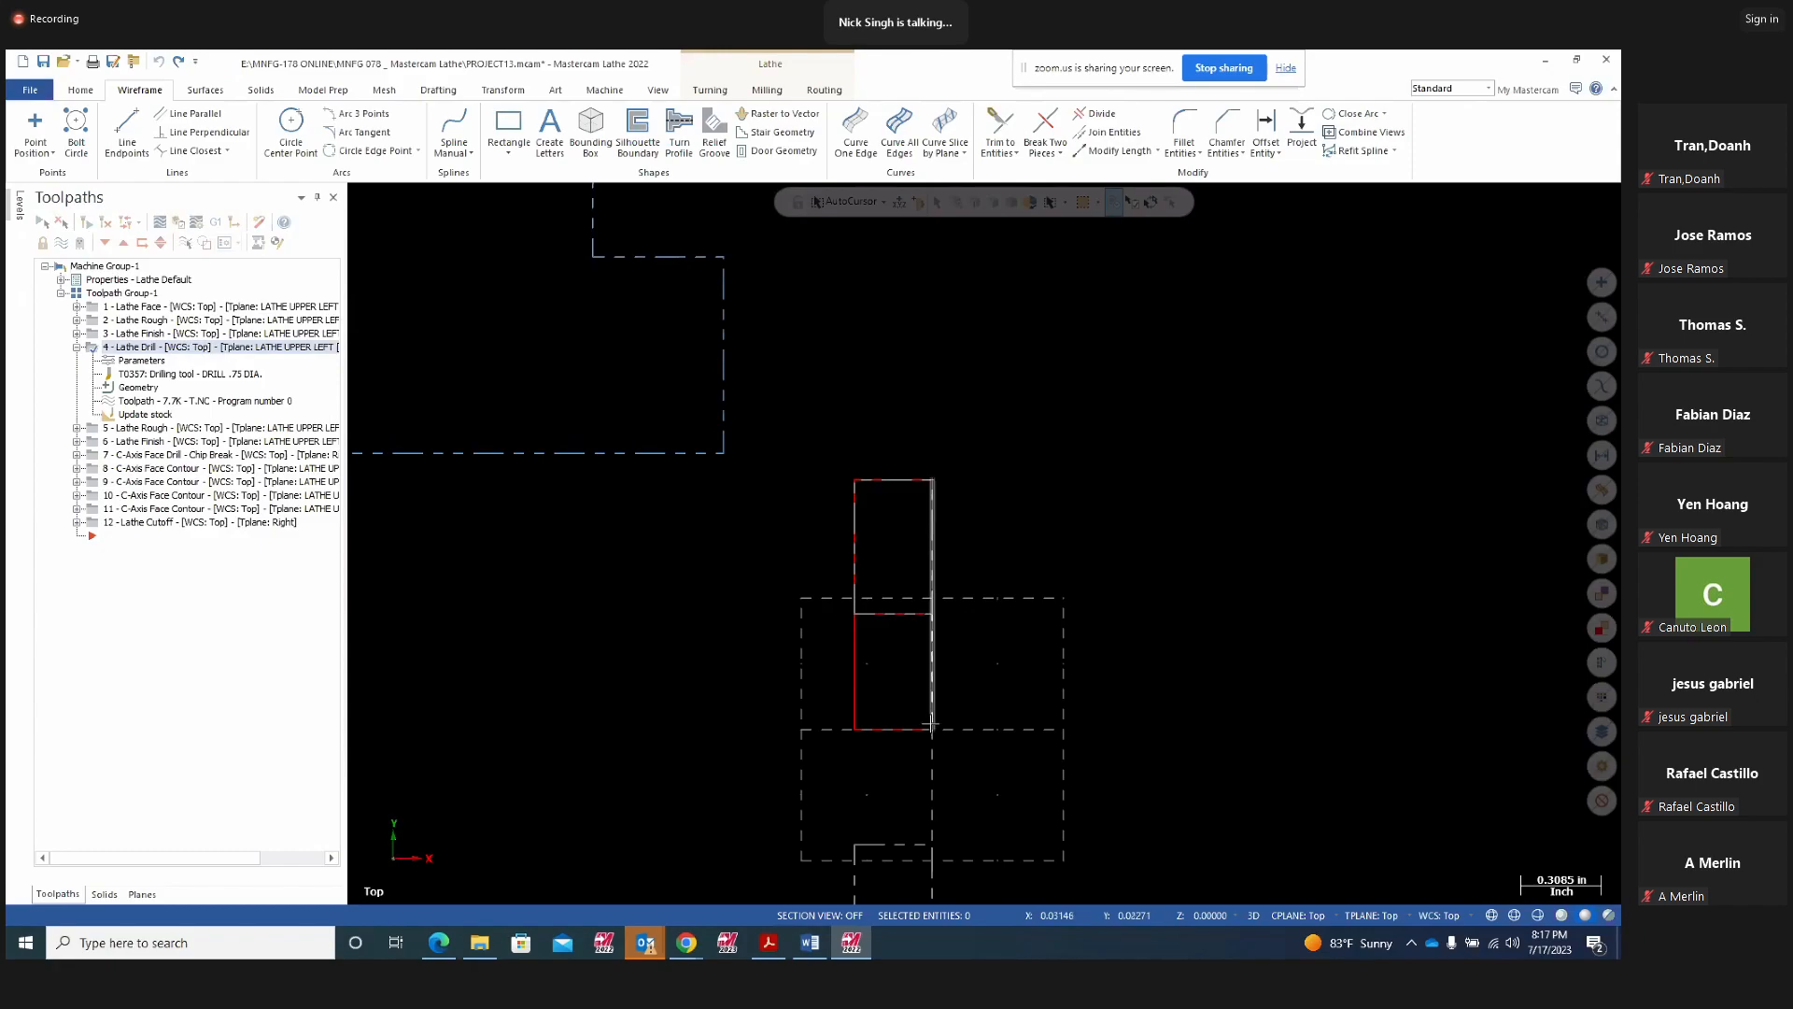
click(137, 361)
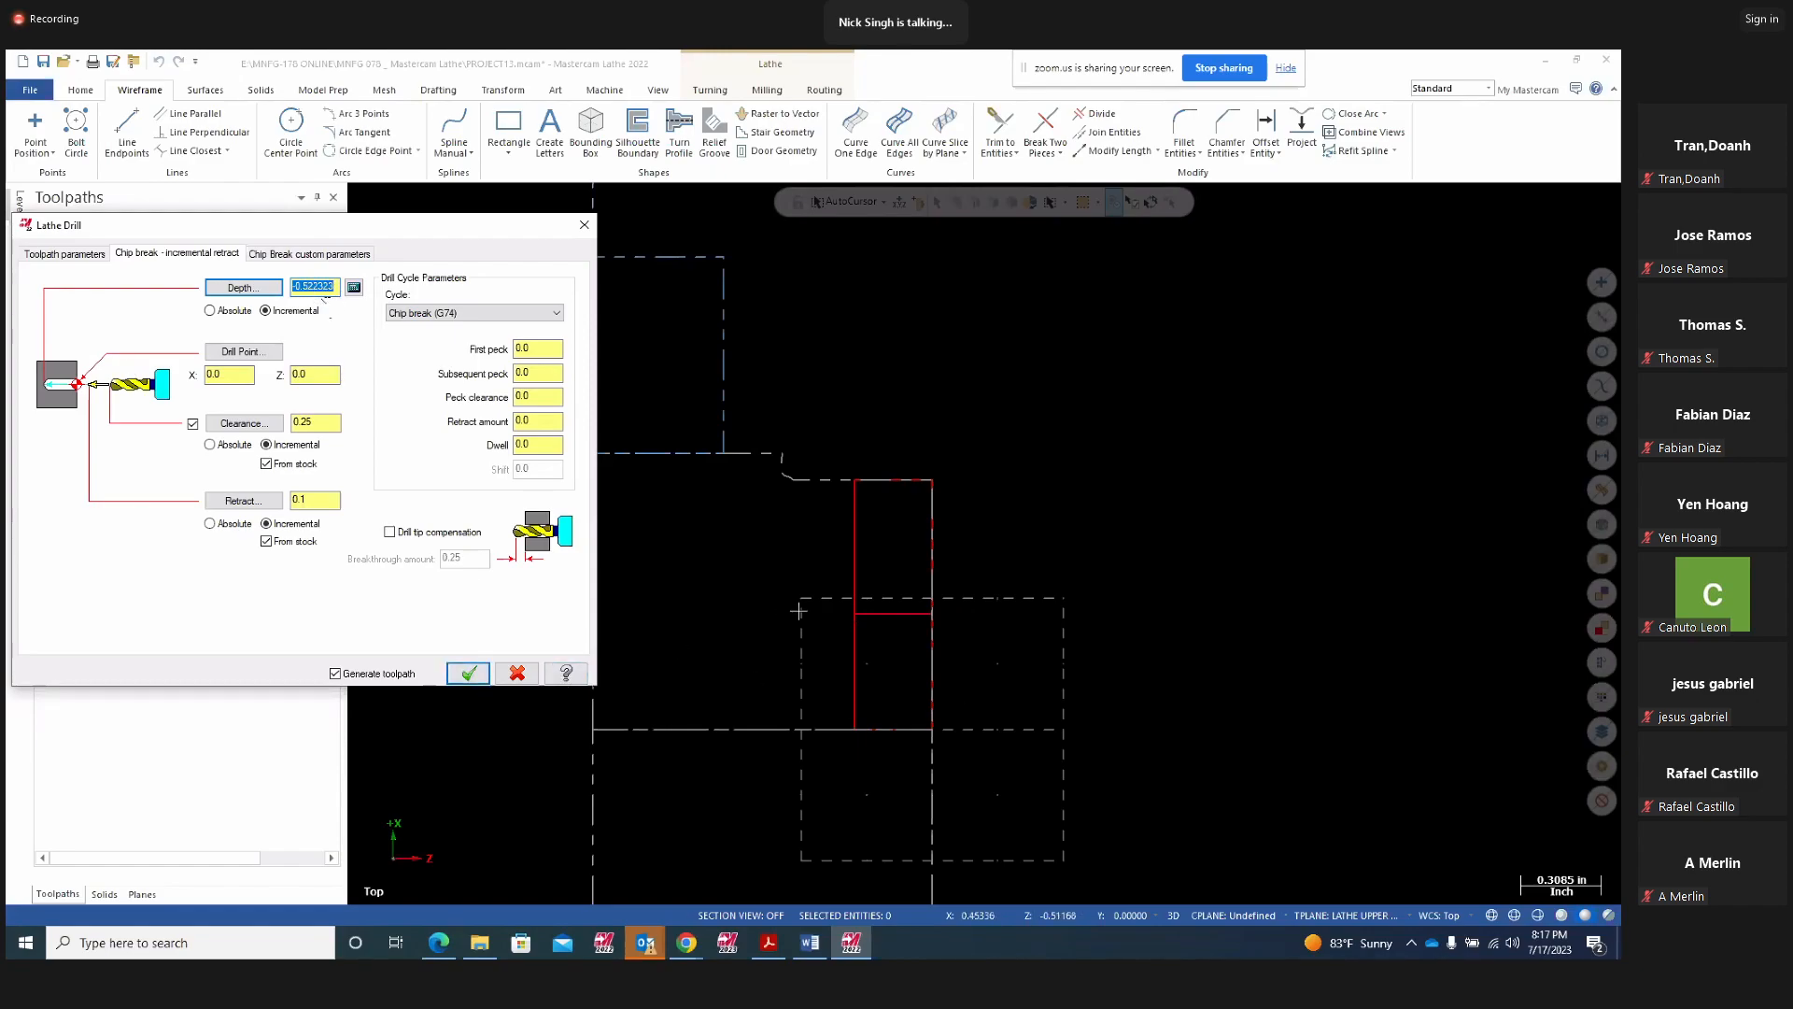
click(468, 673)
Backplot operation 4, Lathe Drill, at a slower playback speed, examine how far the drill passes the profile, and close the backplot
click(161, 223)
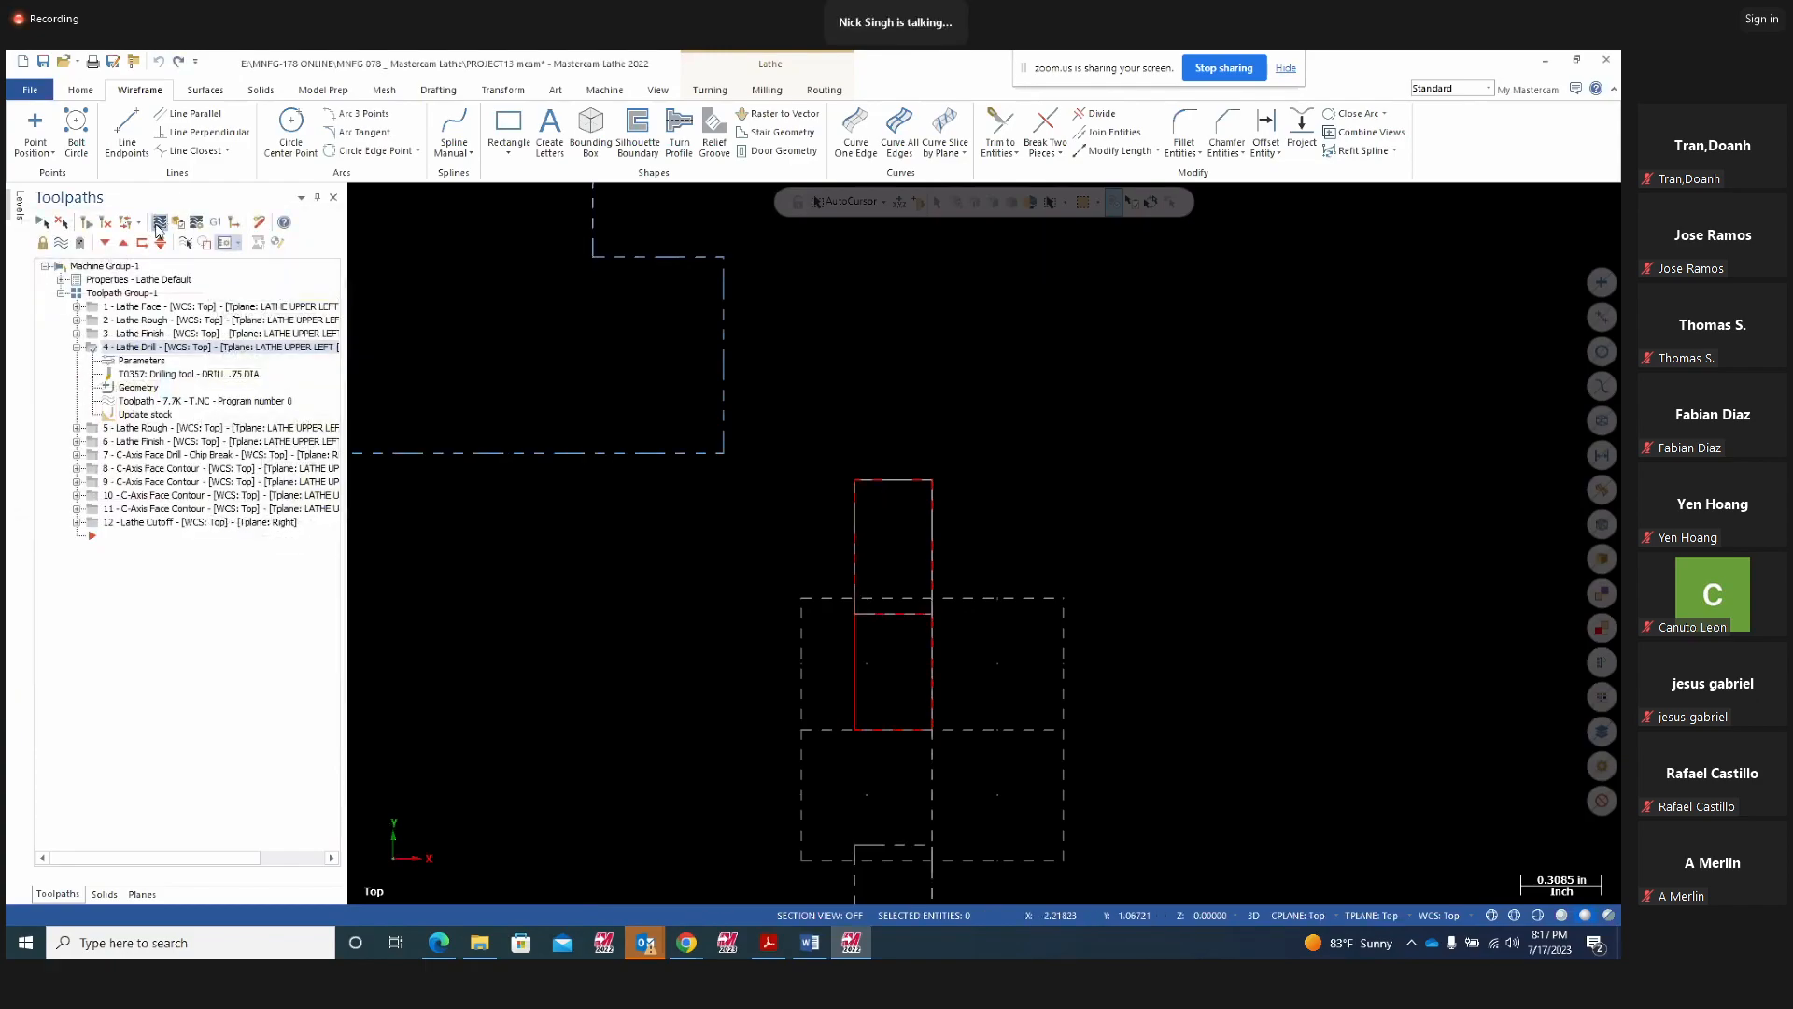
click(359, 195)
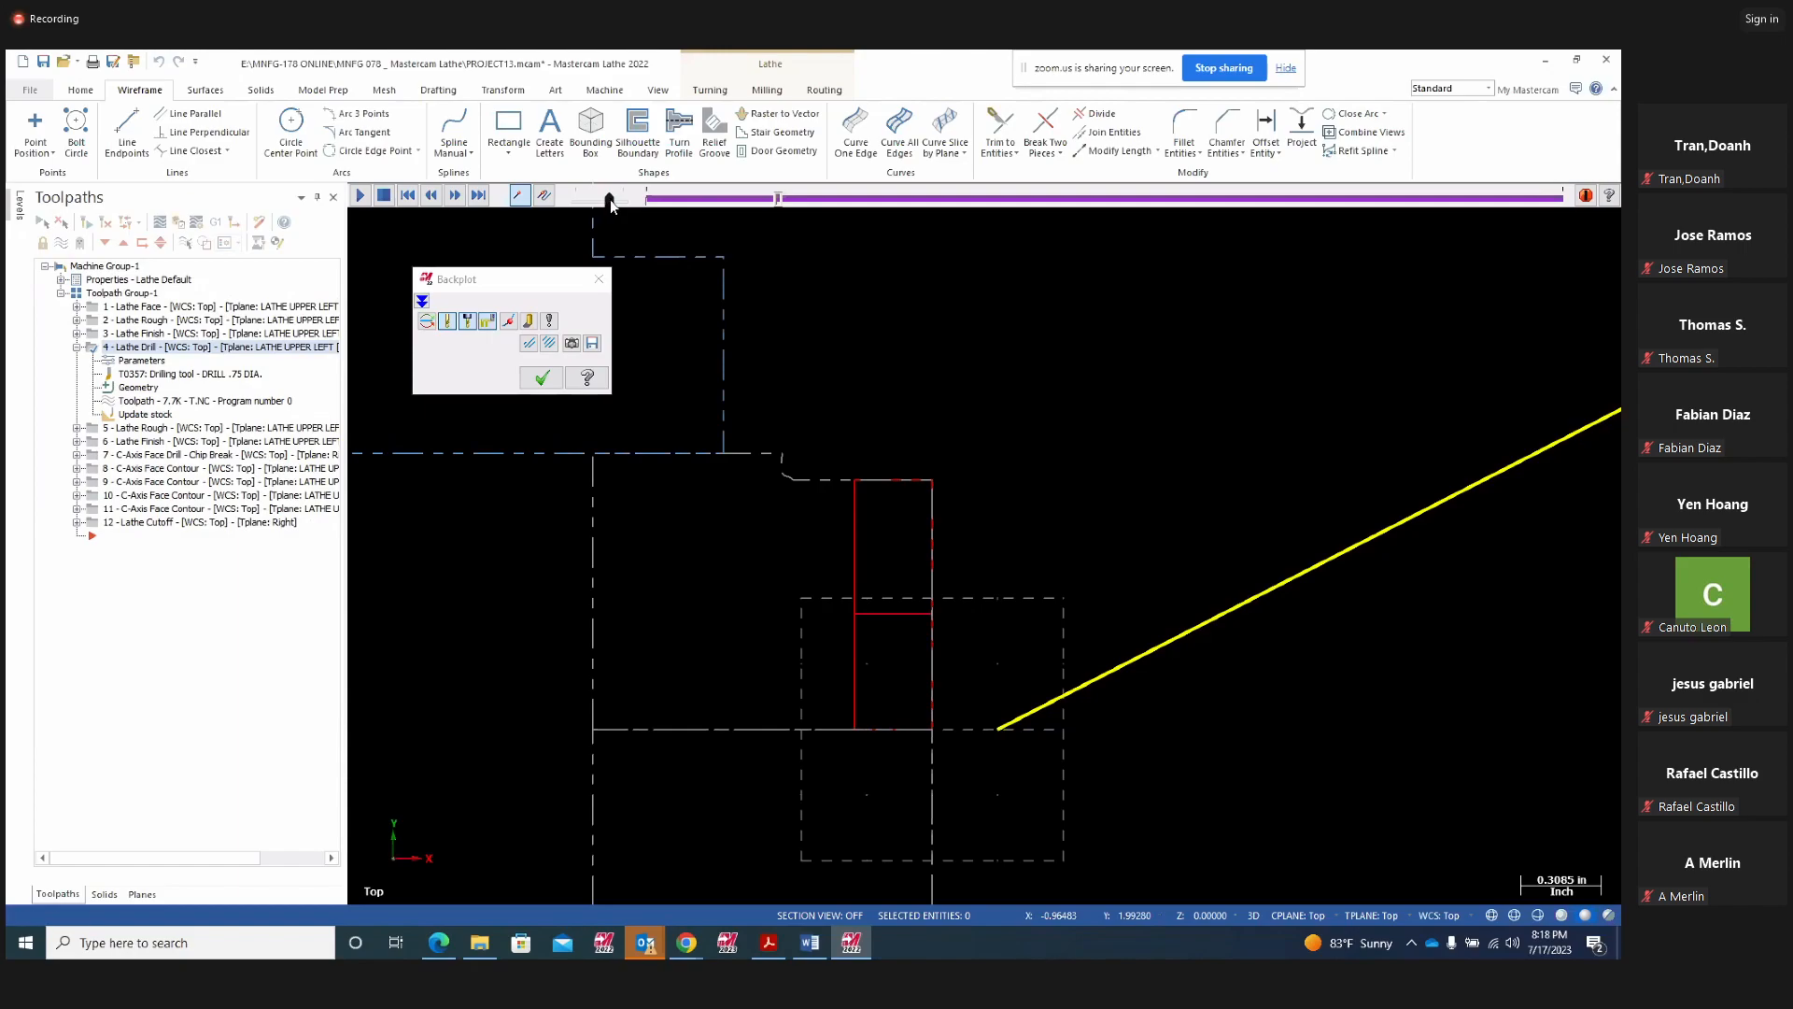
drag(609, 198, 565, 203)
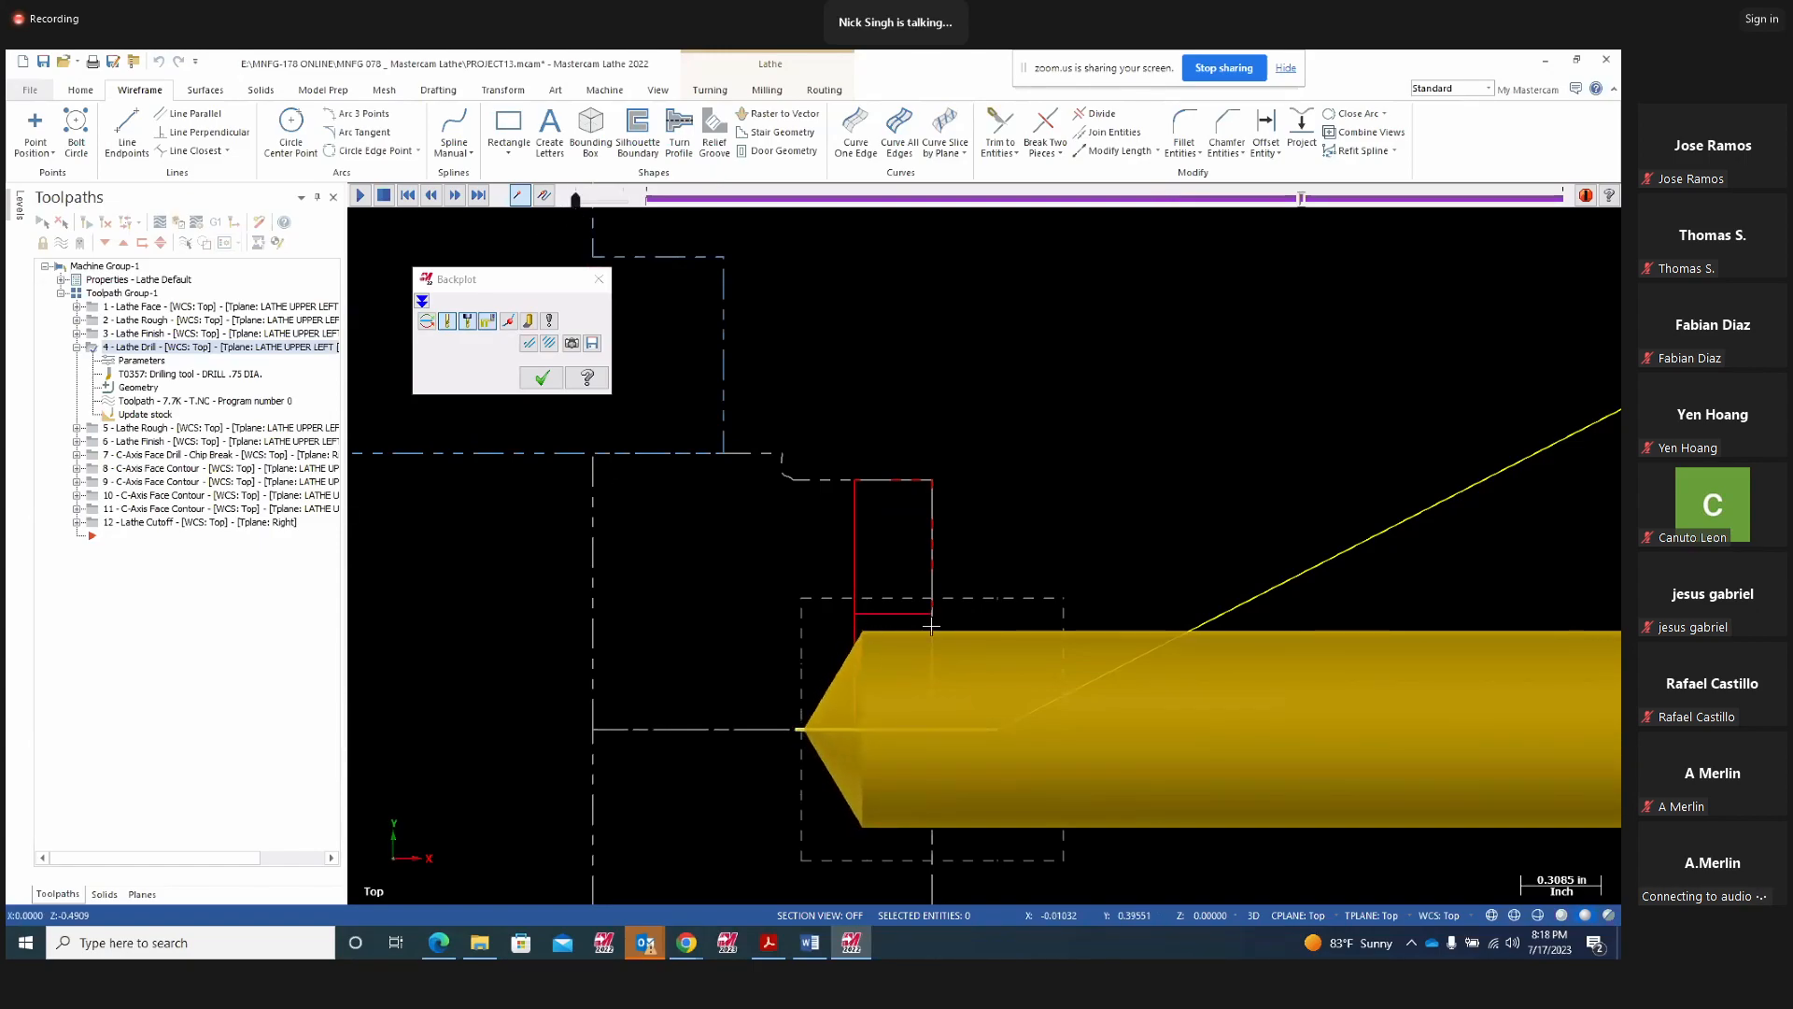
scroll(890, 611, up, 1)
scroll(890, 612, up, 3)
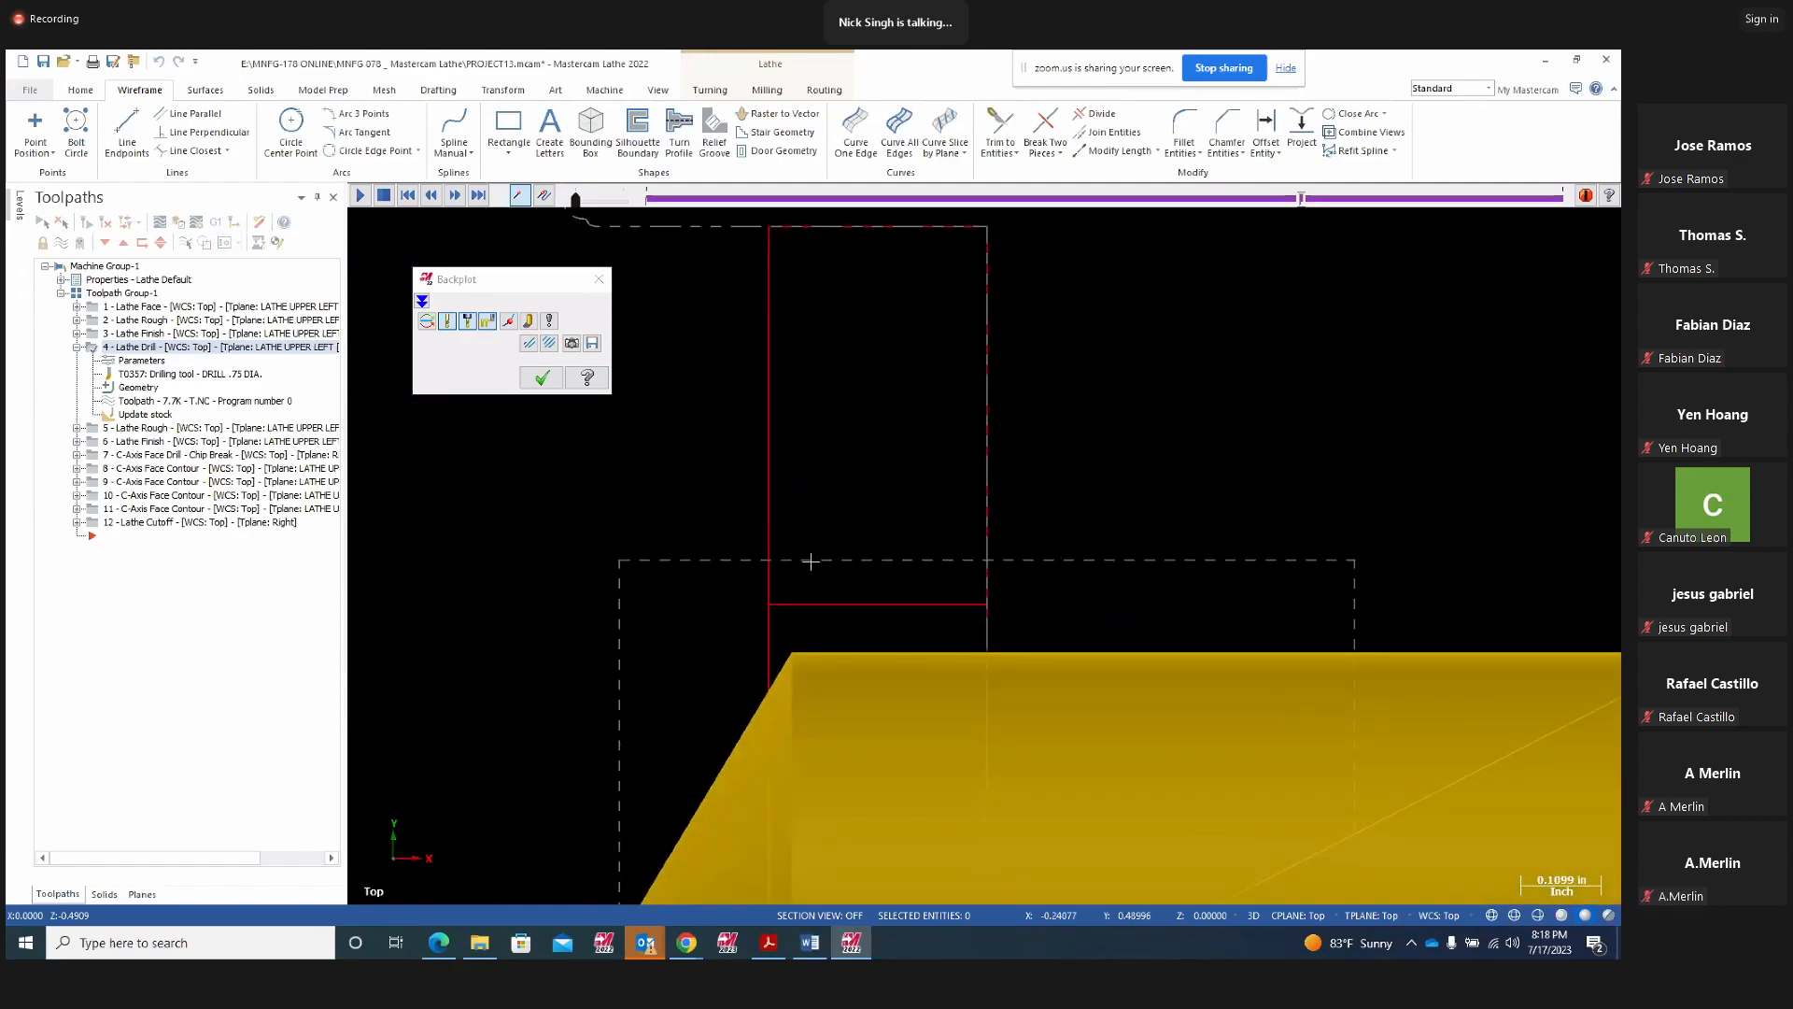
scroll(811, 561, down, 3)
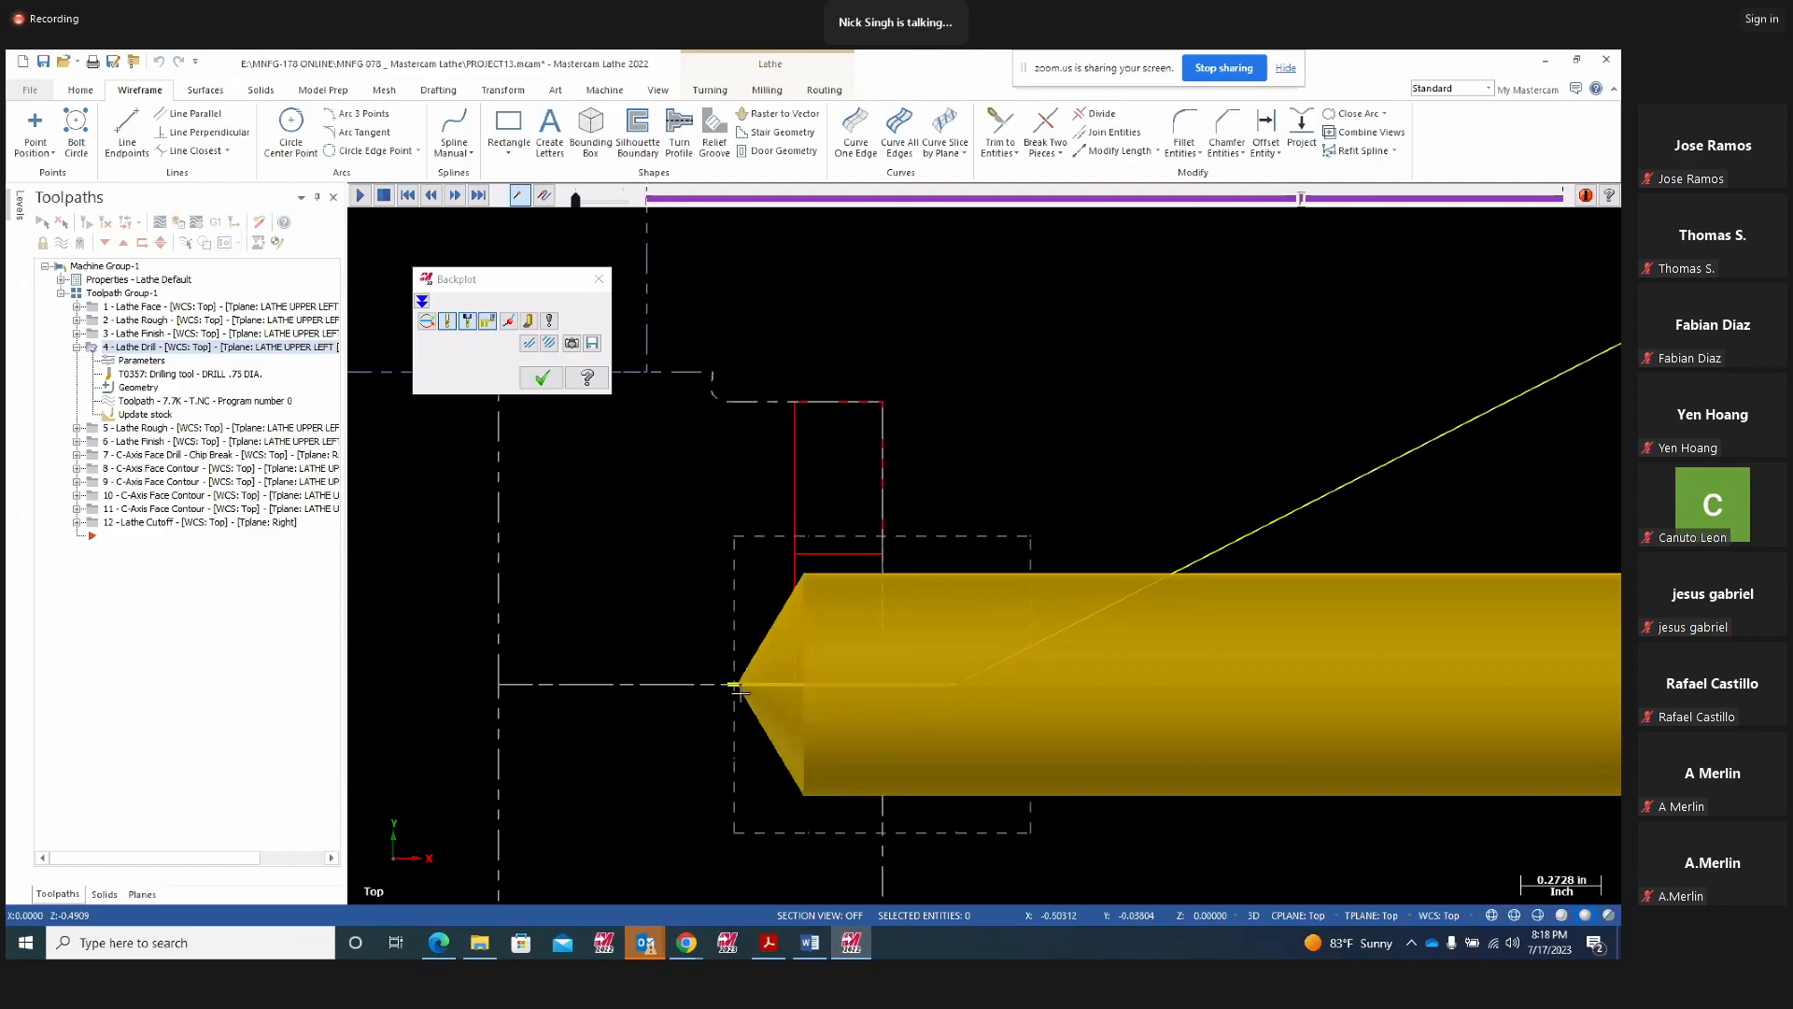
click(541, 378)
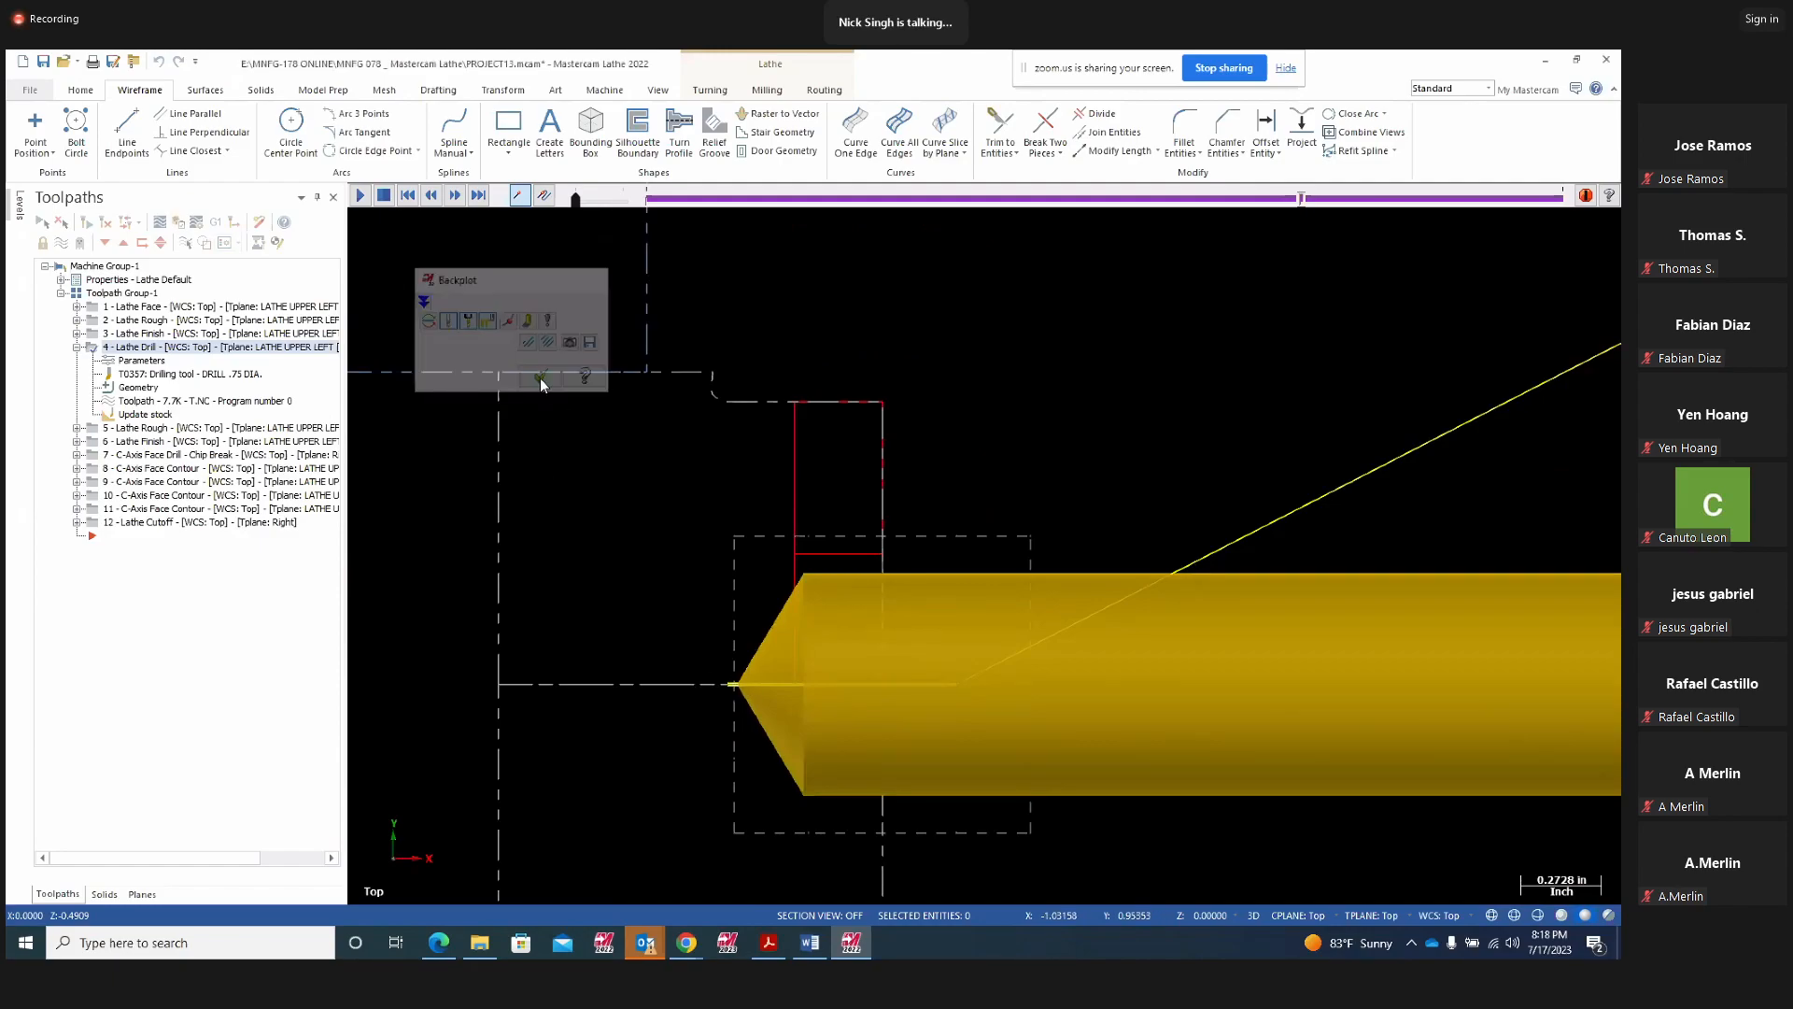
Review the Lathe Drill chip break and custom parameters of operation 4 and accept them
click(148, 360)
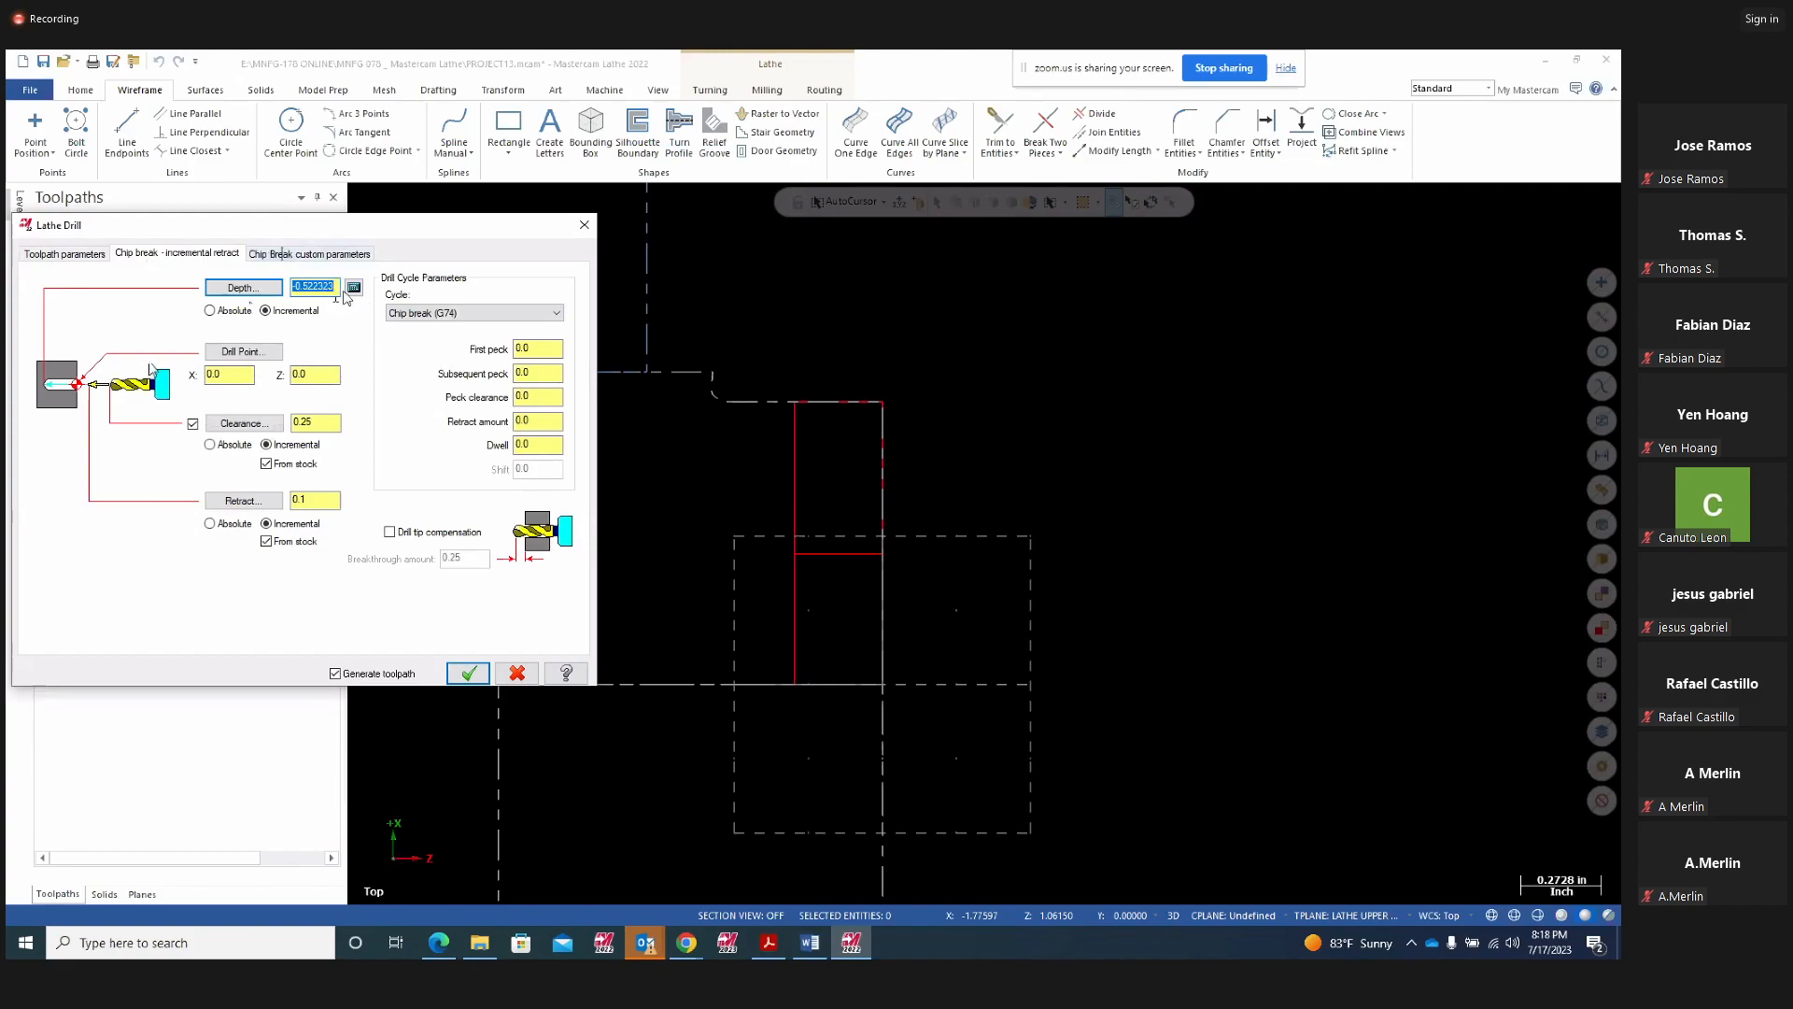
click(278, 254)
click(162, 258)
click(467, 674)
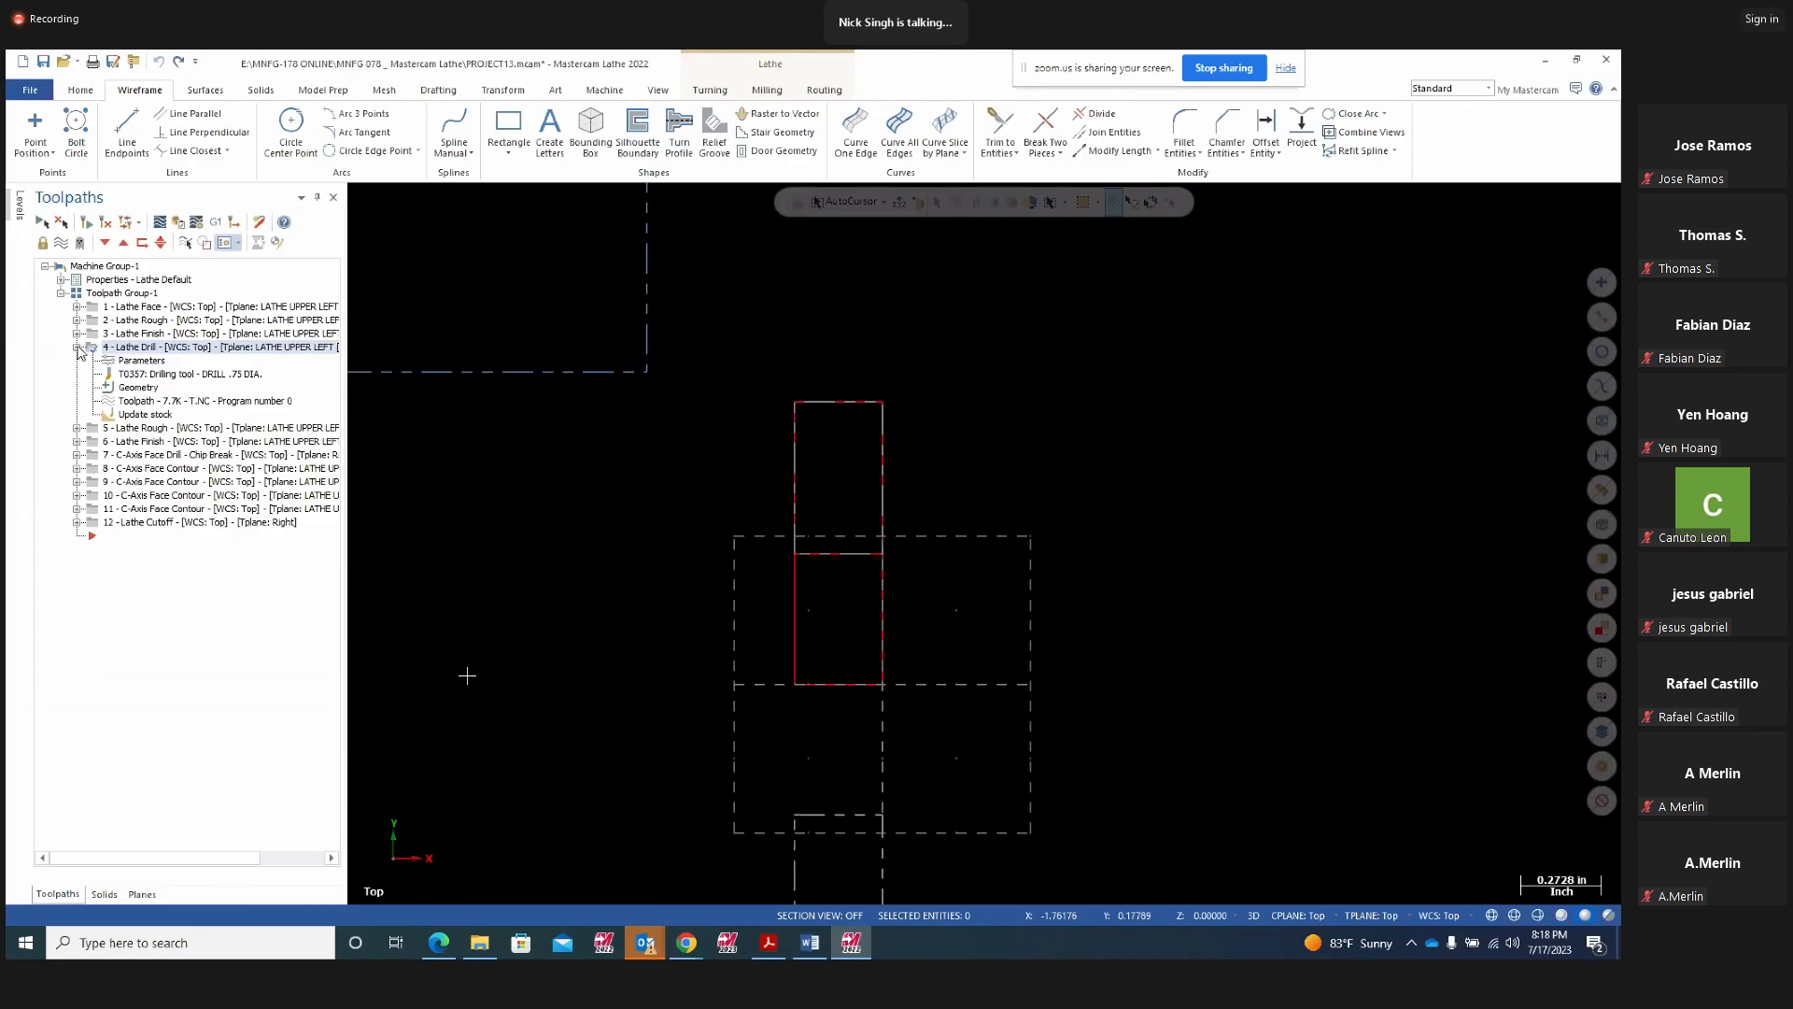
Collapse operation 4, expand operation 5, Lathe Rough, and examine its chained bore geometry in the Chain Manager
click(76, 346)
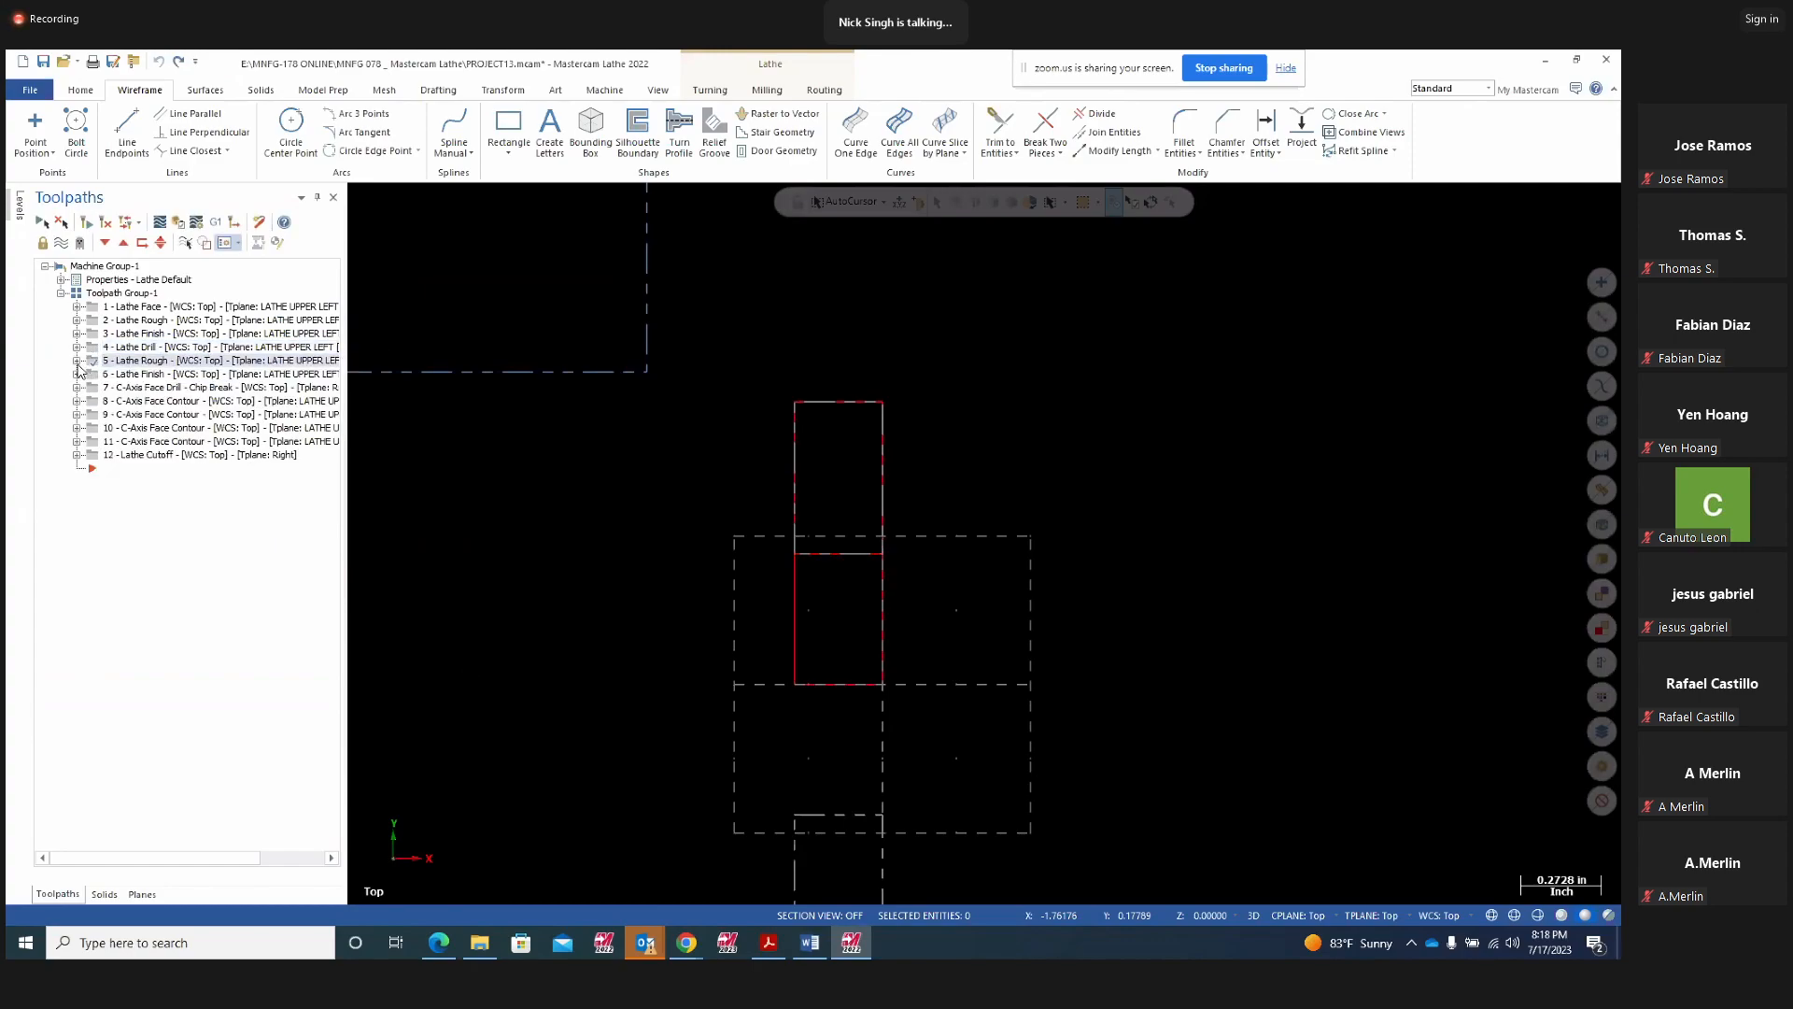
click(77, 363)
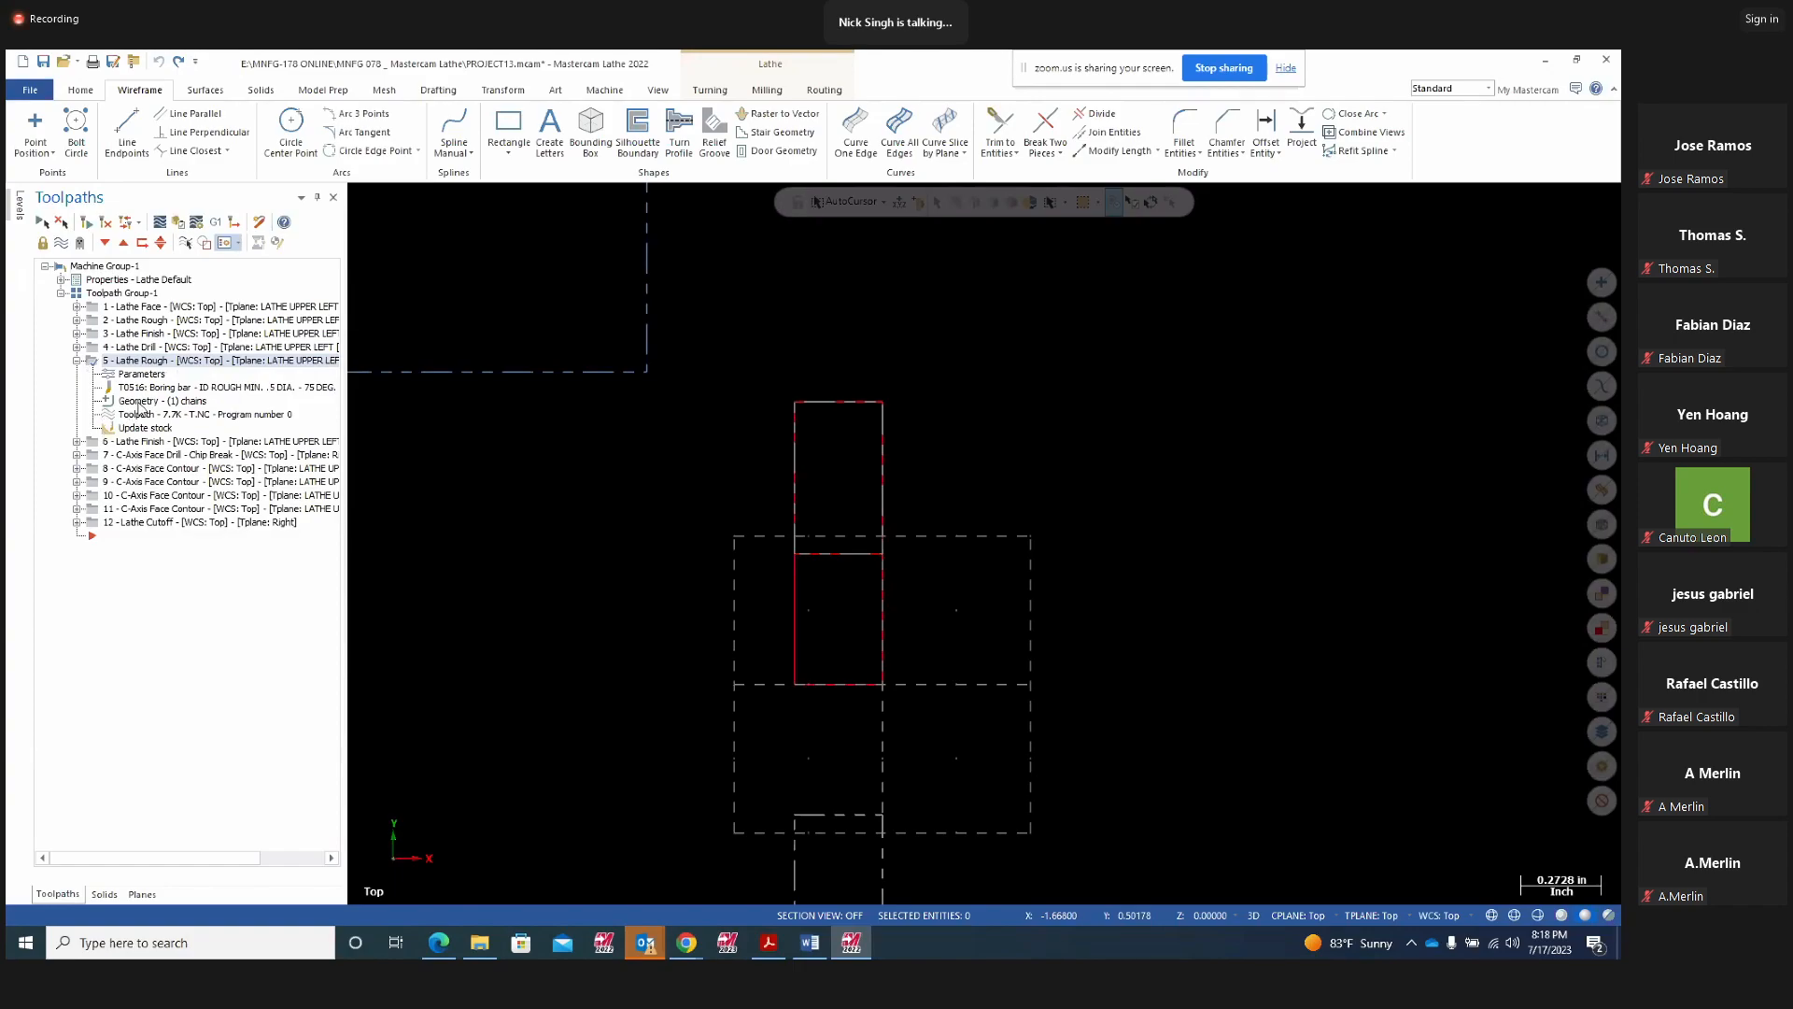
click(139, 401)
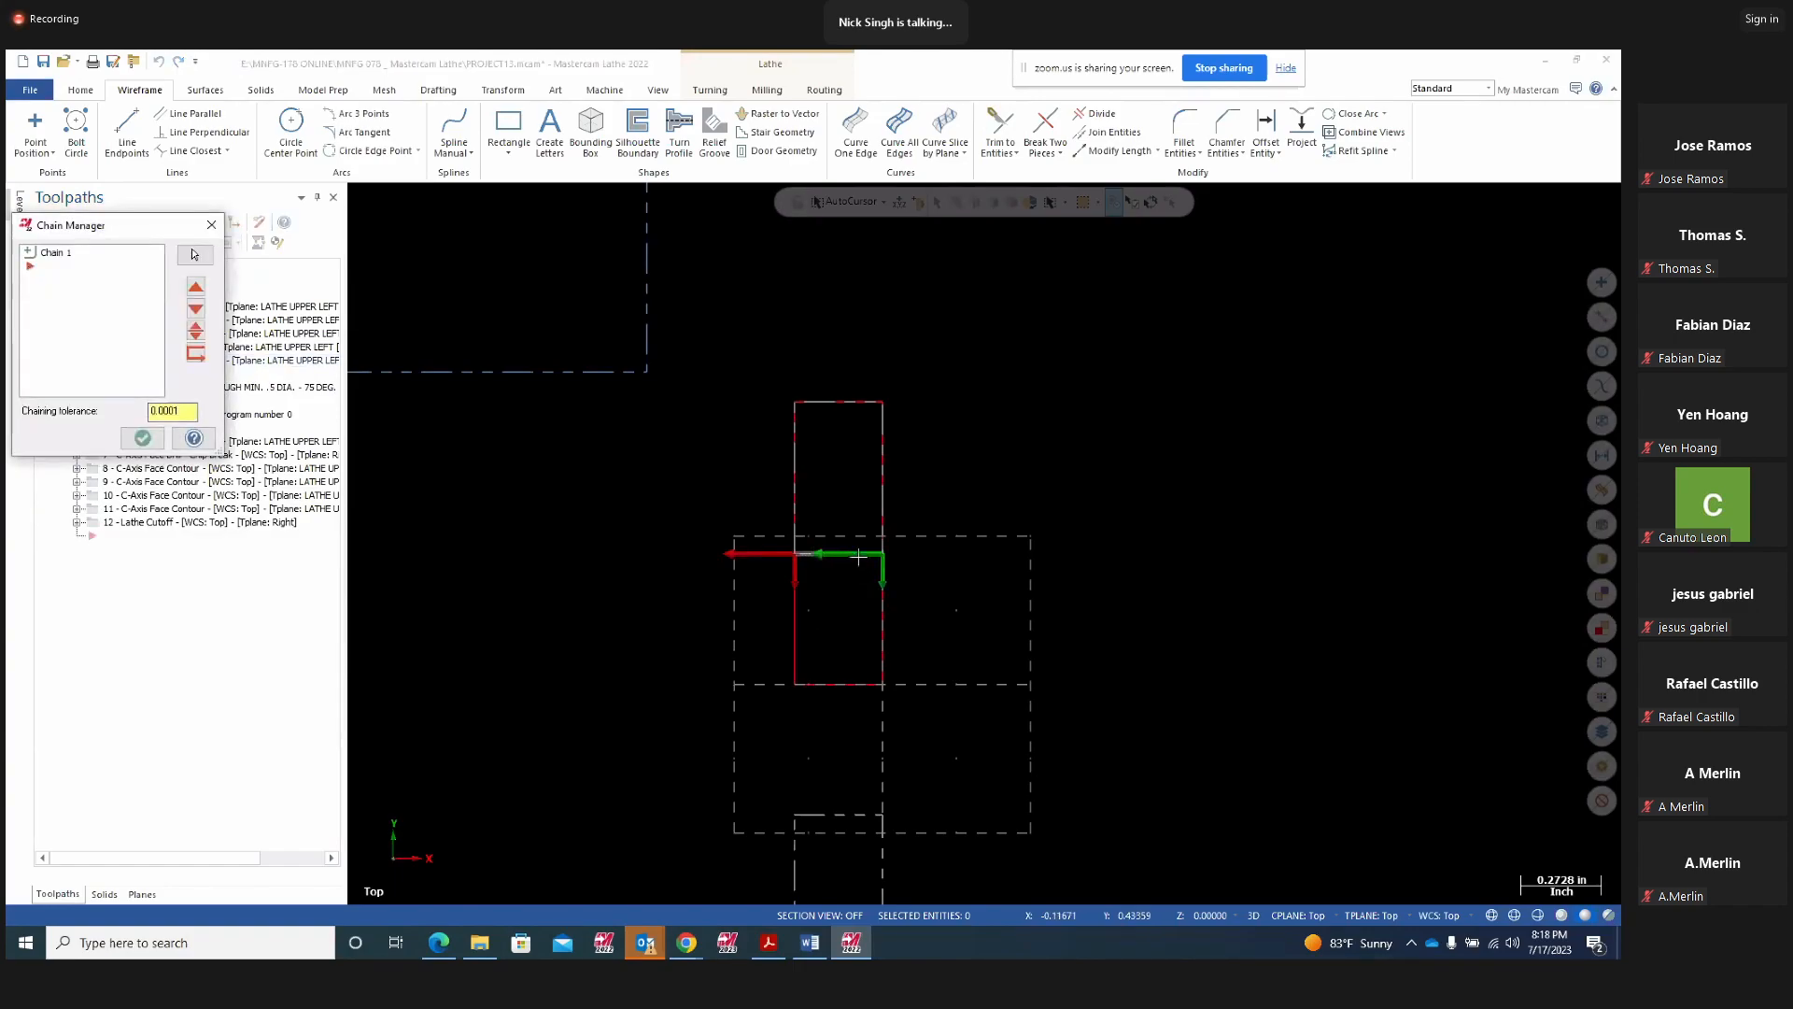
click(142, 437)
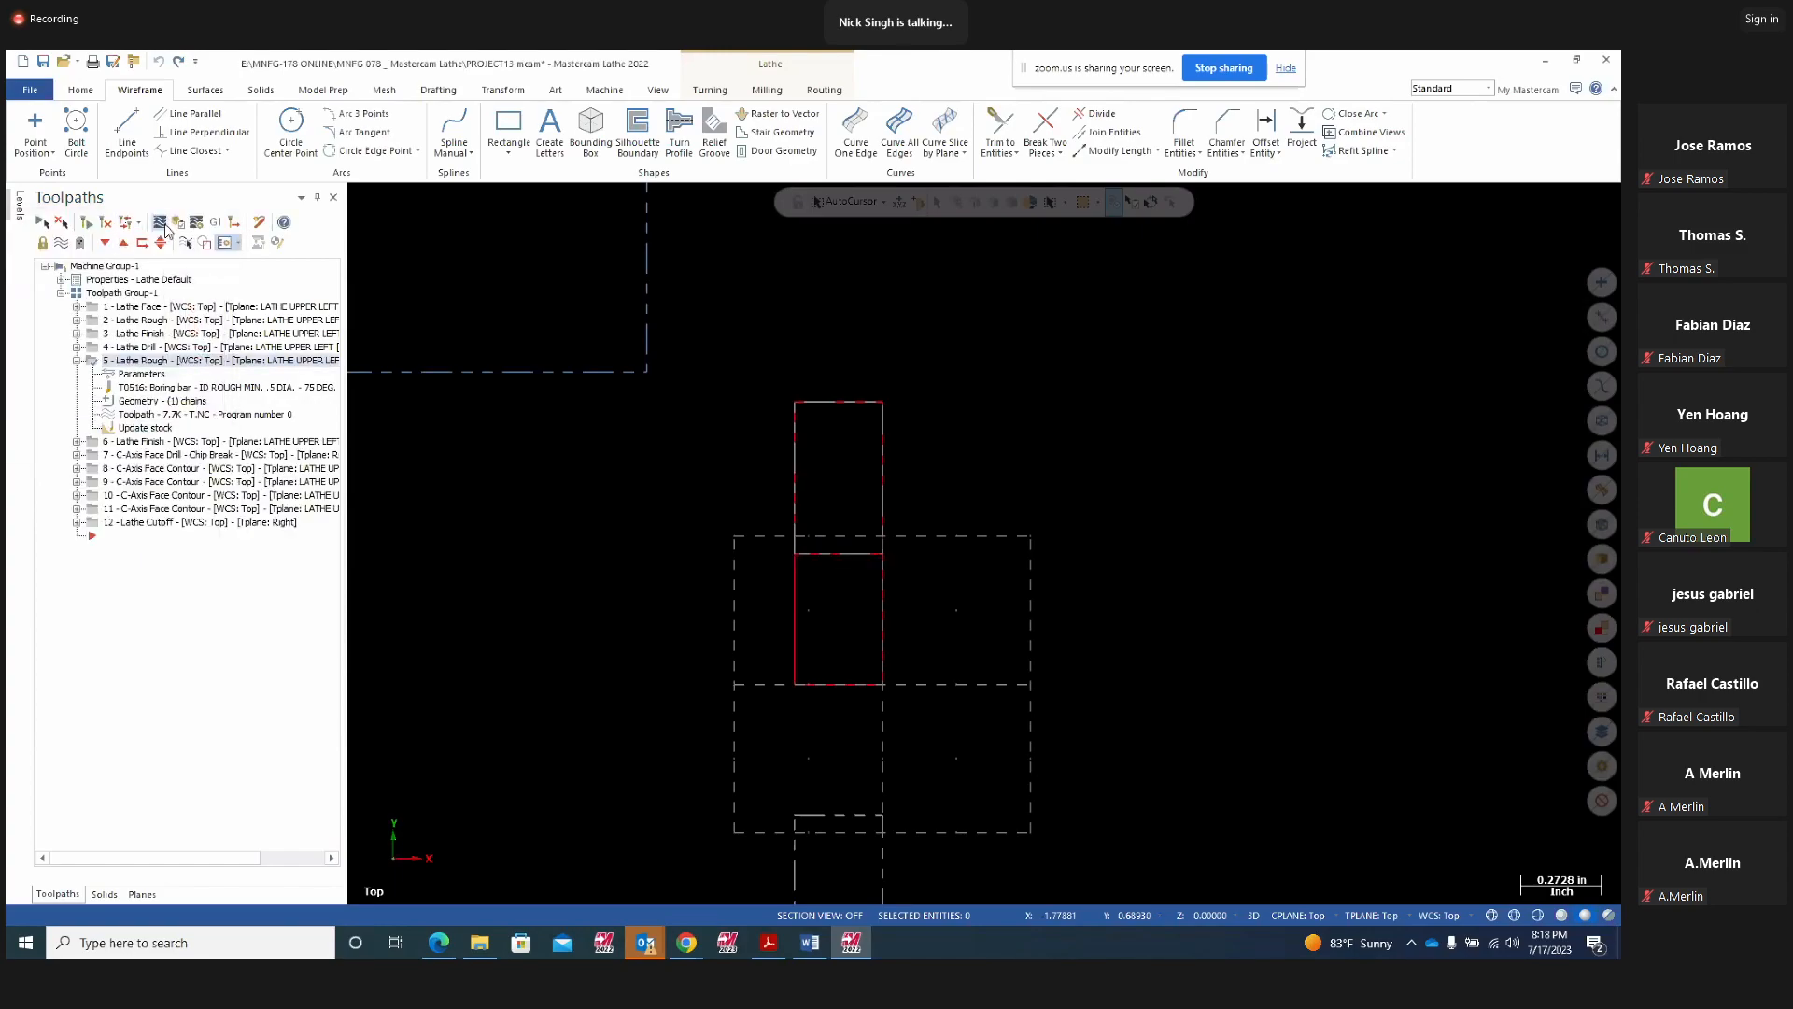
Backplot operation 5, Lathe Rough, at a slower playback speed to examine the boring bar's path, and close the backplot
click(160, 223)
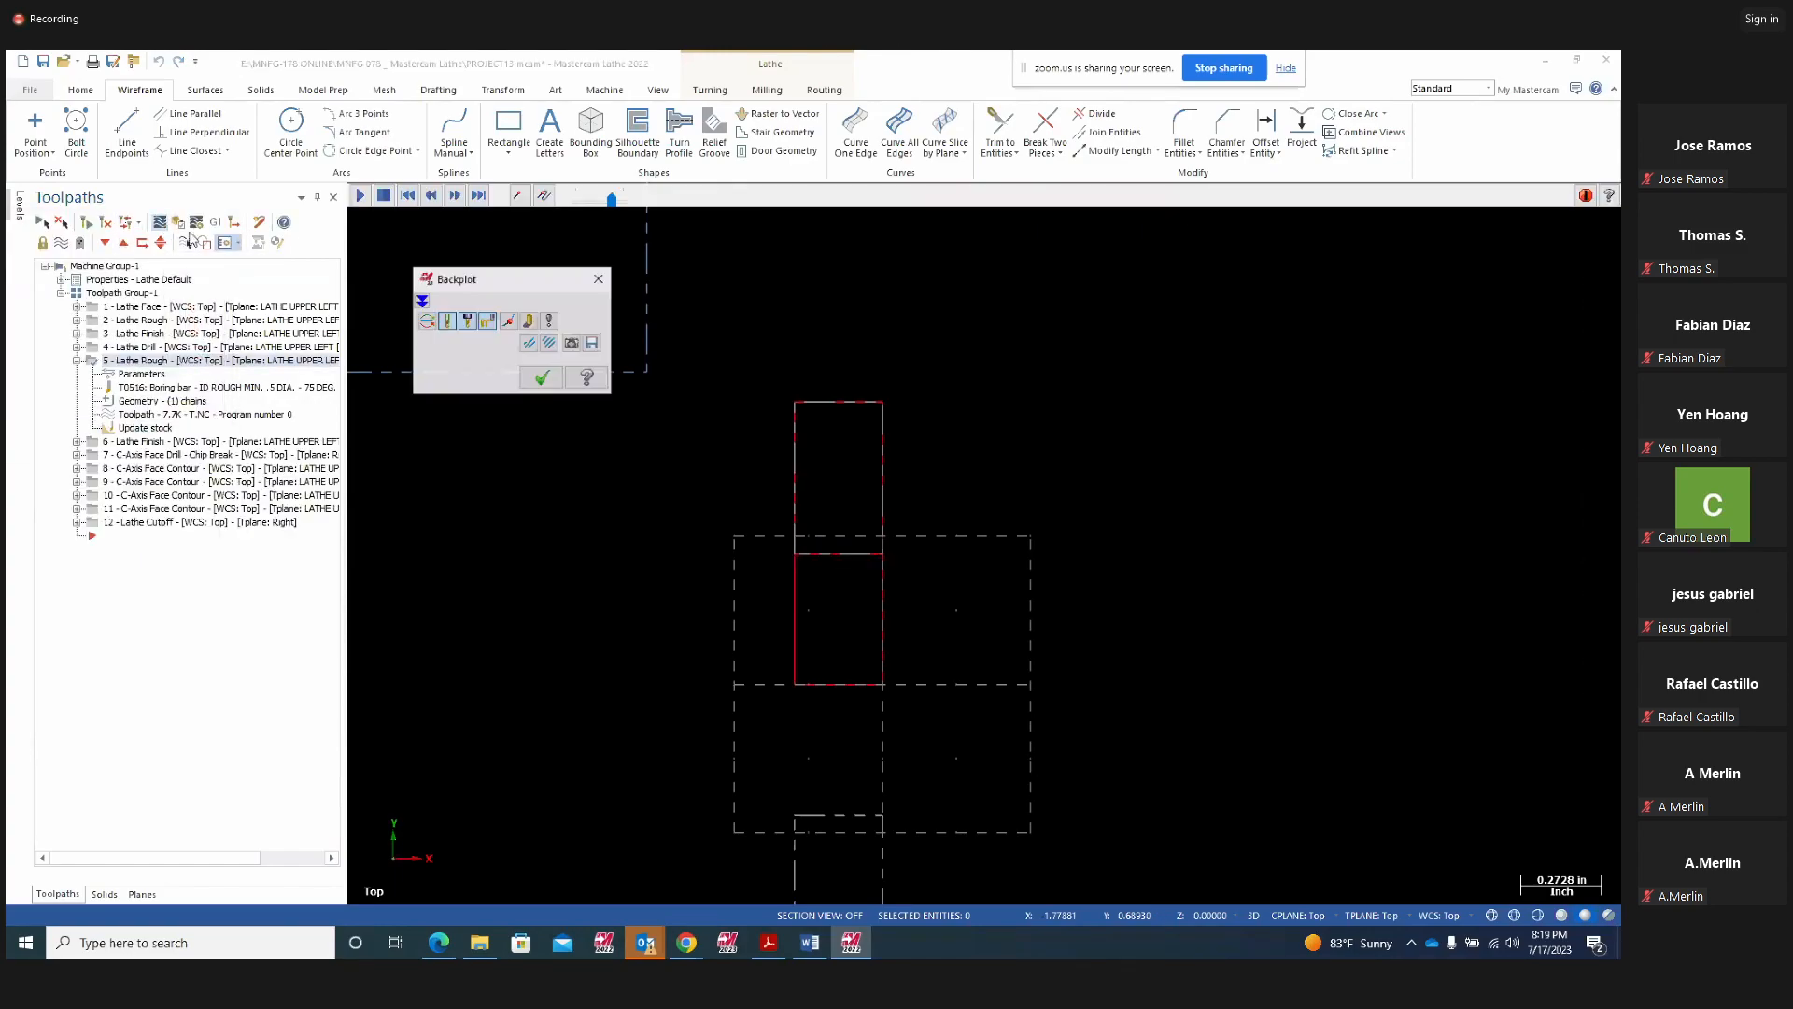
click(359, 196)
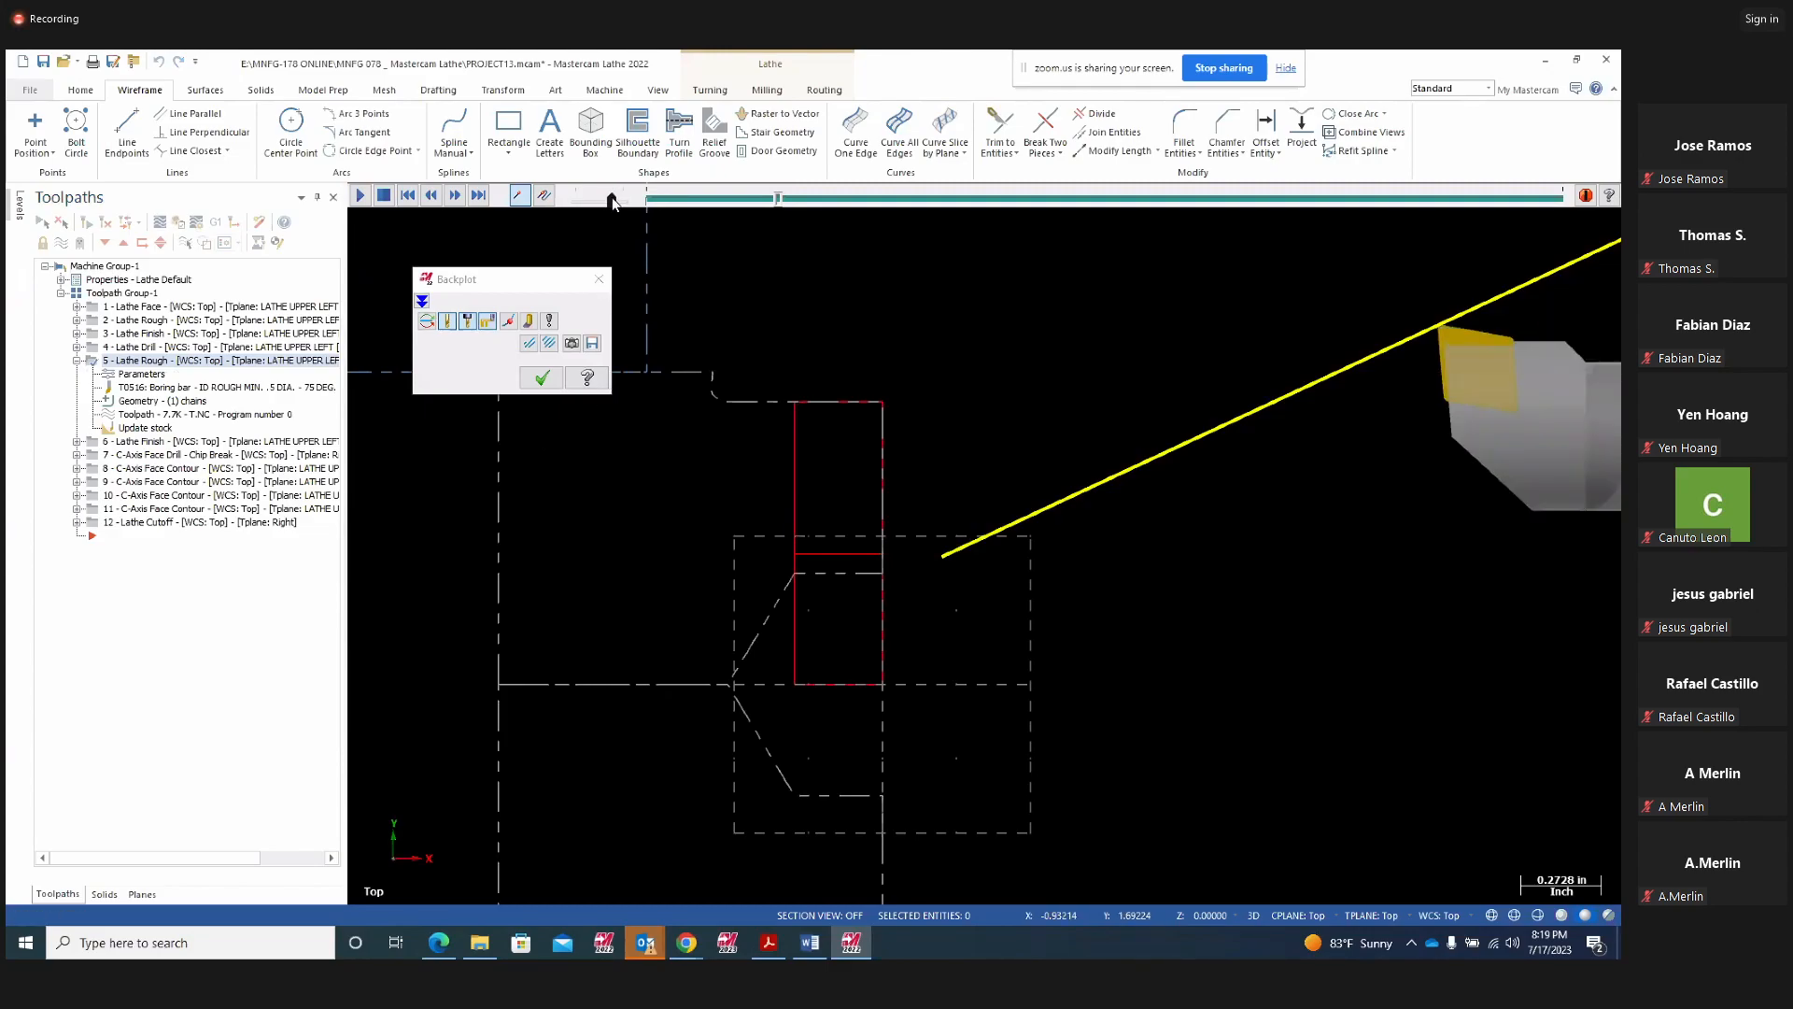
drag(603, 199, 590, 201)
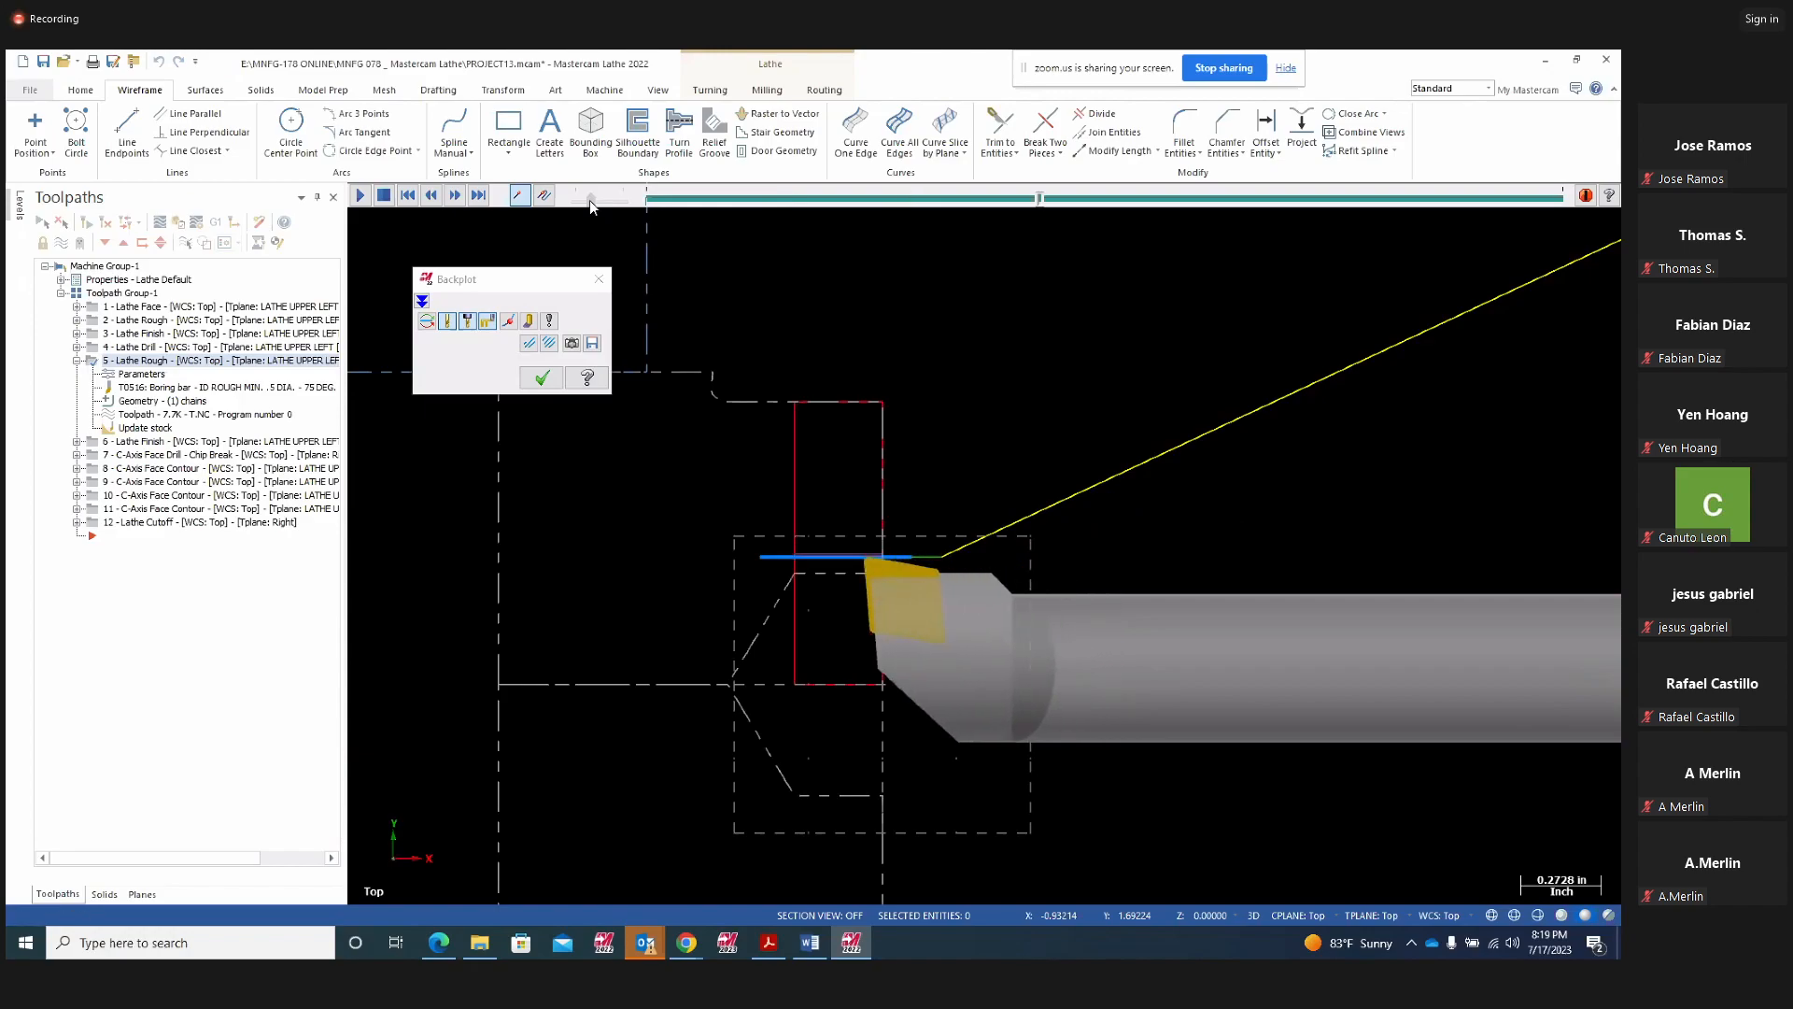
click(543, 385)
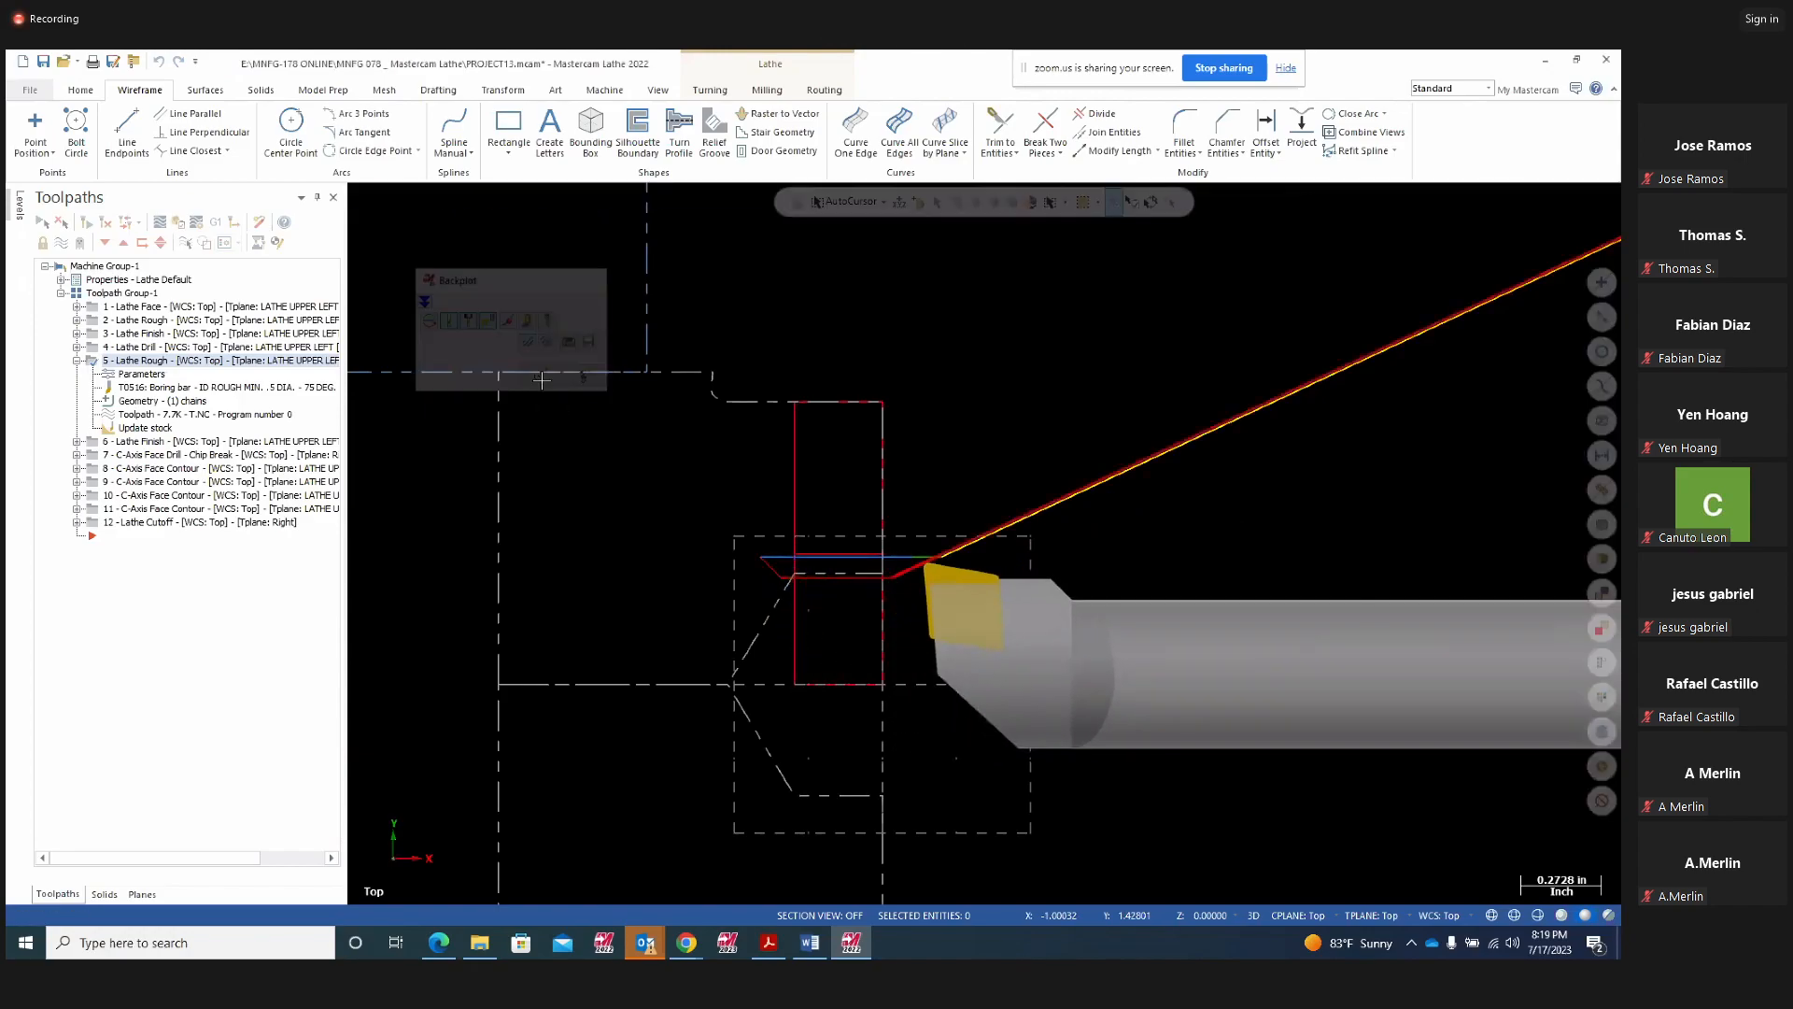
Review operation 5's rough parameters and stock recognition options, accept them, and continue writing the toolpath at each tool collision prompt
click(138, 375)
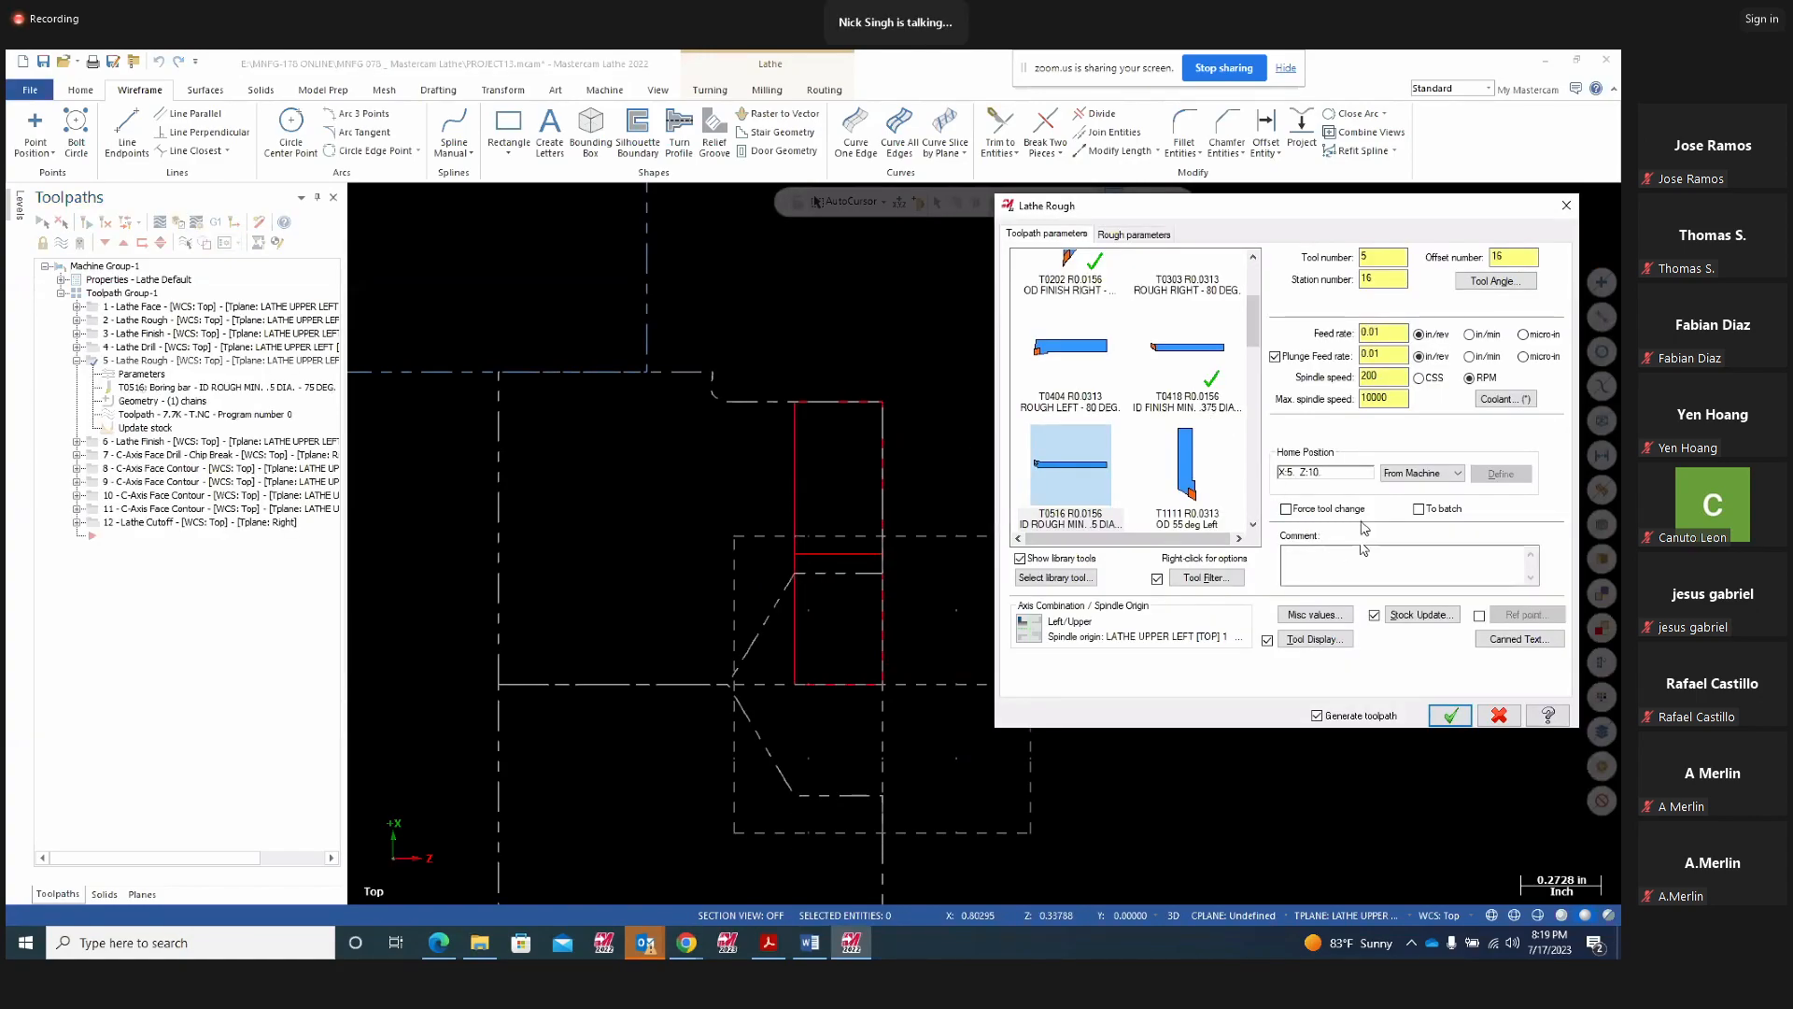
click(1131, 235)
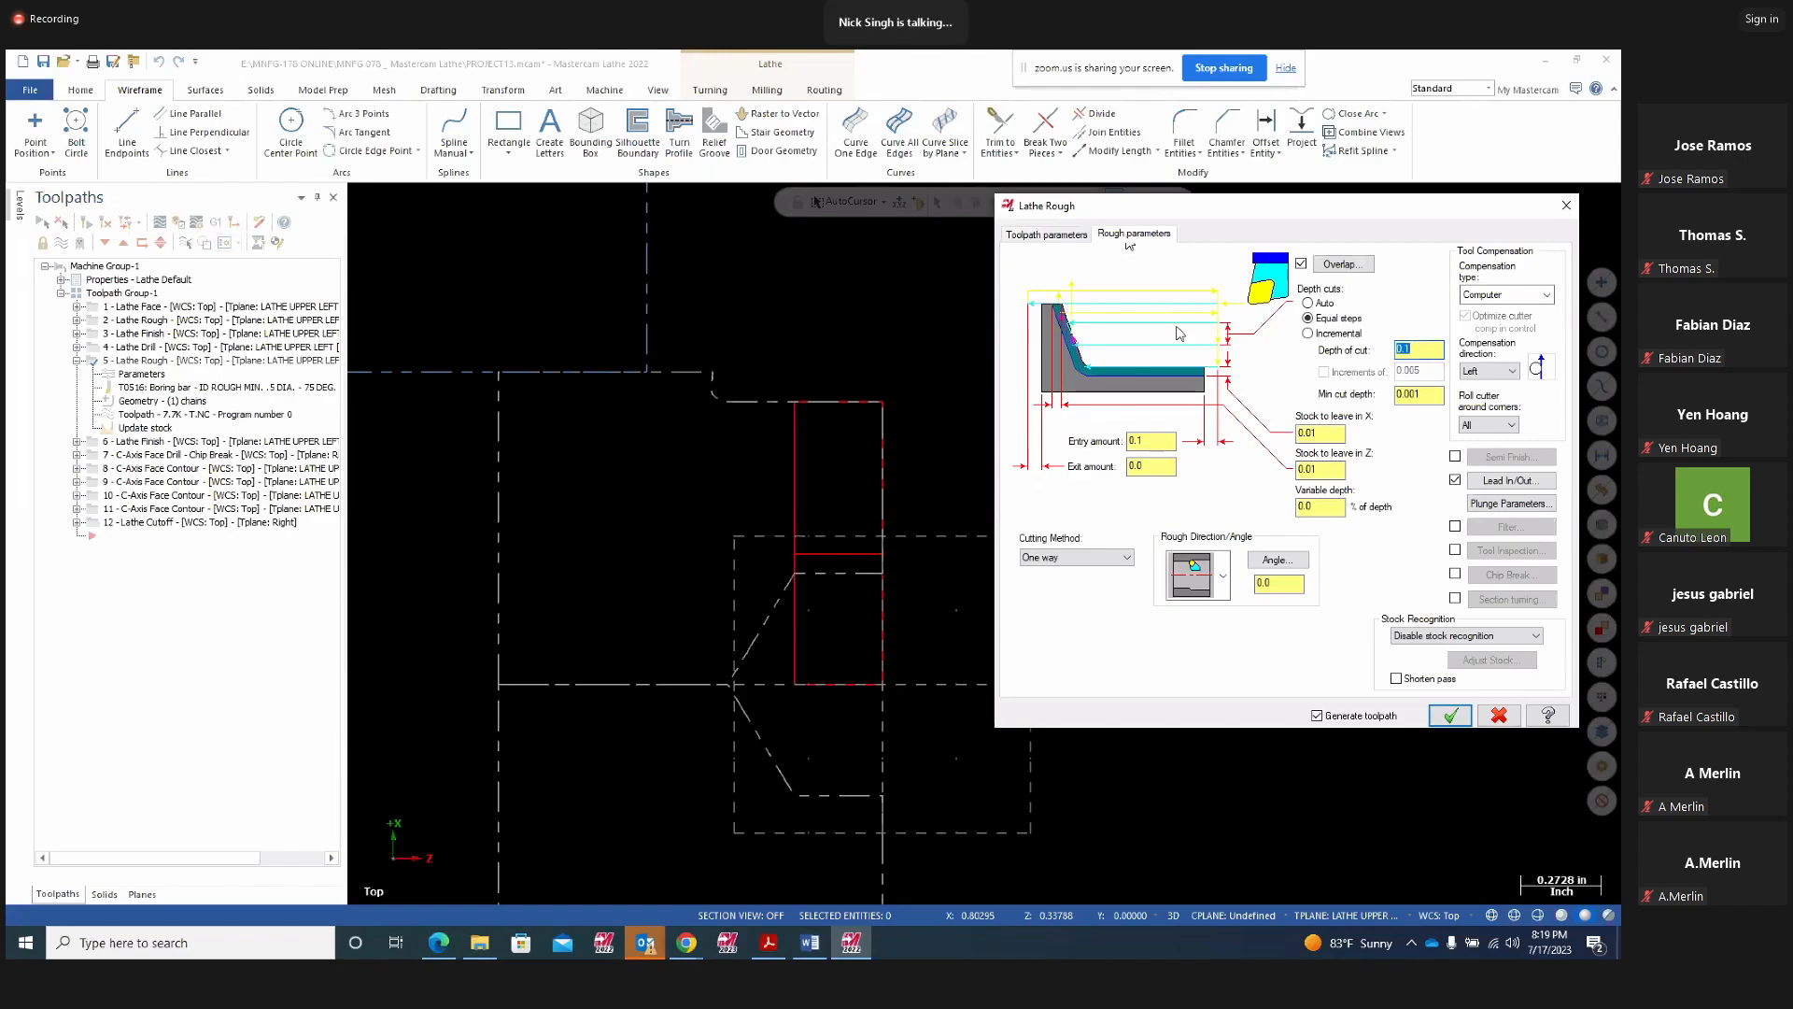
click(1471, 636)
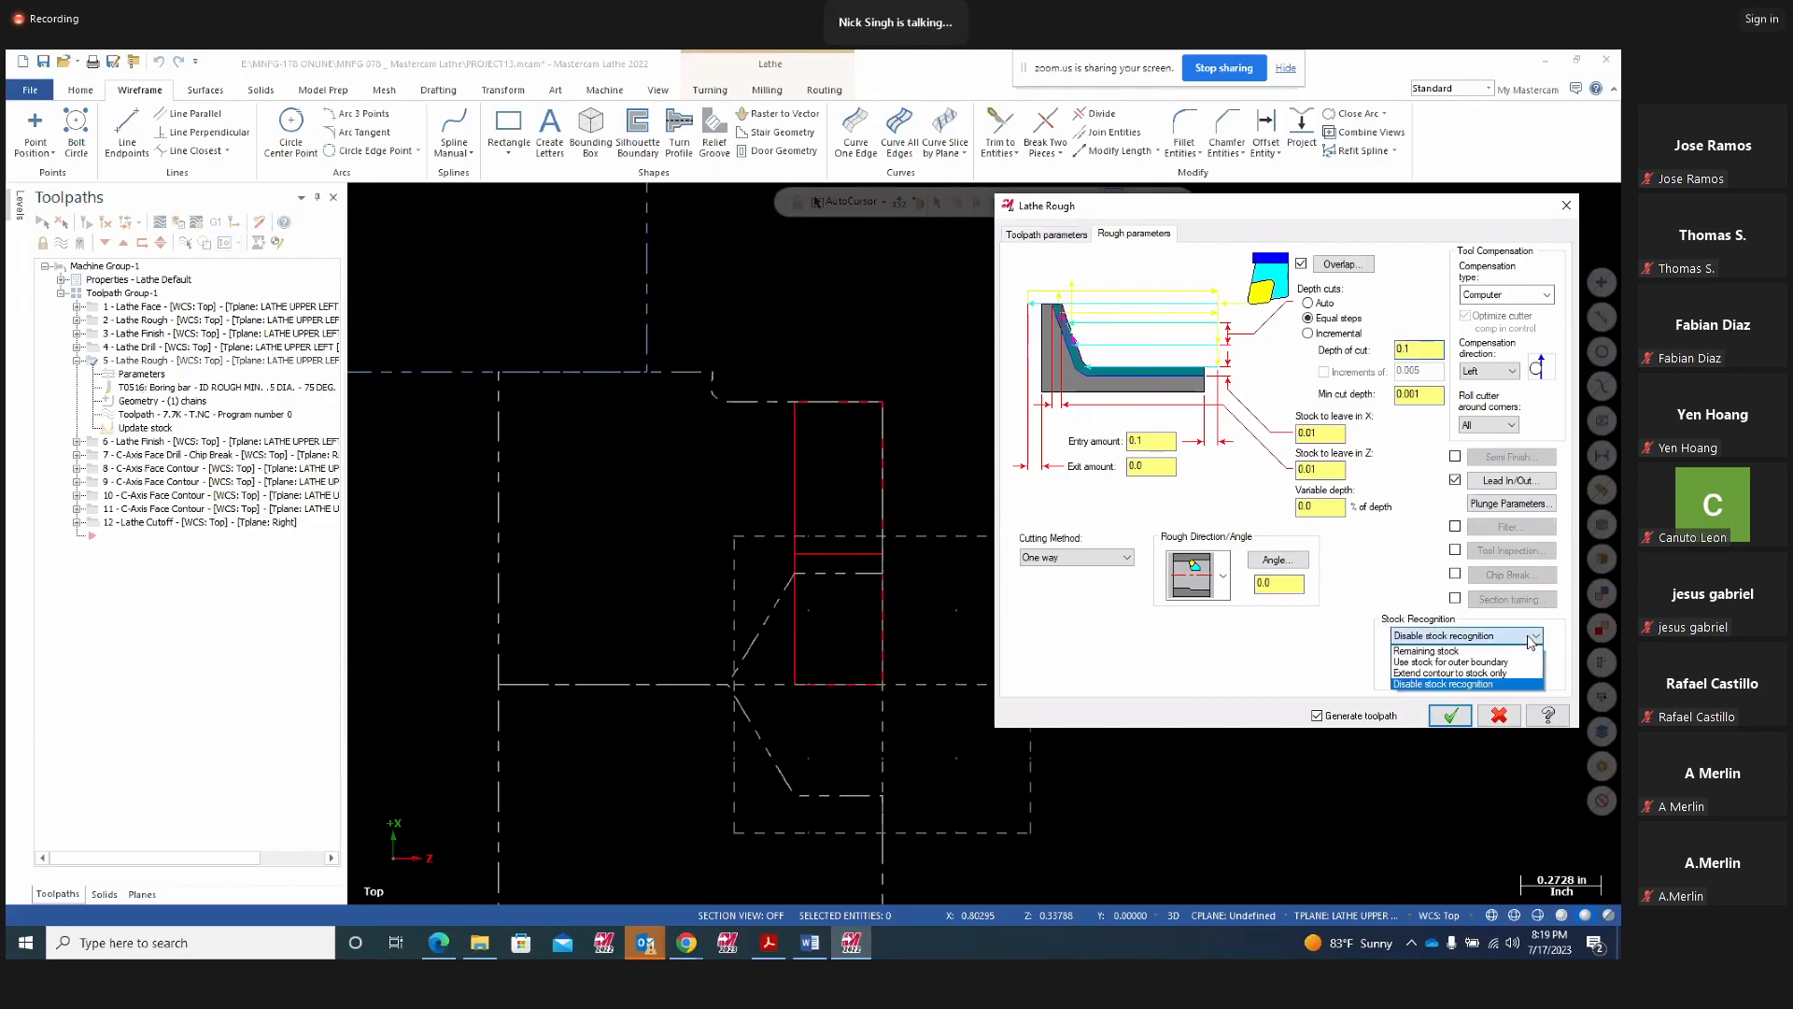
click(1434, 663)
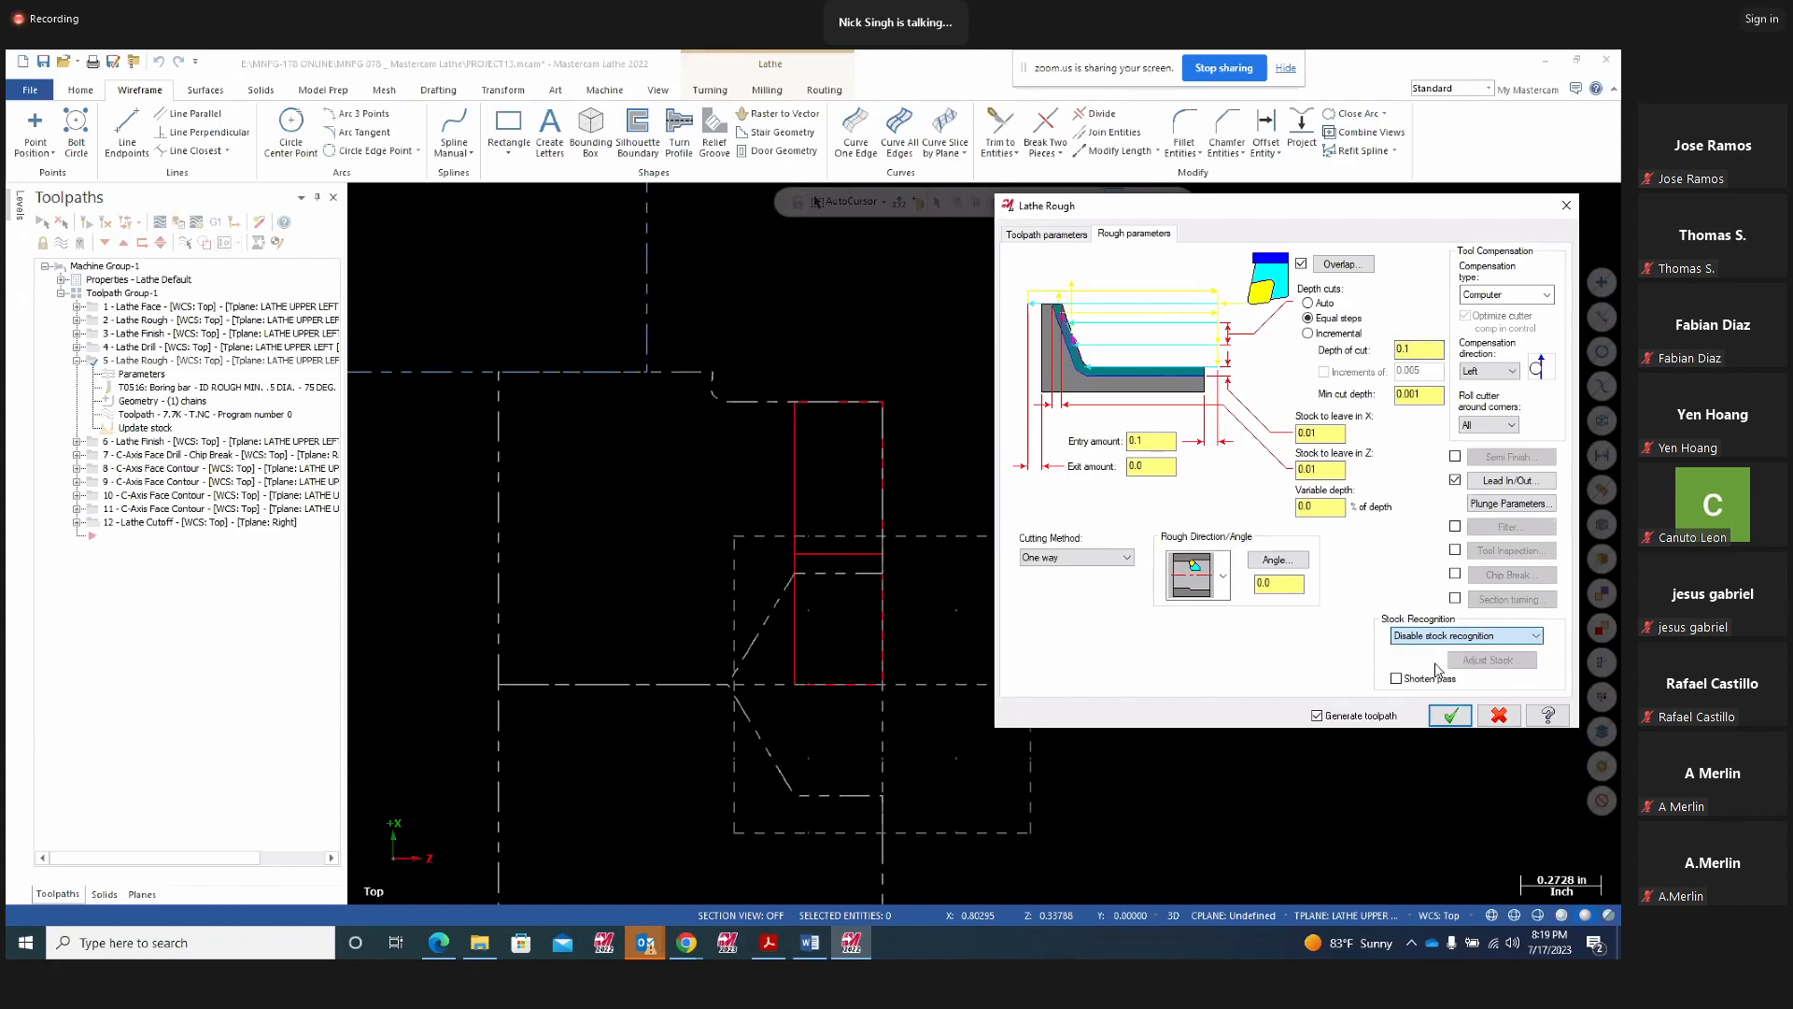
click(1450, 715)
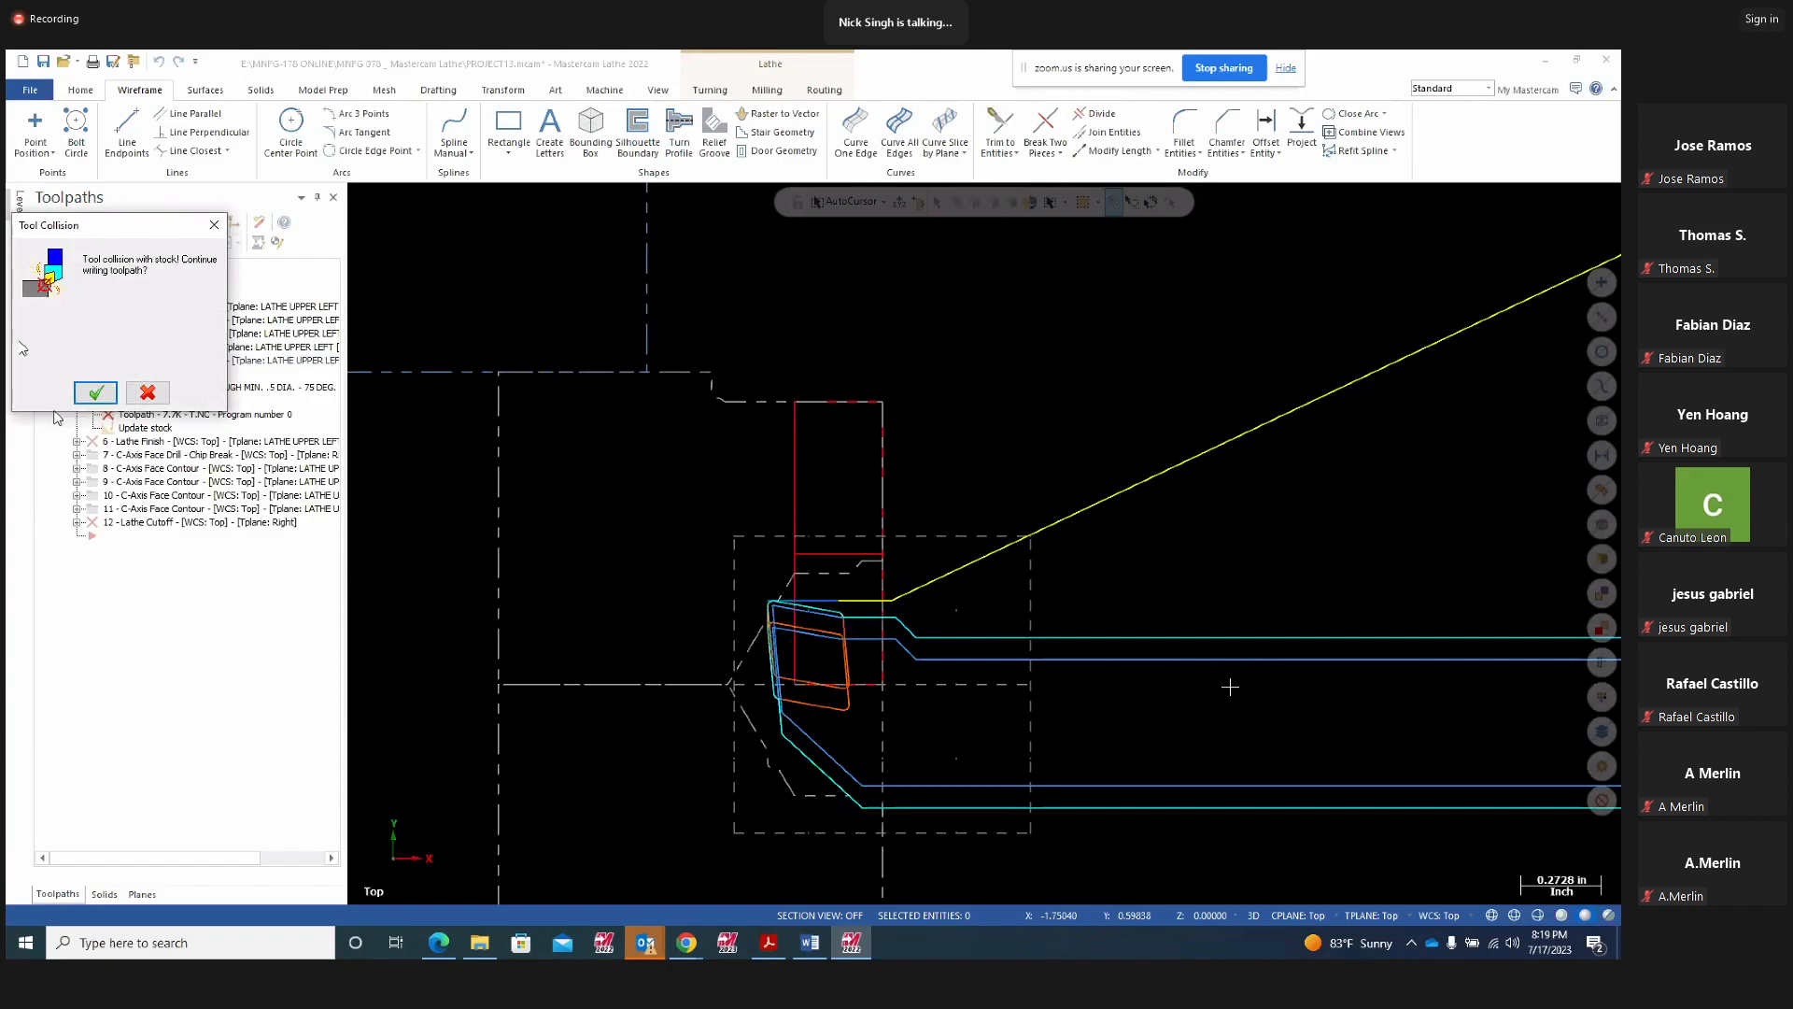
click(97, 393)
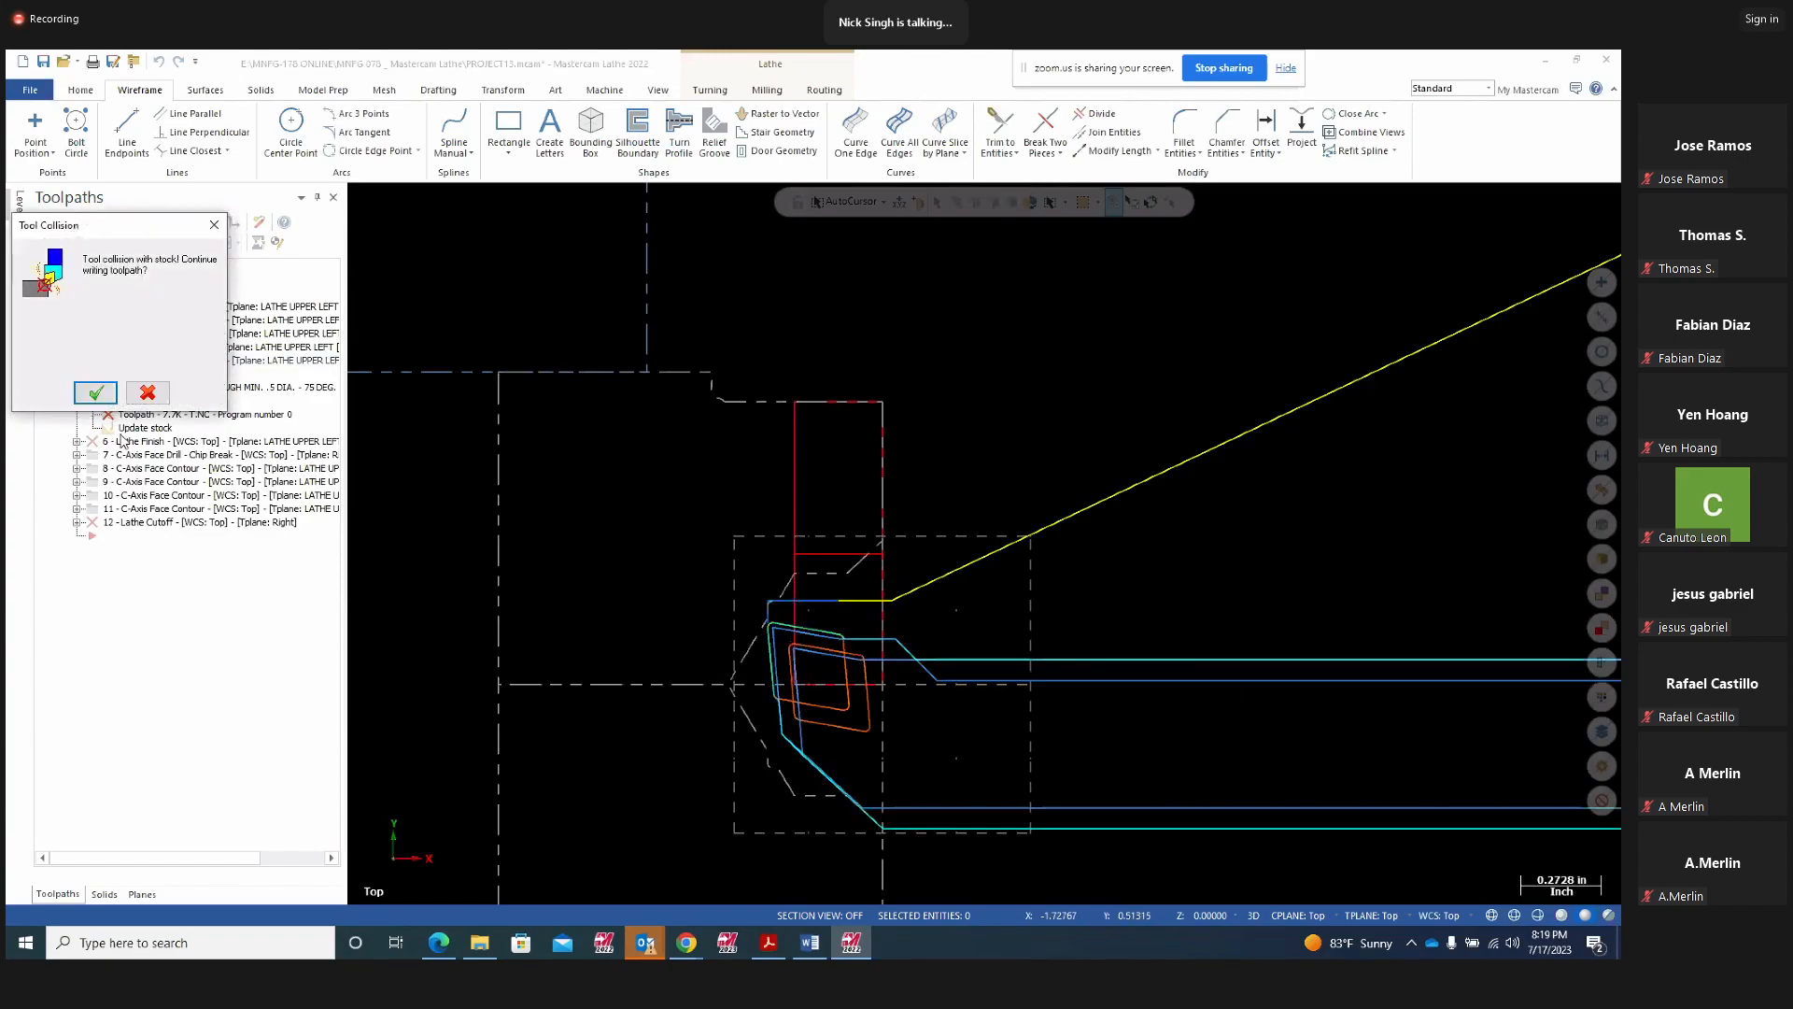
click(97, 393)
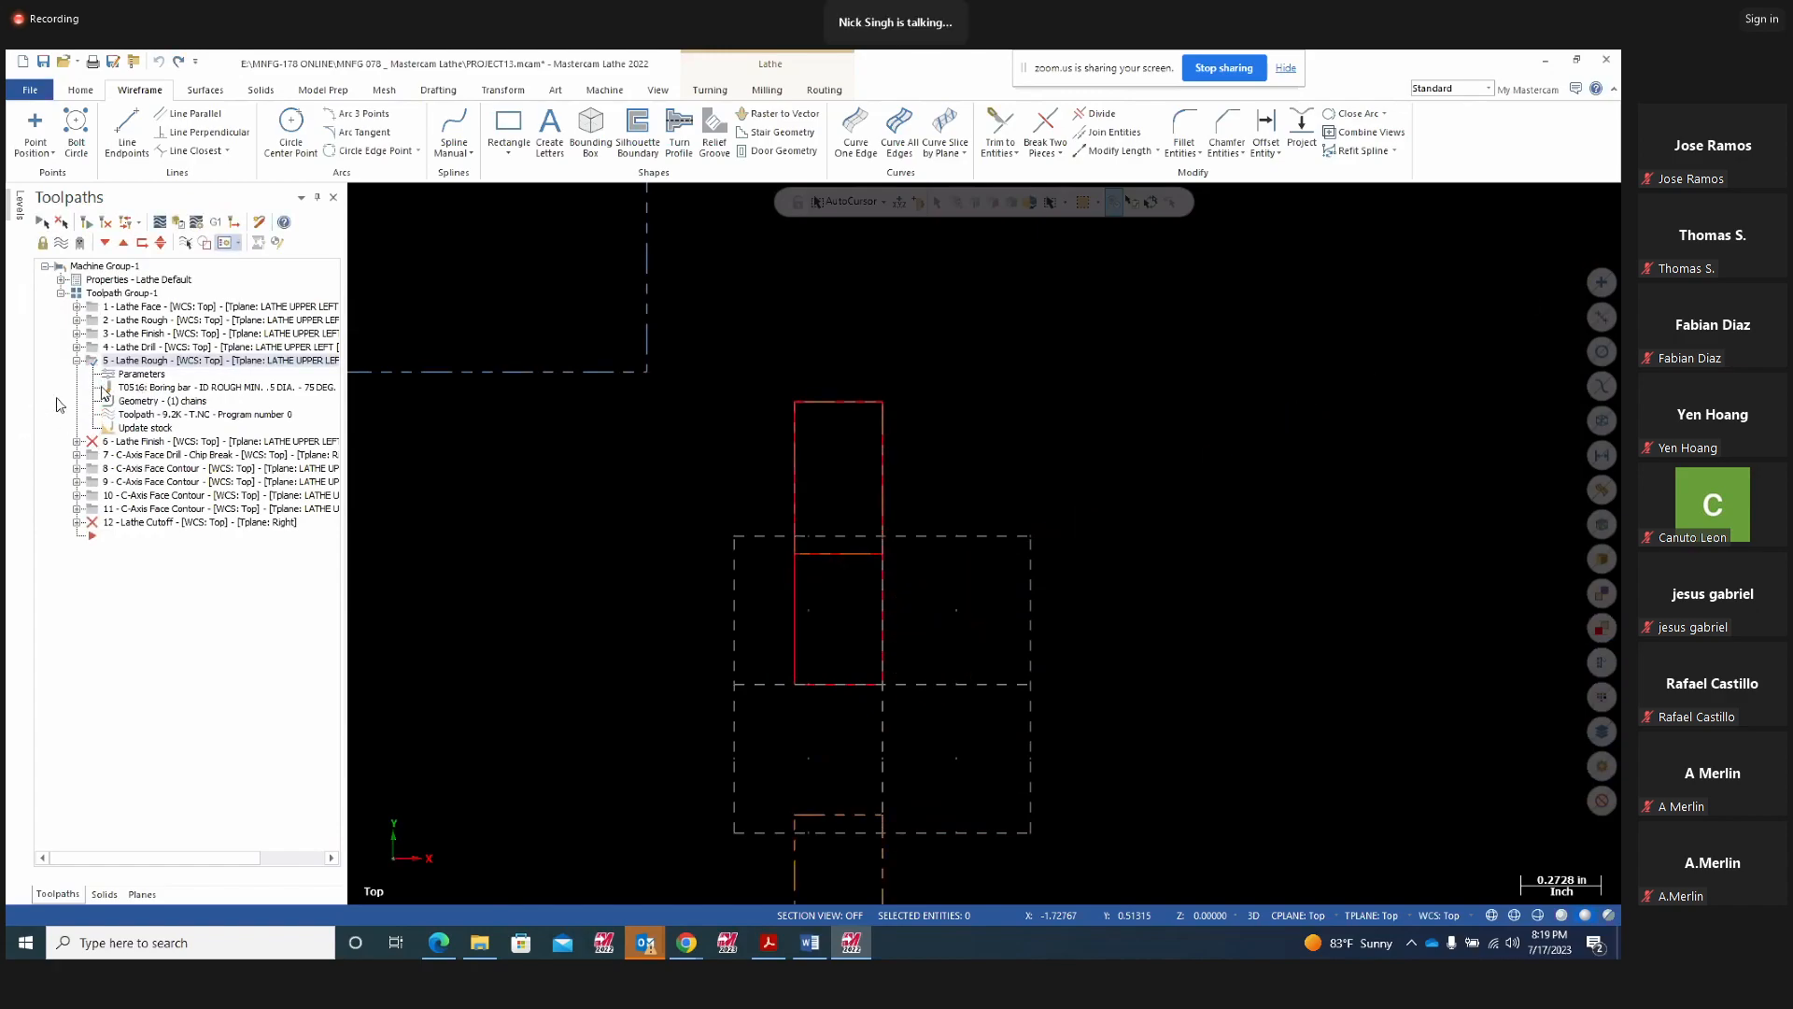
Regenerate all outdated operations in the machine group and dismiss the warning
click(103, 348)
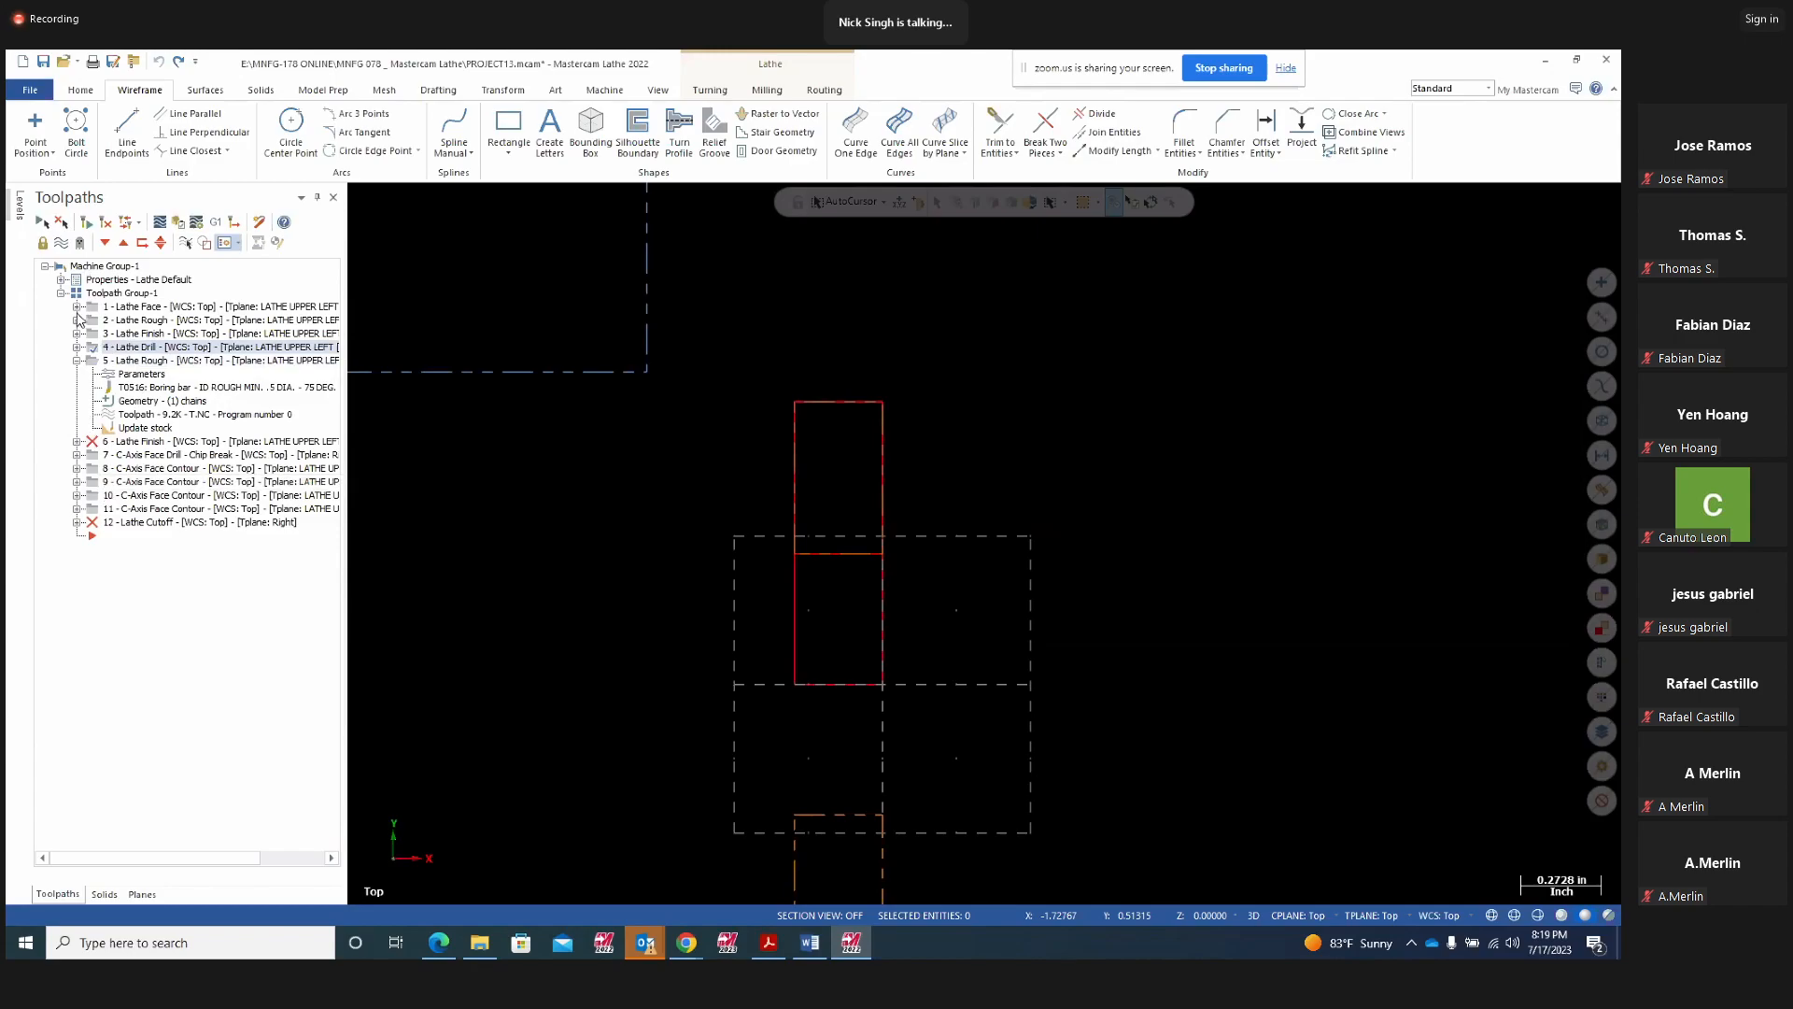
click(43, 226)
click(107, 225)
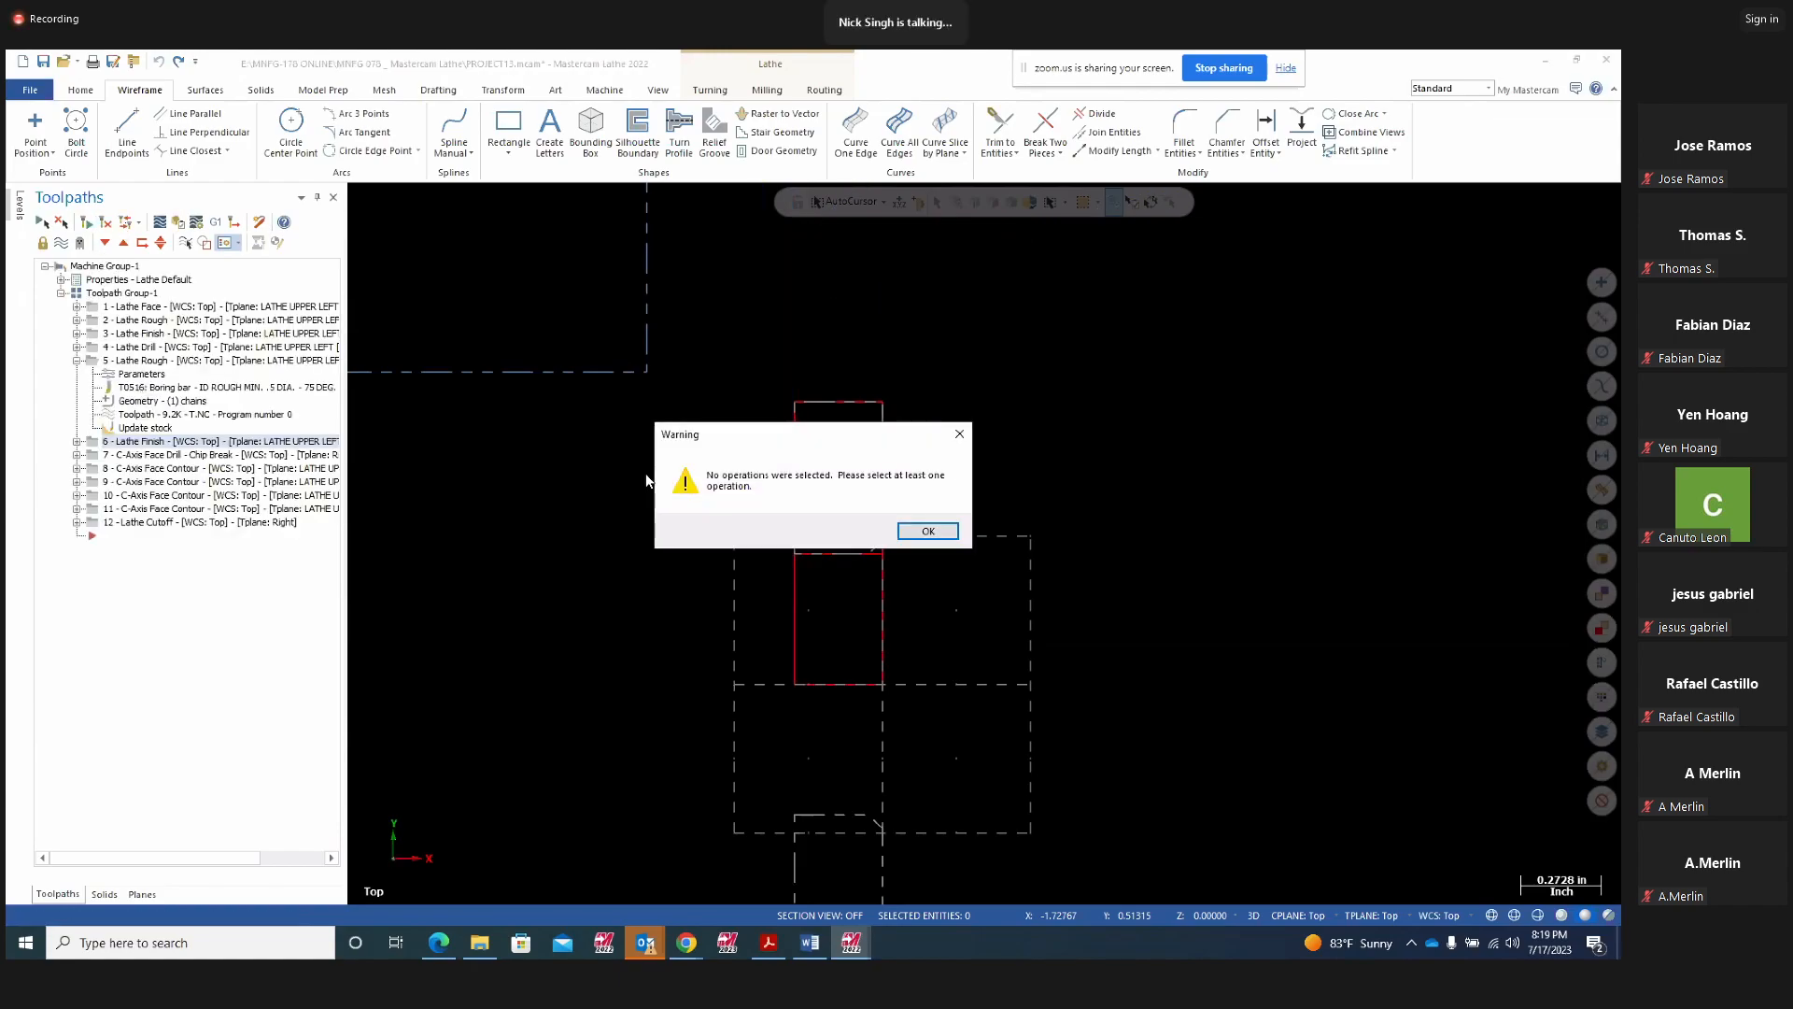
click(928, 532)
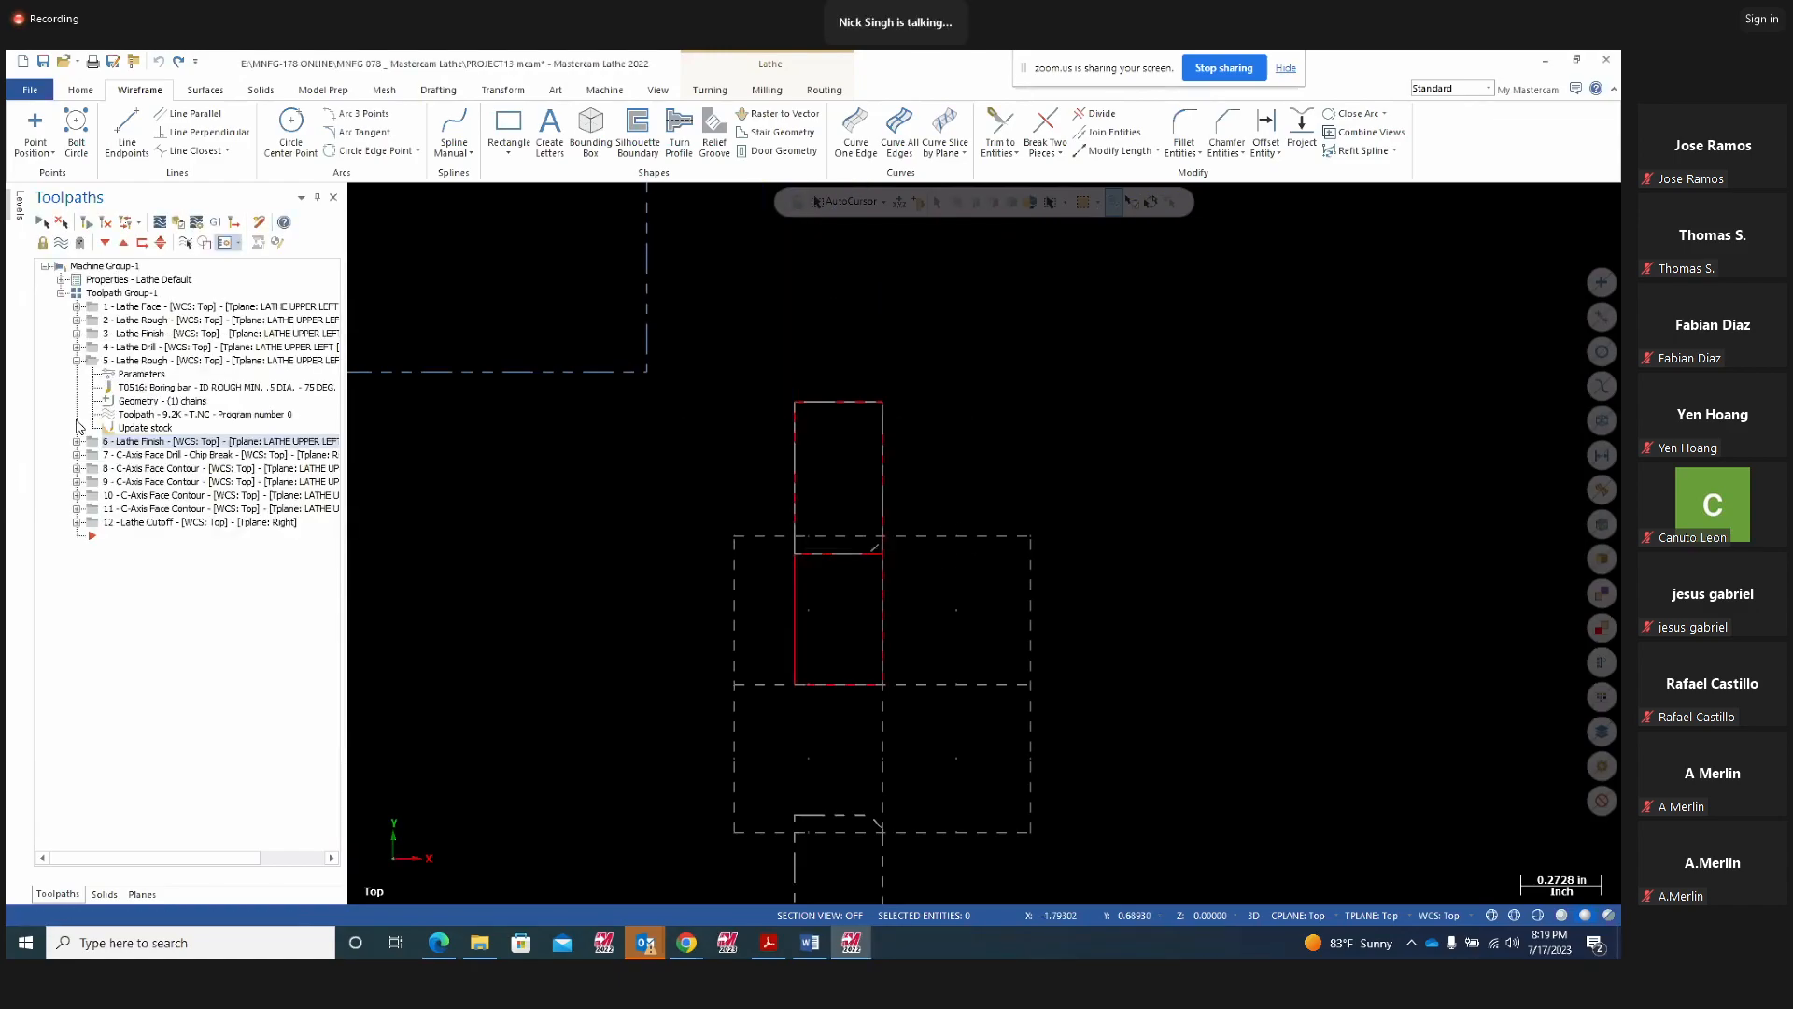
Select only operation 5, Lathe Rough, play its regenerated toolpath in the backplot and close it
click(89, 363)
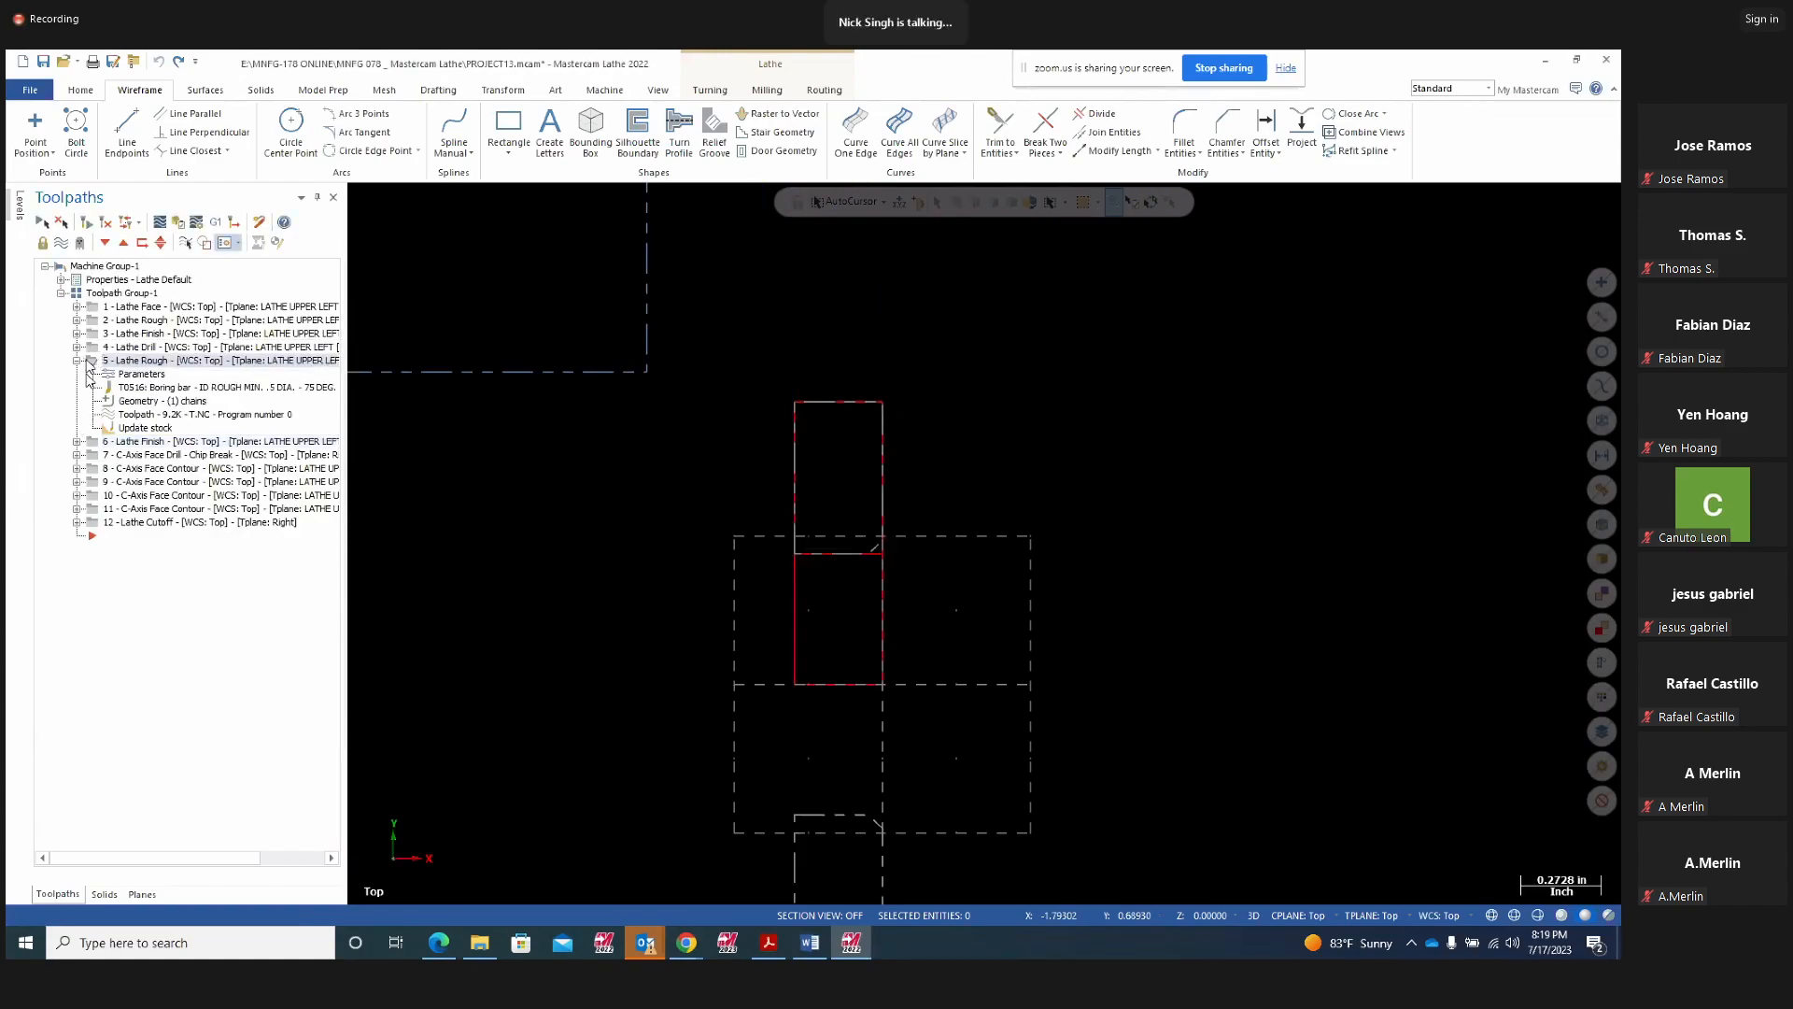
click(159, 223)
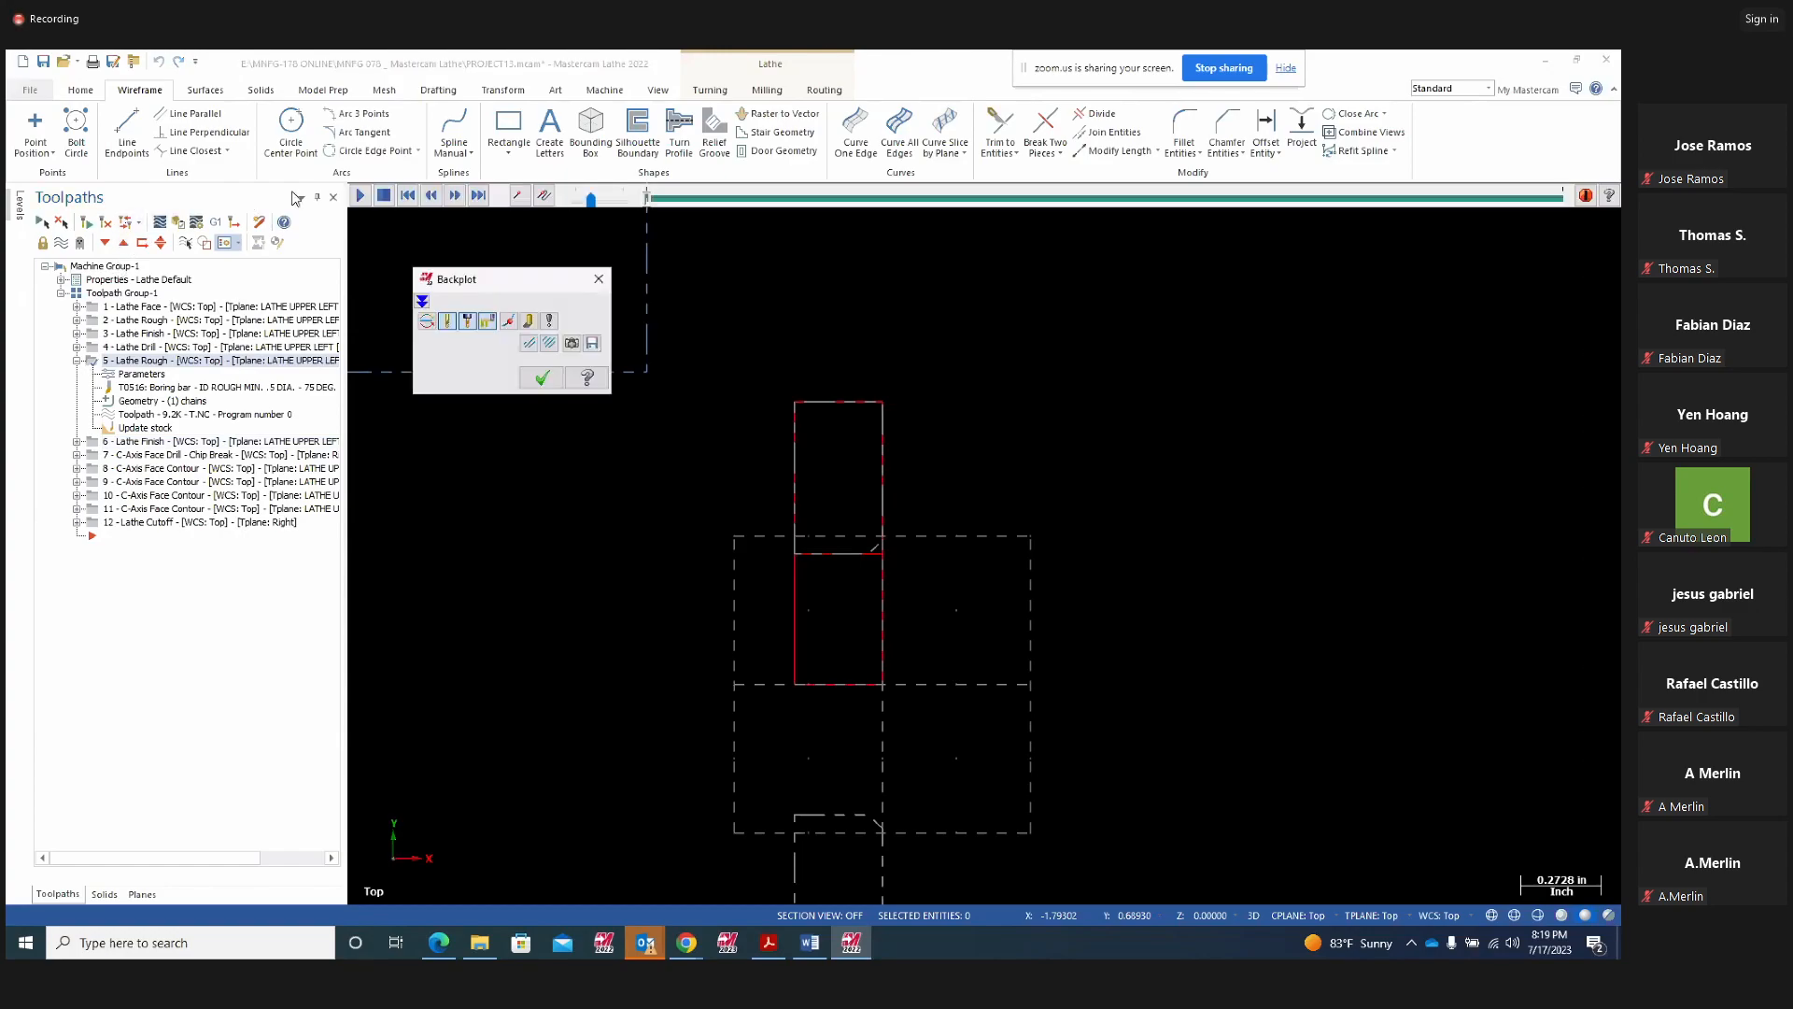
click(360, 196)
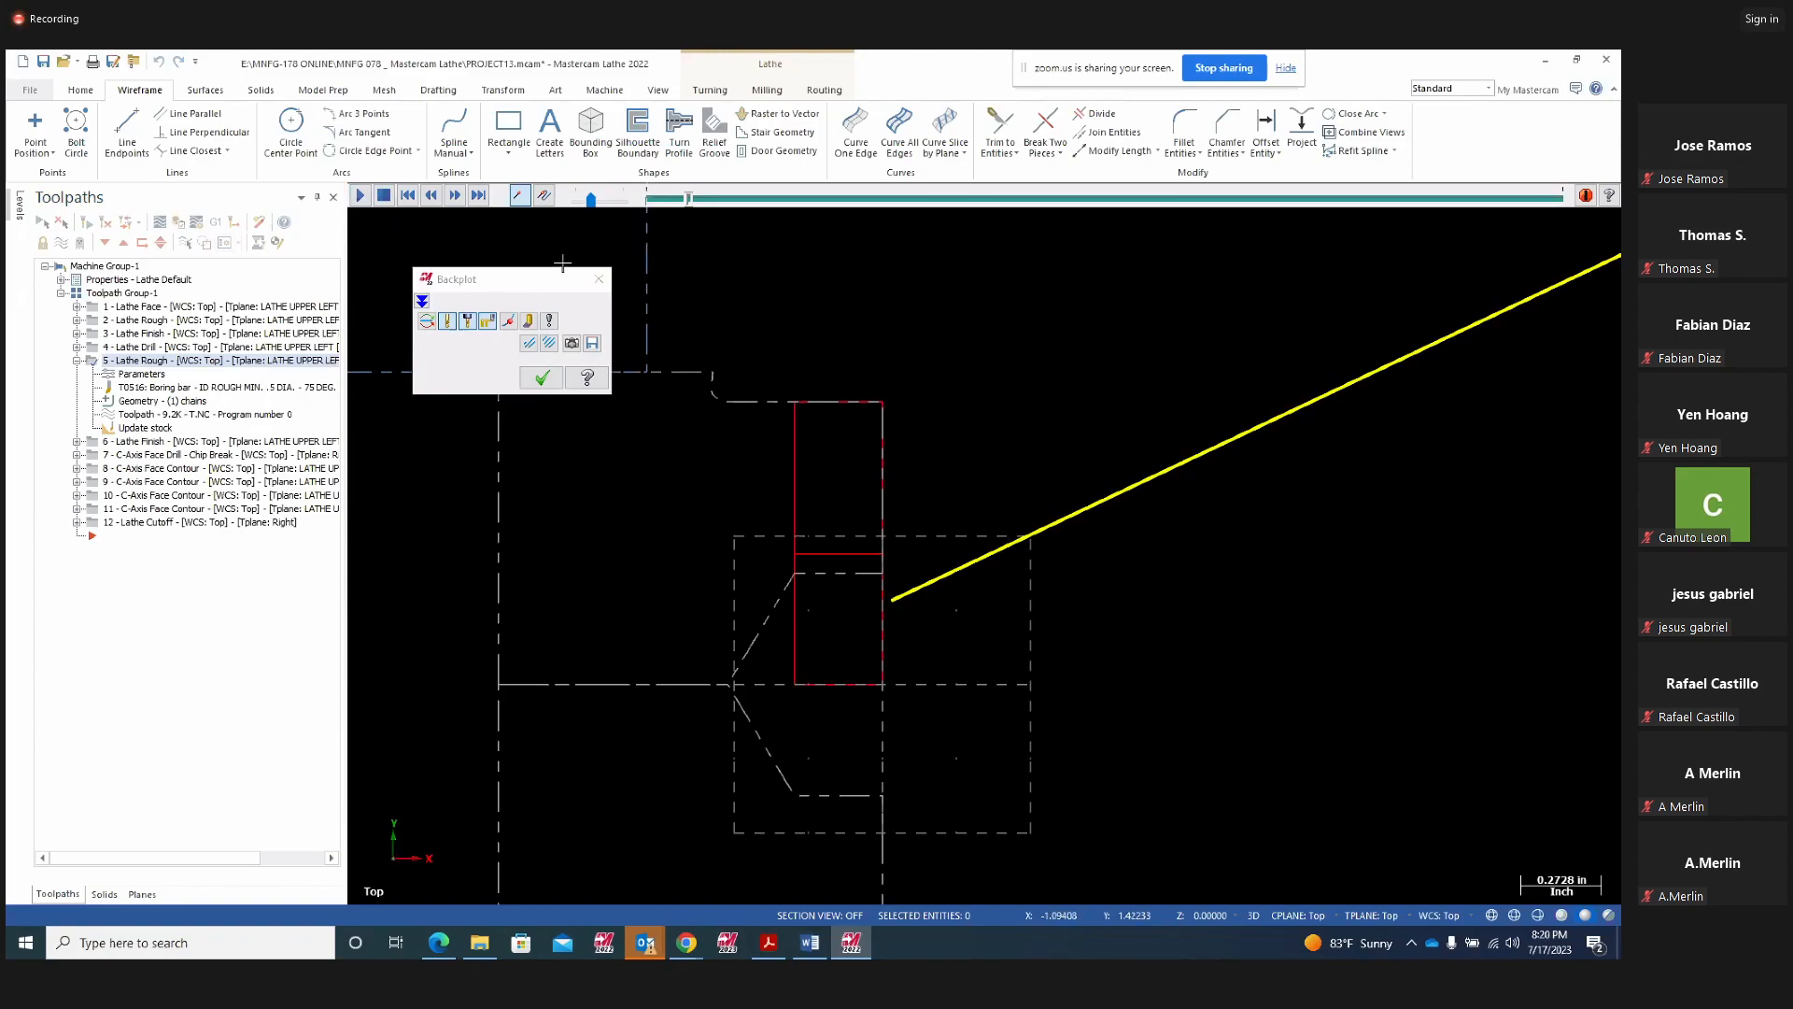
click(598, 279)
Select operations 4 through 6, play them together in the backplot while adjusting the playback speed, and close it
click(91, 350)
ctrl+click(91, 362)
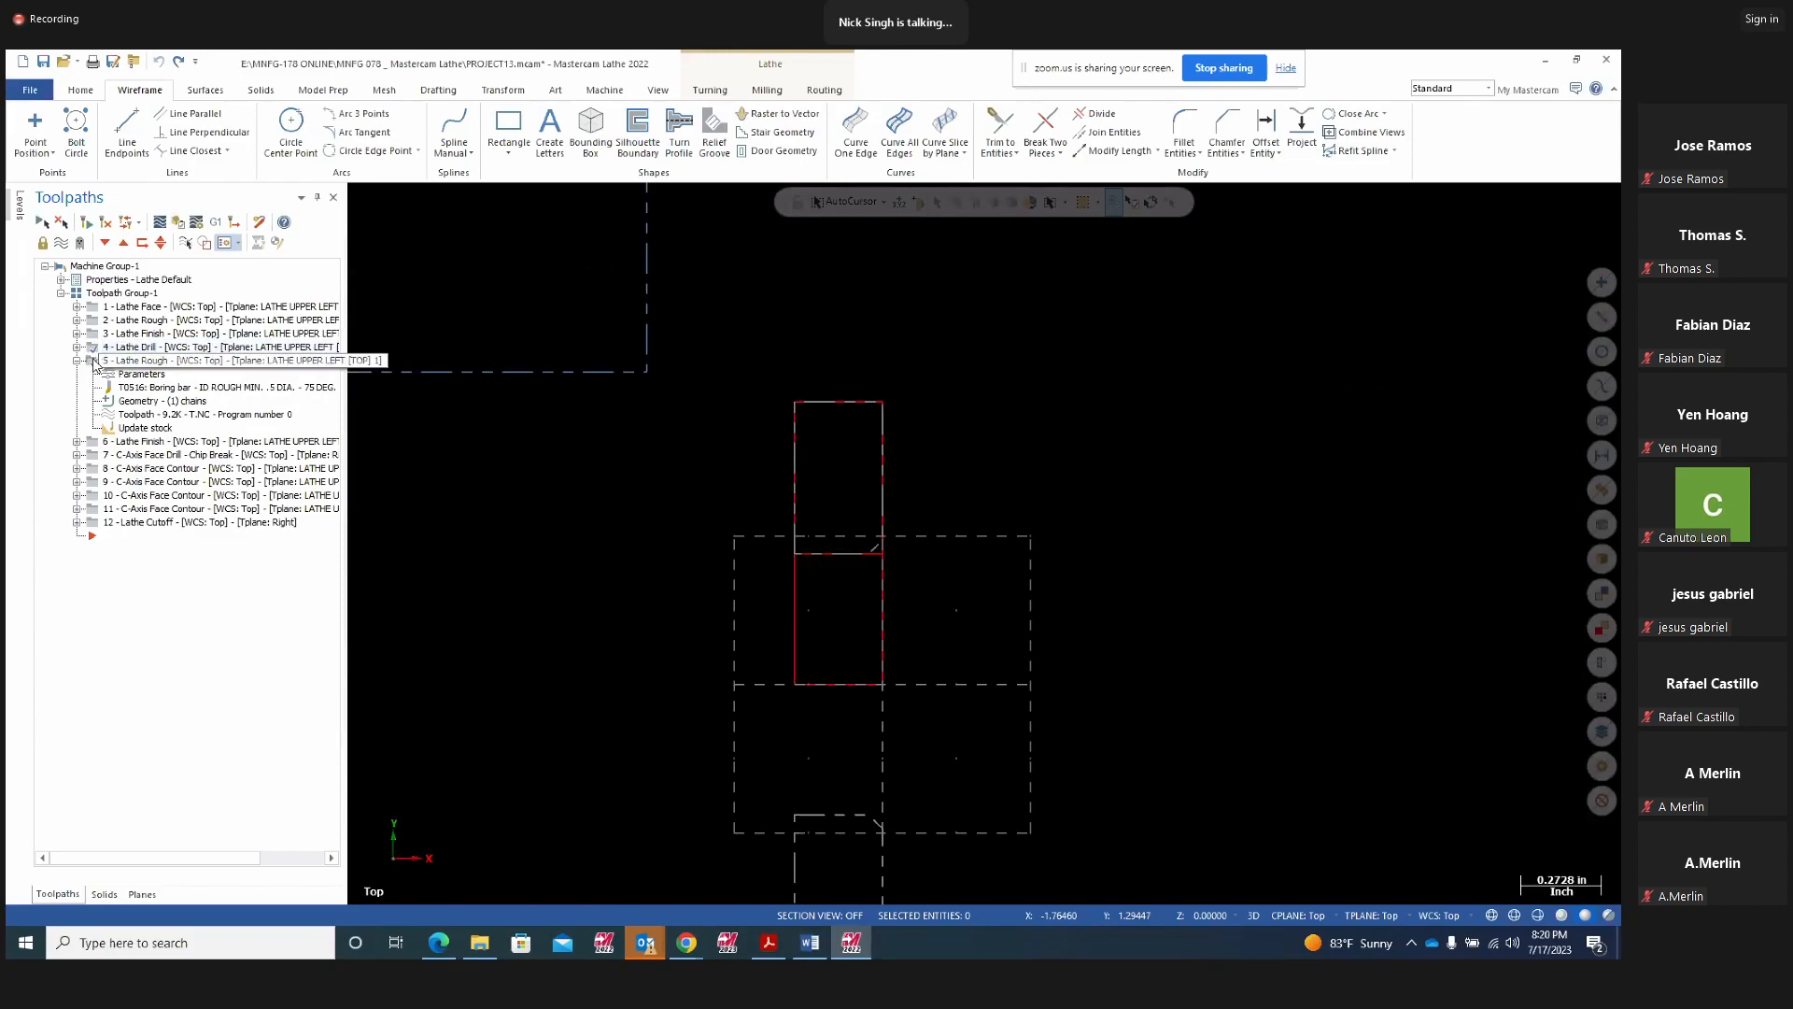
ctrl+click(92, 442)
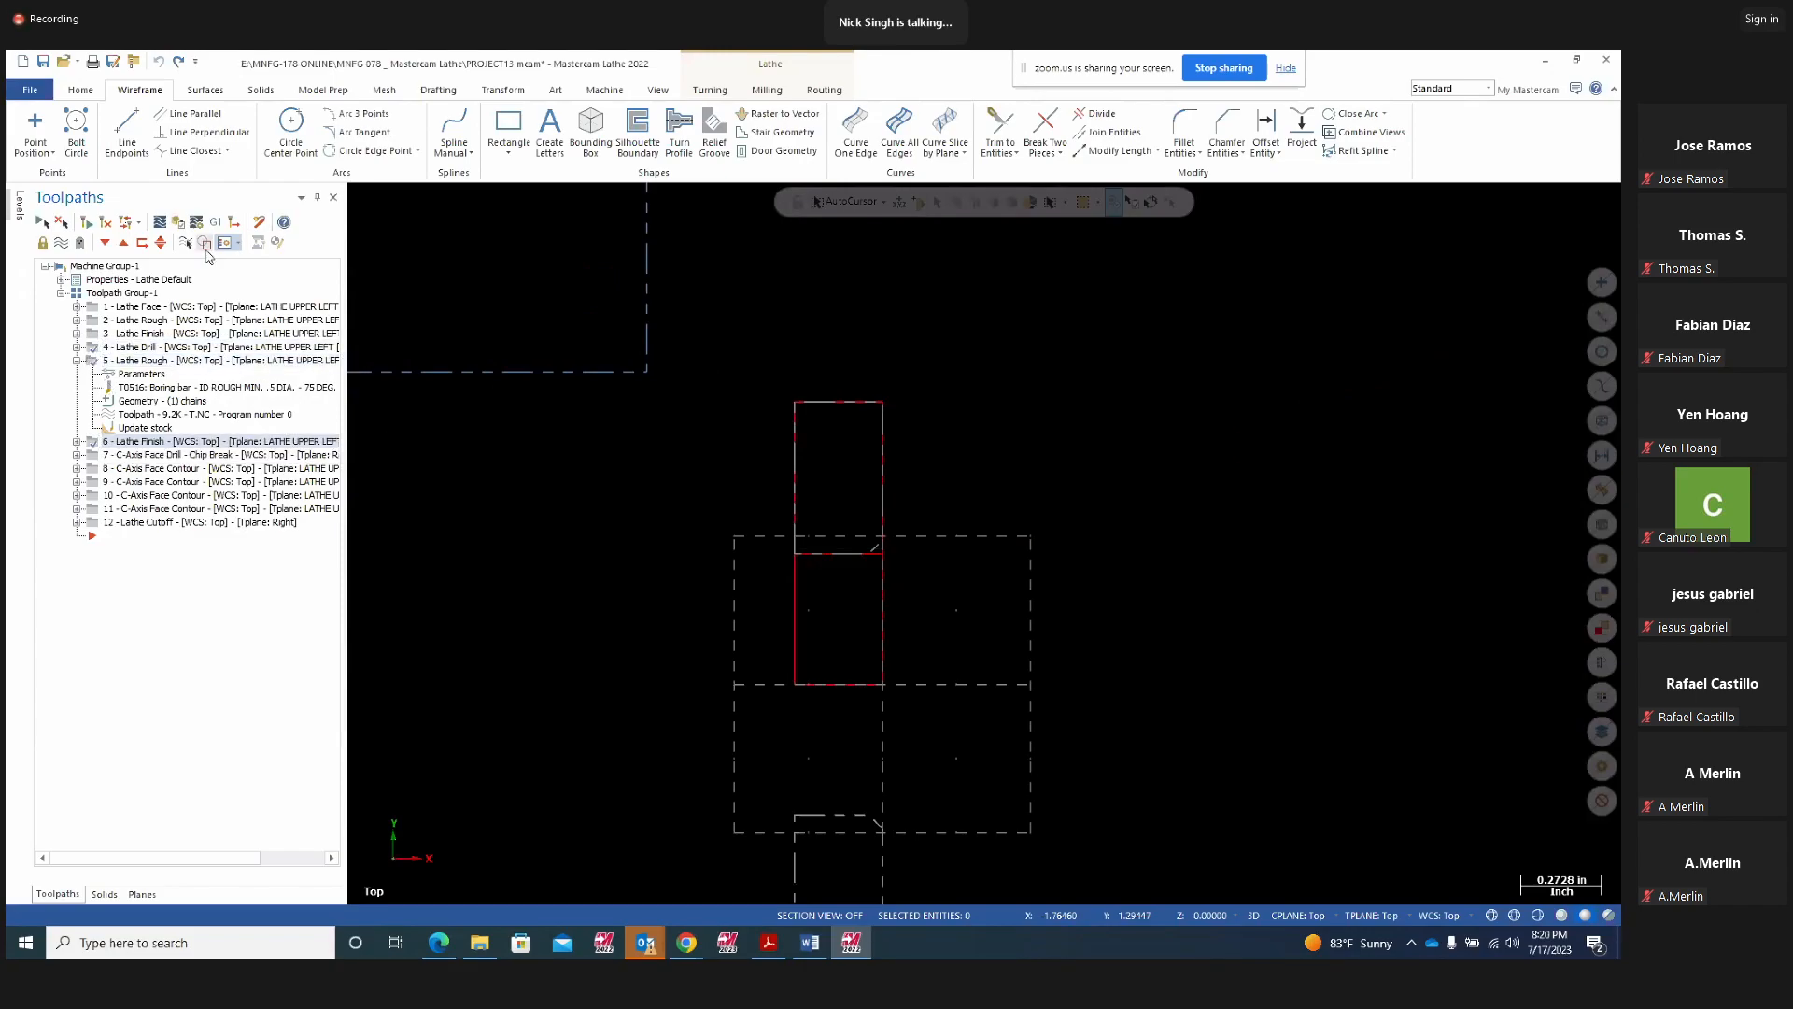
click(160, 224)
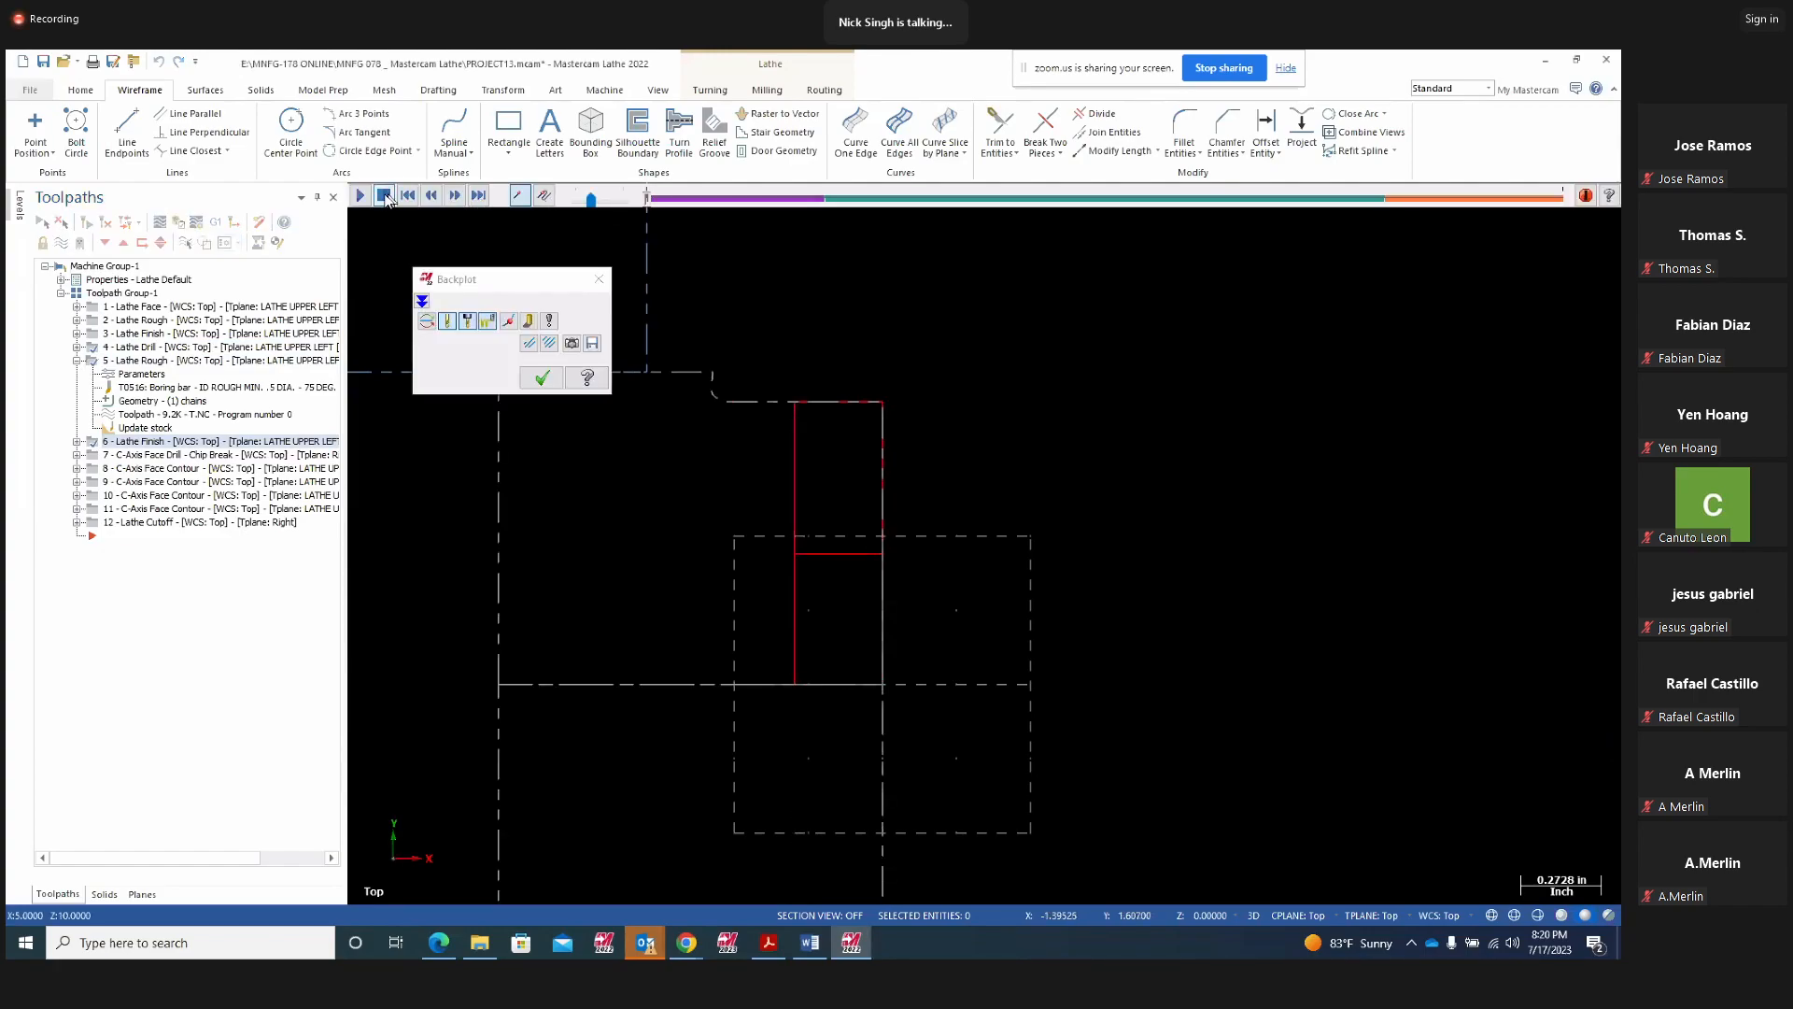
click(357, 195)
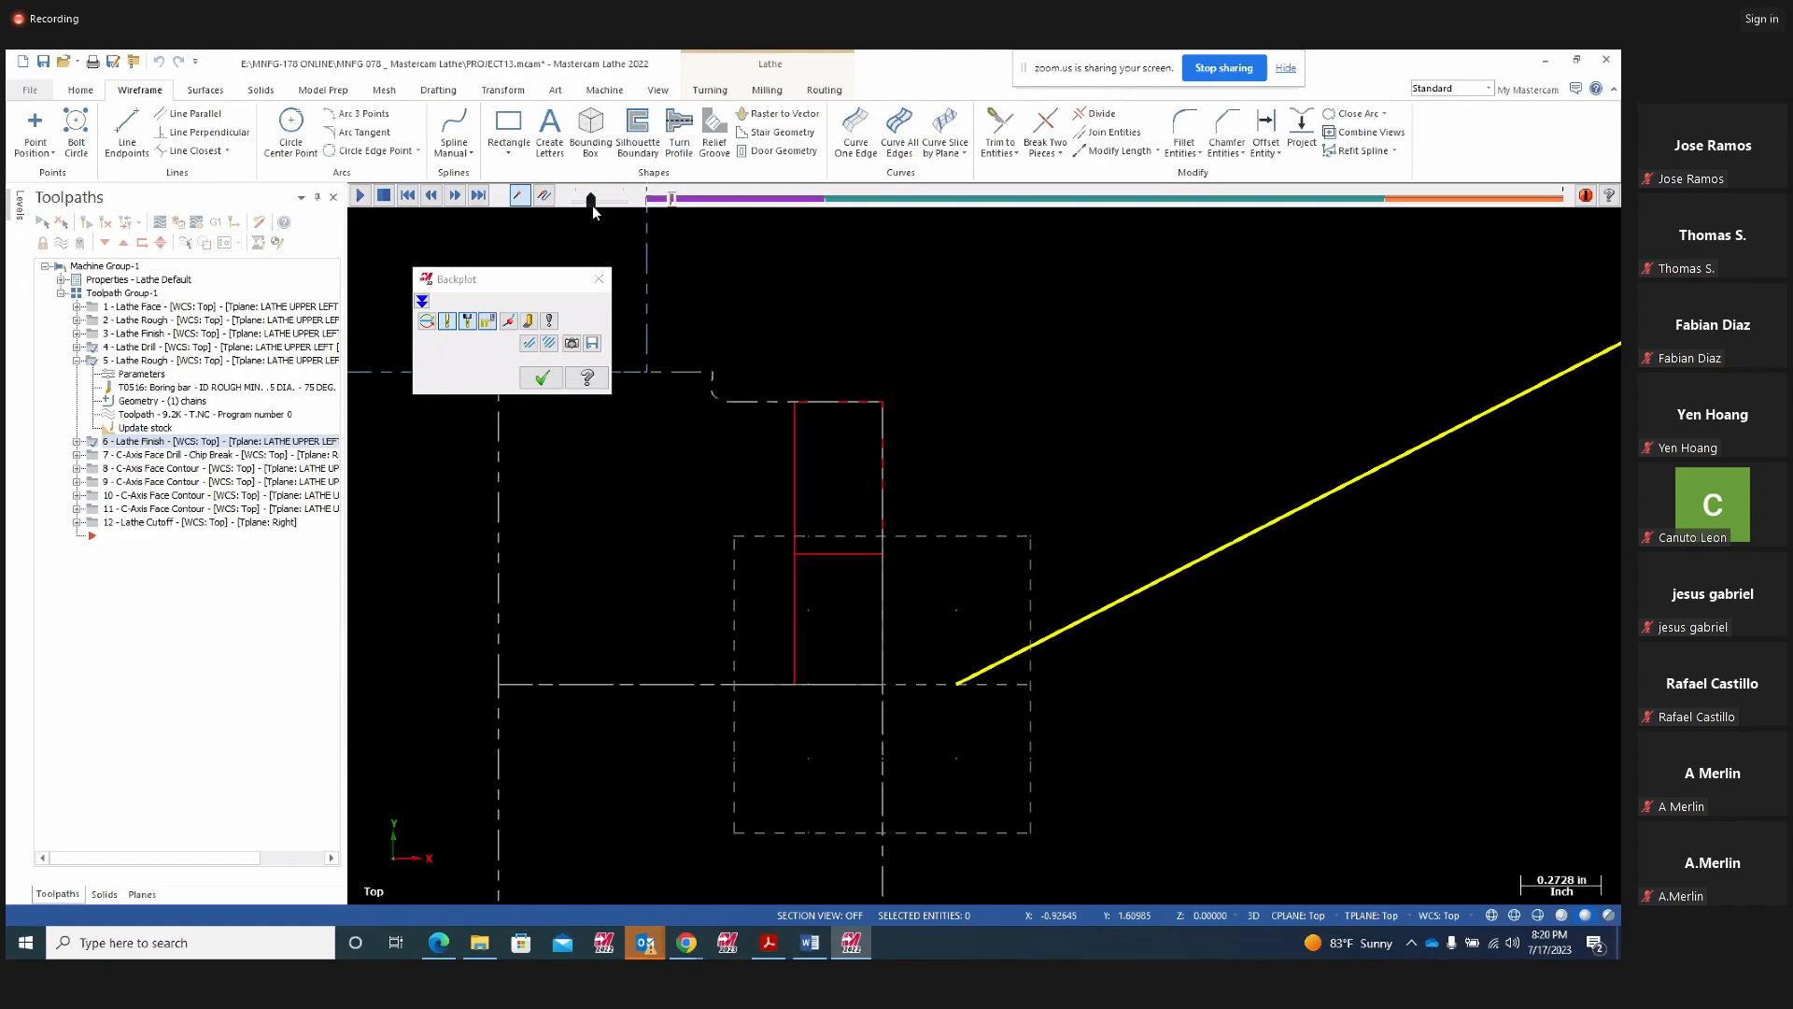
drag(591, 205, 601, 206)
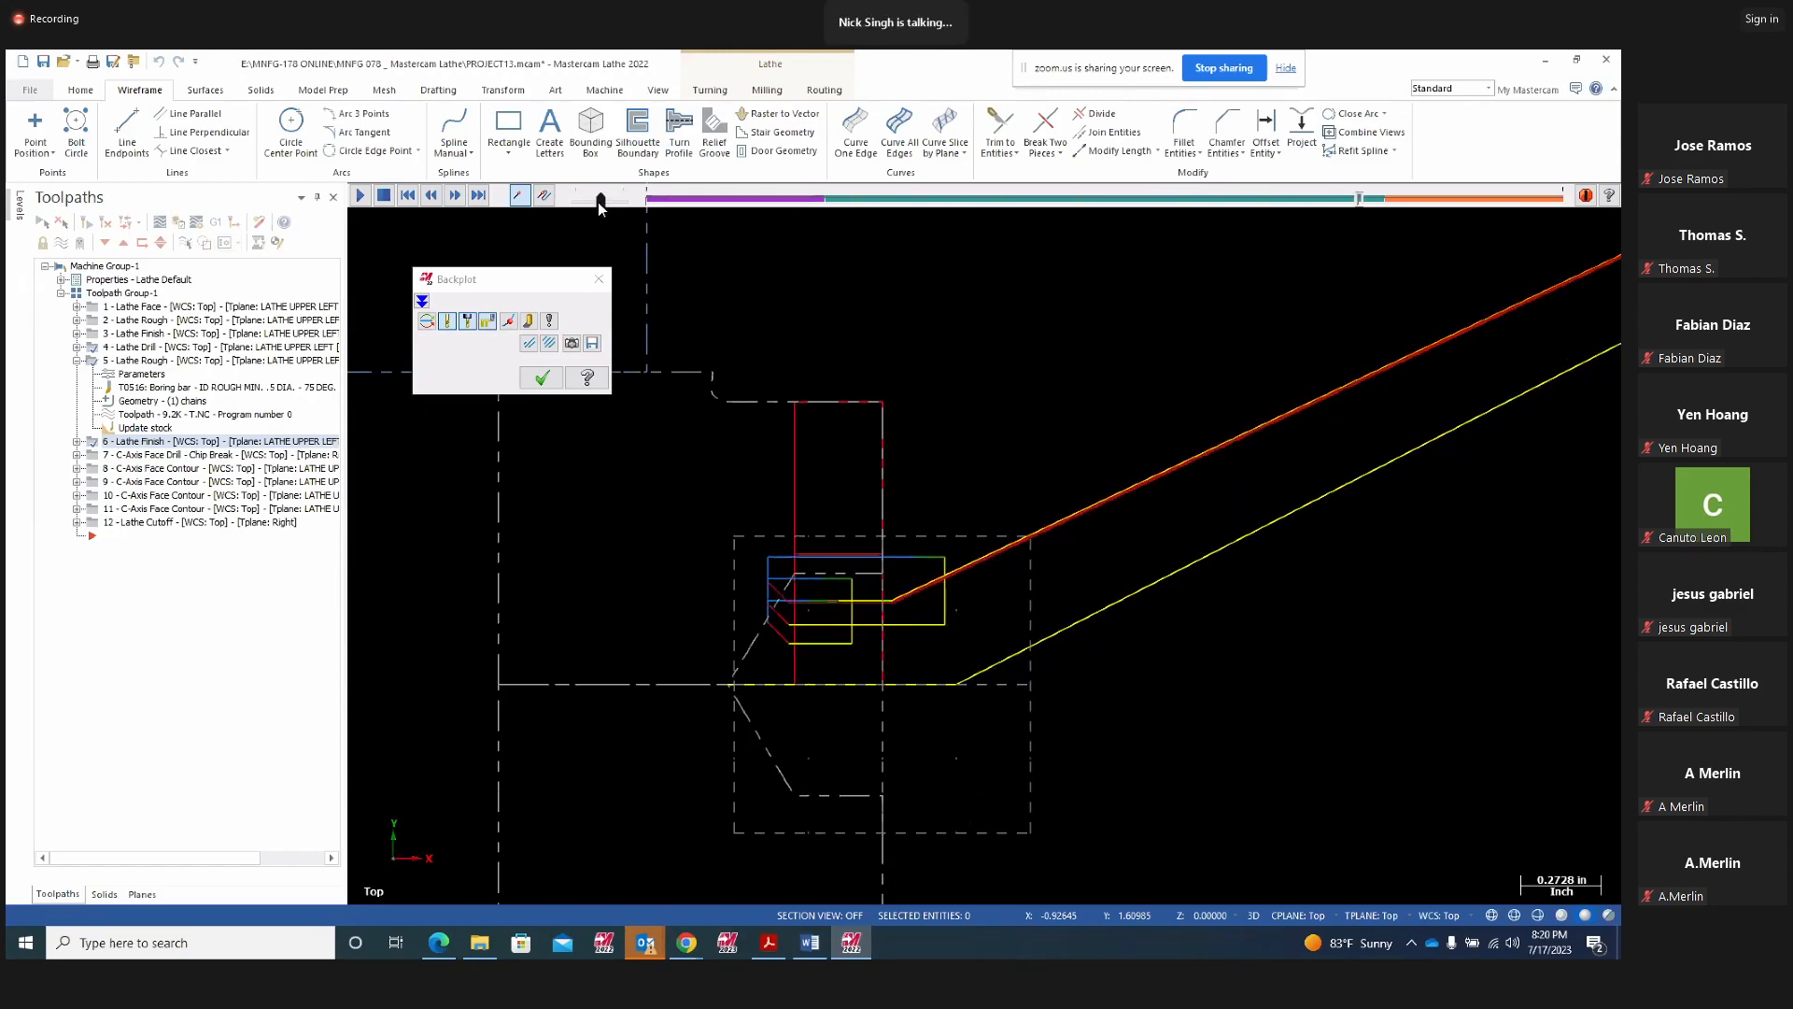
drag(601, 204, 608, 201)
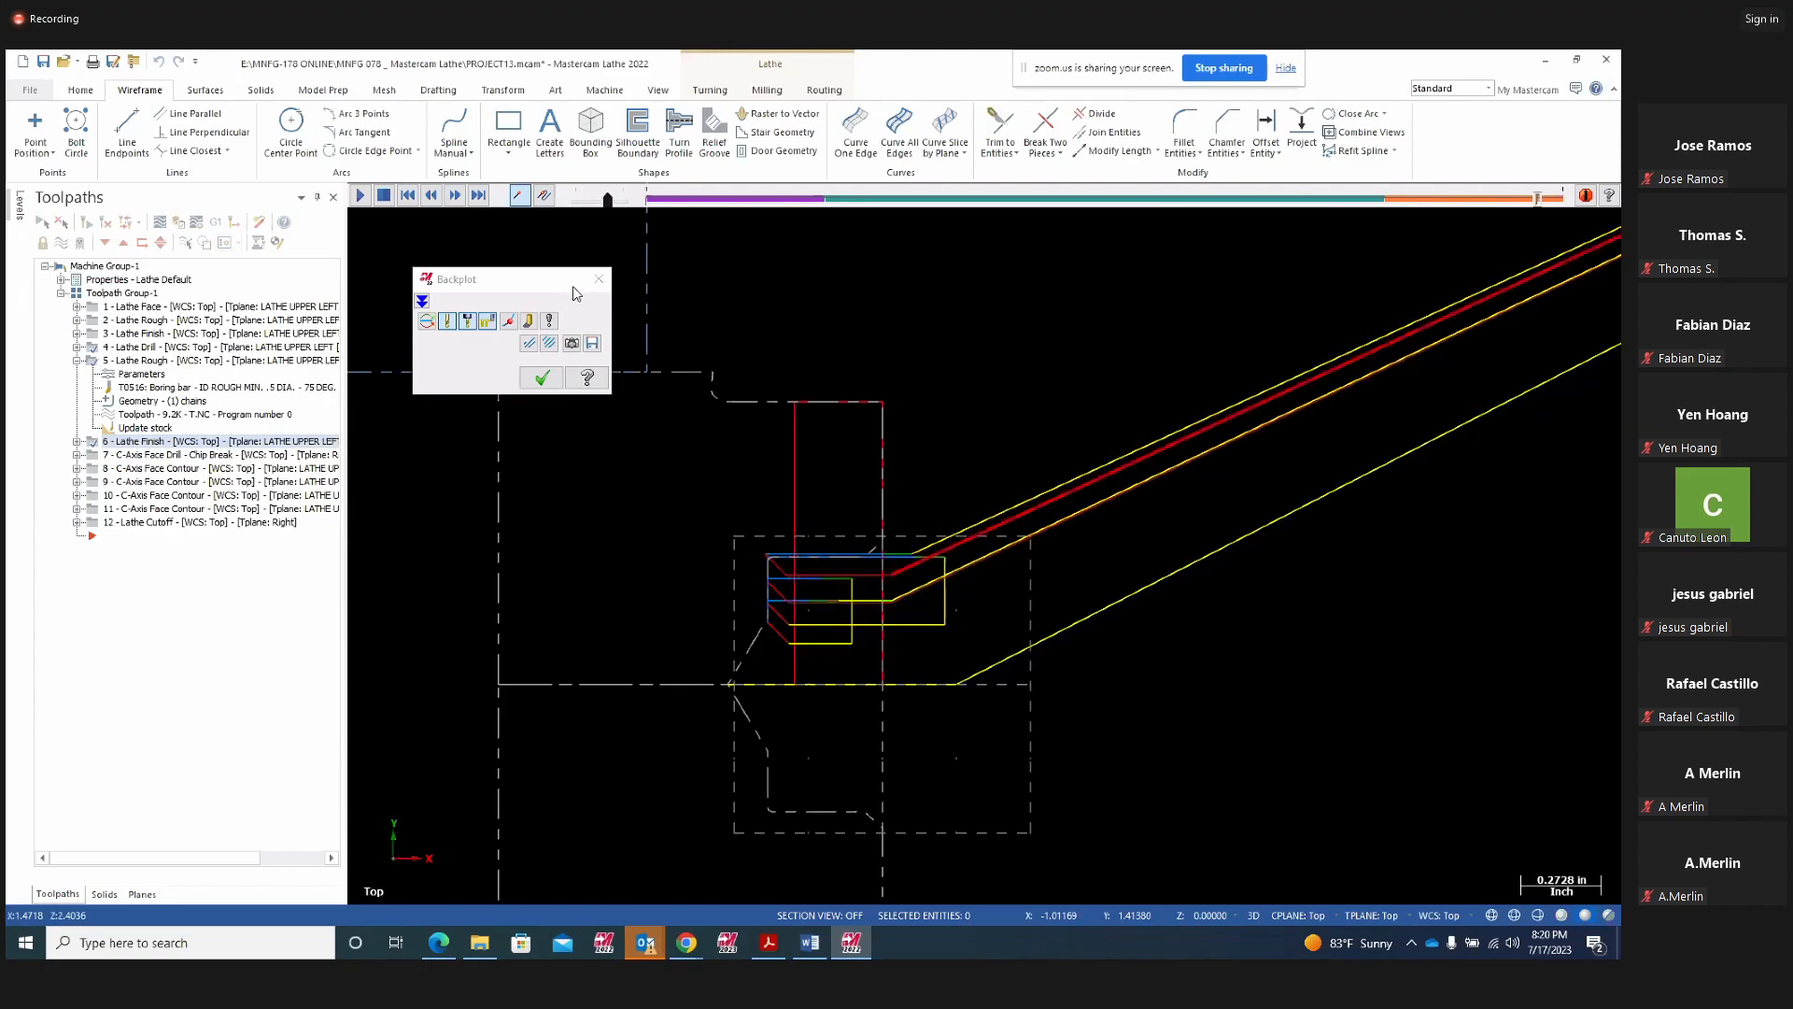
scroll(807, 584, up, 2)
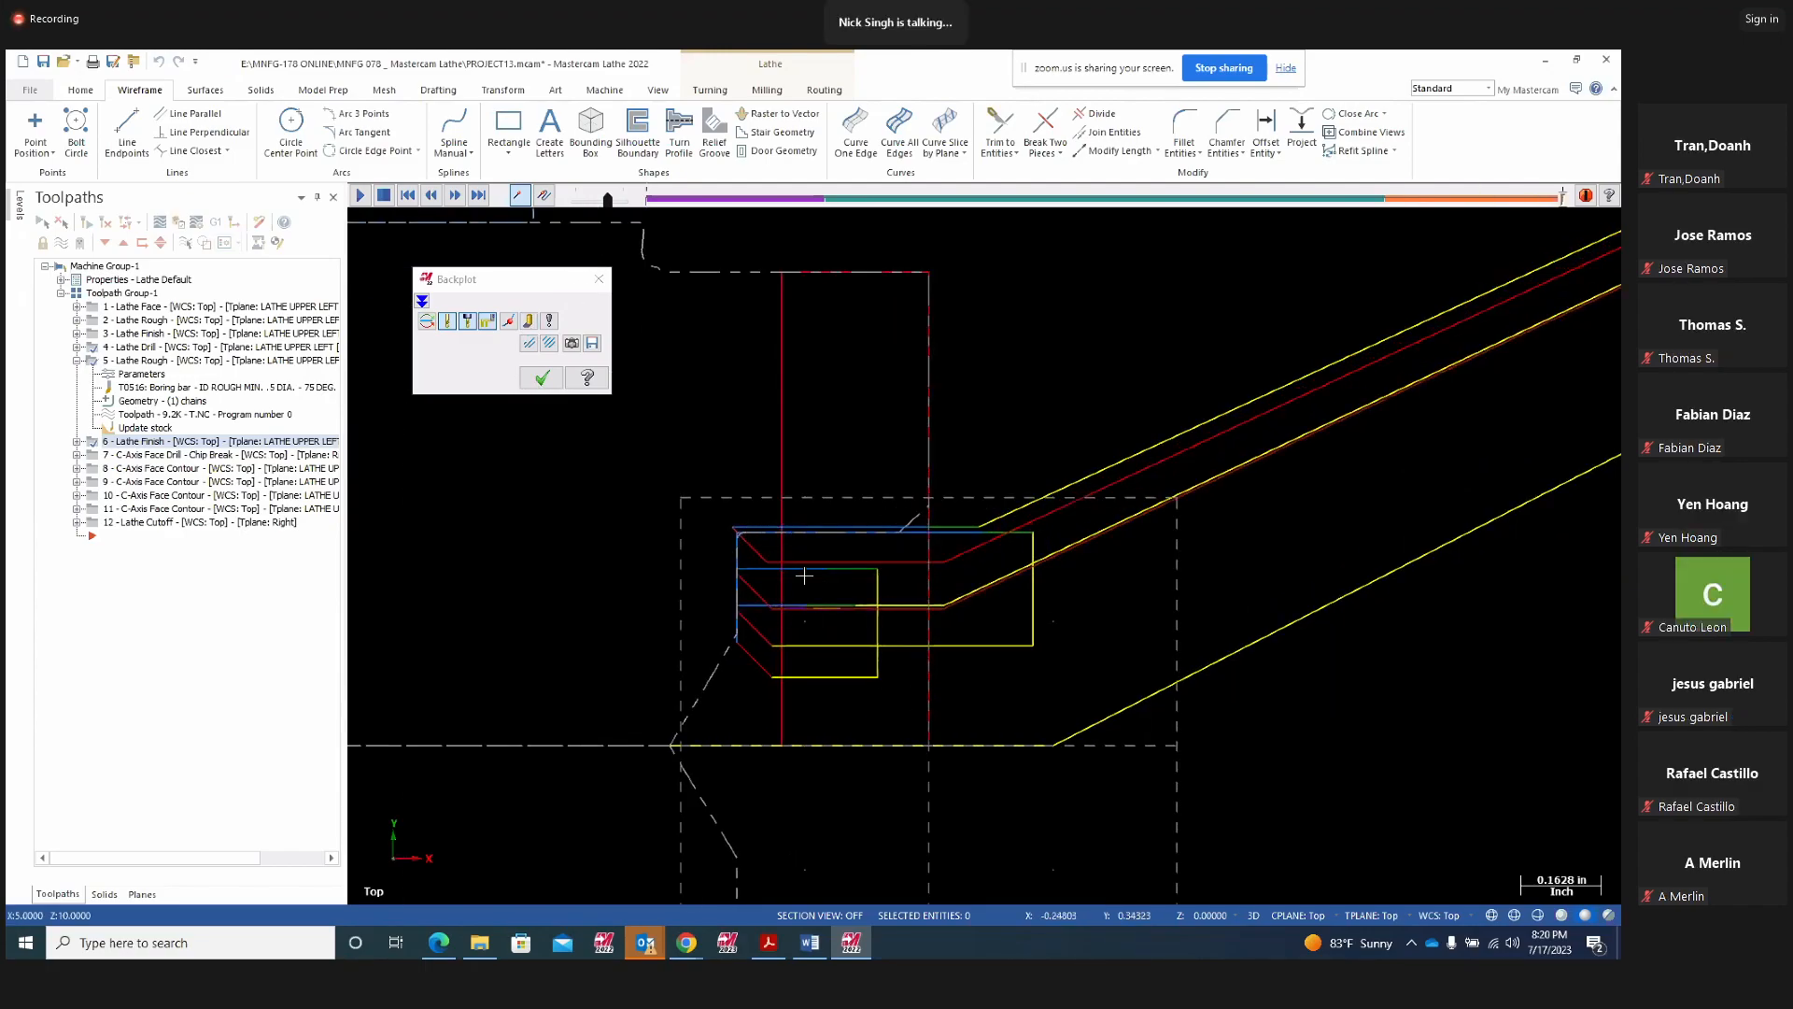
click(542, 378)
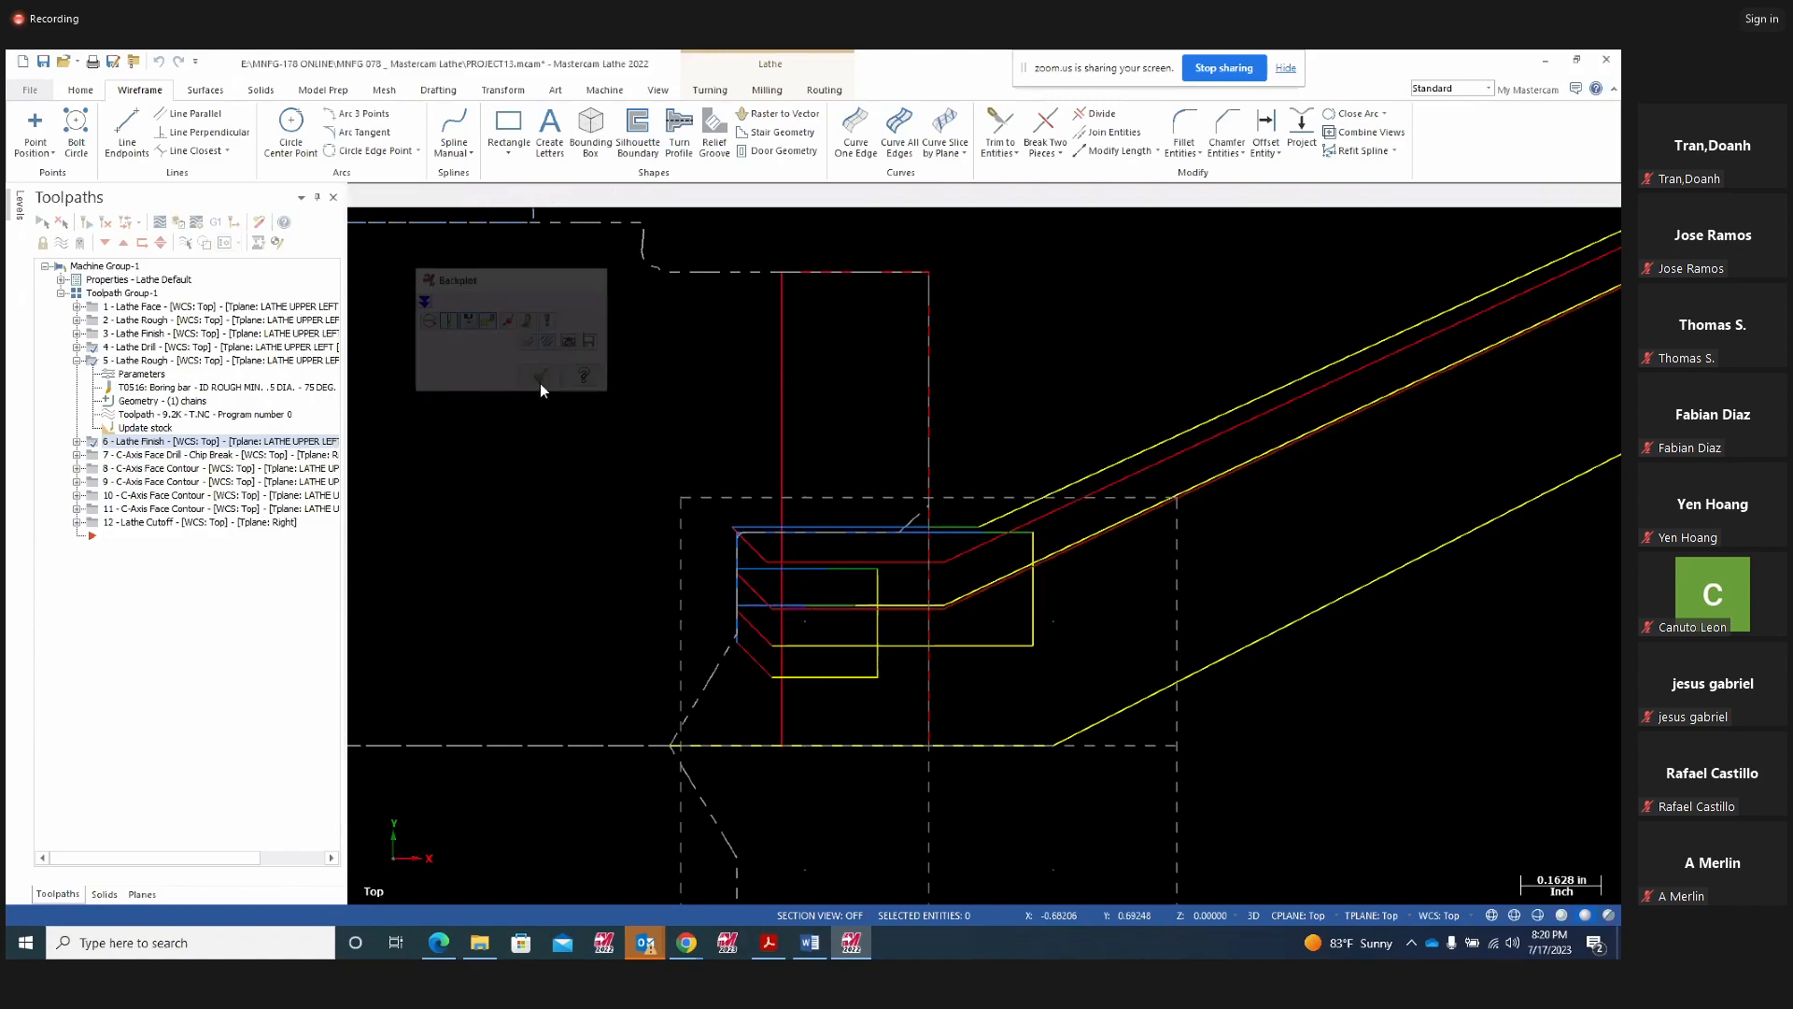
Collapse operation 5, select operation 7, C-Axis Face Drill, and check its tool and geometry entries before collapsing it
click(77, 361)
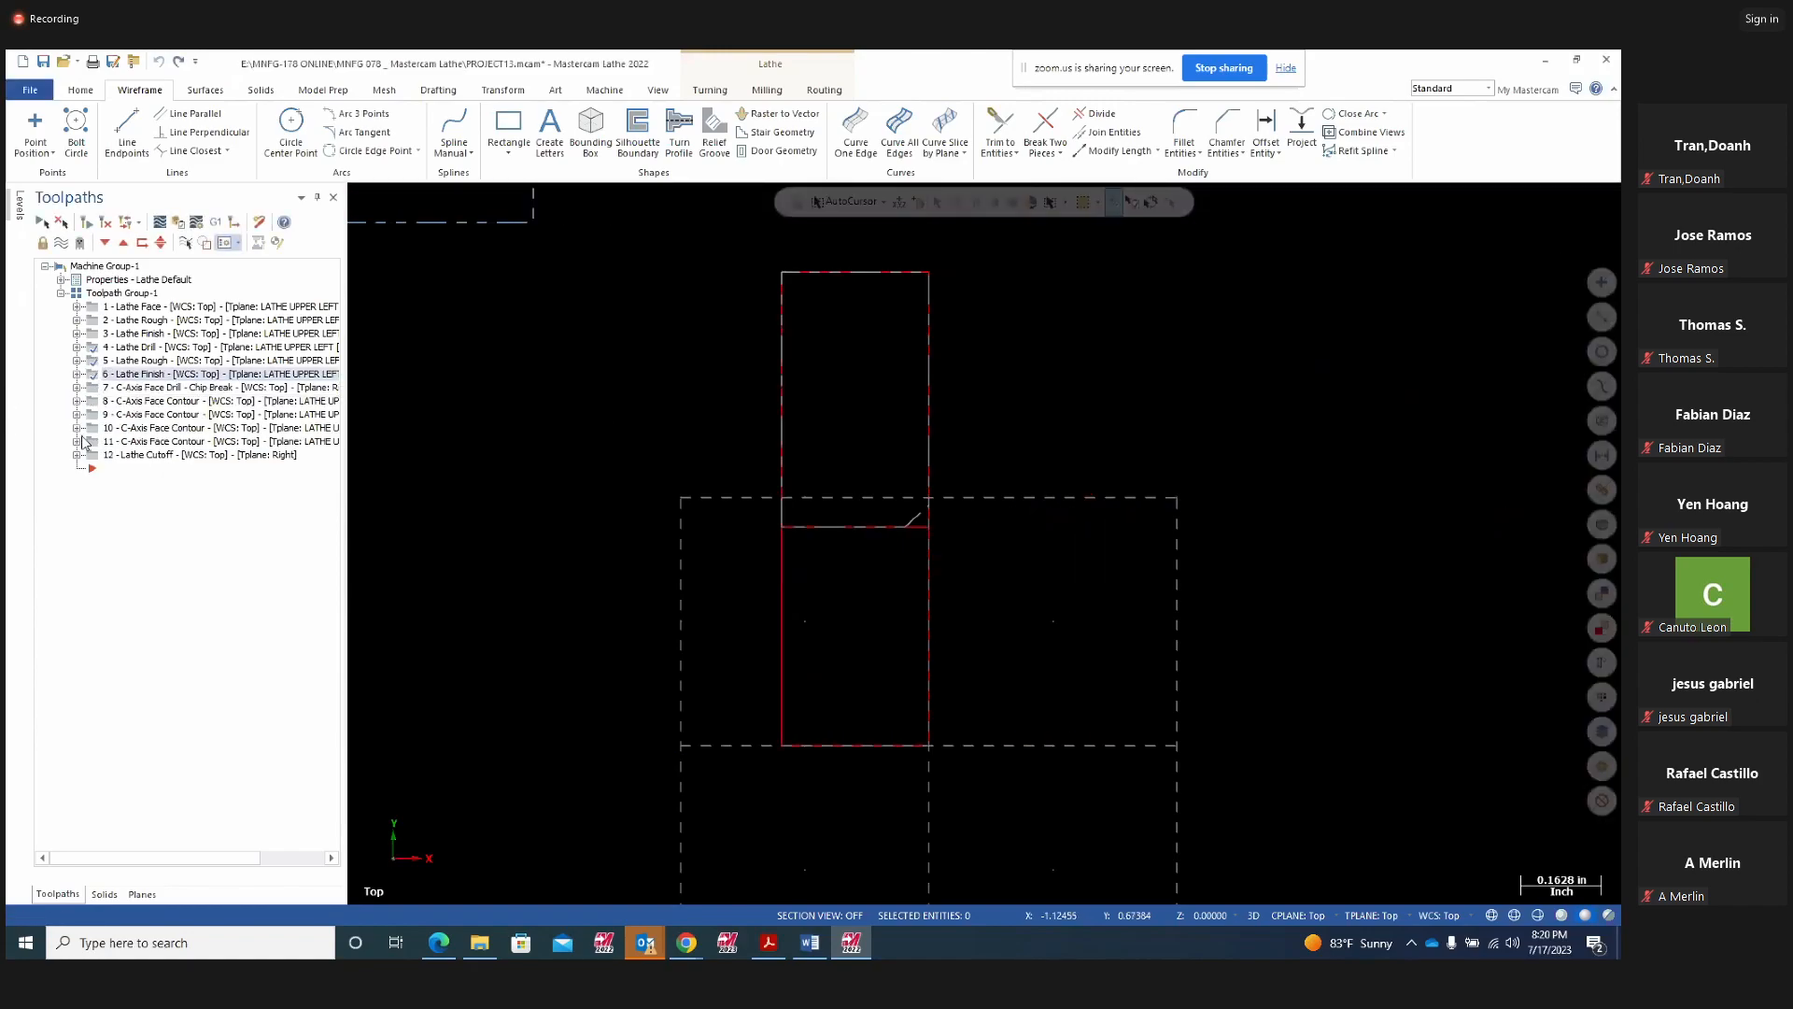
click(91, 390)
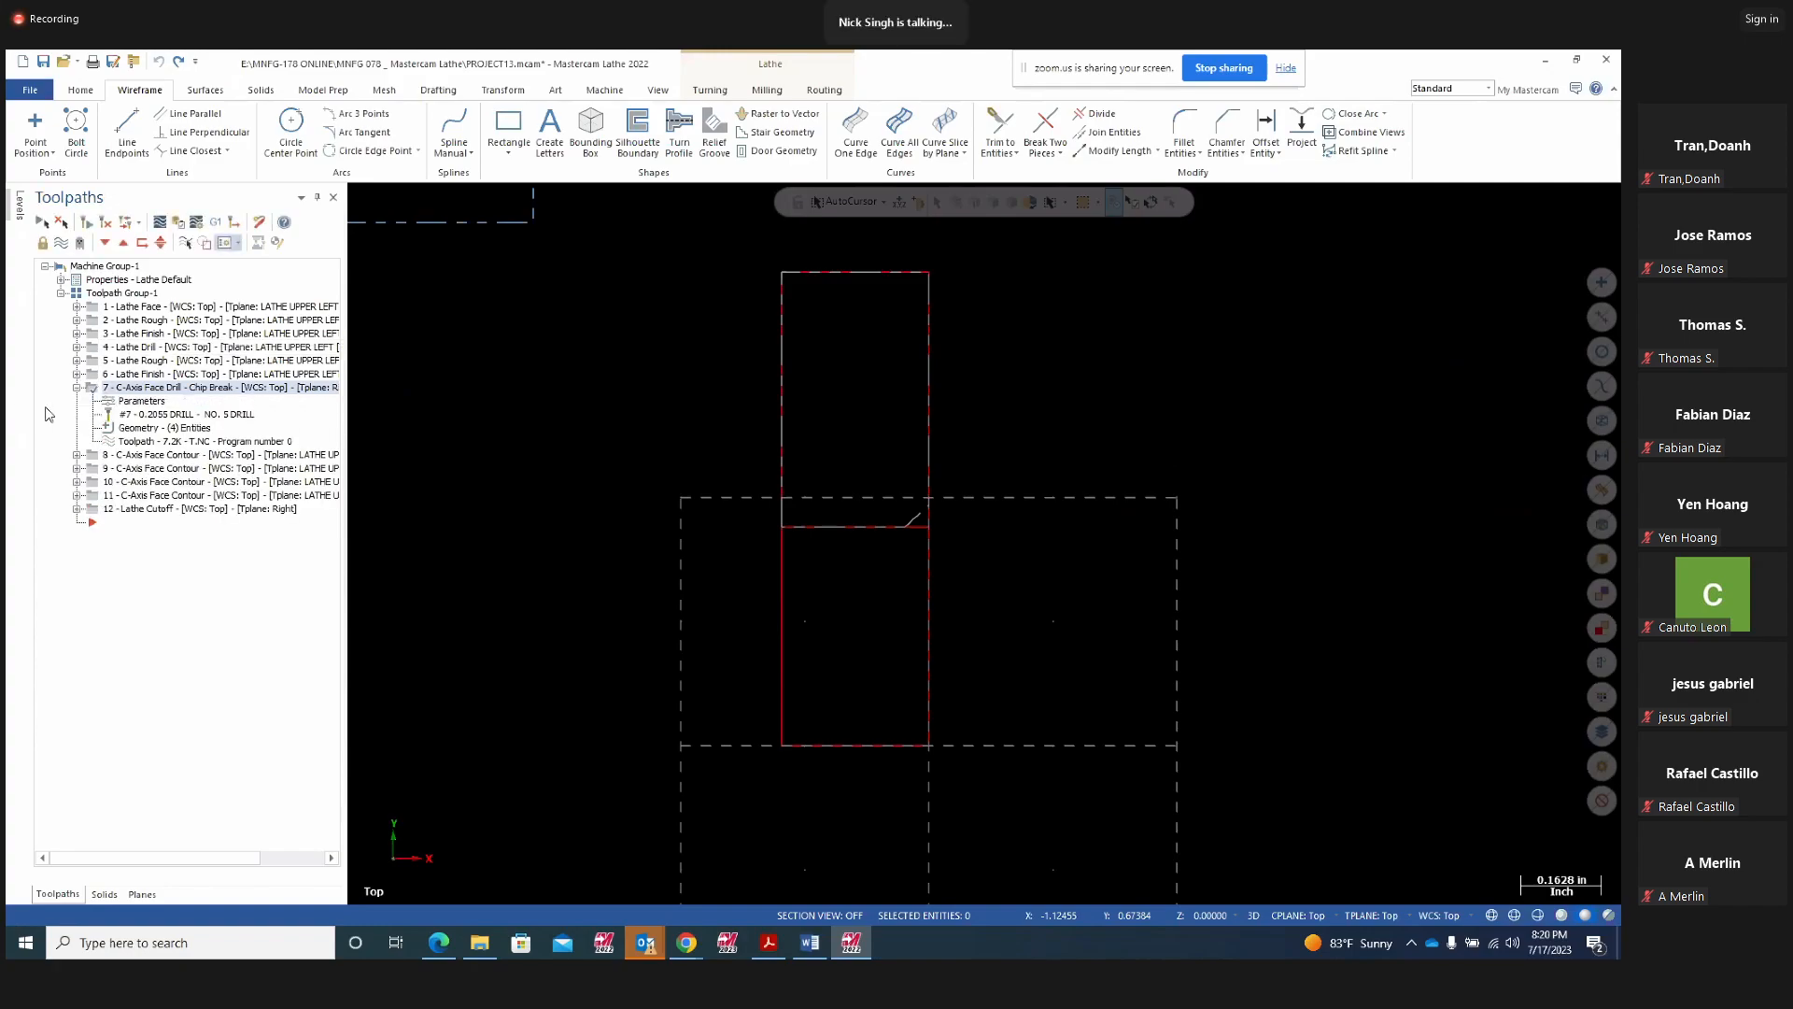
click(78, 388)
scroll(1068, 412, down, 3)
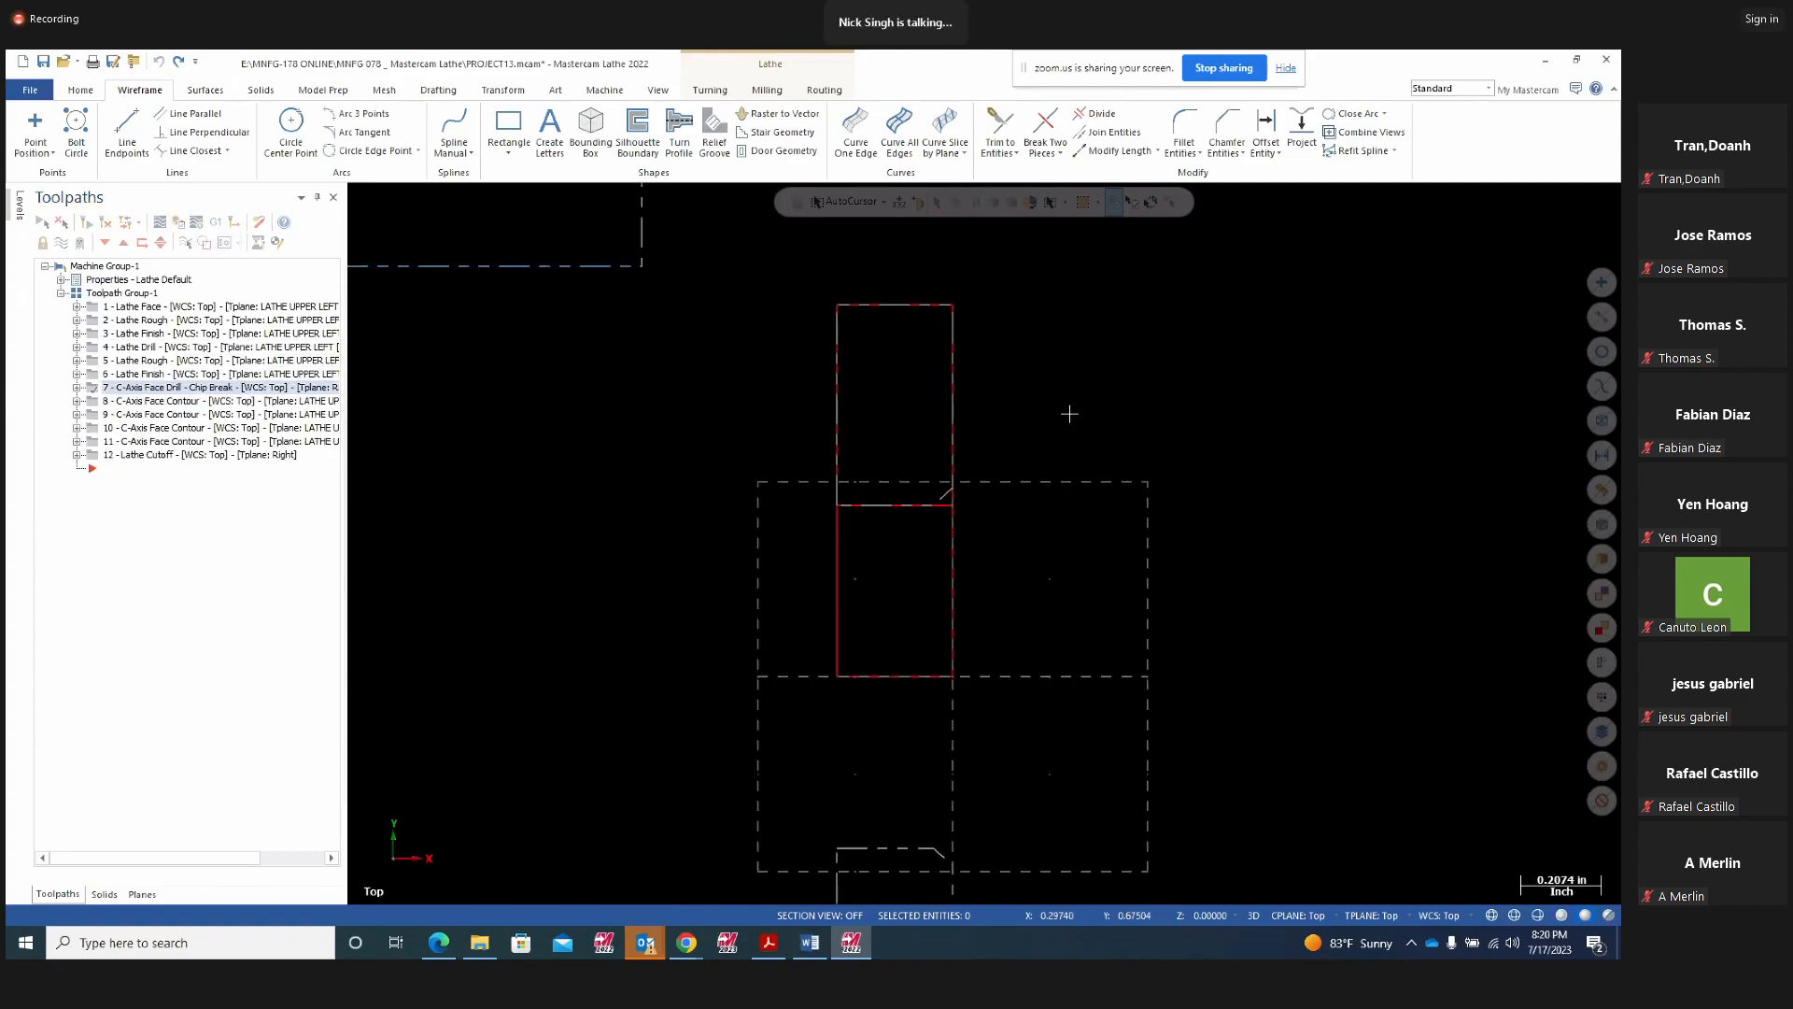
scroll(1120, 508, down, 3)
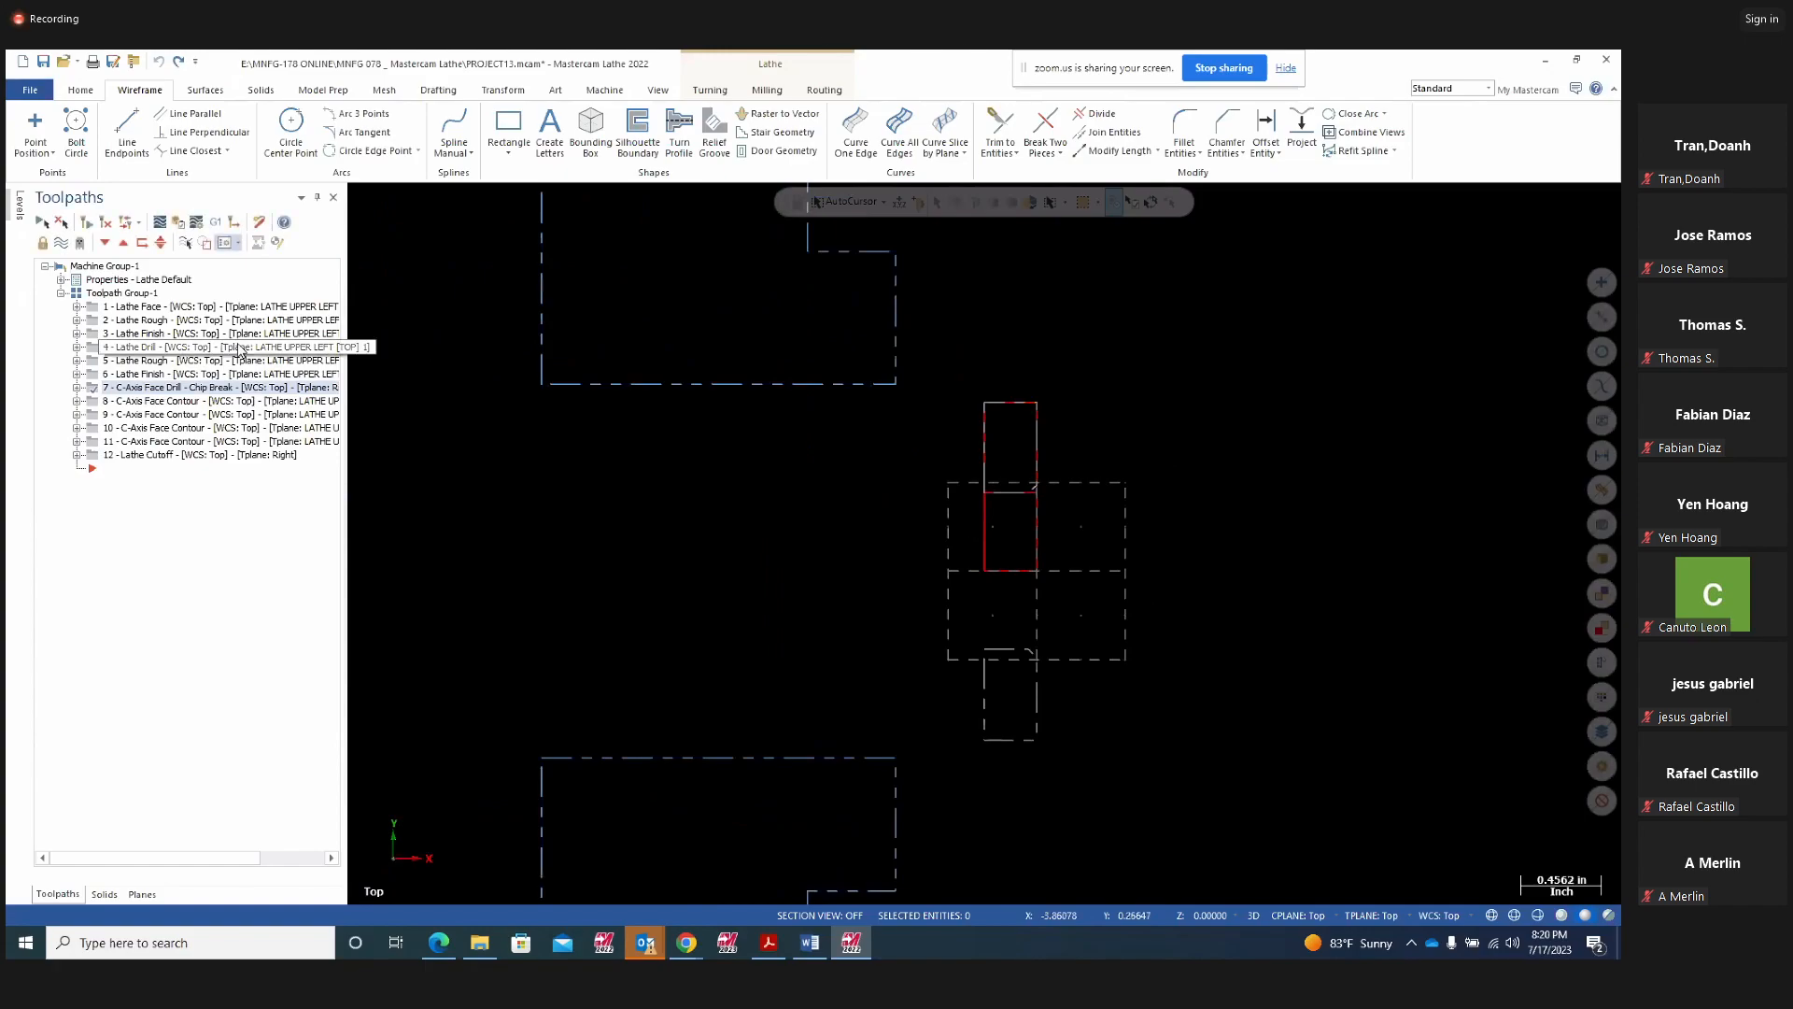
Make level 2, c-axis, the main level and hide level 3 and level 1, lathe
click(19, 204)
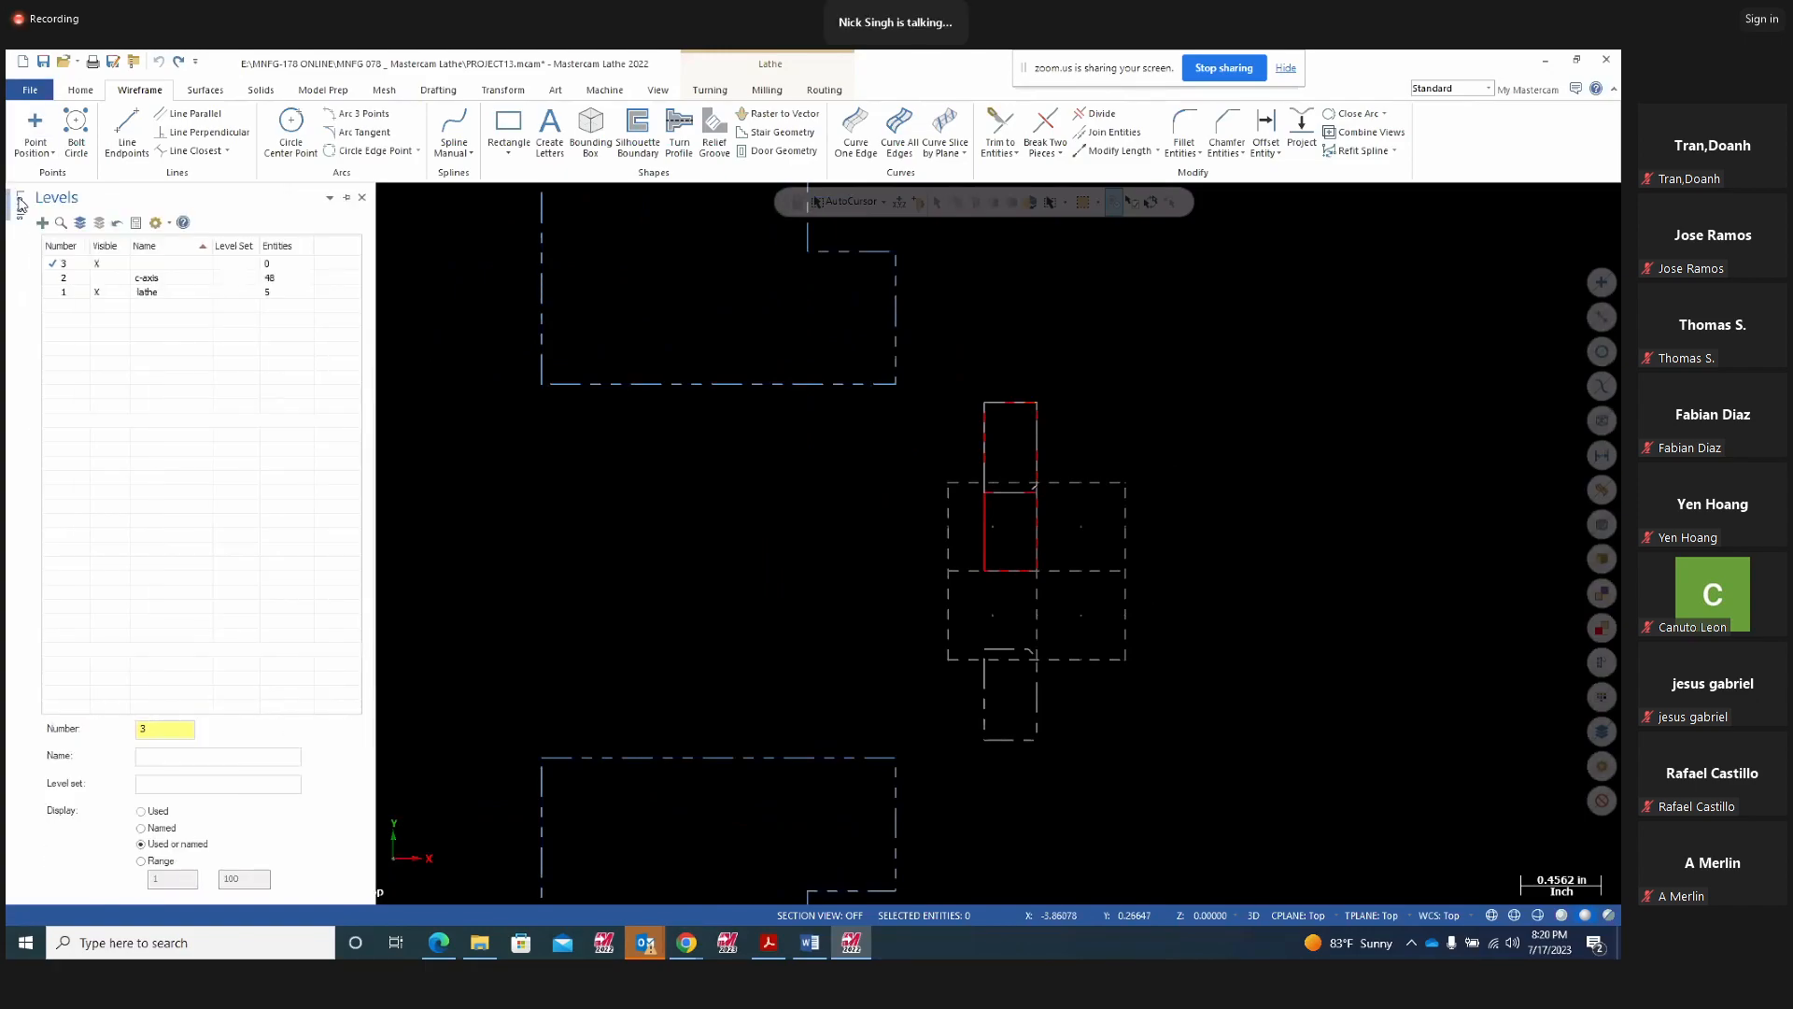
click(59, 278)
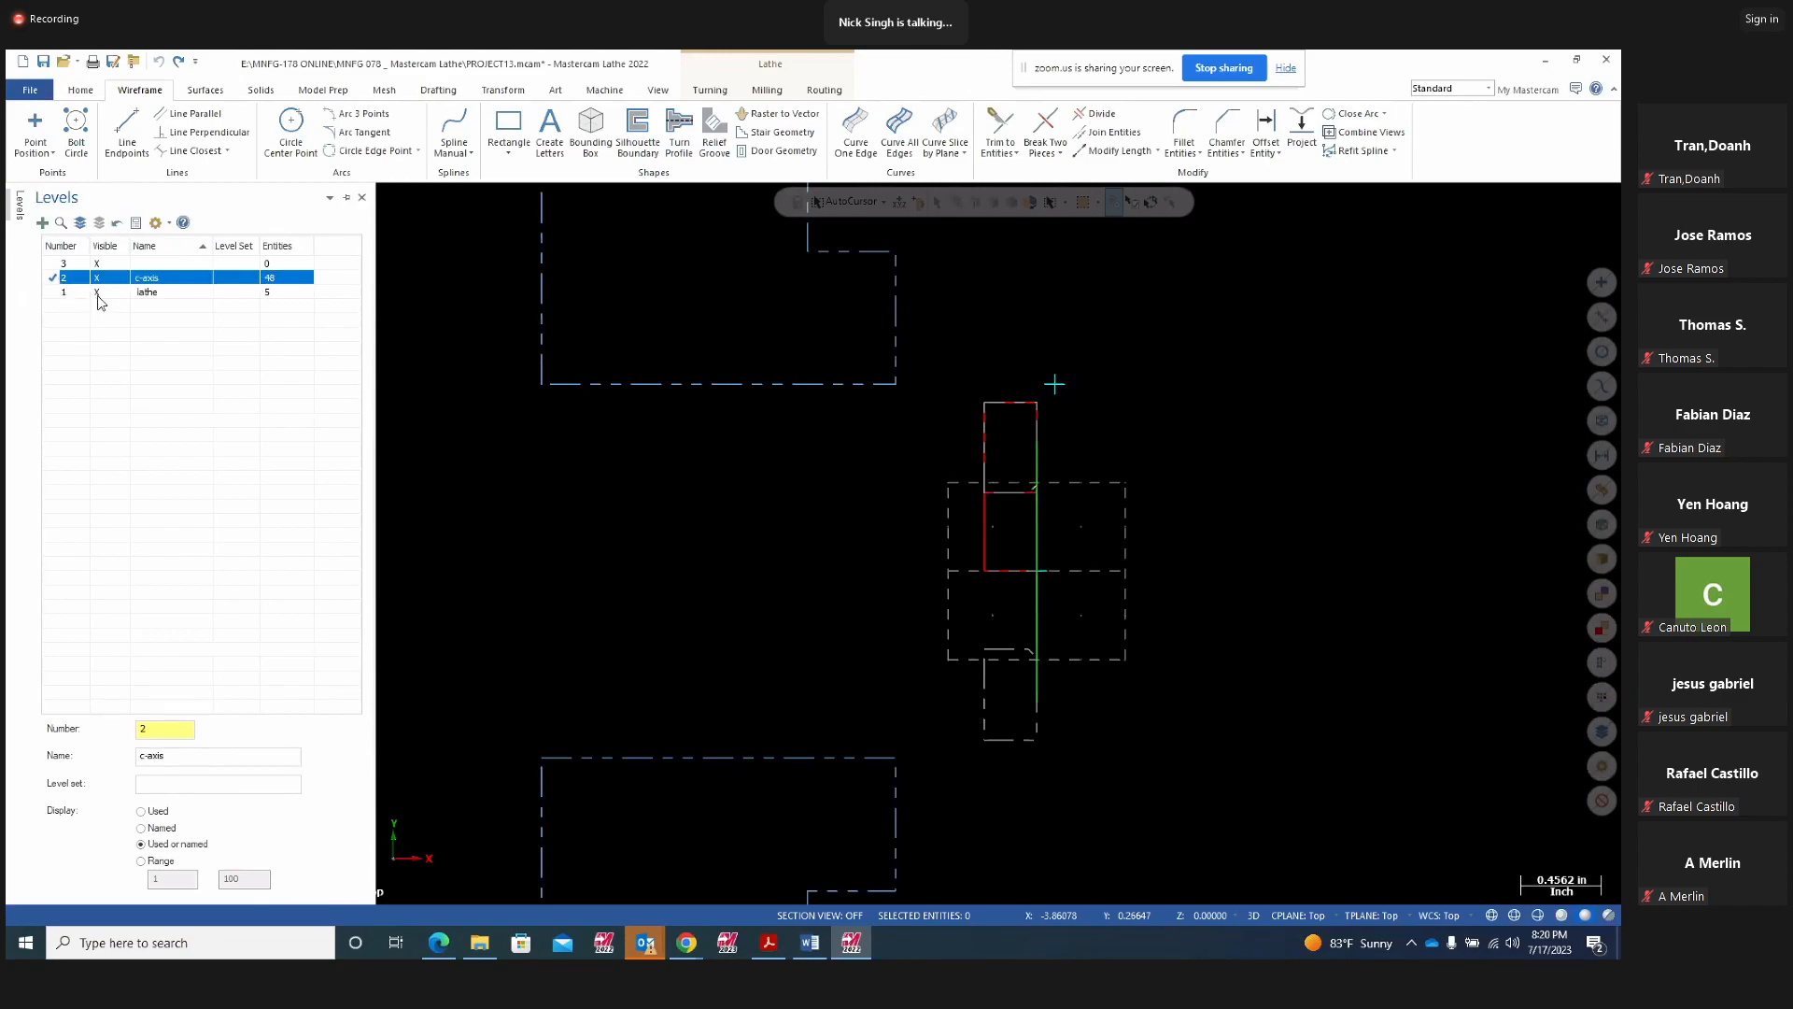
click(111, 268)
click(100, 293)
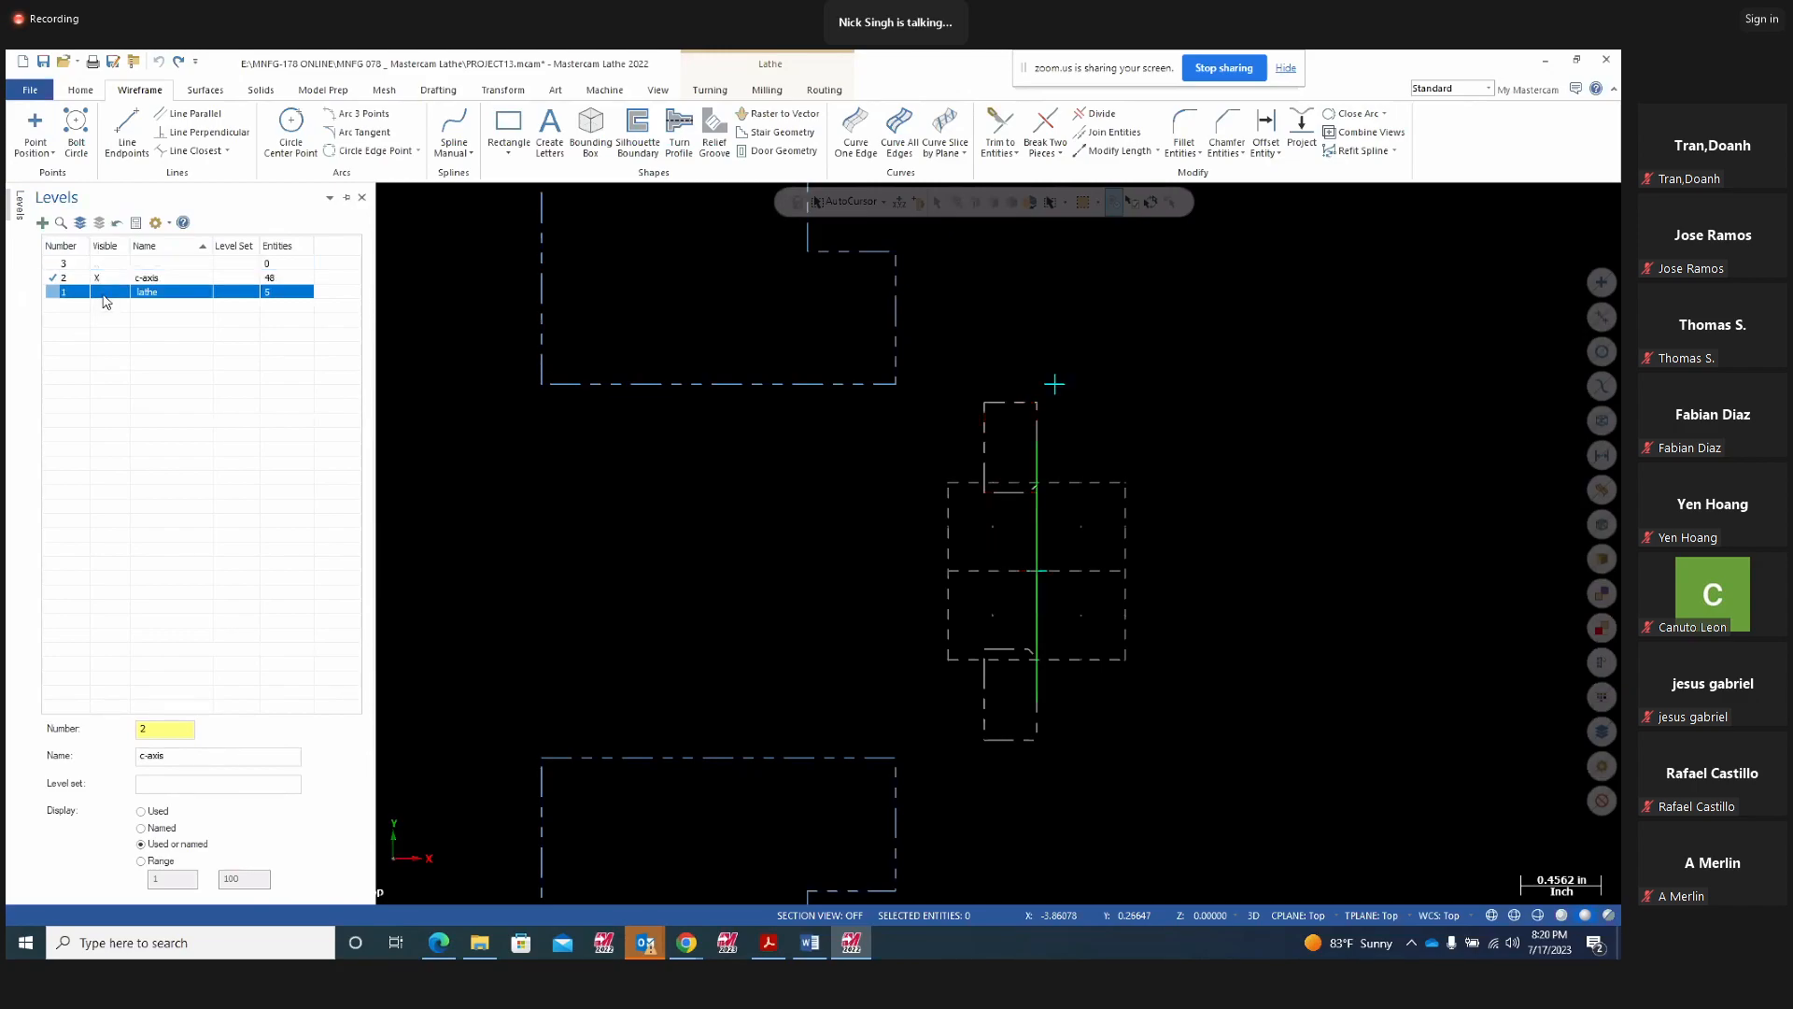
Examine the c-axis wireframe in the Right view and rotated with the coordinate axes displayed, and return to the Top view
right_click(1228, 476)
click(1272, 602)
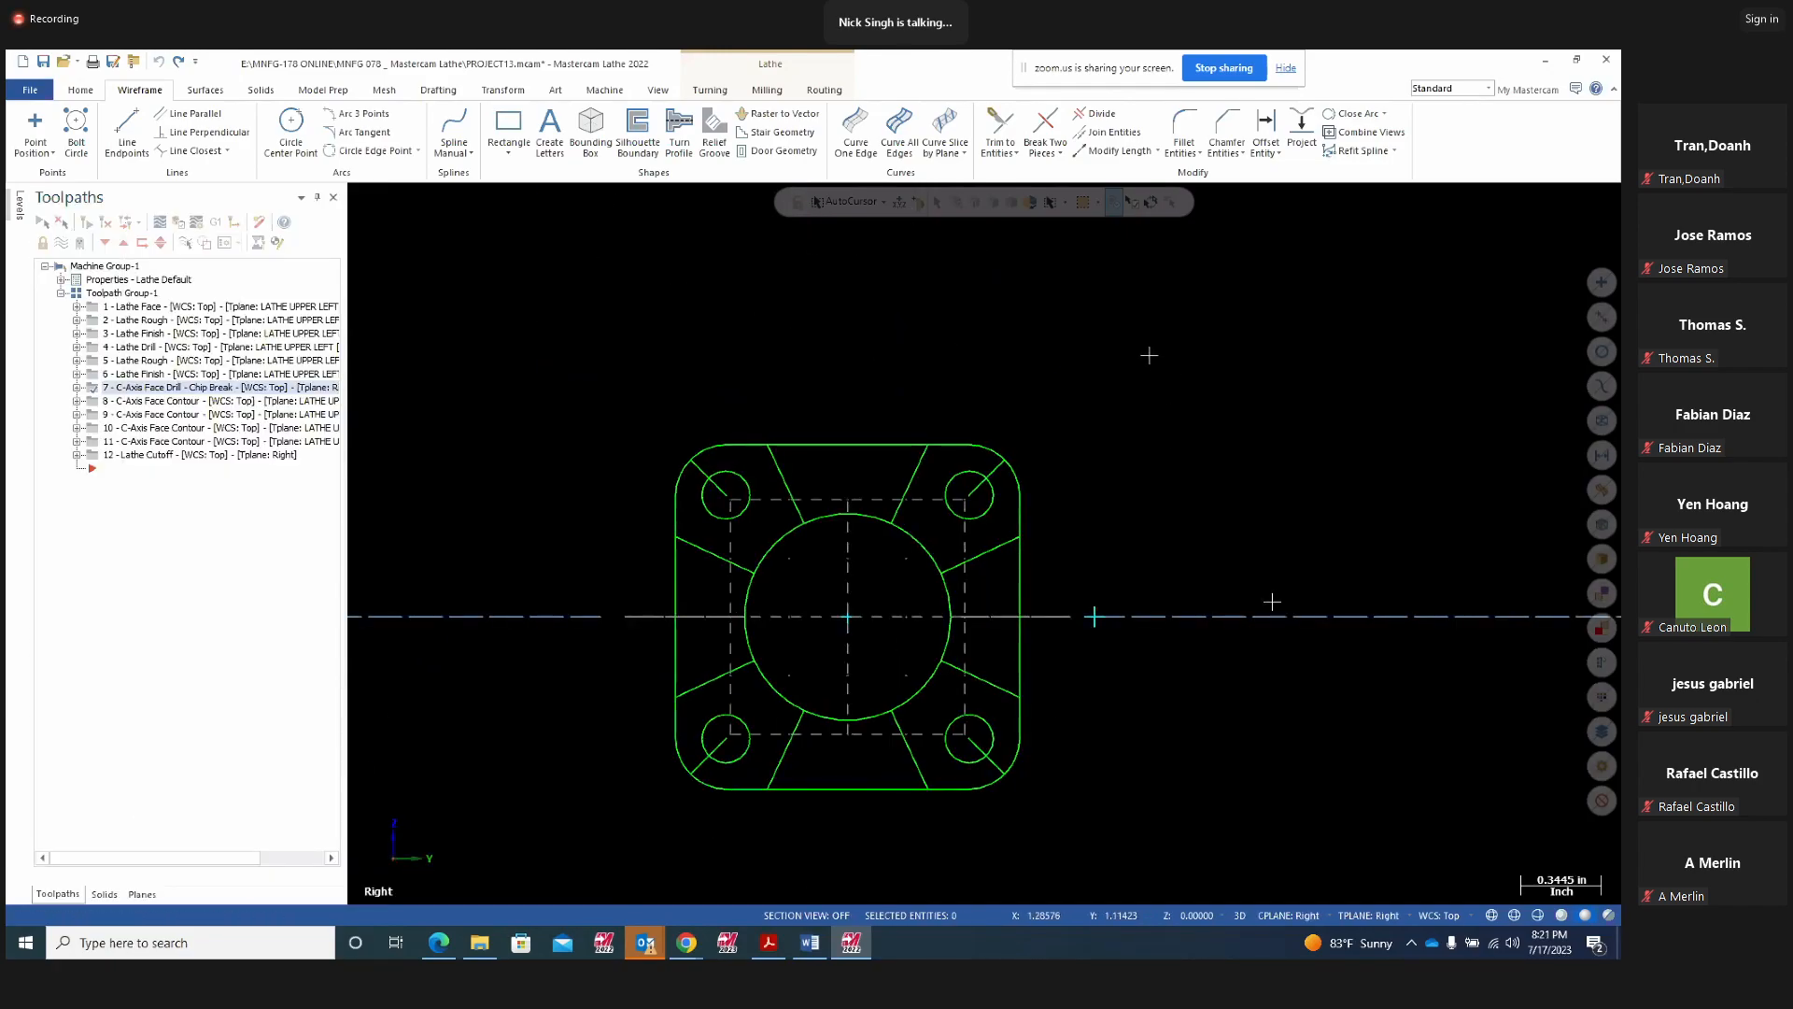
mouse_move(1077, 392)
middle_down()
mouse_move(1133, 392)
mouse_move(1353, 473)
middle_up()
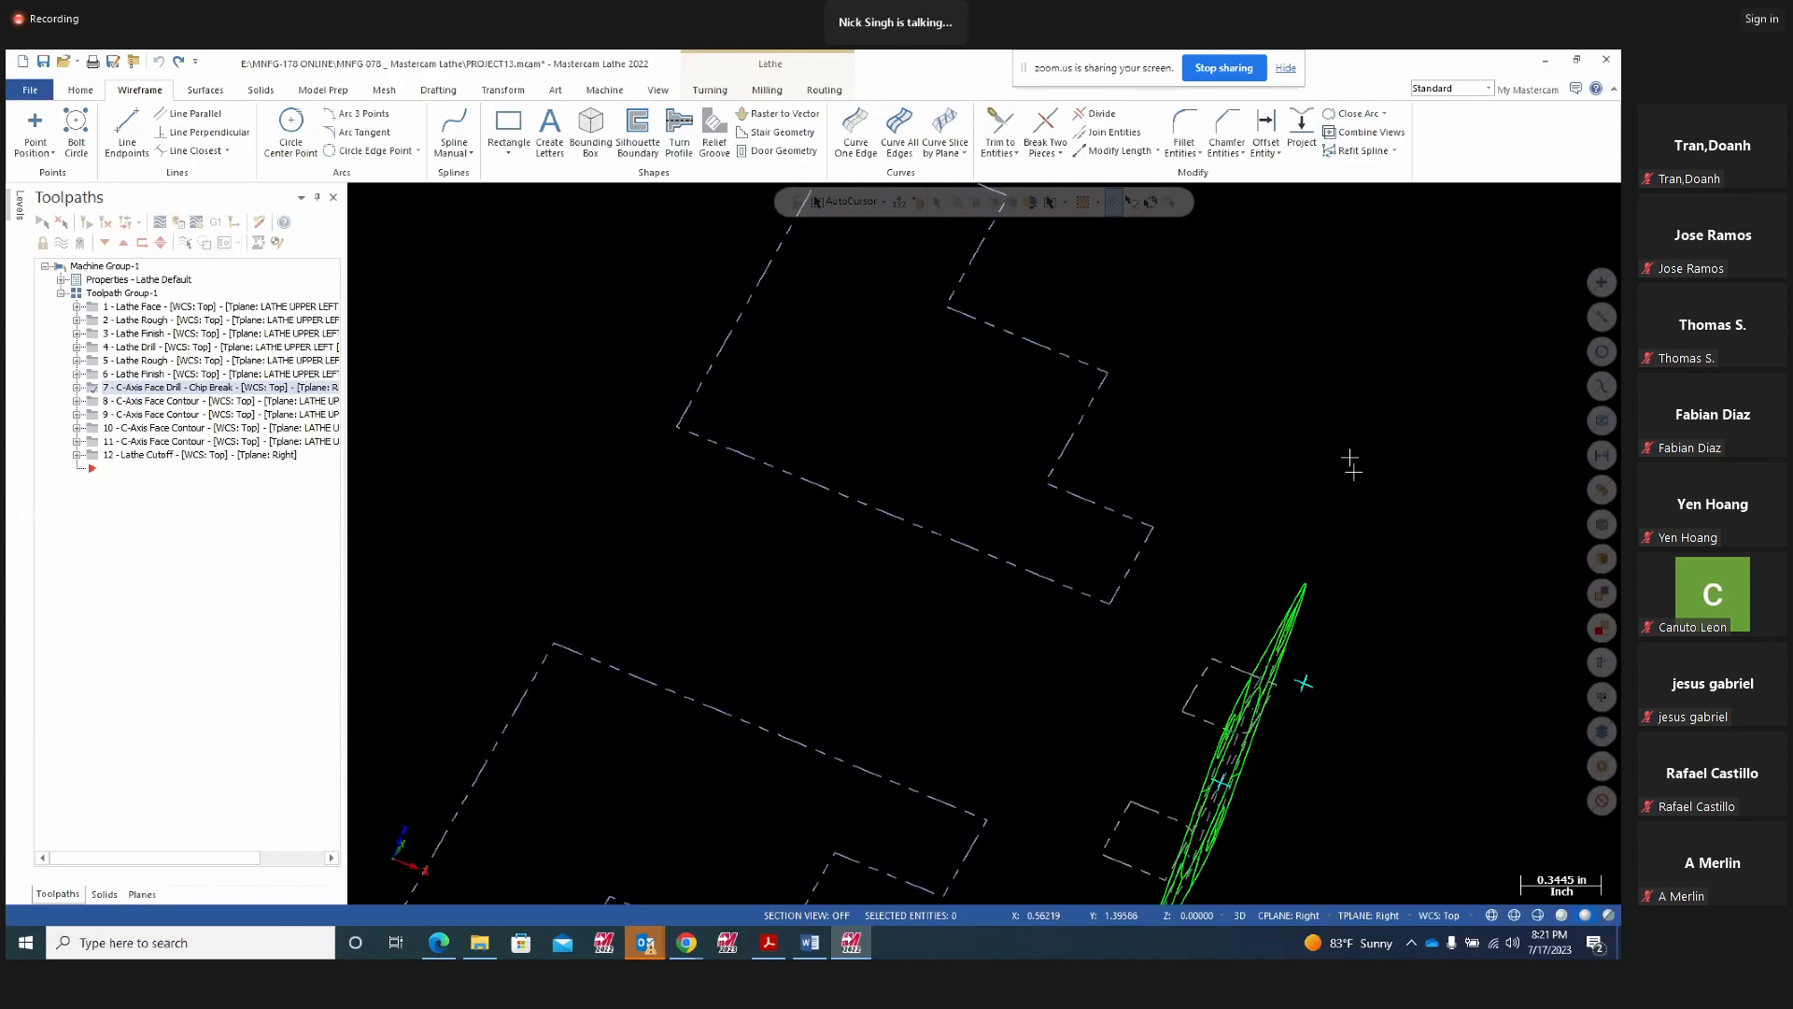
key(F9)
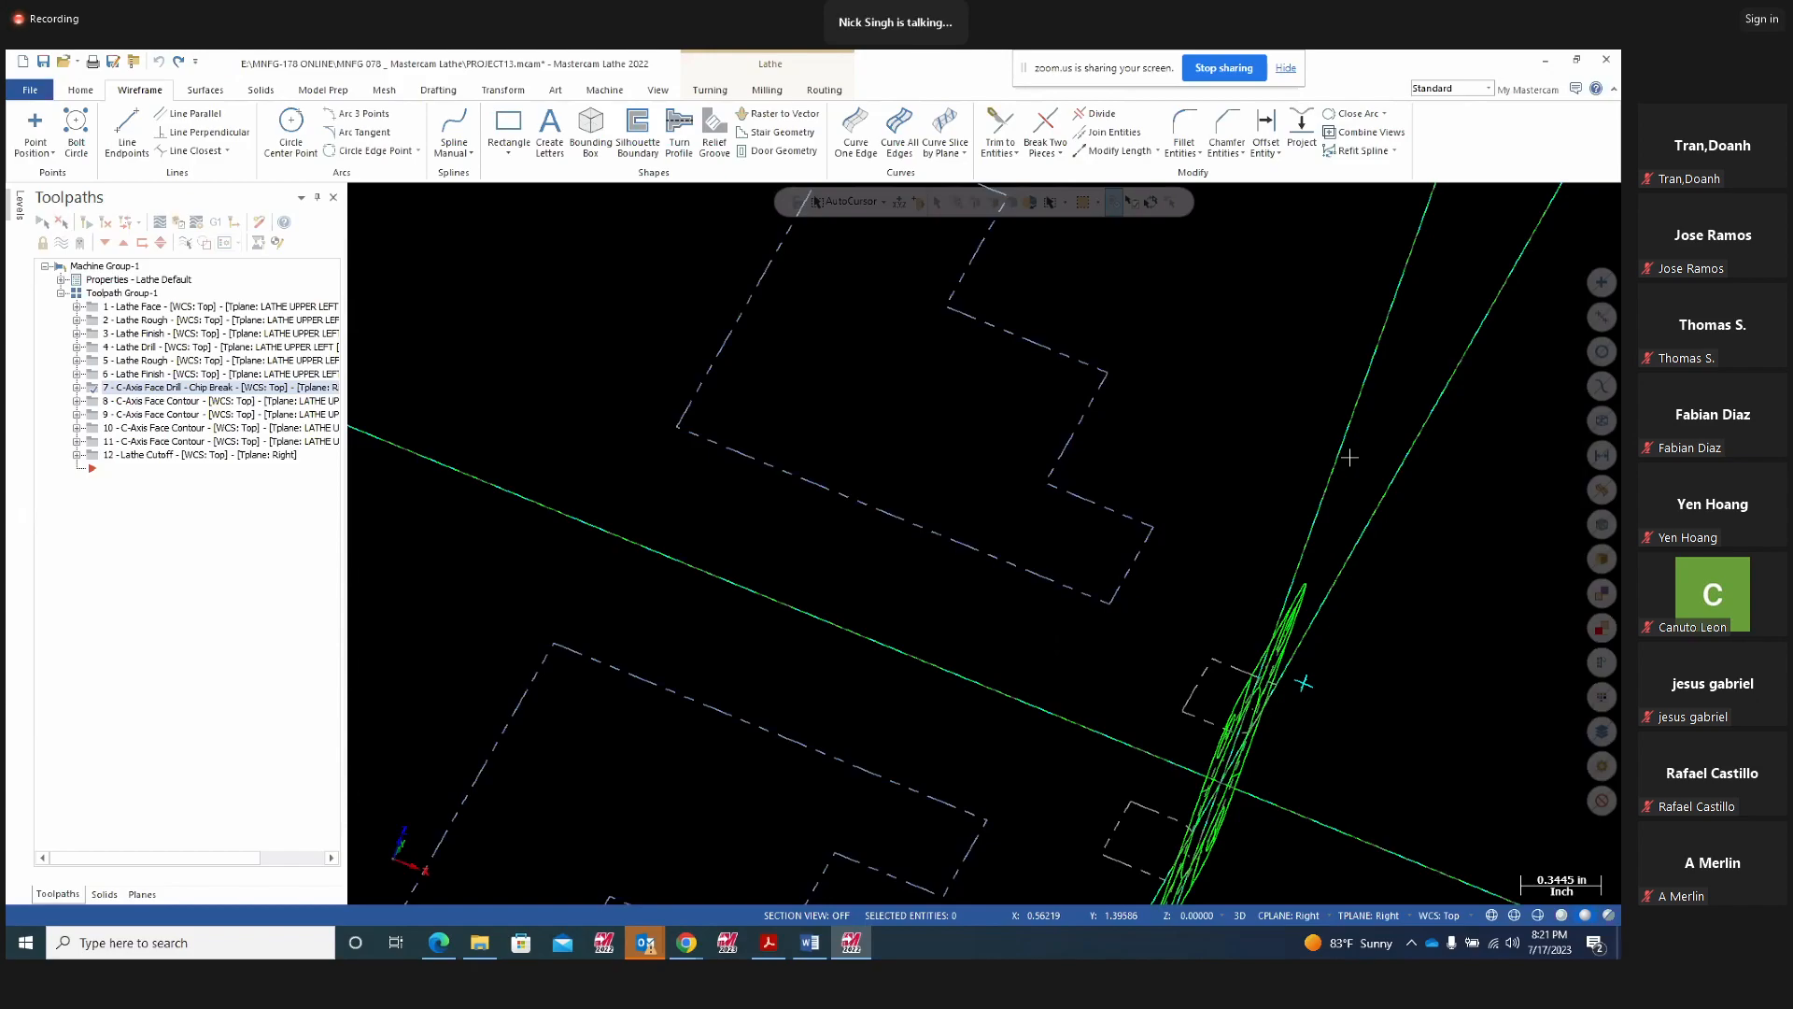
right_click(1179, 478)
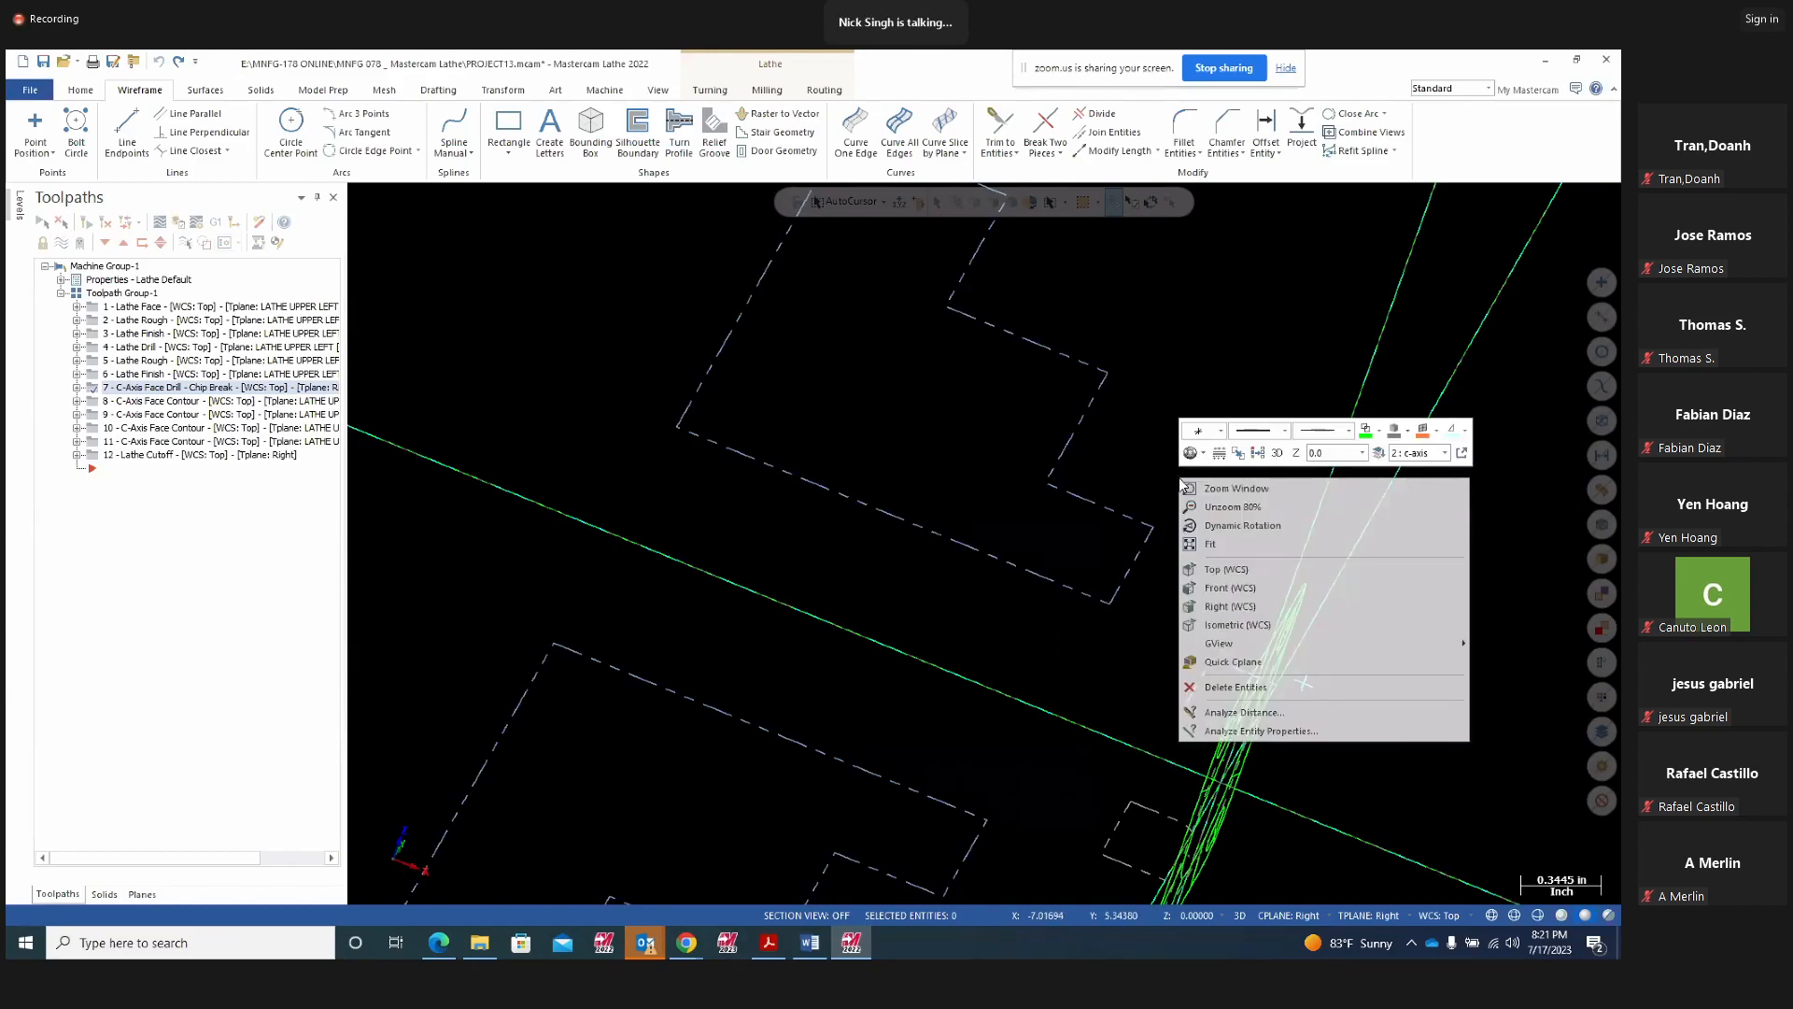
click(1220, 570)
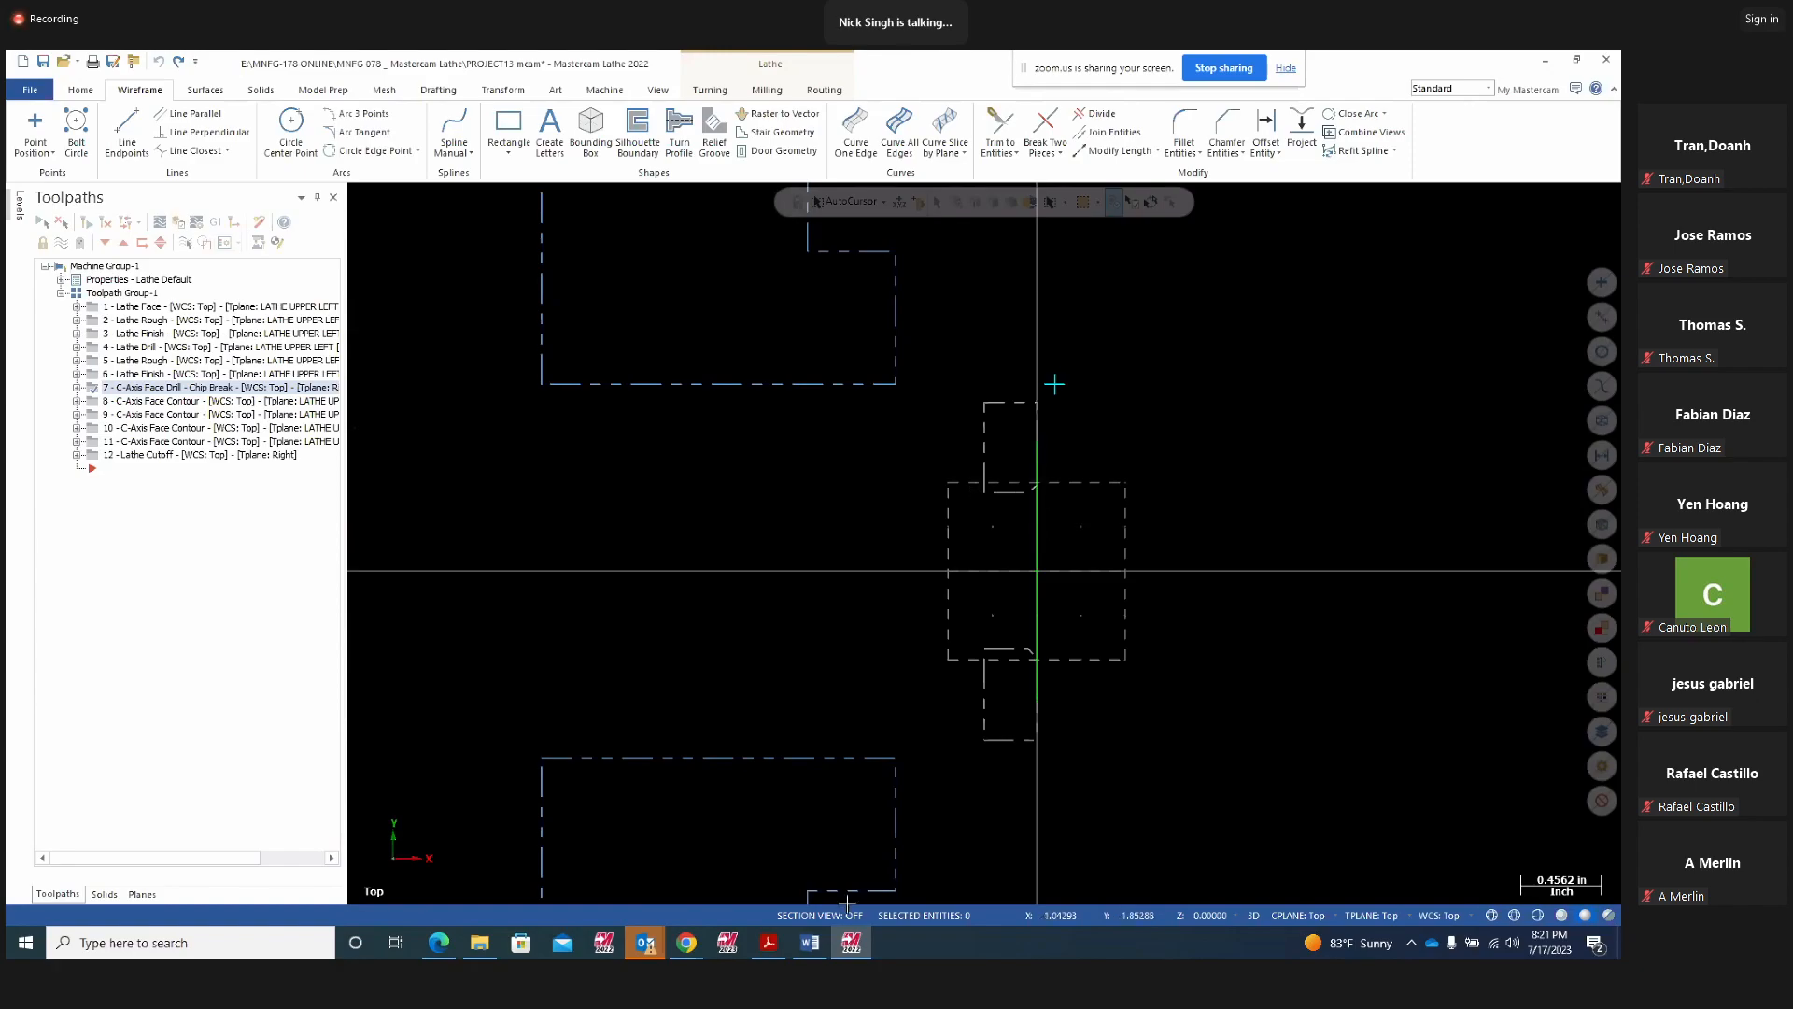
Switch to Project15.pdf in Acrobat and delete the large highlight loop around Section A-A
click(769, 942)
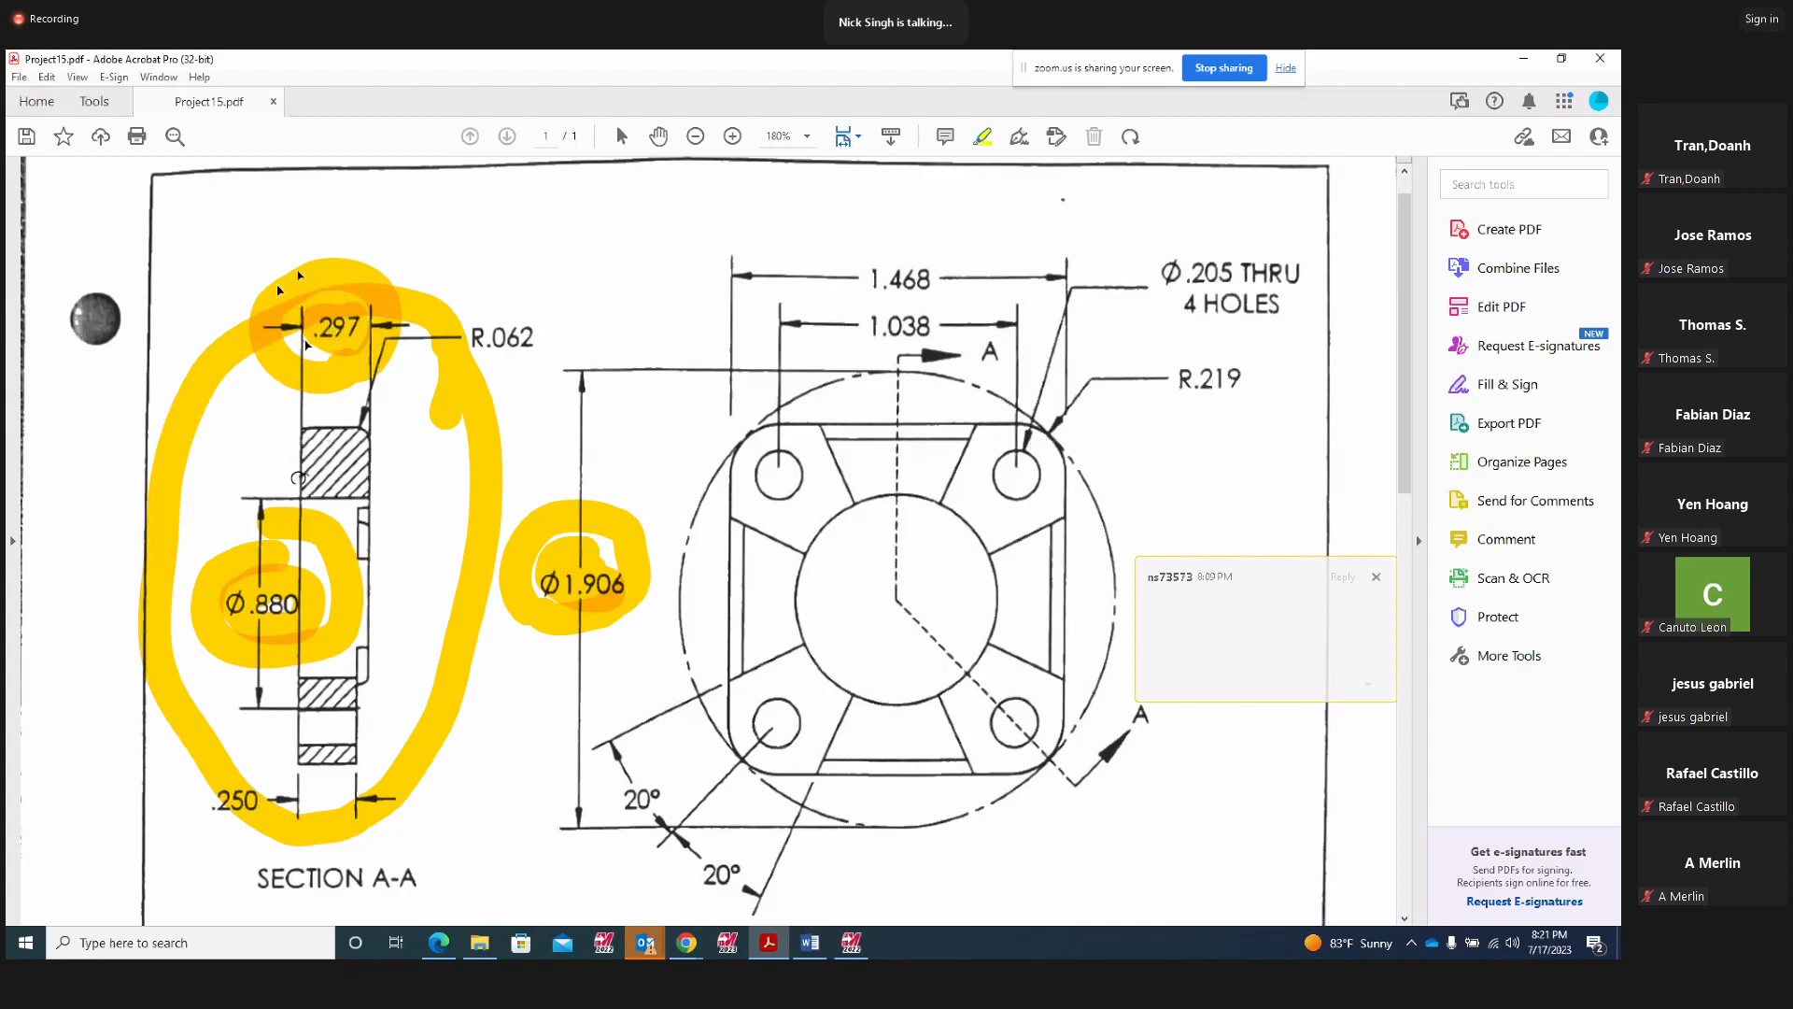
right_click(322, 330)
click(347, 390)
right_click(329, 304)
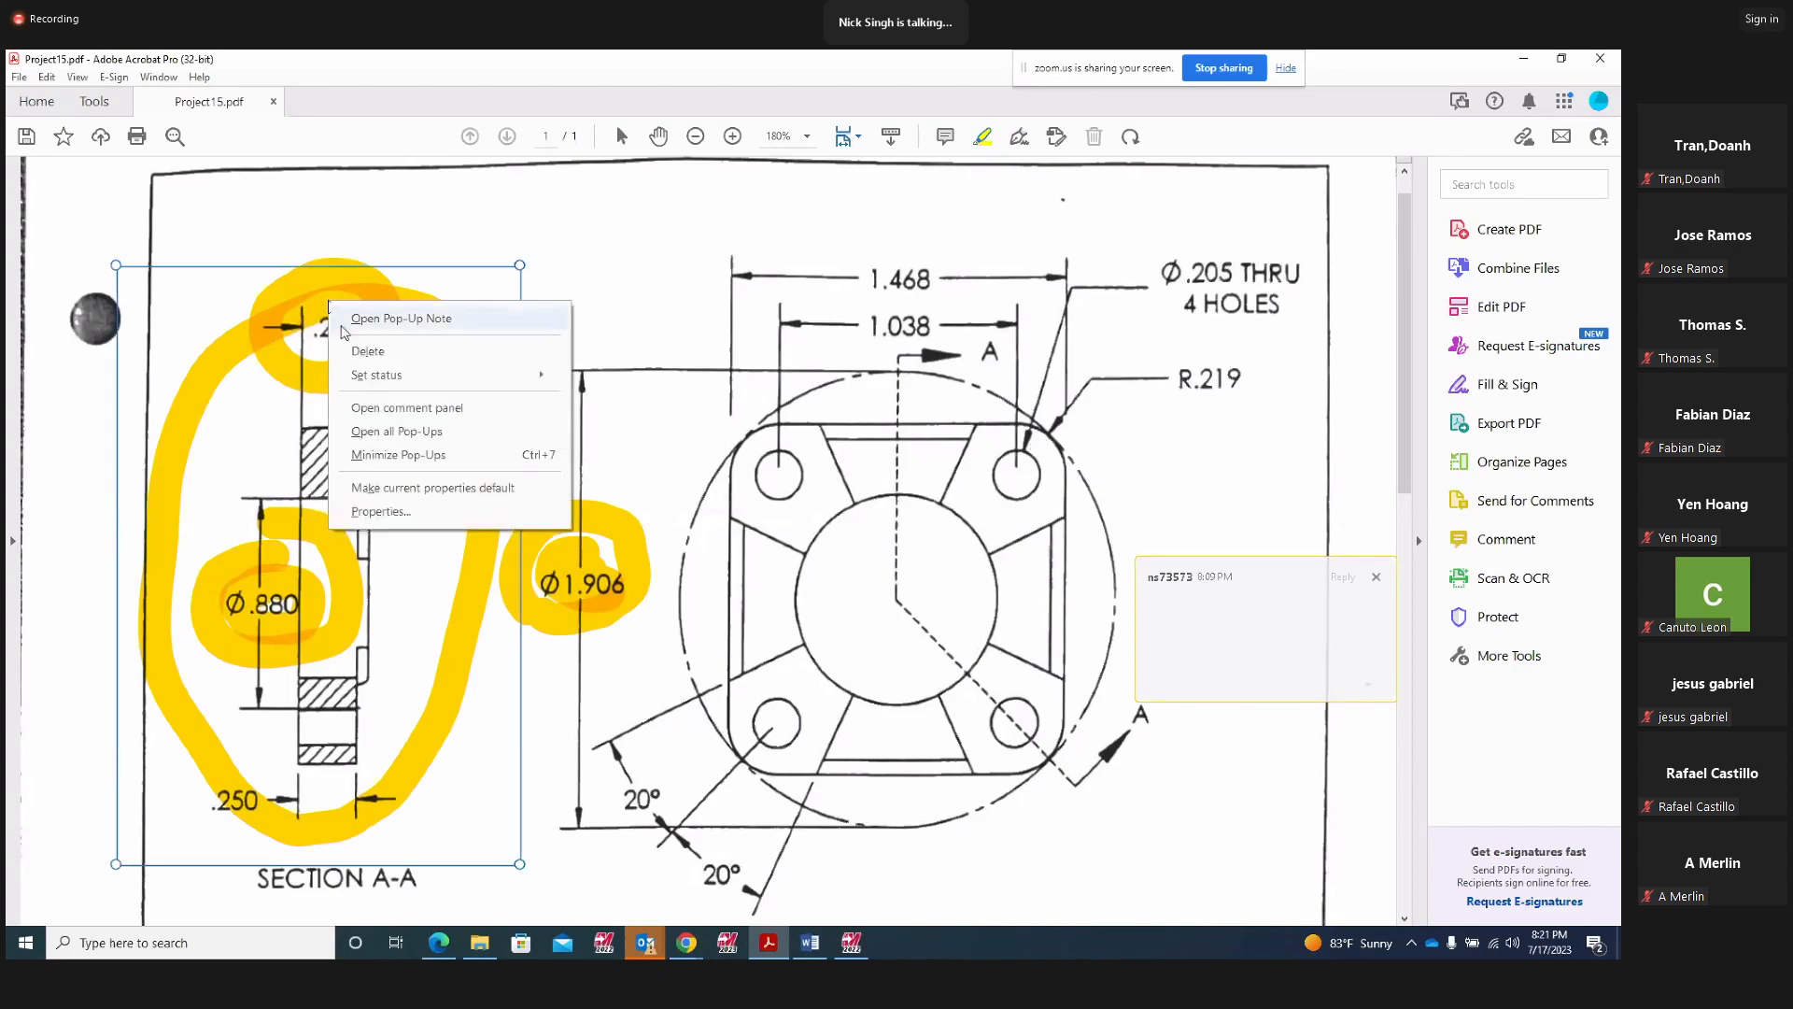
click(368, 352)
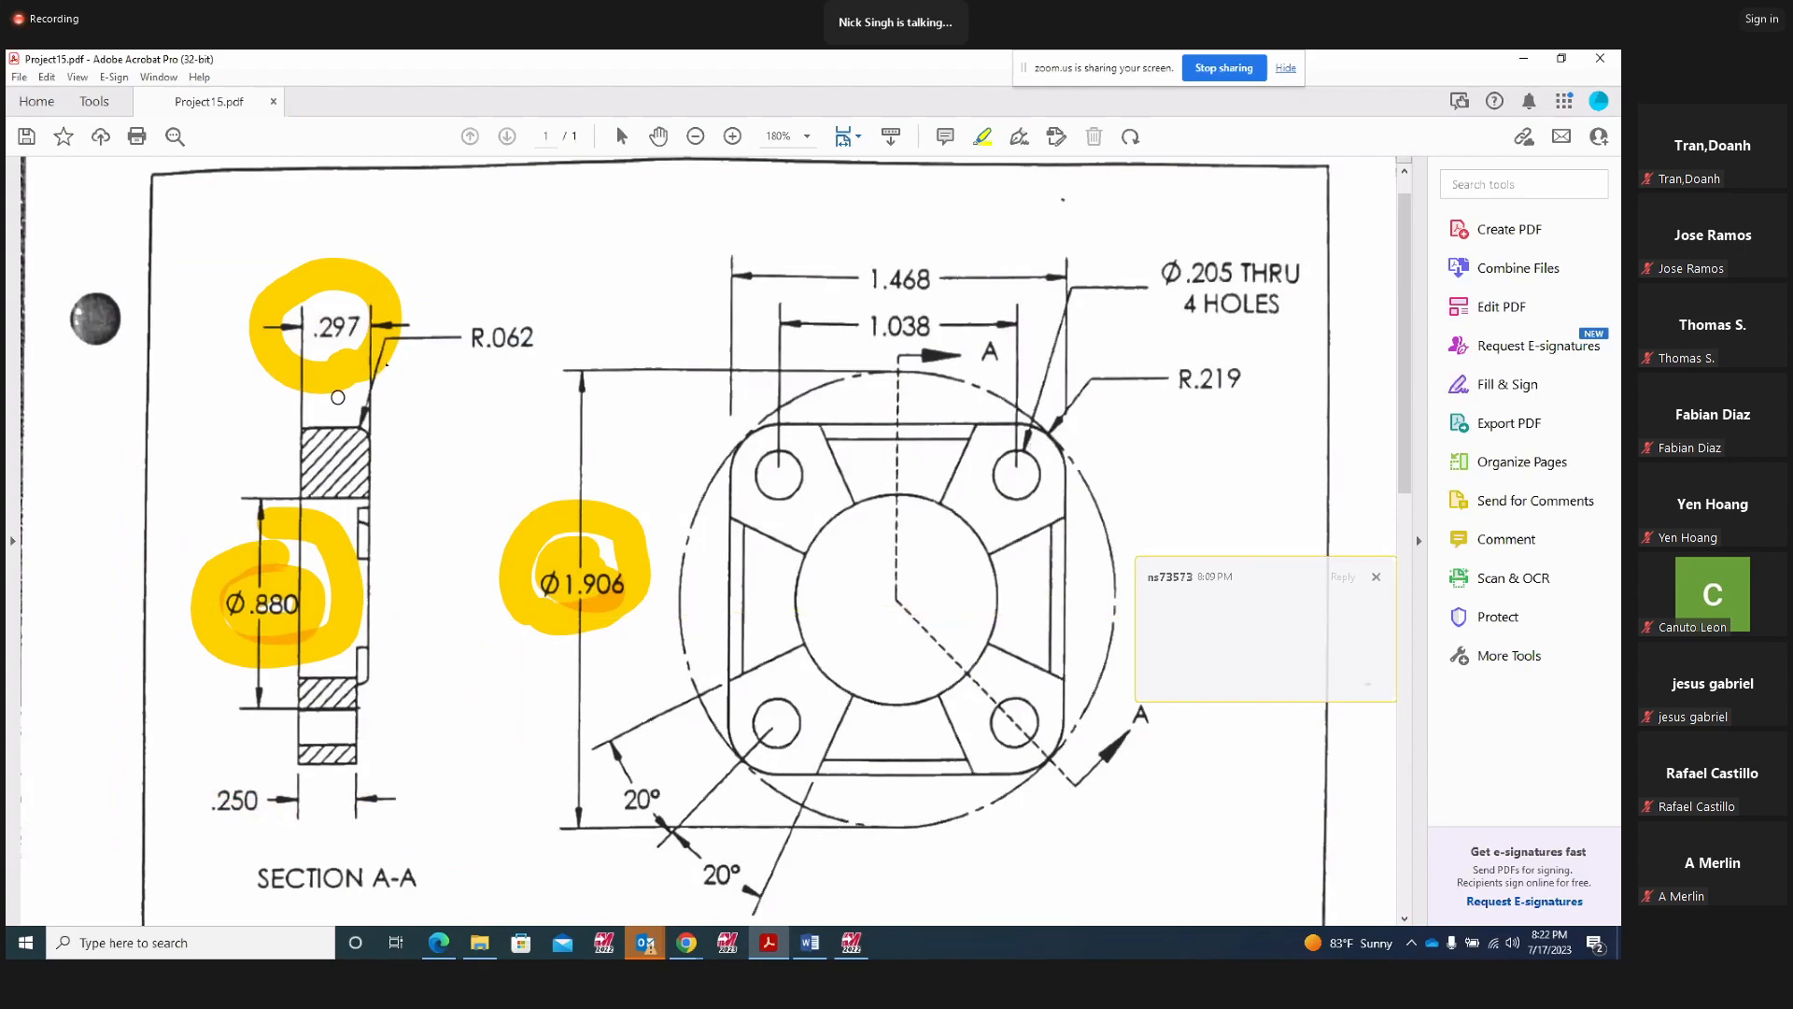
Switch back to Mastercam, backplot operation 8, C-Axis Face Contour, examine its depth passes in the Front view, and close the backplot
click(851, 943)
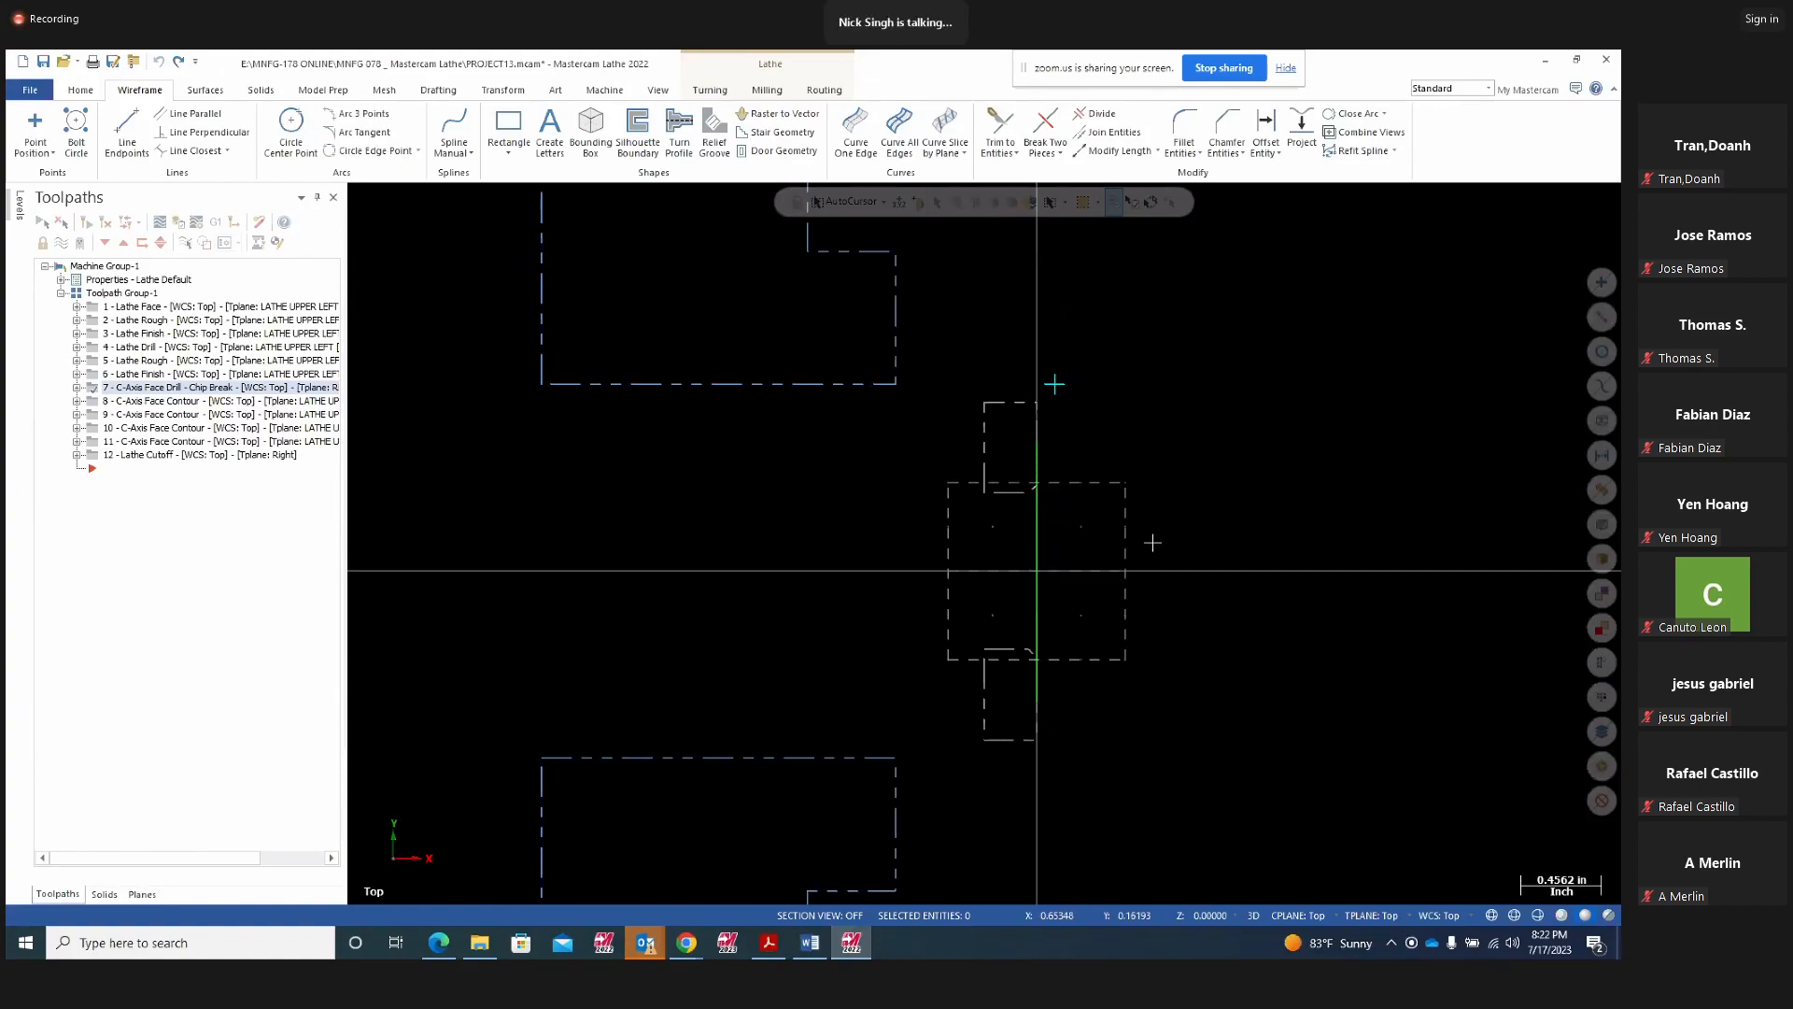
middle_drag(1151, 543, 1022, 448)
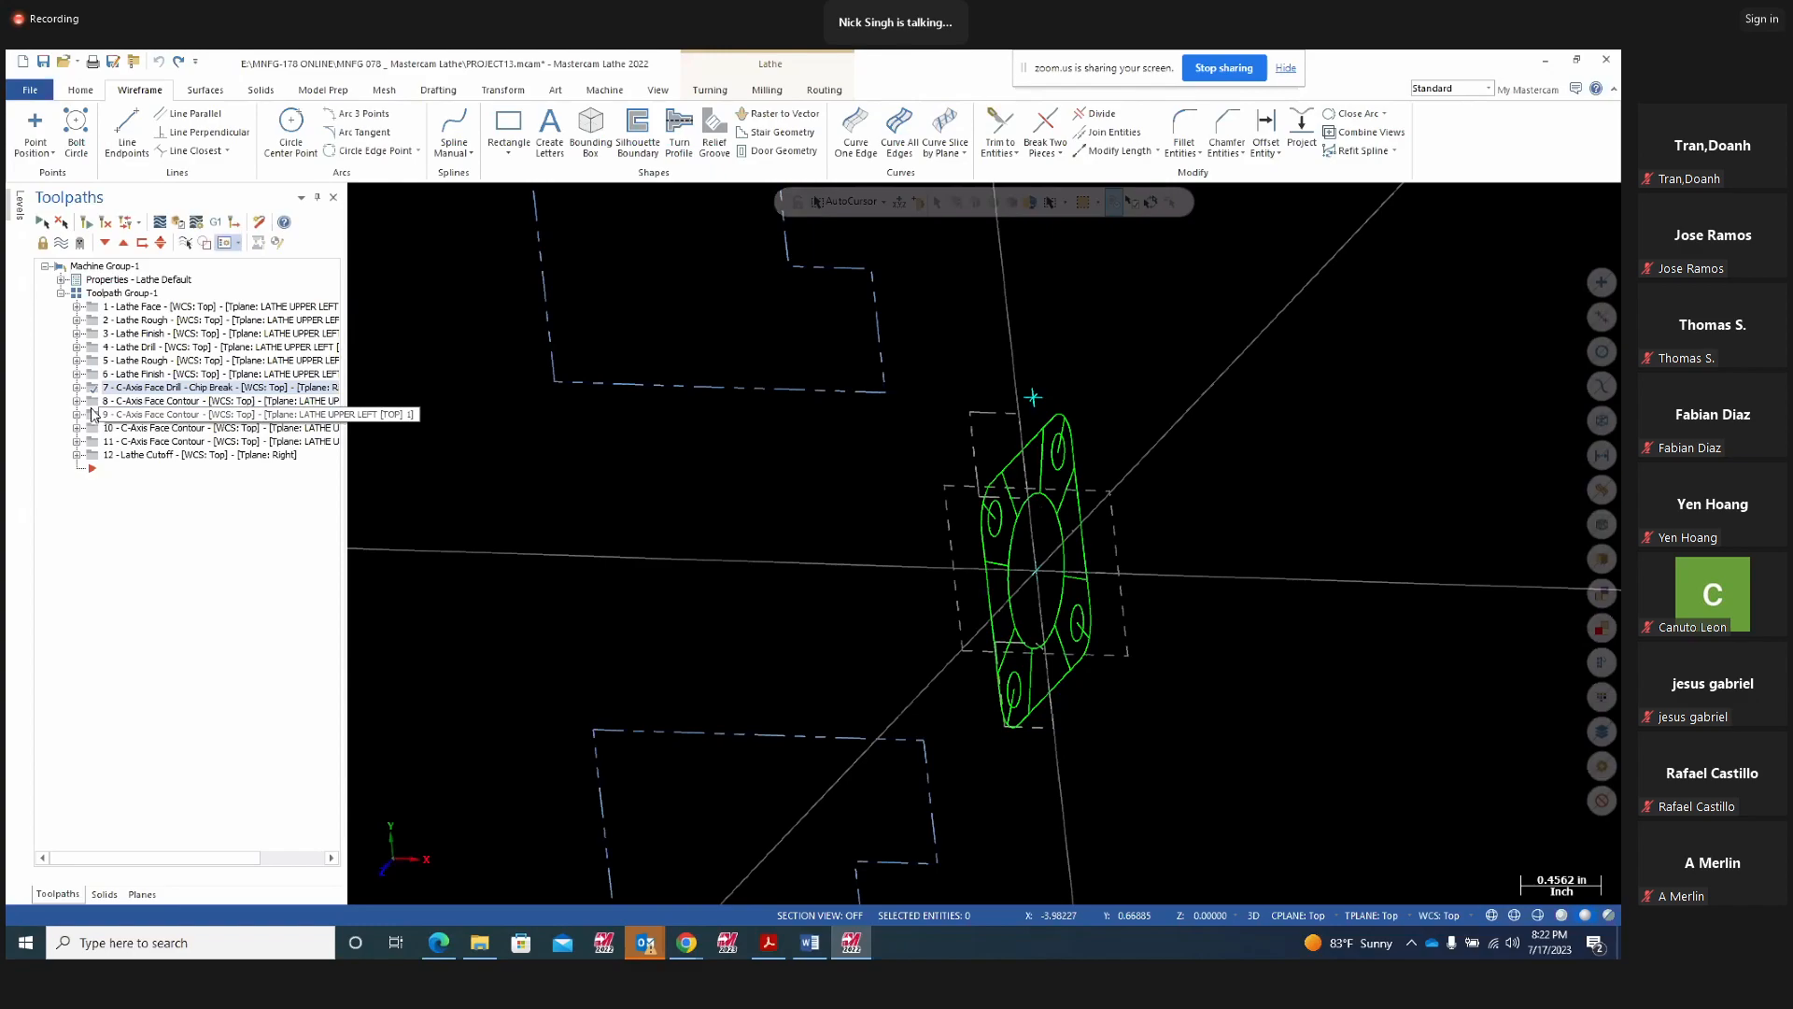
click(94, 402)
click(78, 400)
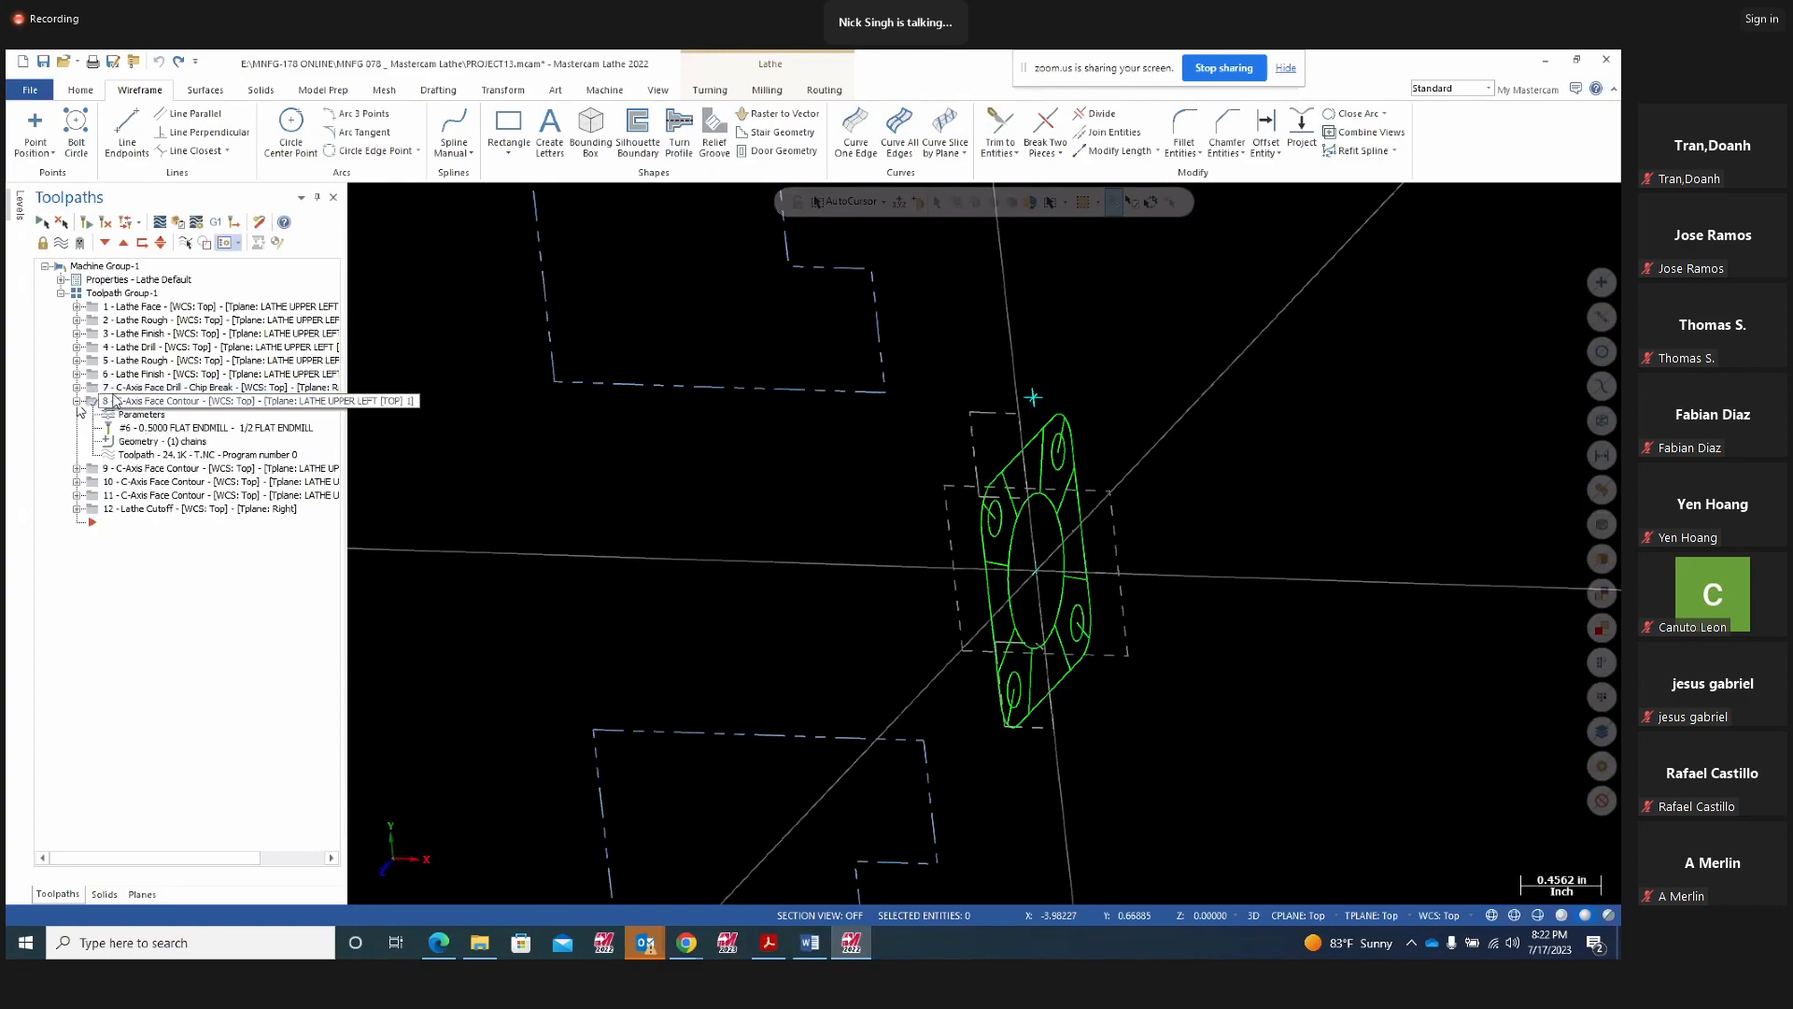
click(160, 224)
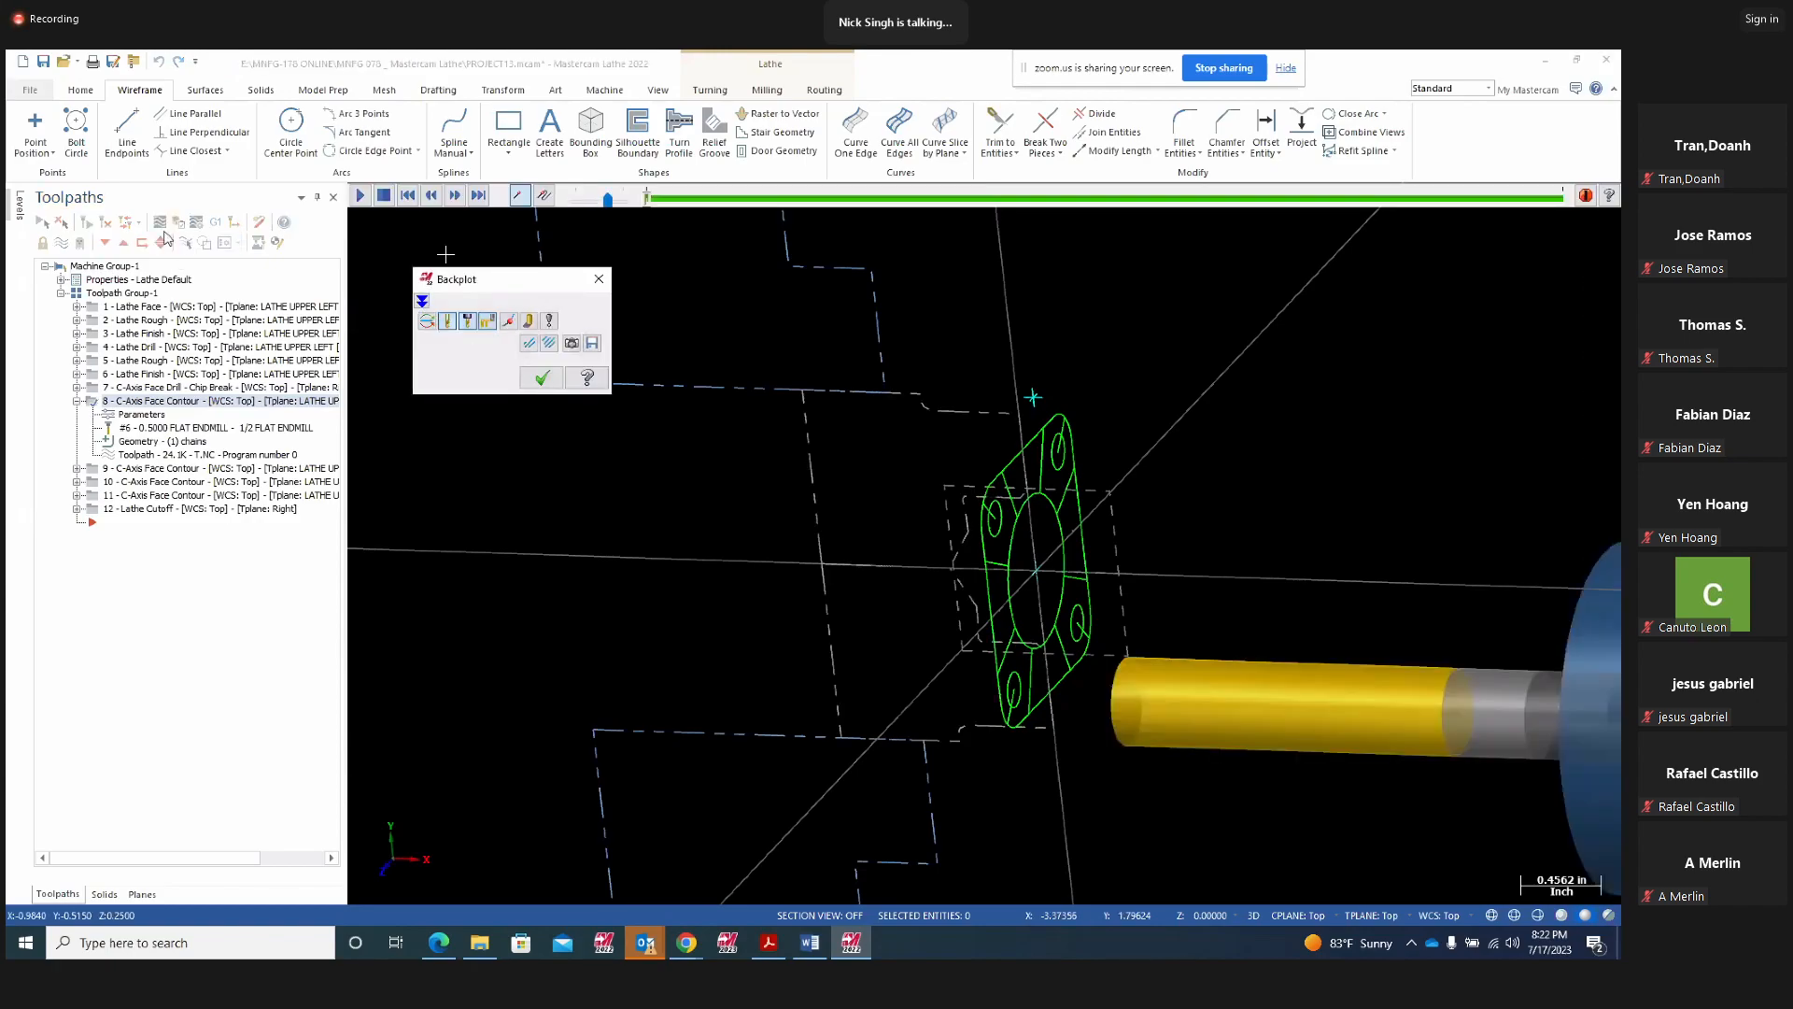
click(361, 196)
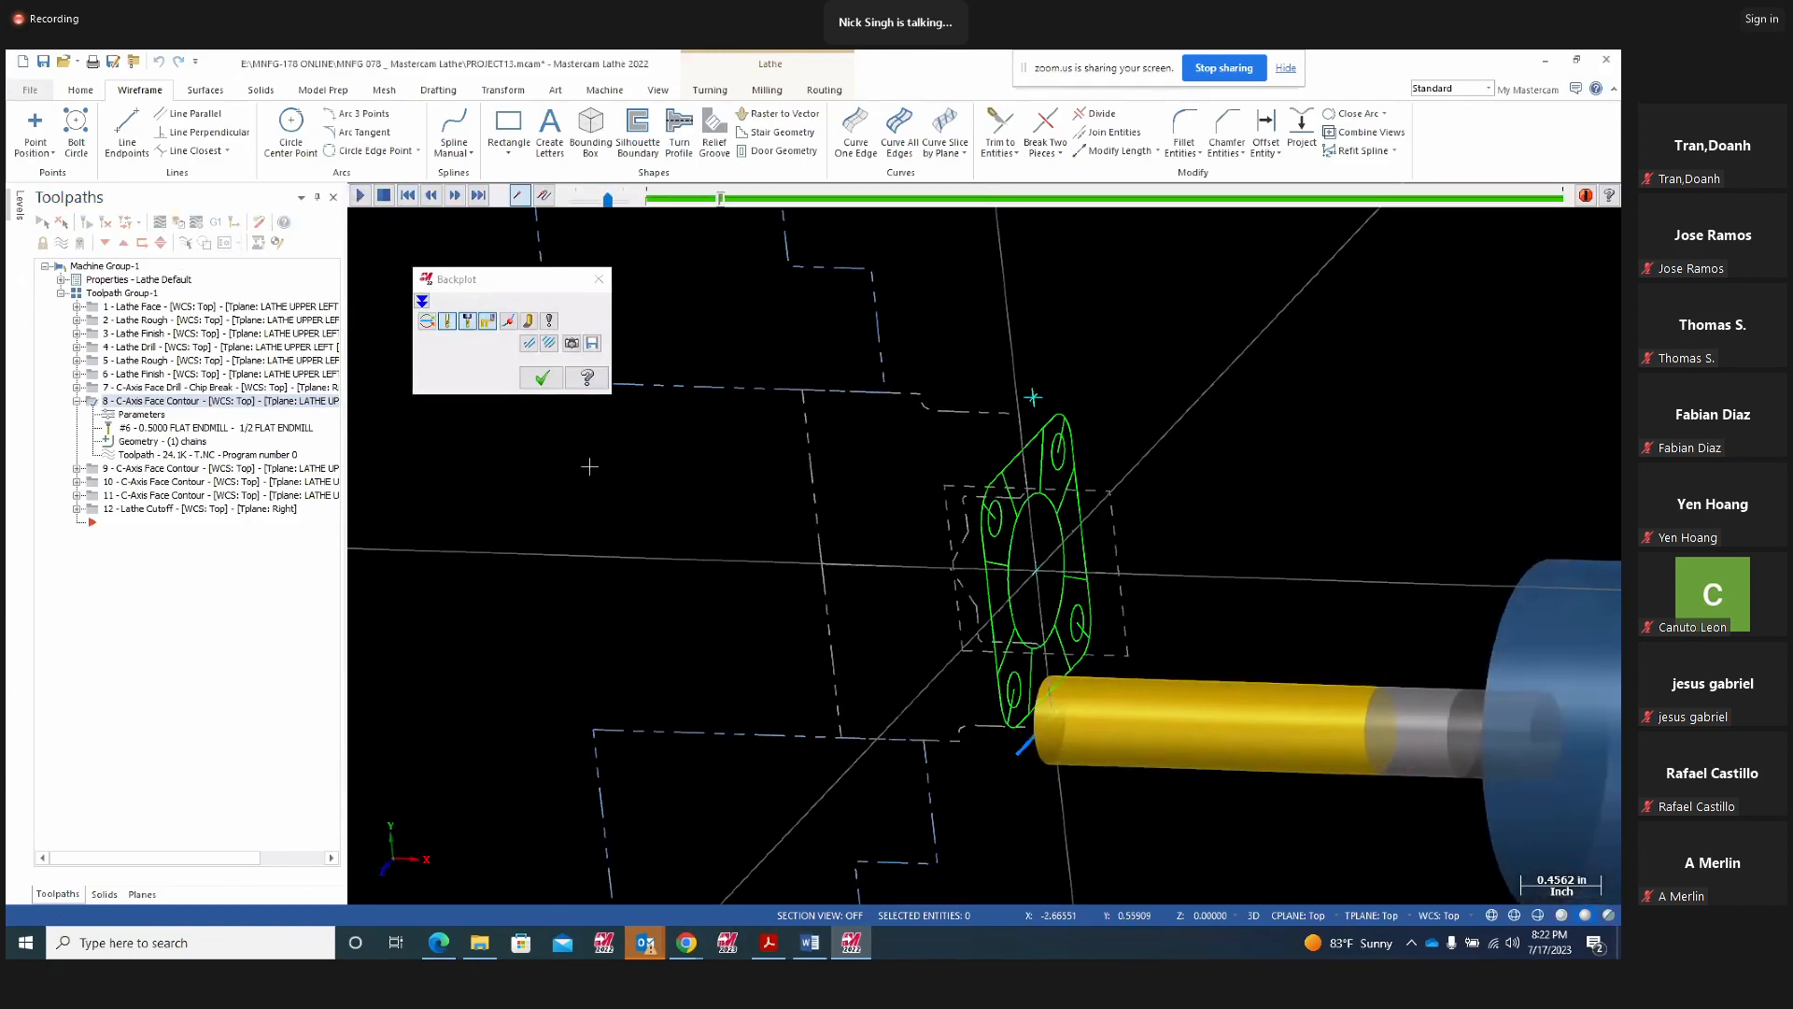
right_click(725, 431)
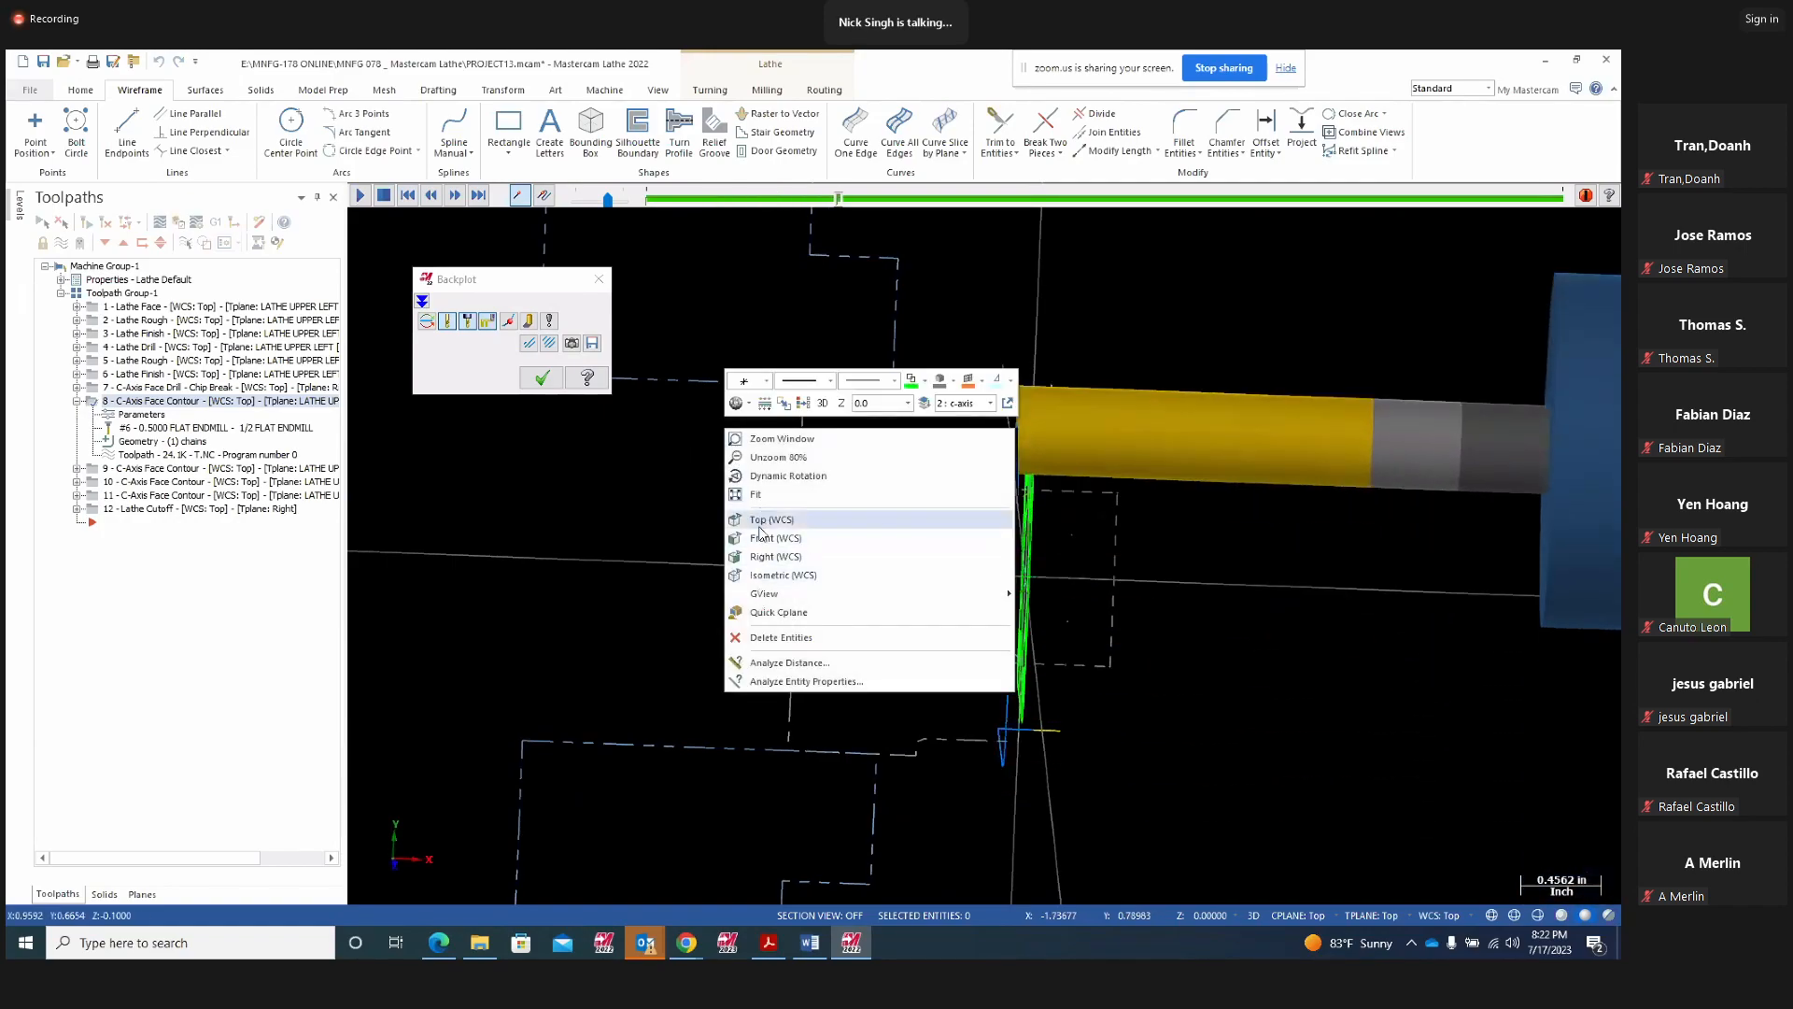
click(761, 539)
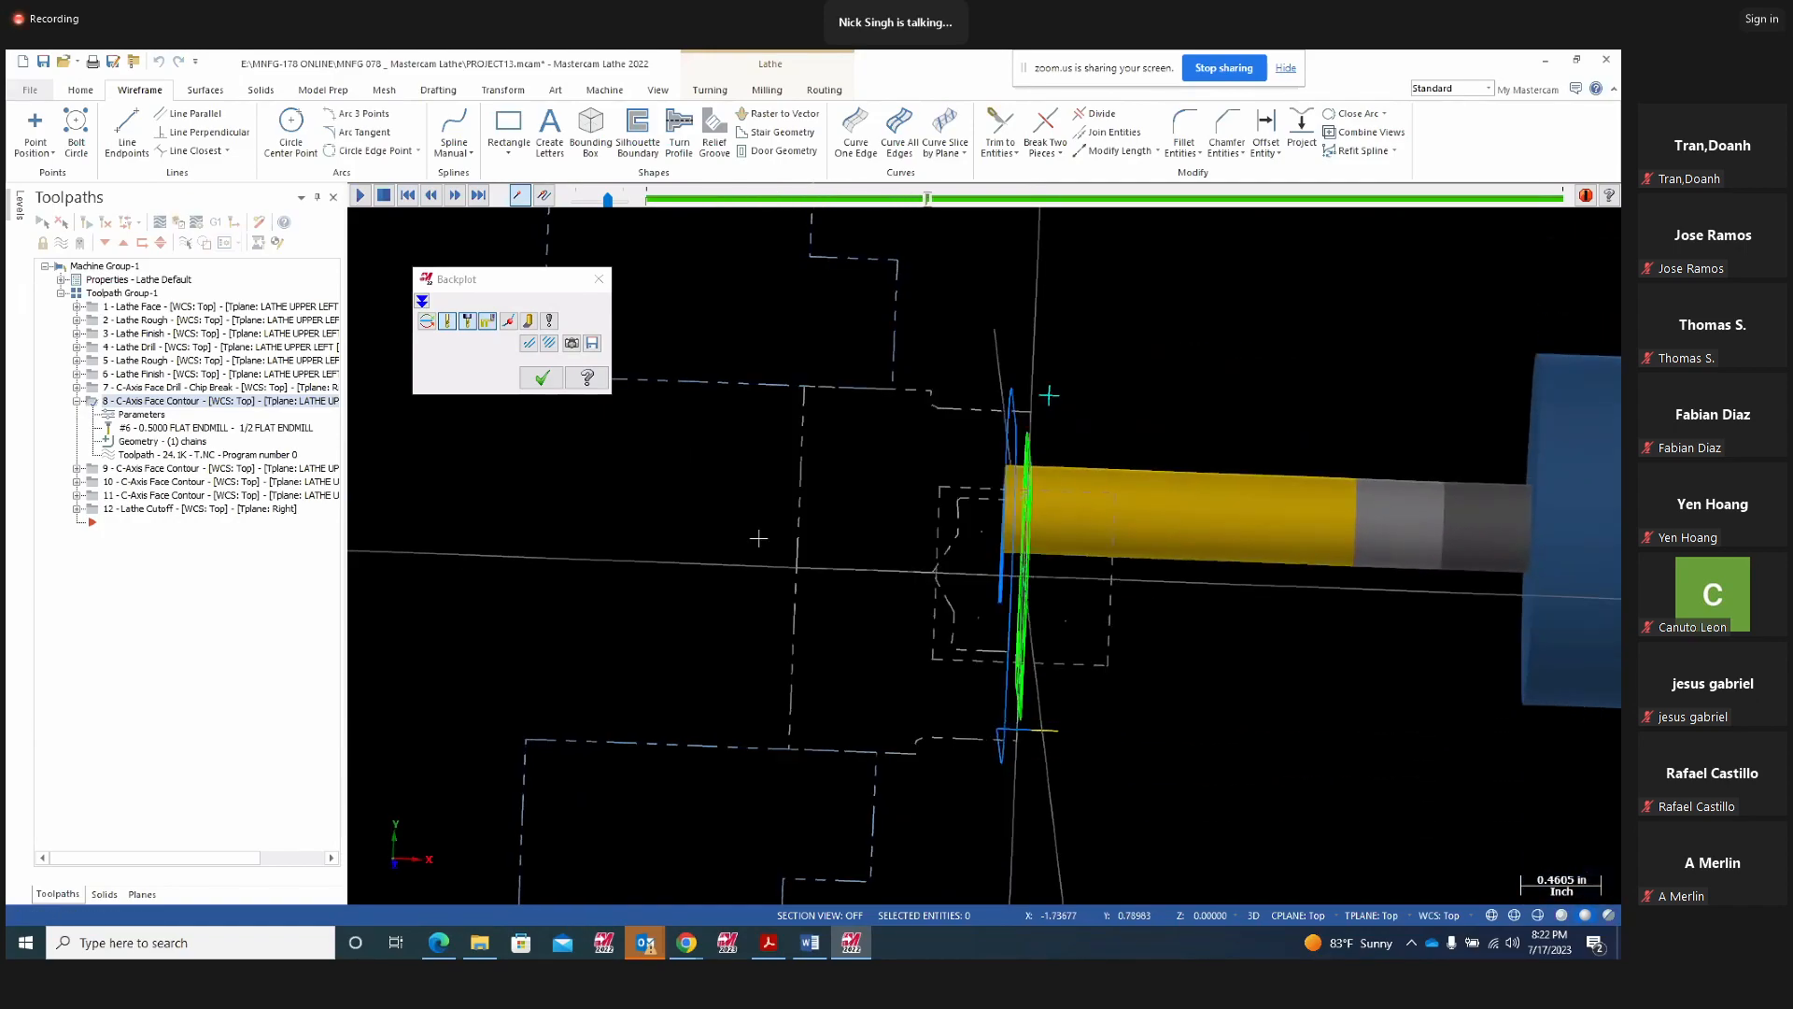
scroll(915, 539, up, 3)
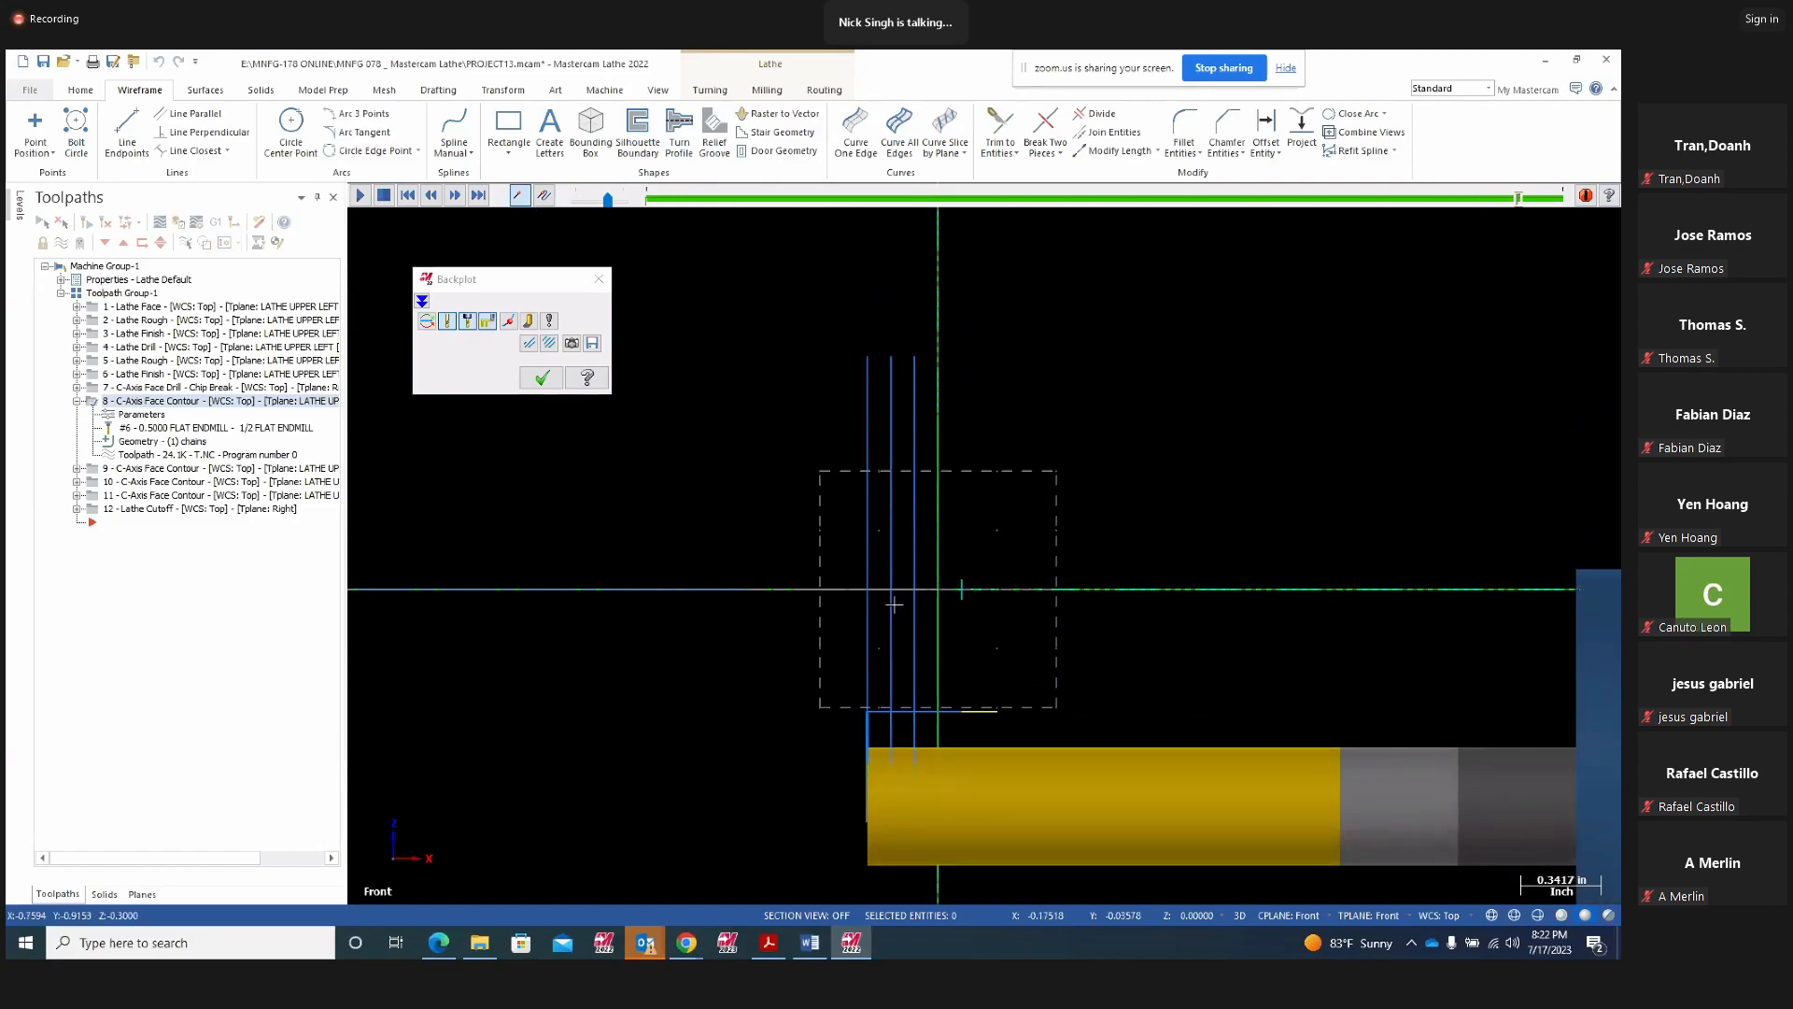
click(599, 278)
Review operation 8's linking parameters and compare them with the Project15.pdf drawing in Acrobat, returning to Mastercam's parameters dialog
click(145, 416)
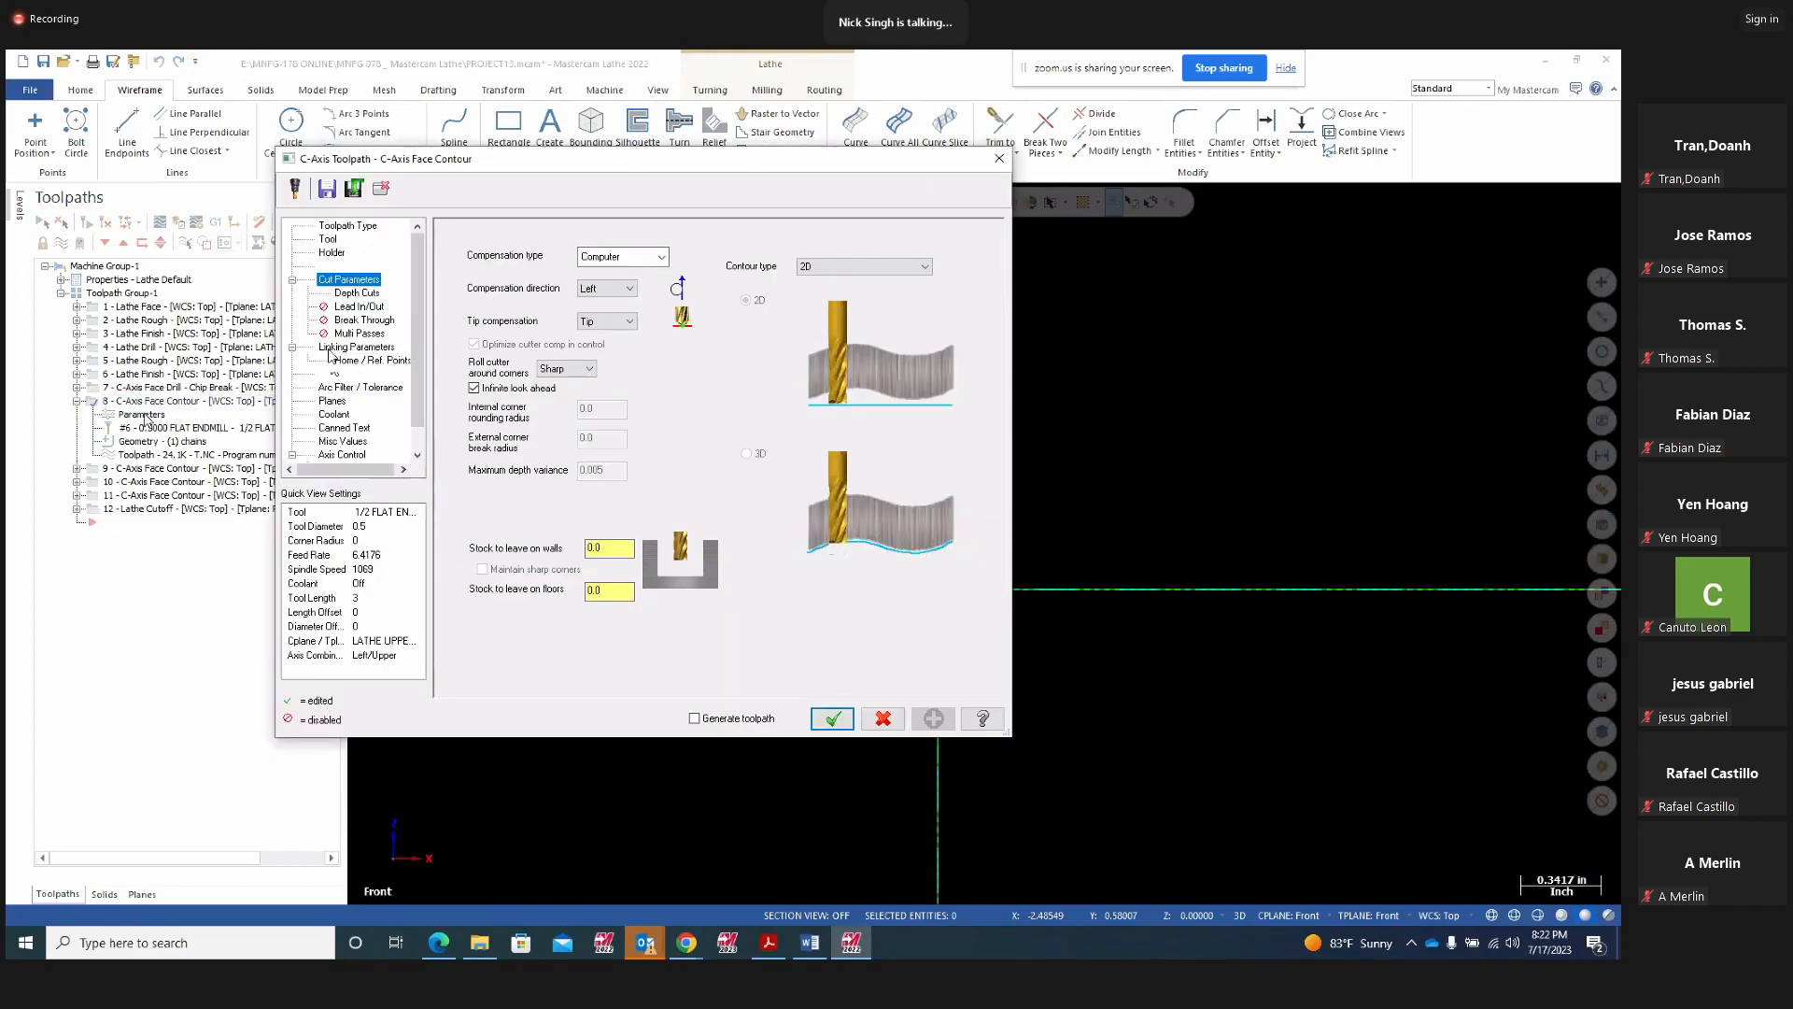
click(332, 349)
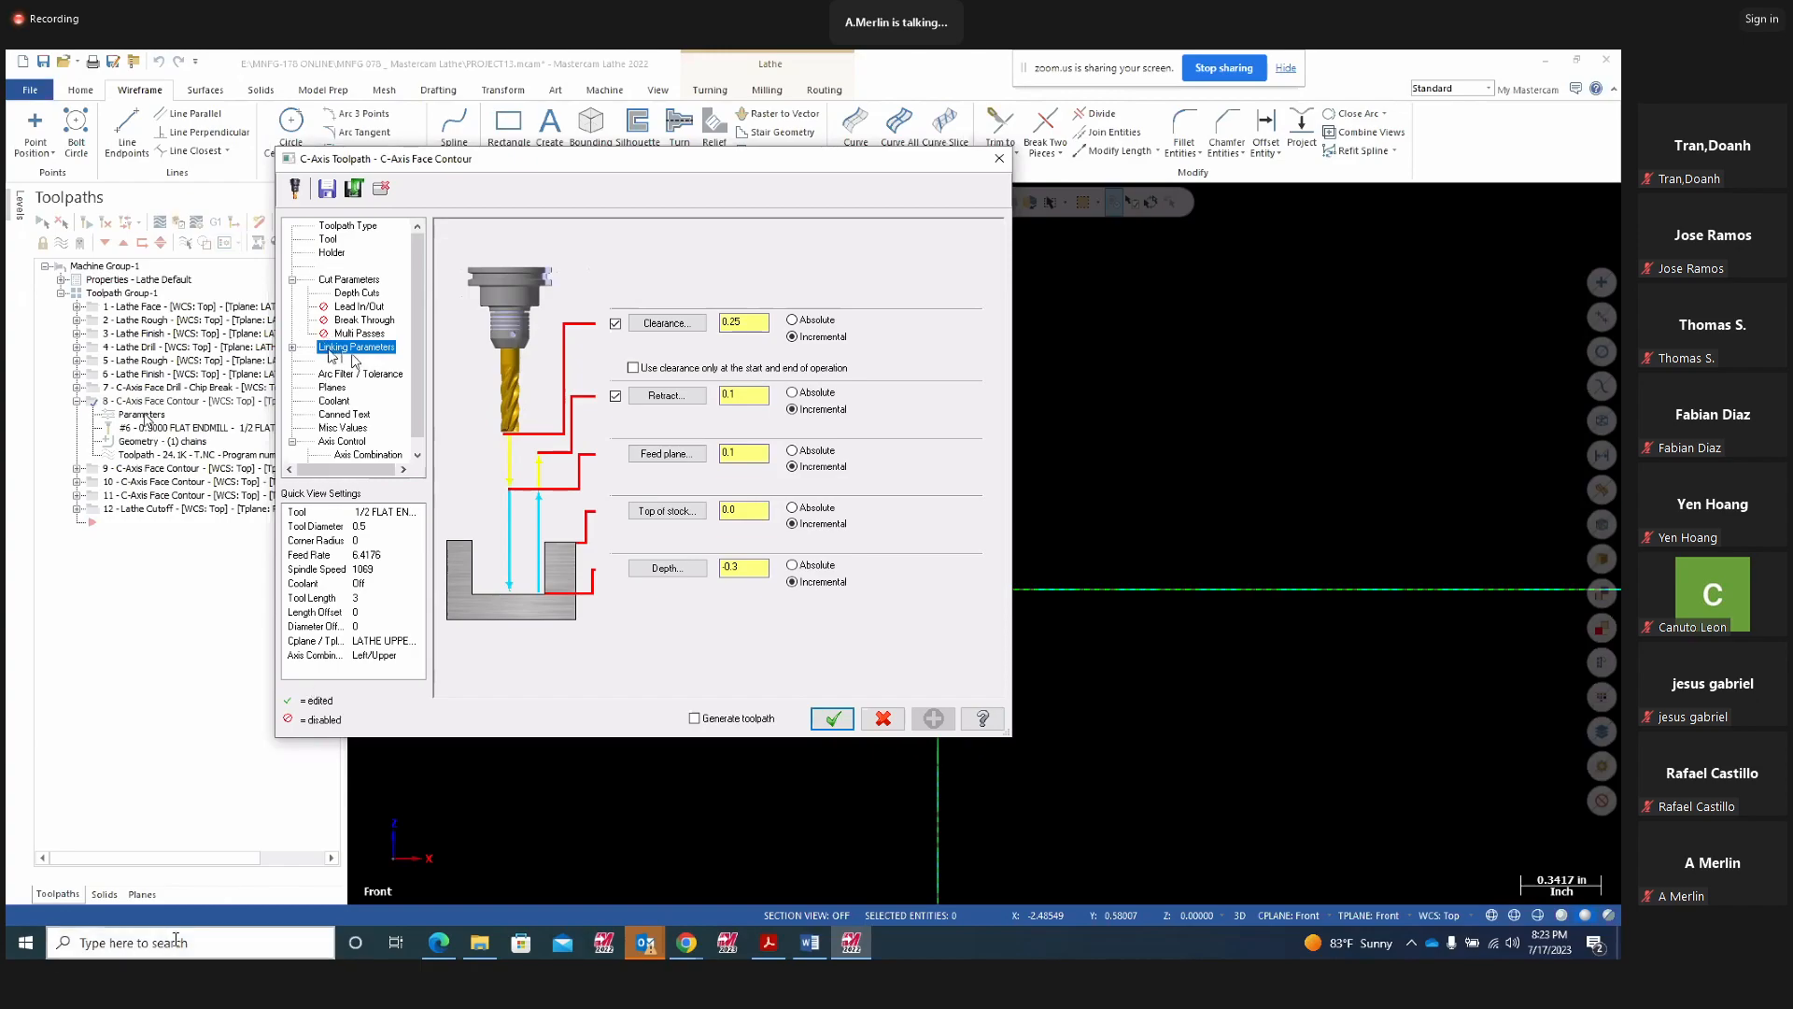
click(767, 945)
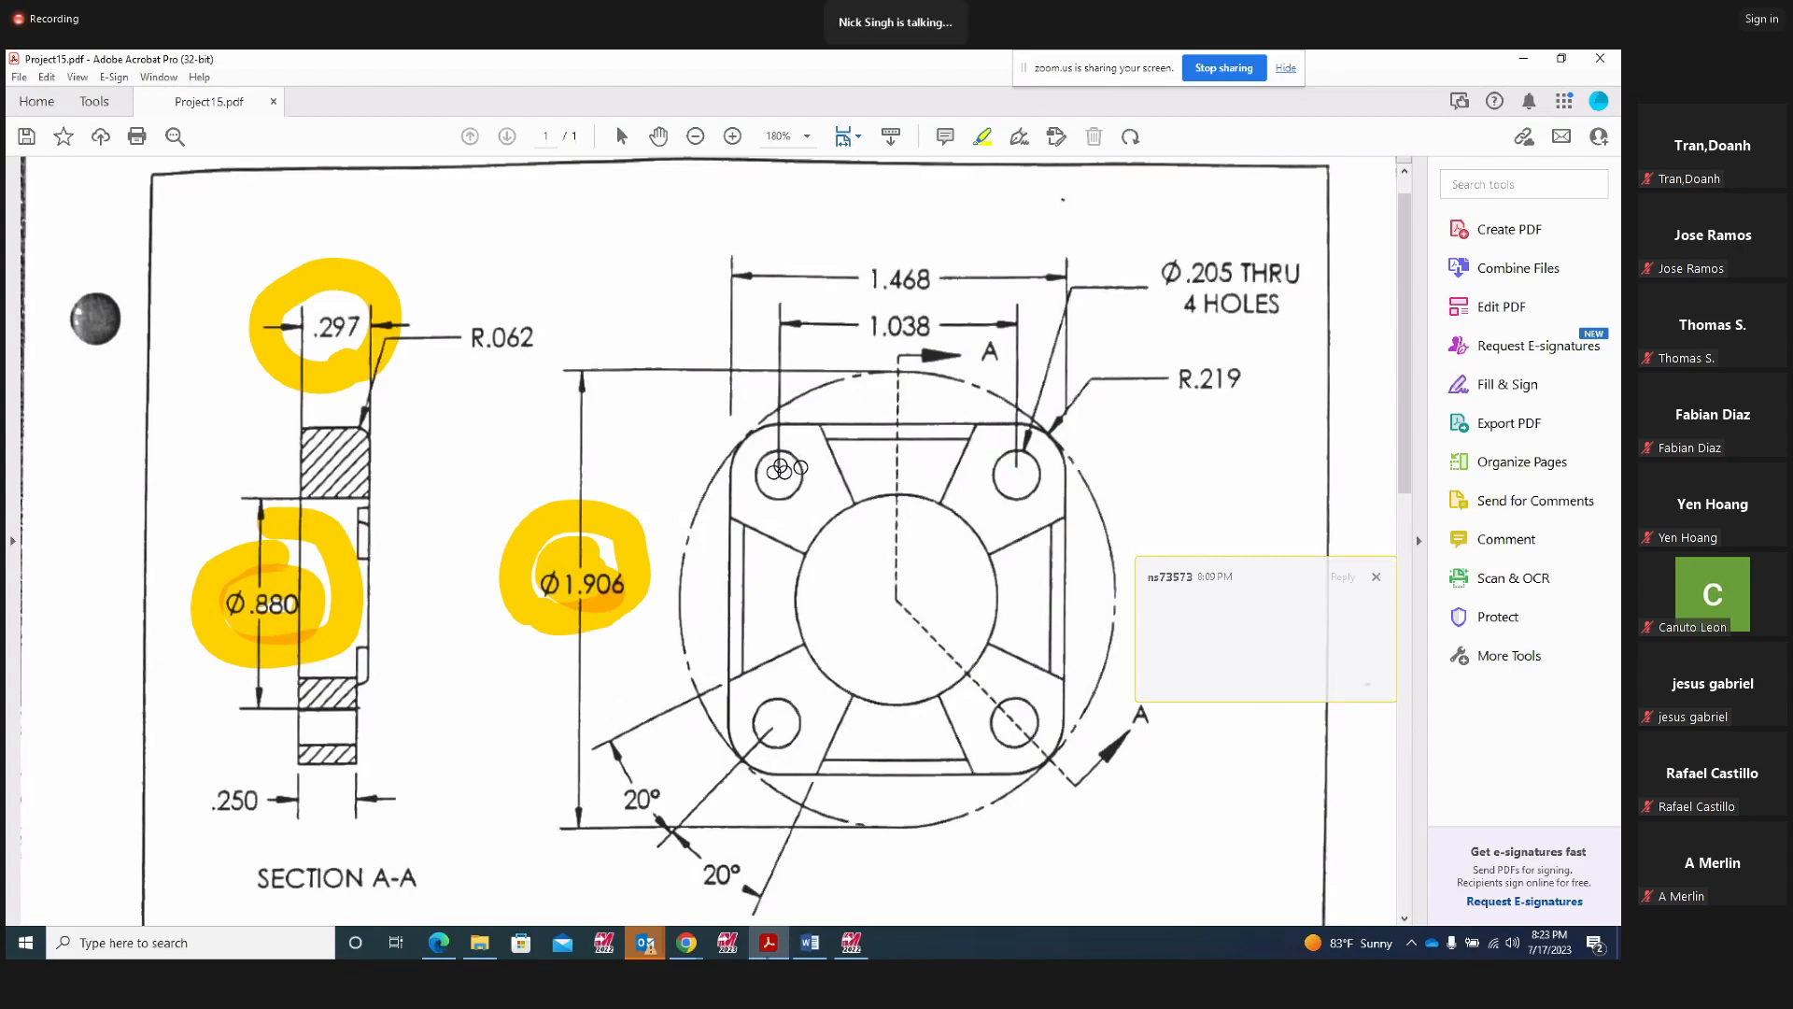
click(852, 943)
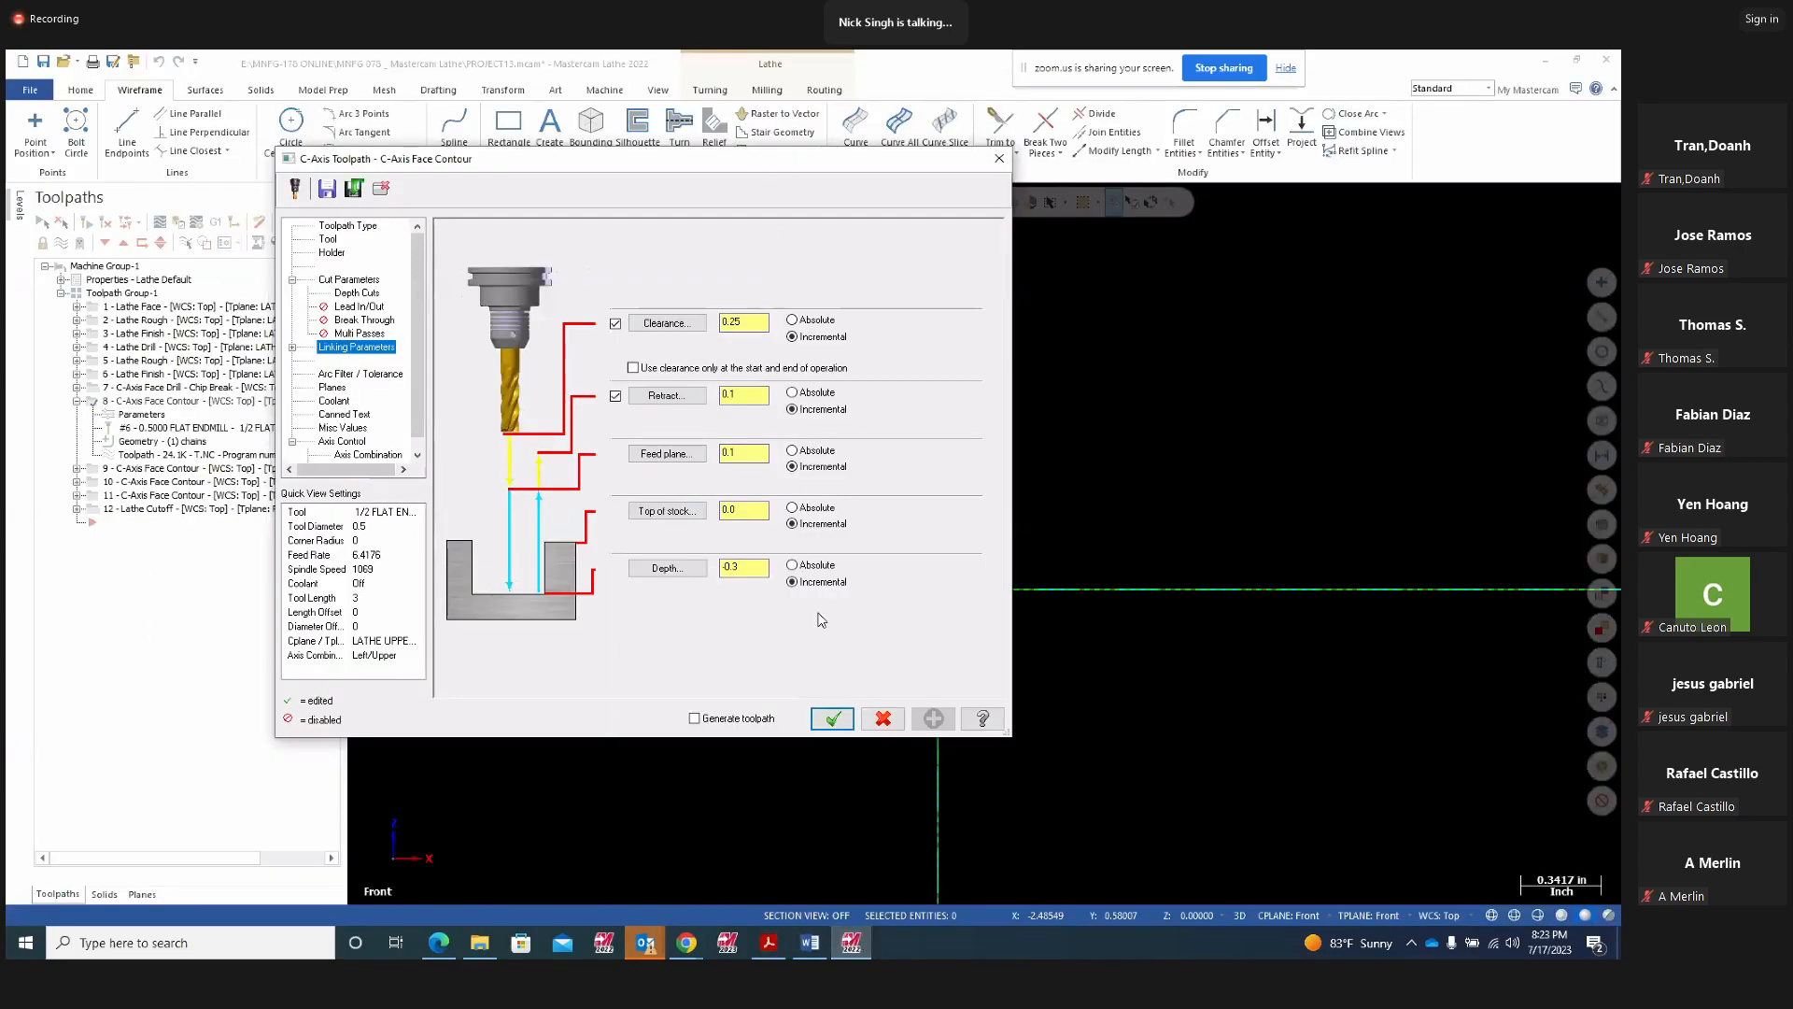
Close operation 8's parameters and examine the c-axis wireframe in the Right view, rotated, and in the Top view
click(1000, 159)
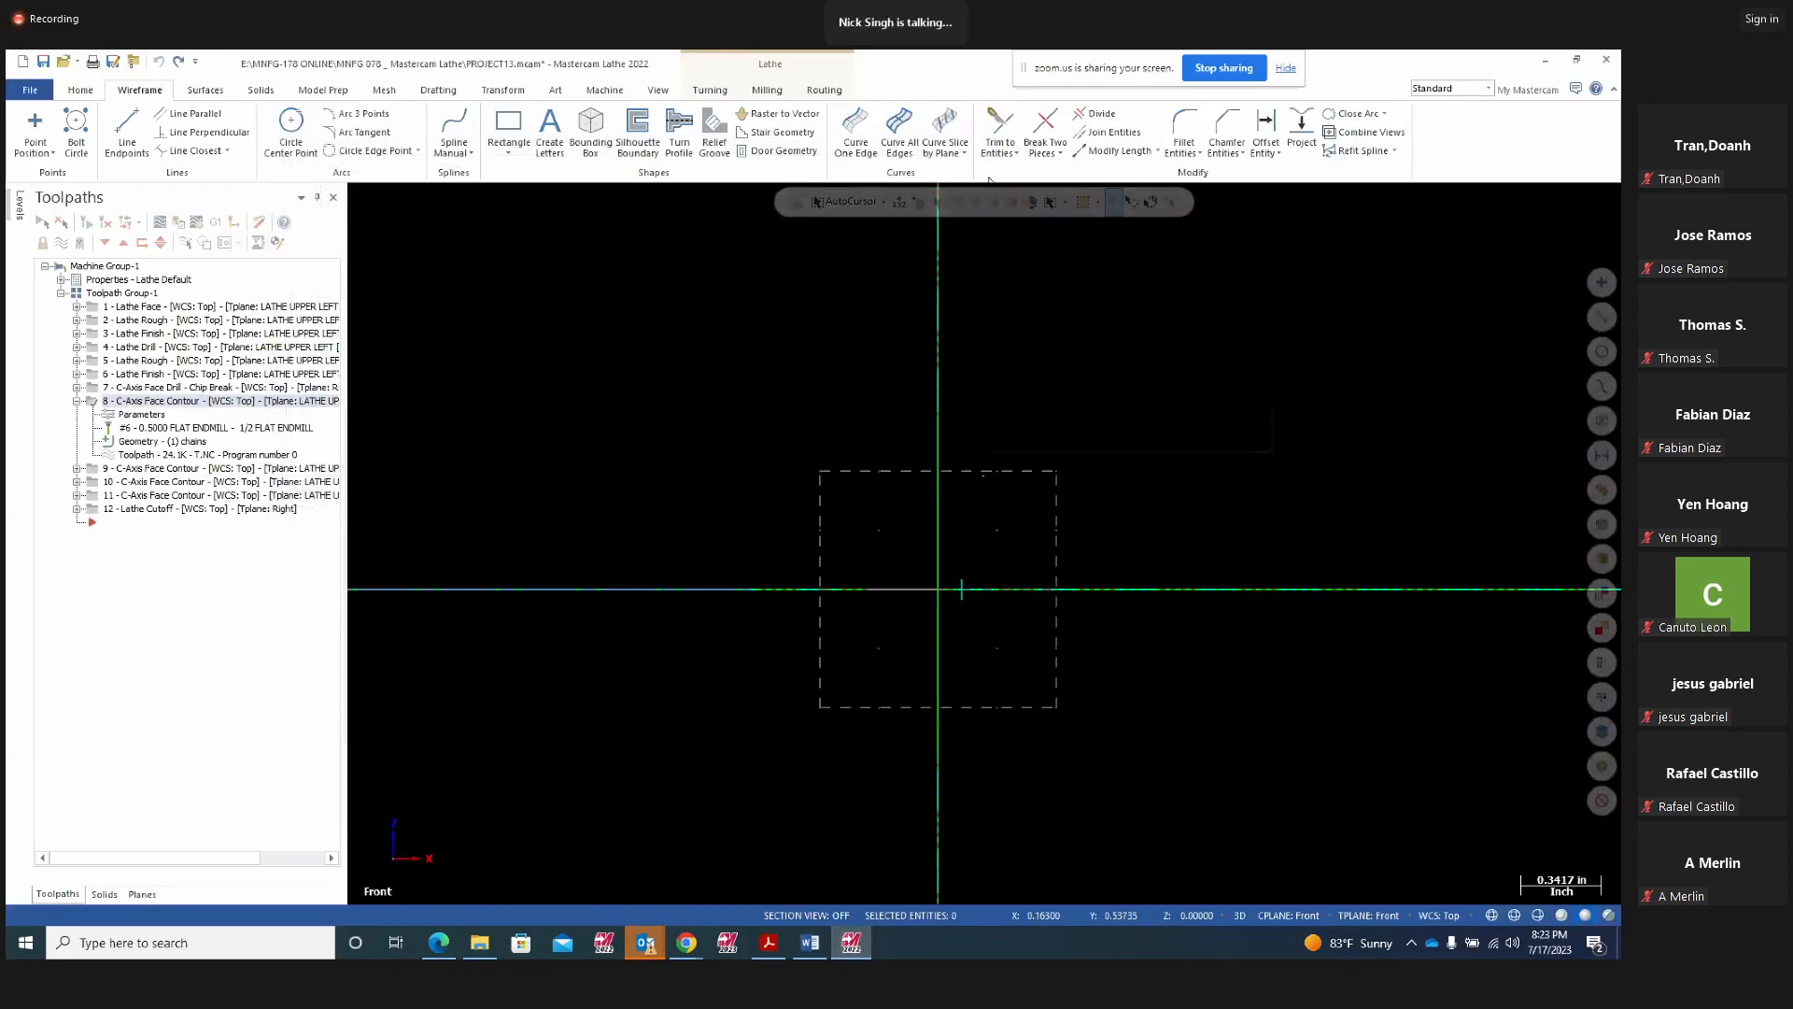
right_click(977, 464)
click(1027, 591)
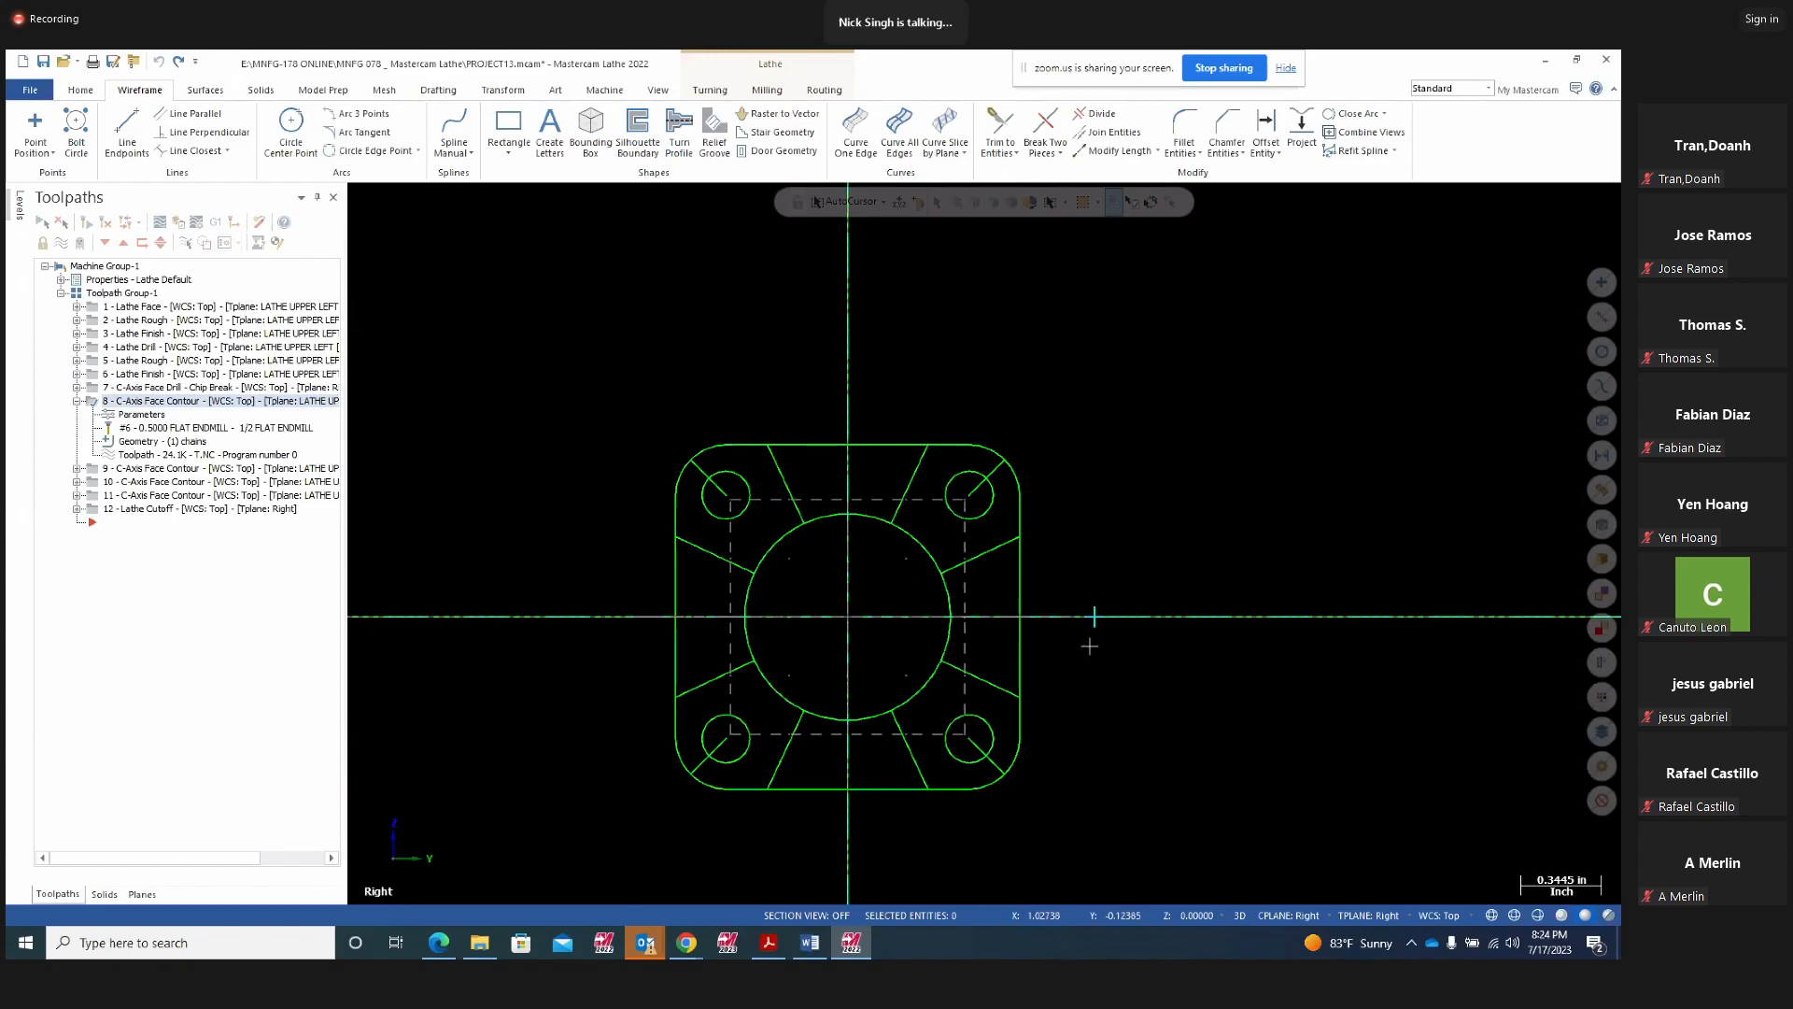
middle_drag(1233, 493, 1017, 592)
right_click(1134, 418)
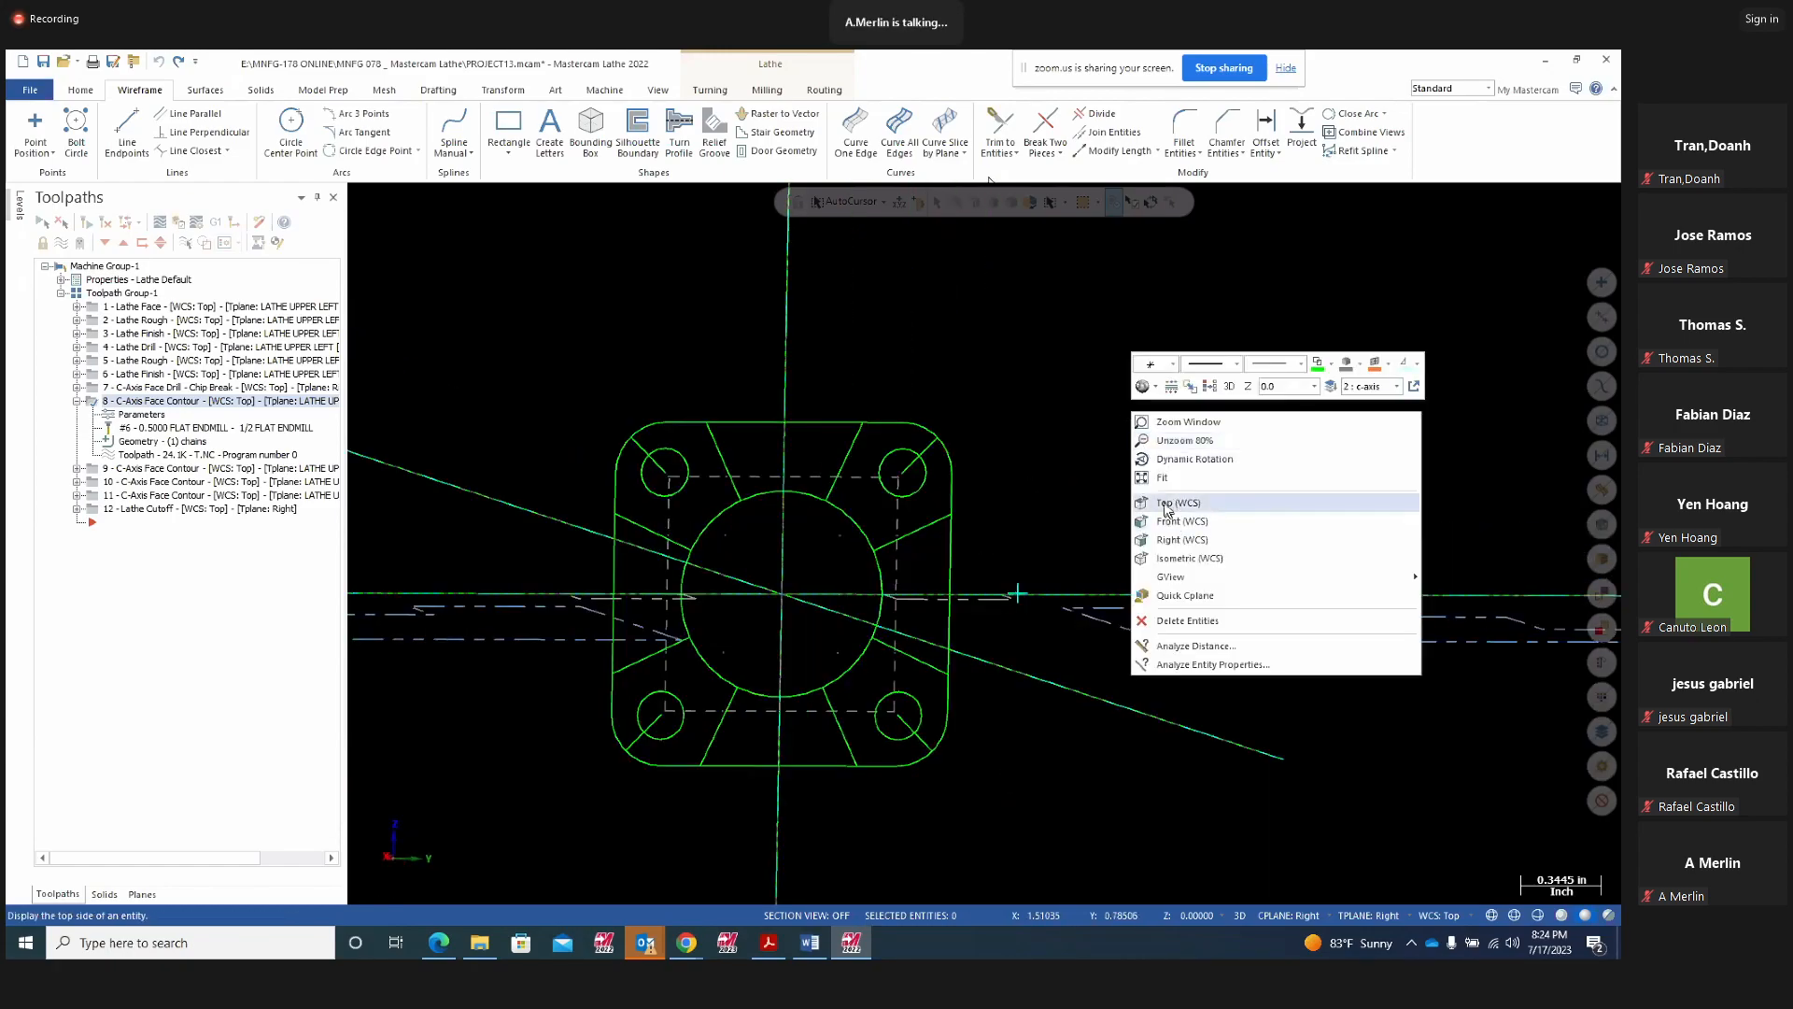
click(1163, 504)
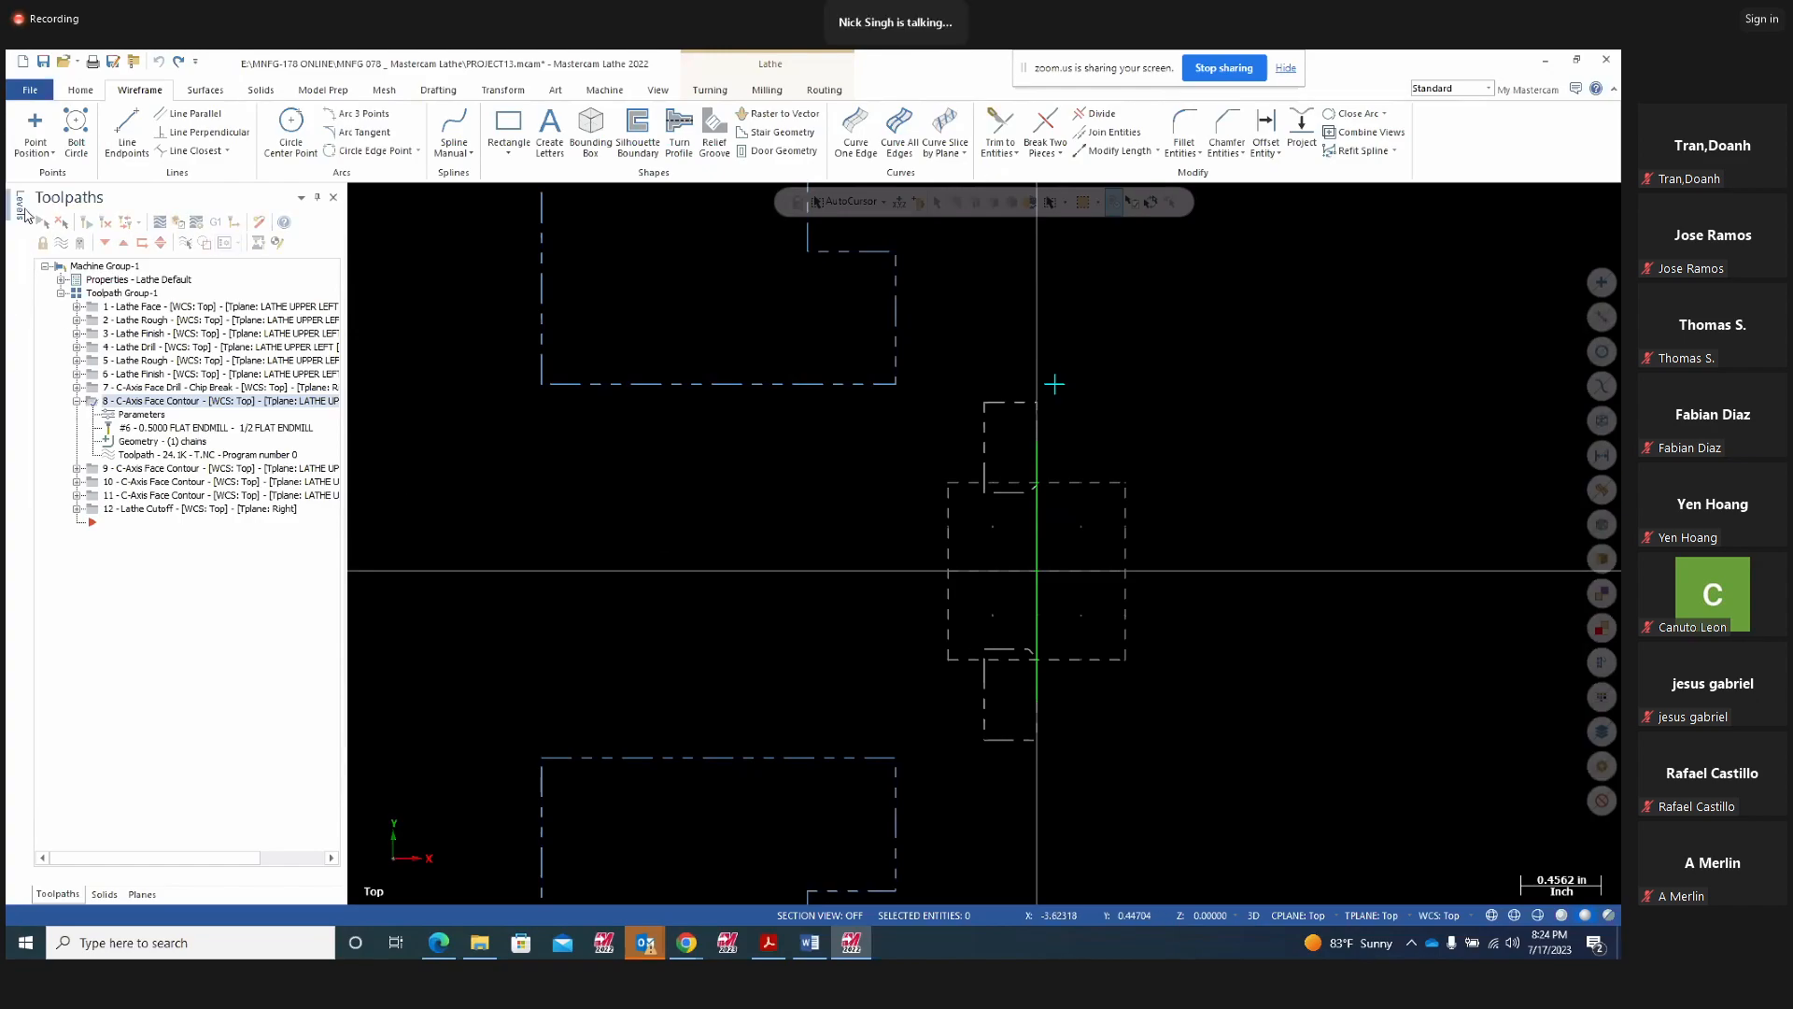
Show the lathe level, make it the main level, and hide the c-axis level
mouse_move(22, 213)
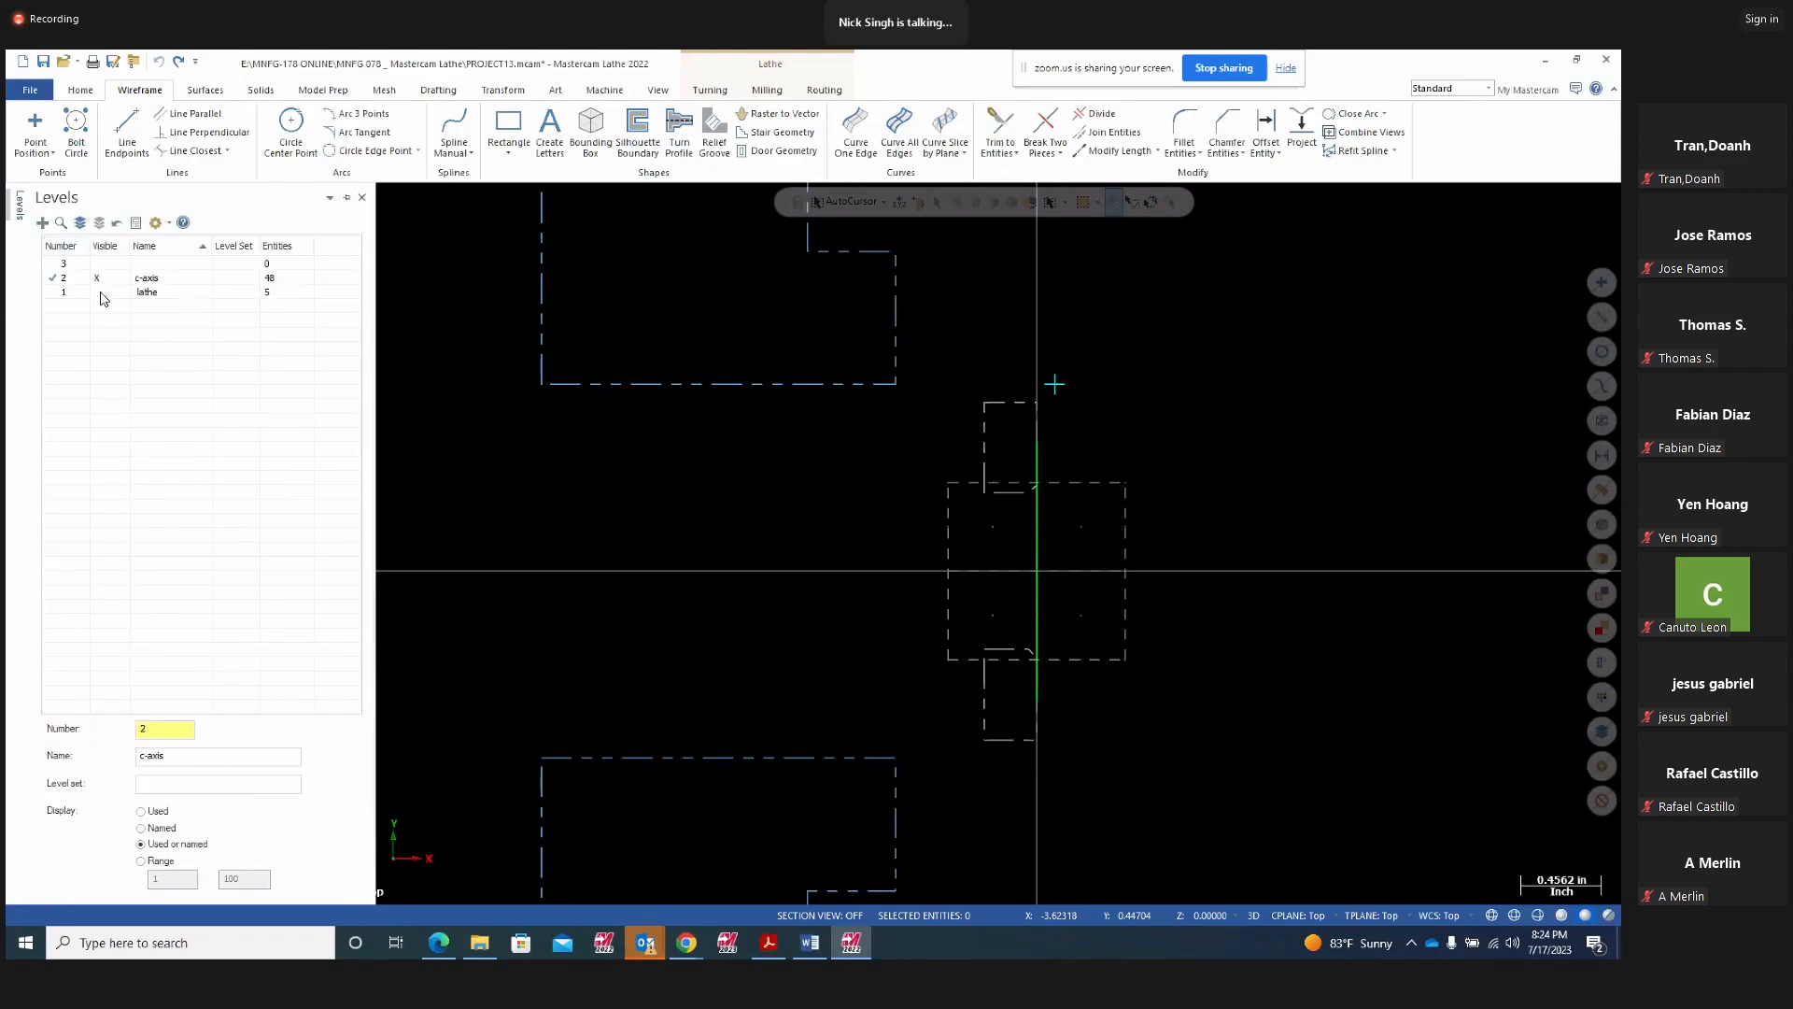
click(101, 293)
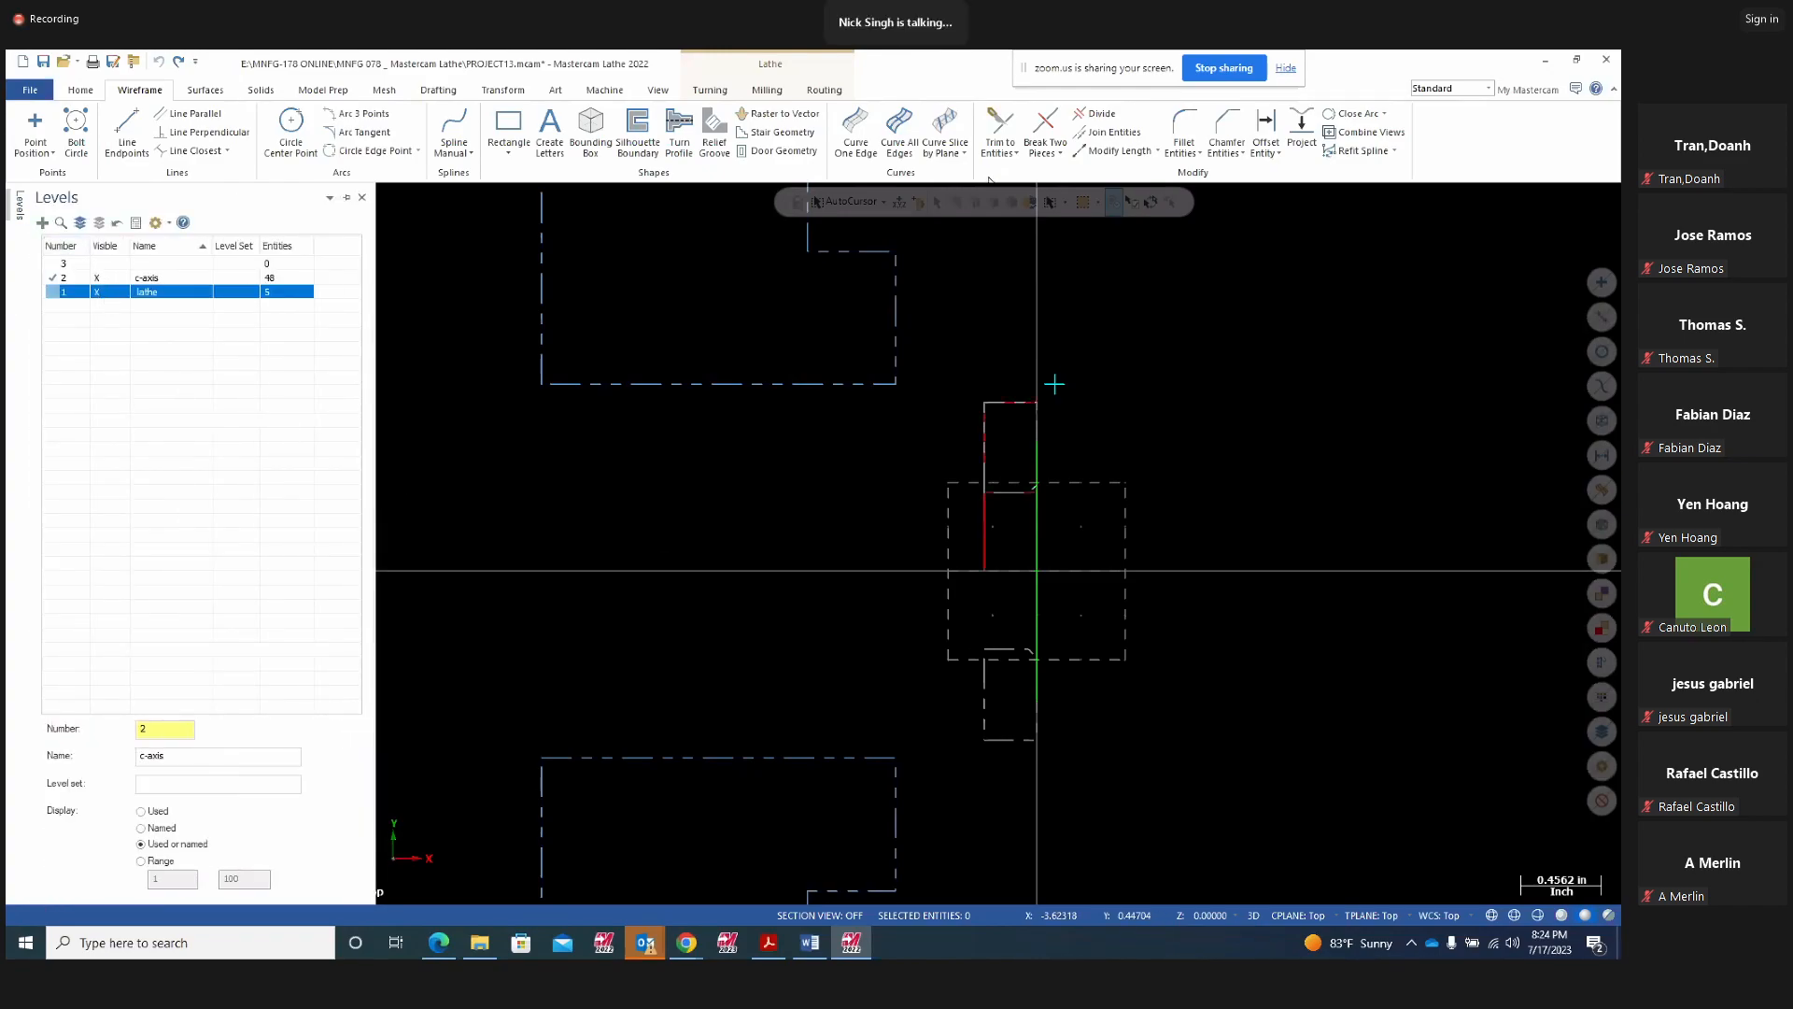
click(58, 297)
click(98, 278)
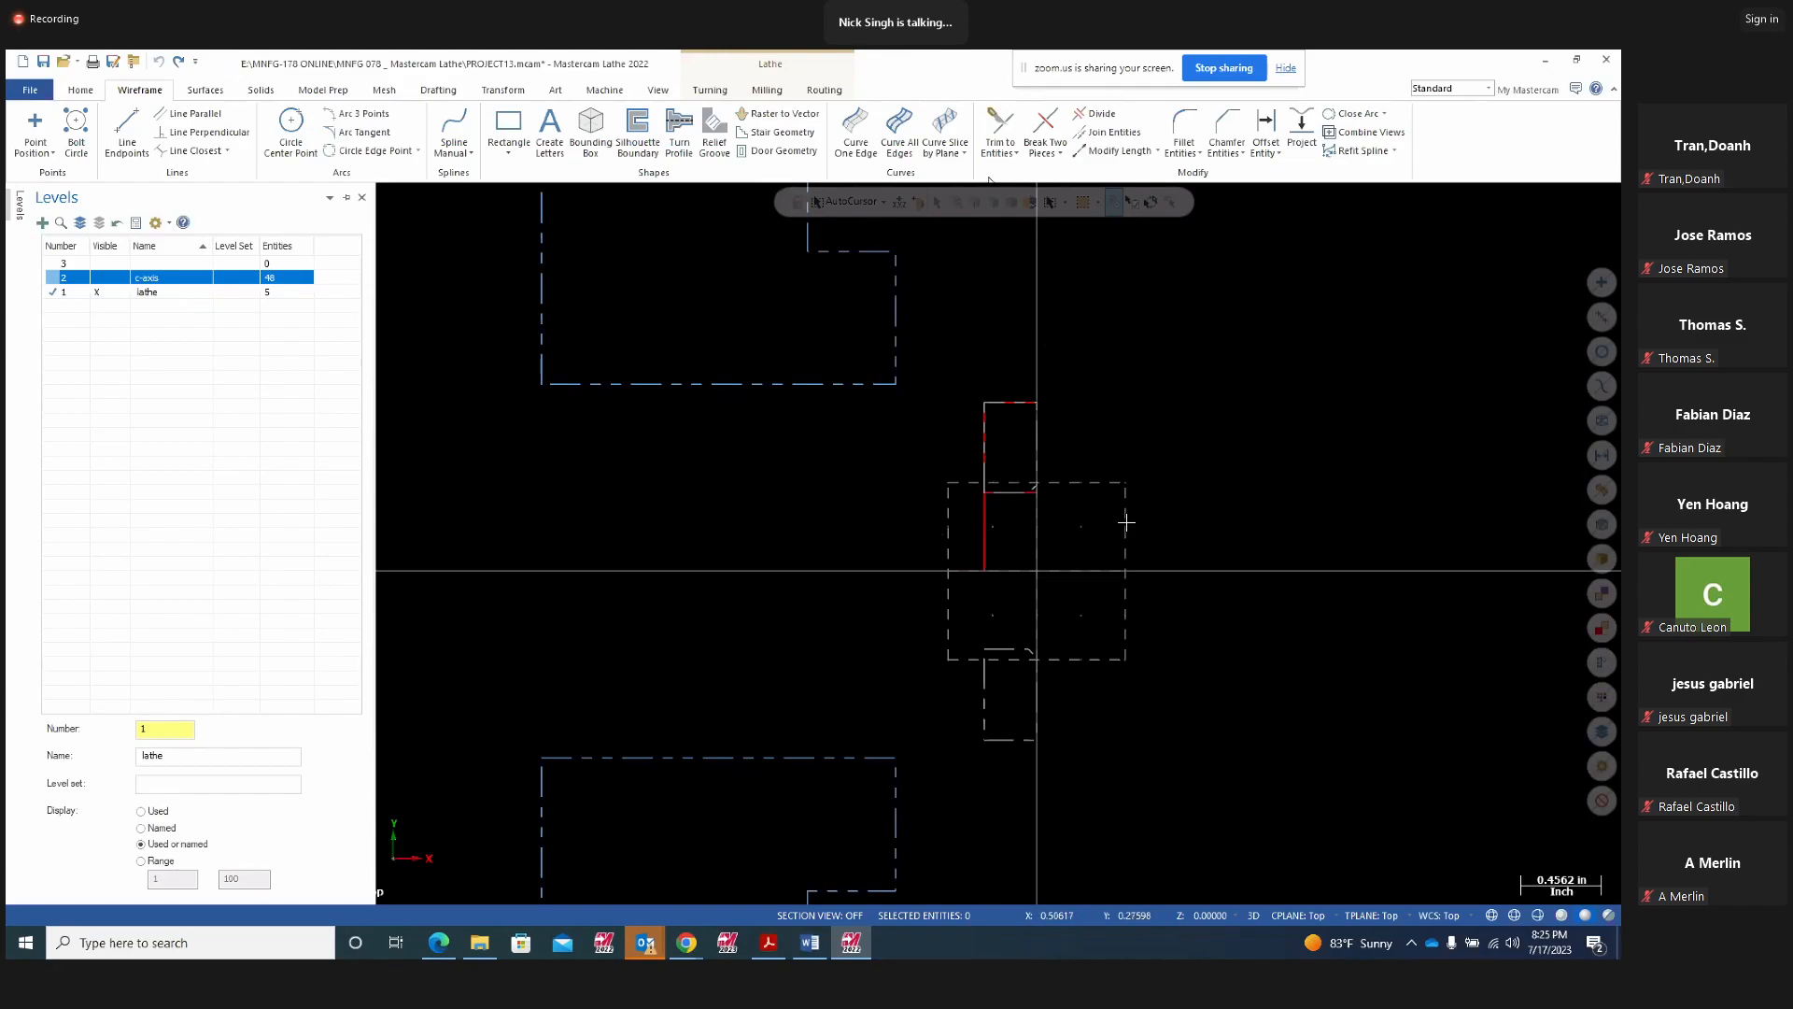
click(225, 338)
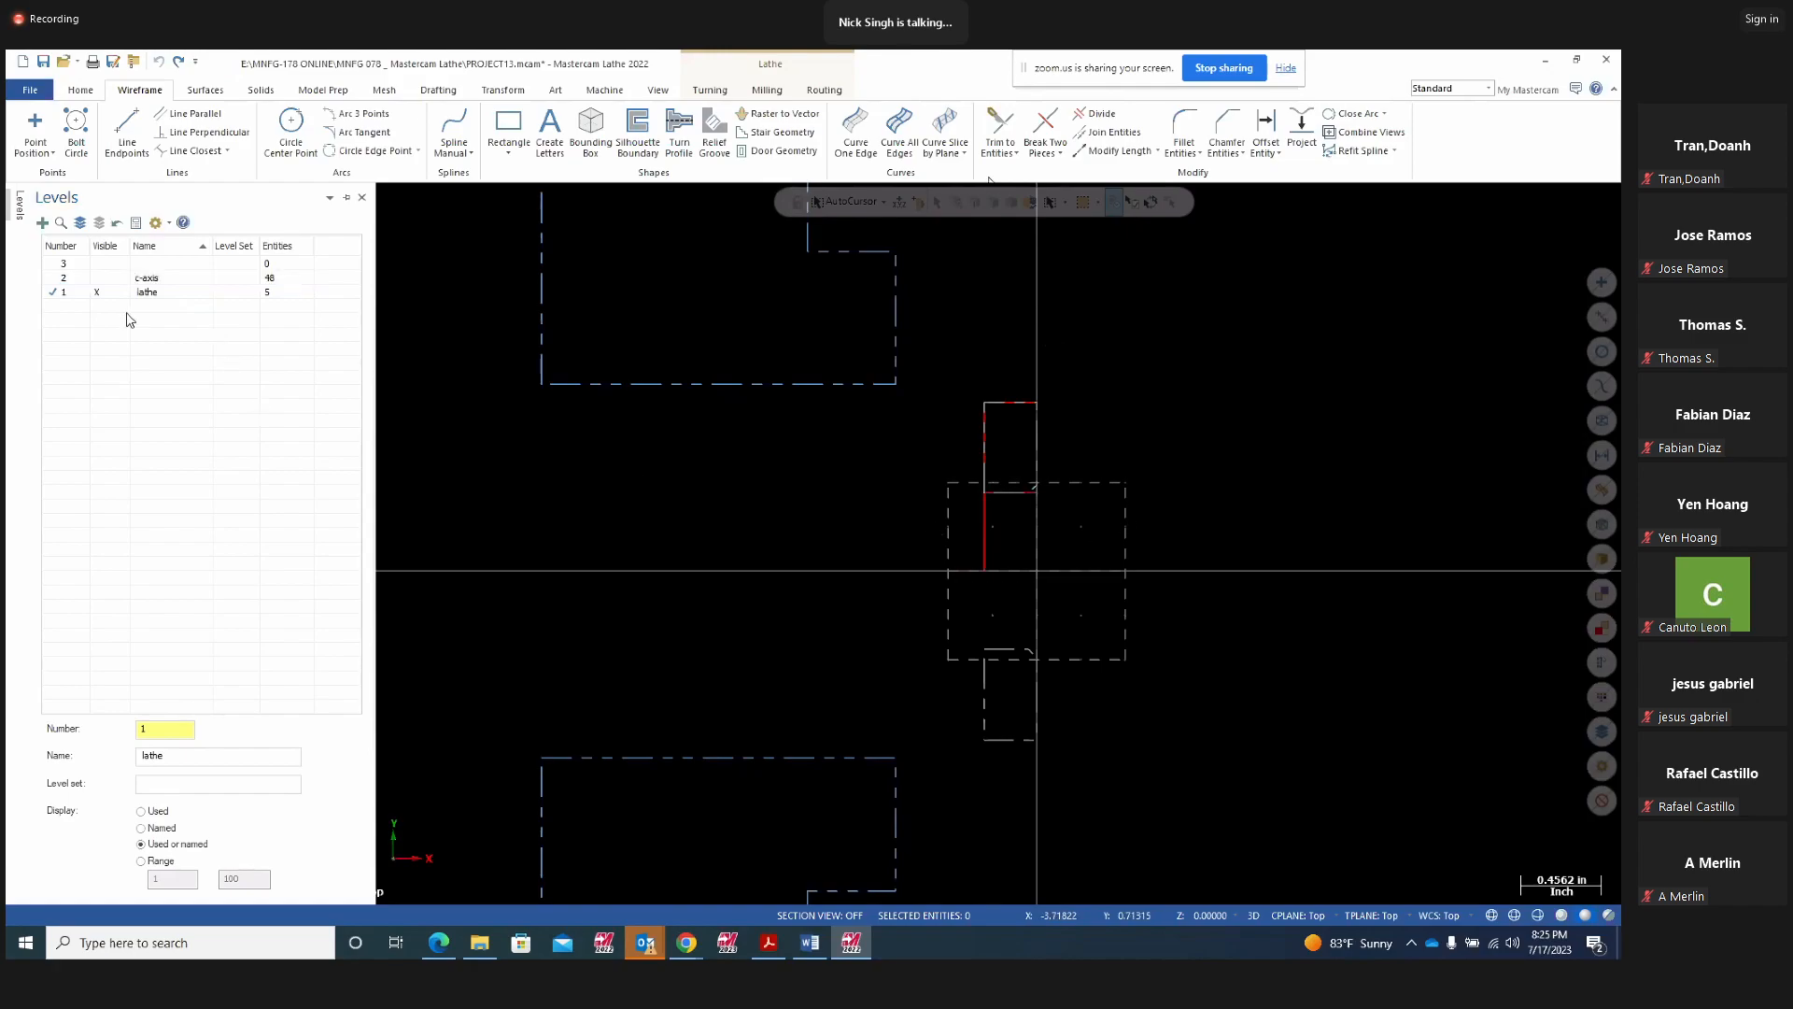
Restore c-axis as the visible main level, hide the lathe level, and switch to the Right view
click(107, 277)
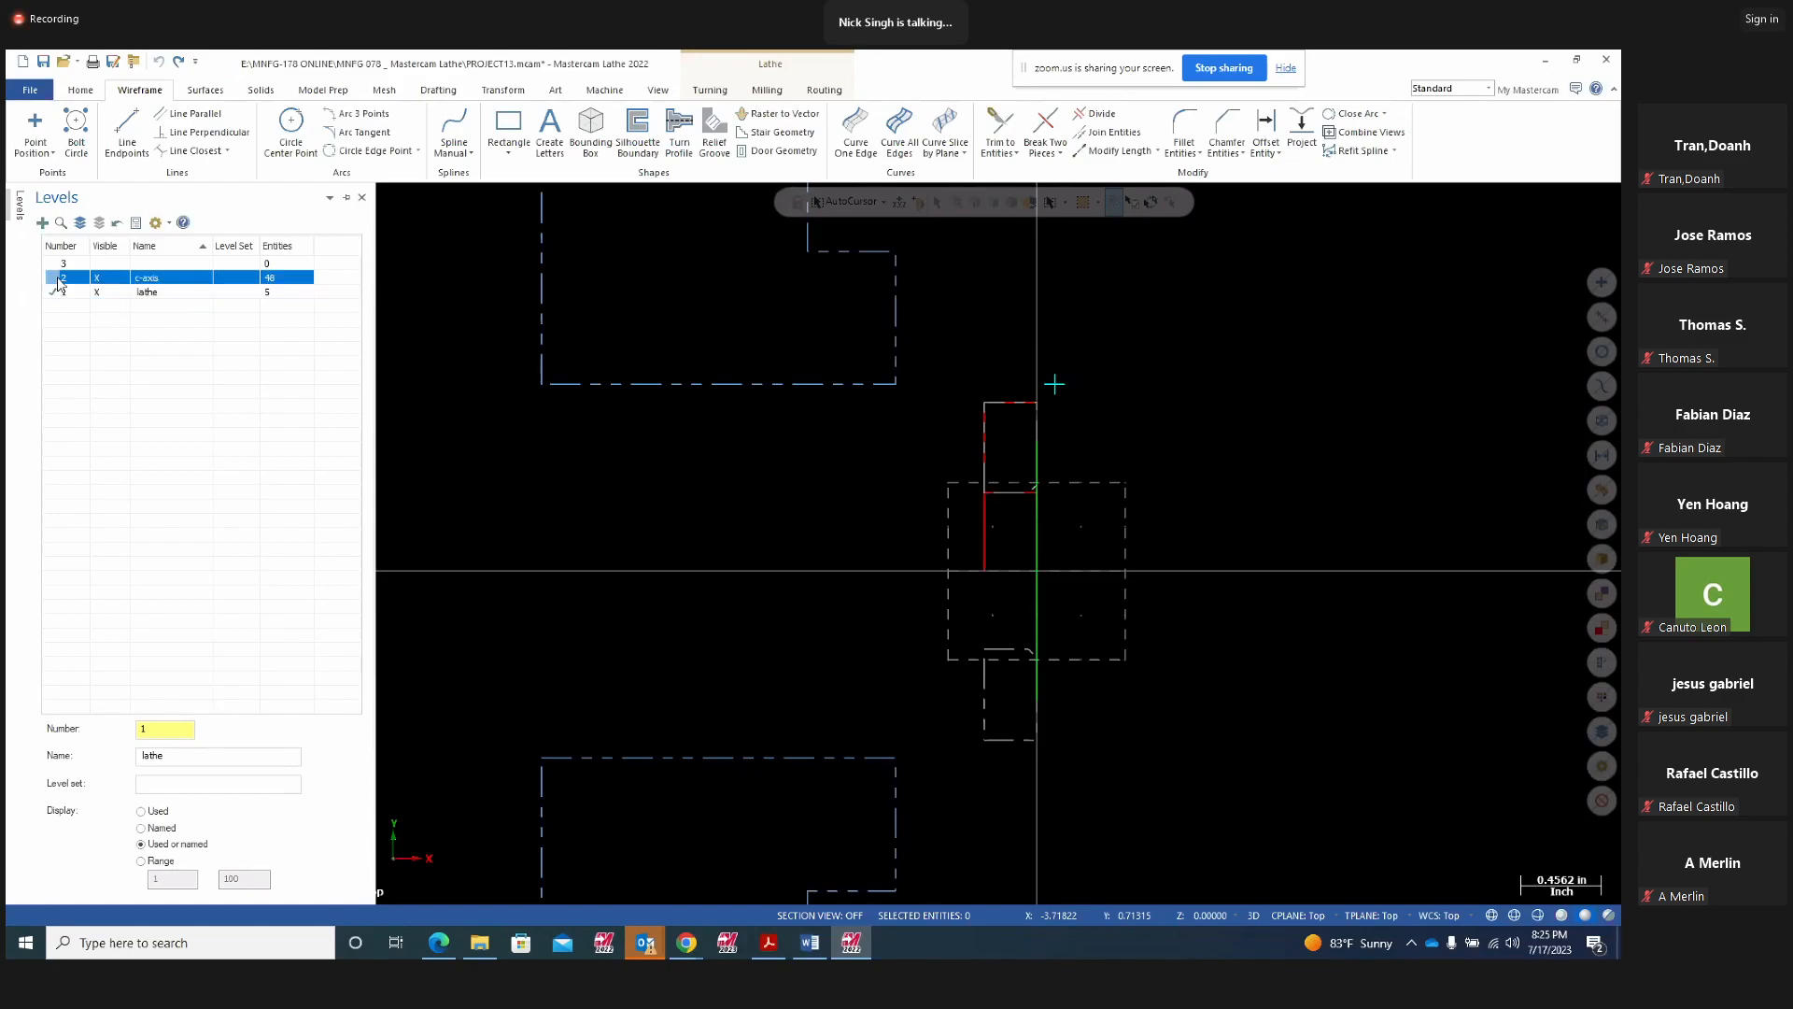
click(290, 435)
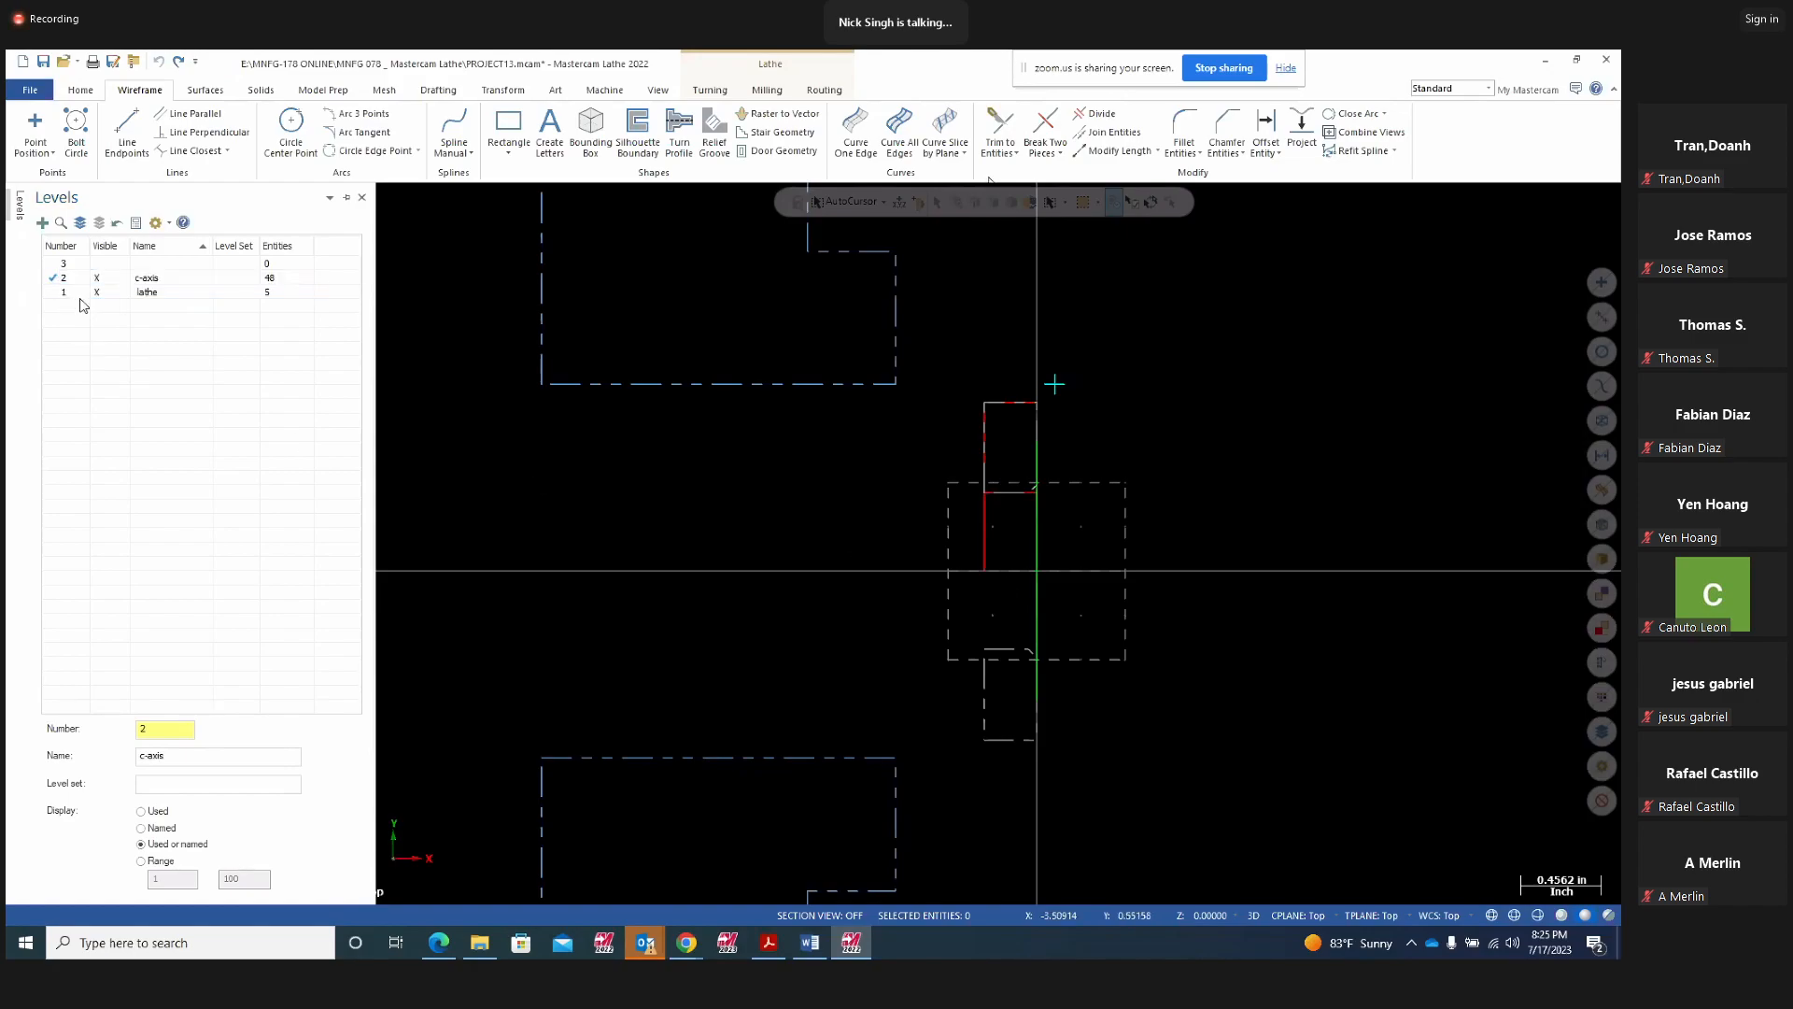
click(101, 292)
right_click(783, 482)
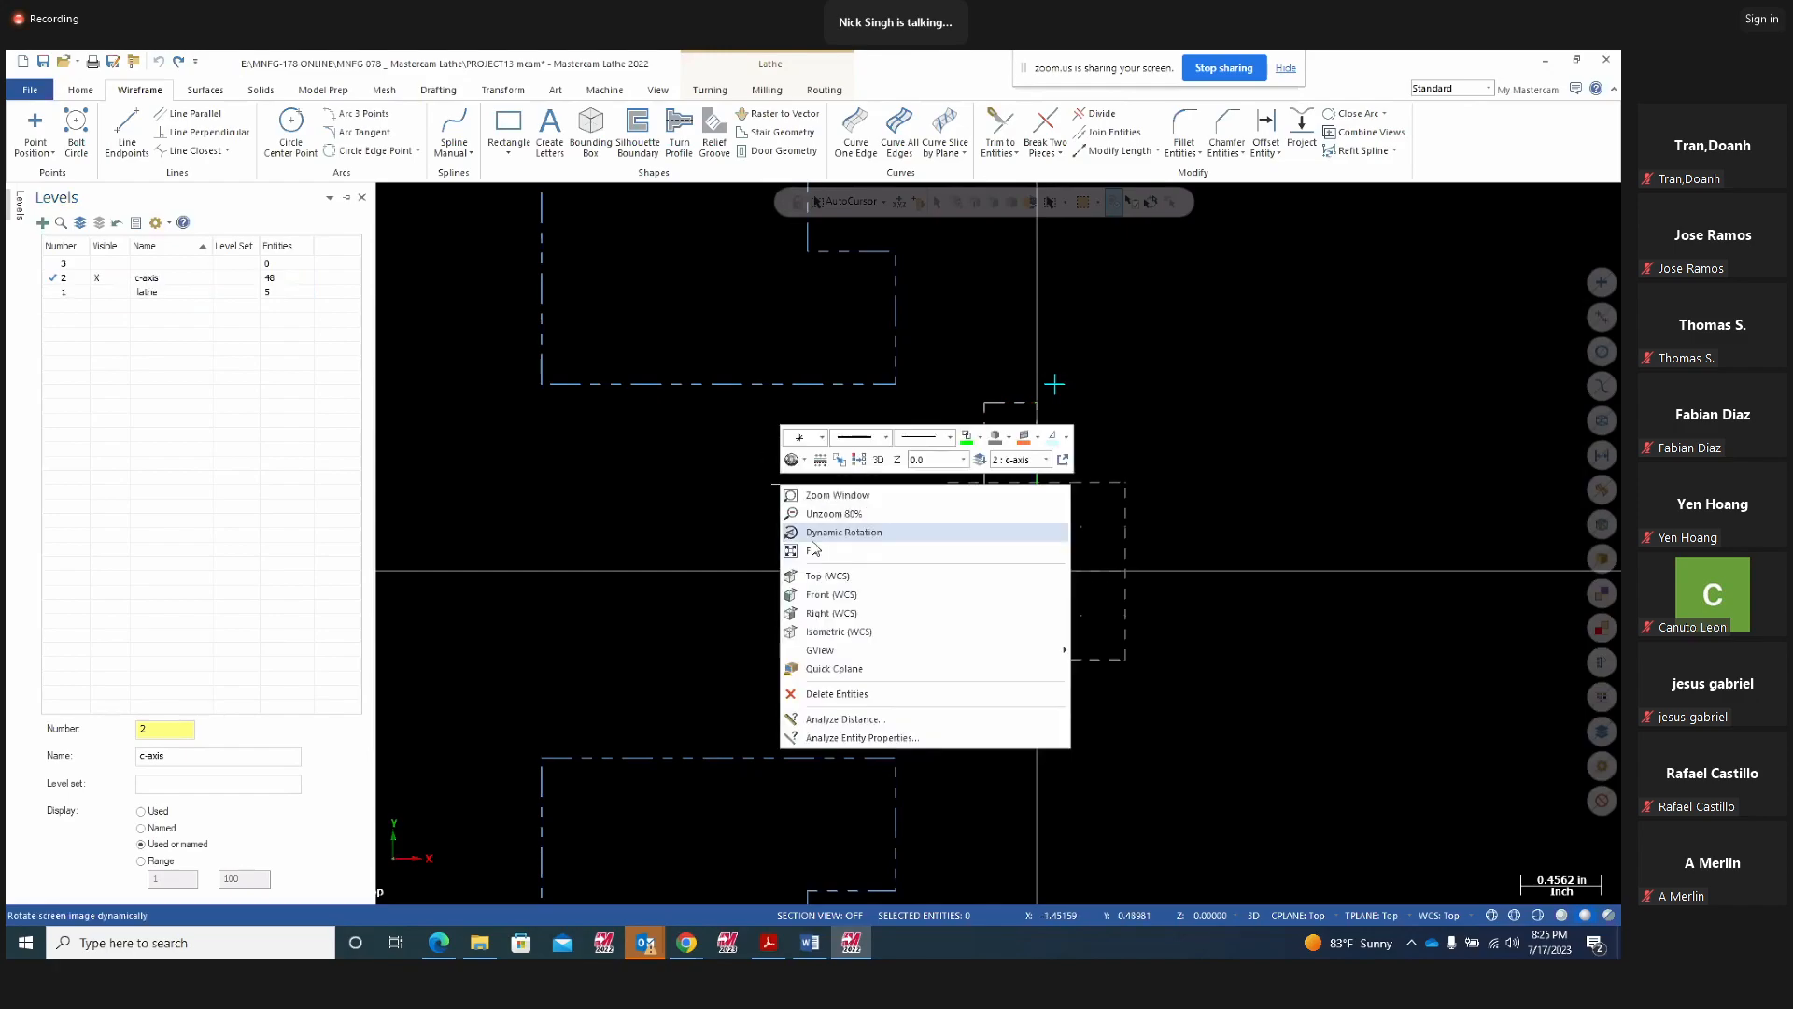
click(819, 615)
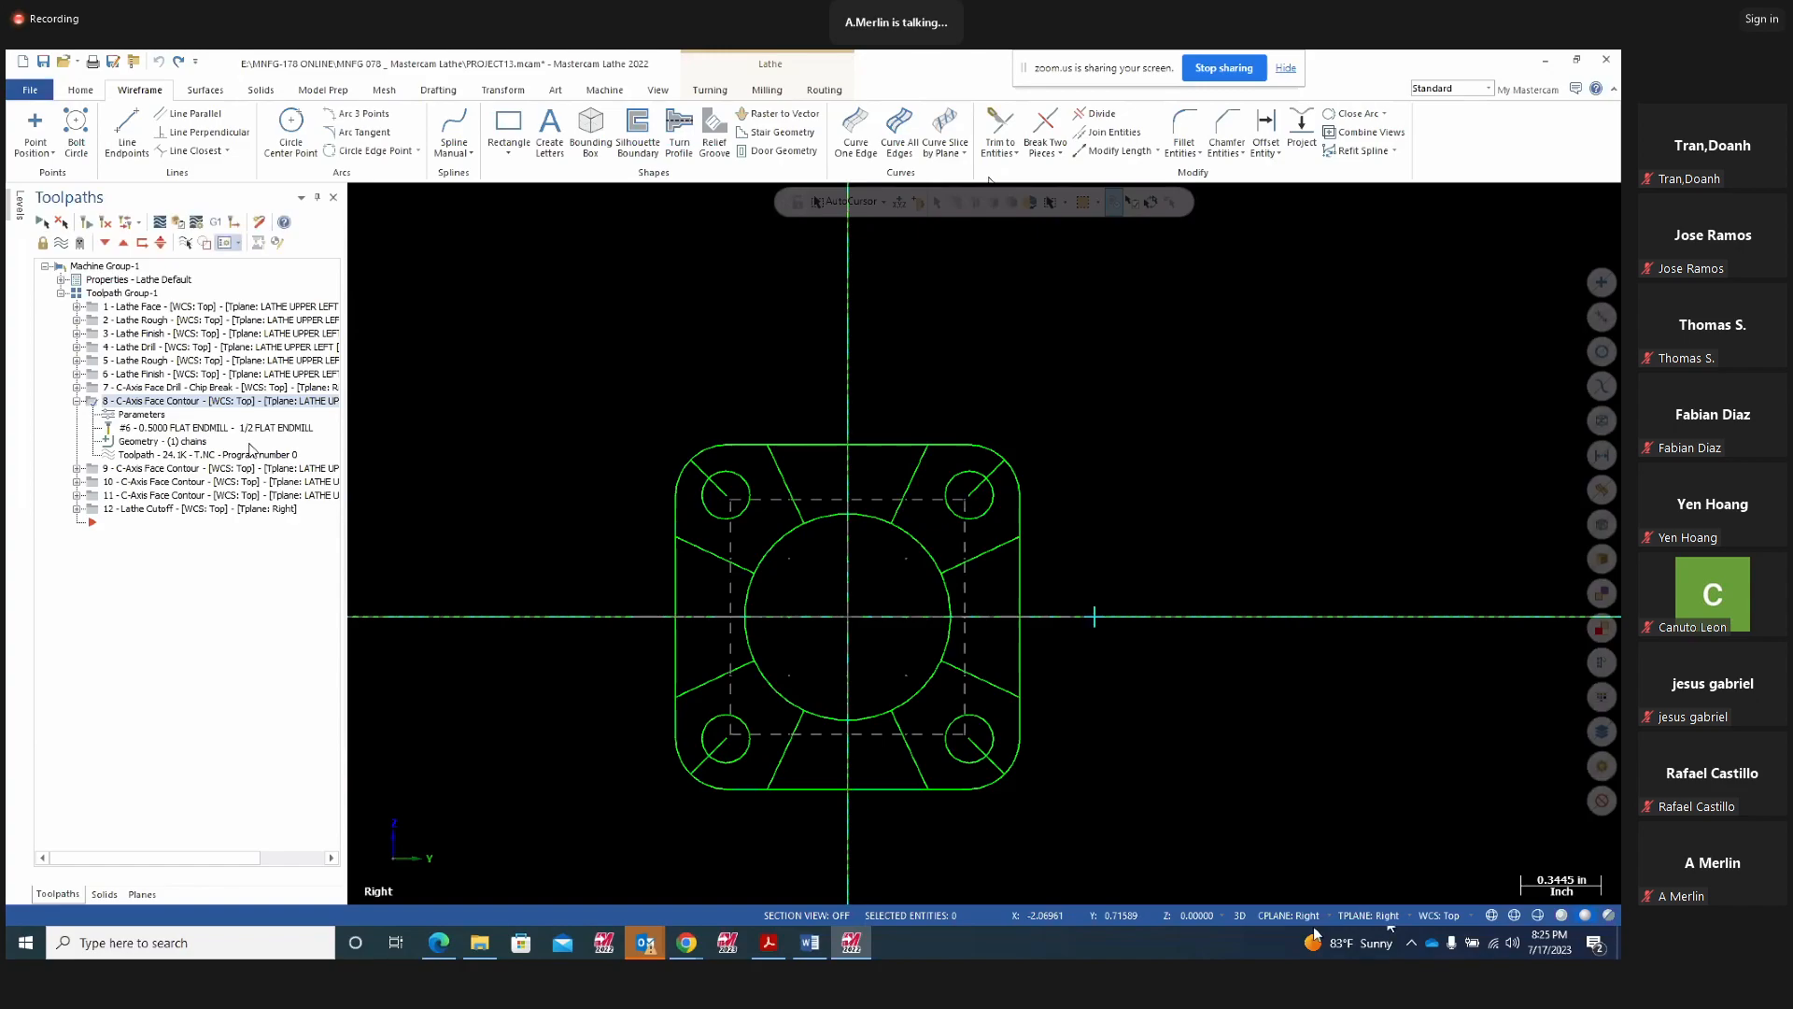
Set operation 8's tool plane and comp/construction plane to Right and accept the parameters
click(140, 416)
click(331, 388)
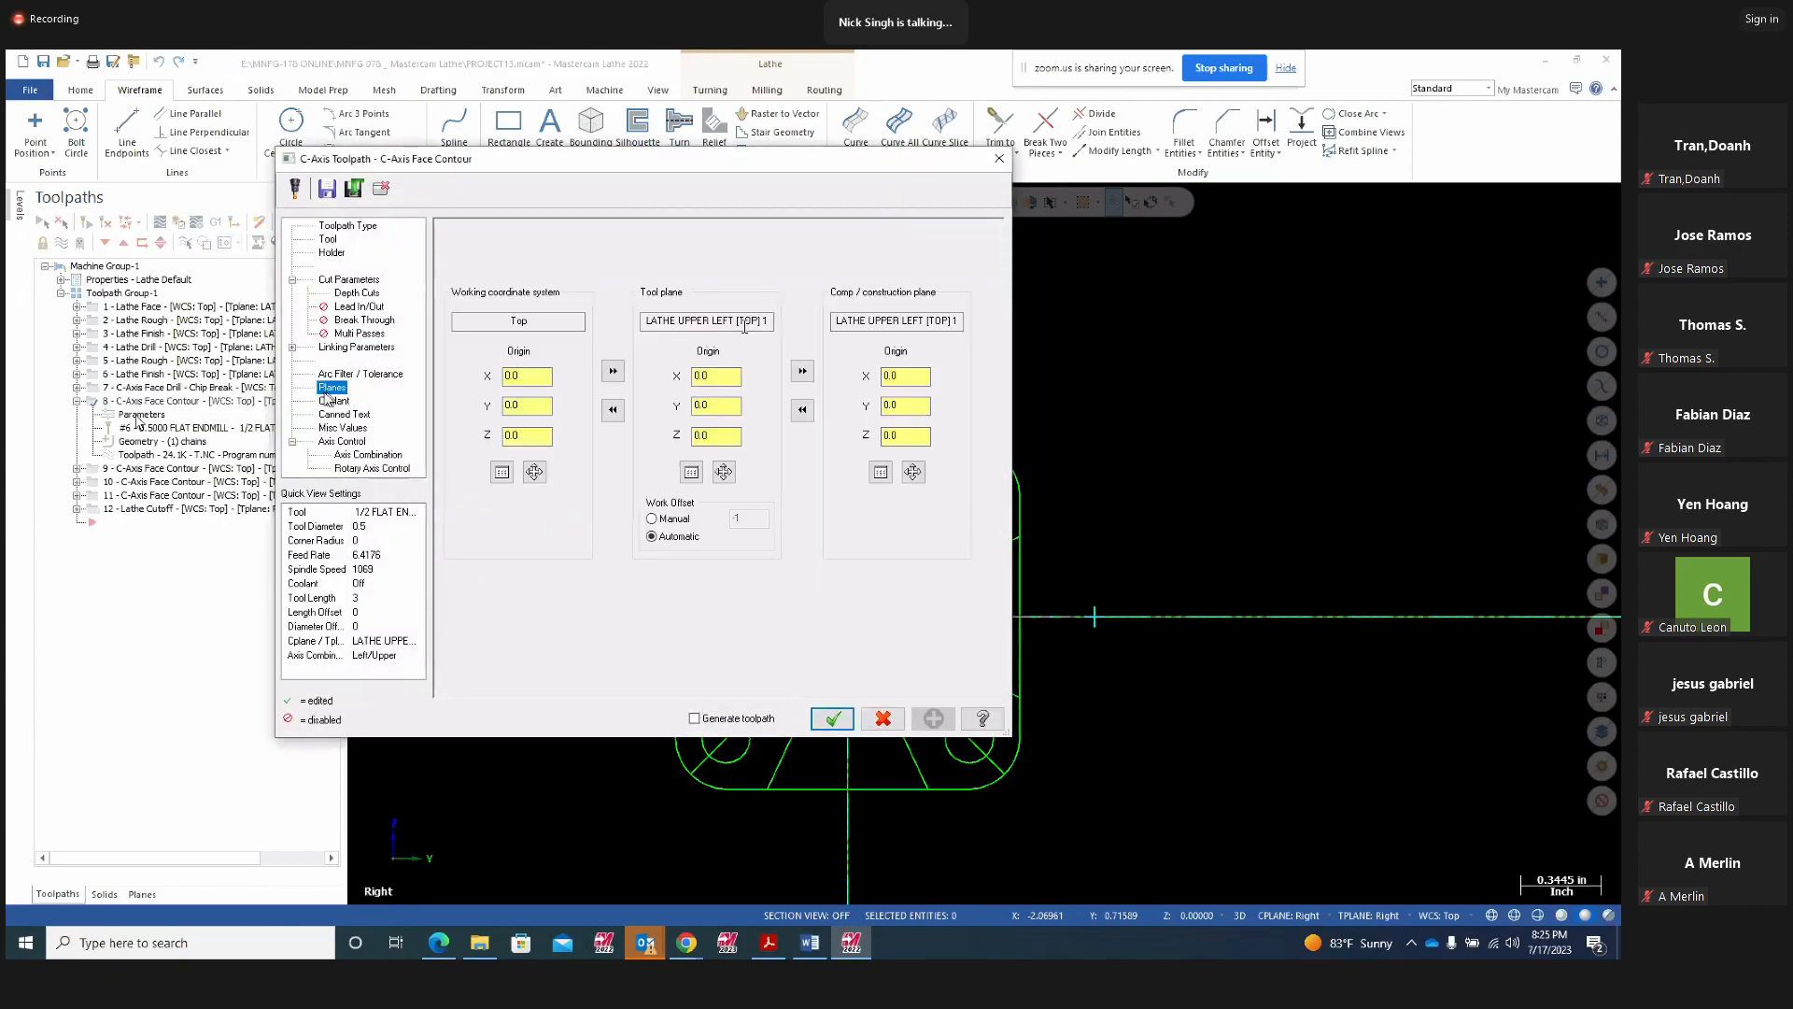
click(613, 372)
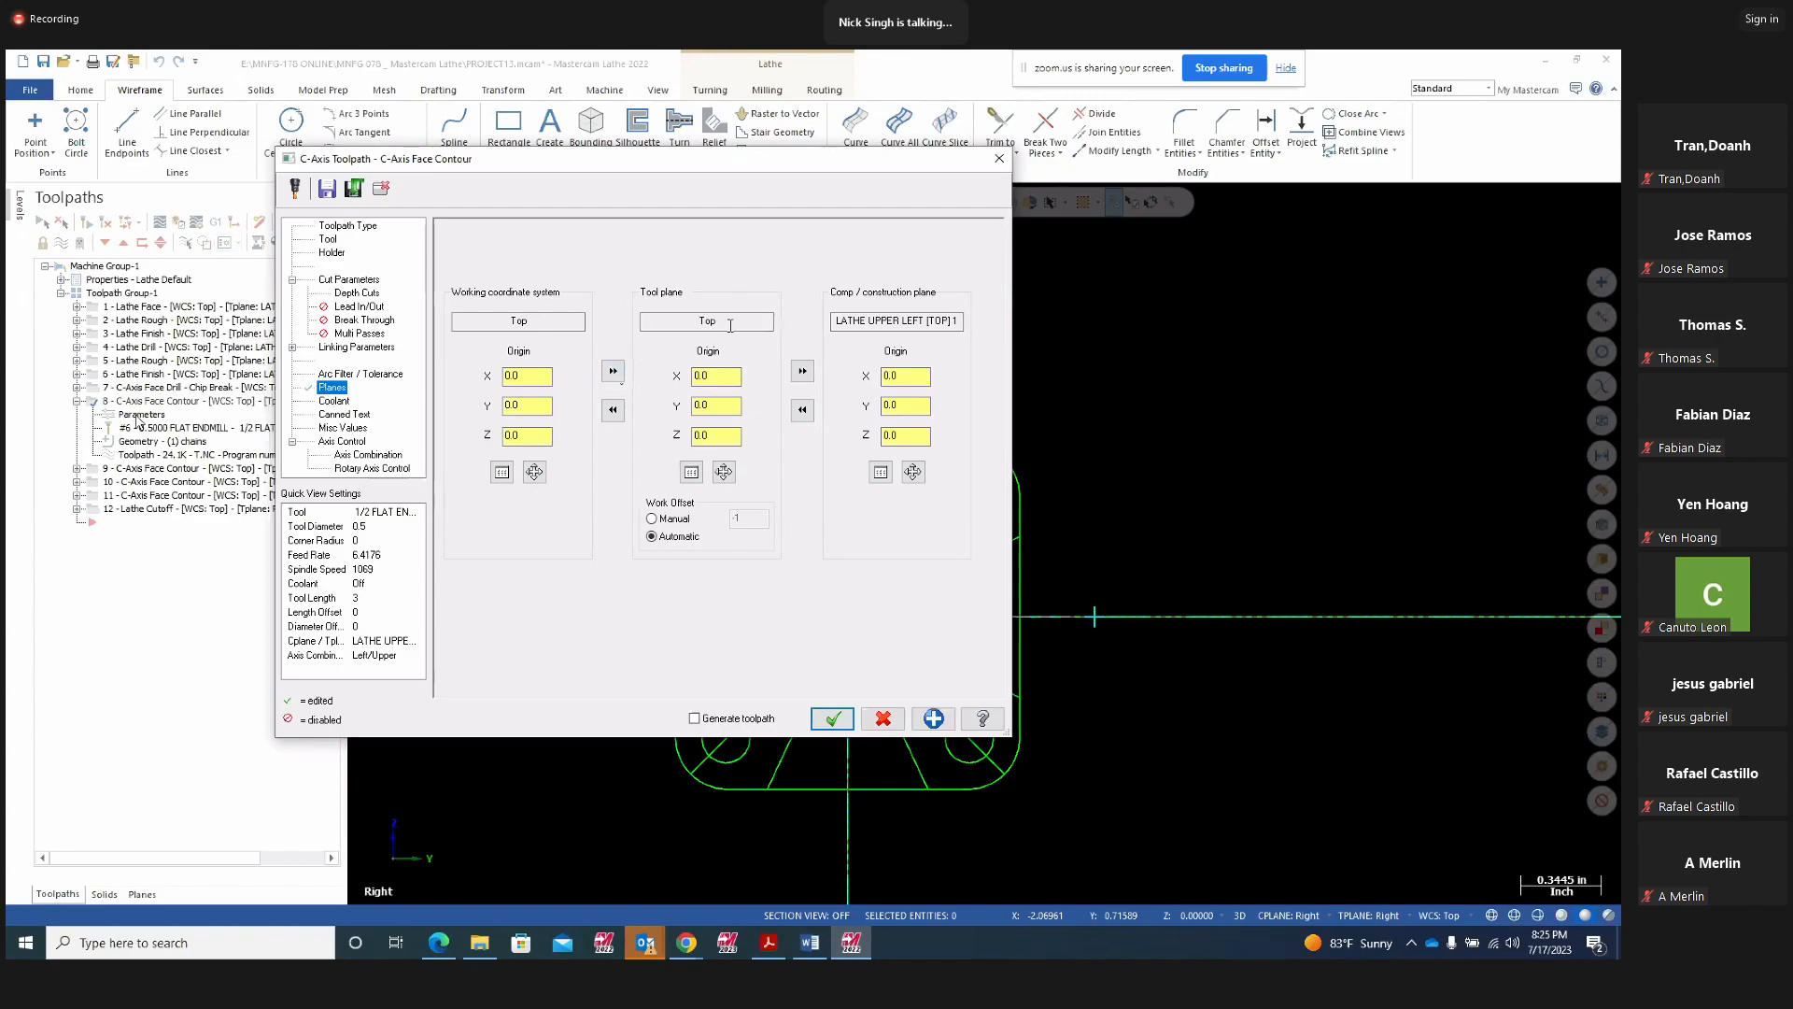
click(723, 472)
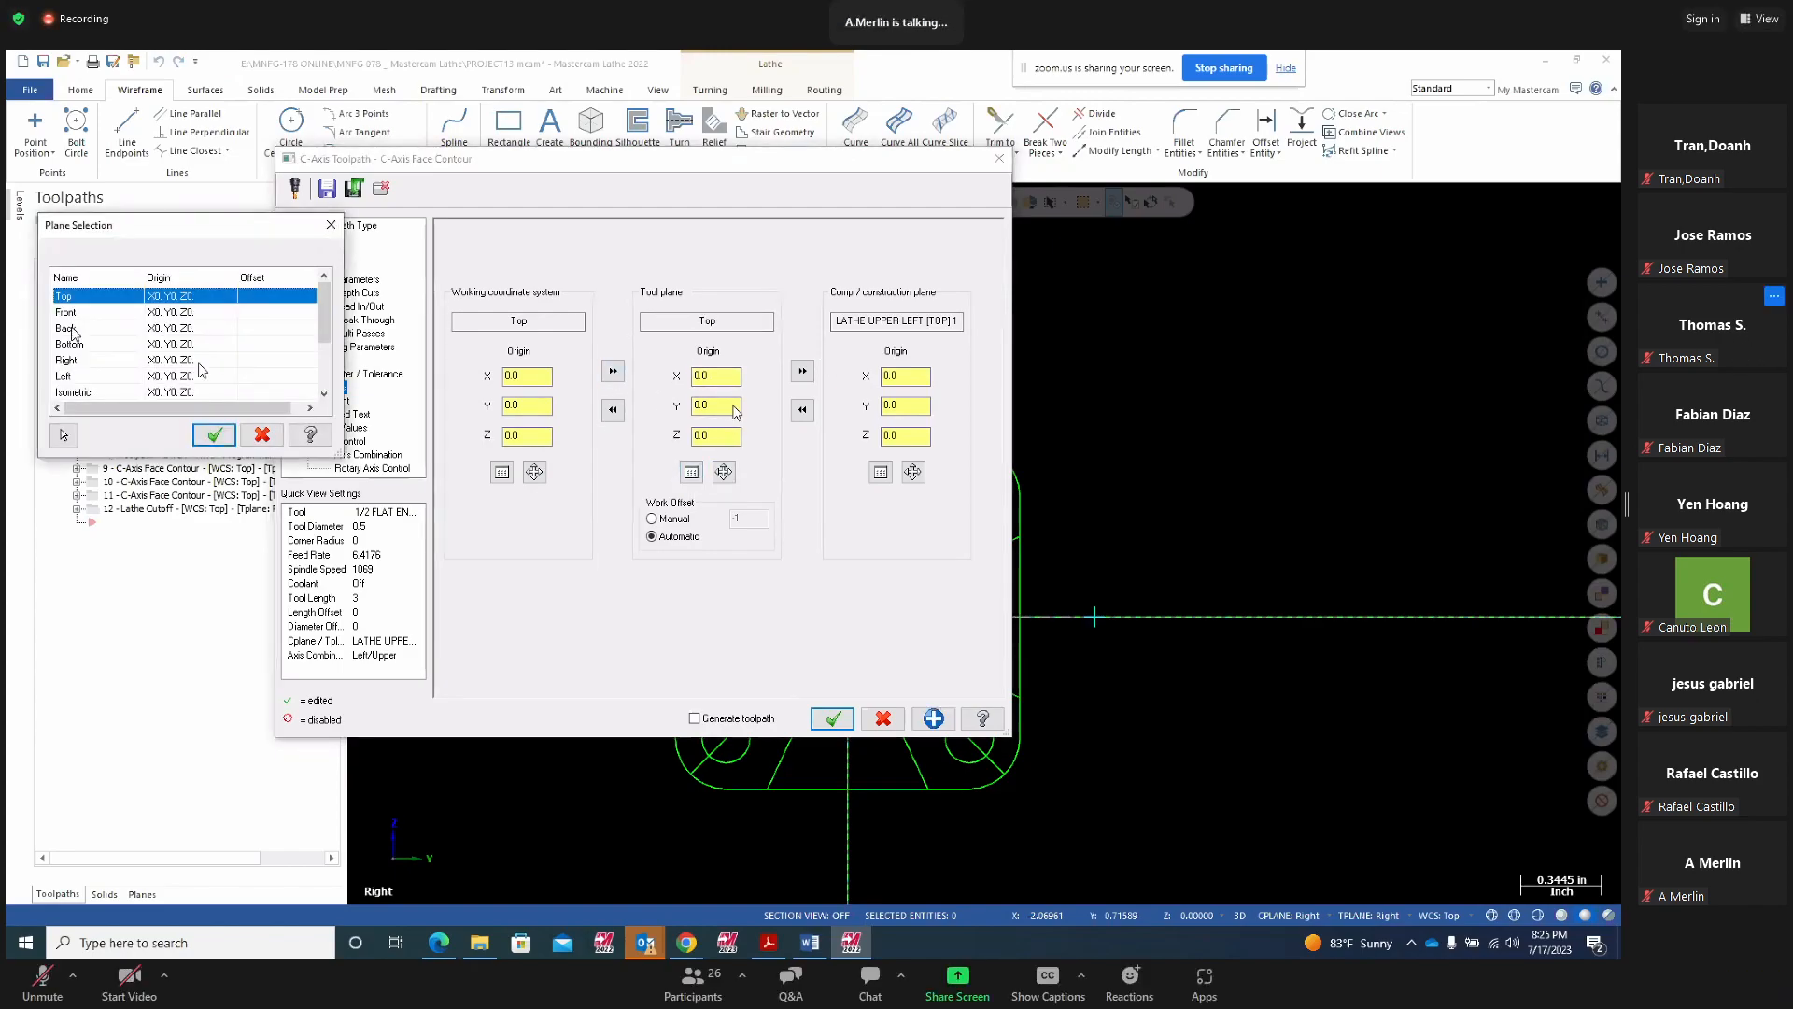
click(75, 360)
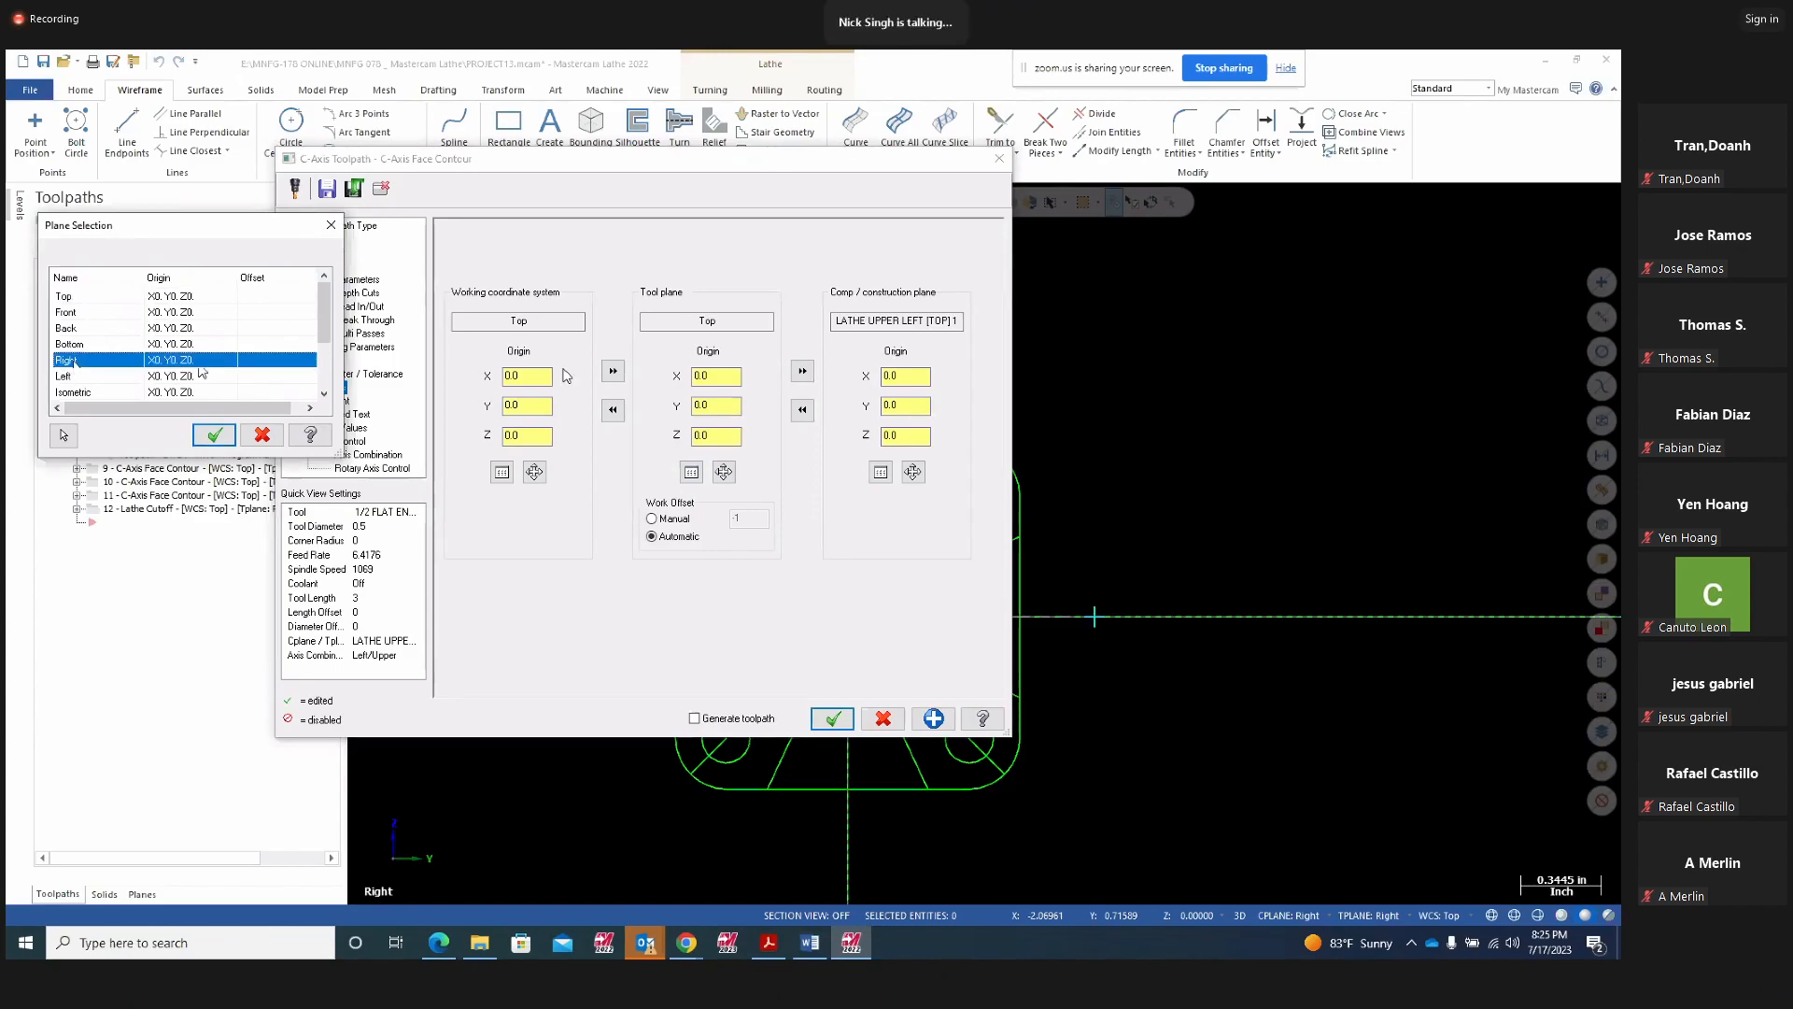
click(214, 434)
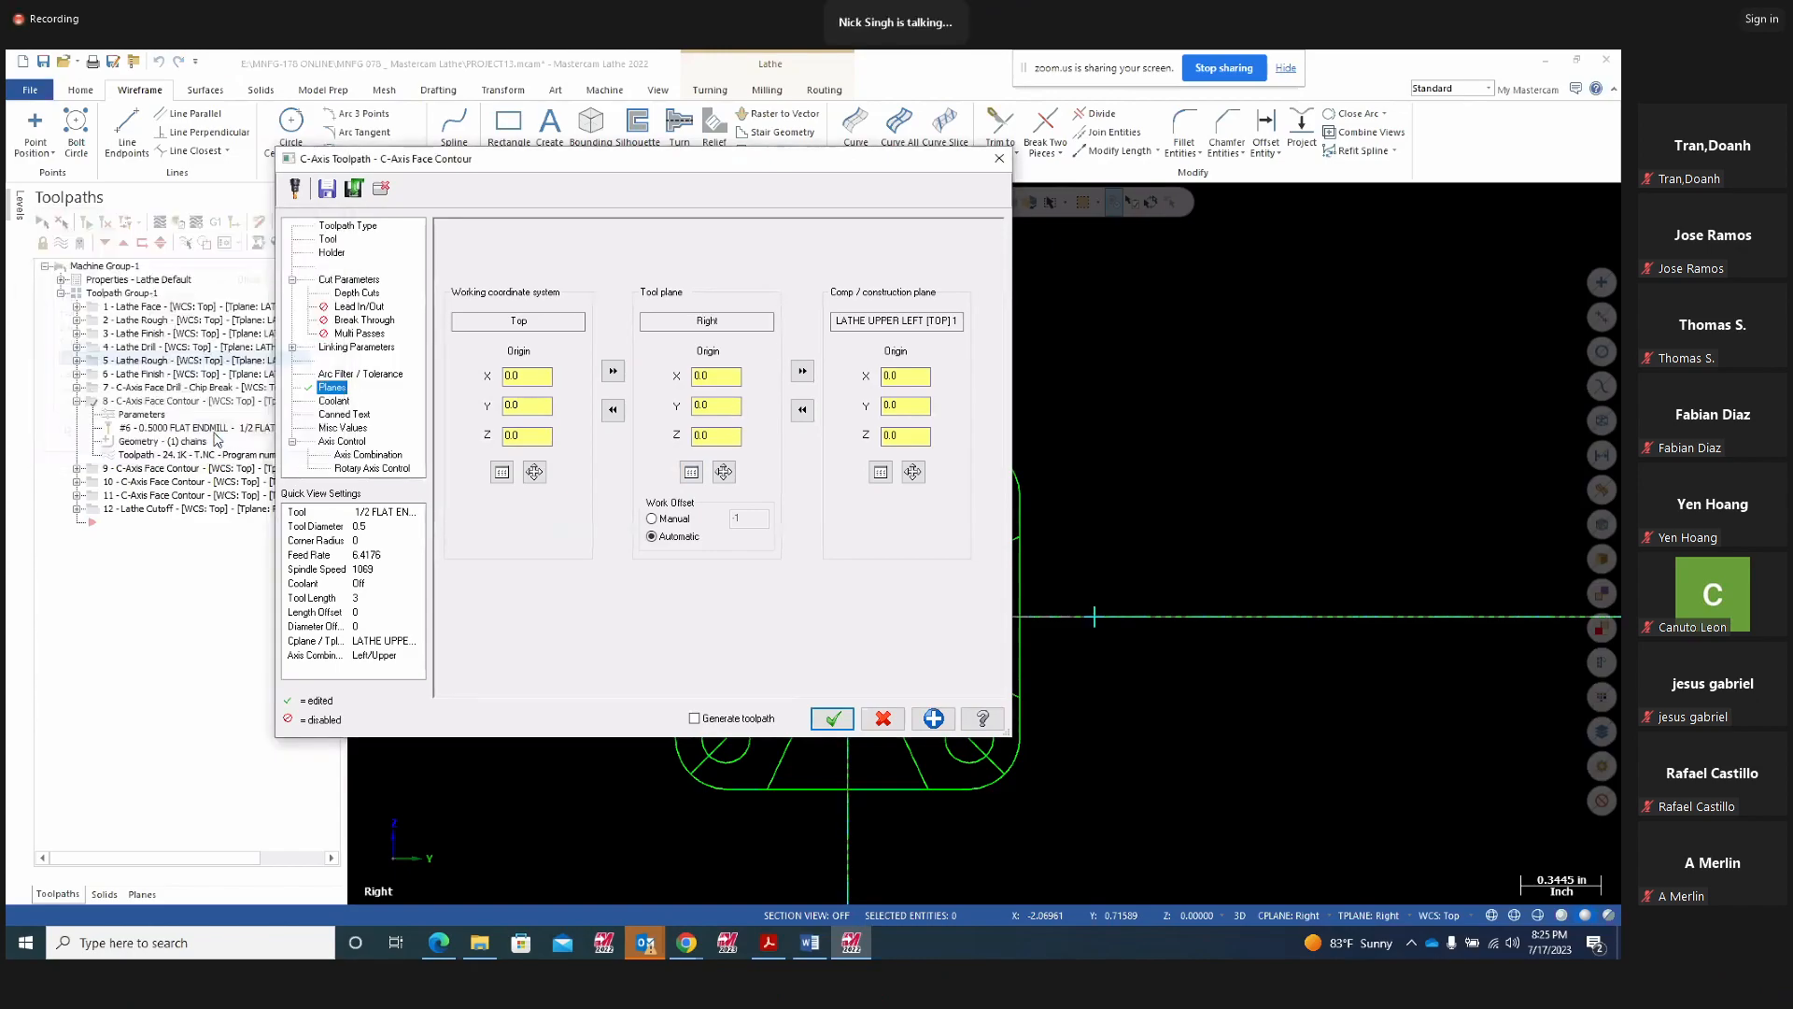
click(803, 372)
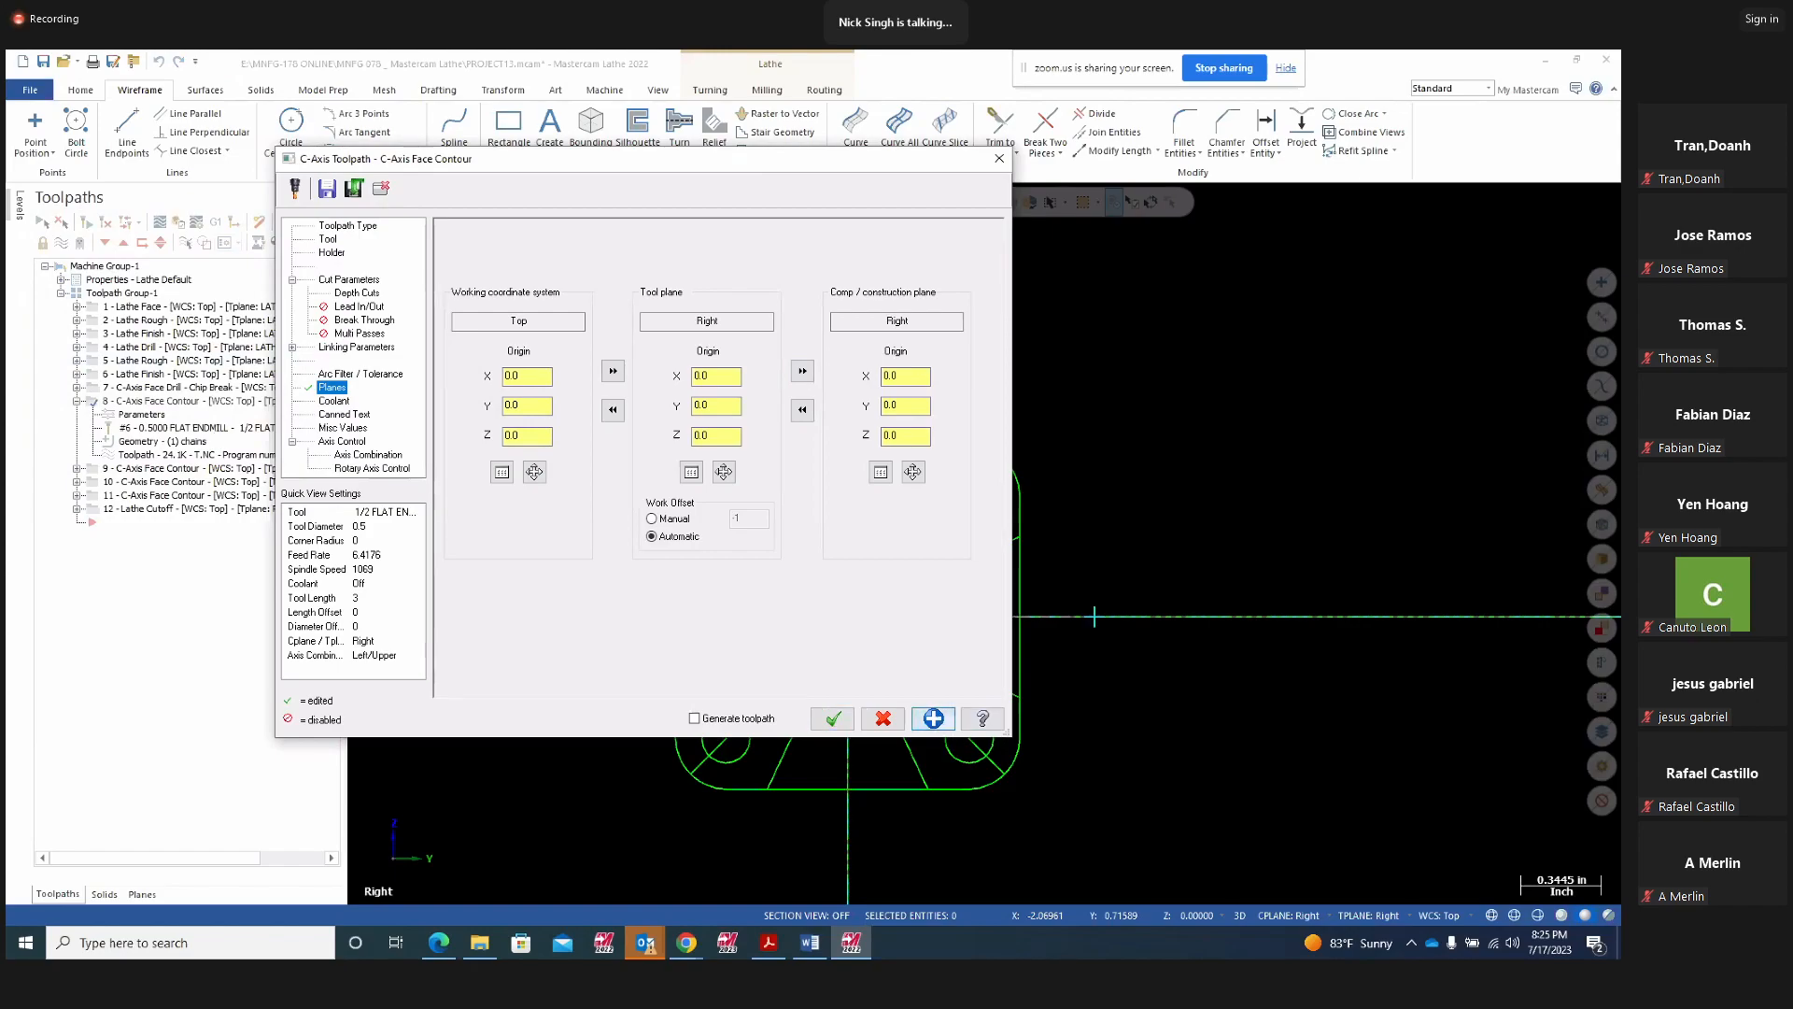
click(826, 720)
Regenerate operation 8, C-Axis Face Contour, while starting its backplot, and close the backplot
middle_drag(578, 700, 765, 721)
click(162, 224)
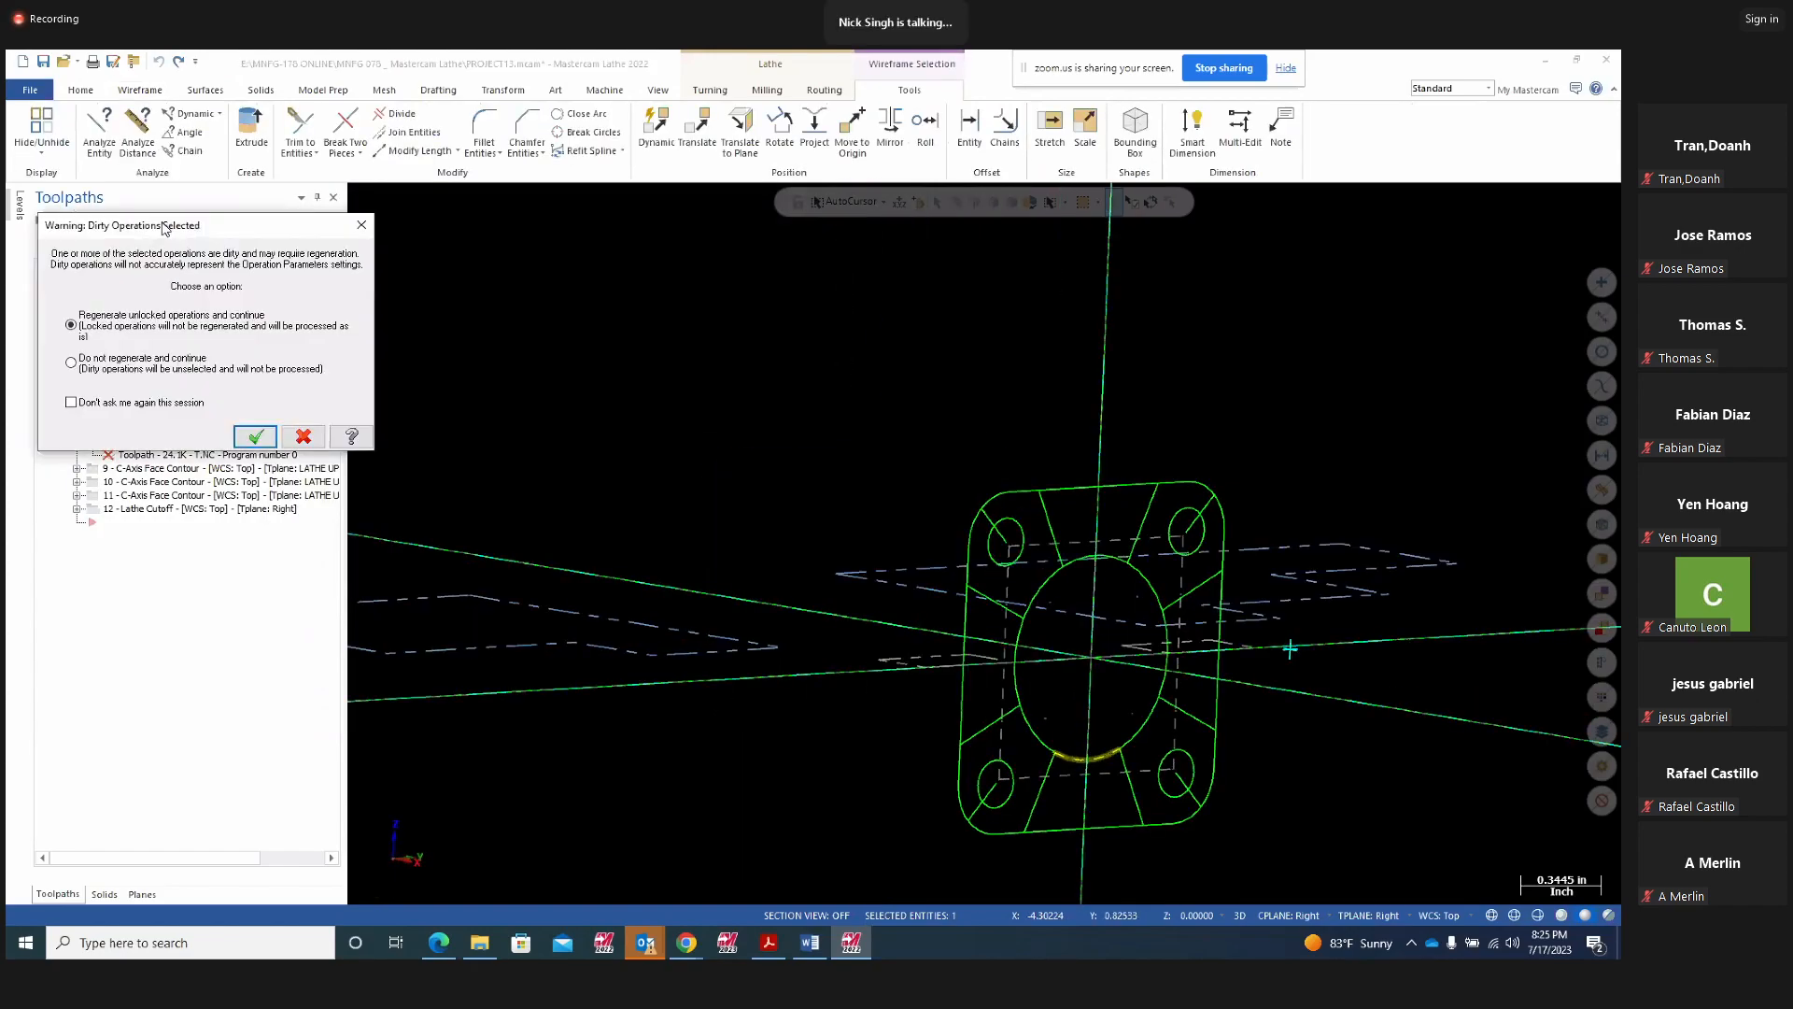
click(255, 436)
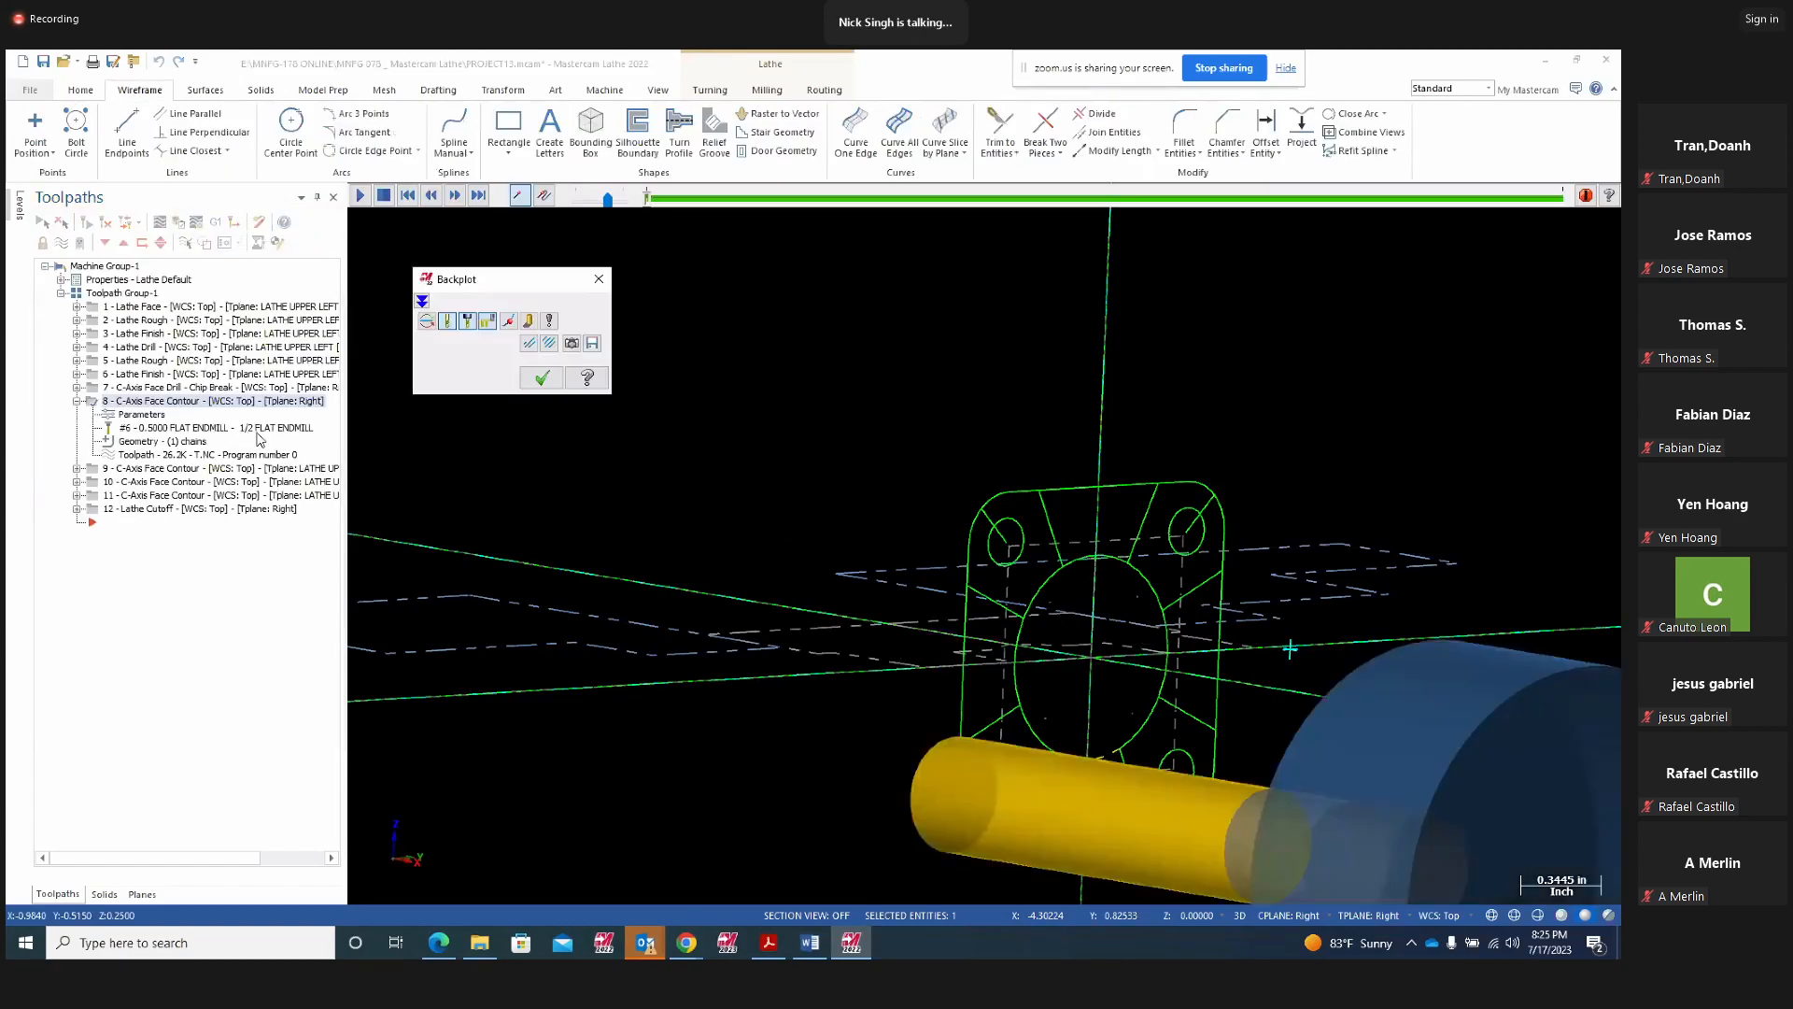
click(541, 377)
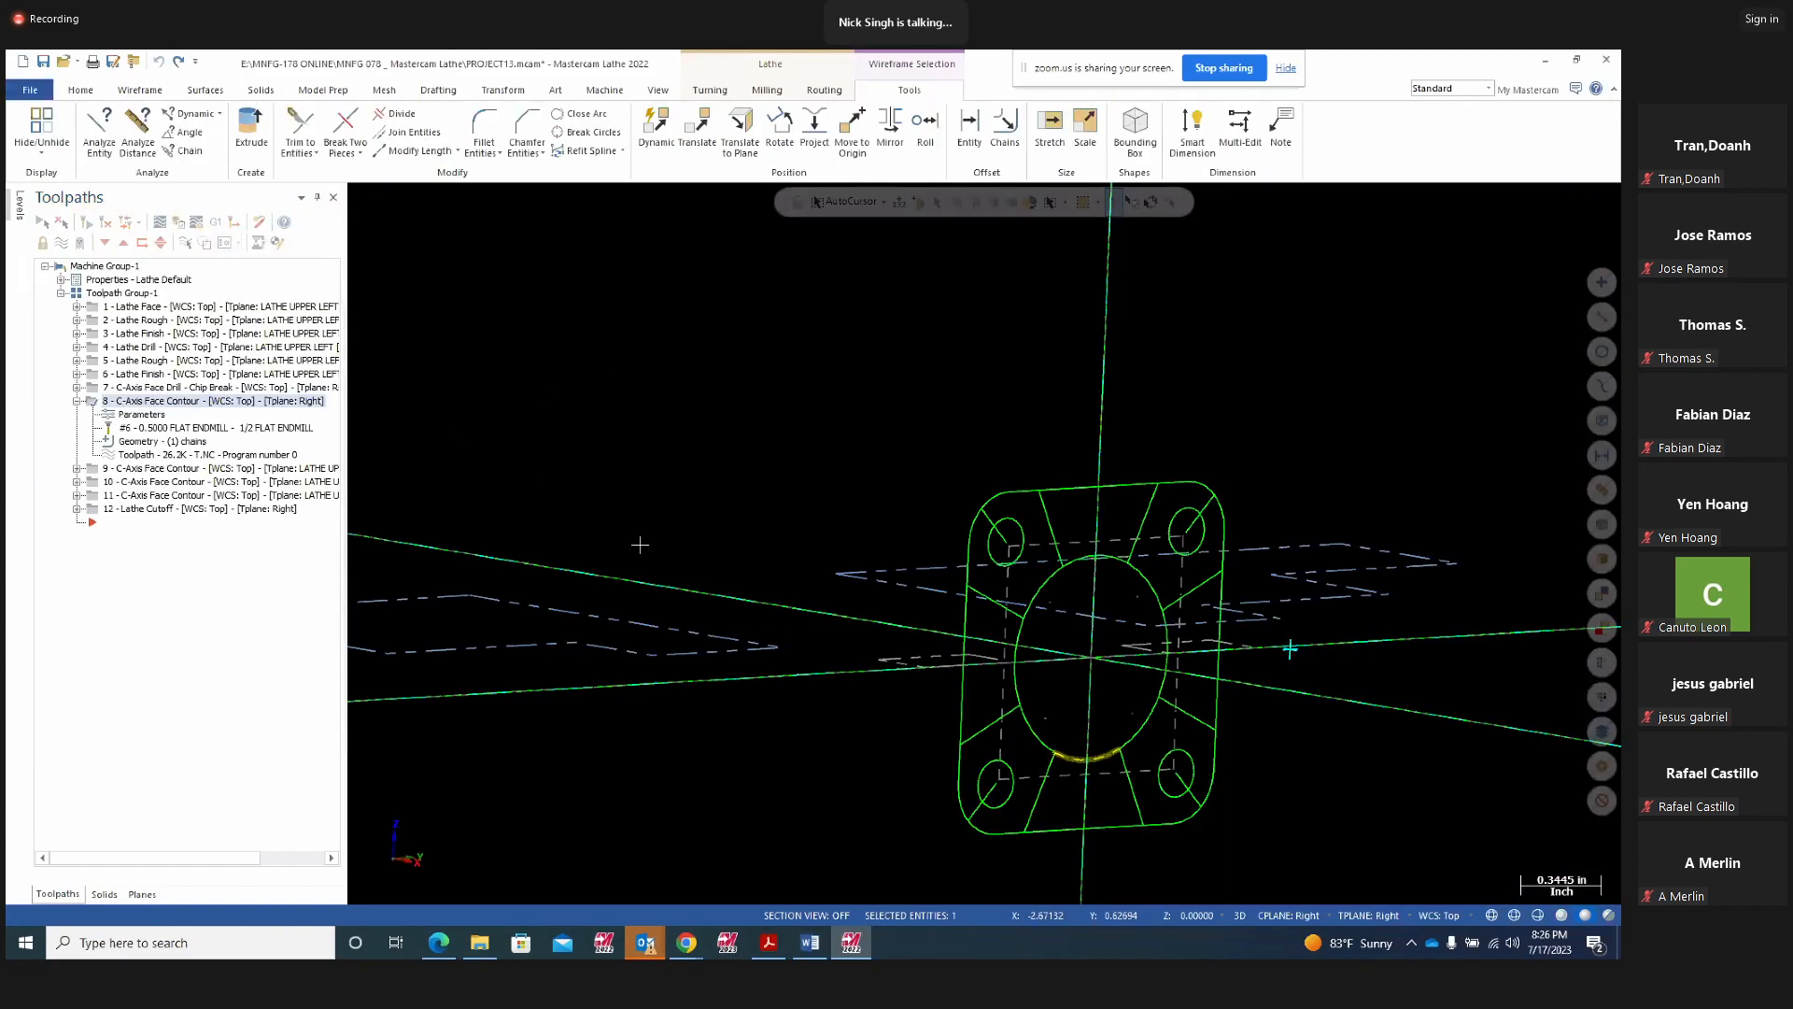
Backplot operation 8 again, play it from the start, examine the depth passes from rotated views, and close the backplot
middle_drag(804, 632, 815, 642)
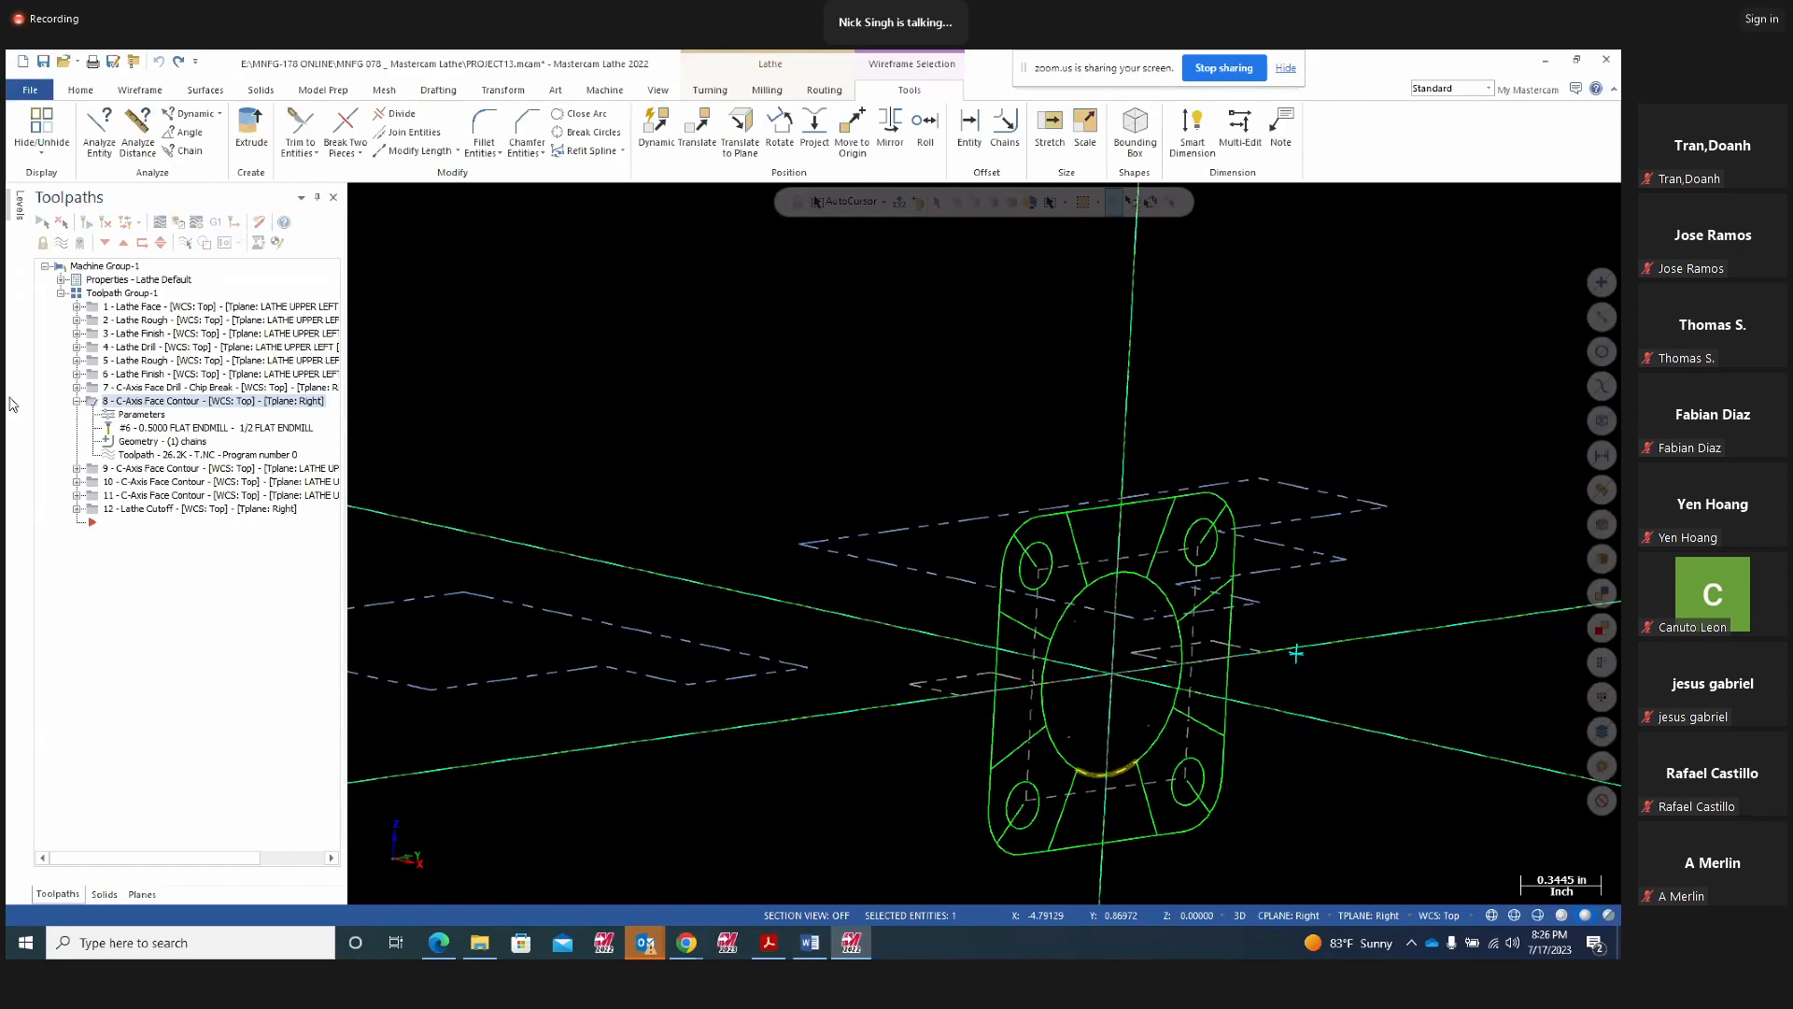
click(160, 242)
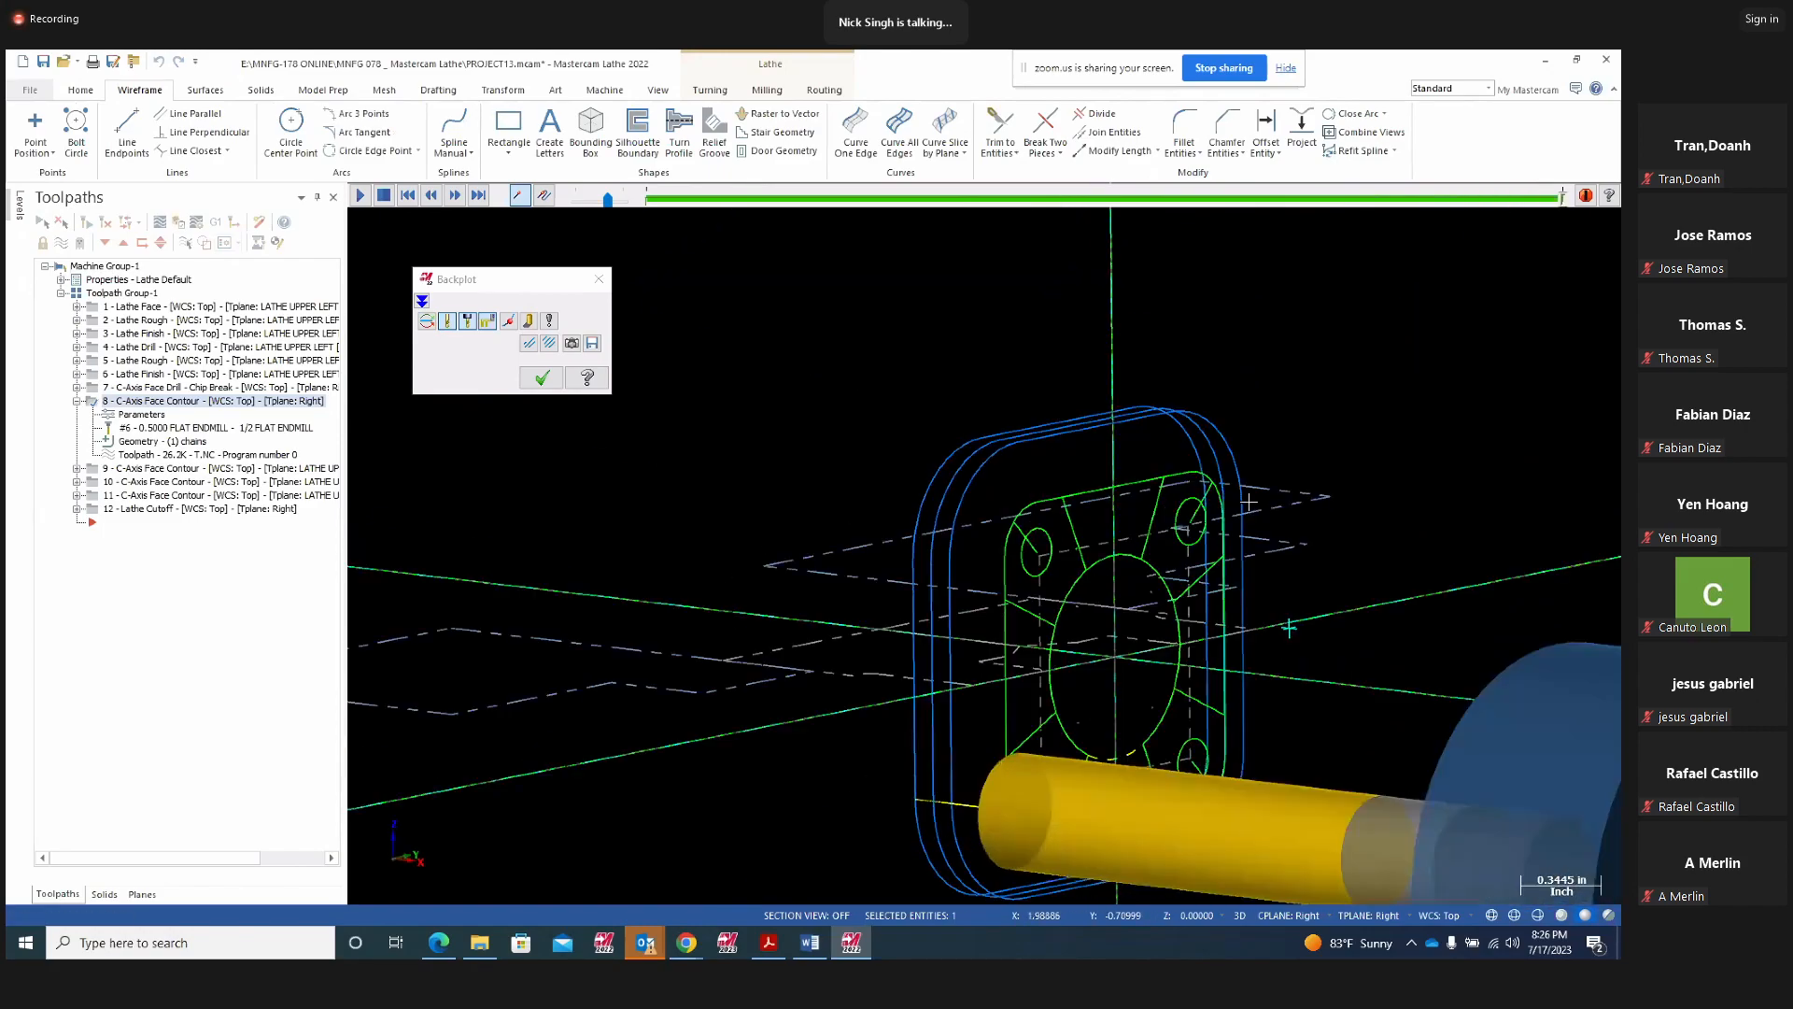
middle_drag(1112, 373, 1088, 309)
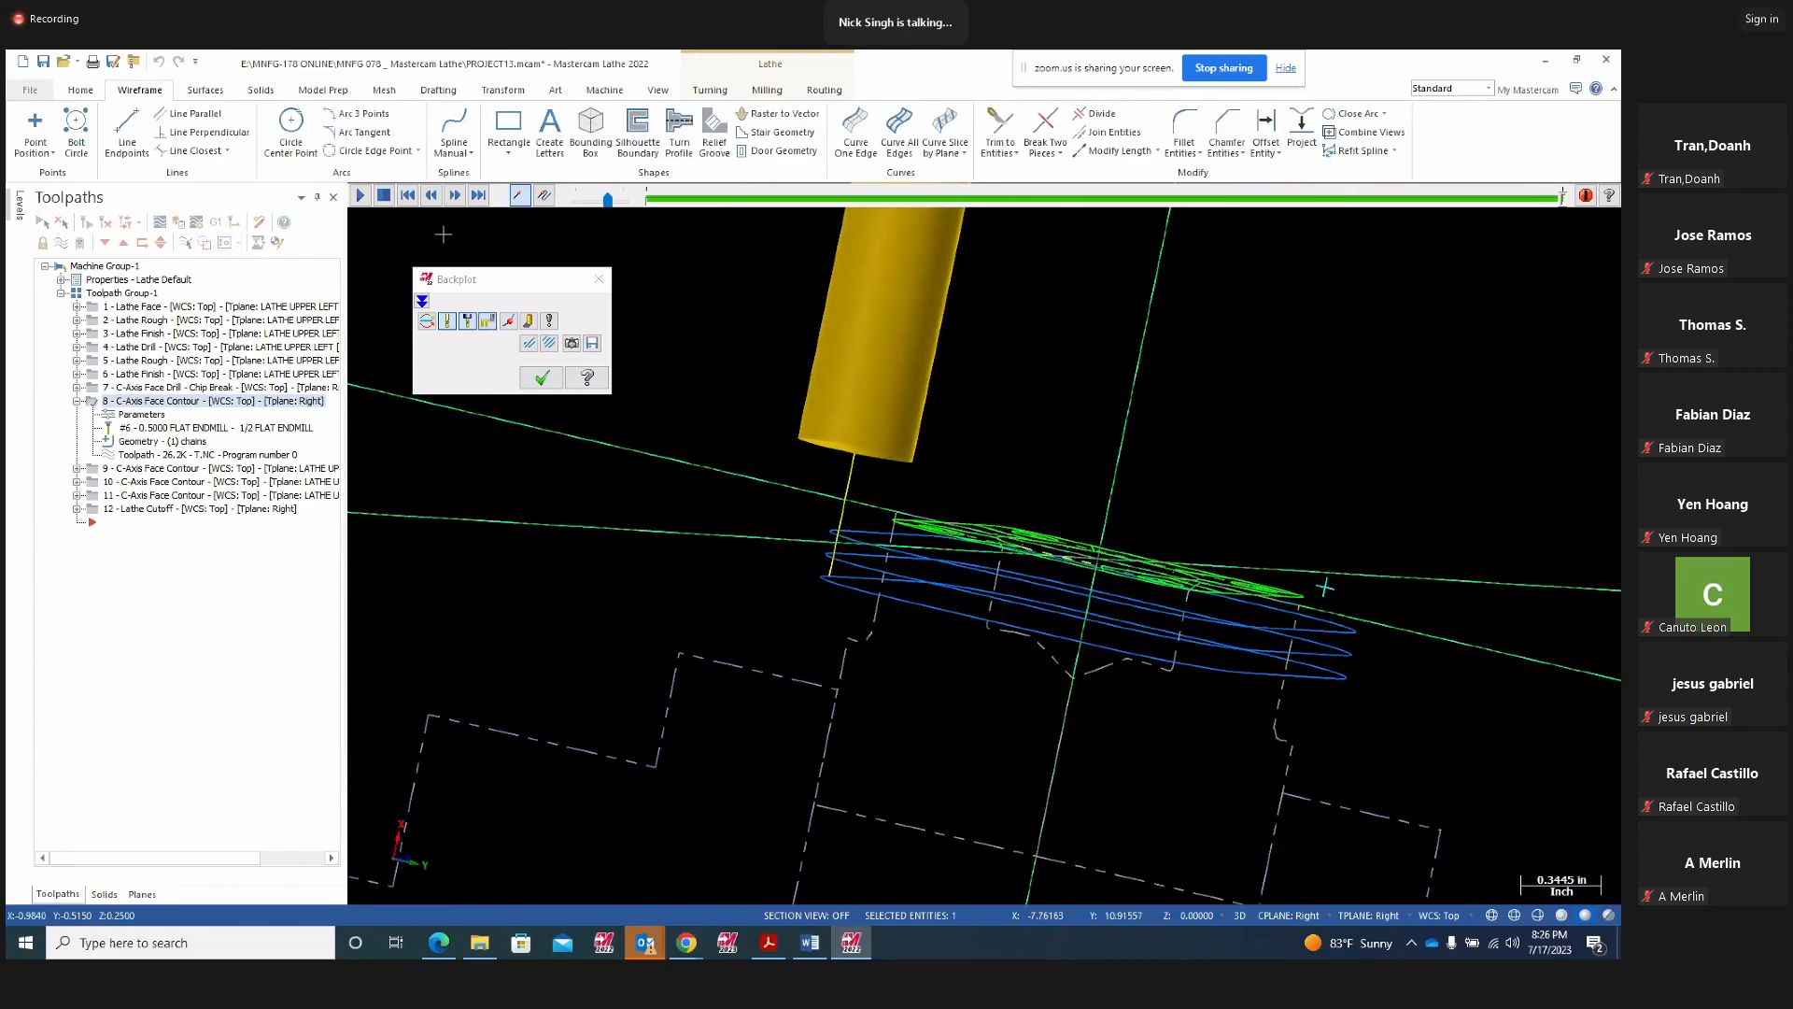
click(408, 195)
middle_drag(867, 718, 724, 714)
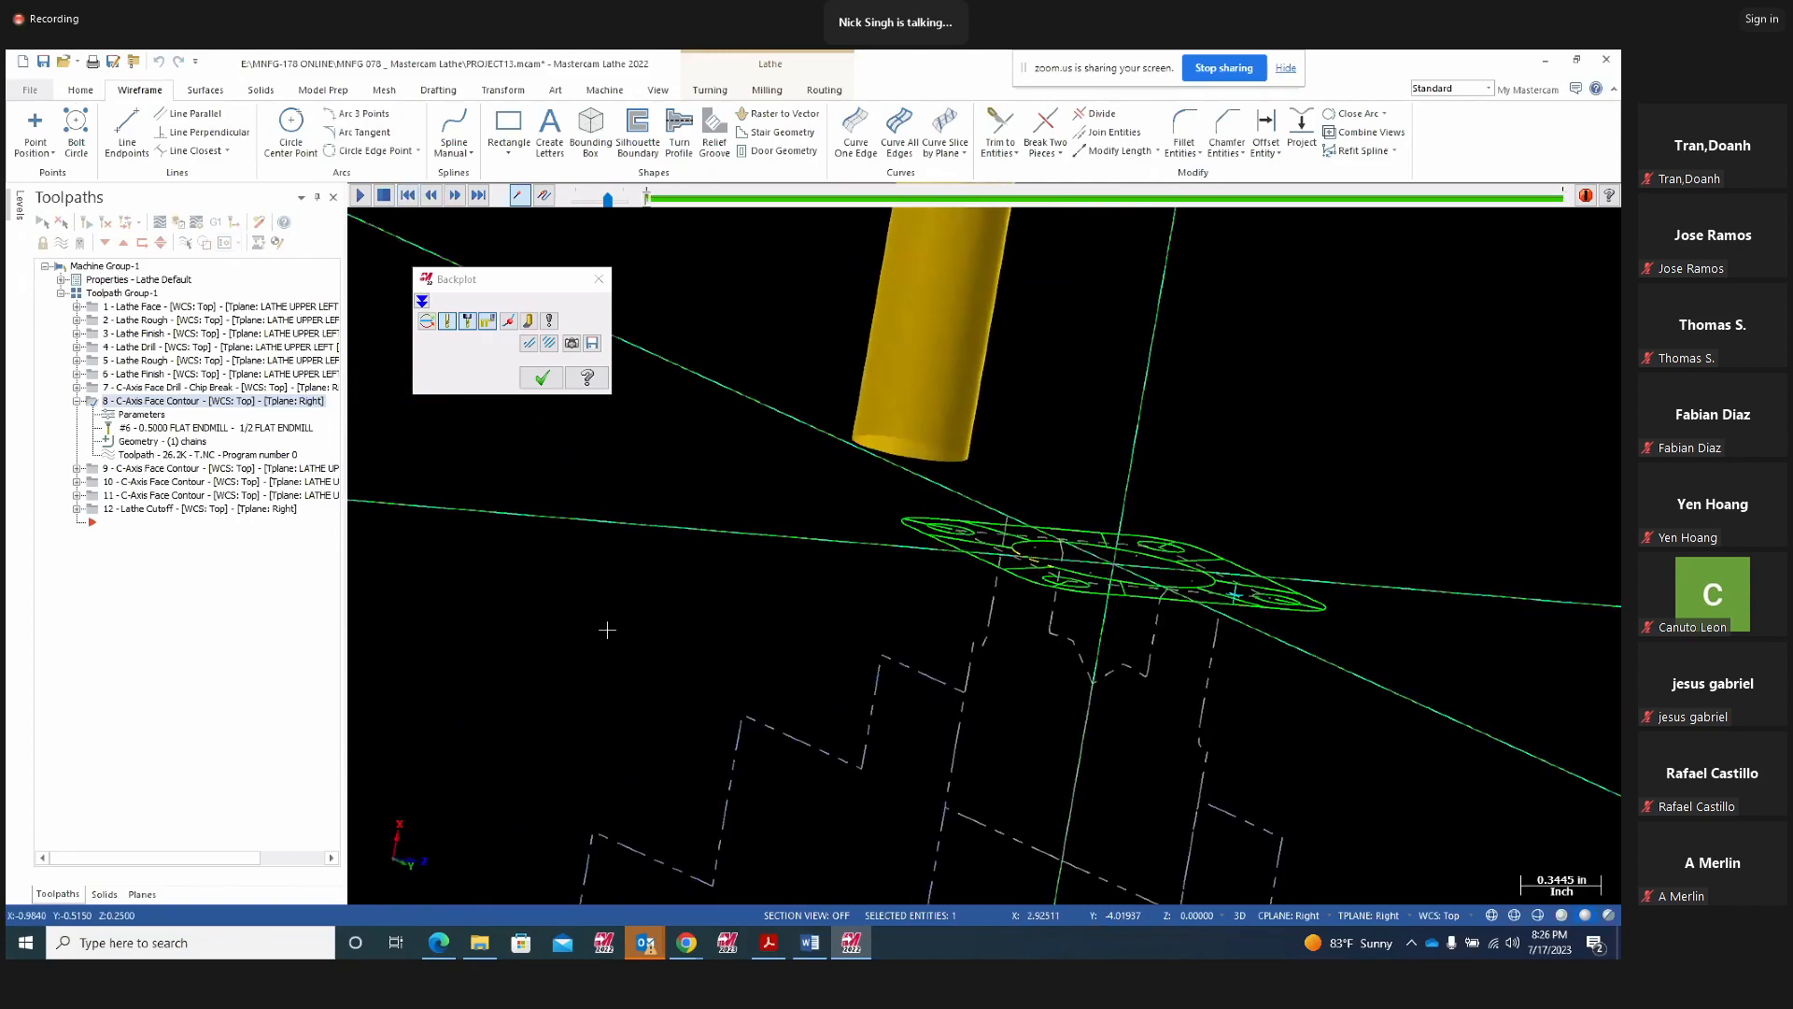
click(360, 195)
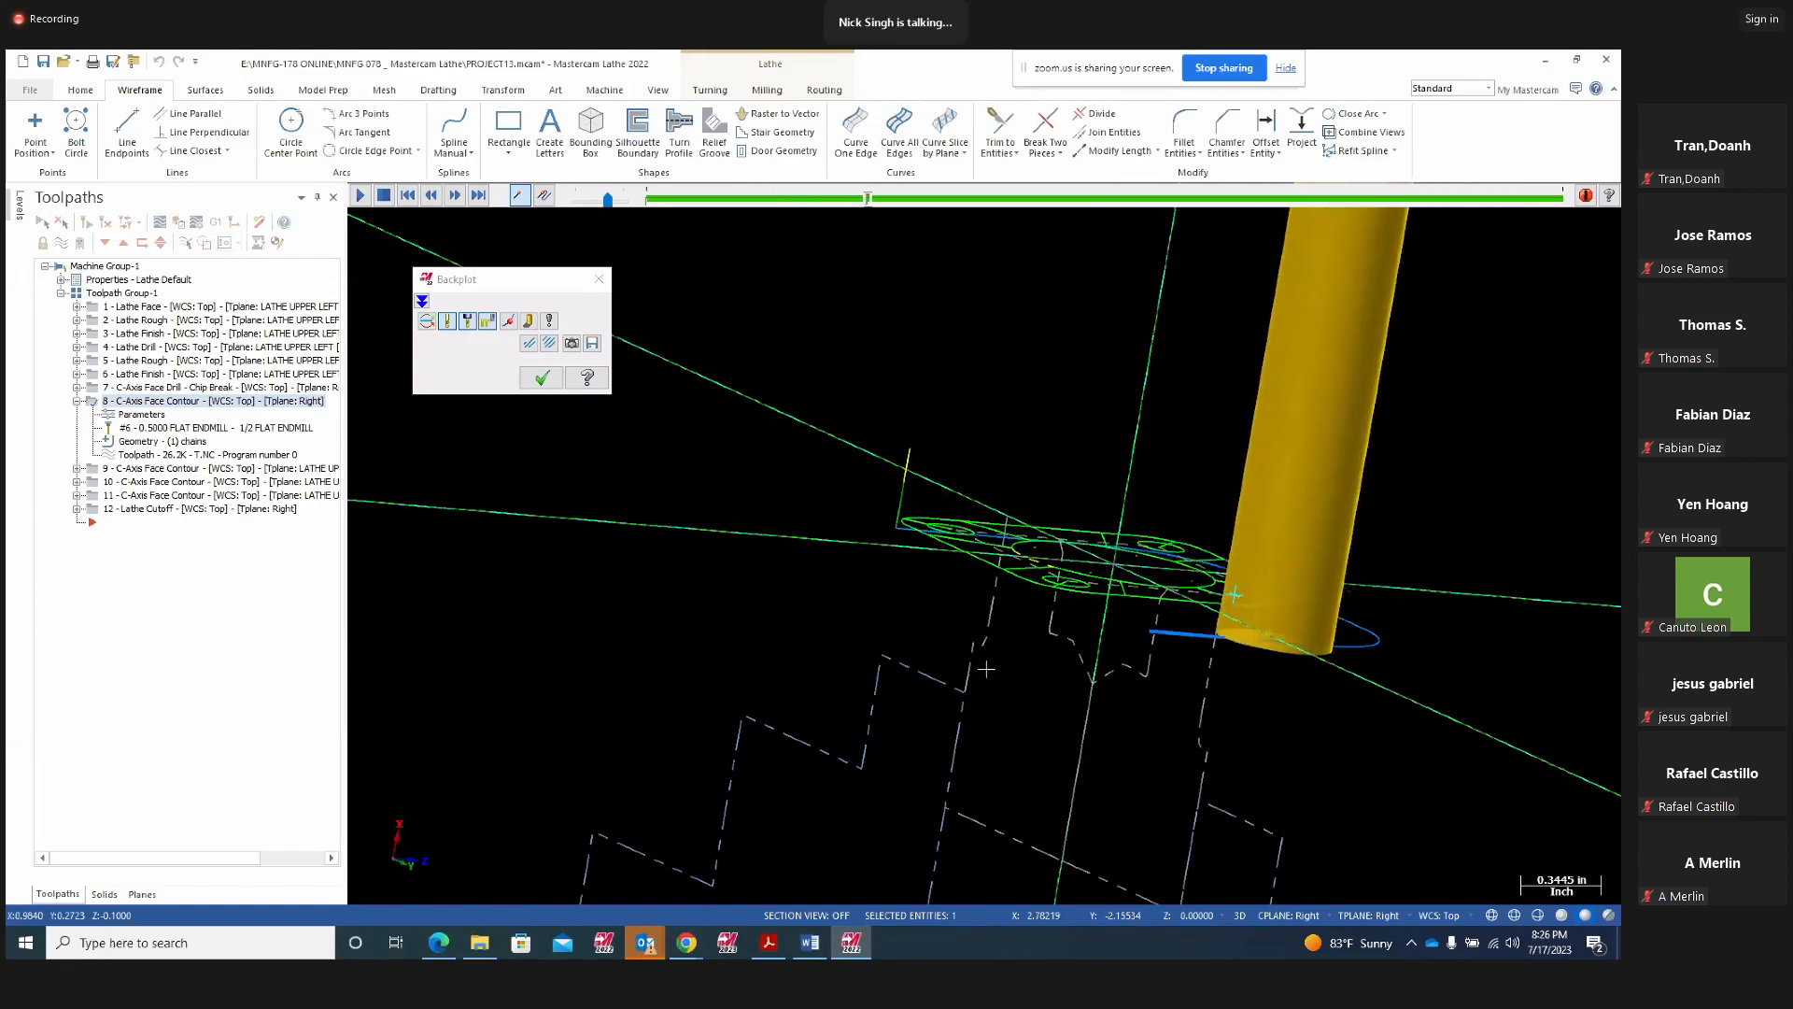
middle_drag(814, 552, 1091, 628)
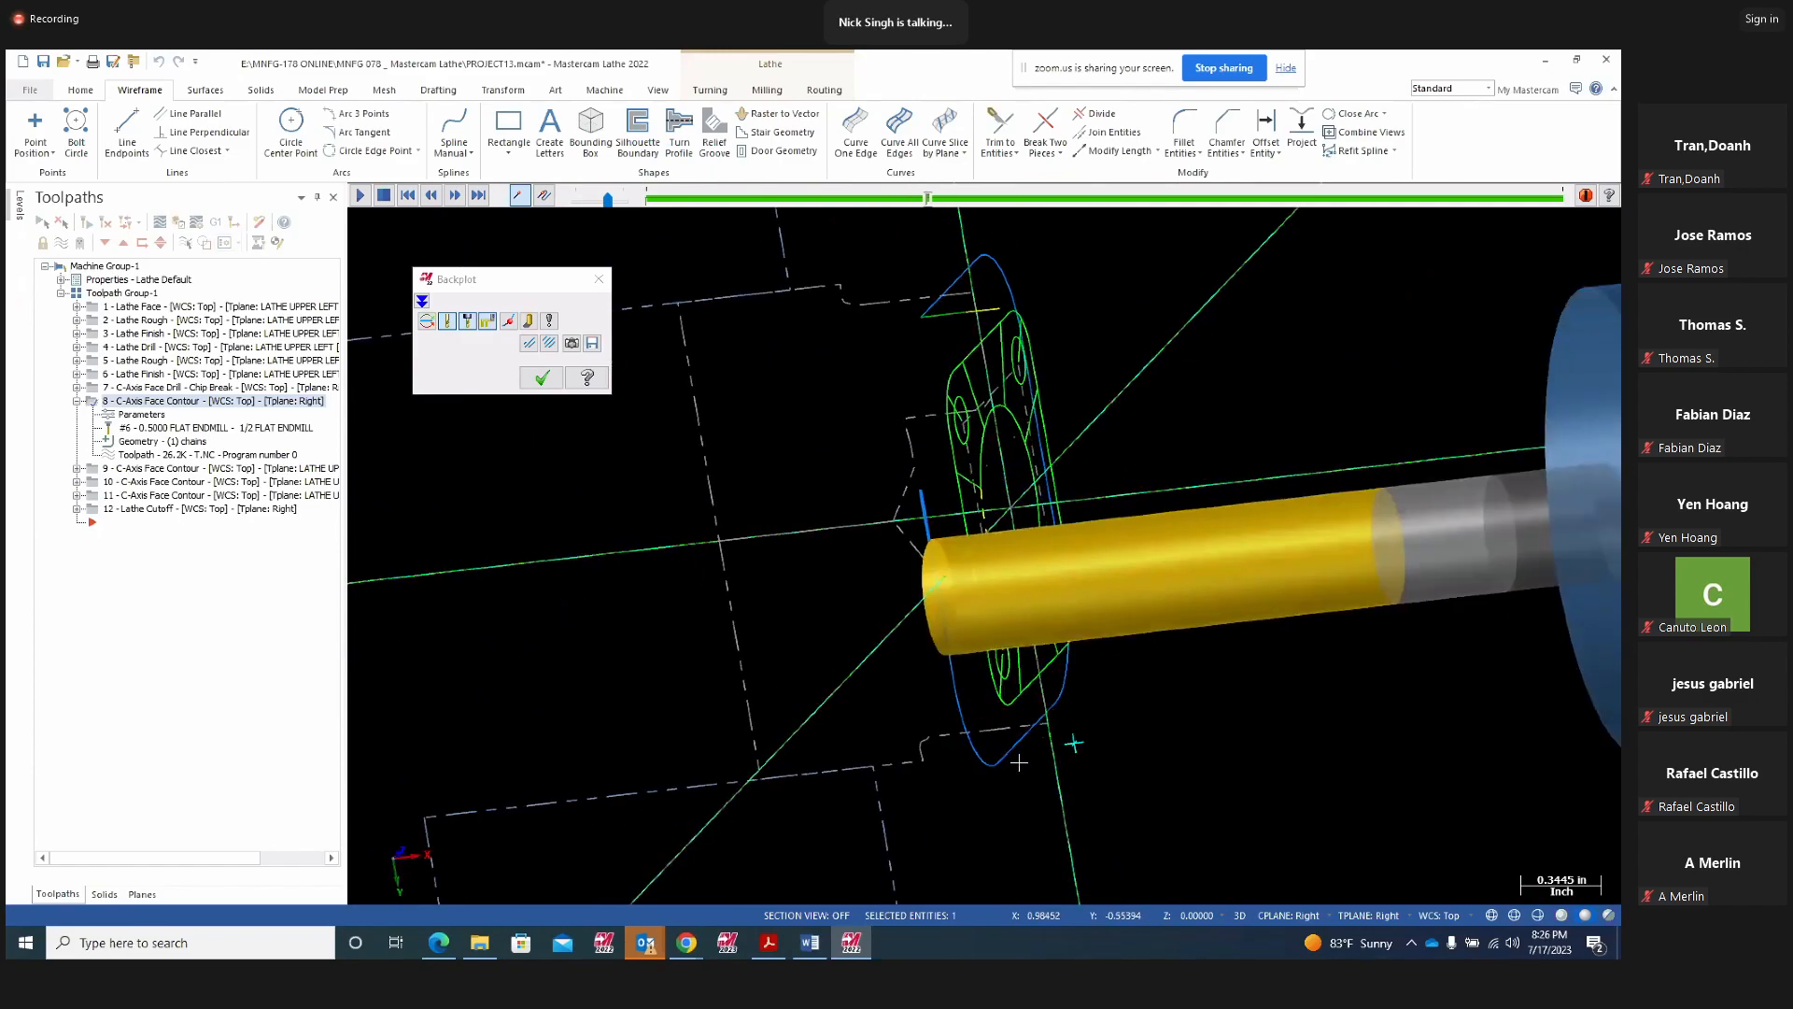
middle_drag(972, 741, 997, 712)
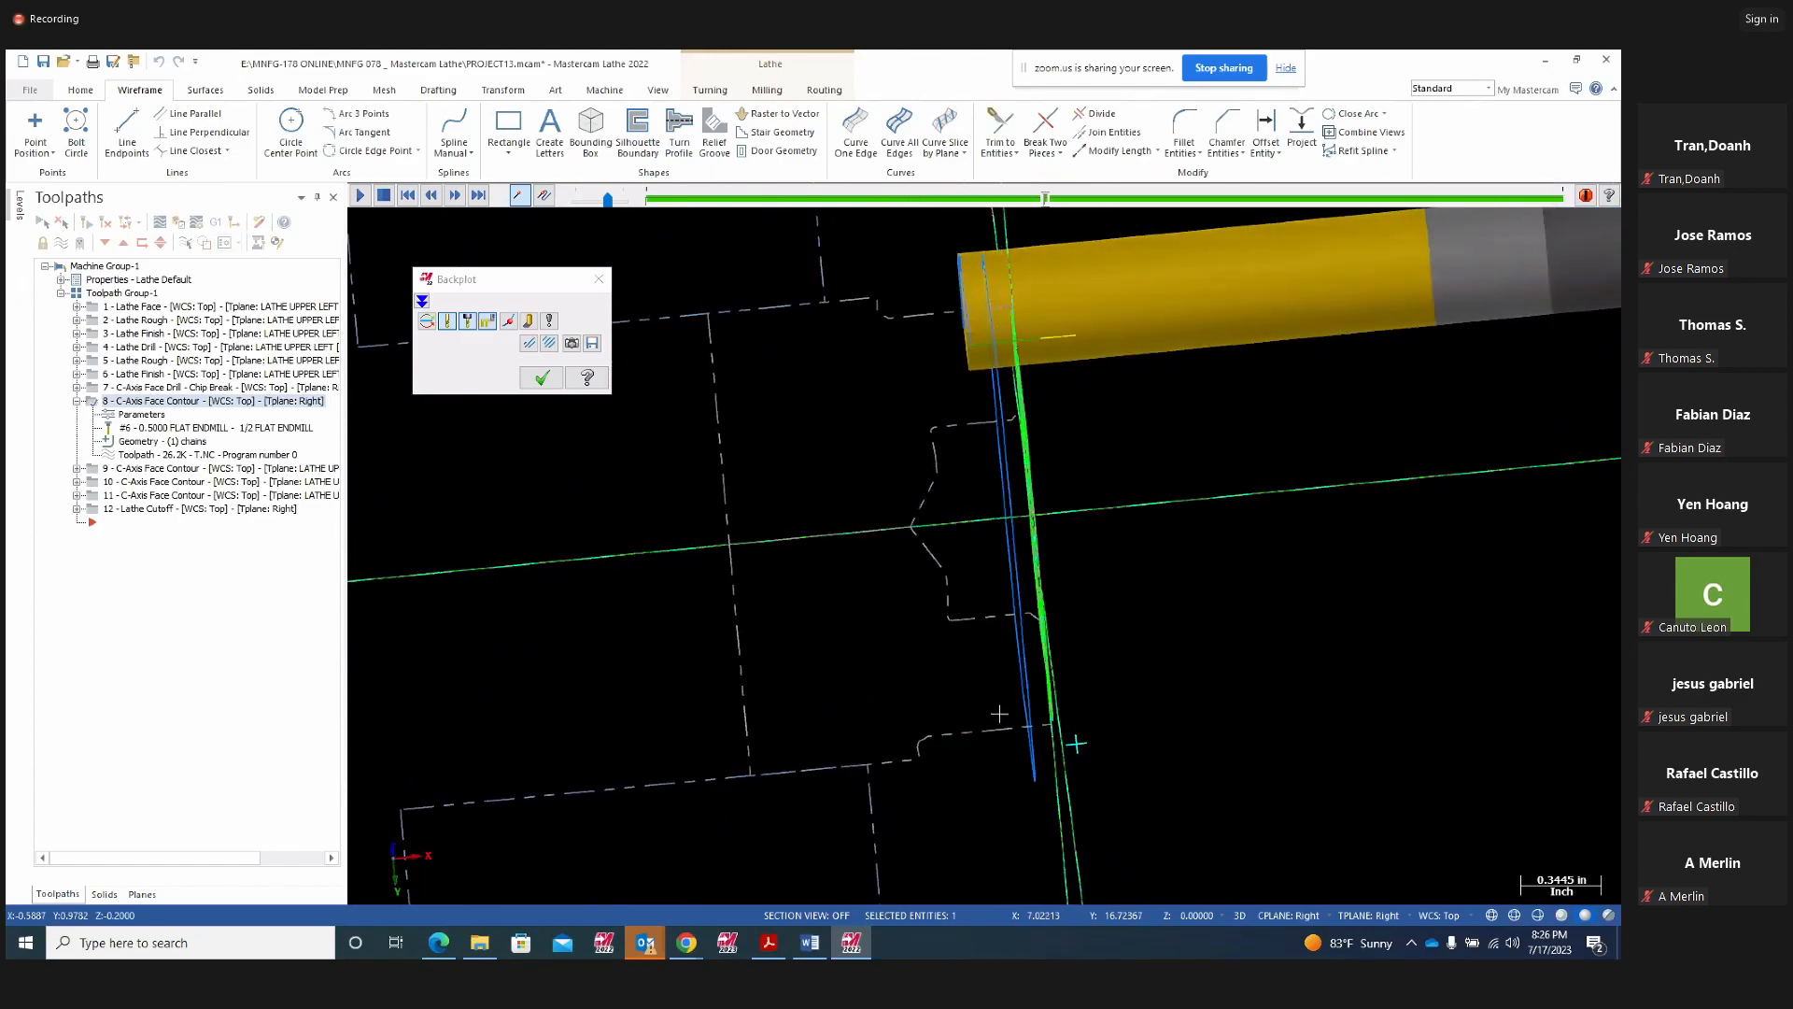
click(541, 377)
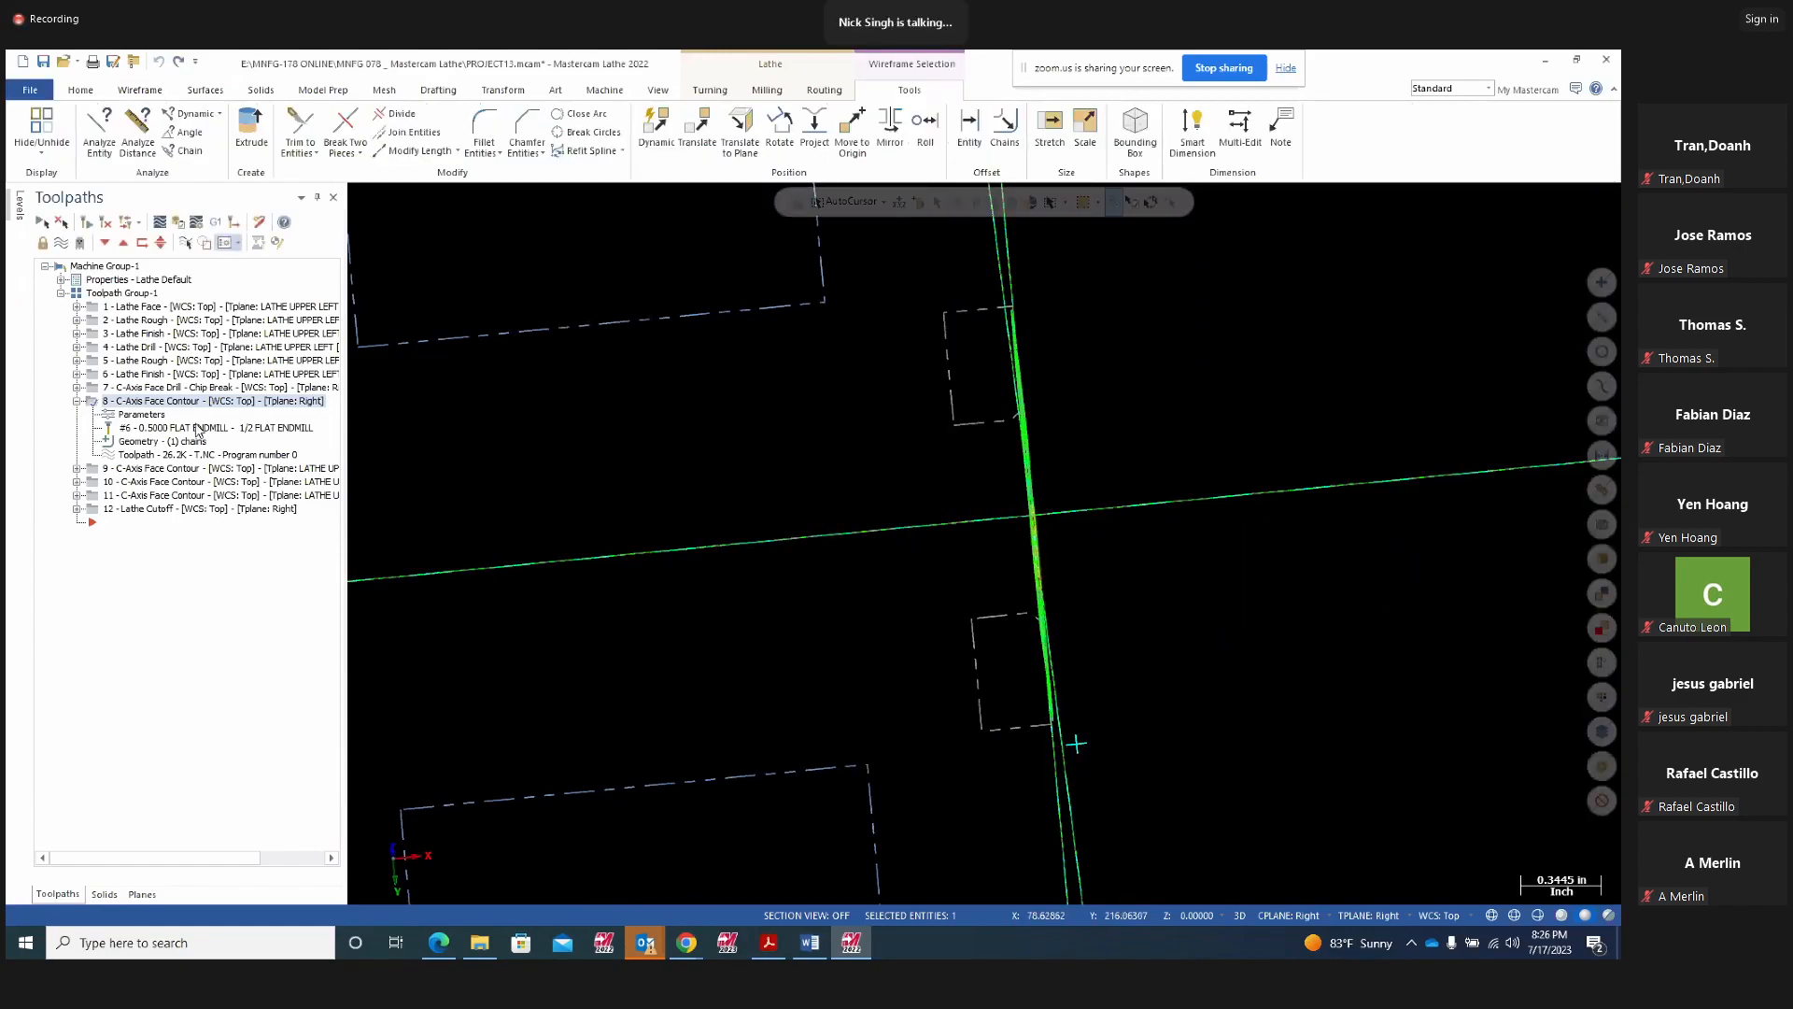
Collapse operation 8 in the toolpath tree and clear the selected arc while in the Right view
click(78, 401)
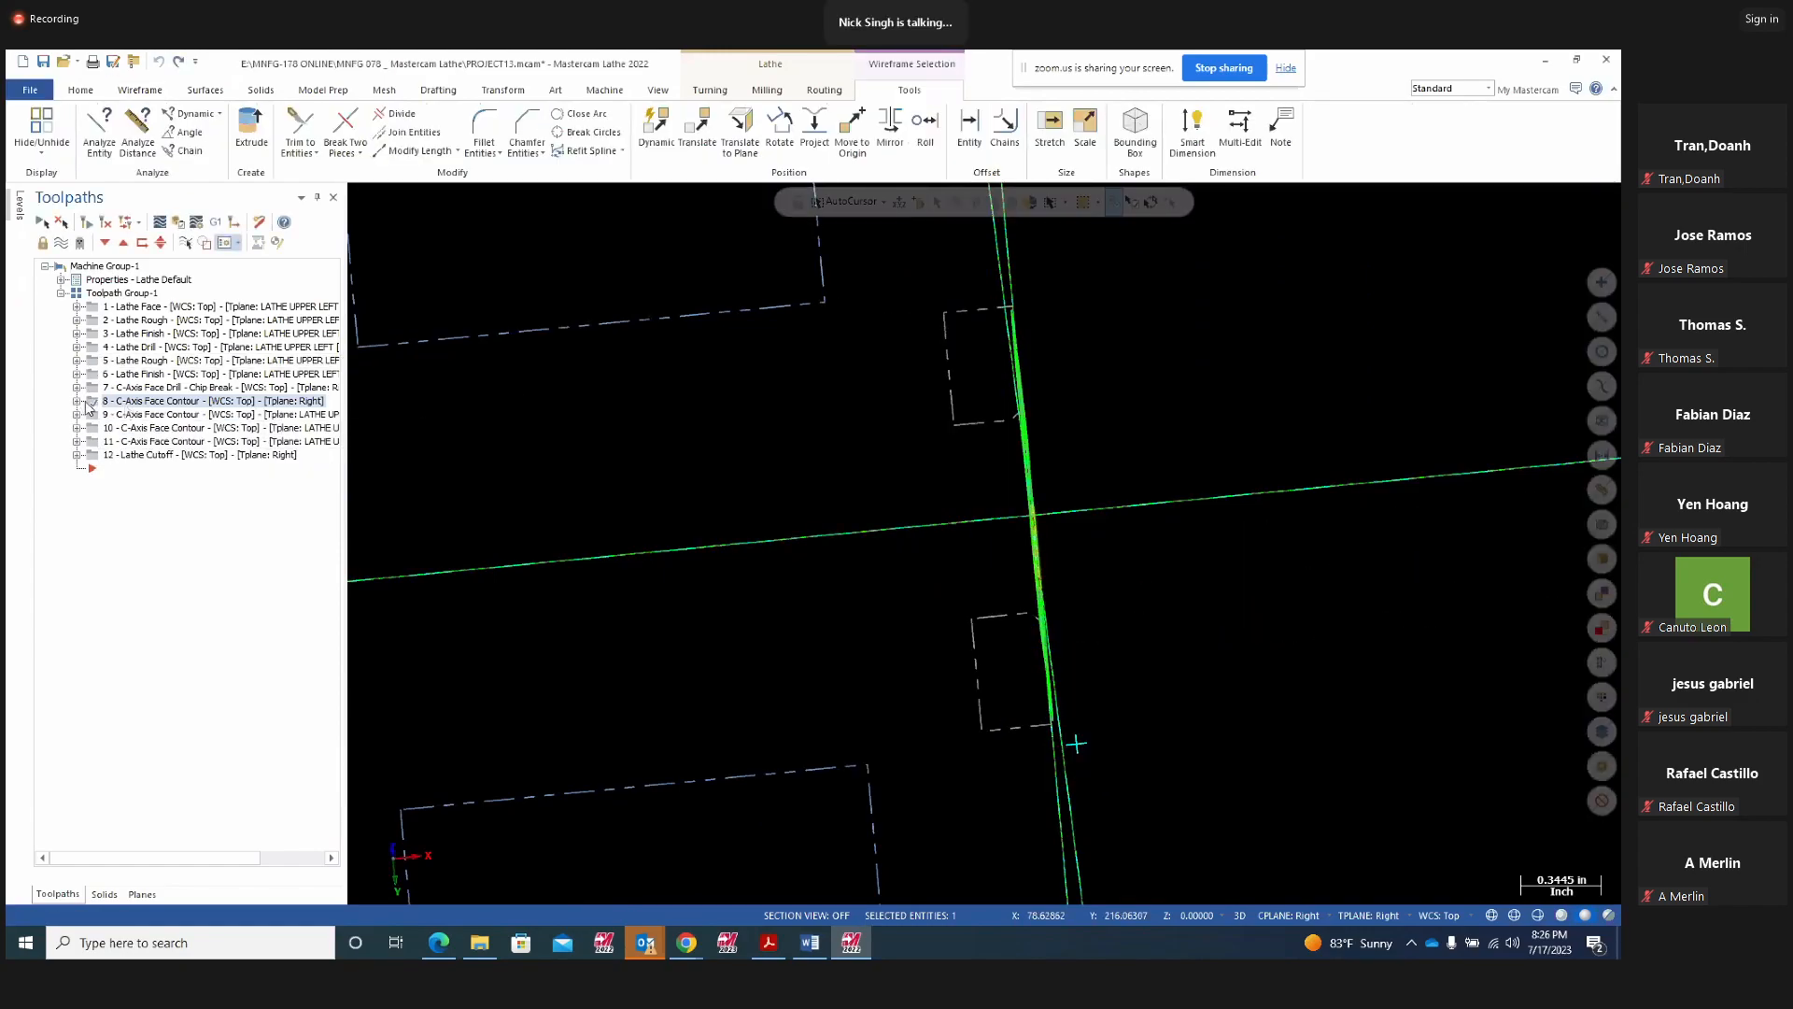
middle_drag(878, 426, 886, 419)
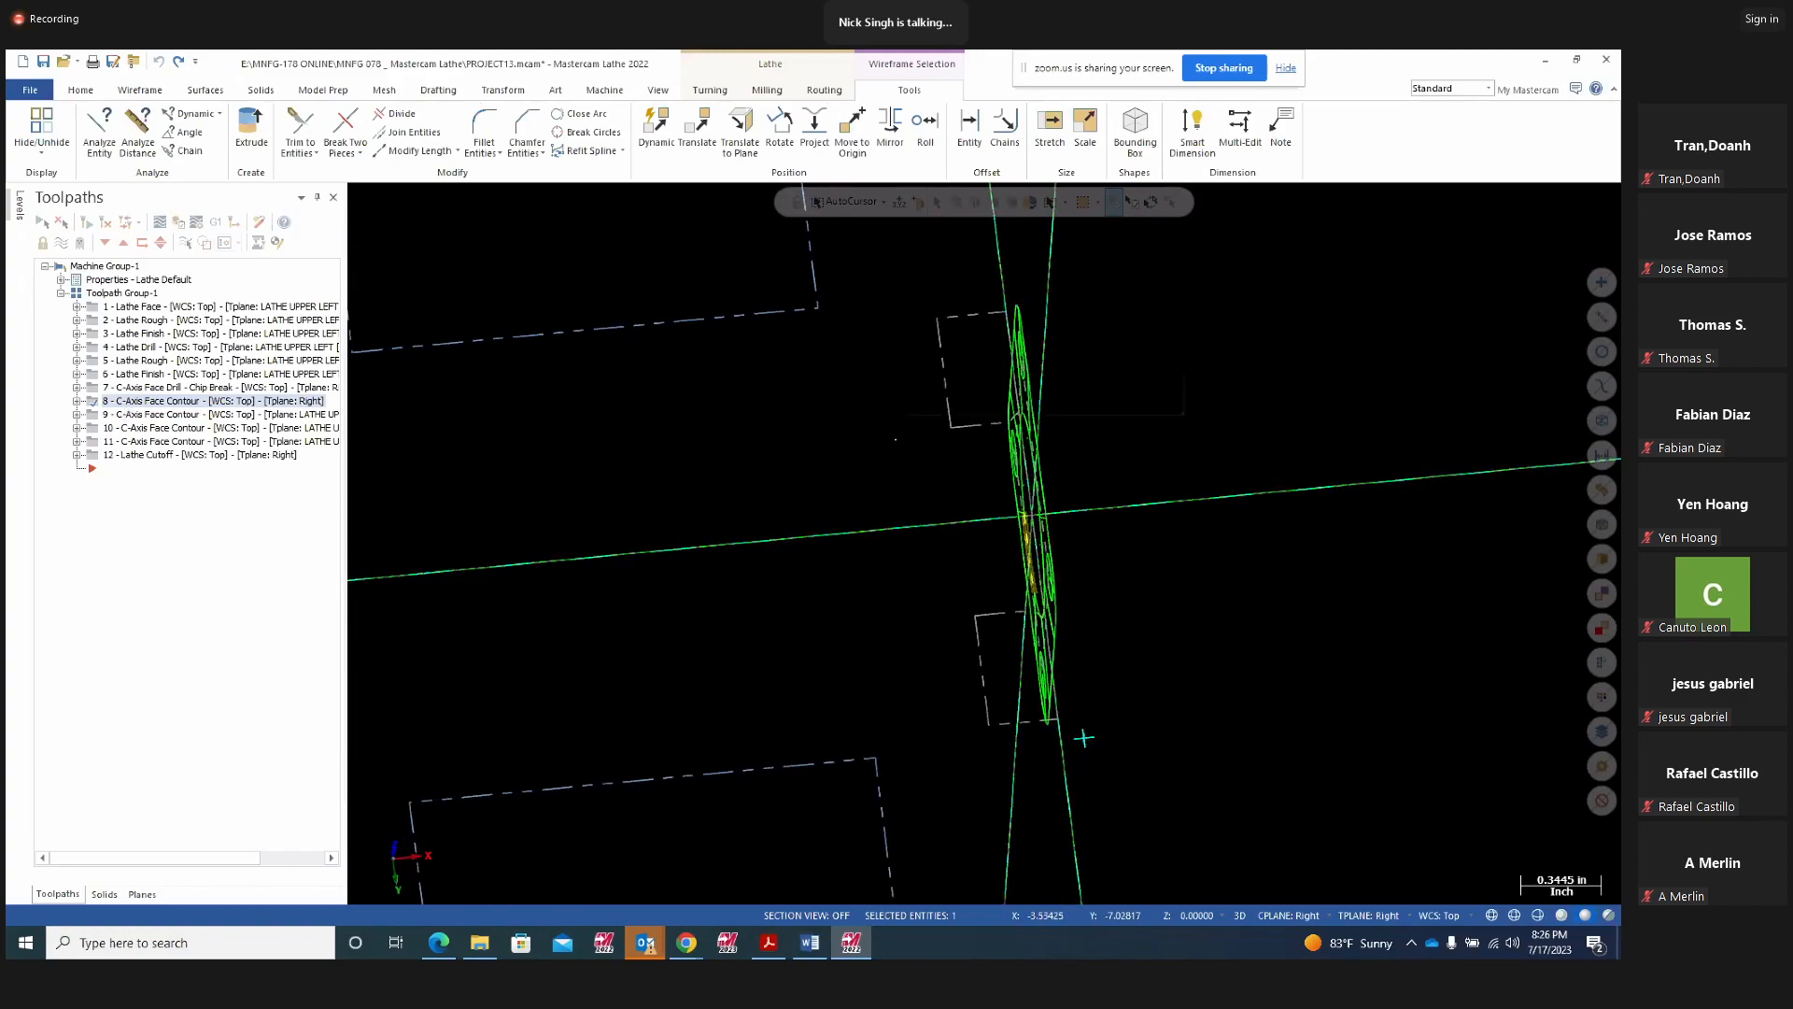
right_click(889, 425)
click(929, 554)
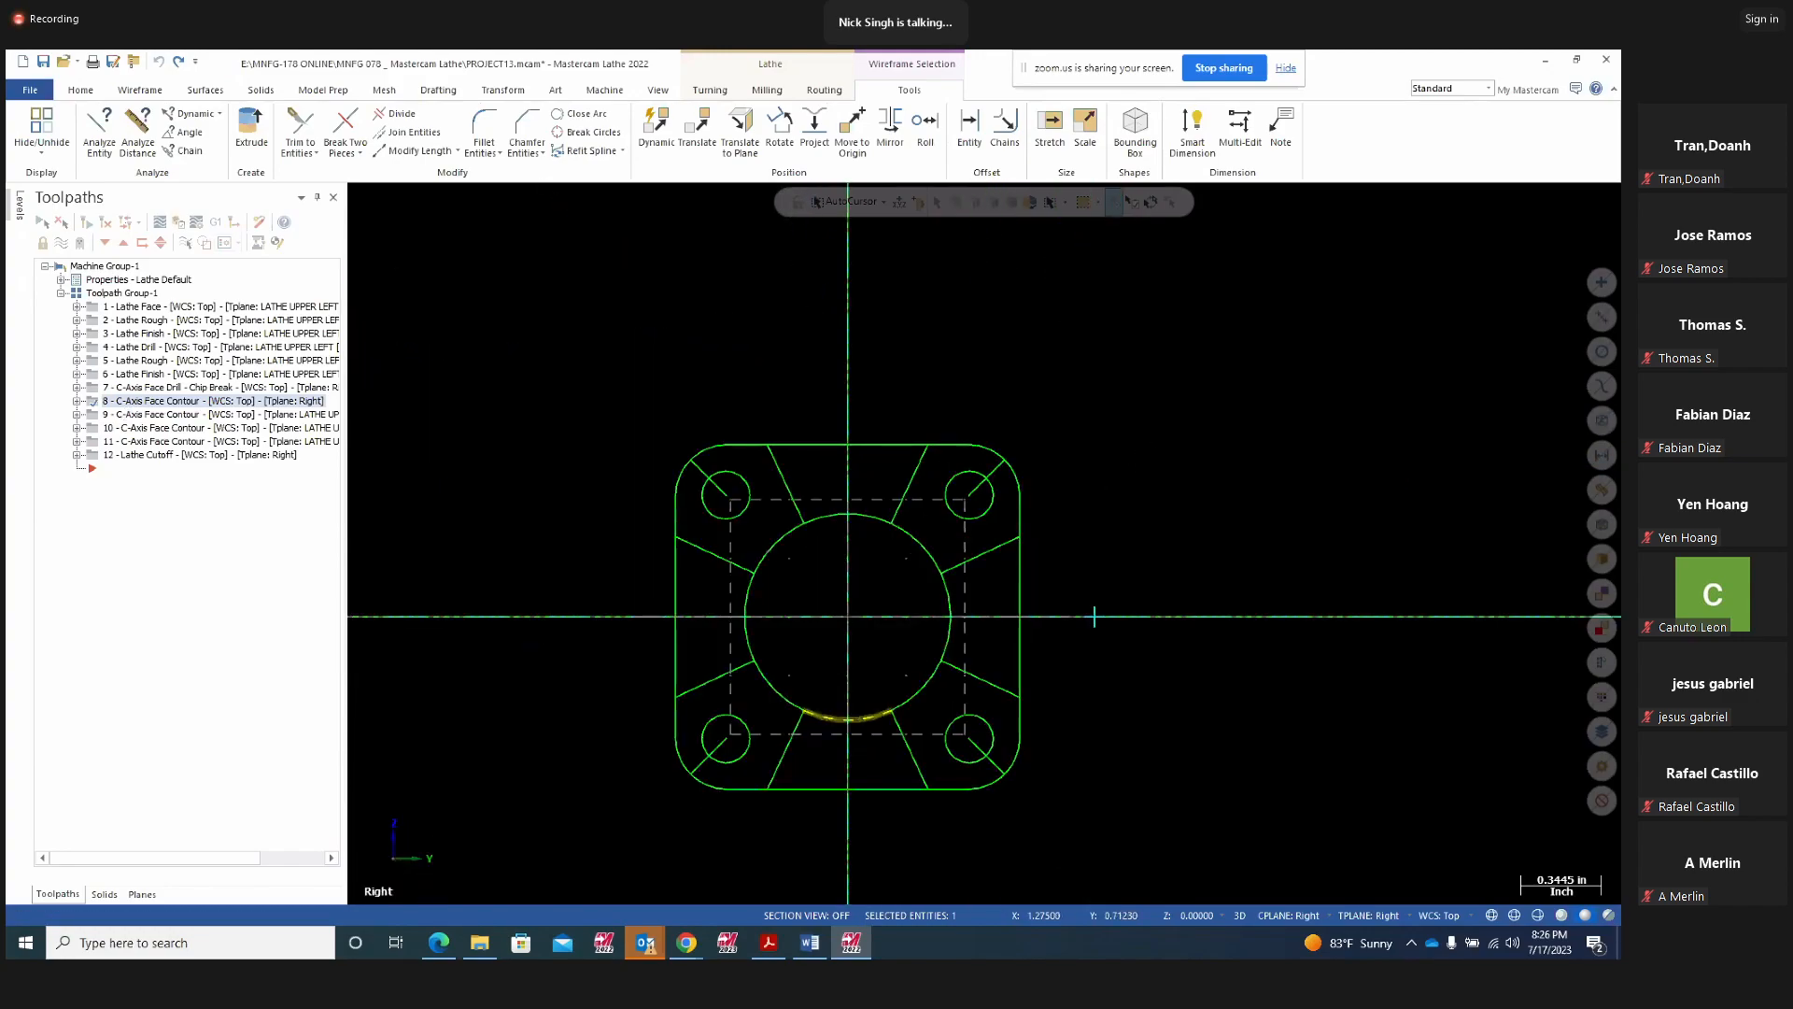
click(1302, 547)
Restore the Right view, make level 3 the active level, and hide the c-axis geometry on level 2
mouse_move(1297, 541)
middle_down()
mouse_move(1301, 504)
mouse_move(1330, 529)
mouse_move(1319, 549)
middle_up()
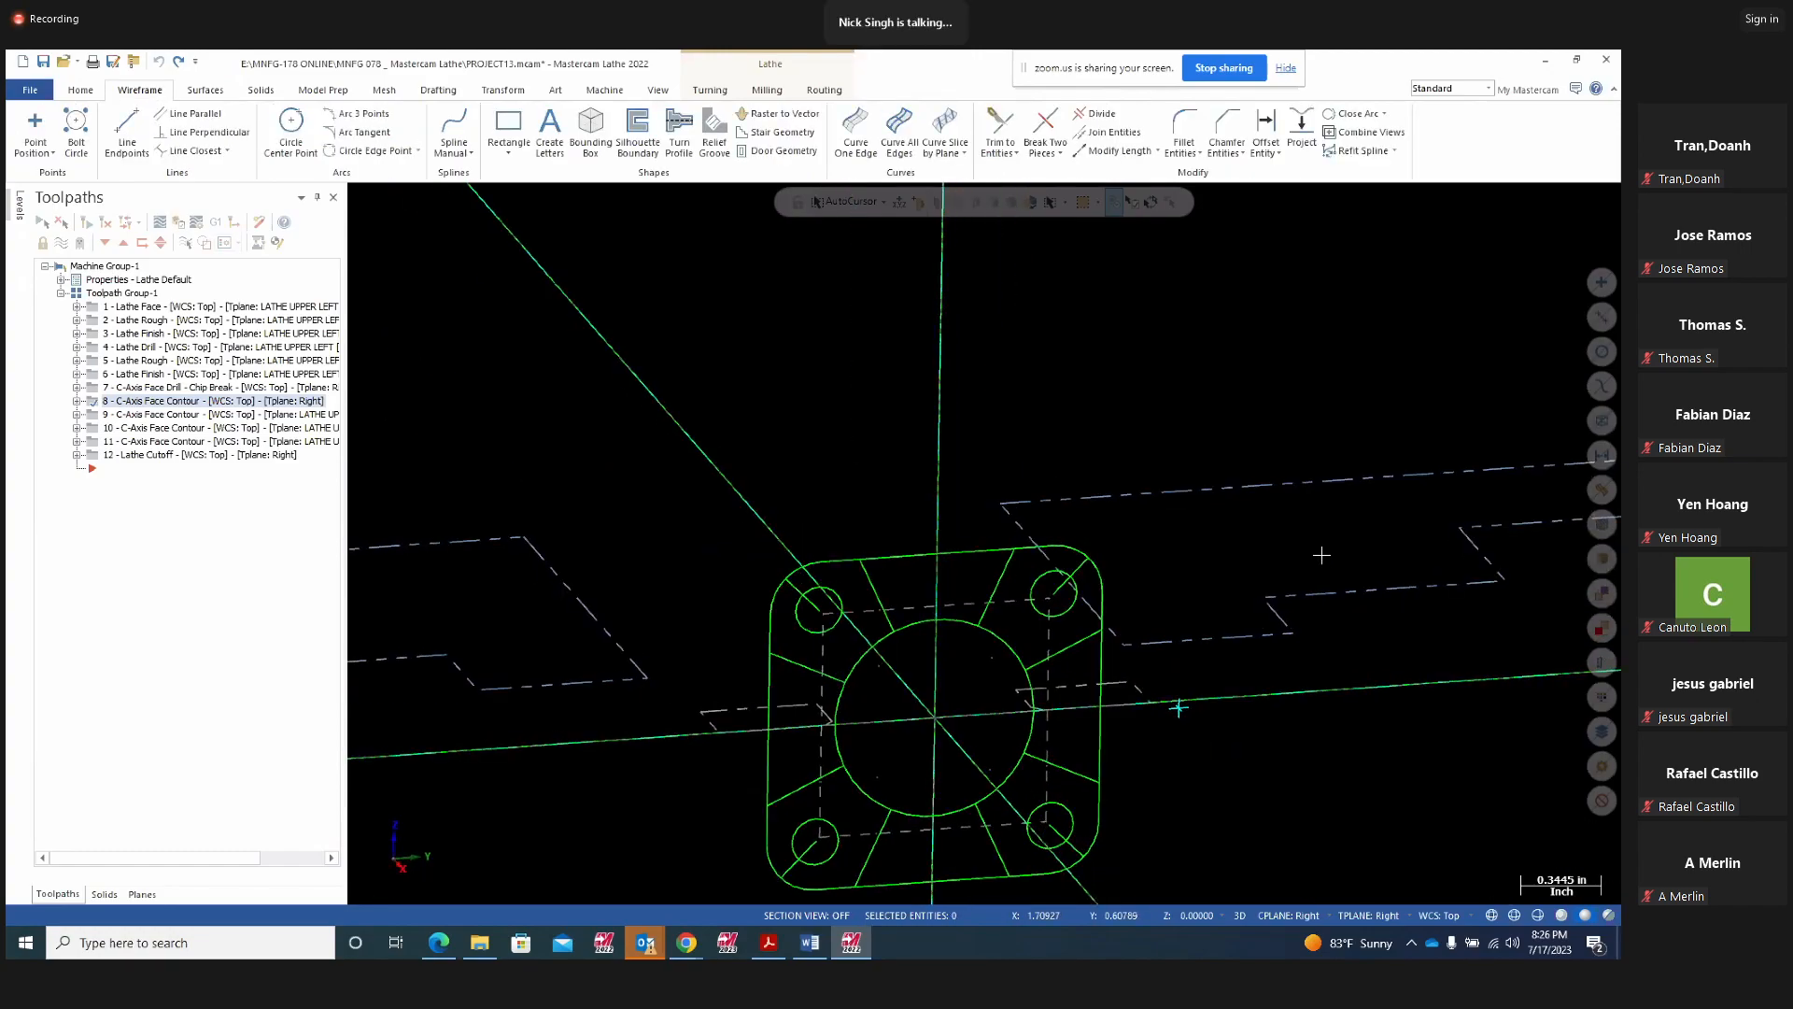
right_click(1109, 359)
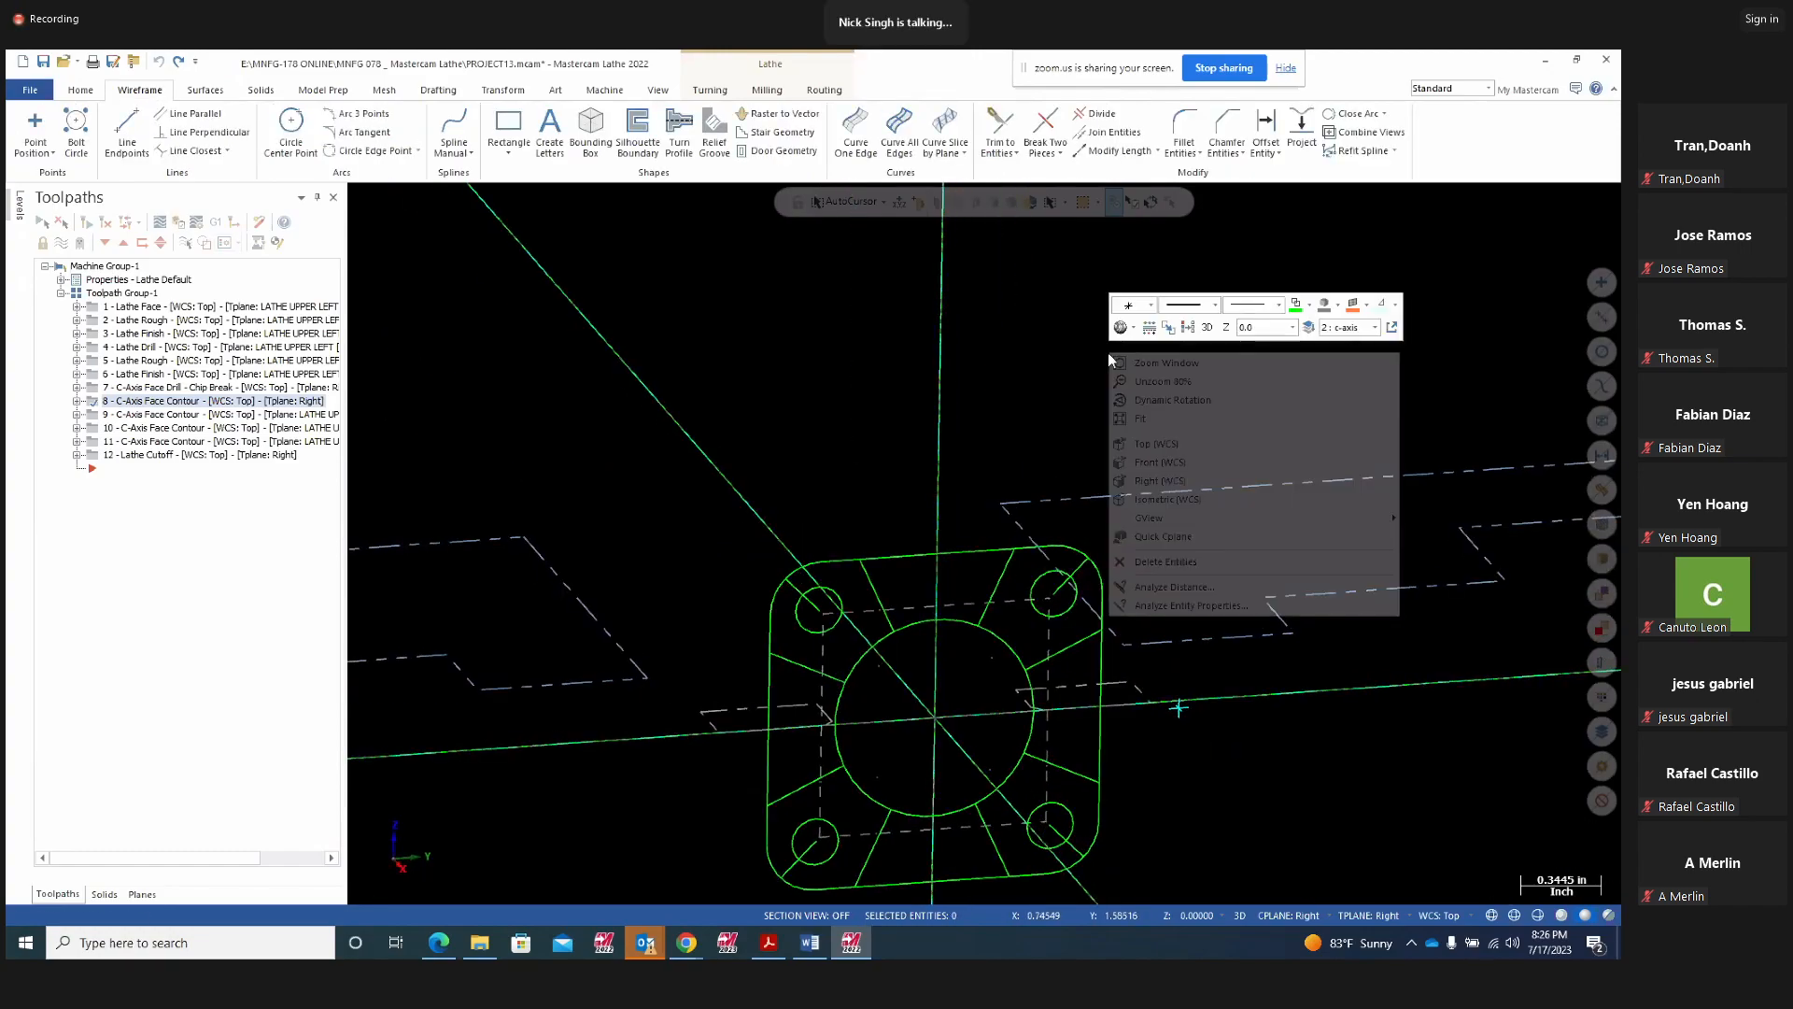
click(1158, 480)
click(19, 206)
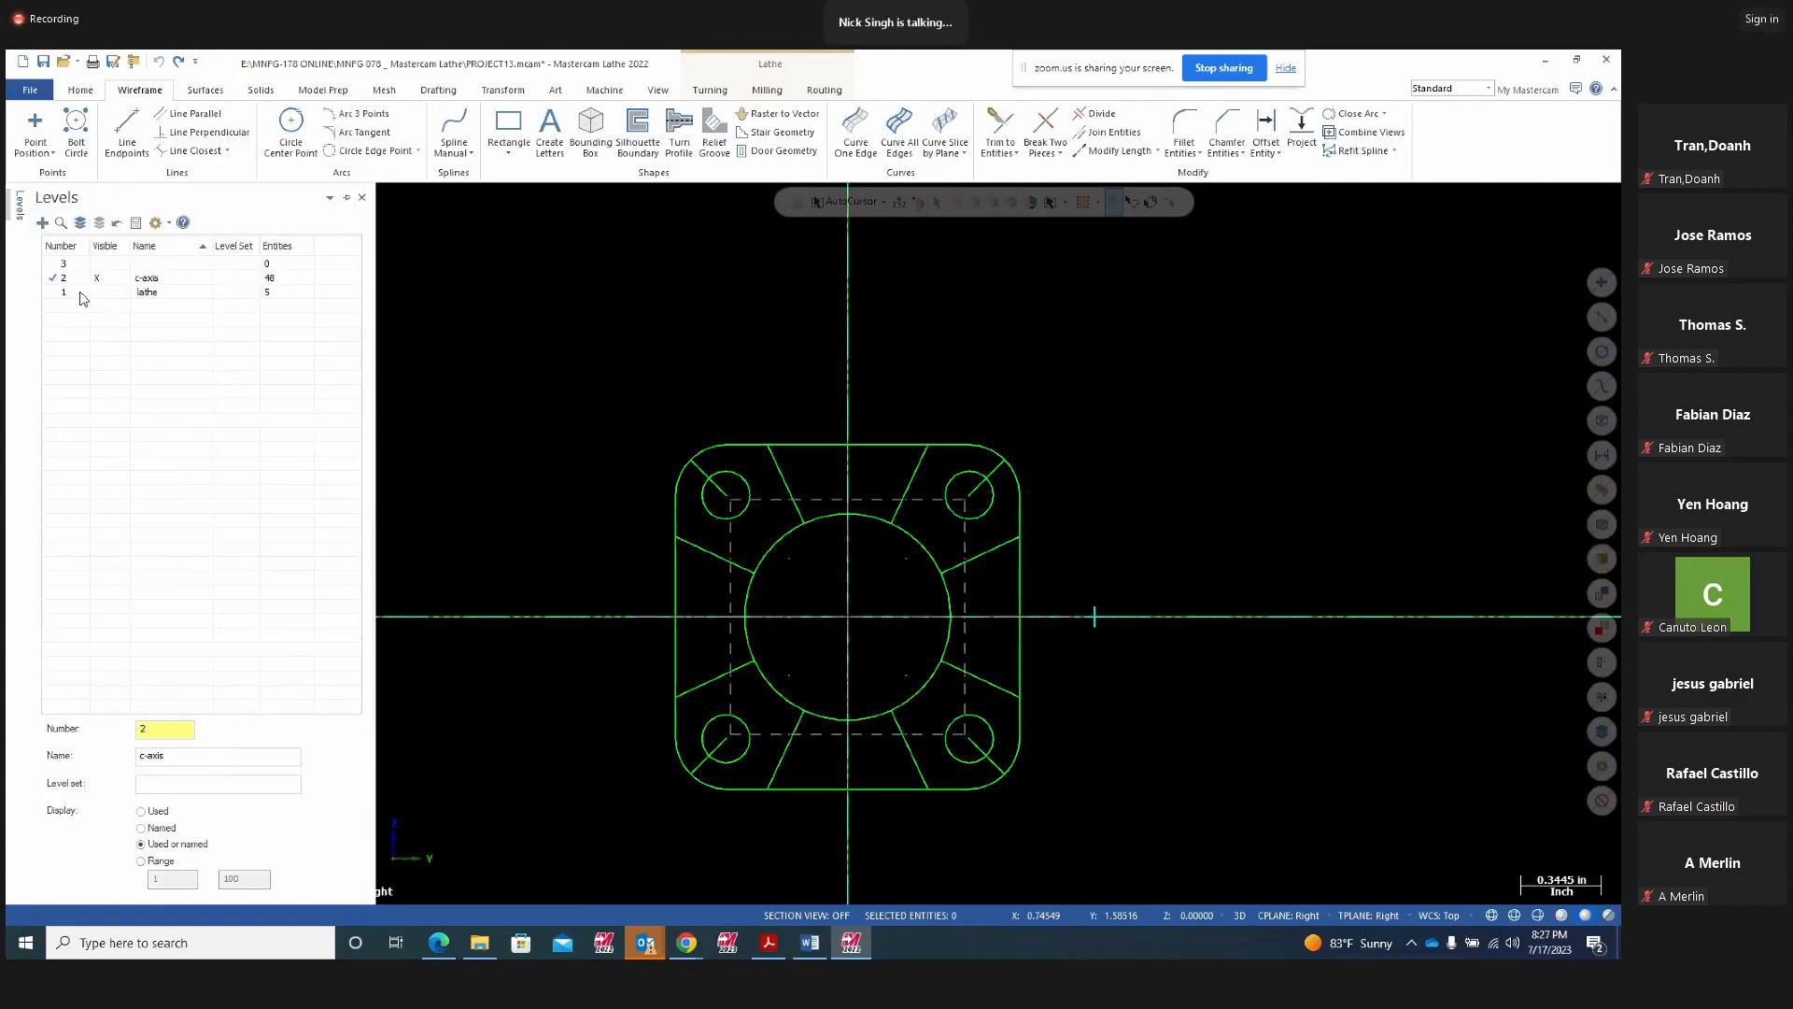
click(53, 265)
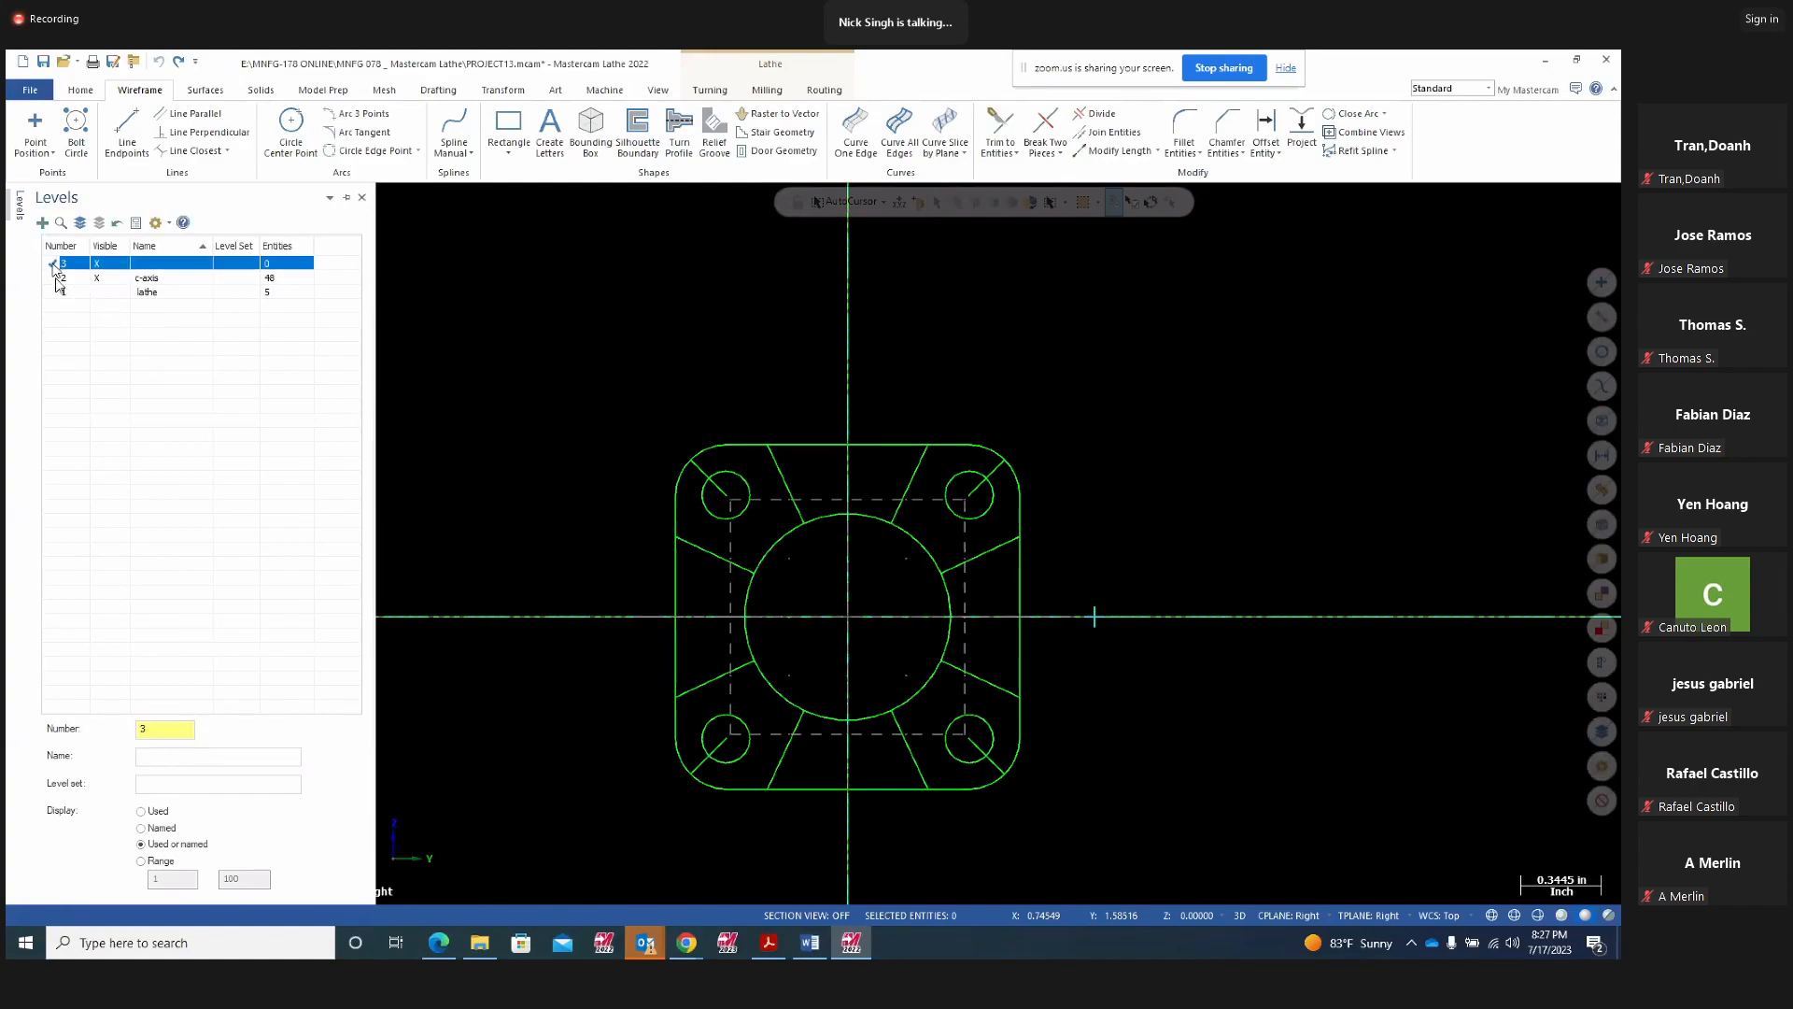
click(112, 279)
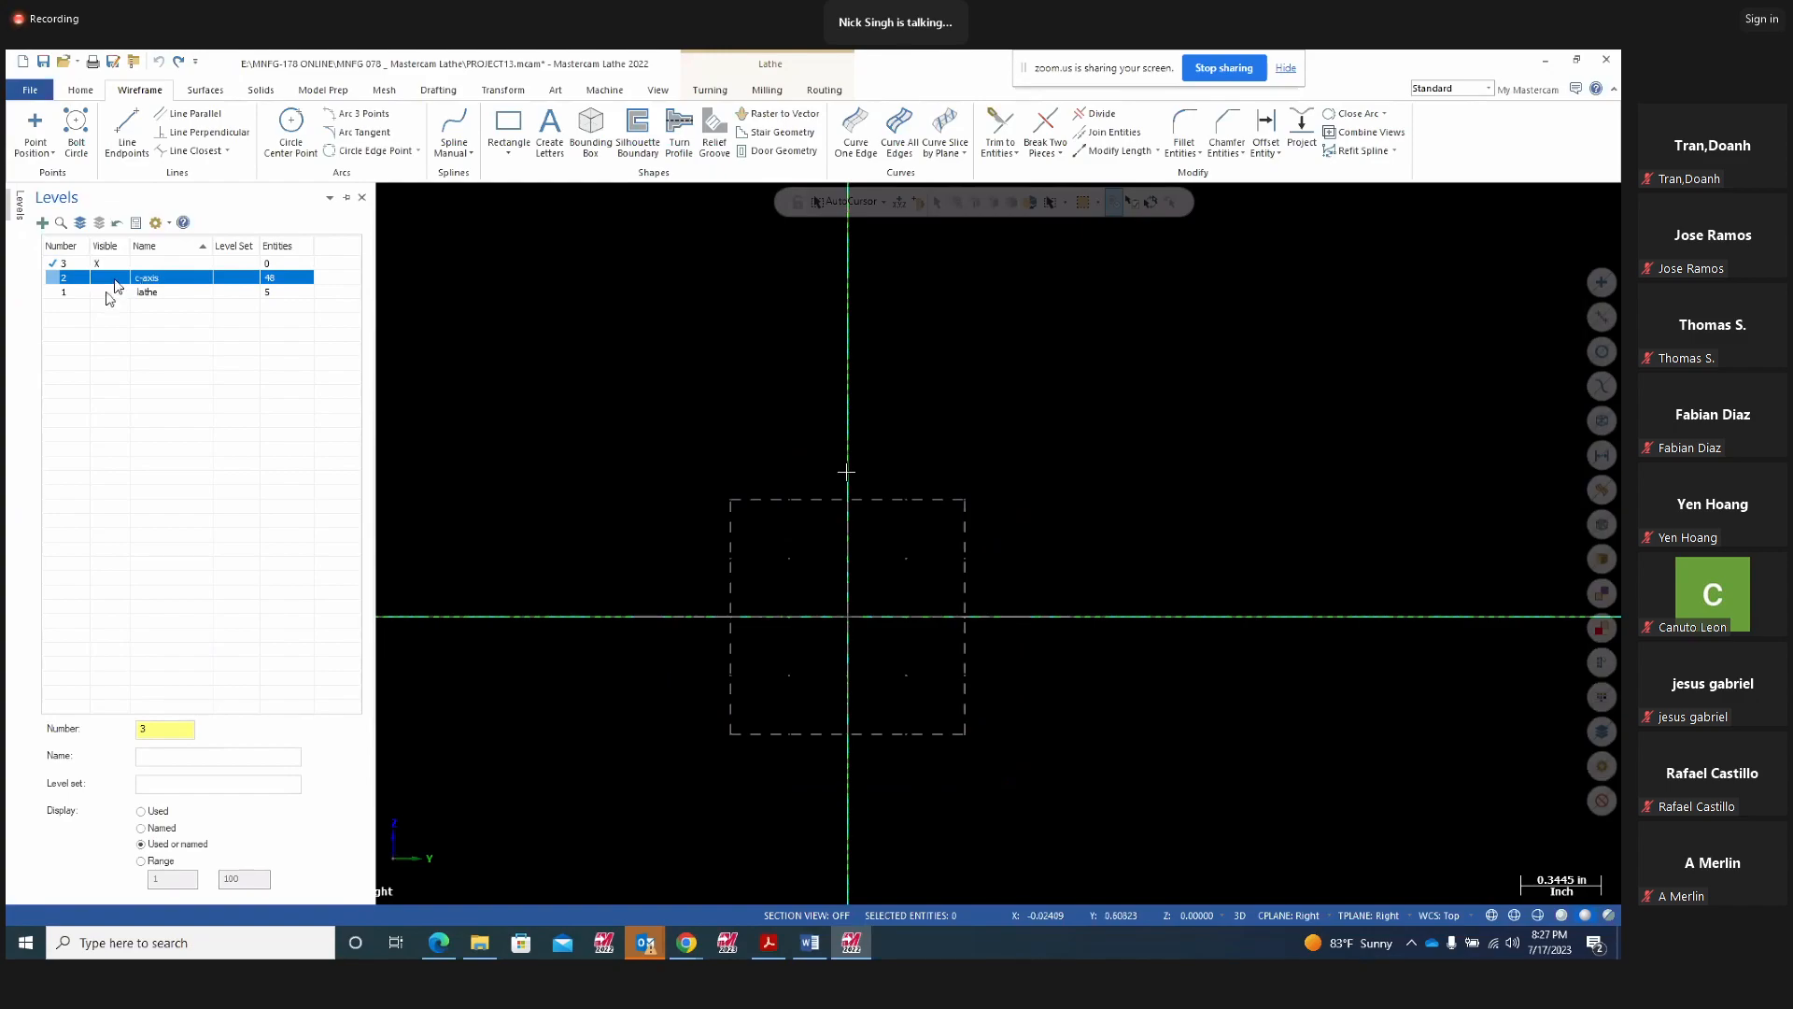
scroll(1259, 432, down, 1)
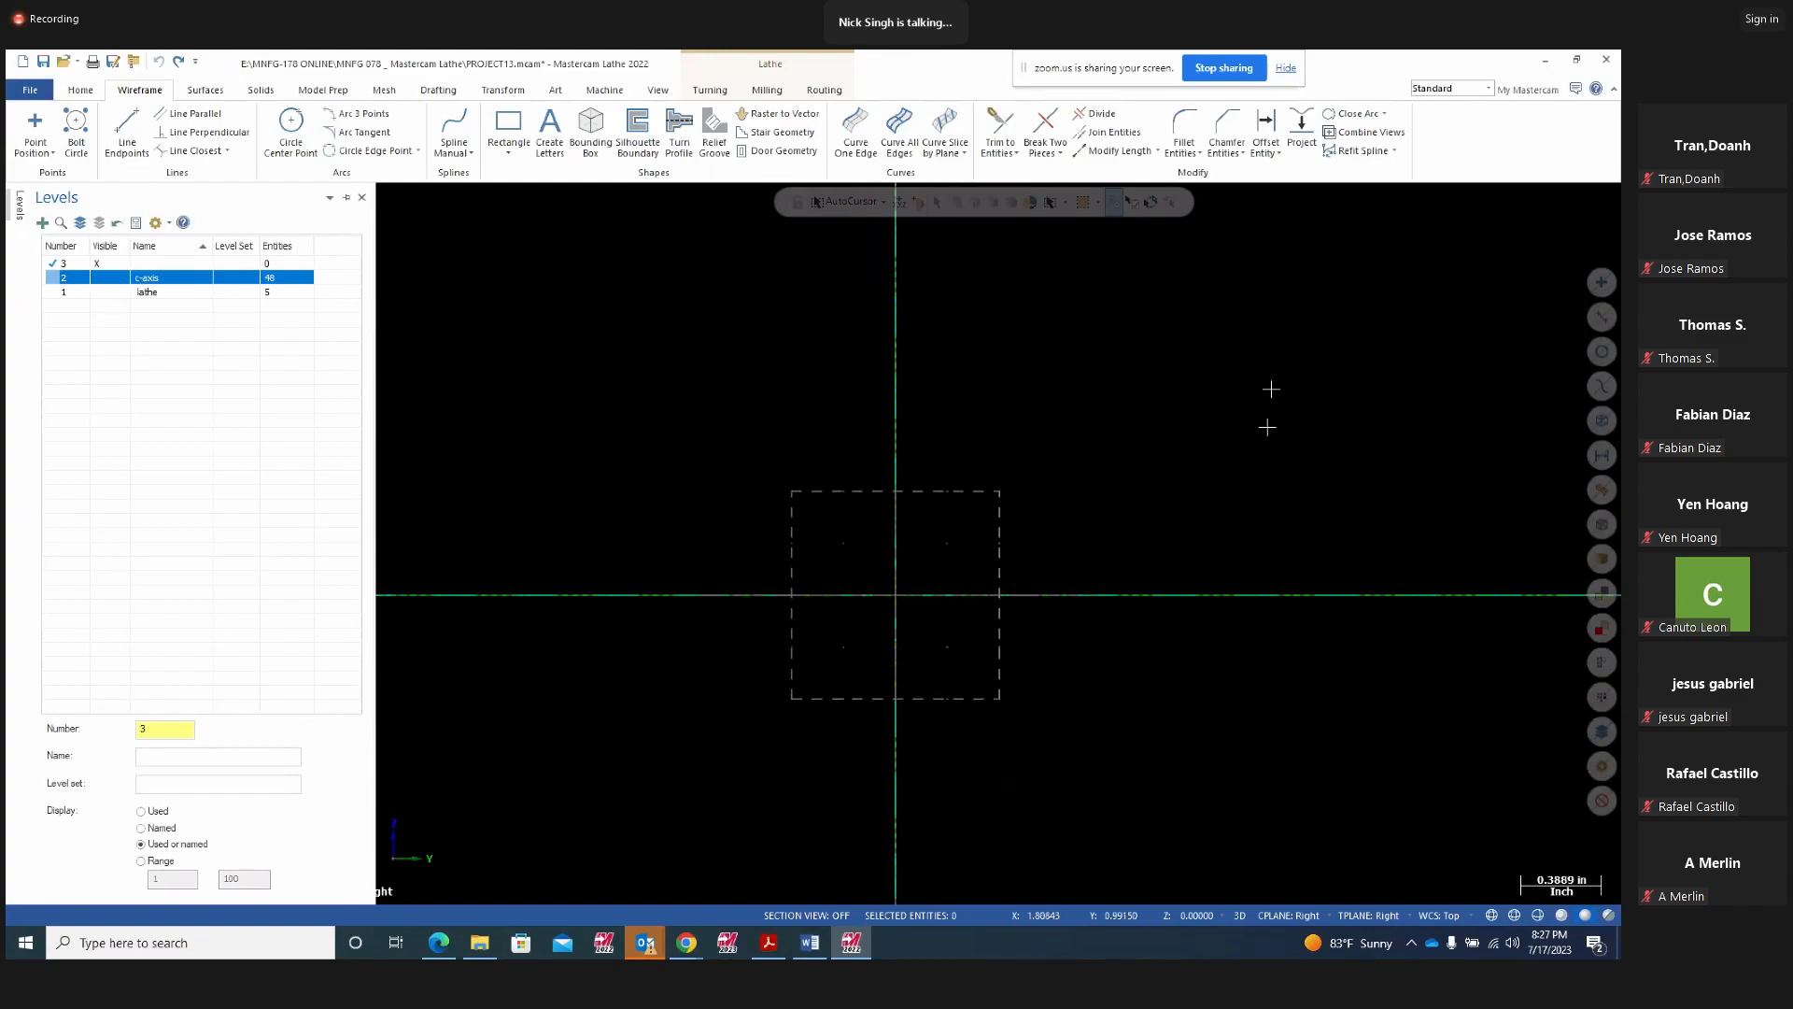
Switch to Project15.pdf in Adobe Acrobat and draw a large highlighter loop around the flange's front view
click(763, 943)
mouse_move(818, 334)
mouse_down()
mouse_move(603, 579)
mouse_move(654, 822)
mouse_move(1083, 822)
mouse_move(1207, 515)
mouse_move(1120, 366)
mouse_up()
click(1376, 576)
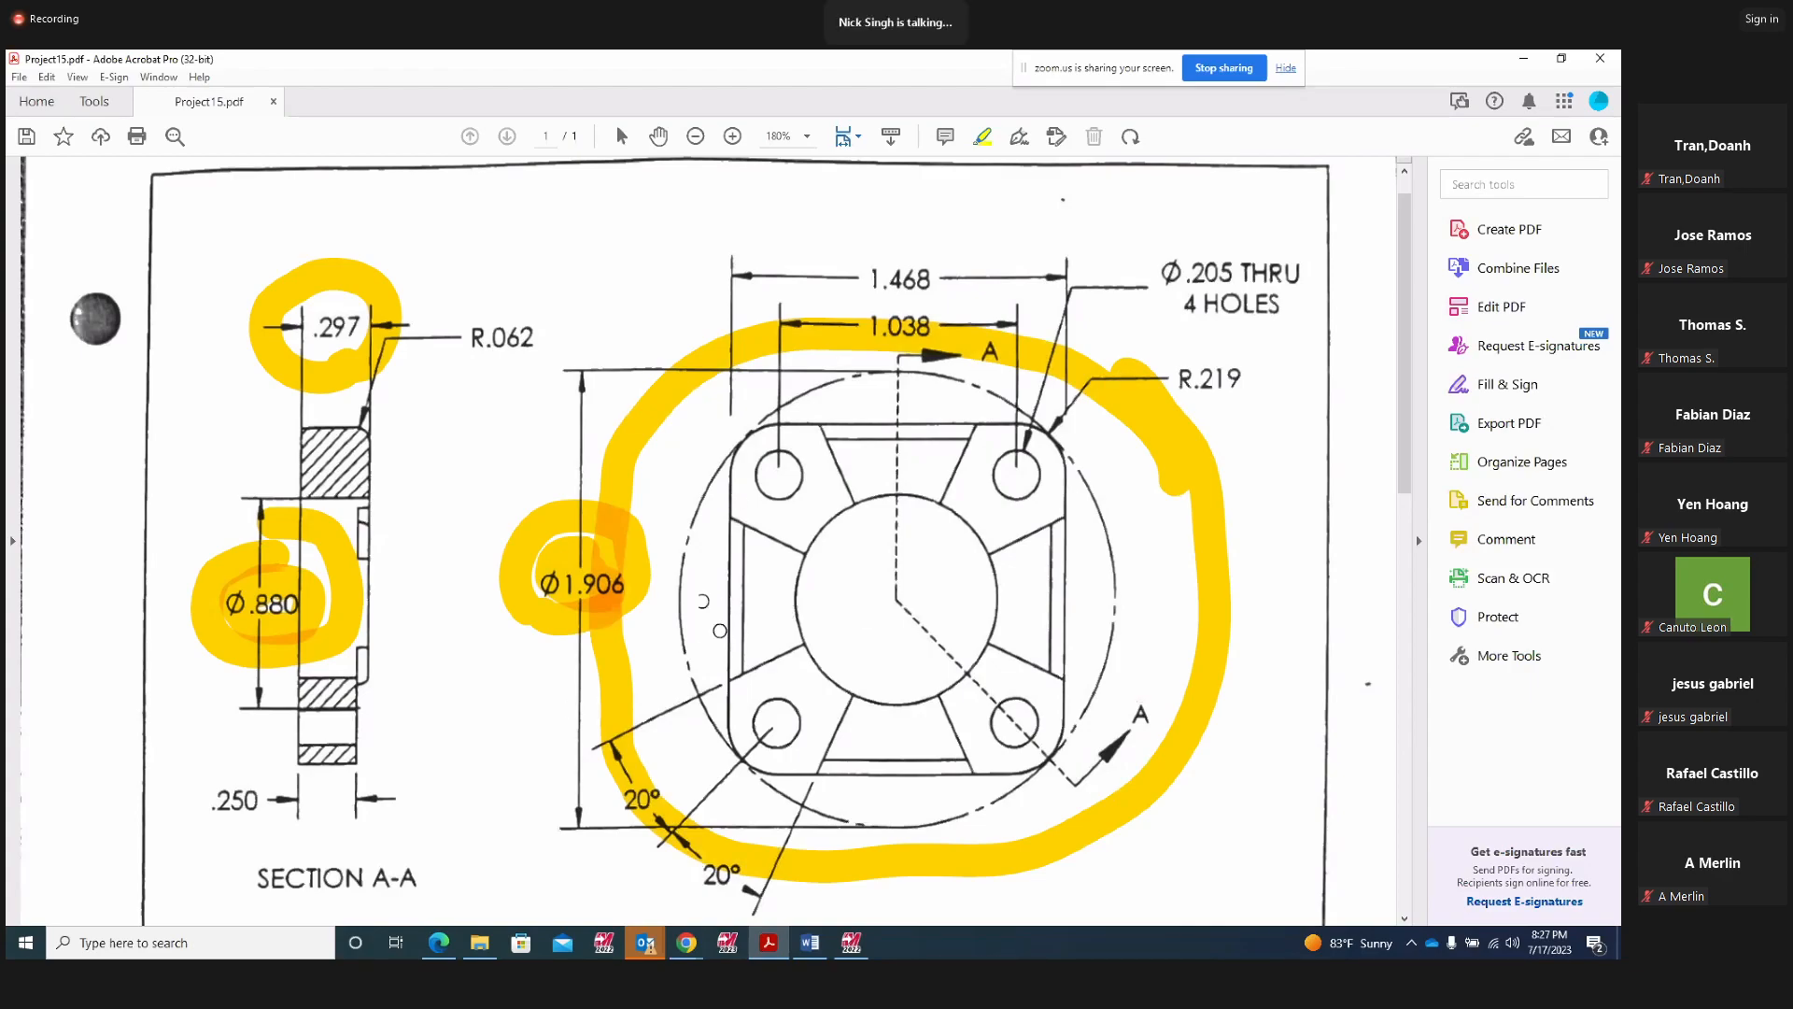
Delete the large highlight around the front view and the overlapping highlight on the 1.906 diameter dimension
right_click(600, 608)
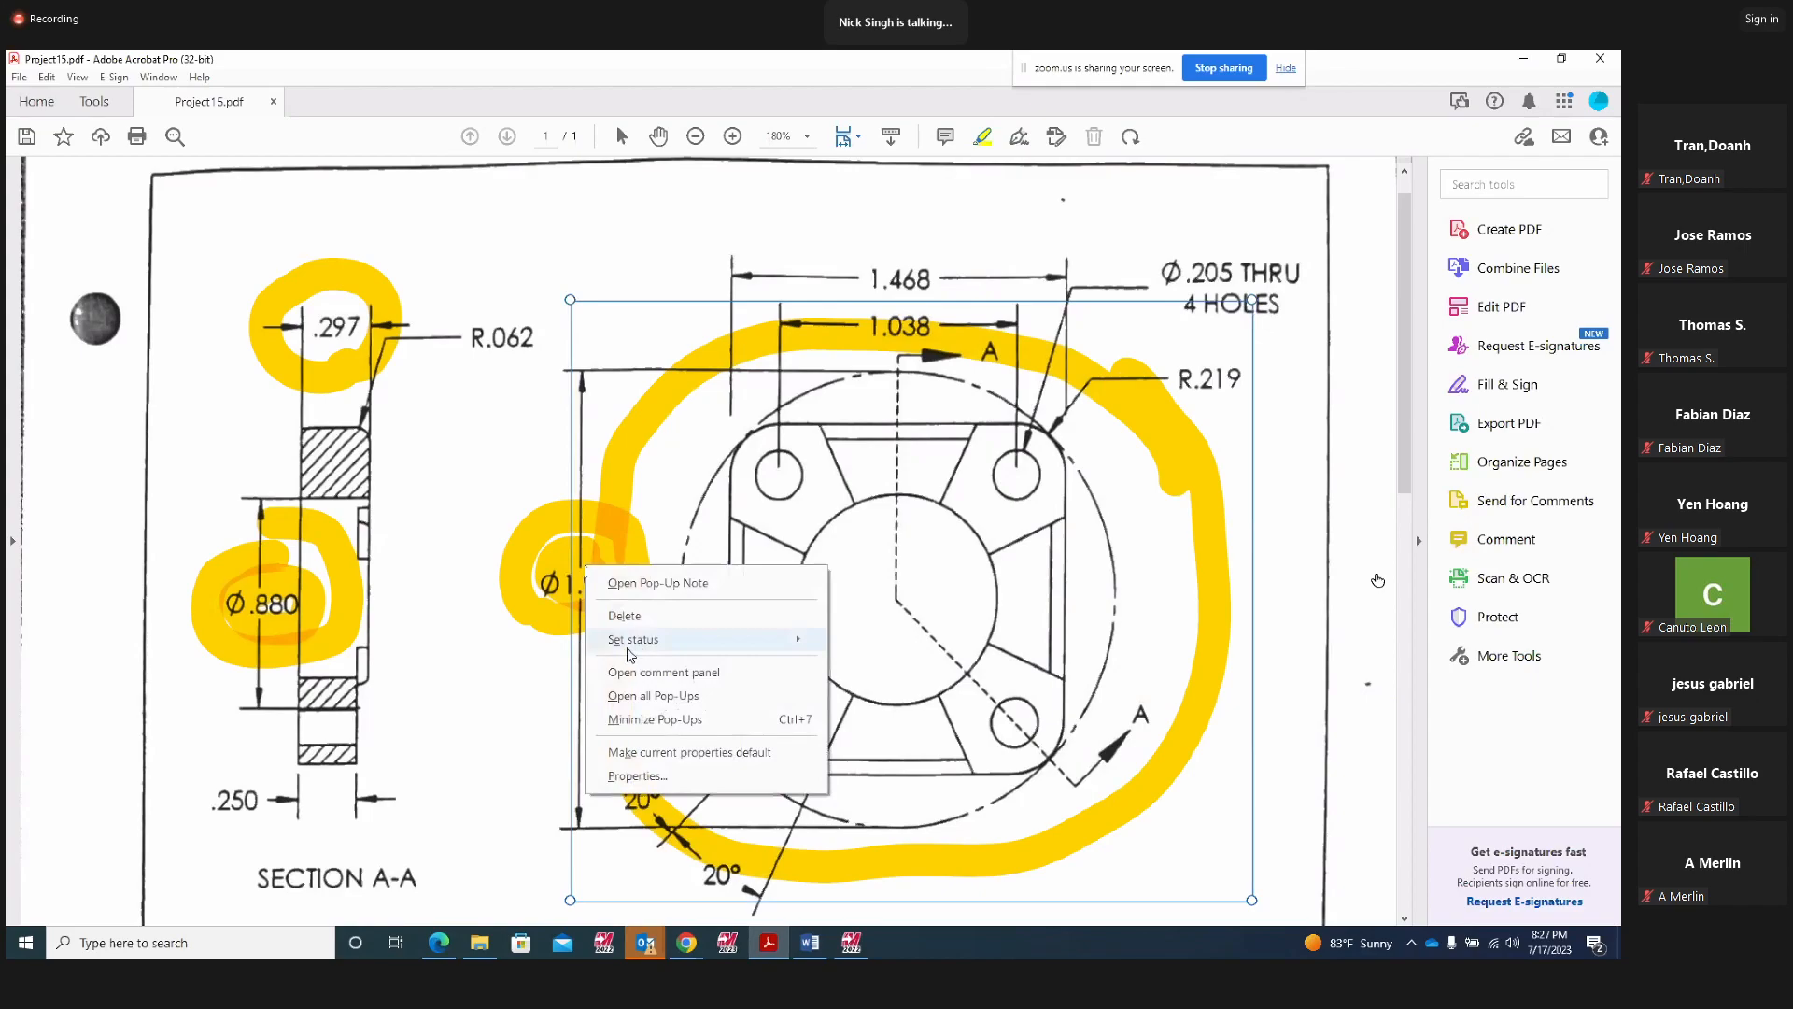
click(600, 605)
right_click(586, 574)
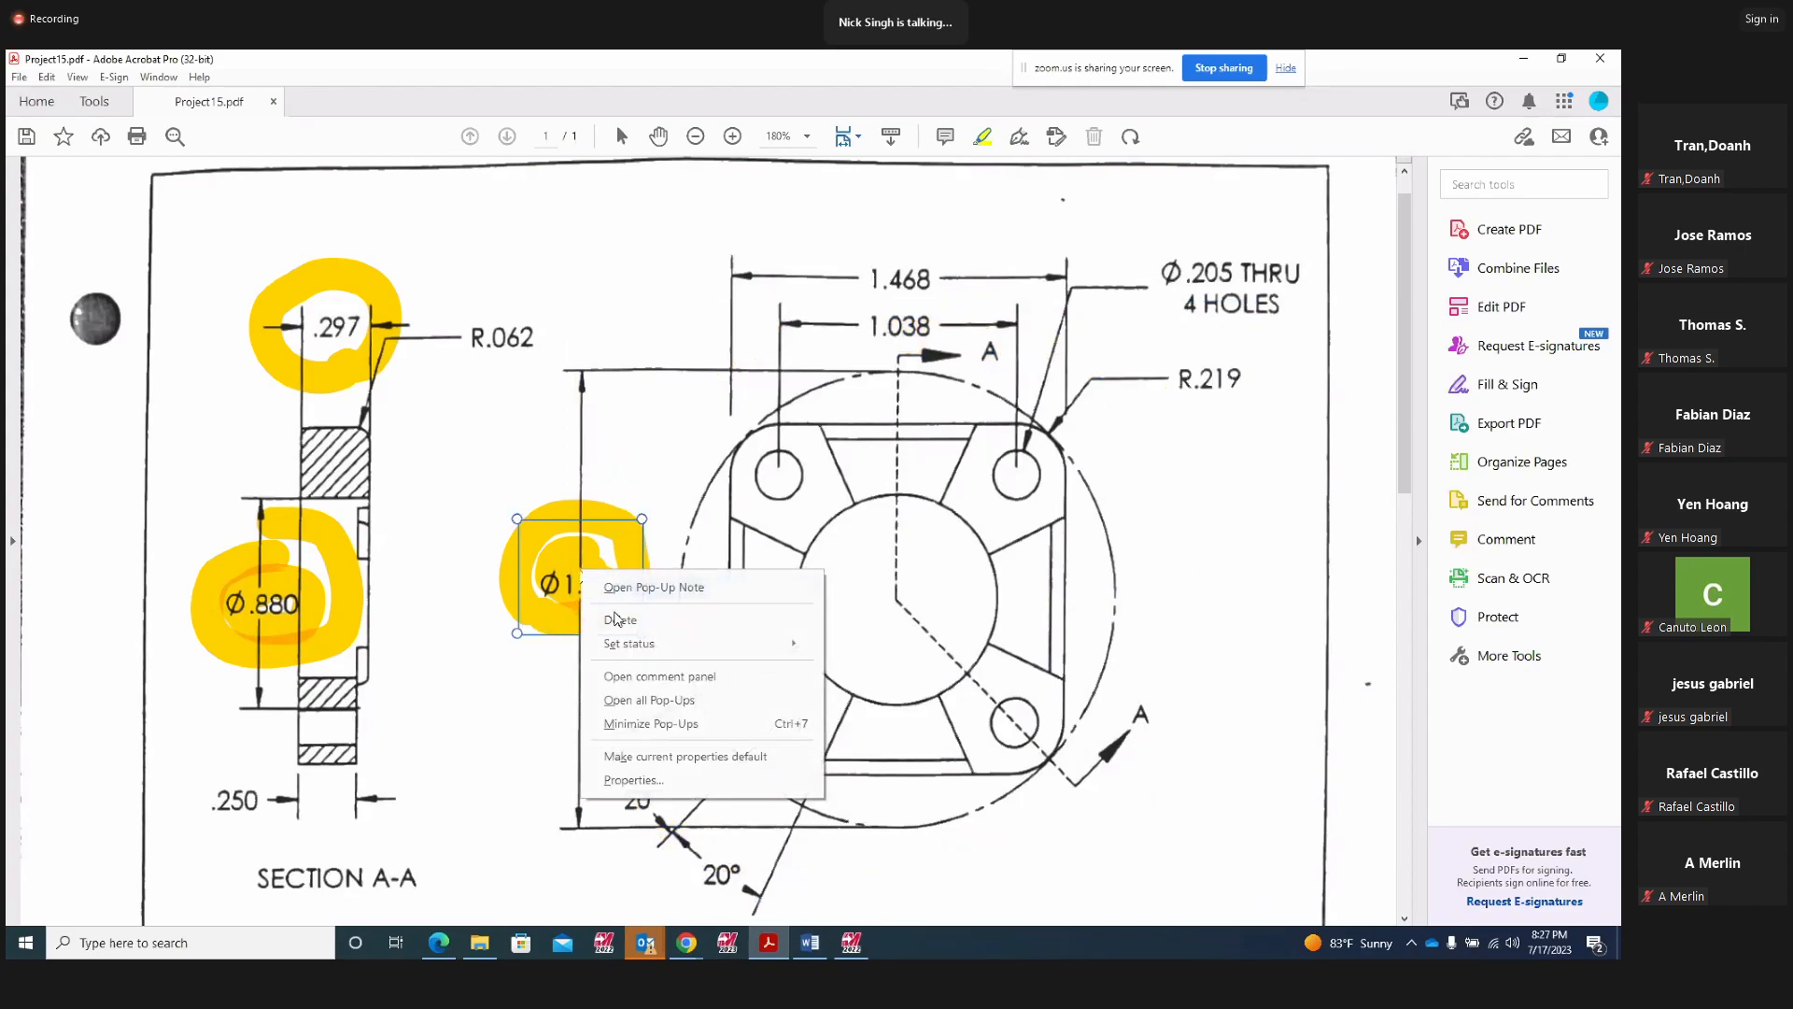
click(639, 644)
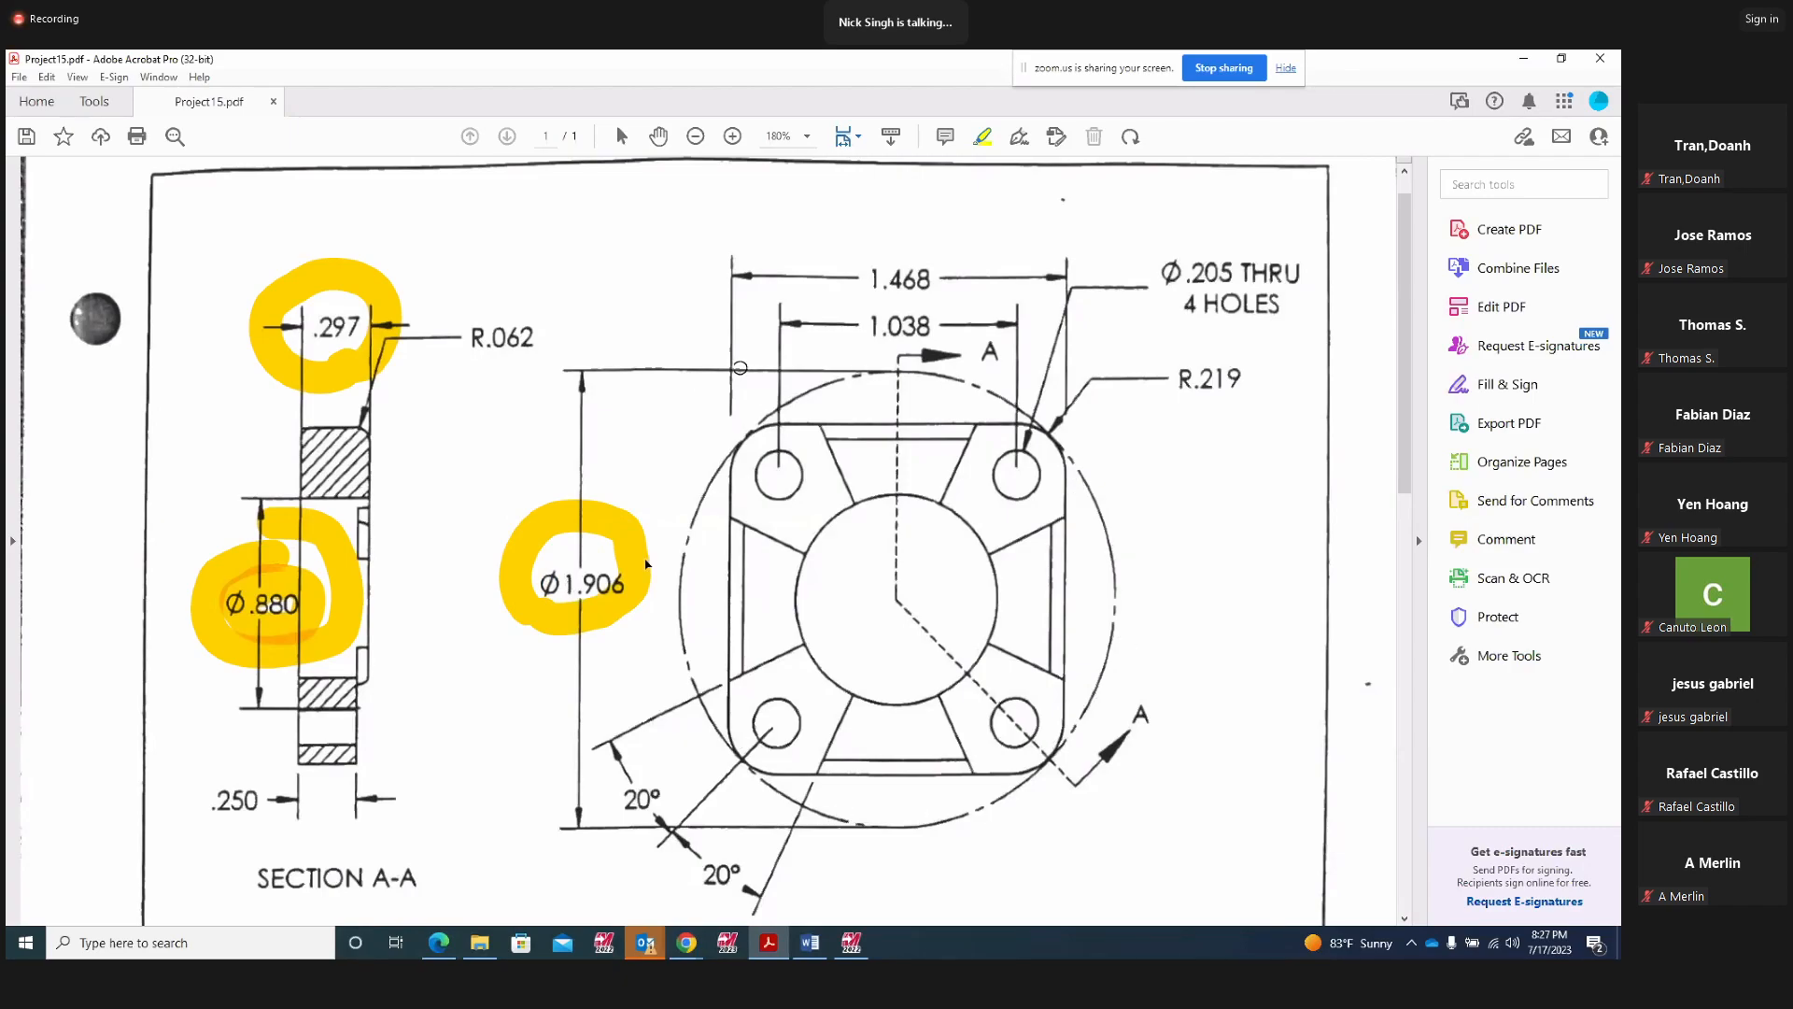
Highlight the 1.906 diameter, the Section A-A view, the 1.468 width and the R.219 corner radius on the drawing
drag(614, 474, 558, 657)
mouse_move(438, 367)
mouse_down()
mouse_move(238, 411)
mouse_move(116, 710)
mouse_move(430, 710)
mouse_move(410, 392)
mouse_move(271, 375)
mouse_up()
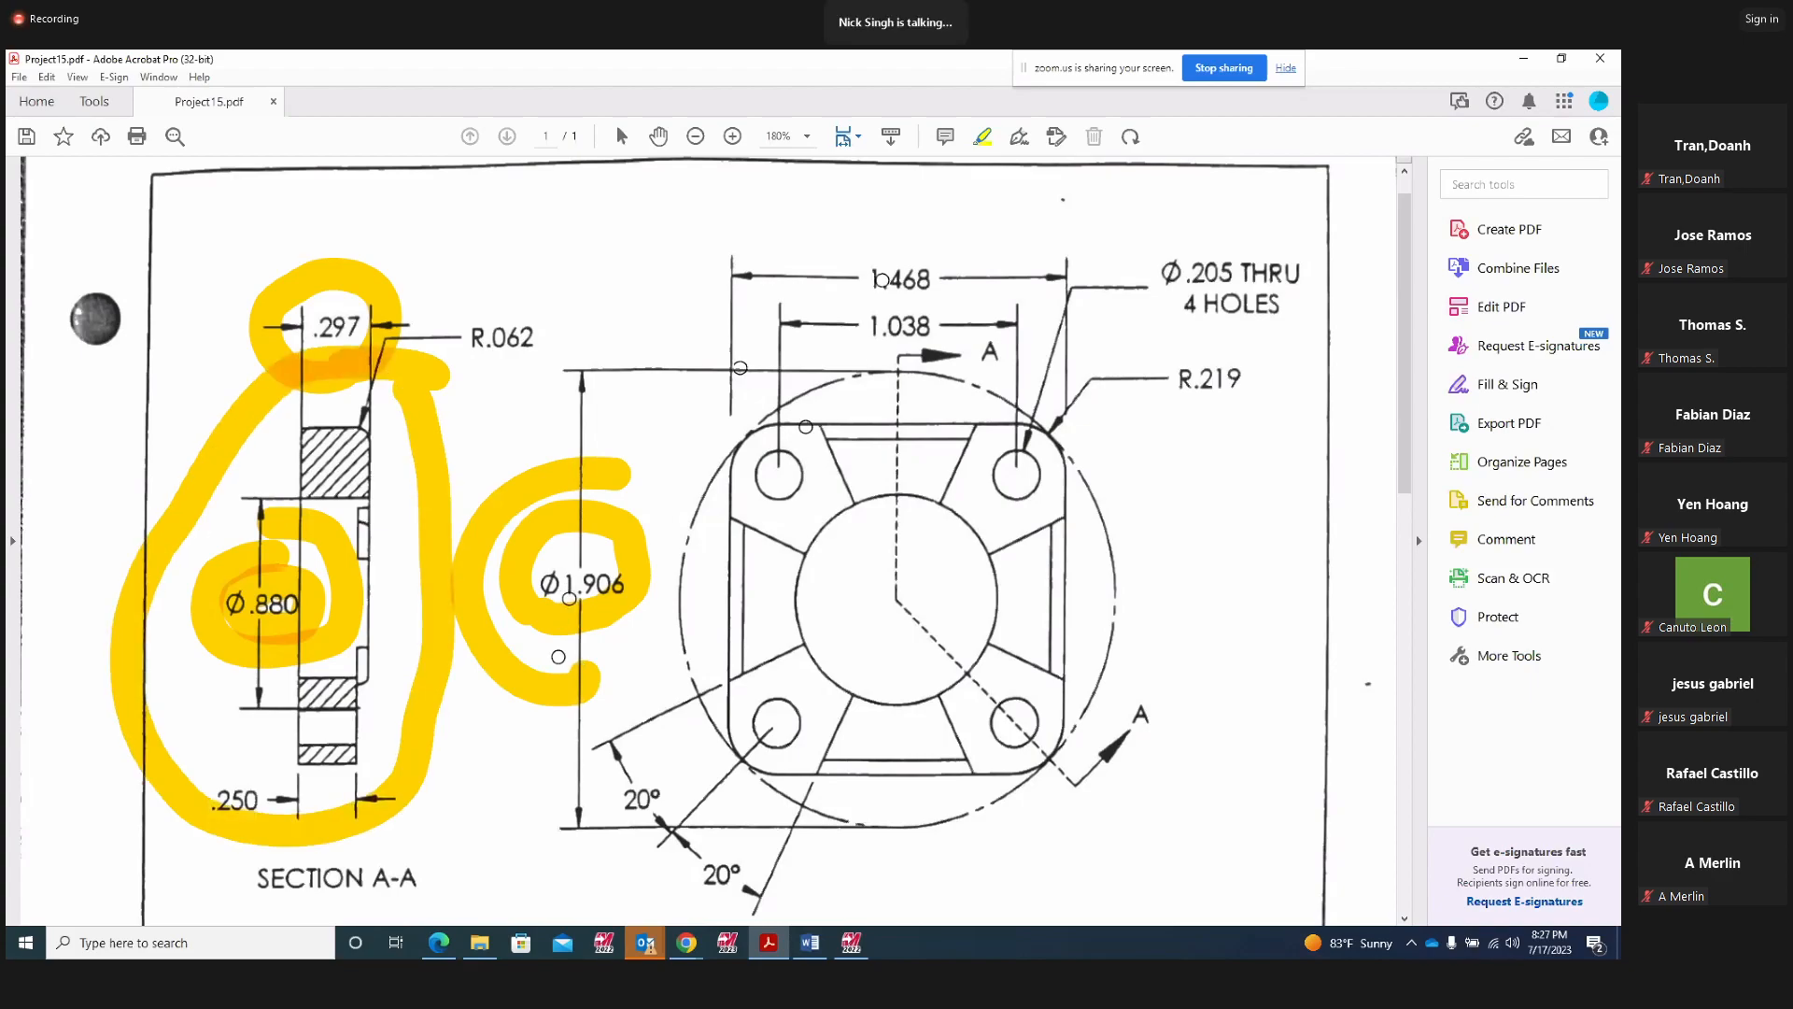
drag(855, 293, 962, 250)
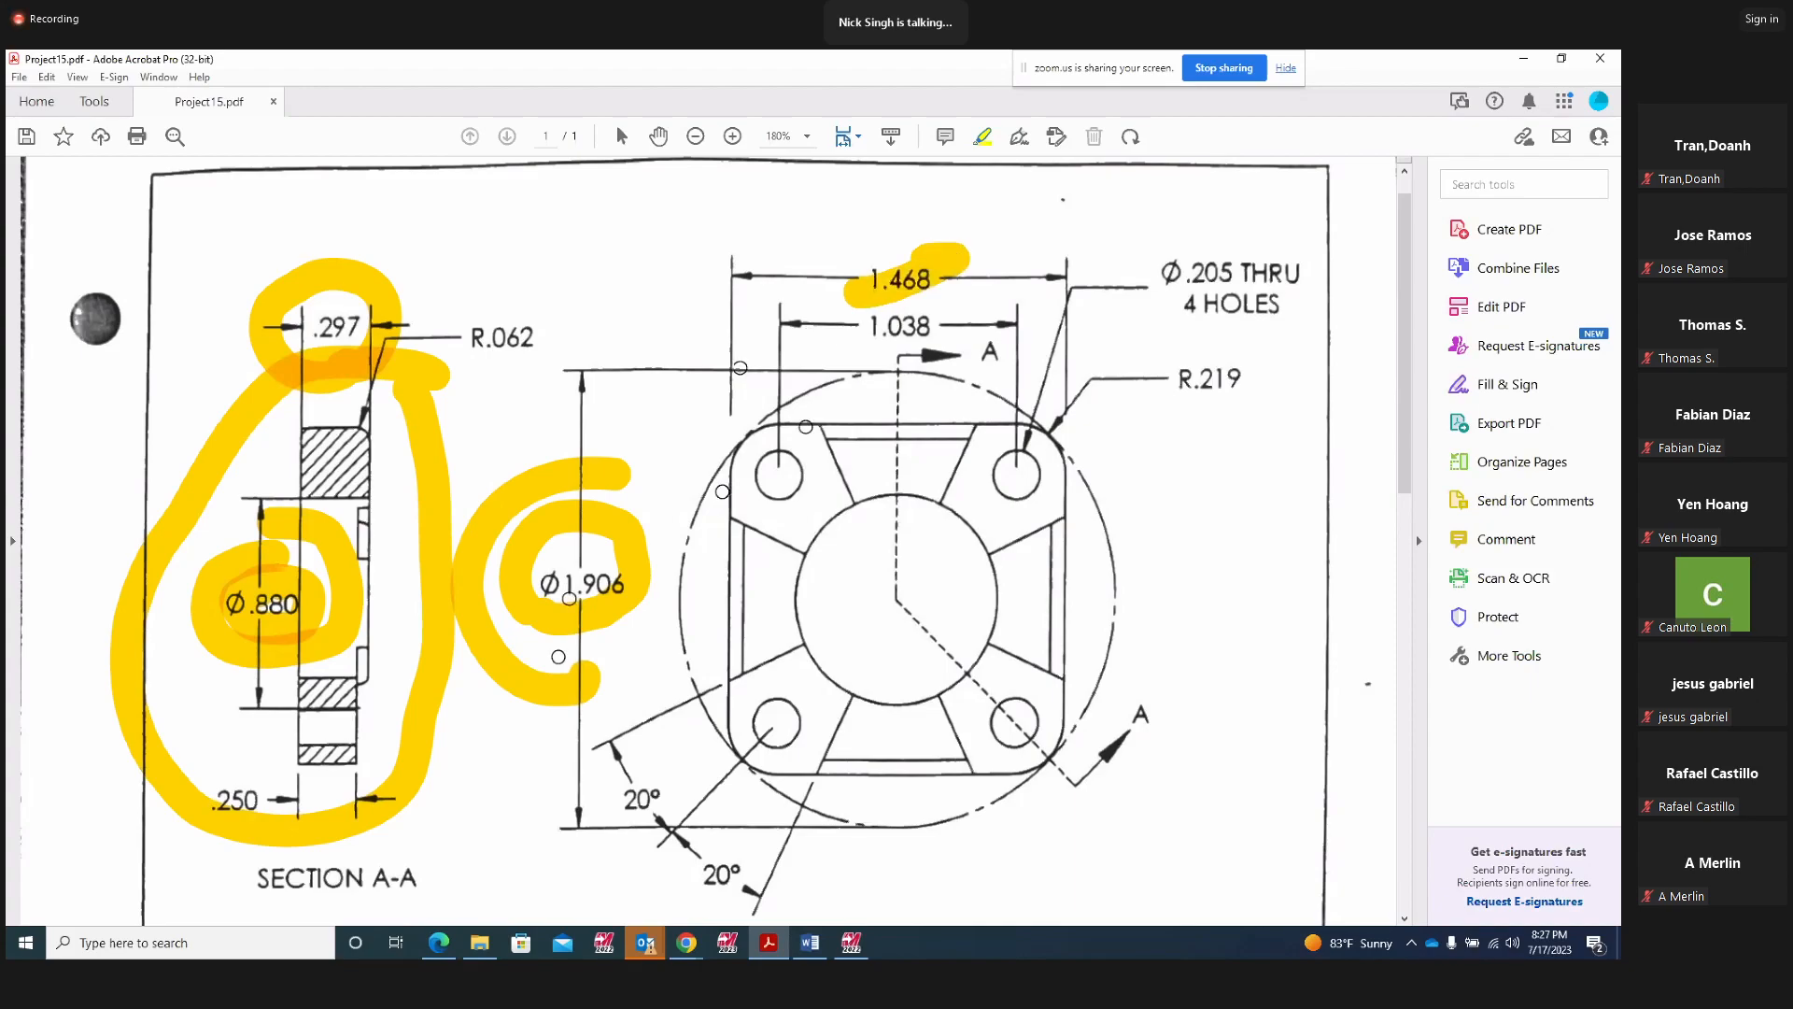
mouse_move(1165, 403)
mouse_down()
mouse_move(1270, 411)
mouse_move(1157, 374)
mouse_move(1226, 423)
mouse_up()
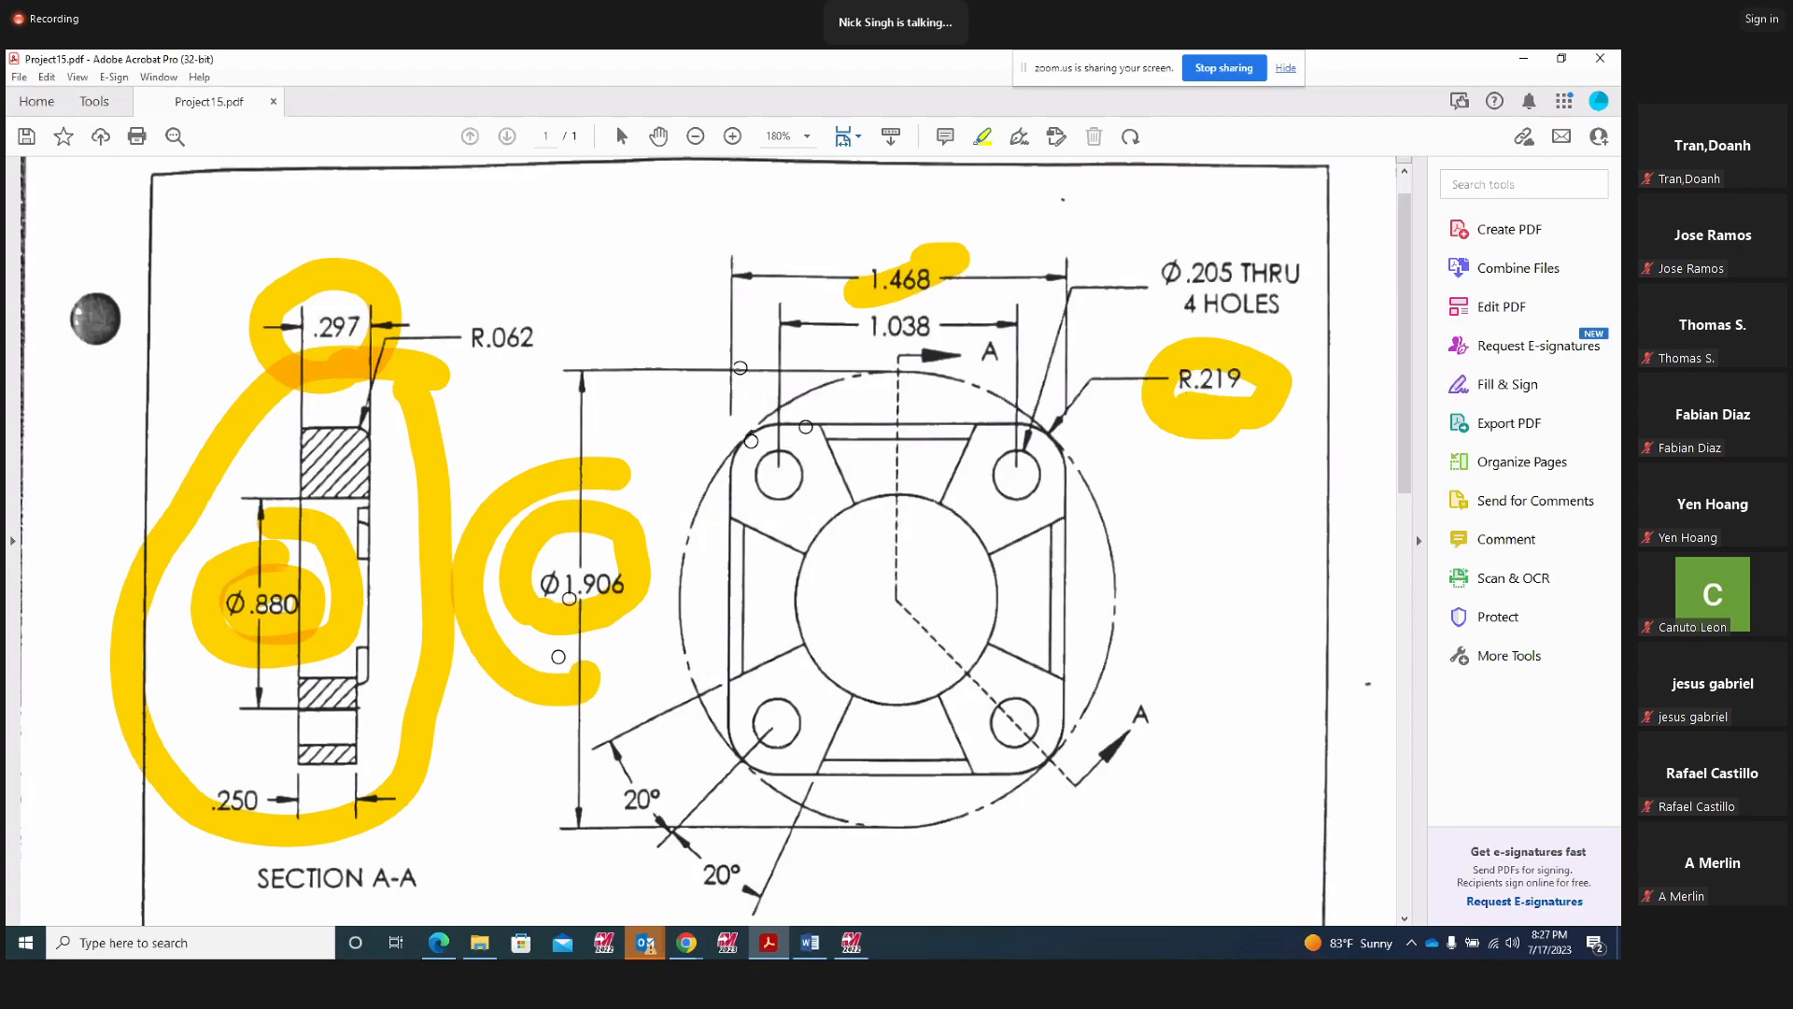
Switch to Mastercam, use 2D construction, and create a 1.468 by 1.468 rectangular shape with 0.219 fillet radius centered on the origin
click(852, 944)
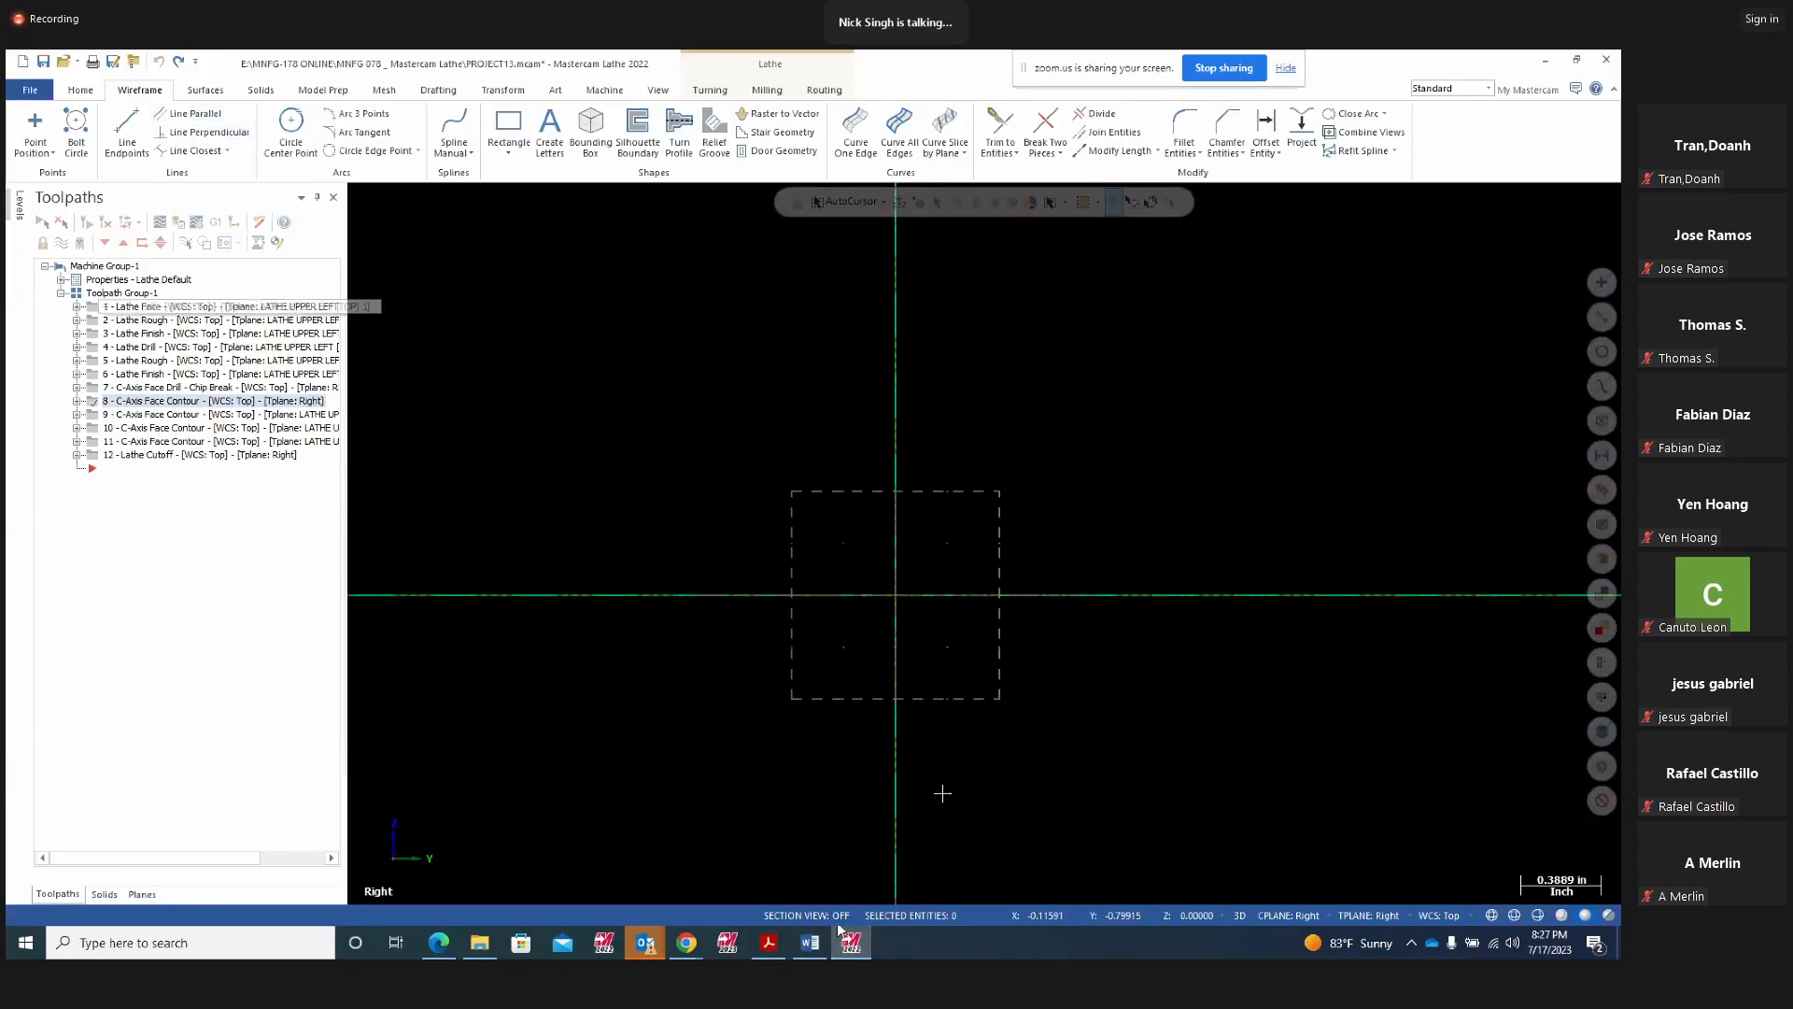
click(1242, 915)
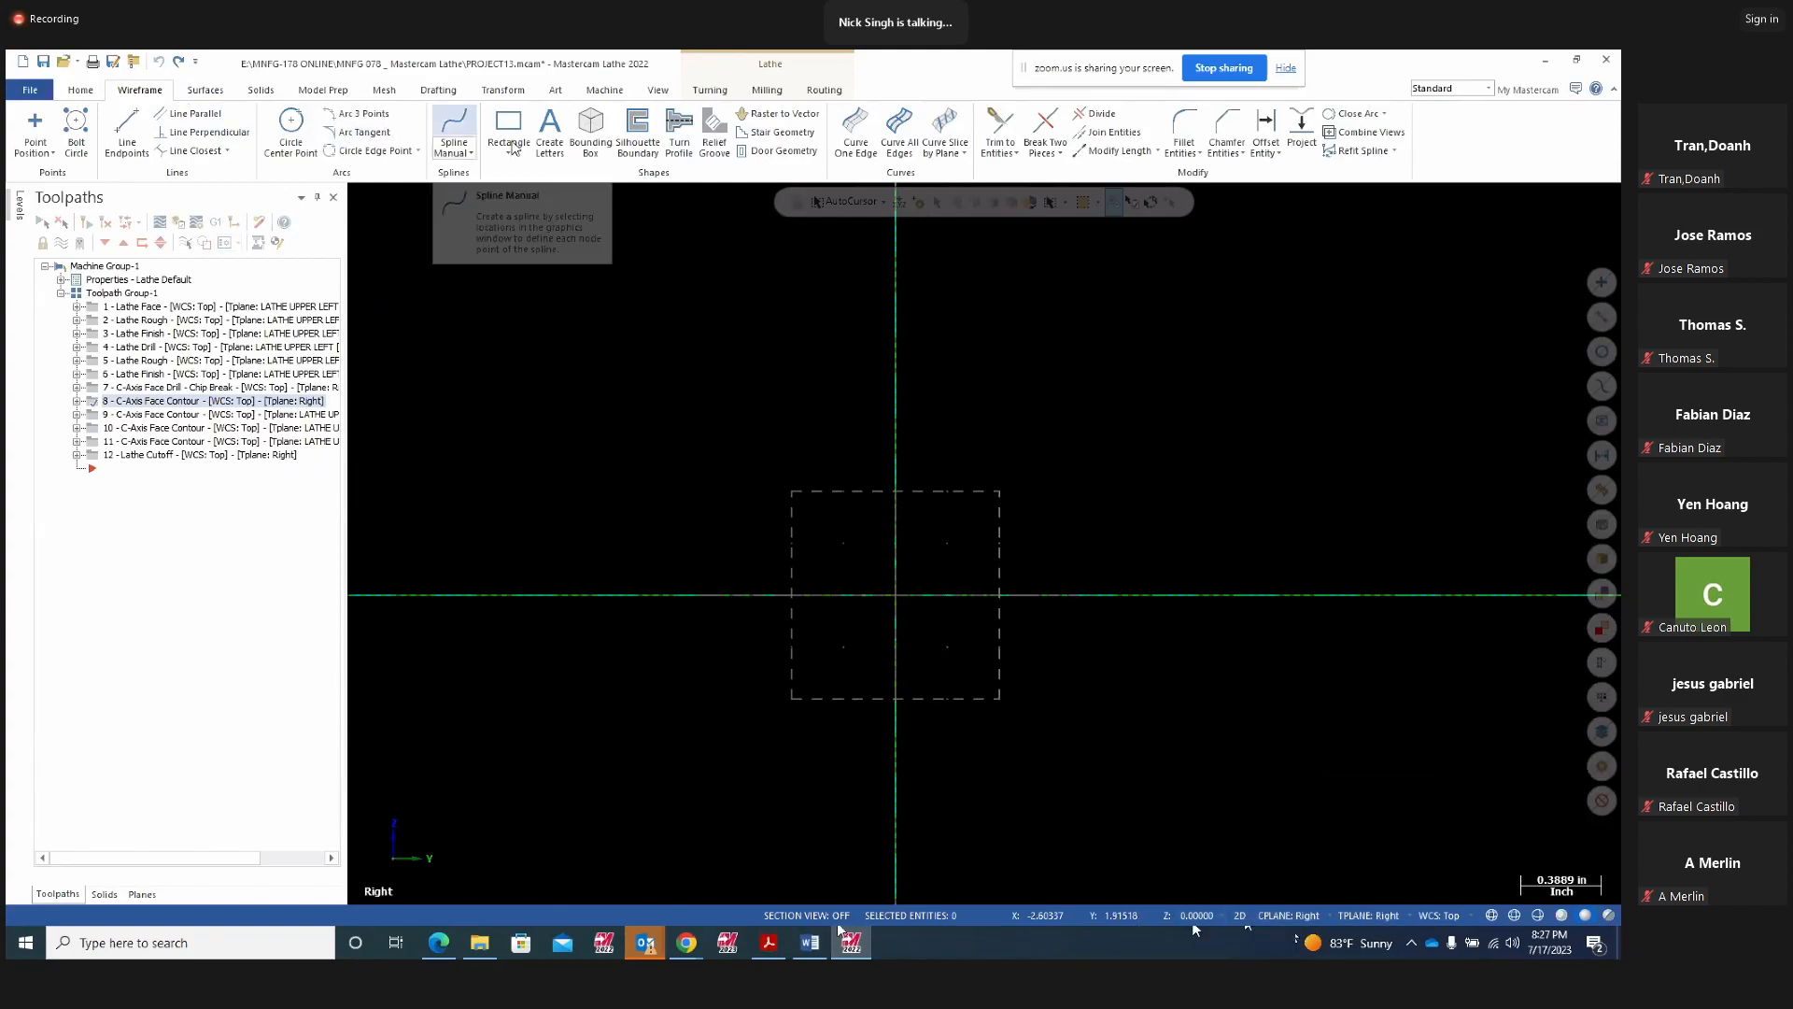
click(509, 149)
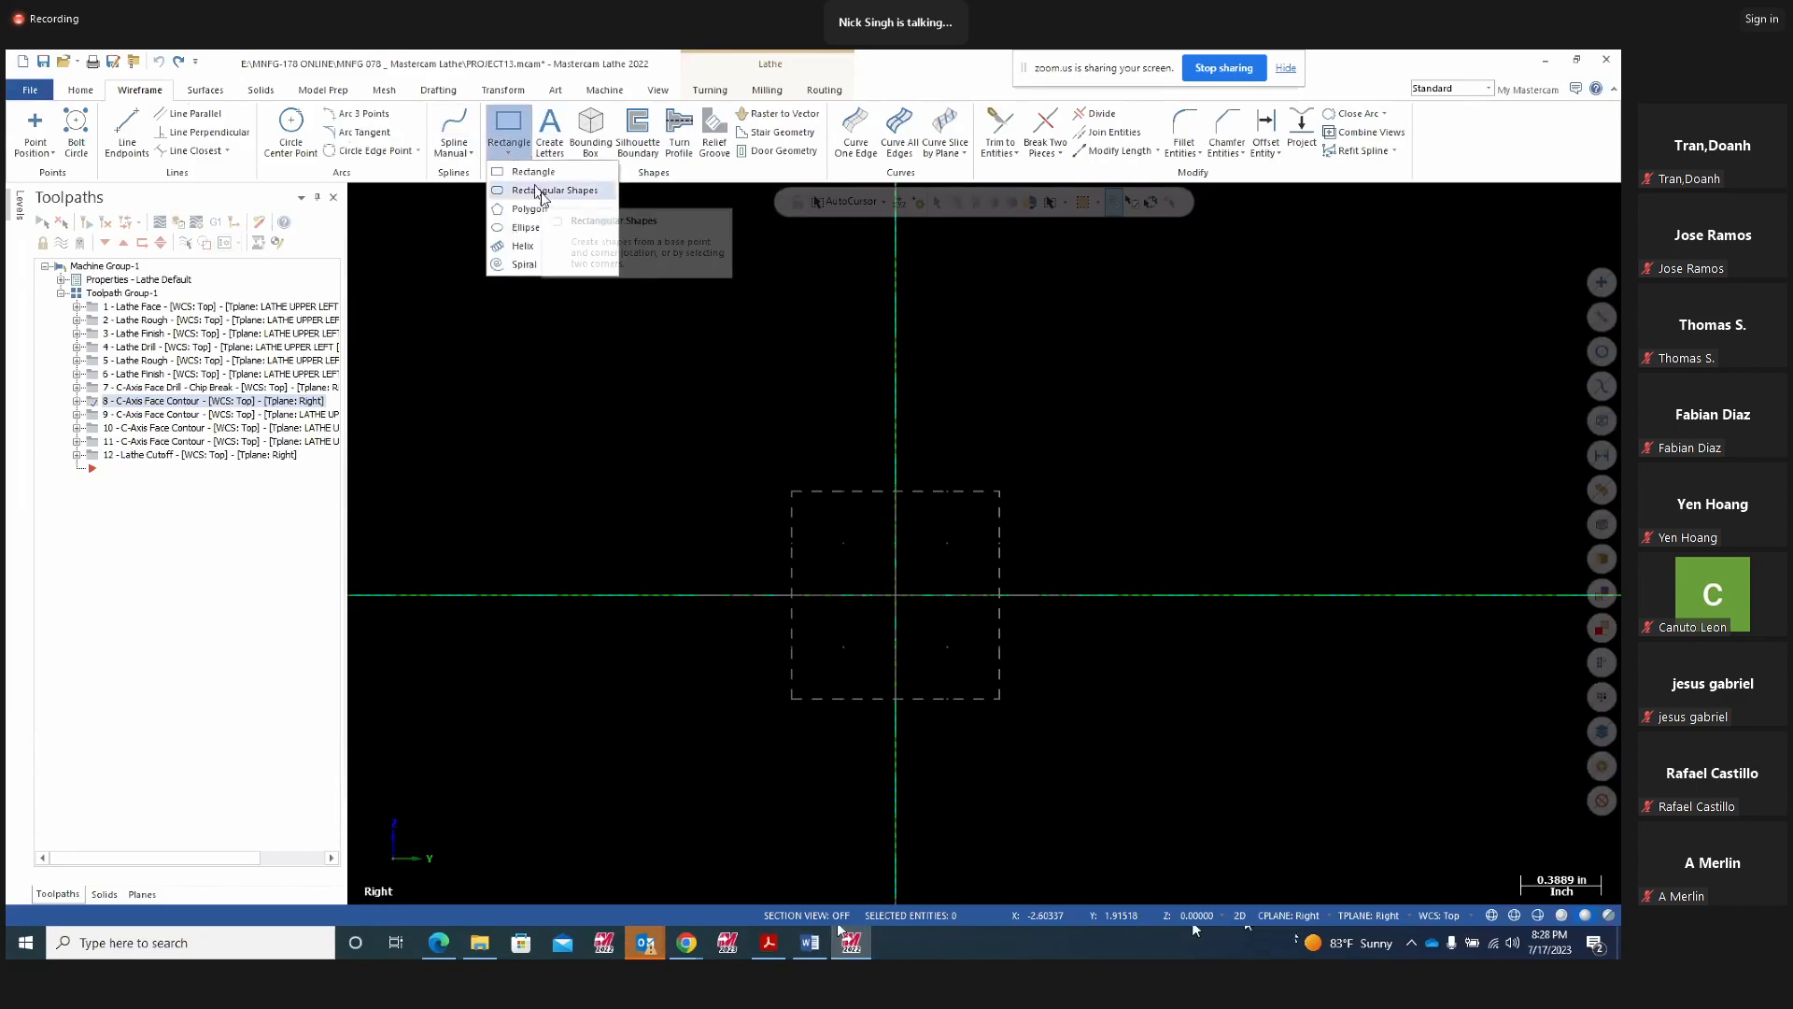
click(540, 191)
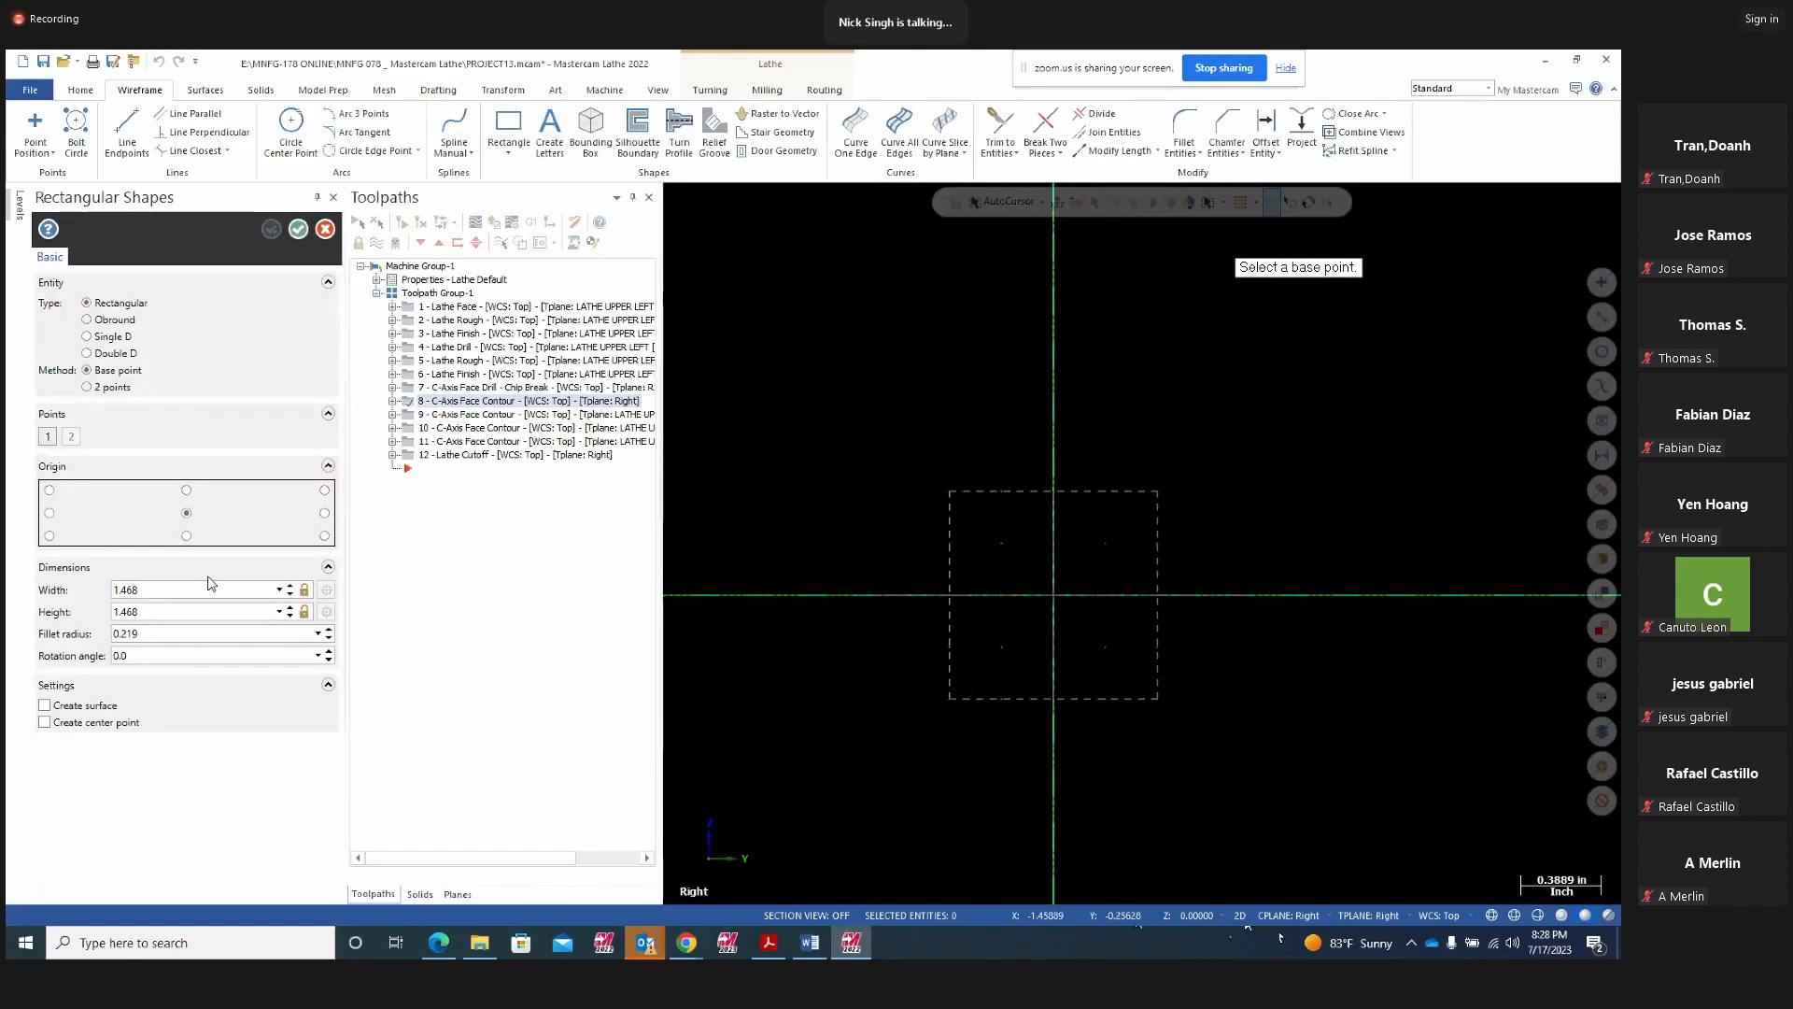
click(182, 584)
click(1054, 605)
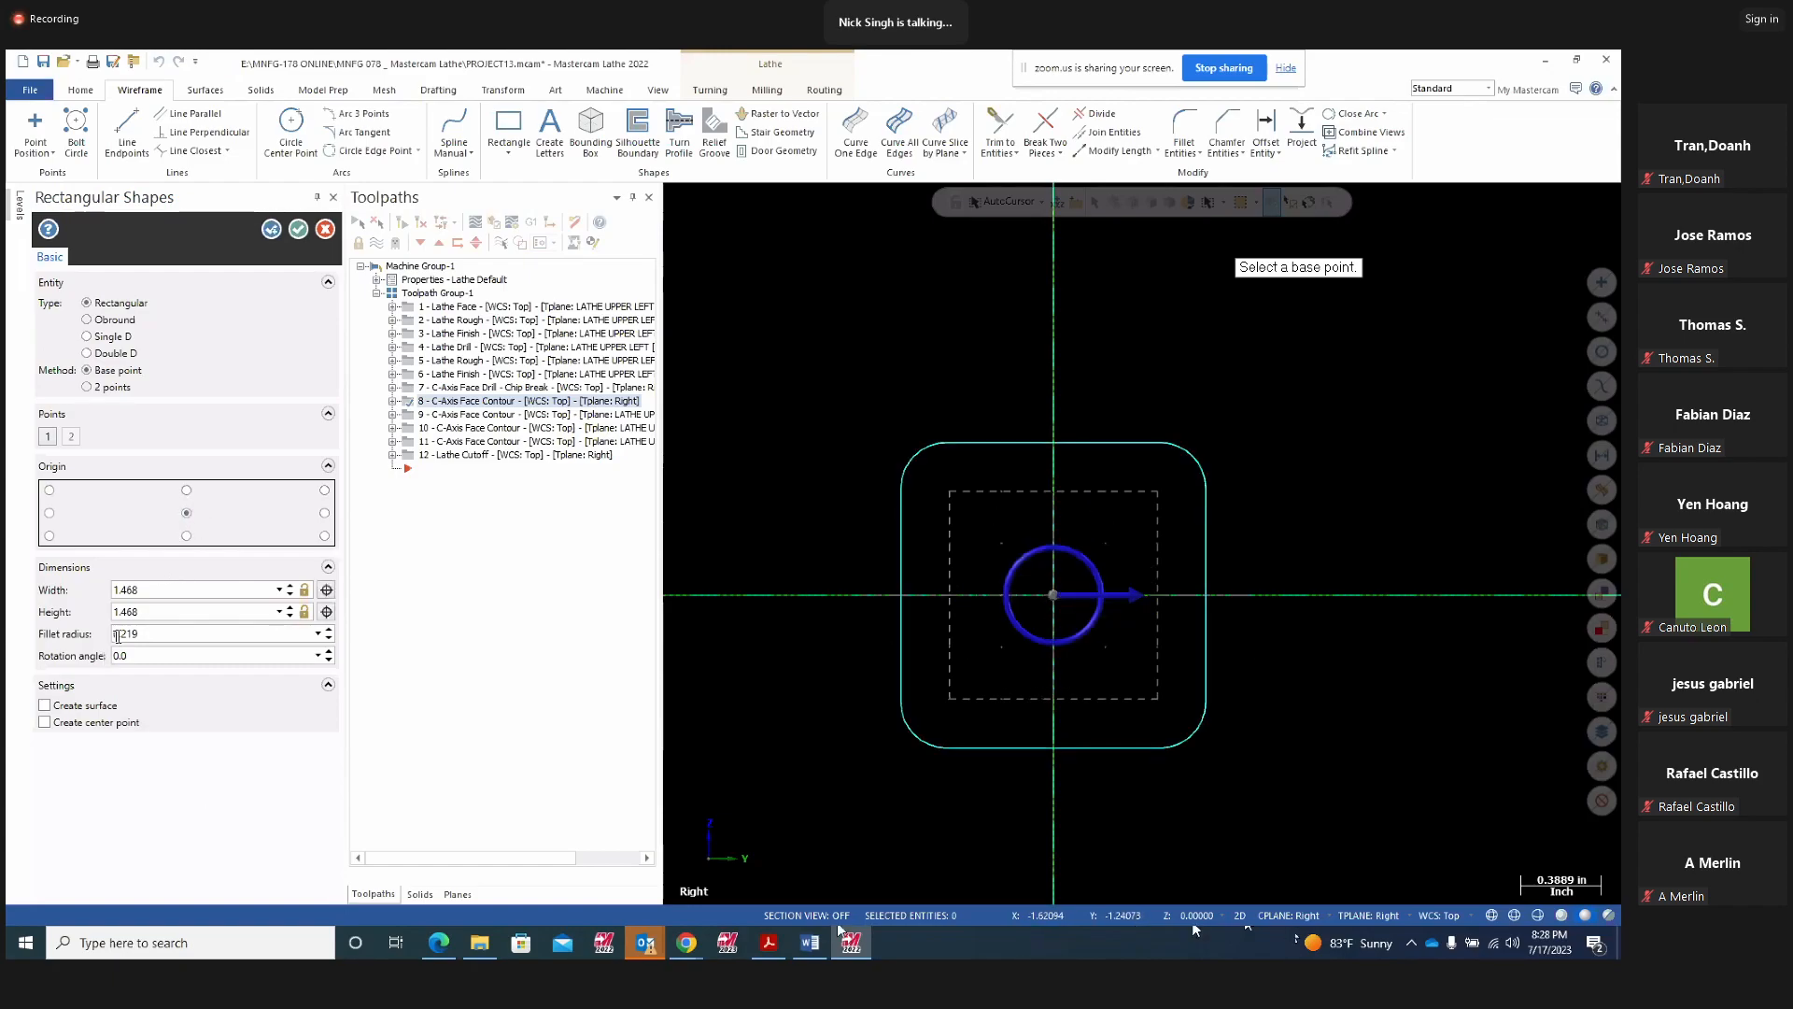
double_click(146, 635)
text(.21)
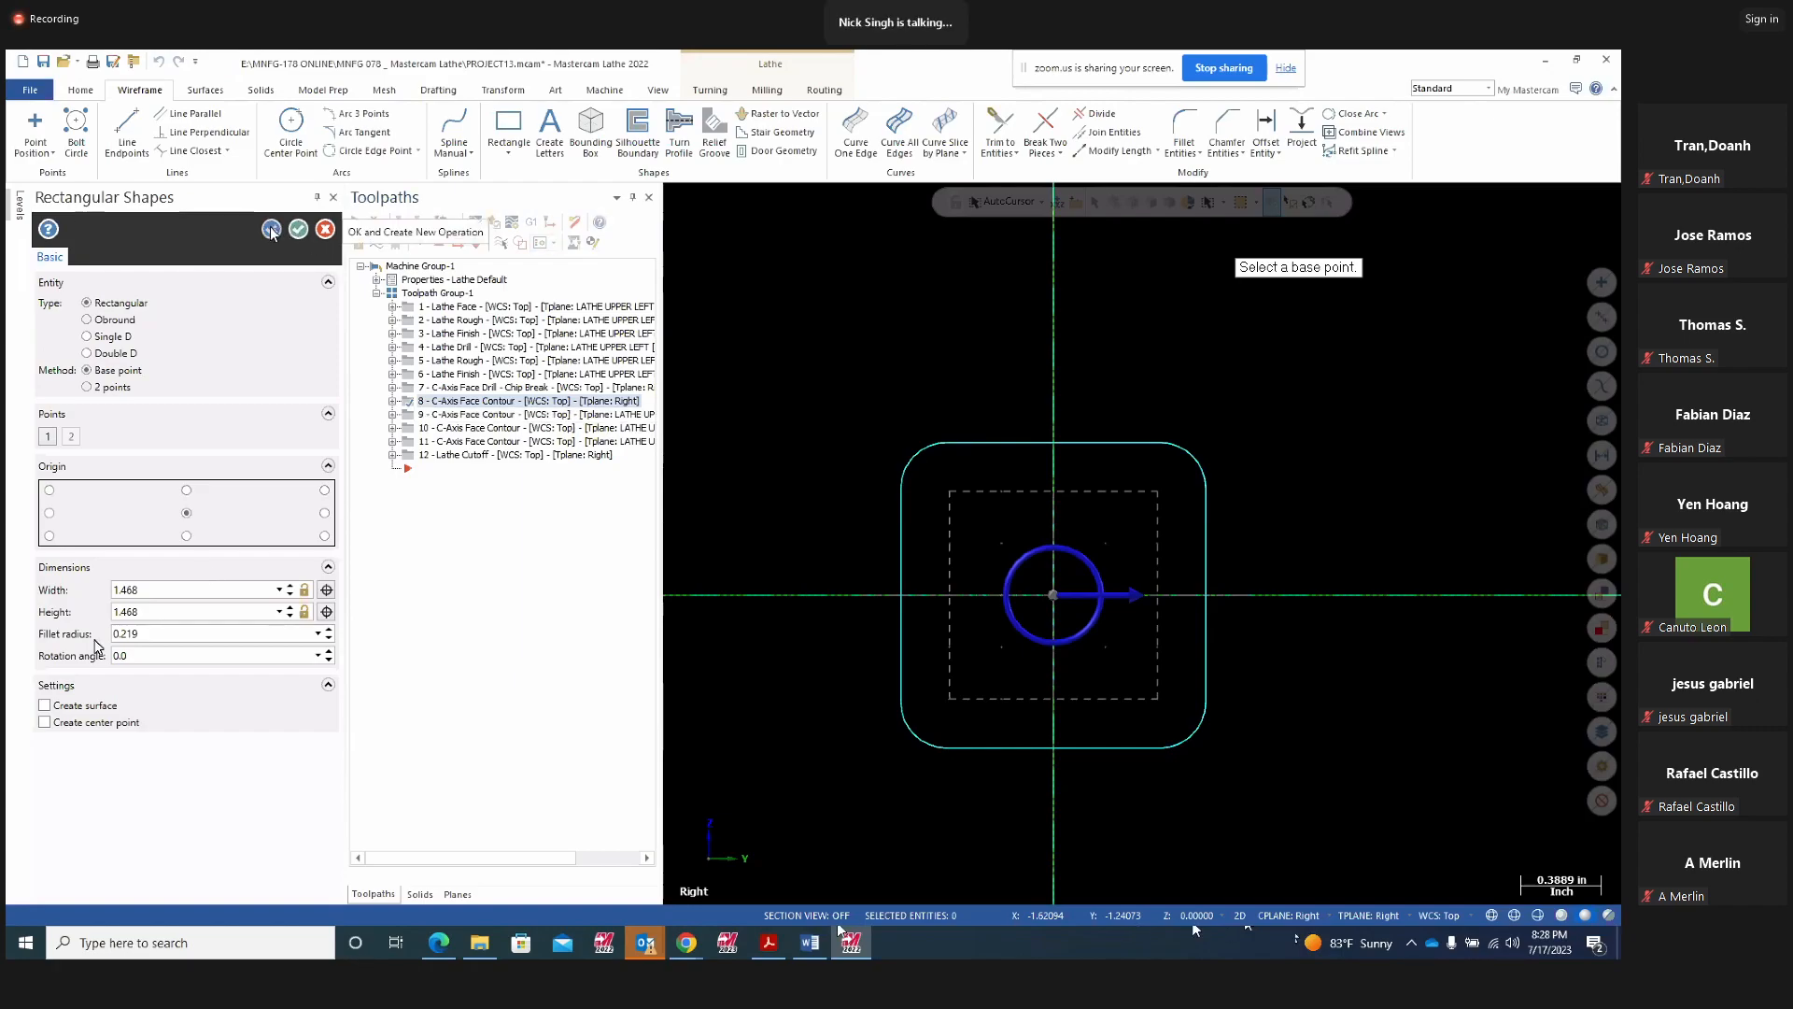
click(271, 230)
click(298, 229)
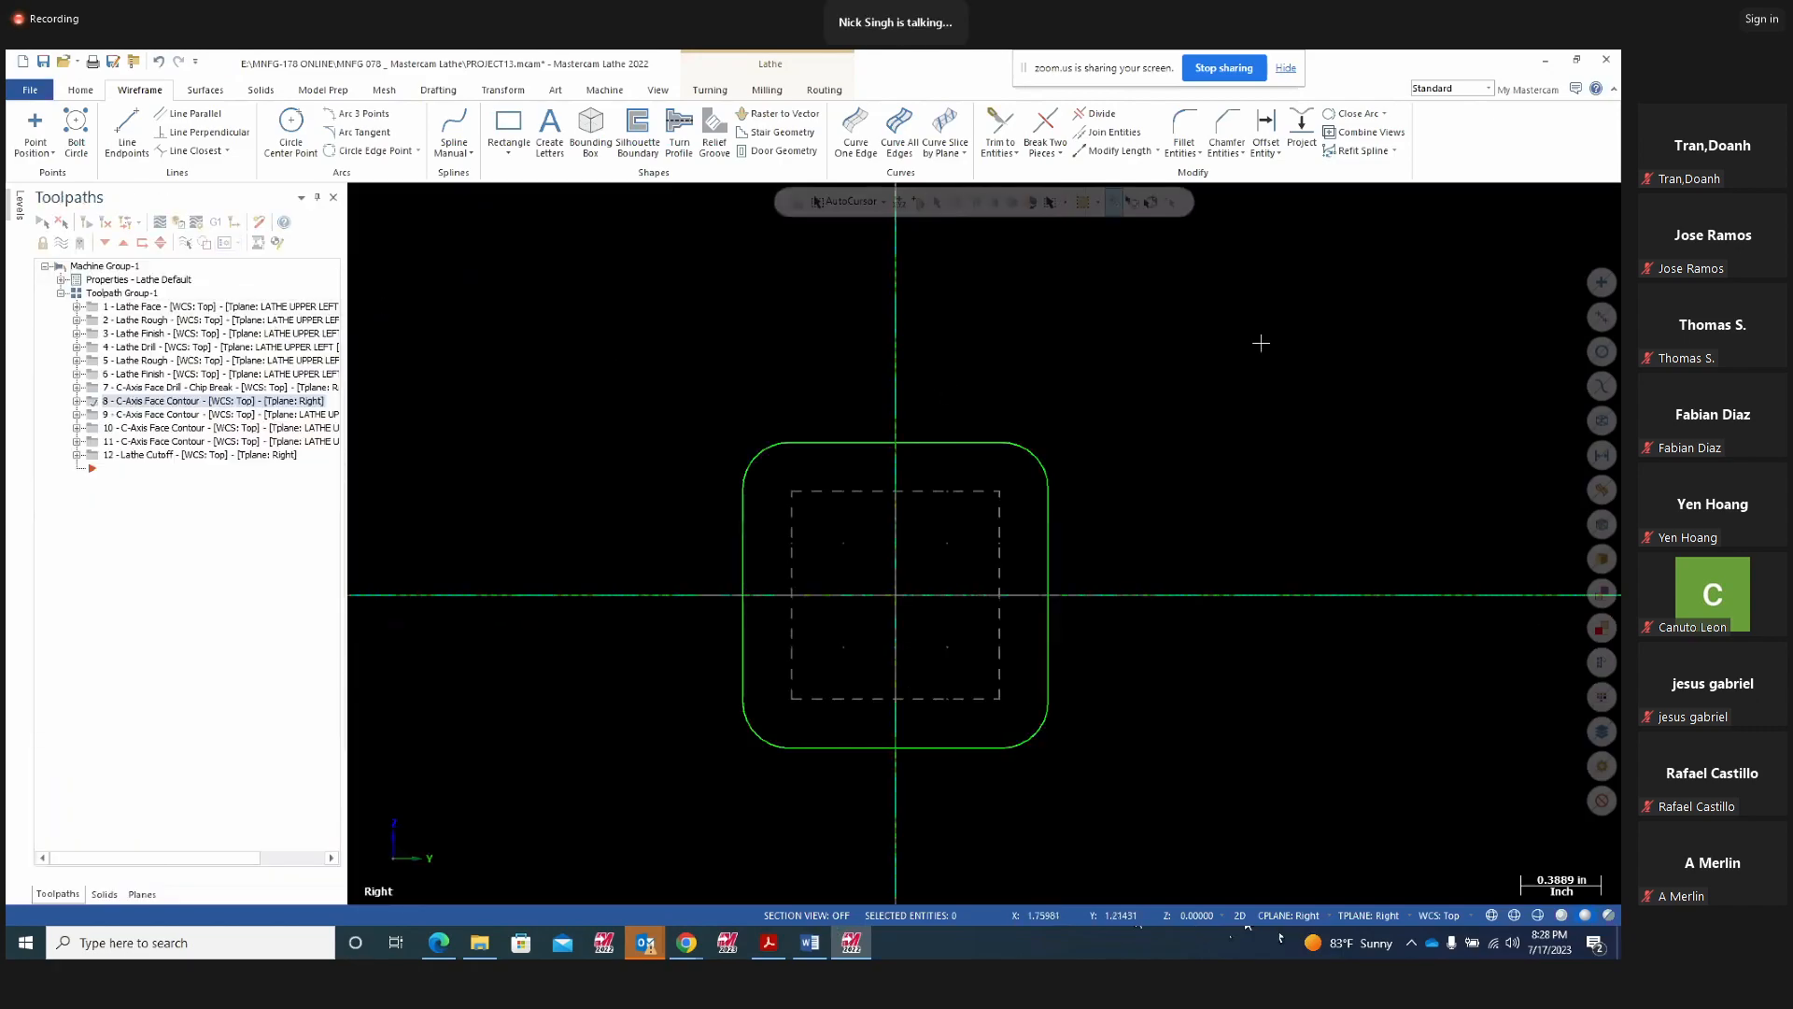
Select the entire rounded rectangle and change its wireframe color to red
right_click(1270, 321)
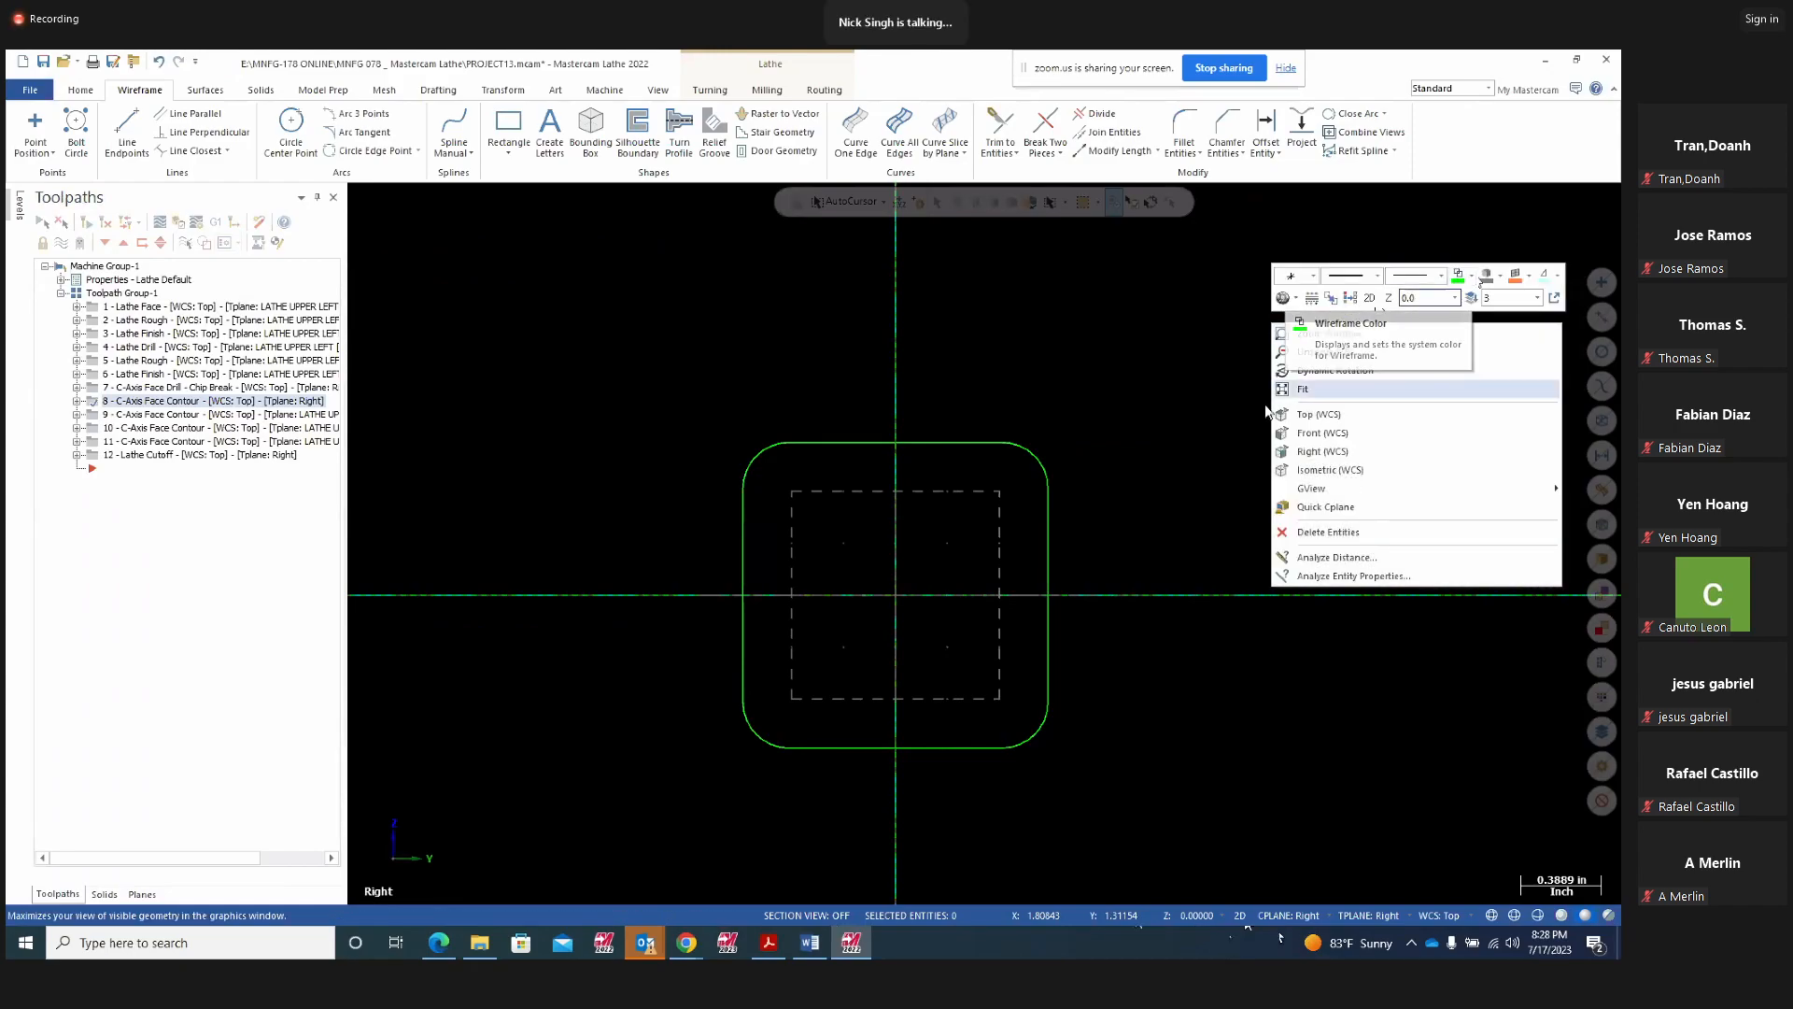
key(Escape)
click(826, 445)
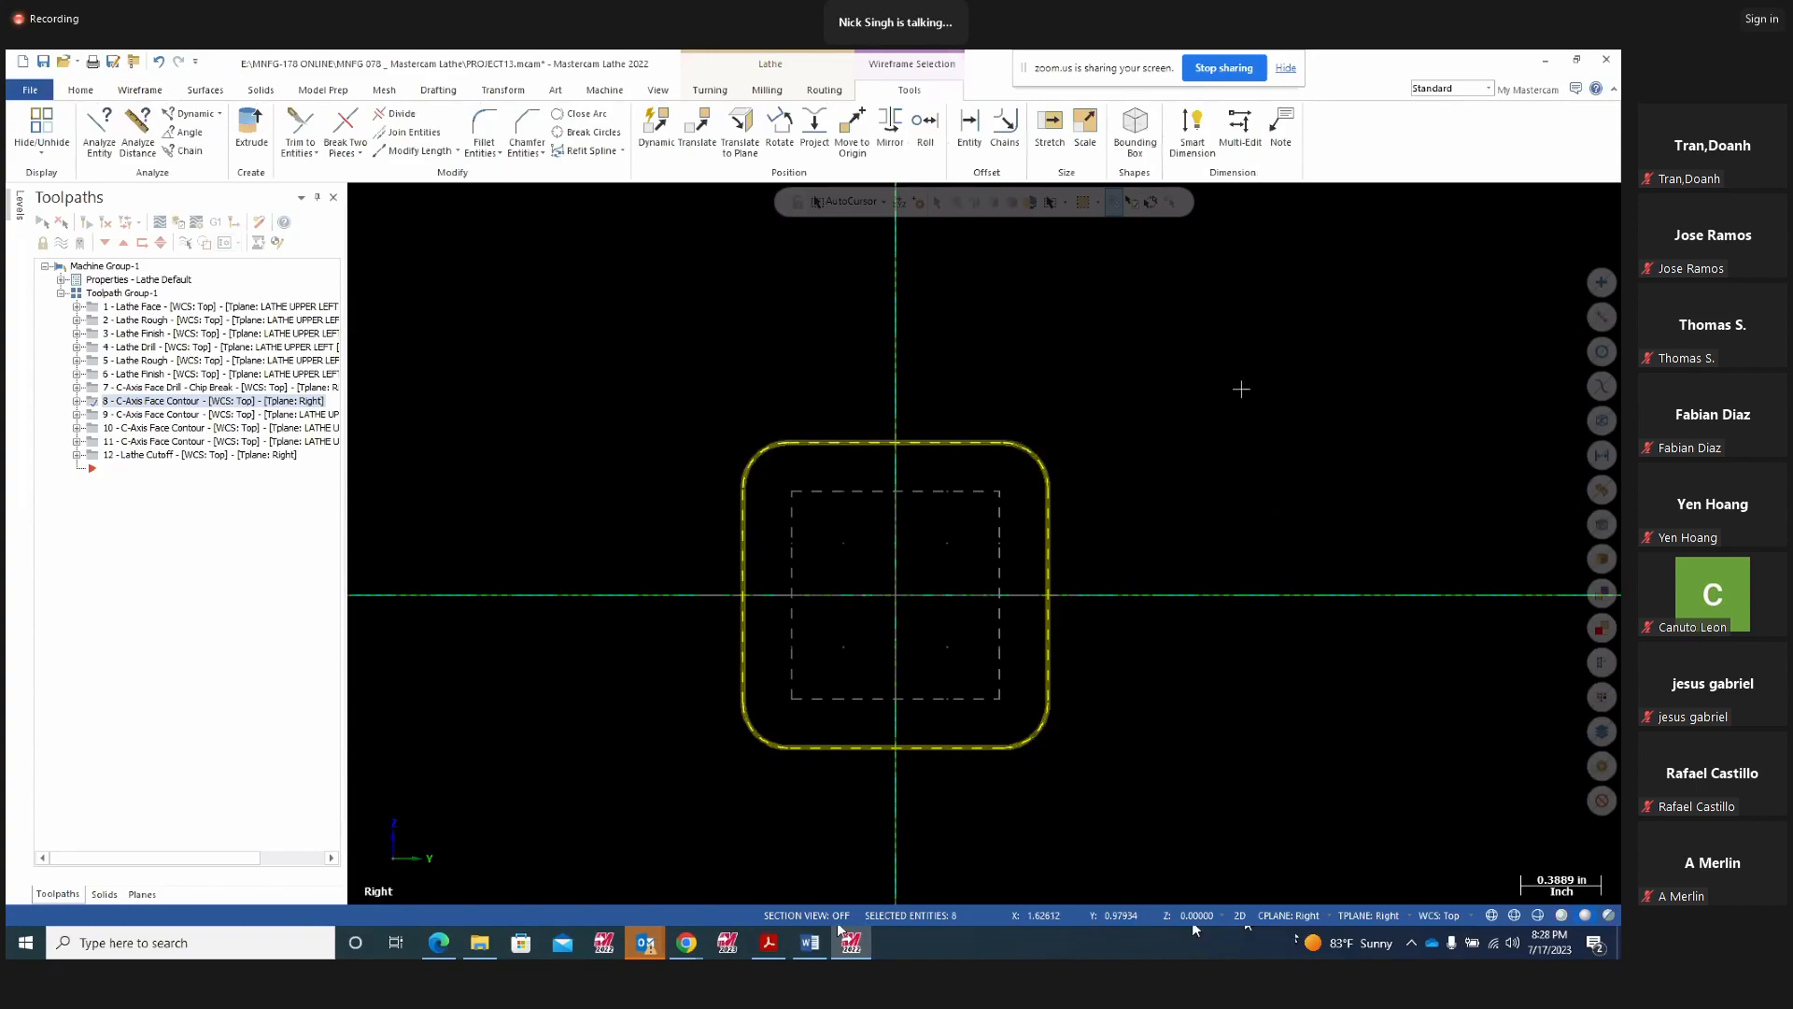
right_click(1256, 379)
click(1462, 336)
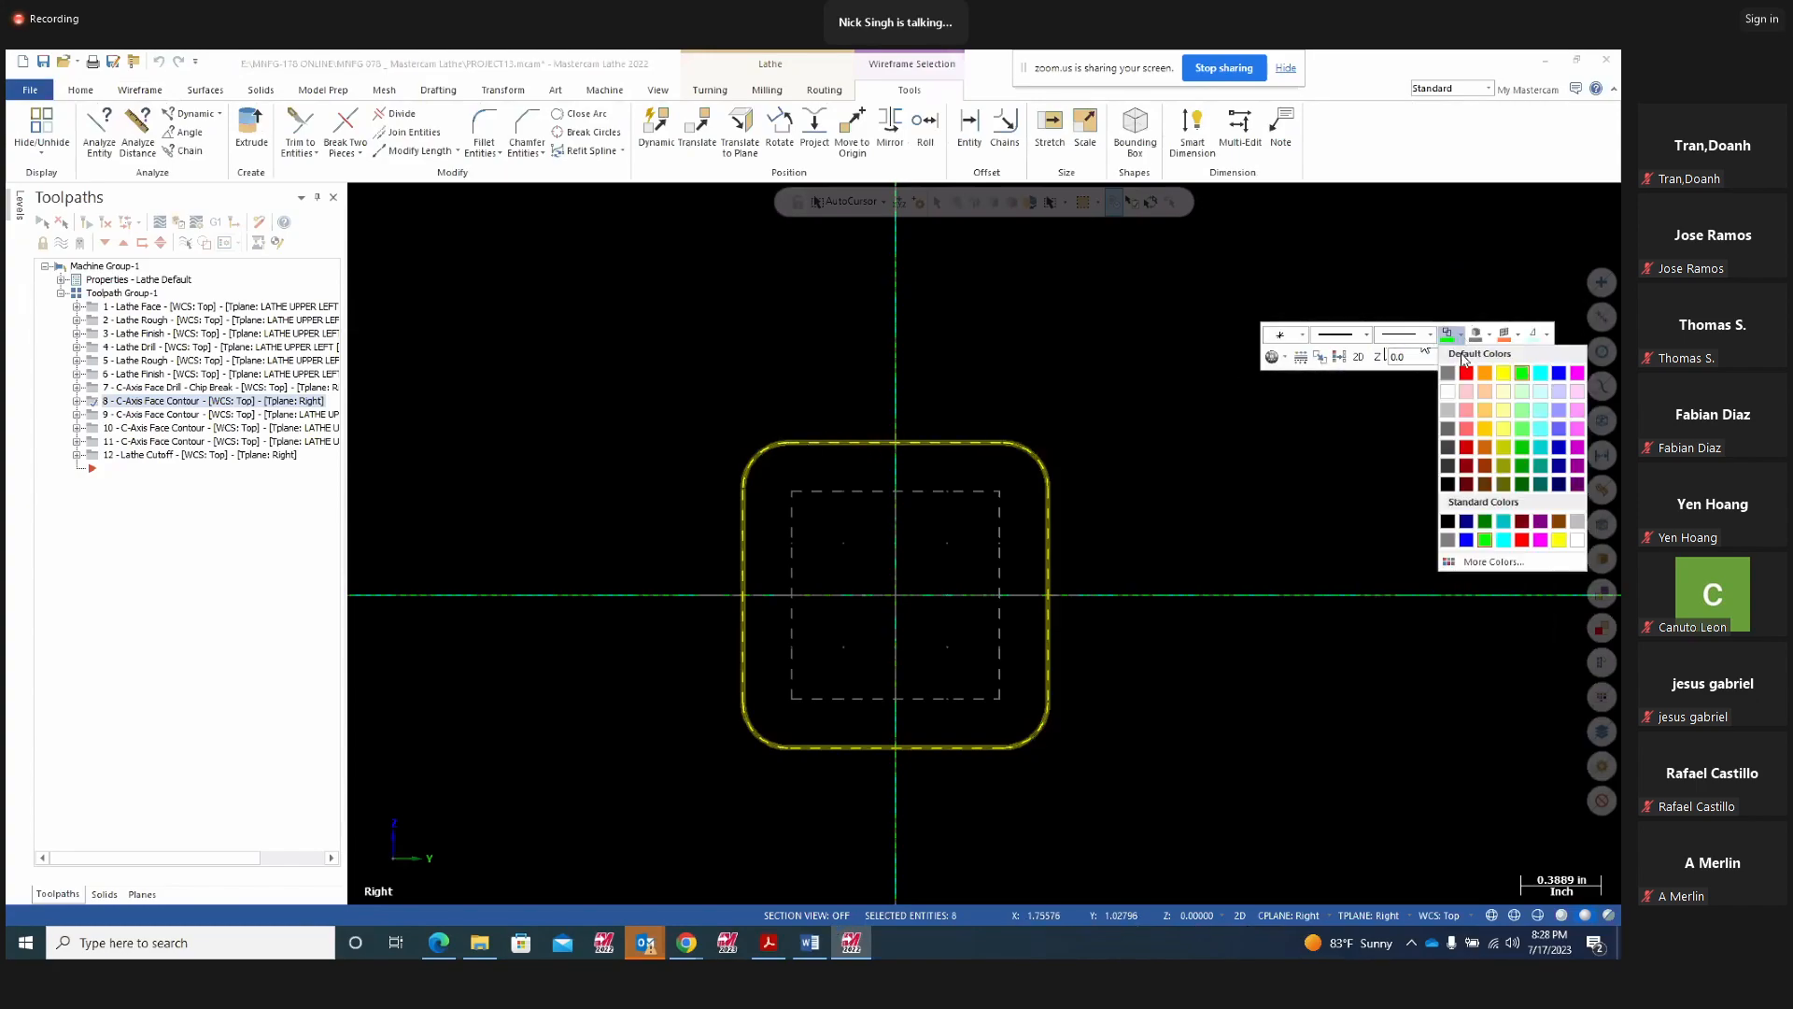
click(1466, 370)
Set the default wireframe color for new geometry to red with nothing selected
right_click(1467, 369)
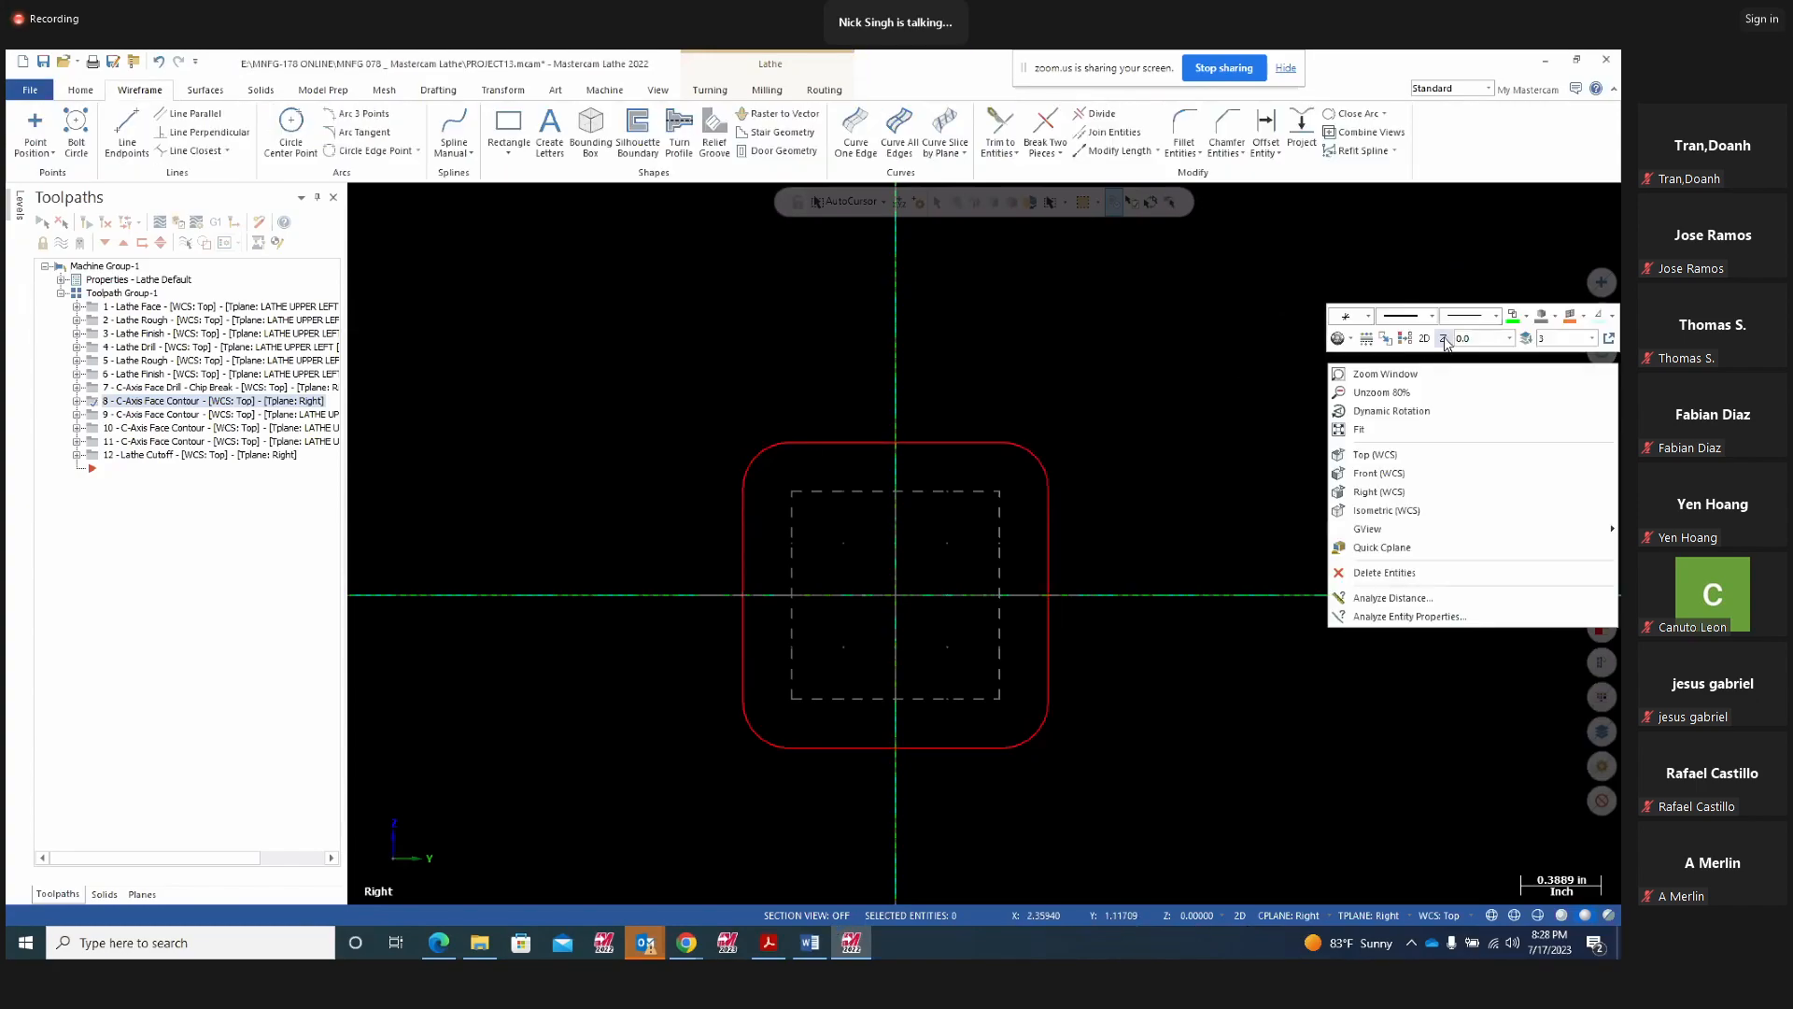
click(1520, 311)
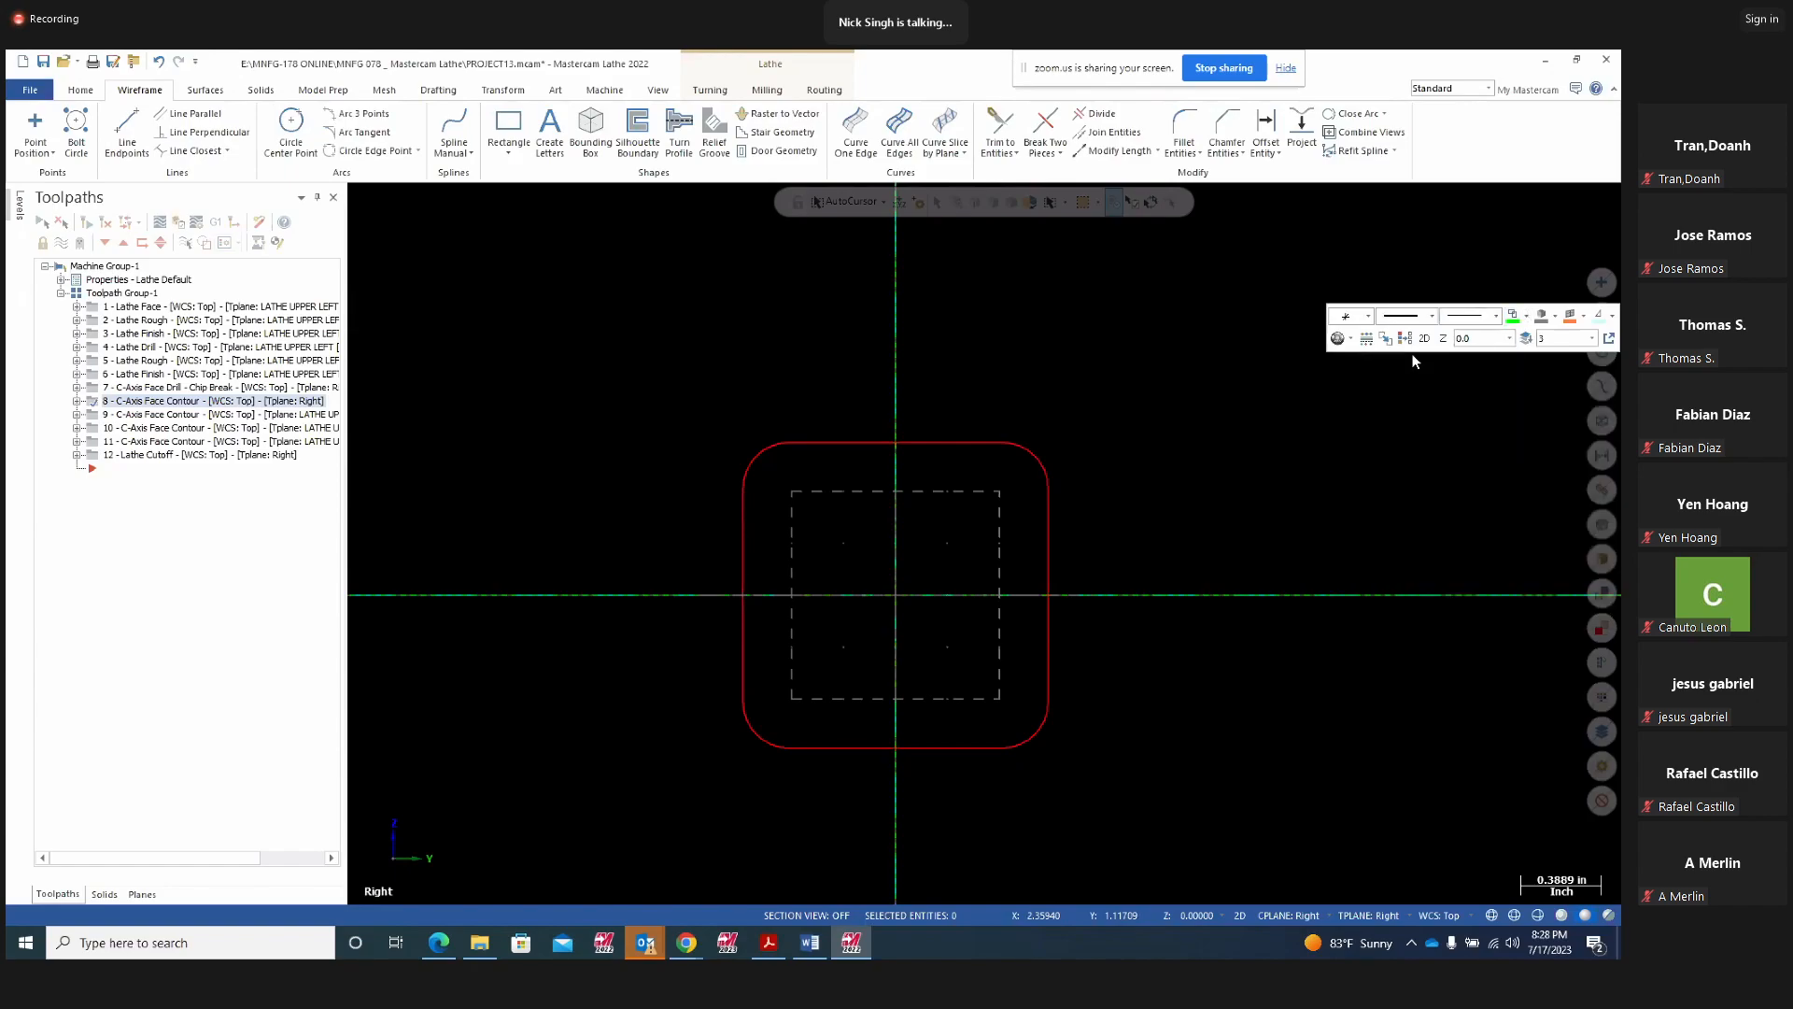
click(1517, 320)
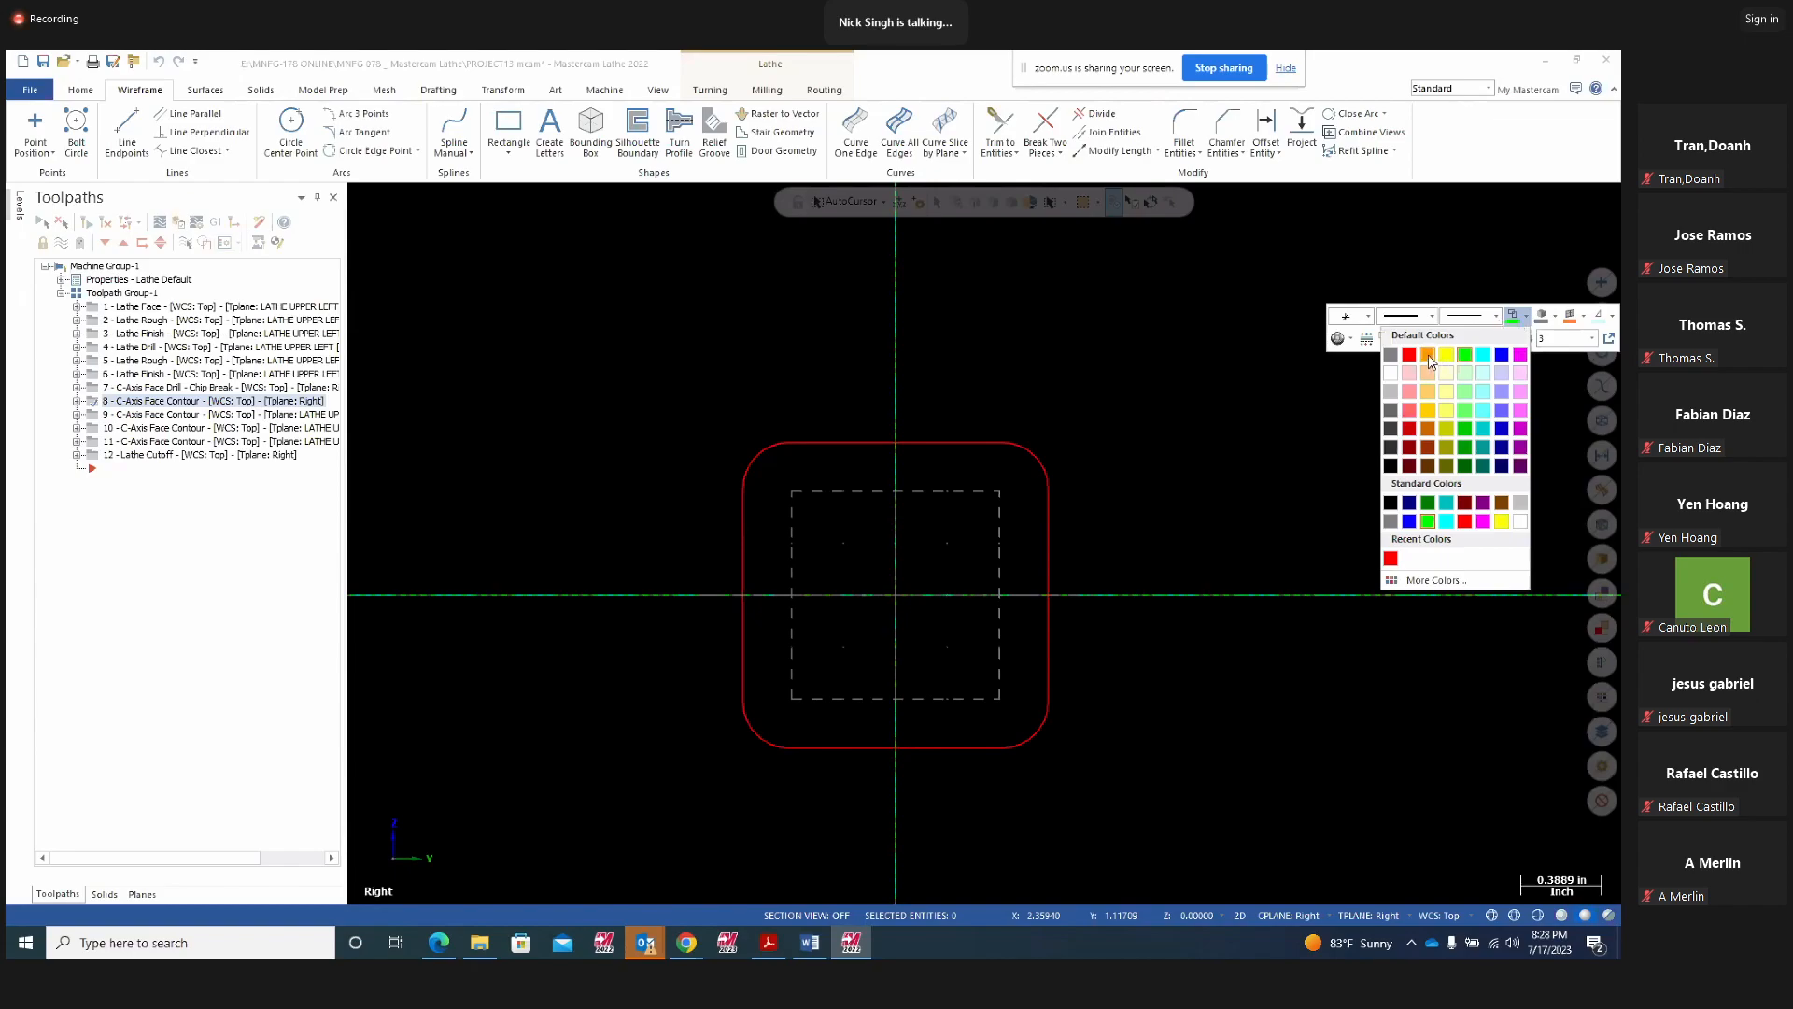
click(1410, 362)
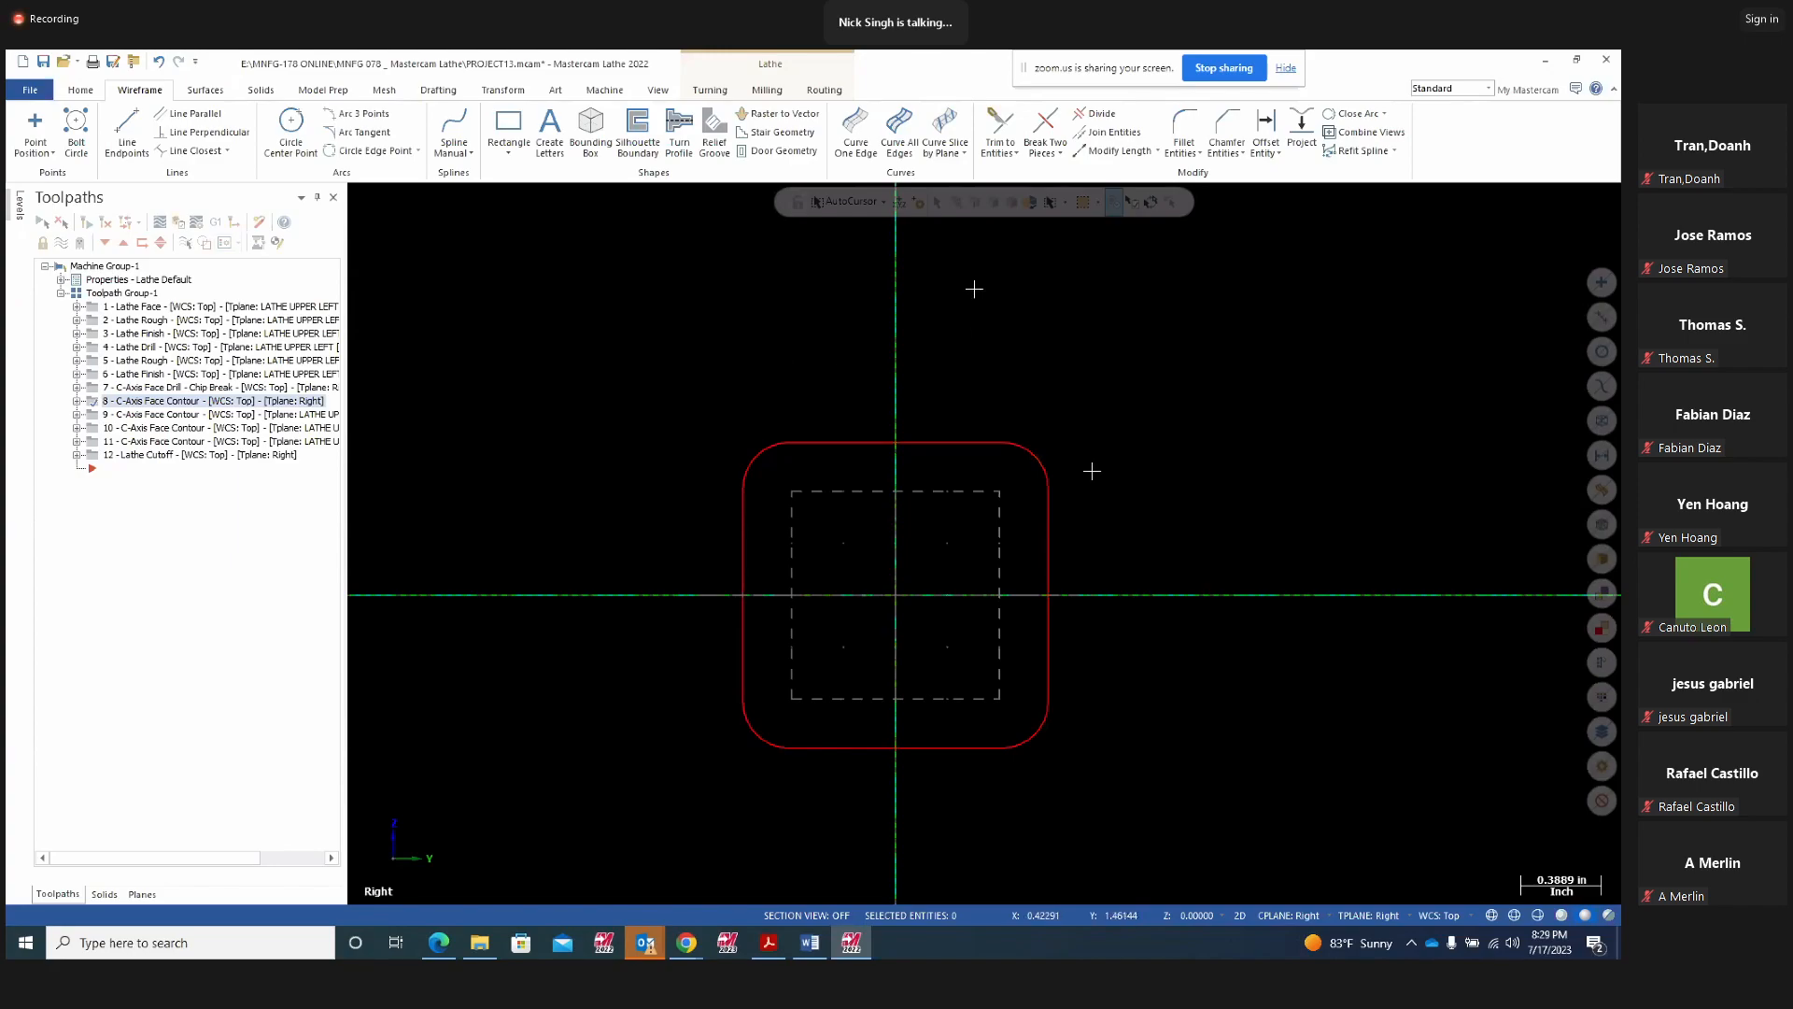
click(277, 139)
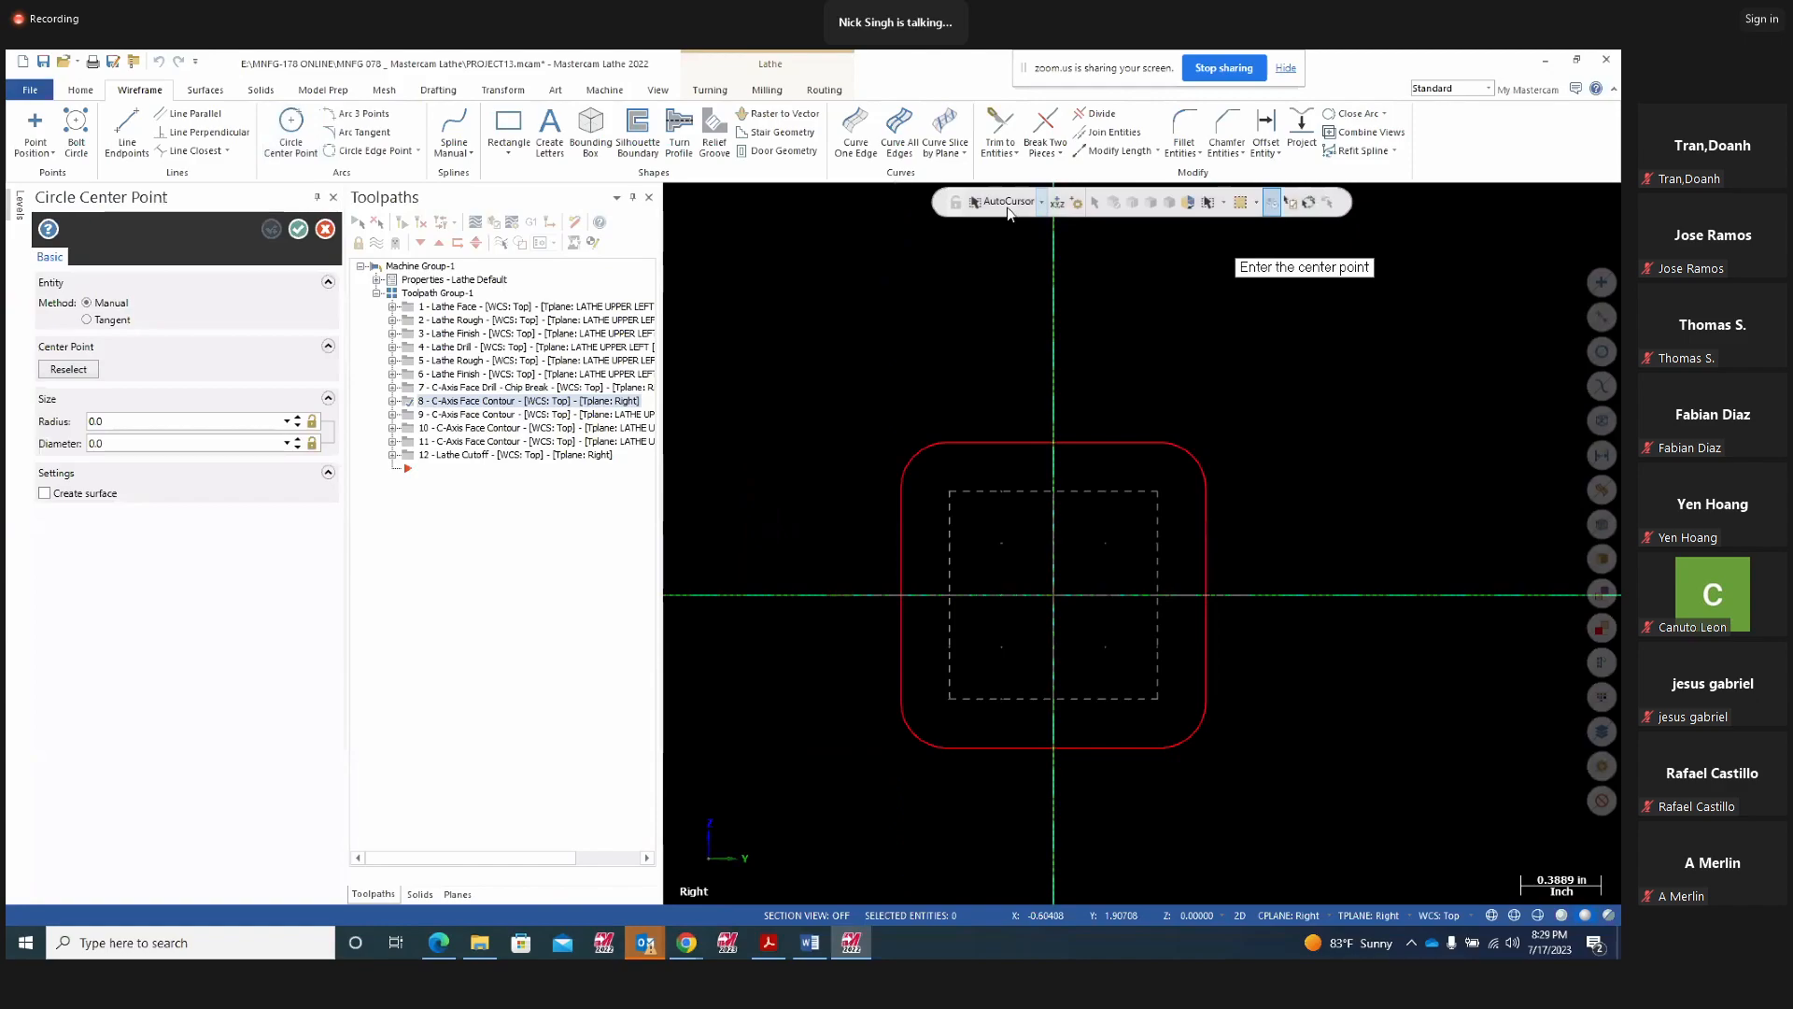
click(1057, 204)
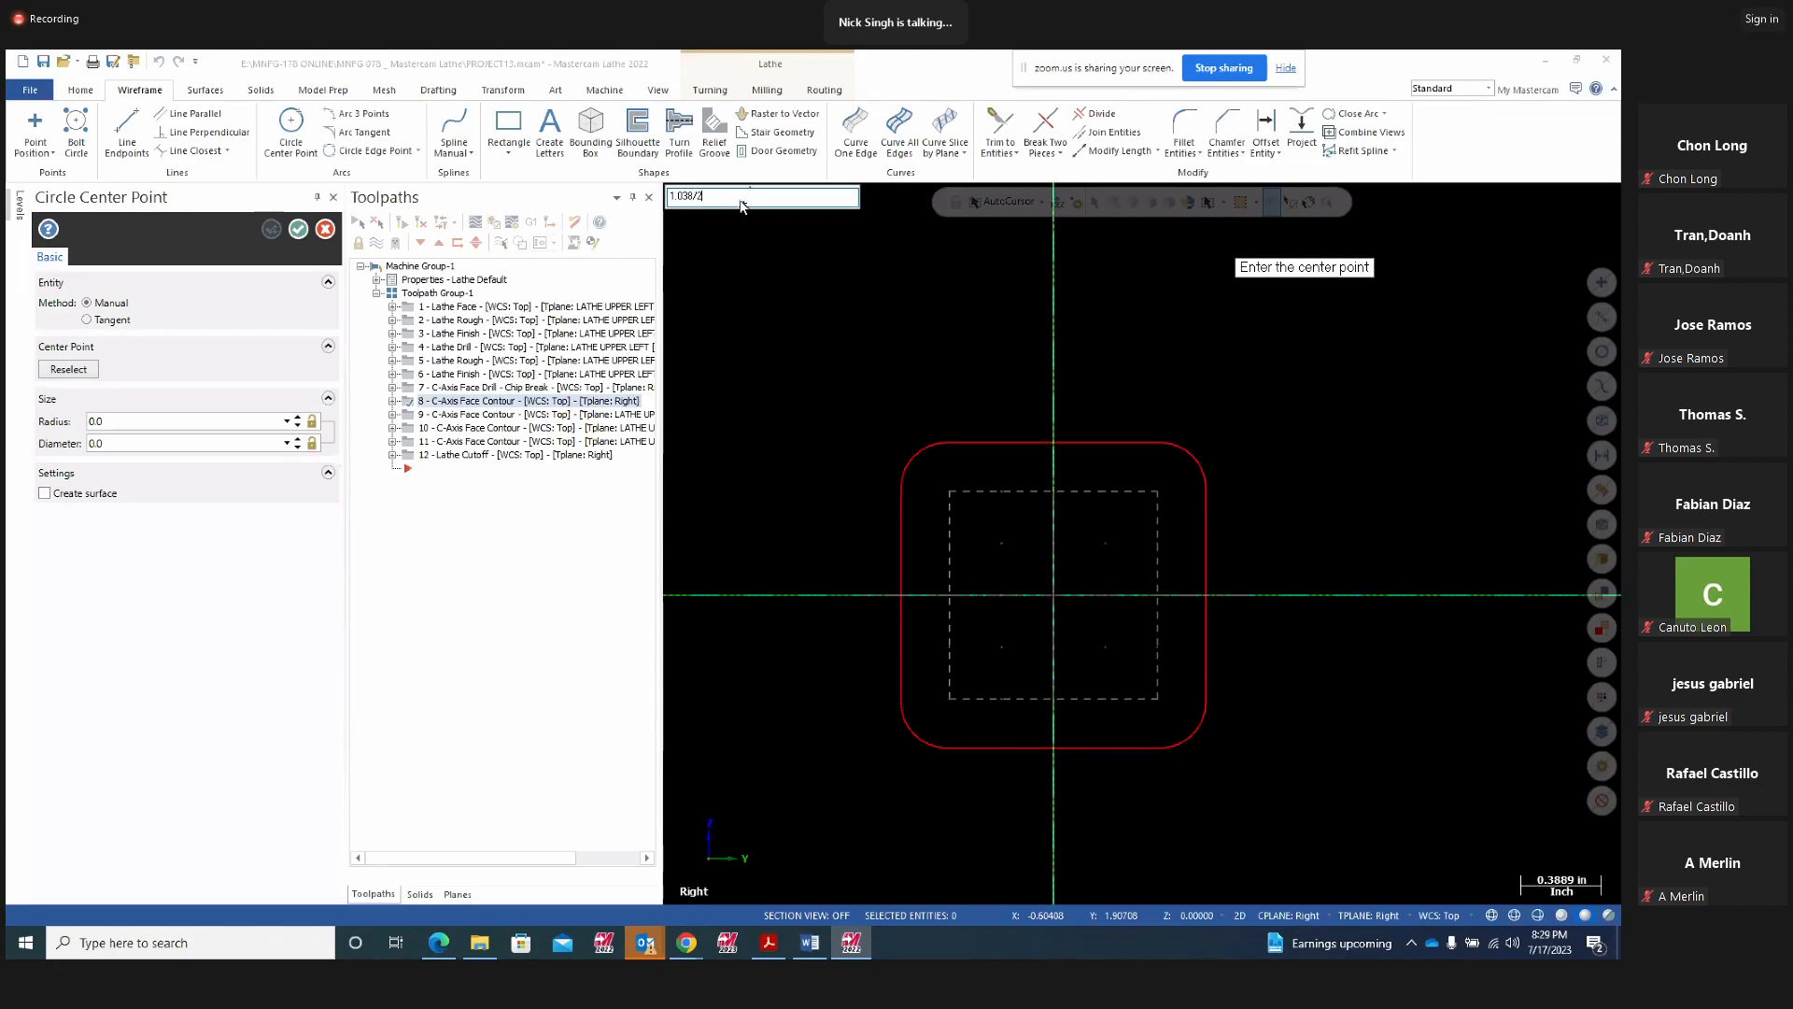
key(Return)
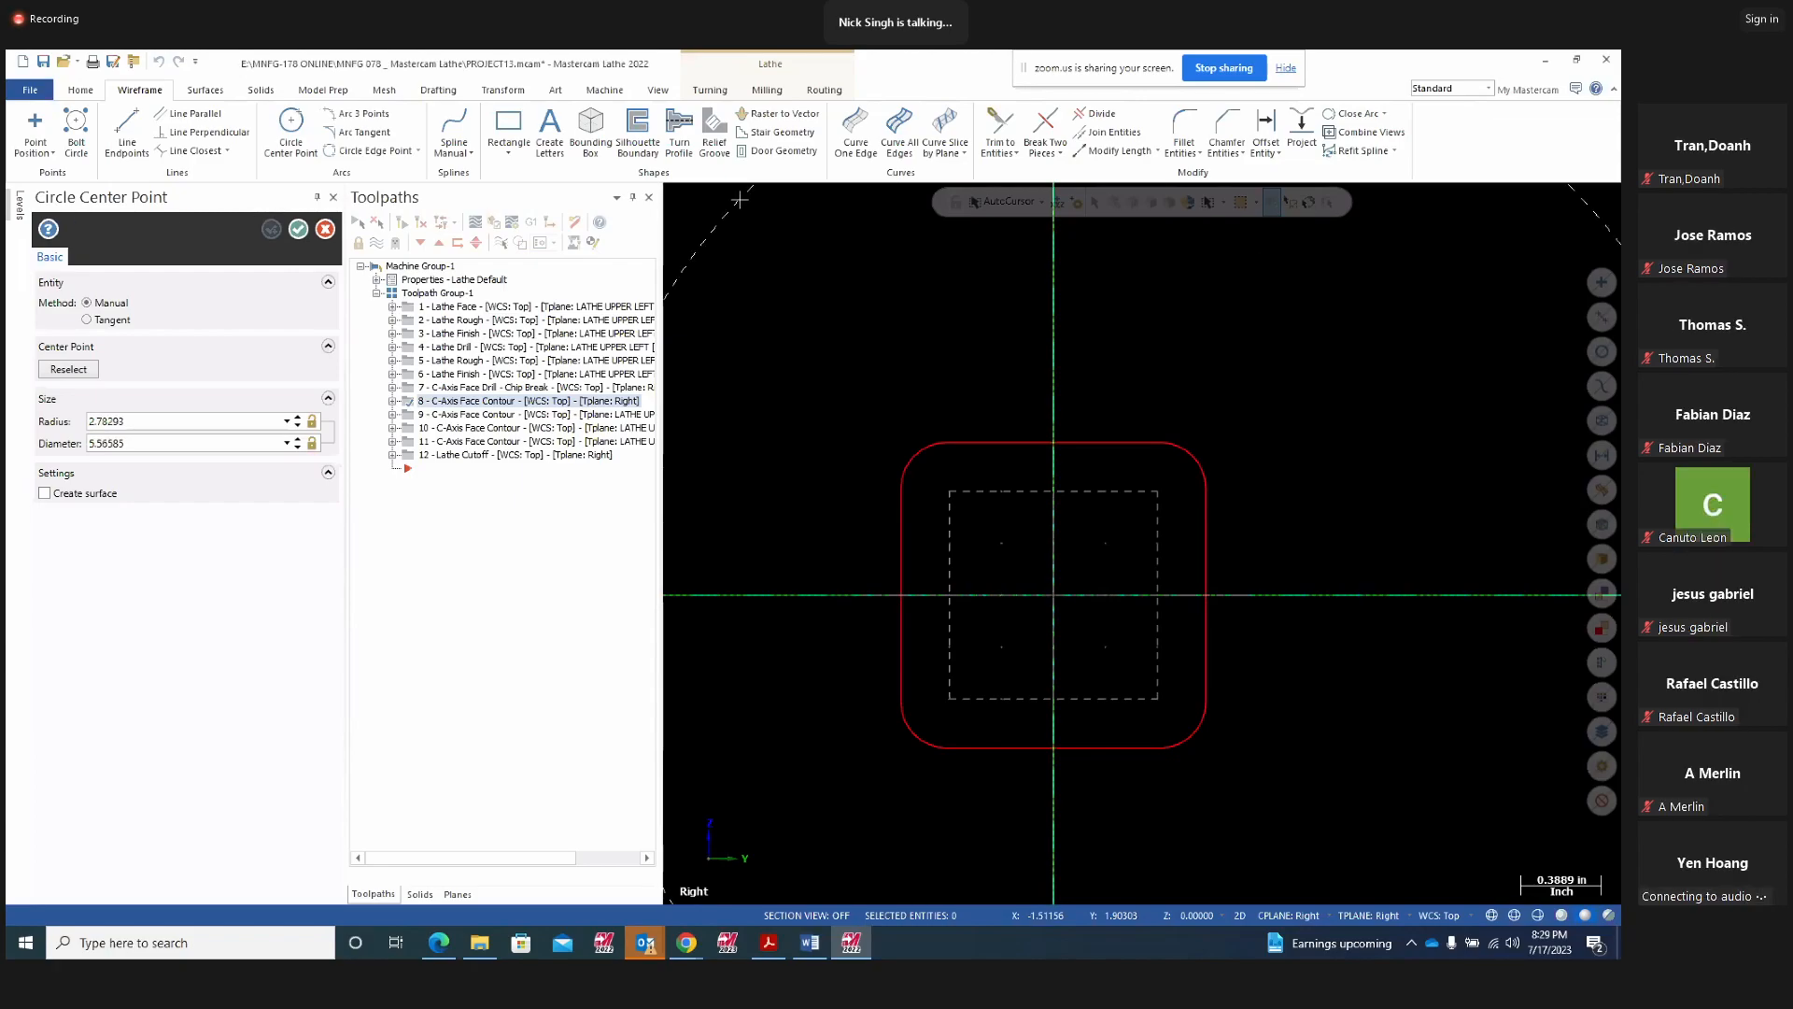
key(Escape)
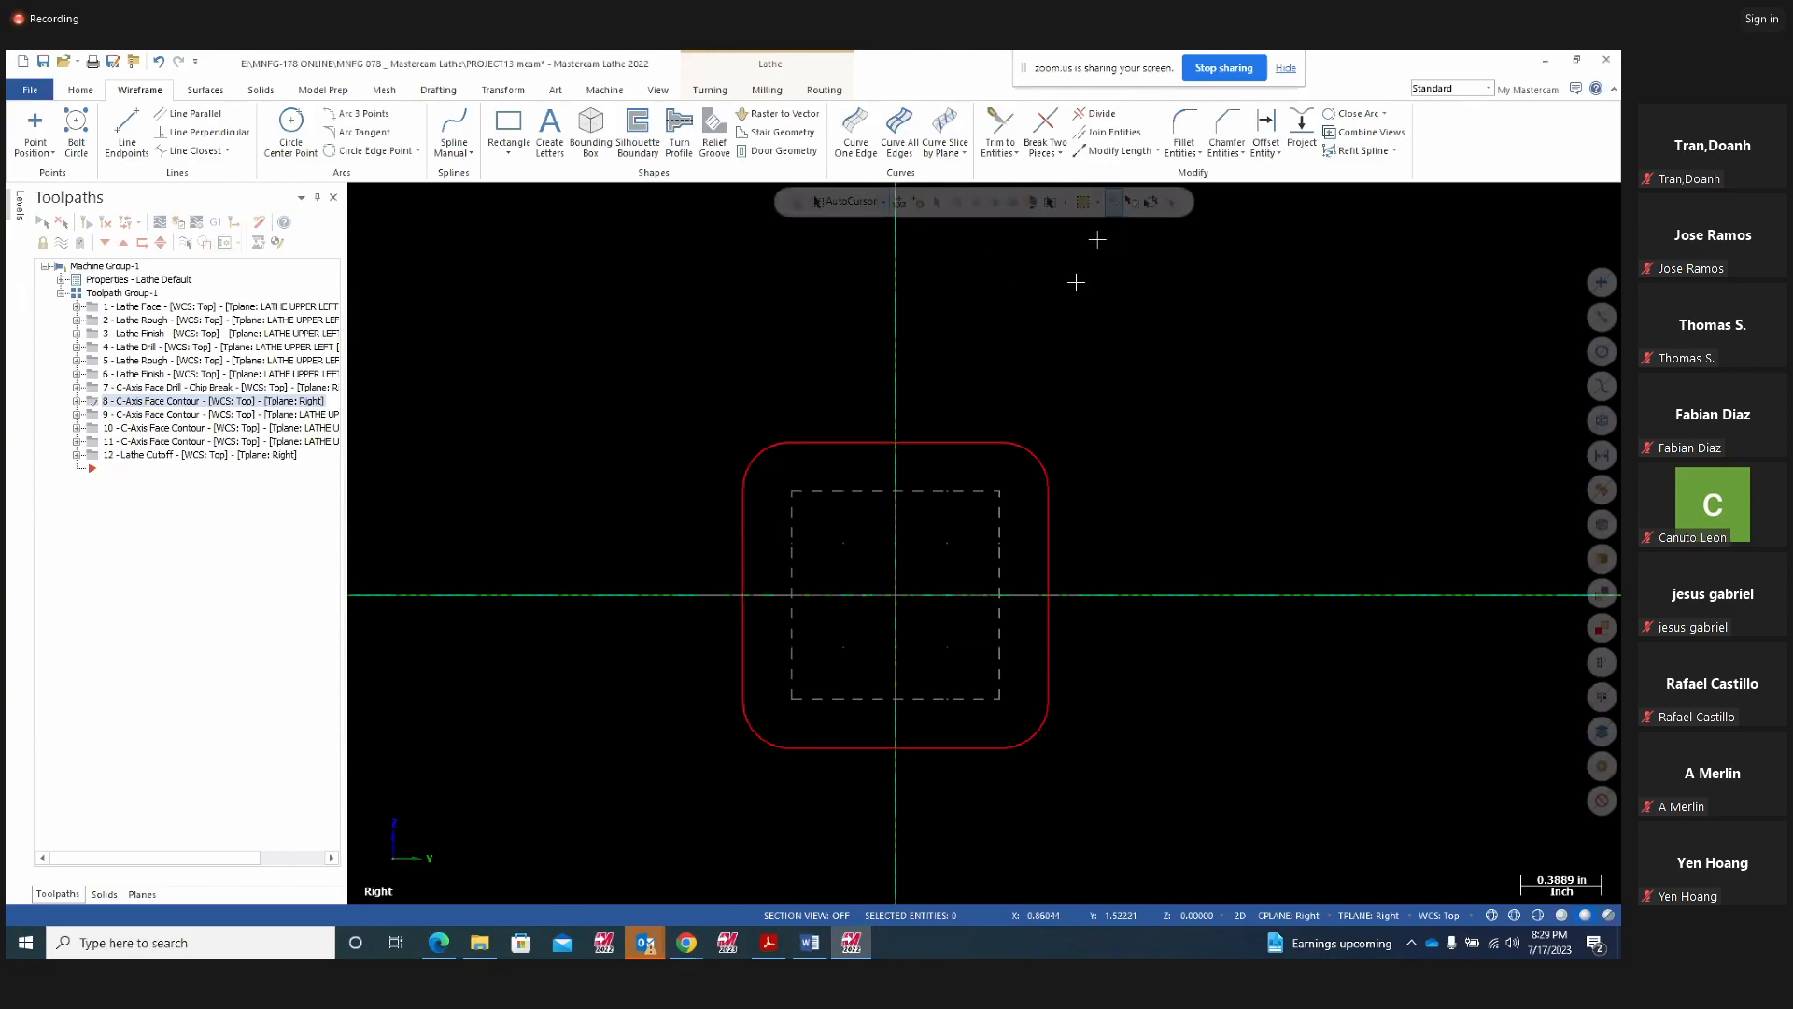
right_click(1098, 283)
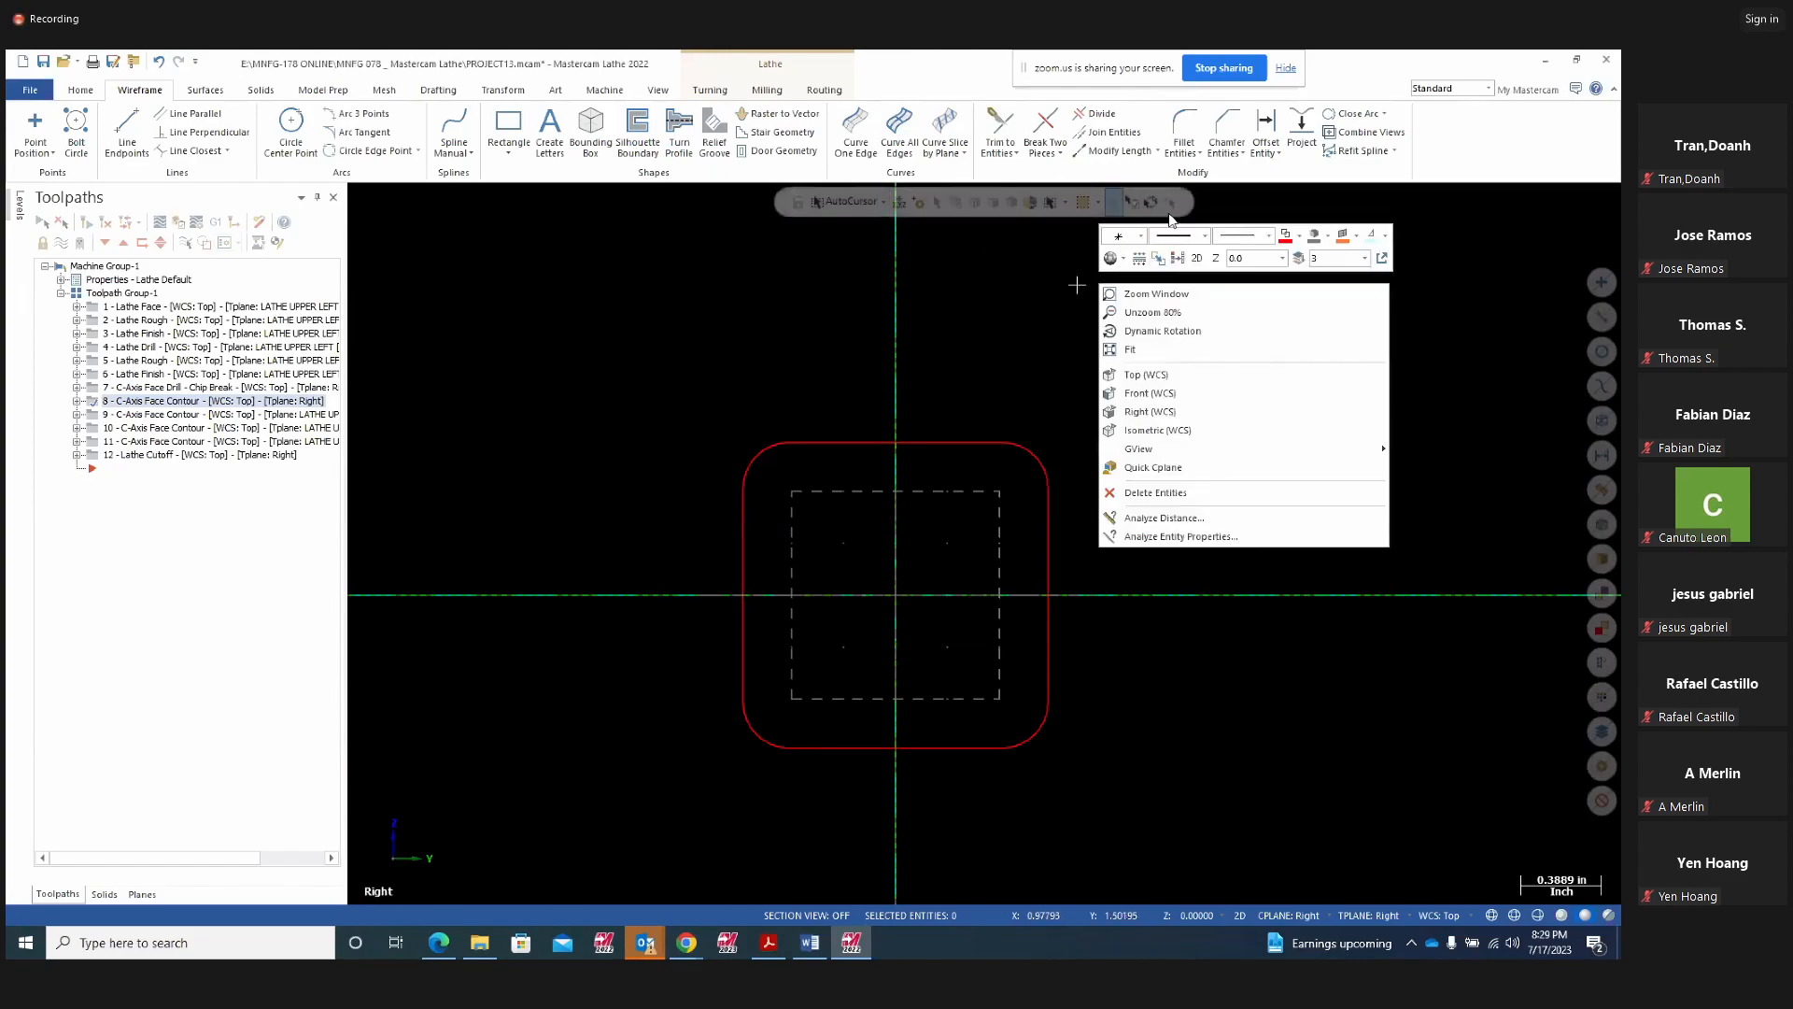
Sketch a center-point circle with a radius of about 0.109, centered at X -1.038/2, Y 1.038/2
click(295, 123)
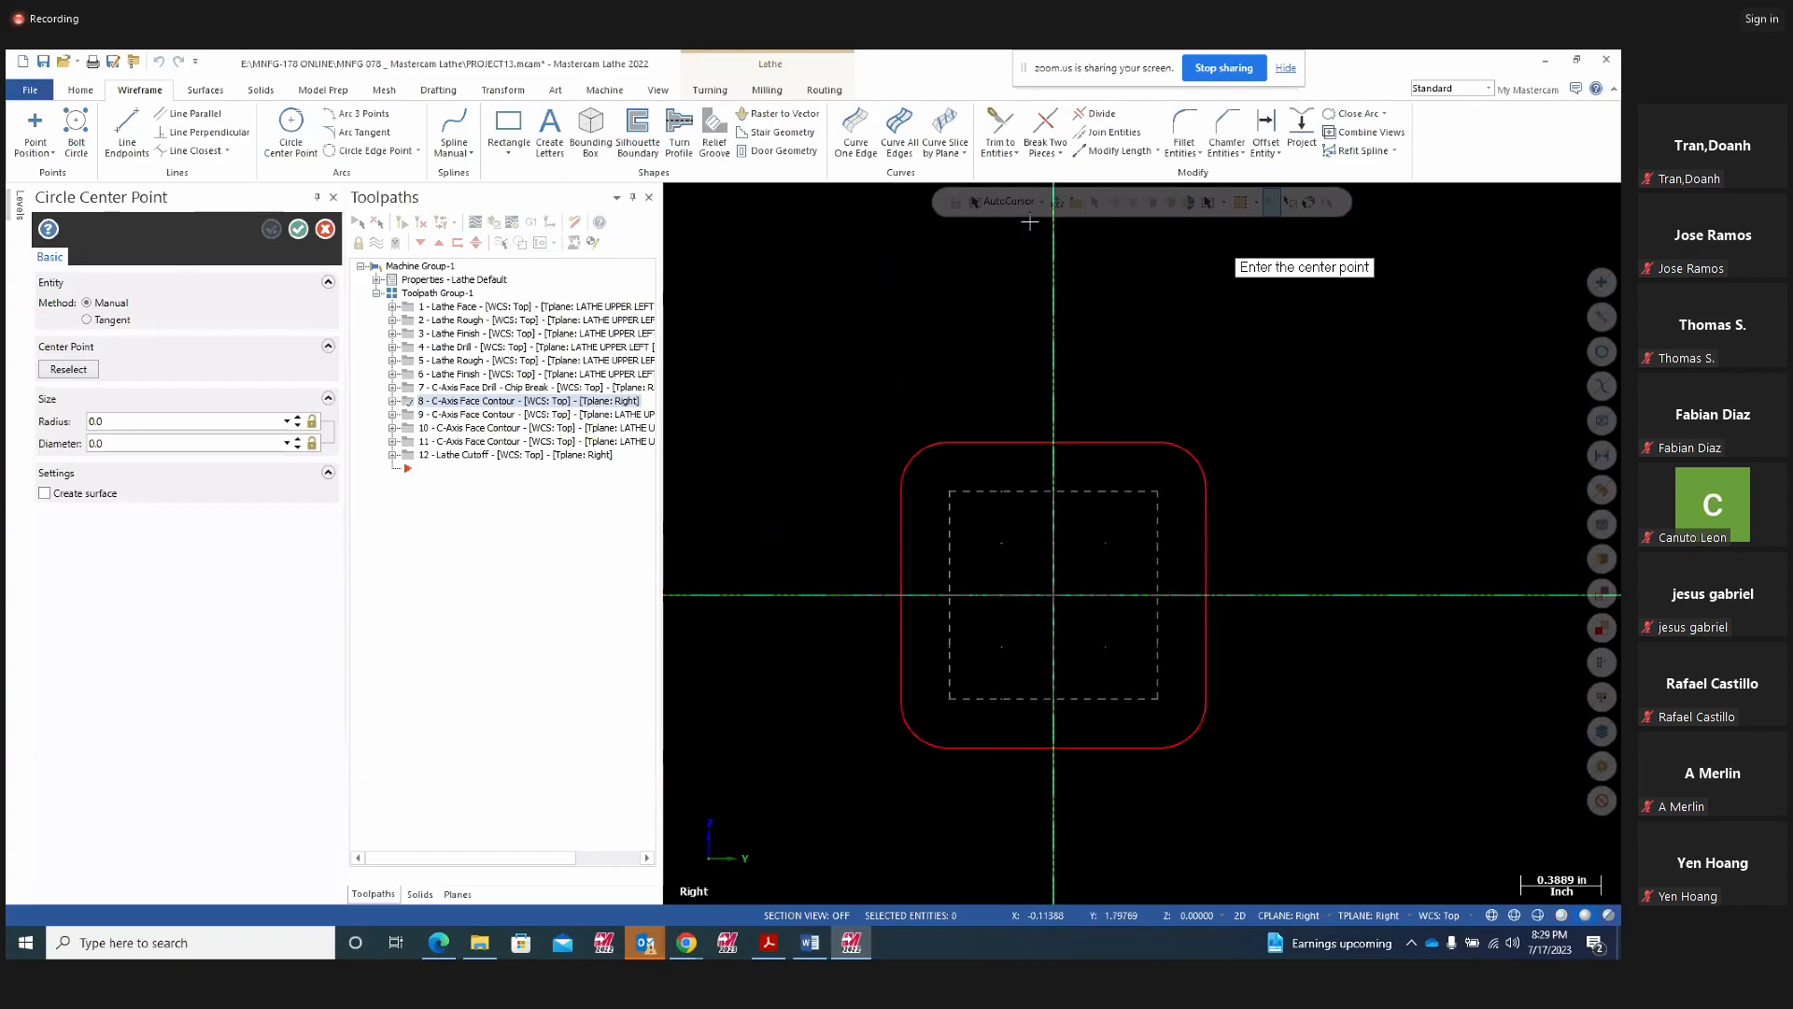
click(1058, 203)
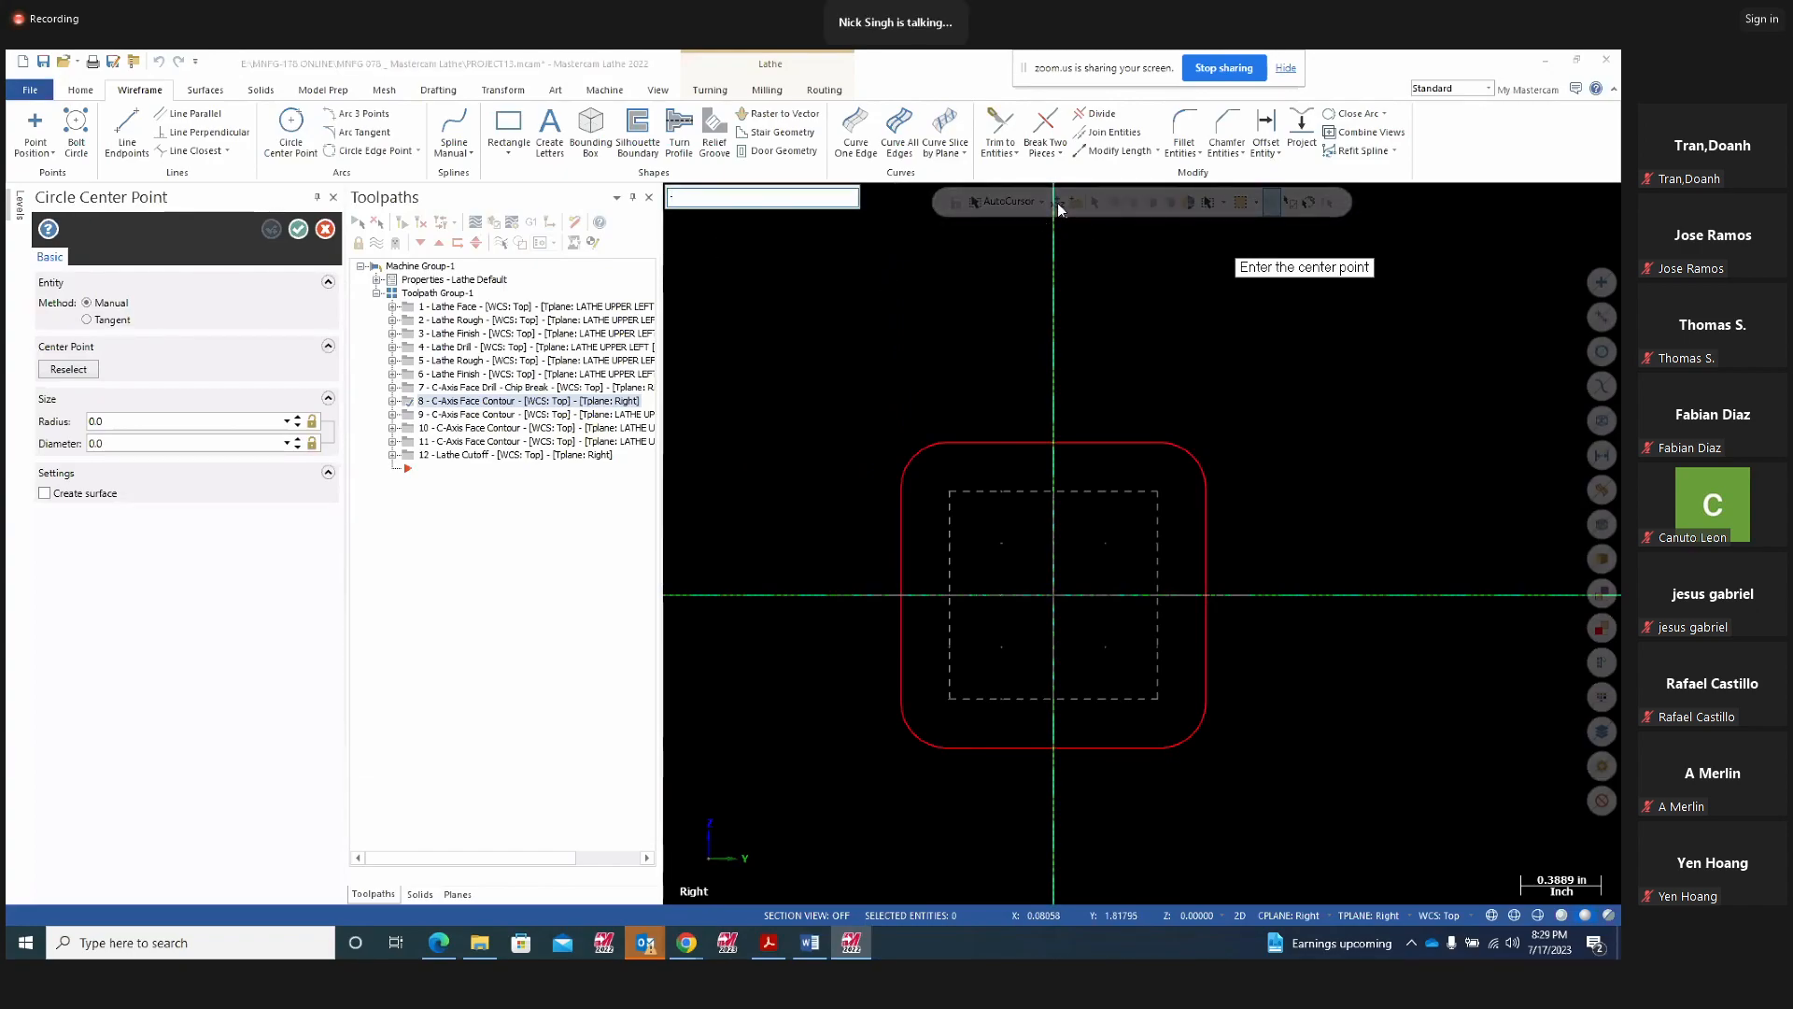
text(-1)
text(.)
text(038)
text(/2)
text(.1)
text(03)
text(/2)
key(Return)
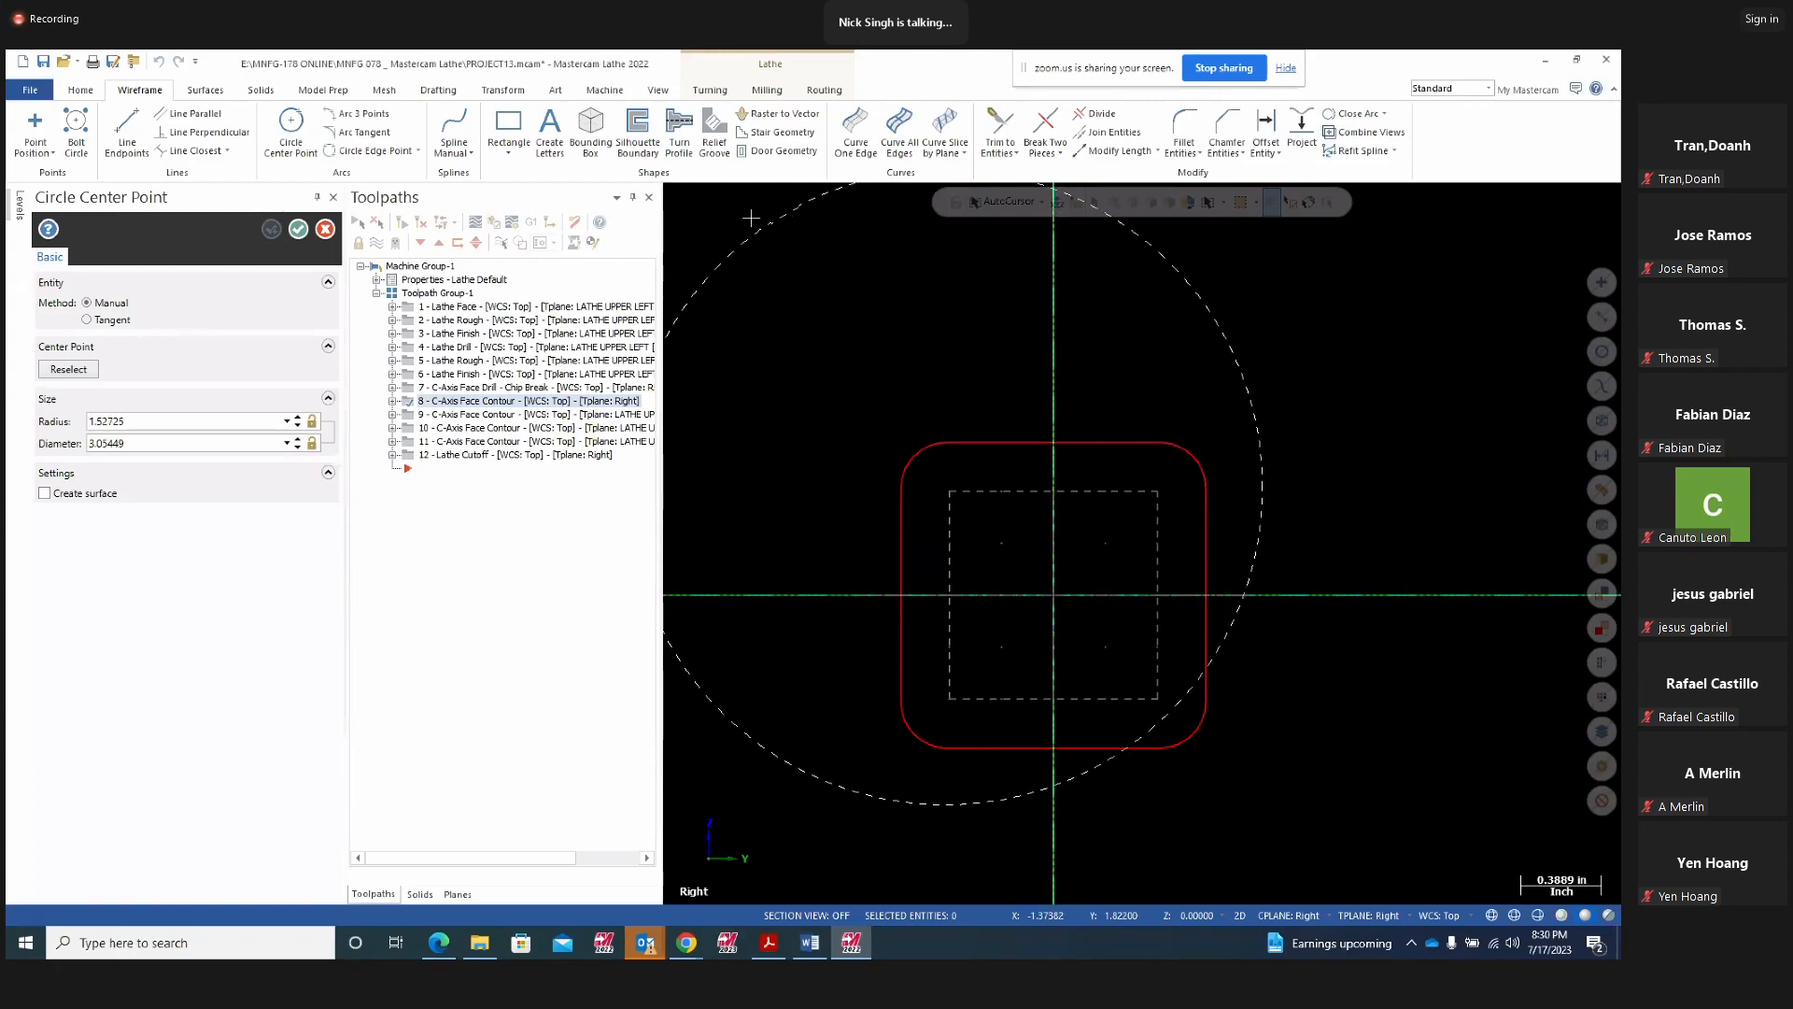
click(963, 473)
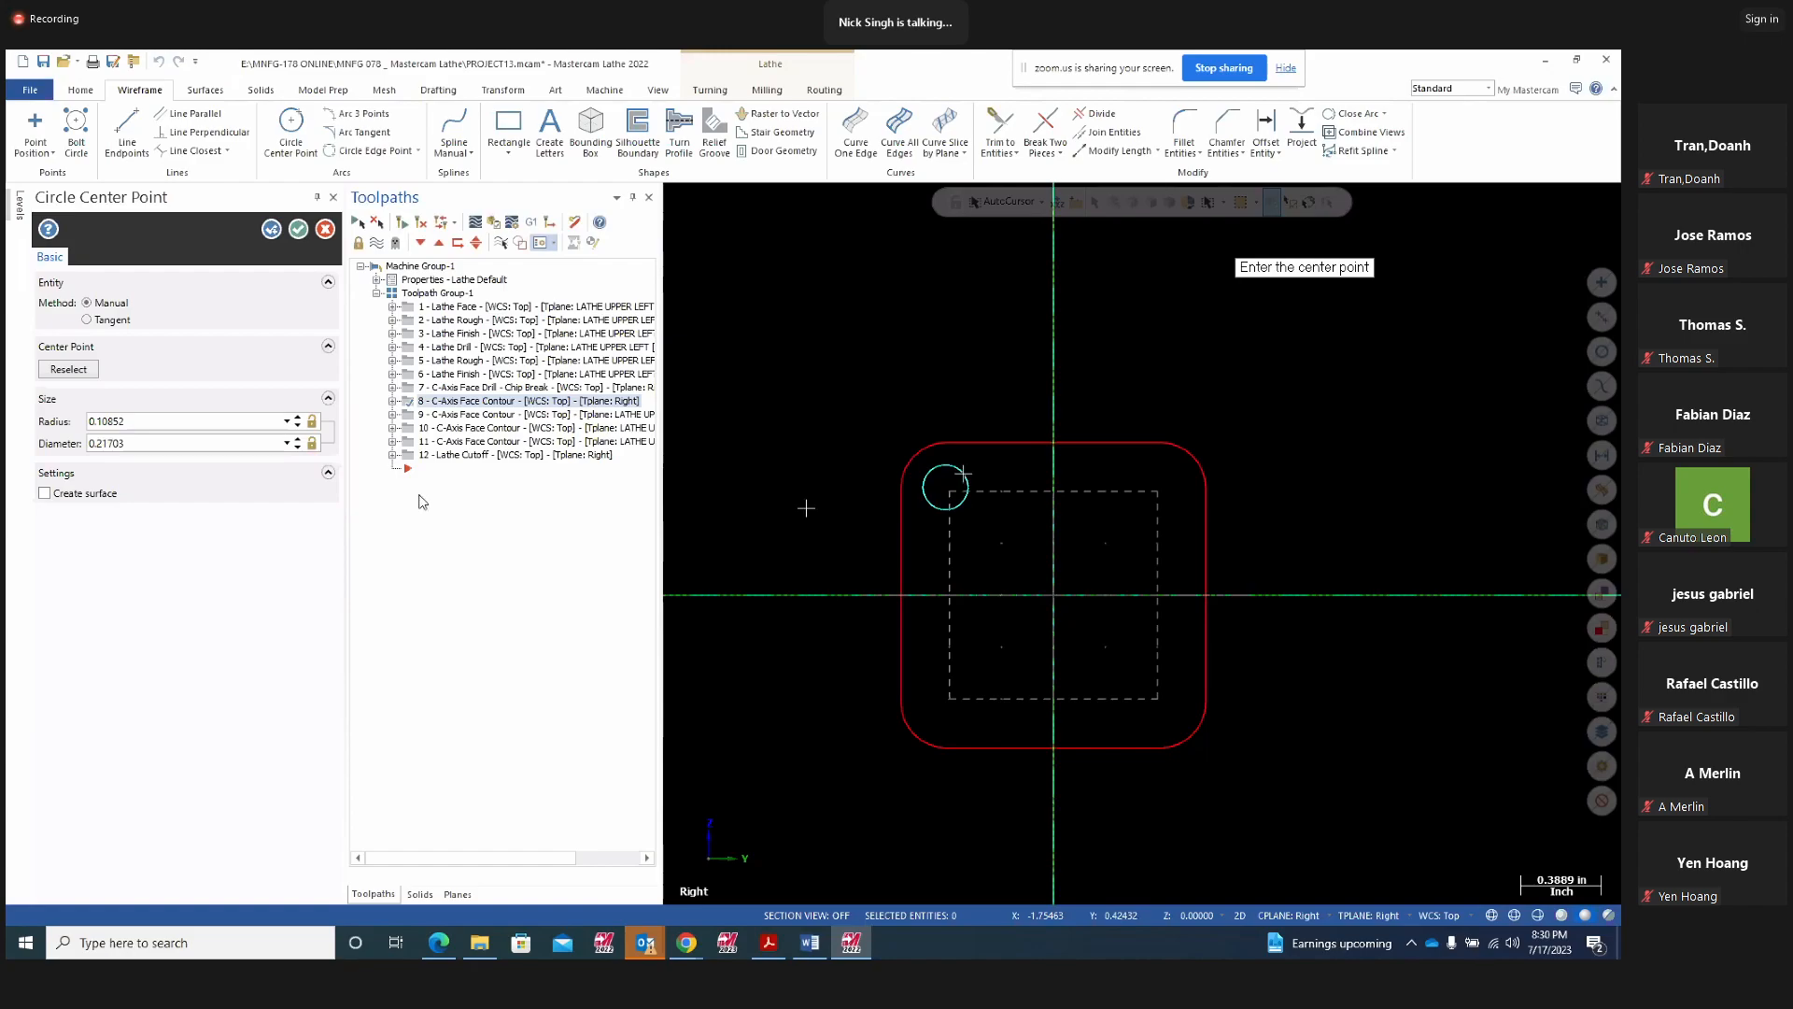
Set the circle's diameter to 0.205 and finish creating it
double_click(136, 445)
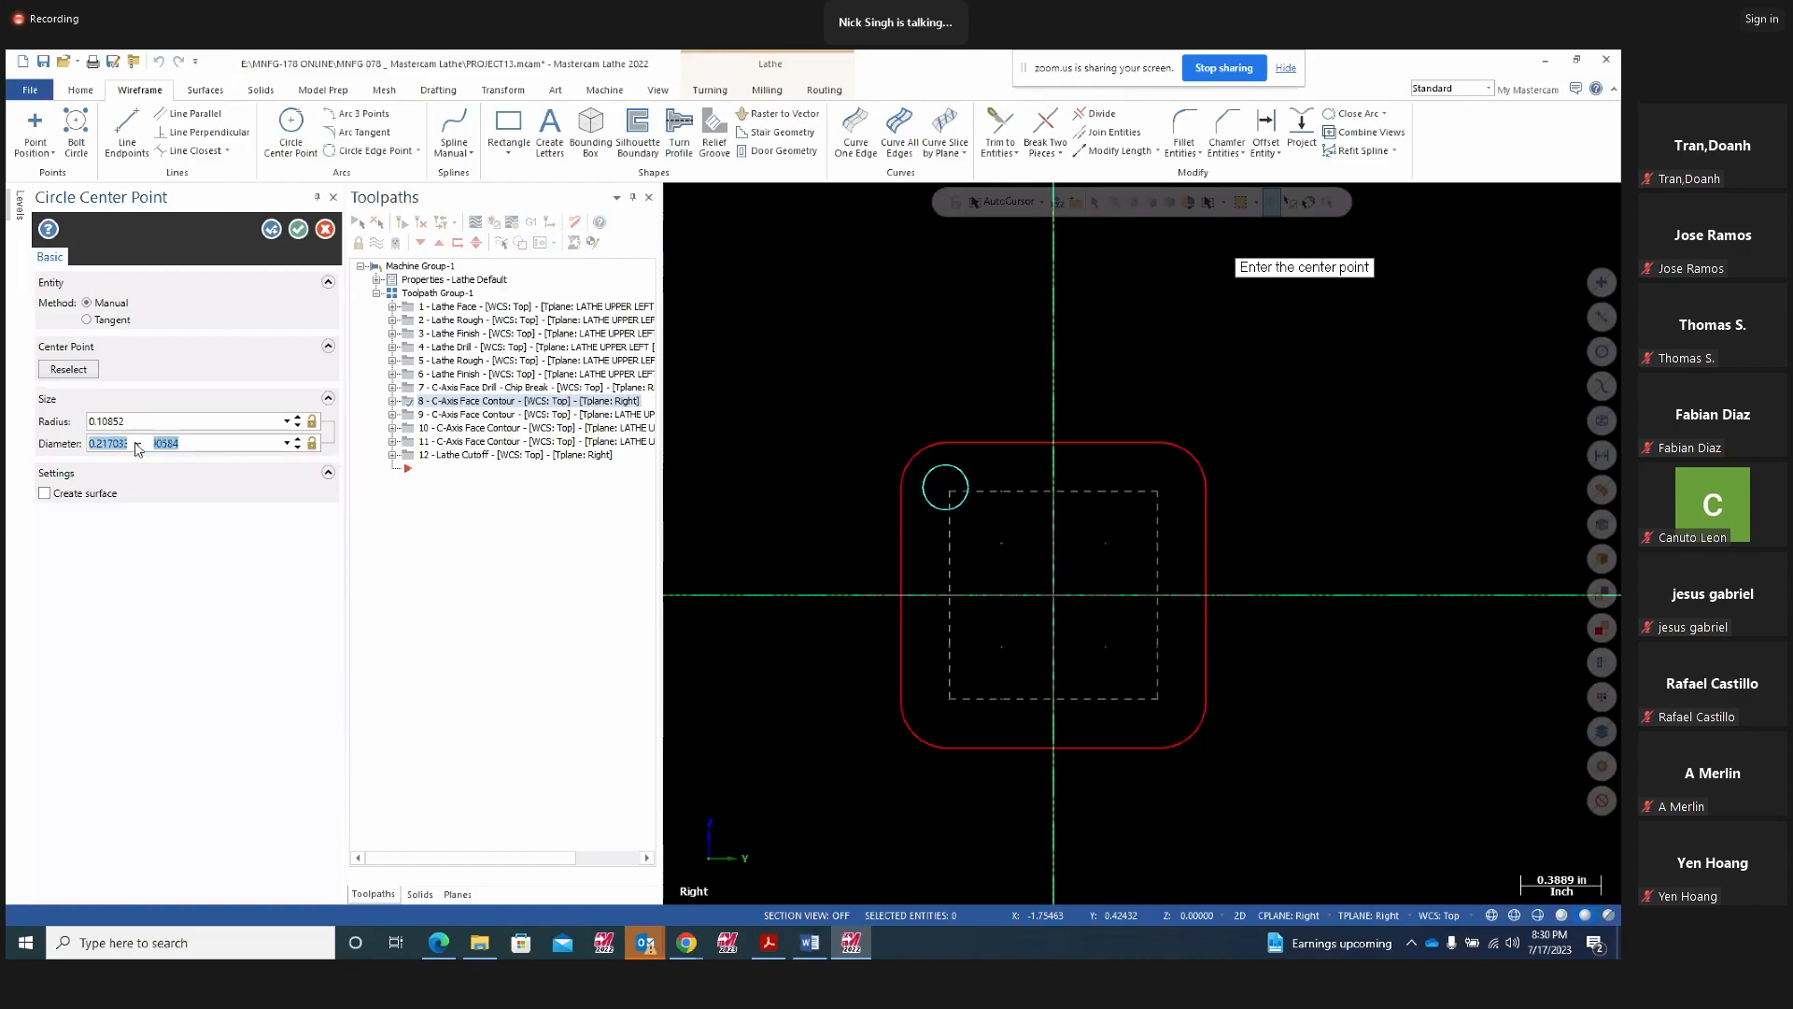
text(.205)
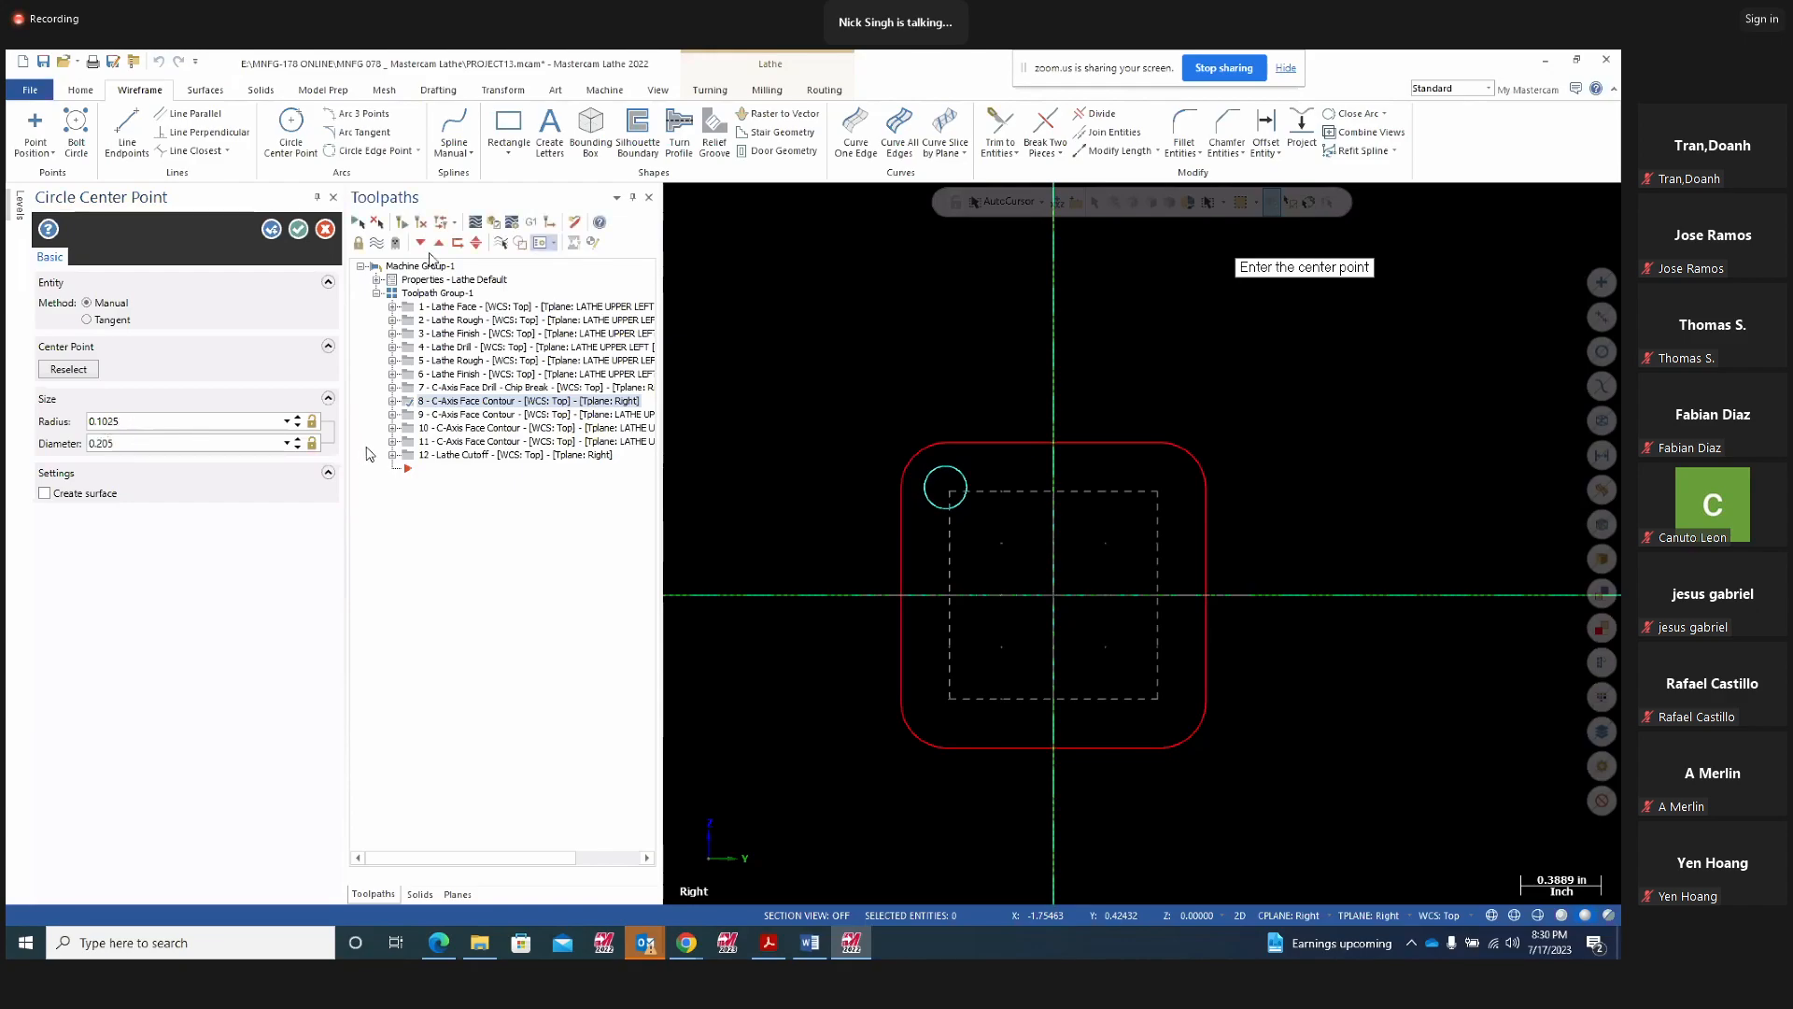
click(271, 229)
click(298, 229)
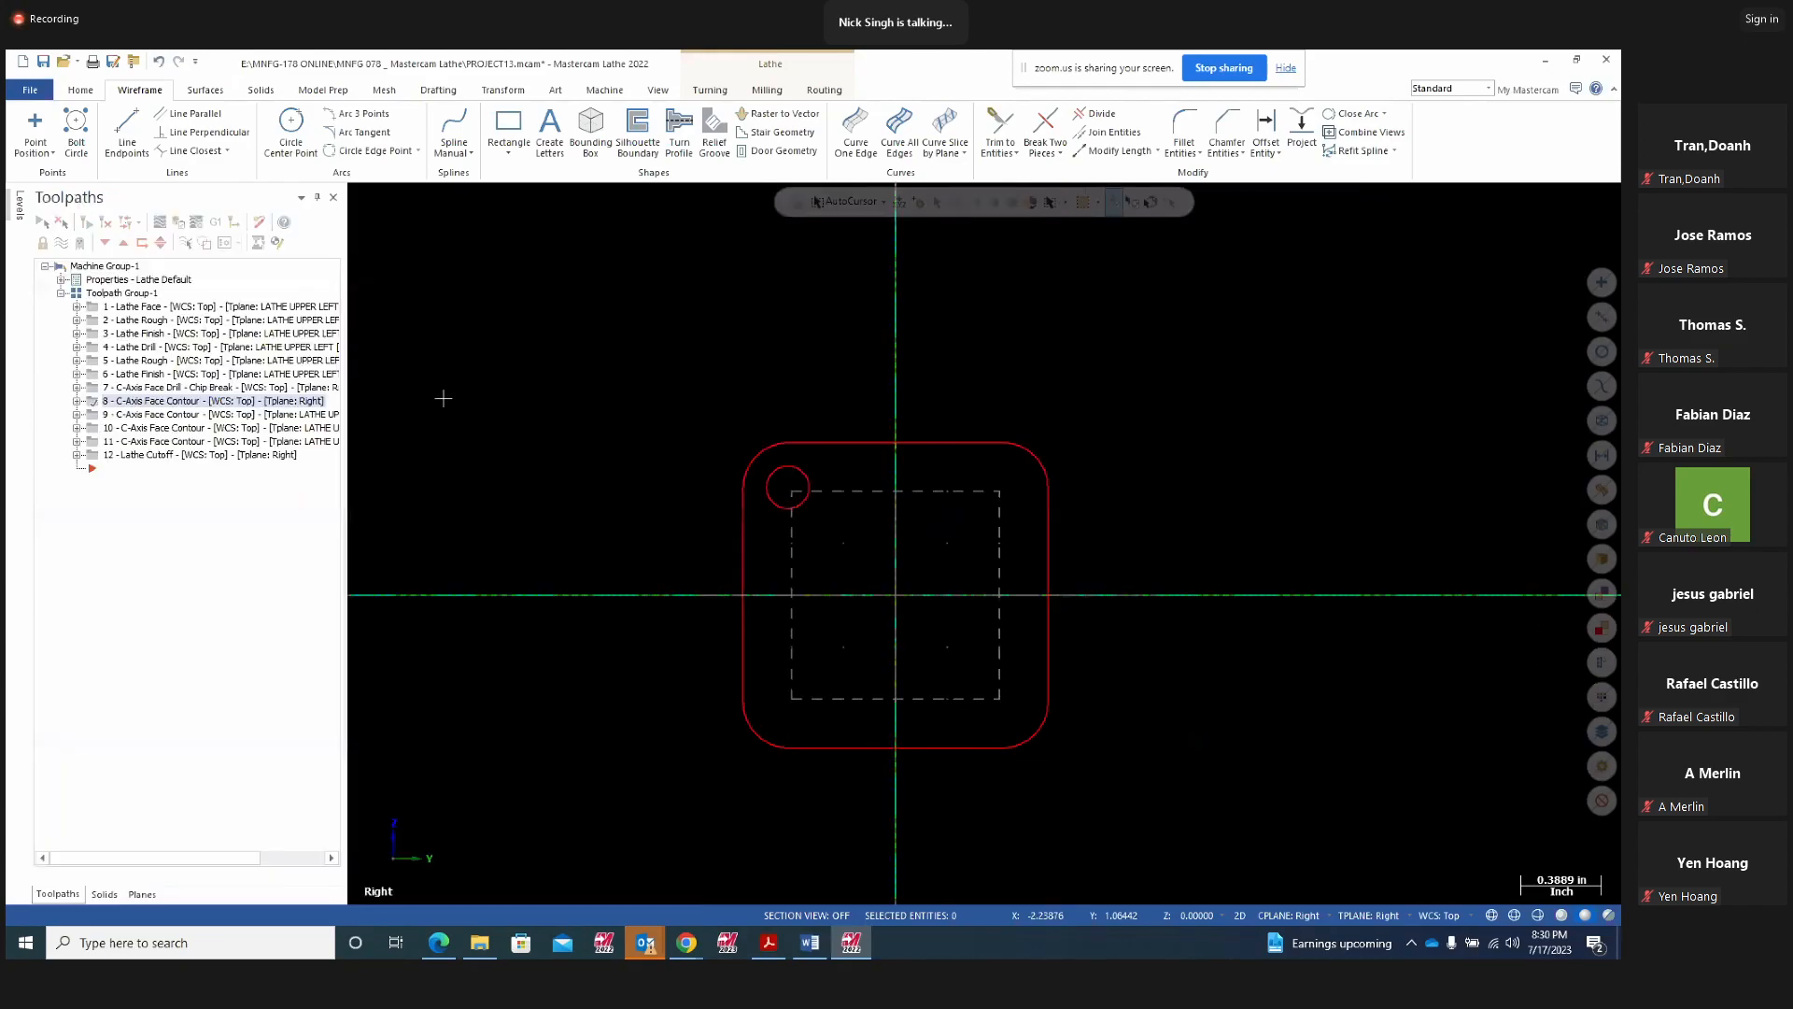
Mirror a copy of the 0.205 circle about the X axis with a Y offset of 0
click(520, 91)
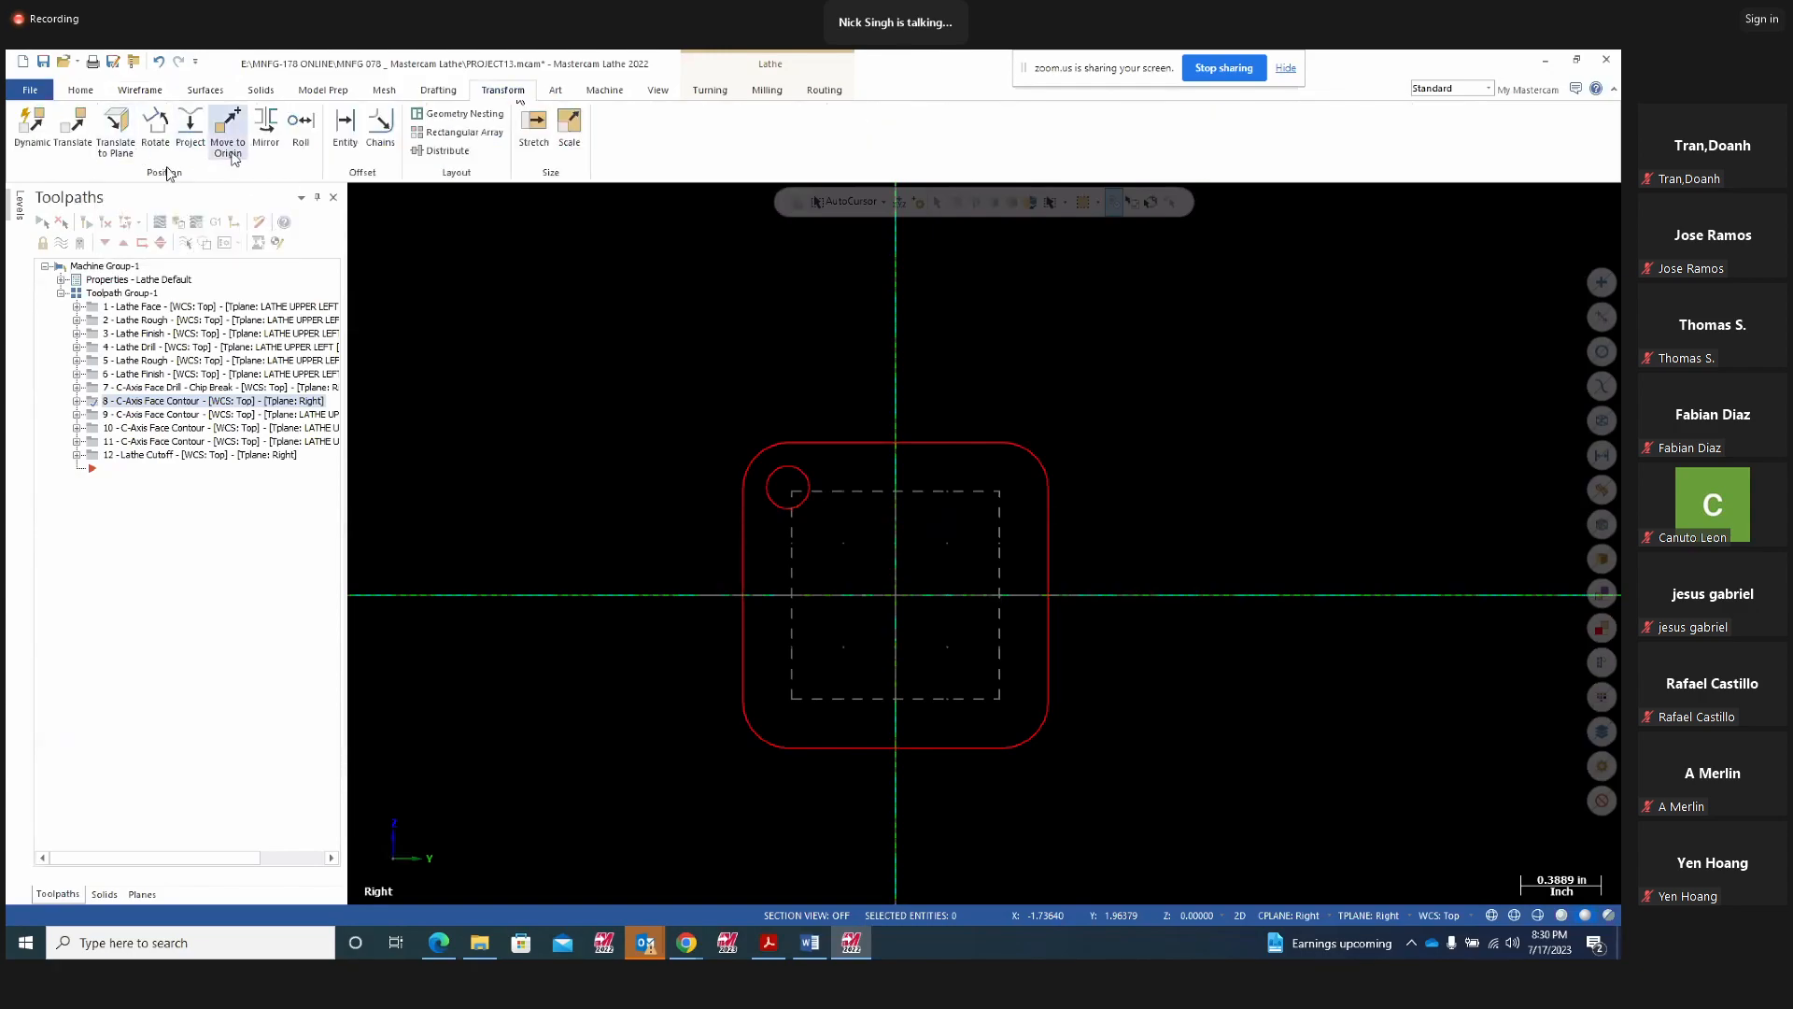
click(269, 149)
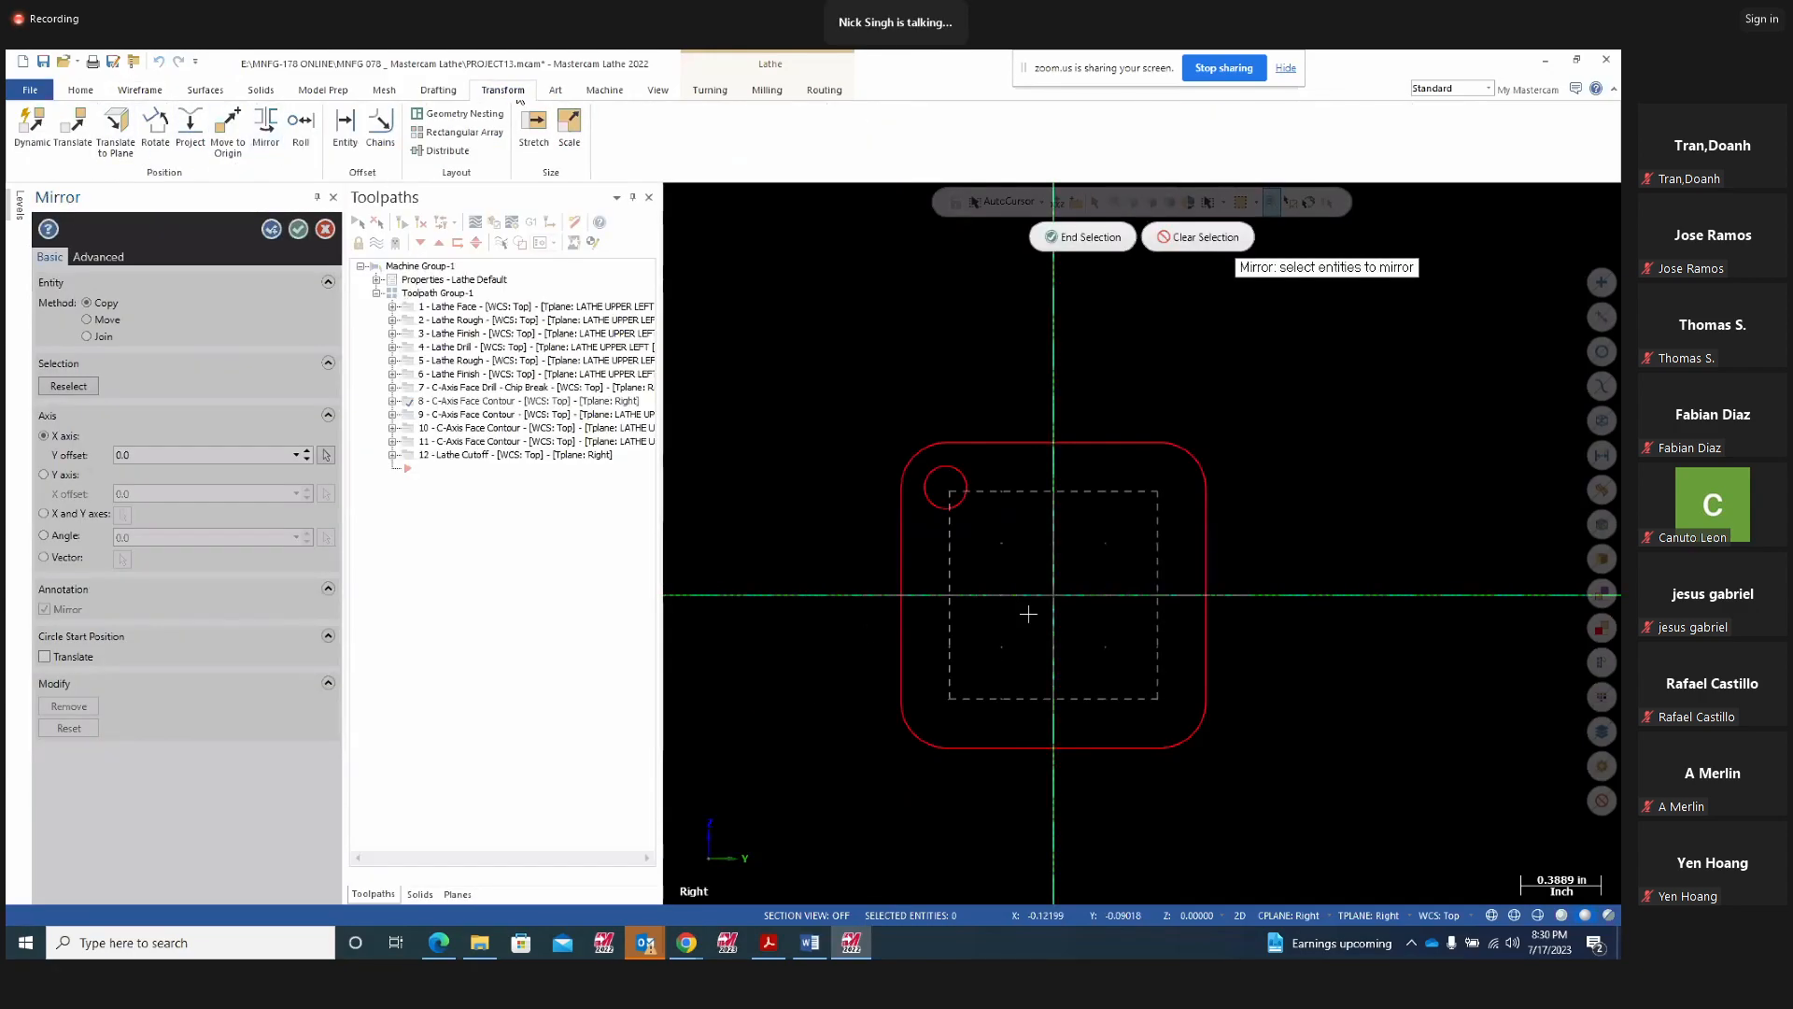
click(960, 506)
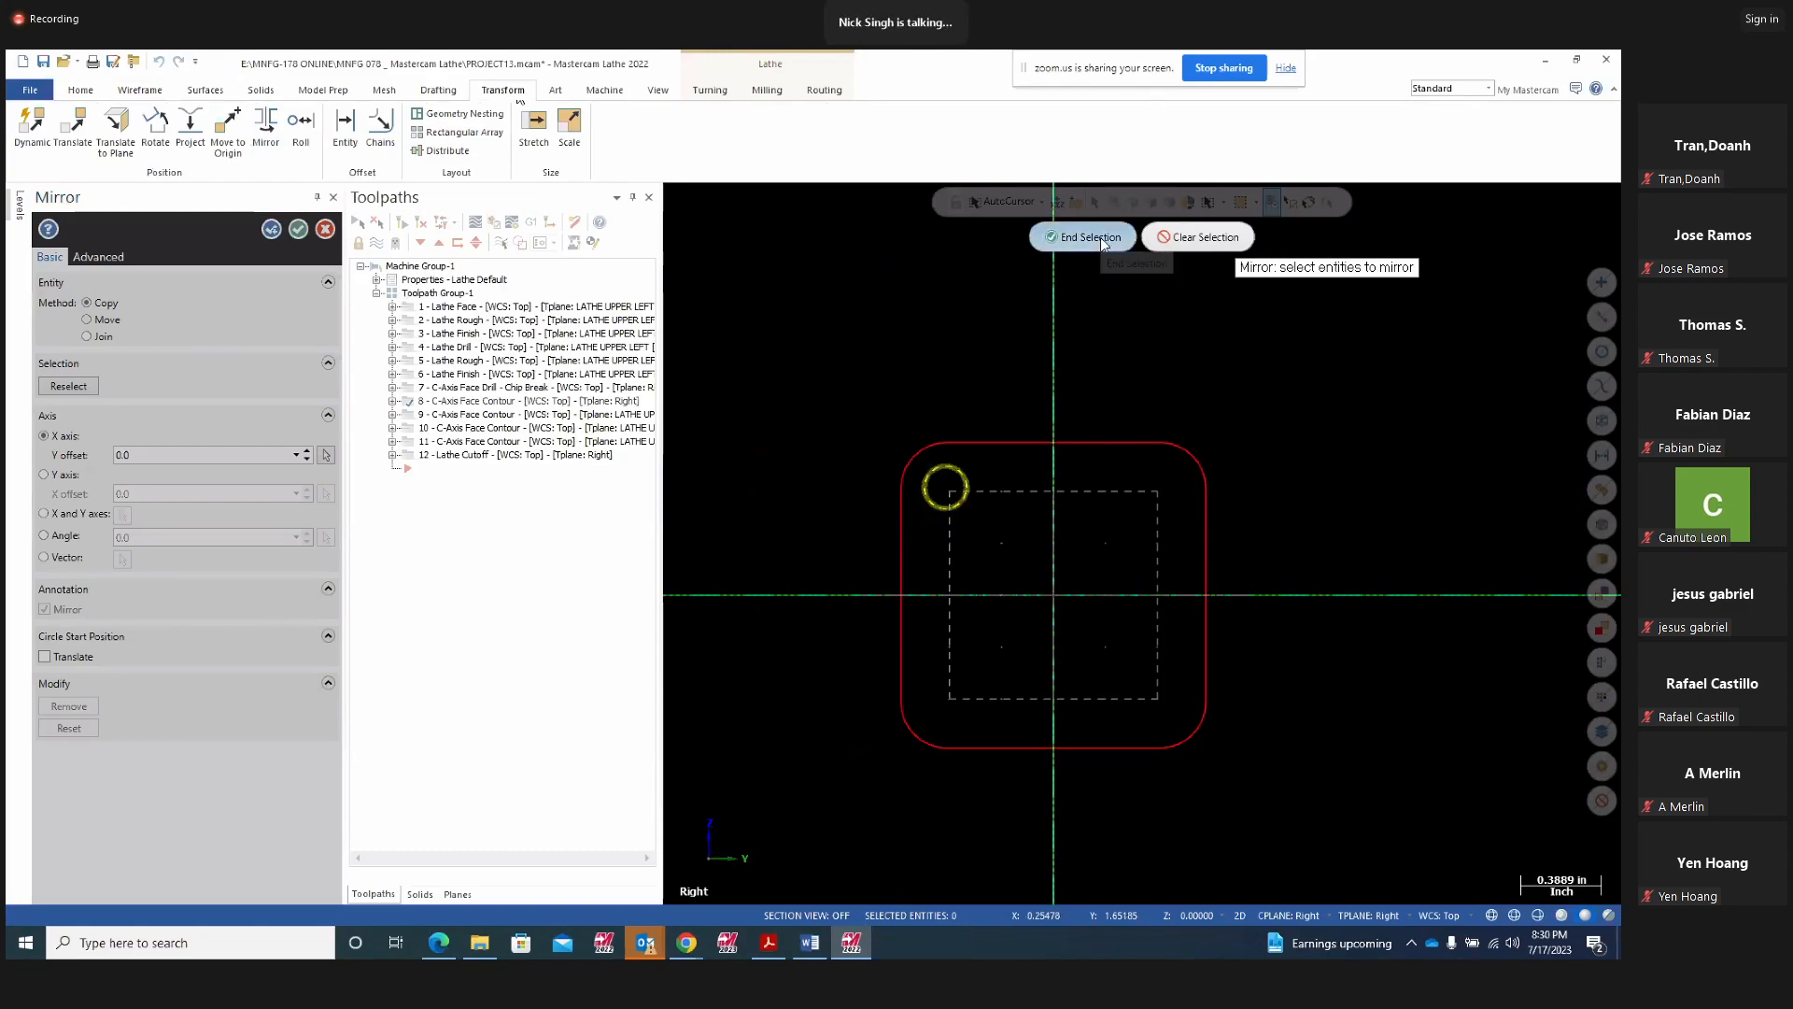
click(1101, 239)
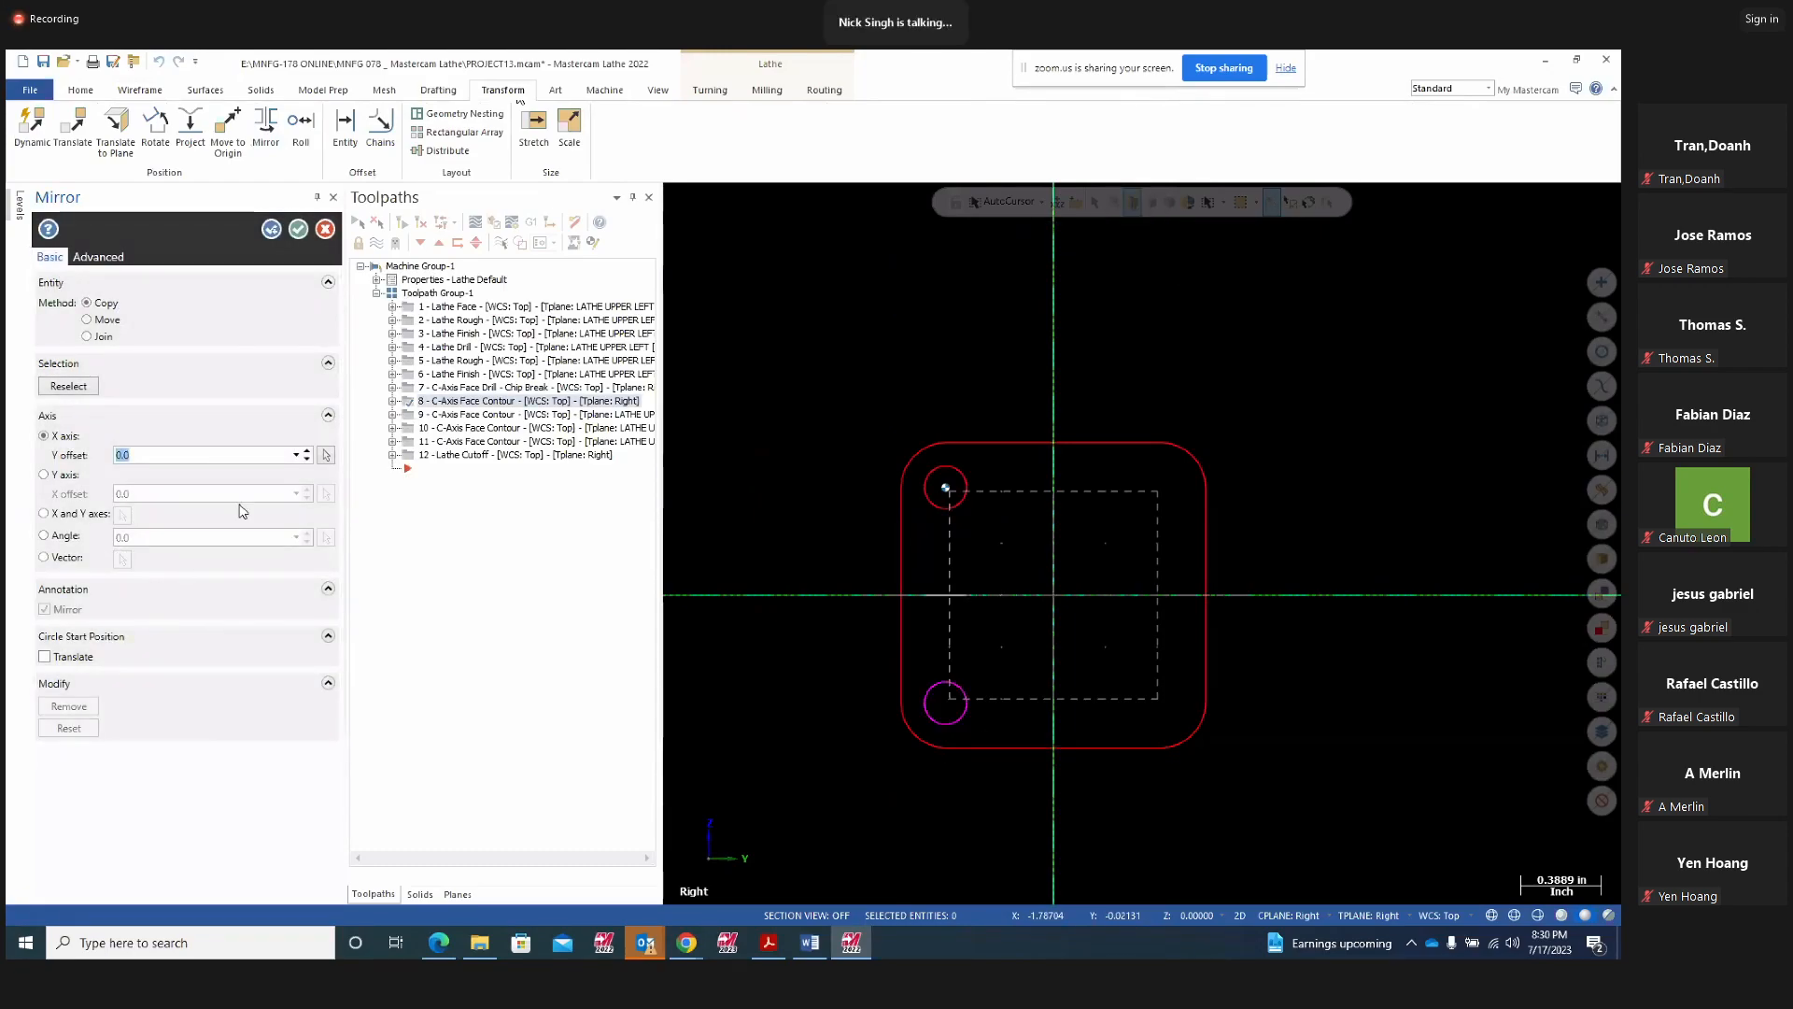
click(273, 230)
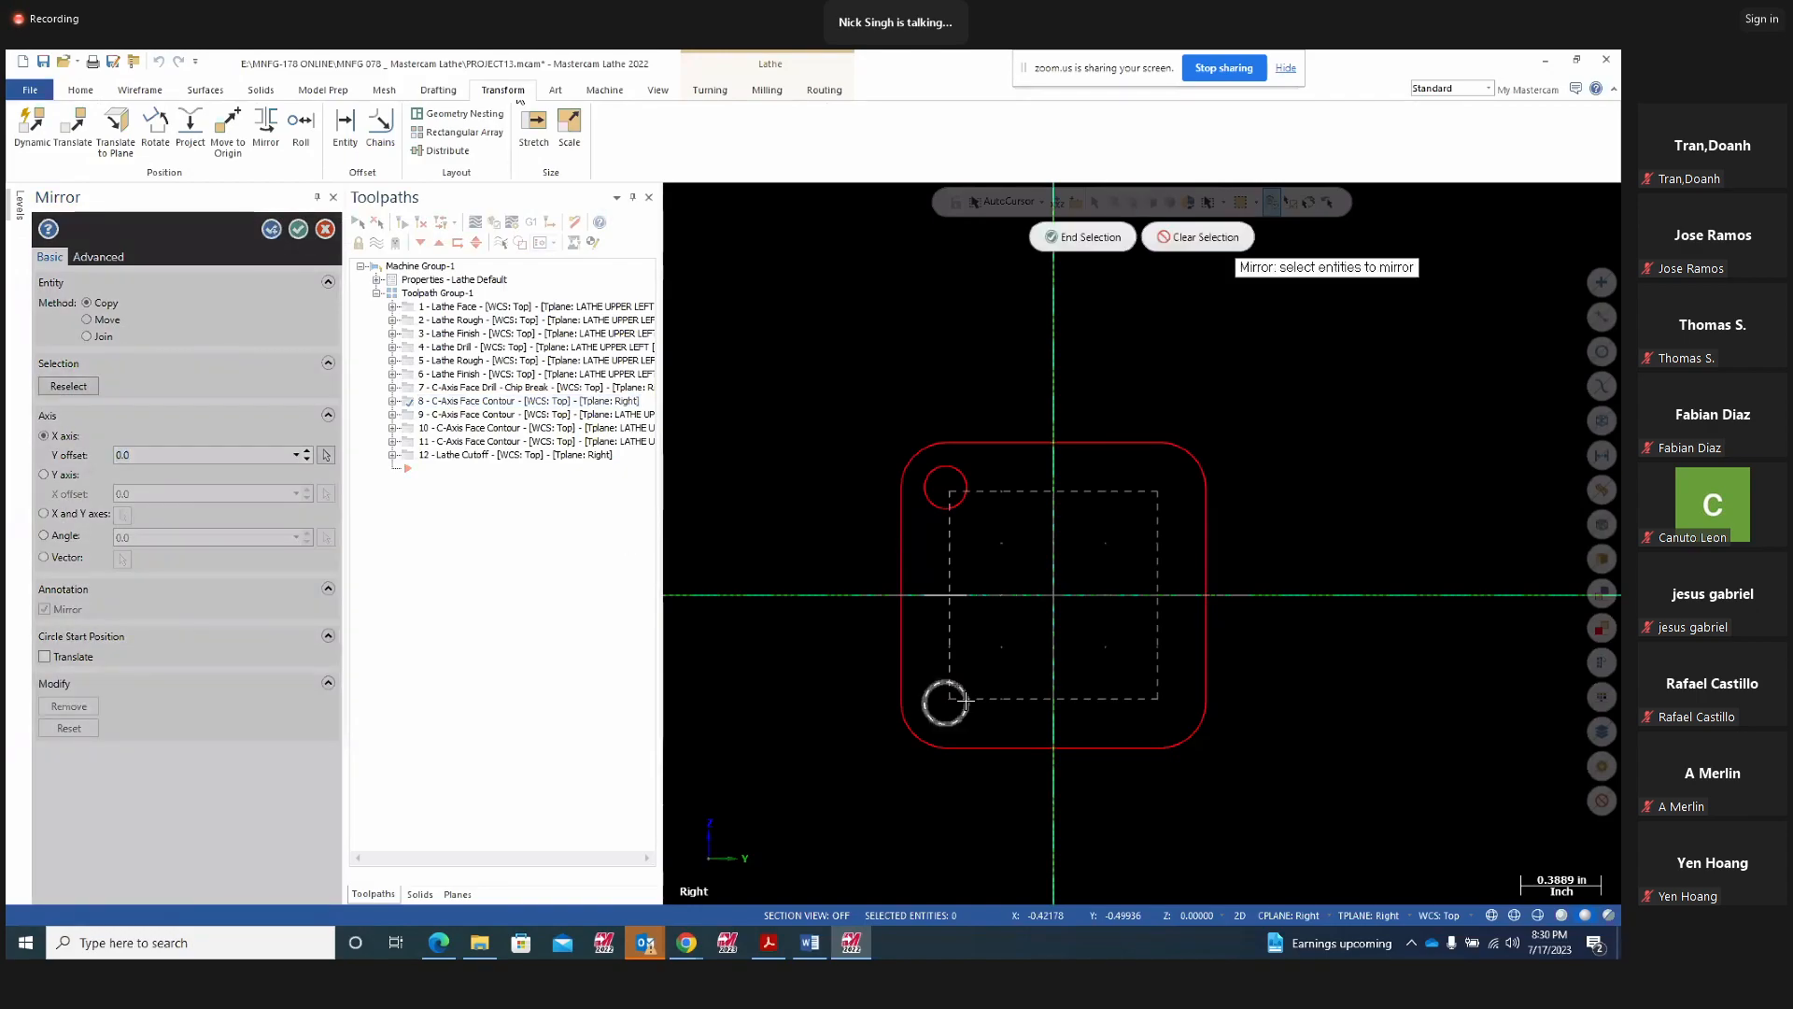
Mirror copies of both hole circles about the Y axis with X offset 0, and clear the transform result colors
click(945, 682)
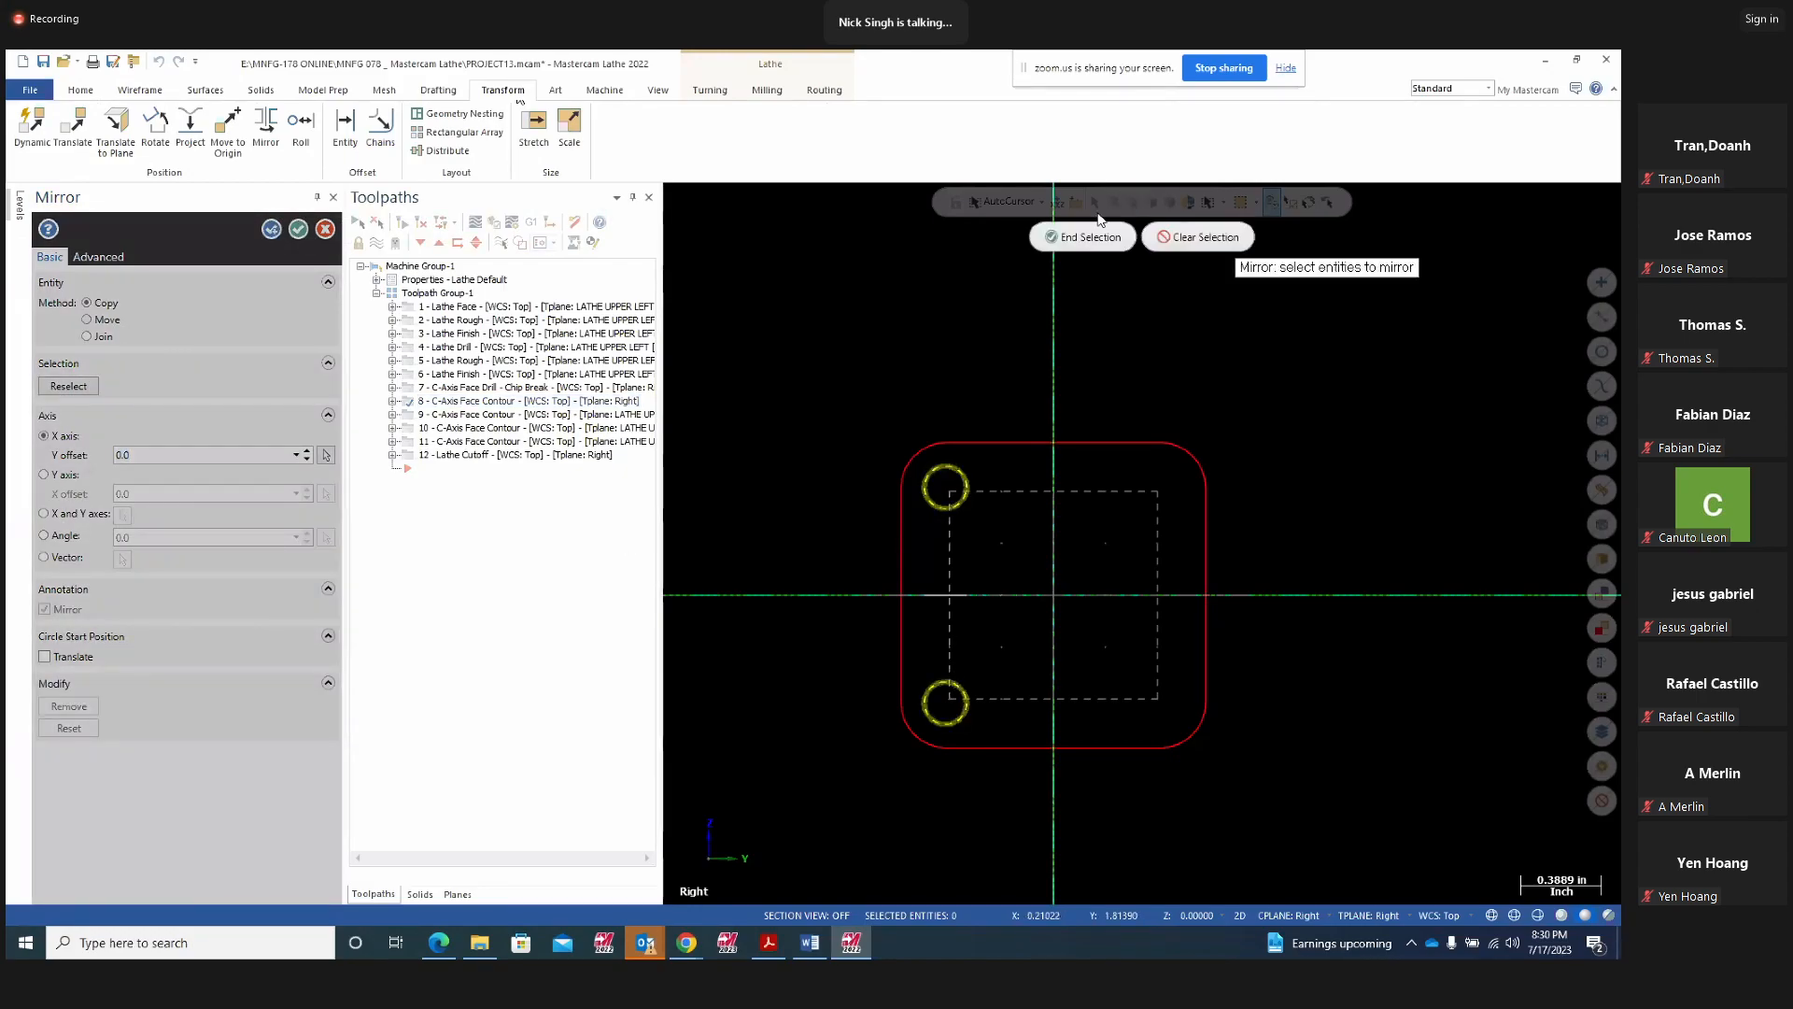
click(1084, 237)
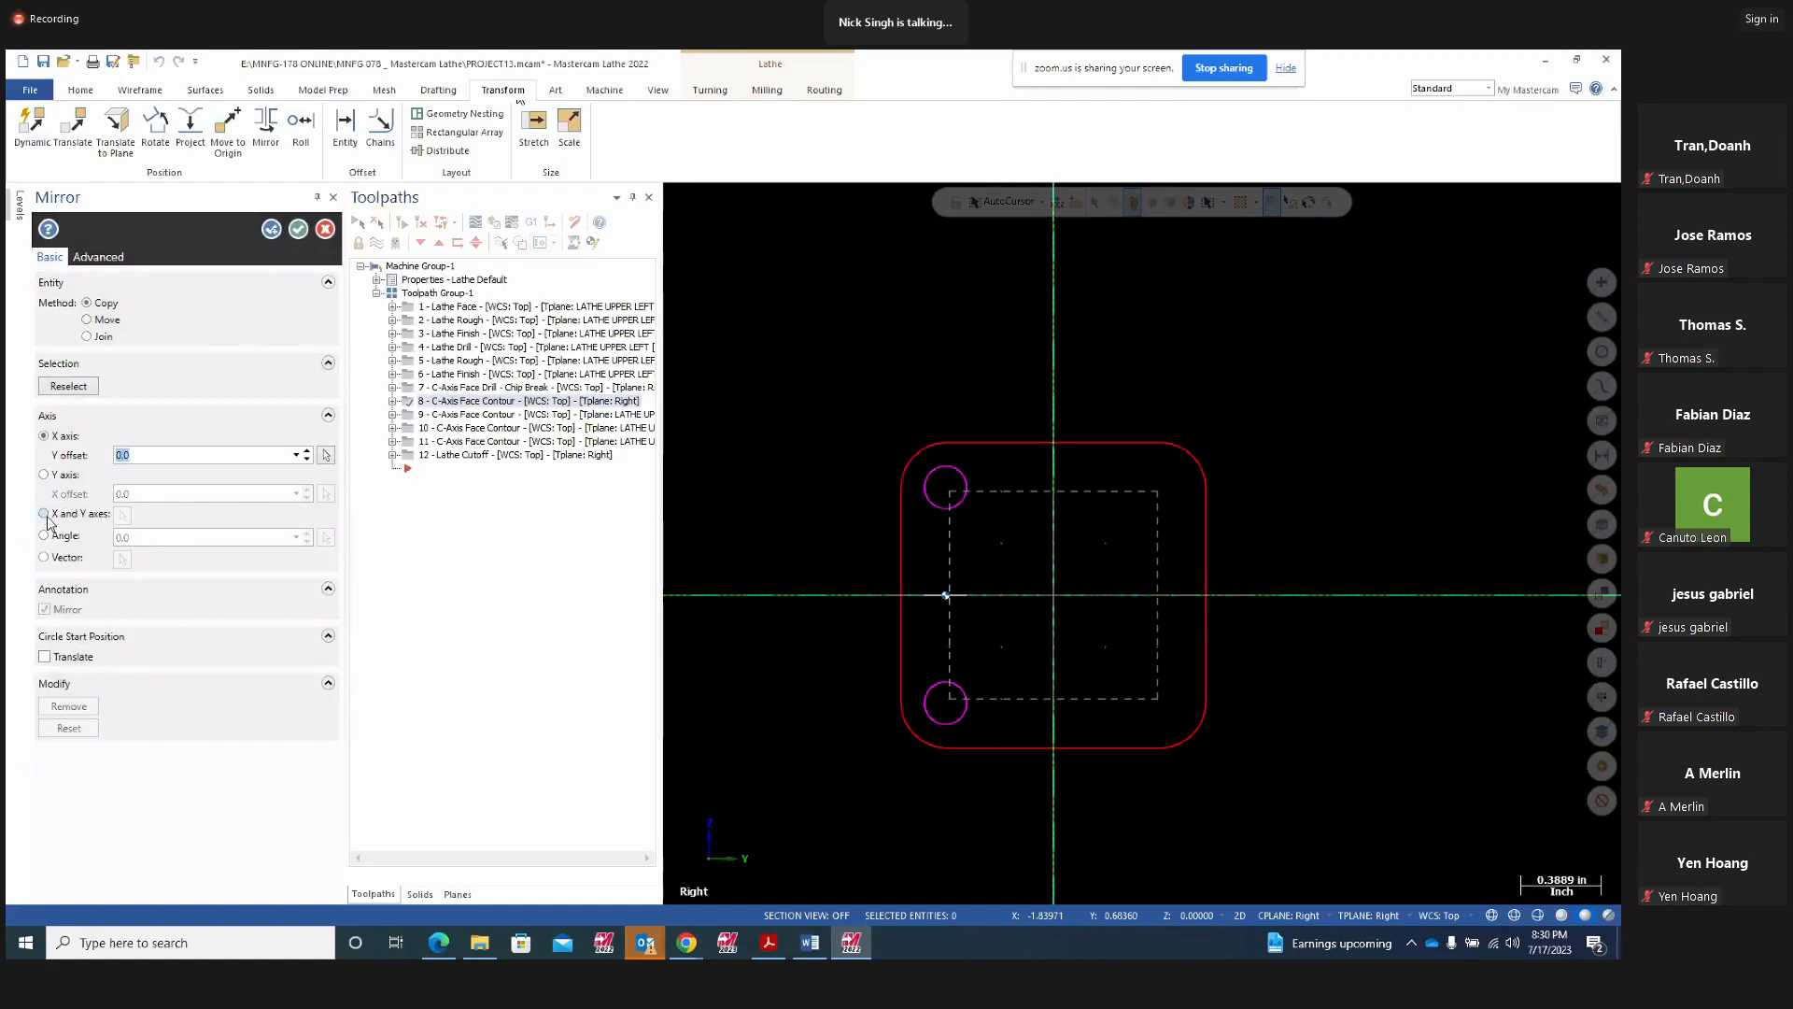
click(44, 475)
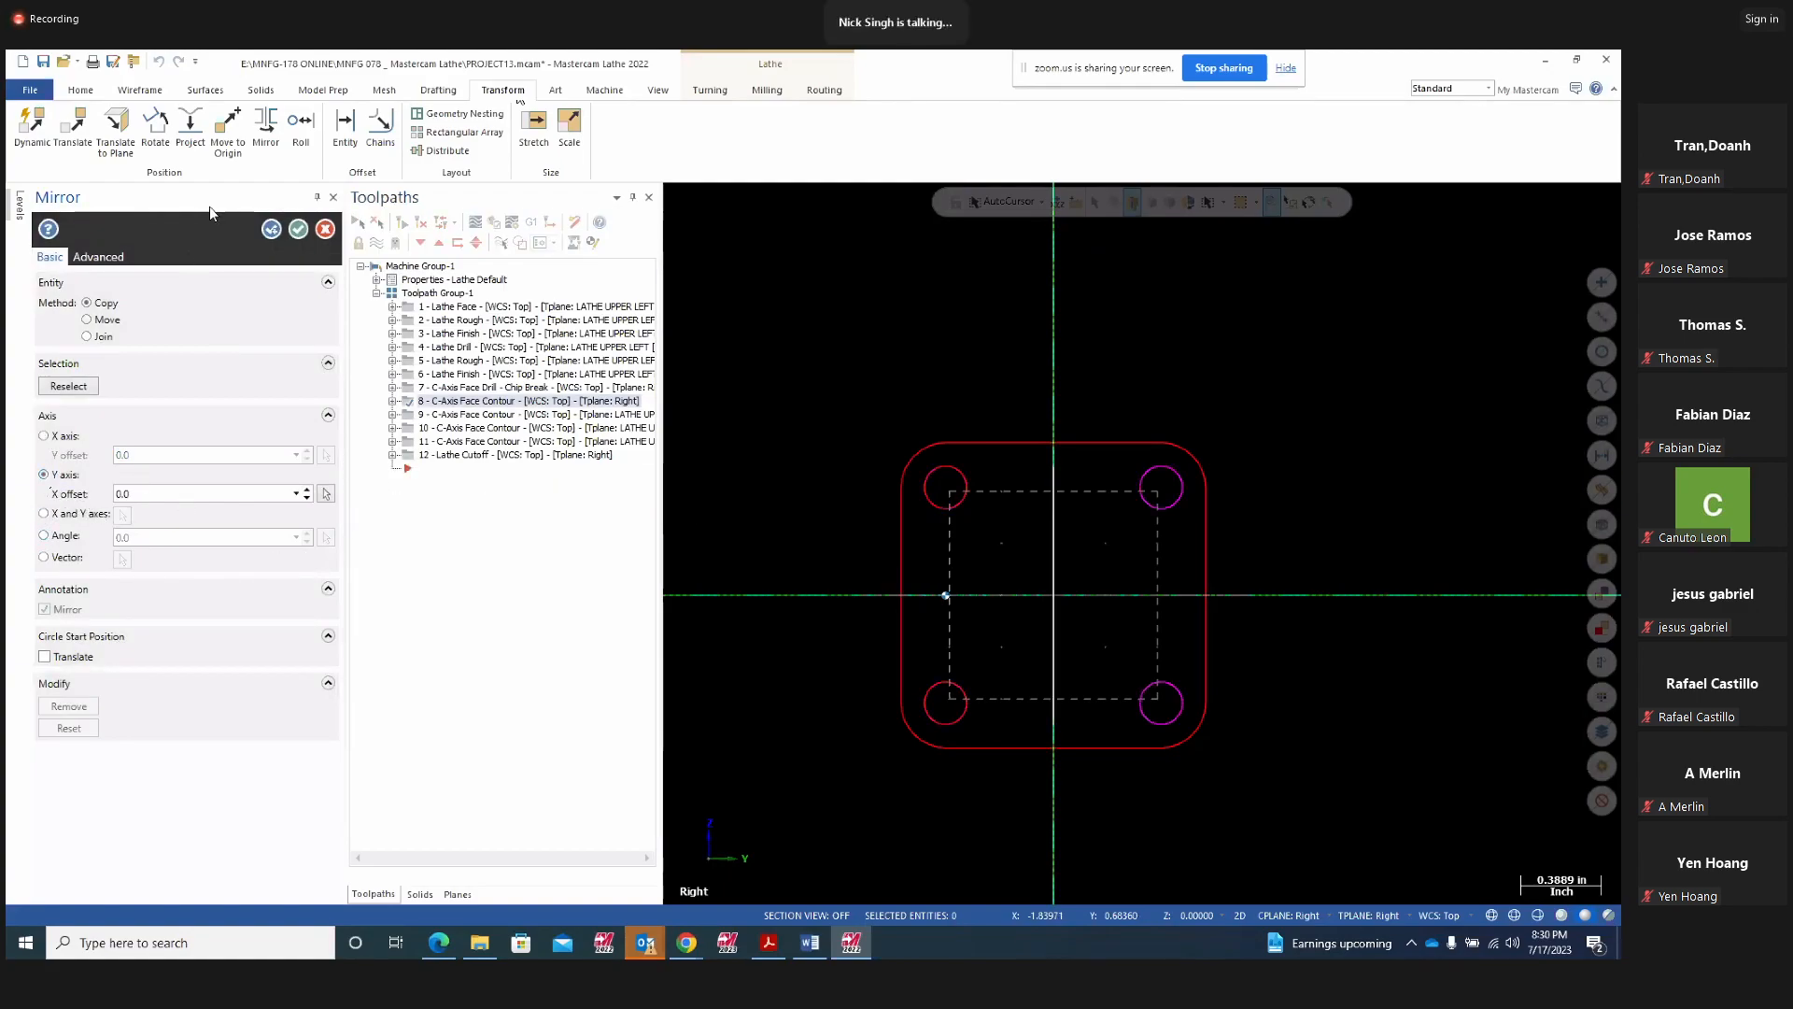
click(295, 227)
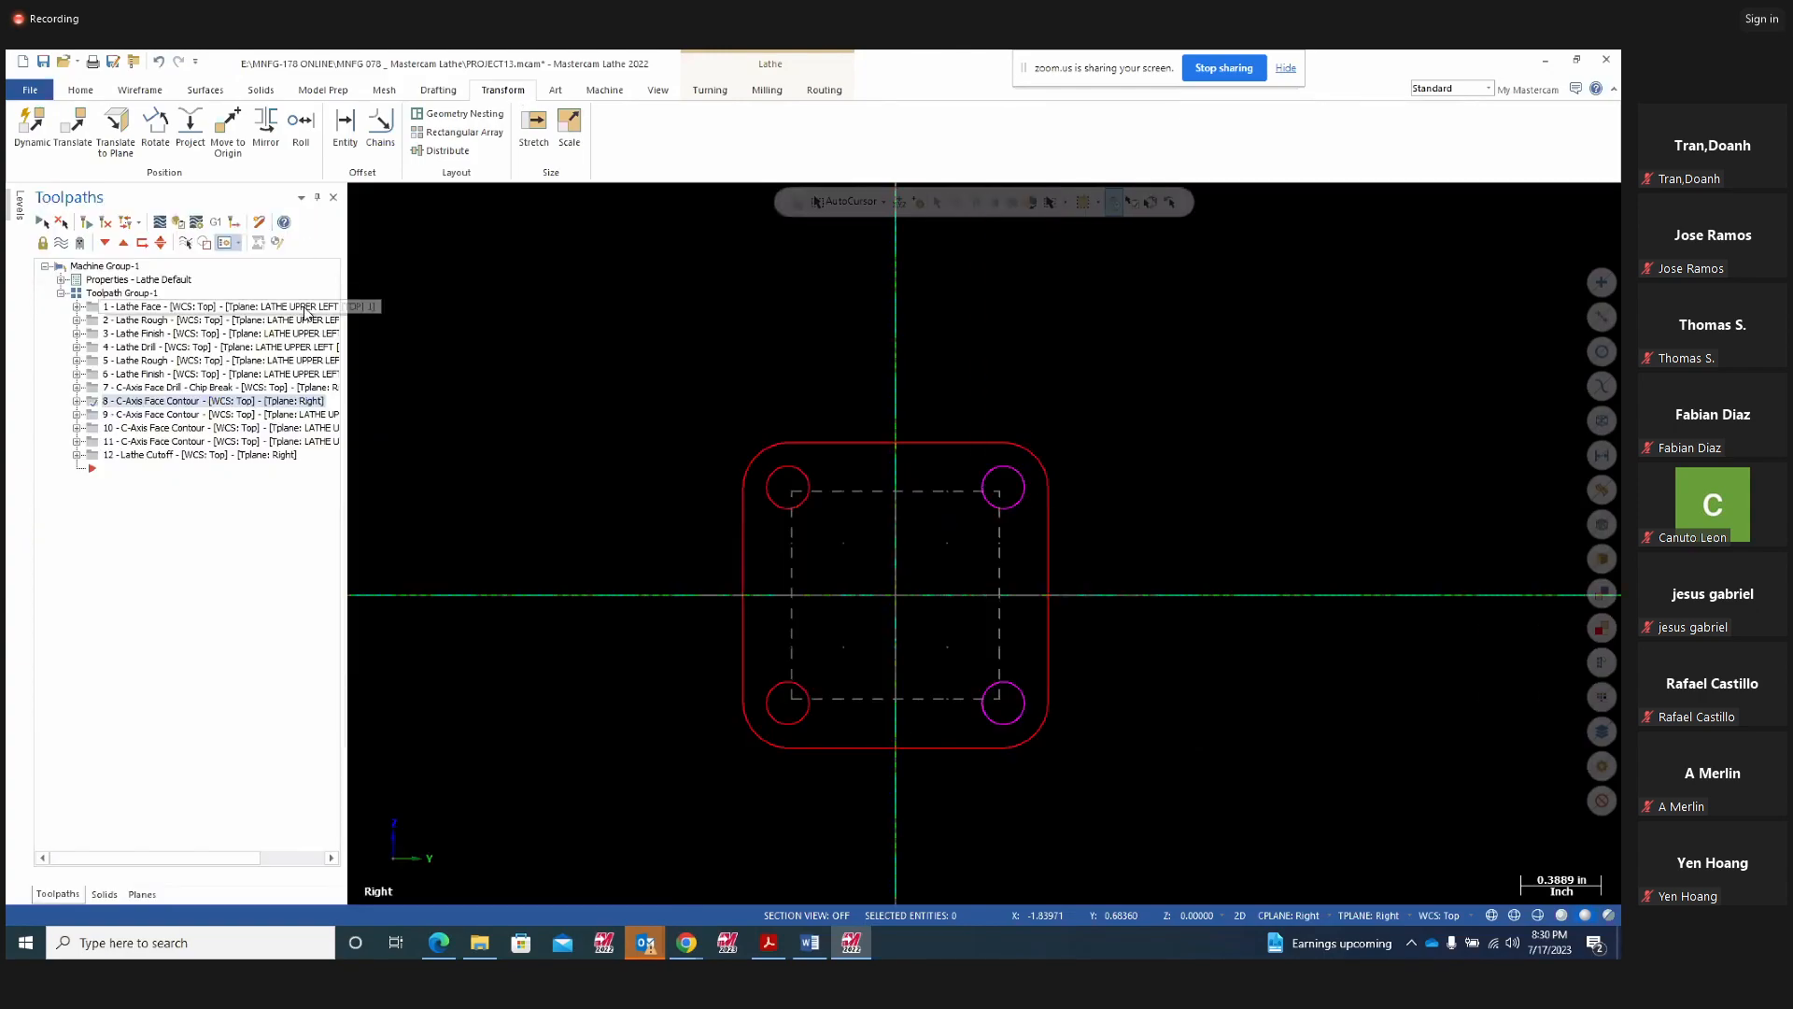
right_click(1207, 362)
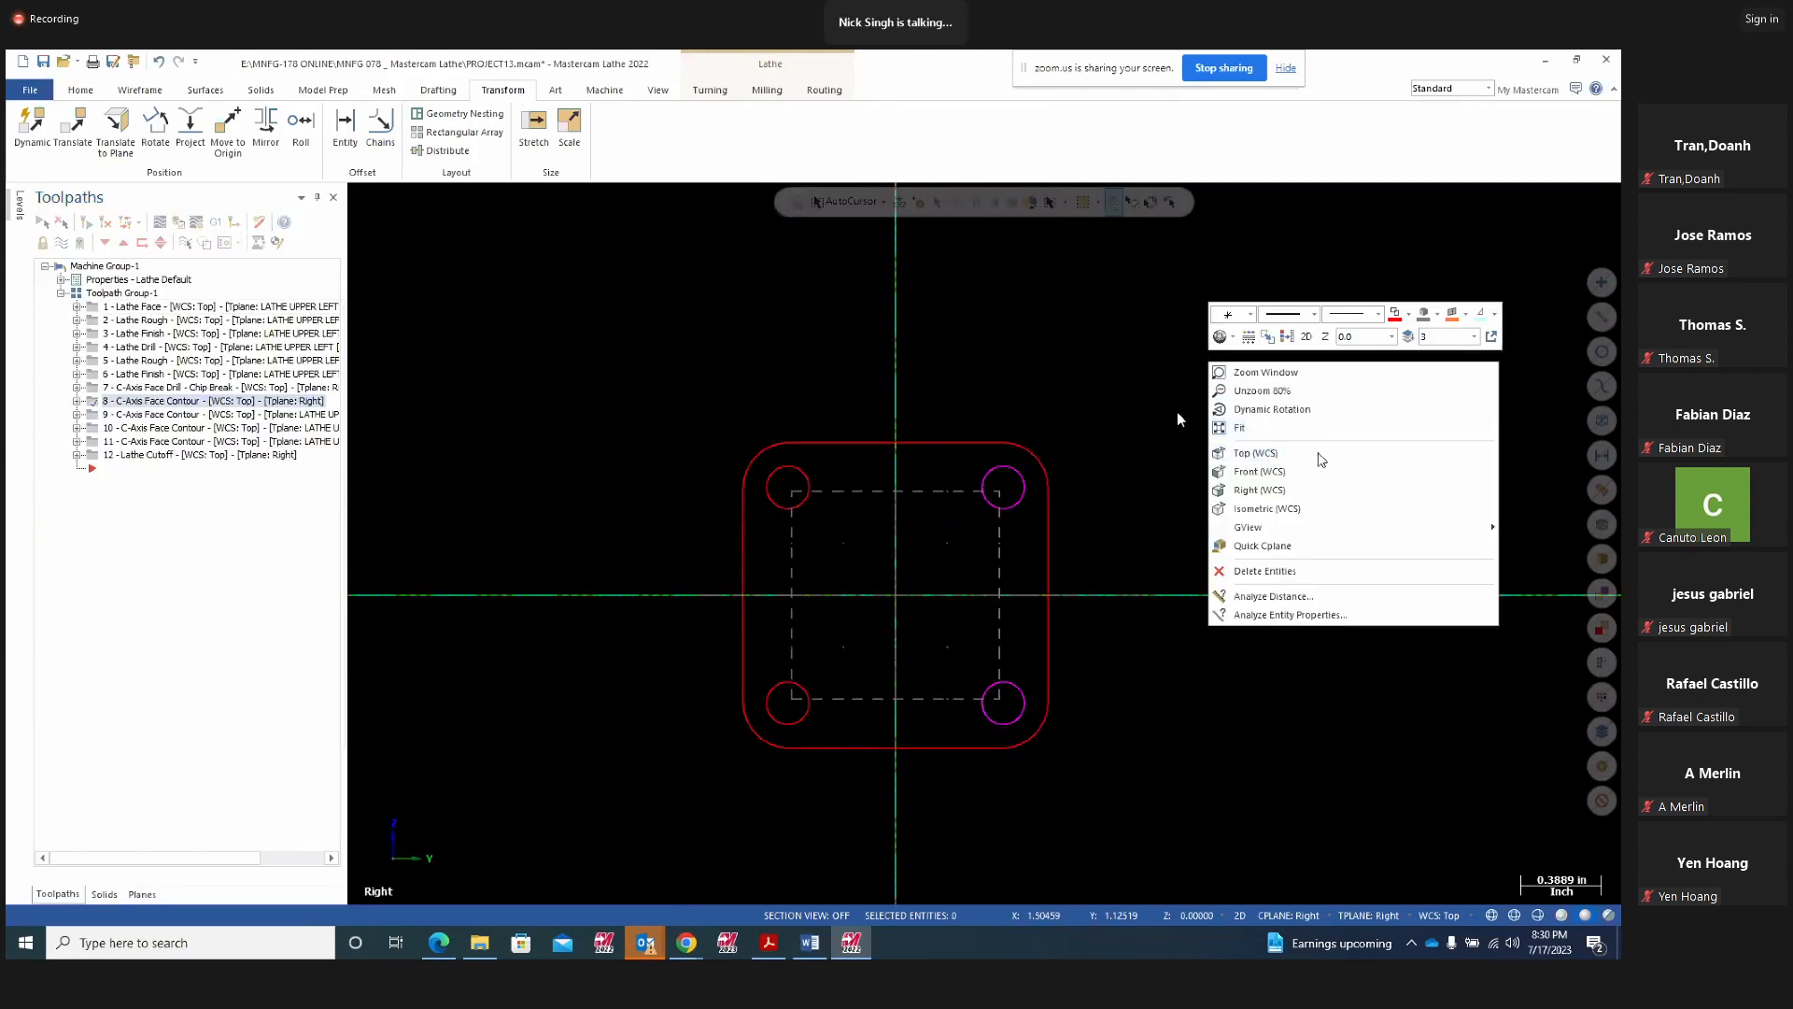
click(1291, 332)
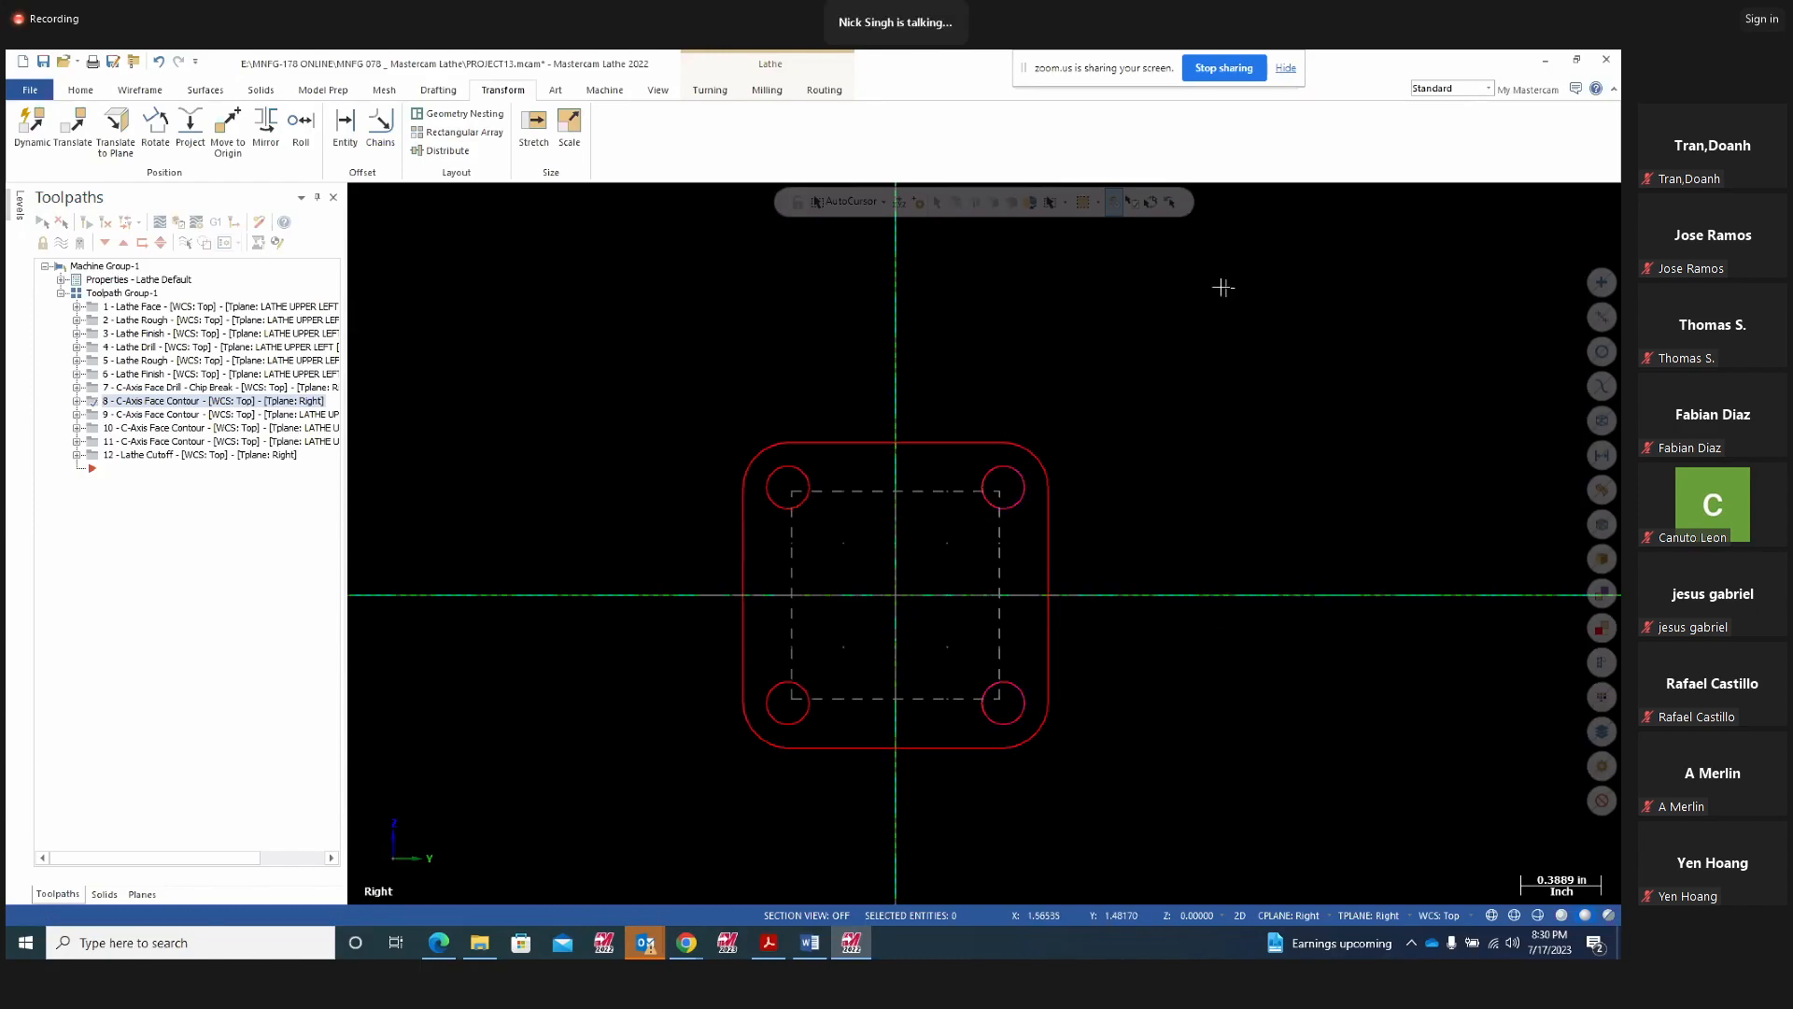
mouse_move(1076, 384)
middle_down()
mouse_move(1288, 376)
mouse_move(1264, 405)
mouse_move(1397, 417)
mouse_move(1385, 429)
middle_up()
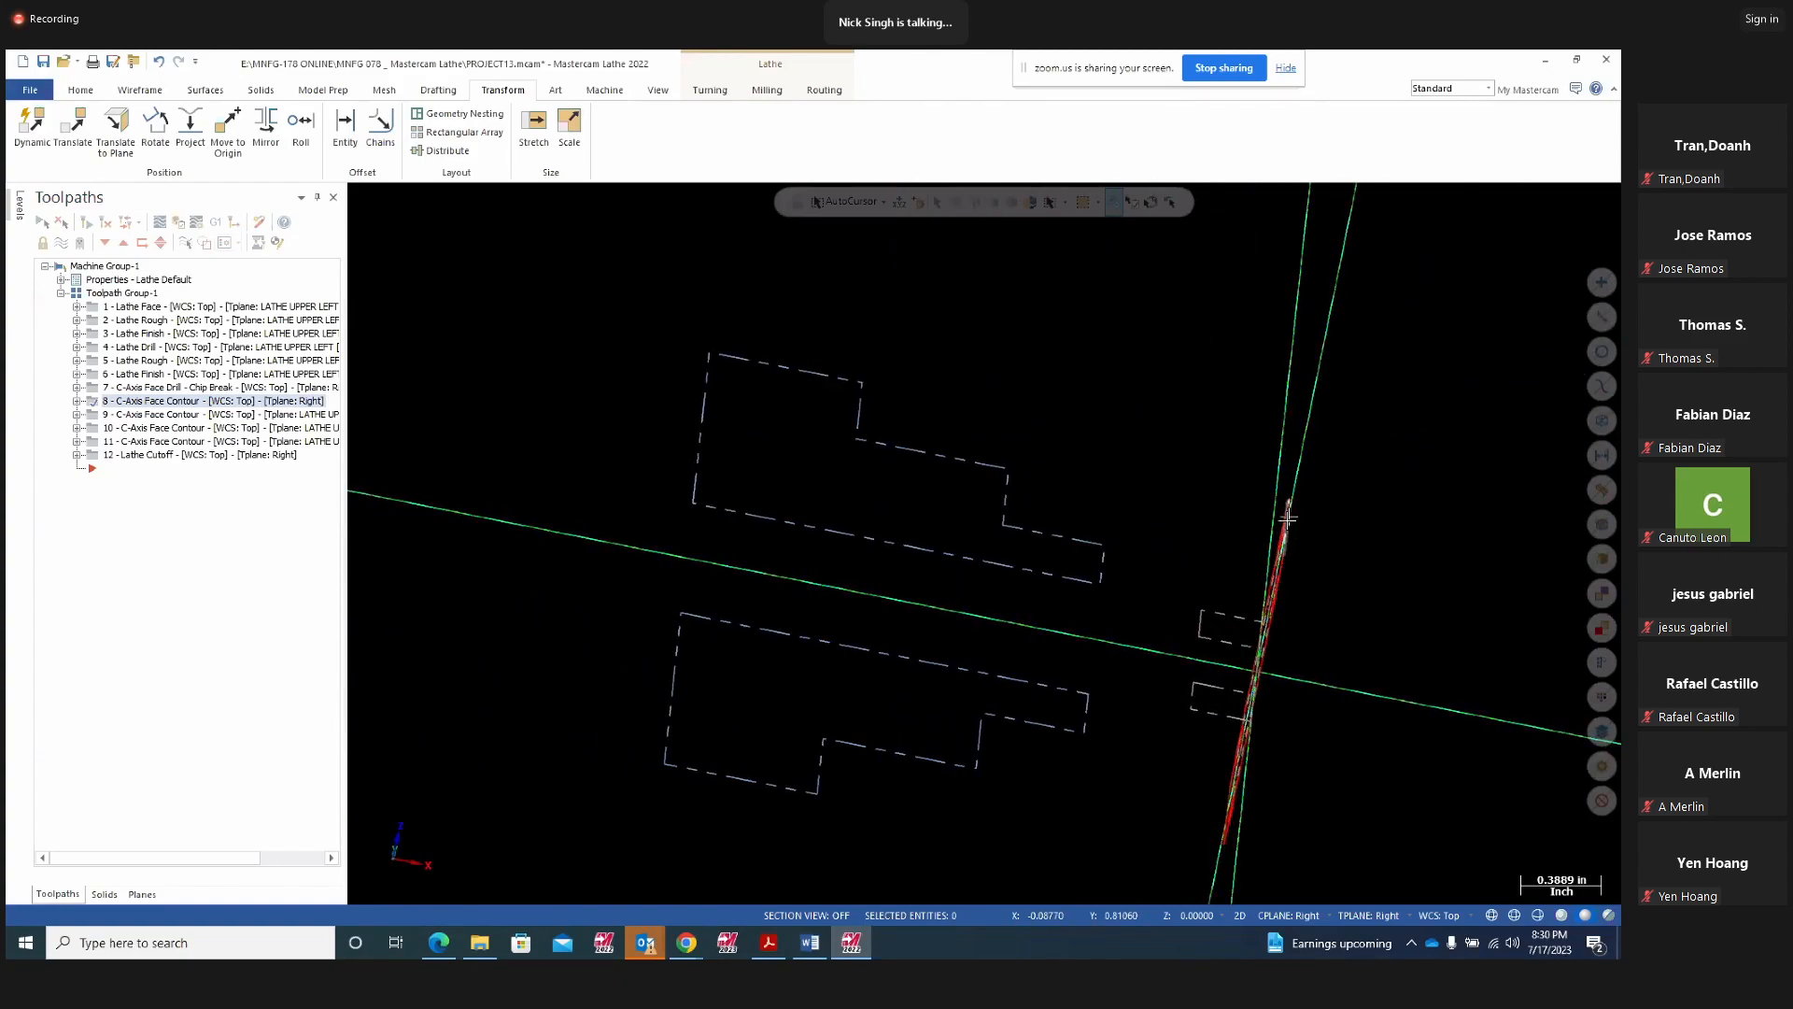
right_click(1096, 385)
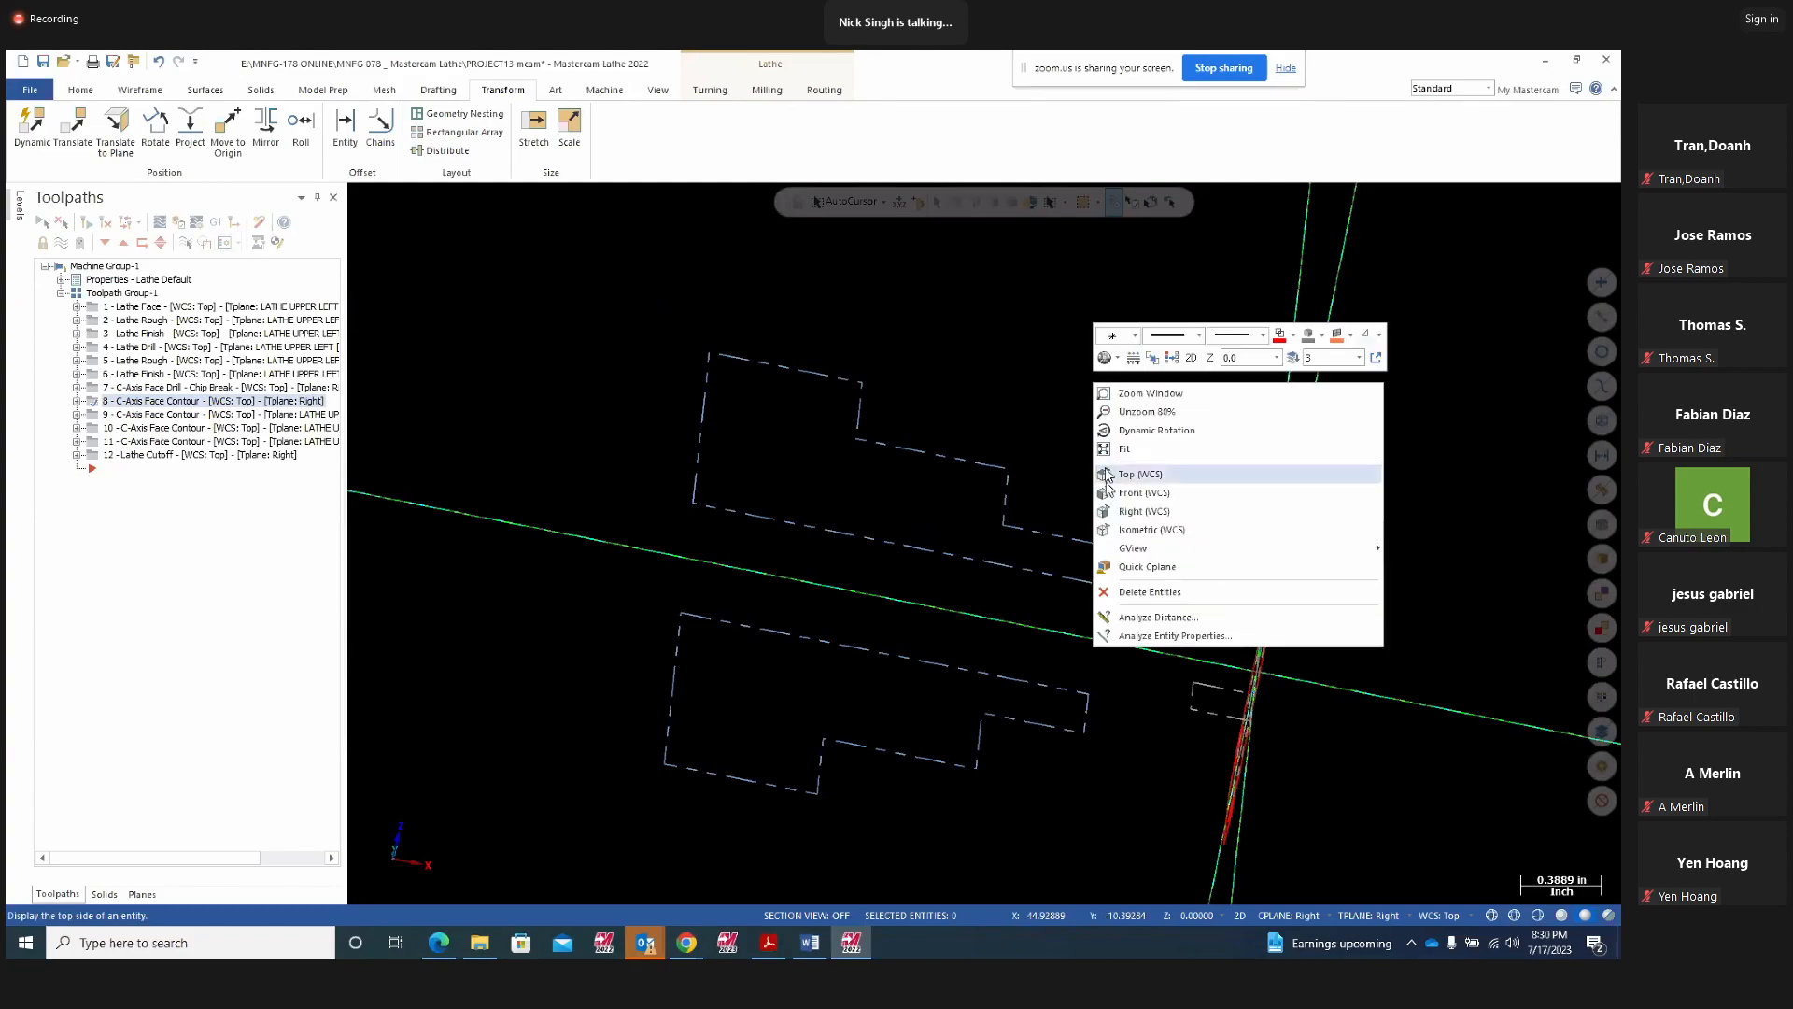
click(1135, 513)
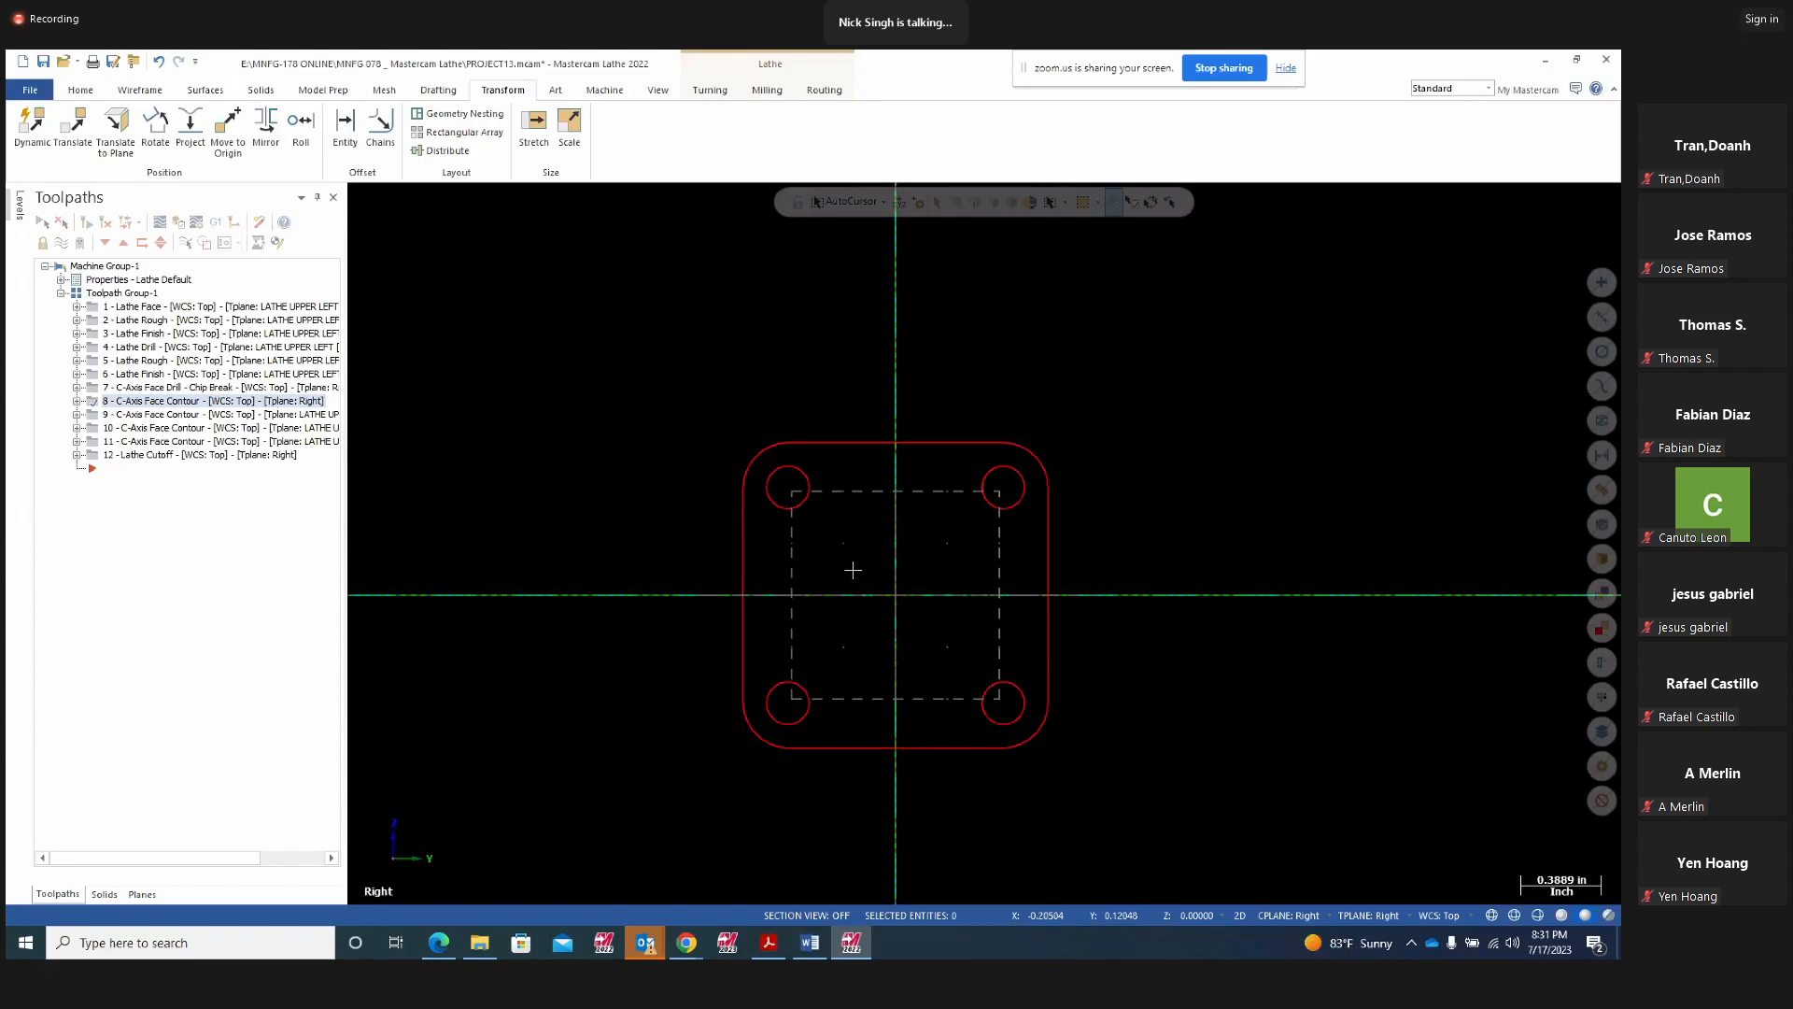
Sketch a freeform two-endpoint line from the origin toward the upper right, about 1.716 long at about 33 degrees
click(156, 93)
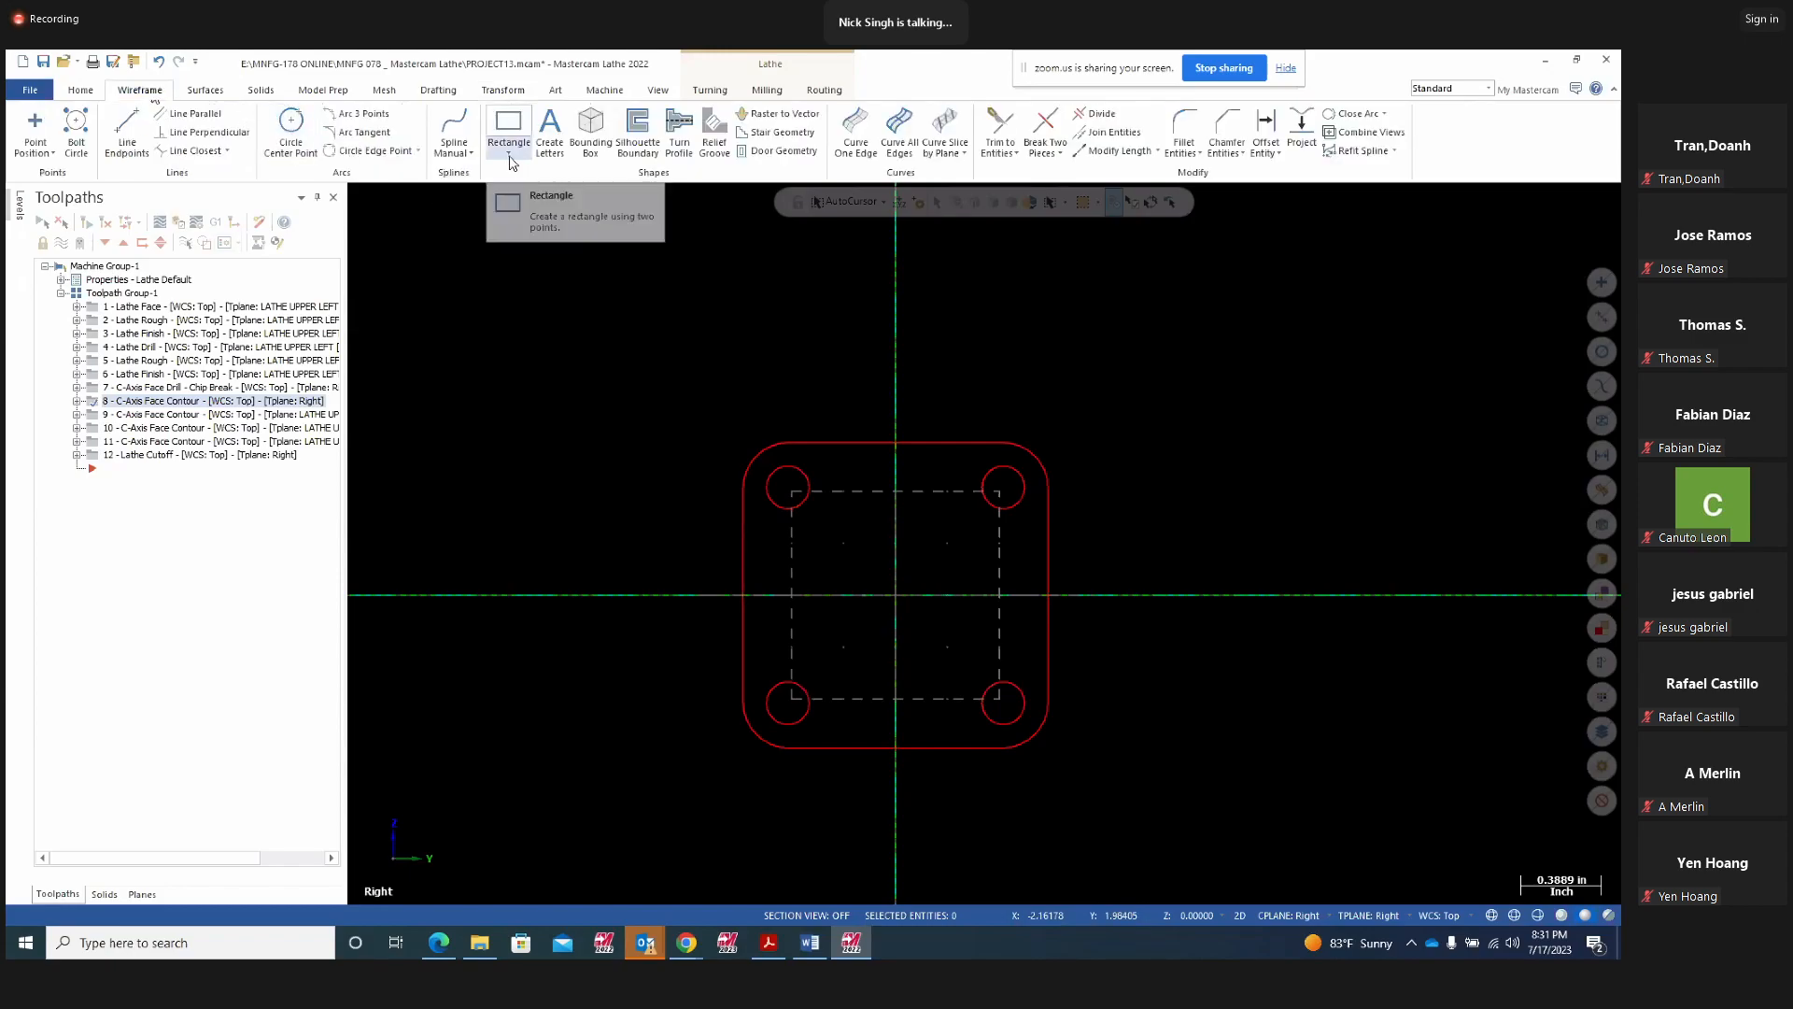
click(128, 144)
click(87, 303)
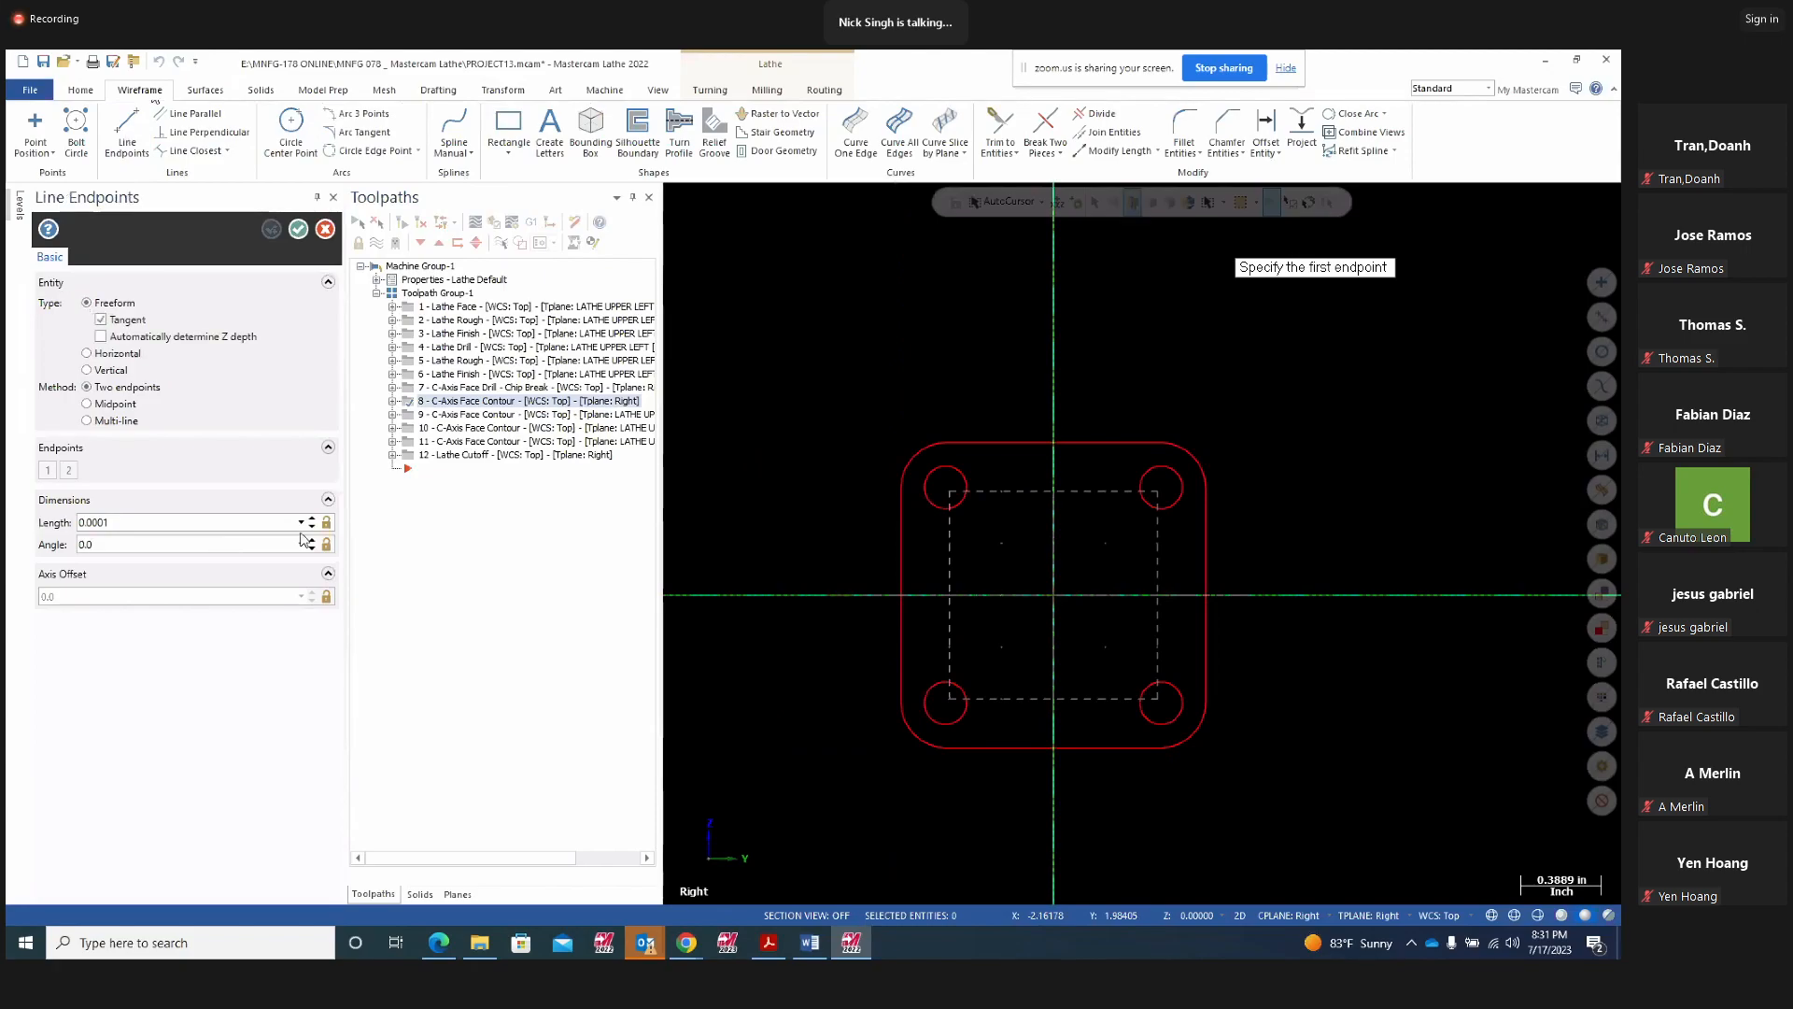
click(1053, 597)
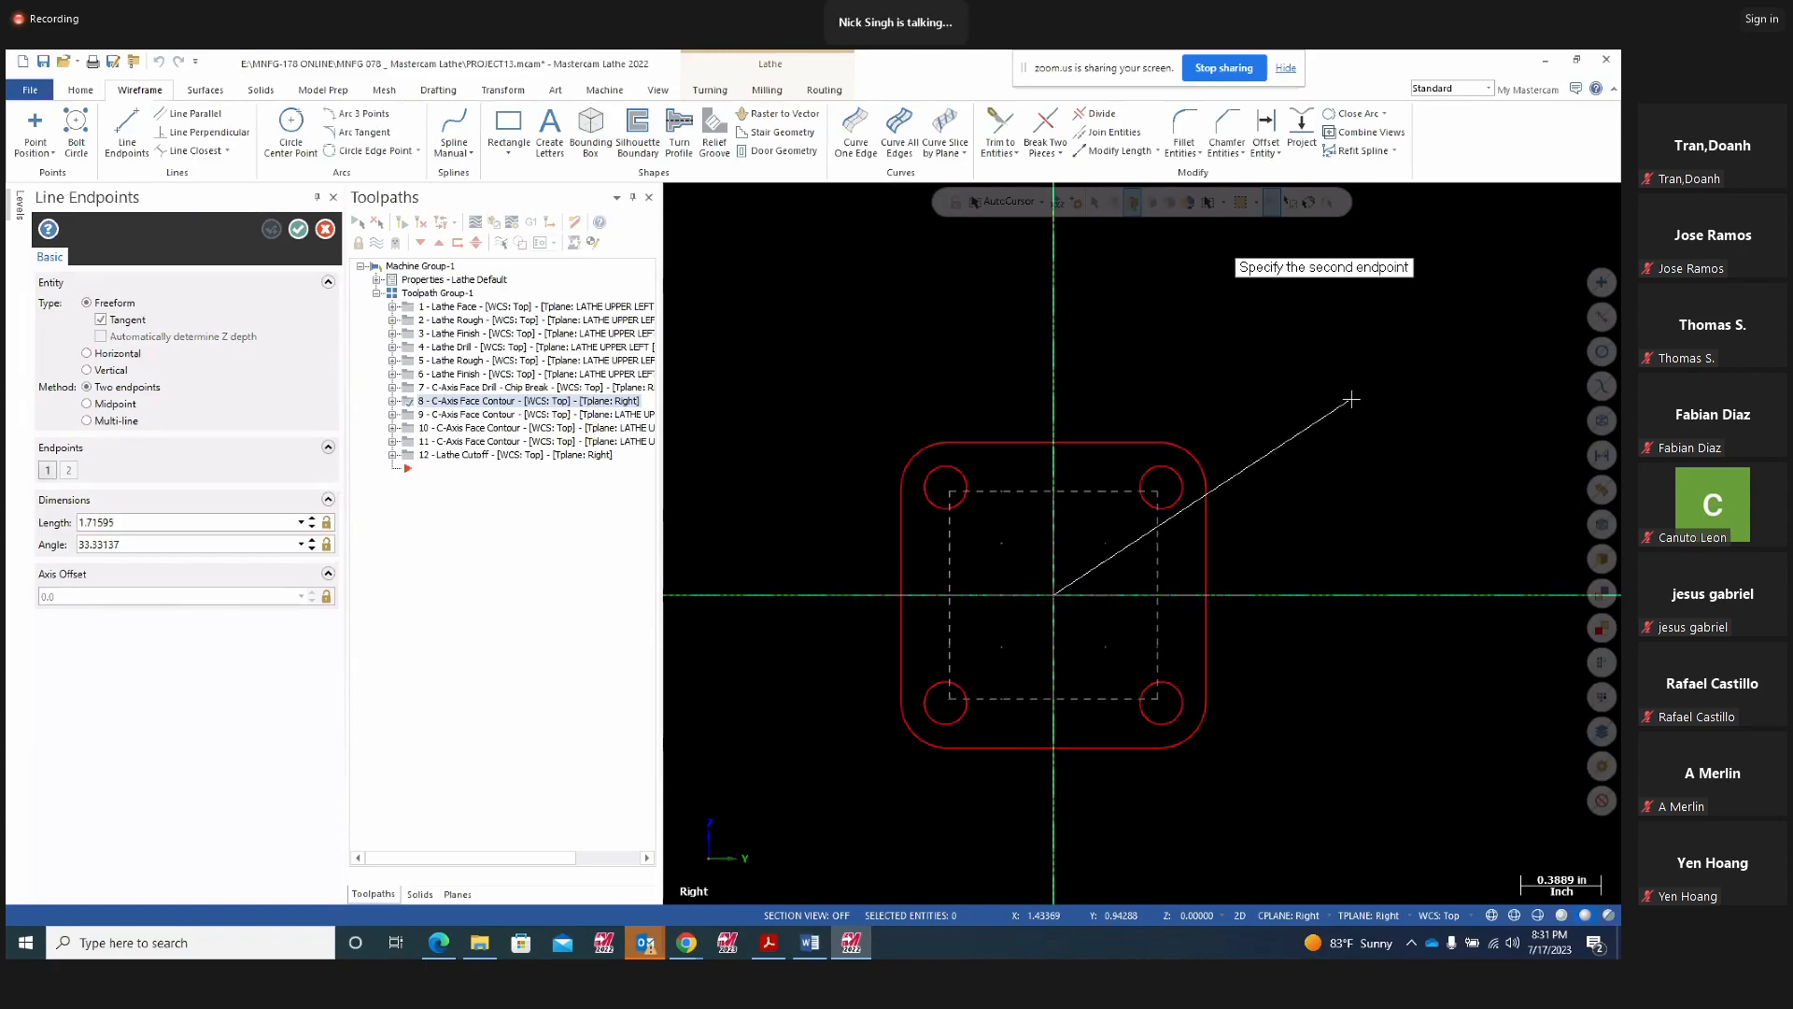
click(1350, 400)
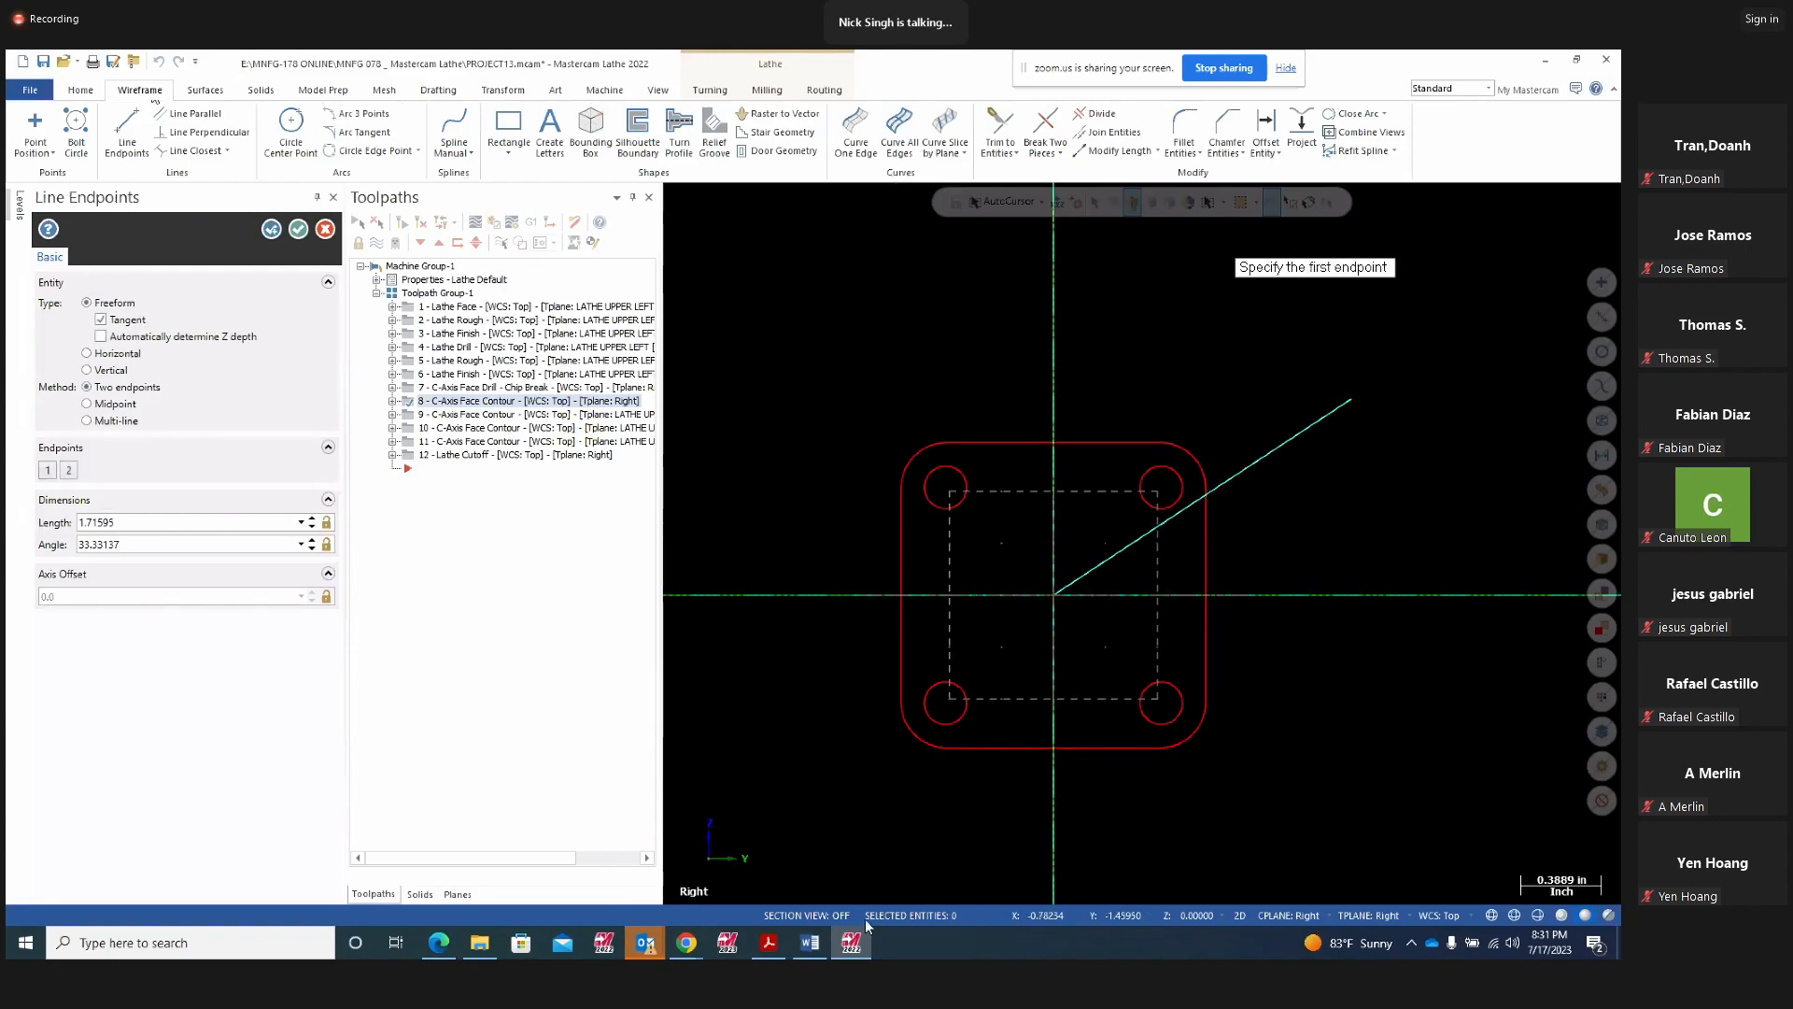
Switch to Project15.pdf in Acrobat and highlight the lower 20° angle, the pocket side and a near-horizontal line from the flange center
click(769, 942)
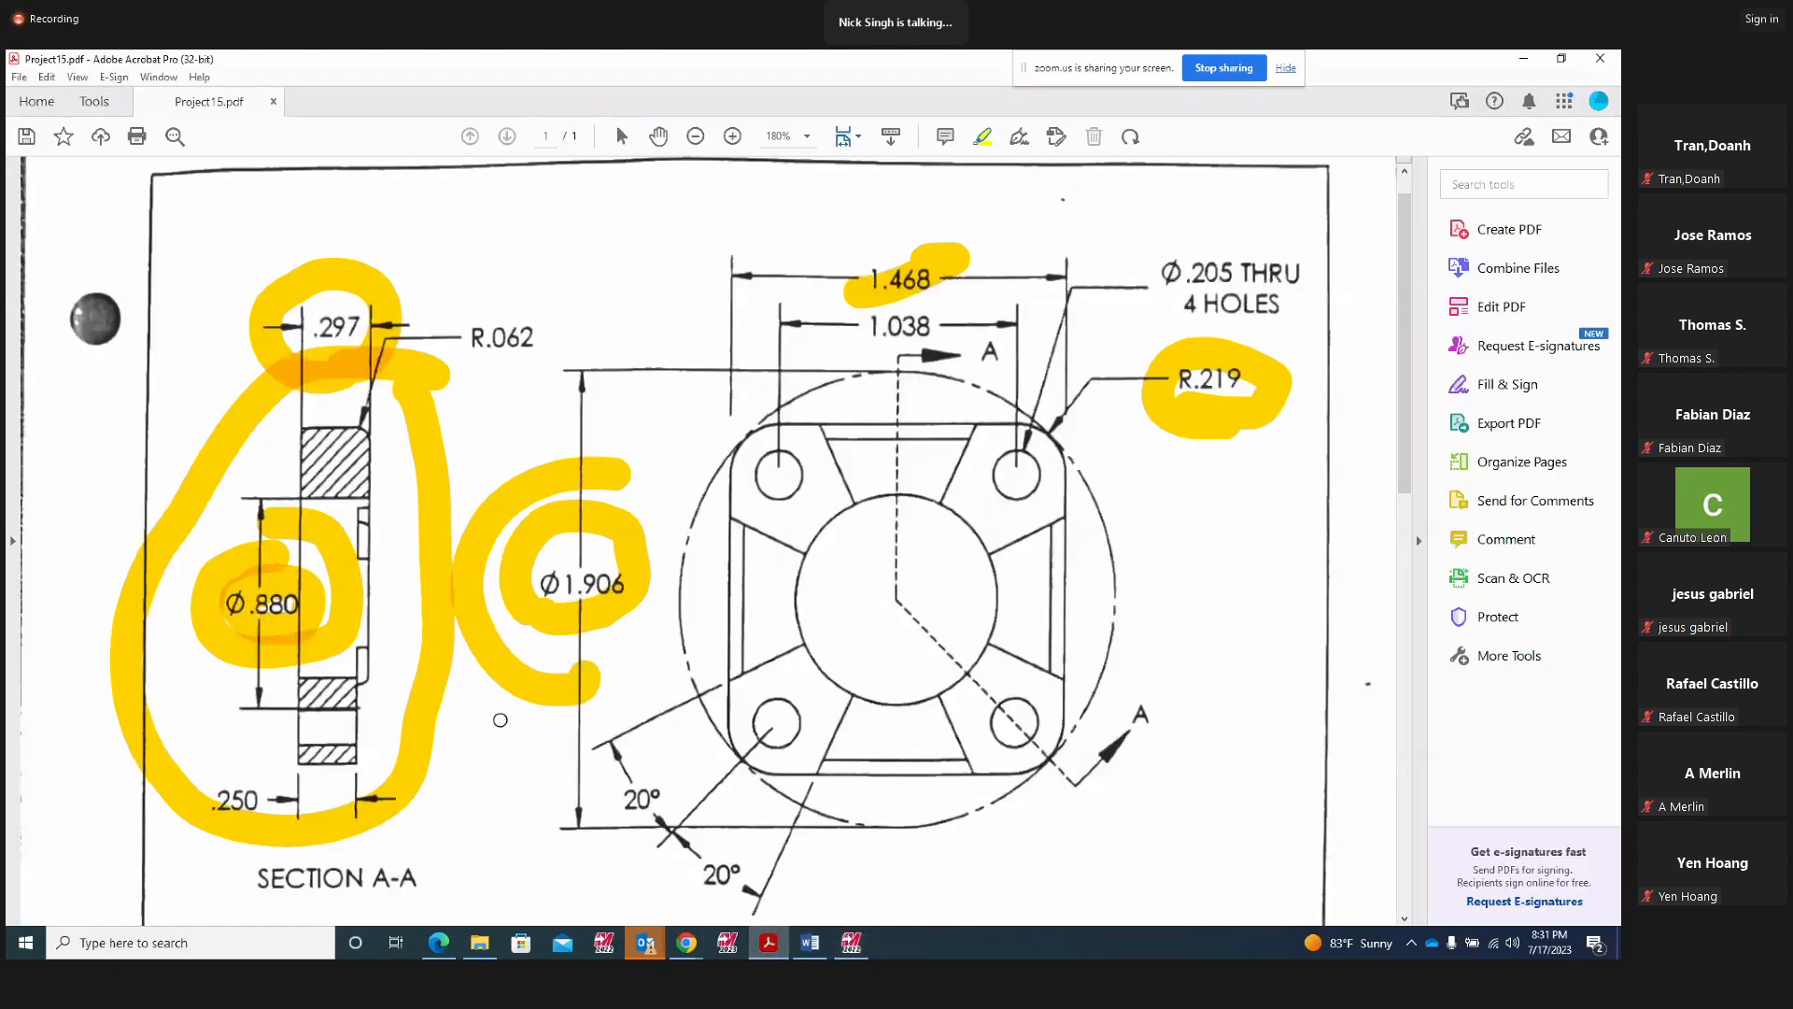
mouse_move(738, 814)
mouse_down()
mouse_move(708, 911)
mouse_move(744, 852)
mouse_up()
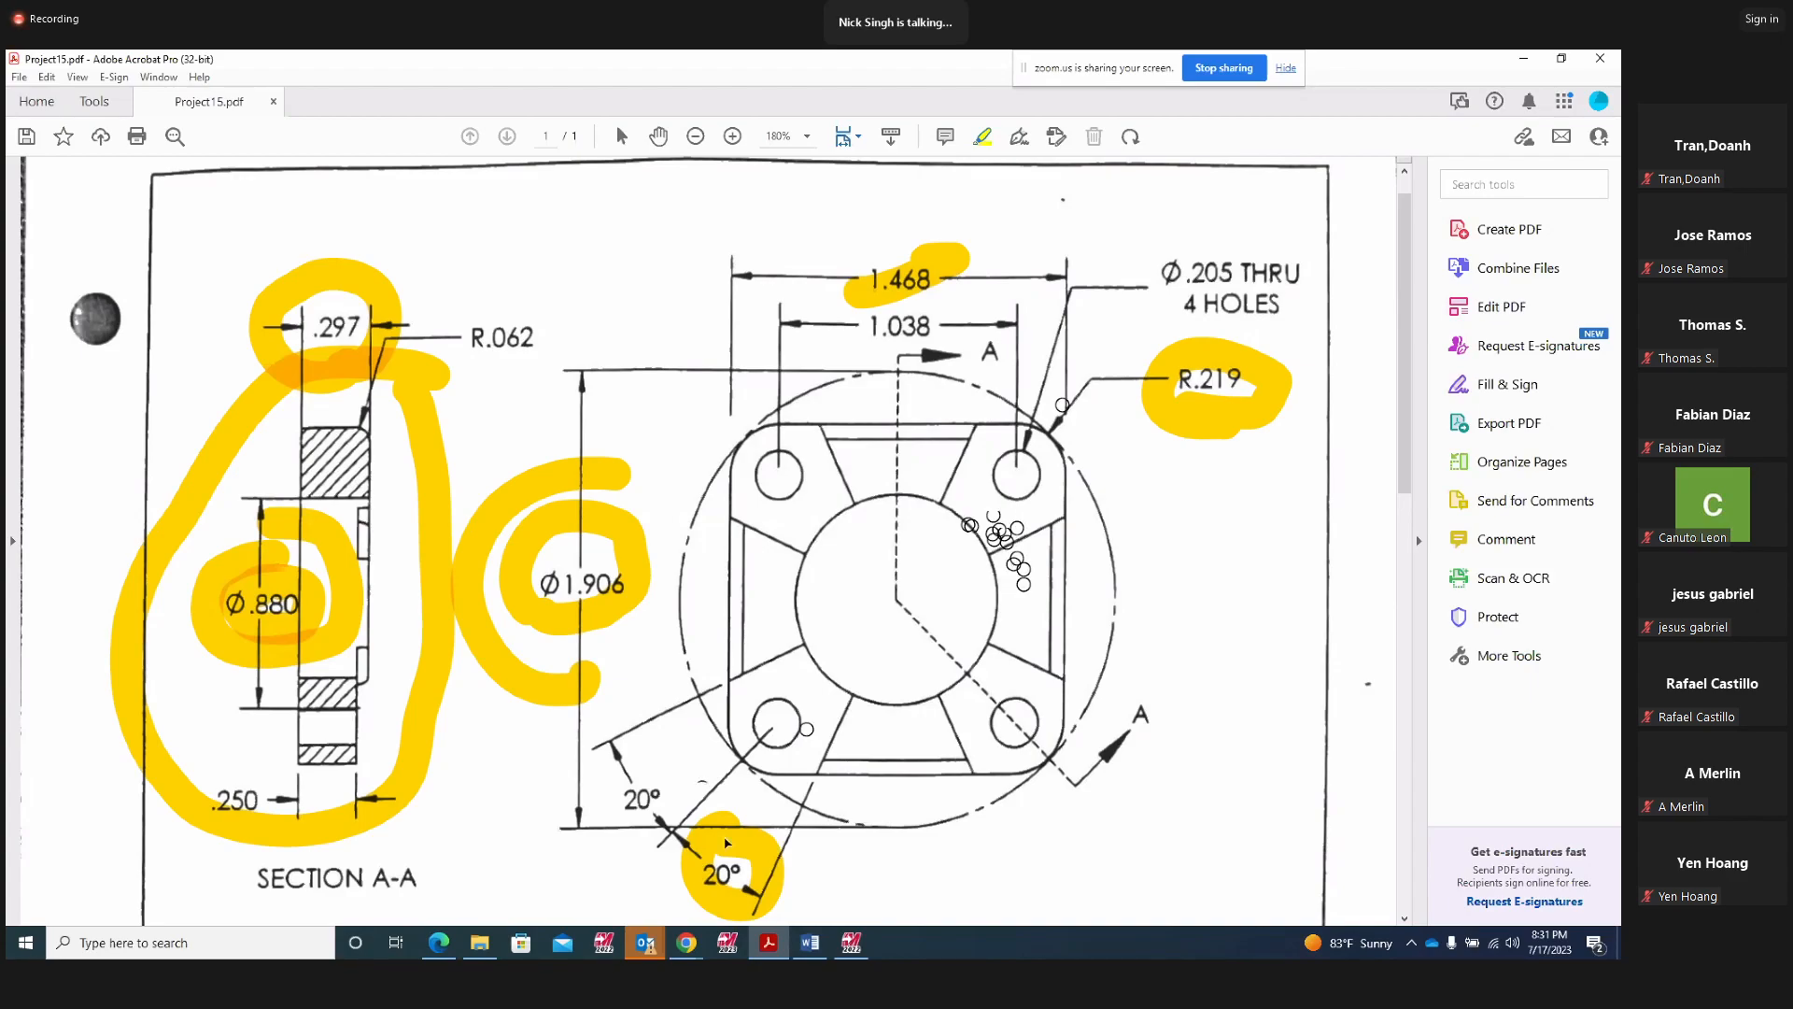
drag(1018, 582, 1012, 555)
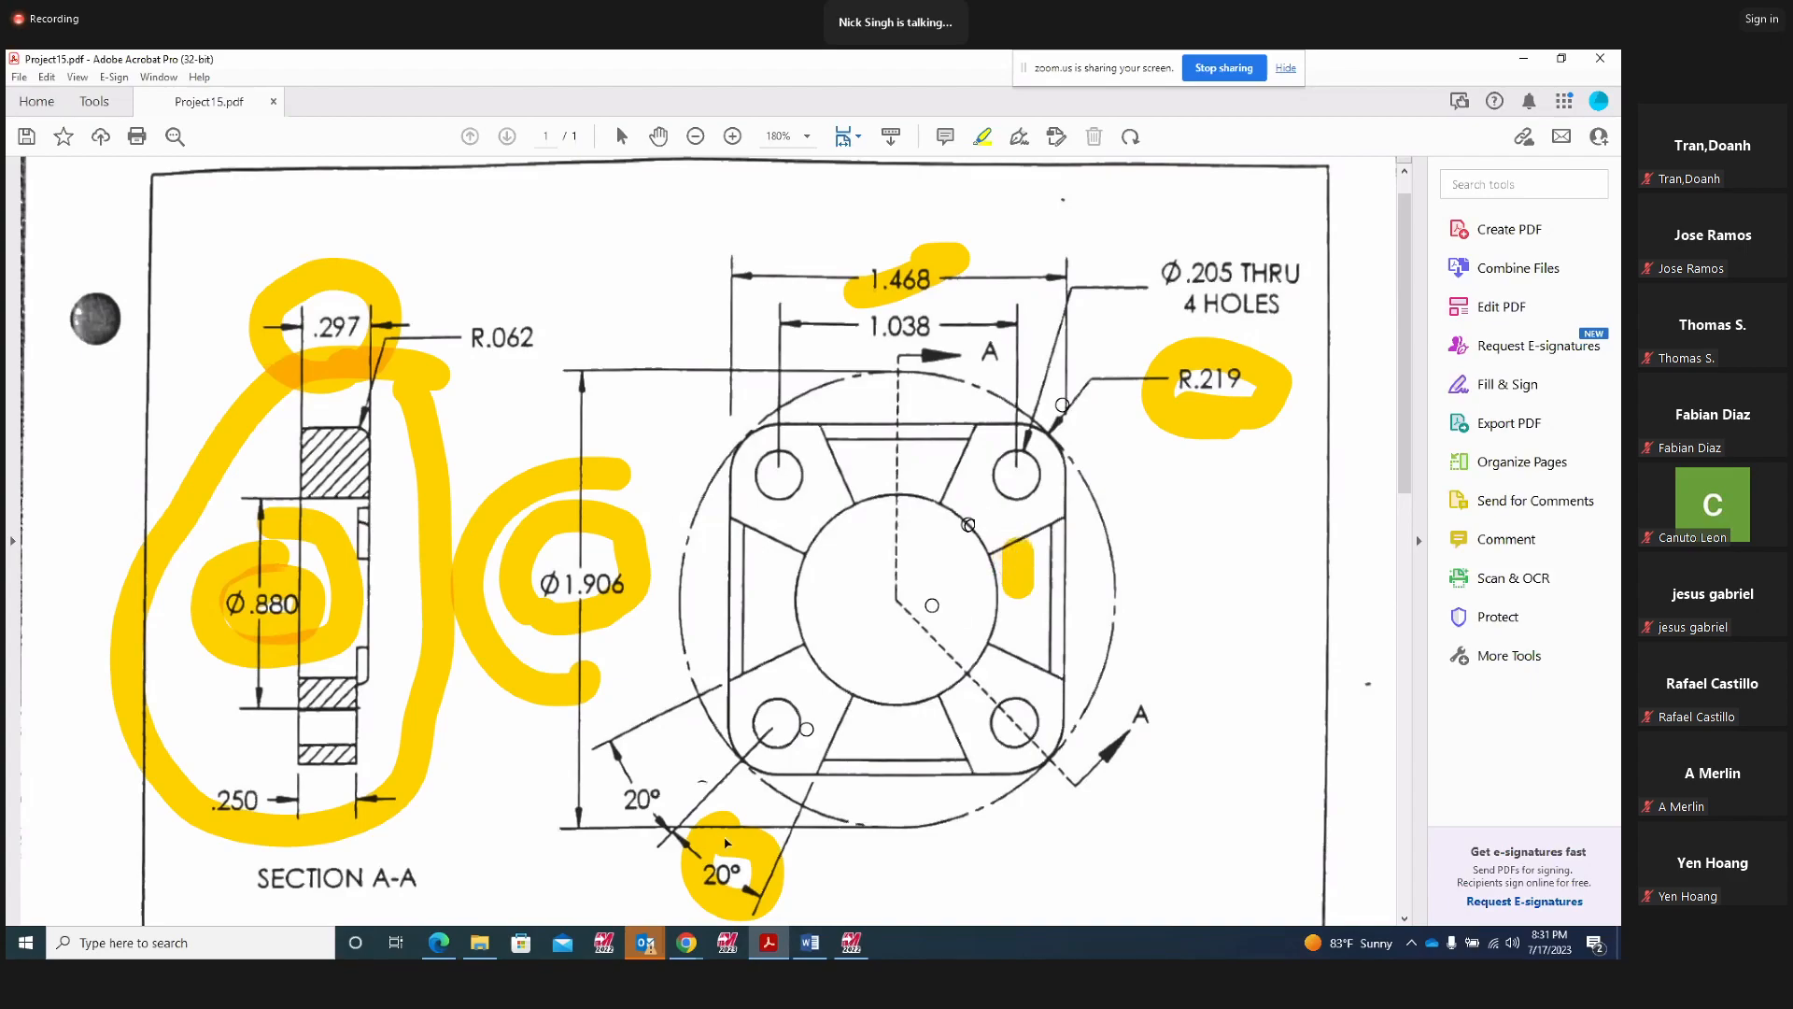
drag(910, 603, 1119, 576)
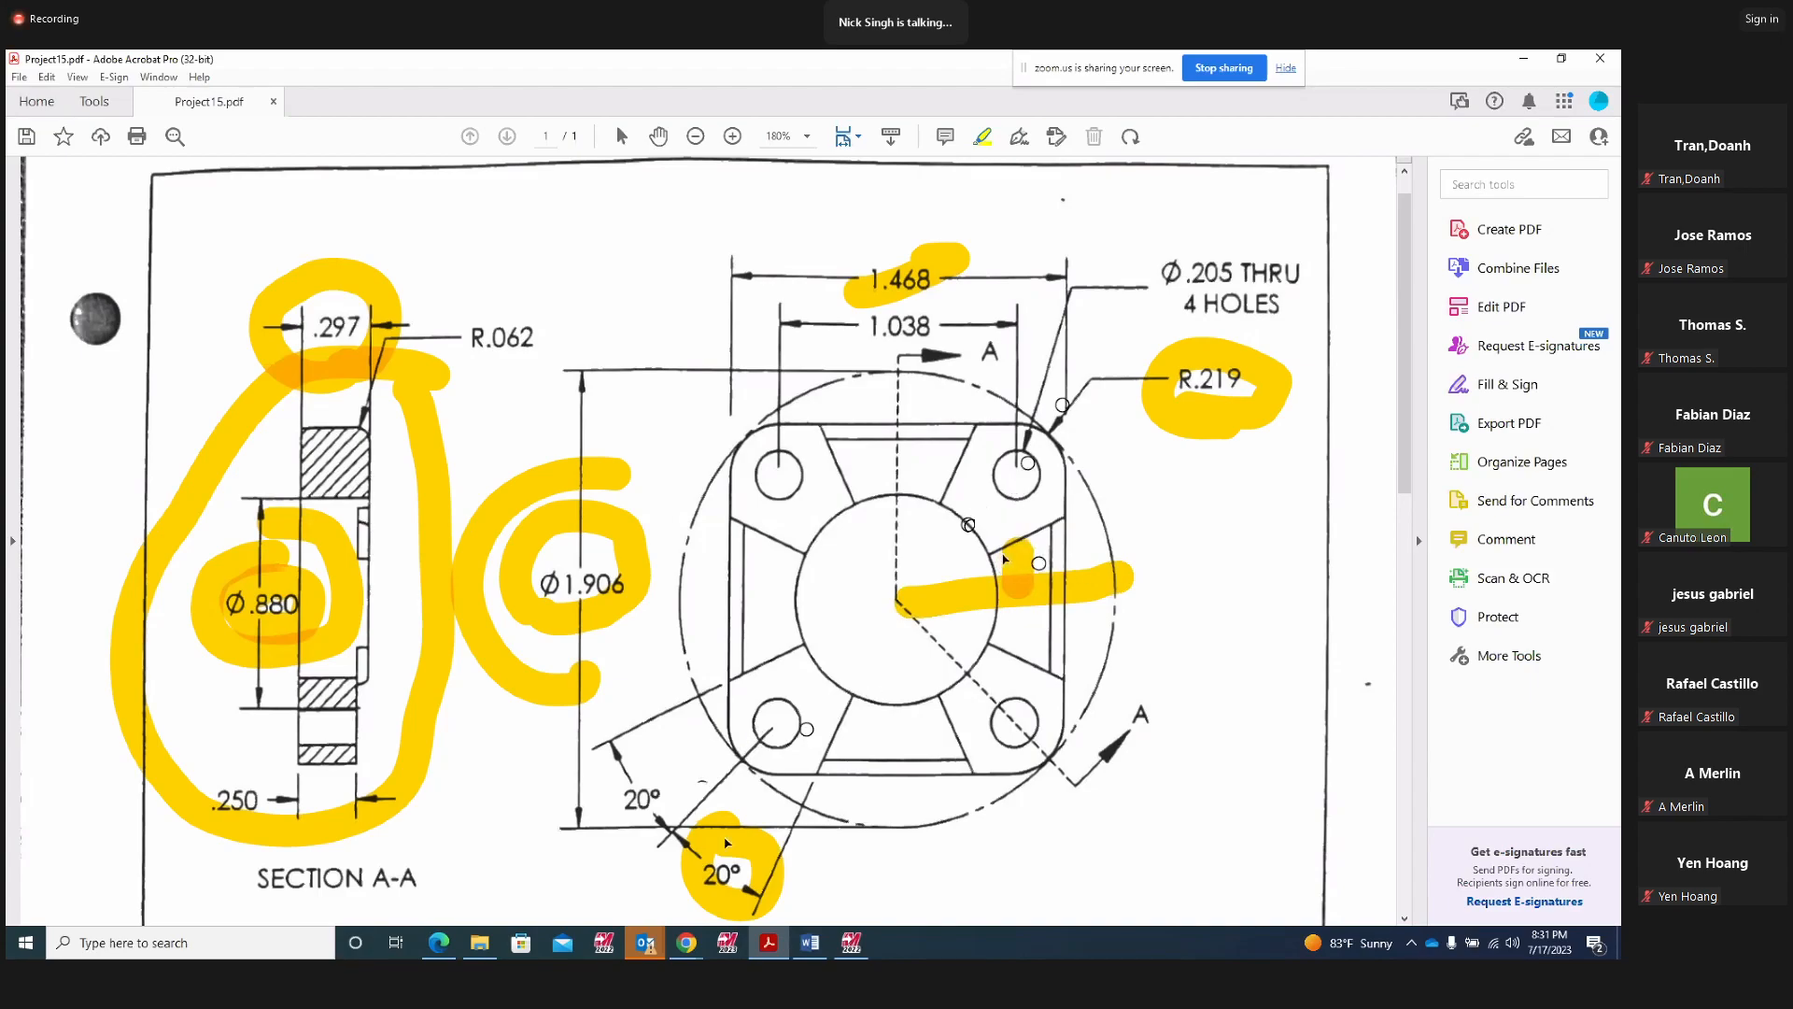
Switch back to Mastercam, set the line's angle to 25 degrees, and create the line
click(853, 943)
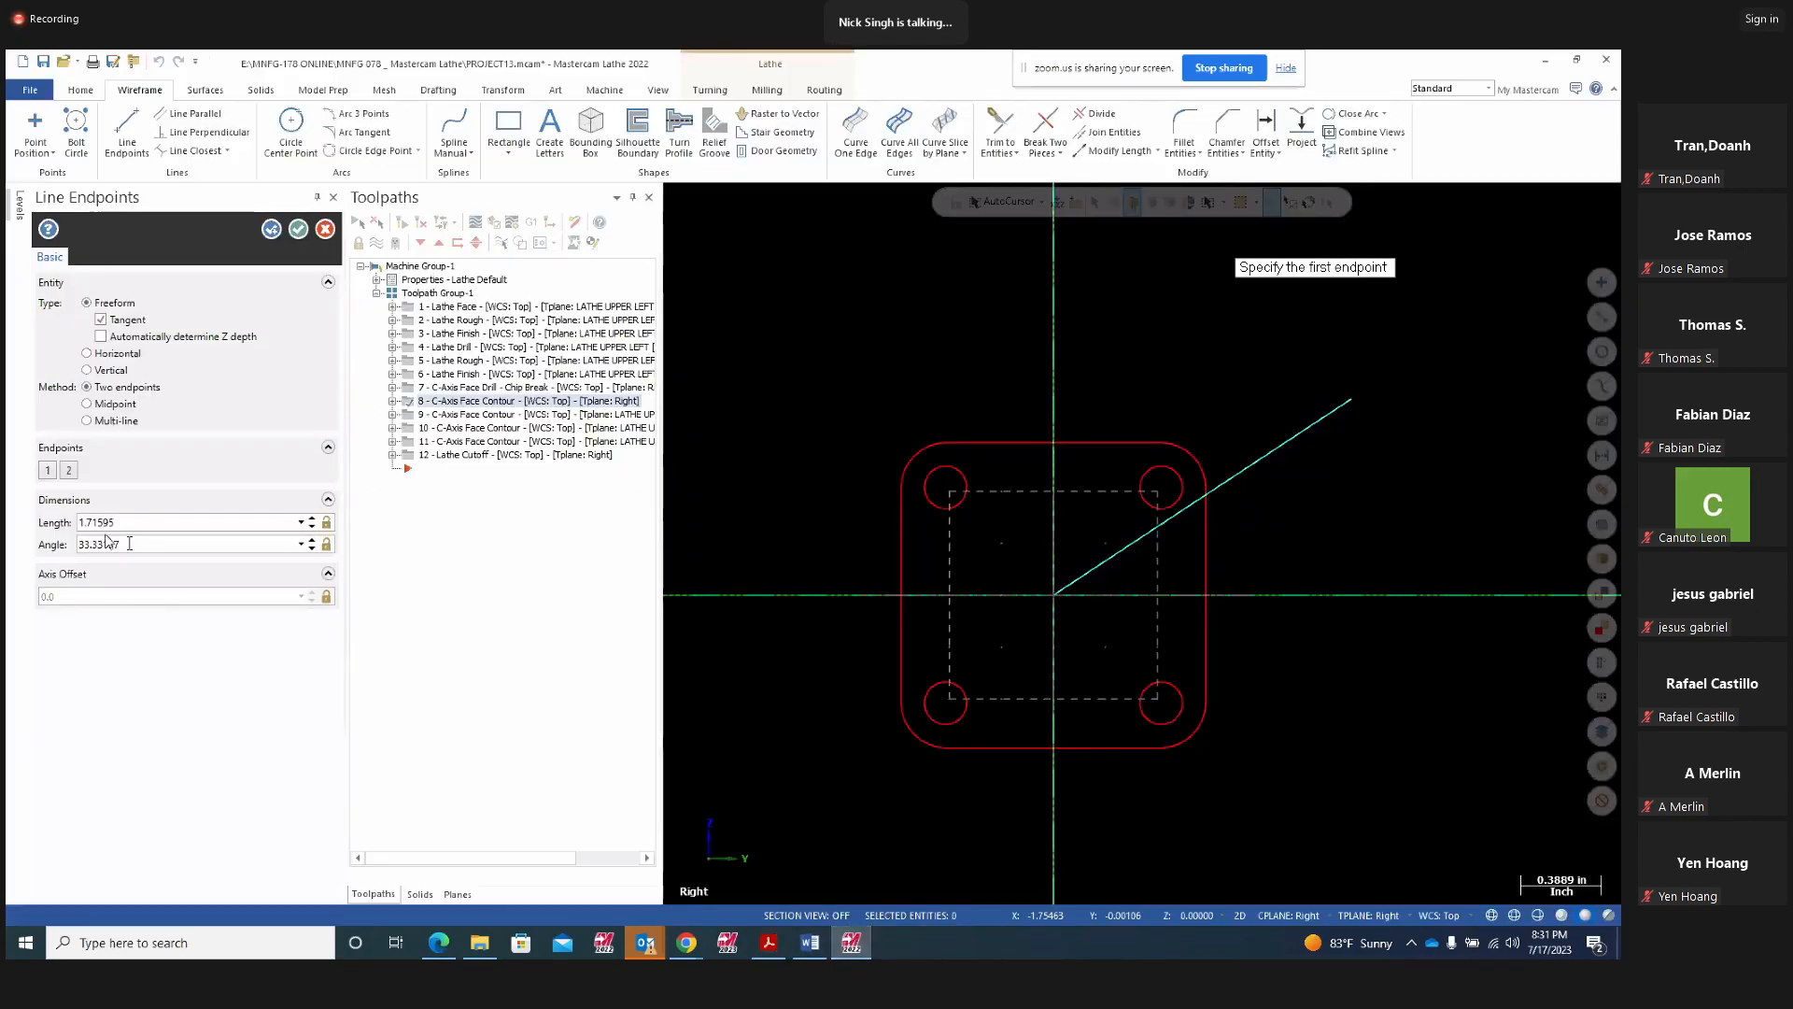
double_click(129, 544)
text(25)
key(Return)
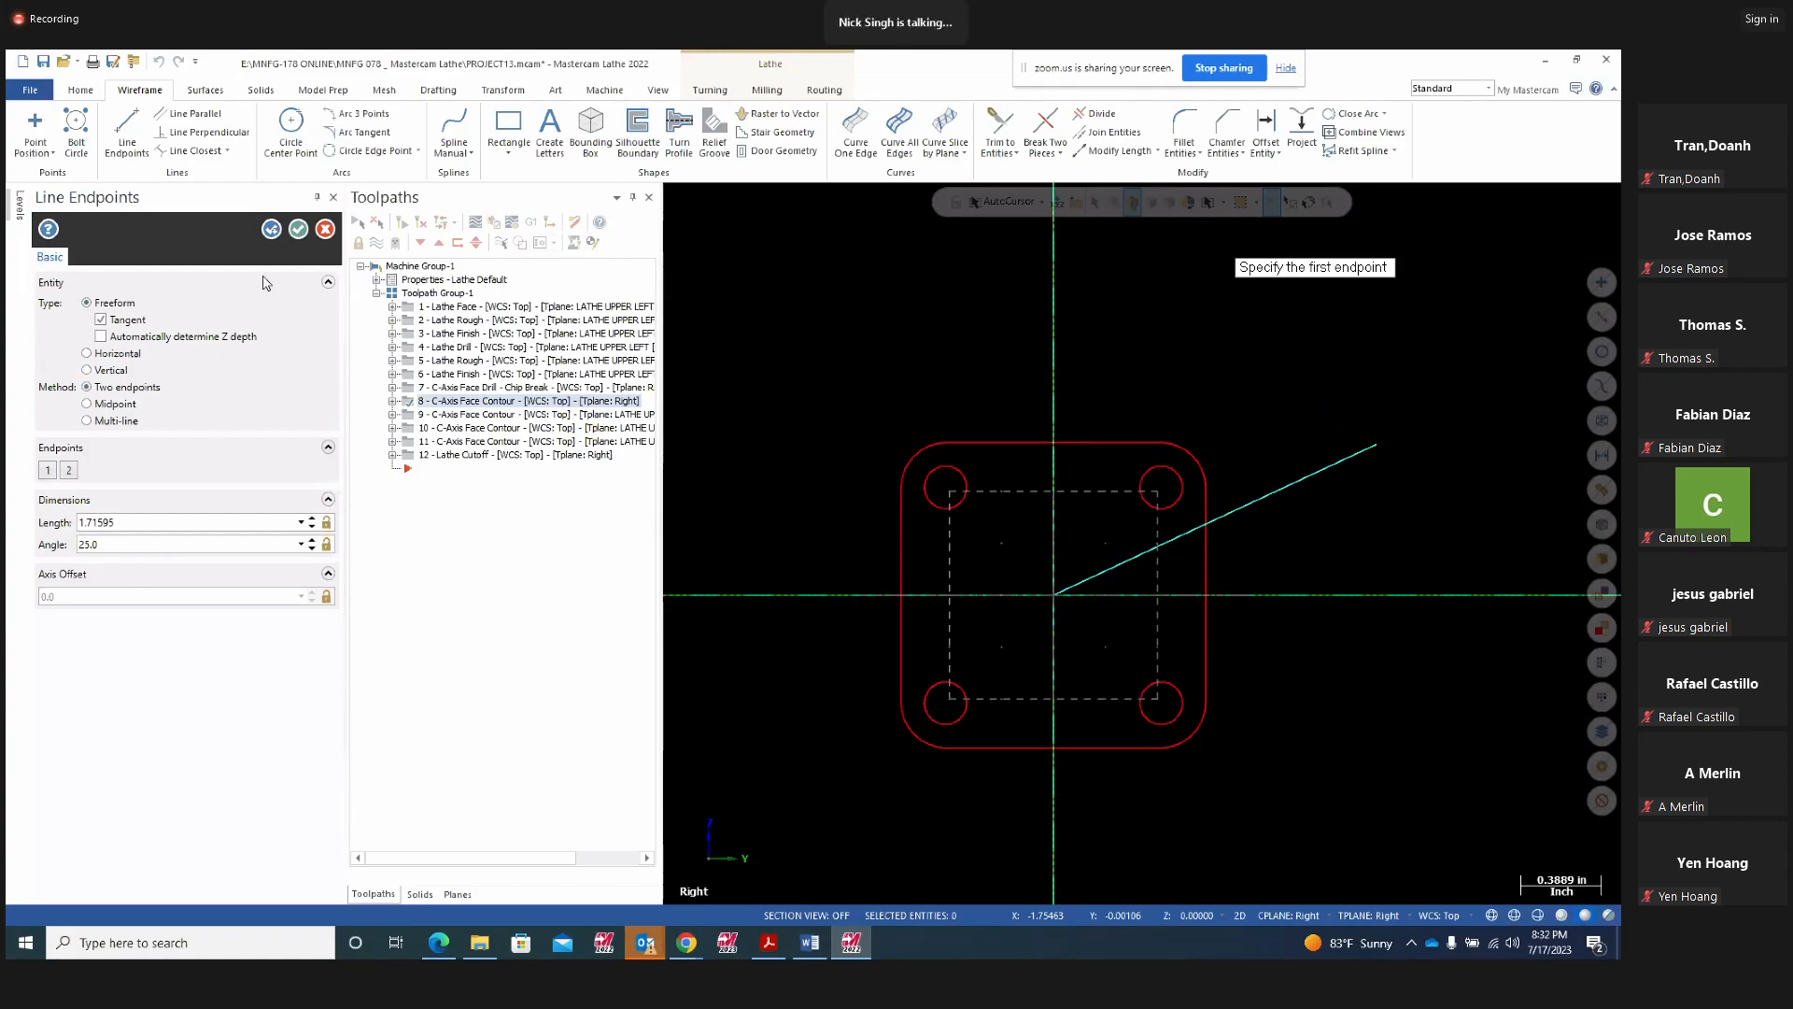
click(270, 230)
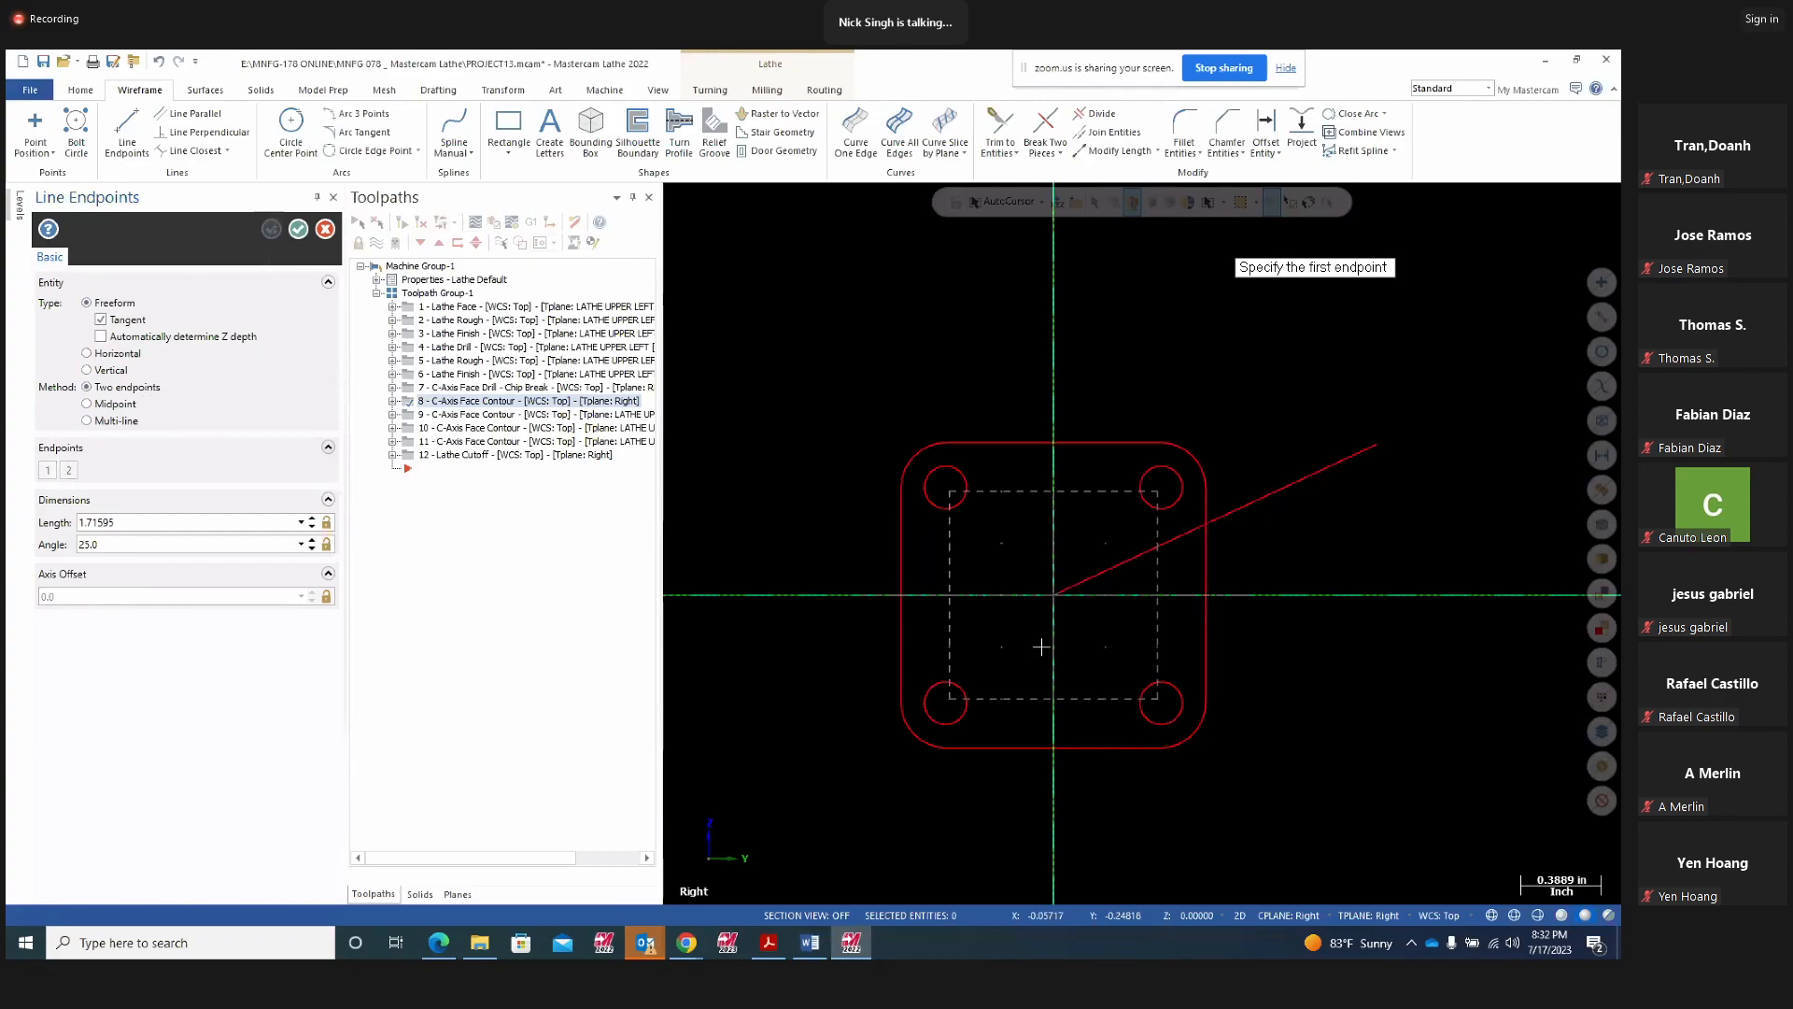
Sketch a second line from the origin, about 1.457 long at about 67 degrees, and highlight the center-to-upper-right-hole diagonal in Project15.pdf in Acrobat
click(1054, 594)
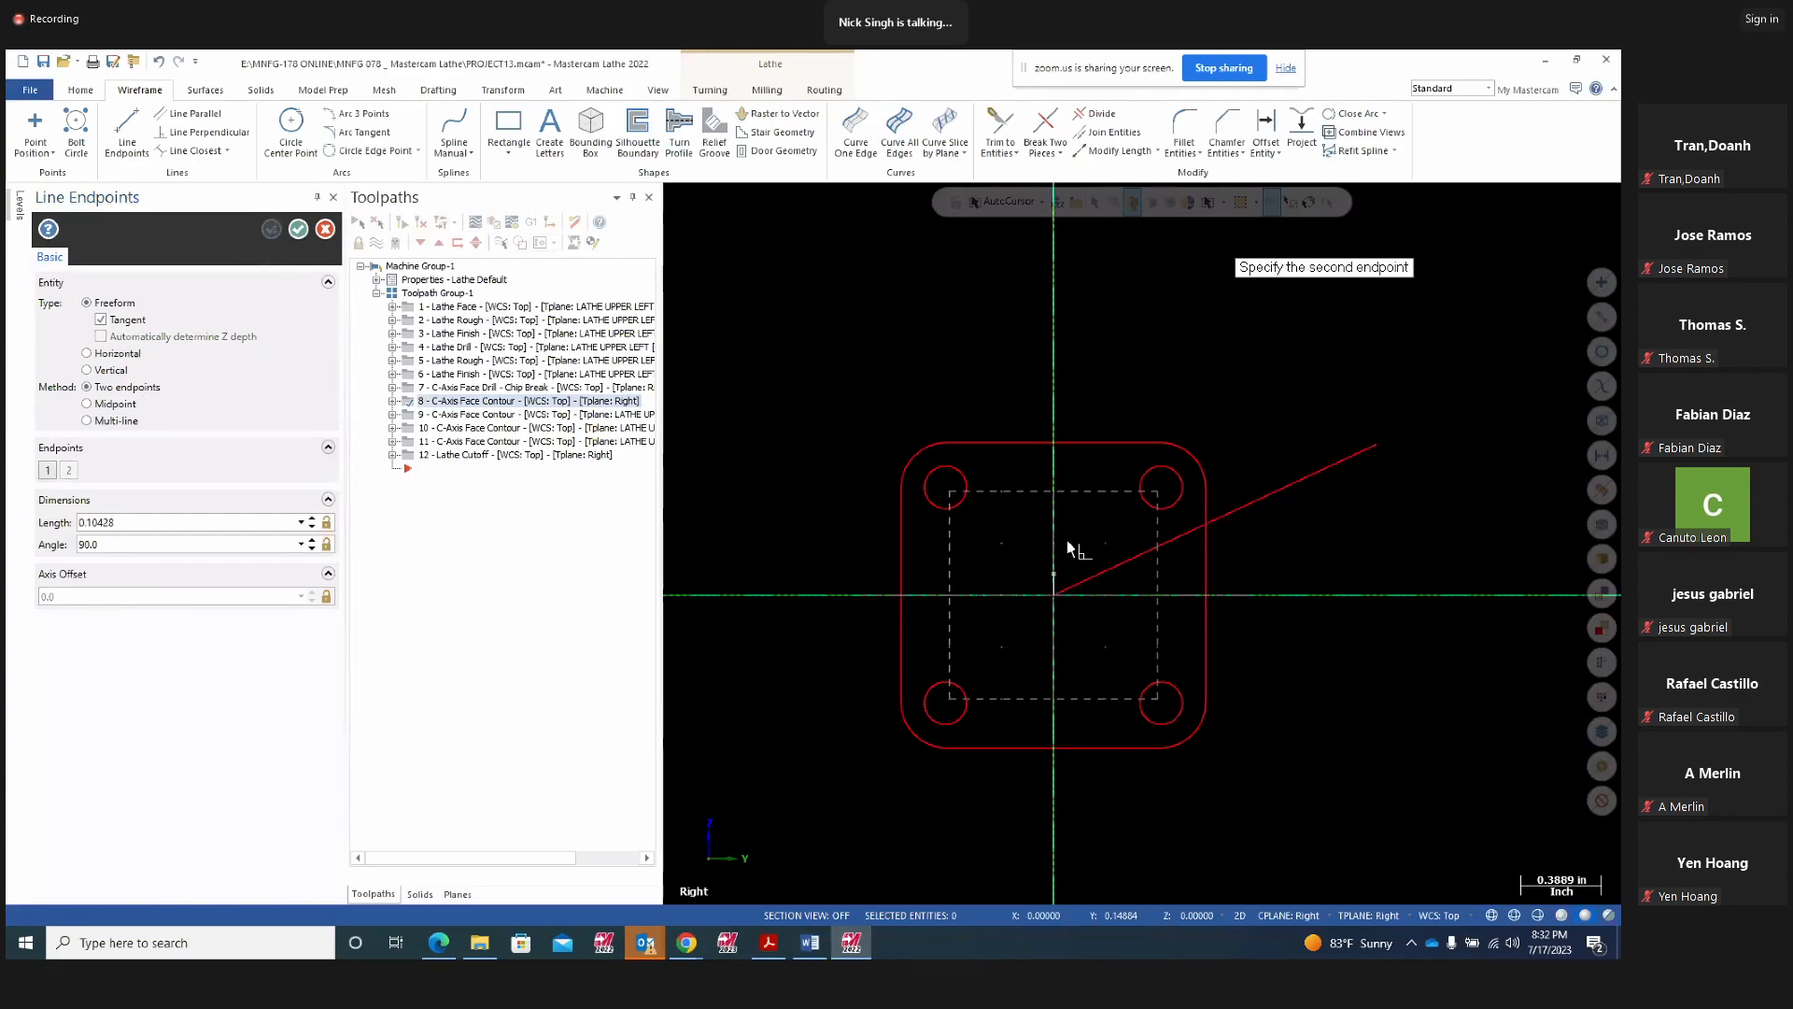
click(1169, 318)
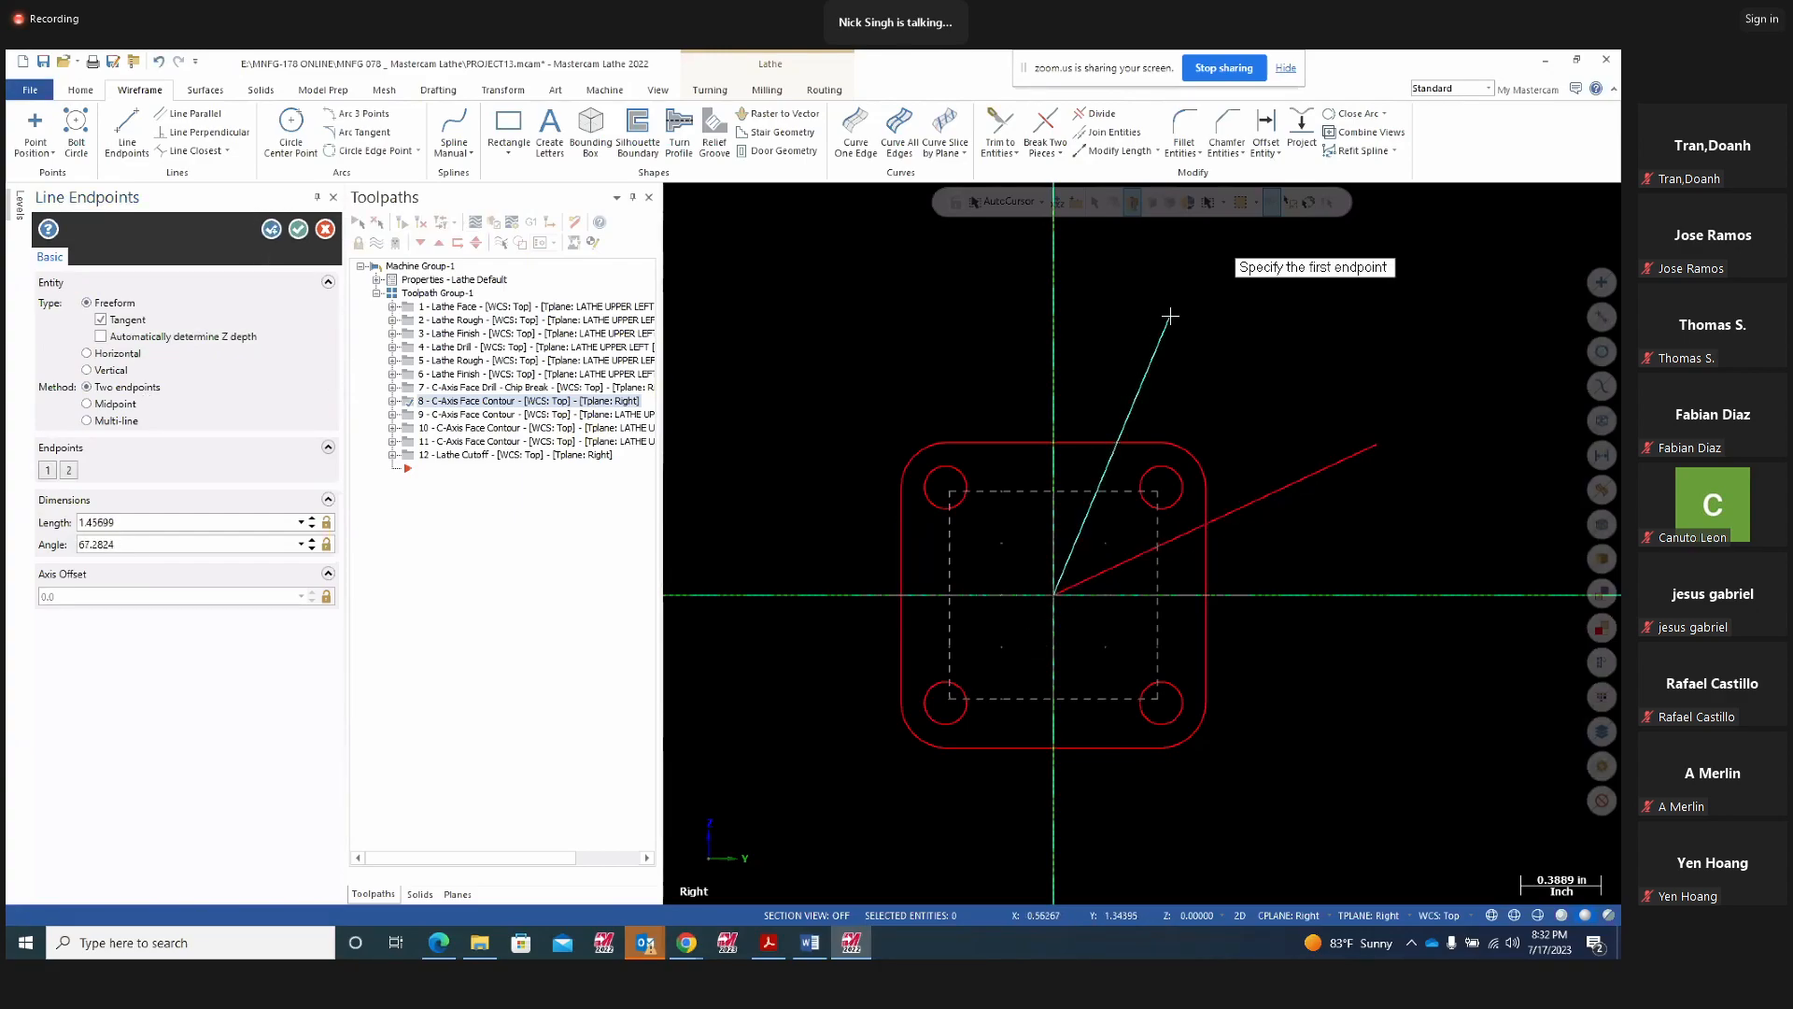
click(770, 944)
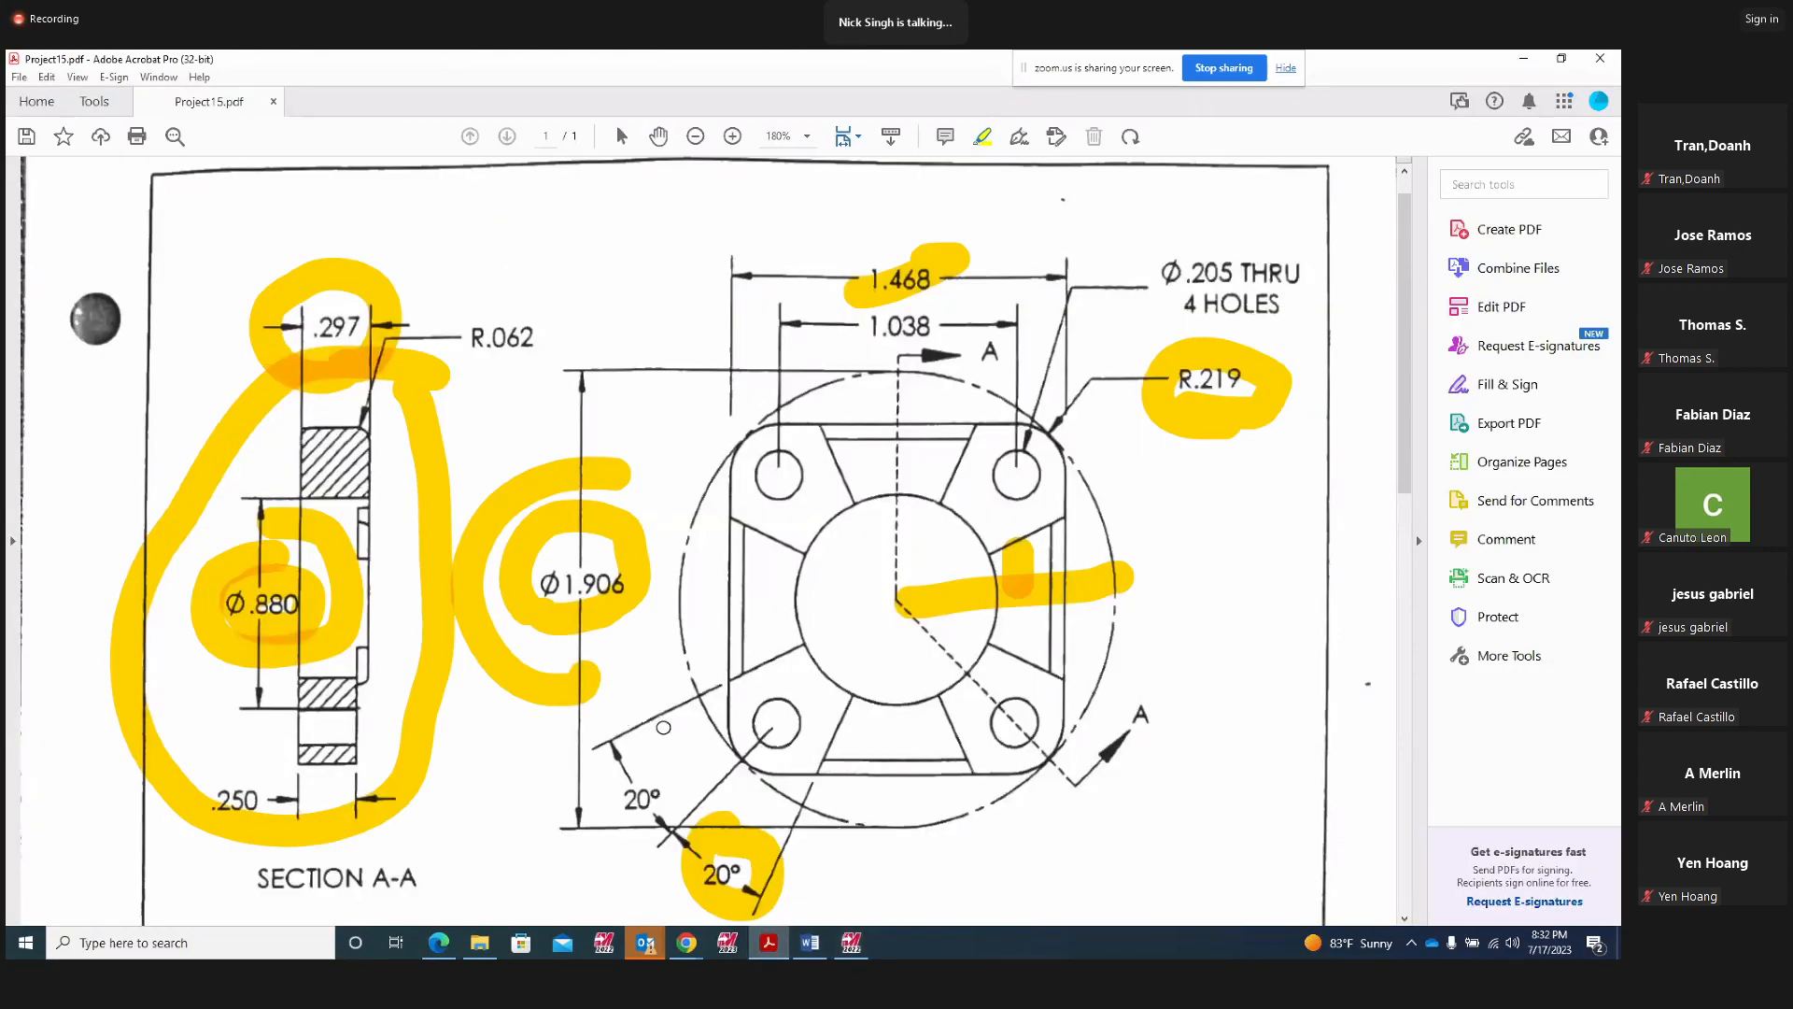
drag(906, 588, 1088, 411)
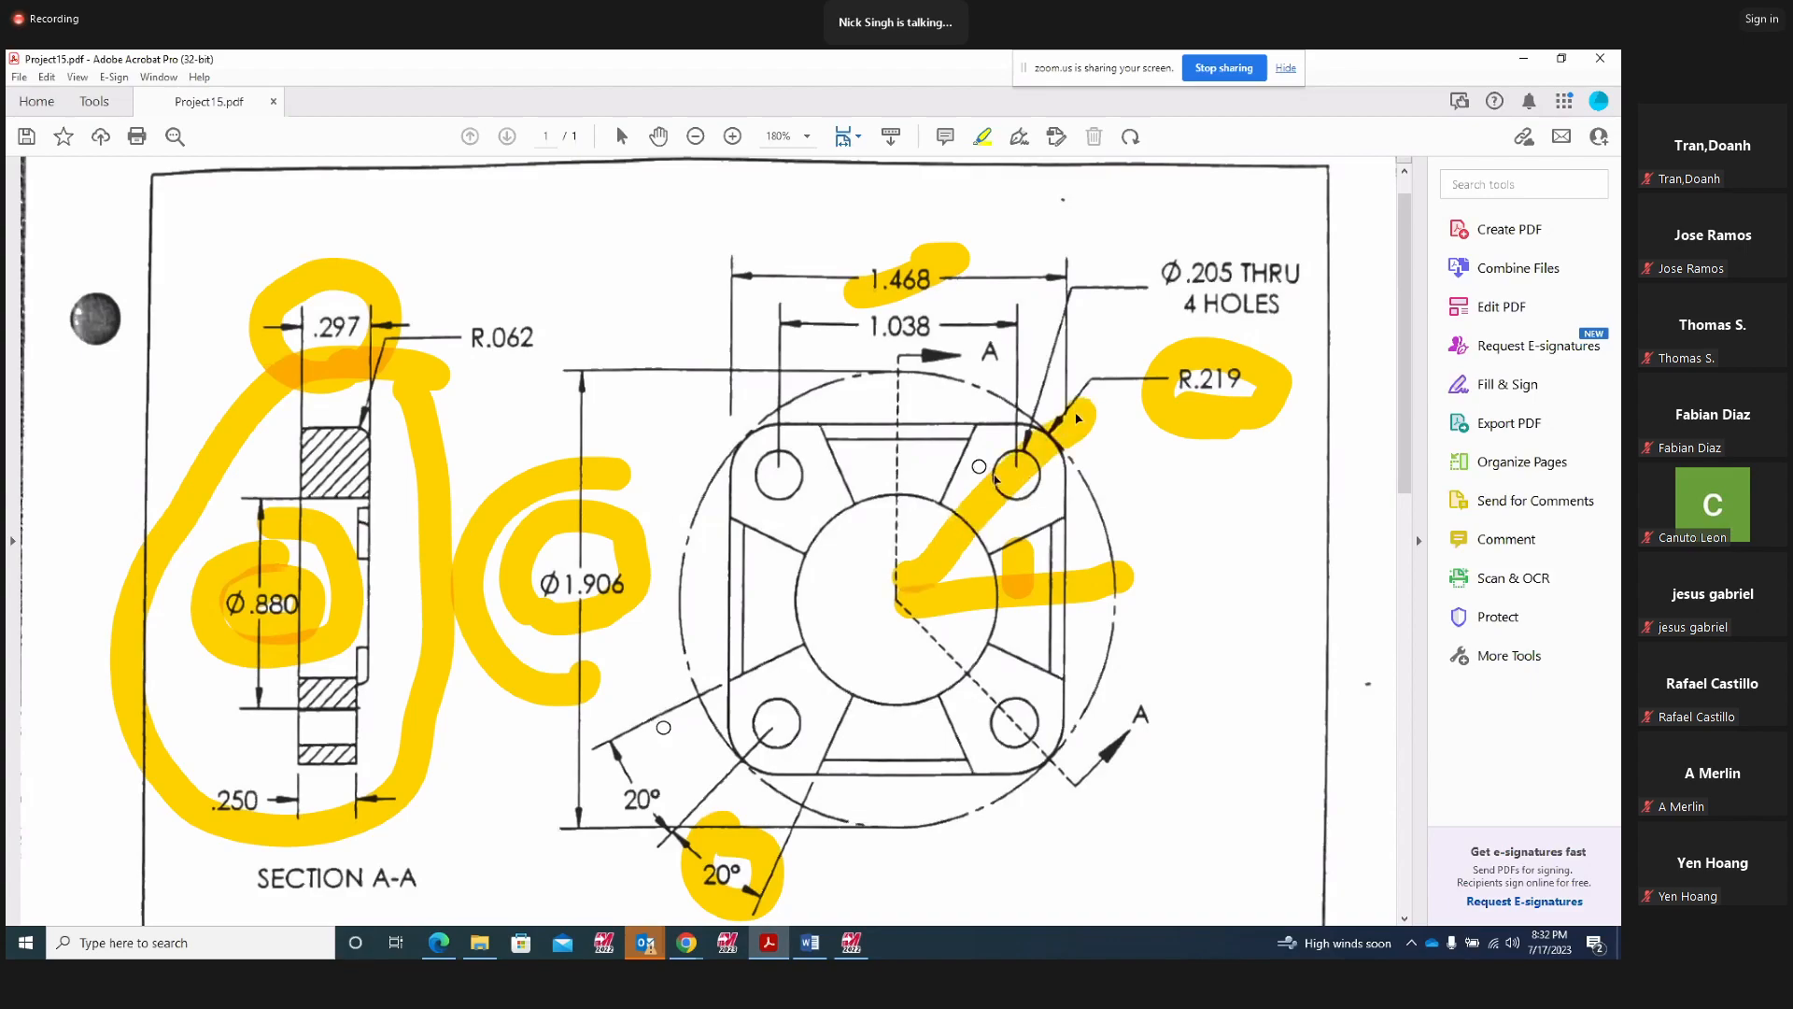
Switch back to Mastercam, set the second line's angle to 65 degrees, and create the line
click(850, 942)
click(146, 542)
text(65)
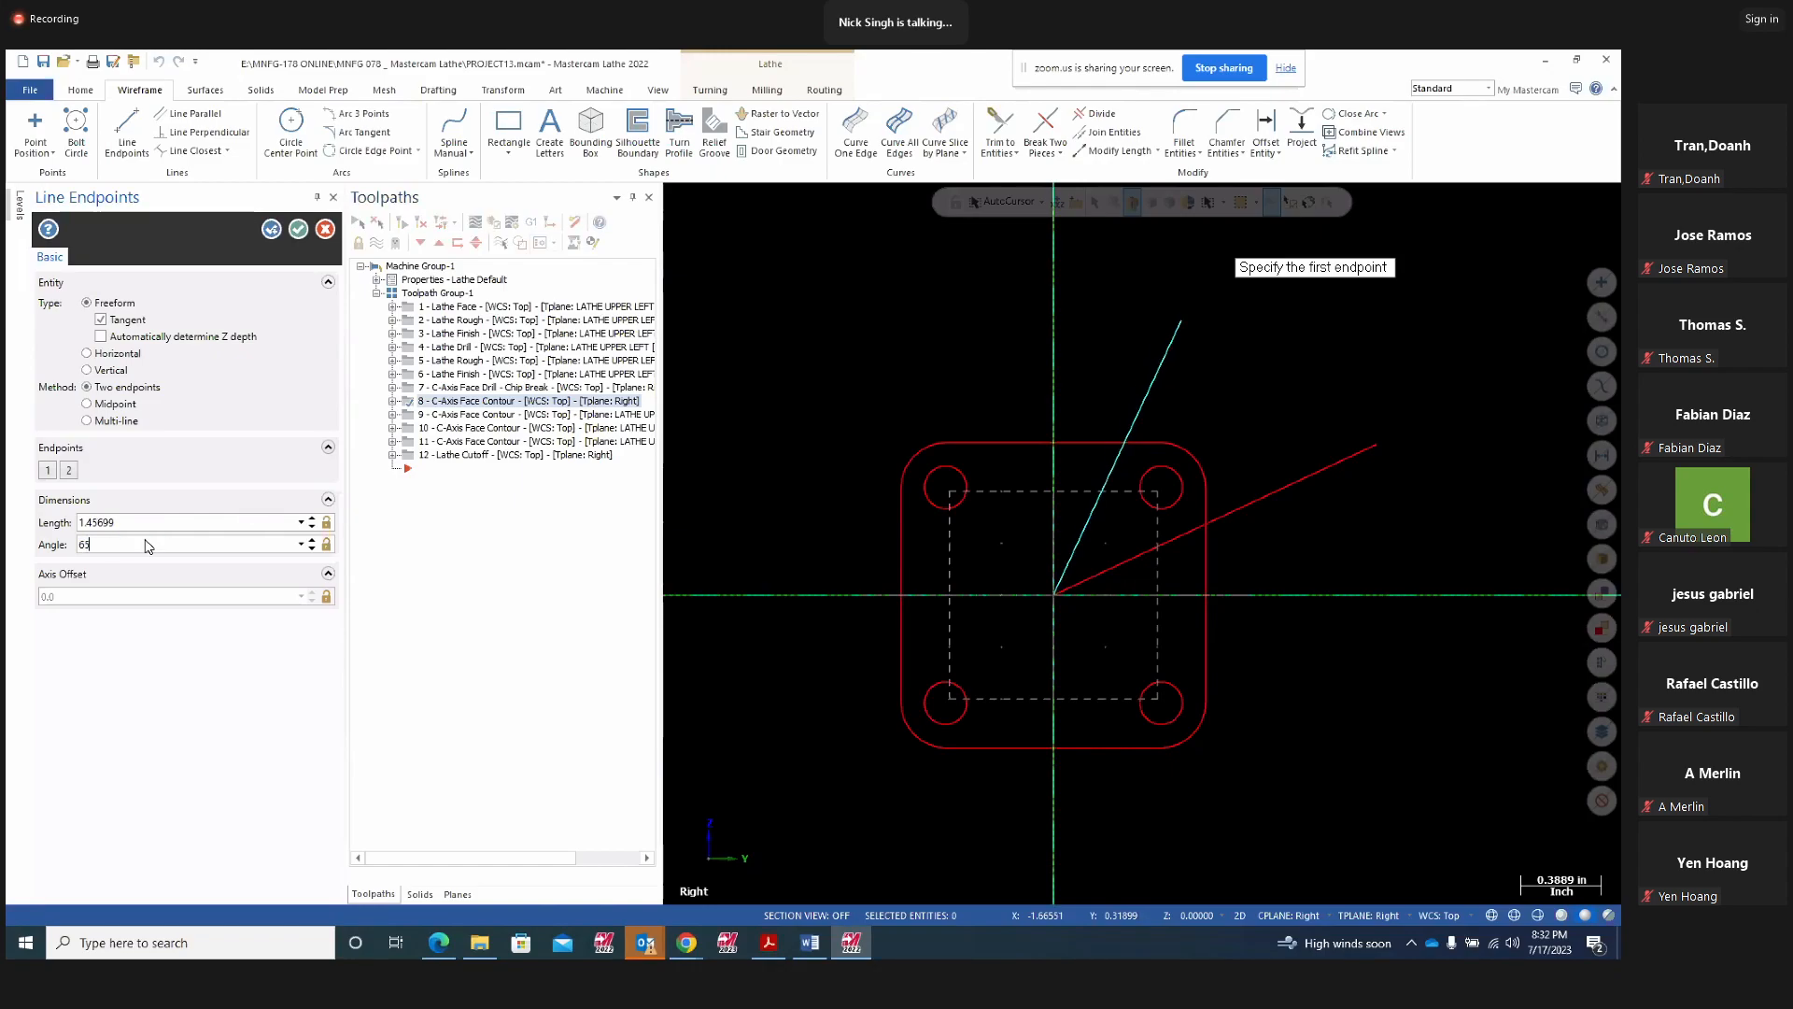
click(271, 229)
click(299, 229)
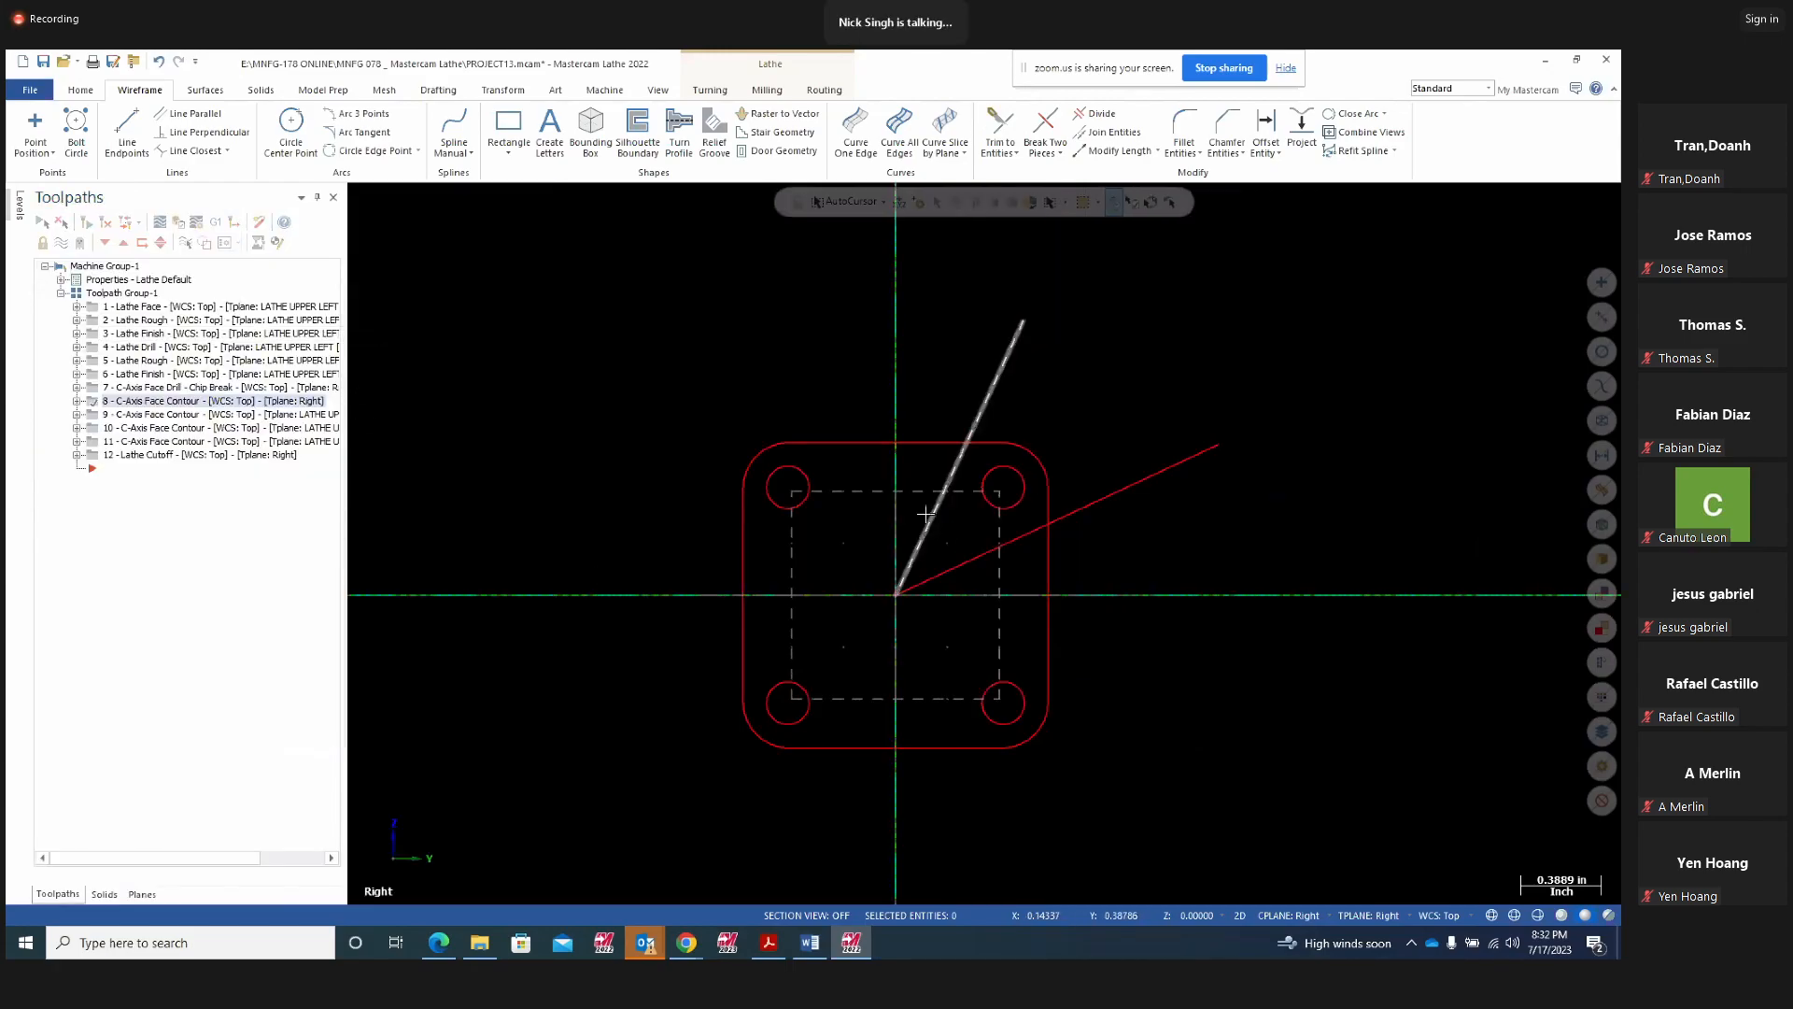
Sketch a center-point circle about 0.908 in diameter at the origin, and highlight the flange's central circle in Project15.pdf in Acrobat
click(291, 126)
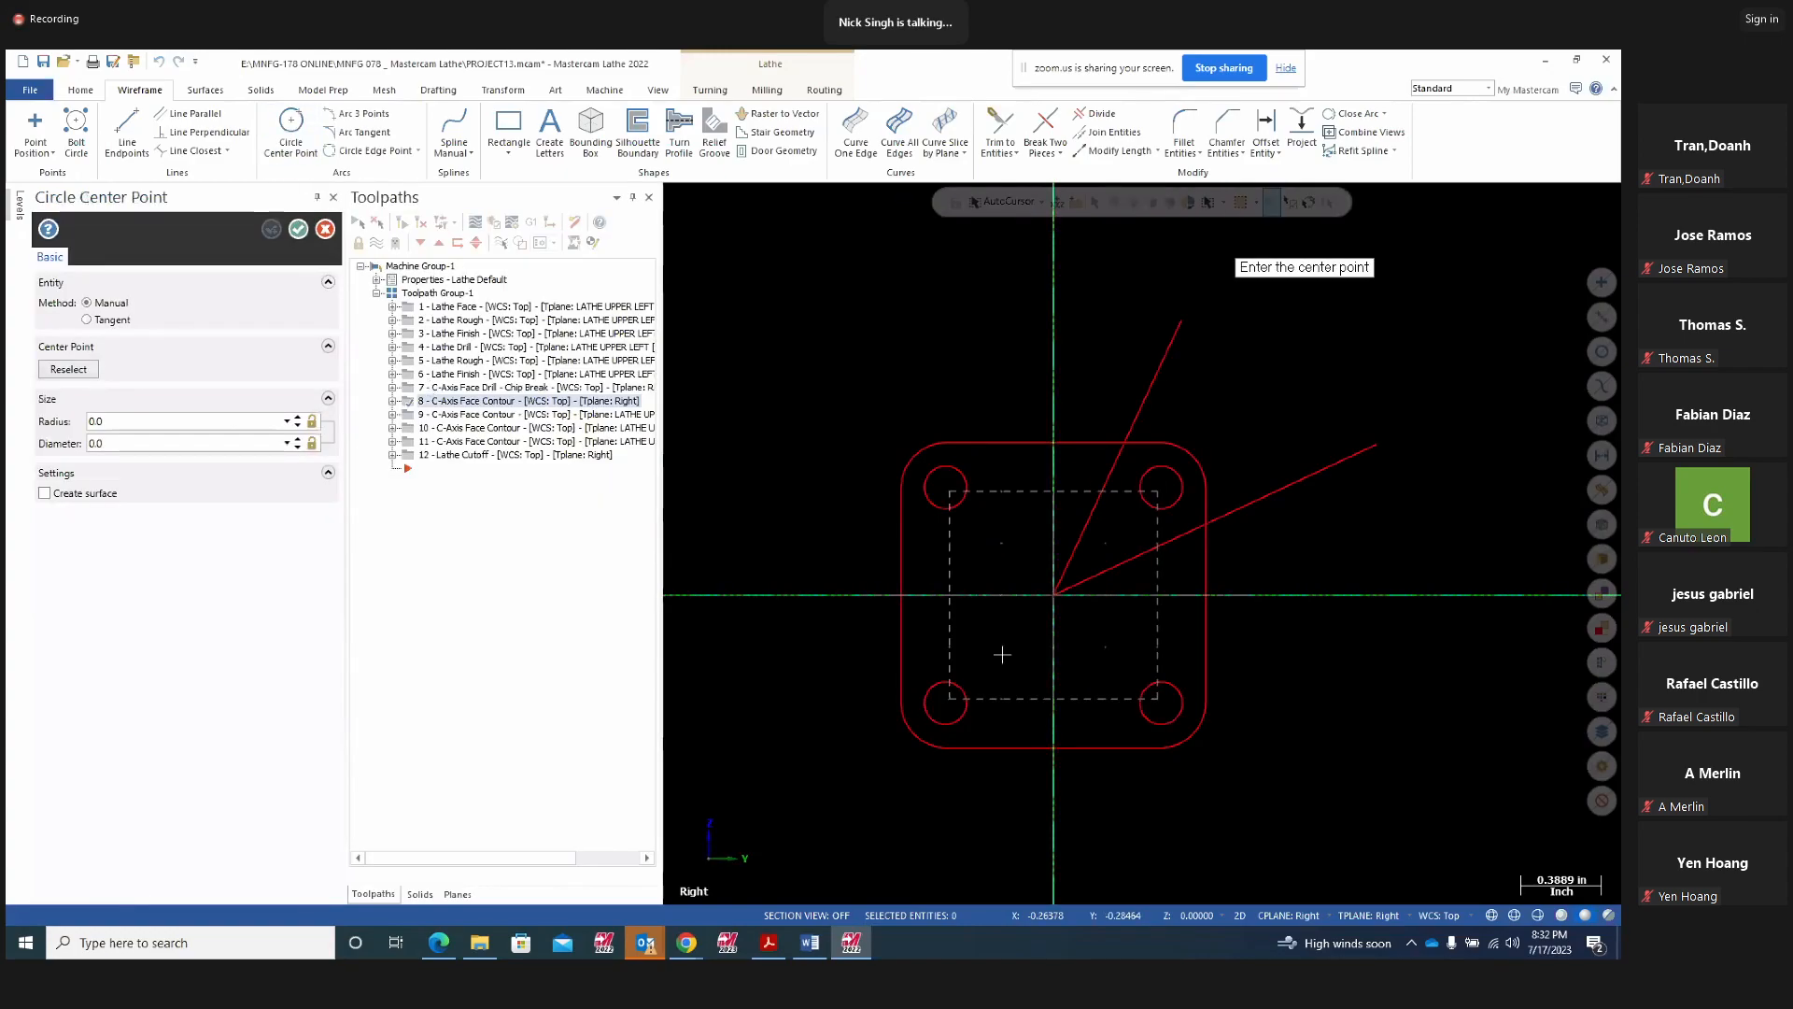
click(1053, 594)
click(1141, 565)
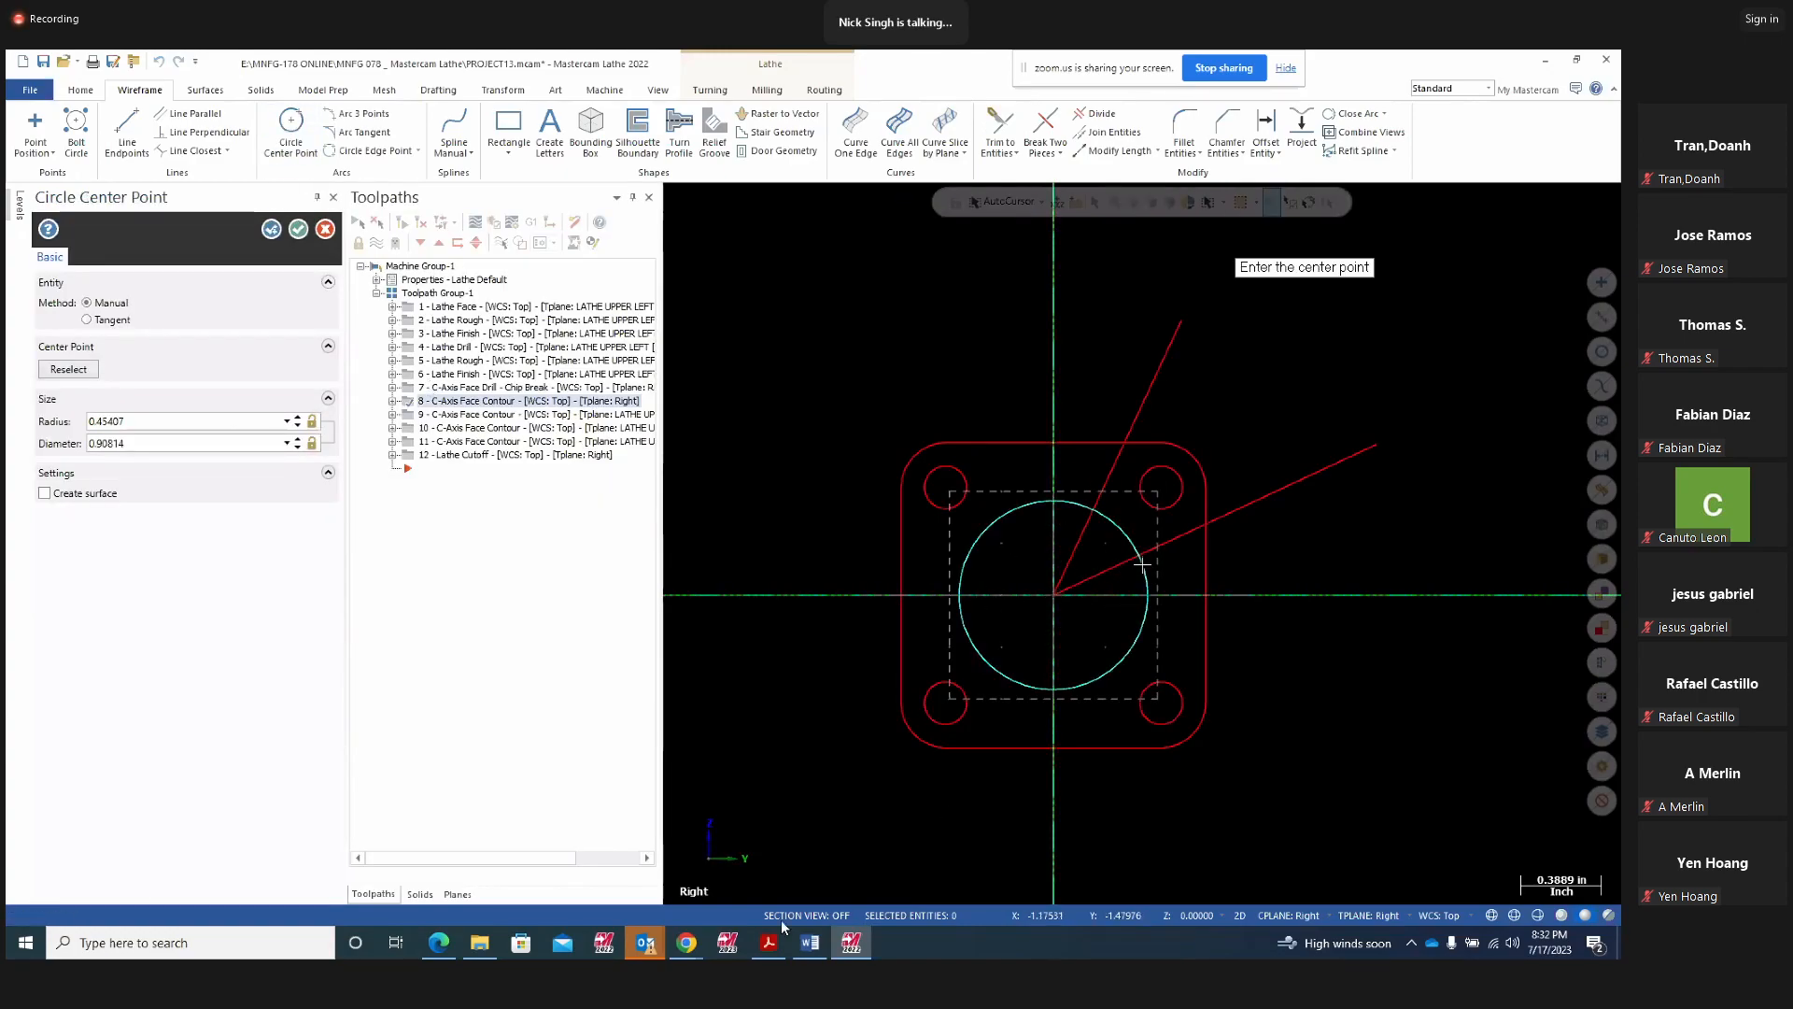
click(769, 943)
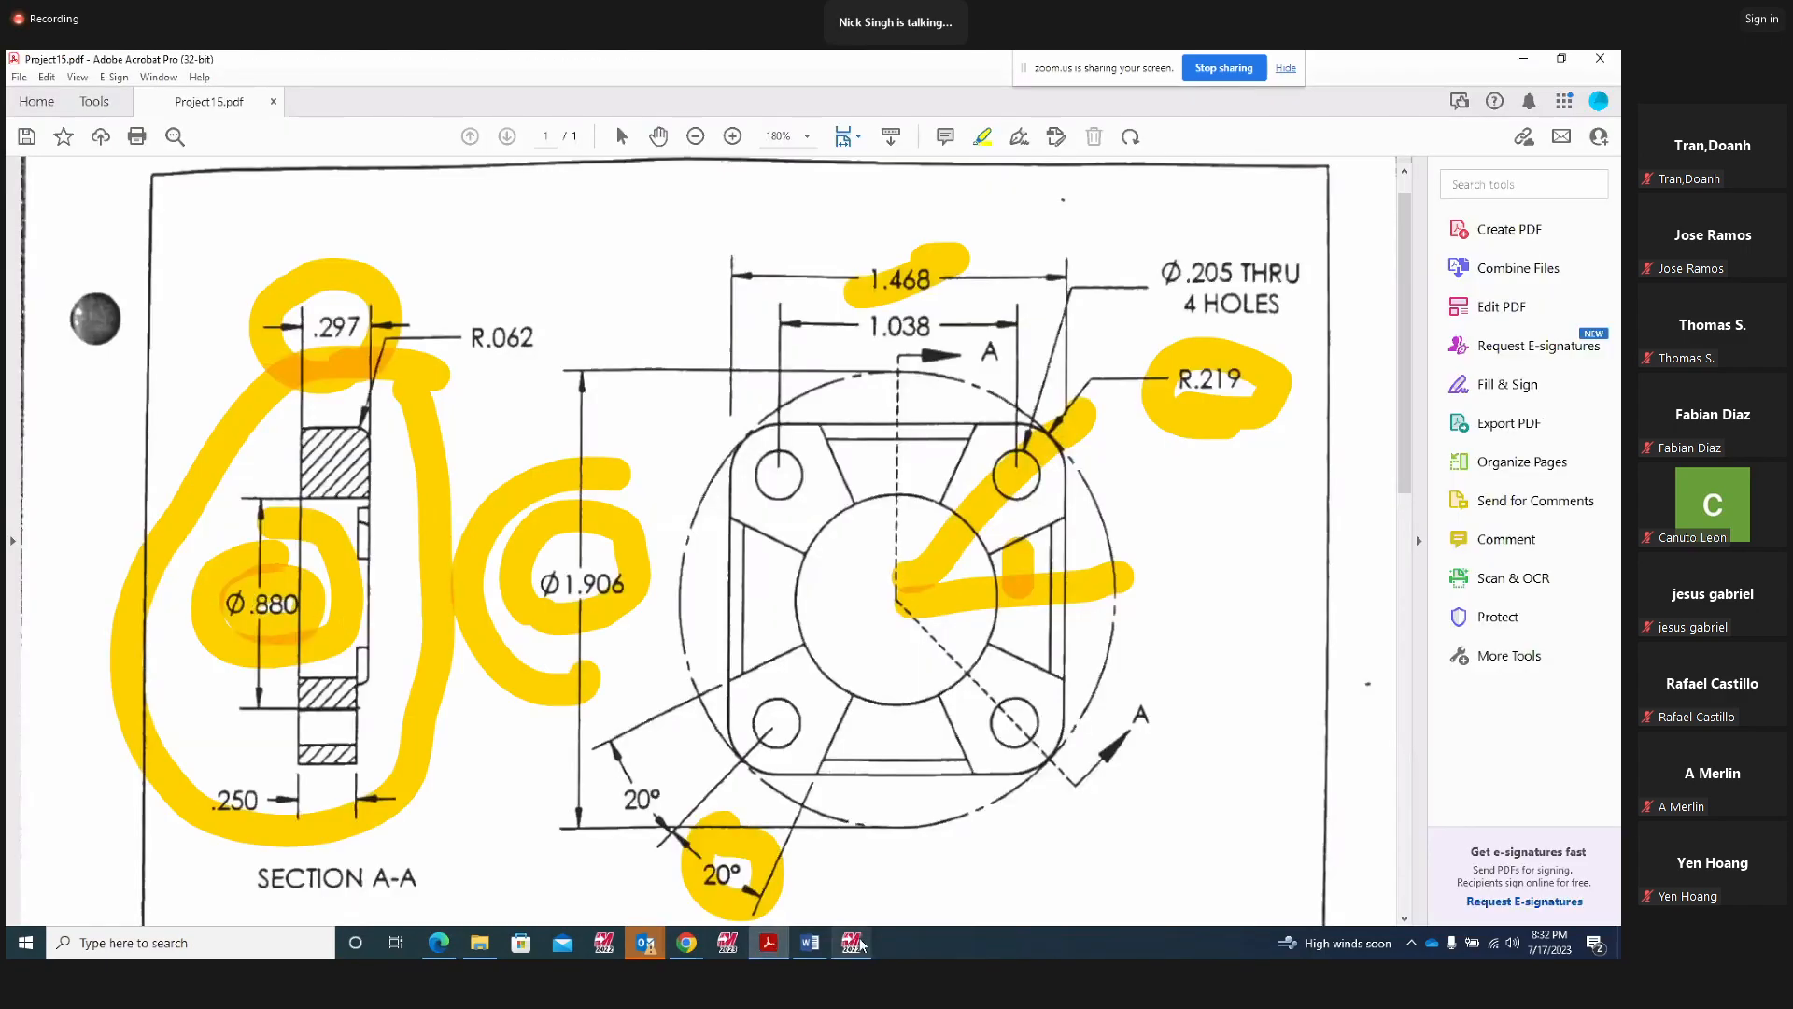
mouse_move(920, 494)
mouse_down()
mouse_move(784, 556)
mouse_move(939, 698)
mouse_up()
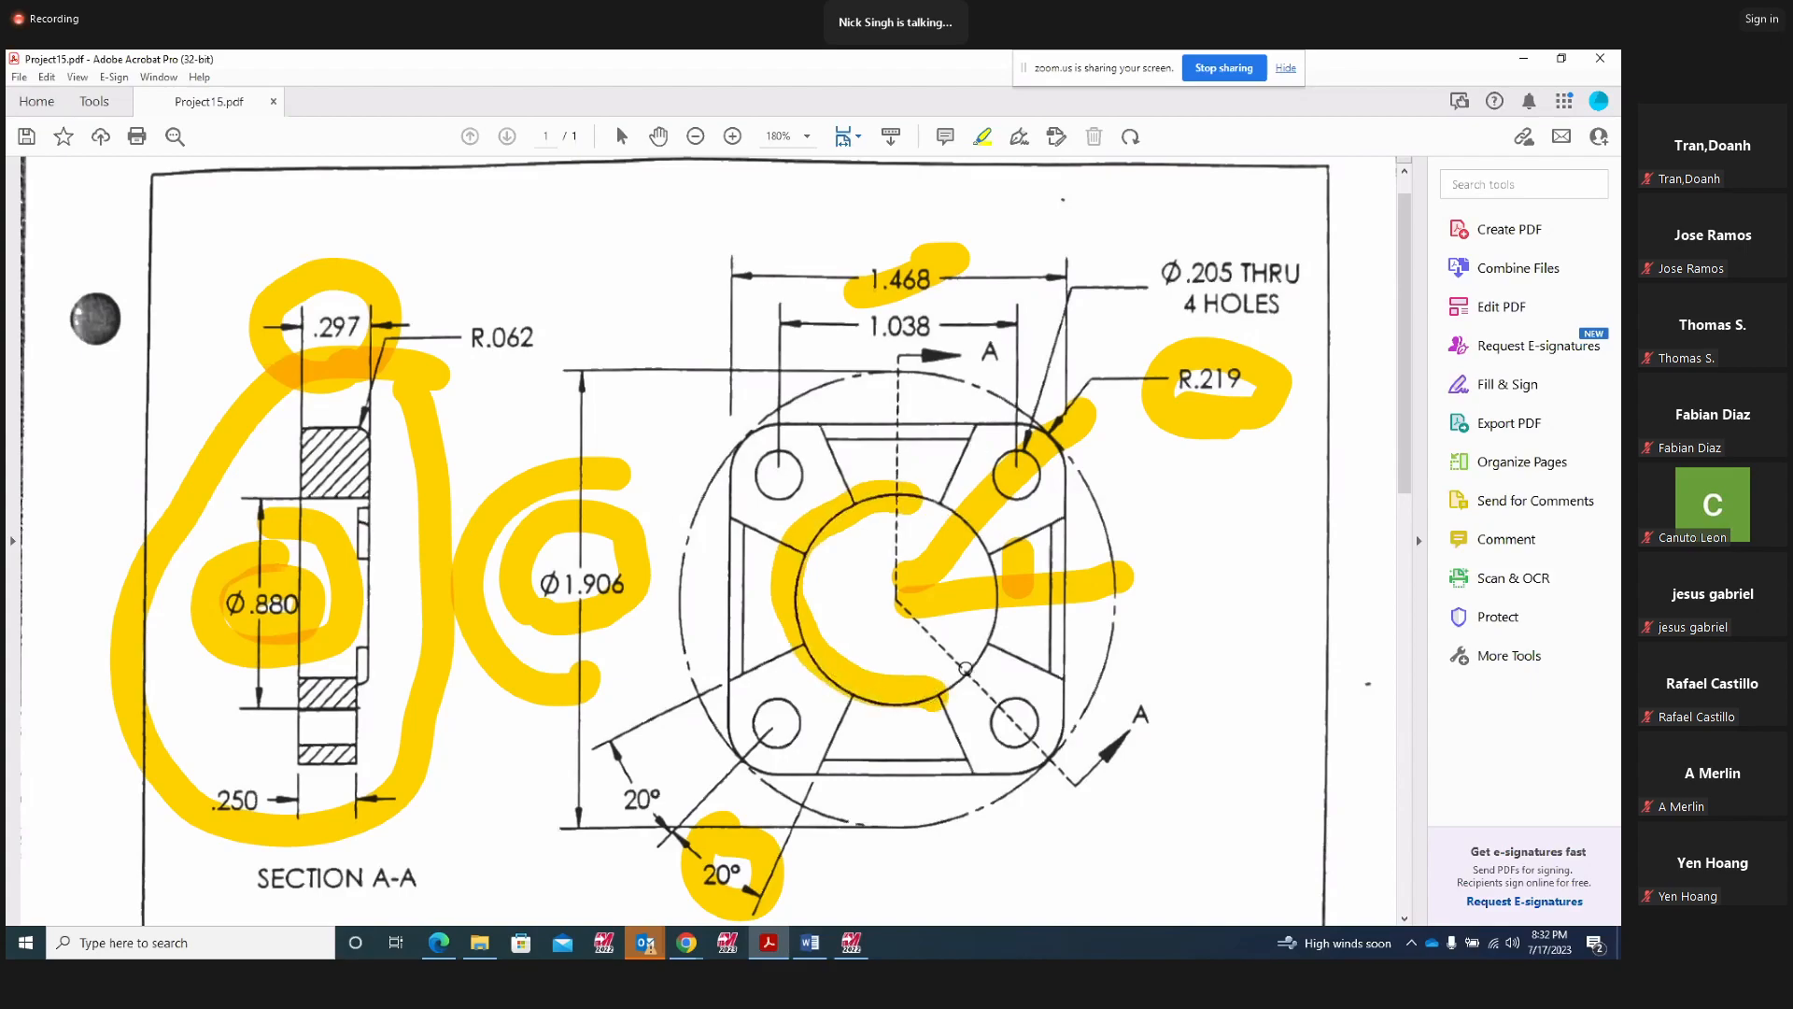
Switch back to Mastercam, set the central circle's diameter to 0.88, and create it
click(852, 943)
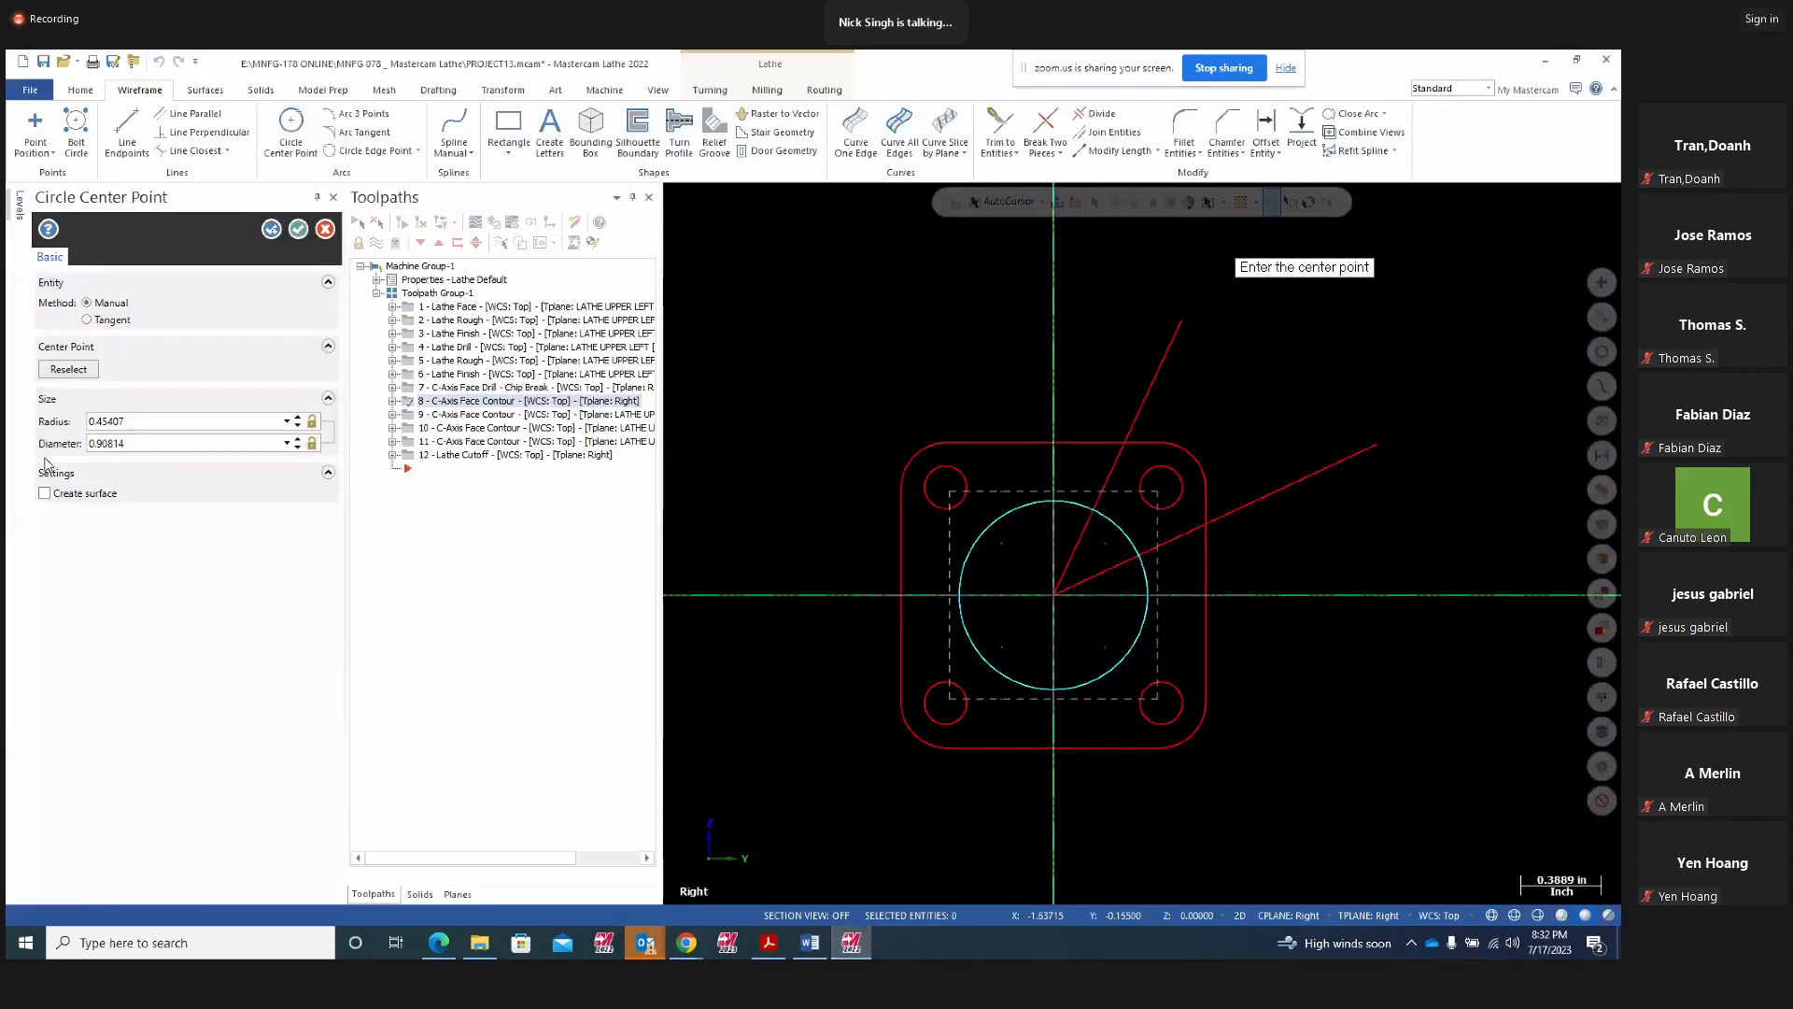
double_click(164, 443)
text(.88)
key(Return)
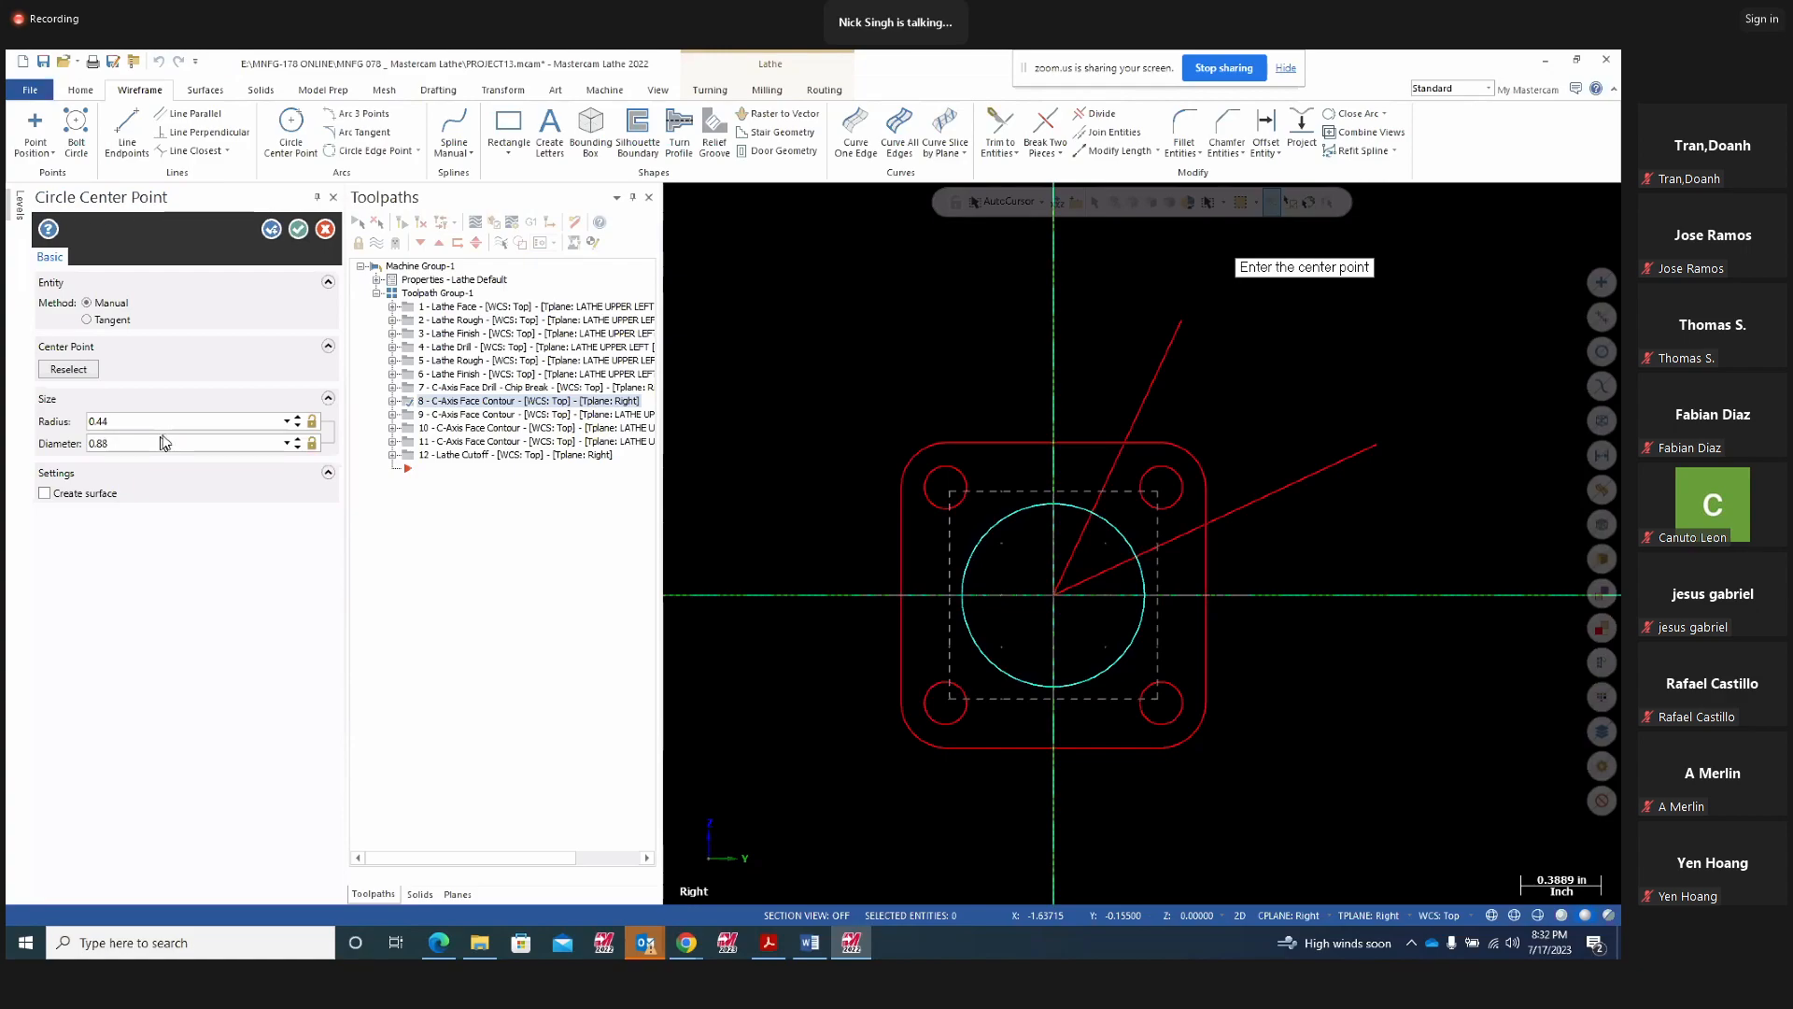
click(298, 229)
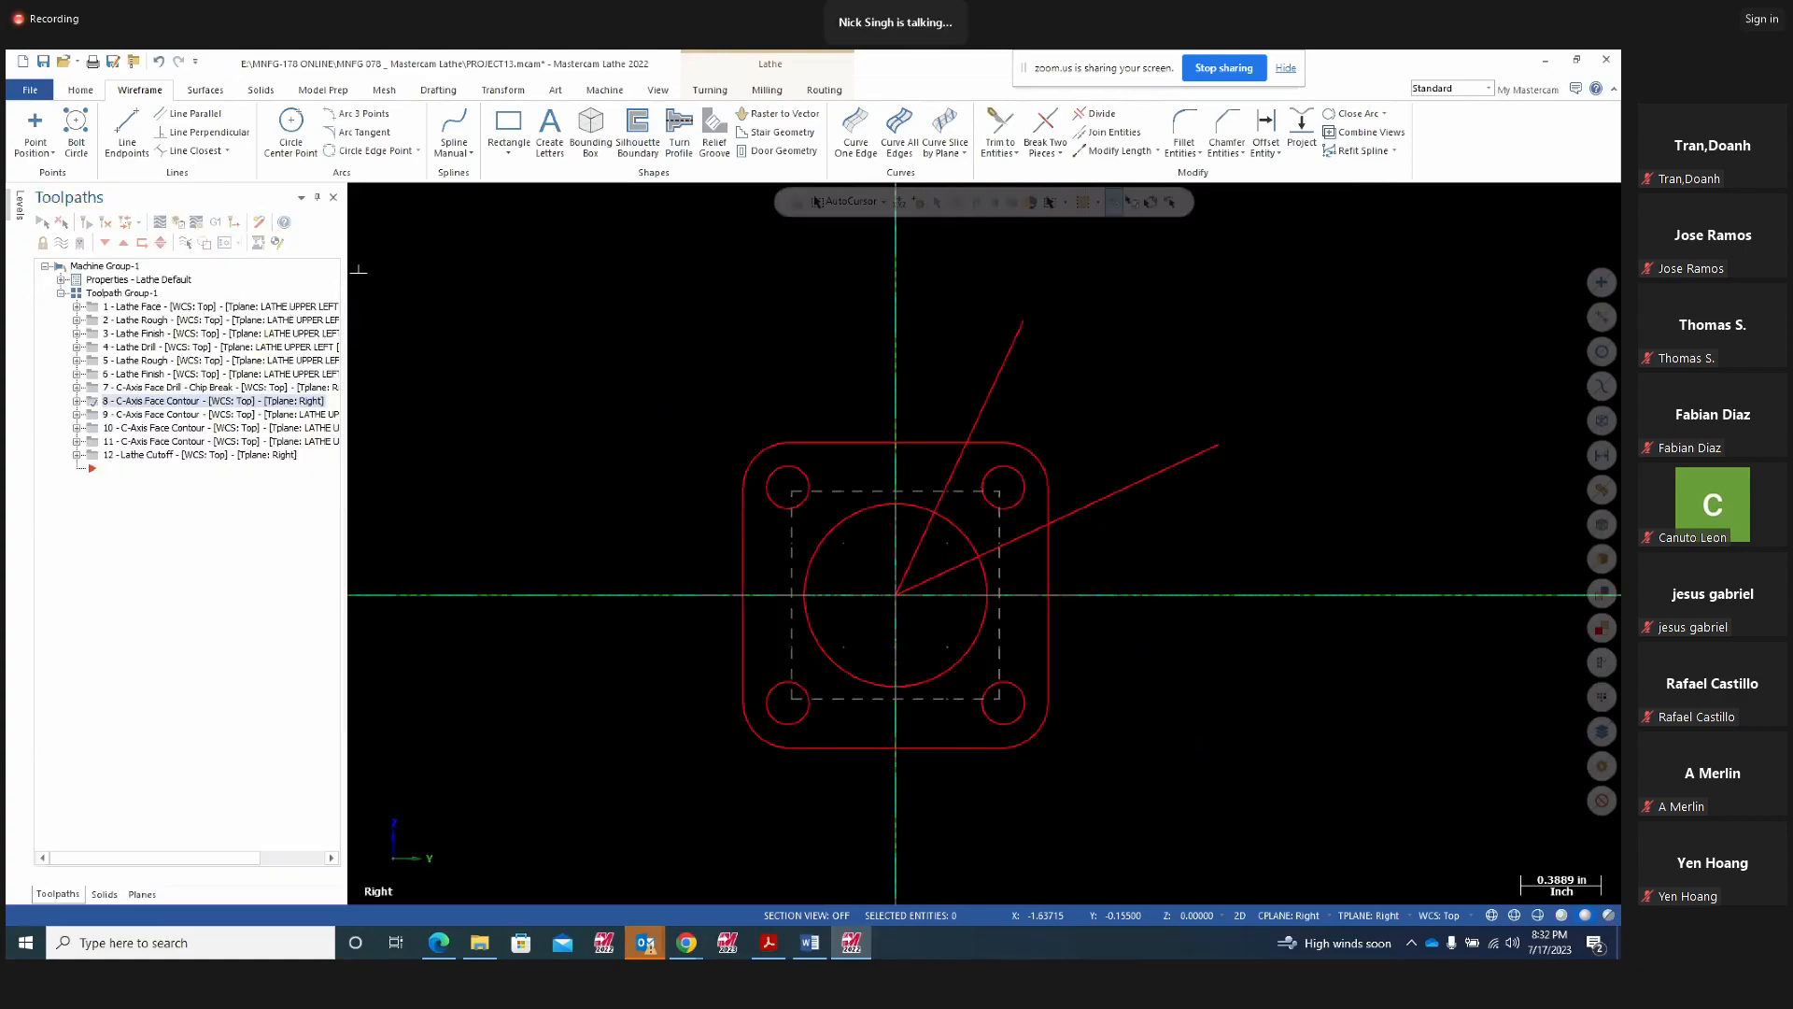
Trim the 25° and 65° lines with Divide, removing the parts inside the central circle and outside the rounded square
click(1100, 114)
click(1075, 570)
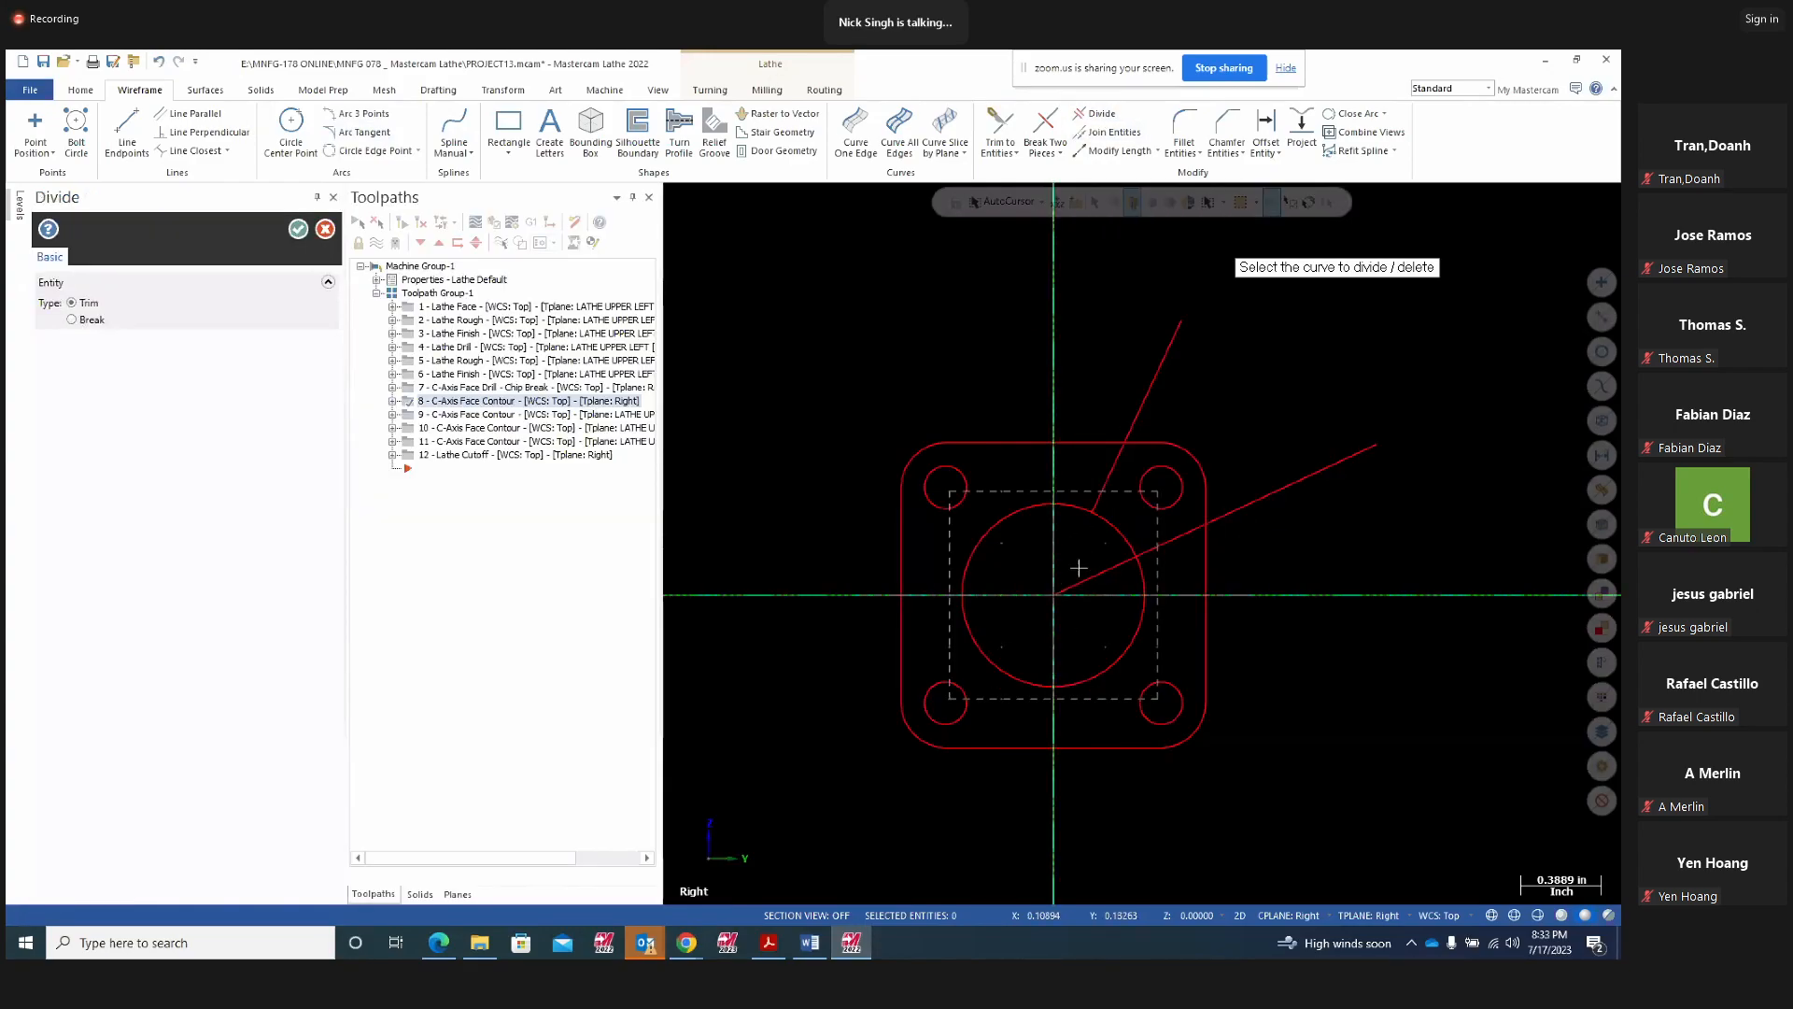
click(1085, 579)
click(1284, 500)
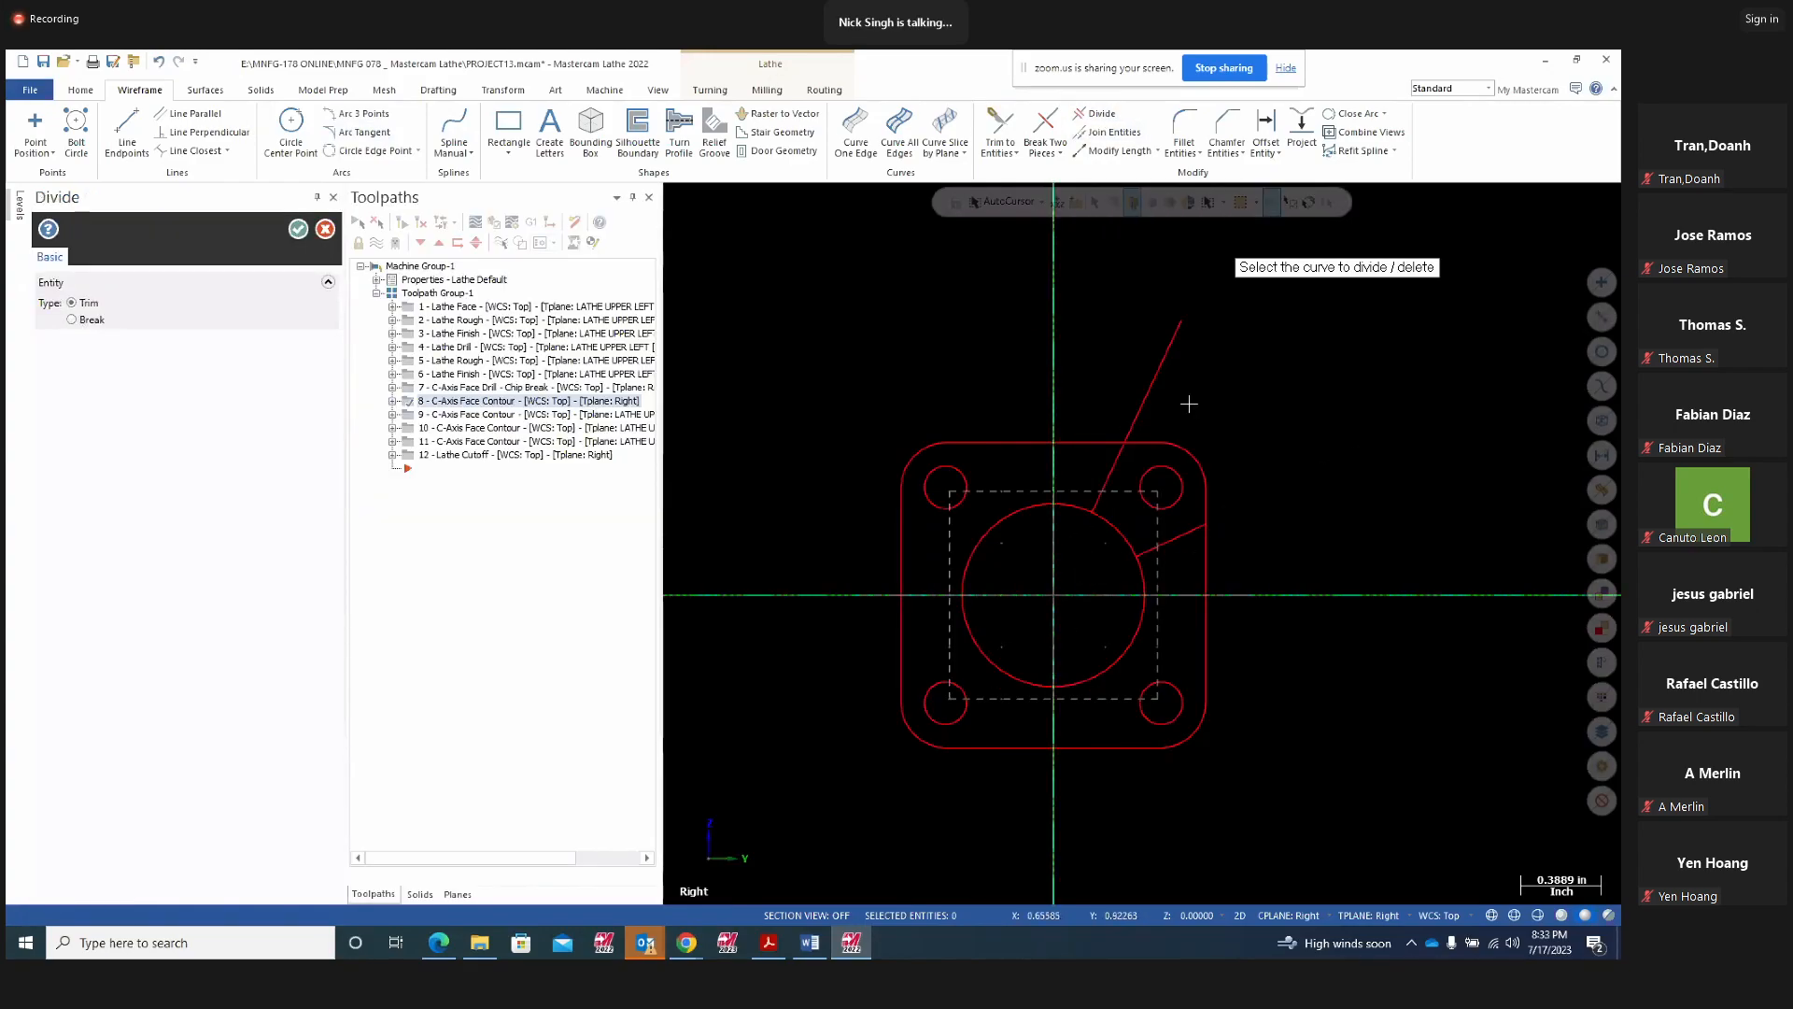
click(1168, 350)
click(325, 230)
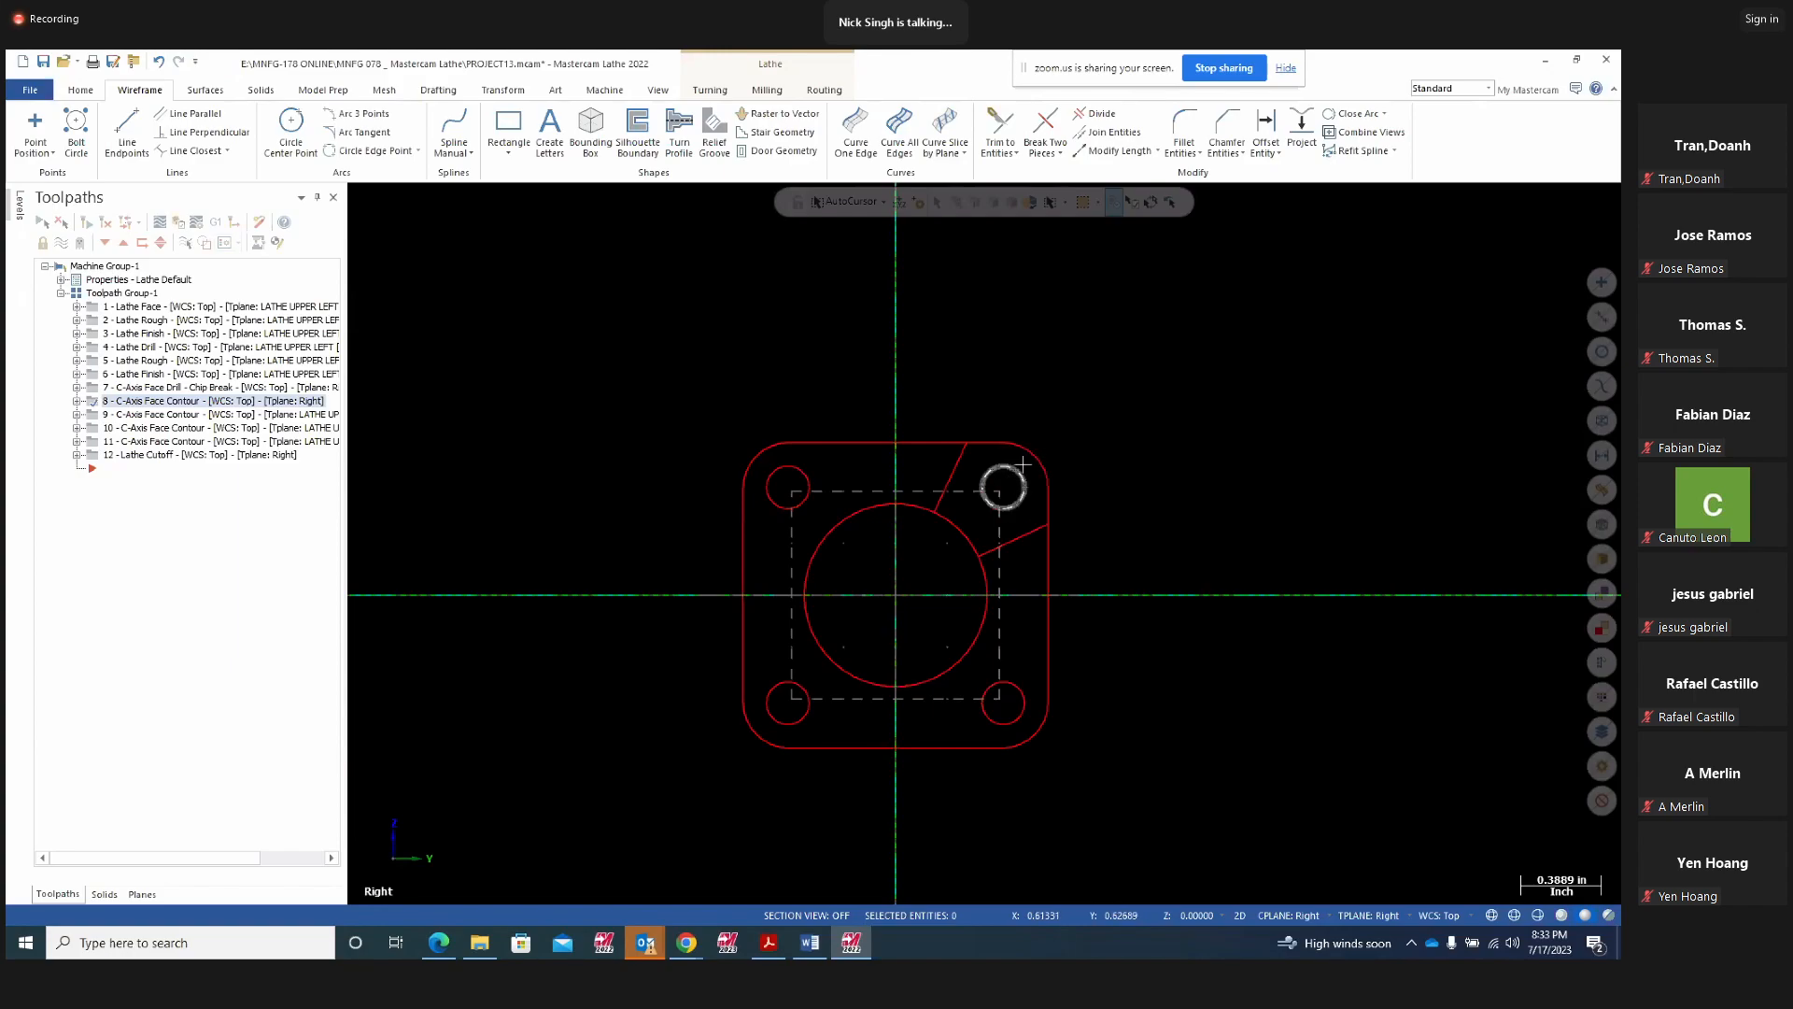
Create a two-endpoint line from the upper-right hole's center outward, about 0.511 long, with its angle set to 45 degrees
click(130, 140)
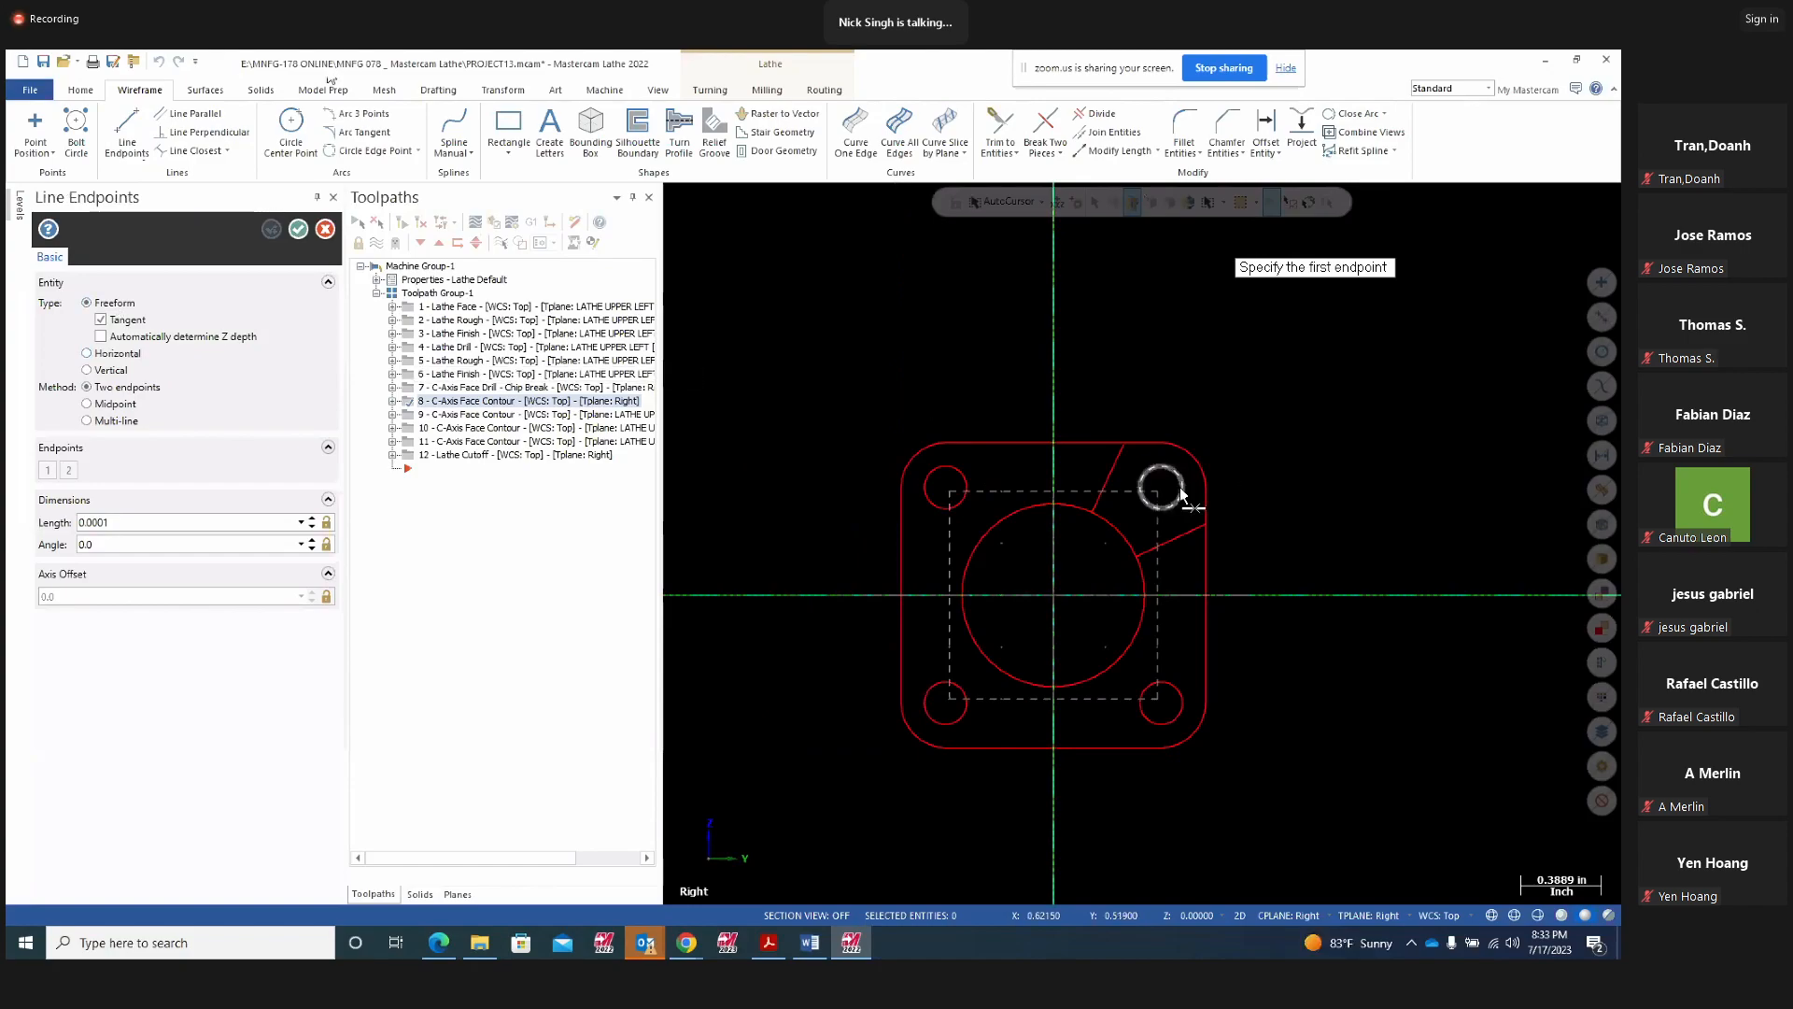
click(1161, 488)
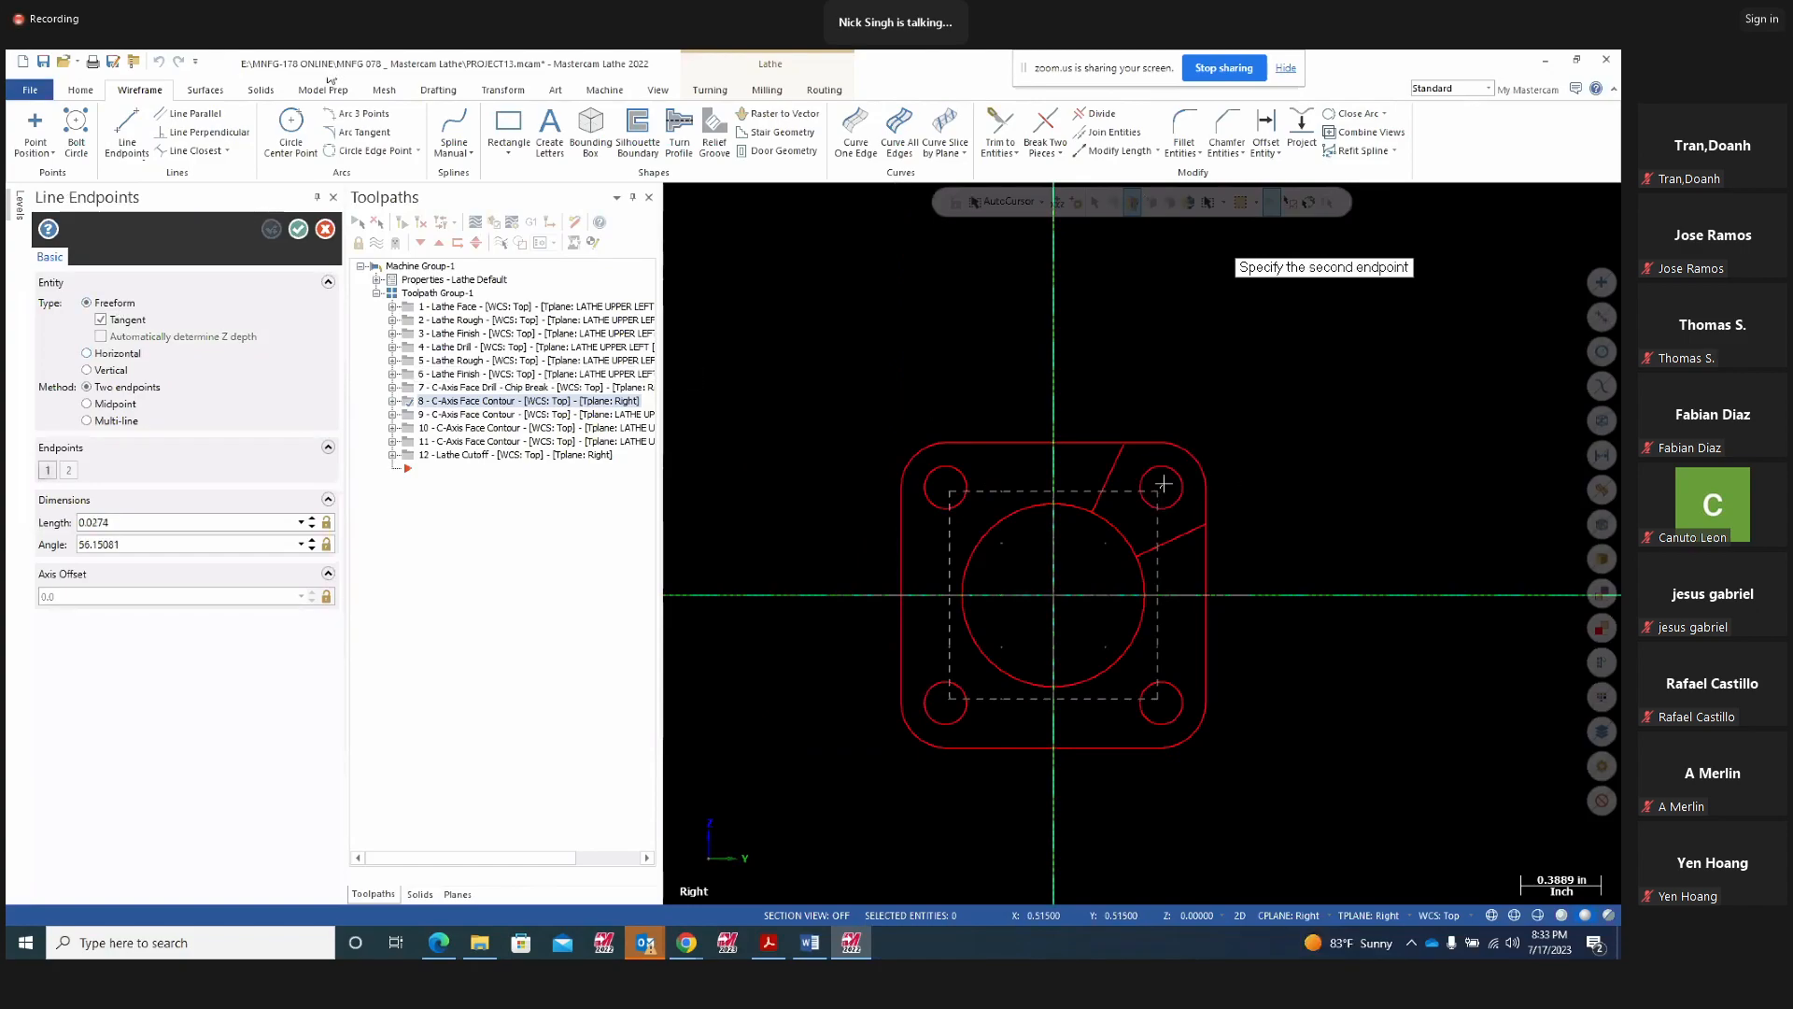
click(1234, 412)
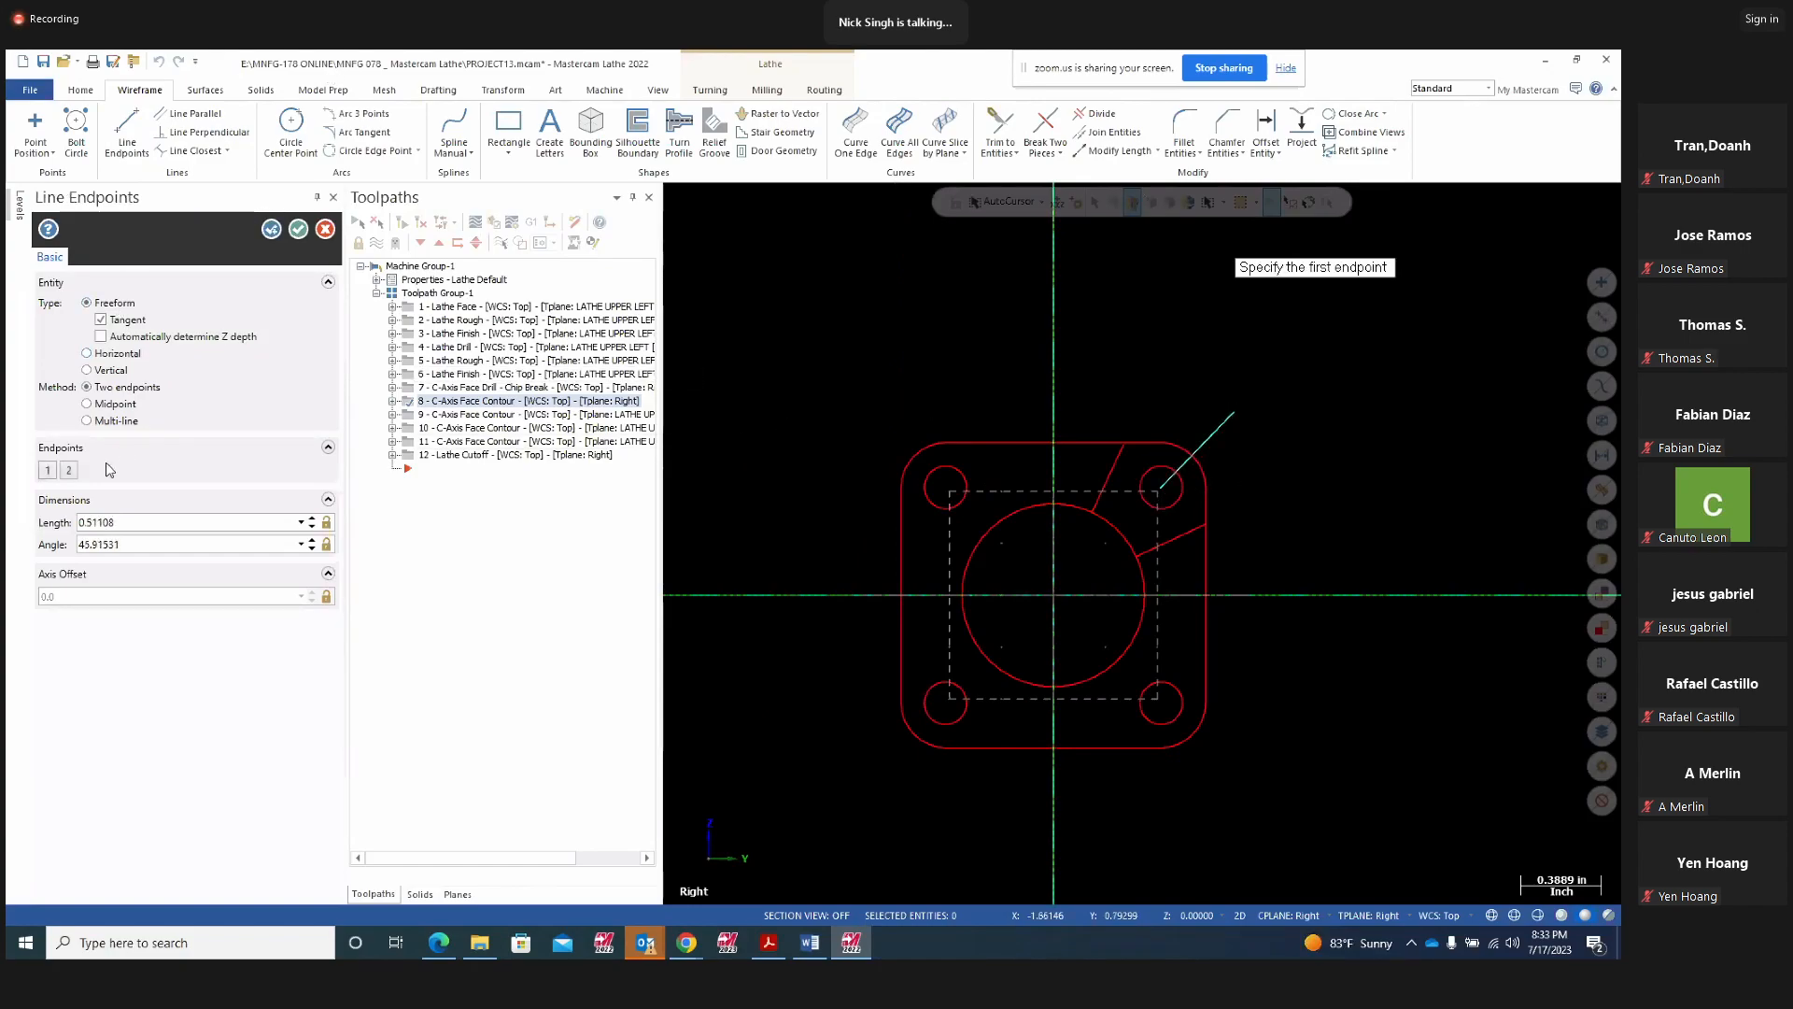
double_click(143, 544)
text(45)
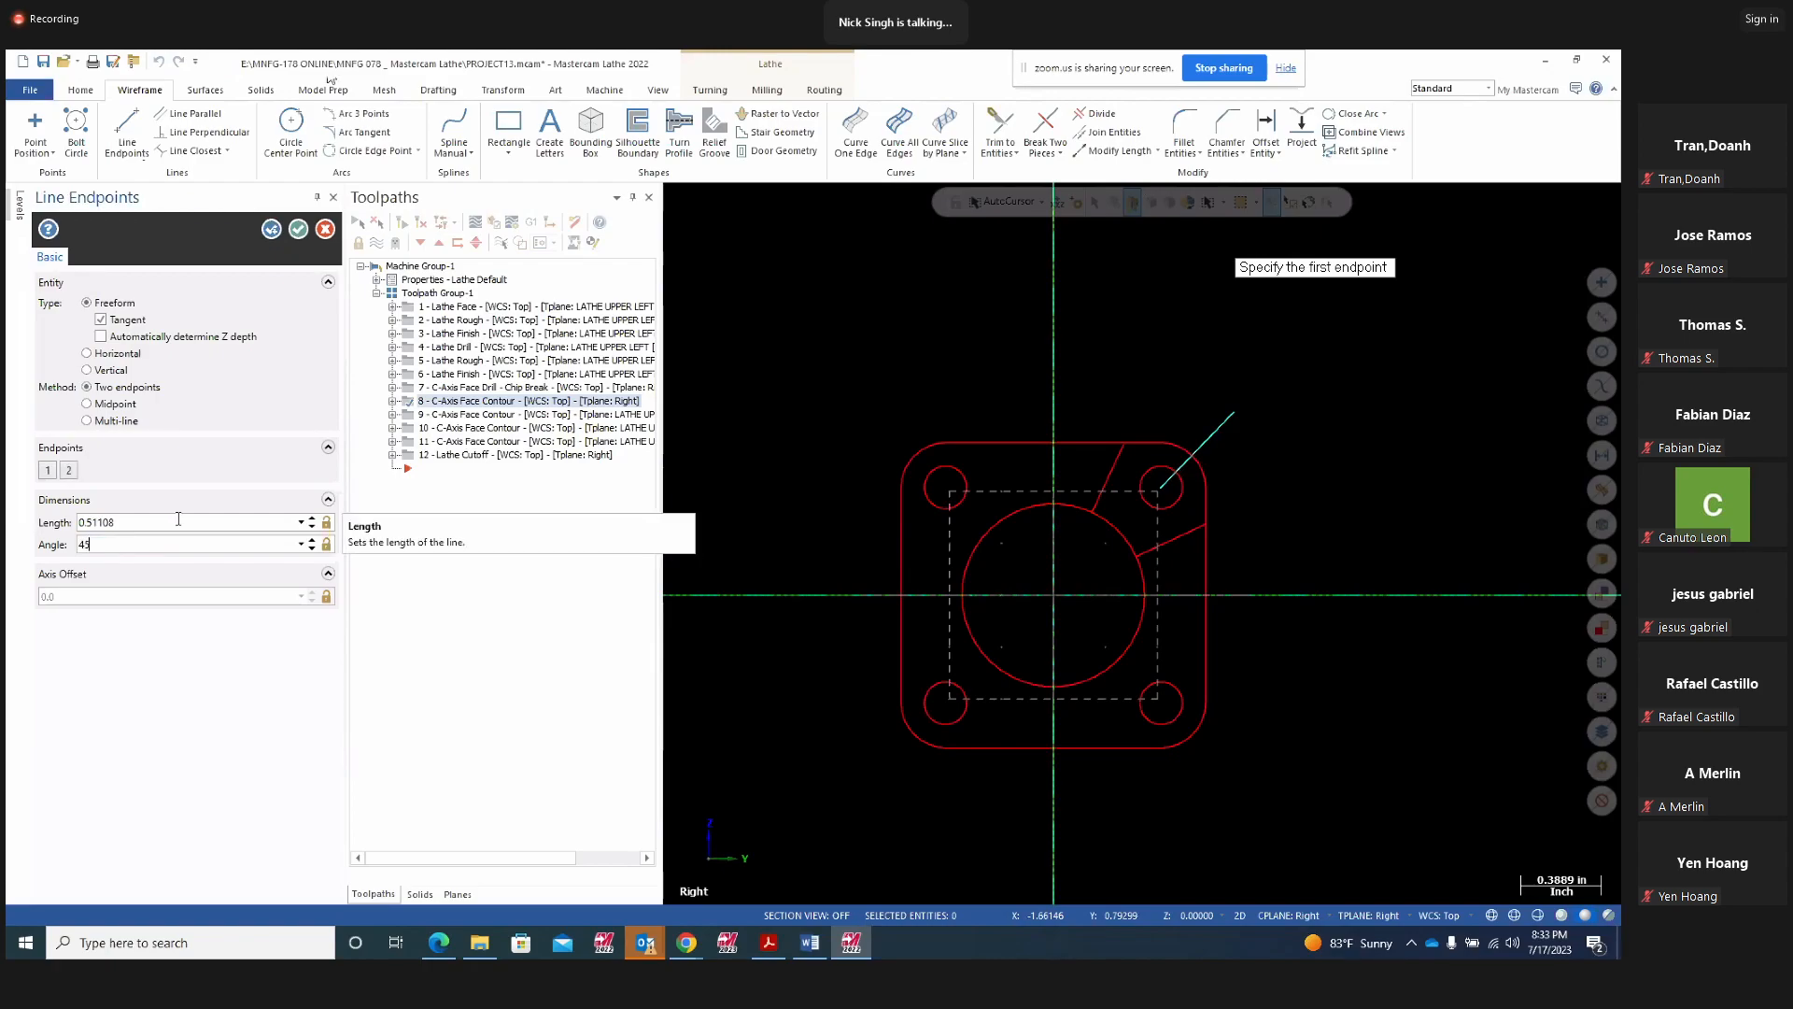
key(Return)
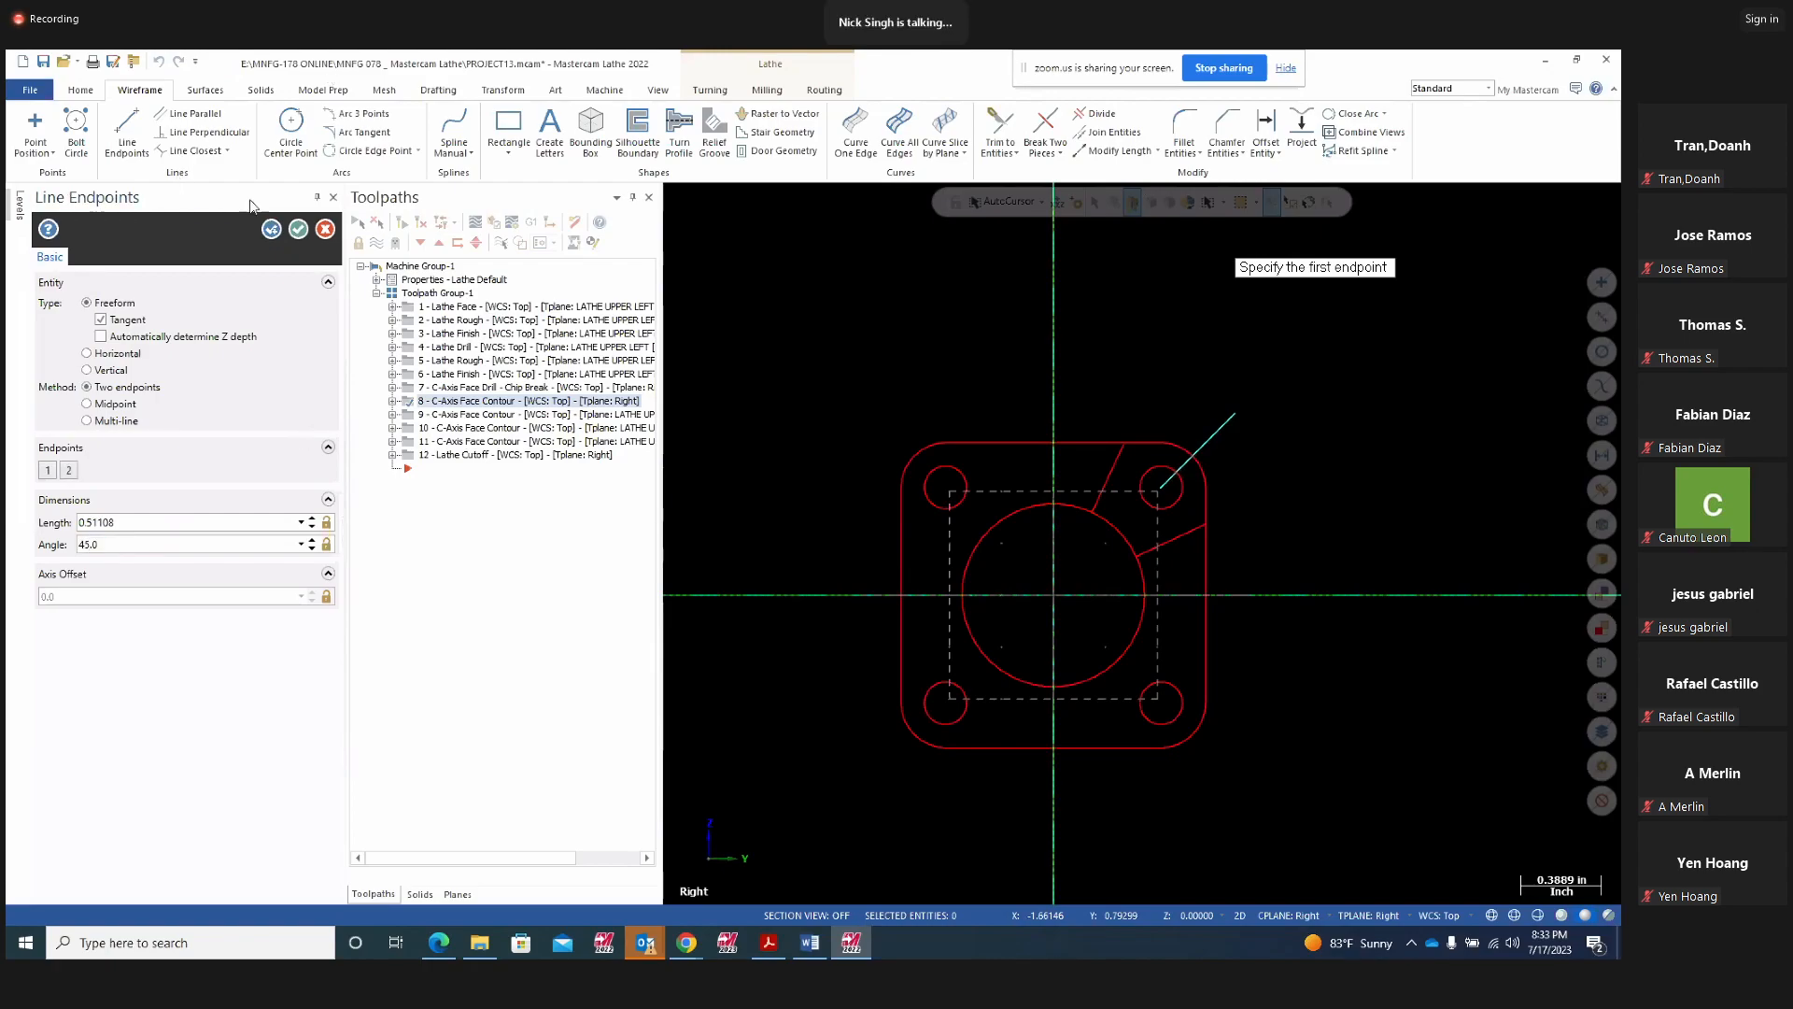
click(298, 229)
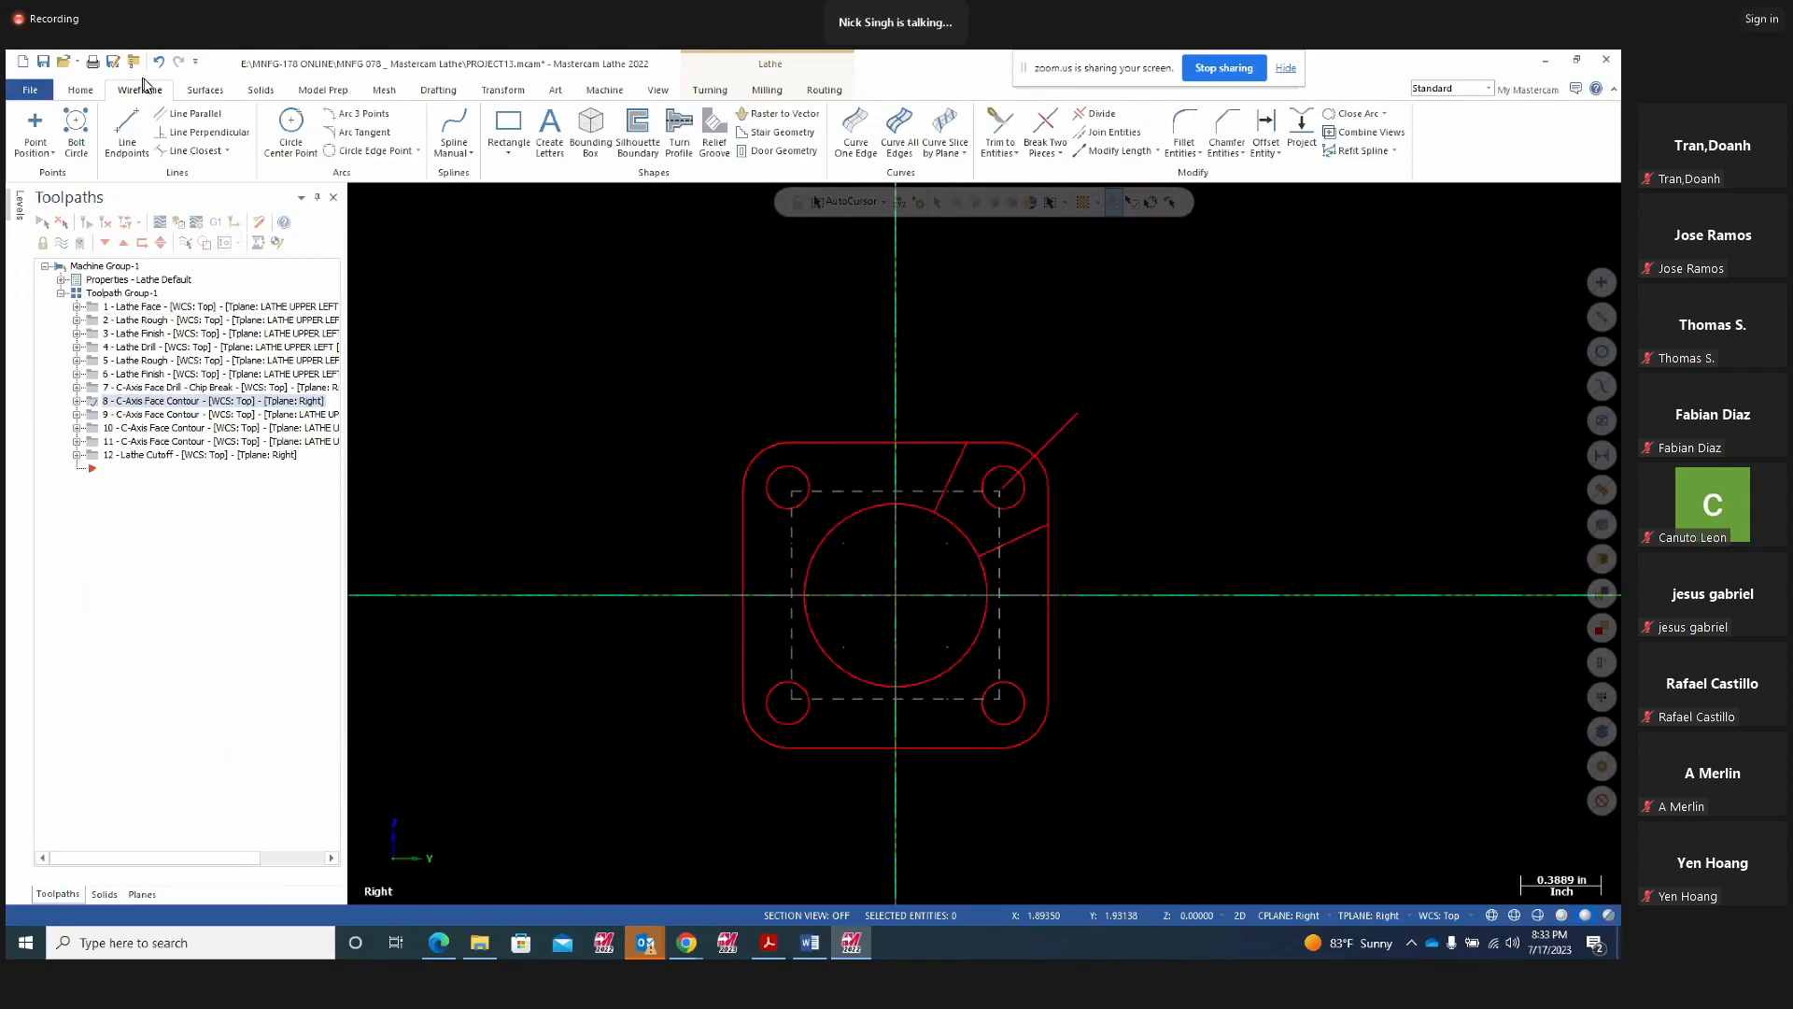
Trim off the part of the 45° line that extends beyond the rounded square's upper-right corner, using Divide
click(1098, 113)
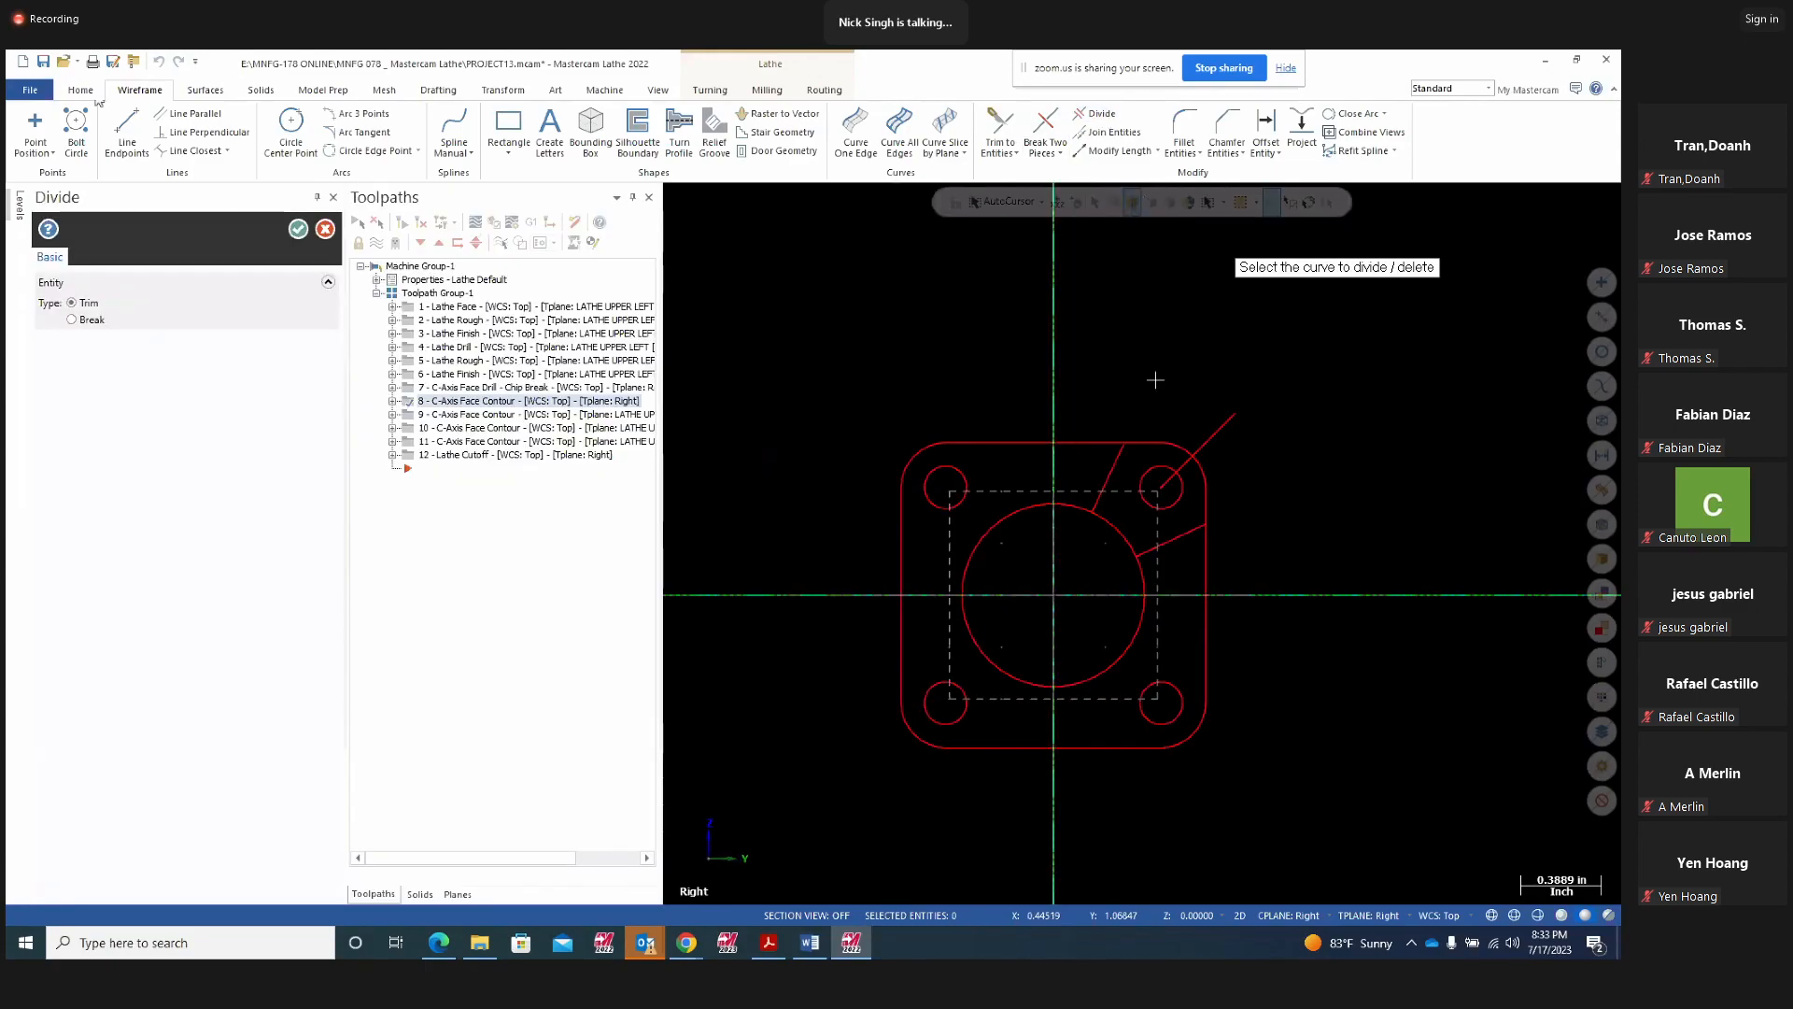
click(1219, 428)
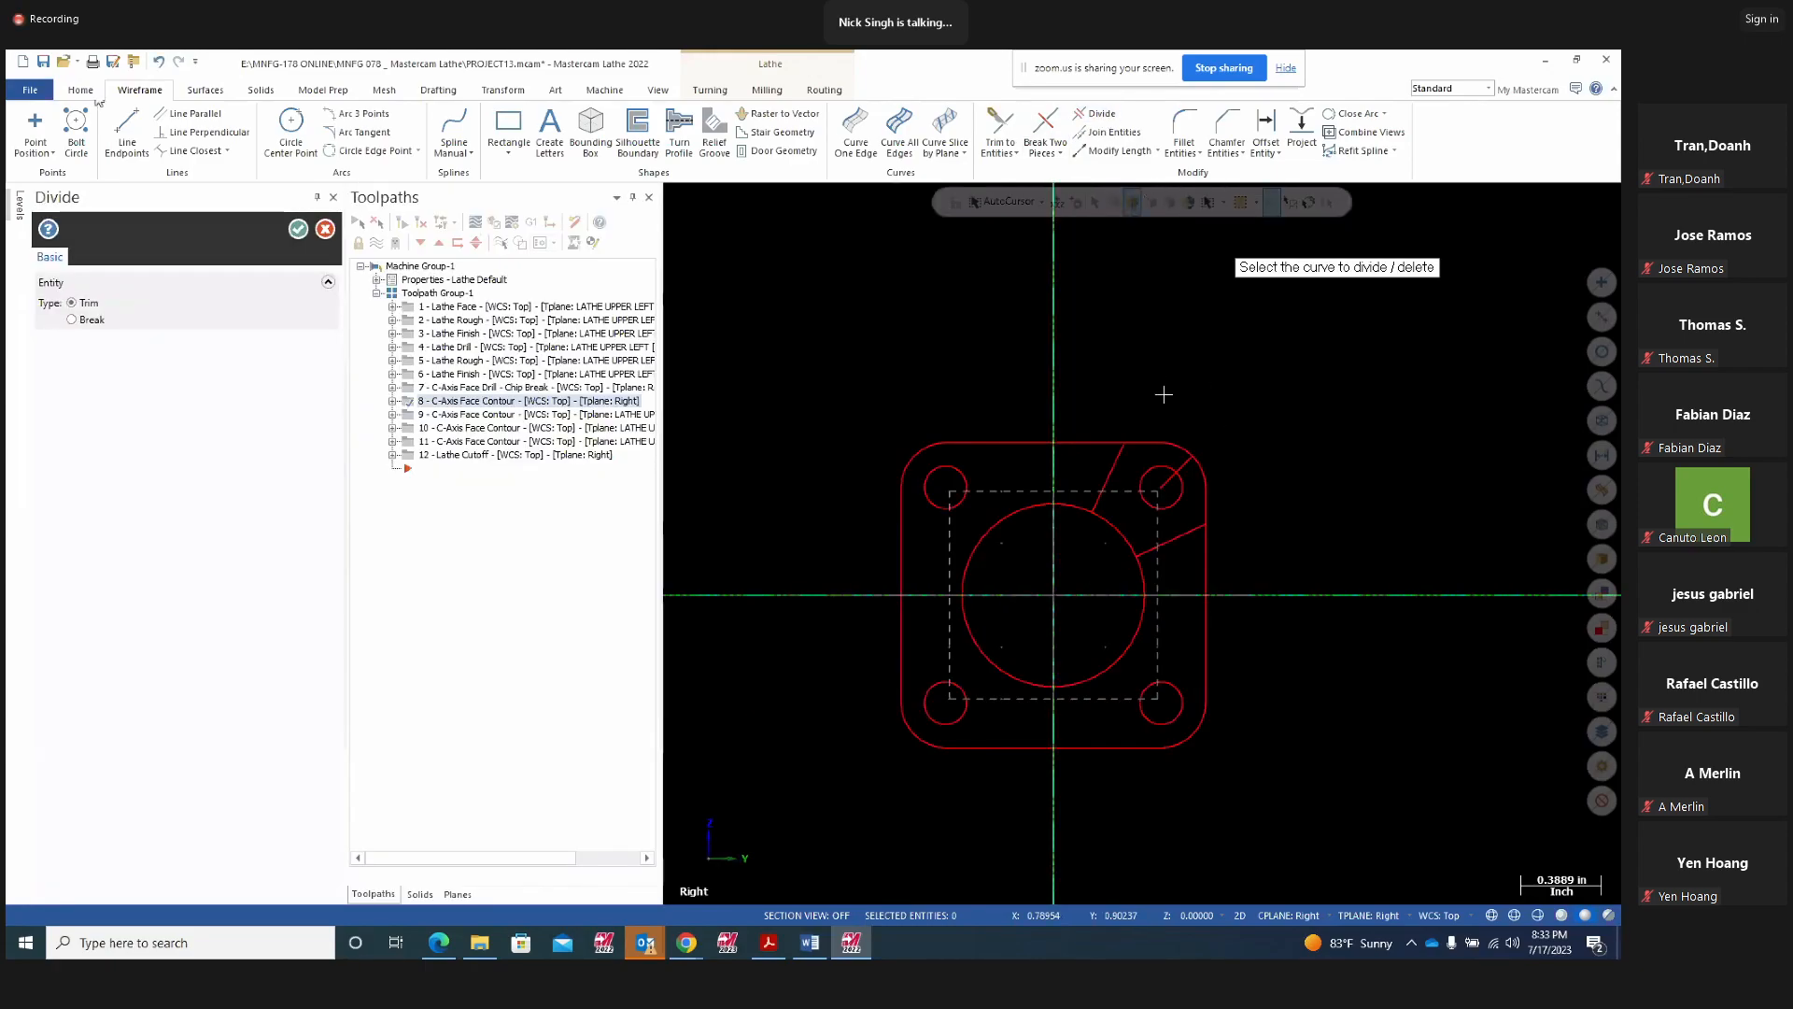
click(297, 229)
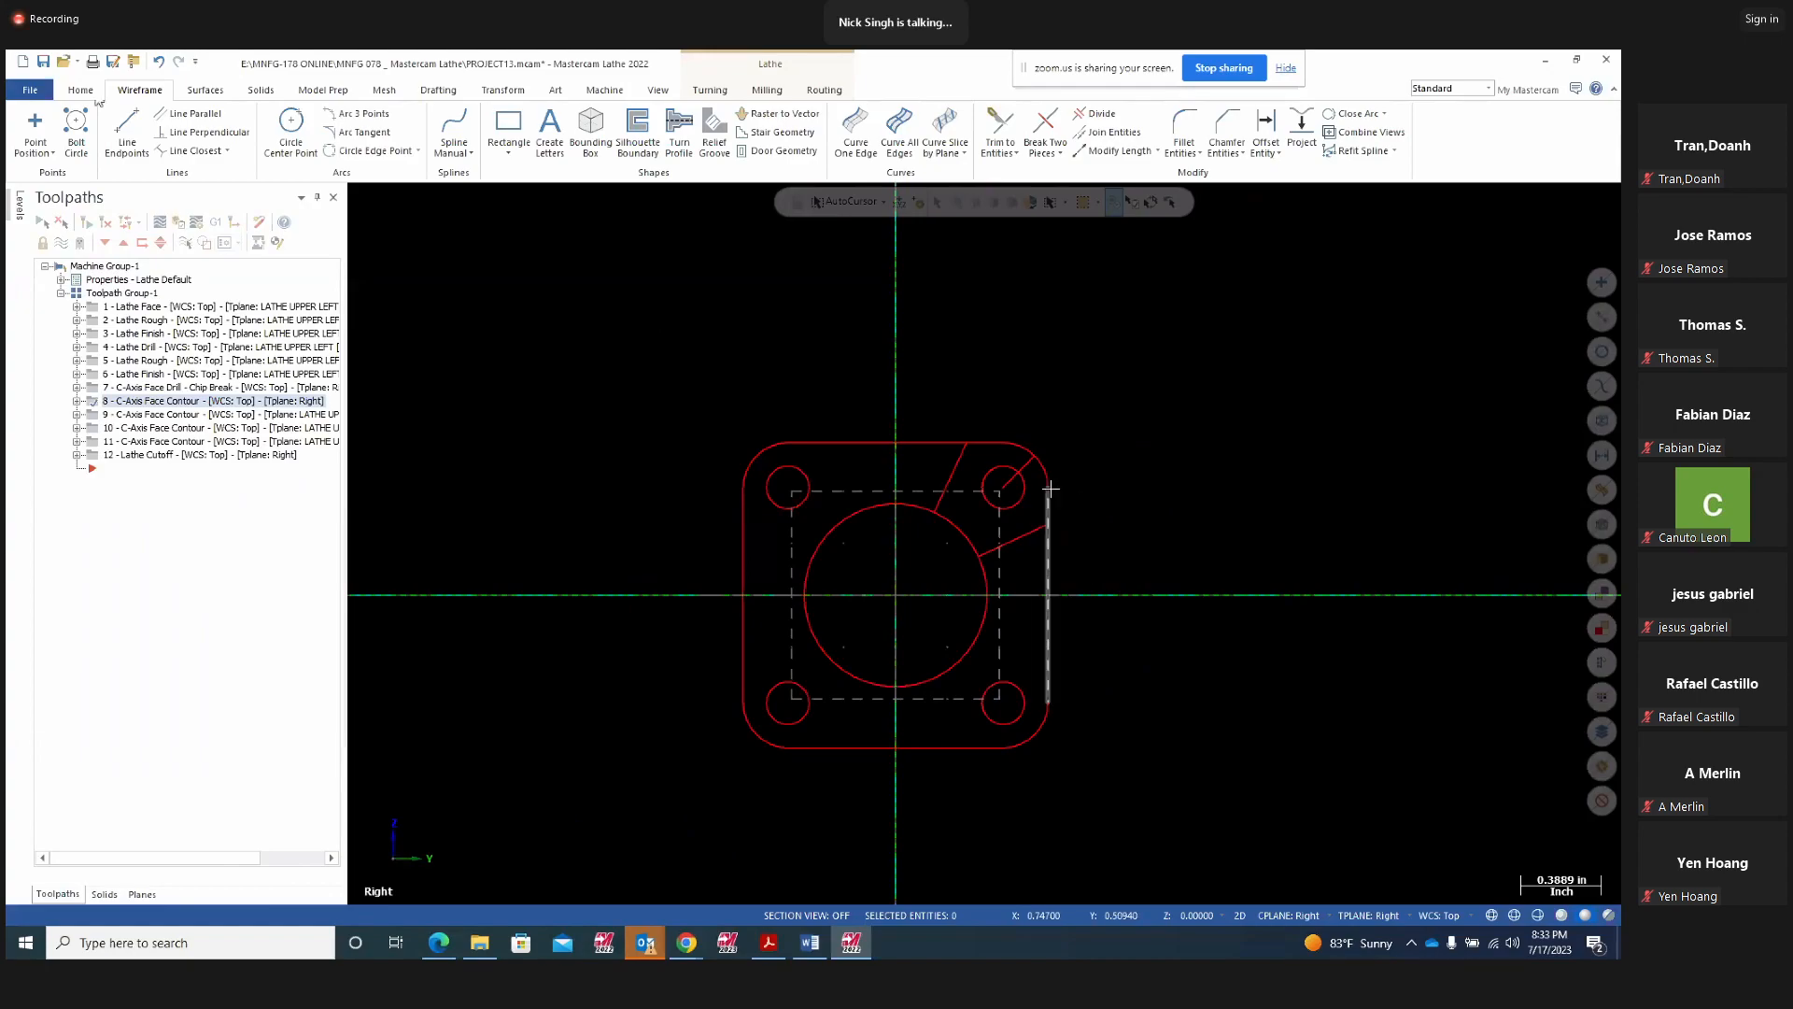
Set up a Rotate copy of the 45° line and both trimmed pocket lines about the origin with a 90-degree angle
click(1021, 472)
click(953, 481)
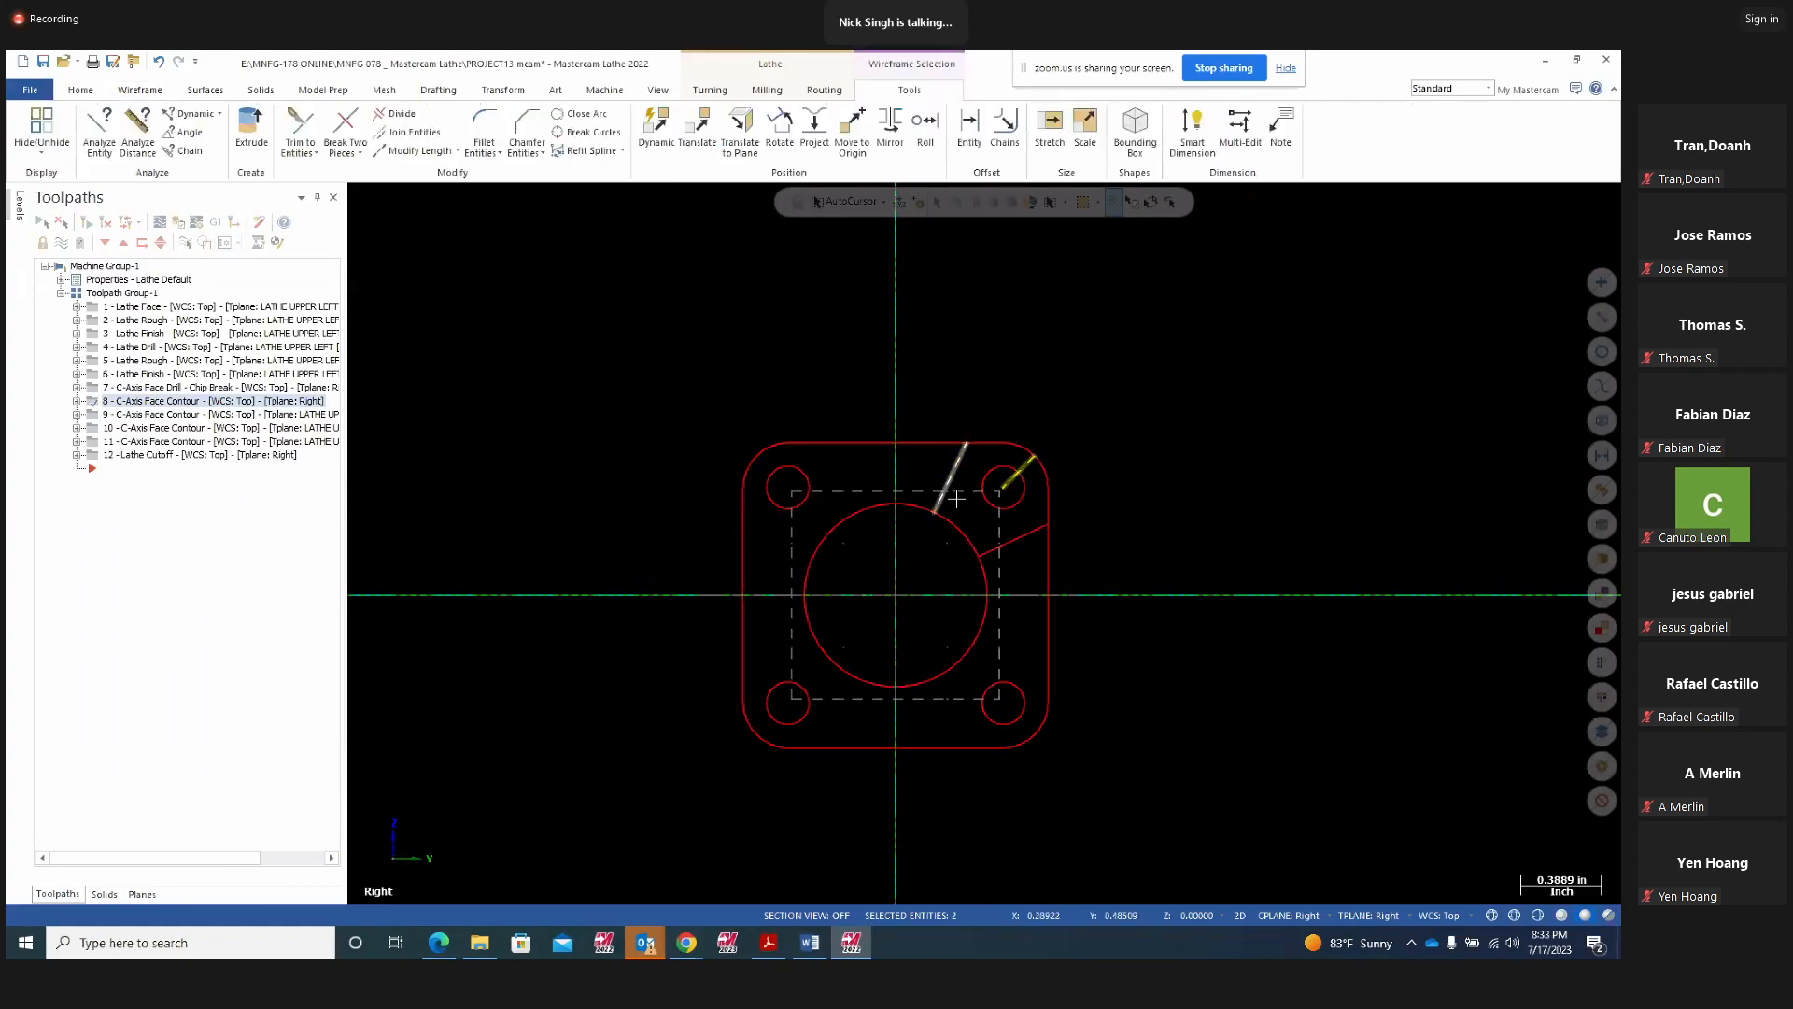
click(1014, 540)
click(505, 91)
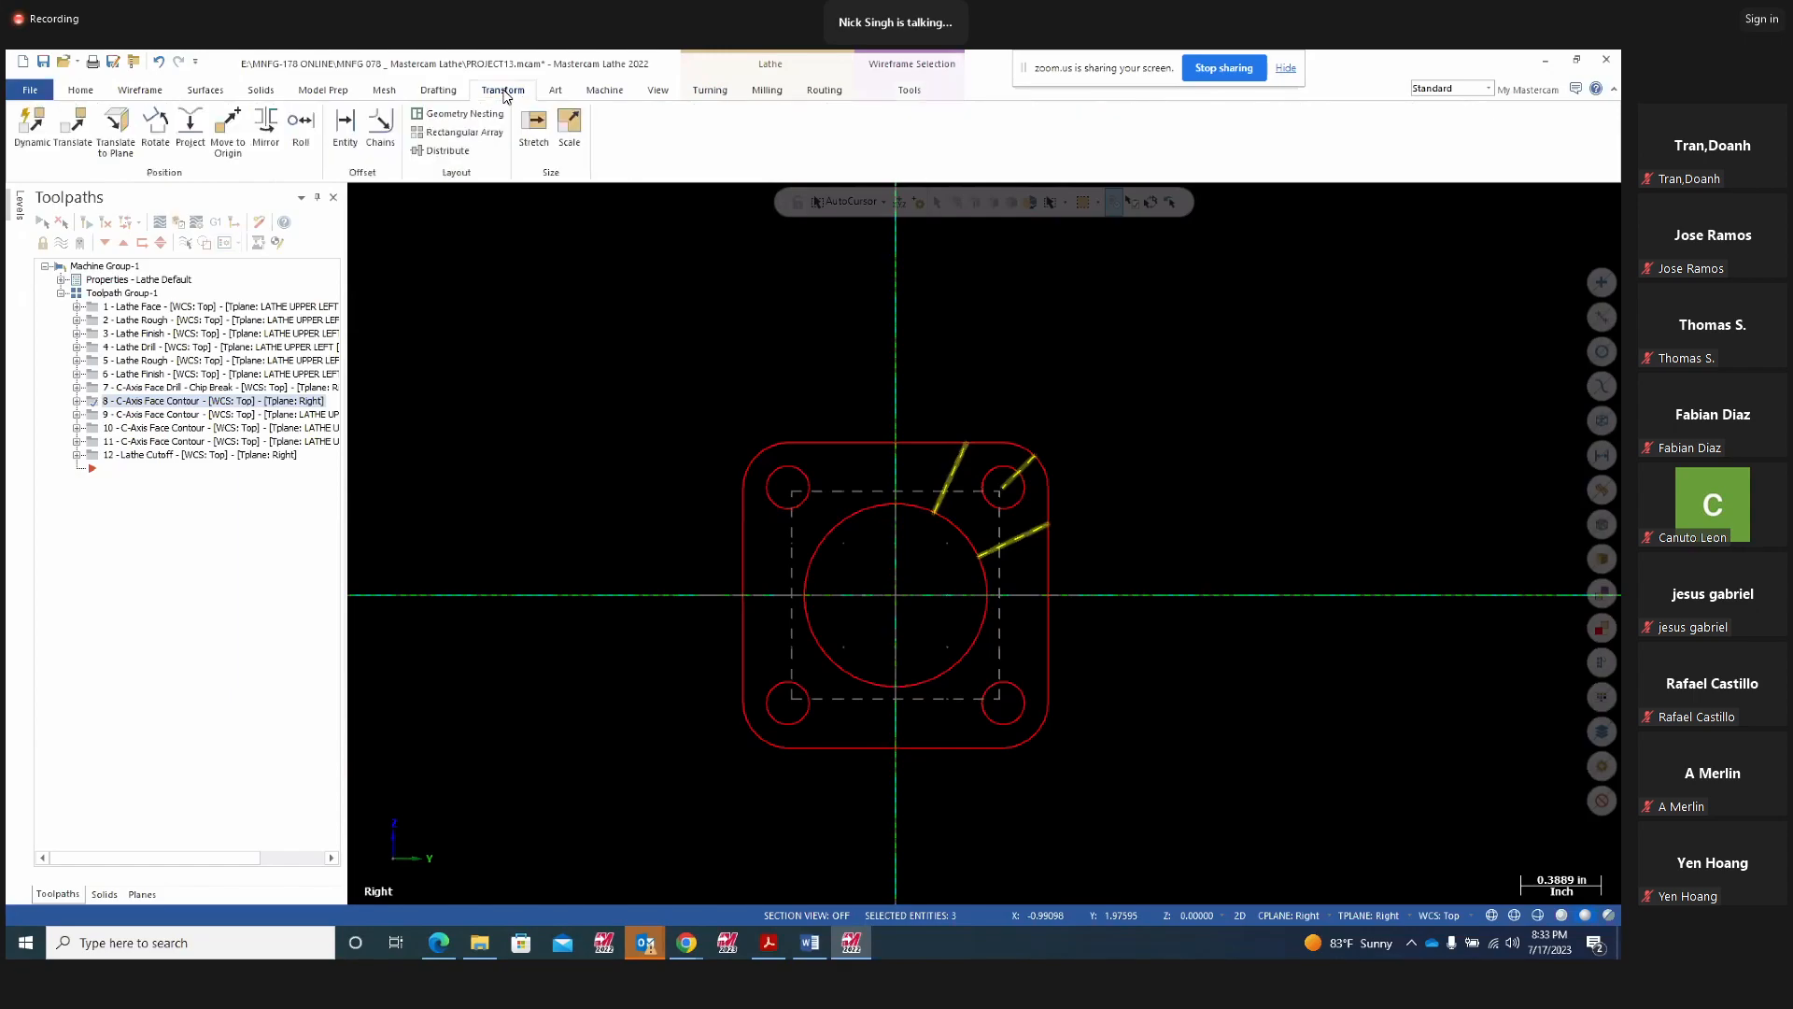
click(157, 142)
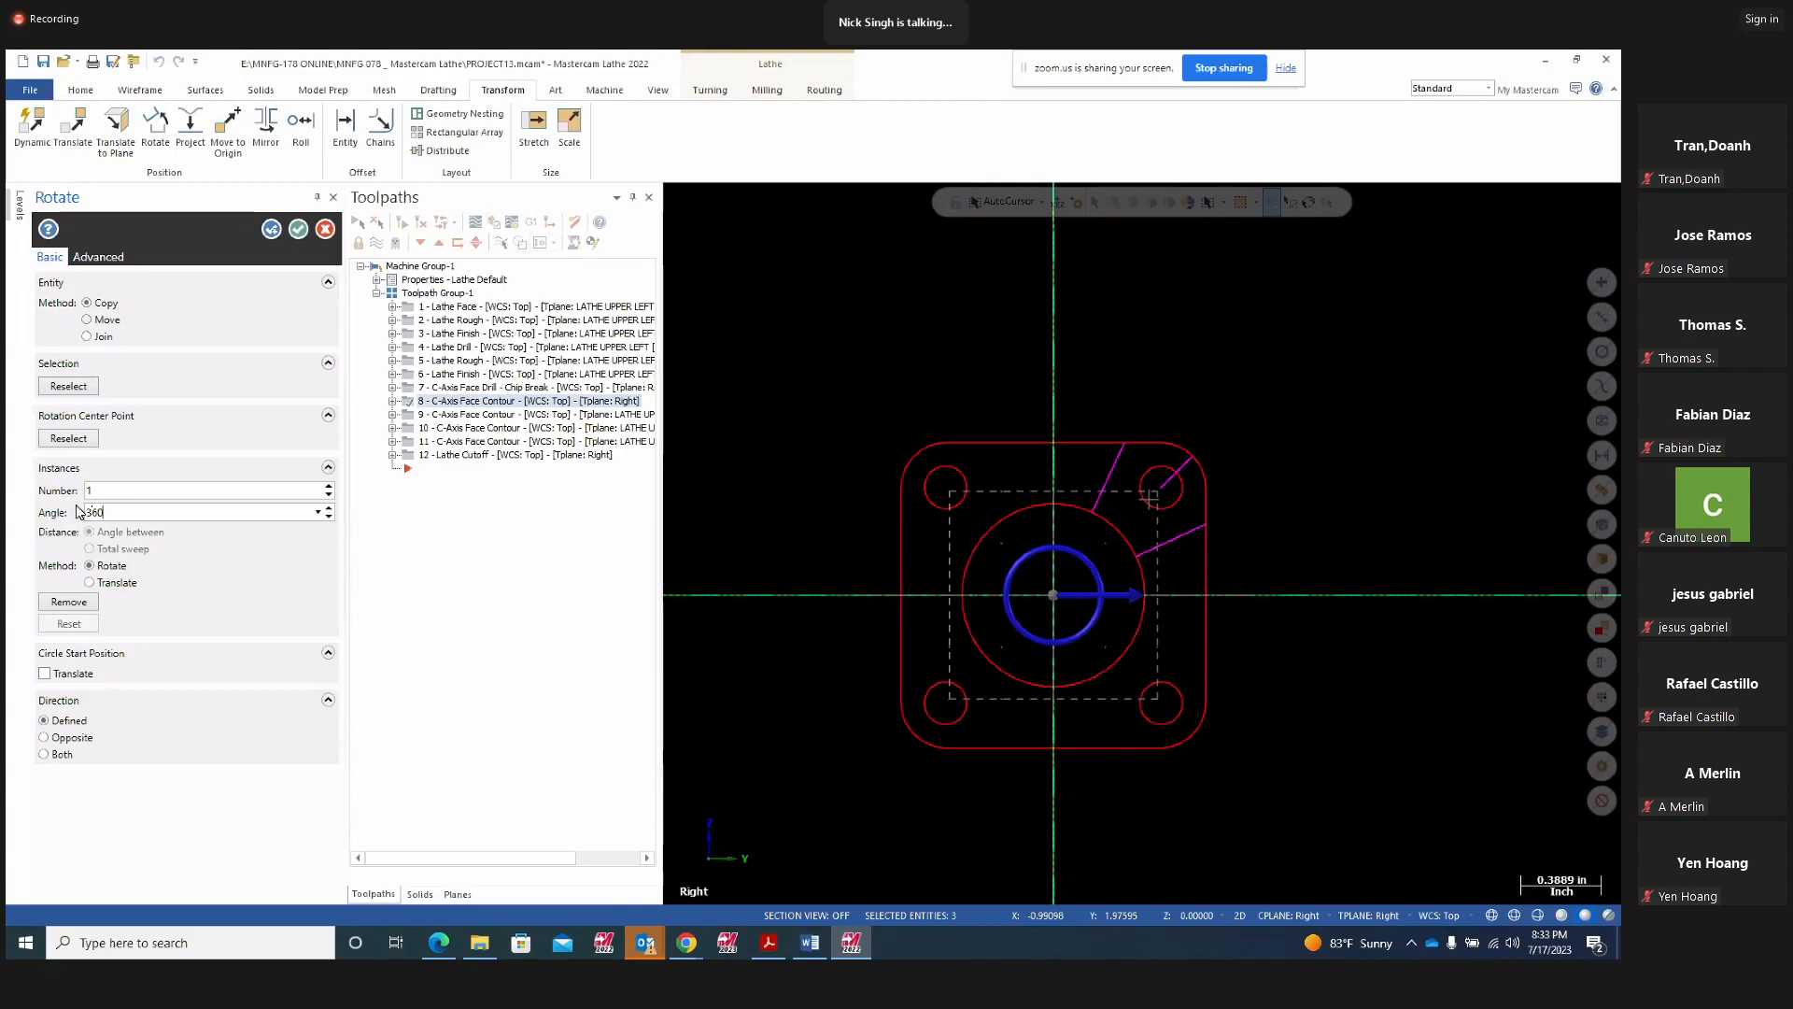
key(Return)
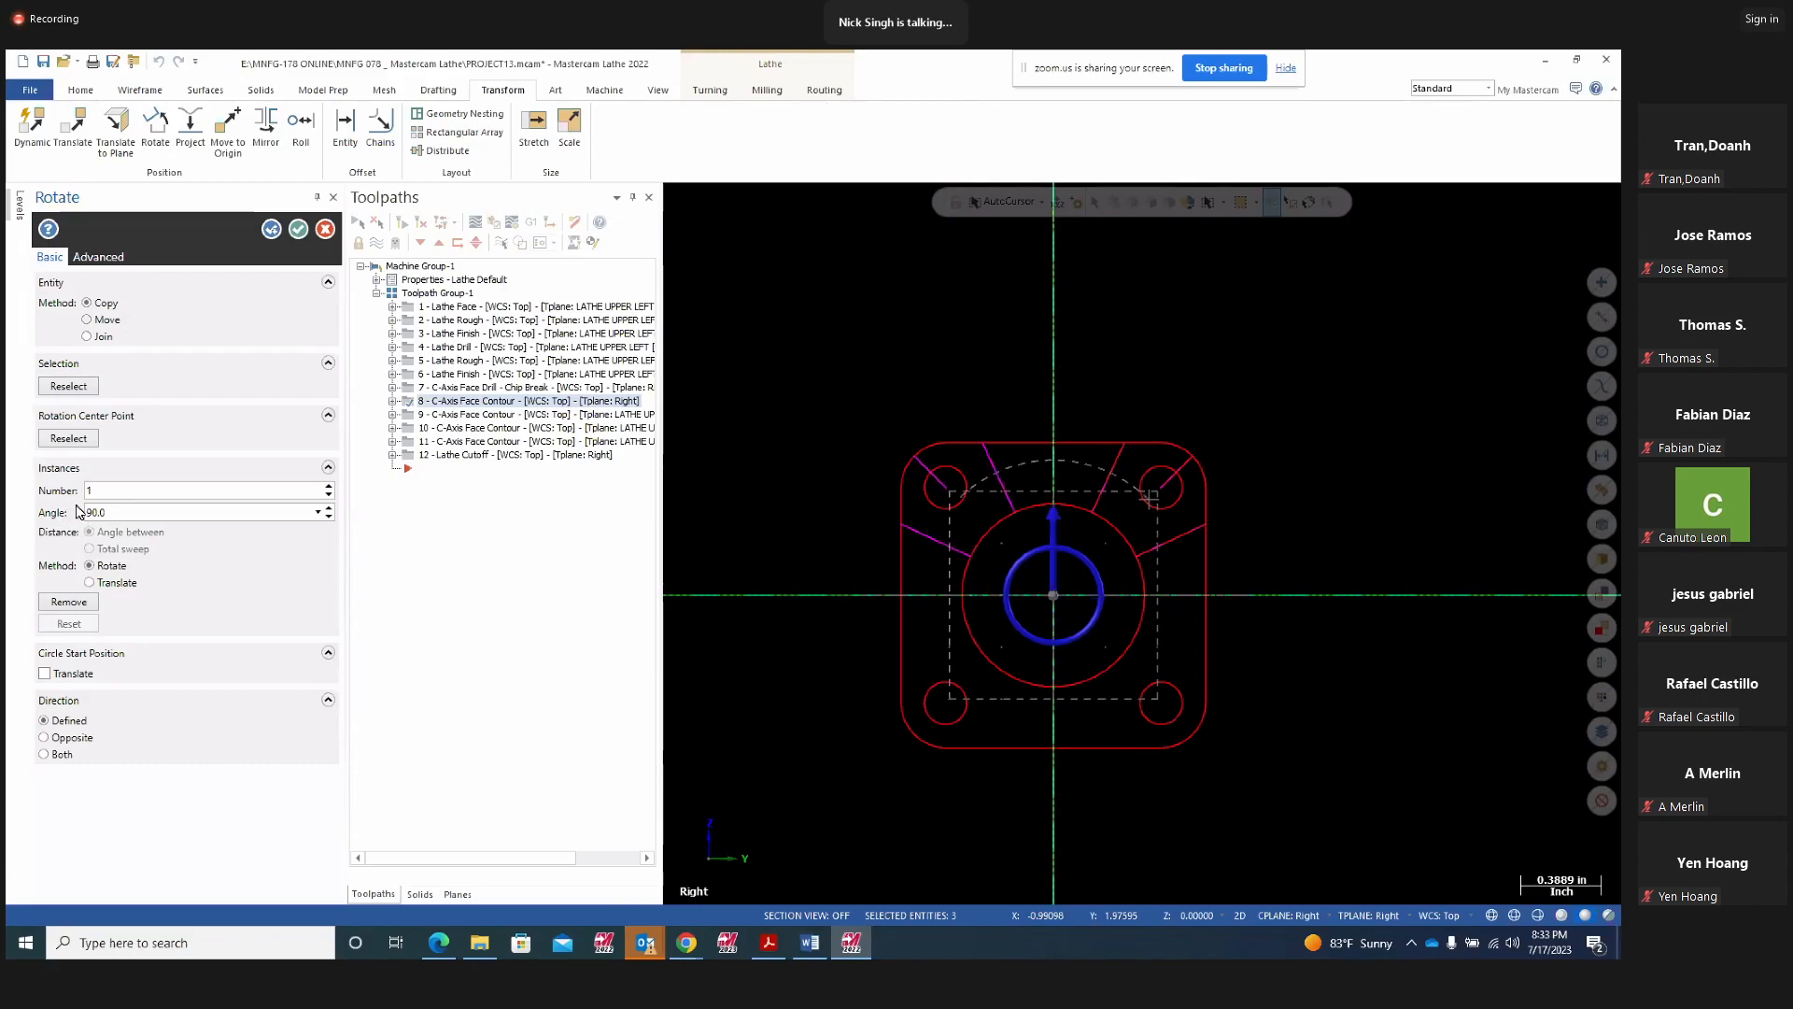
Set the number of rotated instances to 3, create the copies, and clear the transform result colors
drag(90, 492, 104, 493)
text(3)
key(Return)
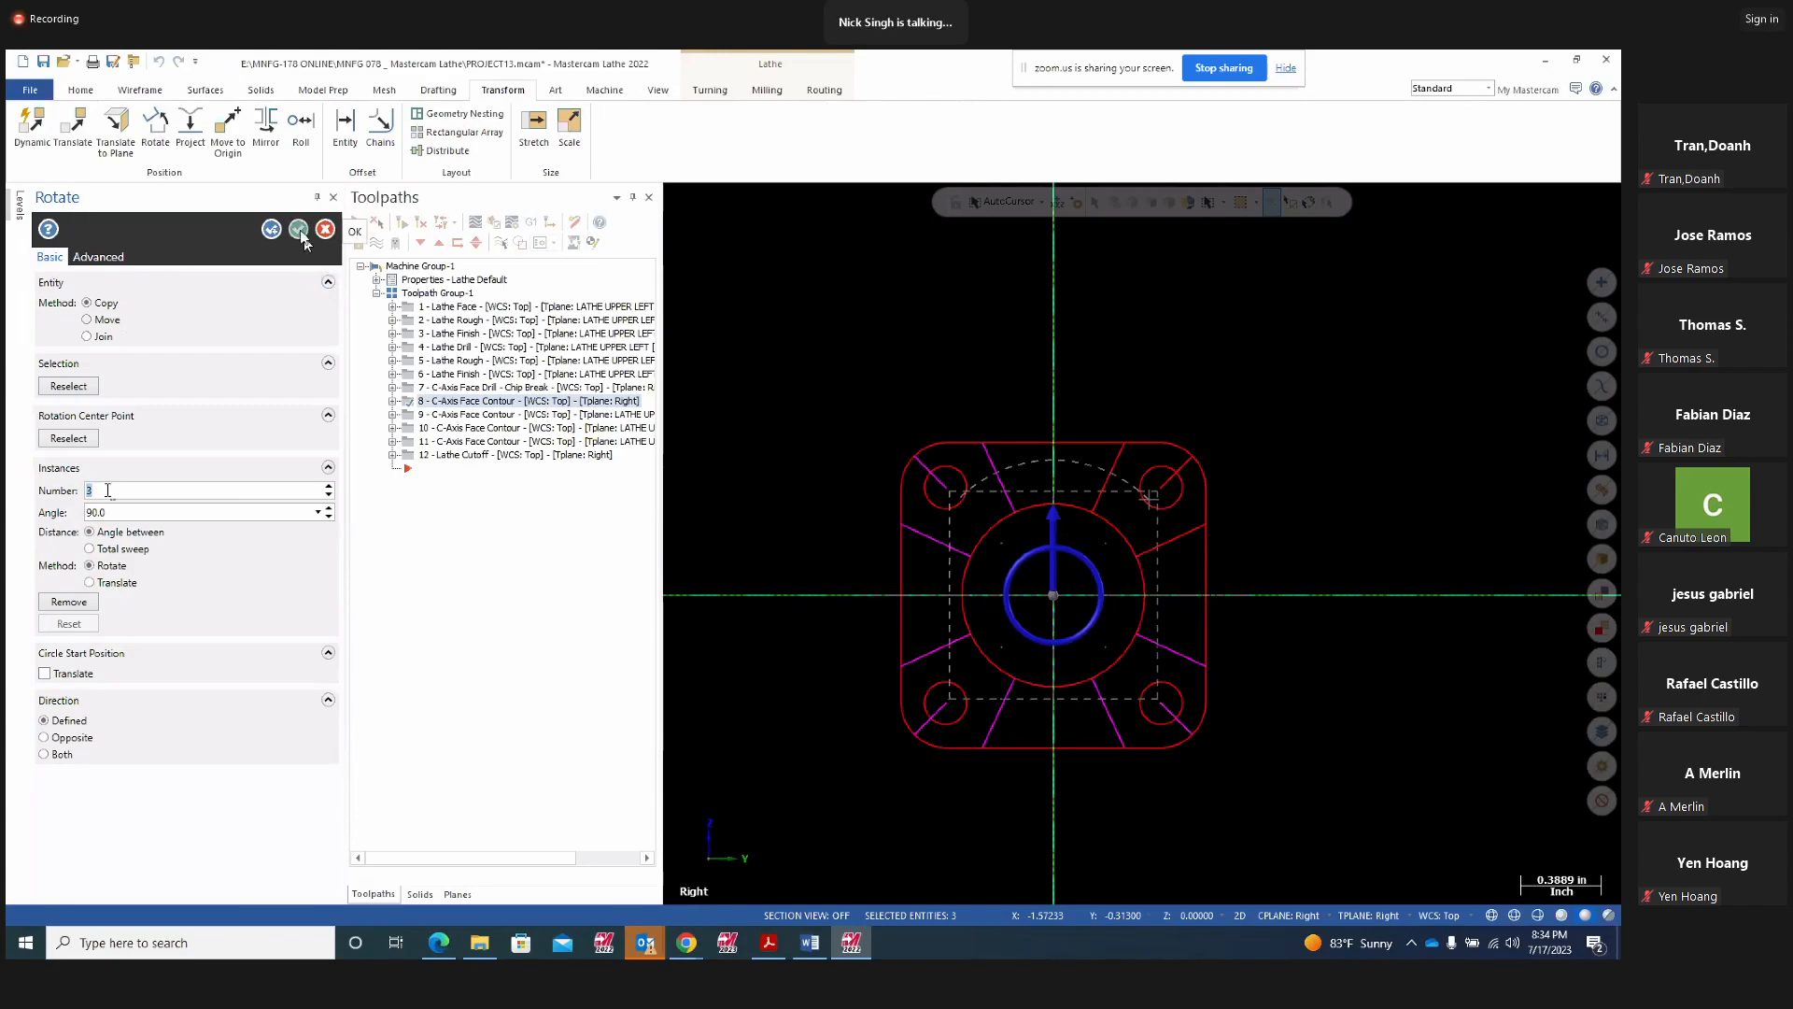
click(299, 230)
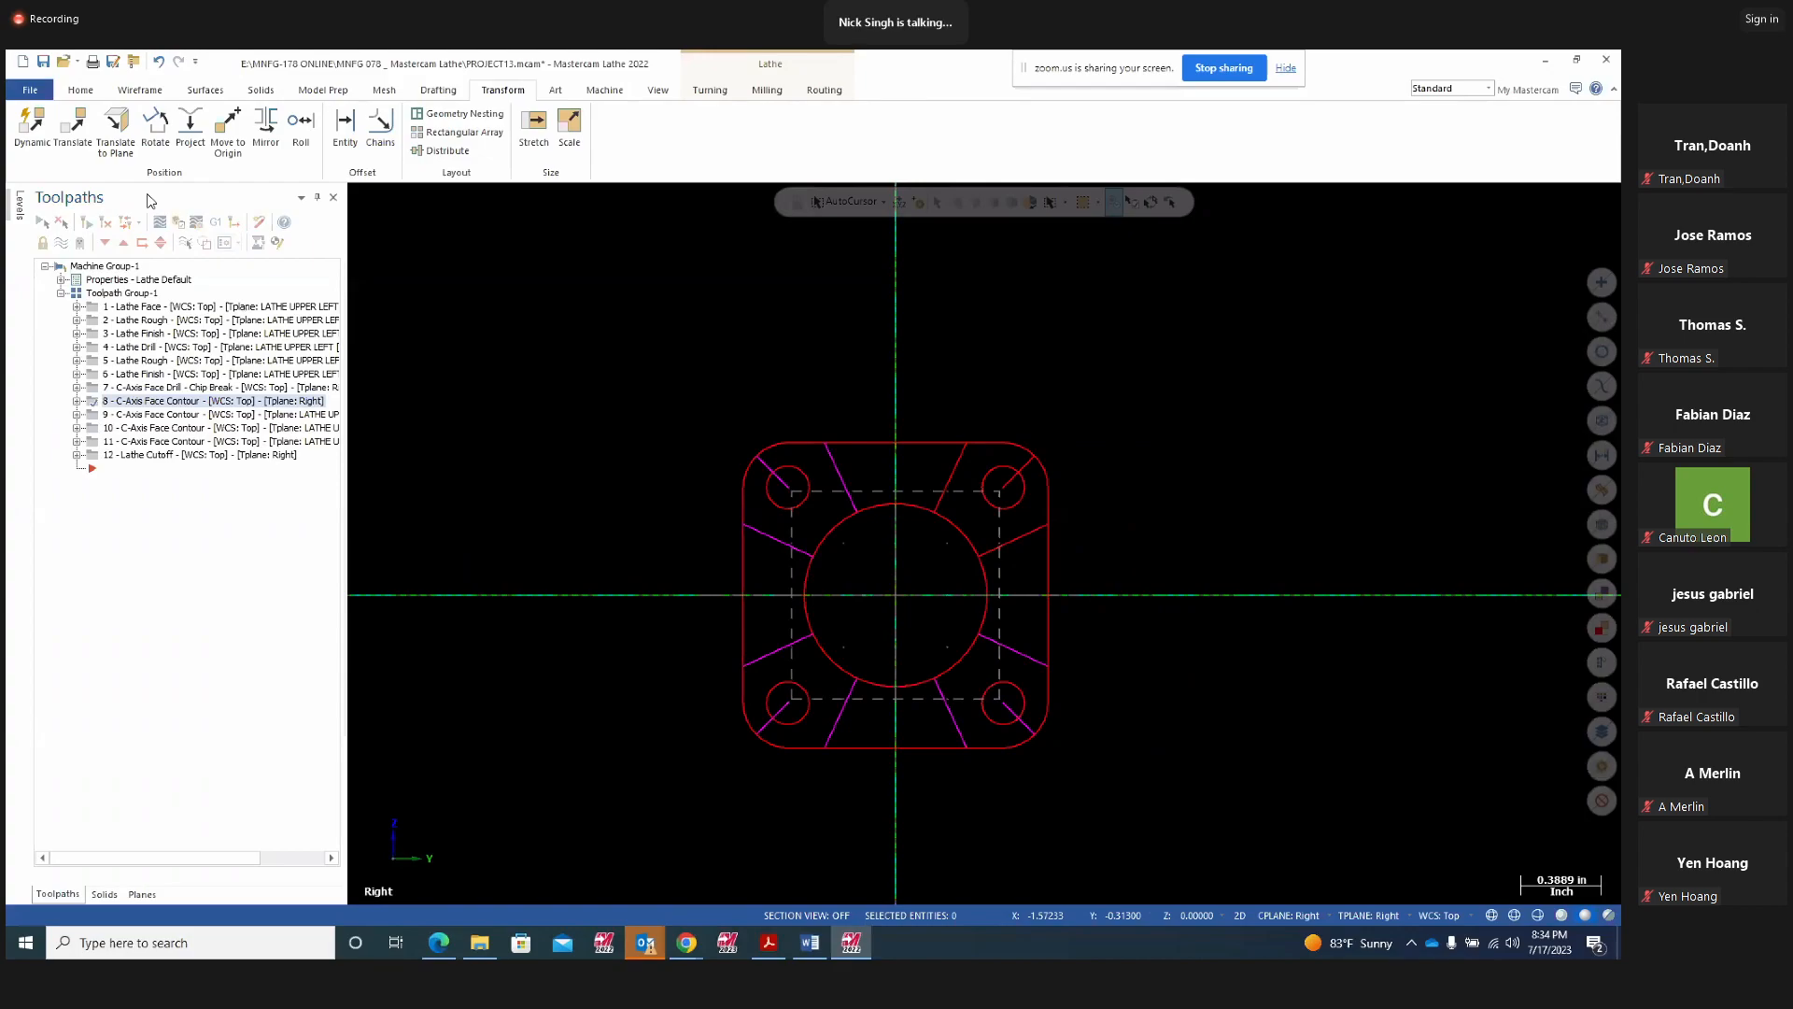
right_click(1238, 310)
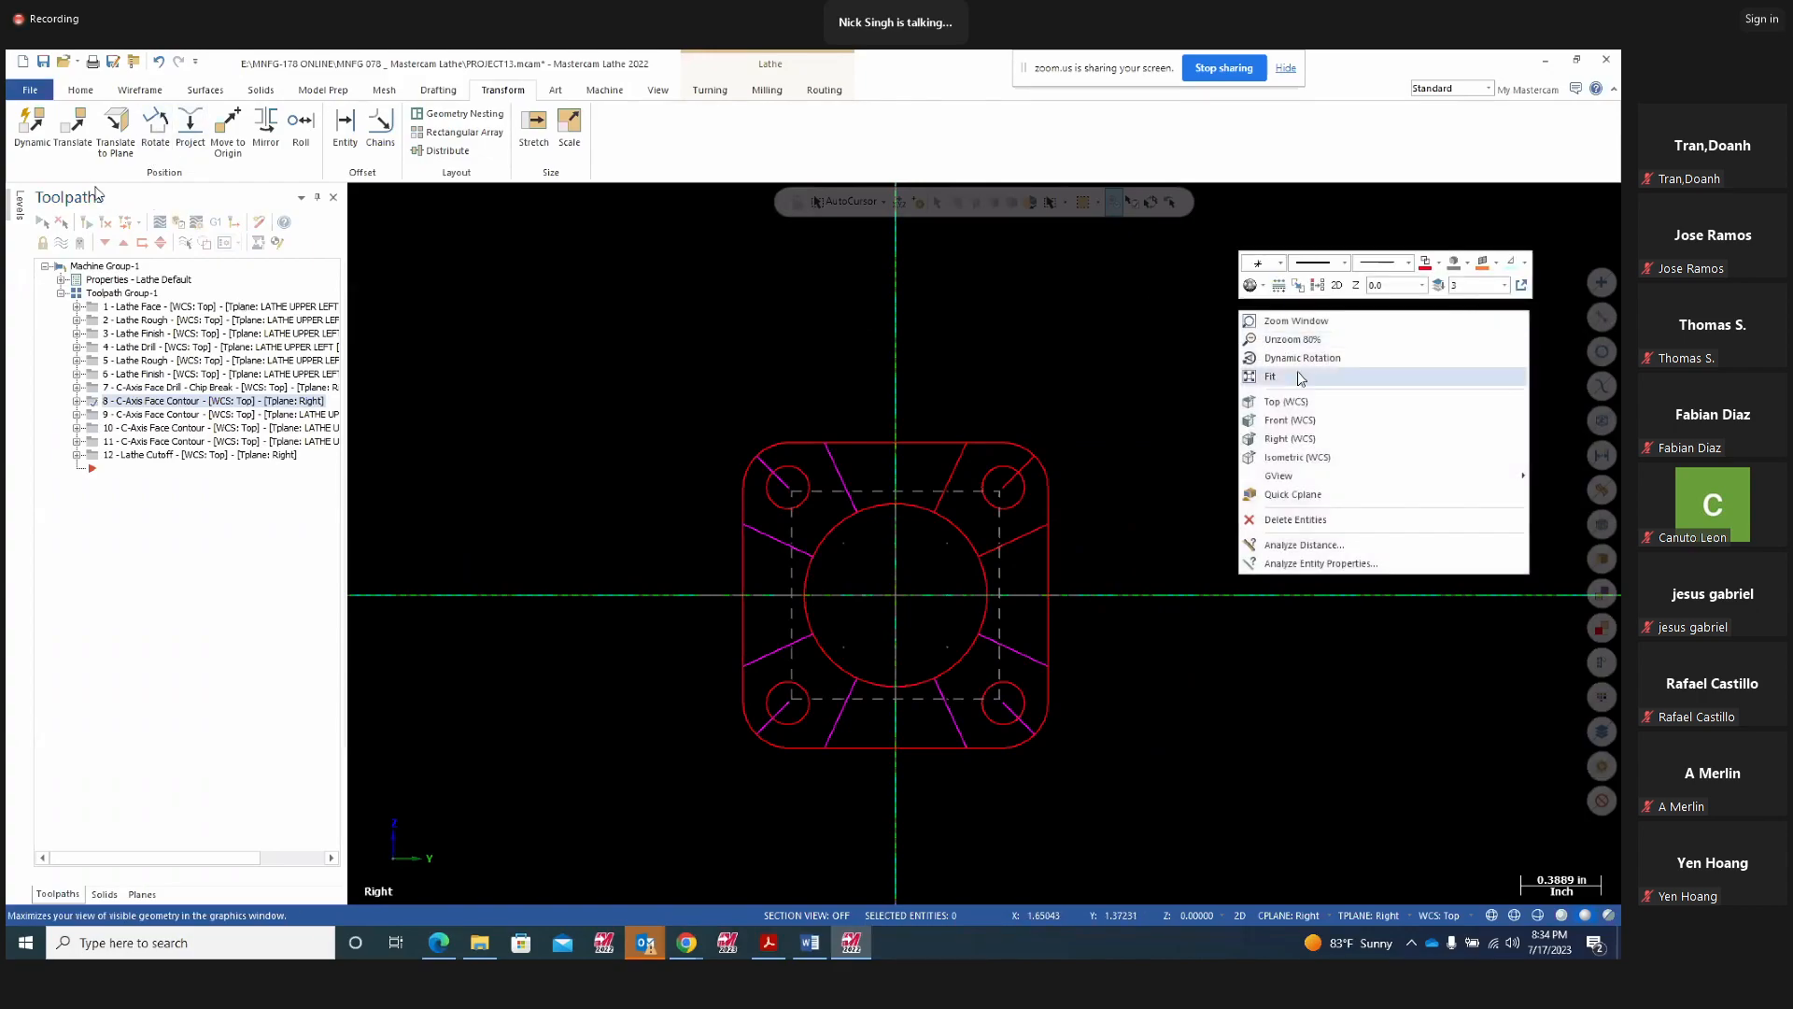
click(1315, 286)
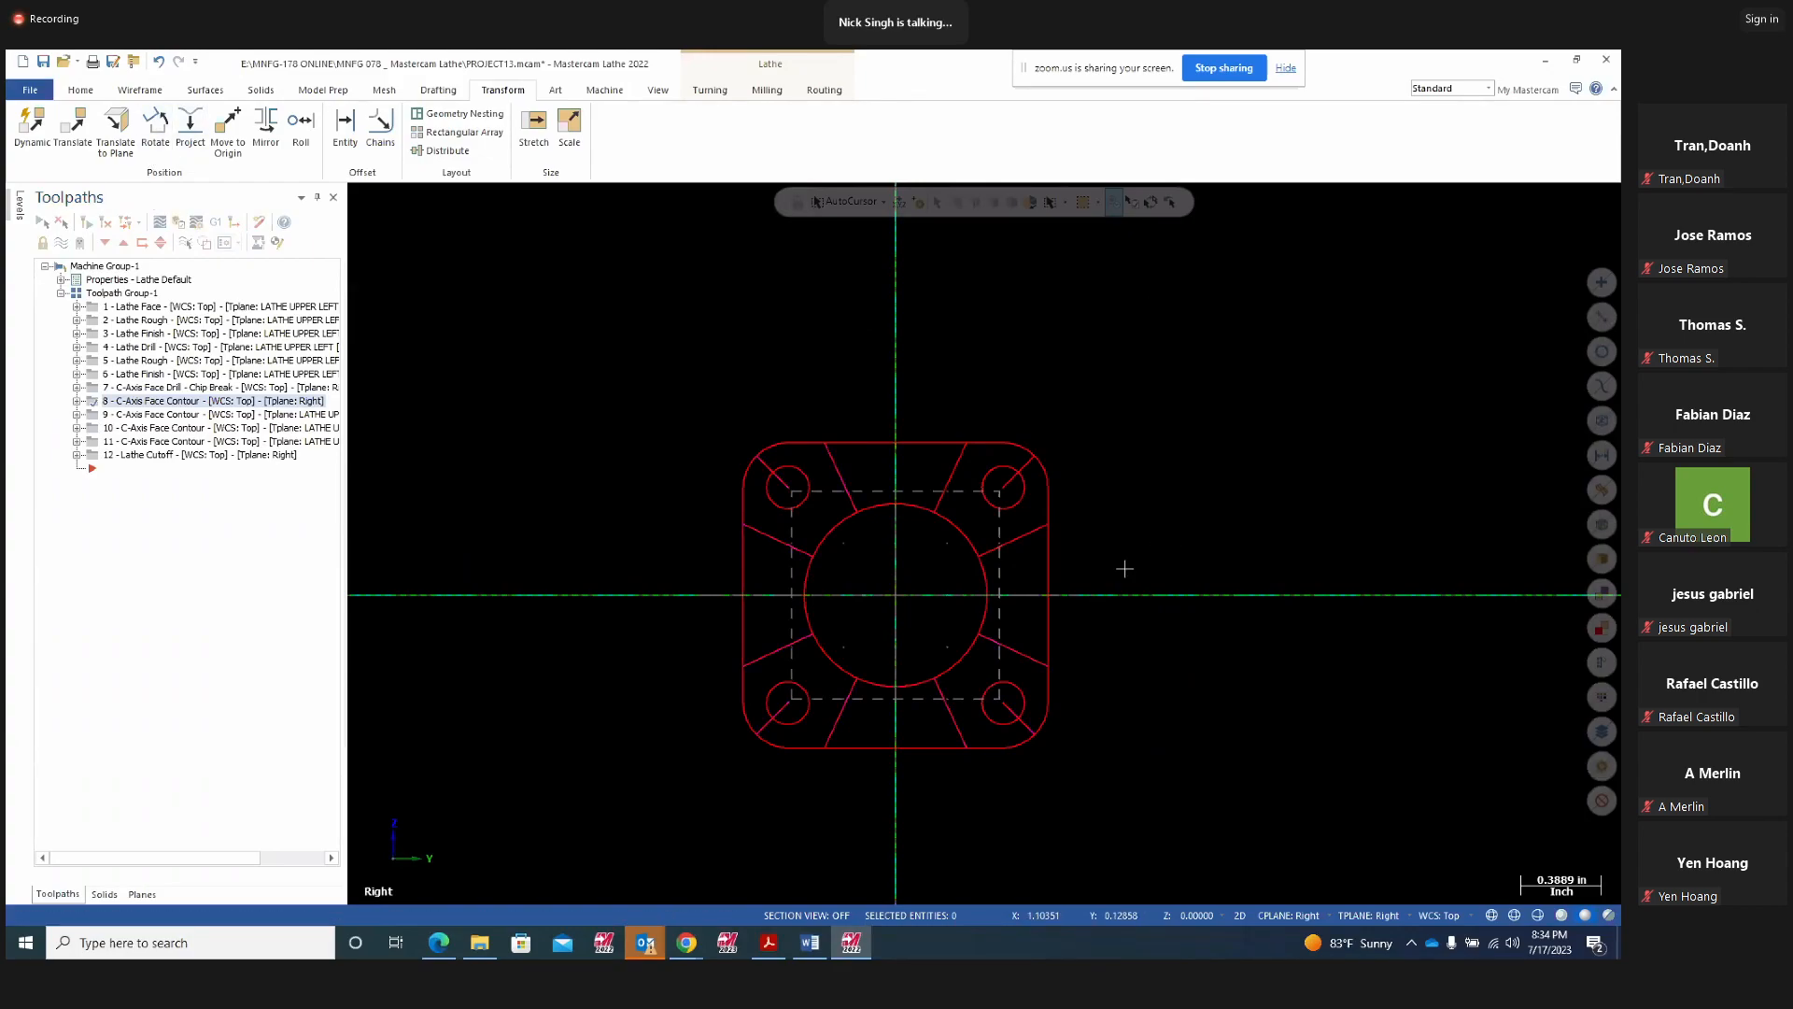
Make level 2 (c-axis) visible and select level 3 in the Levels list
middle_drag(1184, 537, 1204, 544)
click(20, 205)
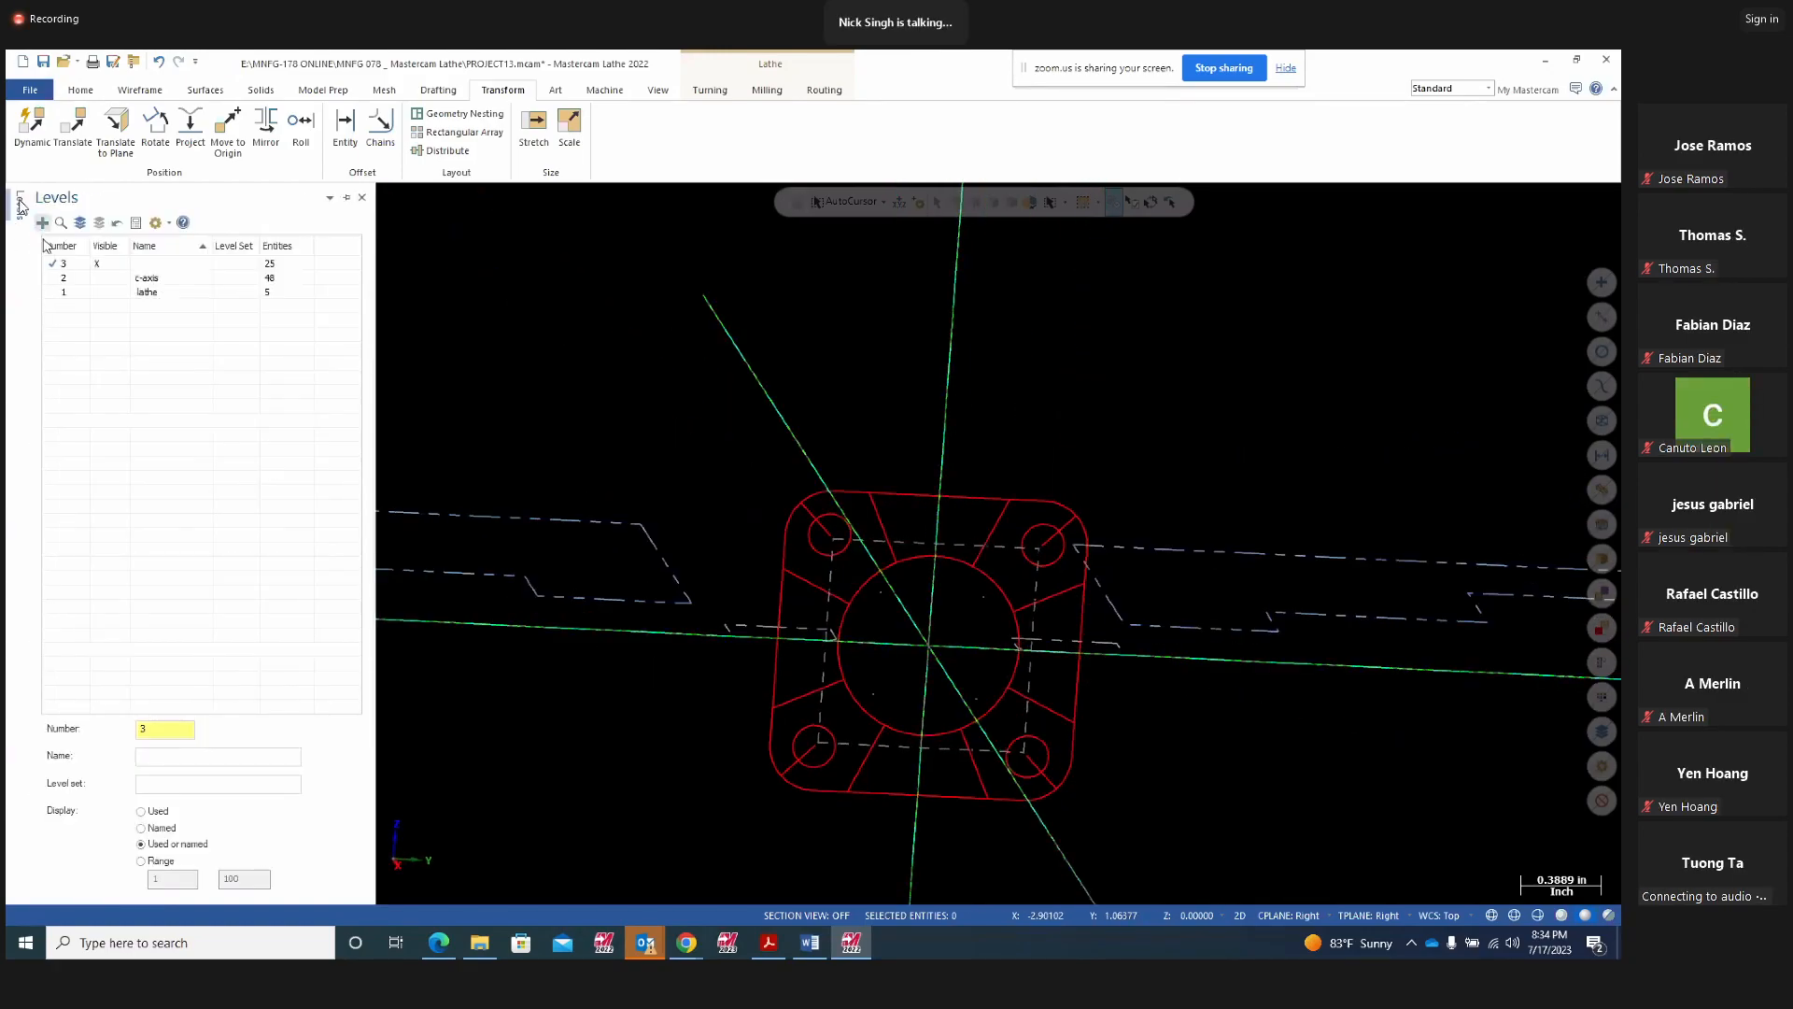
click(99, 278)
click(105, 265)
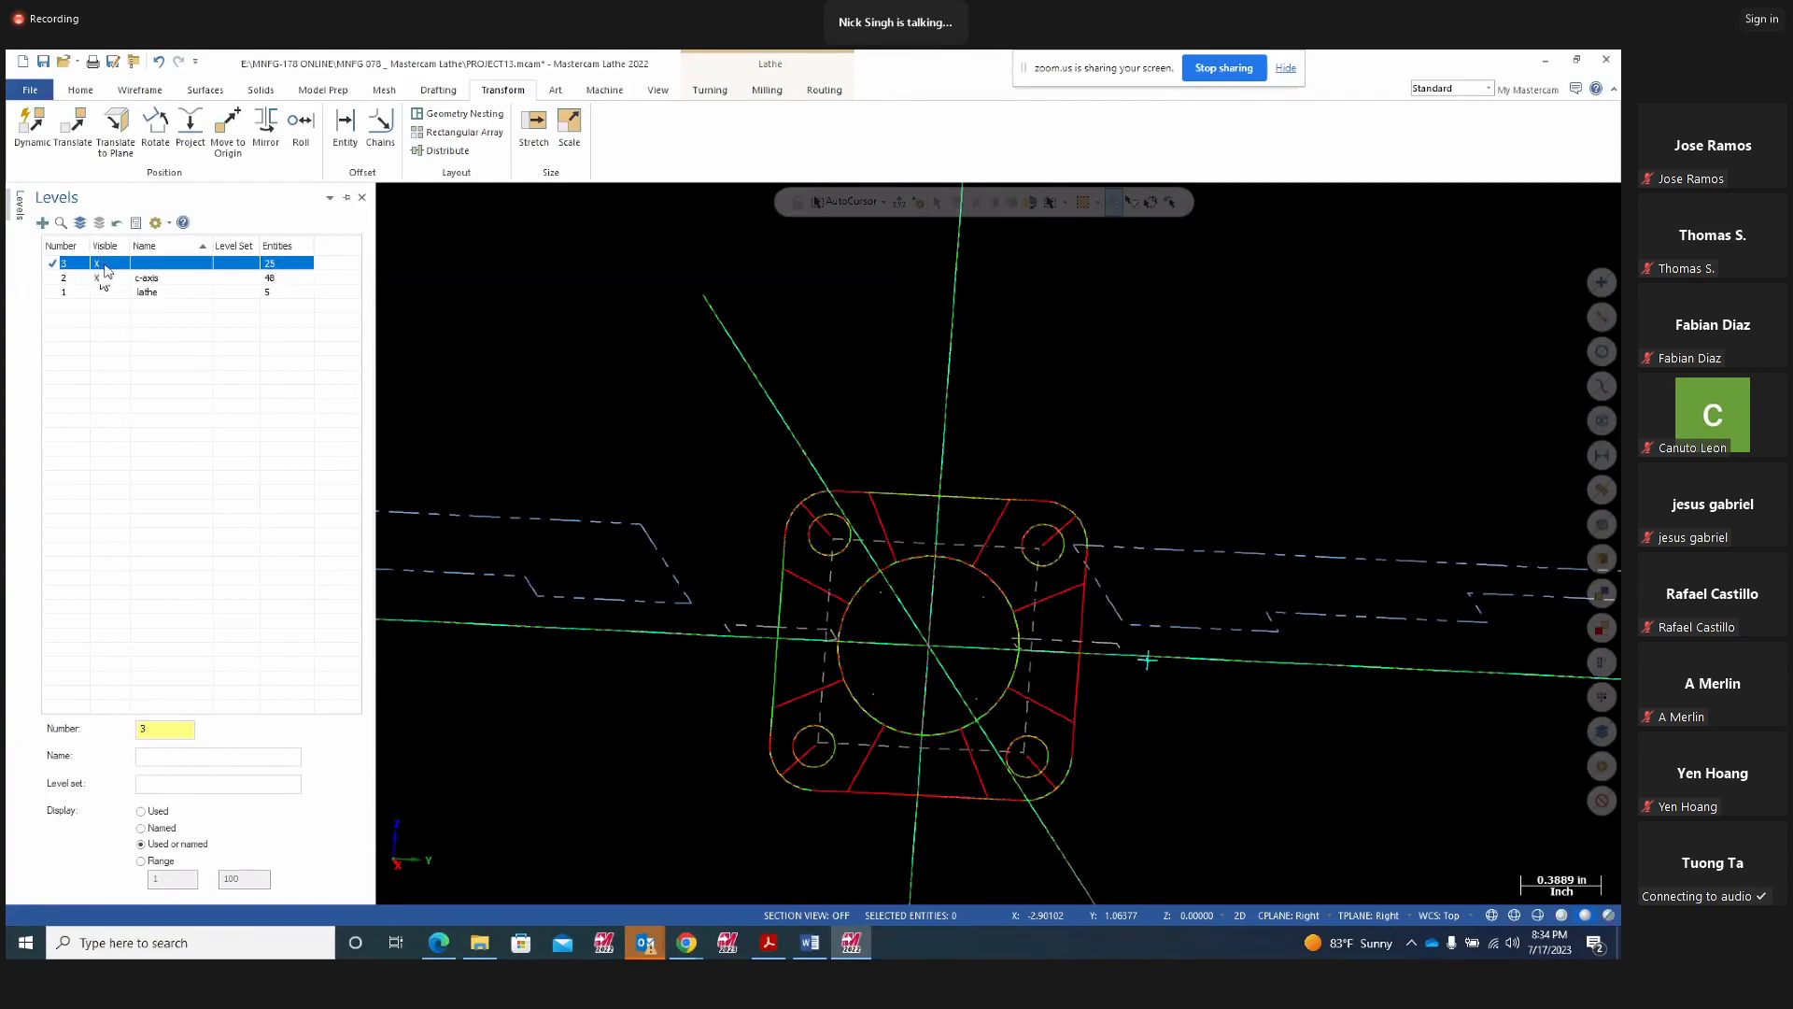
Compare the redrawn flange face with the c-axis geometry from tilted angles, ending in the Right view
mouse_move(1000, 653)
middle_down()
mouse_move(1020, 646)
mouse_move(1013, 624)
middle_up()
right_click(1193, 439)
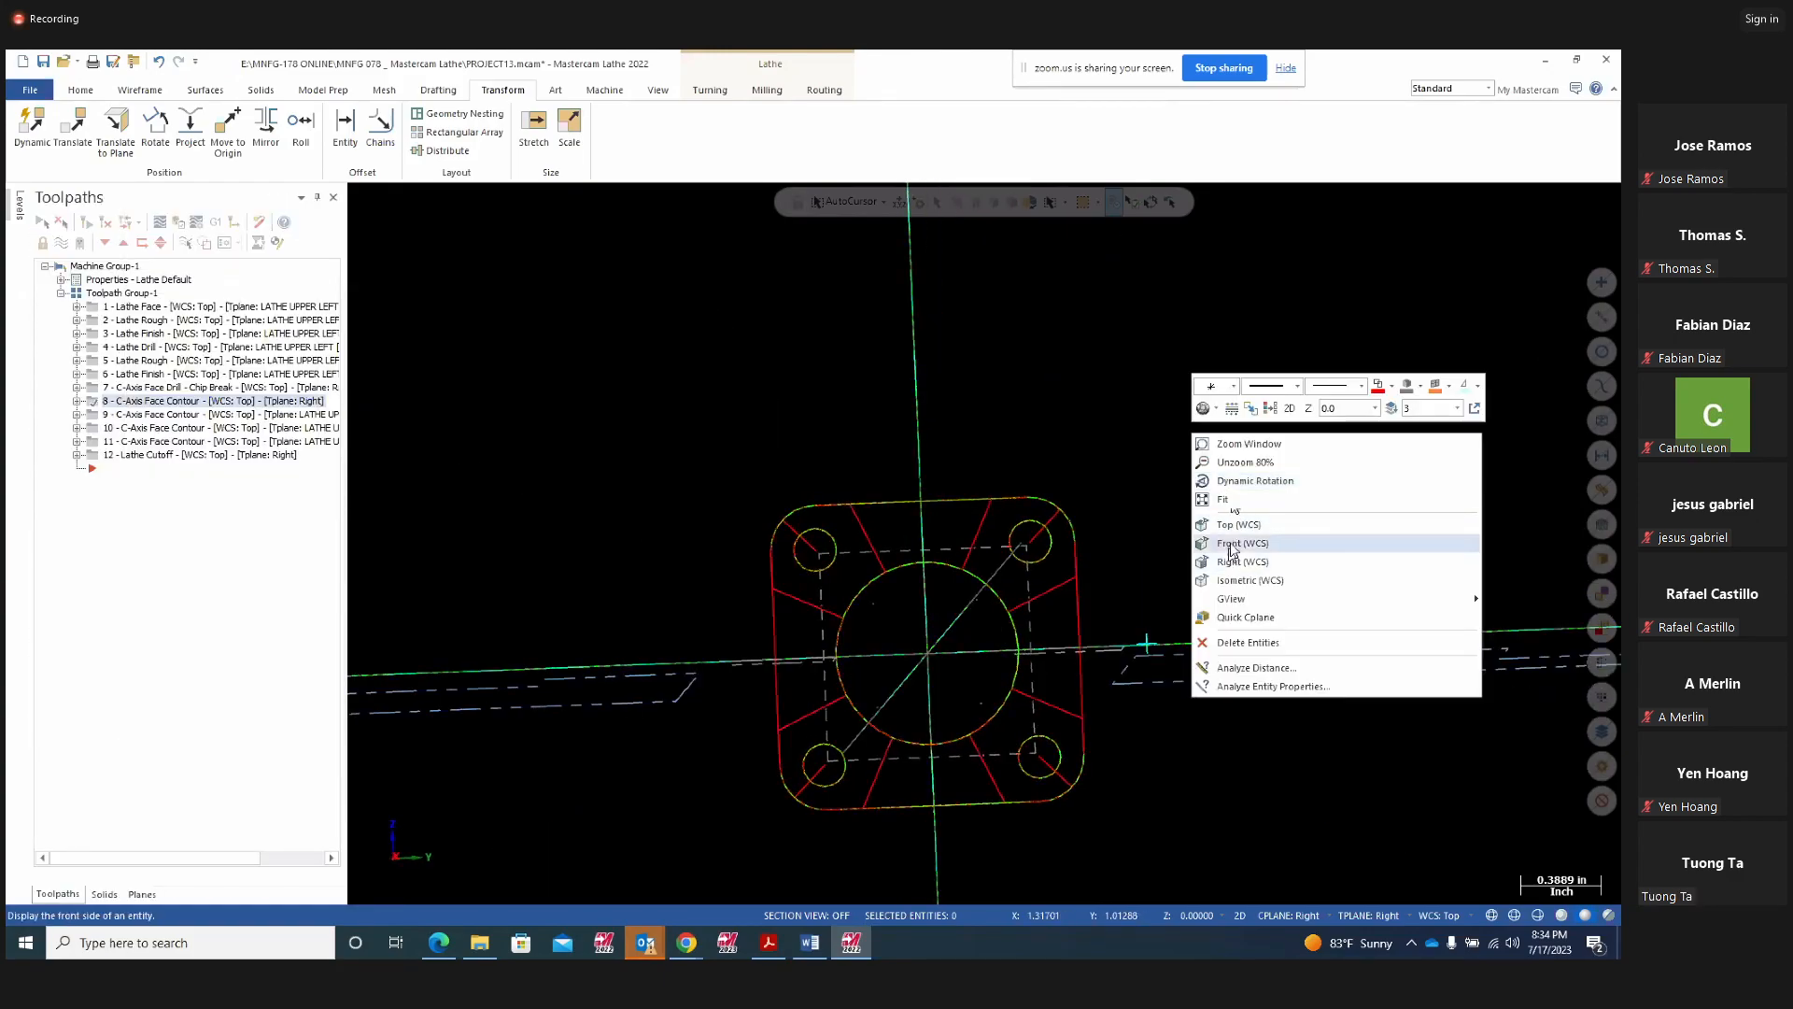
click(1242, 561)
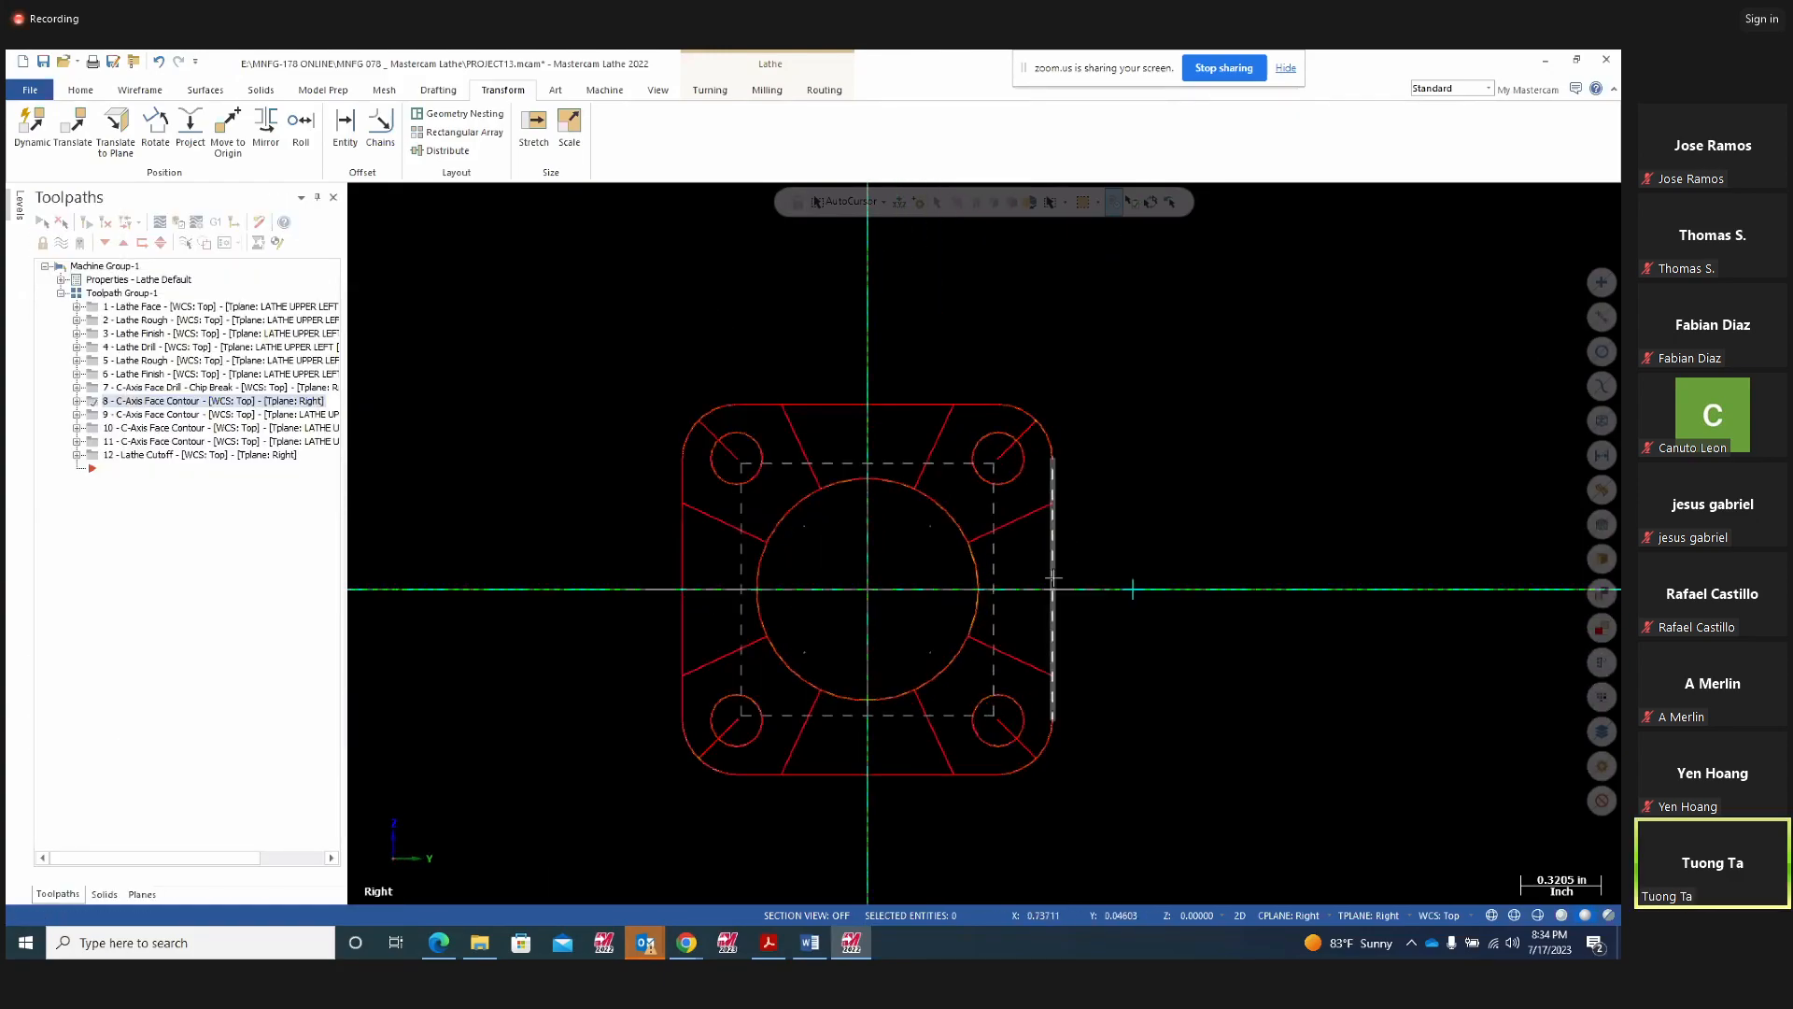
middle_drag(1225, 446, 1234, 469)
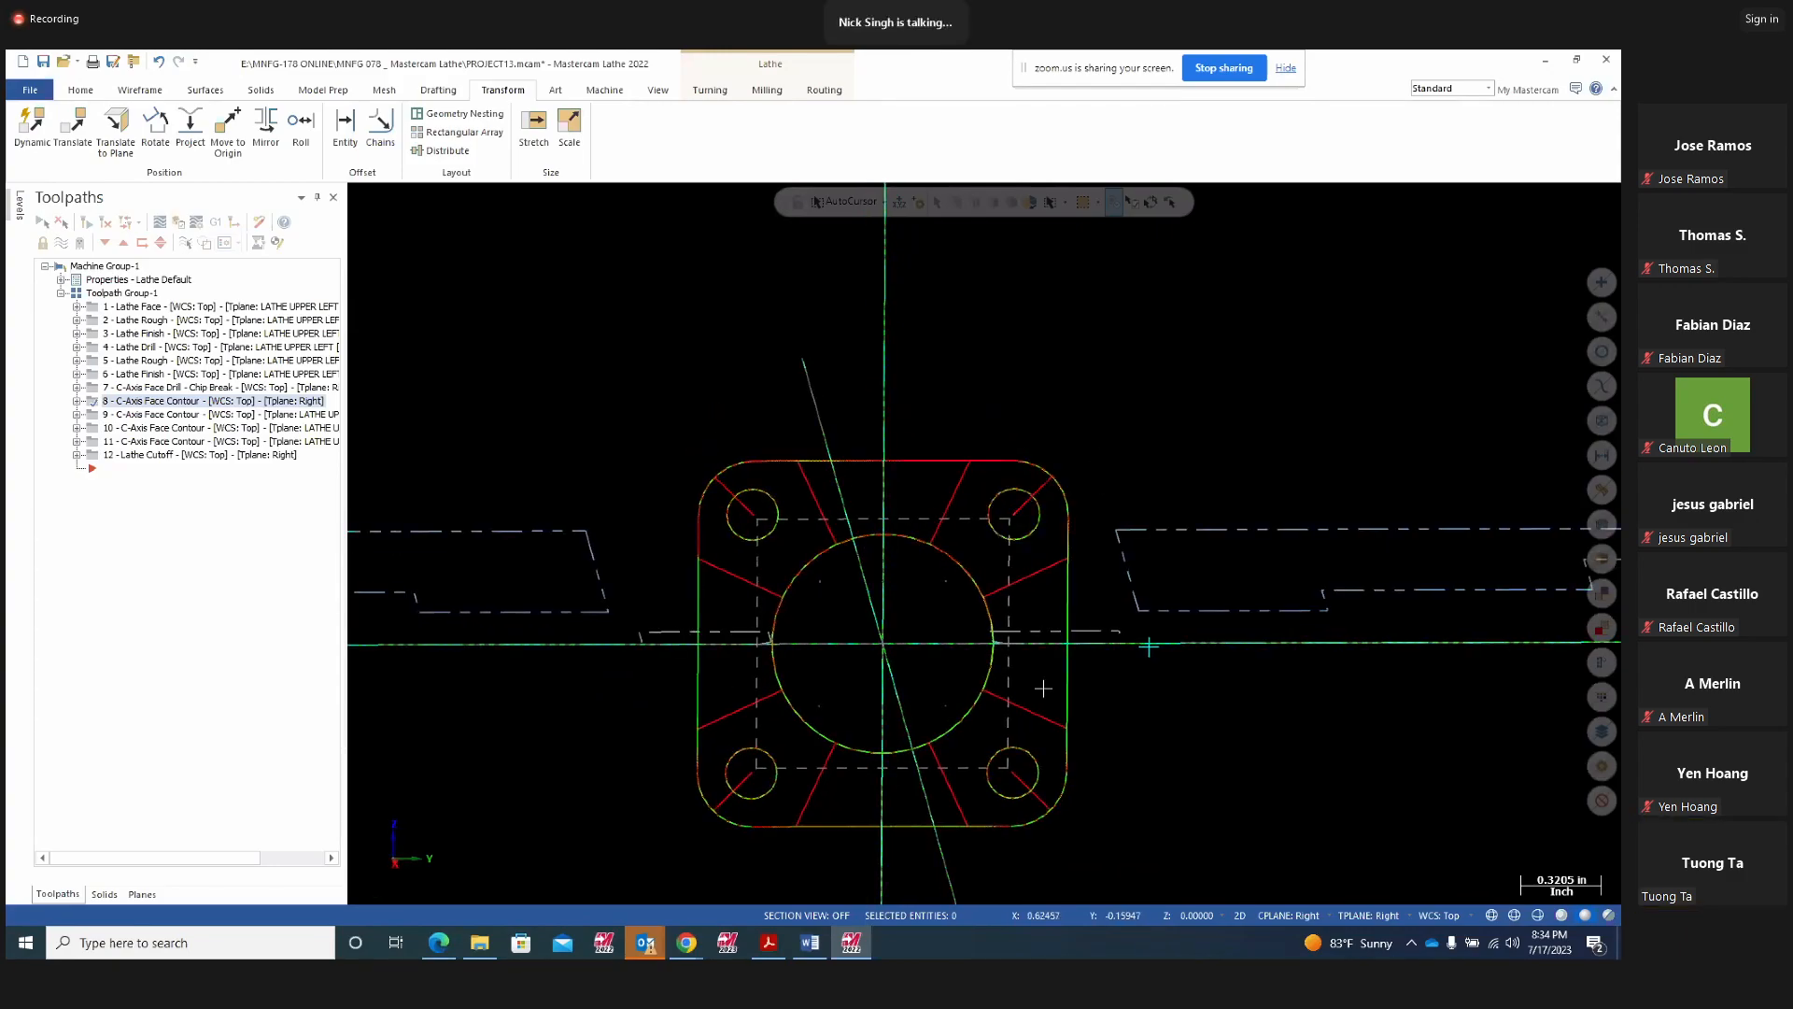
middle_drag(1129, 765, 1111, 392)
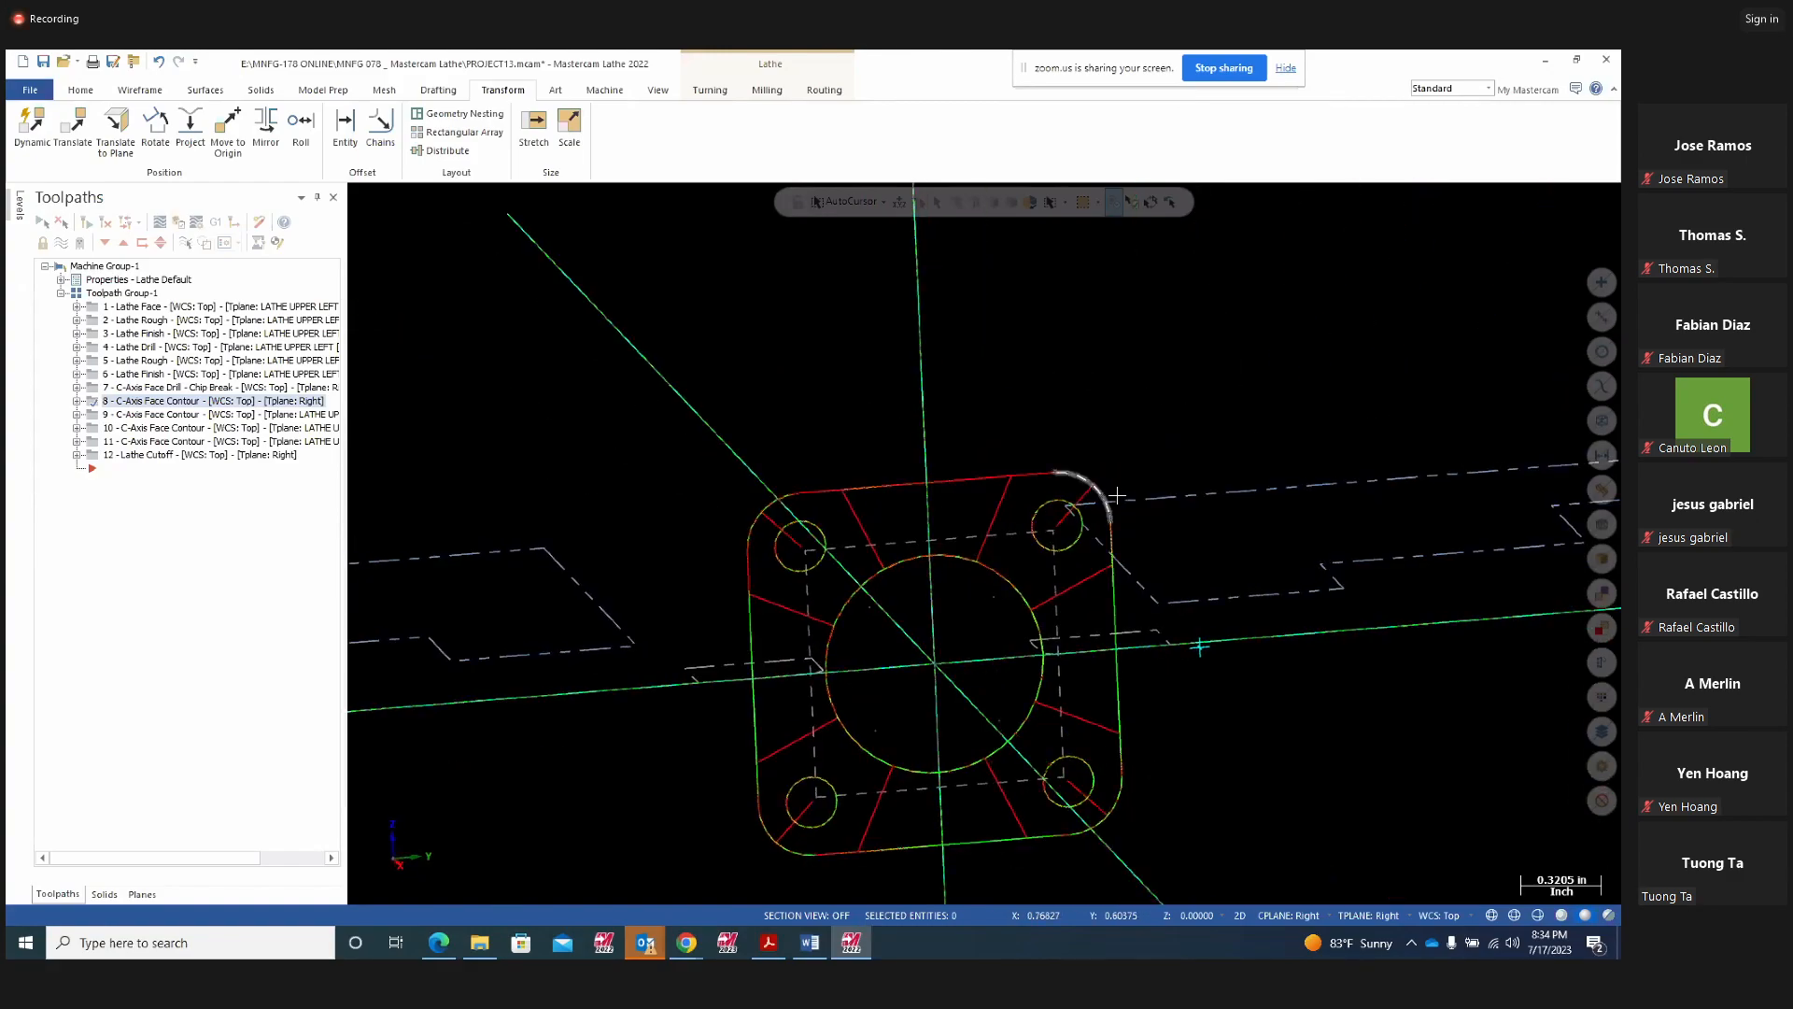
right_click(1106, 378)
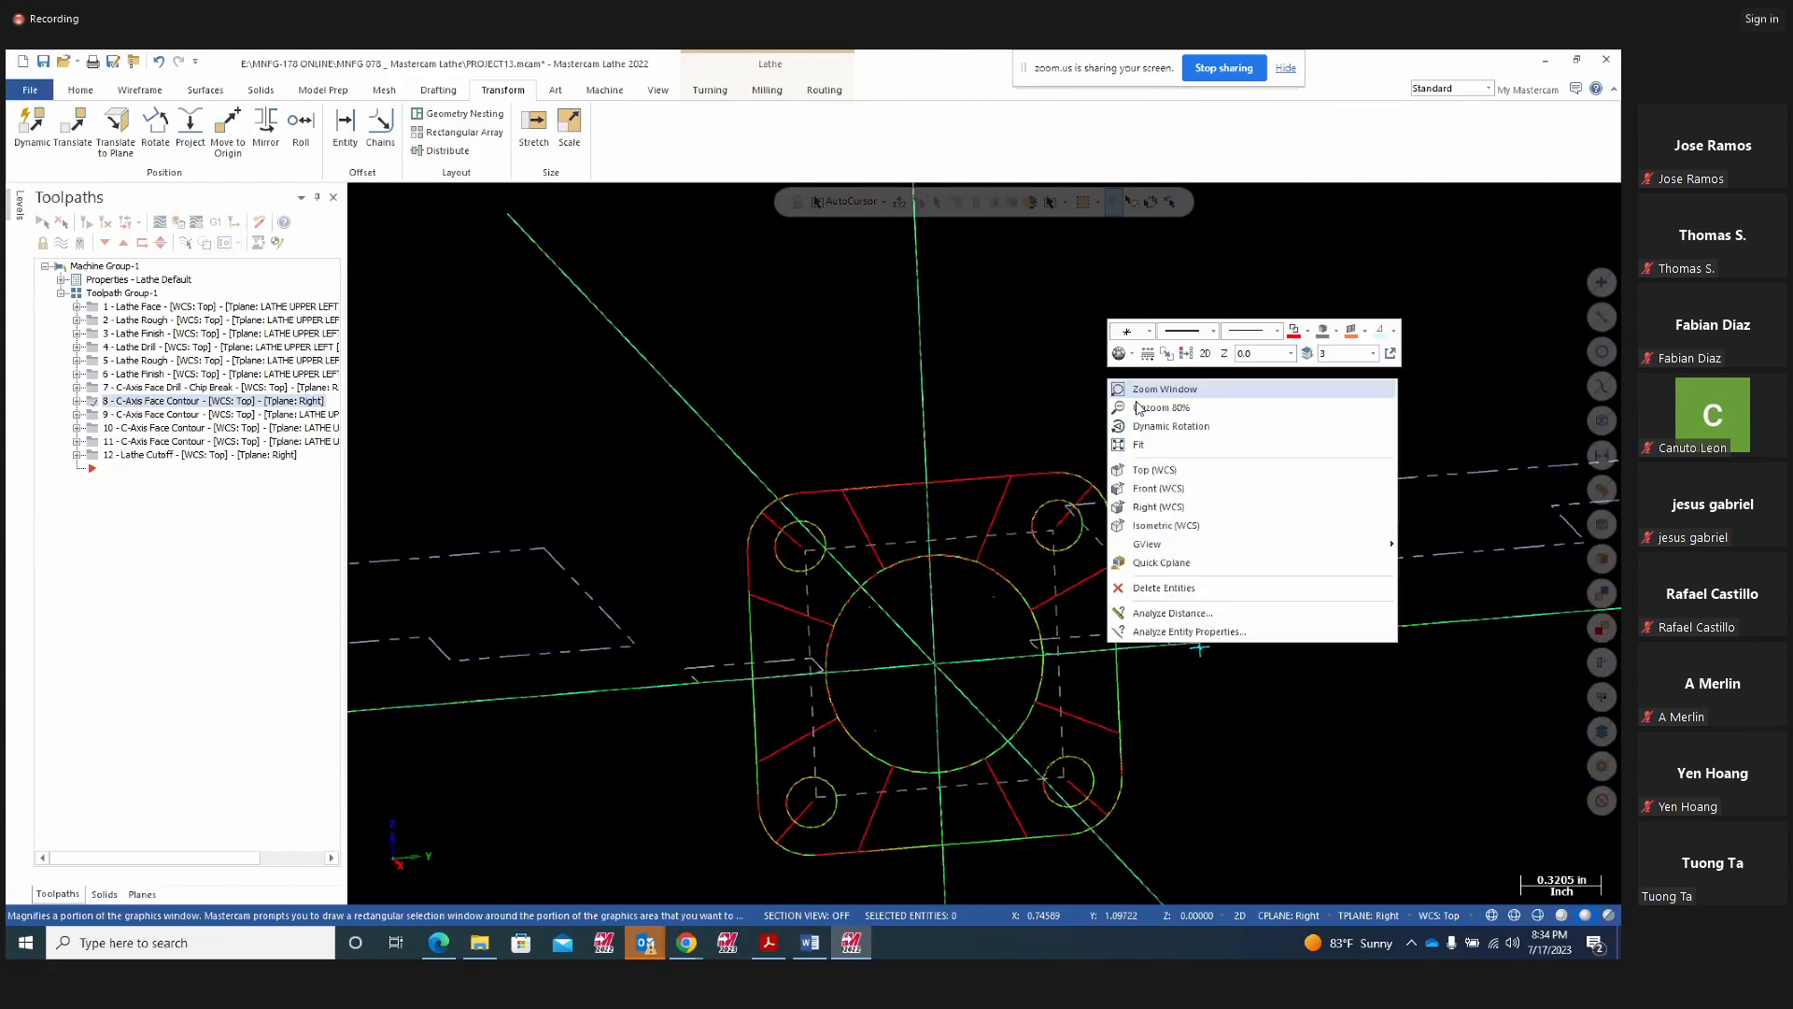
click(1149, 507)
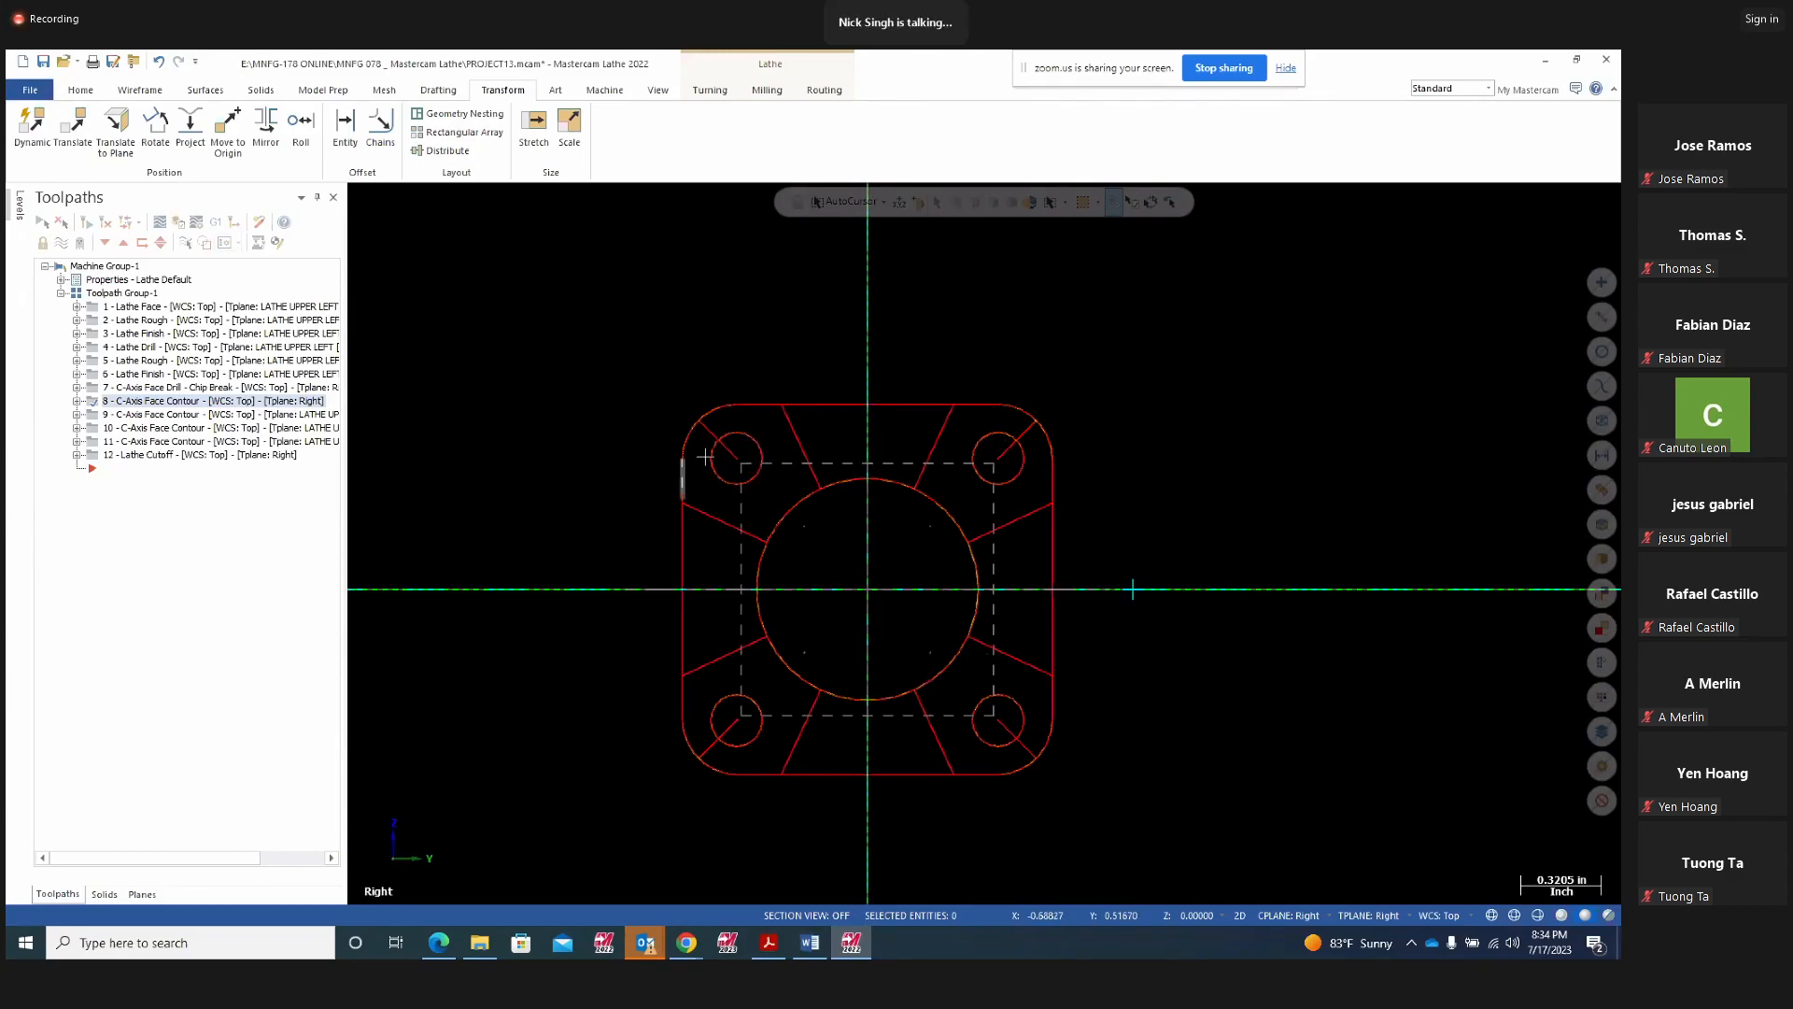
Make level 2 (c-axis) the active level and hide level 3 so only the original face geometry is displayed
click(19, 205)
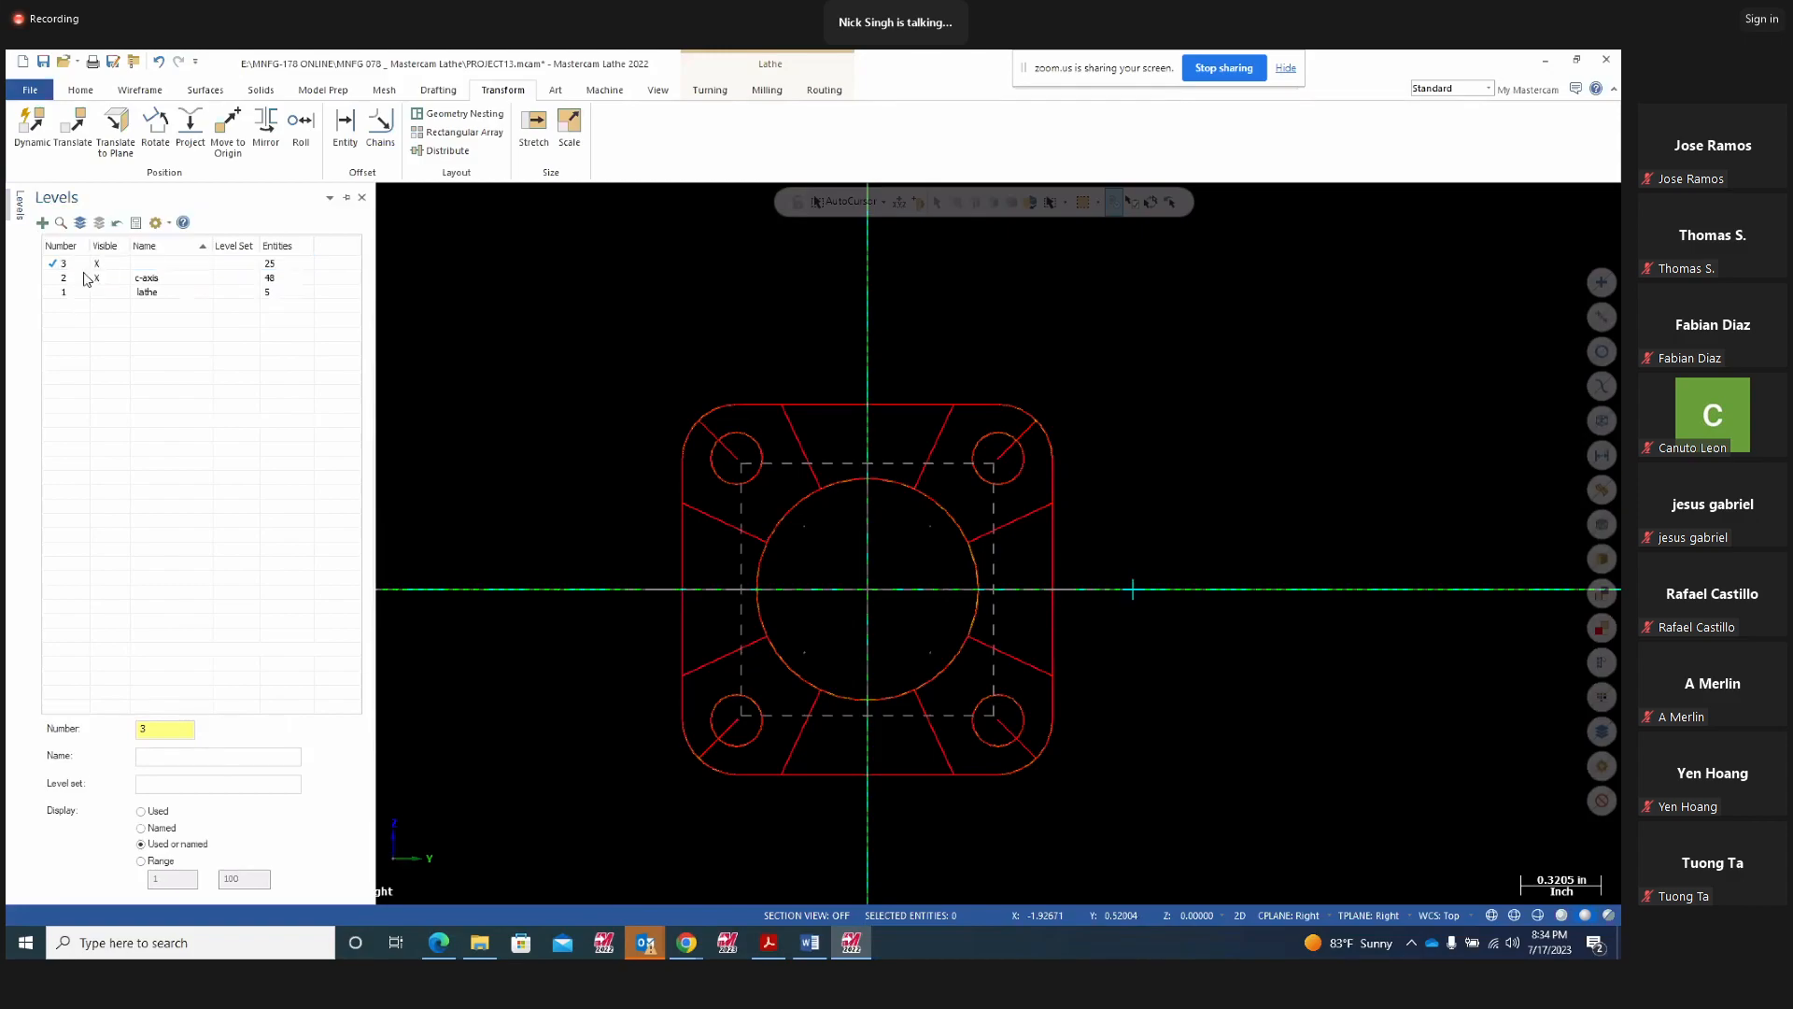
click(56, 279)
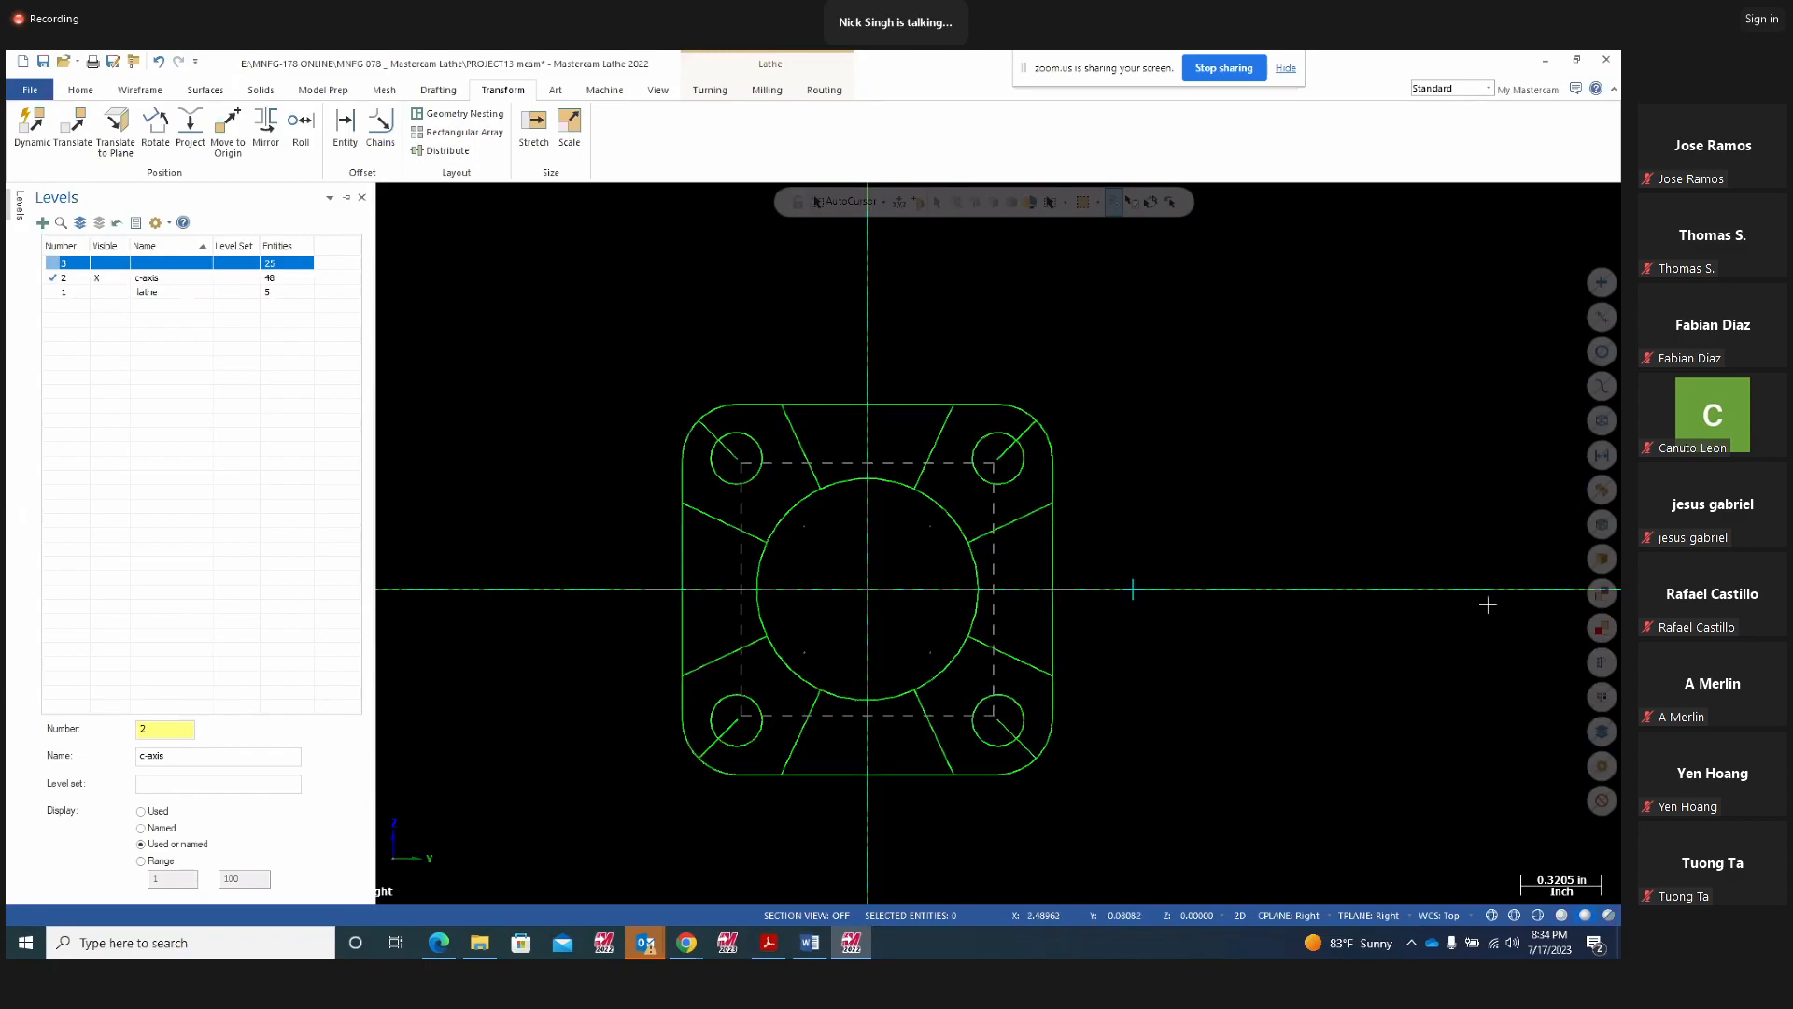
scroll(1077, 407, down, 1)
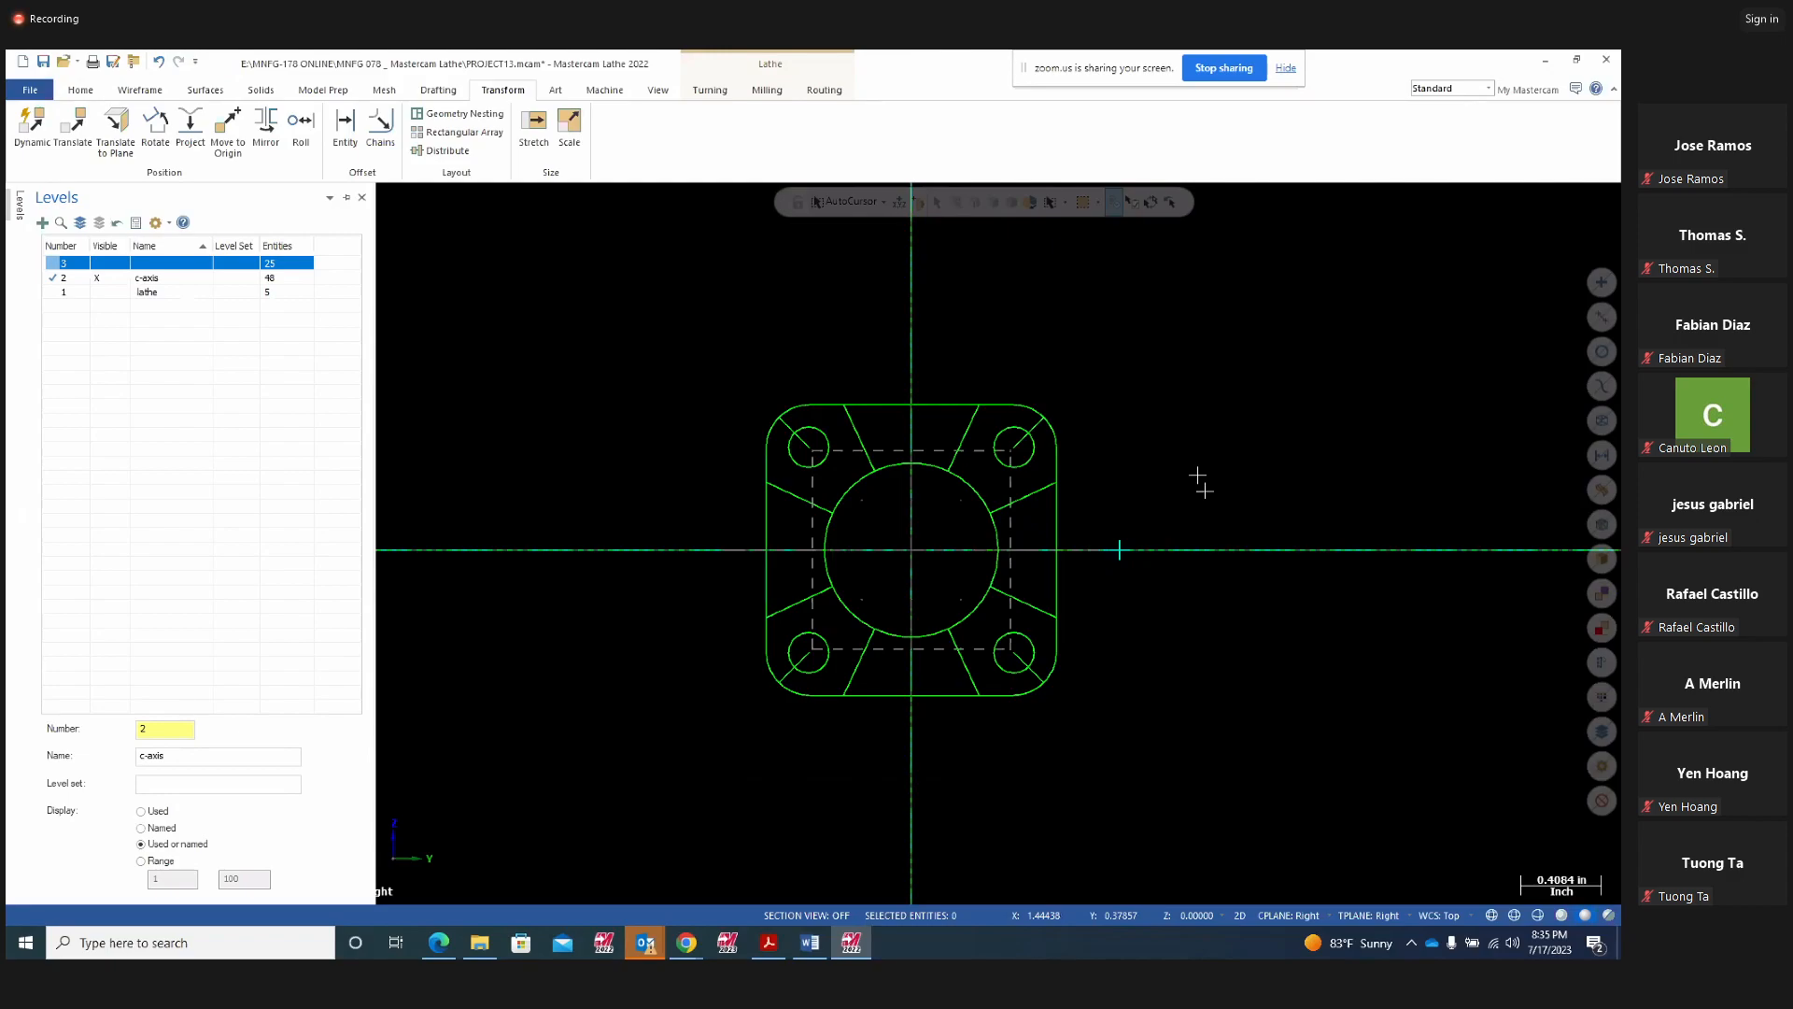
click(1197, 475)
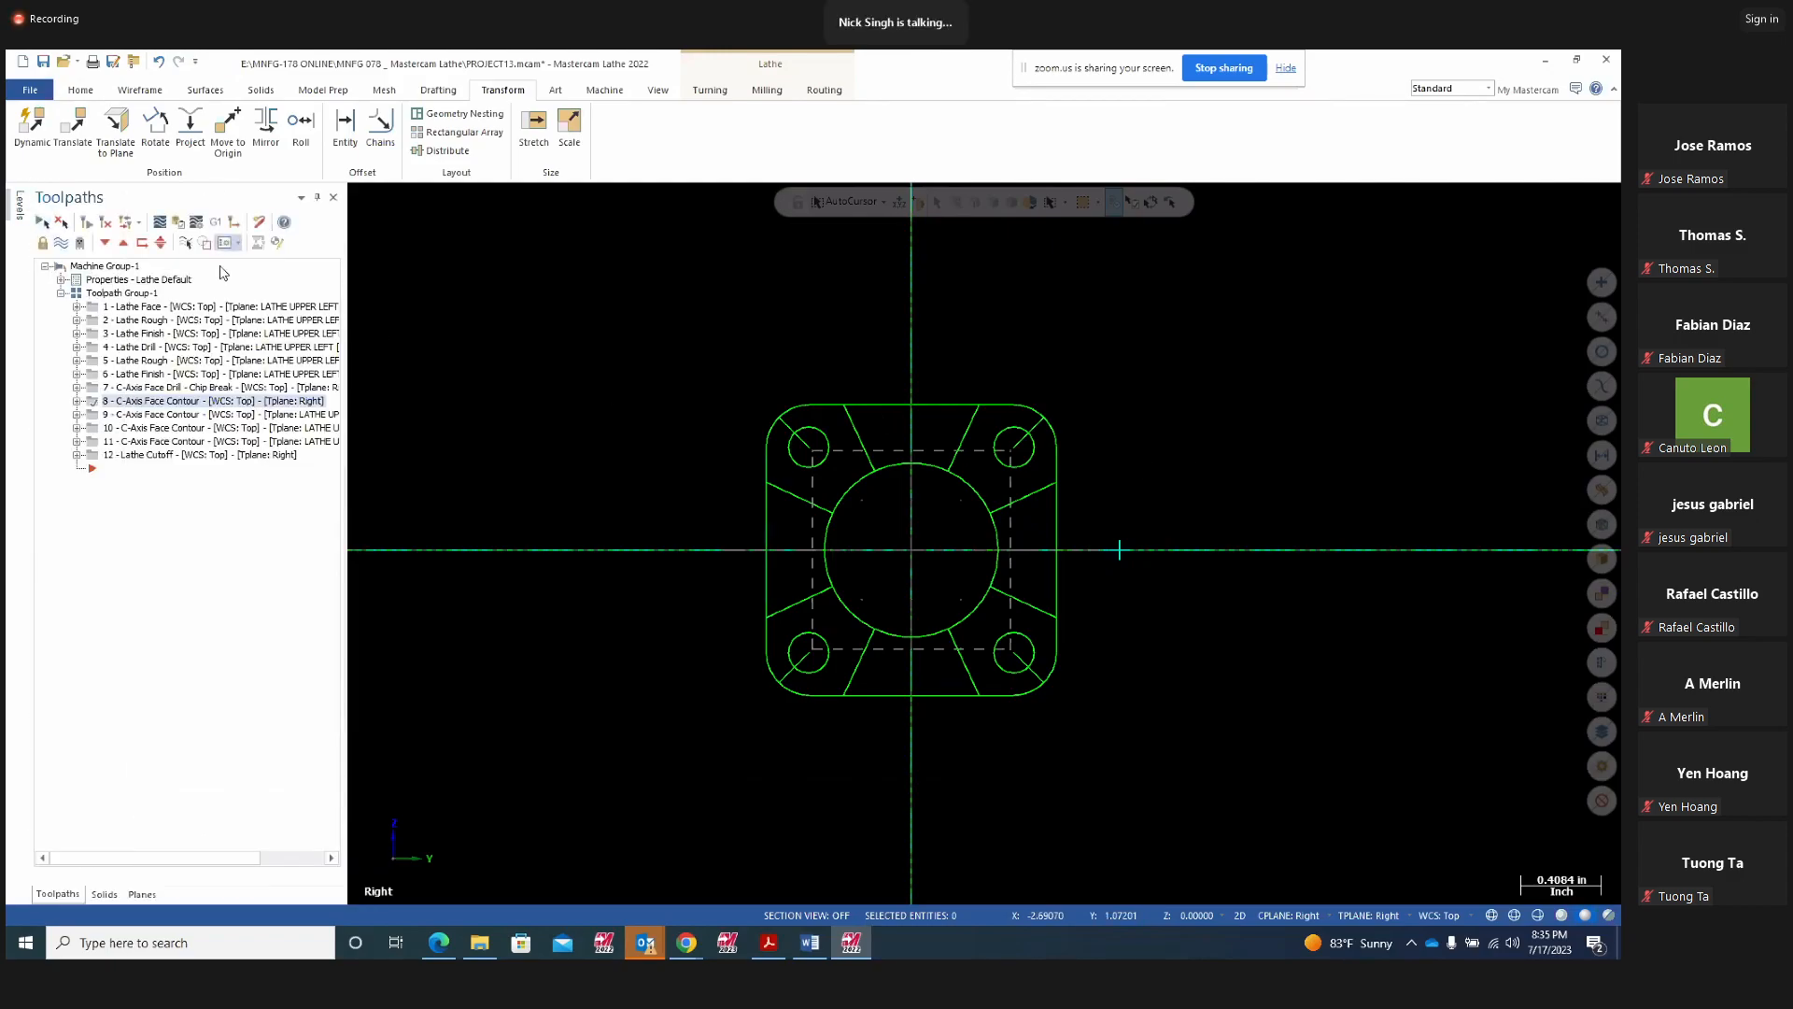
click(18, 205)
click(284, 262)
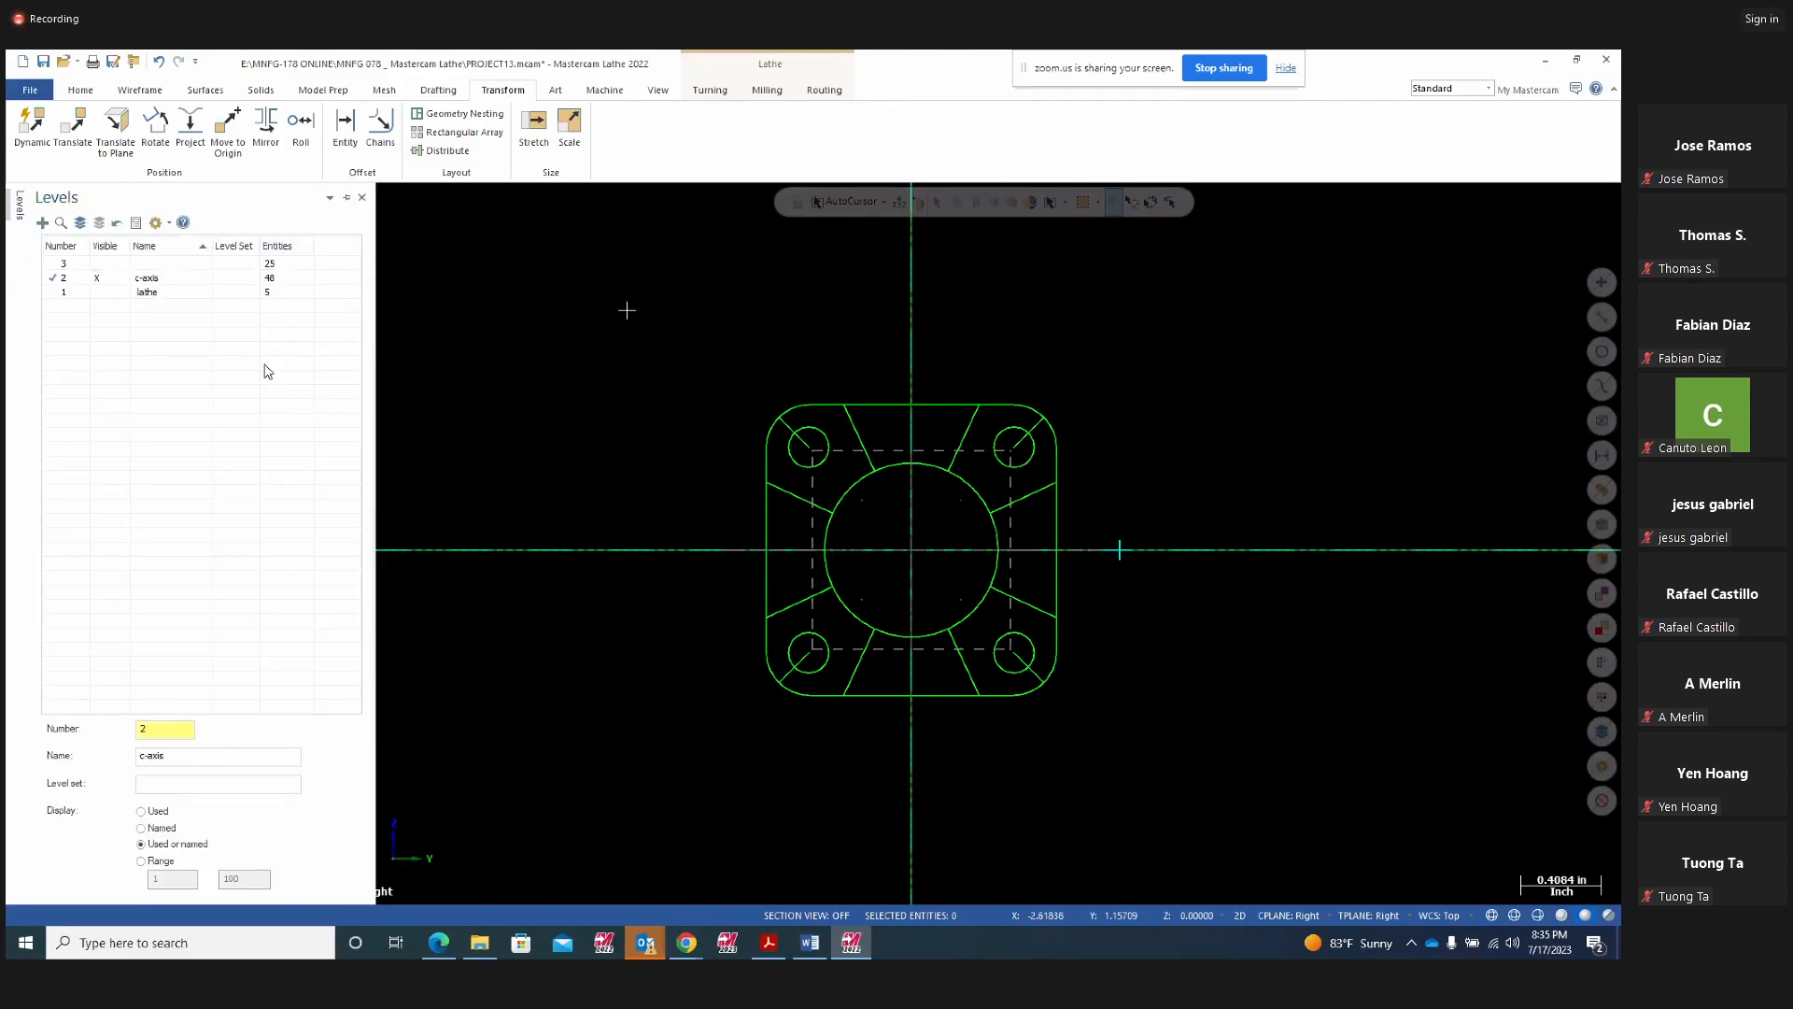
scroll(695, 370, up, 1)
scroll(649, 371, down, 1)
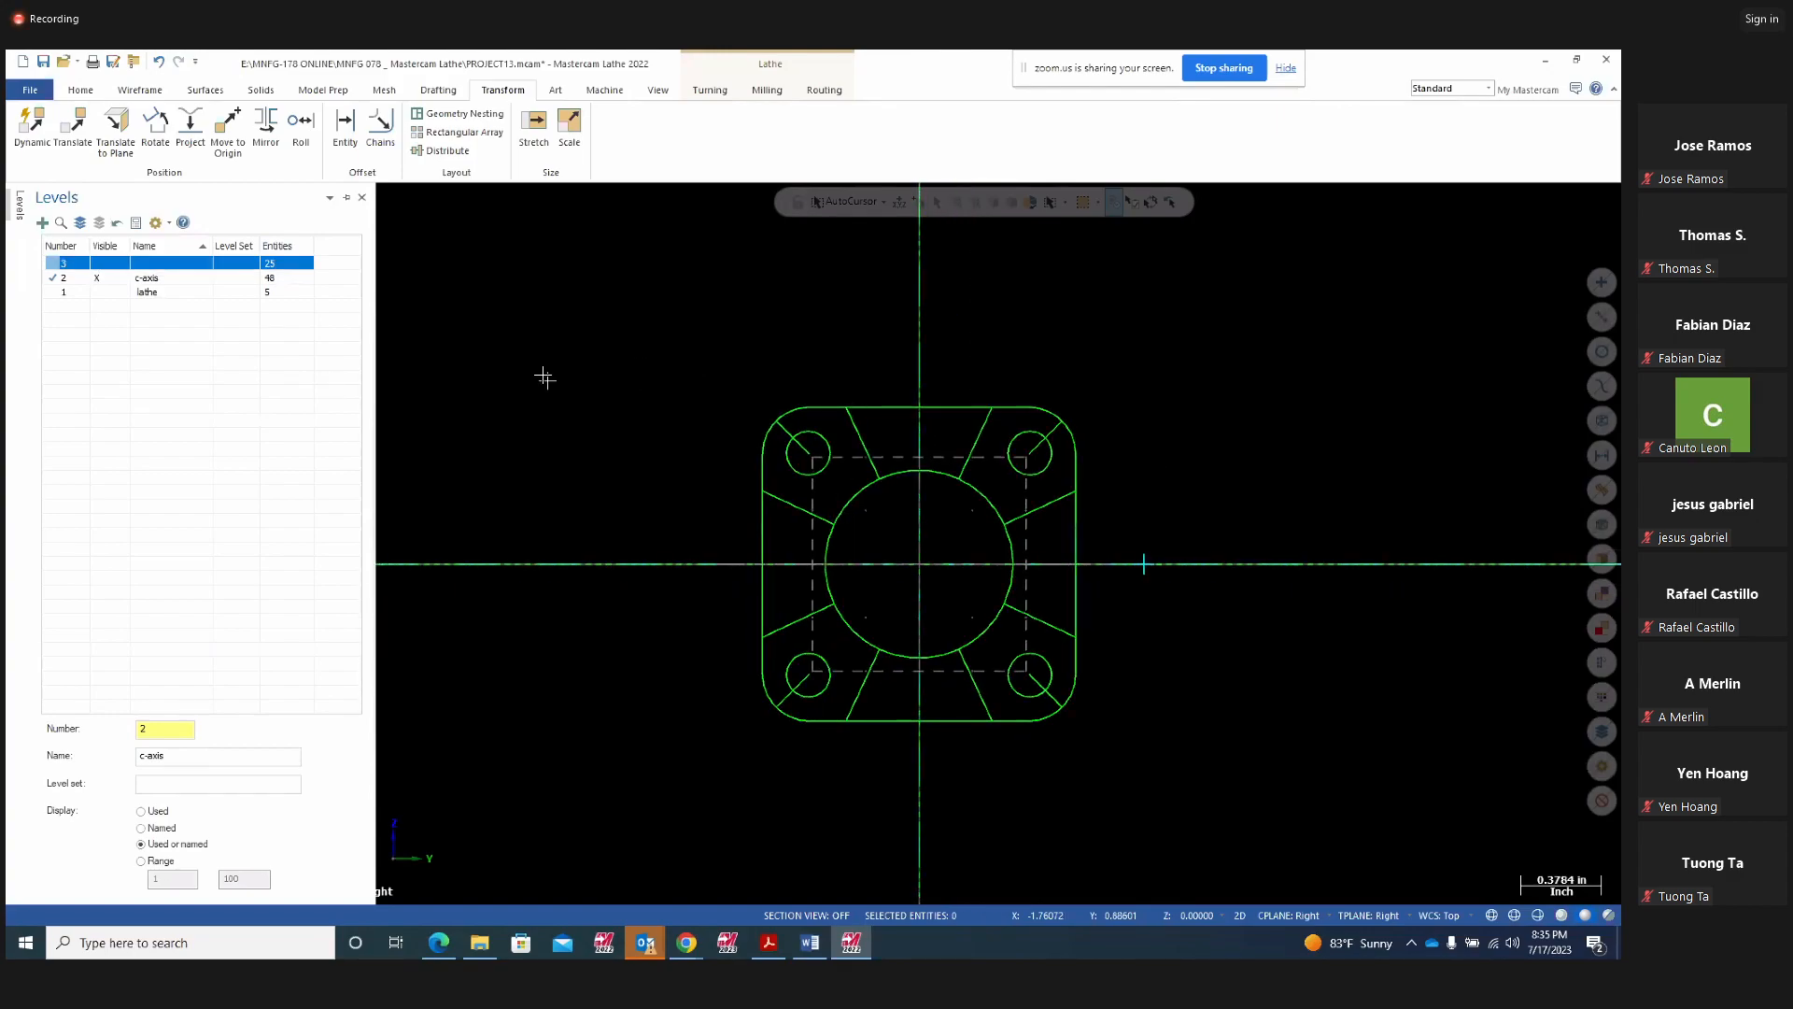
click(346, 197)
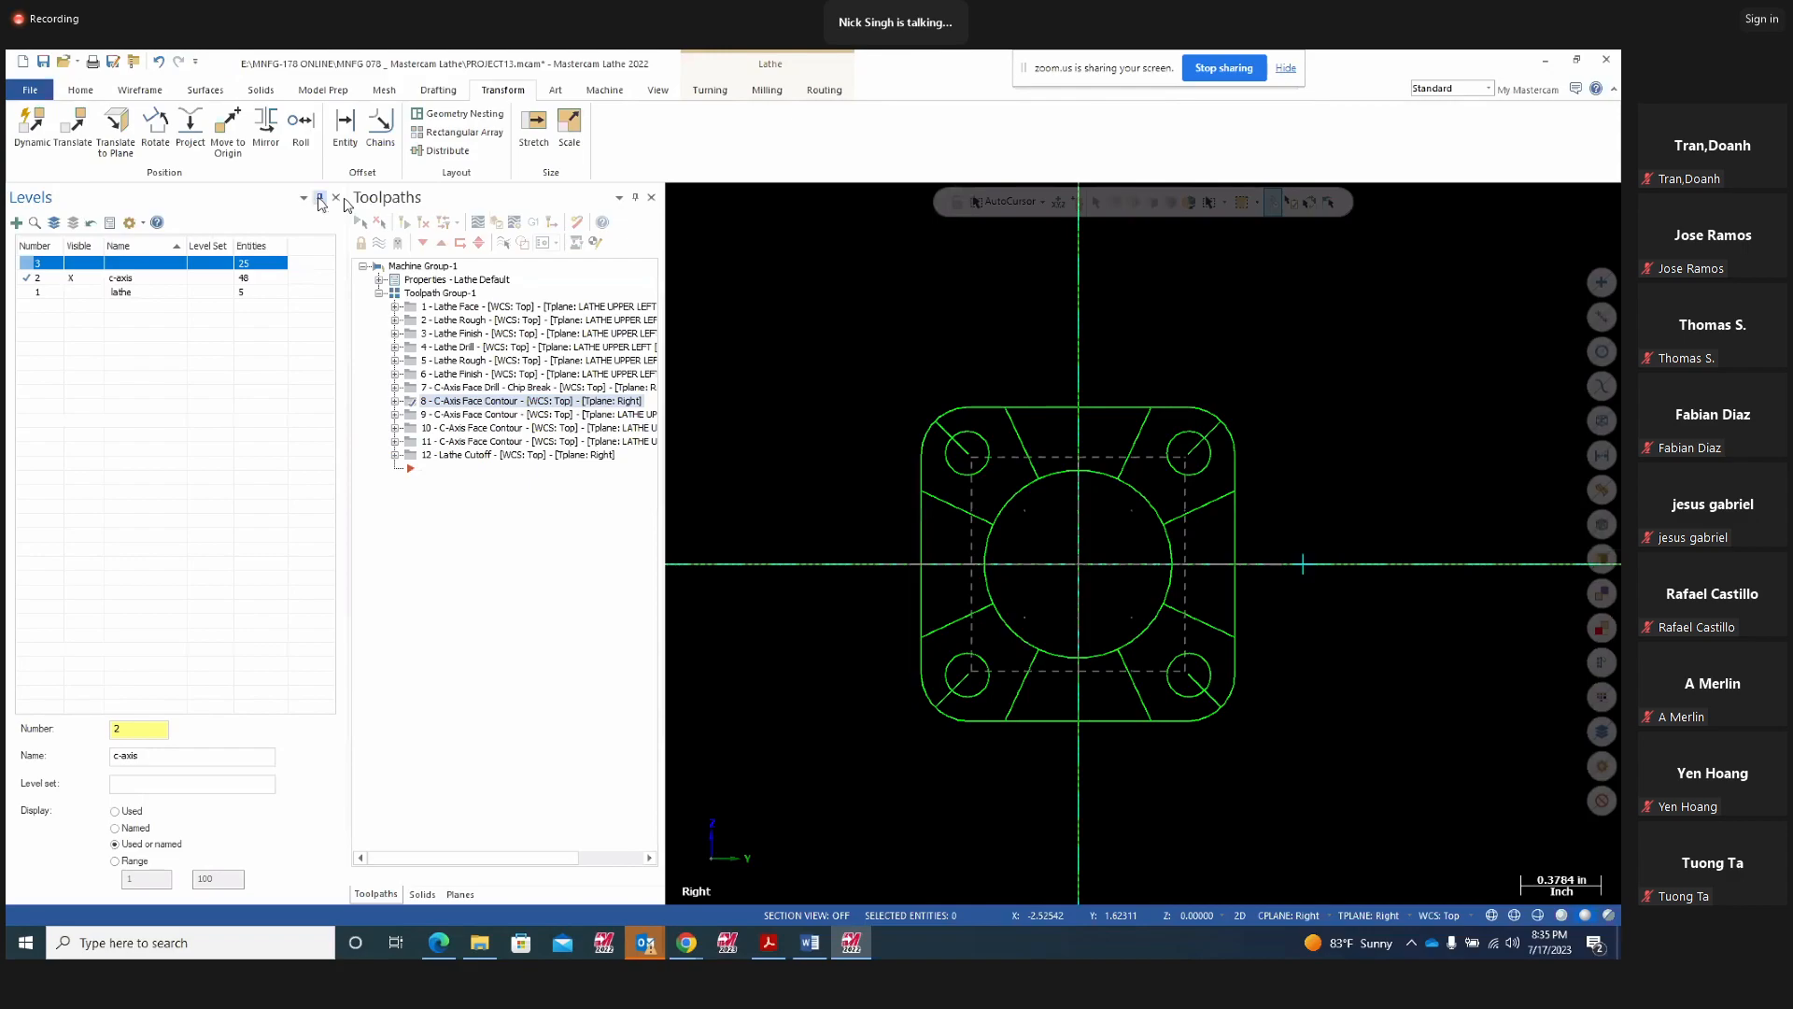
click(319, 197)
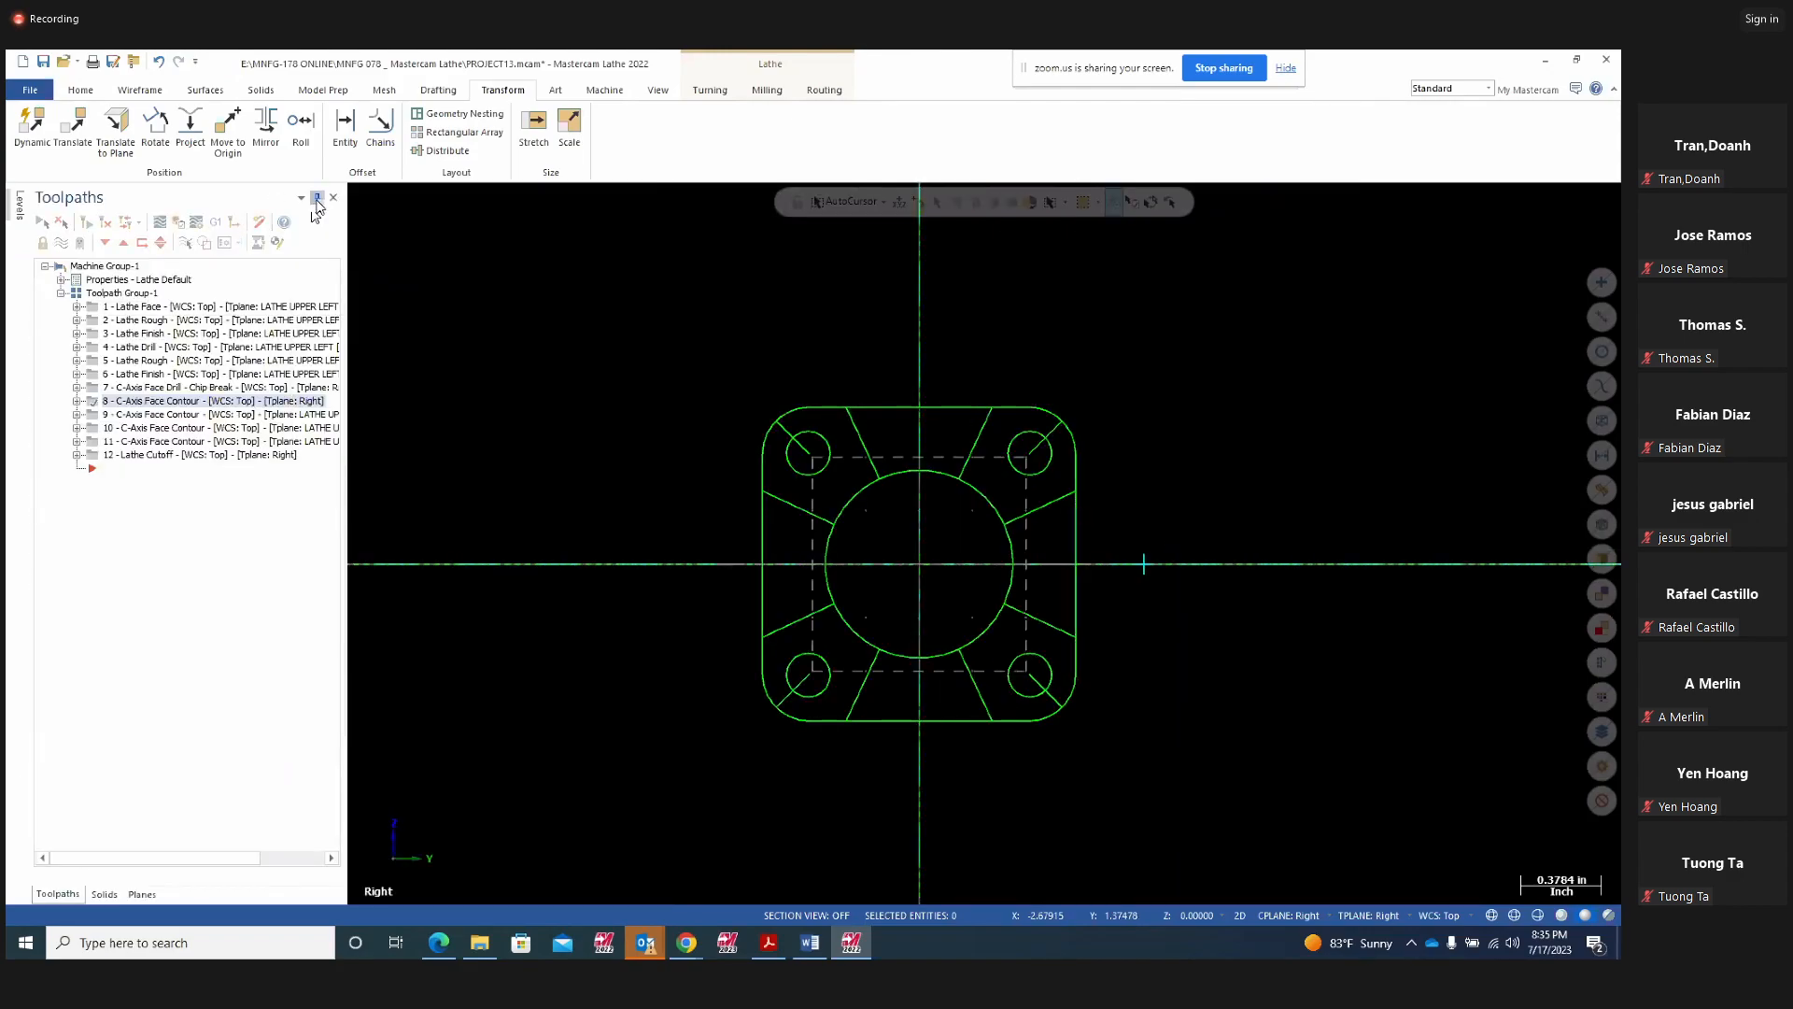
click(317, 197)
mouse_move(23, 258)
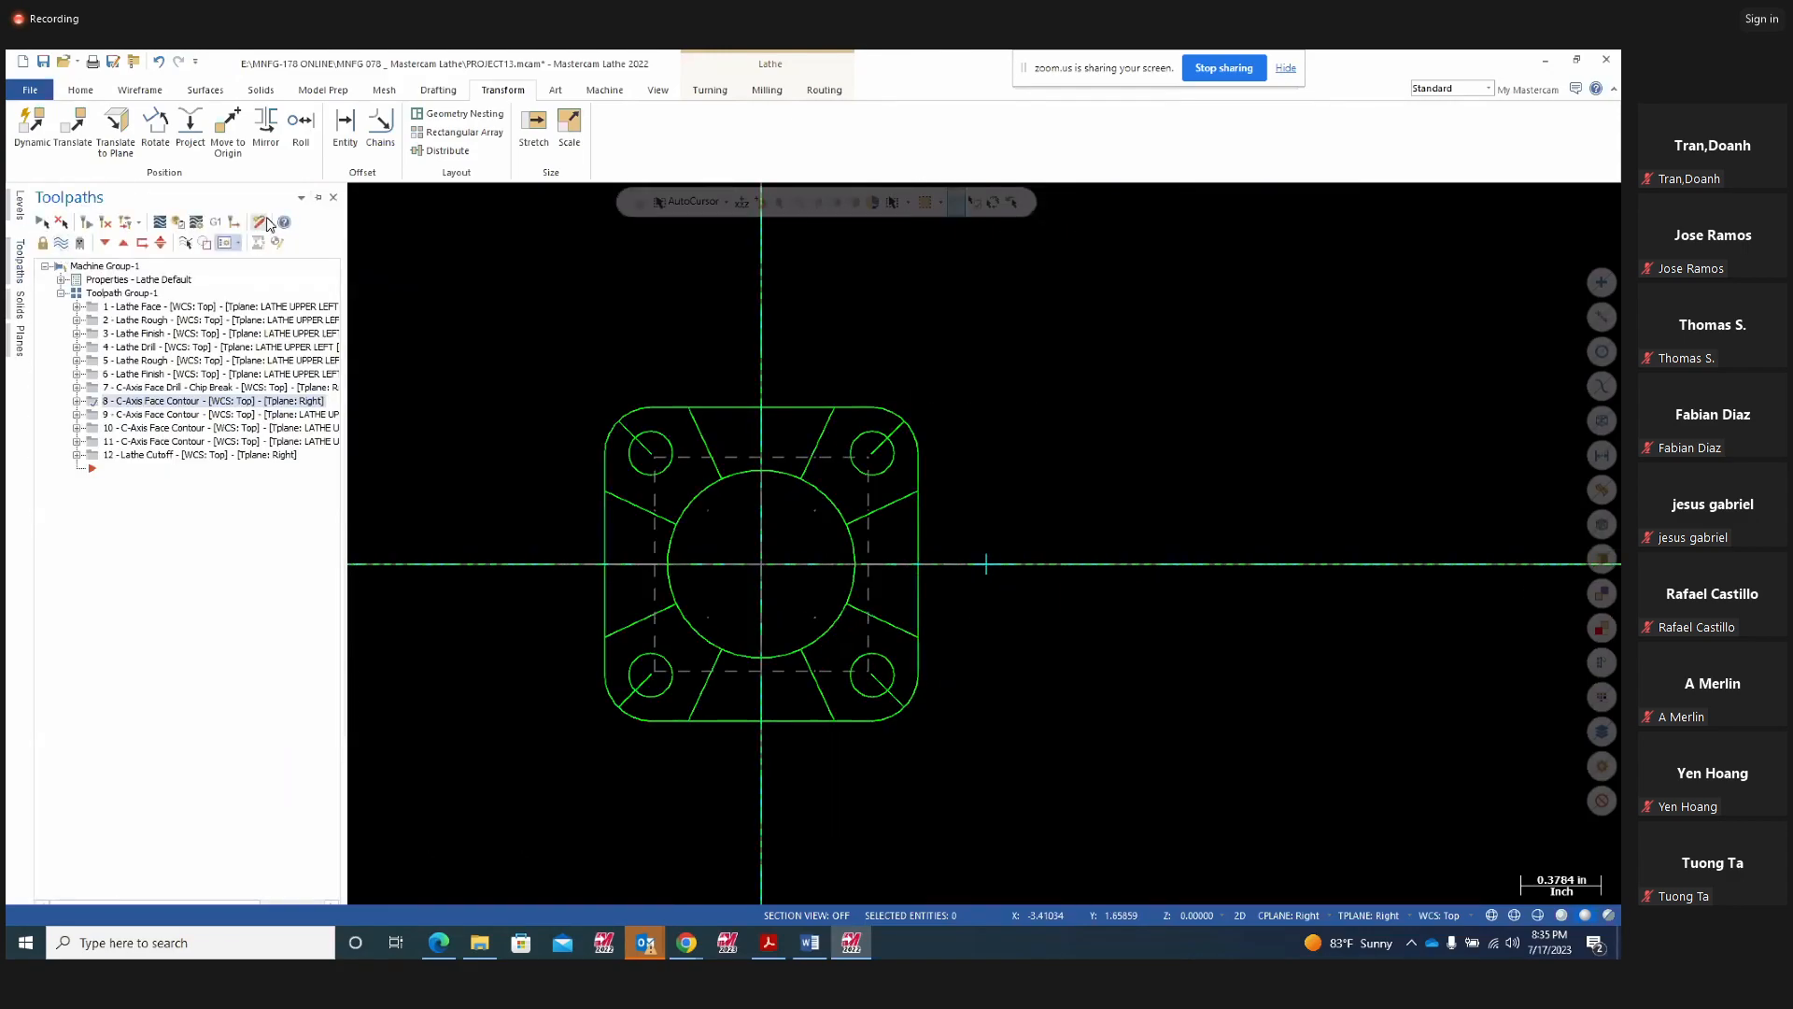
click(317, 197)
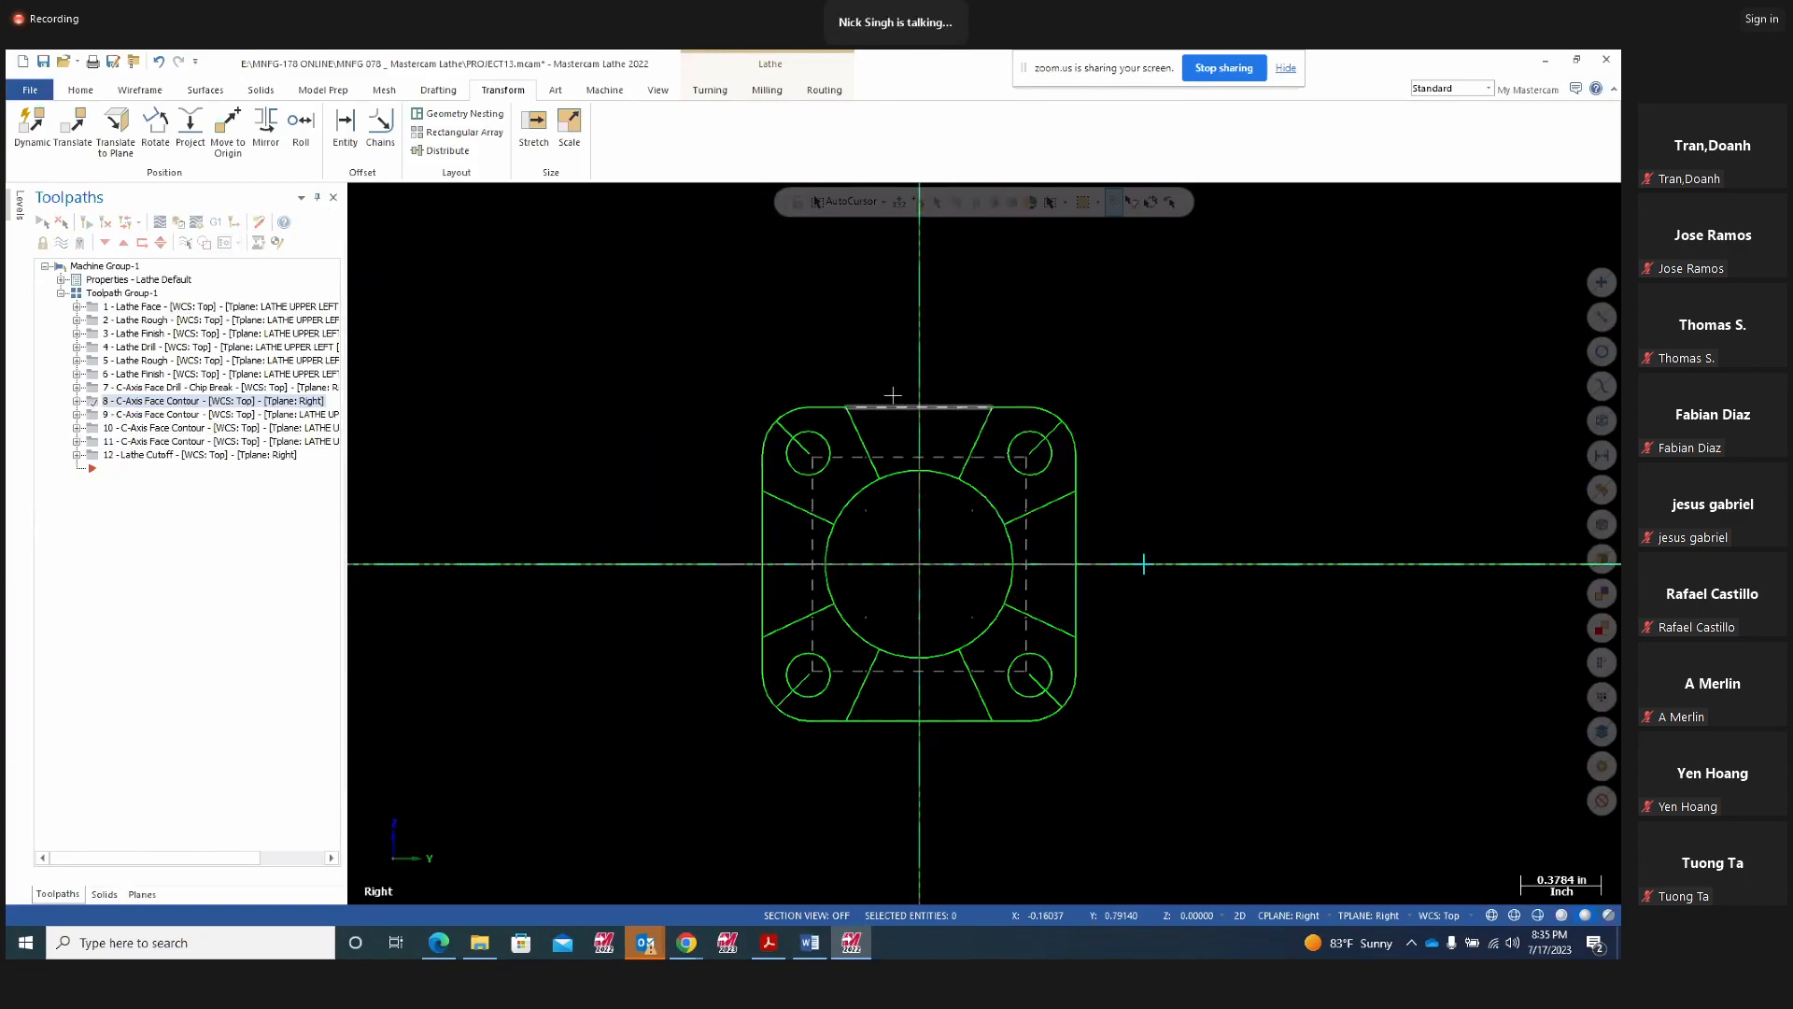
Examine the chained geometry of operation 8, the existing C-Axis Face Contour toolpath
middle_drag(1217, 457, 1296, 509)
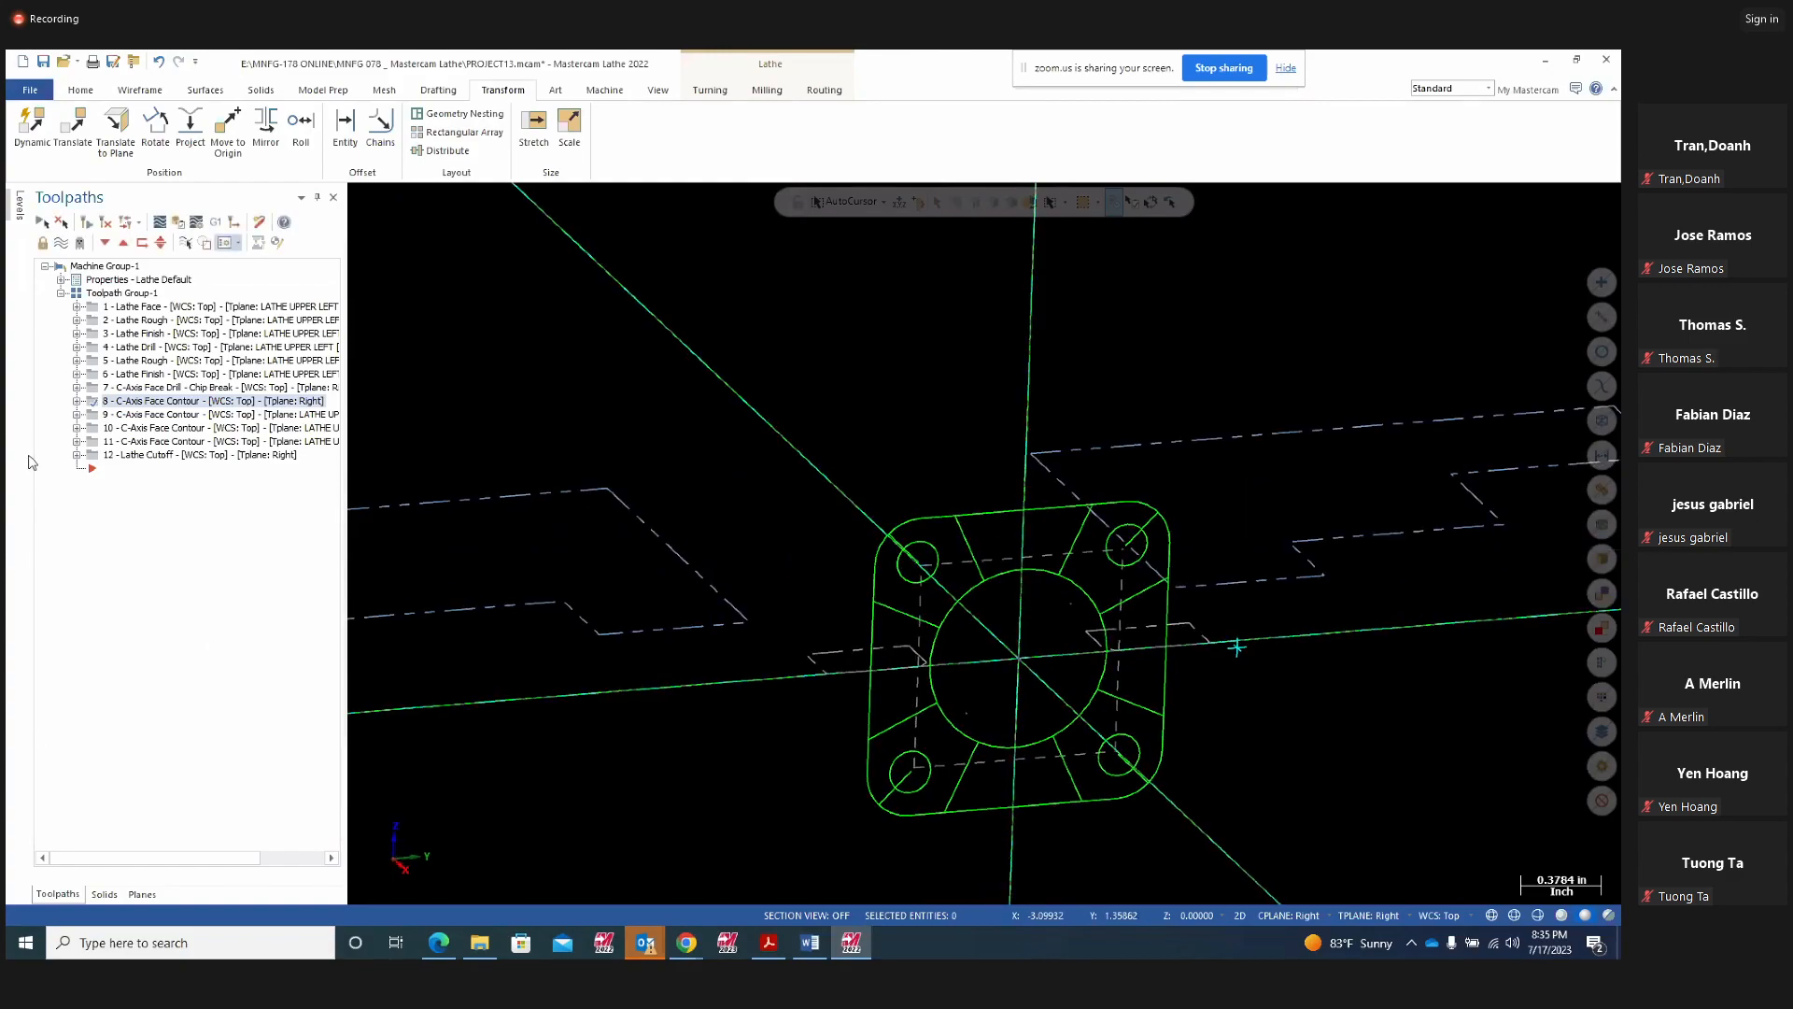
click(77, 402)
click(135, 447)
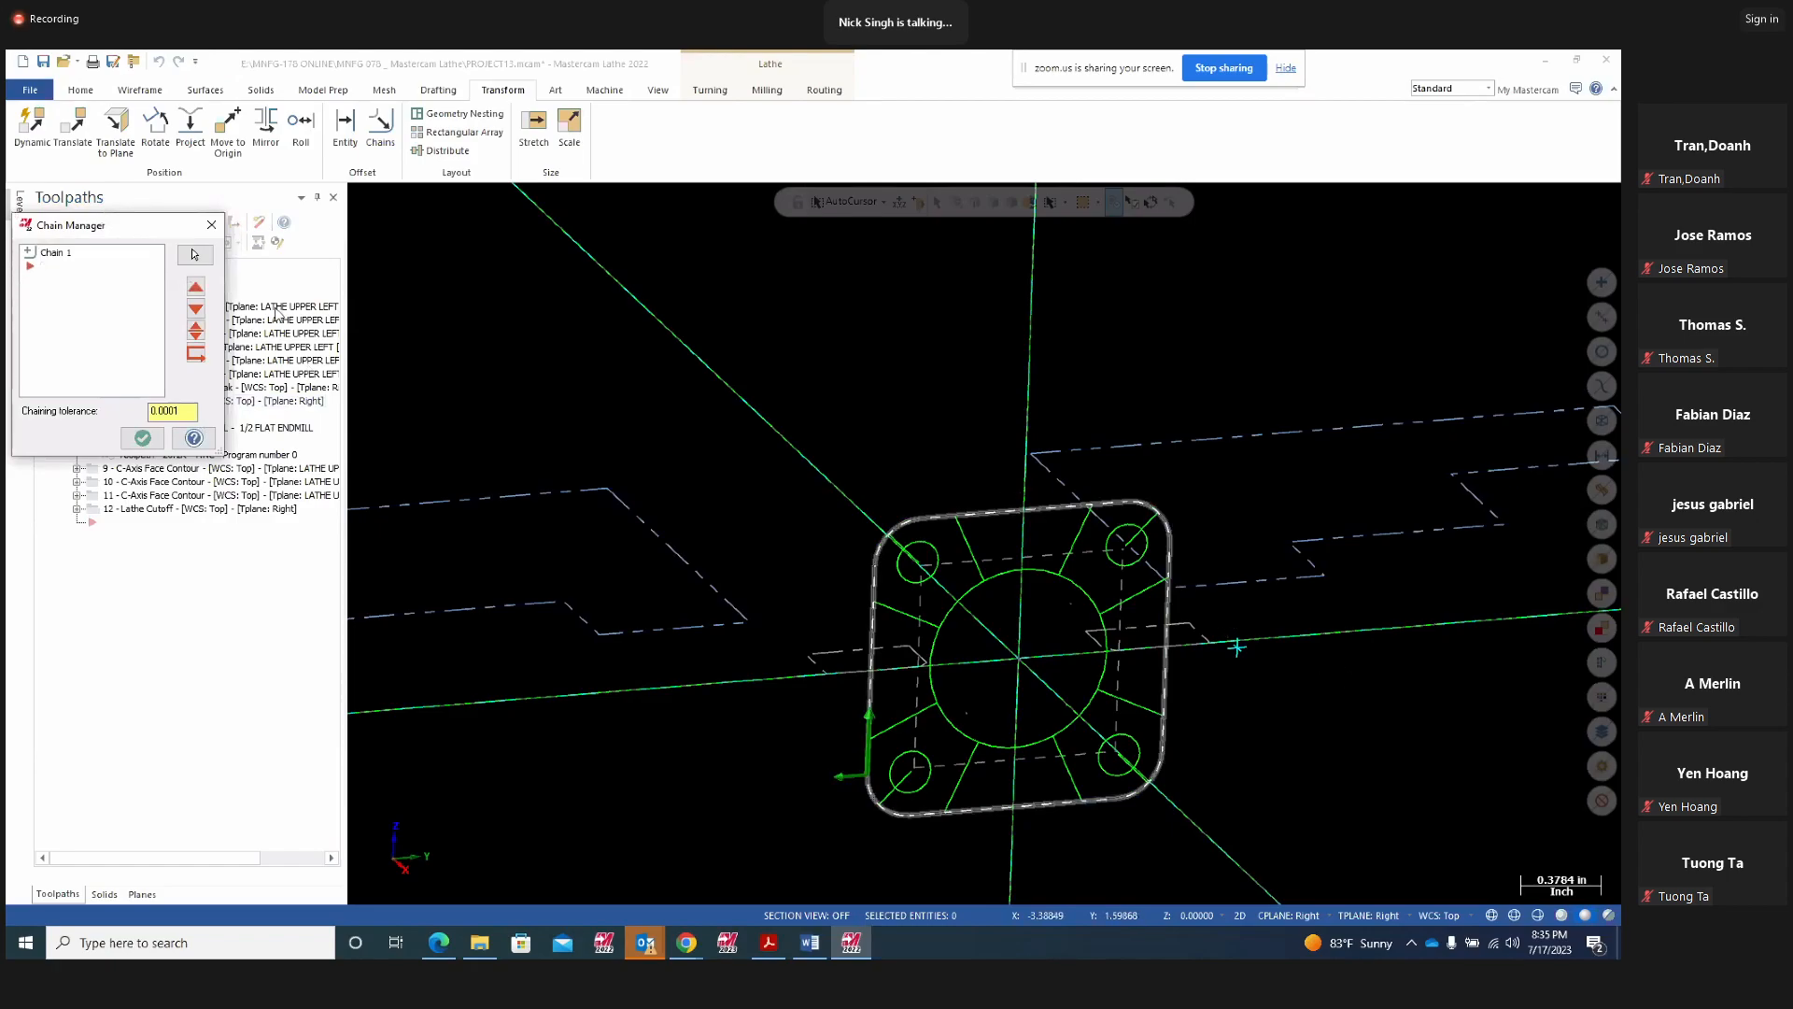
click(212, 226)
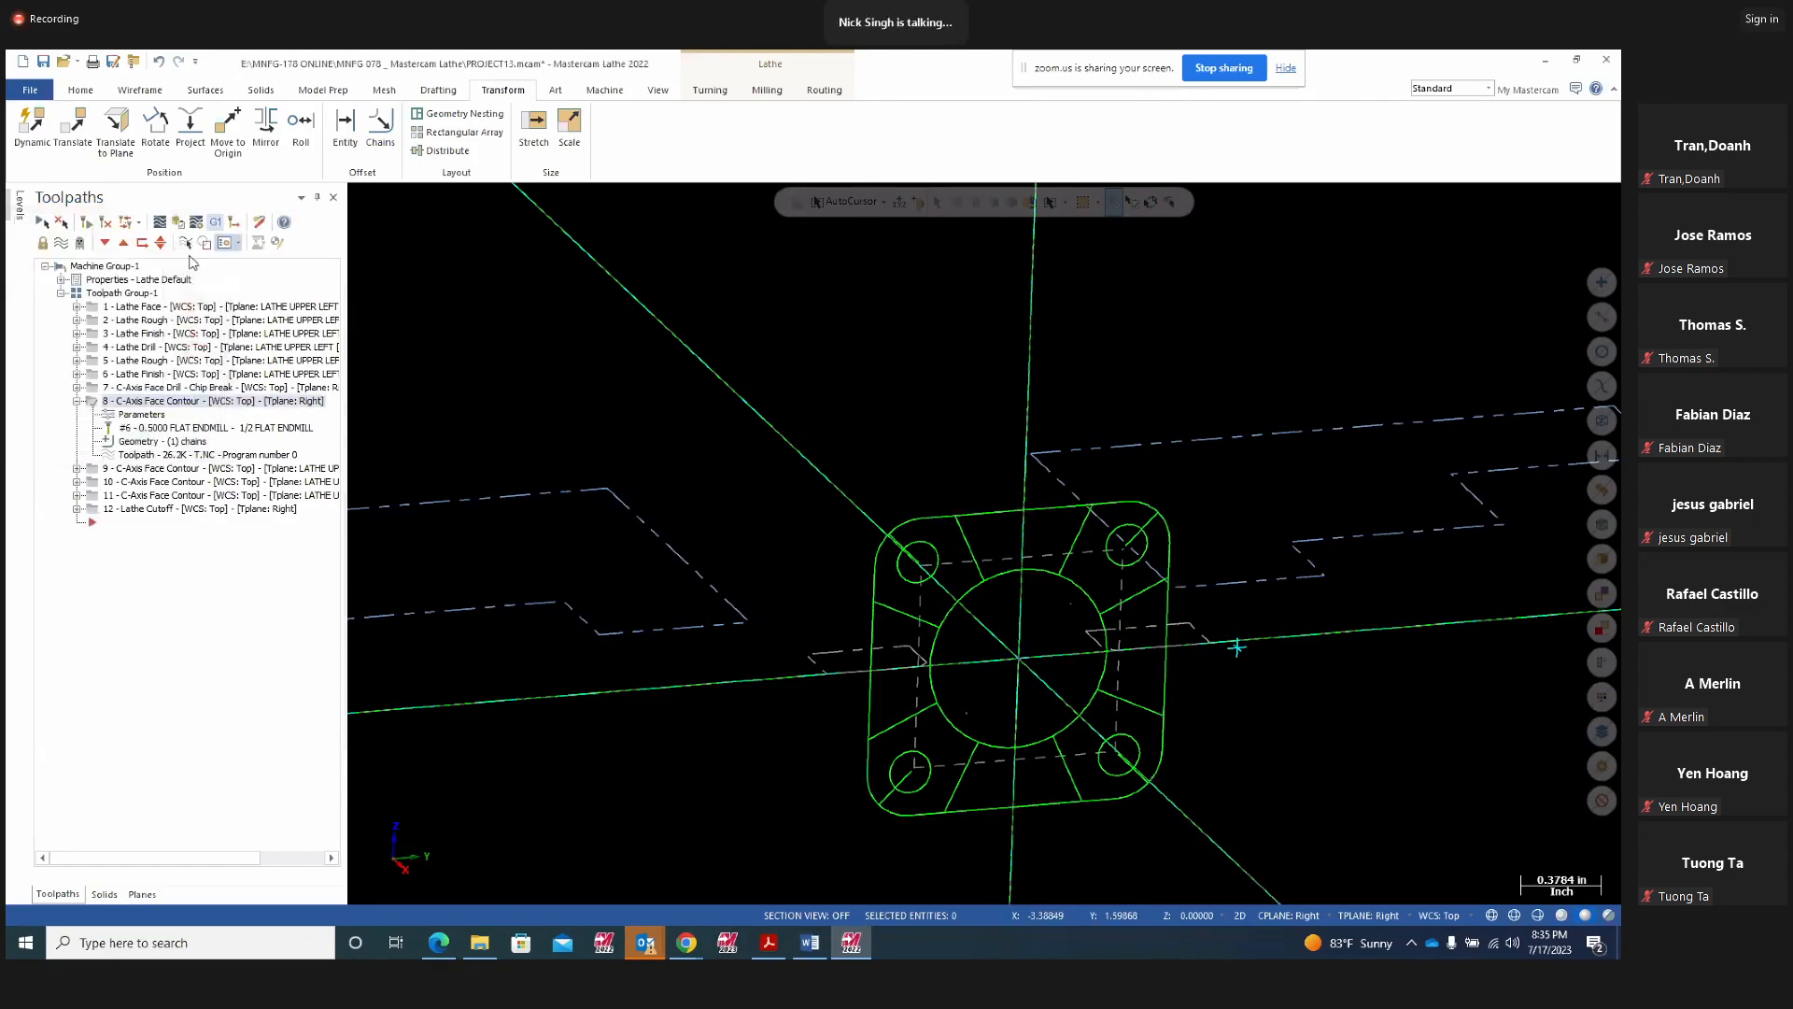
Start a new C-axis Face Contour toolpath and chain the rounded square's complete outer profile clockwise from its upper edge
click(731, 94)
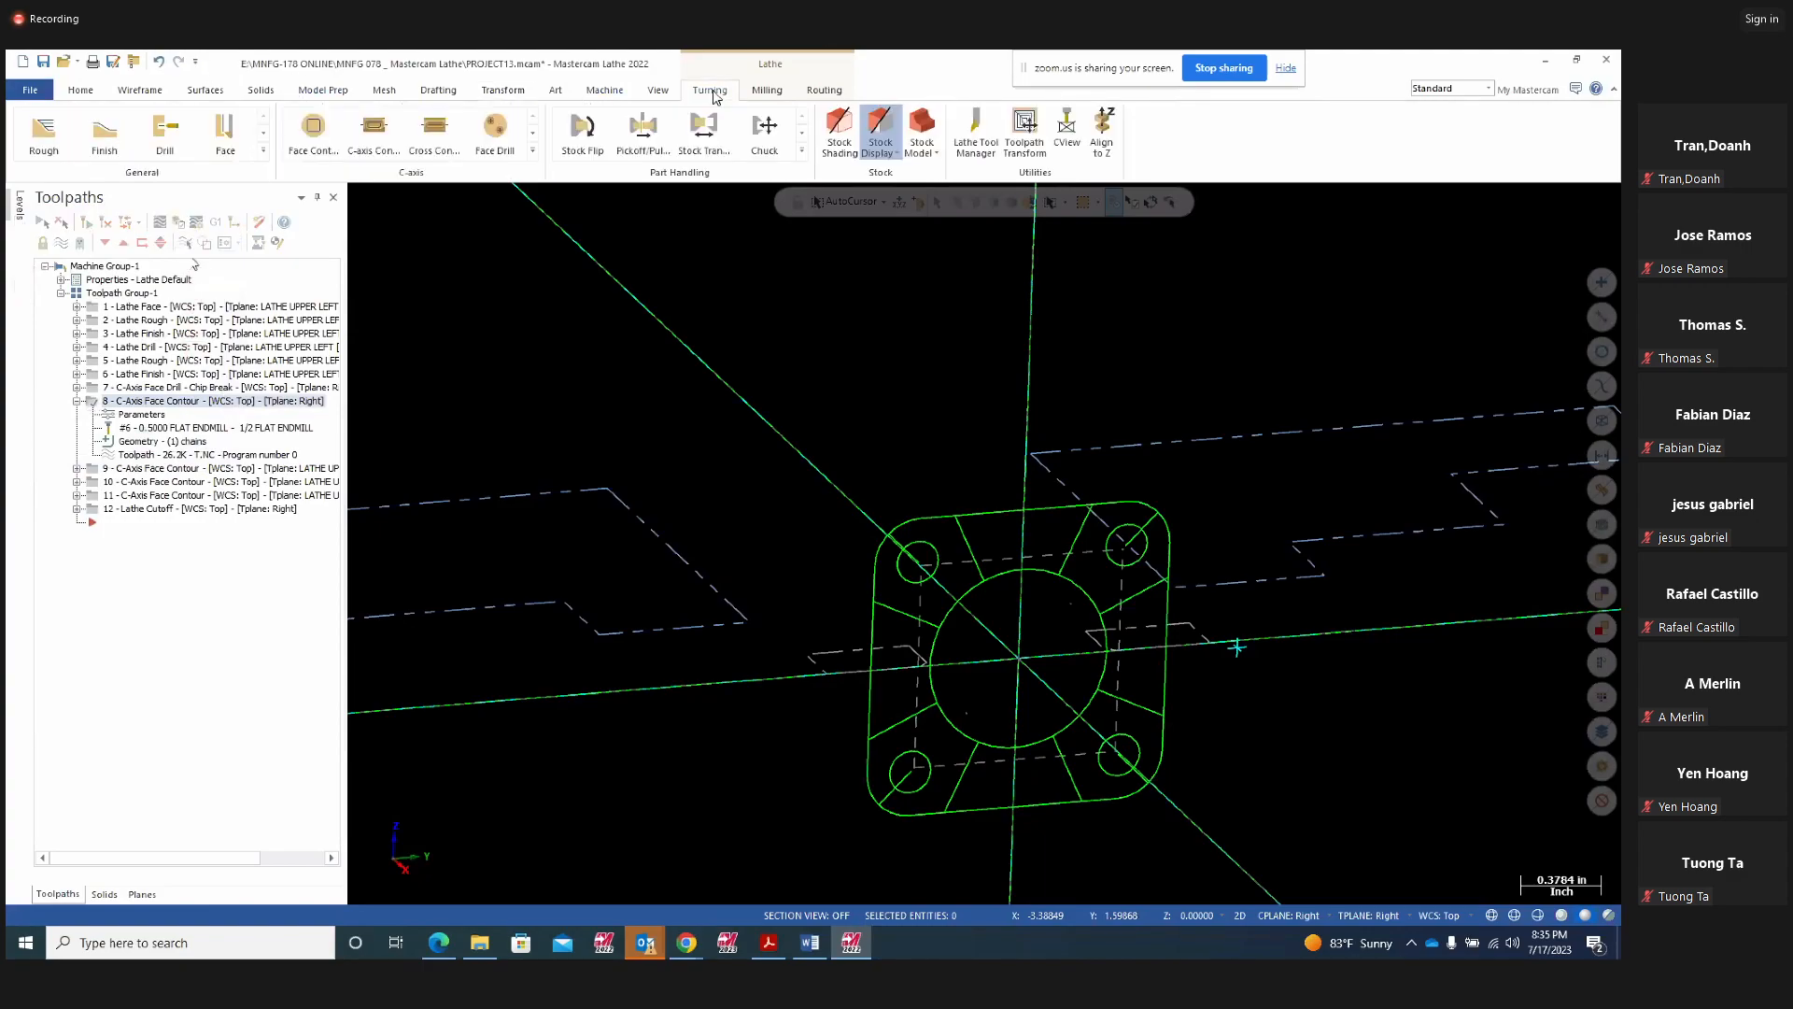
click(317, 157)
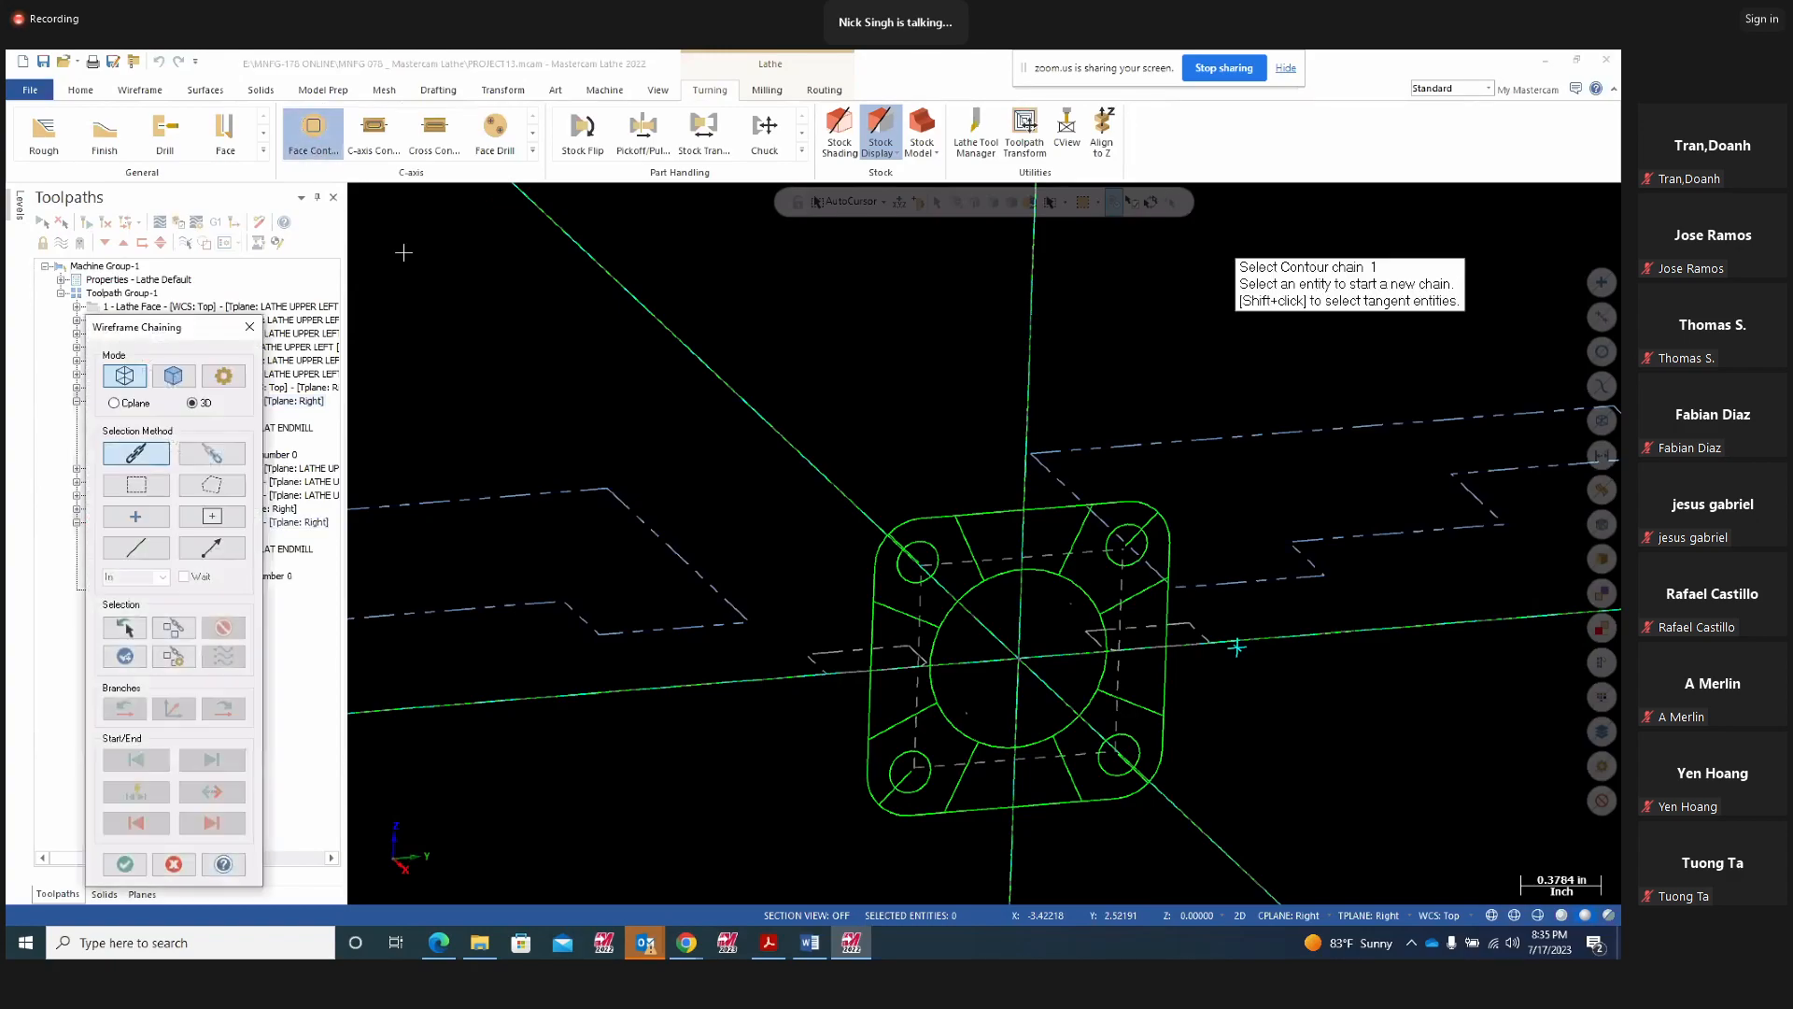
right_click(899, 435)
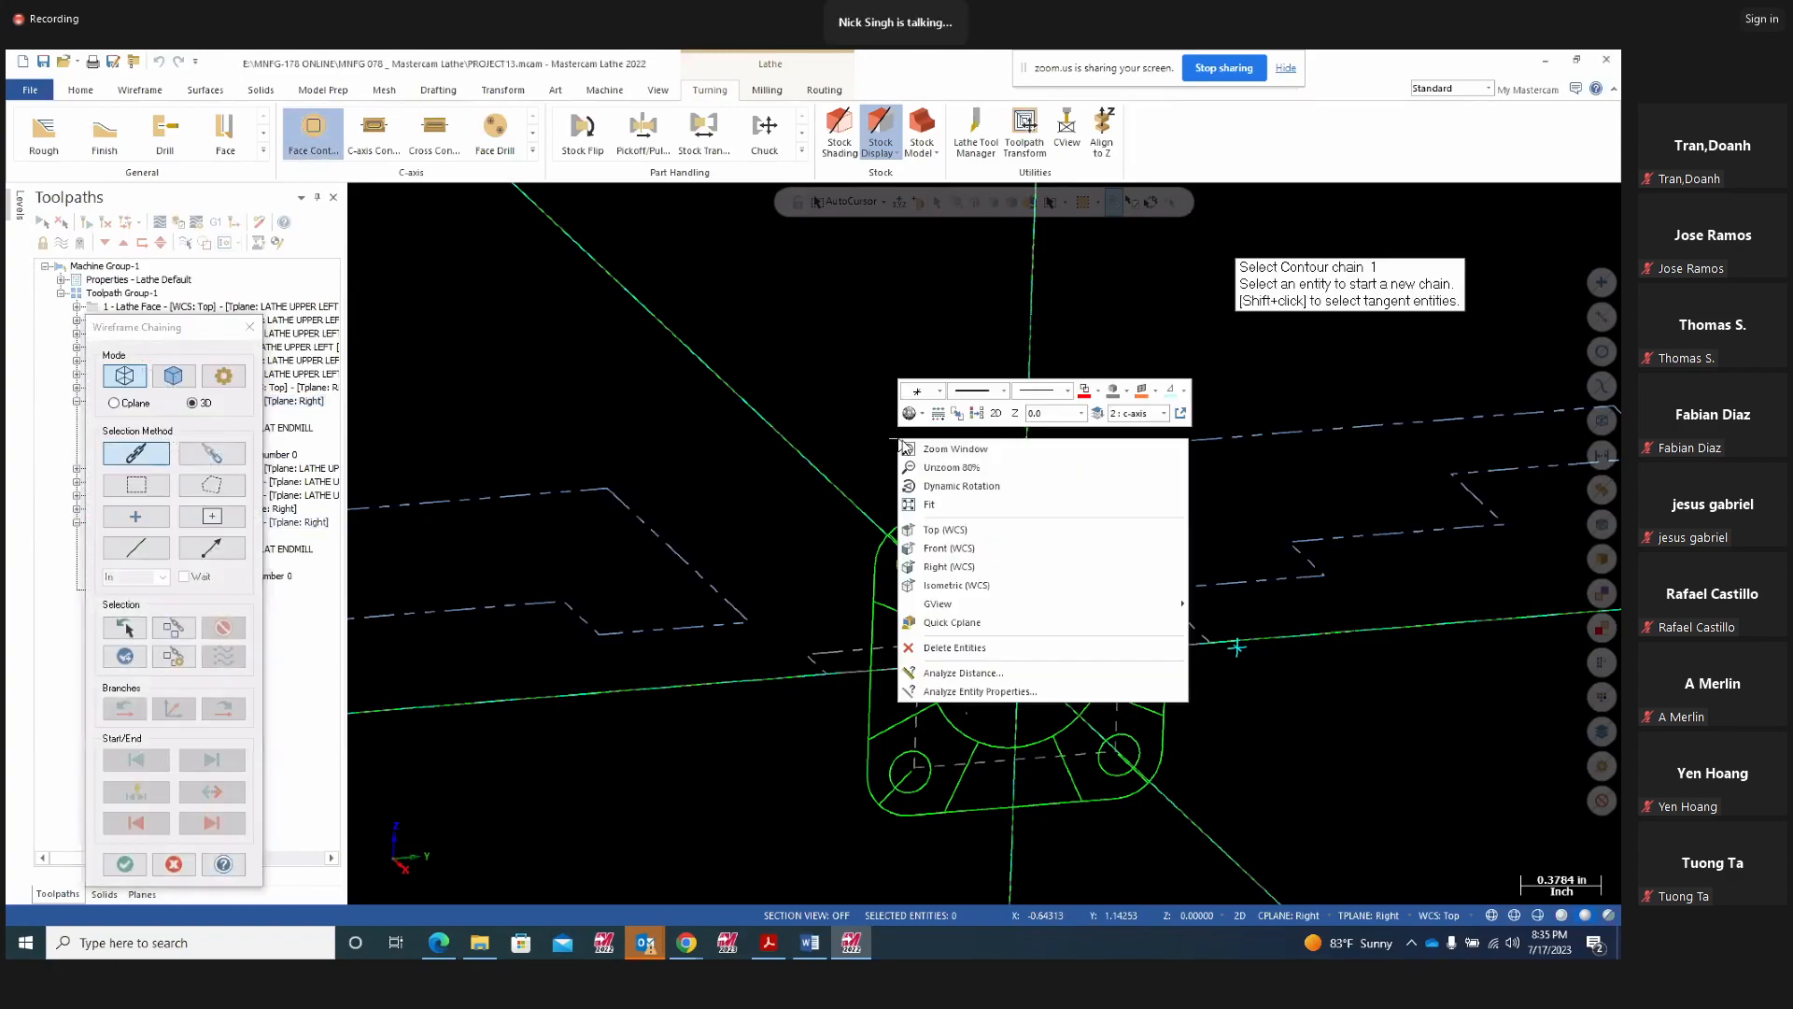
click(940, 567)
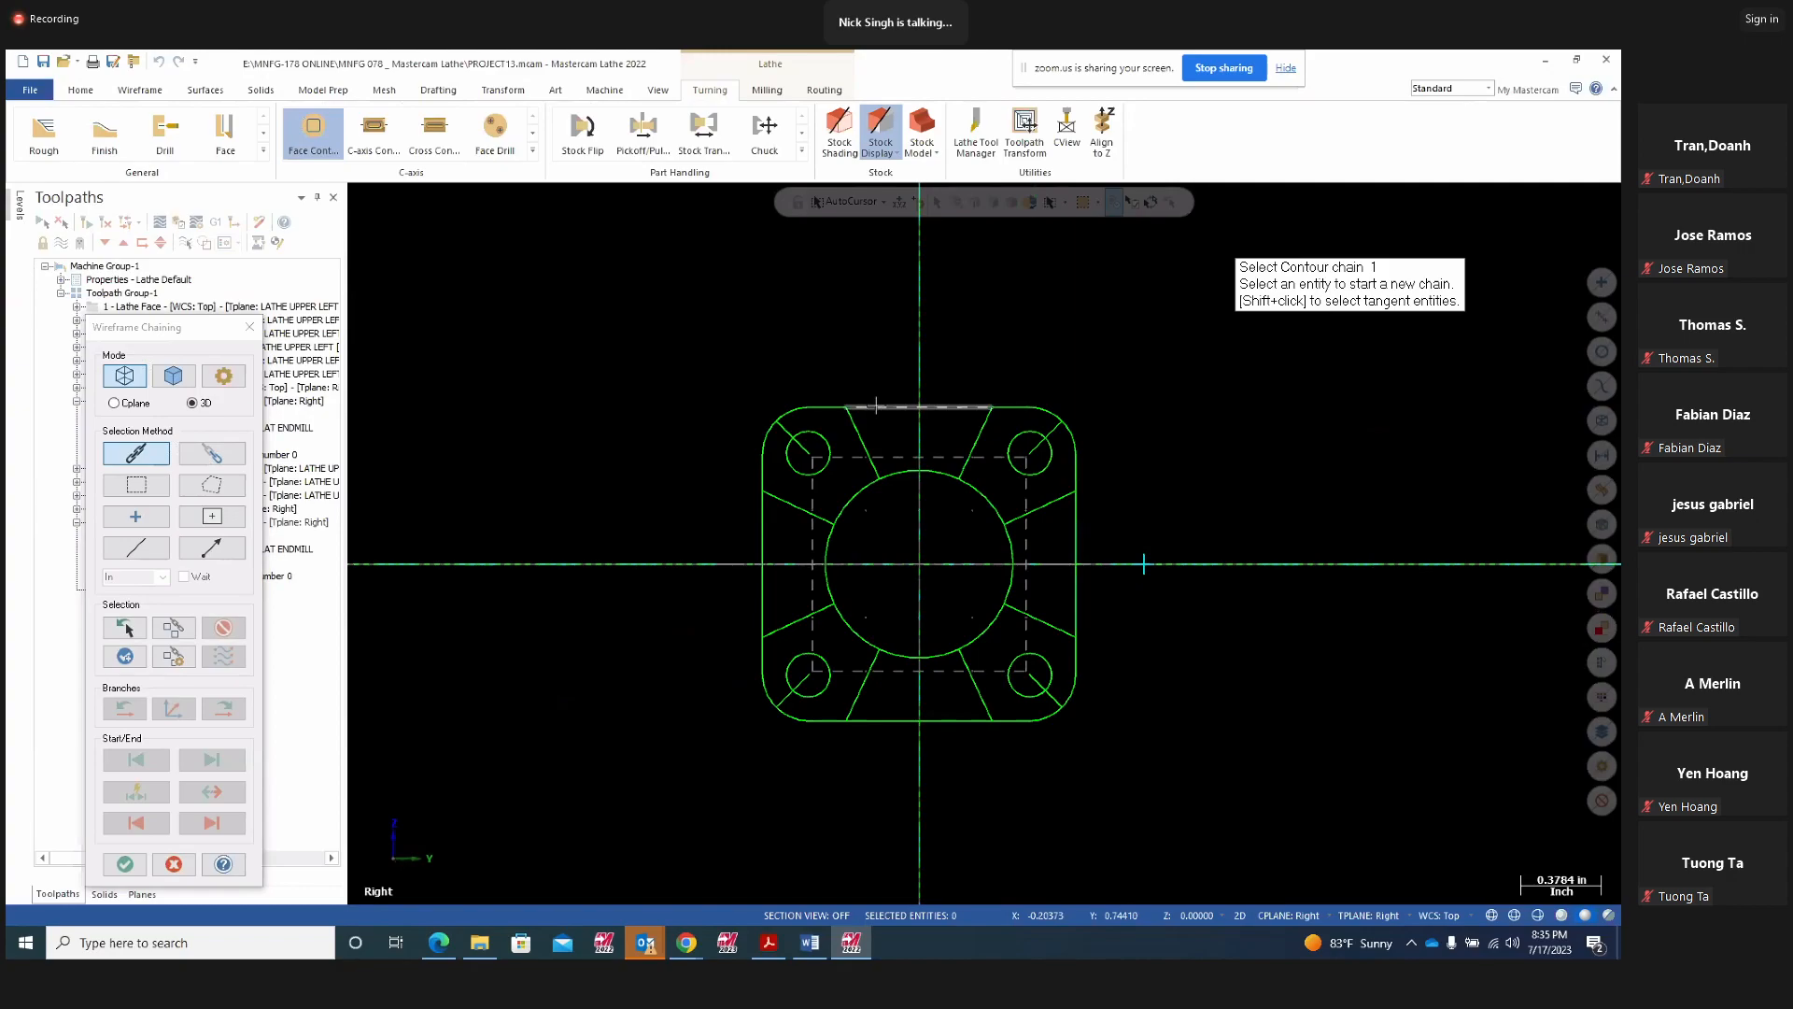
click(876, 406)
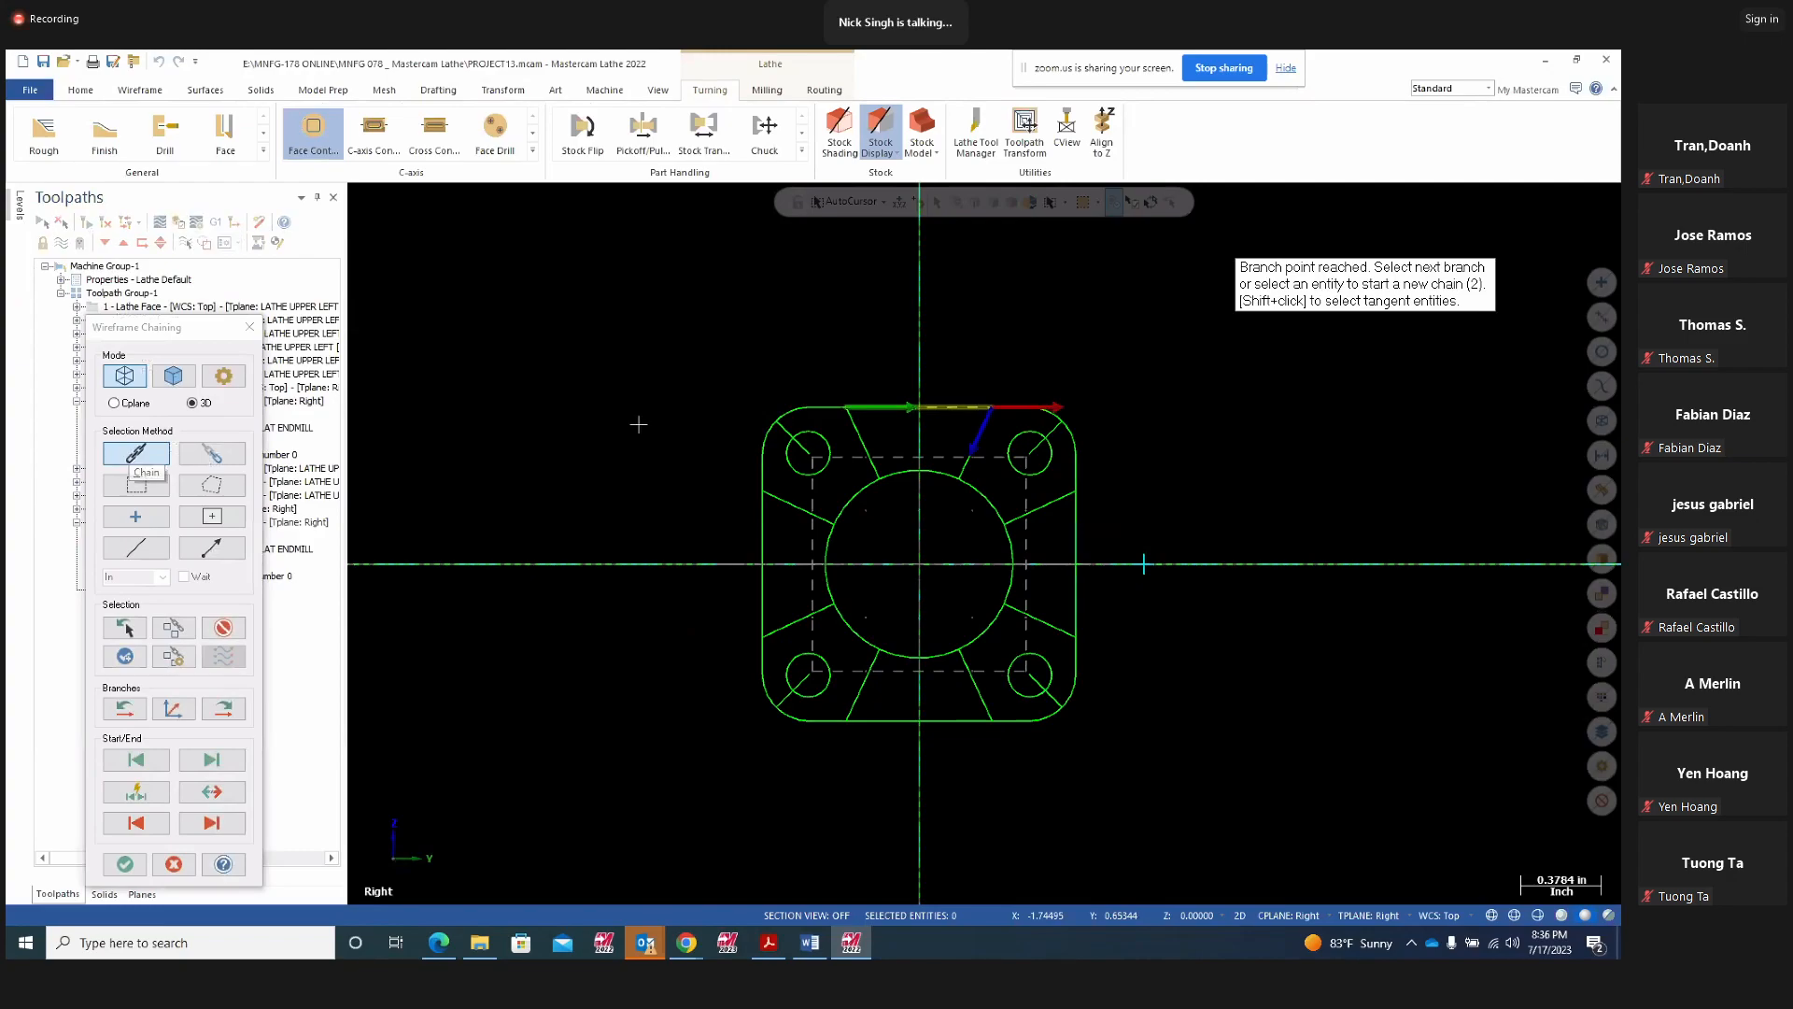
click(994, 408)
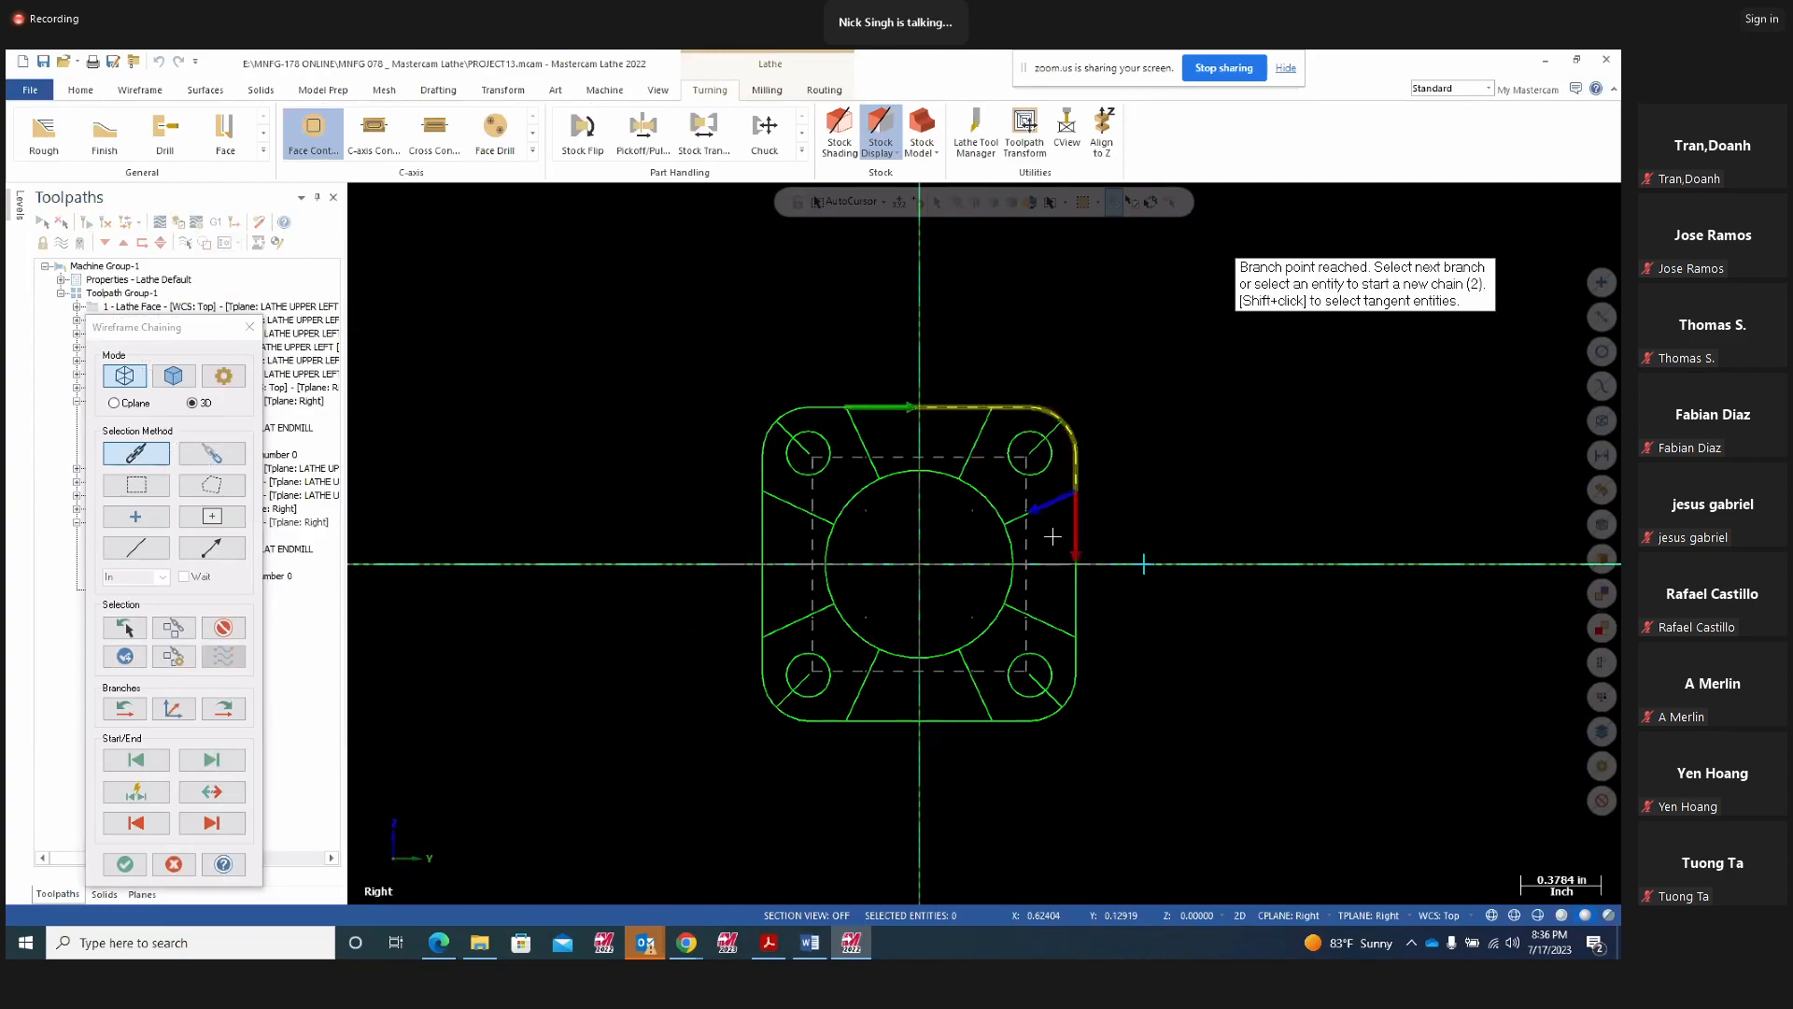
click(1074, 649)
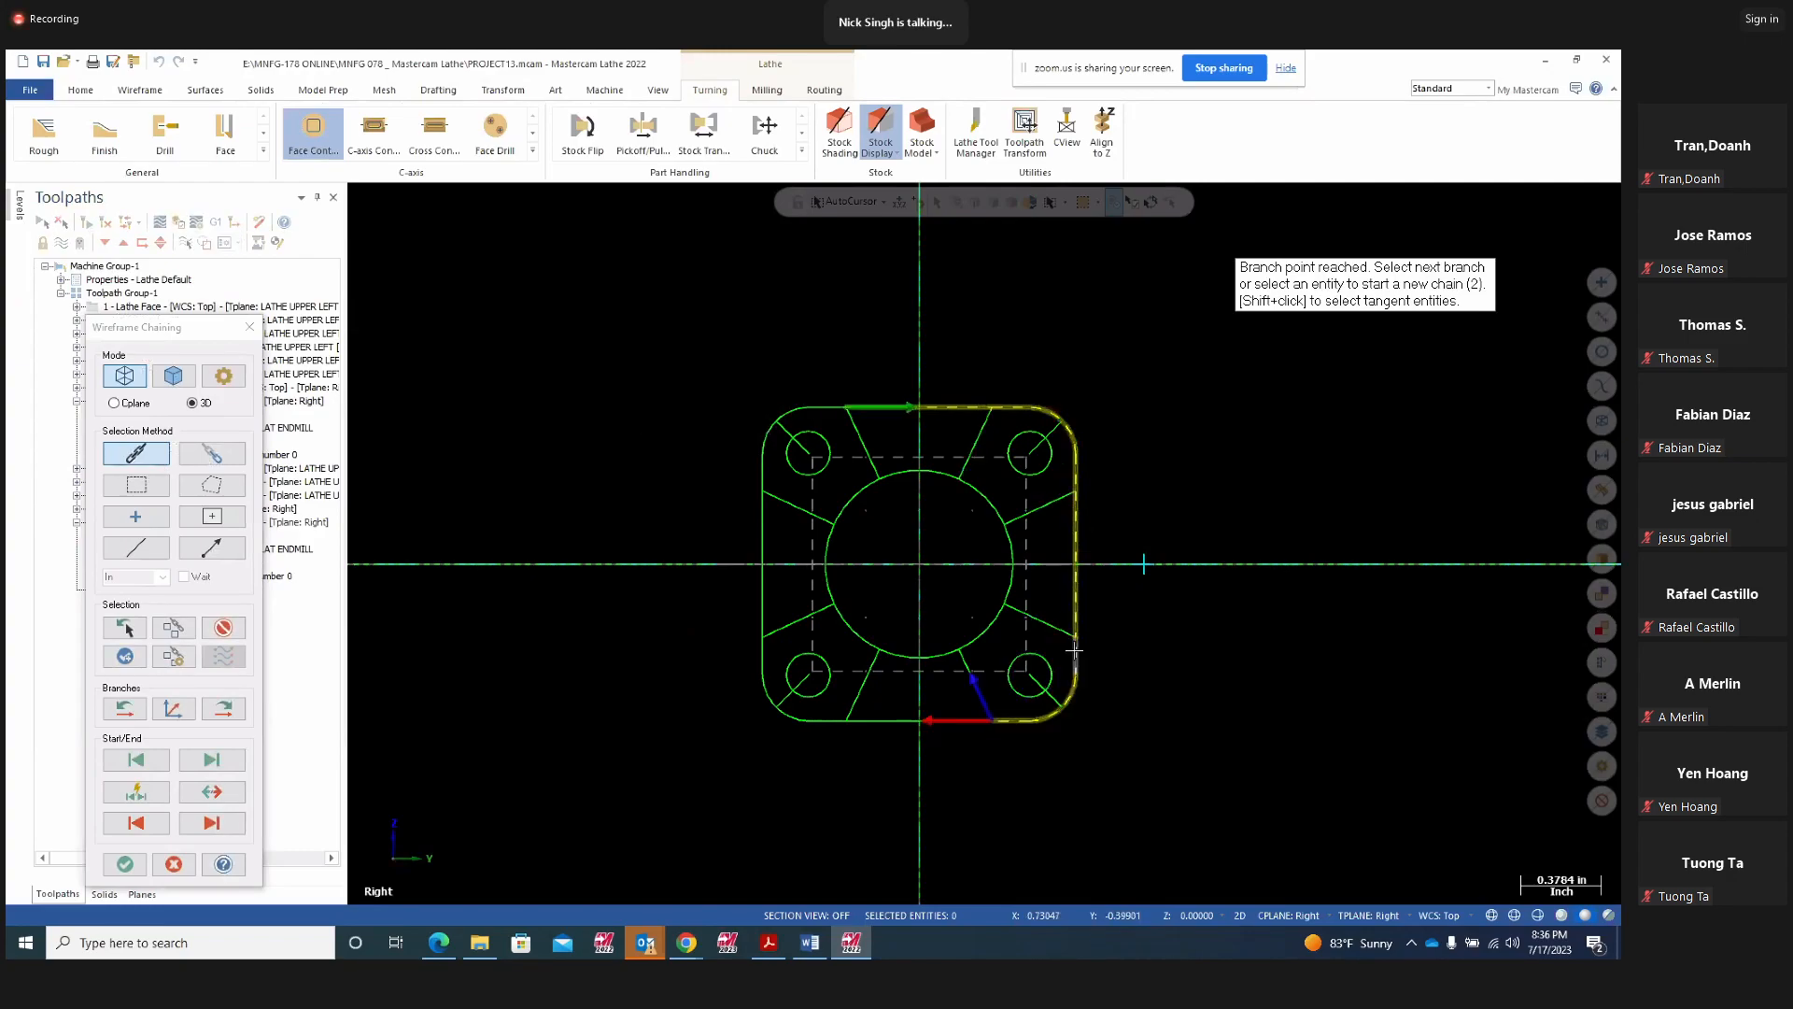
click(838, 720)
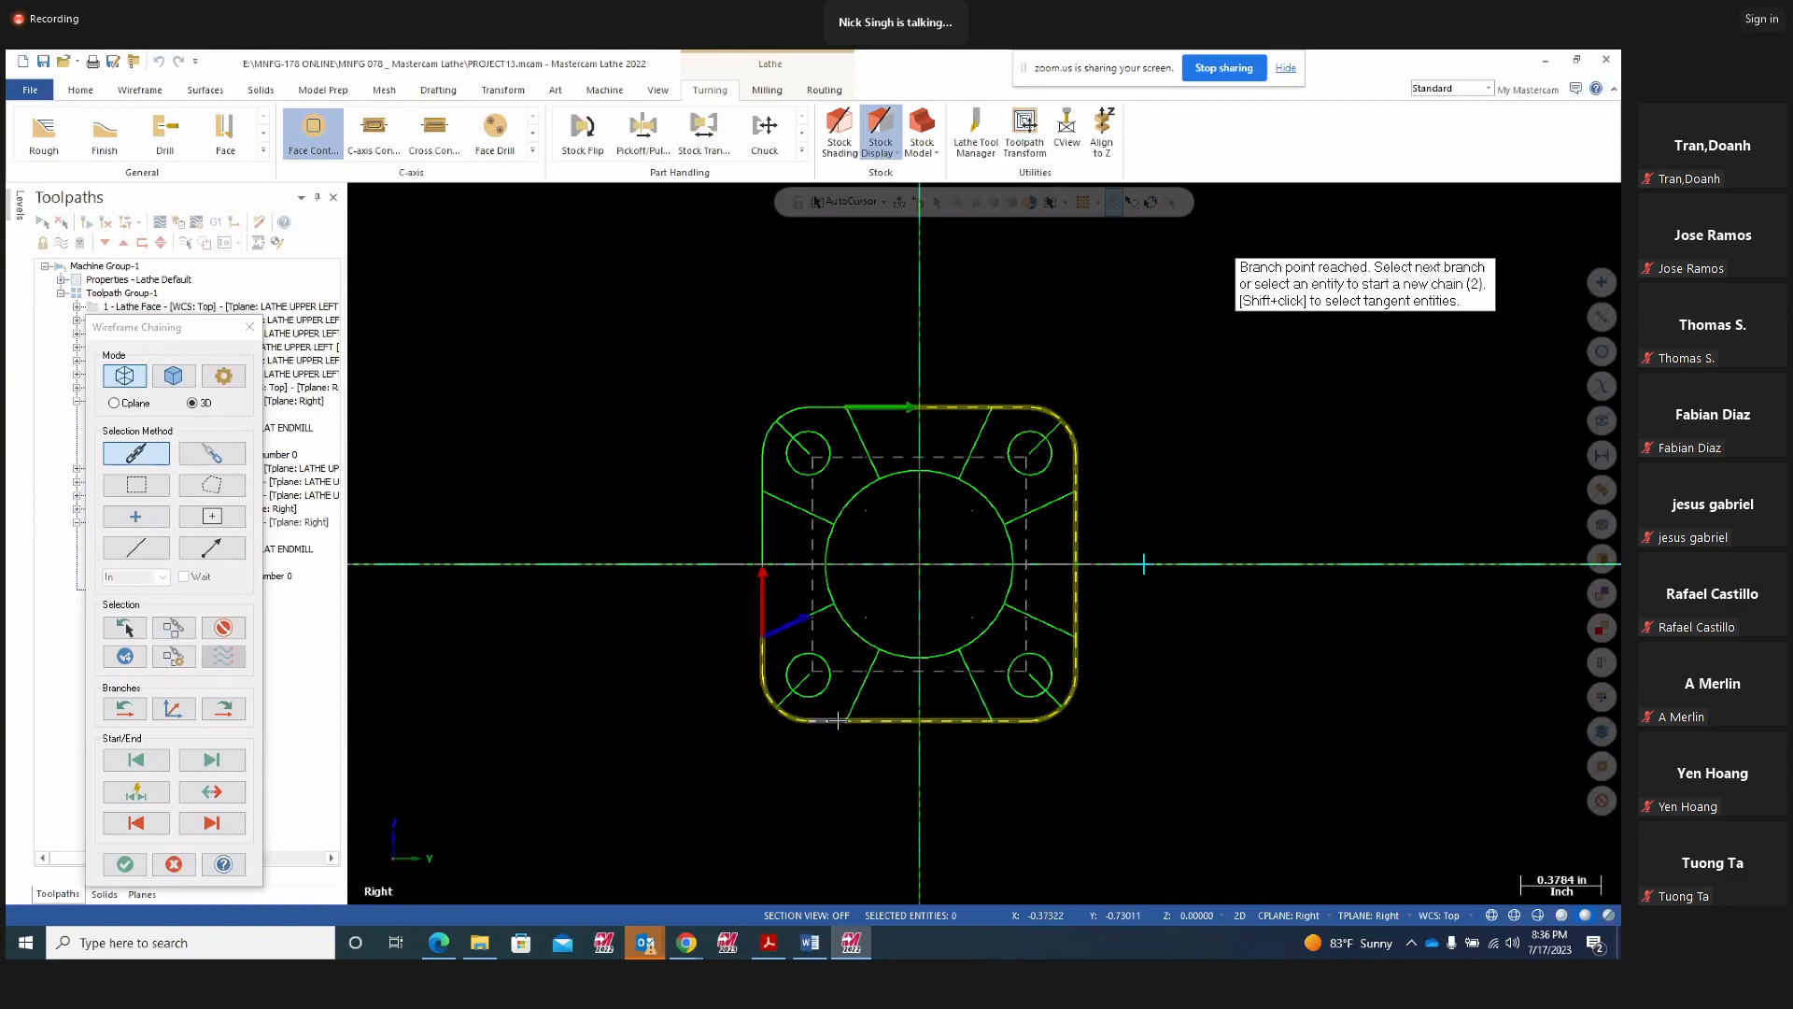
click(762, 595)
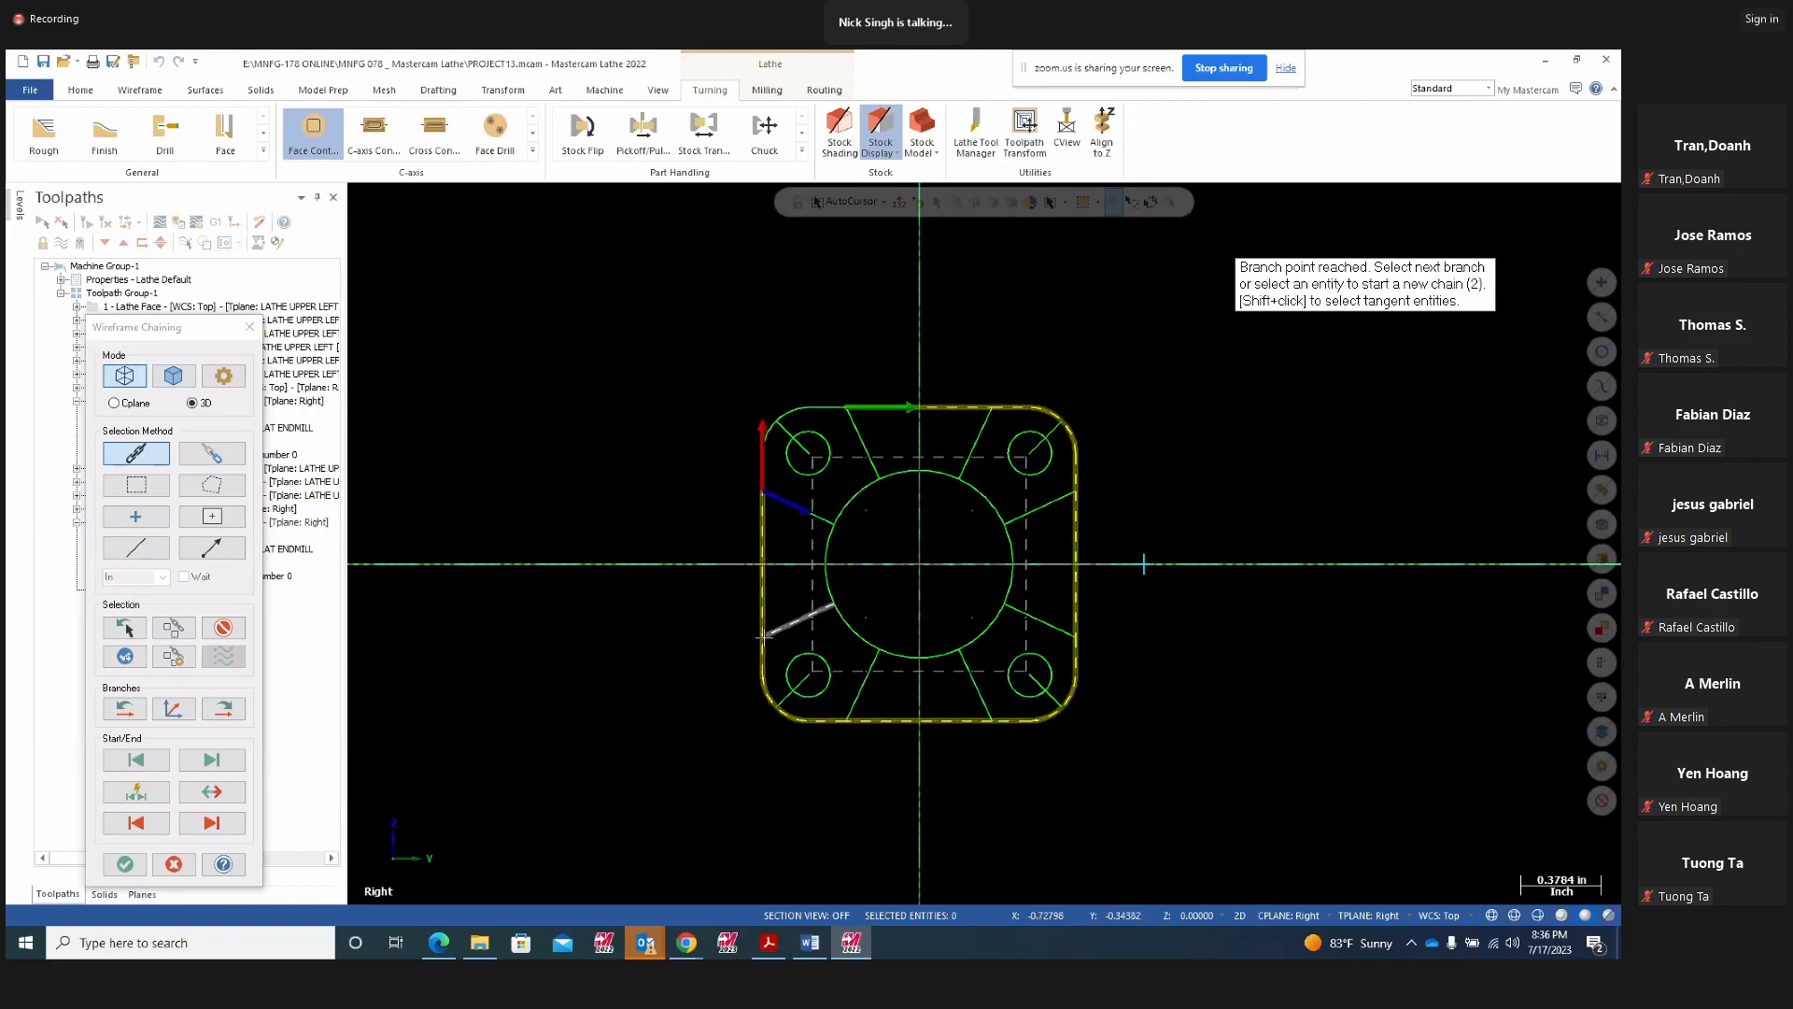
click(758, 465)
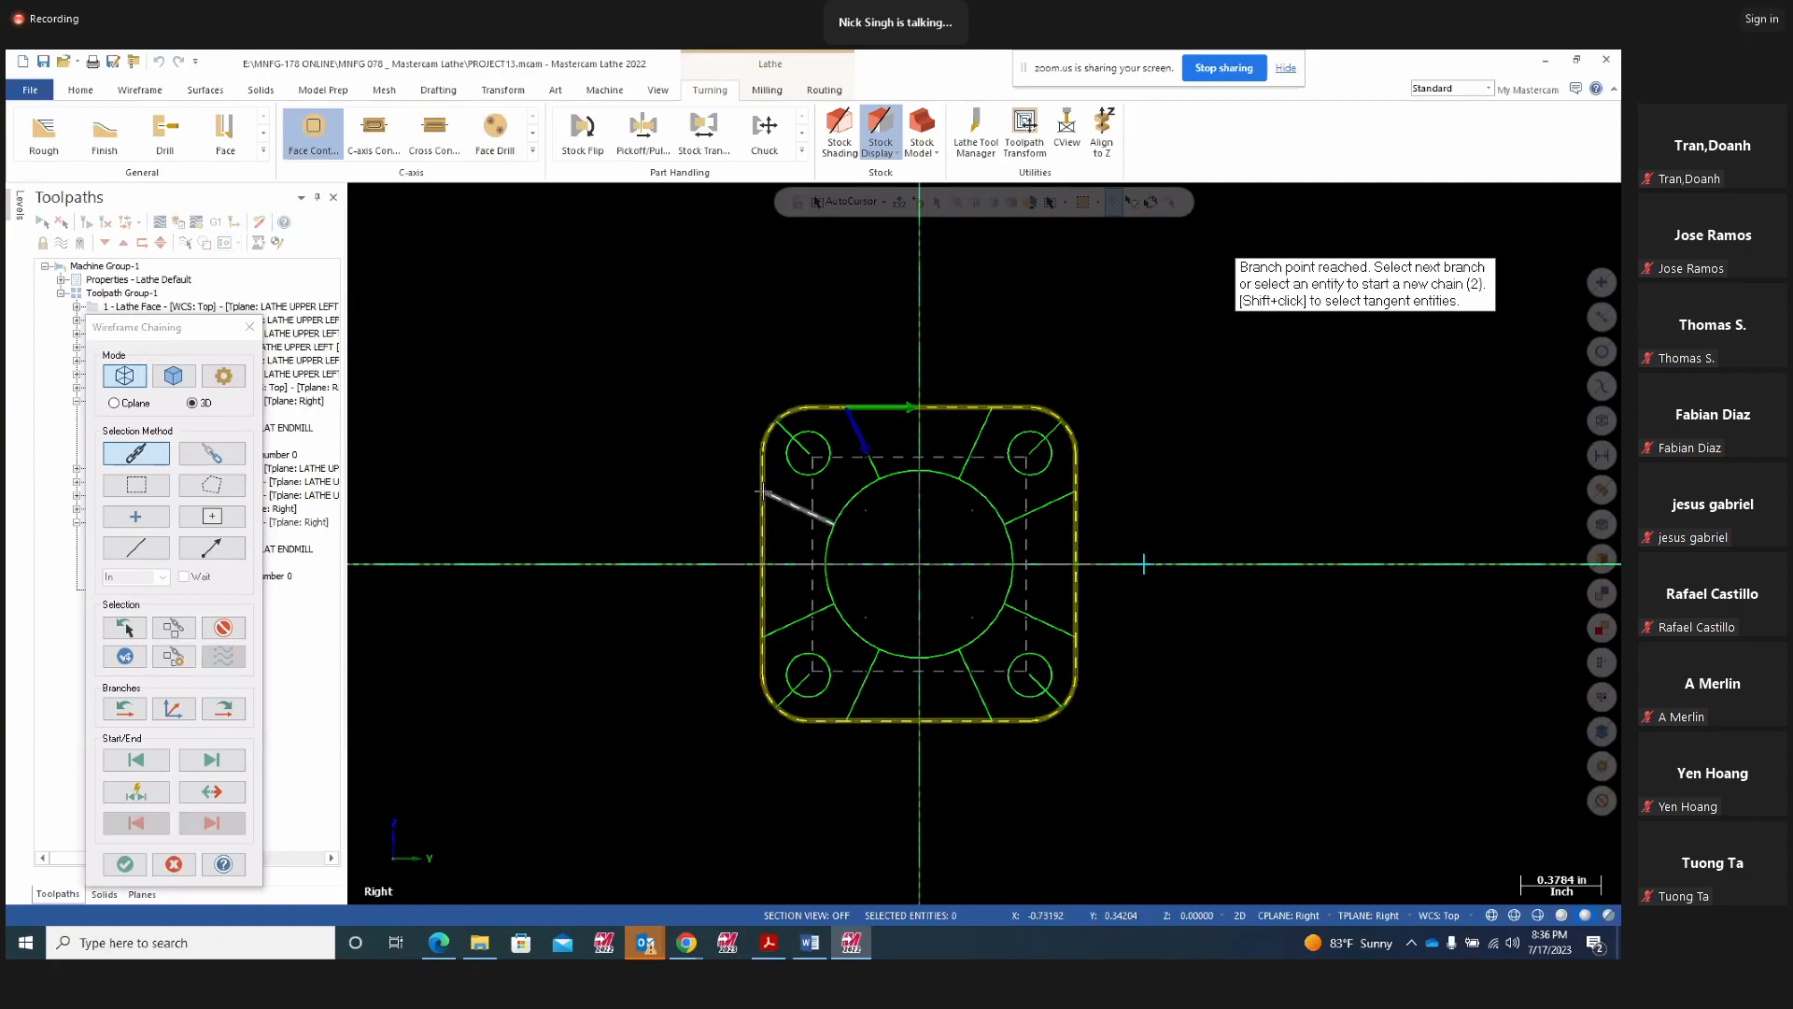
click(127, 658)
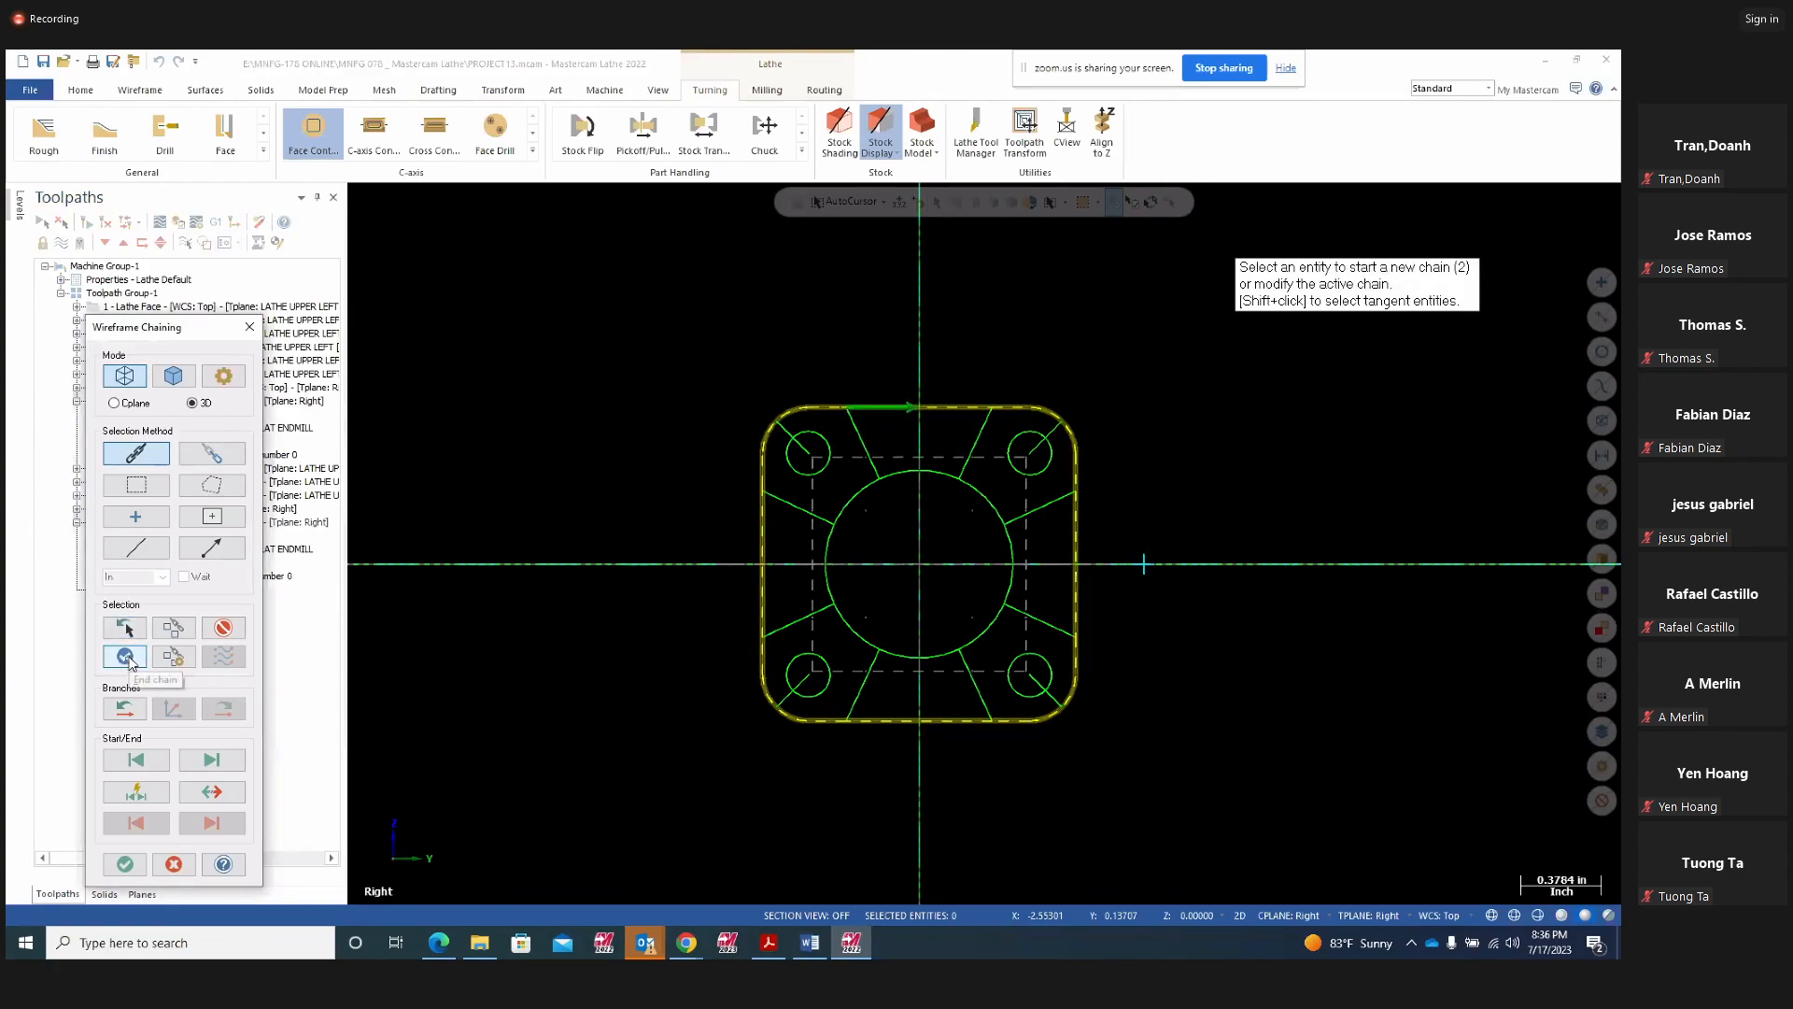
click(125, 864)
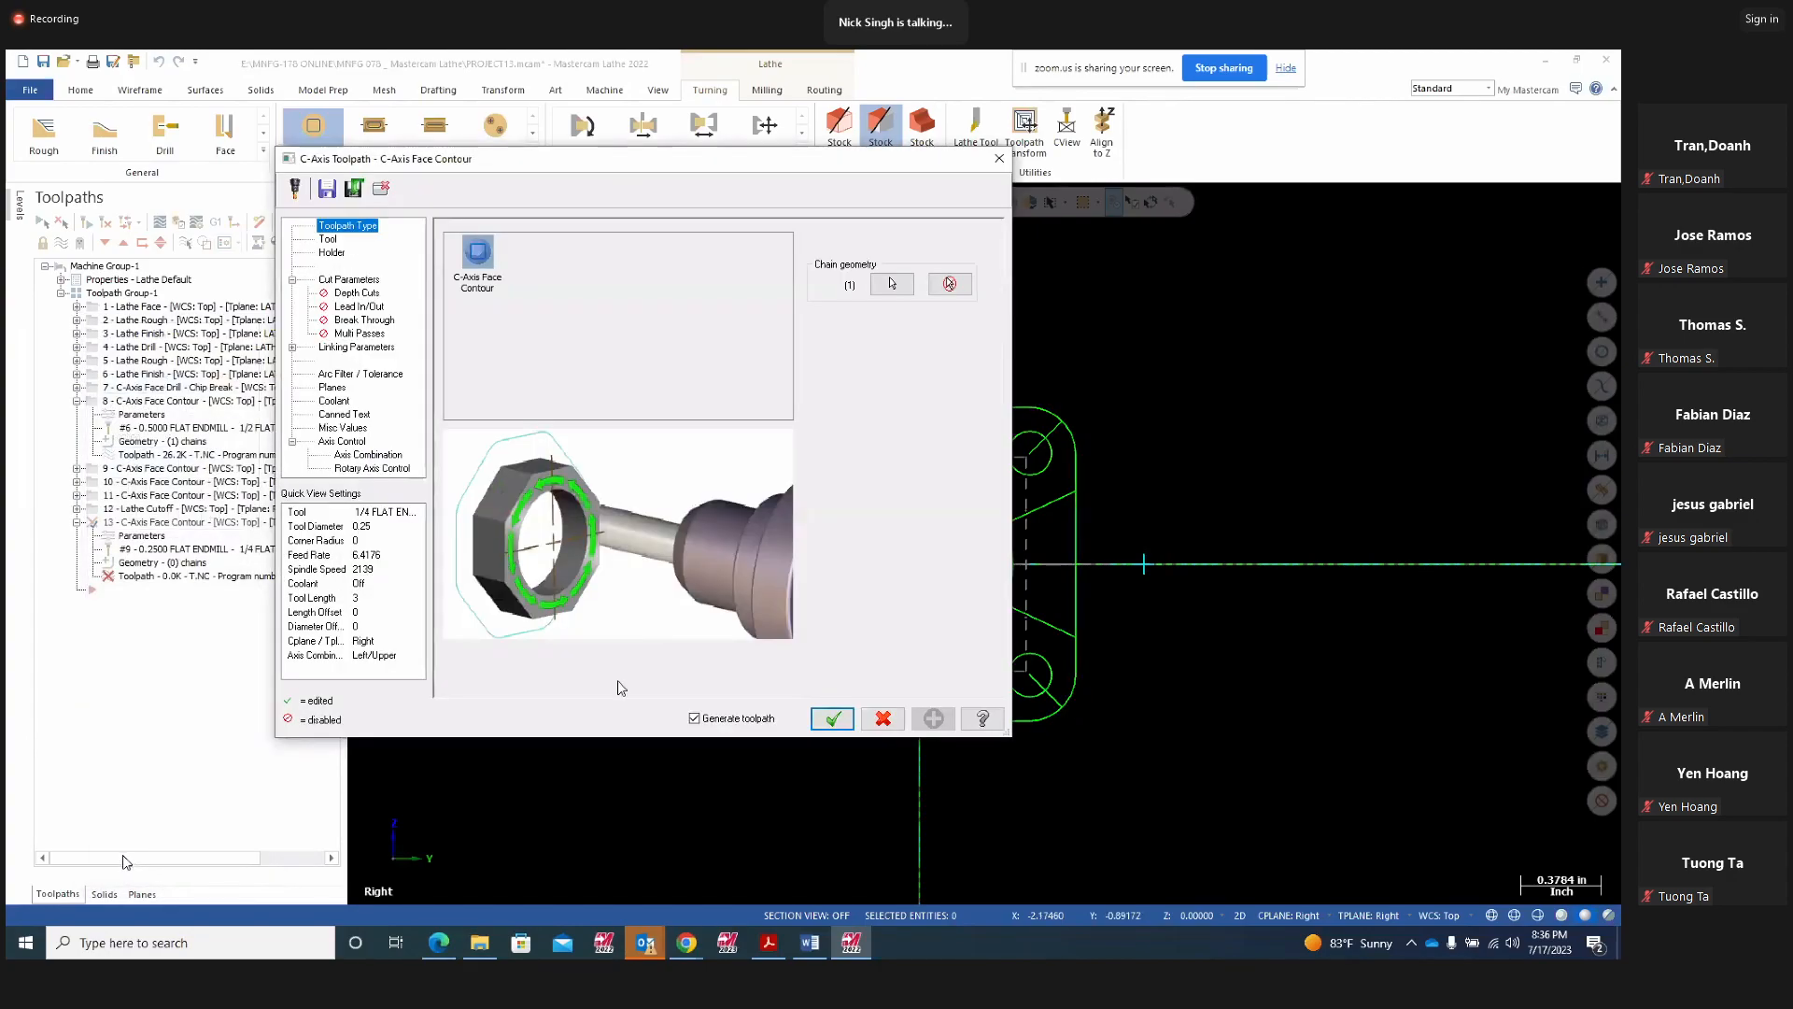
Assign tool 6, the 1/2 flat endmill, to the new C-axis face contour
click(327, 239)
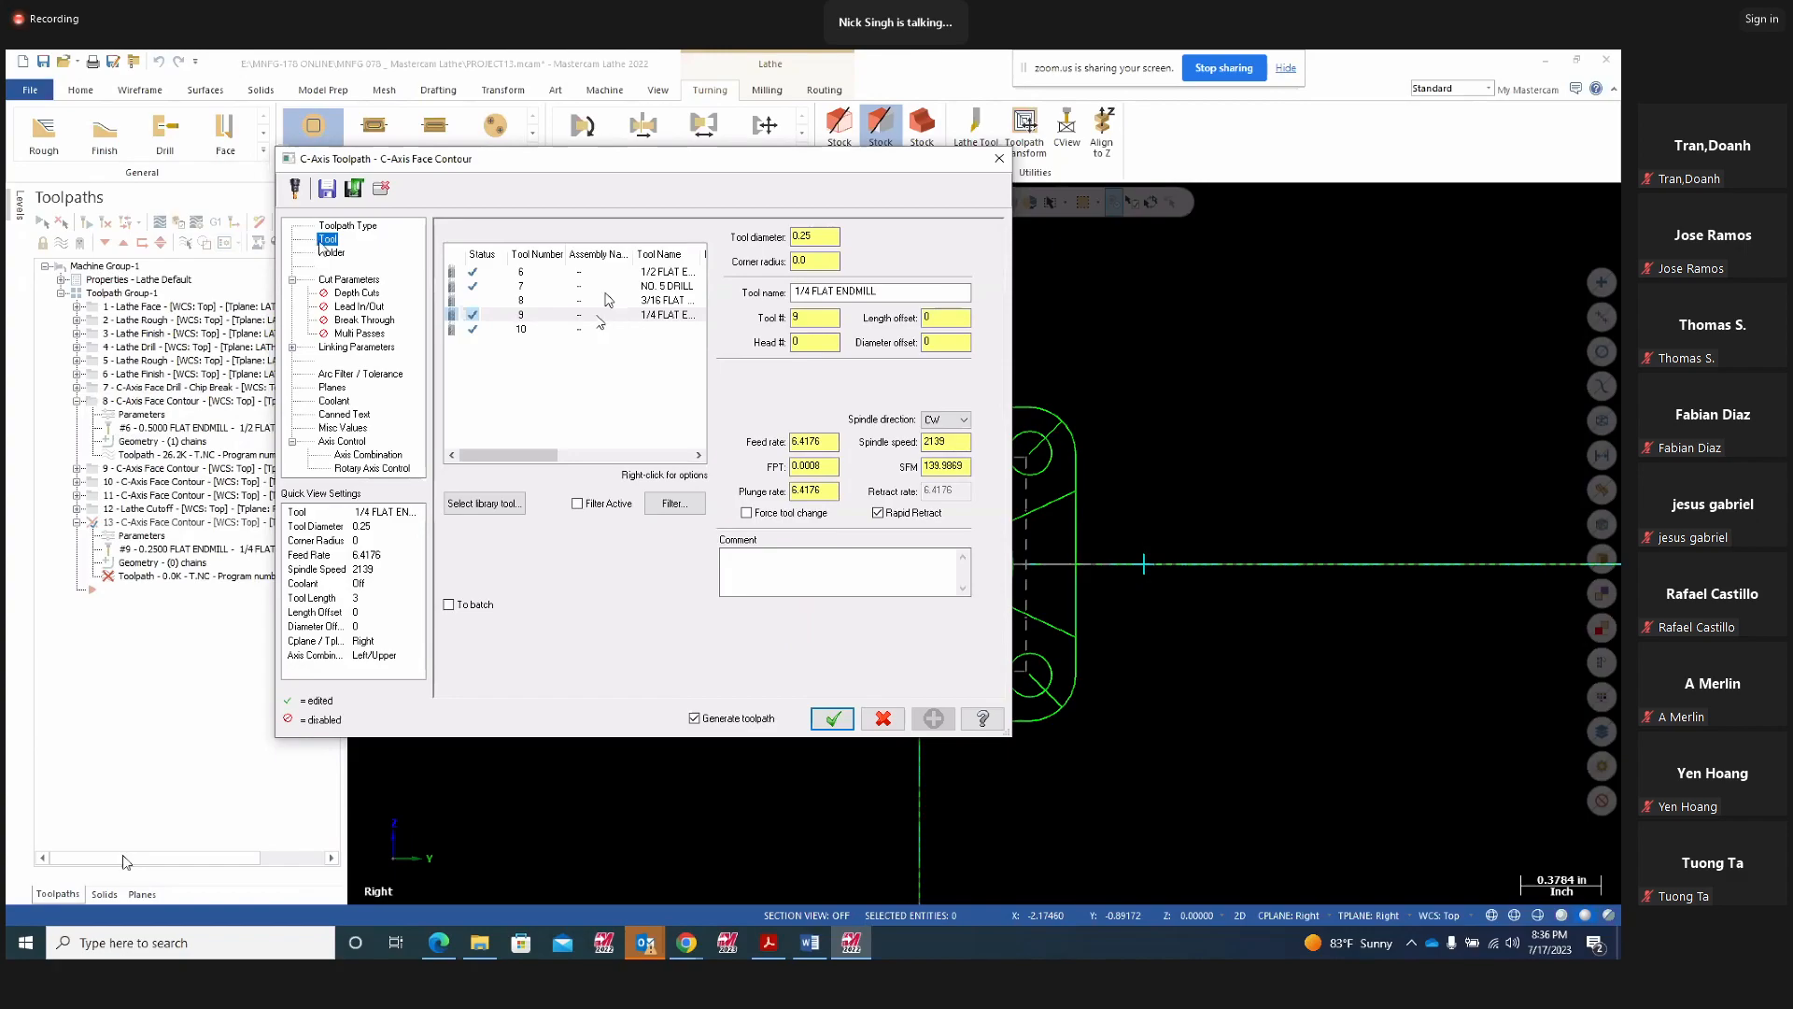
click(621, 272)
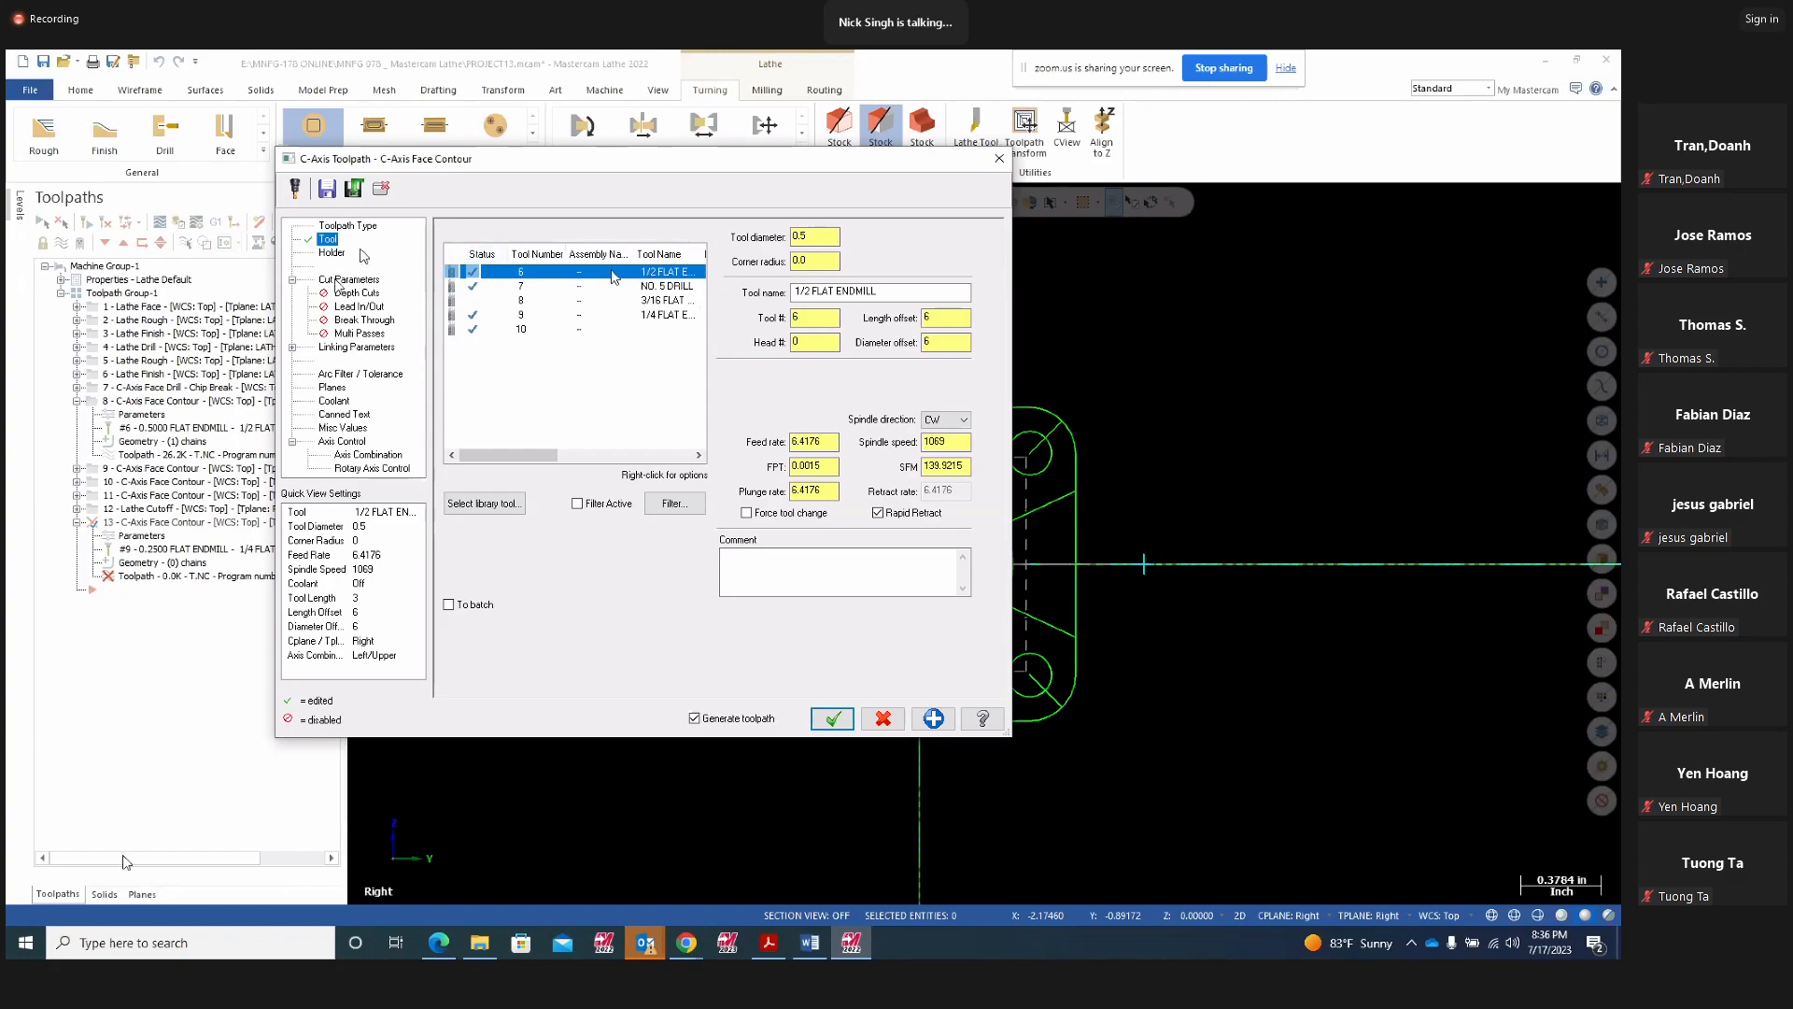
Set the face contour's cutter compensation type to Computer in the cut parameters
click(338, 279)
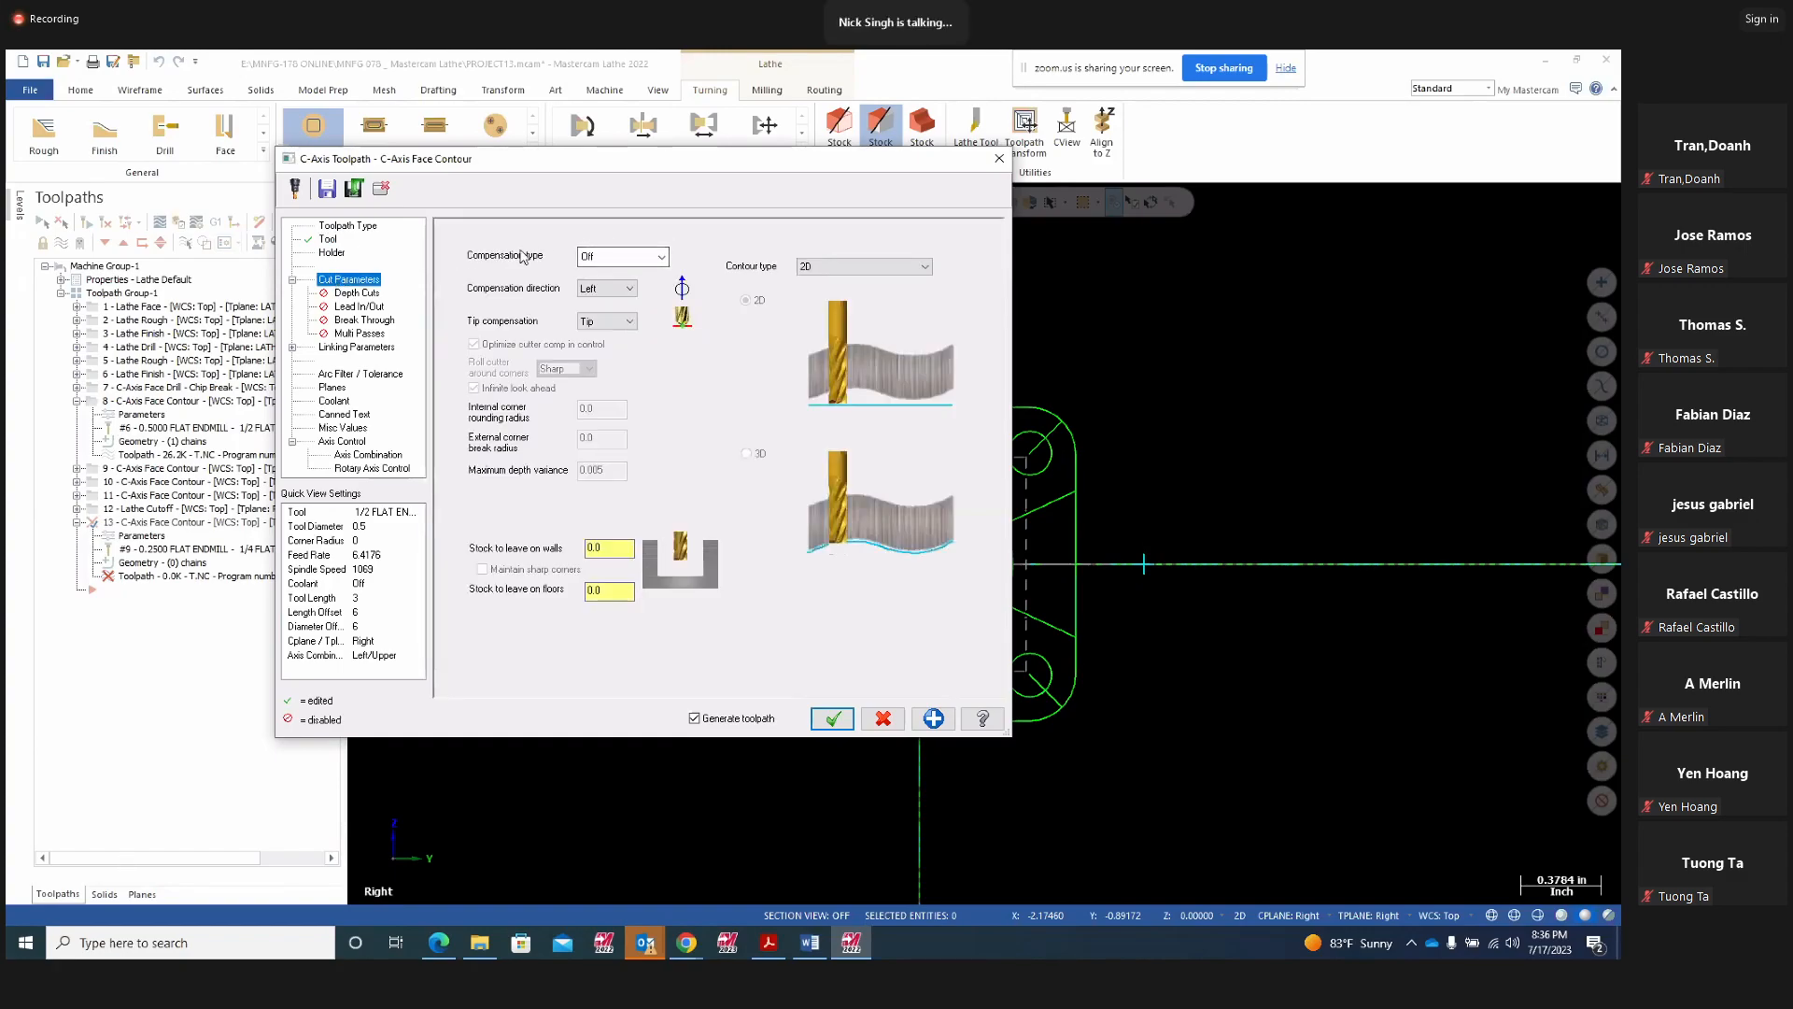
click(624, 257)
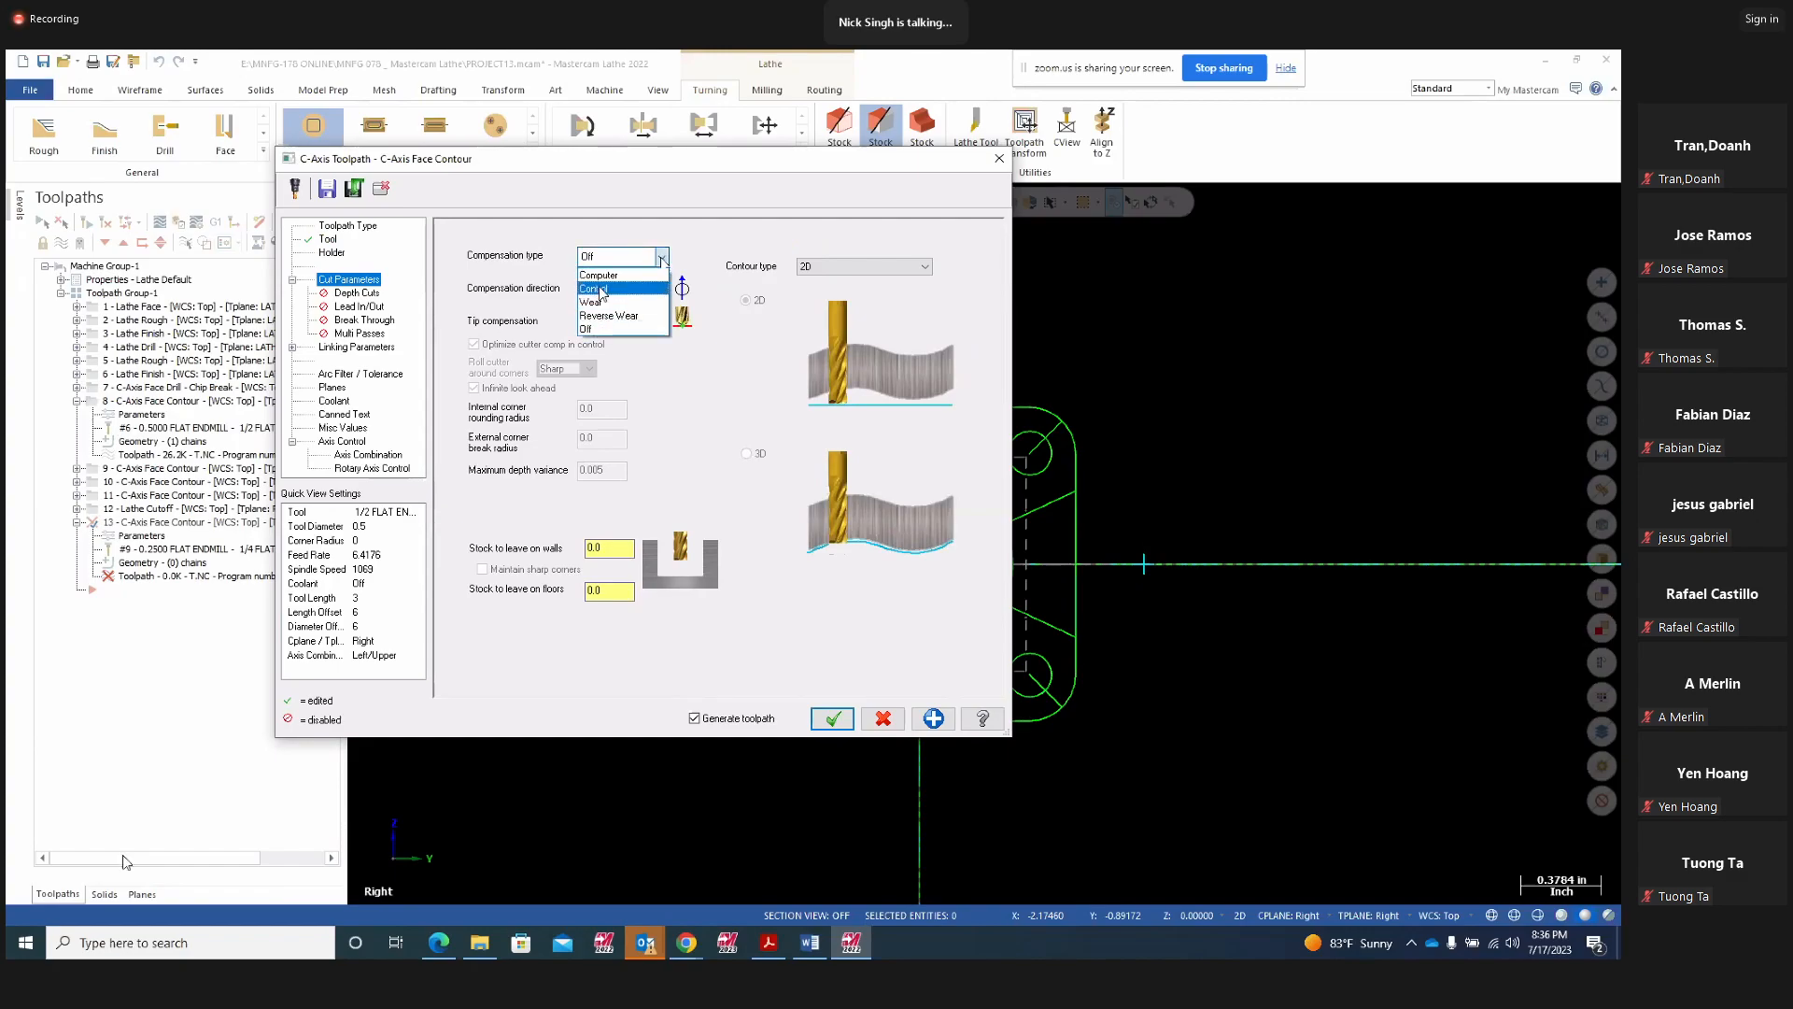
click(598, 275)
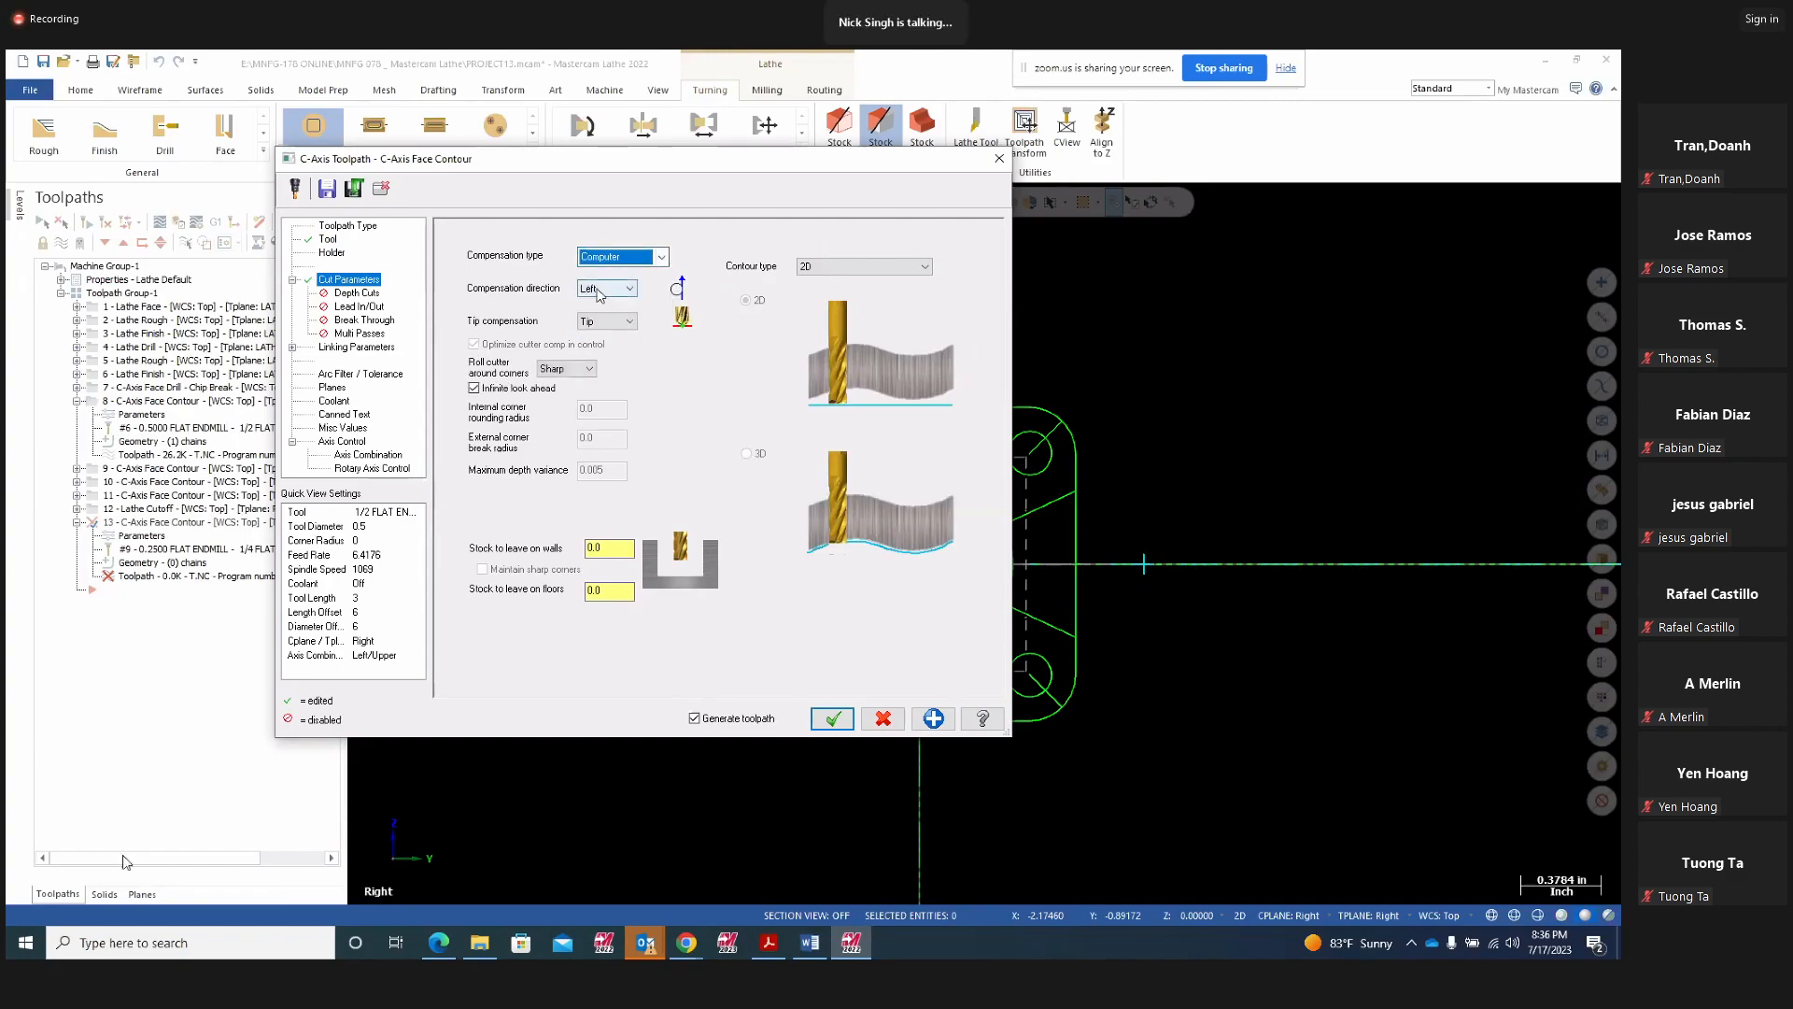
Set the contour's linking depth to absolute -0.297, checking the flange thickness in Project15.pdf
click(355, 347)
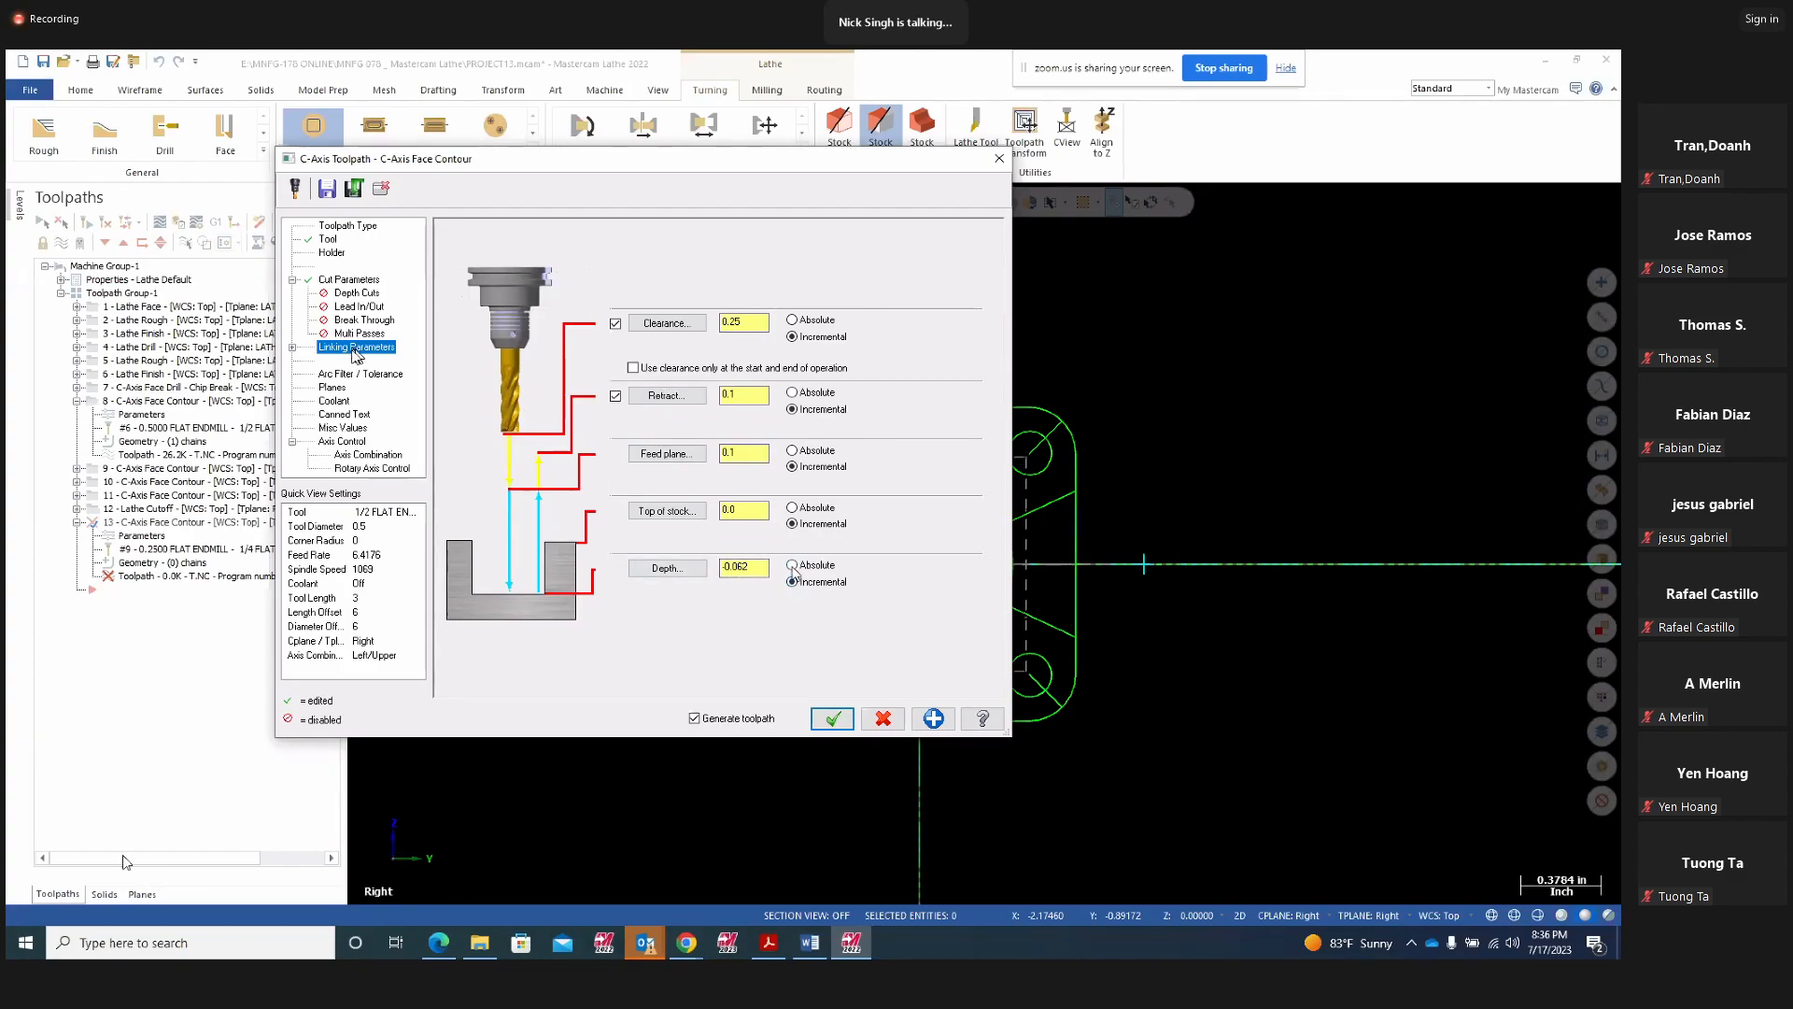
click(792, 566)
drag(761, 158, 400, 169)
middle_drag(1033, 532, 972, 546)
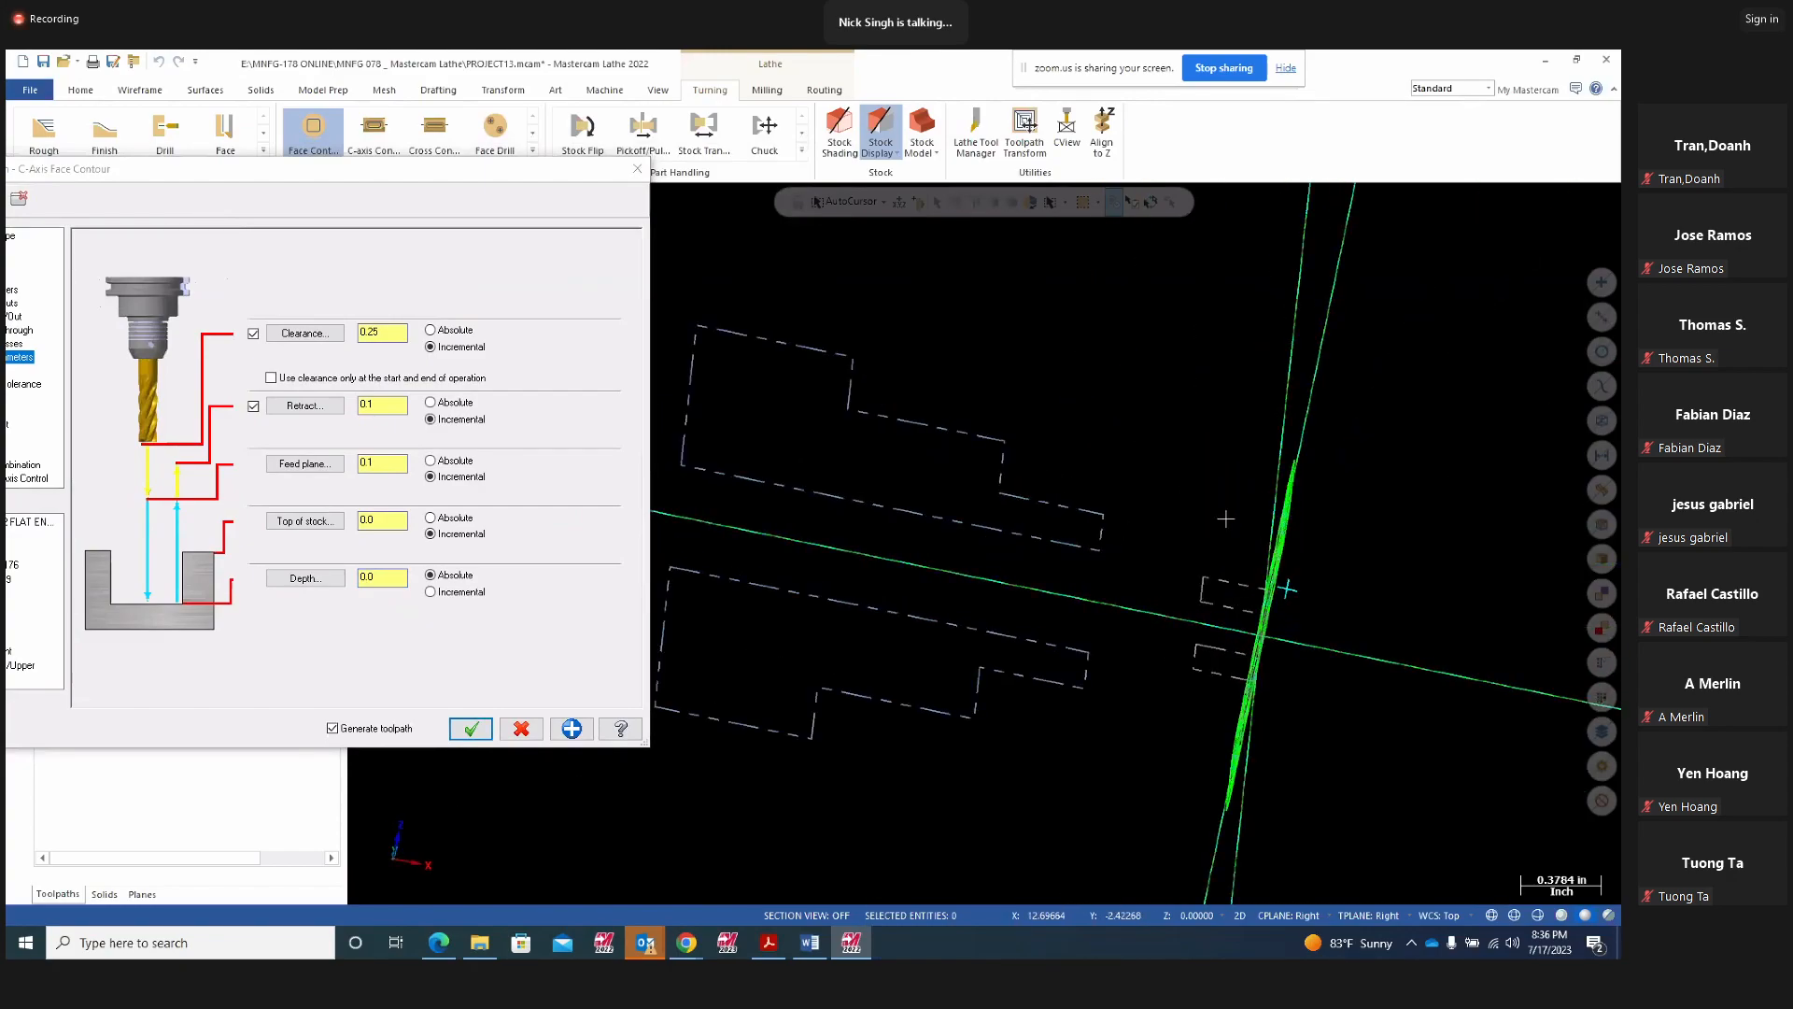
click(769, 941)
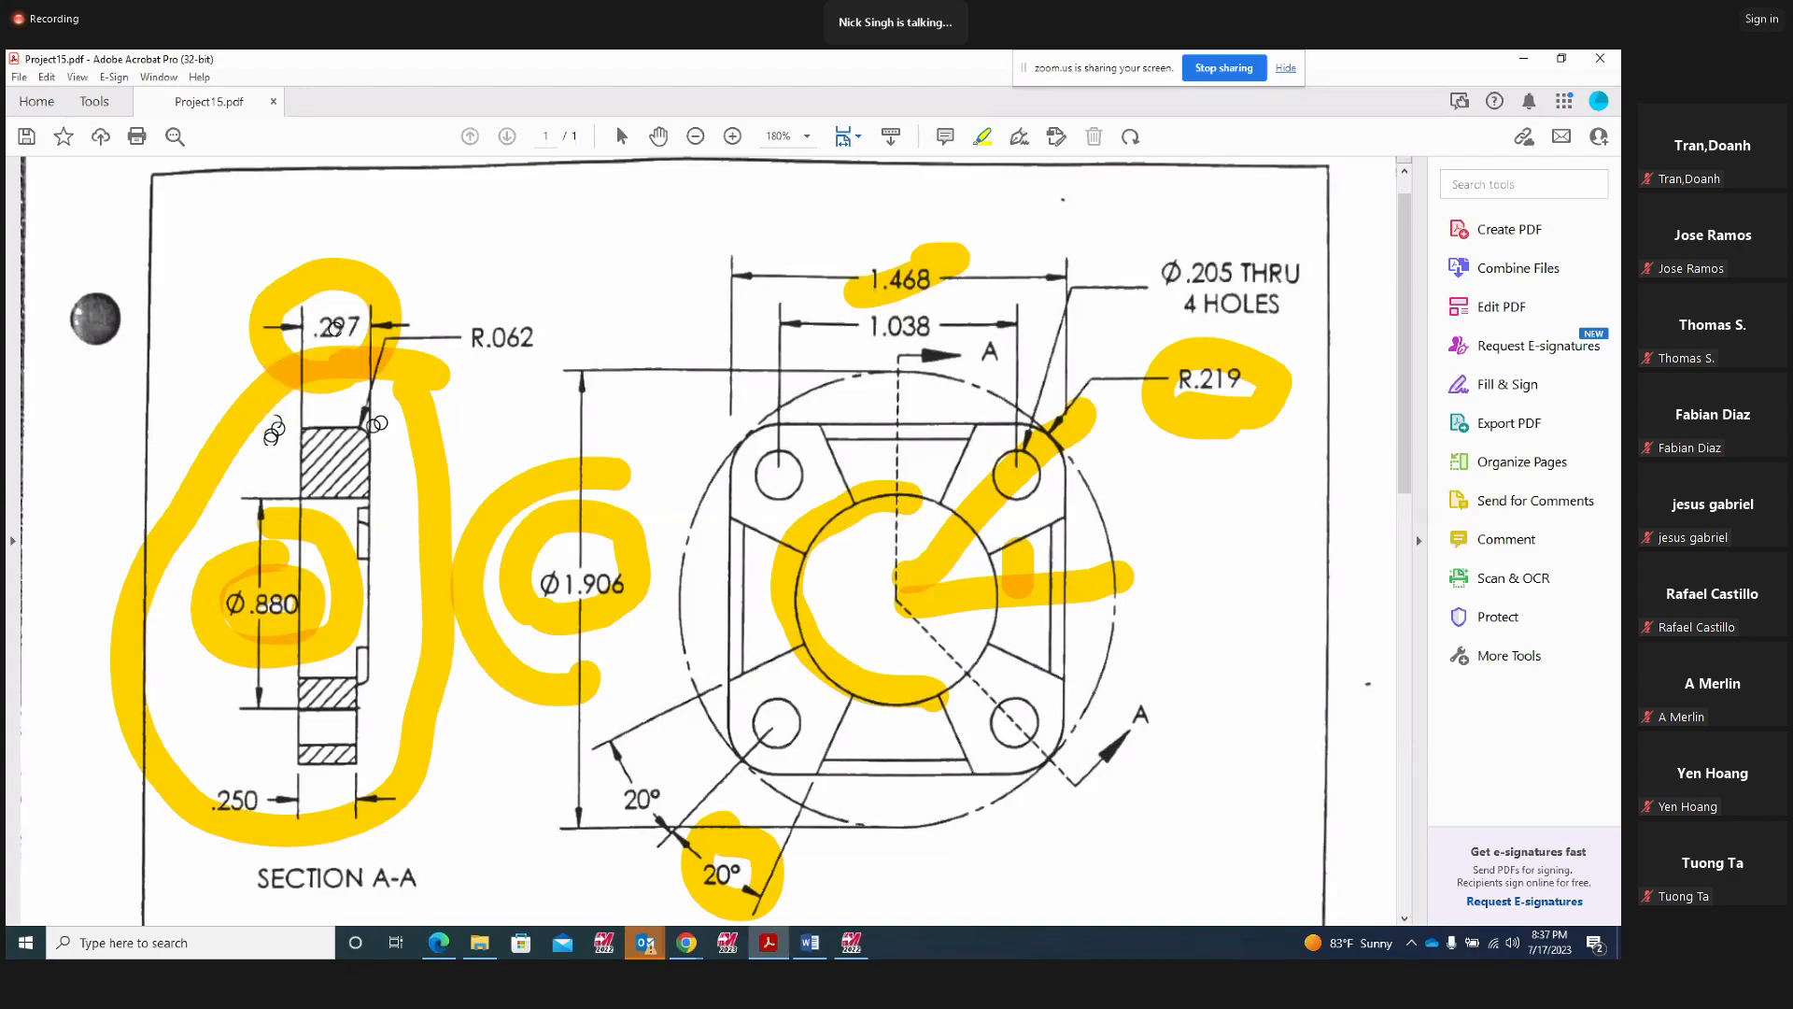
click(851, 943)
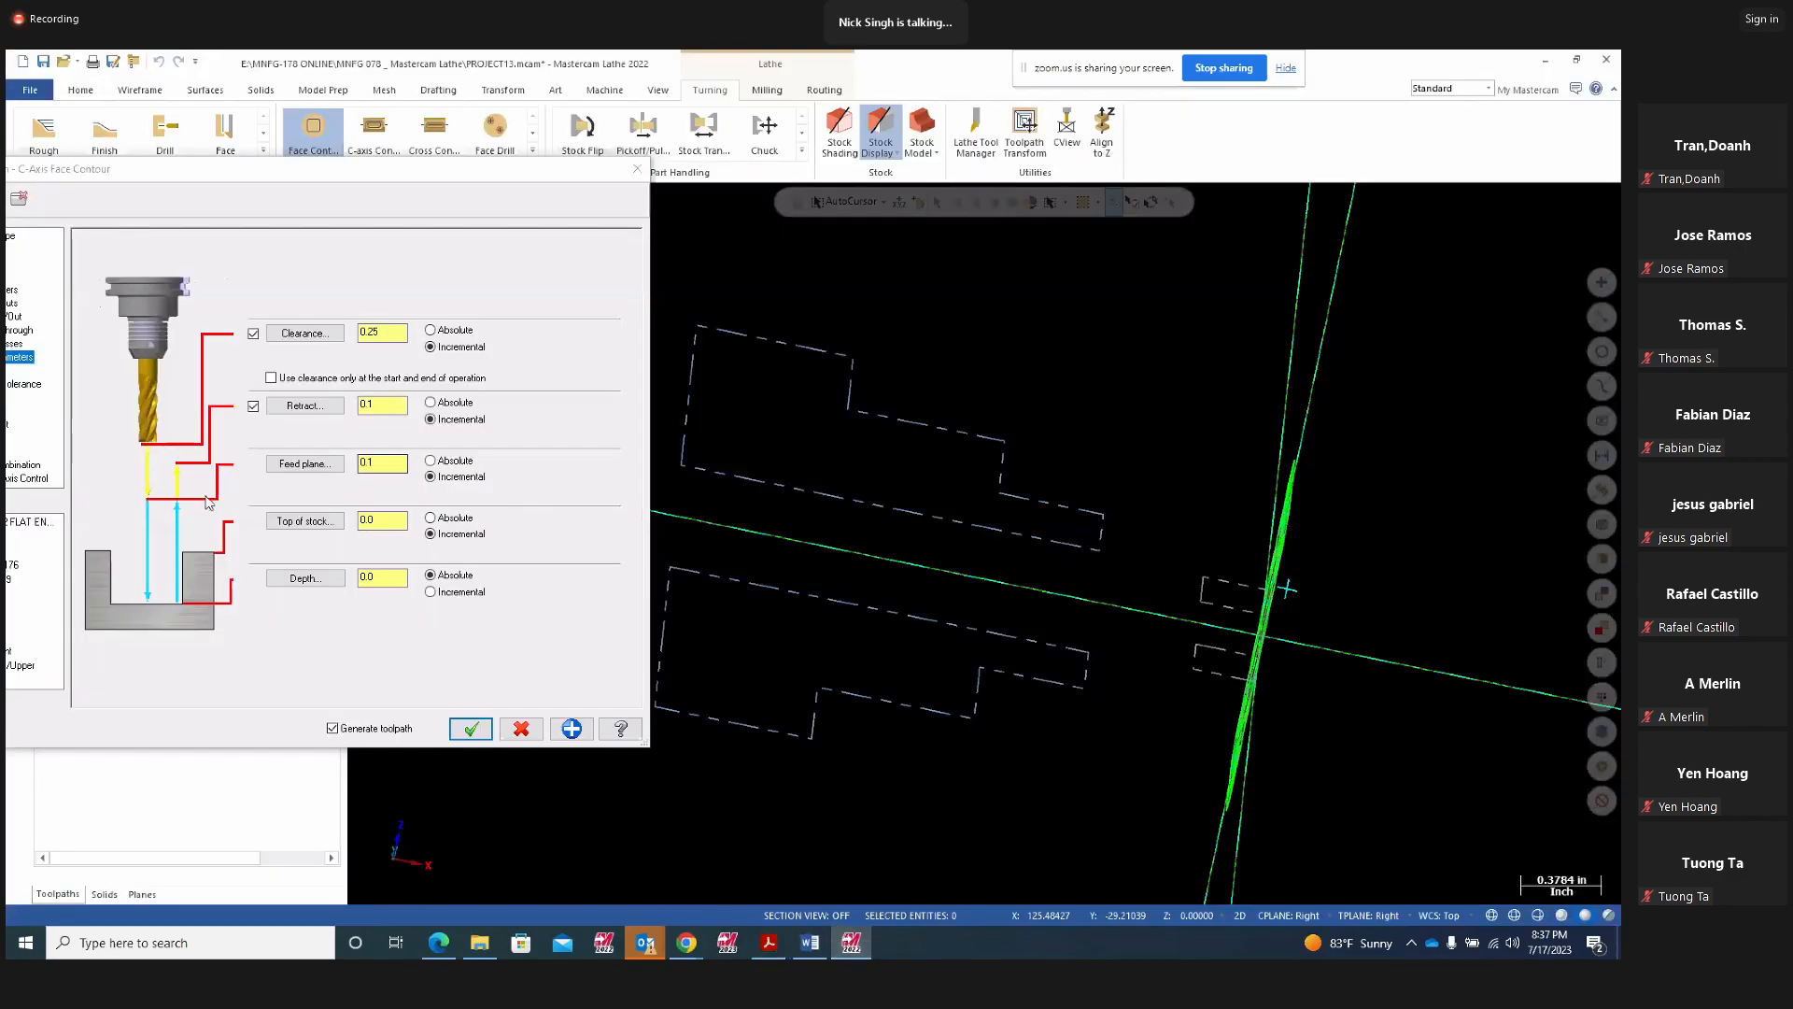
drag(384, 578, 288, 575)
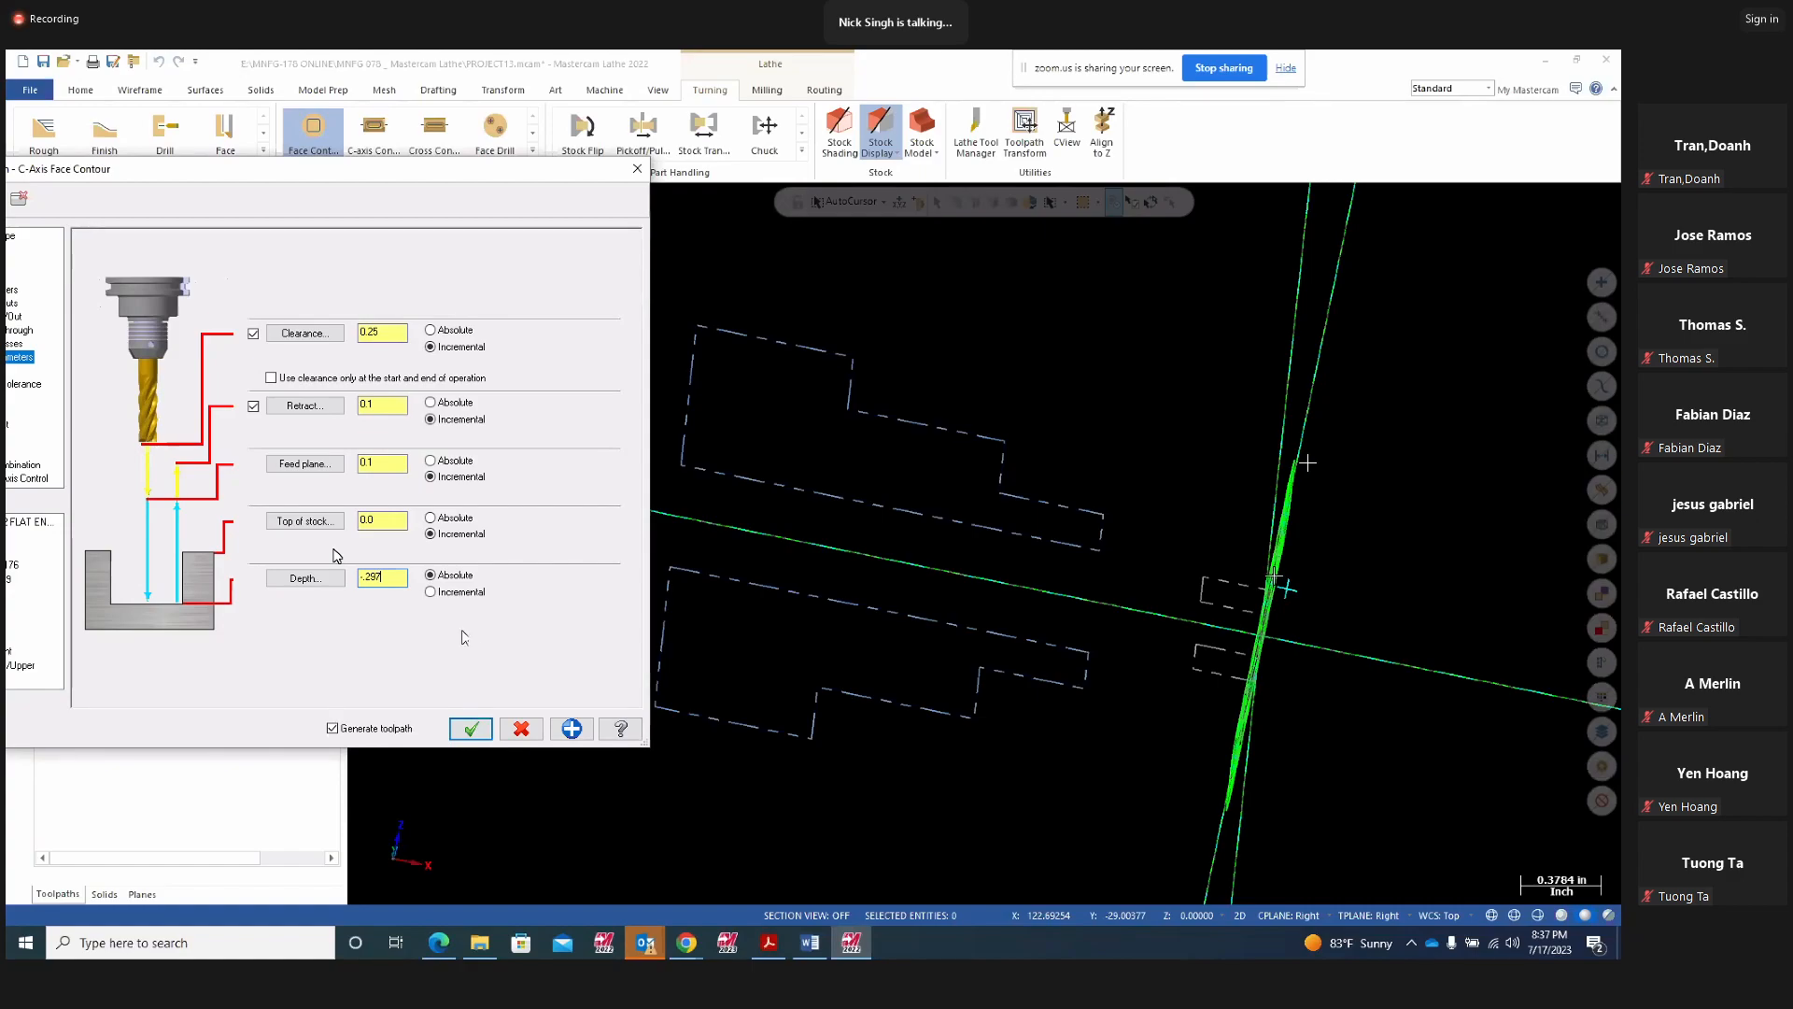
Switch to Project15.pdf in Acrobat, highlight the .297 thickness dimension in the section view, and return to Mastercam
click(769, 942)
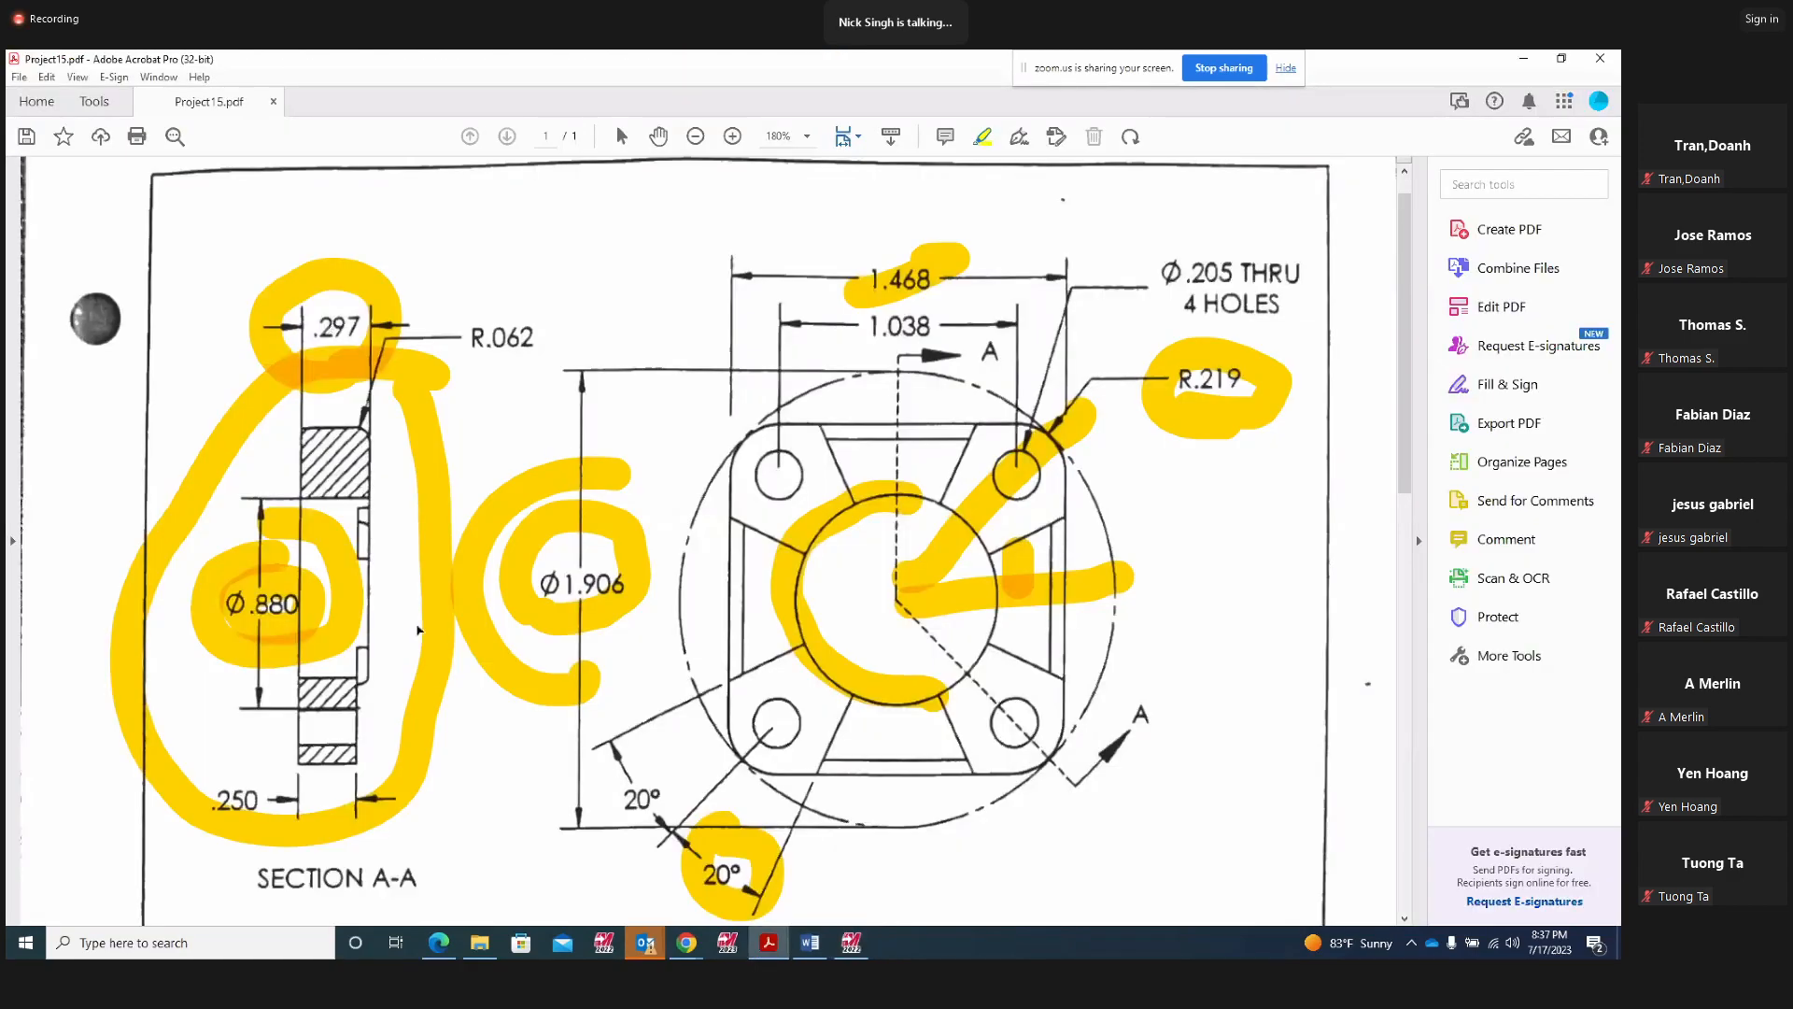
mouse_move(318, 327)
mouse_down()
mouse_move(293, 318)
mouse_move(334, 329)
mouse_up()
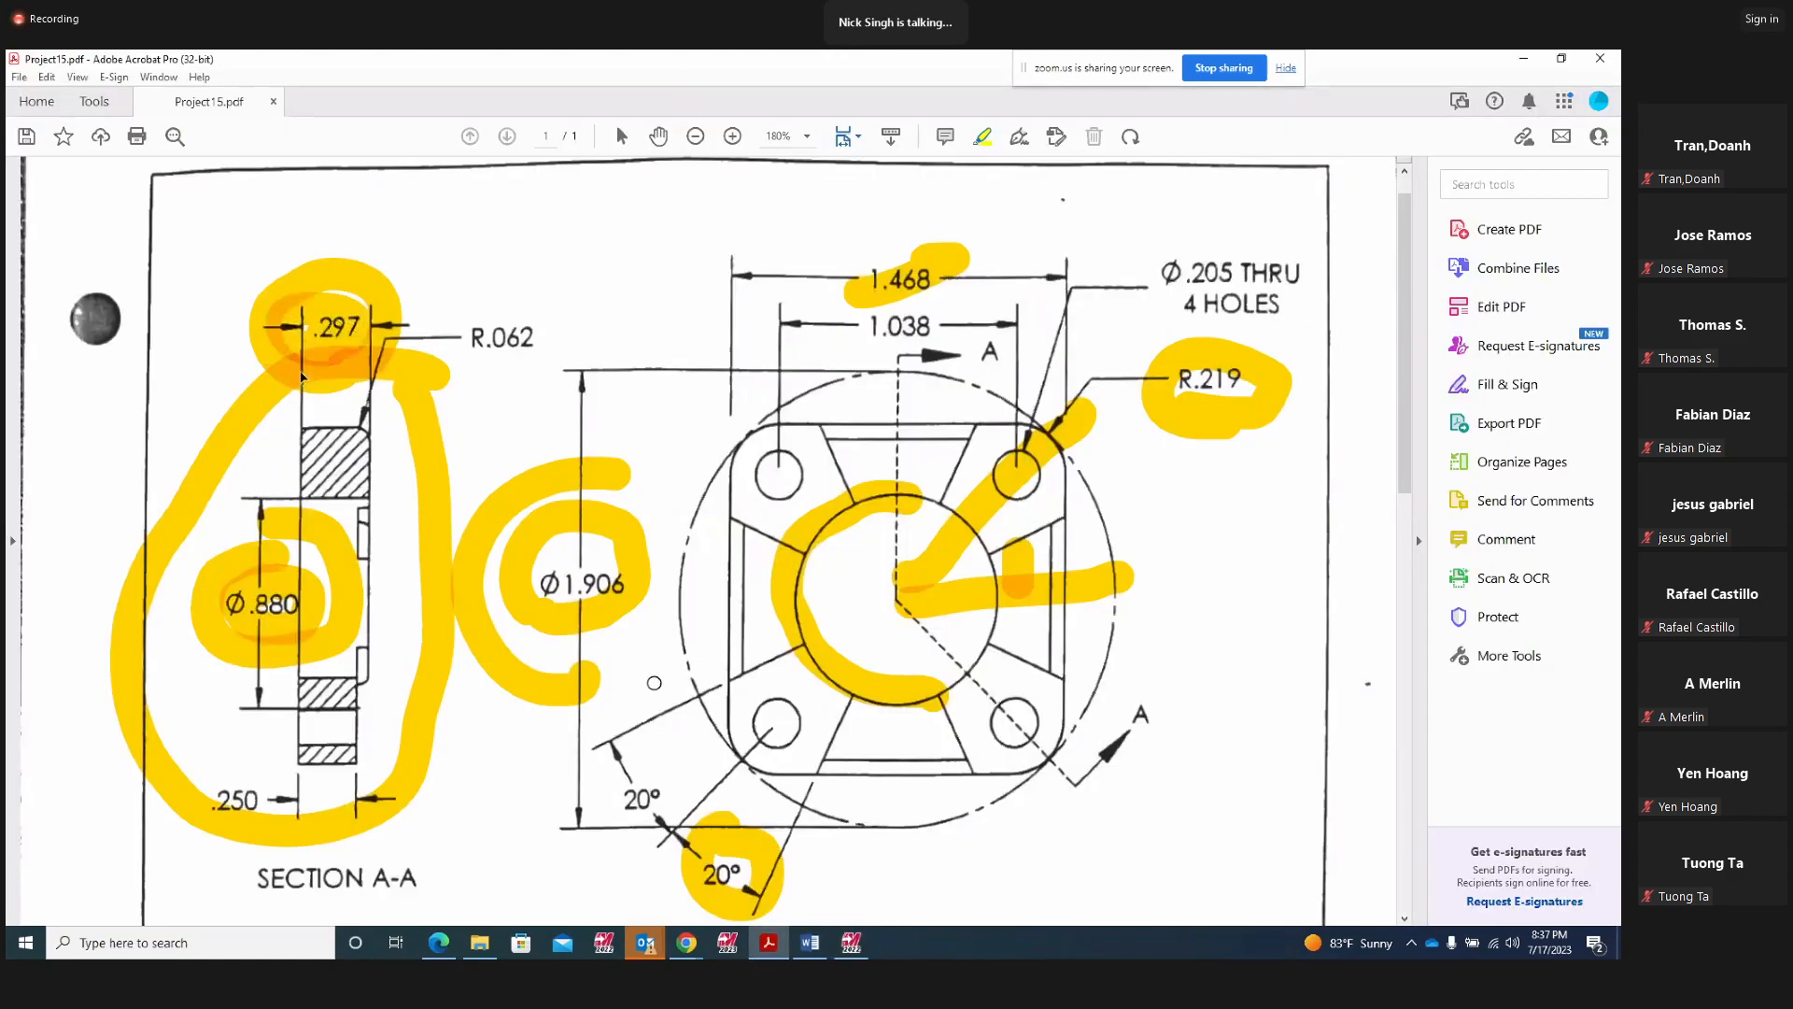
click(851, 942)
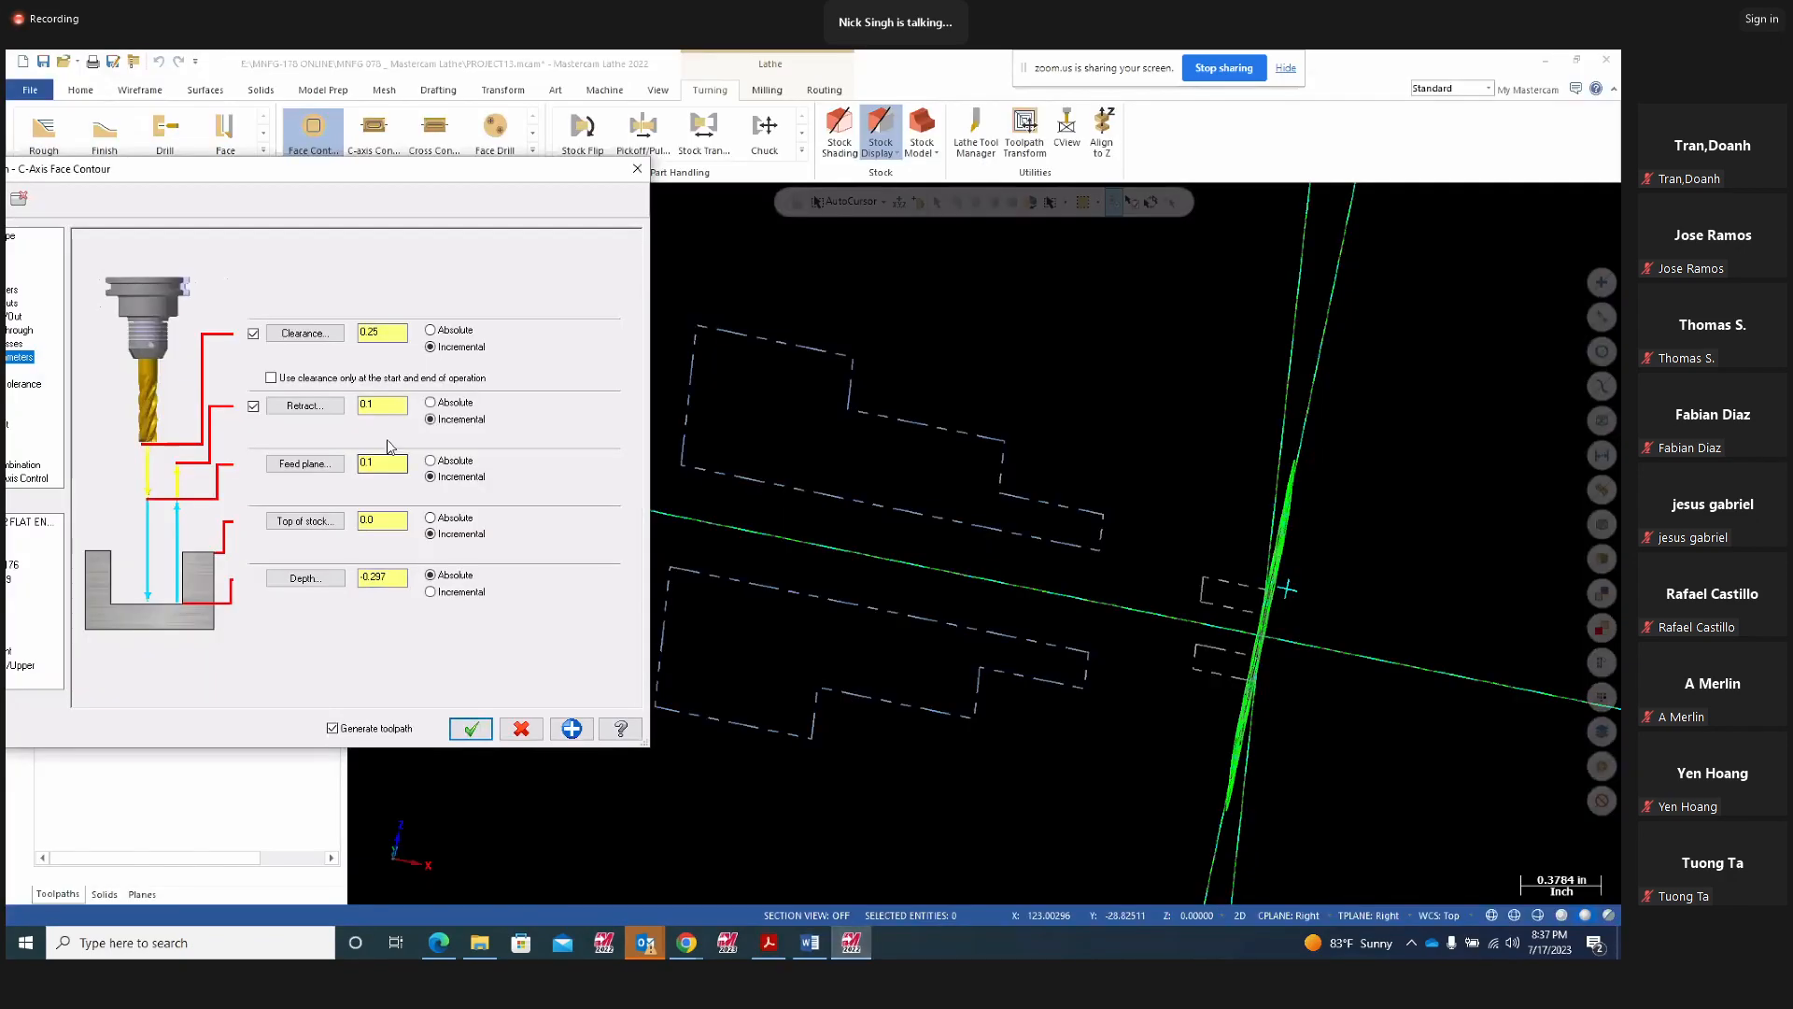
Make the clearance, retract, feed plane and top of stock absolute, and generate the face contour toolpath
click(431, 331)
click(431, 402)
click(430, 460)
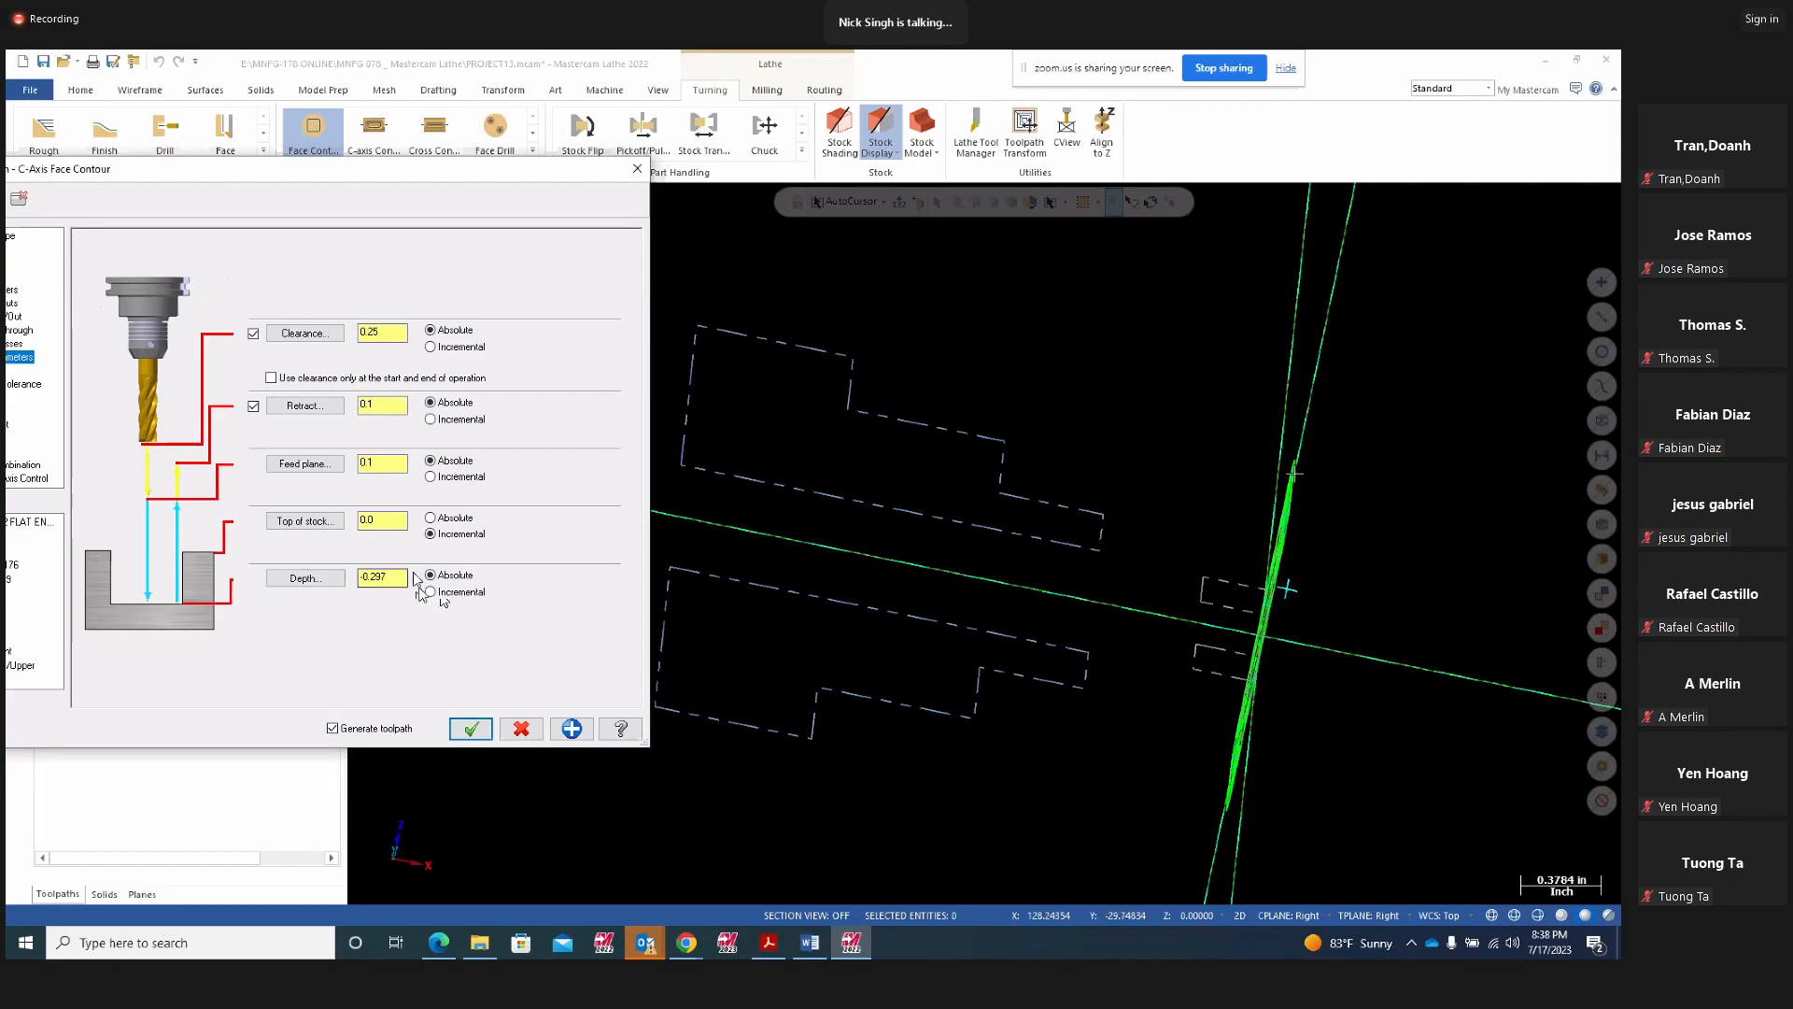
click(430, 518)
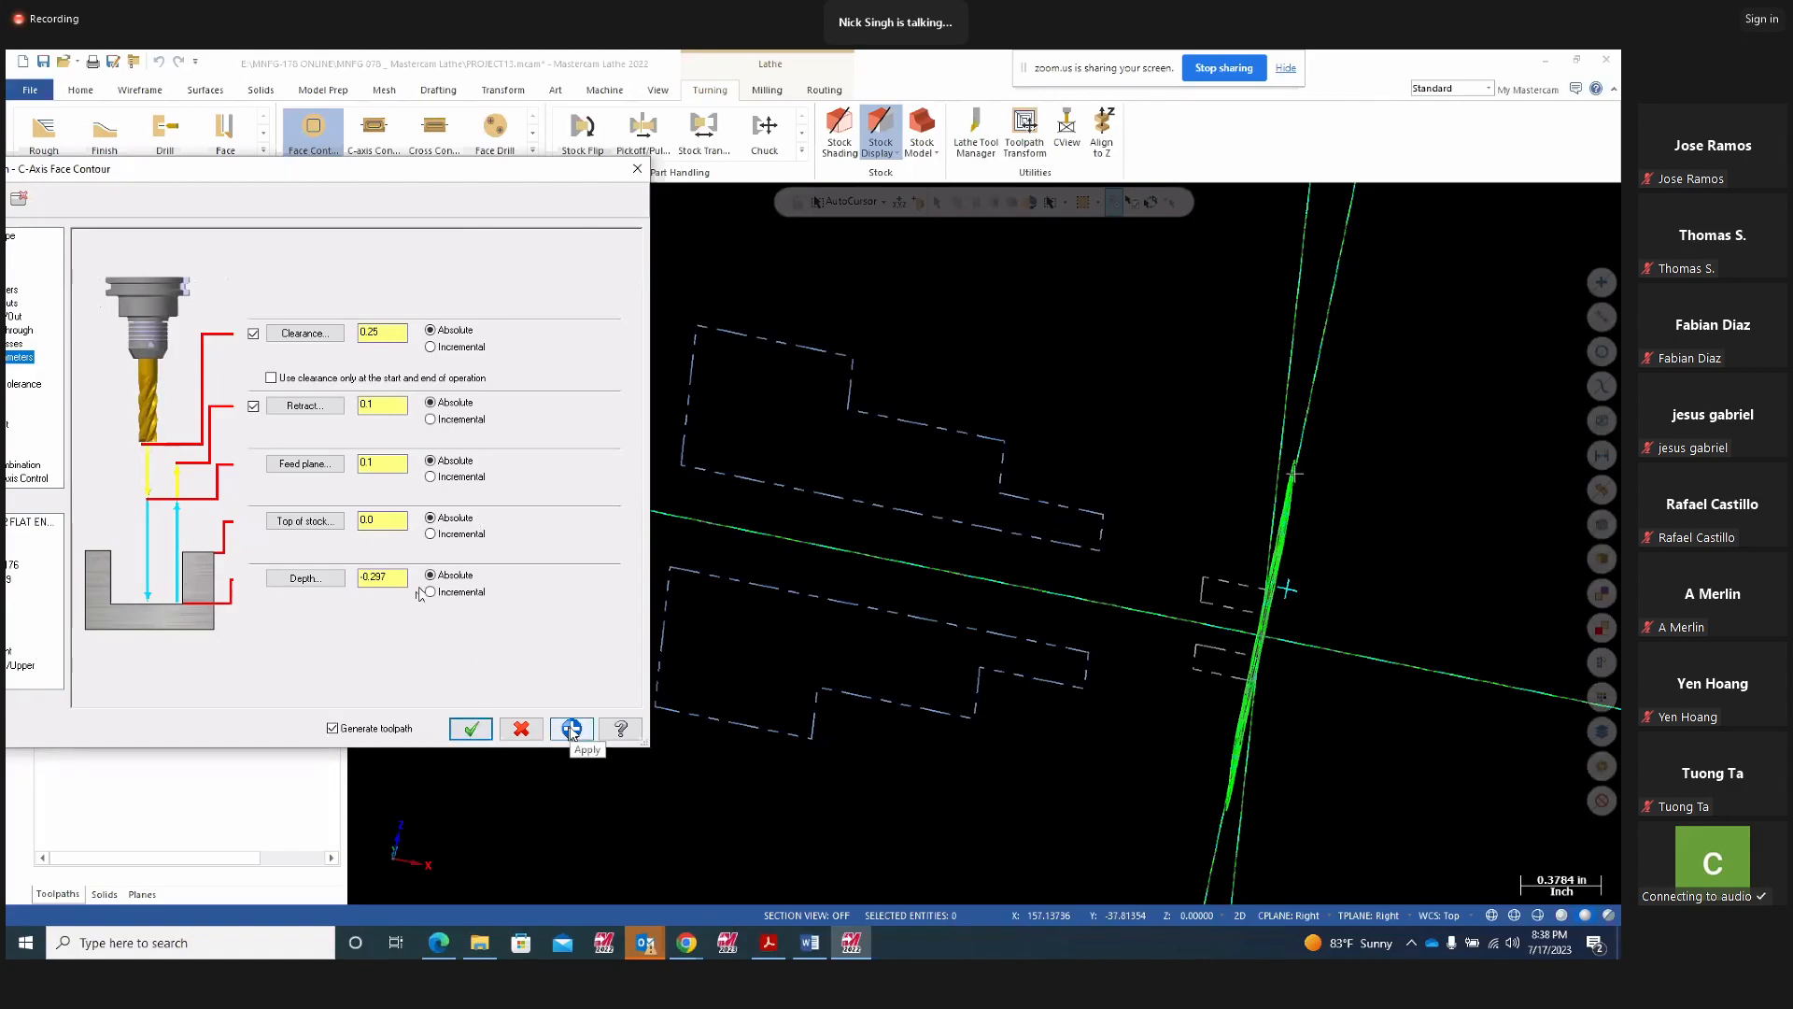
drag(140, 168, 437, 174)
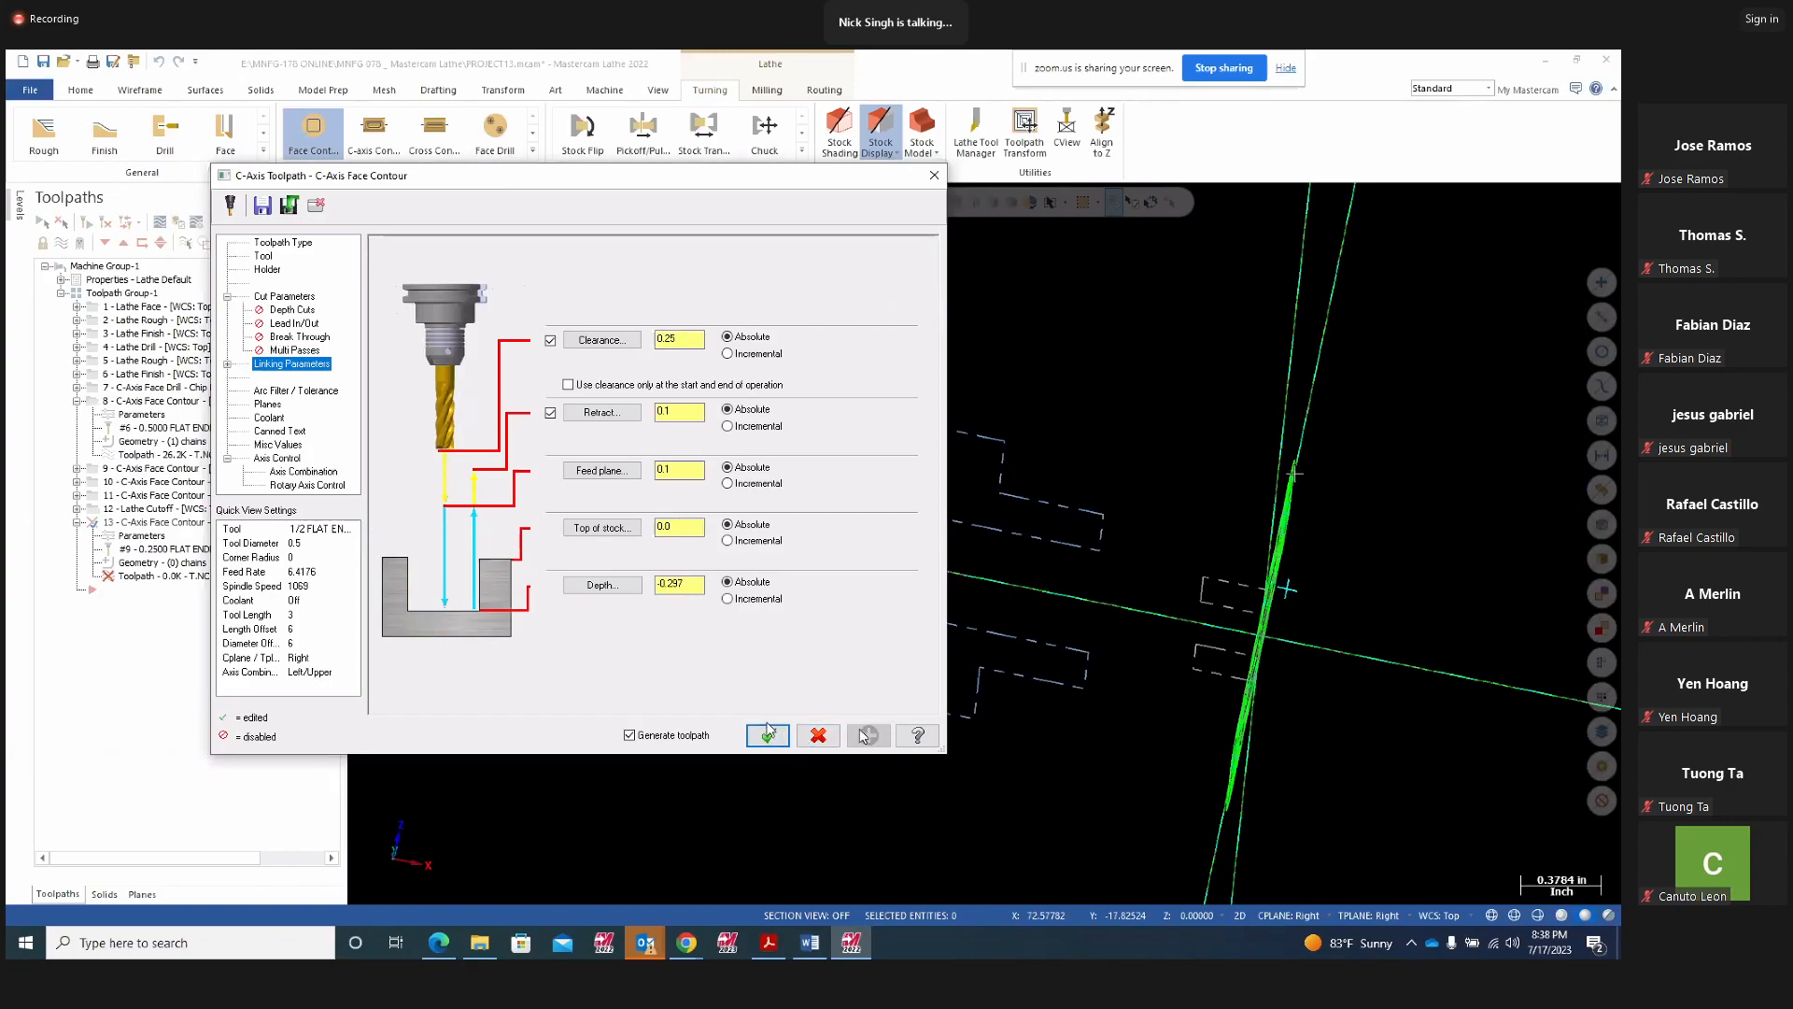
click(768, 736)
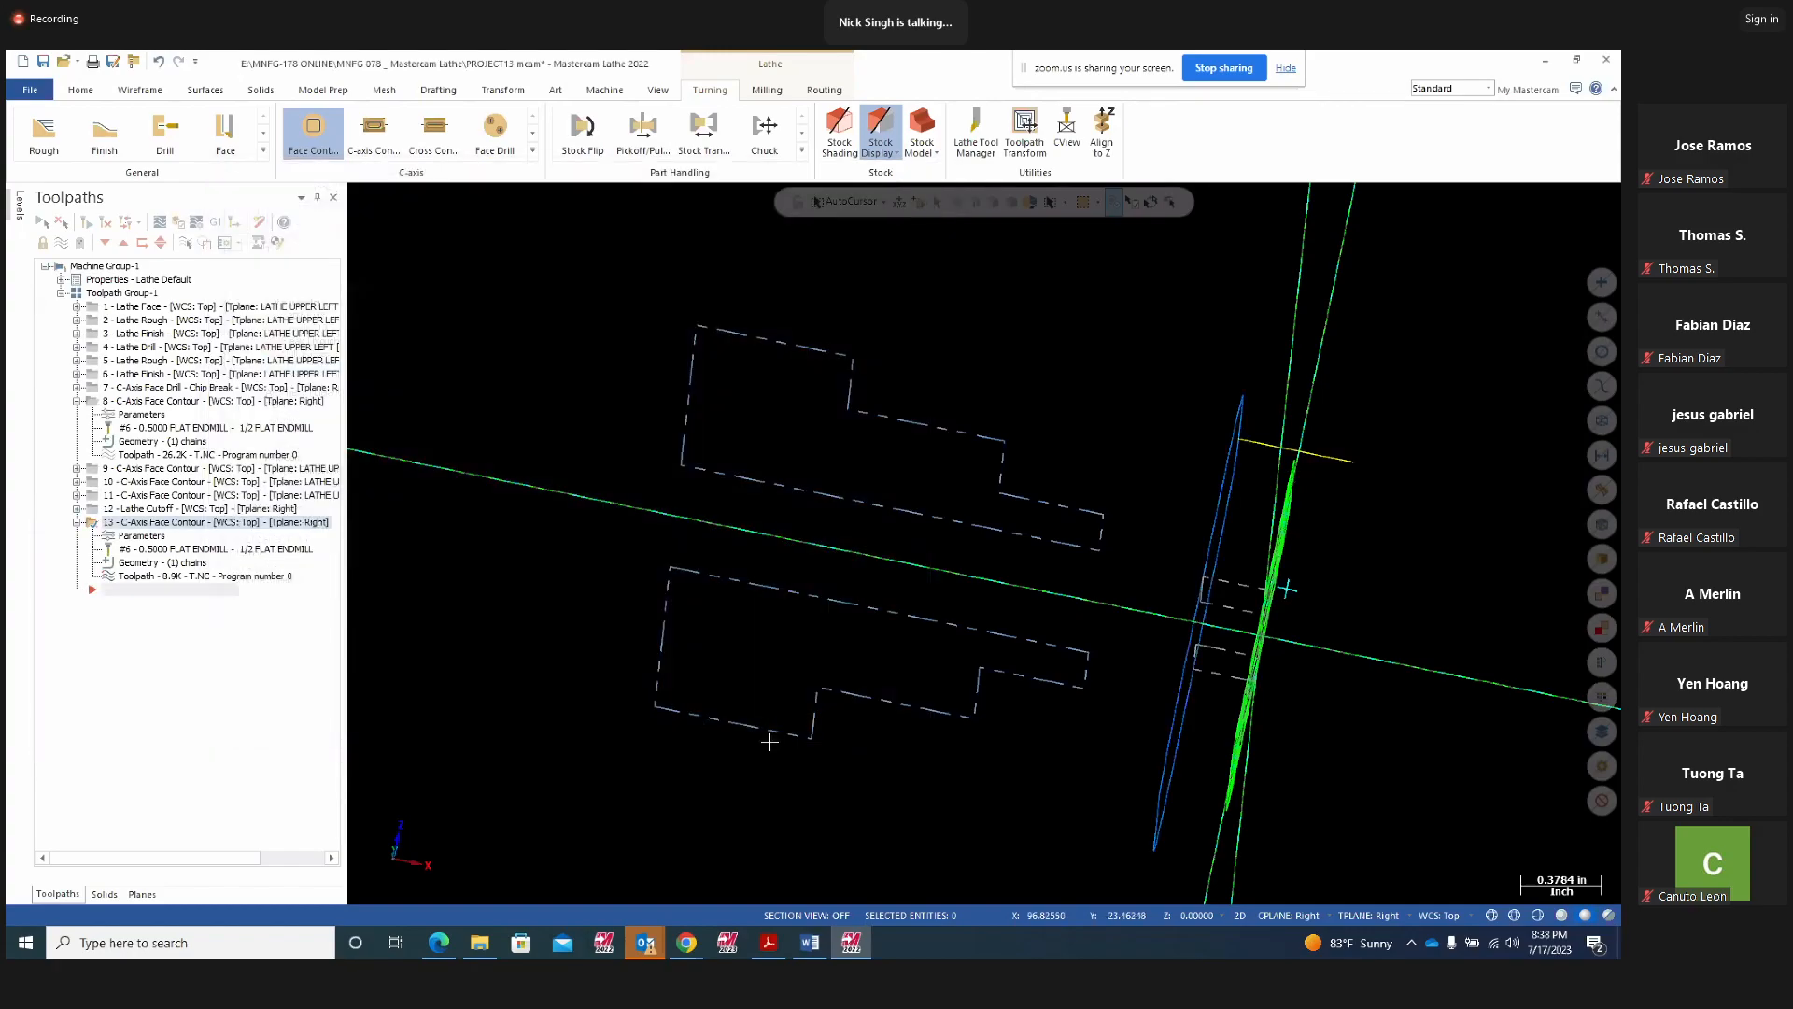
Backplot operation 13 with the tool holder hidden and examine the cutter's path around the rounded square from the face and side
middle_drag(1025, 680, 832, 592)
right_click(832, 593)
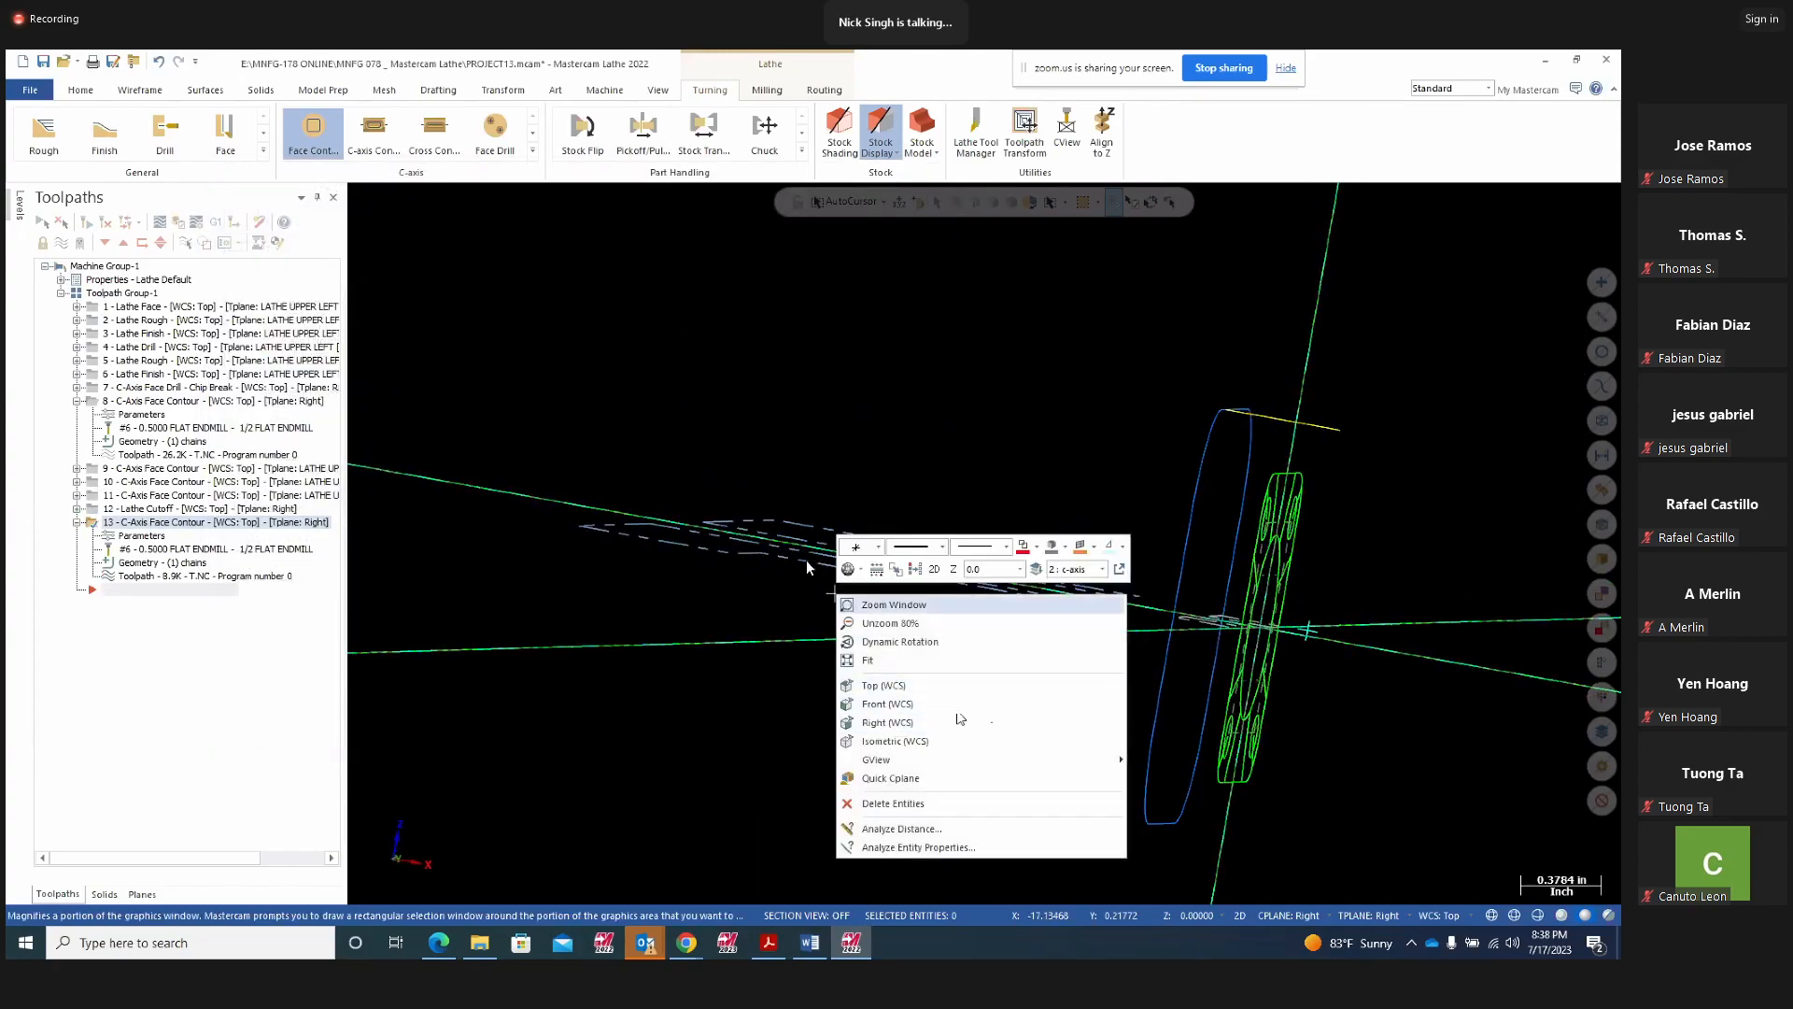
click(564, 419)
middle_drag(696, 646, 714, 688)
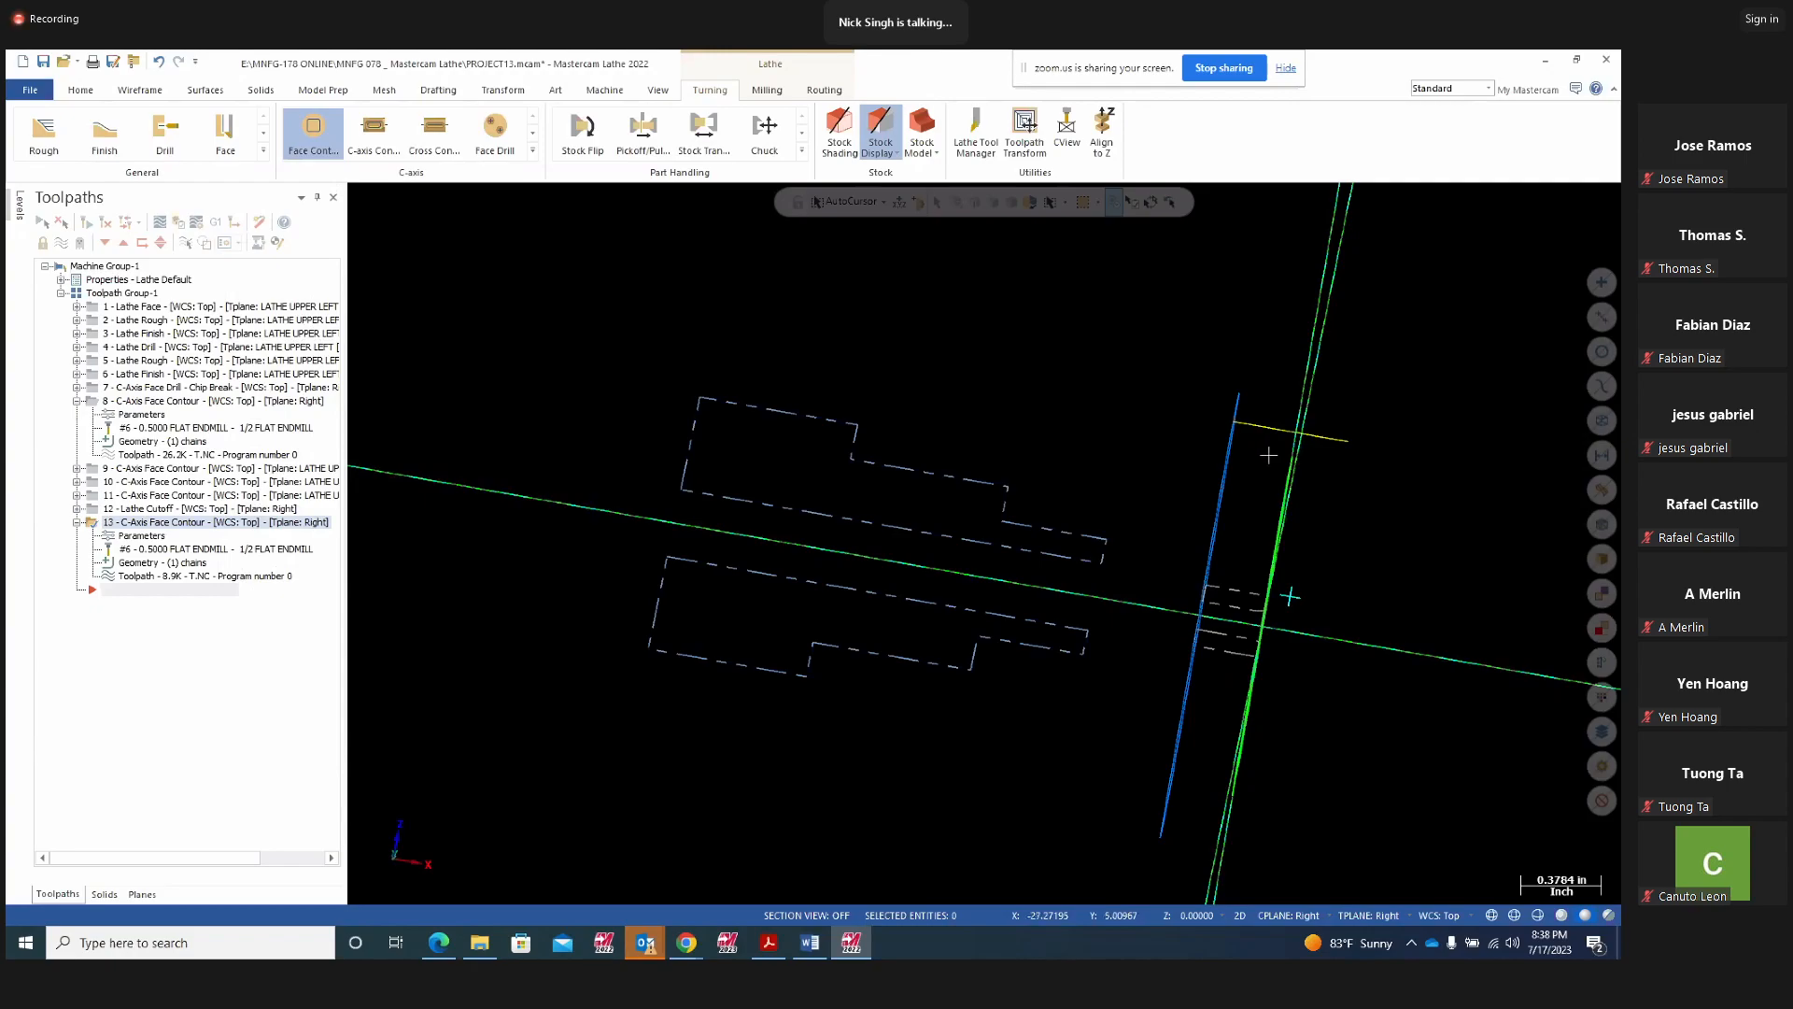
middle_drag(1277, 510, 467, 467)
click(160, 222)
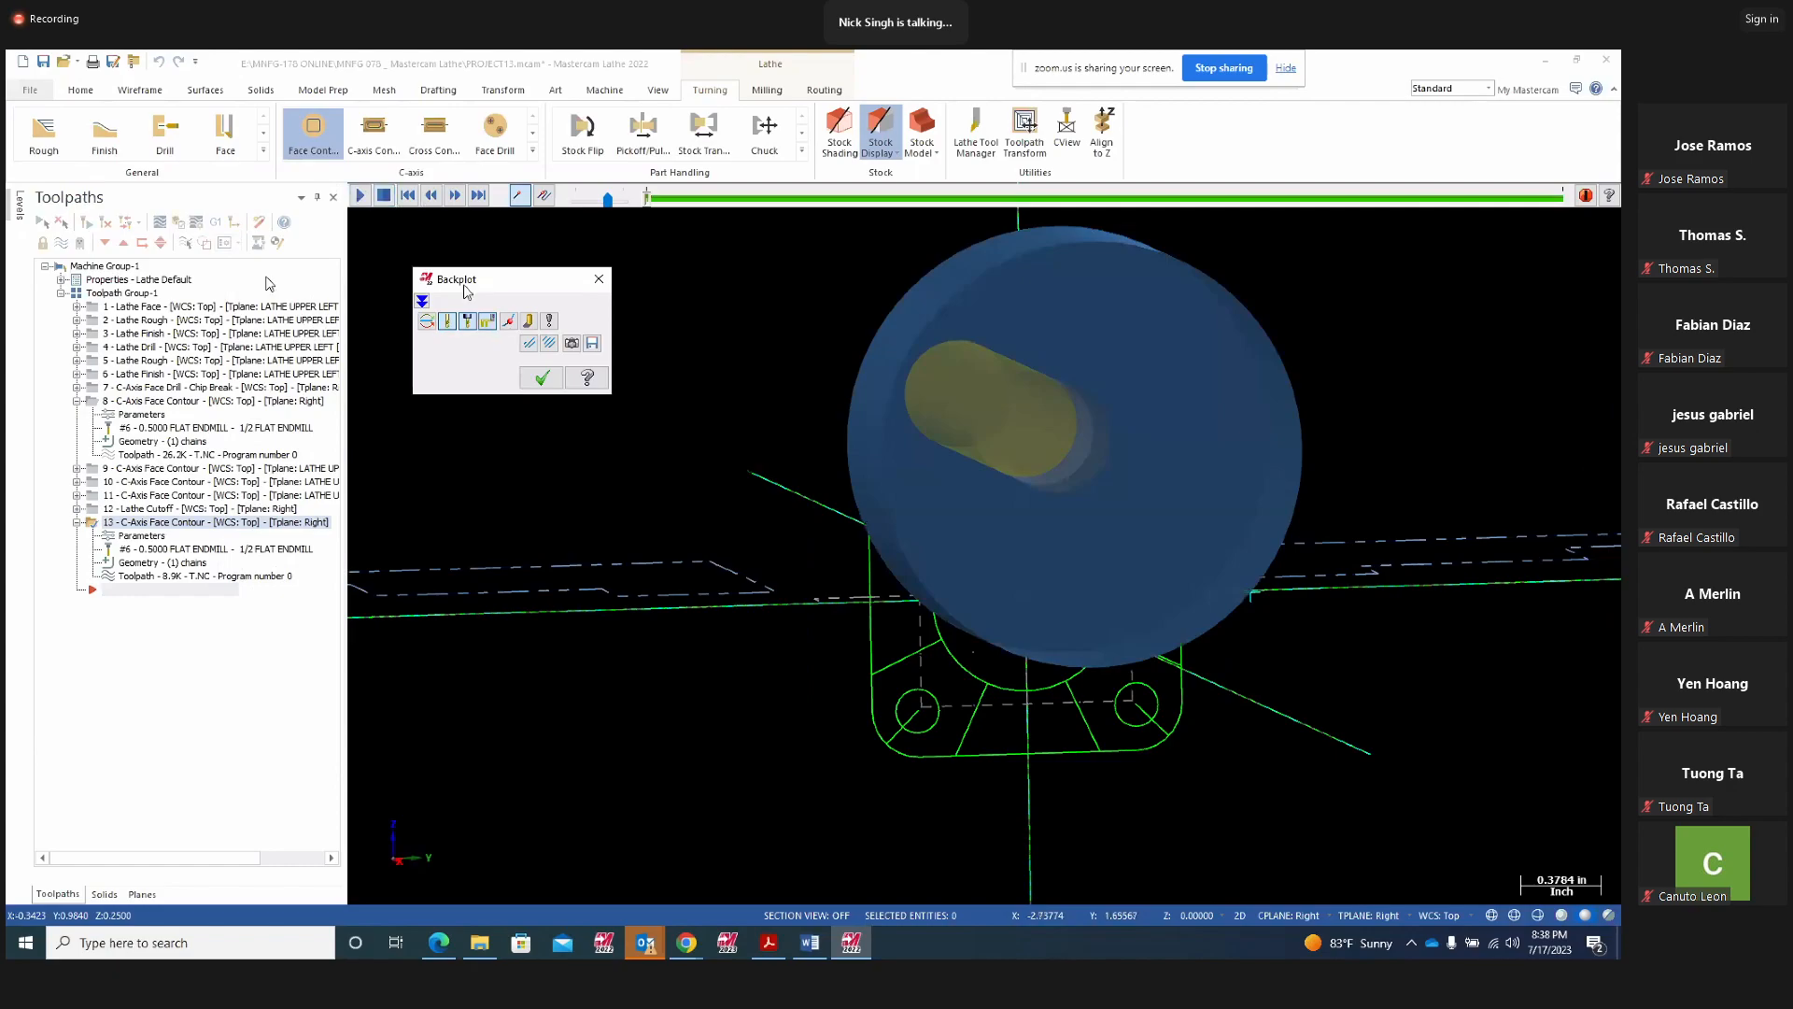
click(467, 321)
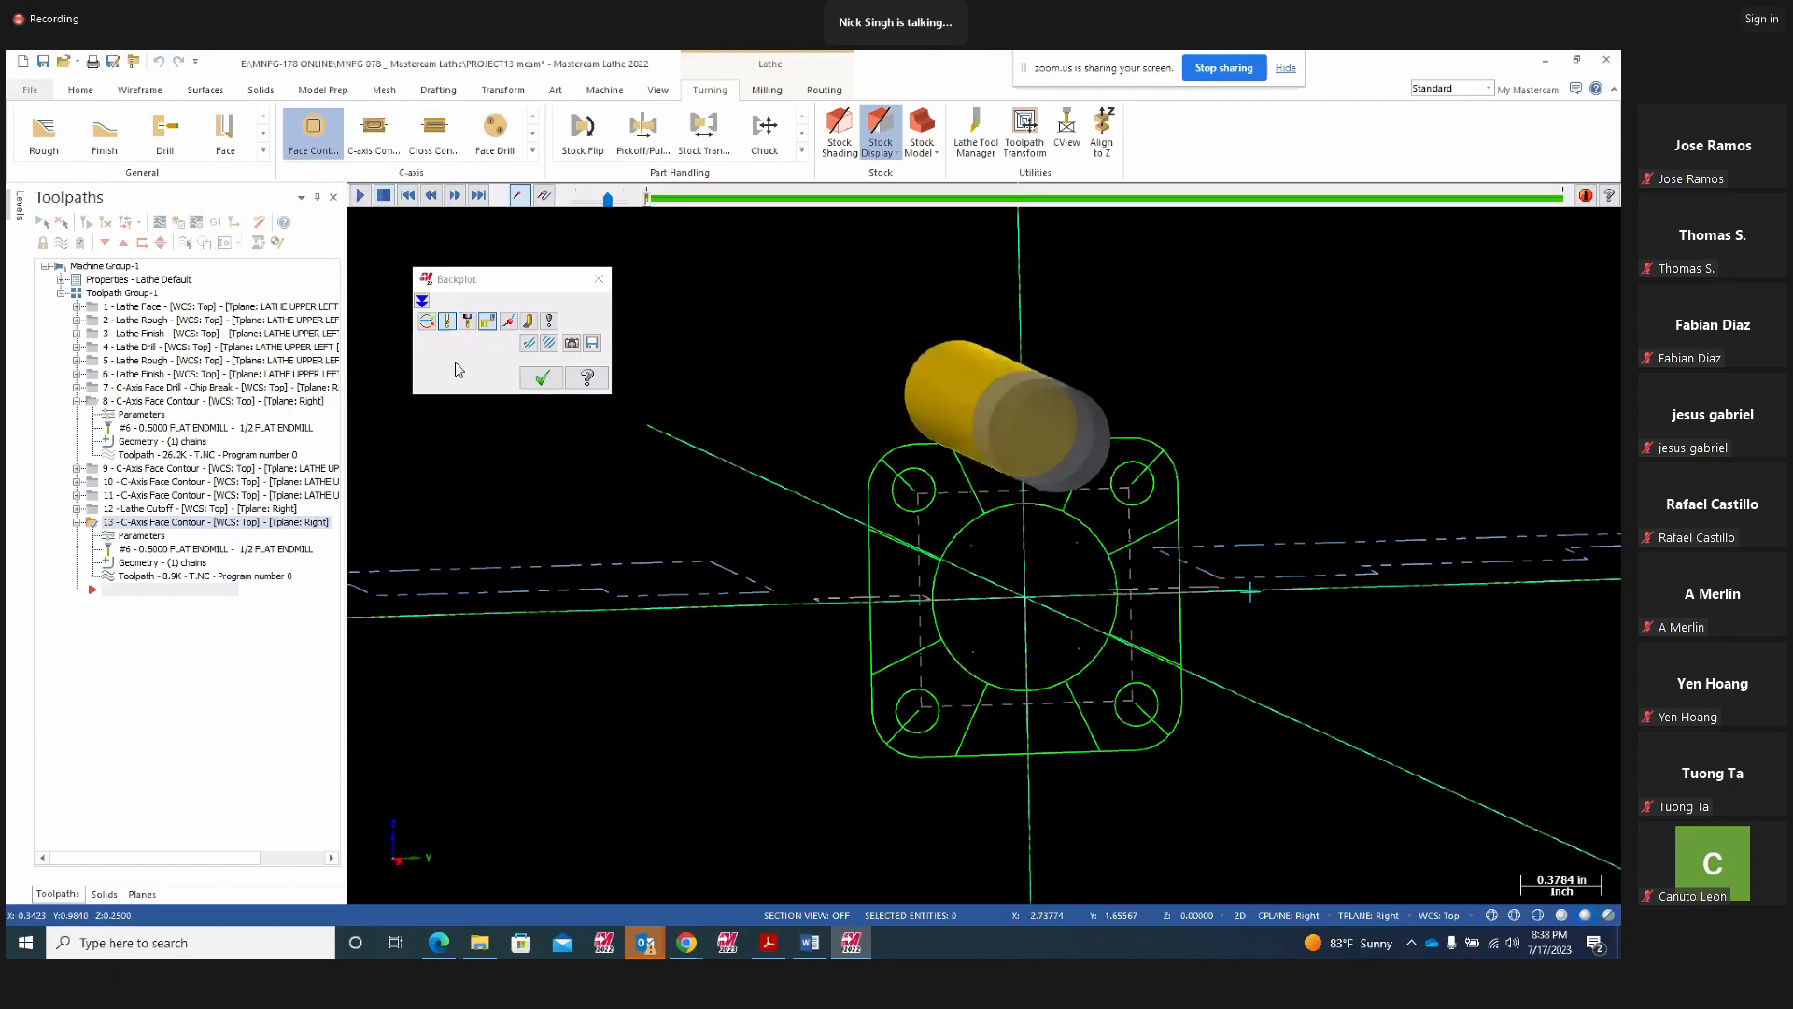
click(361, 197)
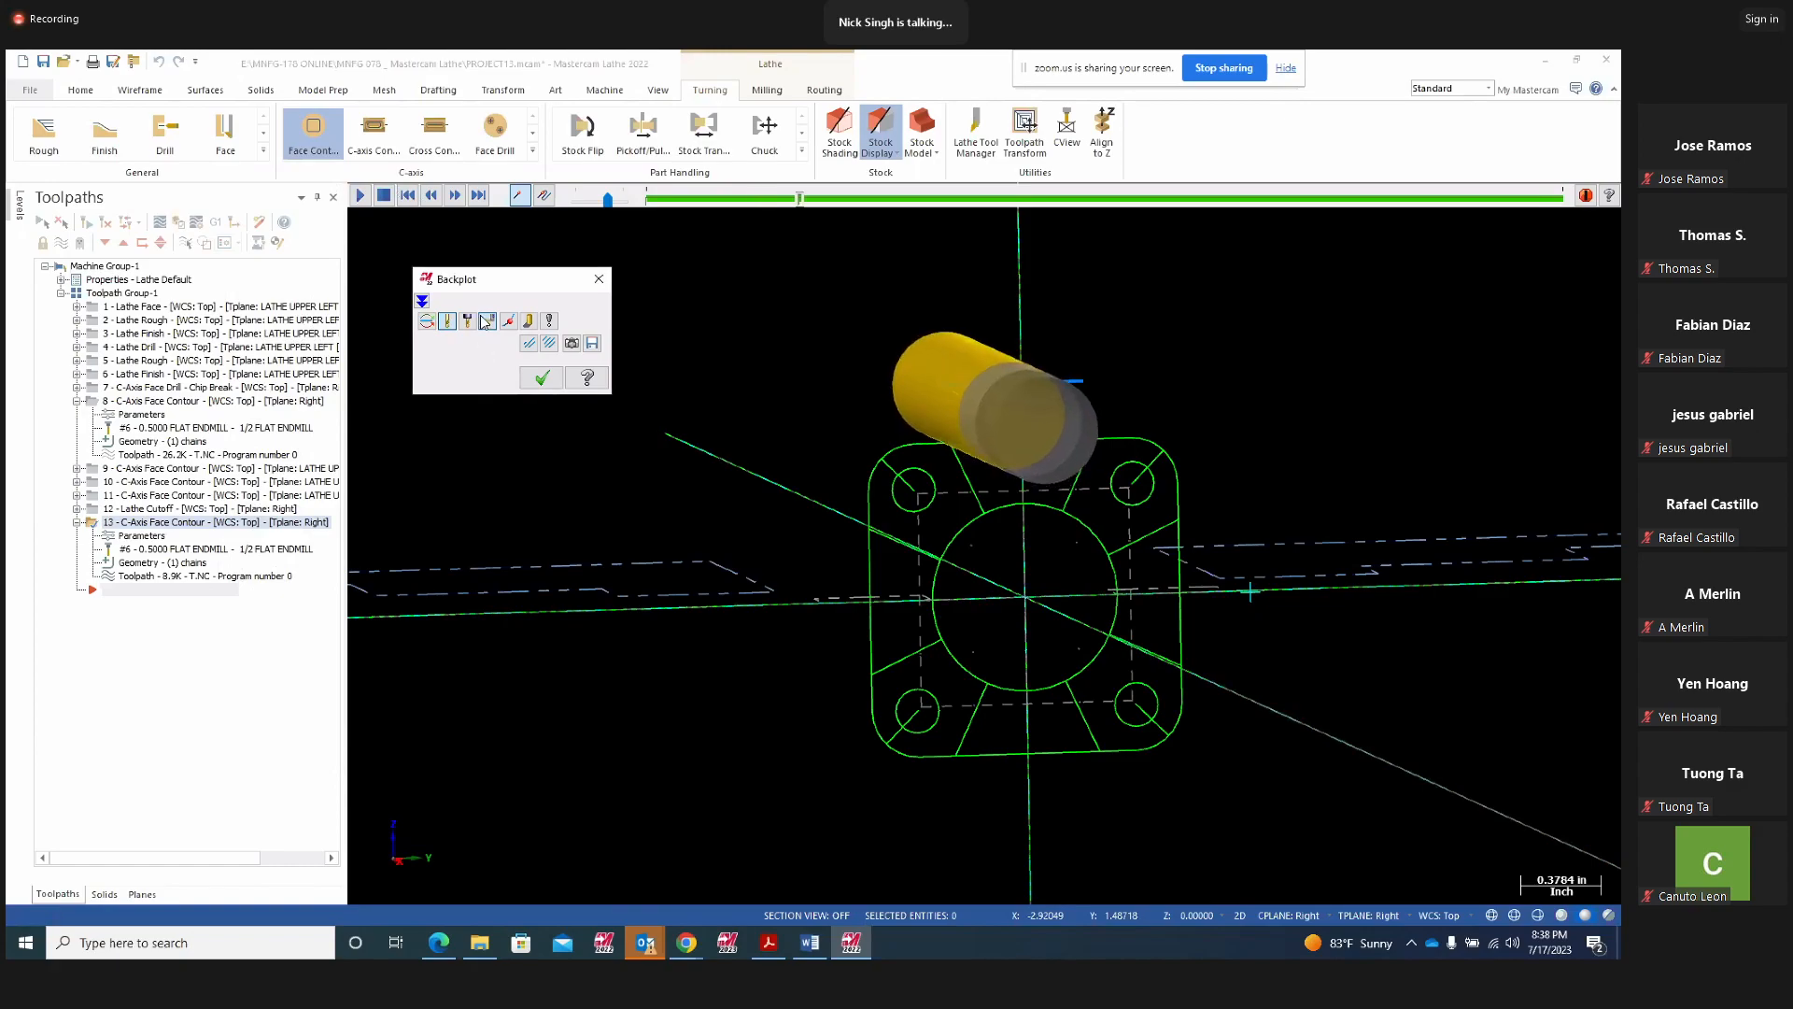
middle_drag(590, 413, 840, 446)
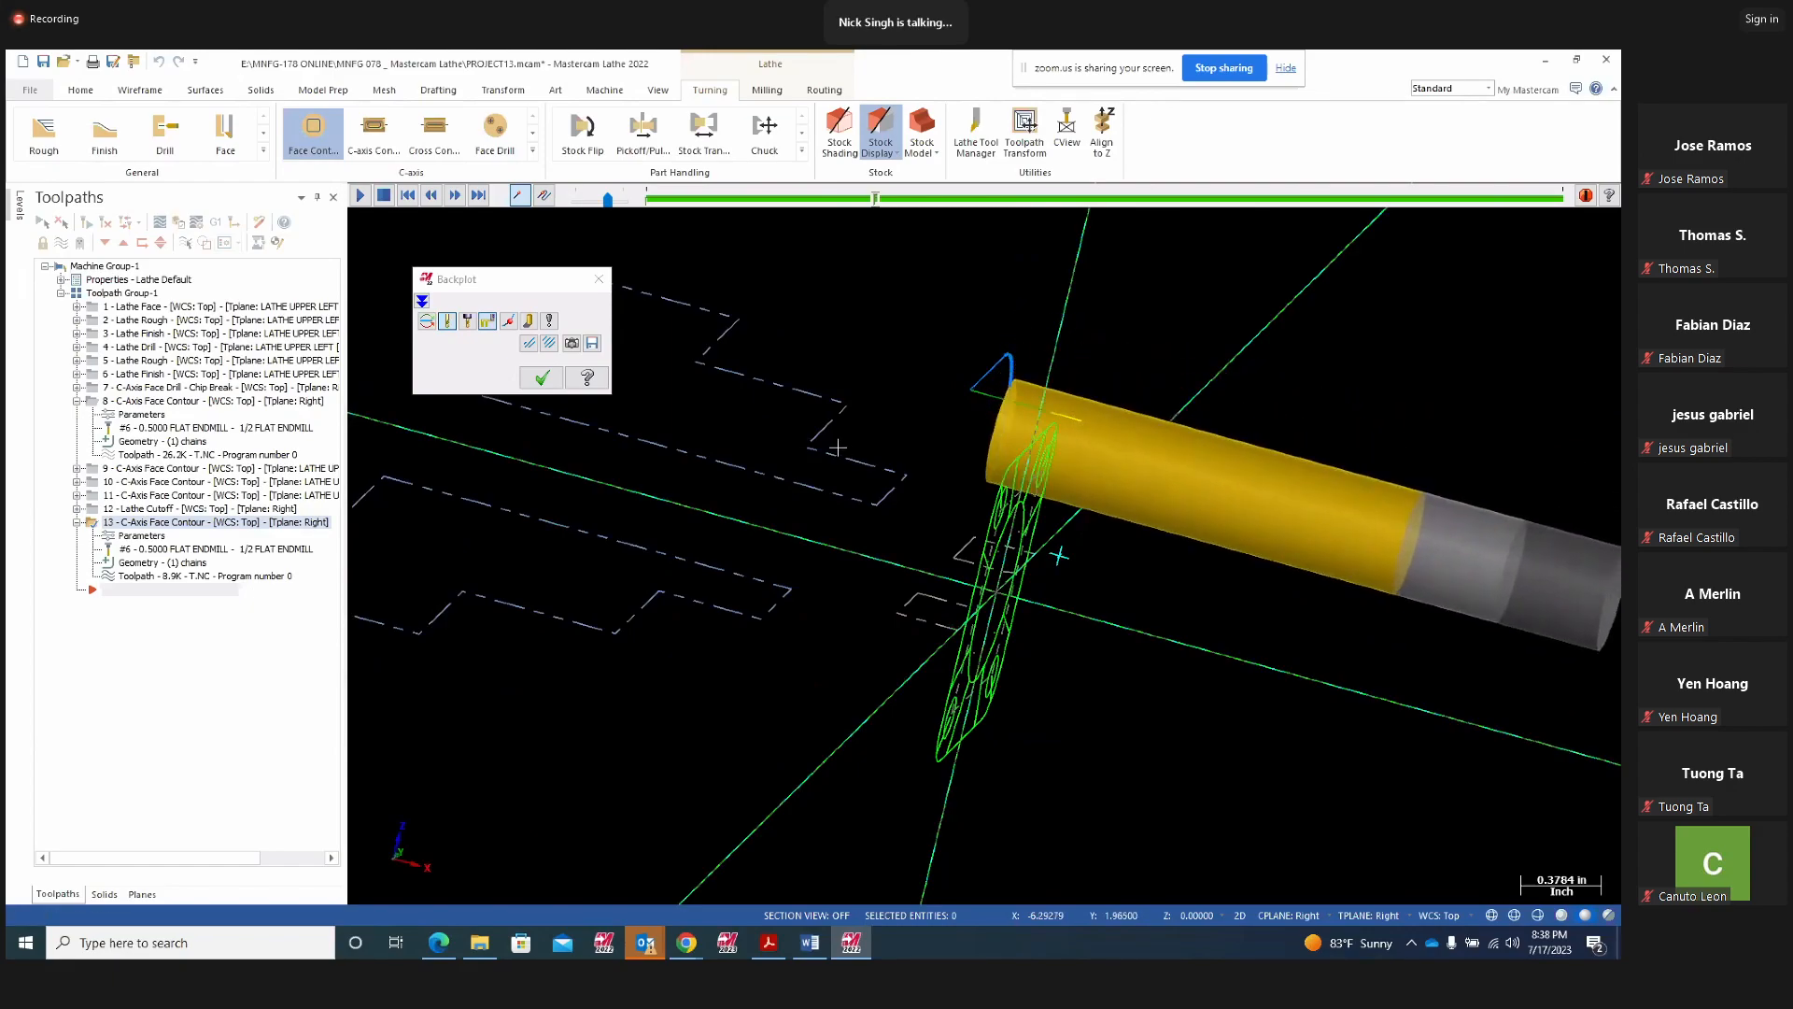
middle_drag(852, 579, 576, 565)
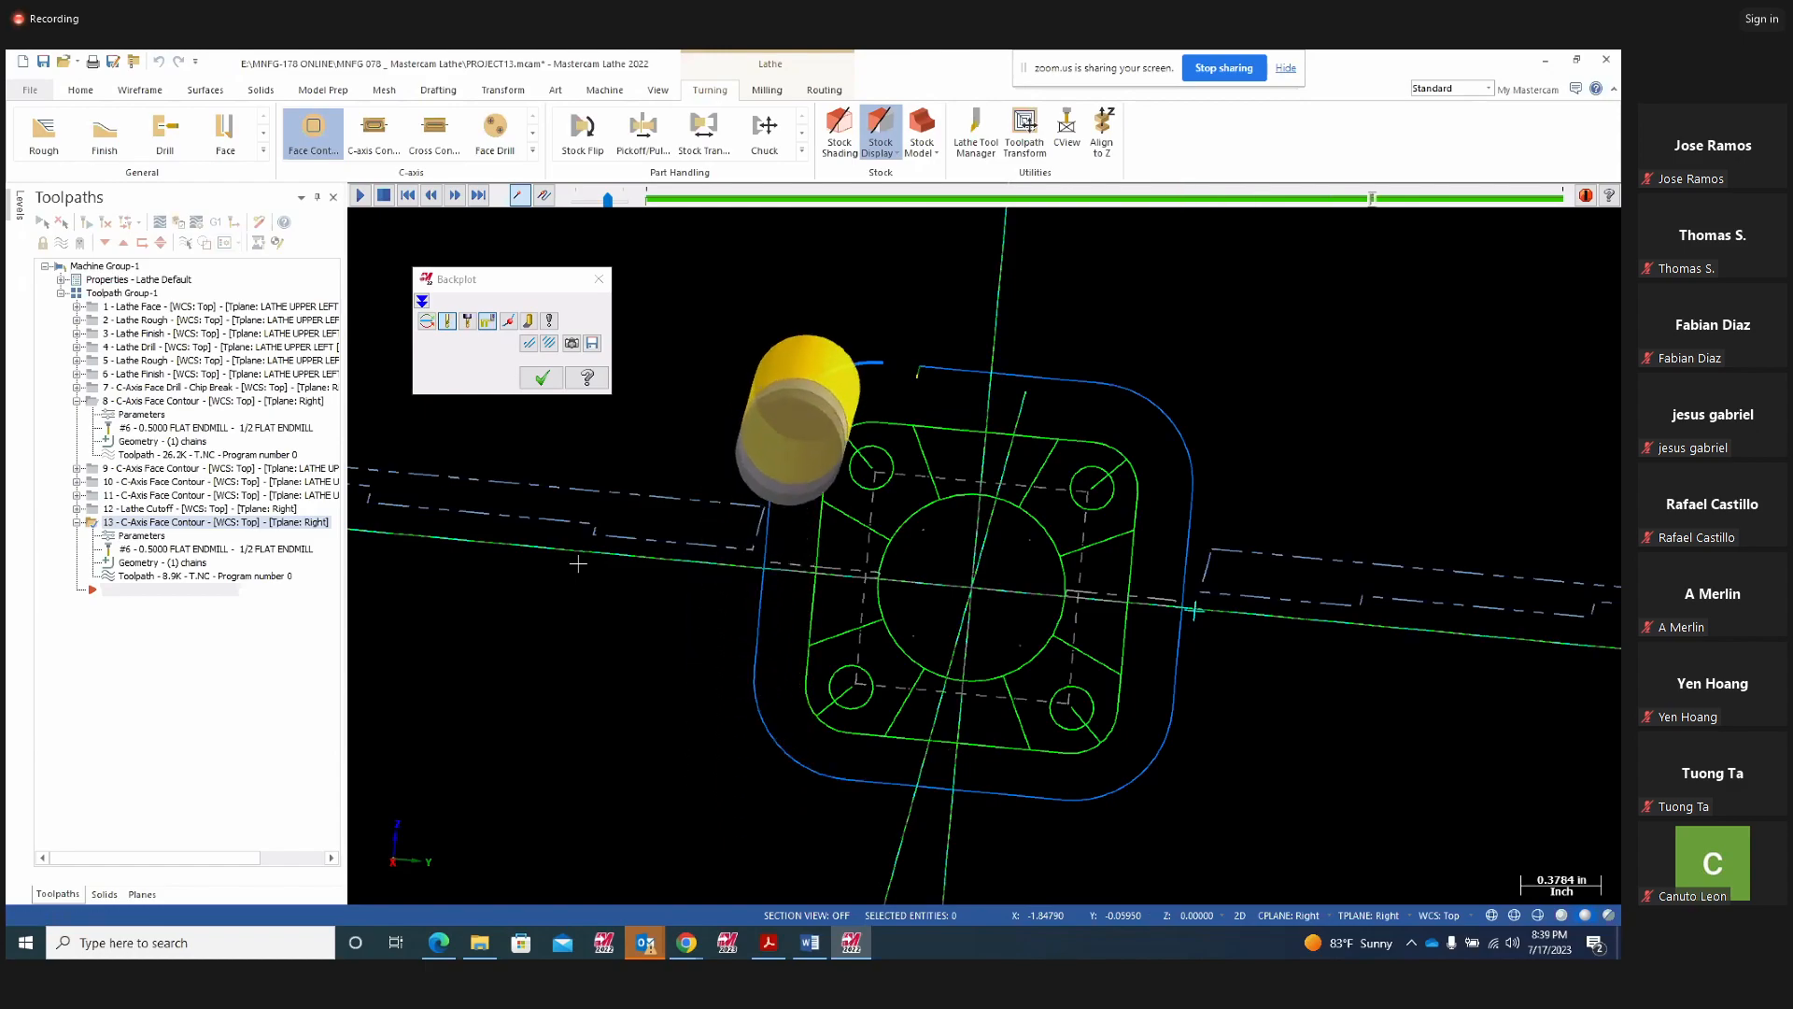
middle_drag(578, 563, 1003, 439)
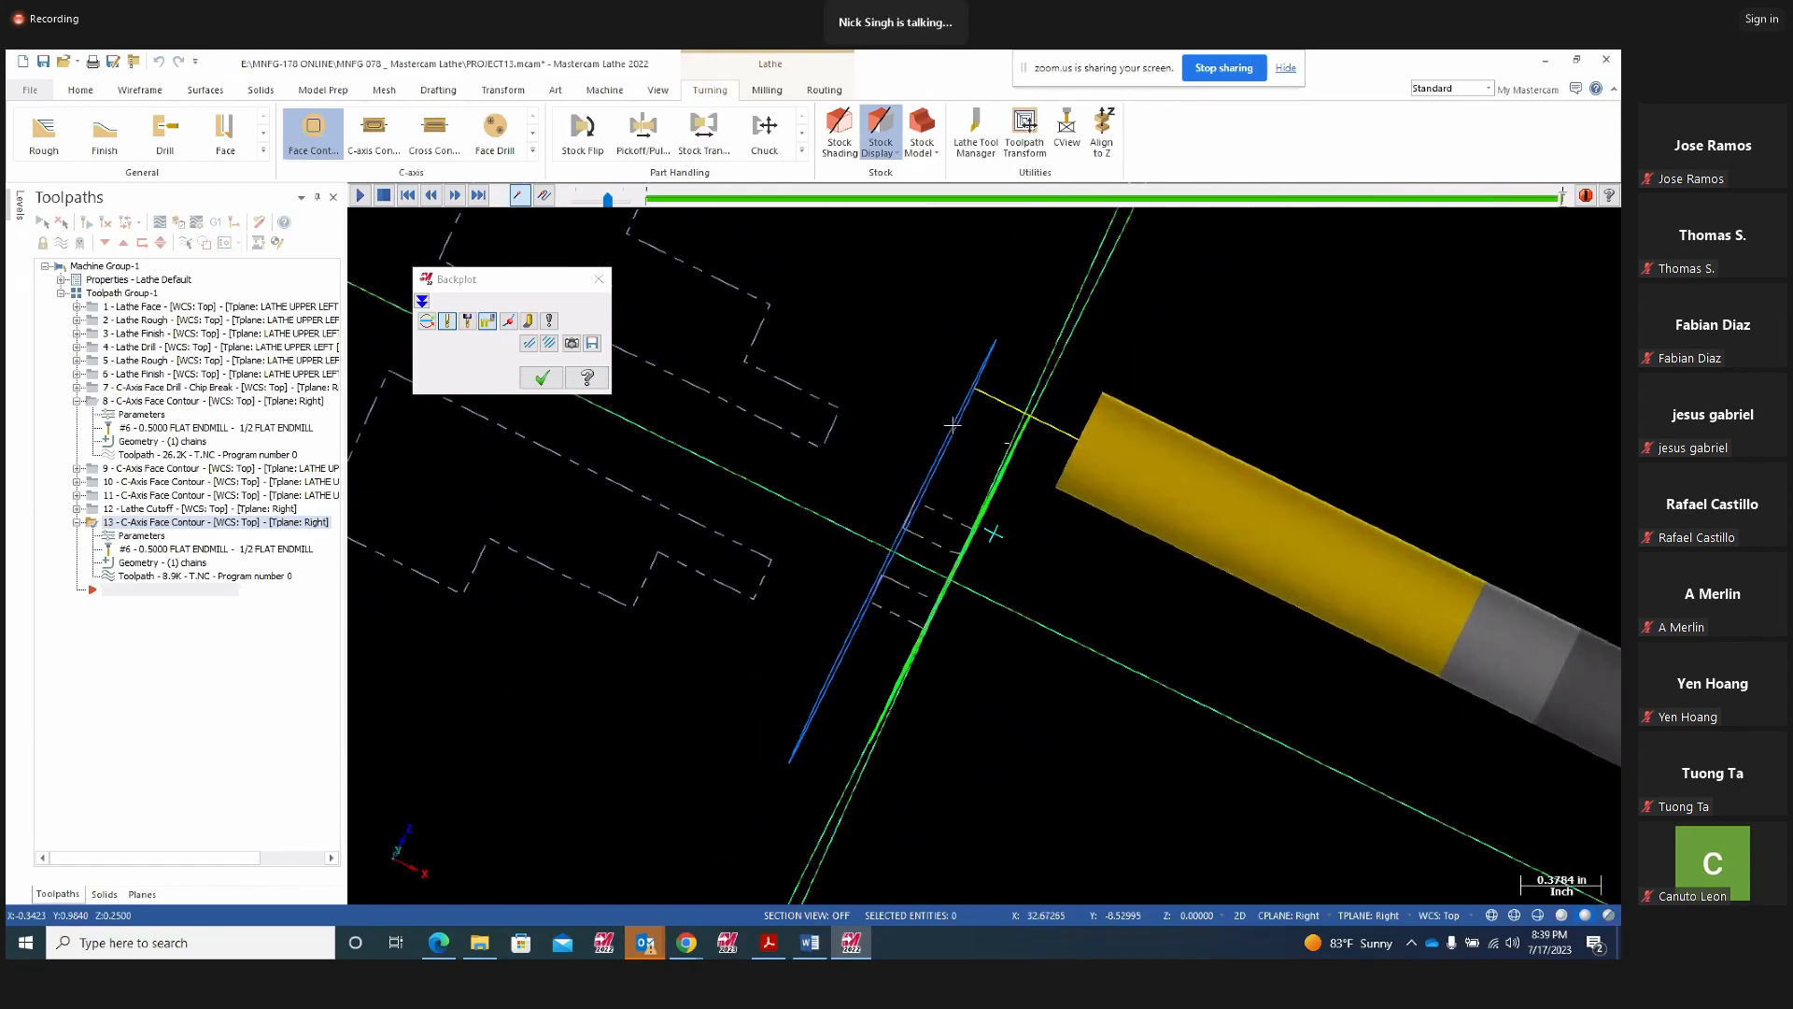
click(540, 377)
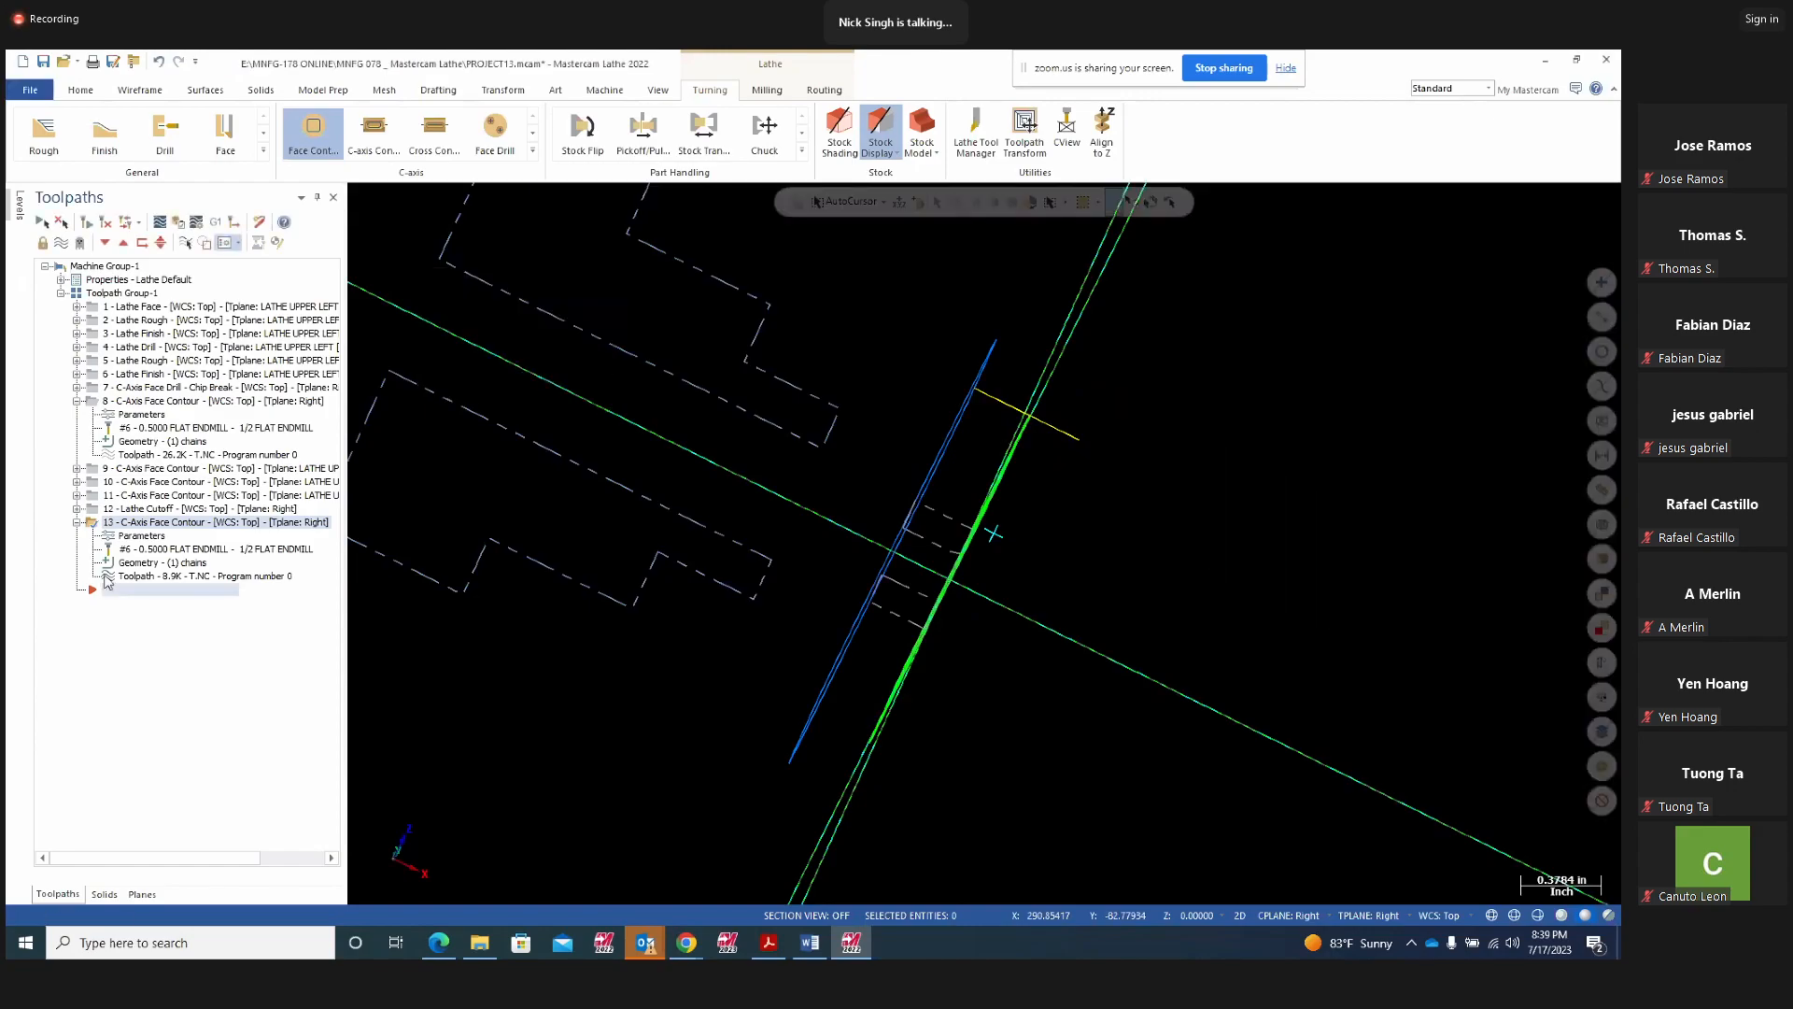
Enable depth cuts for operation 13 with a max rough step of 0.15 and regenerate the toolpath
click(140, 537)
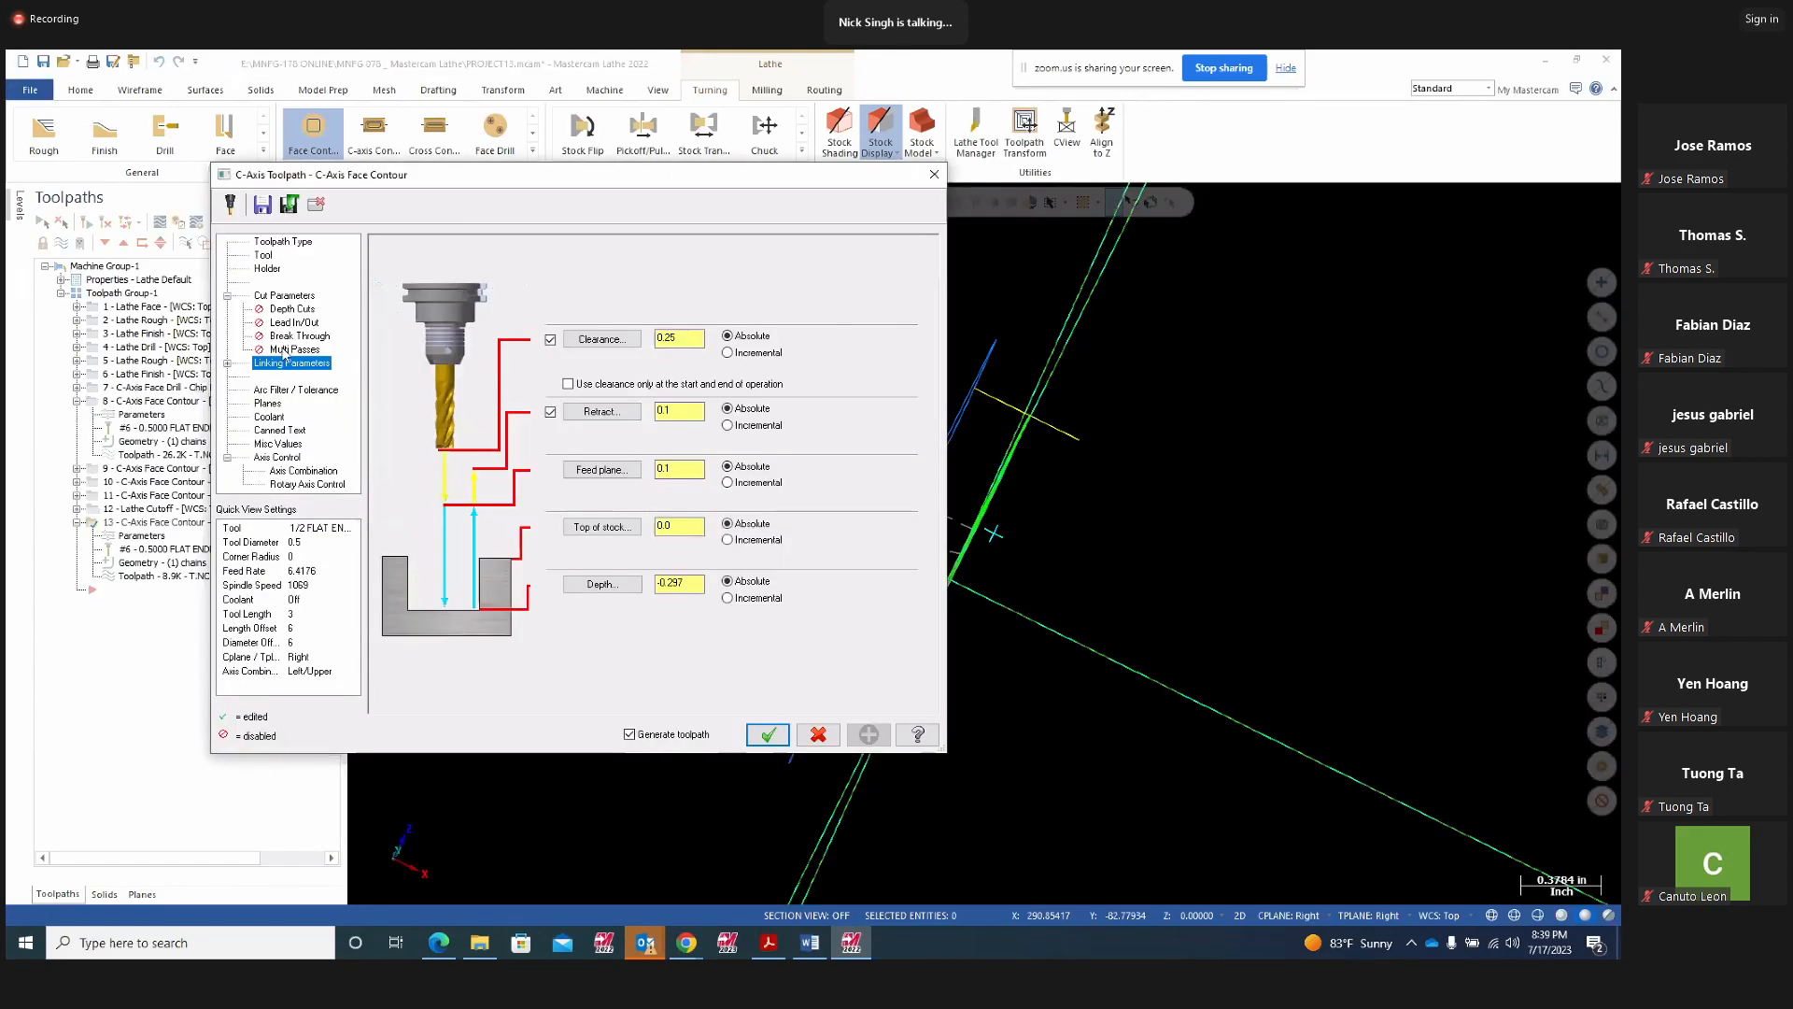
click(296, 310)
click(439, 294)
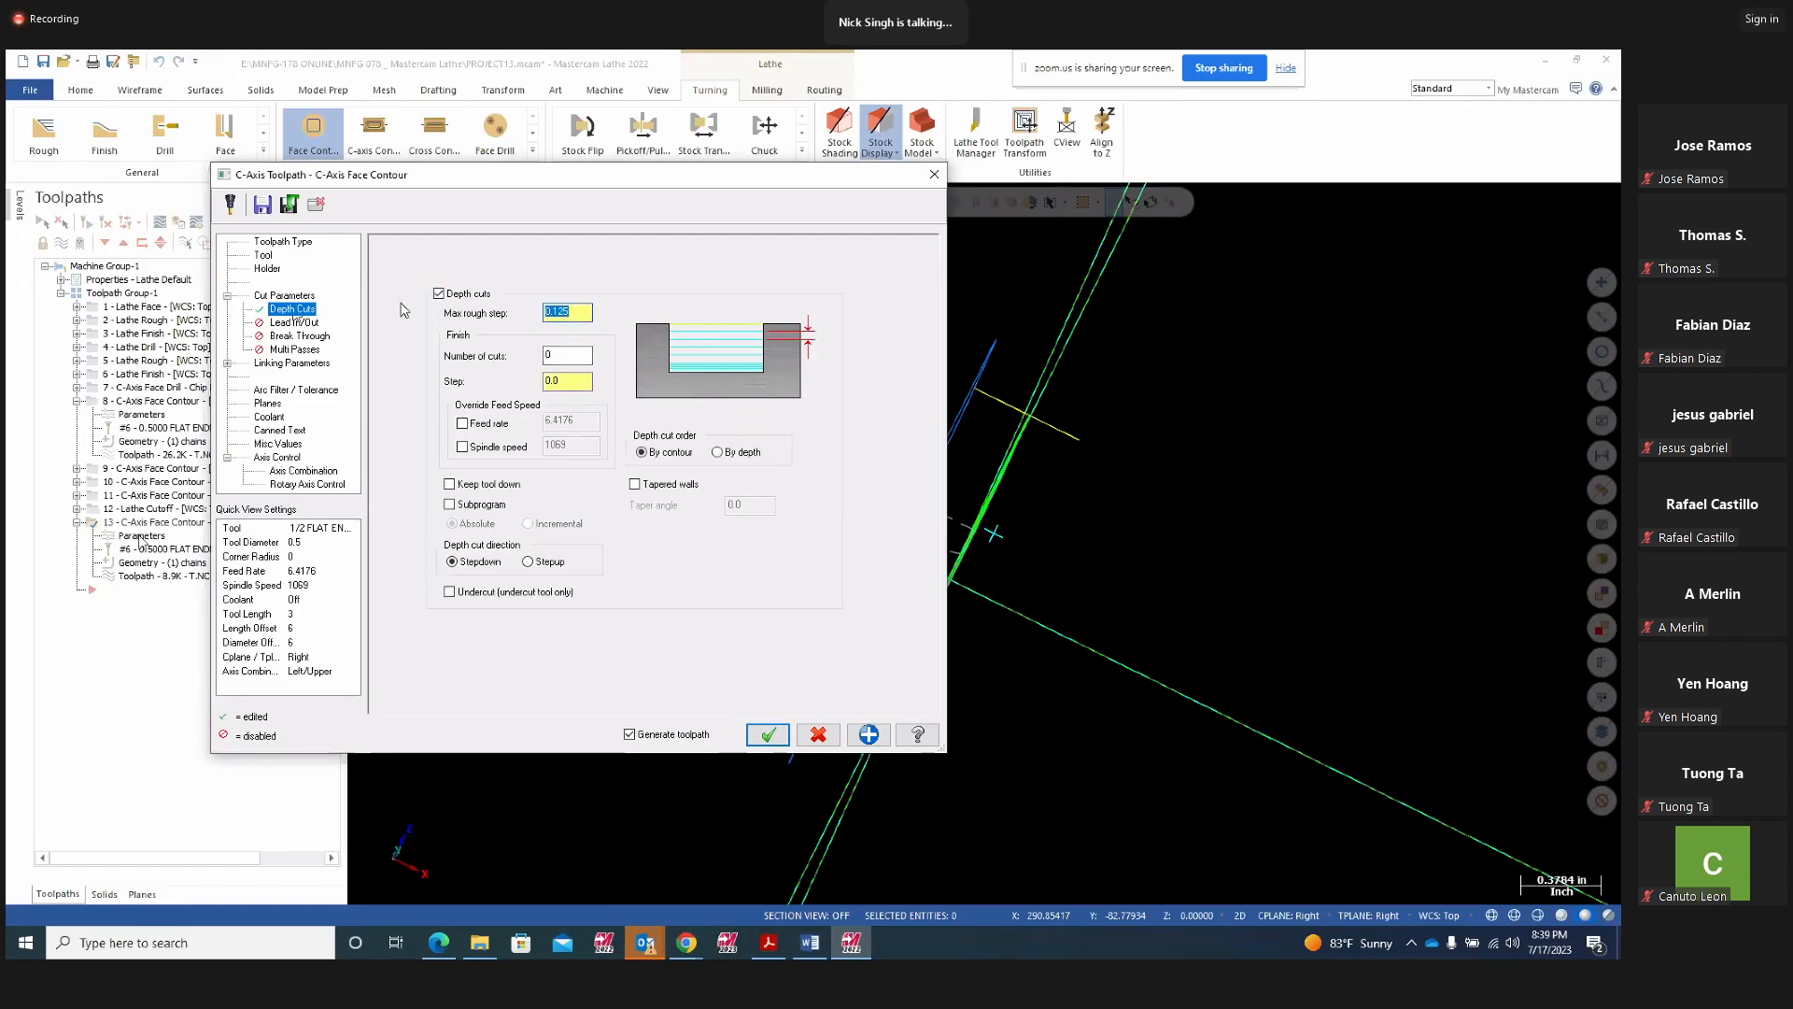
text(0.15)
click(766, 735)
Backplot the regenerated operation 13 and examine its depth passes from the side
mouse_move(984, 544)
middle_down()
mouse_move(1045, 498)
mouse_move(1006, 520)
middle_up()
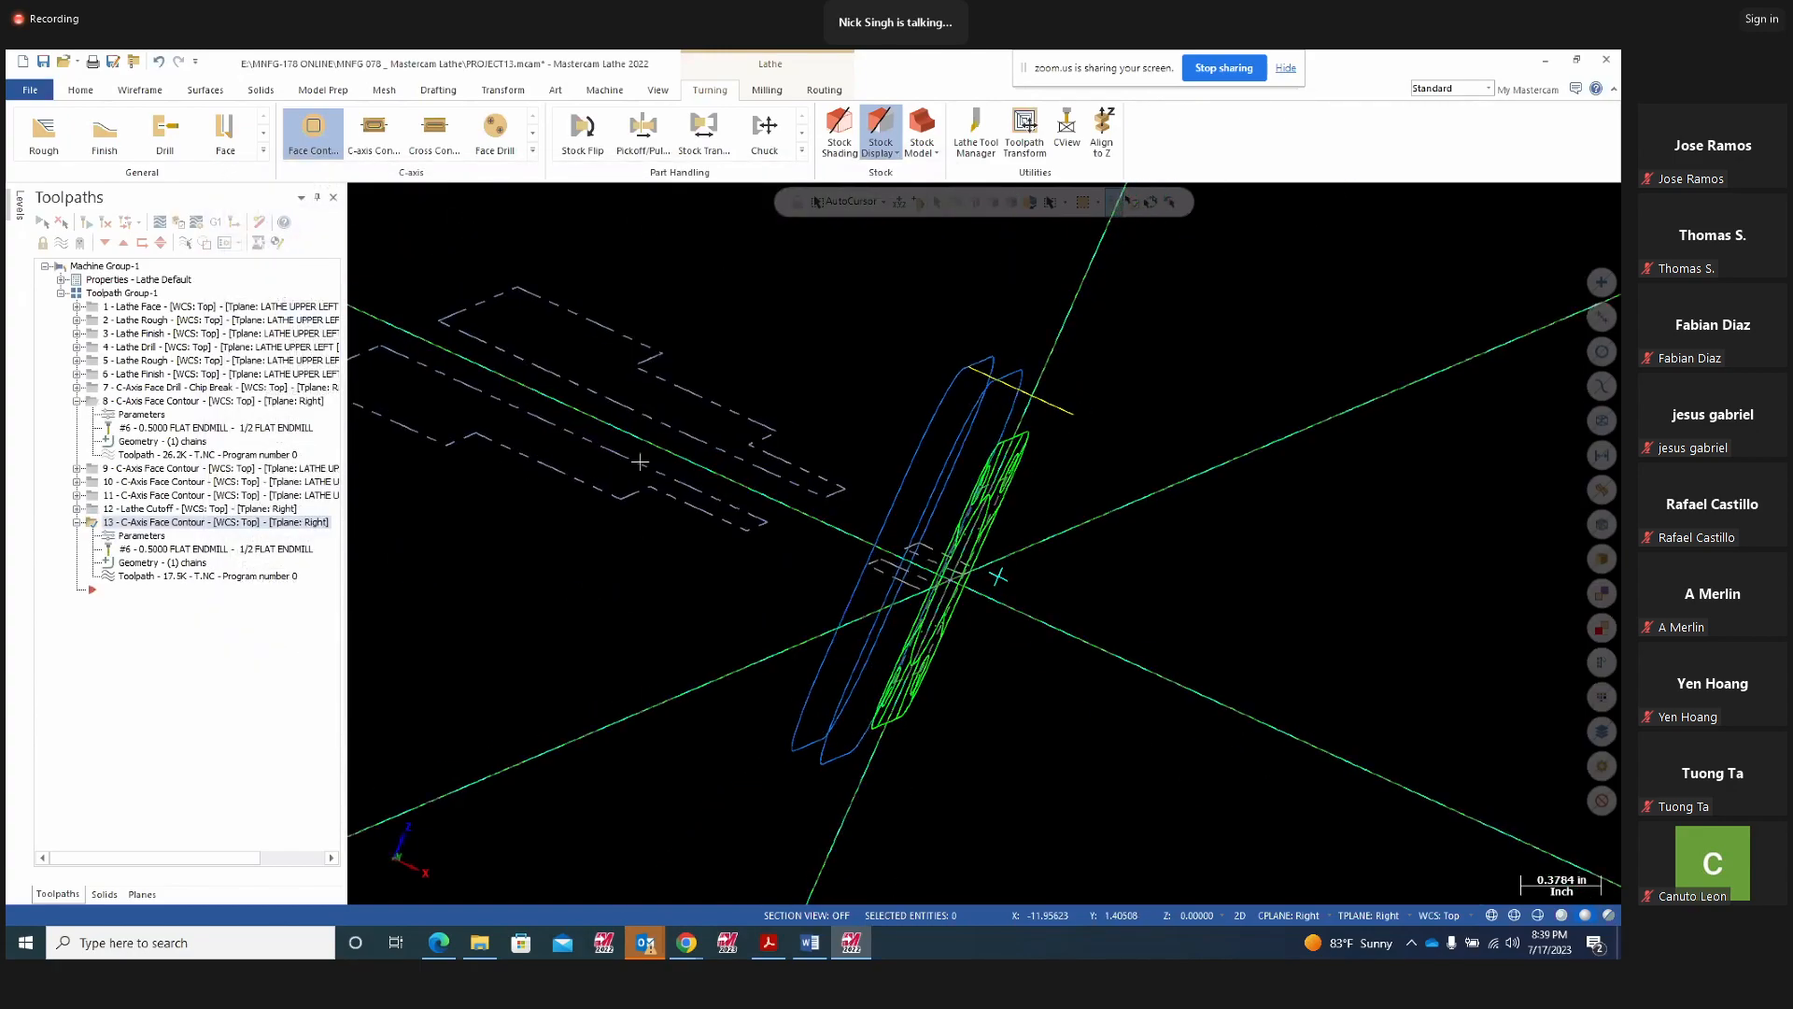
click(159, 224)
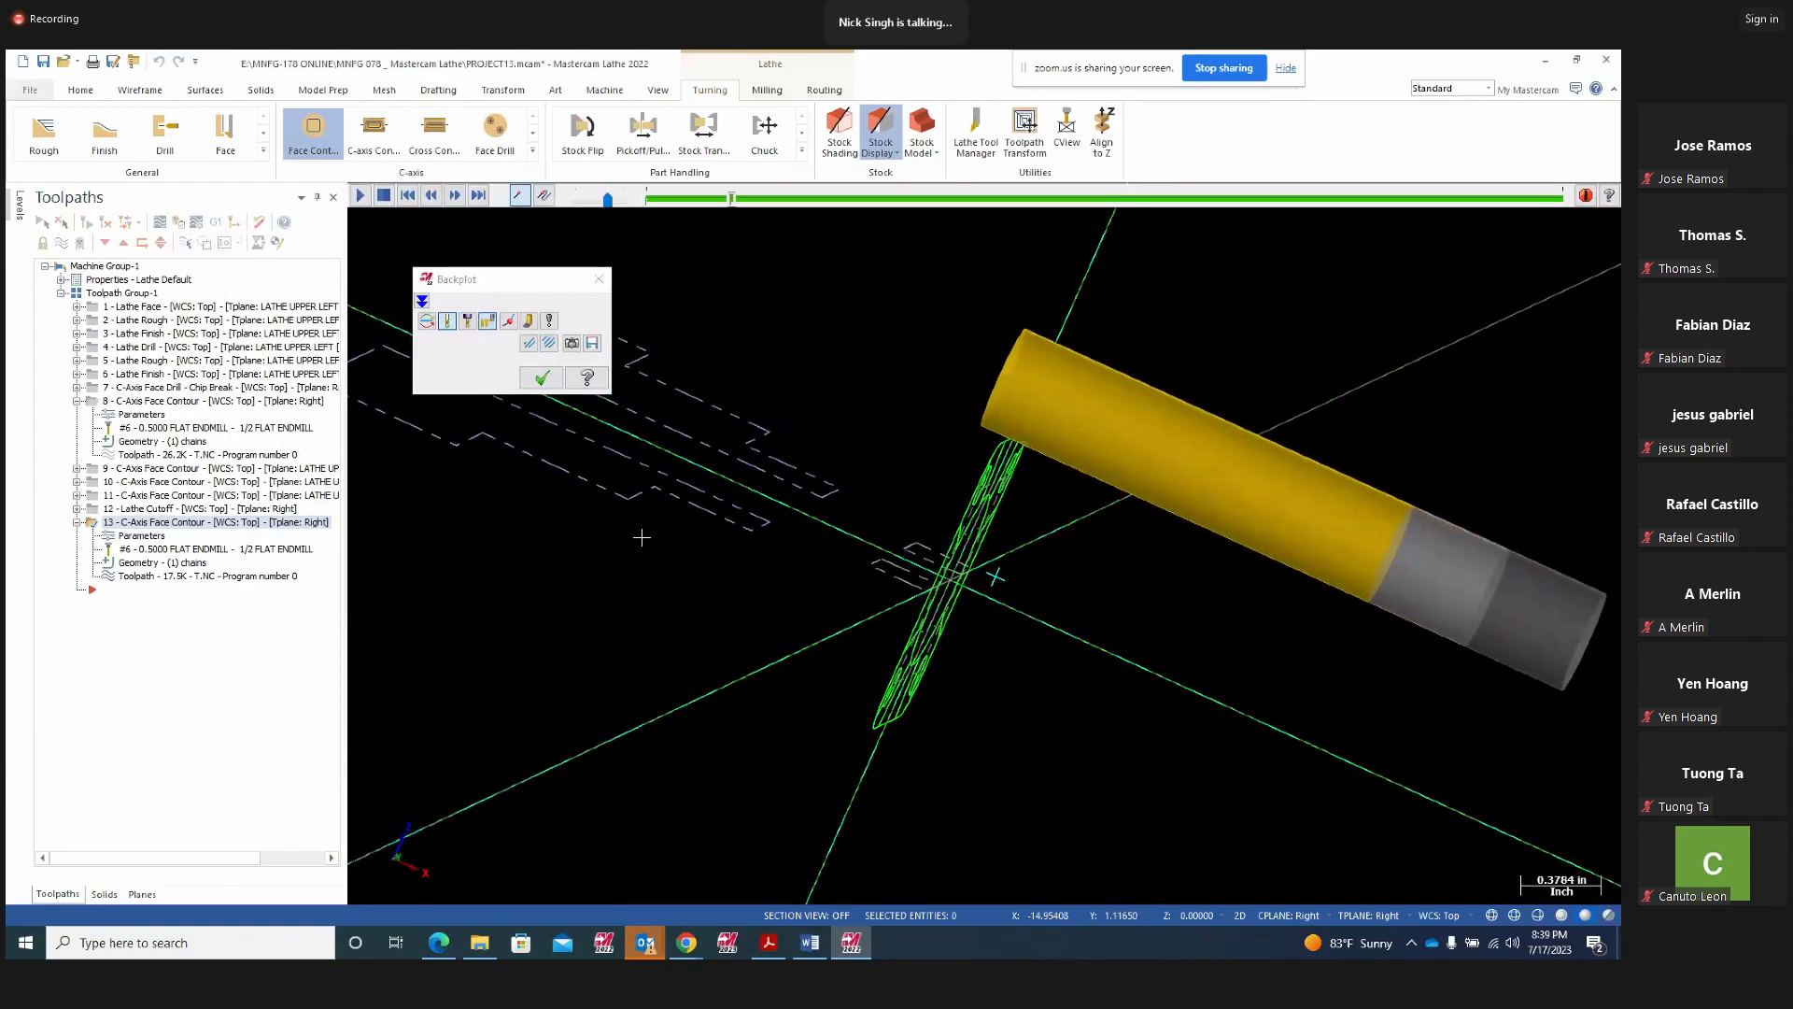
middle_drag(549, 448, 671, 536)
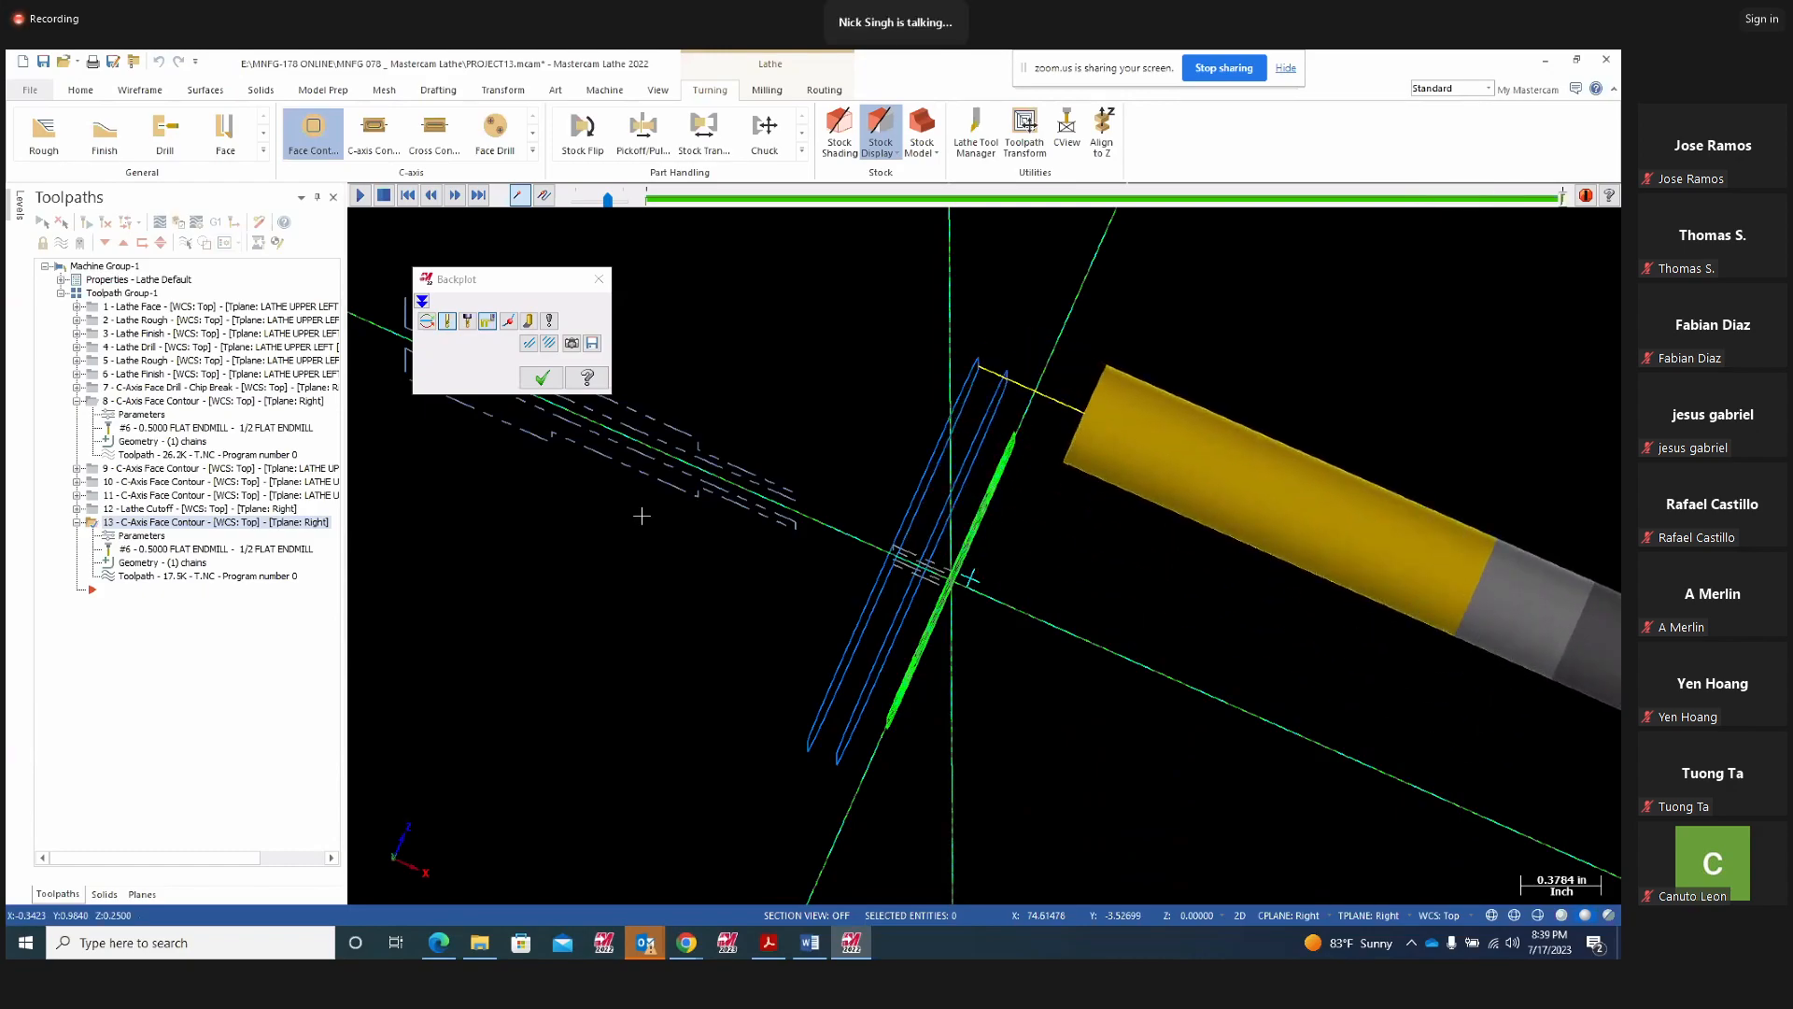
middle_drag(1071, 566, 886, 501)
click(561, 387)
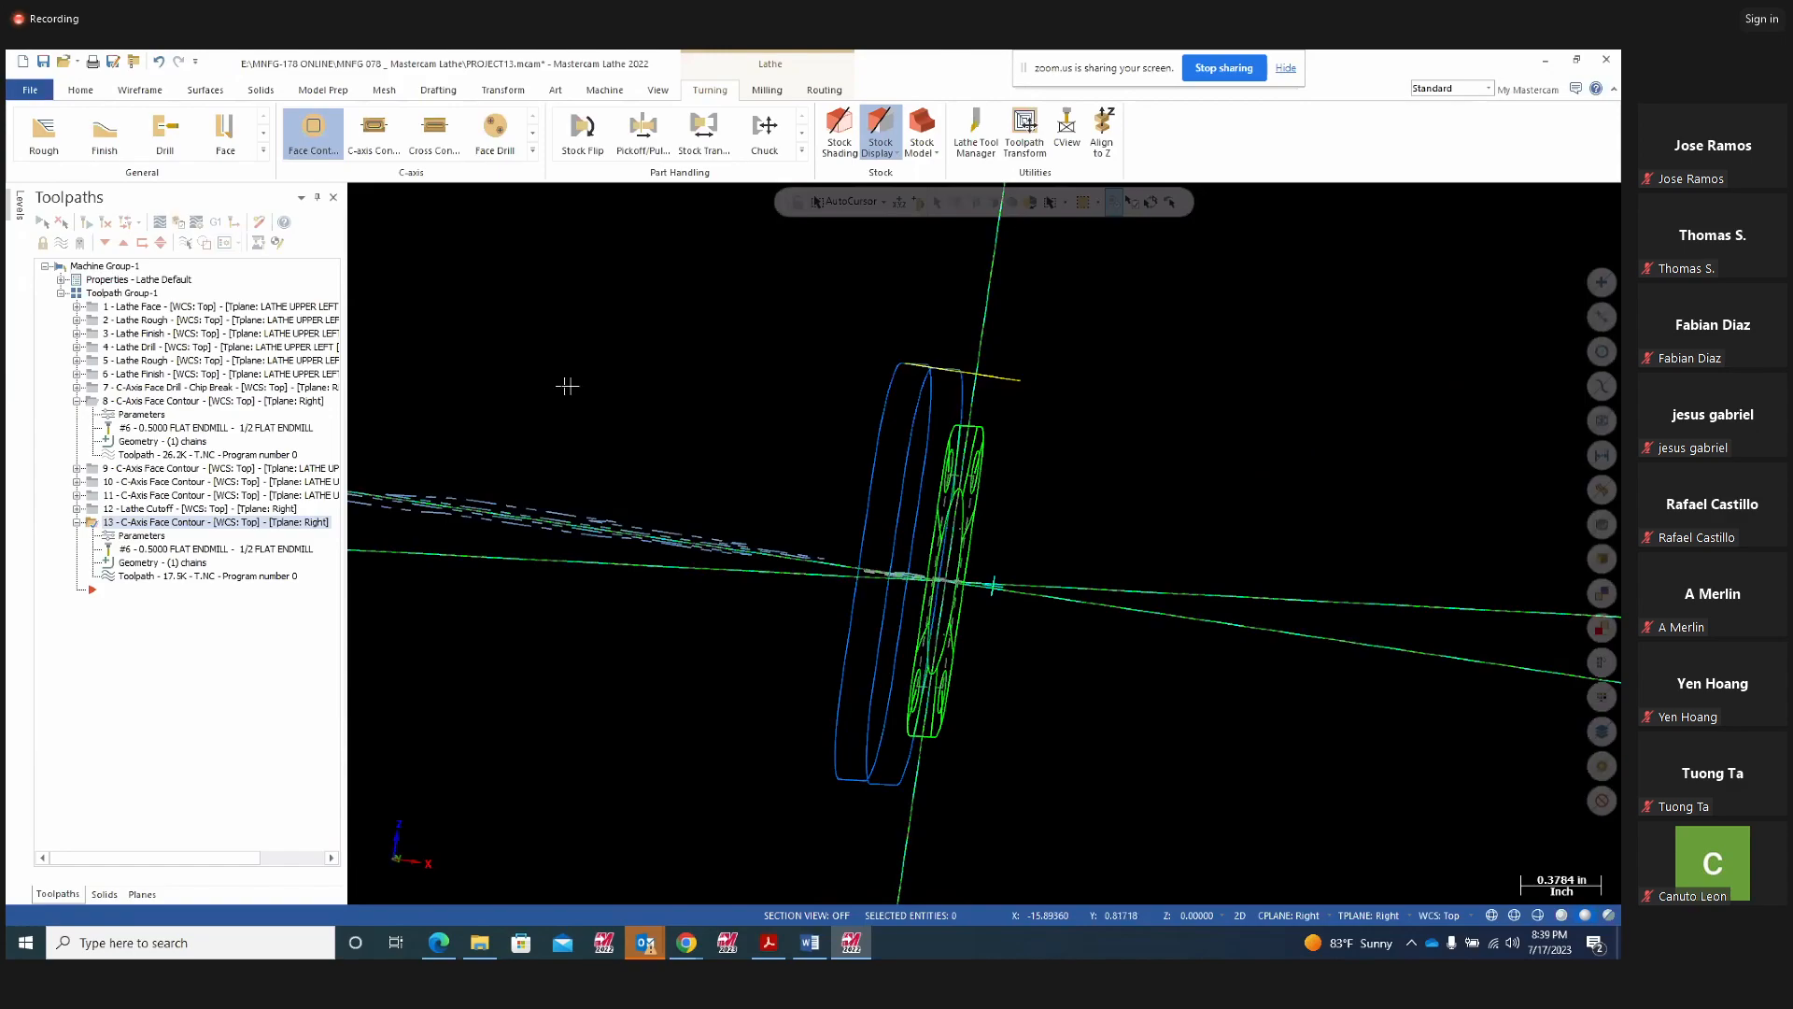
mouse_move(1174, 561)
middle_down()
mouse_move(1223, 570)
mouse_move(1186, 587)
mouse_move(1194, 556)
mouse_move(1214, 565)
mouse_move(1158, 567)
mouse_move(1186, 570)
middle_up()
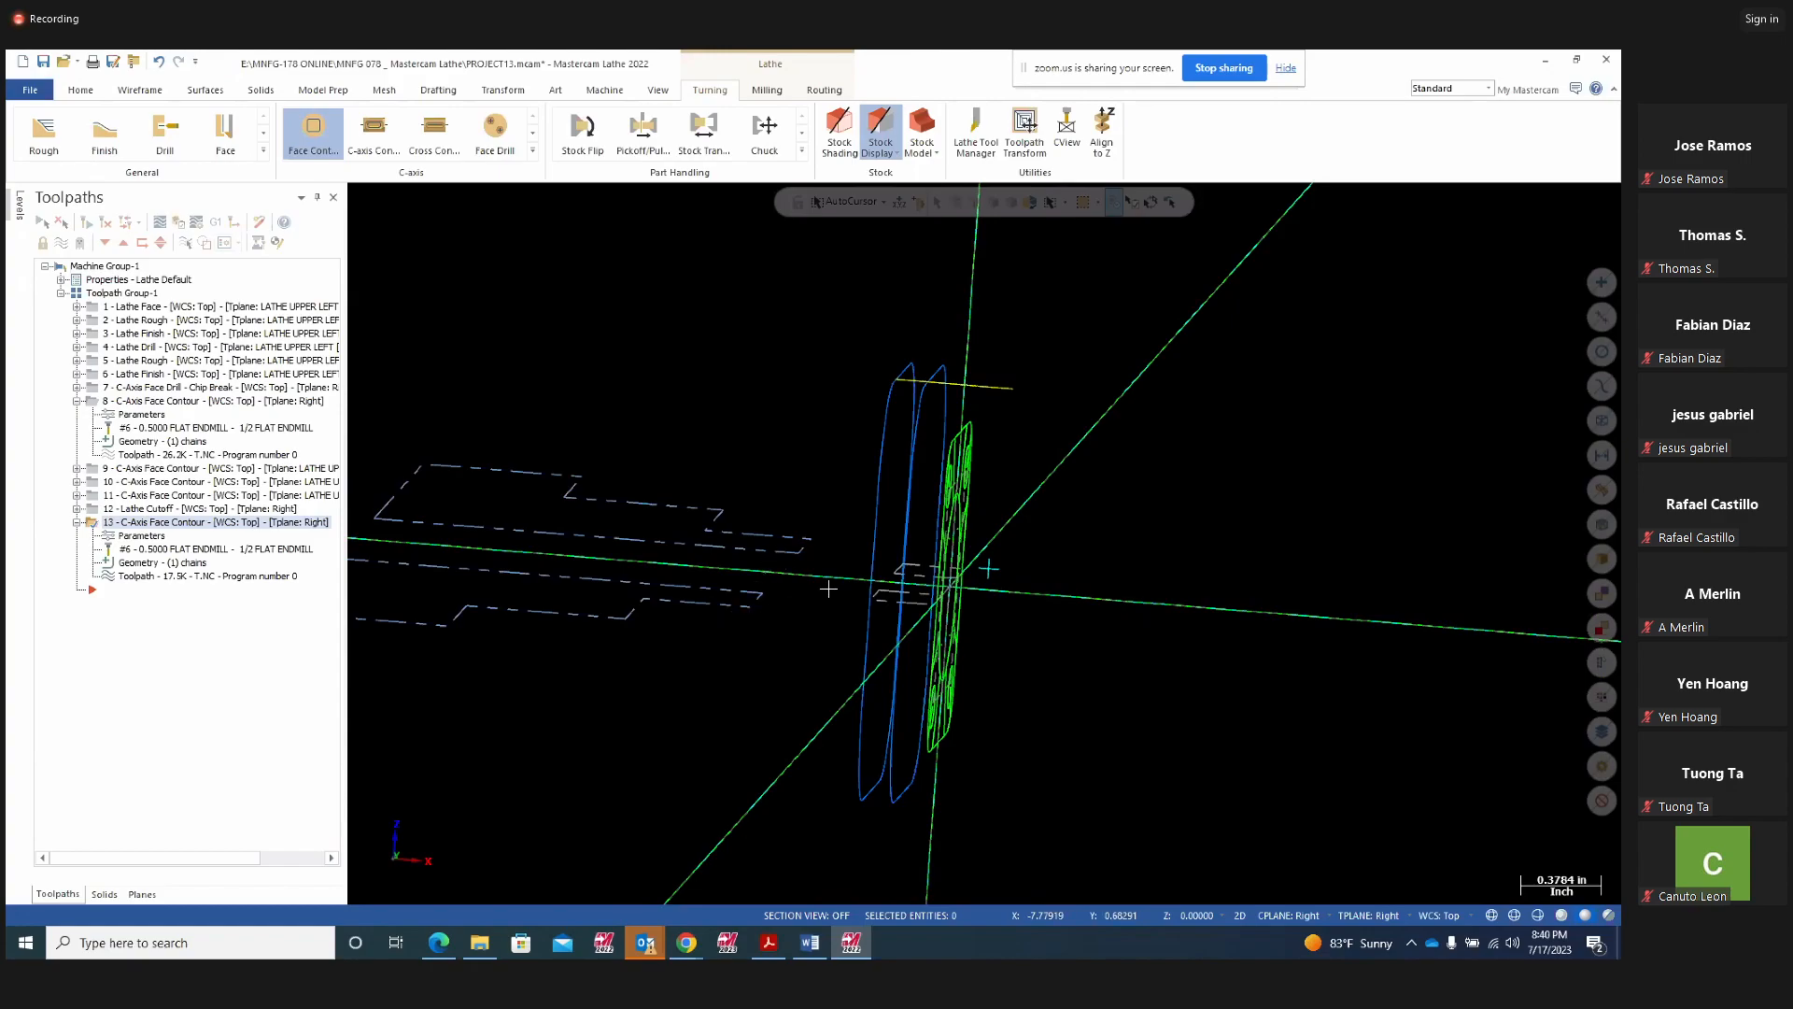
mouse_move(784, 630)
middle_down()
mouse_move(819, 623)
mouse_move(803, 621)
middle_up()
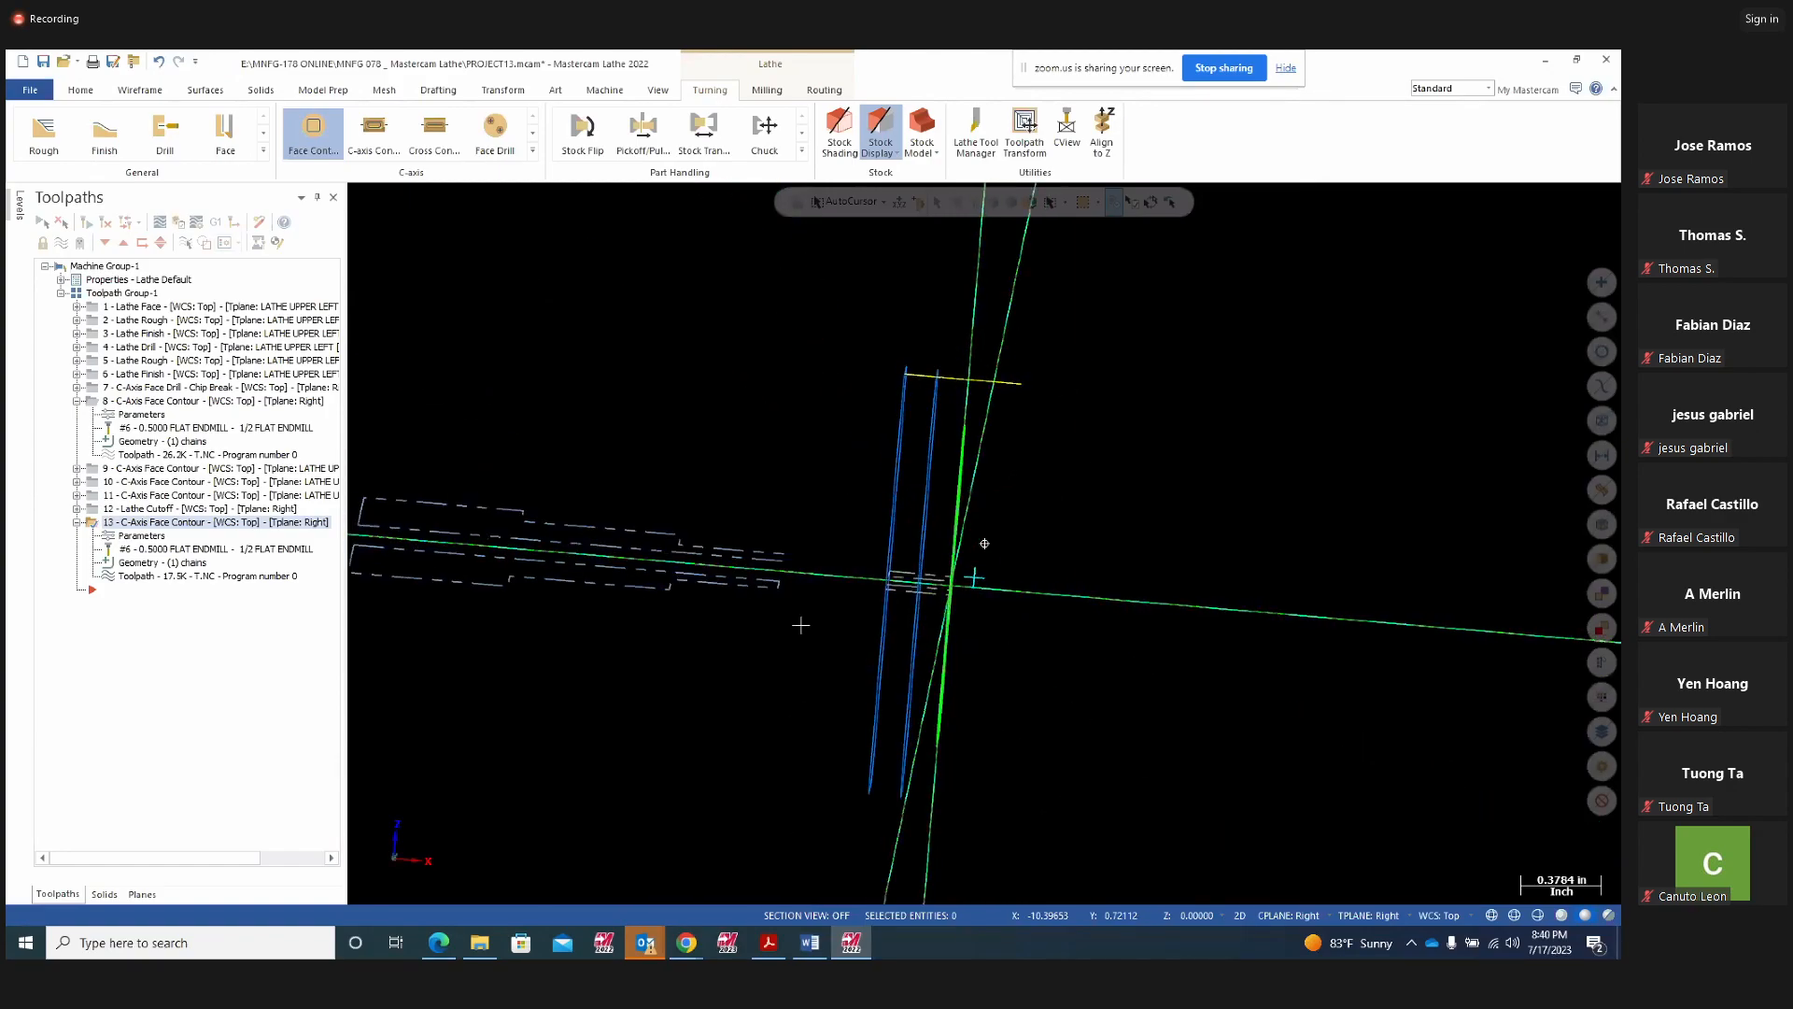
Enable lead in/out for operation 13 with 50% tangent line lengths on entry and exit, and regenerate the toolpath
click(141, 537)
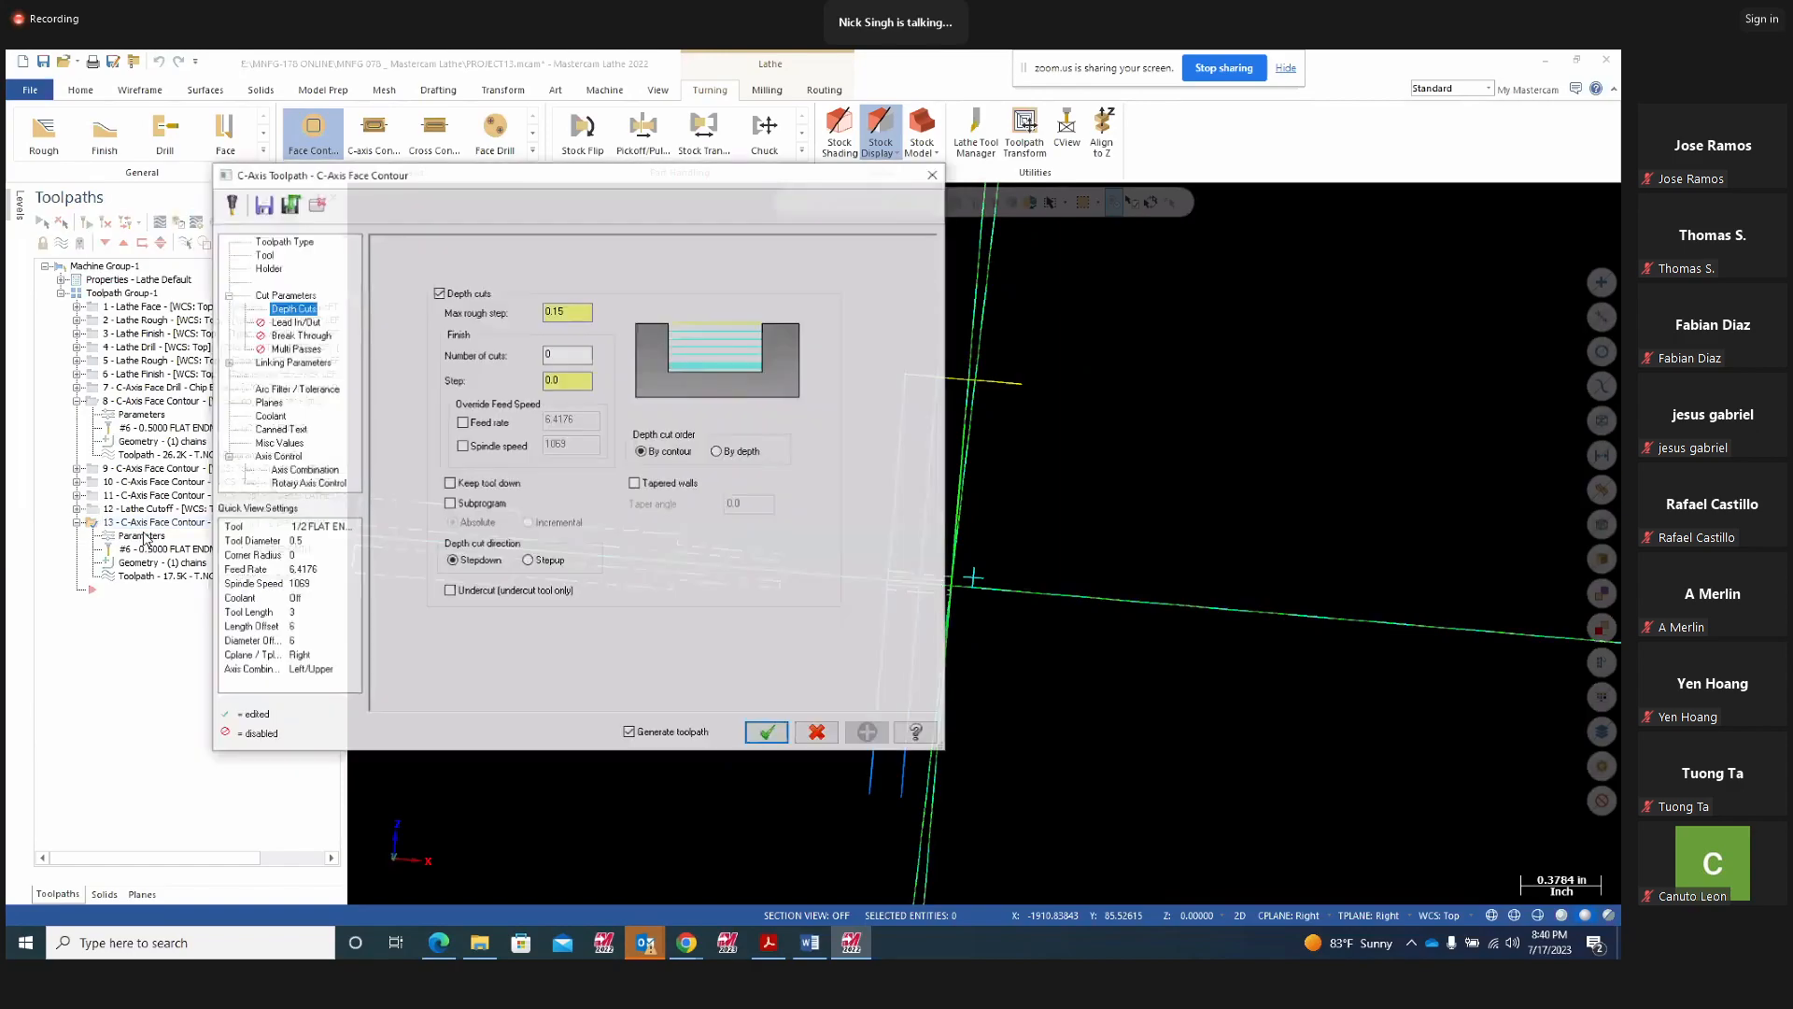
click(292, 322)
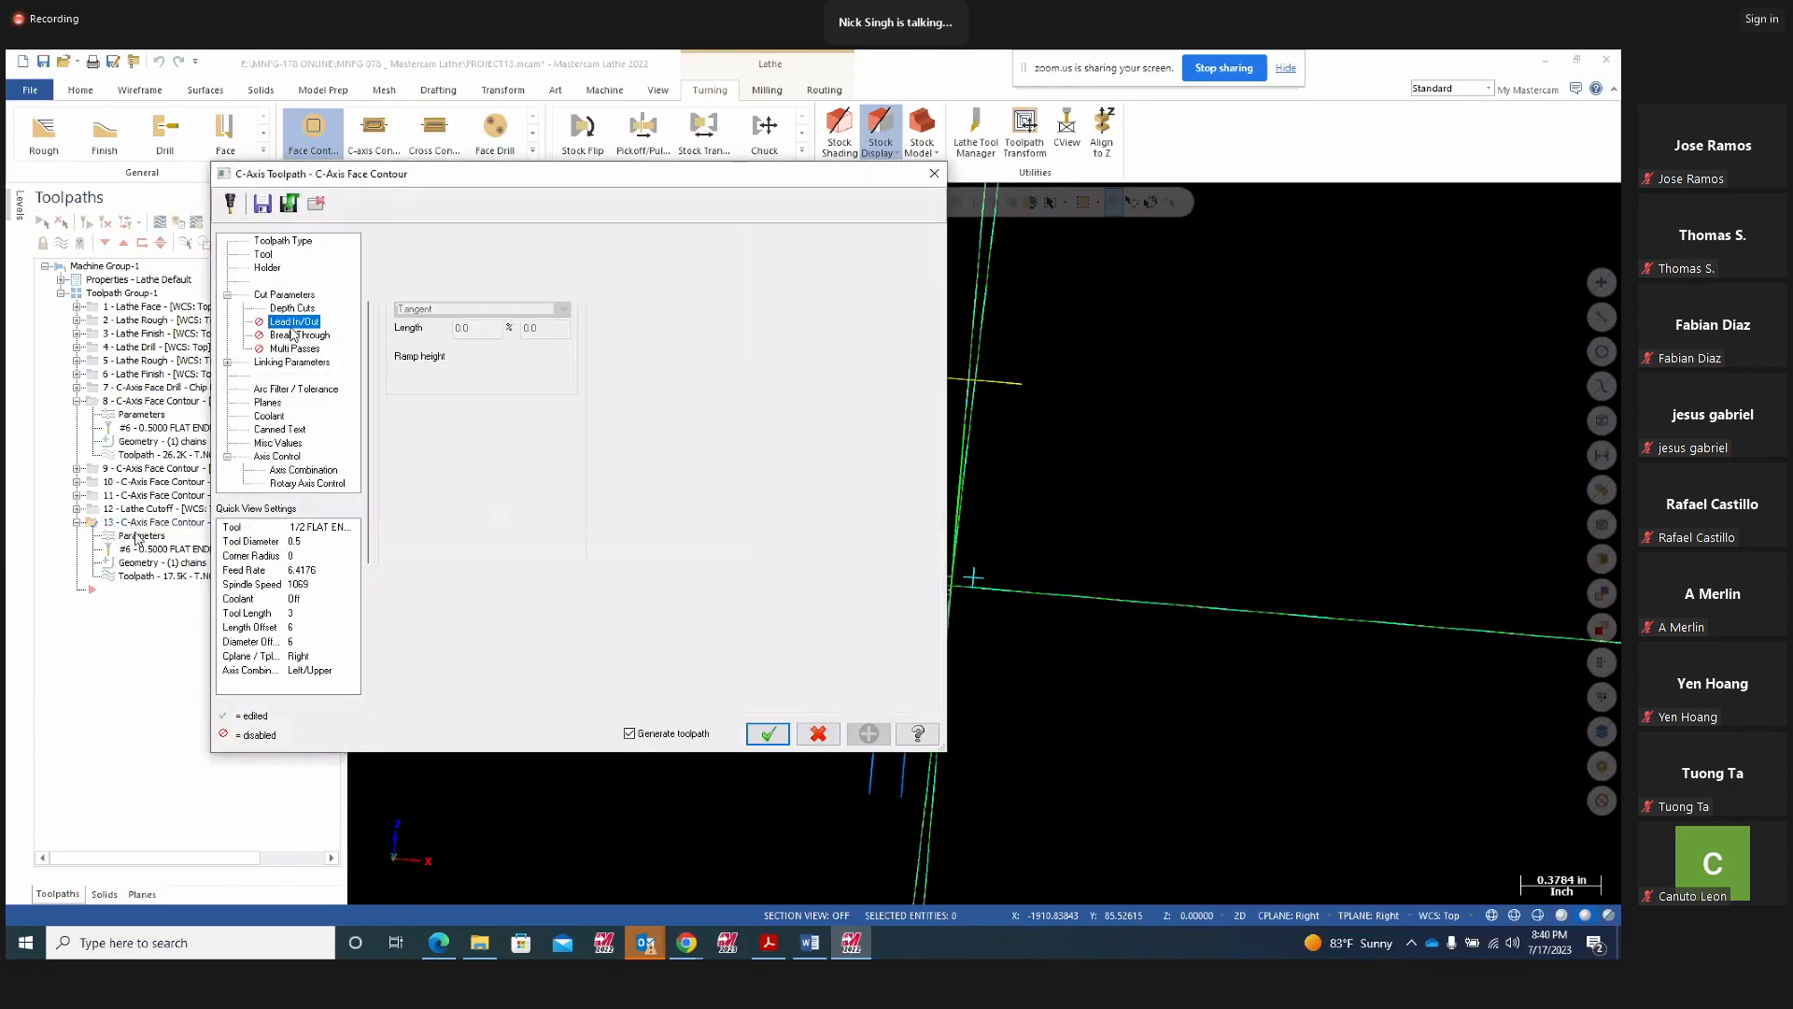
click(386, 246)
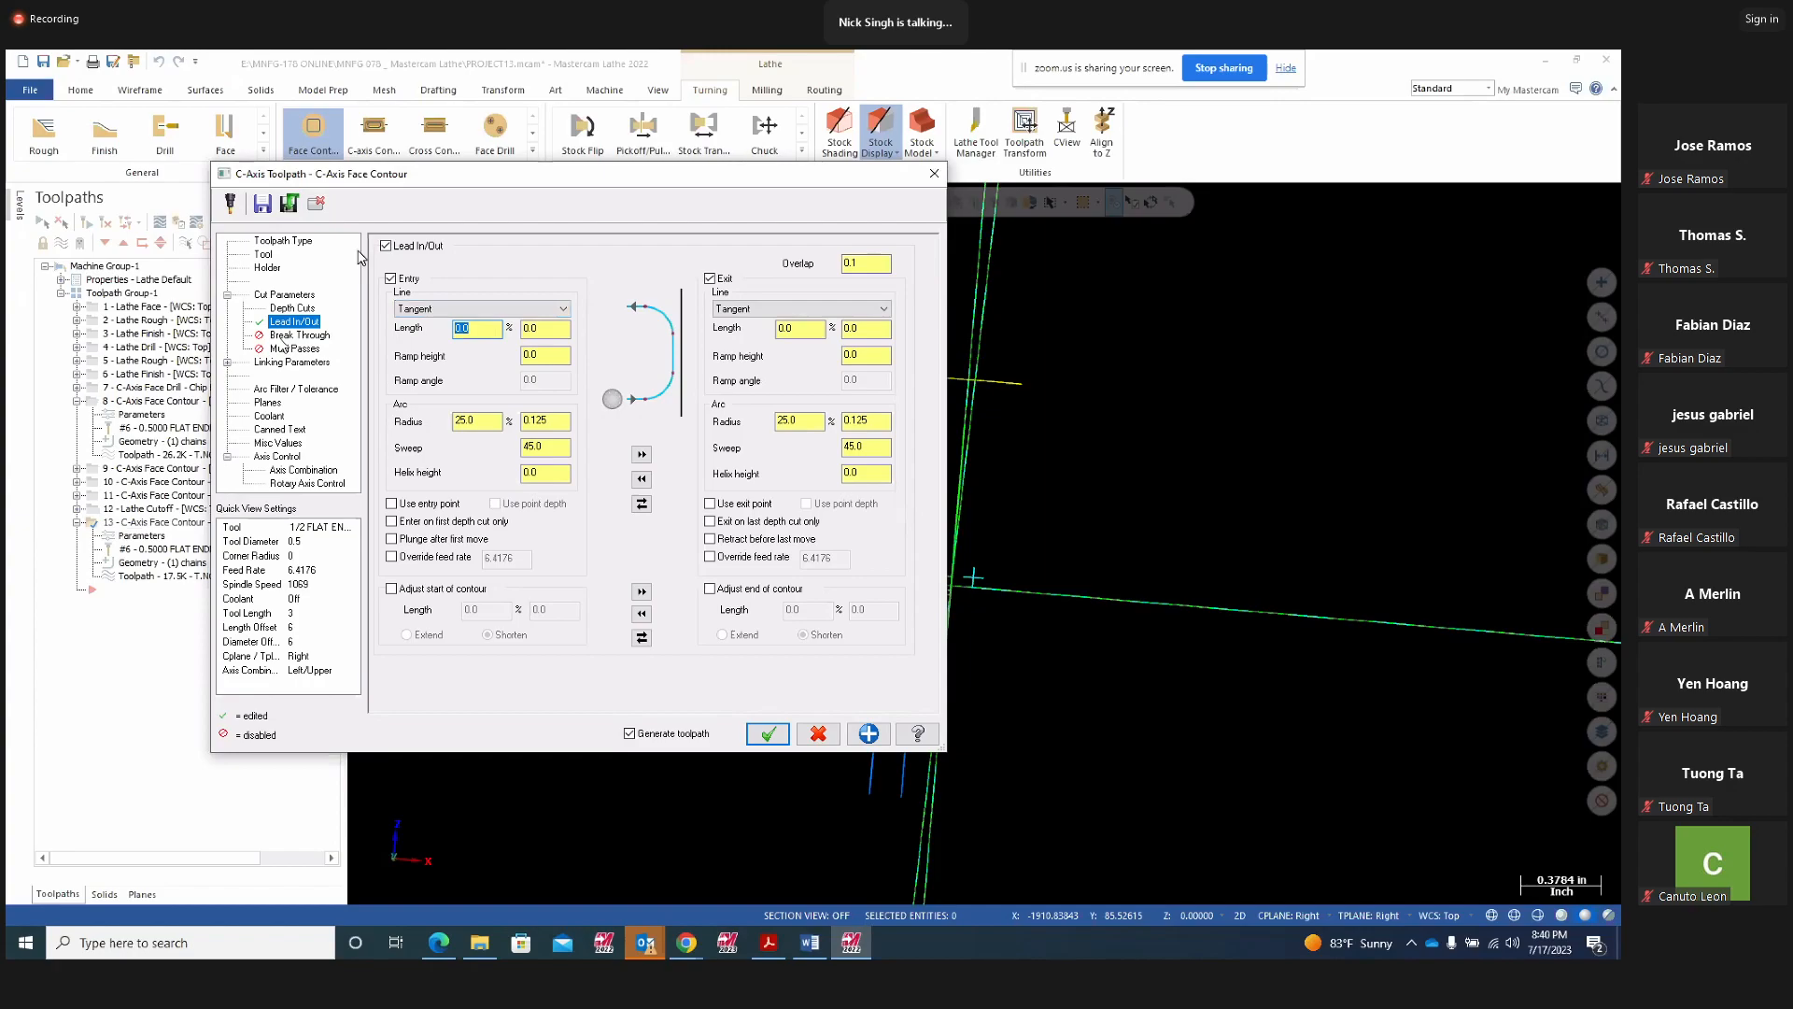
text(50)
key(Return)
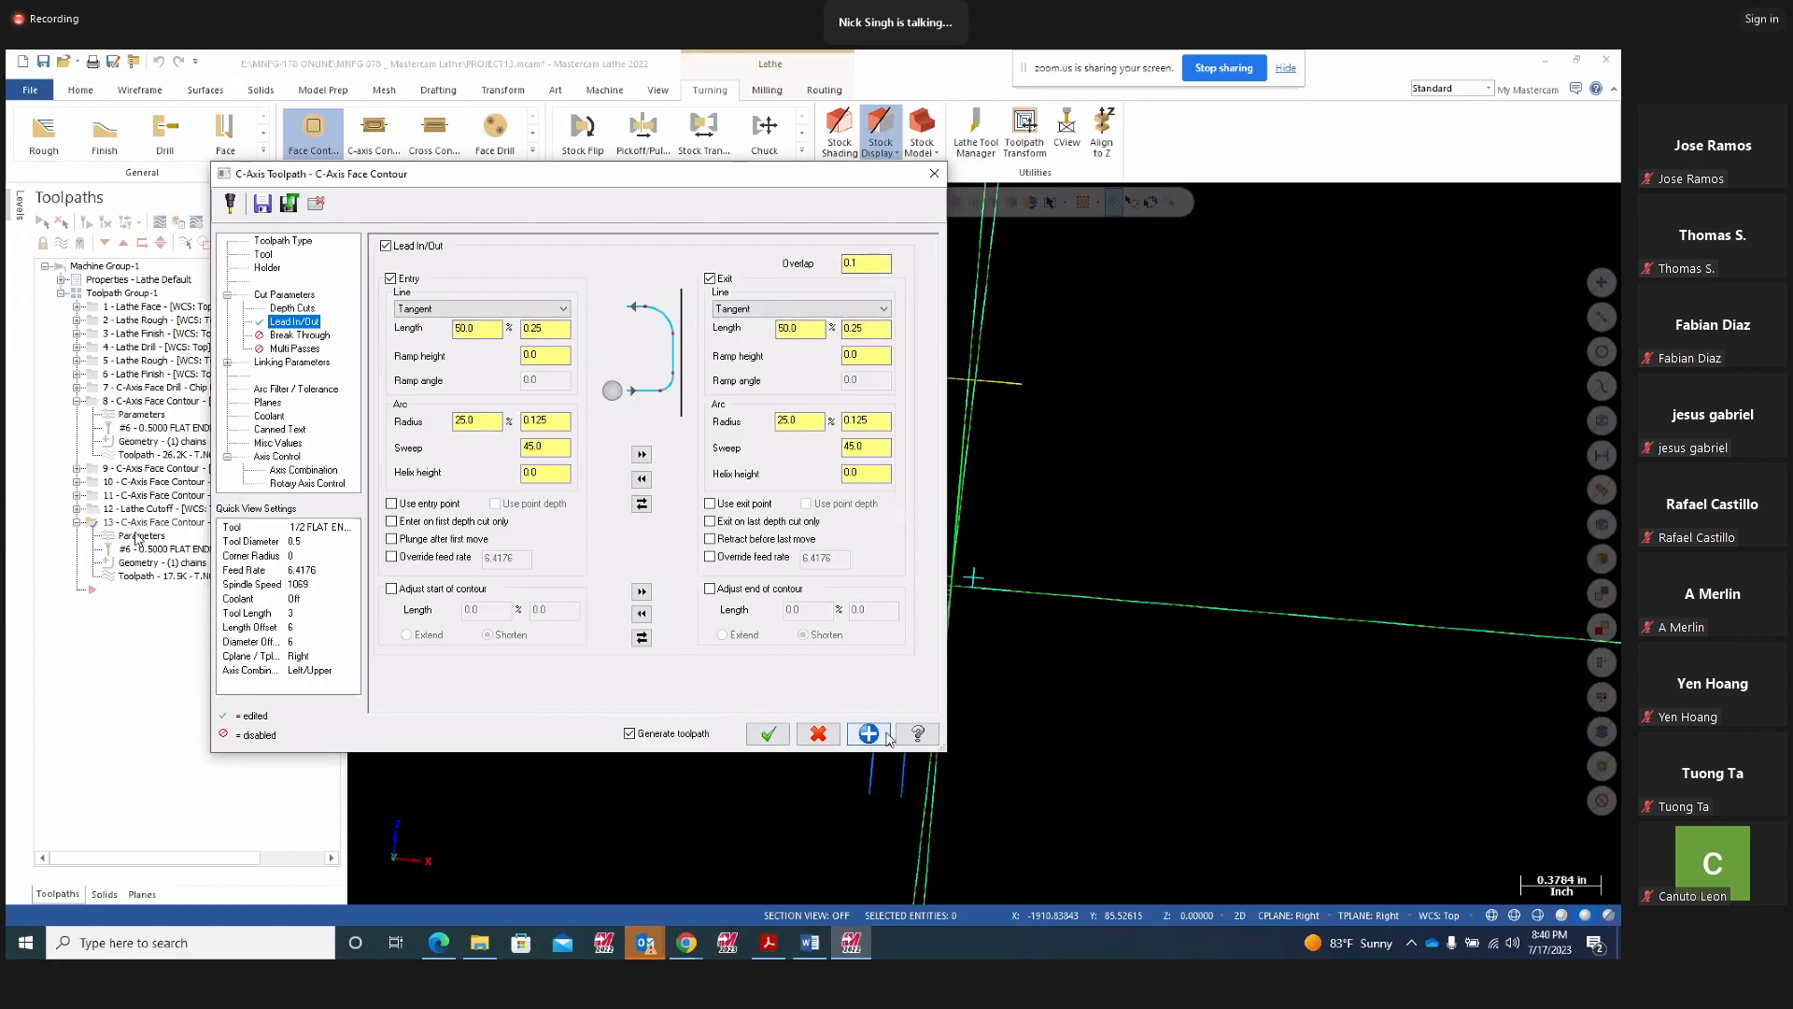
click(773, 735)
Backplot the regenerated operation 13 and examine its lead-in and lead-out moves from several angles
middle_drag(1161, 652, 995, 662)
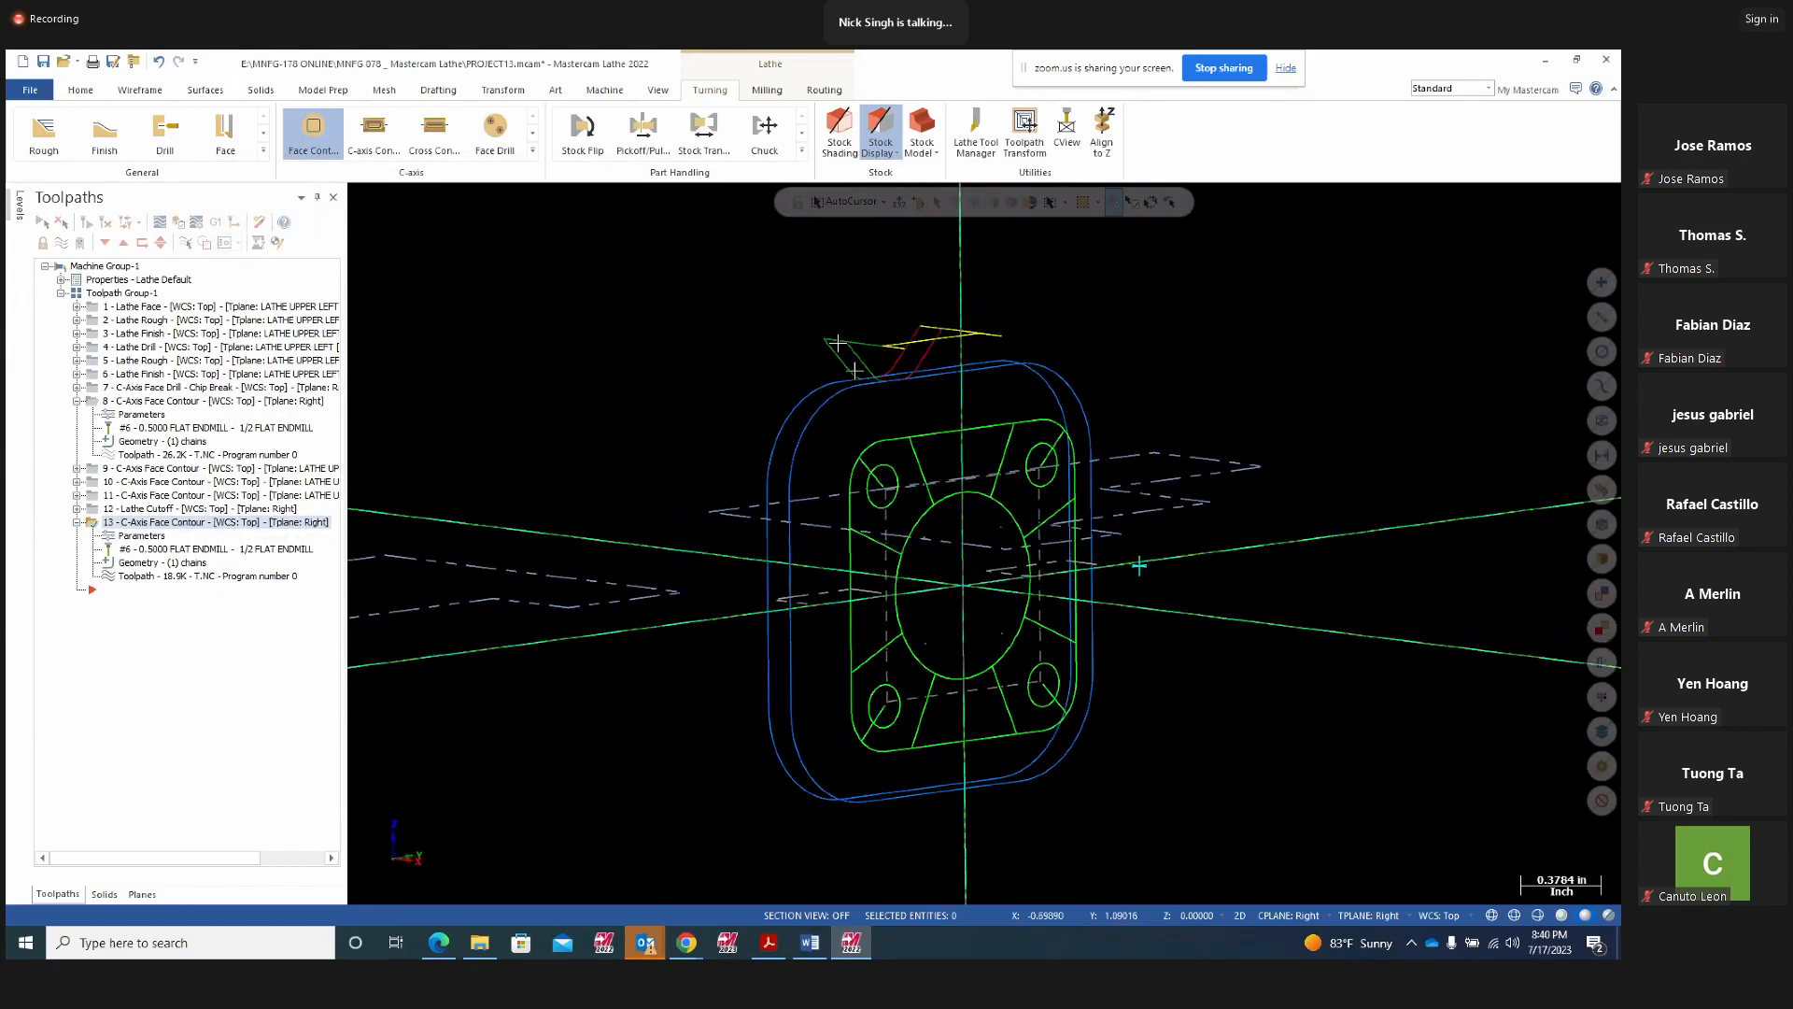
scroll(838, 352, up, 5)
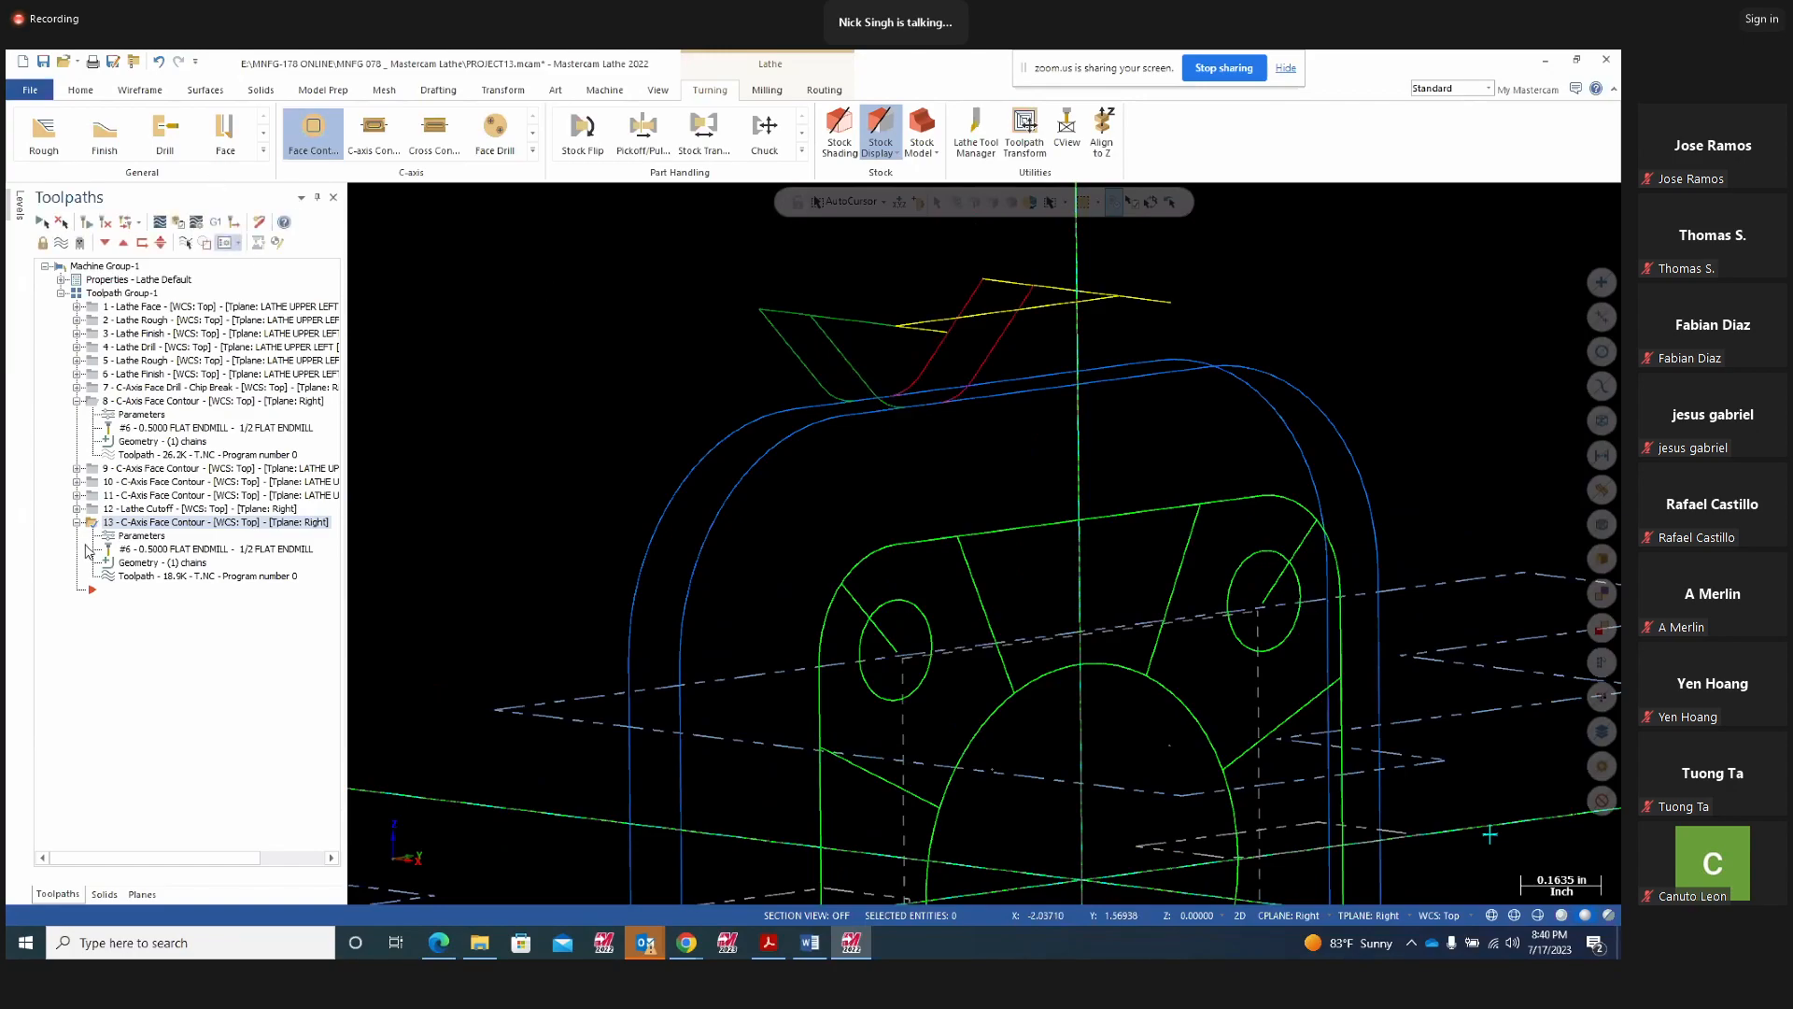
click(159, 226)
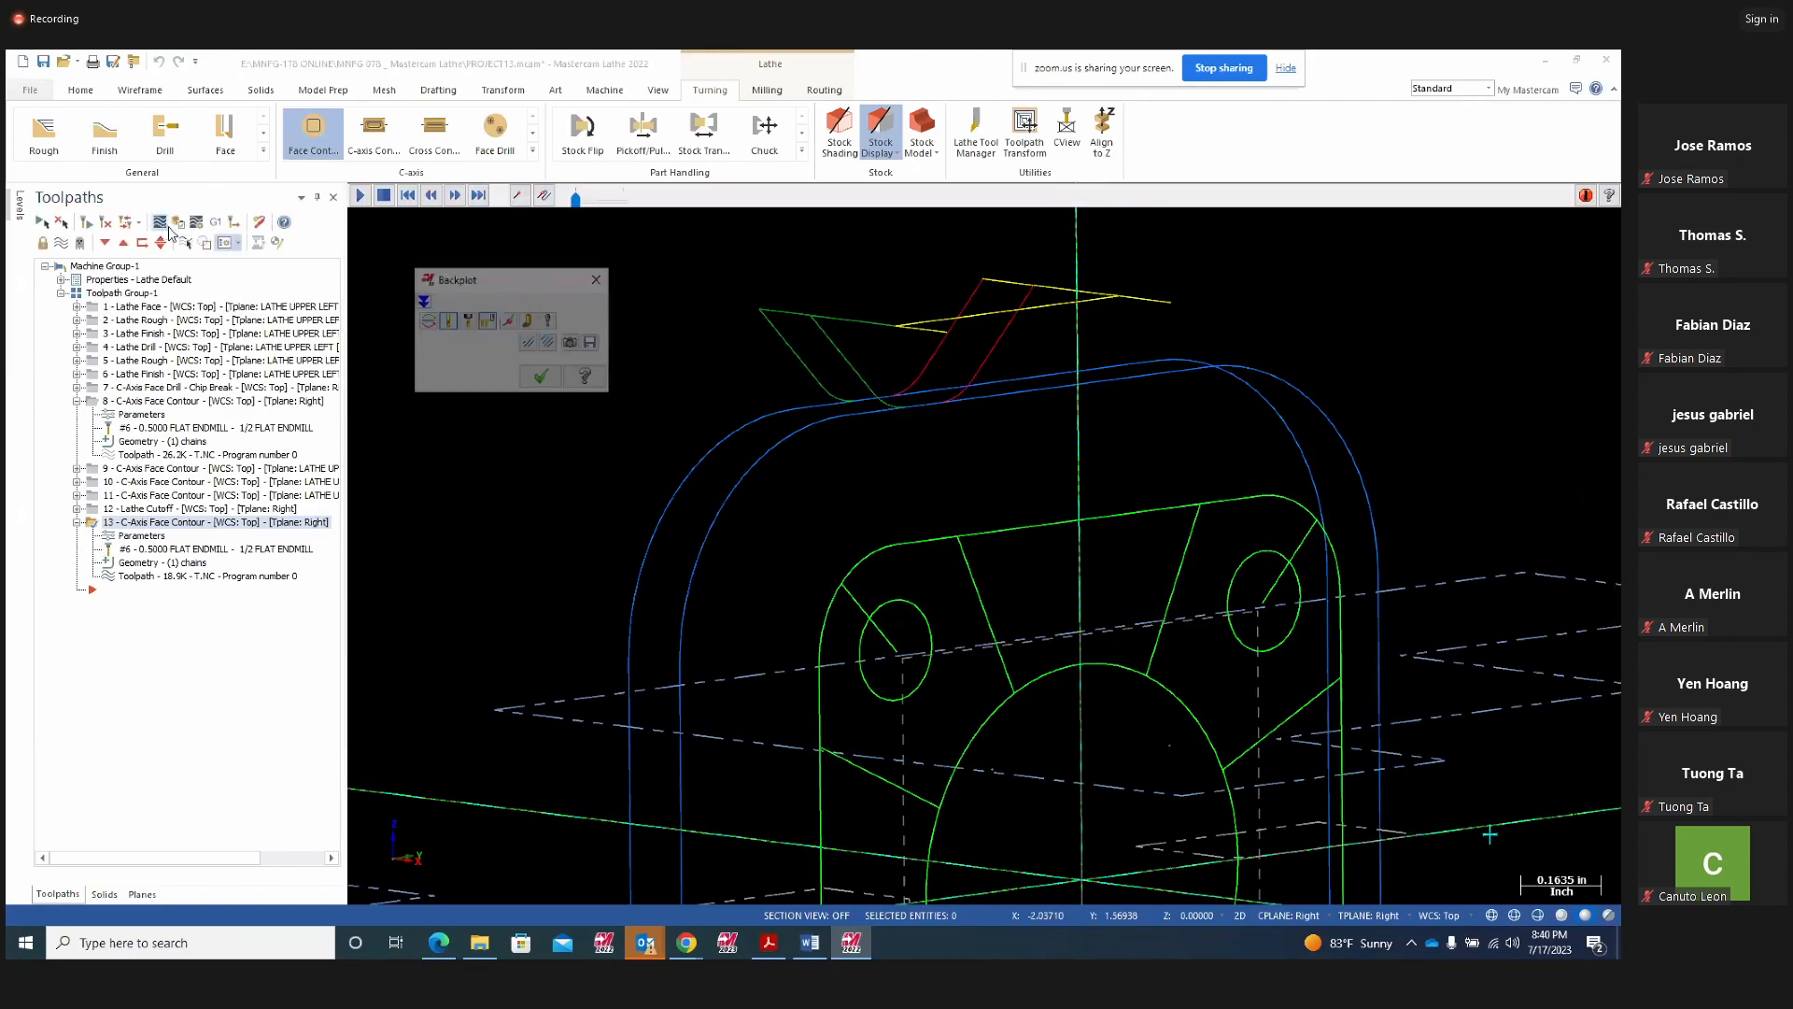
click(359, 195)
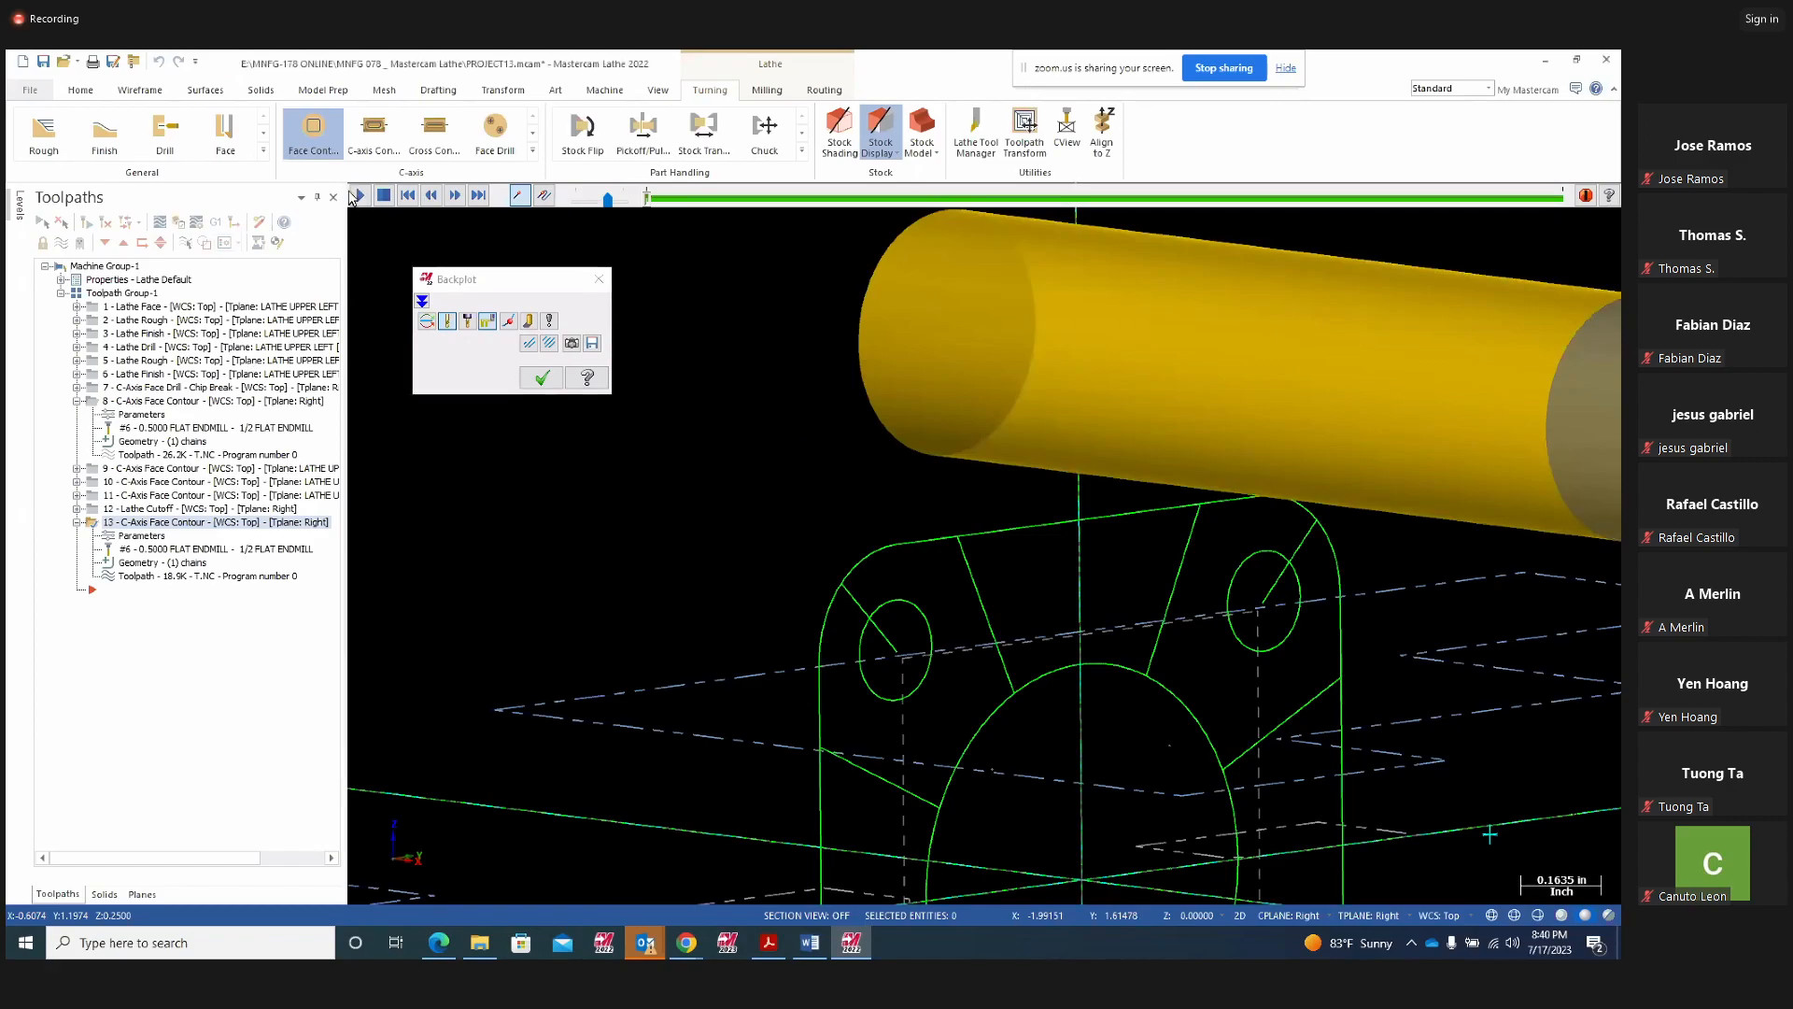
scroll(719, 402, down, 2)
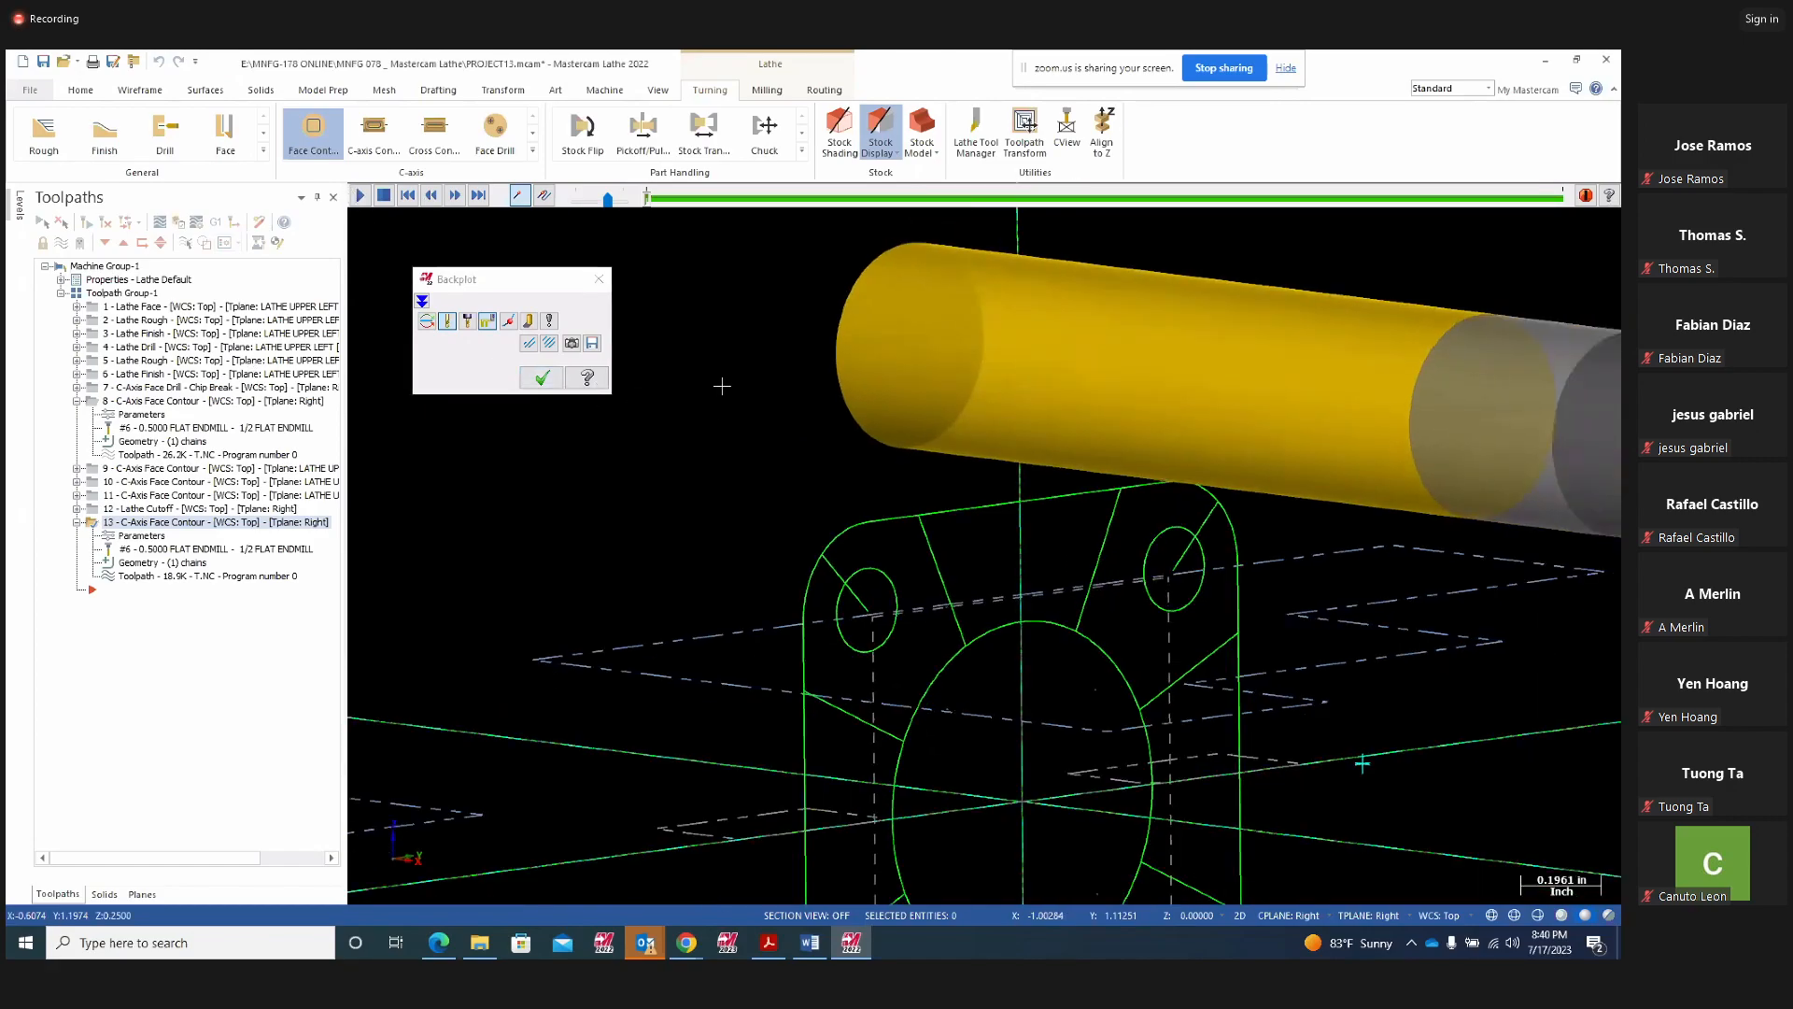
middle_drag(725, 392, 689, 362)
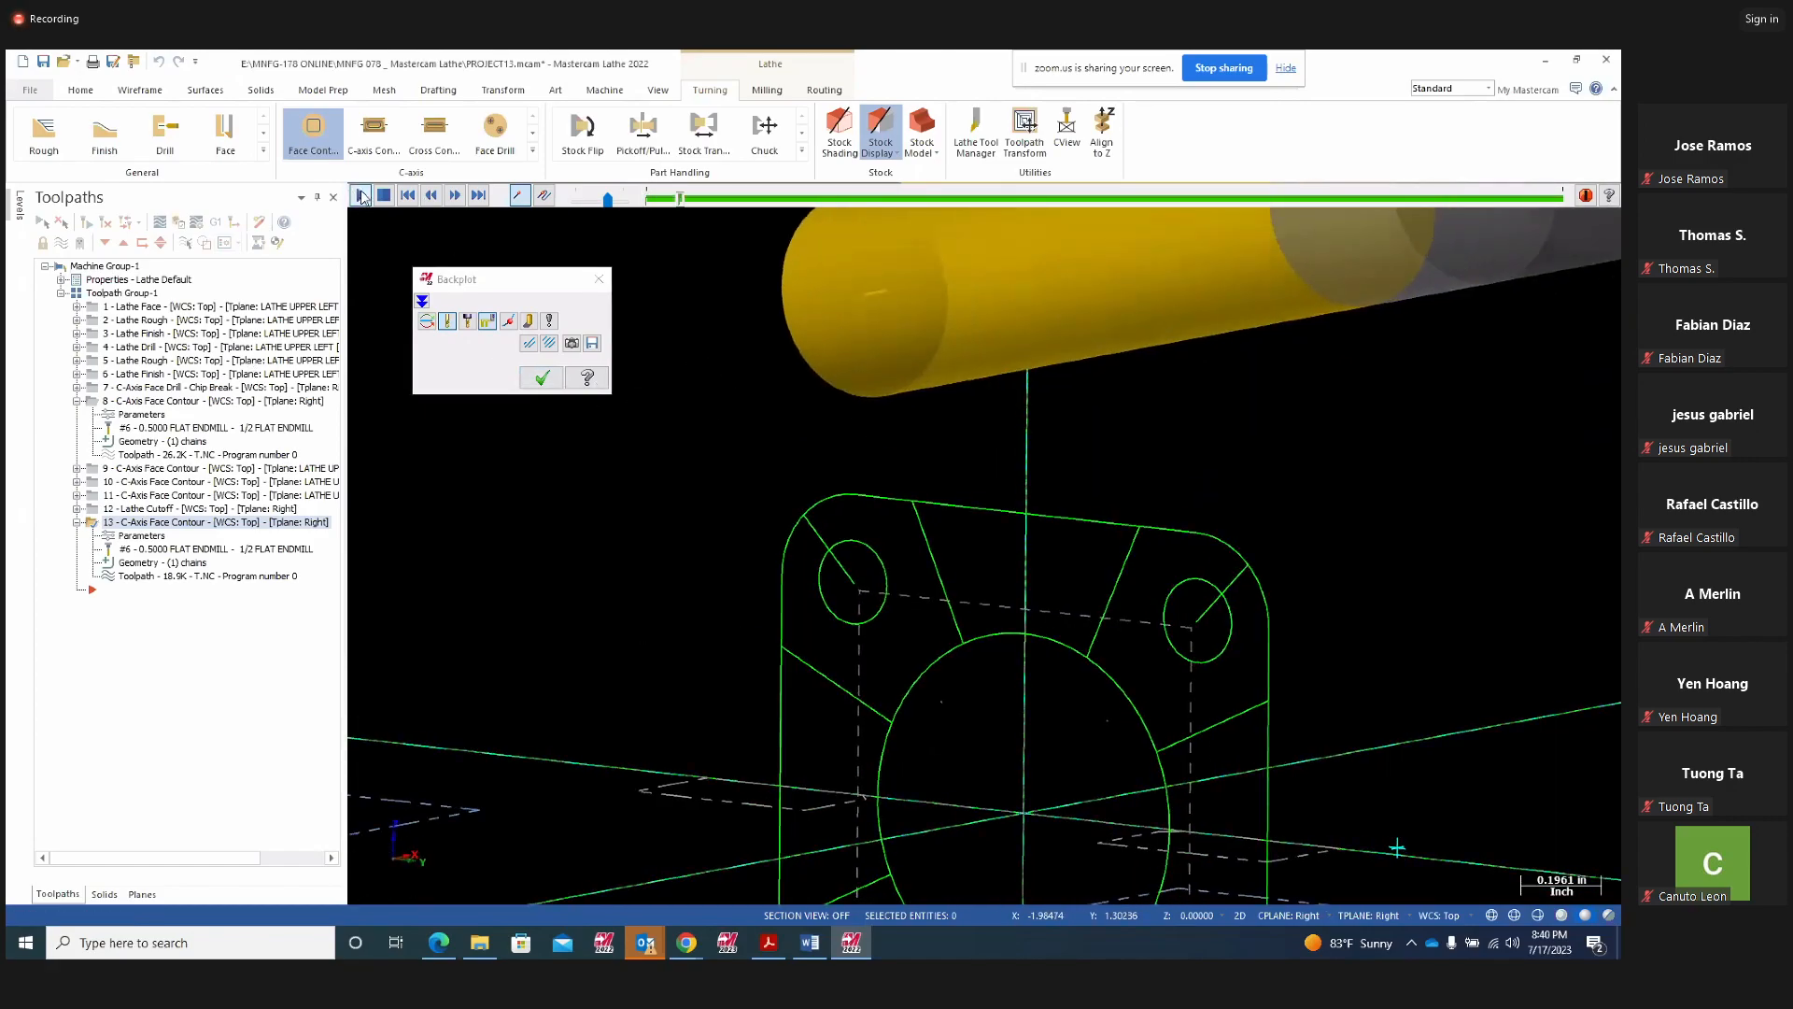
click(360, 196)
middle_drag(494, 462, 777, 410)
scroll(777, 410, down, 3)
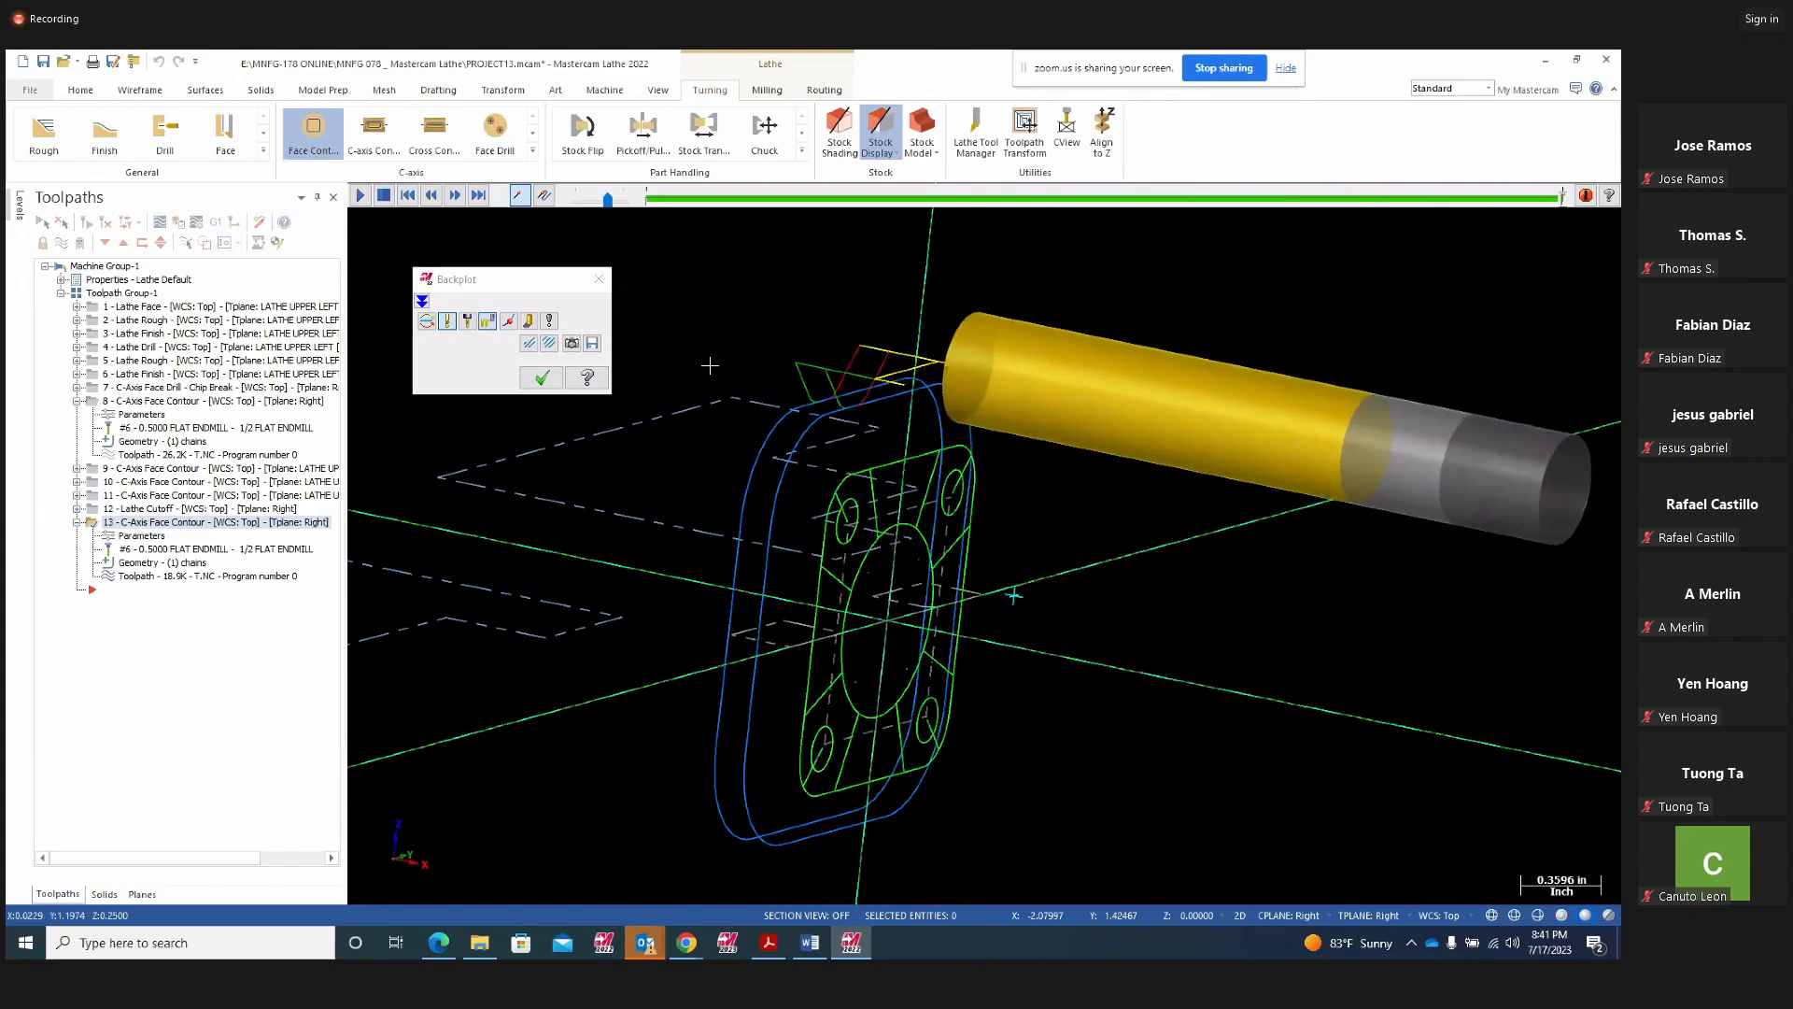
click(542, 377)
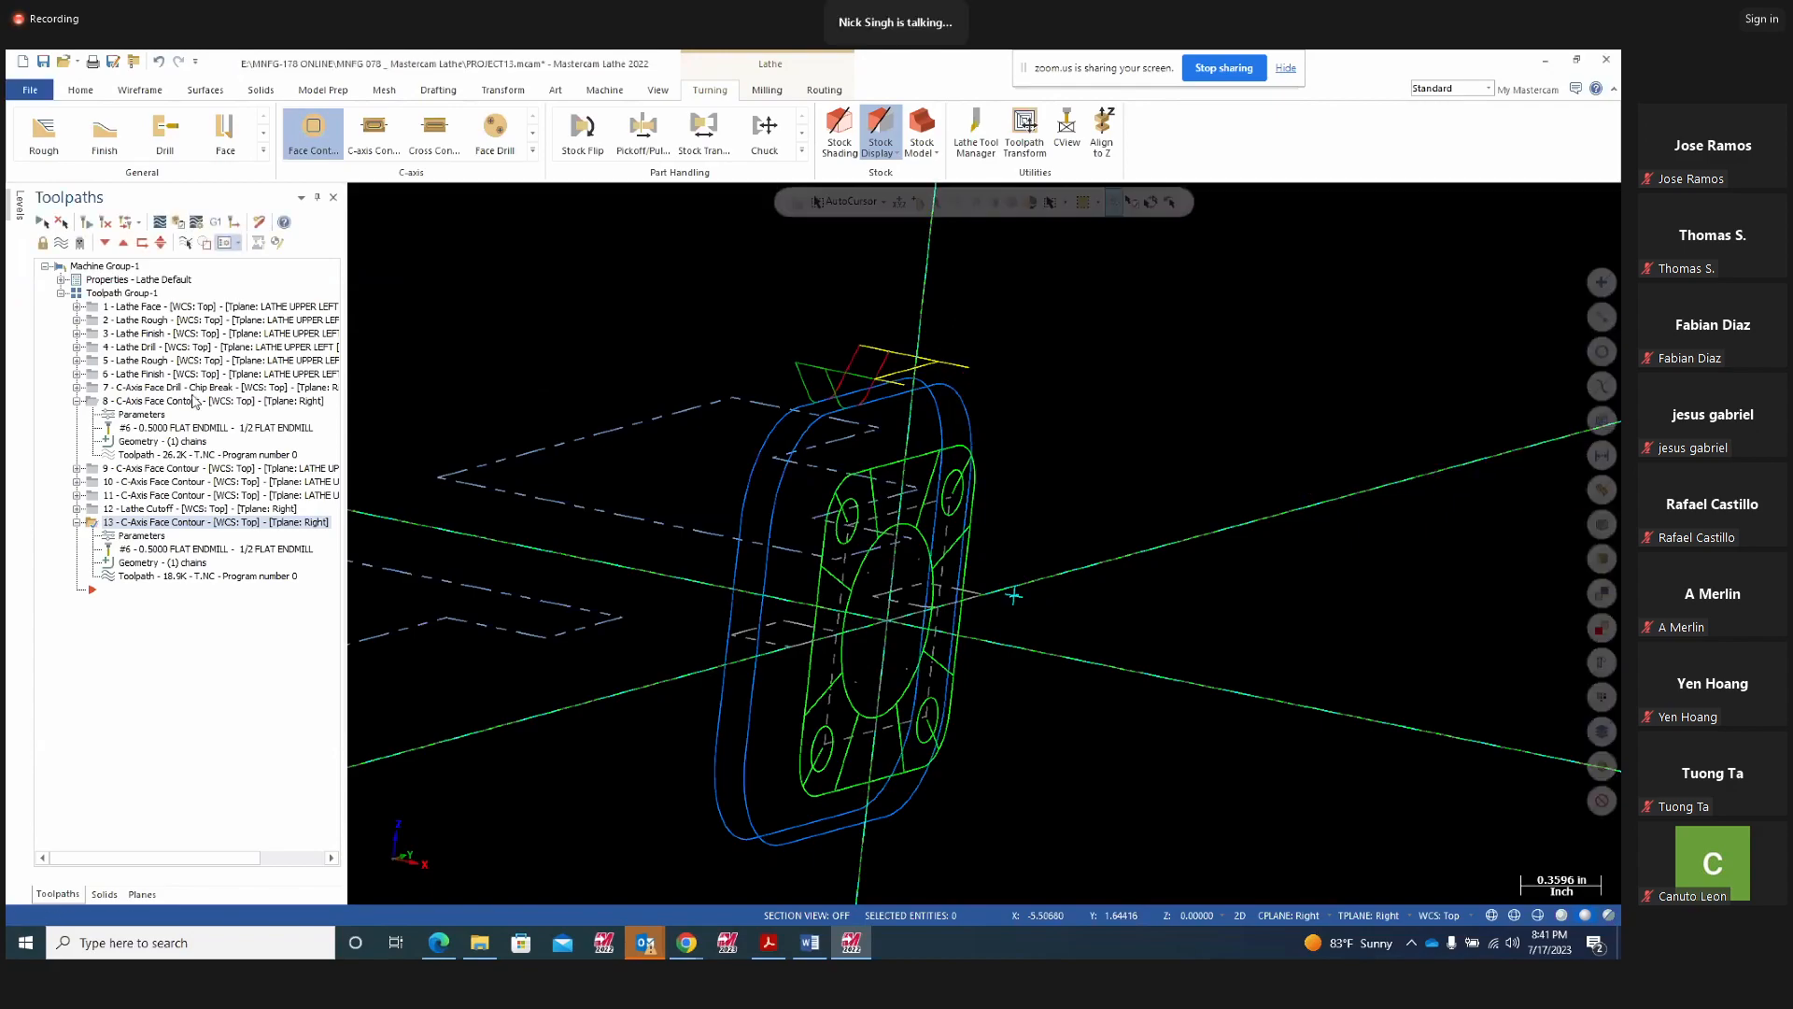
Verify operation 13 in Mastercam Simulator, examining the rounded square's cut on the stock from several angles, and close the simulator
click(180, 226)
scroll(614, 588, down, 2)
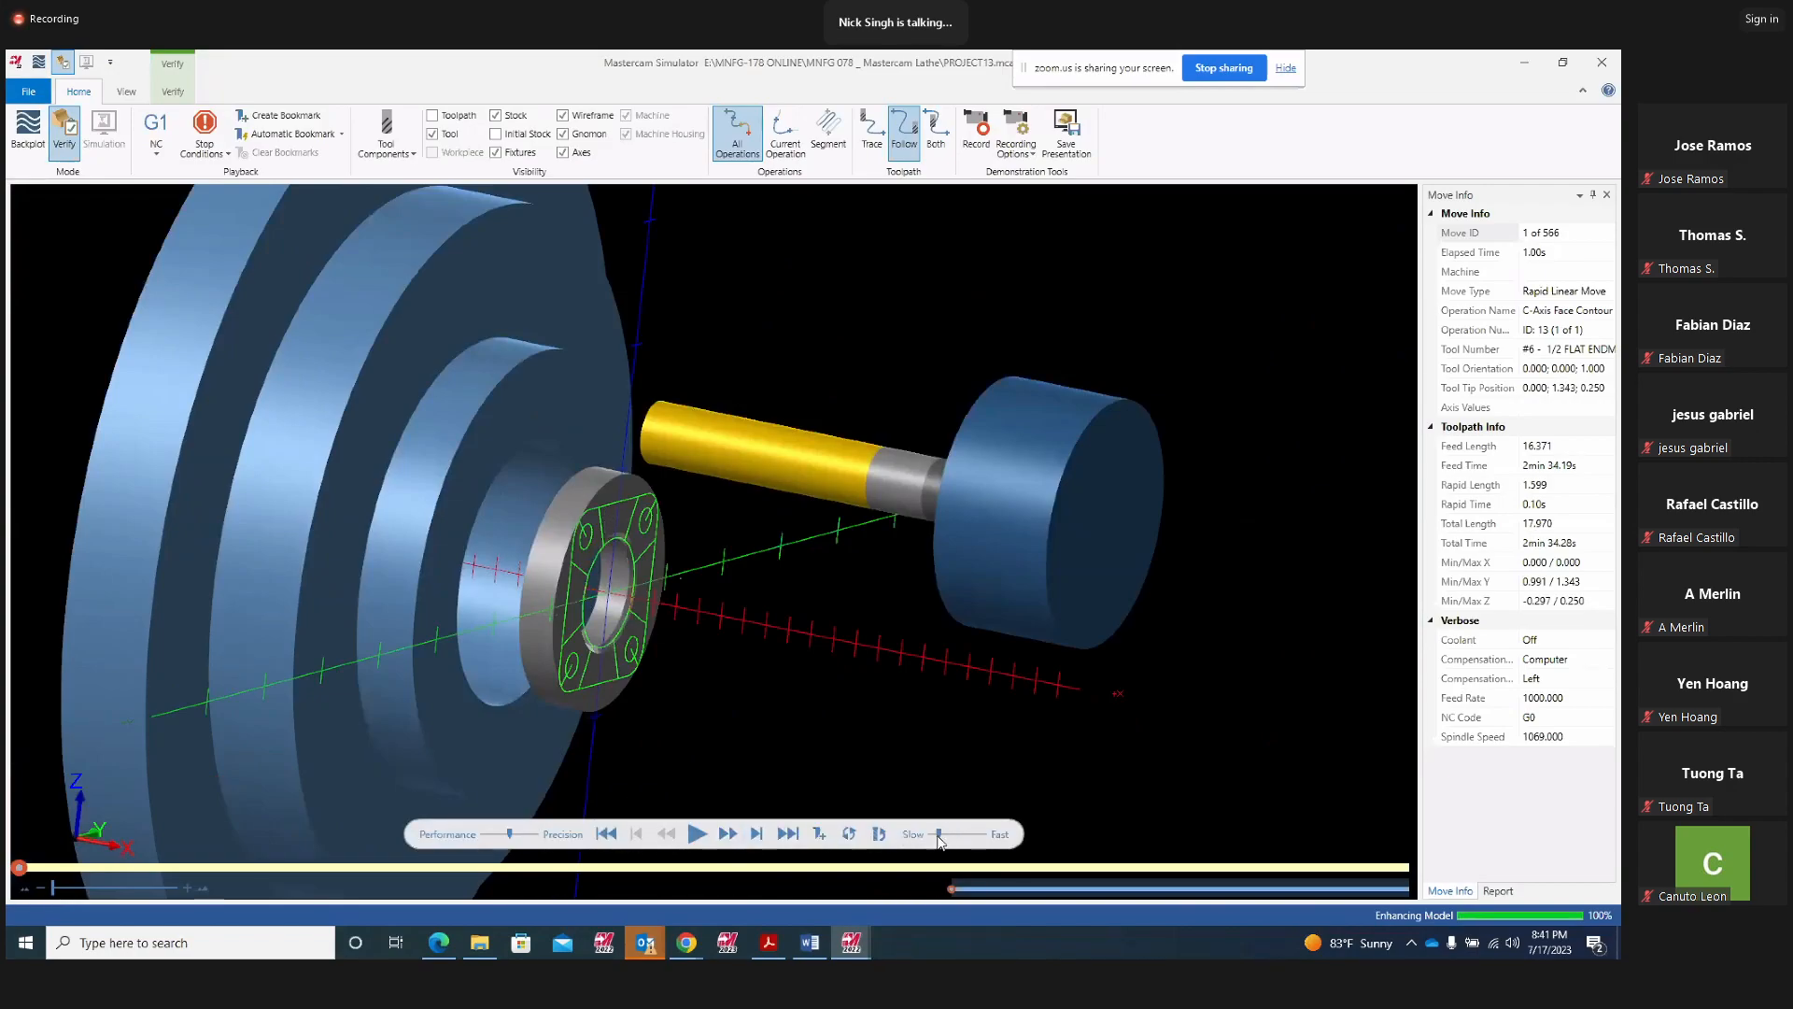
click(691, 834)
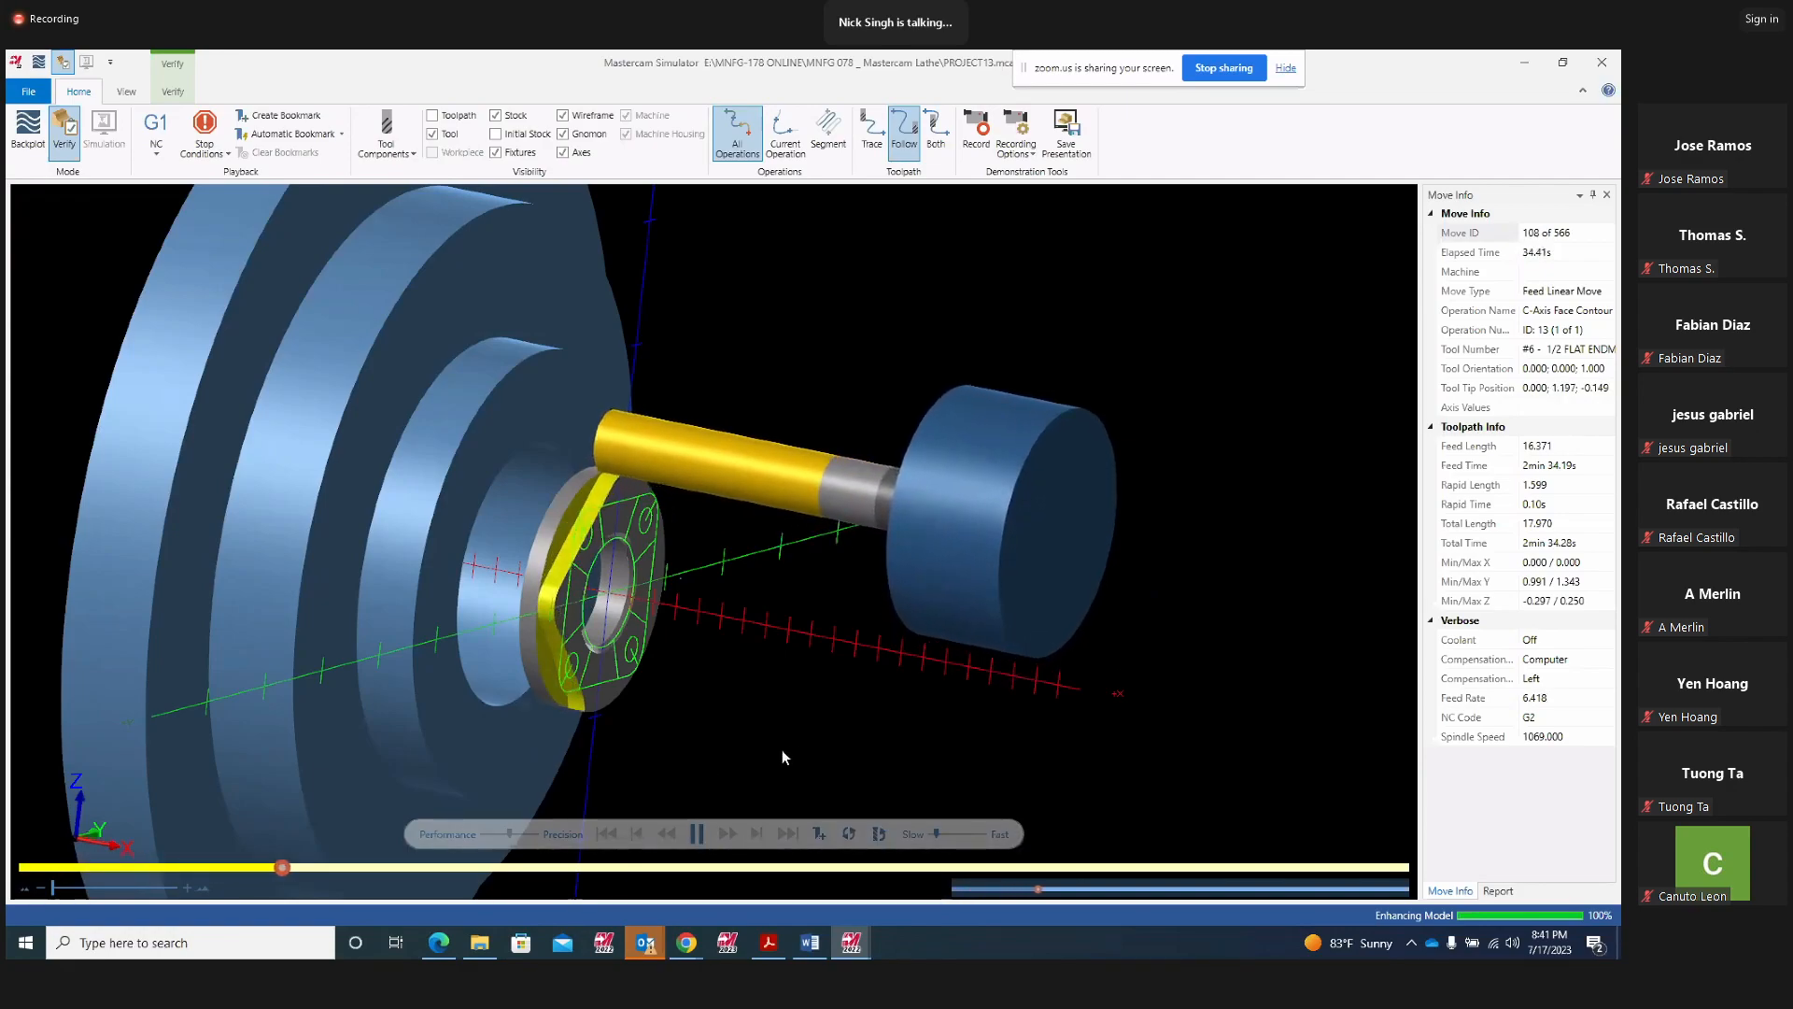
middle_drag(808, 724, 768, 675)
middle_drag(798, 680, 790, 687)
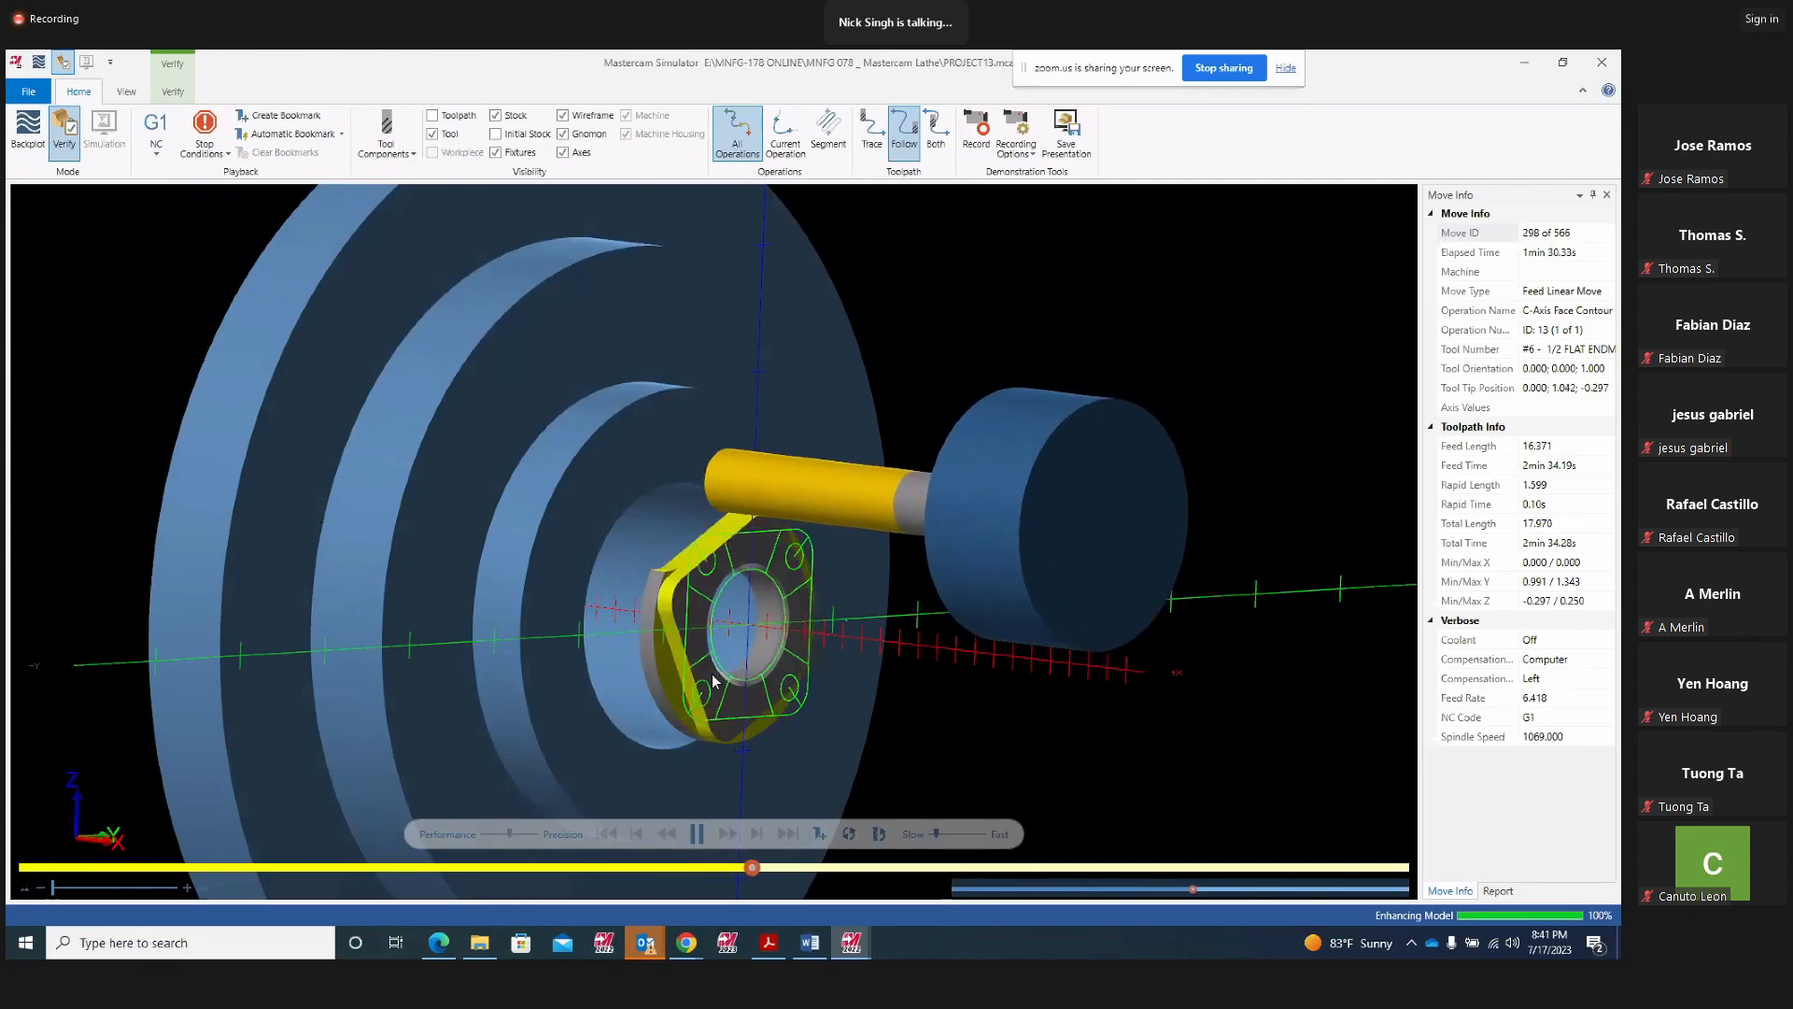
middle_drag(712, 574, 724, 644)
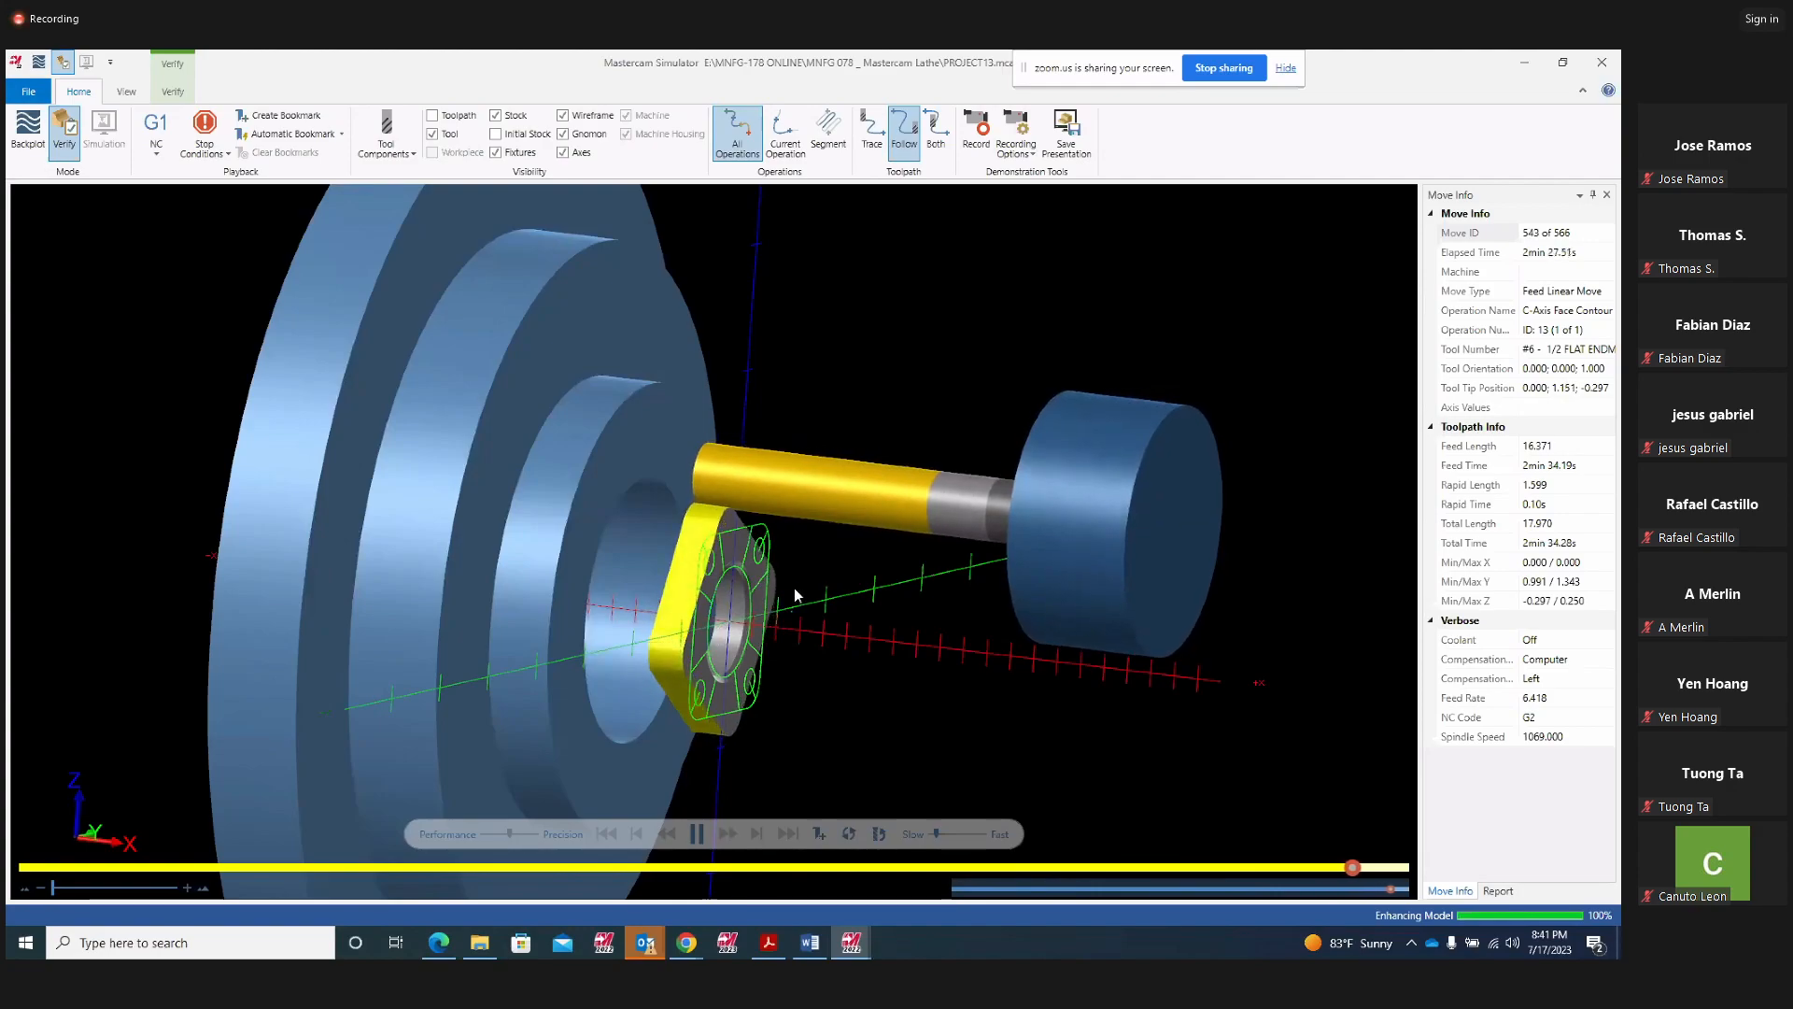
middle_drag(791, 590, 747, 580)
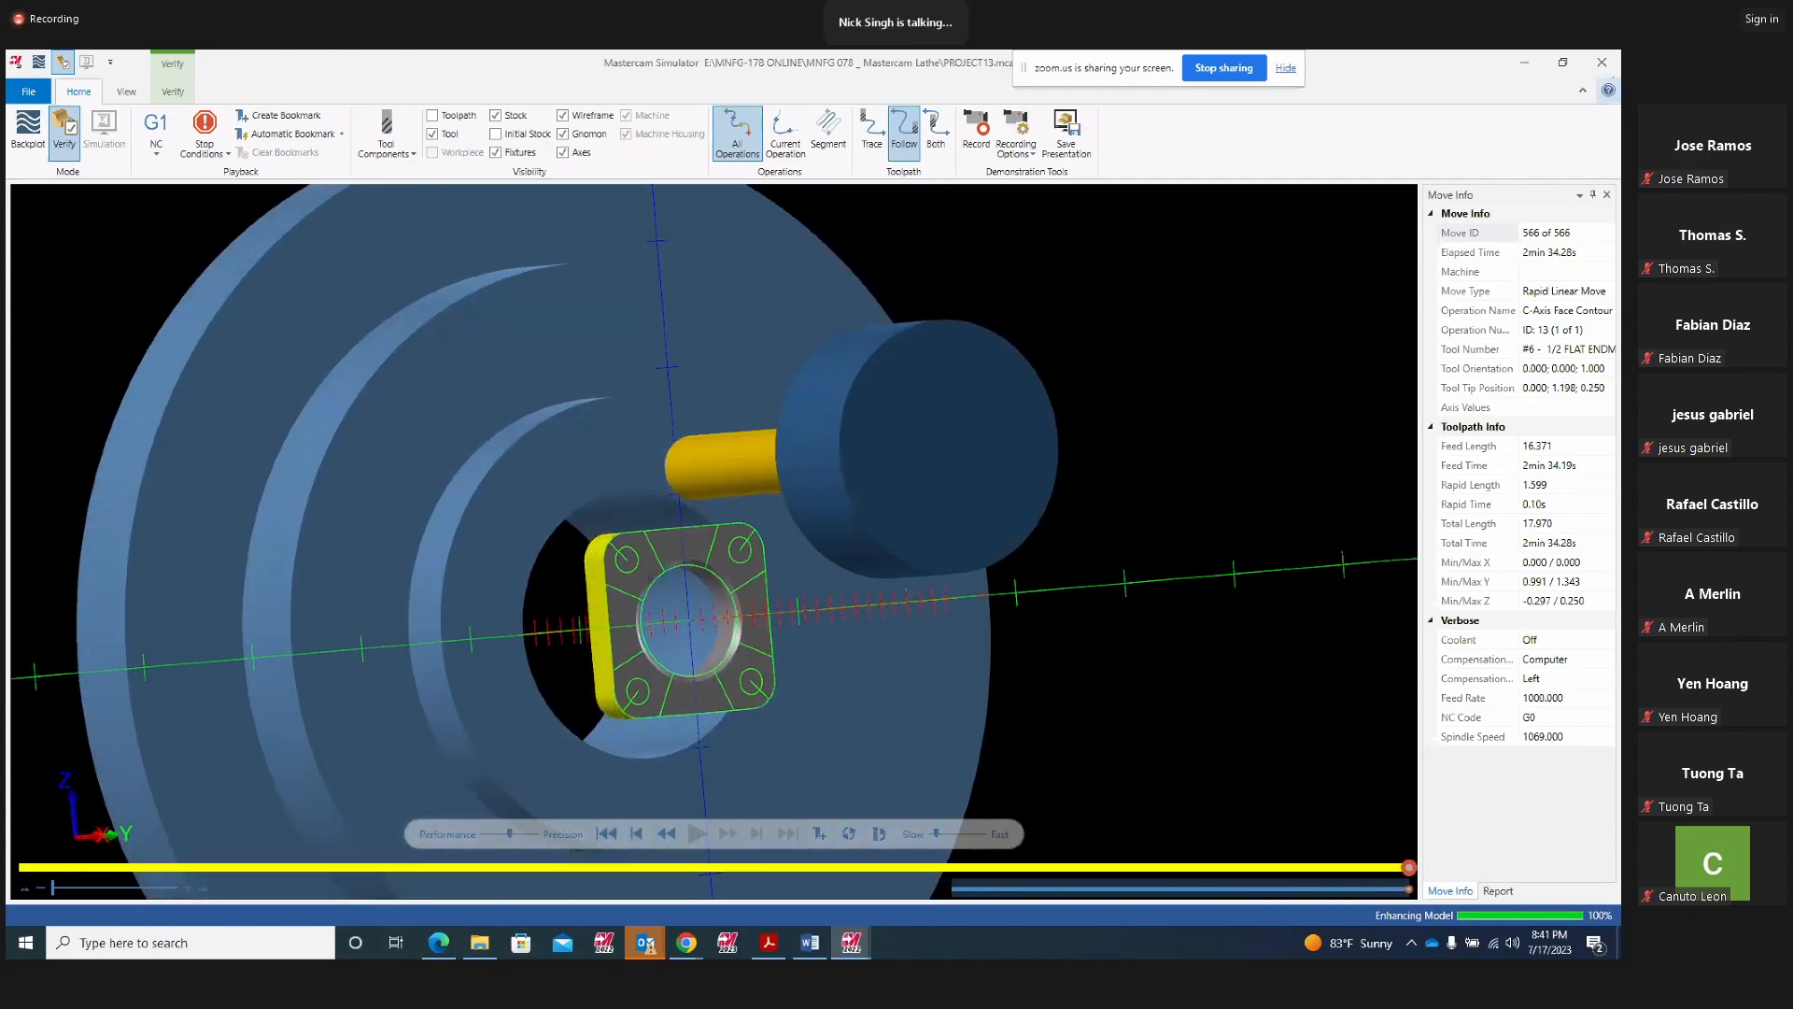
click(1602, 62)
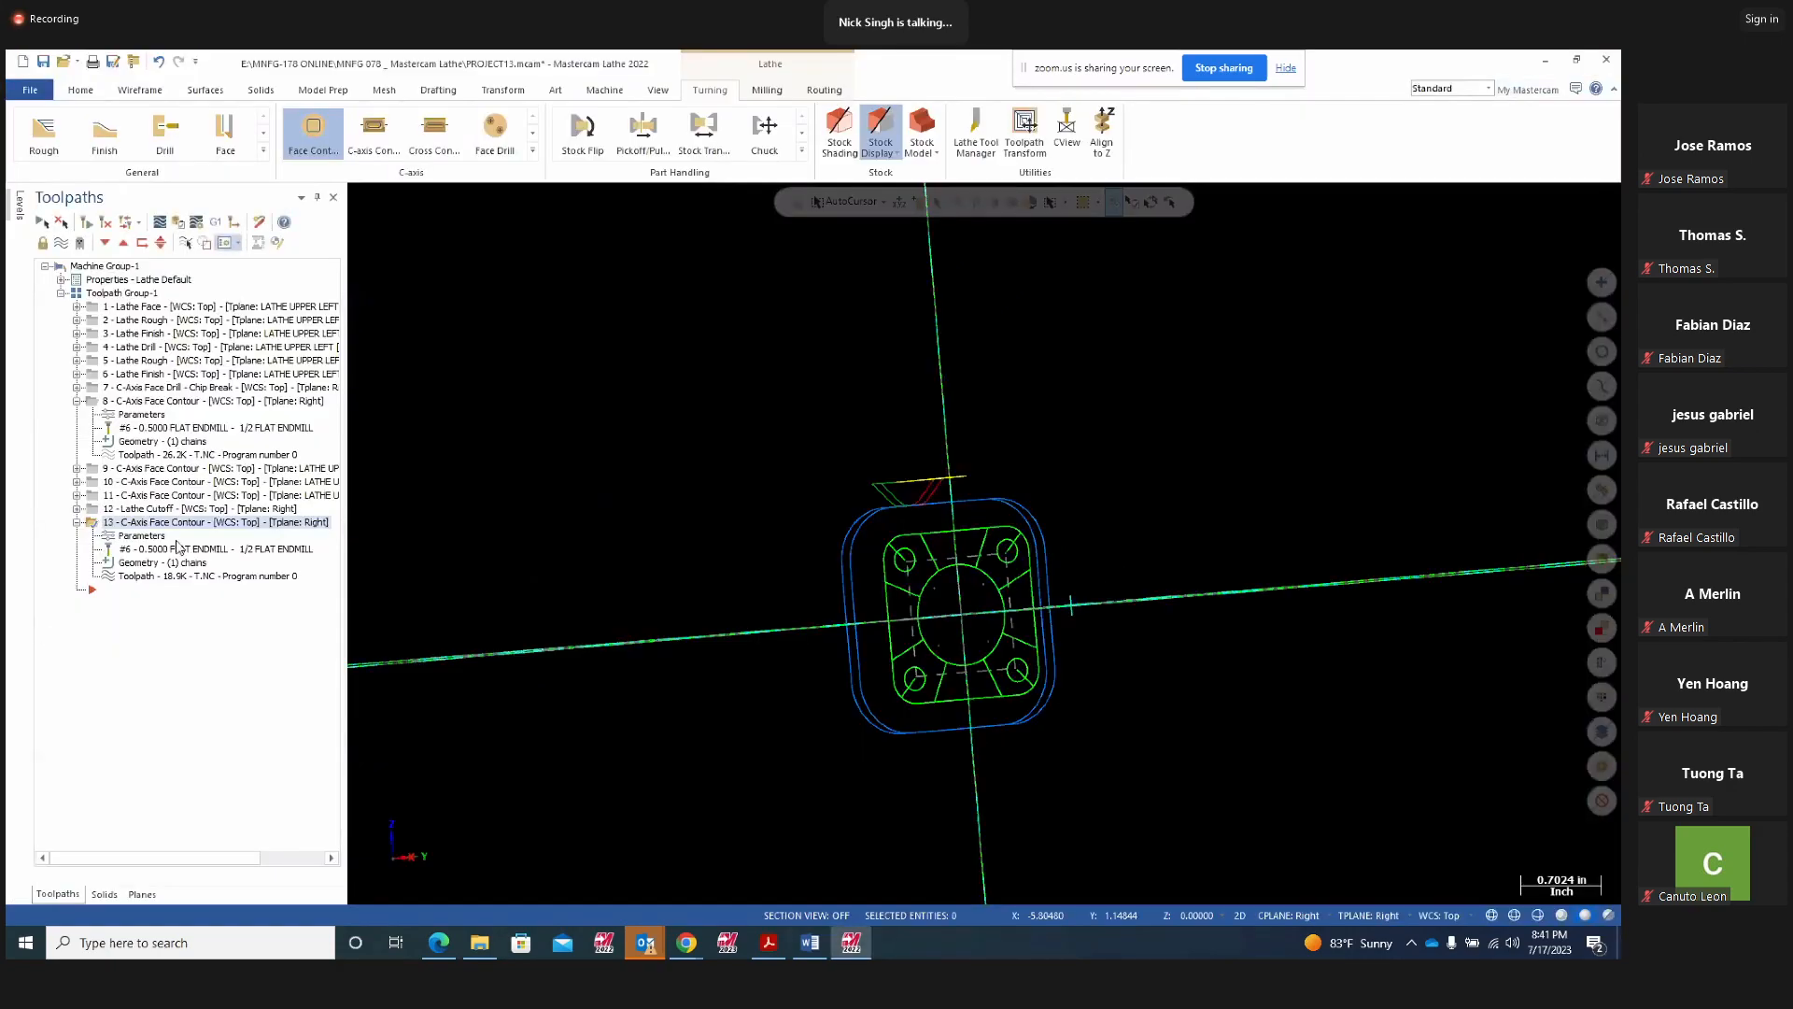
Open the parameters of C-axis face contour operation 13 for editing
click(147, 542)
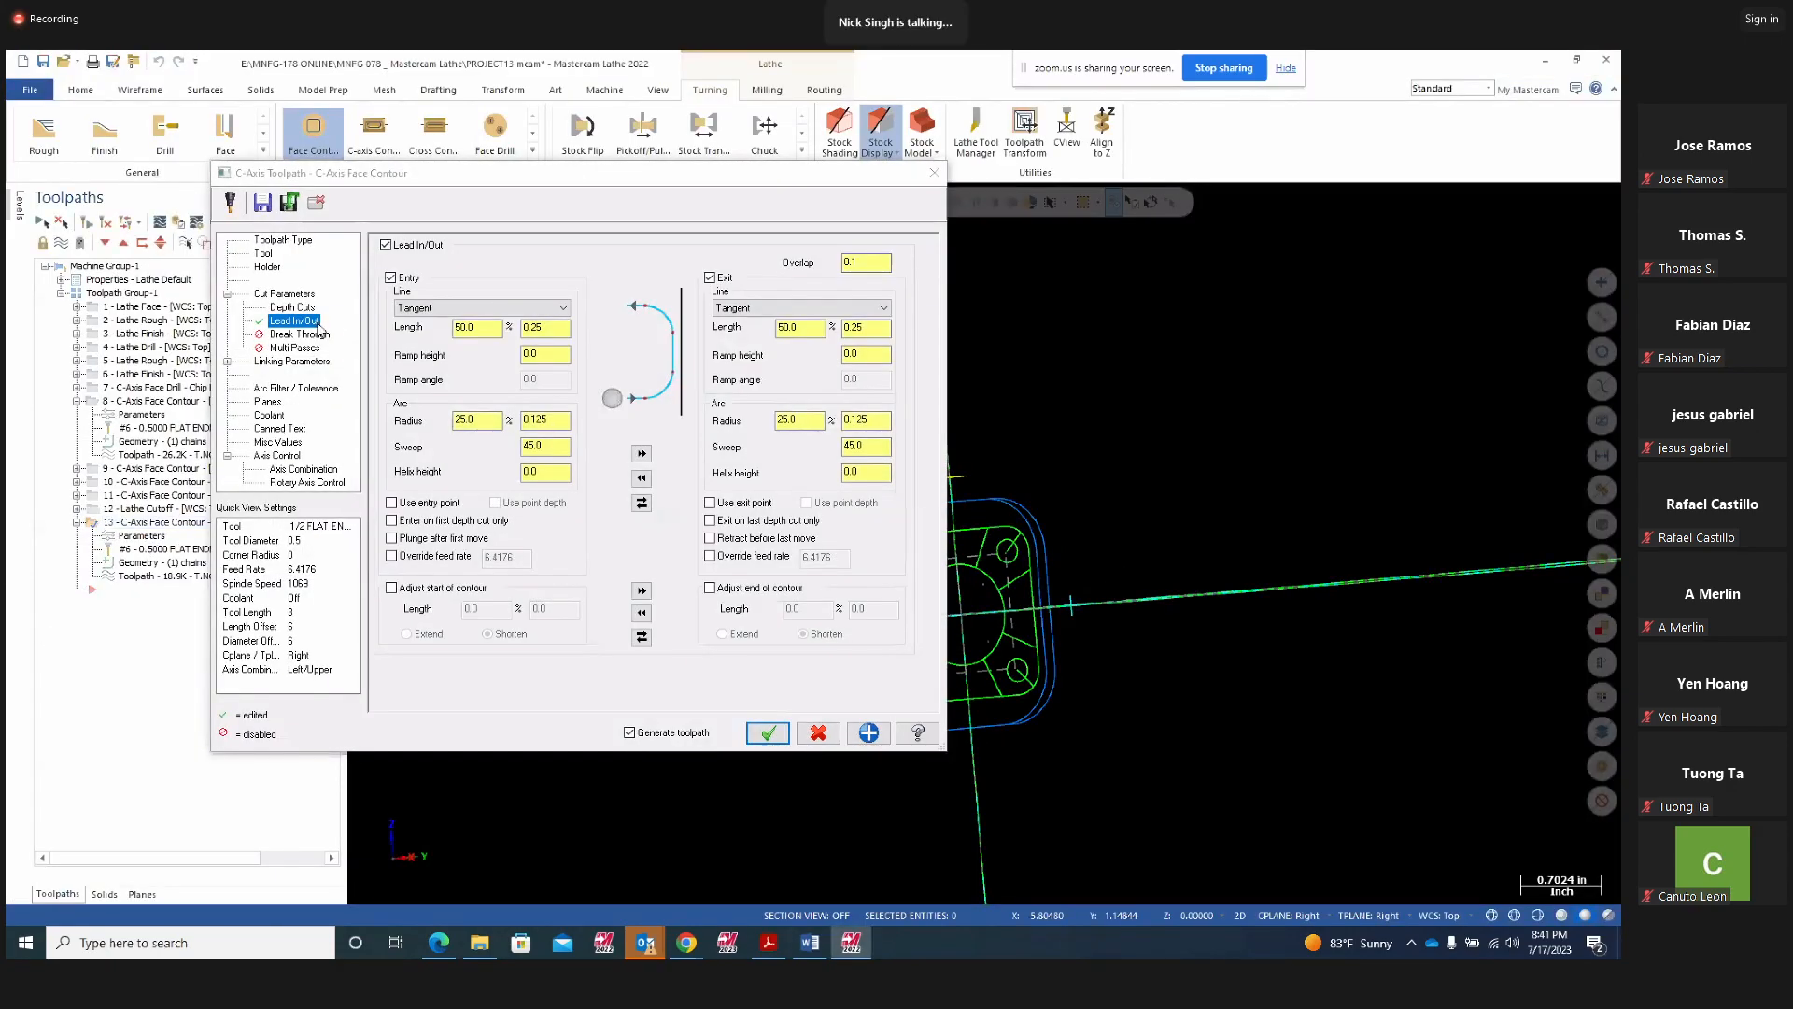
Enable multi passes for operation 13, the C-Axis Face Contour, with 2 rough passes spaced 0.1 and no finish passes
click(291, 347)
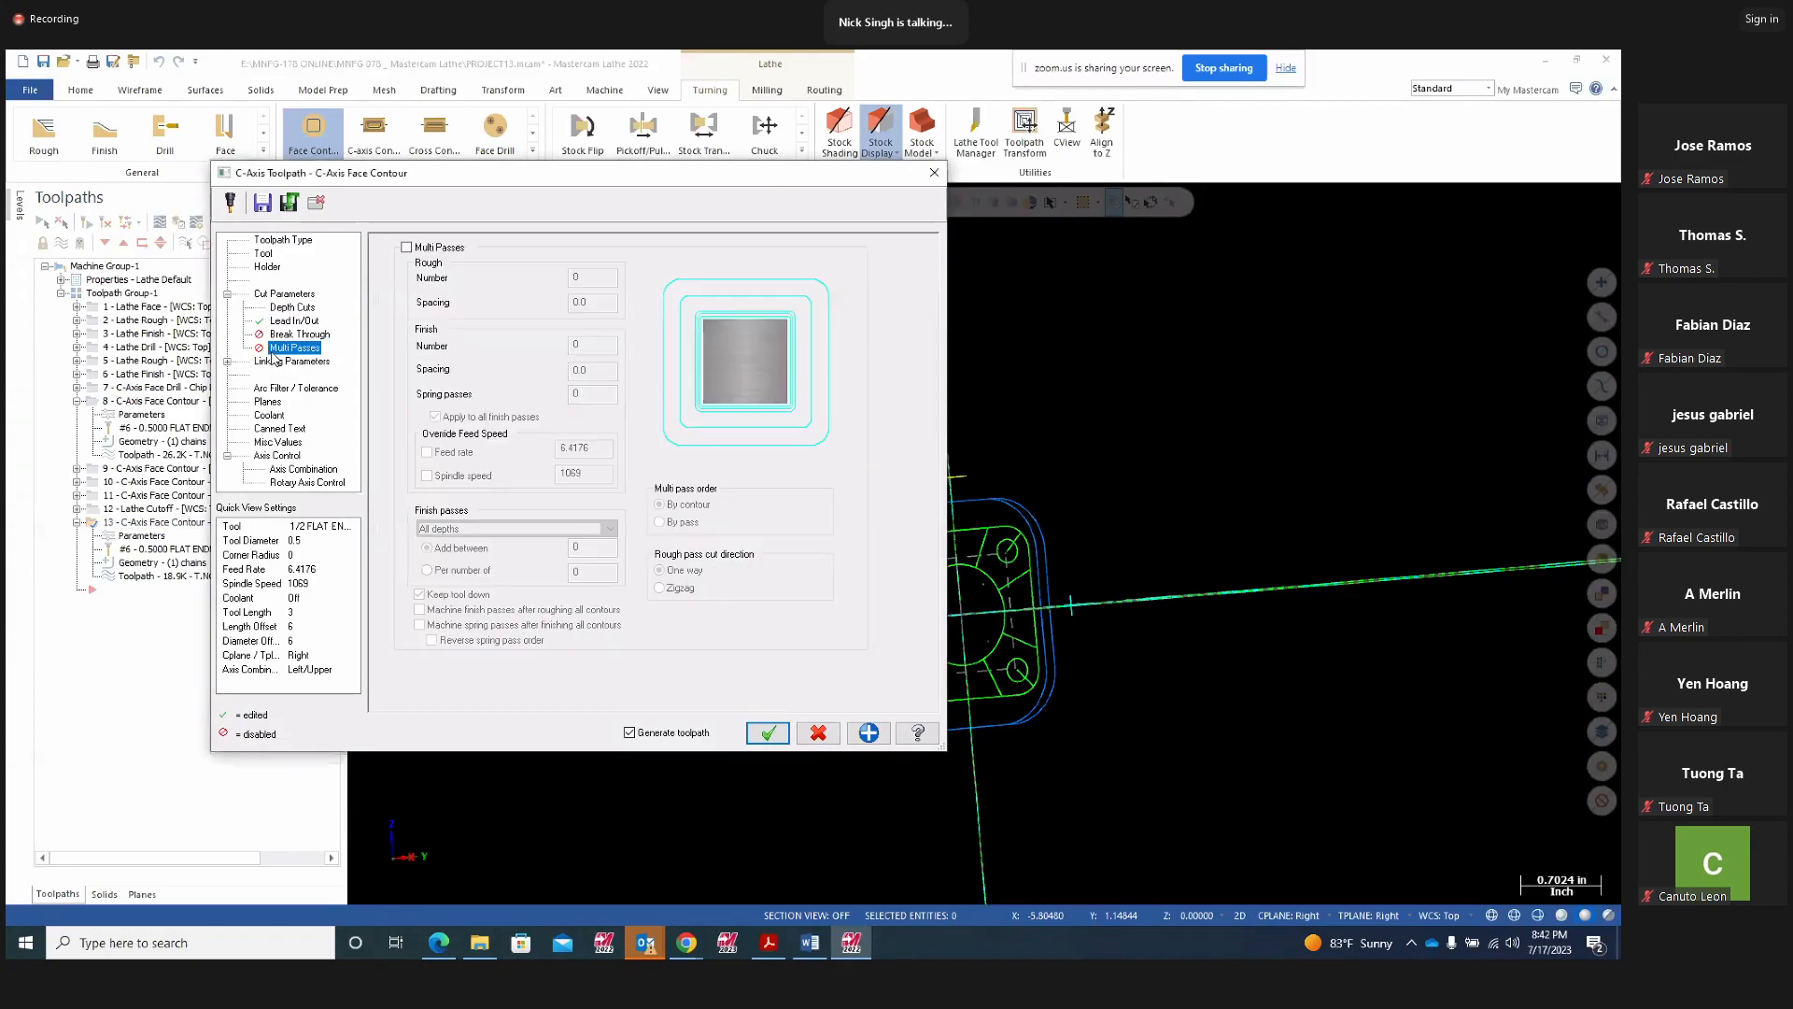
click(407, 249)
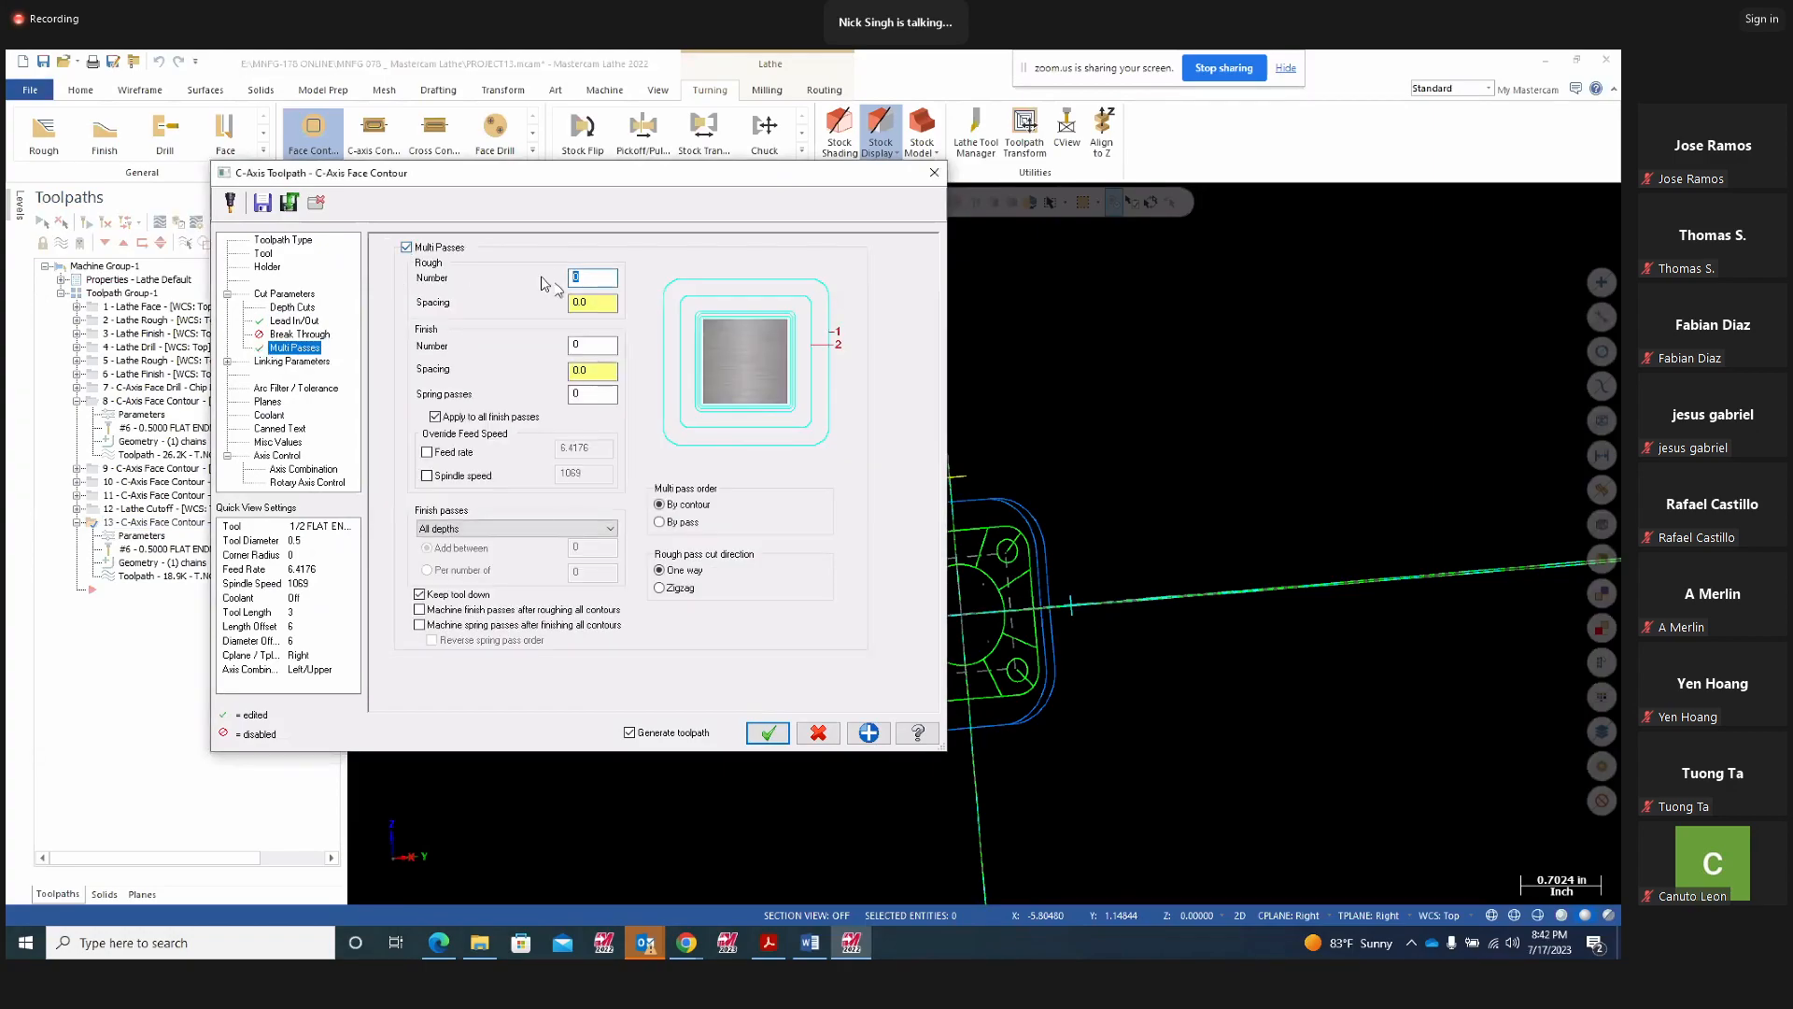
double_click(591, 344)
double_click(593, 304)
text(.1)
key(Return)
key(Tab)
double_click(578, 346)
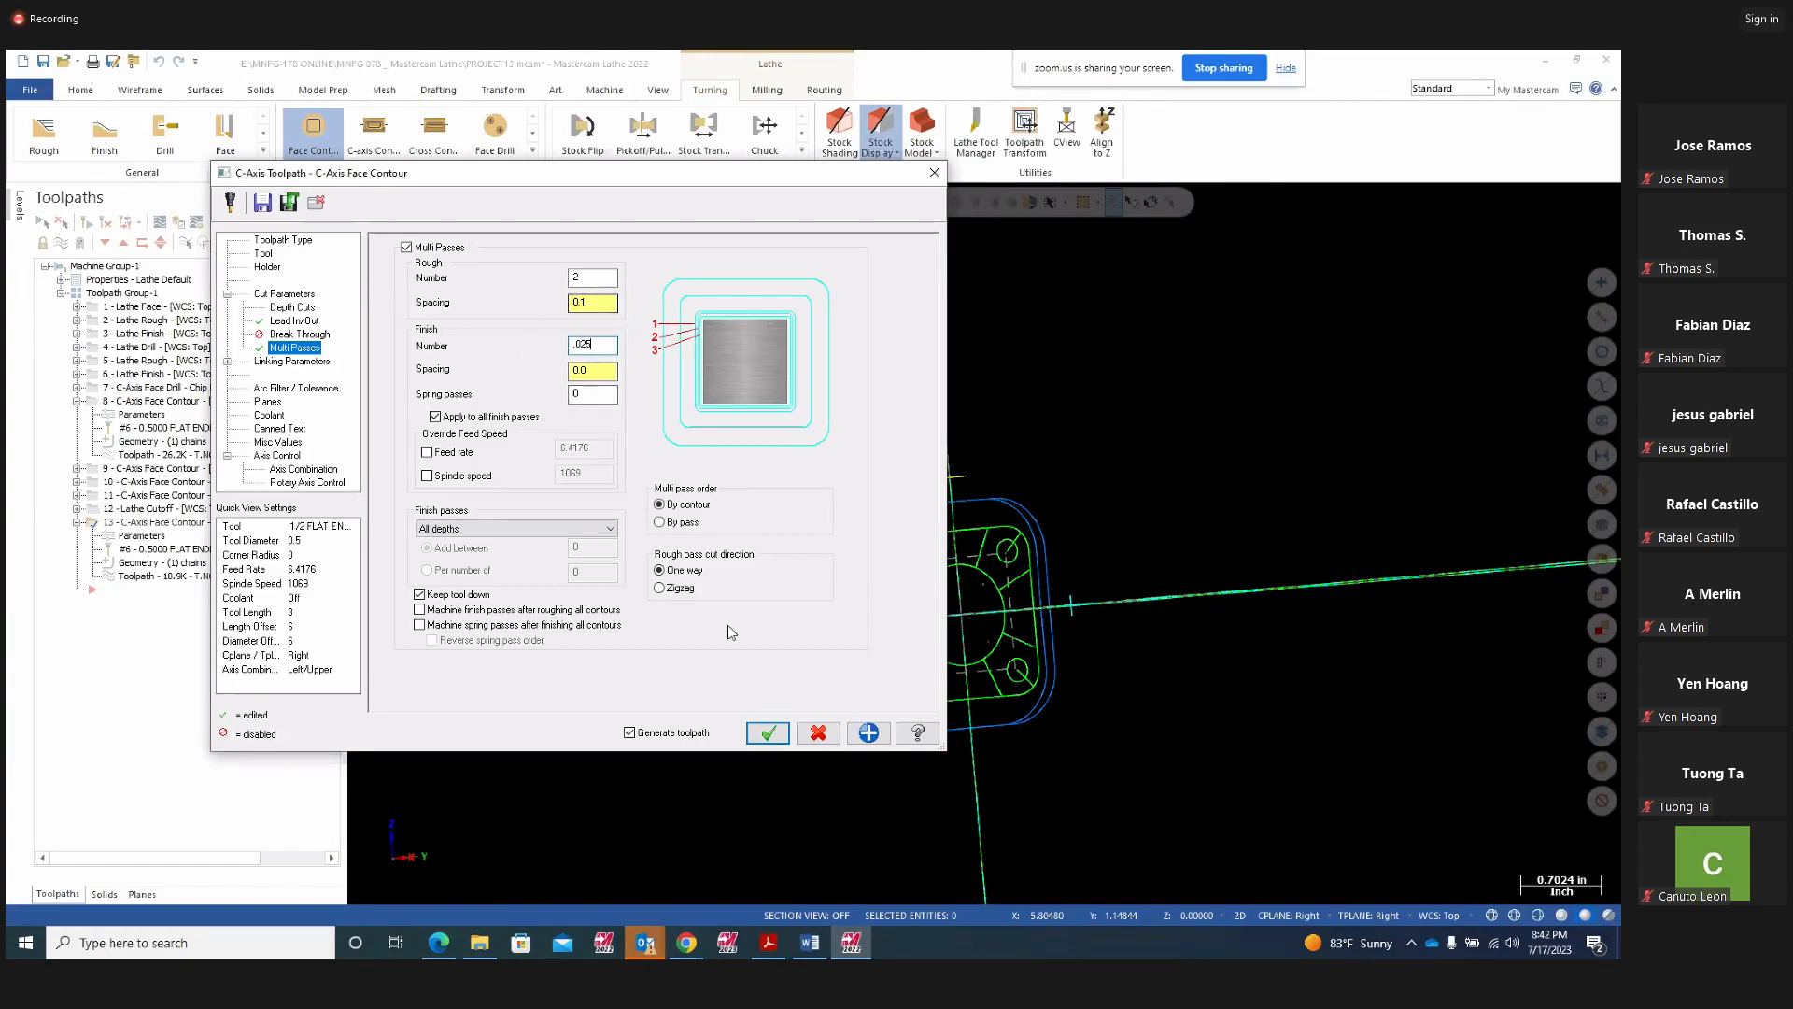
click(768, 733)
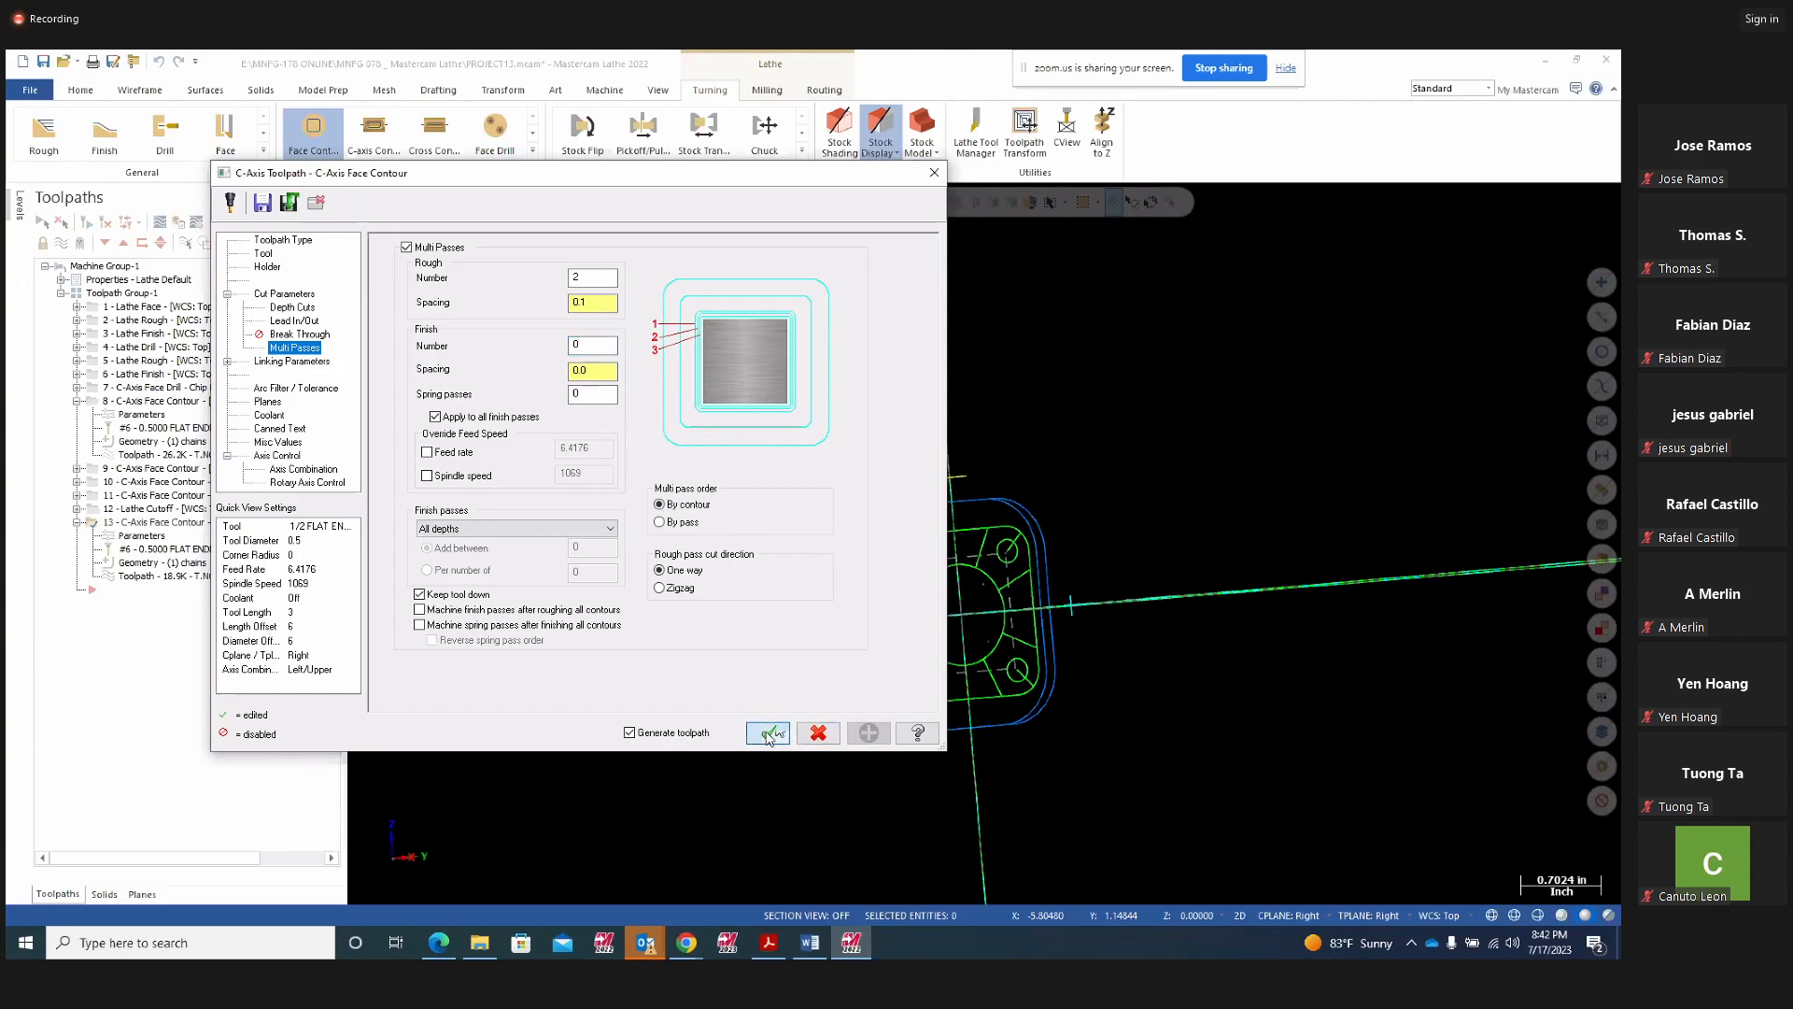
Run the verify simulation of operation 13 to its end, inspect the milled square flange up close, and close the simulator
middle_drag(849, 661, 848, 697)
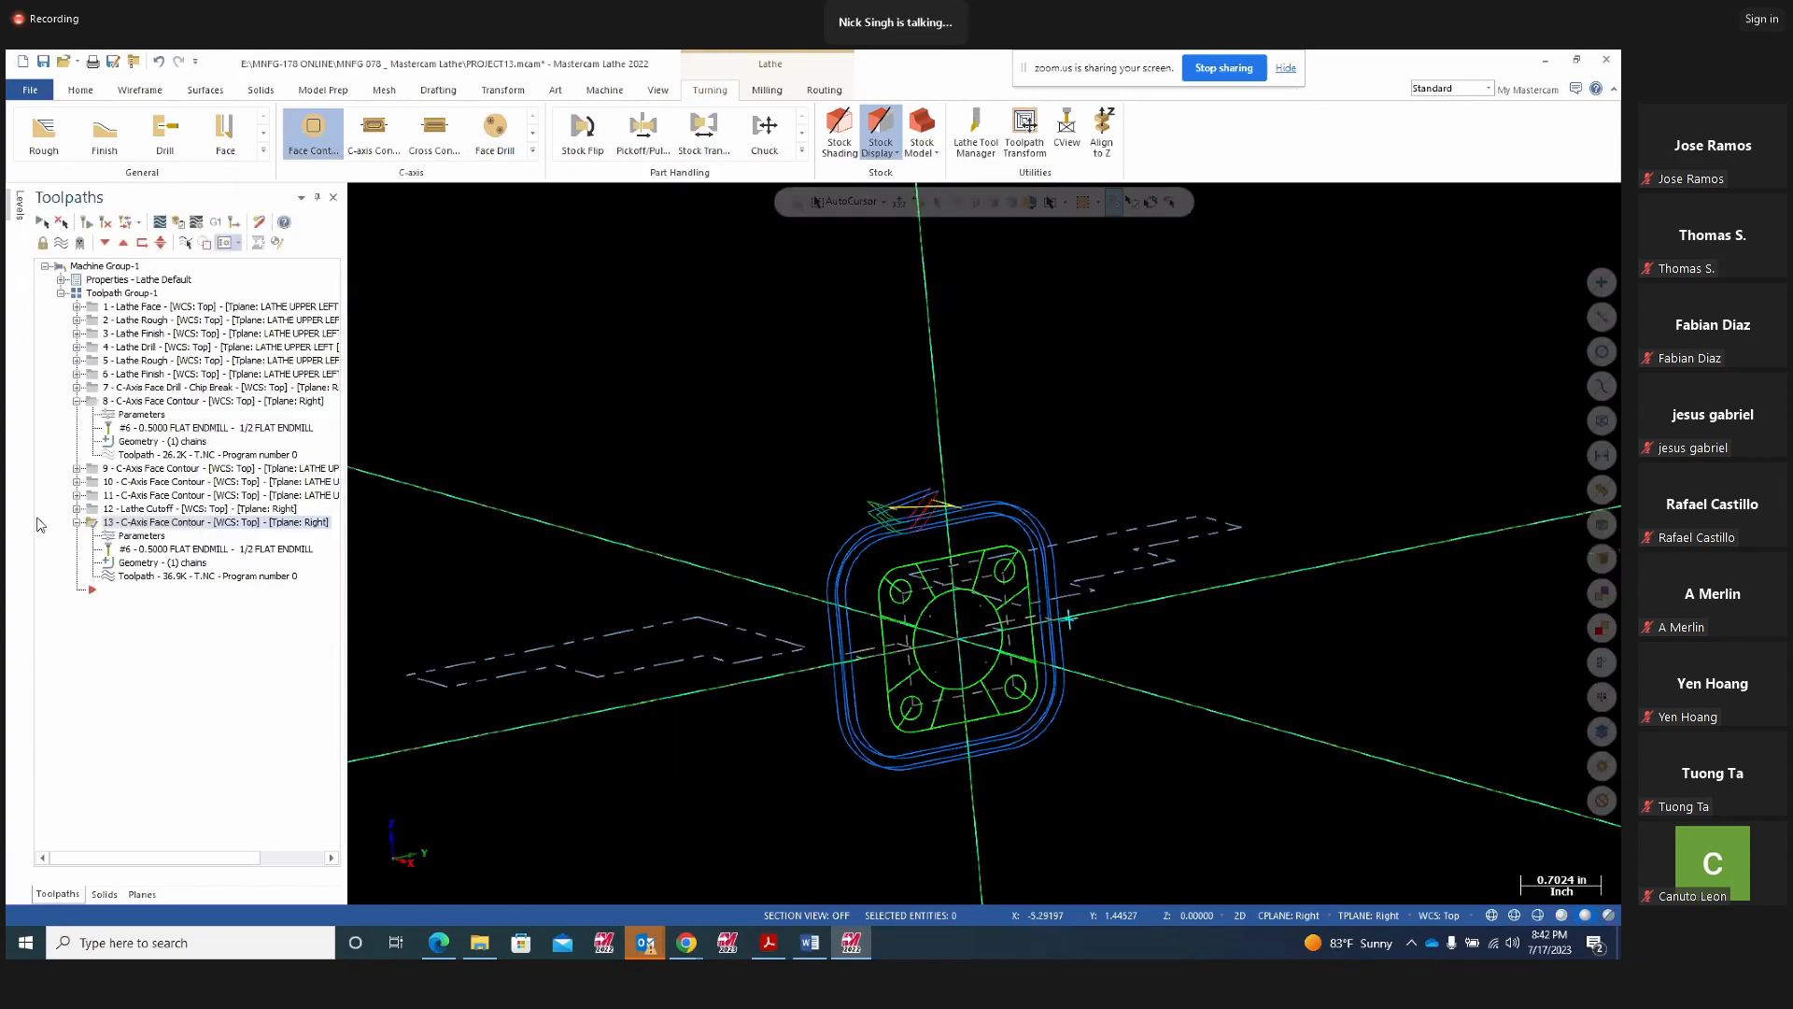
click(178, 223)
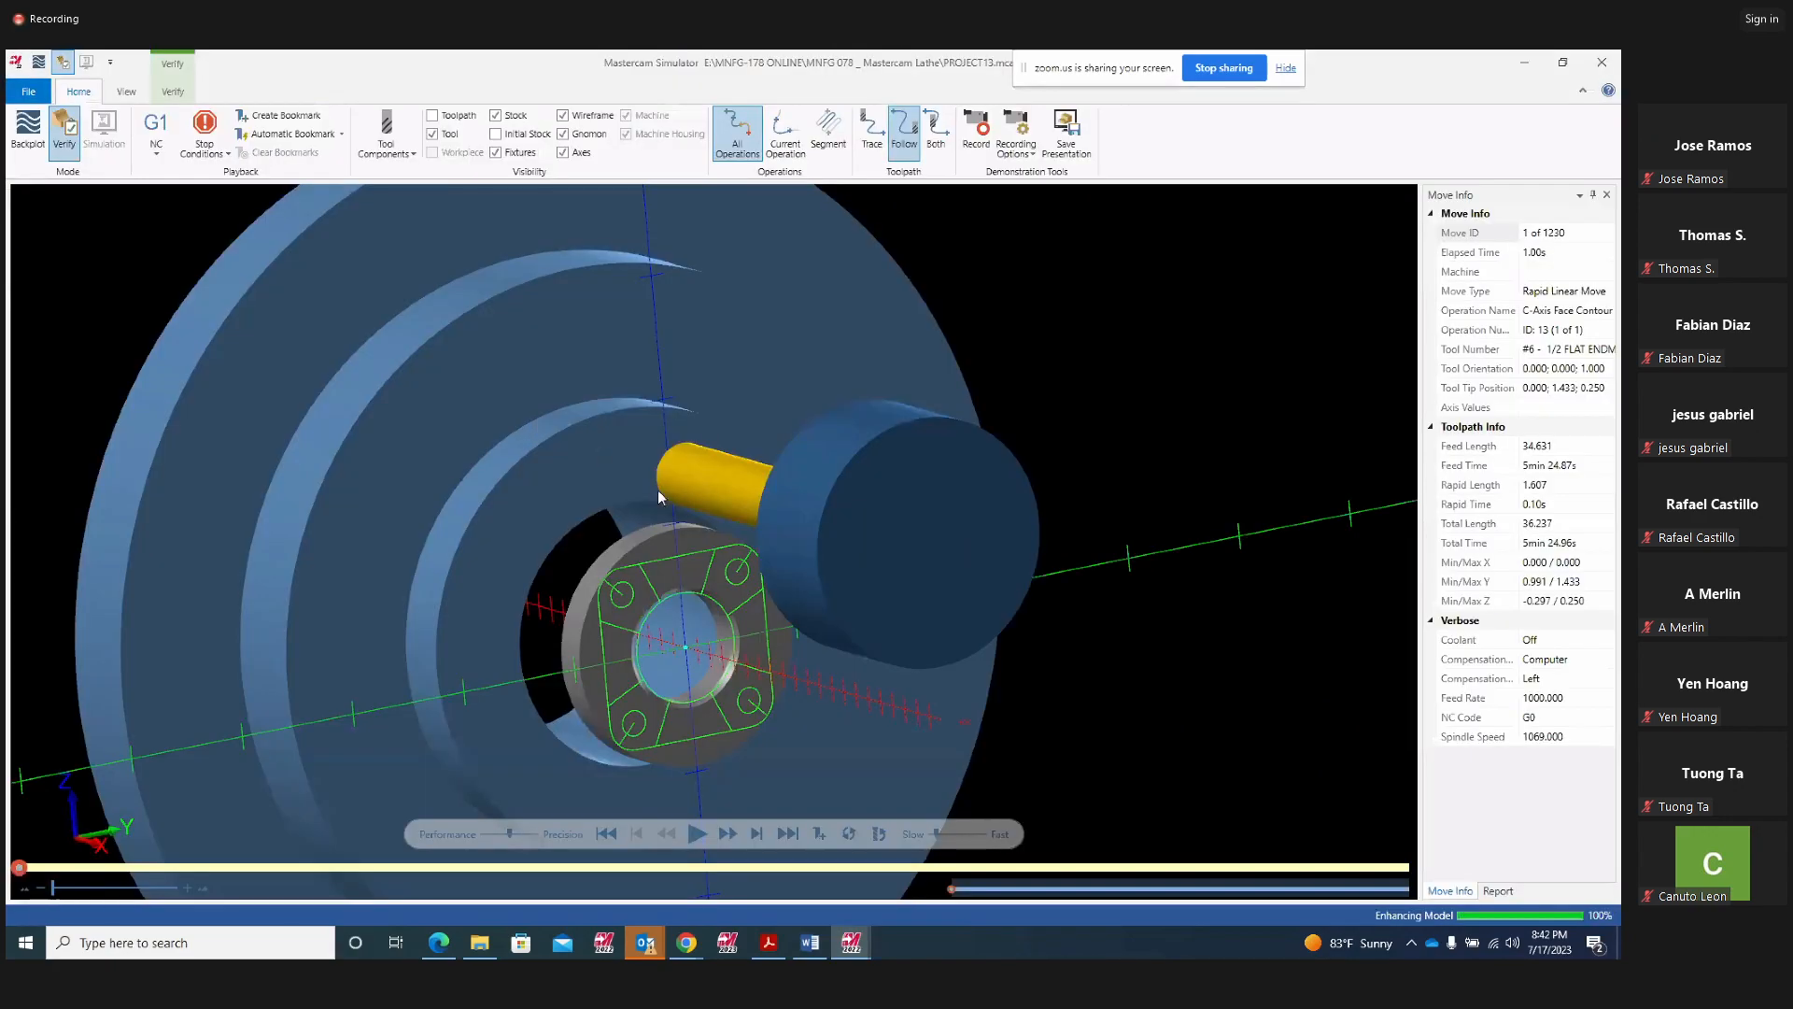
middle_drag(658, 489, 704, 450)
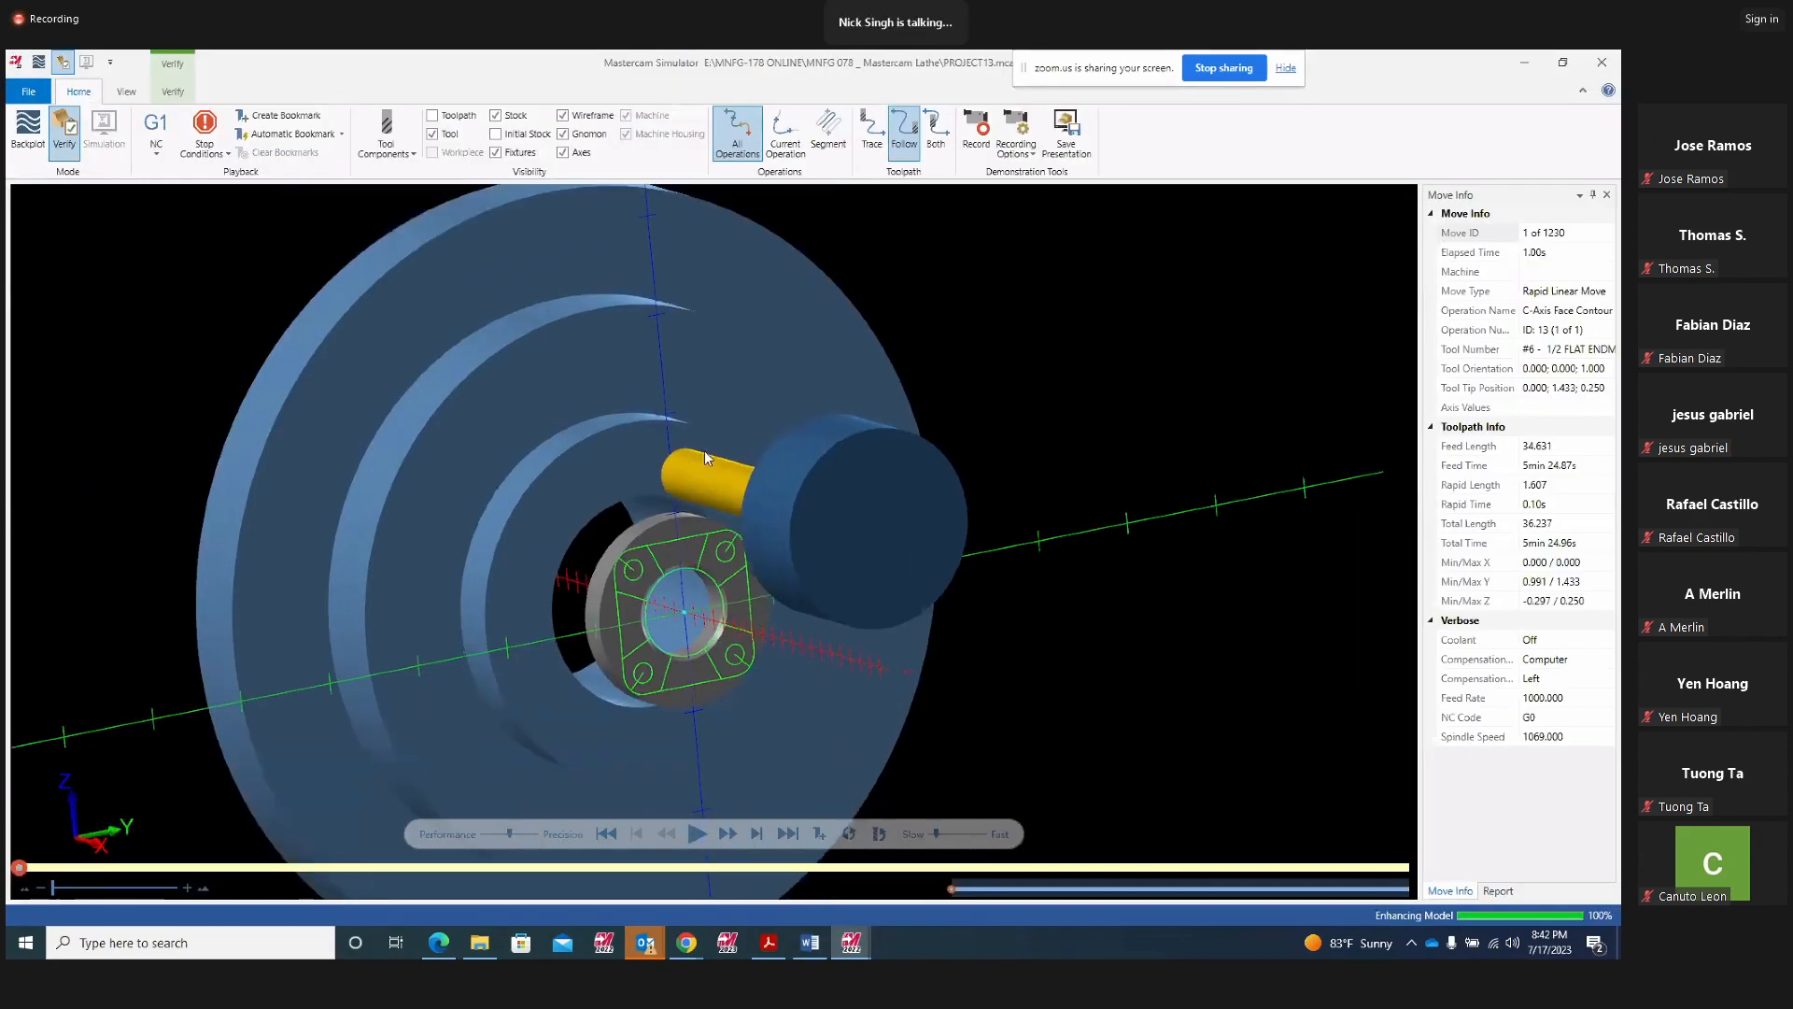
click(696, 833)
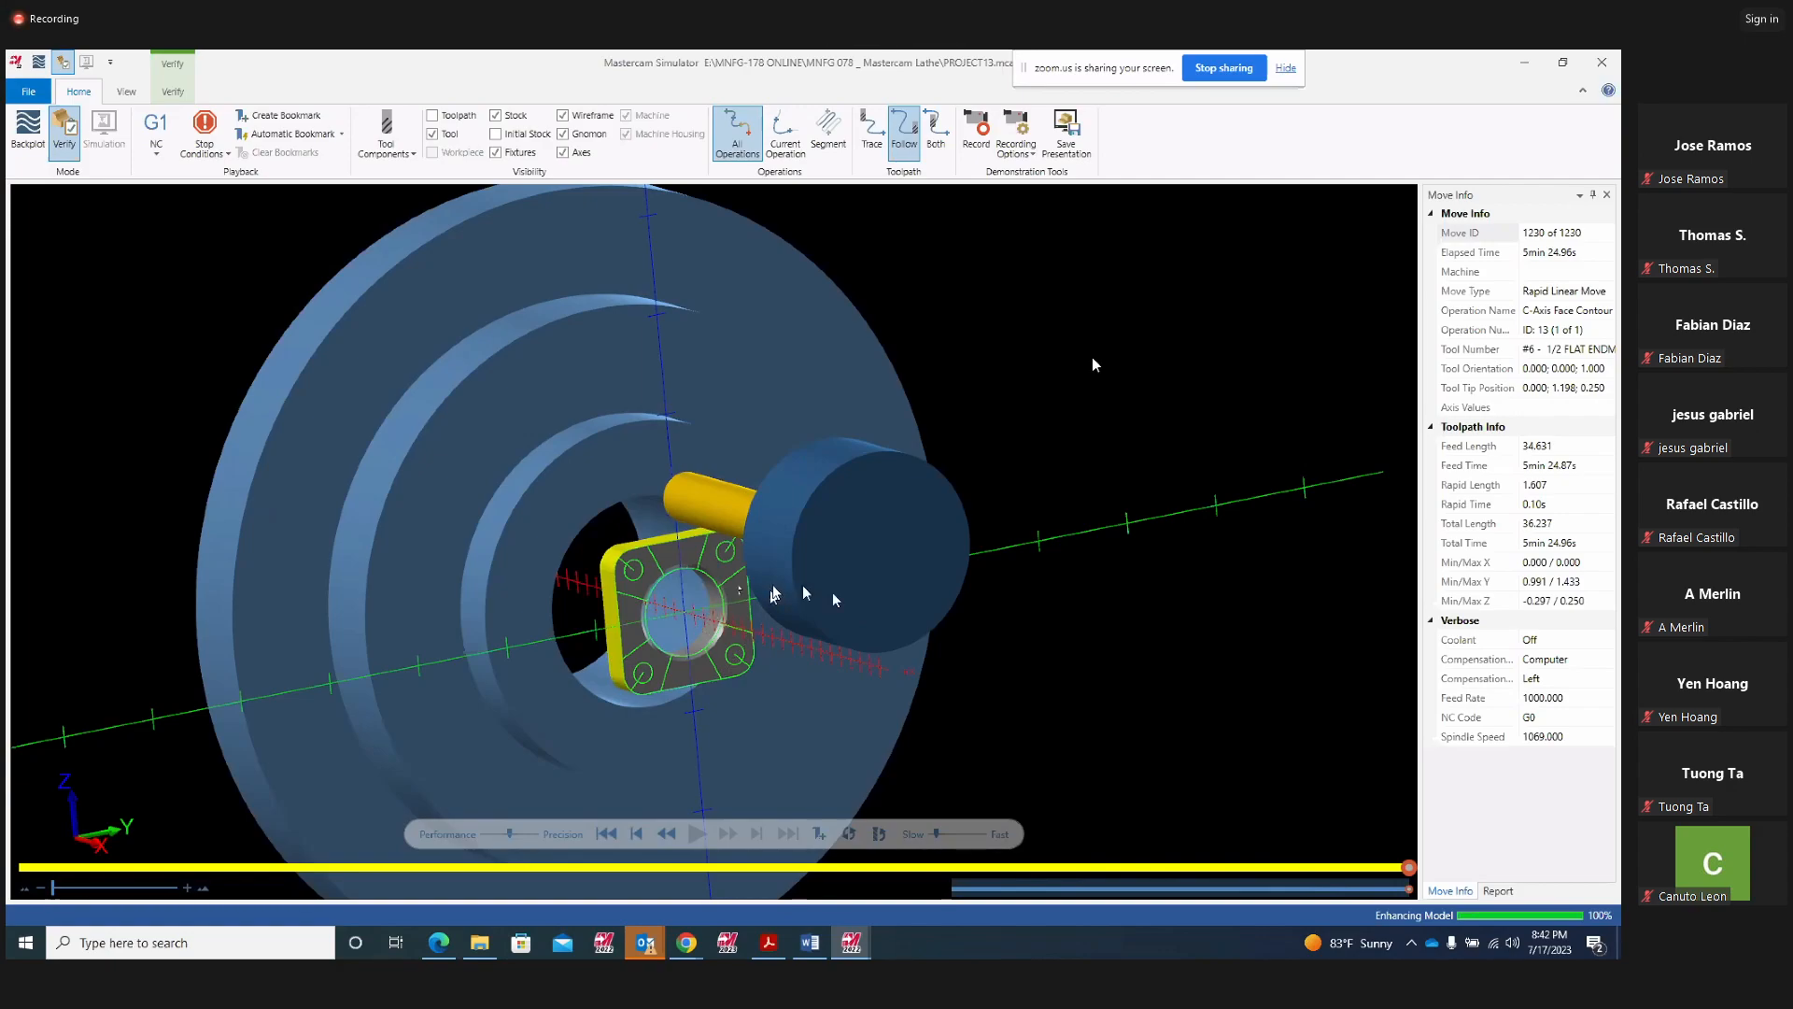
scroll(719, 605, up, 4)
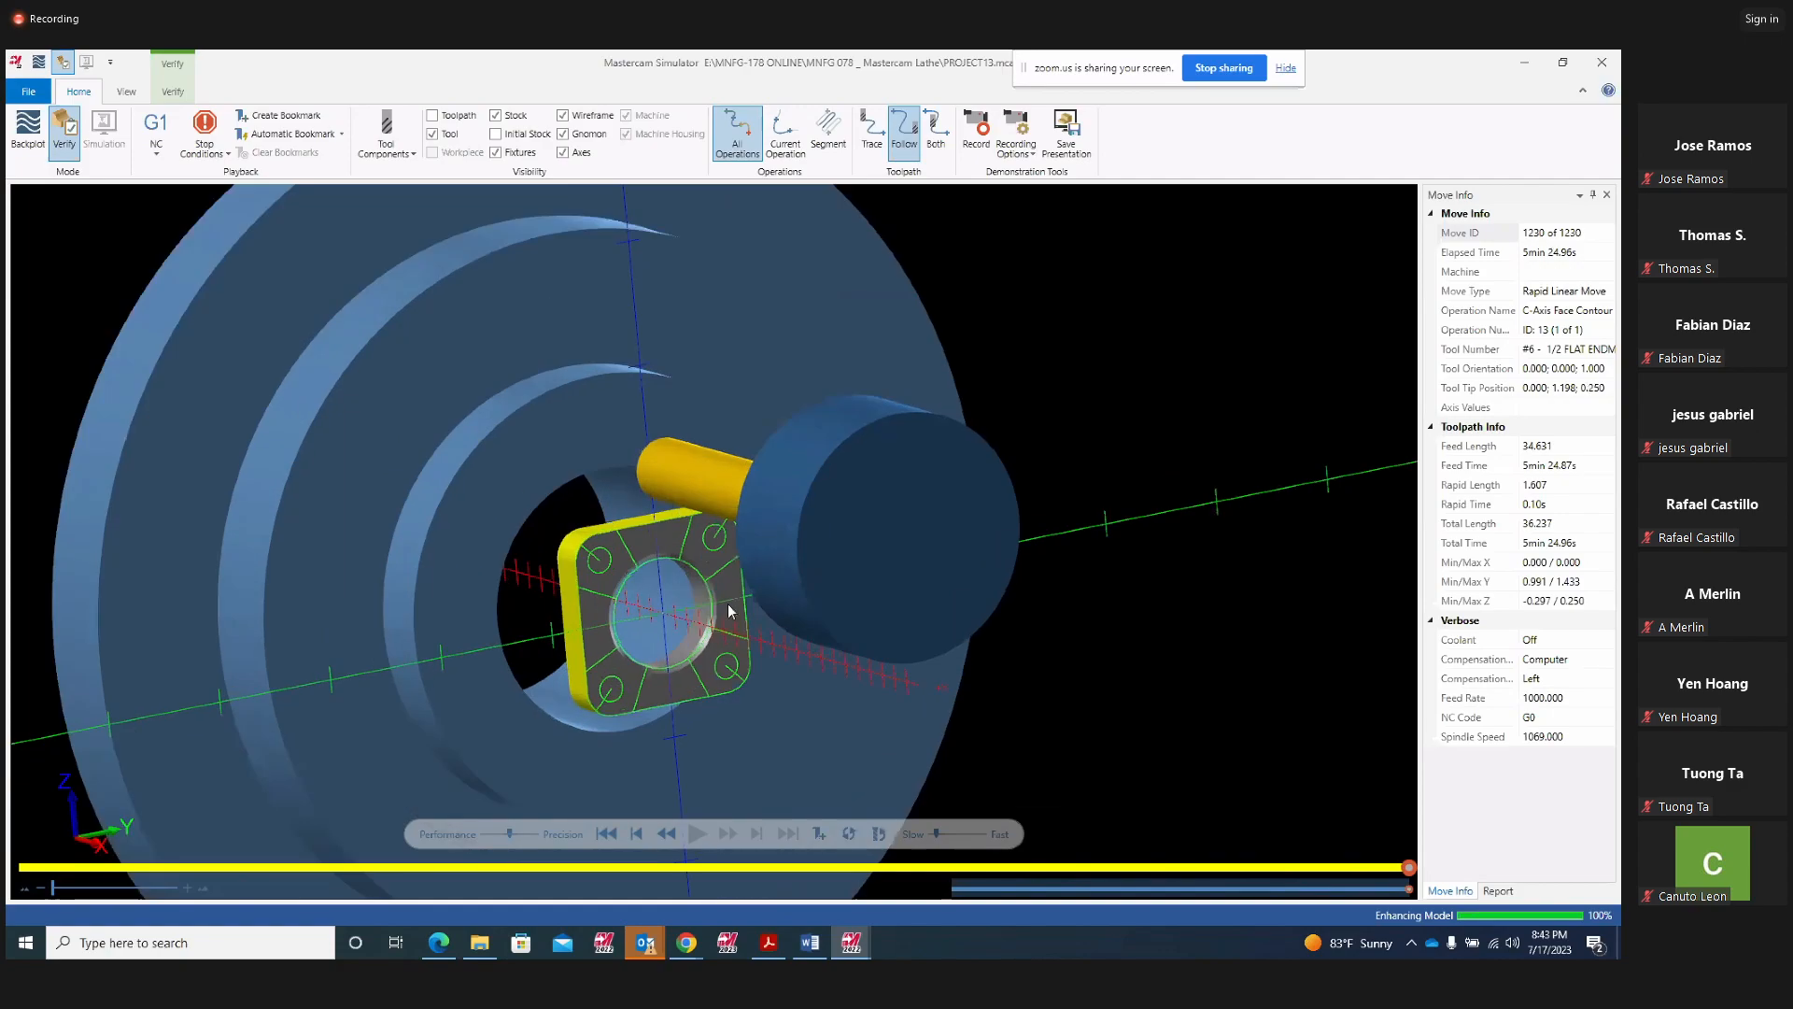
middle_drag(710, 607, 790, 576)
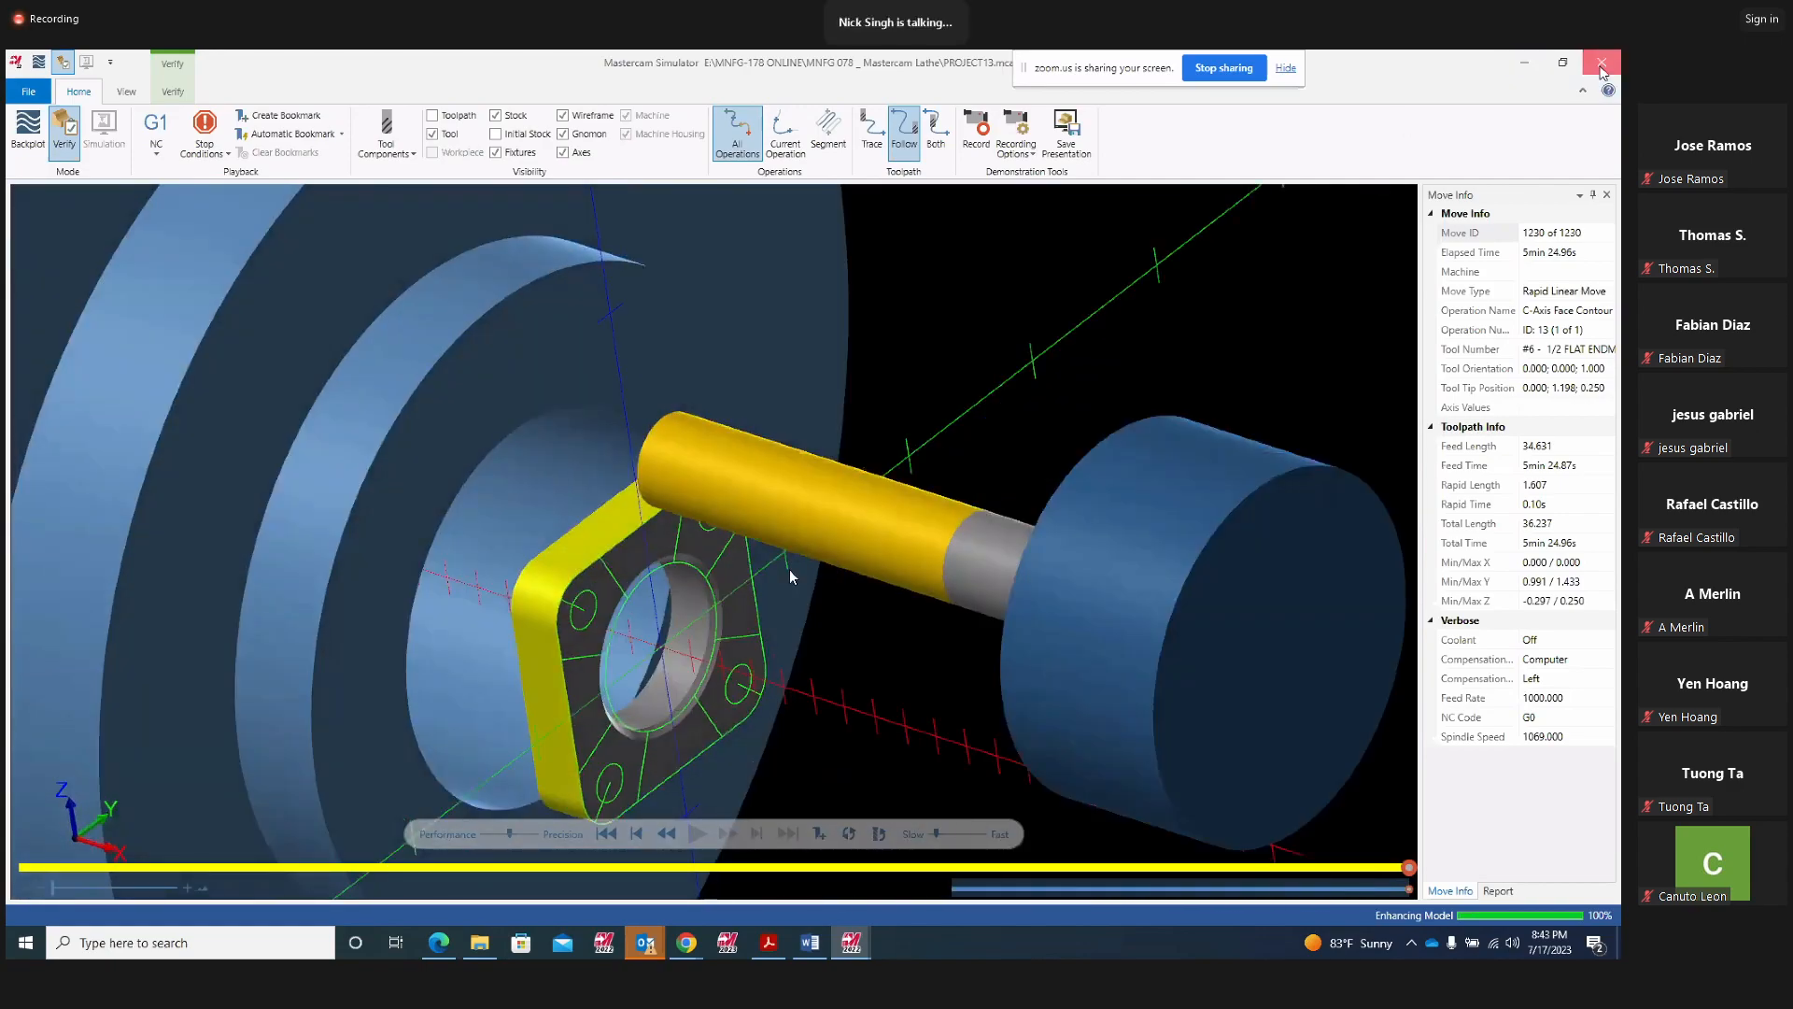
click(1602, 61)
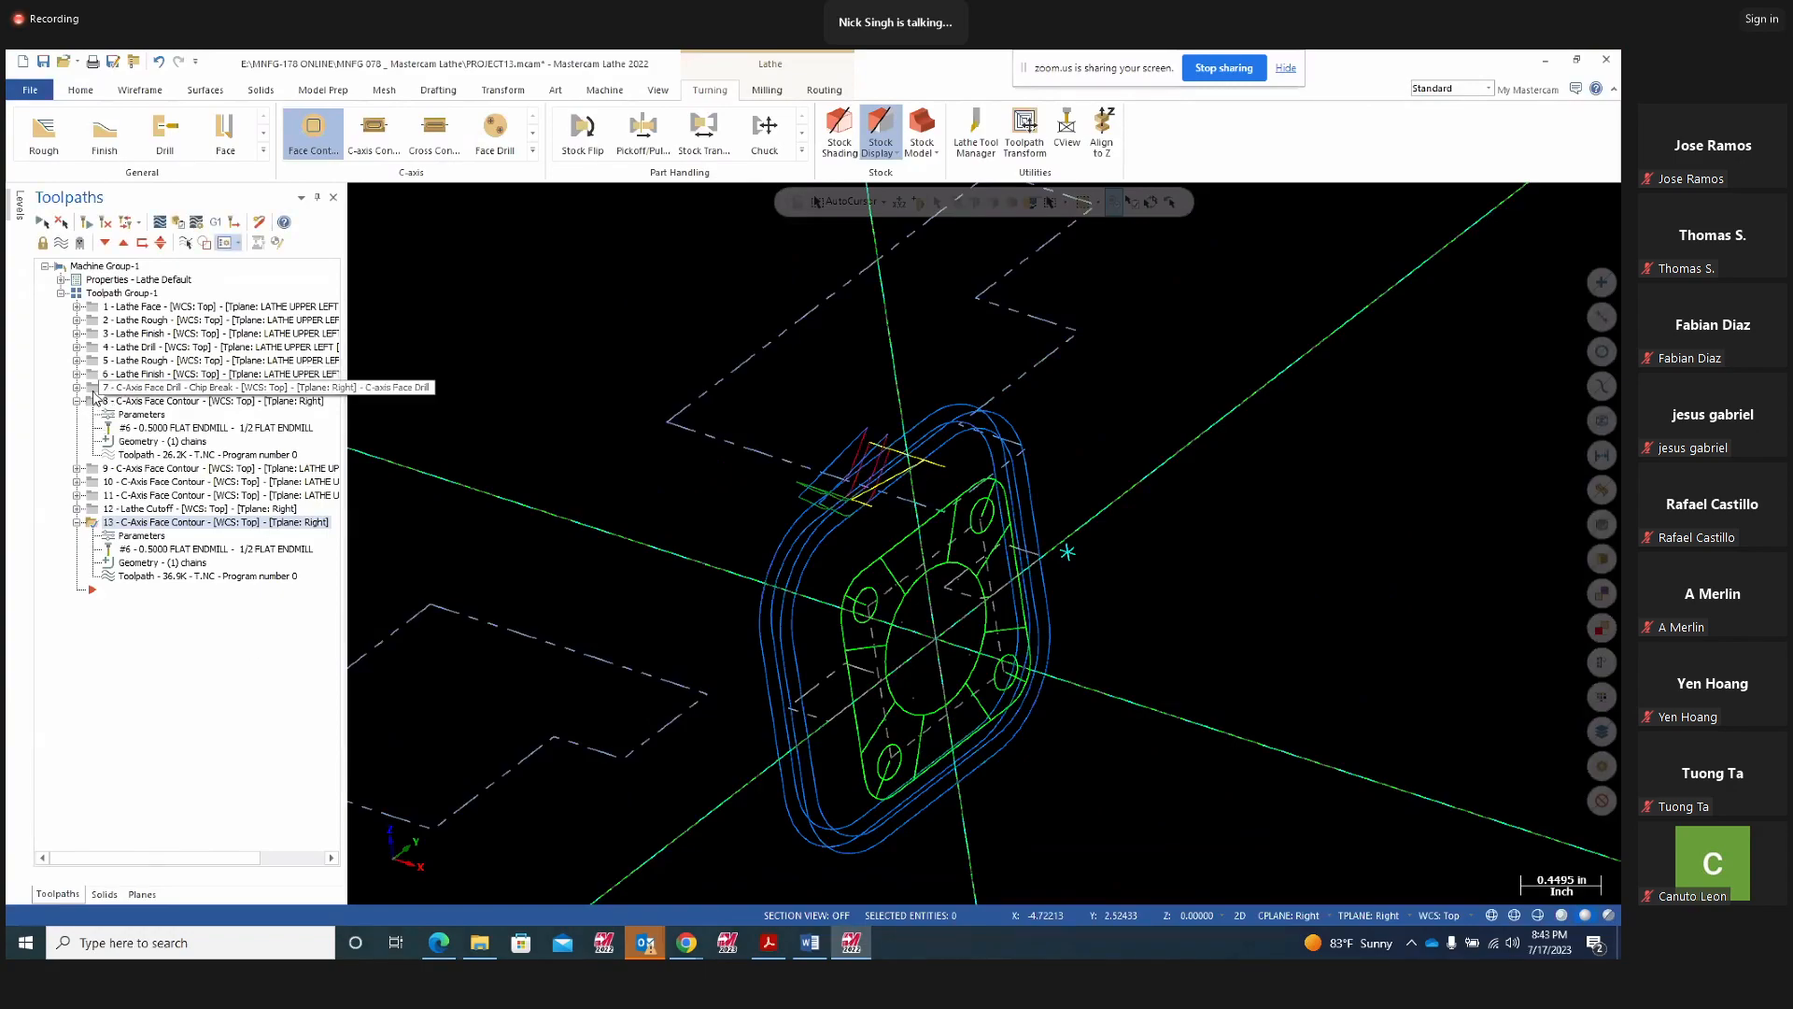
Select operation 8, the first C-Axis Face Contour, and hide the displayed toolpaths of all operations
click(77, 401)
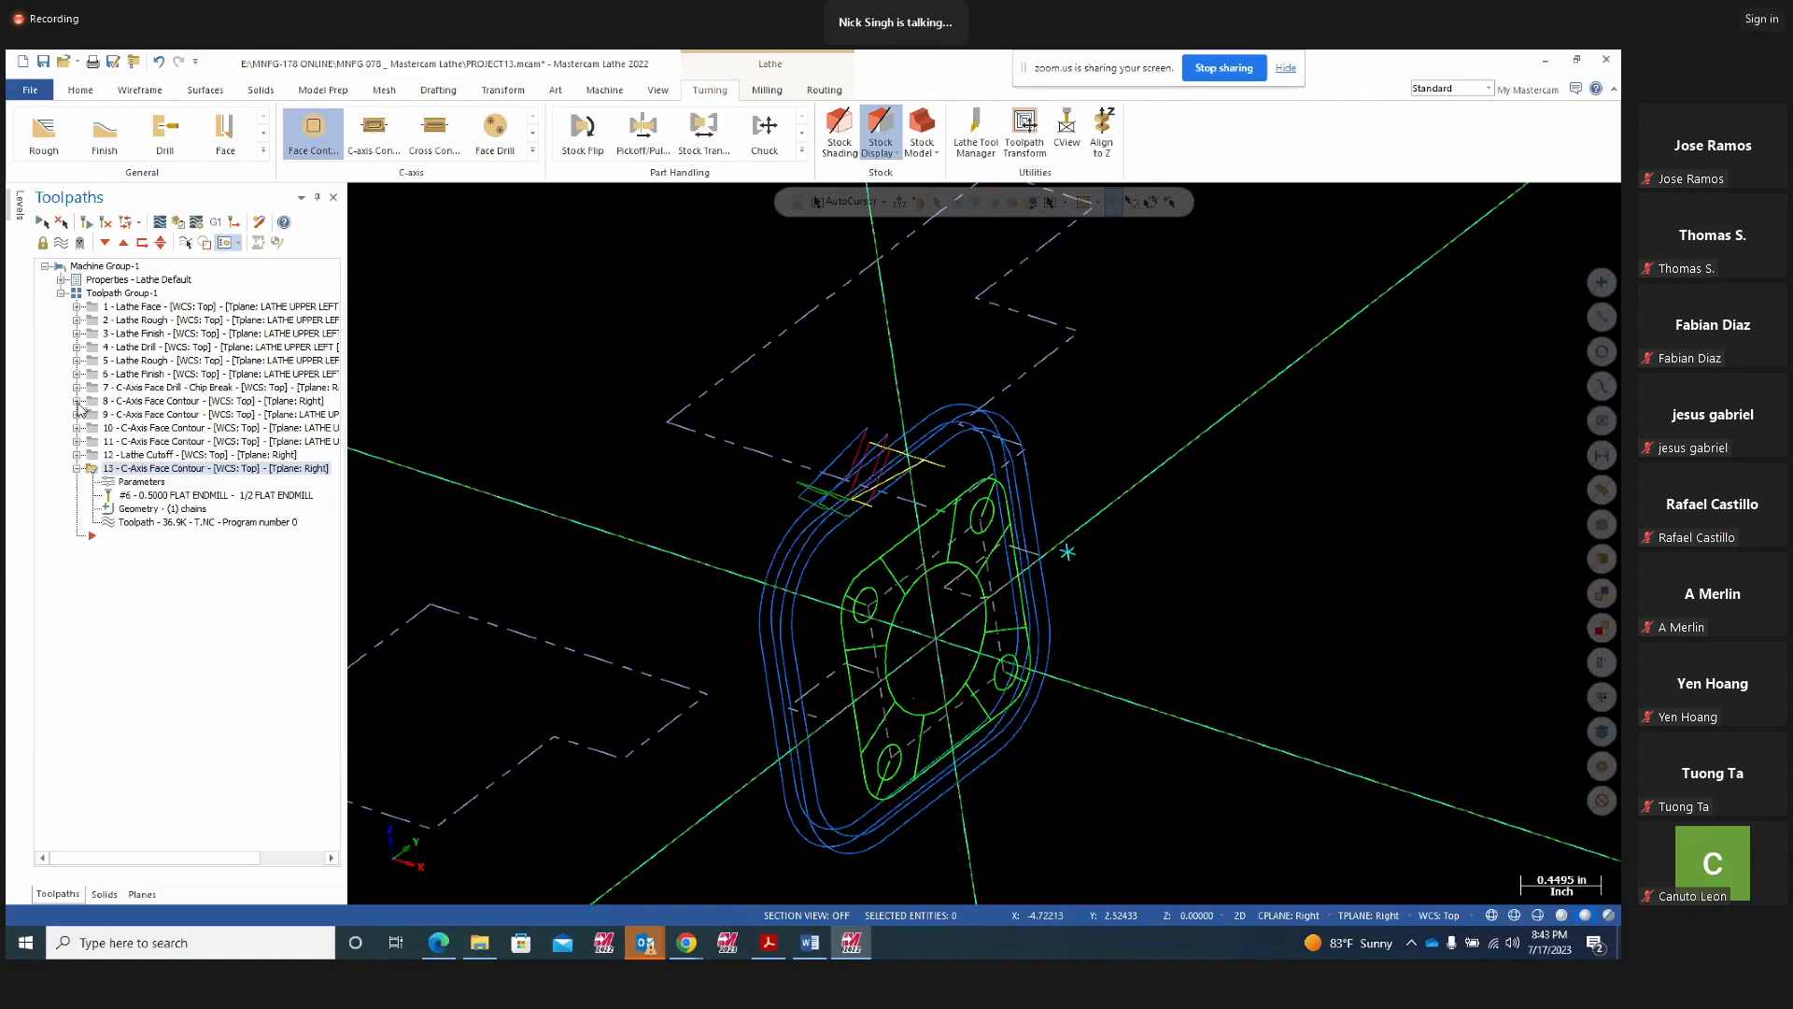
click(78, 400)
click(78, 401)
click(92, 402)
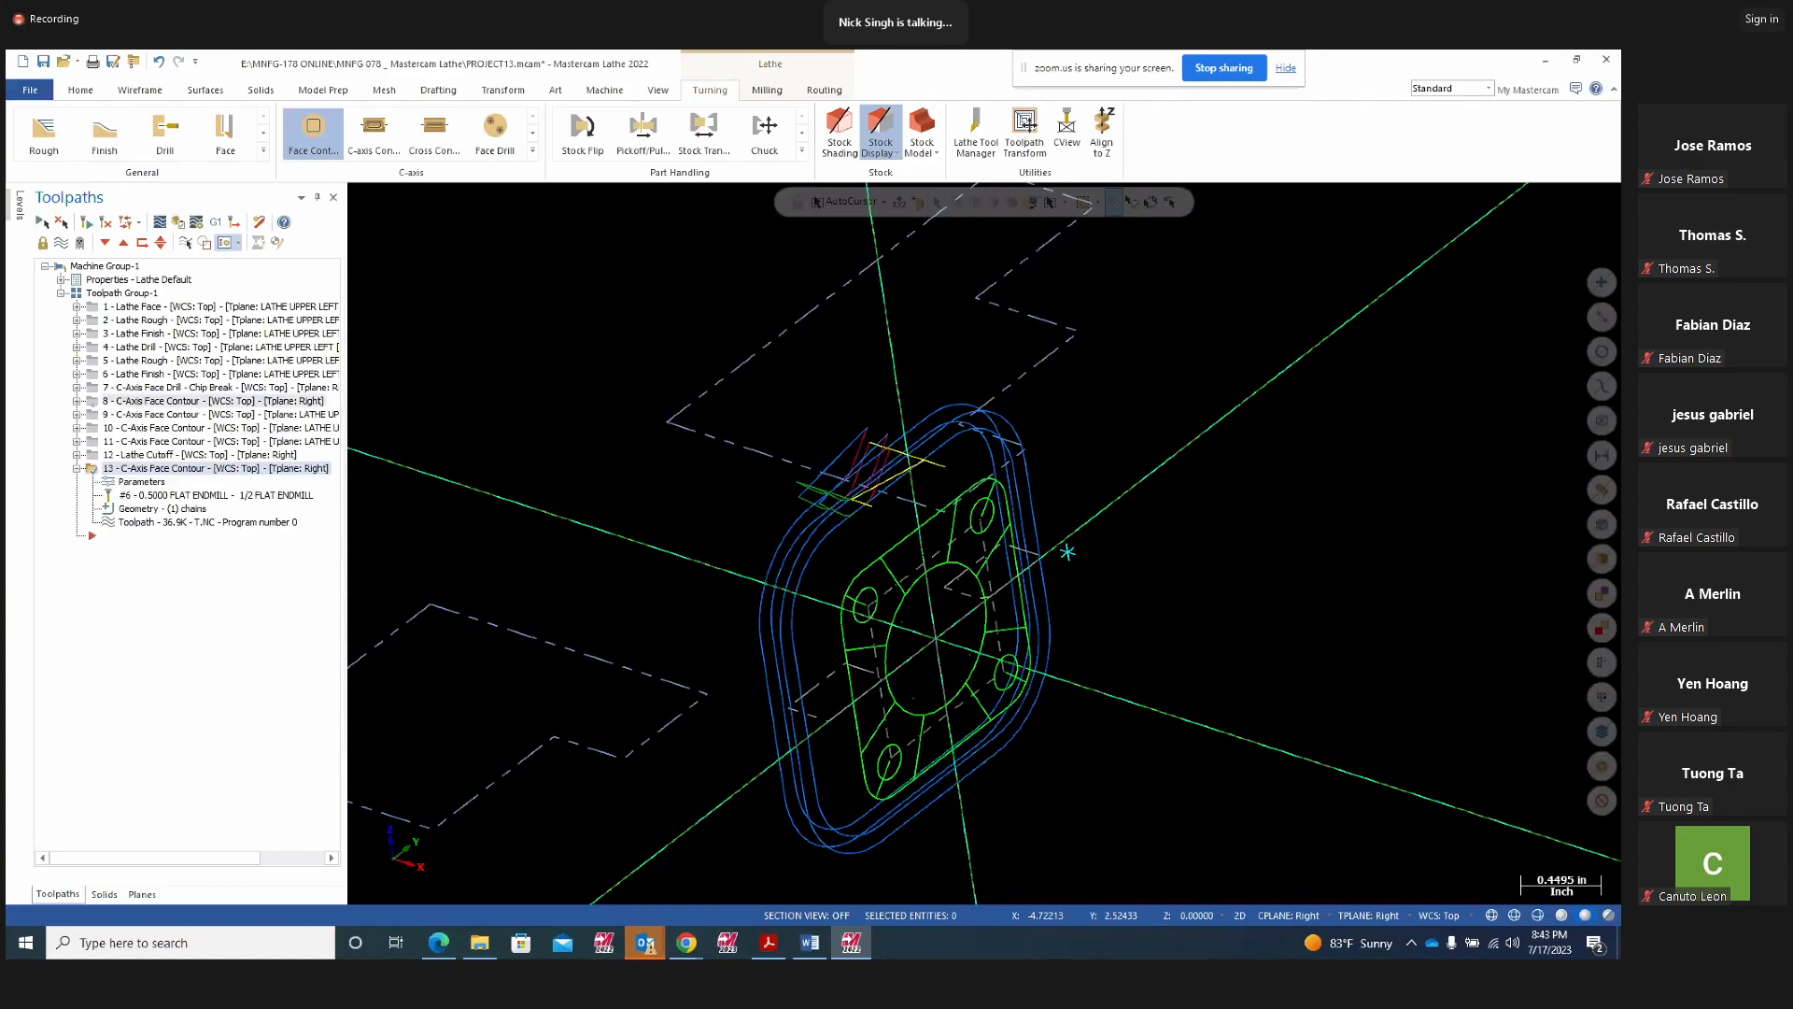
click(77, 400)
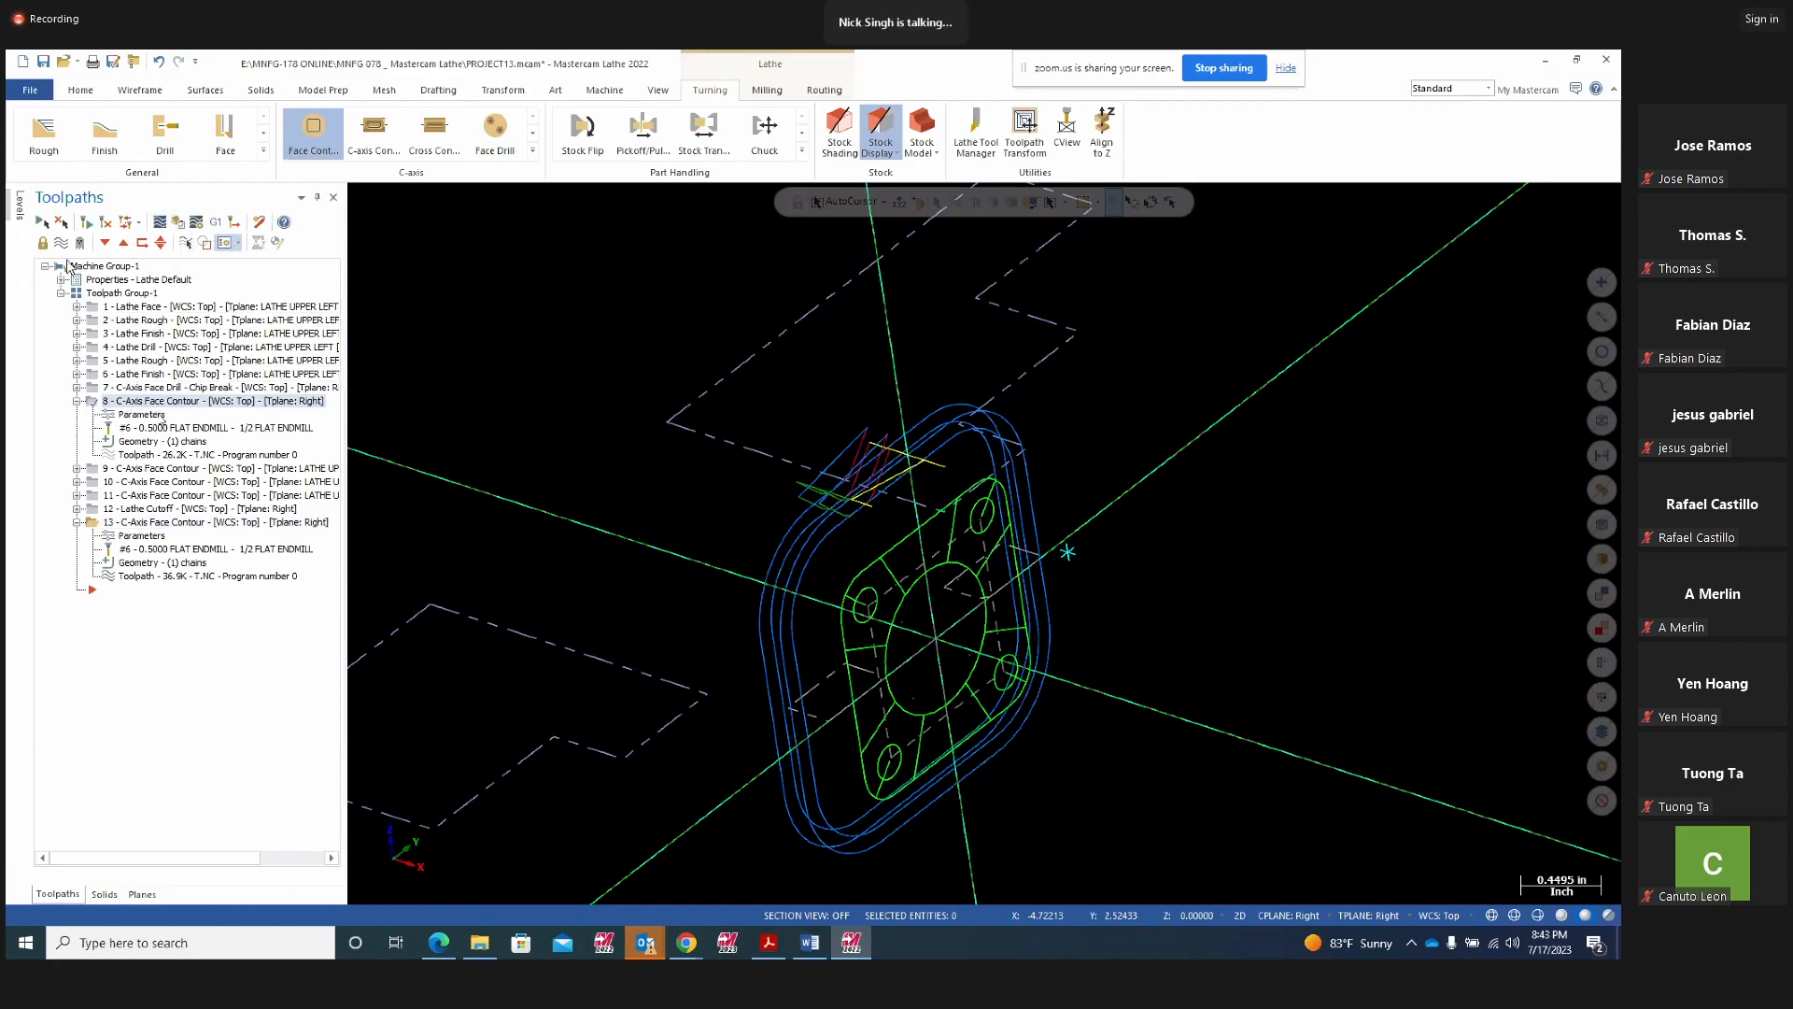
click(62, 247)
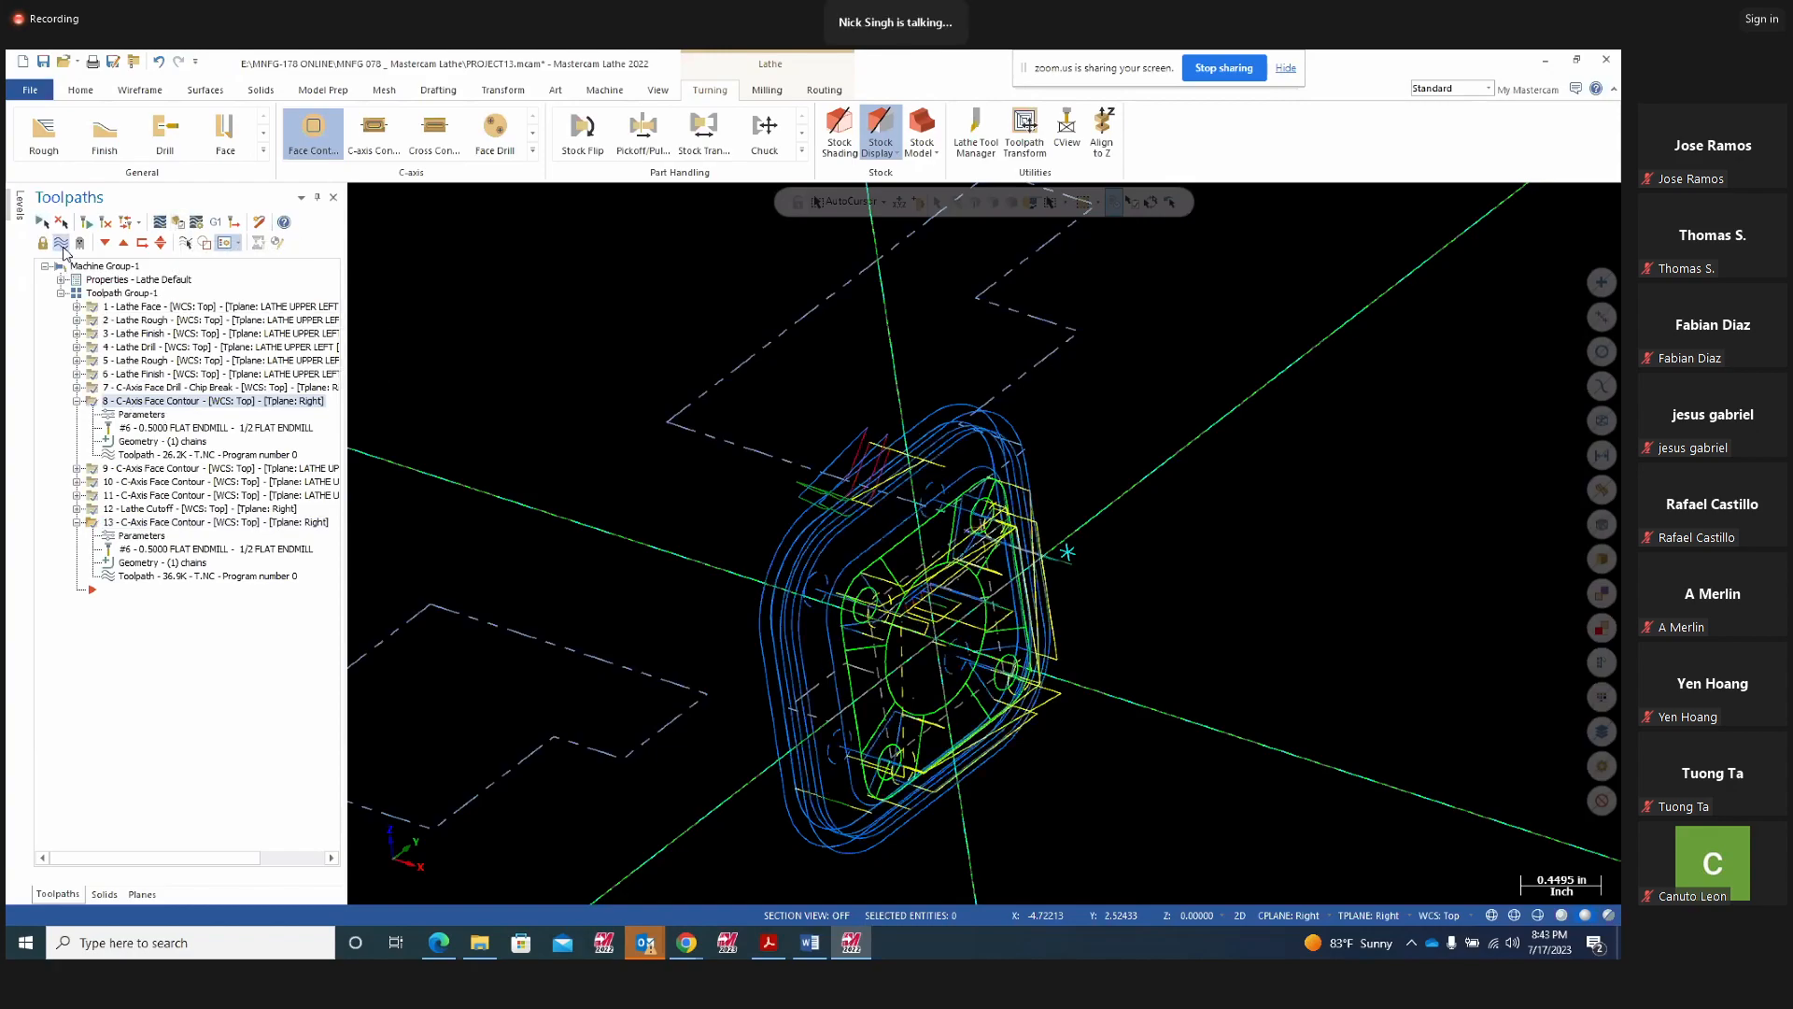
click(62, 247)
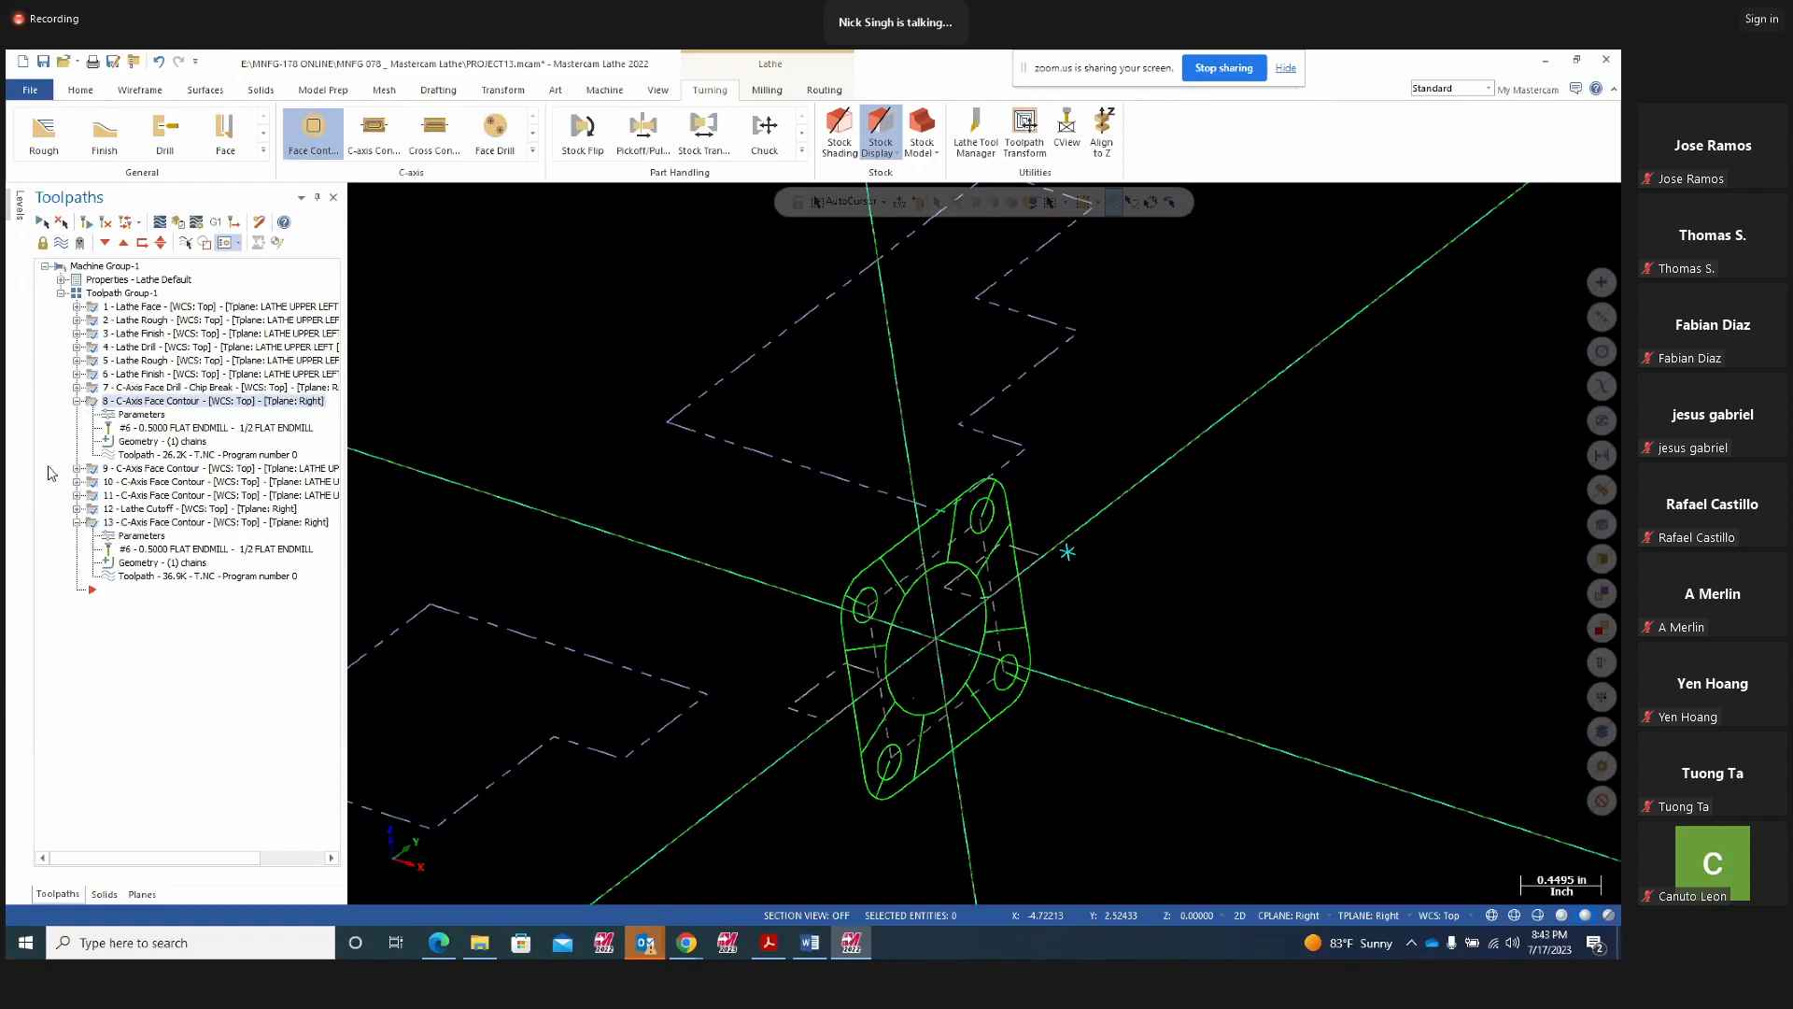
Backplot operation 8's toolpath, view the tool motion from the side, and close the backplot
click(134, 399)
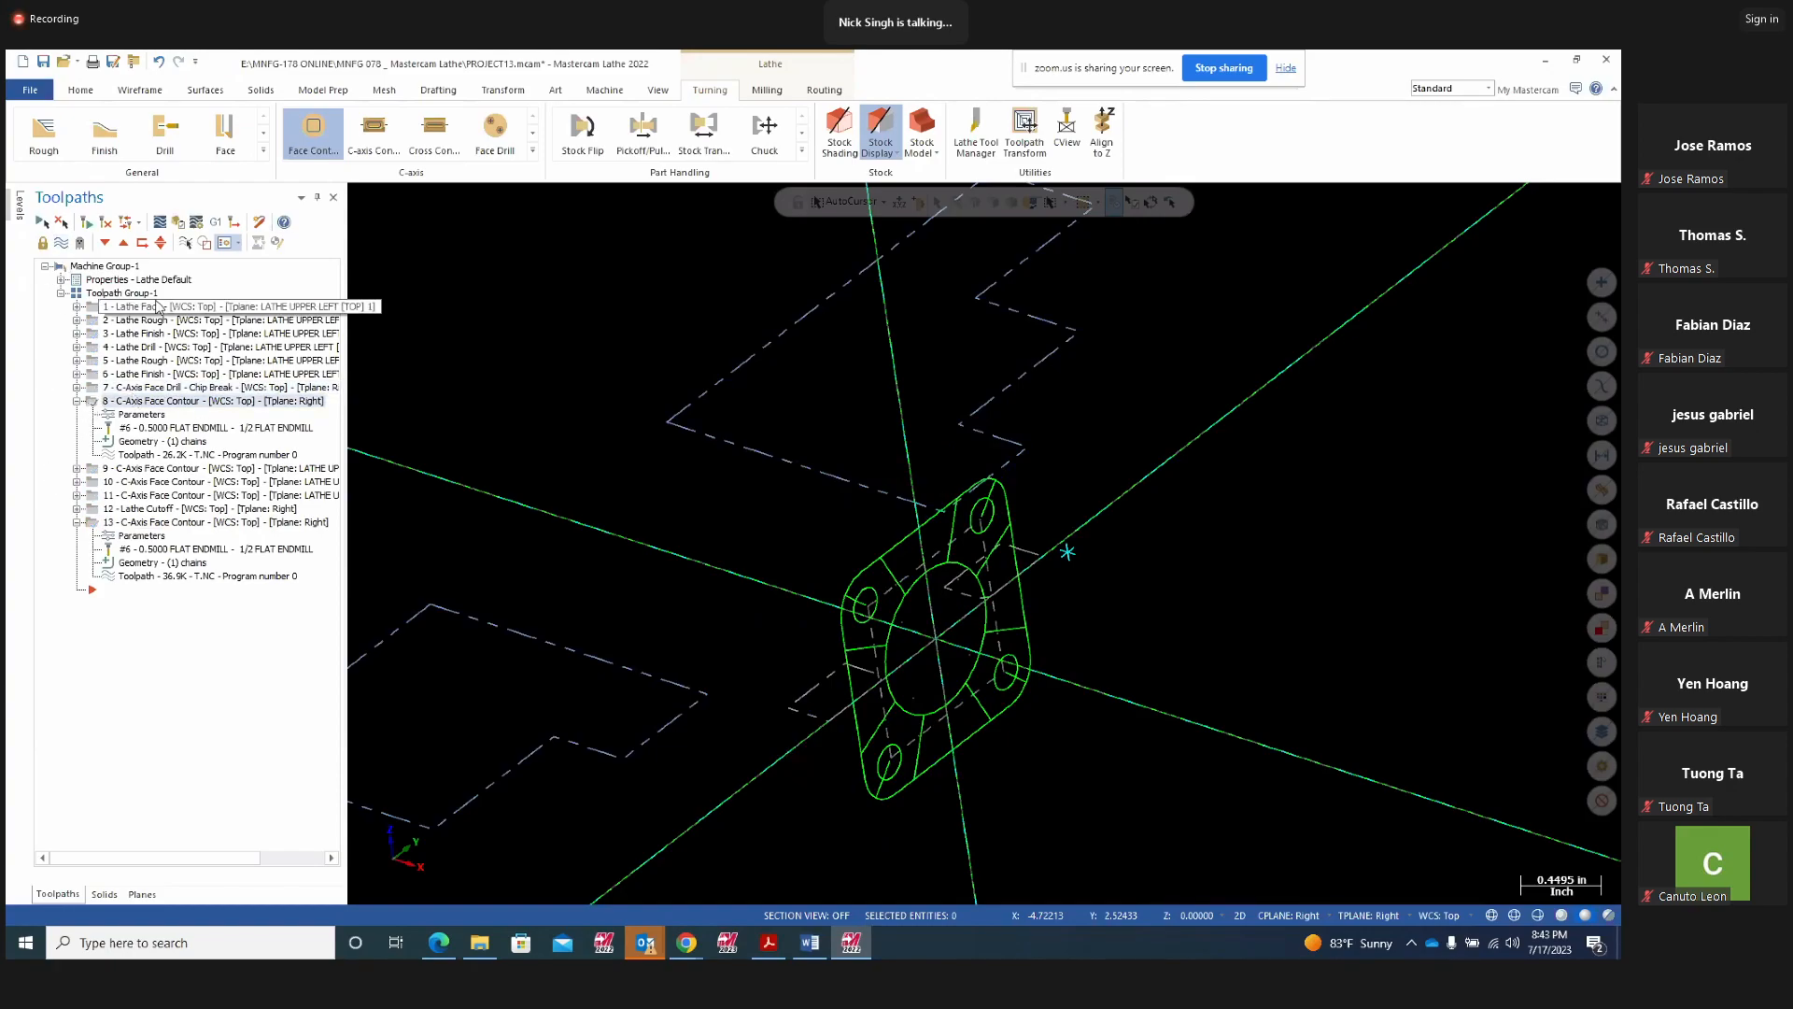
click(178, 228)
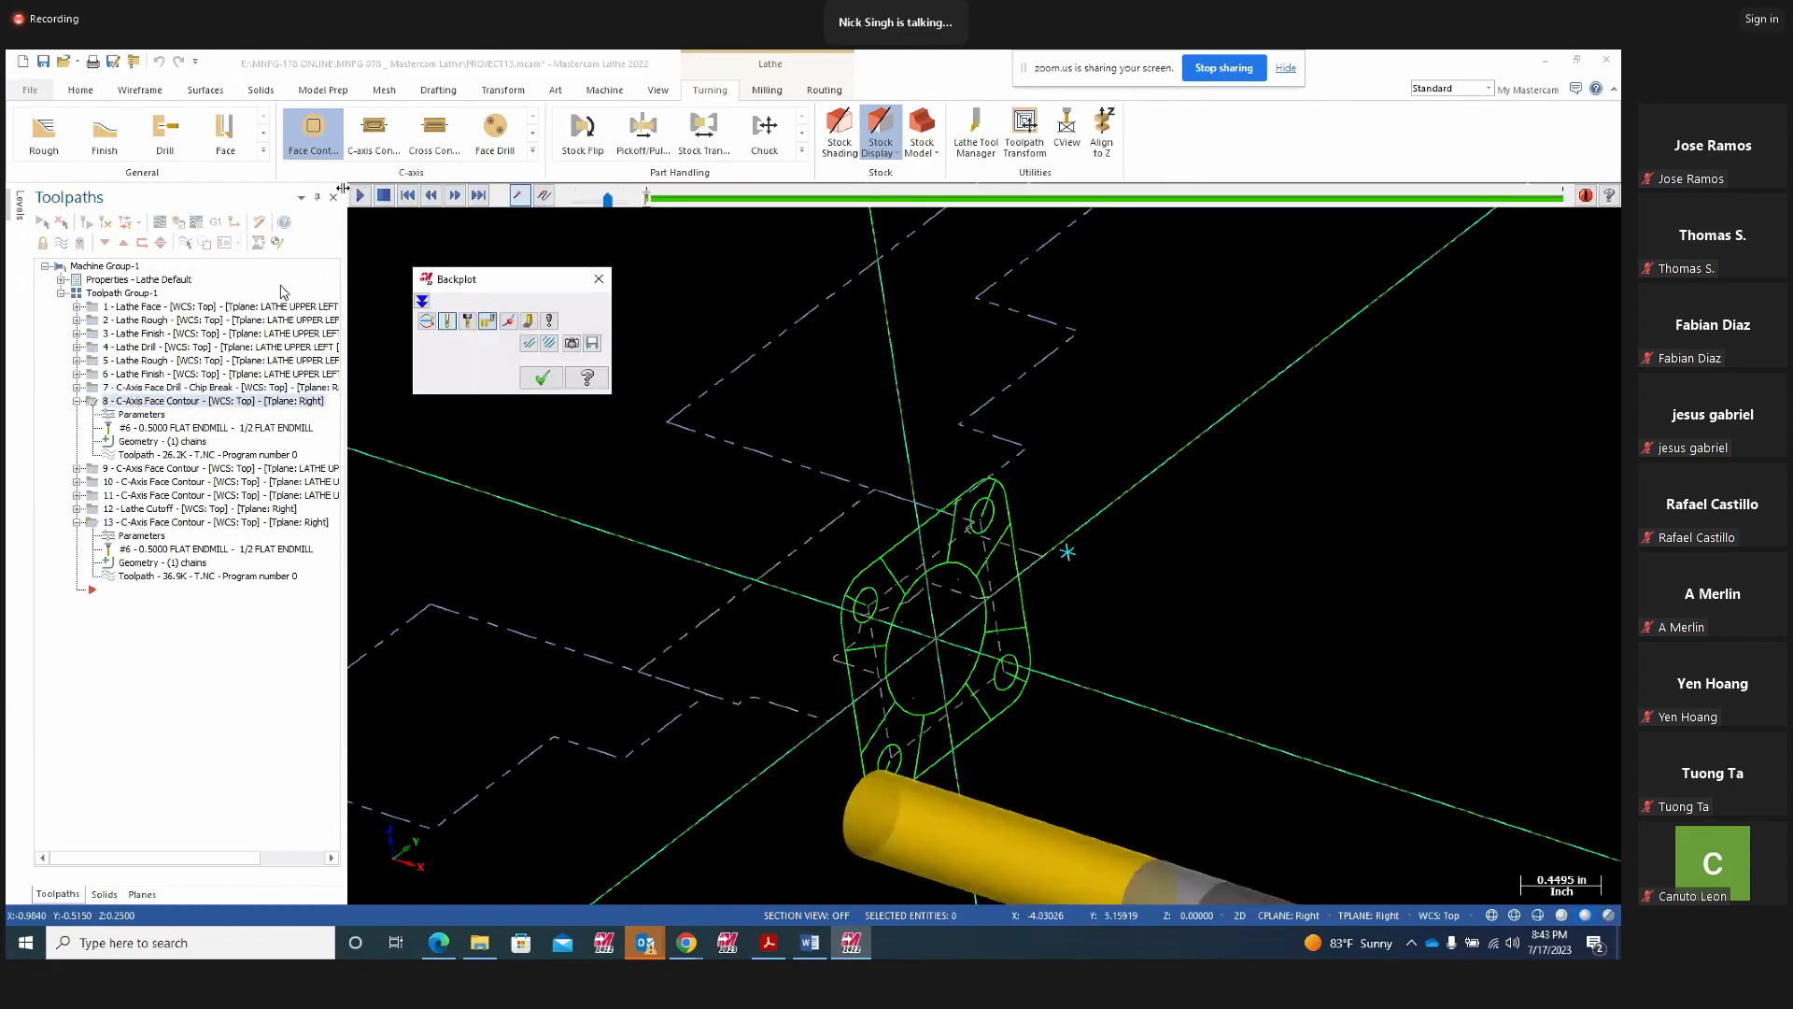
click(359, 195)
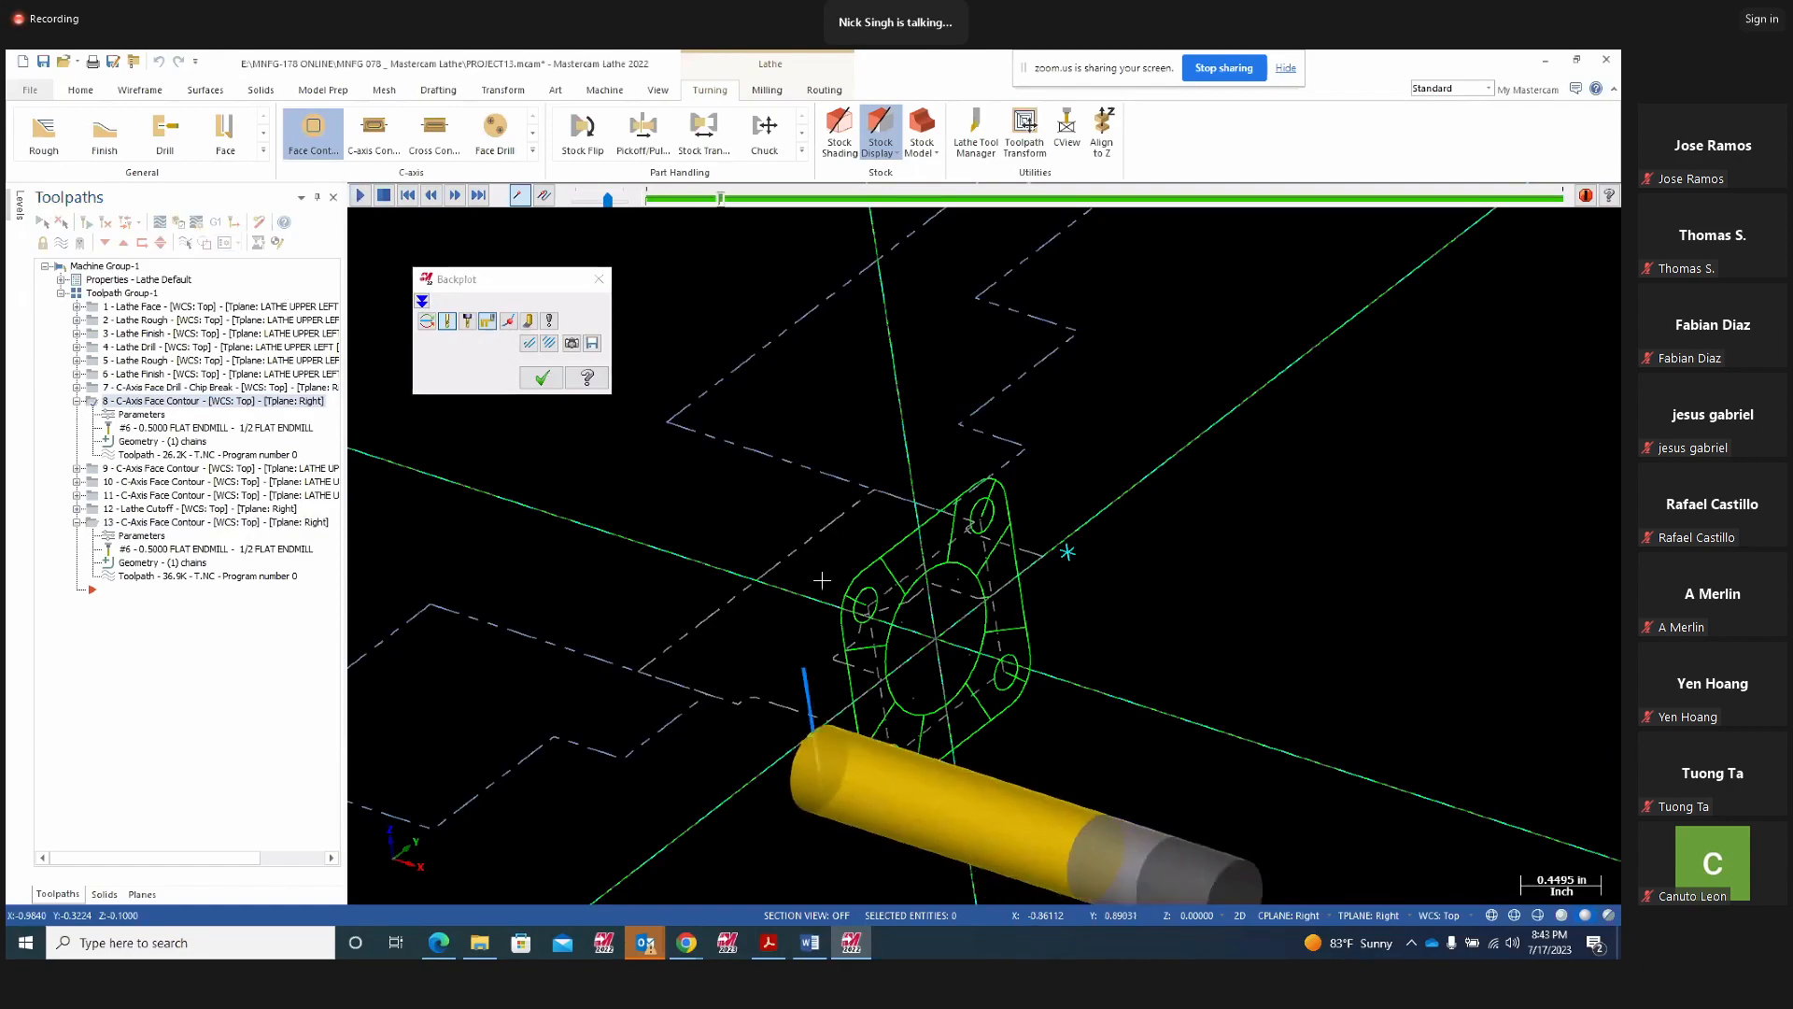
middle_drag(729, 463, 847, 440)
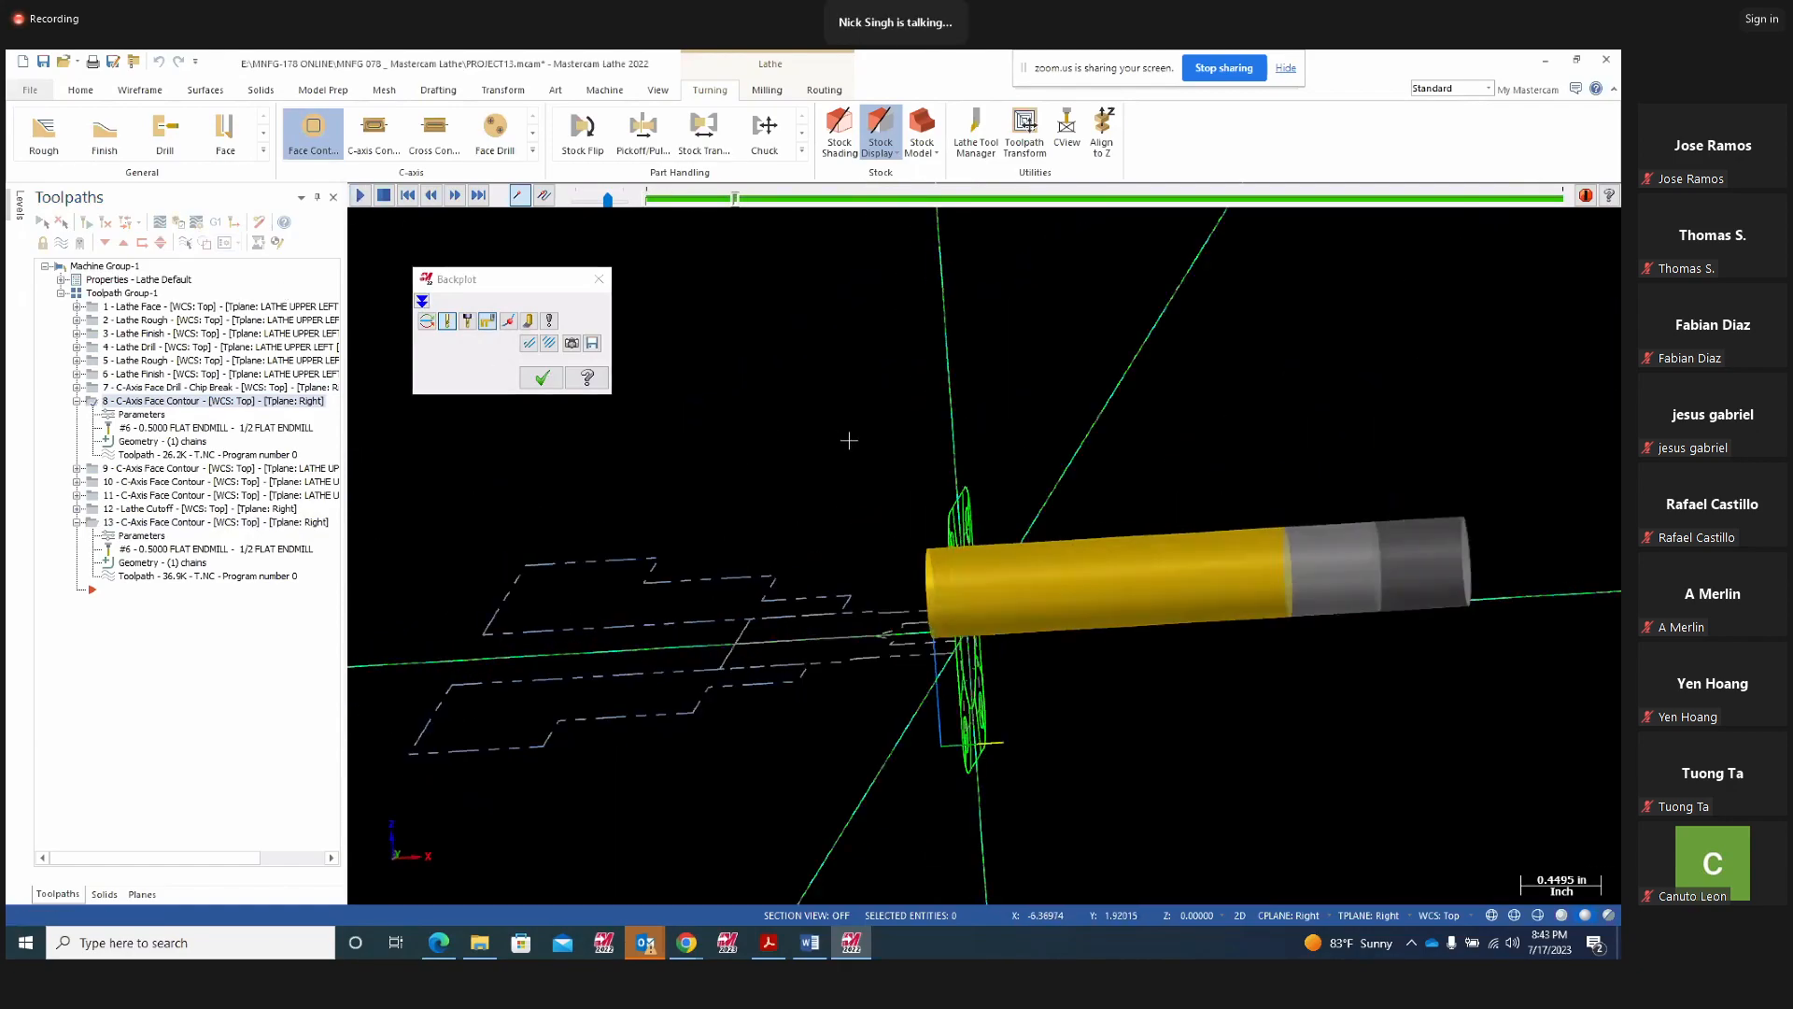
click(598, 279)
Enable multi passes for operation 8 with 1 rough pass spaced 0.1 and 1 finish pass spaced 0.025
click(141, 414)
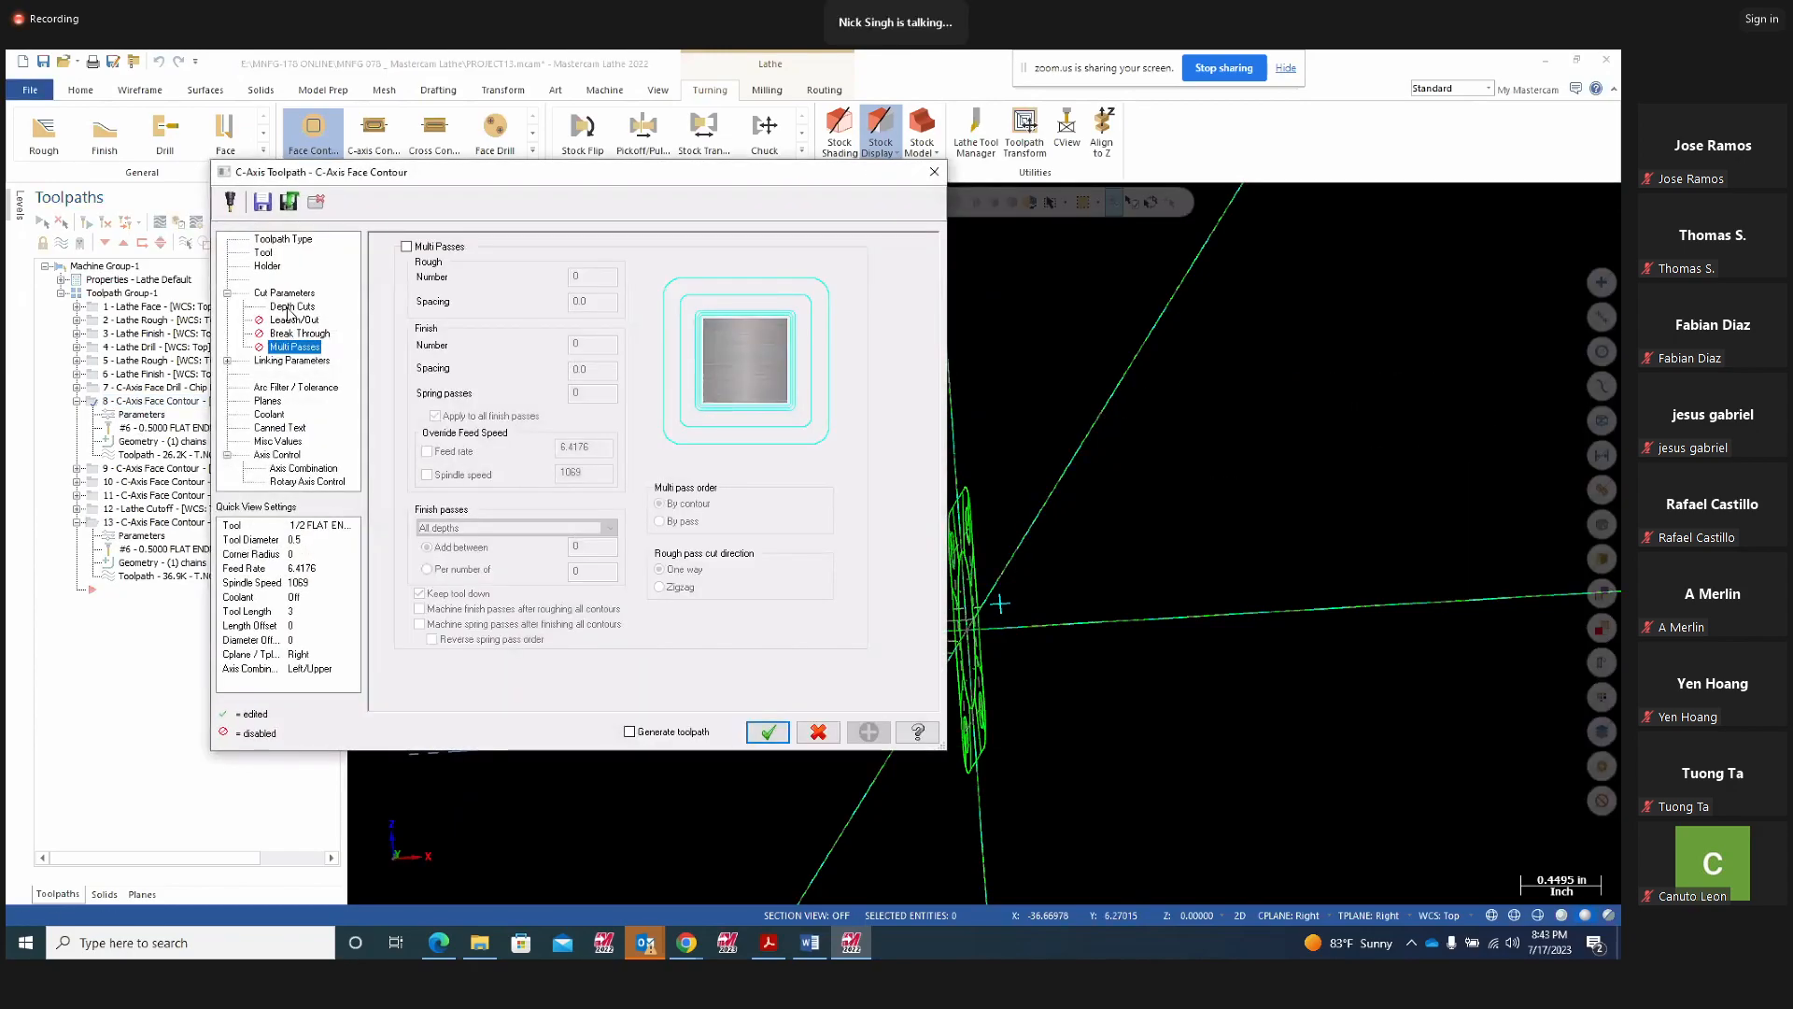
click(290, 307)
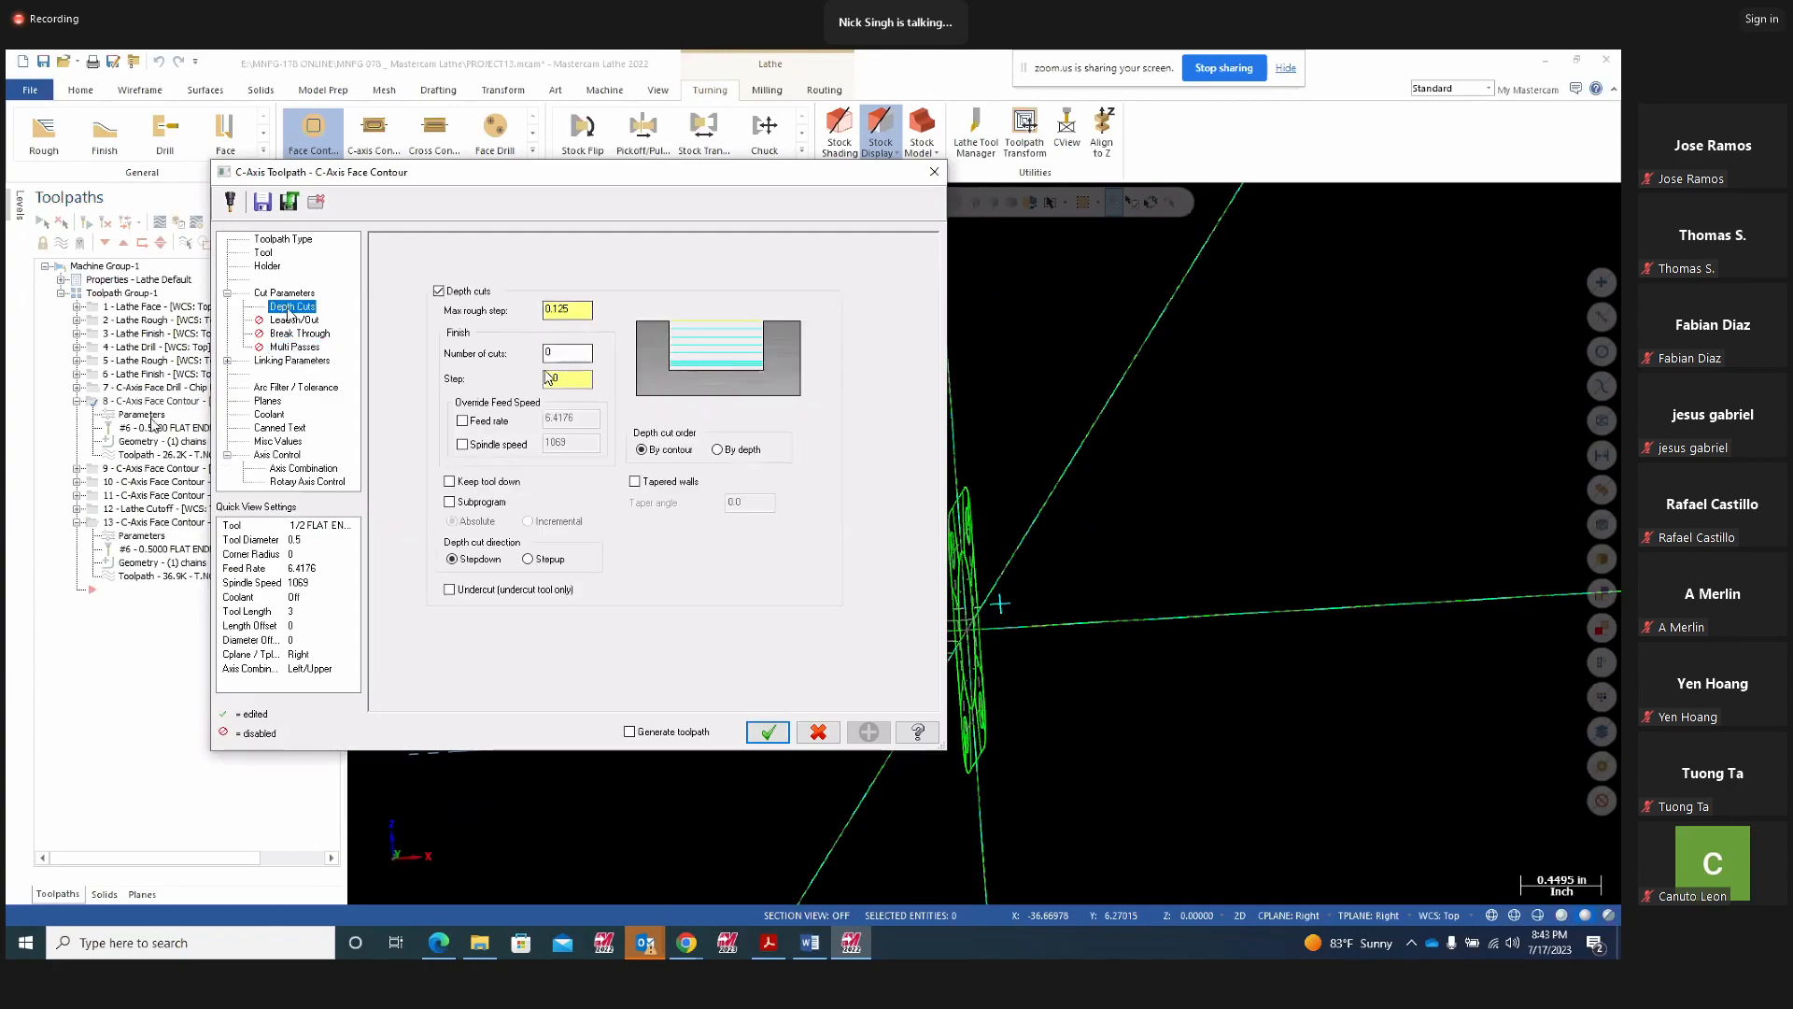
click(294, 347)
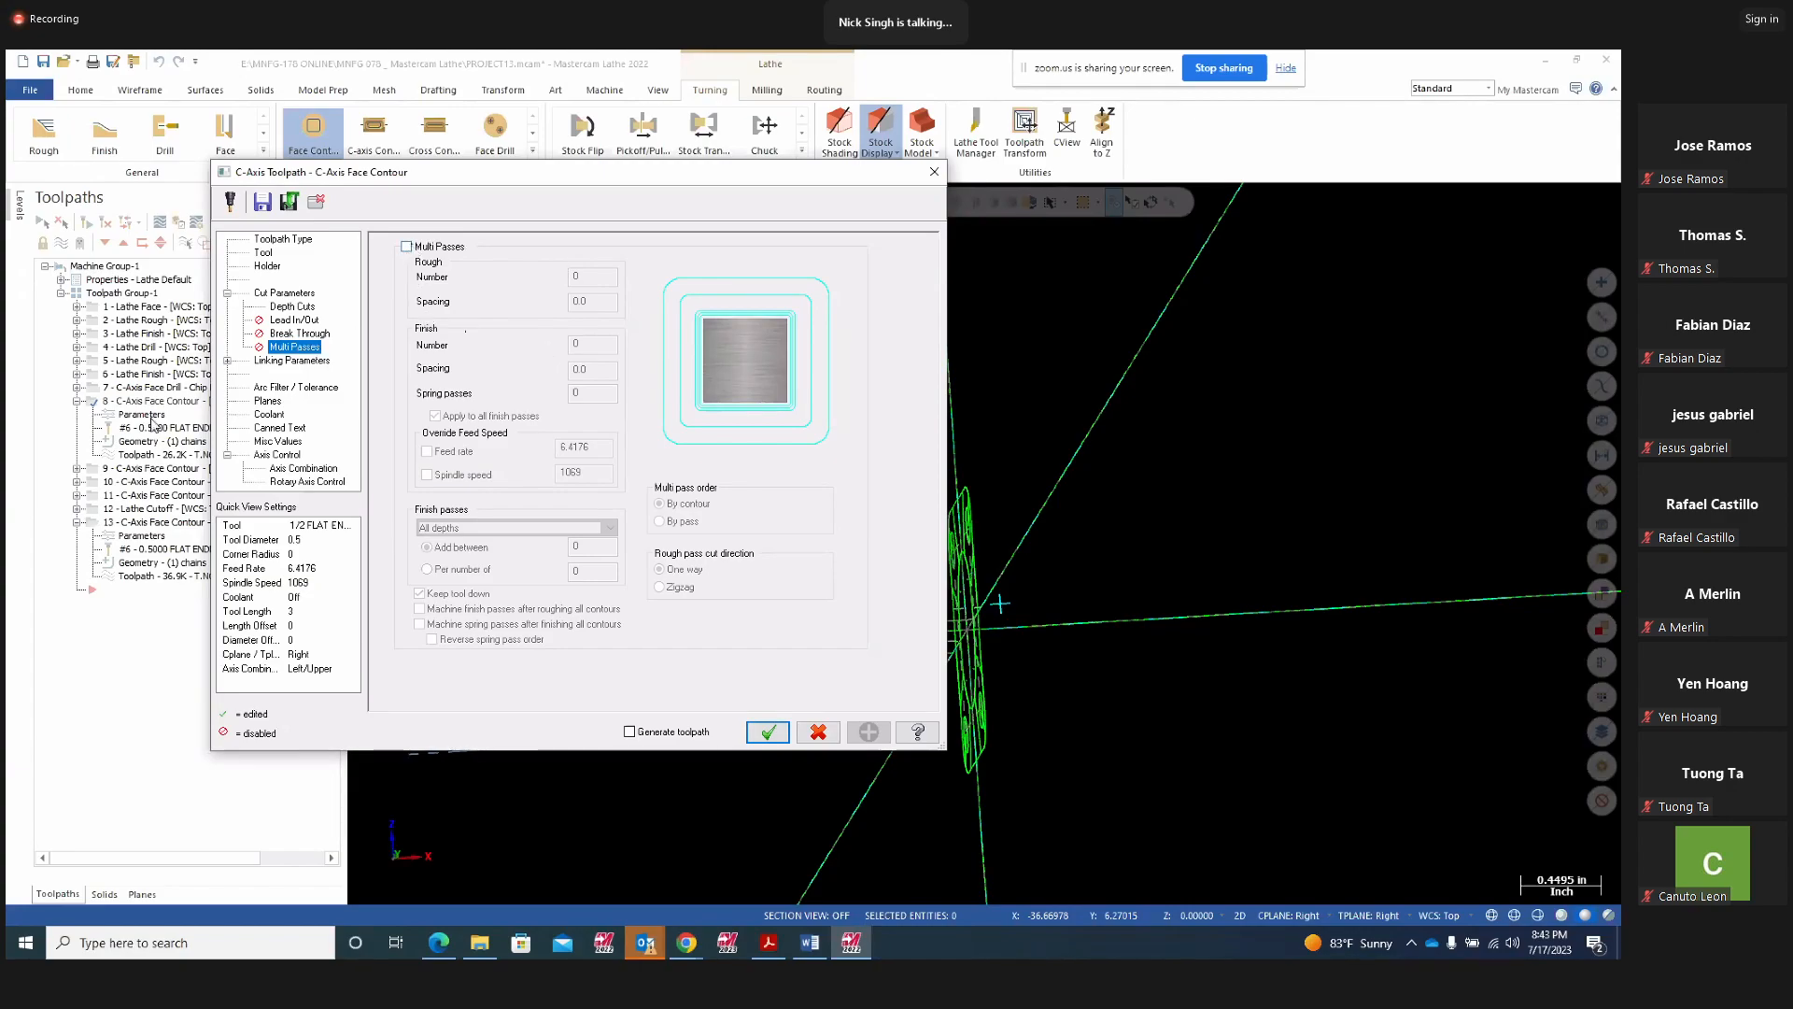
click(406, 246)
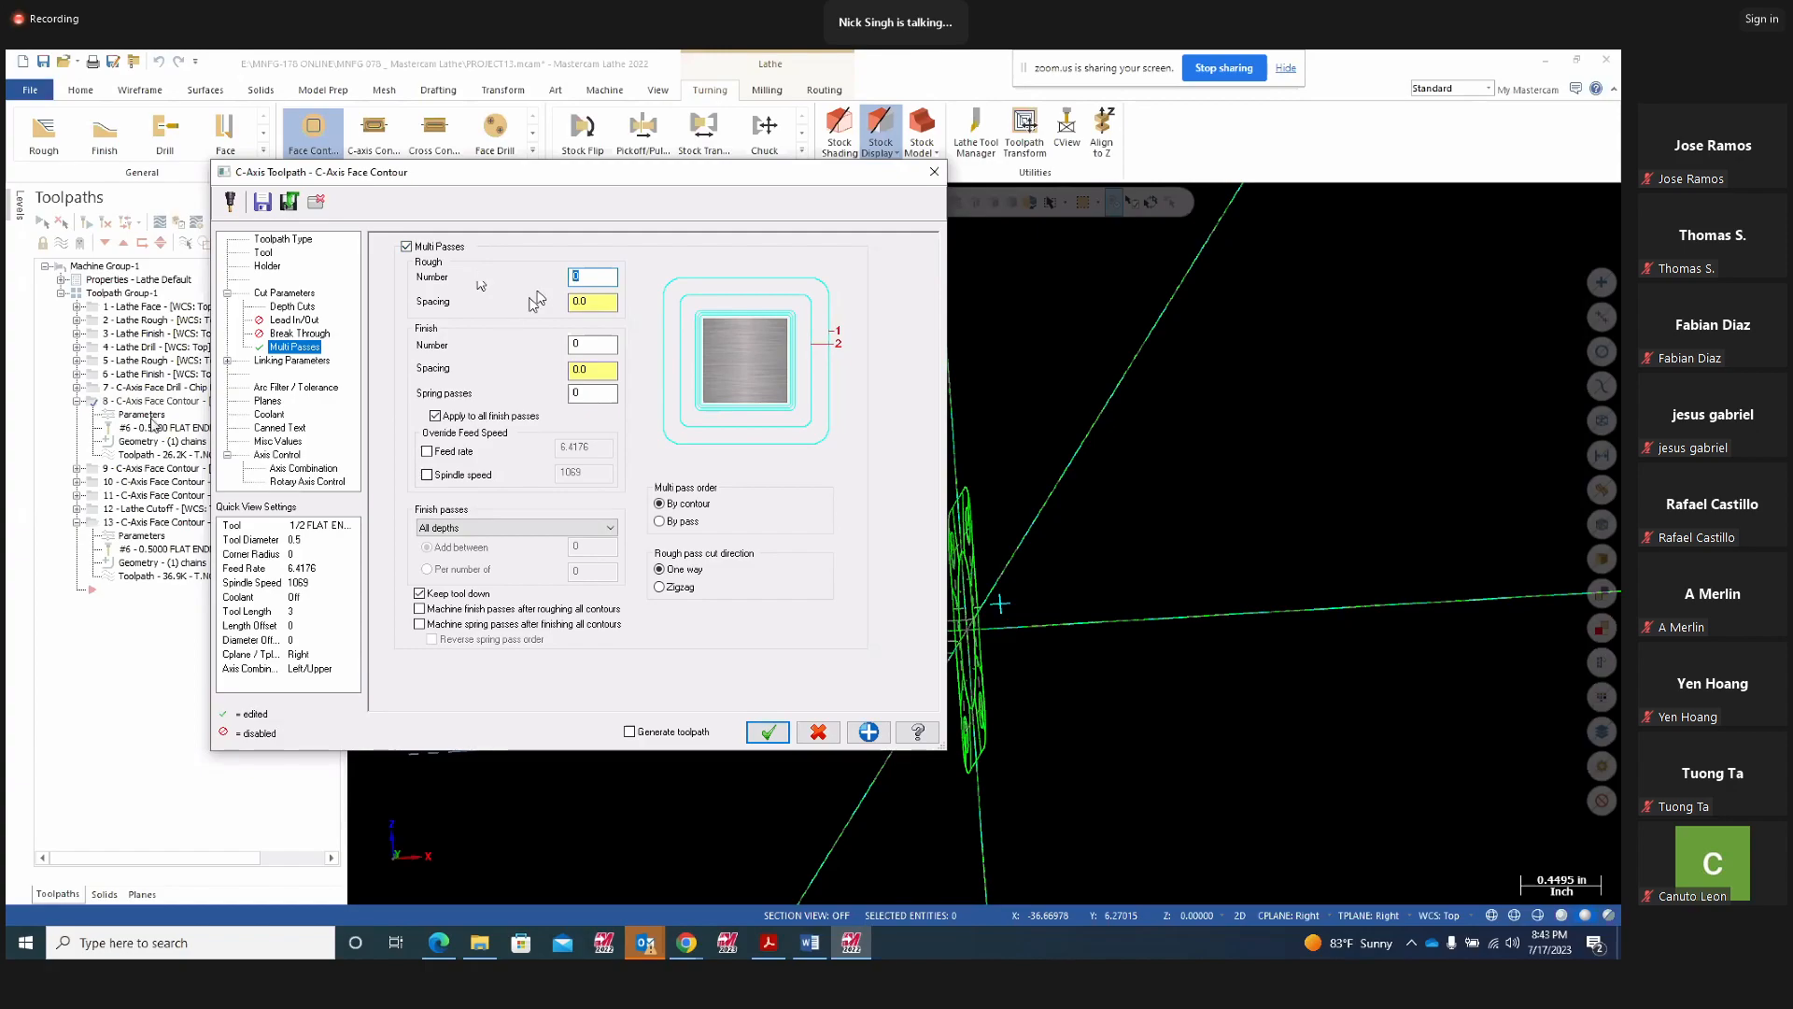
click(594, 346)
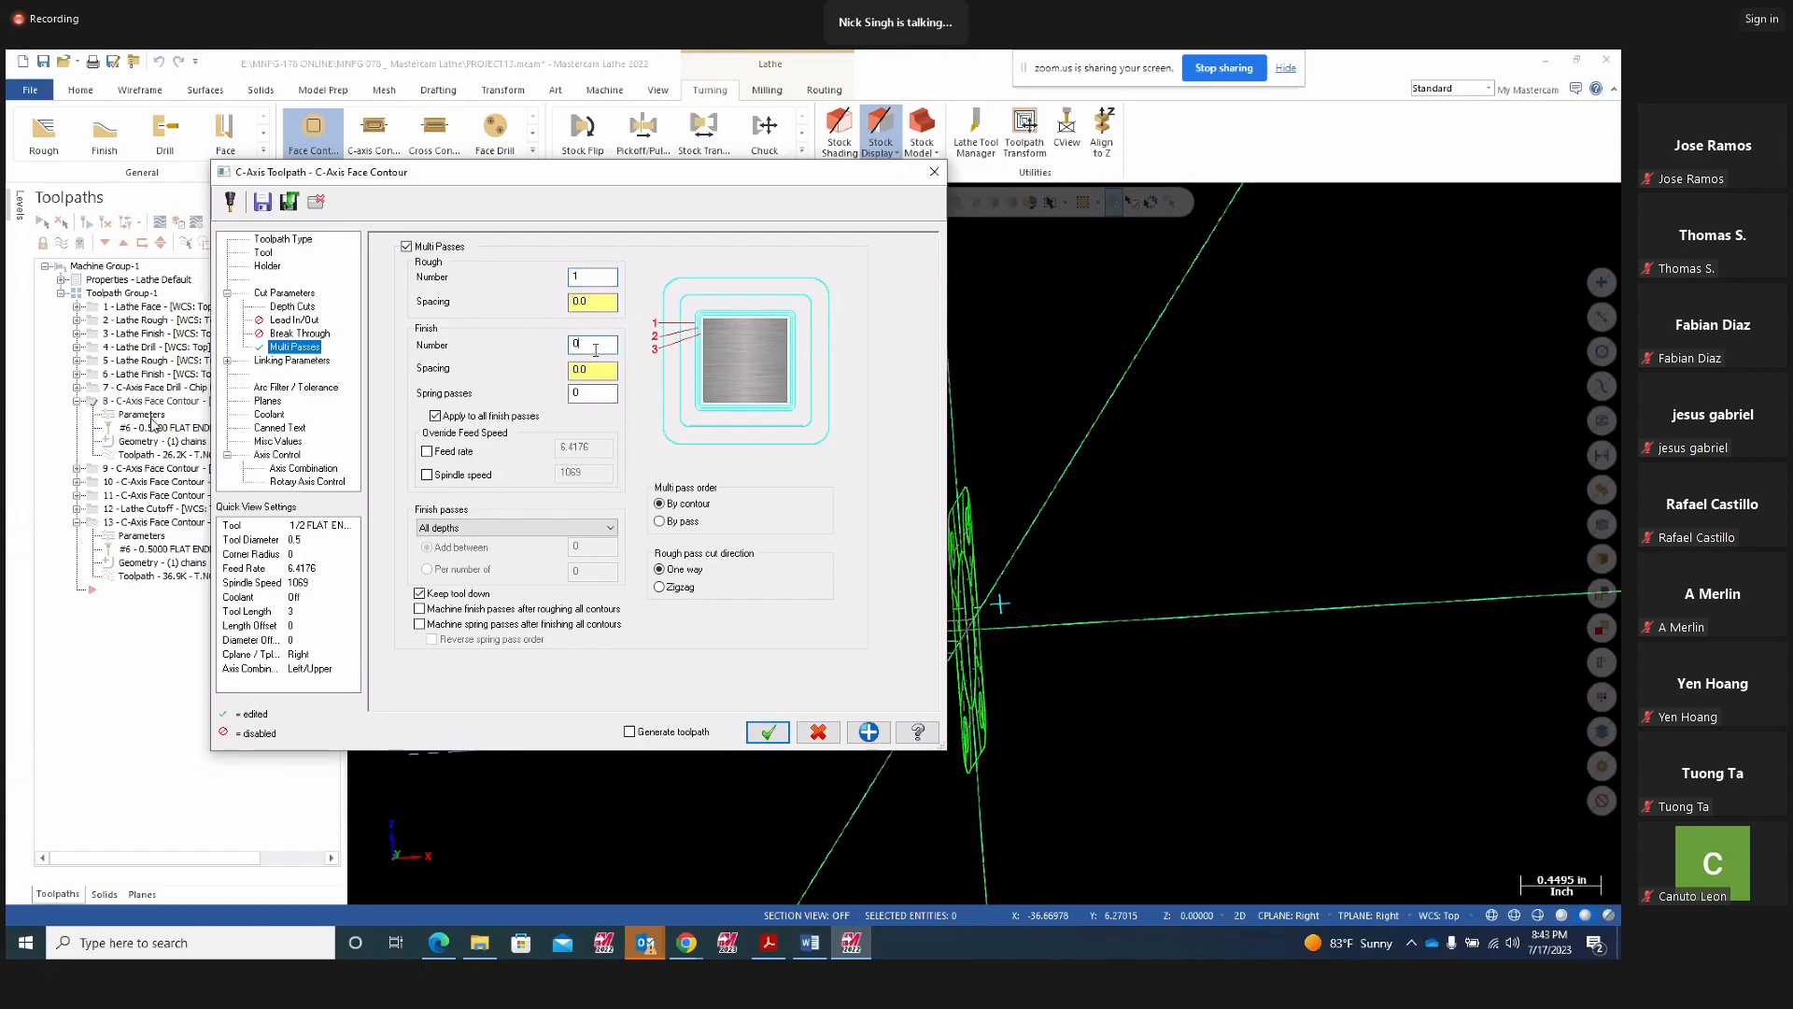
text(1)
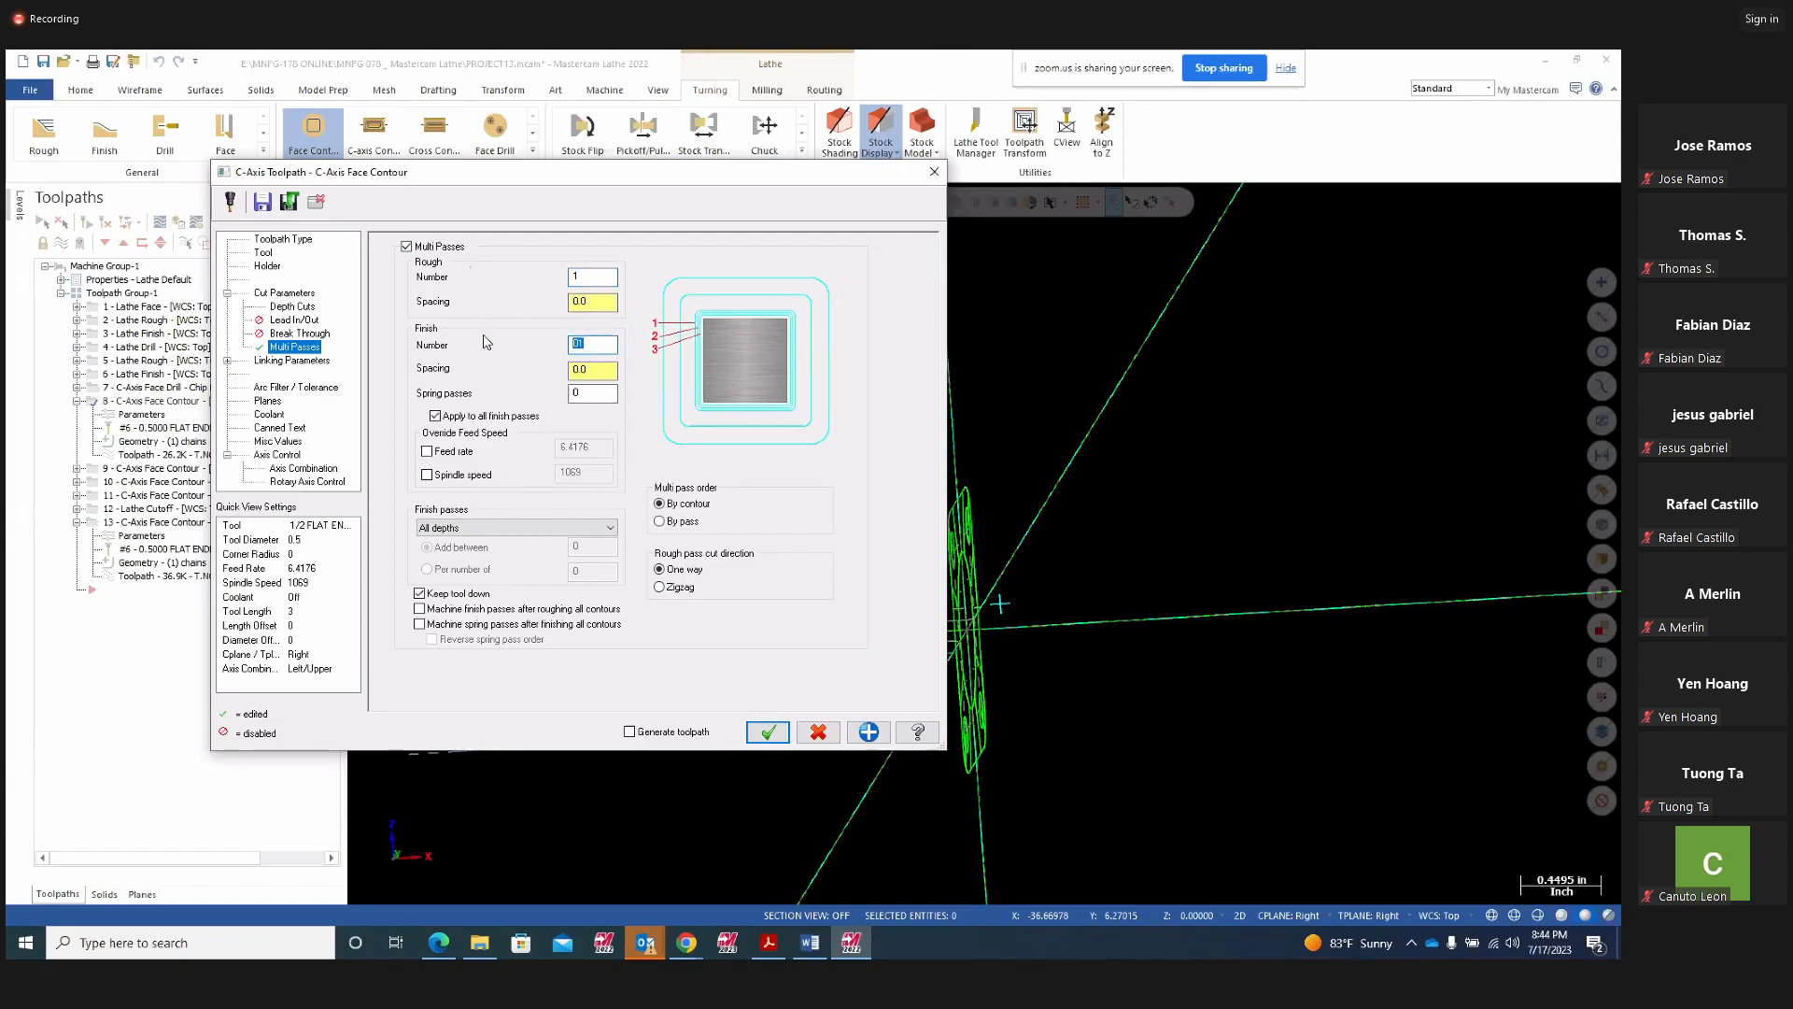
double_click(604, 300)
text(.1)
key(Return)
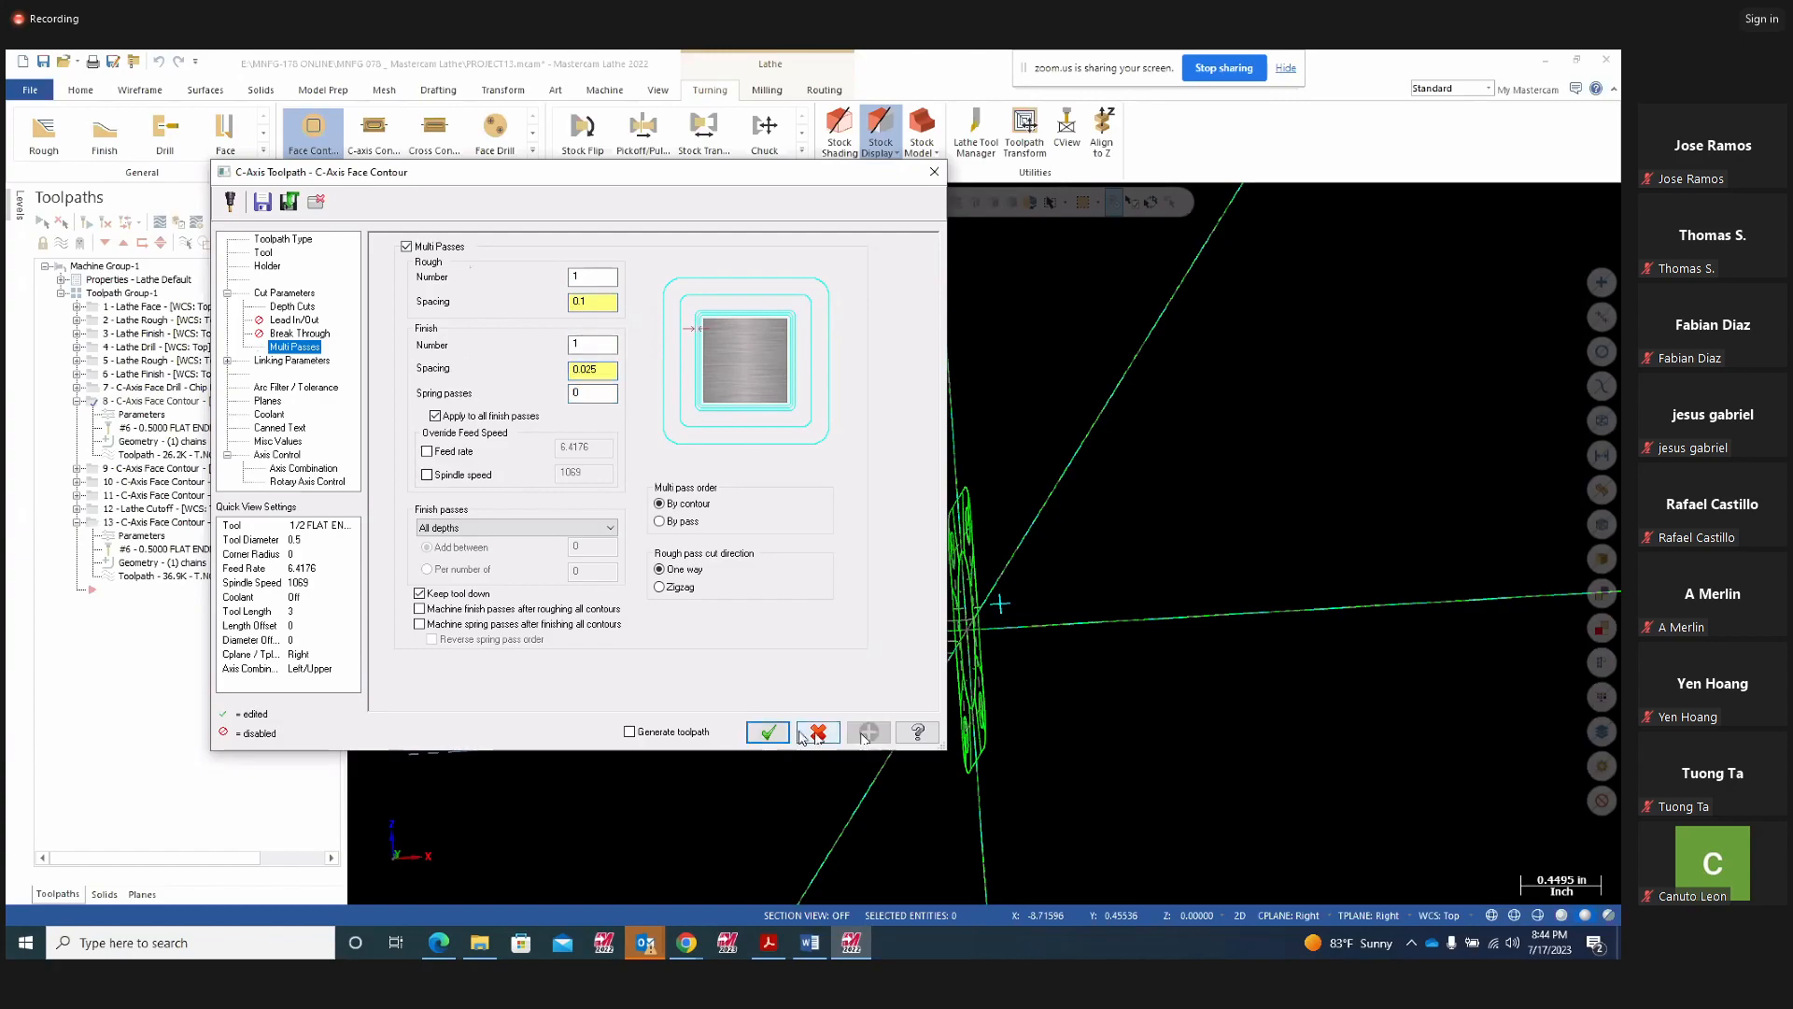
click(768, 731)
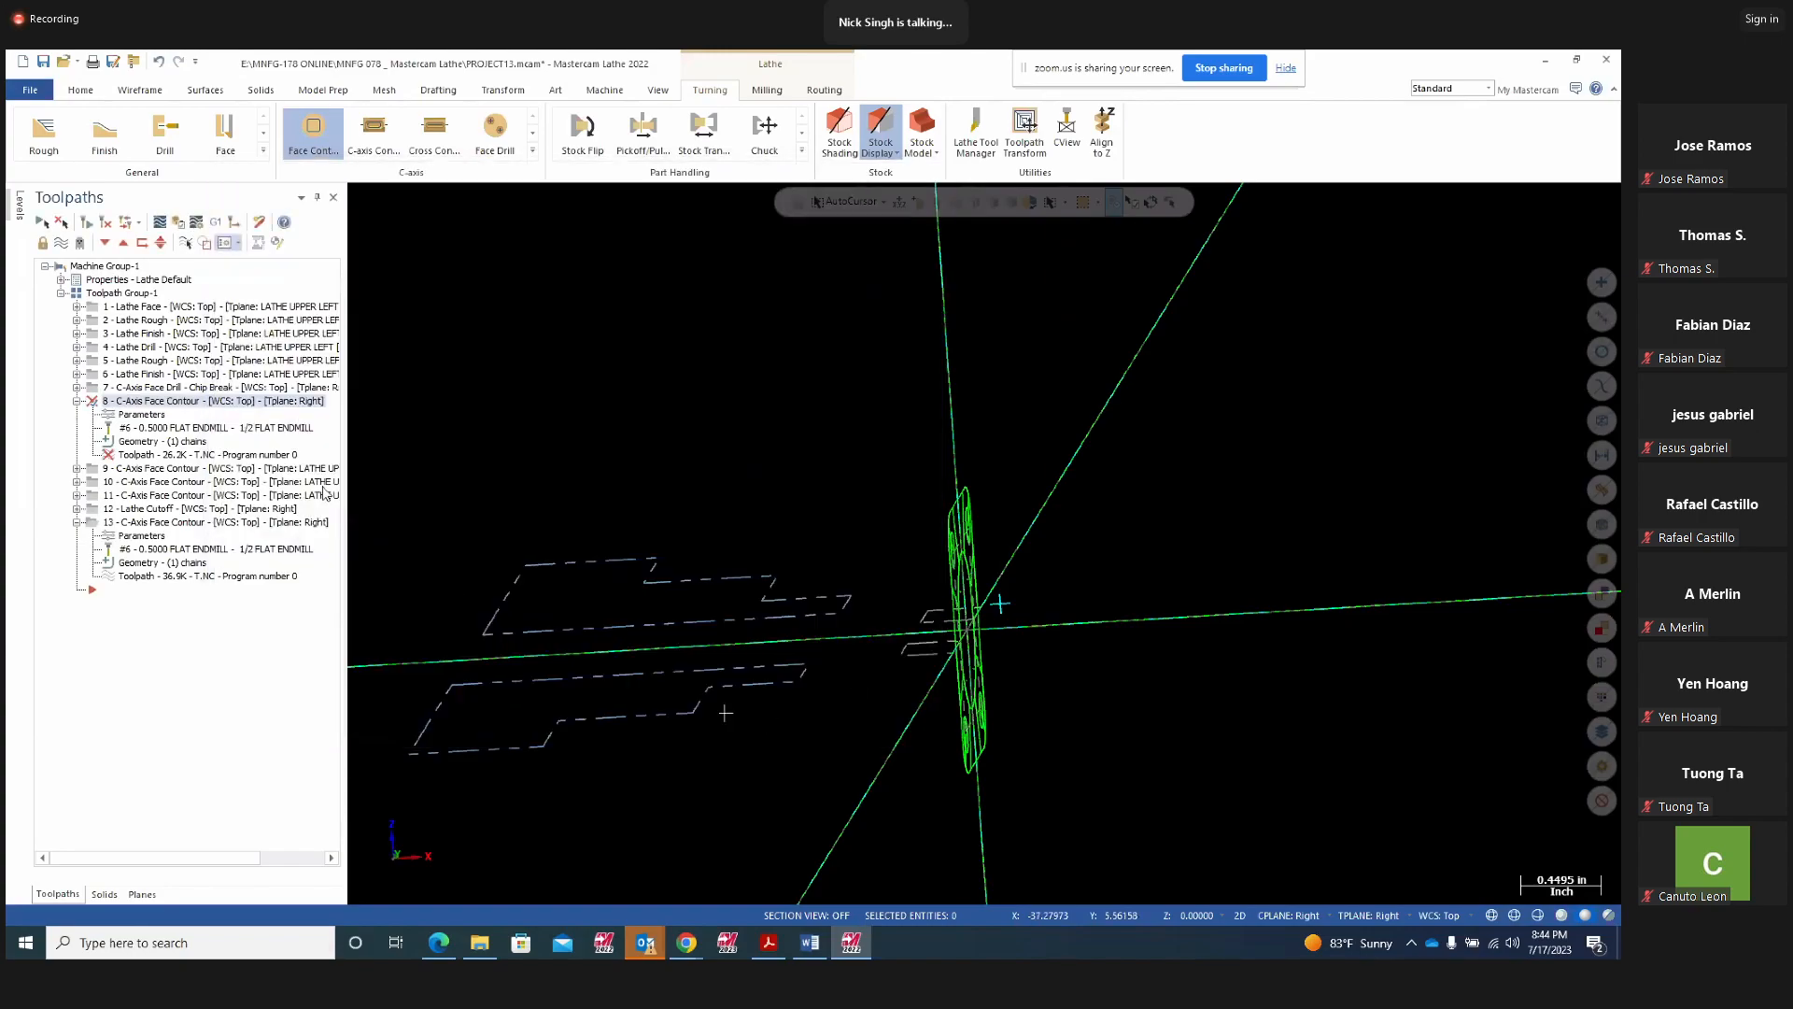
Regenerate operation 8's toolpath and play its backplot
click(127, 229)
click(107, 227)
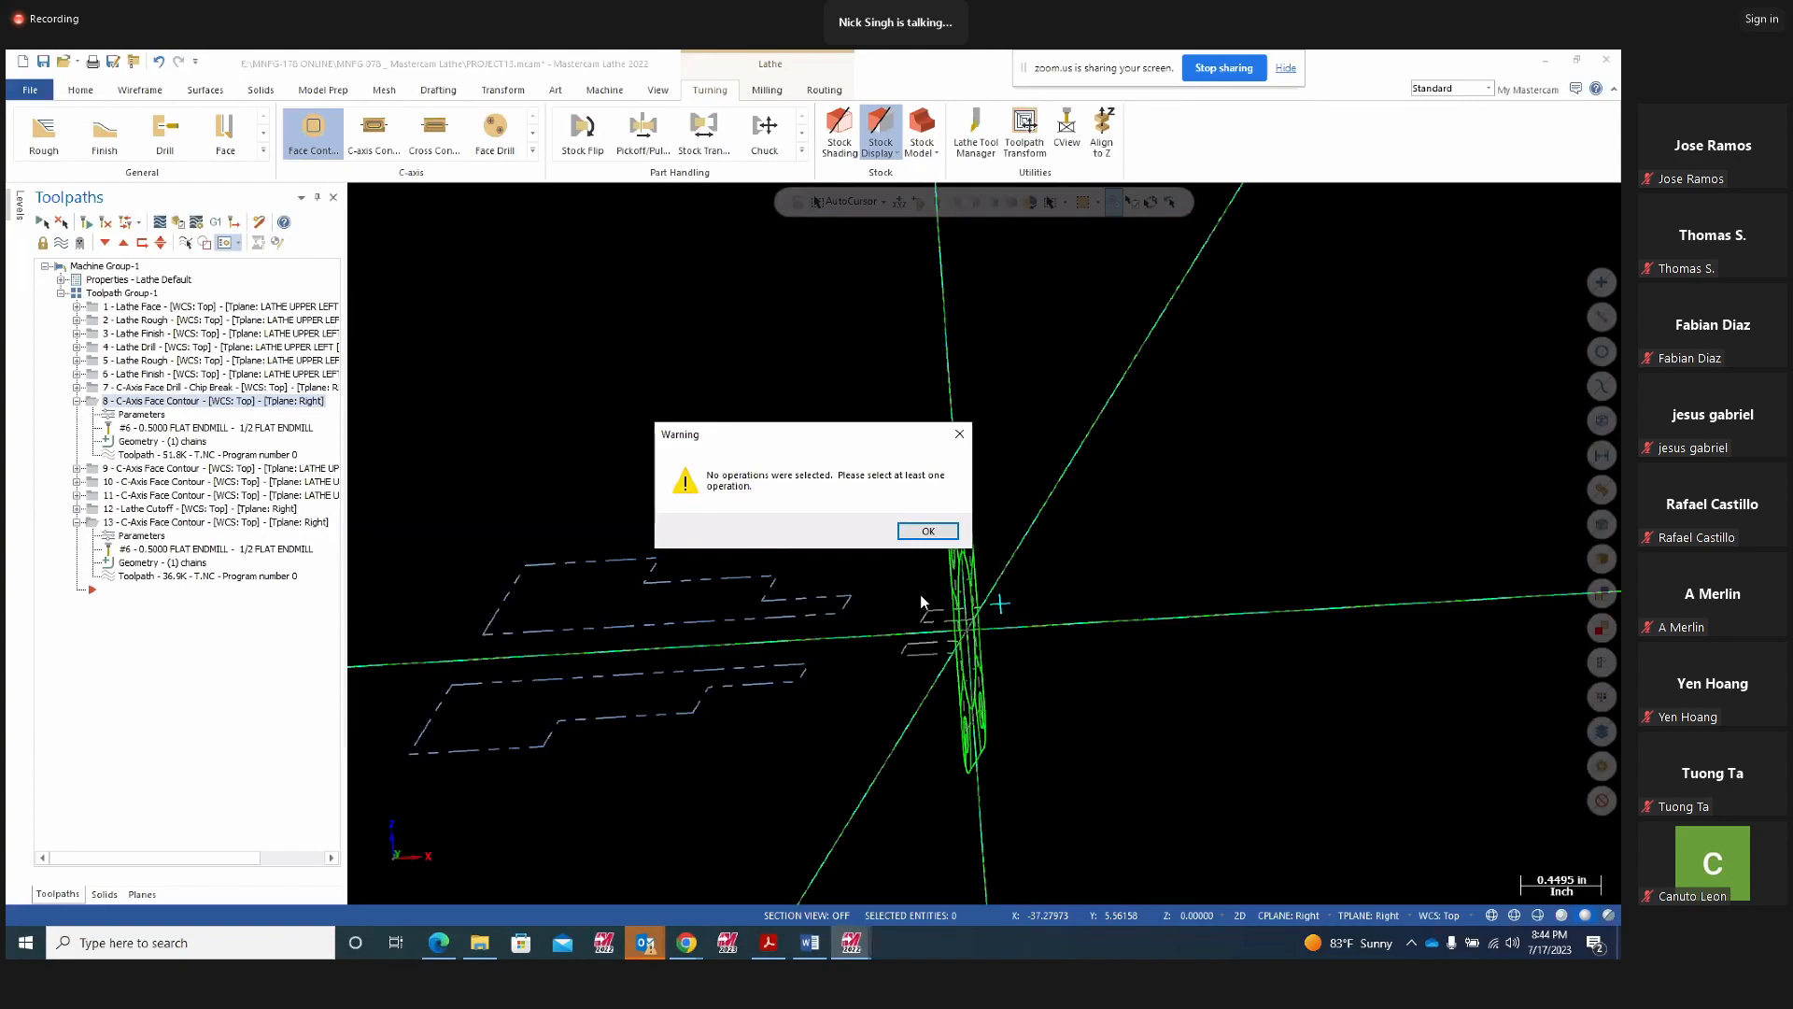
click(924, 532)
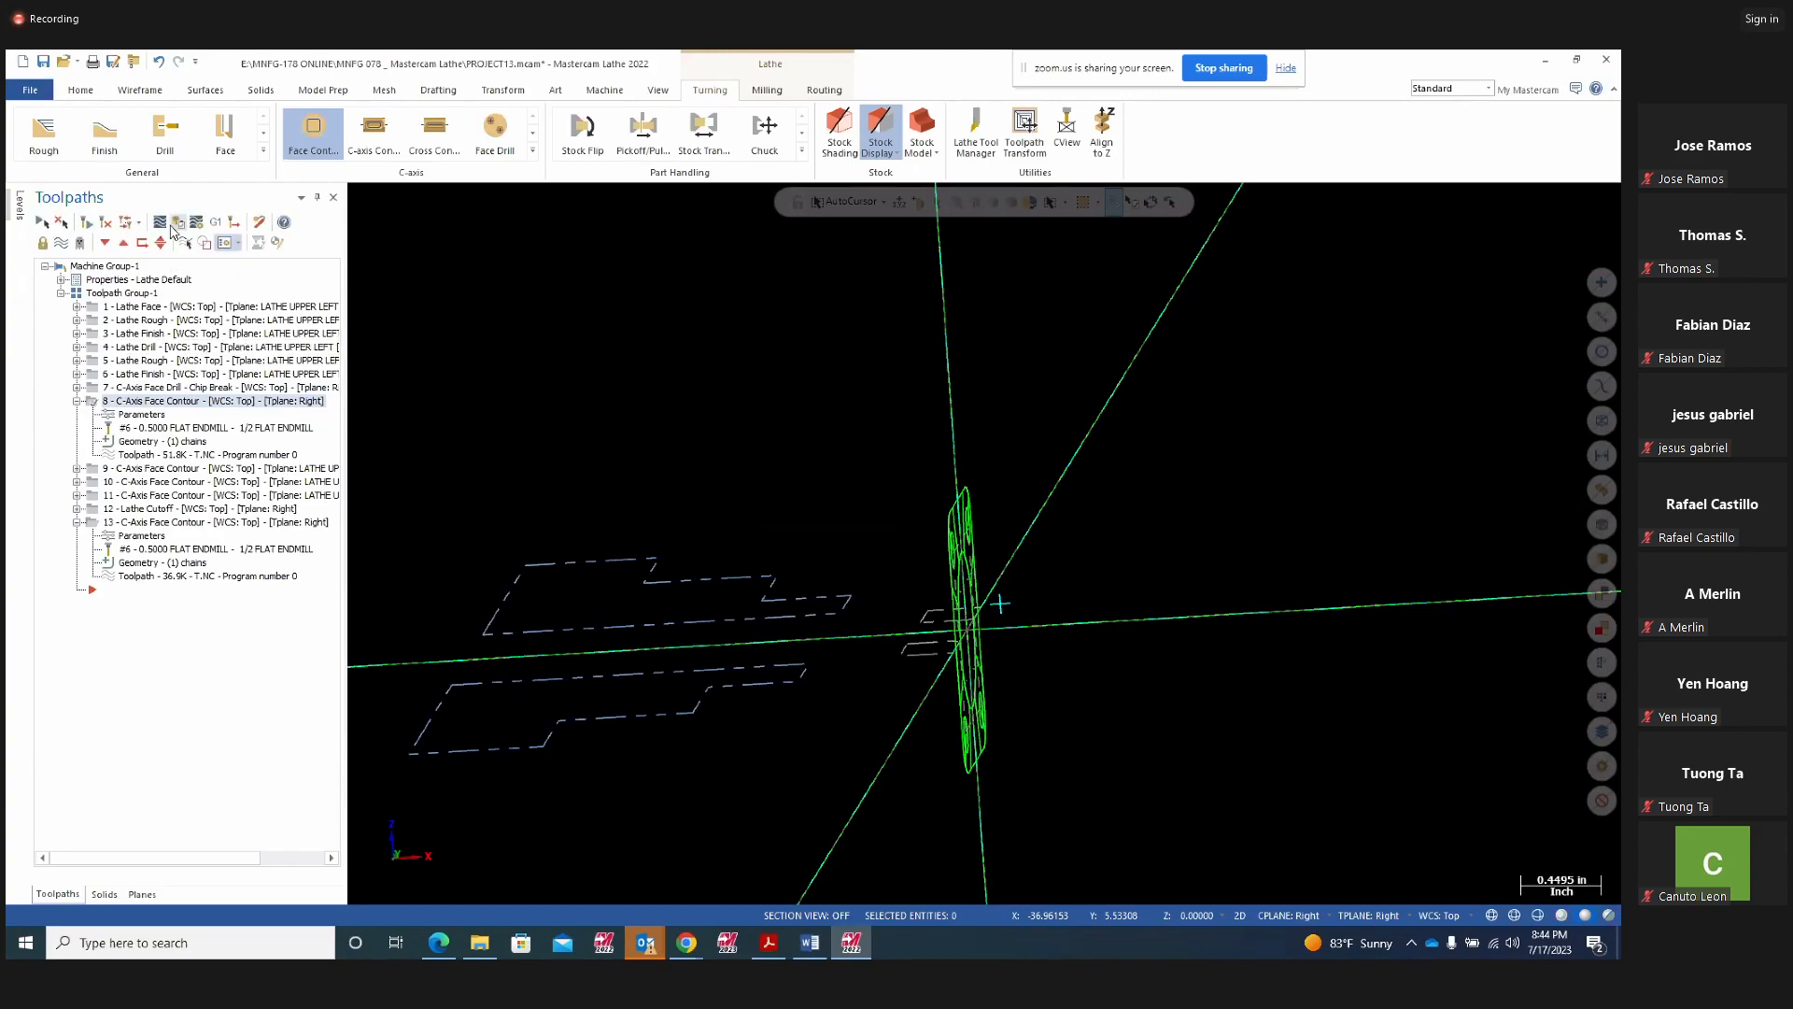
click(159, 224)
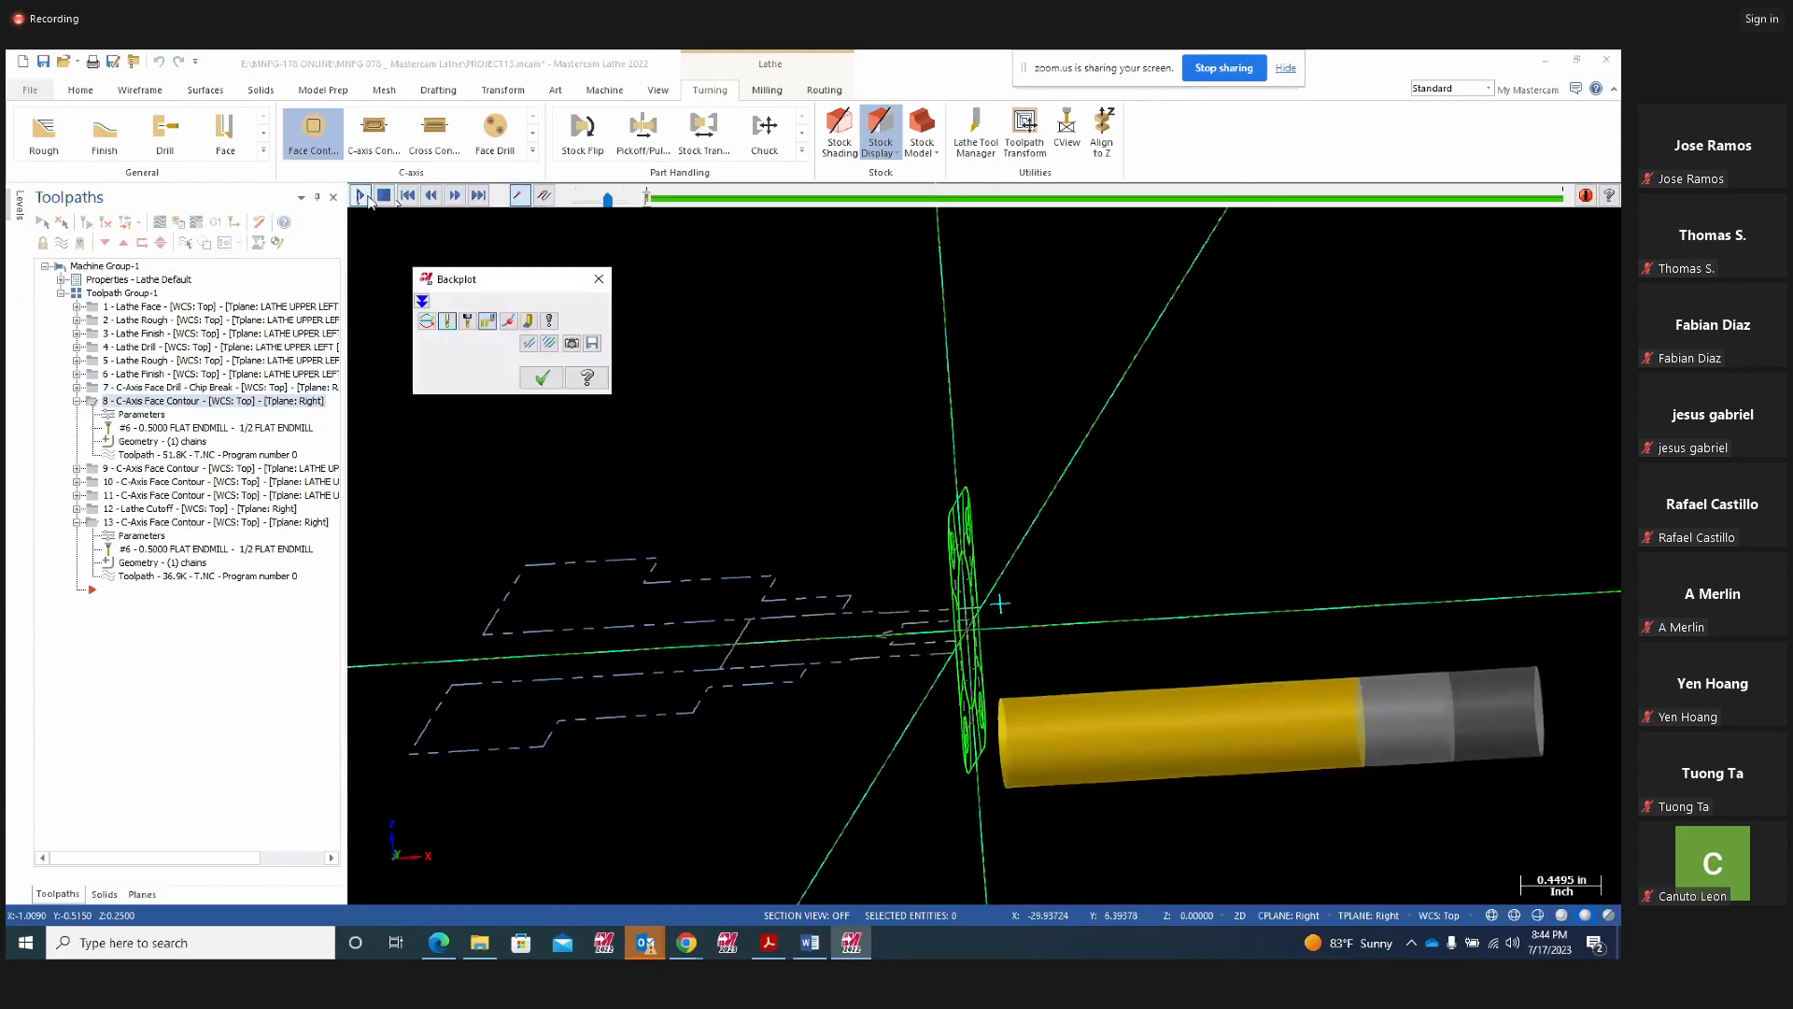
click(366, 198)
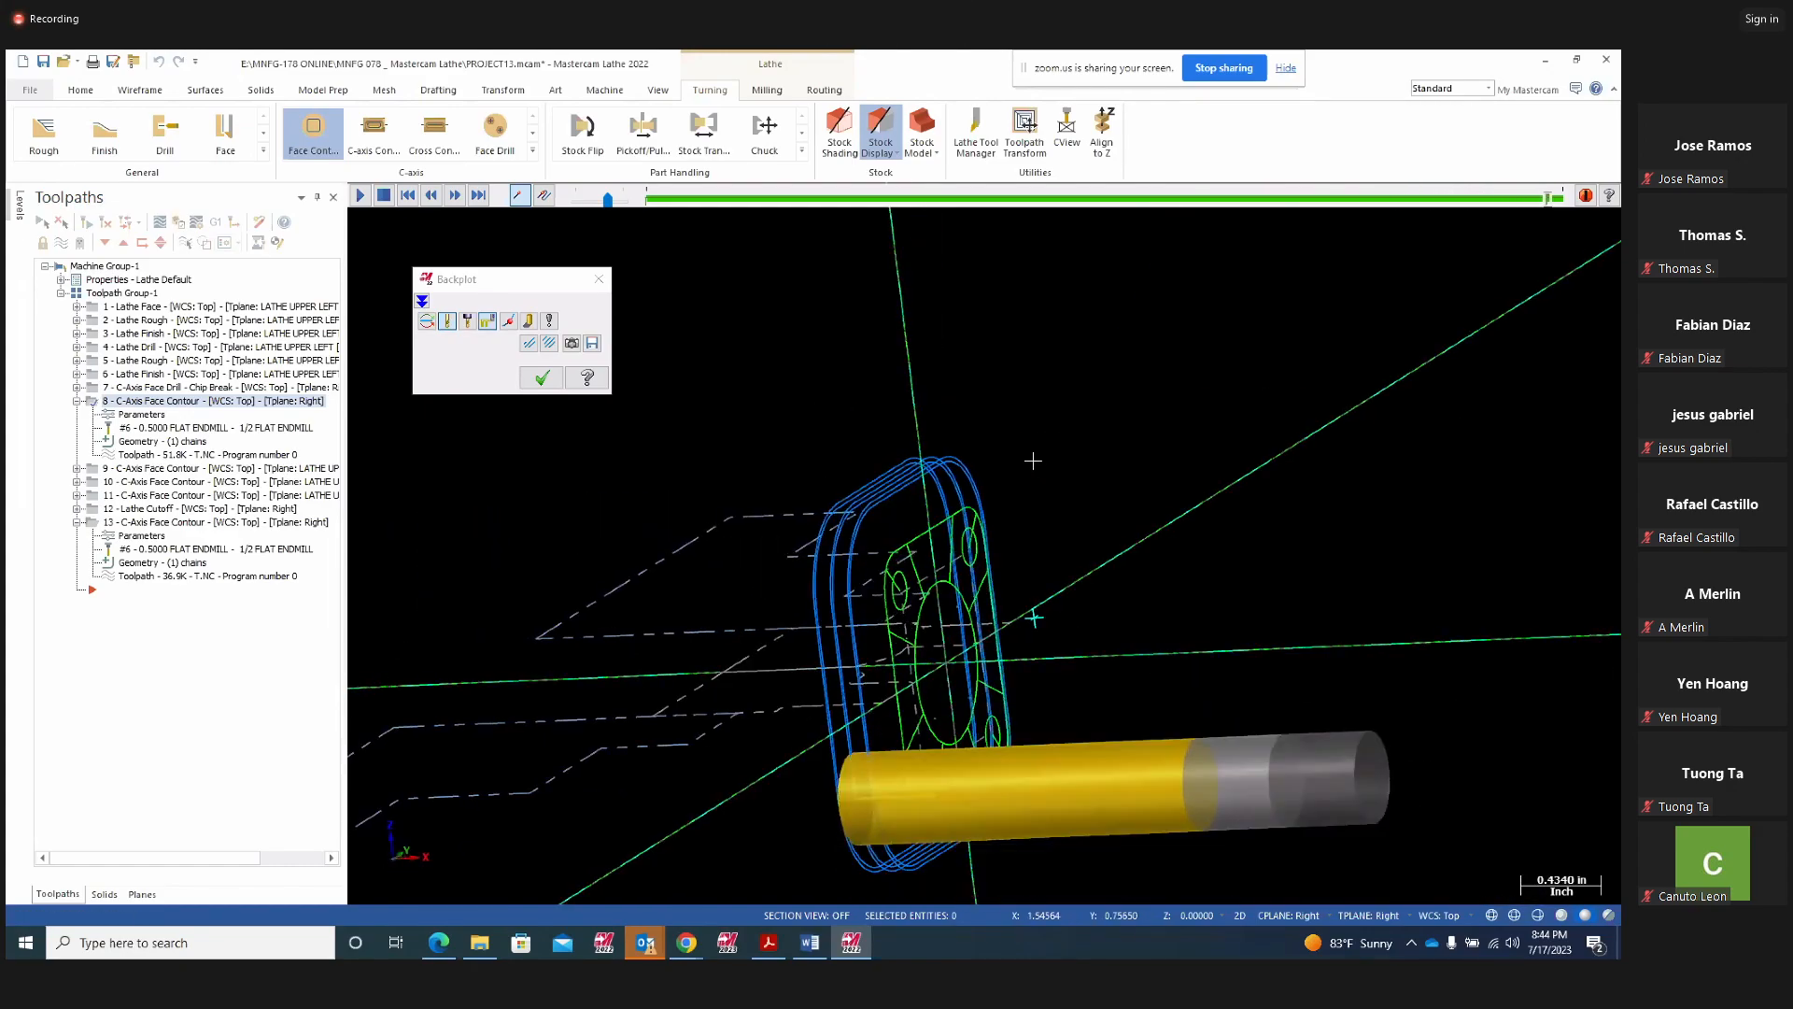
Set the max rough step of operation 8's depth cuts to 0.2
click(137, 417)
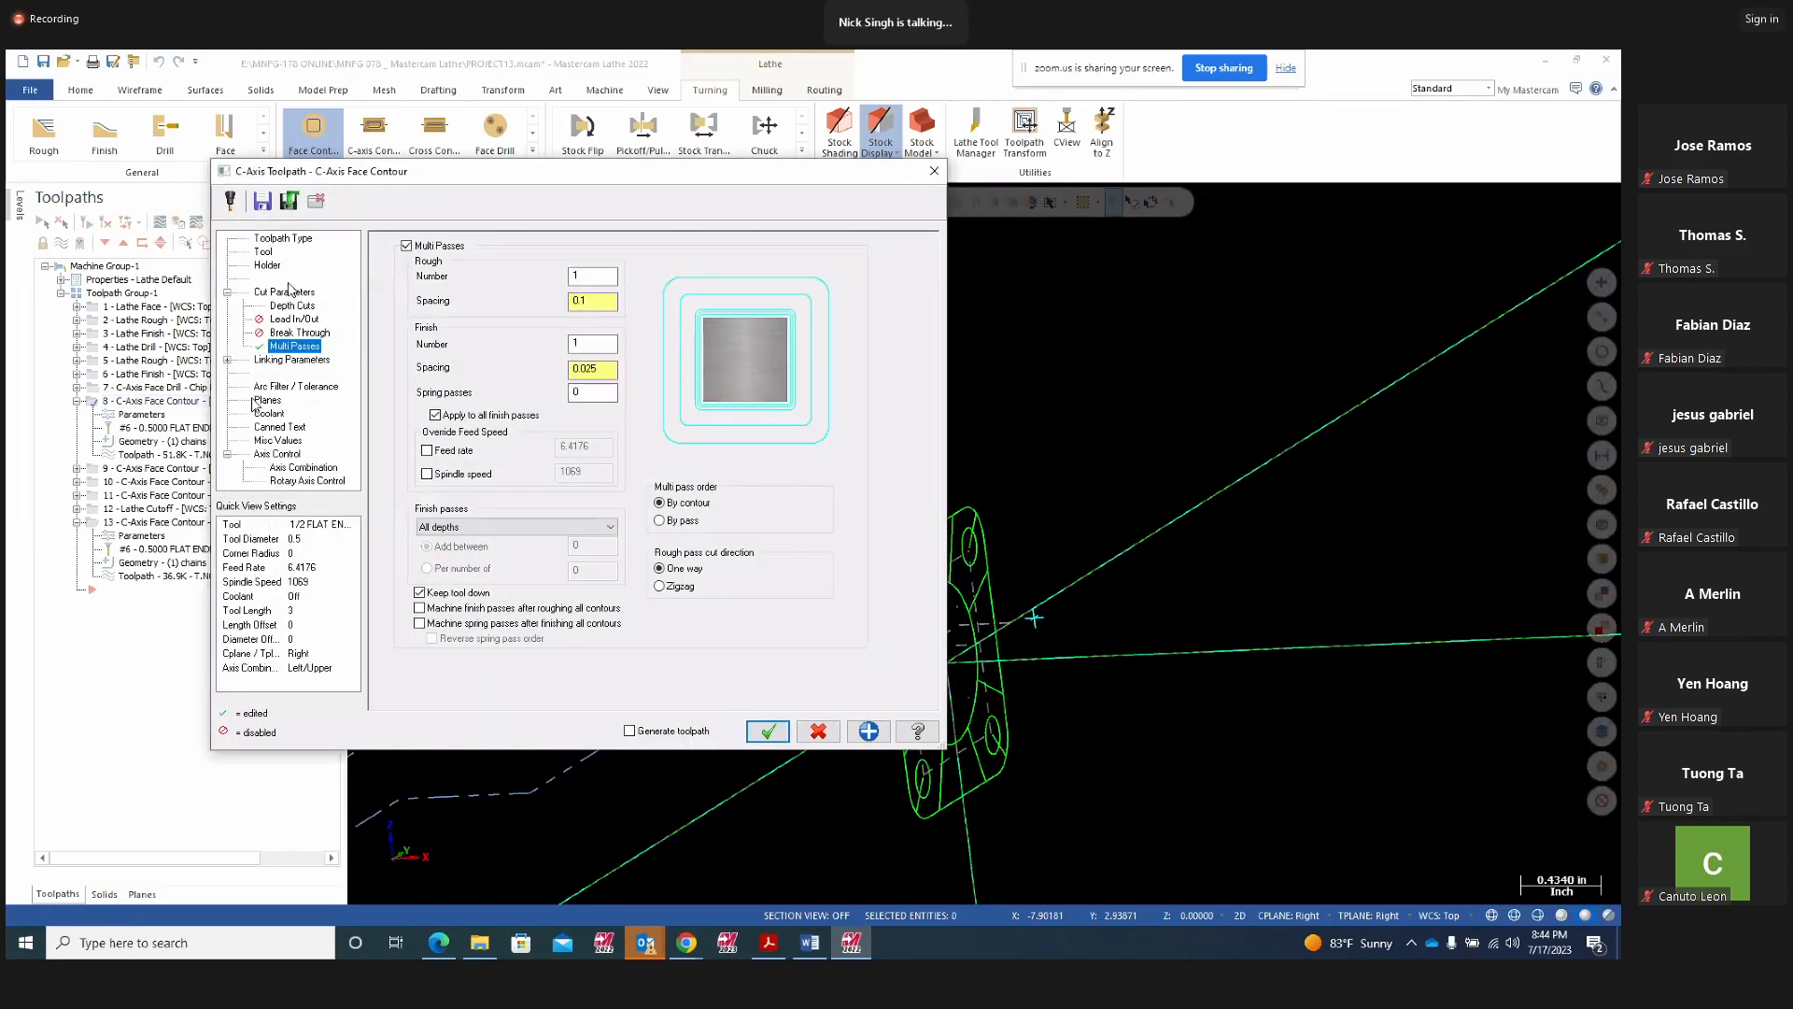
click(590, 342)
click(292, 307)
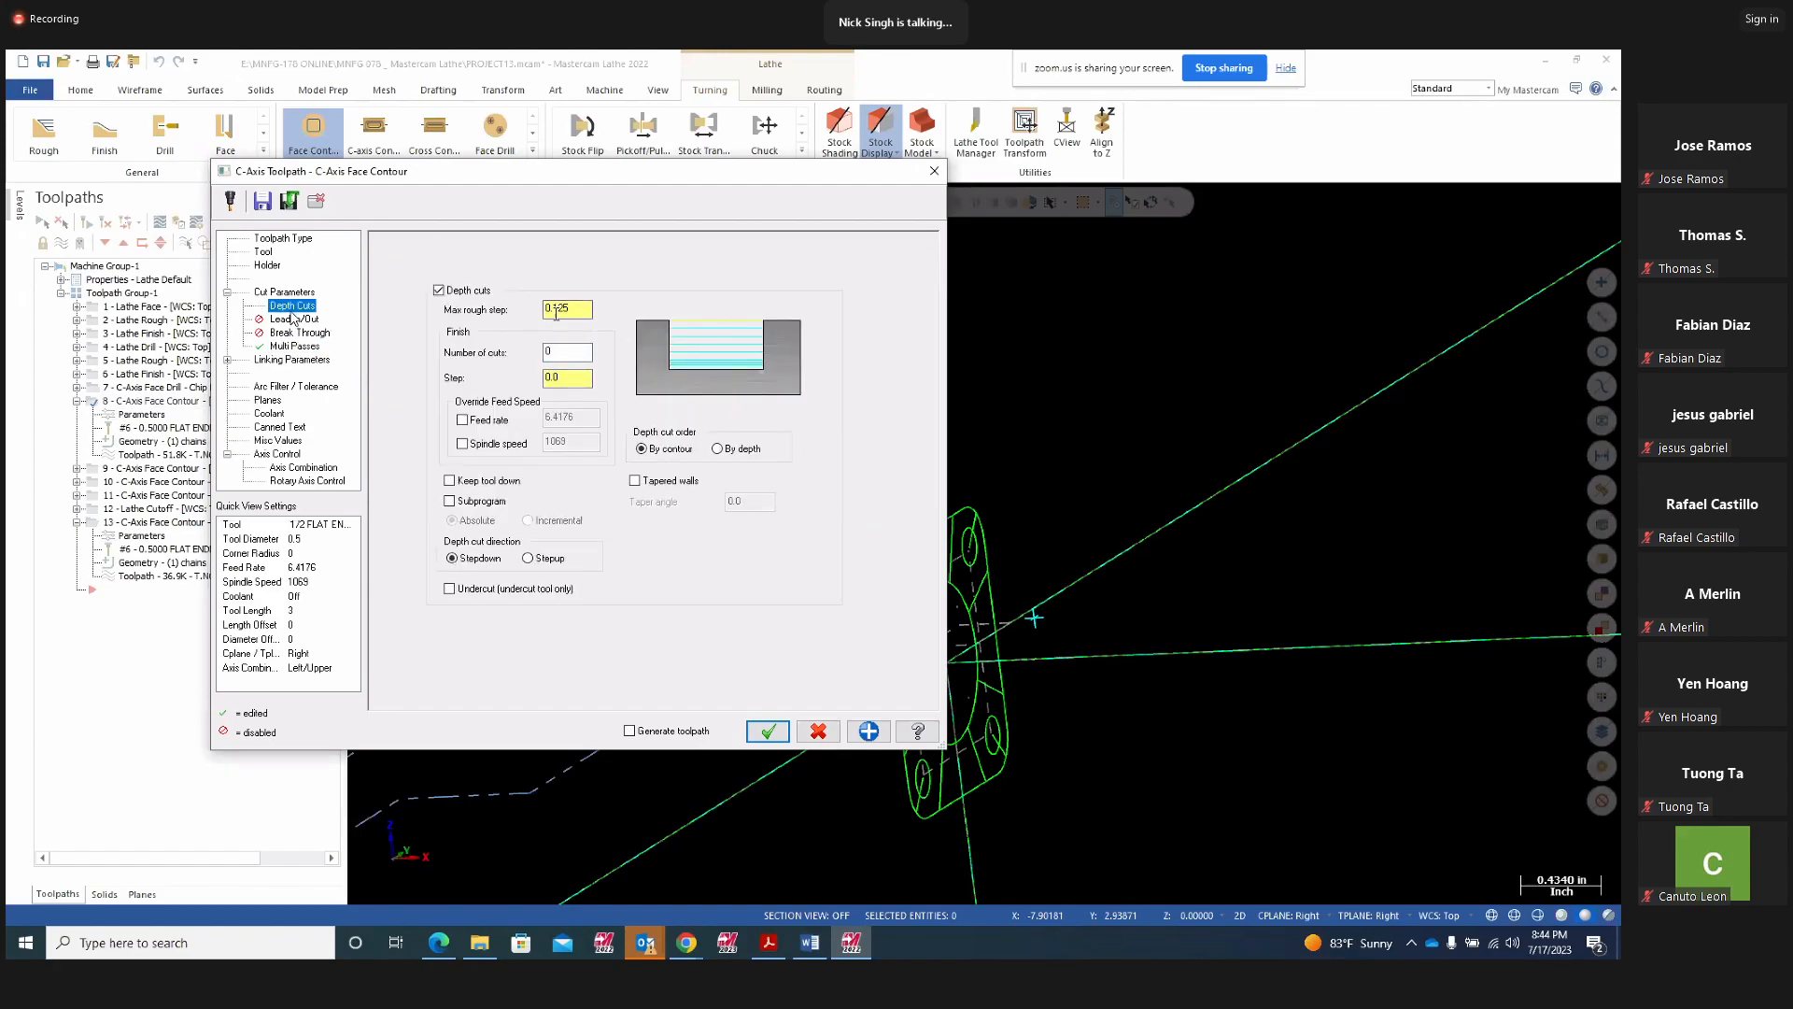
drag(570, 310, 498, 310)
key(BackSpace)
text(0.2)
click(768, 730)
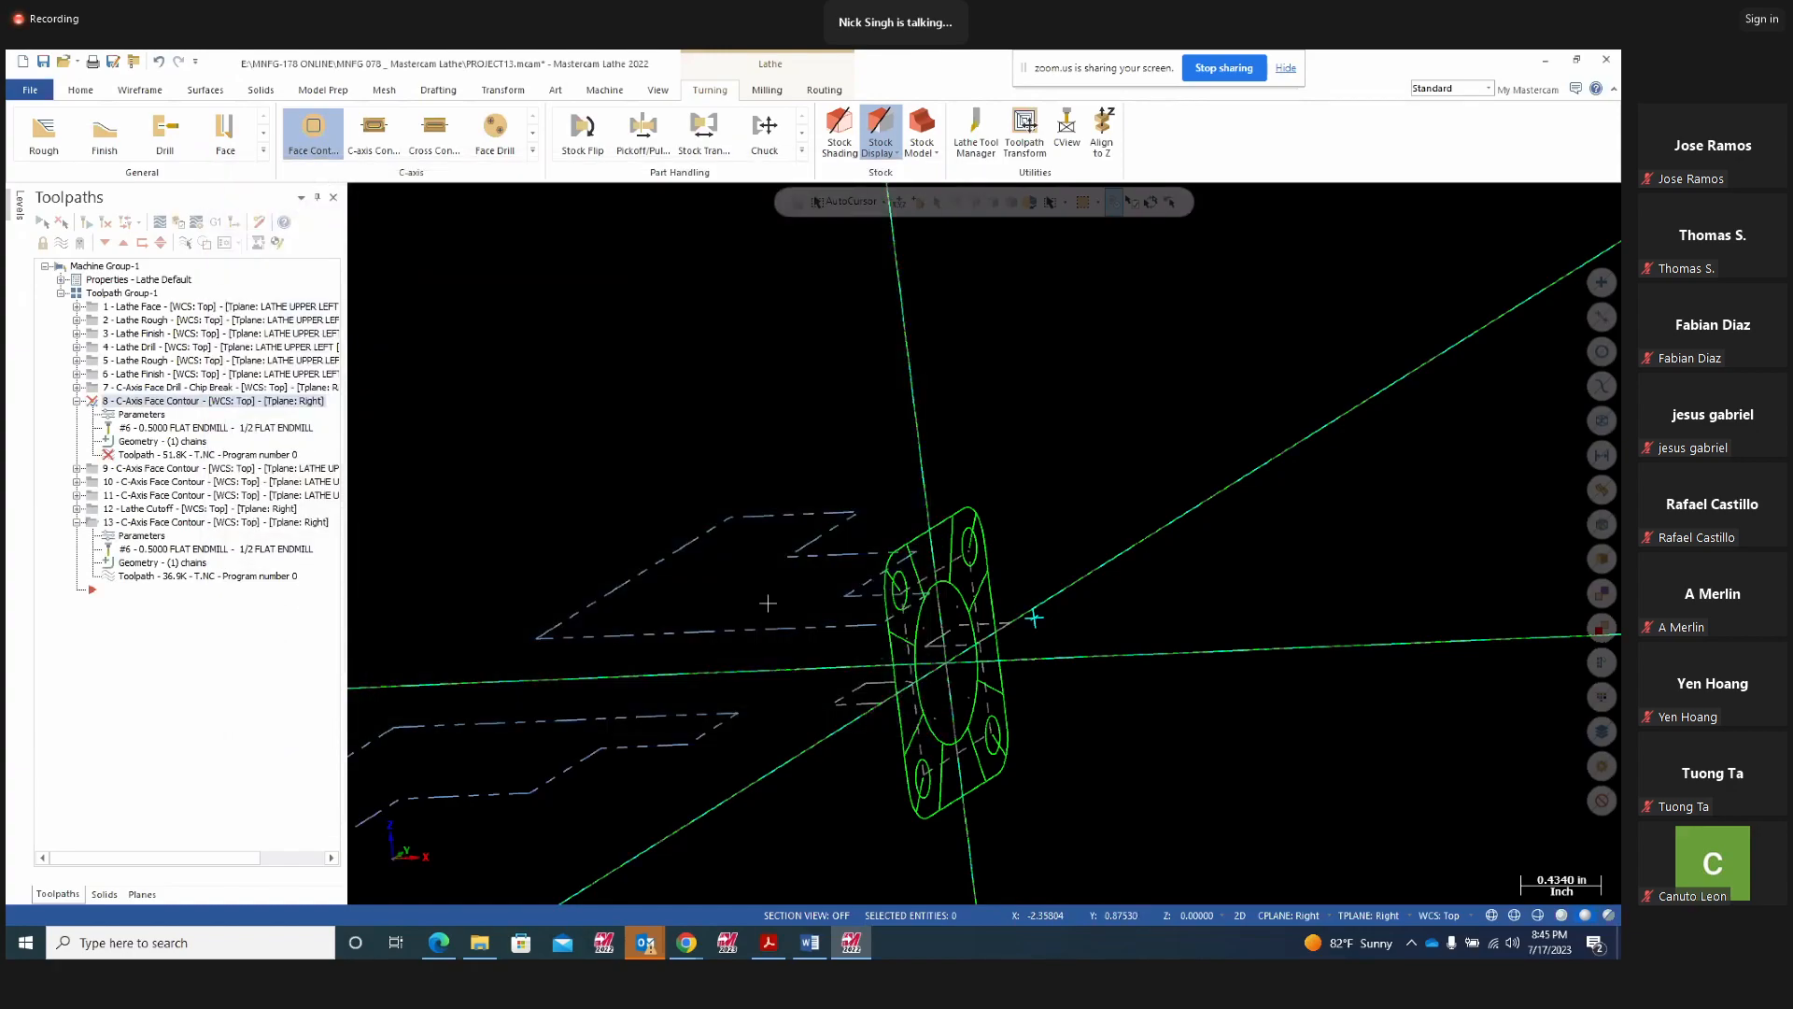
Regenerate operation 8's toolpath, backplot it while inspecting the depth passes from the front, and close the backplot
middle_drag(767, 603, 774, 654)
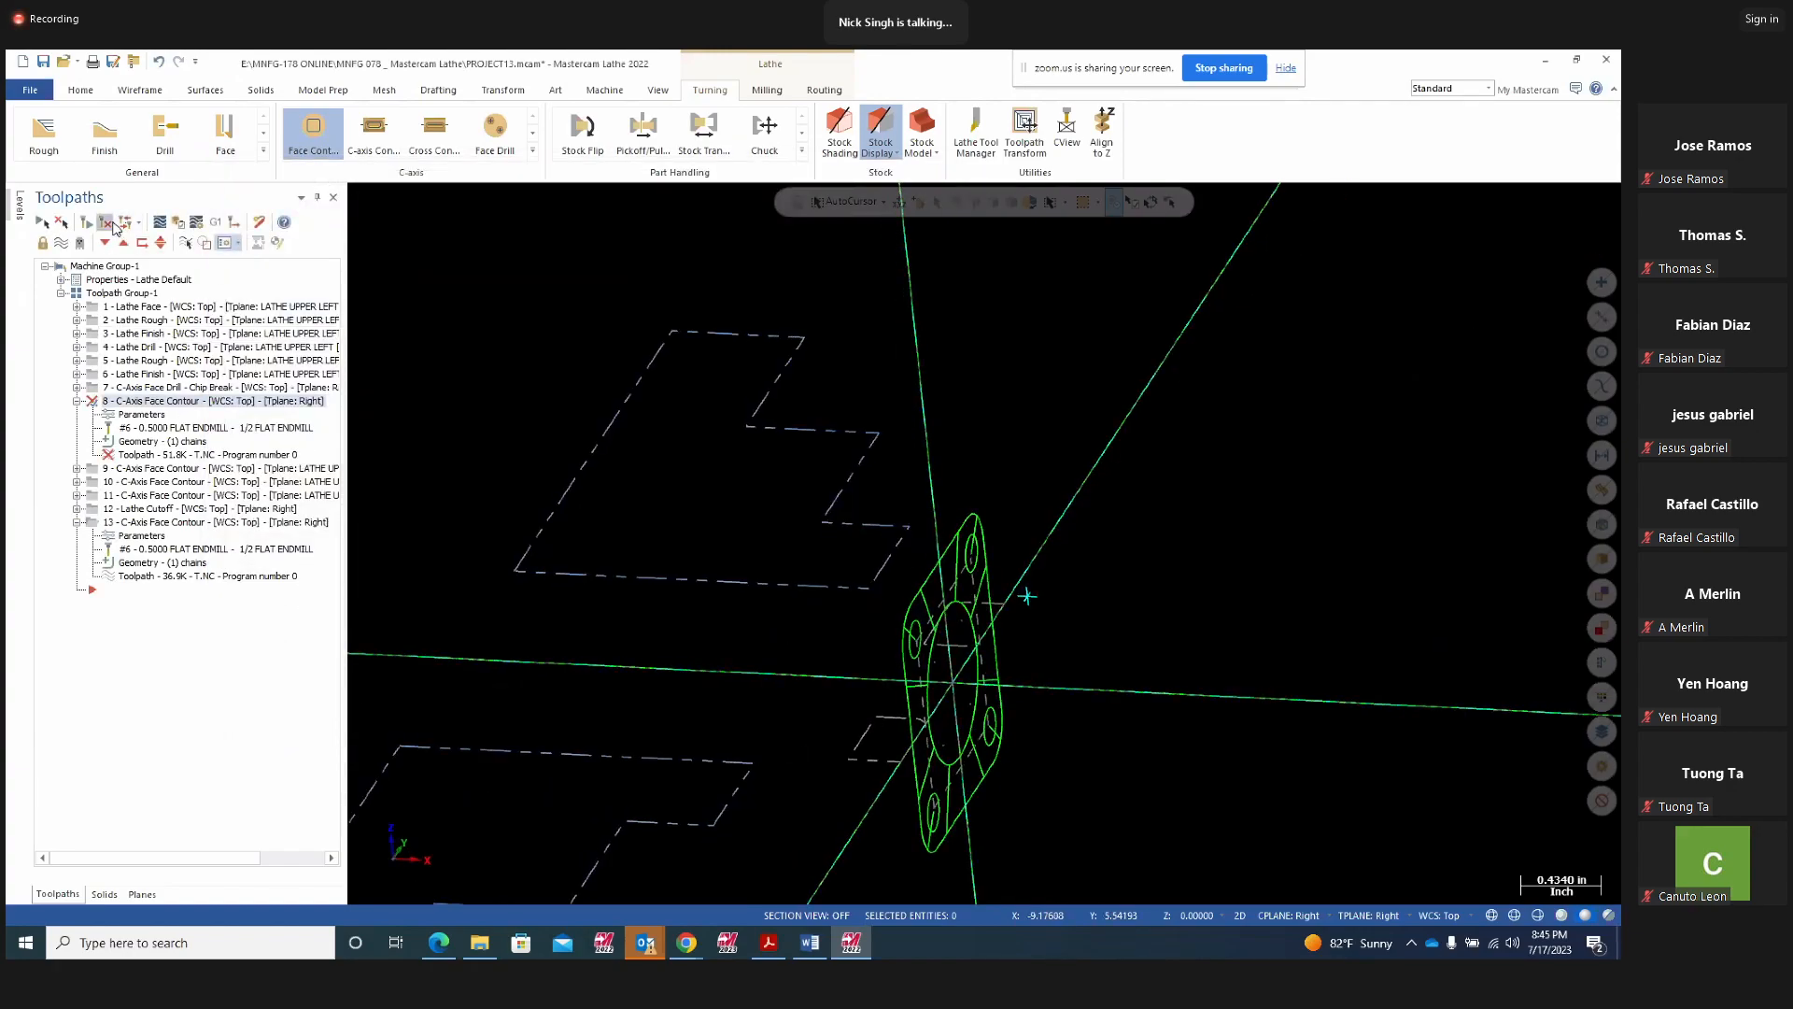
click(161, 224)
middle_drag(565, 483, 1060, 420)
right_click(1065, 426)
click(1114, 534)
middle_drag(670, 398, 1185, 316)
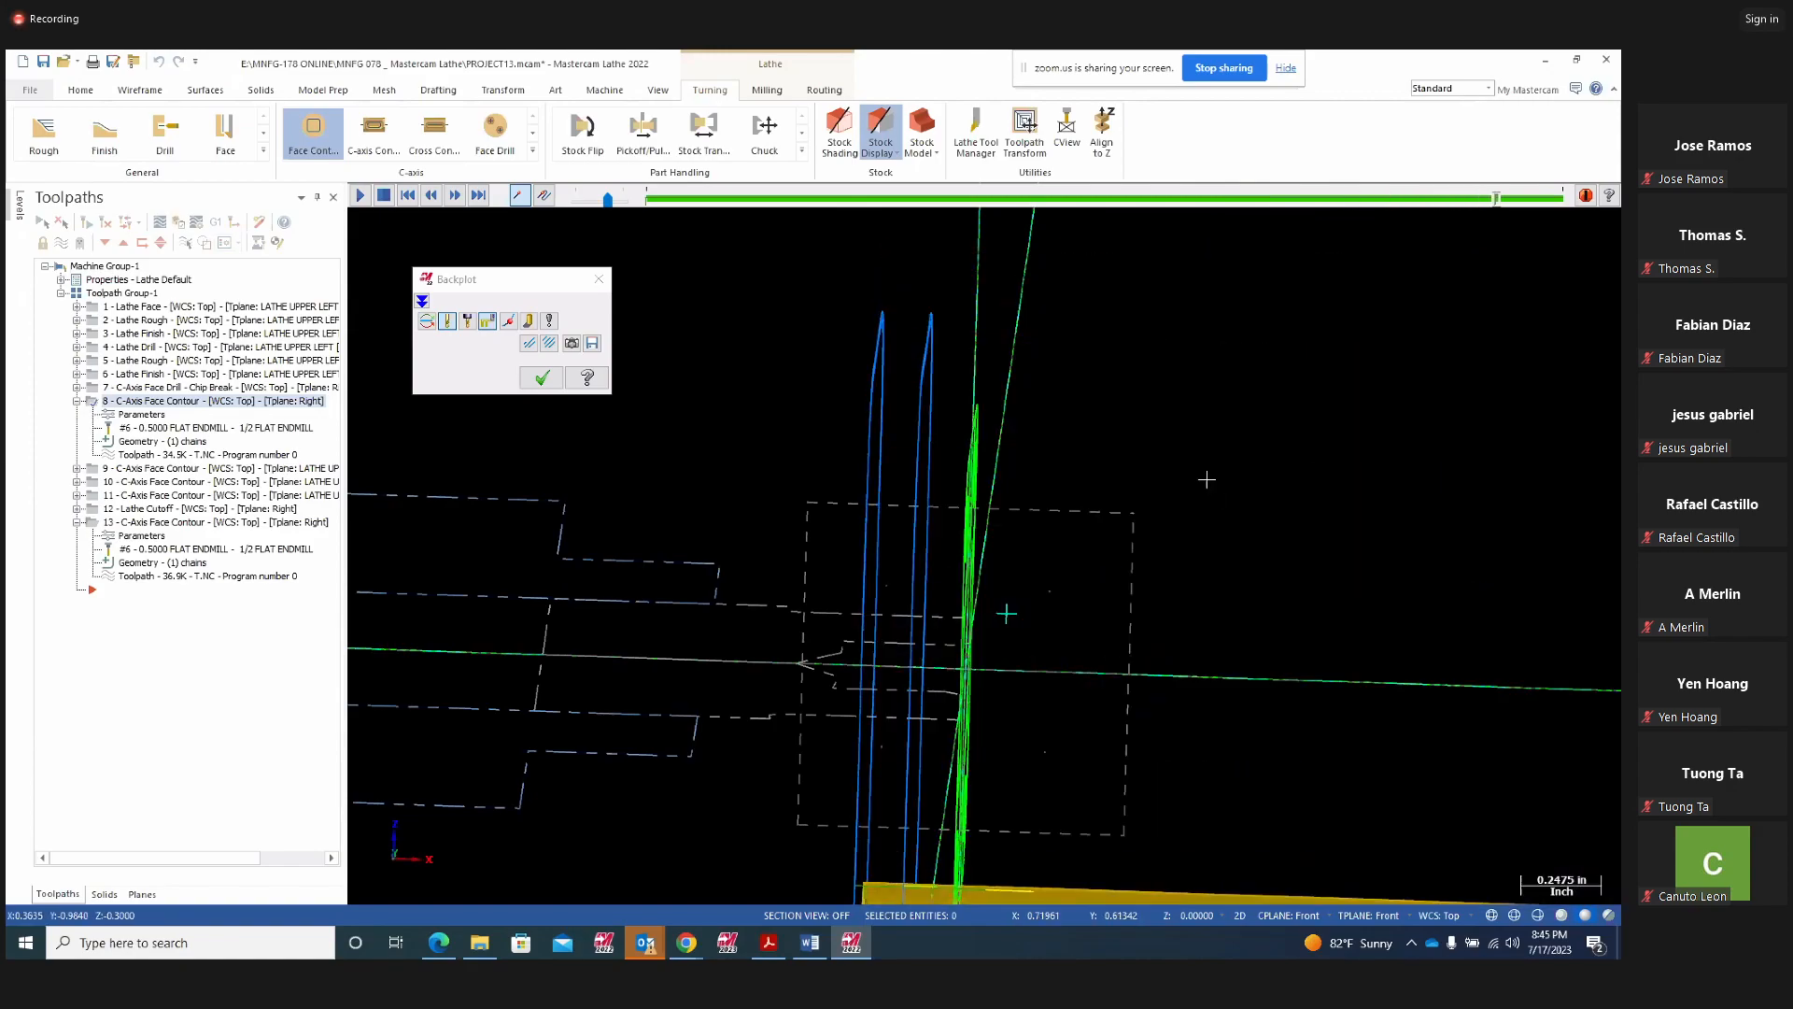
middle_drag(1201, 473, 881, 320)
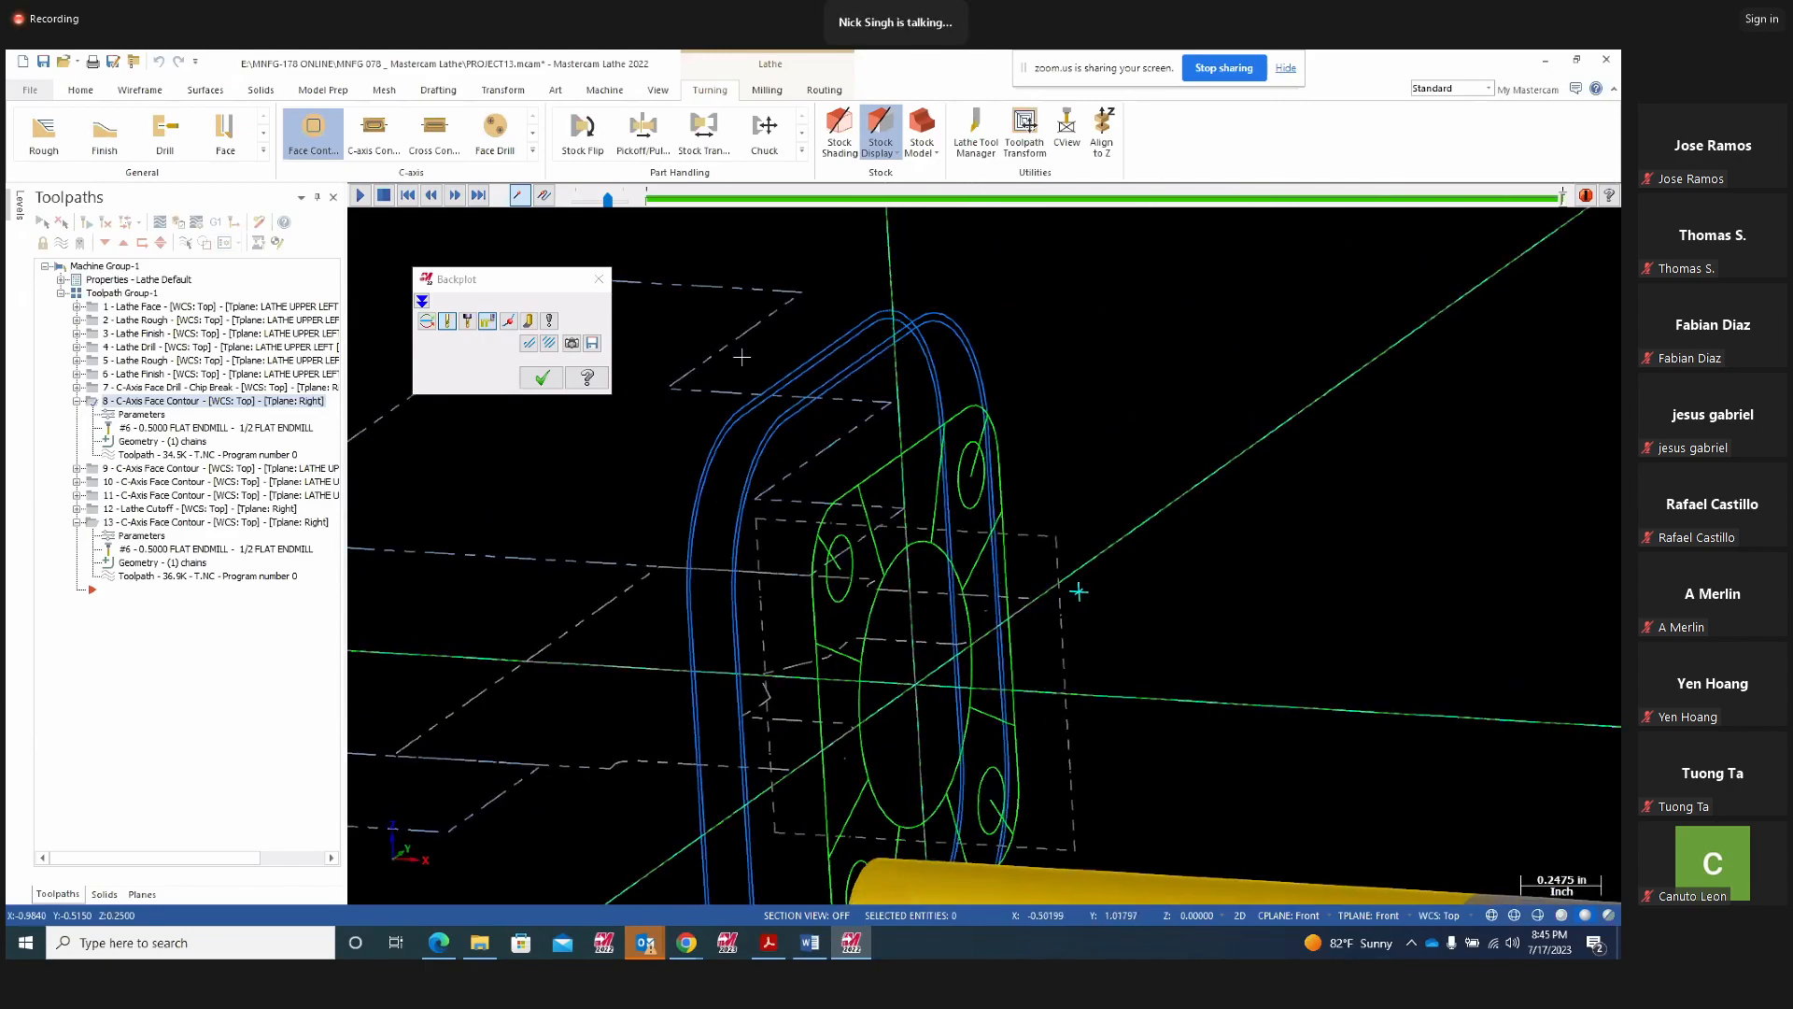
click(542, 378)
Review the cut parameters of operation 8's C-axis face contour against the flange geometry and close its parameters
click(137, 415)
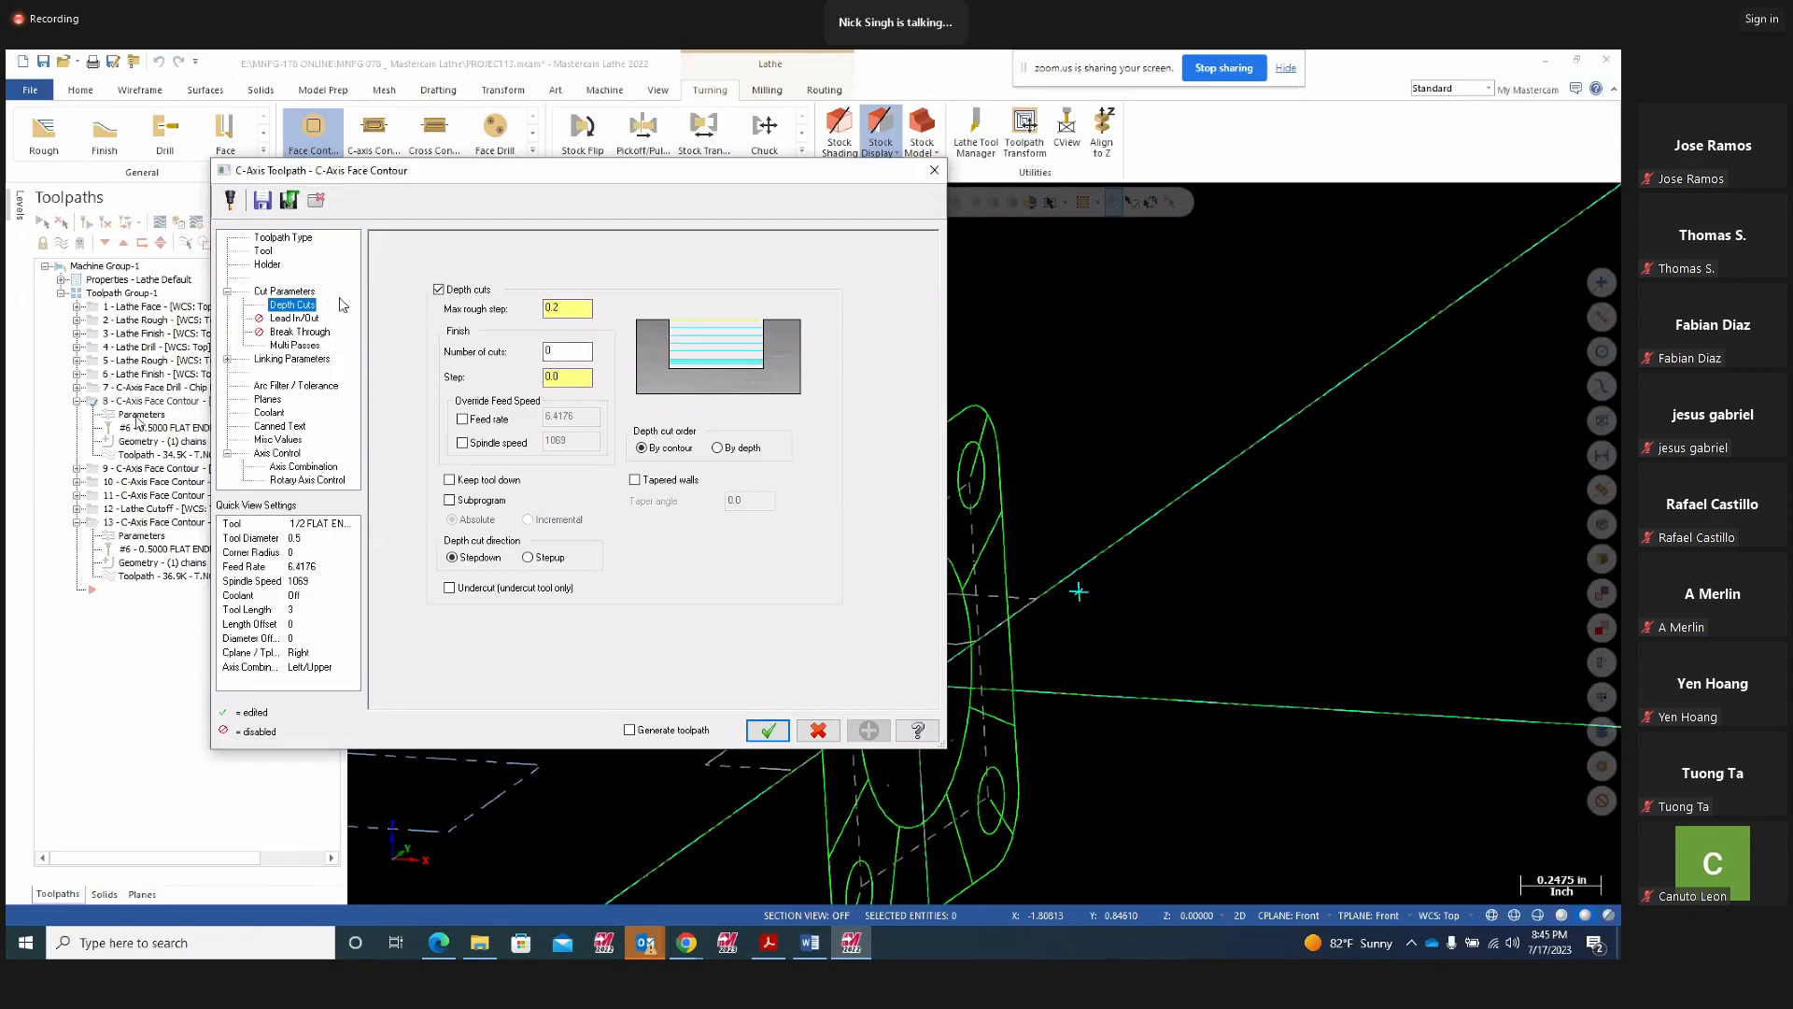
click(274, 293)
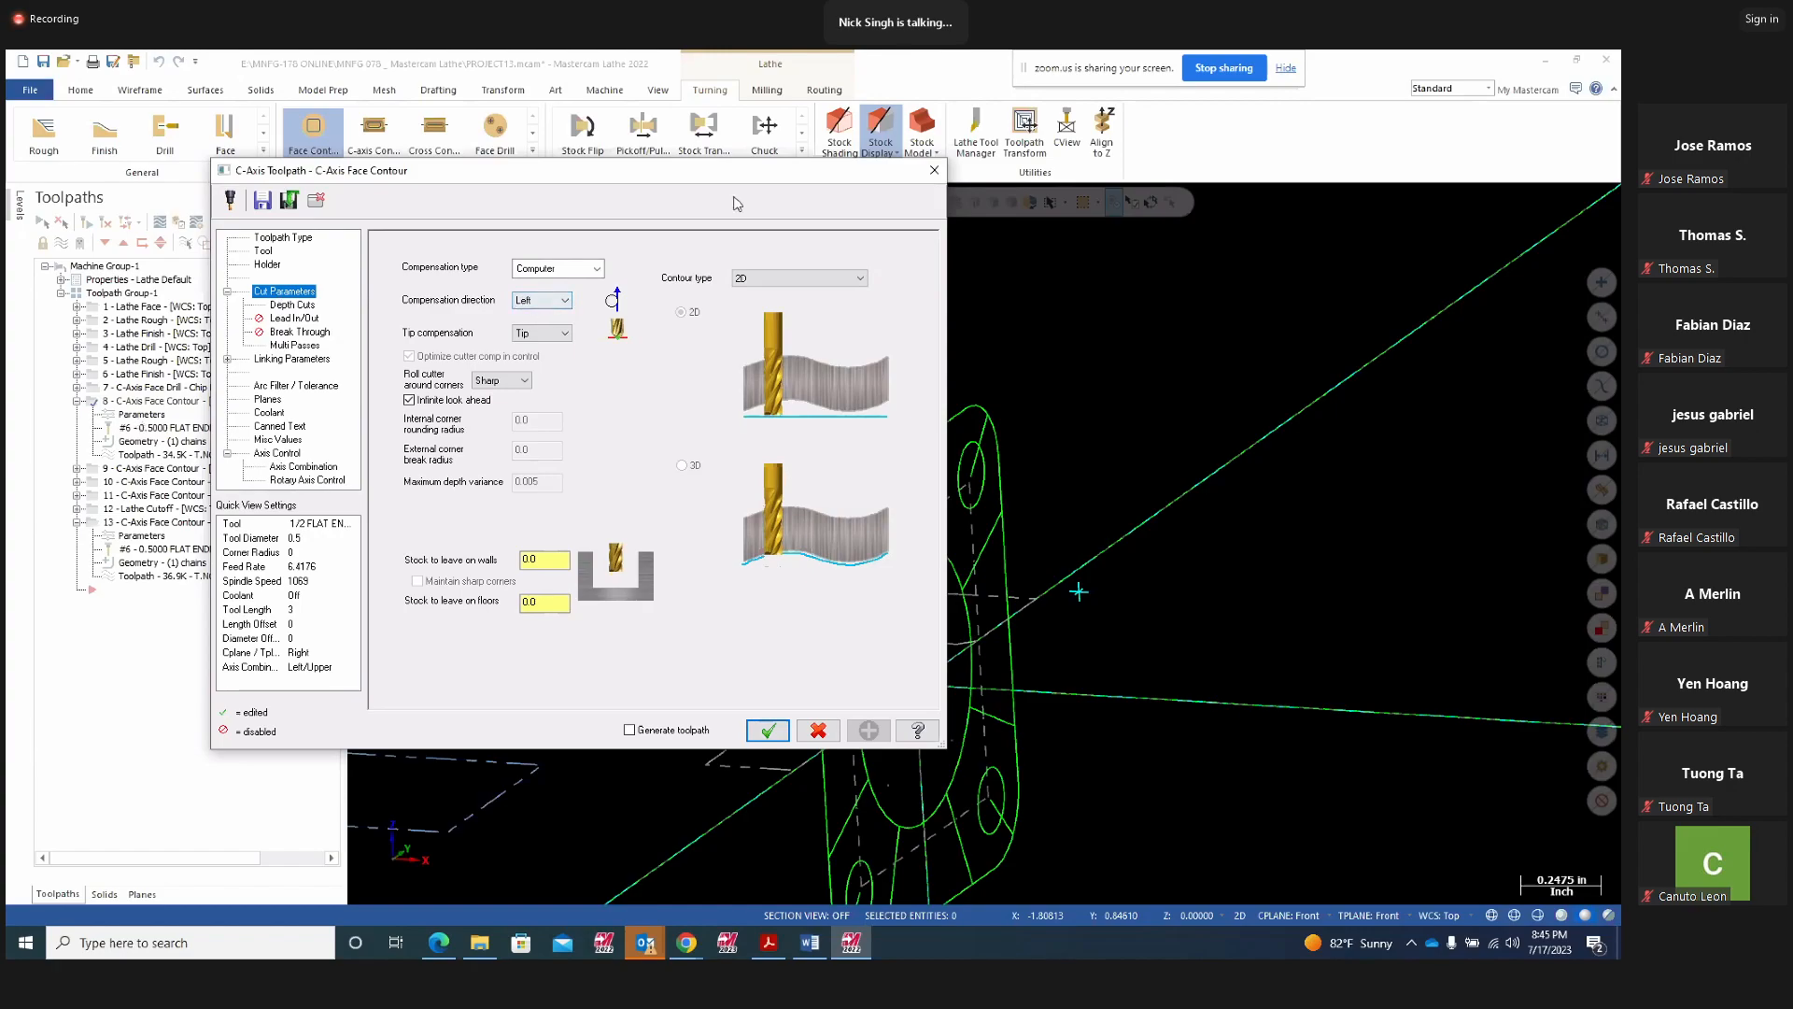
drag(730, 179, 338, 195)
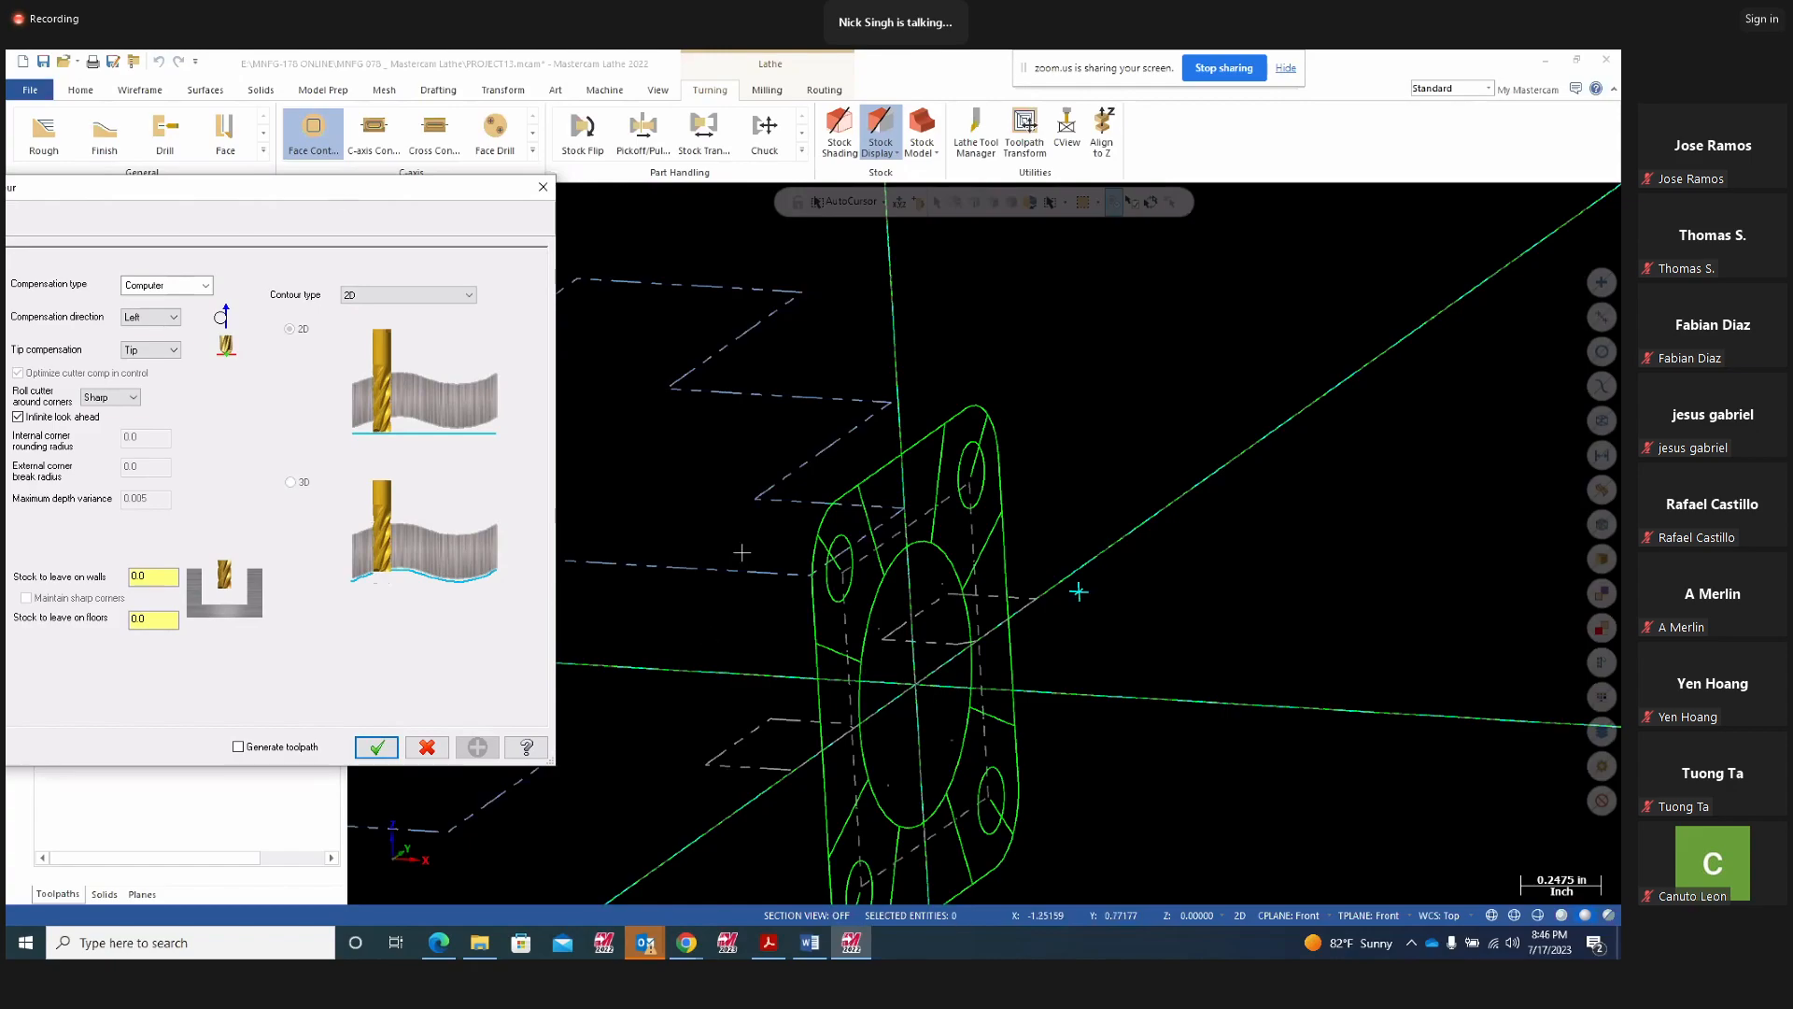
drag(443, 191, 1210, 167)
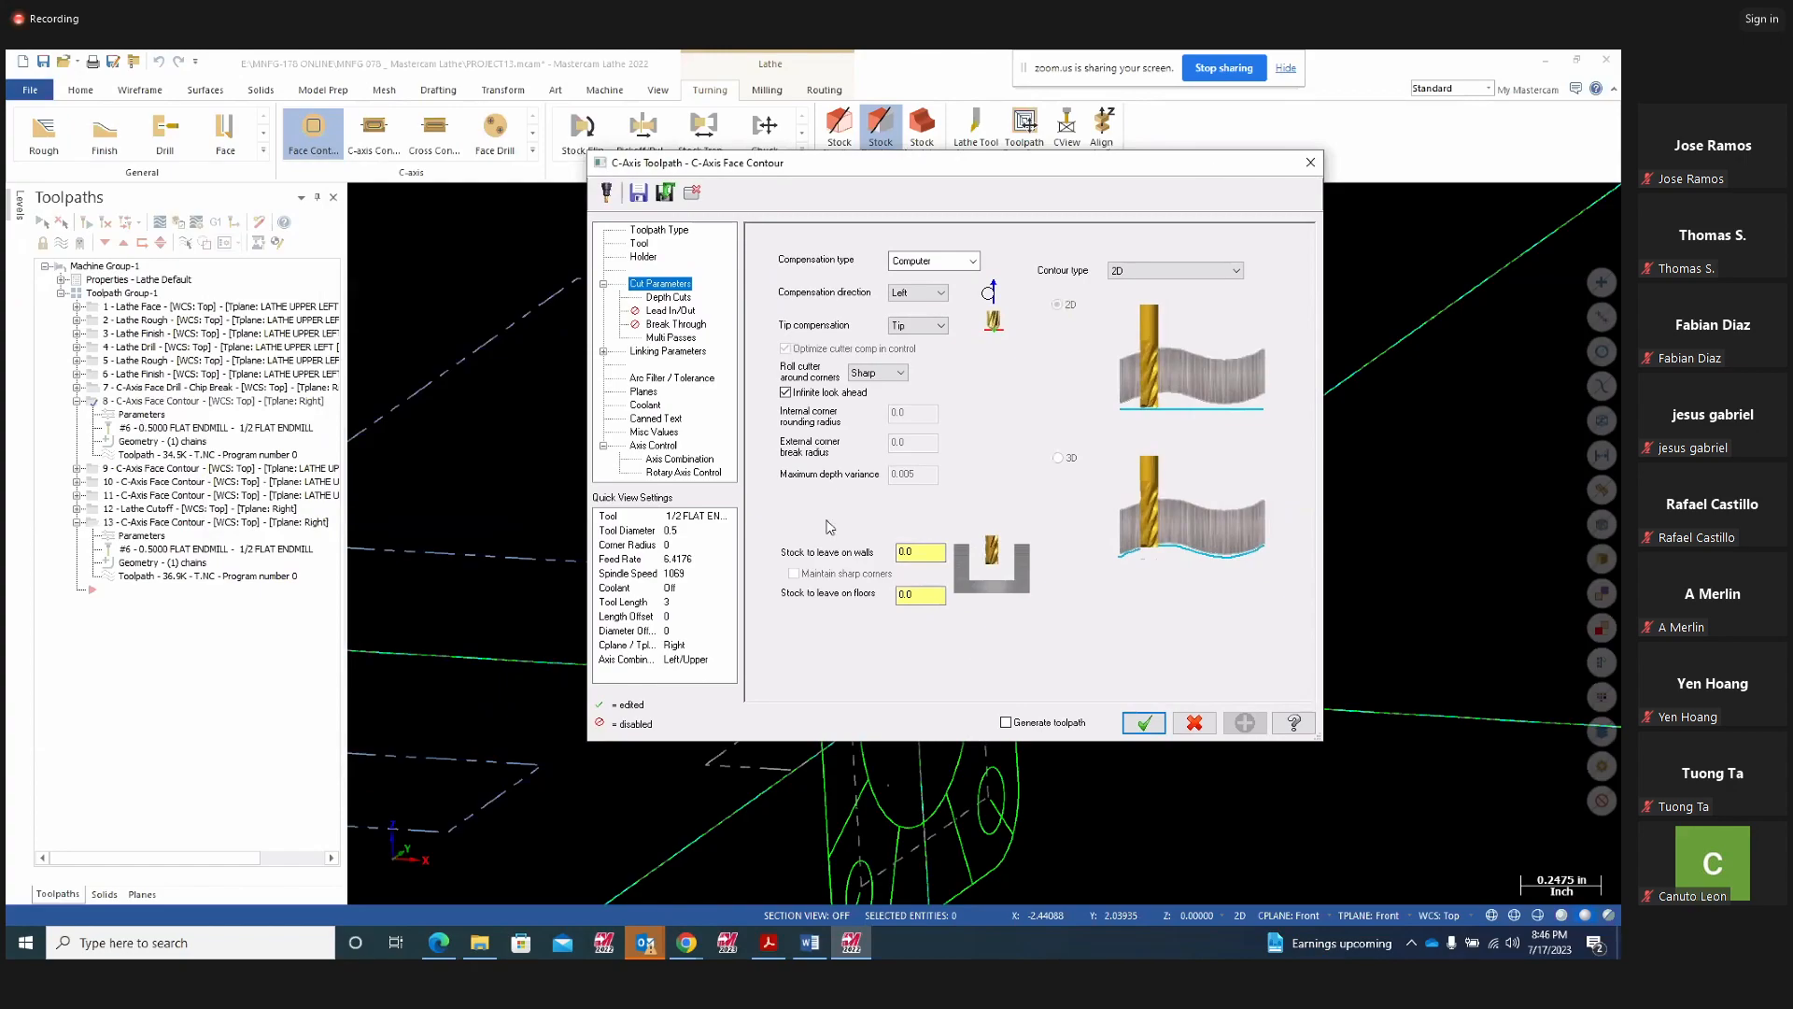
click(1141, 726)
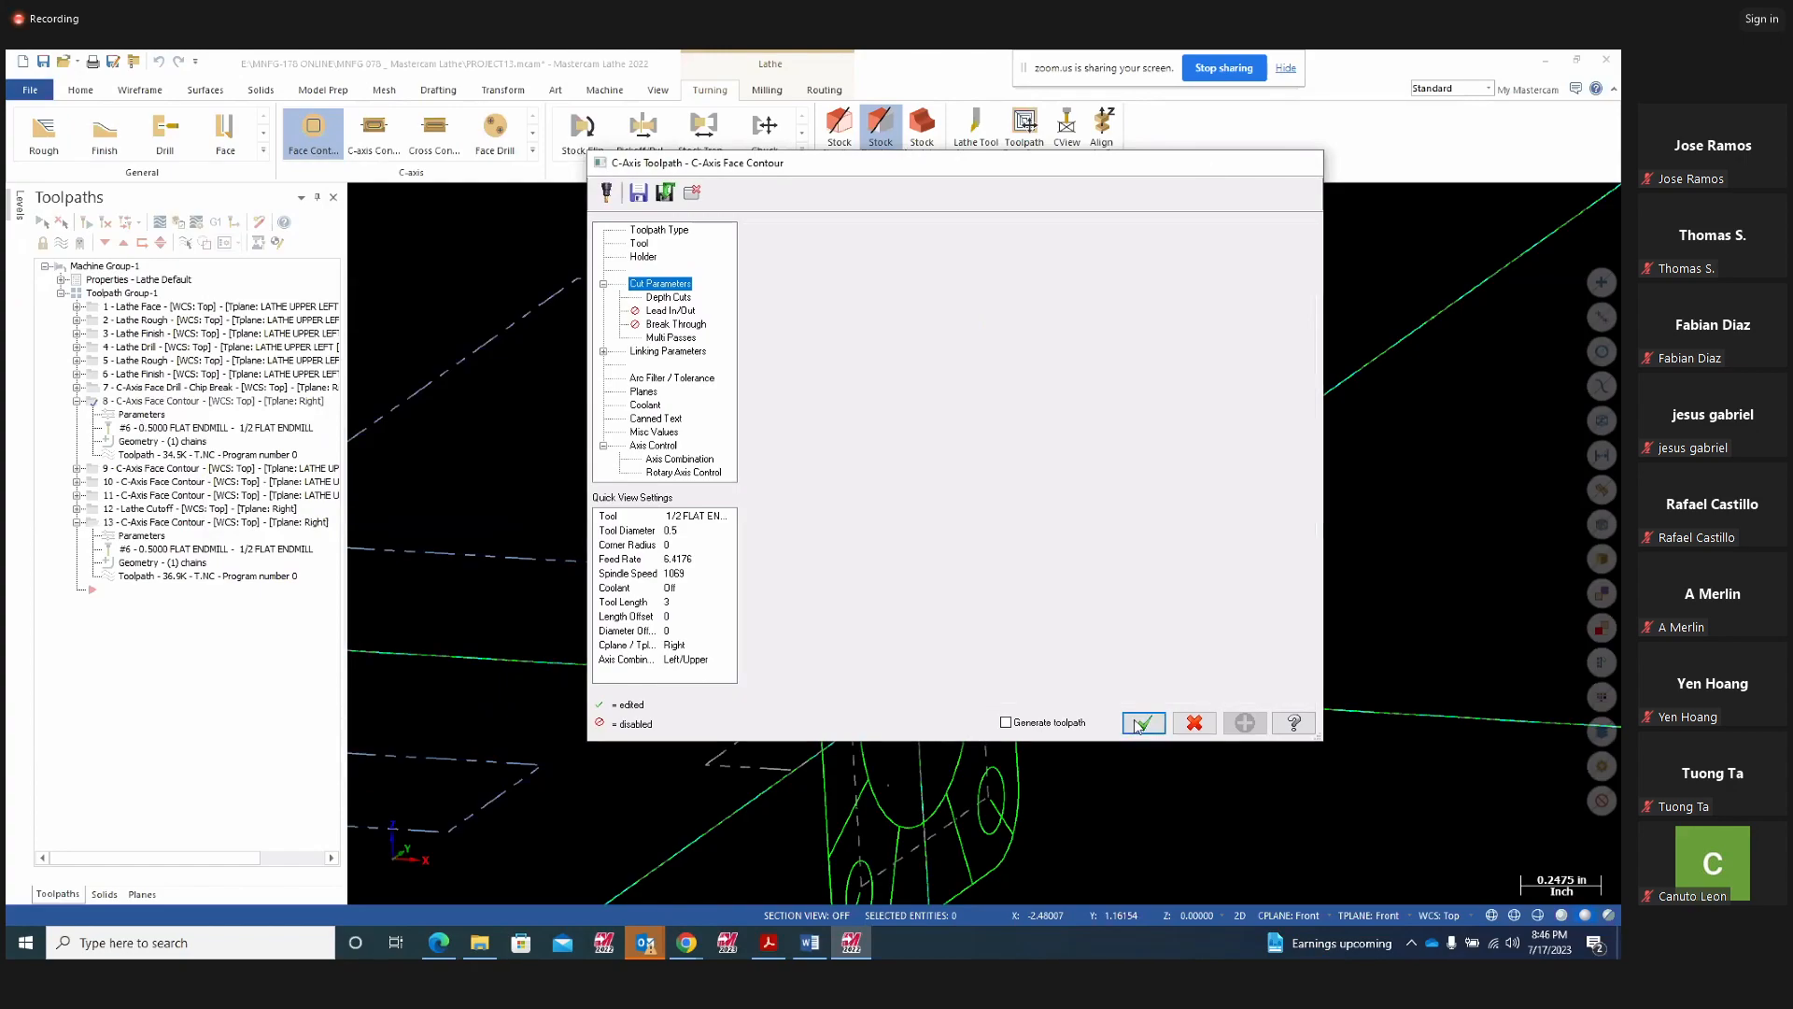
Collapse operation 8 in the toolpath tree, expand operation 9, and open the tool definition of its radius mill
scroll(1264, 569, down, 3)
middle_drag(1268, 569, 1233, 560)
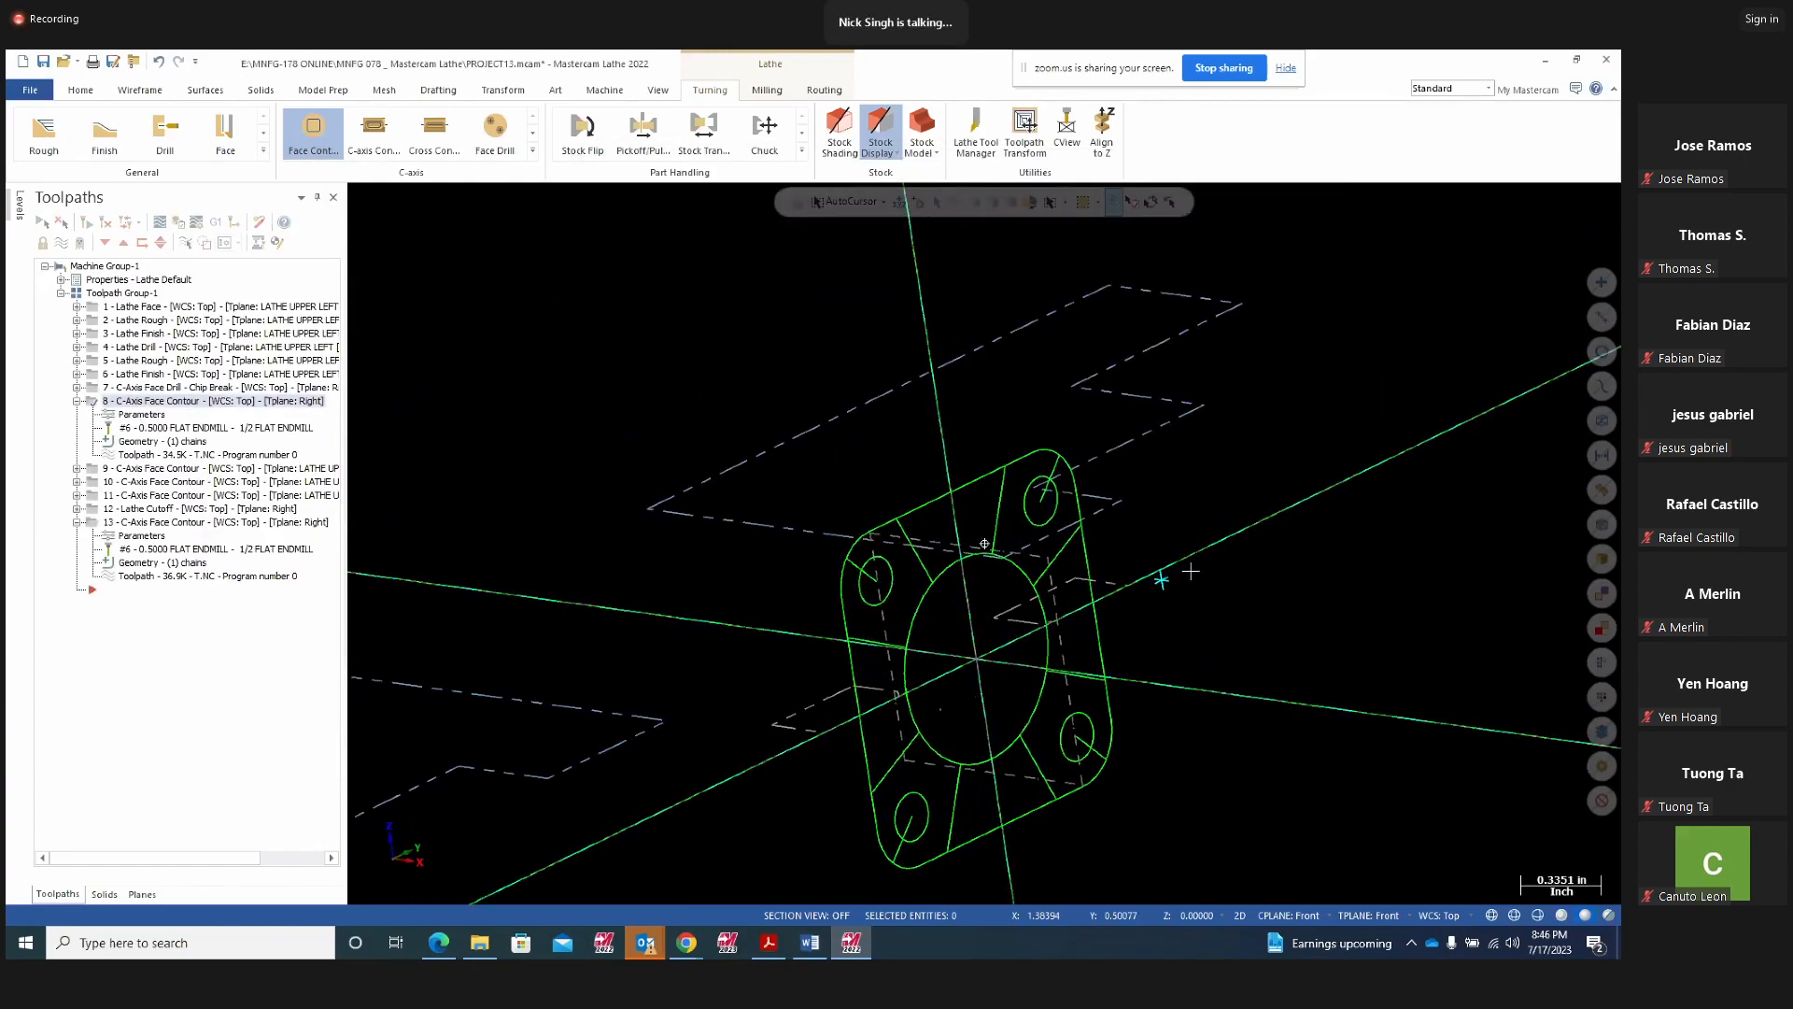
click(77, 401)
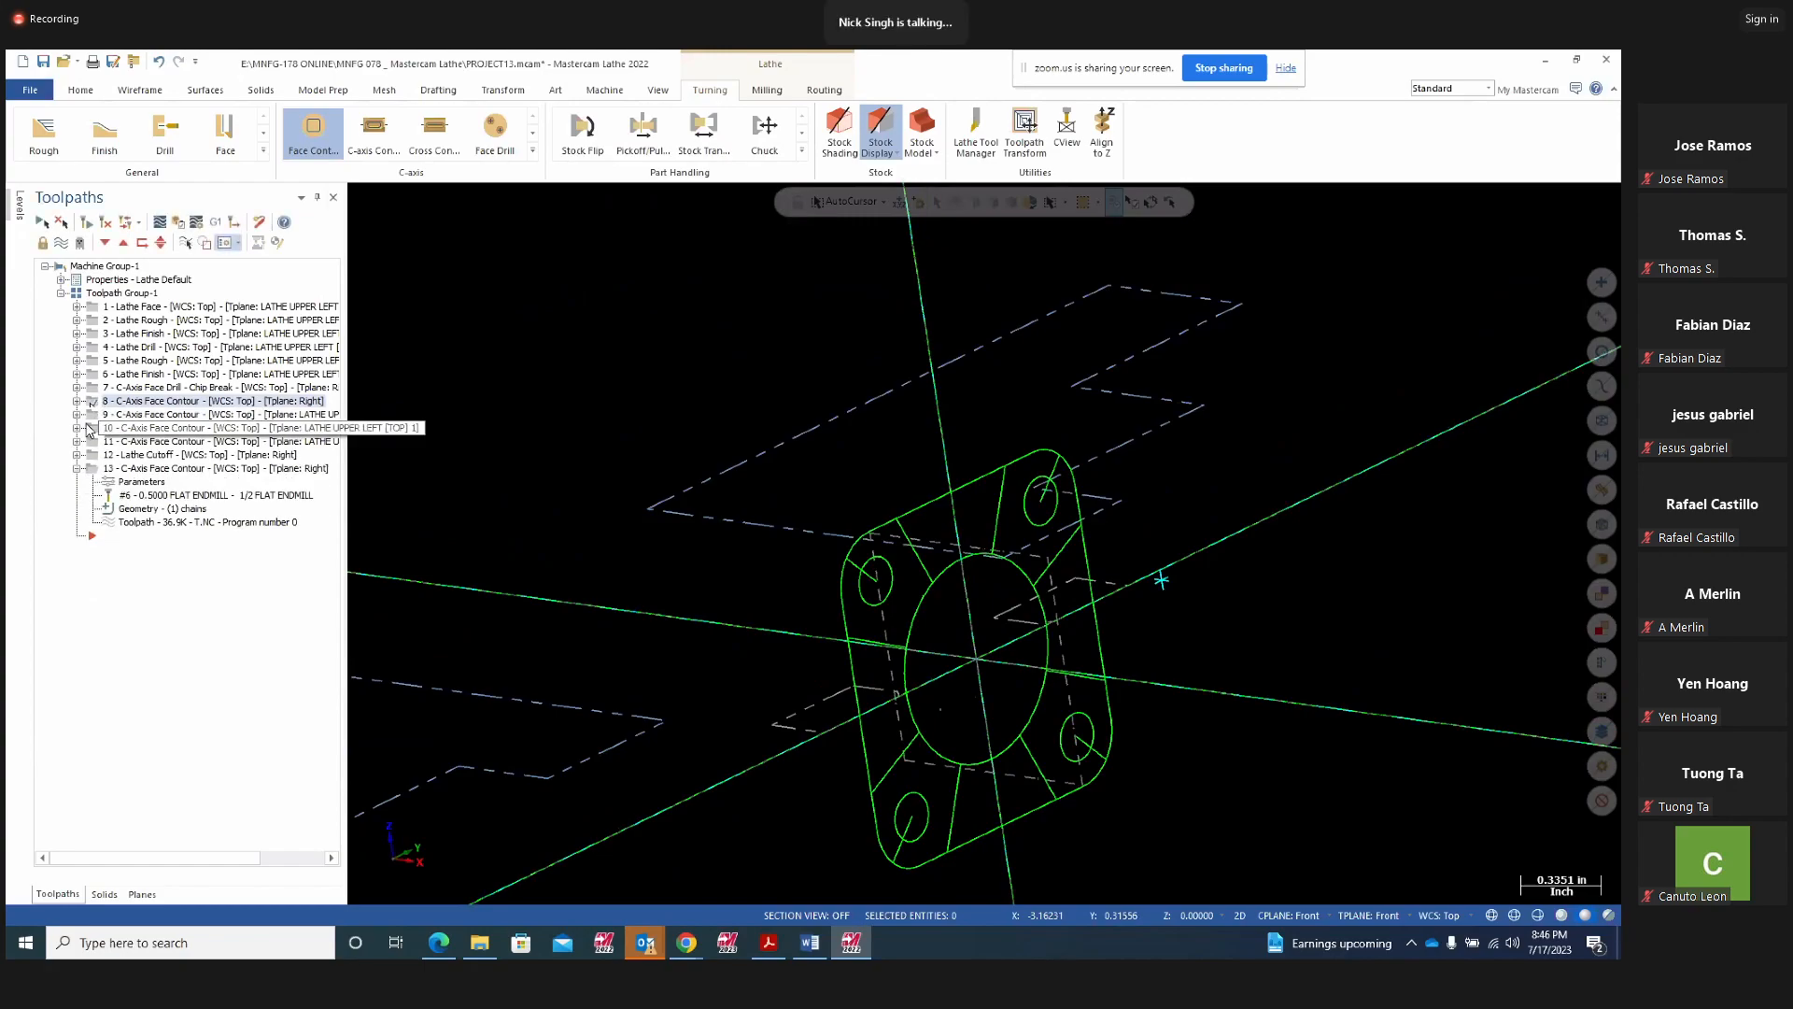
click(81, 415)
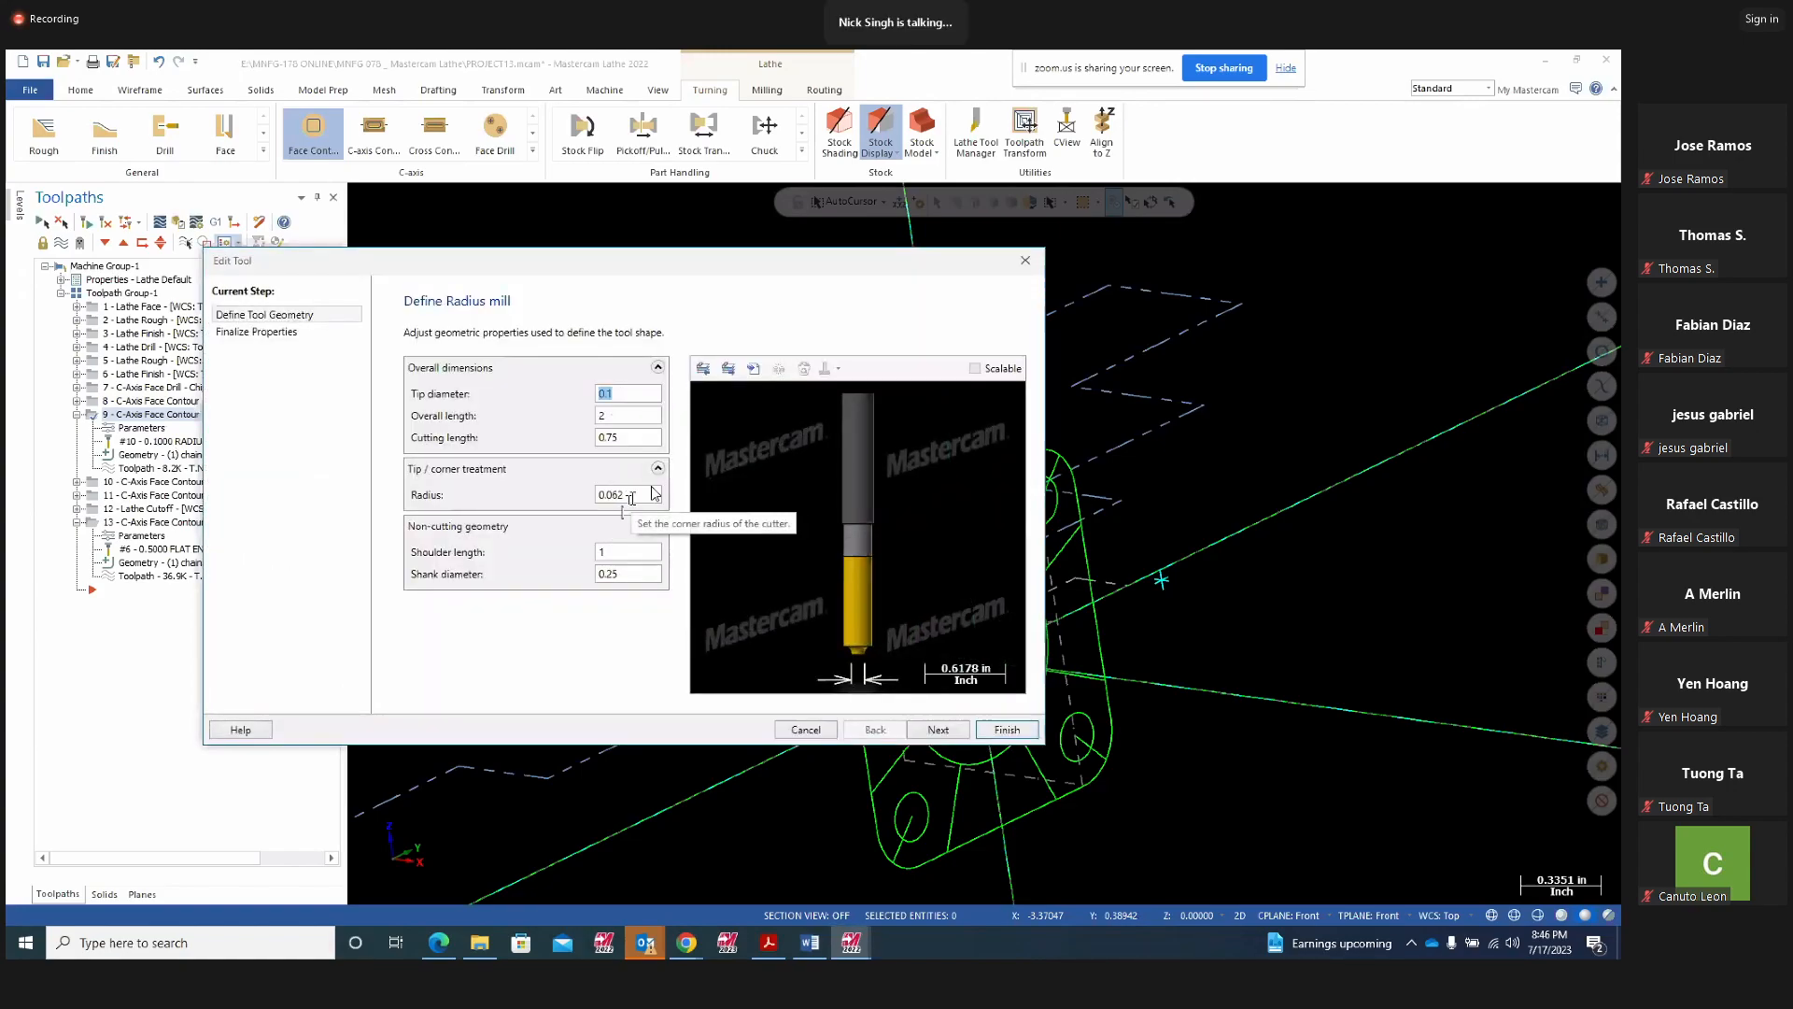
Switch to Project15.pdf in Acrobat and highlight the R.062 callout, the square flange outline and the flange's left edge
click(769, 943)
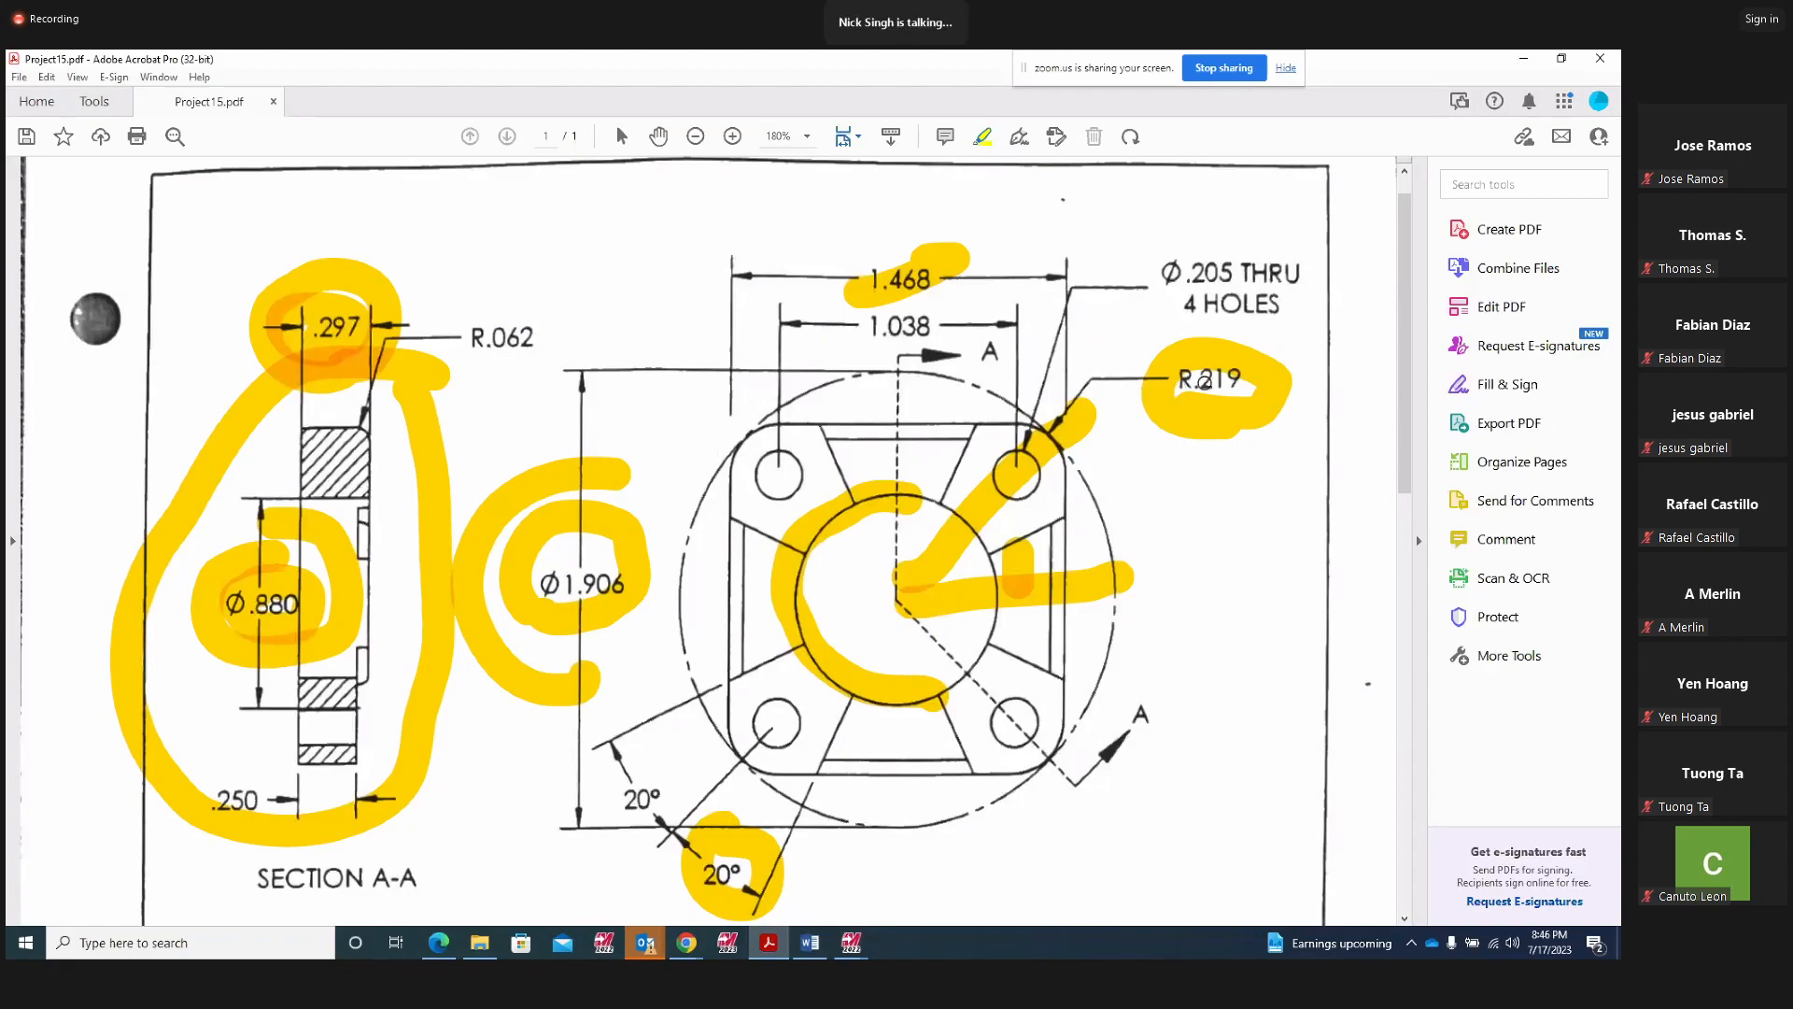
mouse_move(467, 362)
mouse_down()
mouse_move(567, 373)
mouse_move(512, 297)
mouse_move(460, 356)
mouse_up()
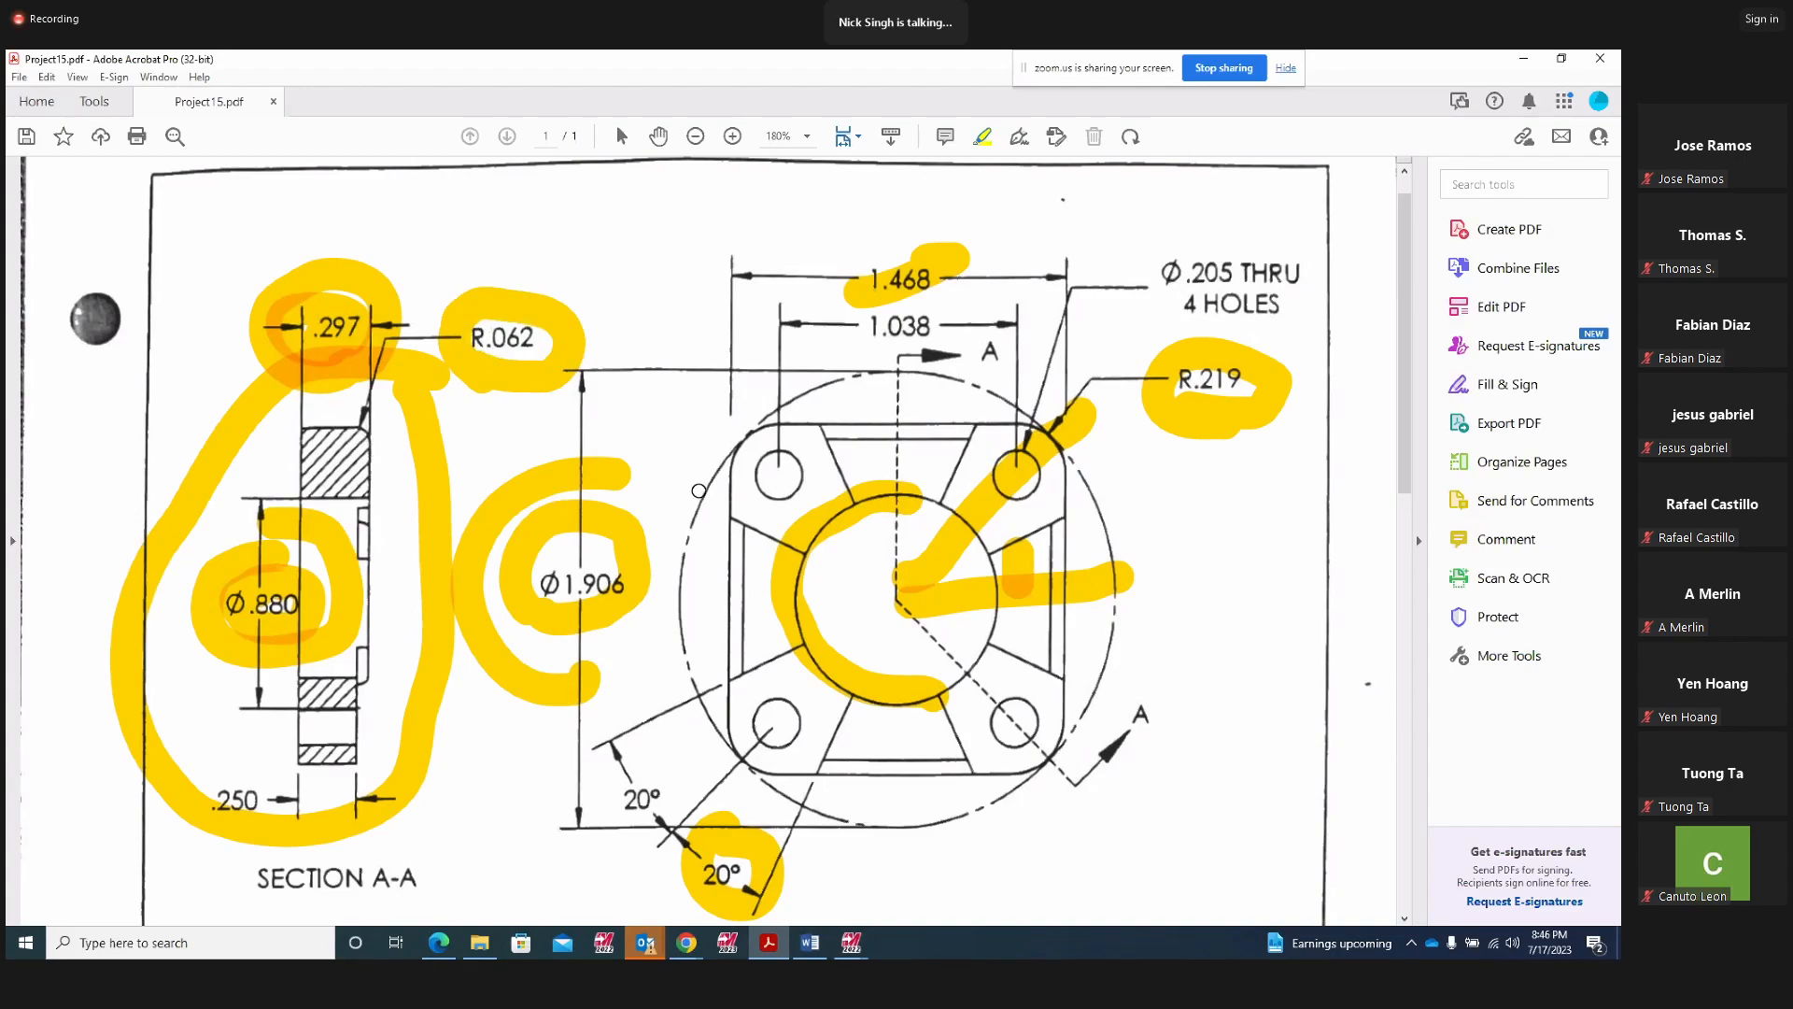
mouse_move(736, 452)
mouse_down()
mouse_move(803, 427)
mouse_move(1042, 430)
mouse_move(1068, 489)
mouse_move(1062, 742)
mouse_move(1032, 772)
mouse_move(925, 775)
mouse_move(758, 749)
mouse_move(695, 609)
mouse_move(720, 446)
mouse_up()
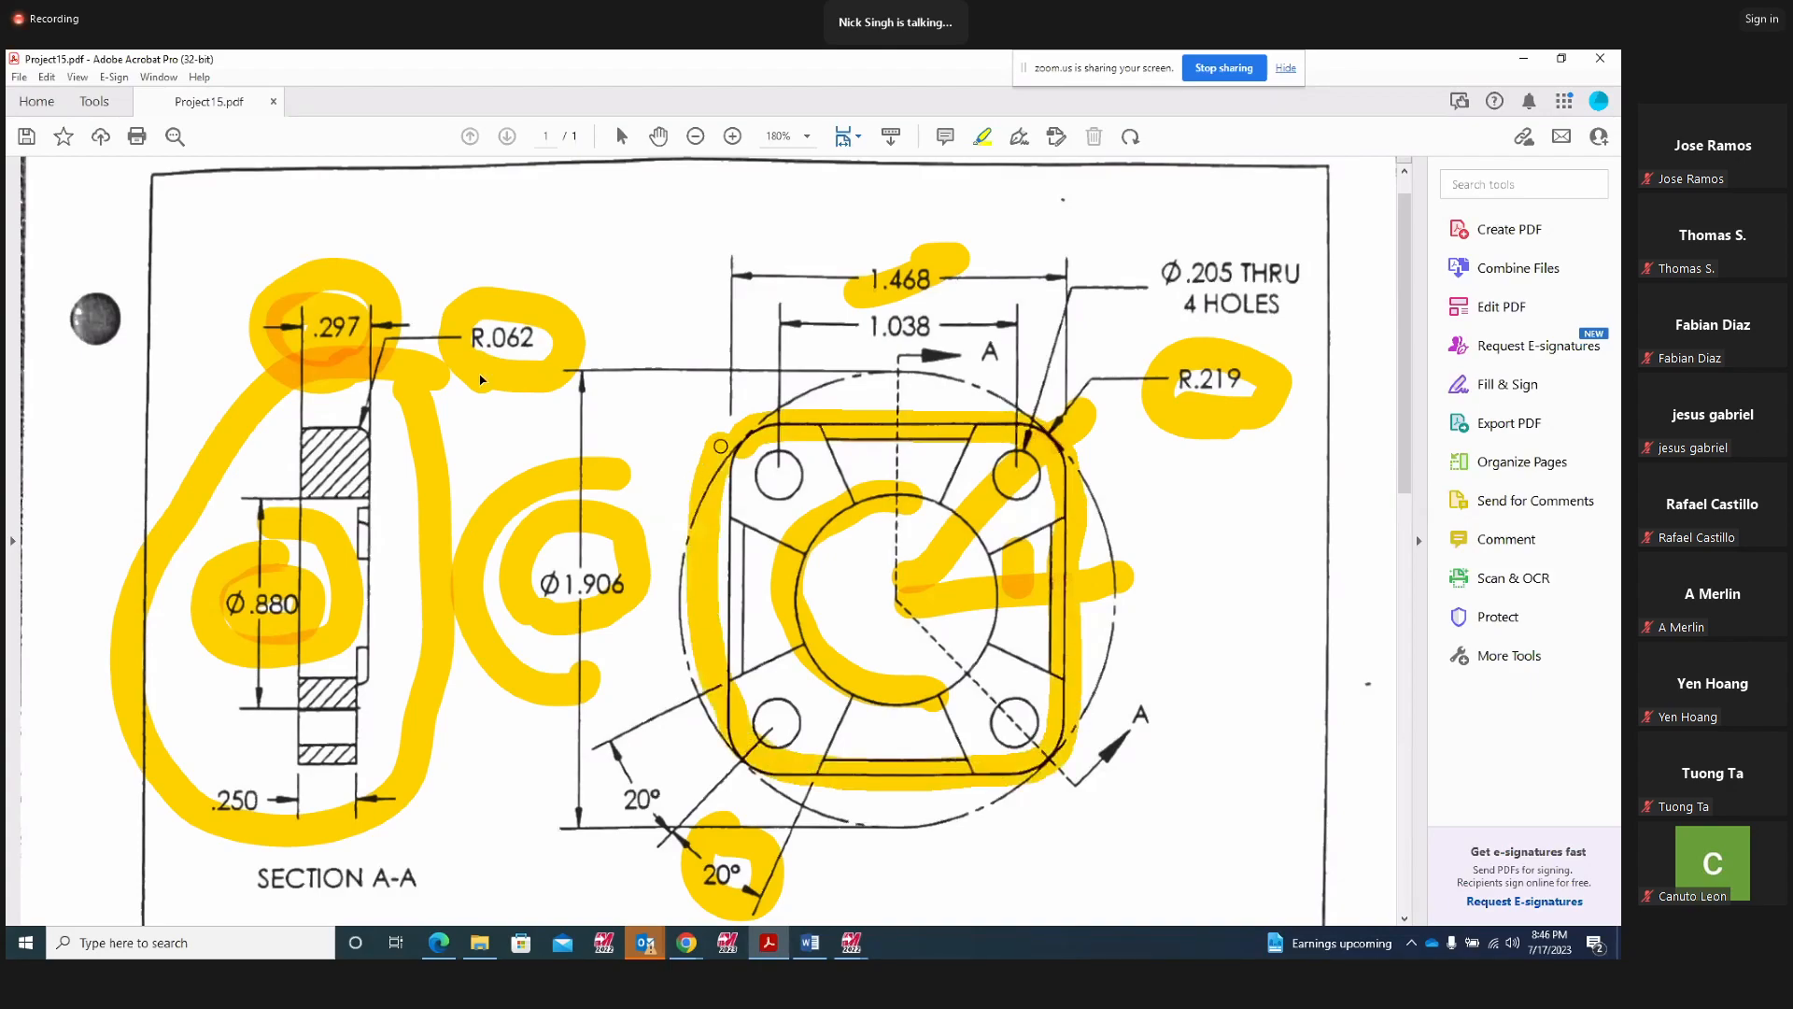
drag(738, 516, 736, 684)
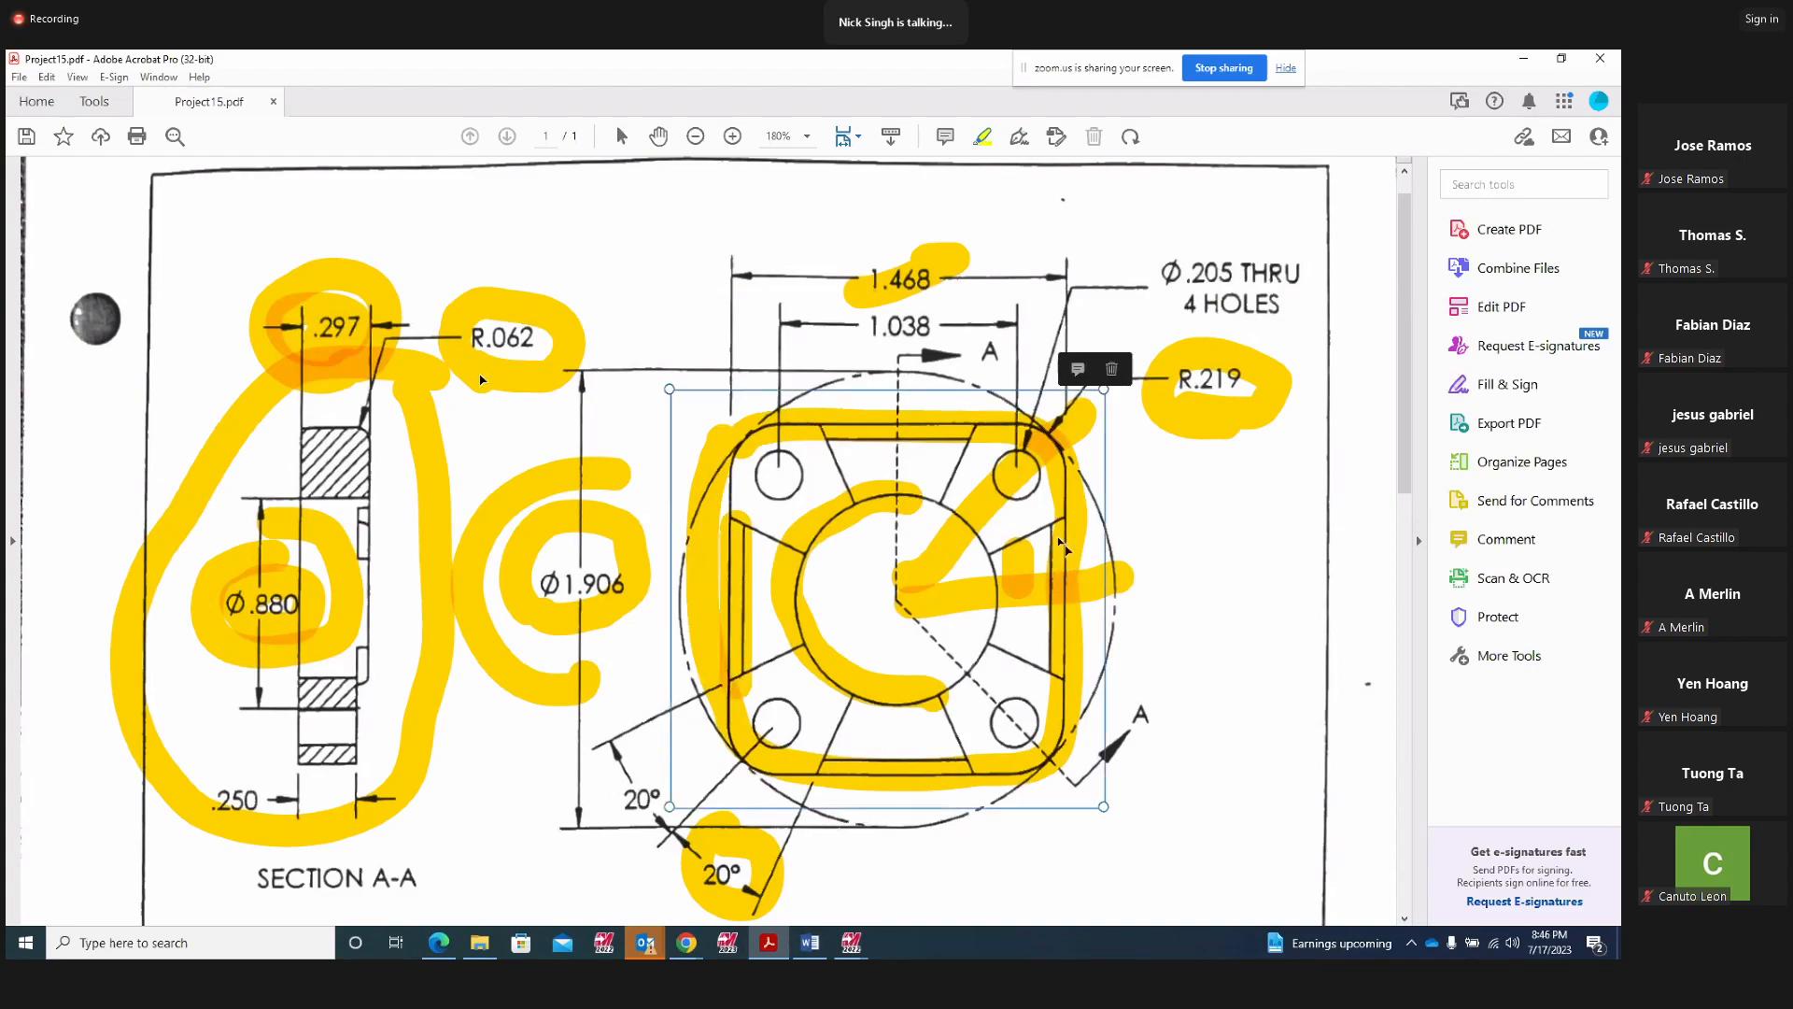
Delete the highlights over the flange outline, its left edge, the central circle, and the diagonal and horizontal lines from the centre
click(1114, 371)
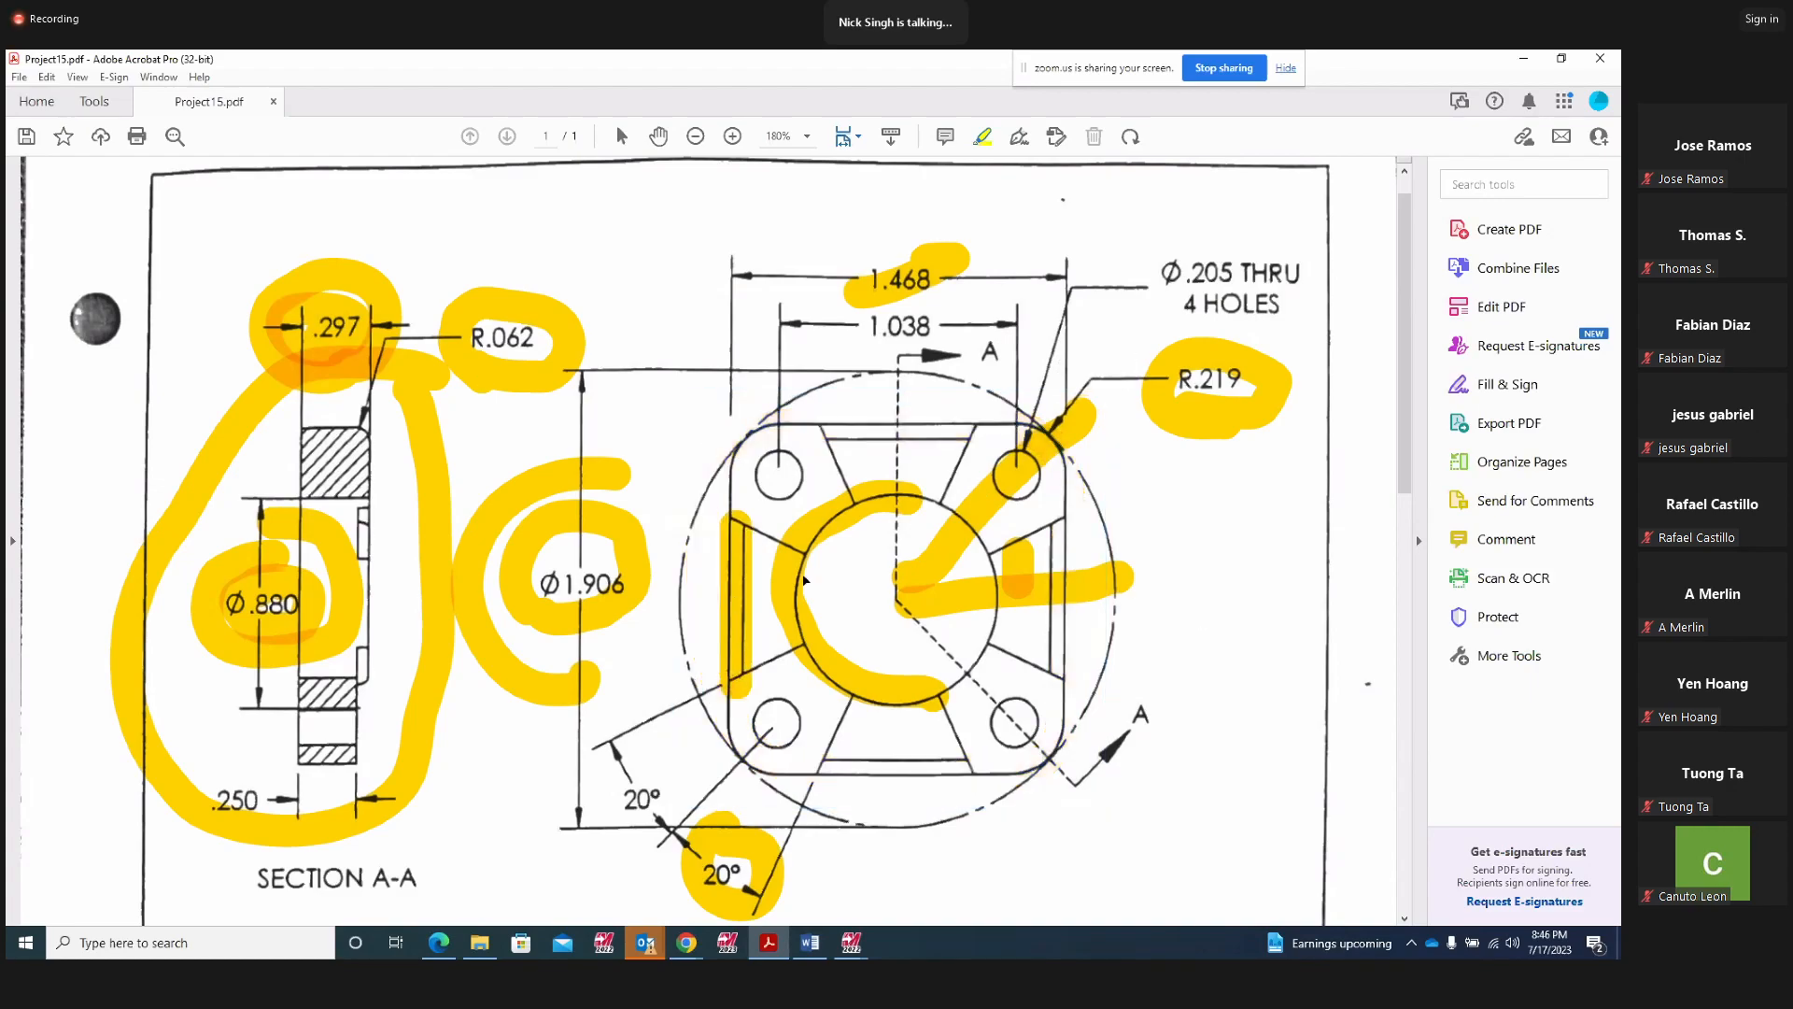
right_click(809, 554)
click(849, 606)
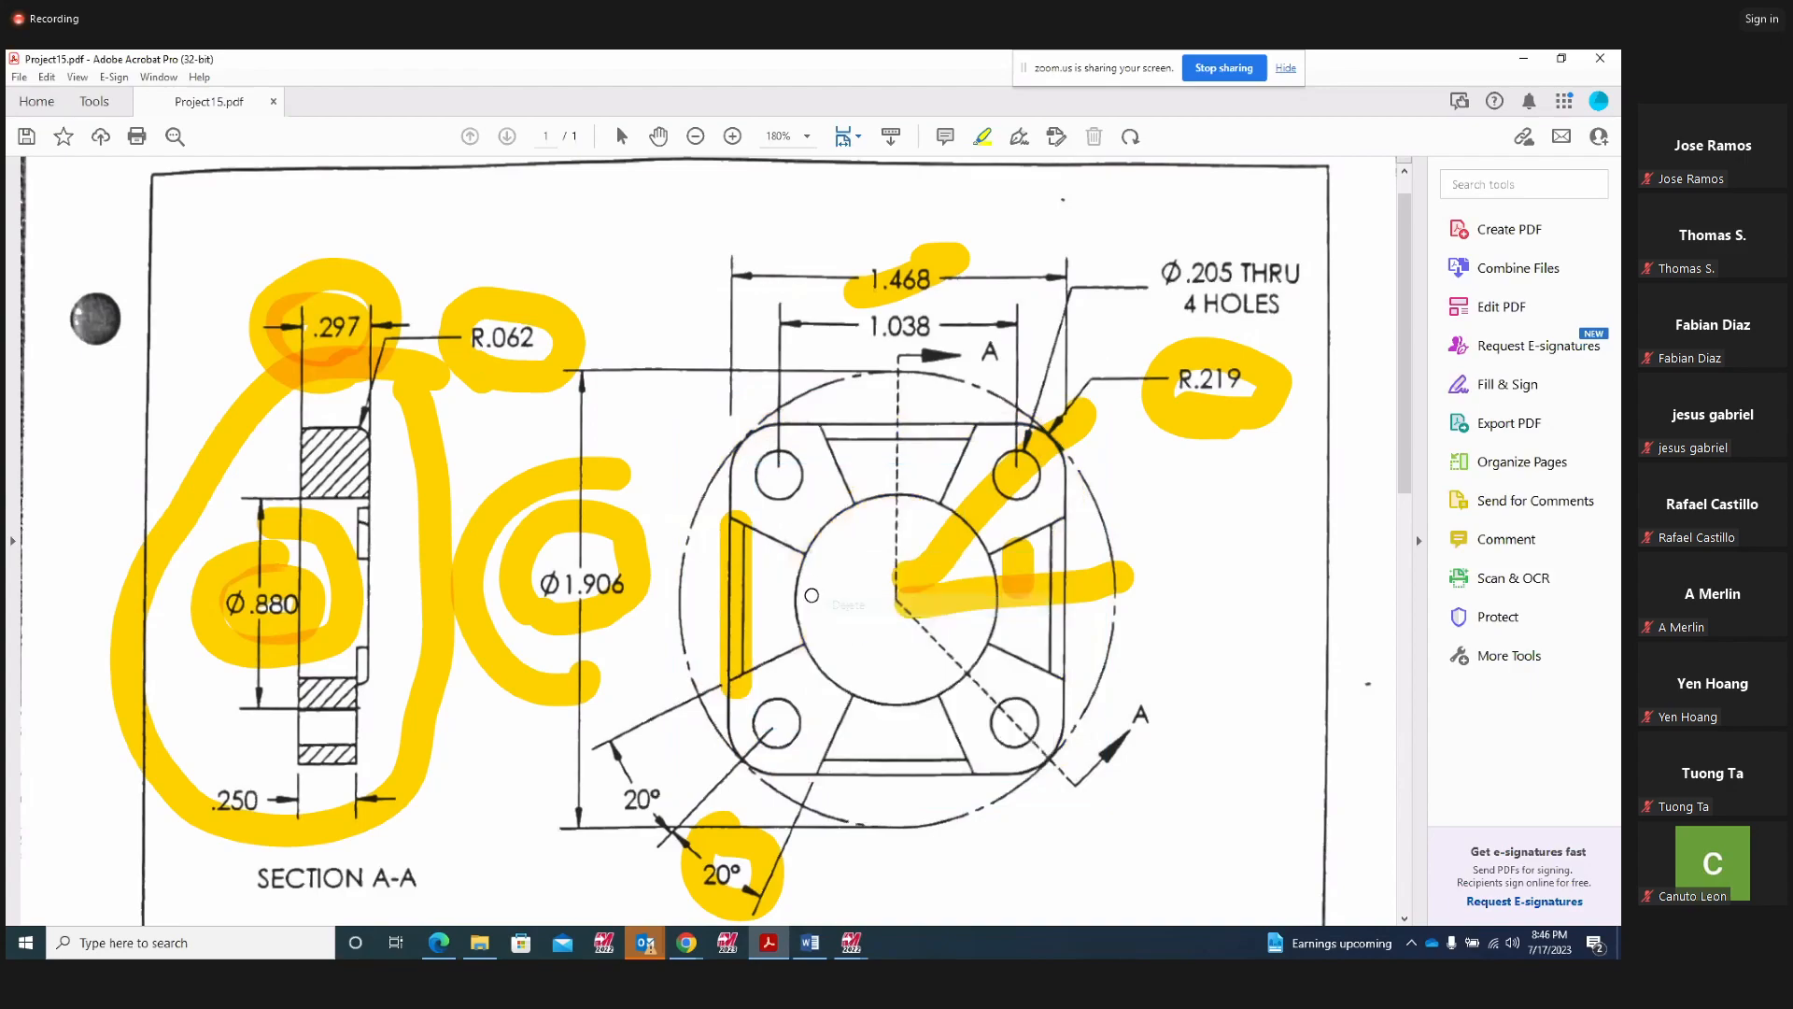
click(734, 569)
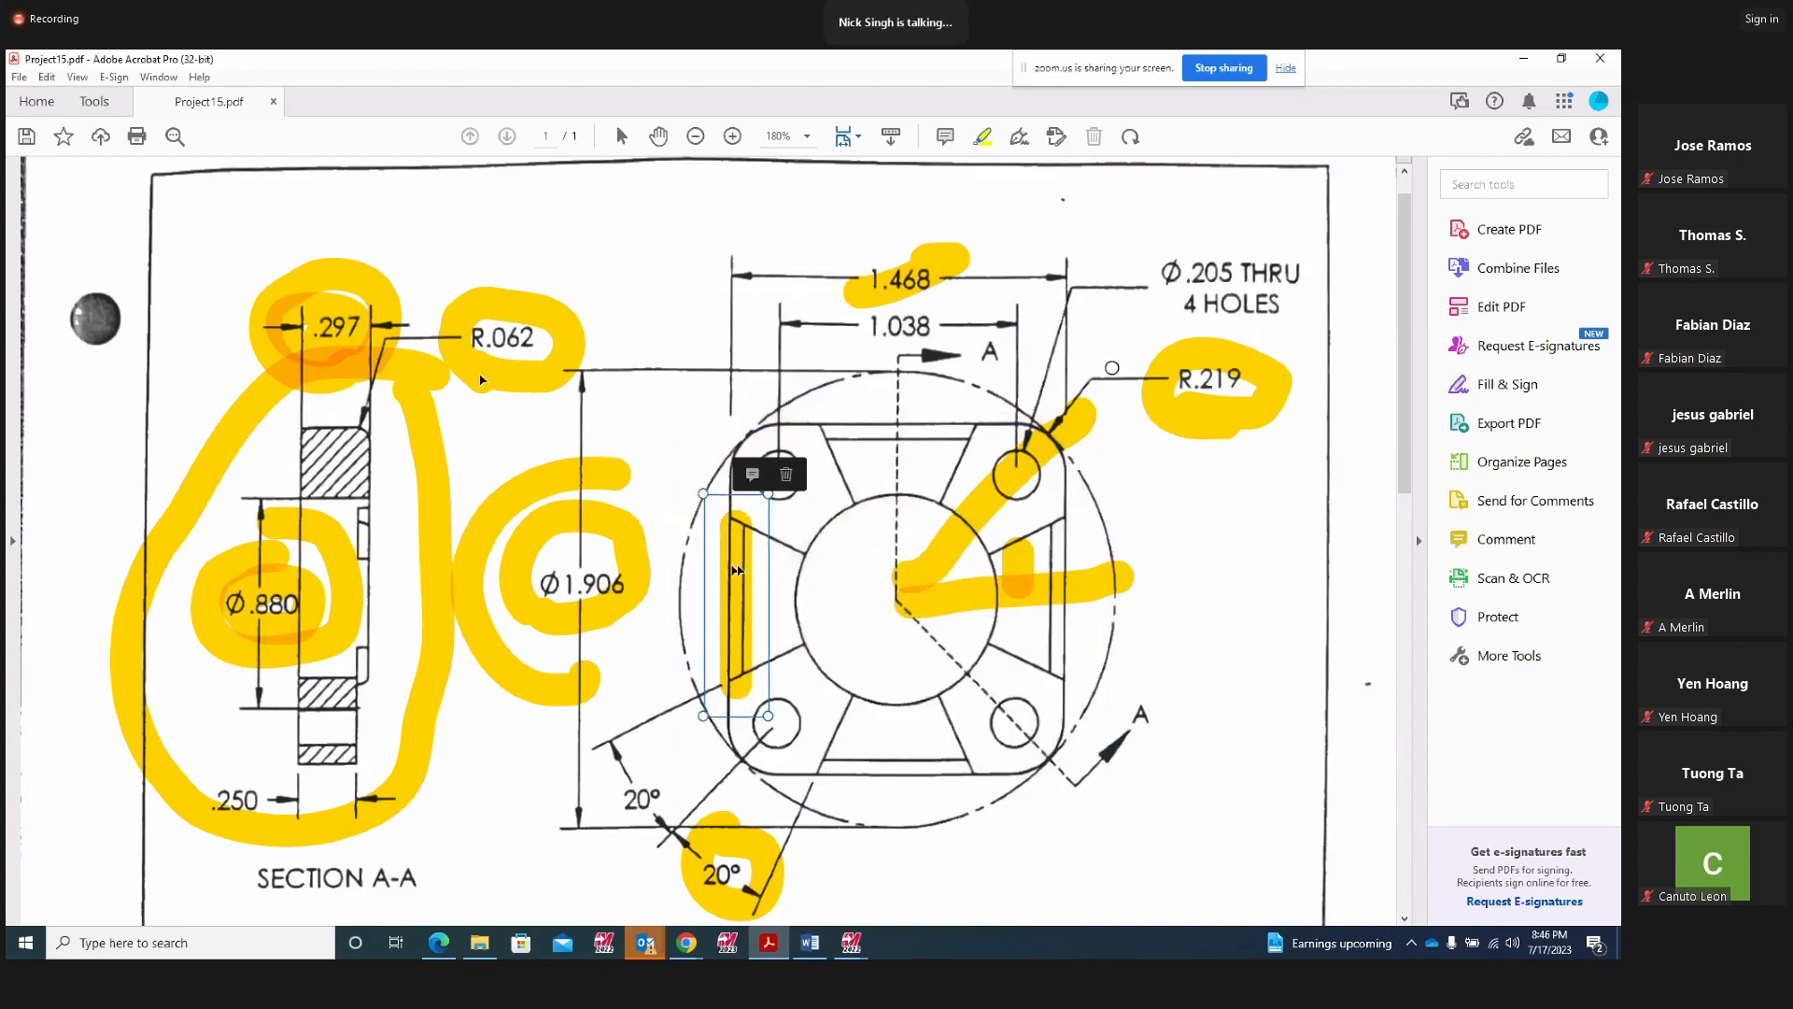
click(786, 474)
click(957, 550)
click(1008, 515)
click(1015, 579)
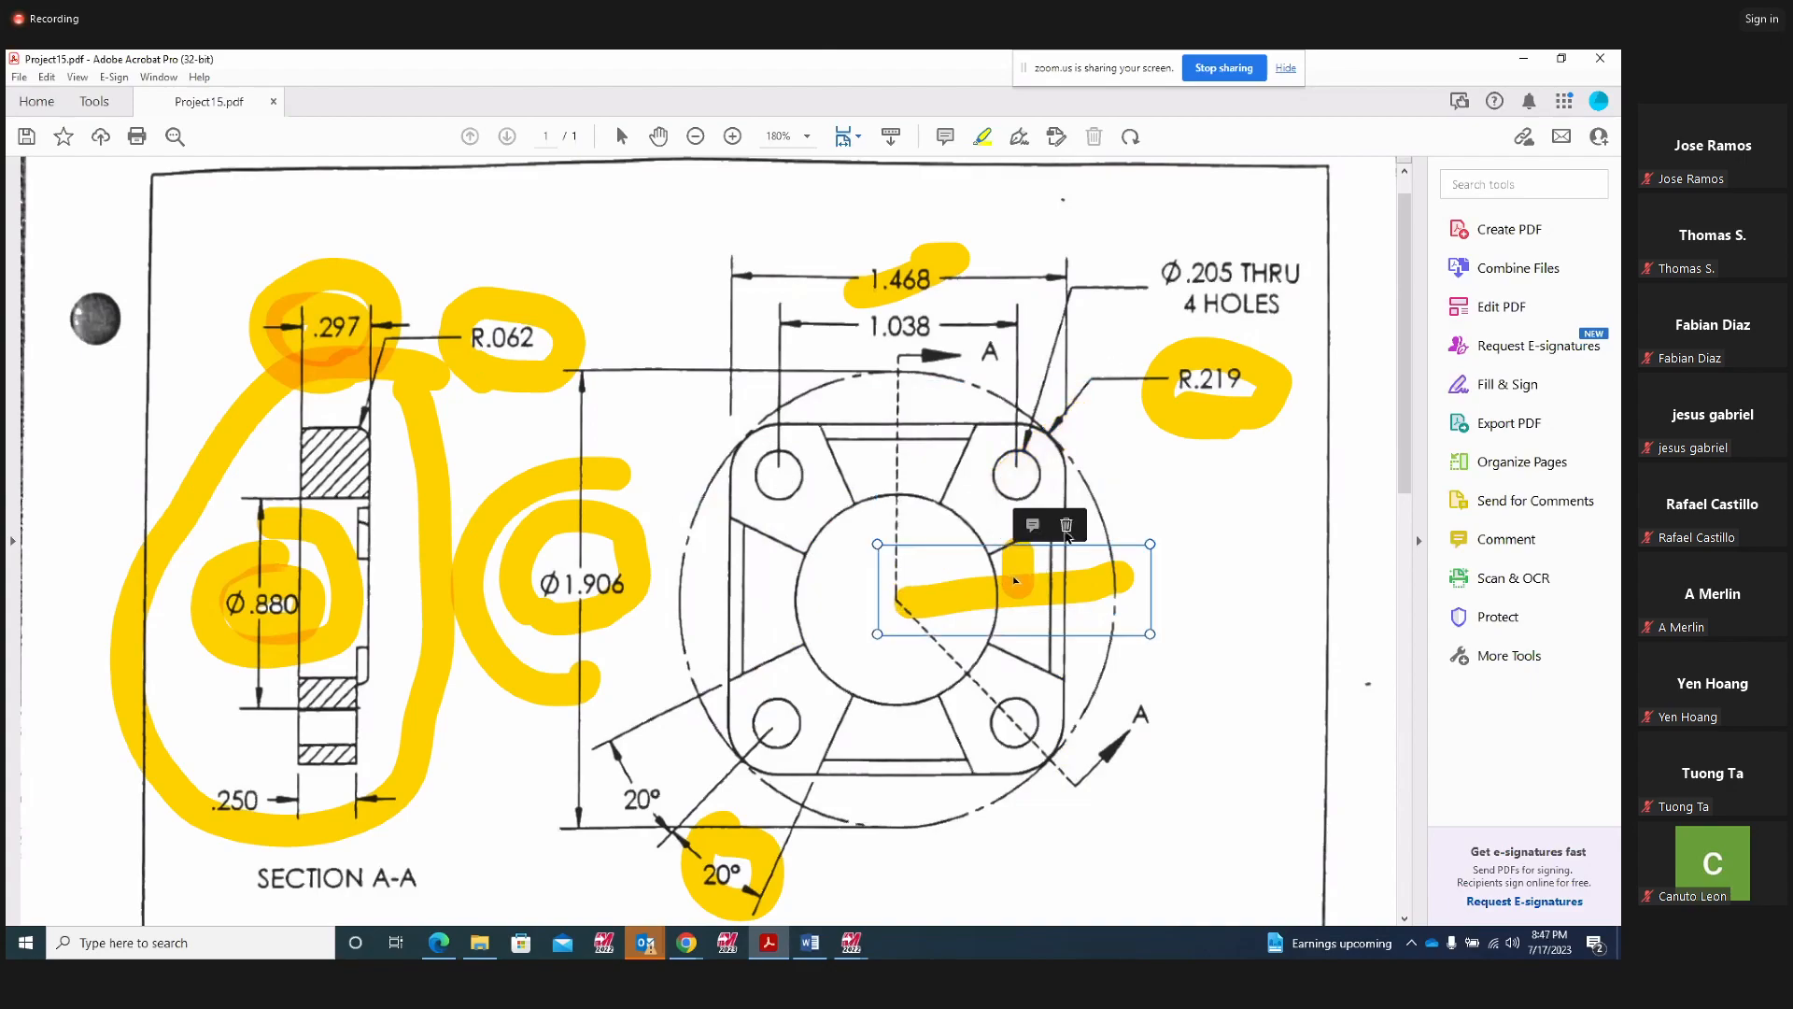
click(1065, 524)
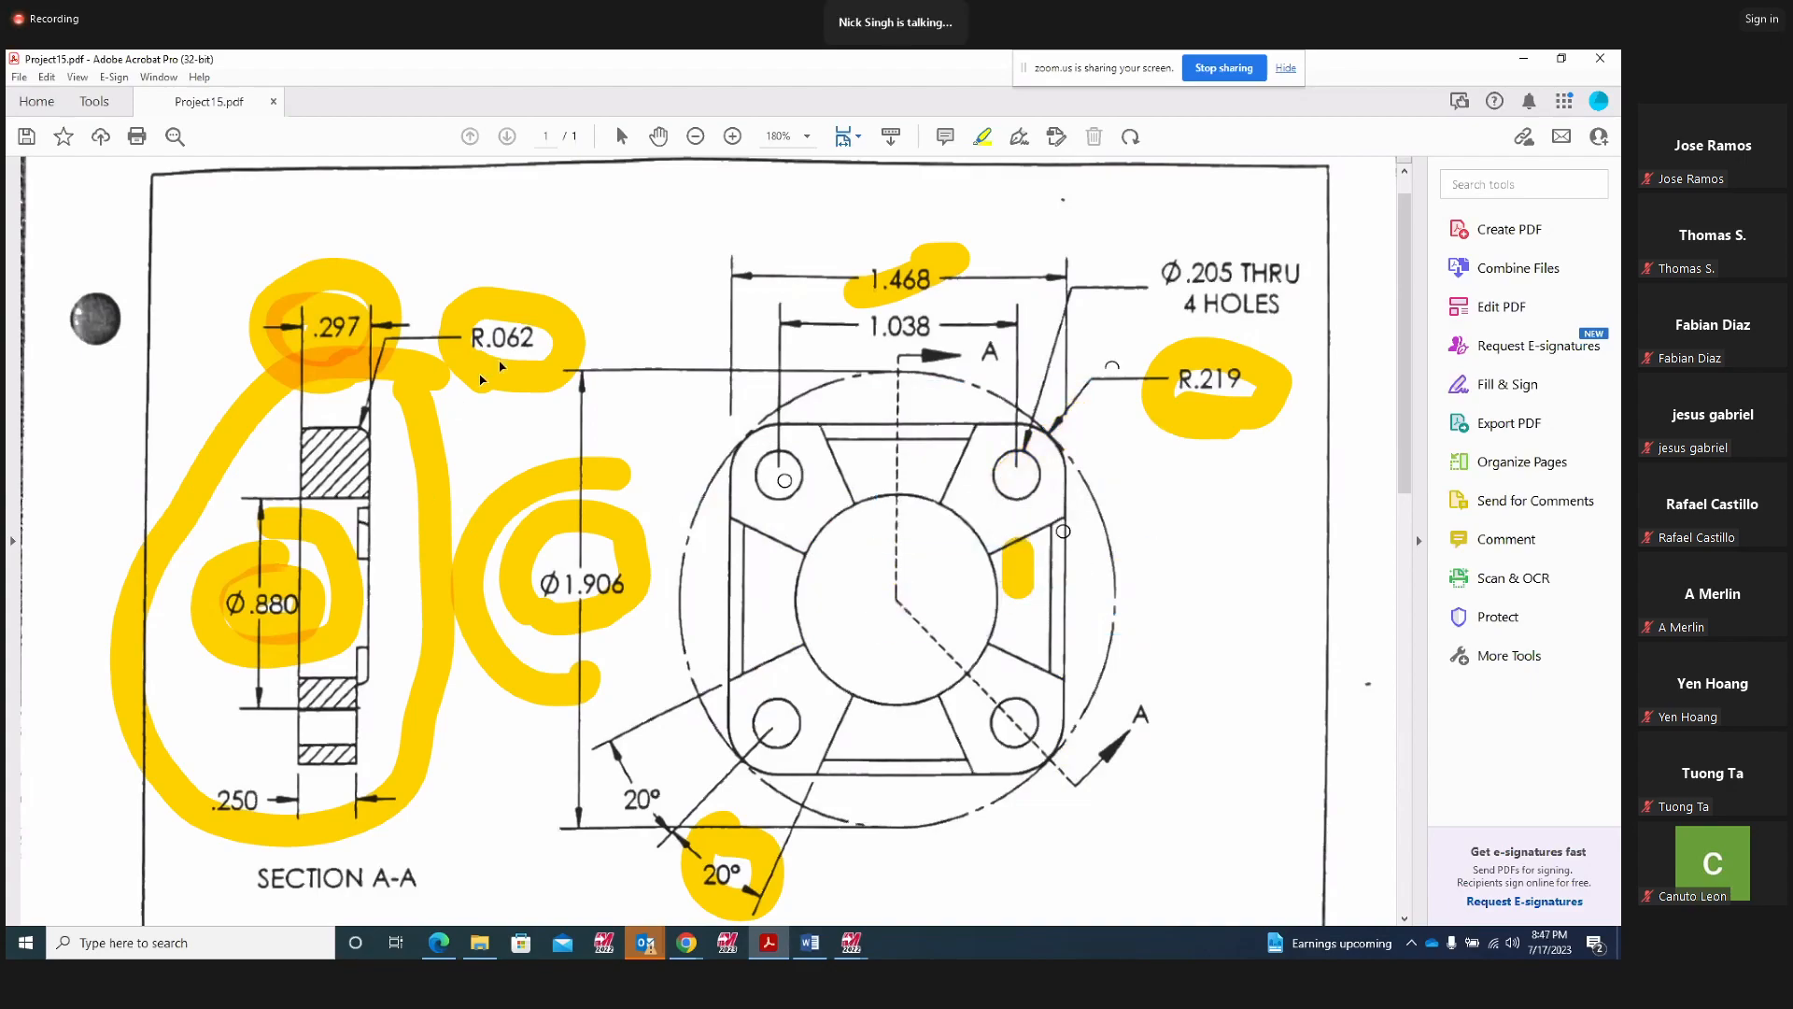
Highlight the R.062 callout again, and mark the right and left edges of the flange's front view
drag(522, 346, 493, 351)
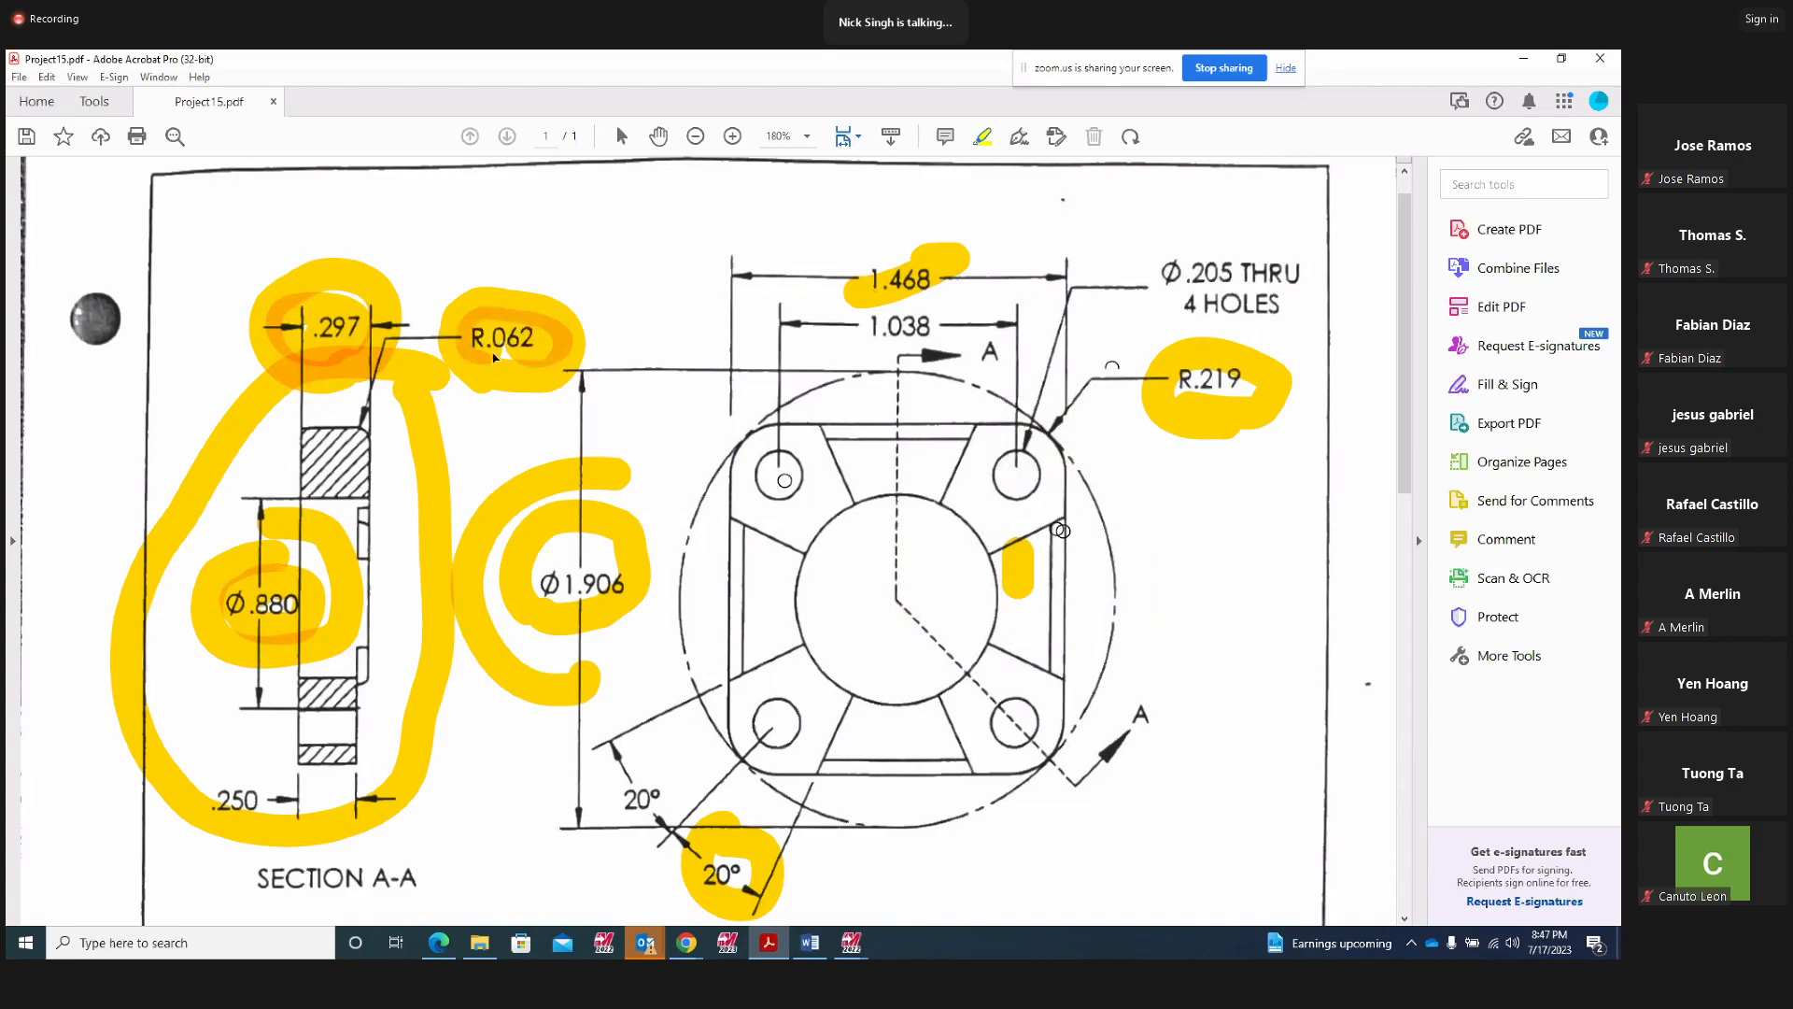
drag(1057, 518, 1055, 670)
drag(734, 521, 738, 679)
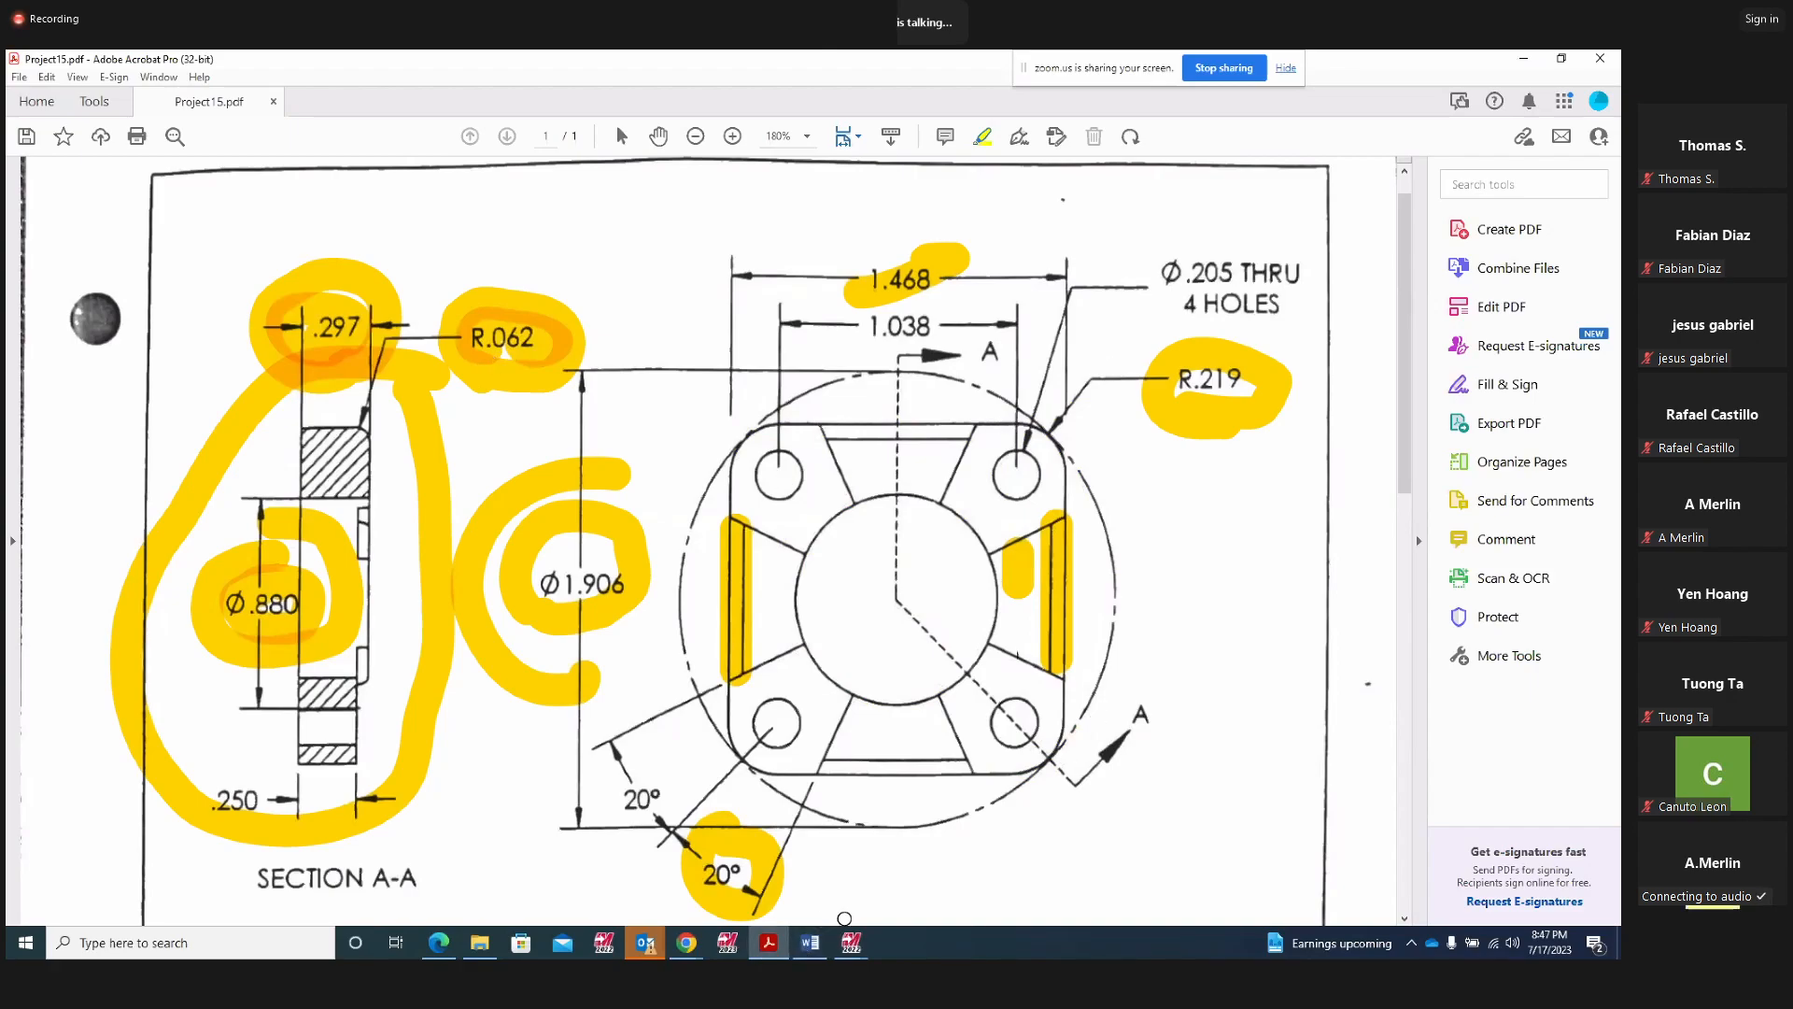
Switch back to Mastercam, check the radius mill's tip diameter and corner radius, and leave the tool definition
mouse_move(852, 948)
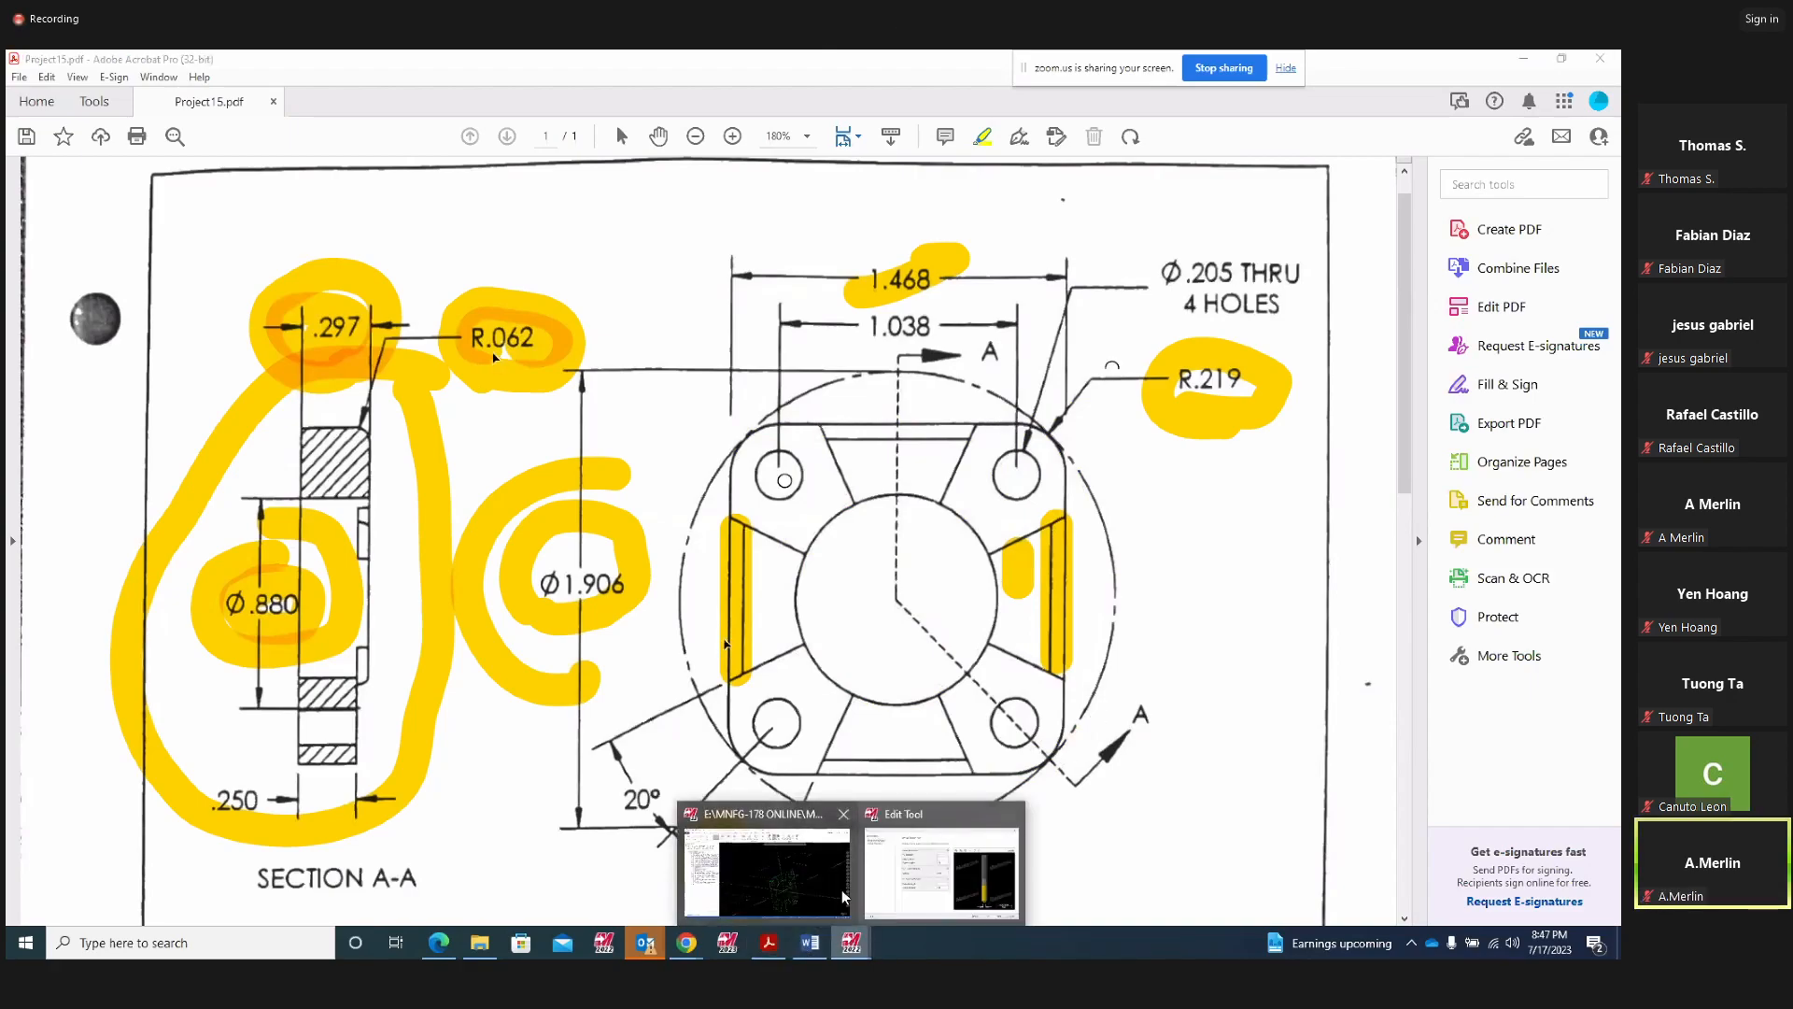
click(770, 877)
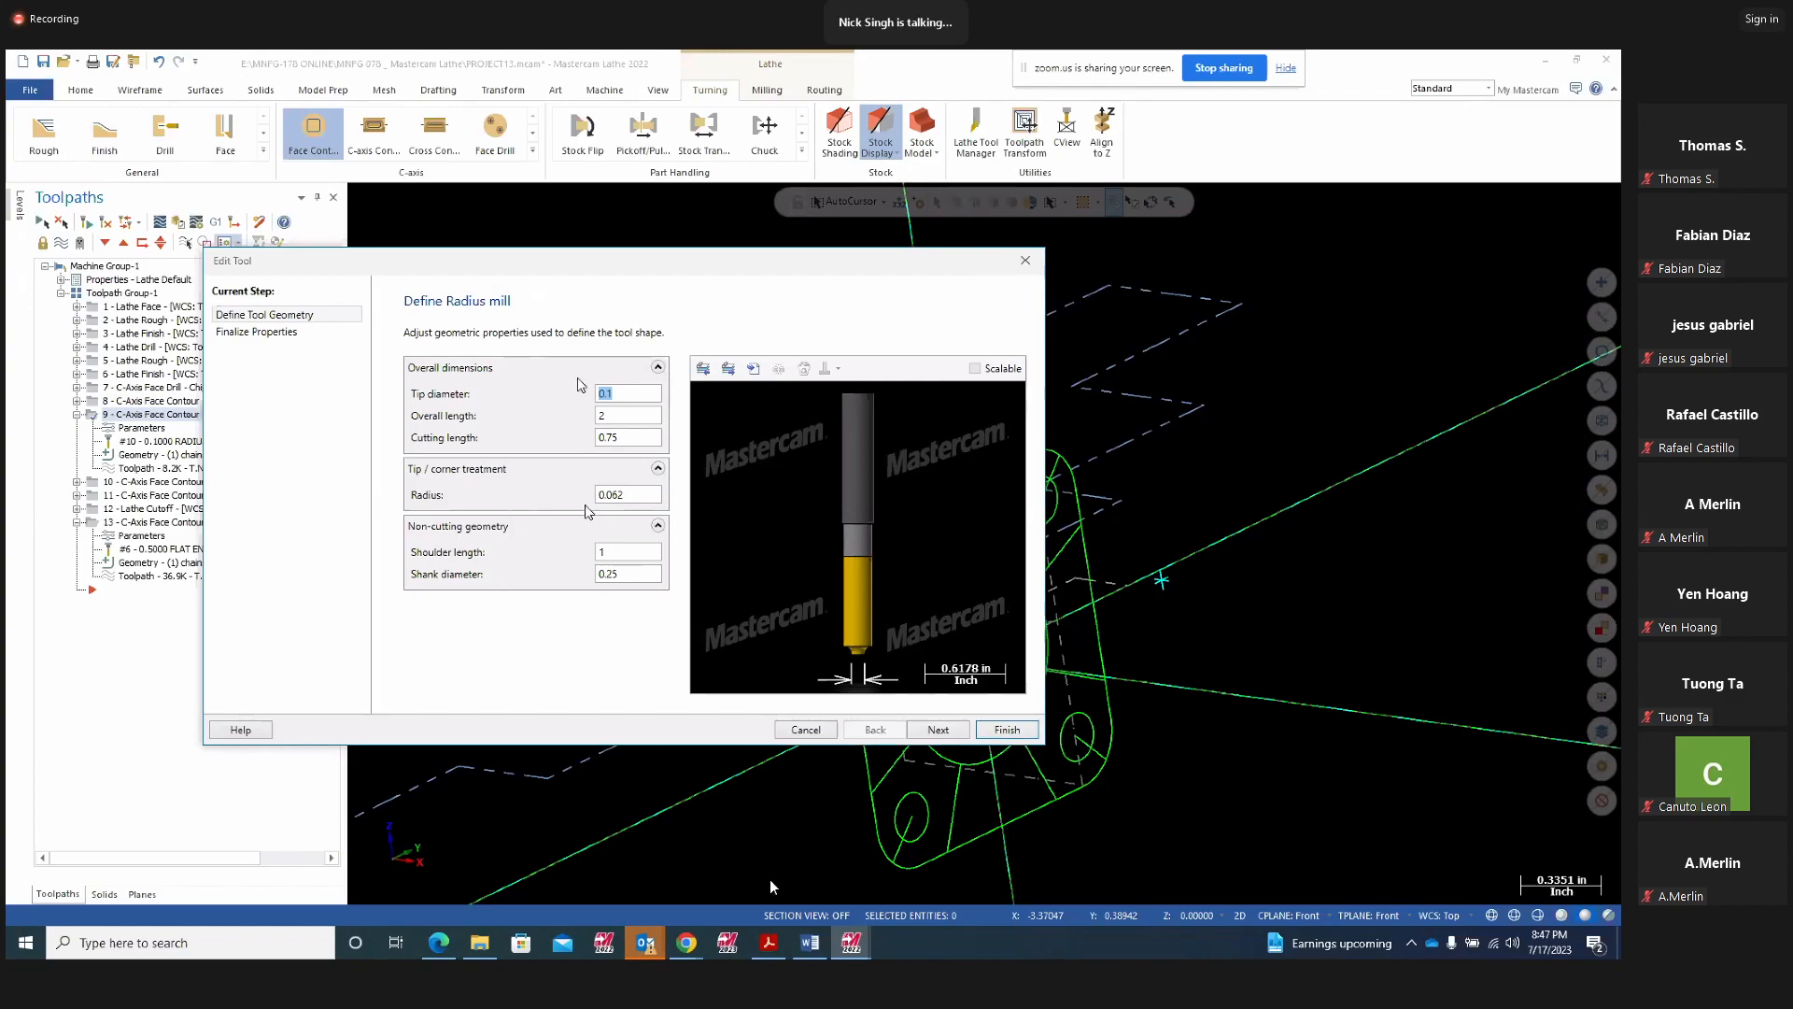
click(627, 494)
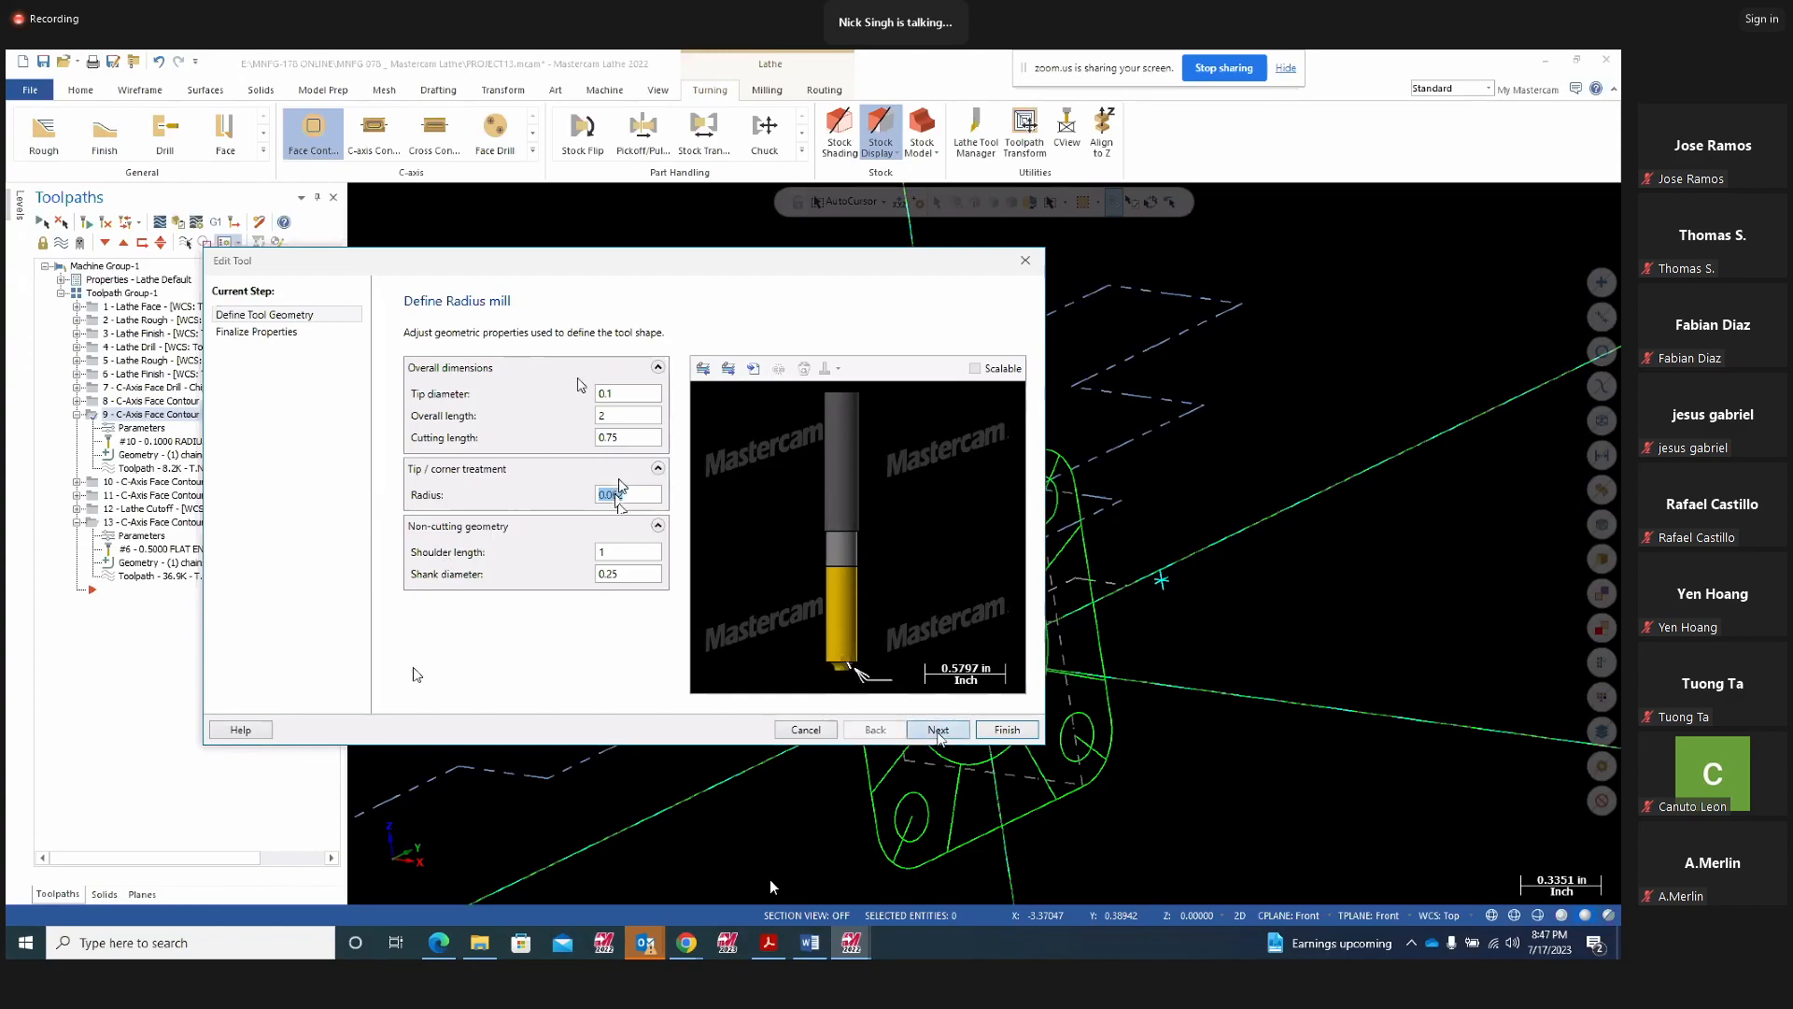
key(Escape)
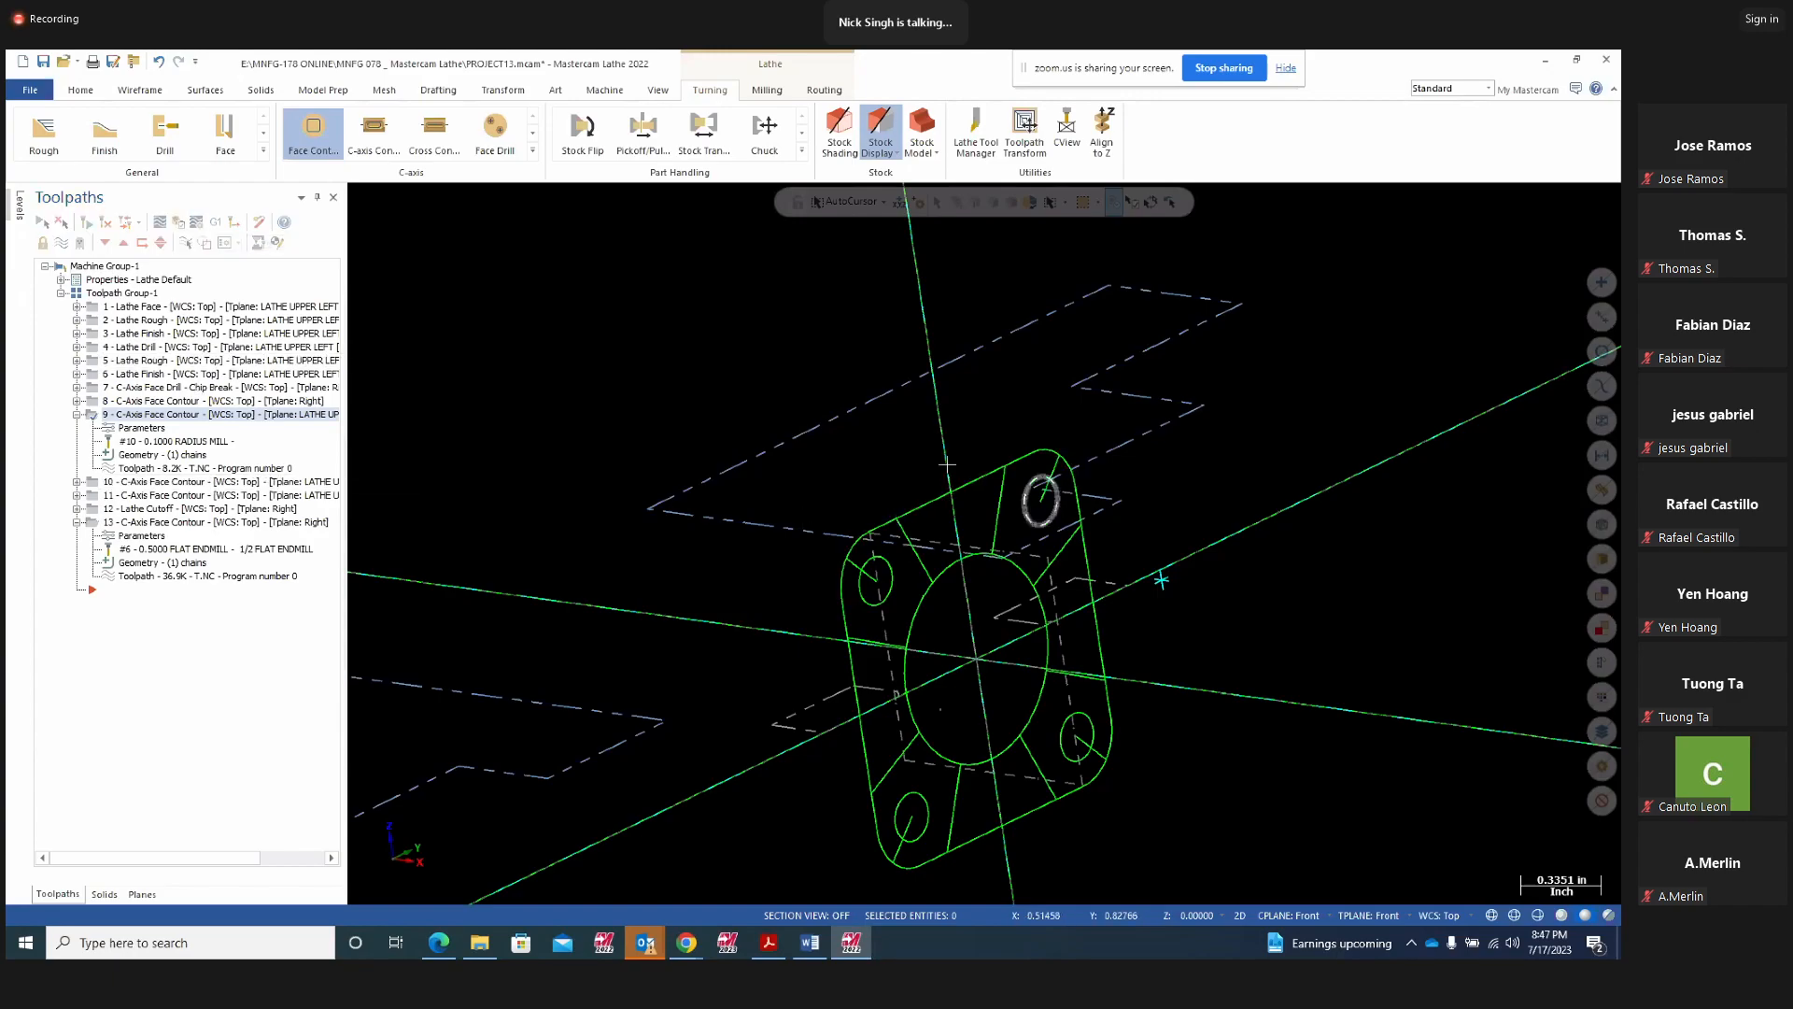
Play the backplot of operation 9, examine the radius mill's path around the flange from several angles, and close the backplot
click(160, 223)
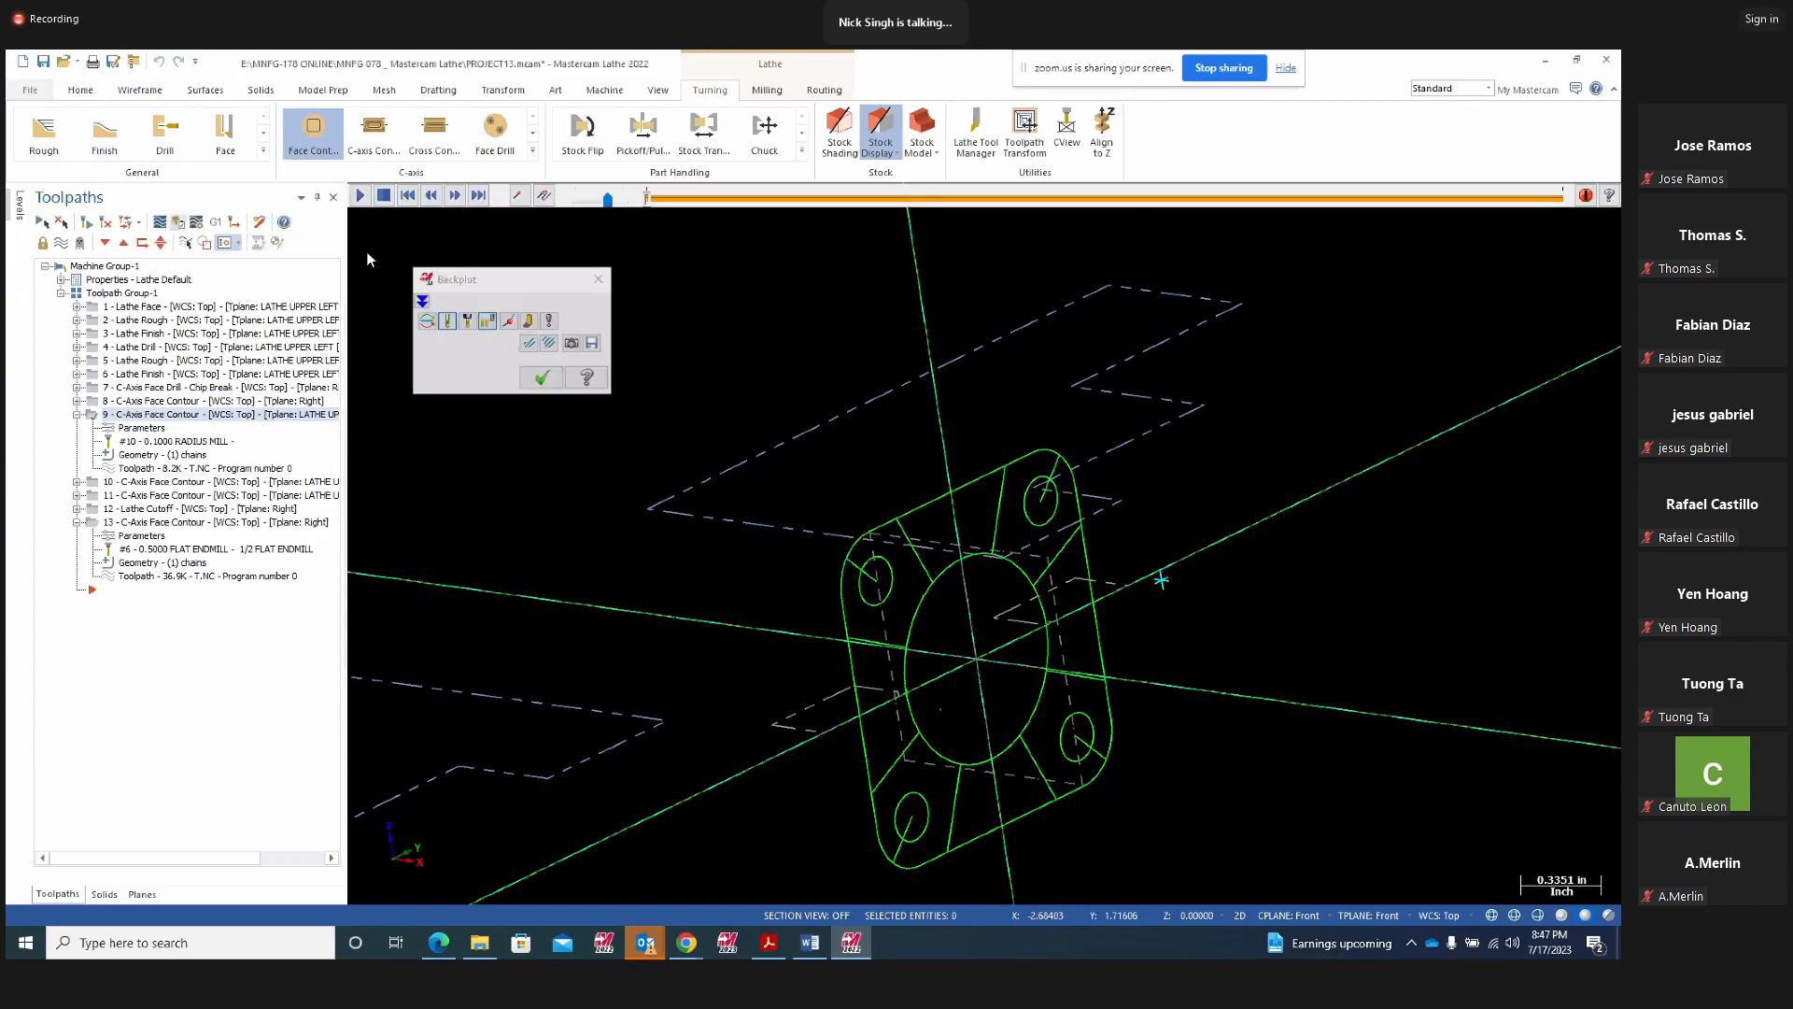
click(360, 195)
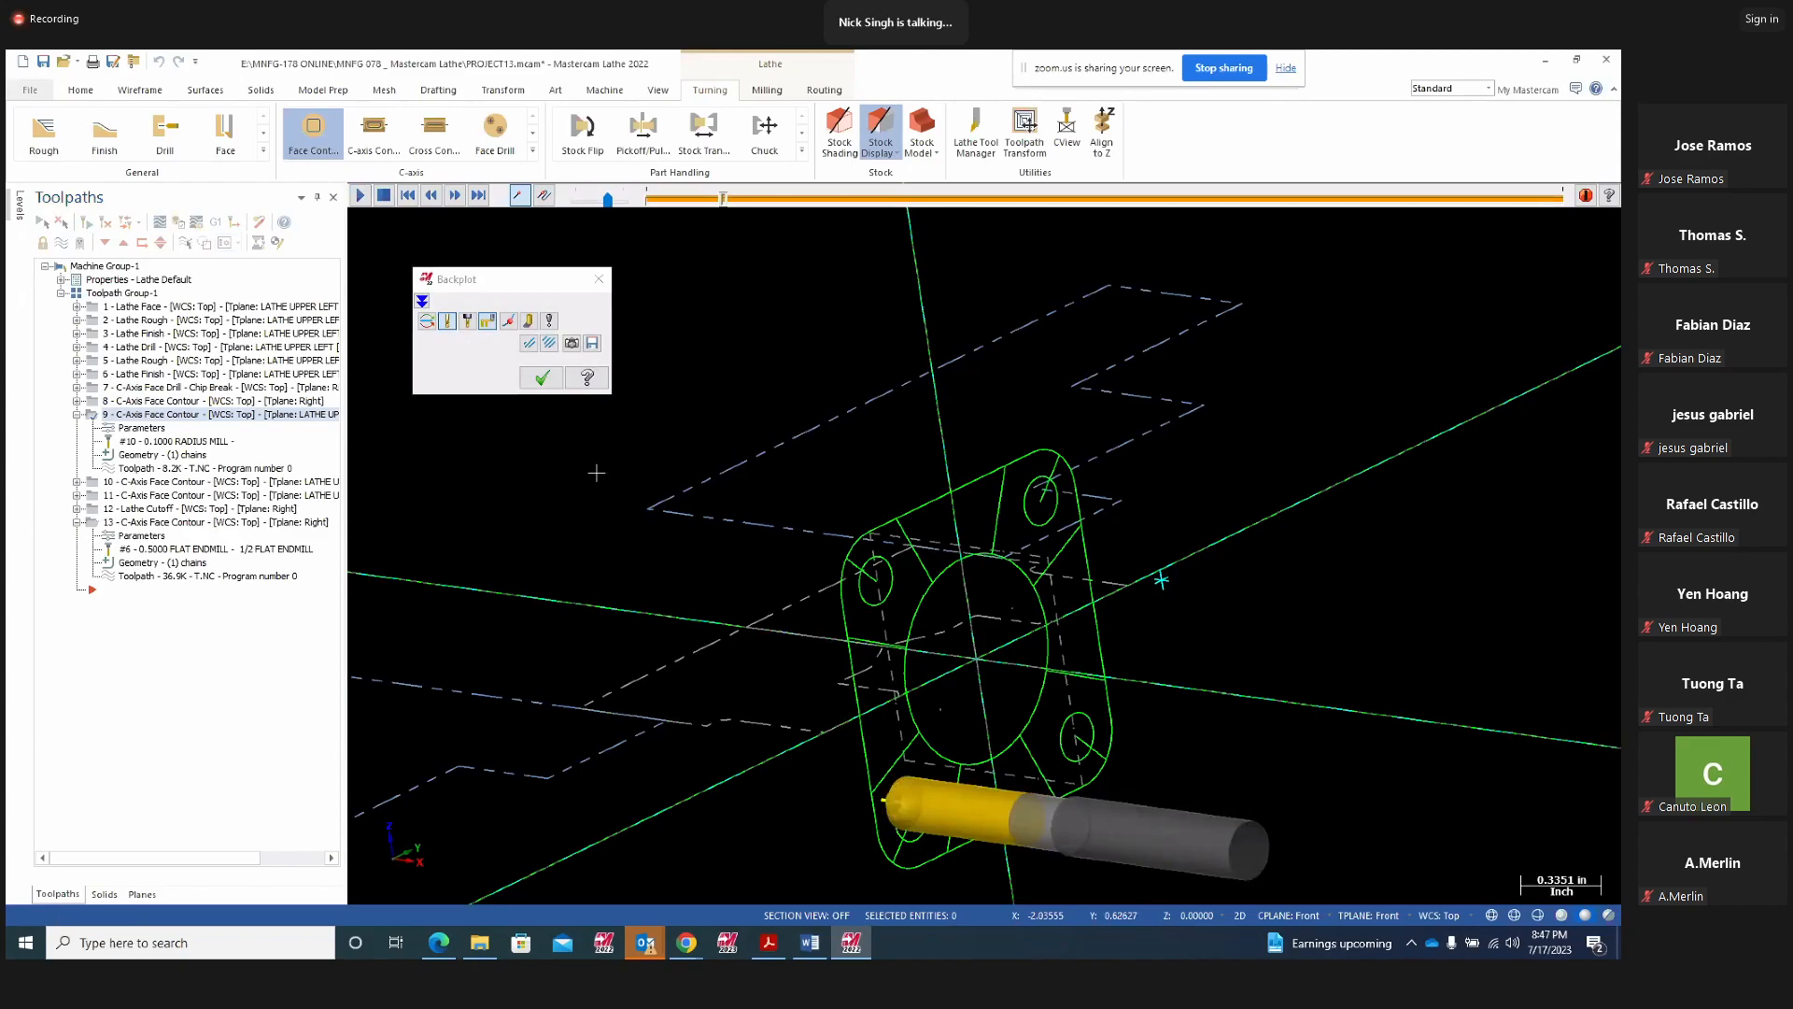
middle_drag(716, 615, 712, 742)
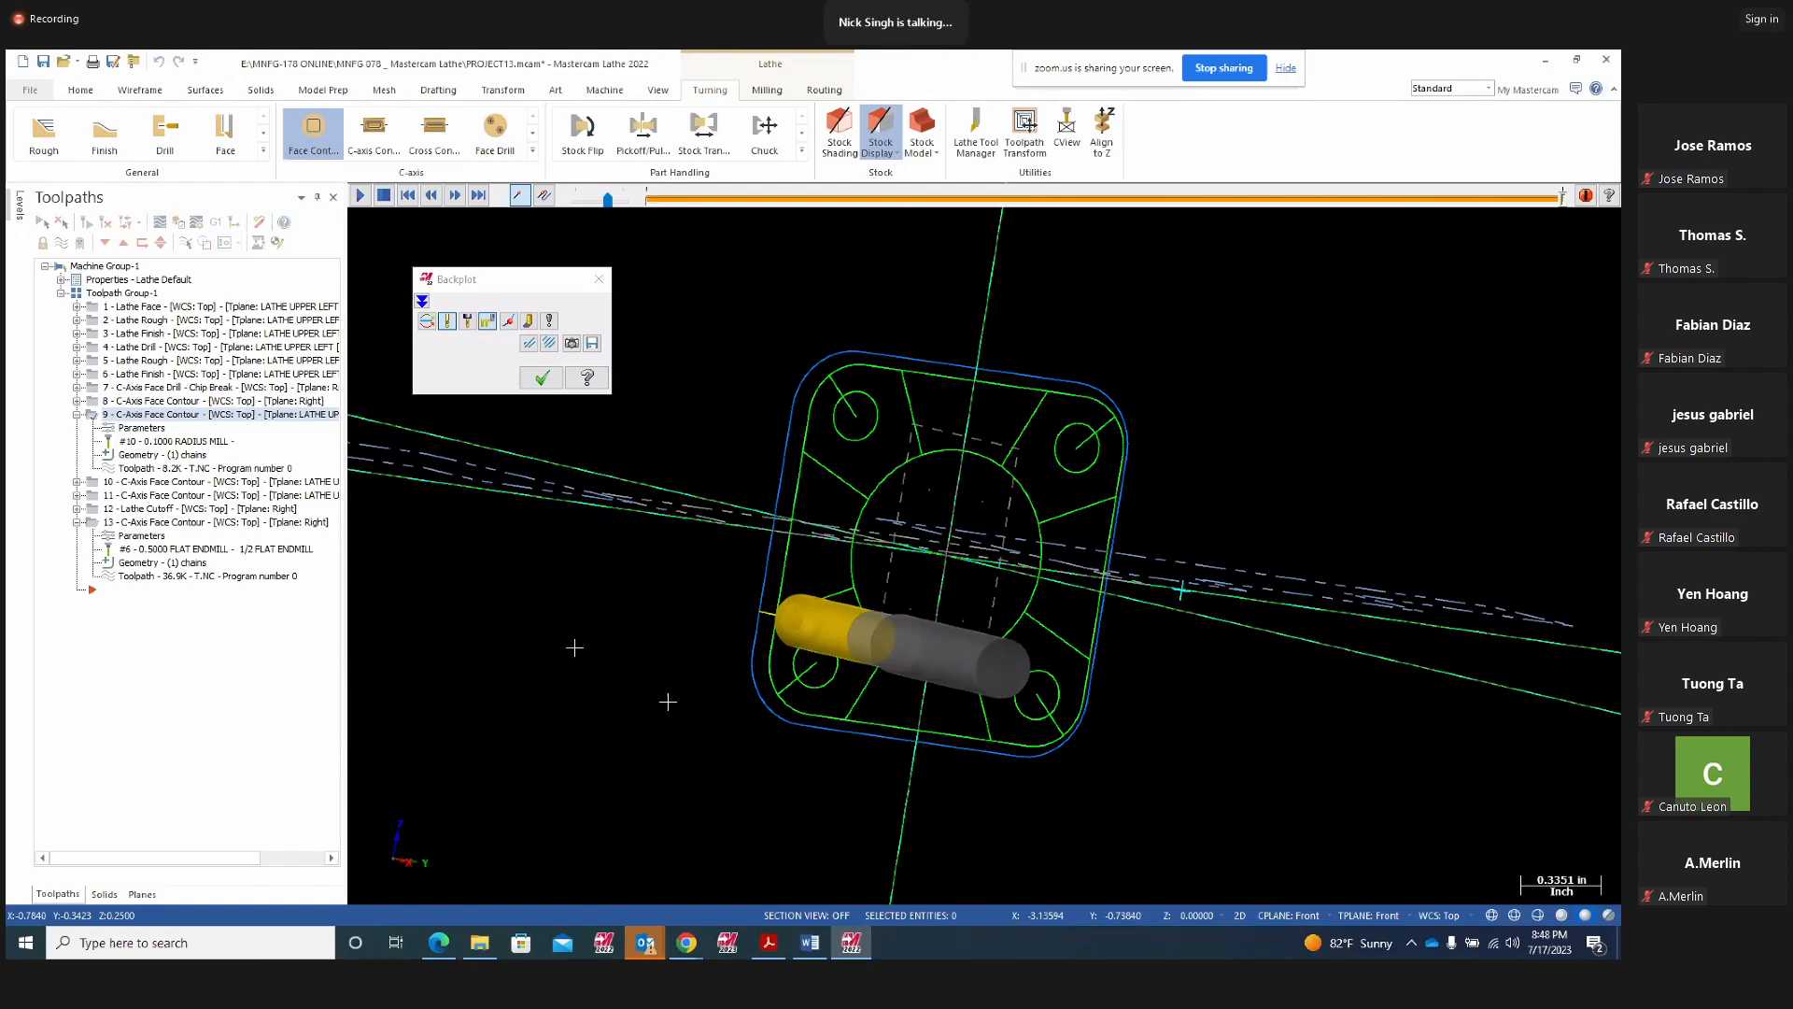
middle_drag(649, 731, 612, 688)
scroll(612, 688, down, 4)
middle_drag(1043, 464, 1050, 491)
scroll(1268, 485, up, 2)
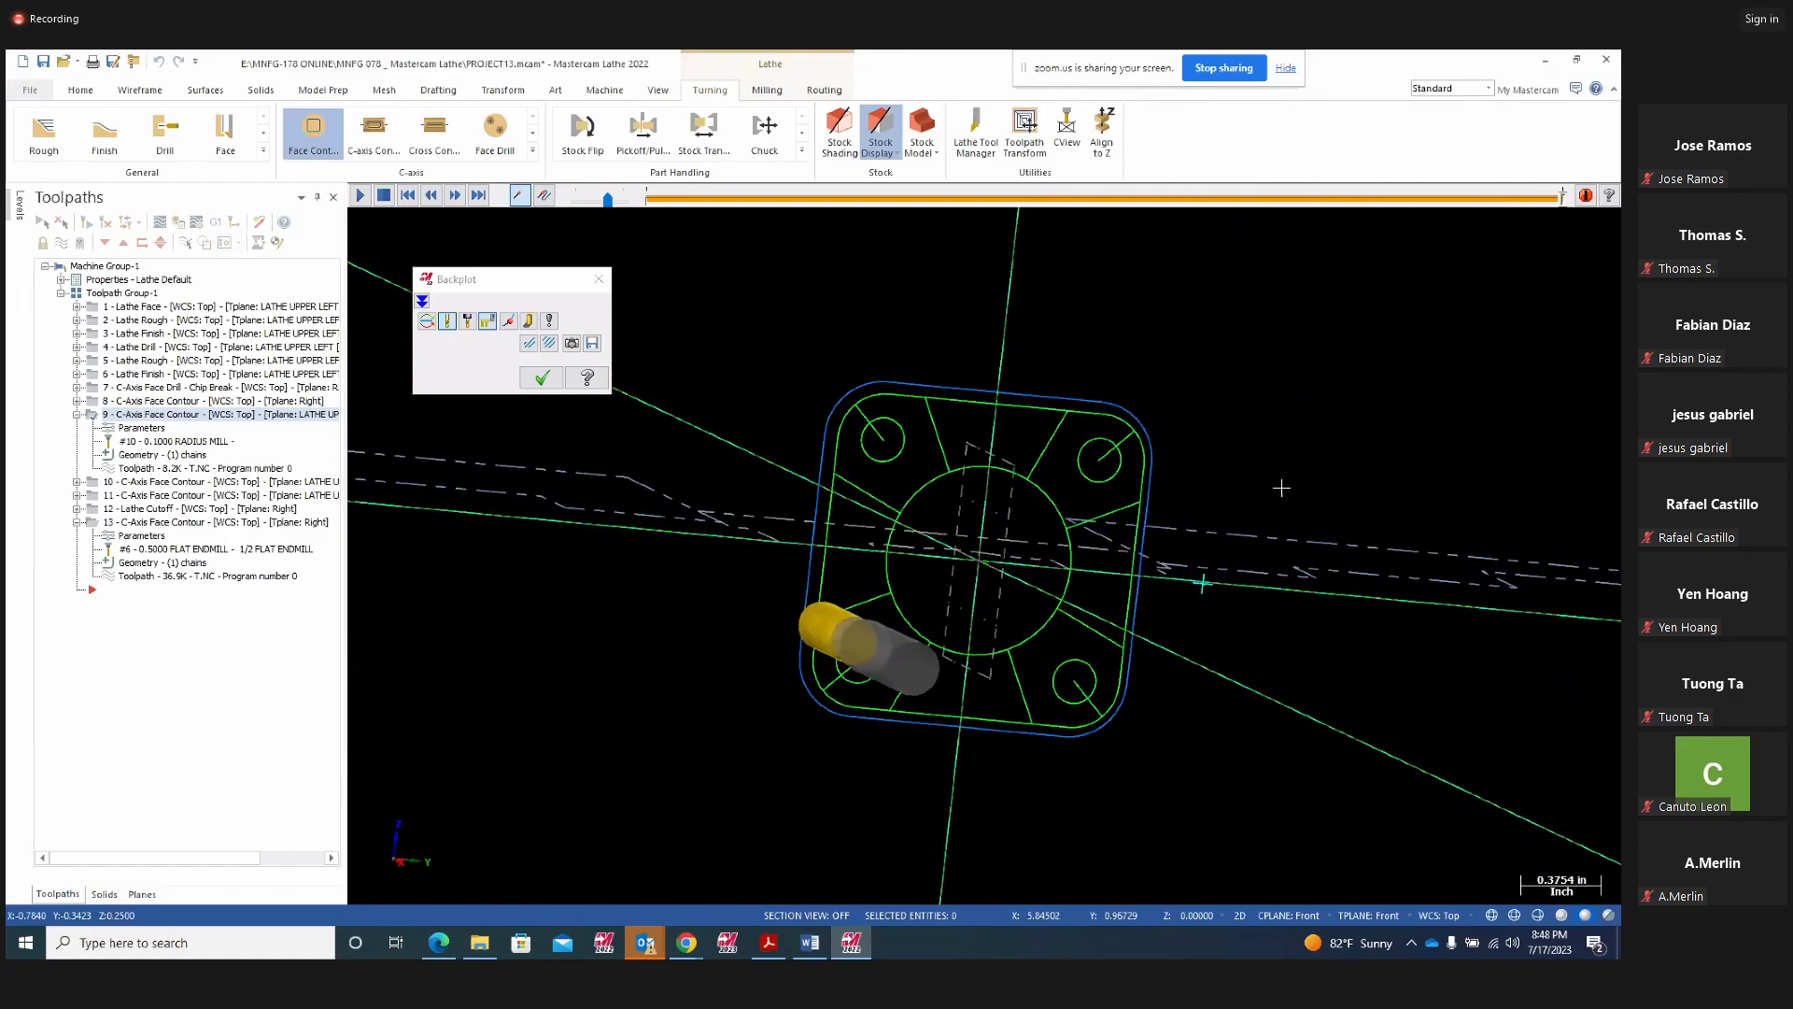
middle_drag(1281, 487, 1309, 503)
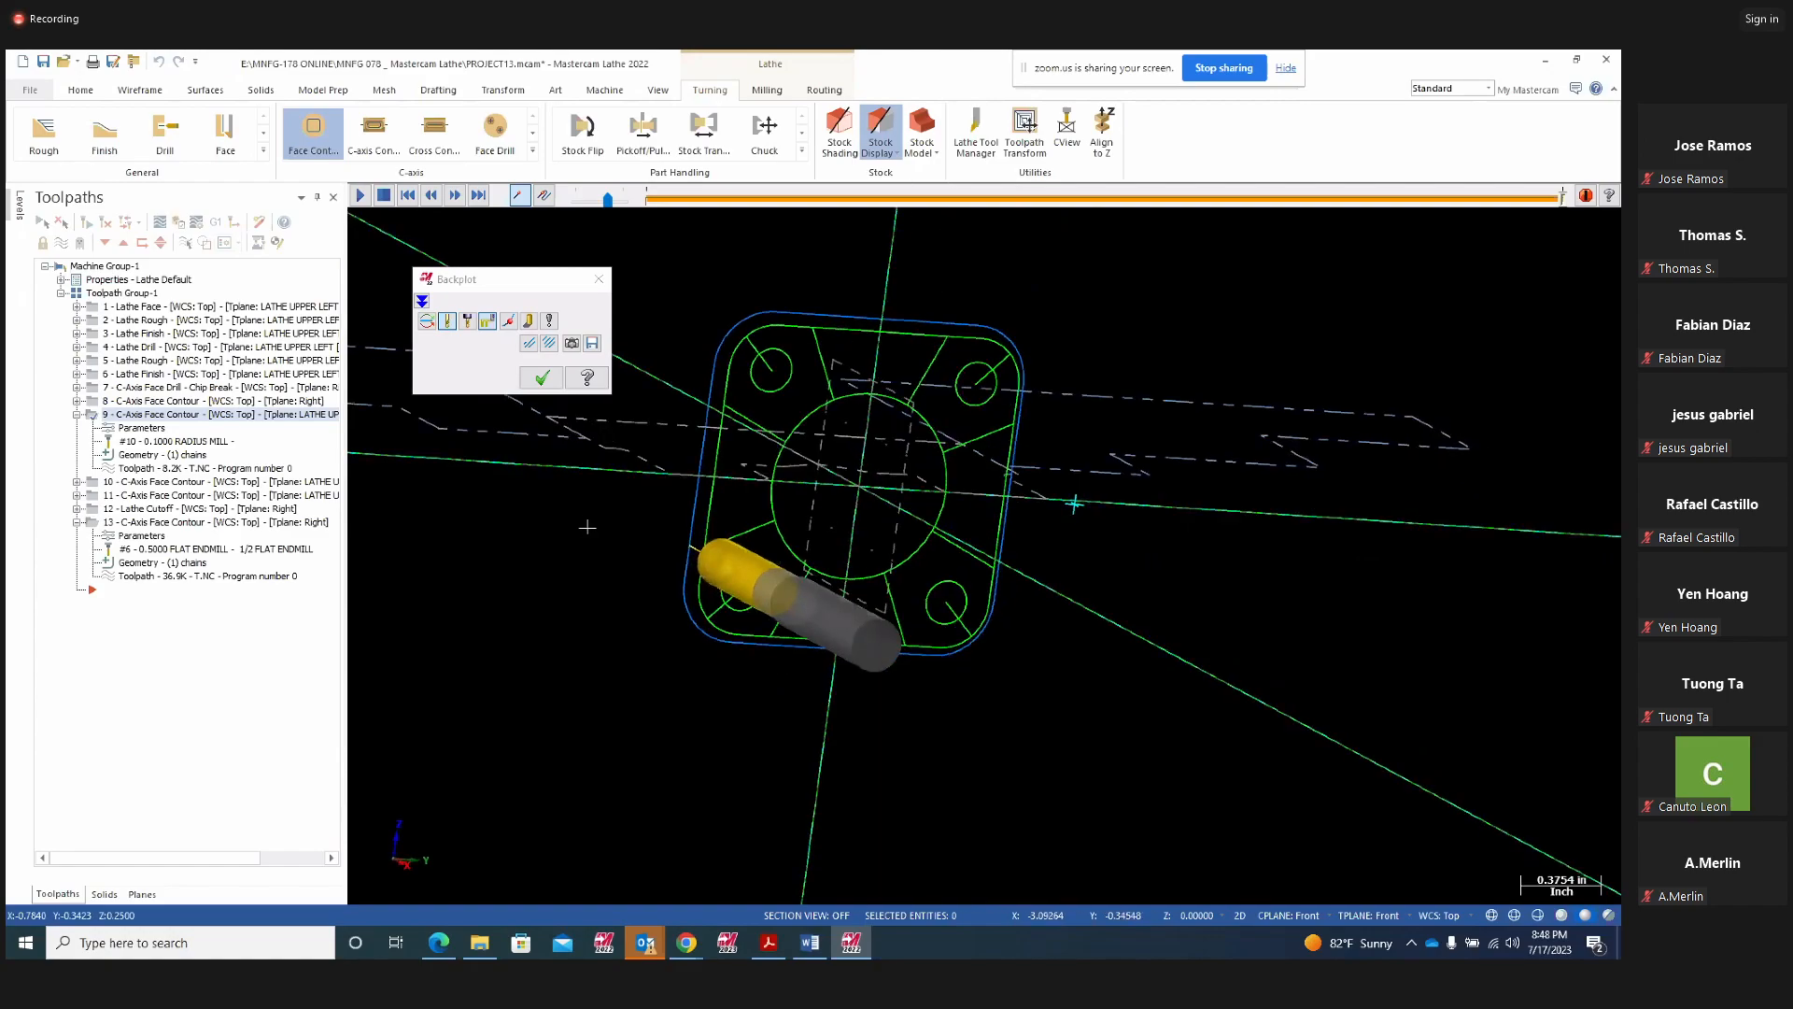
click(541, 377)
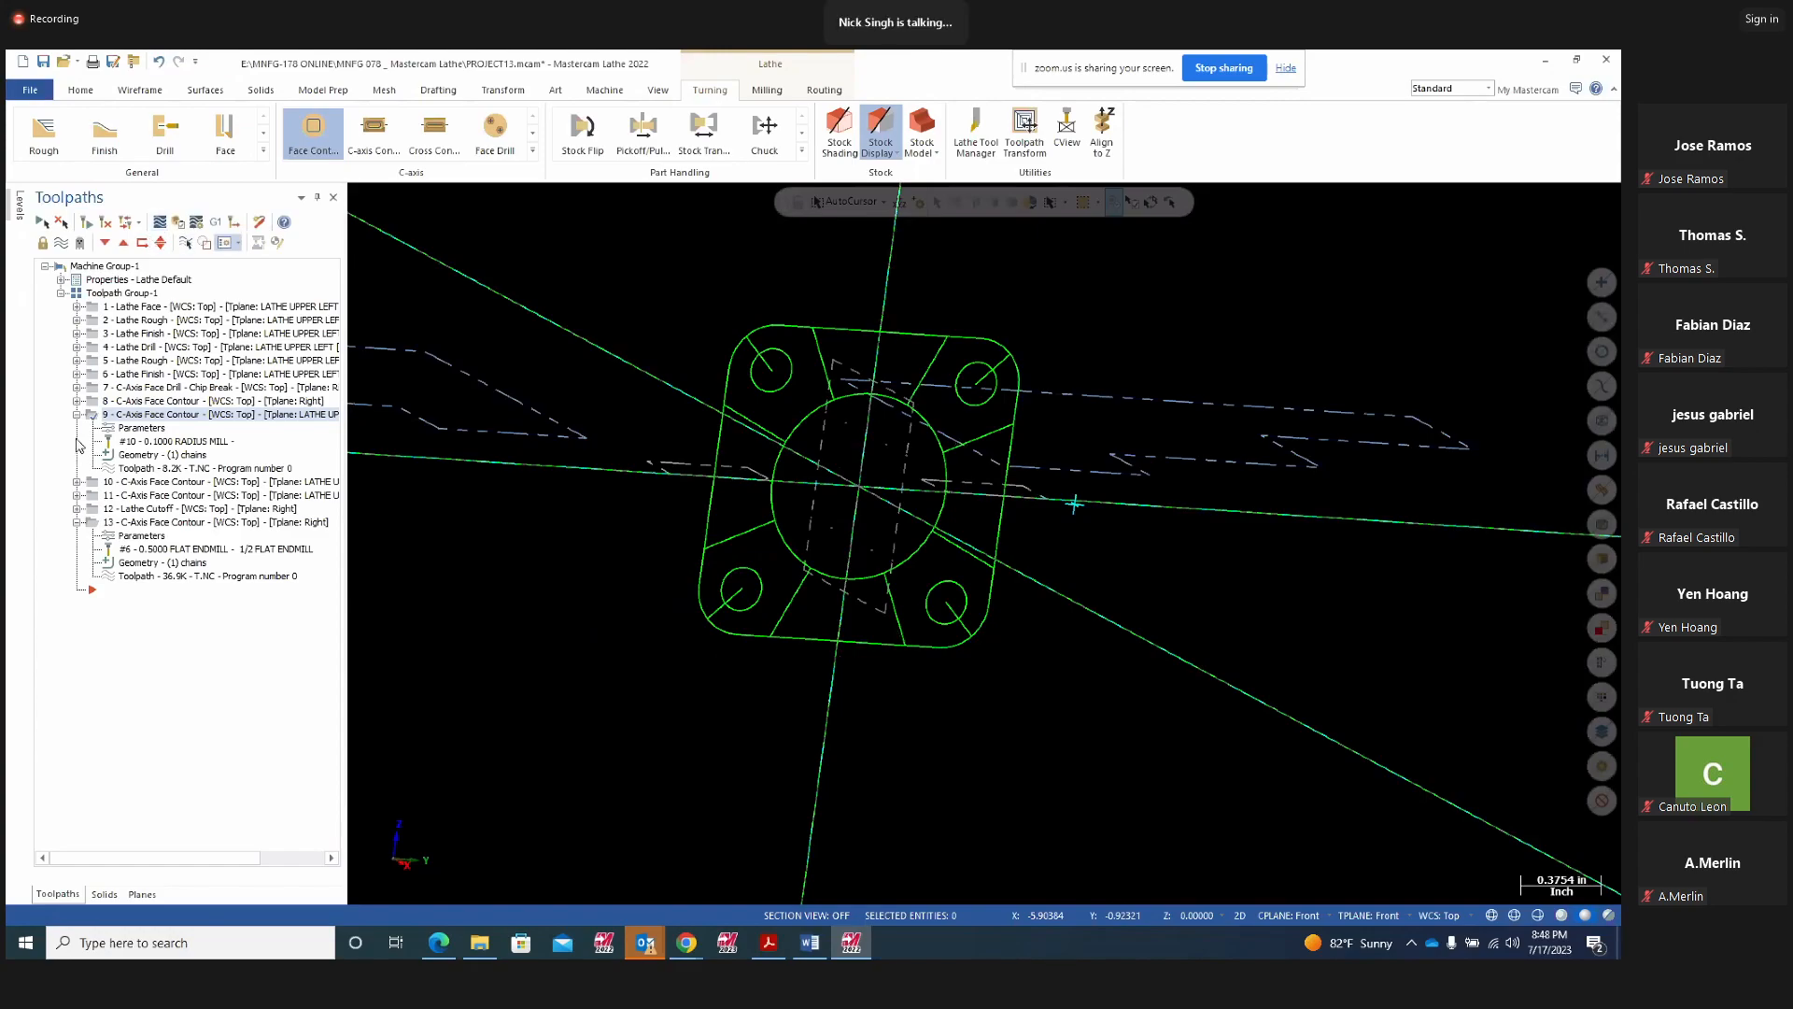
Verify operations 8 and 9 together and play the simulation through to the end
click(104, 402)
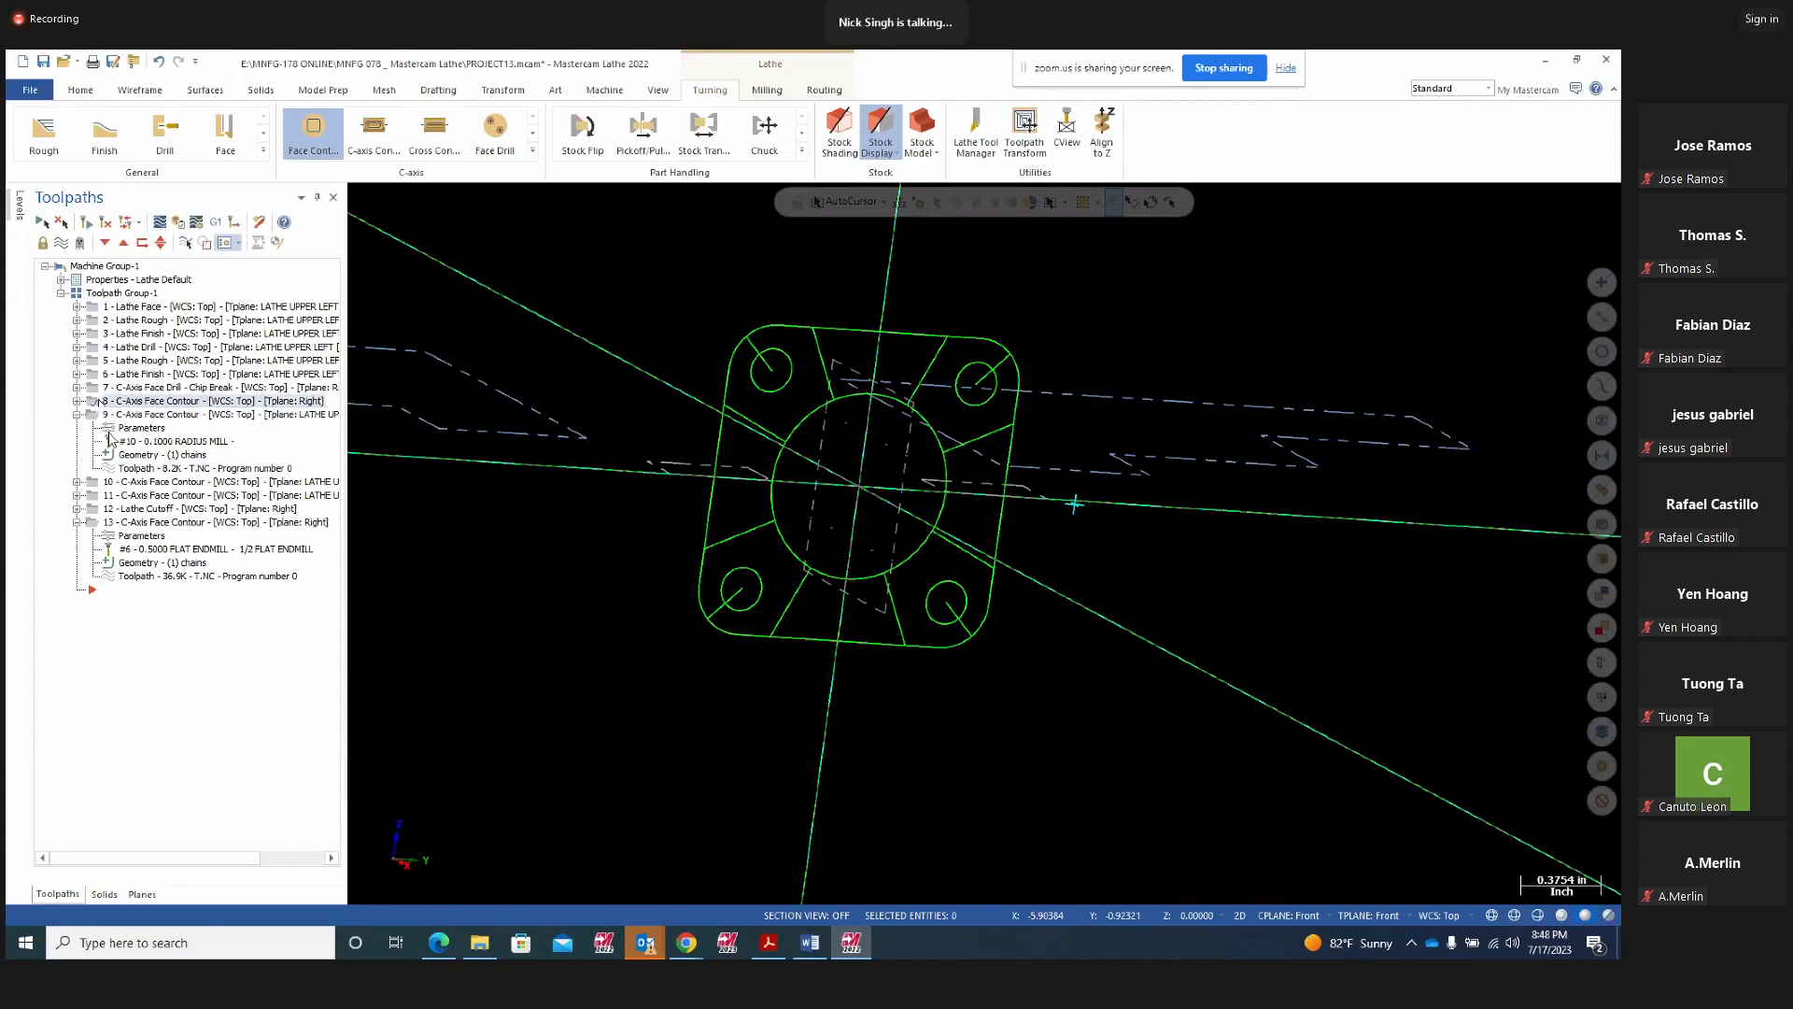
ctrl+click(104, 415)
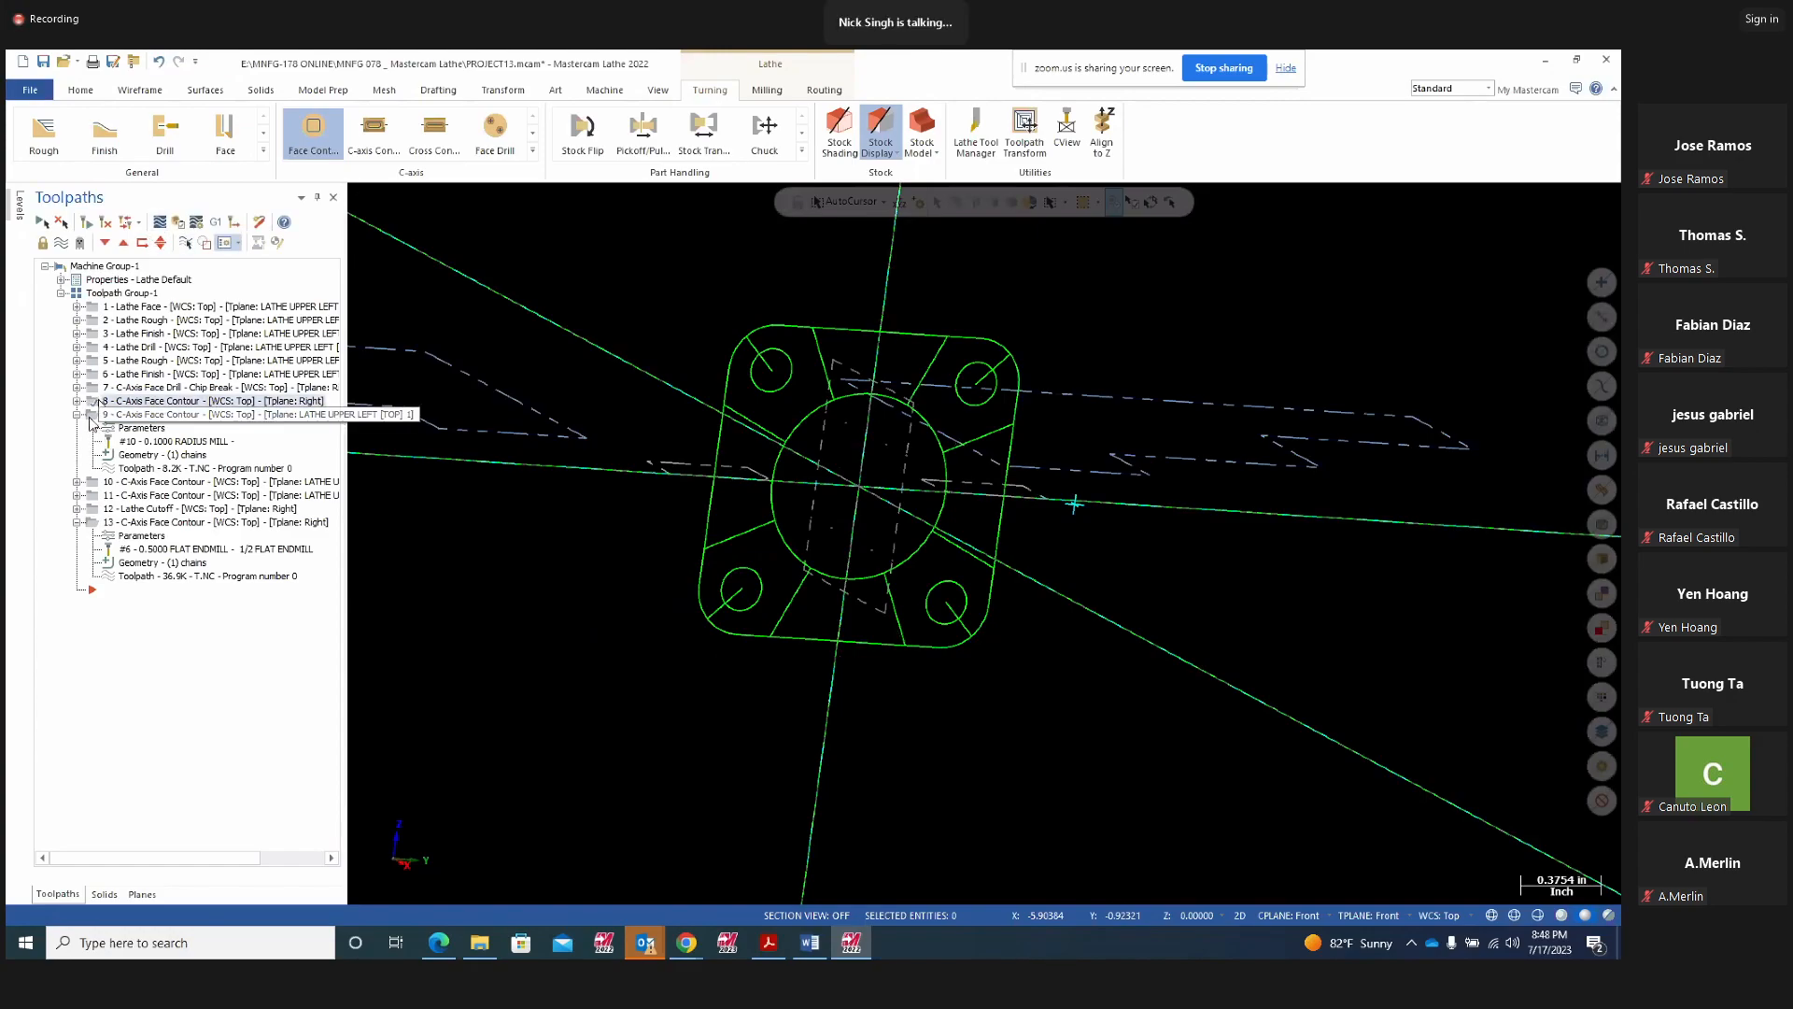
click(182, 226)
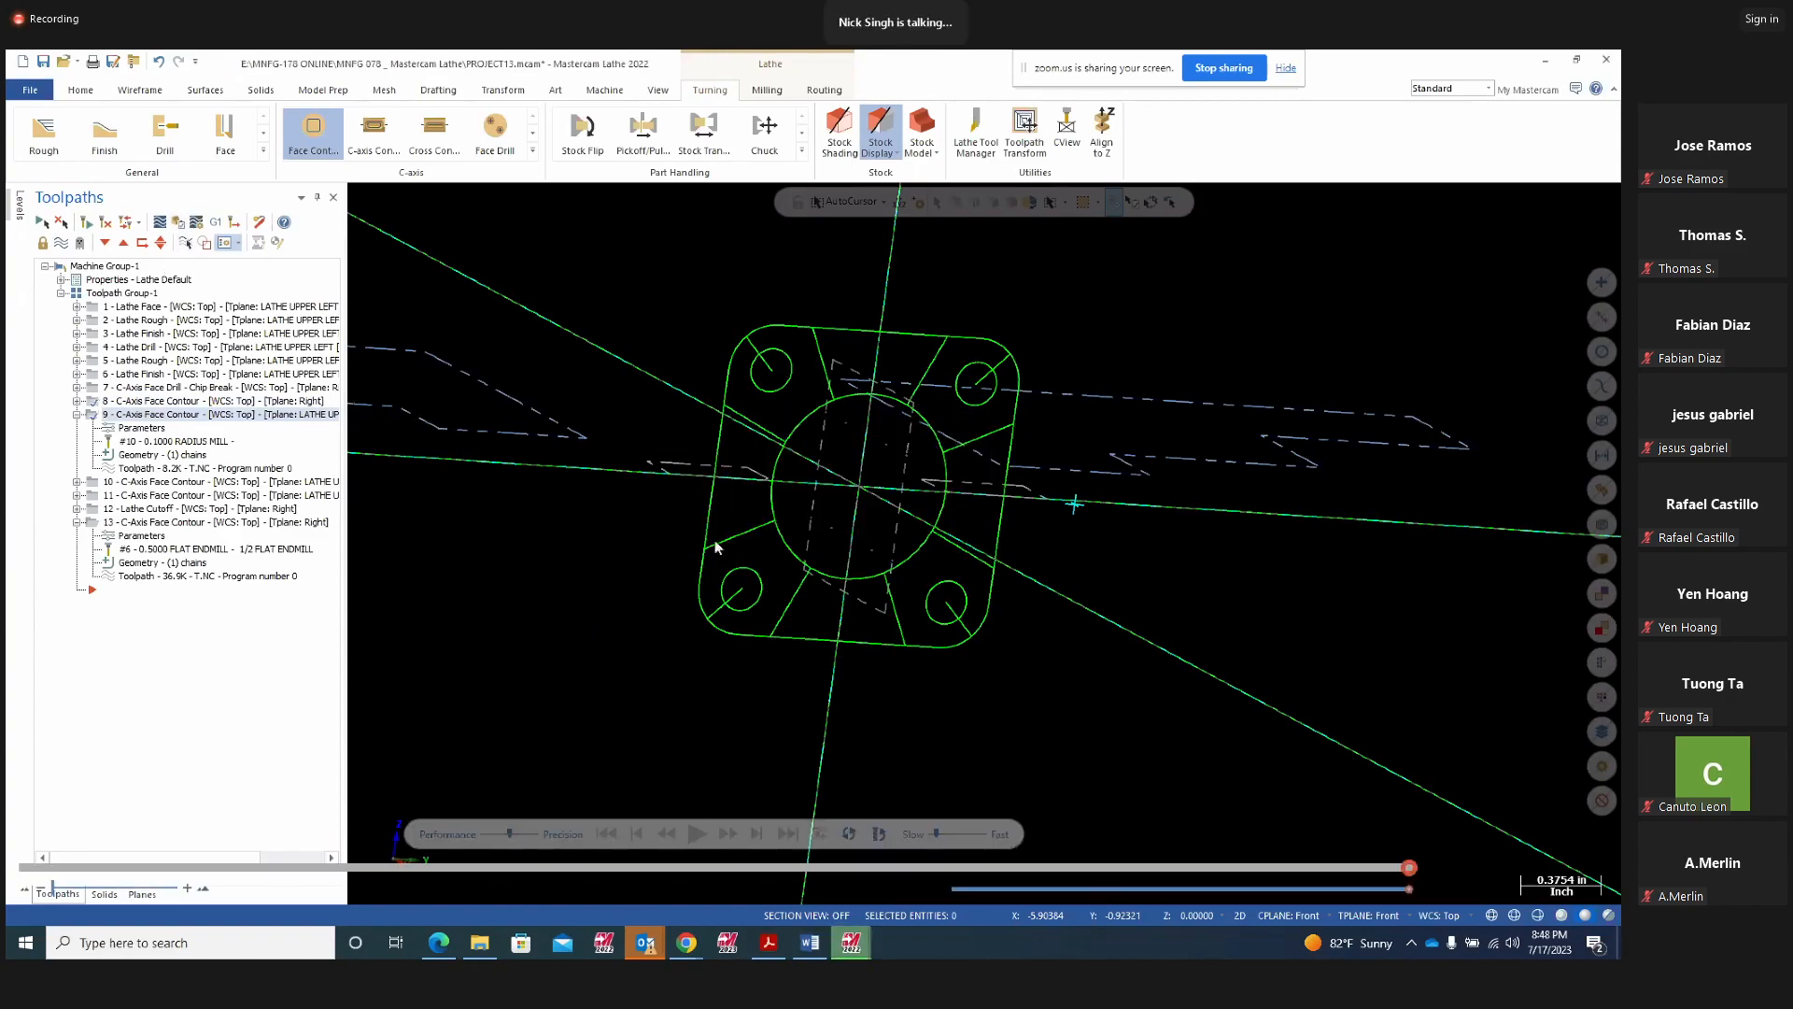
scroll(651, 506, down, 3)
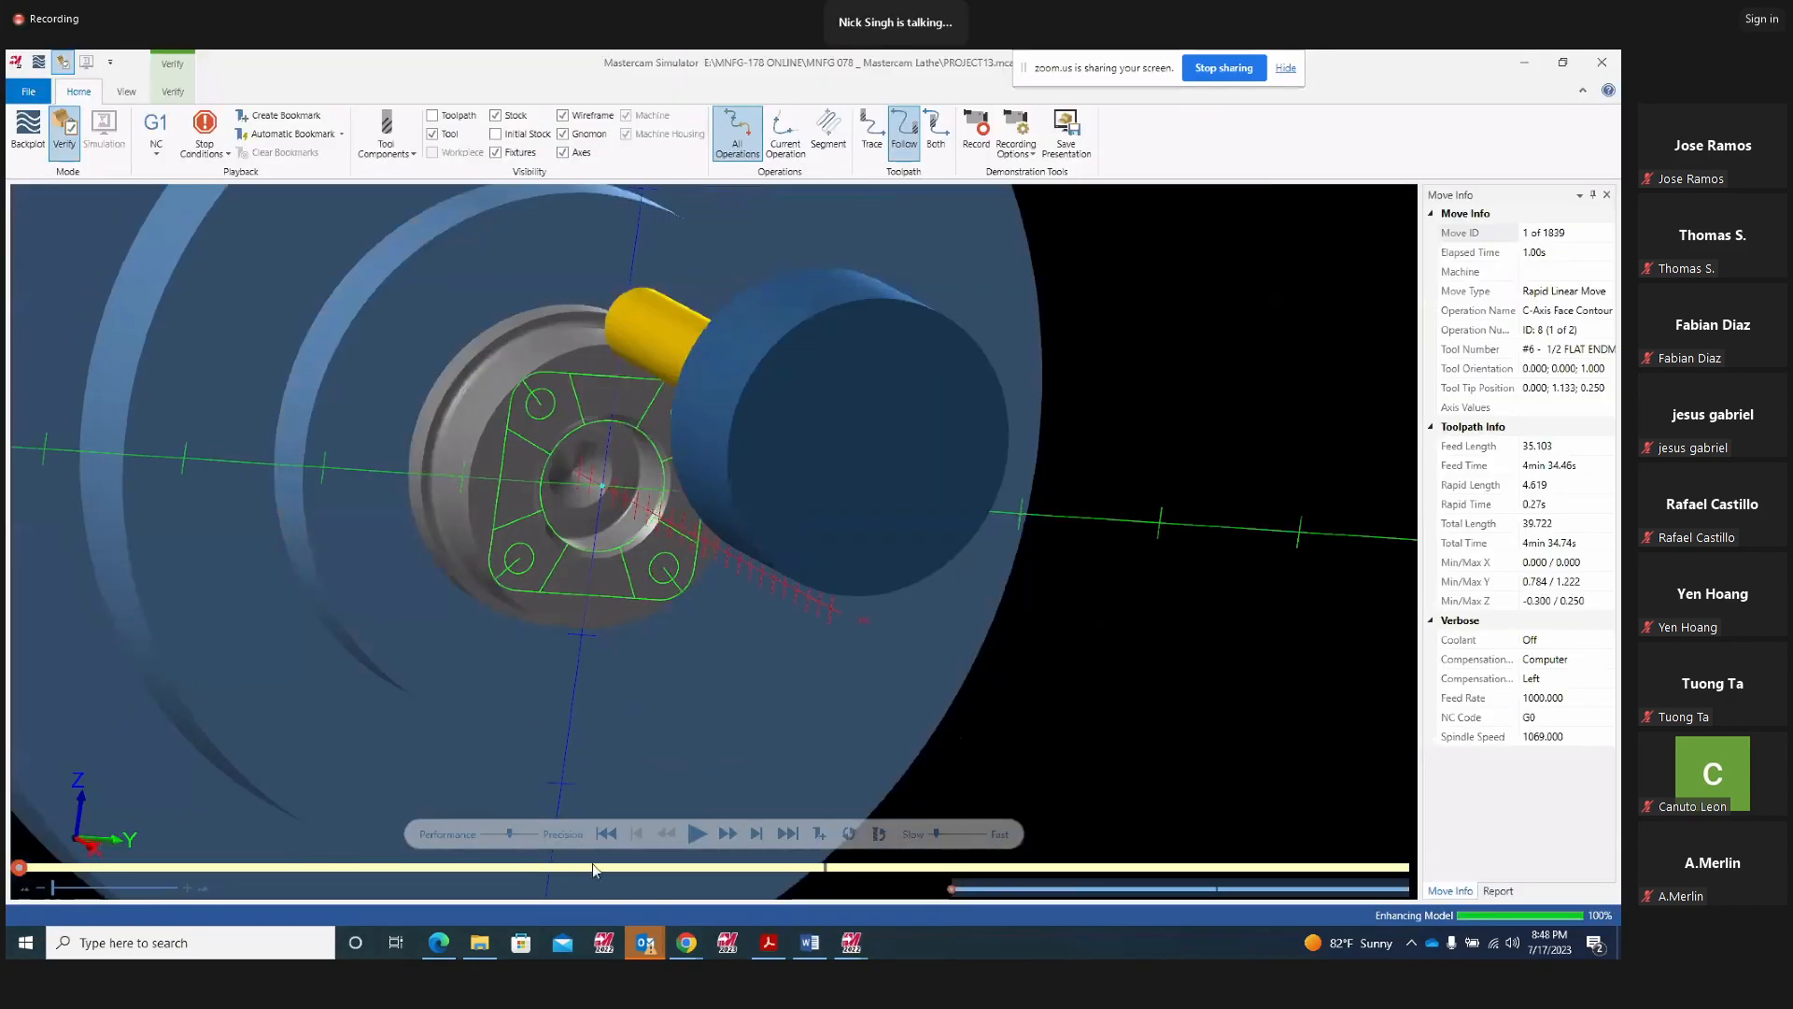
click(696, 833)
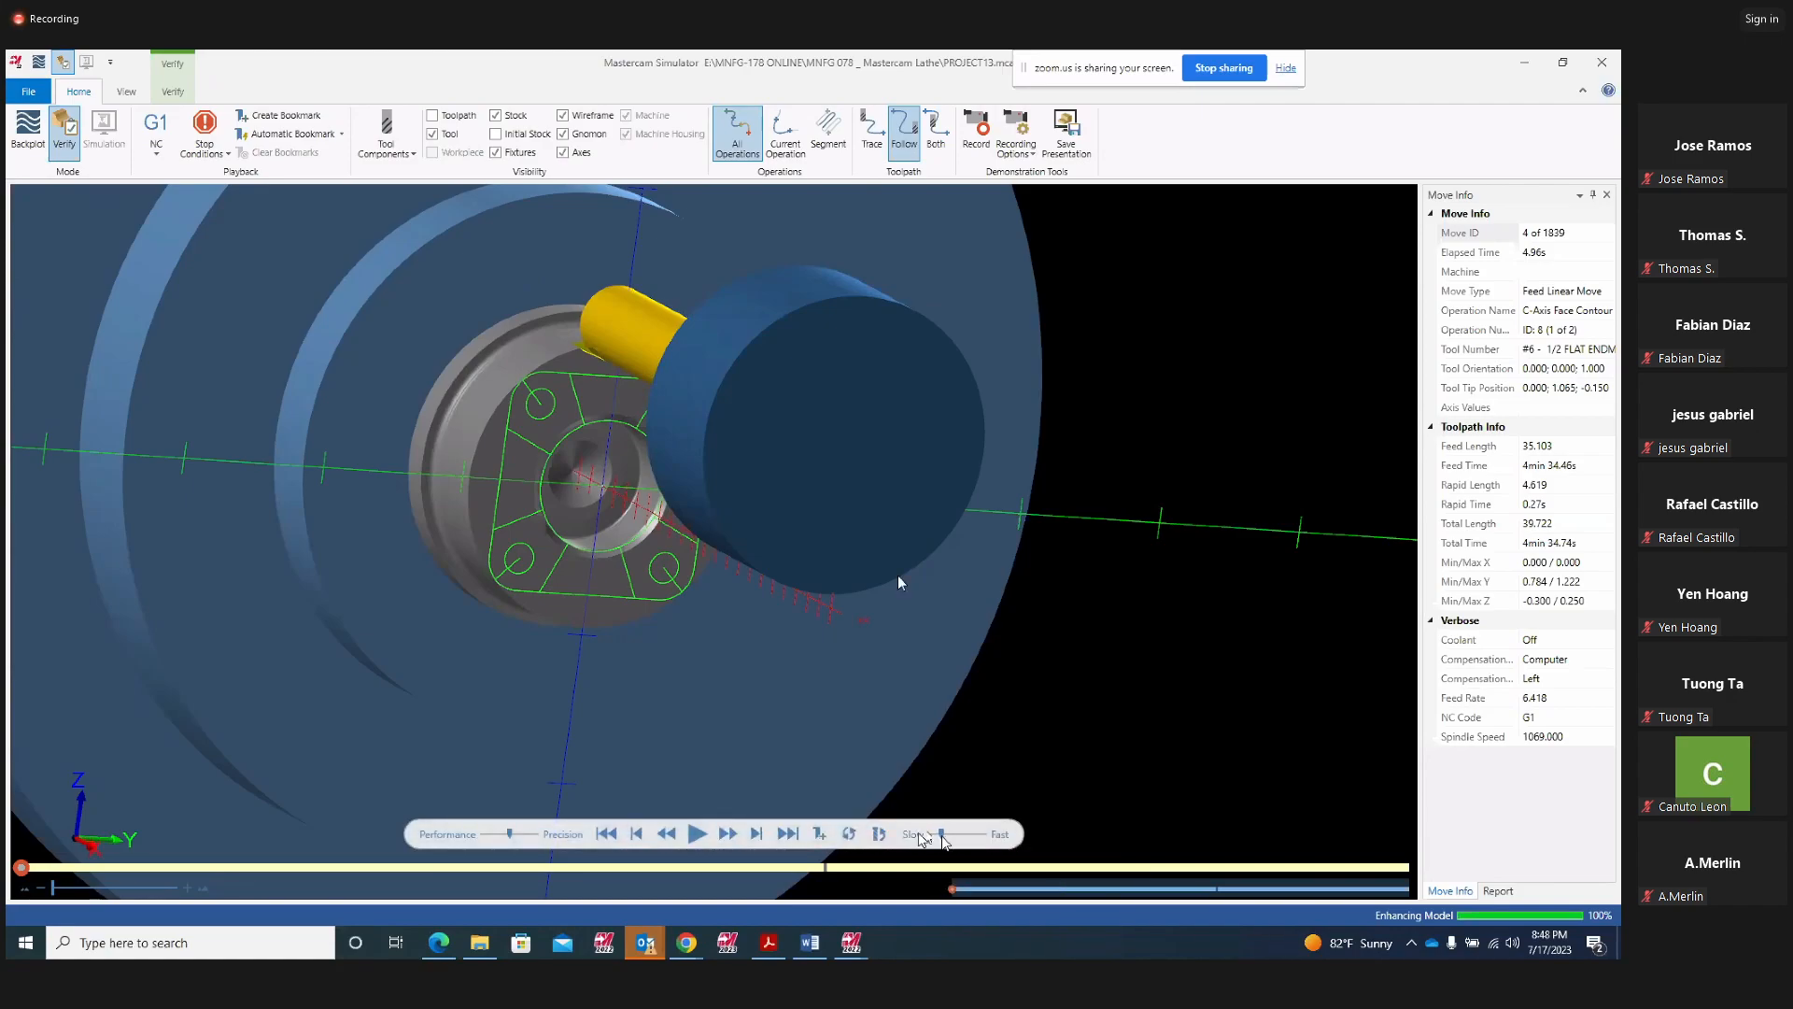
click(698, 834)
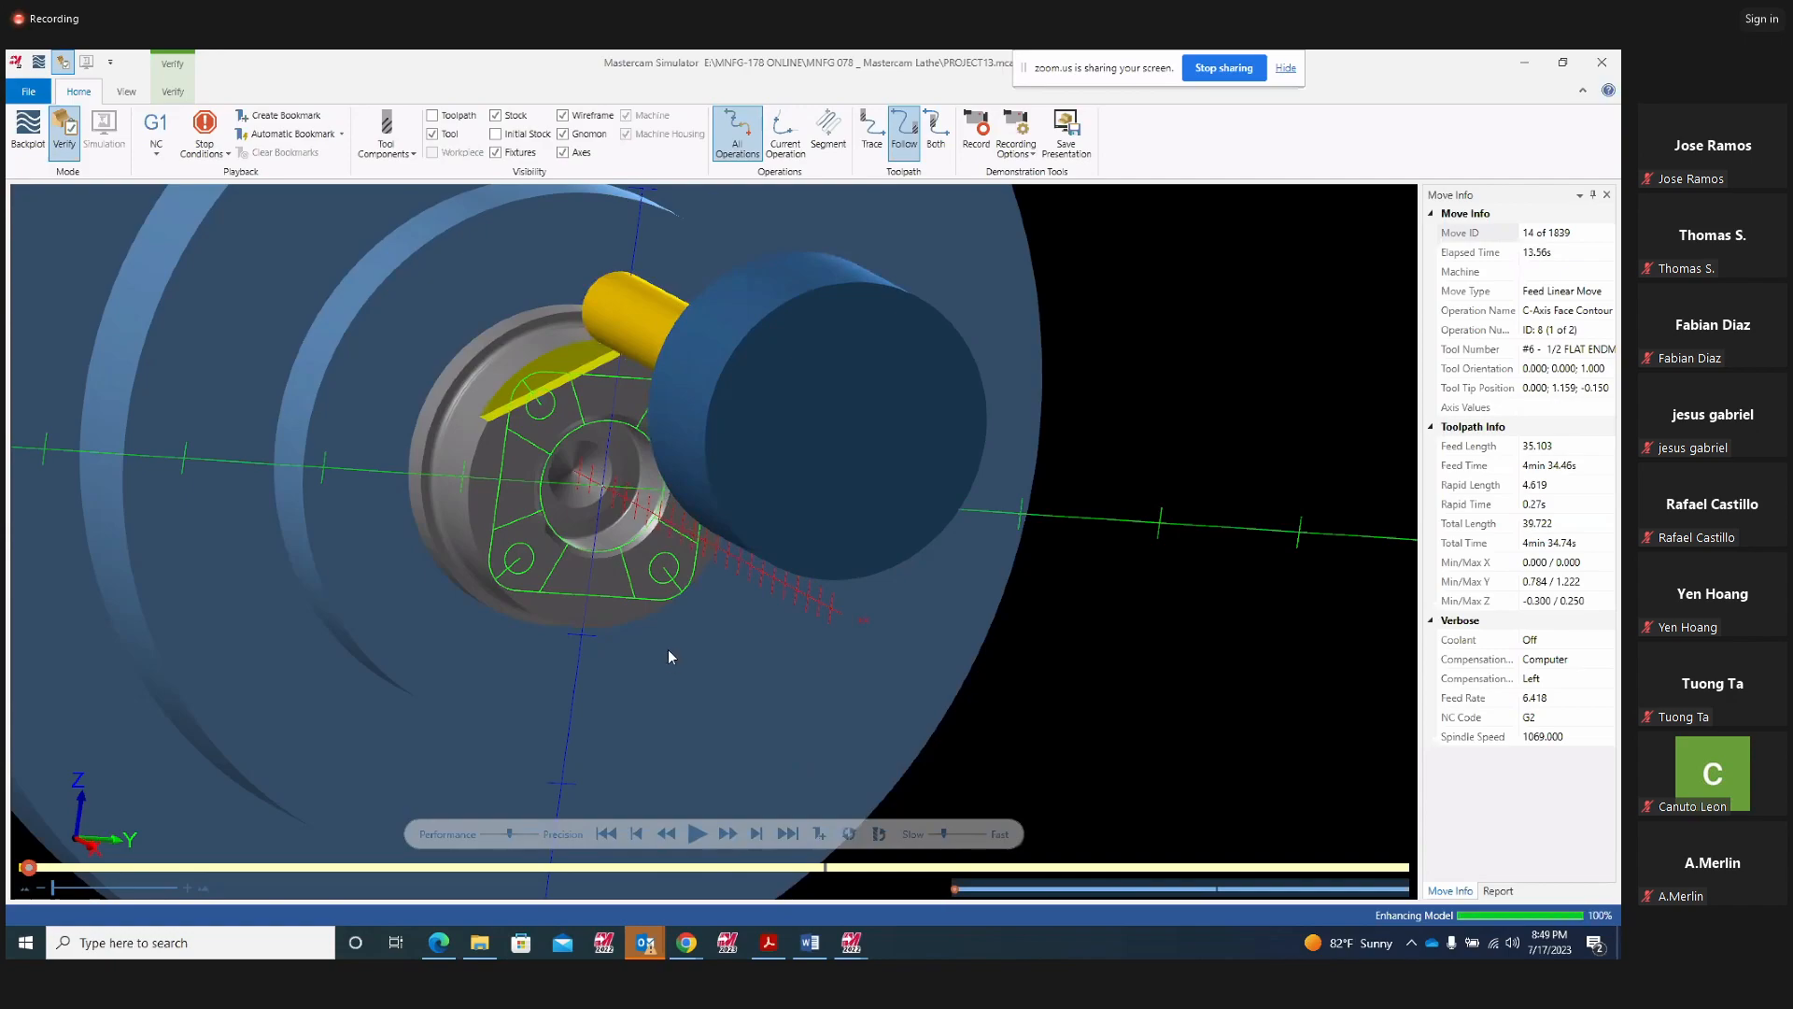
scroll(700, 552, up, 2)
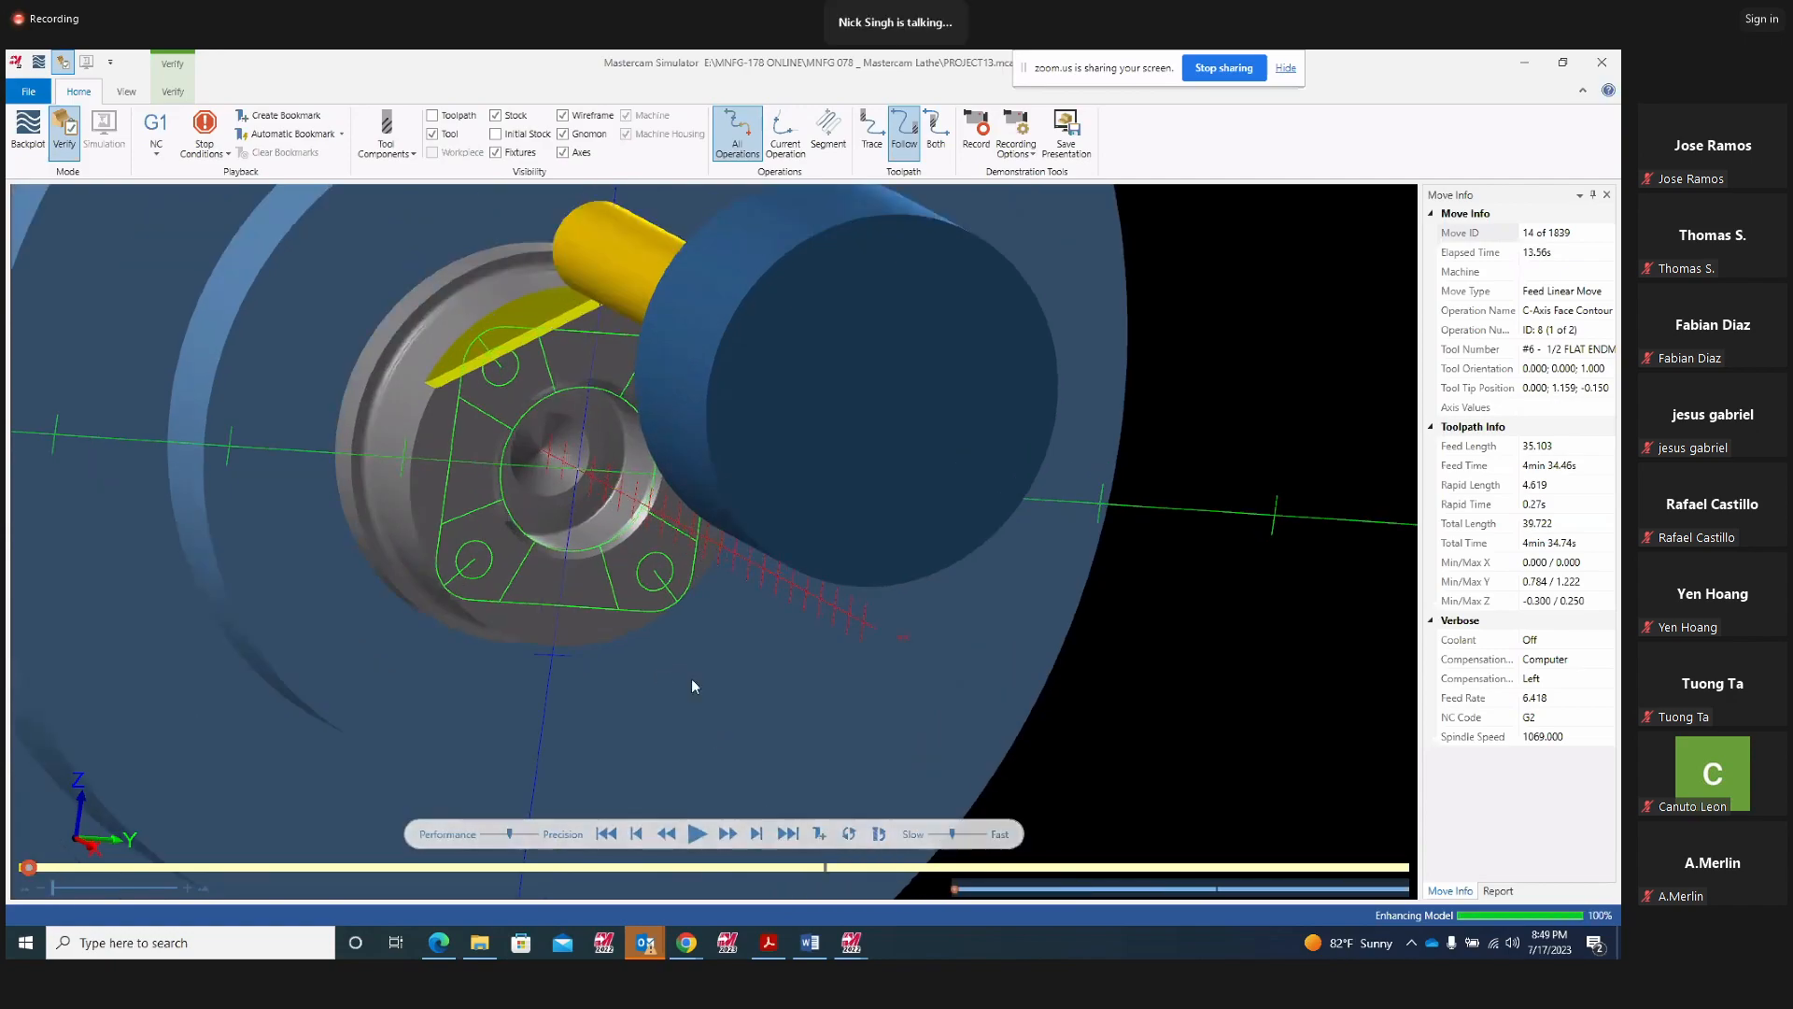
click(699, 835)
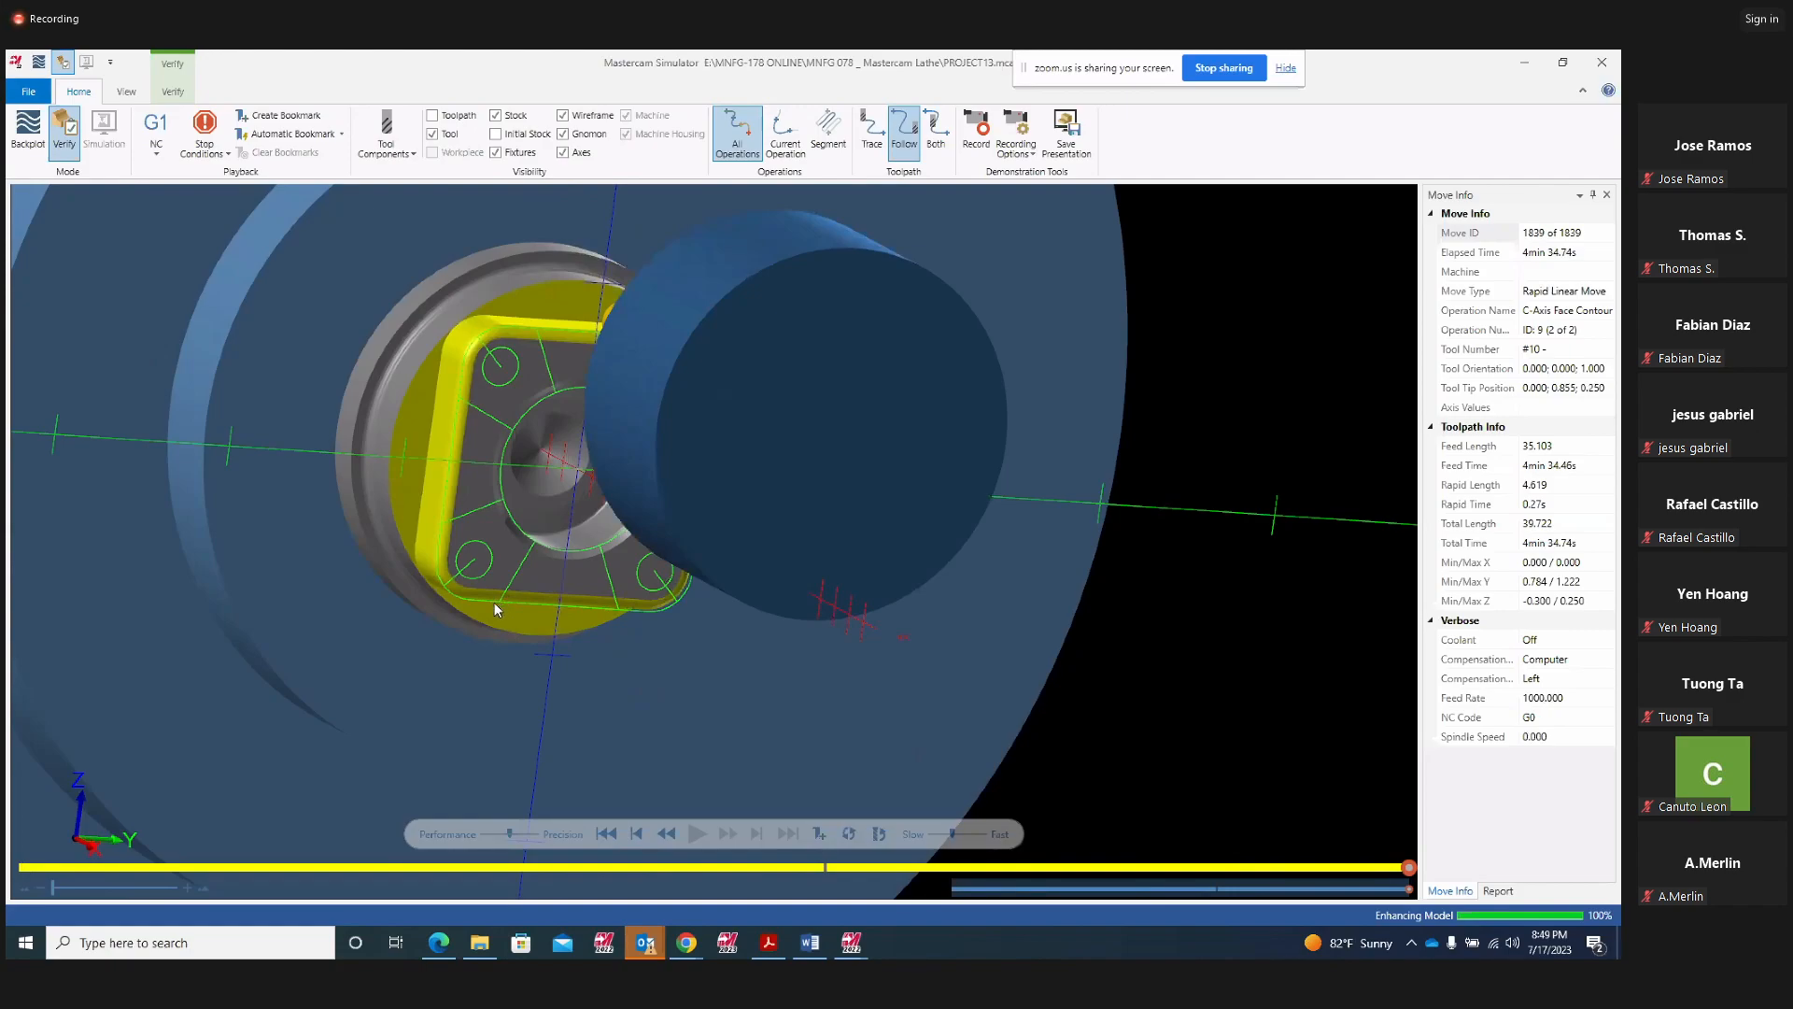
Examine the milled flange and its edge radius up close, and return the simulation to the start
middle_drag(494, 603, 474, 442)
scroll(444, 529, up, 10)
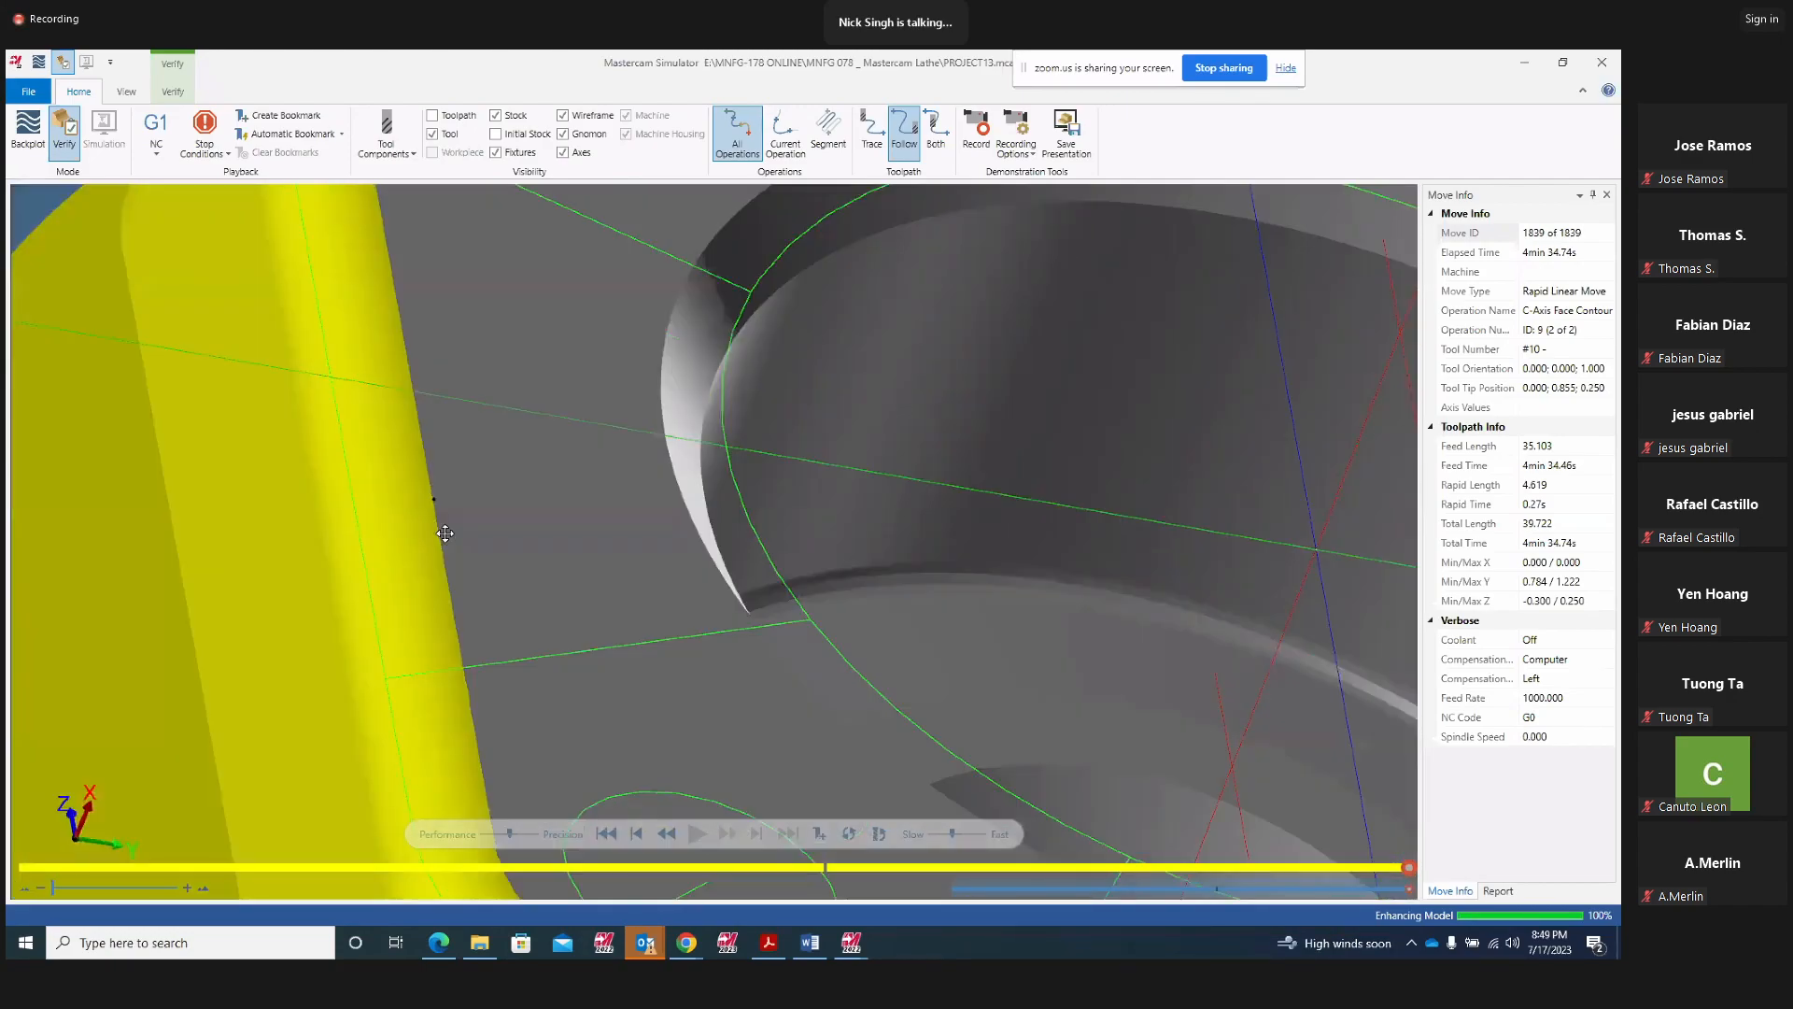
middle_drag(445, 532, 347, 554)
scroll(437, 530, down, 10)
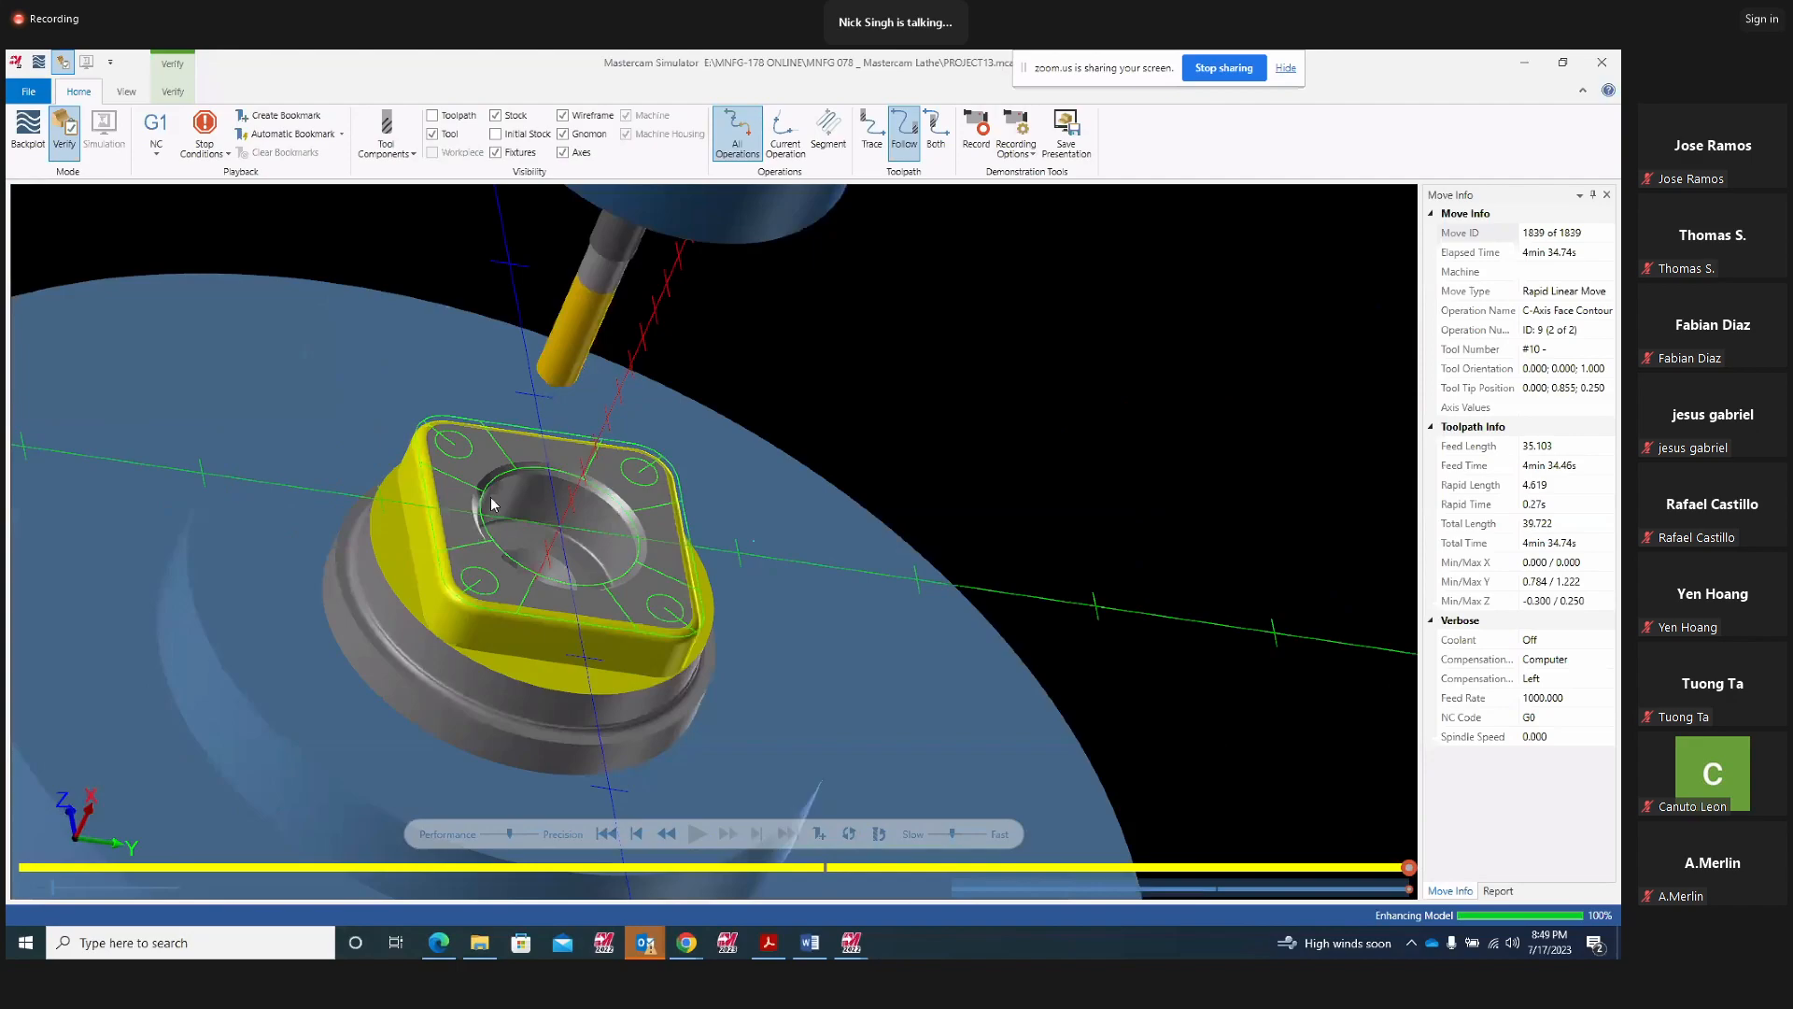
click(606, 834)
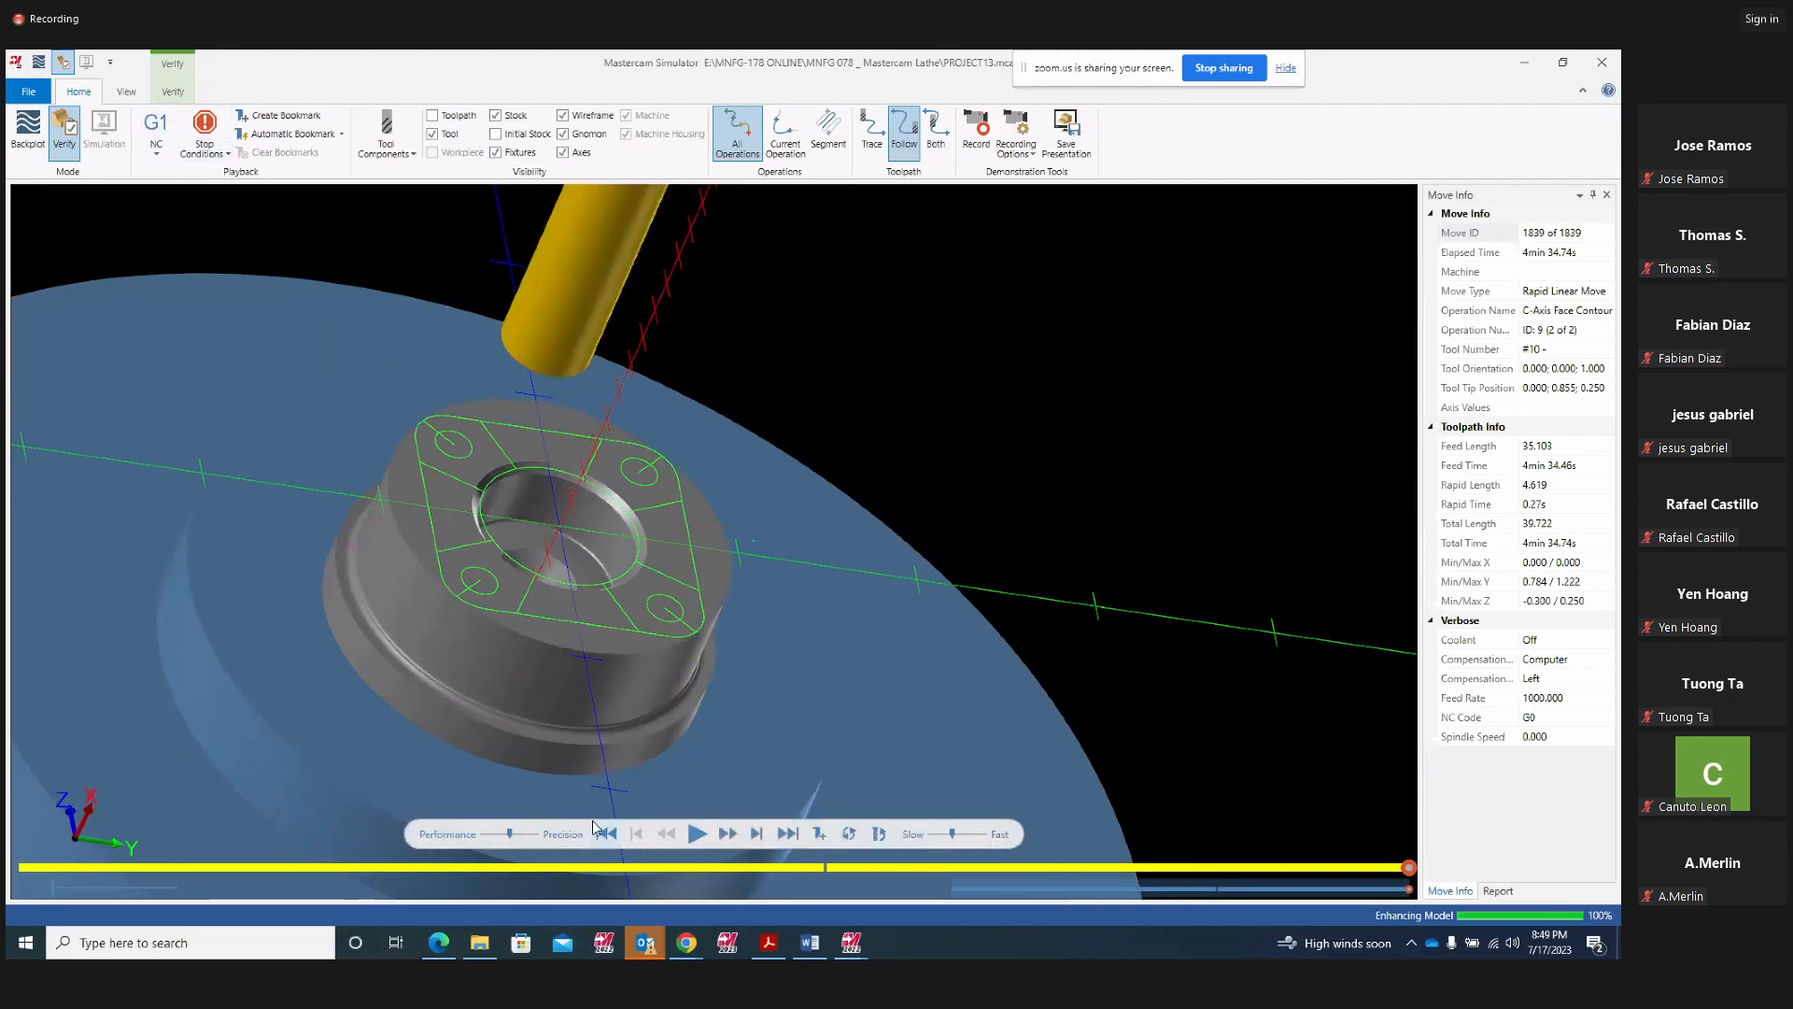
Look through the simulator's stop conditions, view settings and Color Loop options
click(224, 155)
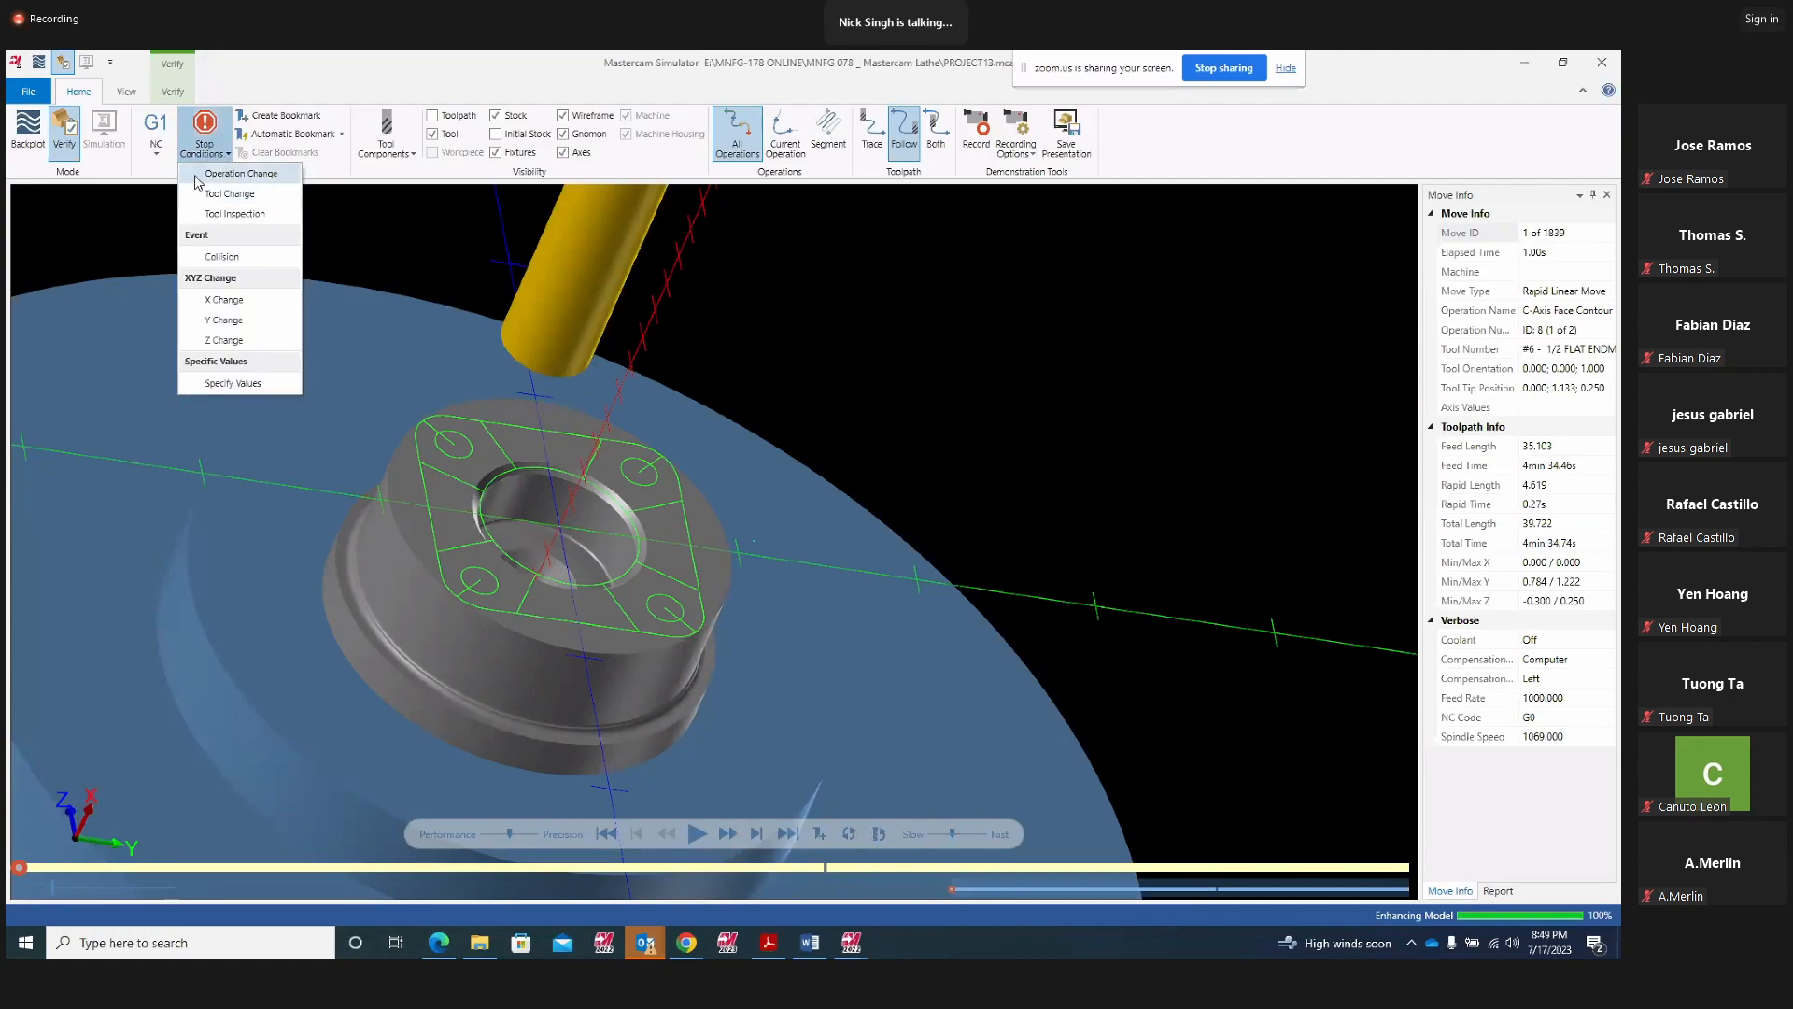
click(125, 92)
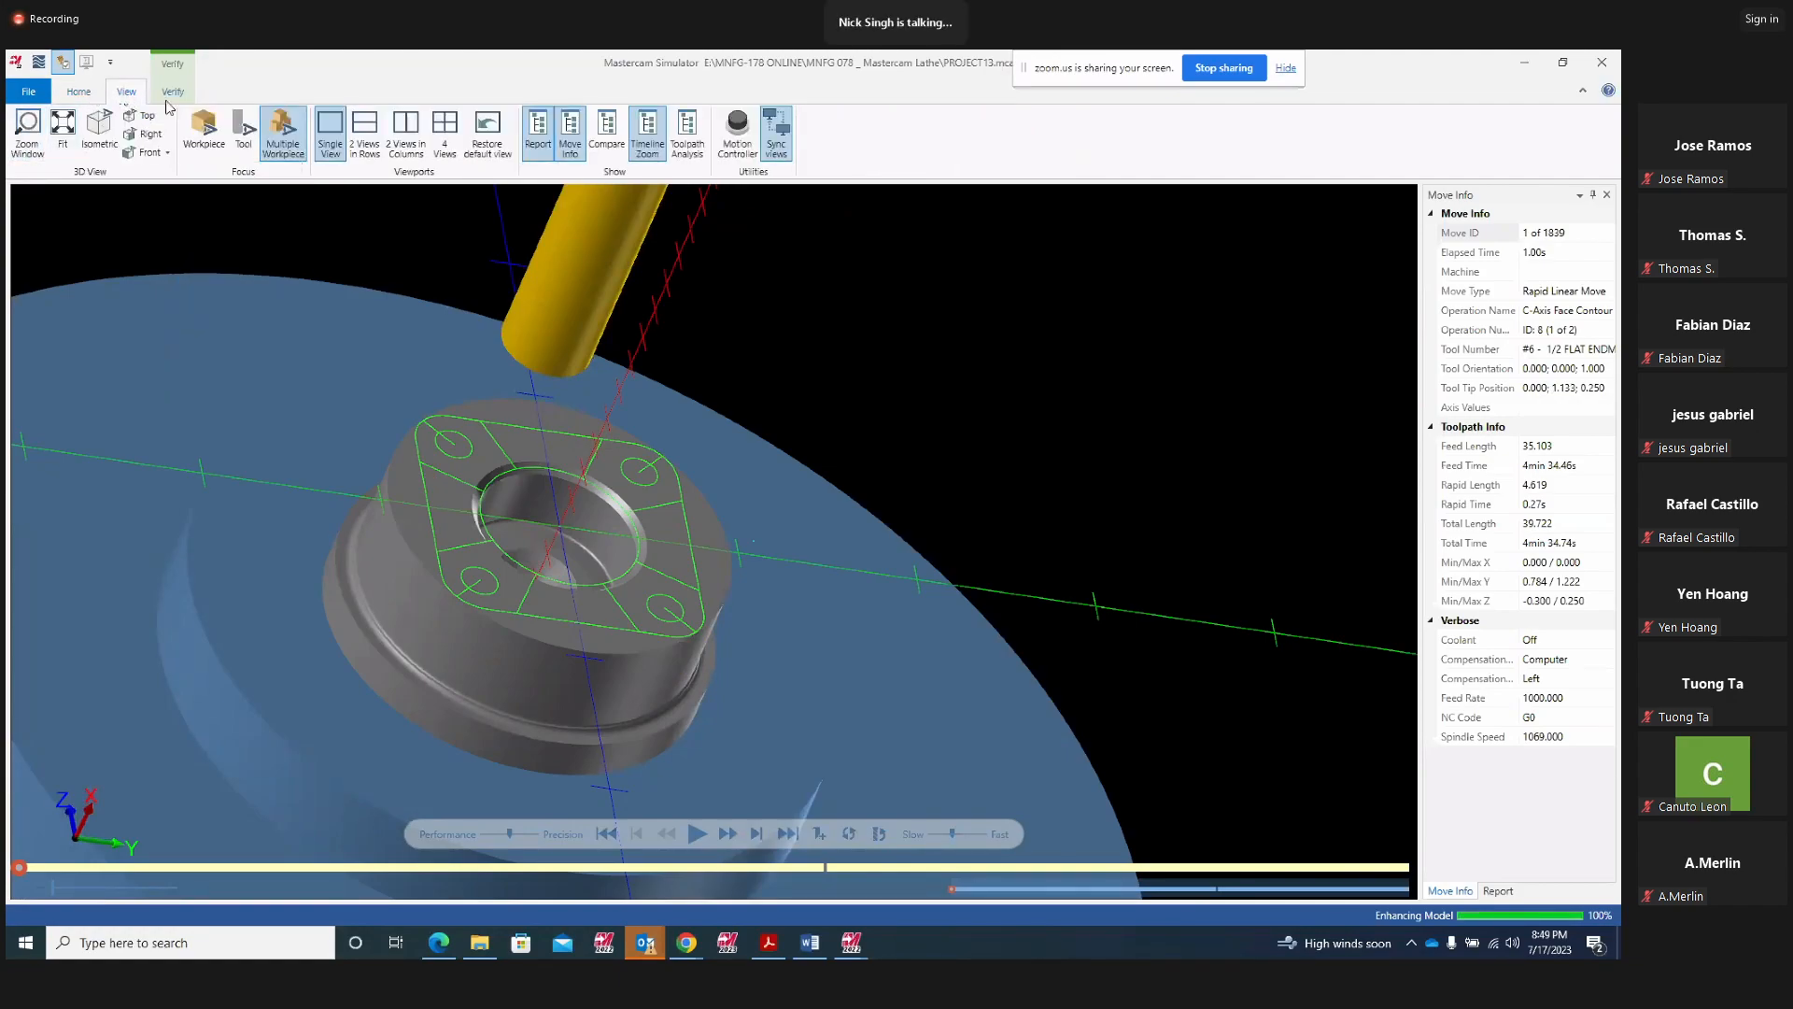
click(173, 91)
click(27, 142)
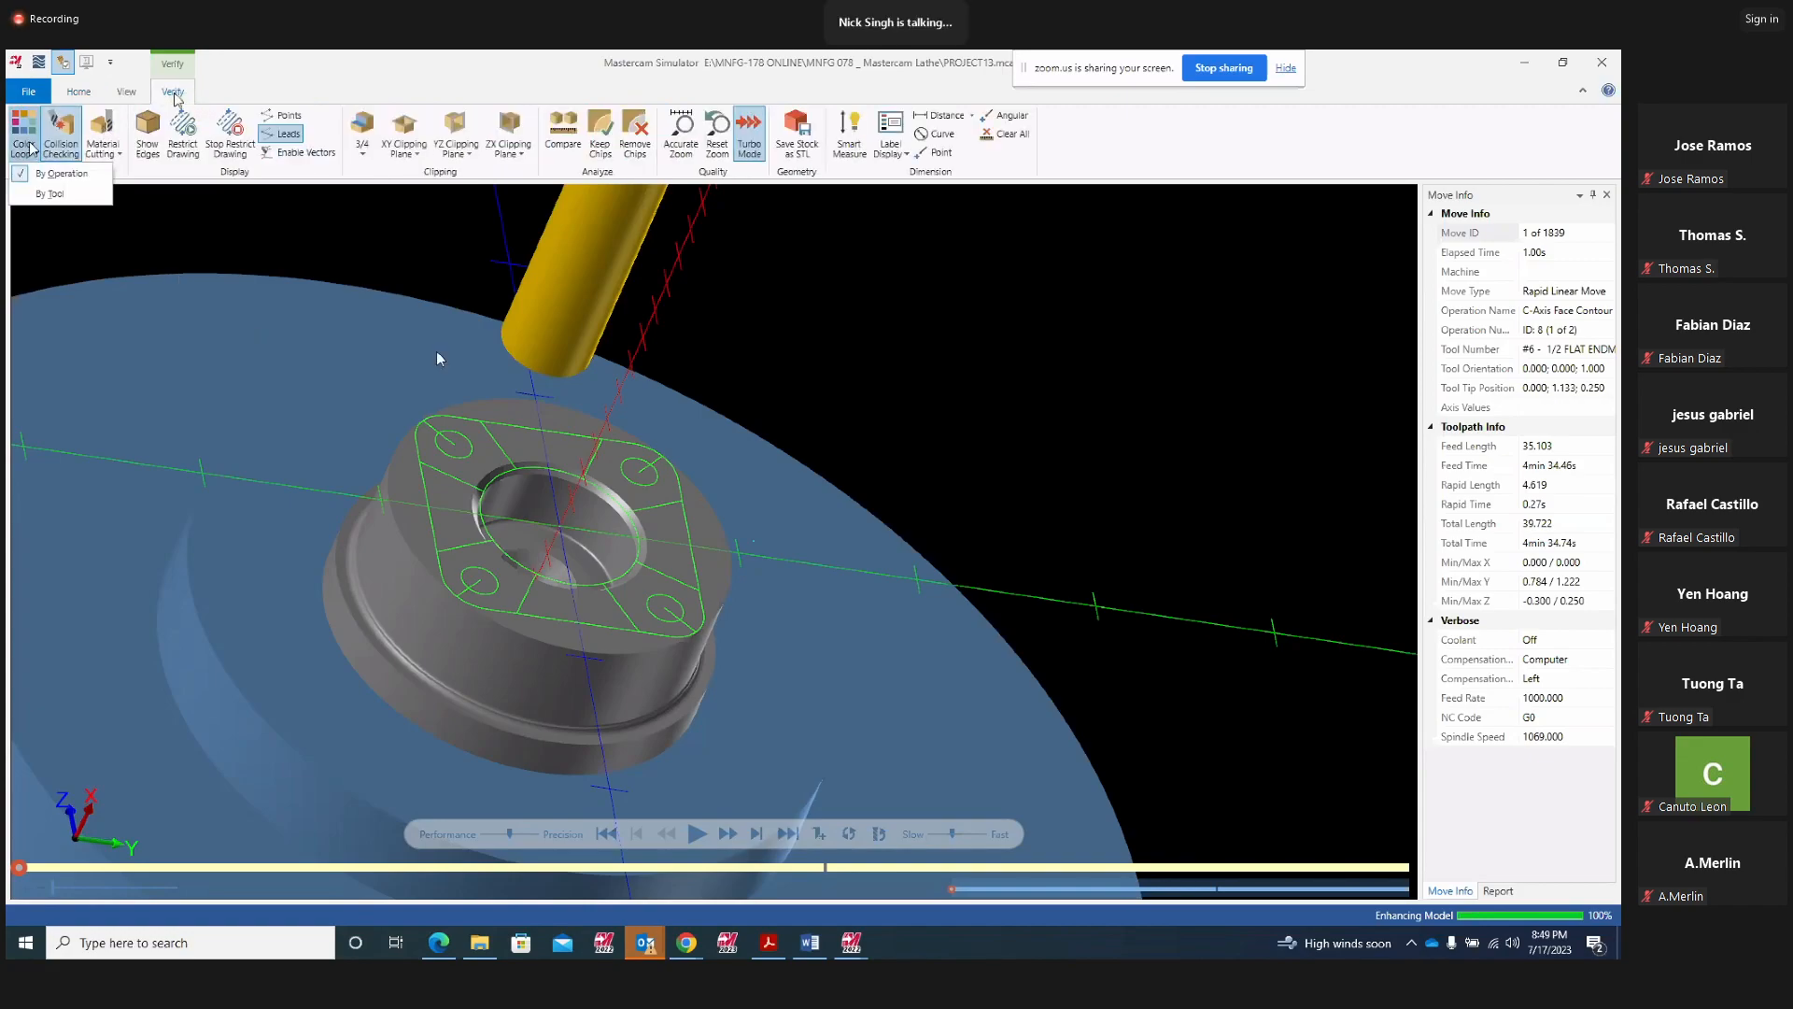
scroll(1128, 586, down, 3)
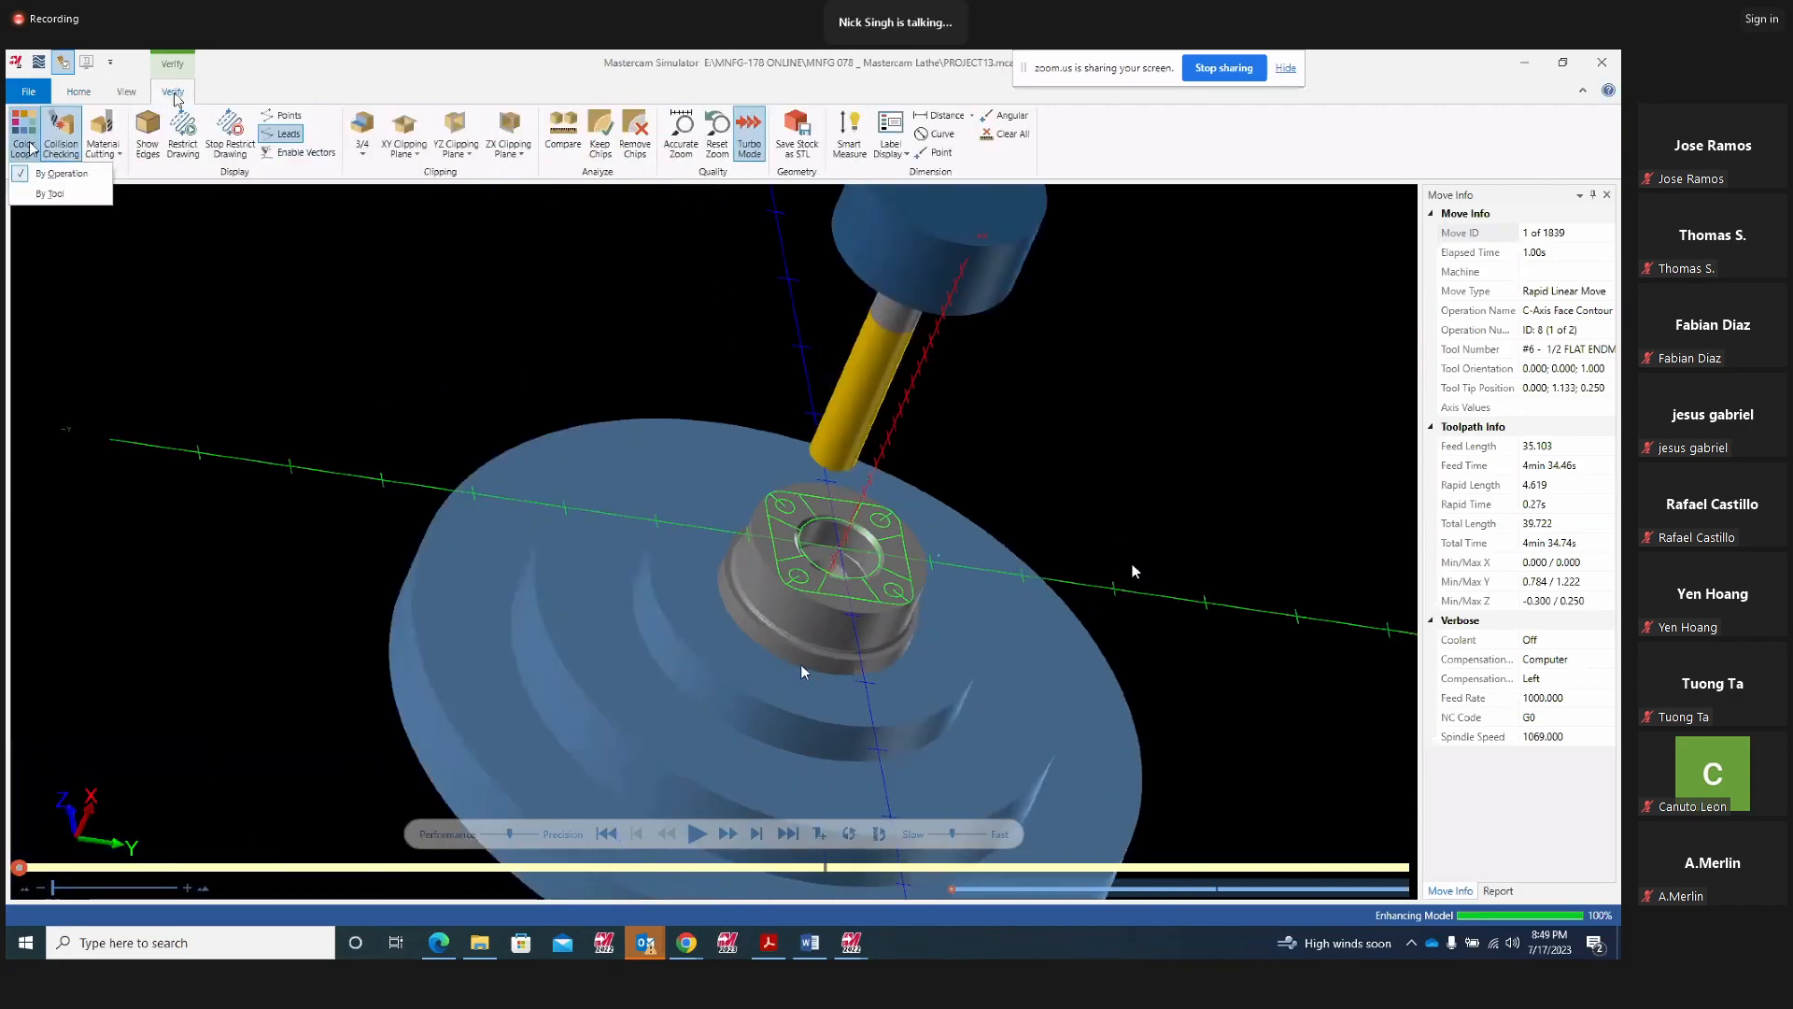
click(881, 665)
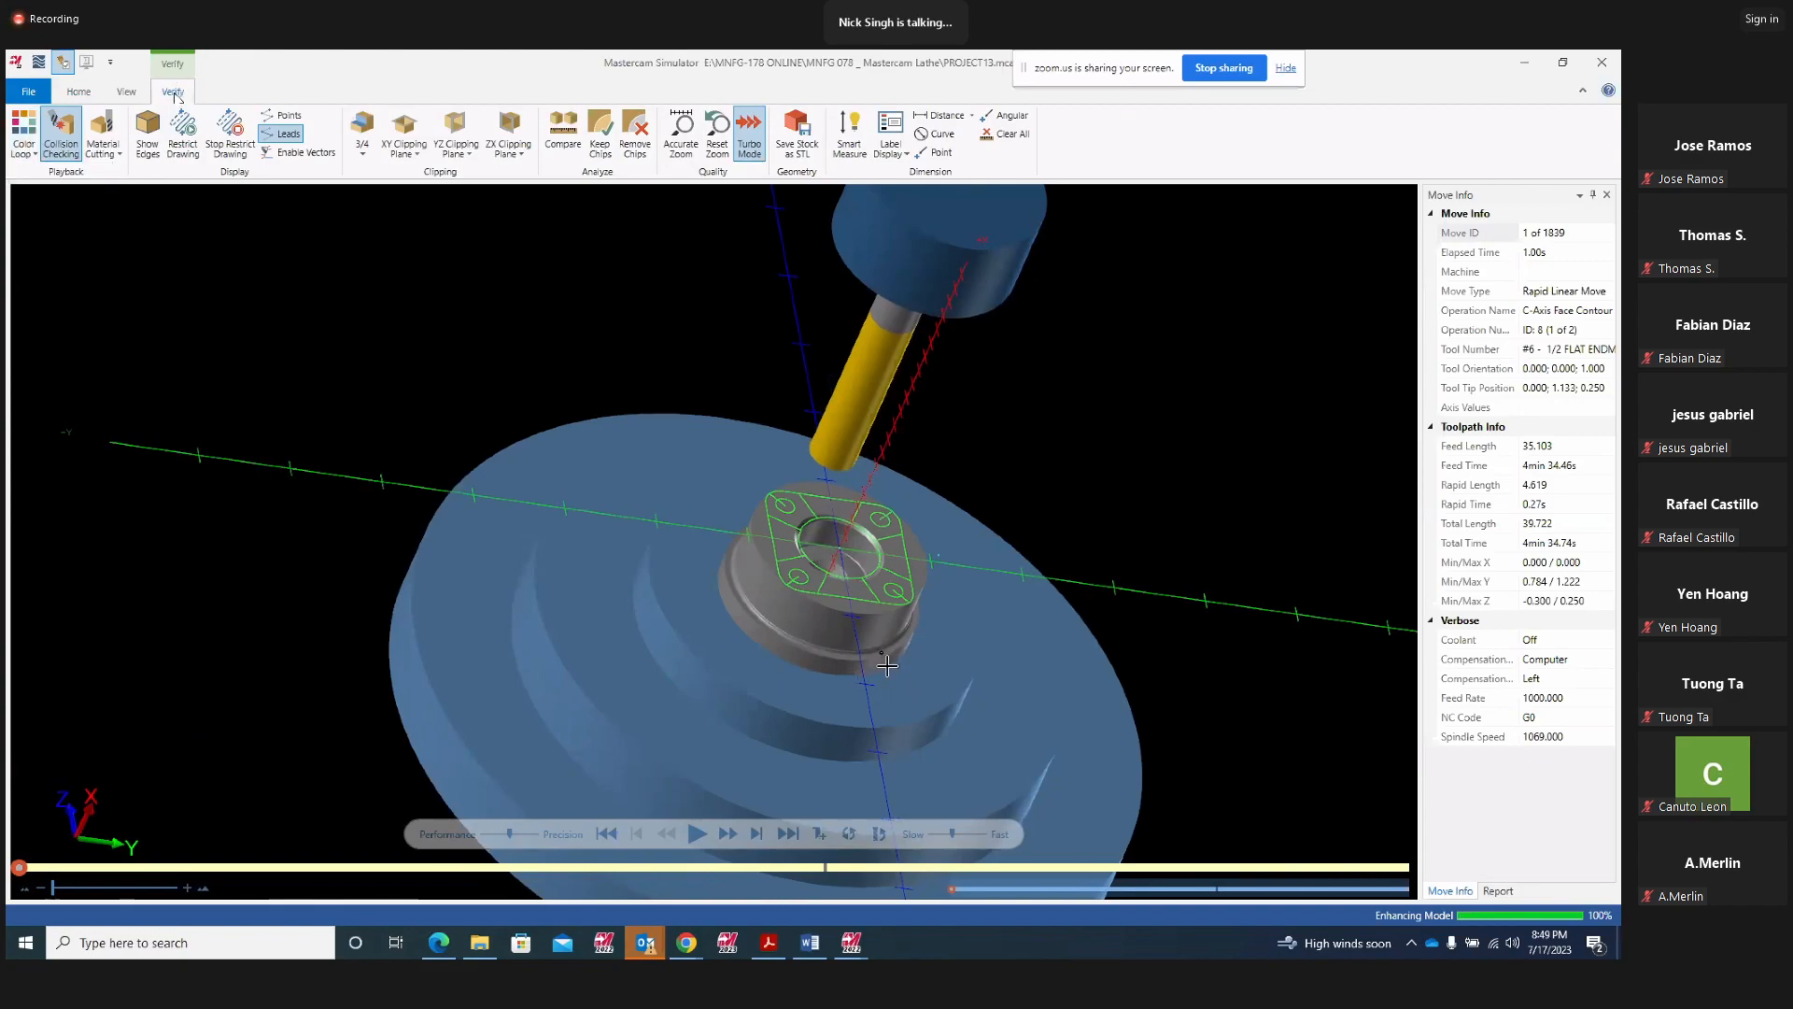
Slow the playback and replay both face contour operations while viewing the part from the side
scroll(937, 717, up, 4)
middle_drag(937, 716, 980, 617)
scroll(850, 588, down, 5)
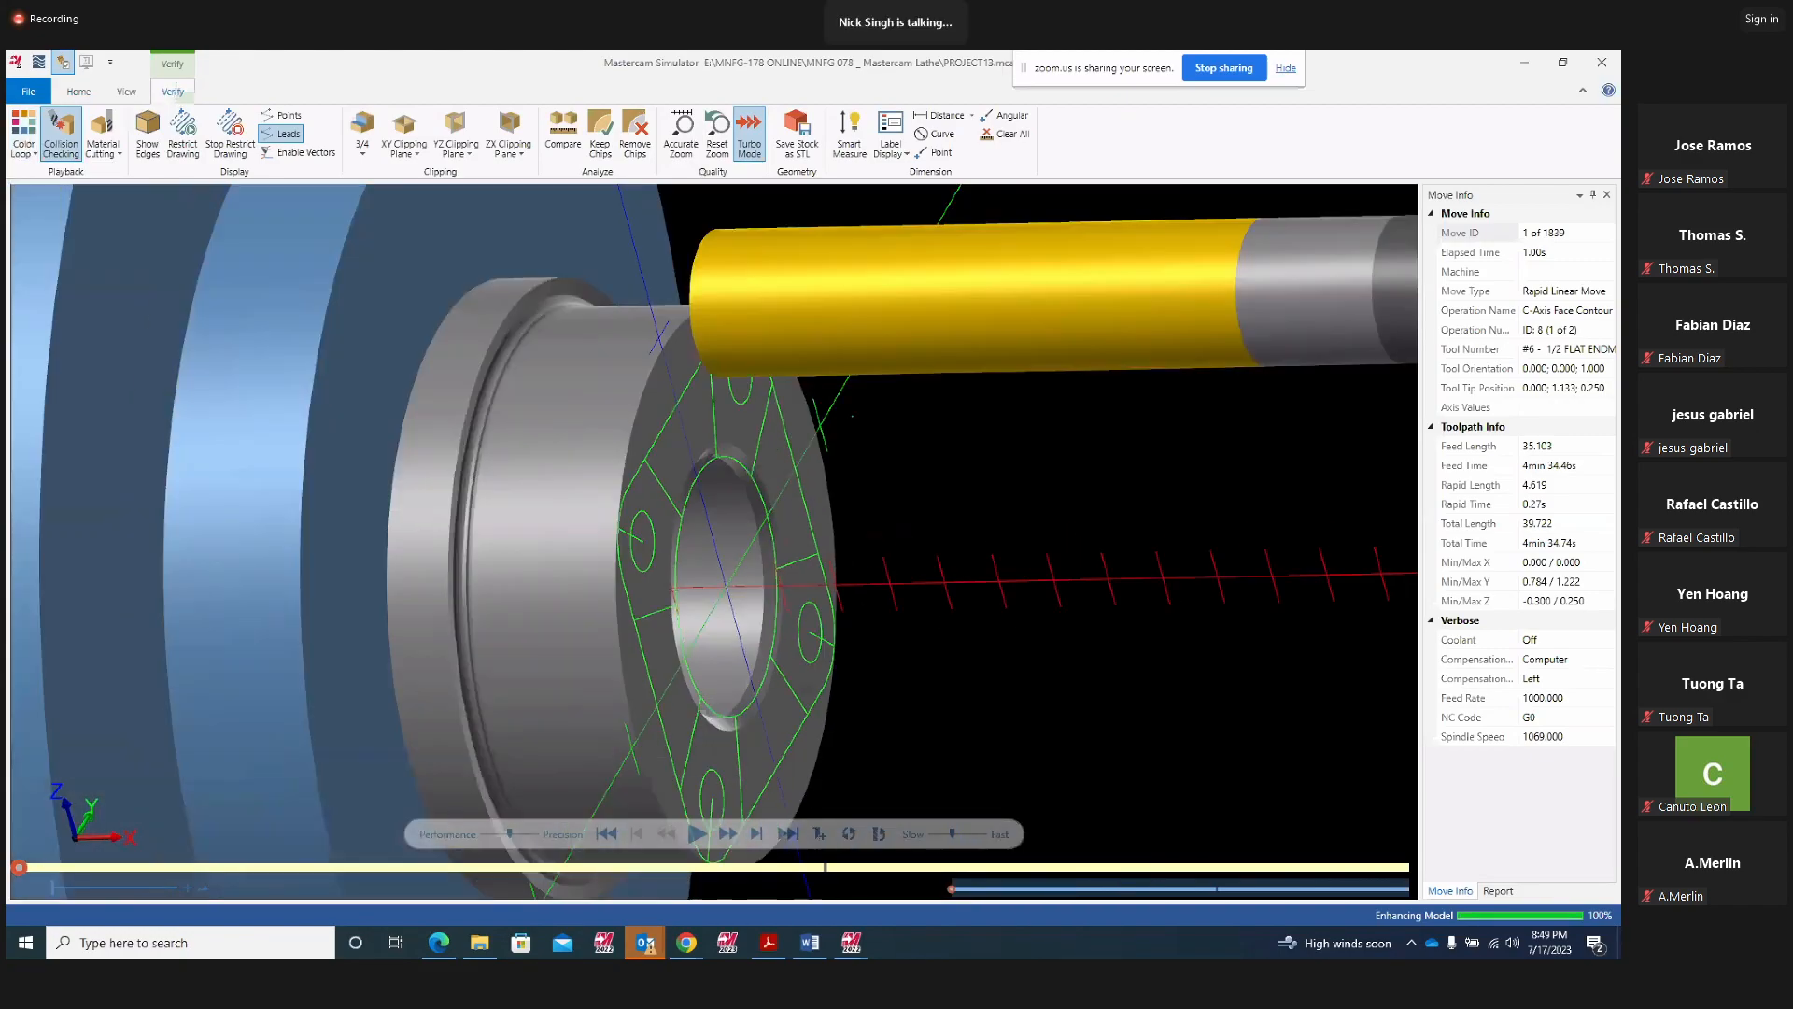
scroll(813, 580, down, 3)
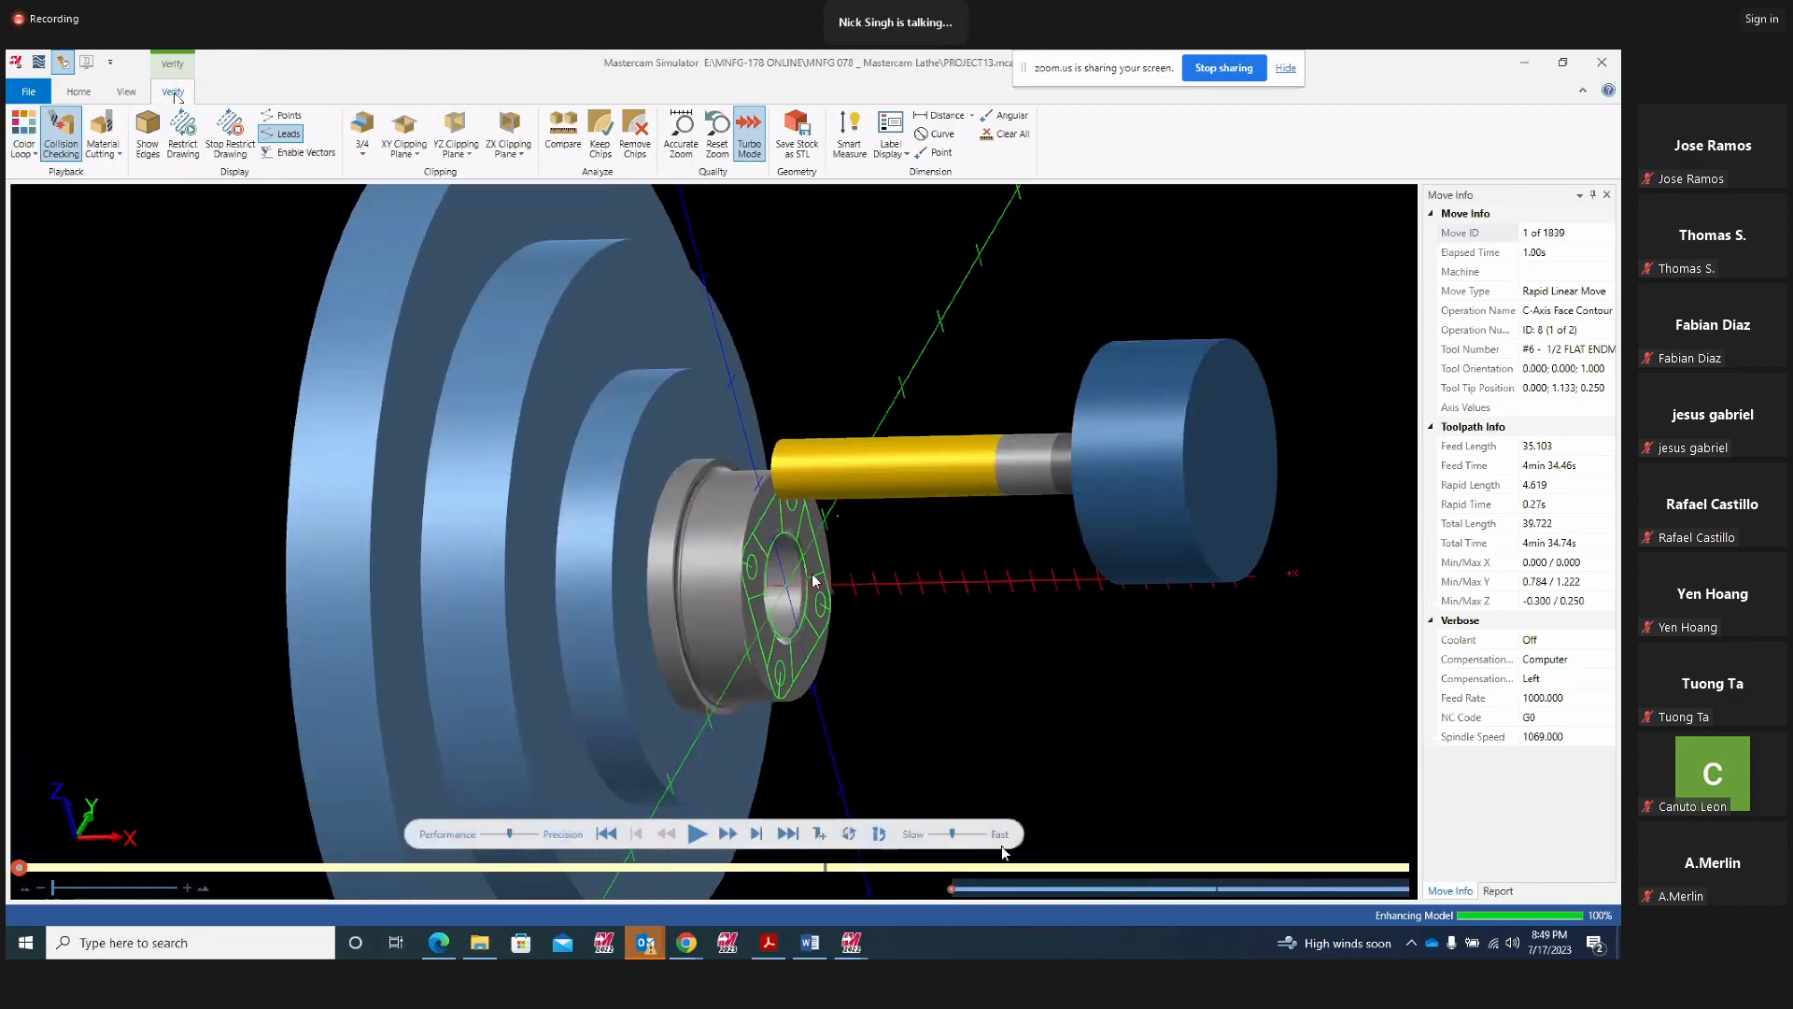
drag(952, 835, 940, 834)
click(700, 833)
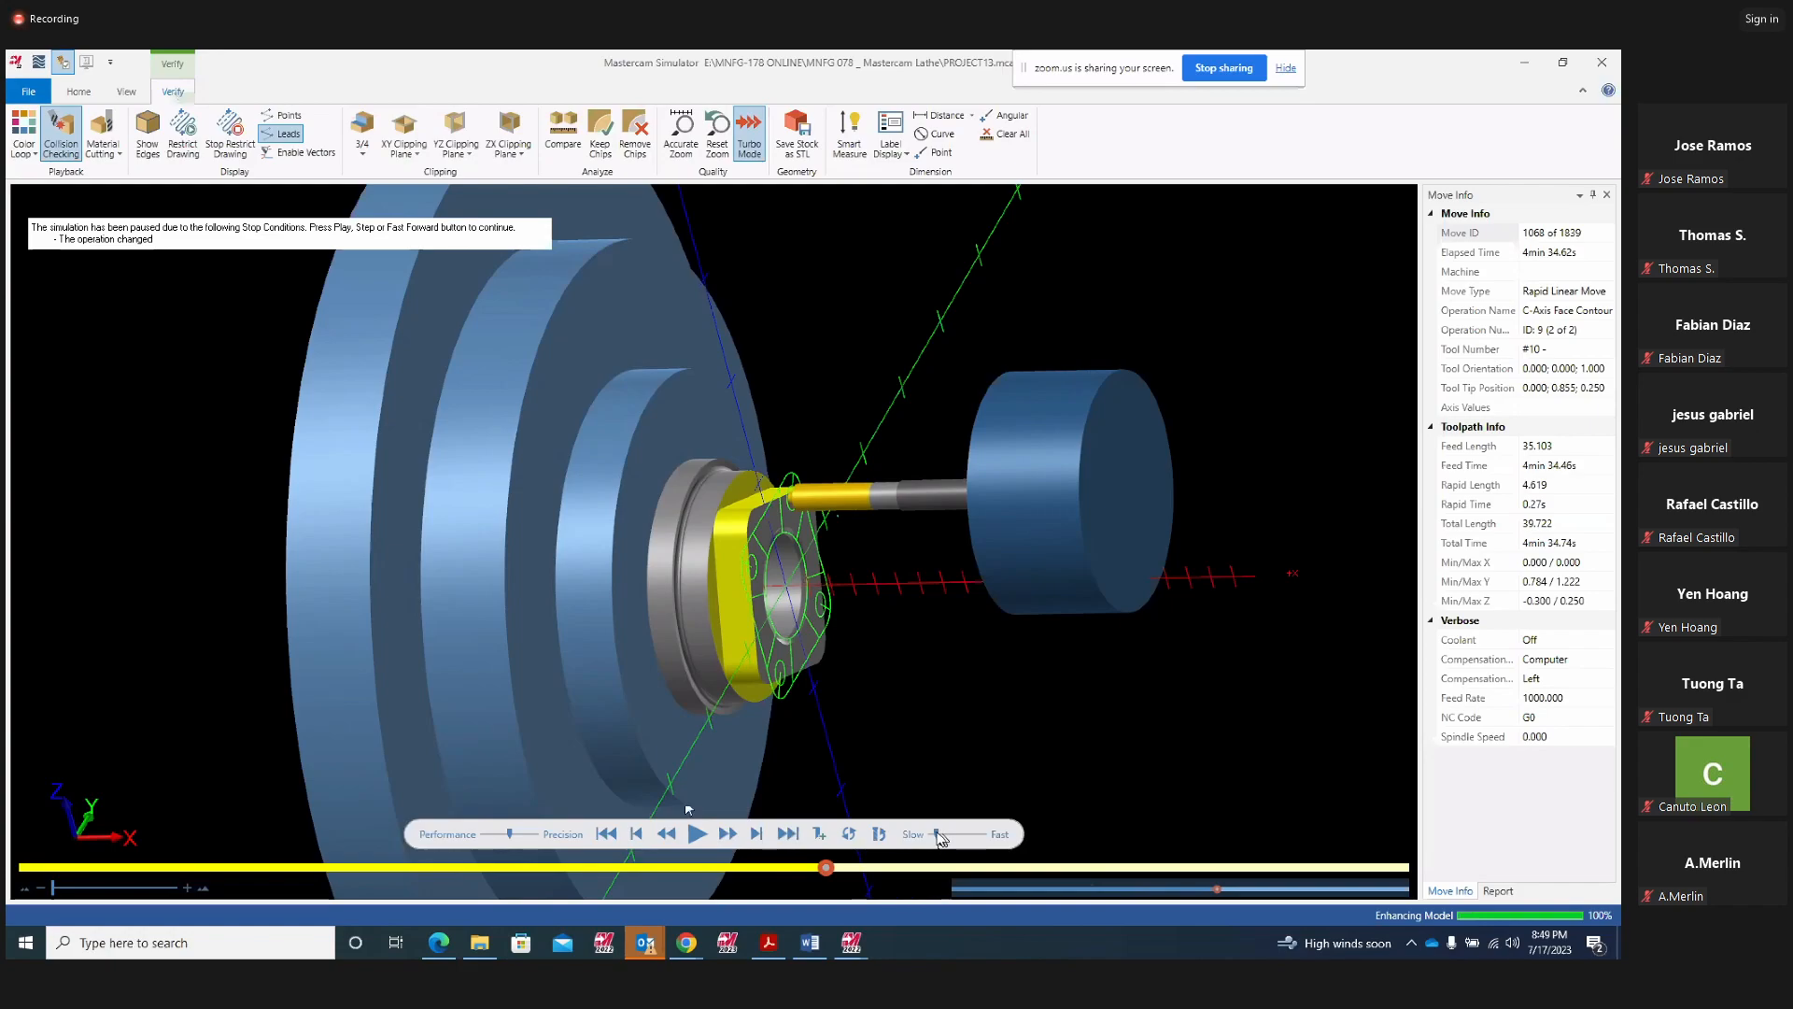
click(726, 835)
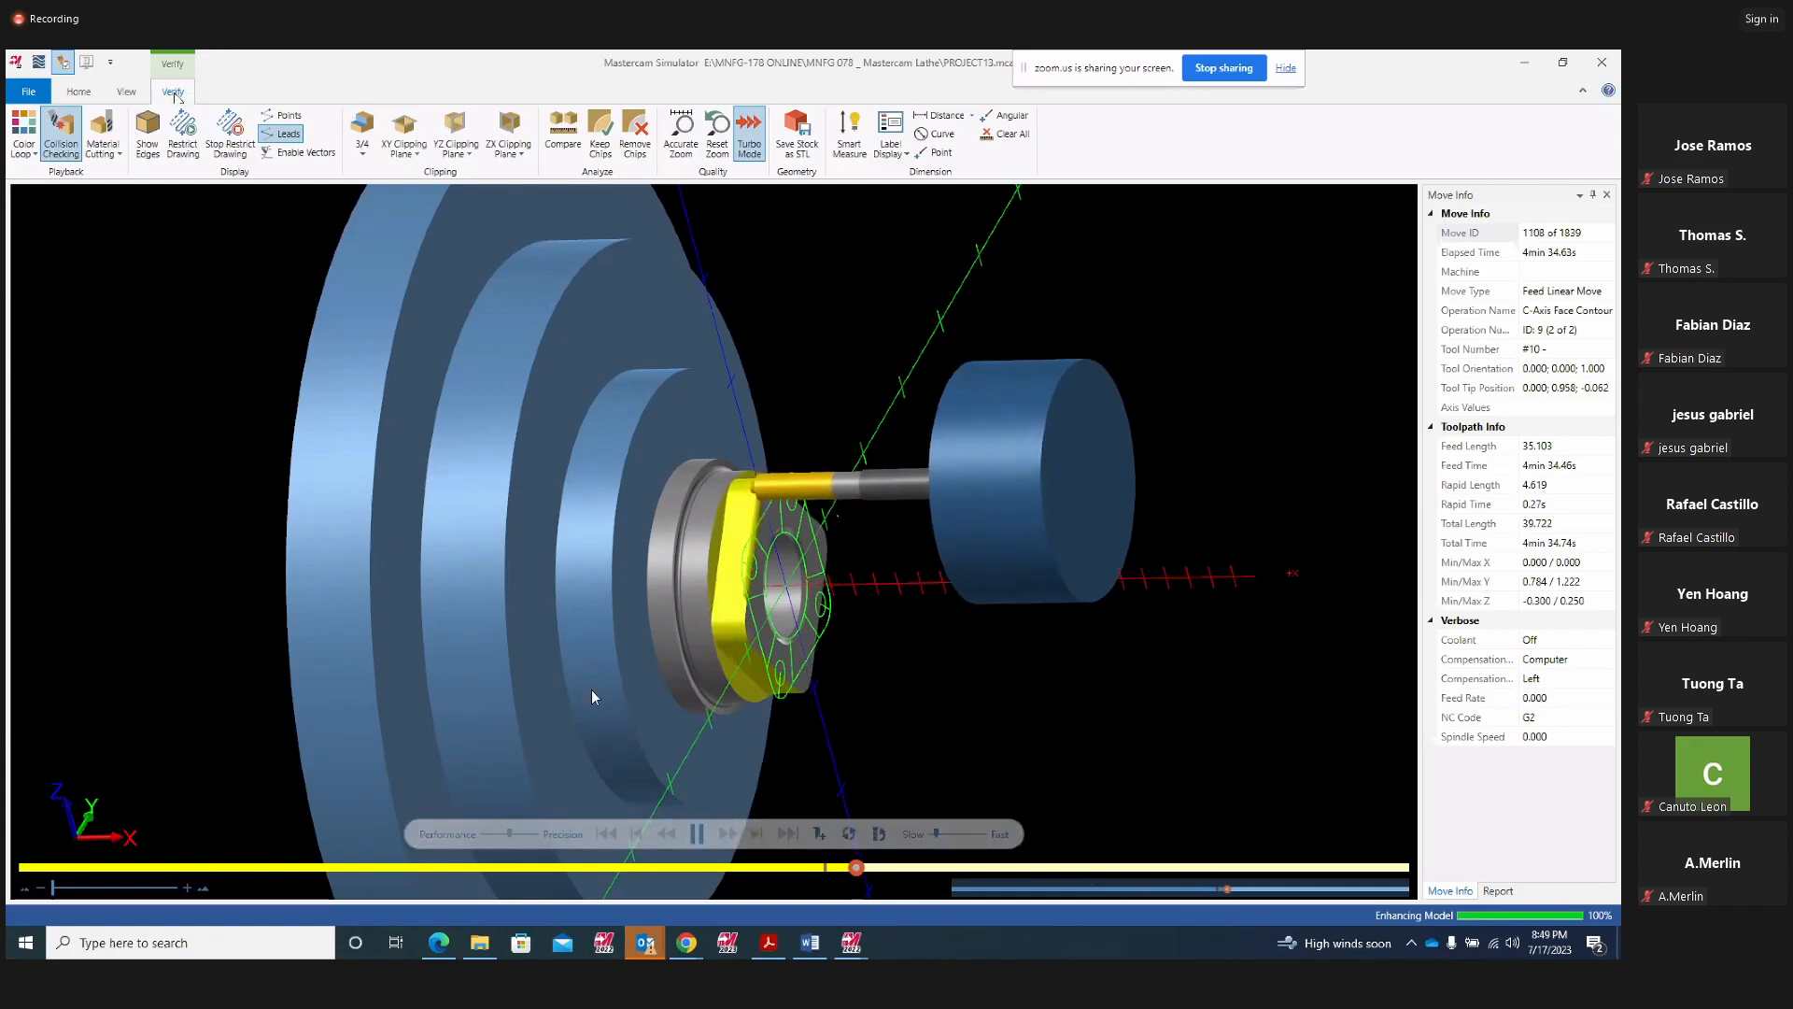
Turn on Color Loop by operation to colour each operation's cut surfaces differently on the flange
click(29, 148)
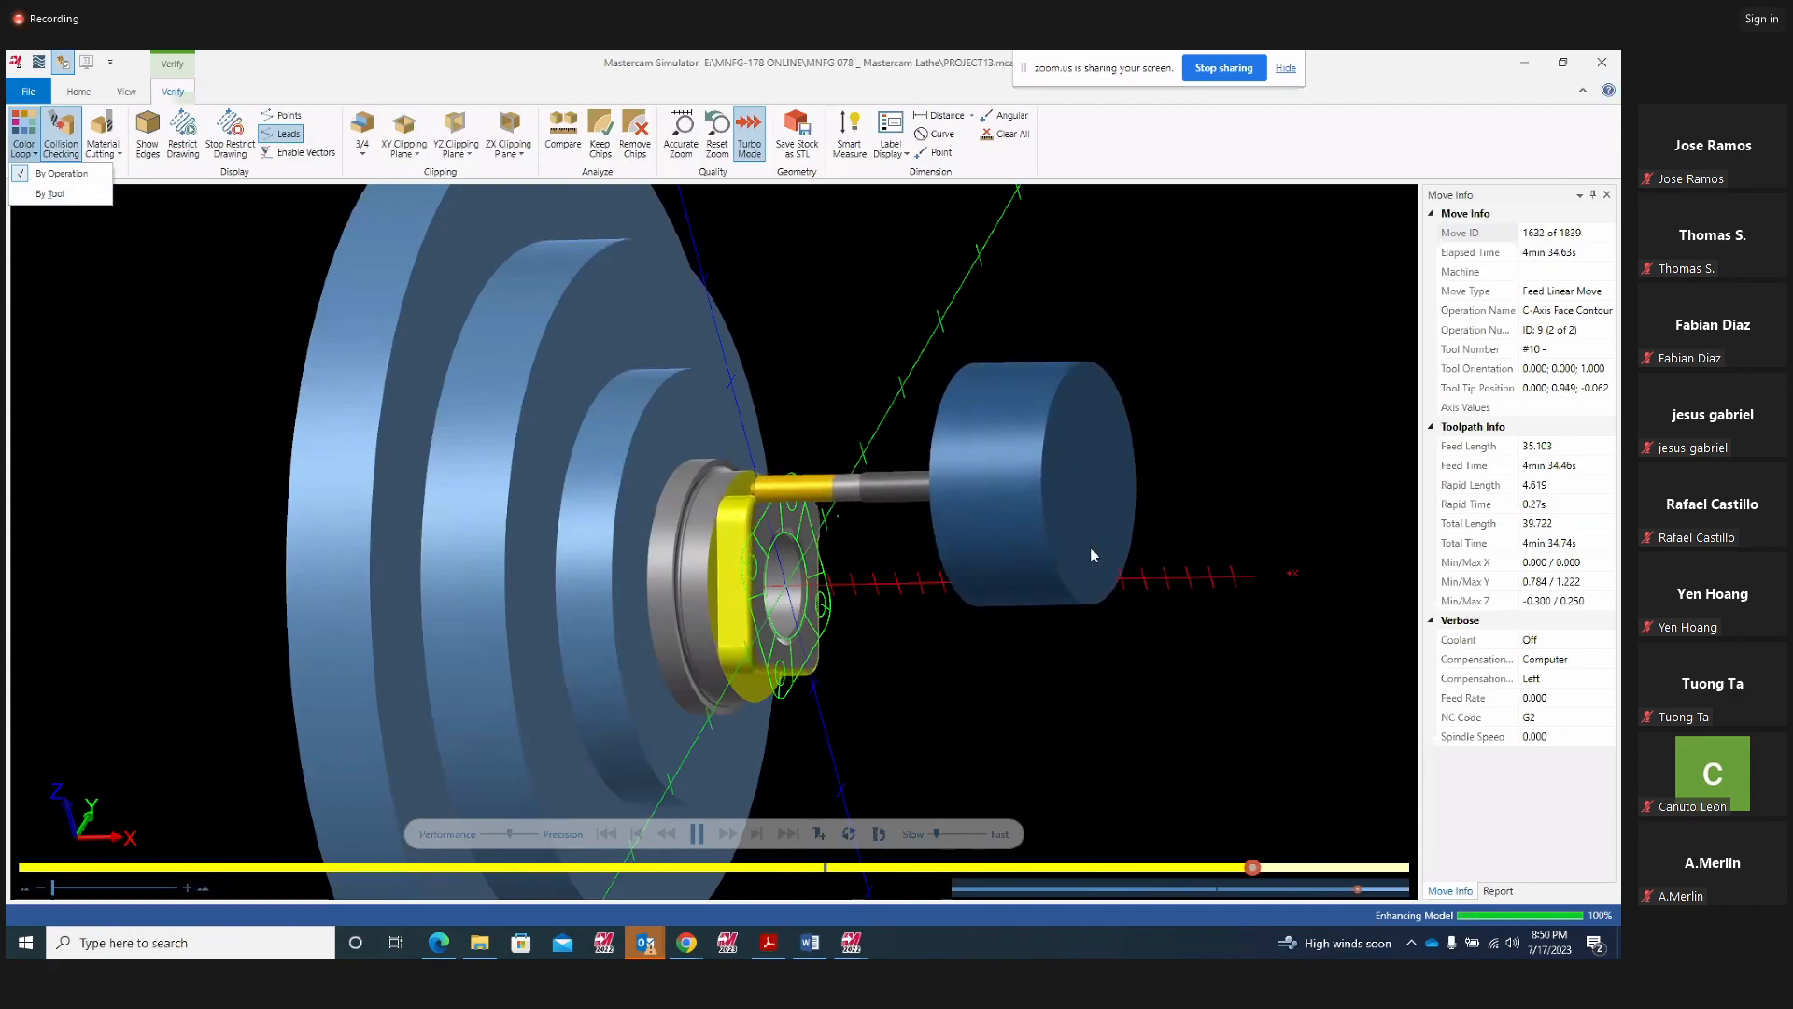
scroll(828, 579, up, 3)
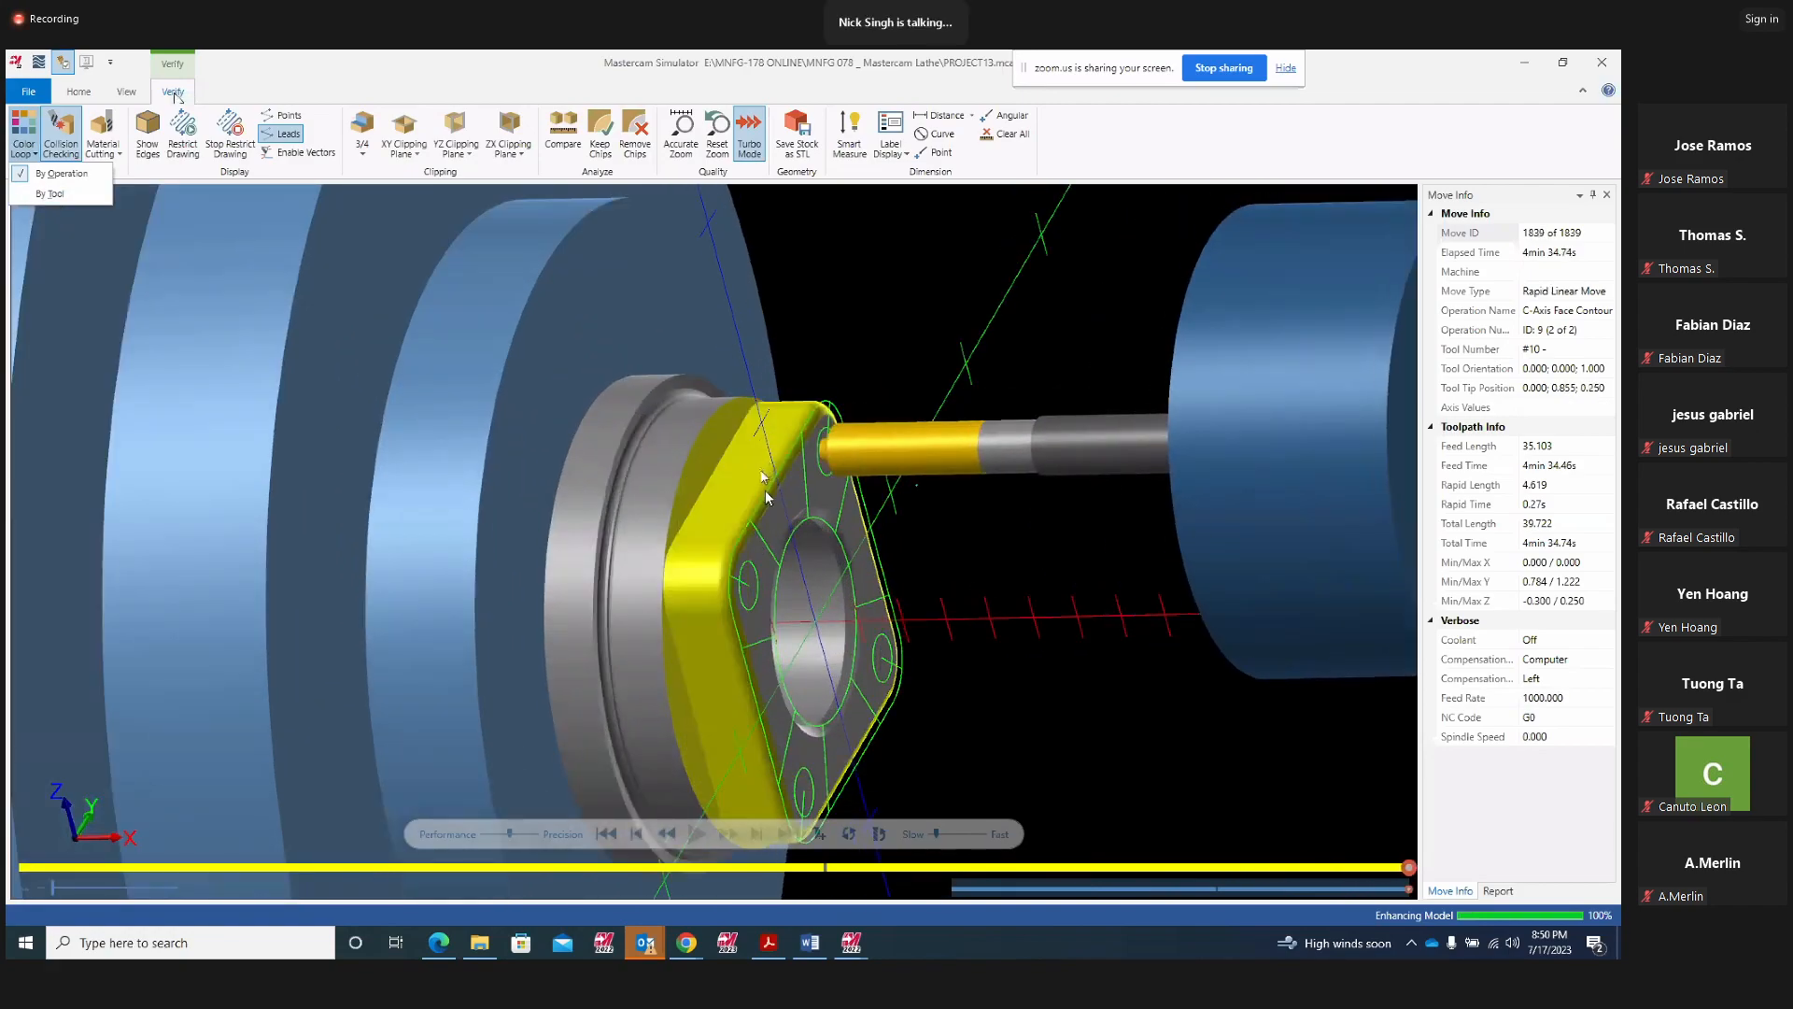
scroll(844, 529, down, 2)
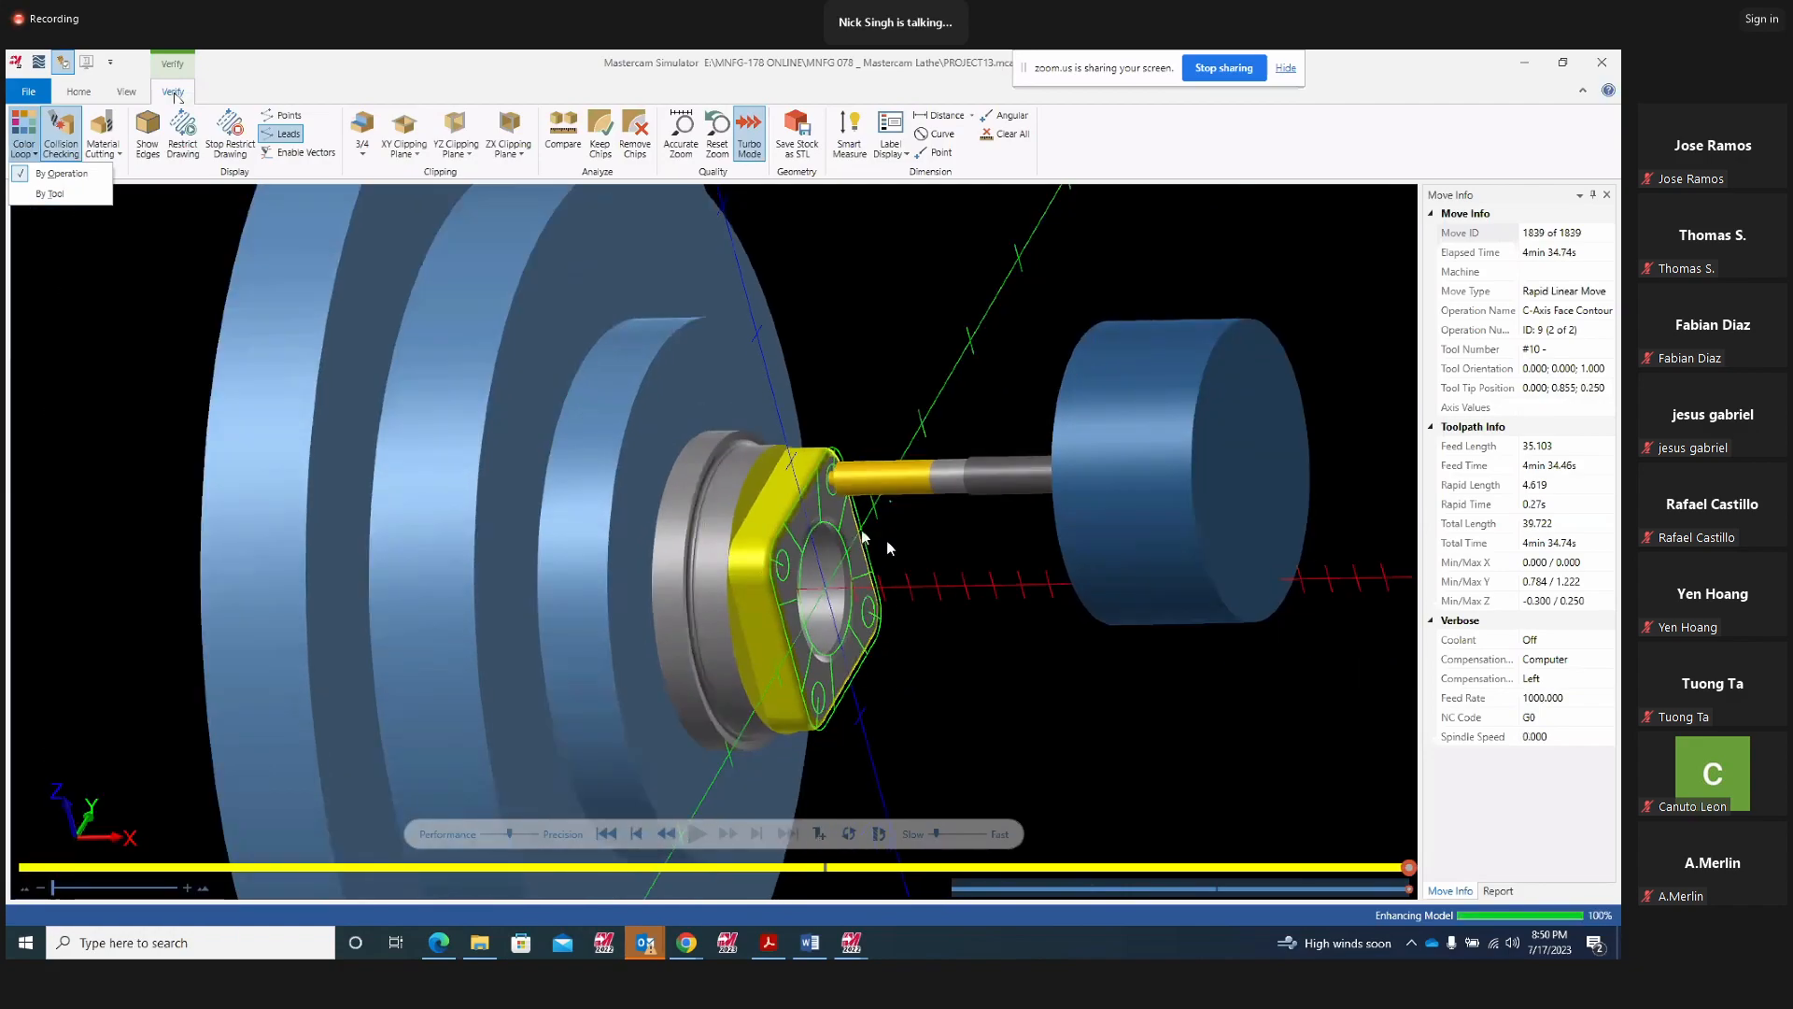
click(887, 541)
mouse_move(910, 539)
middle_down()
mouse_move(847, 531)
mouse_move(887, 535)
middle_up()
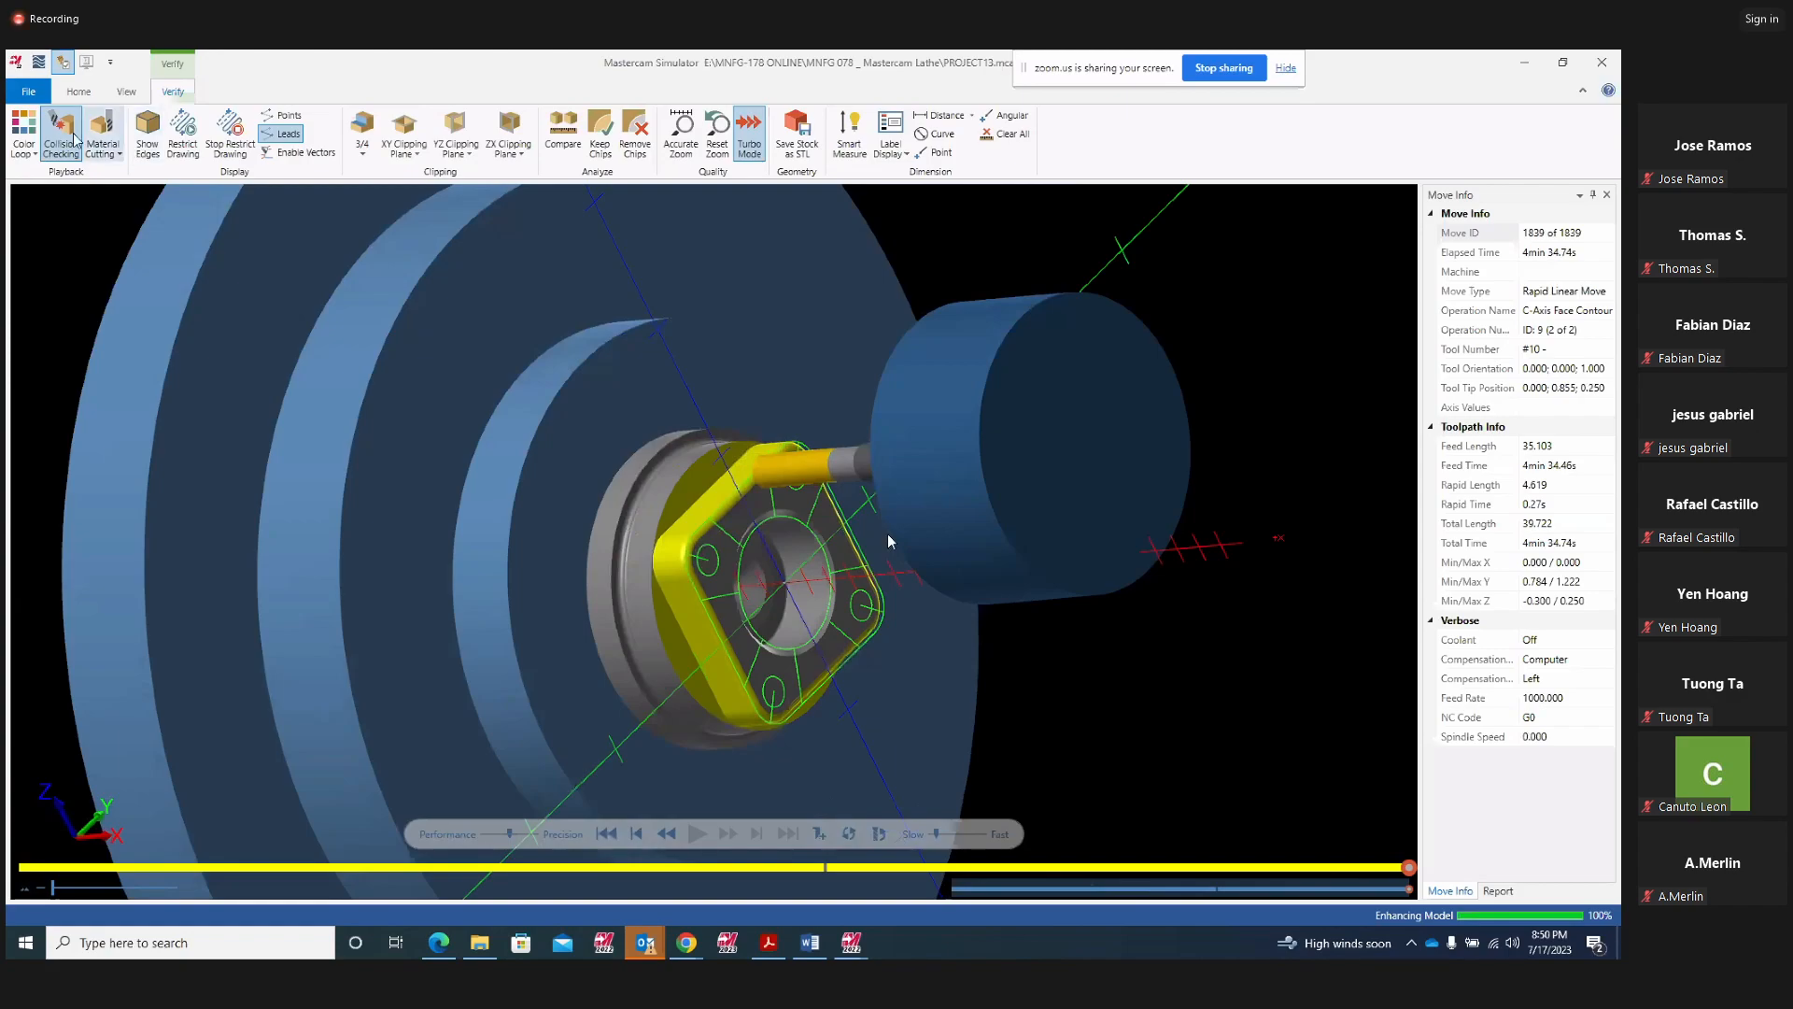
click(24, 127)
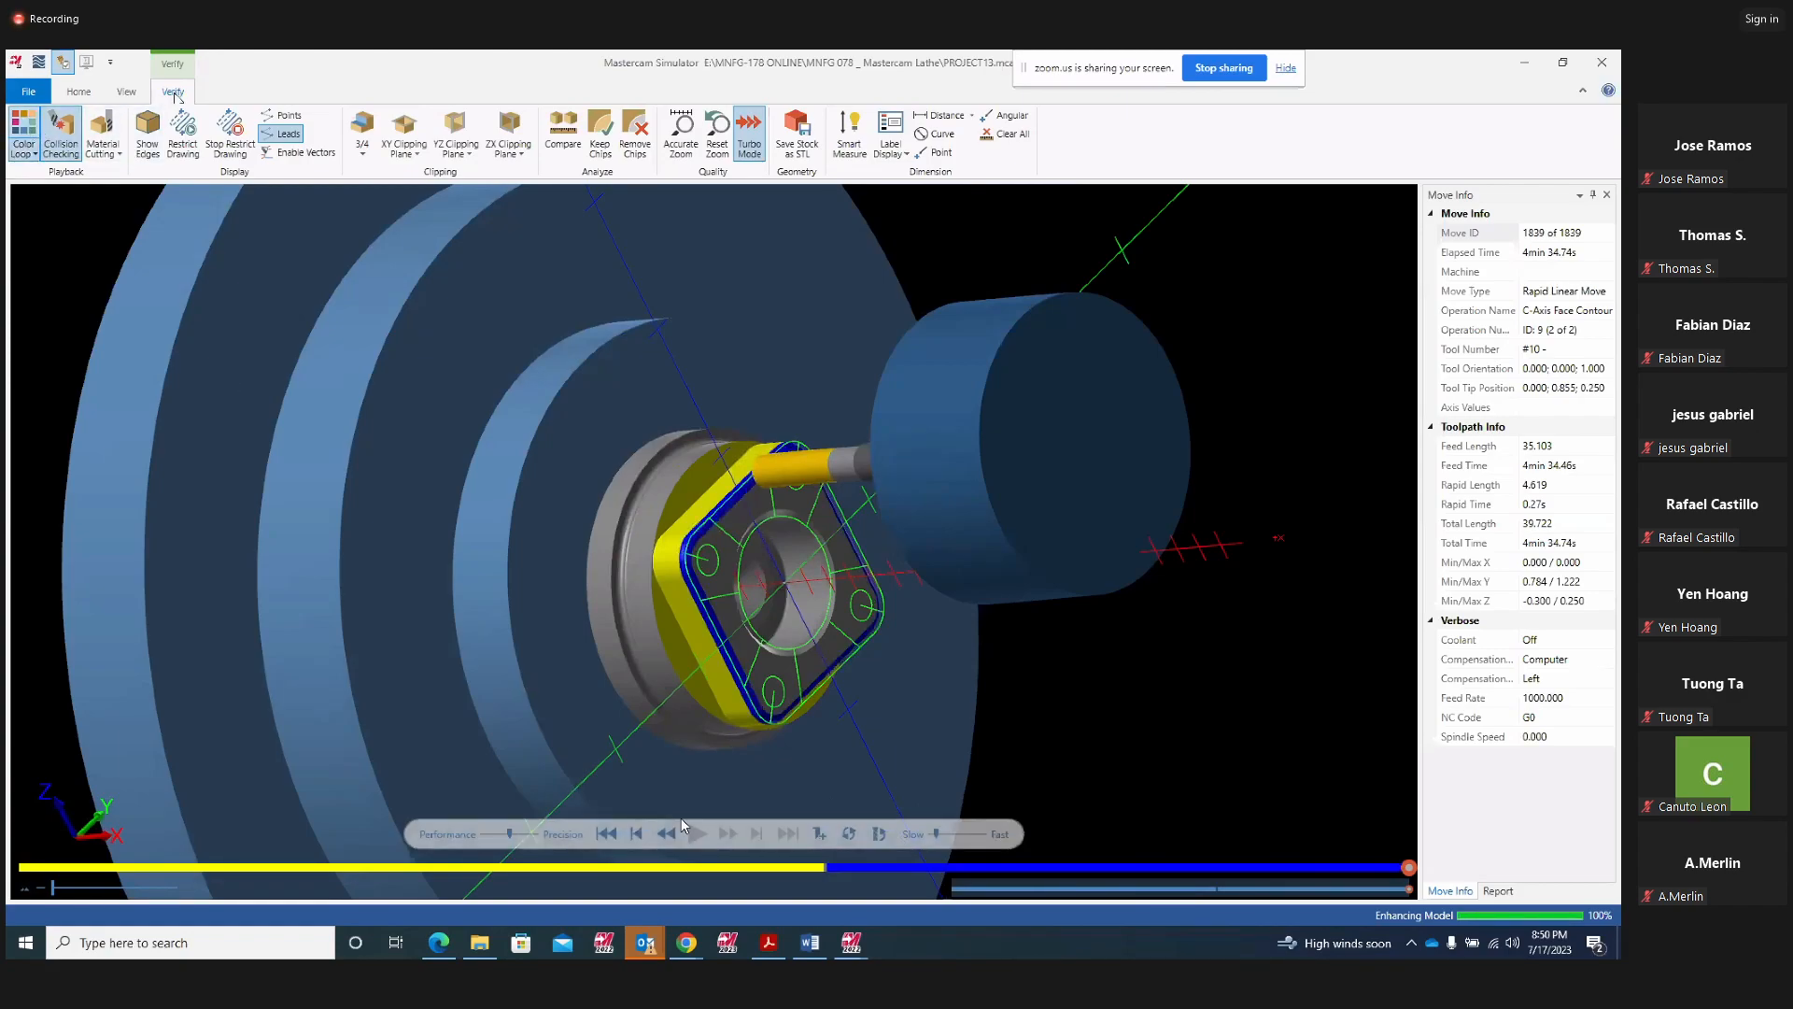
Examine the radius mill's cut along the flange edge up close, and close the simulator
scroll(716, 584, up, 5)
middle_drag(699, 552, 744, 460)
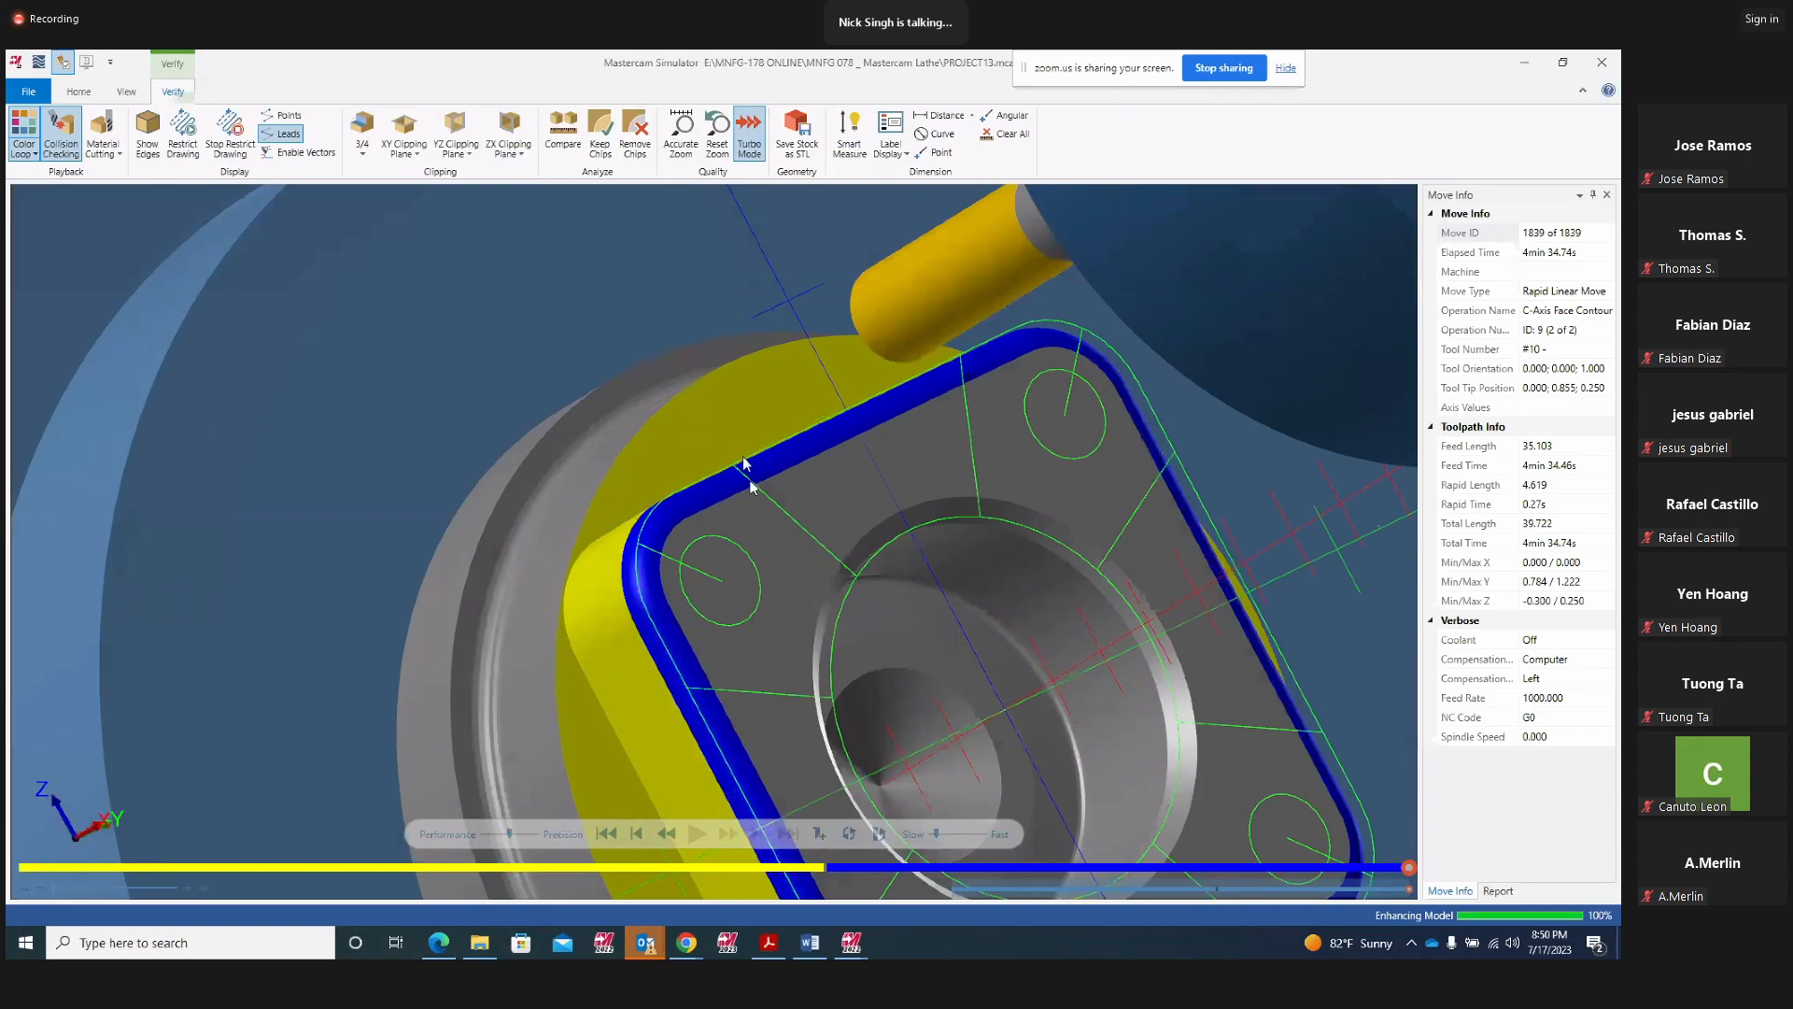
click(1602, 62)
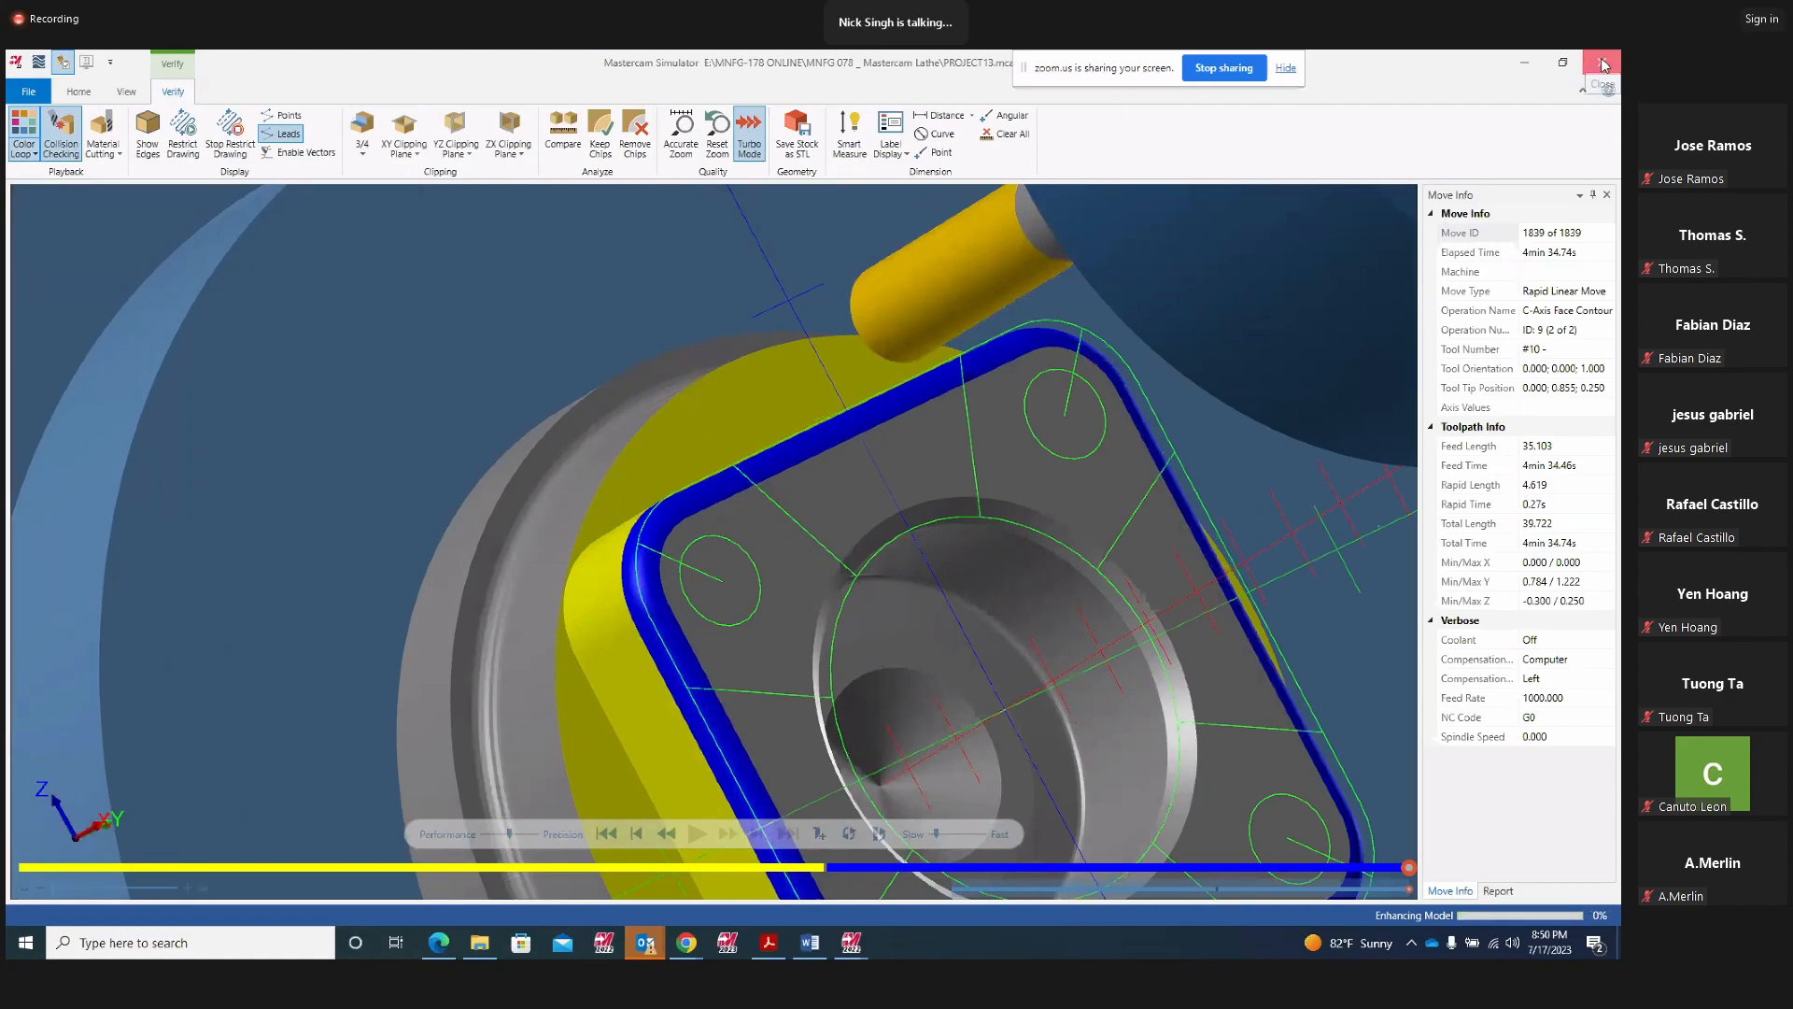
From operation 9's tool settings, filter the Lathe_Inch tool library for radius mills
click(139, 428)
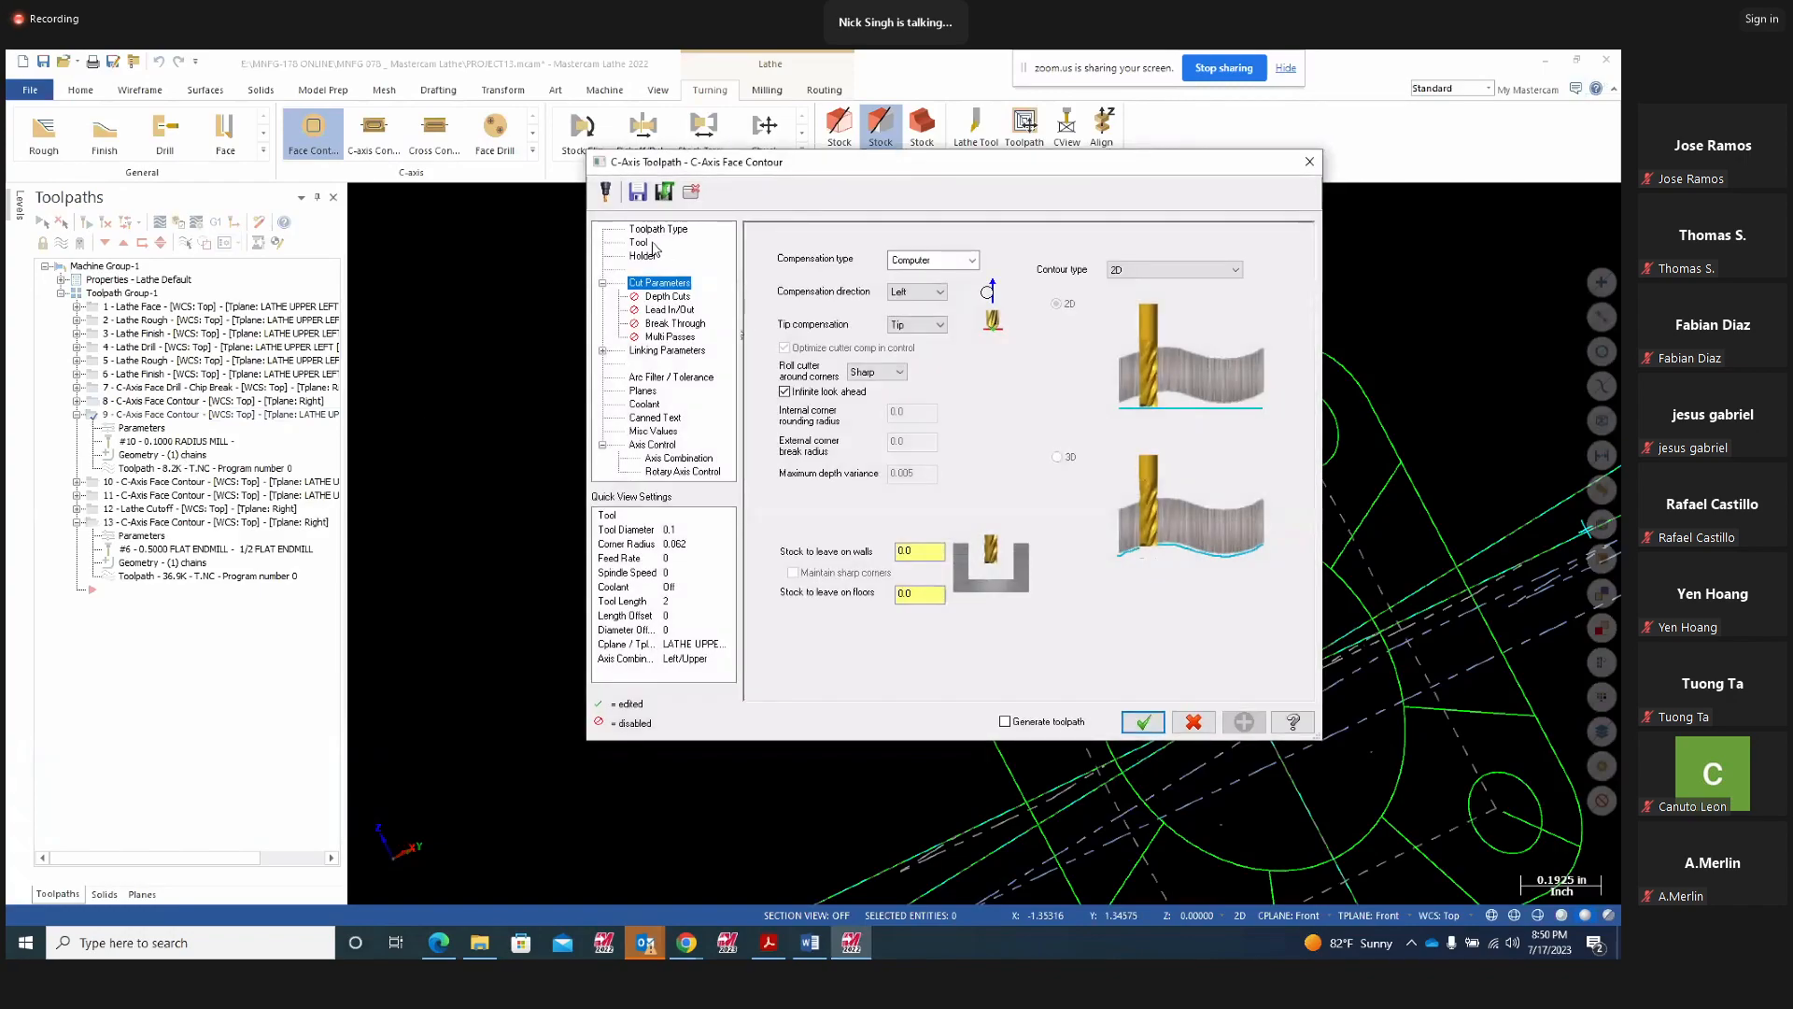
click(640, 243)
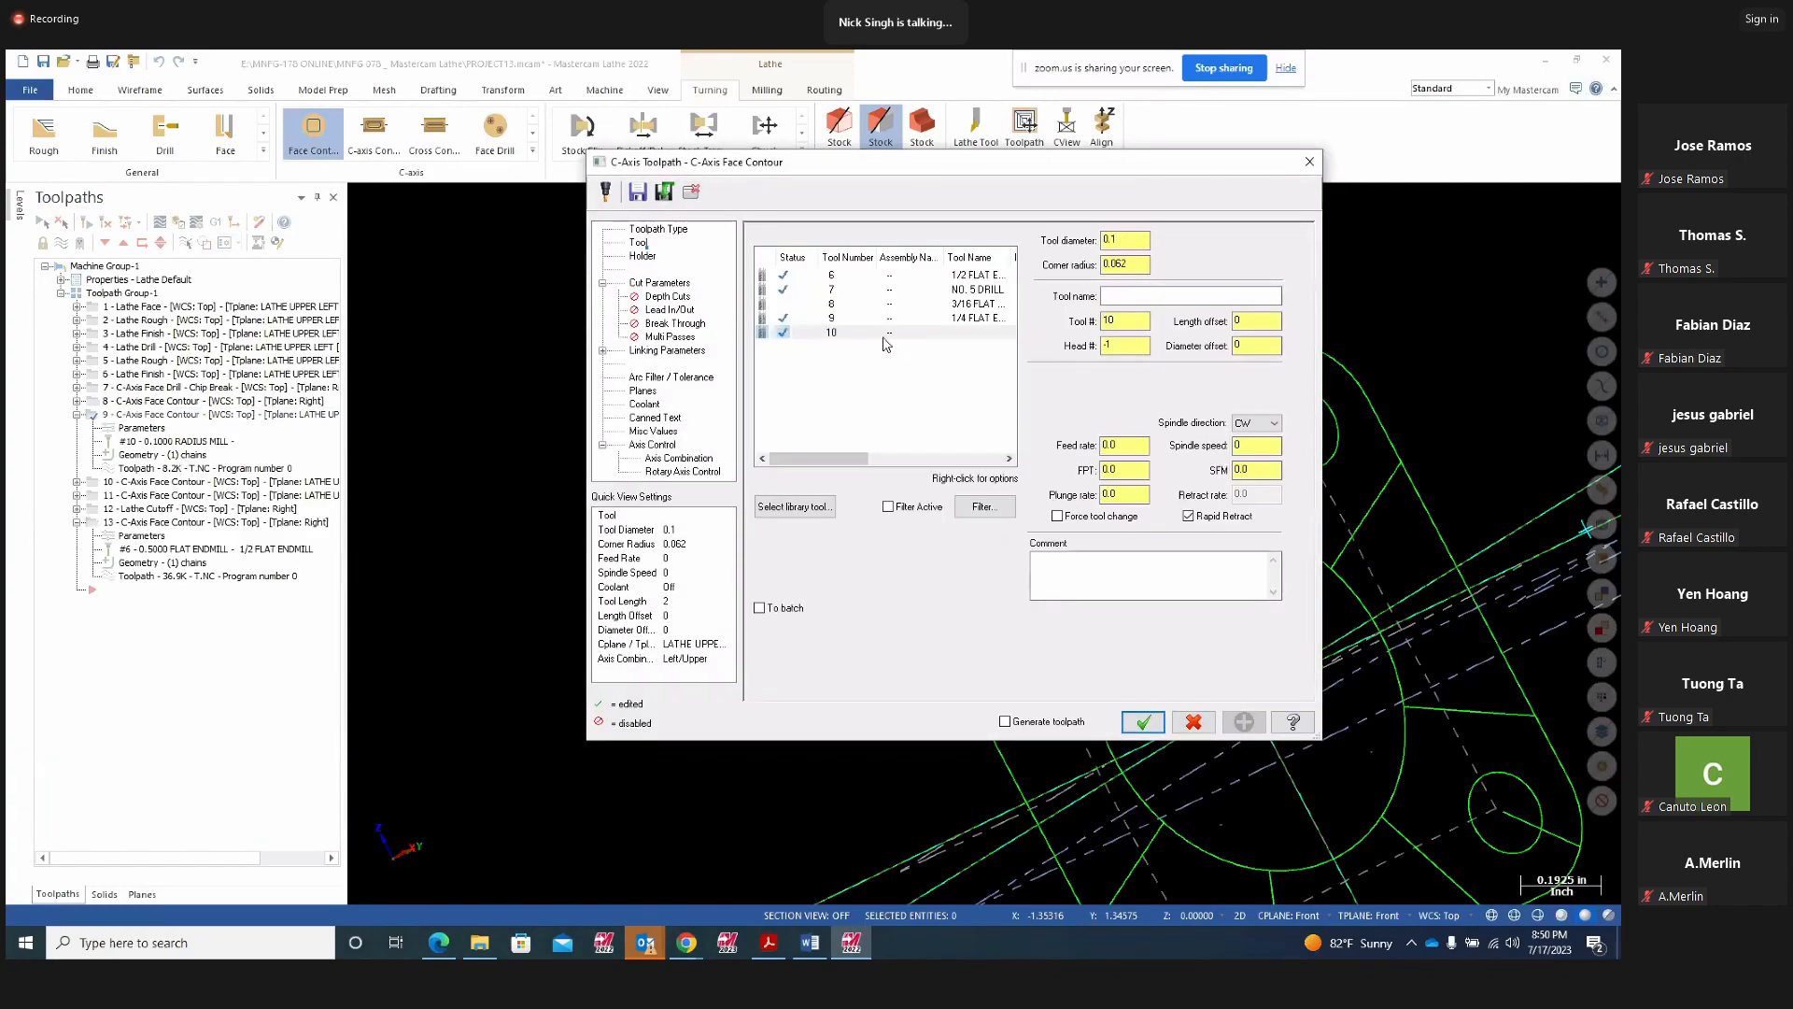
click(799, 507)
click(542, 316)
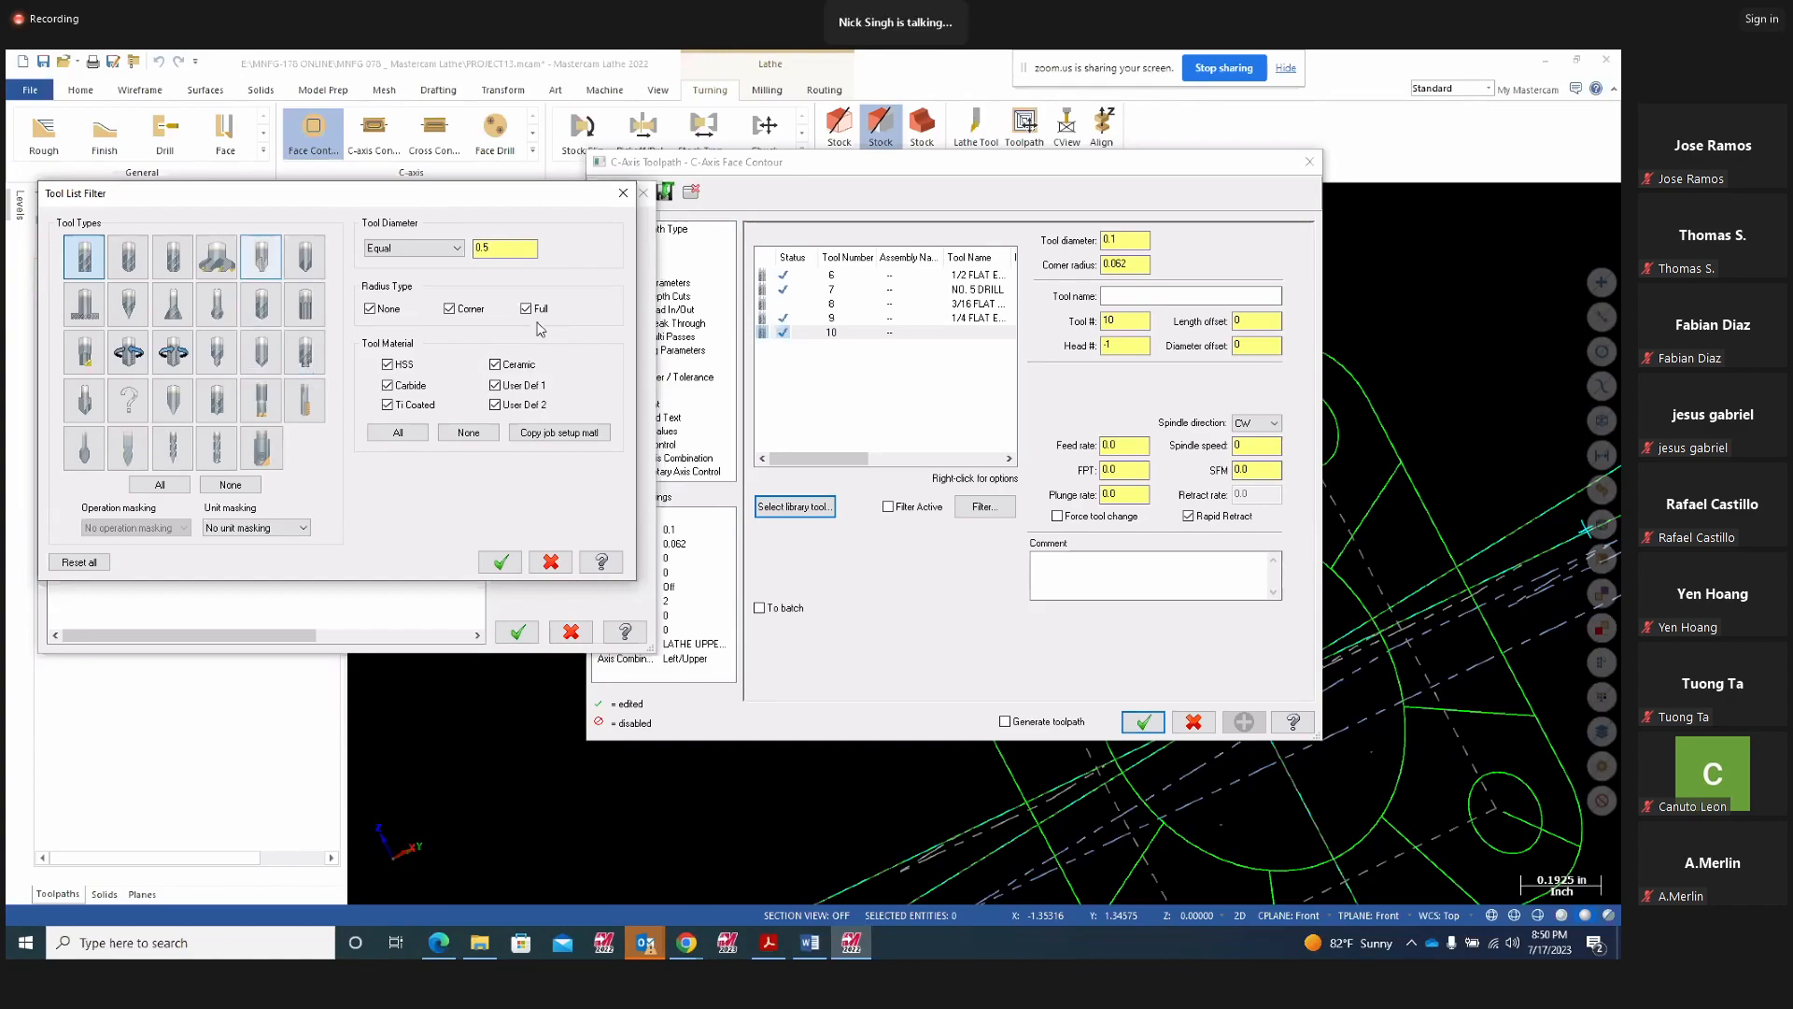
double_click(262, 262)
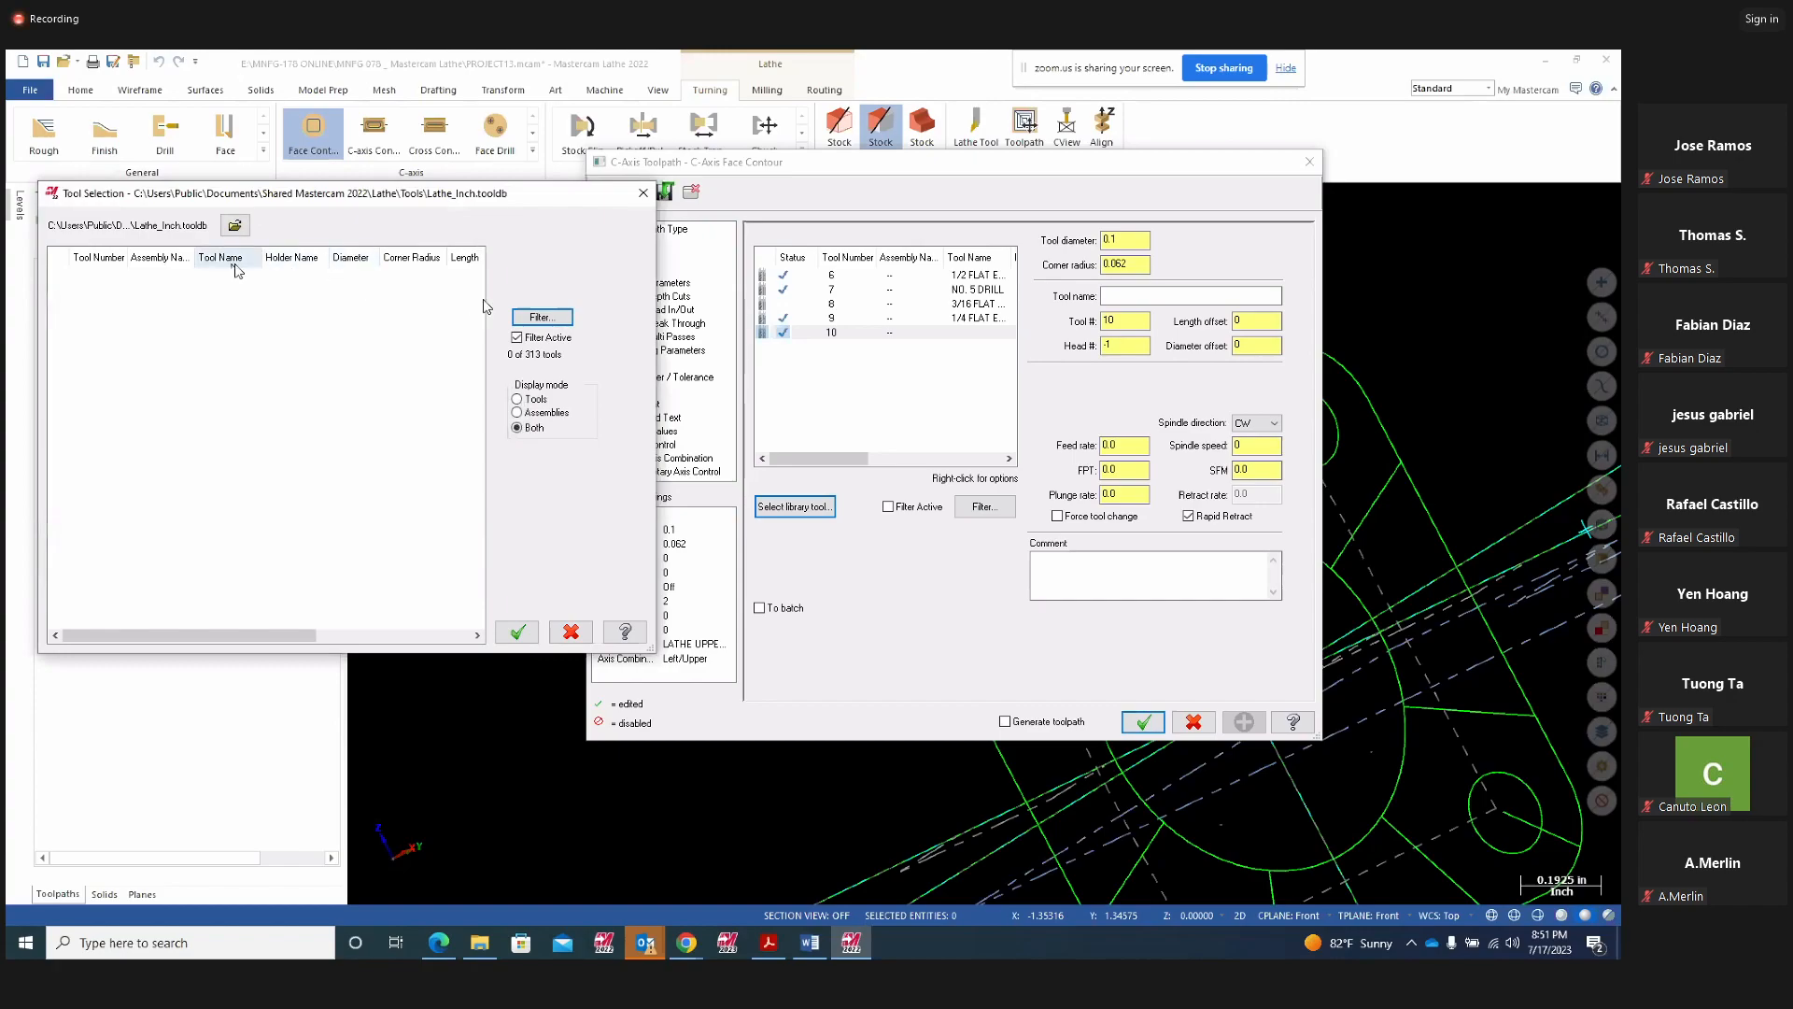
Close the tool library without choosing a tool, and start defining a new Radius mill for operation 9
right_click(276, 387)
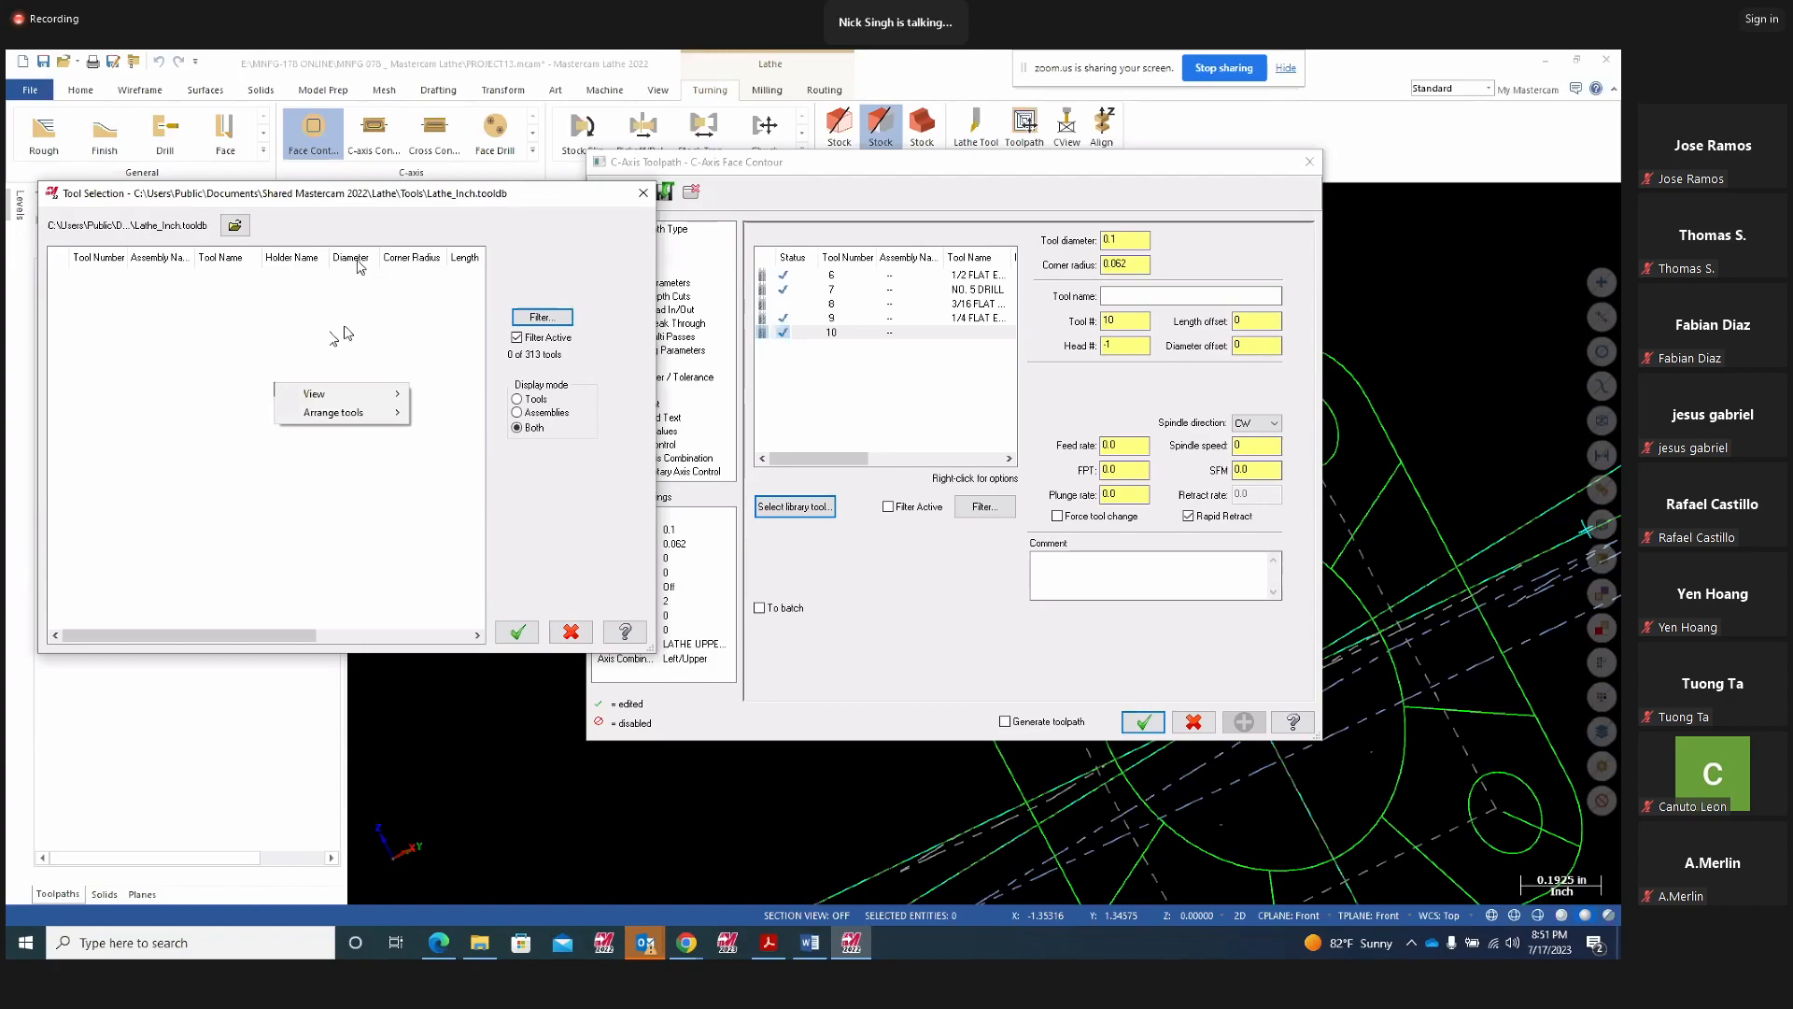
click(306, 270)
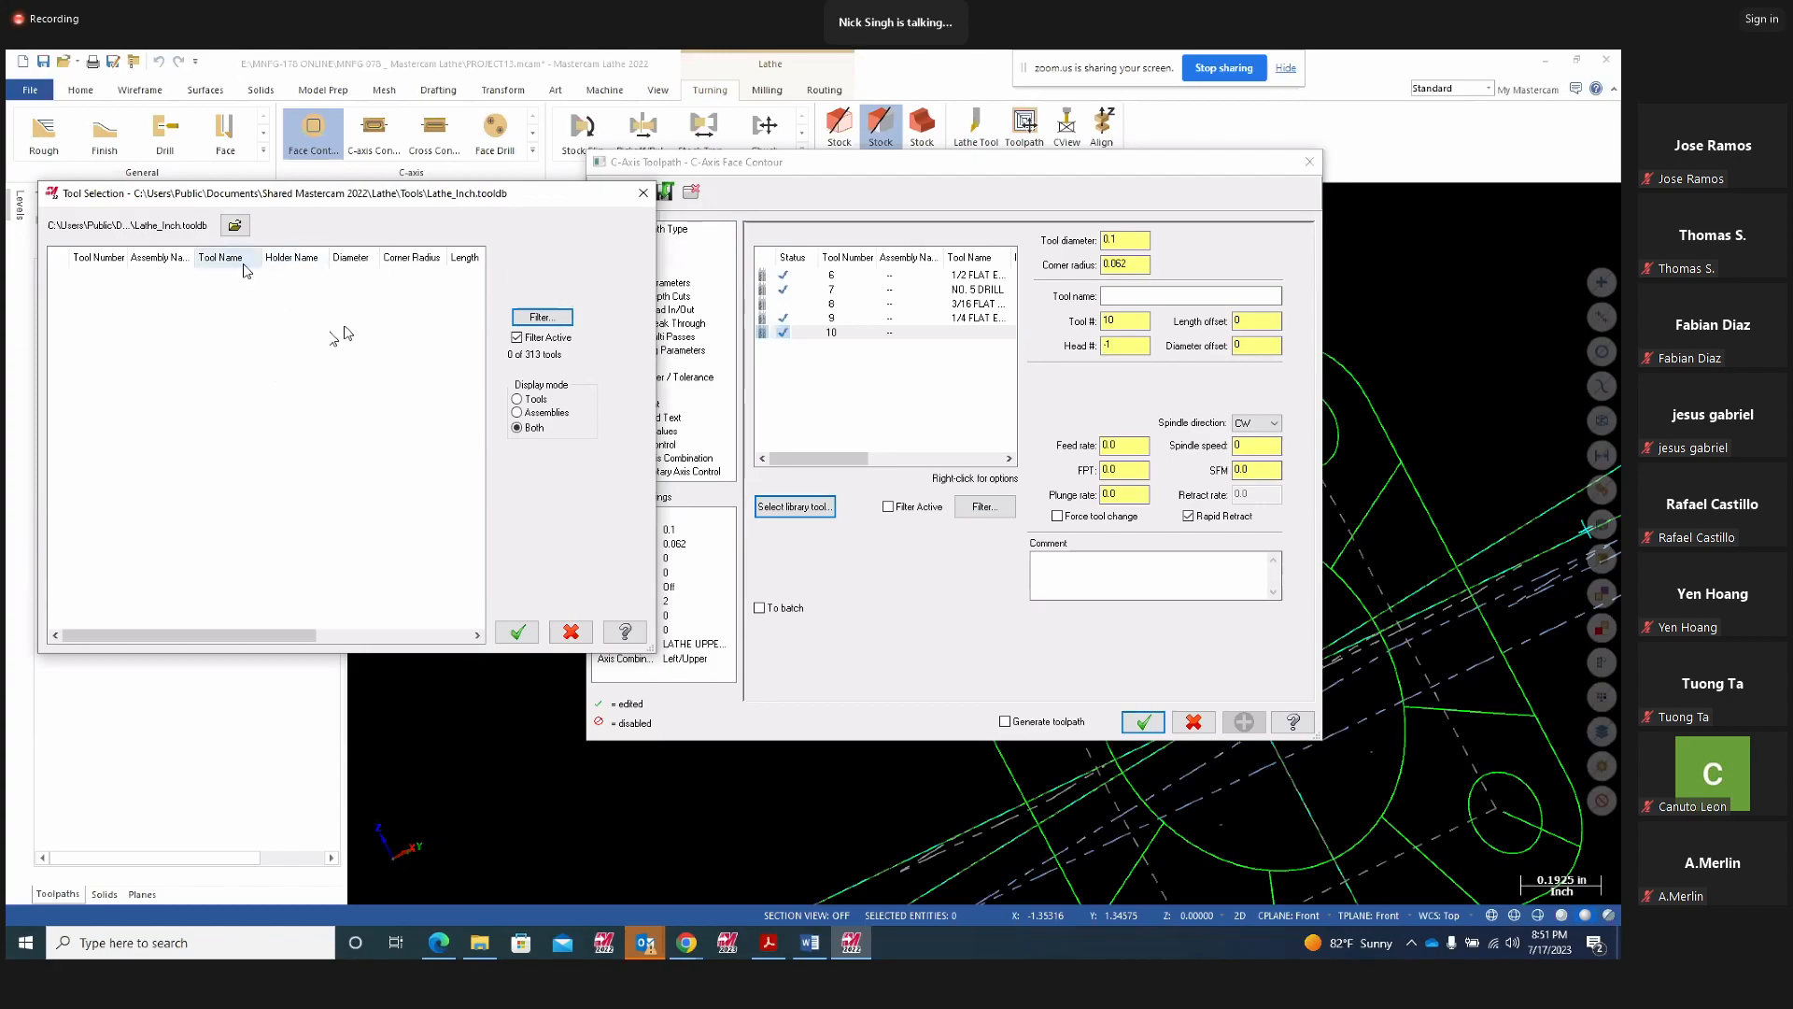
key(Escape)
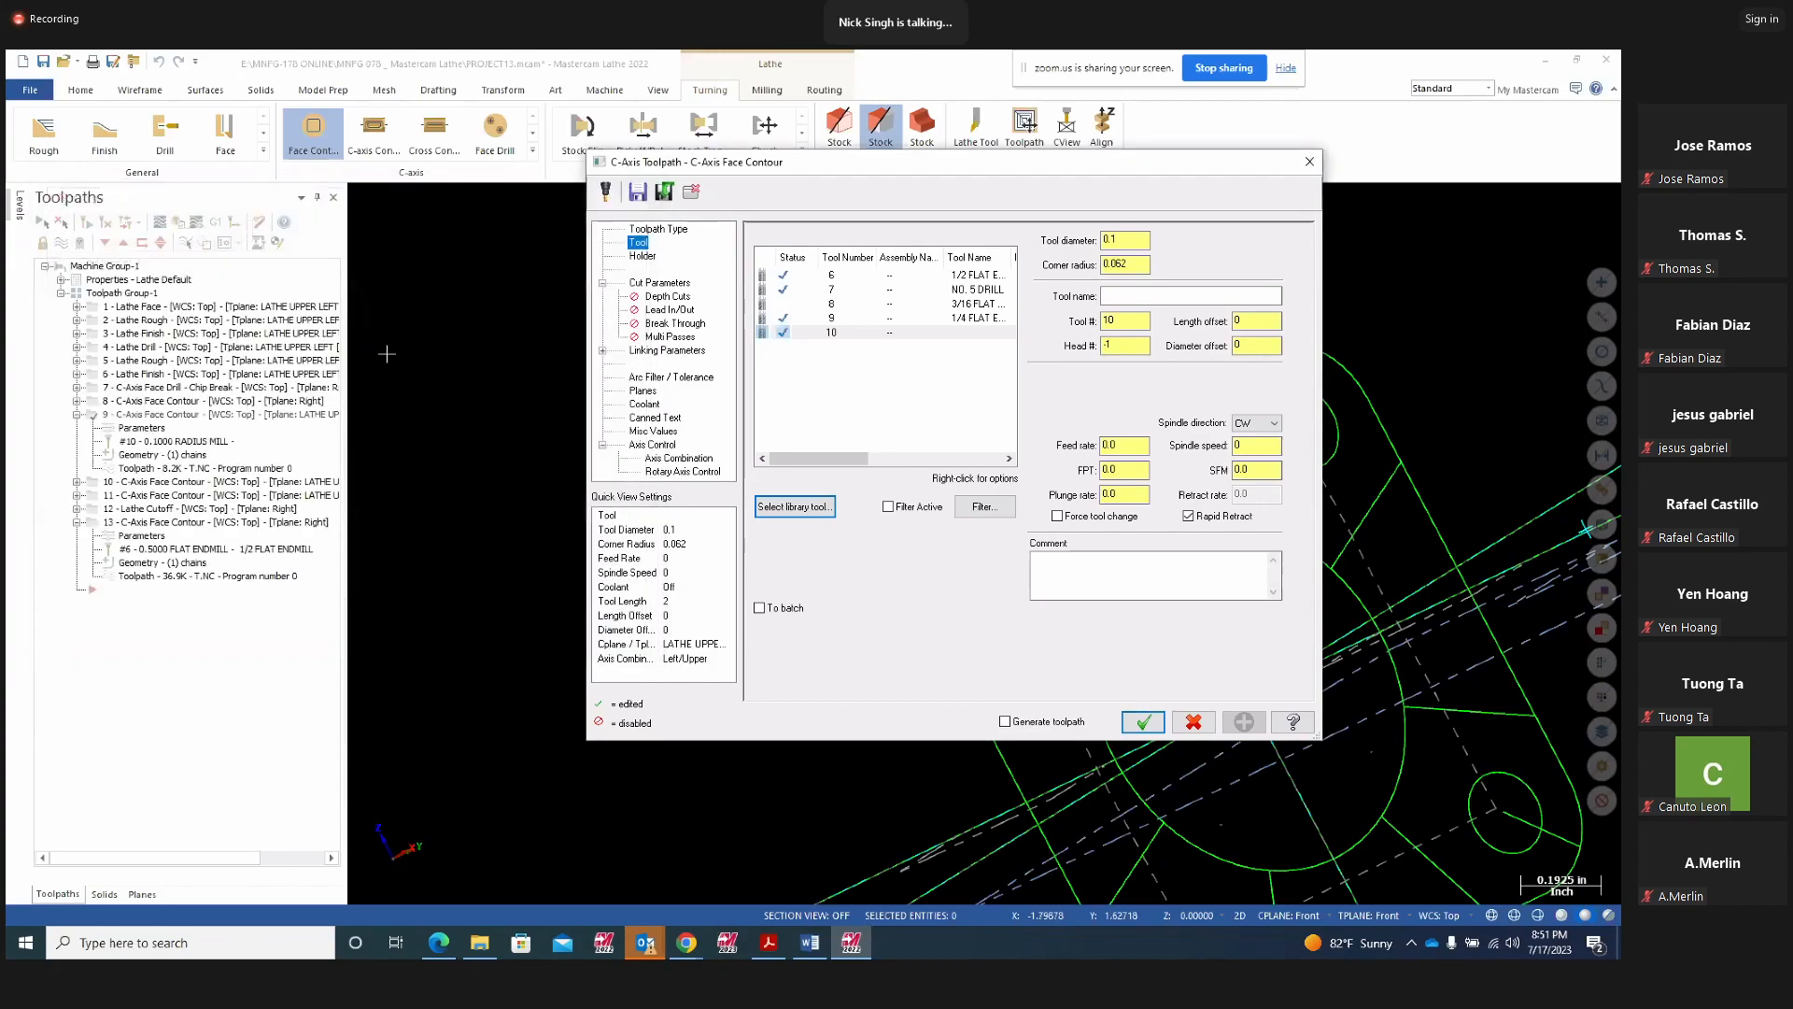
right_click(870, 383)
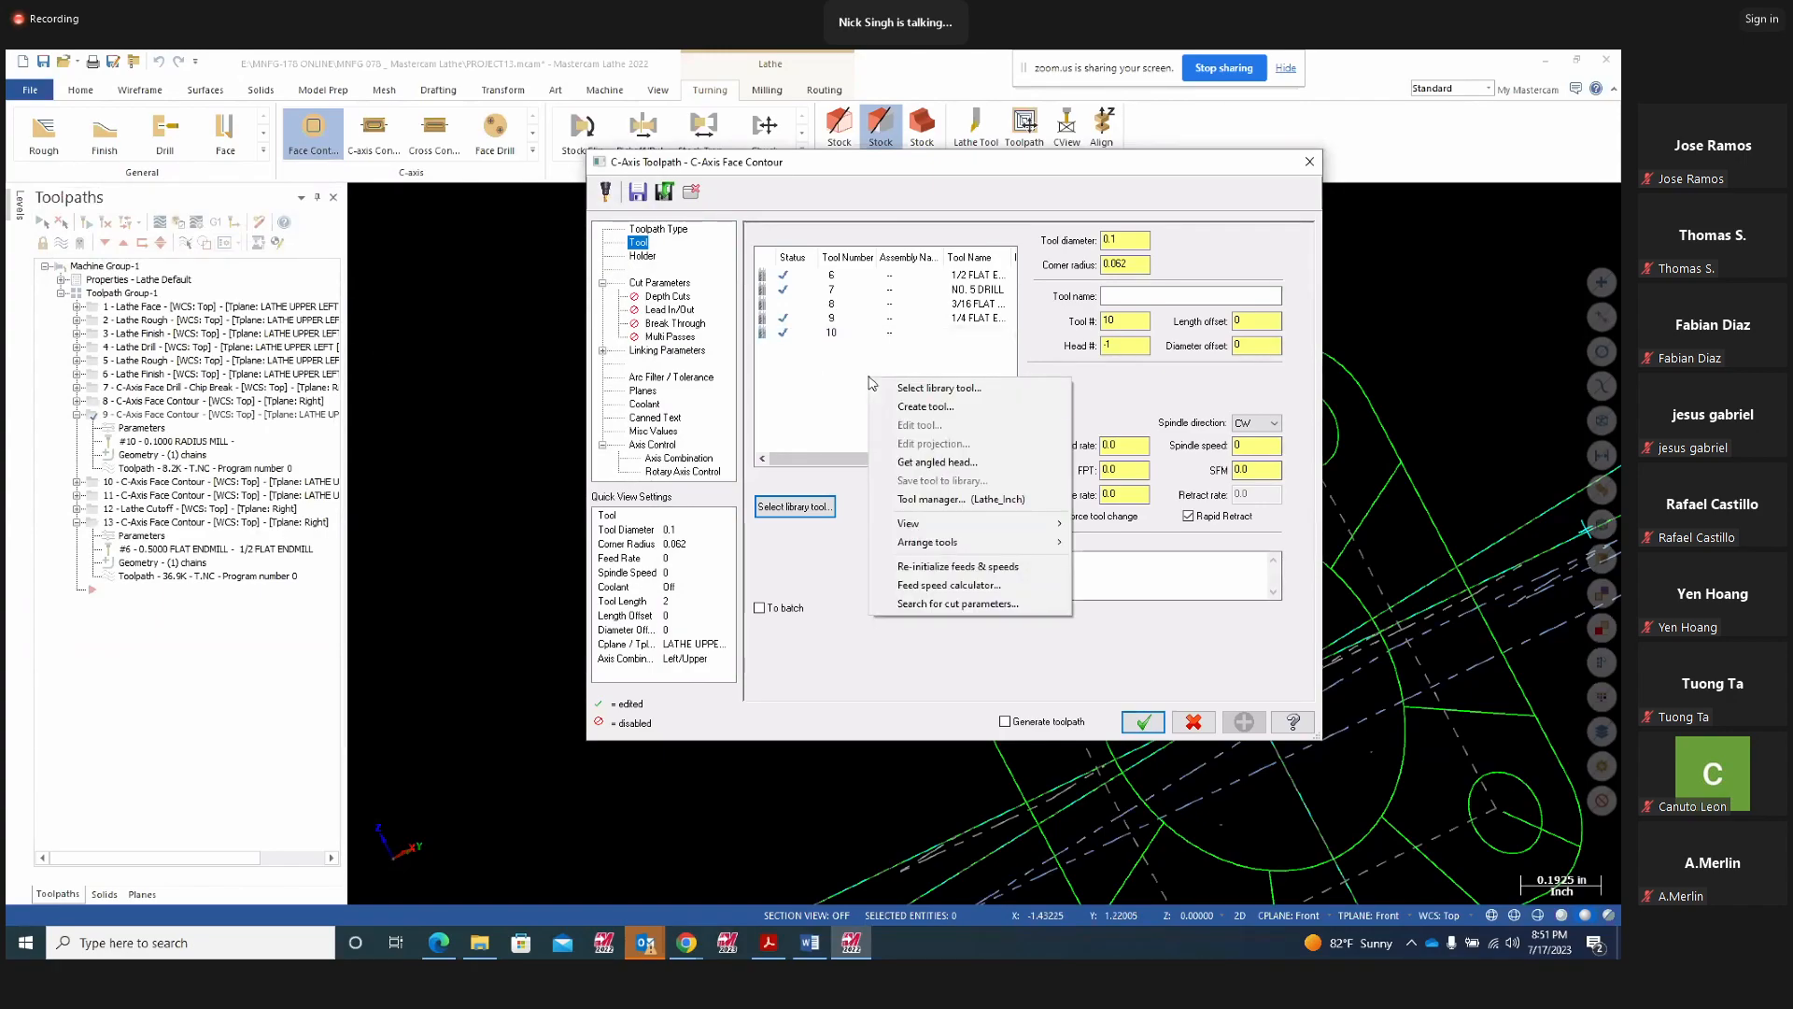
click(925, 406)
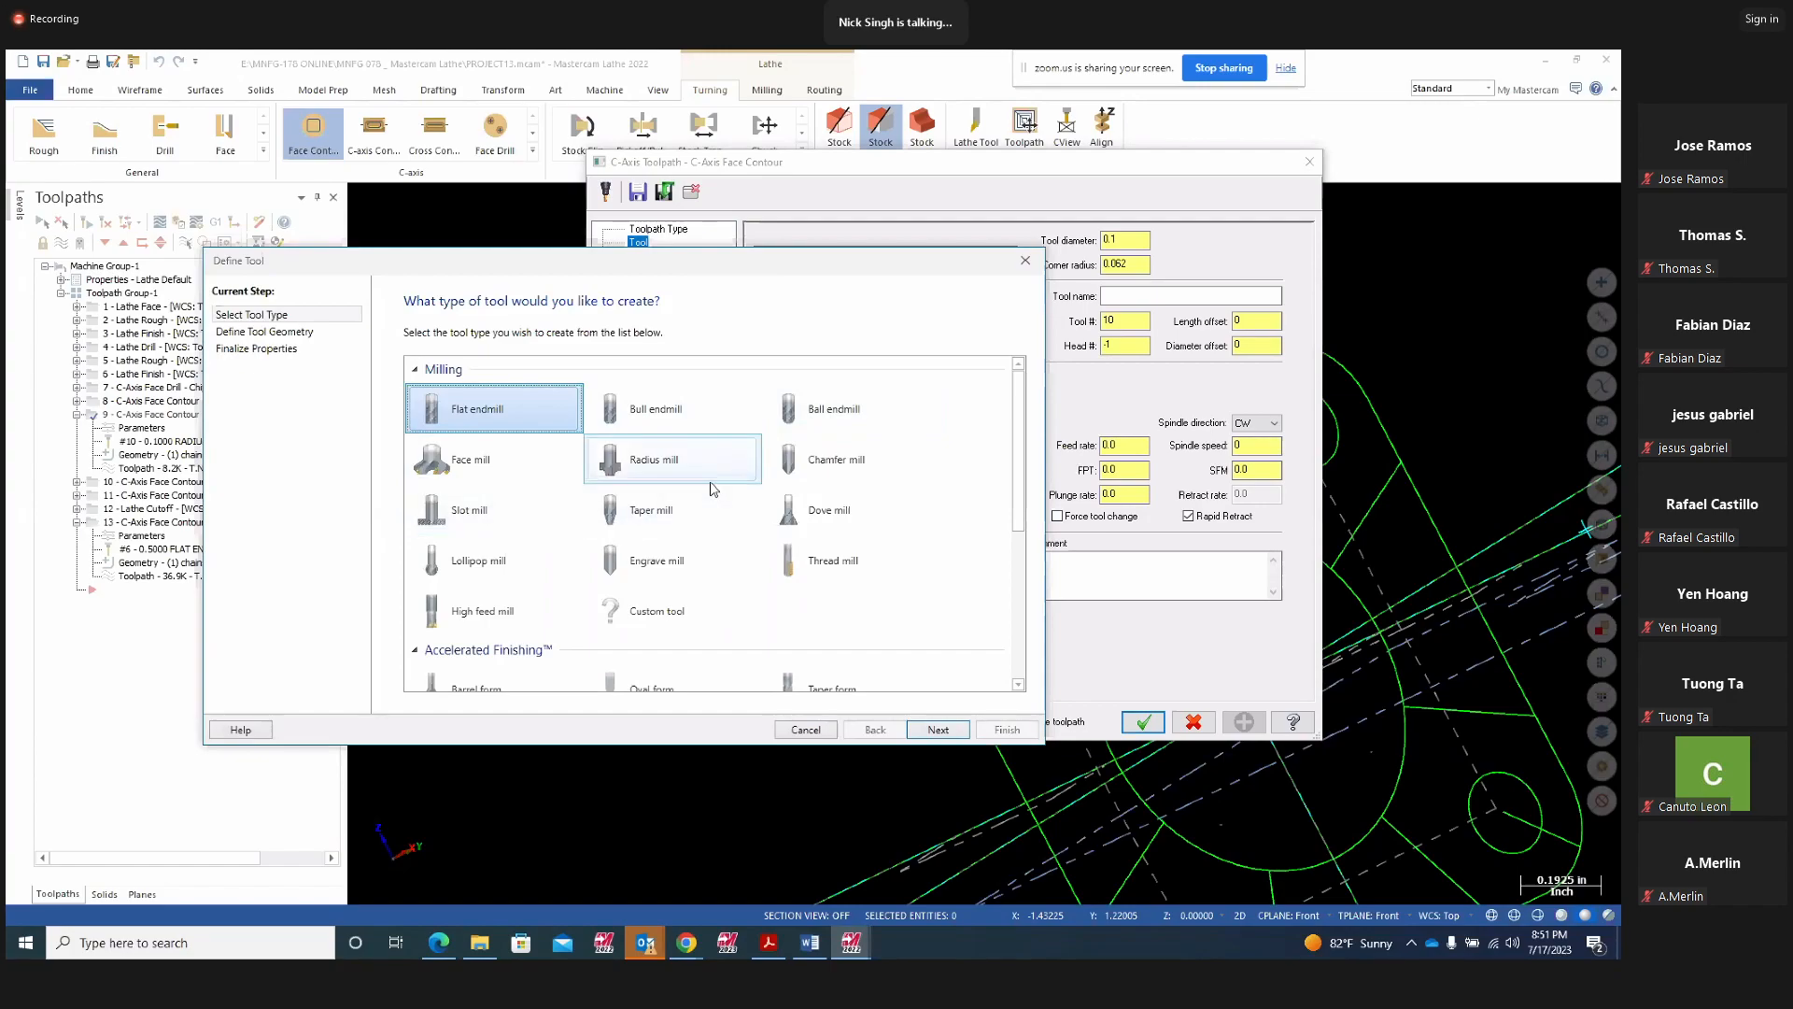
click(663, 467)
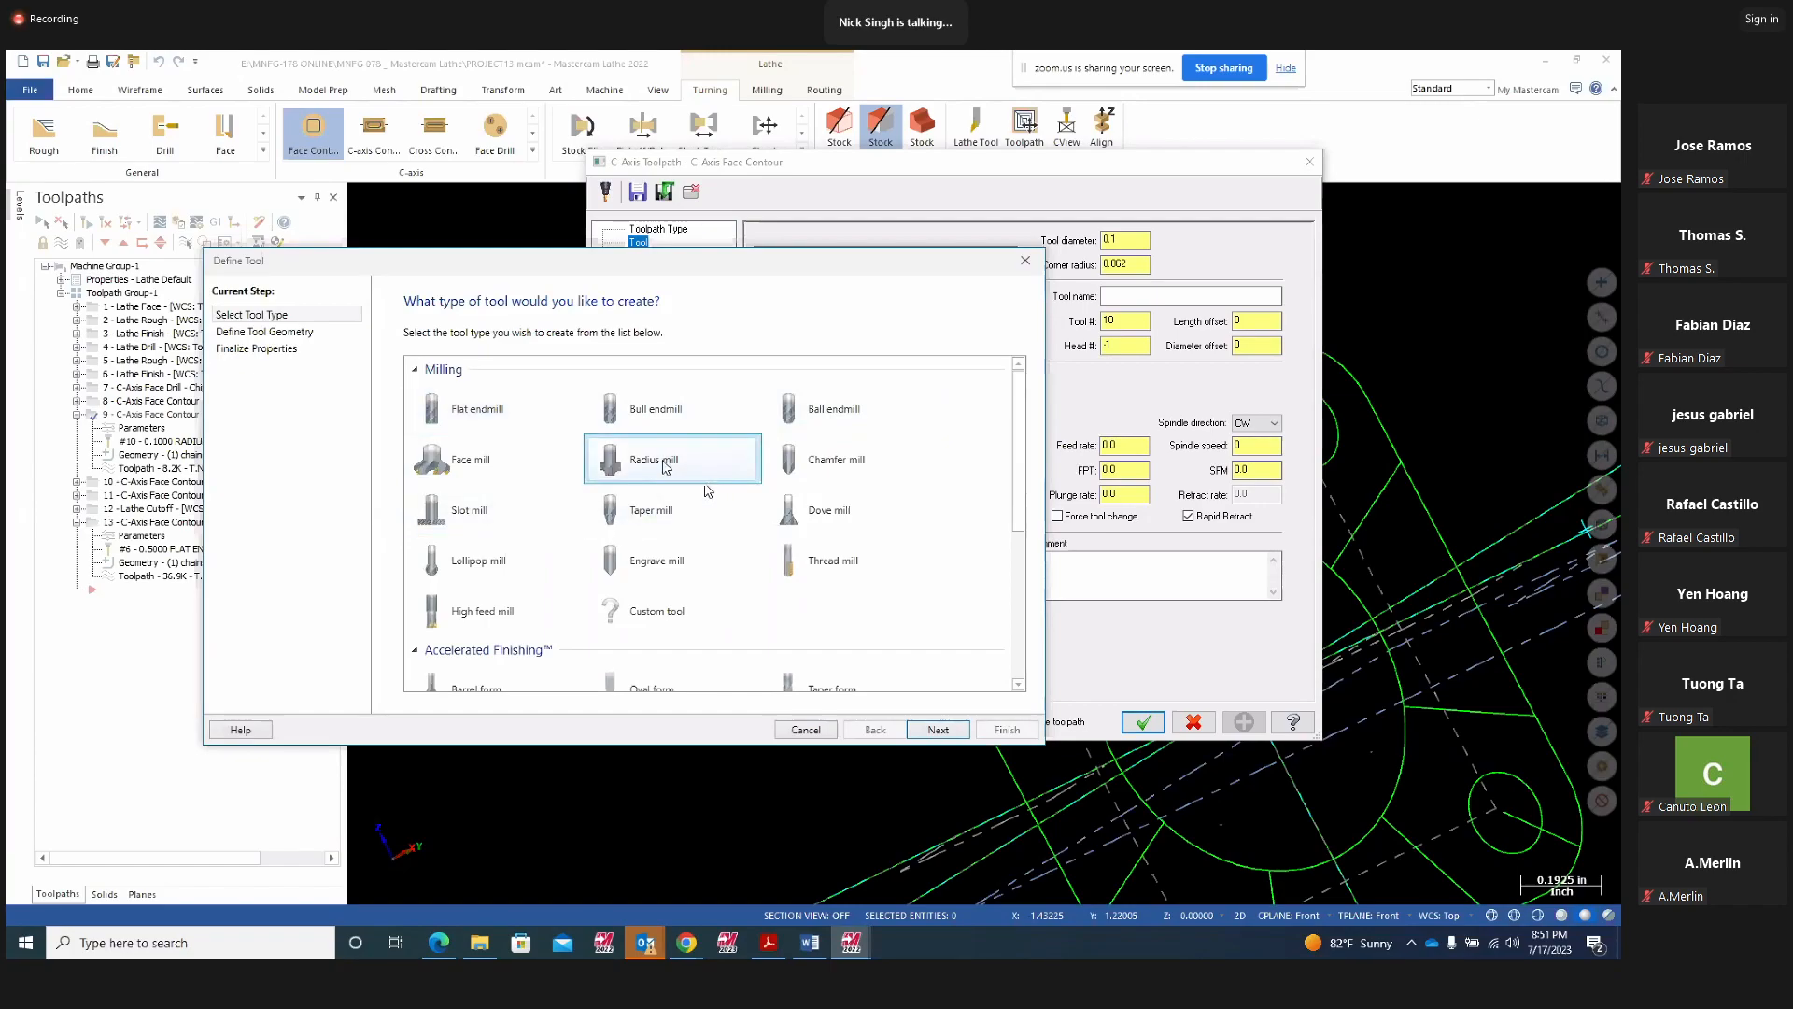
click(938, 730)
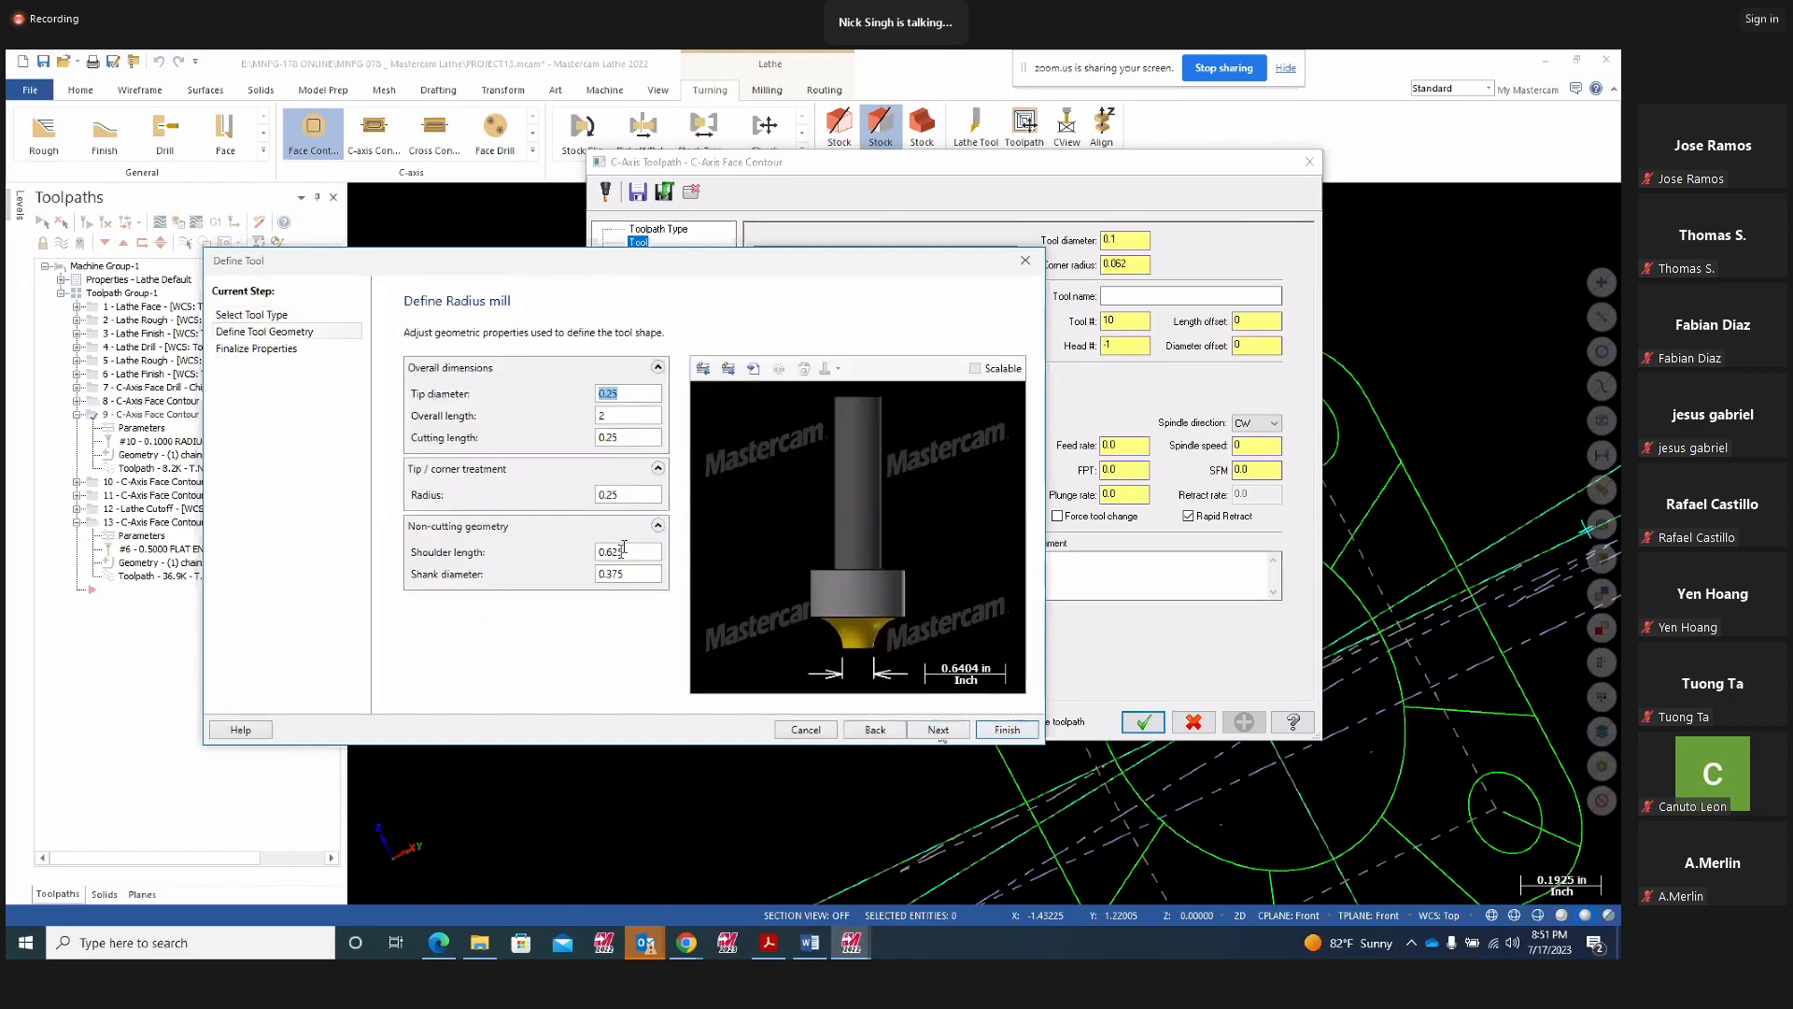
Set the new radius mill's corner radius to 0.0625 and its cutting length to 0.75
click(625, 551)
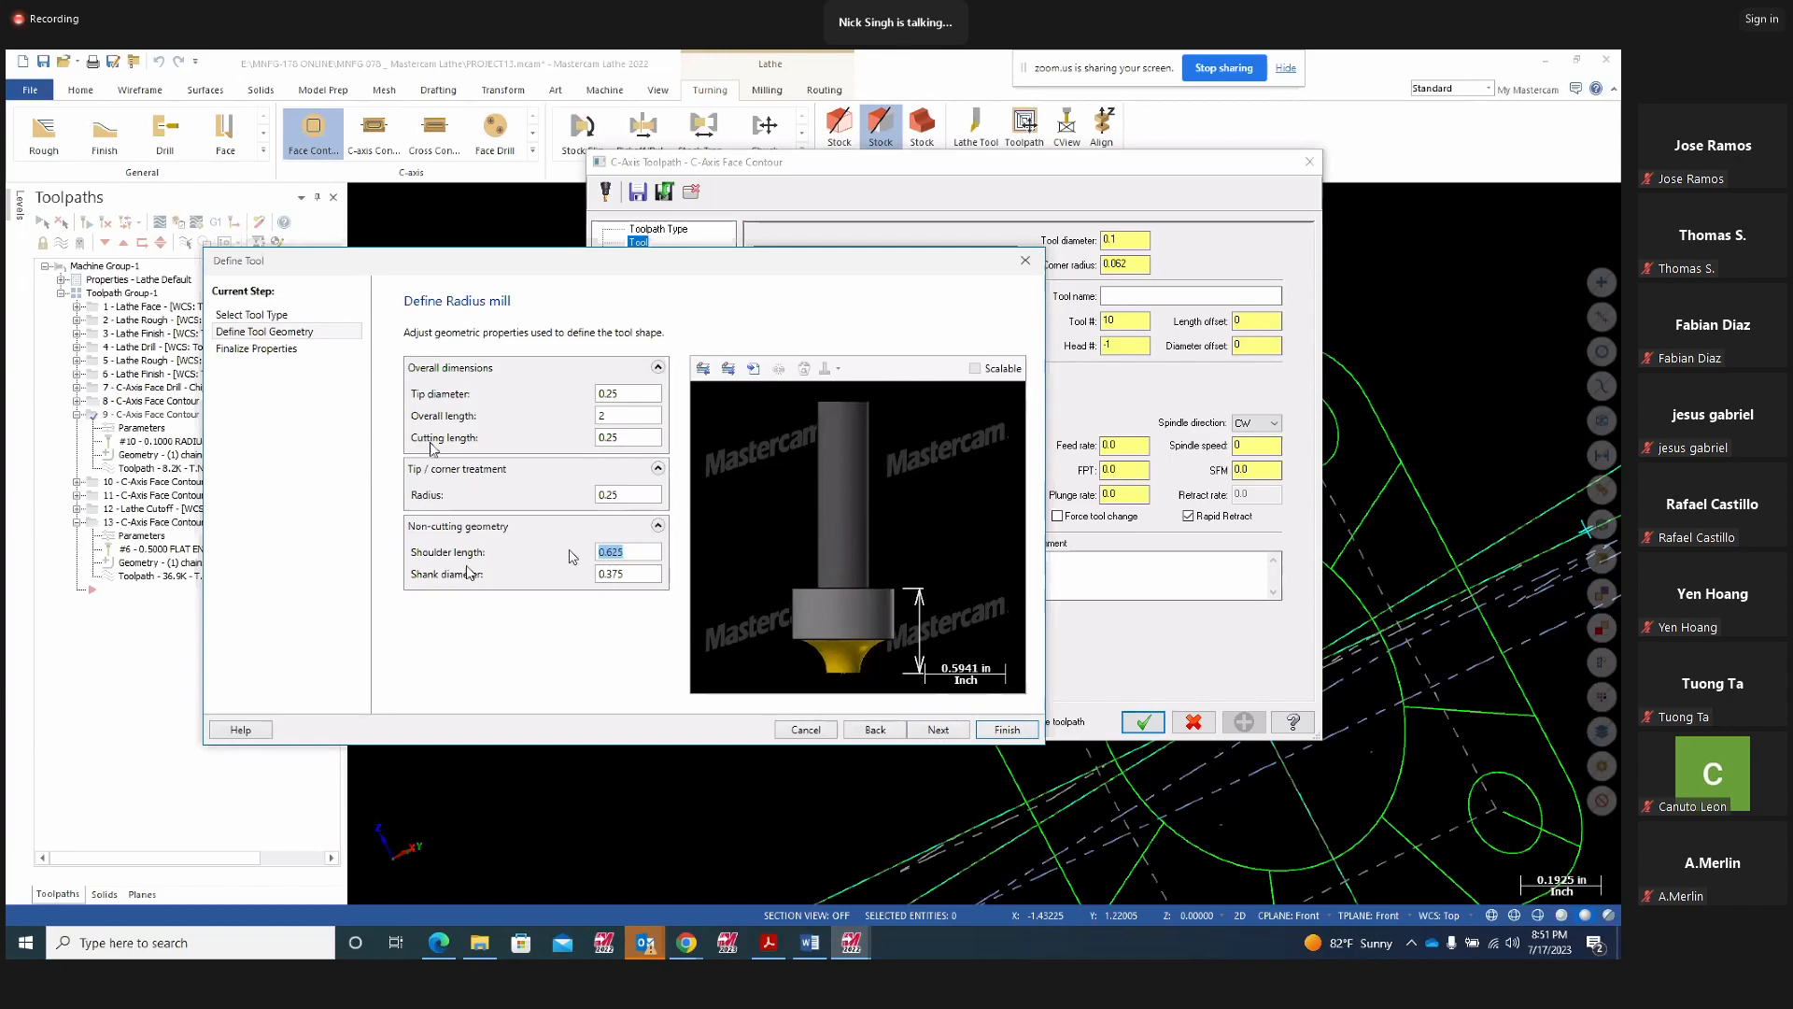
click(623, 496)
text(.0625)
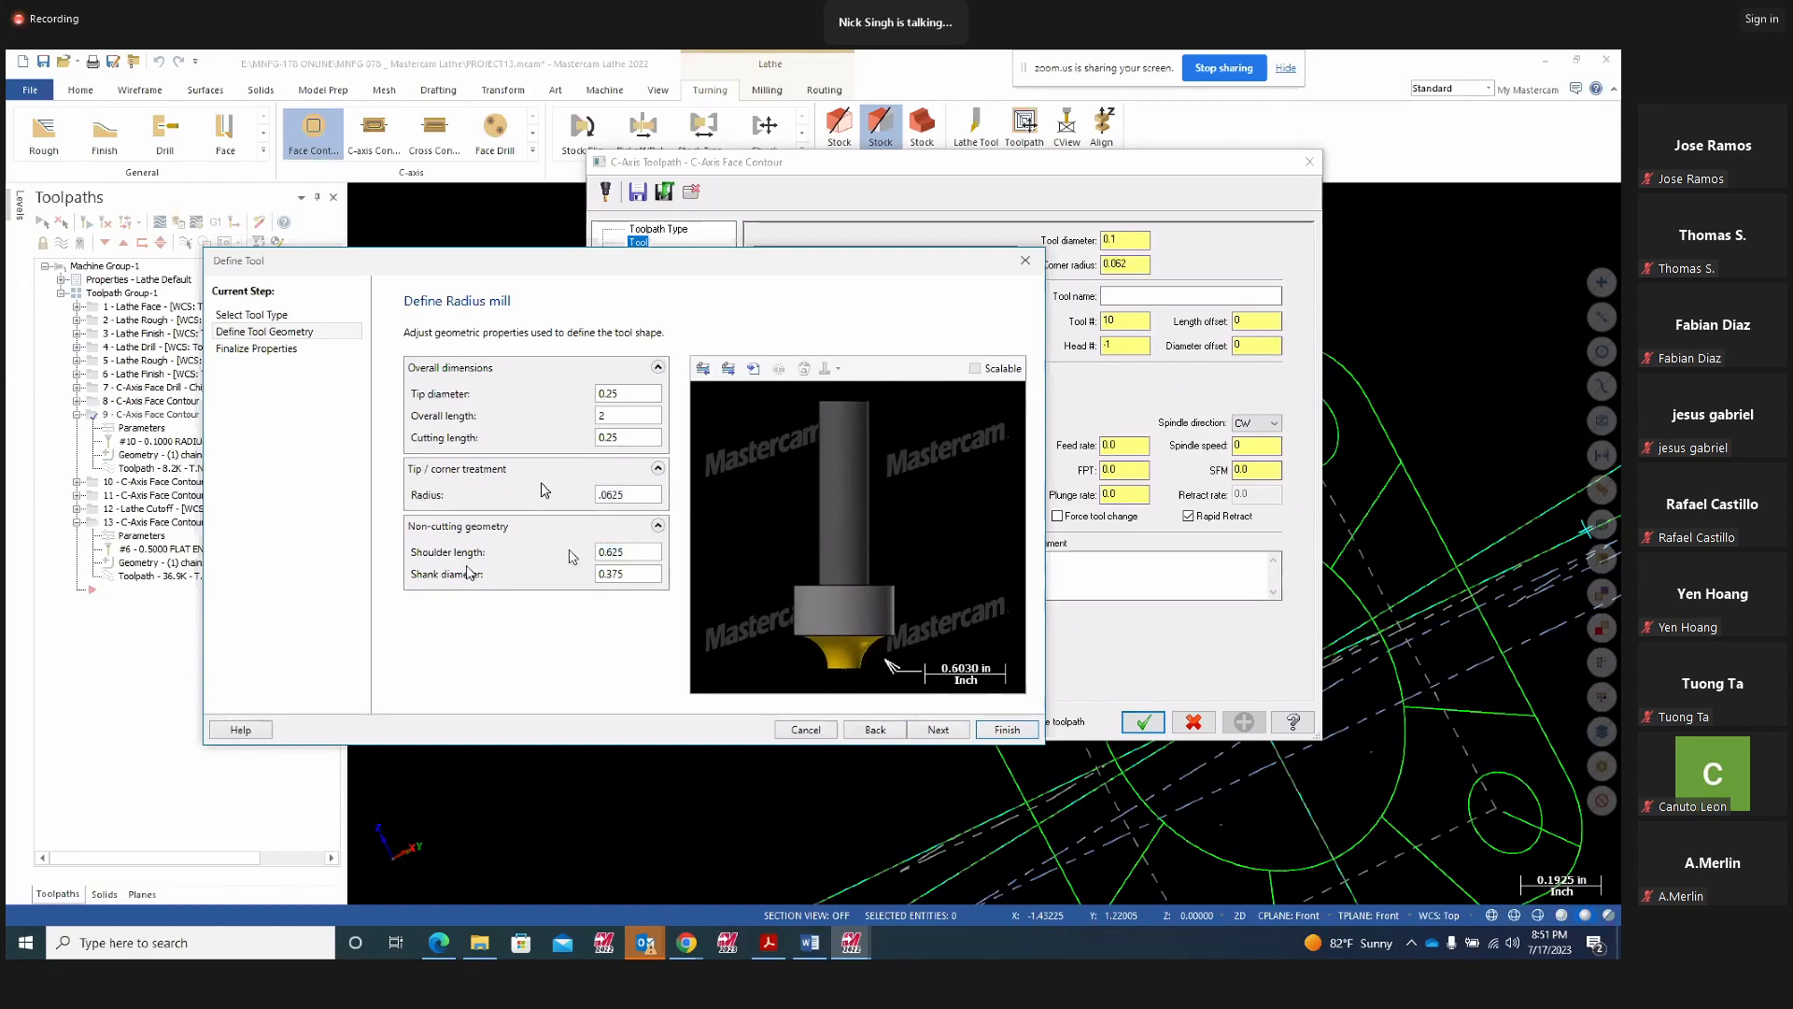
click(605, 439)
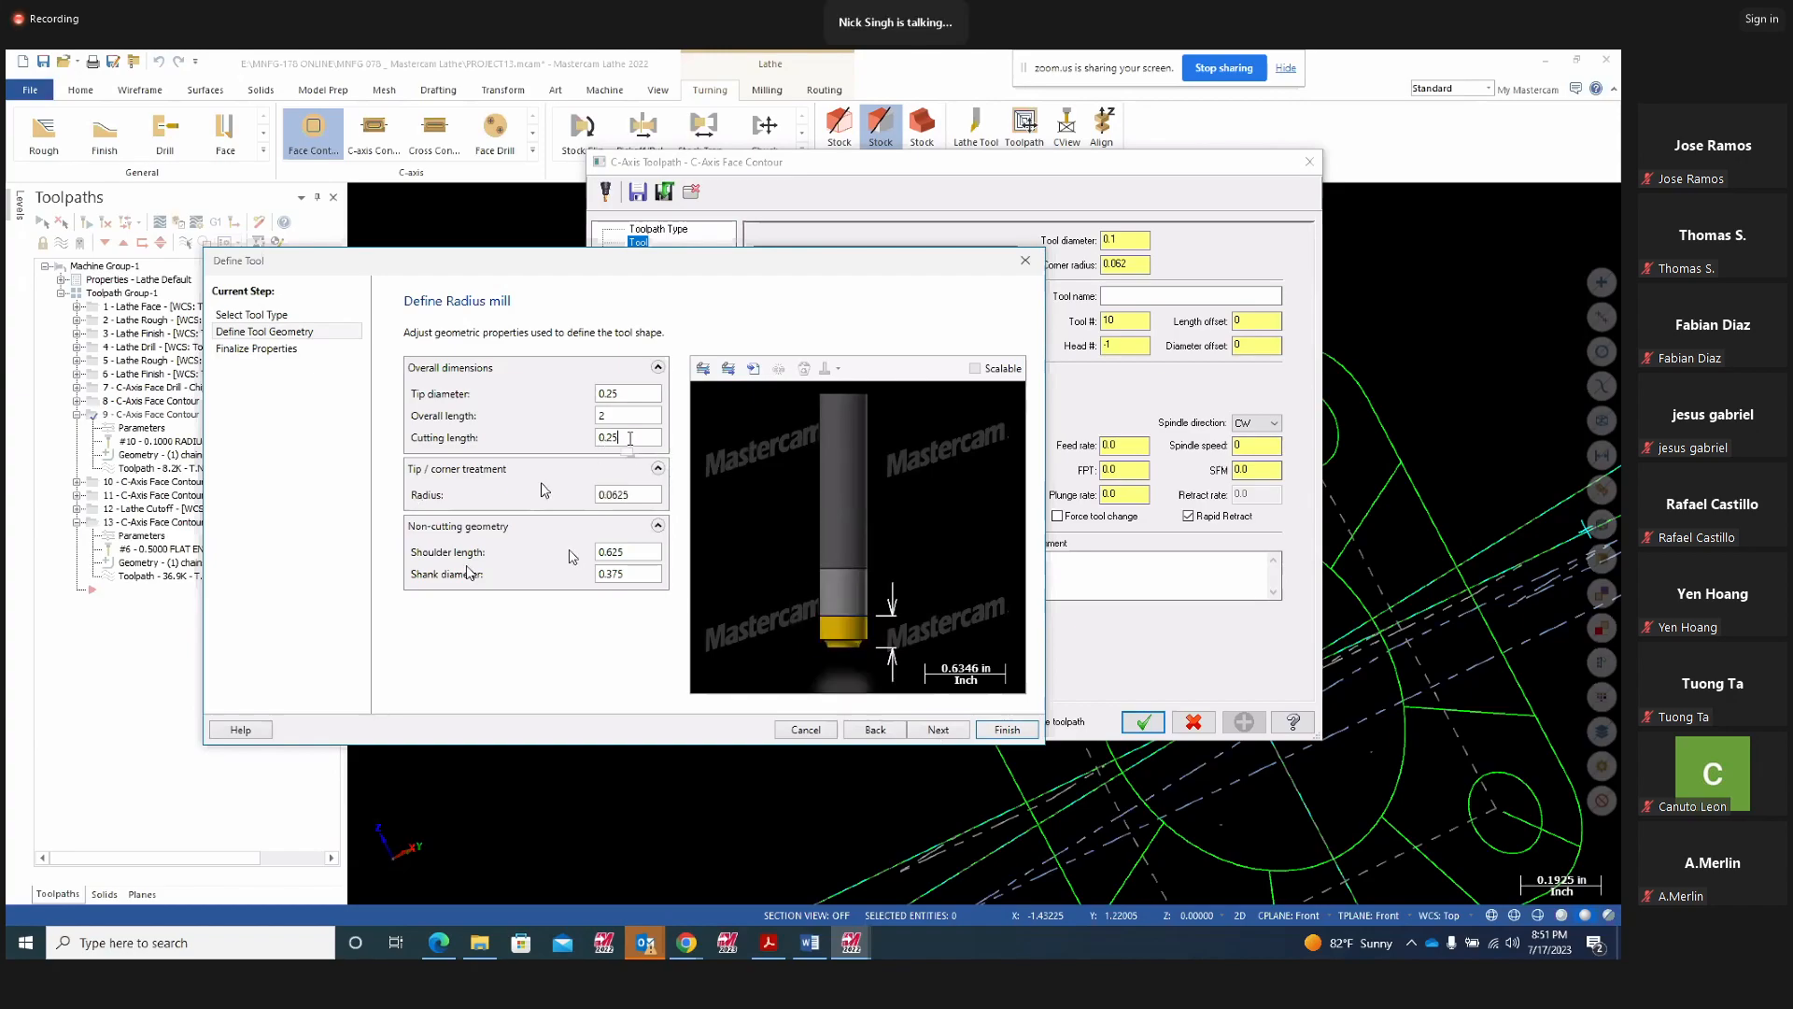
text(.75)
key(Tab)
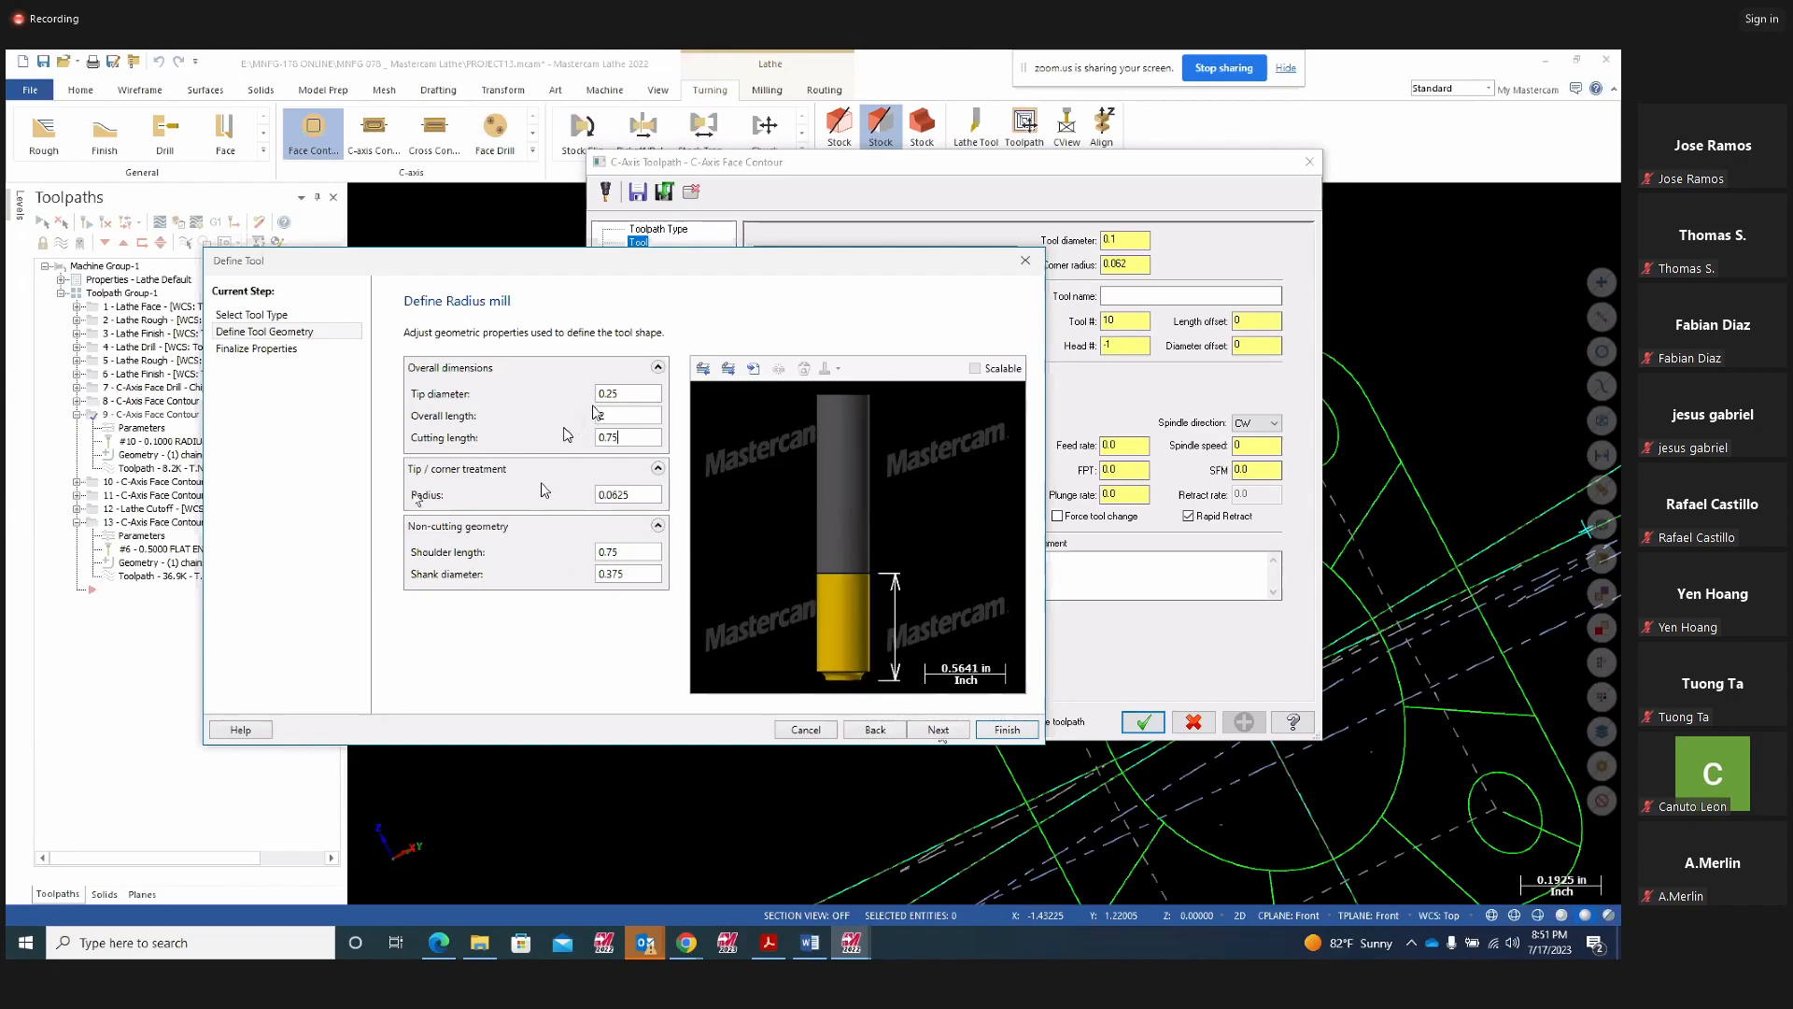
Set the new radius mill's tip diameter to 0.1 and its shank diameter to 0.5
click(614, 394)
key(BackSpace)
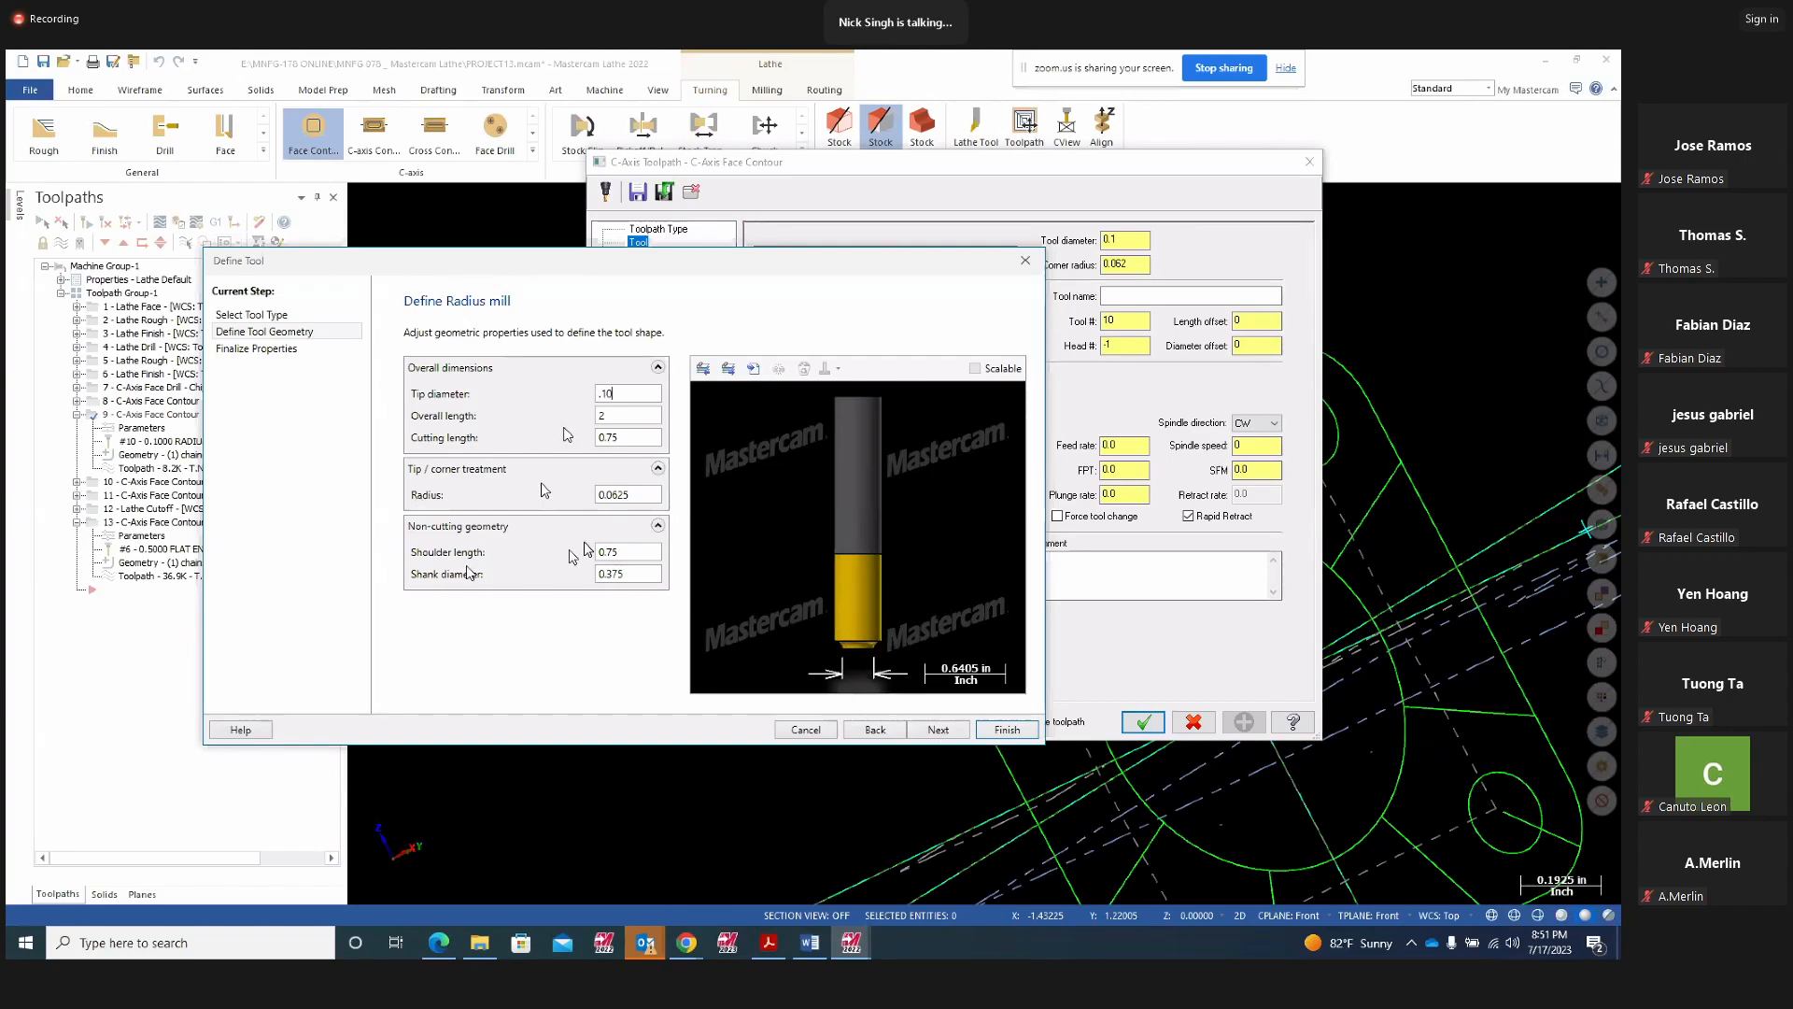
text(0.1)
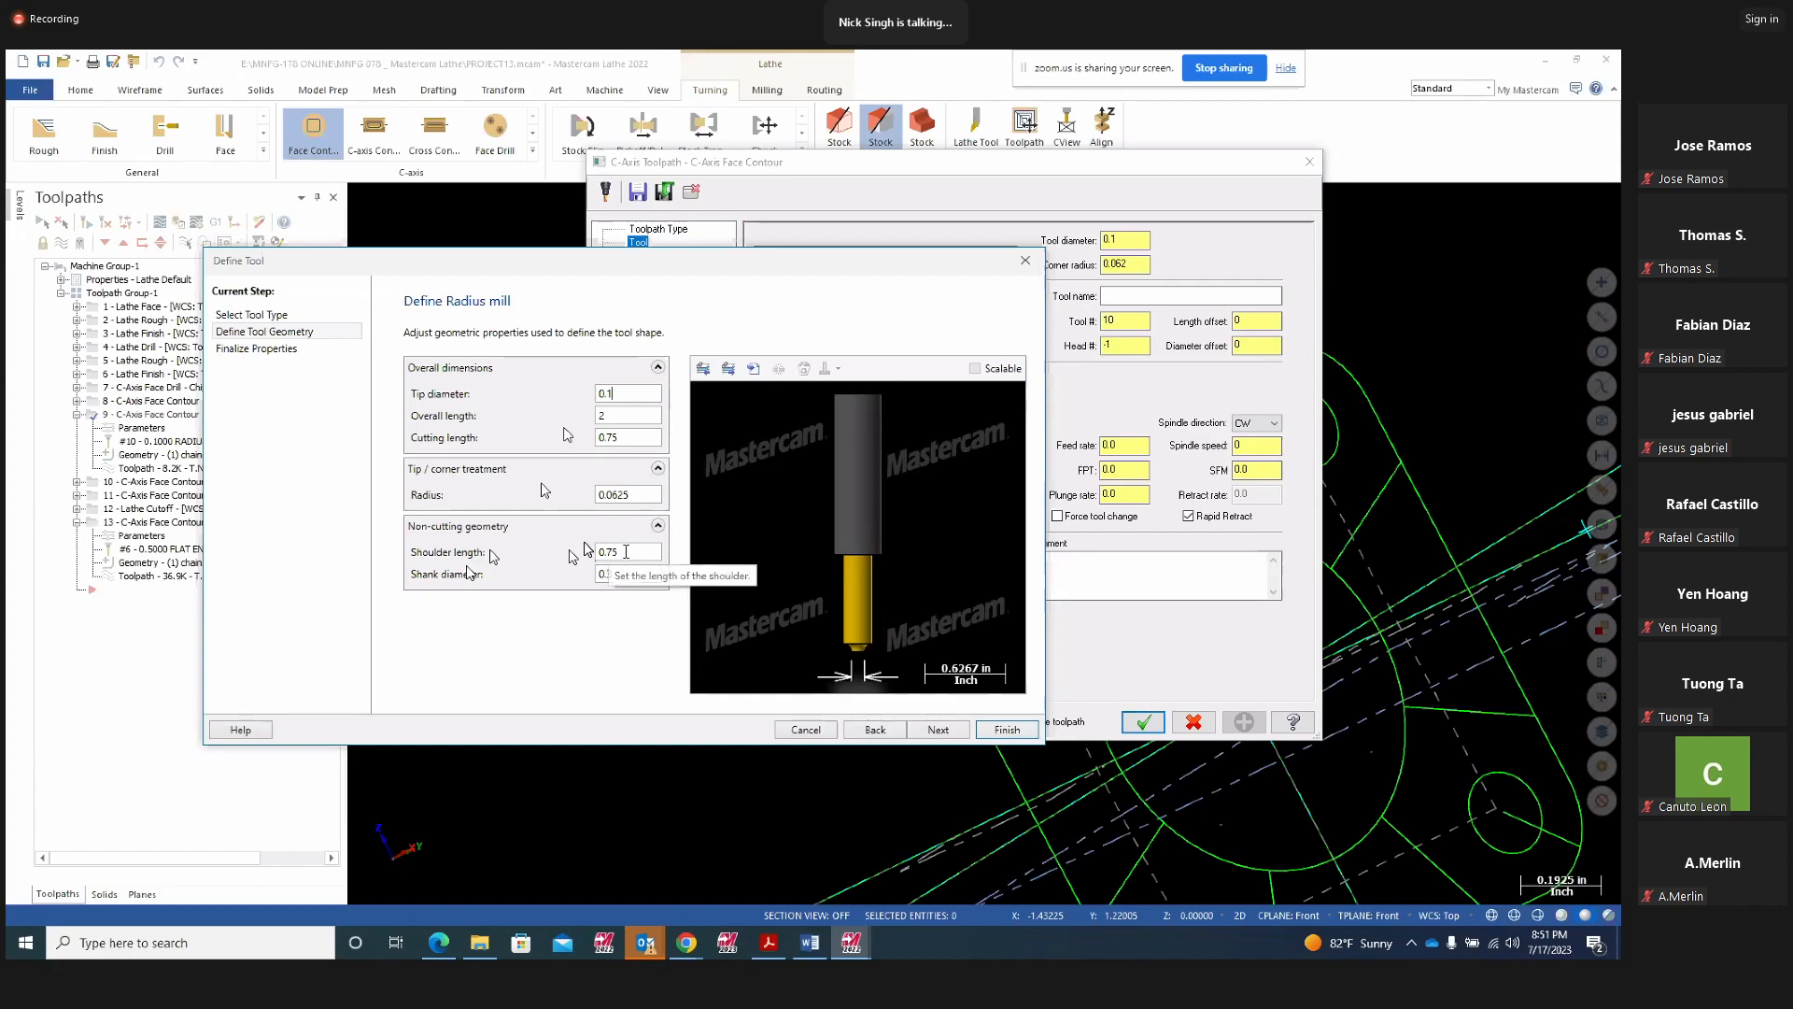
click(616, 573)
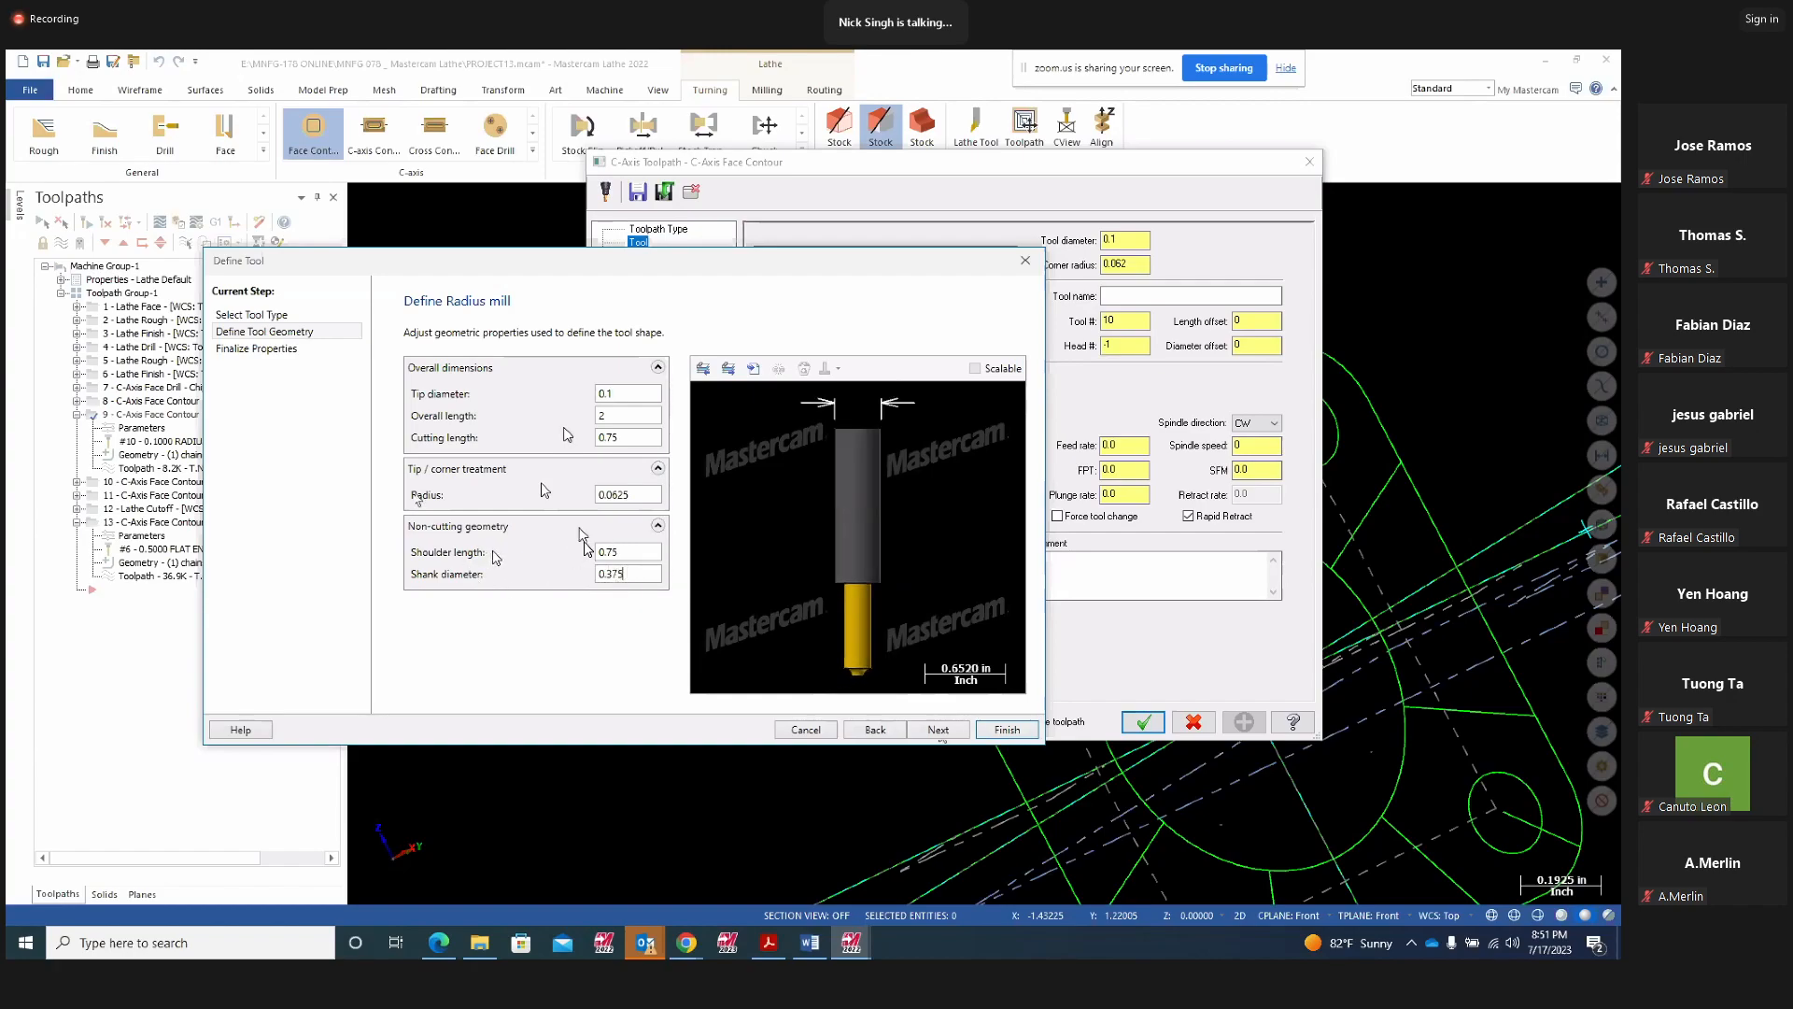
drag(634, 575, 514, 555)
text(0.5)
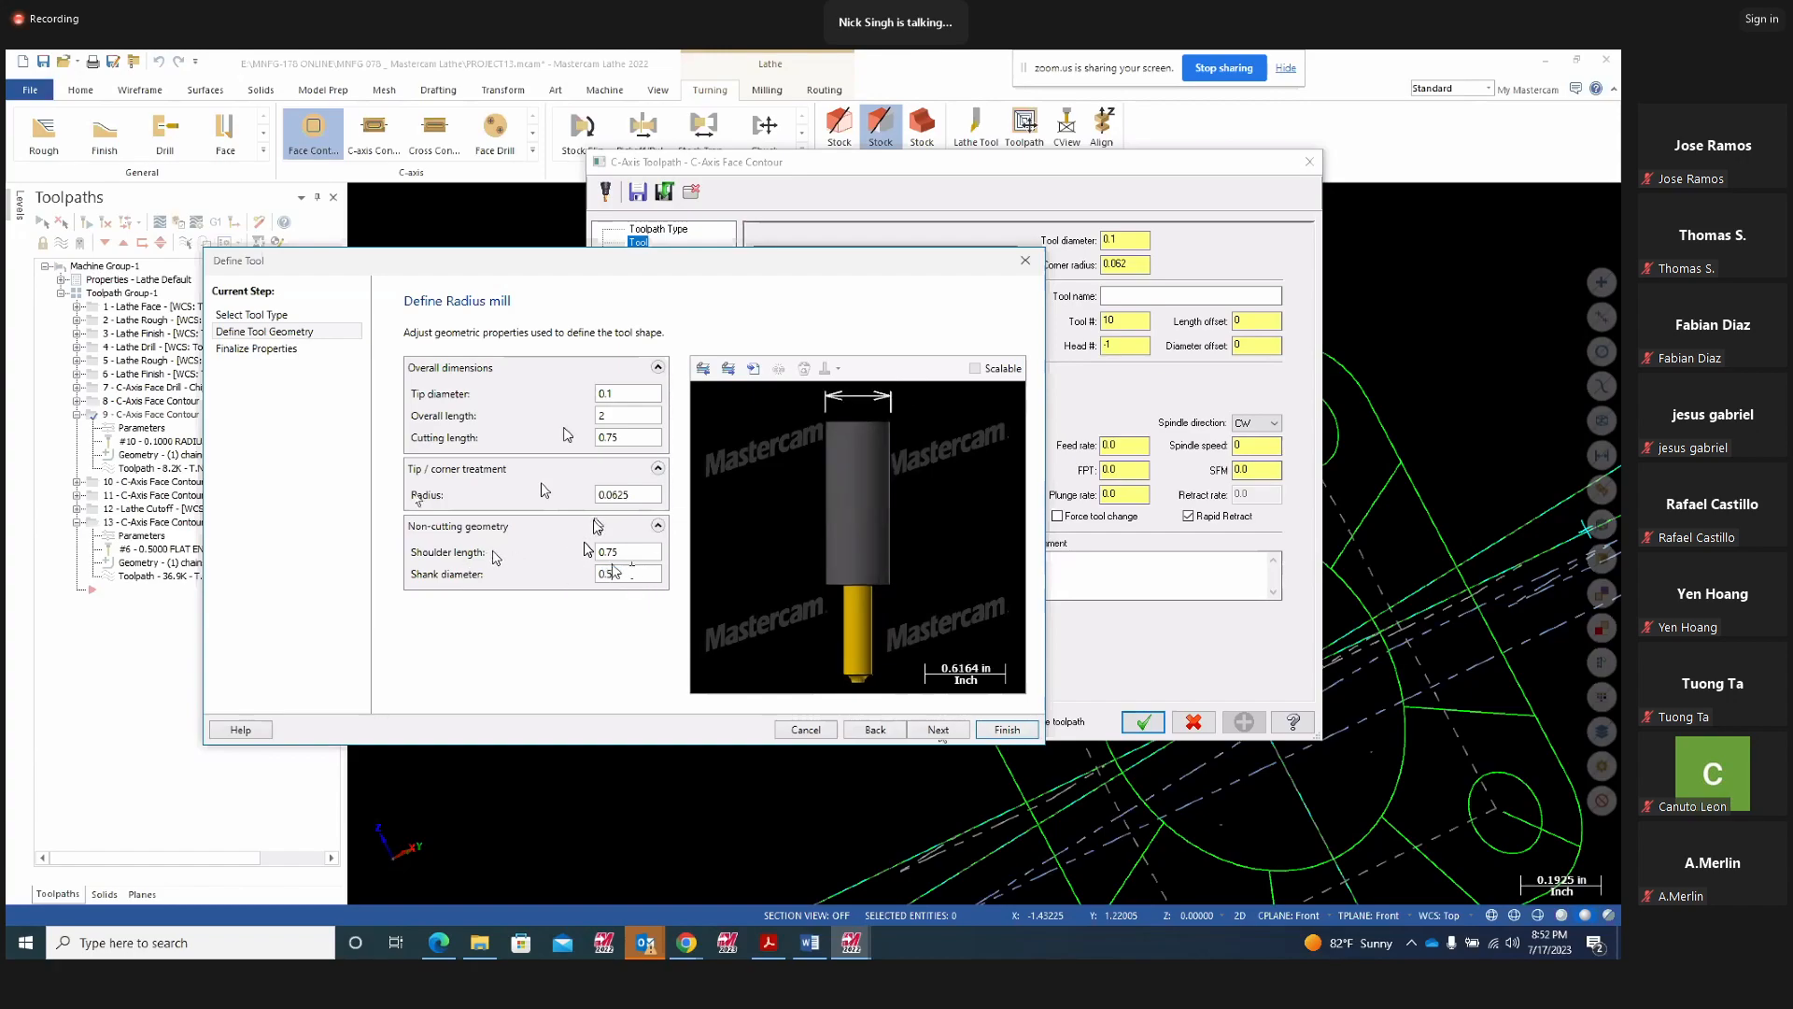
Review the new radius mill's length, tip, radius and shoulder dimensions, and set its shank diameter to 0.375
click(625, 552)
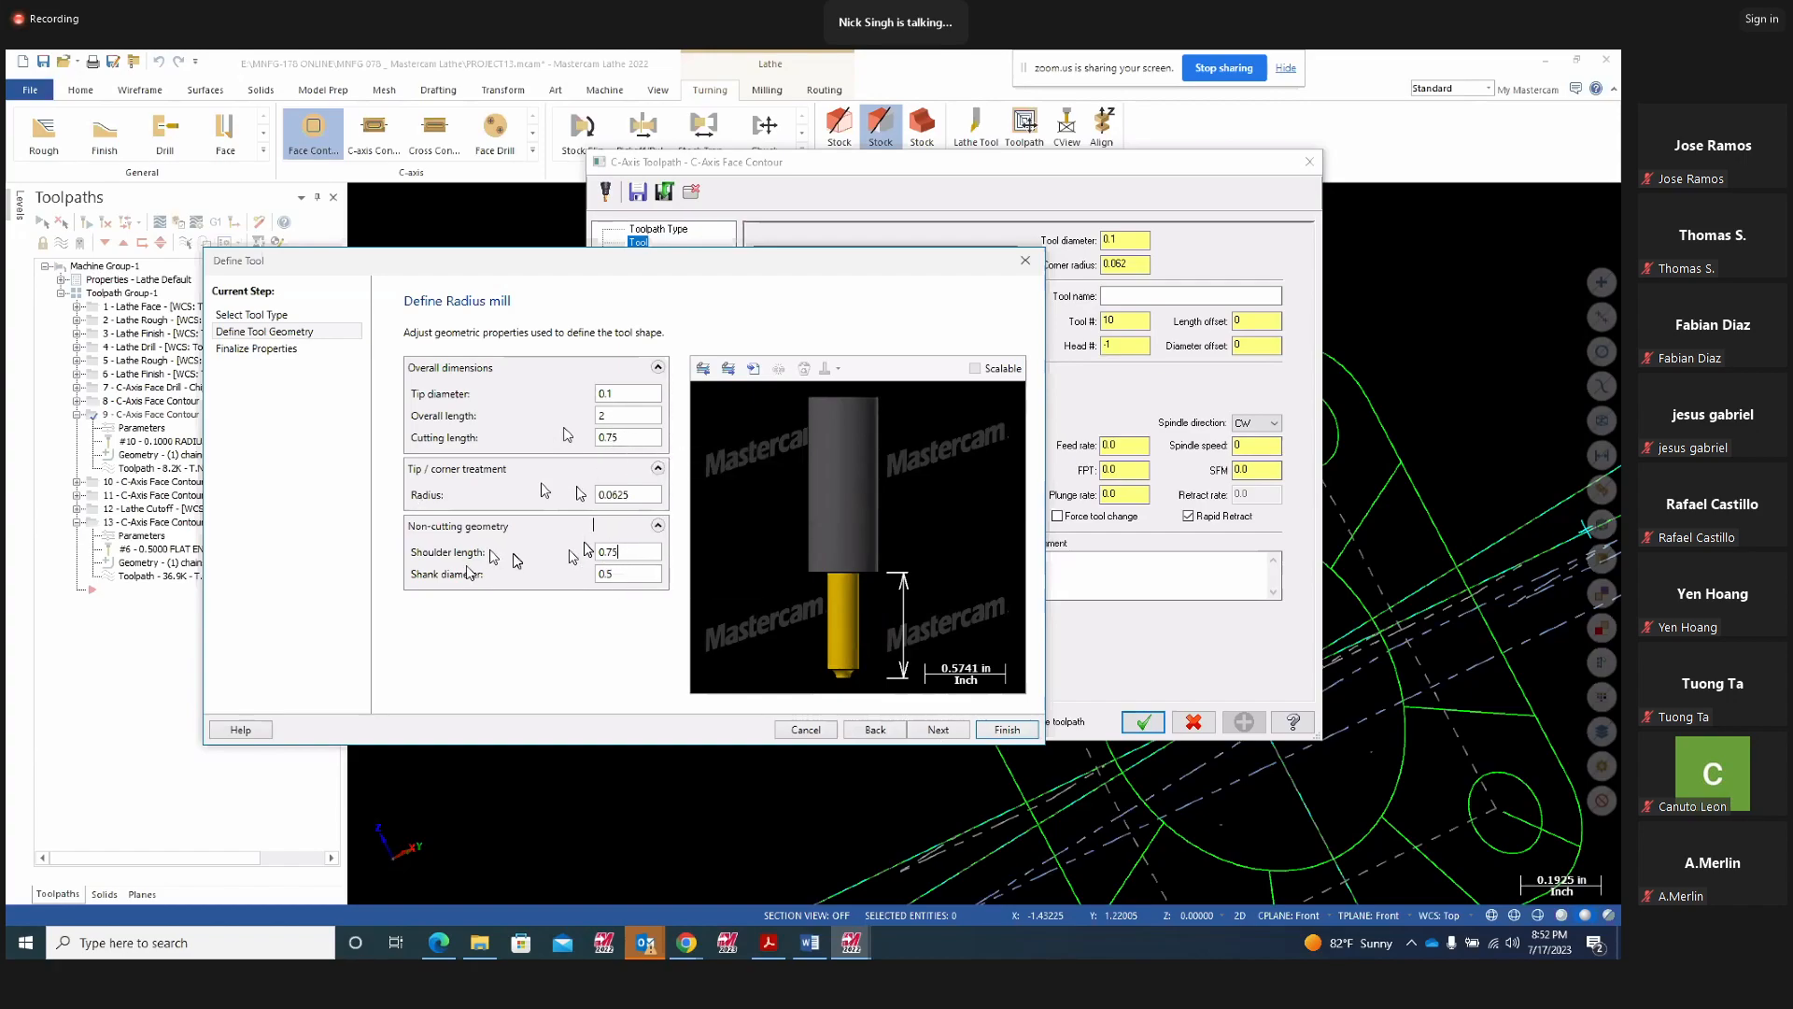
click(626, 393)
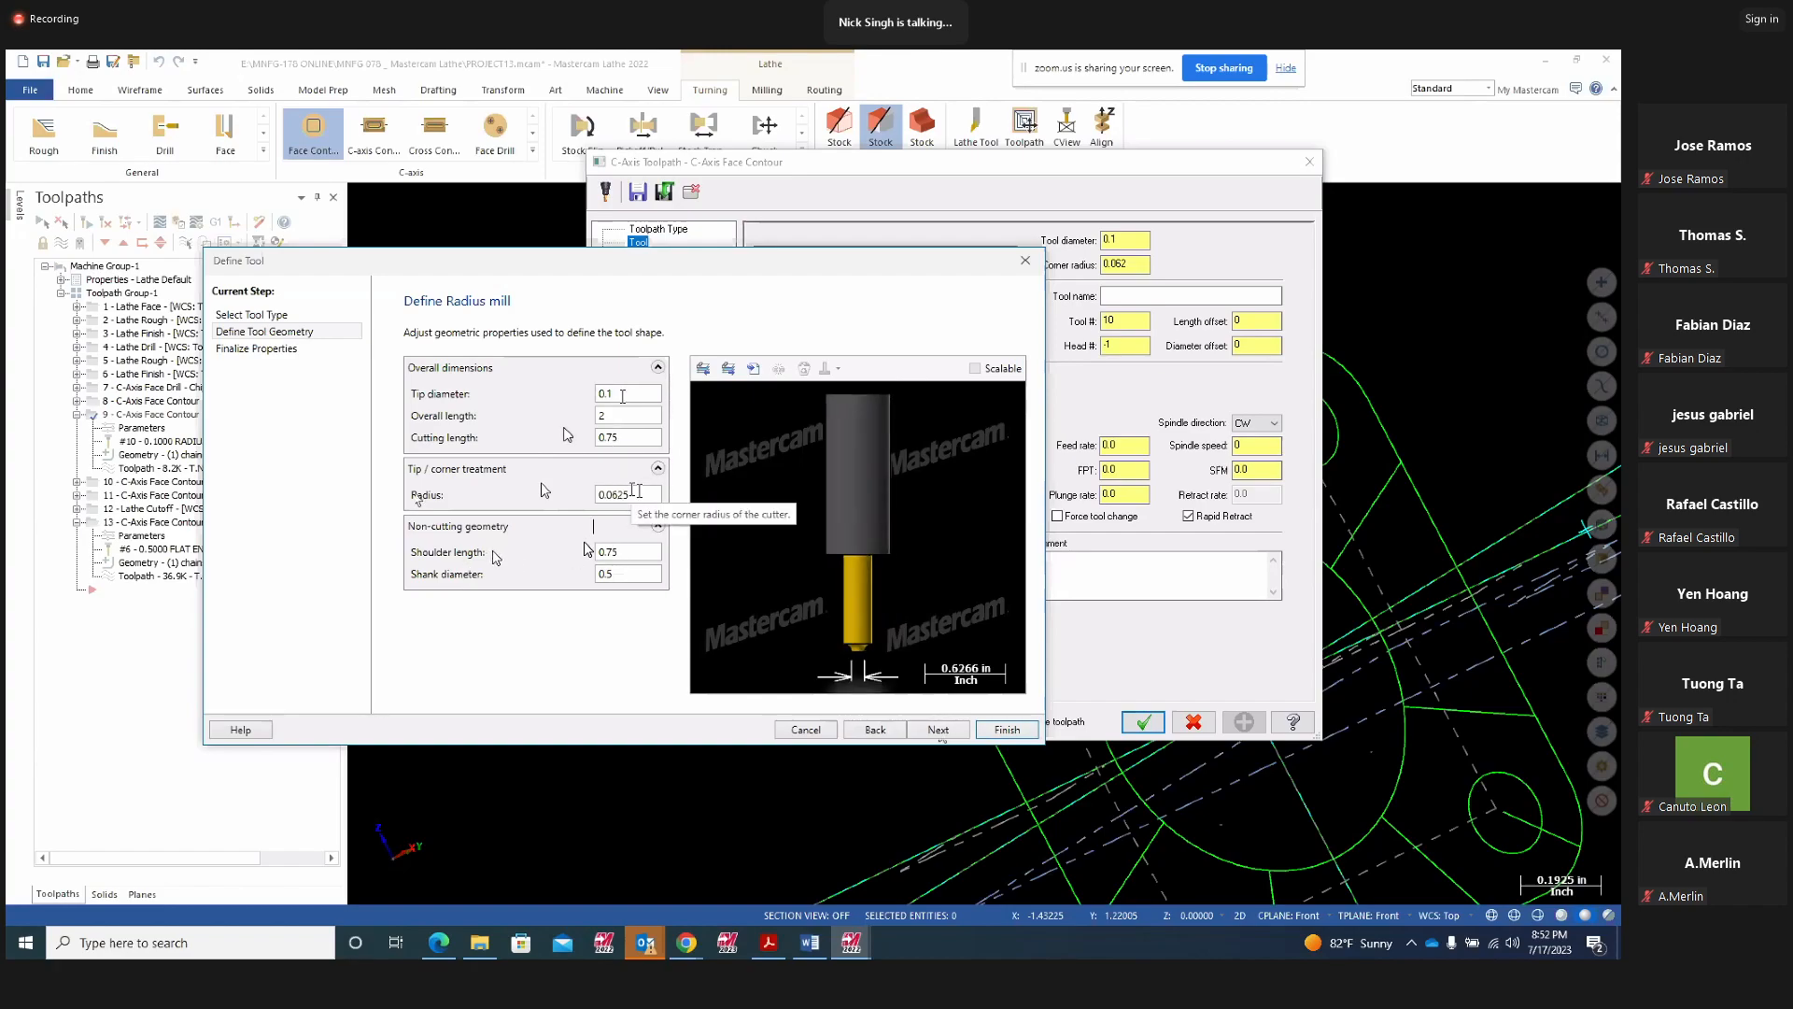
double_click(633, 492)
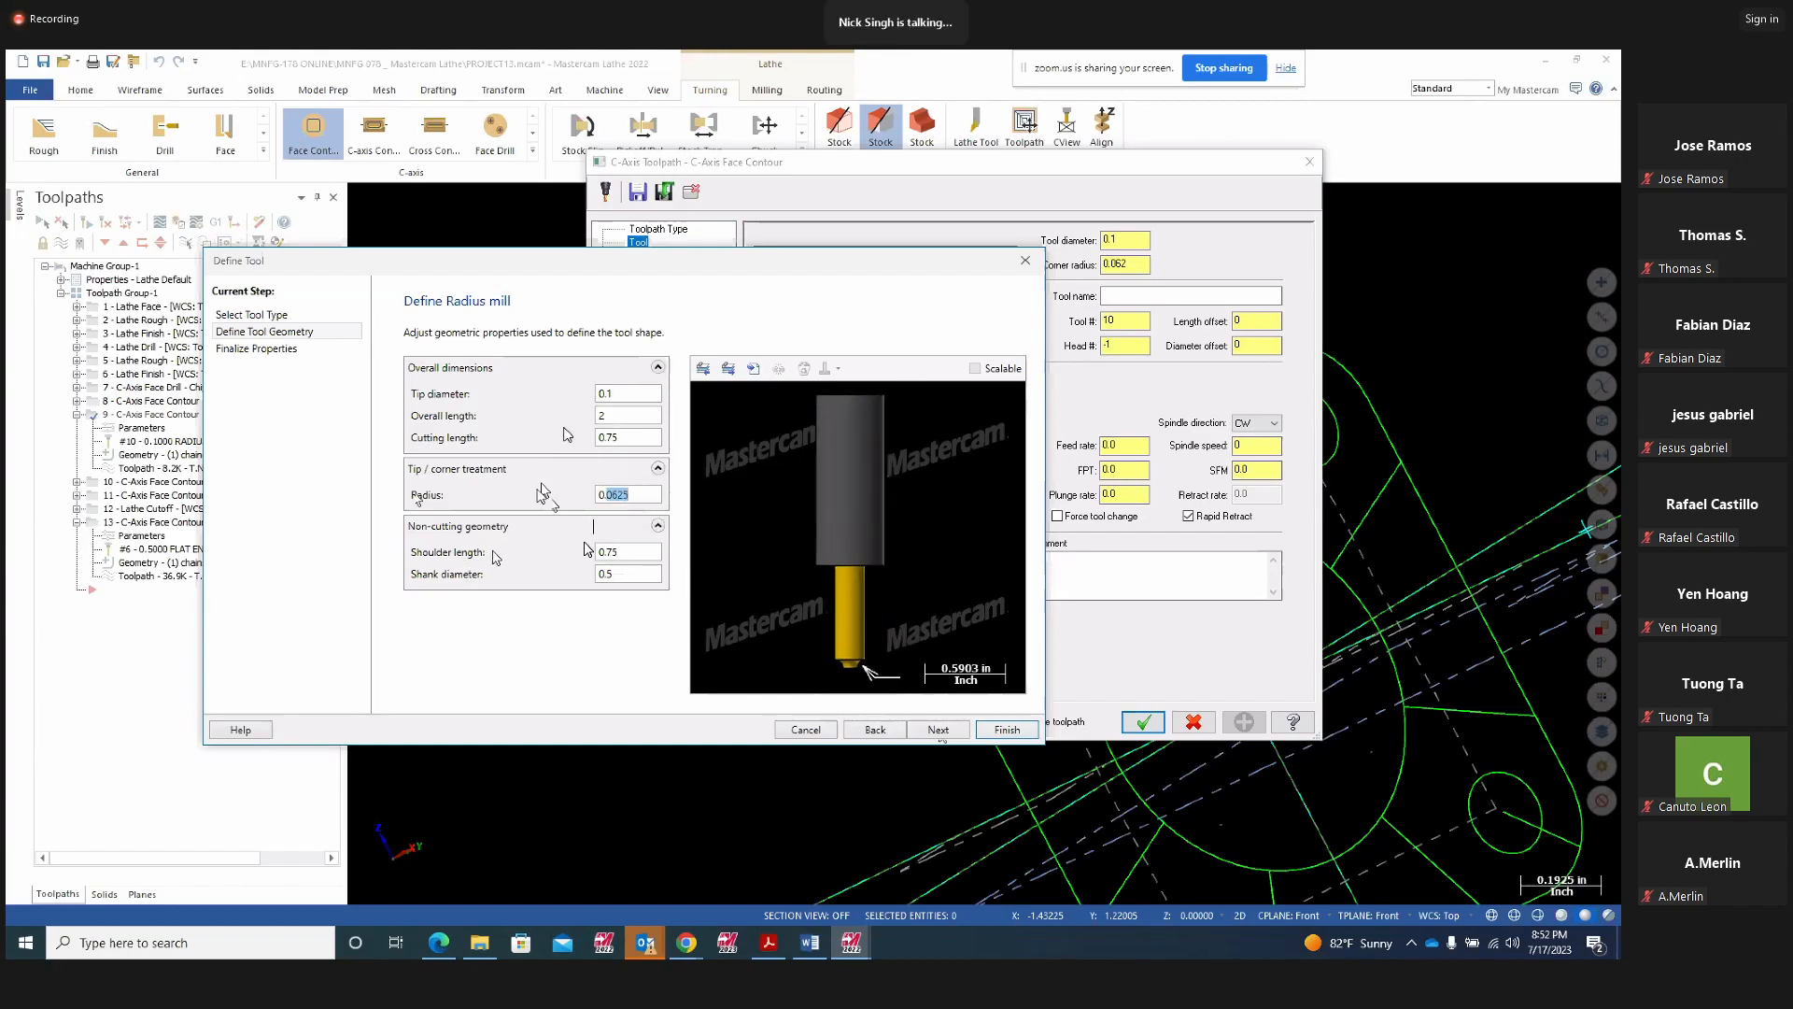
click(628, 412)
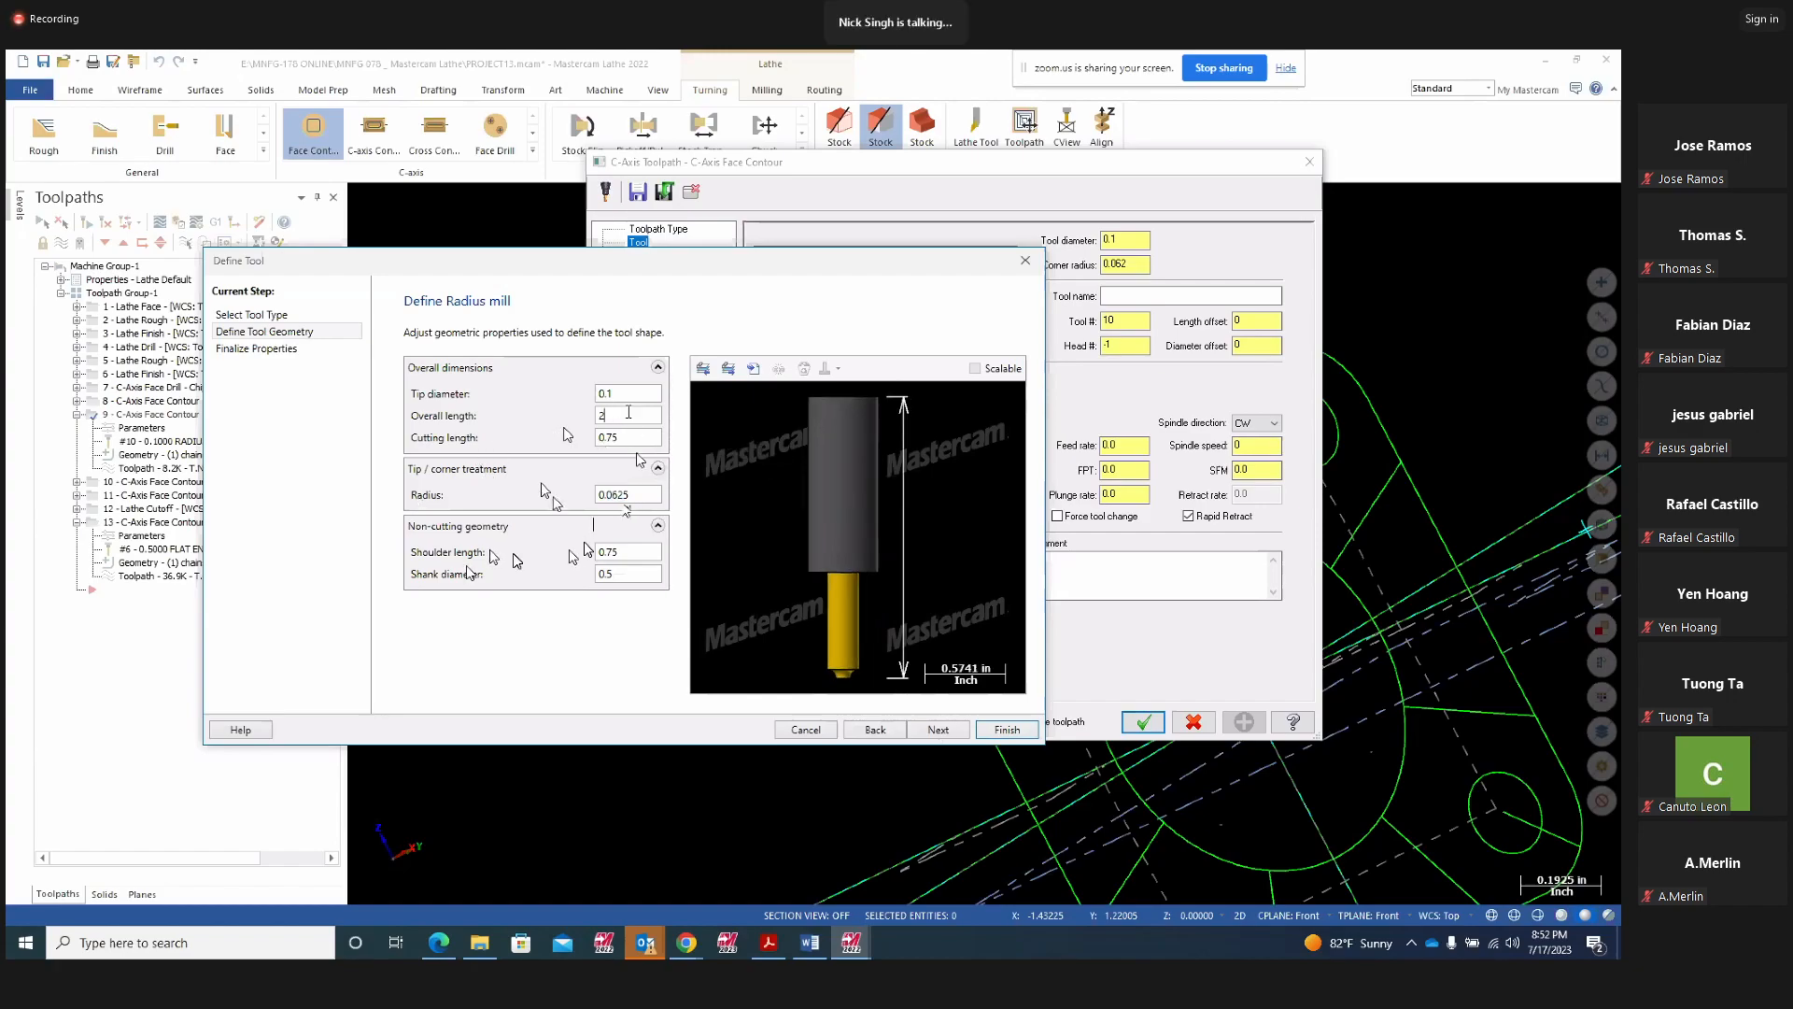
click(627, 551)
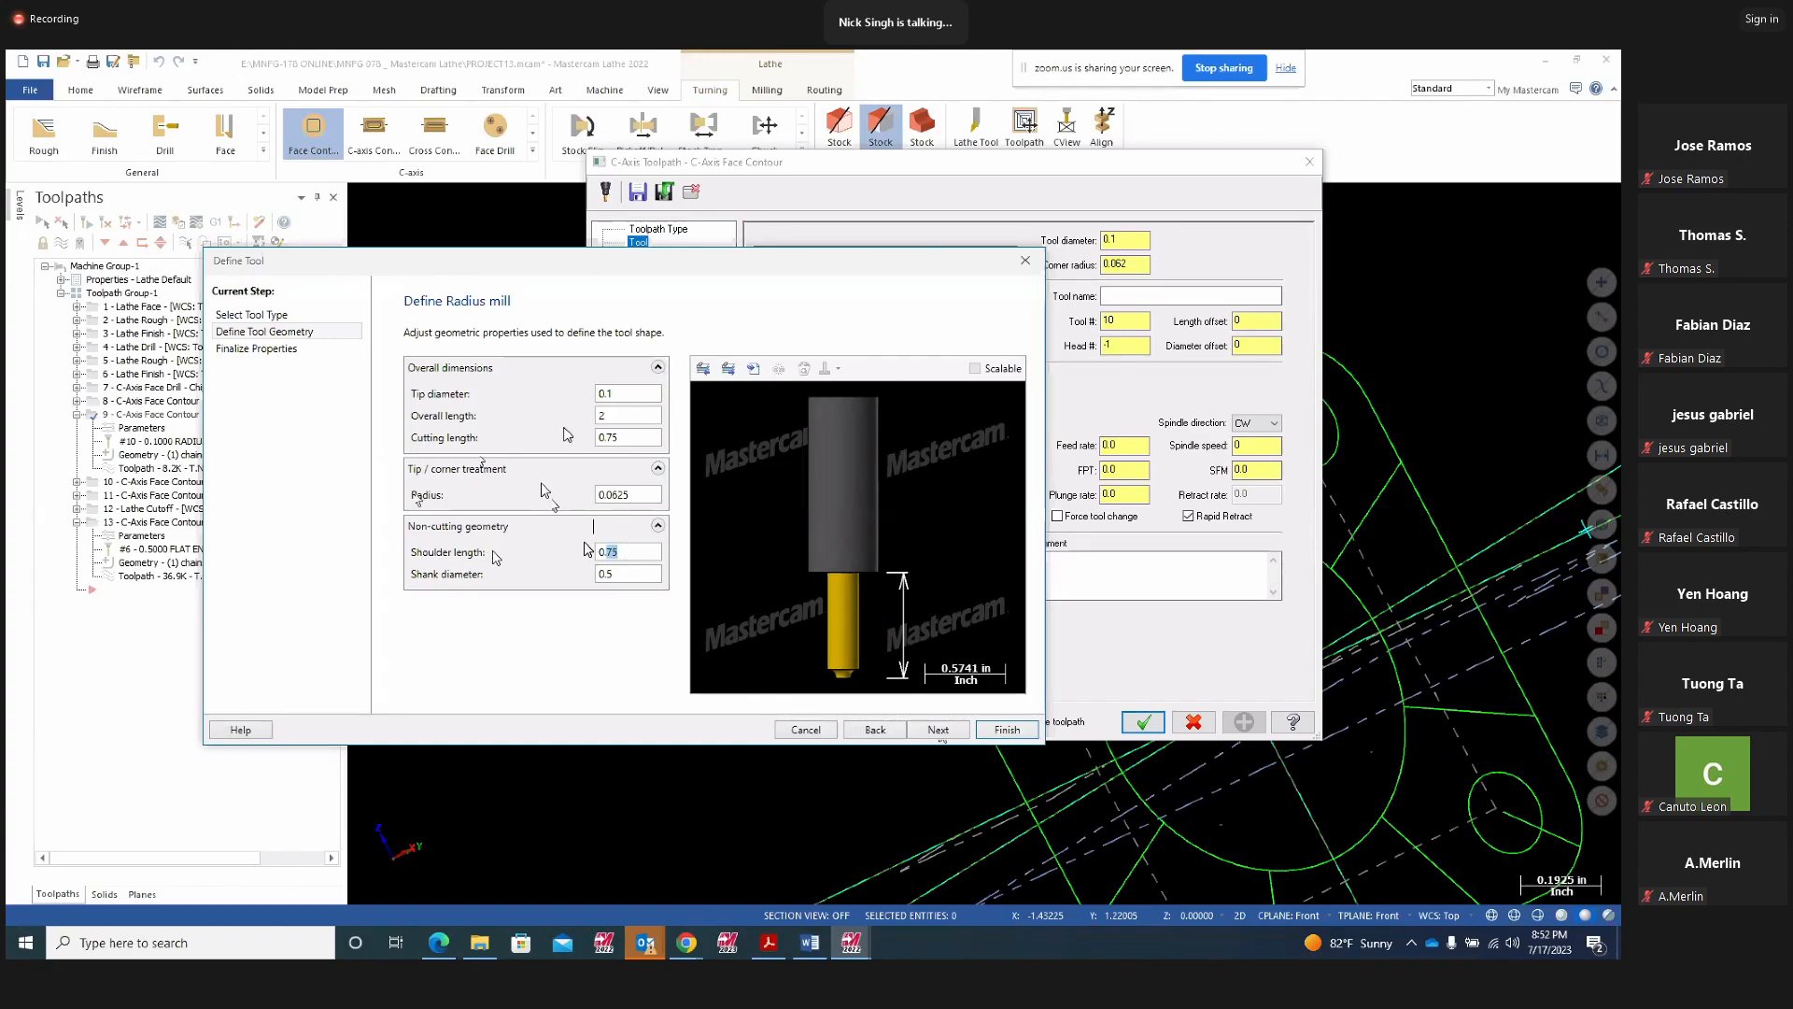
click(617, 574)
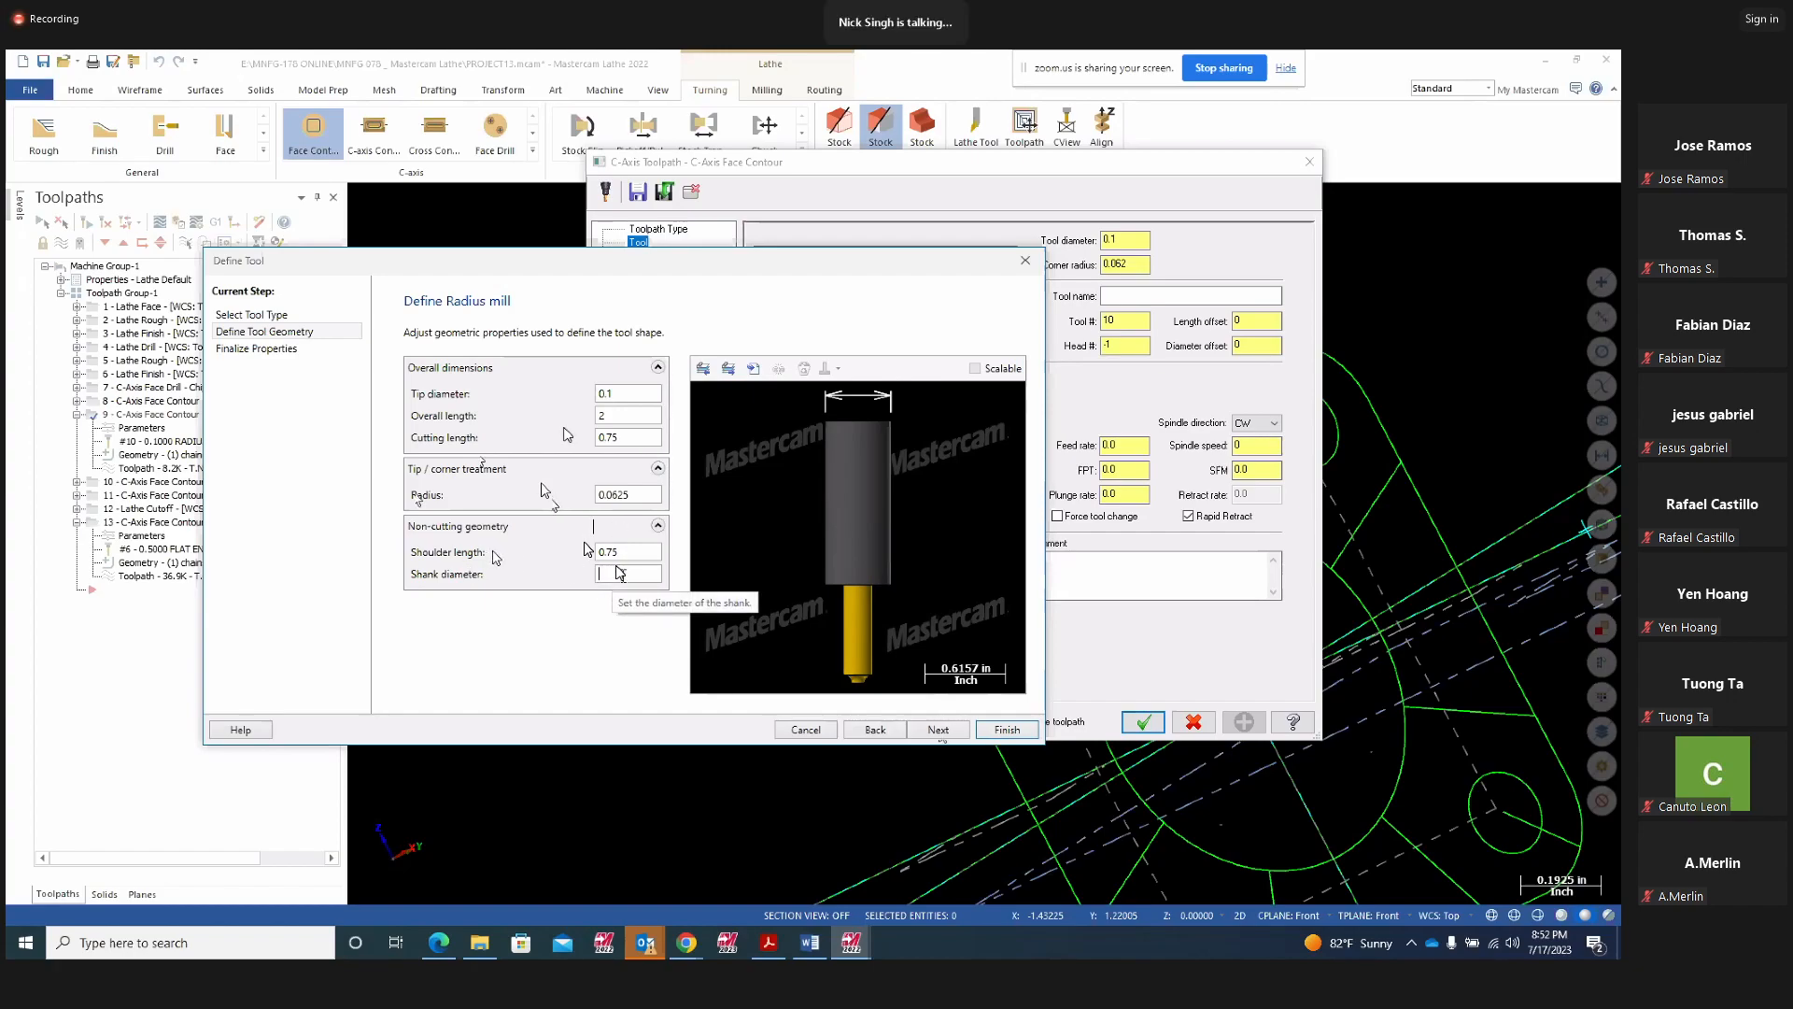
key(BackSpace)
text(.375)
key(Return)
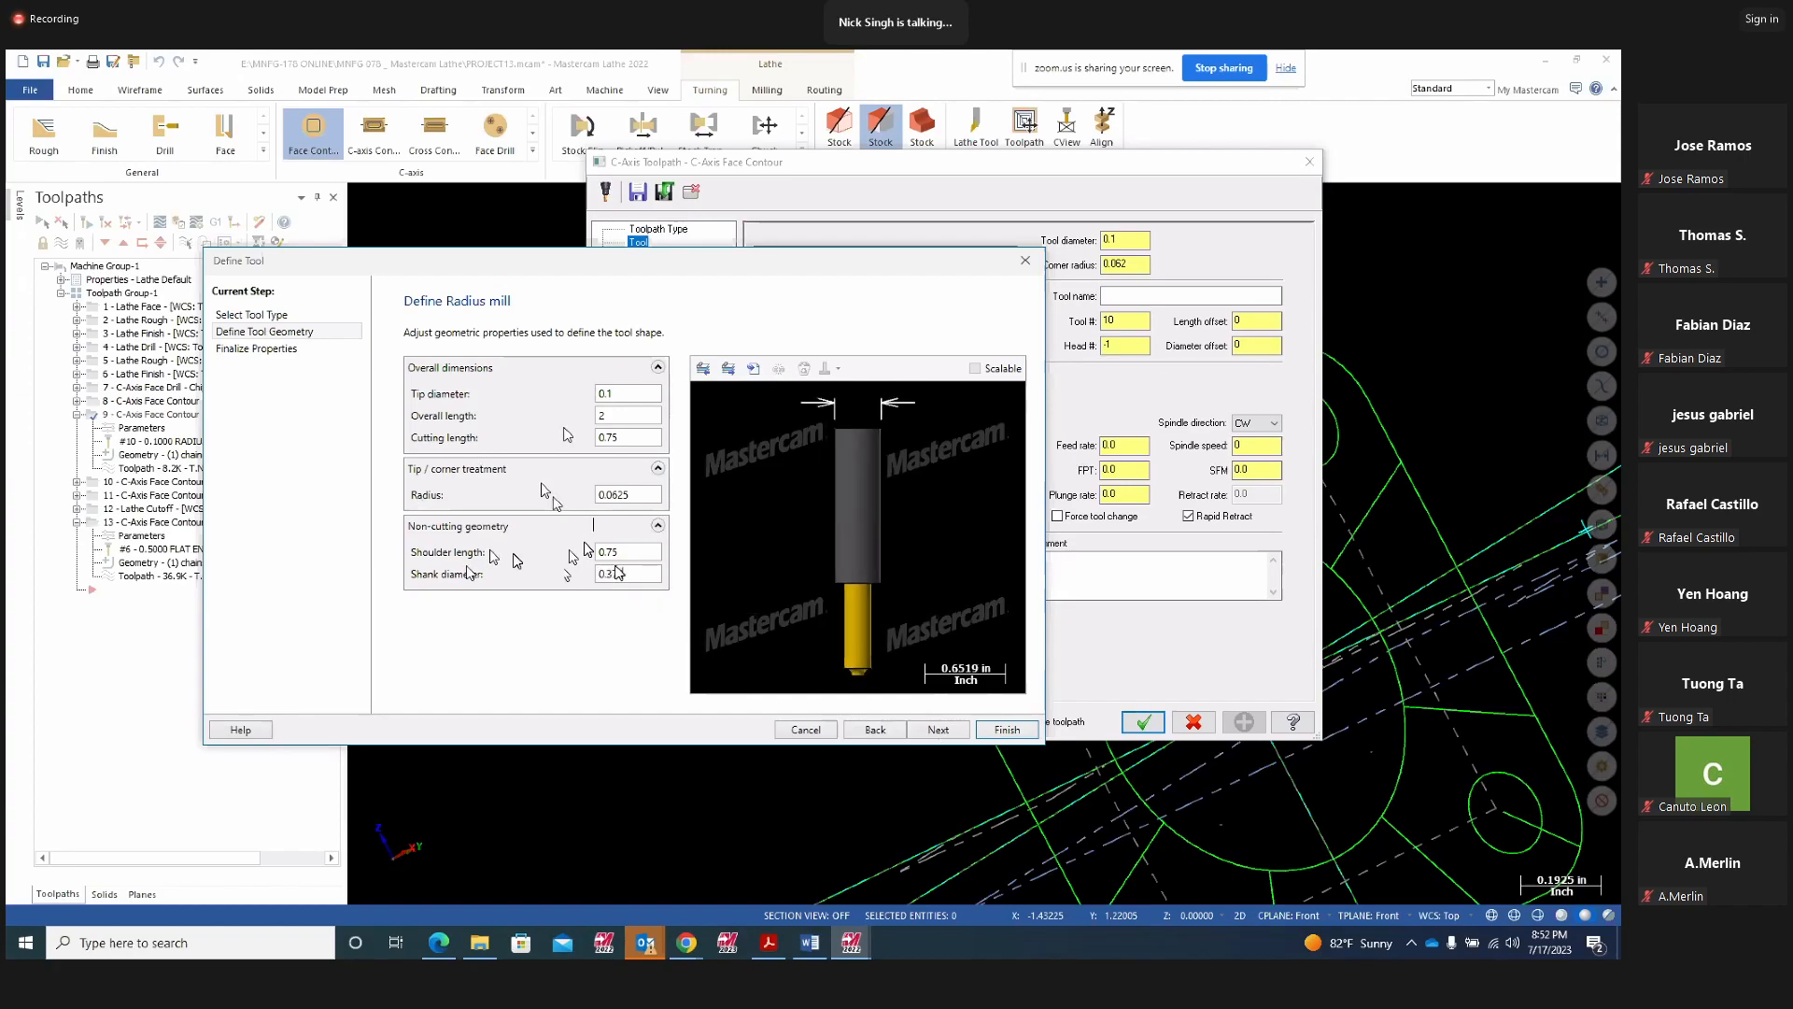
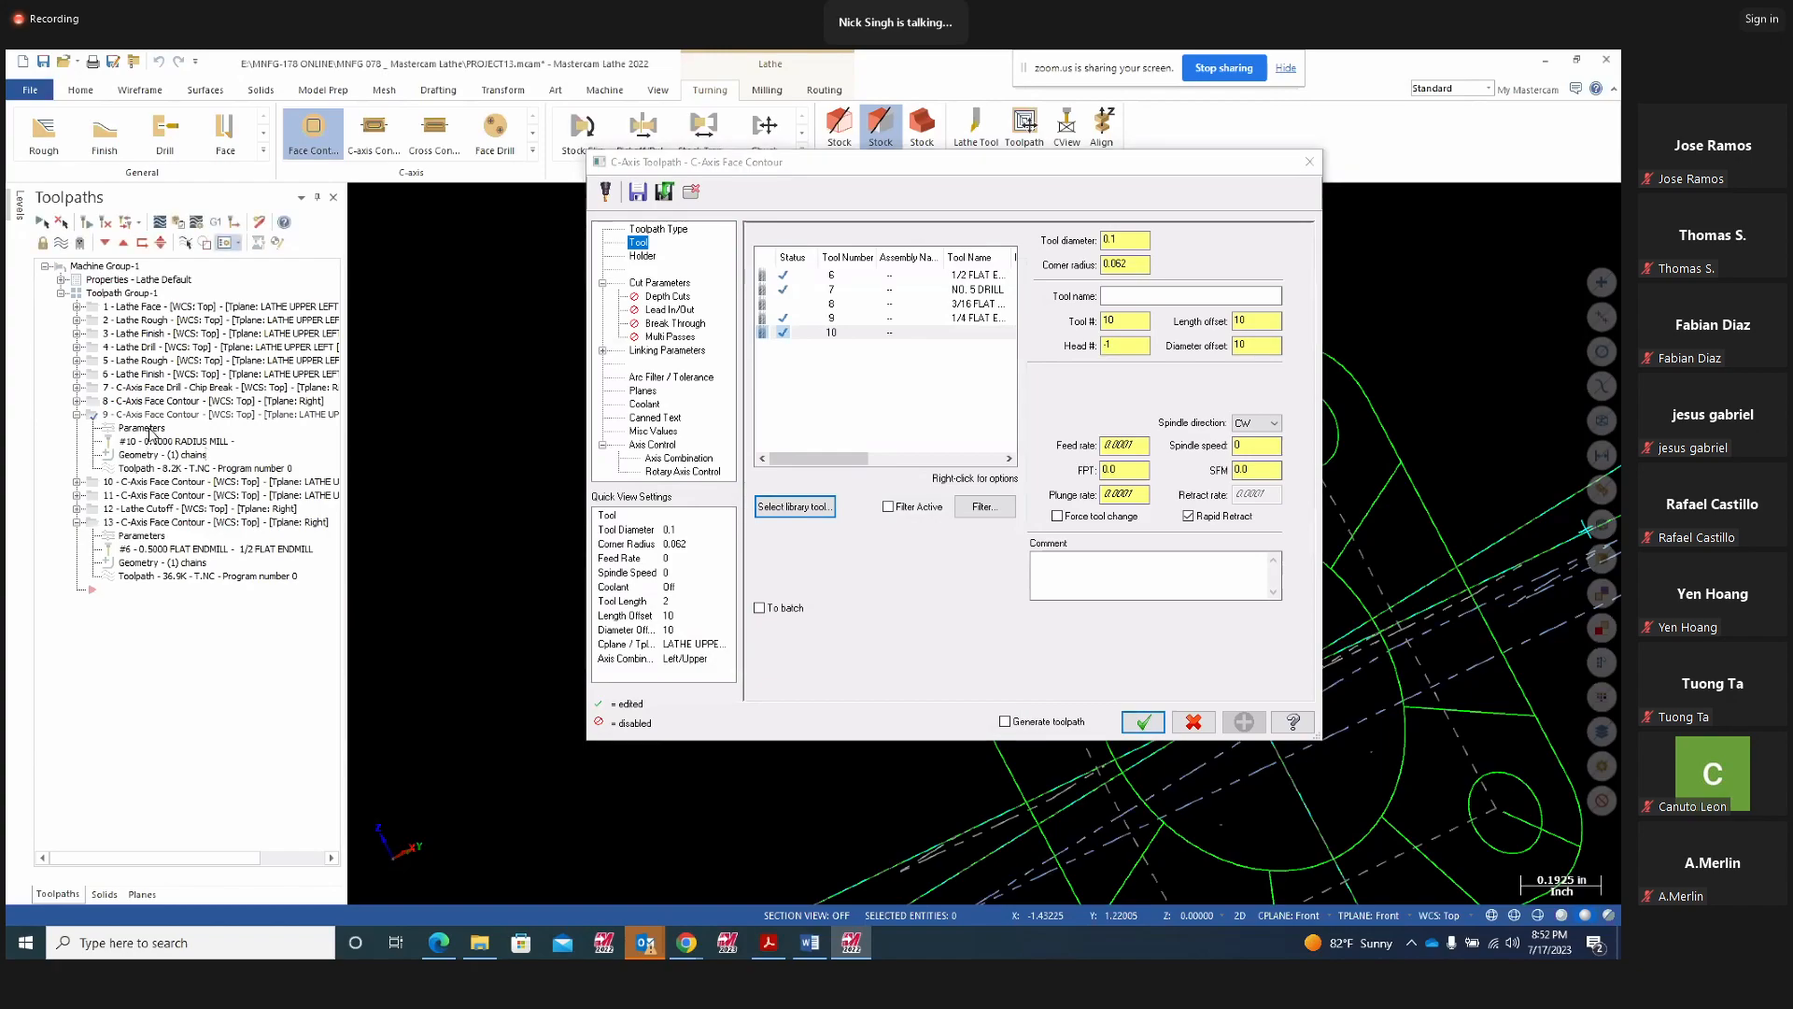
Review operation 9's compensation direction, depth, top of stock and feed plane settings, and accept the toolpath parameters
click(671, 285)
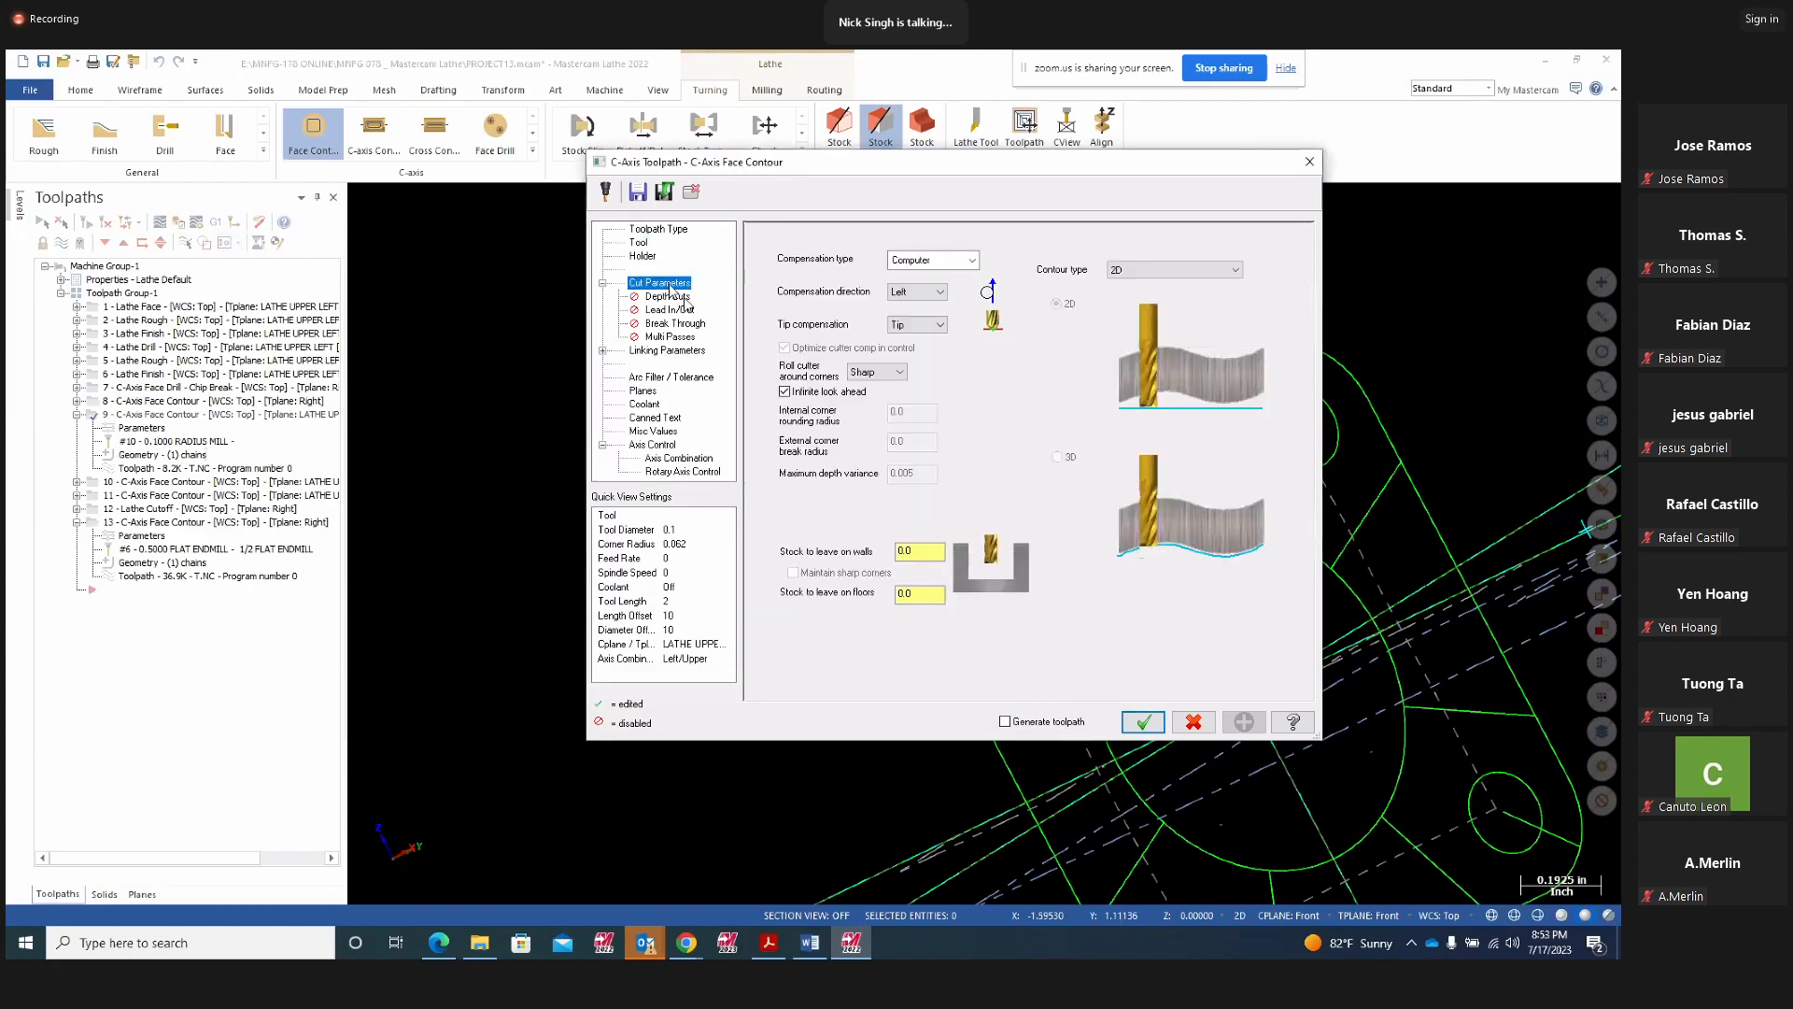
click(925, 291)
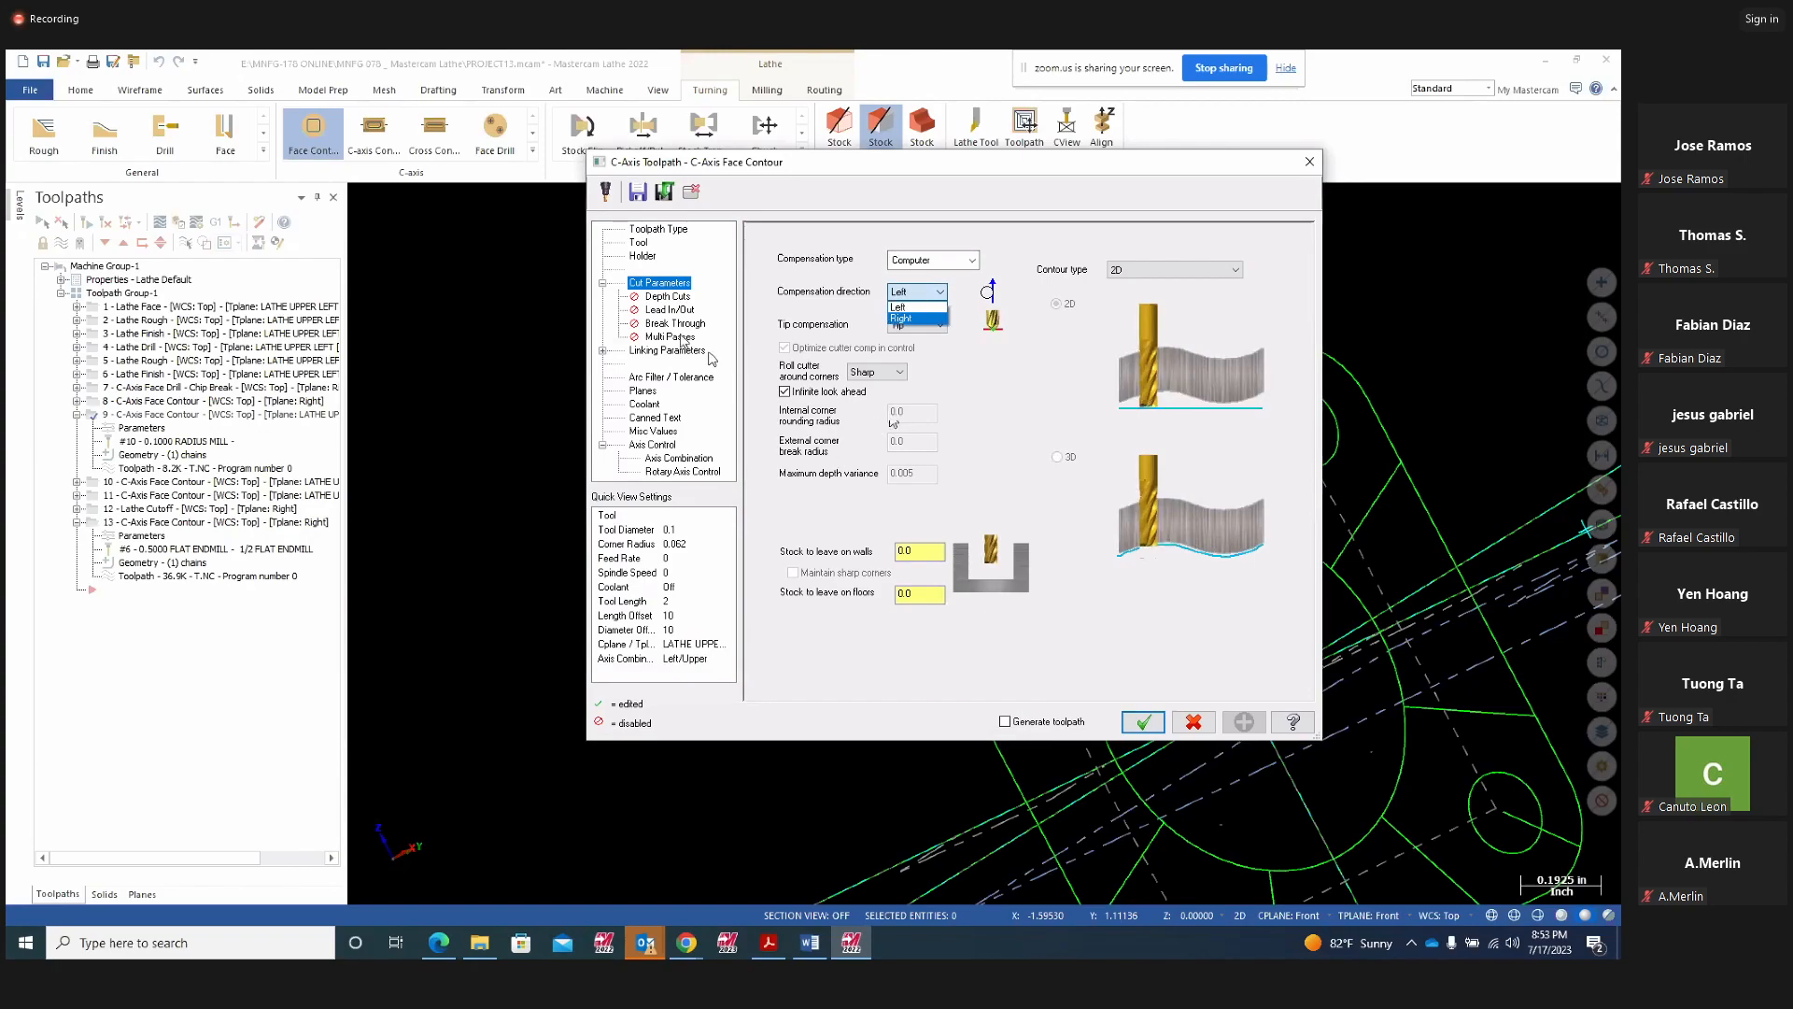
click(656, 362)
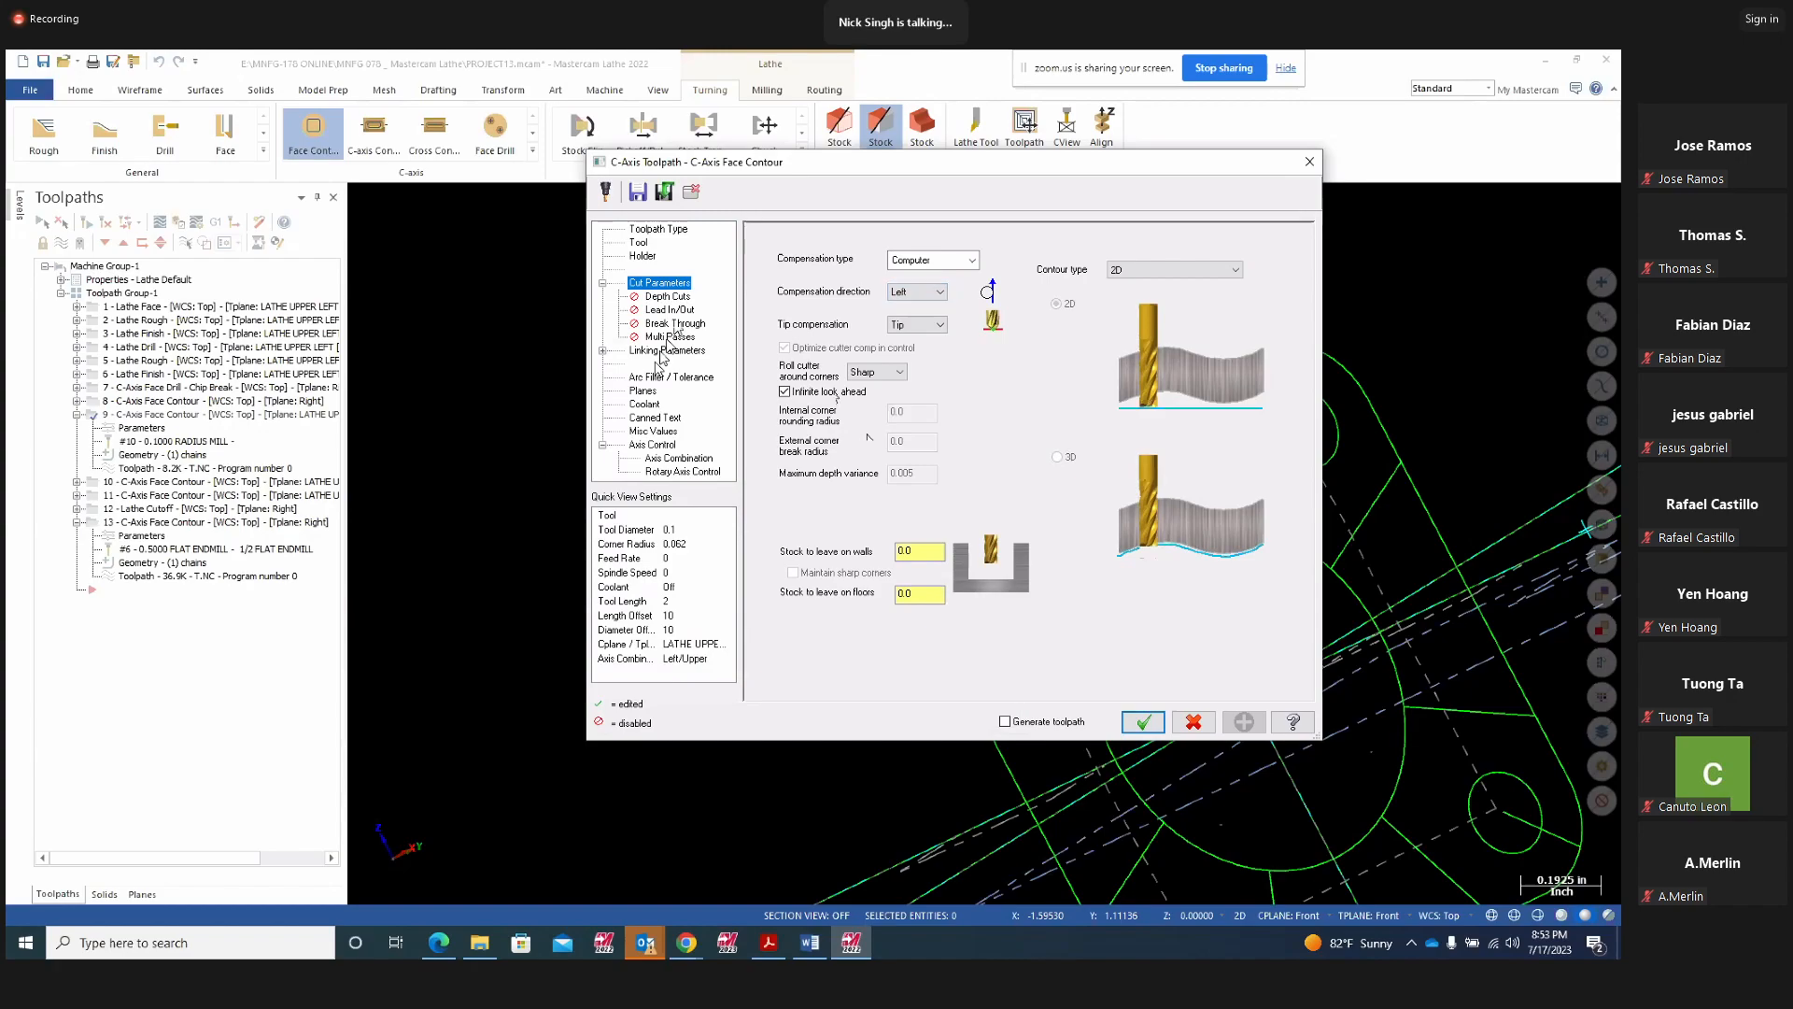
click(663, 351)
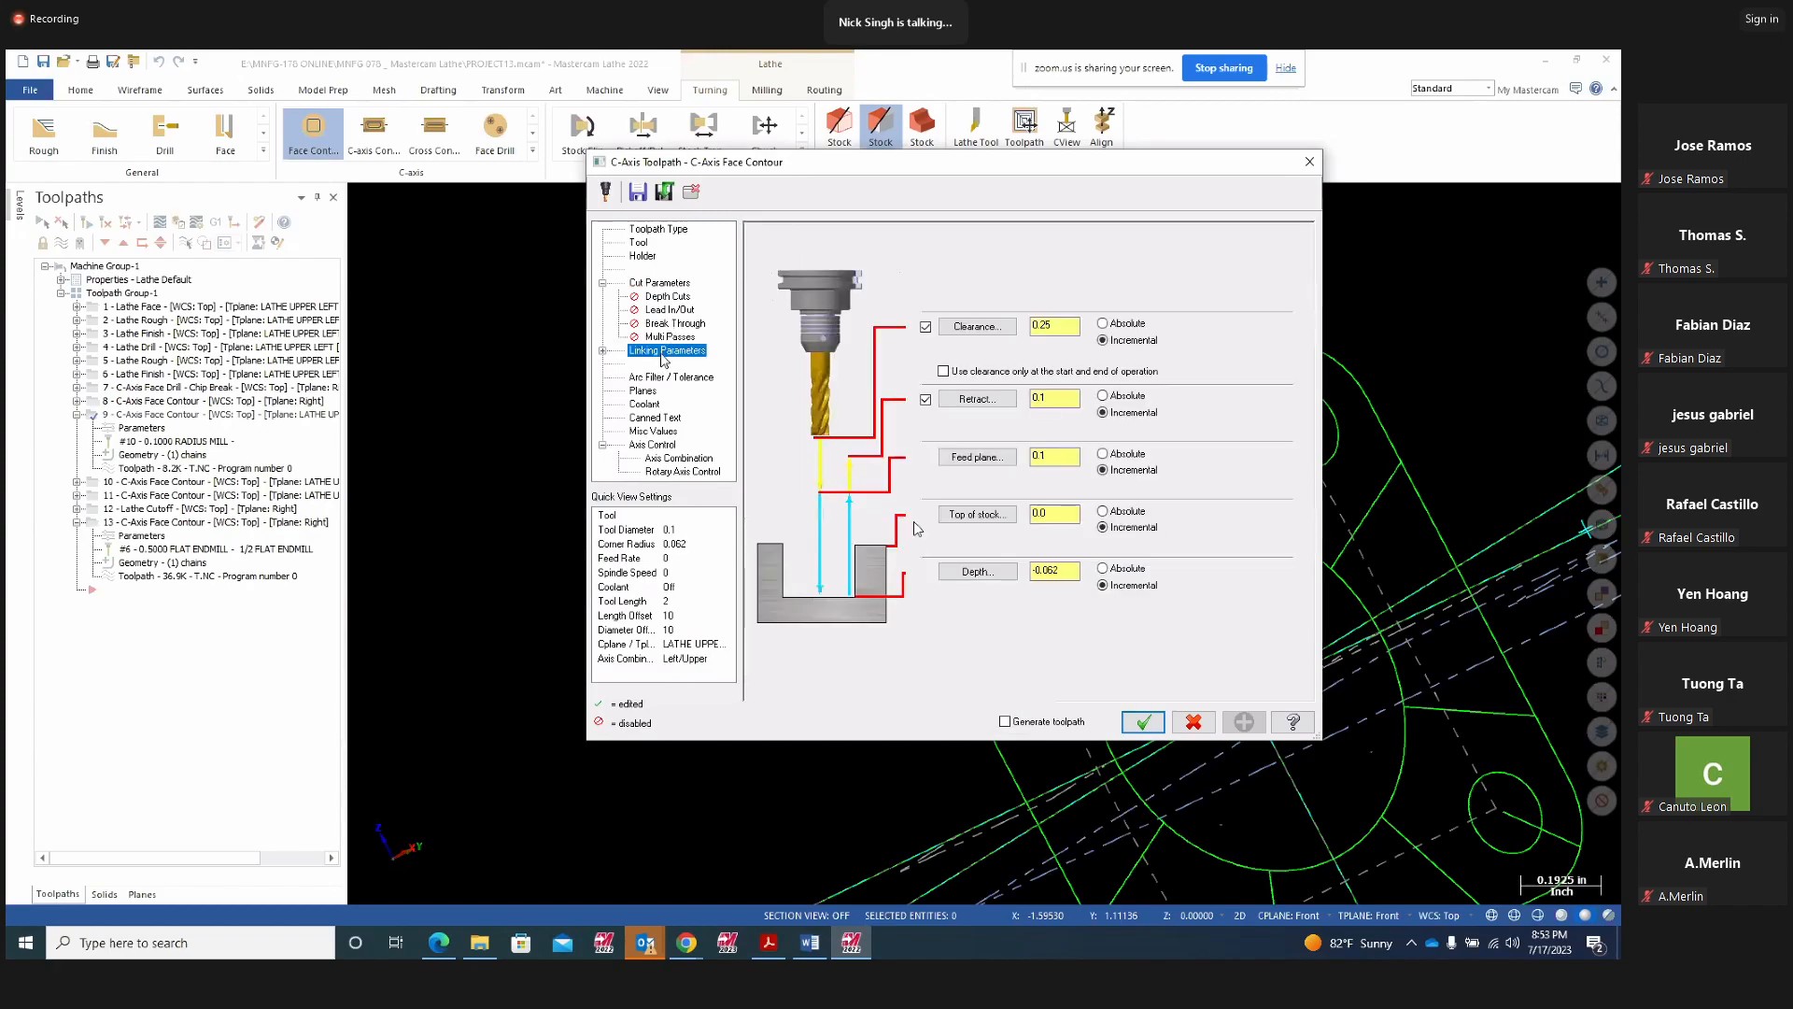
double_click(1034, 569)
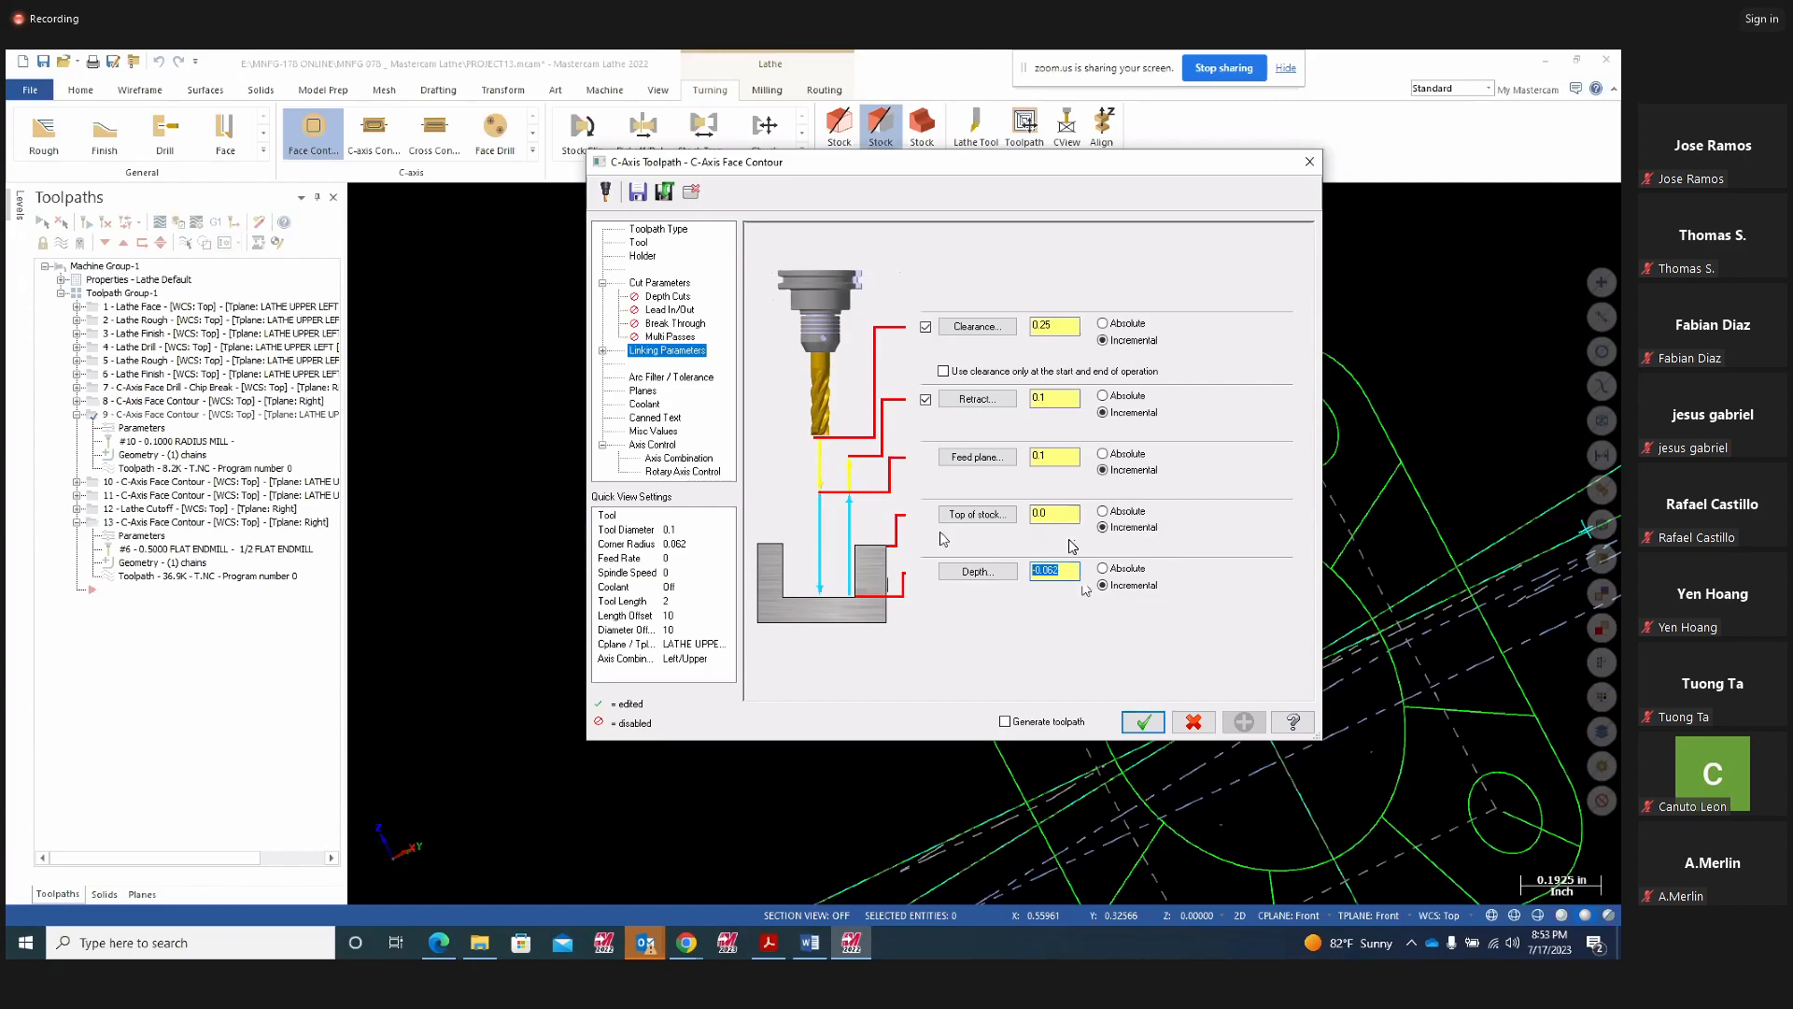
click(1055, 511)
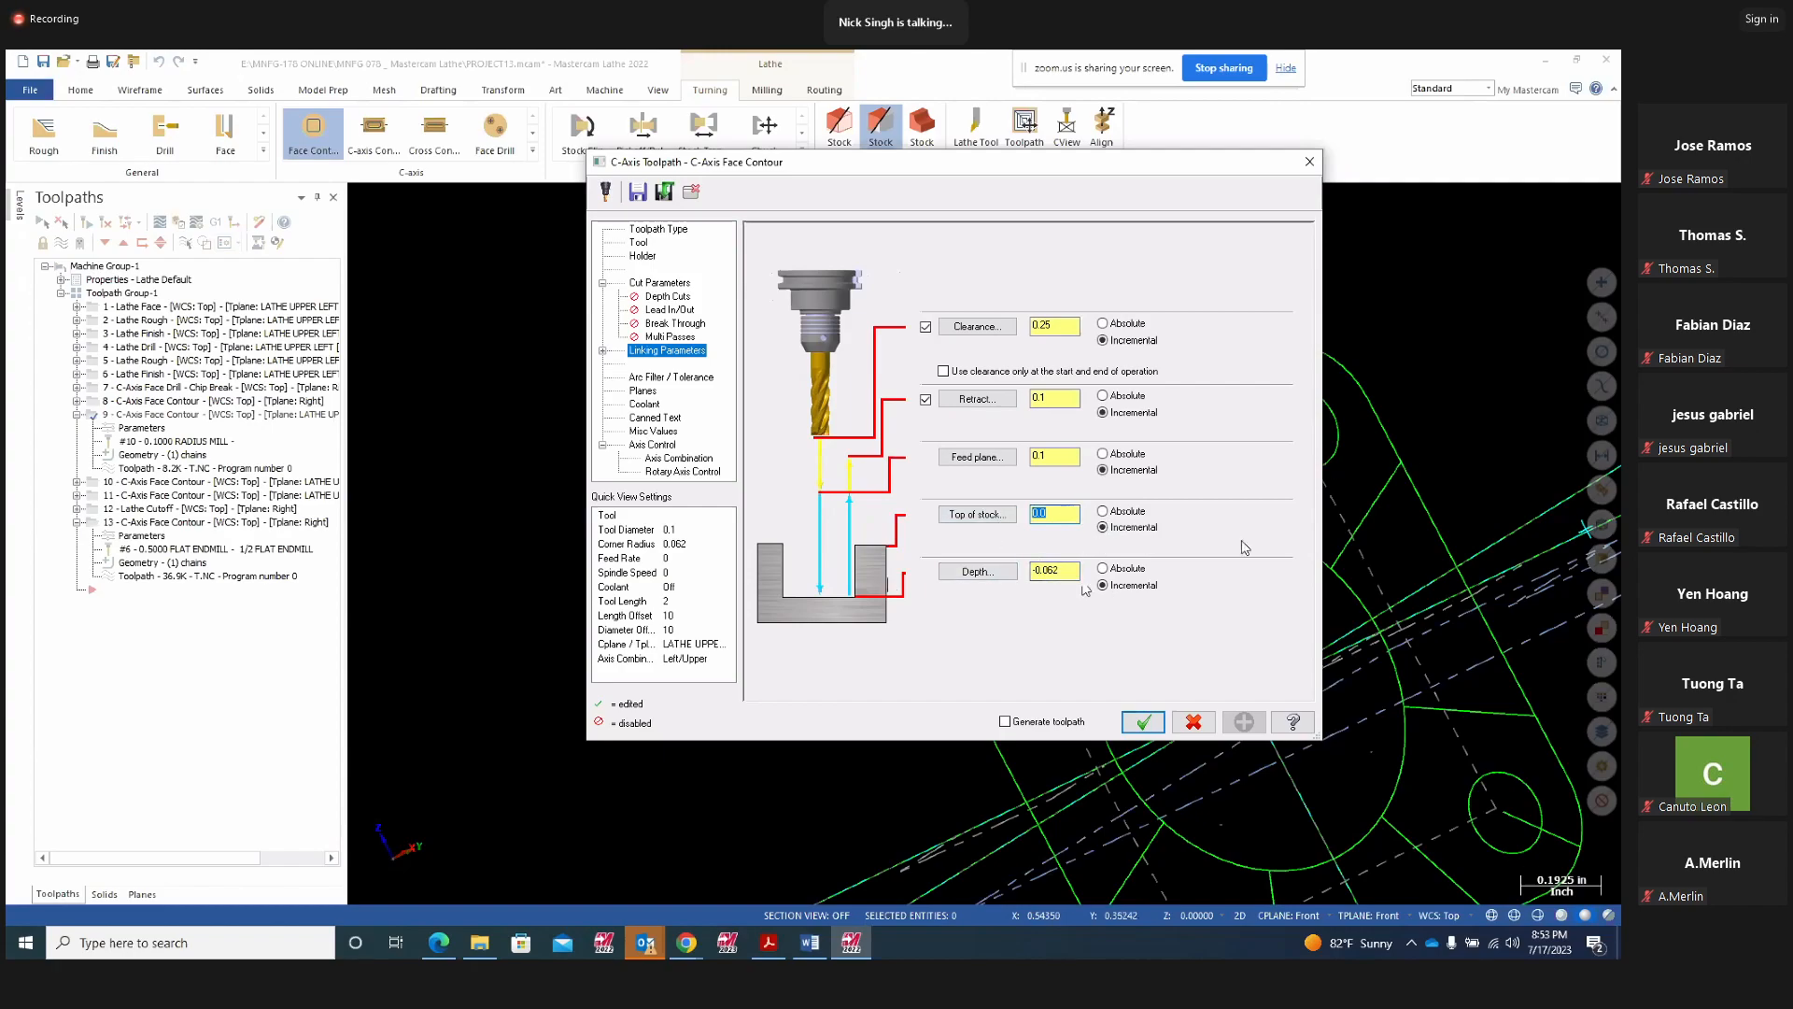
click(1062, 456)
click(1143, 721)
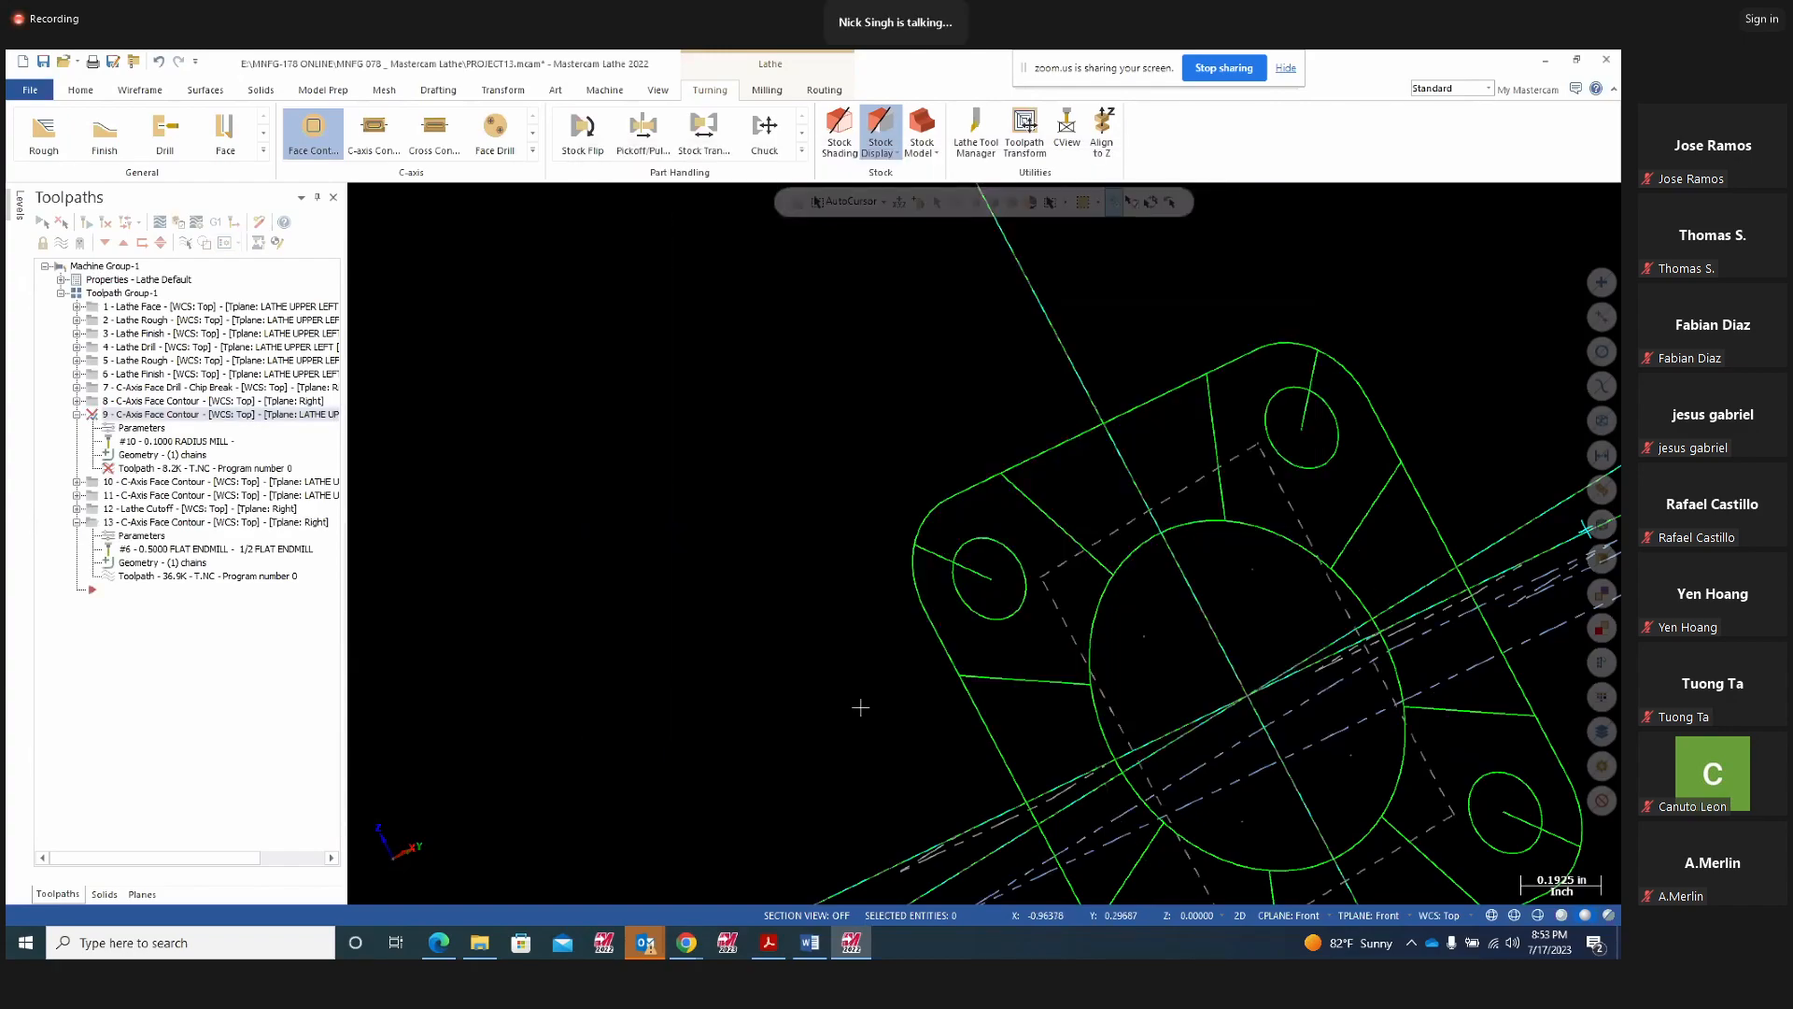
Regenerate operation 9's toolpath and backplot it to examine the radius mill up close at the flange edge
click(109, 226)
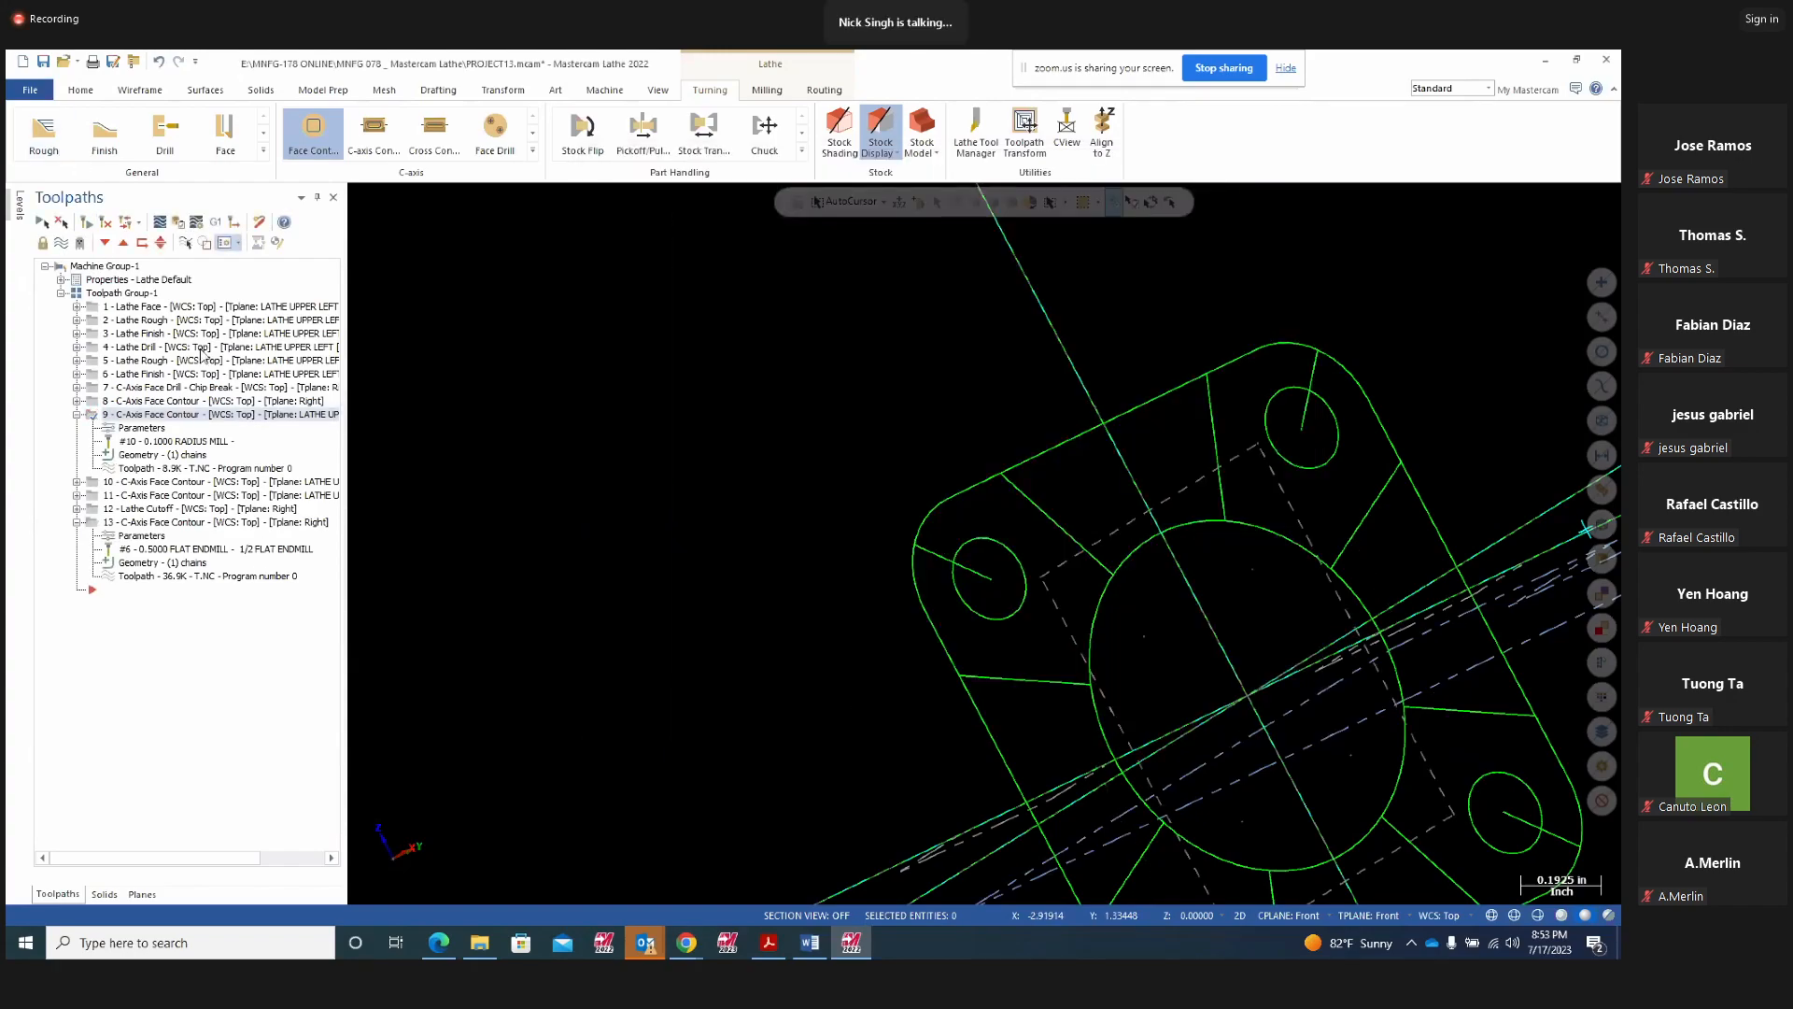
scroll(624, 446, down, 2)
scroll(625, 449, down, 2)
click(159, 222)
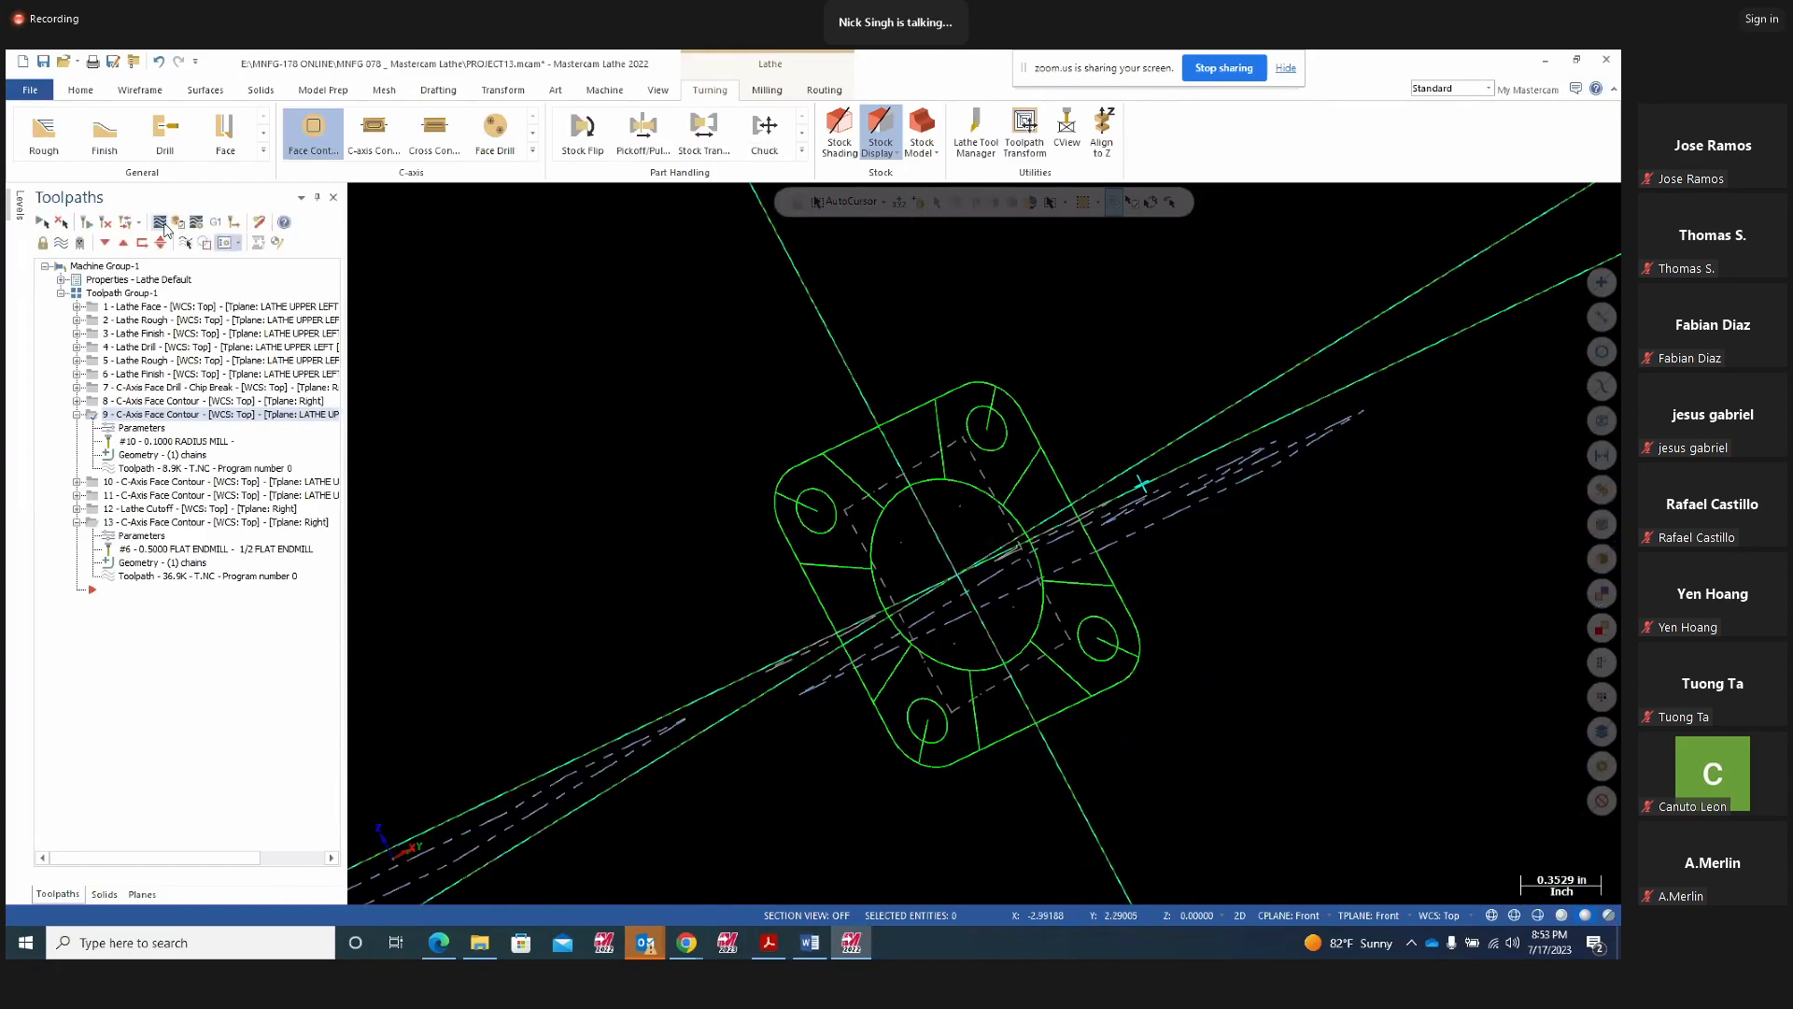
click(360, 194)
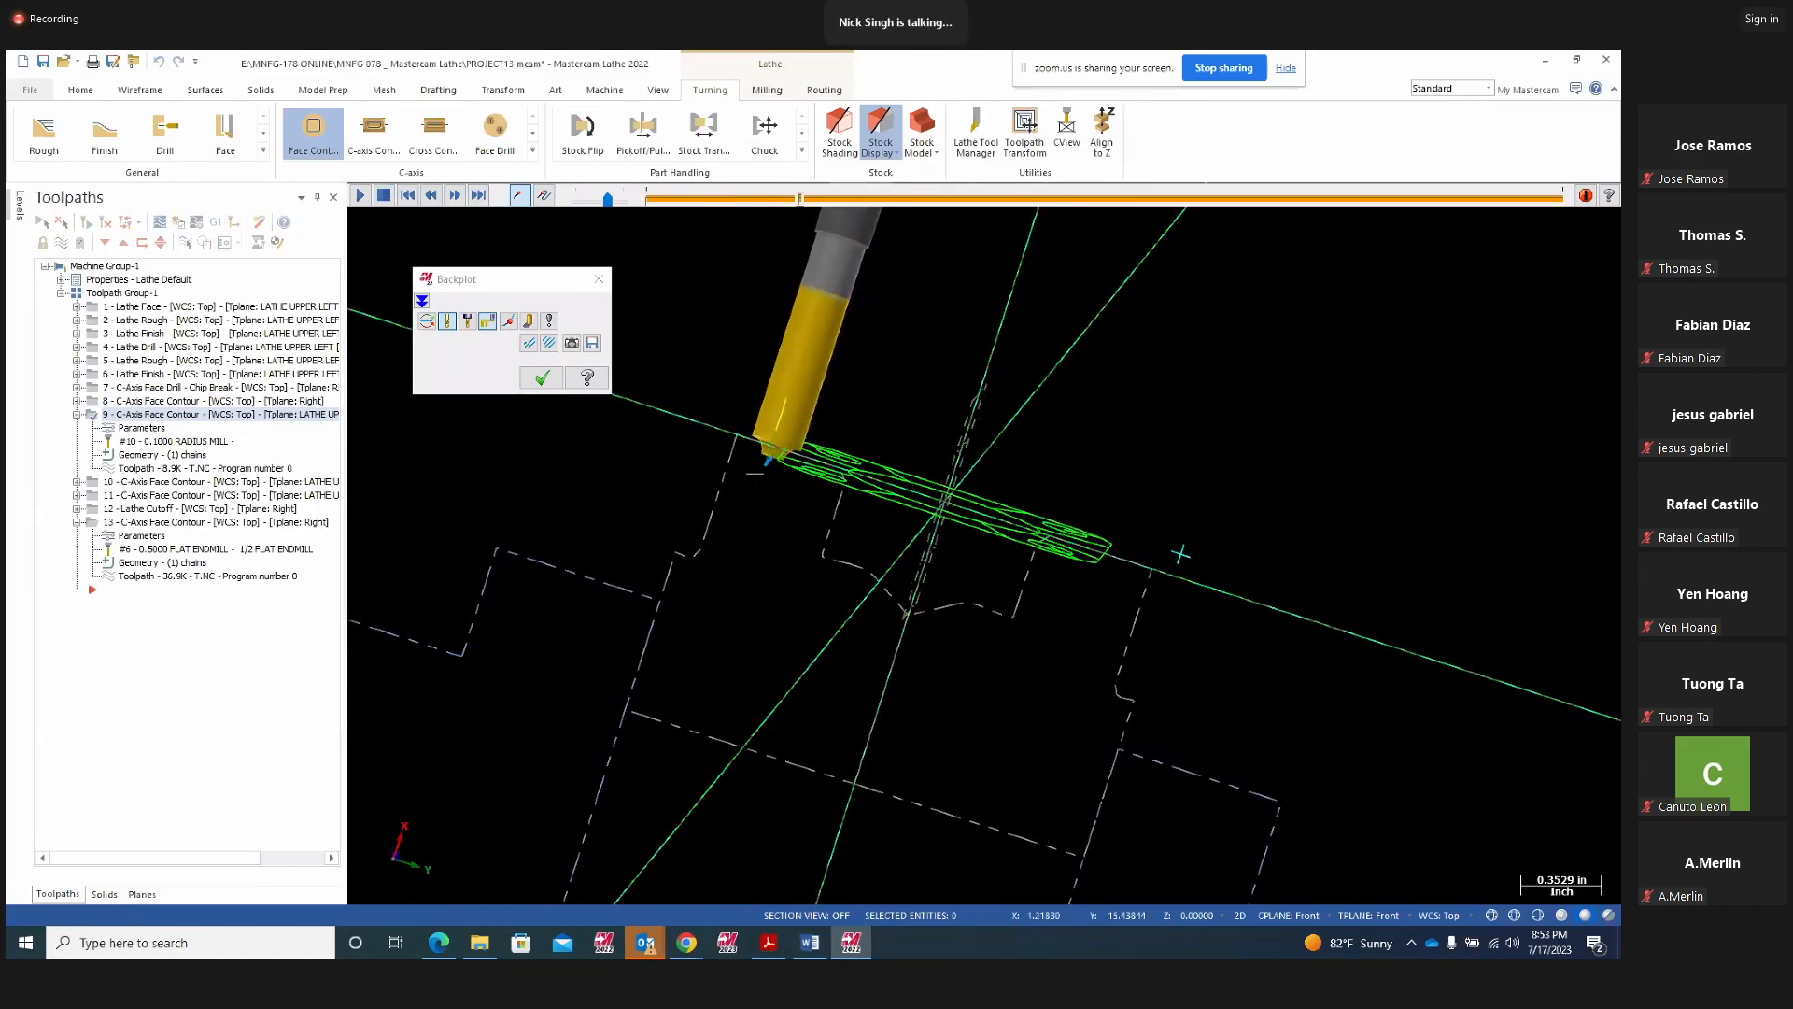
scroll(780, 453, up, 5)
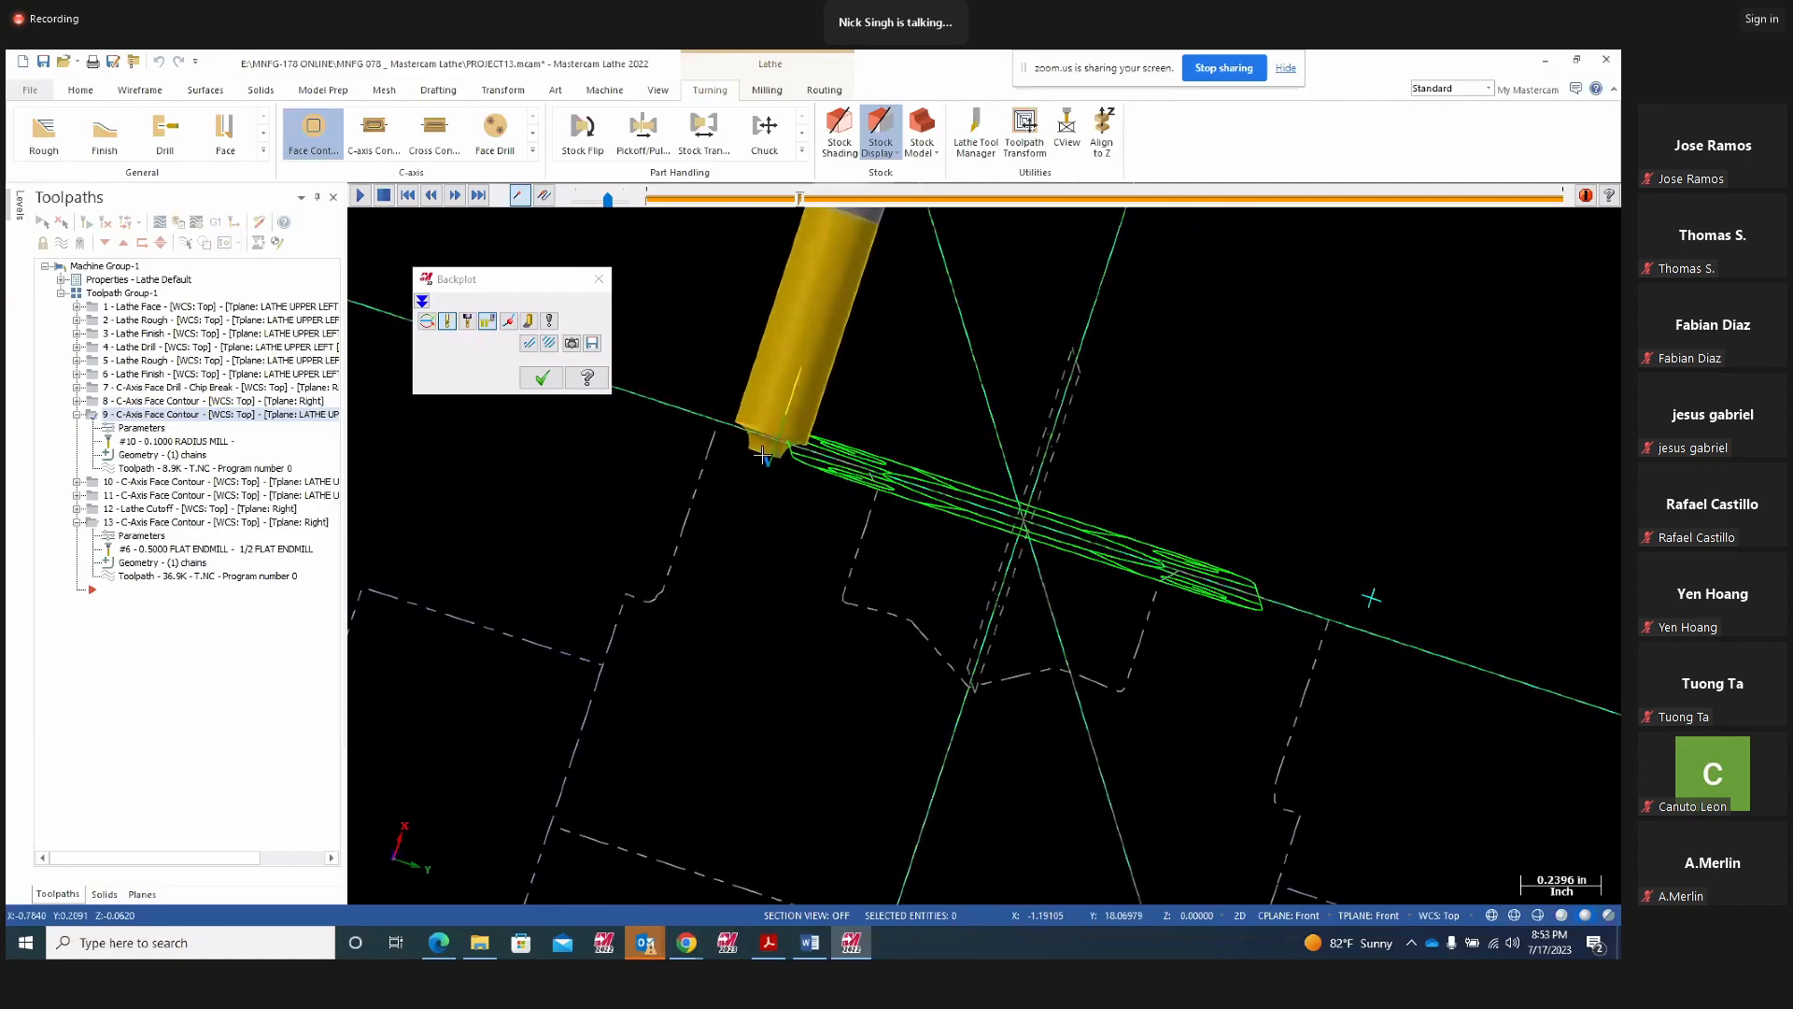
scroll(827, 439, up, 1)
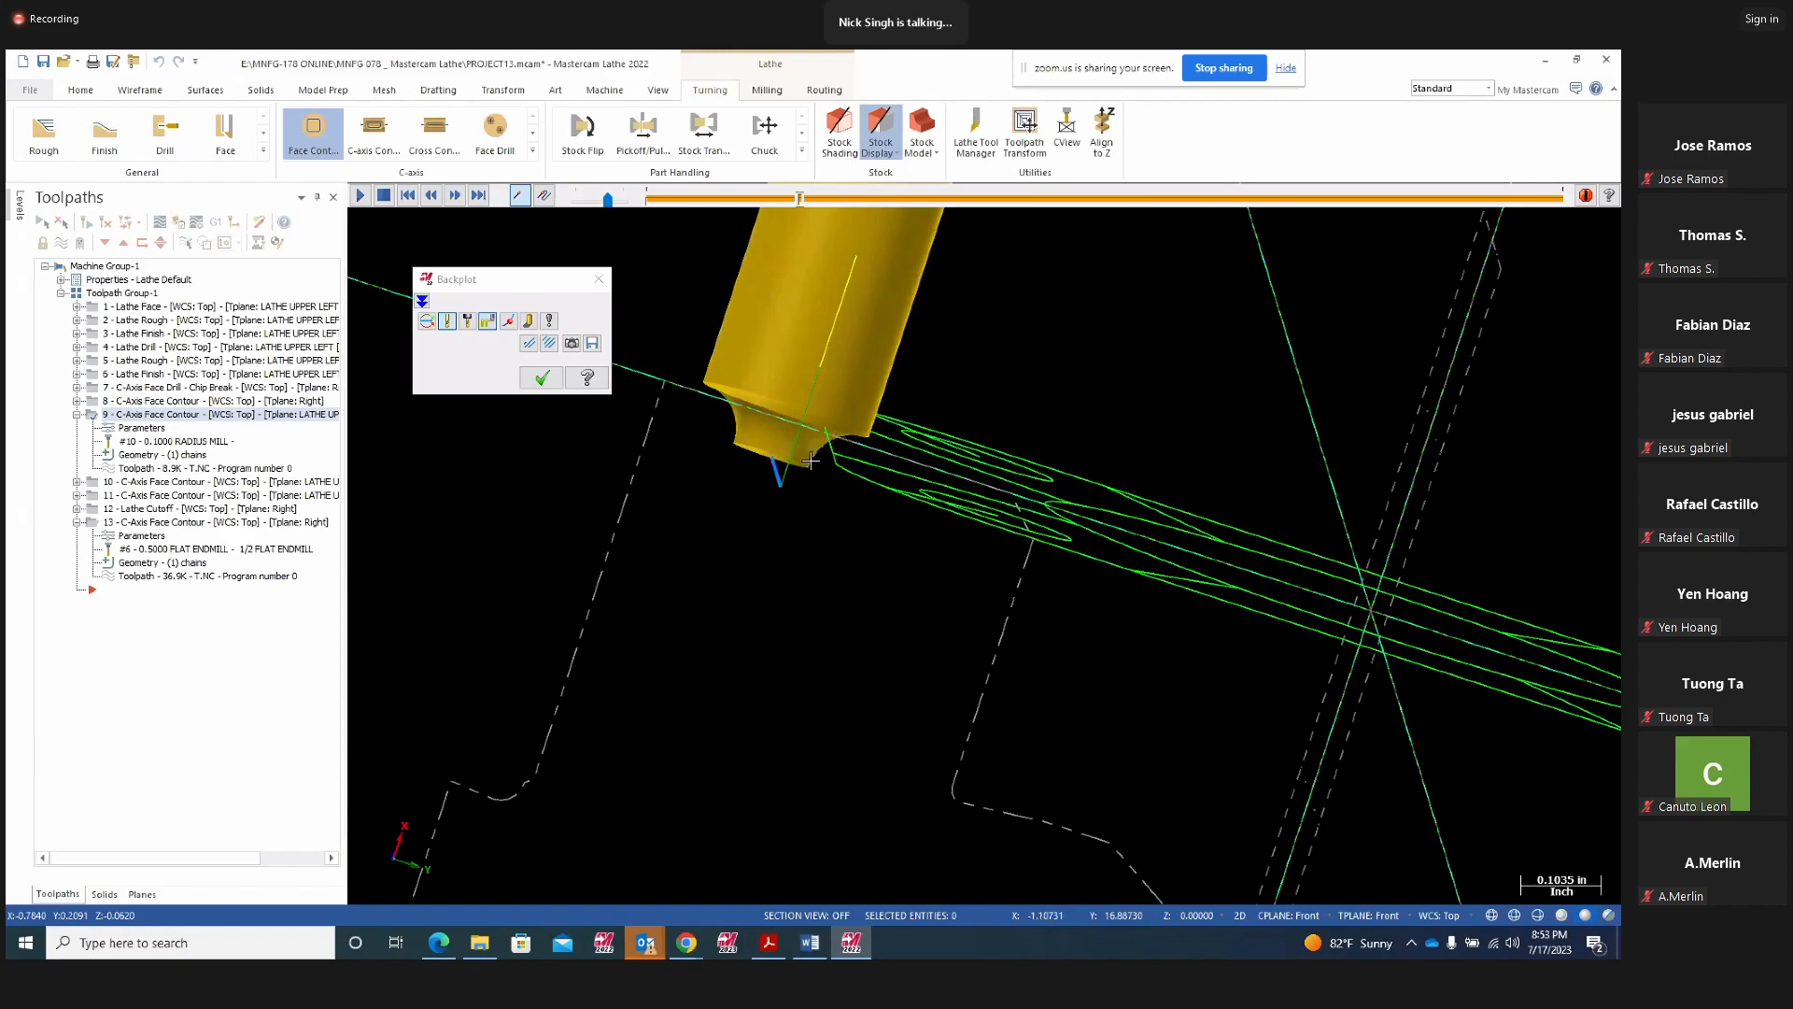
Inspect how the radius mill's concave profile meets the flange edge, and end the backplot
scroll(839, 436, up, 4)
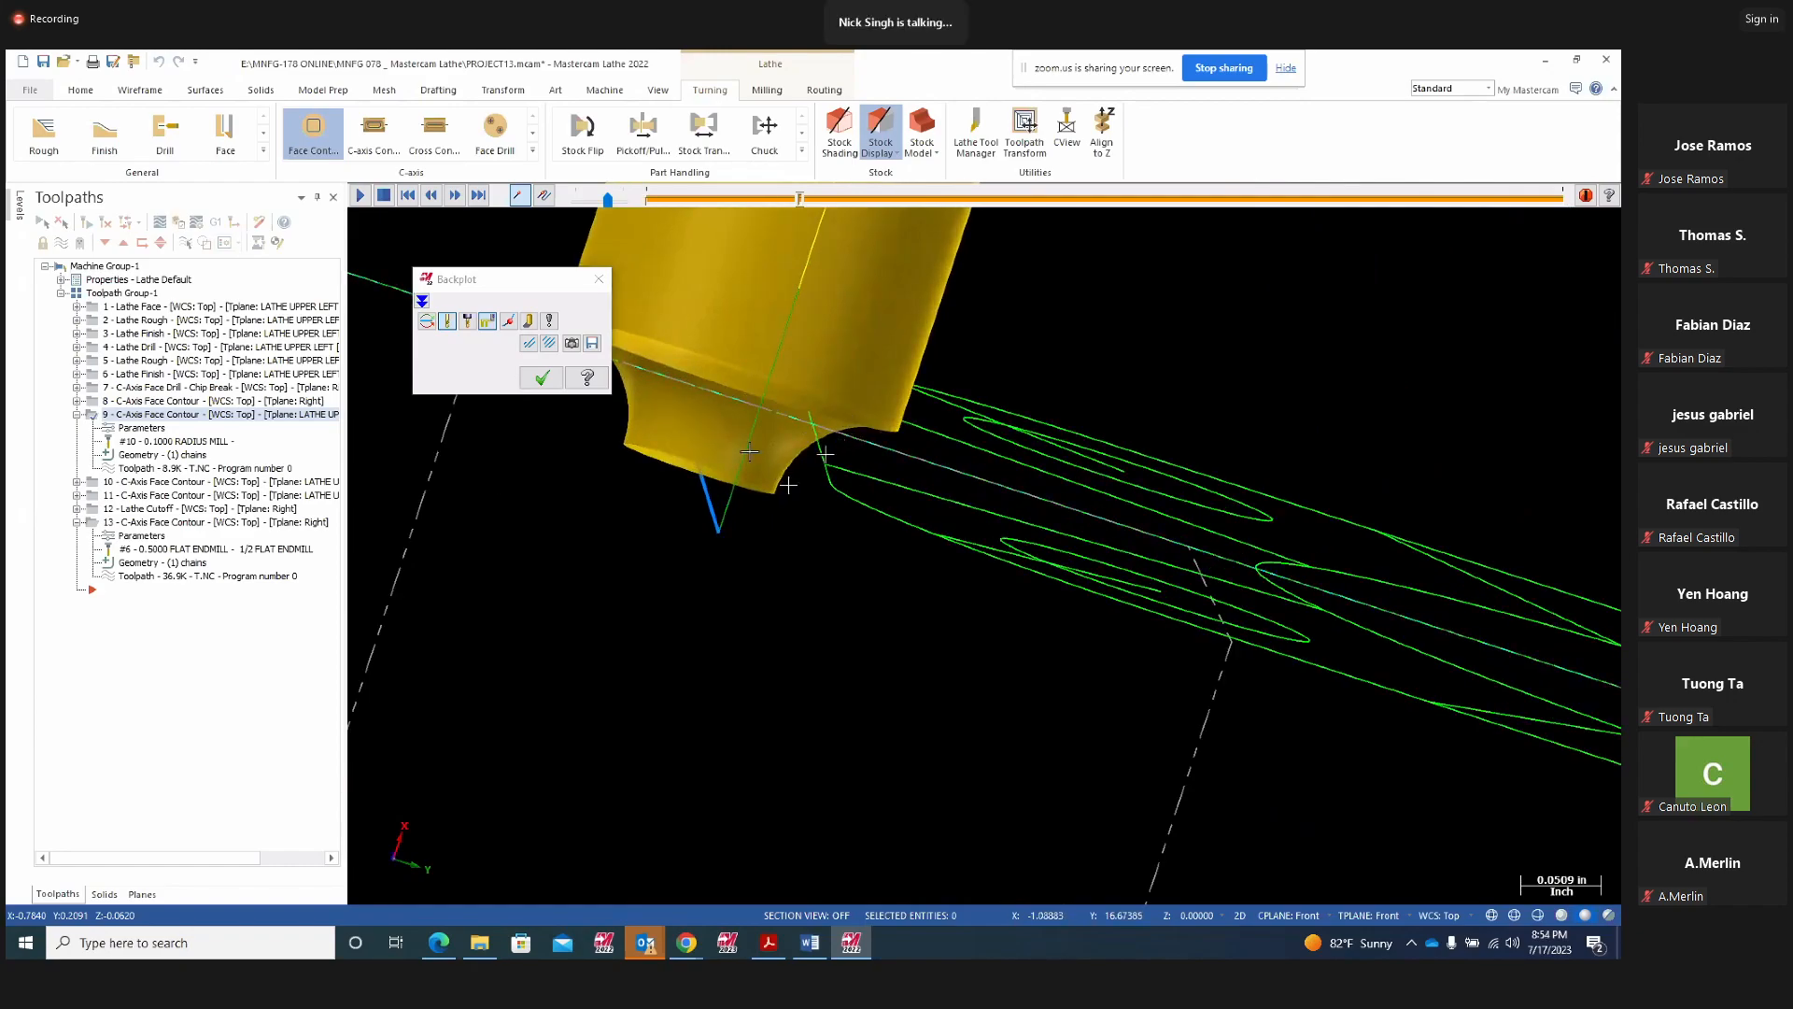
mouse_move(878, 497)
middle_down()
mouse_move(860, 484)
mouse_move(878, 505)
mouse_move(860, 507)
middle_up()
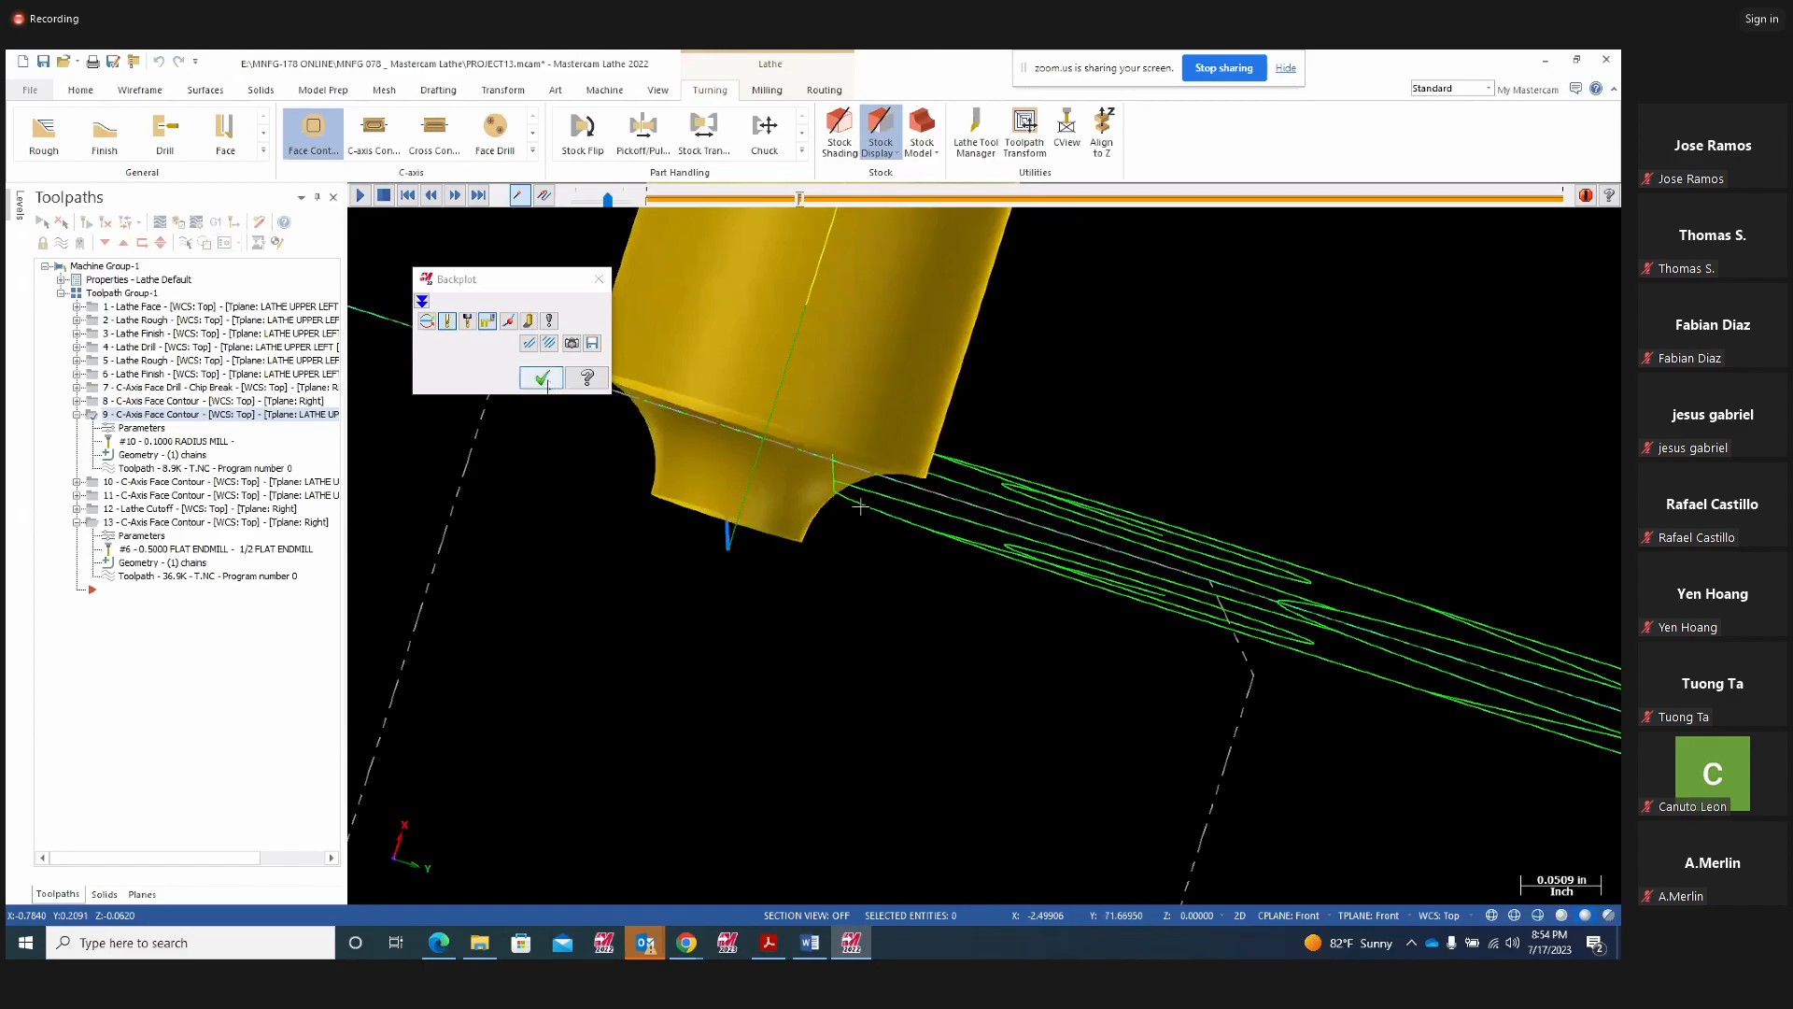
click(541, 377)
scroll(757, 472, down, 5)
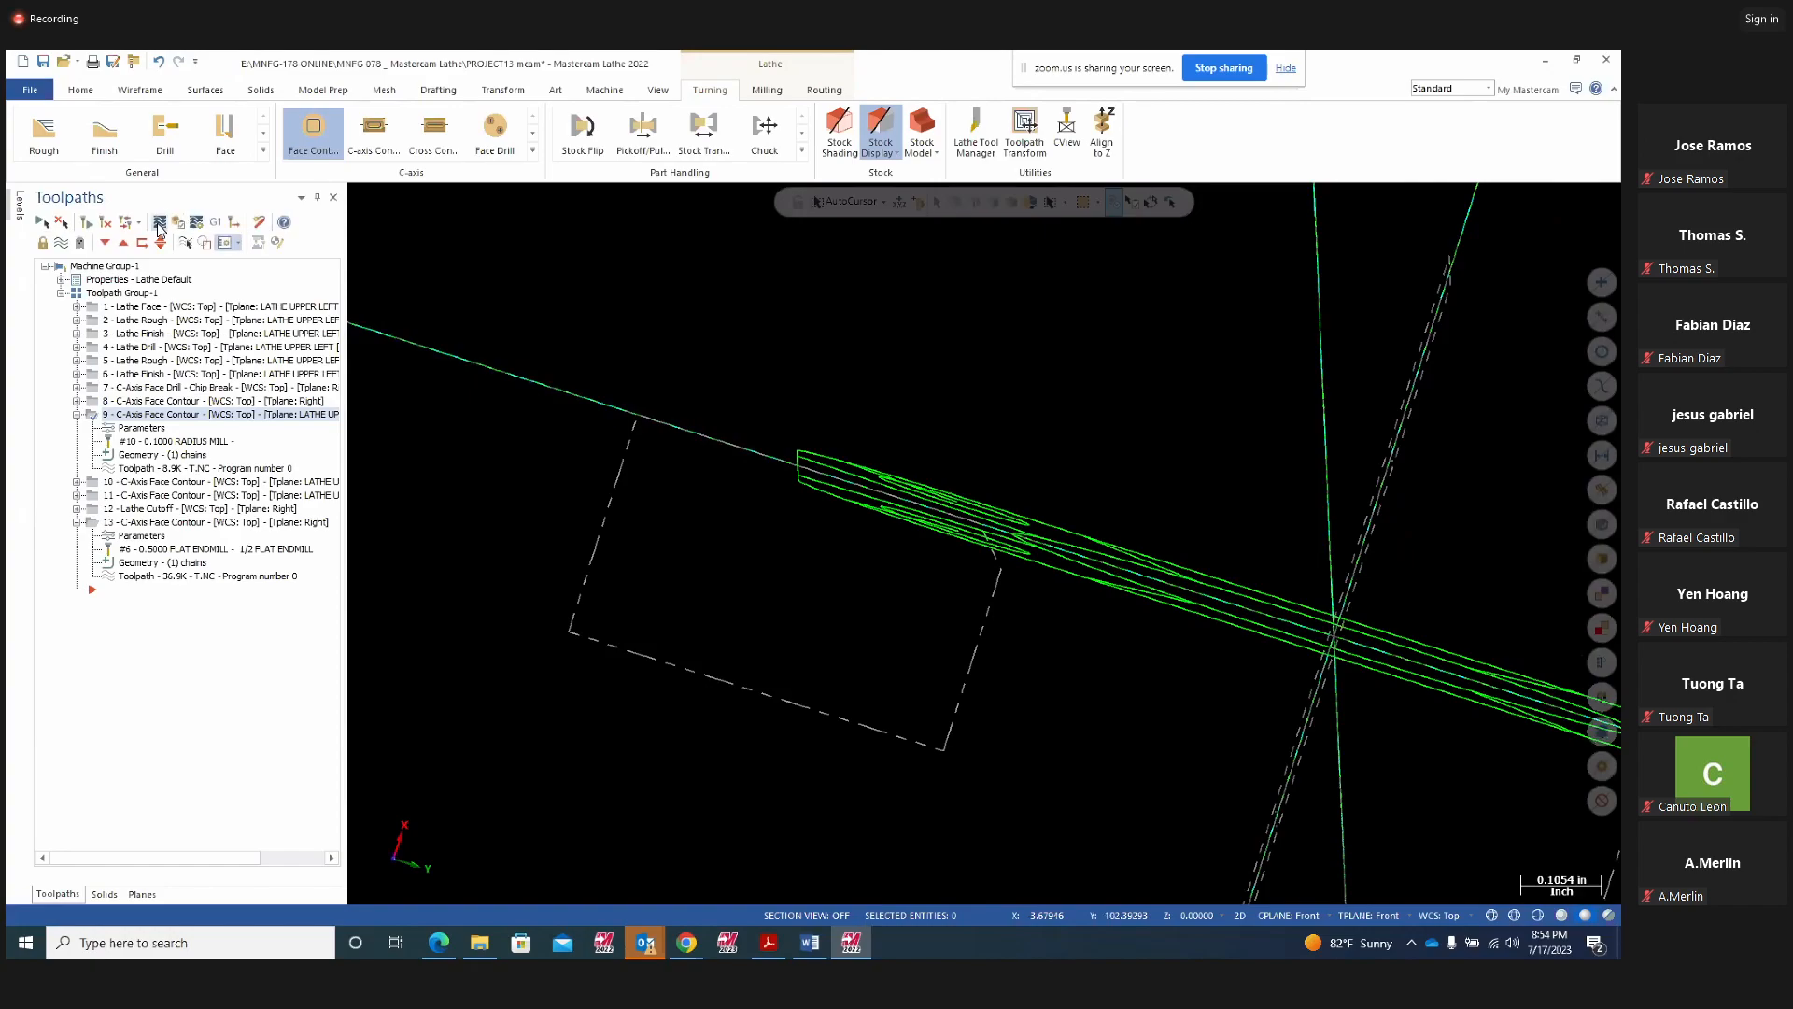
Set the view to Right (WCS) and backplot operation 9 around the complete square flange contour
click(79, 416)
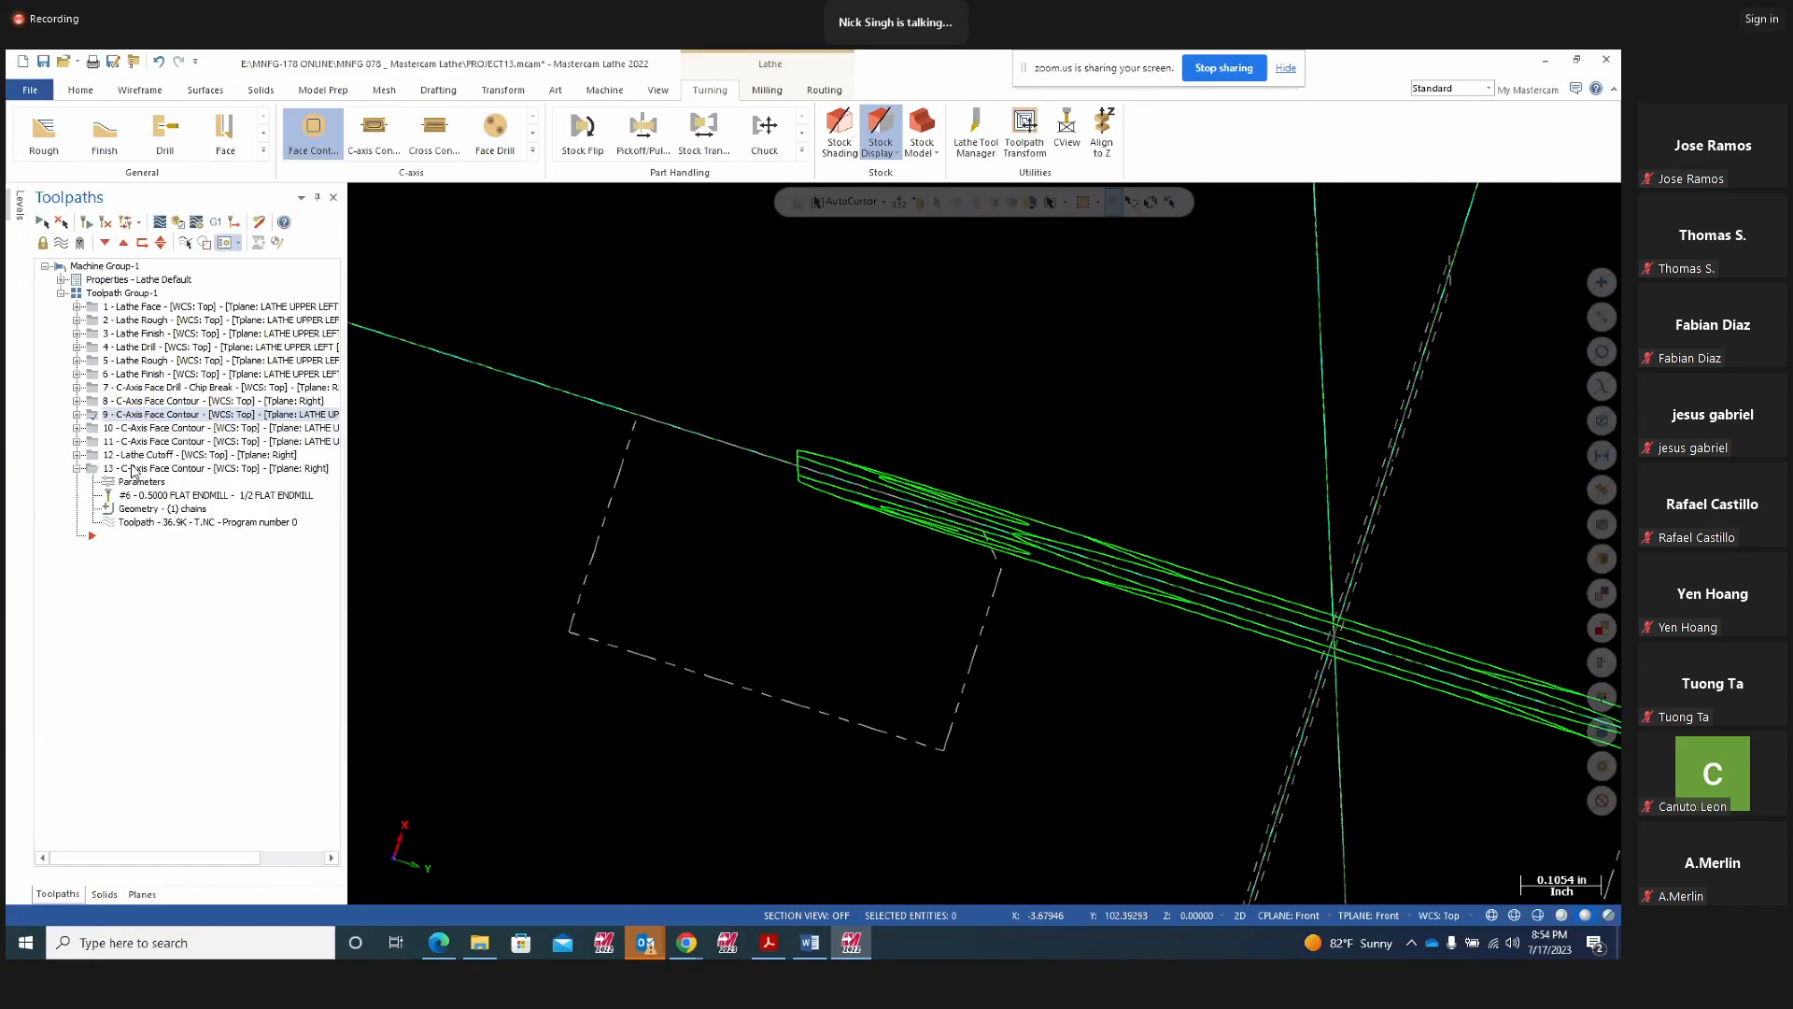
right_click(717, 488)
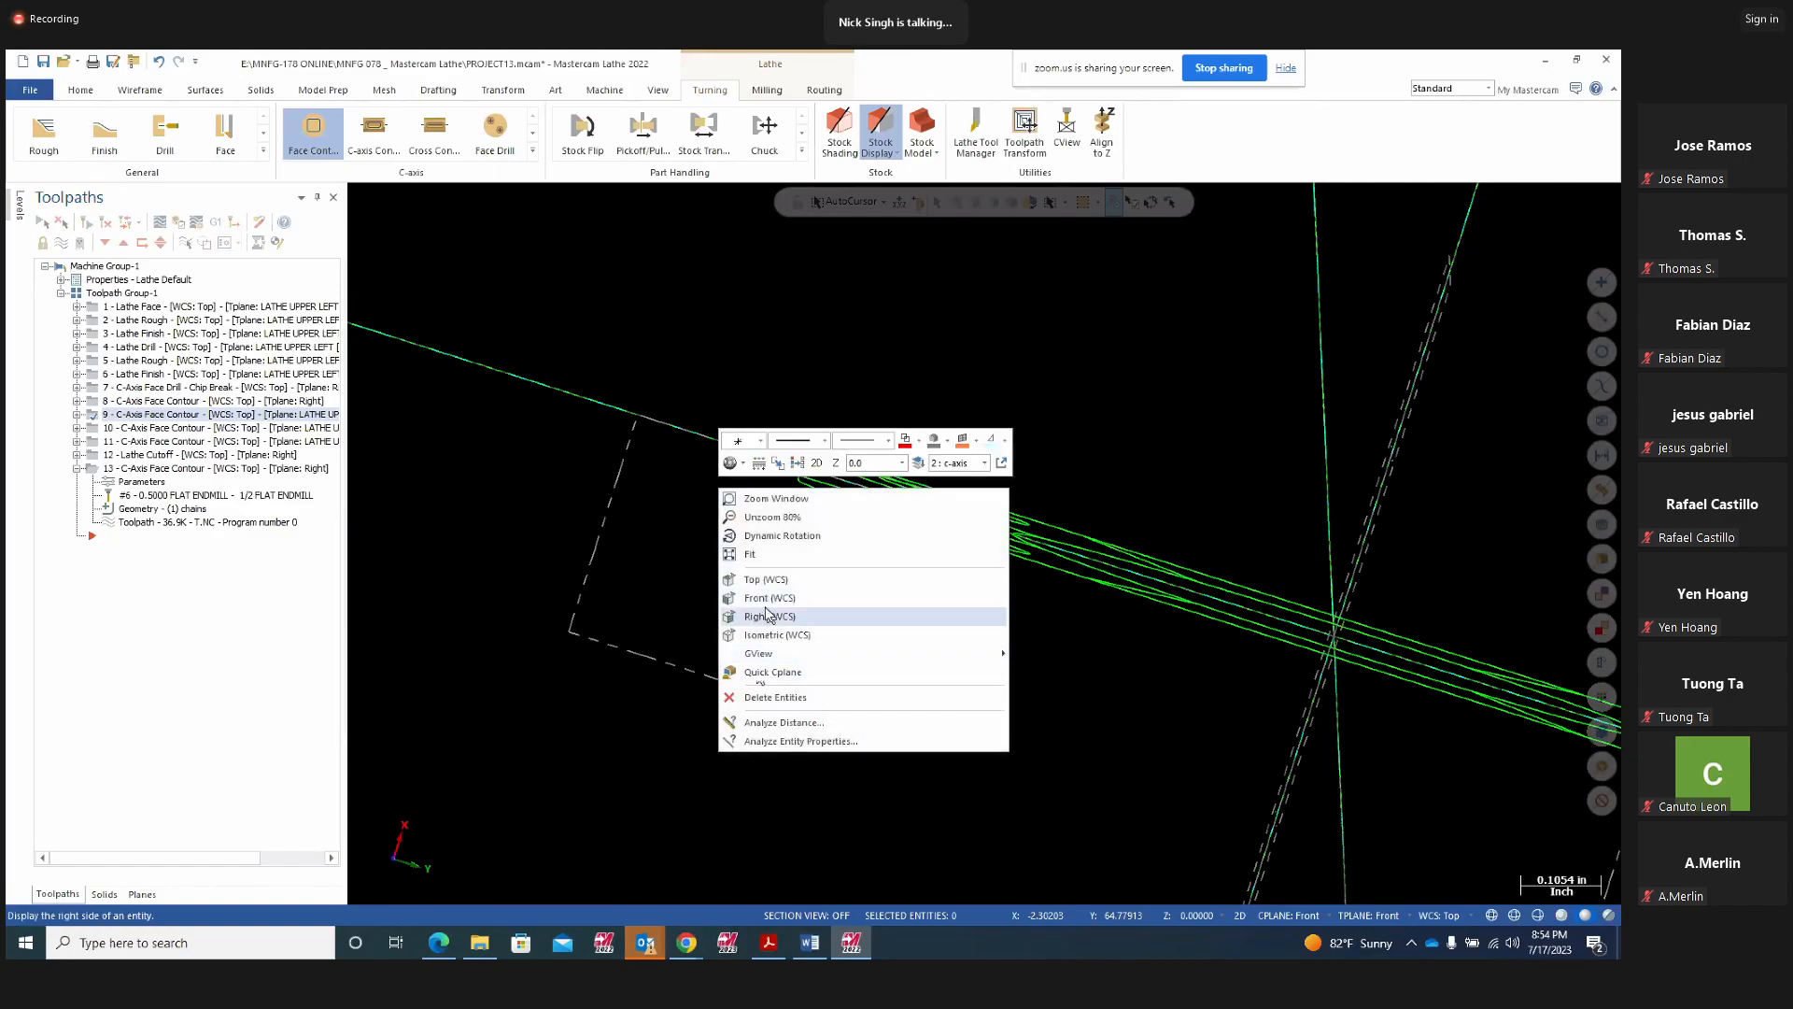
click(768, 615)
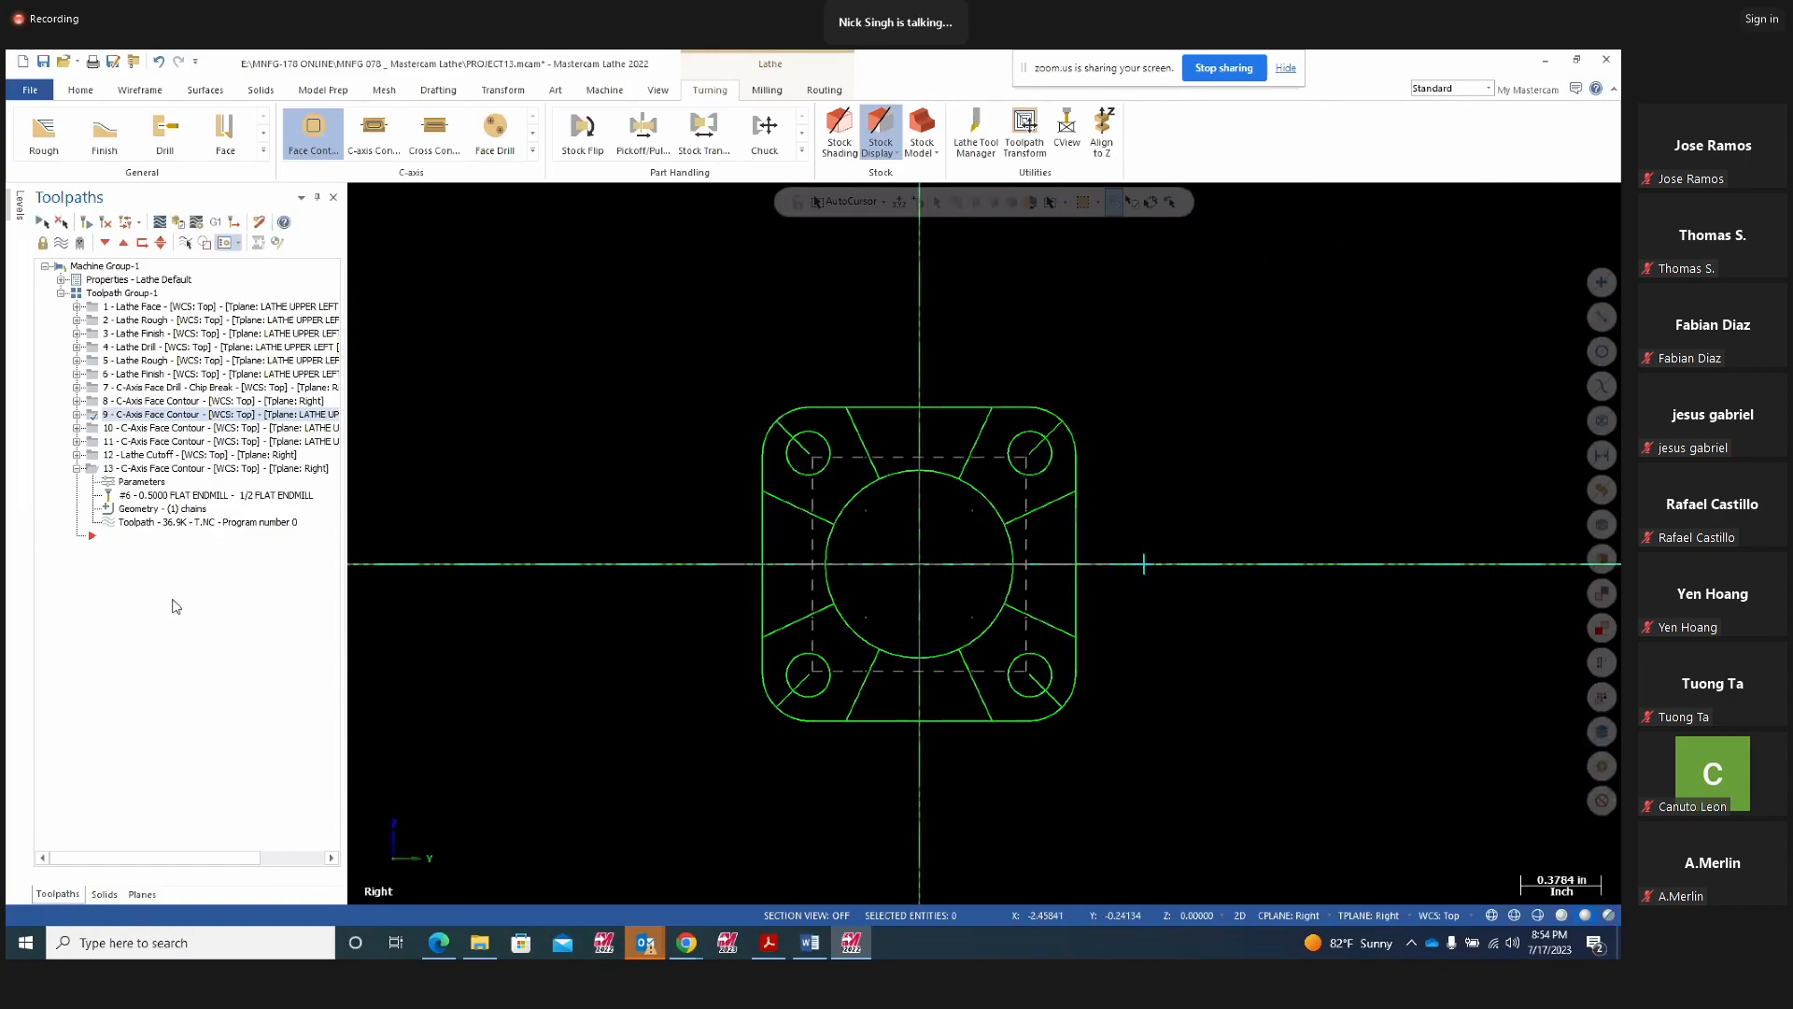
click(166, 244)
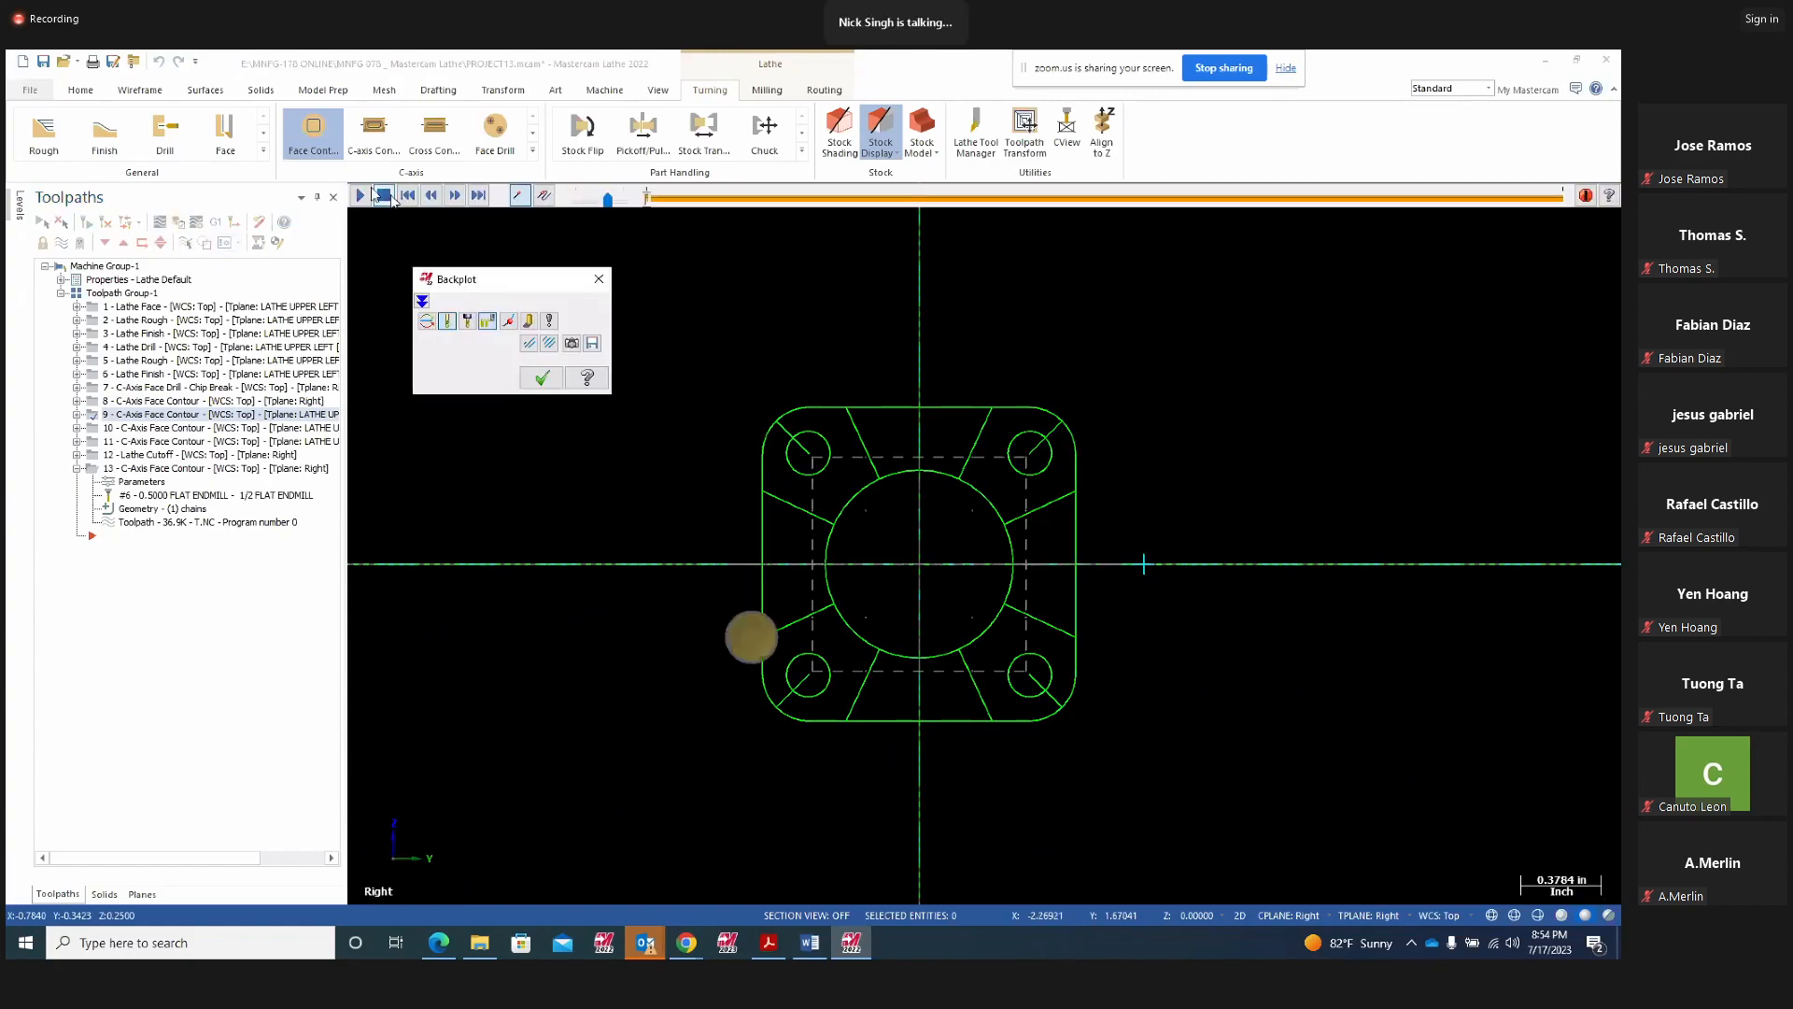
click(359, 194)
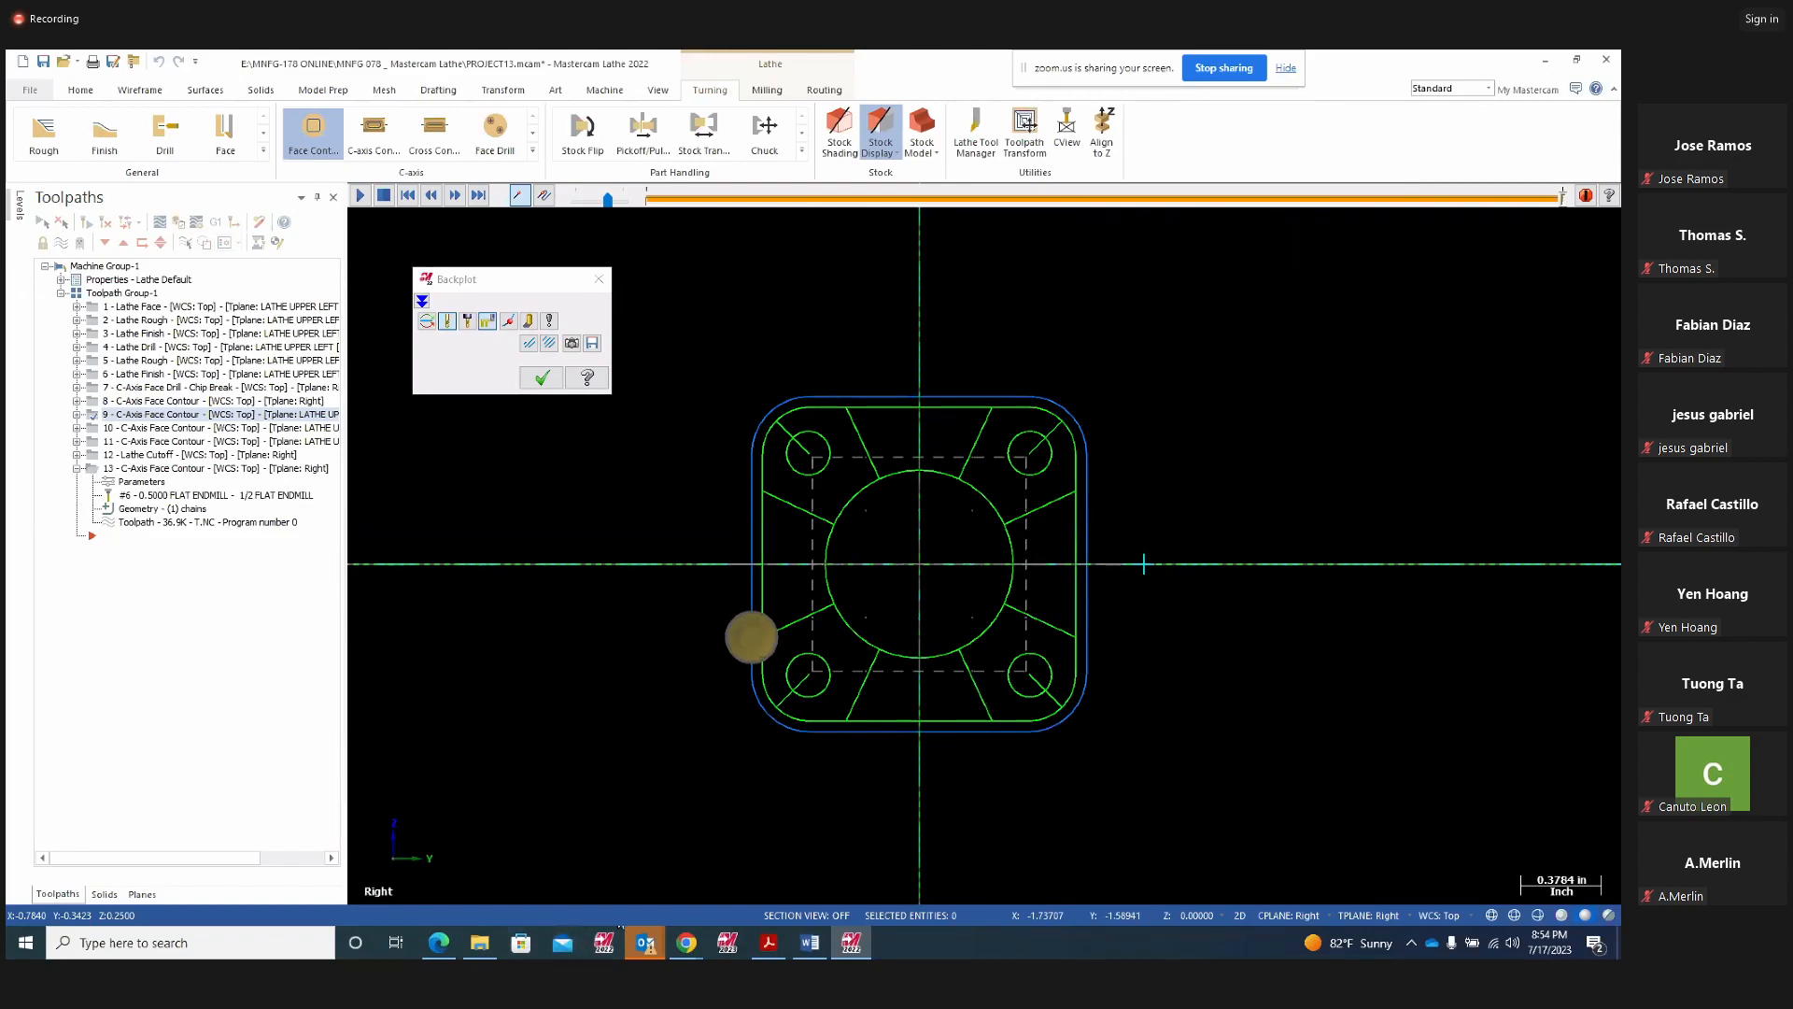
mouse_move(688, 950)
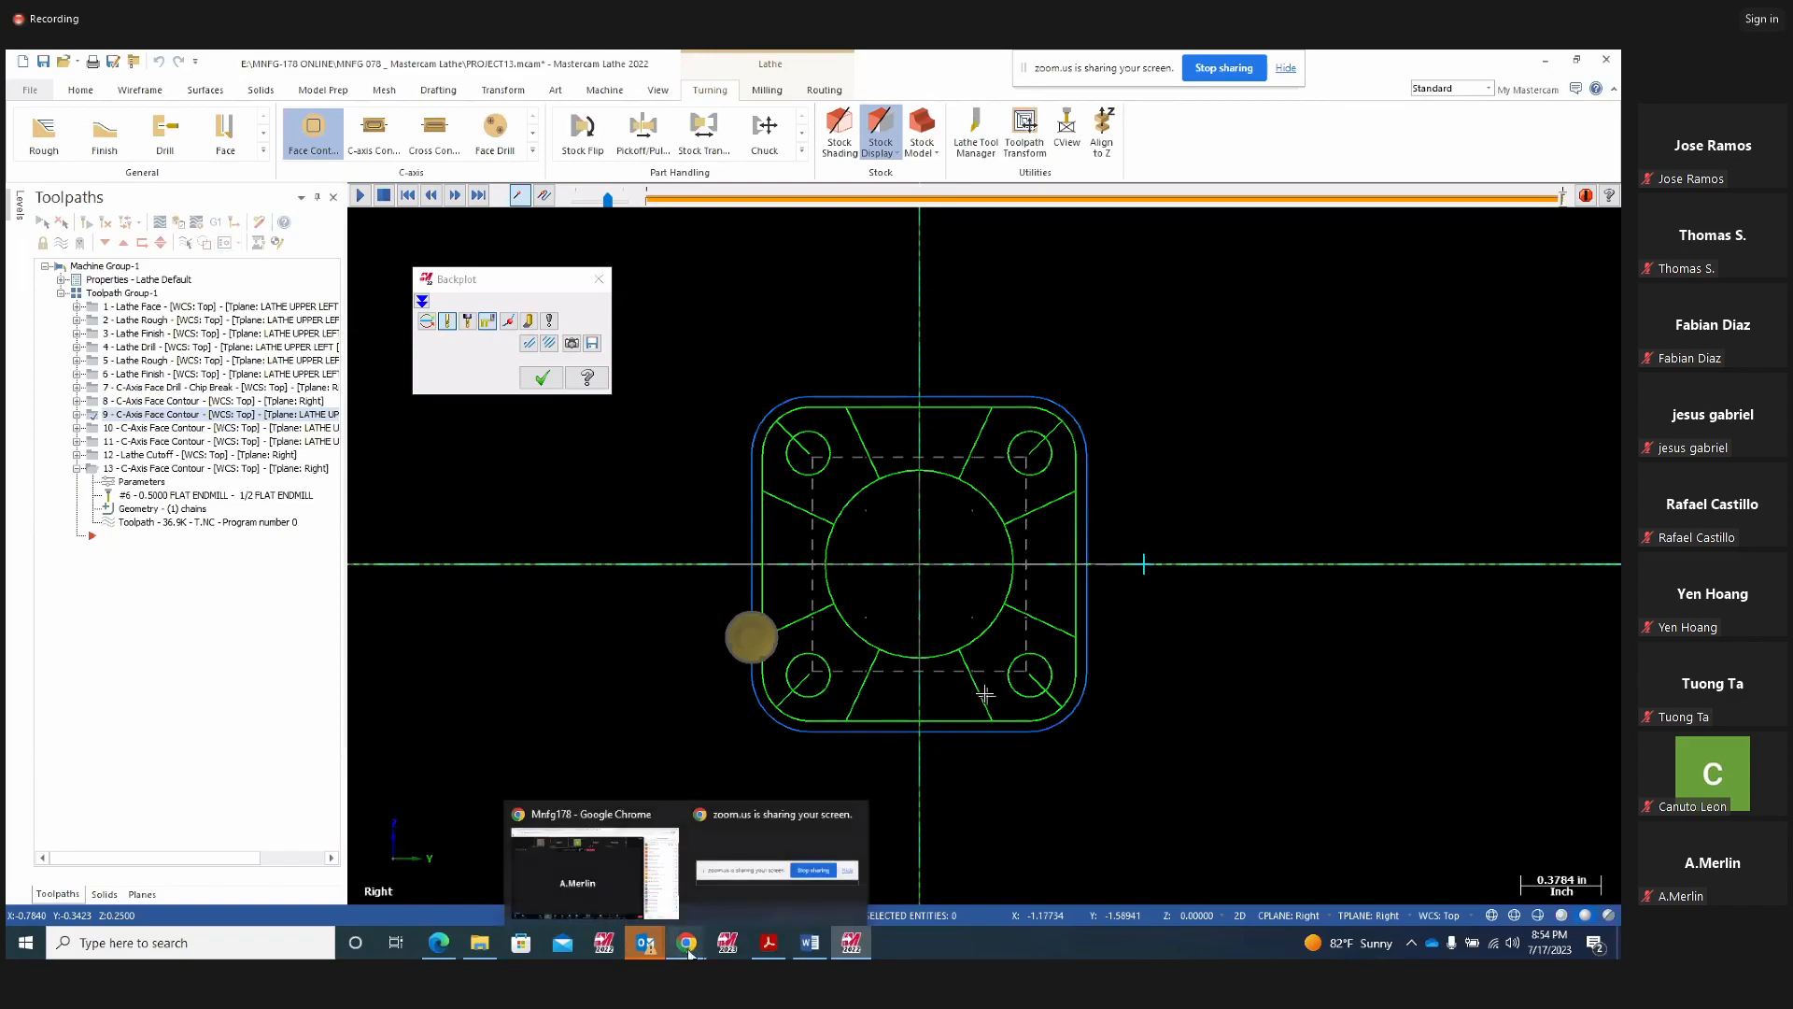
click(619, 889)
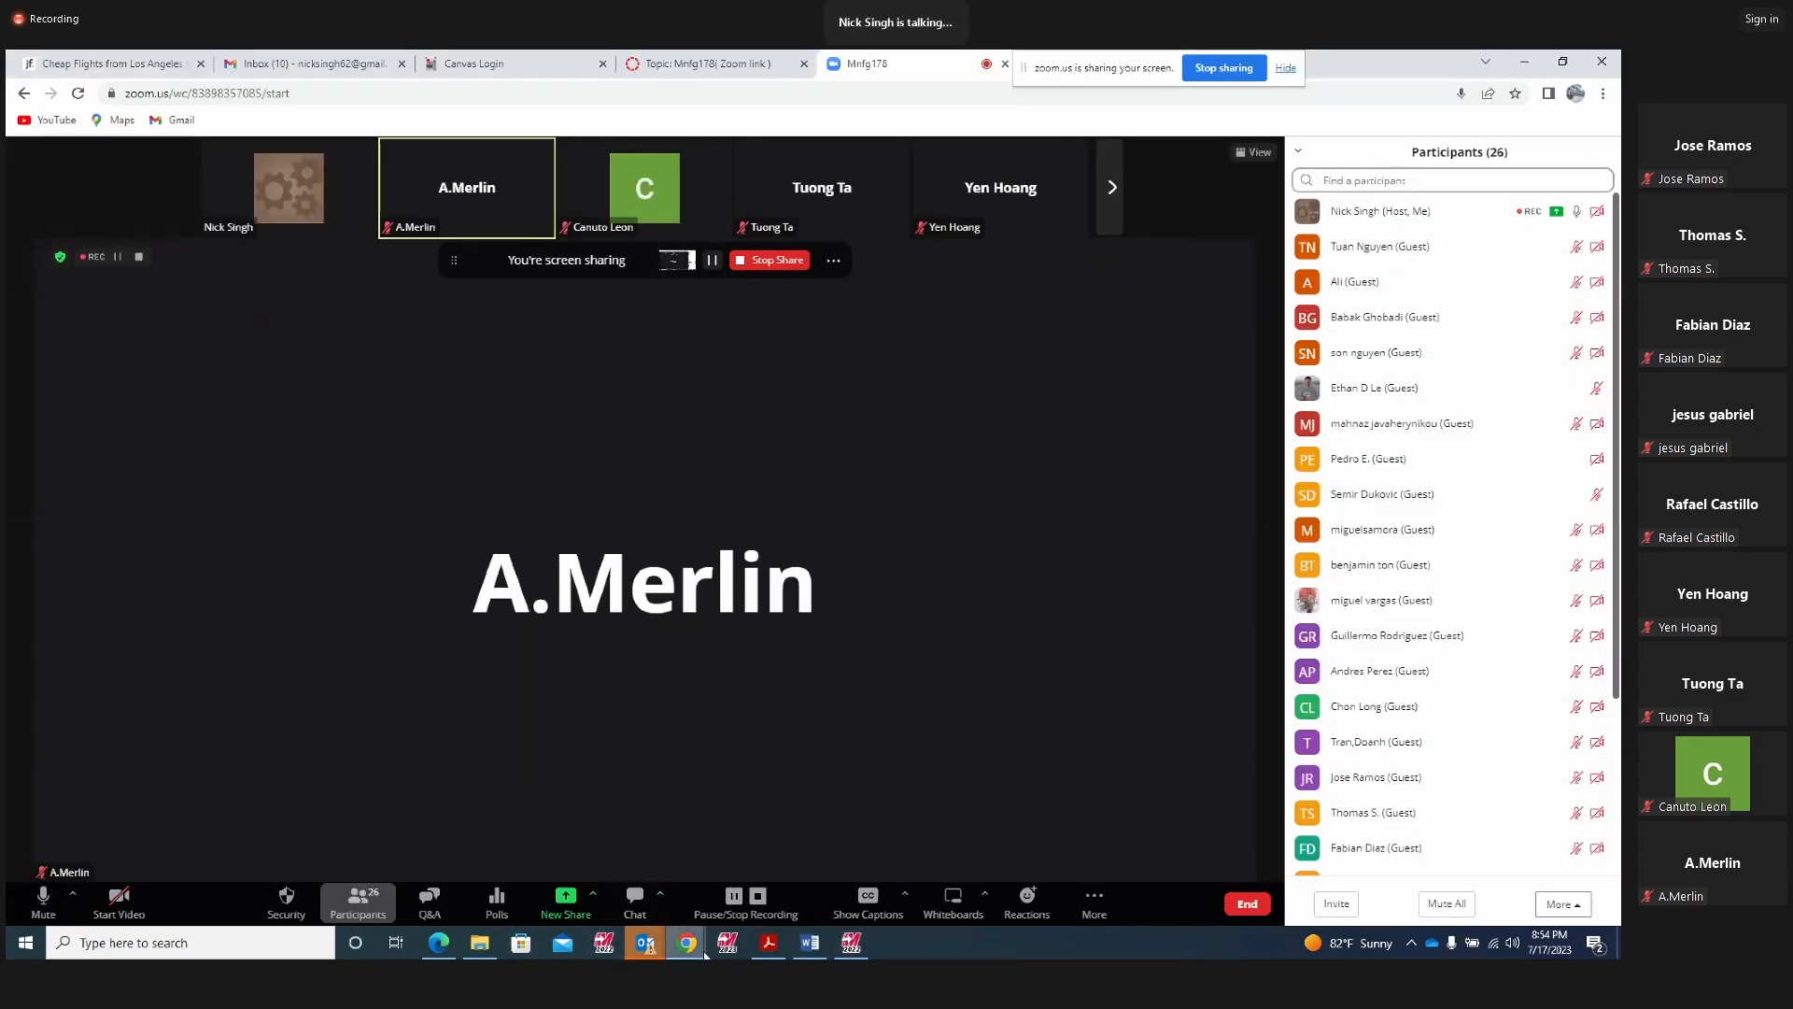
click(851, 942)
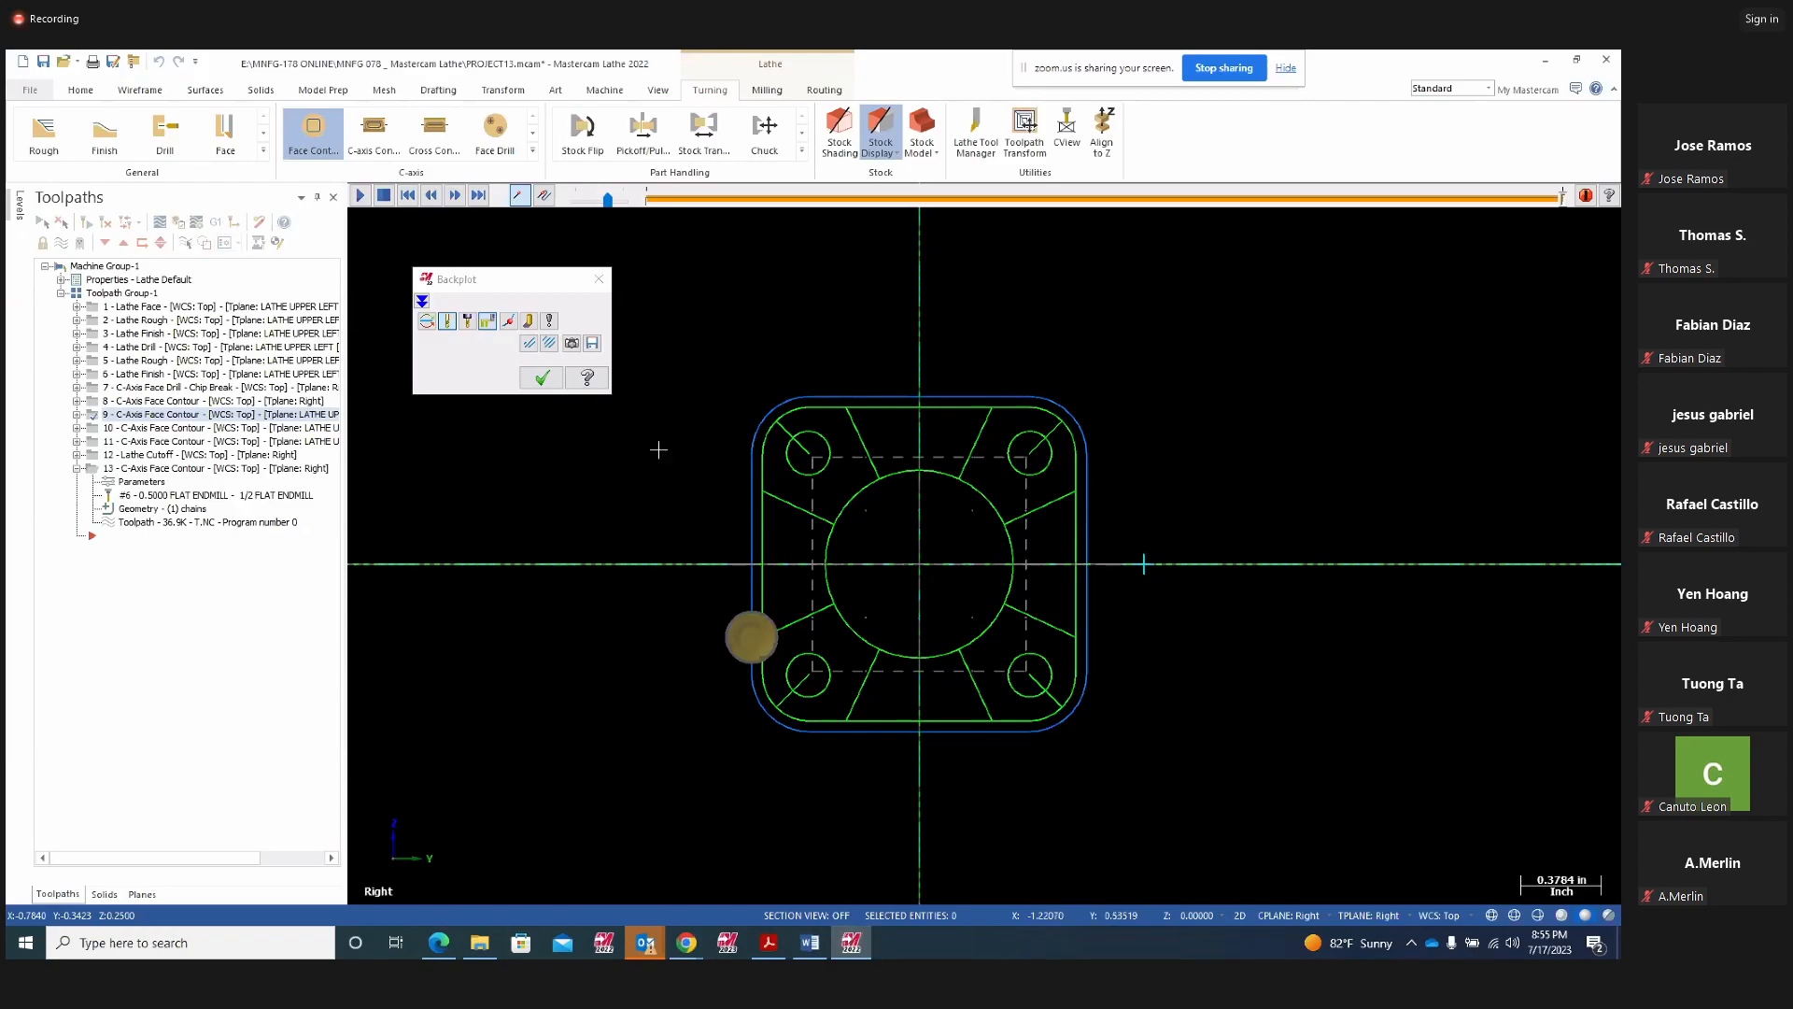
End operation 9's backplot and expand the details of C-axis face contour operation 10
scroll(633, 632, down, 1)
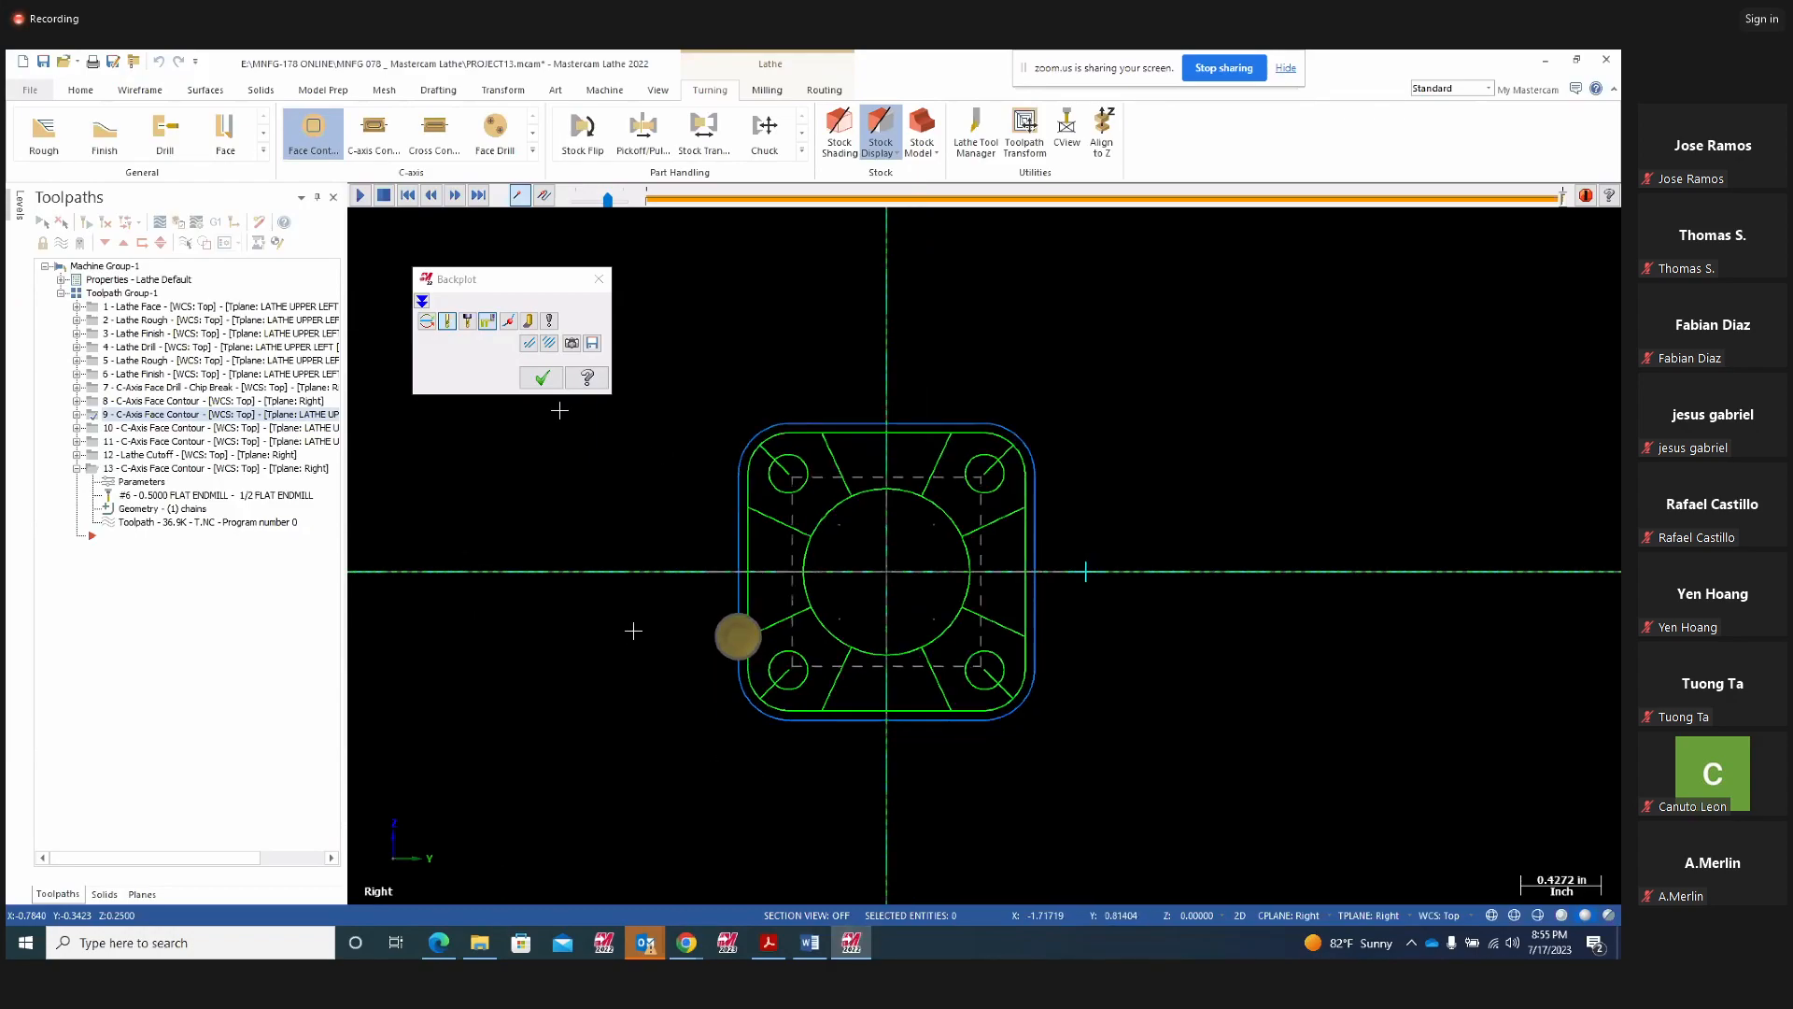
click(597, 282)
click(77, 429)
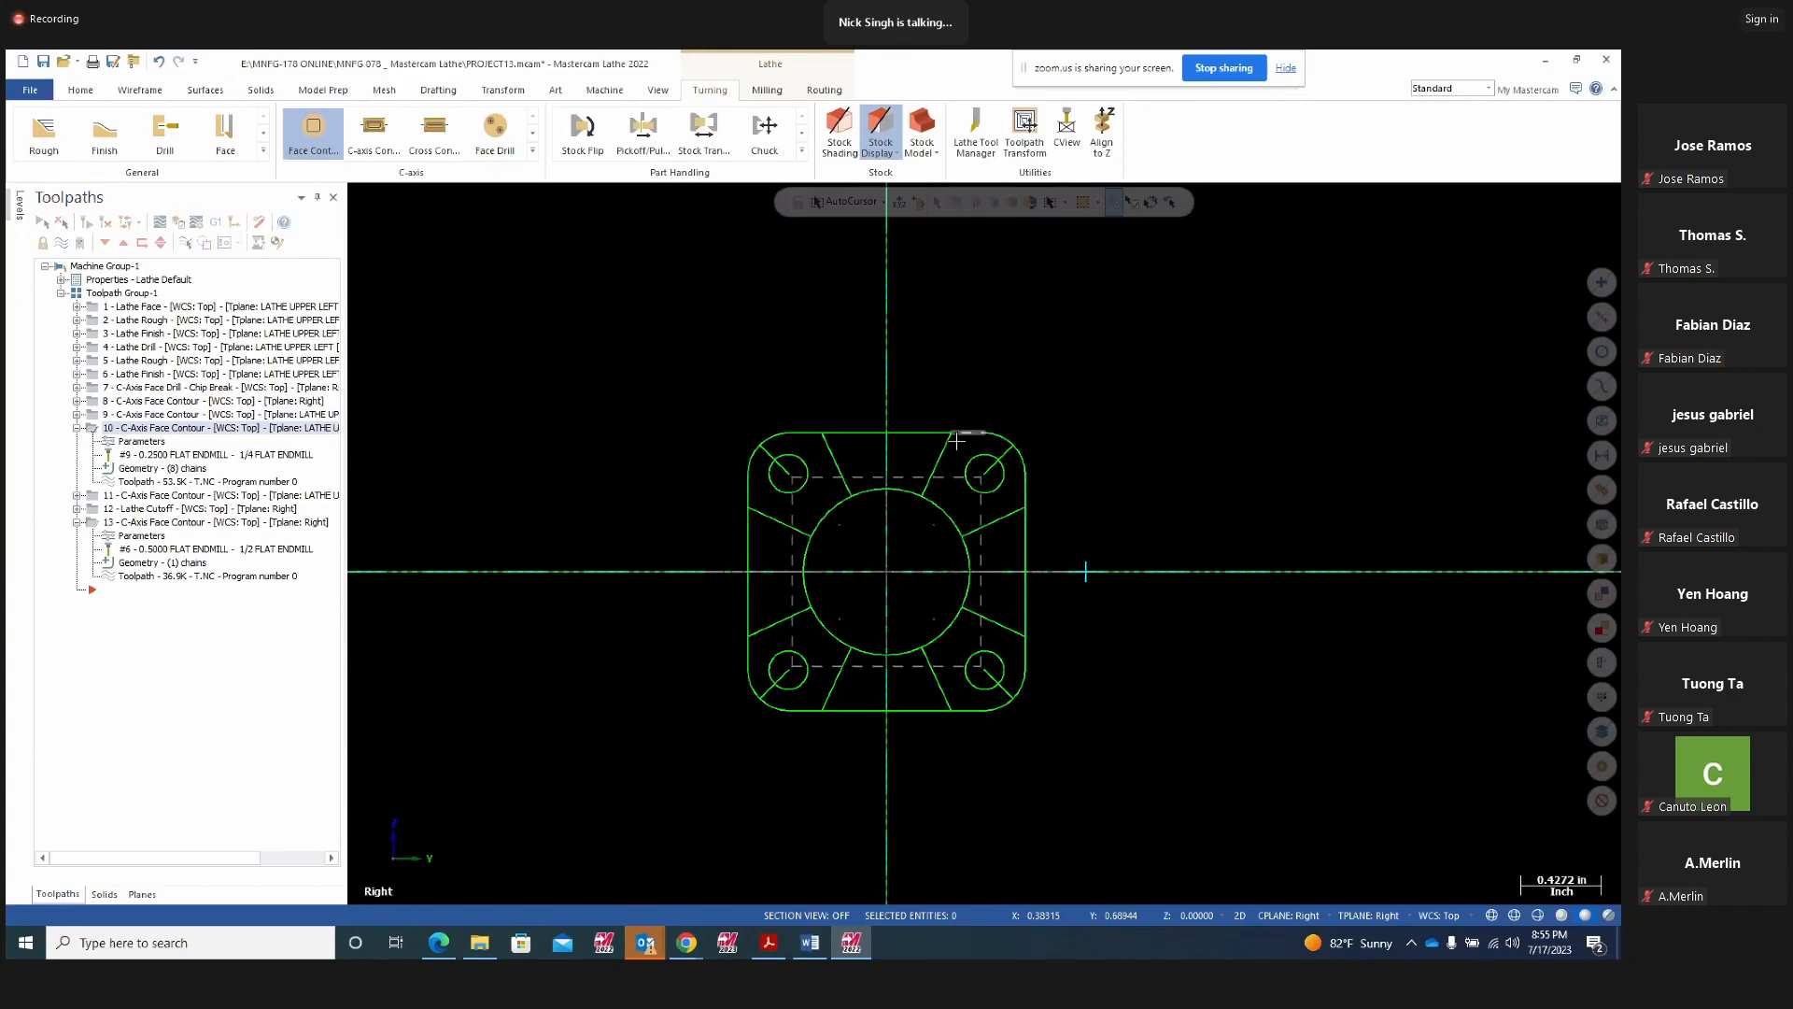
Switch to Project15.pdf in Adobe Acrobat and highlight the four corner pads around the Ø.205 holes
click(769, 942)
mouse_move(874, 495)
mouse_down()
mouse_move(785, 425)
mouse_move(733, 504)
mouse_move(848, 523)
mouse_move(831, 464)
mouse_up()
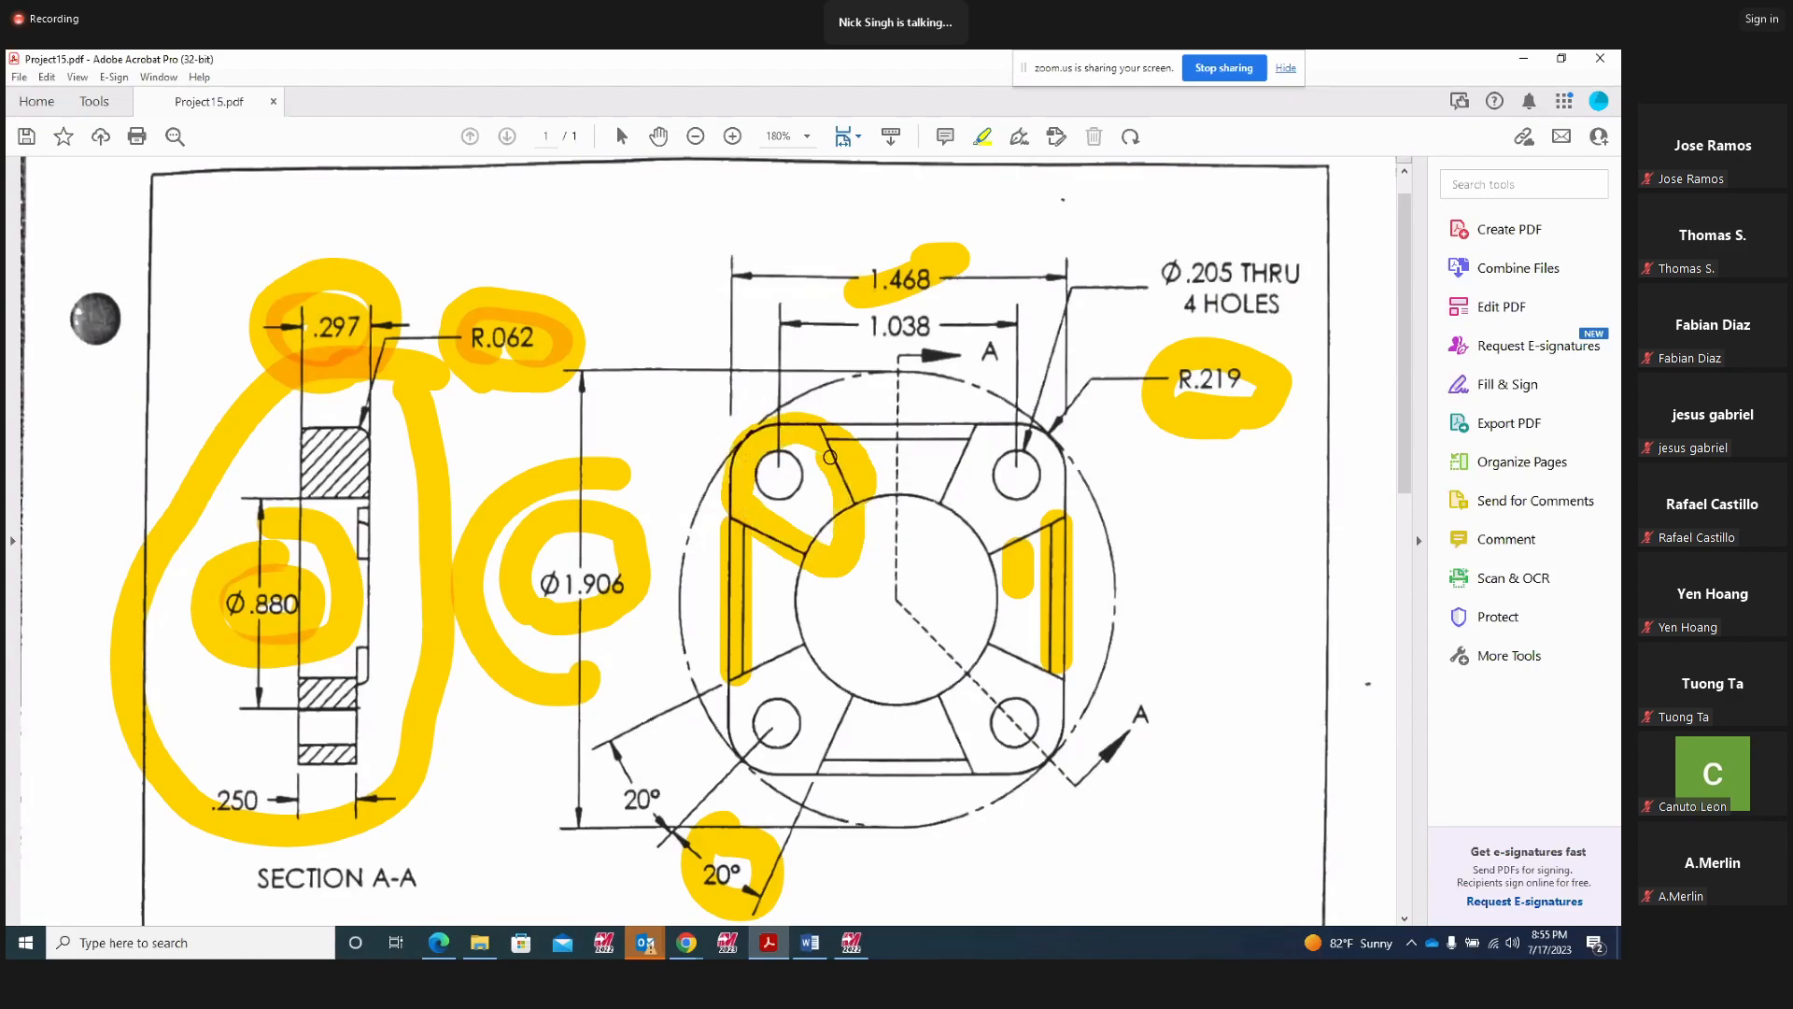
mouse_move(1026, 431)
mouse_down()
mouse_move(988, 416)
mouse_move(972, 531)
mouse_move(1052, 519)
mouse_up()
mouse_move(808, 672)
mouse_down()
mouse_move(783, 660)
mouse_move(737, 742)
mouse_move(859, 696)
mouse_move(747, 659)
mouse_up()
mouse_move(1024, 682)
mouse_down()
mouse_move(967, 661)
mouse_move(1044, 783)
mouse_move(1025, 680)
mouse_up()
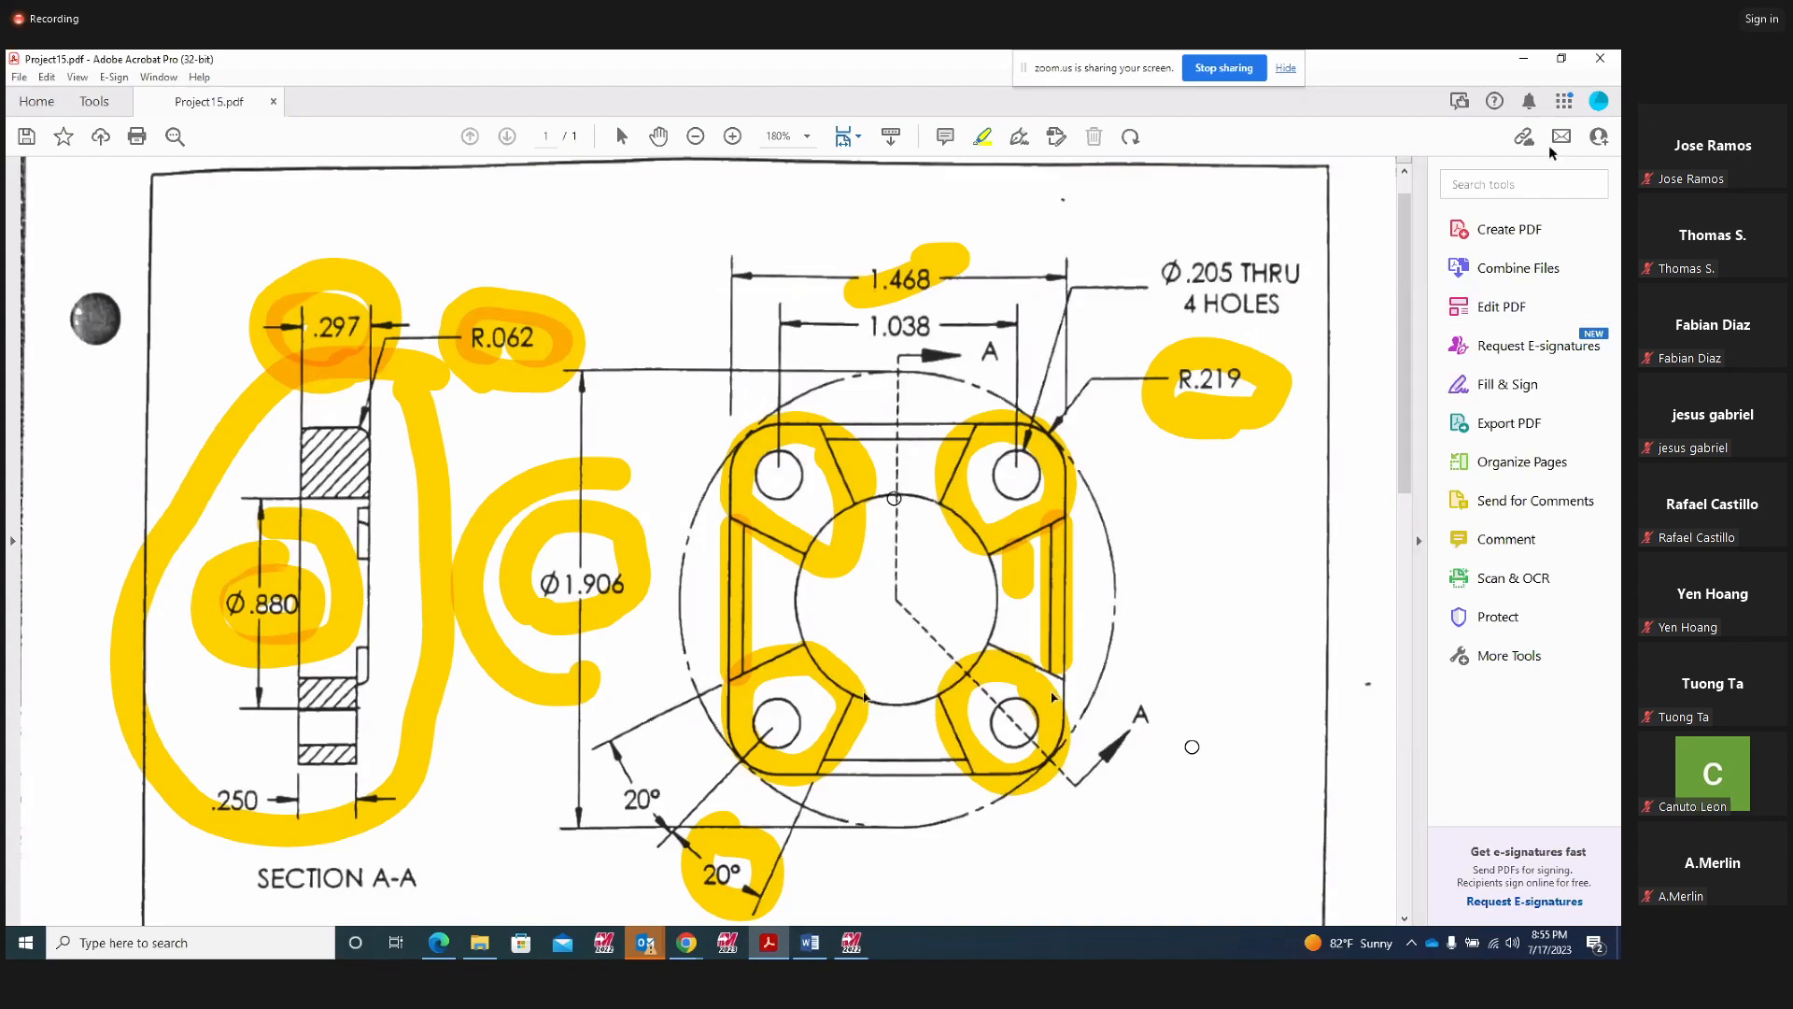
Switch back to Mastercam and backplot C-axis face contour operation 11 with the 1/4 flat endmill
click(850, 942)
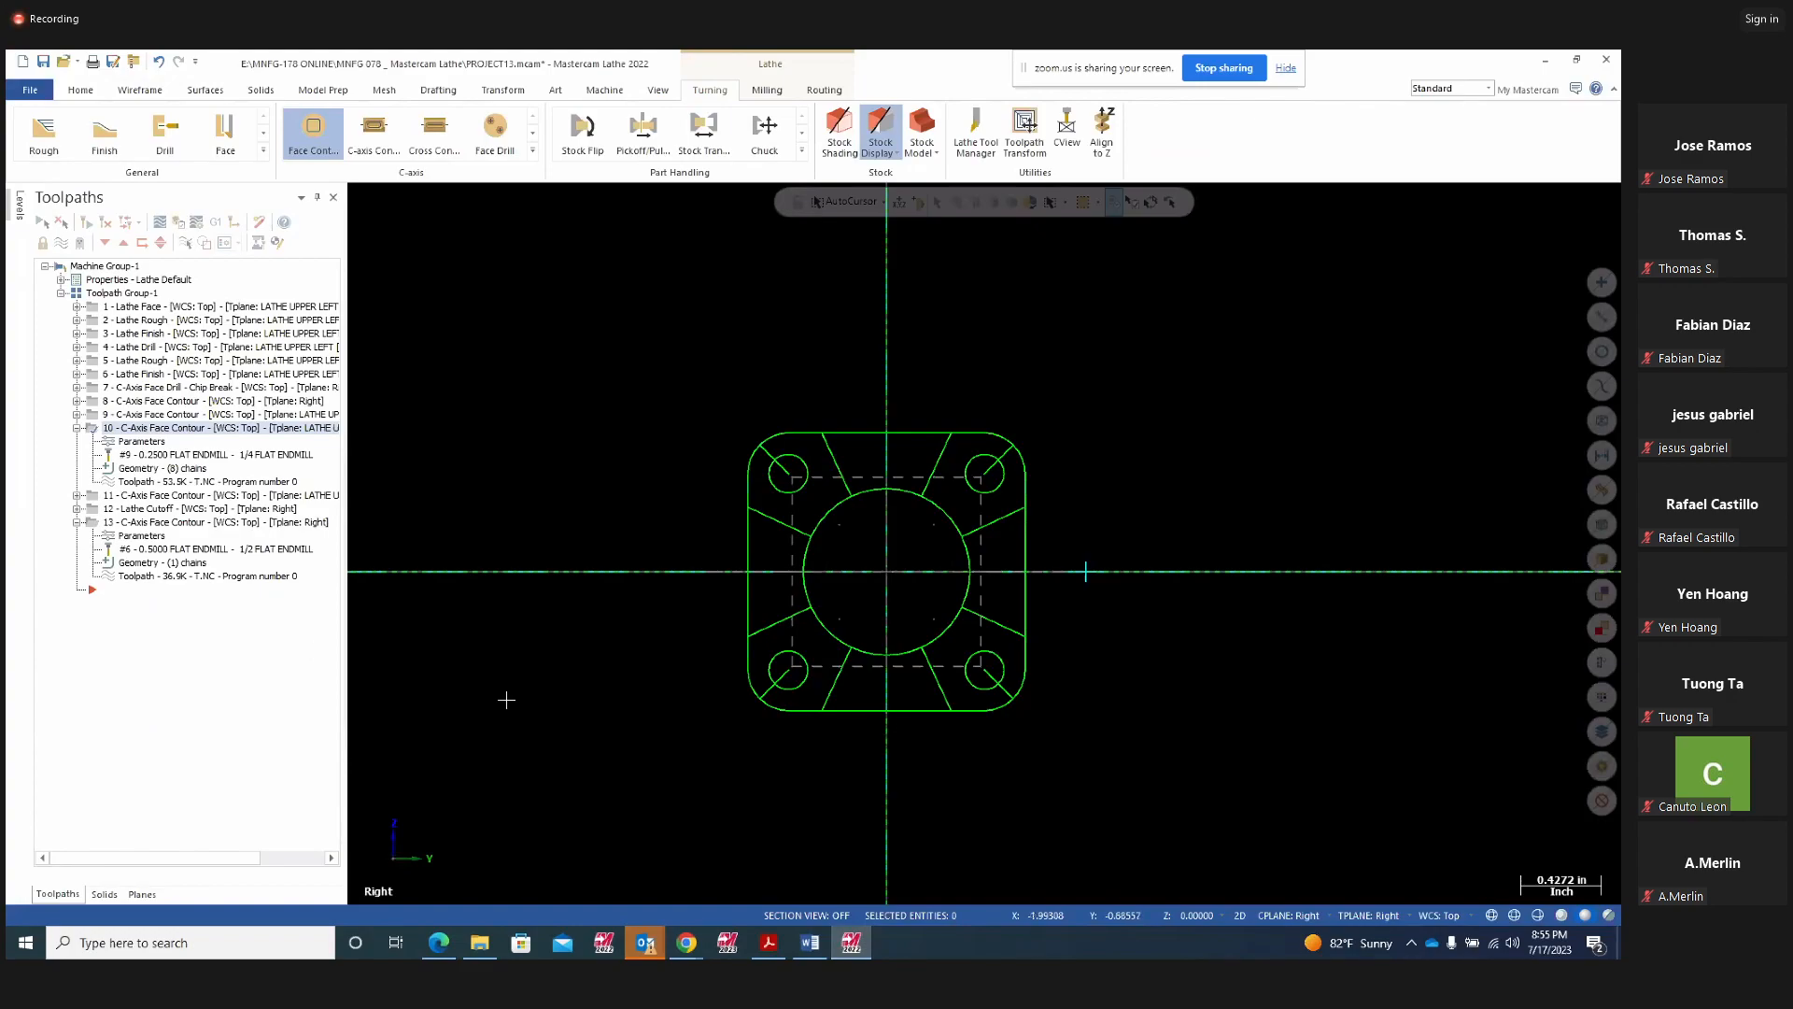
click(77, 428)
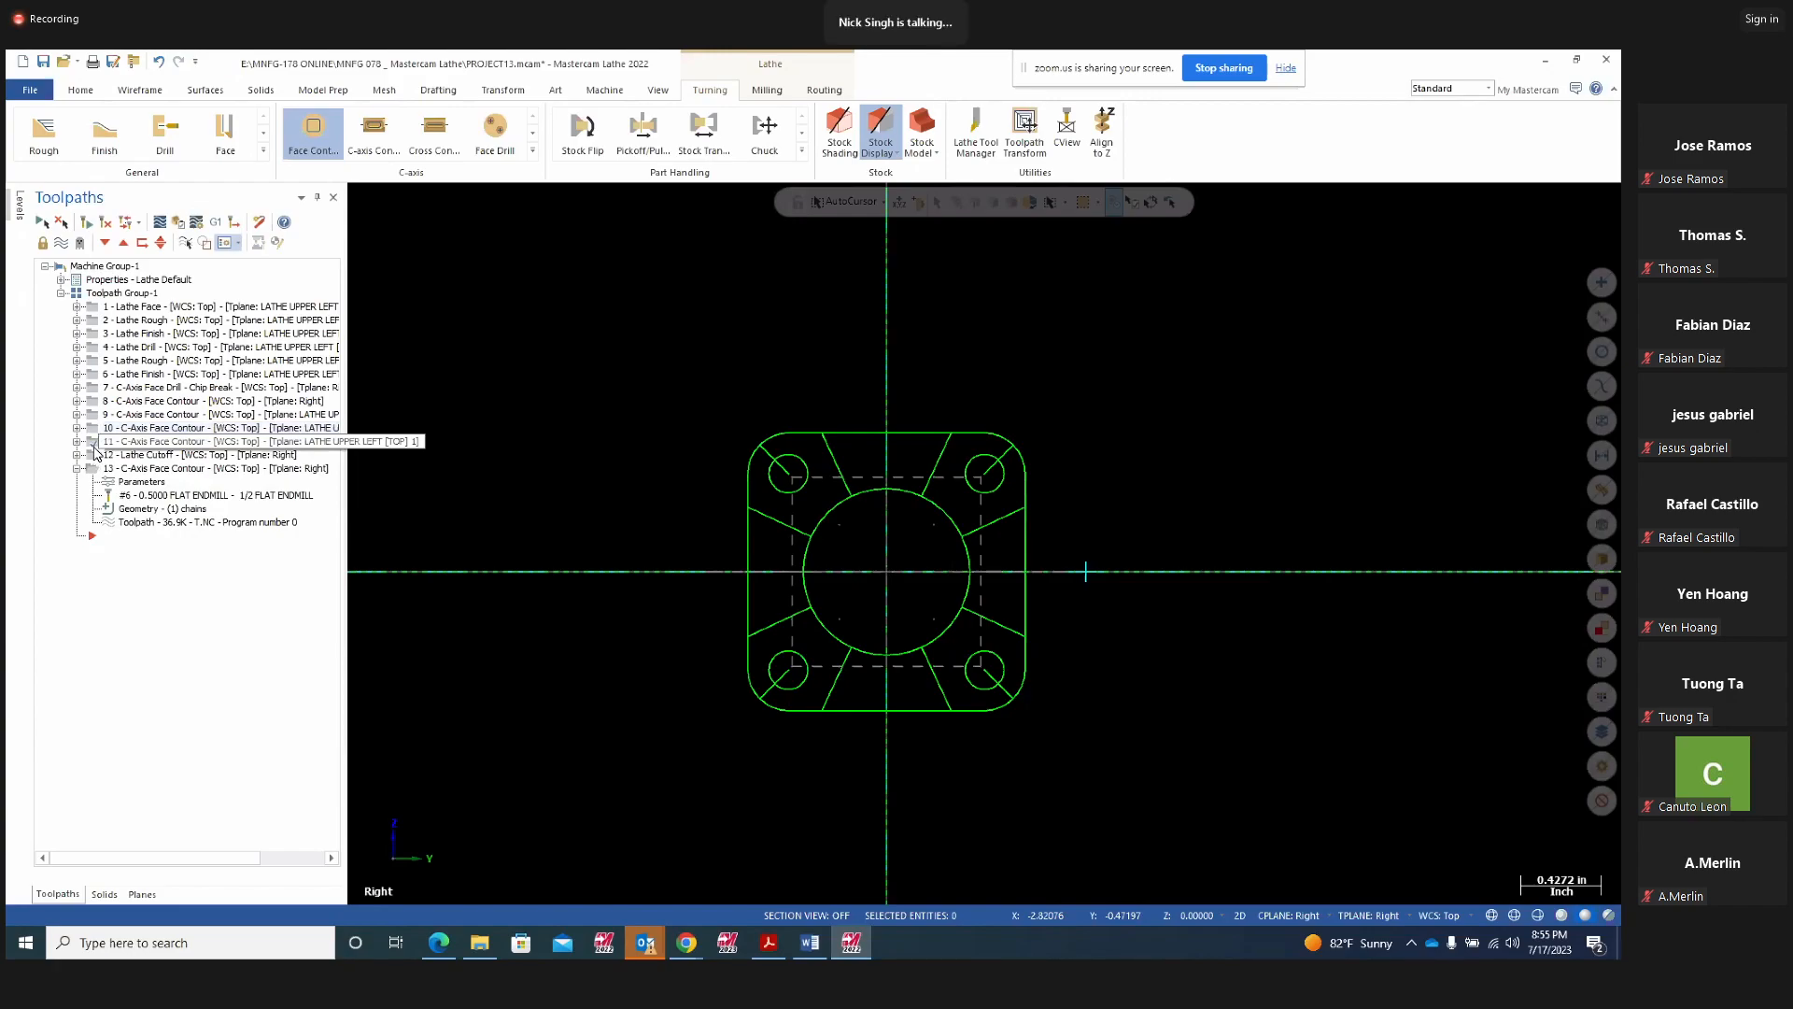
click(95, 446)
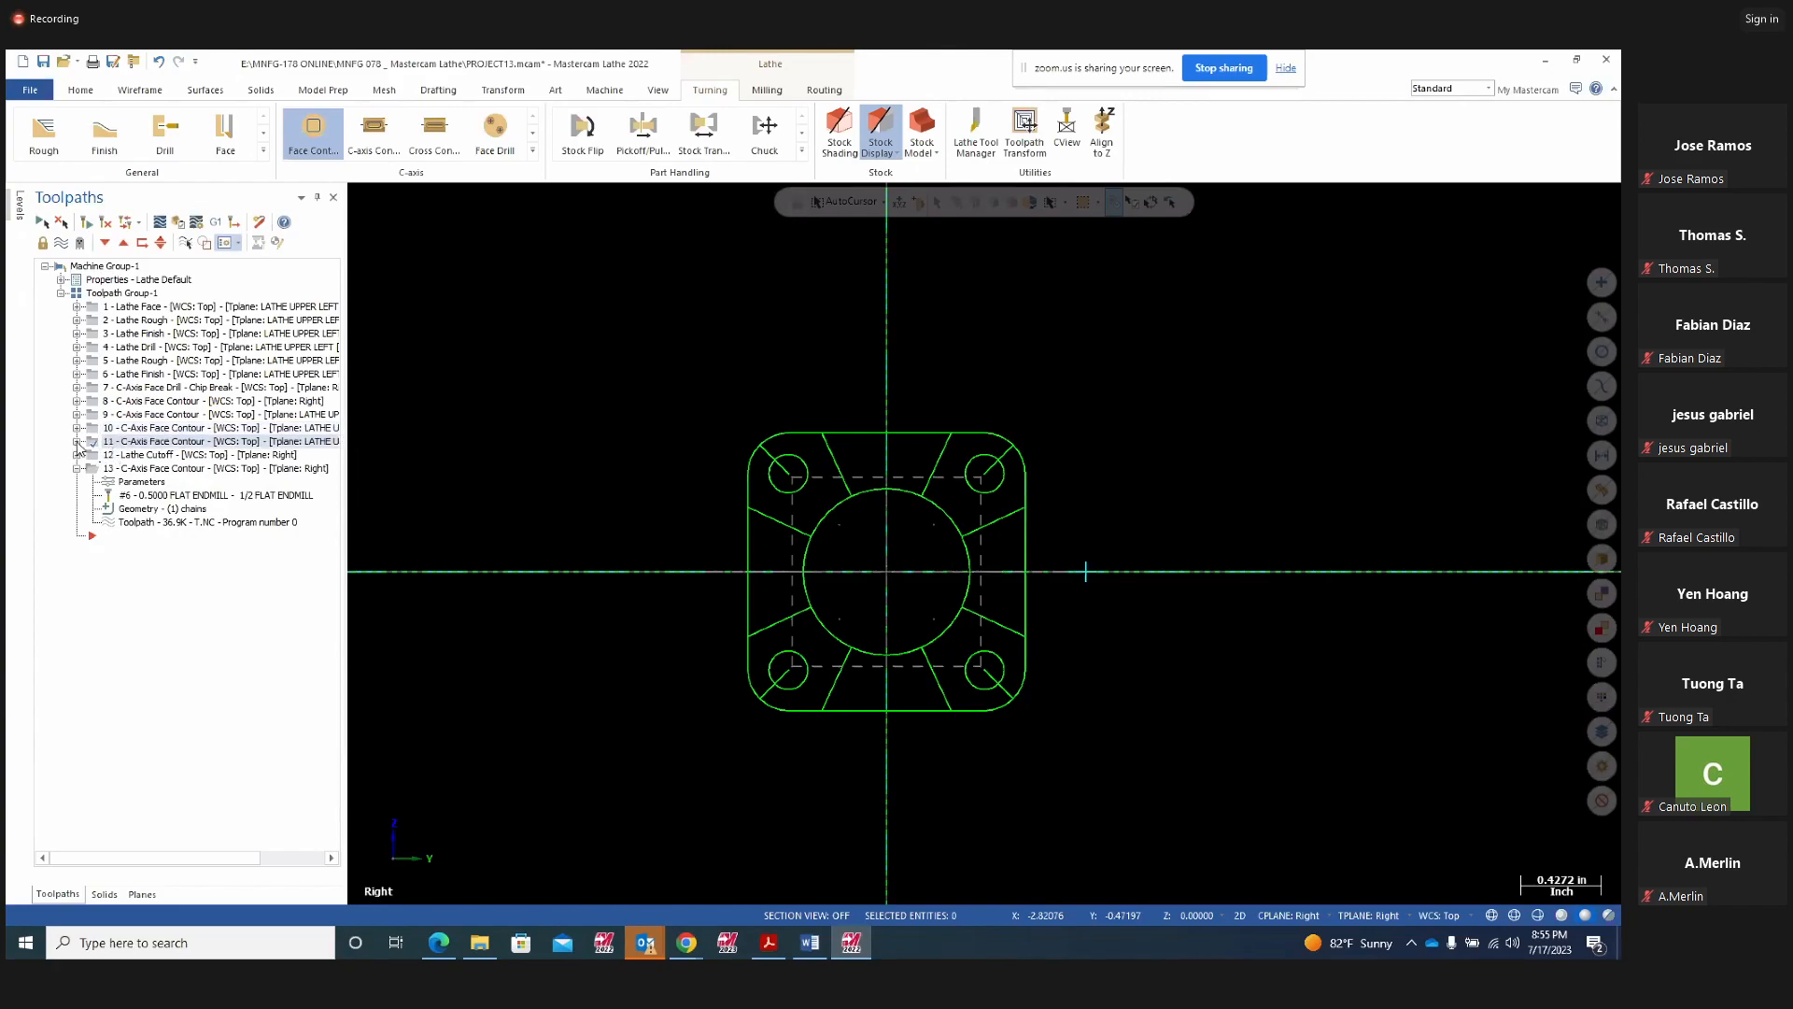
click(76, 441)
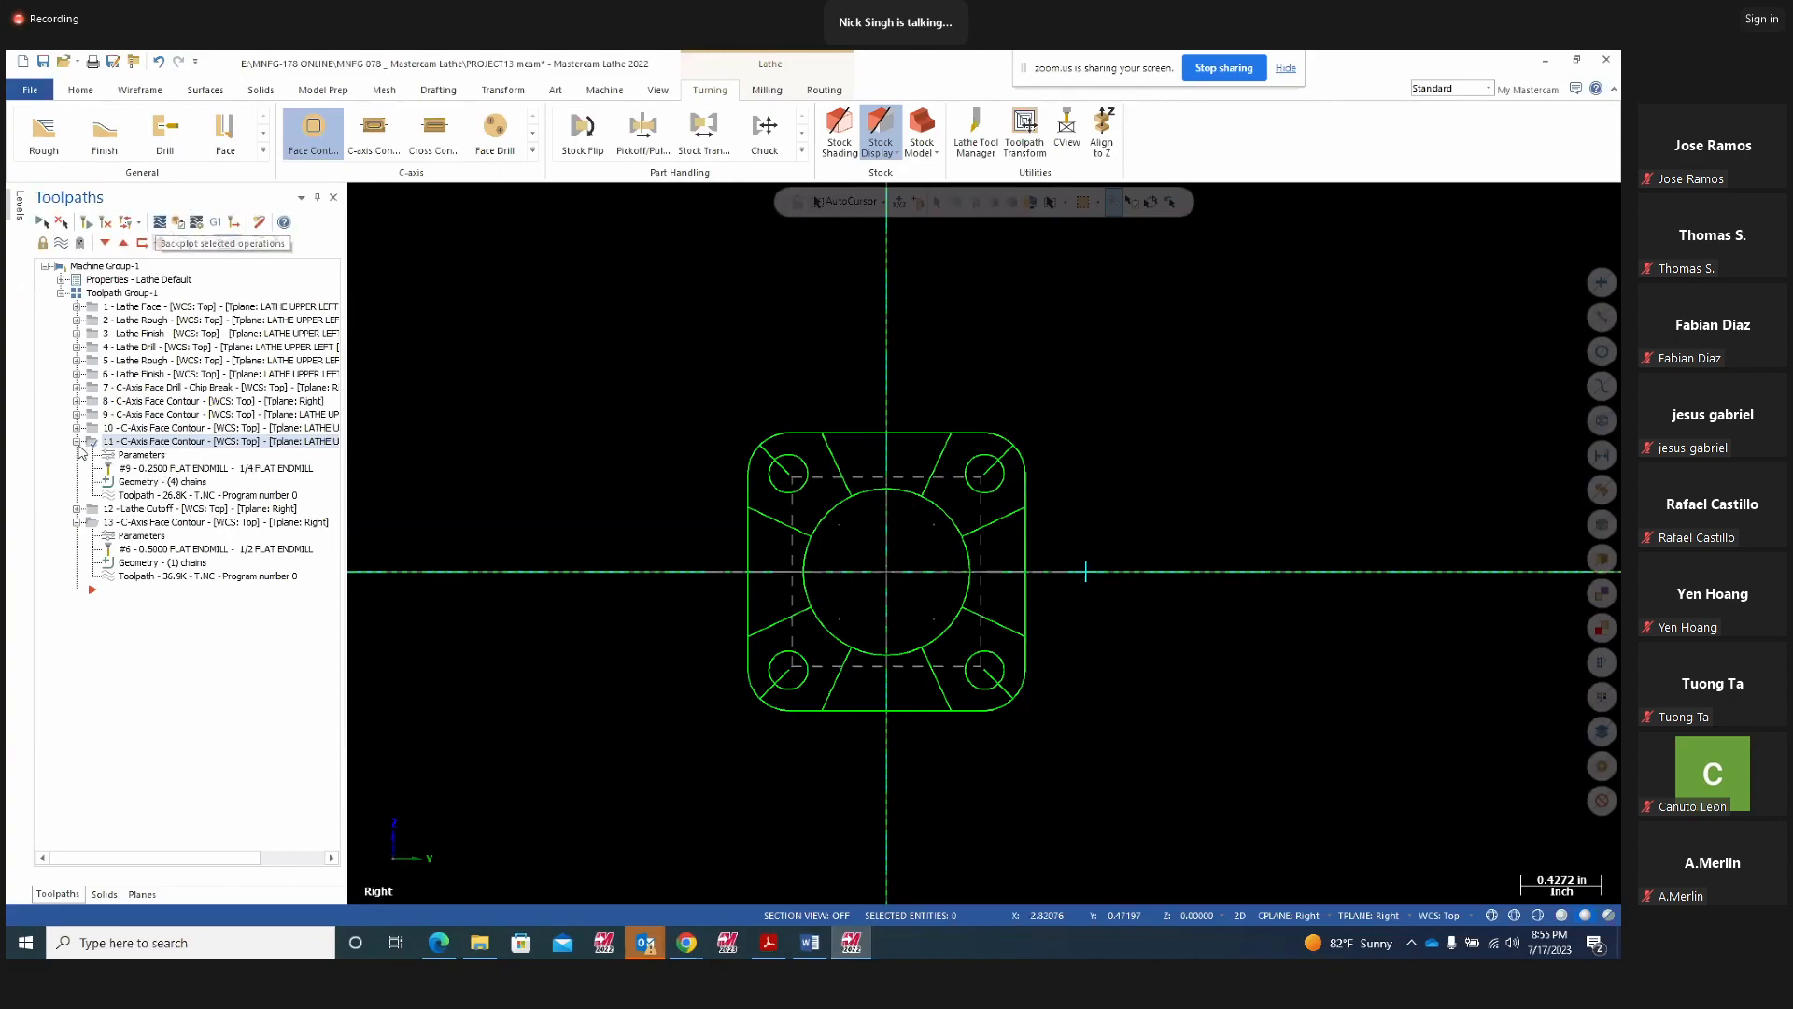
click(161, 223)
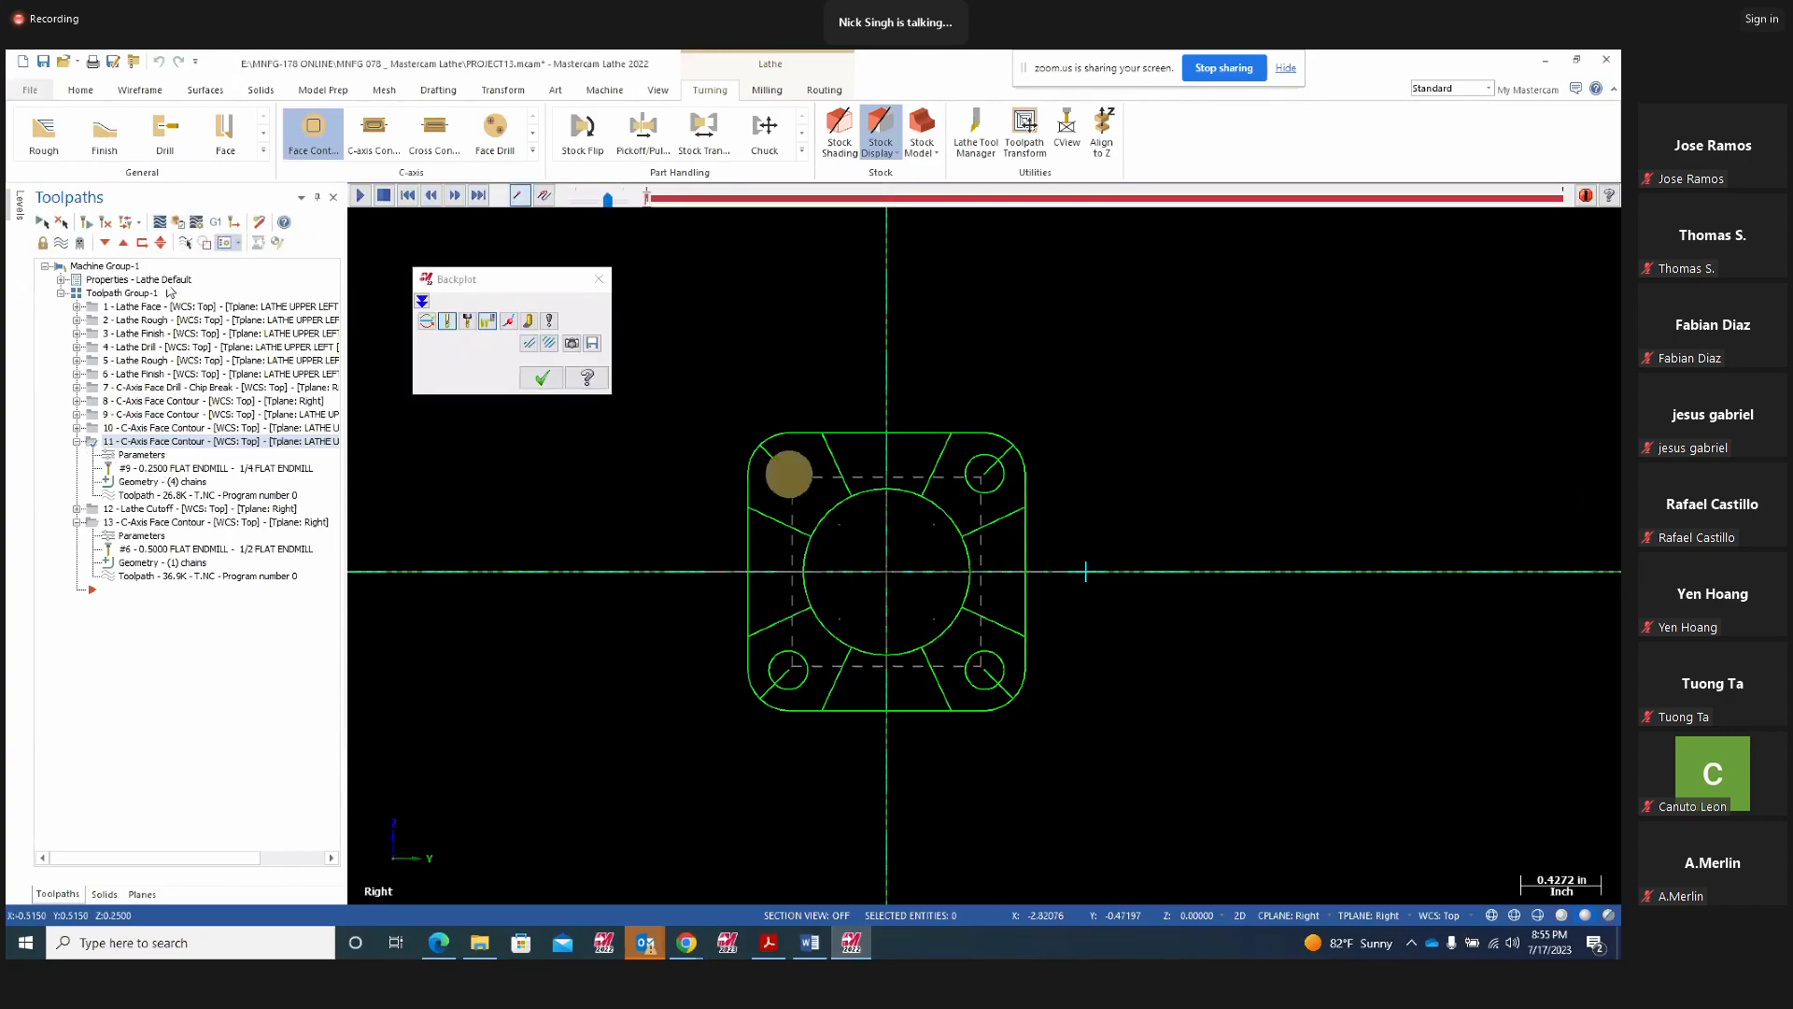
click(359, 196)
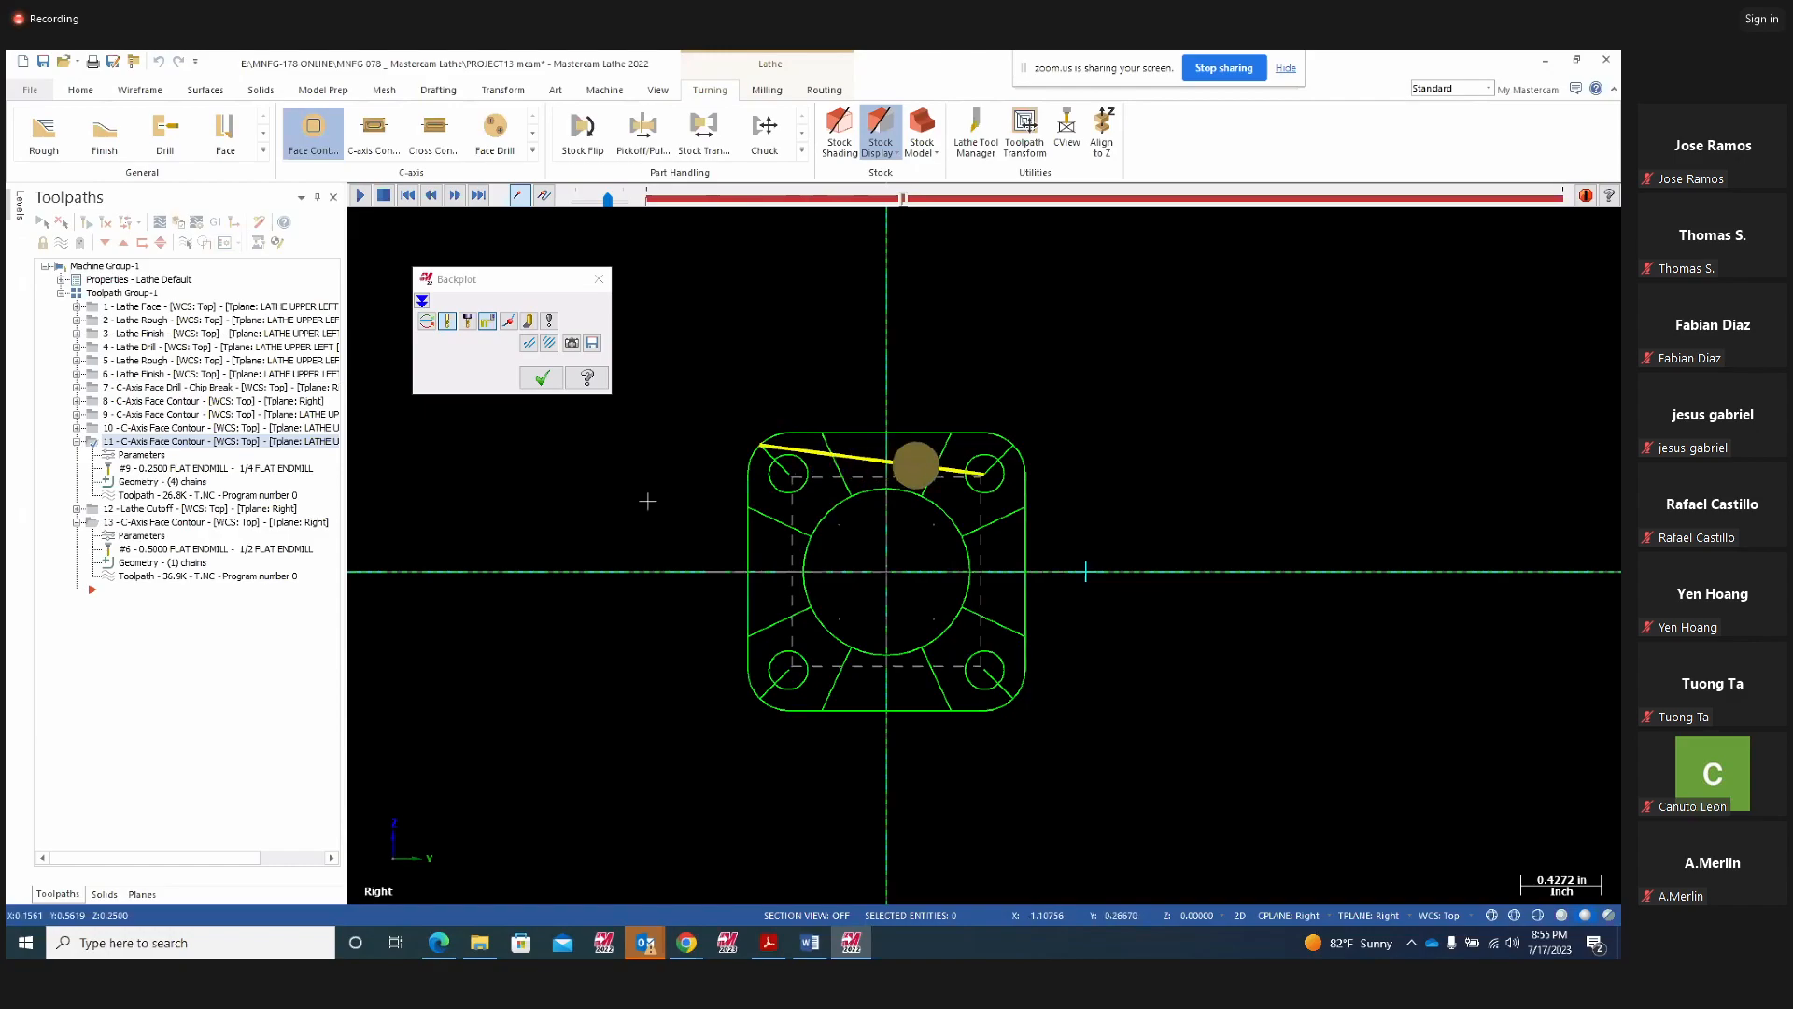
click(598, 279)
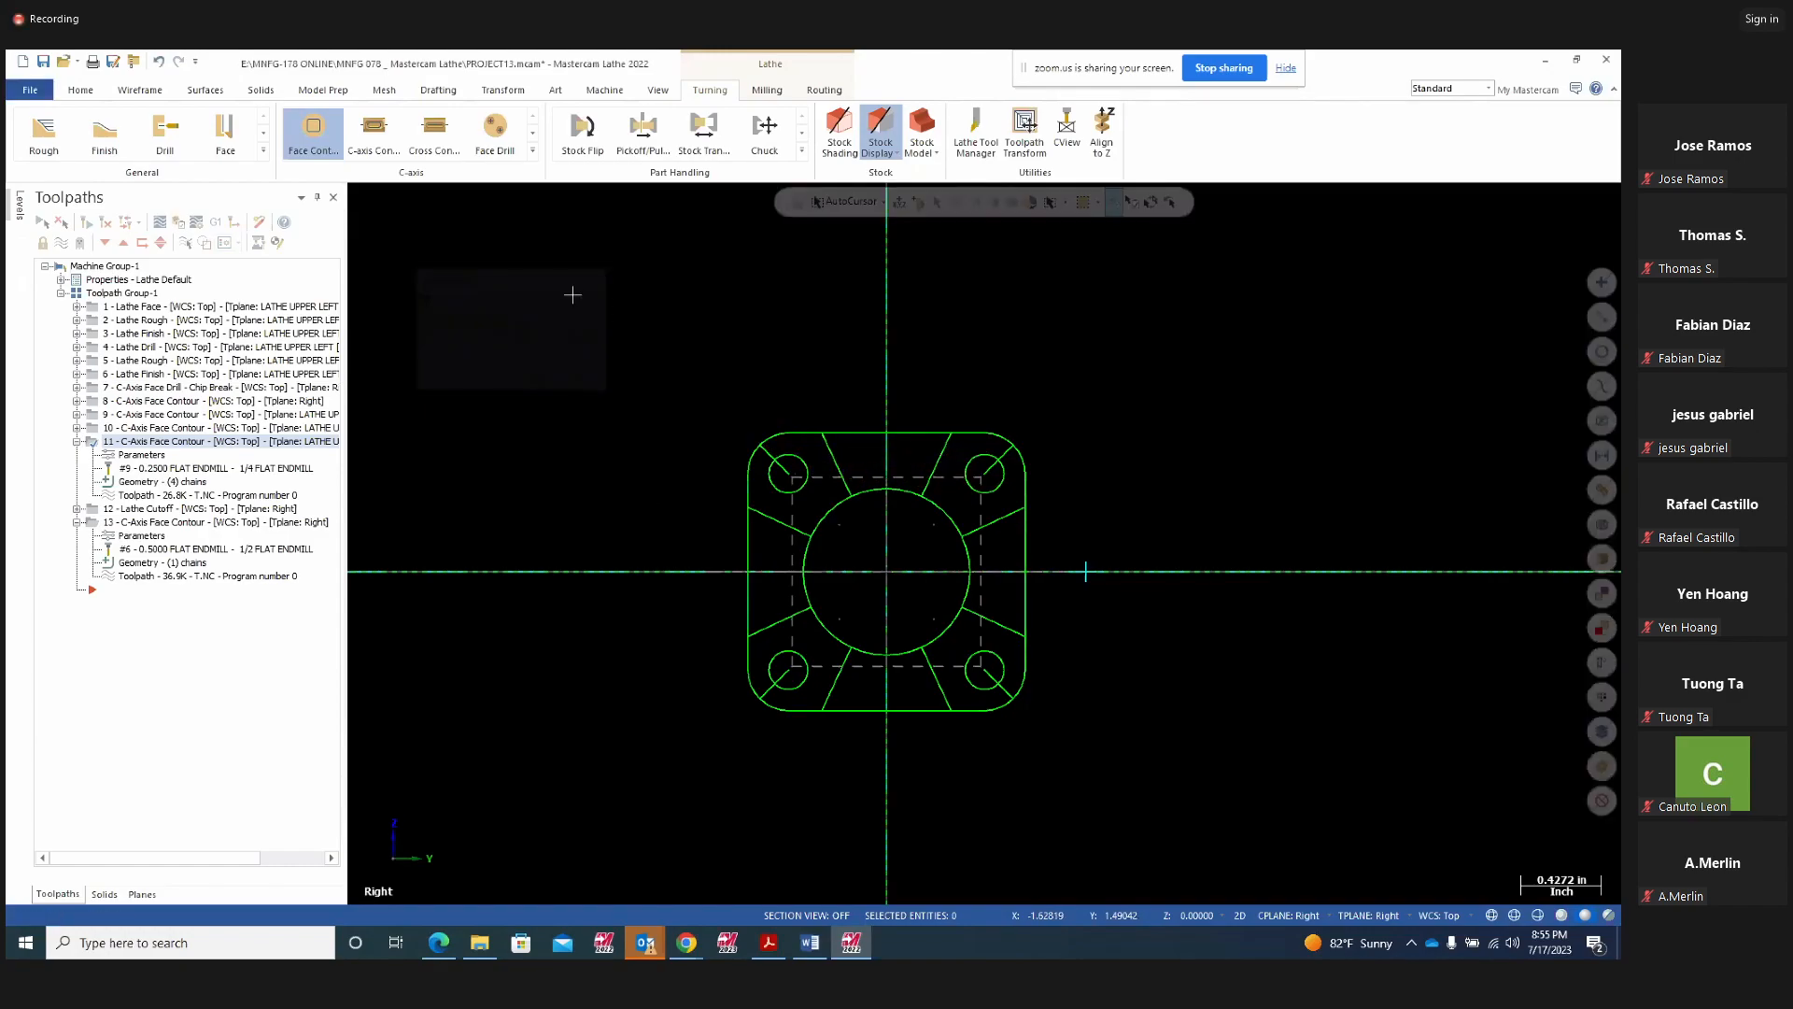
Backplot C-axis face contour operation 10 to examine the 1/4 flat endmill's path along the angled pad edges
click(77, 429)
click(93, 429)
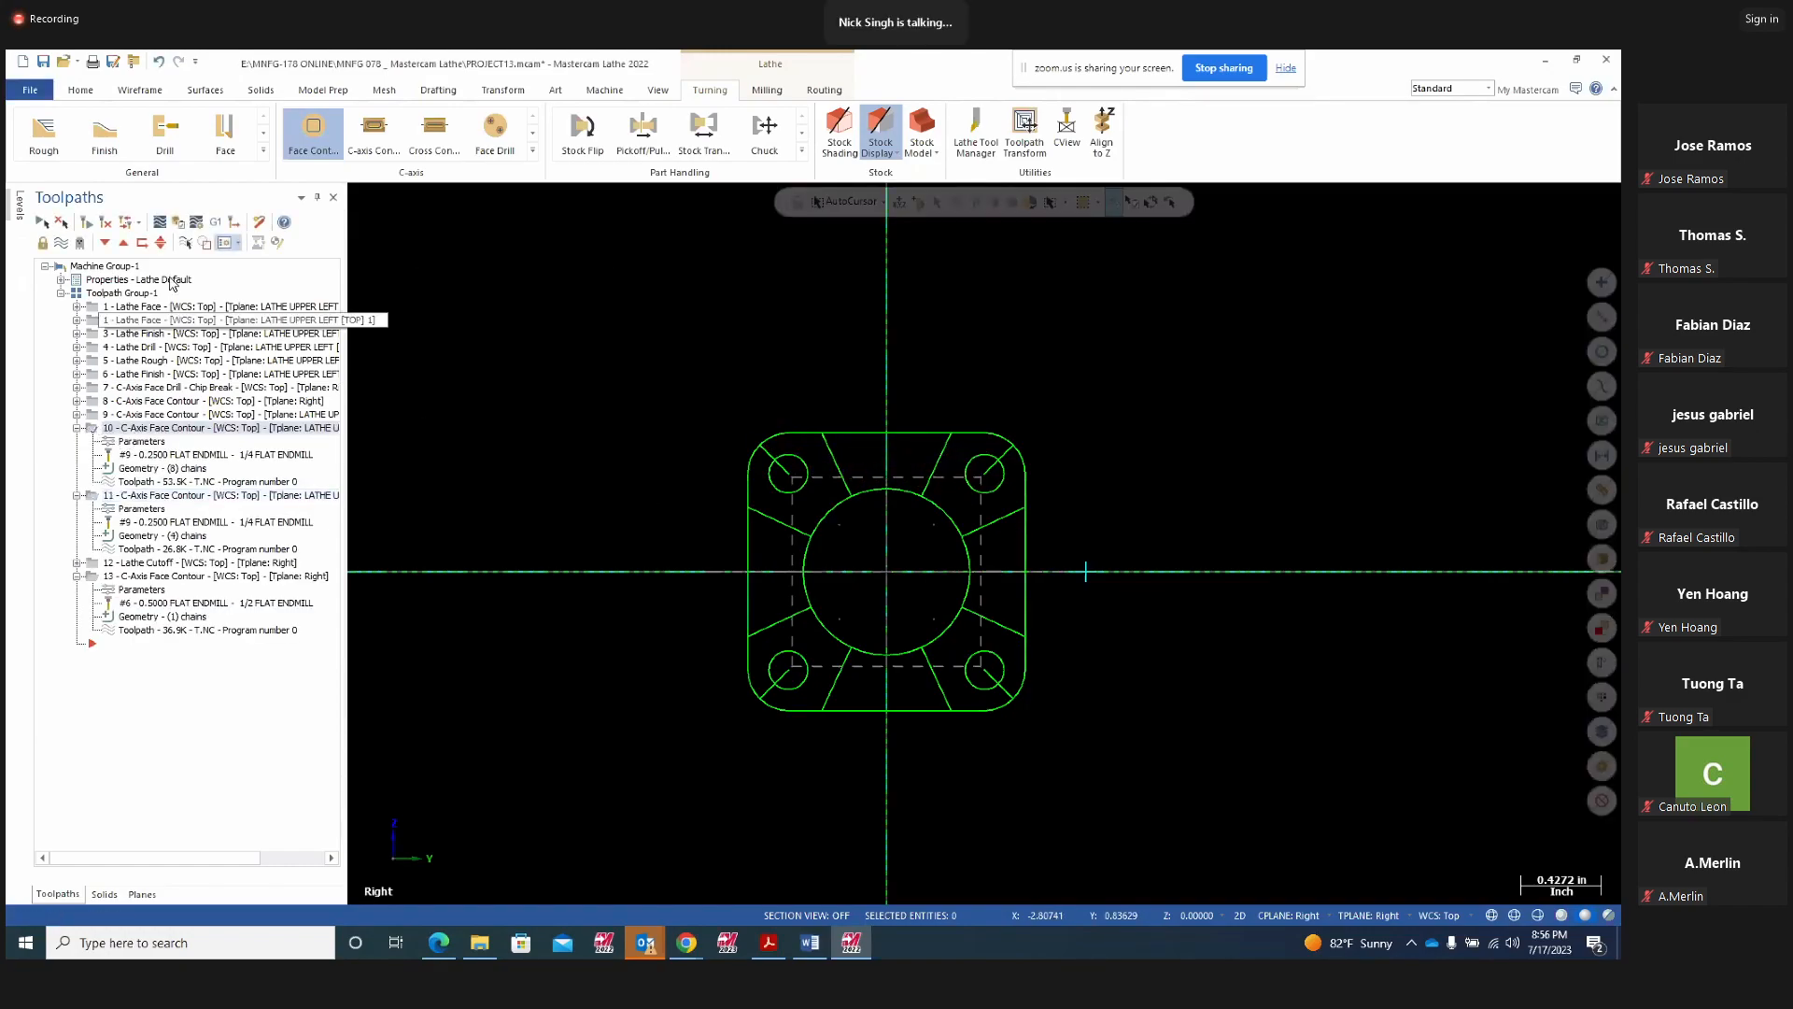
click(161, 224)
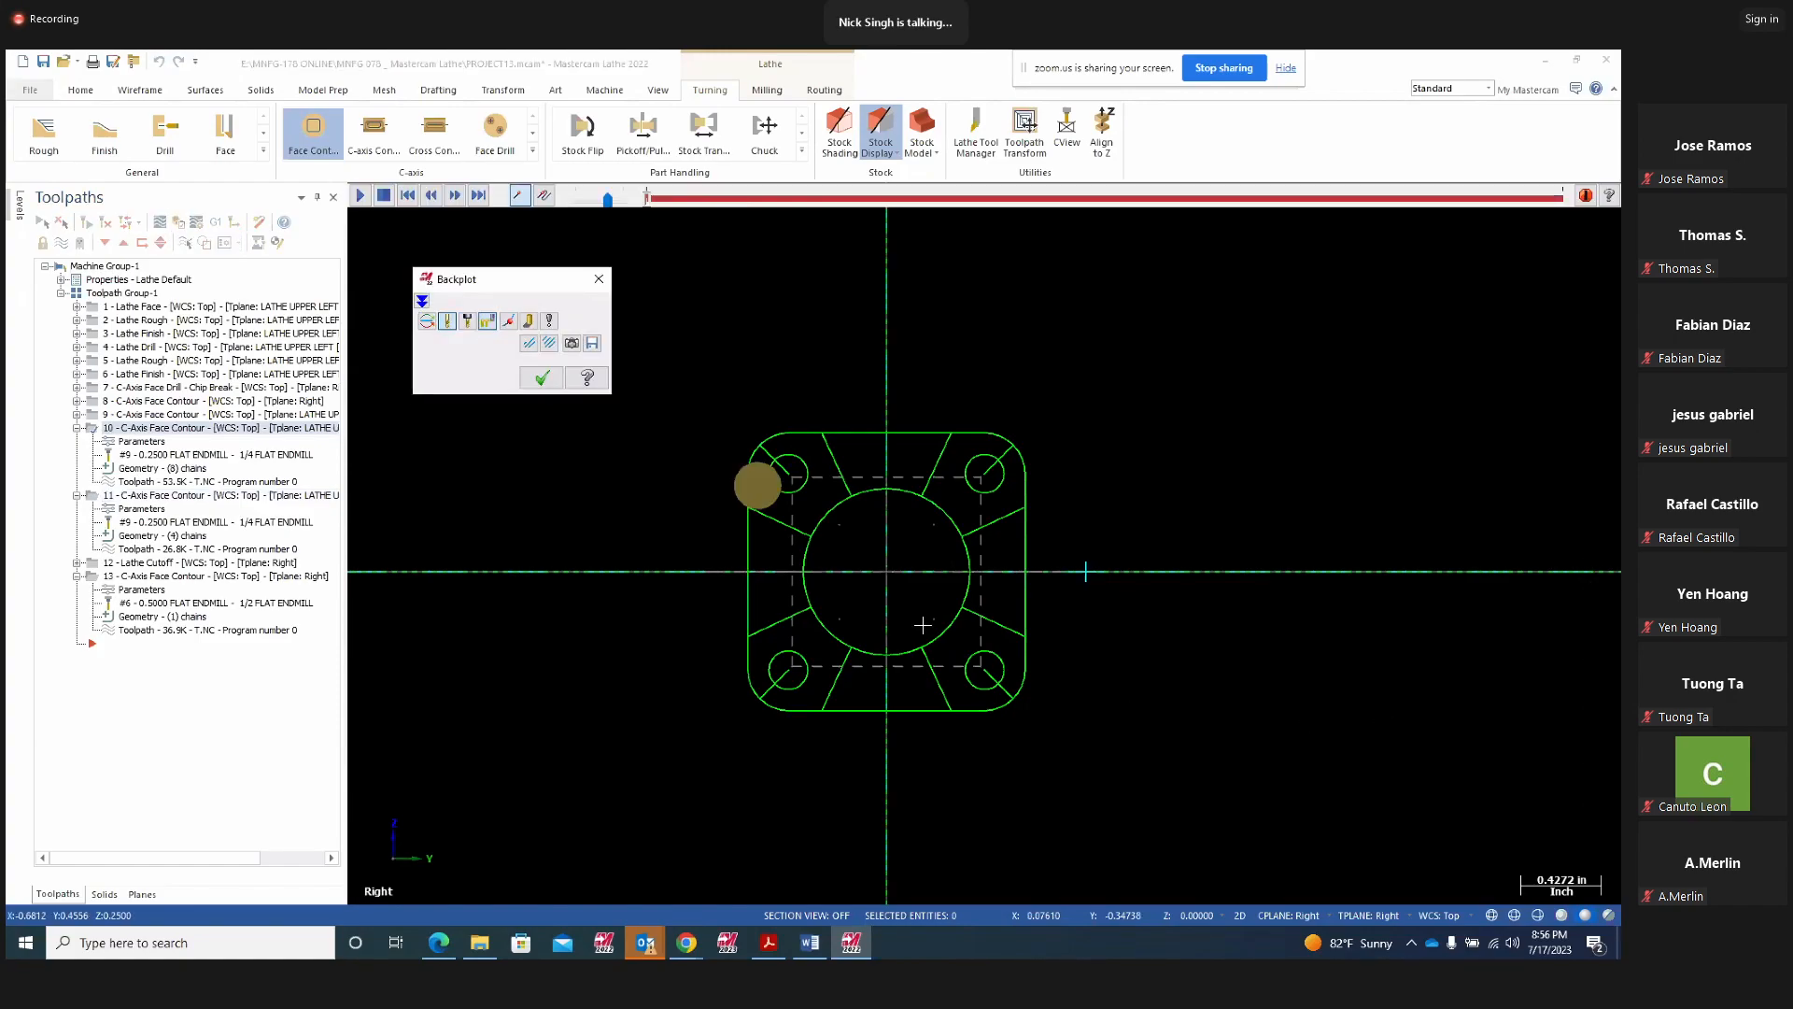
scroll(757, 518, up, 3)
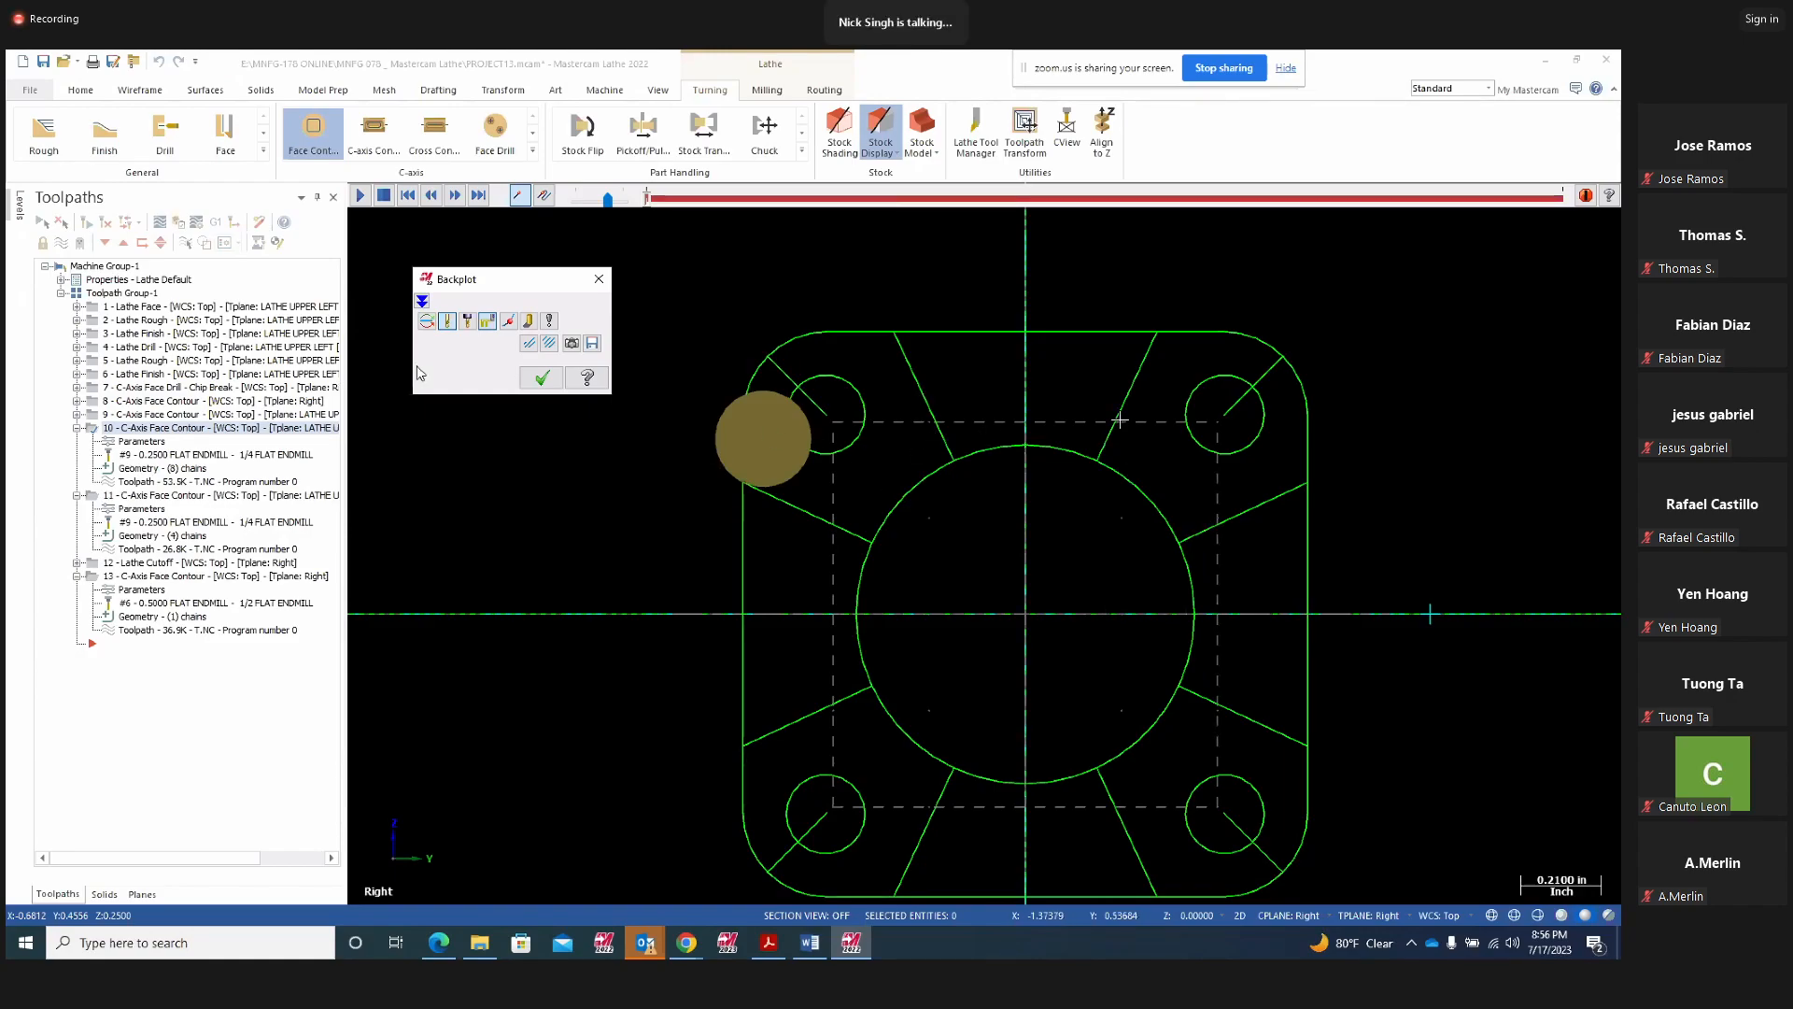
click(361, 197)
click(362, 197)
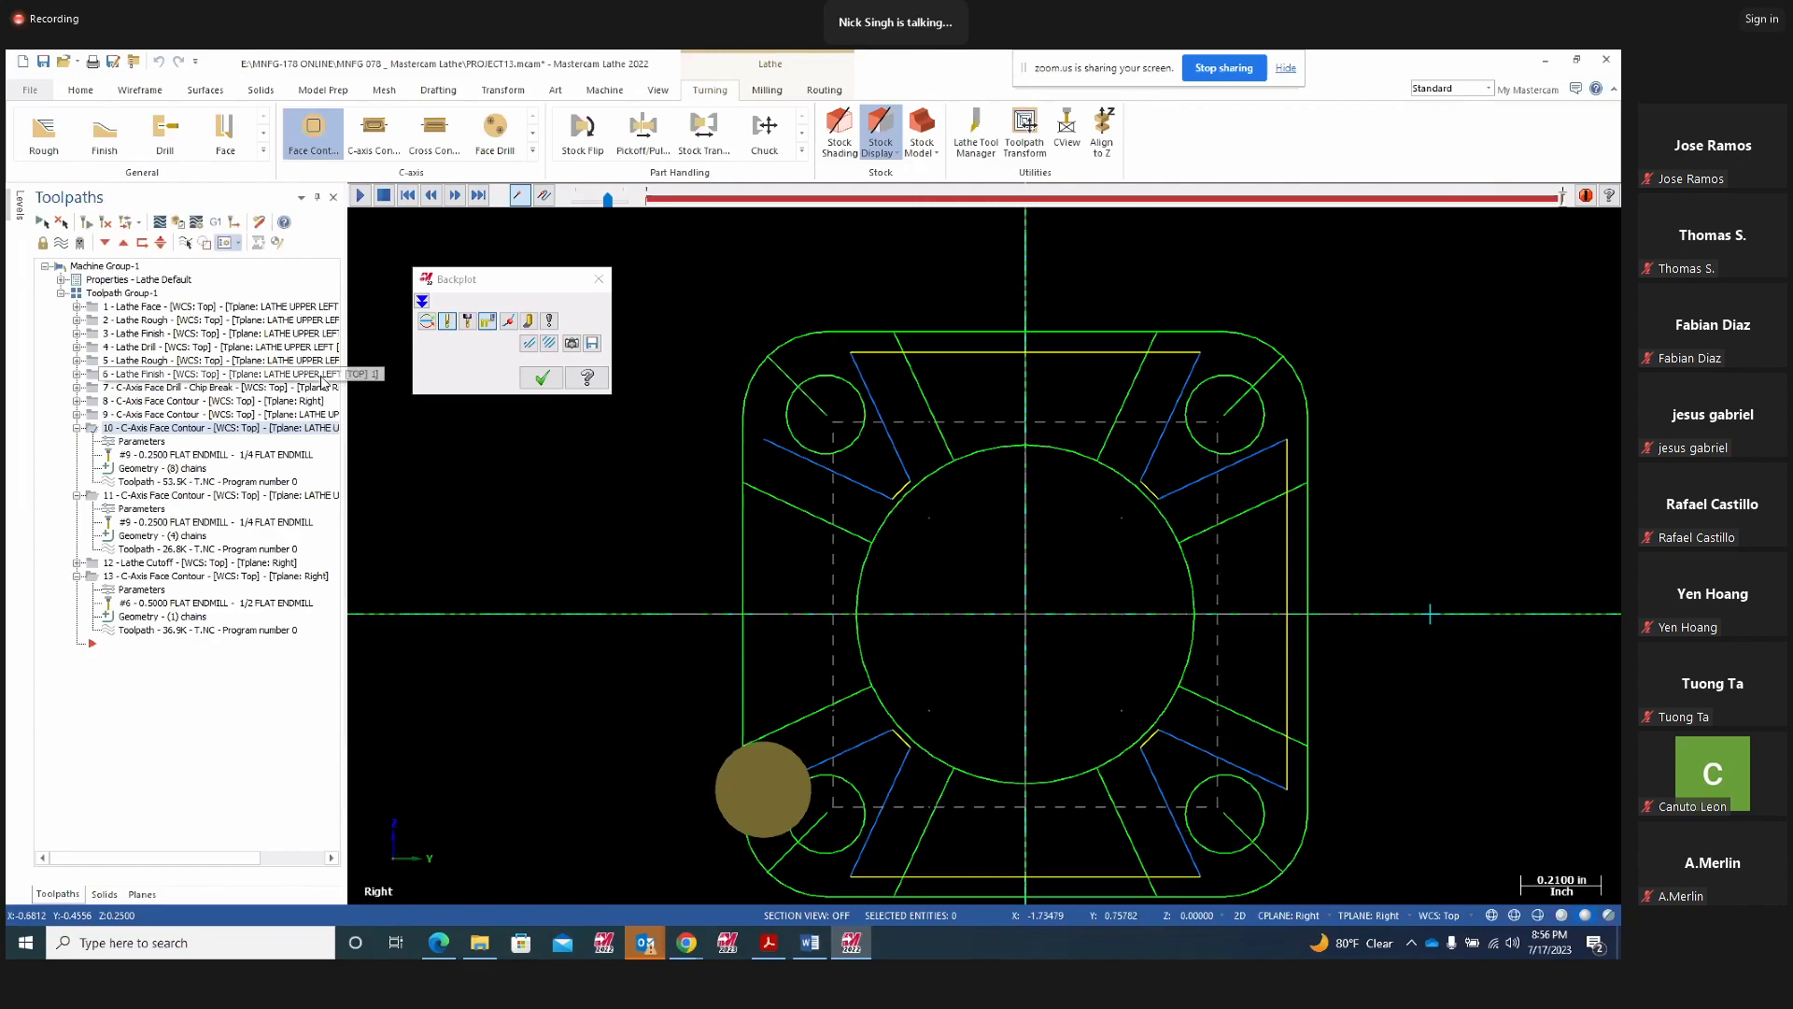
click(541, 377)
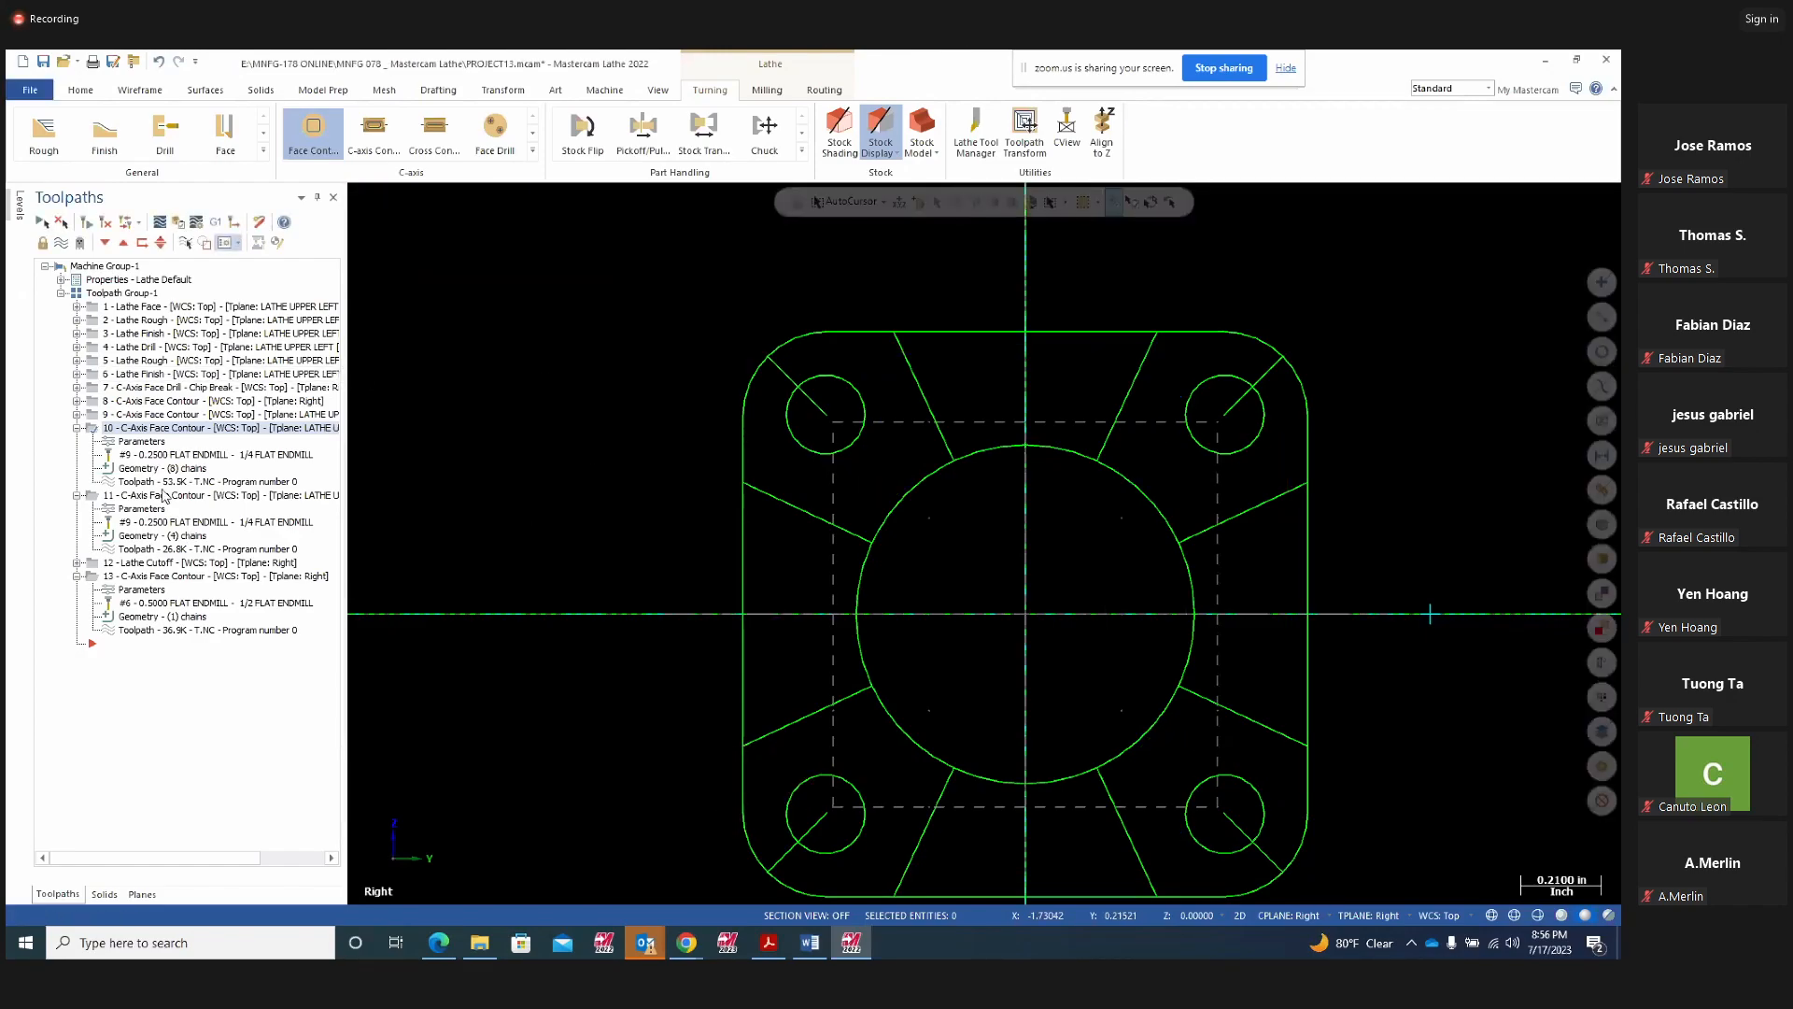
Review the position and direction of chains 1 to 8 in operation 10's geometry, and leave the Chain Manager
click(142, 470)
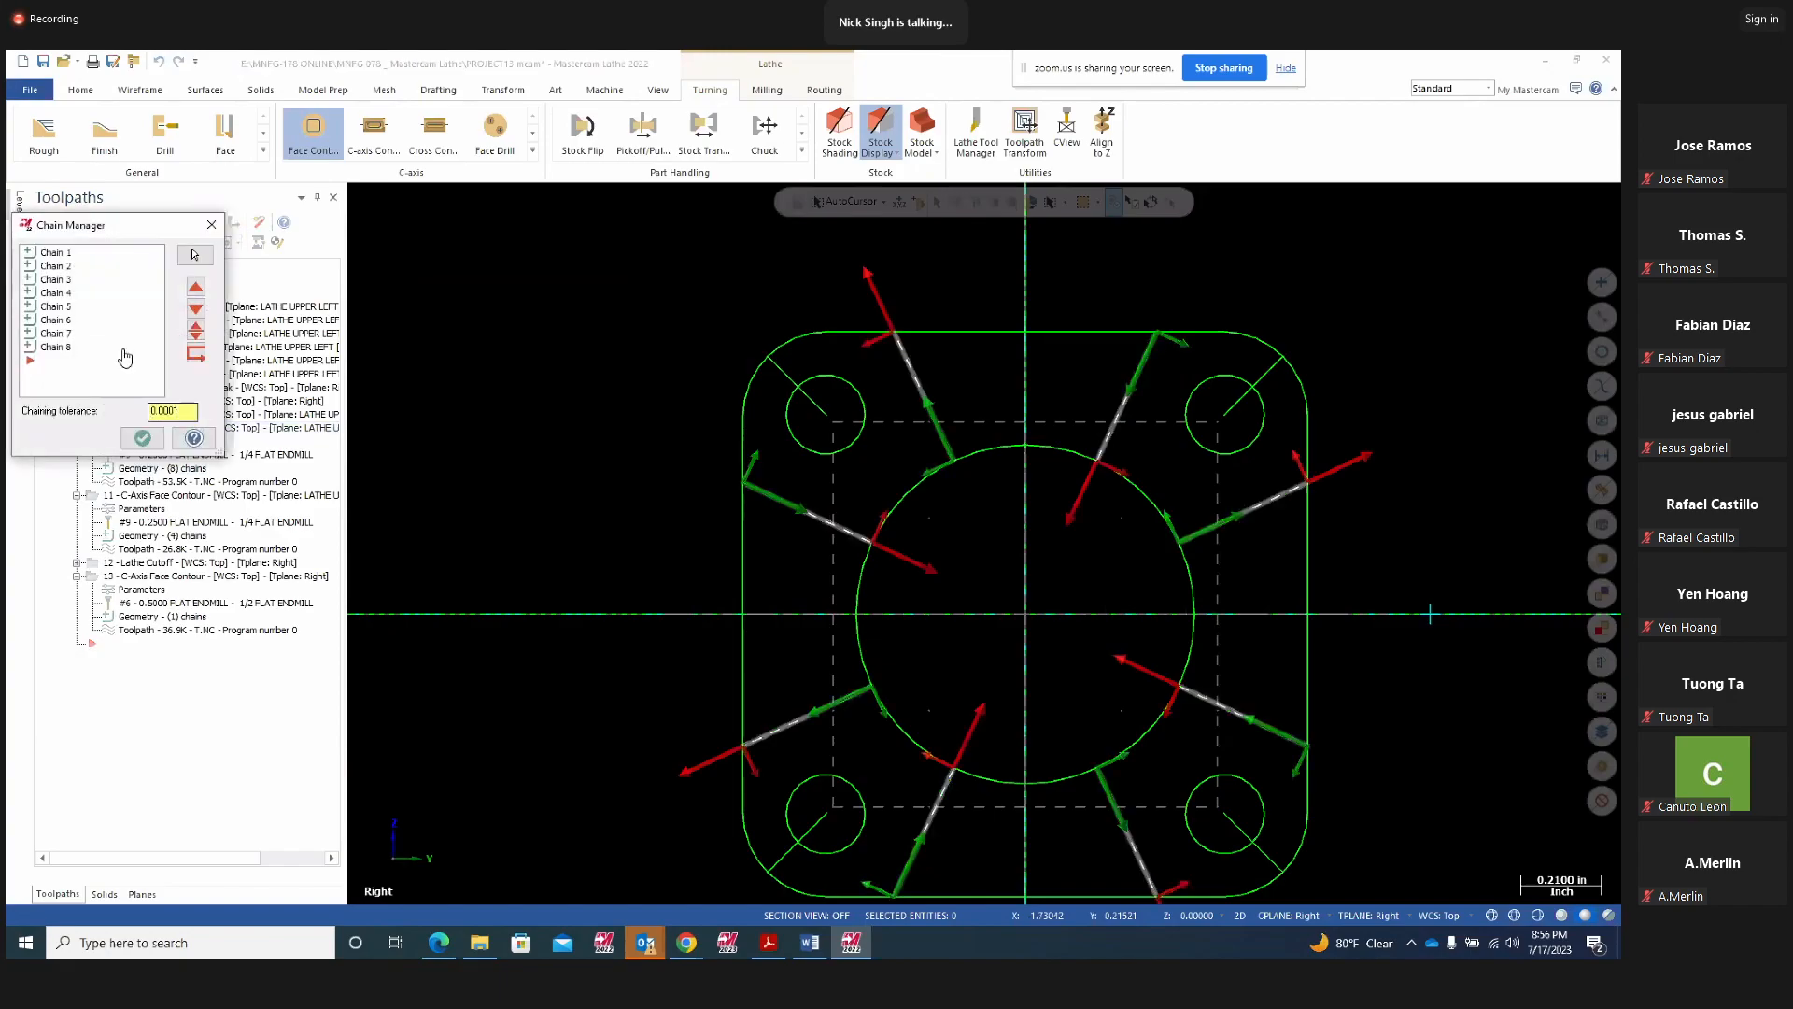
click(53, 254)
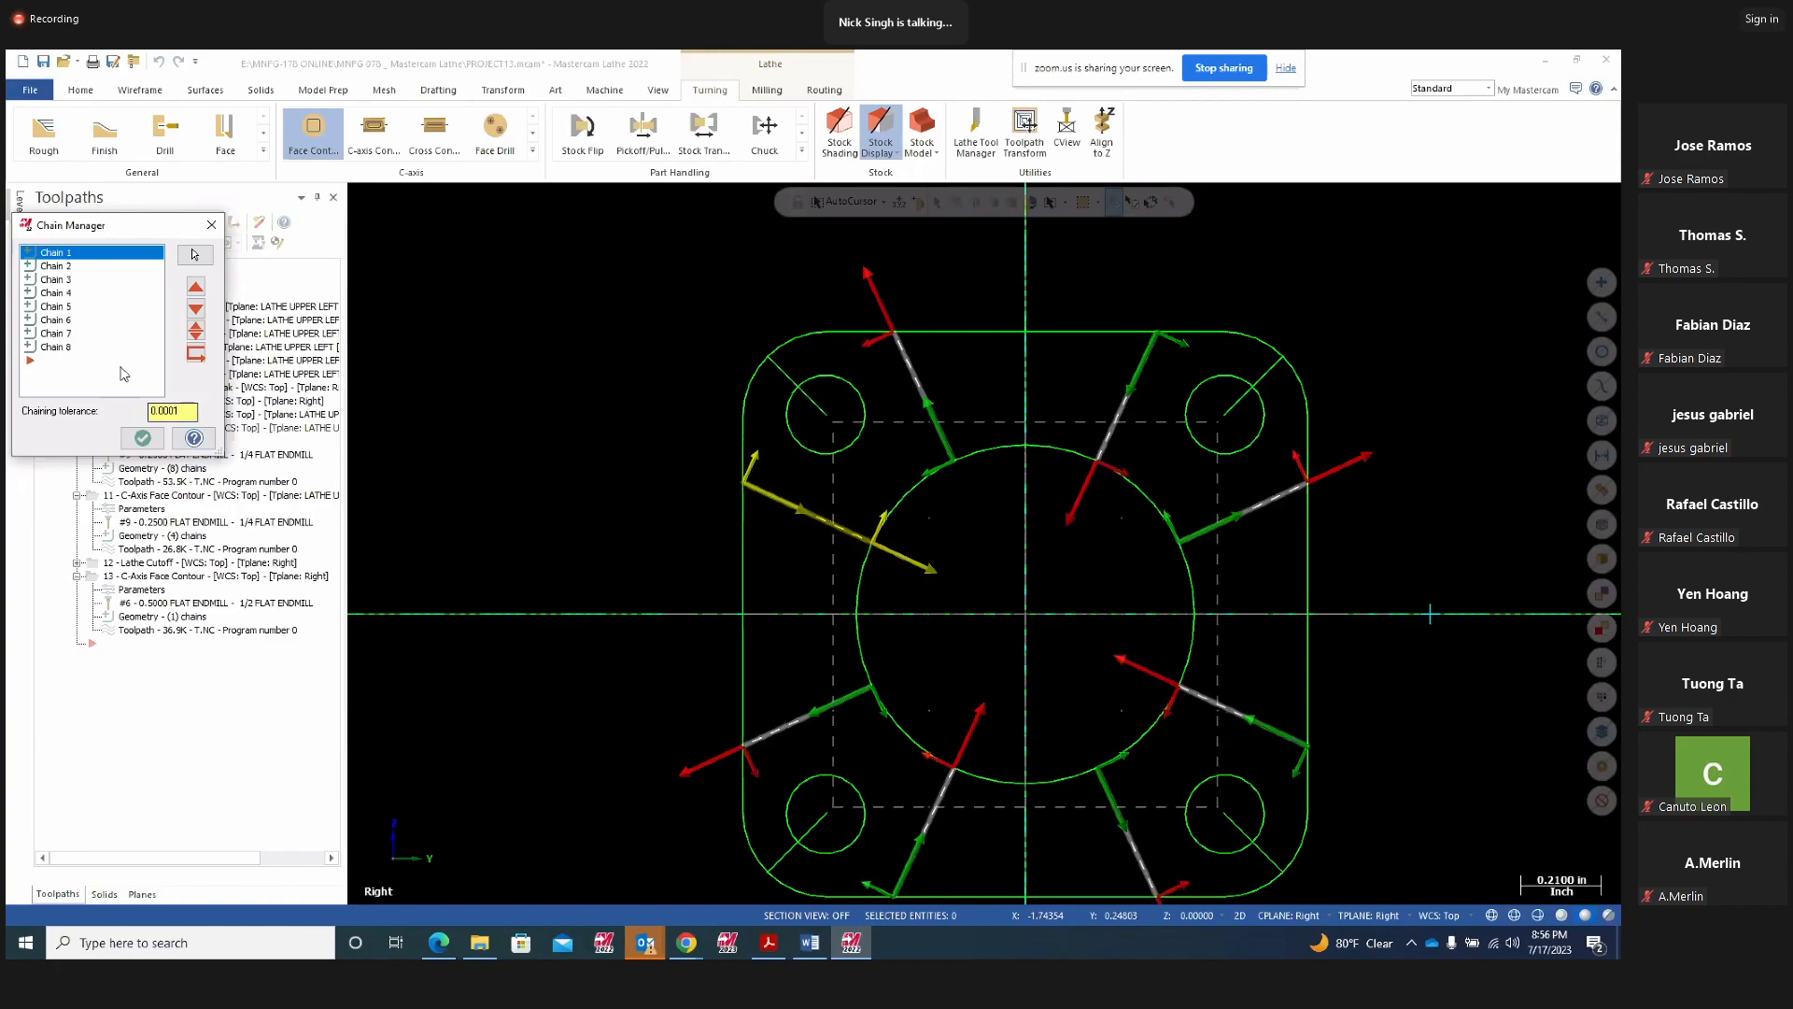
click(60, 269)
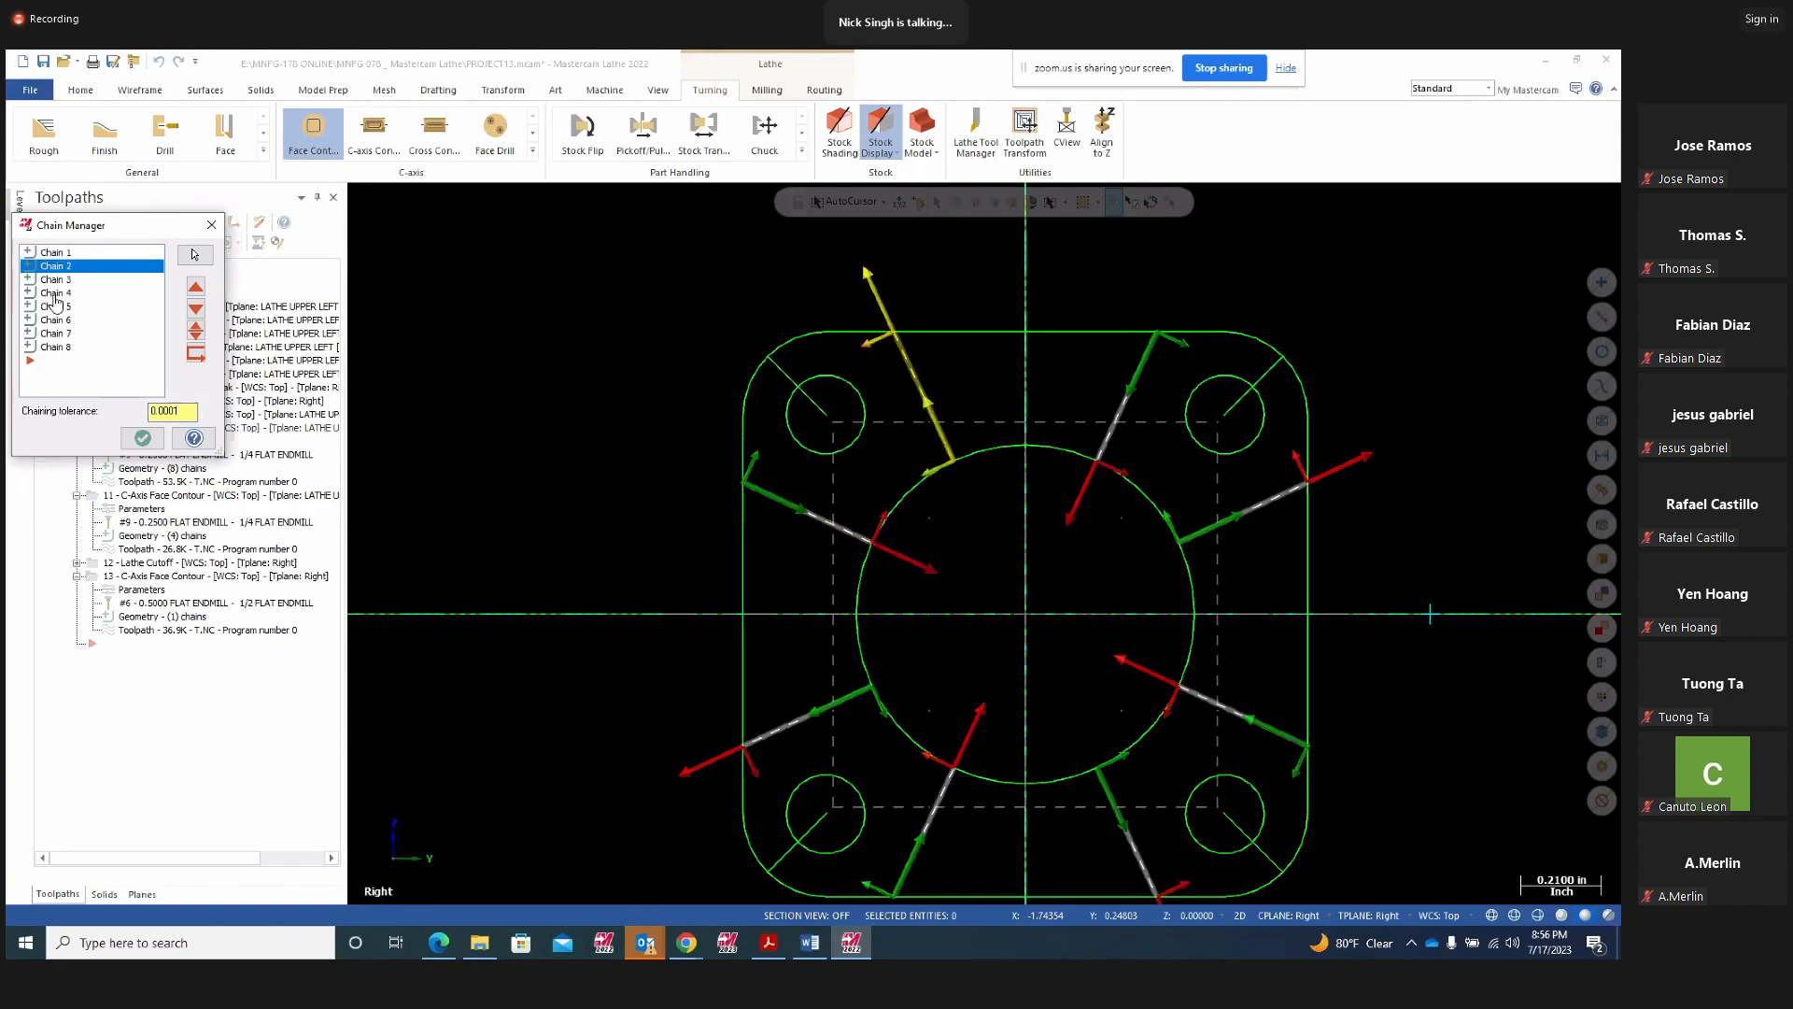
click(55, 281)
click(56, 293)
click(58, 306)
click(59, 320)
click(59, 333)
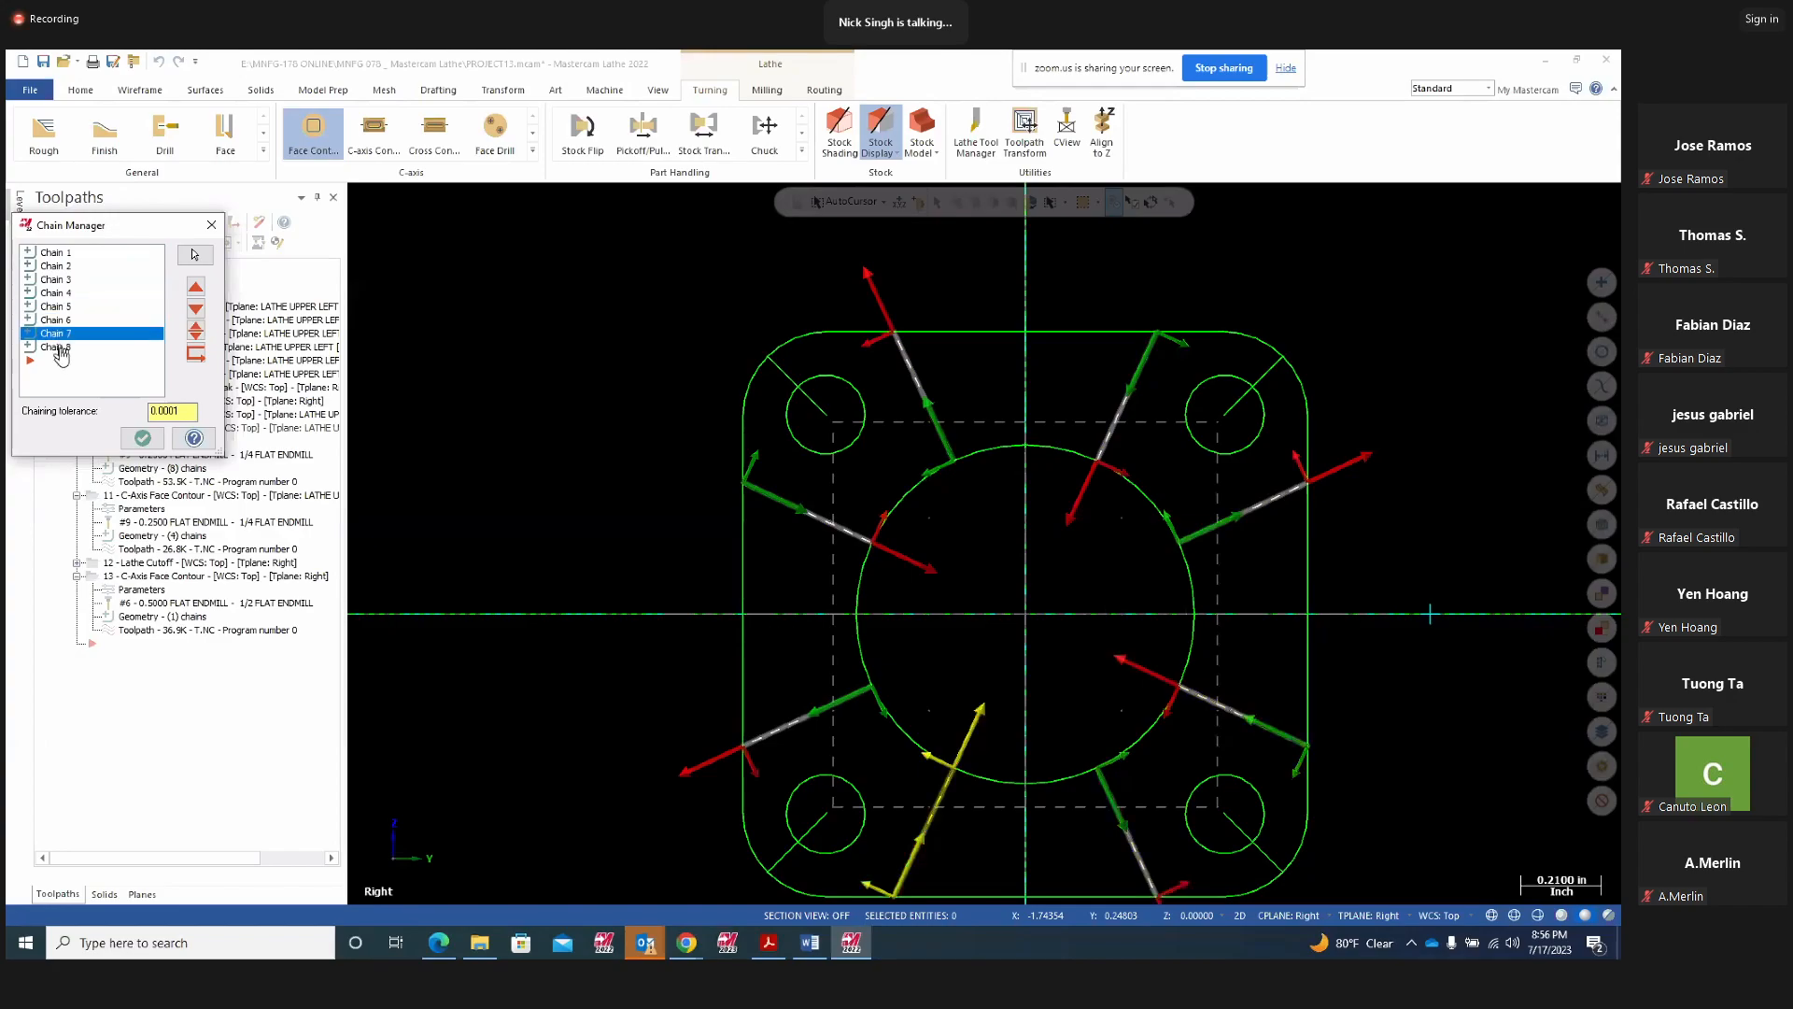
click(59, 347)
click(211, 225)
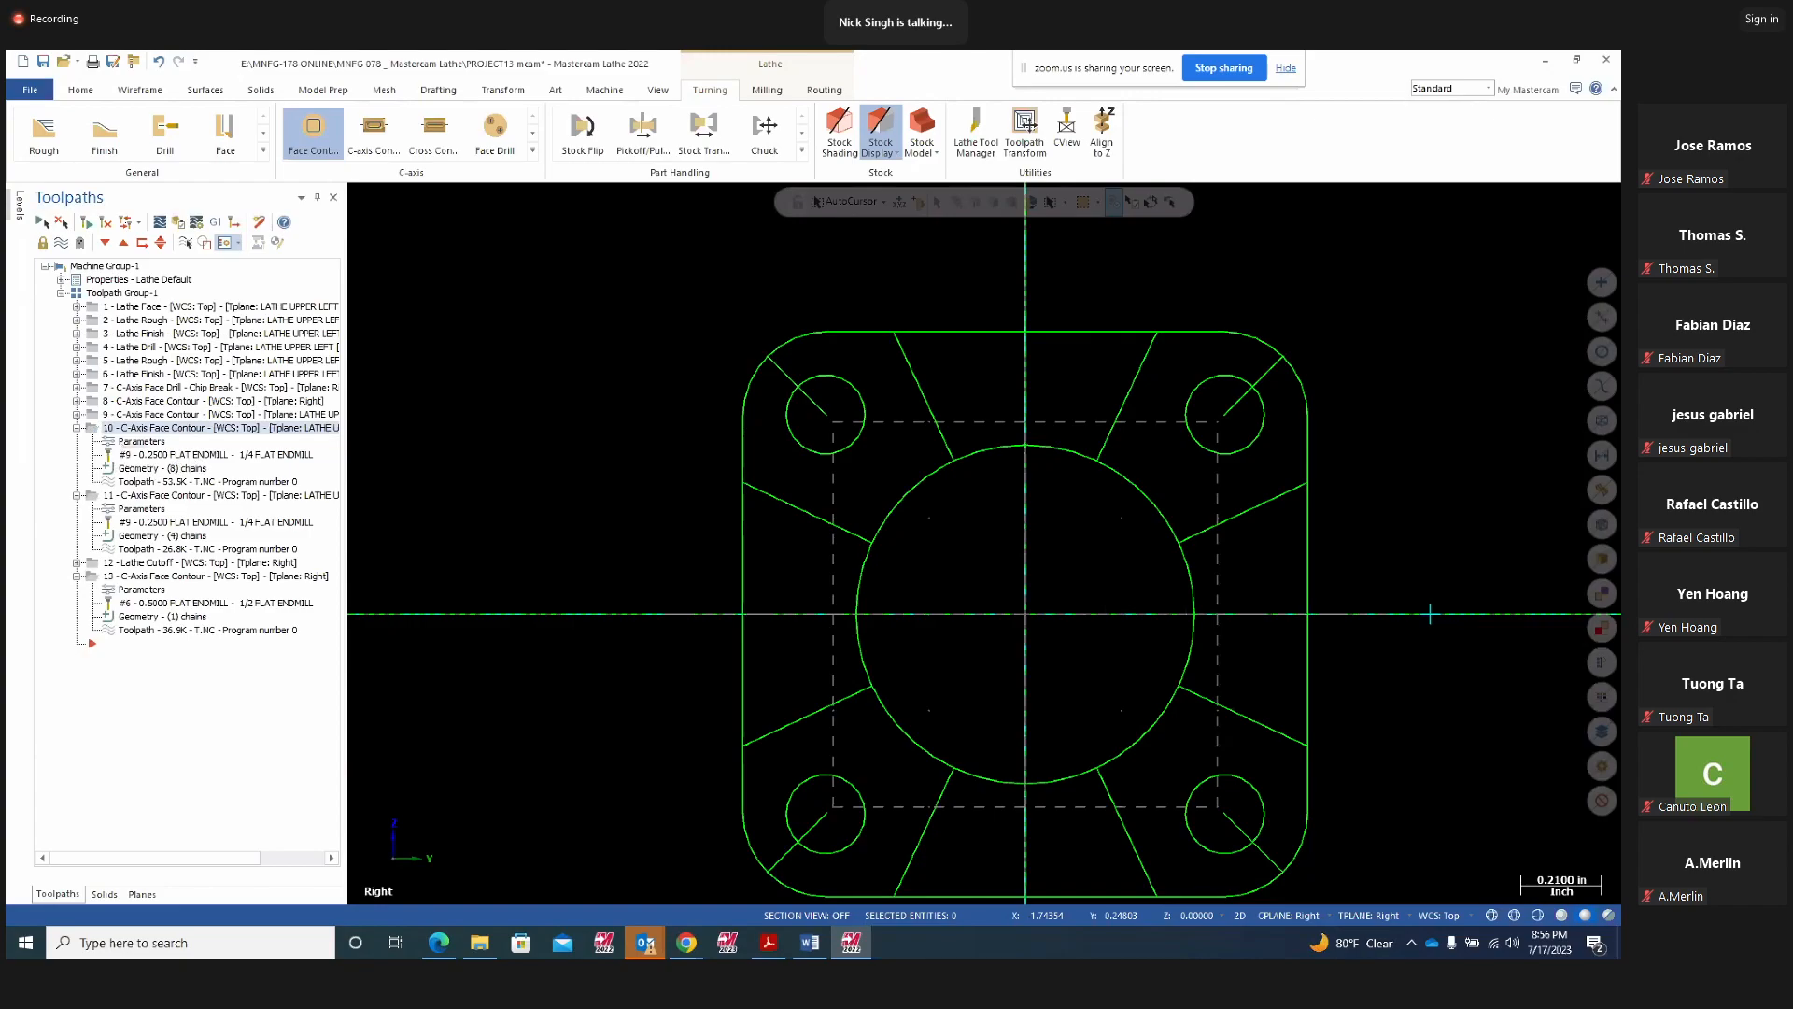
Accept operation 10's linking parameters with toolpath generation enabled, and backplot the regenerated toolpath
click(127, 443)
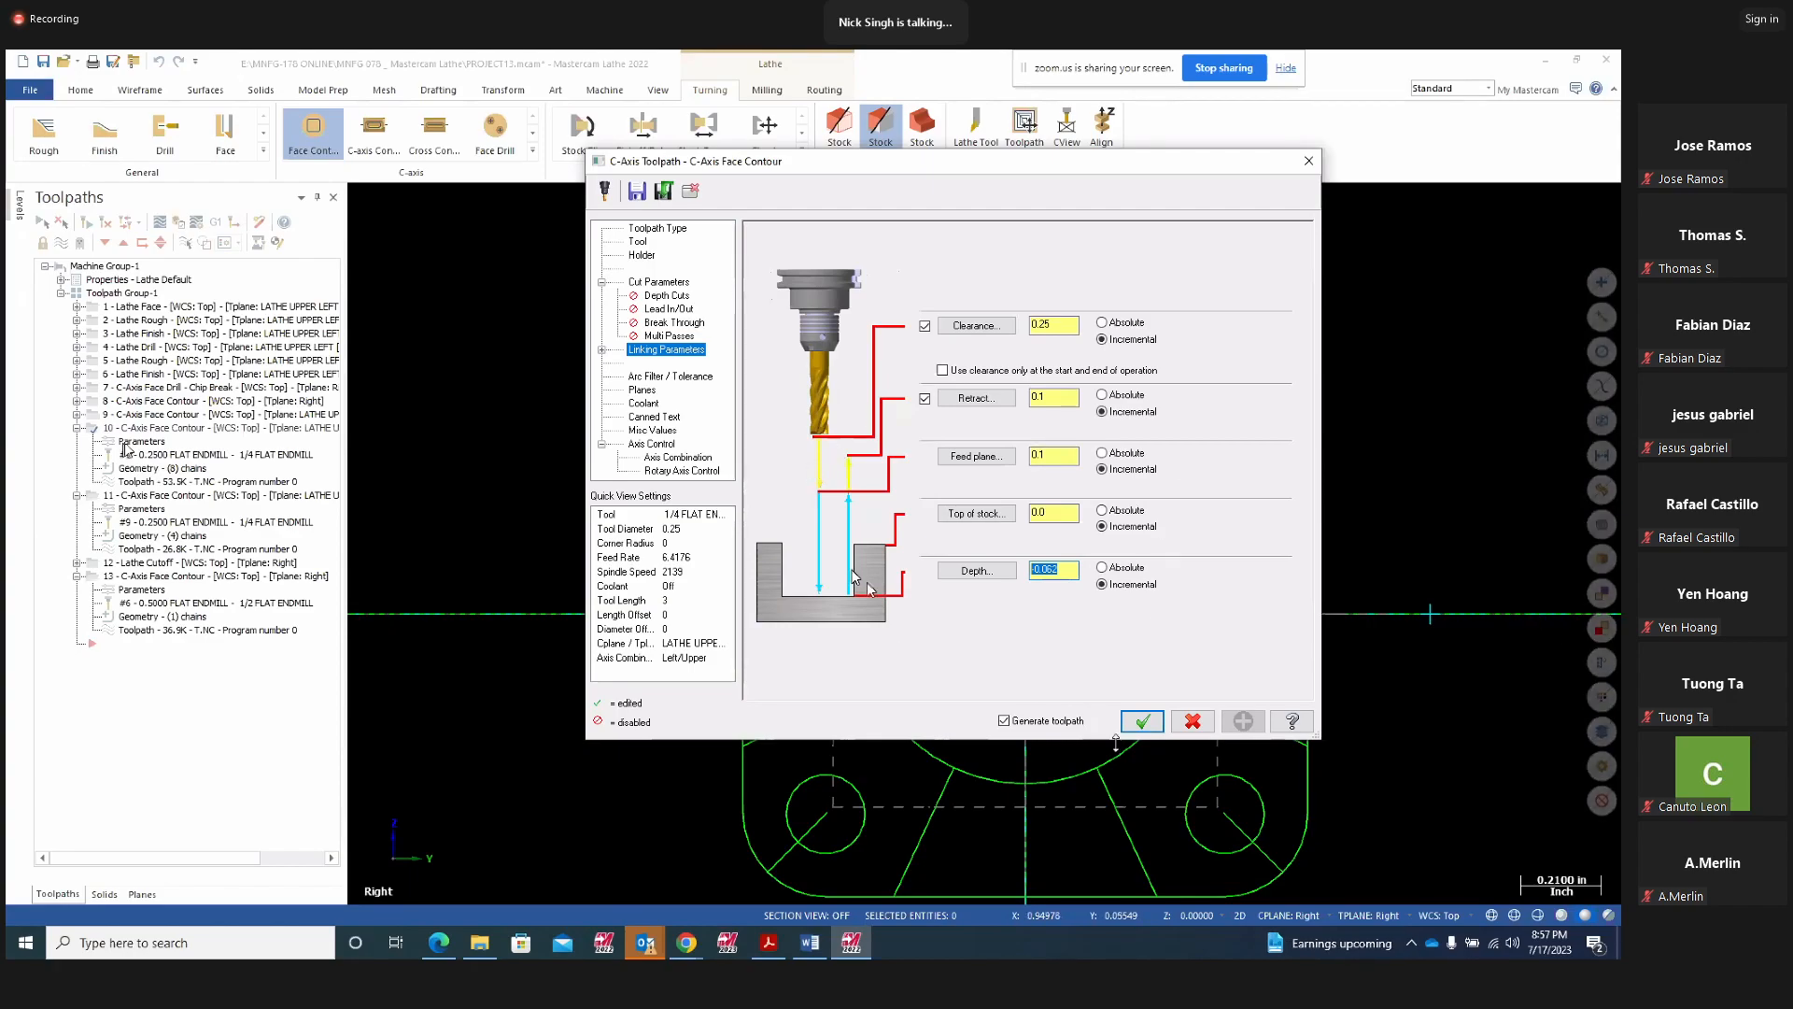
key(Return)
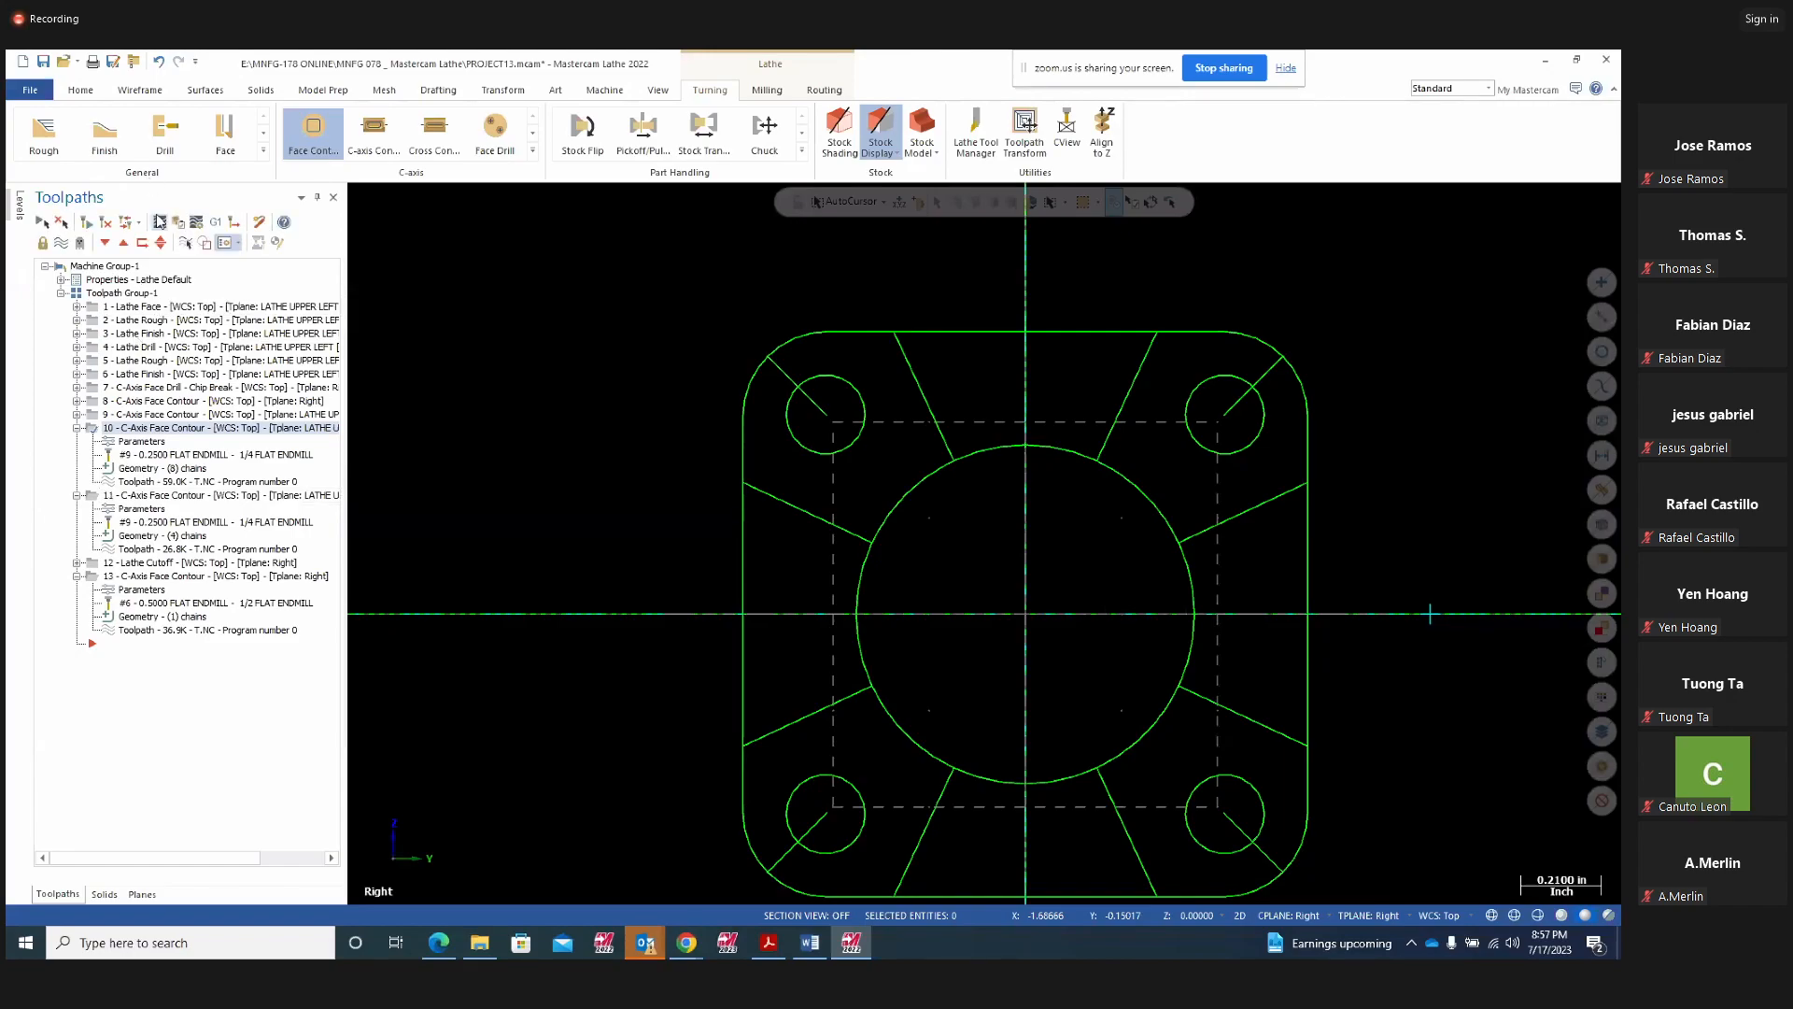
click(225, 242)
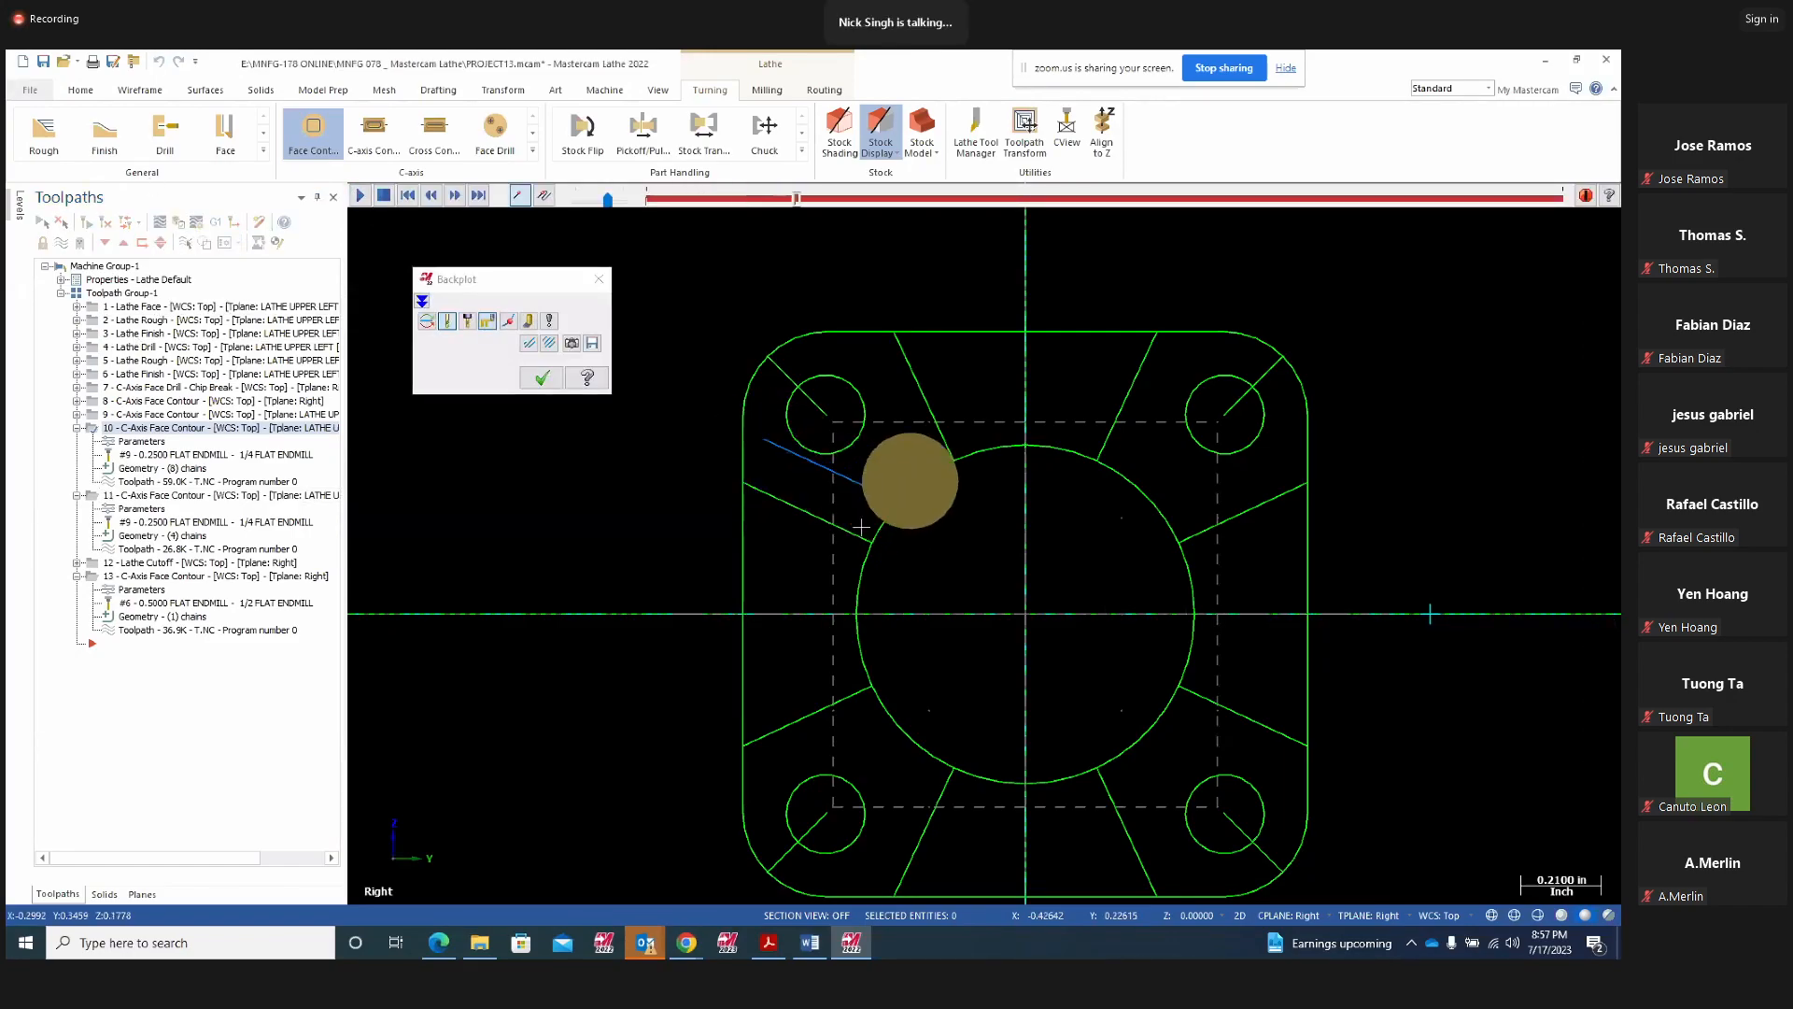
Leave the backplot and open operation 10's linking parameters at the depth value
click(542, 377)
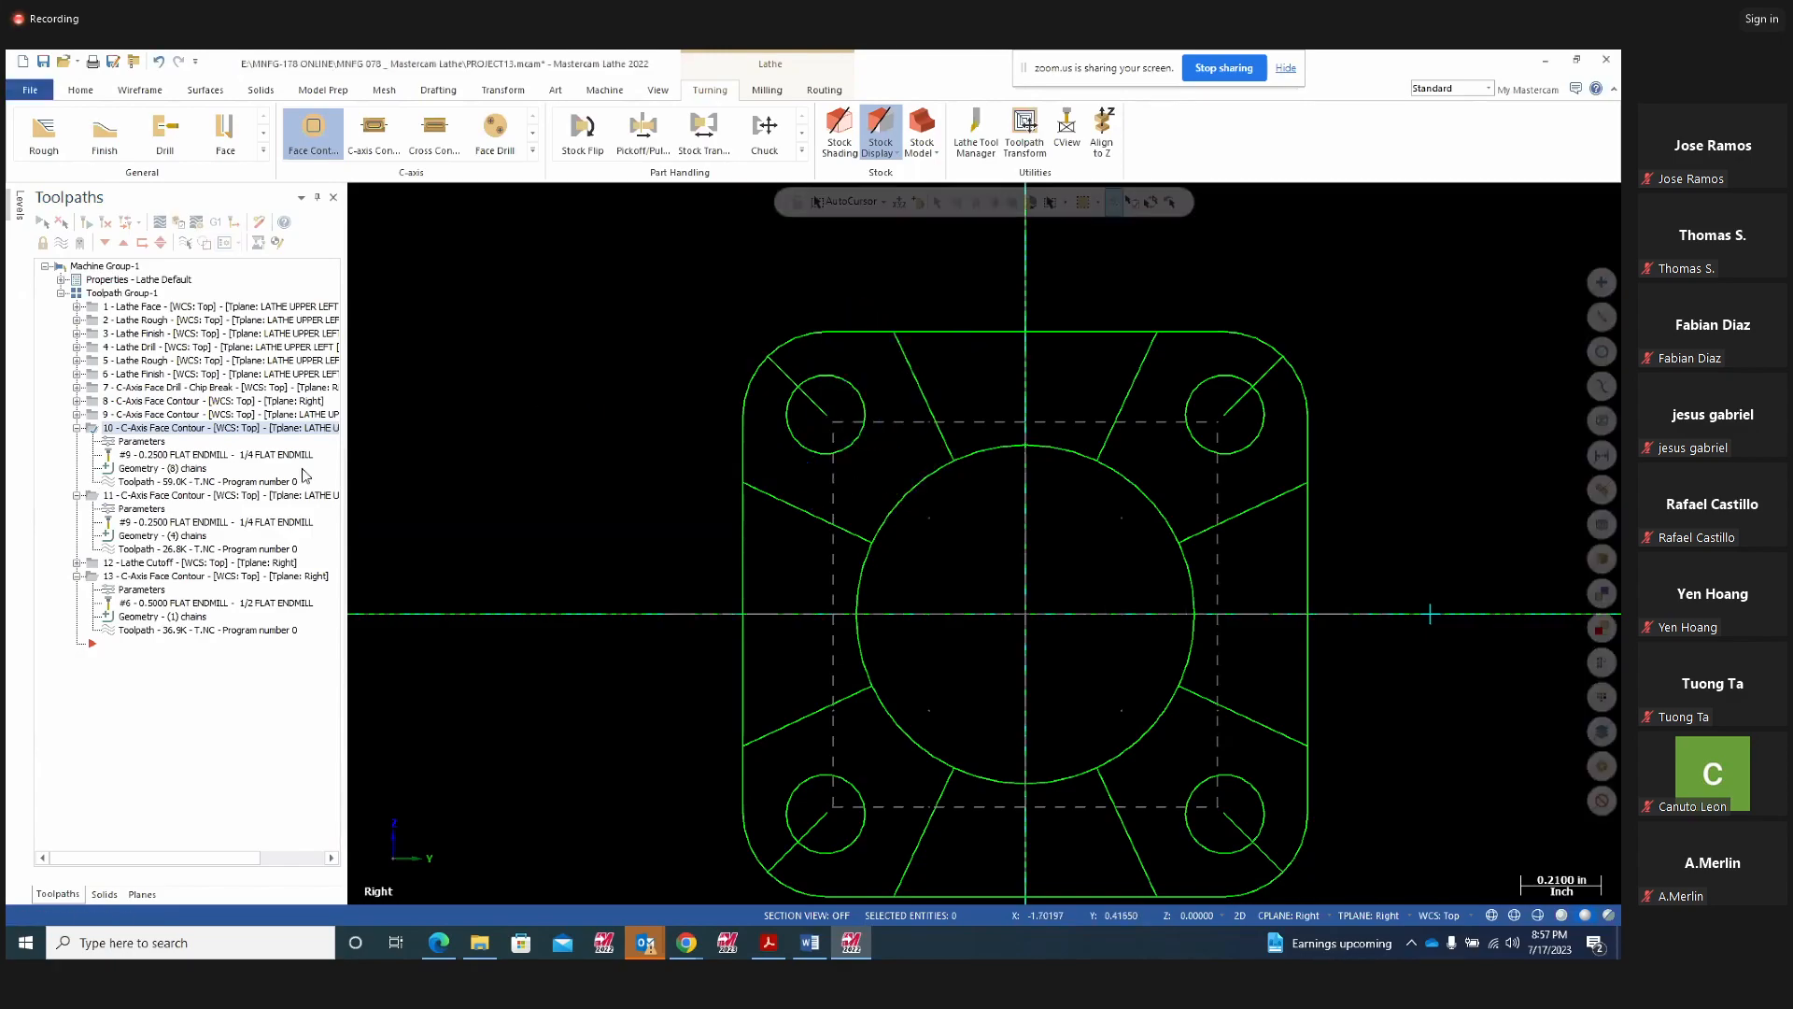
click(138, 442)
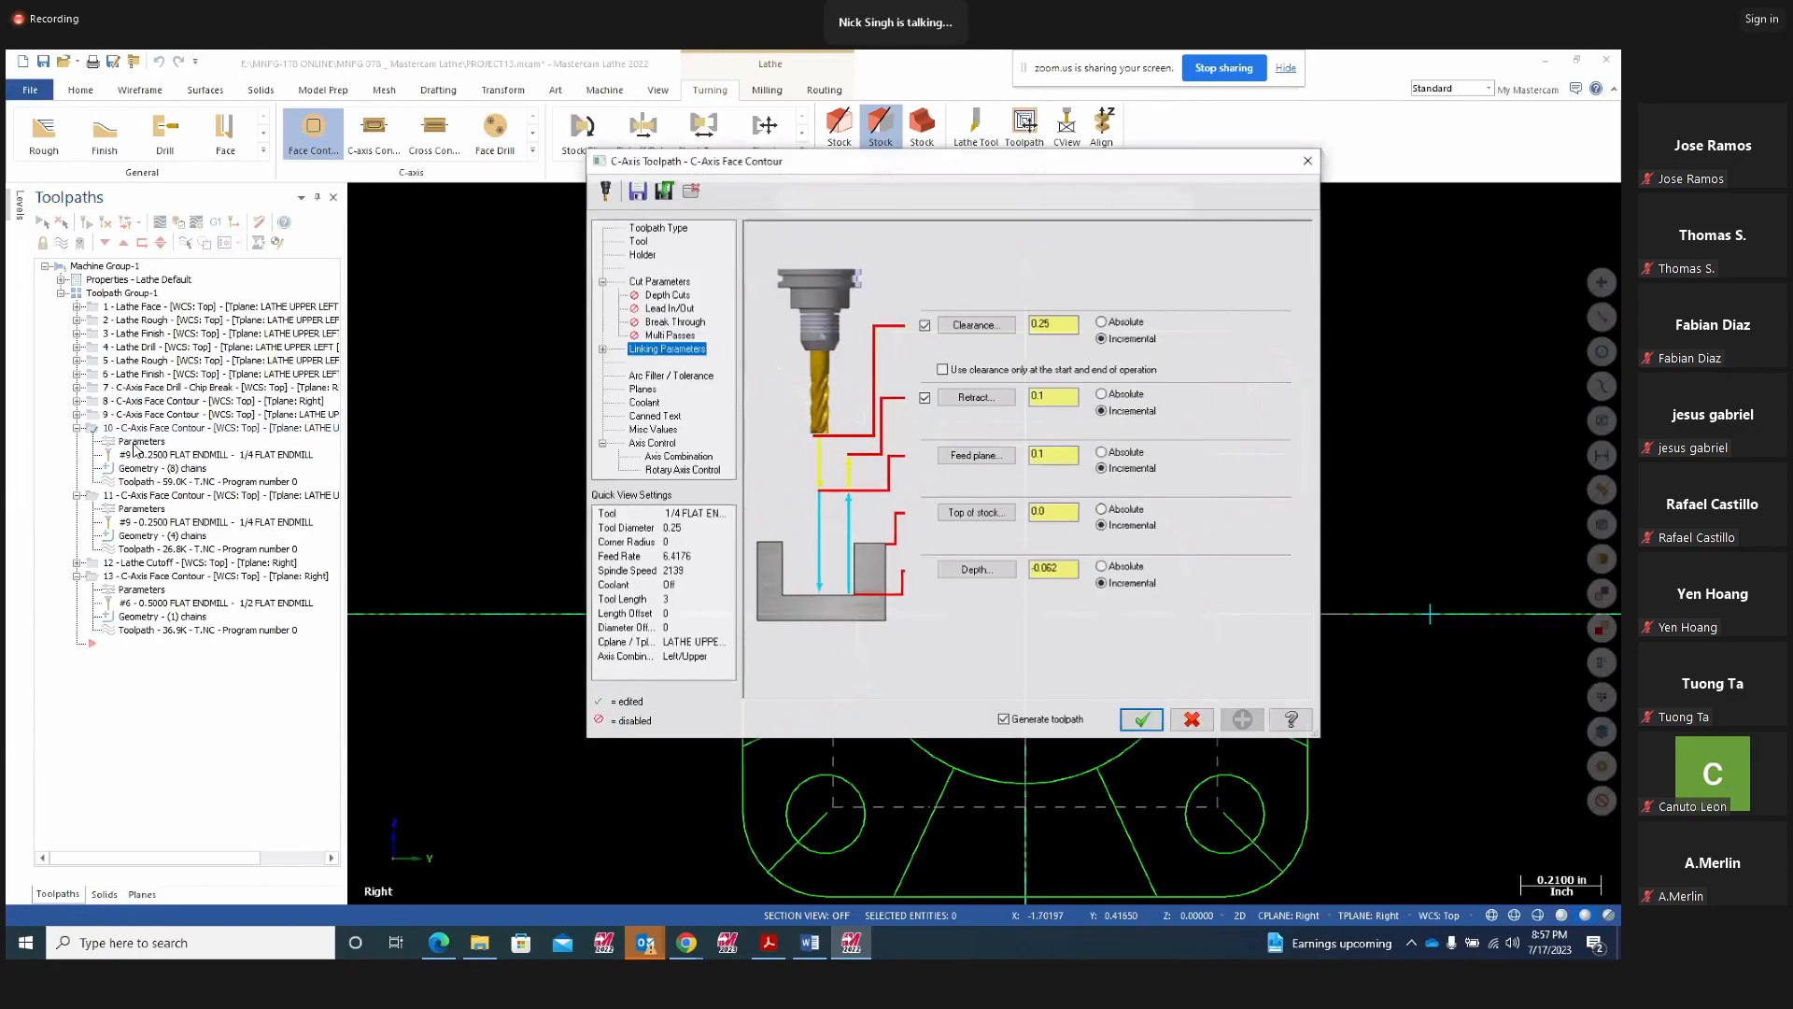
double_click(1068, 567)
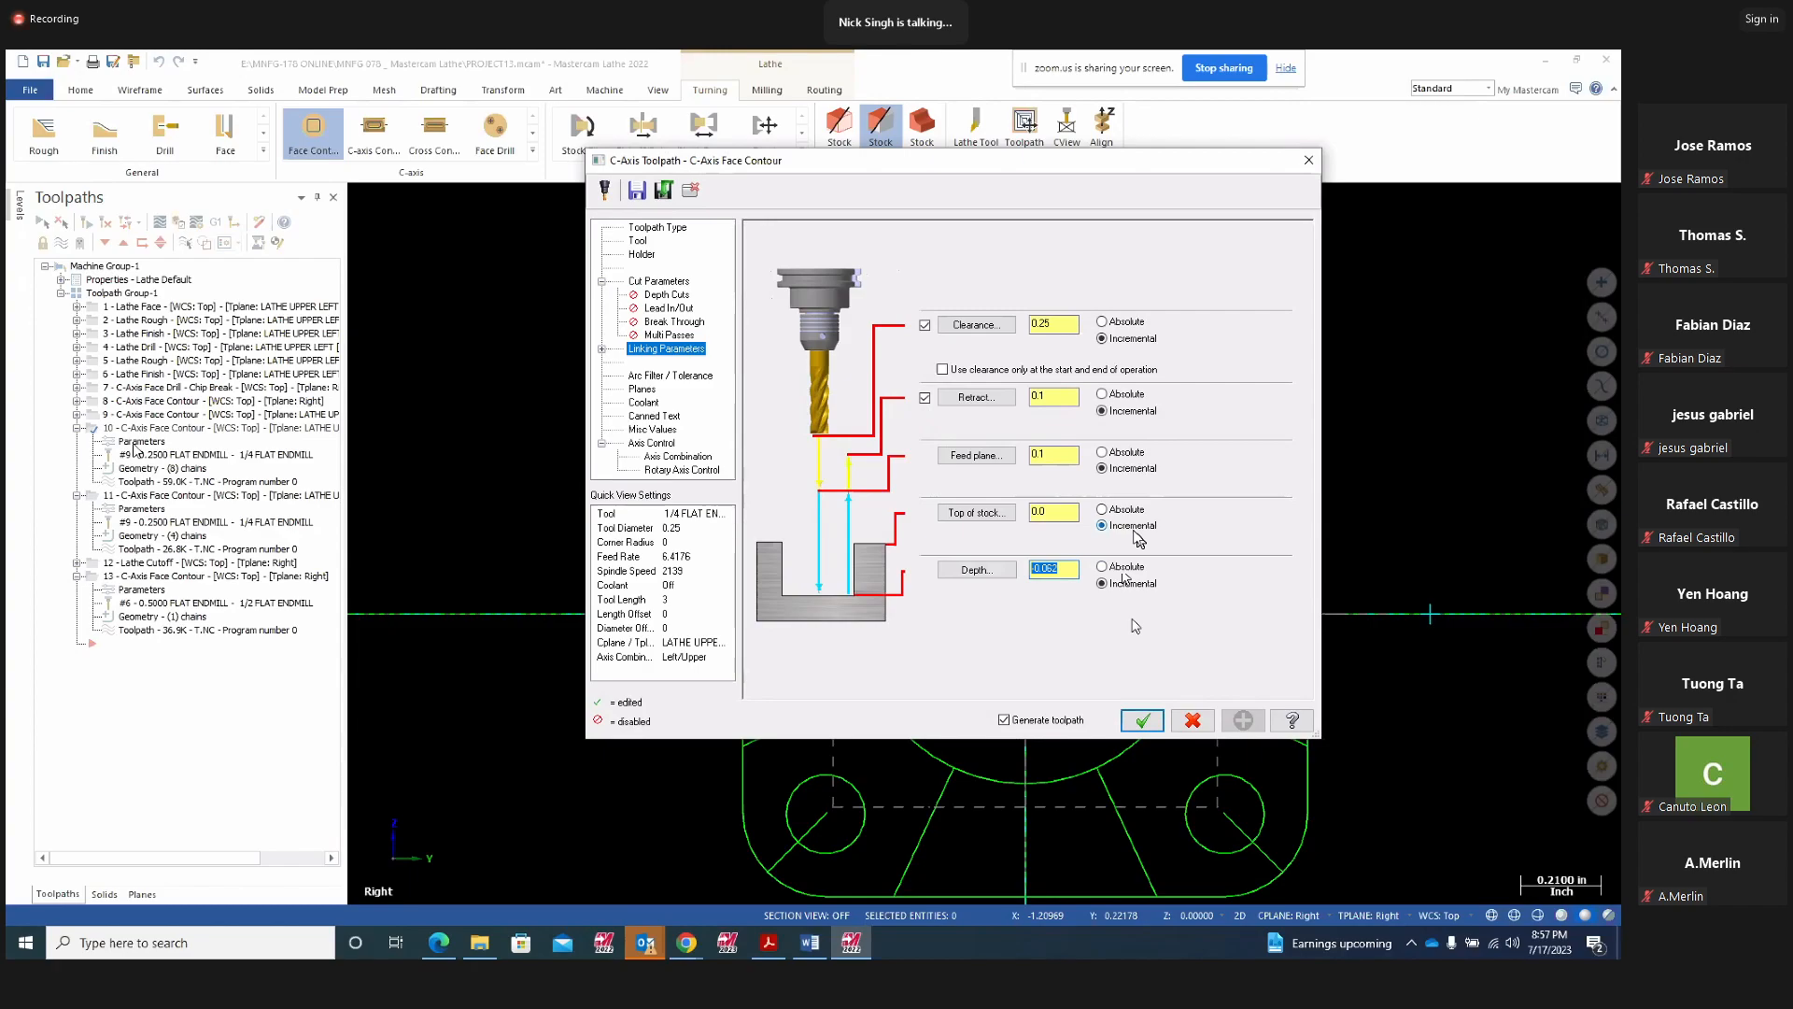
Switch to Project15.pdf in Acrobat and delete the highlights around Section A-A and the .297 dimension, plus the inner one over R.062
click(774, 940)
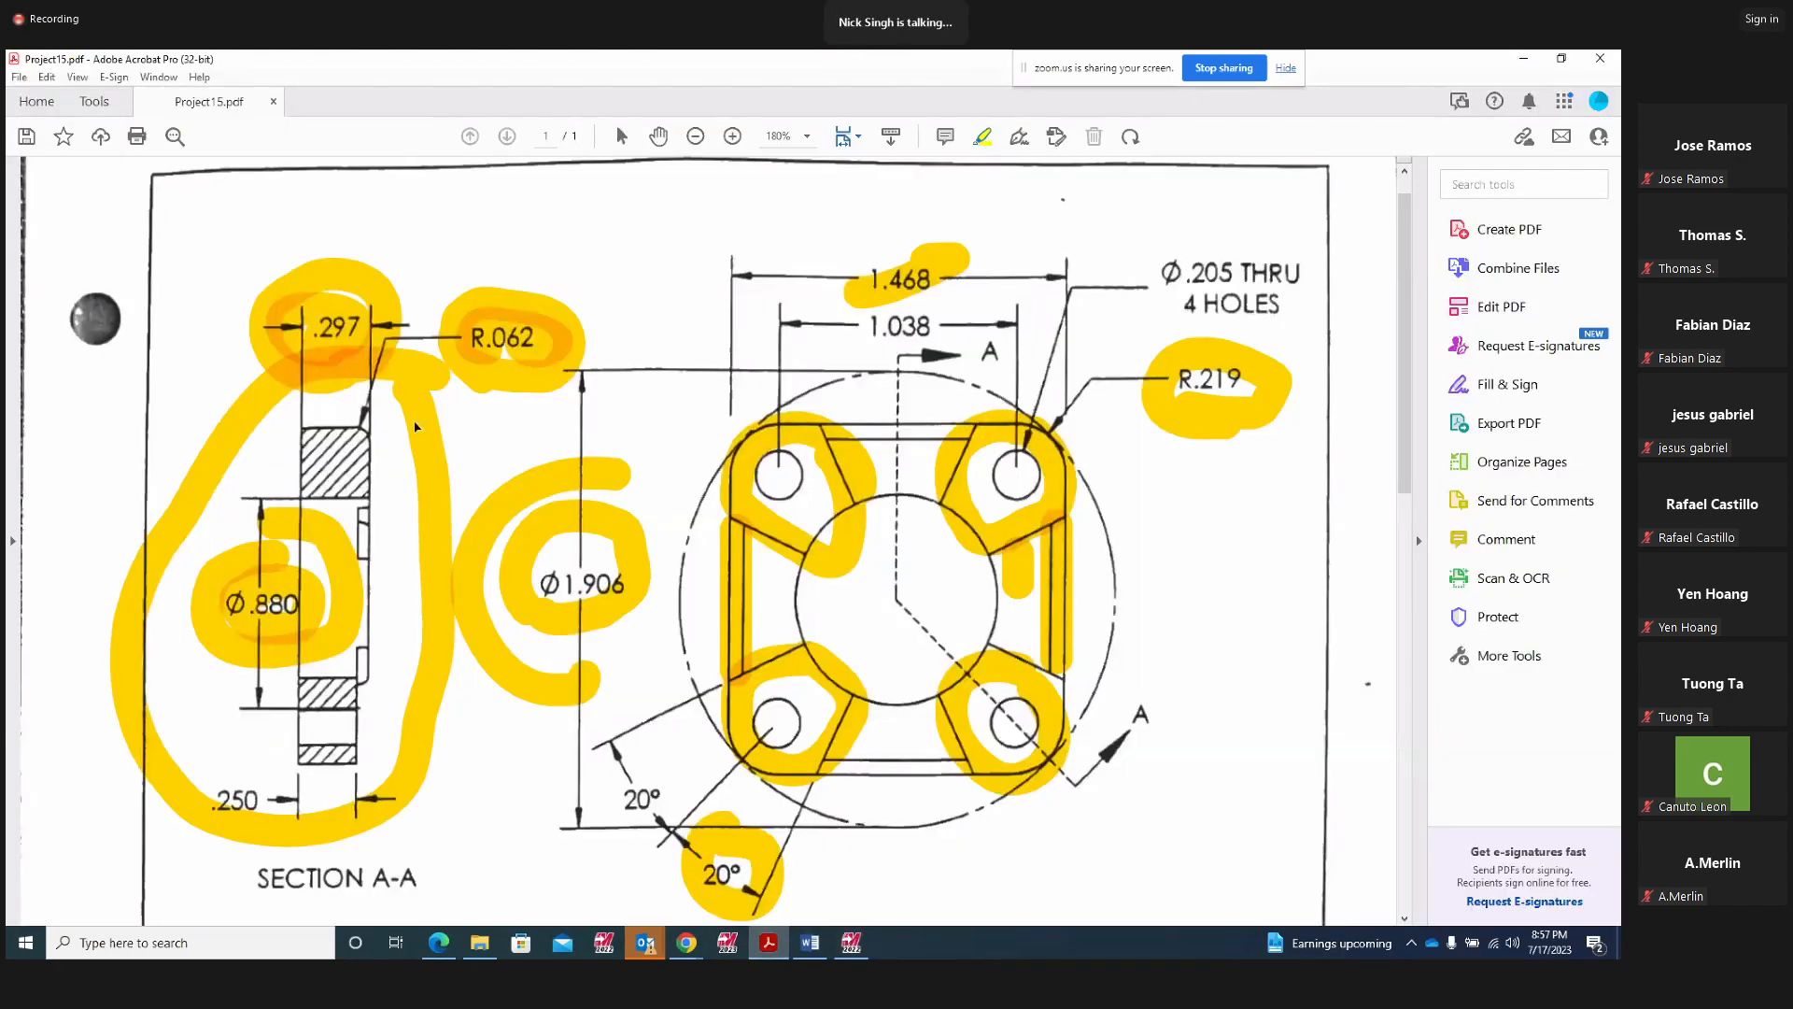
right_click(357, 349)
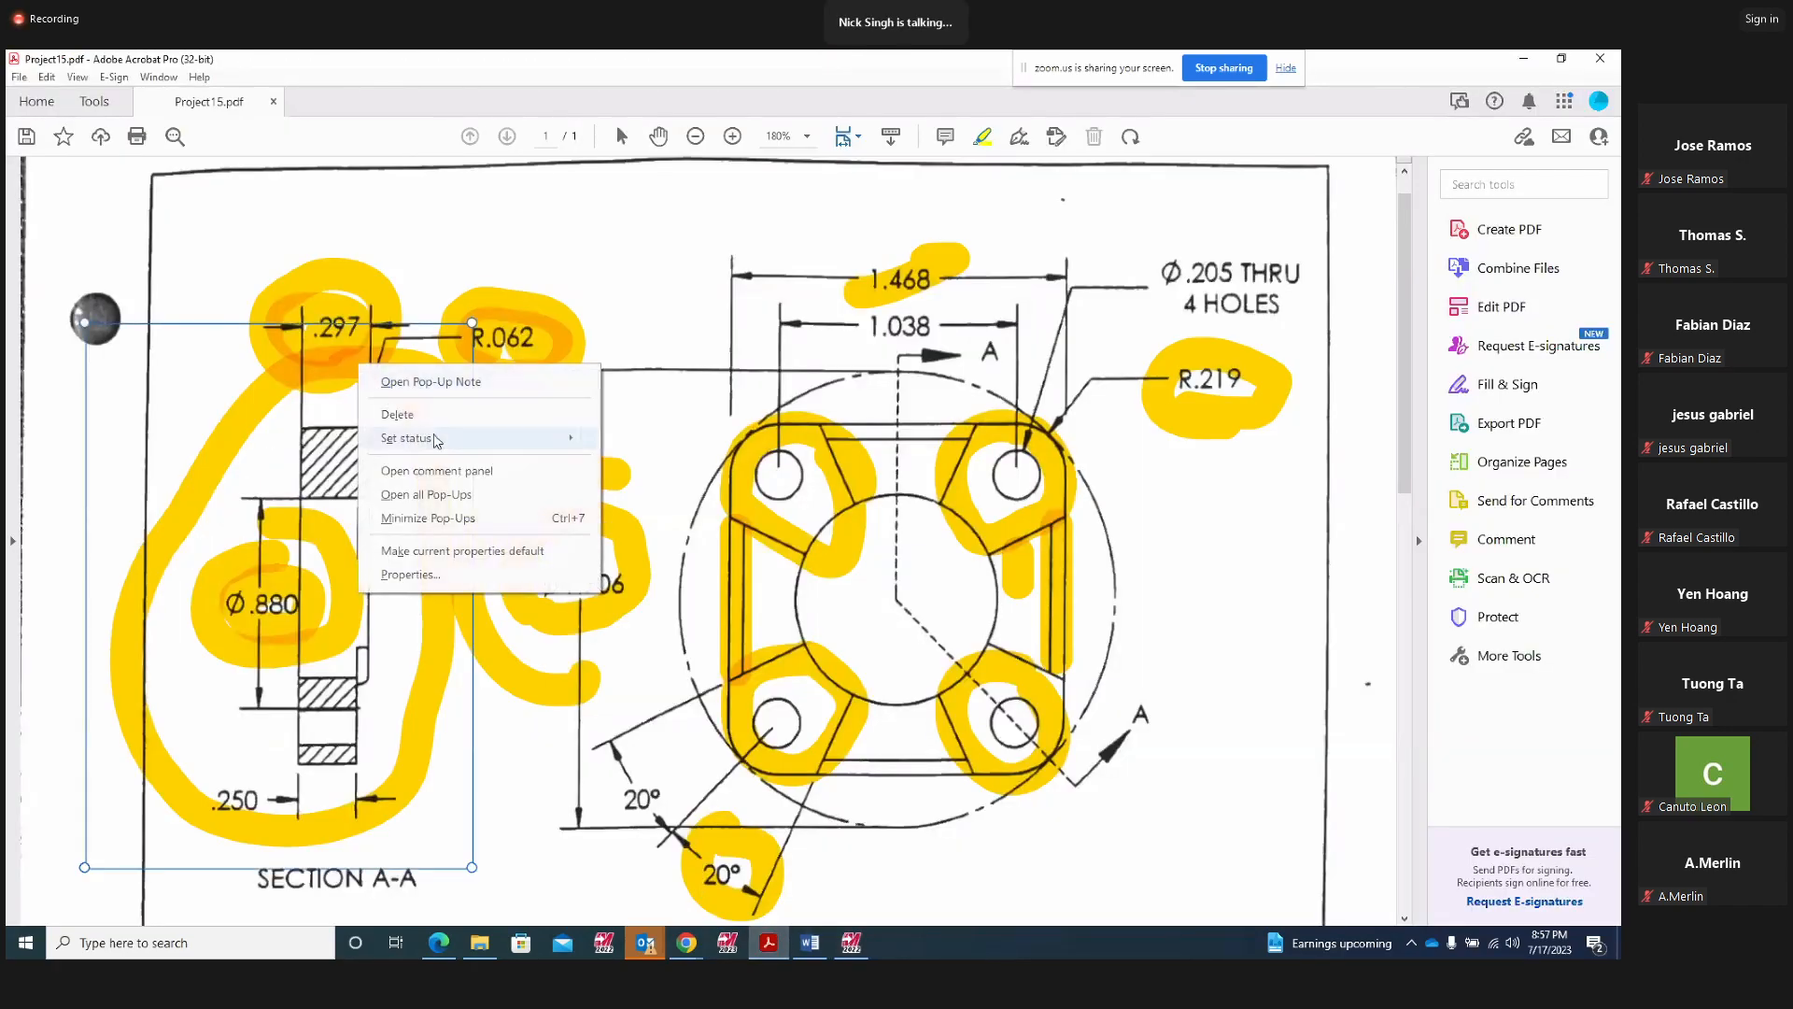
click(402, 418)
right_click(332, 362)
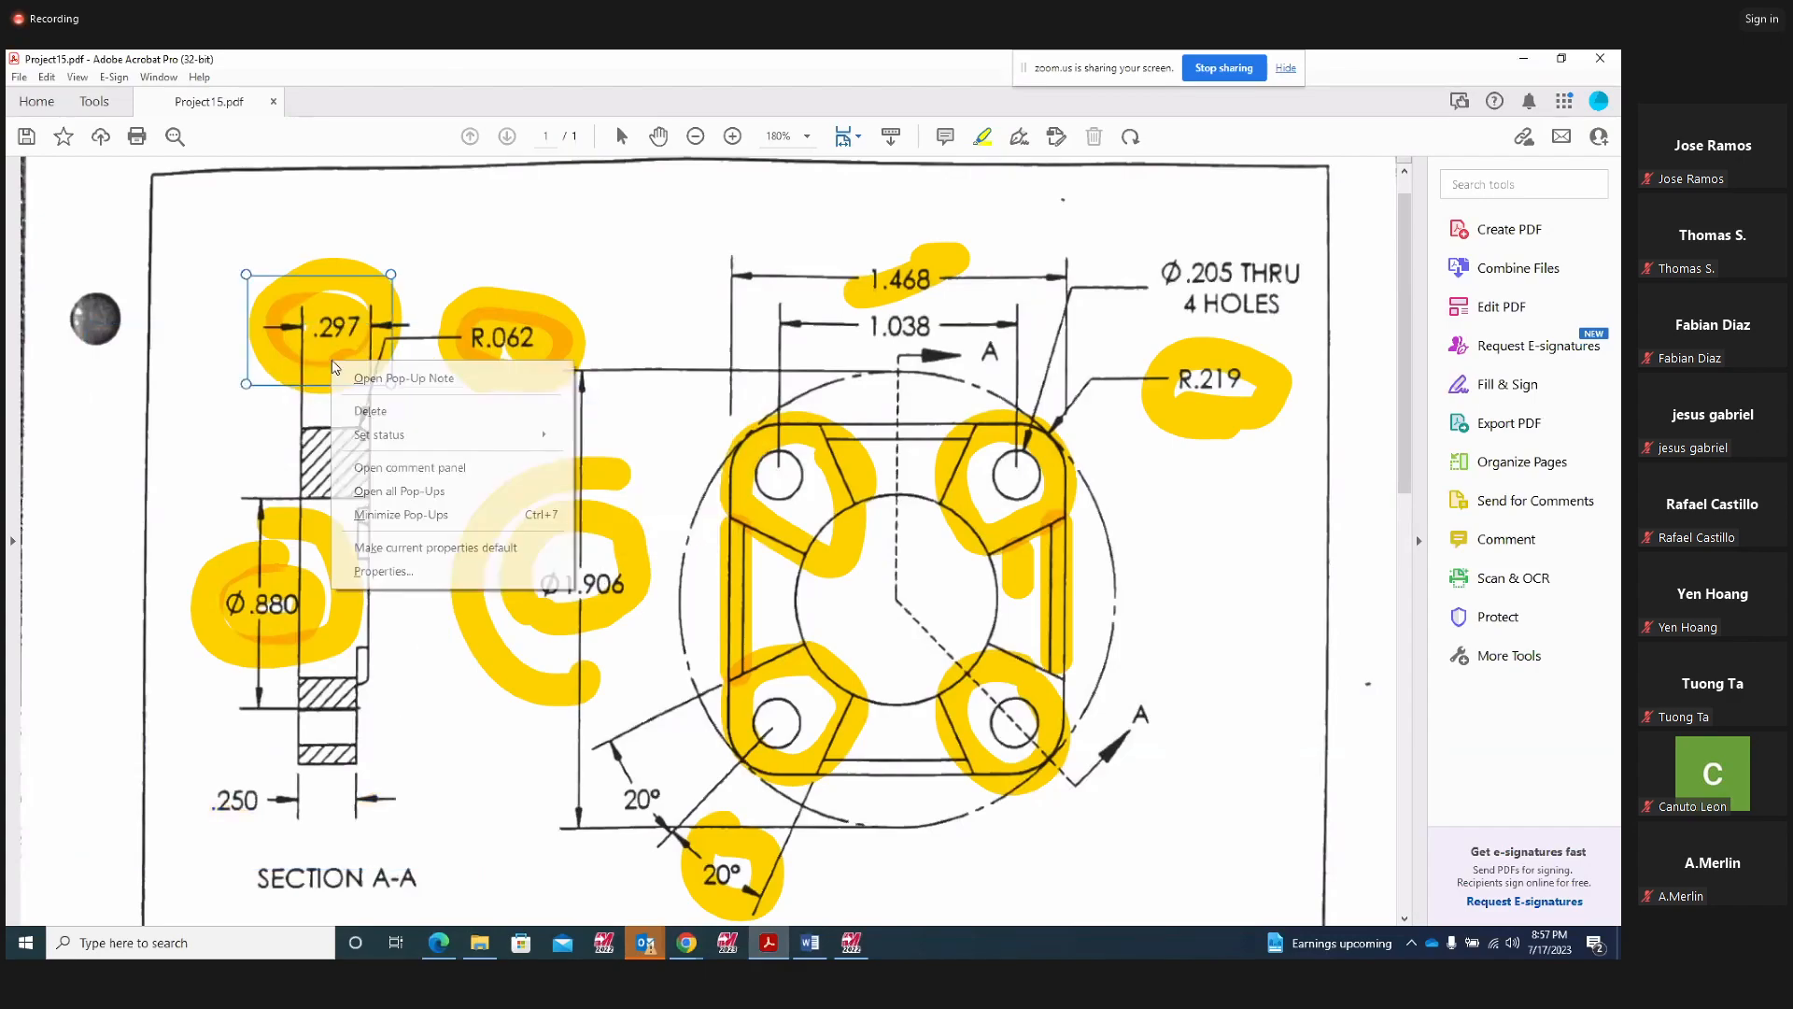
click(370, 411)
right_click(478, 340)
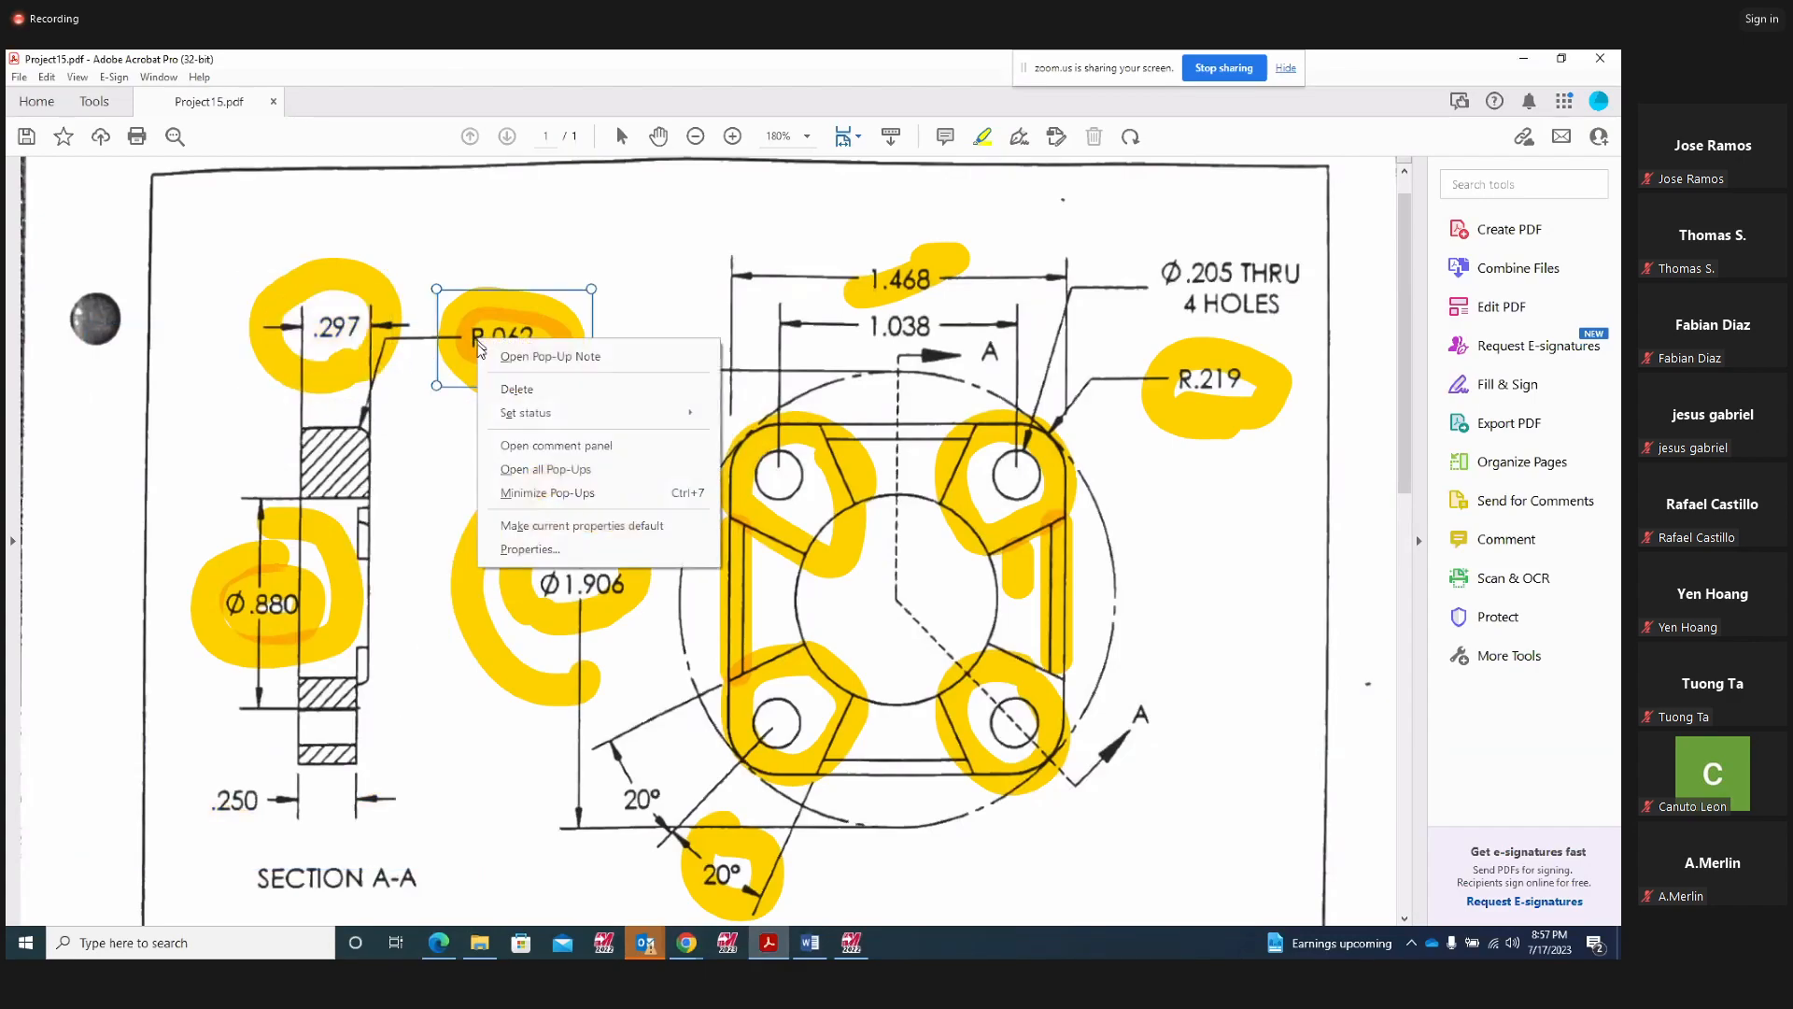
click(512, 389)
right_click(366, 358)
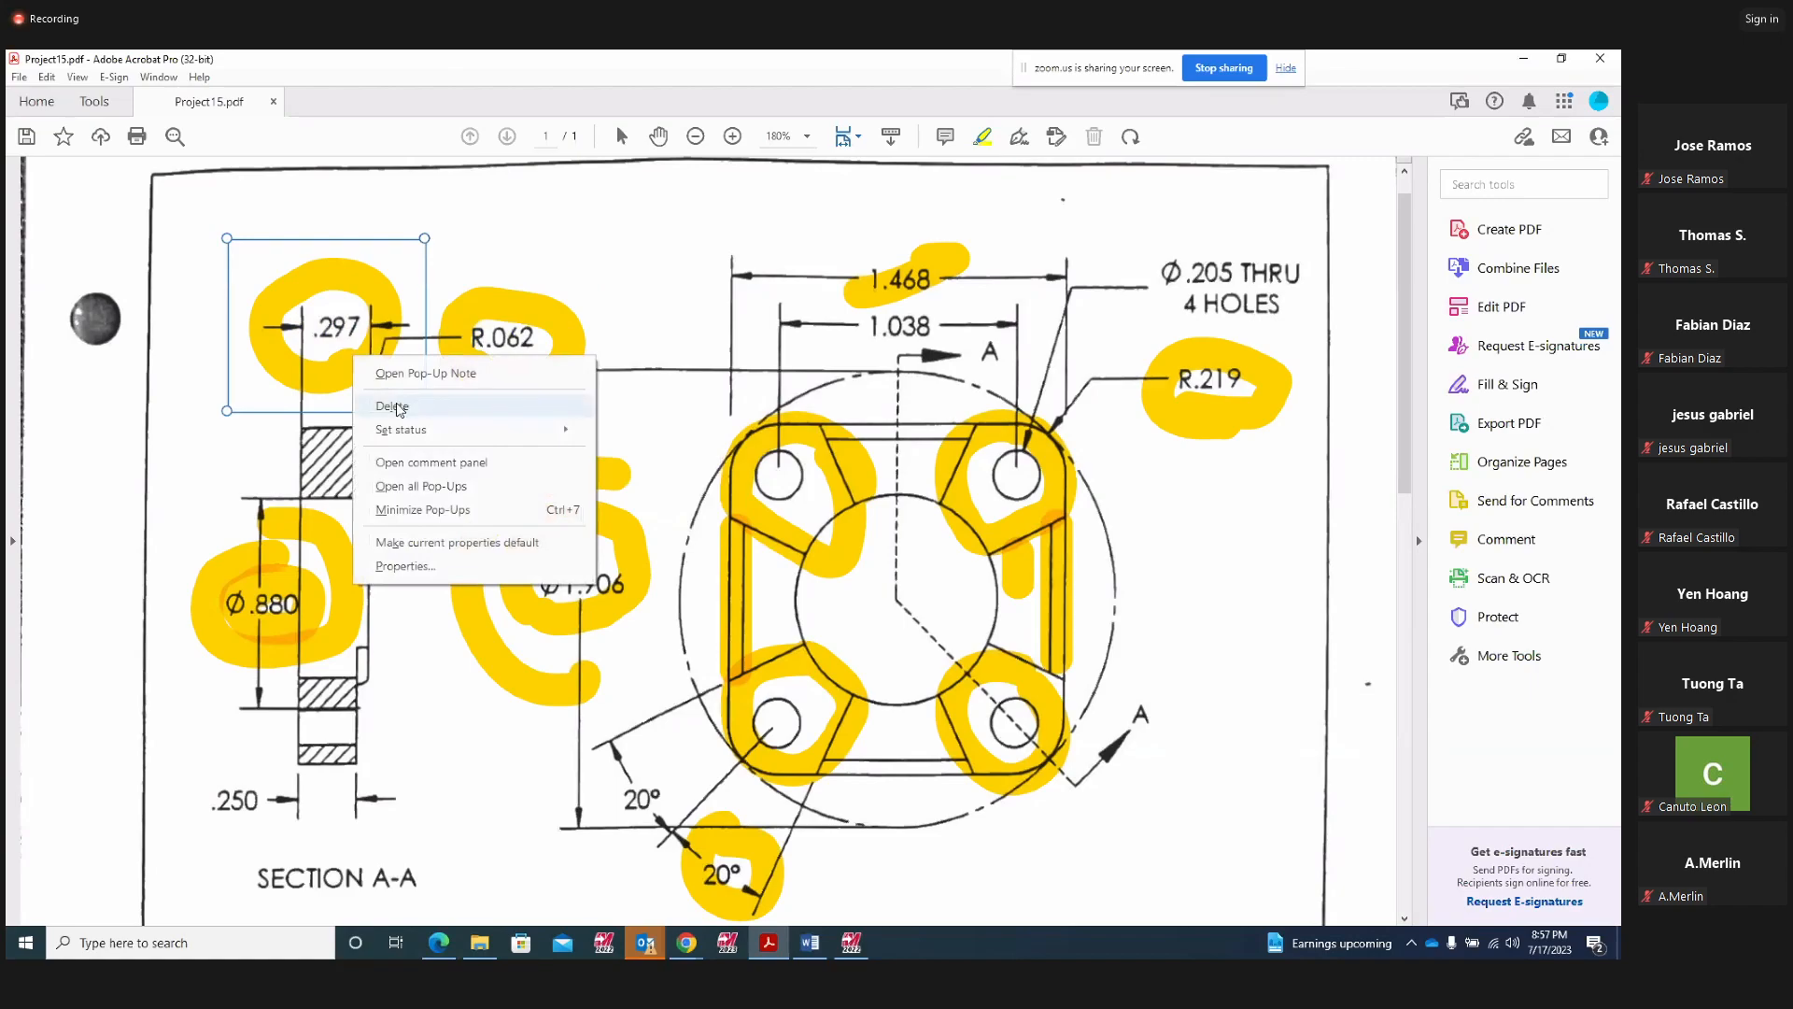
click(401, 411)
Delete the highlights around the Ø.880 dimension, and highlight the .250 and .297 thickness dimensions of Section A-A
right_click(266, 689)
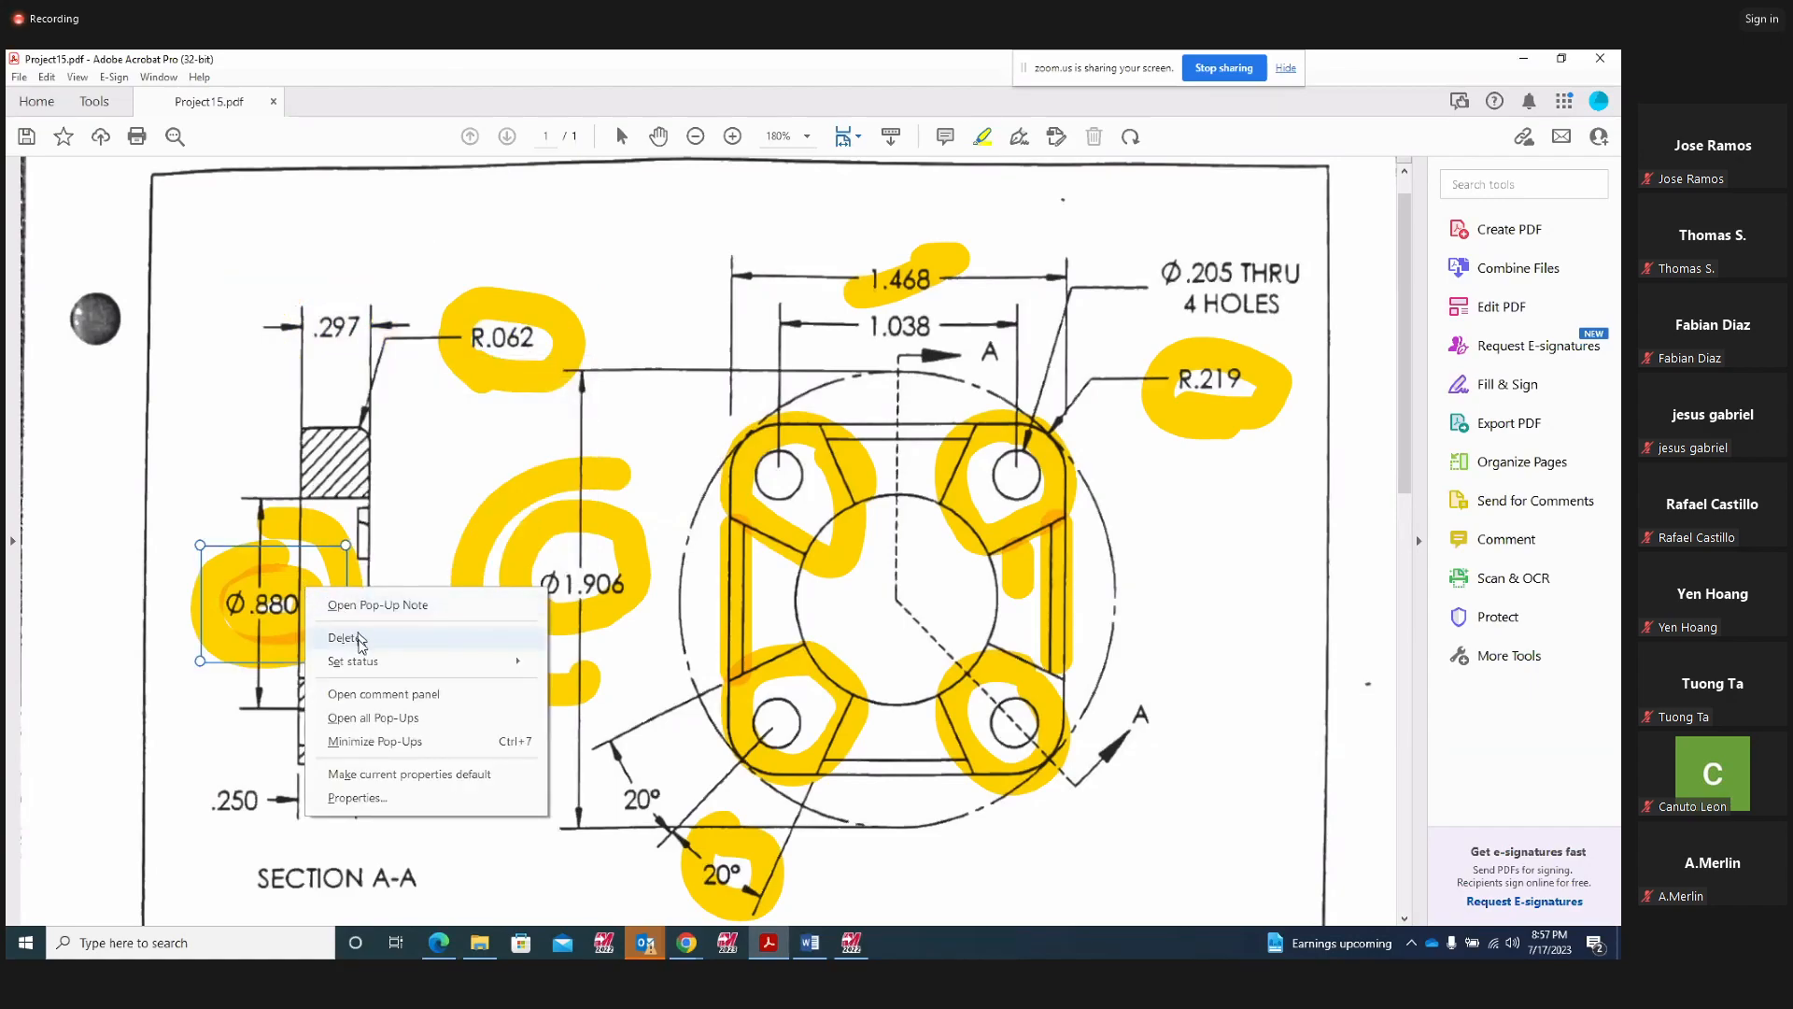
click(341, 744)
right_click(318, 604)
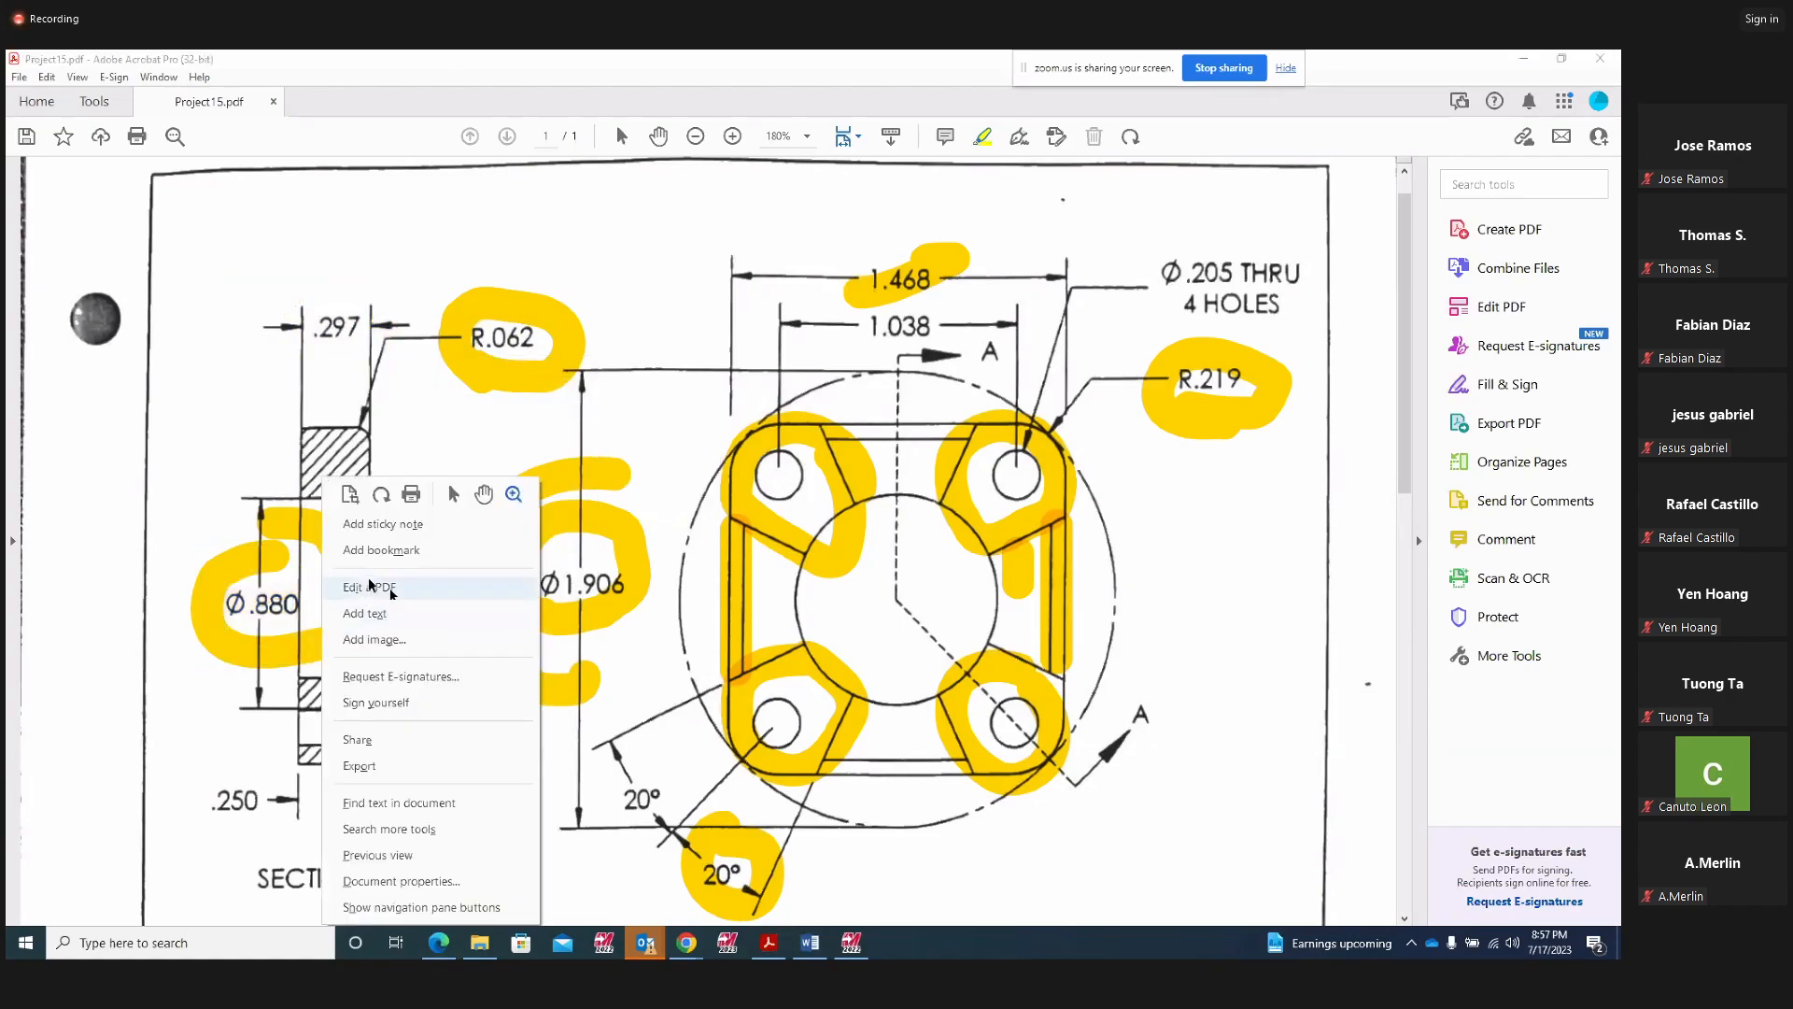
click(235, 495)
right_click(277, 570)
click(333, 620)
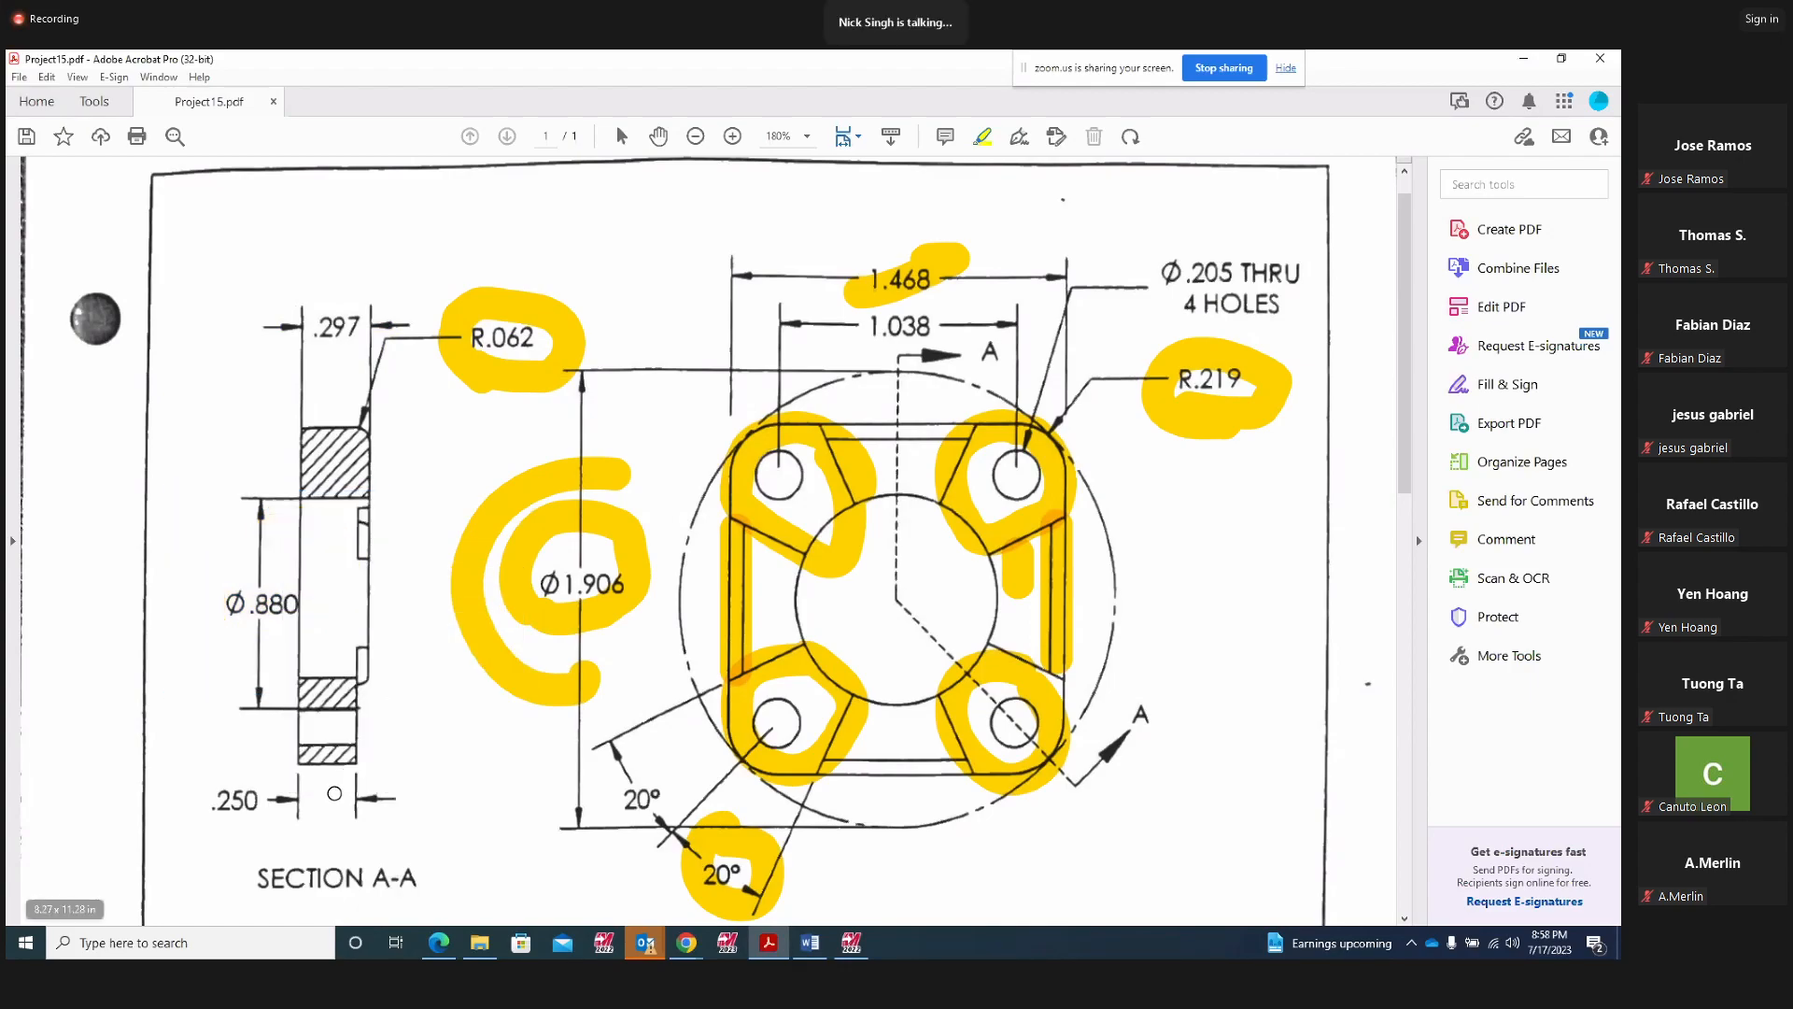
mouse_move(281, 774)
mouse_down()
mouse_move(181, 782)
mouse_move(278, 818)
mouse_up()
mouse_move(330, 353)
mouse_down()
mouse_move(404, 285)
mouse_move(240, 338)
mouse_up()
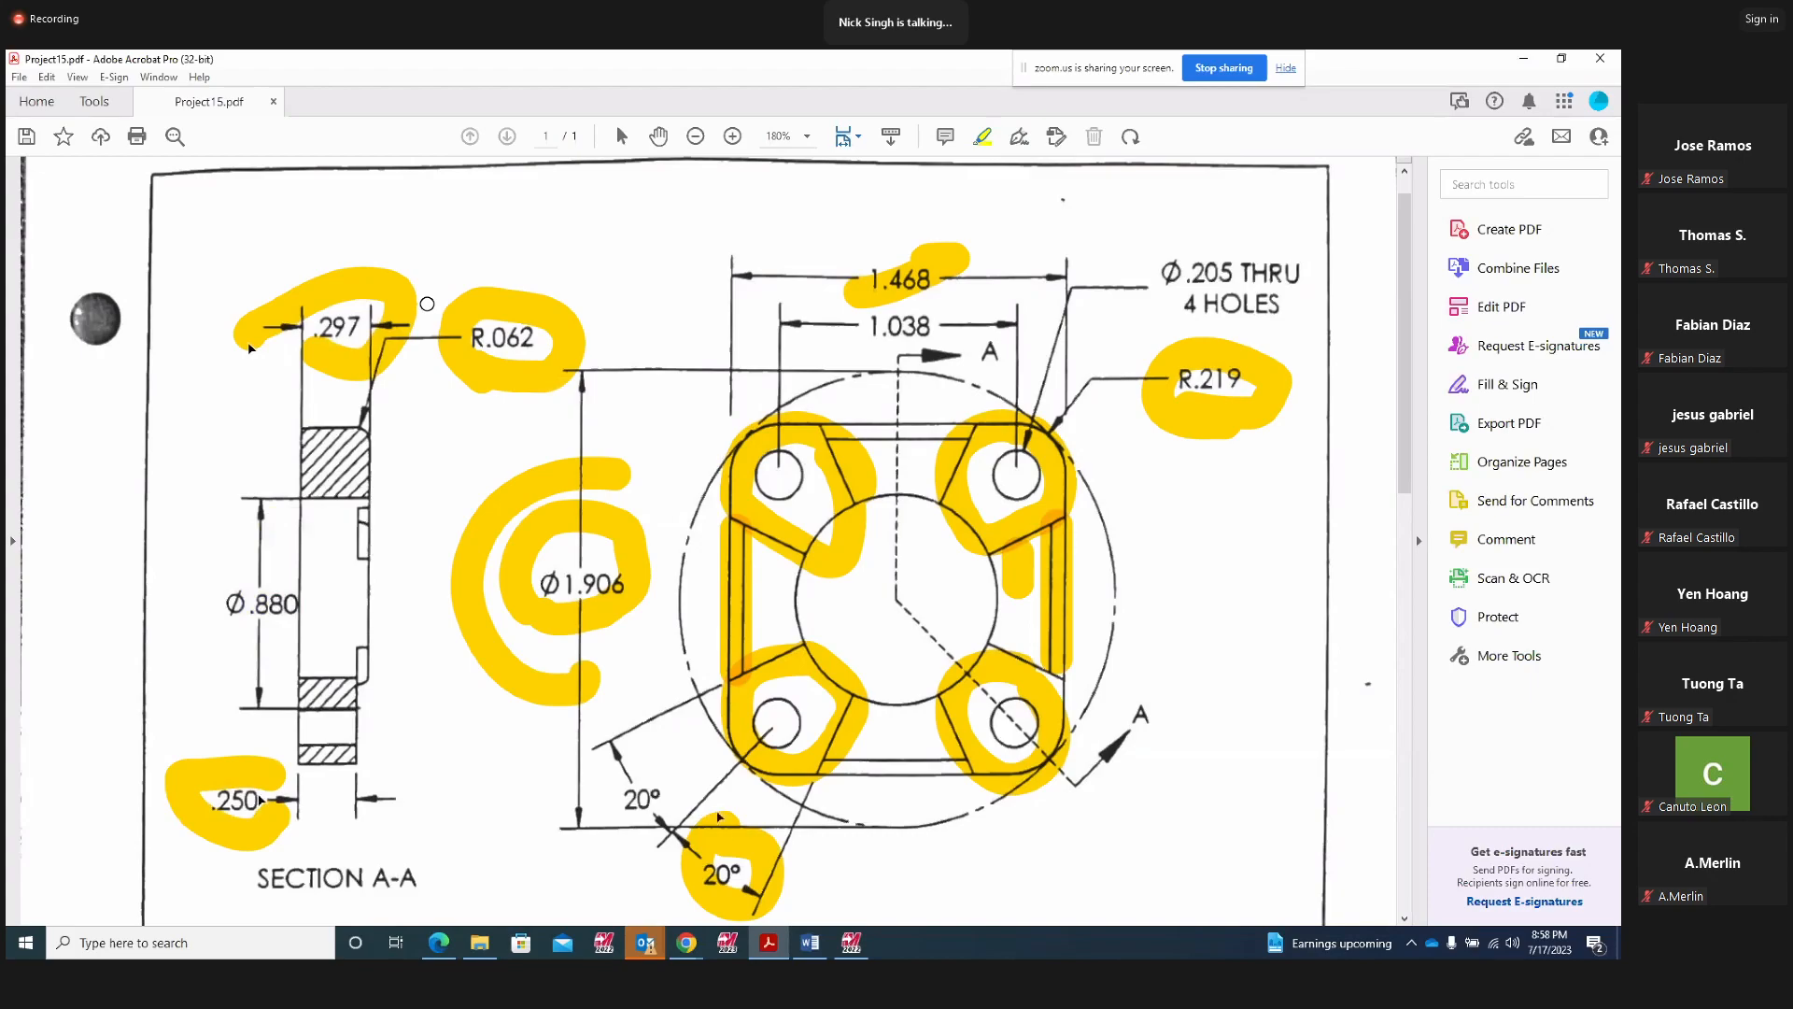
Switch back to Mastercam, set operation 10's incremental depth to -0.047, and accept the parameters with toolpath generation enabled
click(861, 940)
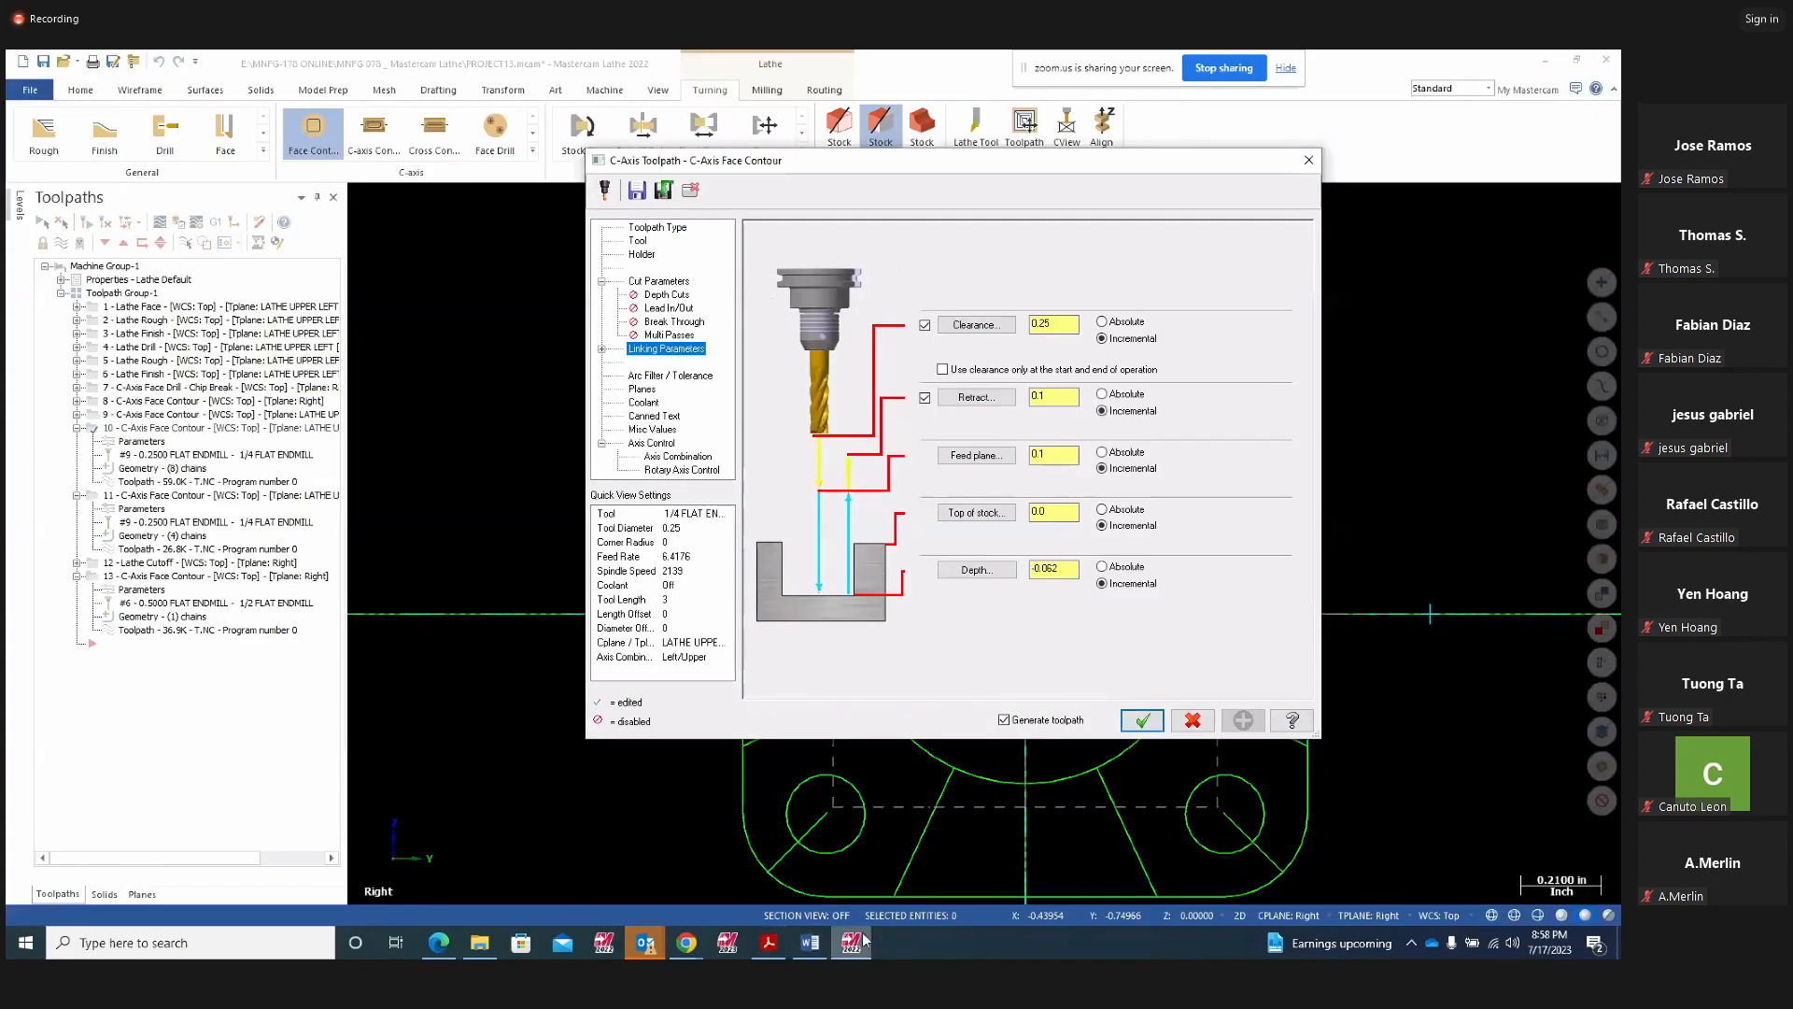
double_click(1053, 569)
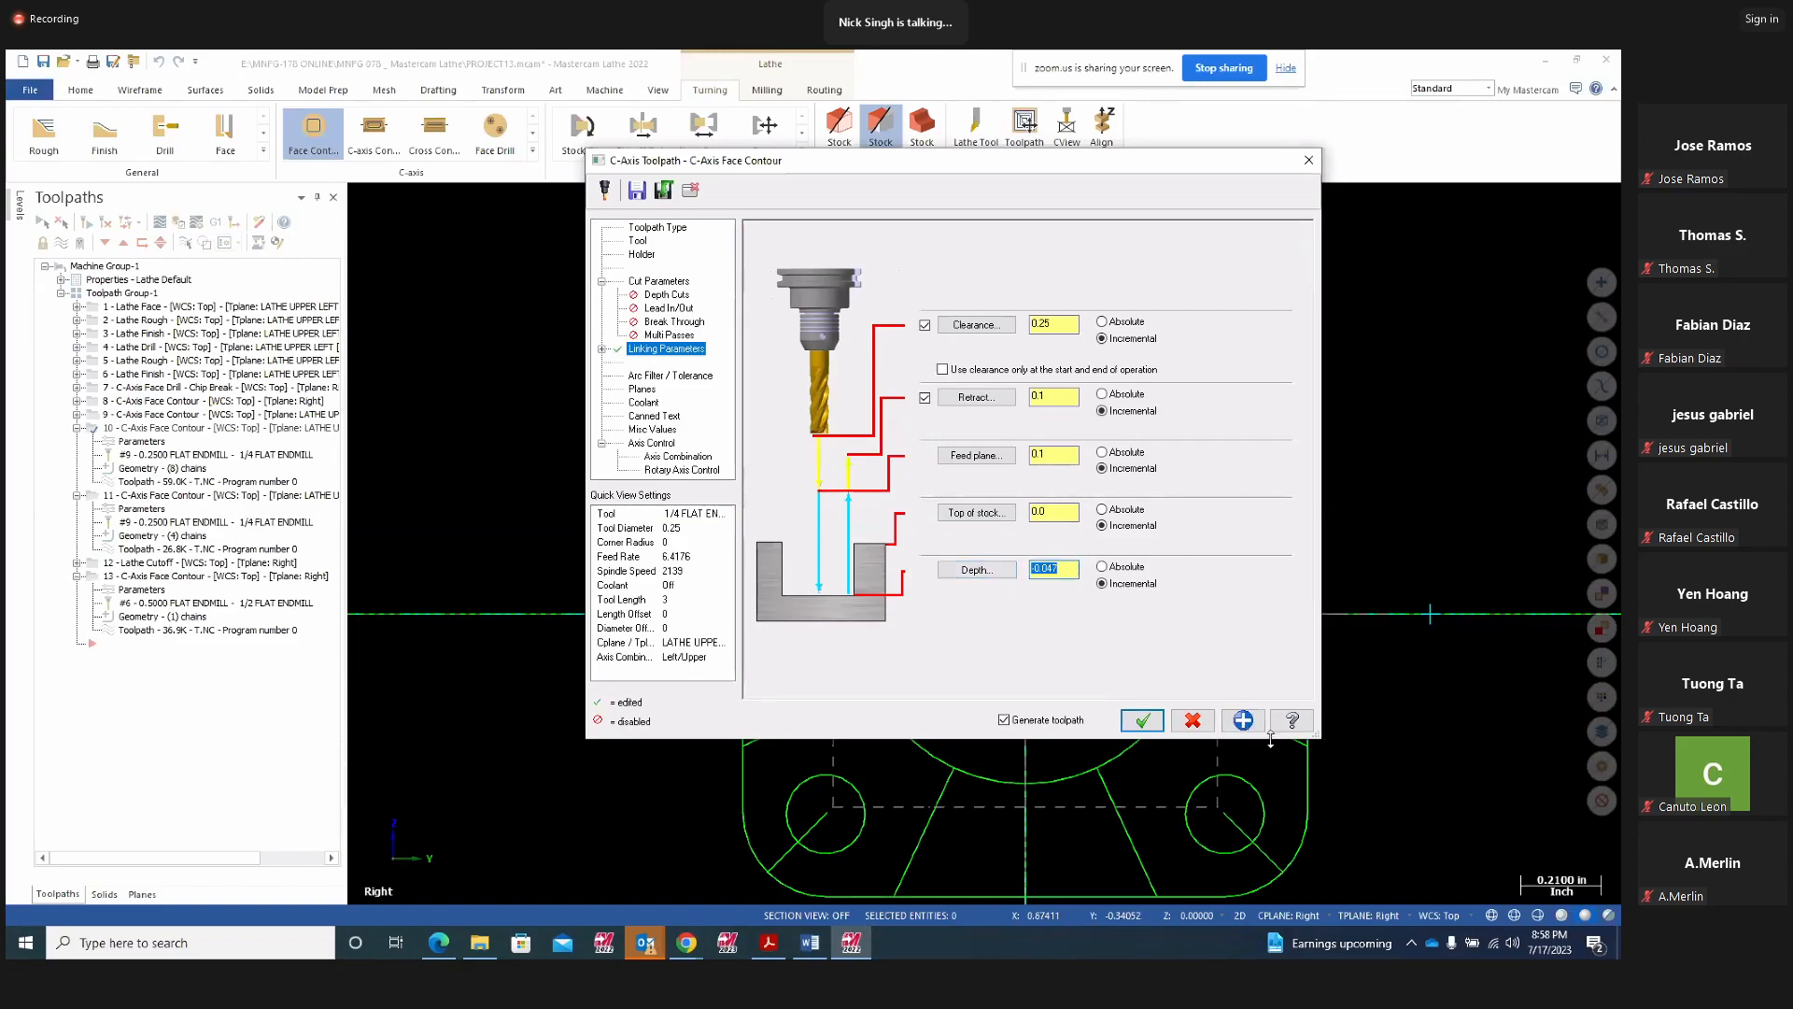
click(1156, 724)
click(1145, 724)
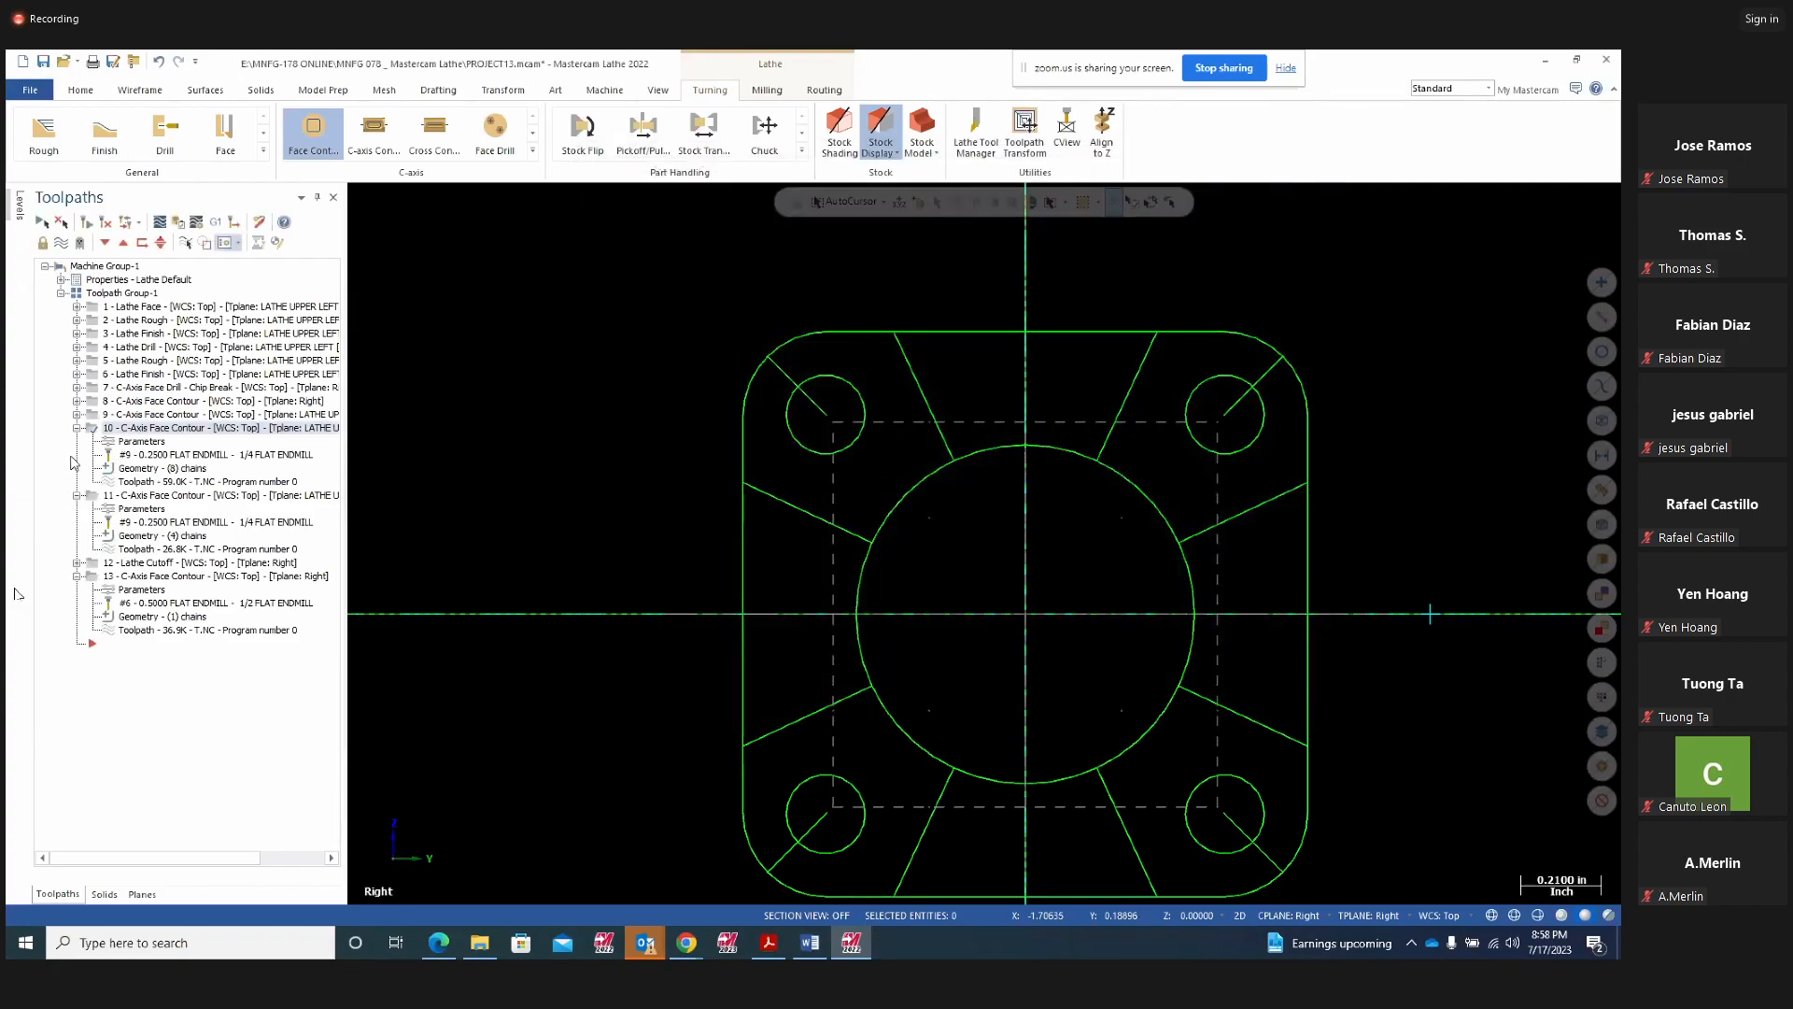
Verify C-axis face contour operation 10 by itself in the simulator, playing the 1/4 flat endmill's cuts to the end
click(178, 223)
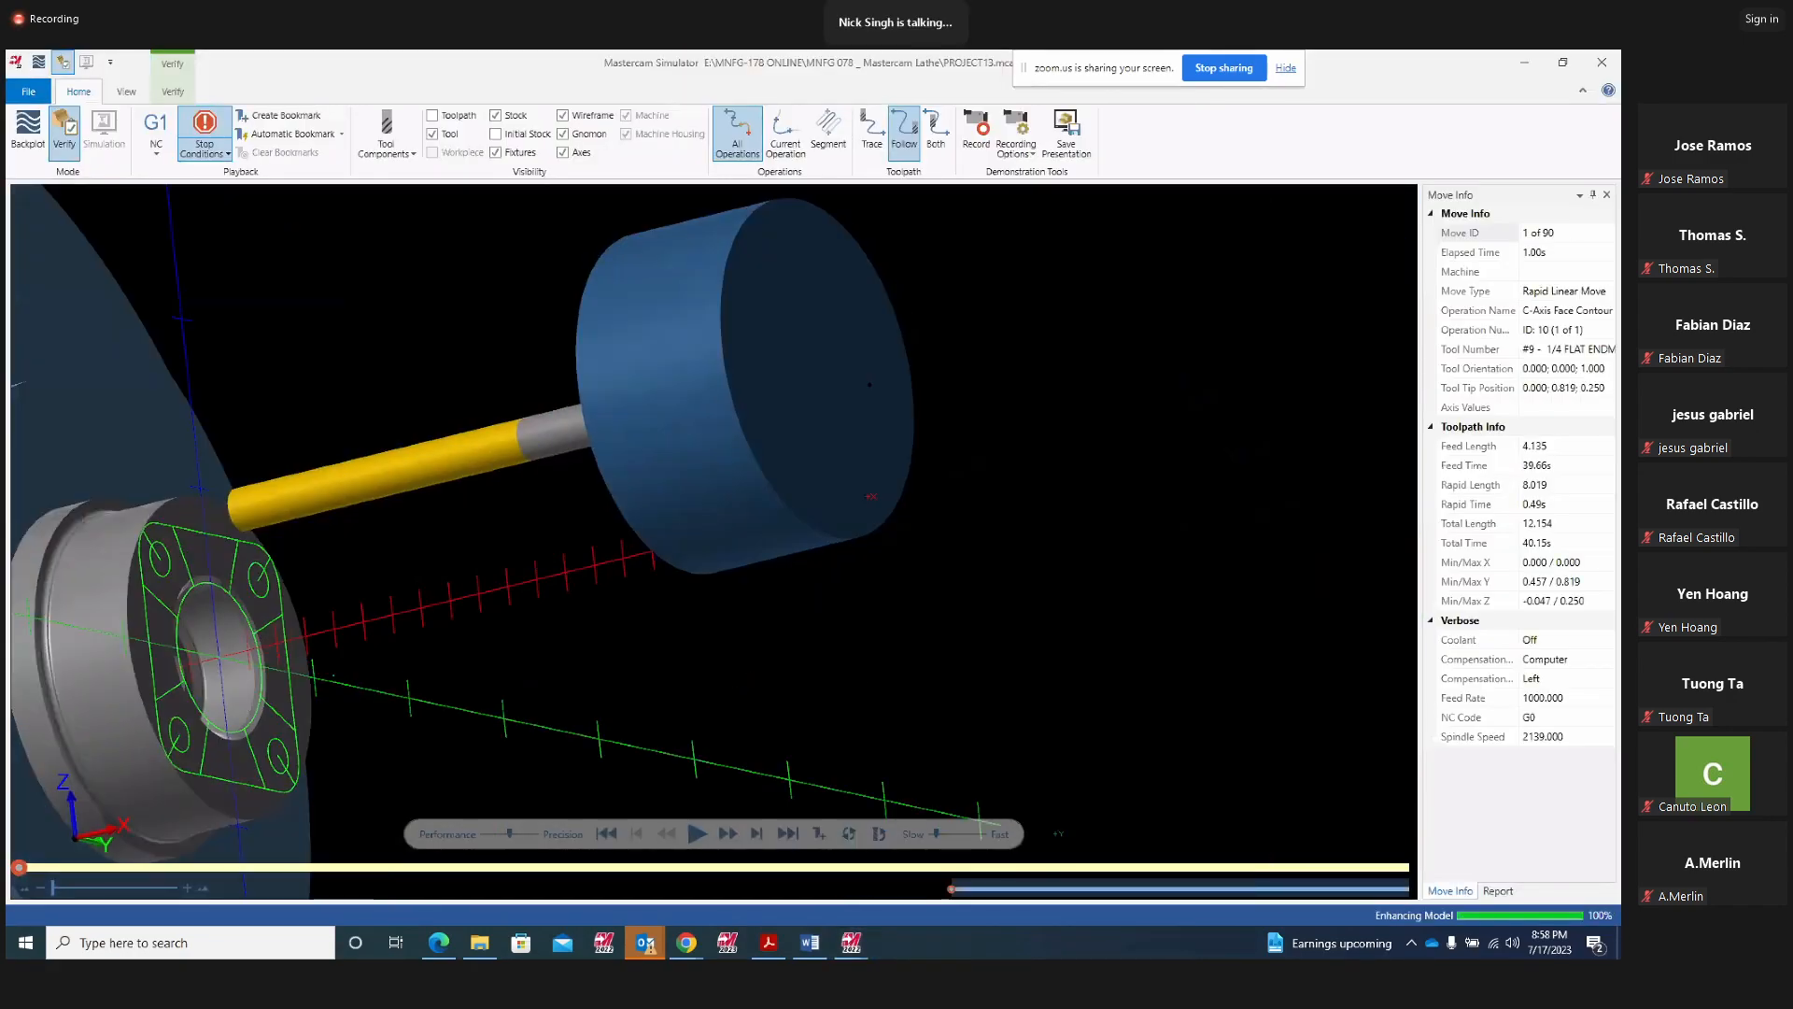
click(697, 833)
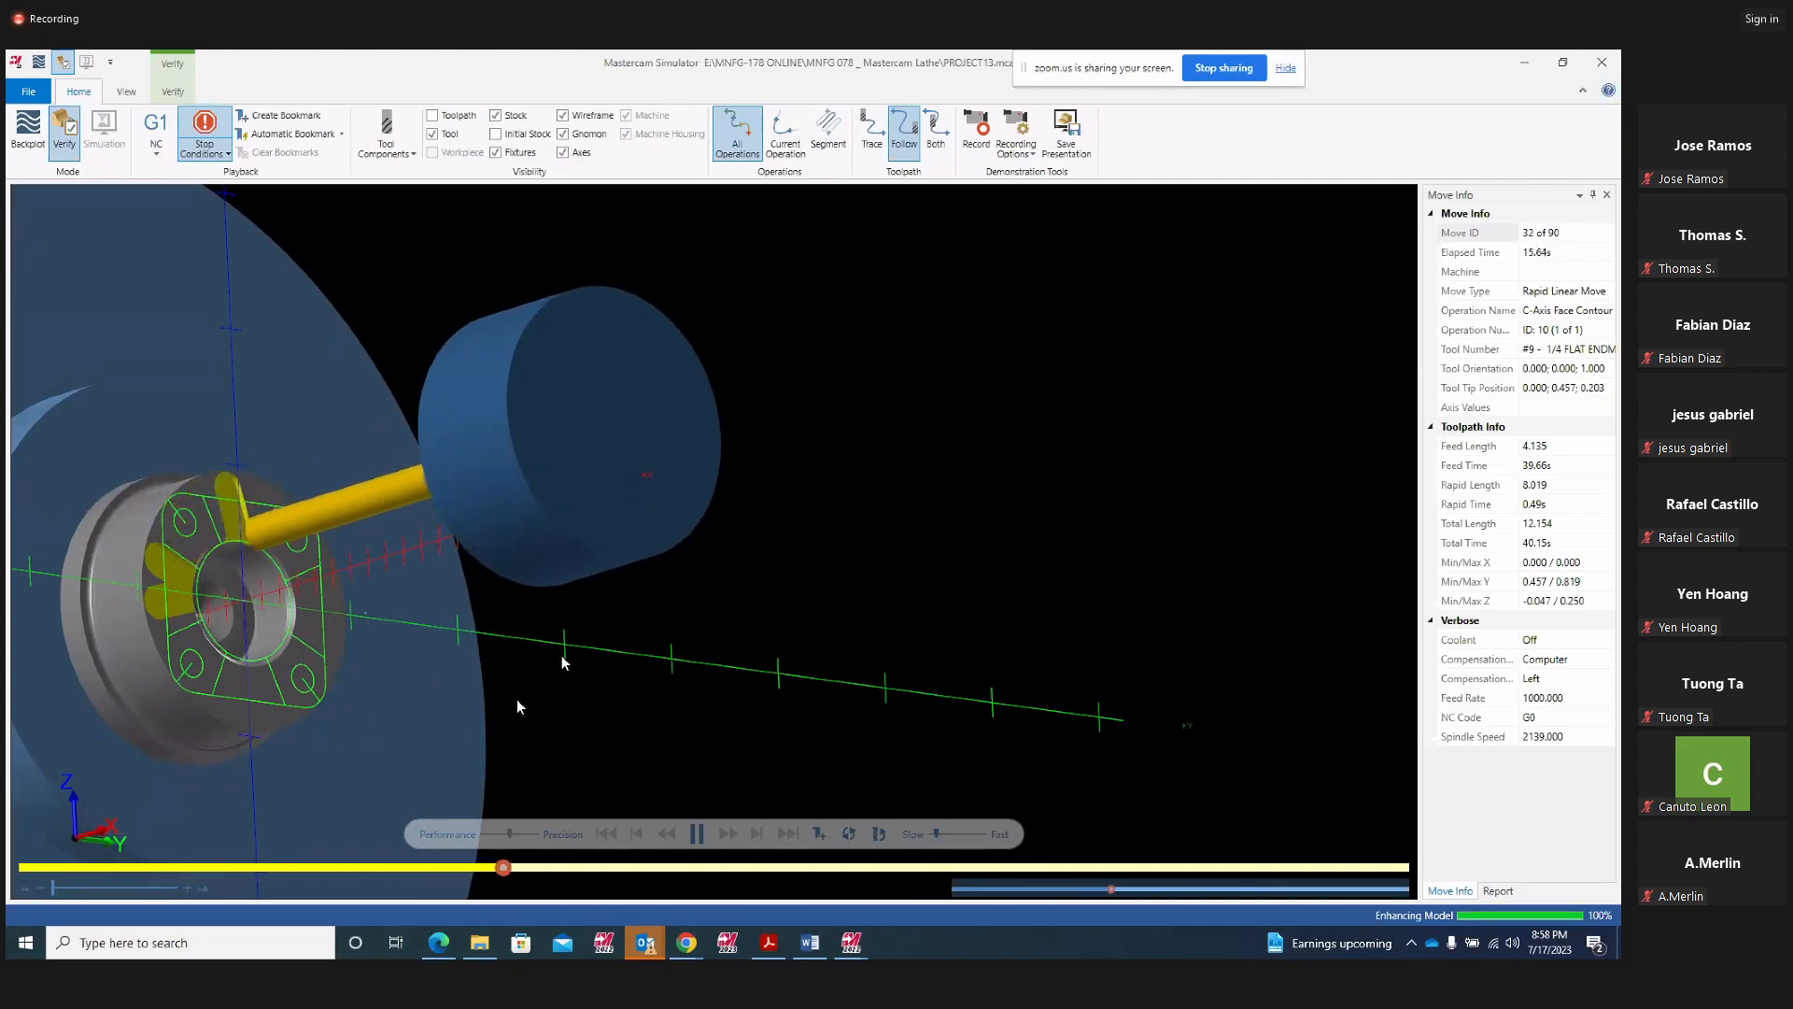
scroll(784, 624, down, 3)
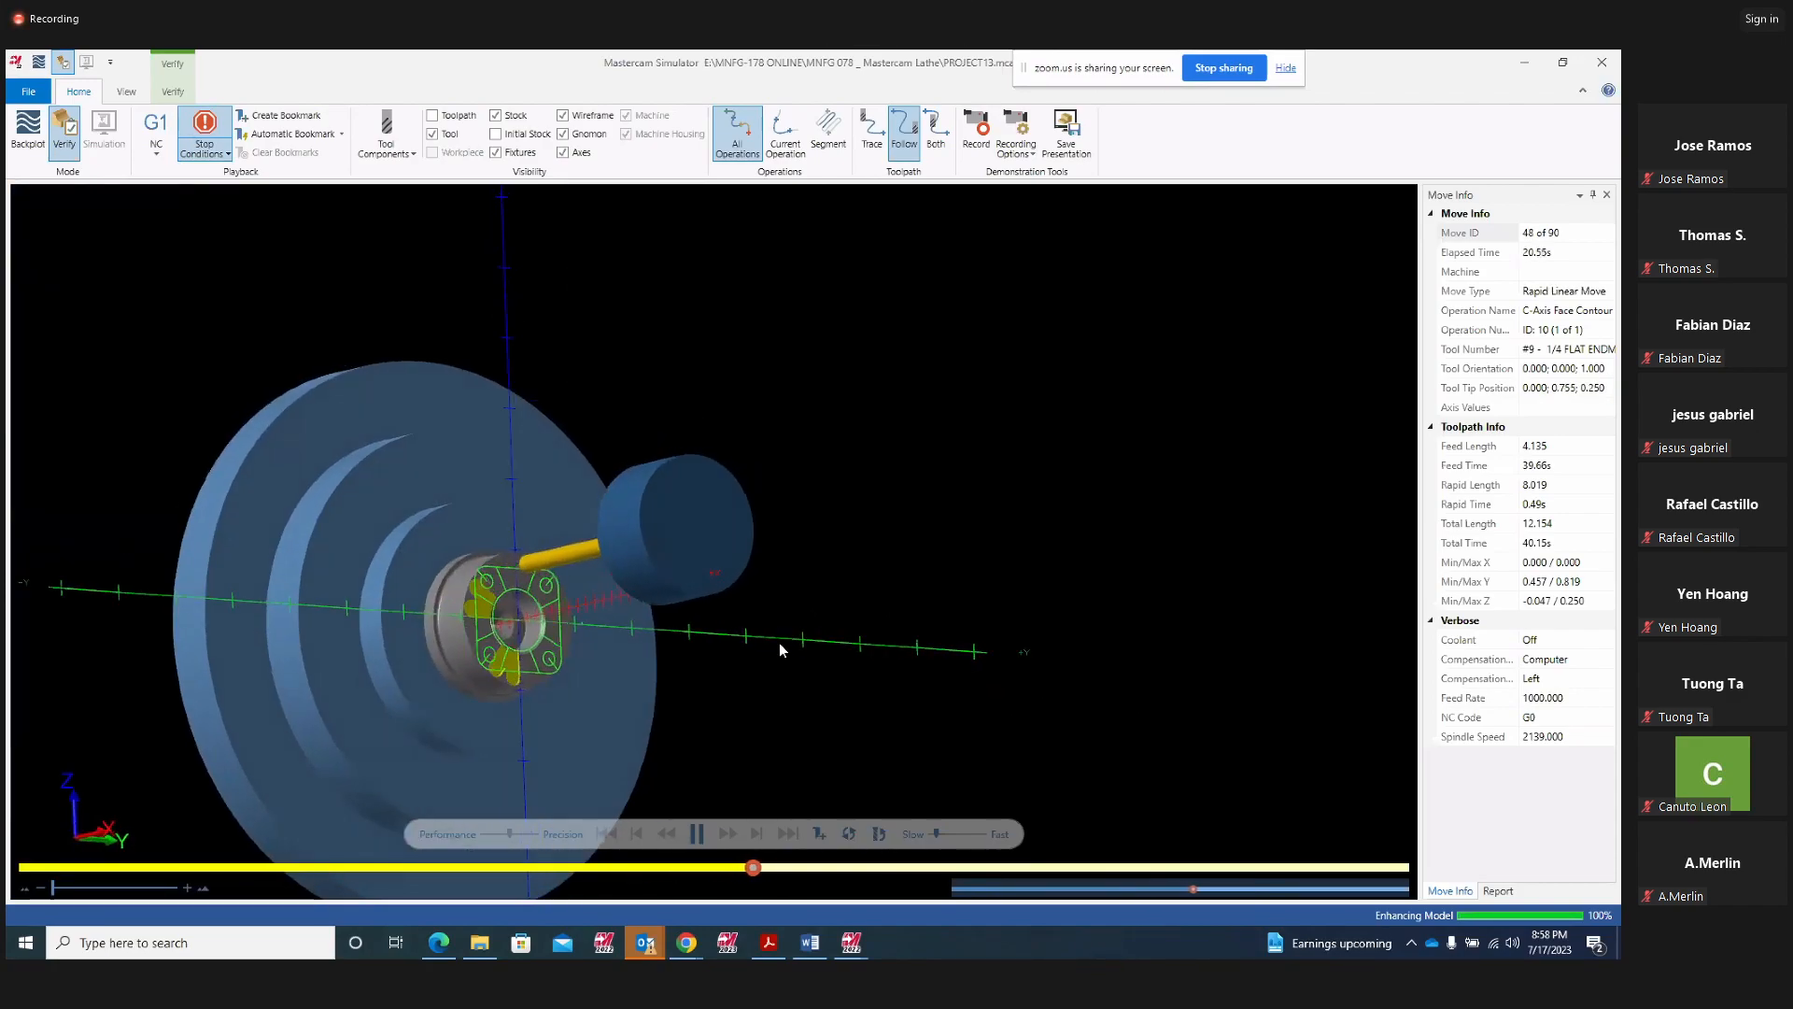
scroll(505, 623, up, 2)
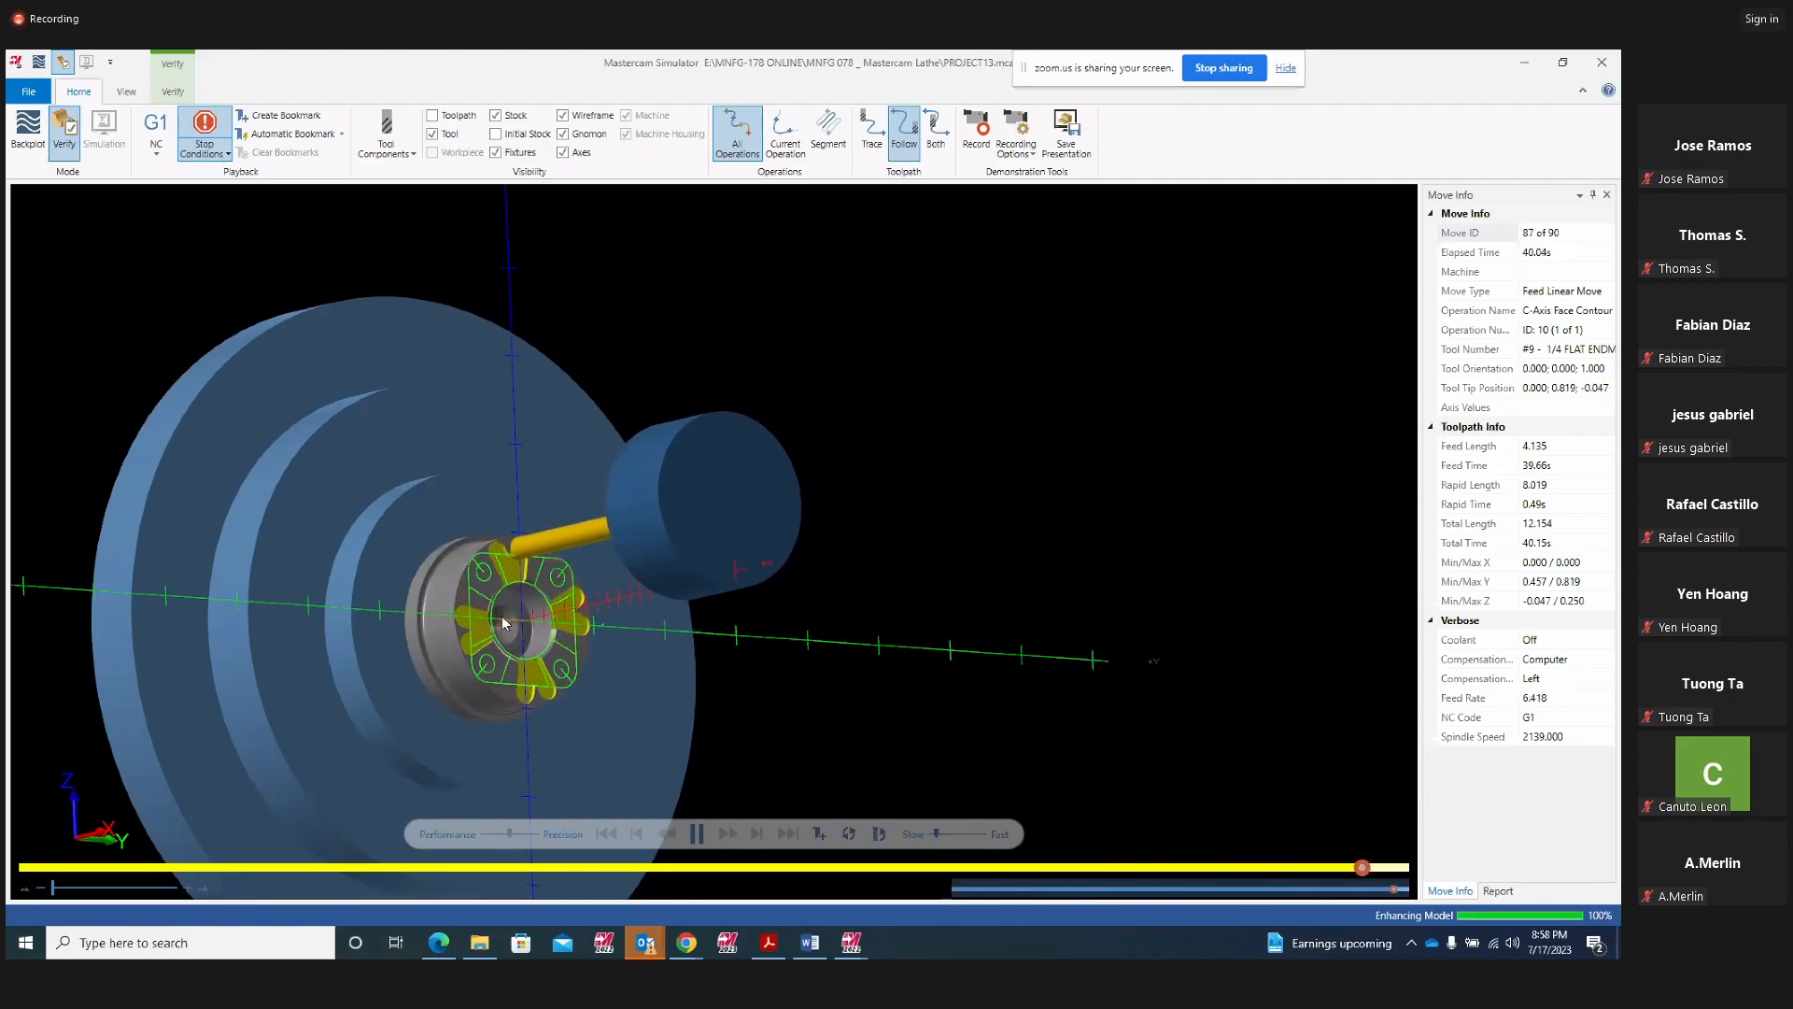
scroll(294, 572, up, 1)
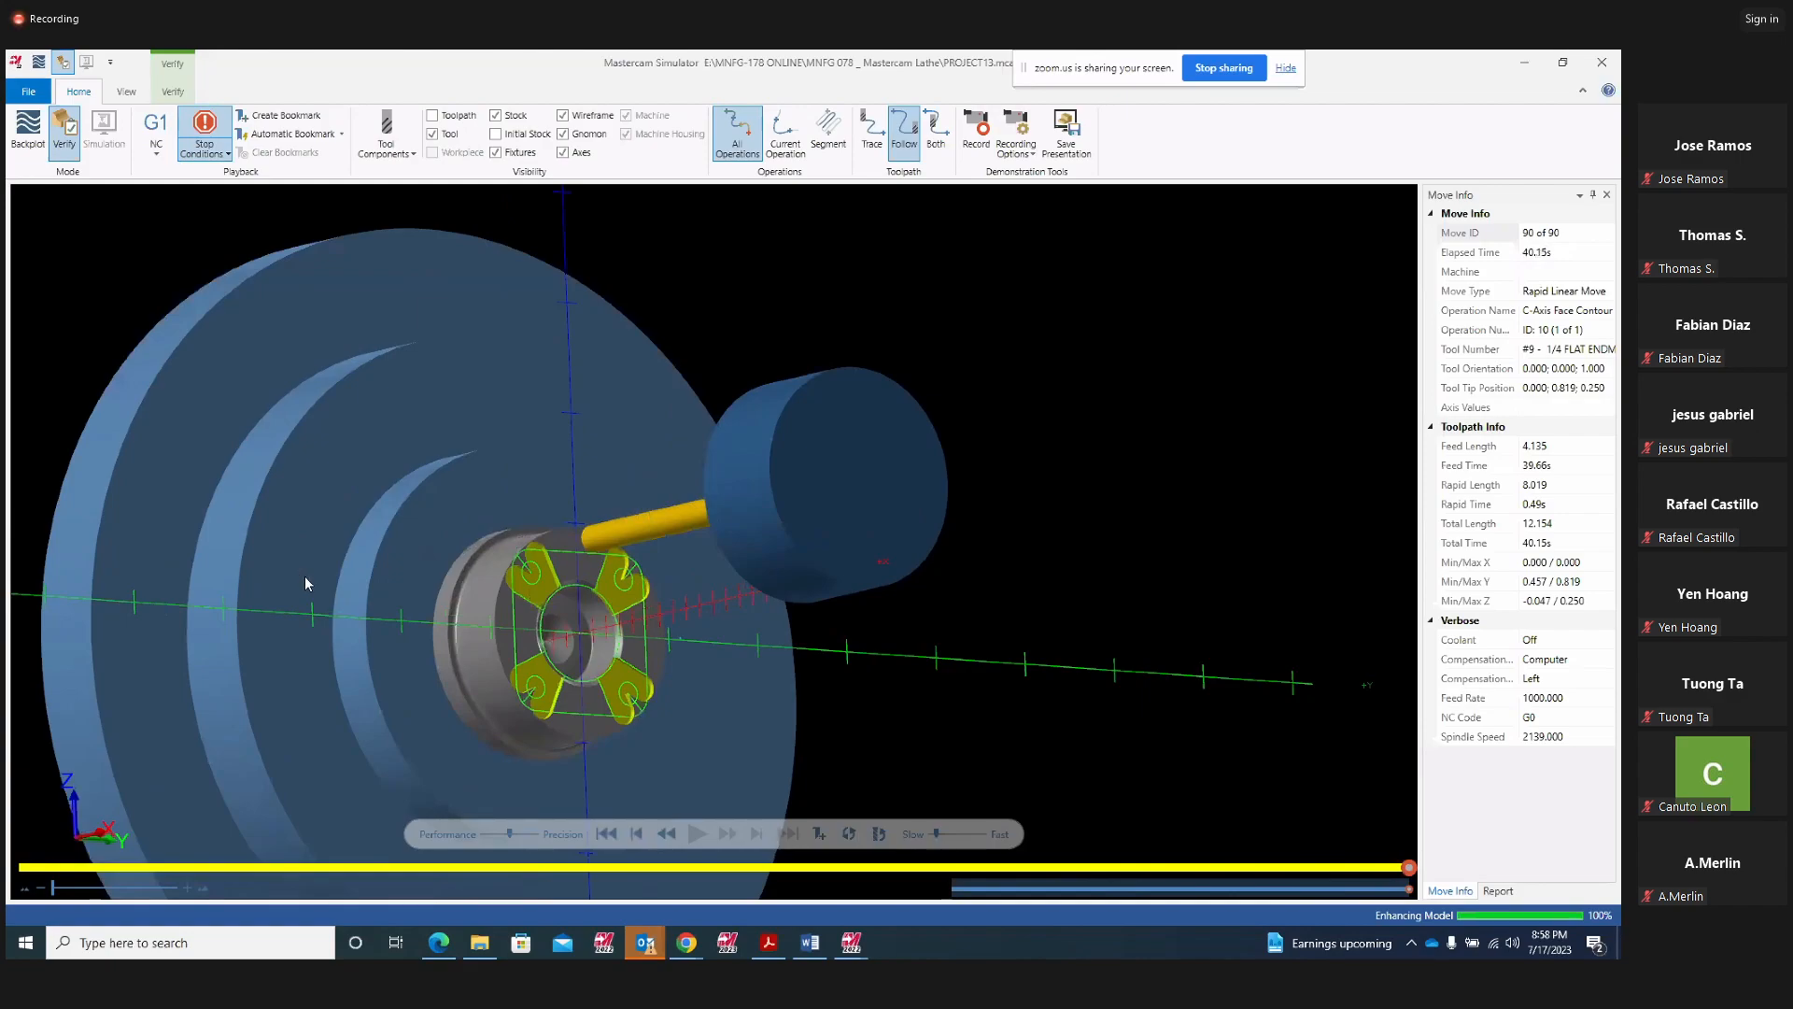
Examine the cut areas around the four corner holes up close, and leave the simulator
scroll(496, 652, up, 2)
middle_drag(545, 606, 517, 590)
scroll(573, 568, up, 2)
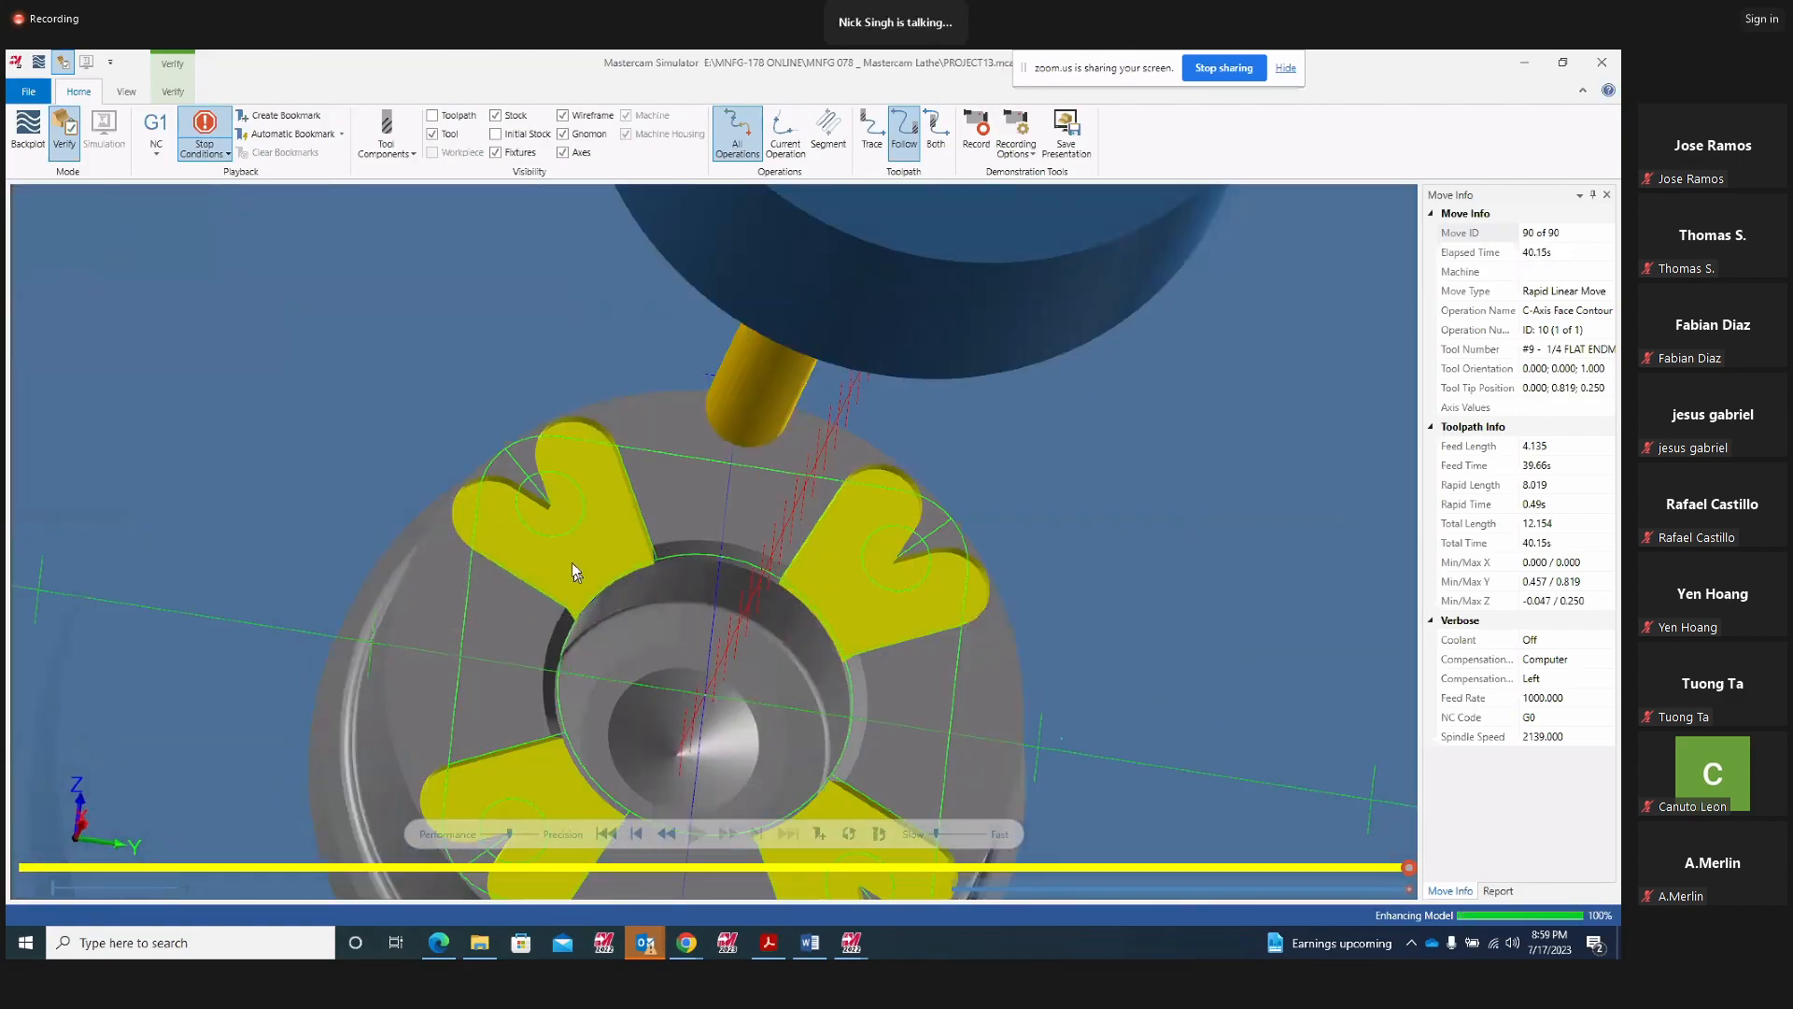
scroll(573, 552, up, 2)
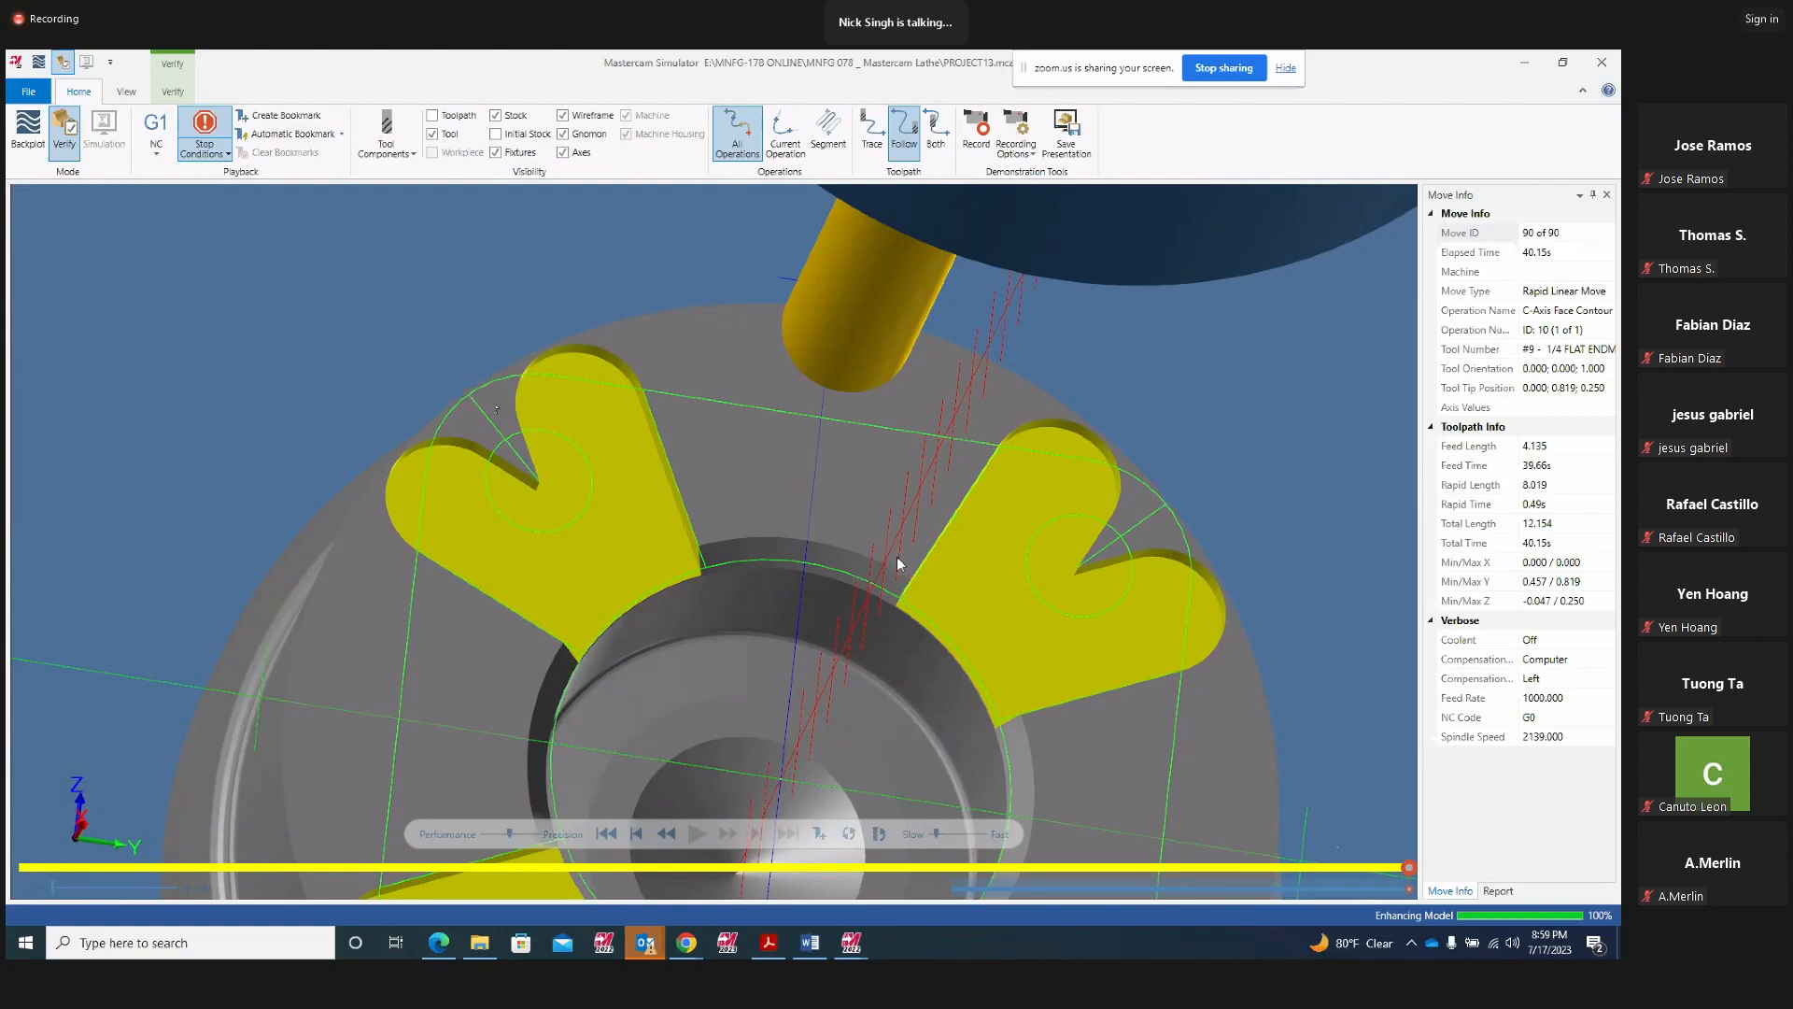
scroll(957, 564, down, 5)
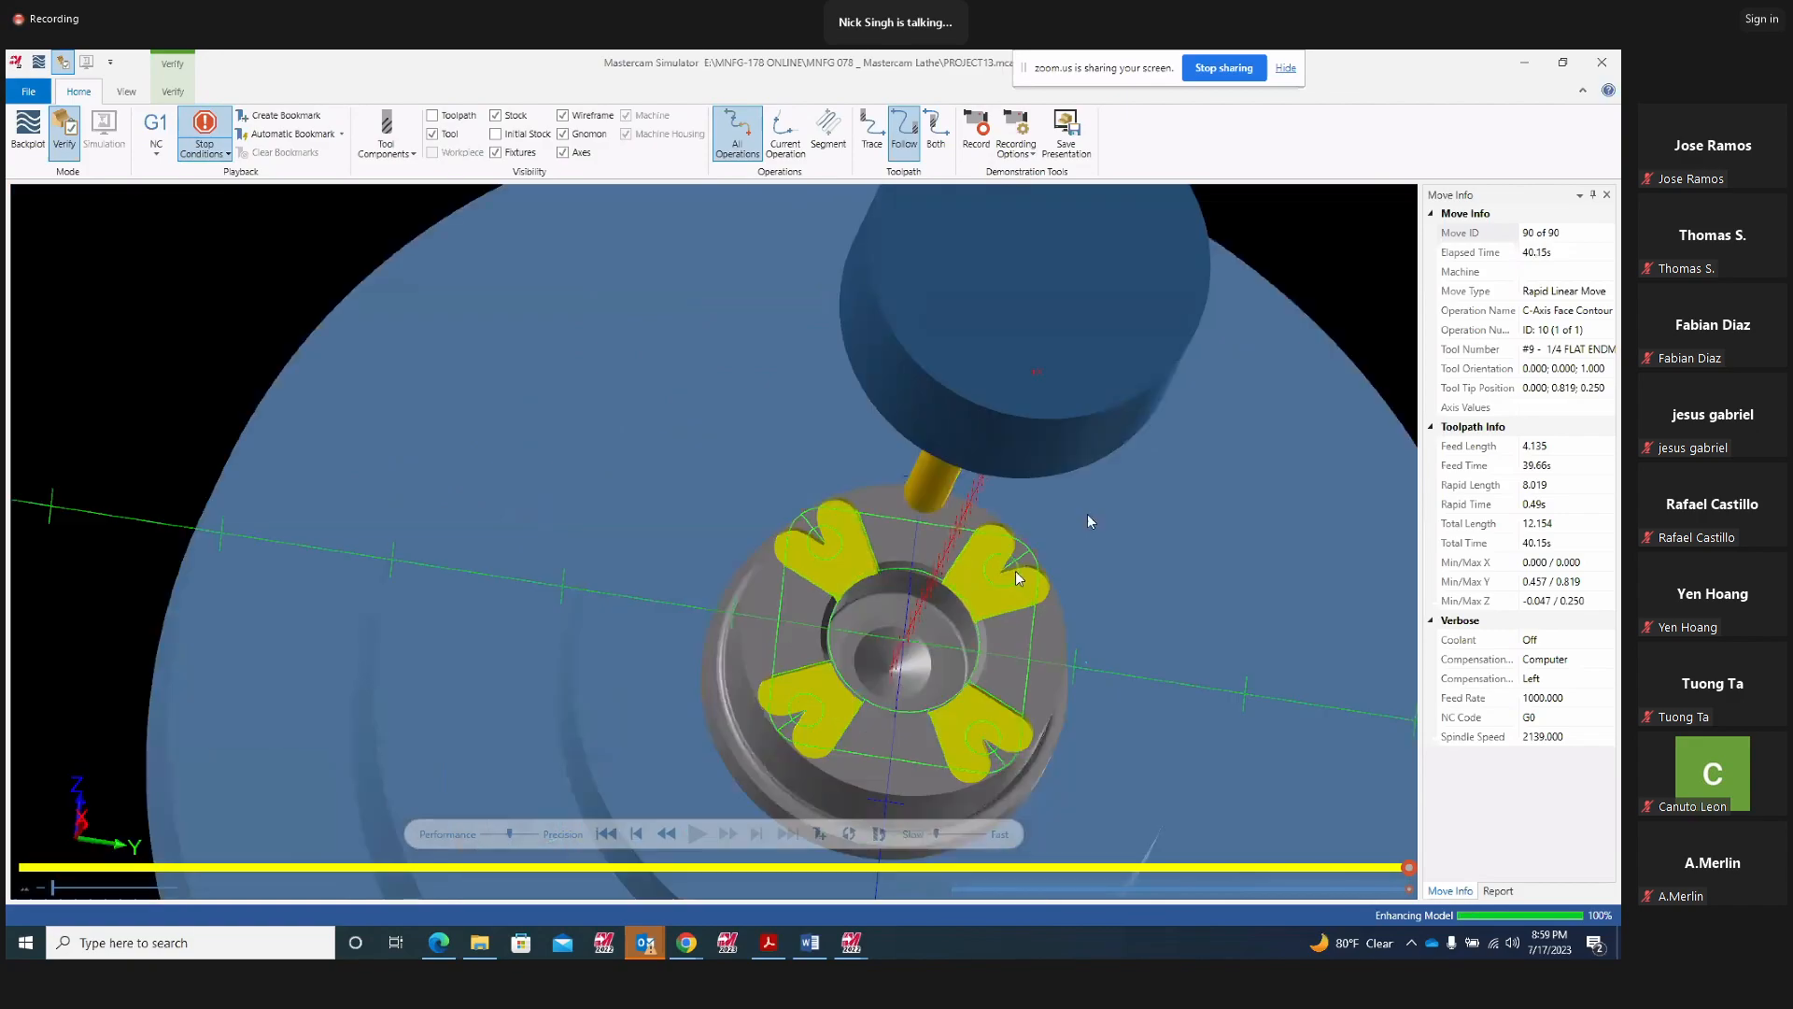
click(1610, 59)
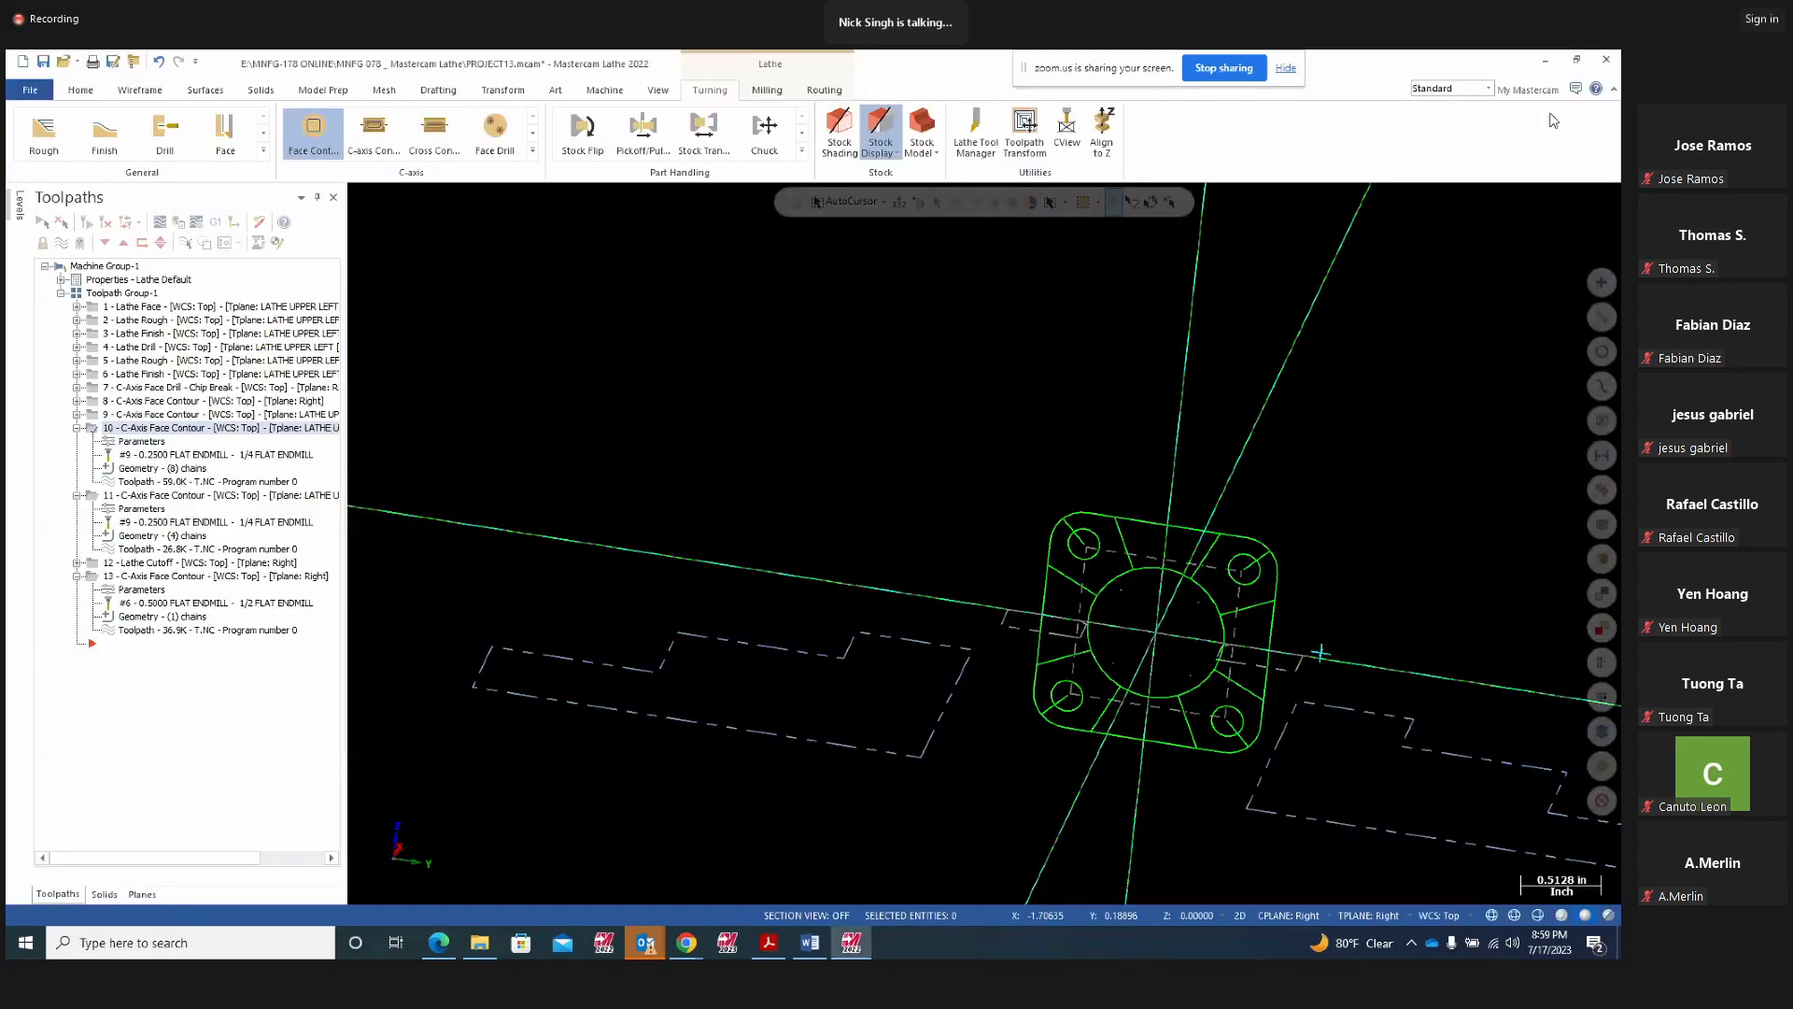
Collapse operation 10, select operations 1 through 10, and load them for verification with the full chuck and stock in view
double_click(110, 429)
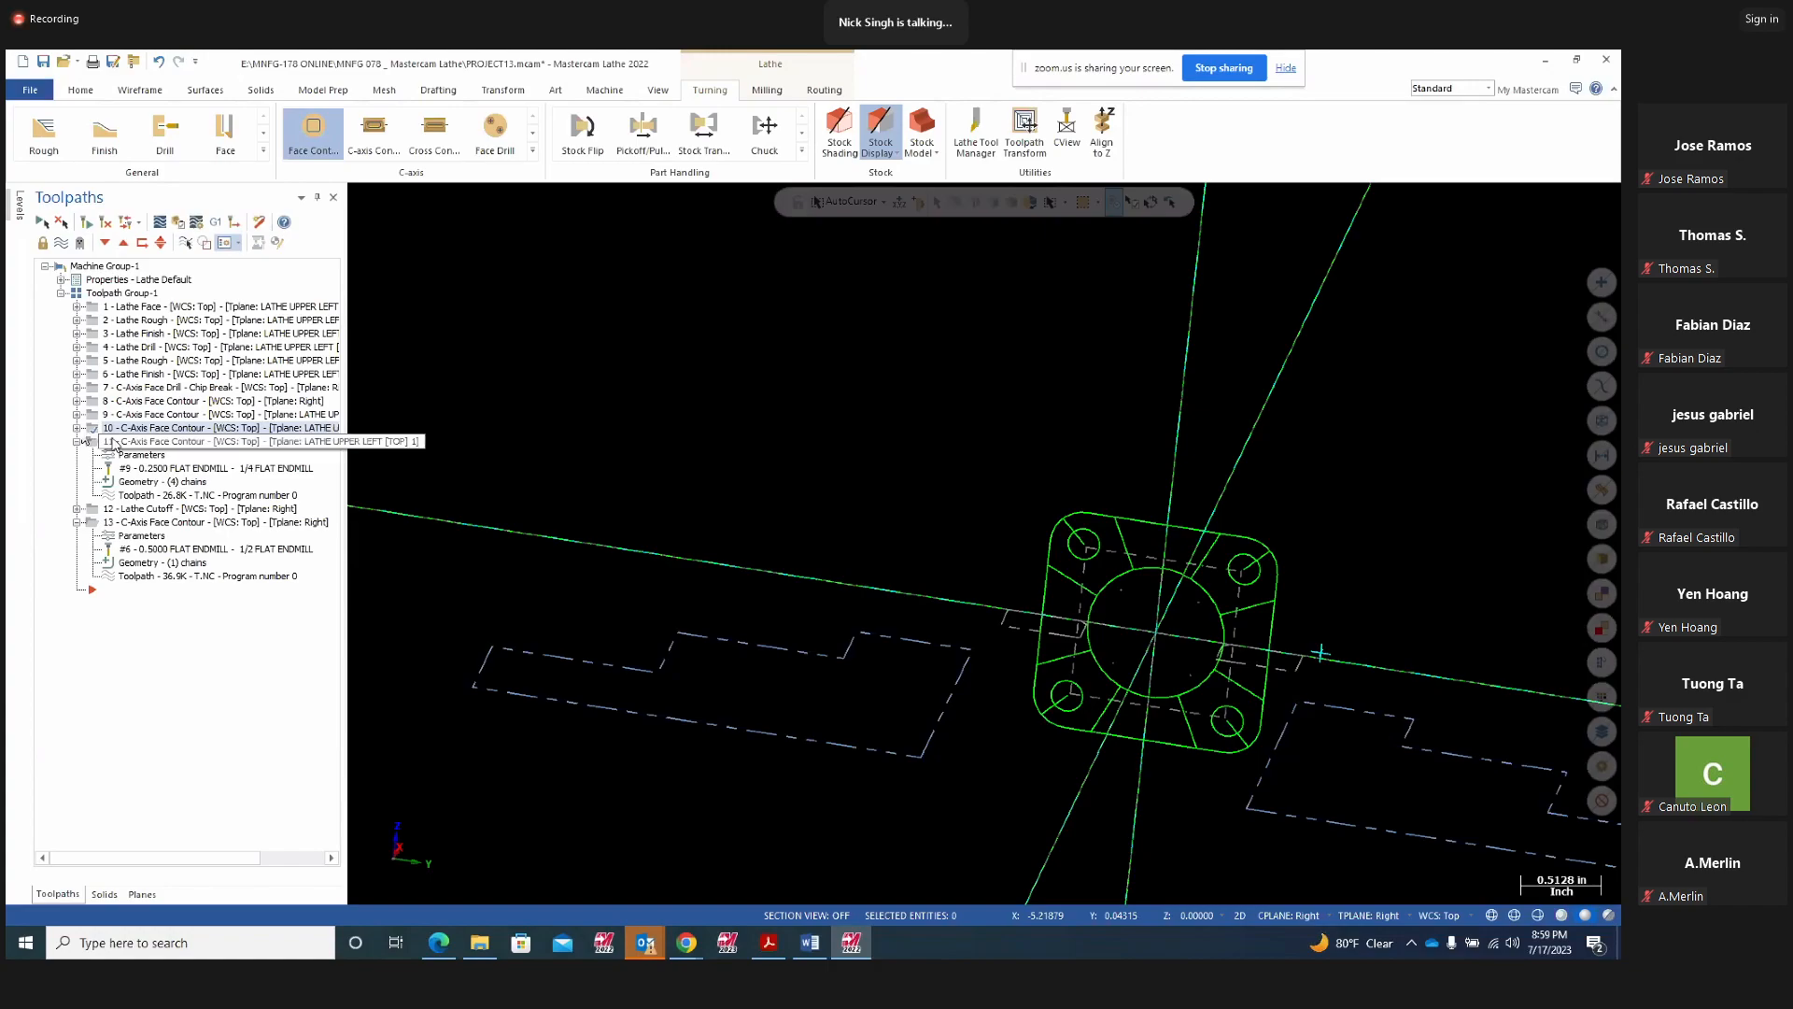
click(88, 305)
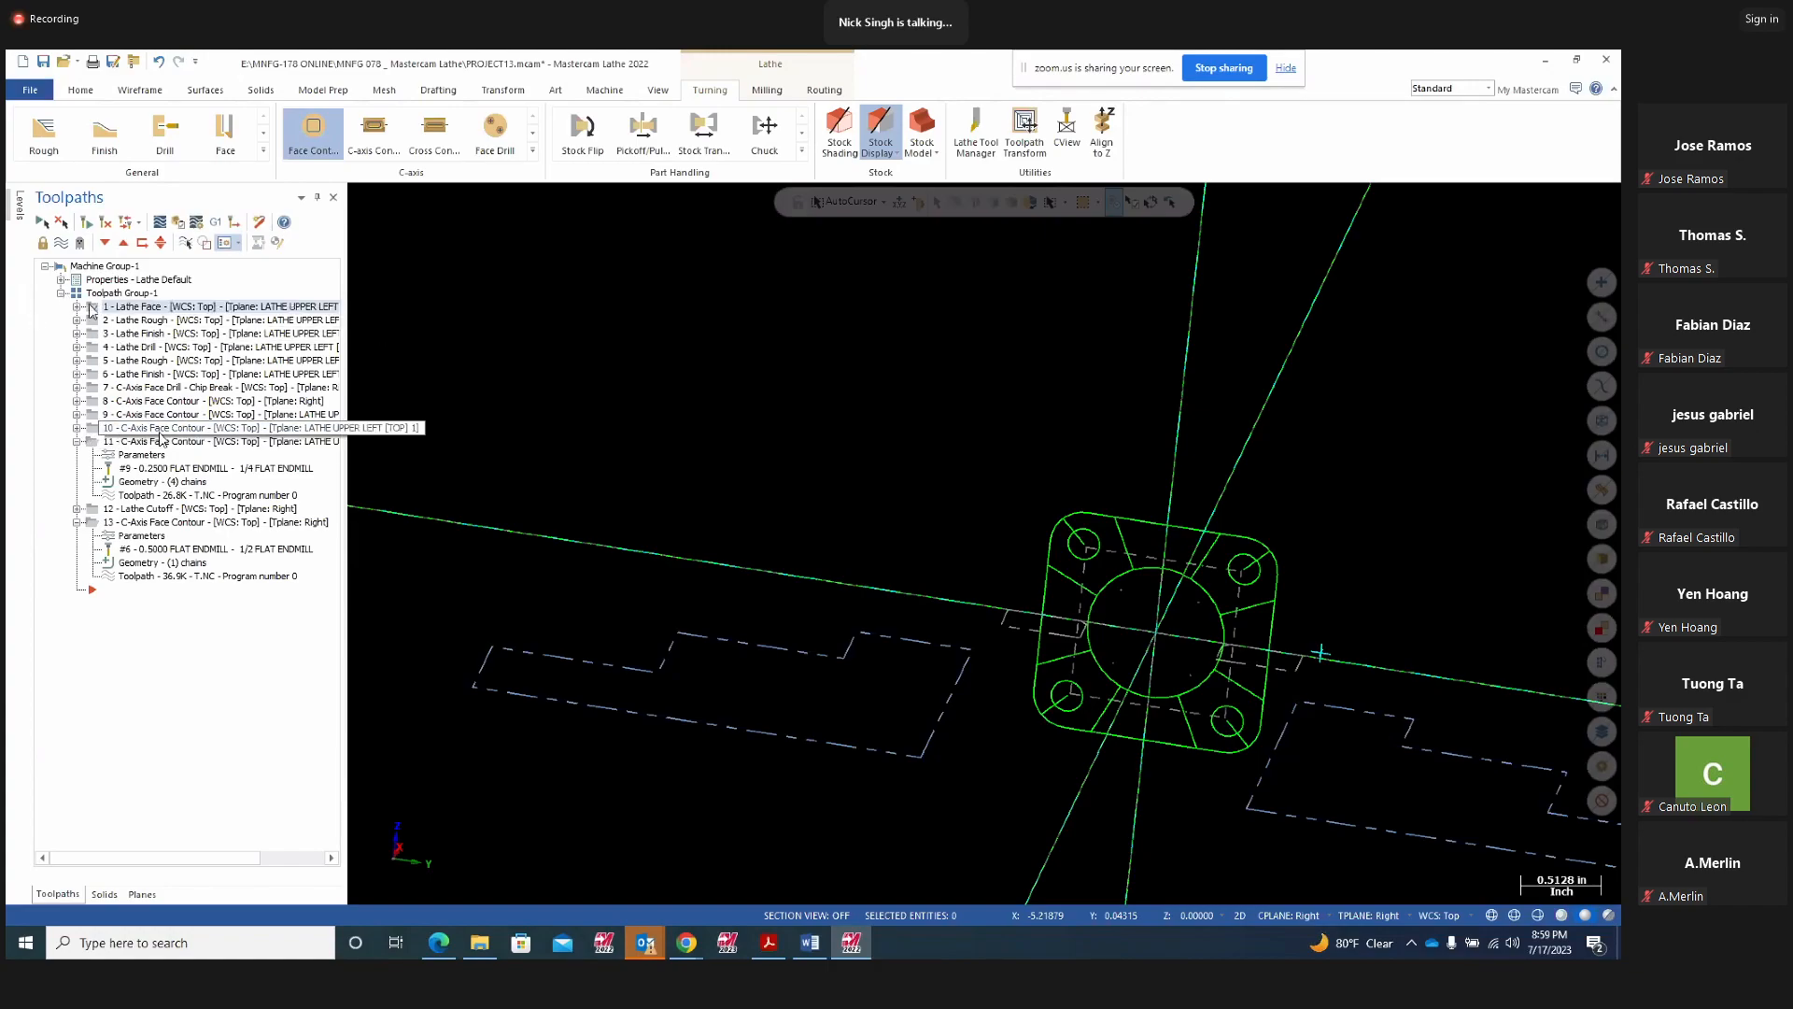
shift+click(90, 429)
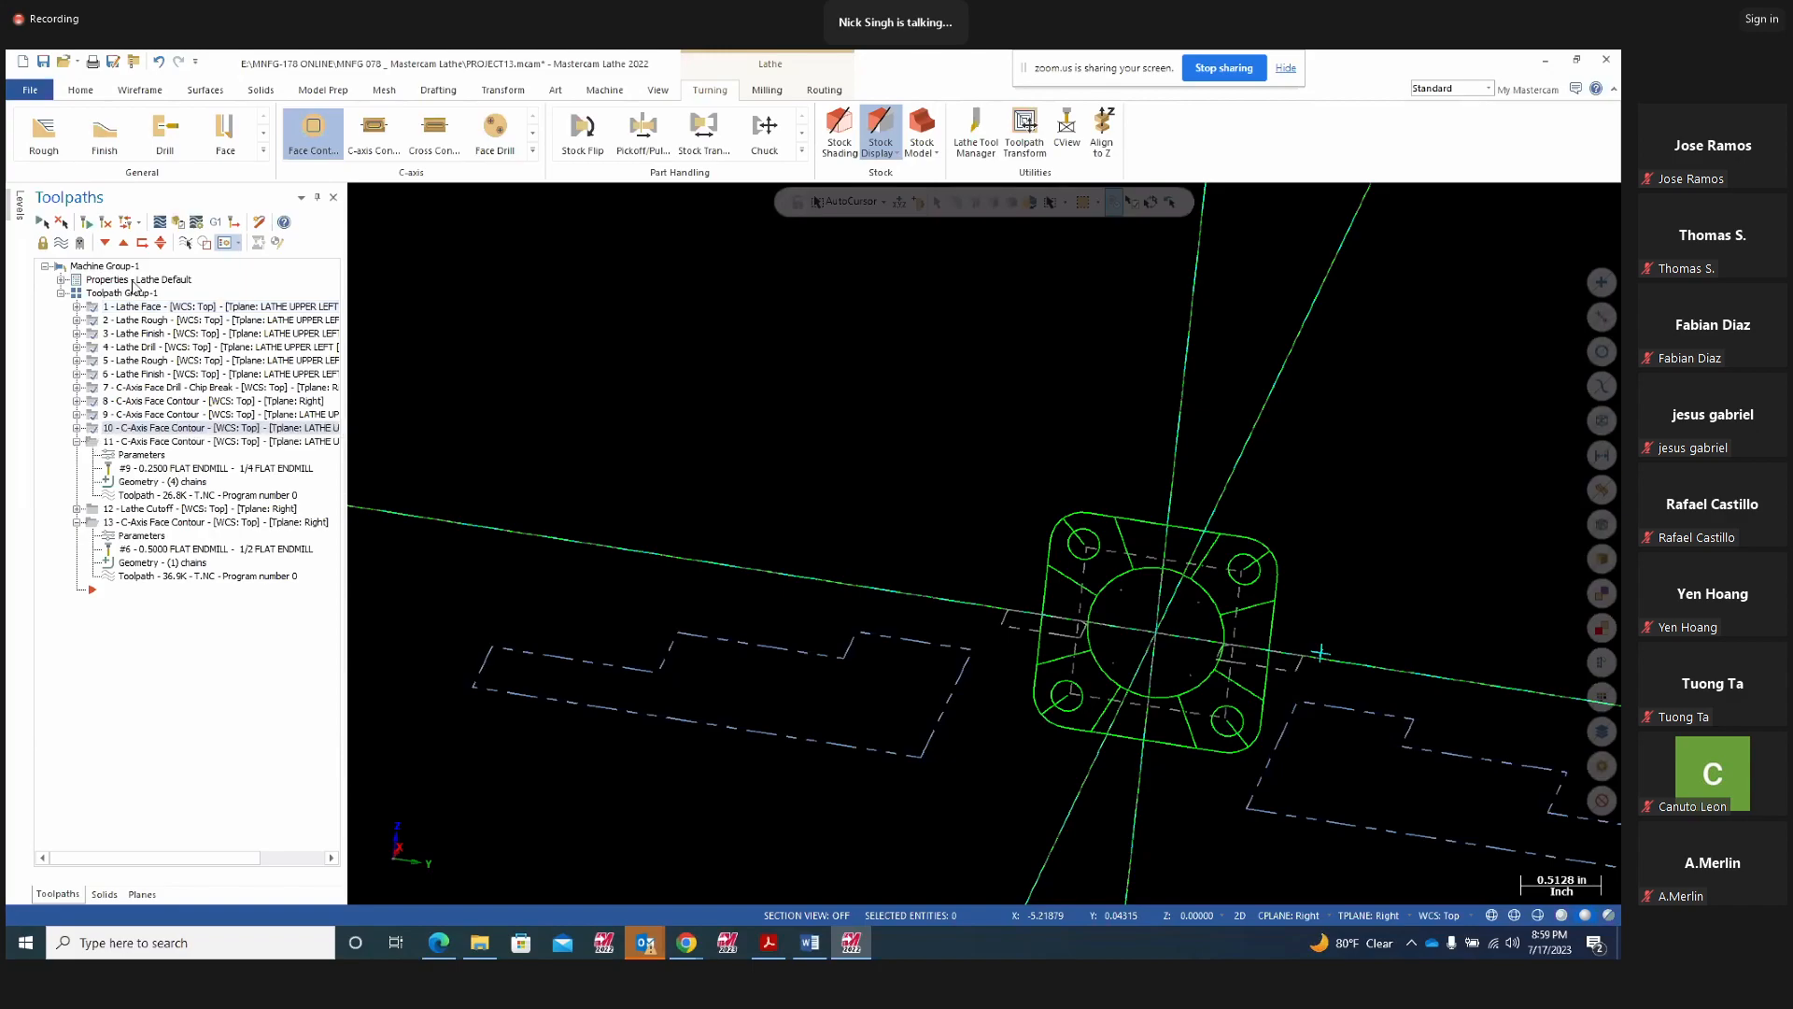
click(178, 223)
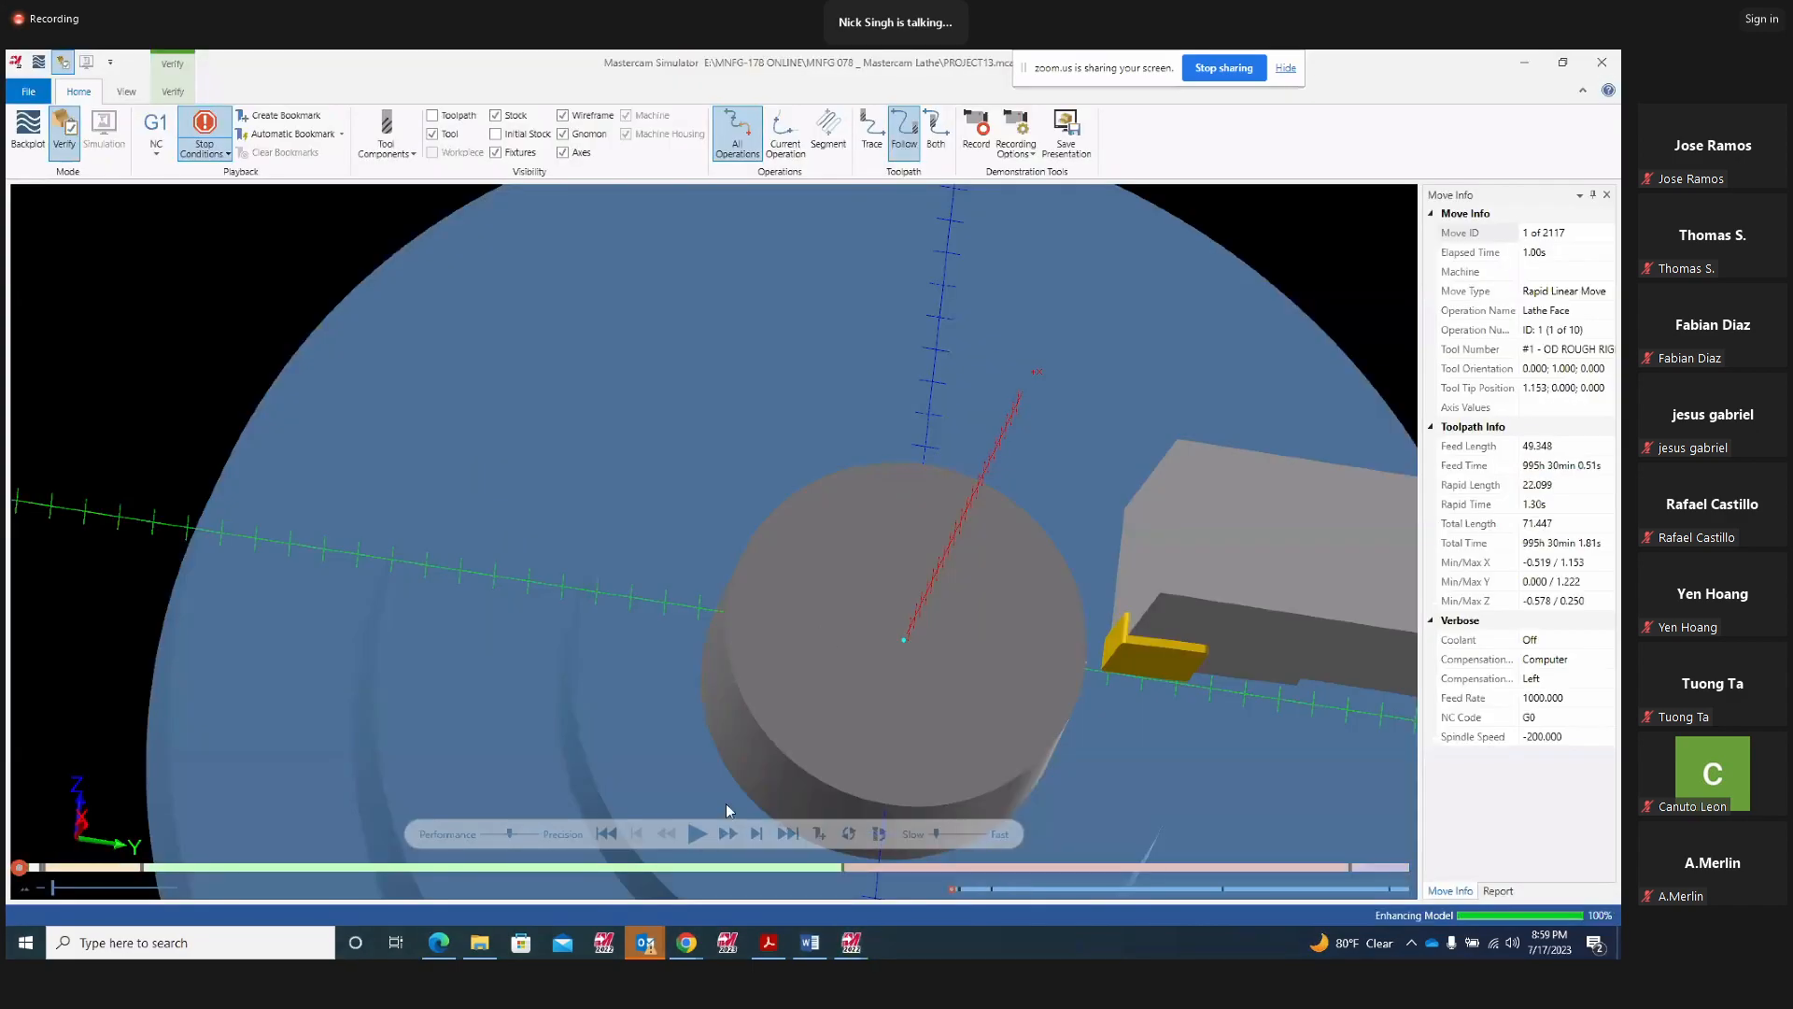
middle_drag(1119, 612, 975, 468)
scroll(968, 457, down, 3)
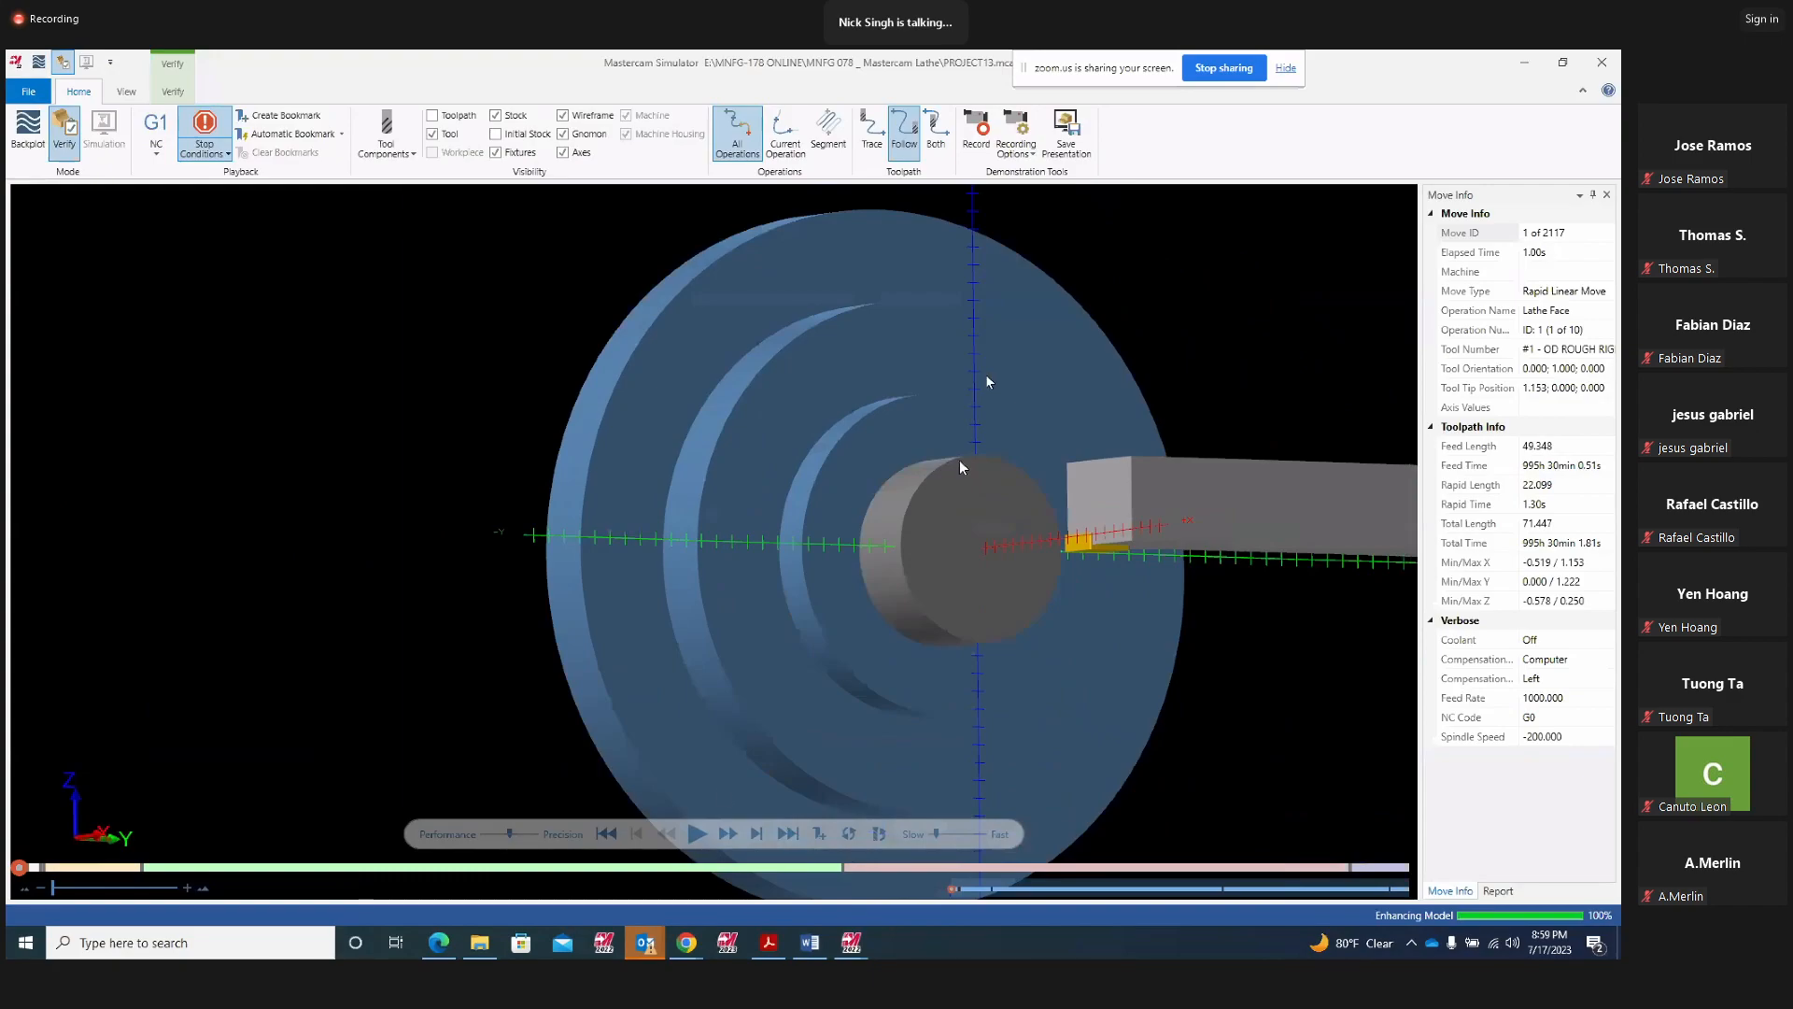
Simulate operations 1 to 7 one after another, from facing and turning through boring to drilling the four holes
click(698, 833)
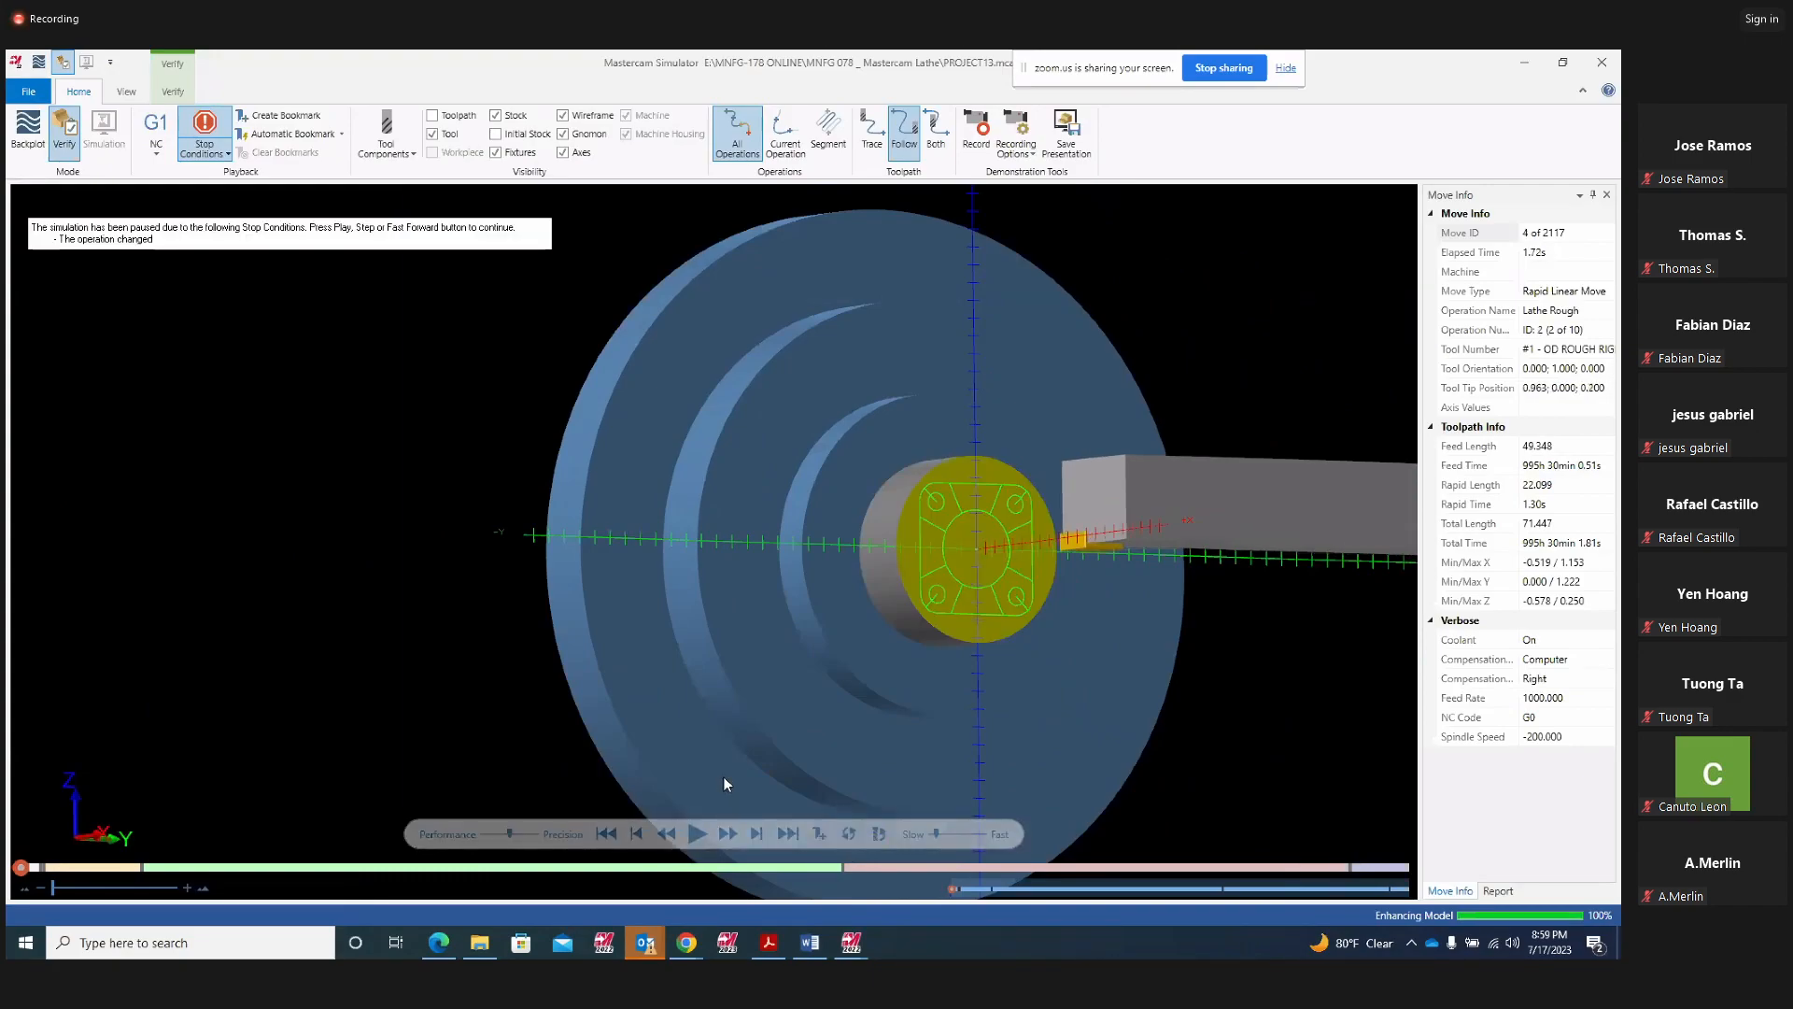
click(698, 833)
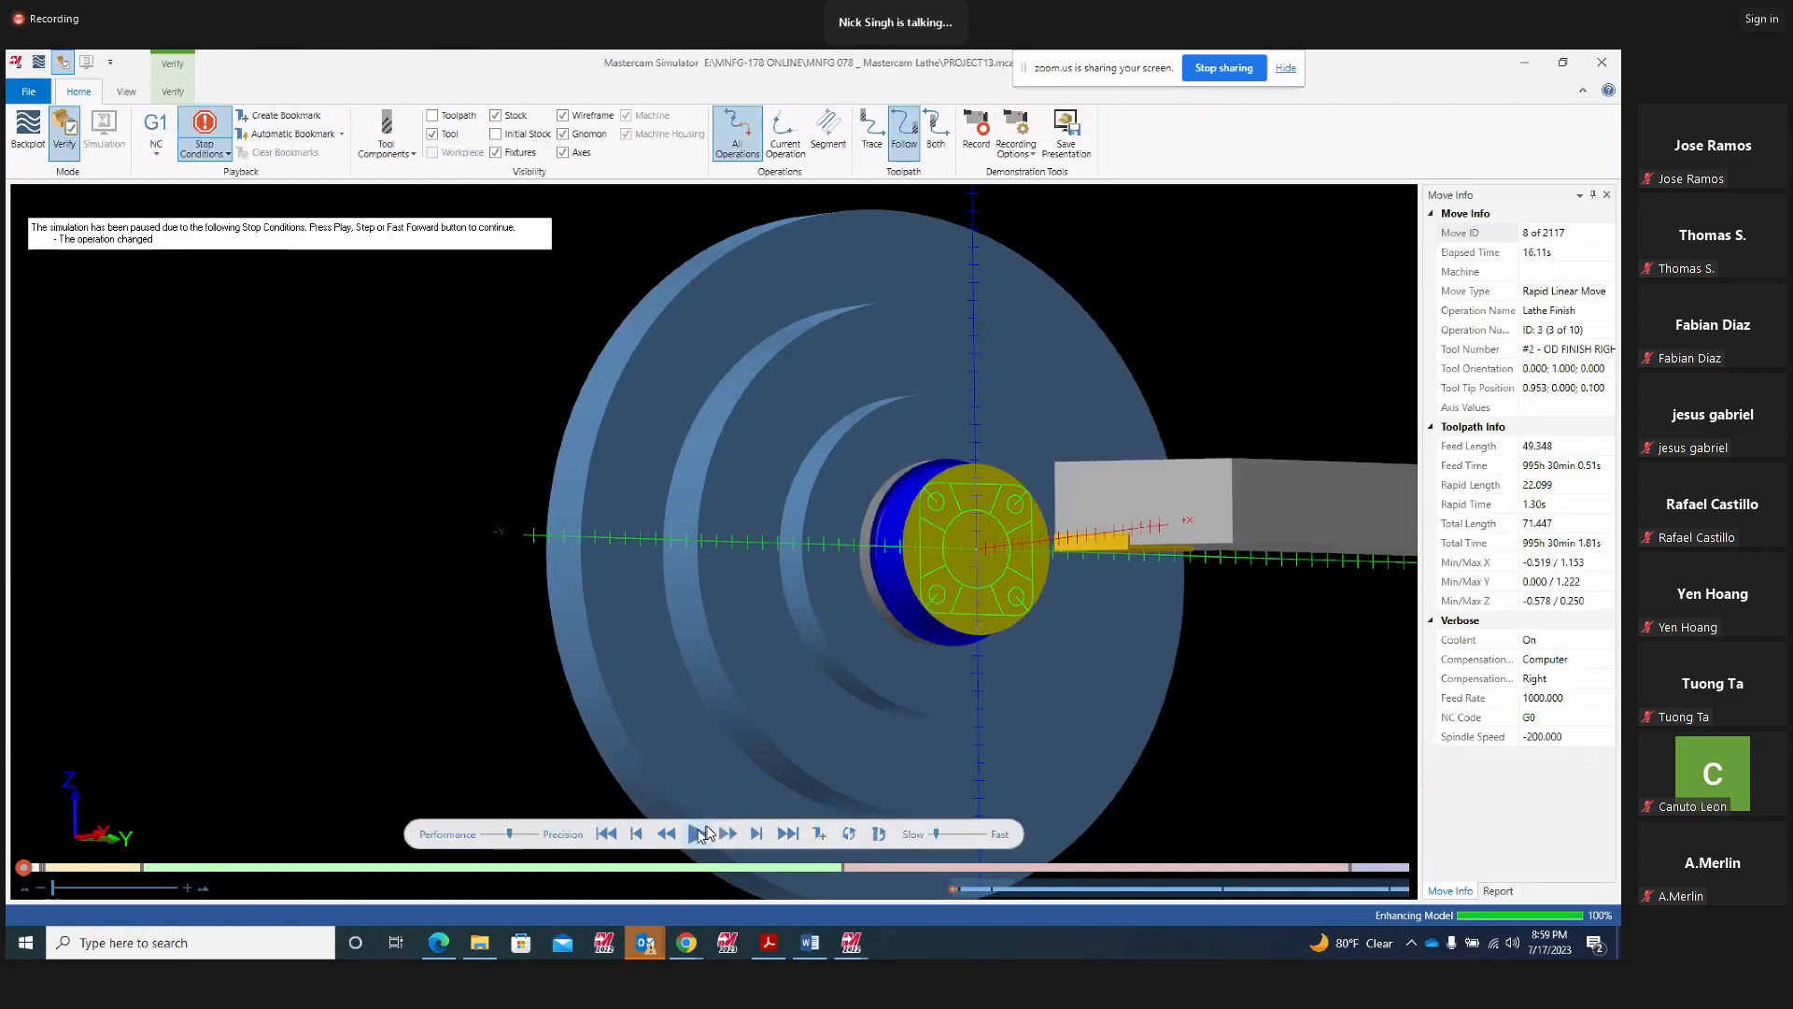
click(699, 833)
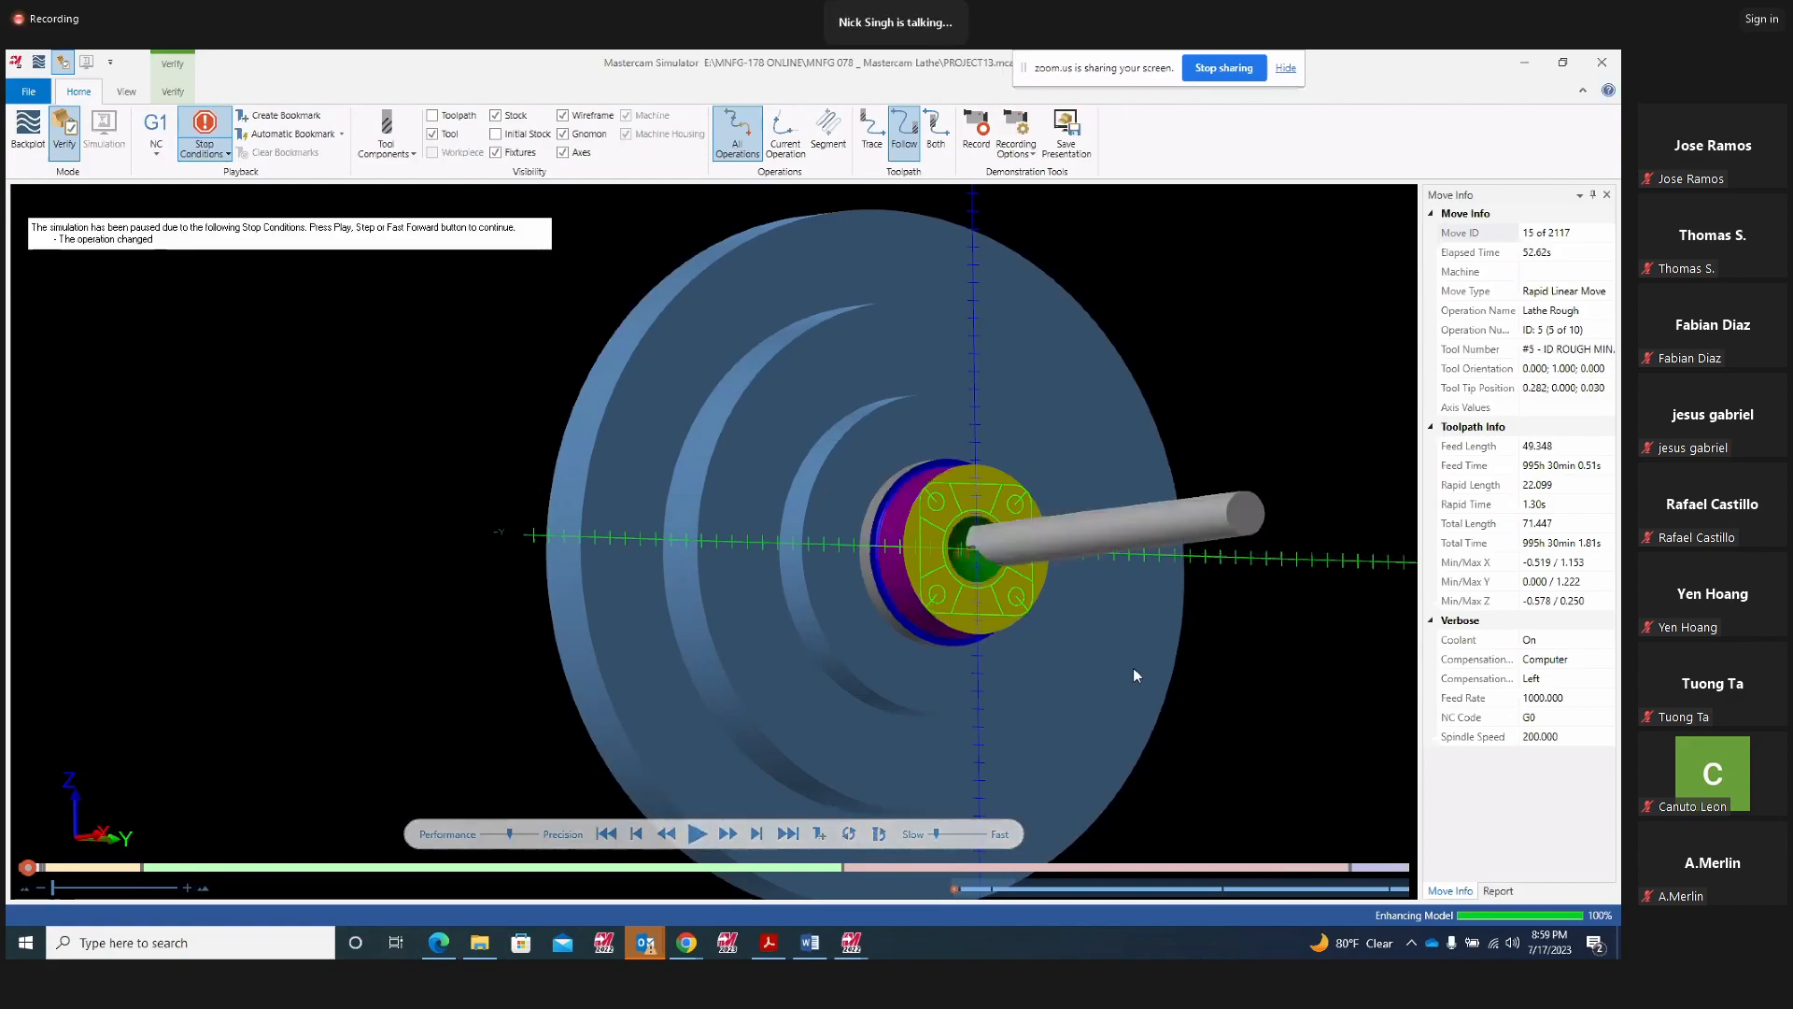
scroll(1080, 562, up, 5)
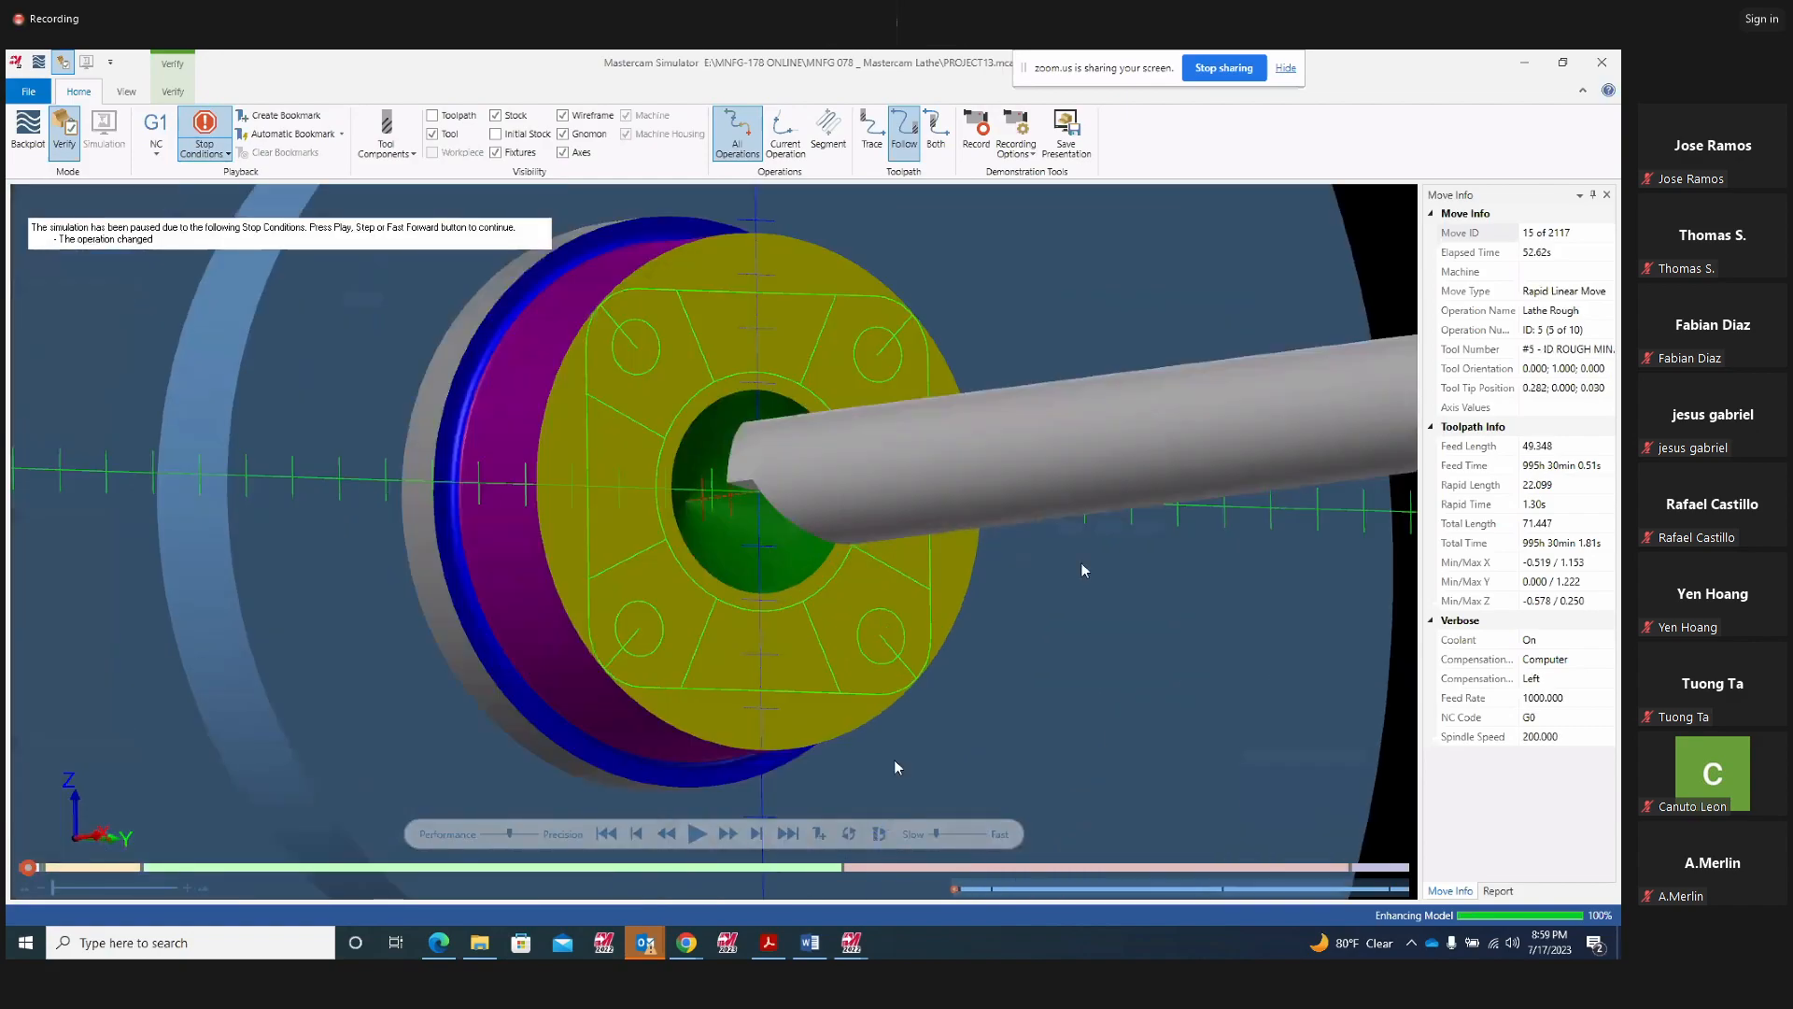
click(696, 834)
click(699, 834)
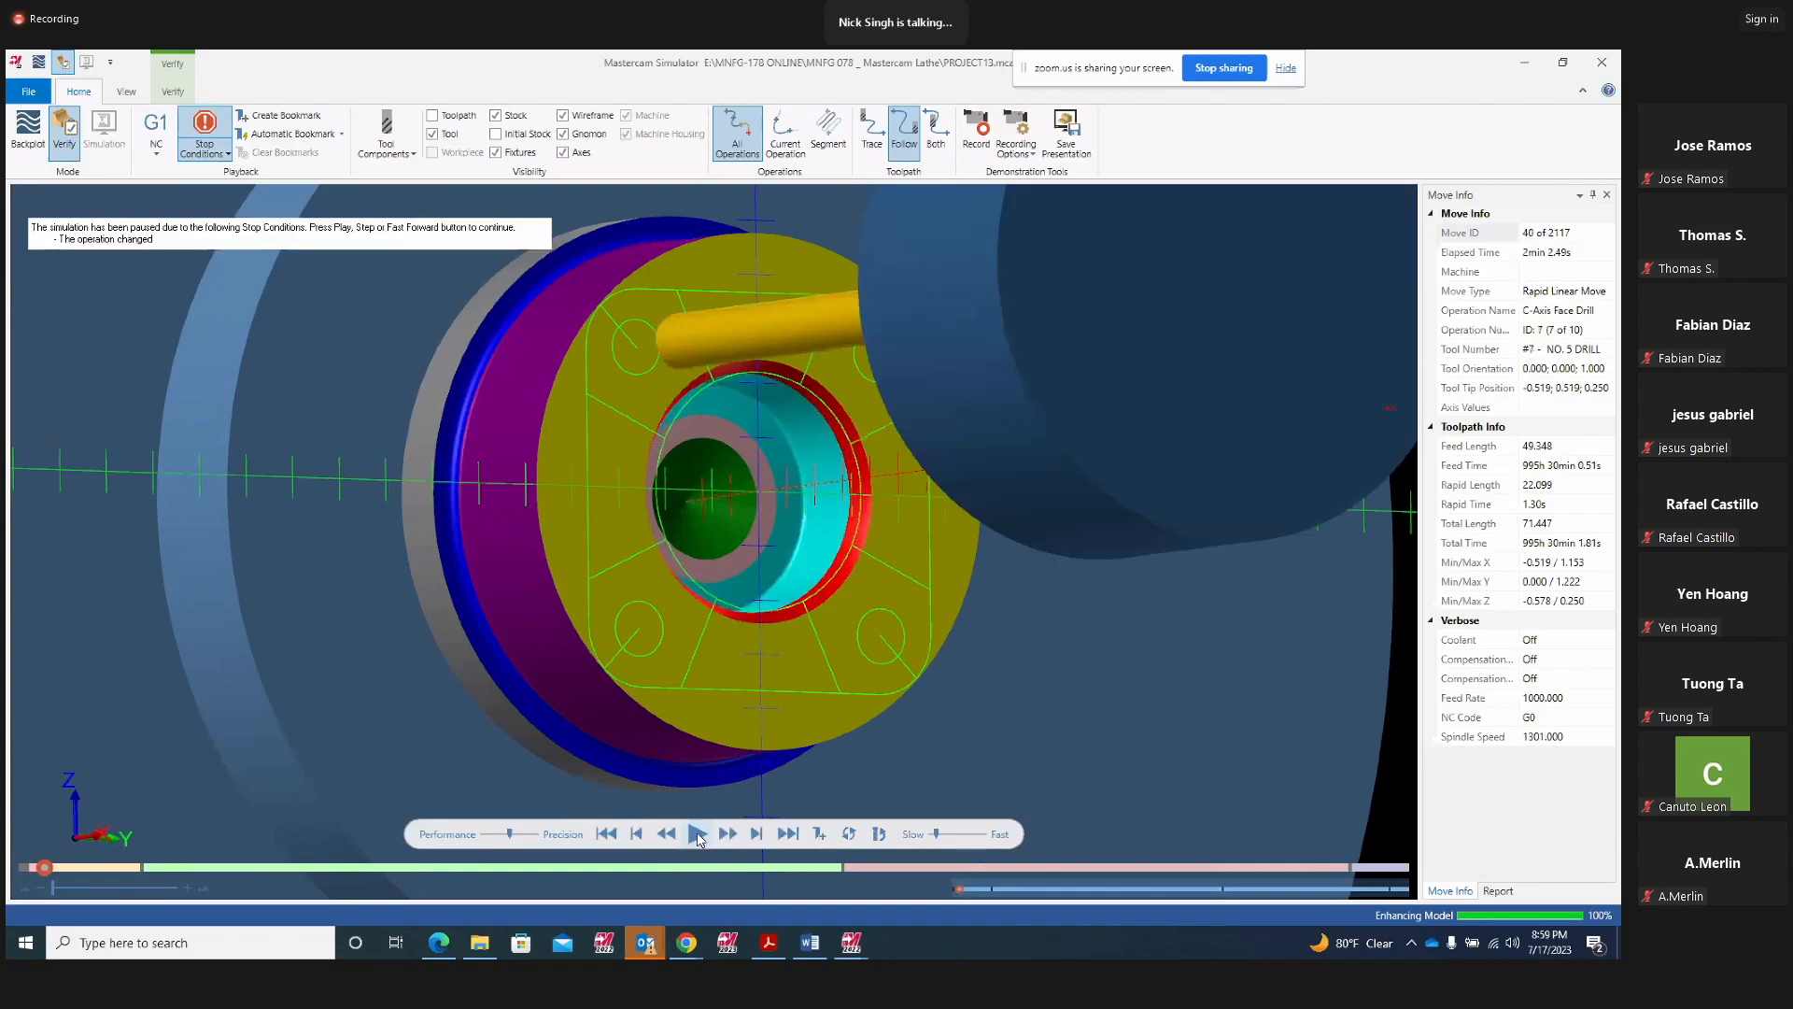
click(696, 834)
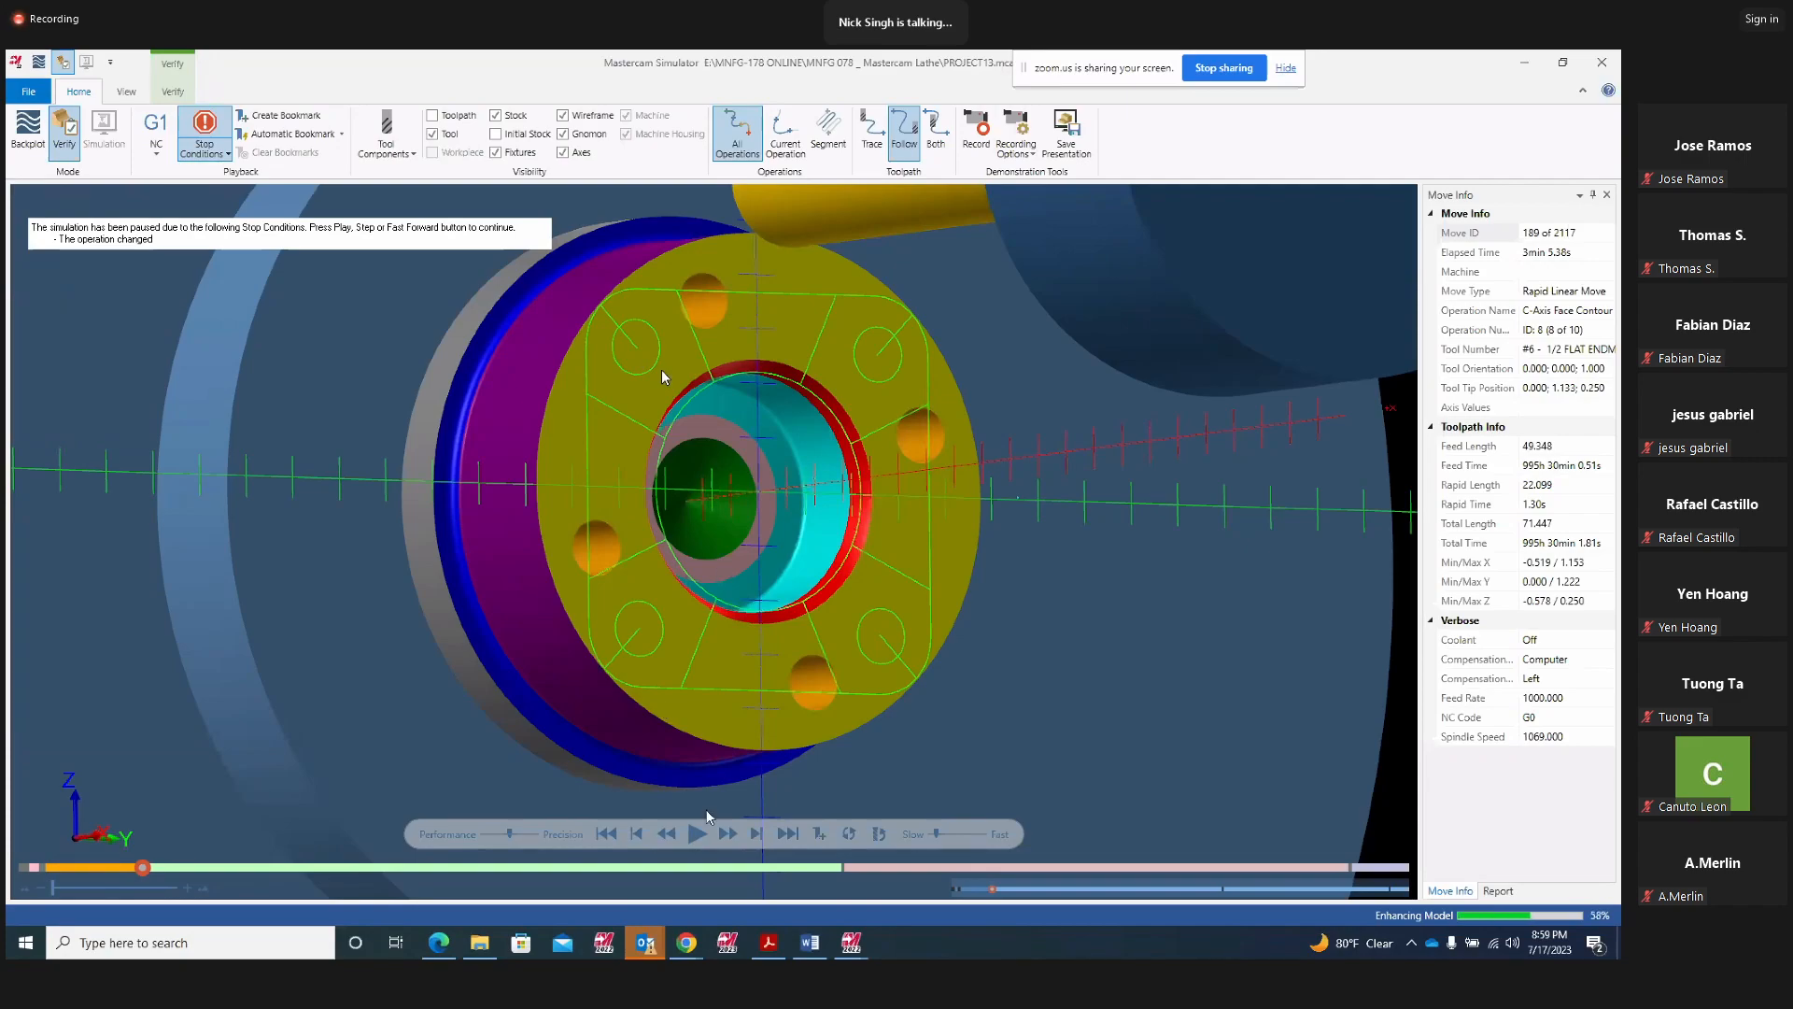
Play C-axis face contour operations 8 and 9 in the simulator, stopping after each to inspect the part
click(695, 834)
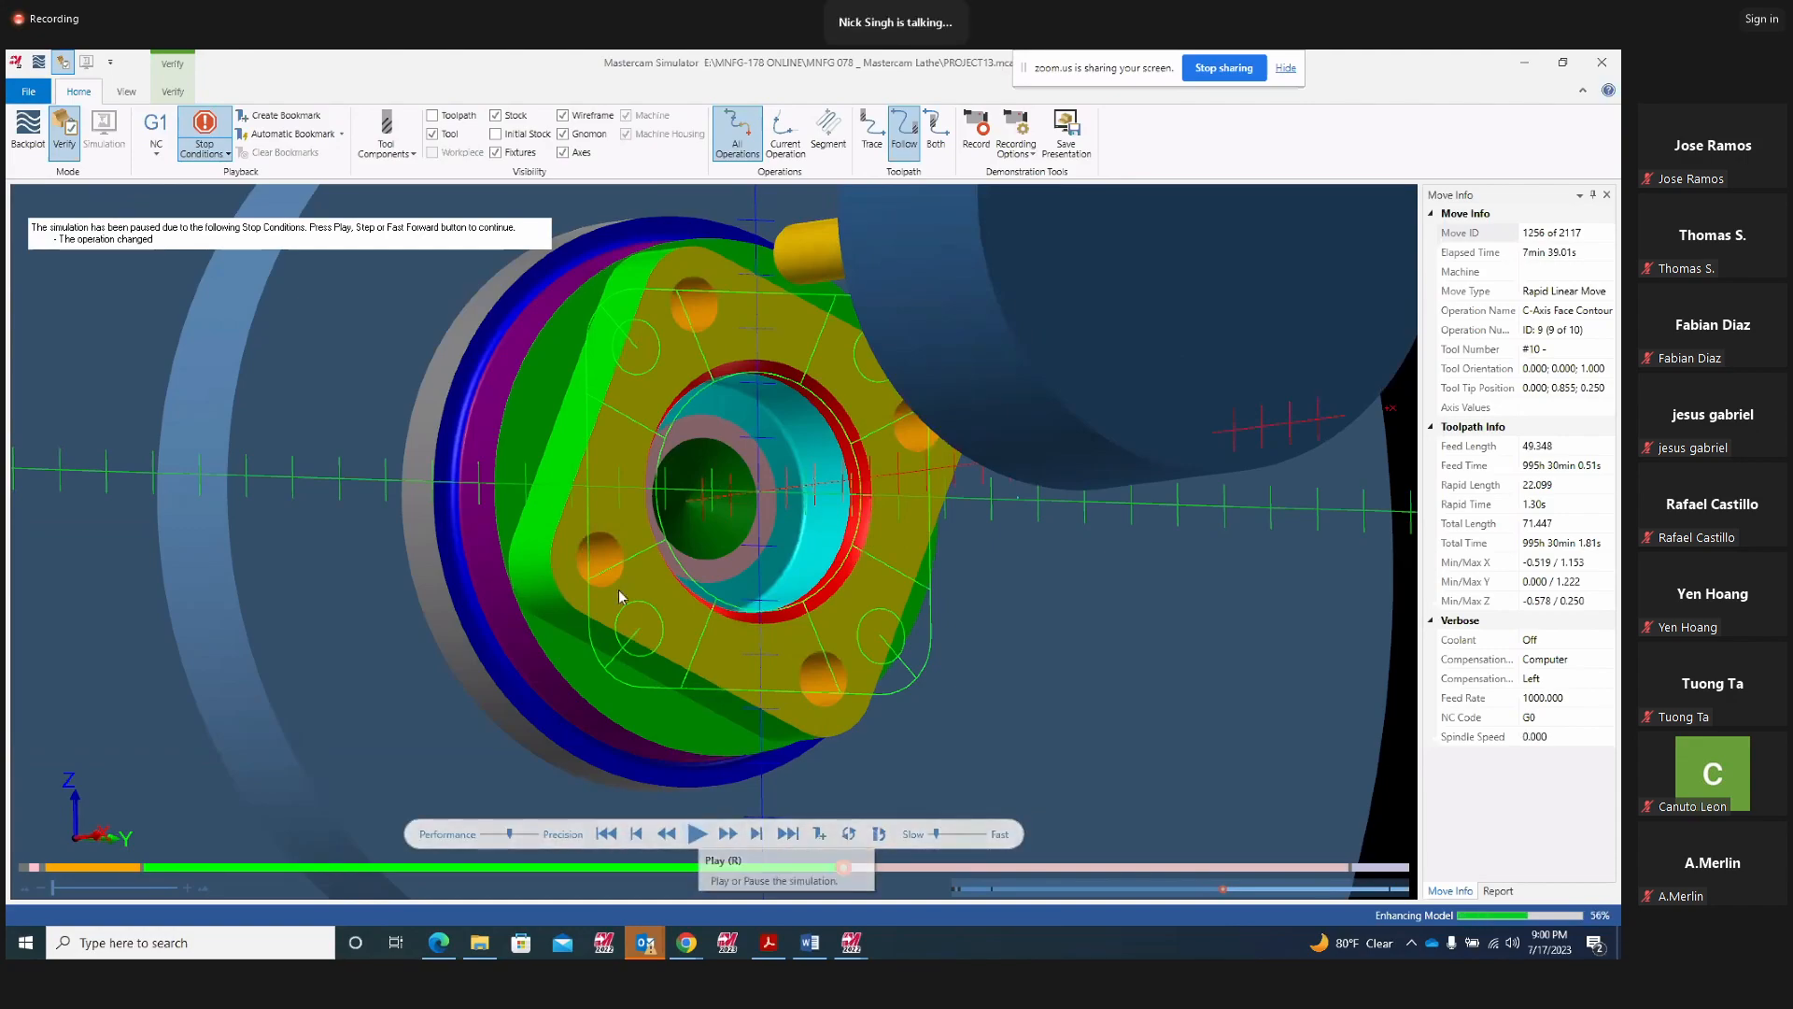
scroll(613, 433, up, 3)
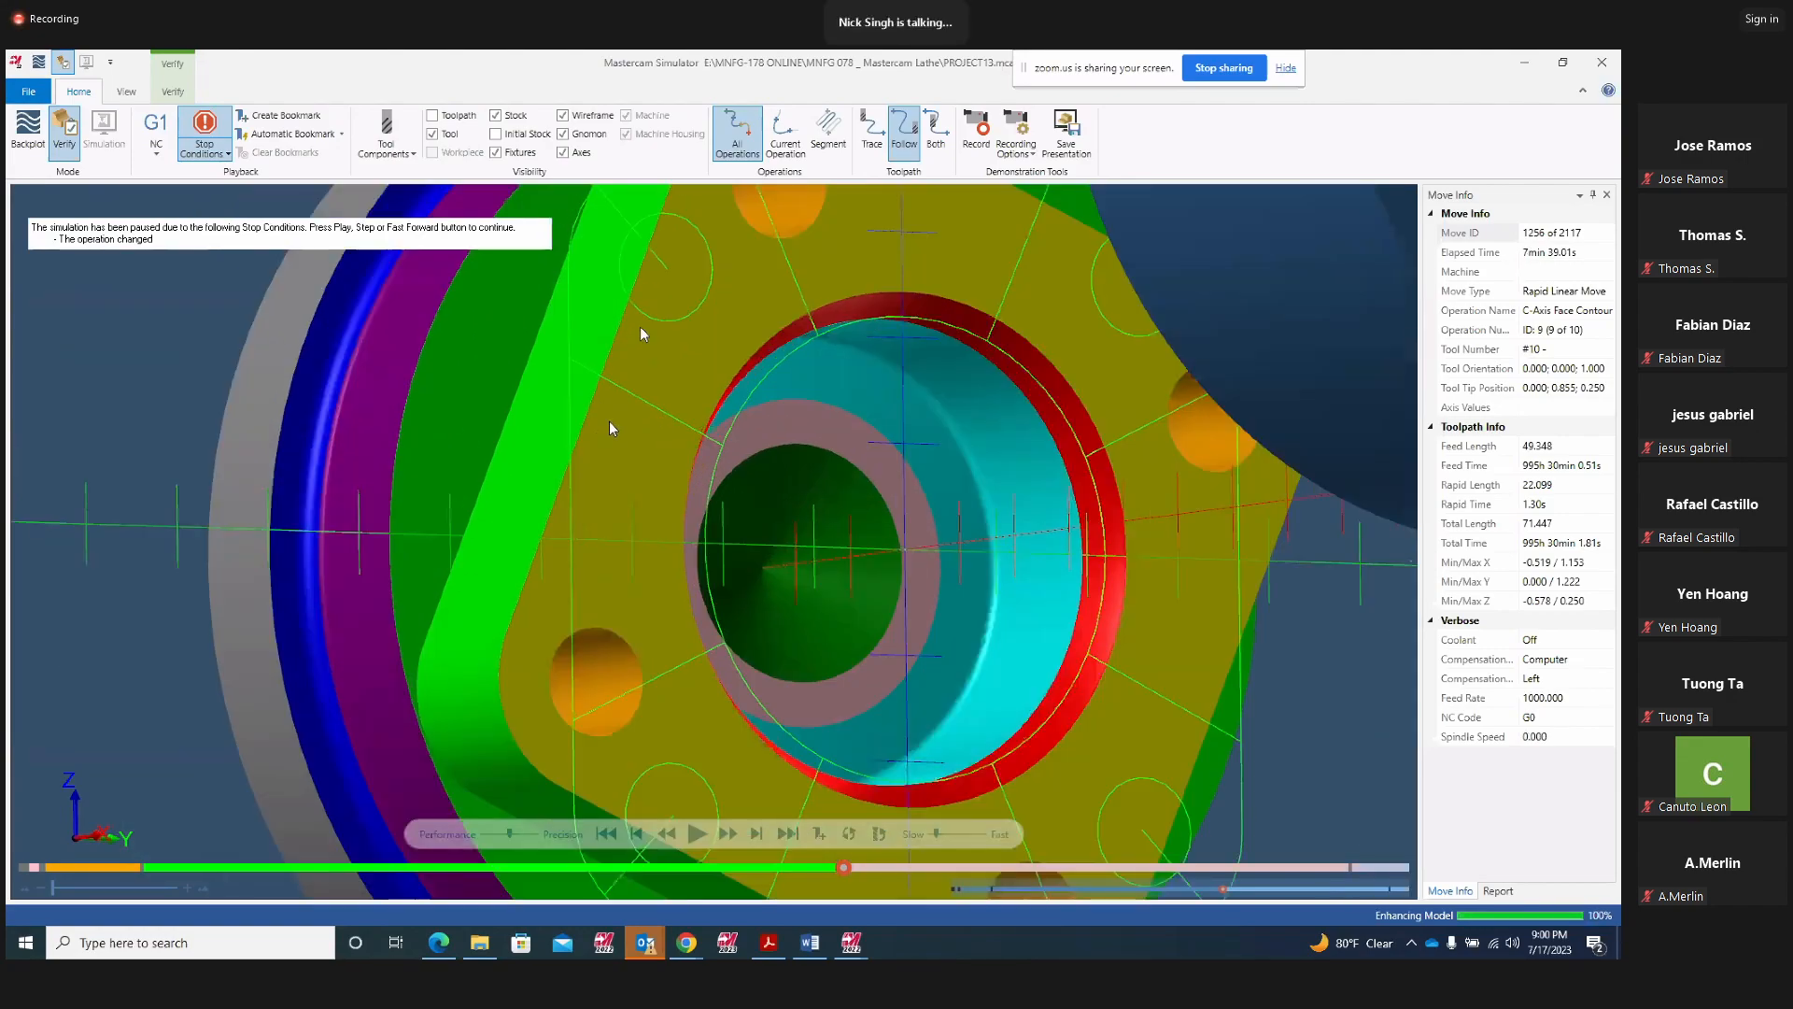
scroll(602, 403, down, 5)
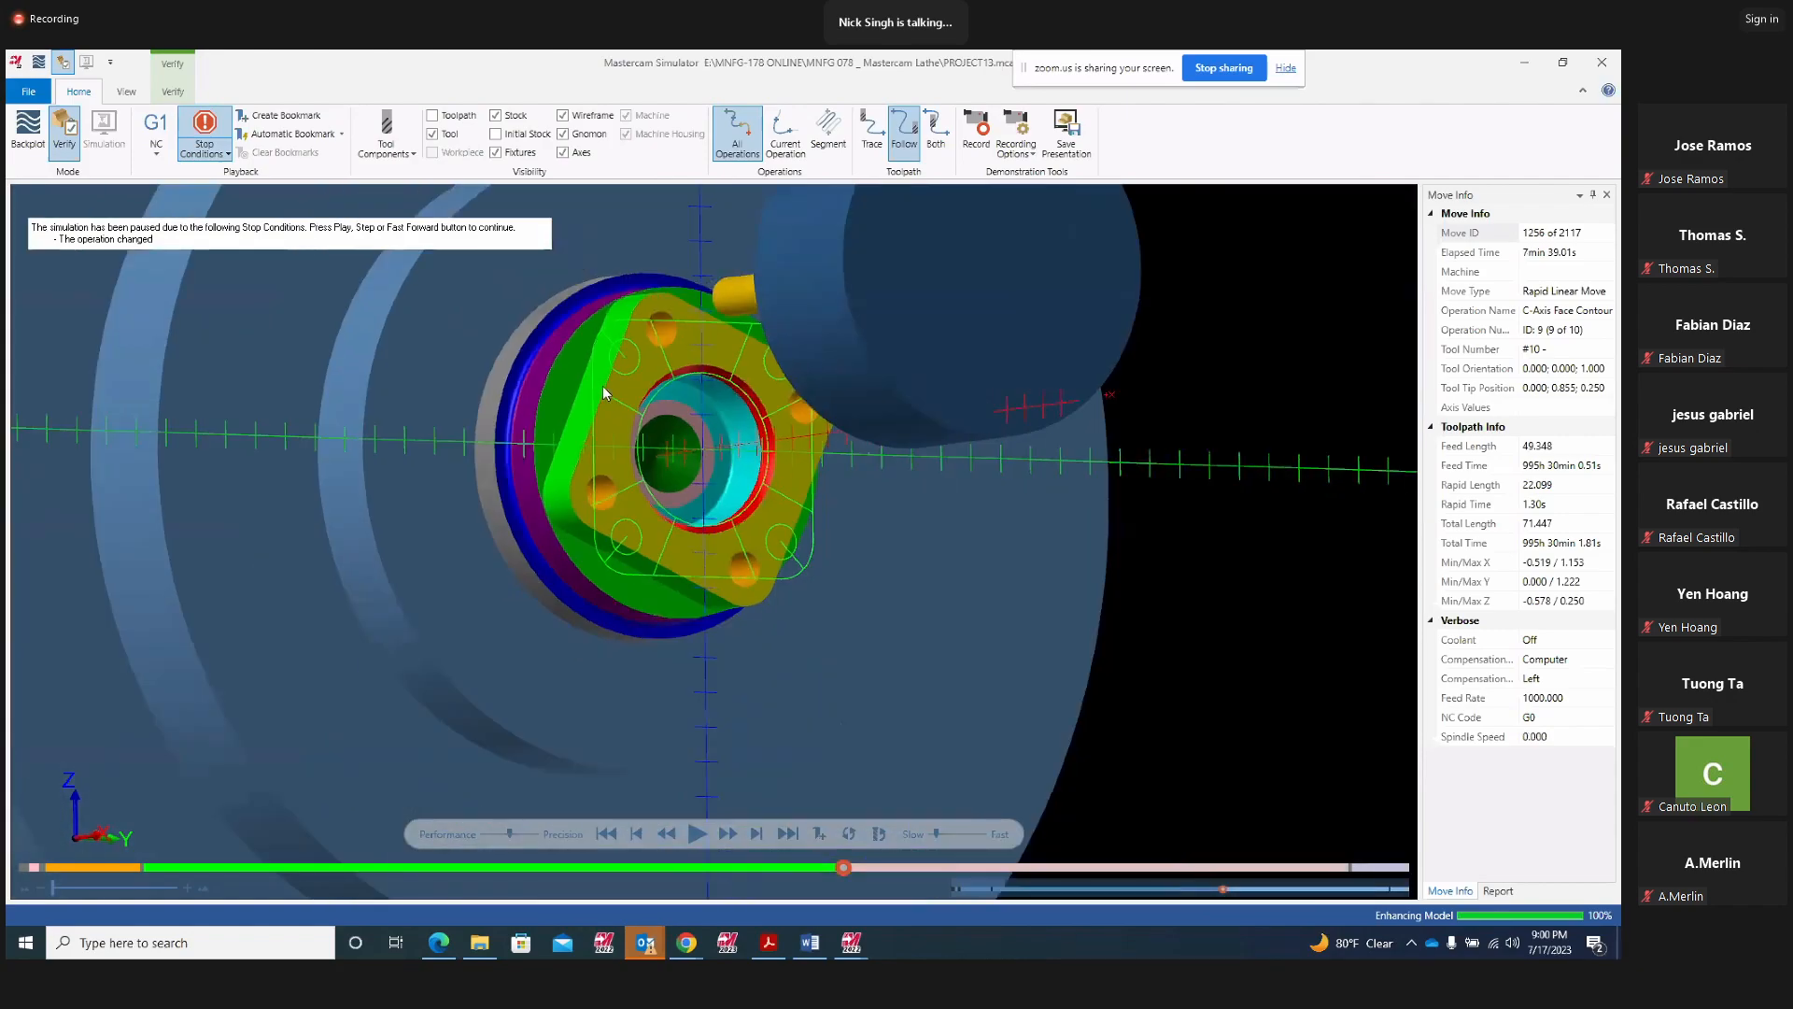
click(697, 833)
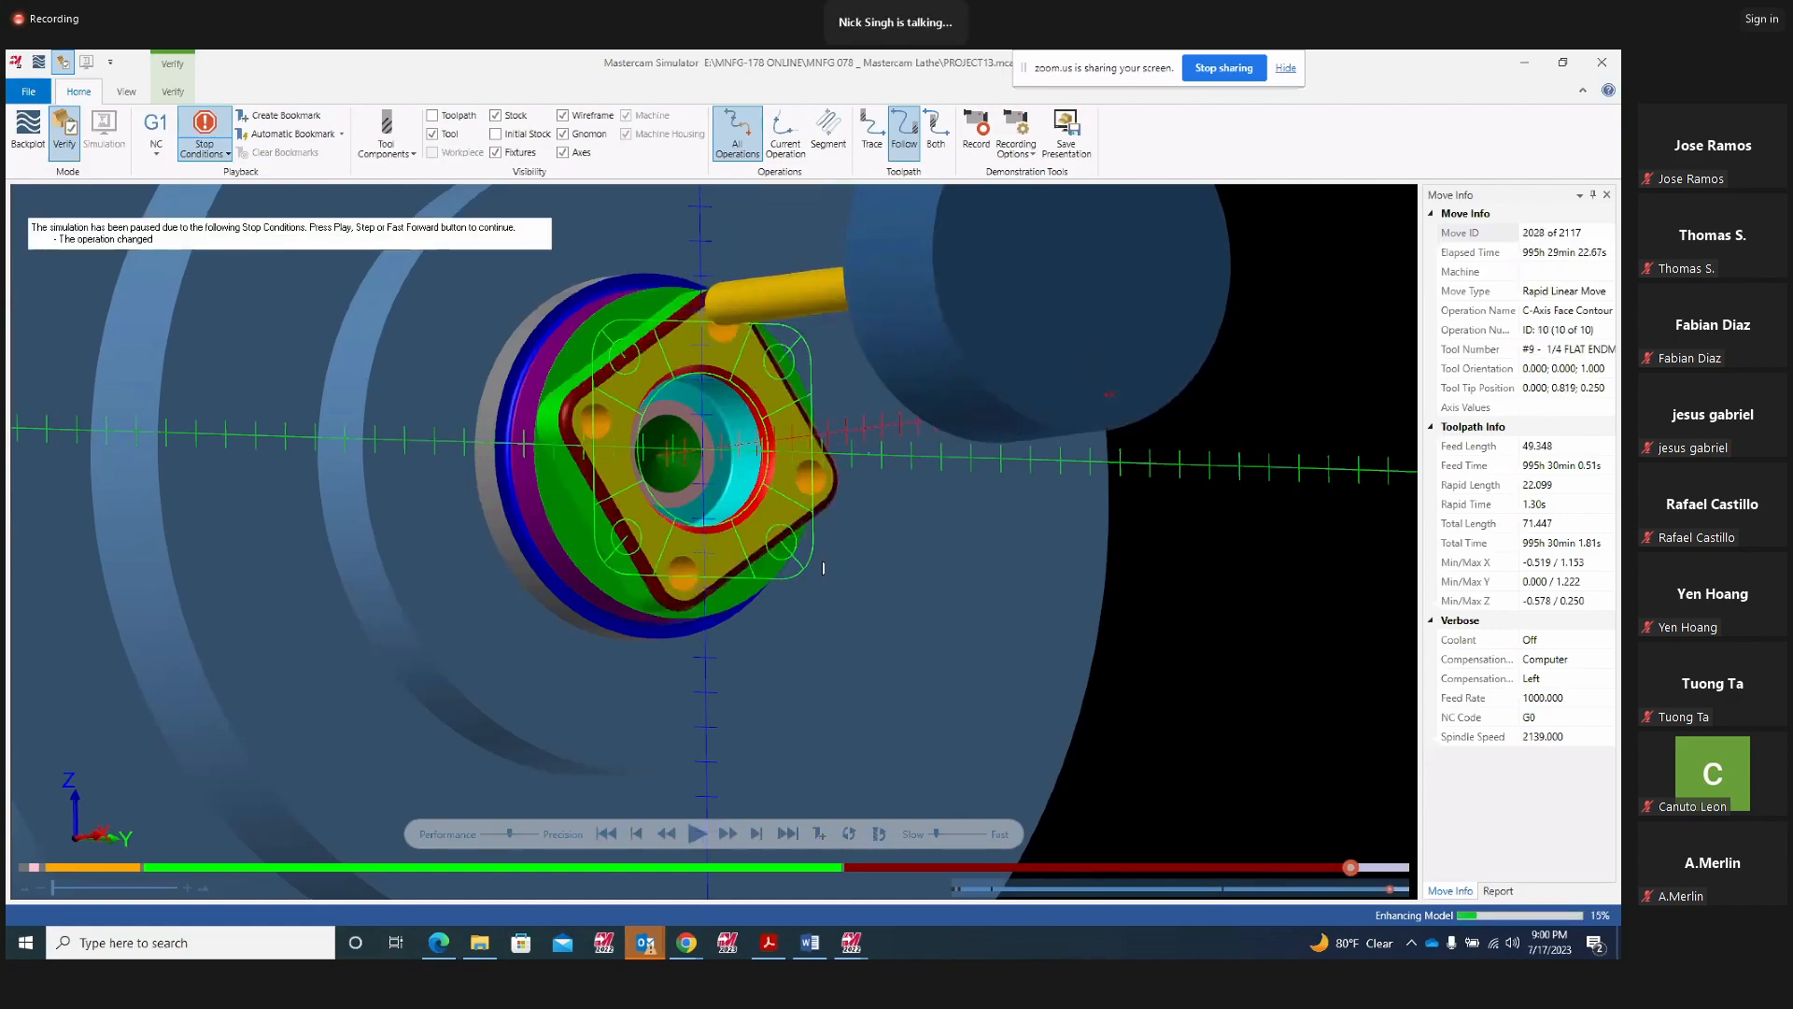
Play operation 10's 1/4 flat endmill cuts to the end of the simulation at a slightly faster playback speed
scroll(825, 563, up, 1)
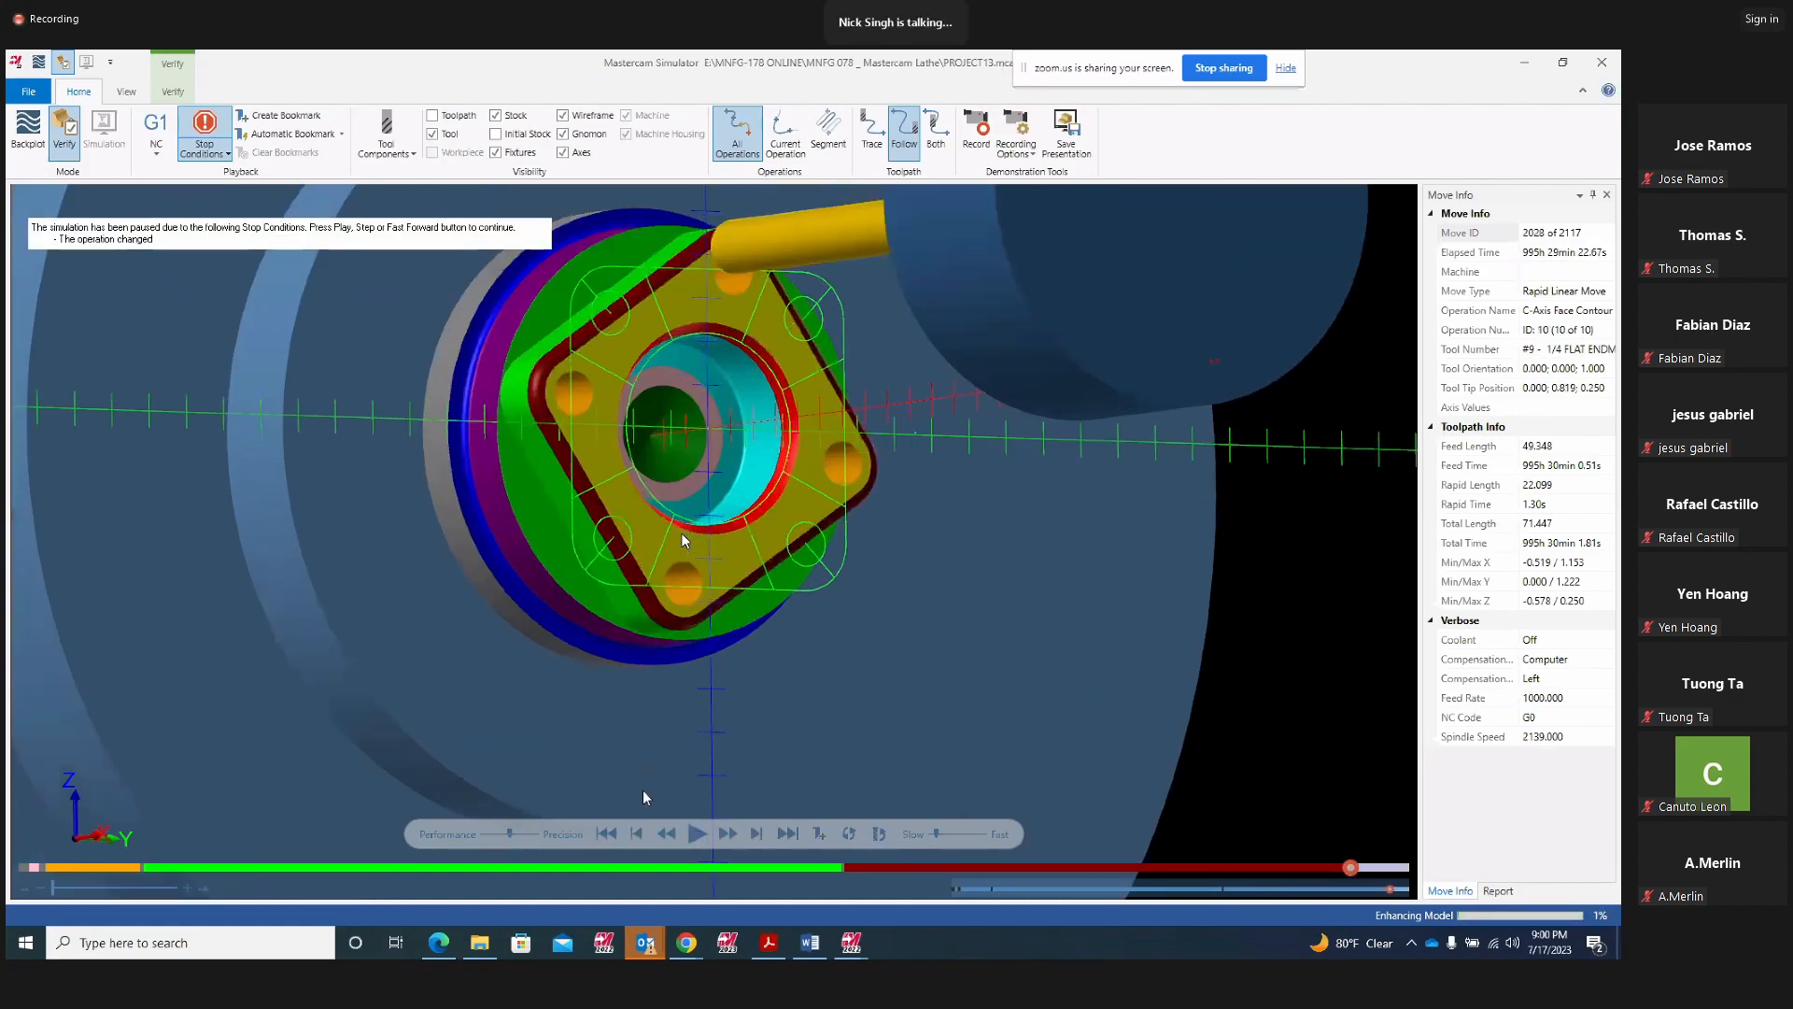
click(697, 834)
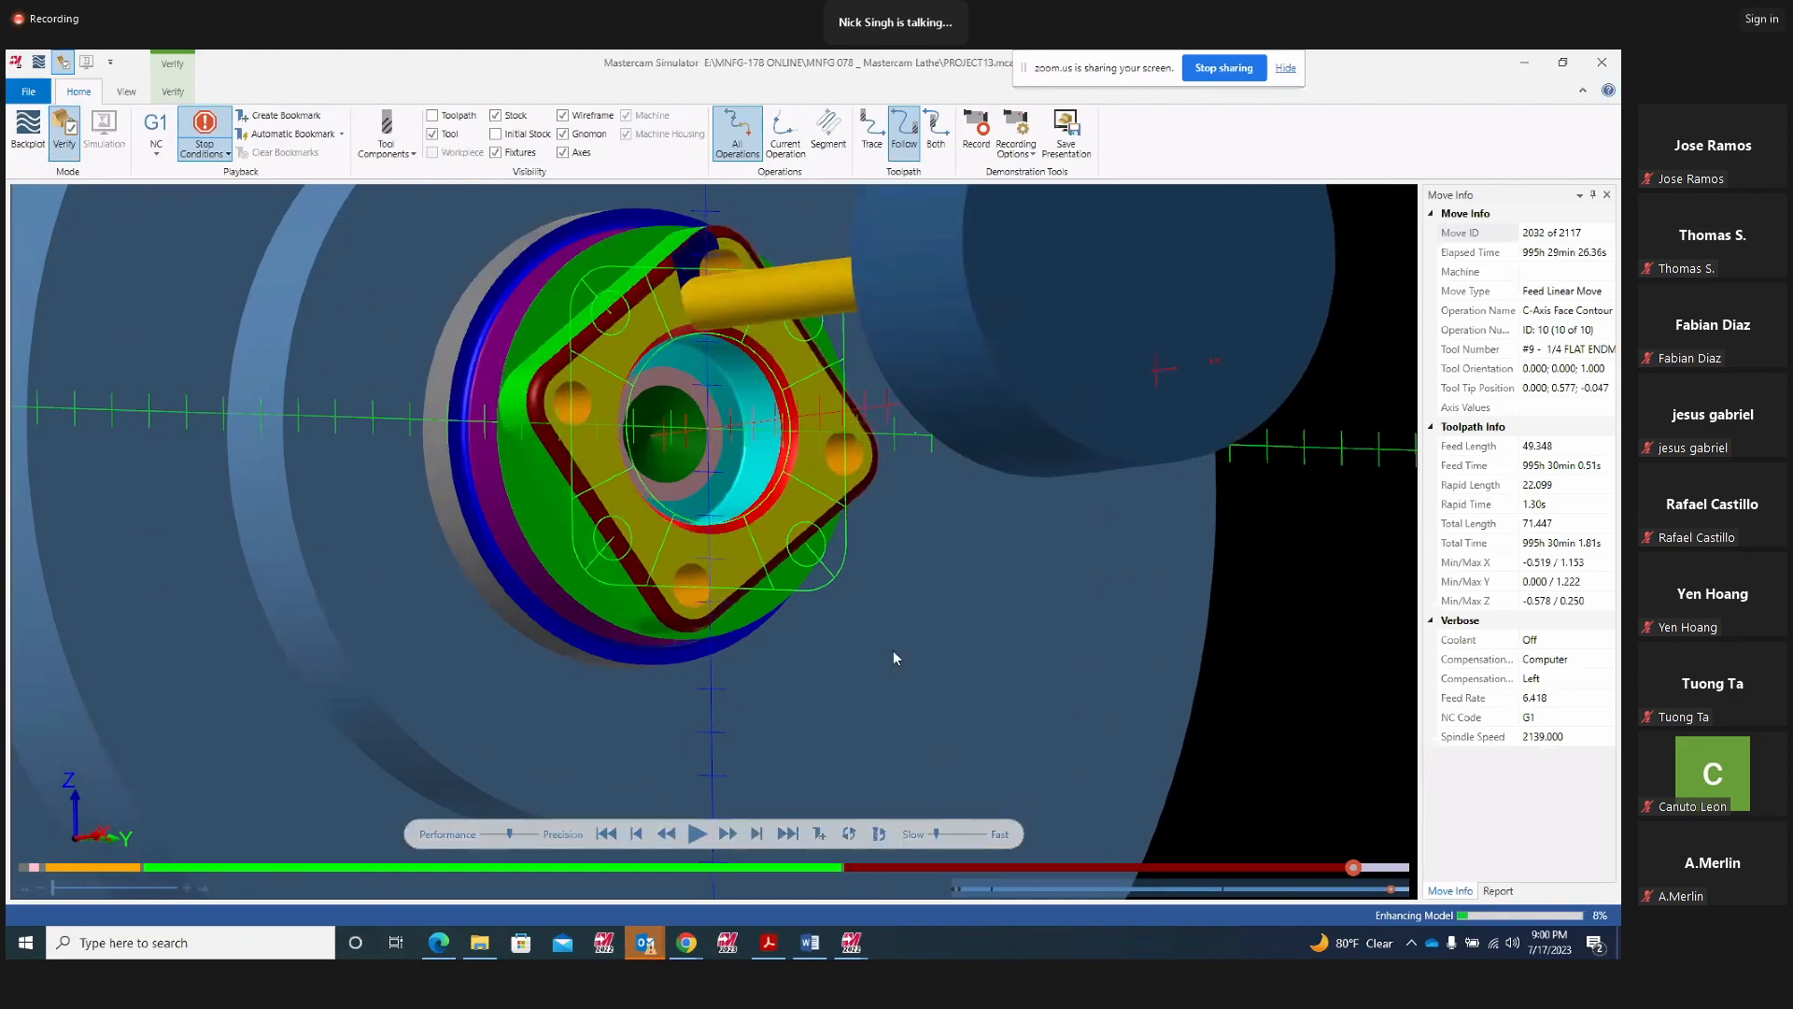
scroll(673, 331, up, 2)
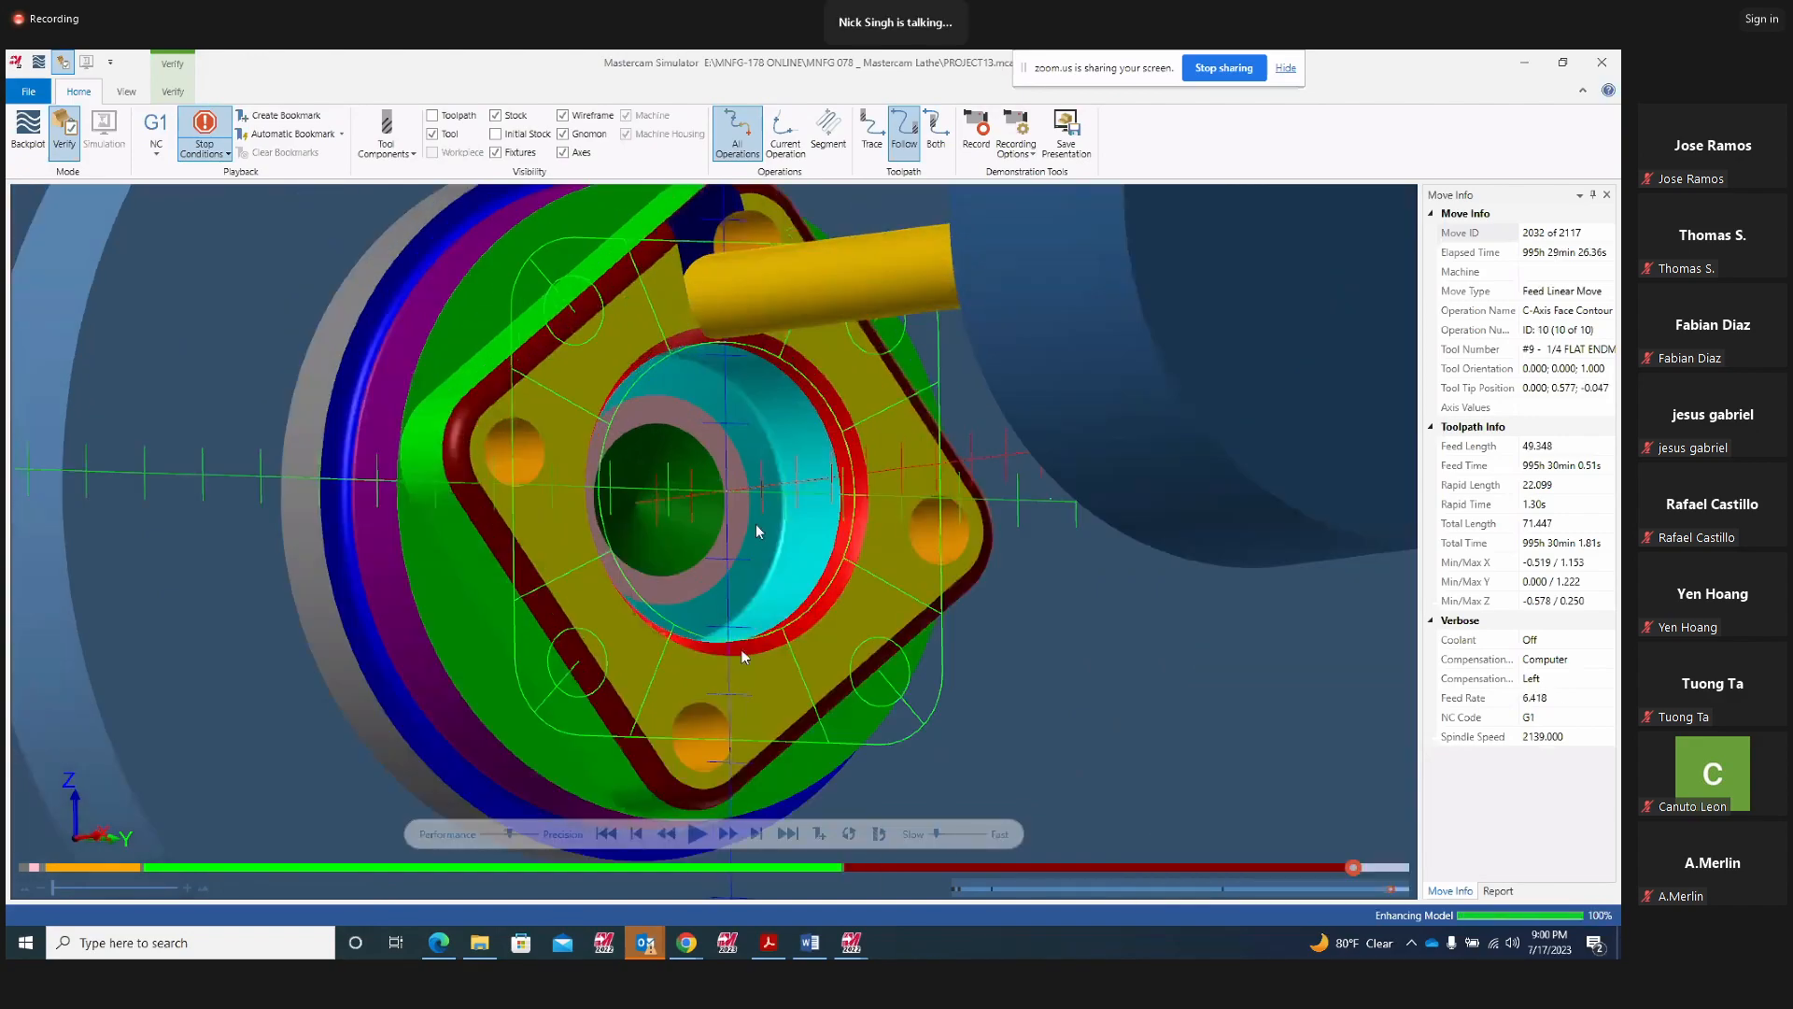
scroll(964, 719, down, 2)
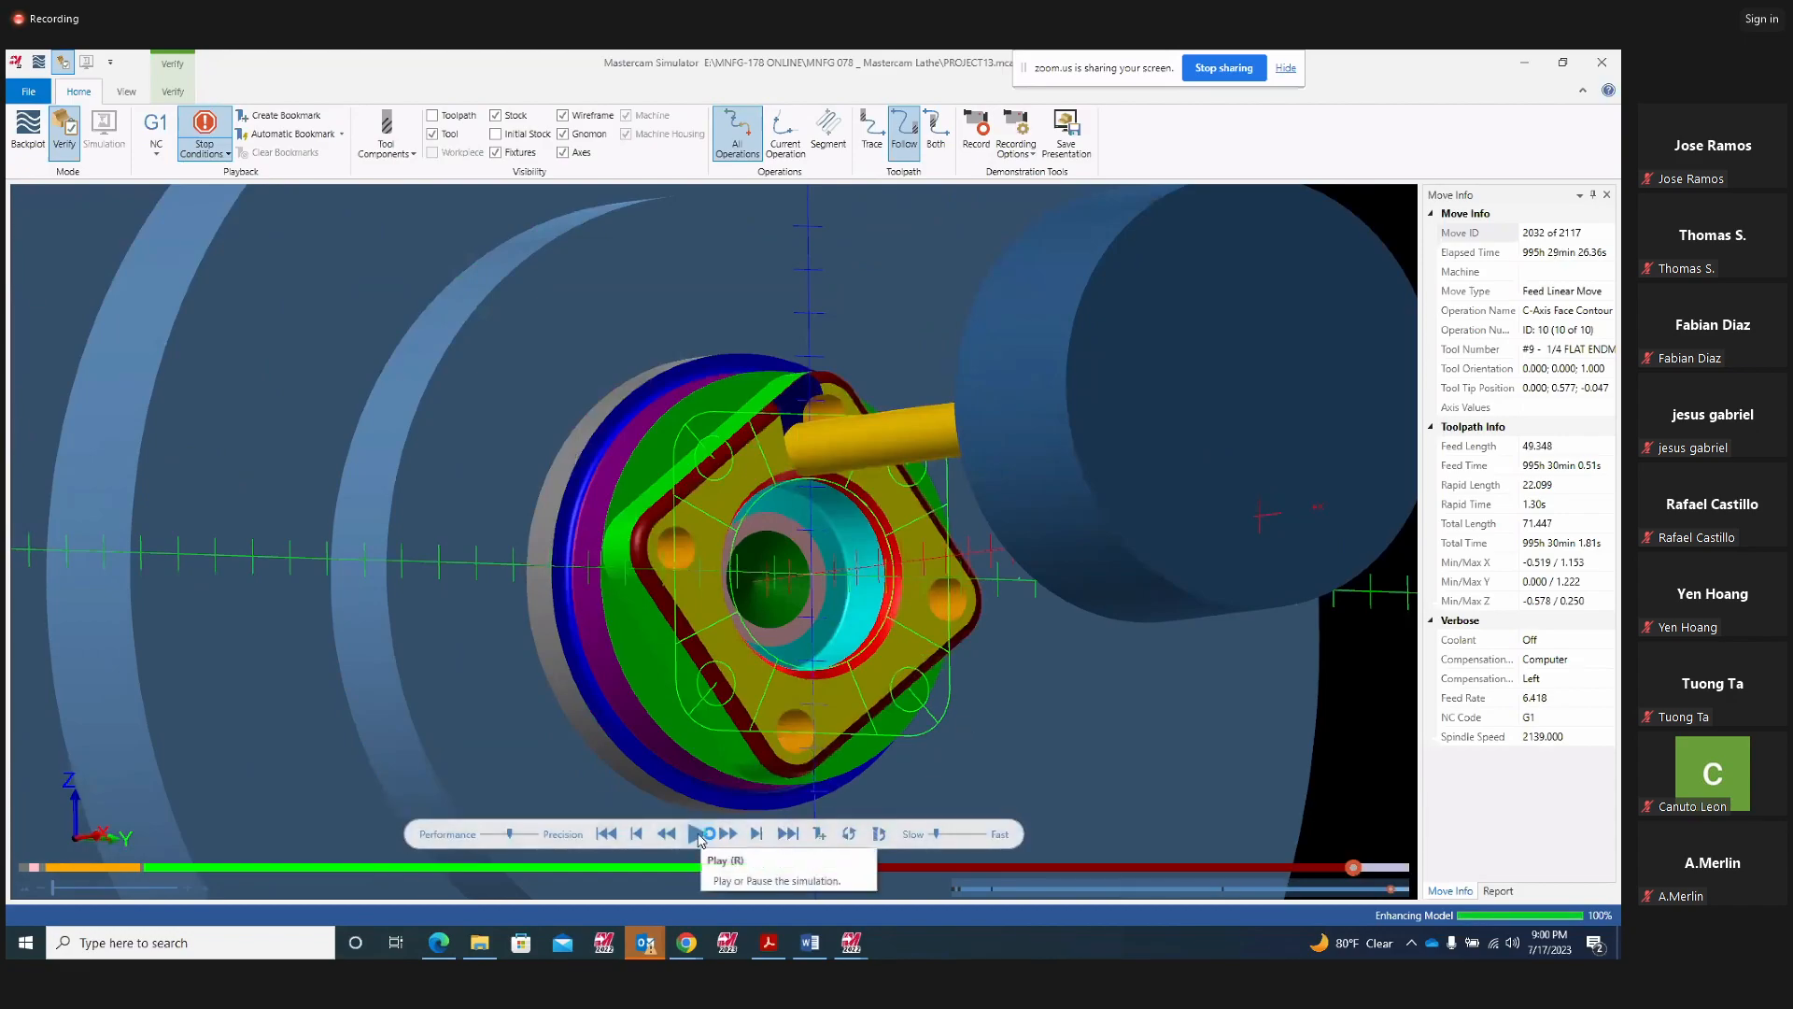
drag(935, 830, 943, 831)
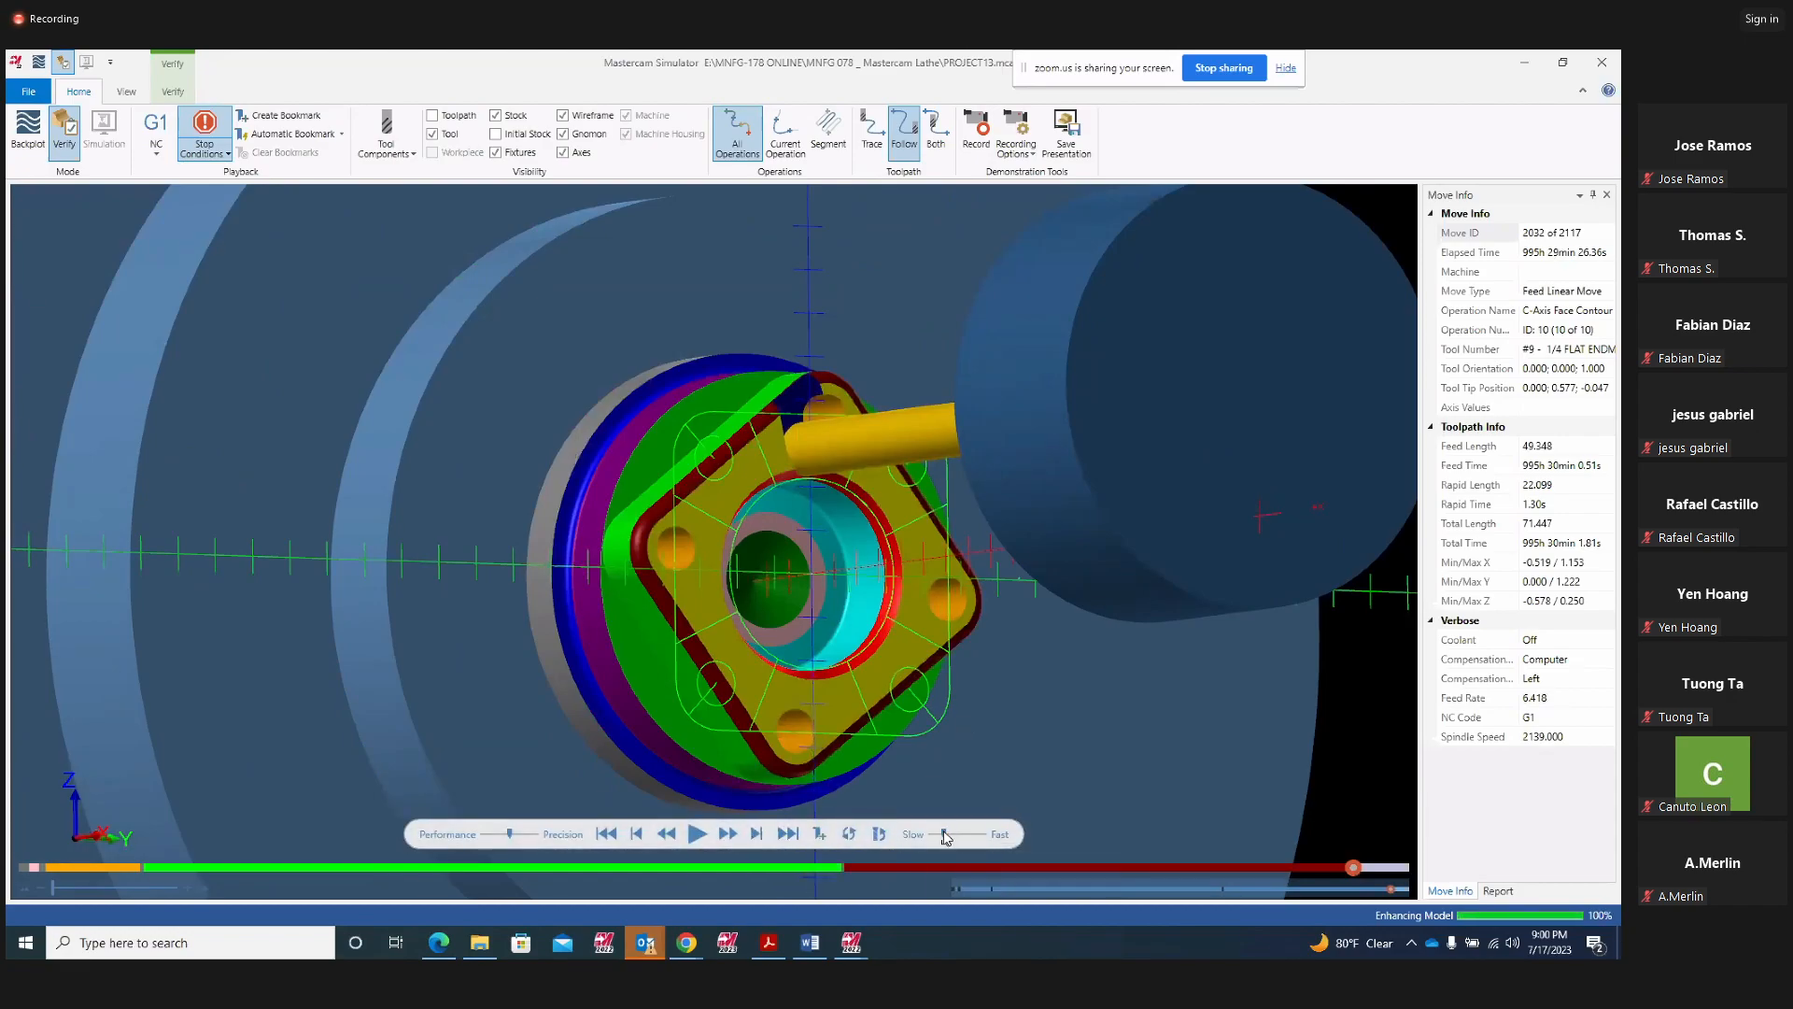
click(698, 834)
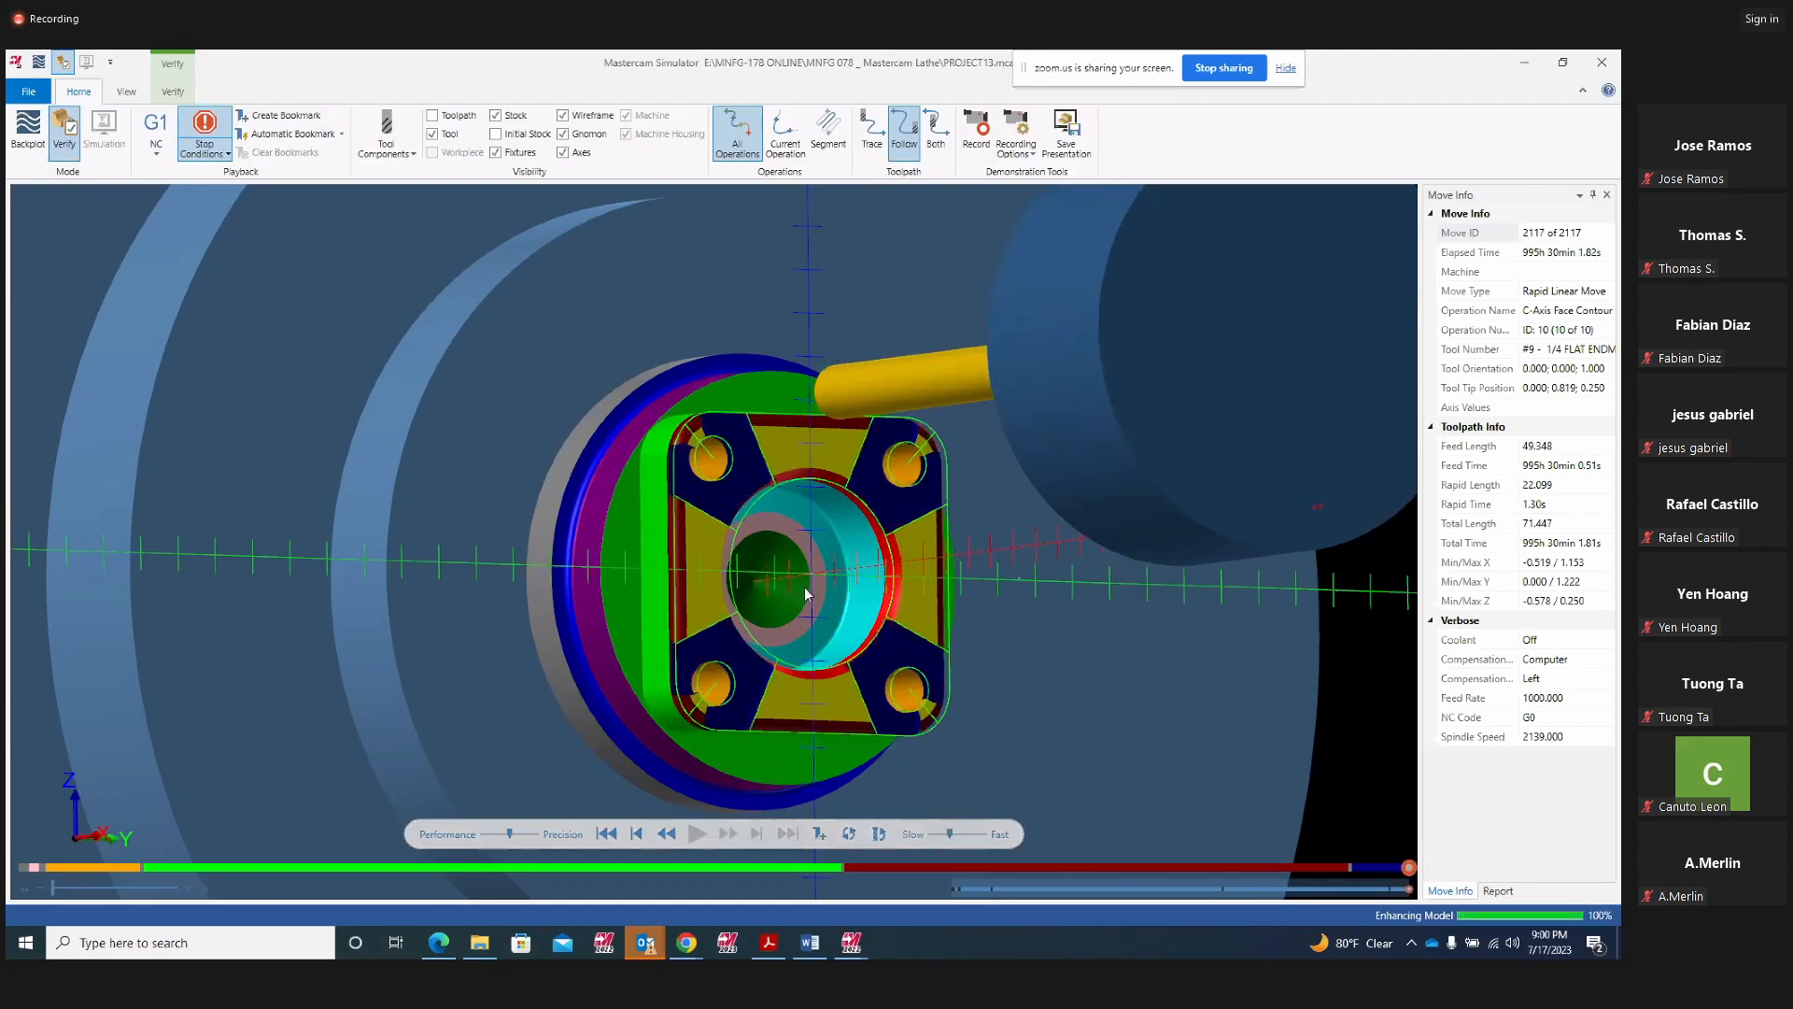
Examine the corner pads and the uncut areas beside the corner holes up close, and leave the simulator
scroll(879, 534, up, 3)
mouse_move(879, 534)
middle_down()
mouse_move(852, 538)
mouse_move(875, 554)
middle_up()
scroll(736, 486, up, 3)
middle_drag(736, 481, 682, 458)
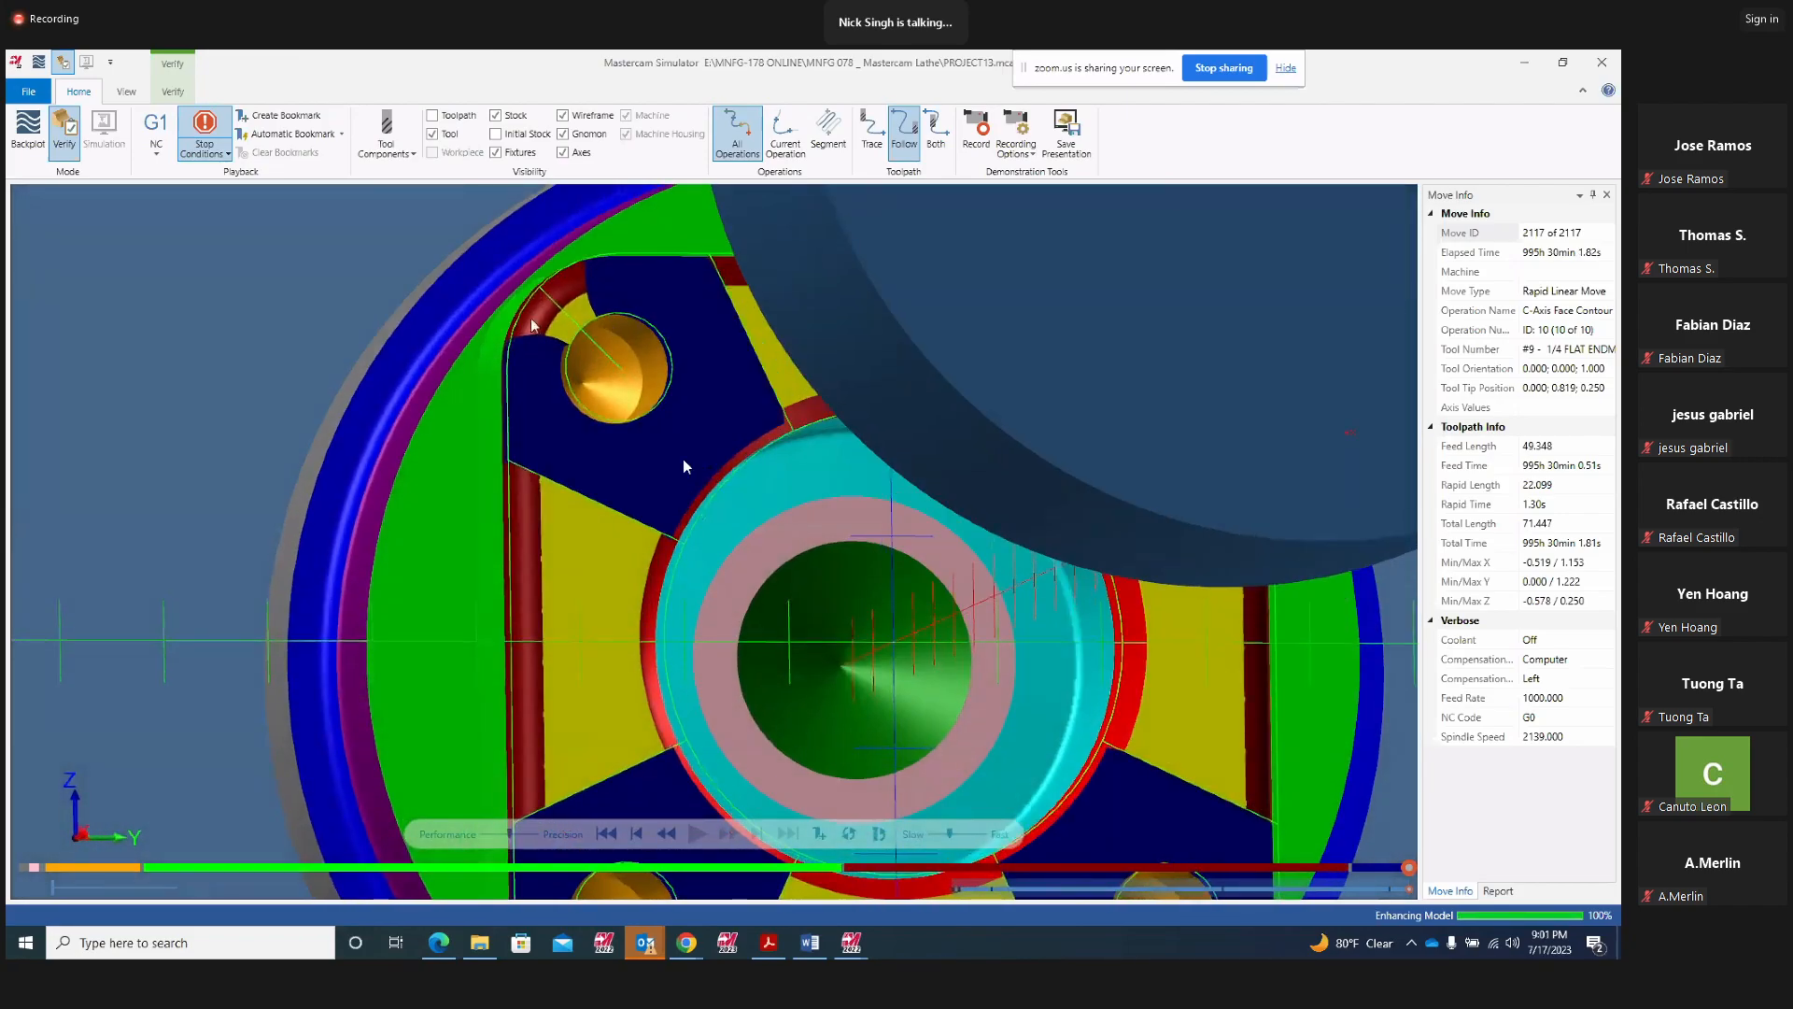
scroll(570, 322, up, 2)
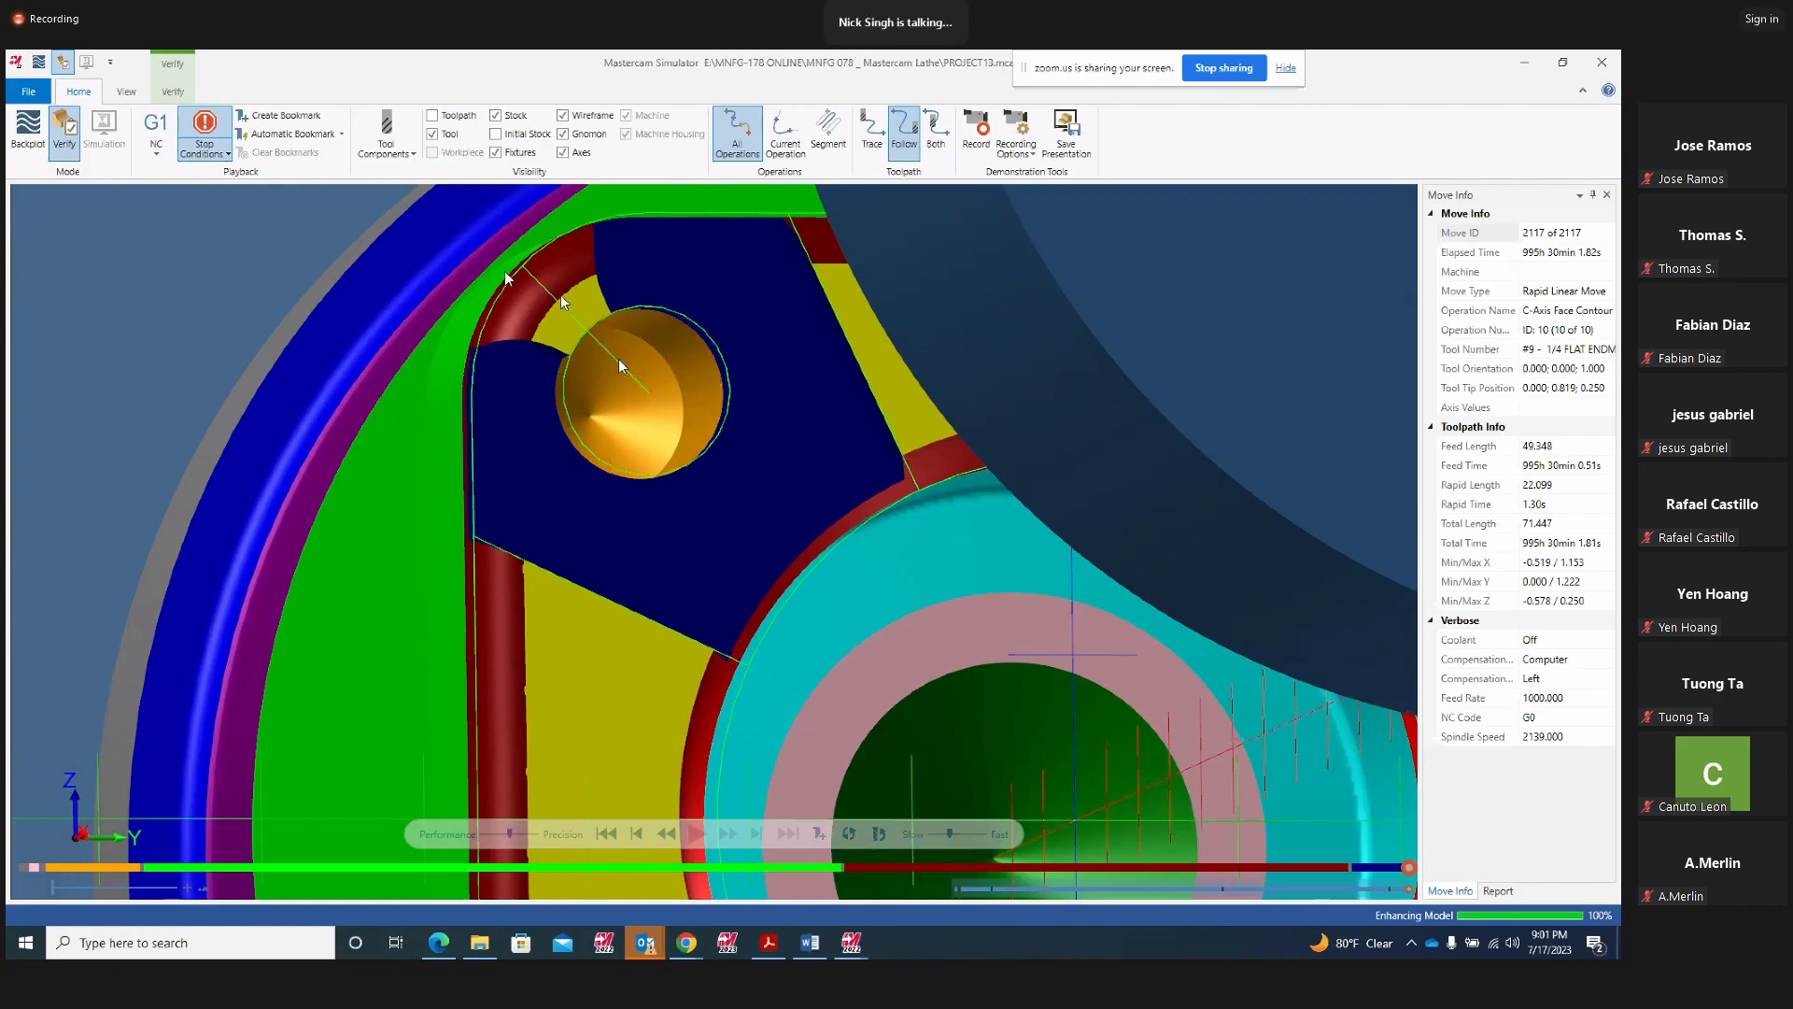
scroll(641, 372, down, 5)
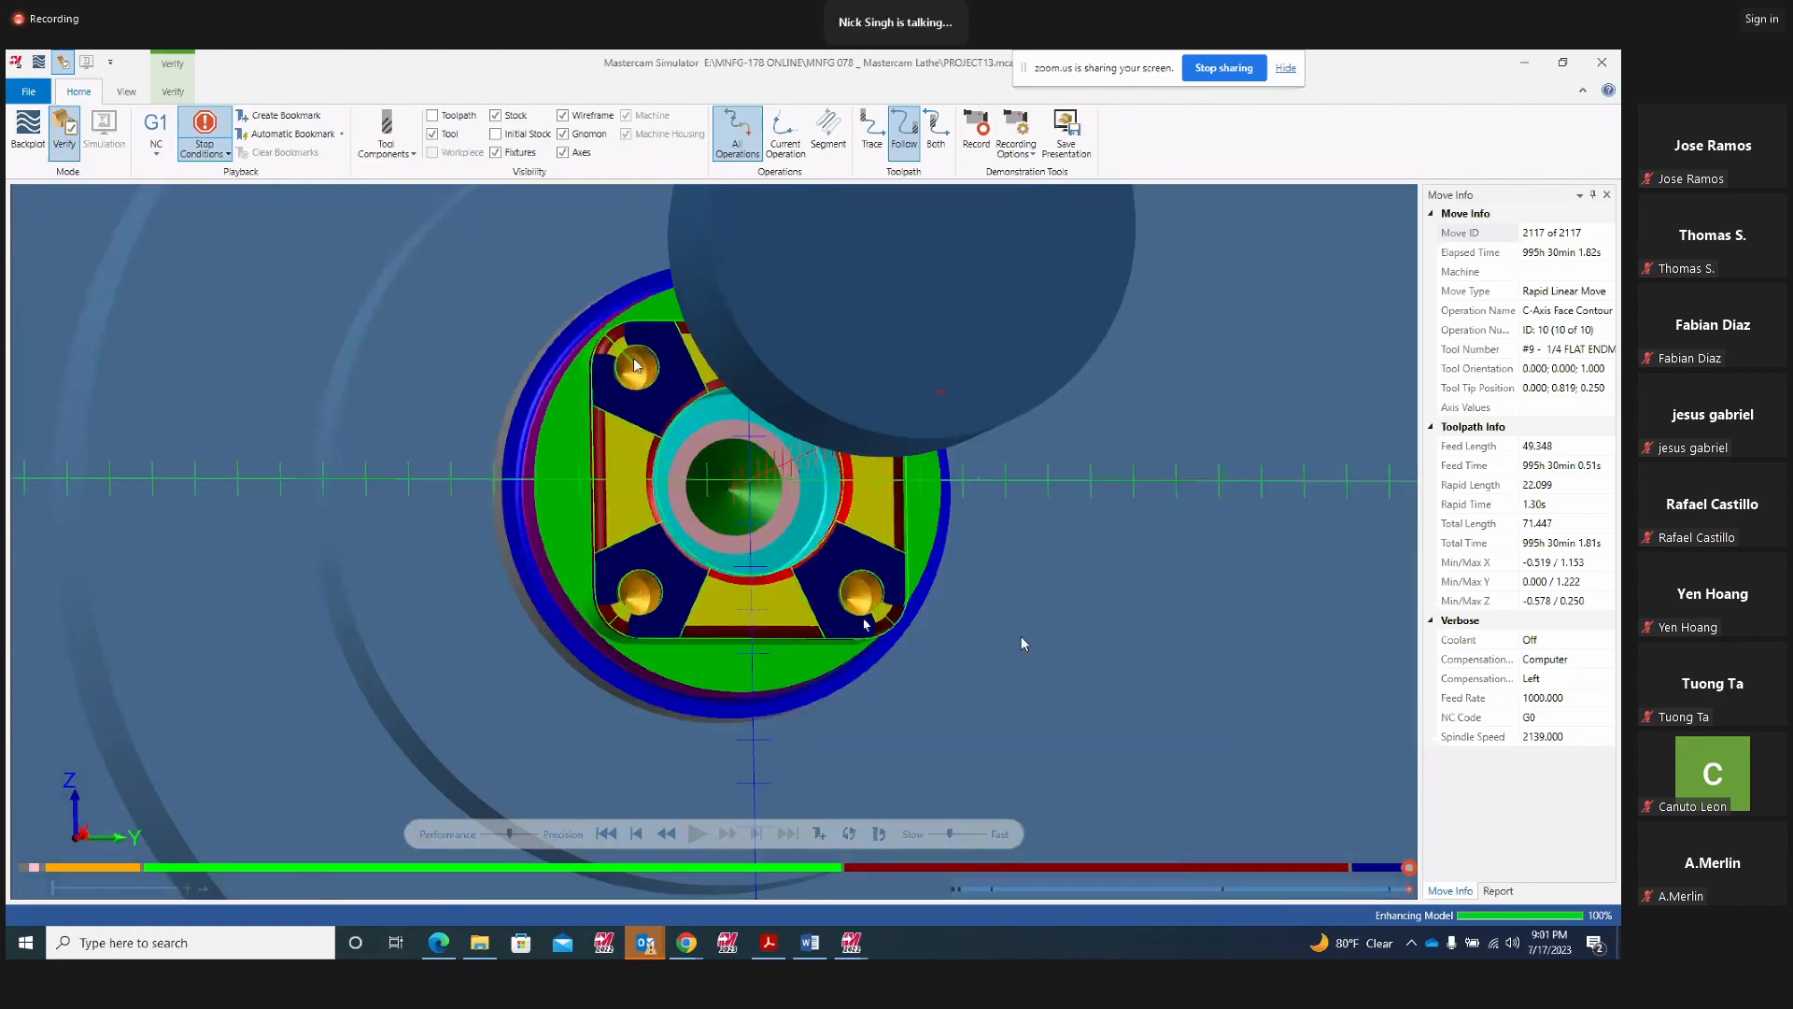
scroll(1025, 639, down, 3)
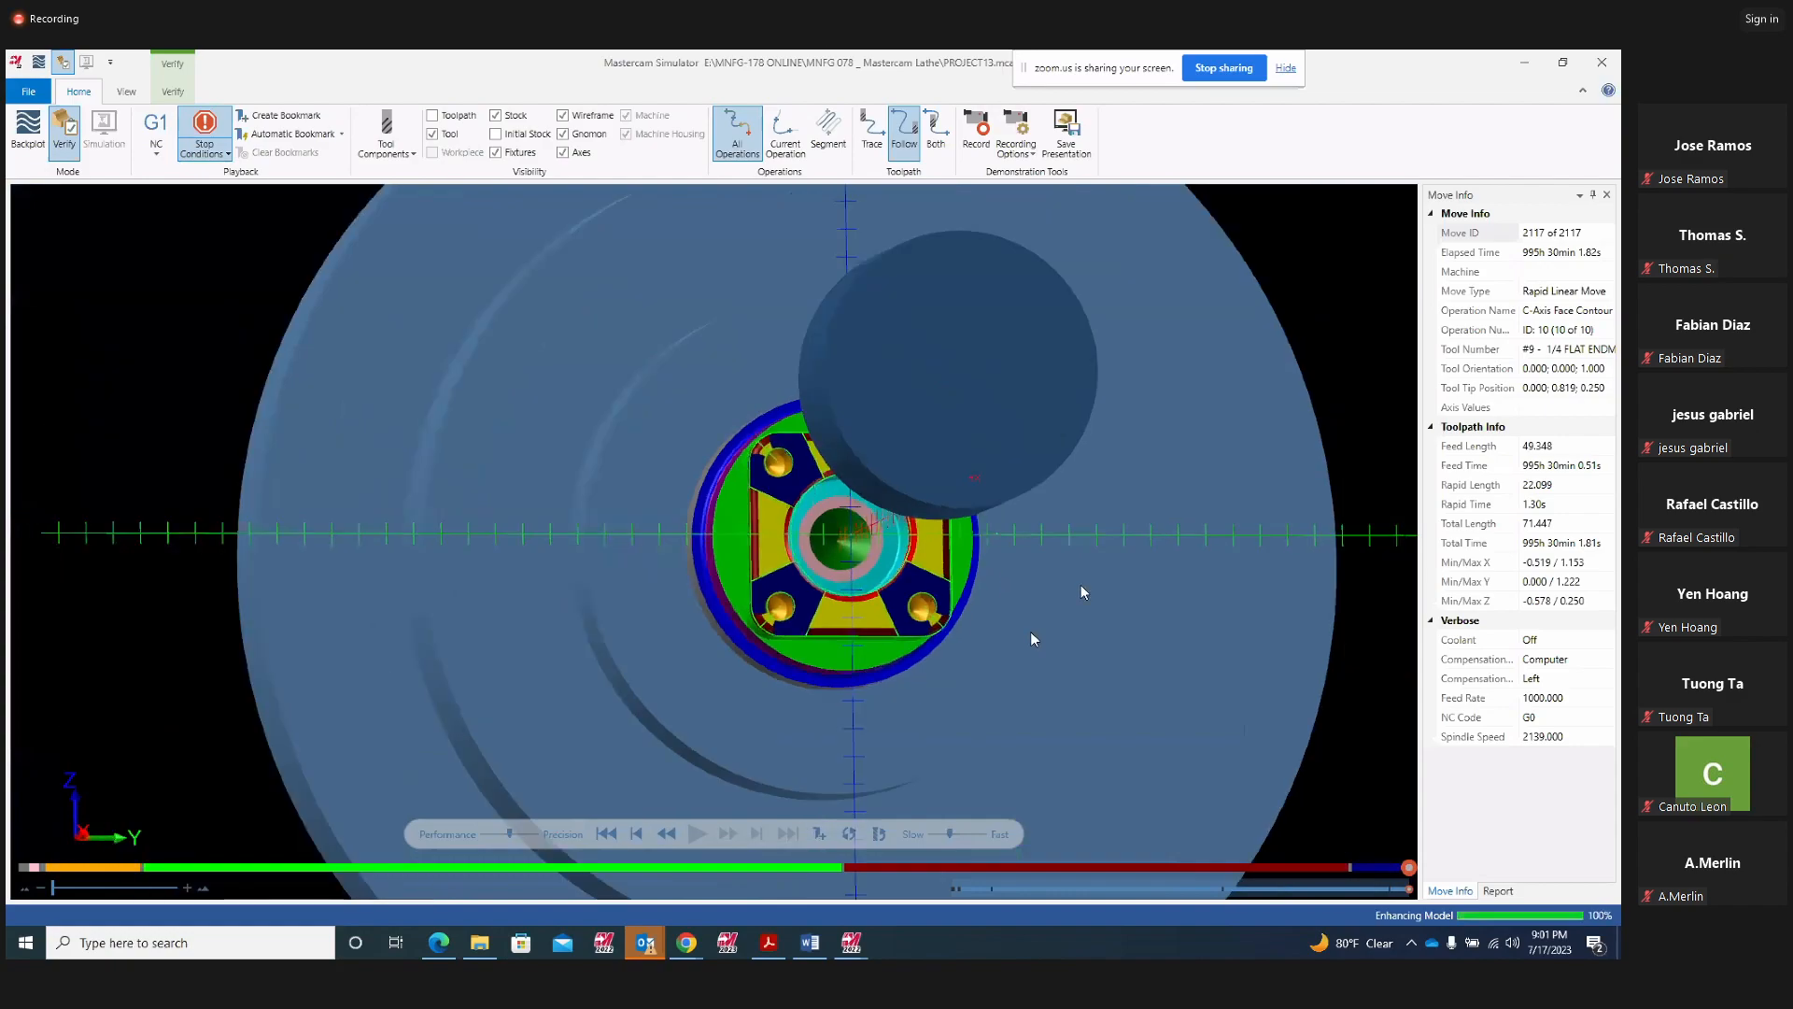
click(1605, 62)
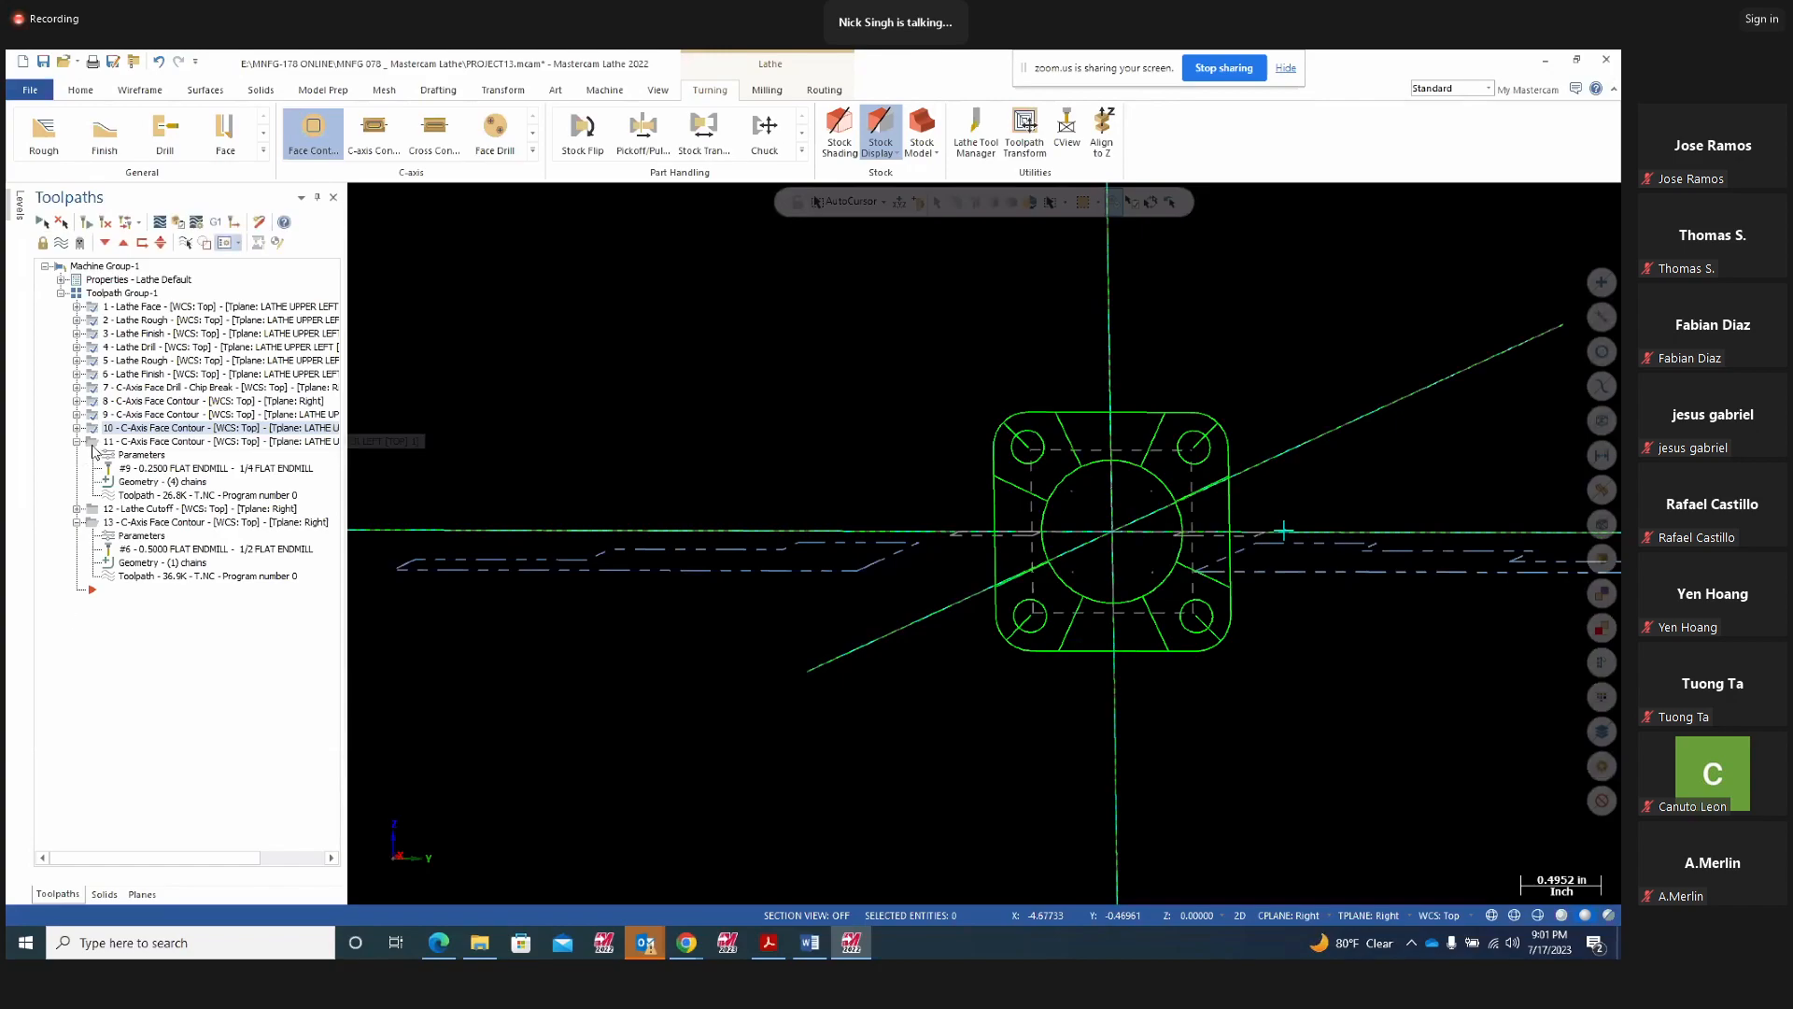
Expand C-axis face contour operations 9 and 10 to show their tools and geometry
click(77, 414)
click(93, 418)
click(80, 482)
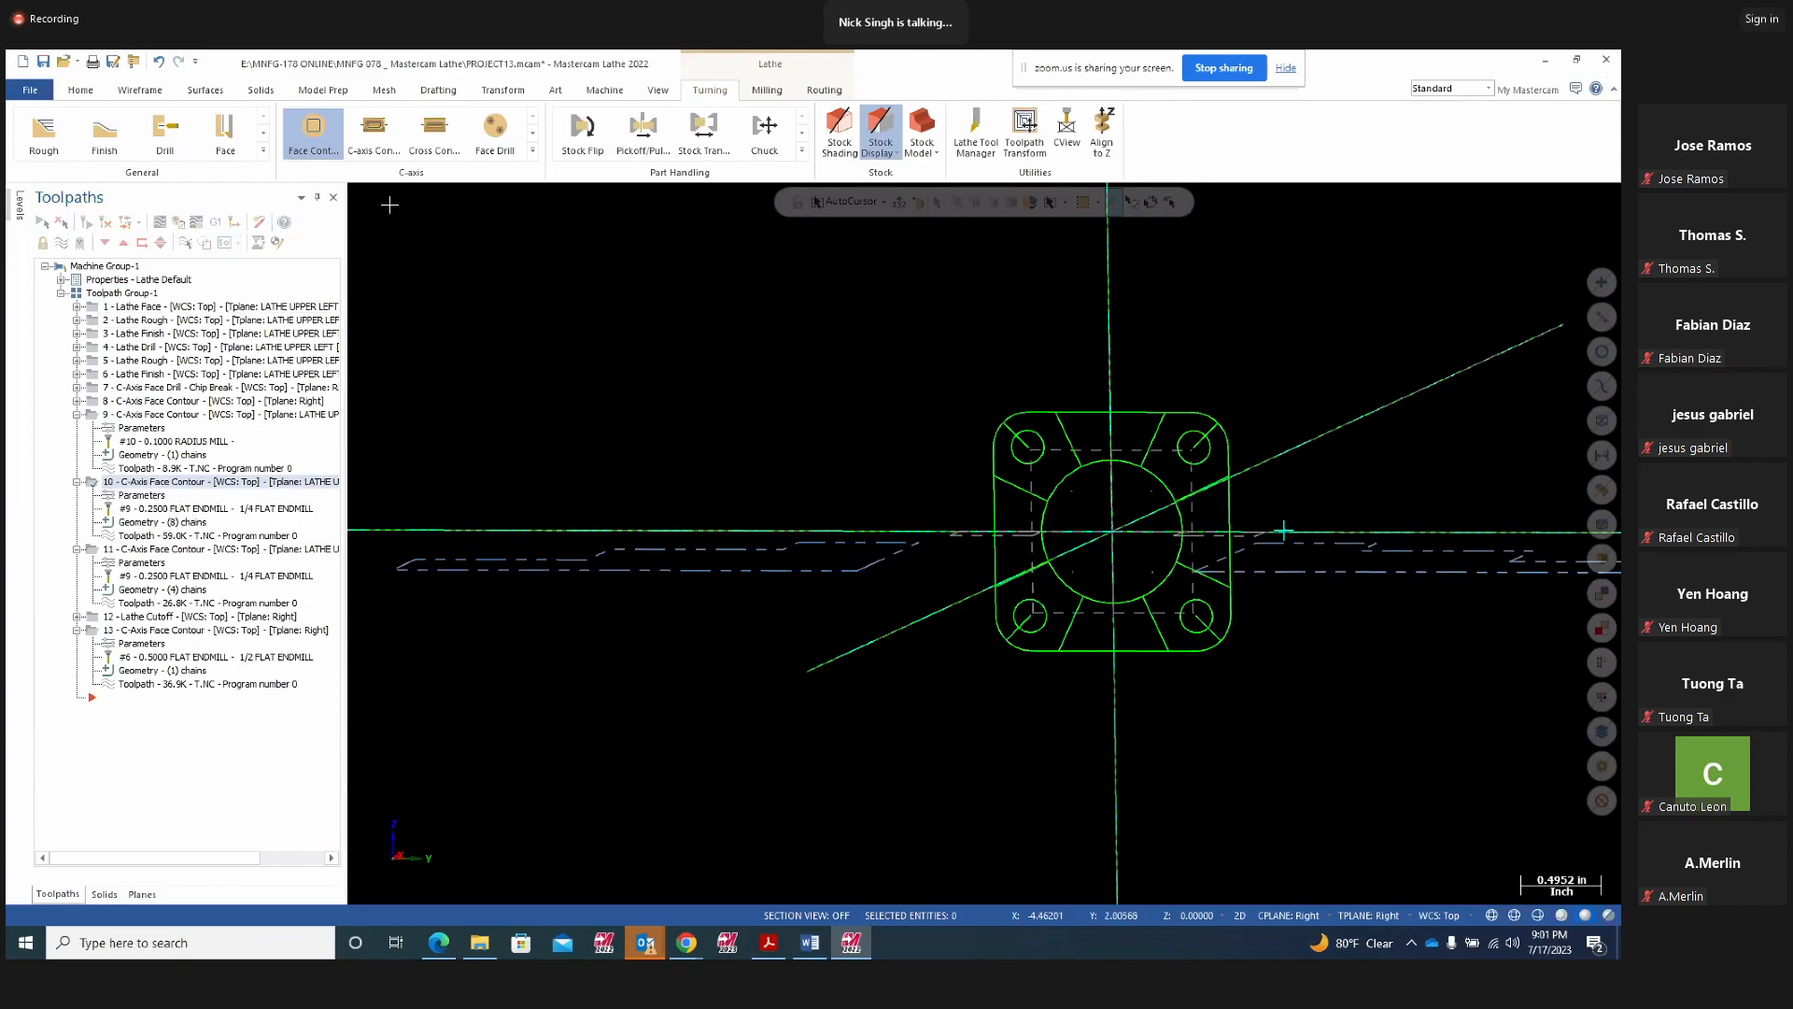
Start a new C-axis face contour toolpath, chaining the eight angled pad edge lines around the central bore as single entities
click(313, 134)
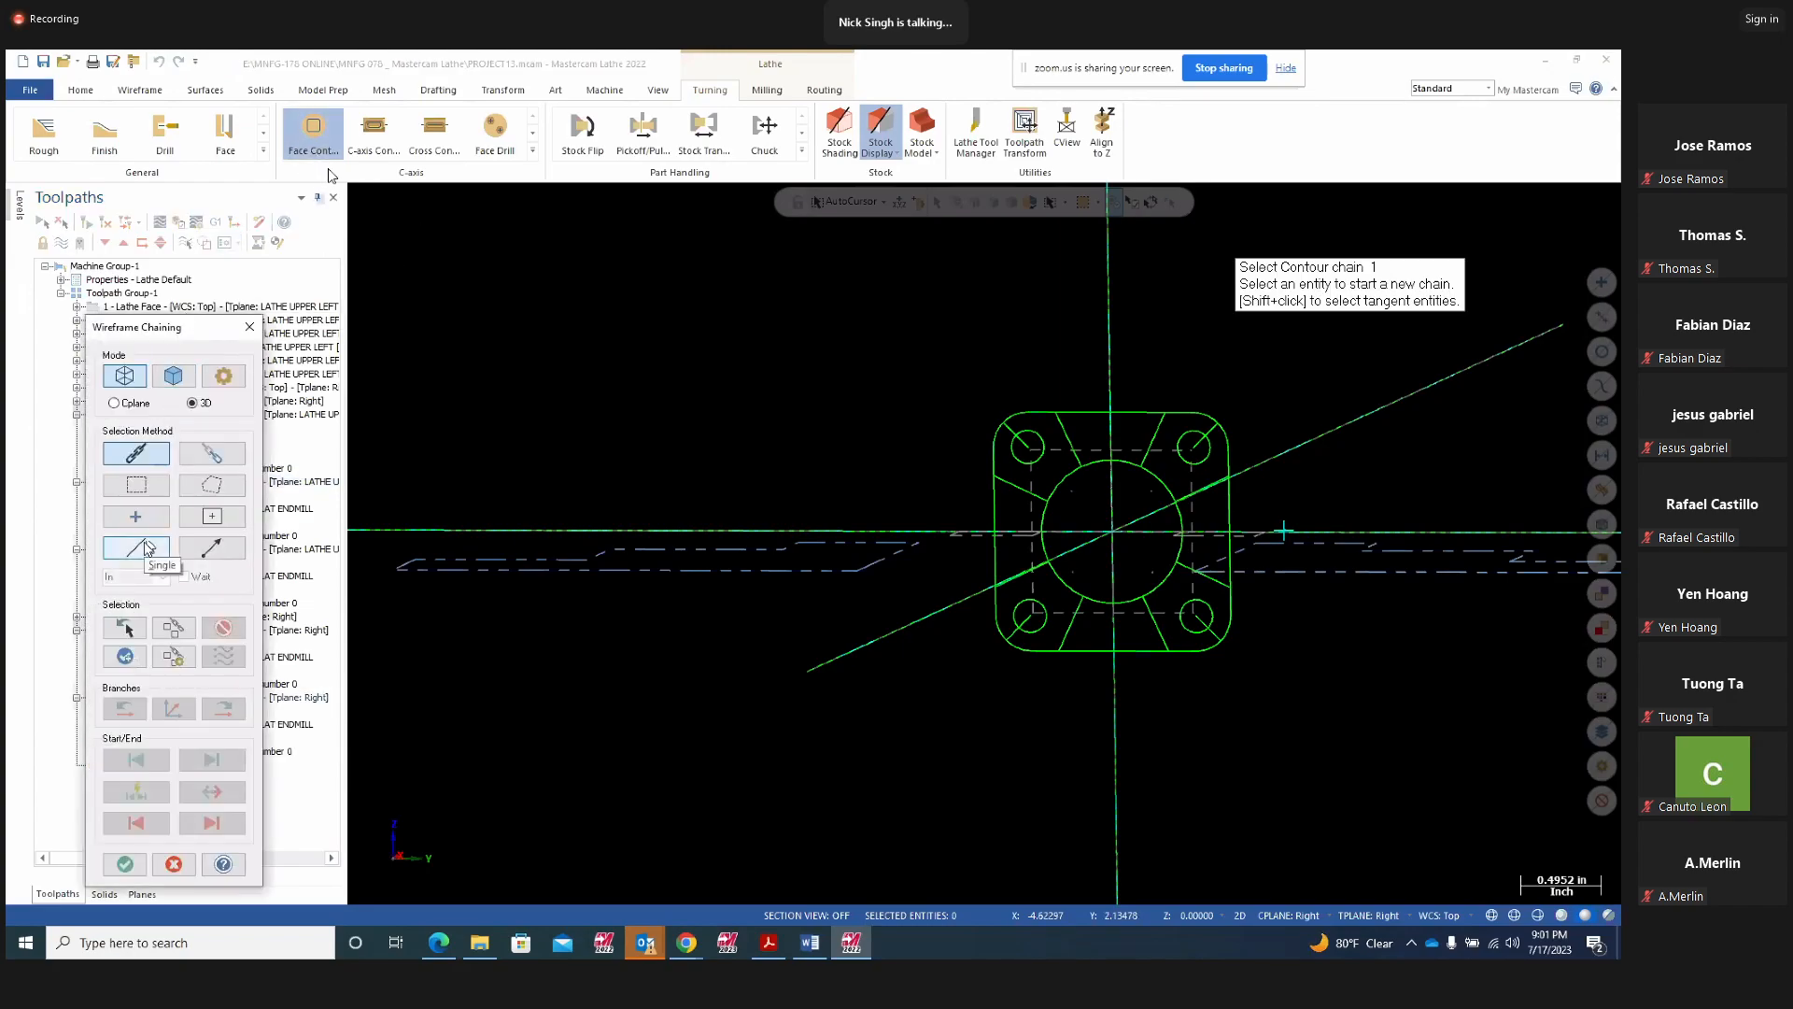
click(136, 547)
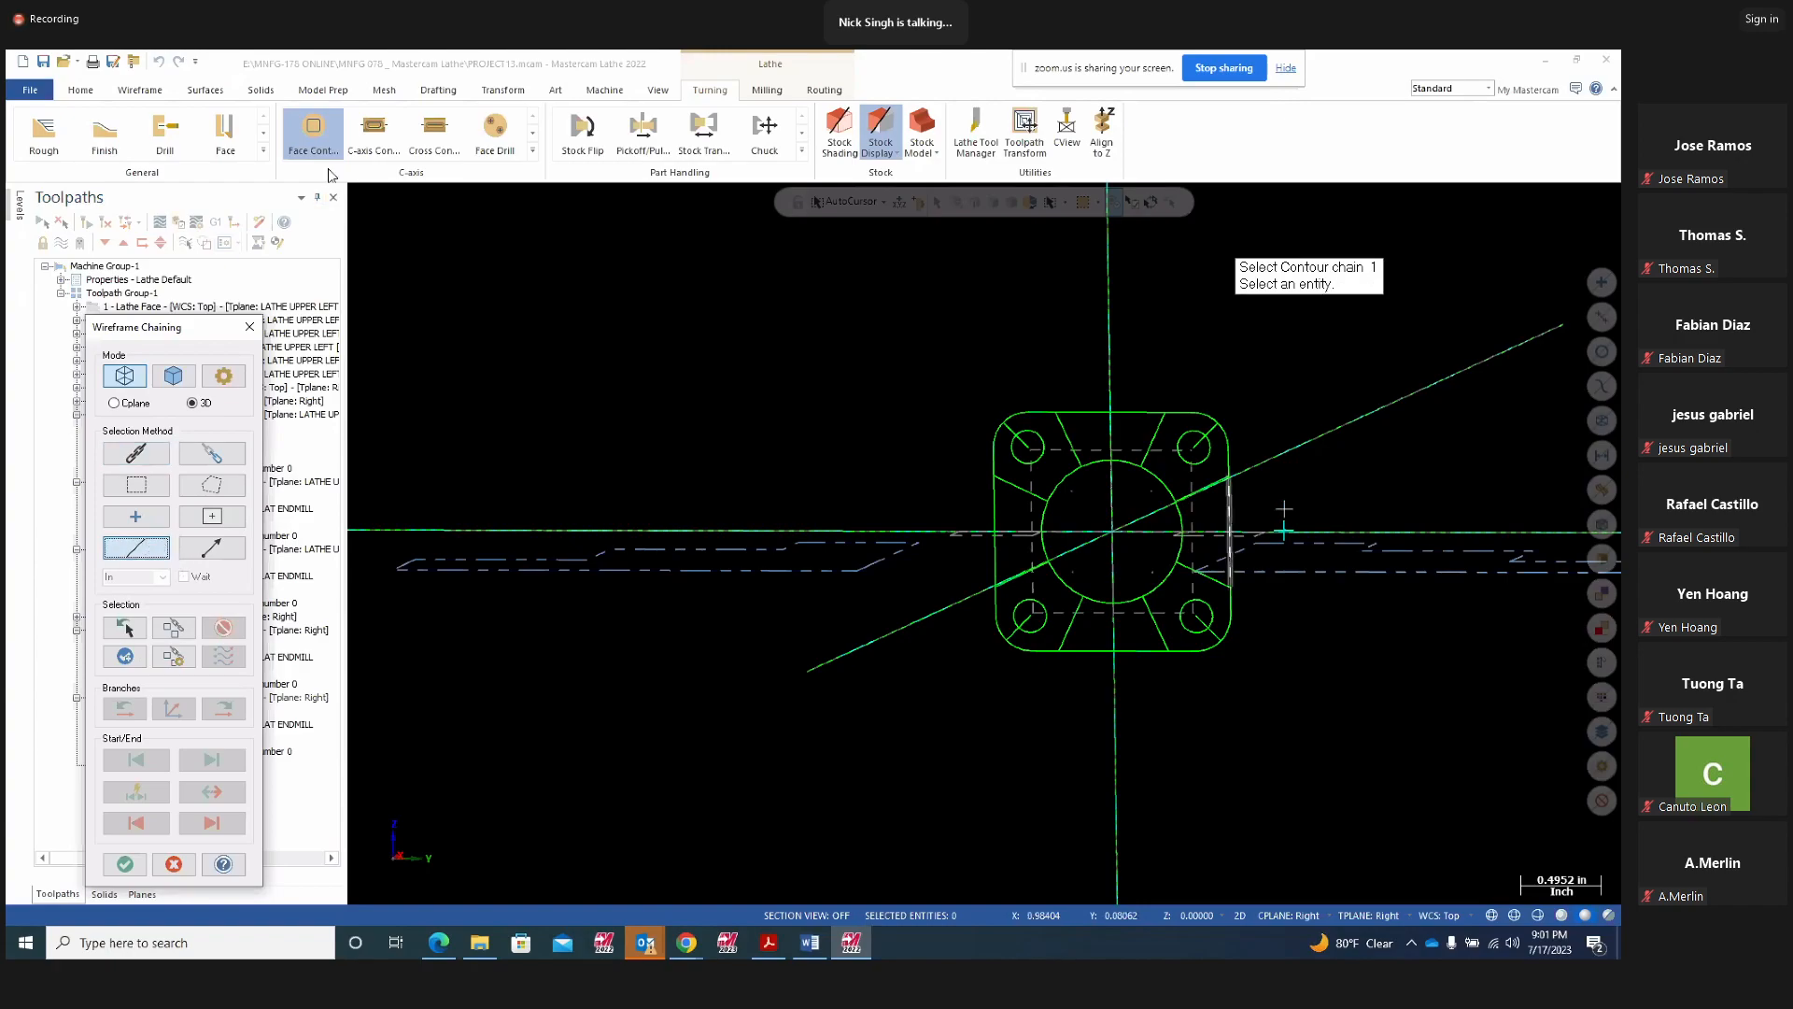
click(1004, 477)
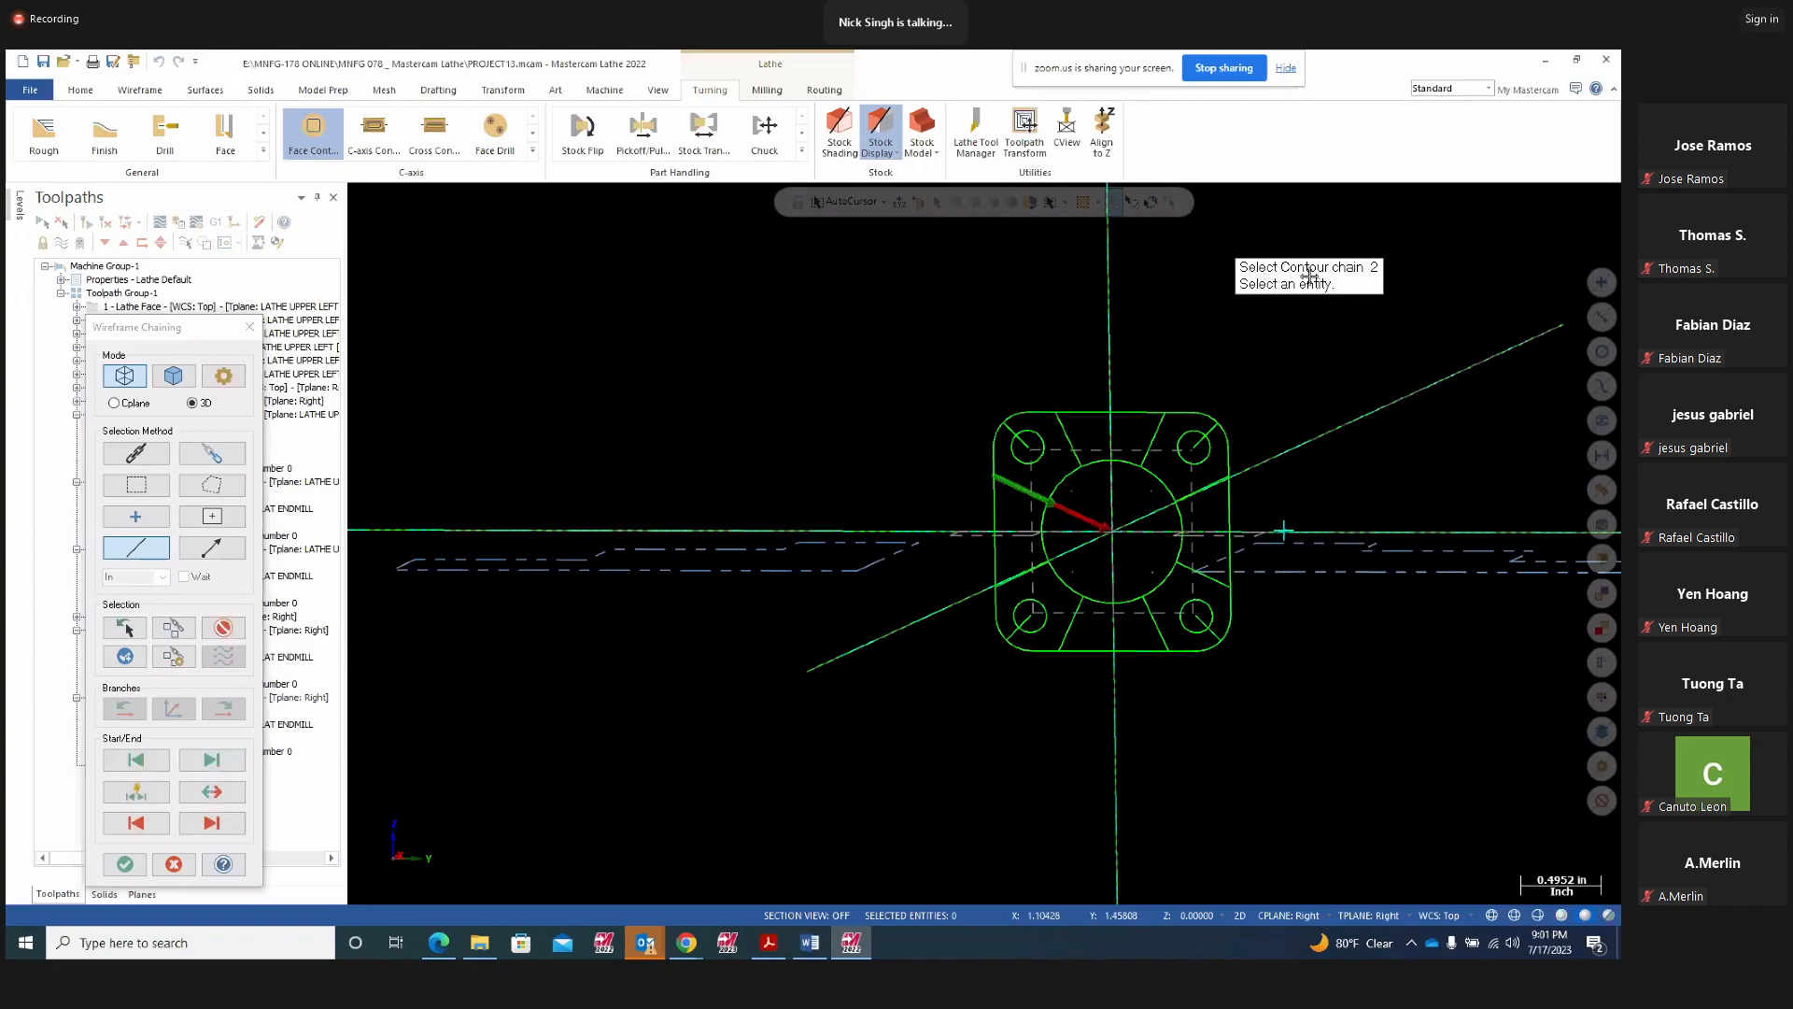
click(1077, 452)
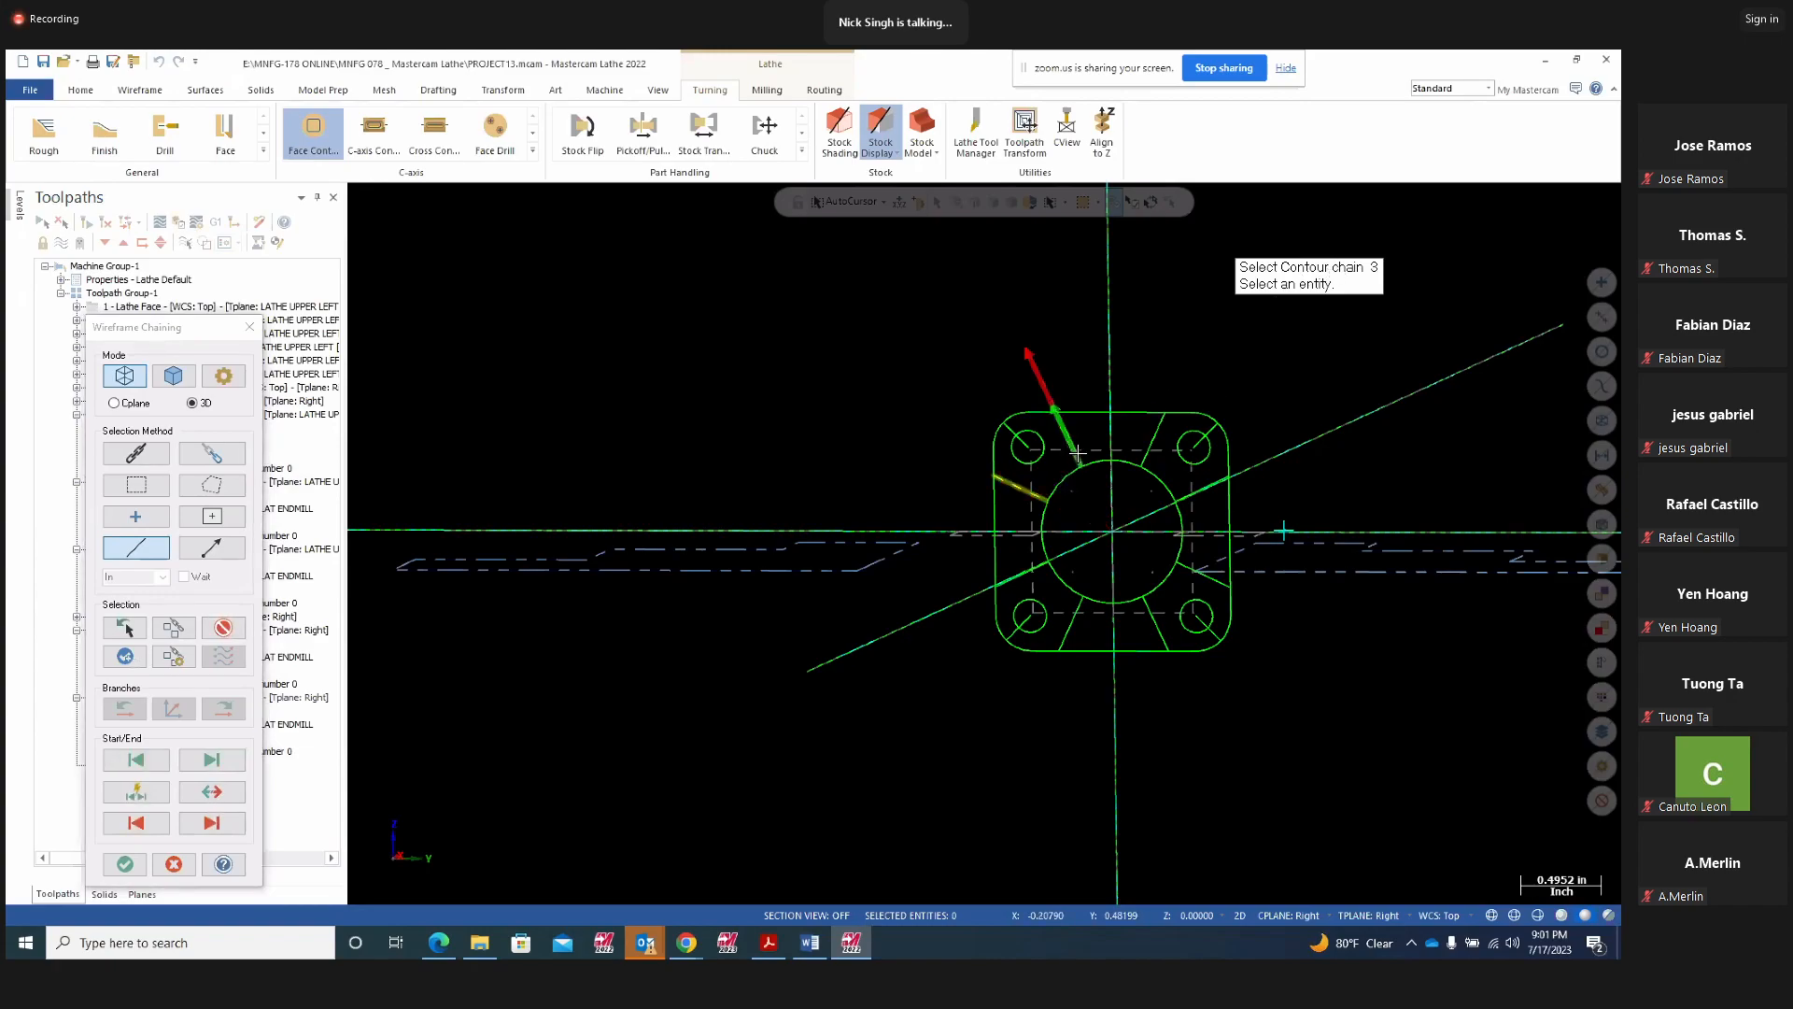
click(1158, 427)
click(1188, 491)
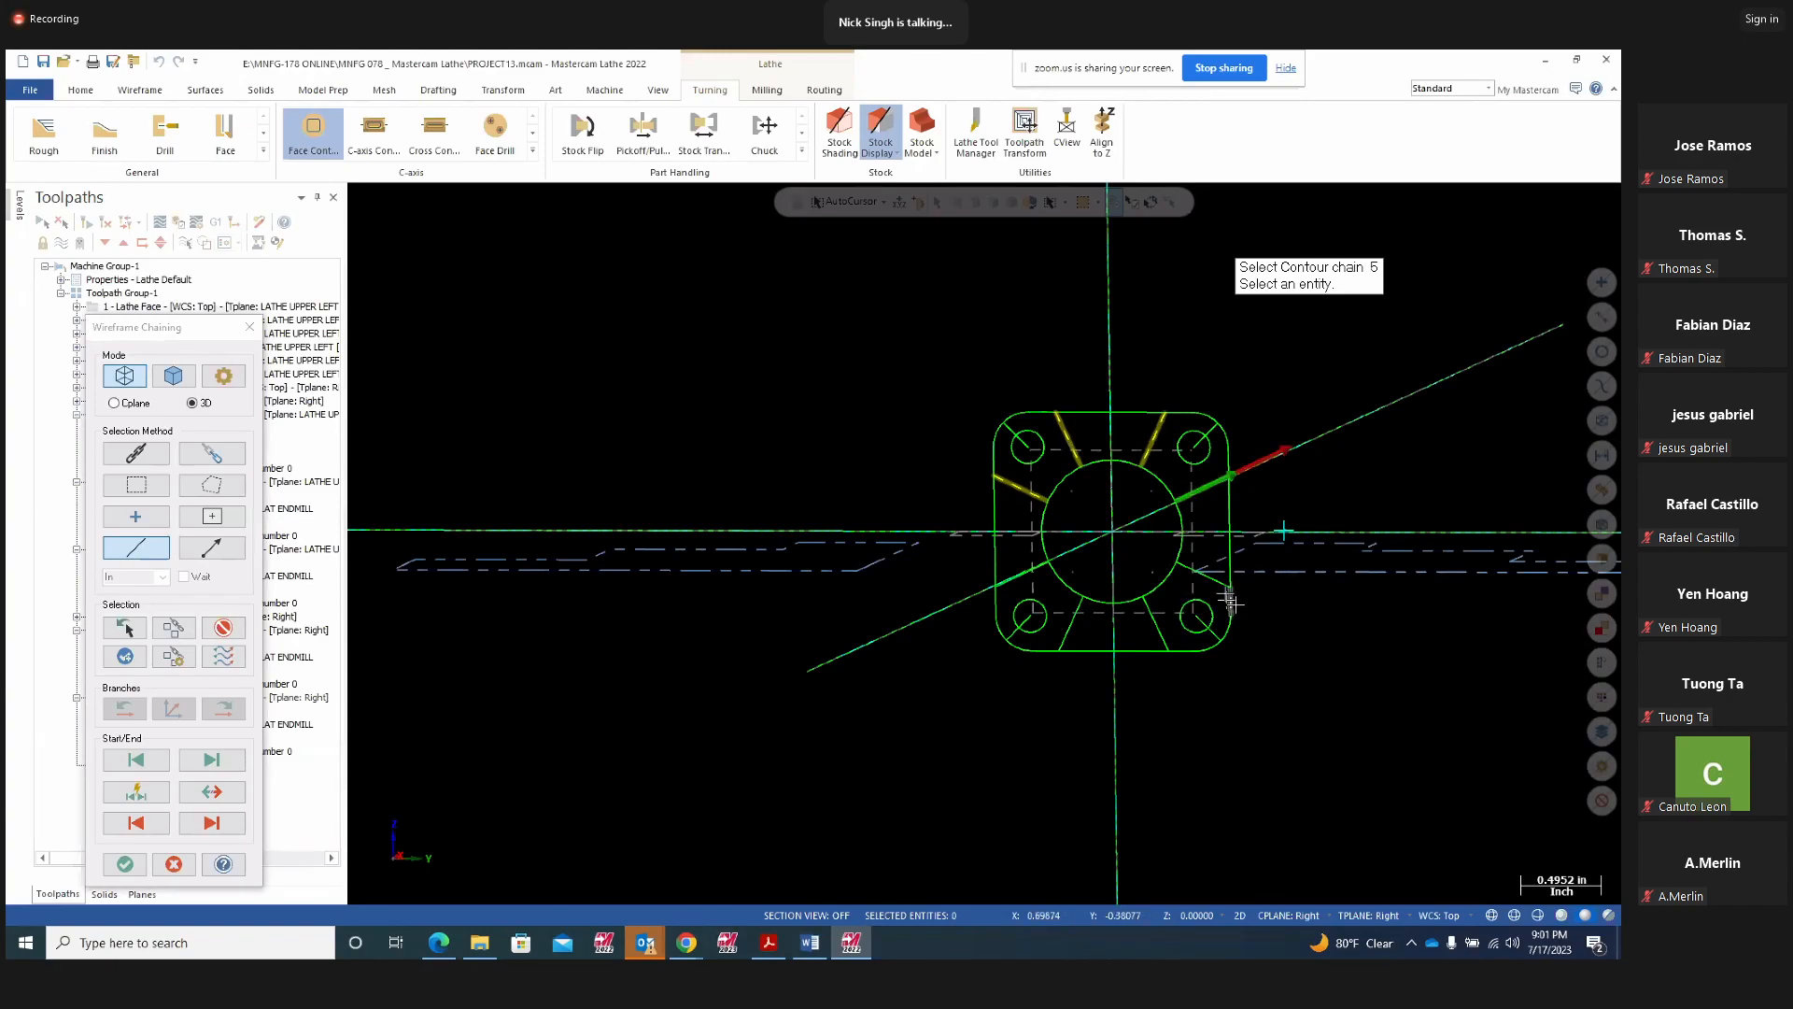
click(1210, 580)
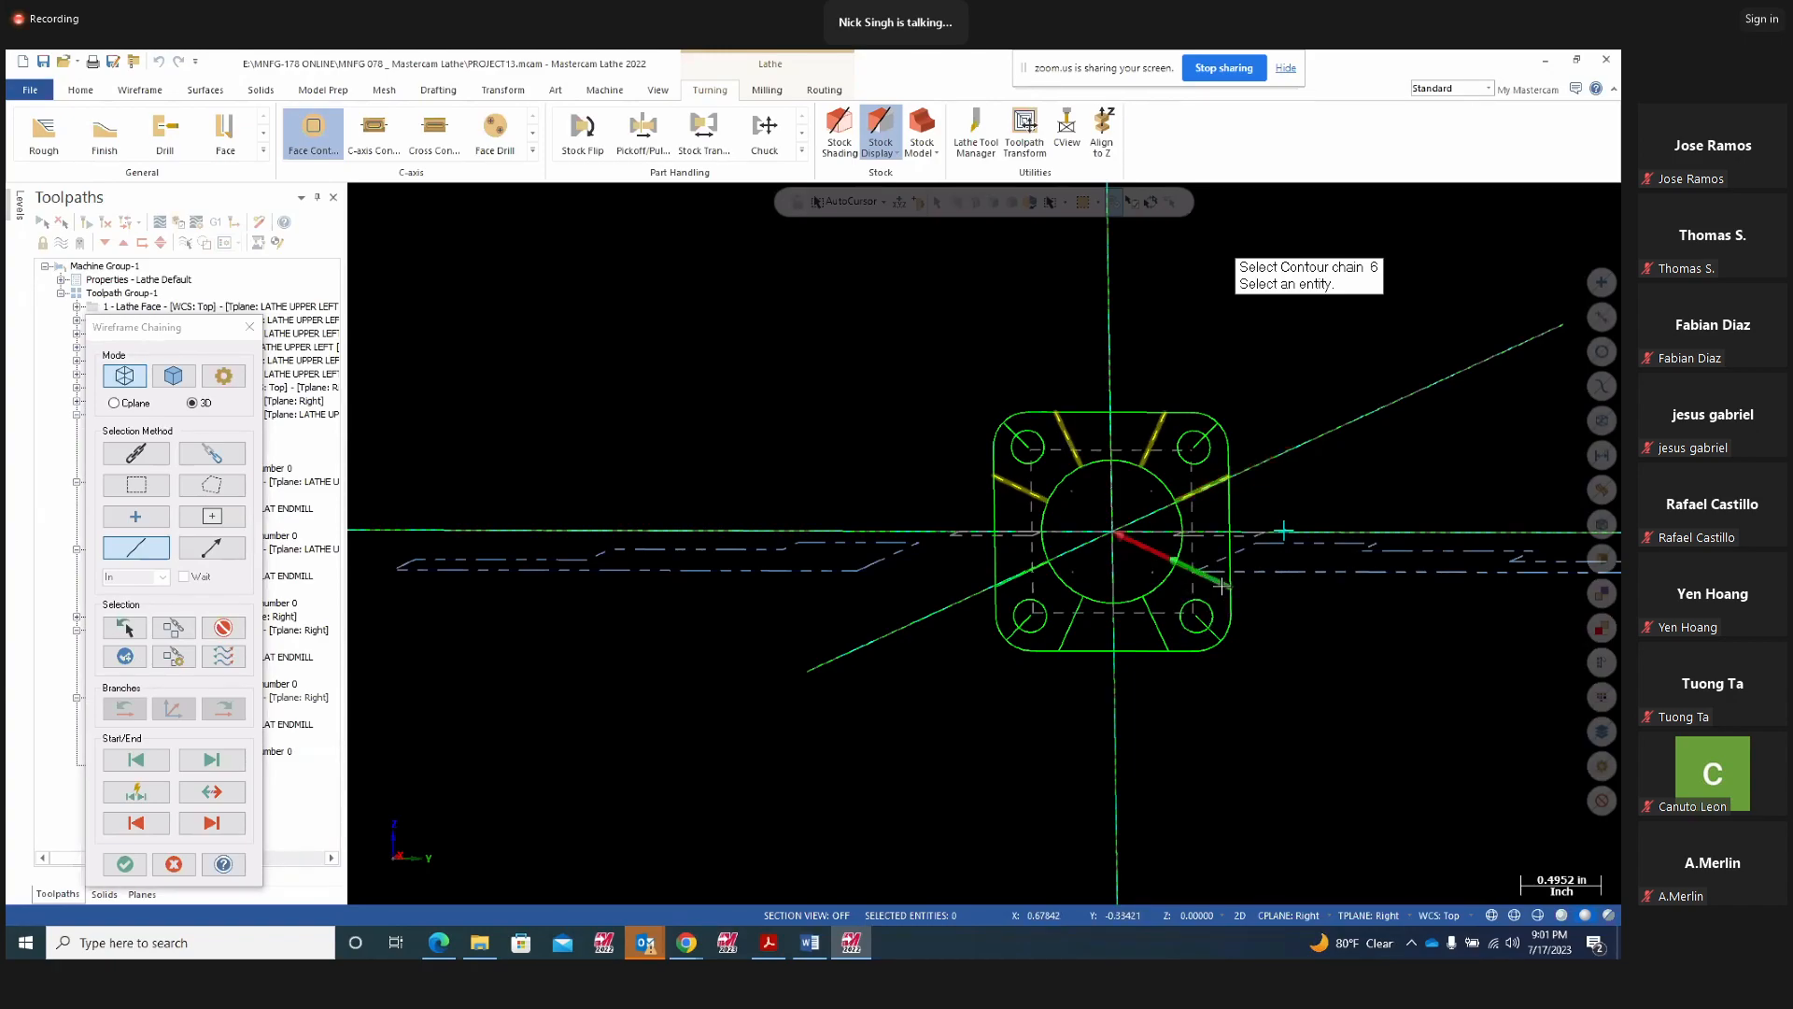
click(1155, 607)
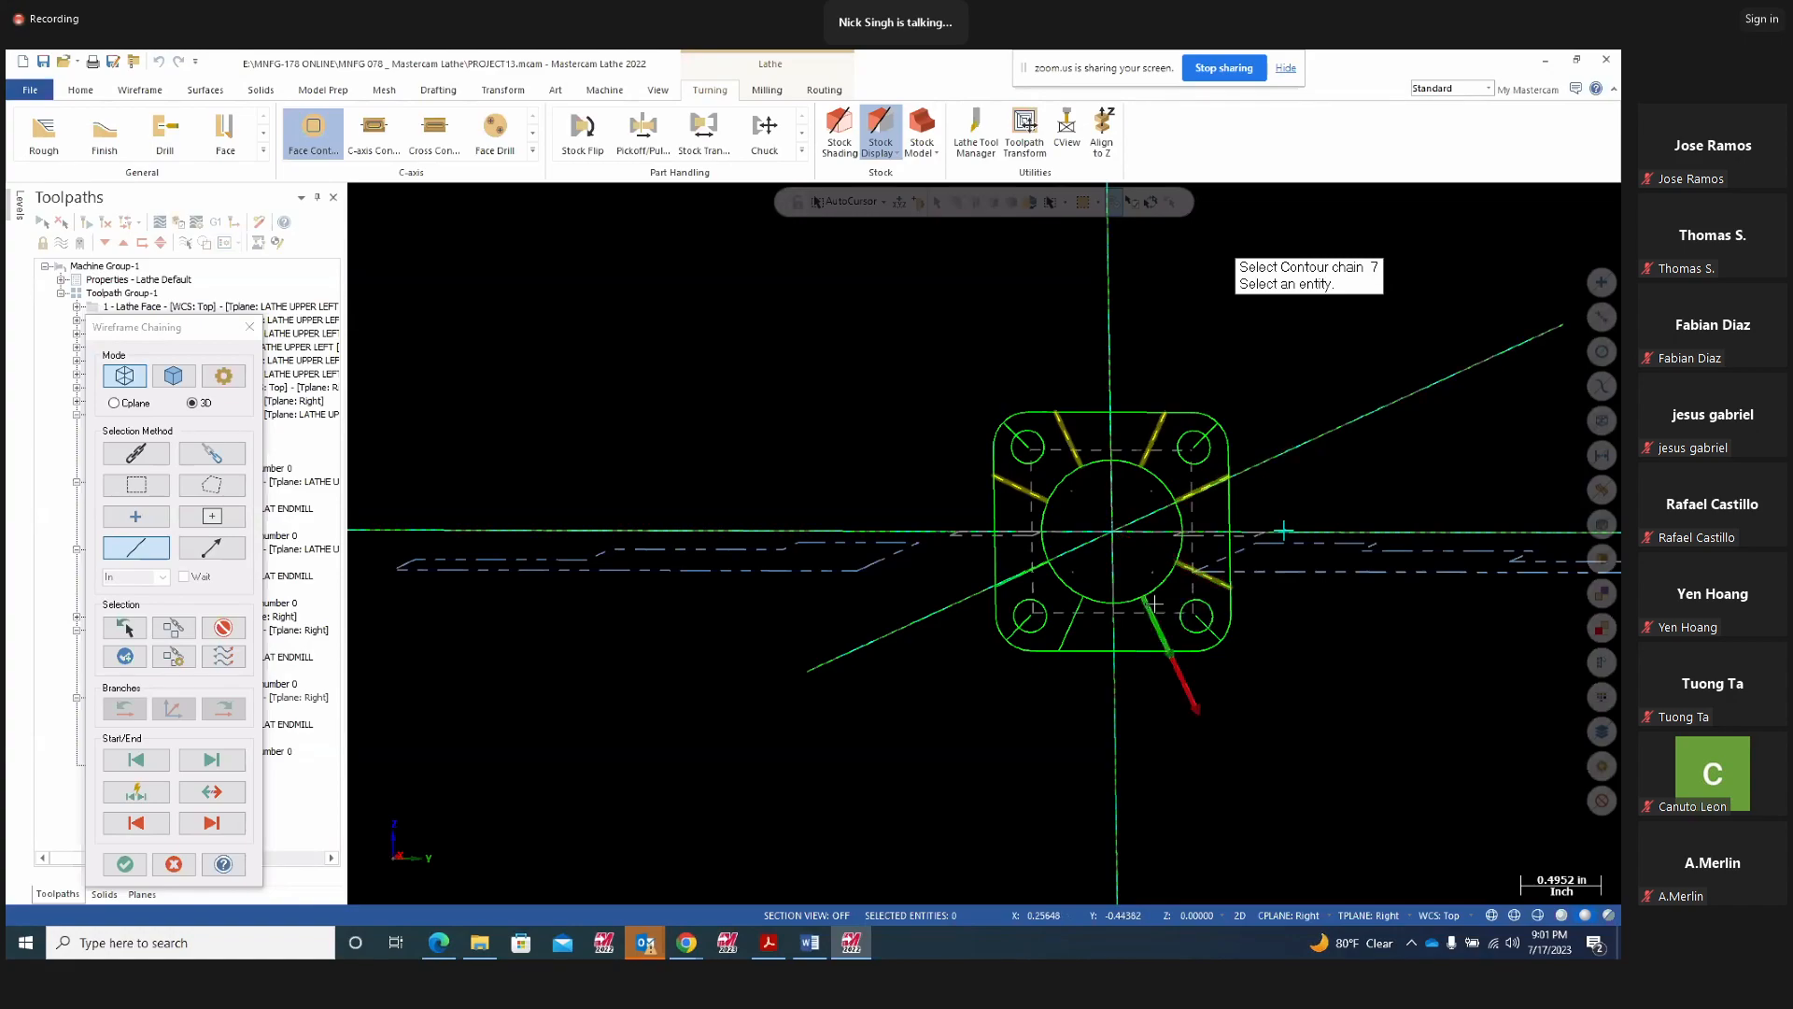
click(1064, 633)
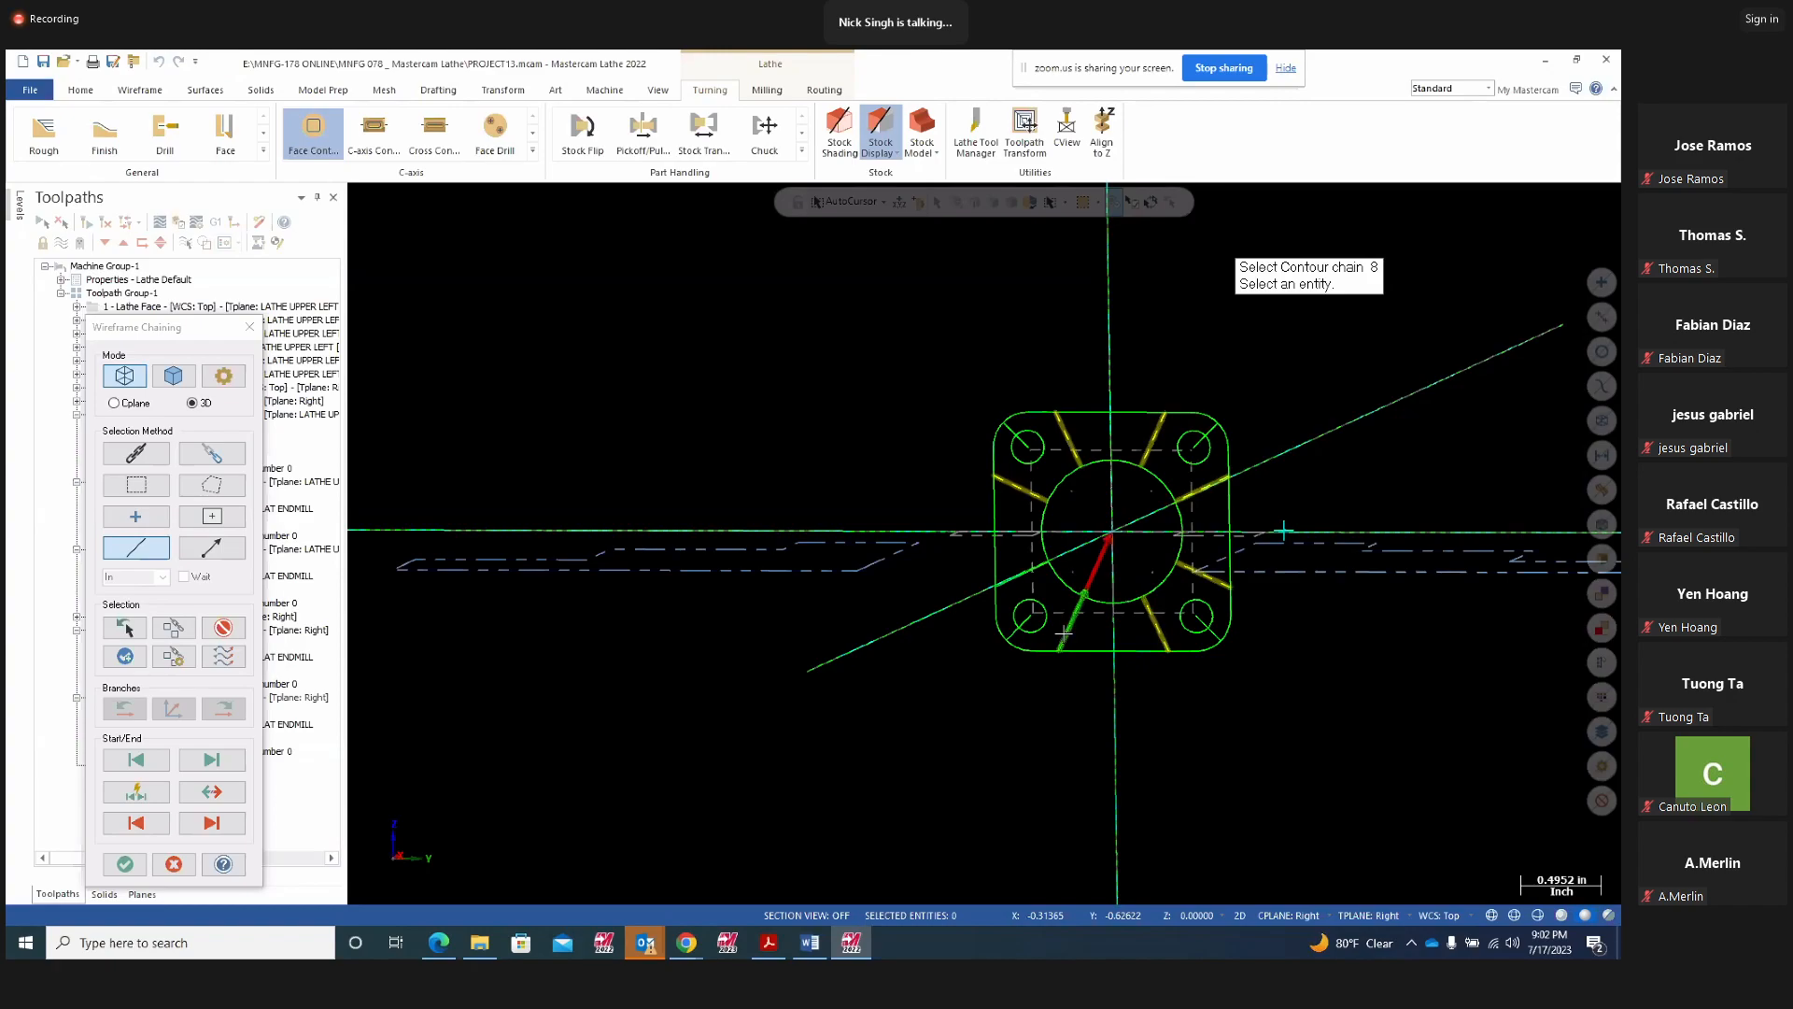
click(1036, 567)
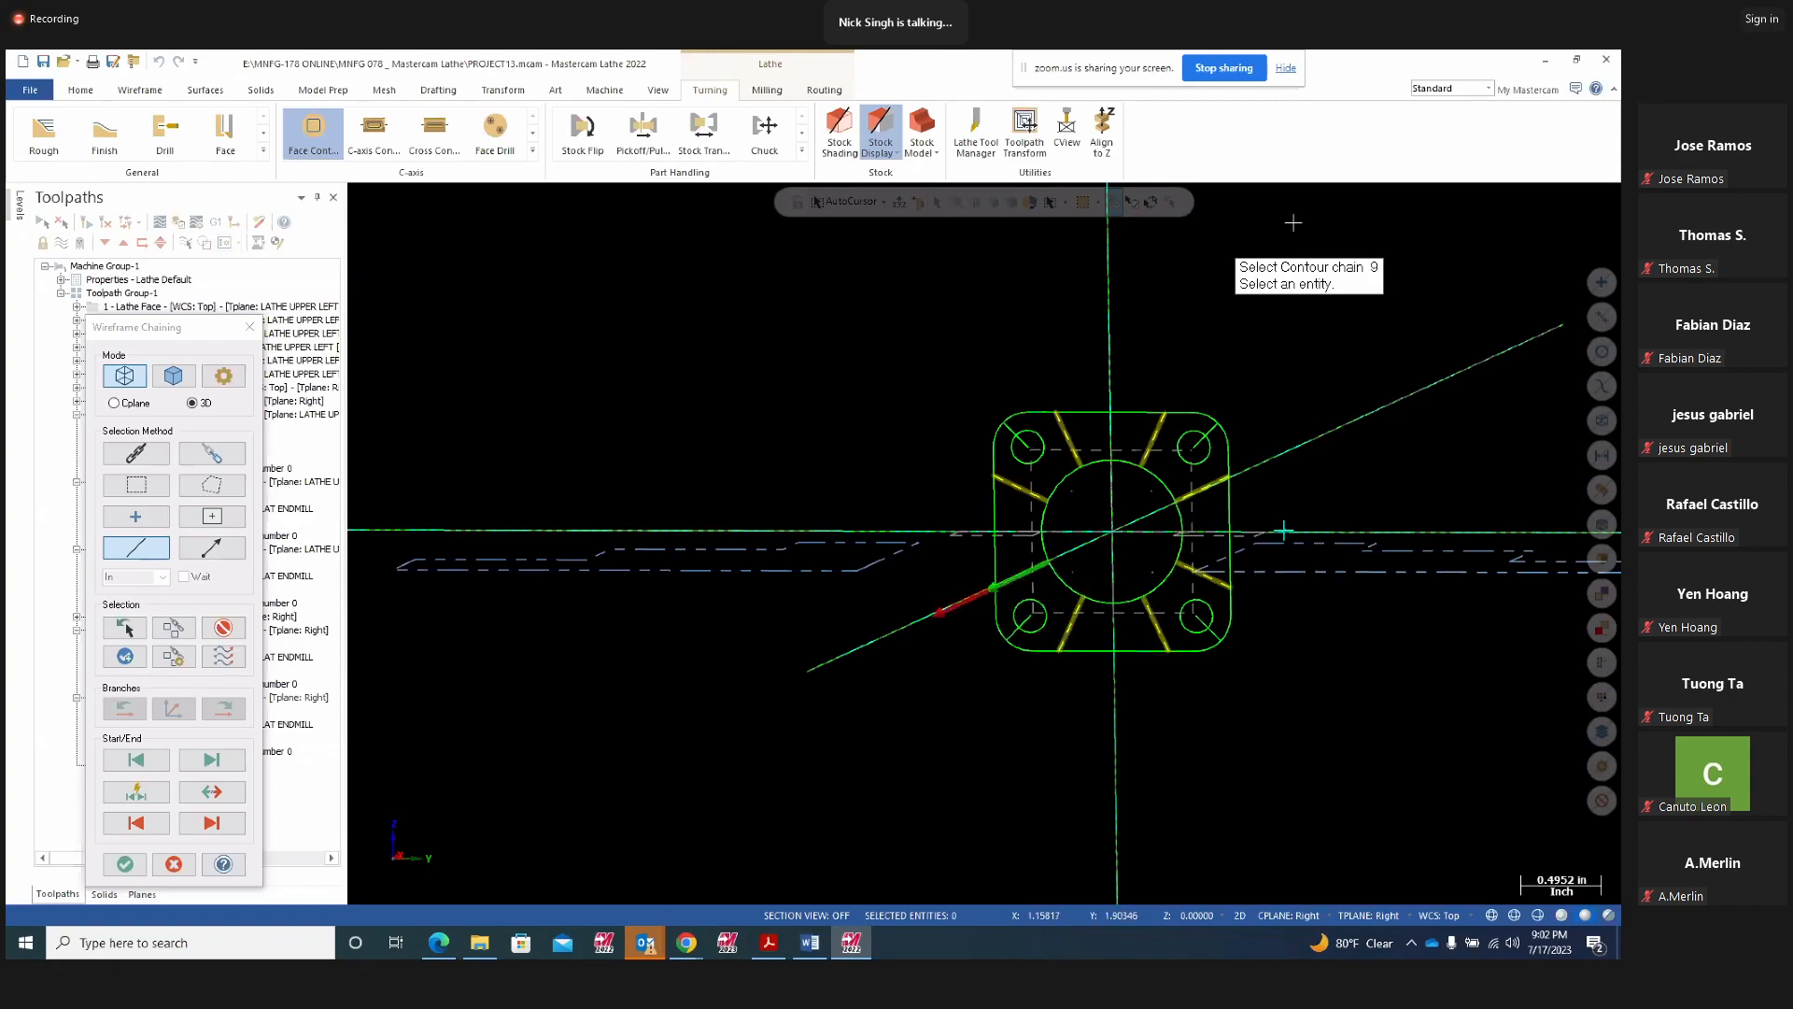
click(126, 660)
click(125, 863)
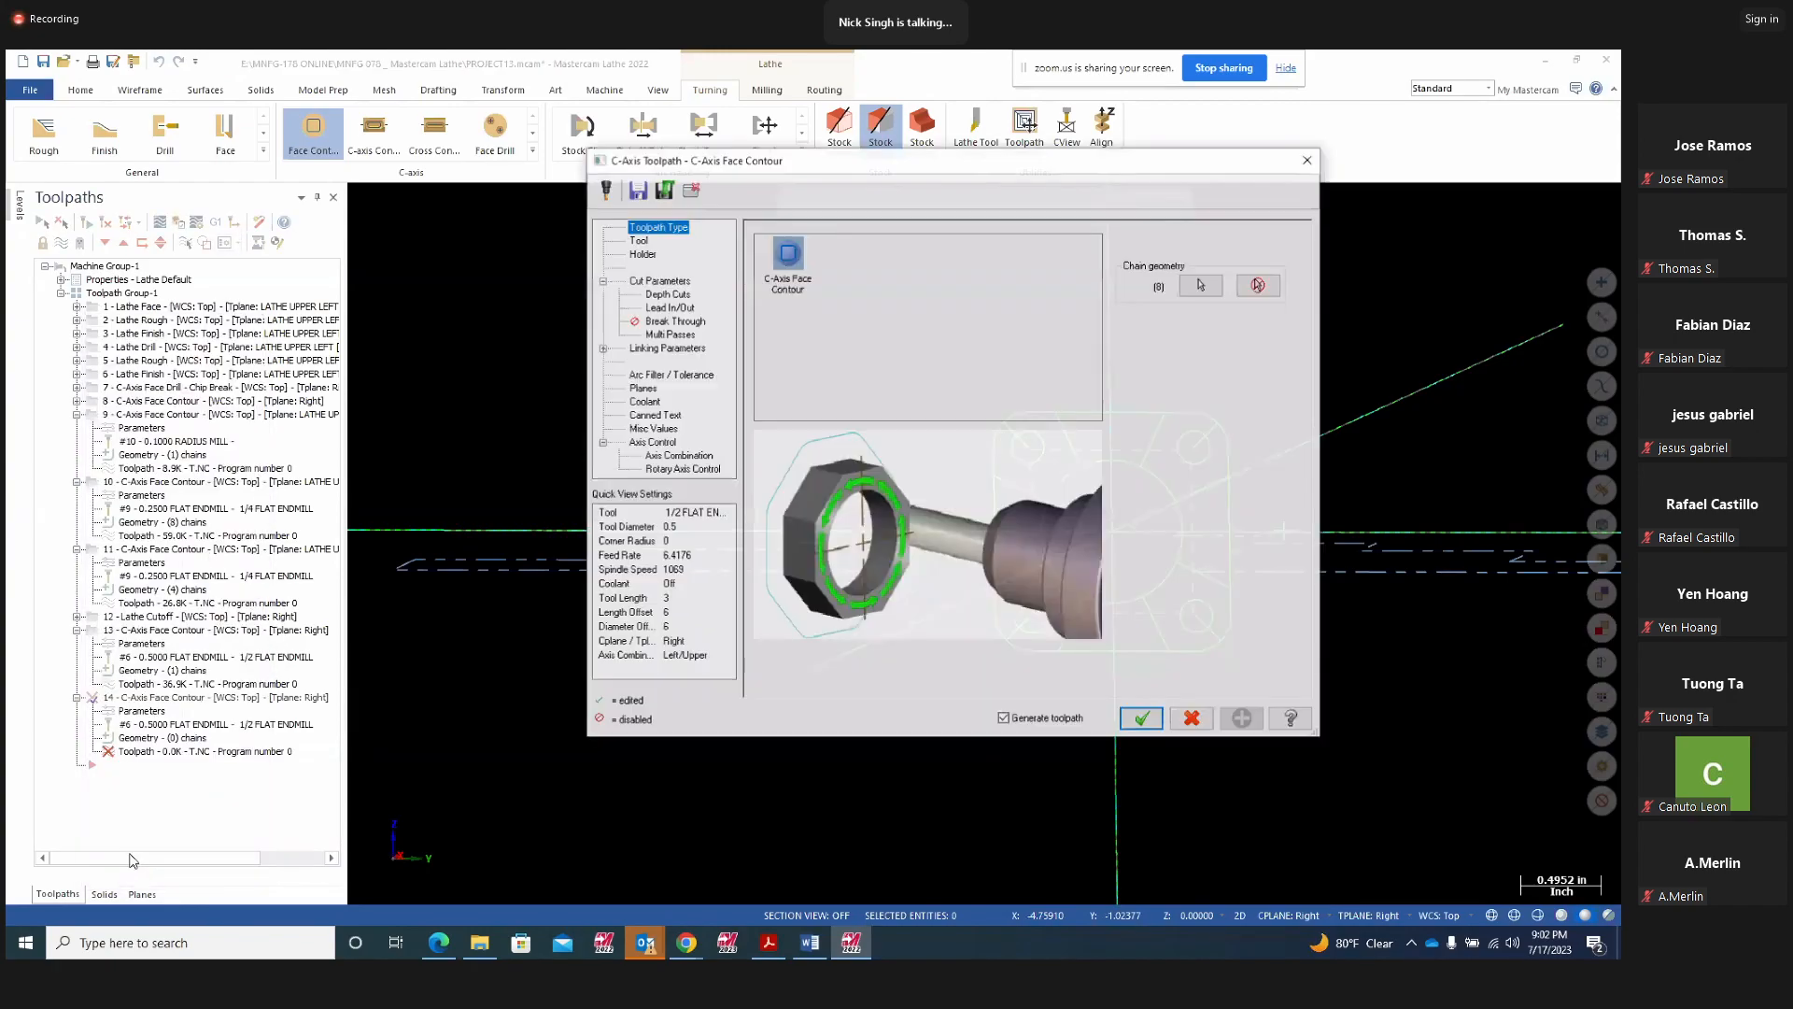
Assign tool 9, the 1/4 flat endmill, set an incremental depth of -0.047, and generate the new face contour toolpath
click(637, 240)
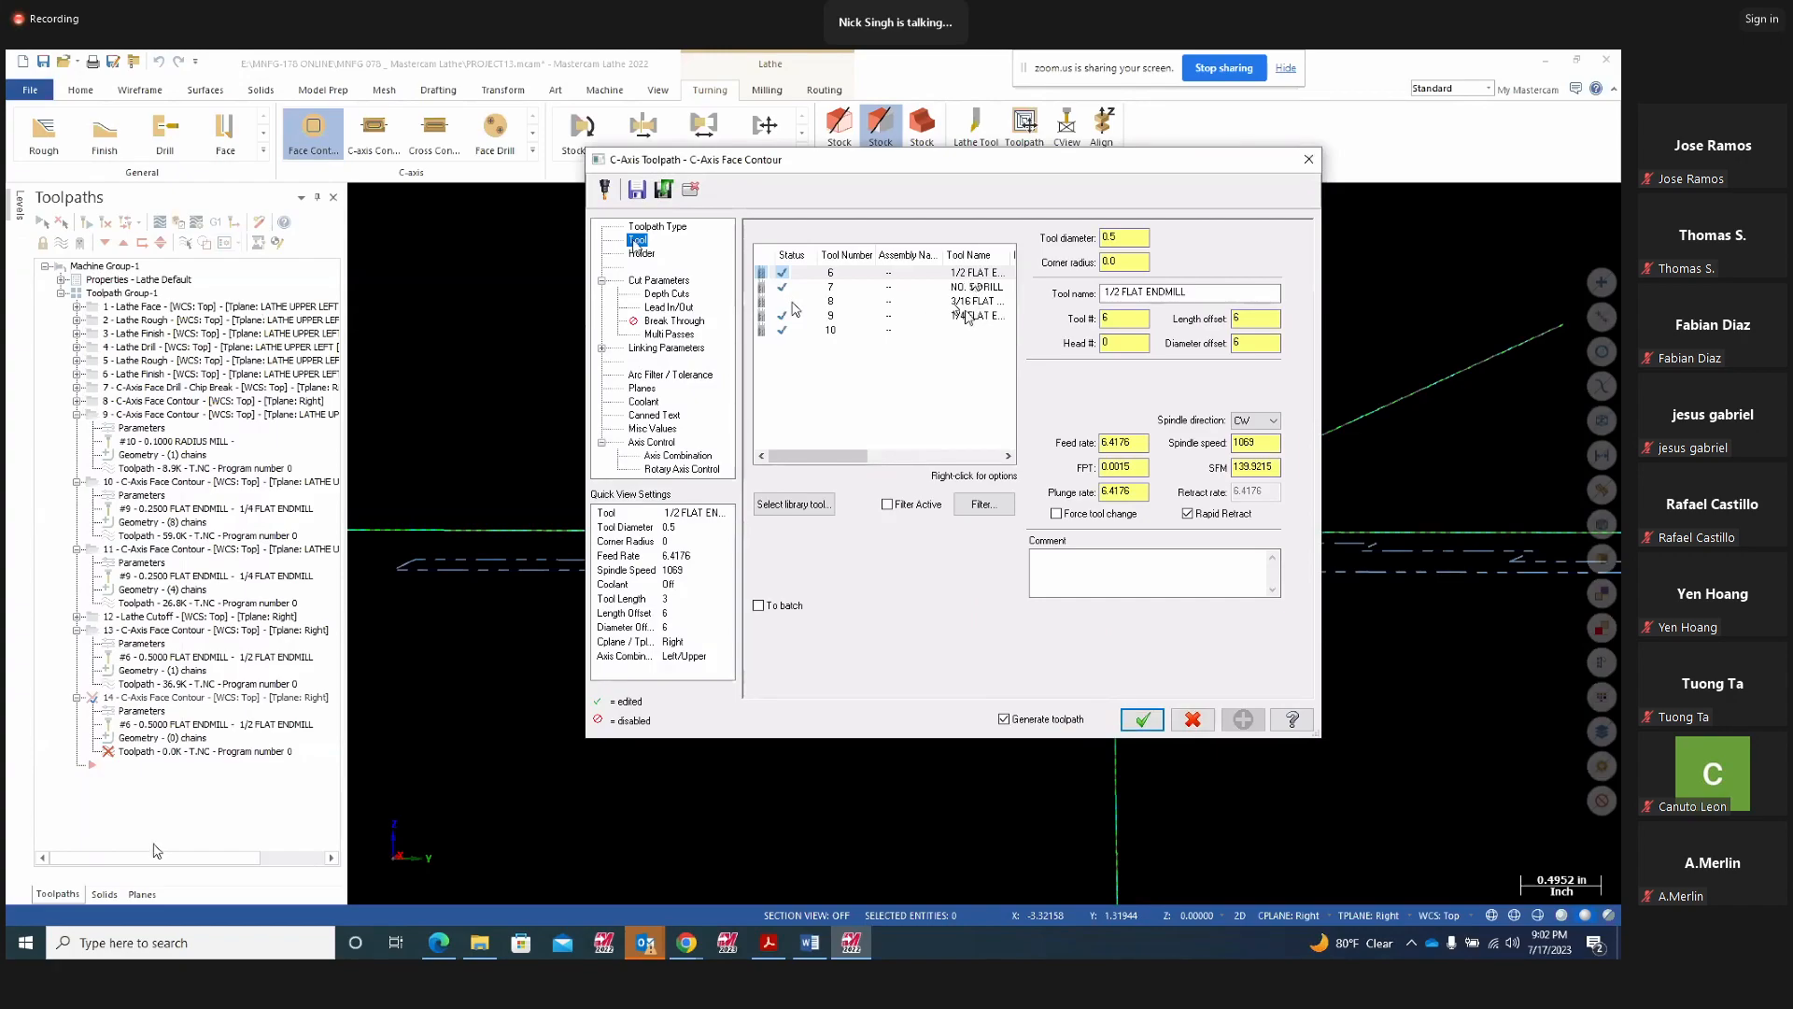
click(929, 316)
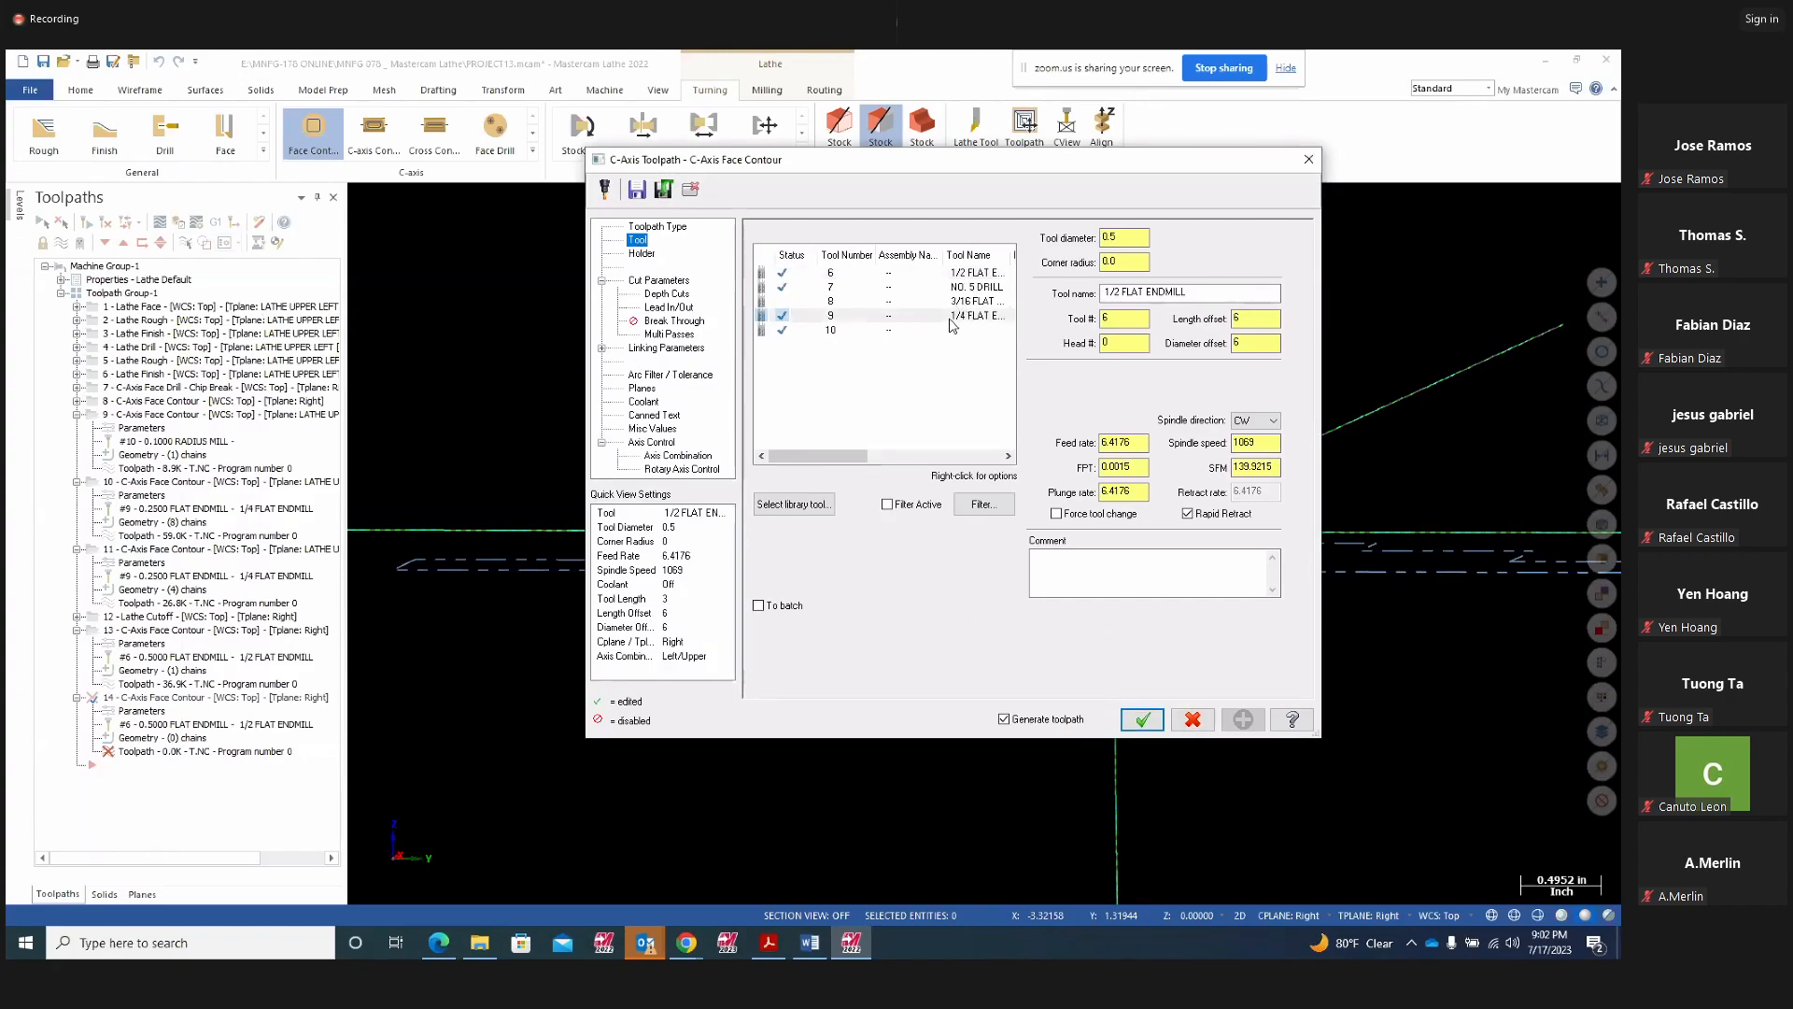
click(658, 281)
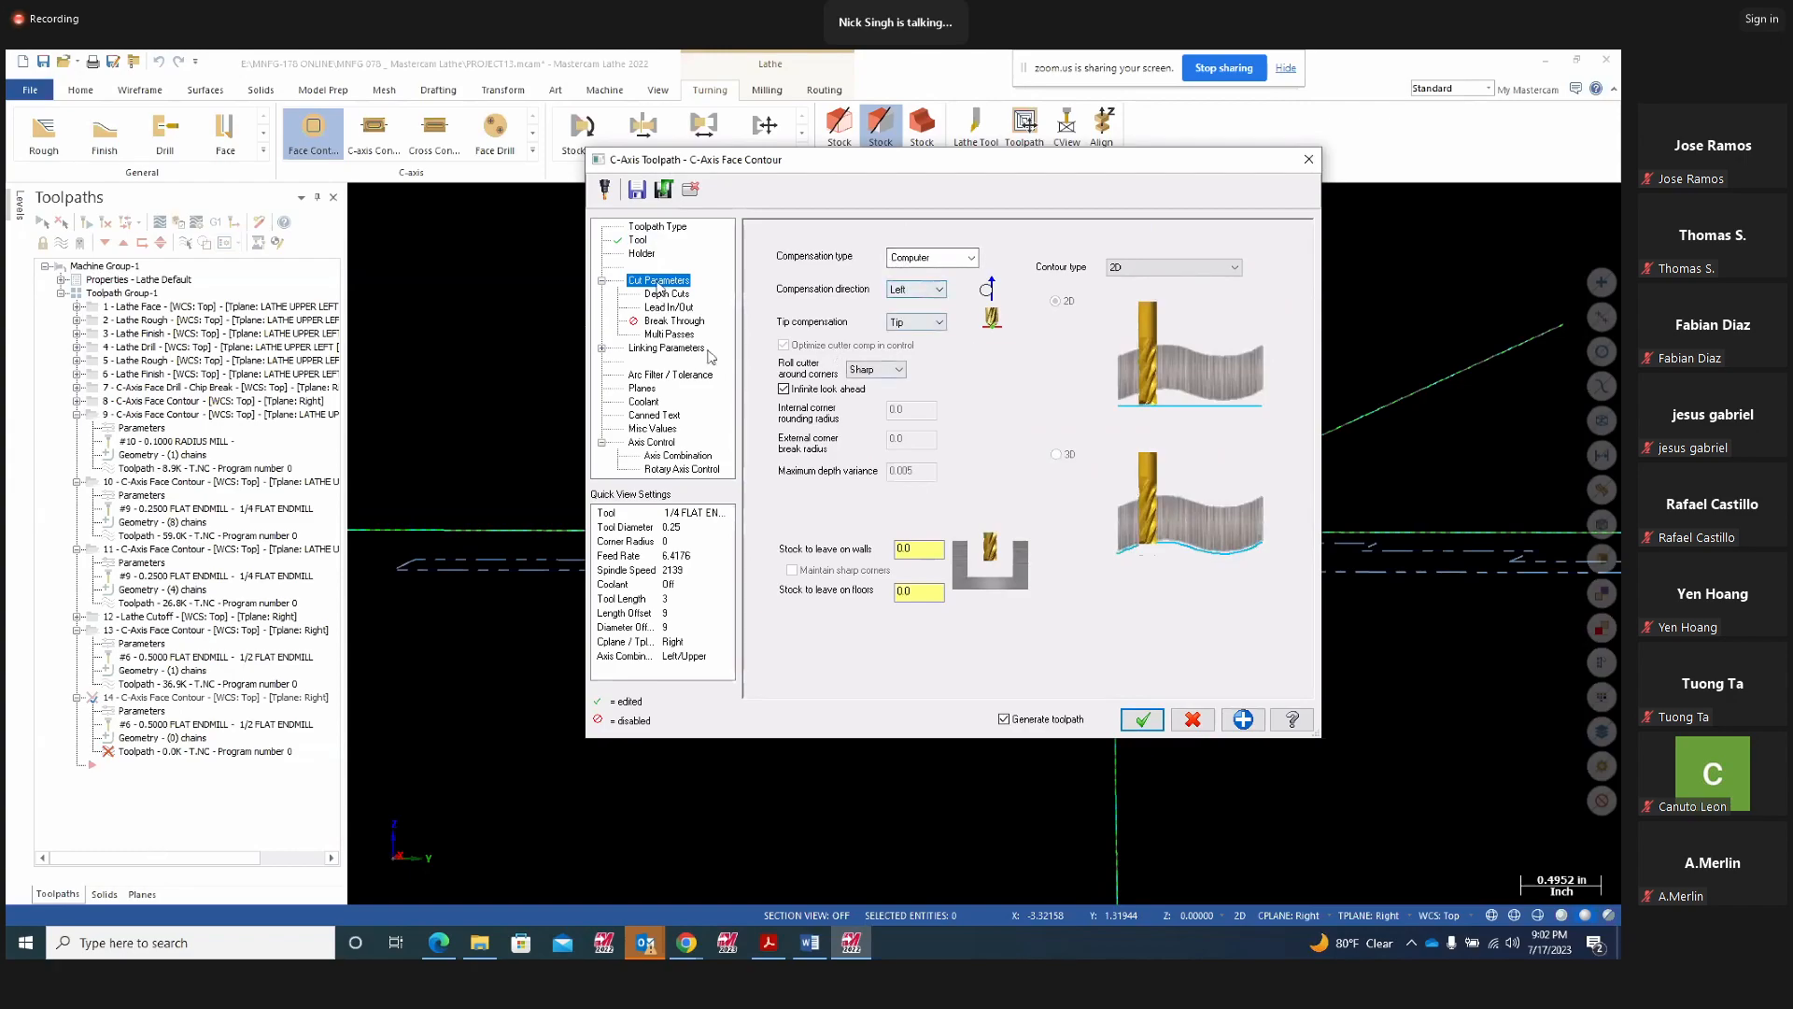
click(671, 349)
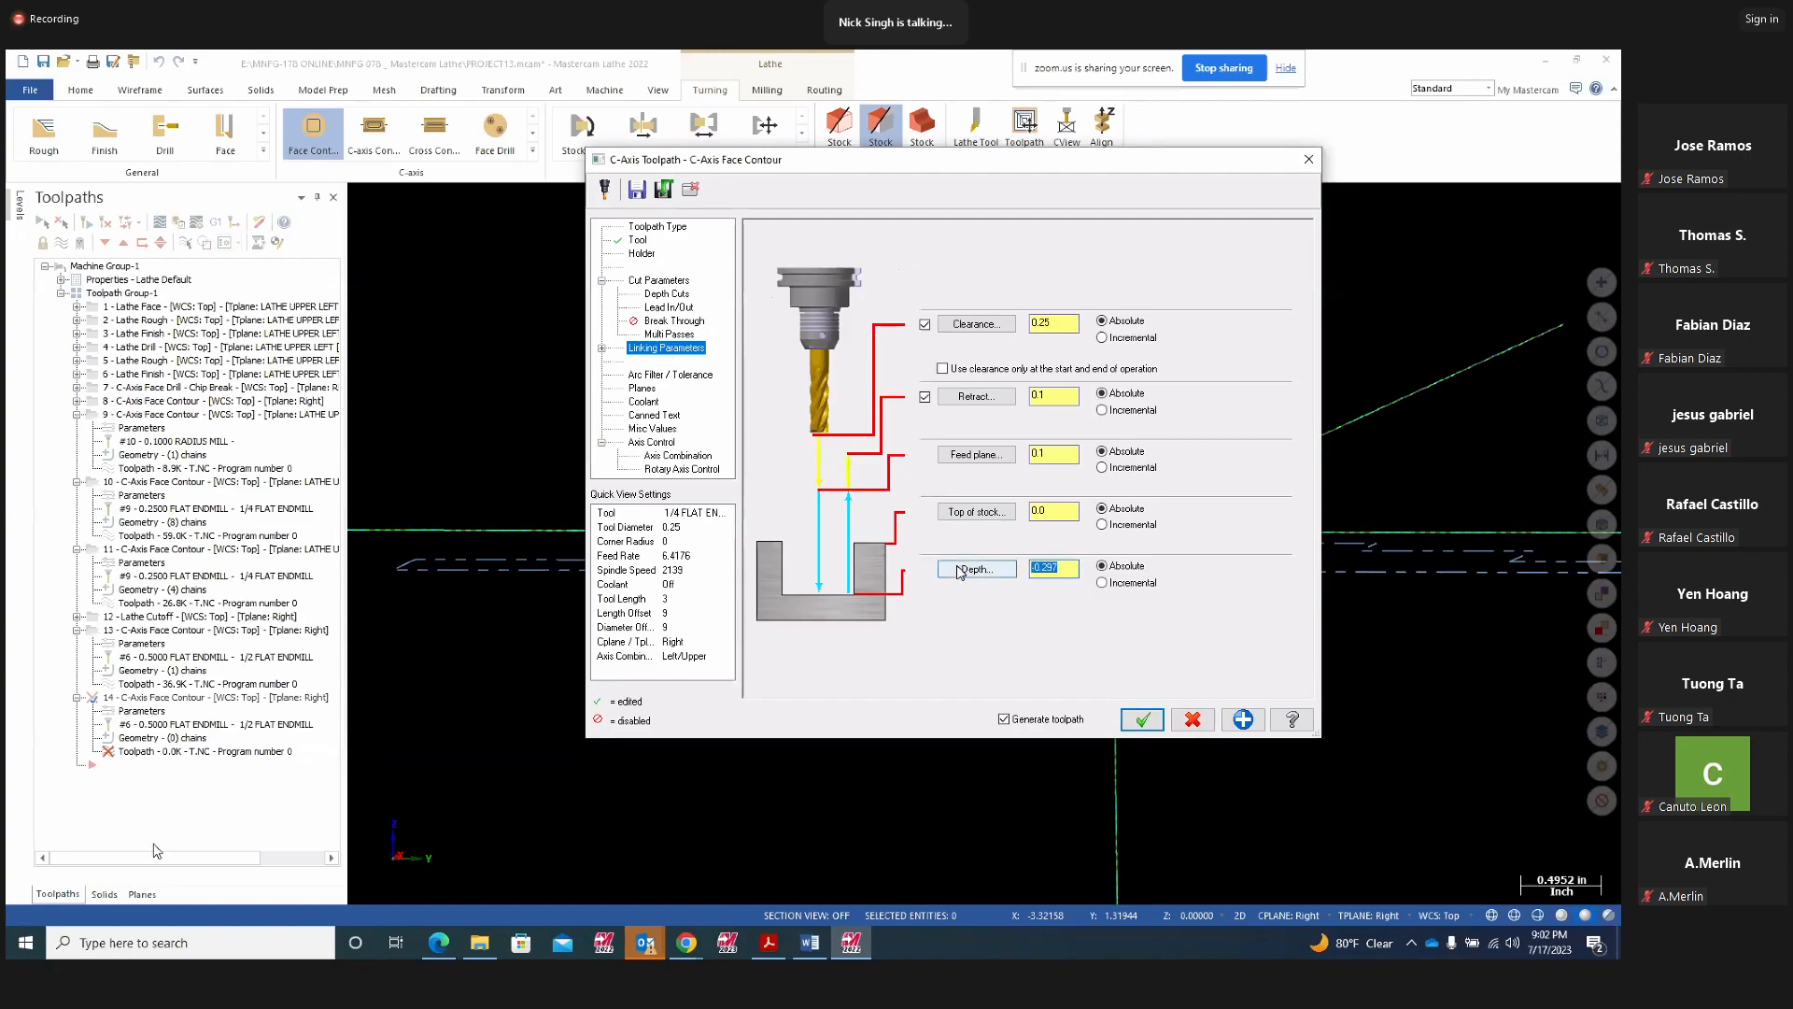
text(-)
text(4)
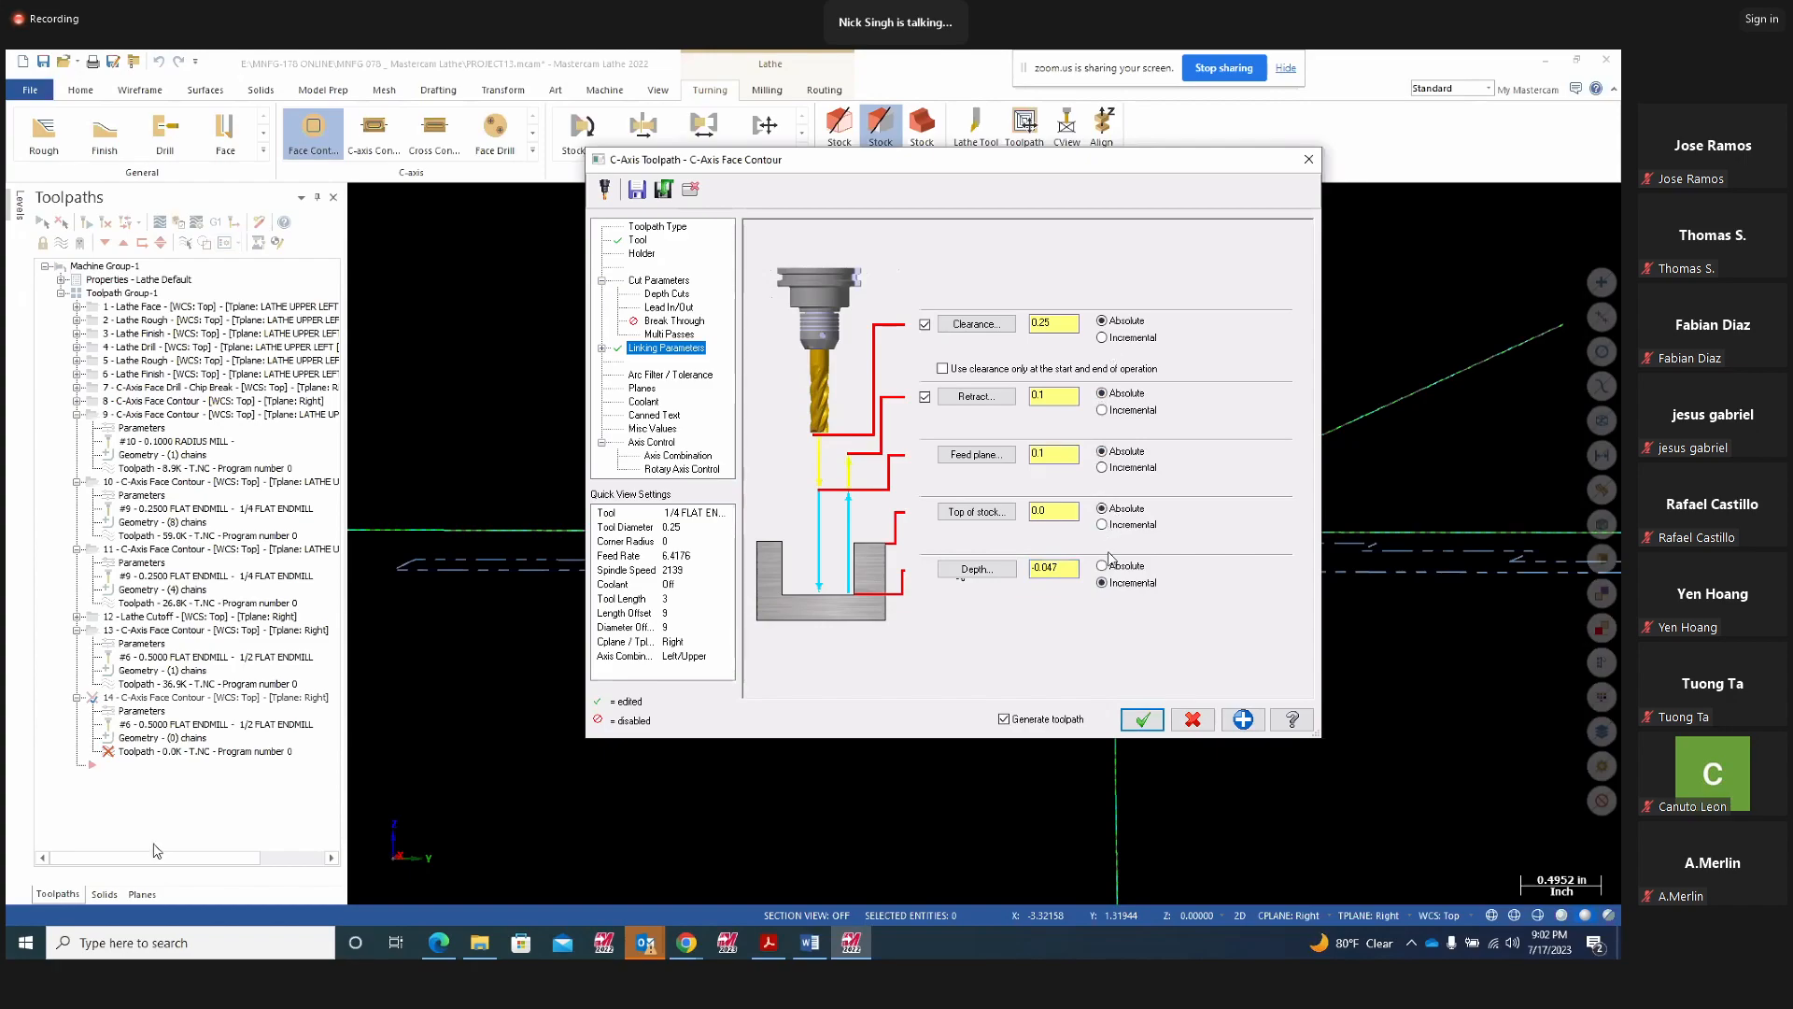
double_click(1070, 510)
click(1142, 718)
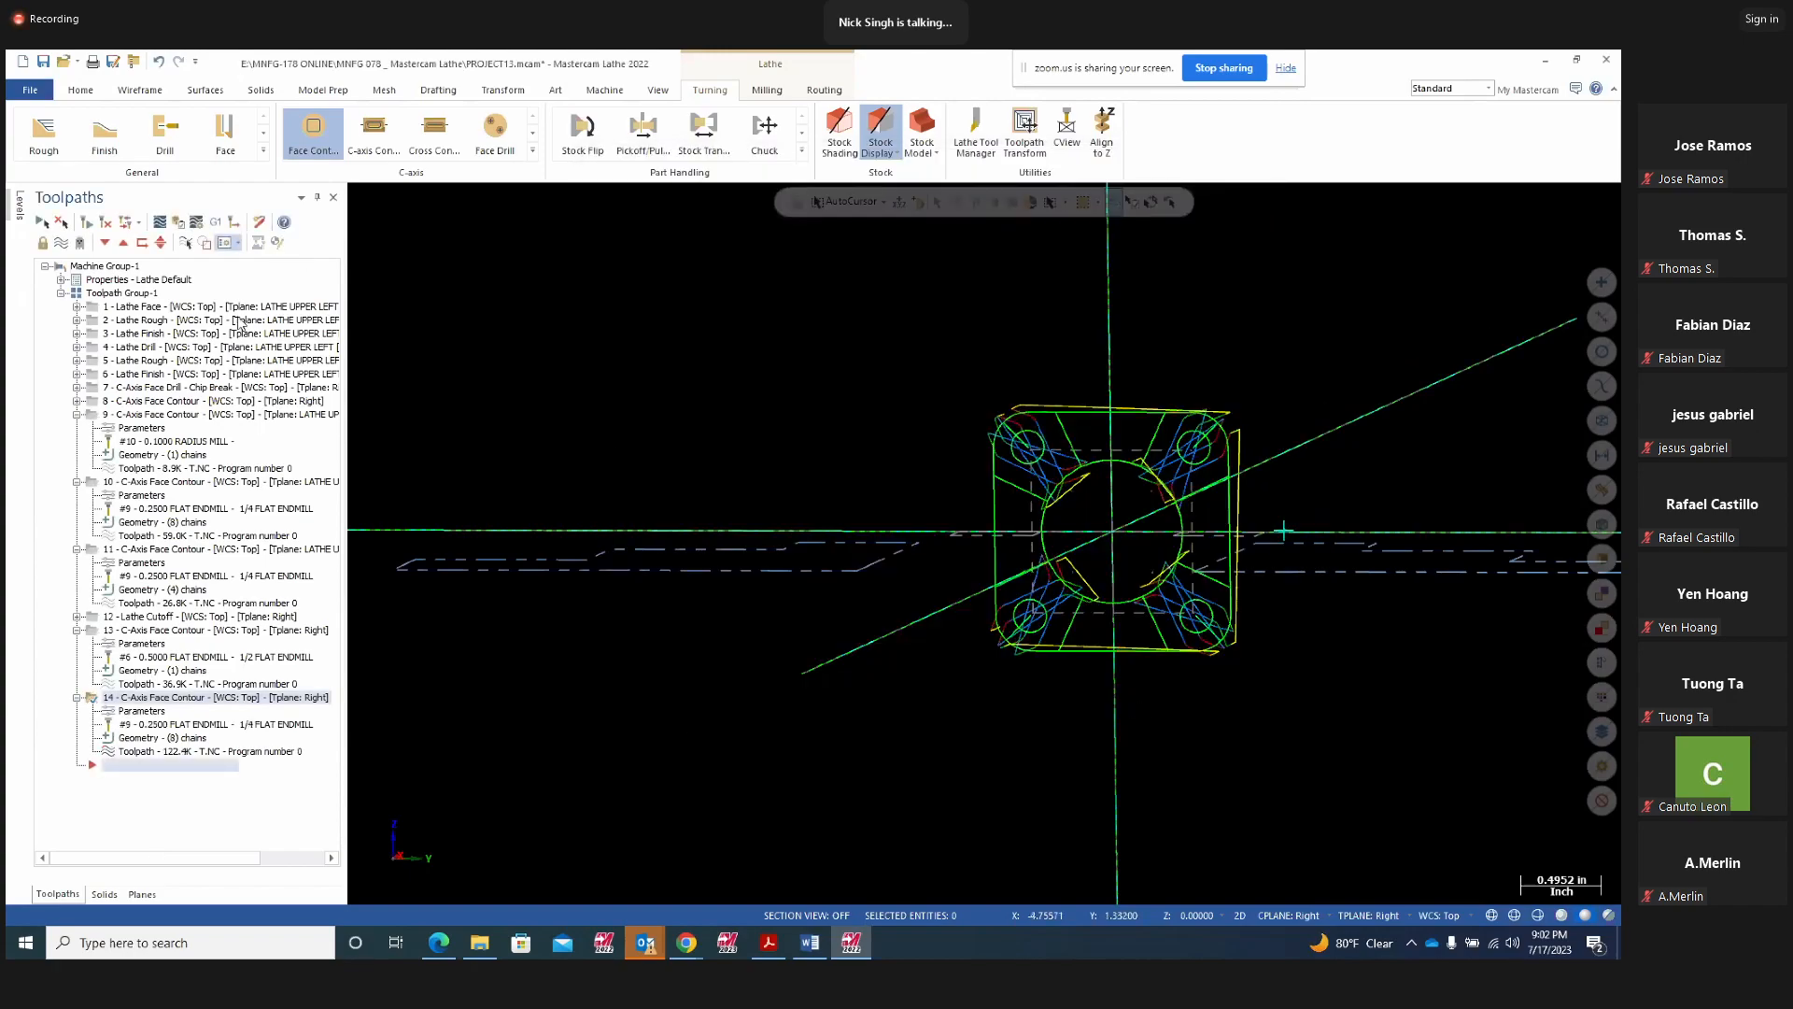
Turn off Lead In/Out for C-axis face contour operation 14 and regenerate its toolpath
scroll(1065, 589, up, 2)
middle_drag(1060, 582, 1065, 537)
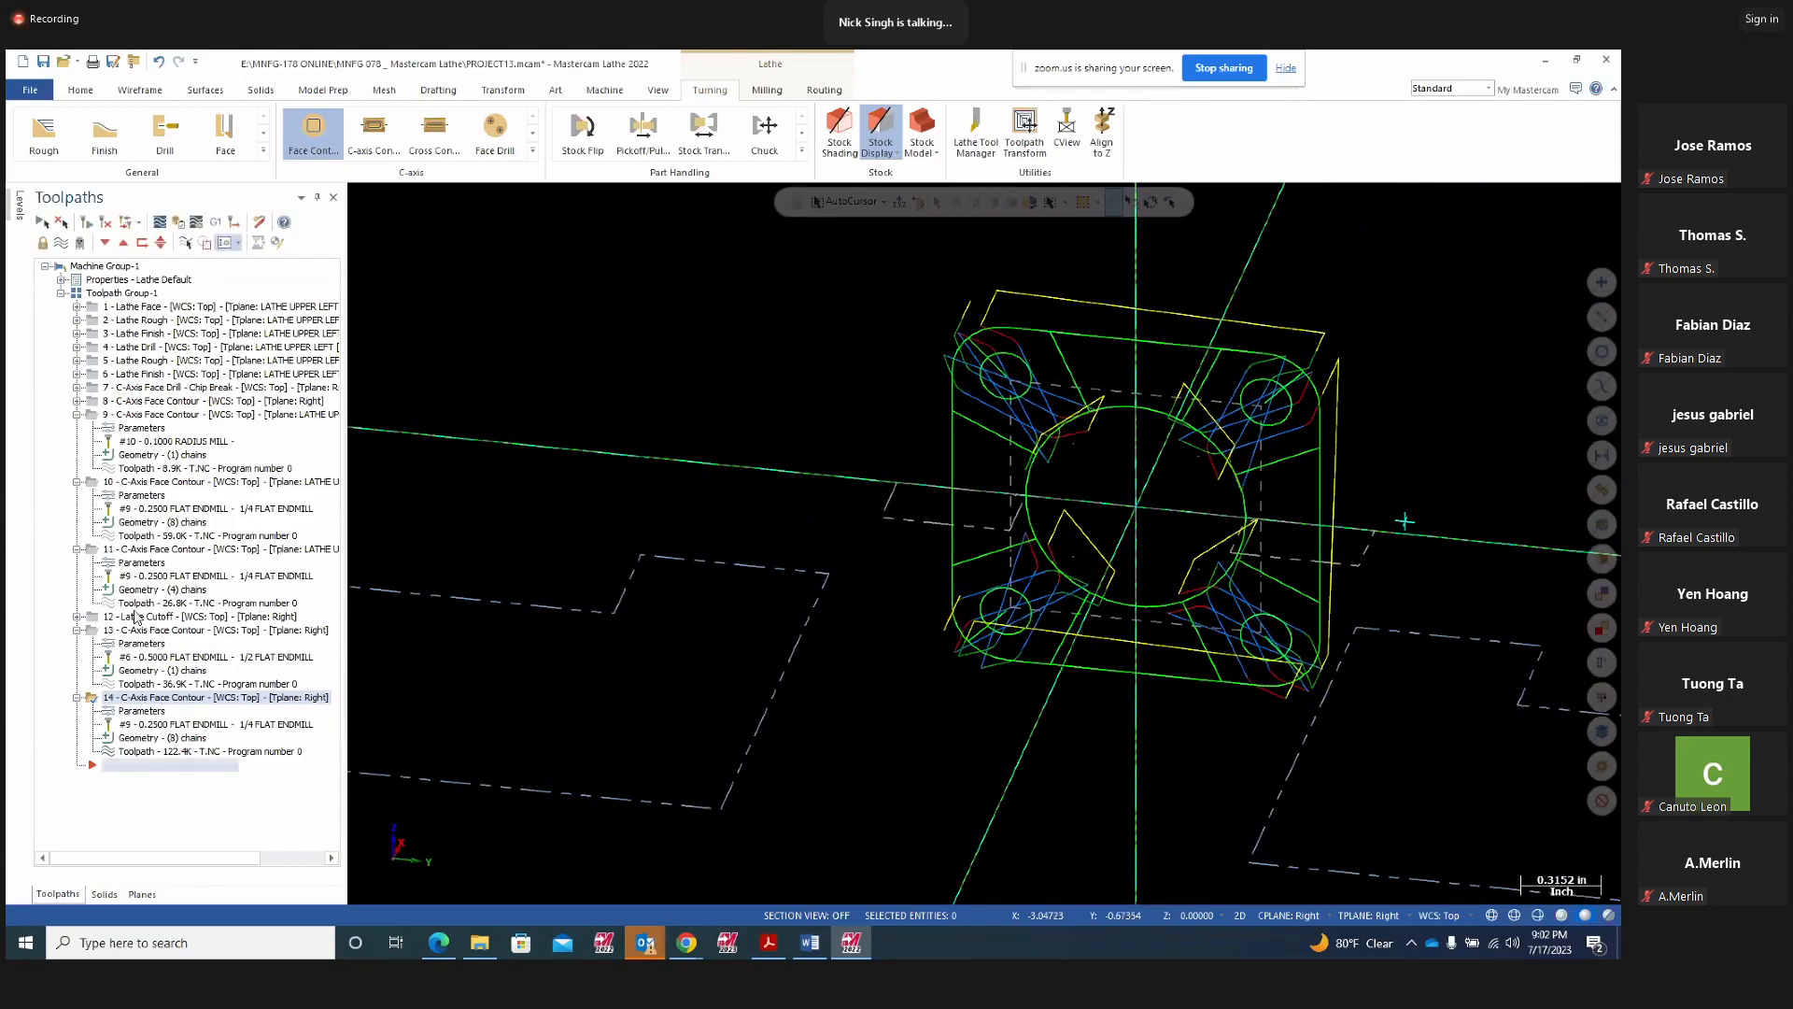
click(139, 712)
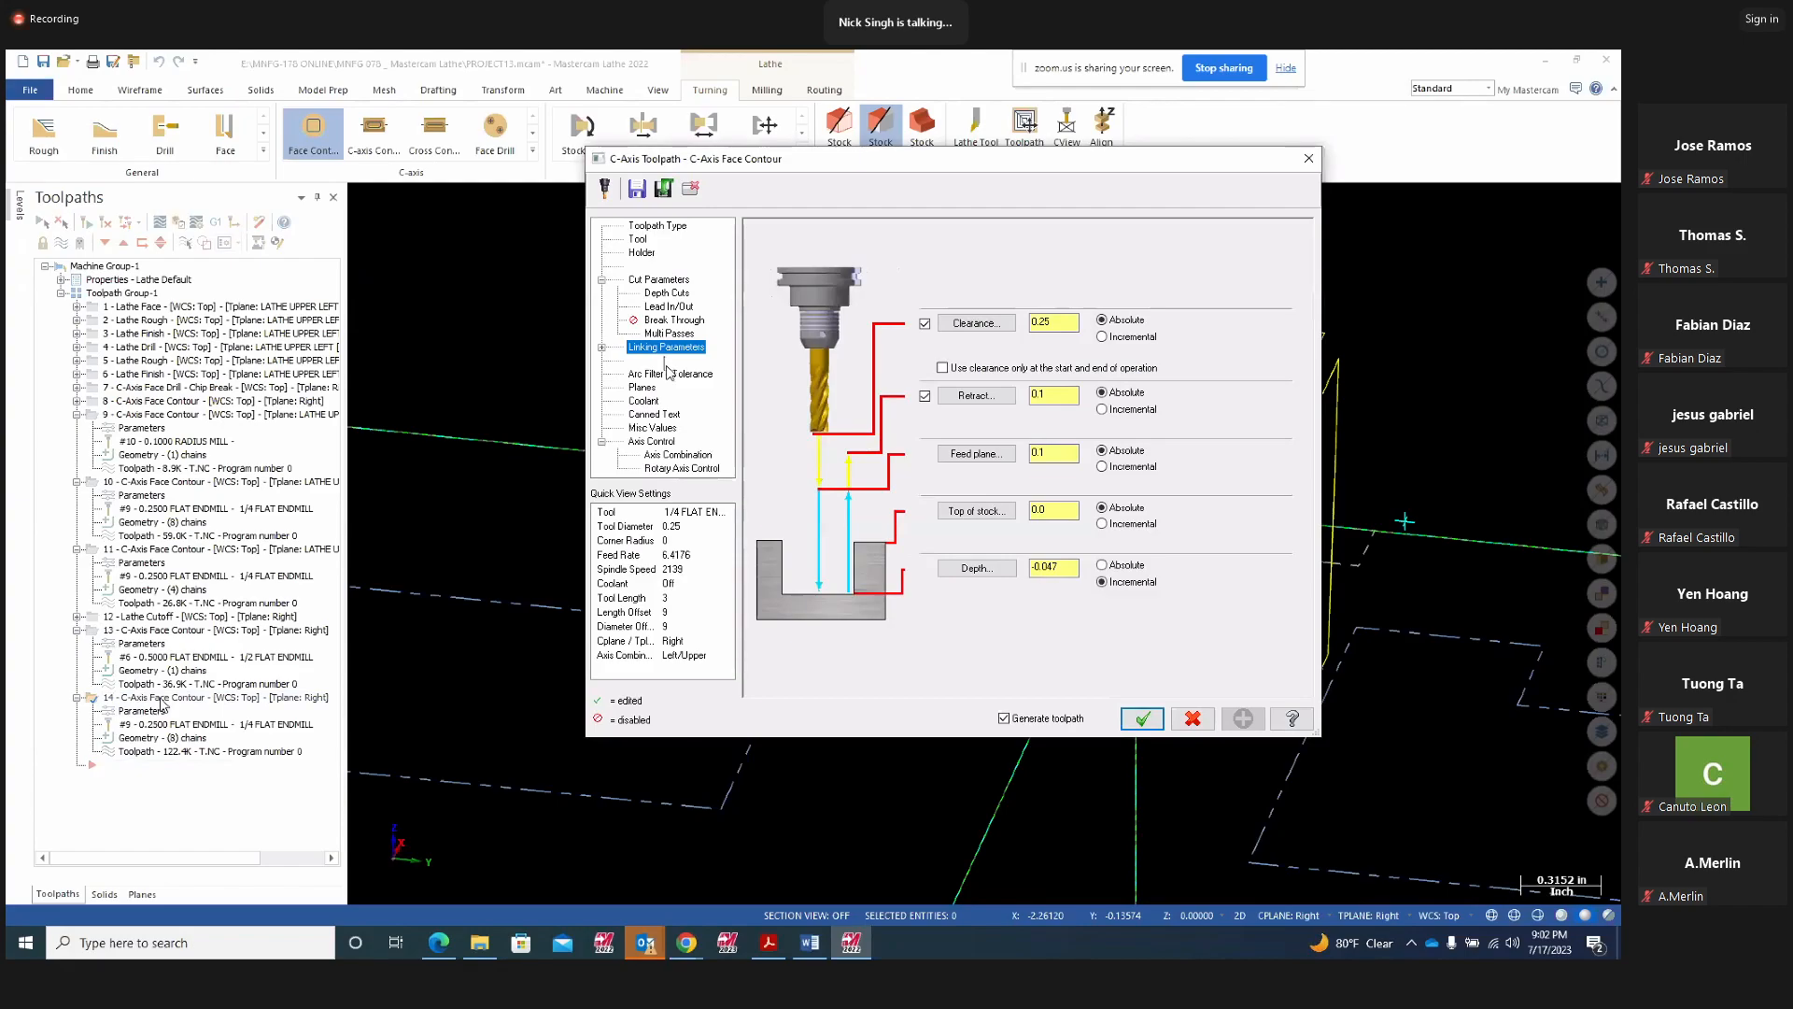
click(658, 279)
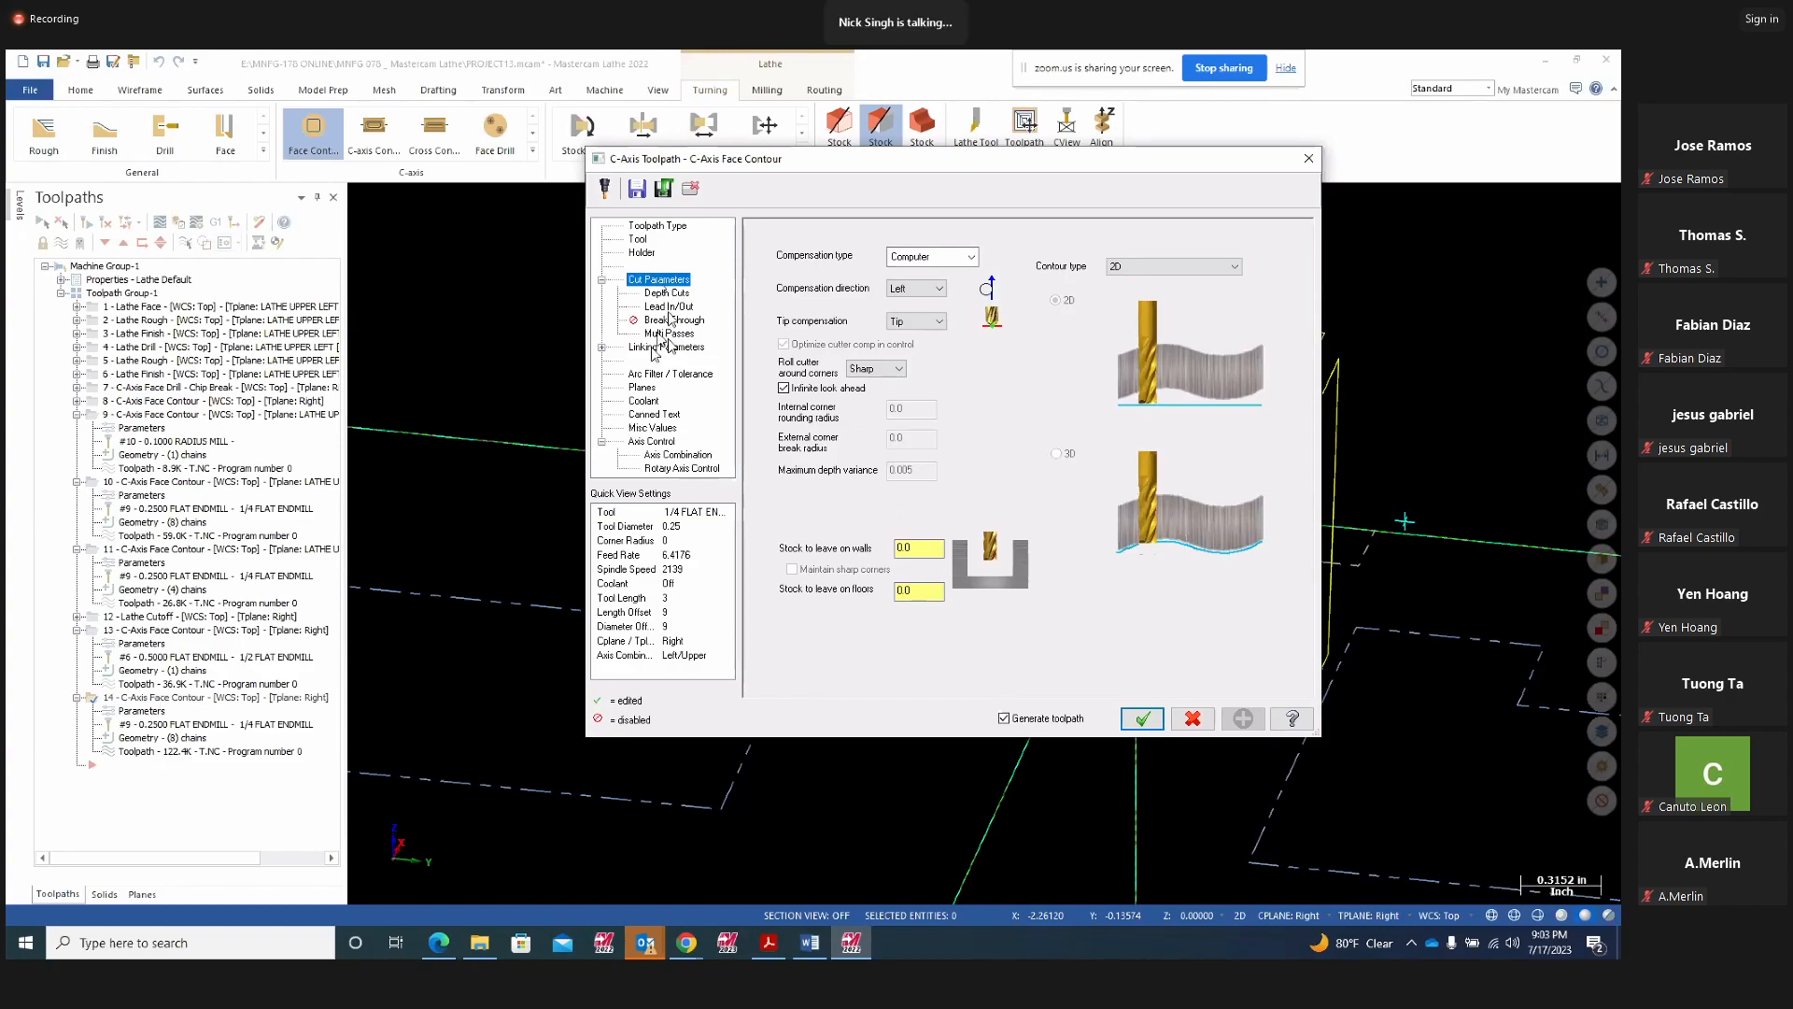
click(681, 308)
click(761, 230)
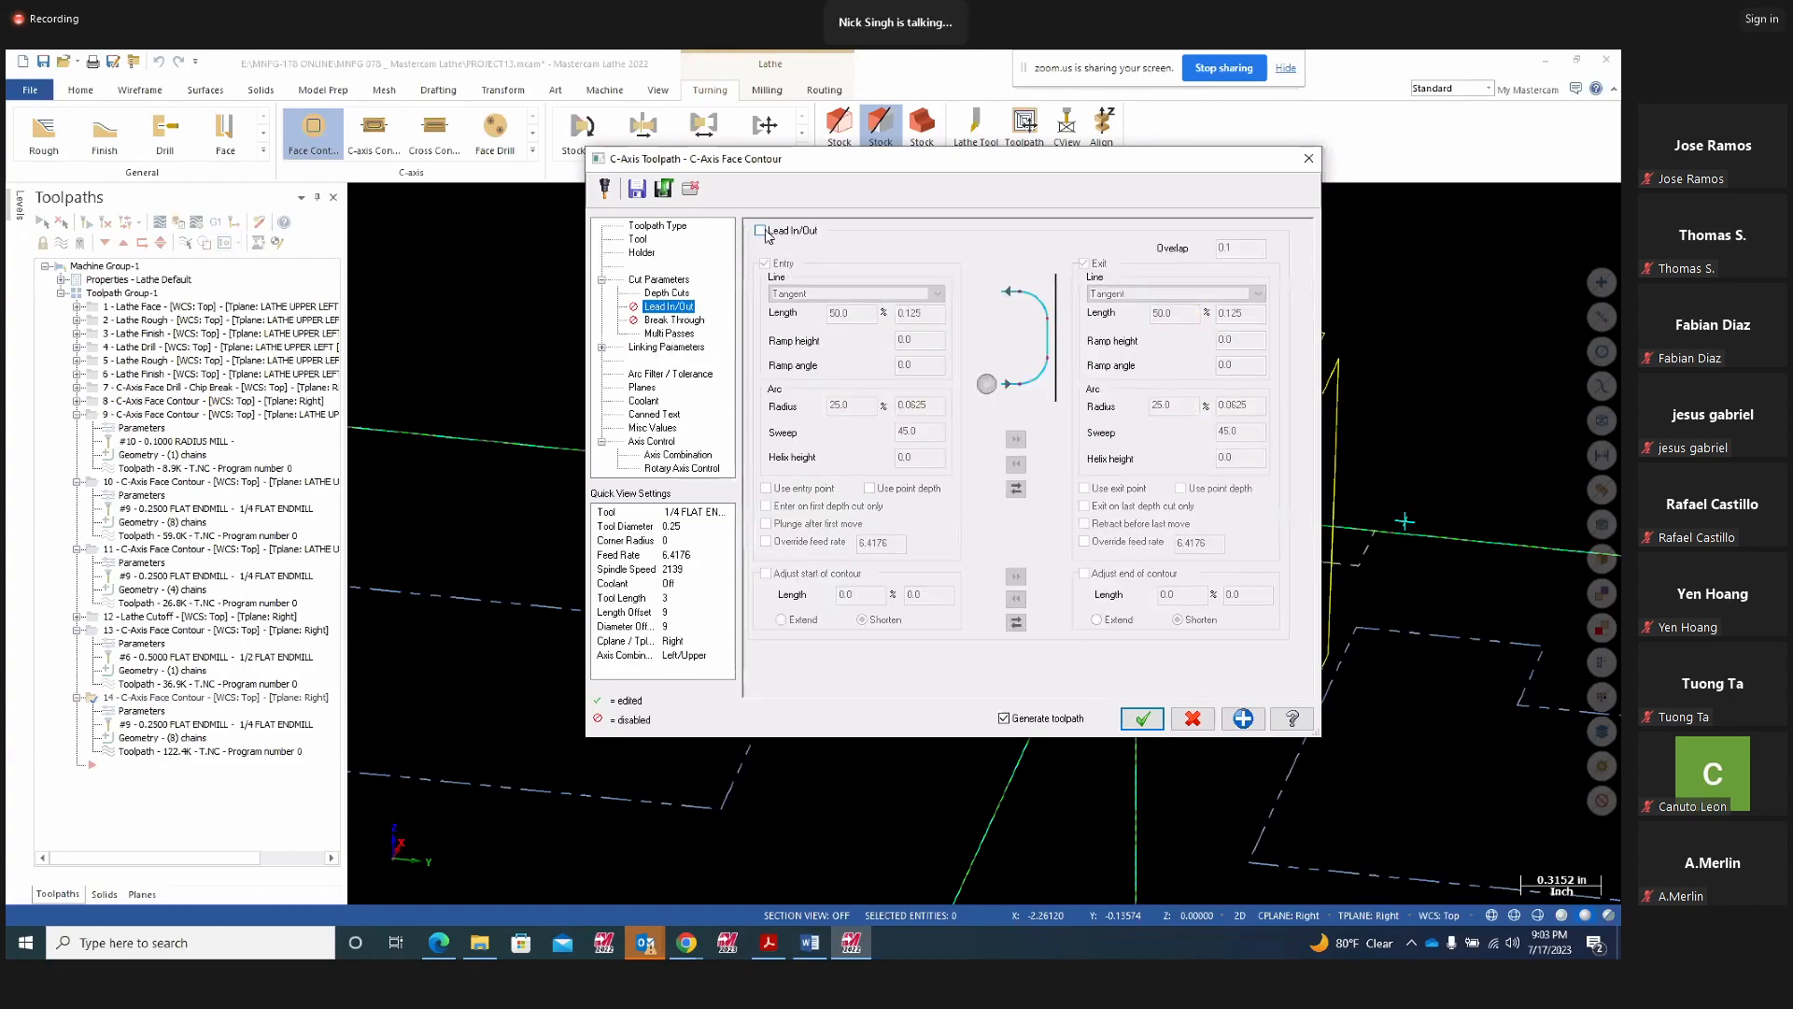
click(1243, 718)
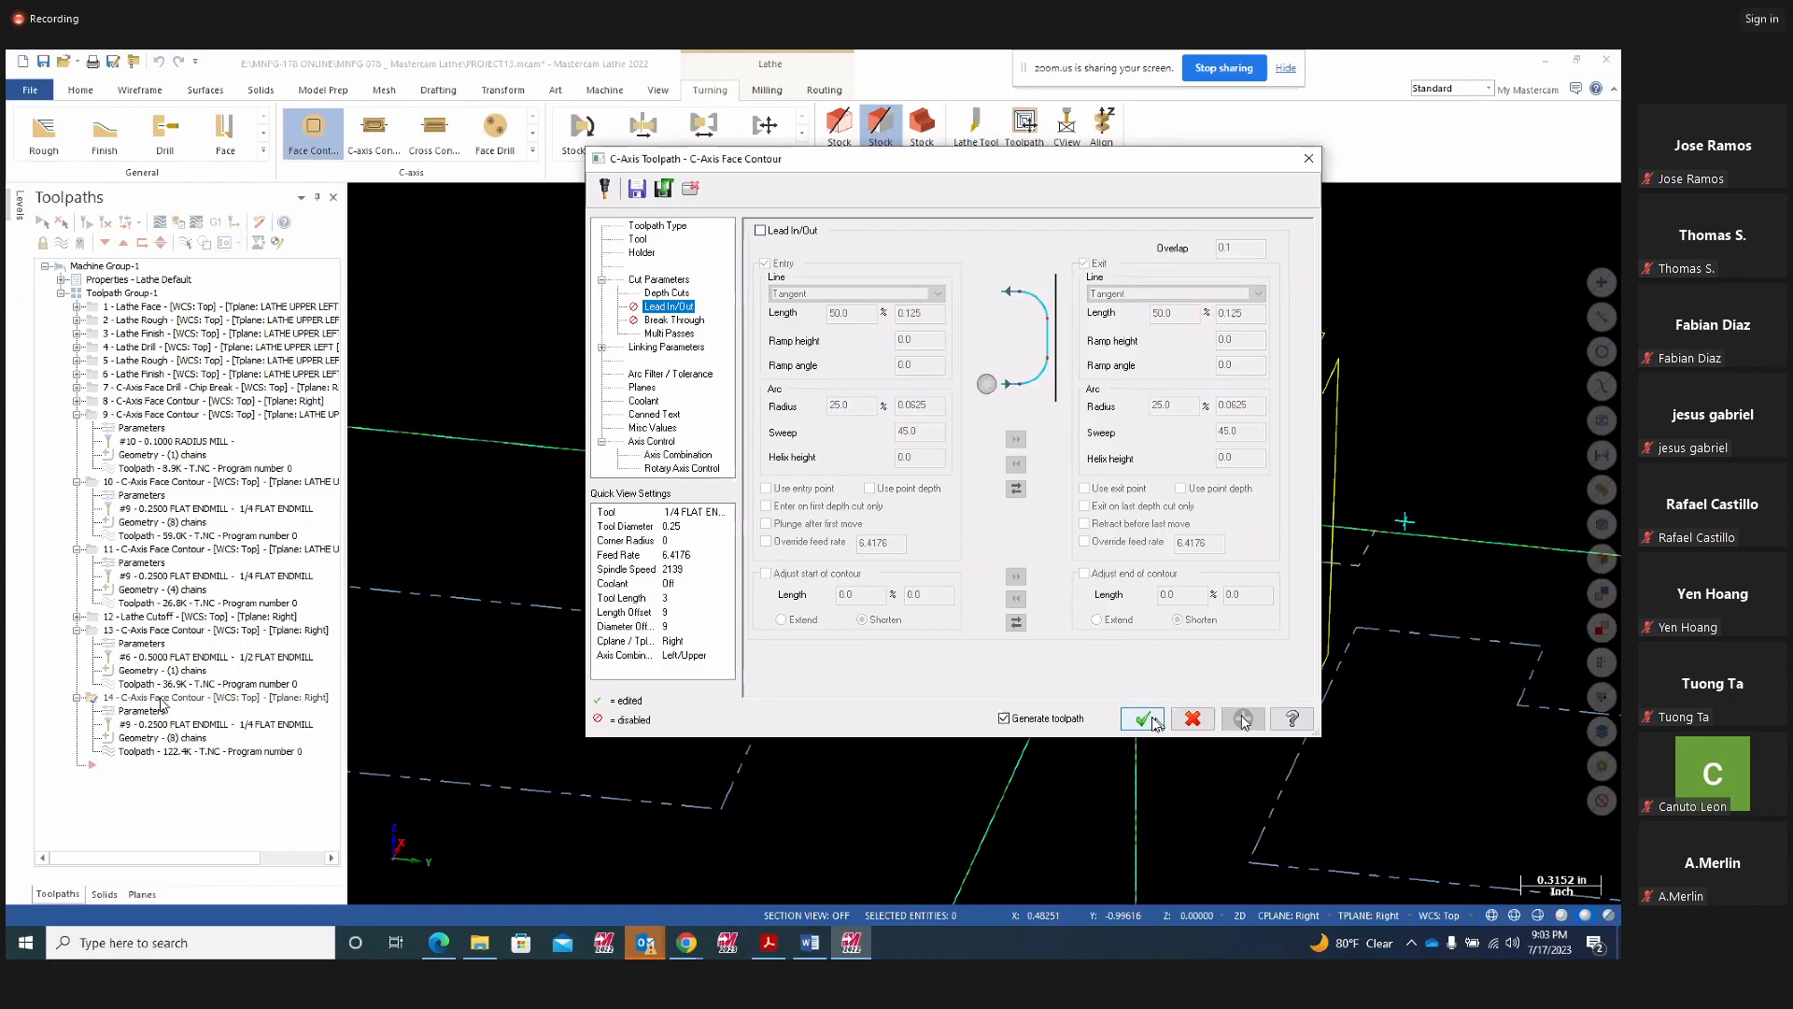
click(1146, 719)
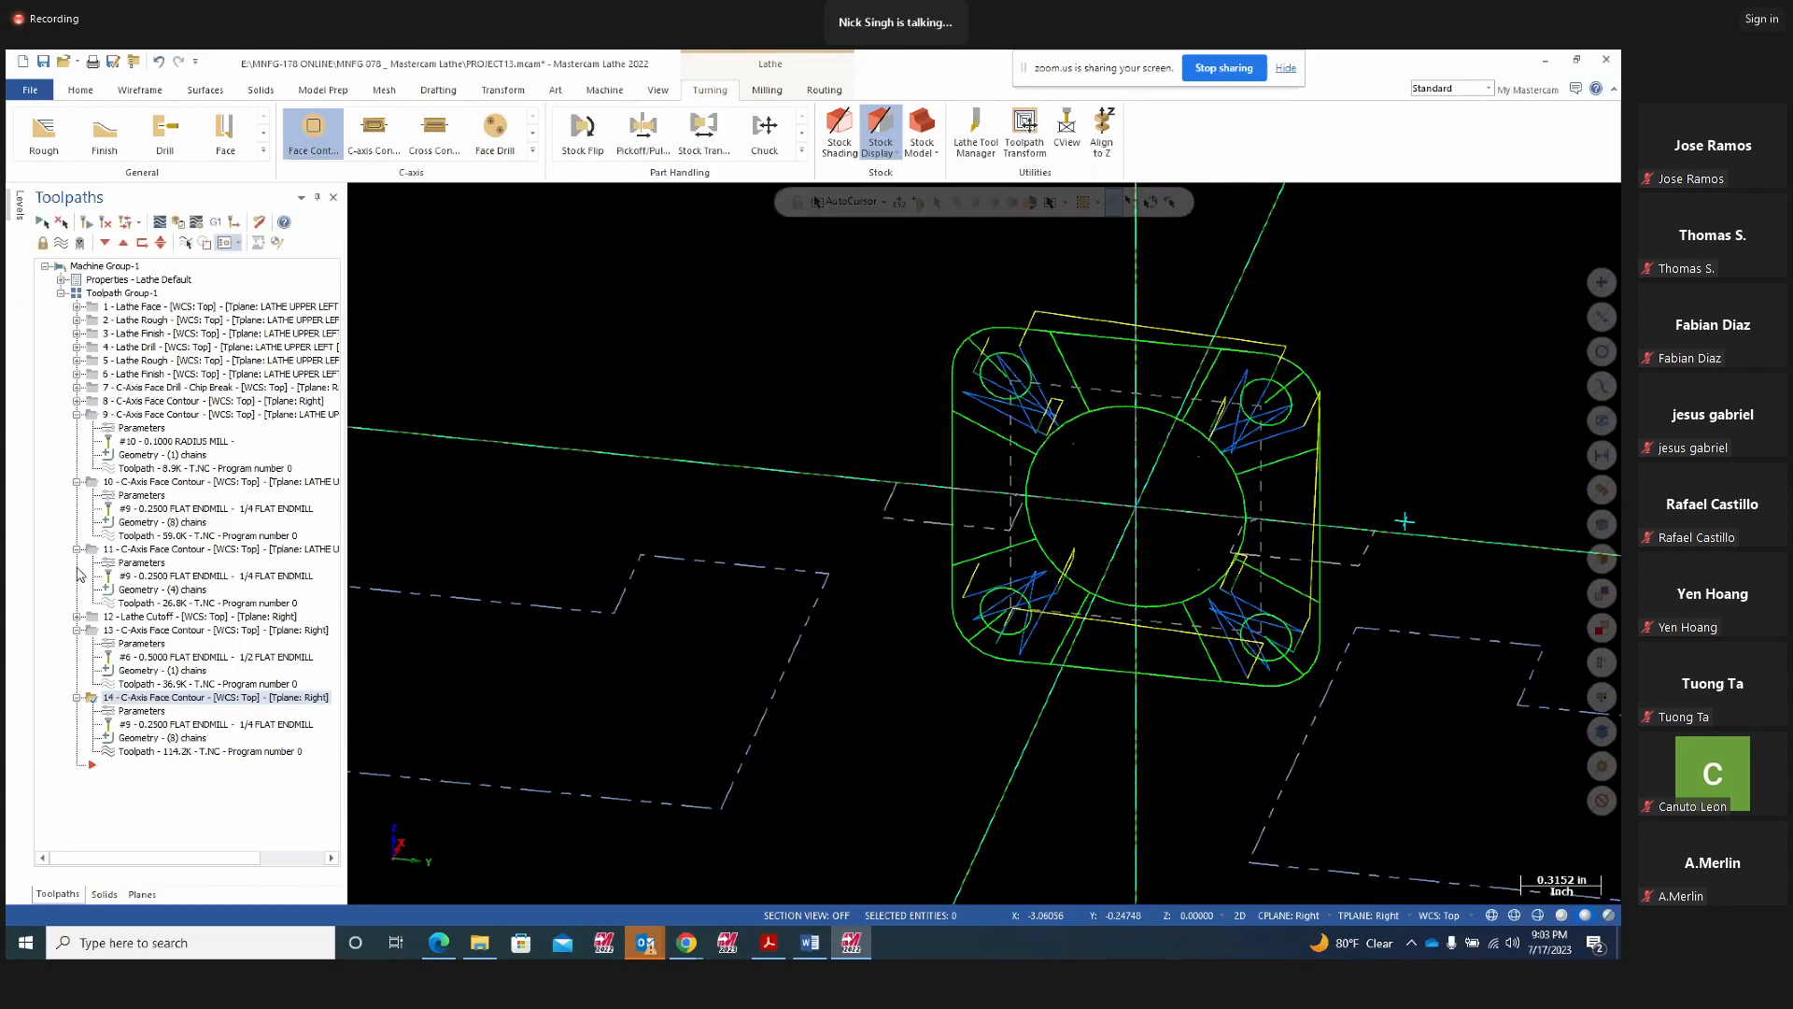
Backplot operation 14 to watch the endmill follow the corner pad lines, and close the backplot
click(160, 222)
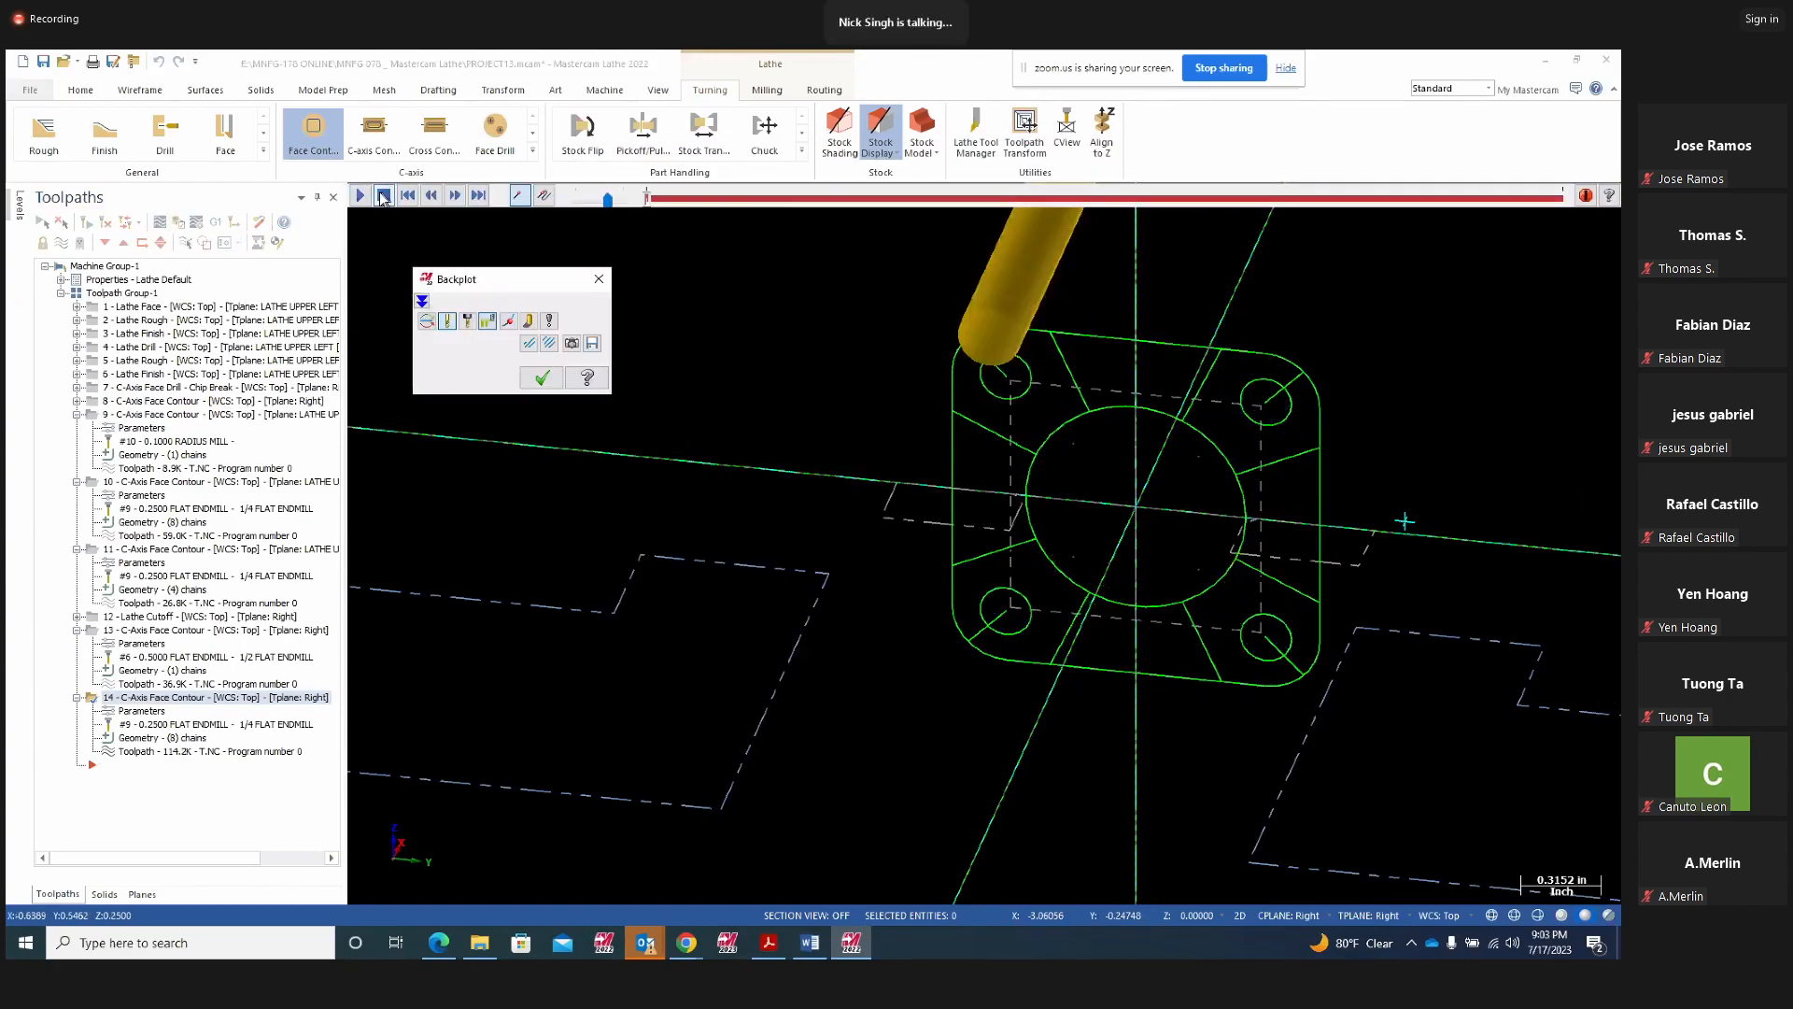
click(360, 195)
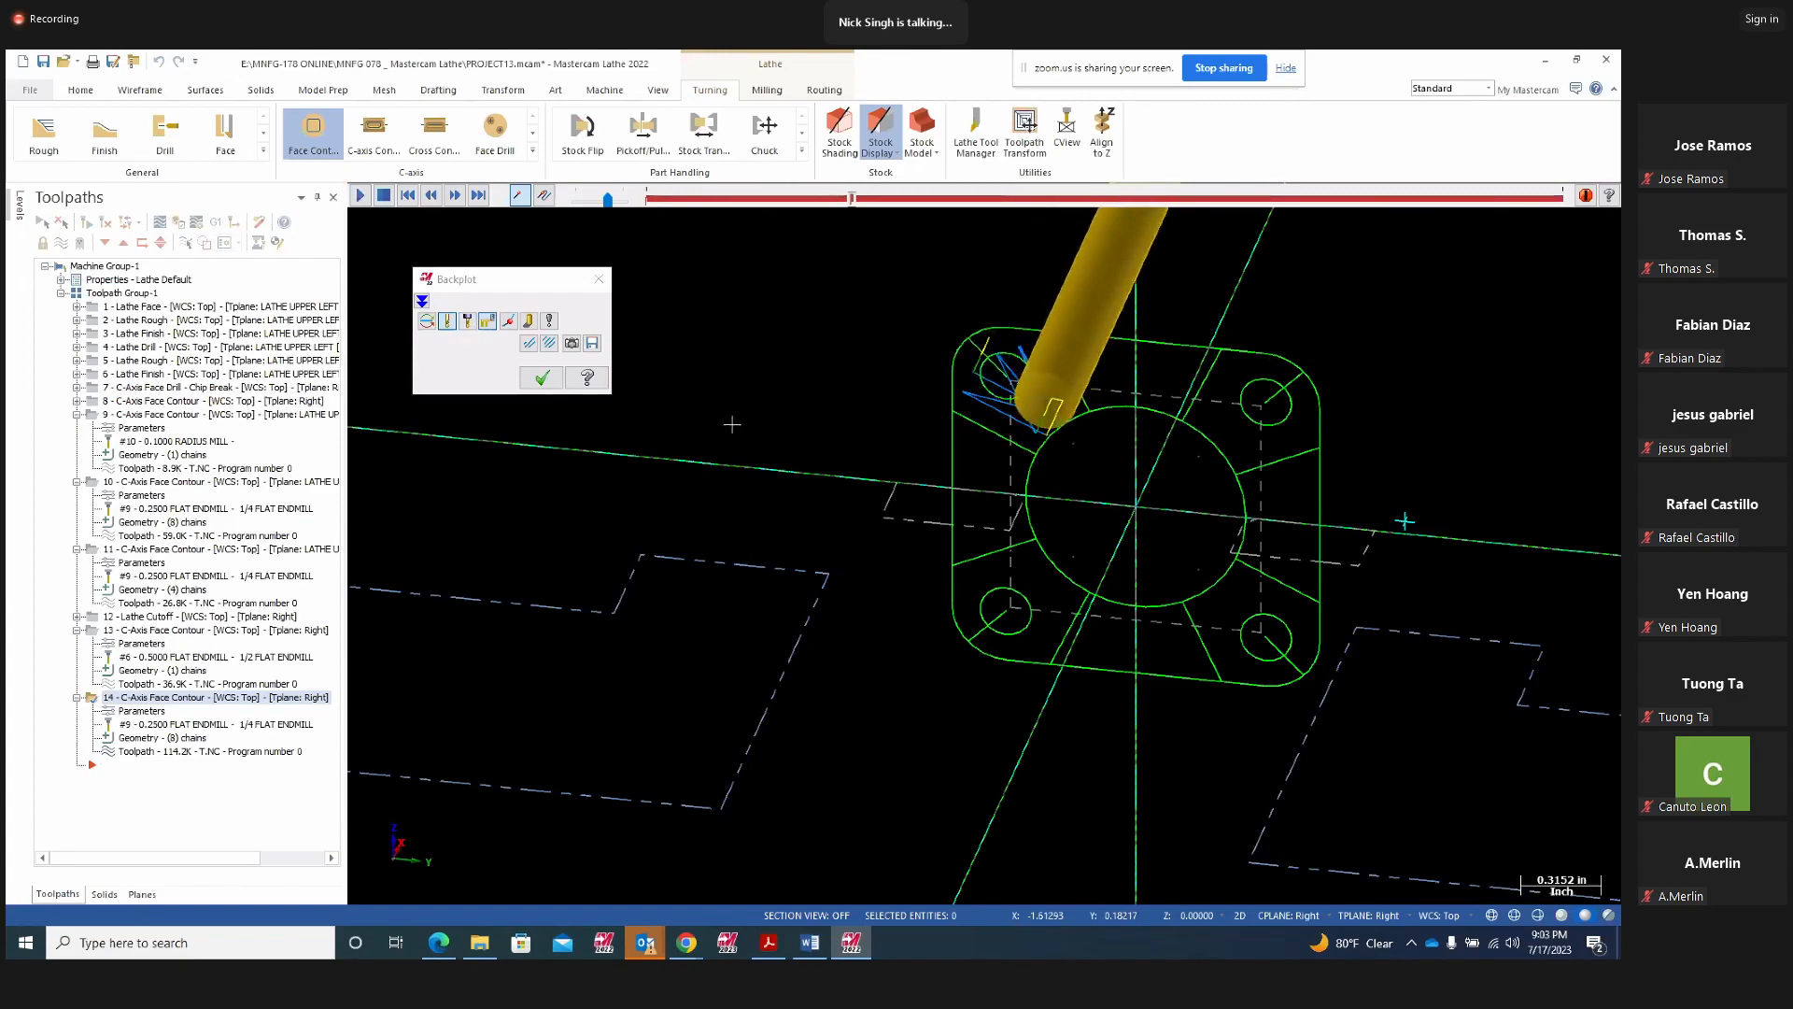
mouse_move(838, 441)
middle_down()
mouse_move(859, 422)
mouse_move(897, 430)
middle_up()
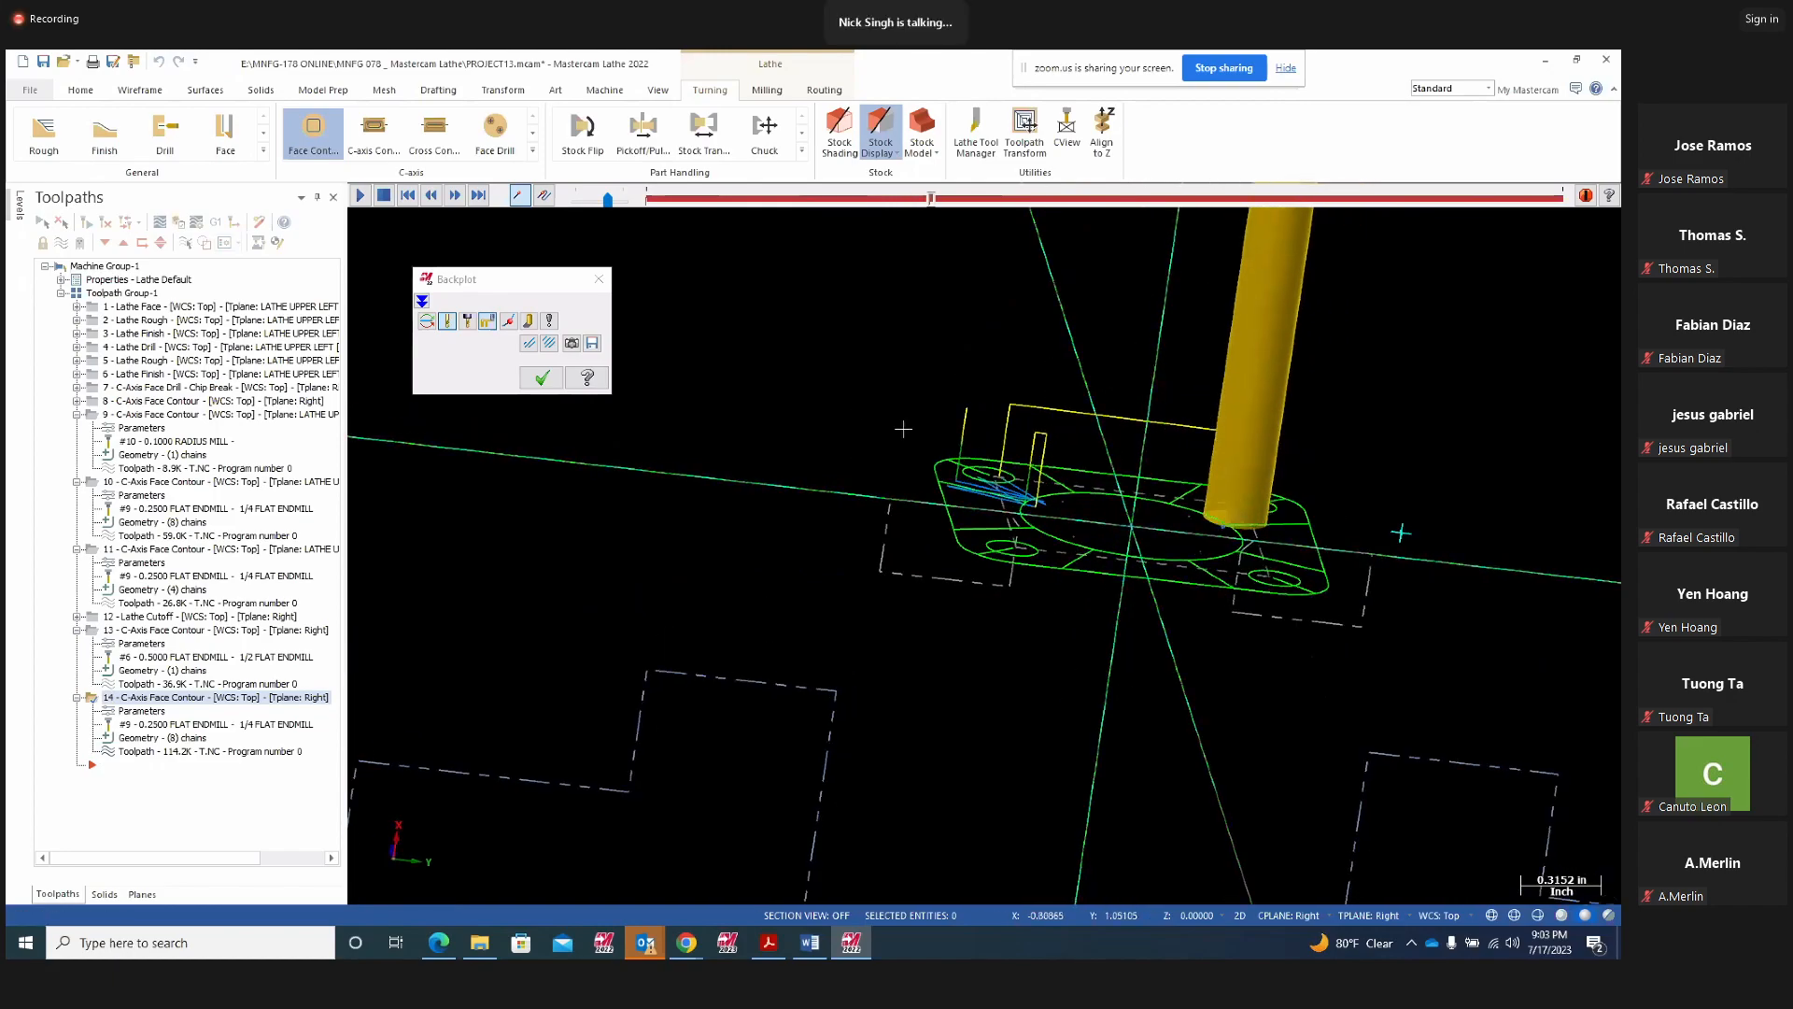
middle_drag(902, 430, 902, 490)
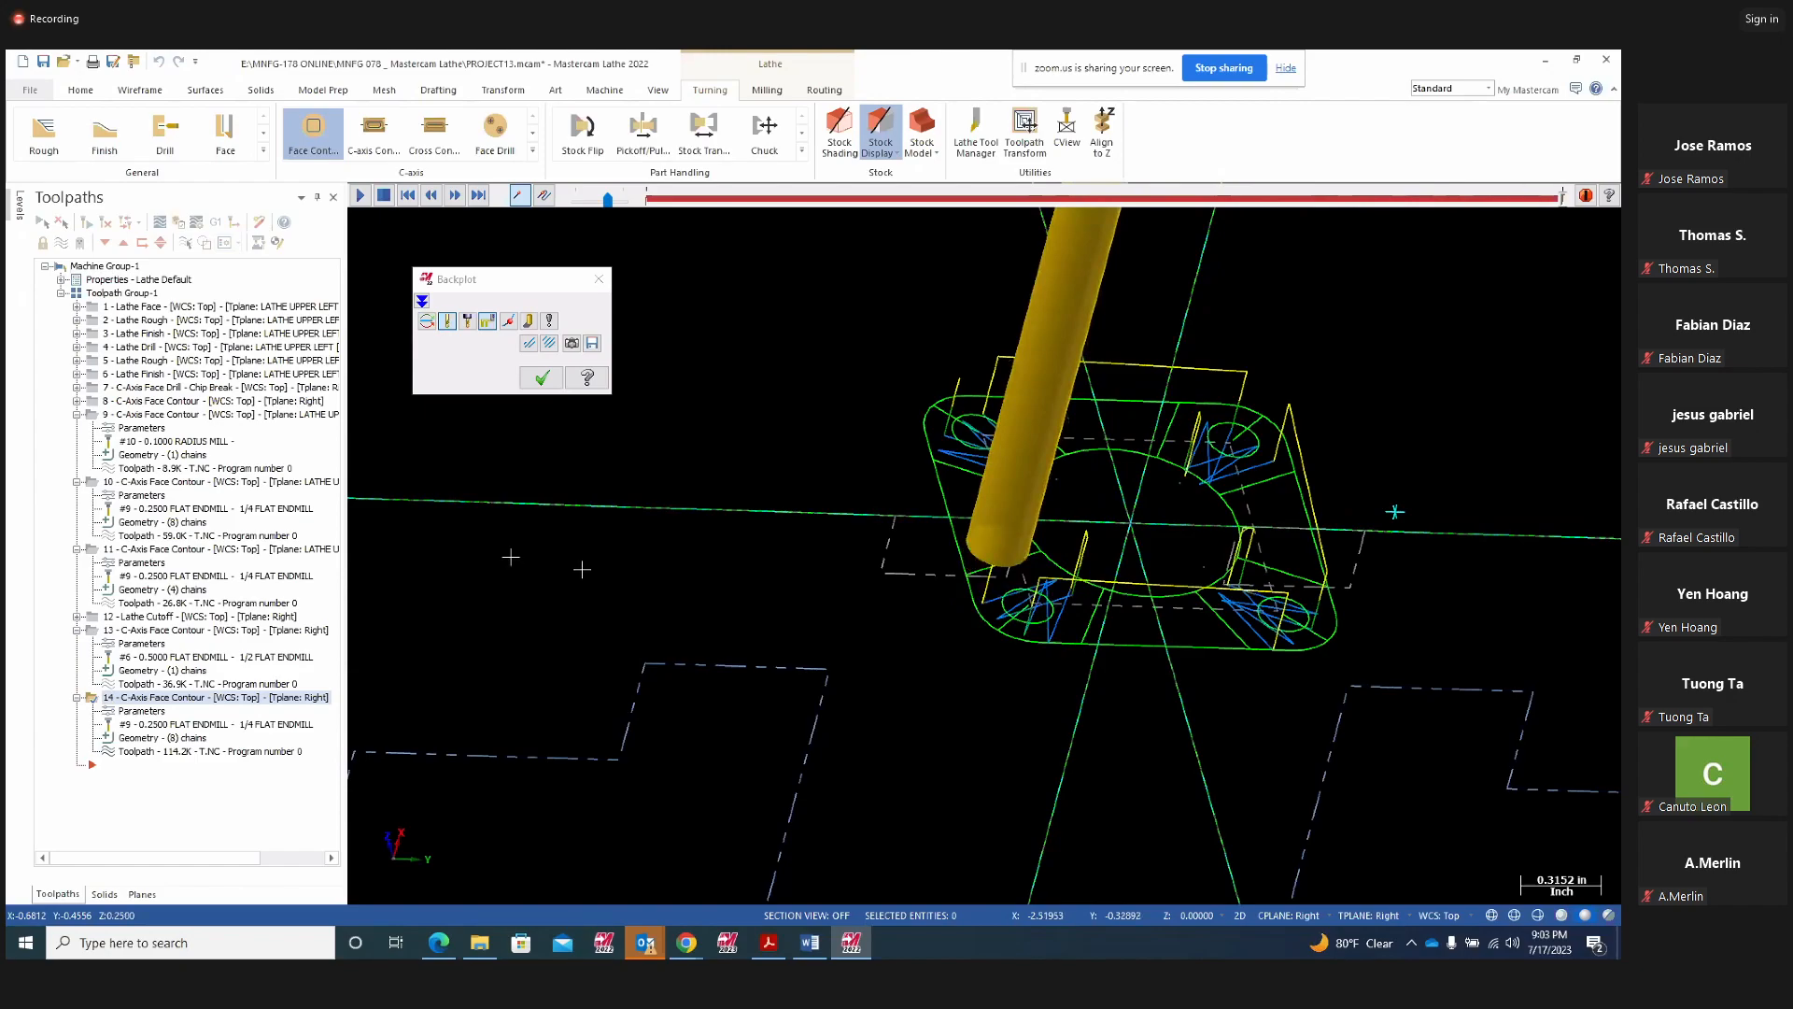
click(599, 278)
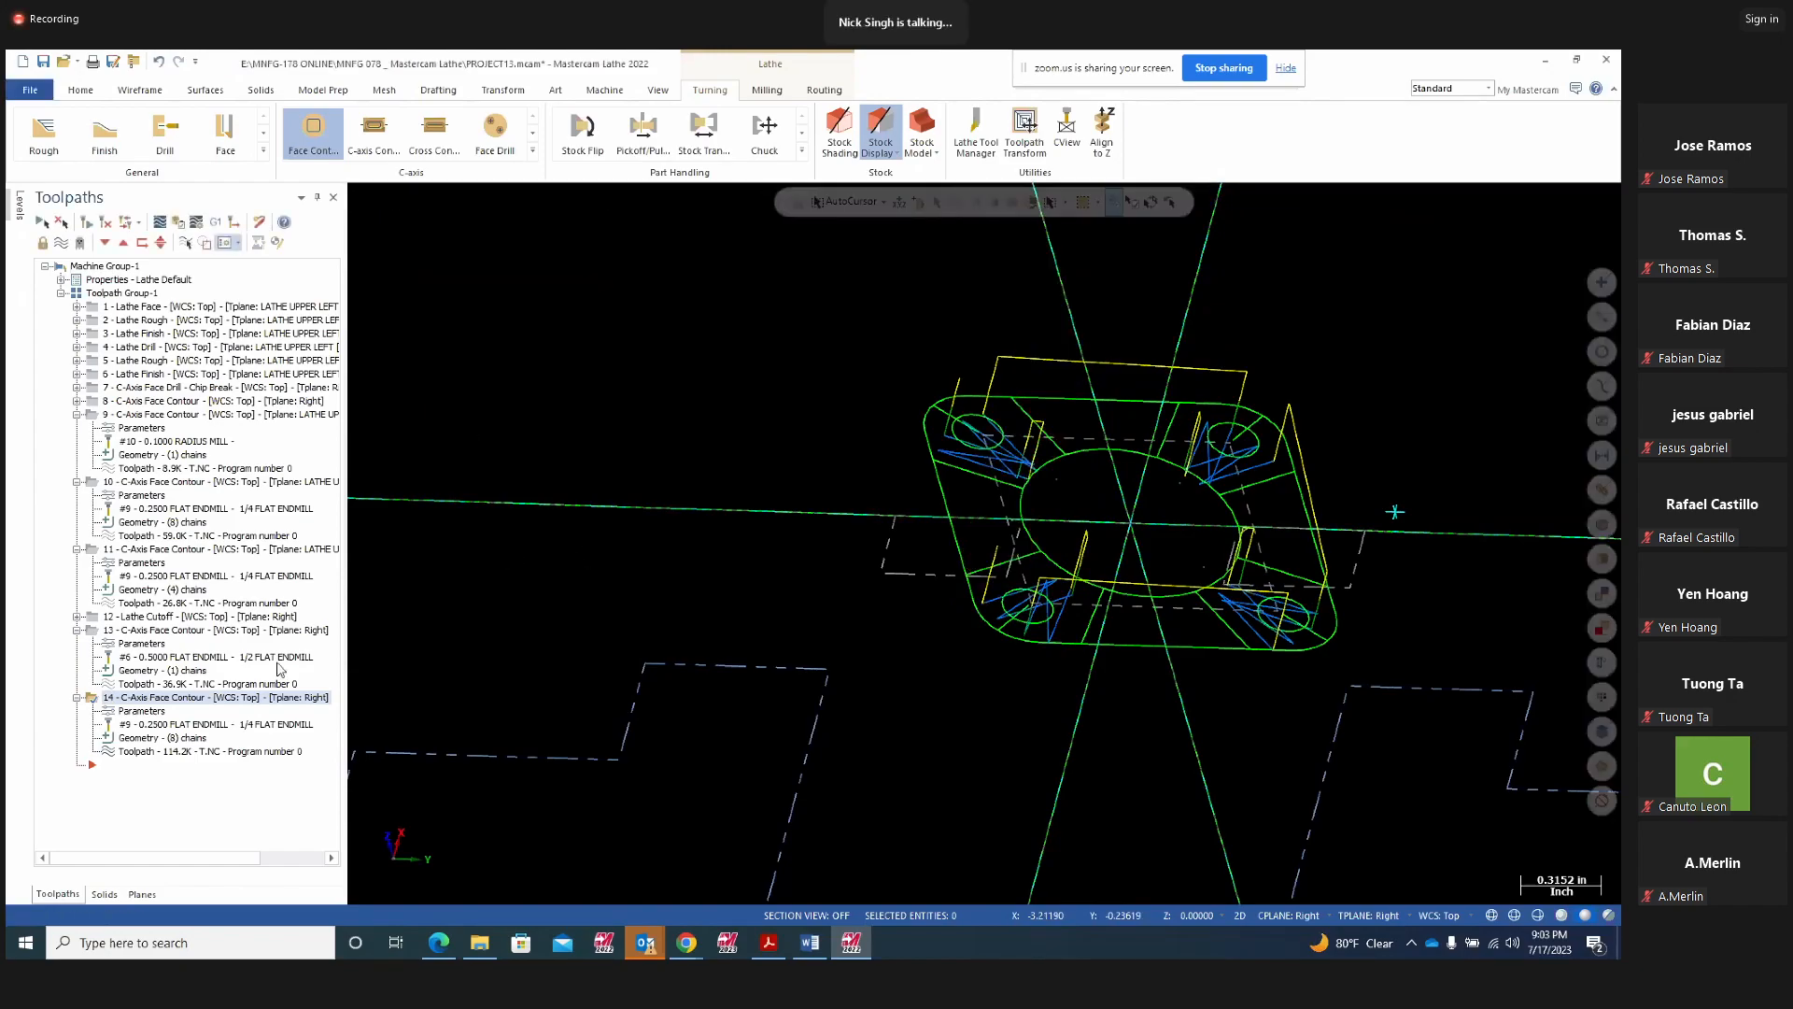
Verify operation 14 on the solid stock, examine the cuts at the four corners, and leave the simulator
click(180, 223)
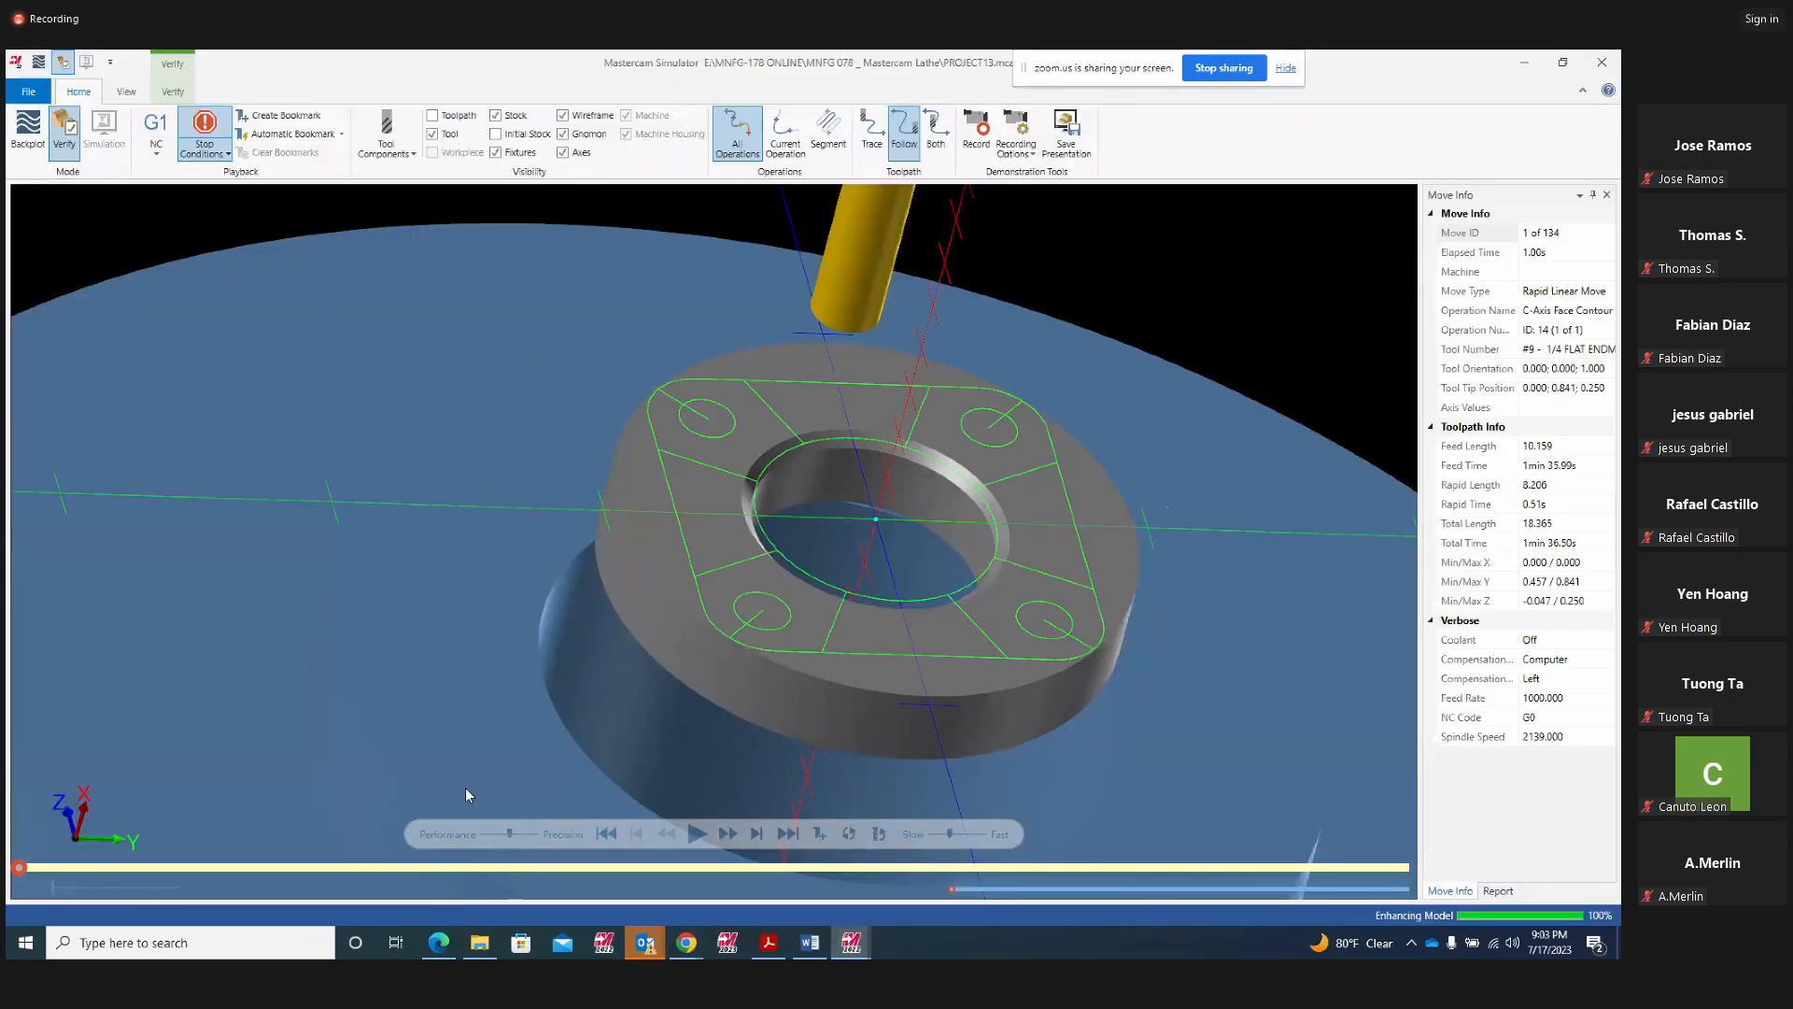
click(697, 833)
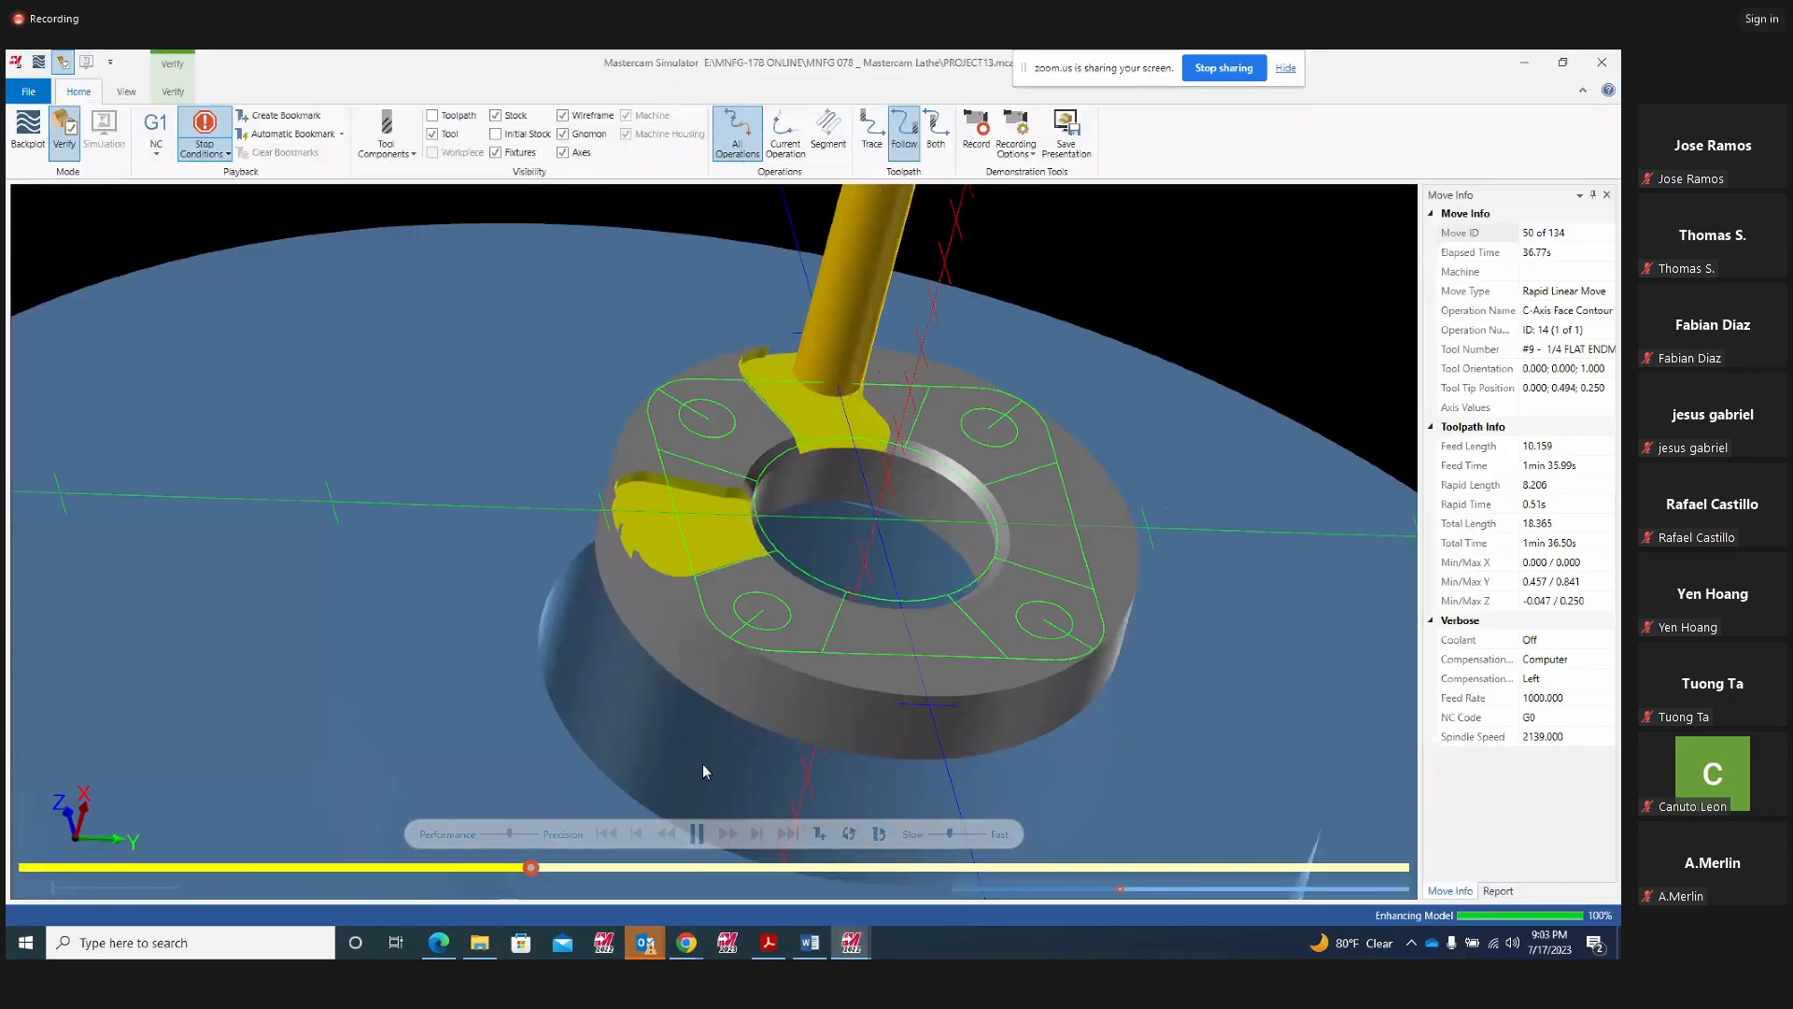
middle_drag(1048, 480, 1004, 405)
scroll(1006, 396, up, 2)
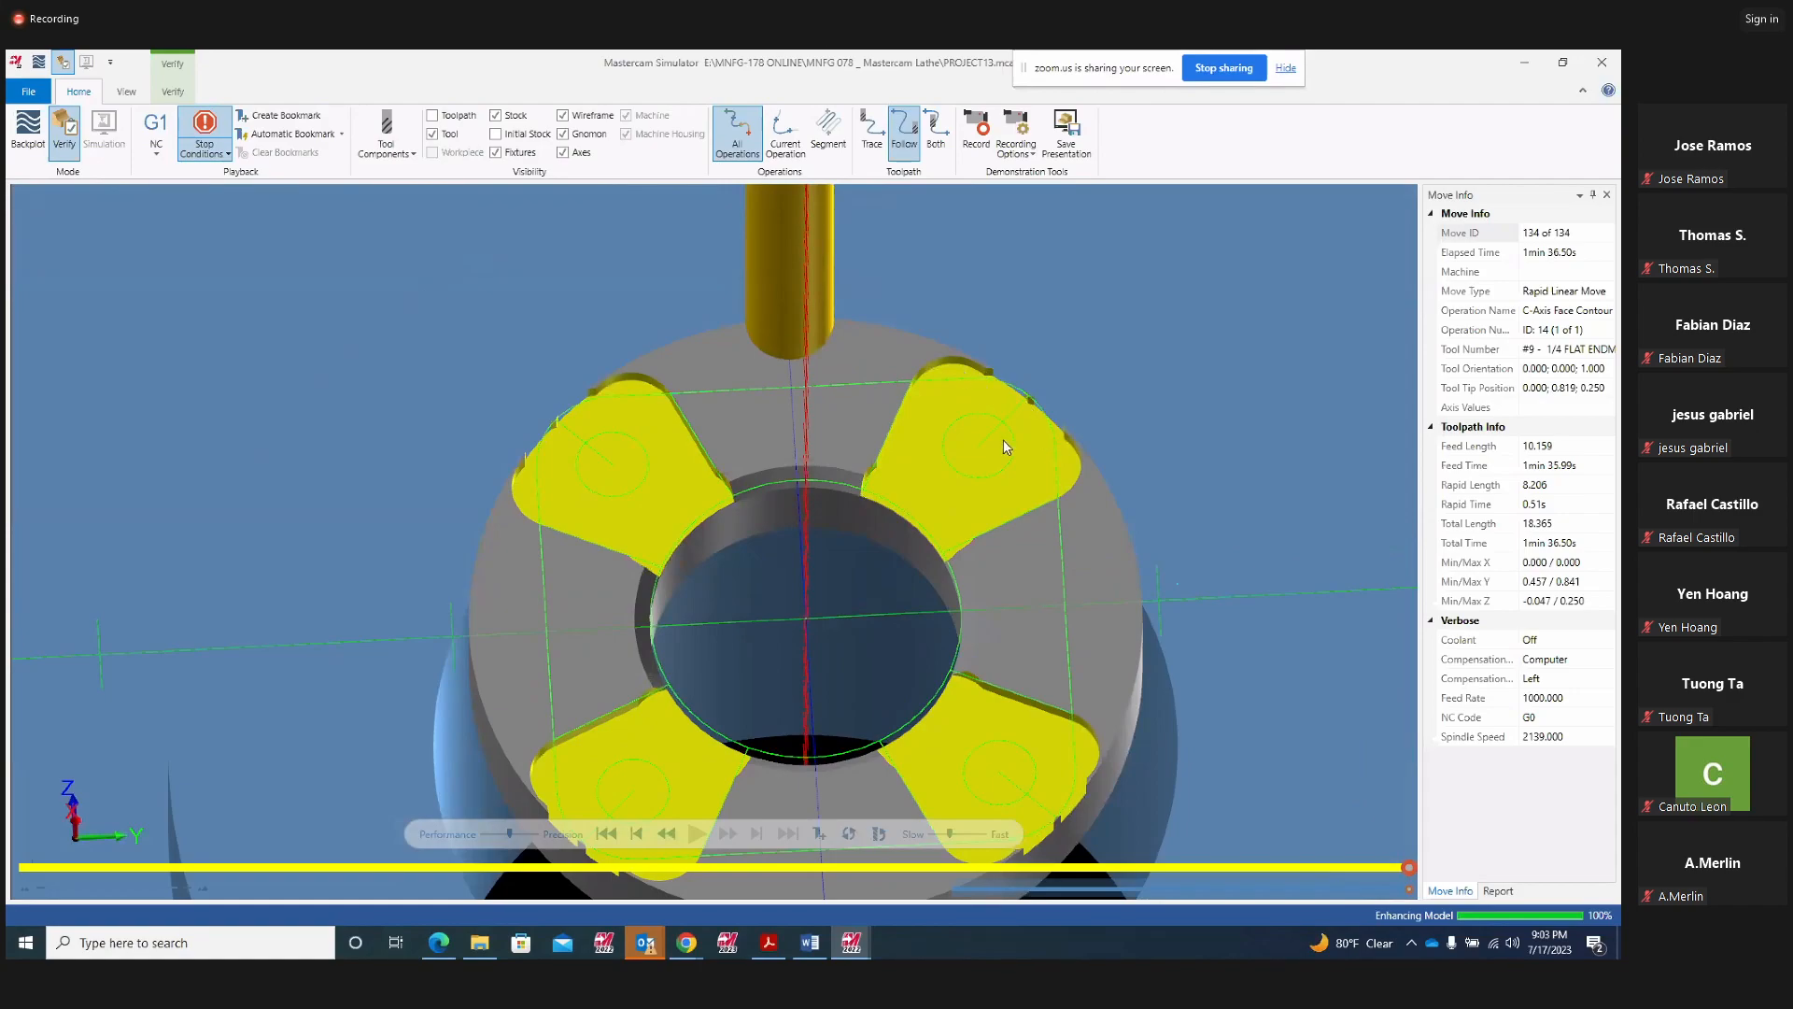
click(1602, 62)
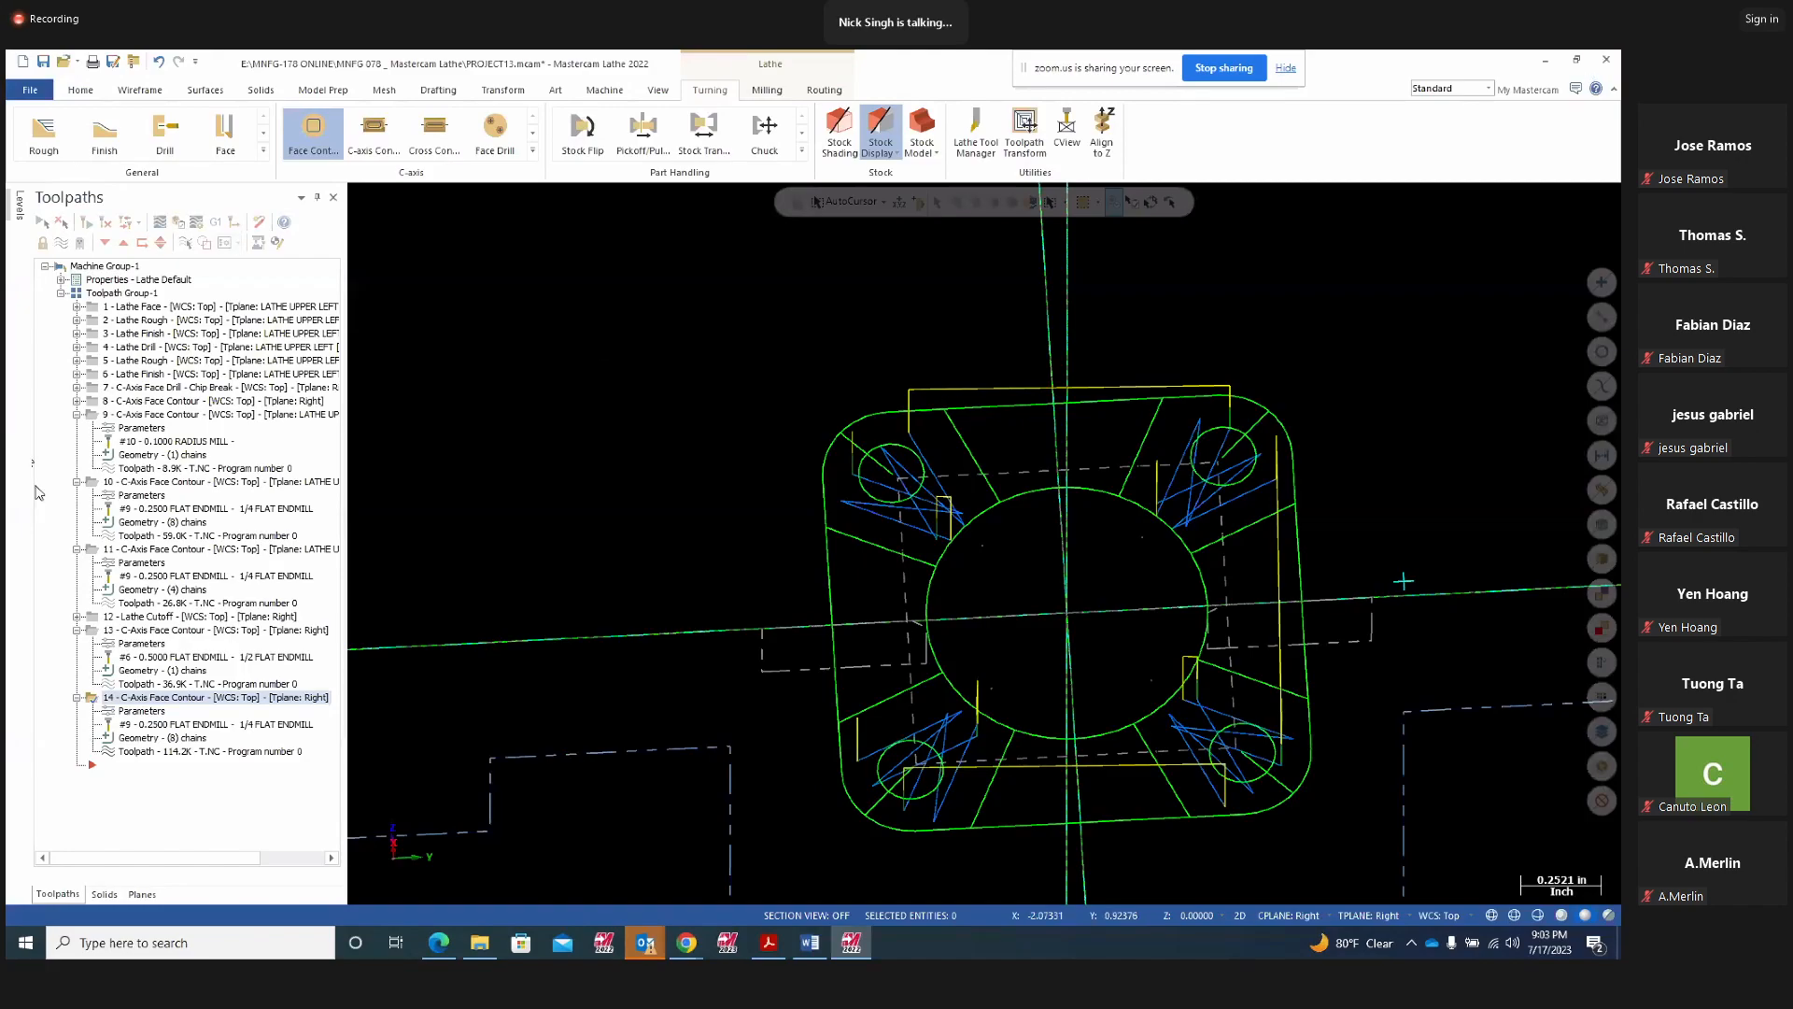
Collapse the details of operations 9 to 13 in the toolpath list
click(77, 631)
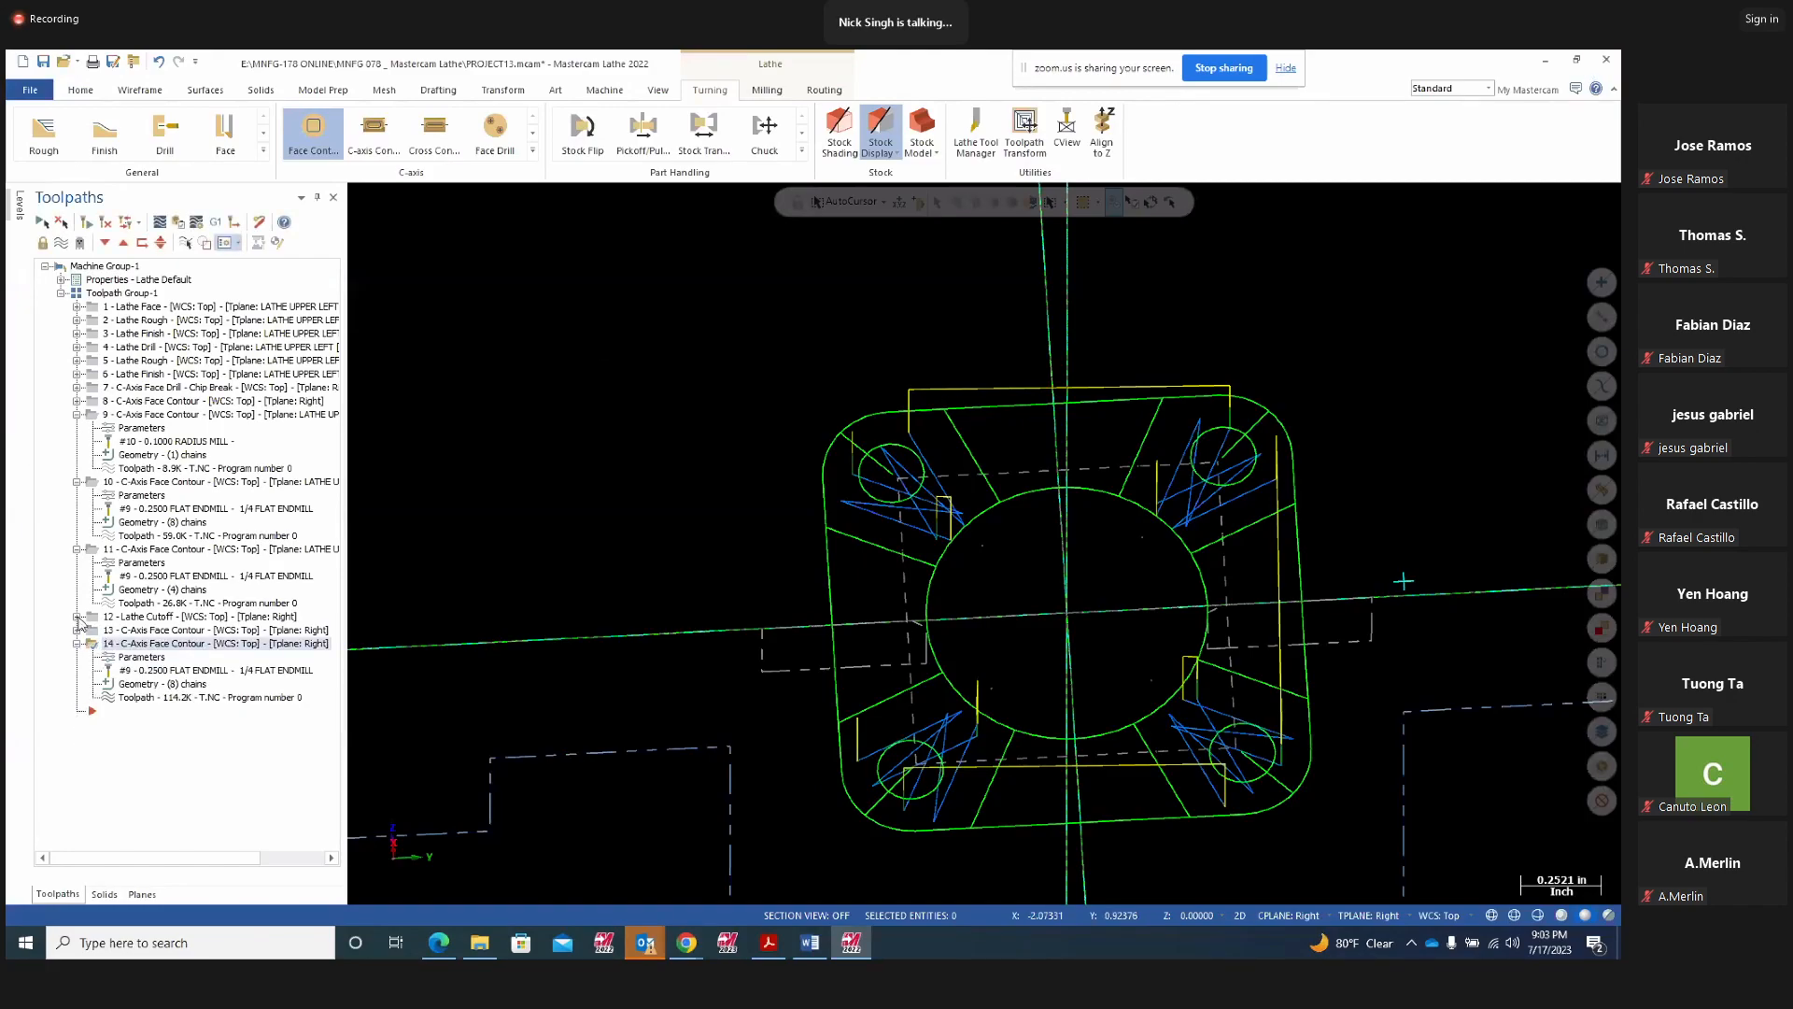
click(77, 617)
click(78, 550)
click(78, 481)
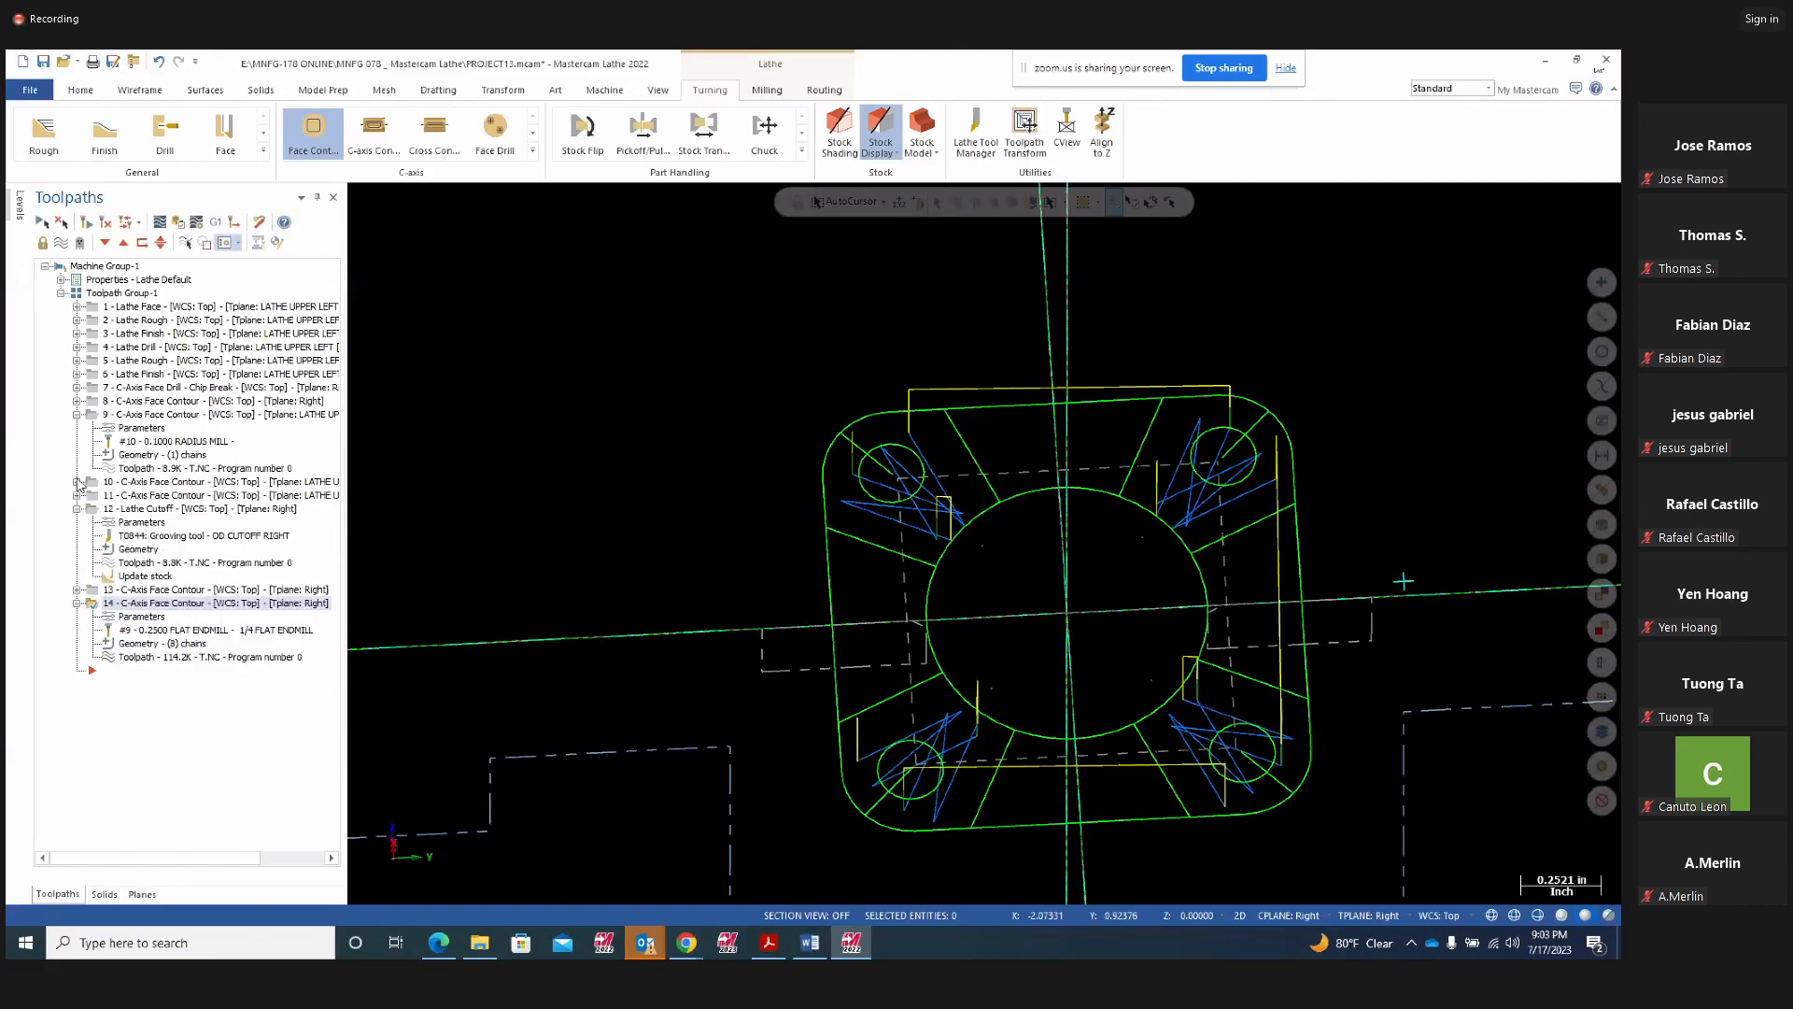
click(77, 415)
click(77, 455)
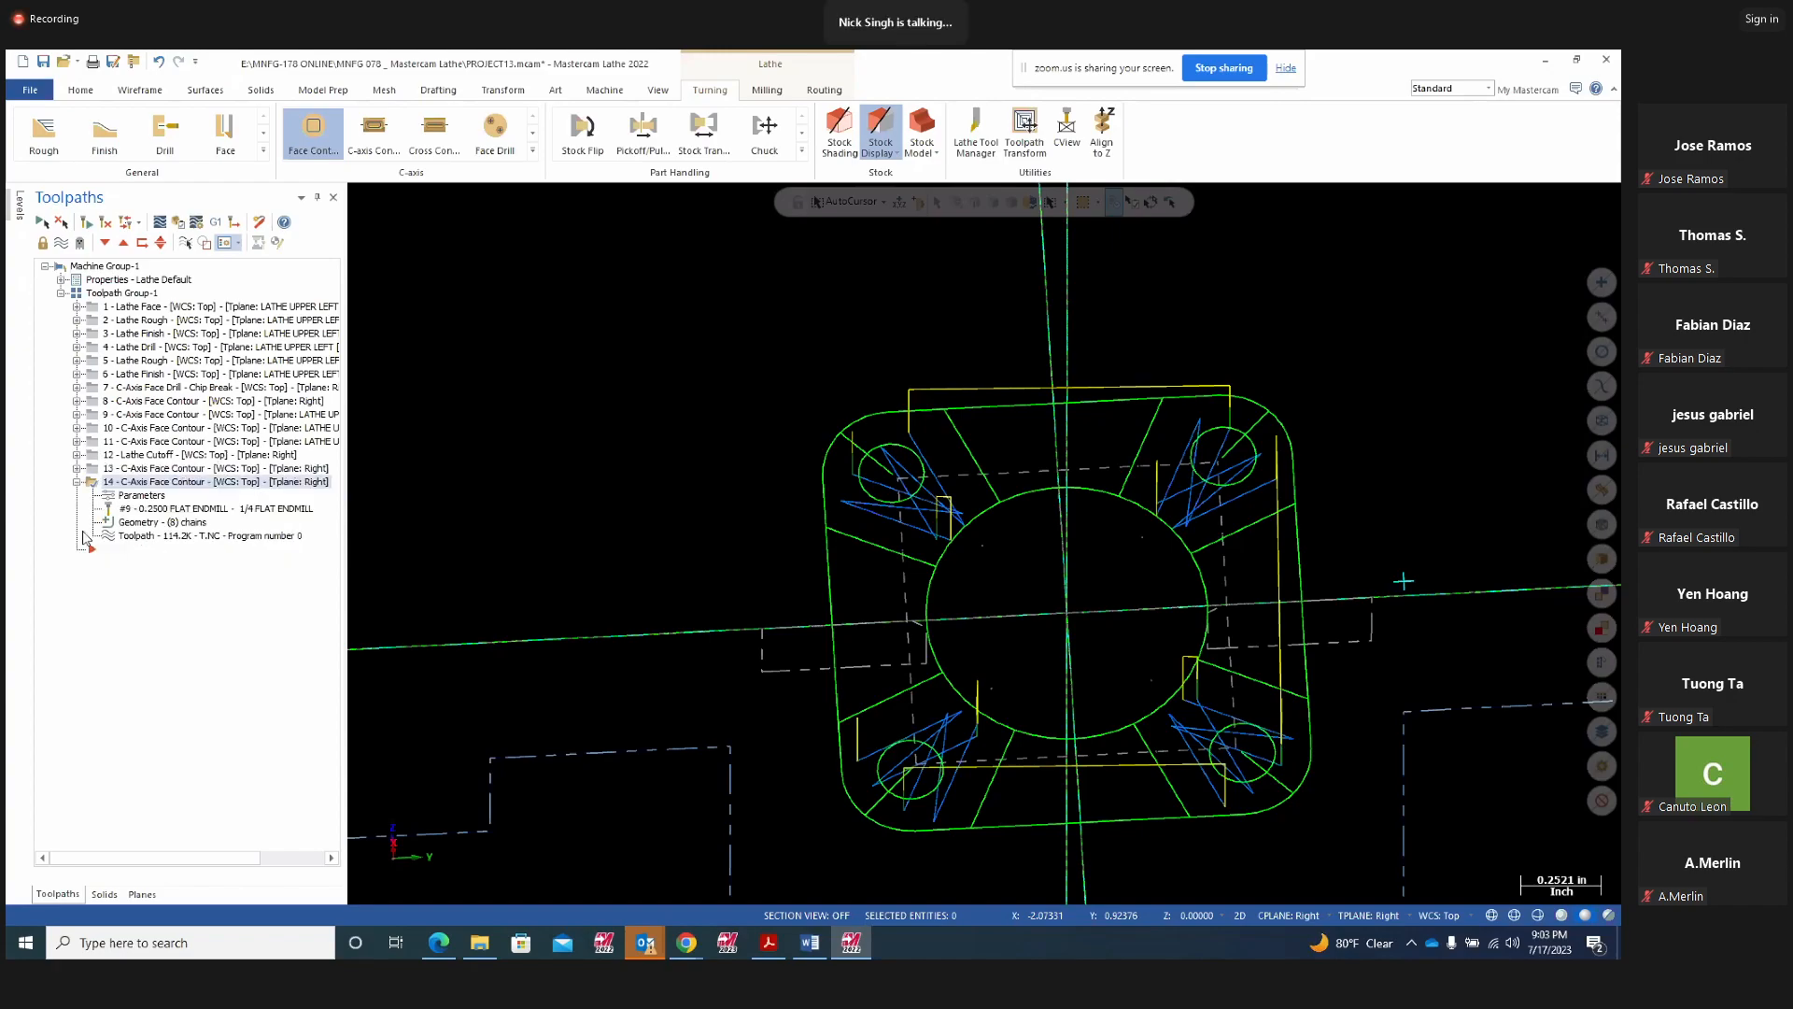
Expand operation 13 and inspect the outer profile chain in its geometry, closing the Chain Manager without changes
click(78, 467)
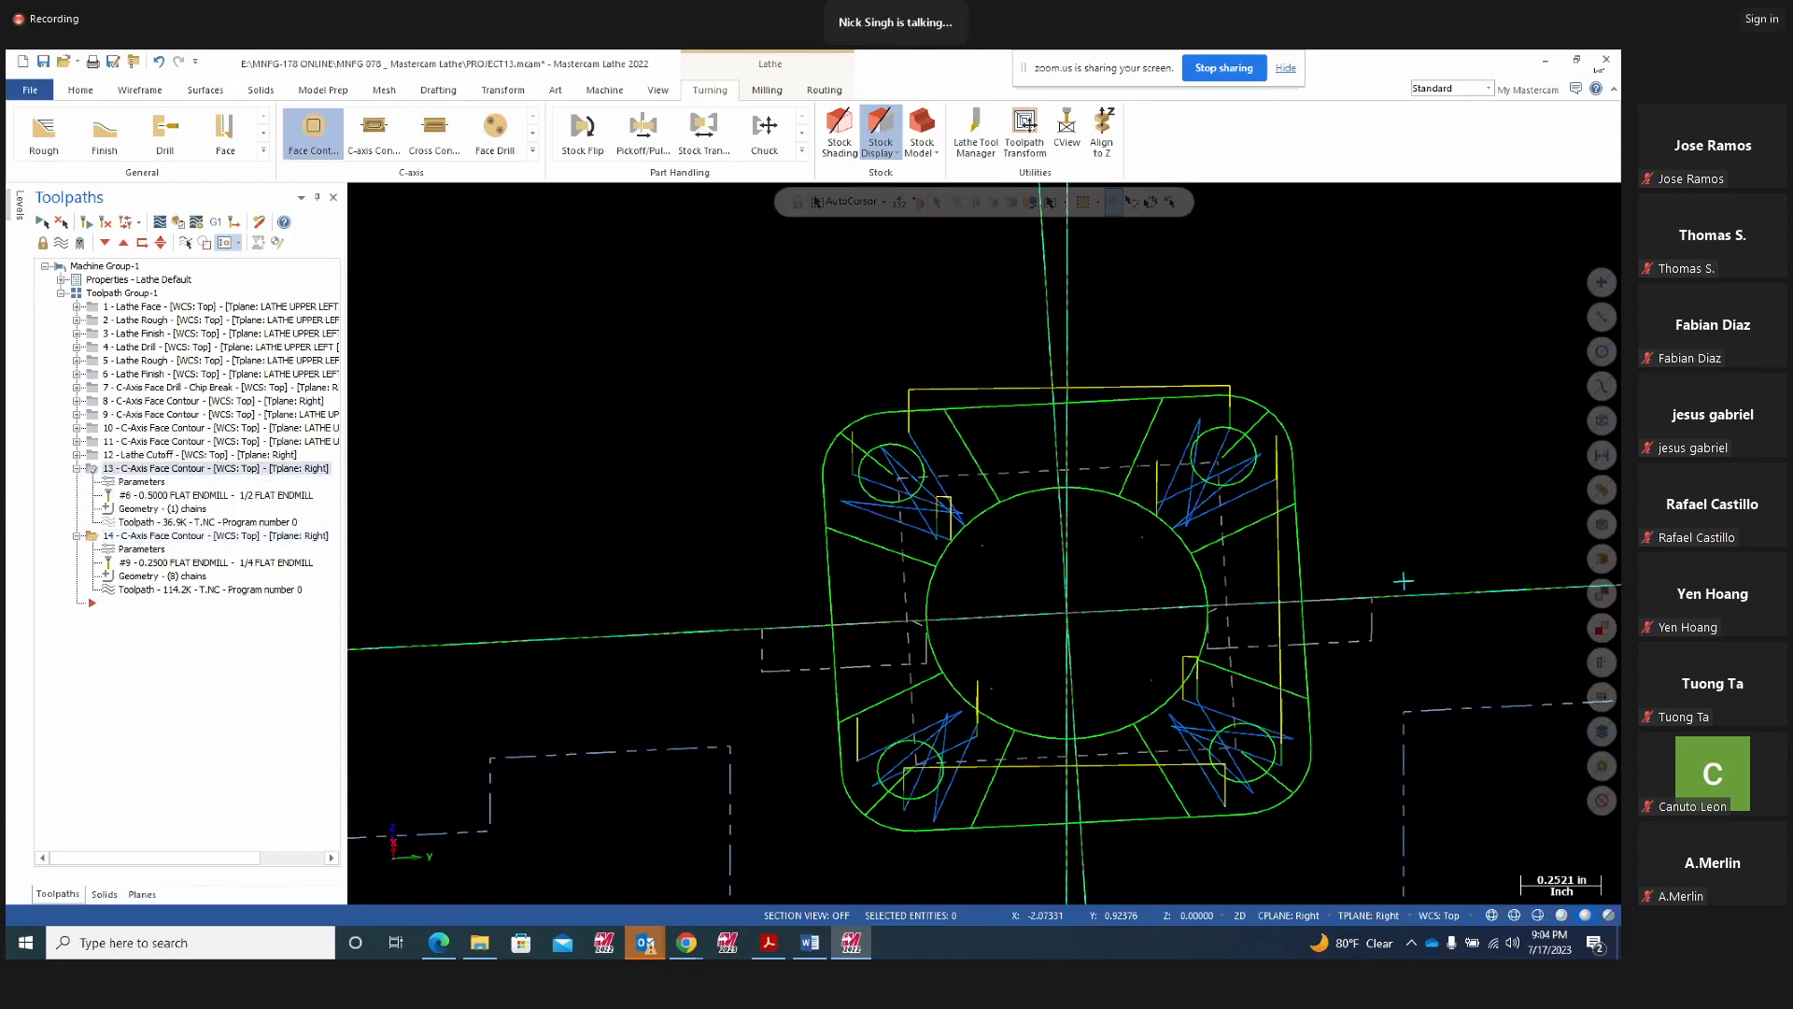
click(147, 509)
click(61, 255)
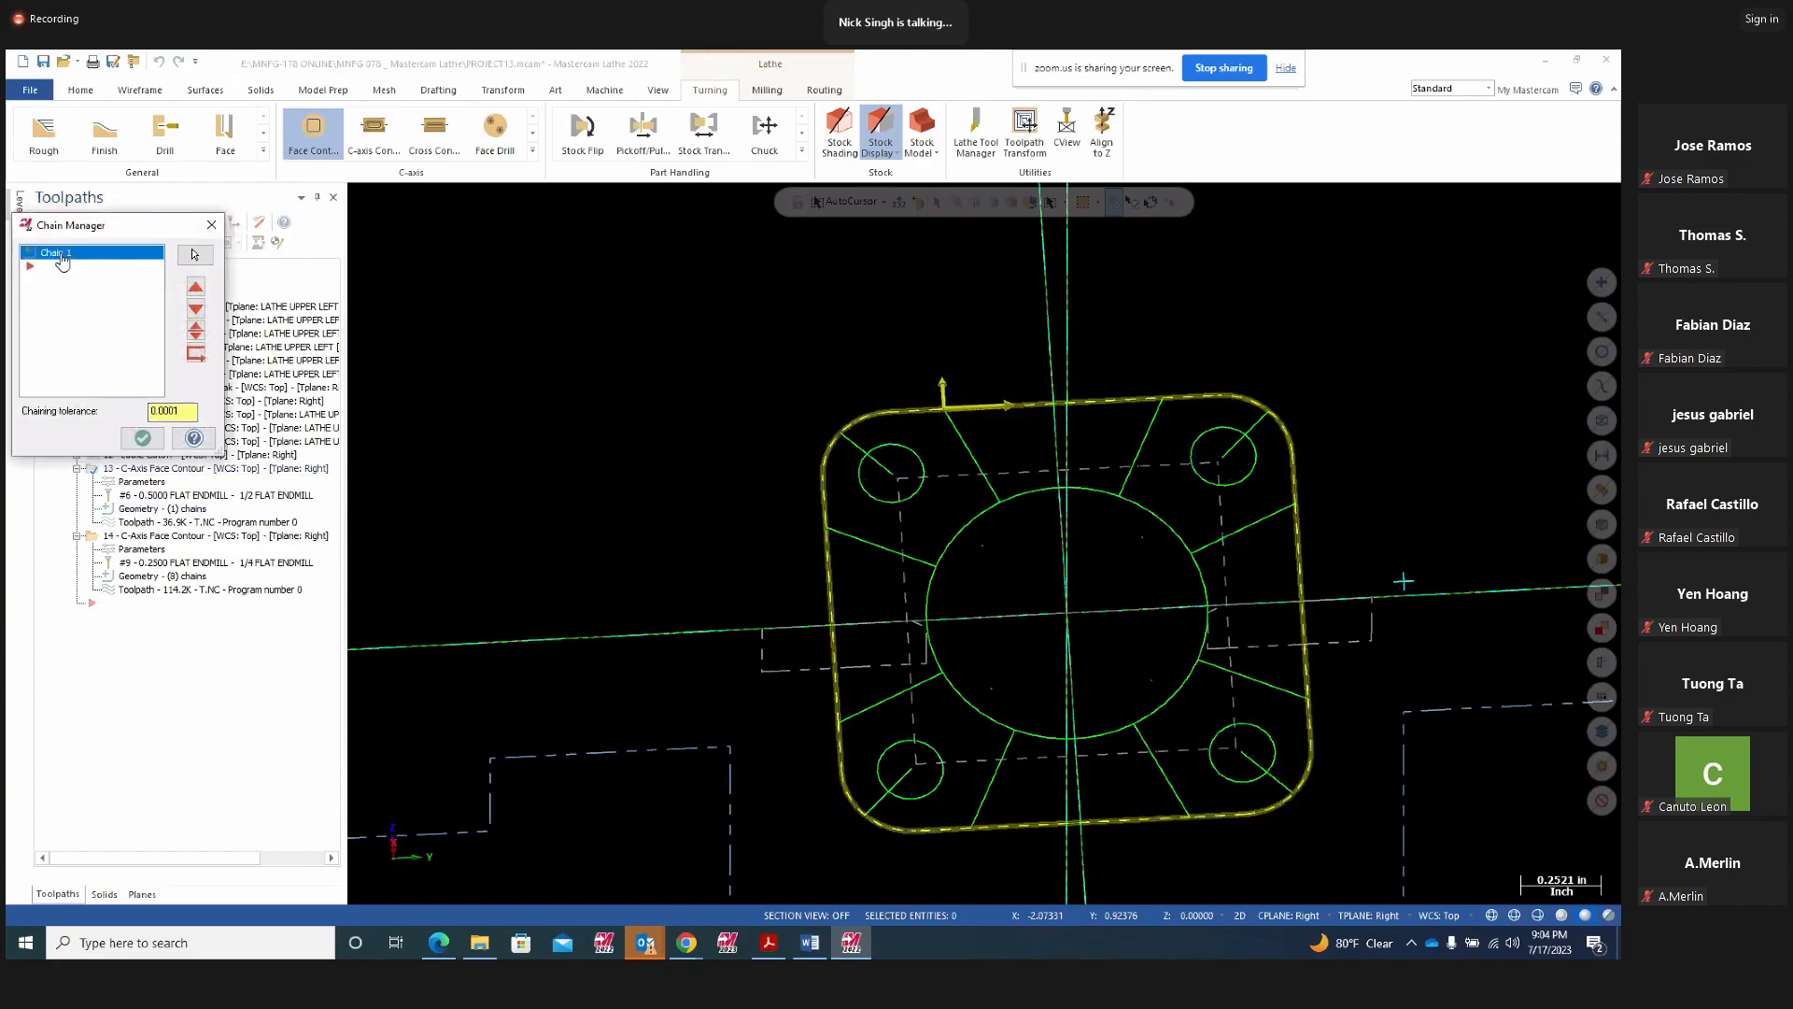
click(211, 226)
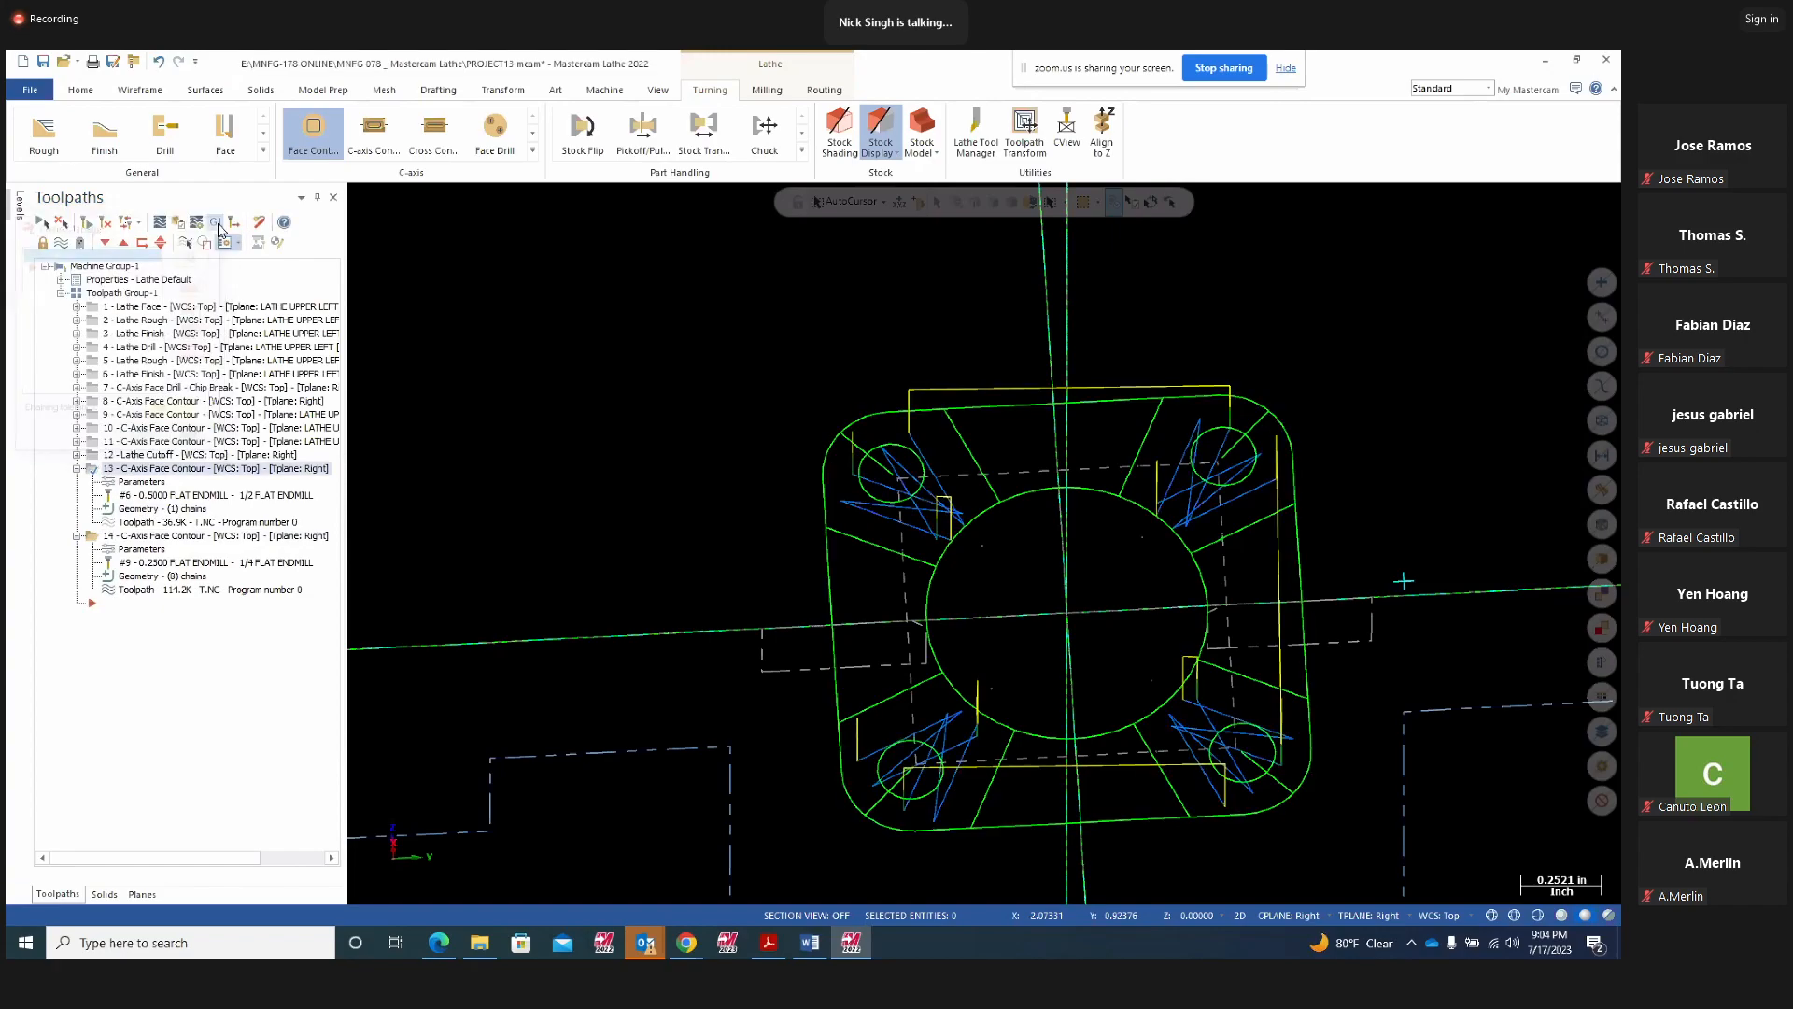
Expand operations 12 and 11 and review the corner hole chains in operation 11's geometry
click(77, 454)
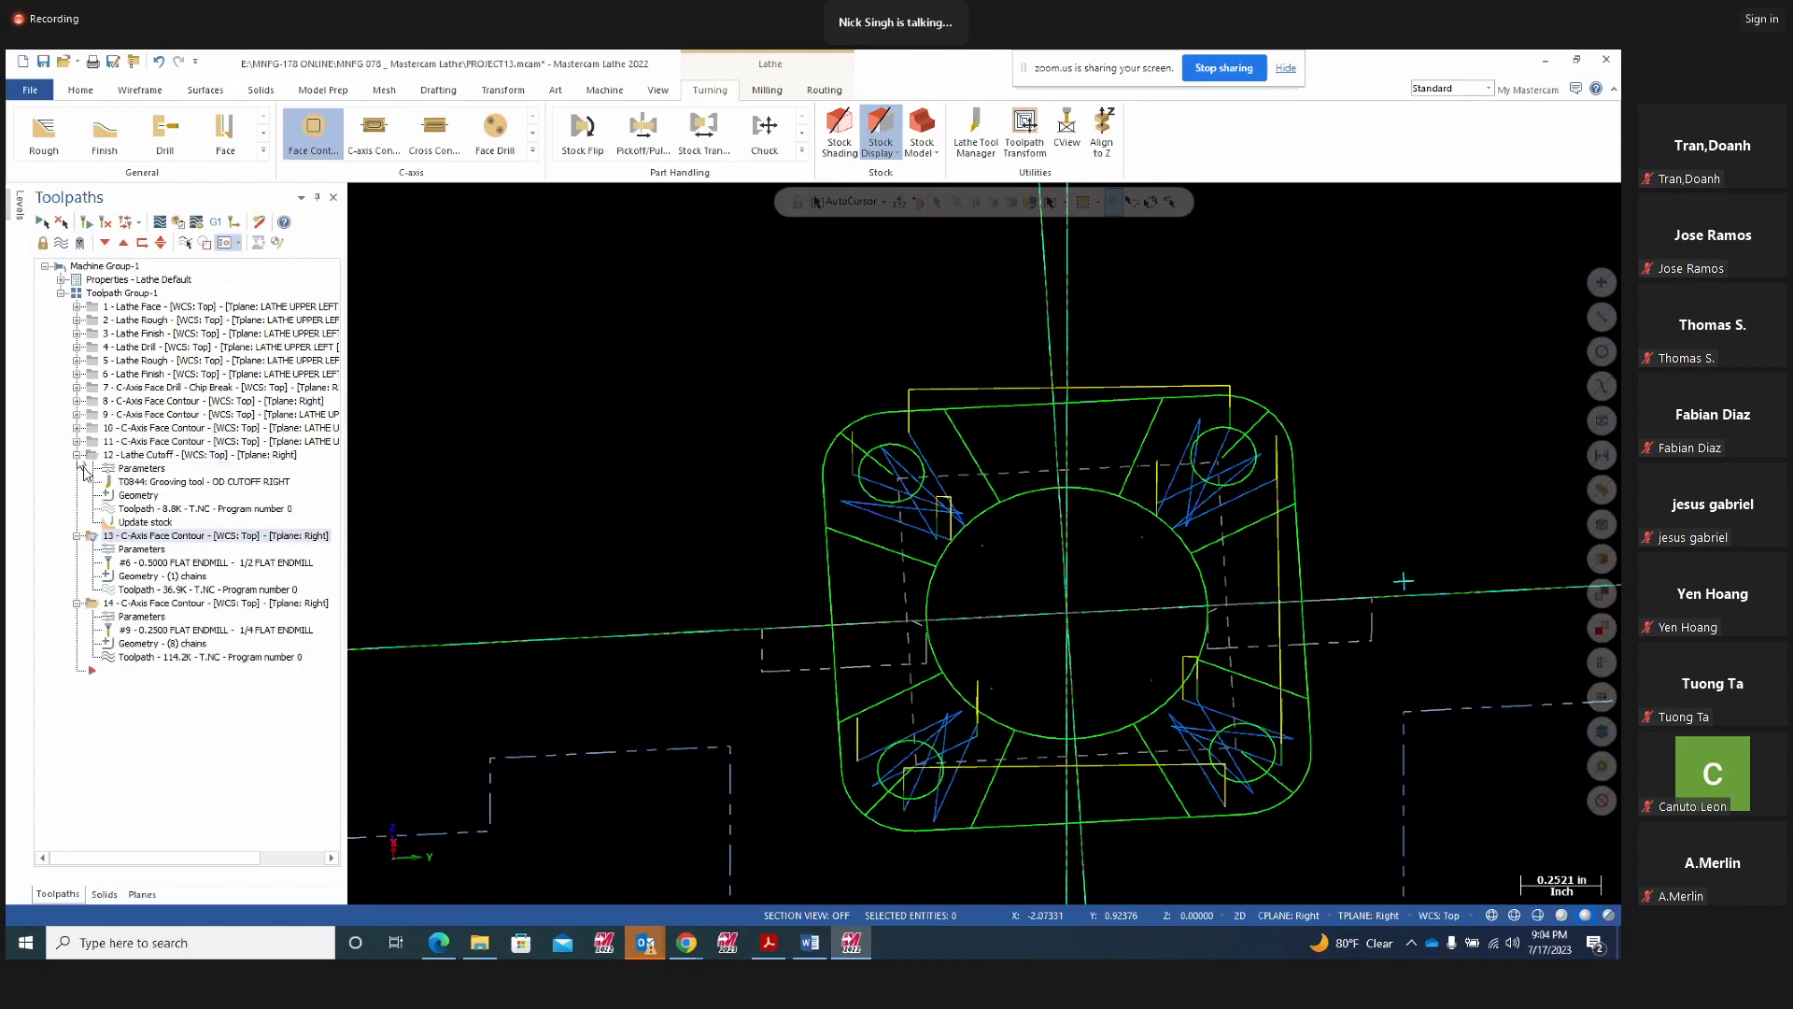
click(76, 441)
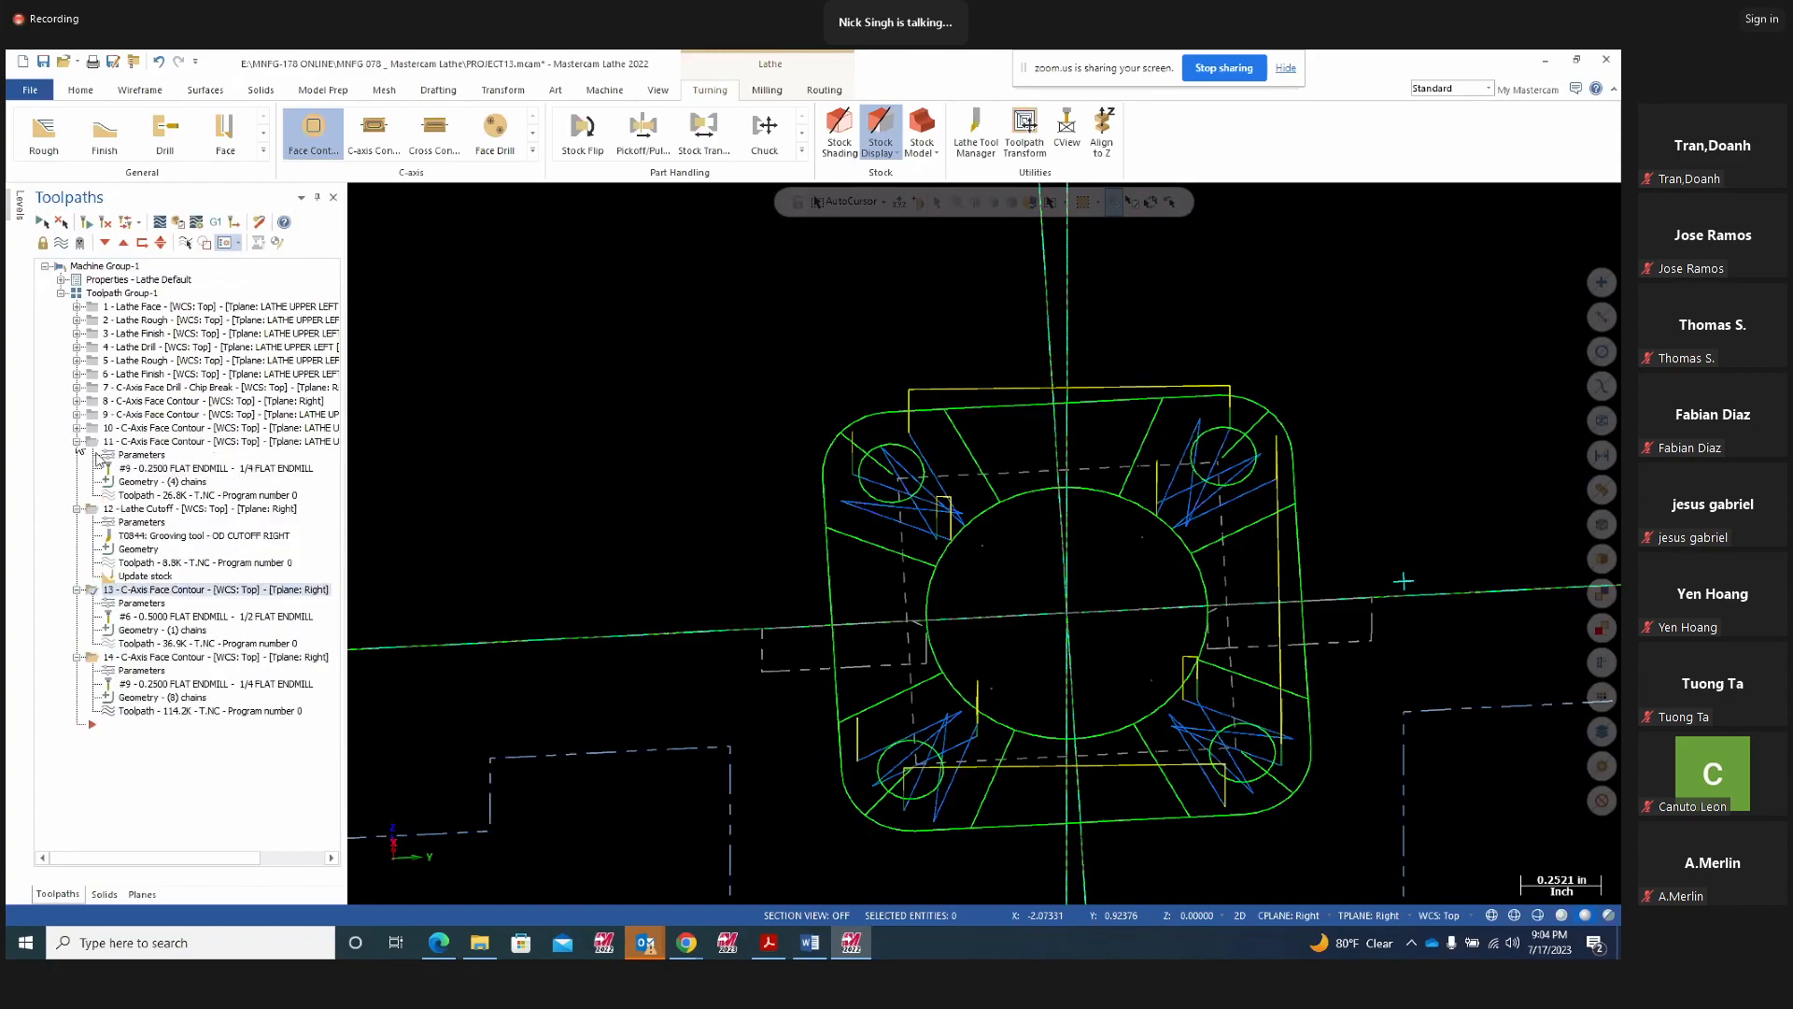
double_click(137, 484)
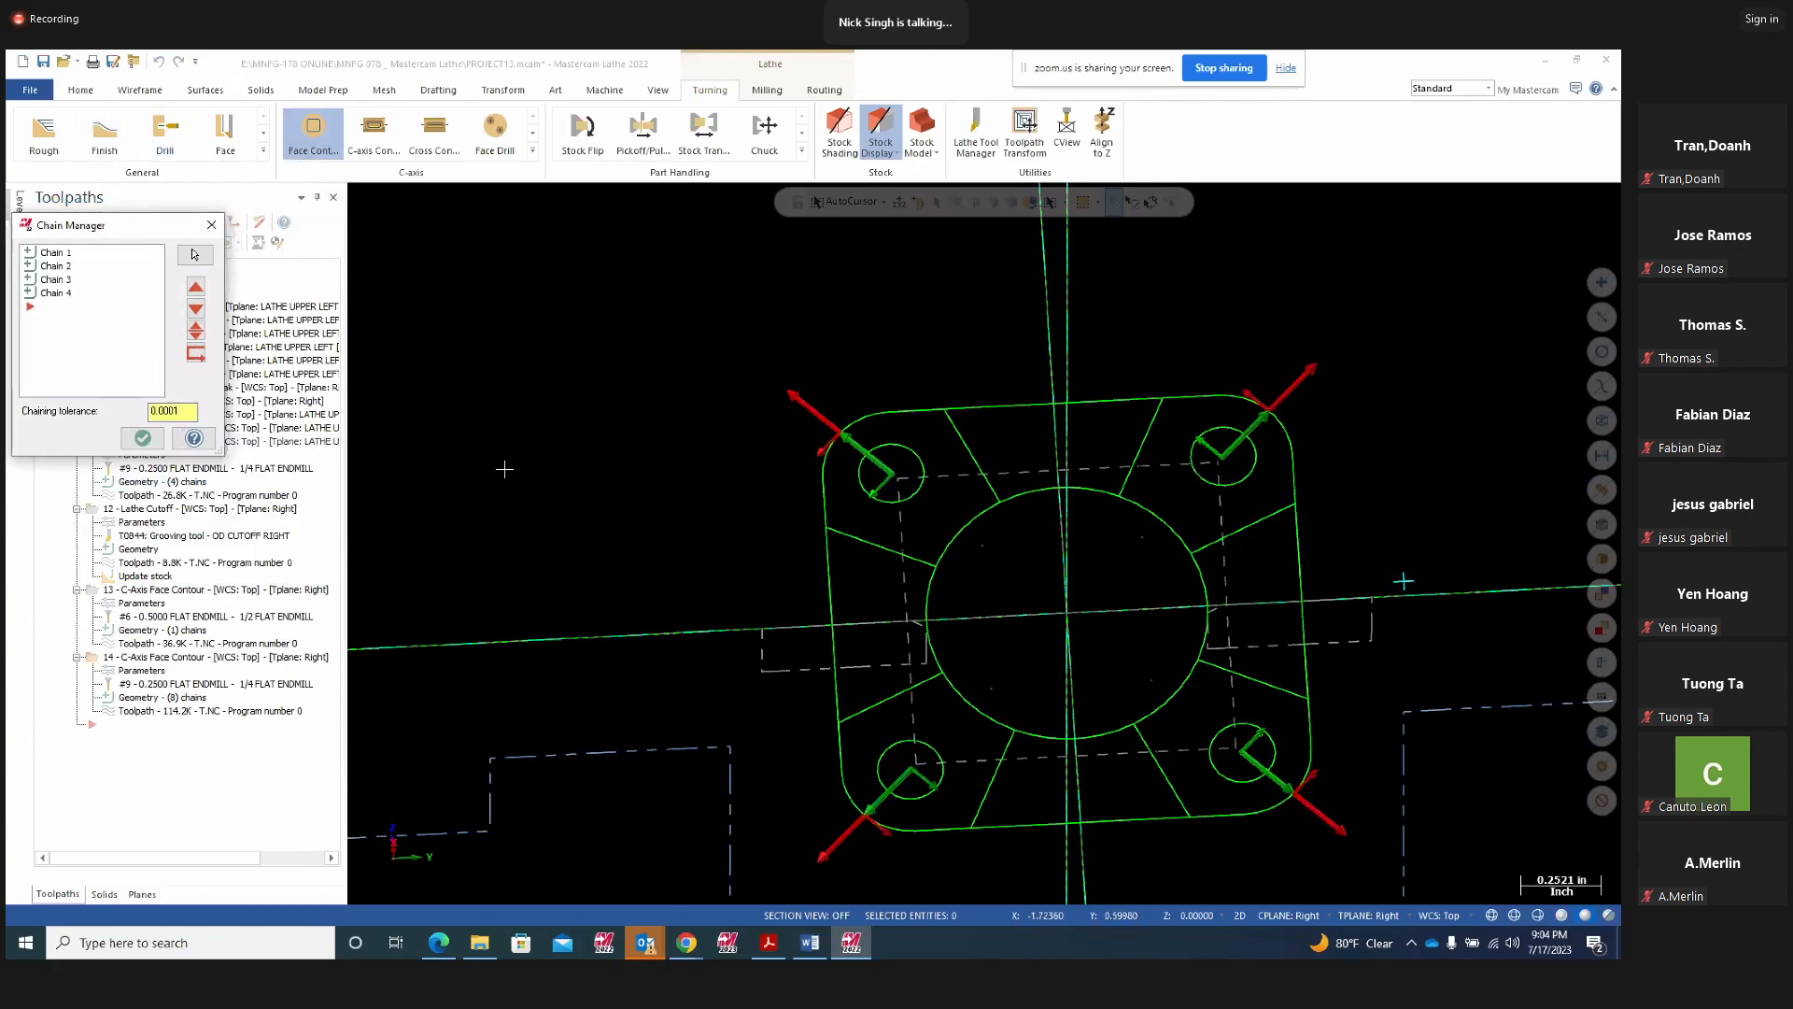
click(142, 438)
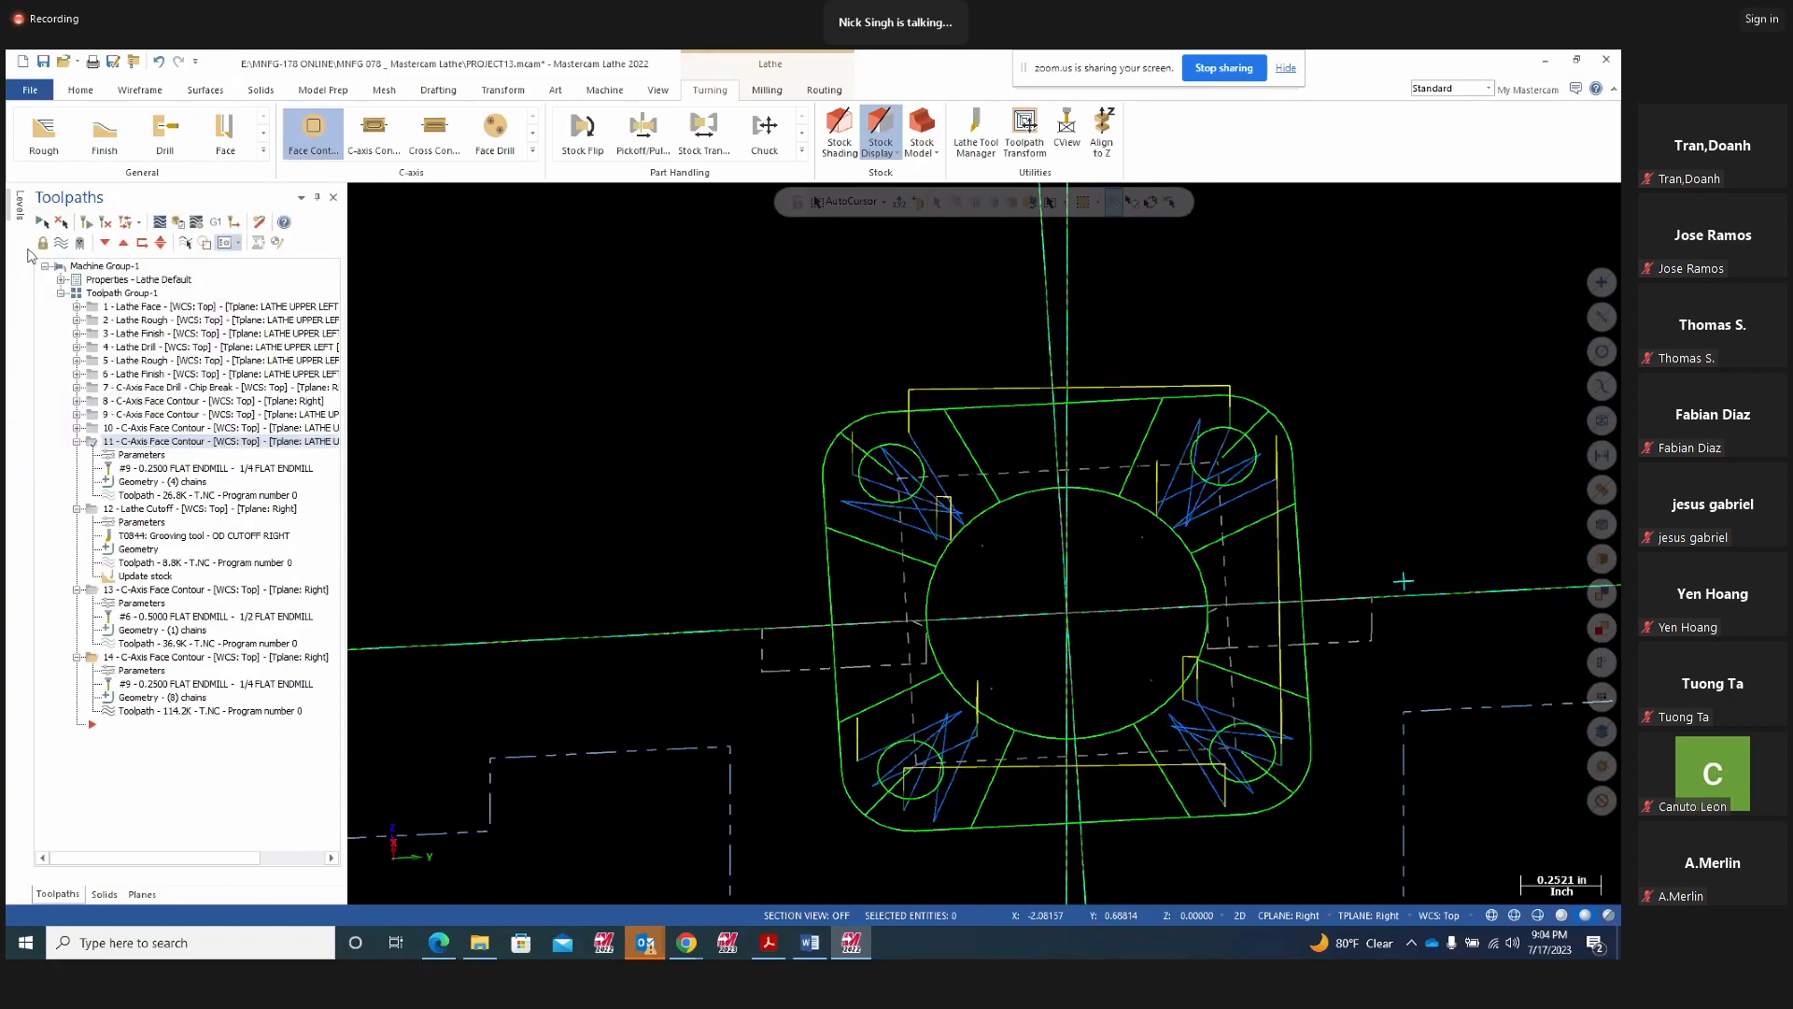
Hide the displayed toolpaths and expand operations 10 and 9 to show their tools and geometry
click(60, 242)
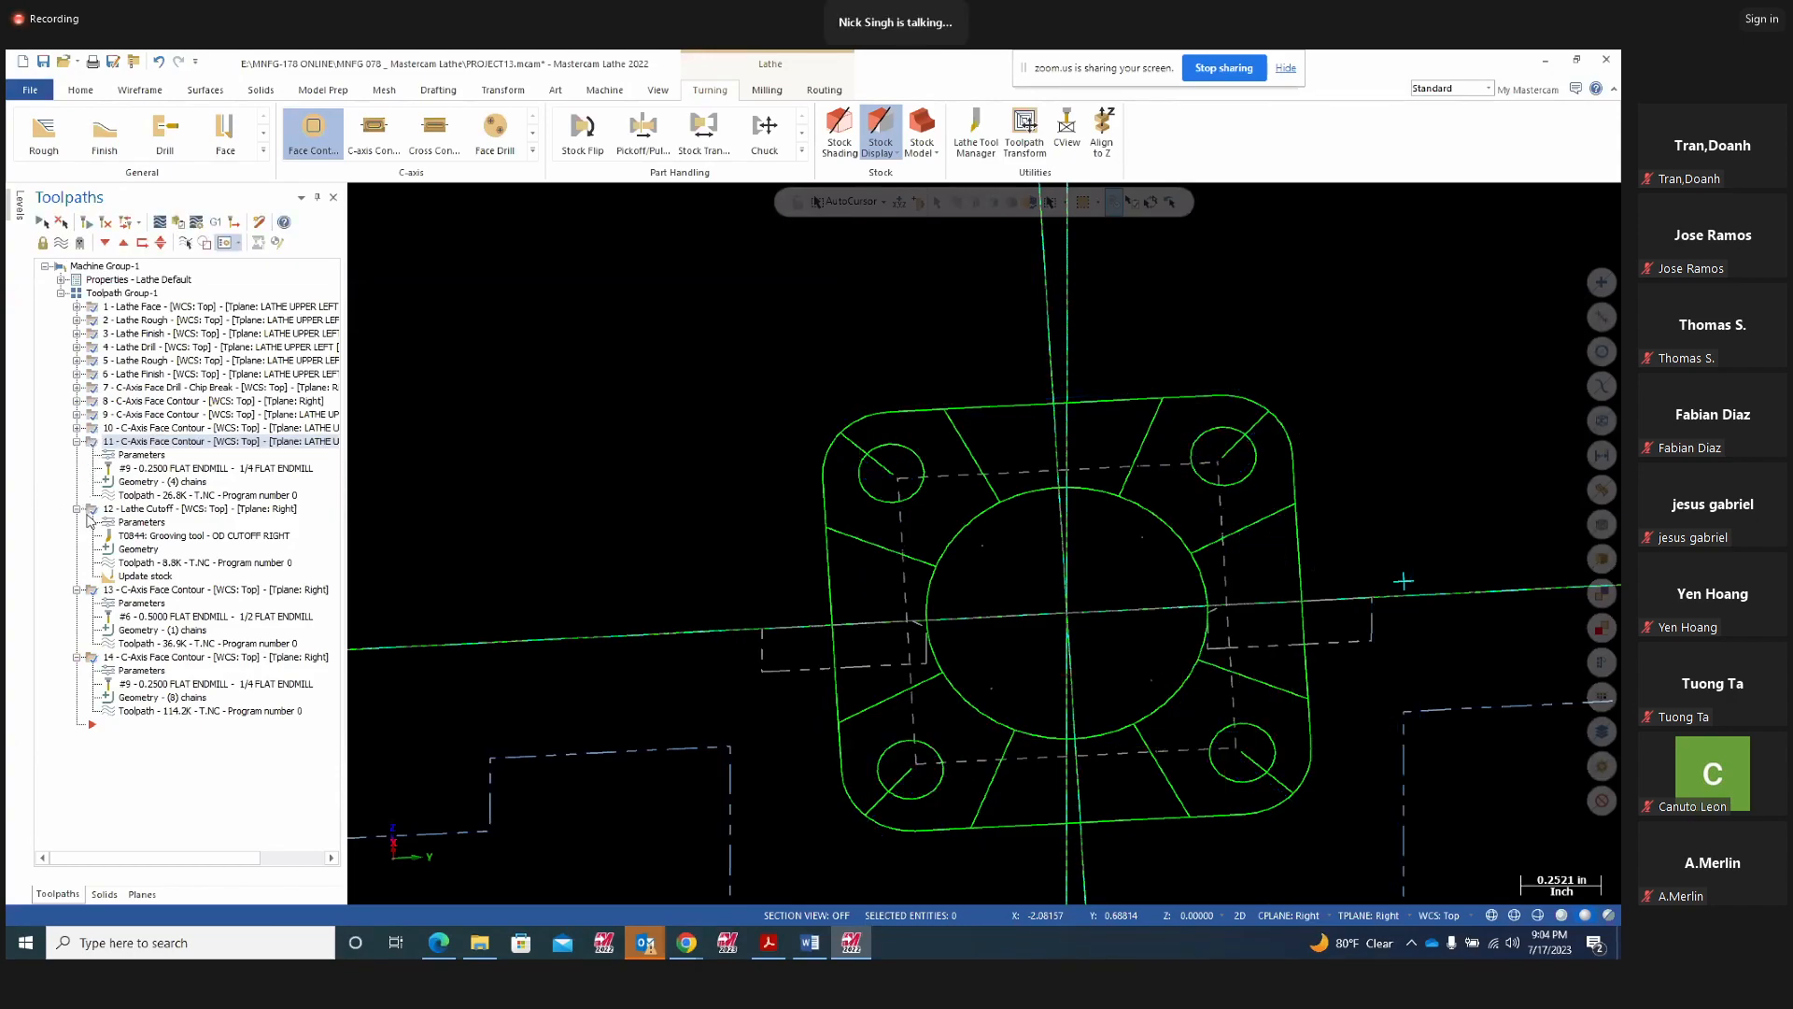
click(92, 428)
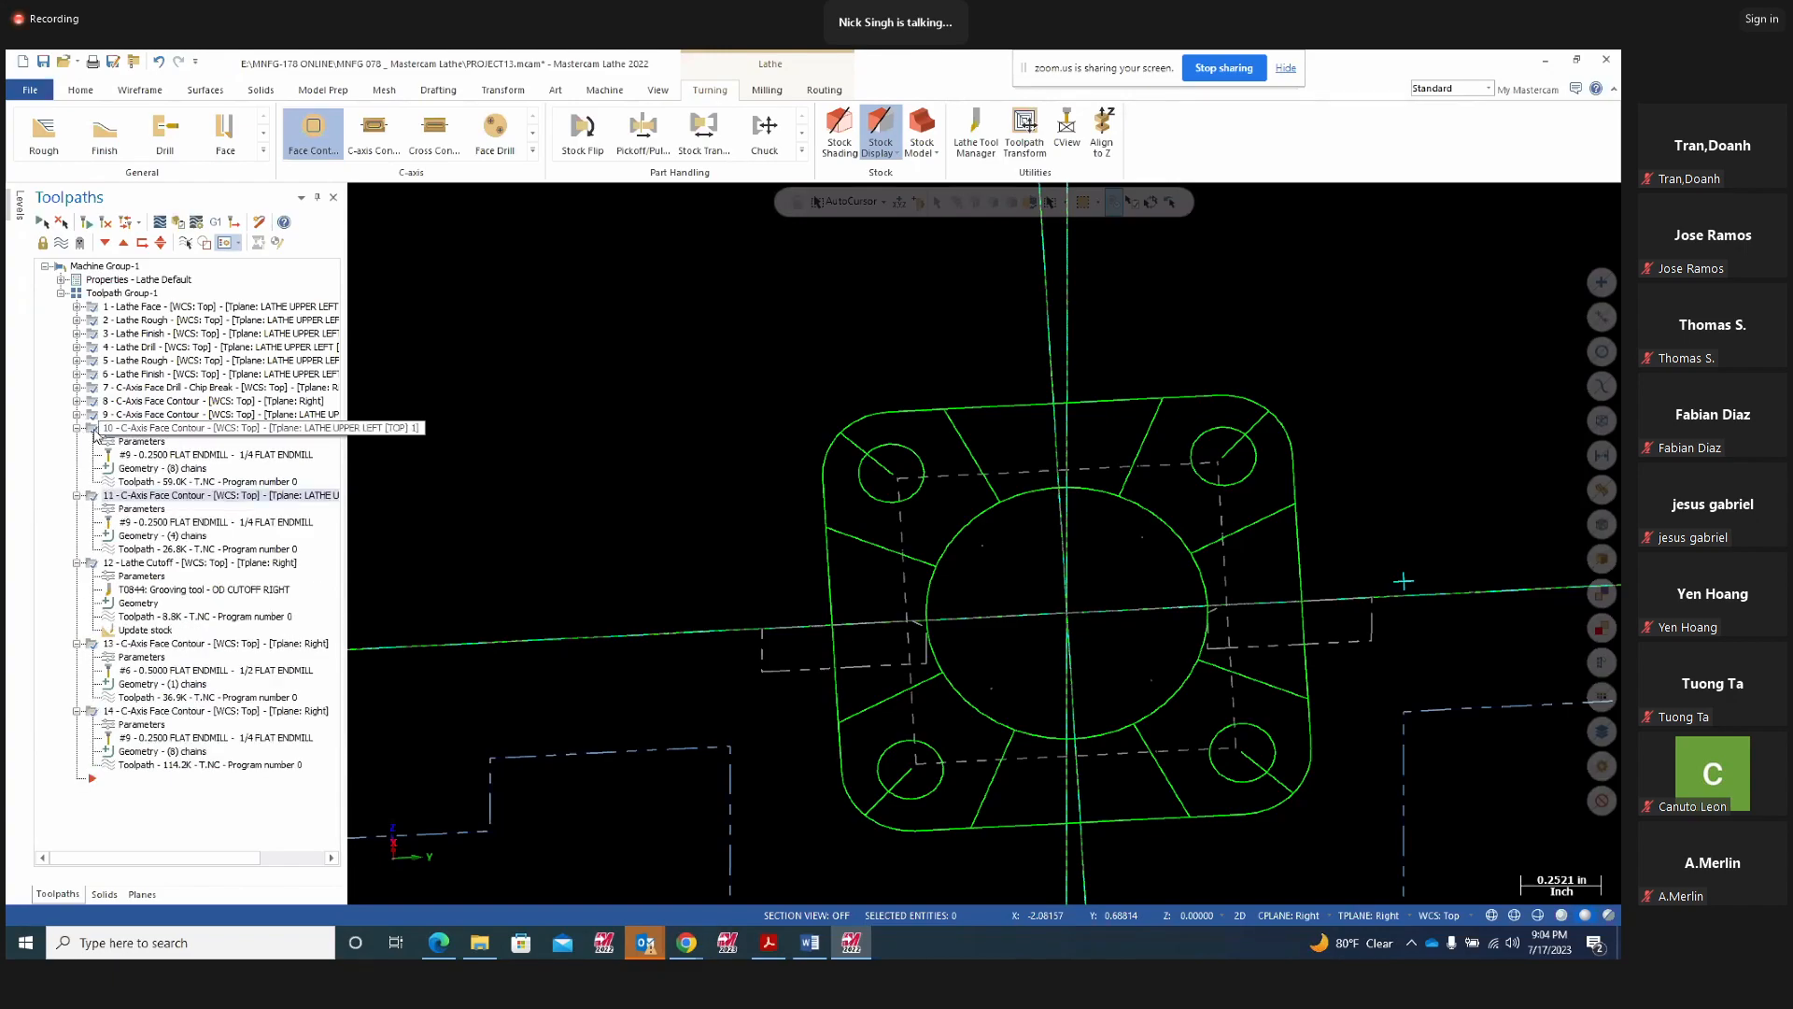
click(77, 414)
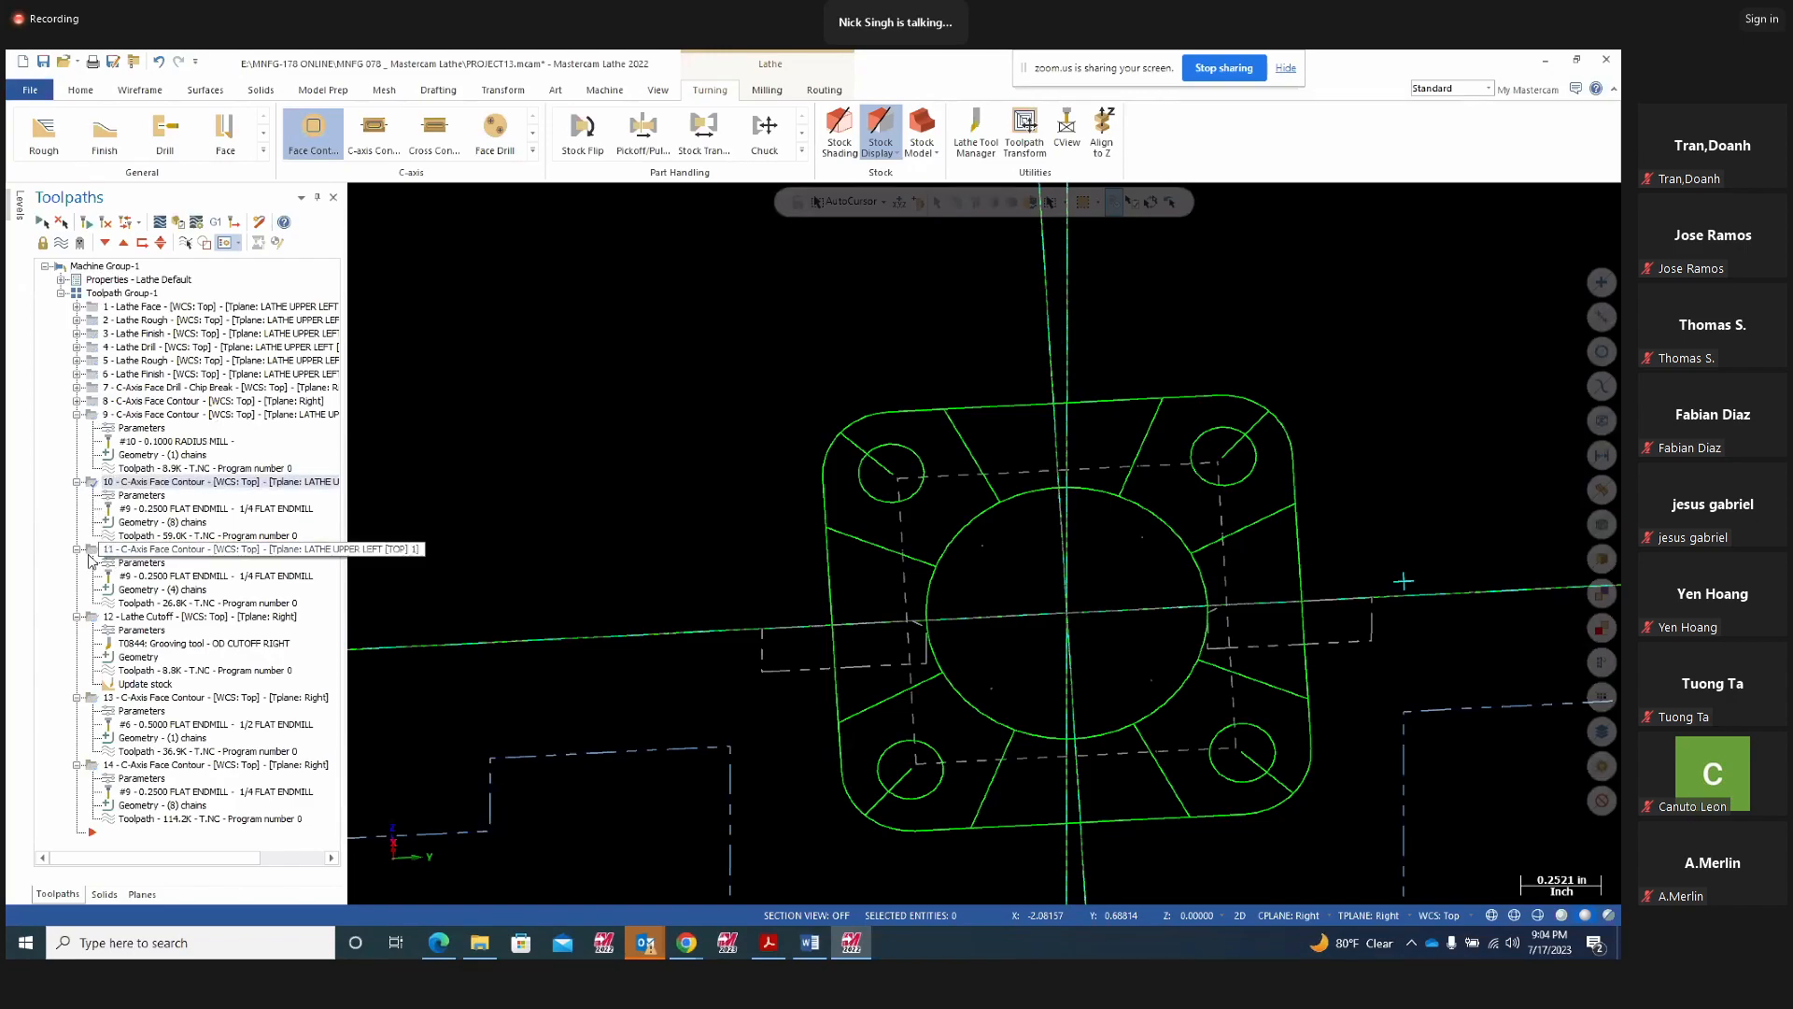
Backplot operation 11 to examine its moves at the corner holes, and close the backplot
click(91, 553)
click(159, 222)
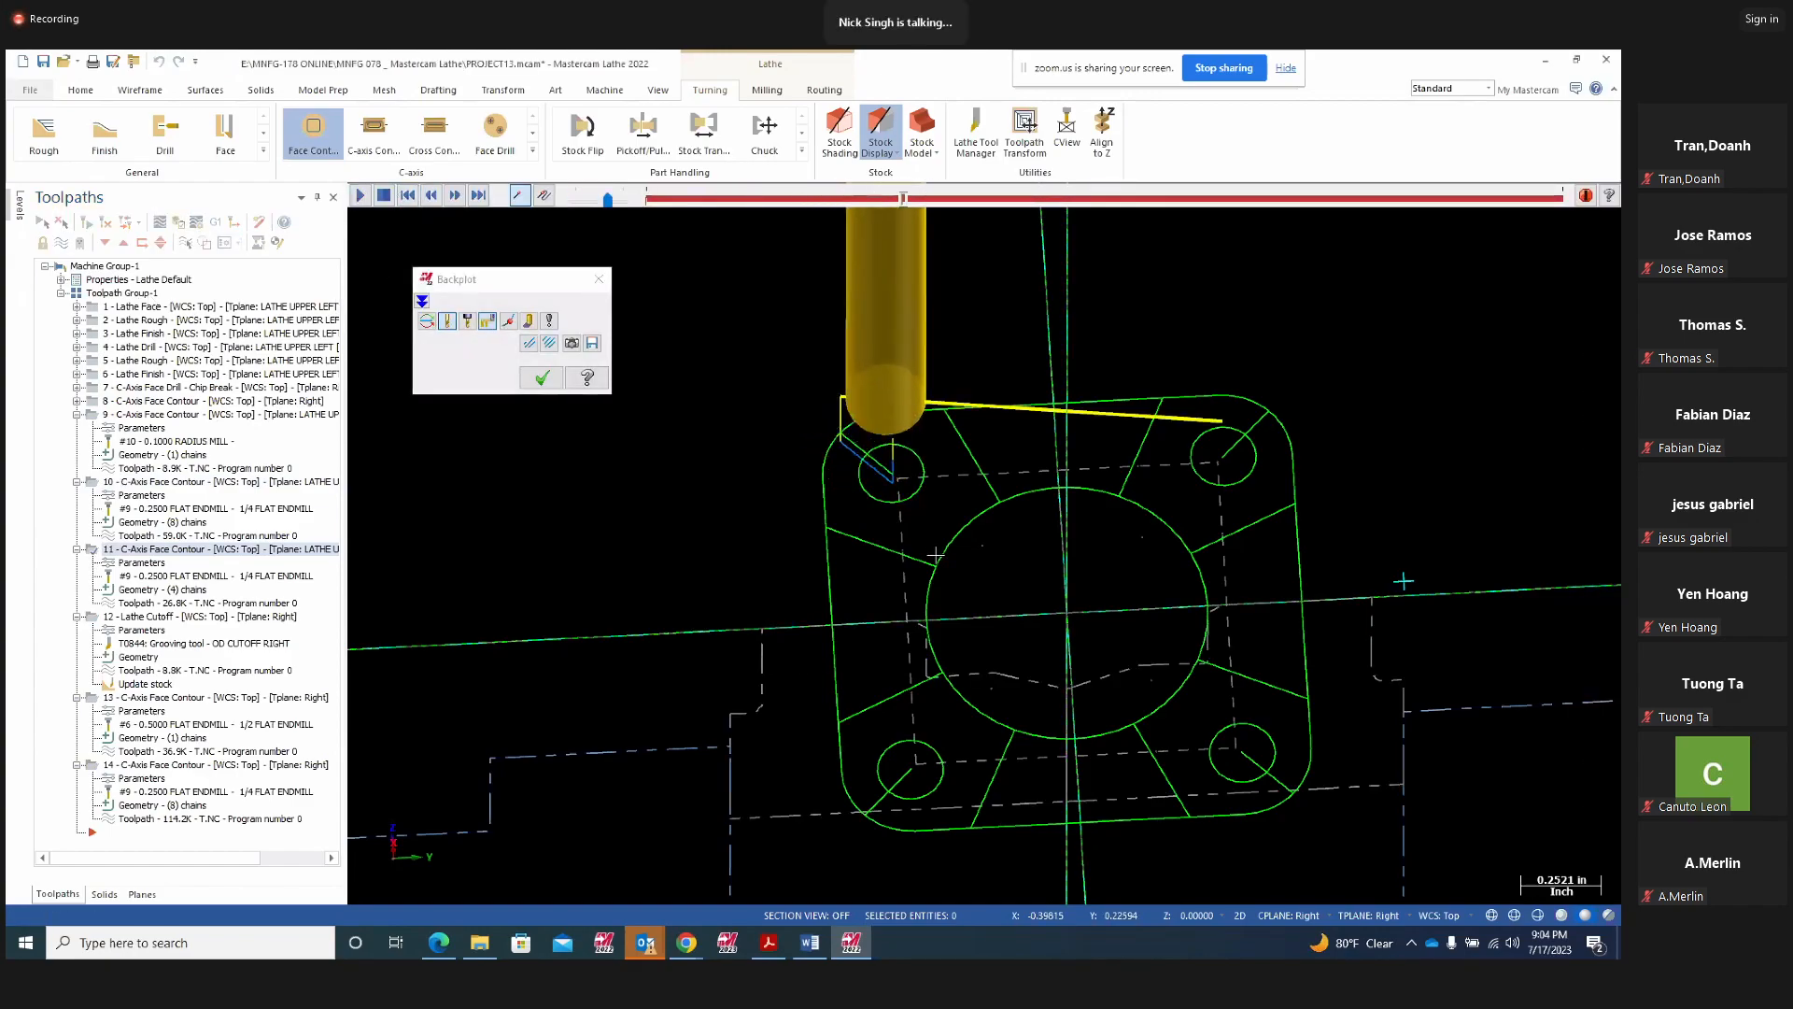
middle_drag(683, 563, 691, 493)
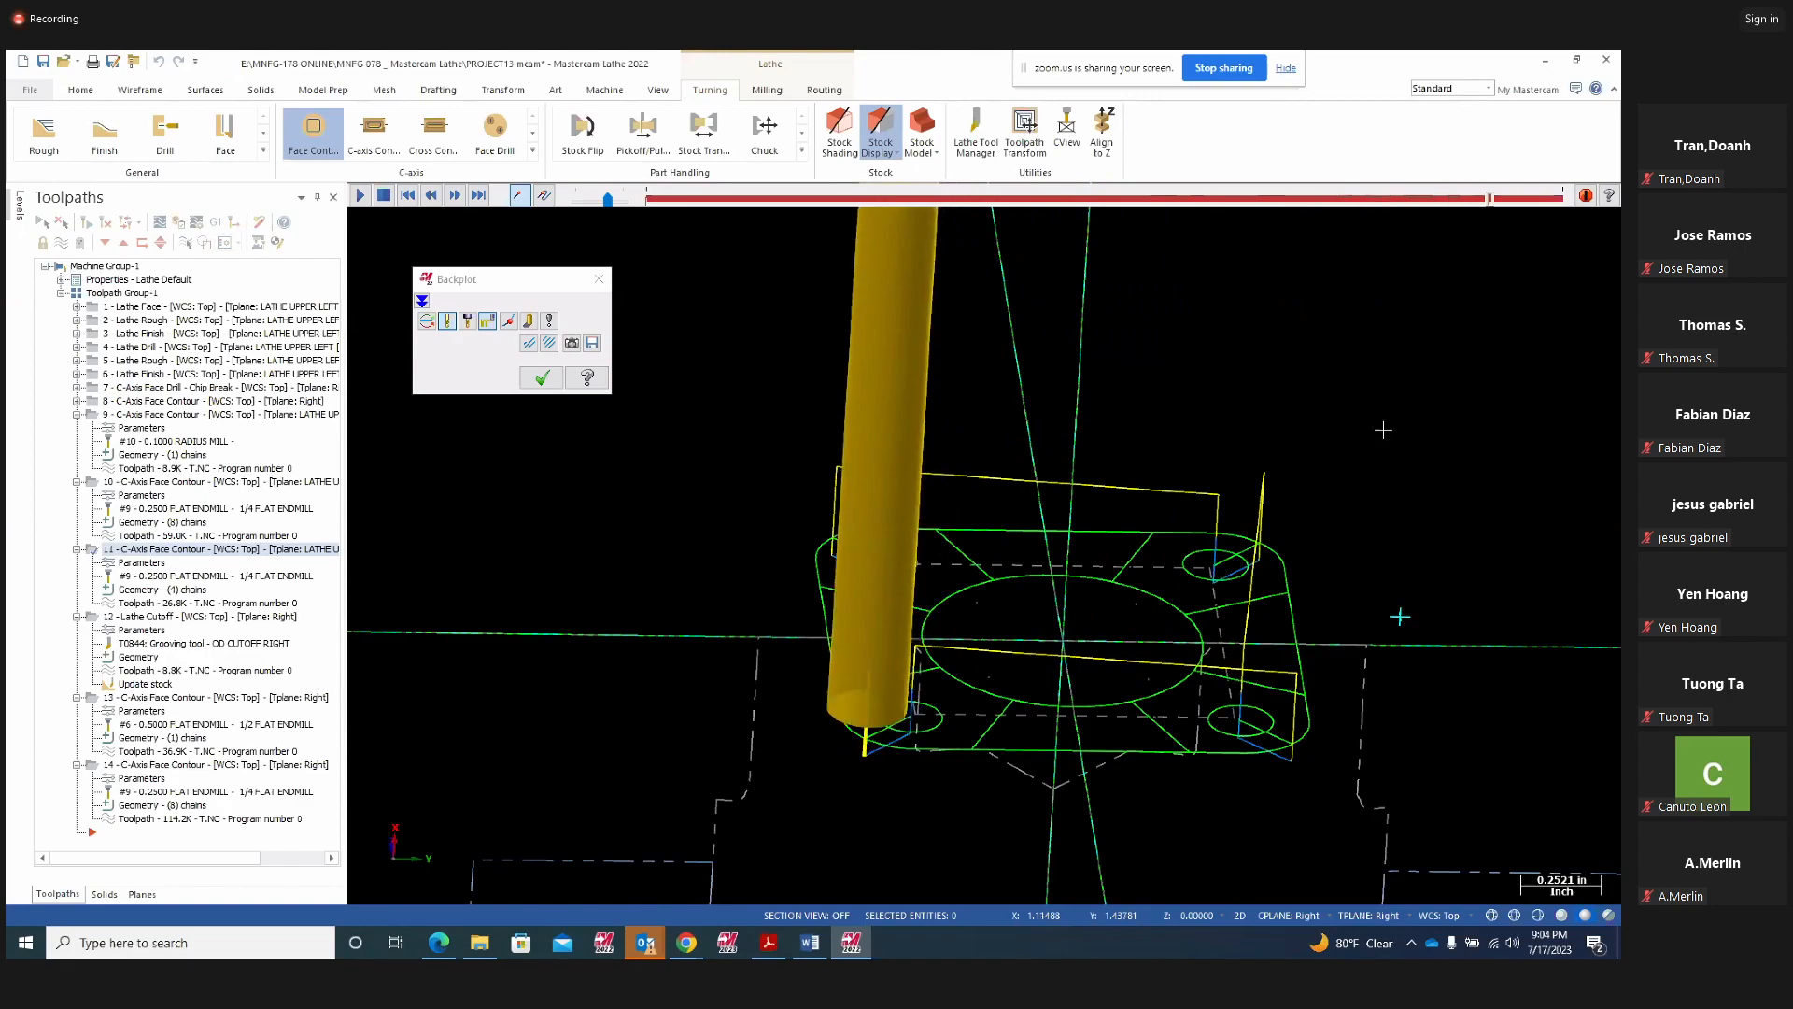
click(605, 279)
Collapse the details of operations 9 to 12 in the toolpath list
click(77, 414)
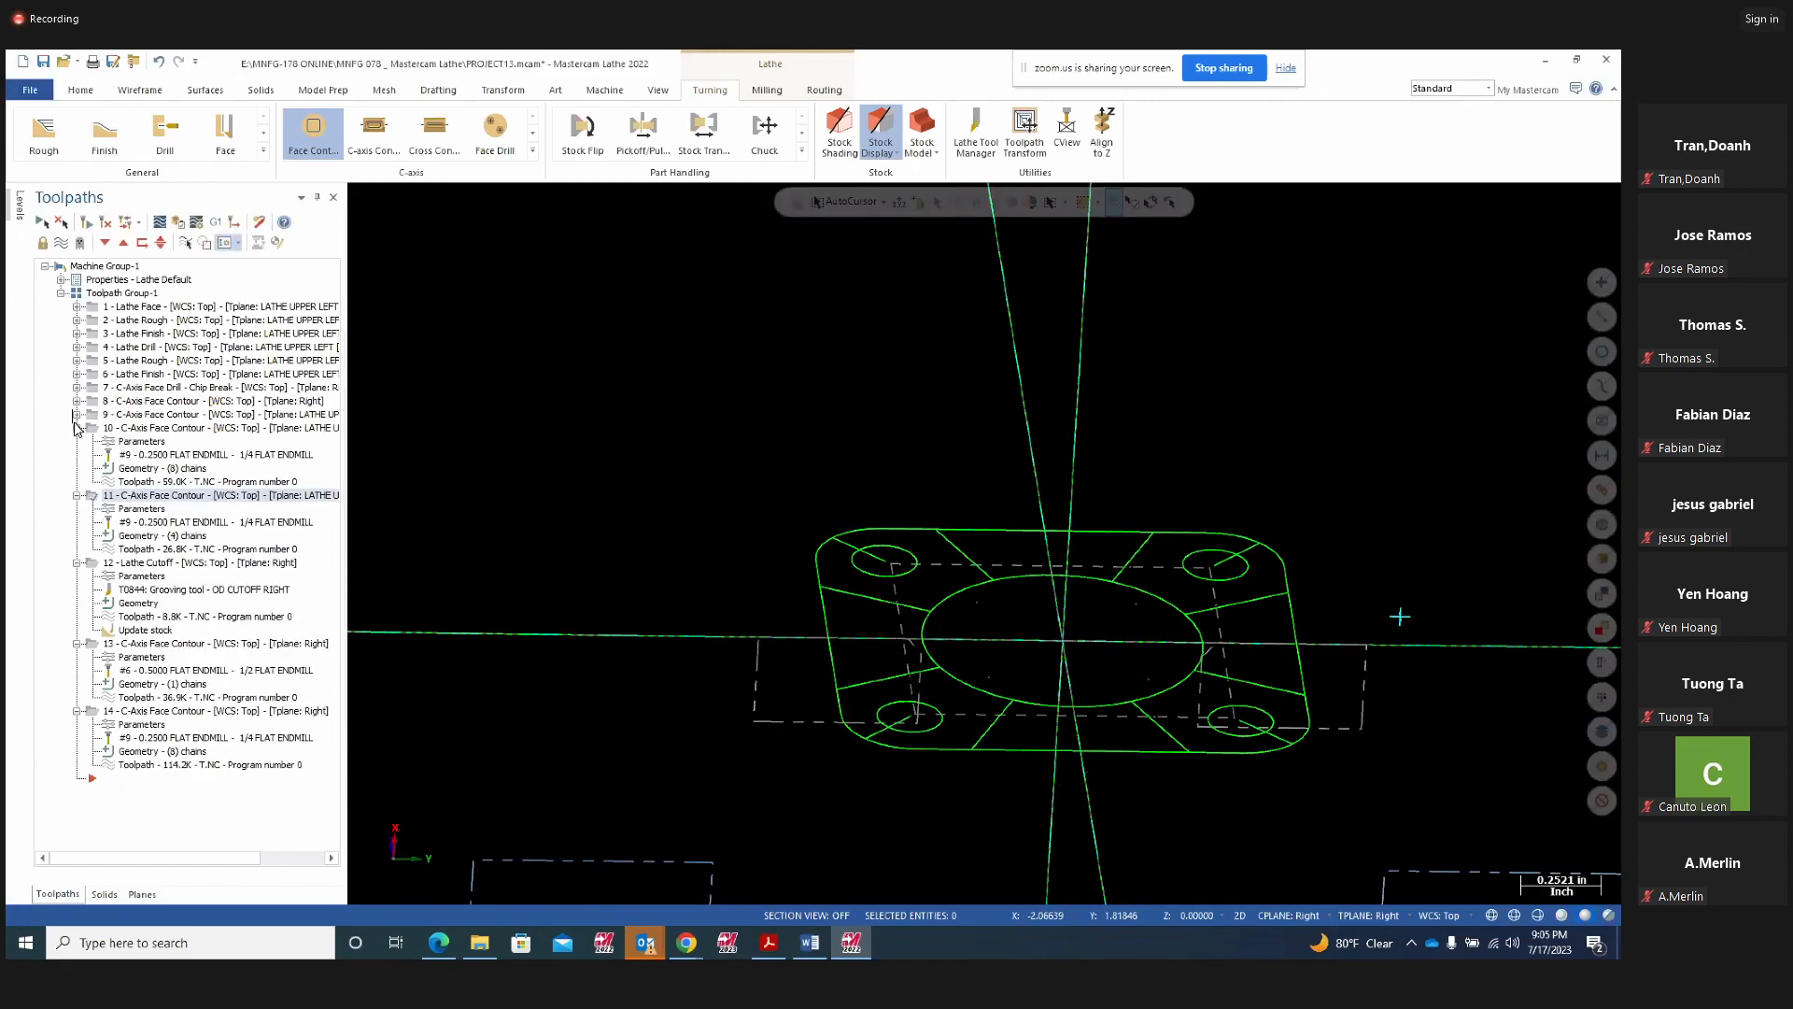
click(76, 428)
click(78, 441)
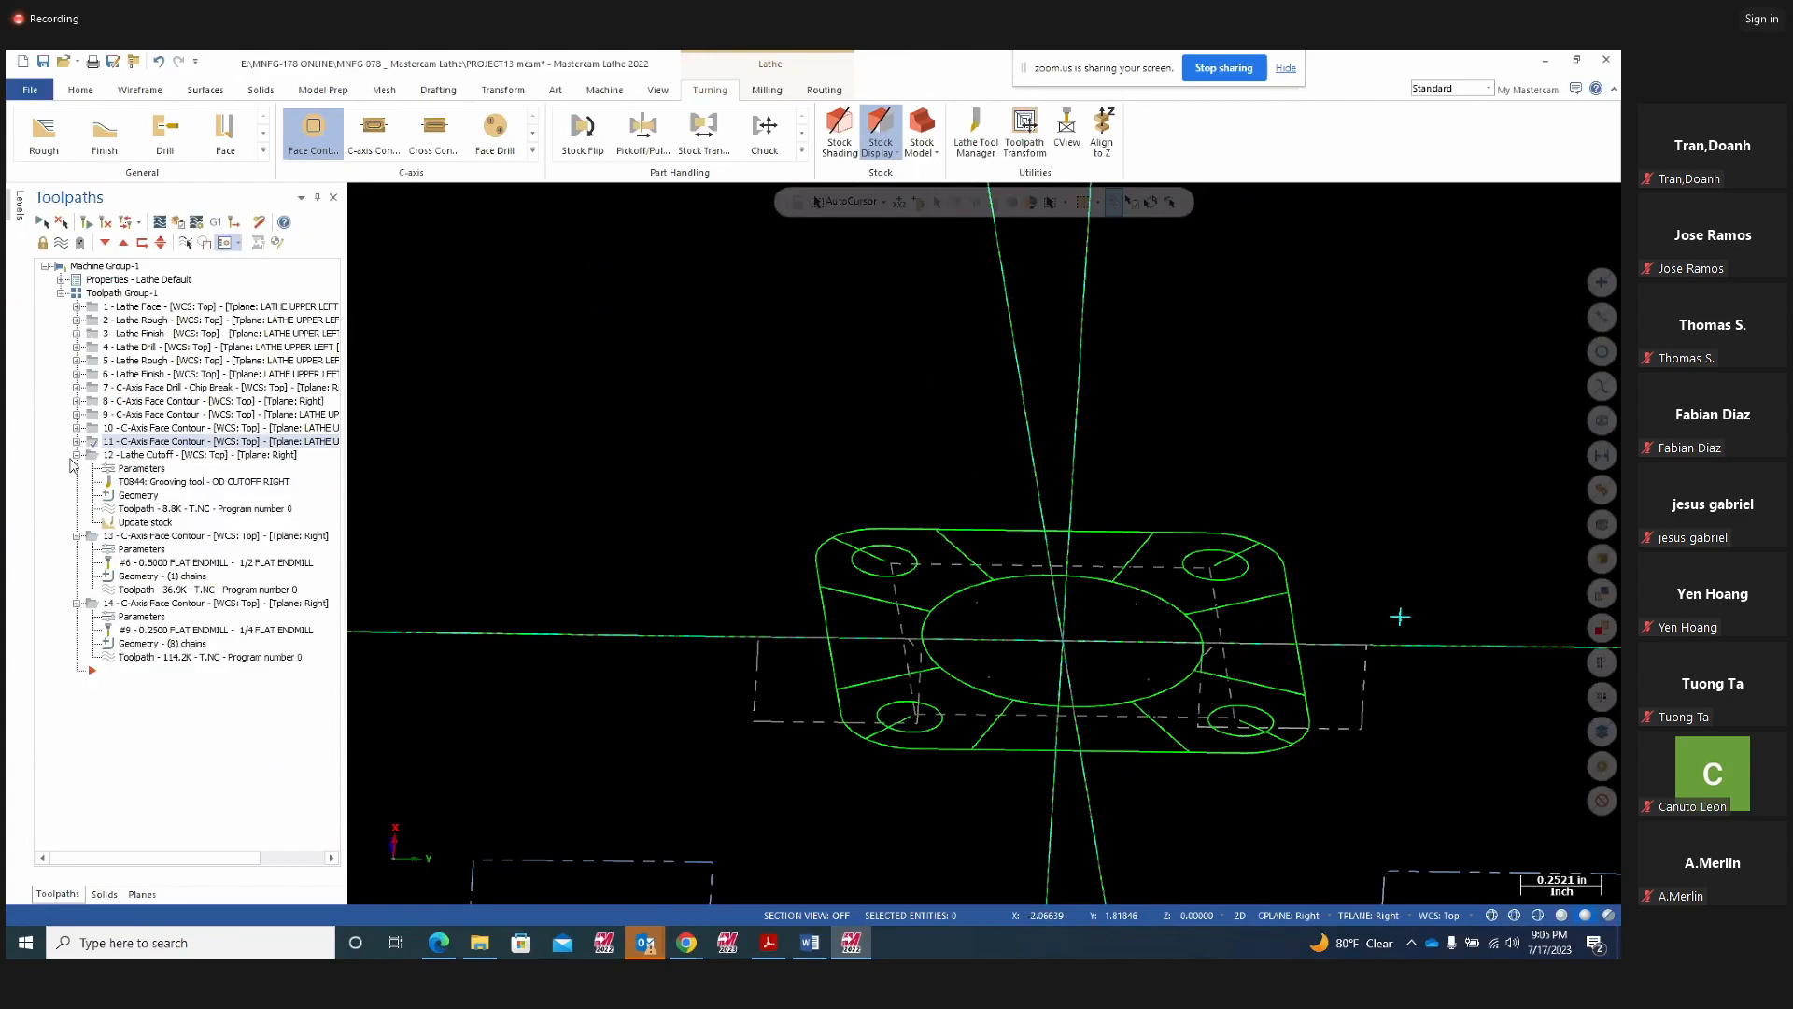
click(77, 455)
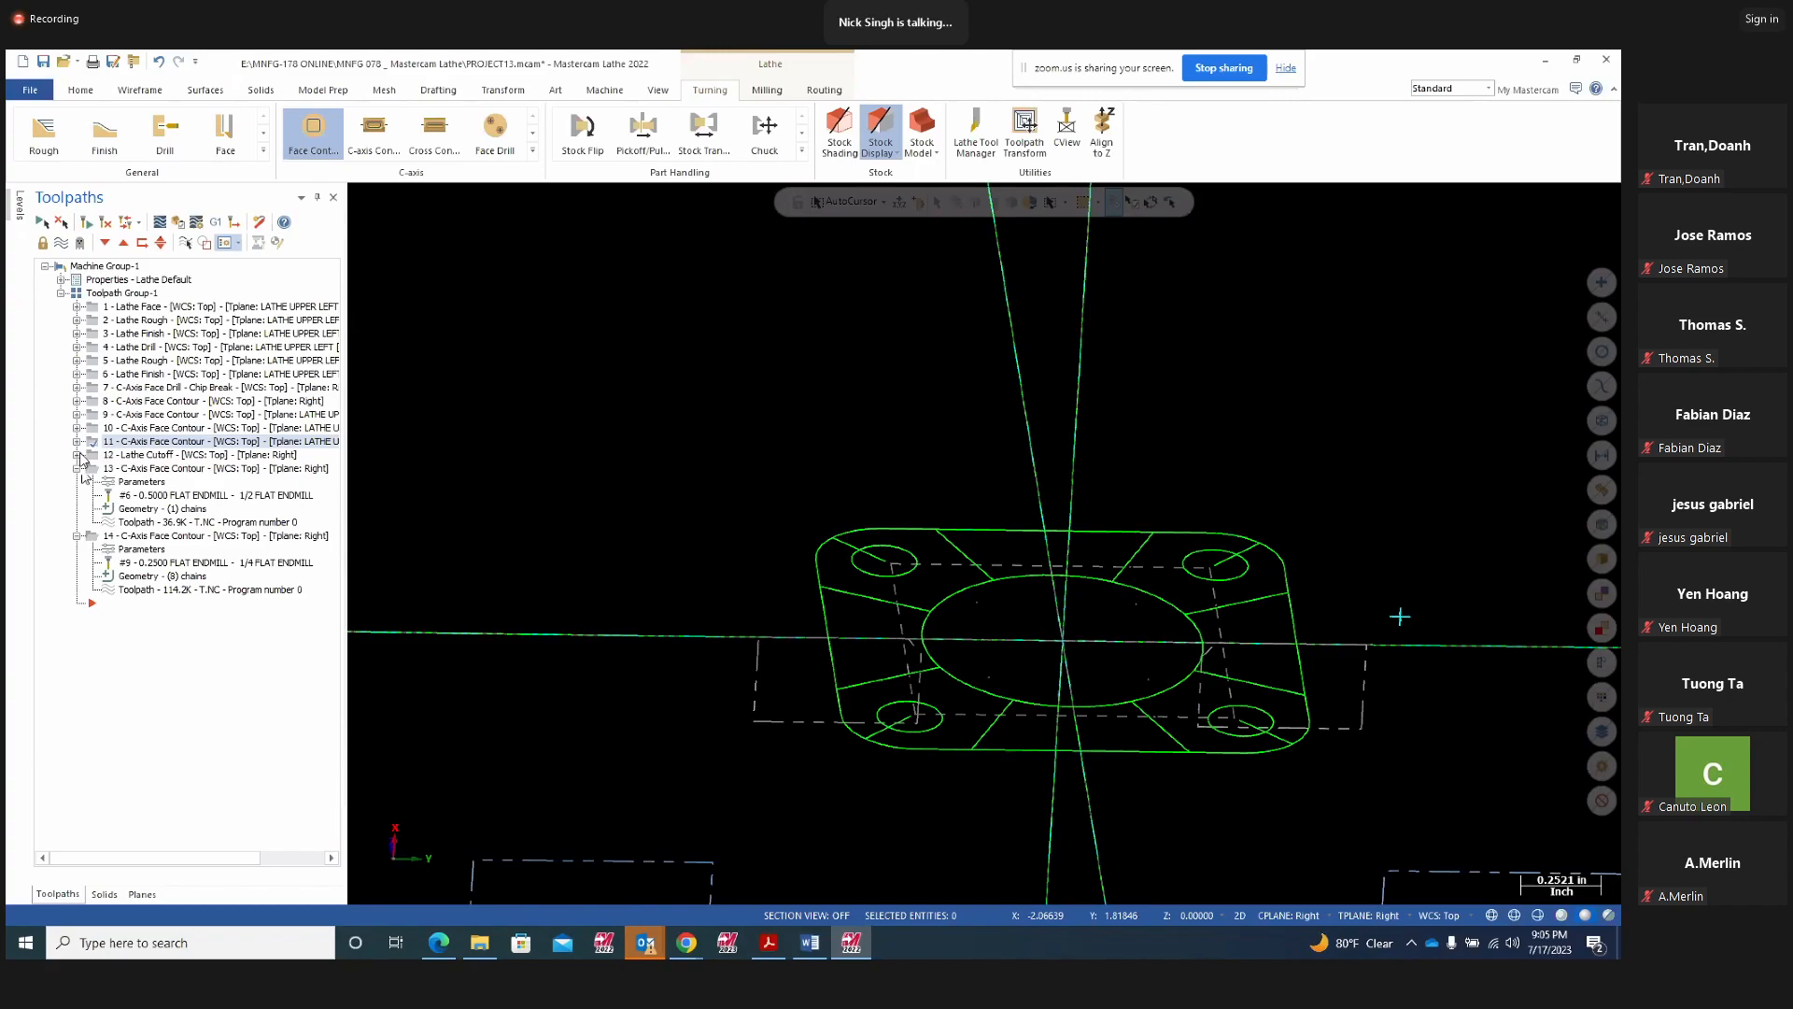
Delete the two extra C-axis face contour operations that follow the cutoff, leaving operations 1 to 12
click(93, 456)
click(91, 470)
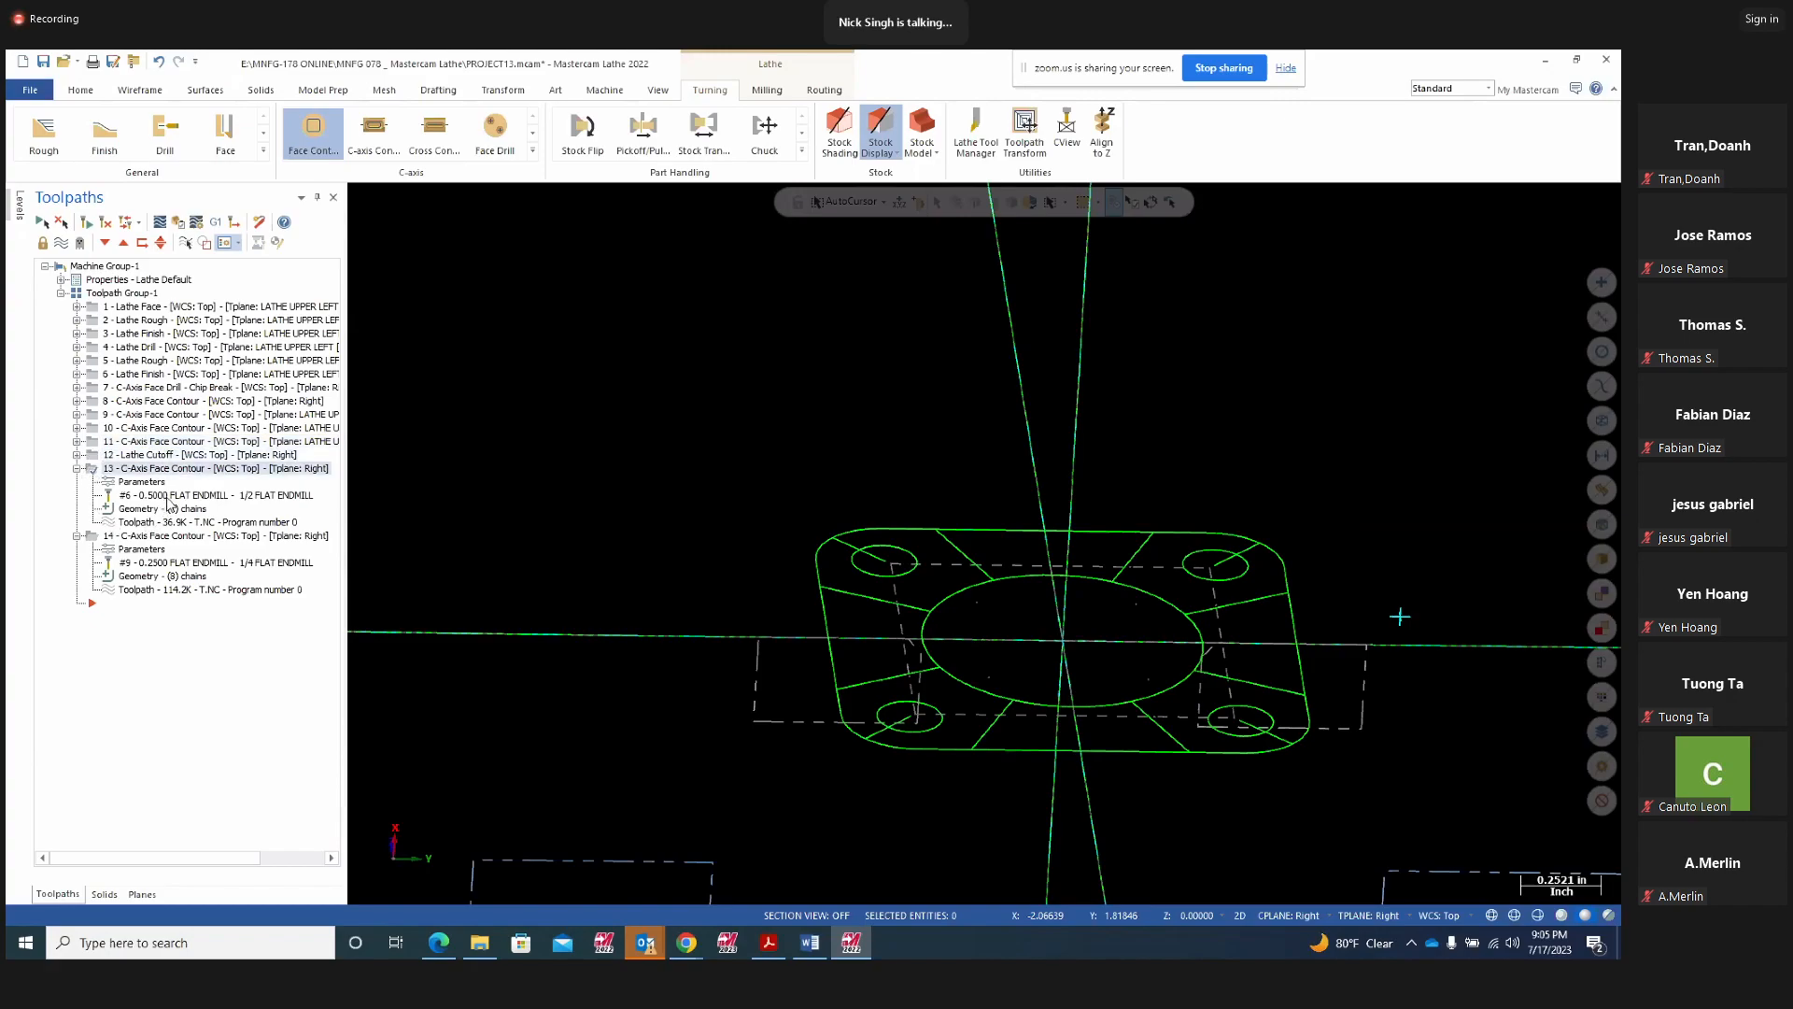
key(Delete)
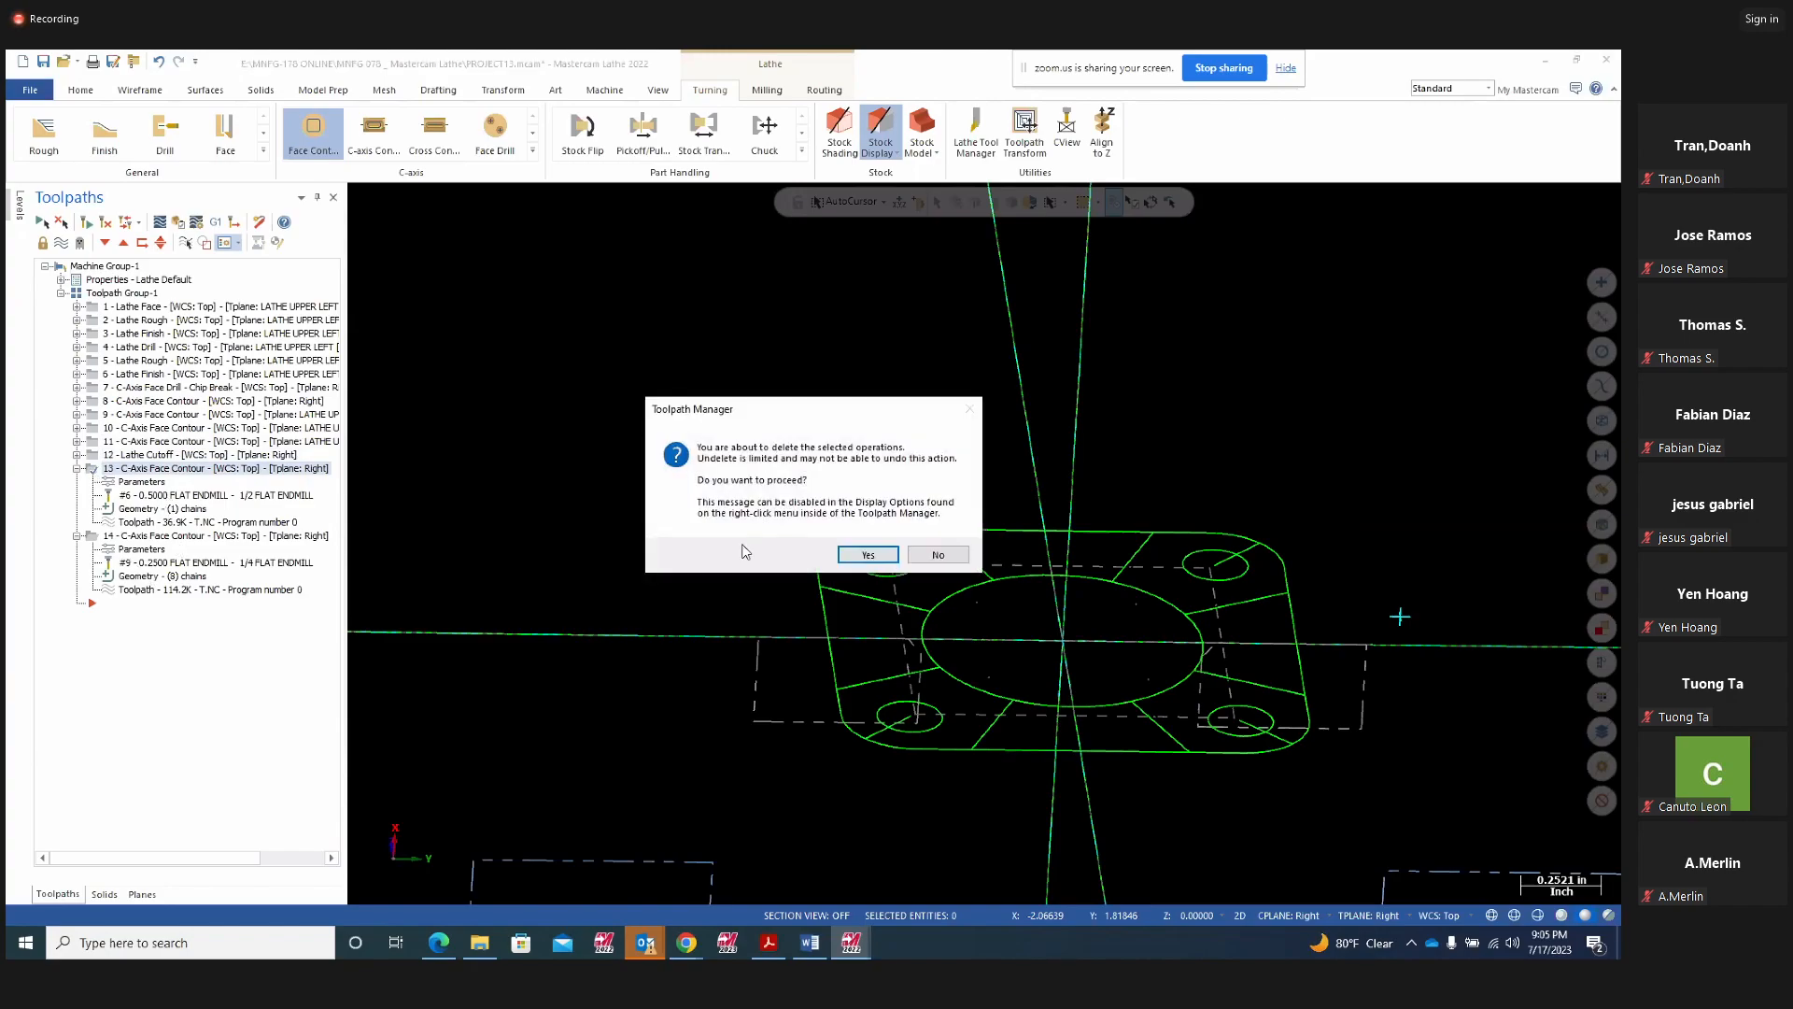
click(868, 555)
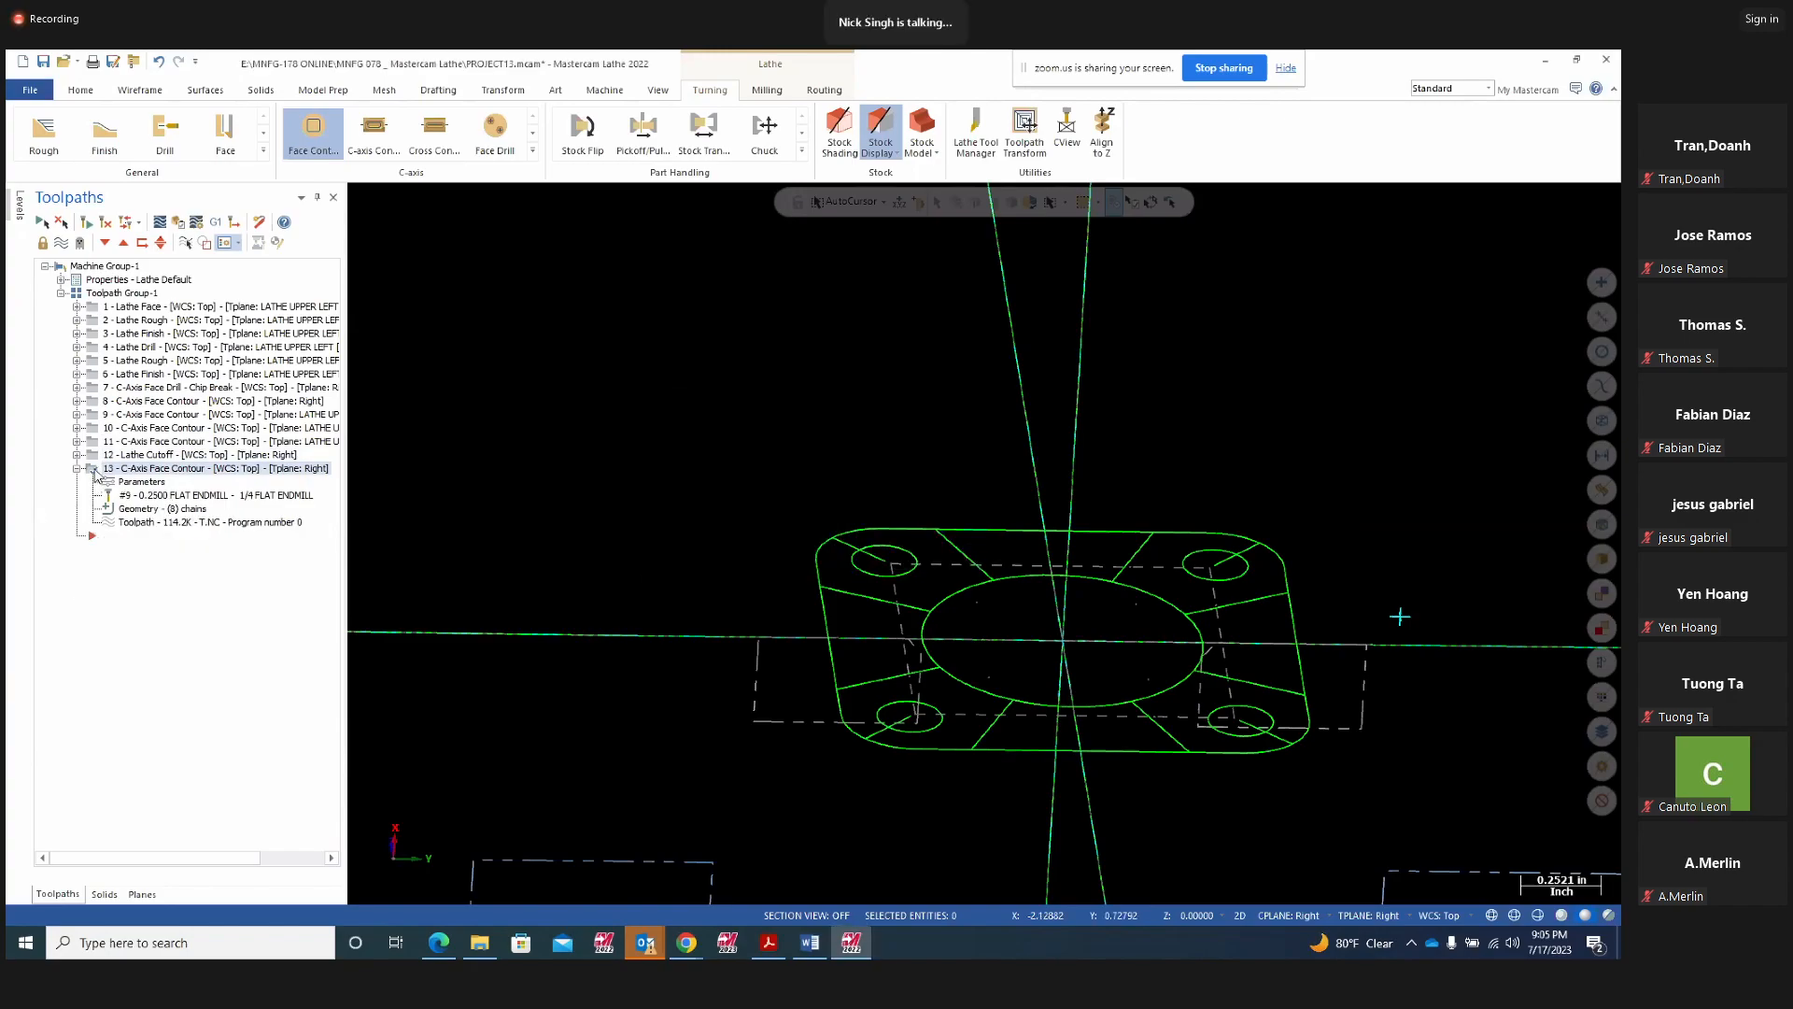
key(Delete)
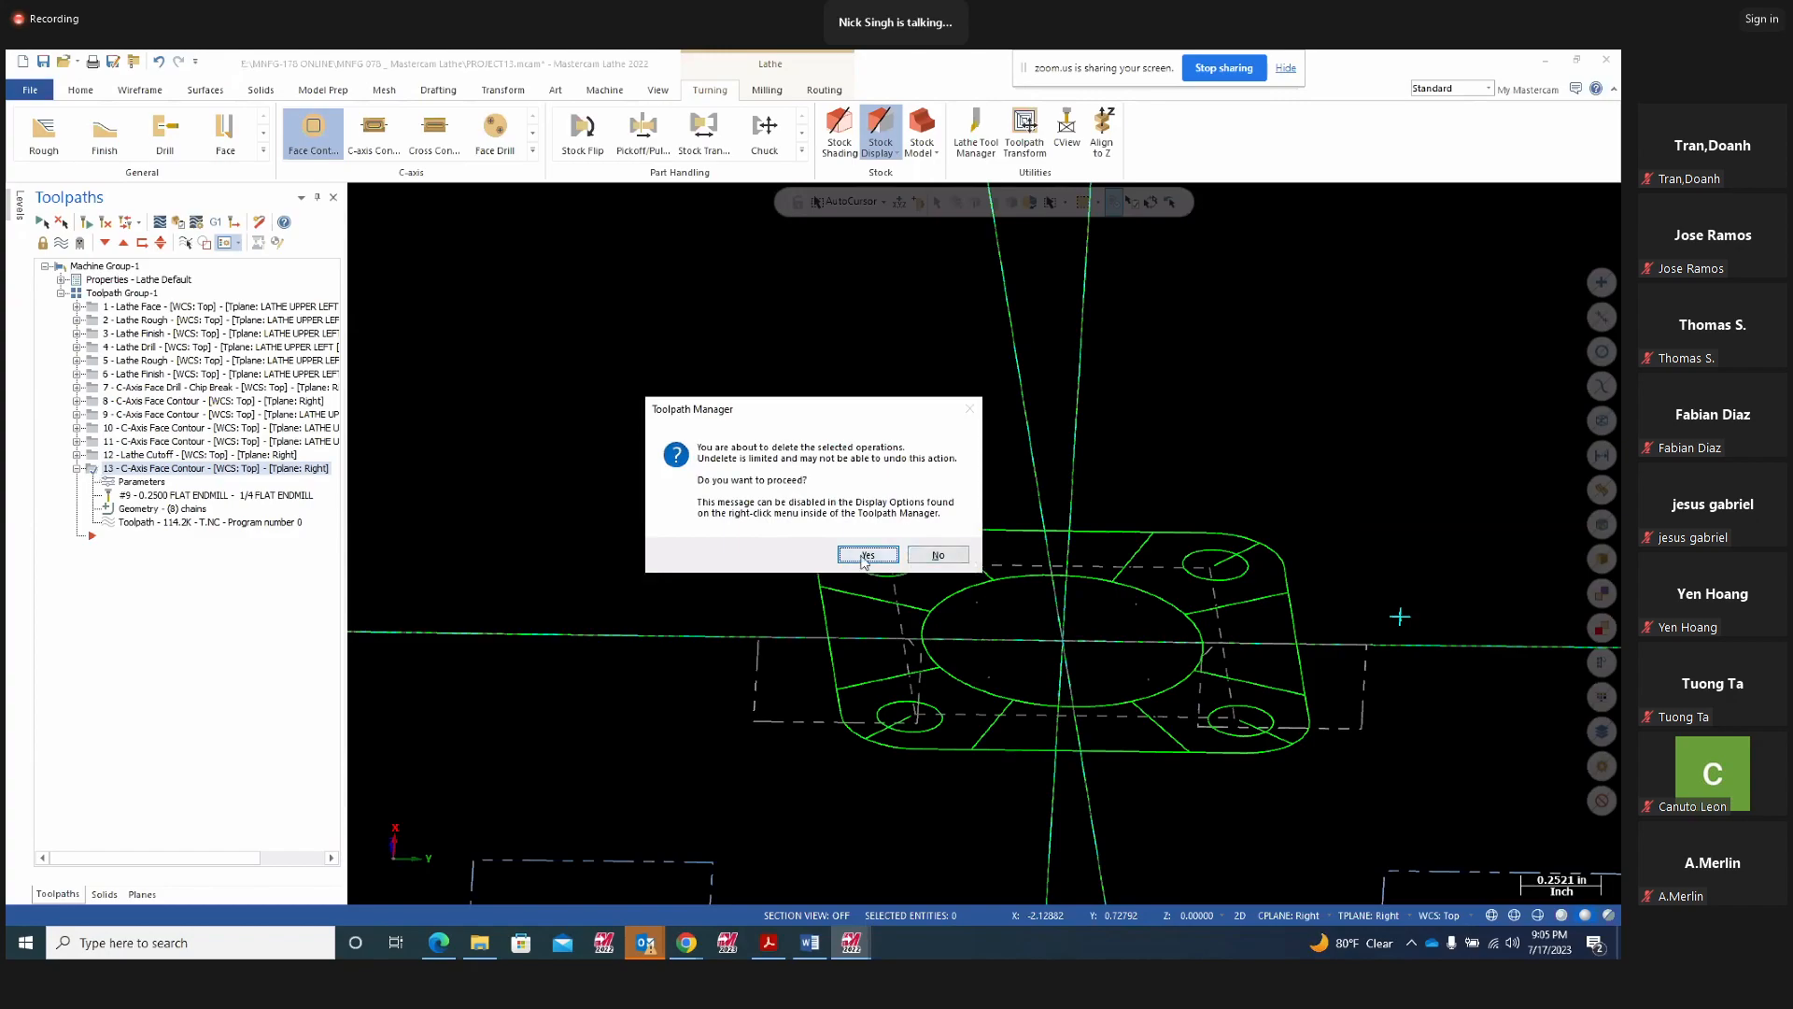
click(866, 554)
Select all operations, open them in solid verification, and review the simulation's stop conditions
click(41, 221)
click(163, 225)
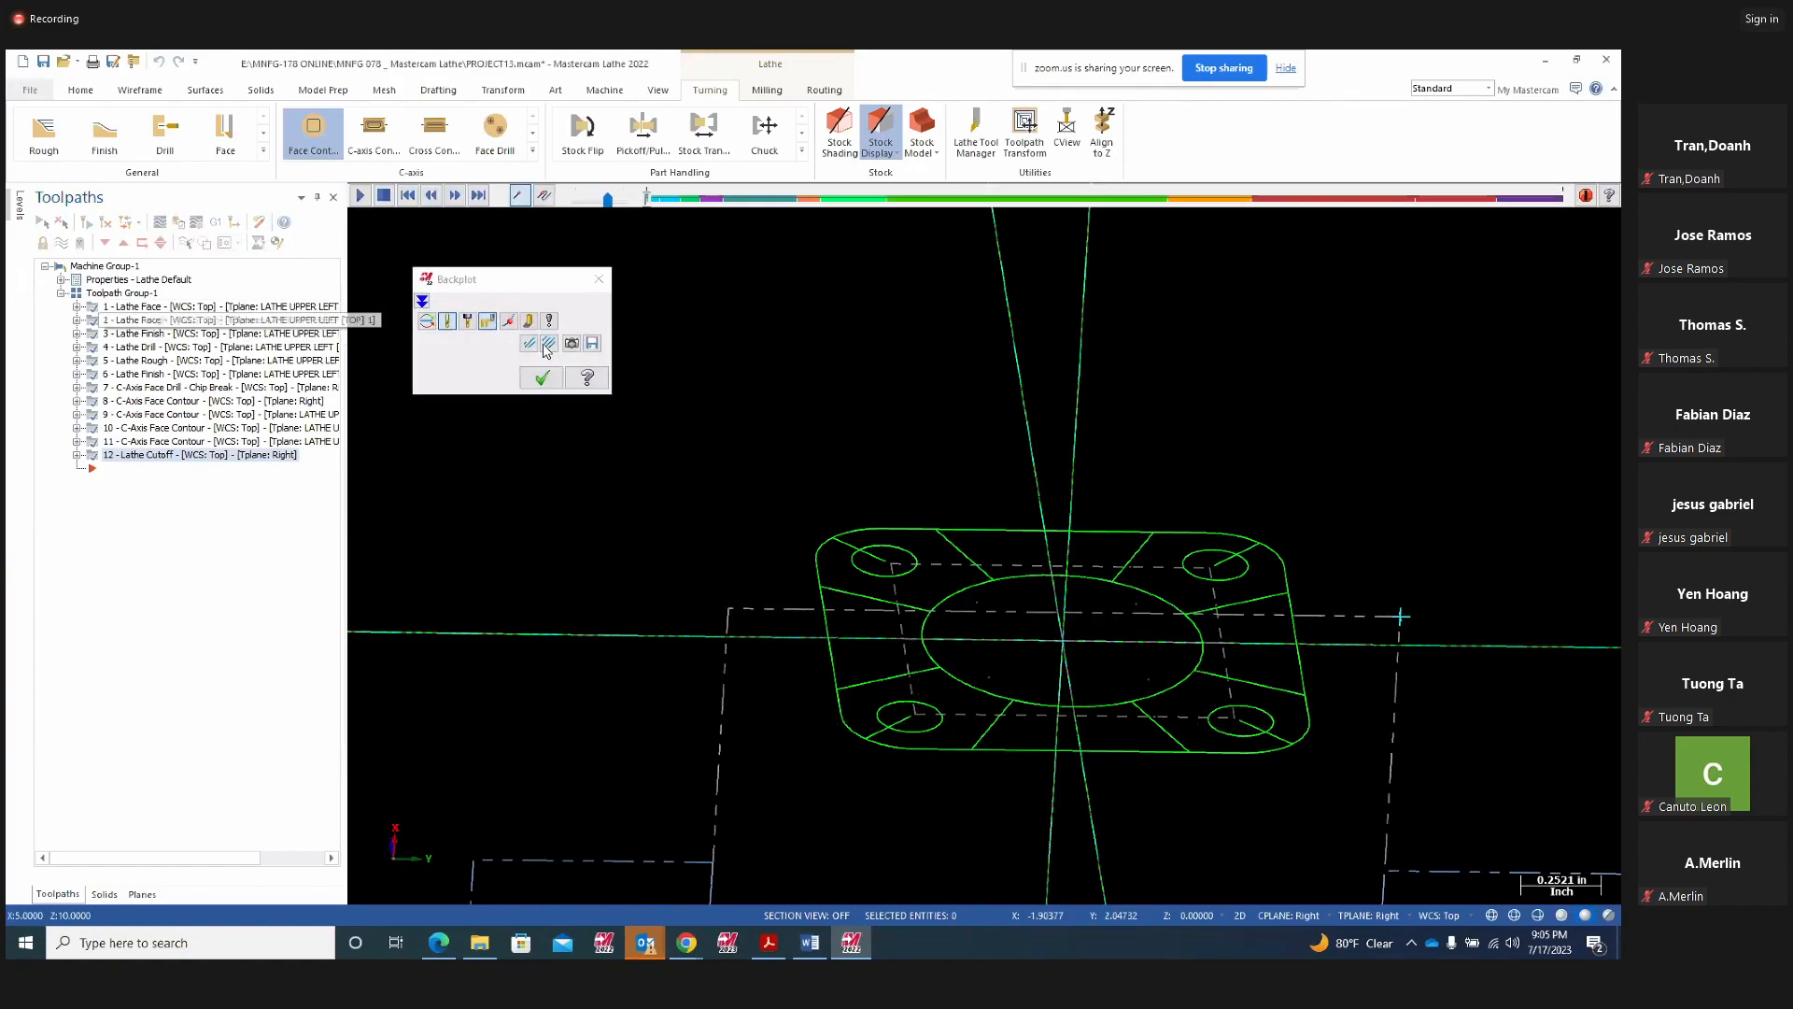
key(Escape)
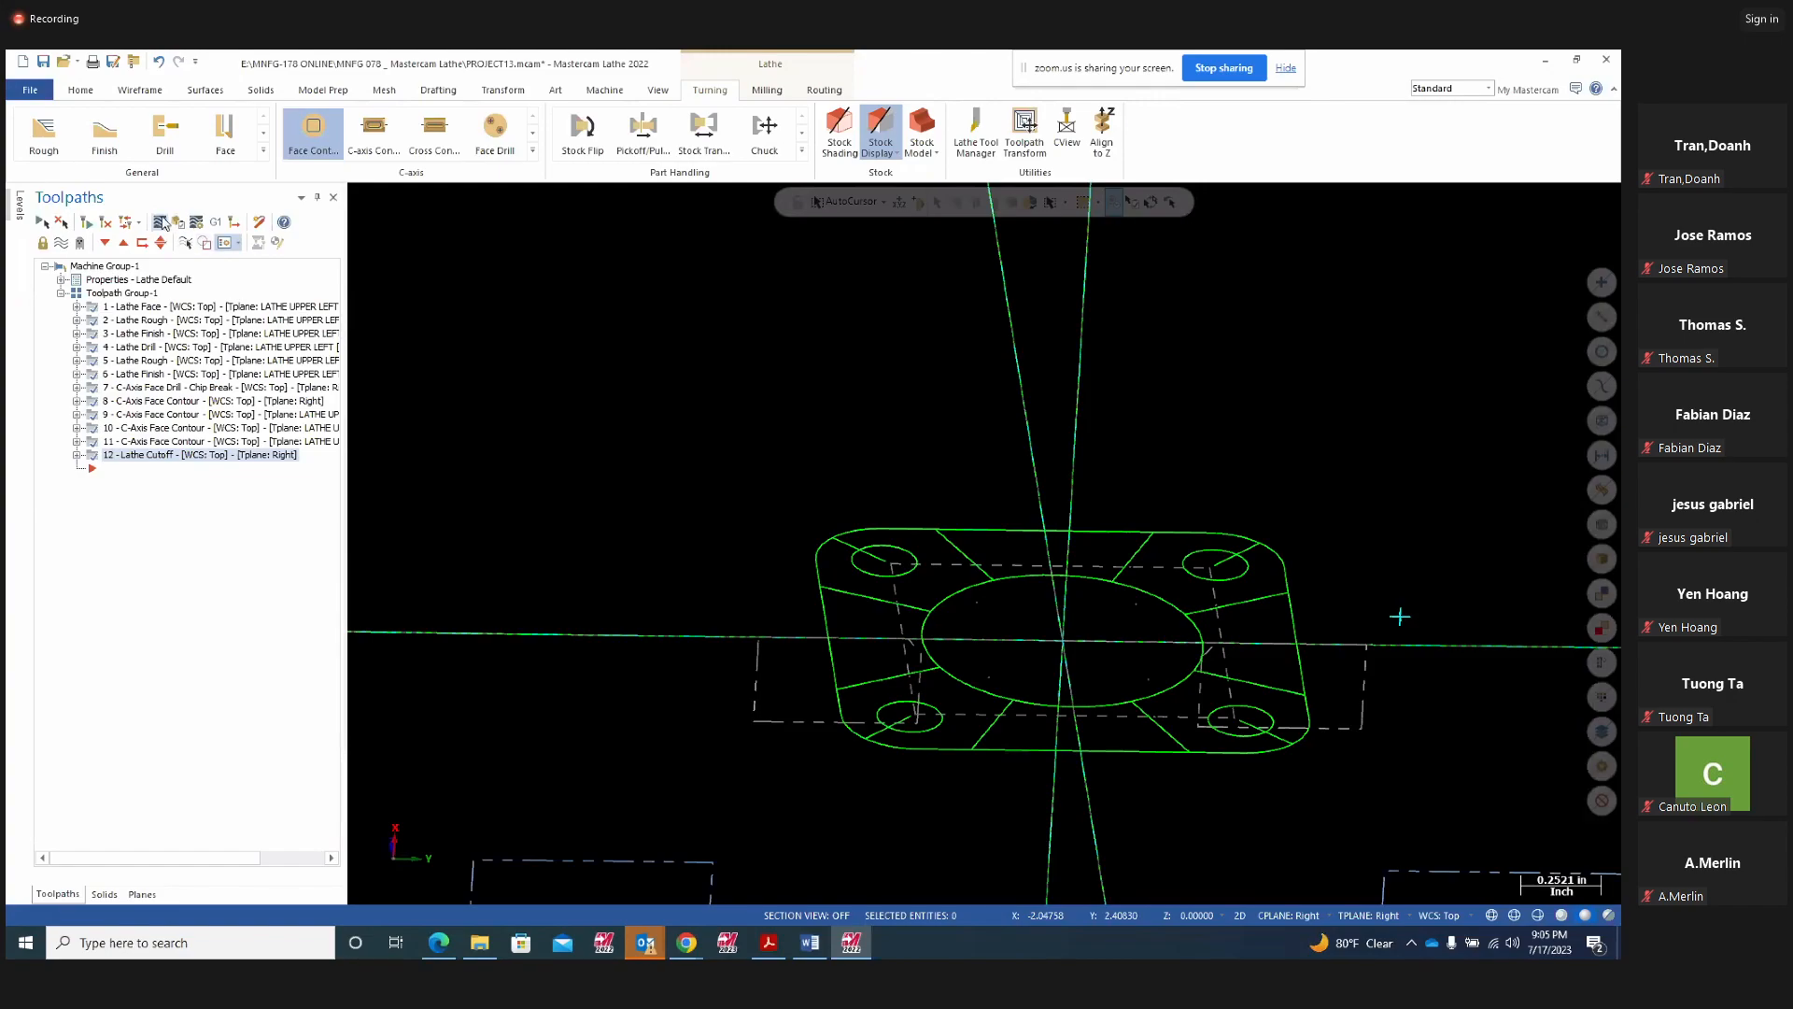
click(179, 222)
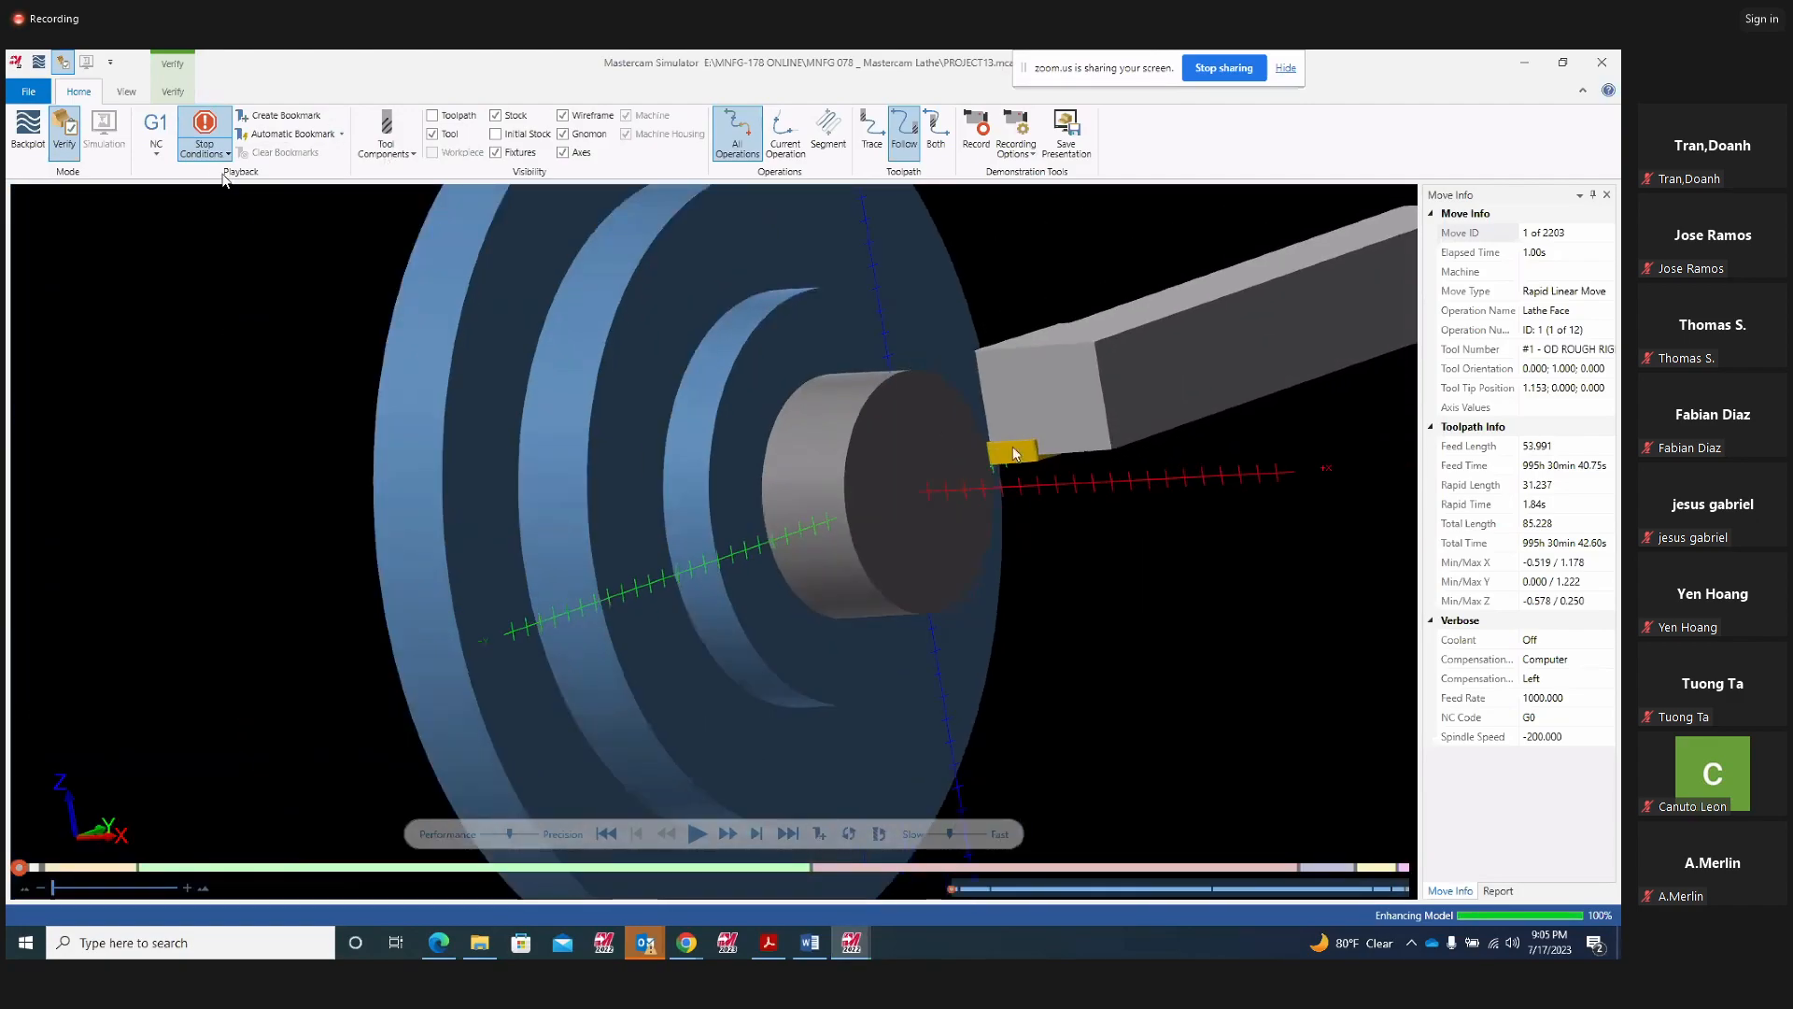
click(127, 92)
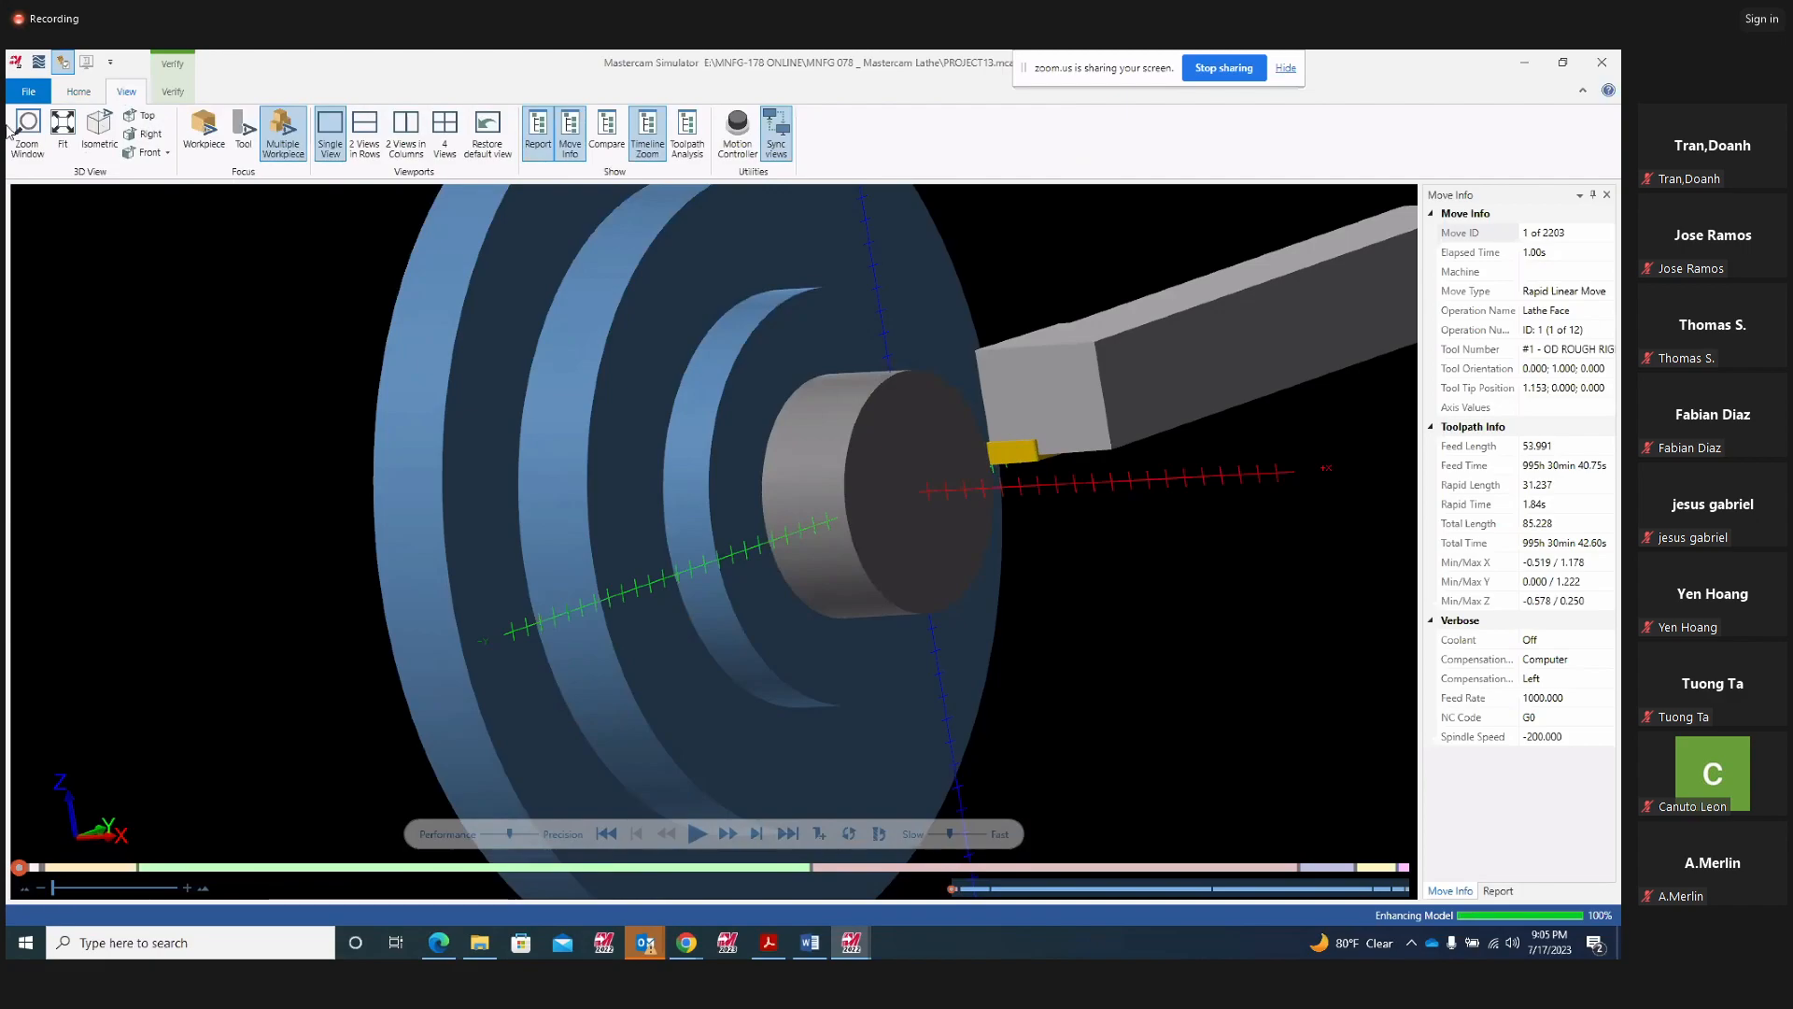
click(174, 92)
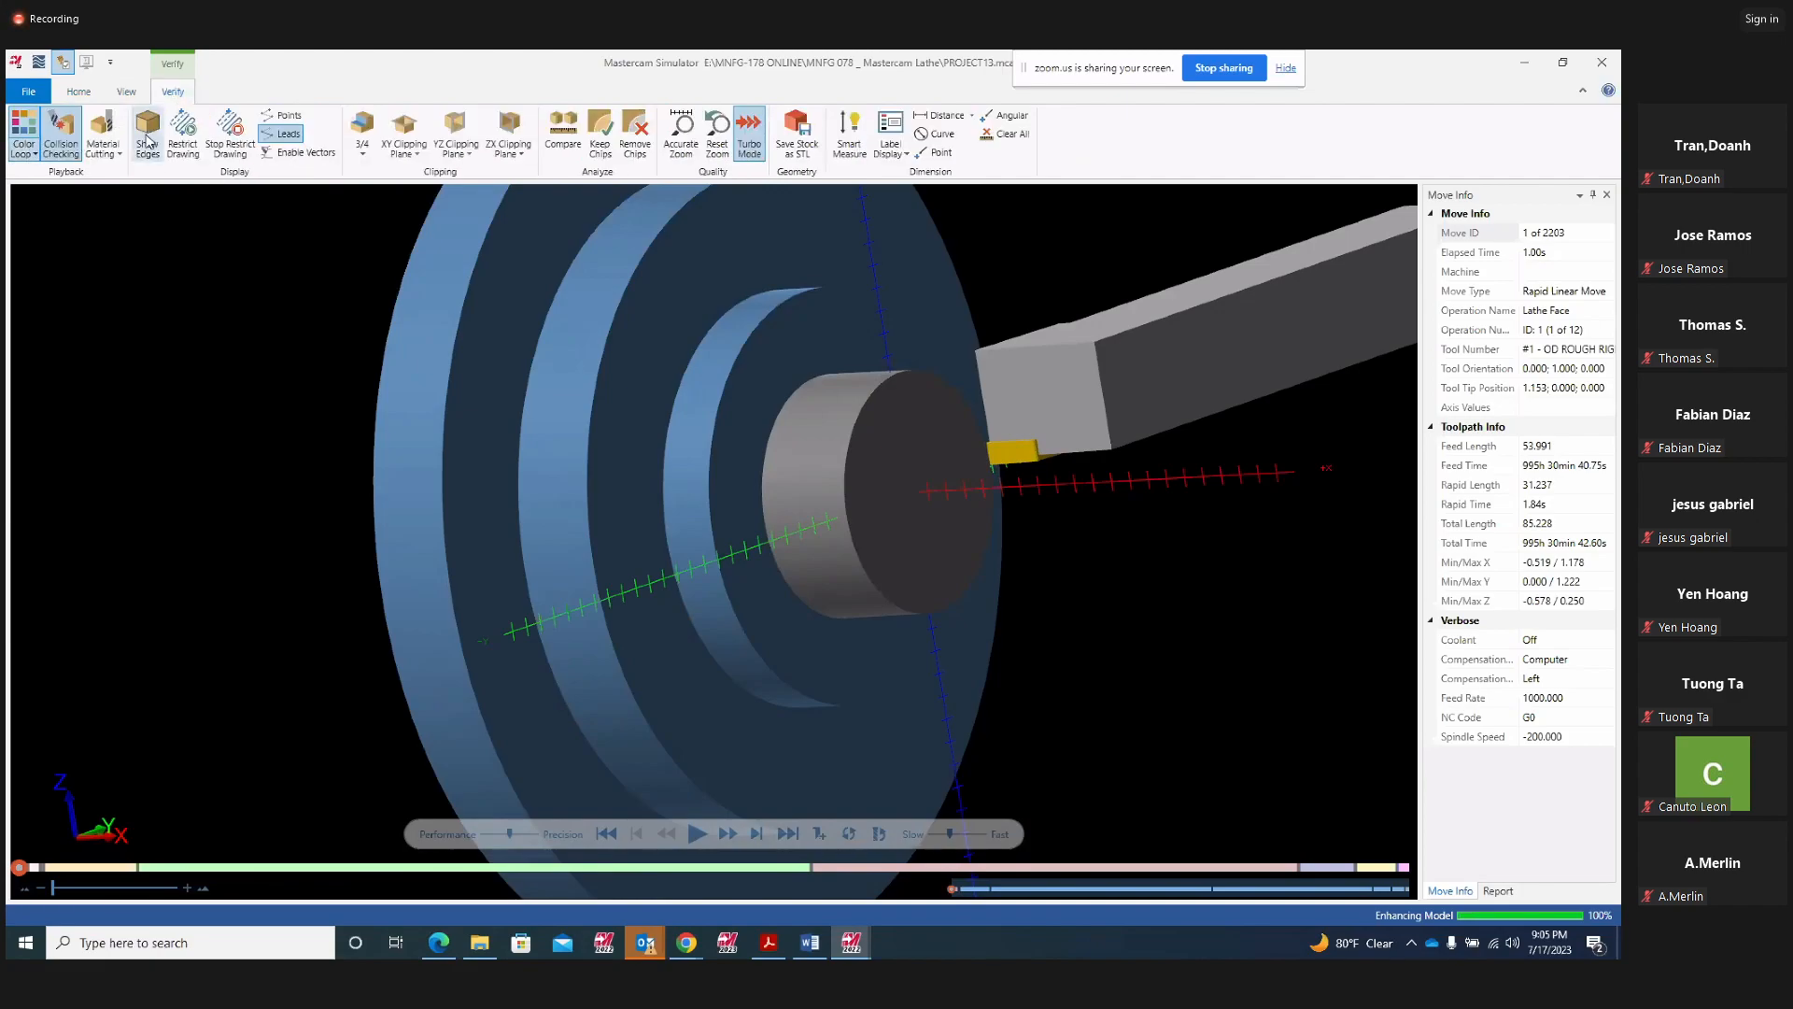
click(128, 92)
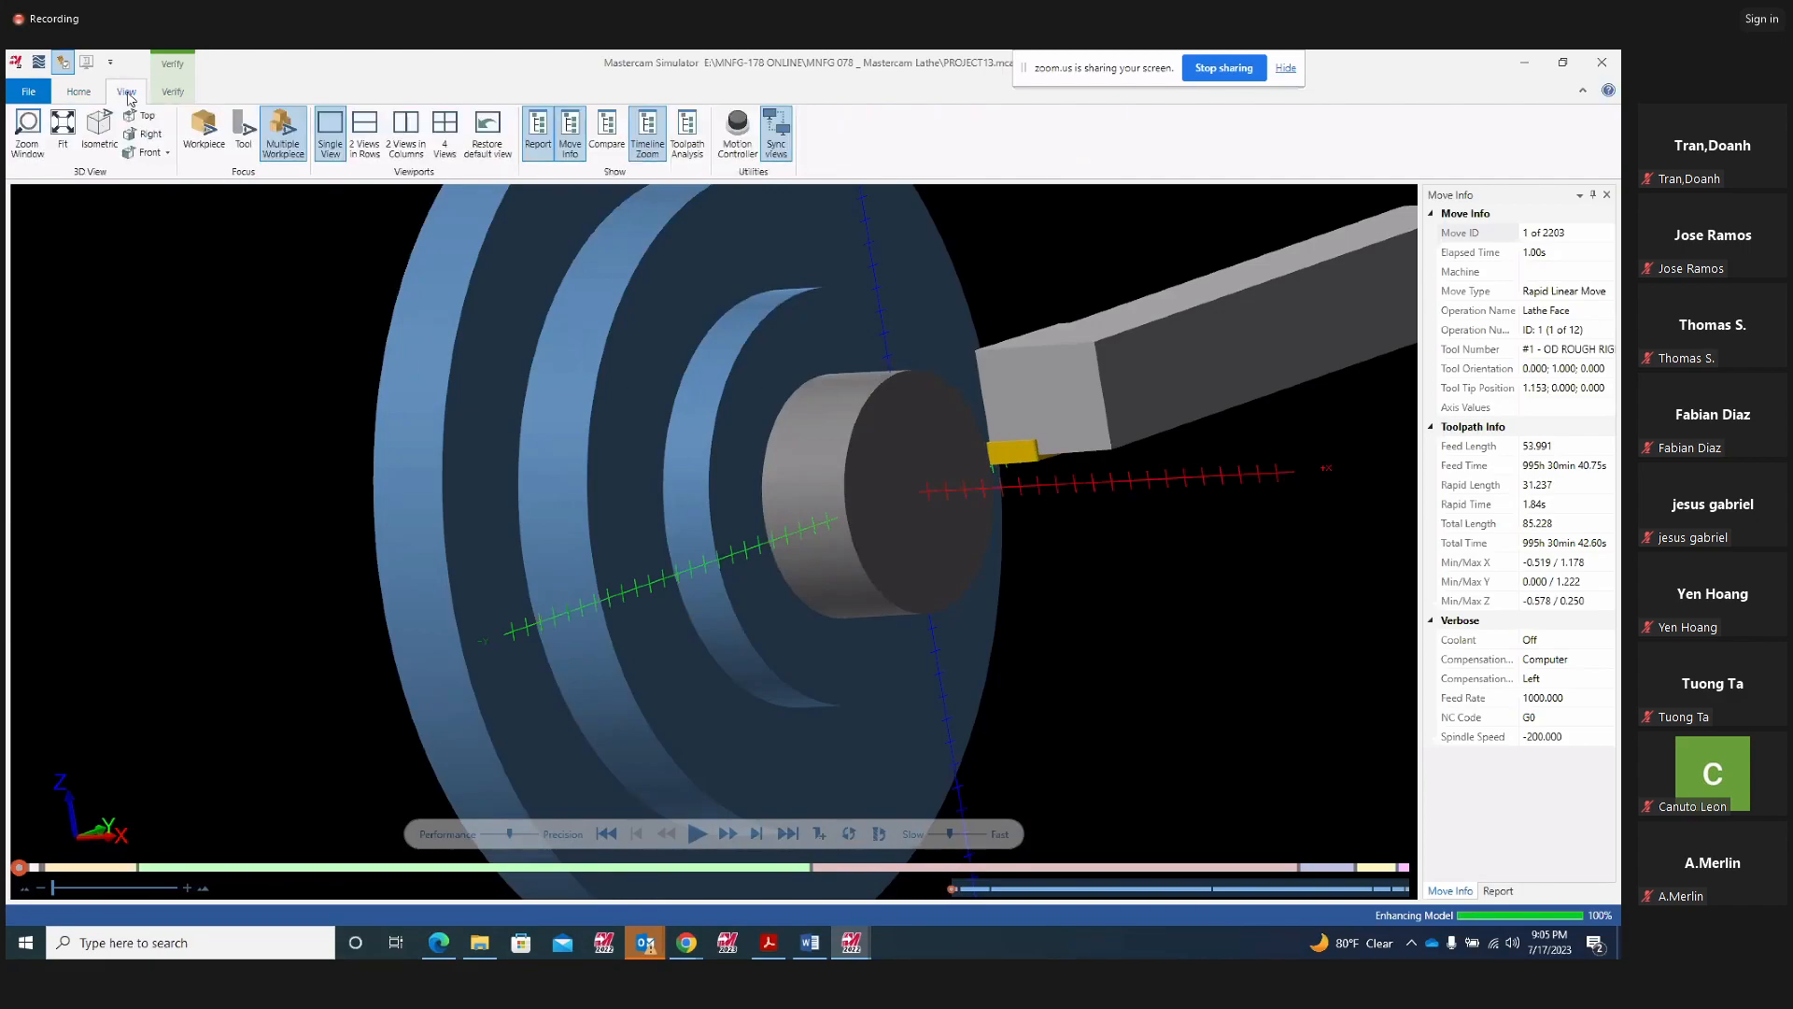
click(80, 92)
click(227, 155)
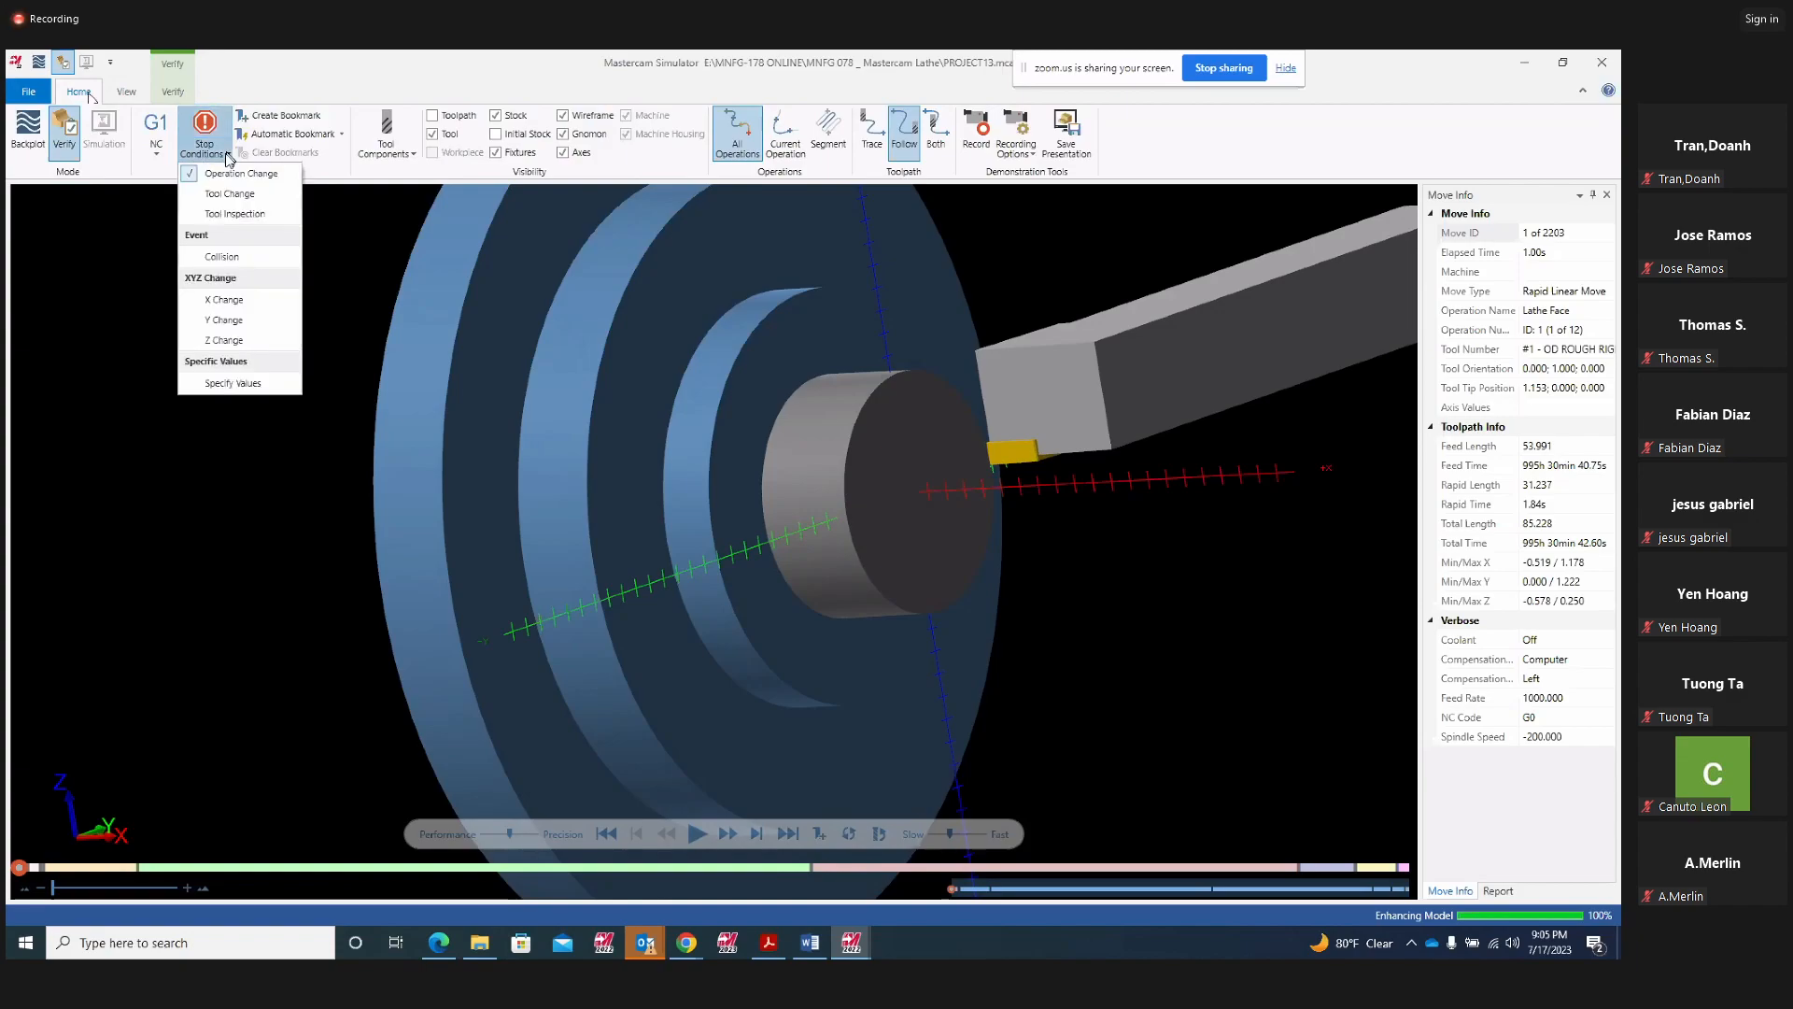
Simulate operations 1 to 7 one at a time, from lathe facing through the C-axis face drilling
click(696, 833)
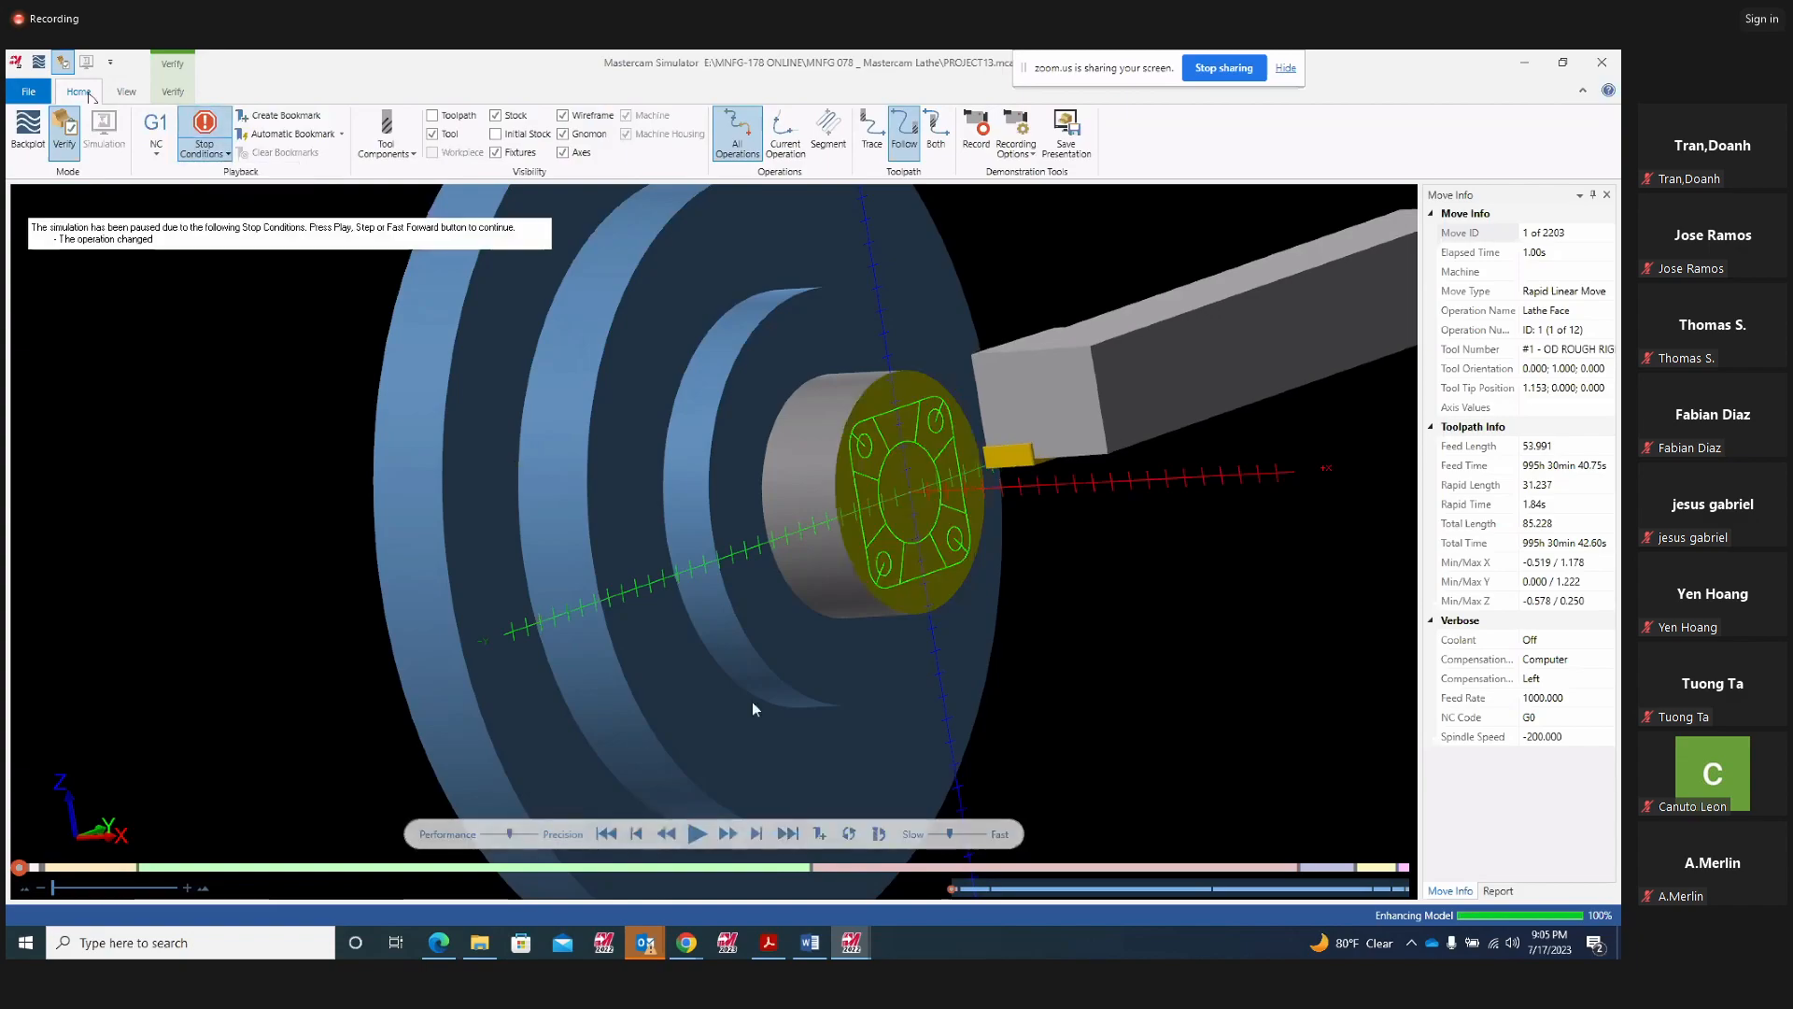
click(694, 833)
scroll(775, 715, up, 2)
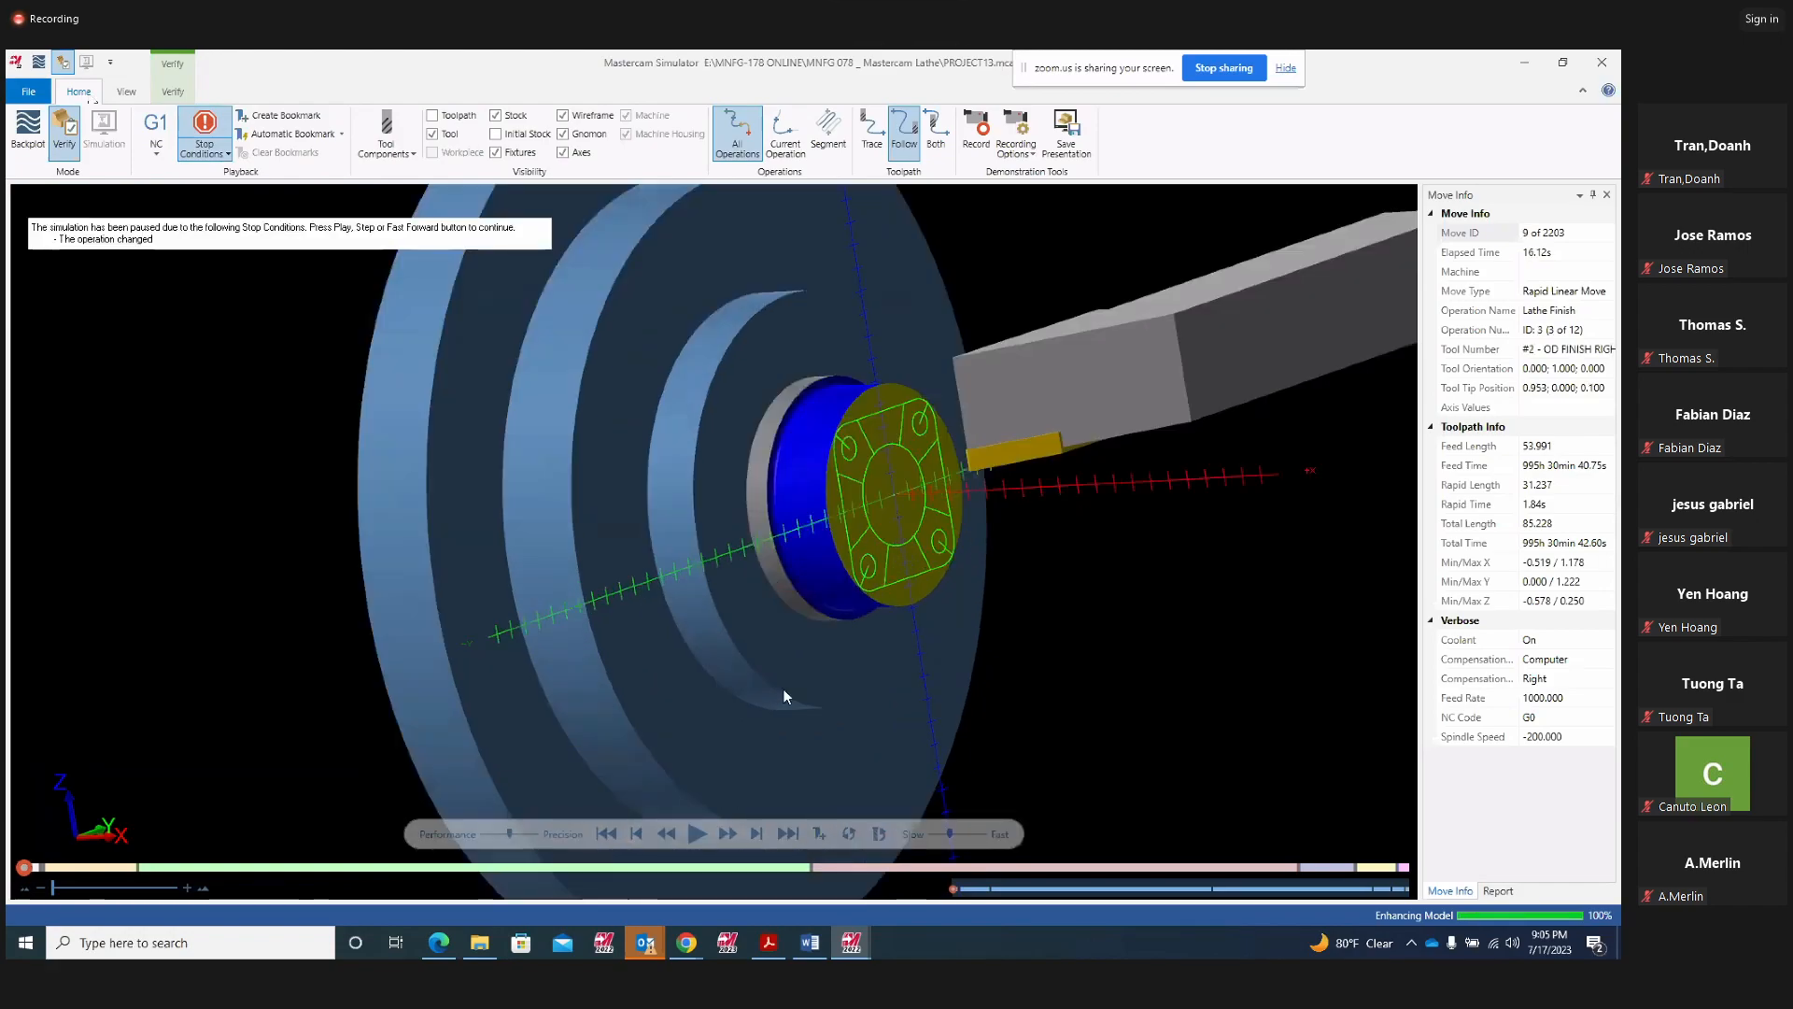
click(697, 833)
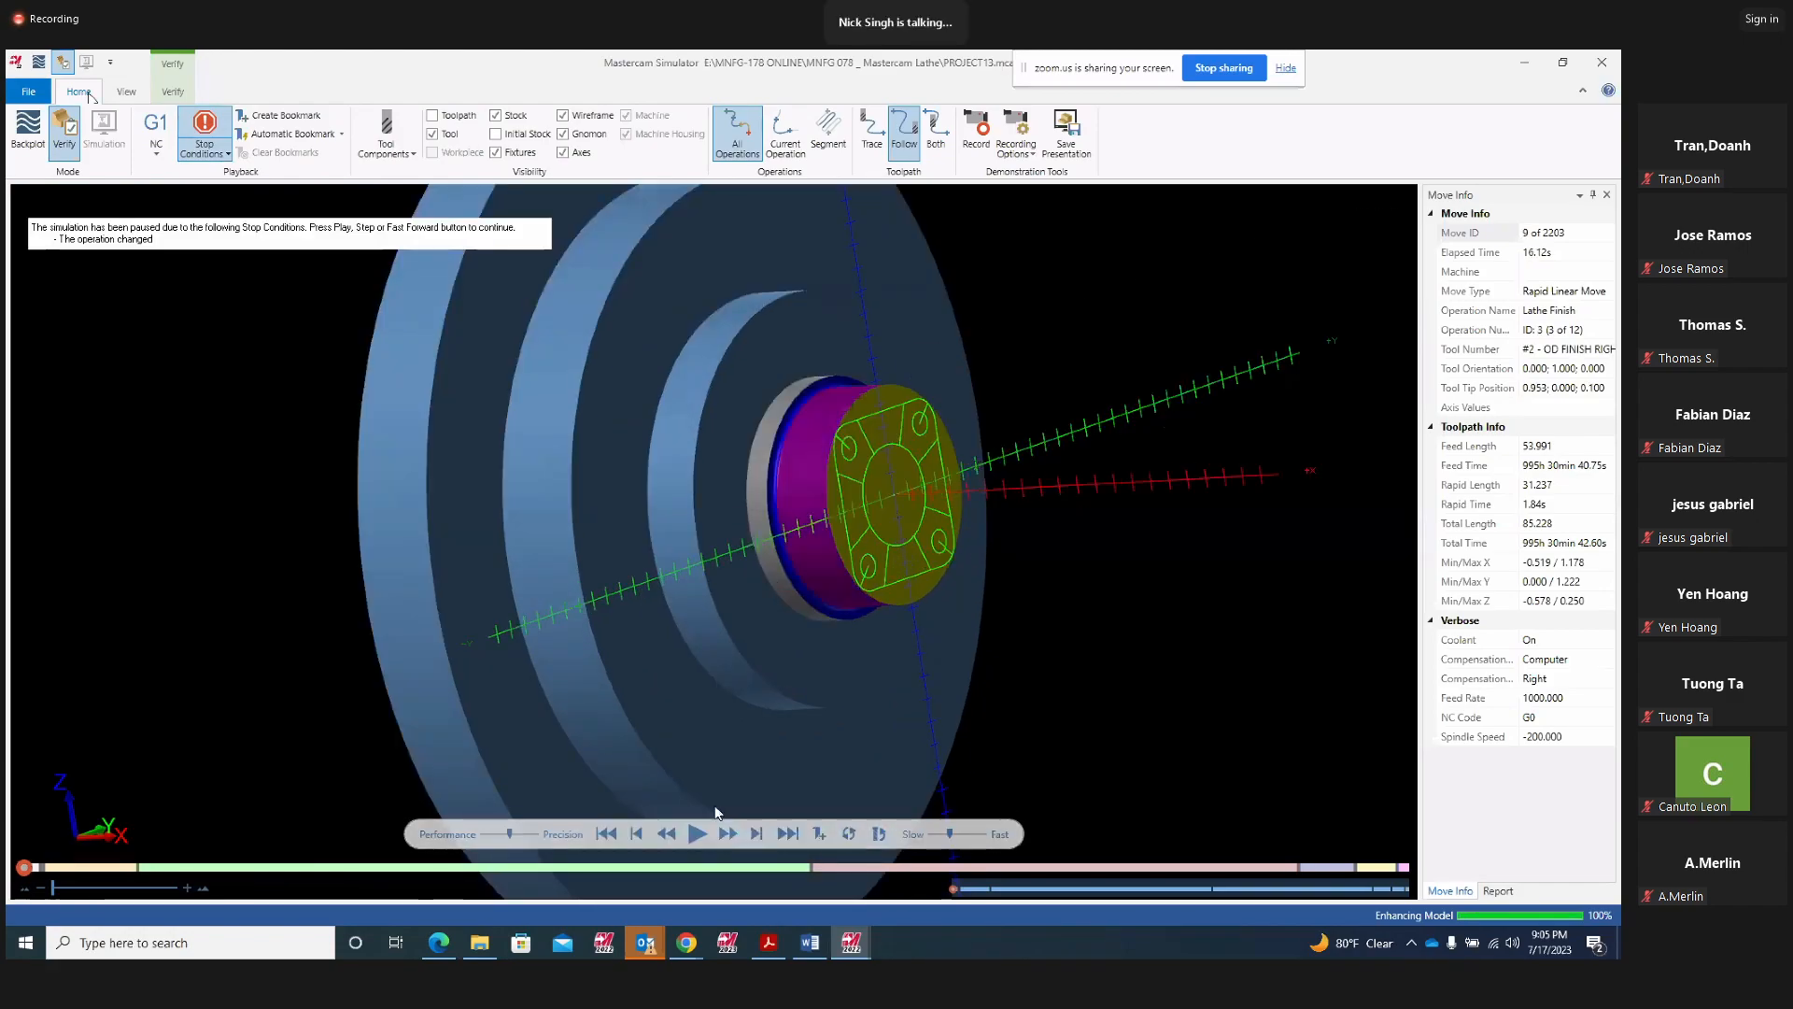
click(693, 835)
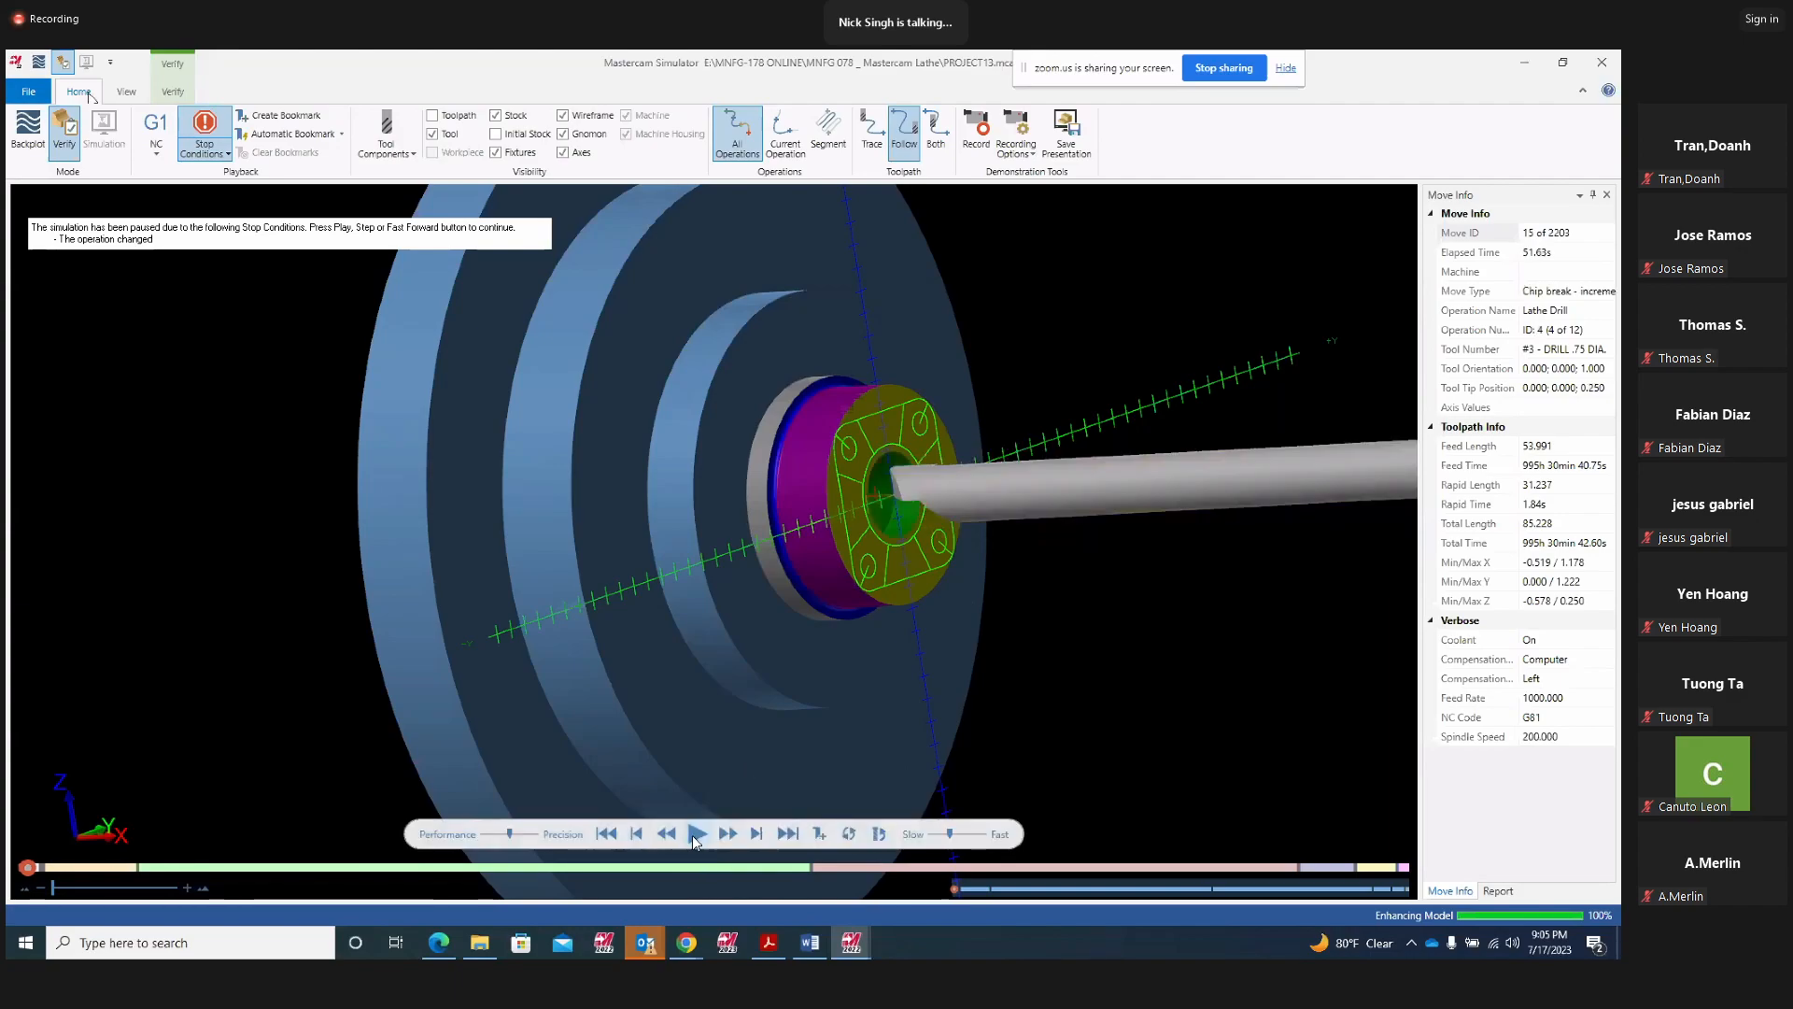
scroll(852, 661, up, 3)
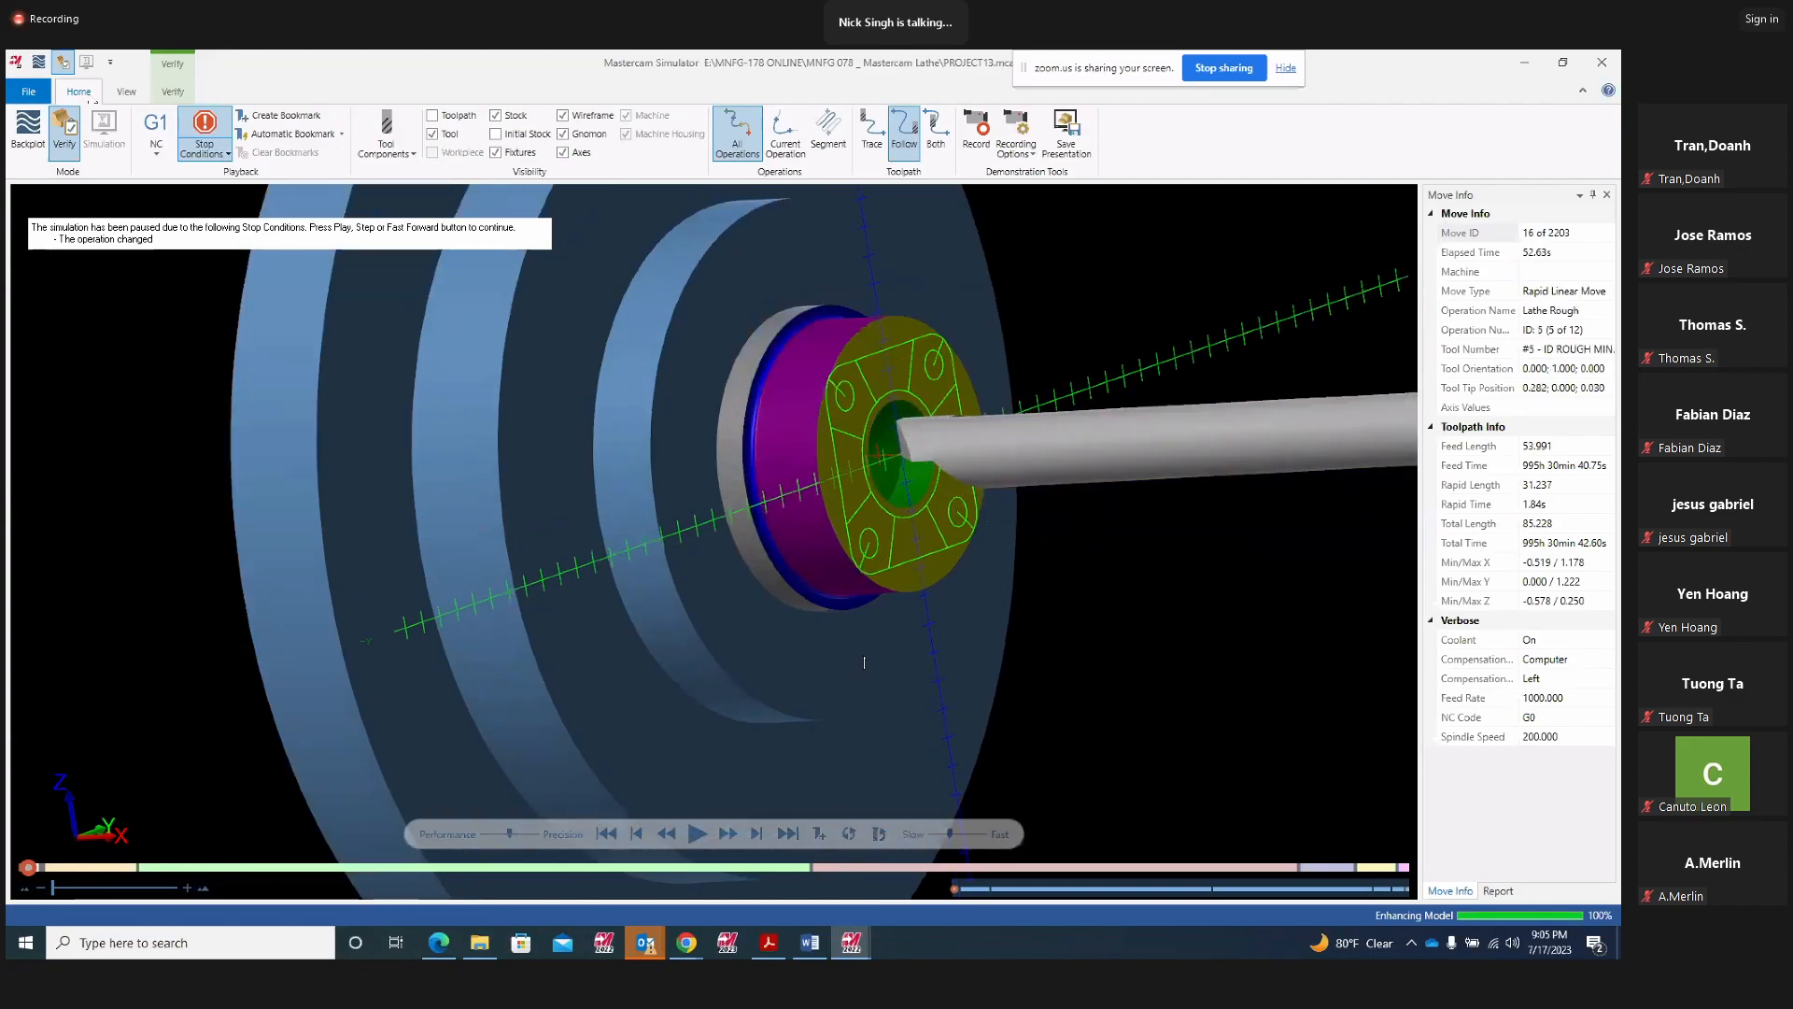
click(697, 833)
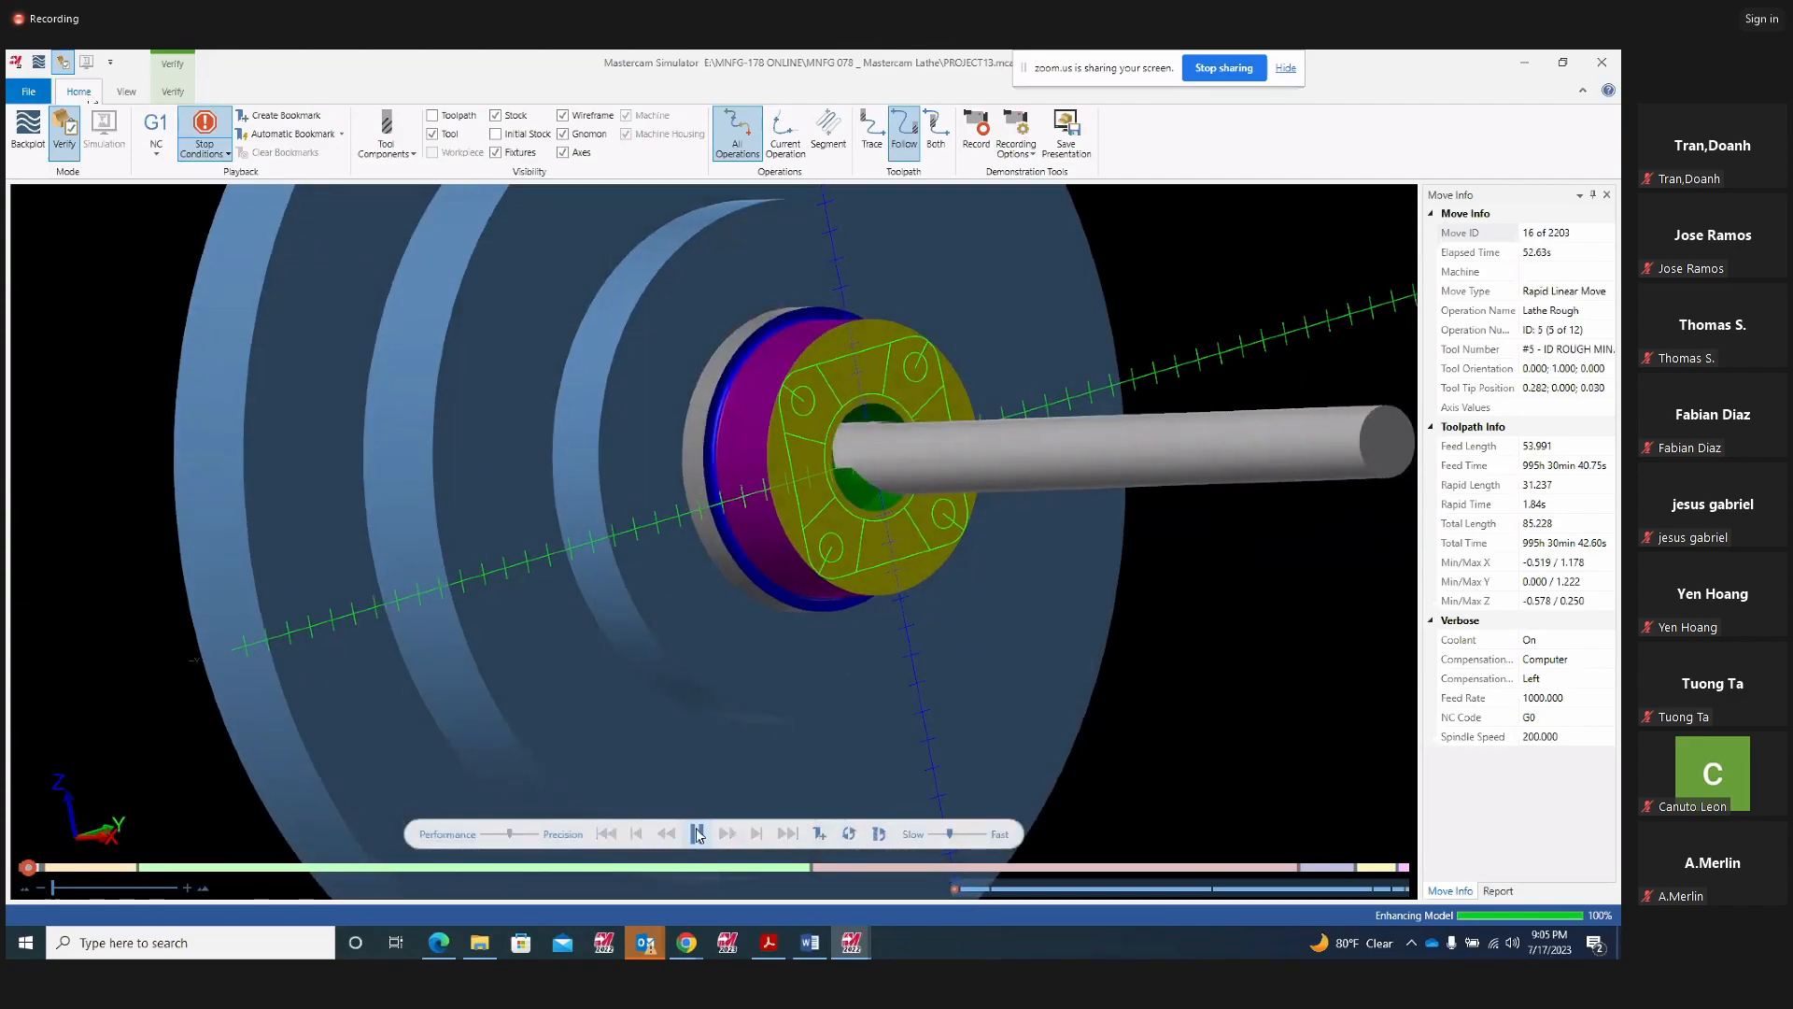
click(696, 834)
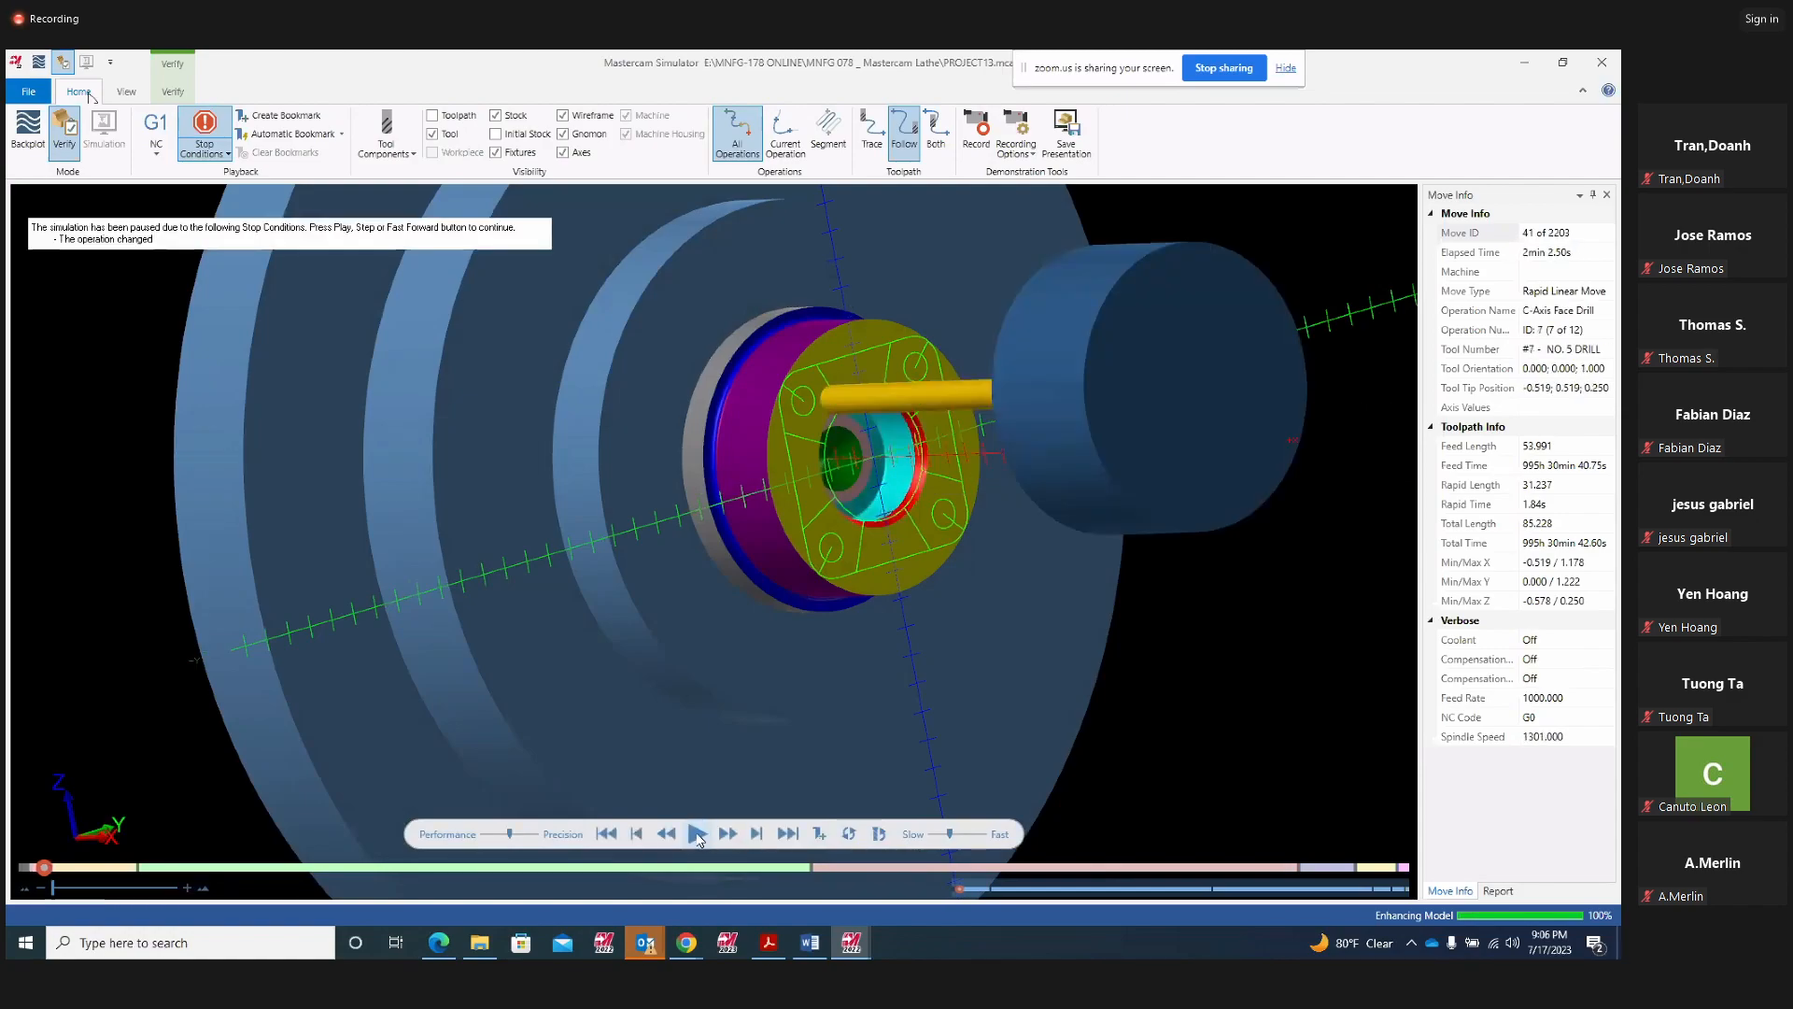
click(697, 834)
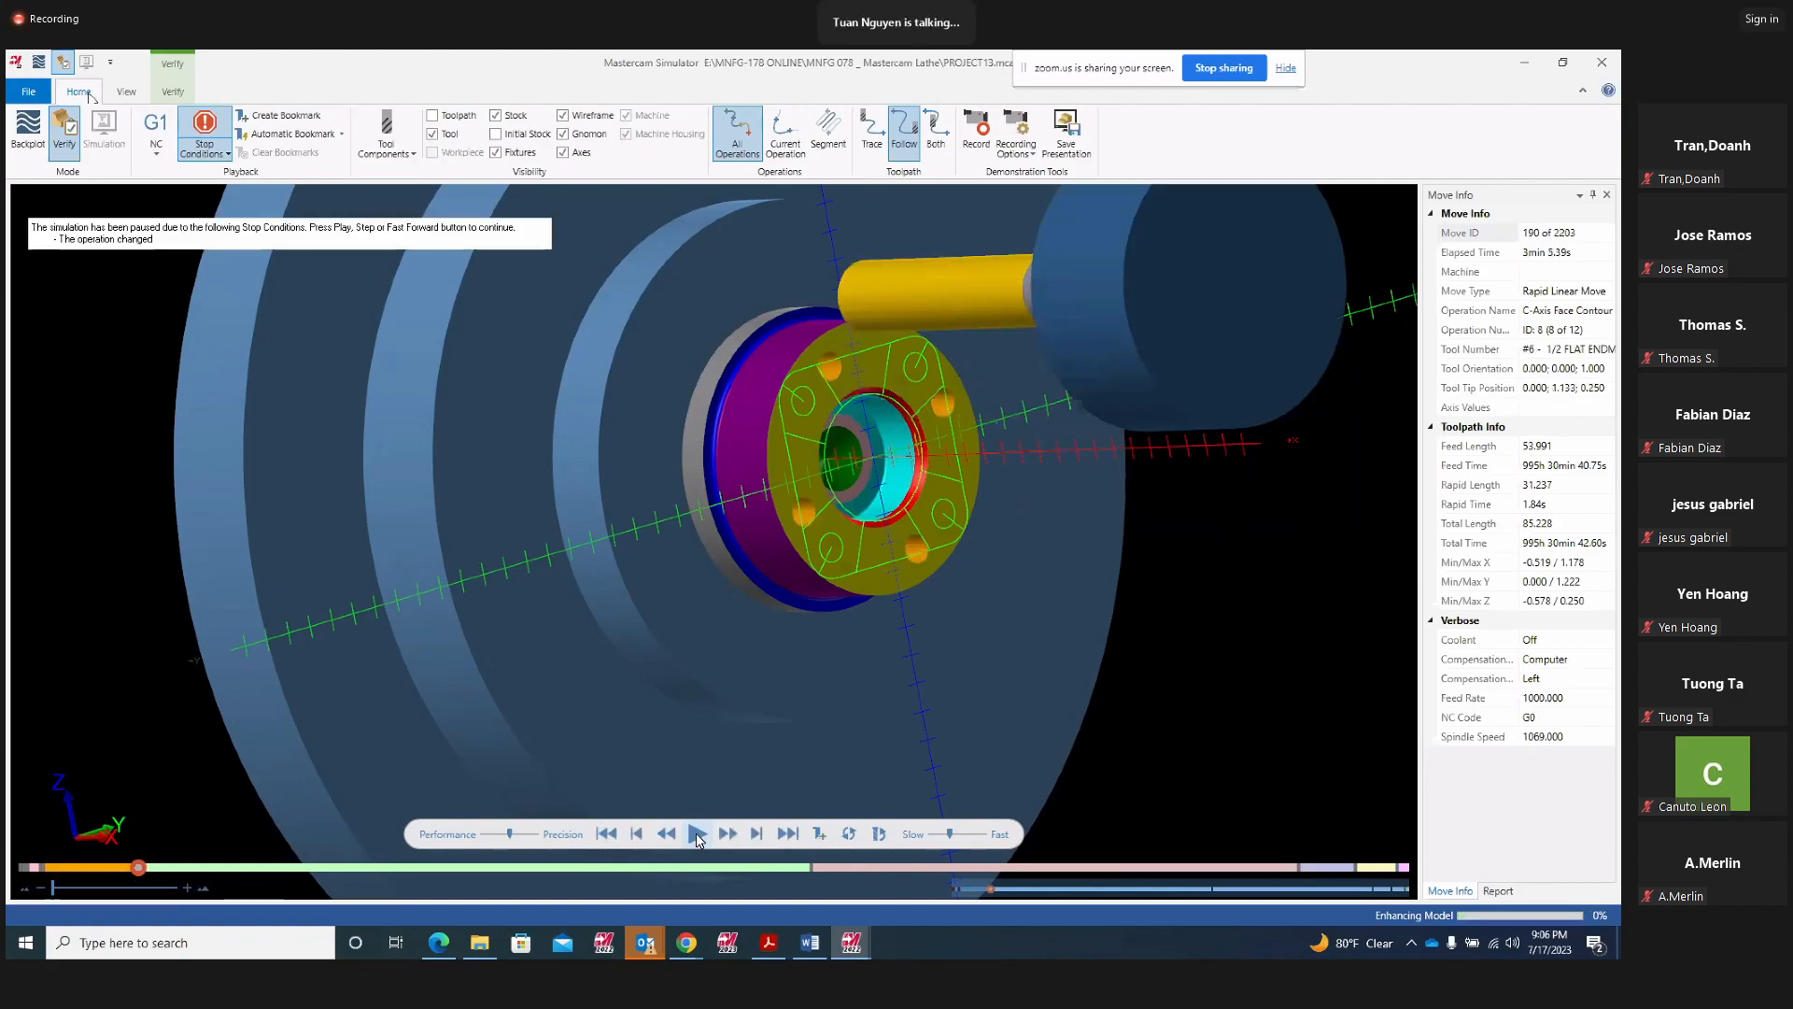
Simulate the C-axis face contour operations 8 to 11 one at a time, viewing the flange face
middle_drag(878, 598, 761, 671)
scroll(866, 545, up, 5)
scroll(878, 534, down, 5)
click(698, 834)
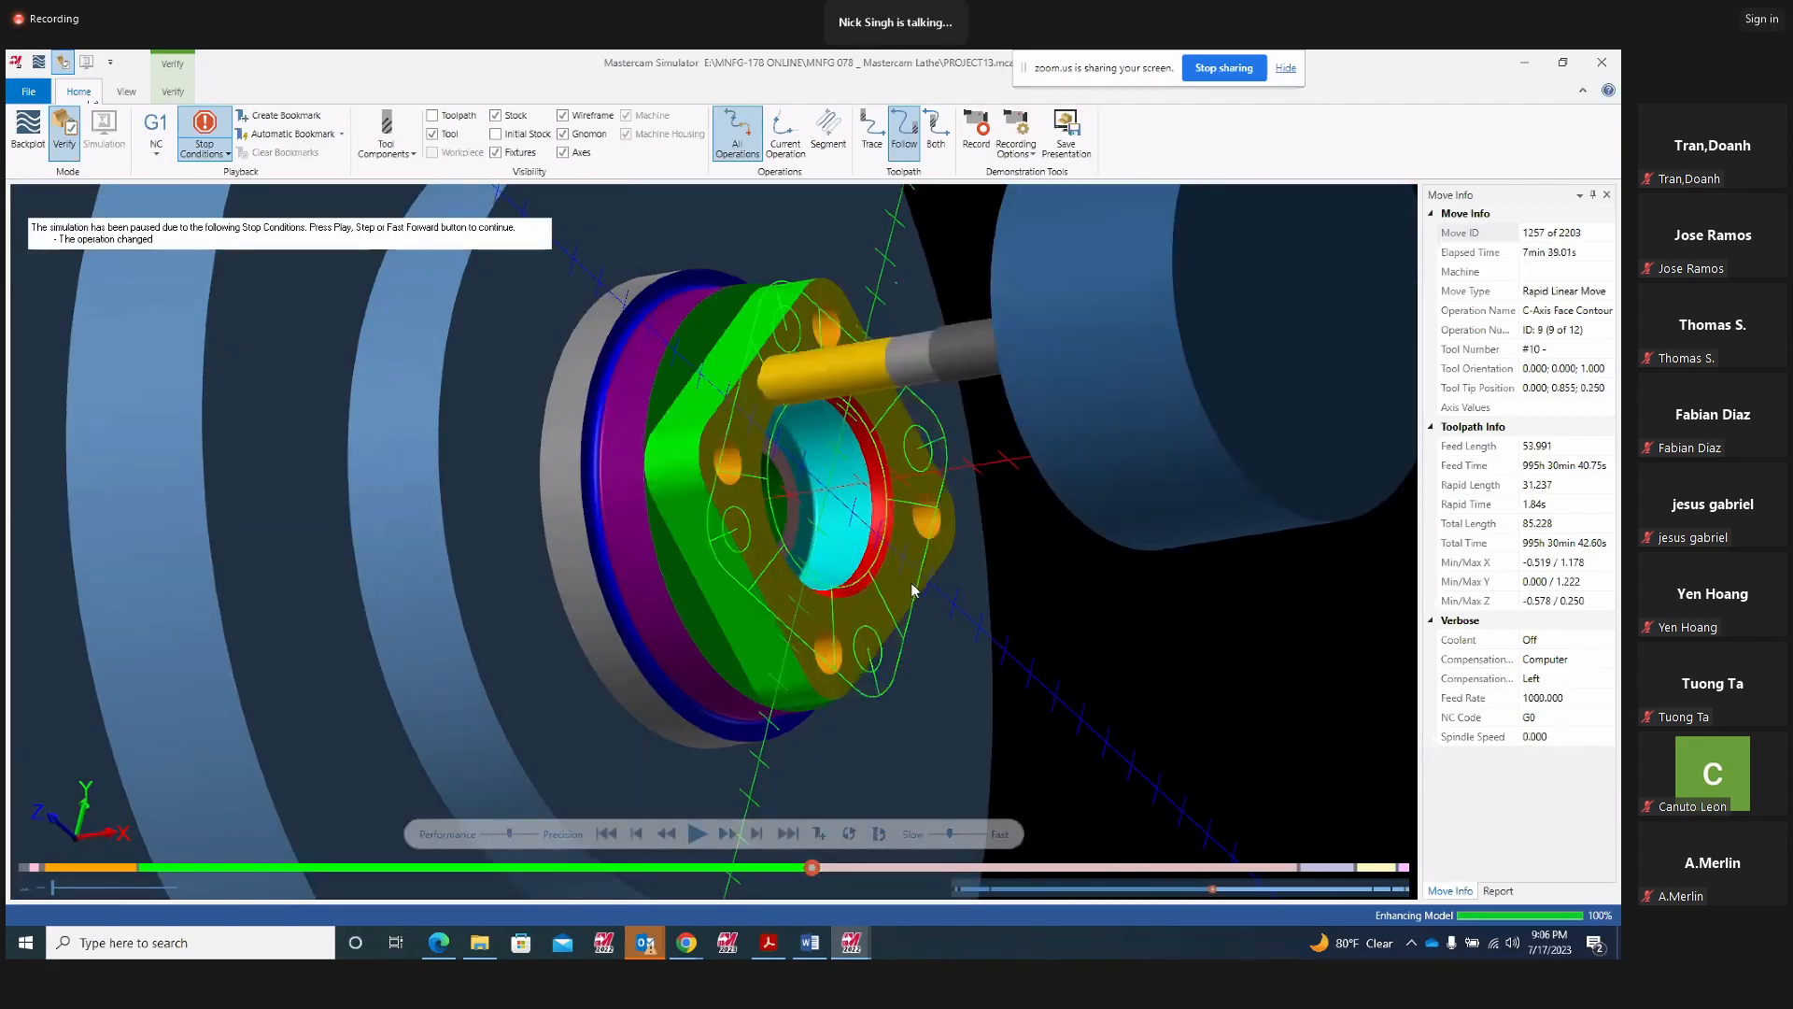
click(697, 833)
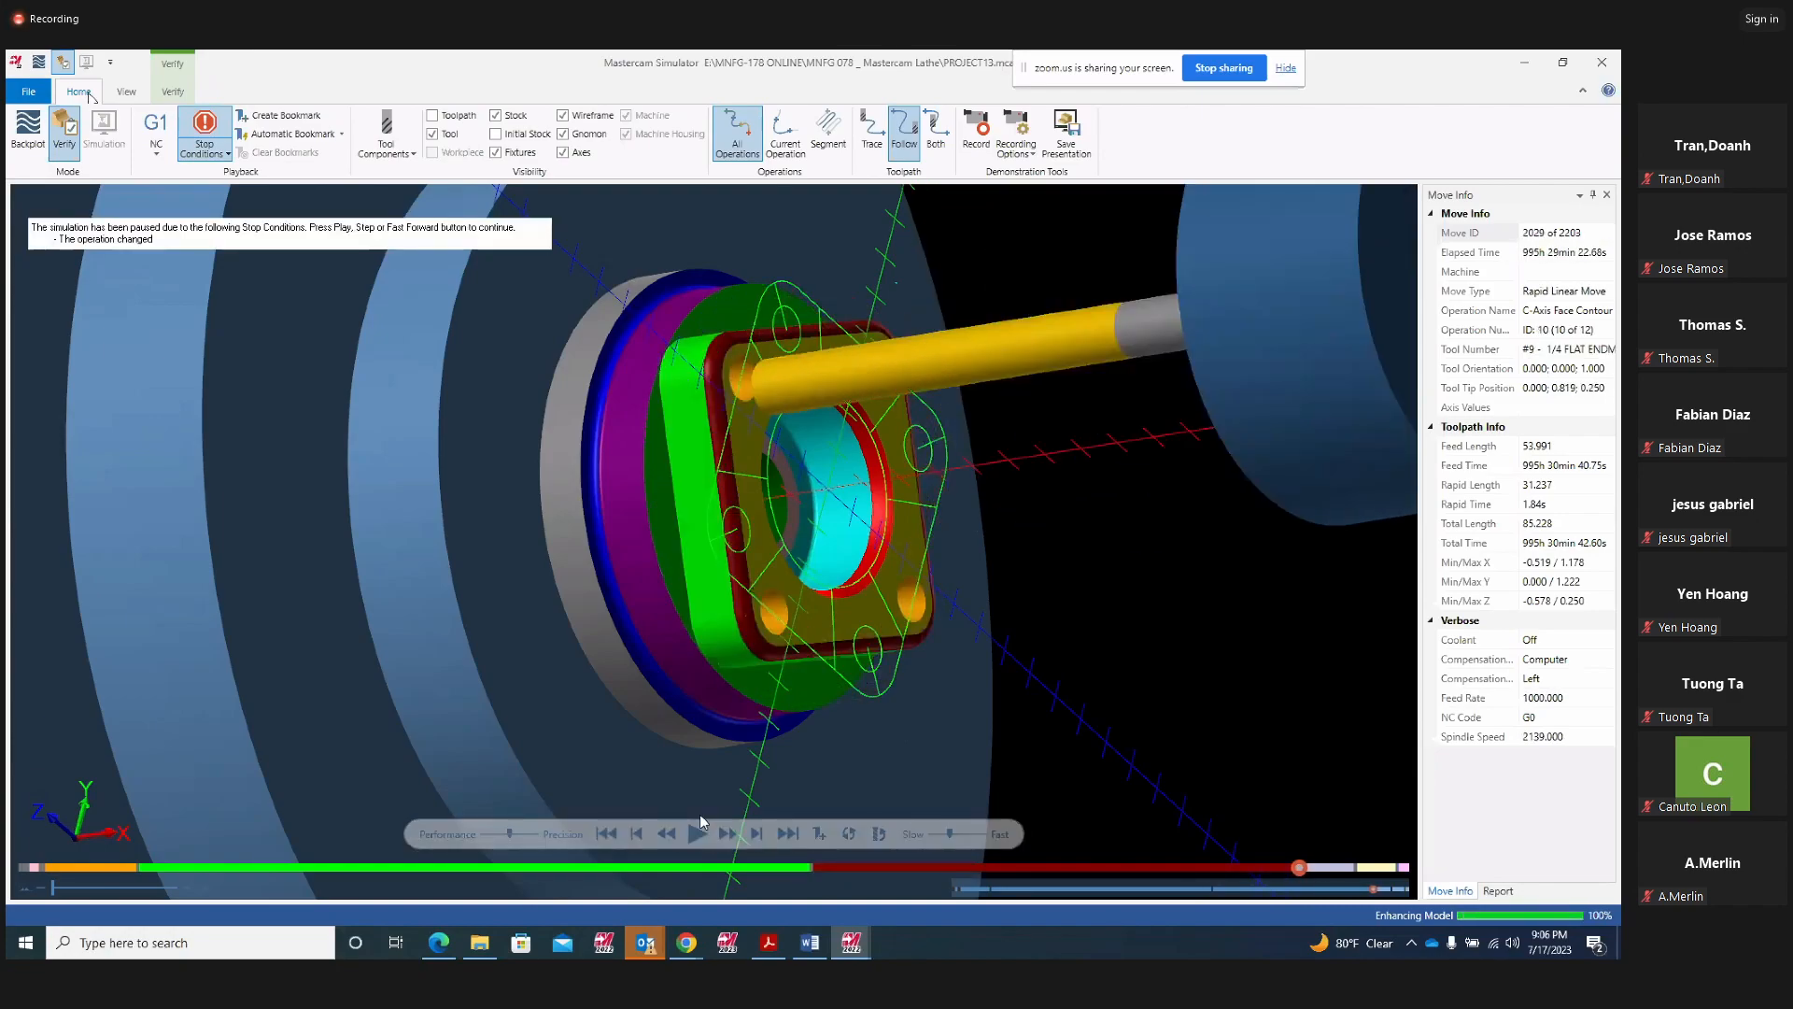
click(697, 833)
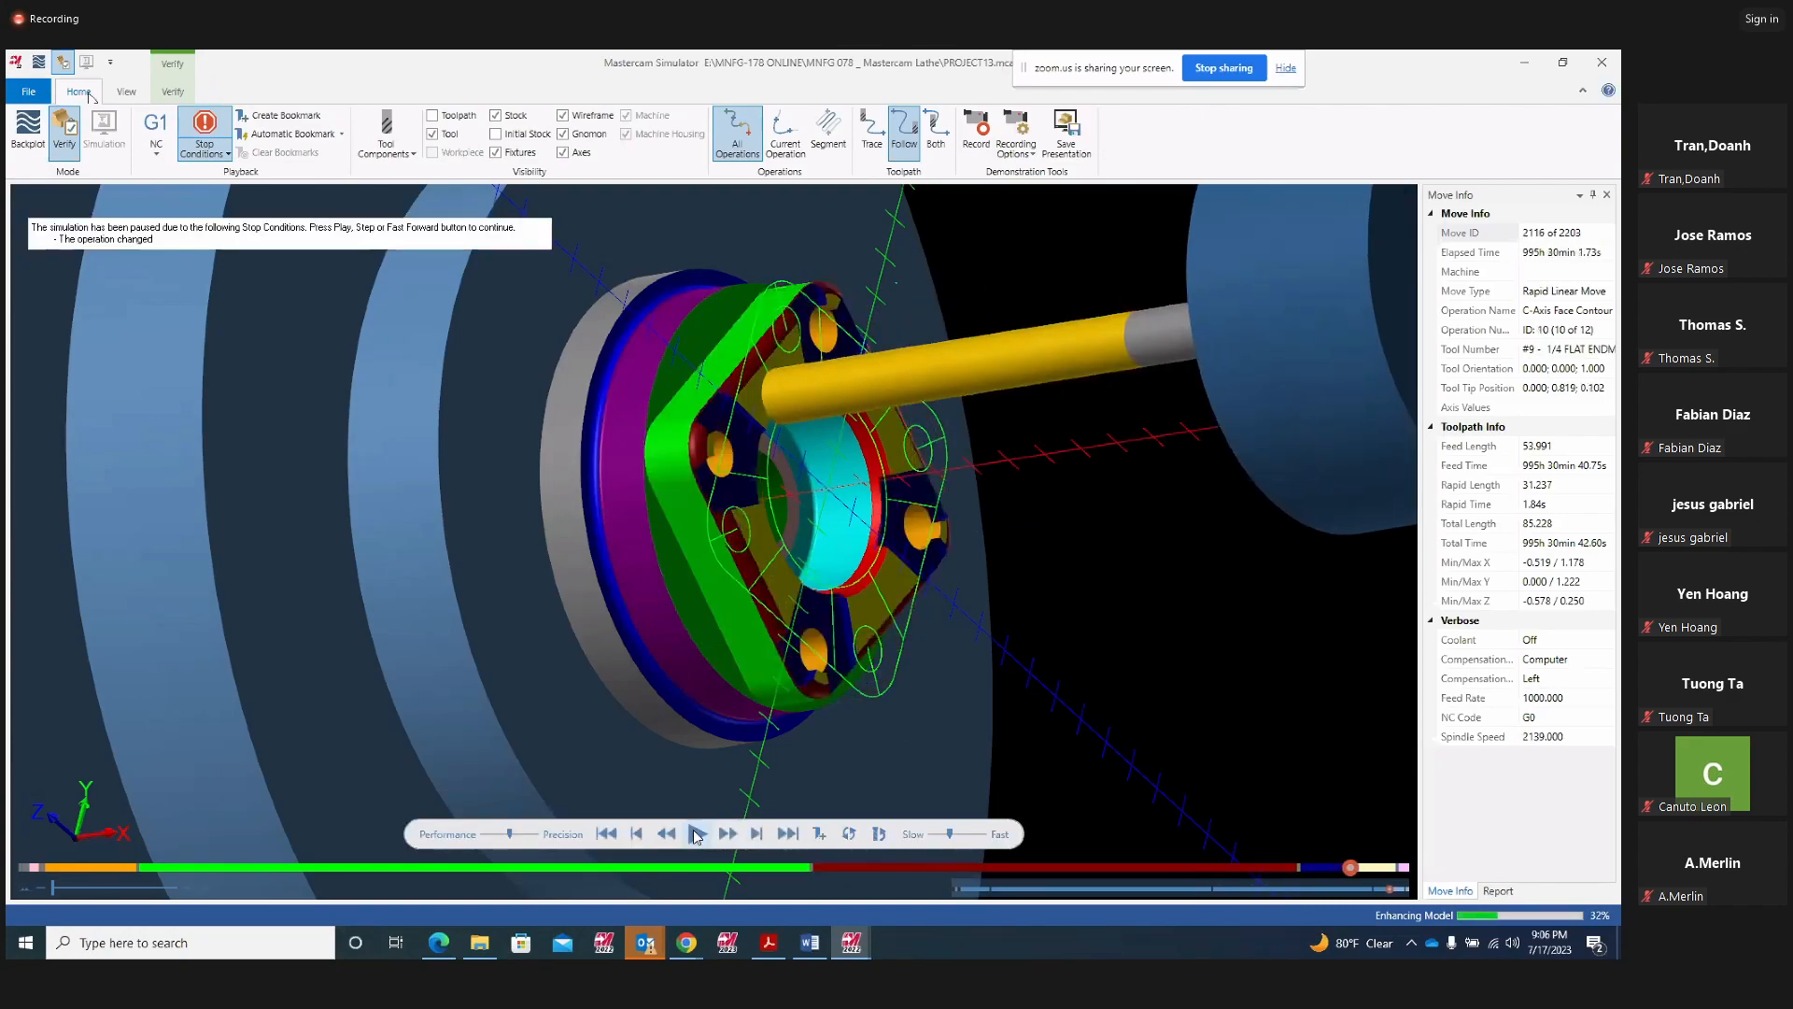
click(697, 833)
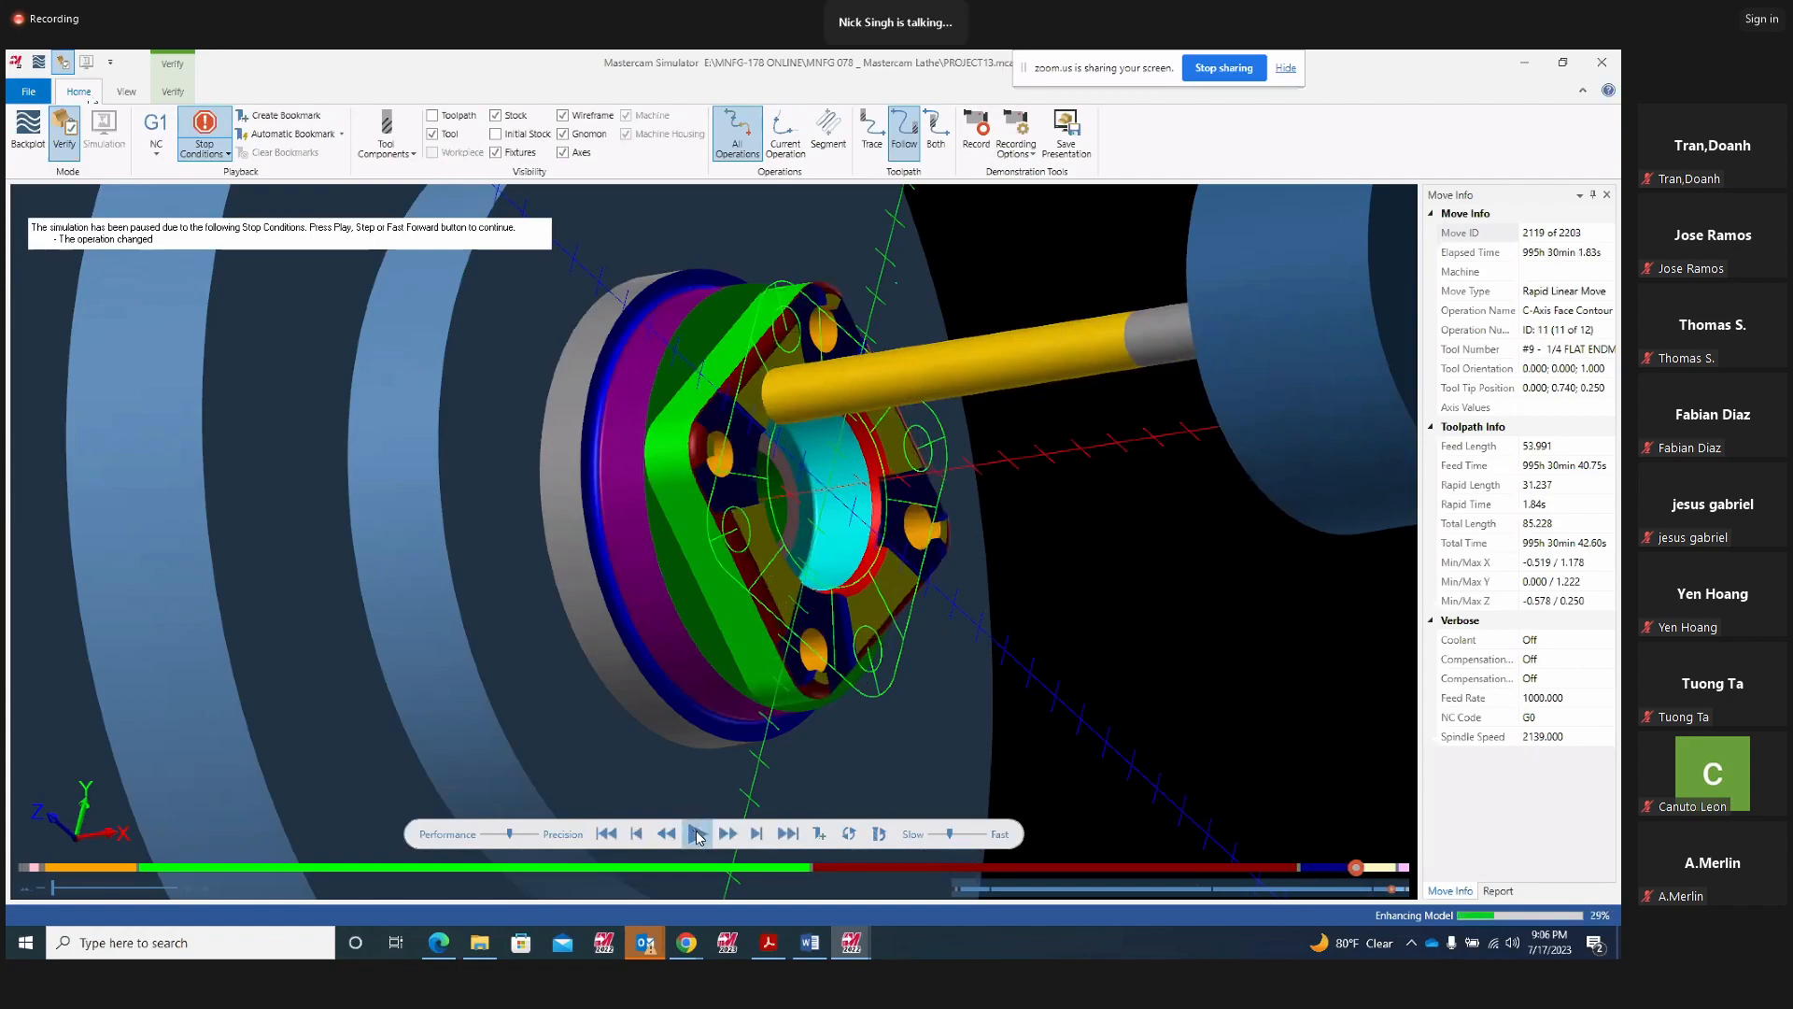
Simulate the lathe cutoff operation and hide the wireframe on the verified part
middle_drag(776, 592, 784, 654)
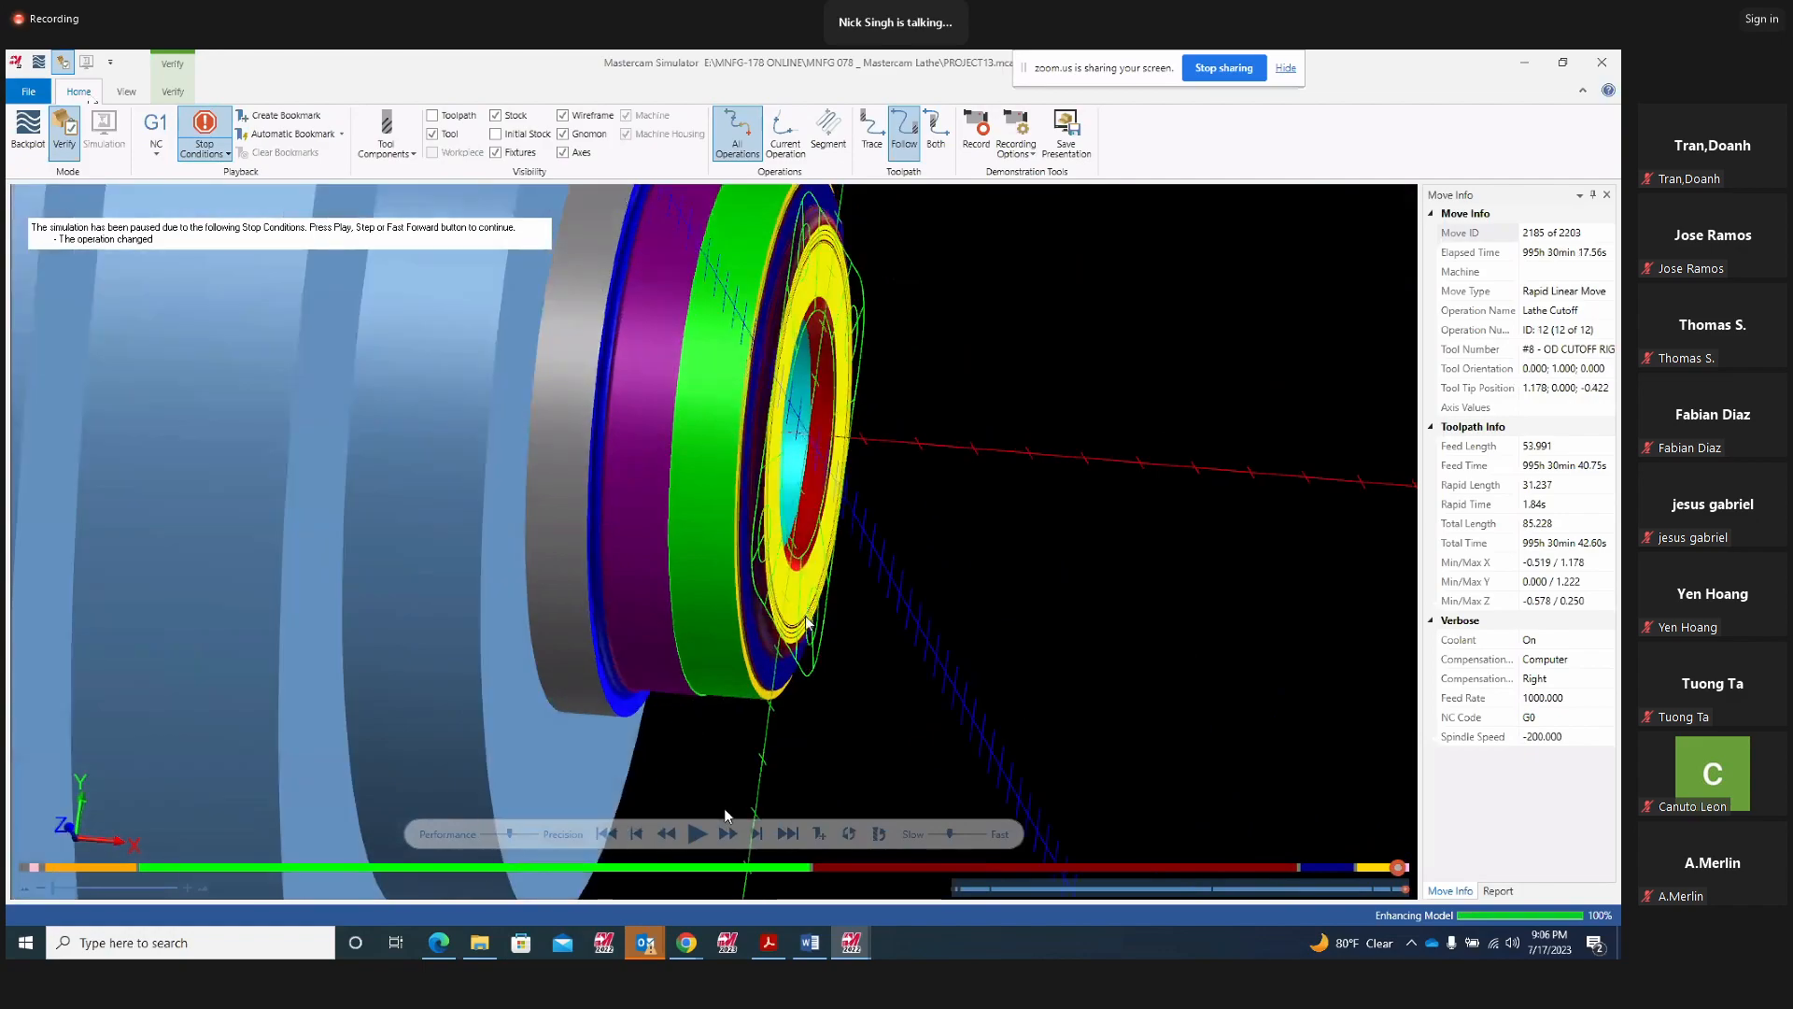
click(697, 833)
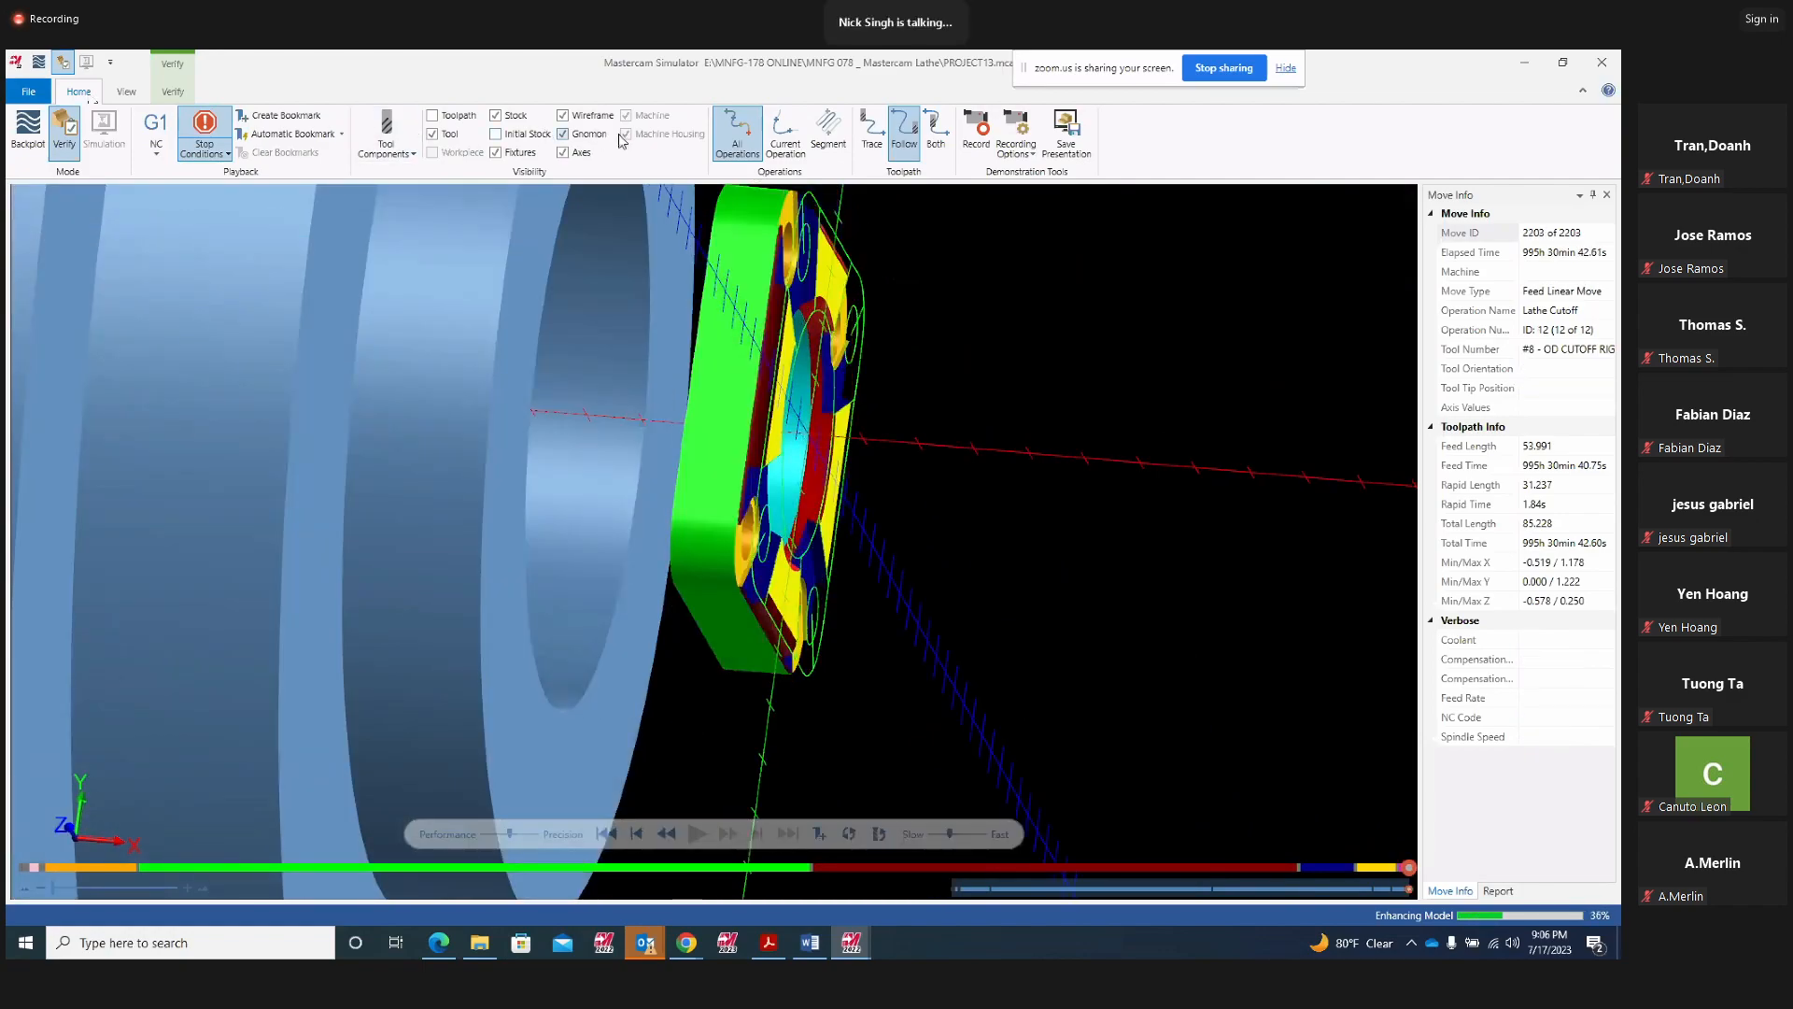
click(563, 116)
Inspect the verified flange from several angles, examining the recess around a corner hole and its surrounding surfaces up close
middle_drag(990, 435, 955, 405)
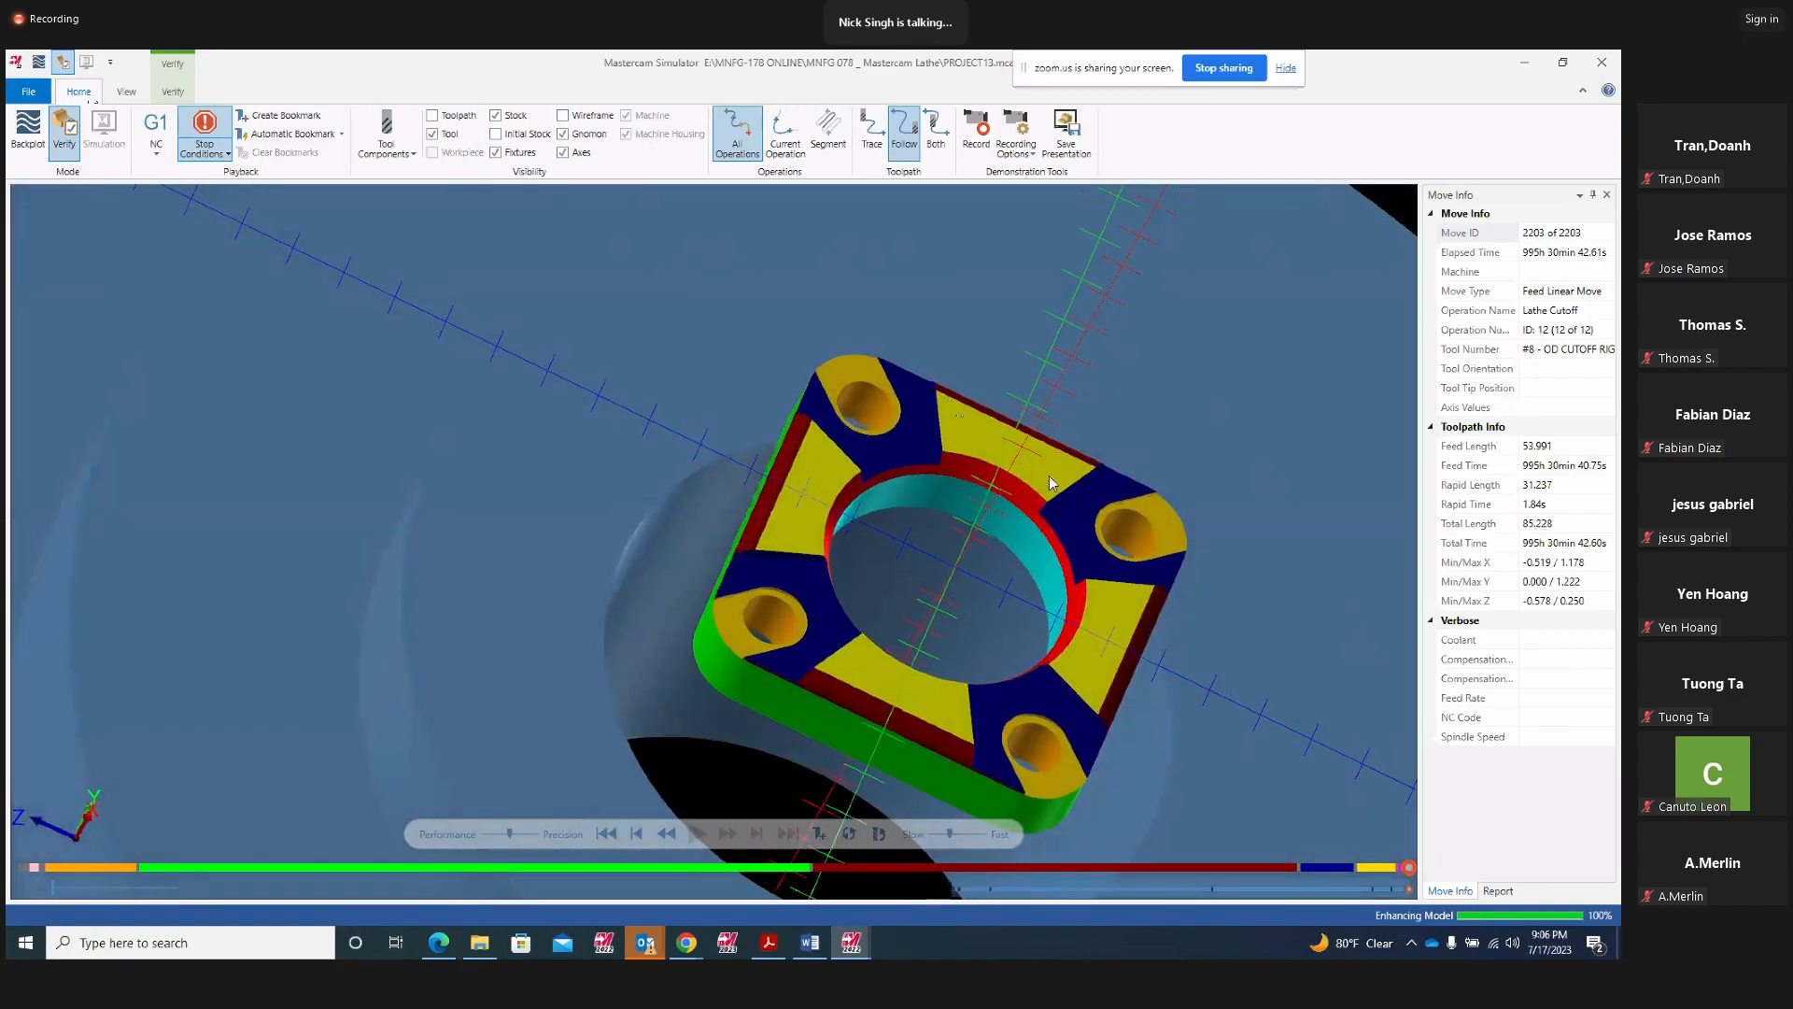
scroll(1064, 511, up, 4)
middle_drag(1065, 512, 951, 511)
scroll(1008, 513, up, 4)
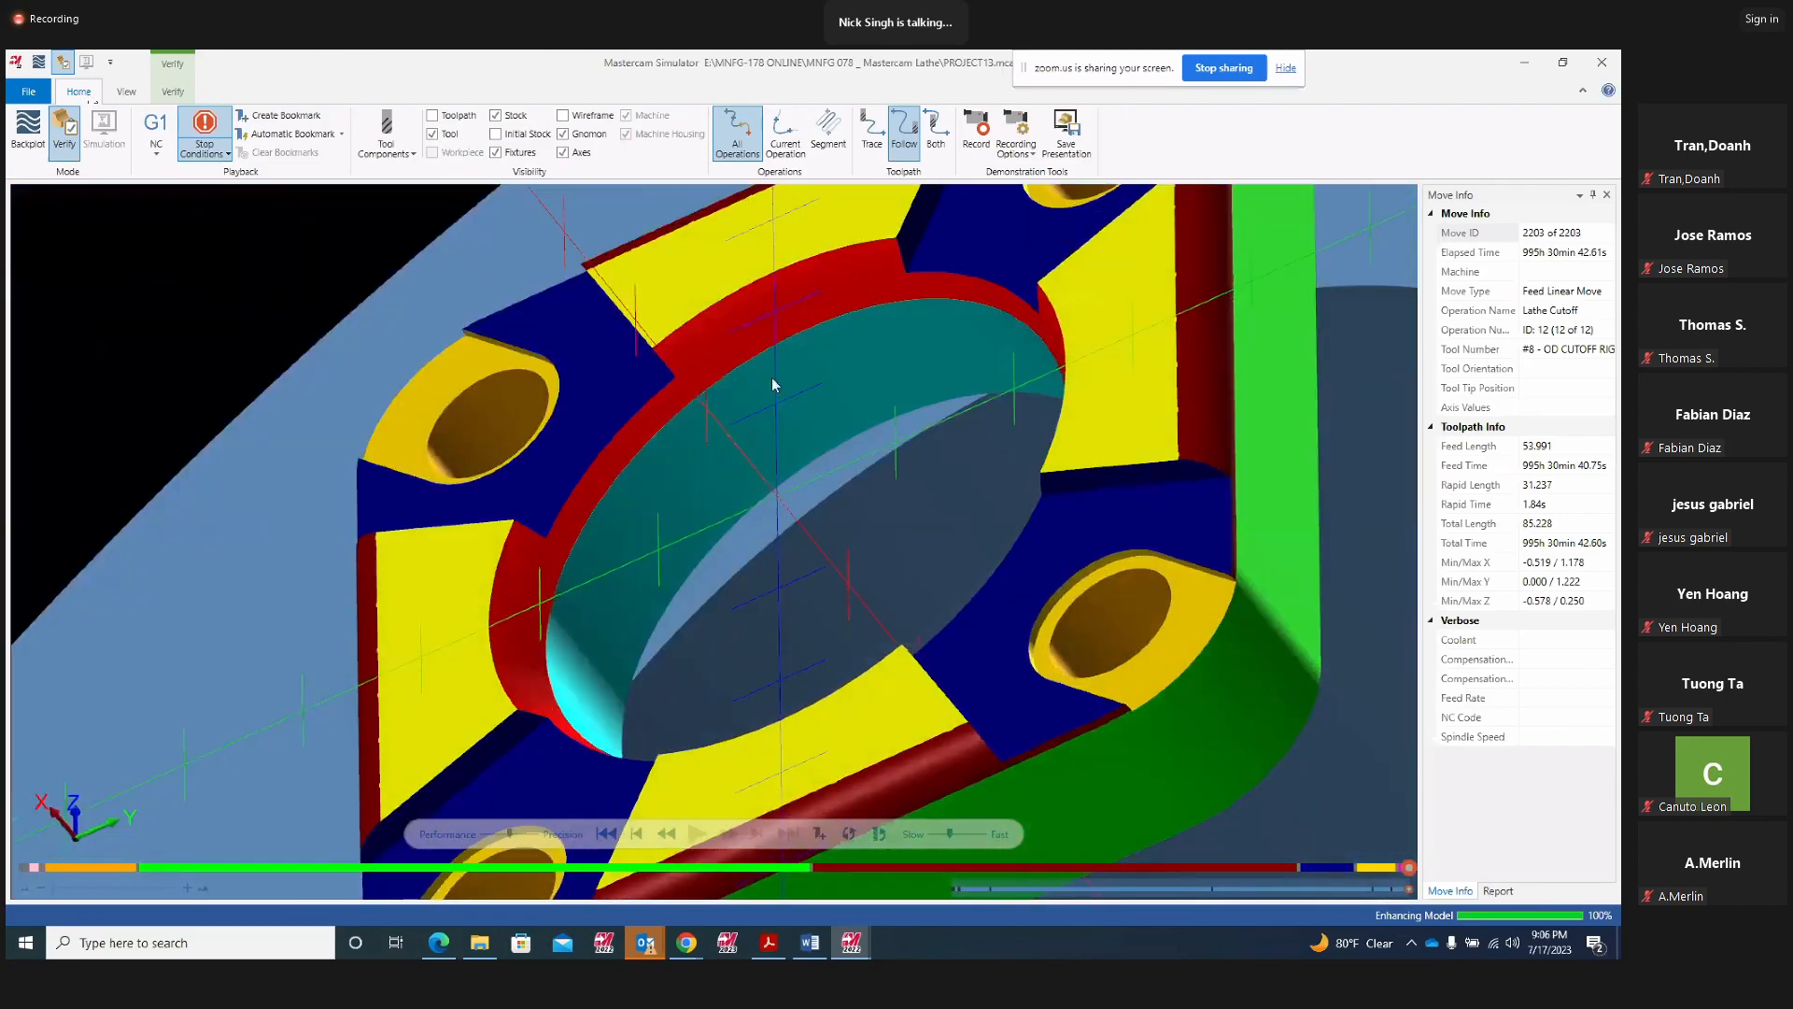
scroll(775, 373, up, 2)
middle_drag(784, 318, 874, 285)
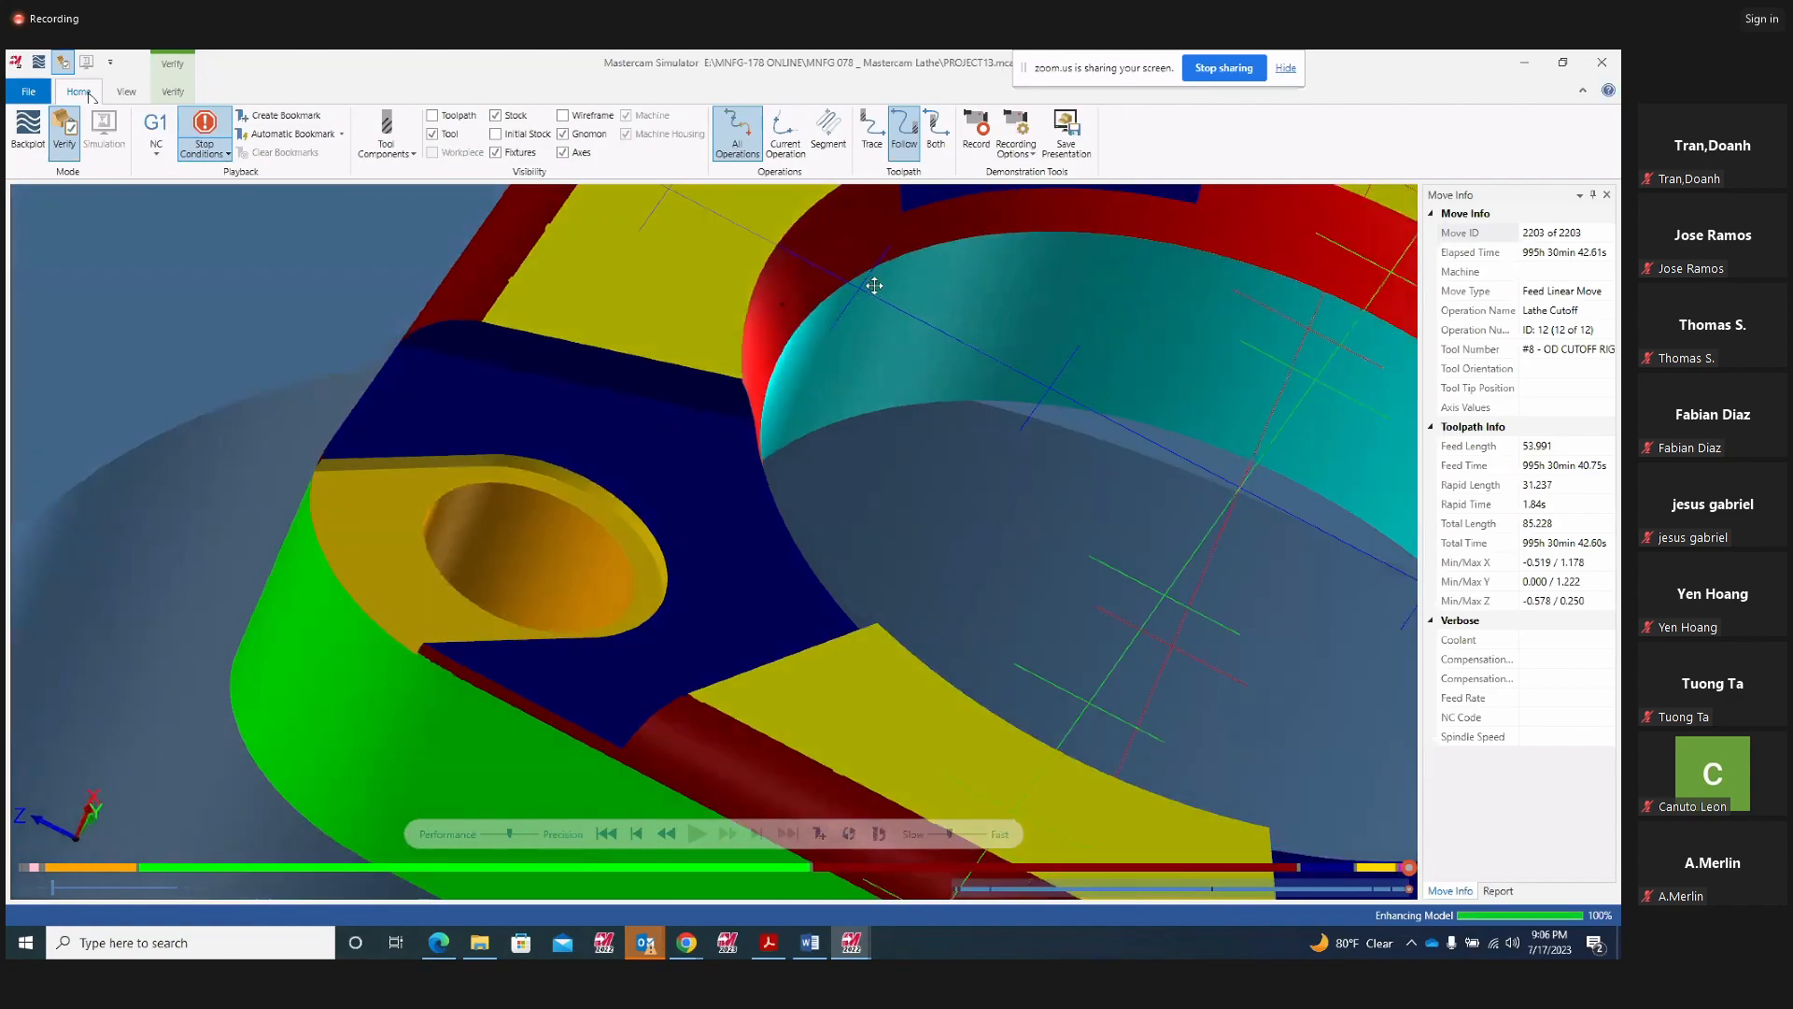
scroll(394, 495, up, 2)
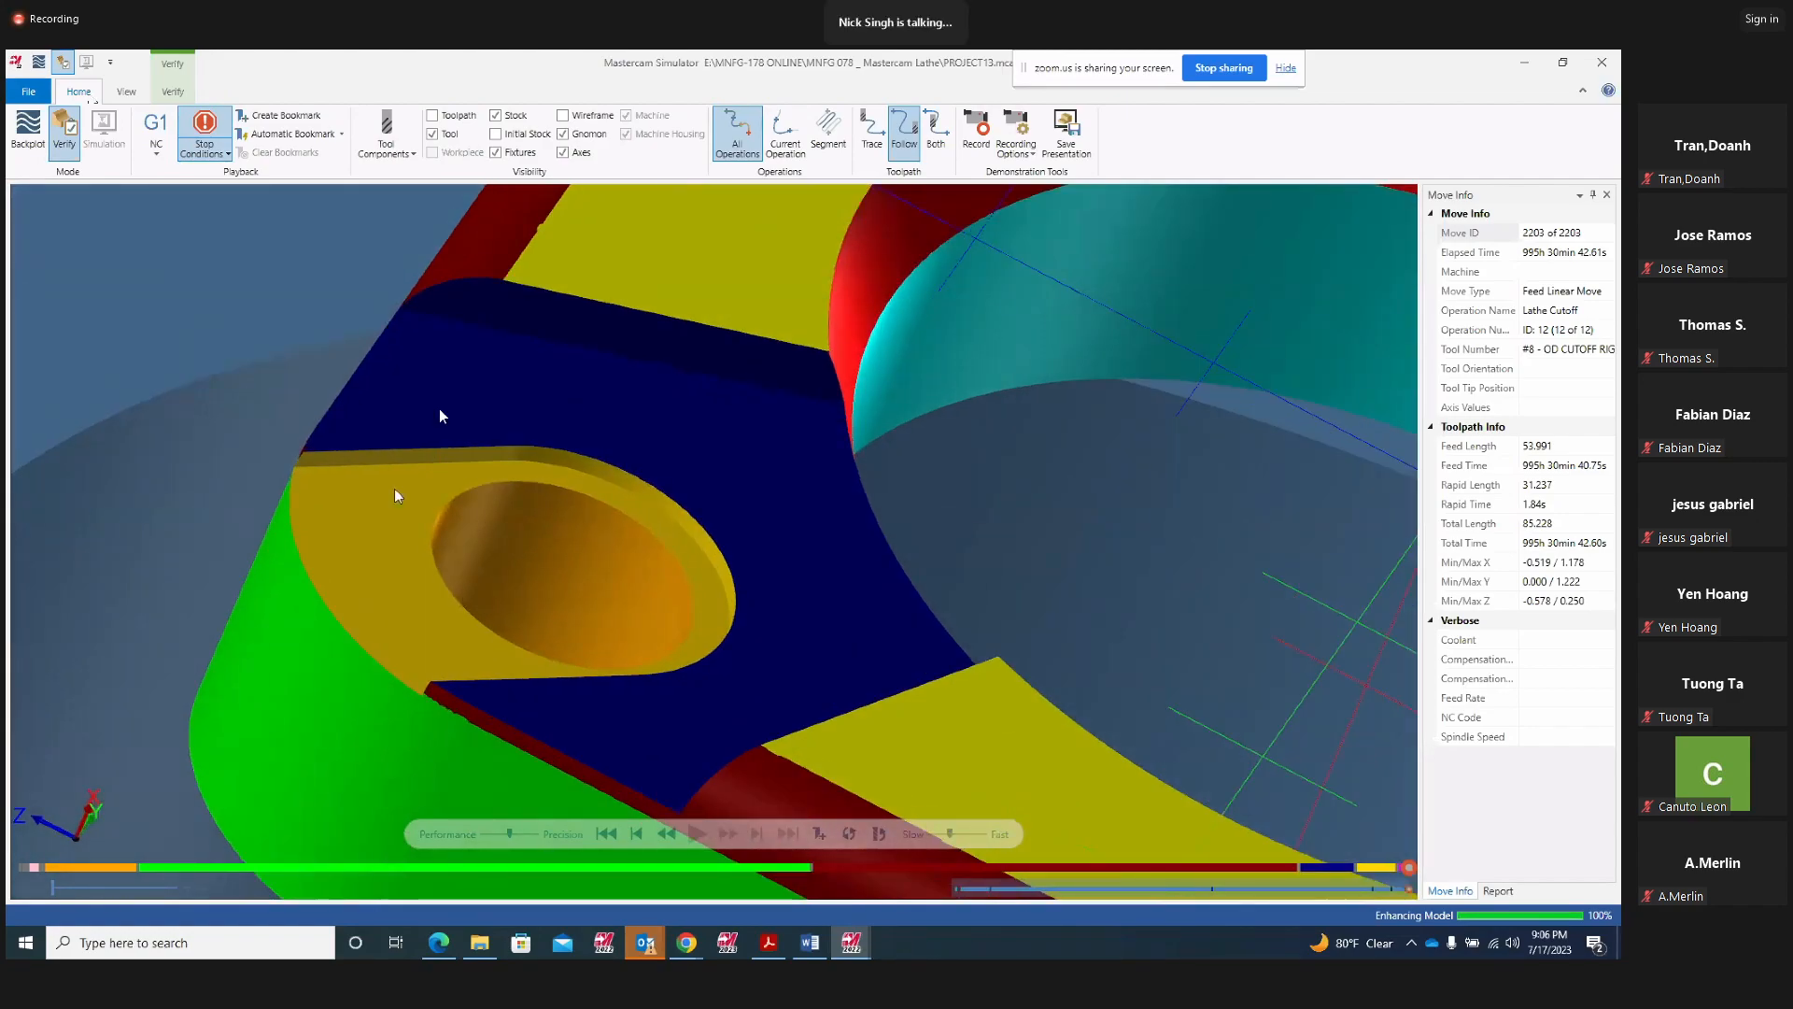
scroll(394, 495, up, 1)
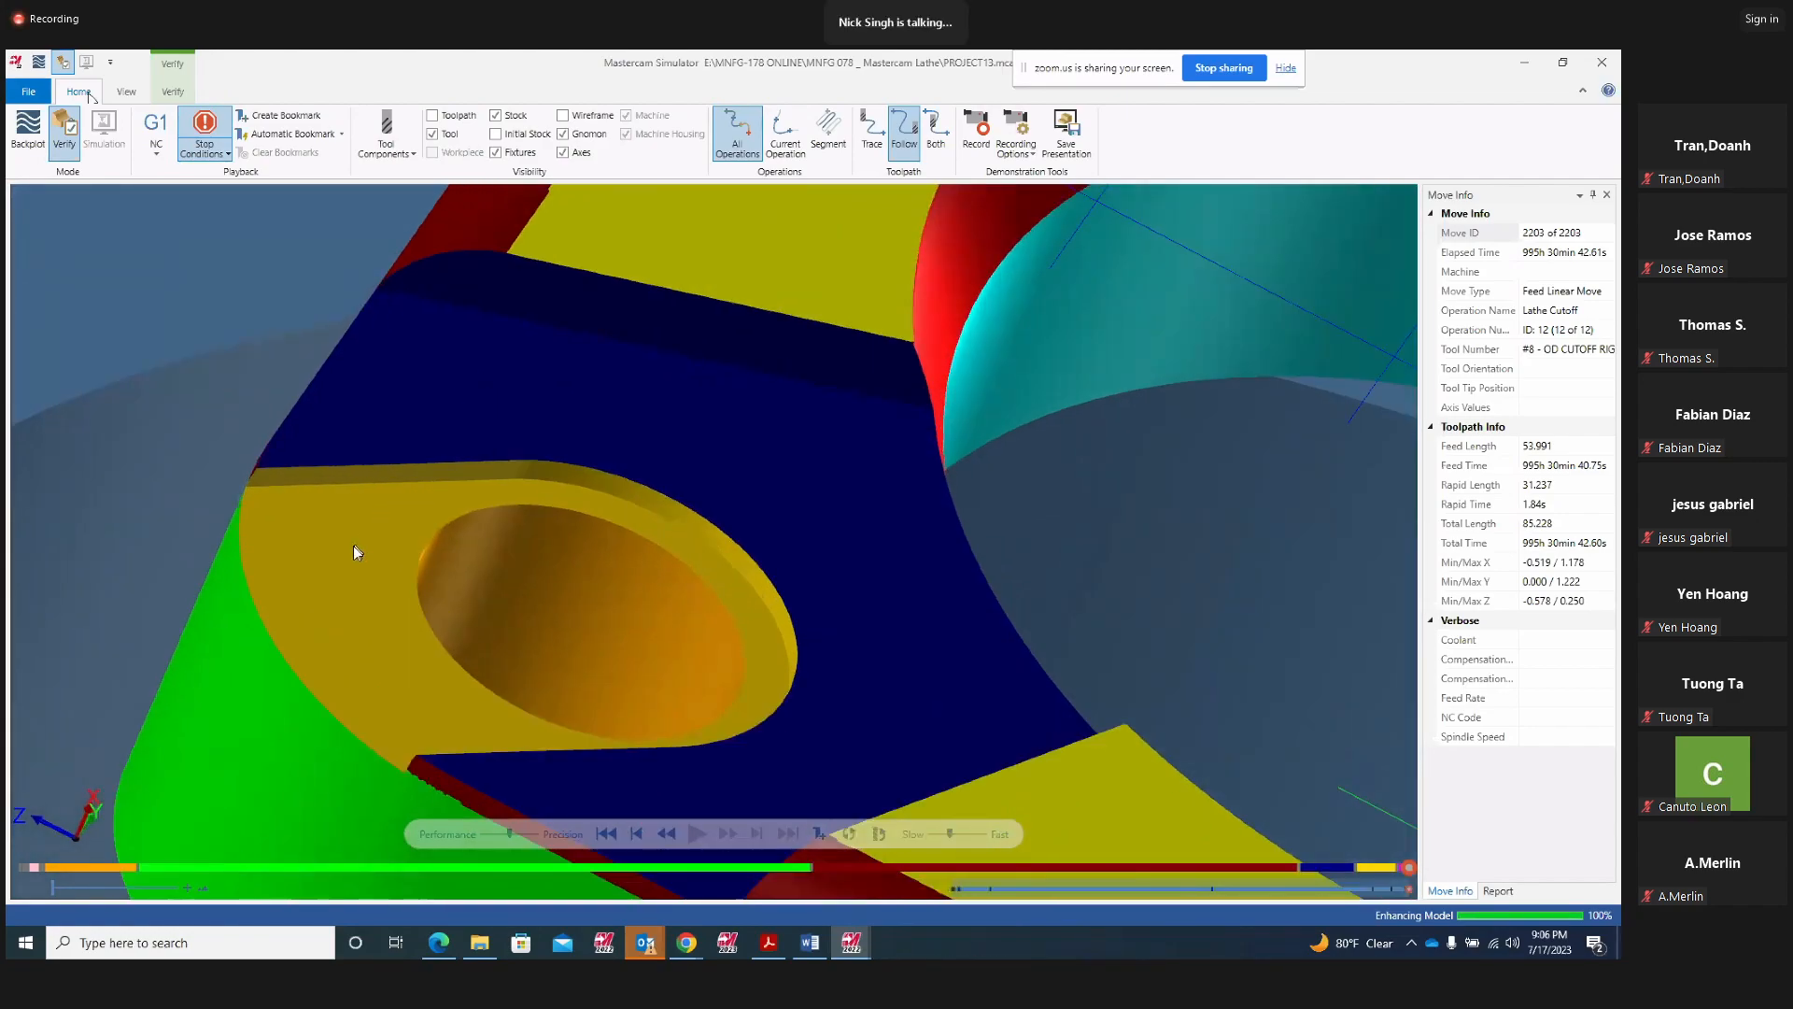
scroll(348, 543, up, 1)
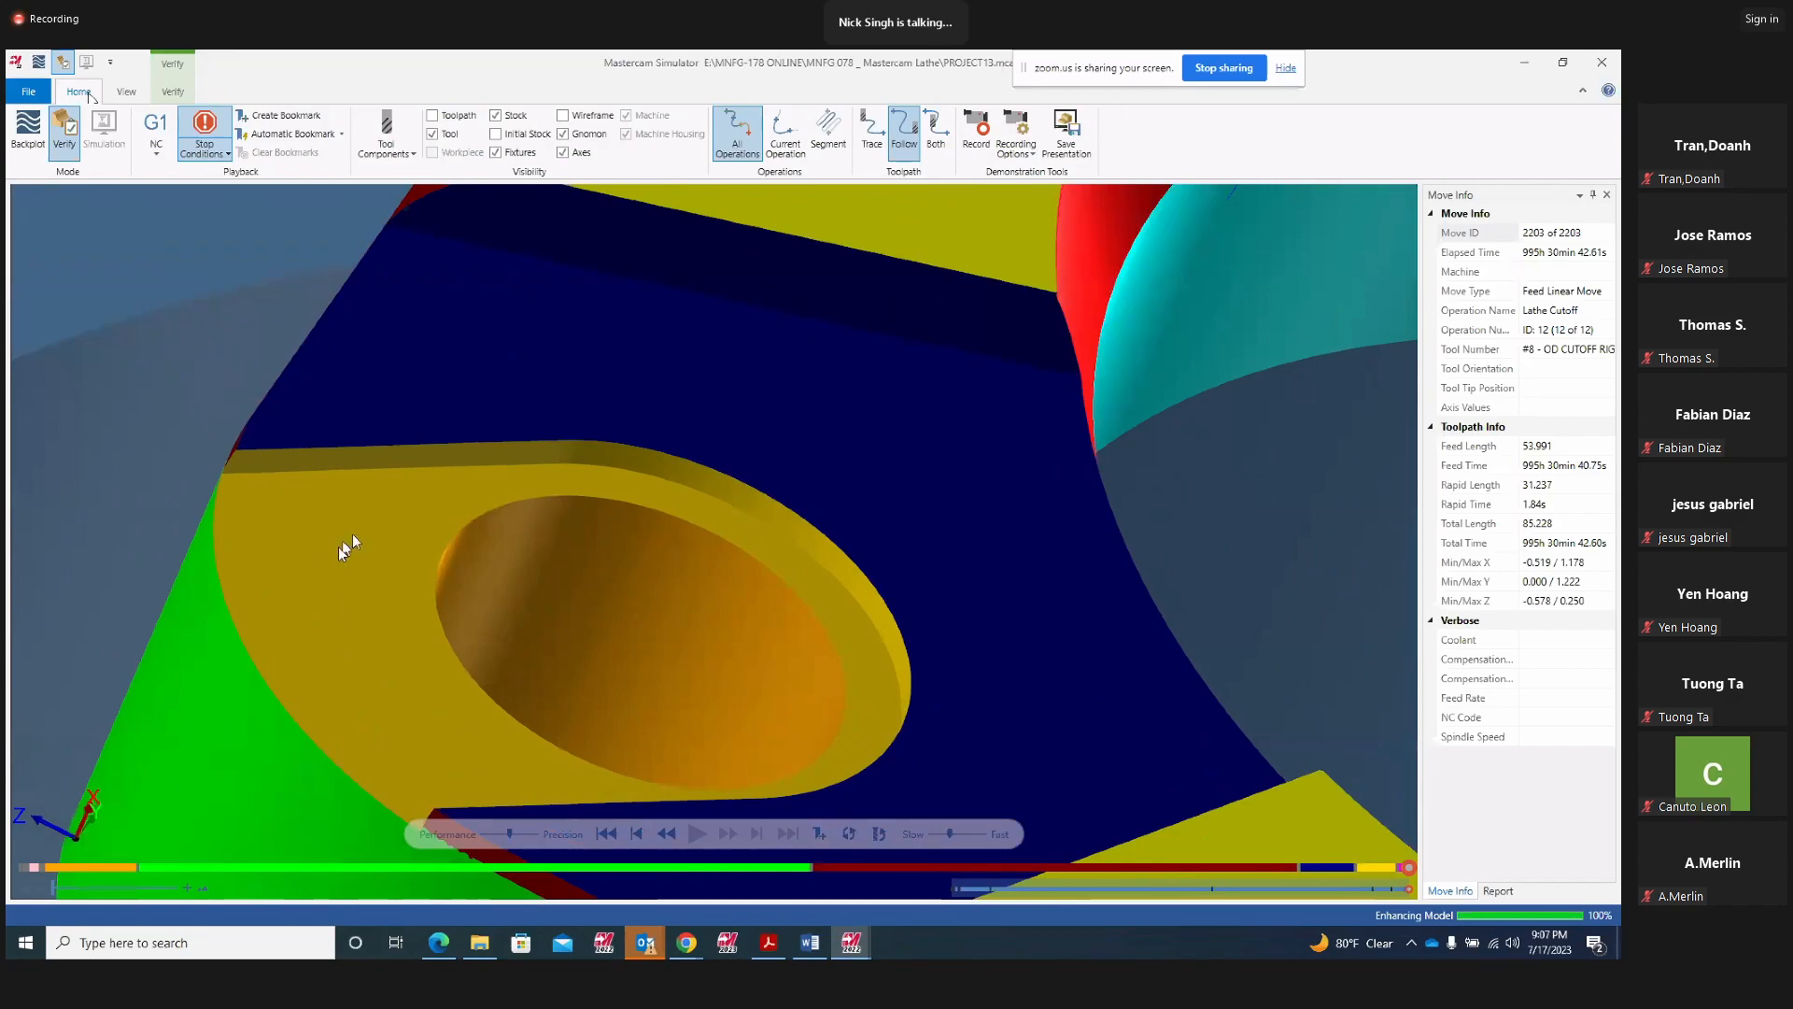
scroll(358, 528, down, 2)
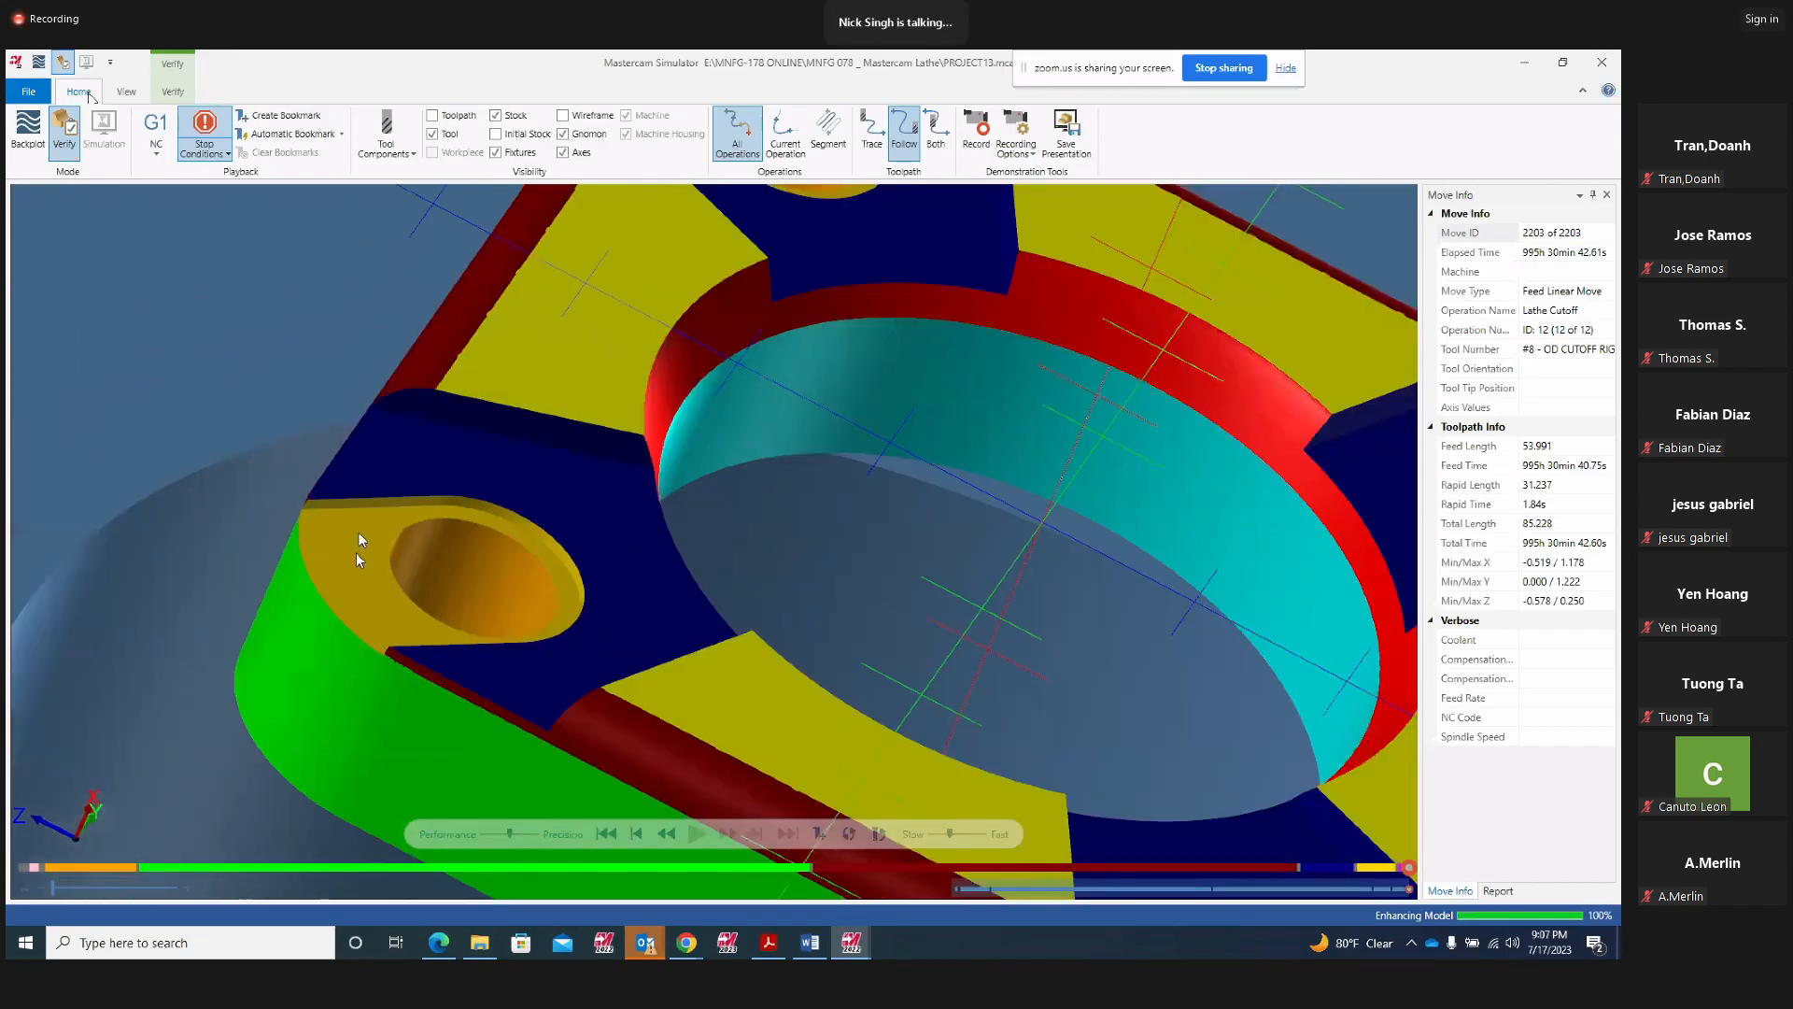
scroll(357, 553, down, 2)
scroll(439, 532, up, 3)
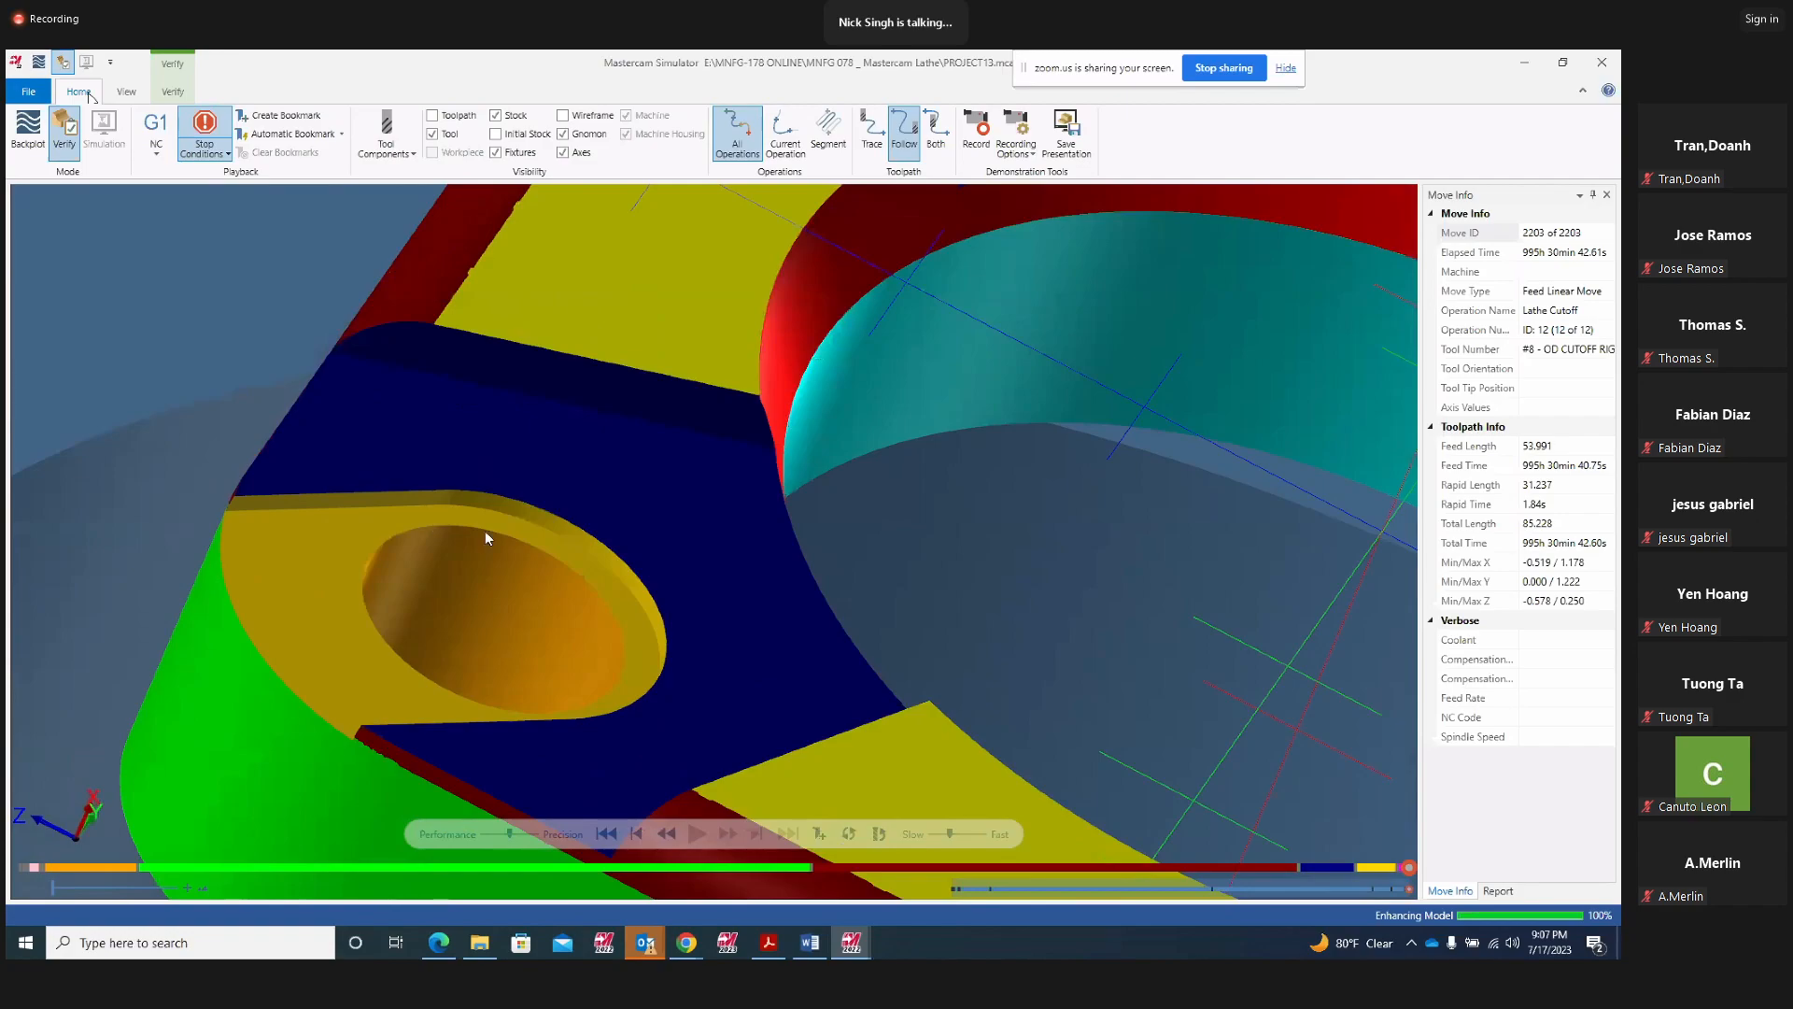
scroll(485, 538, up, 2)
scroll(701, 590, down, 4)
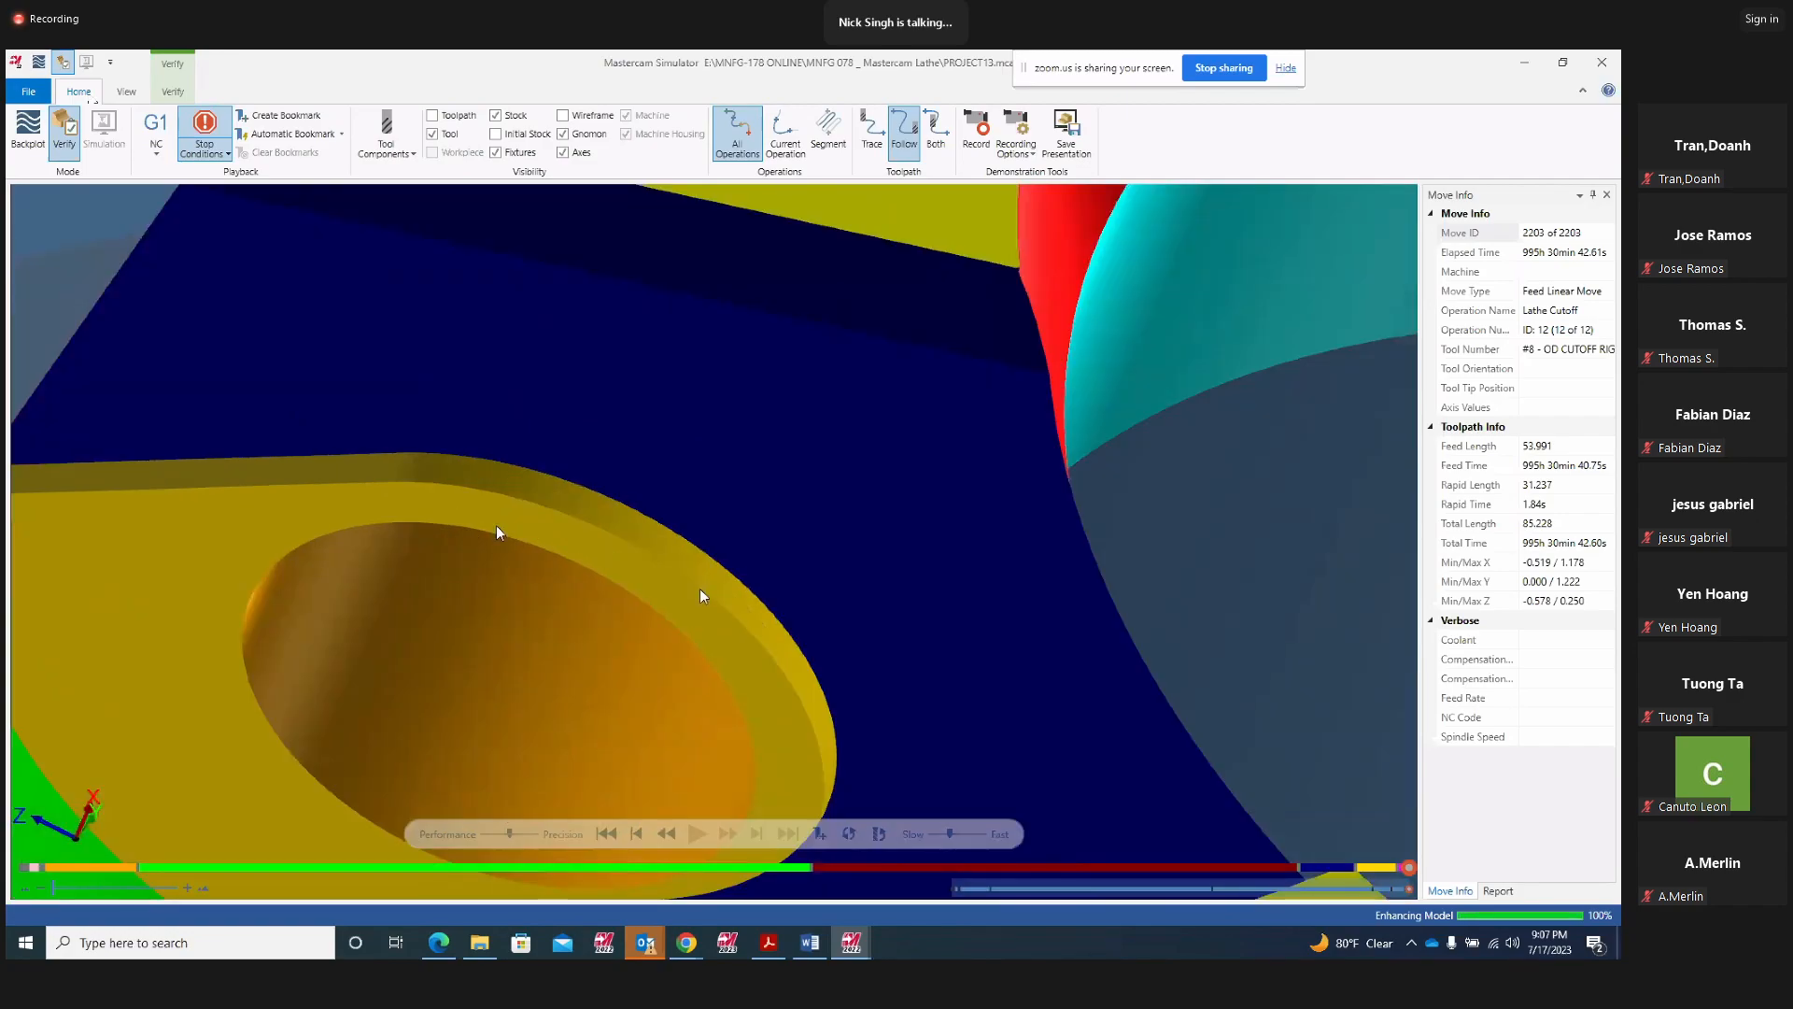
scroll(702, 584, down, 2)
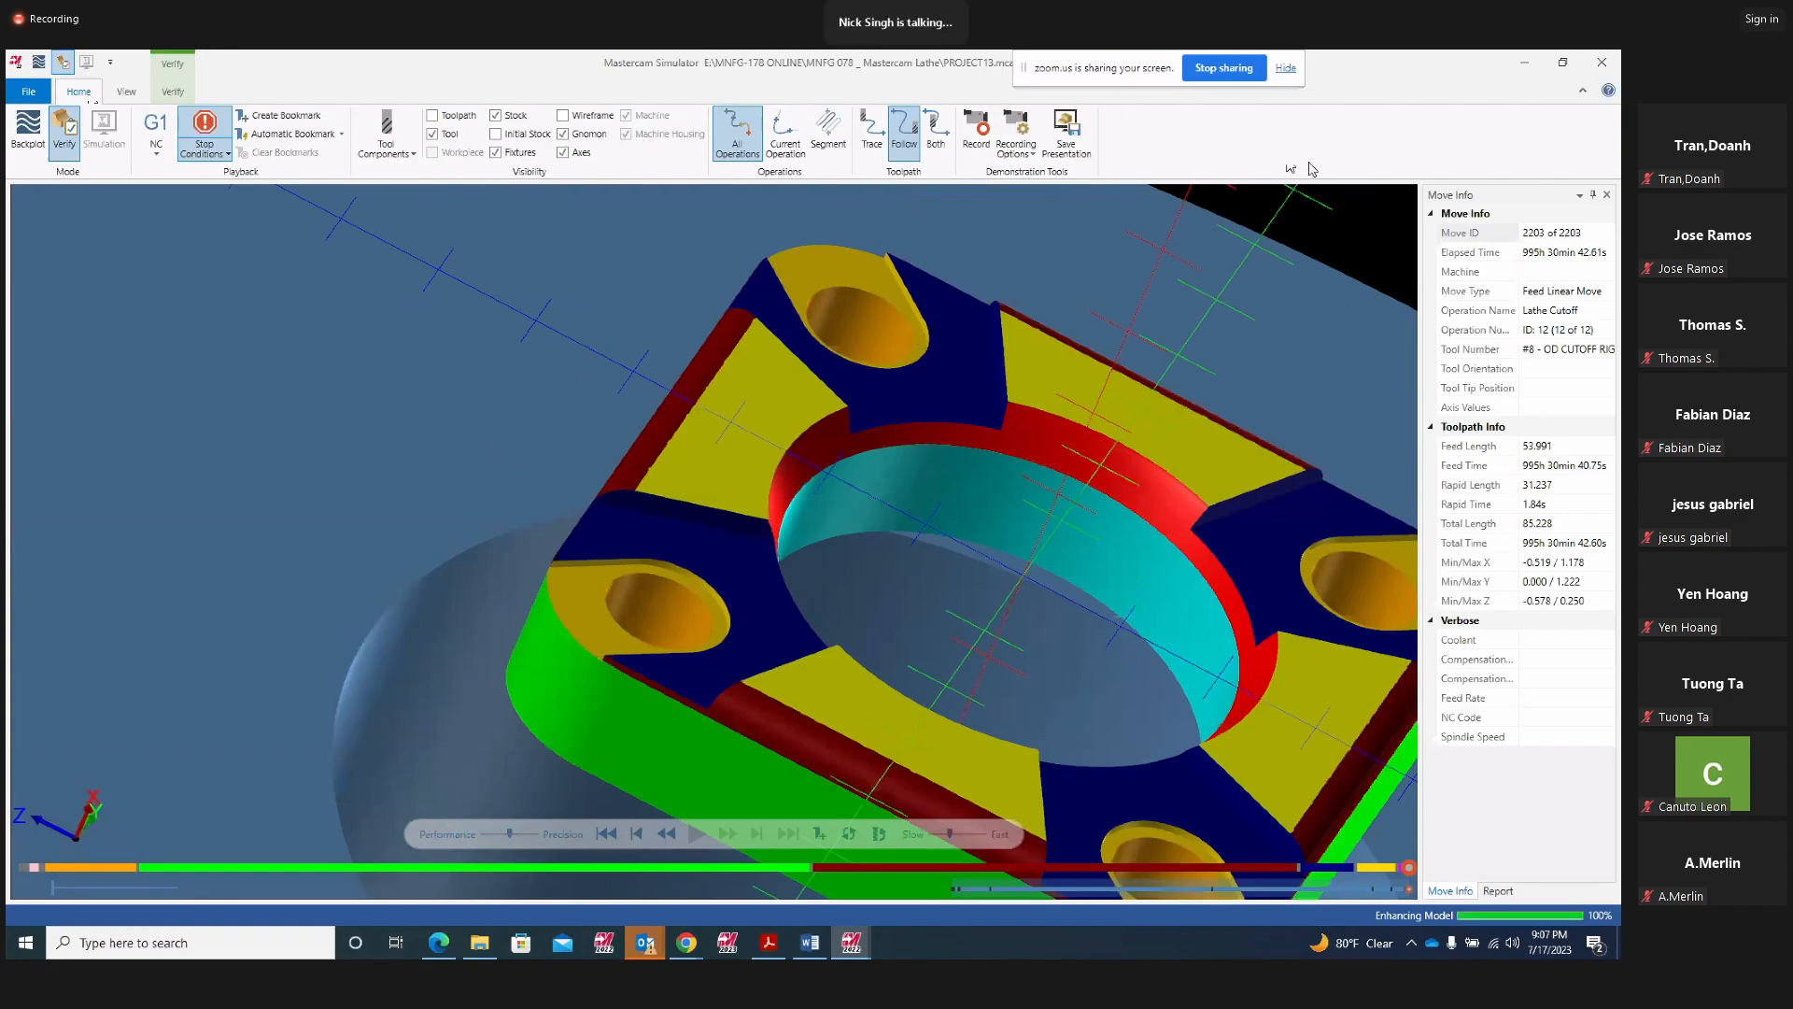
Review the linking depth of operation 11, the last C-axis face contour, and accept its parameters to regenerate the toolpath
click(1598, 63)
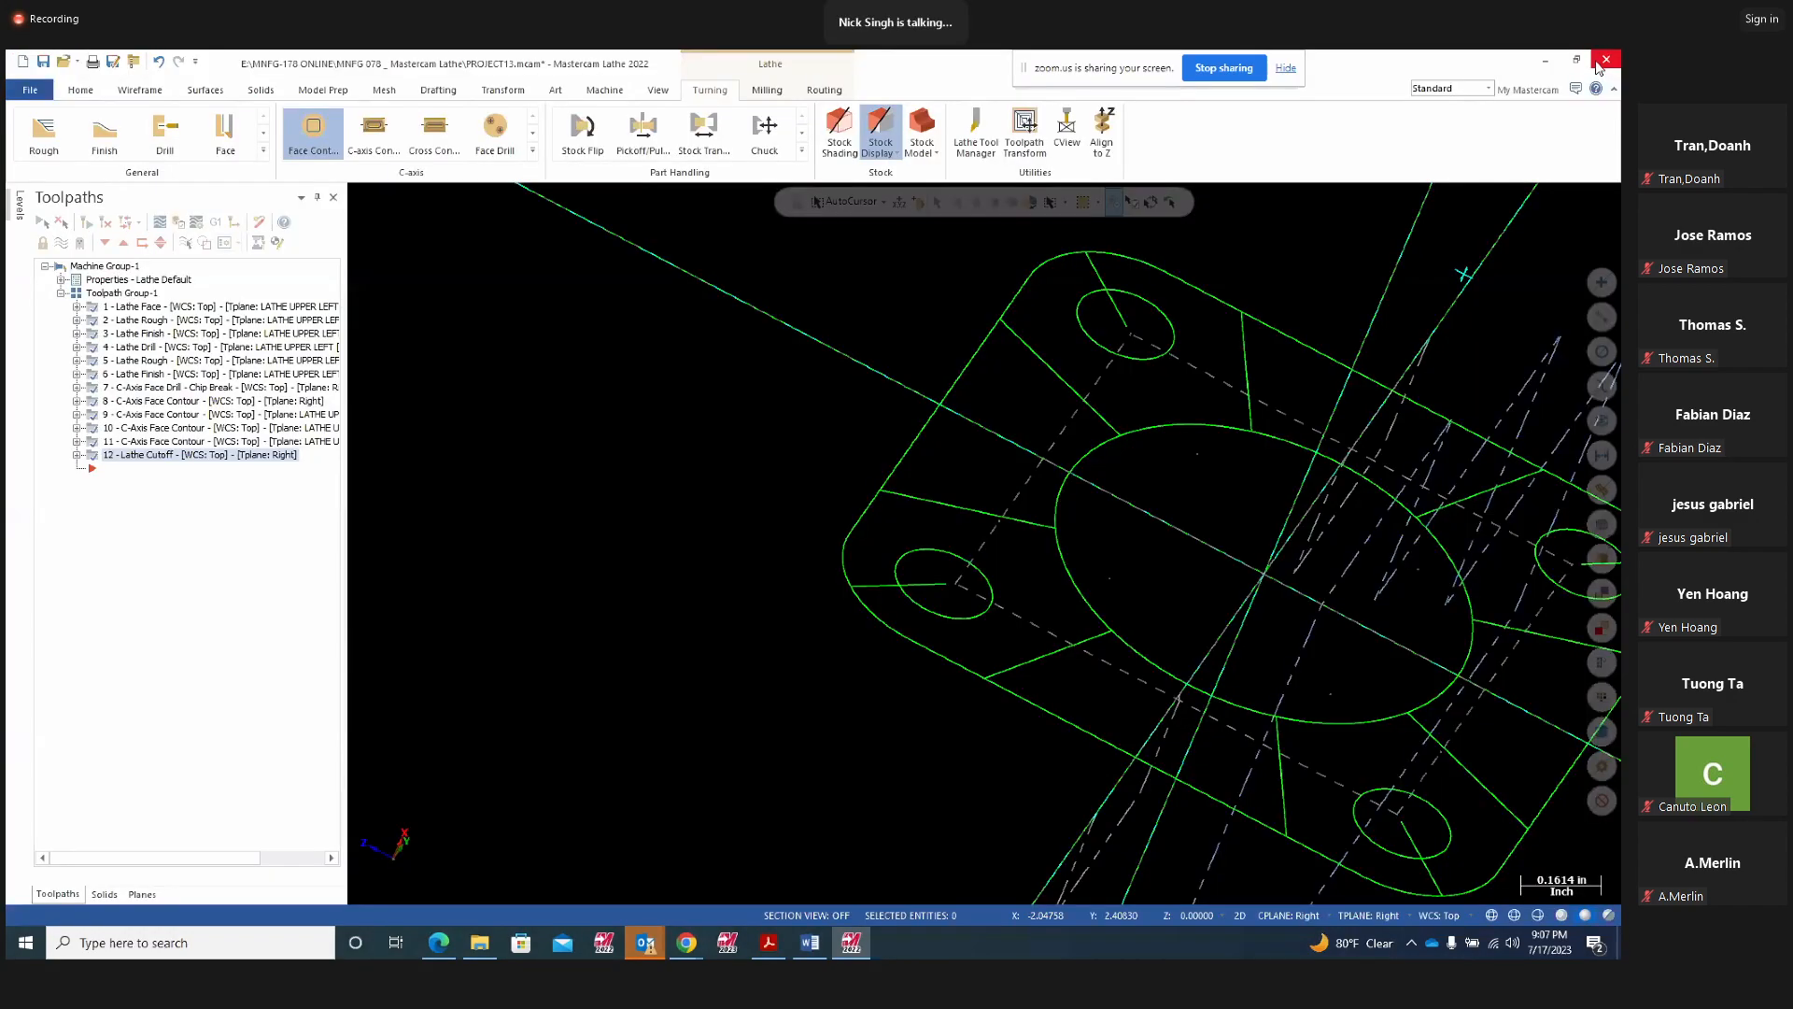
click(80, 442)
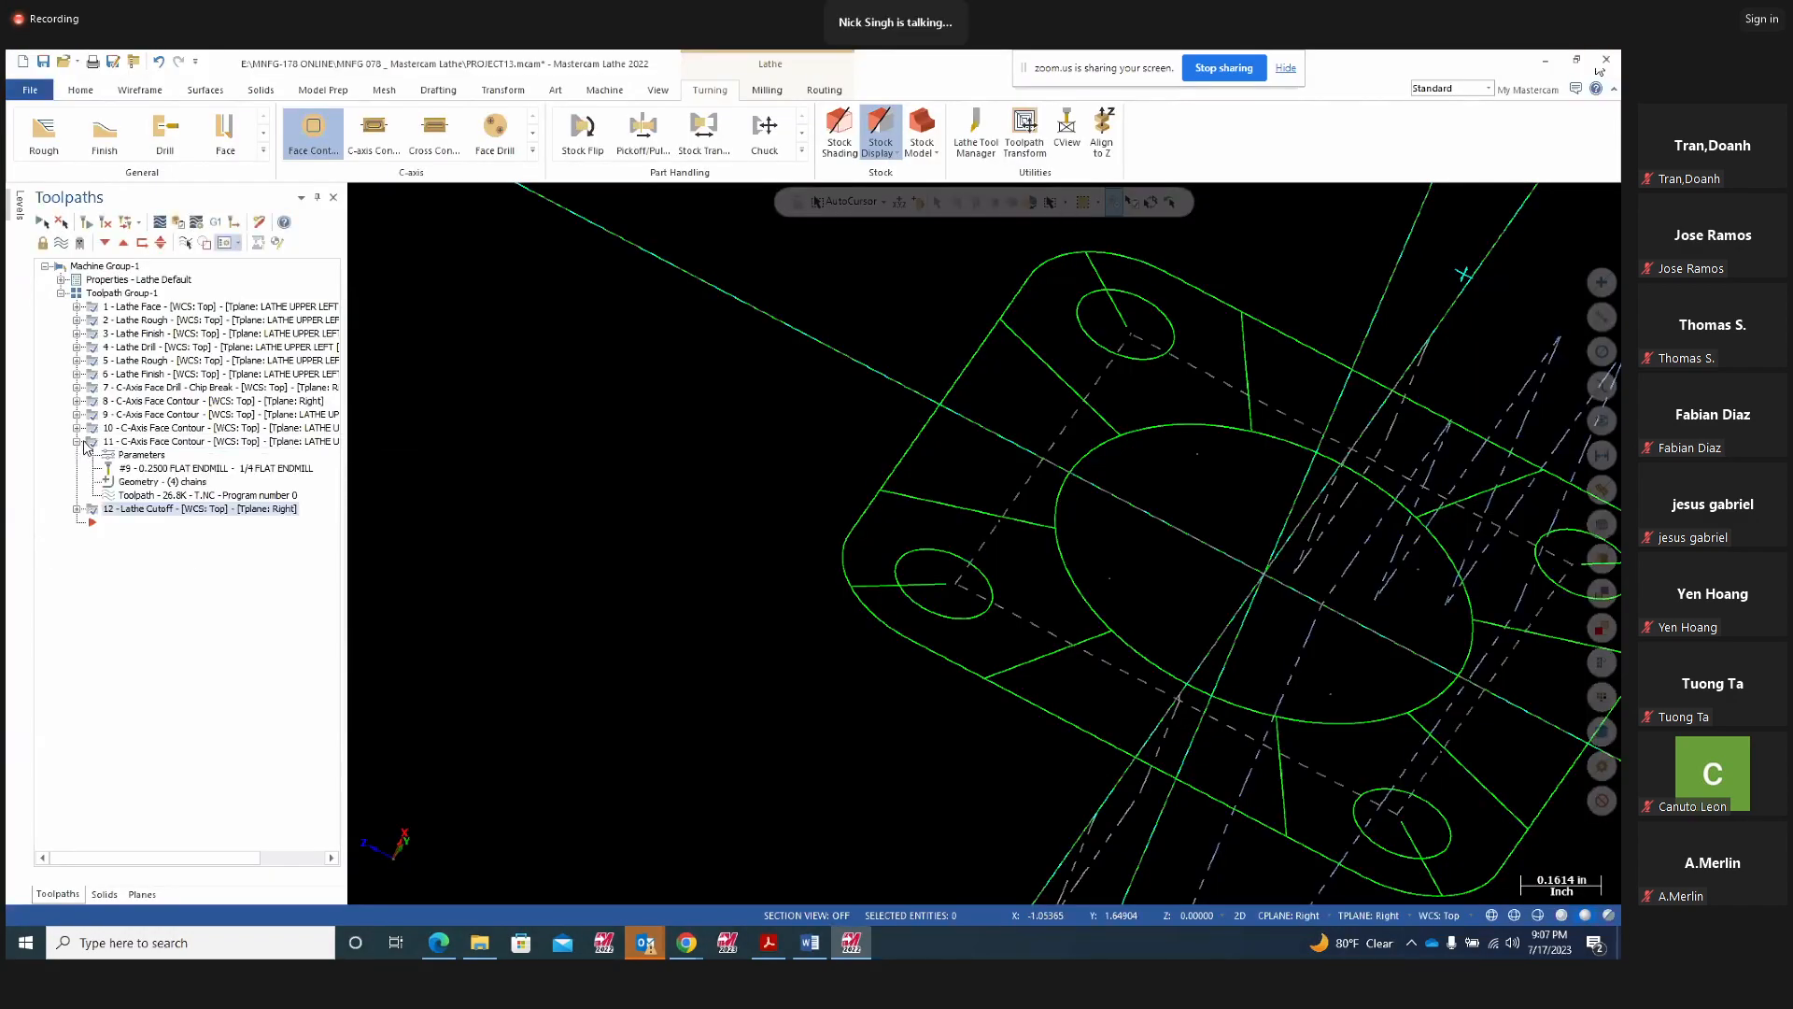
click(131, 456)
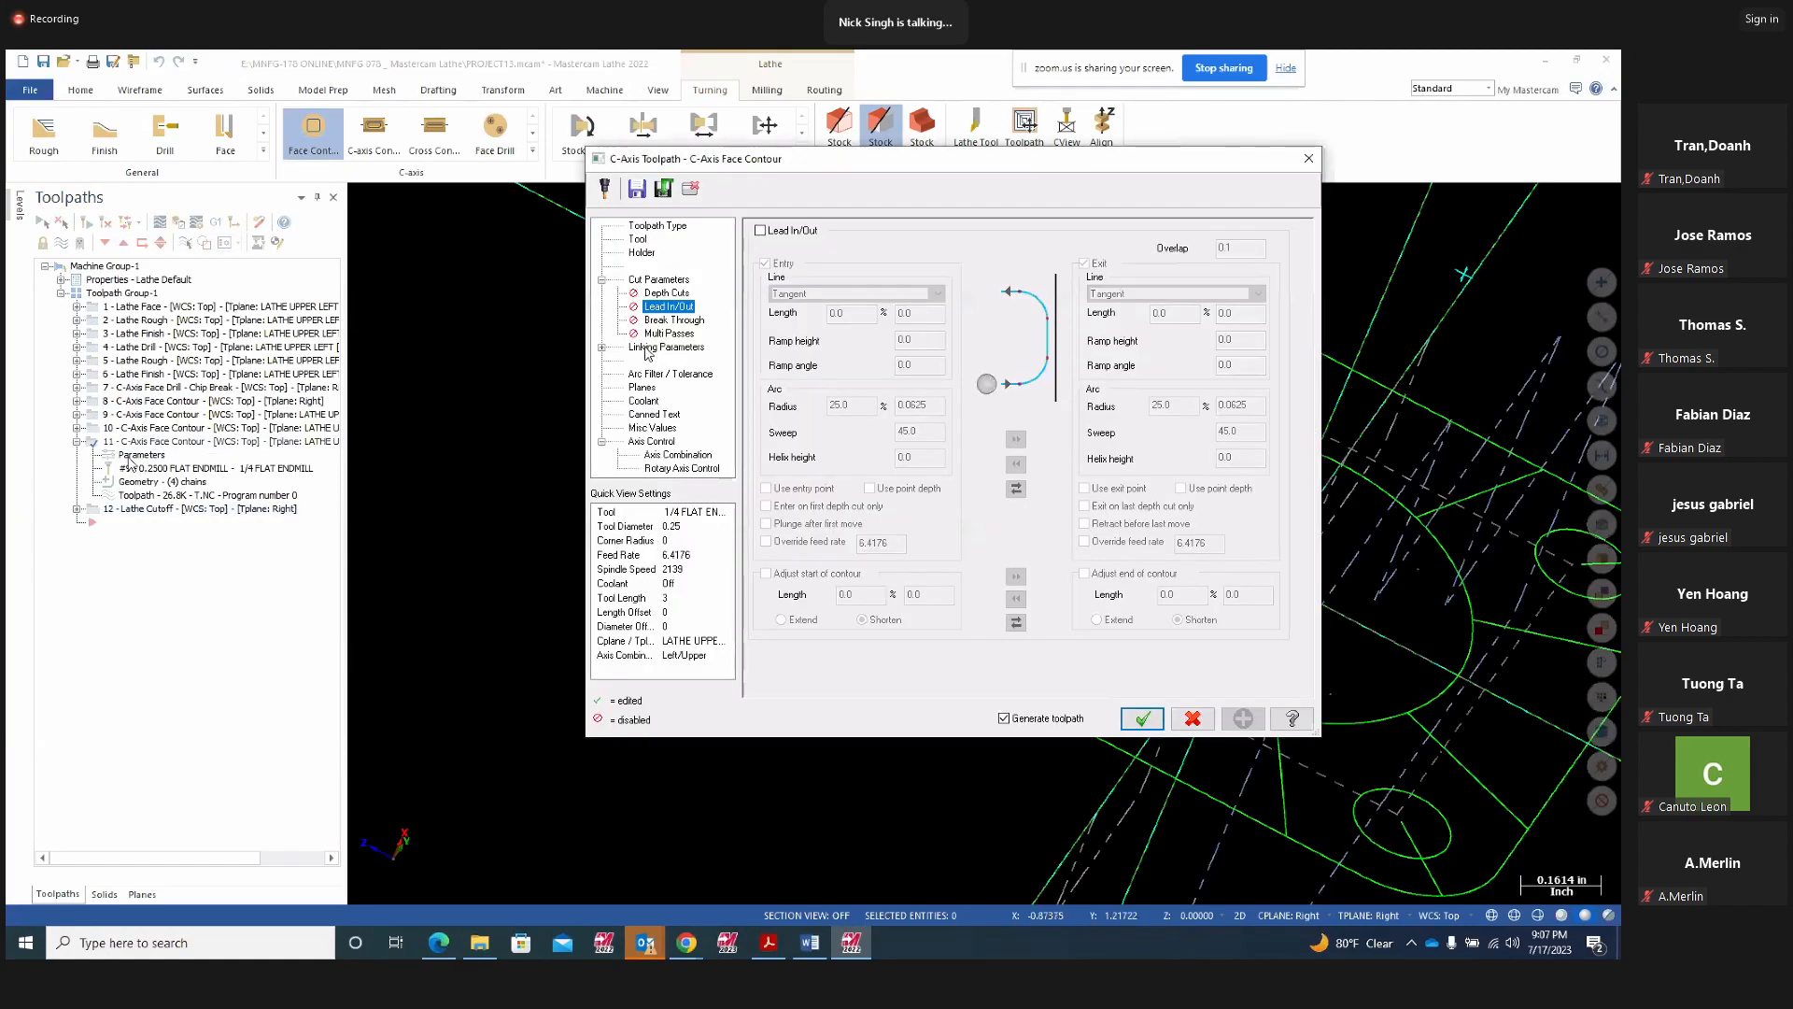
click(657, 348)
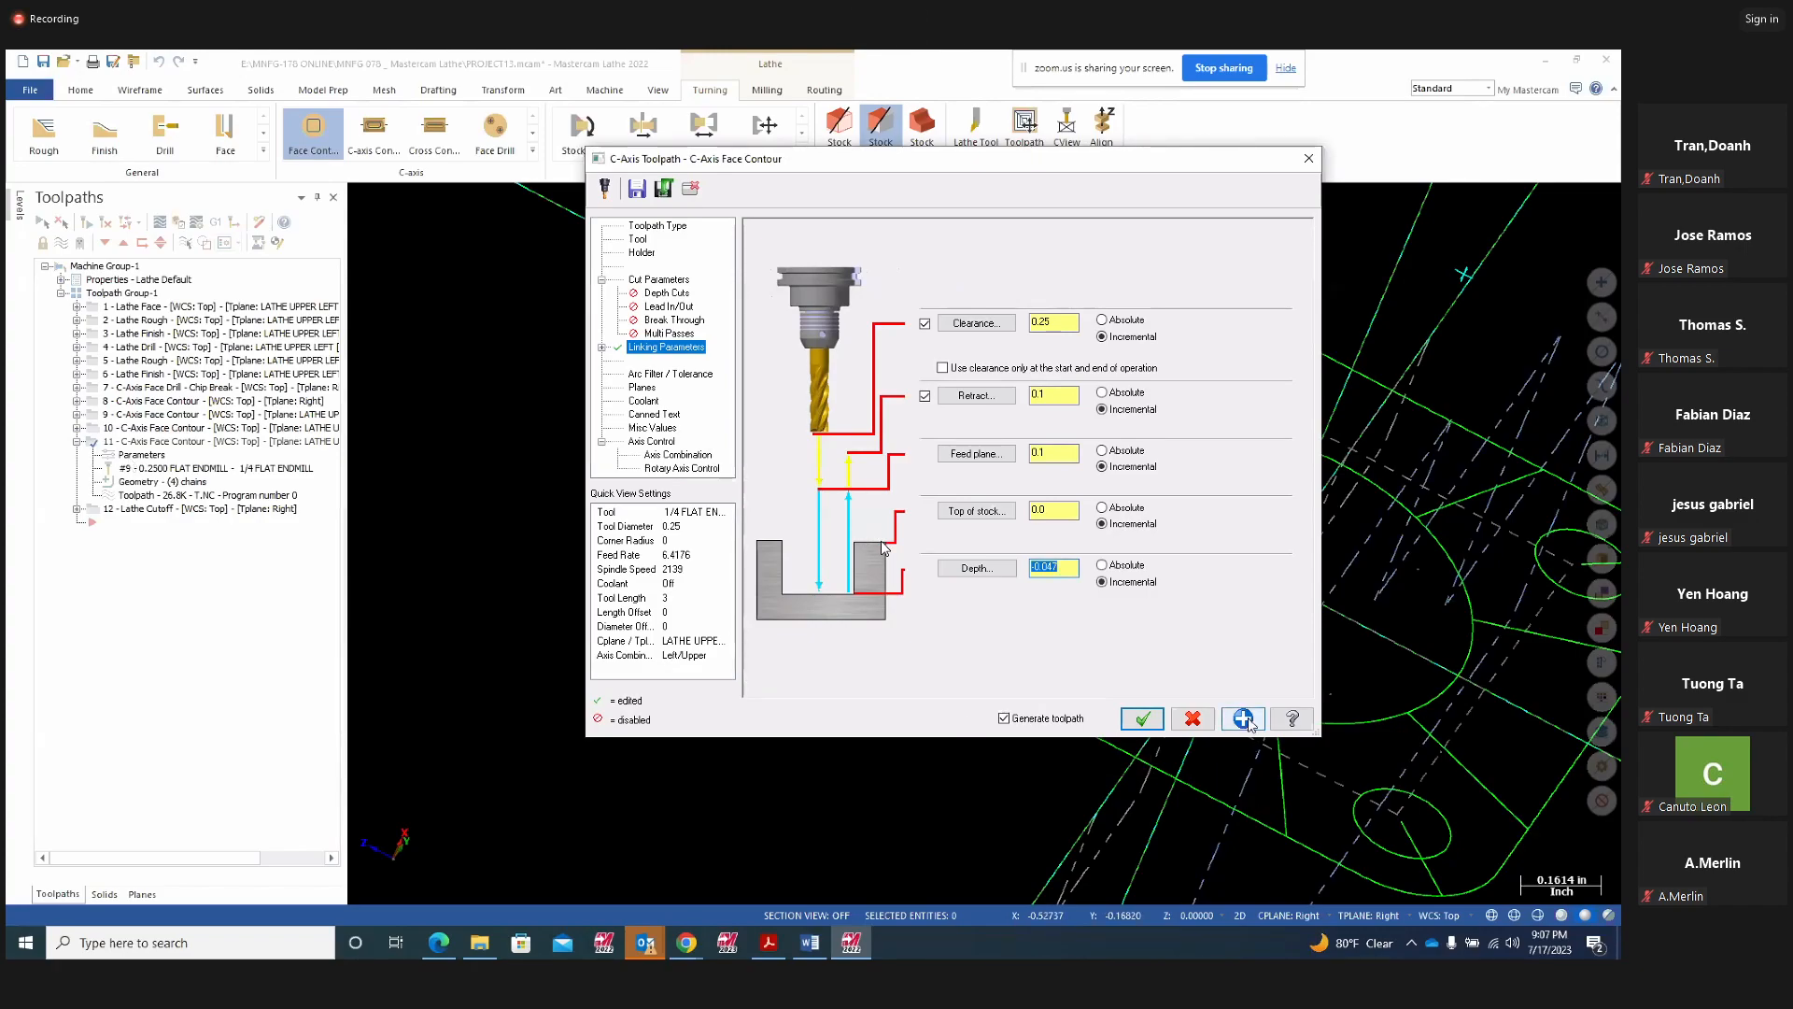
click(1138, 719)
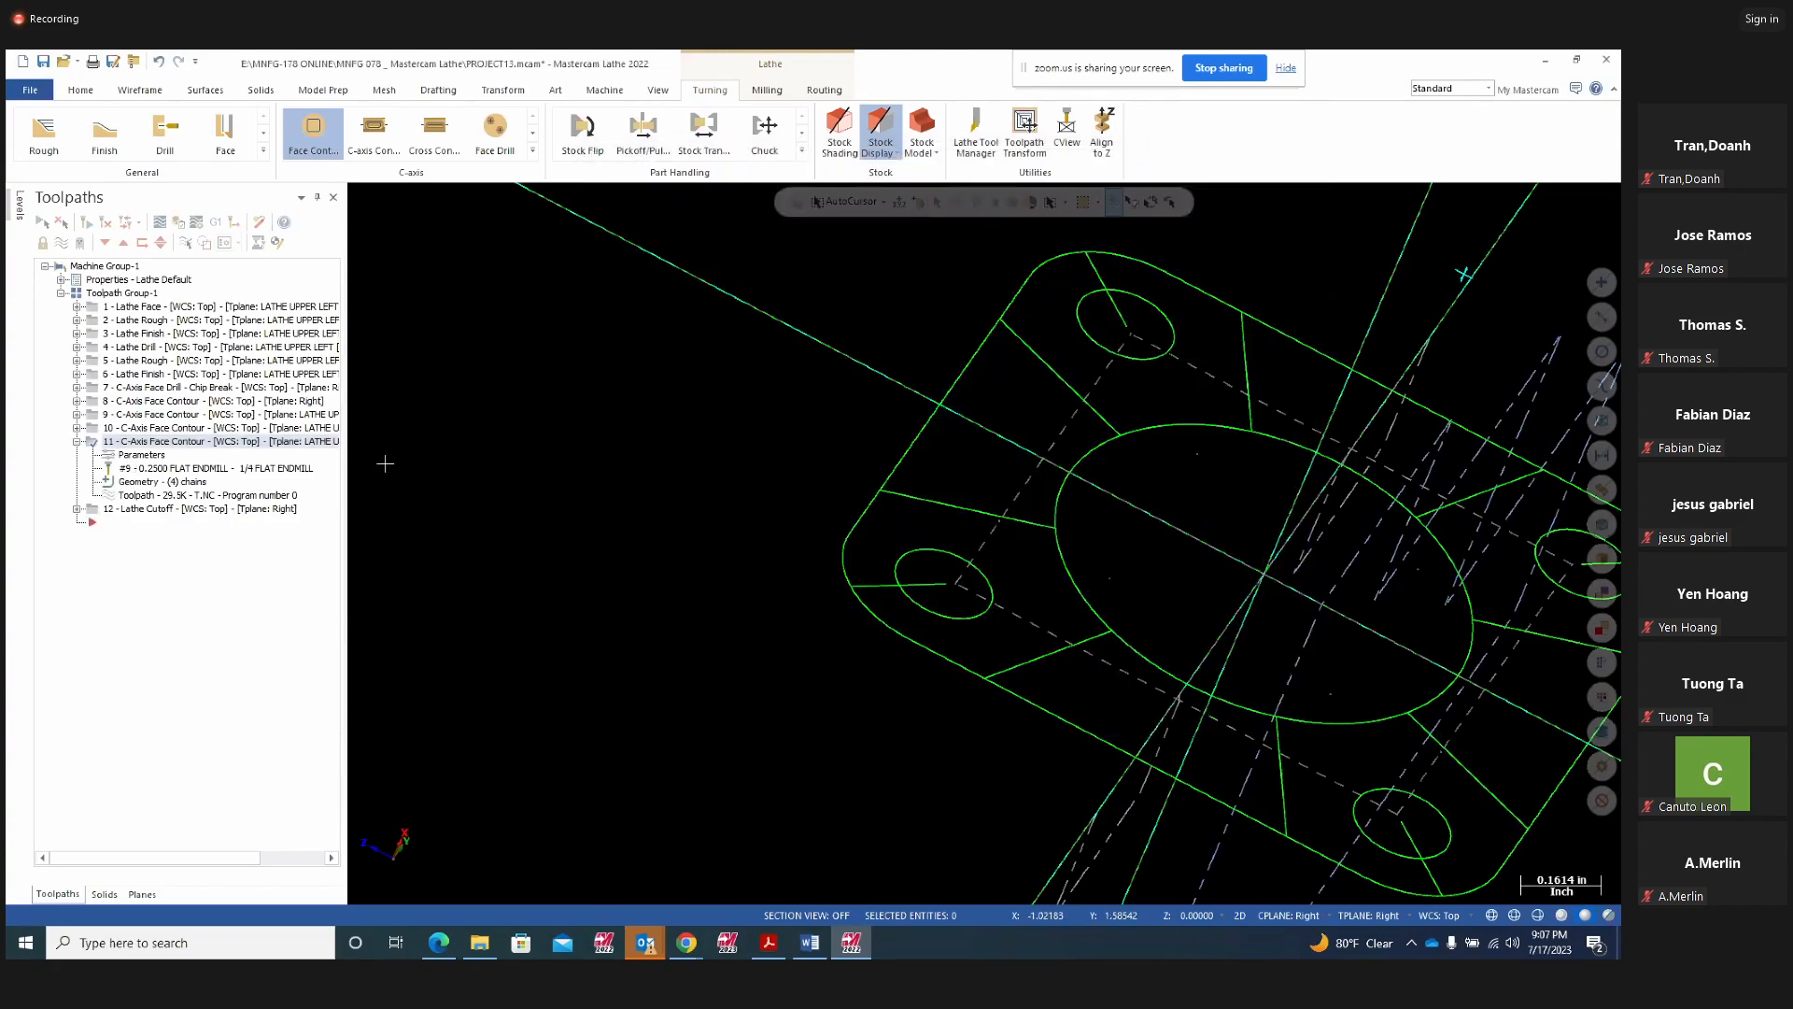
click(77, 441)
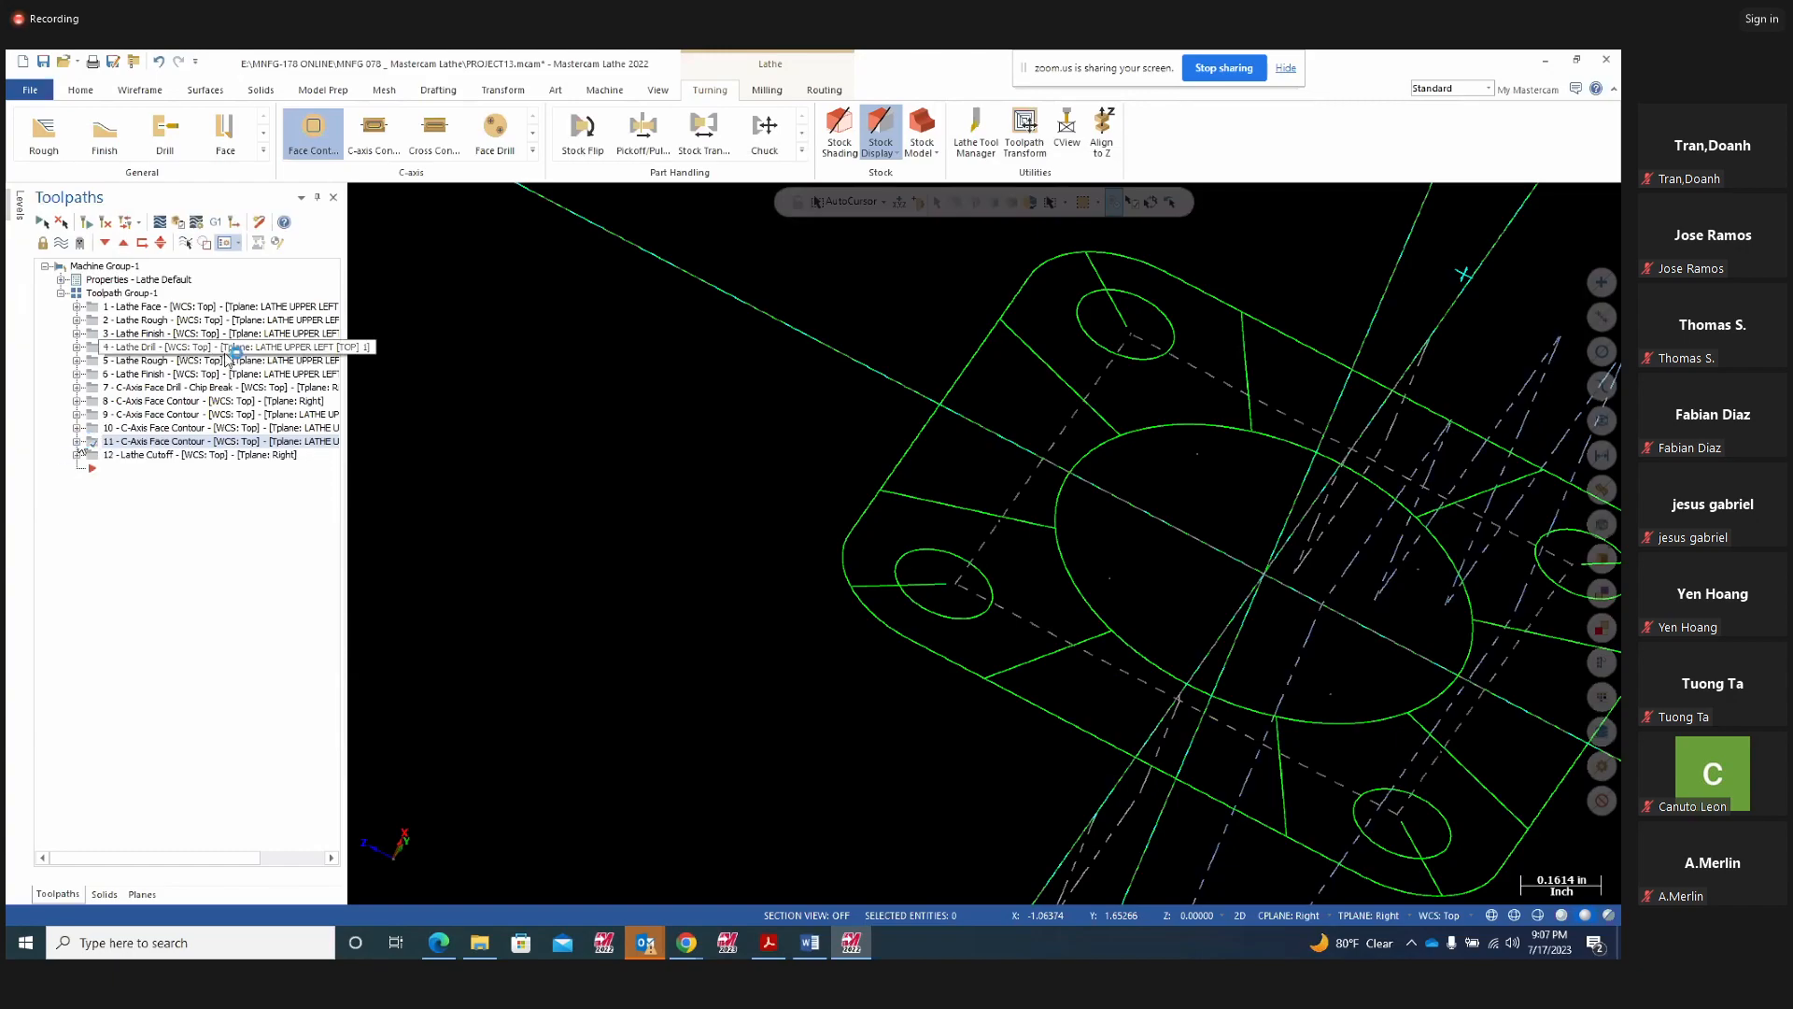
Verify all operations again, simulating operations 1 to 7 one at a time from lathe facing through C-axis face drilling
click(42, 223)
click(179, 225)
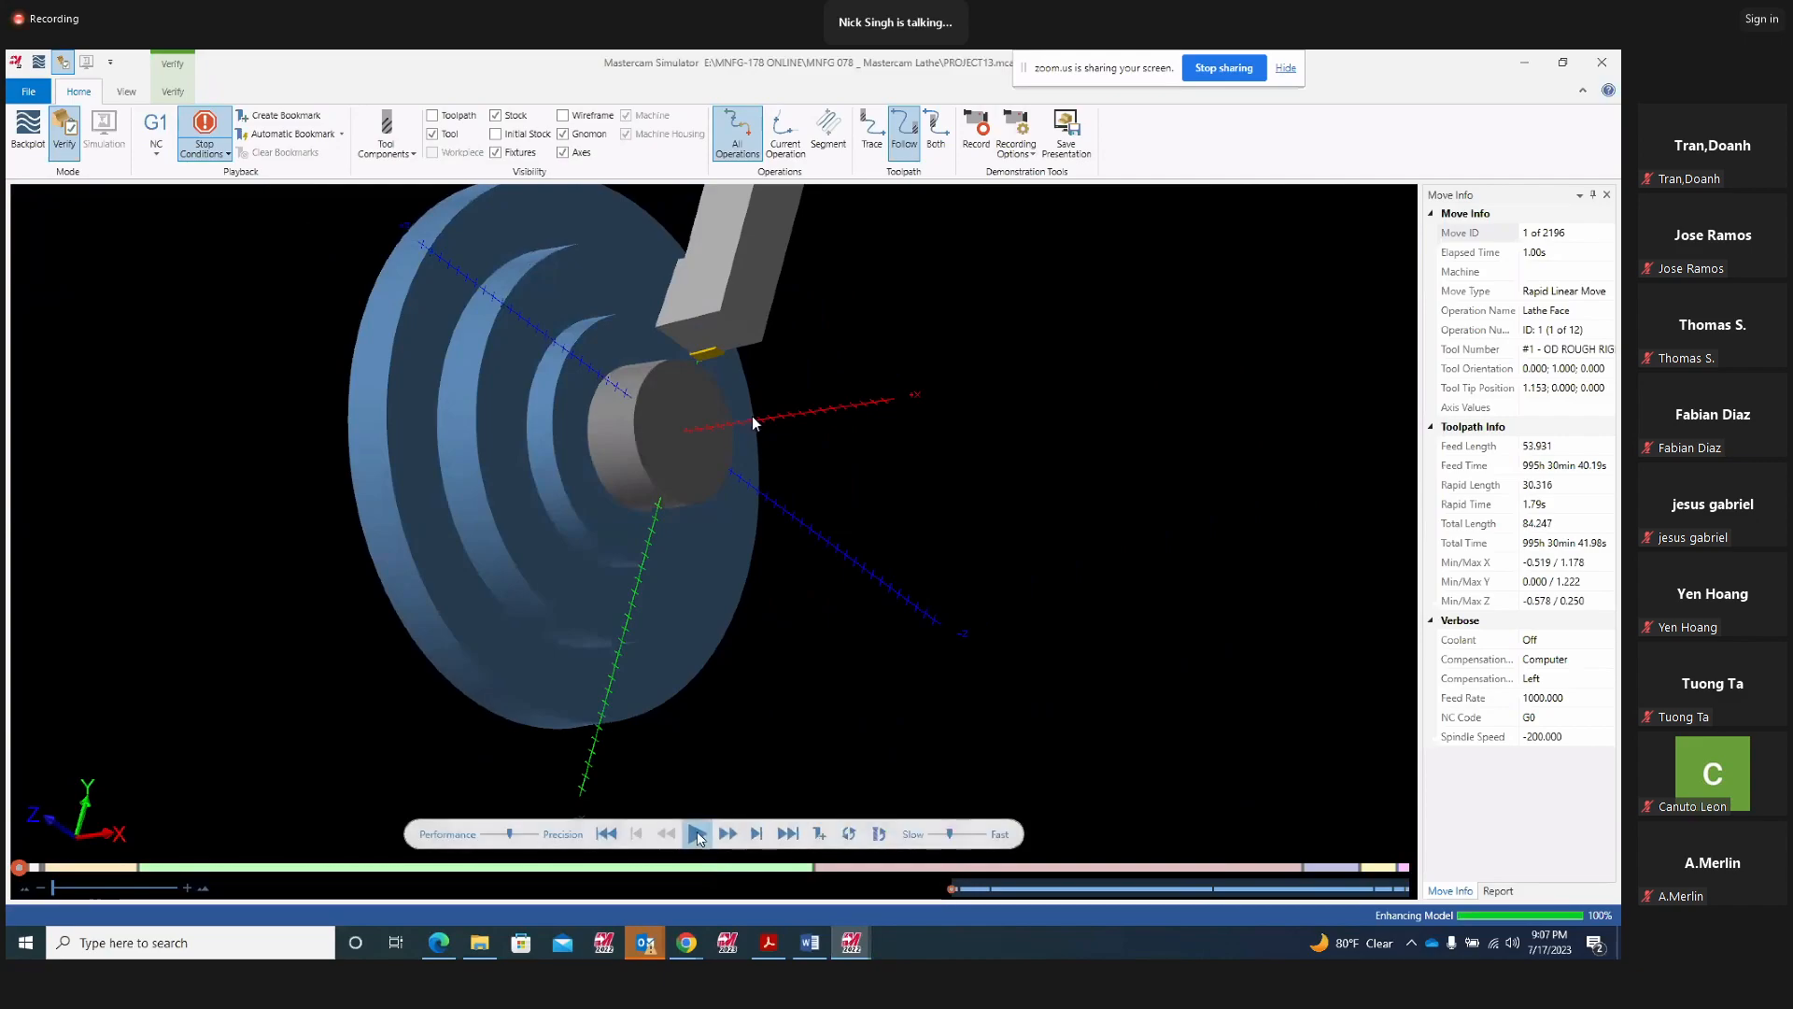
click(697, 832)
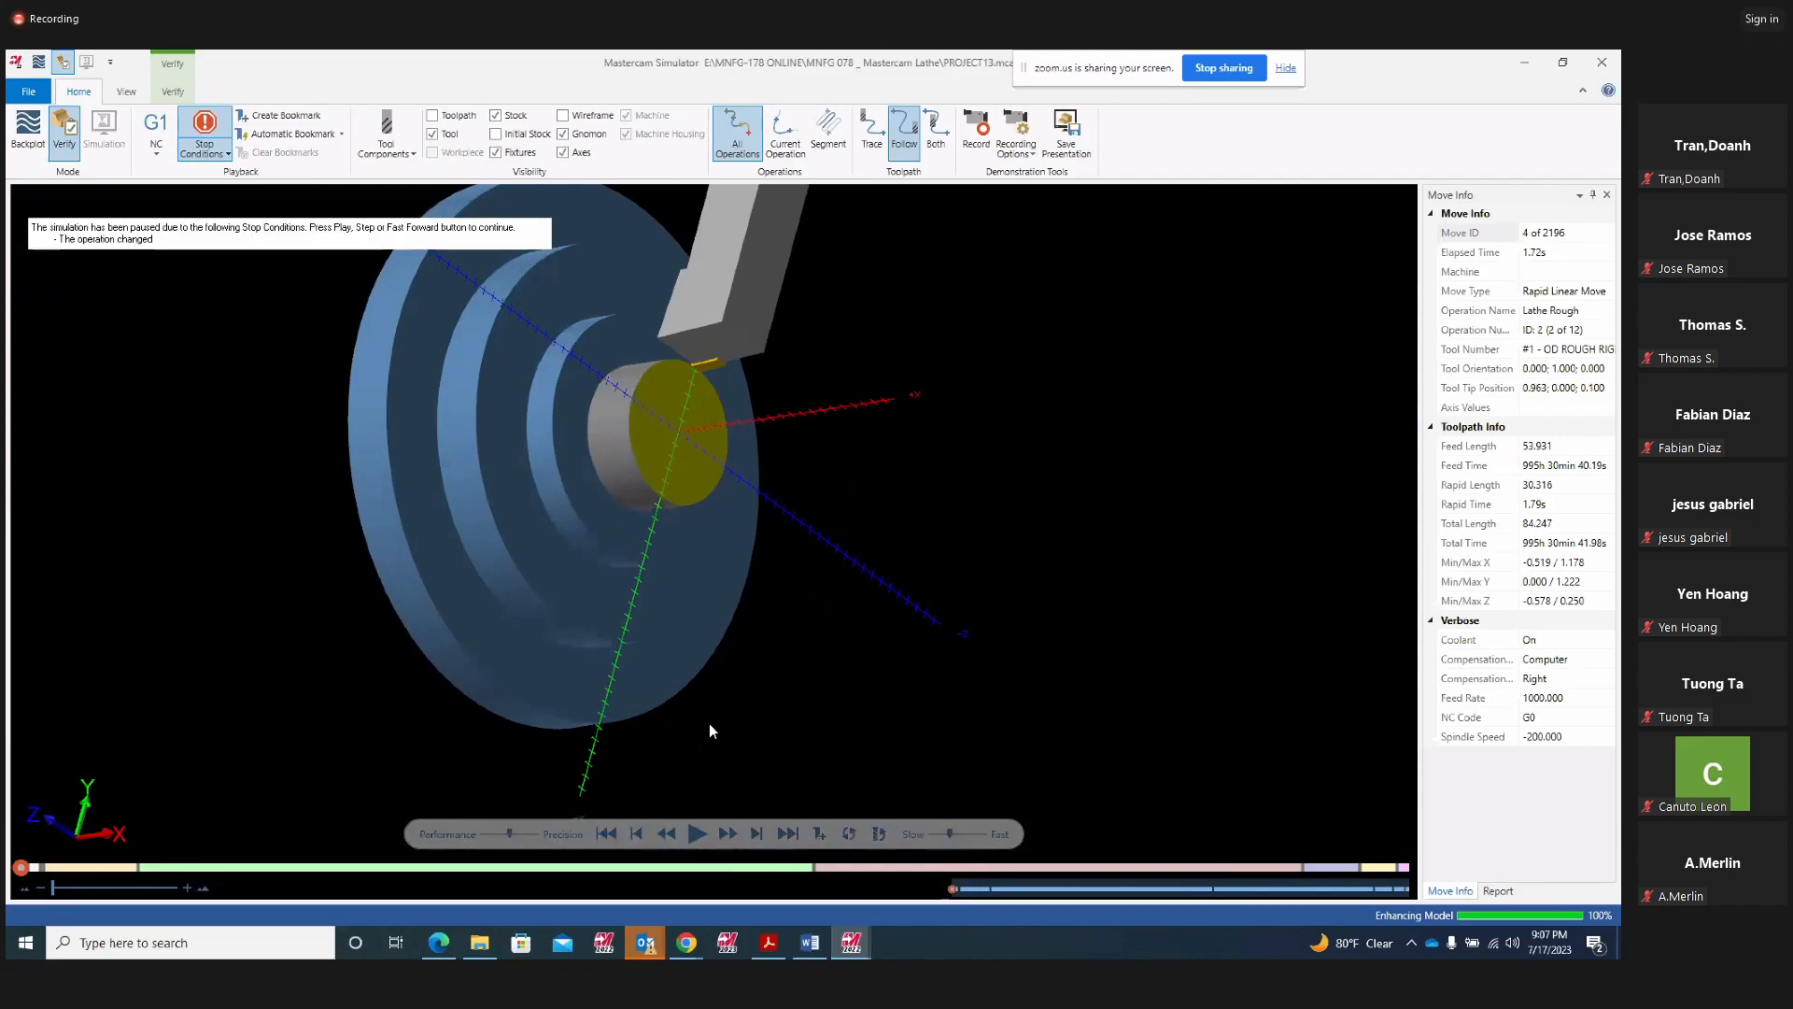
click(696, 836)
click(697, 835)
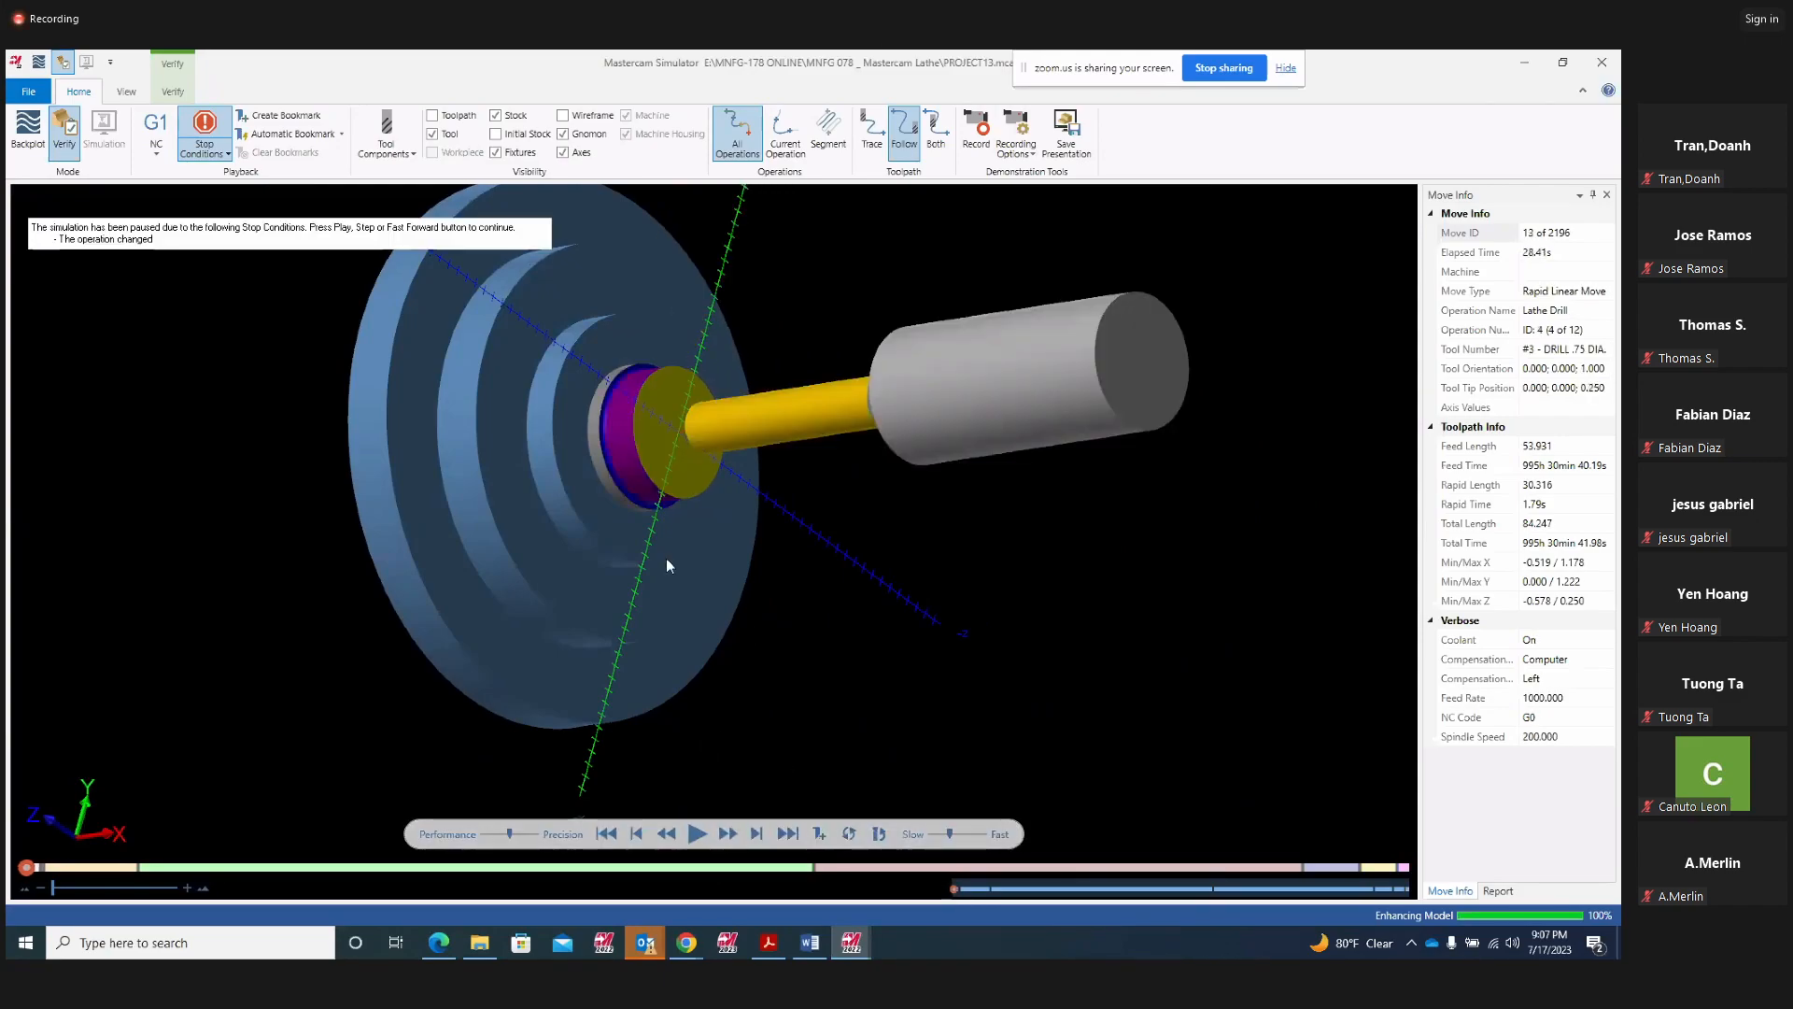
click(696, 834)
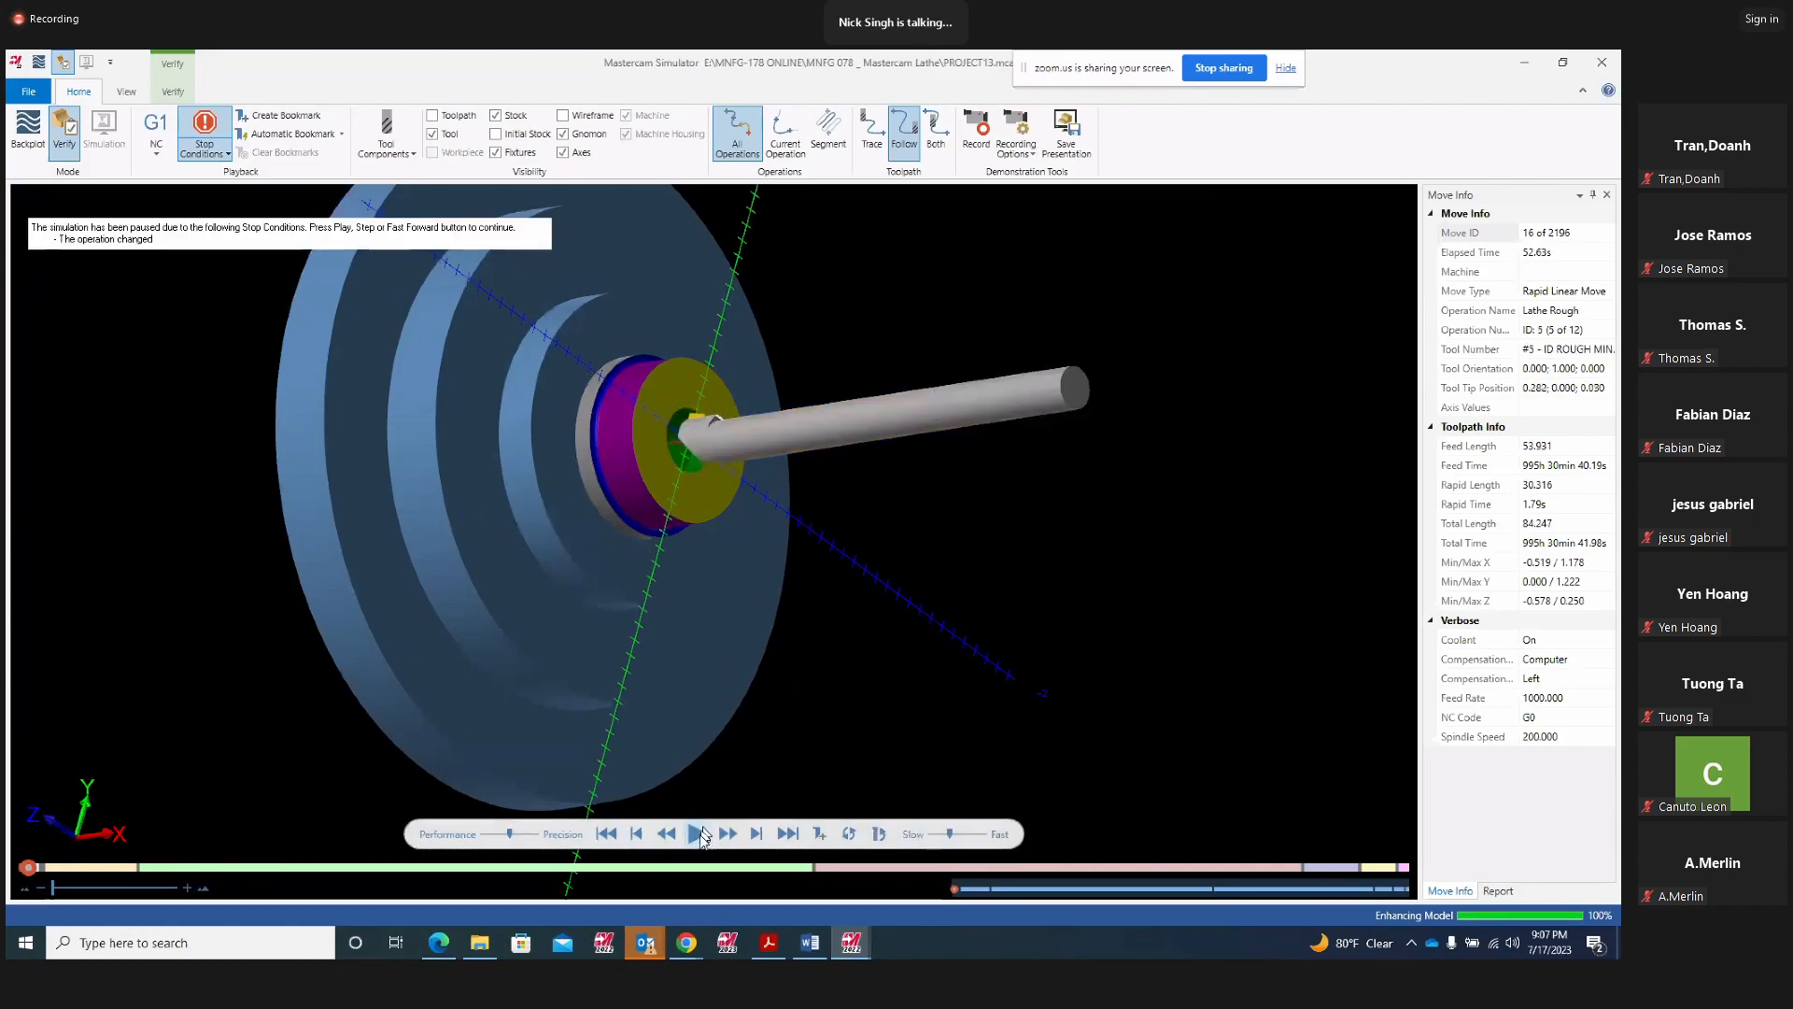
click(697, 834)
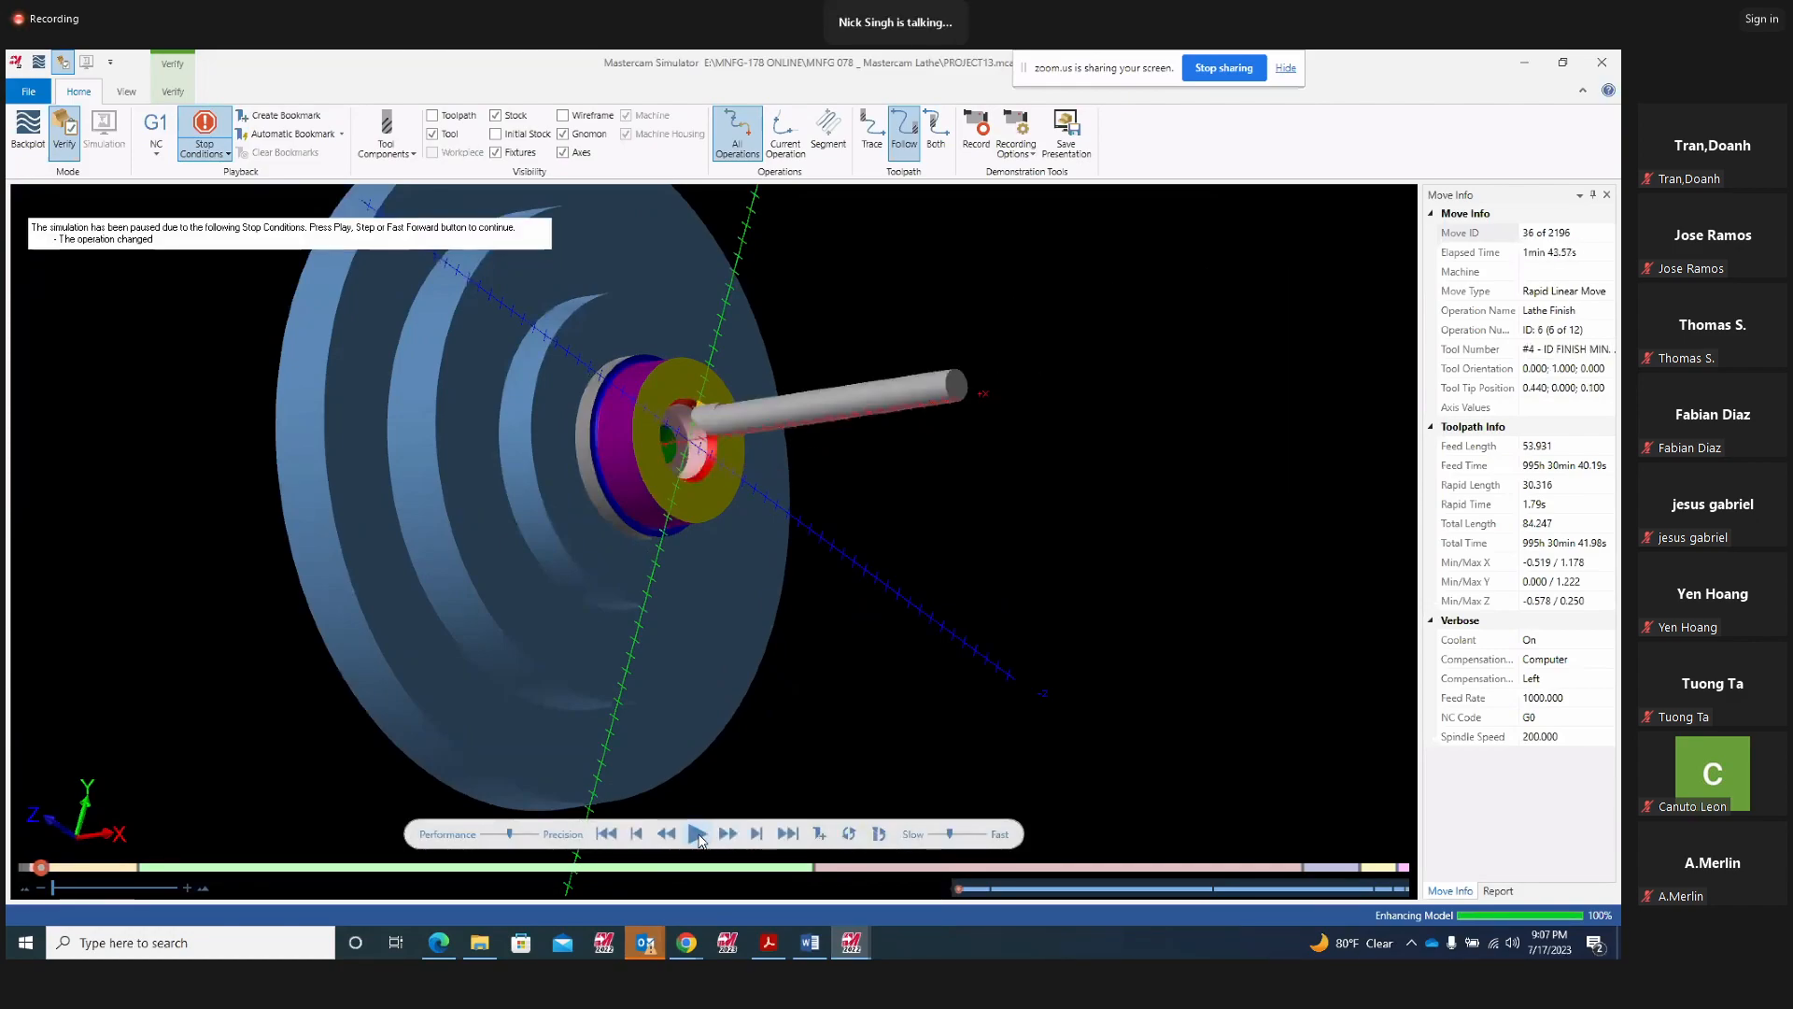
scroll(710, 414, up, 4)
middle_drag(710, 413, 696, 463)
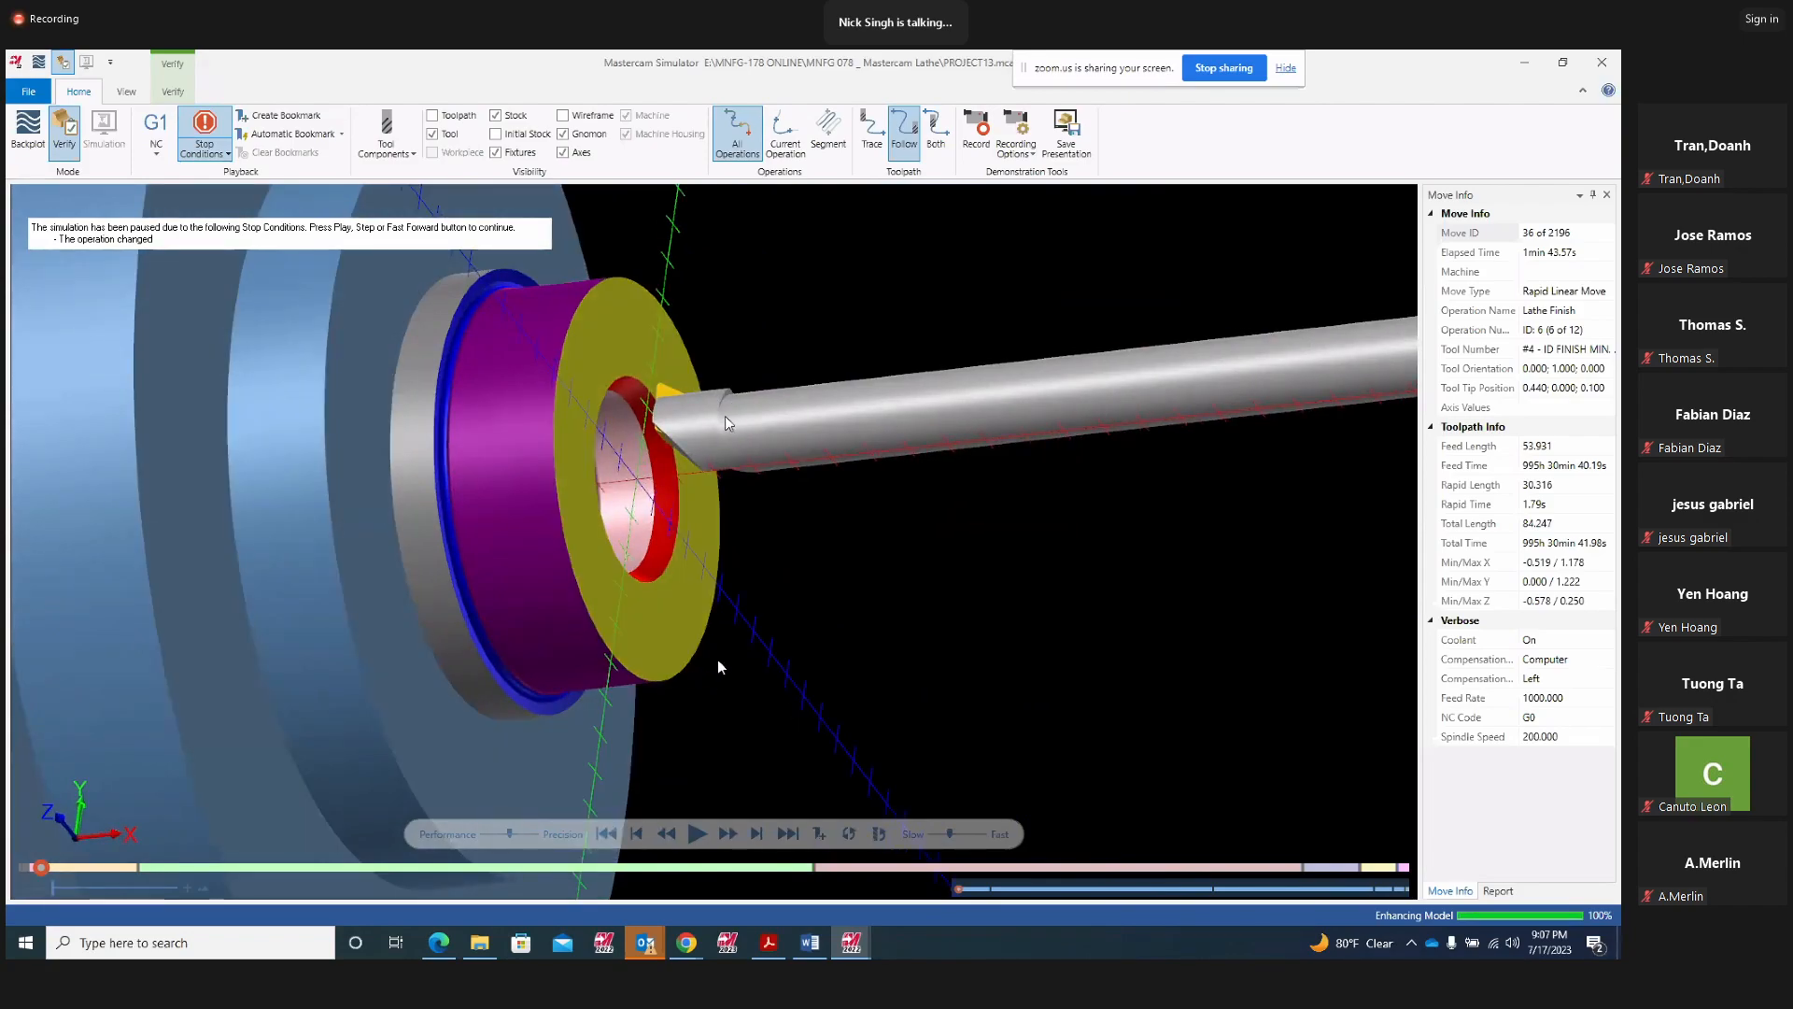
click(697, 832)
click(699, 834)
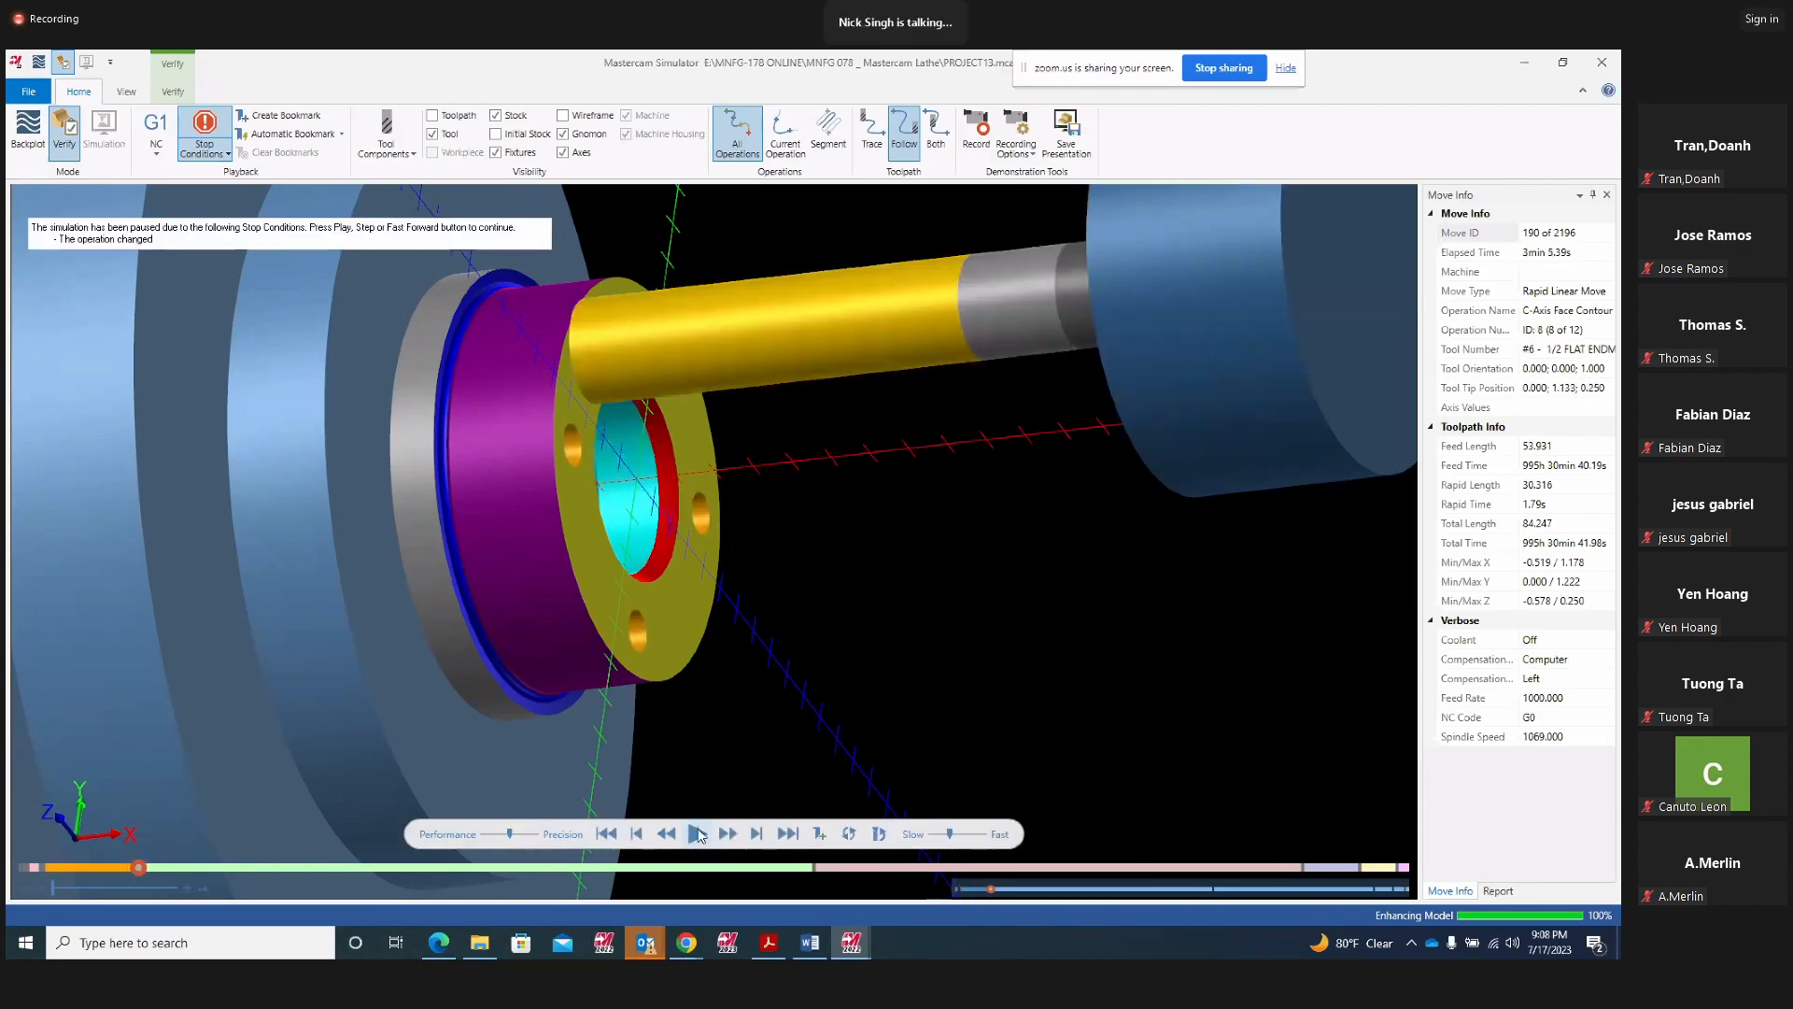
Simulate C-axis face contour operations 8 to 11 and the lathe cutoff one at a time
click(698, 834)
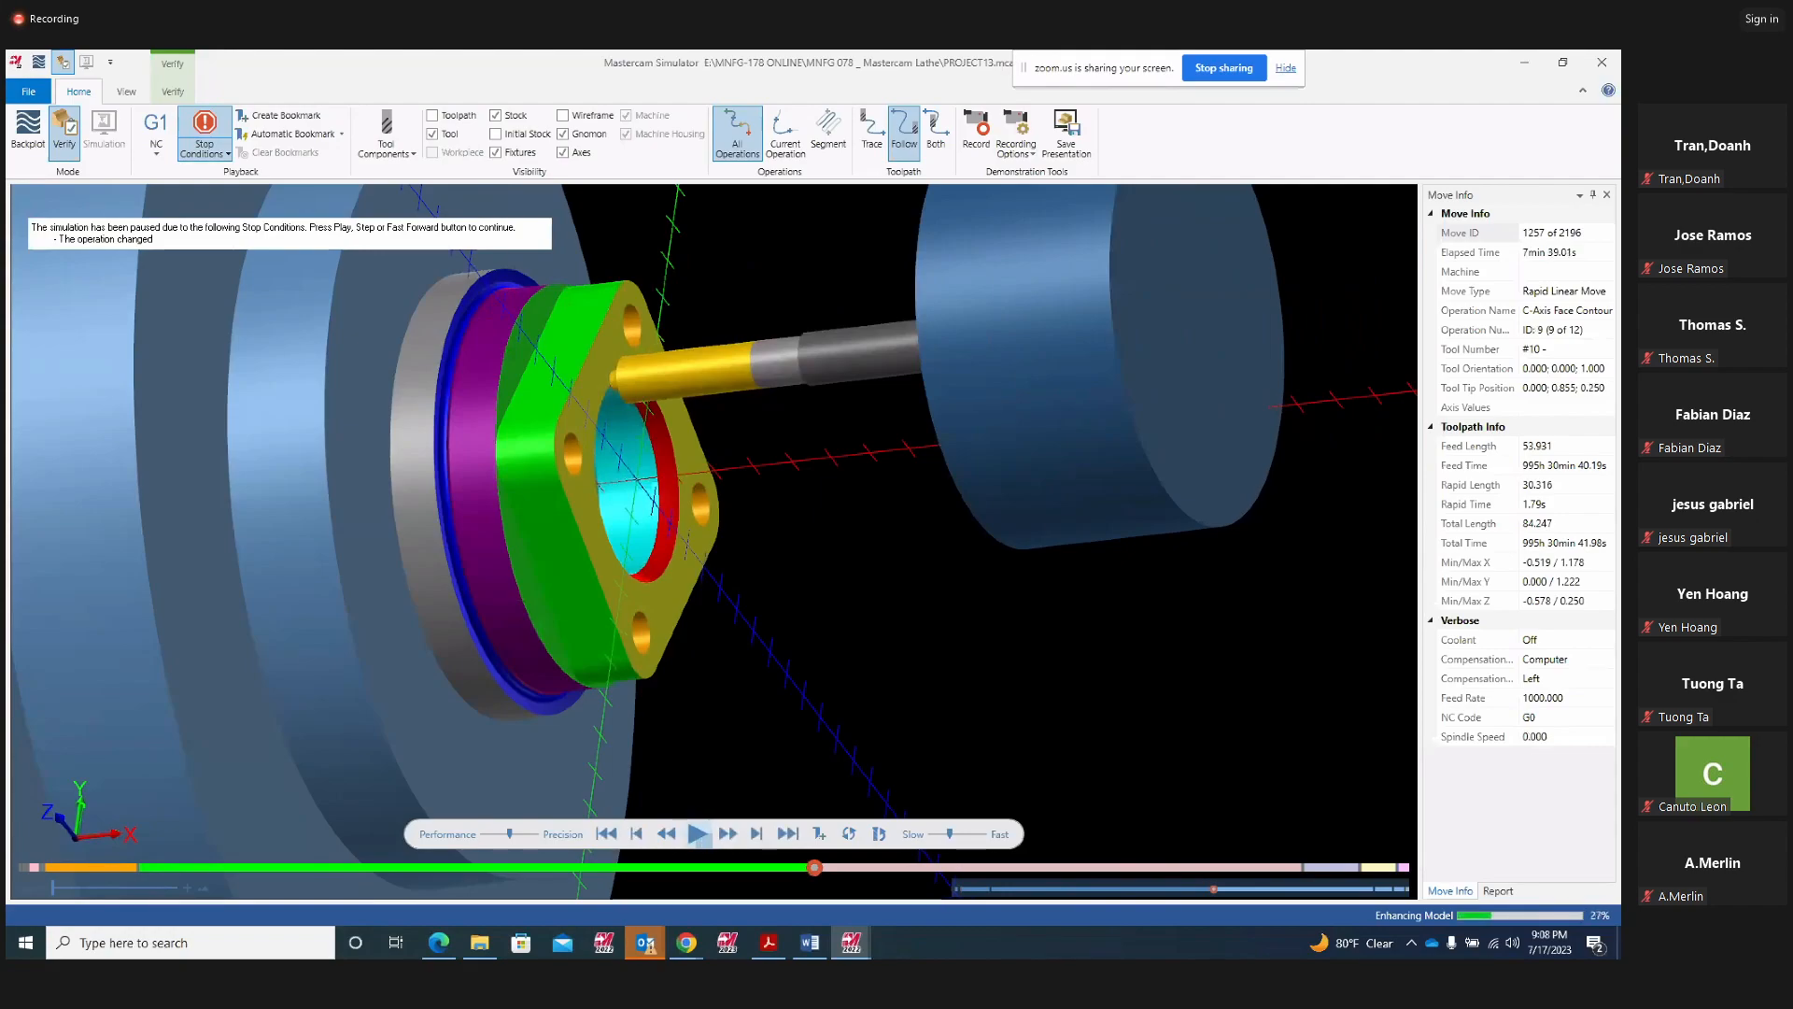
click(698, 836)
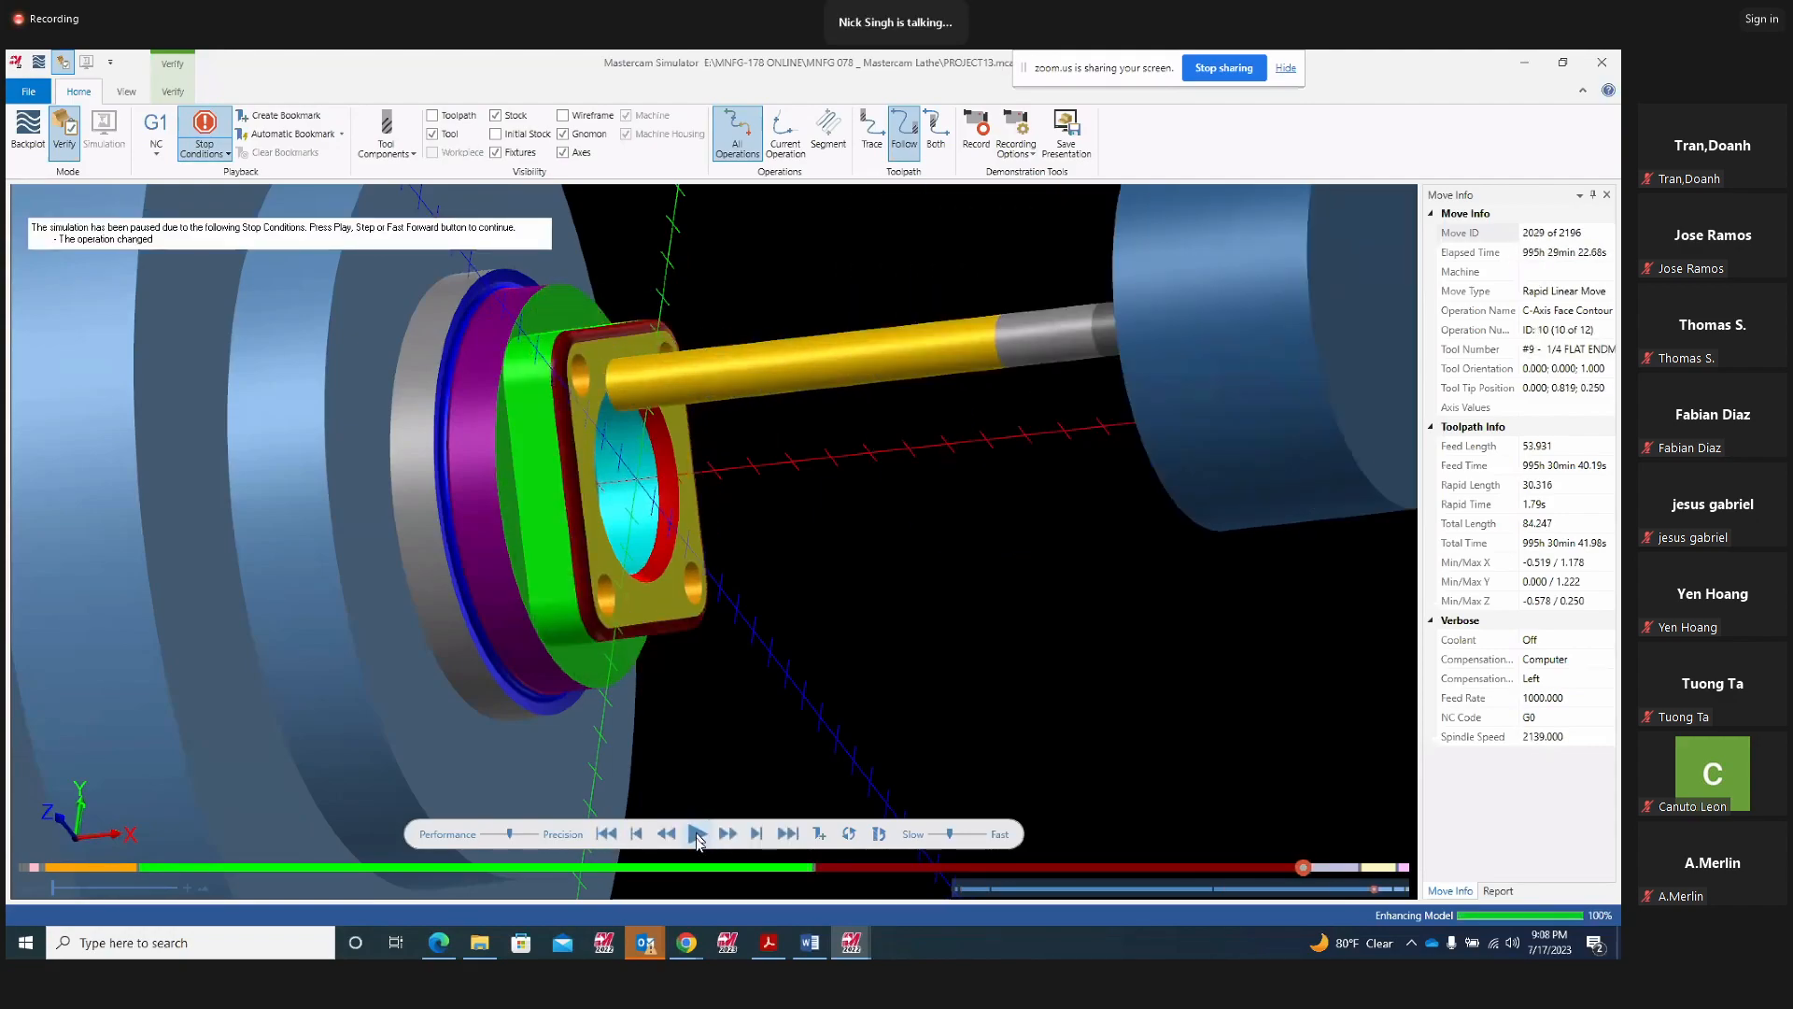
click(699, 835)
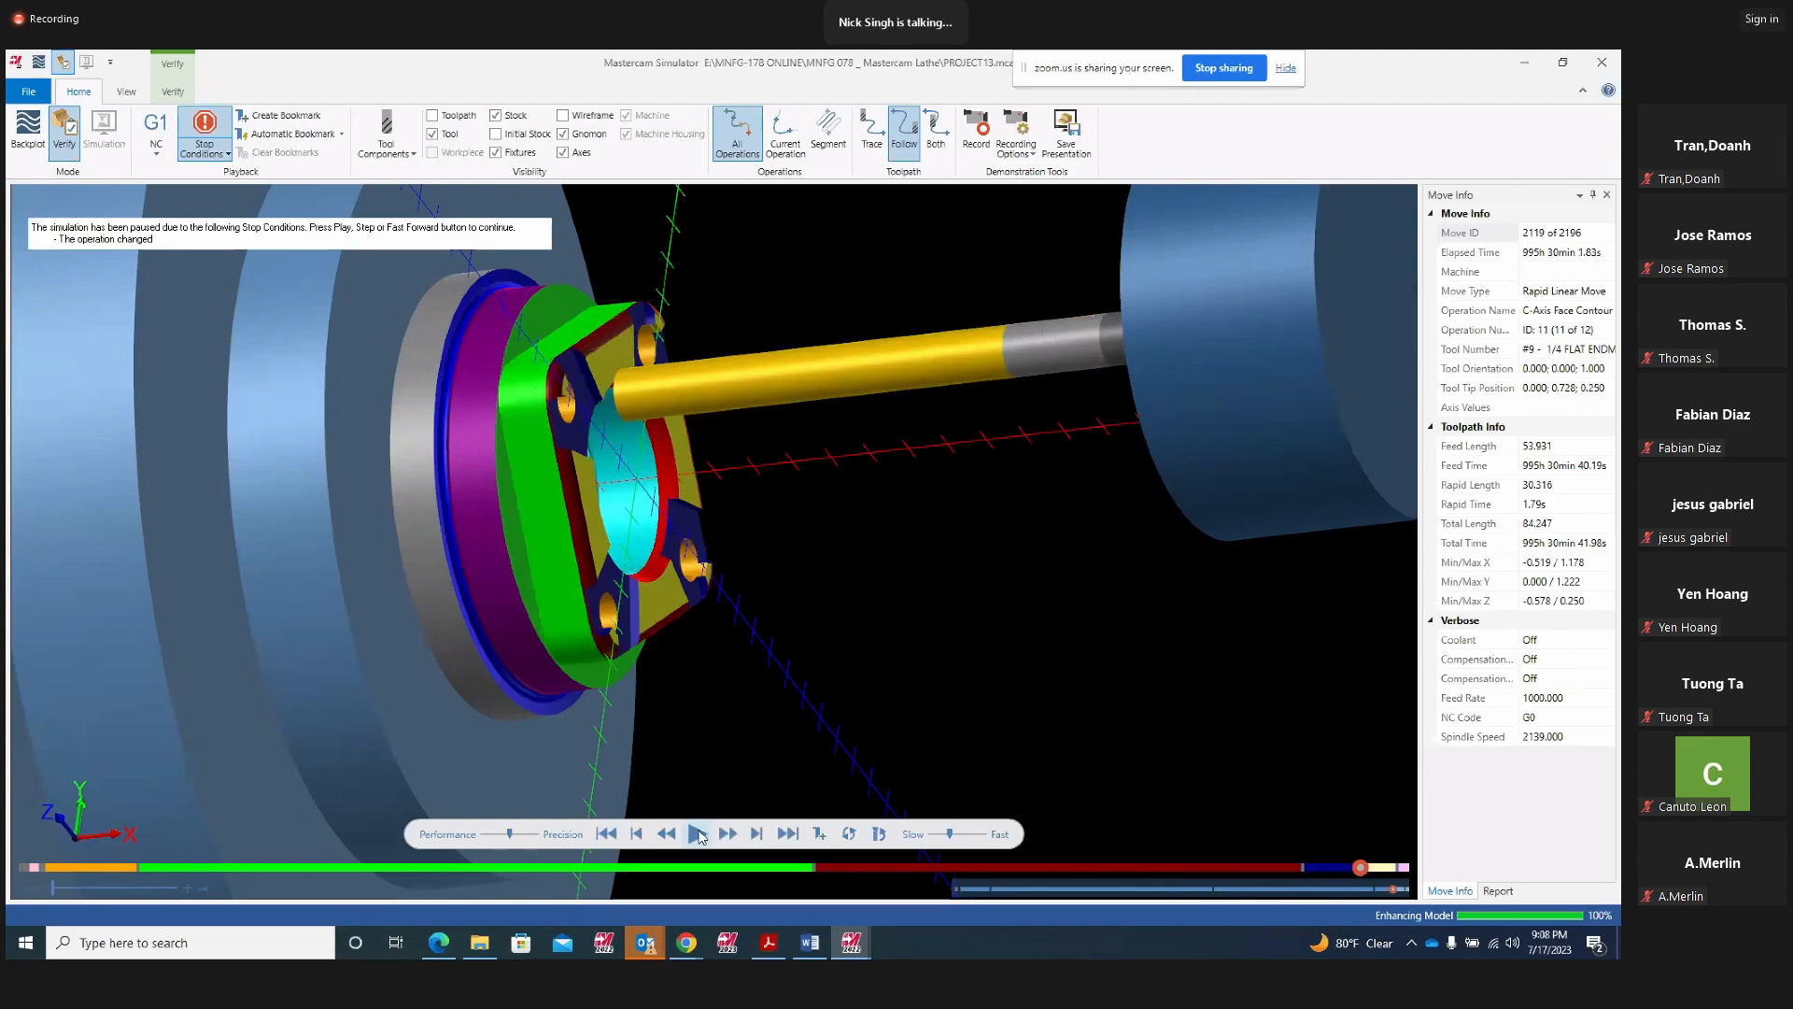
click(698, 836)
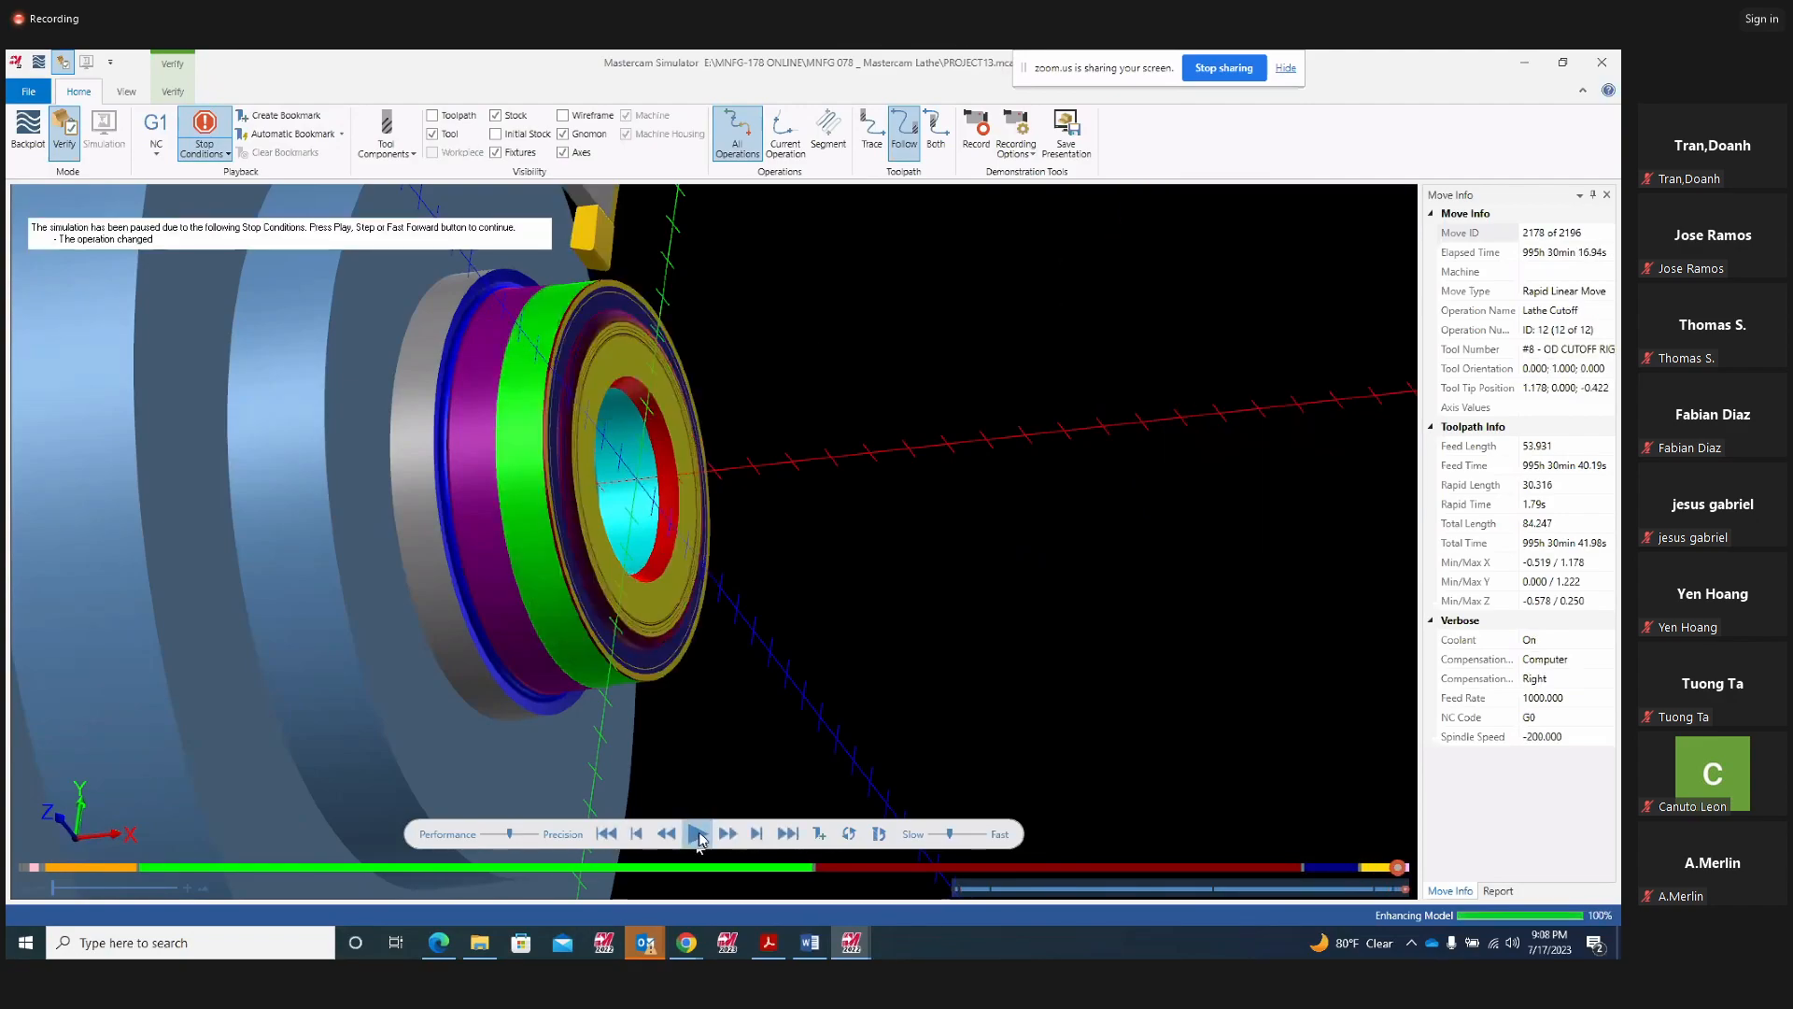
click(698, 835)
Inspect the recesses around the verified flange's corner holes up close and close the simulator
middle_drag(769, 496, 699, 442)
scroll(612, 452, up, 5)
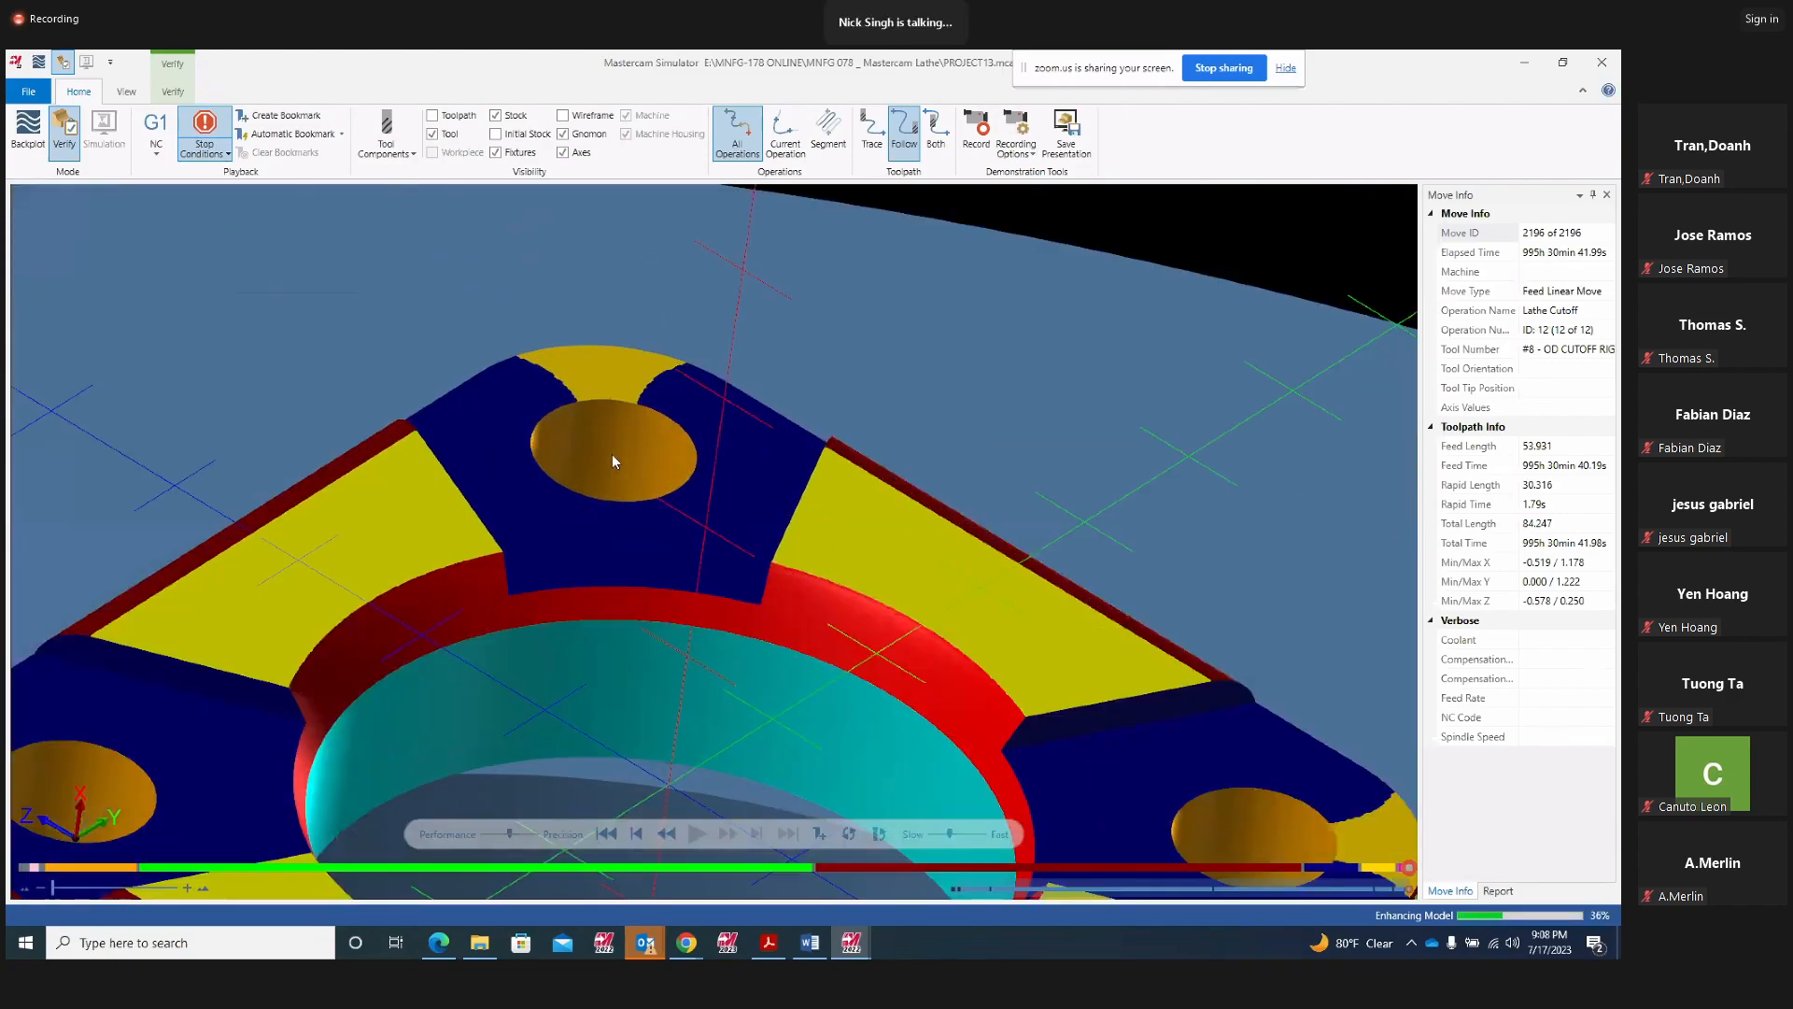
middle_drag(615, 447, 702, 493)
scroll(703, 477, down, 3)
scroll(823, 427, down, 3)
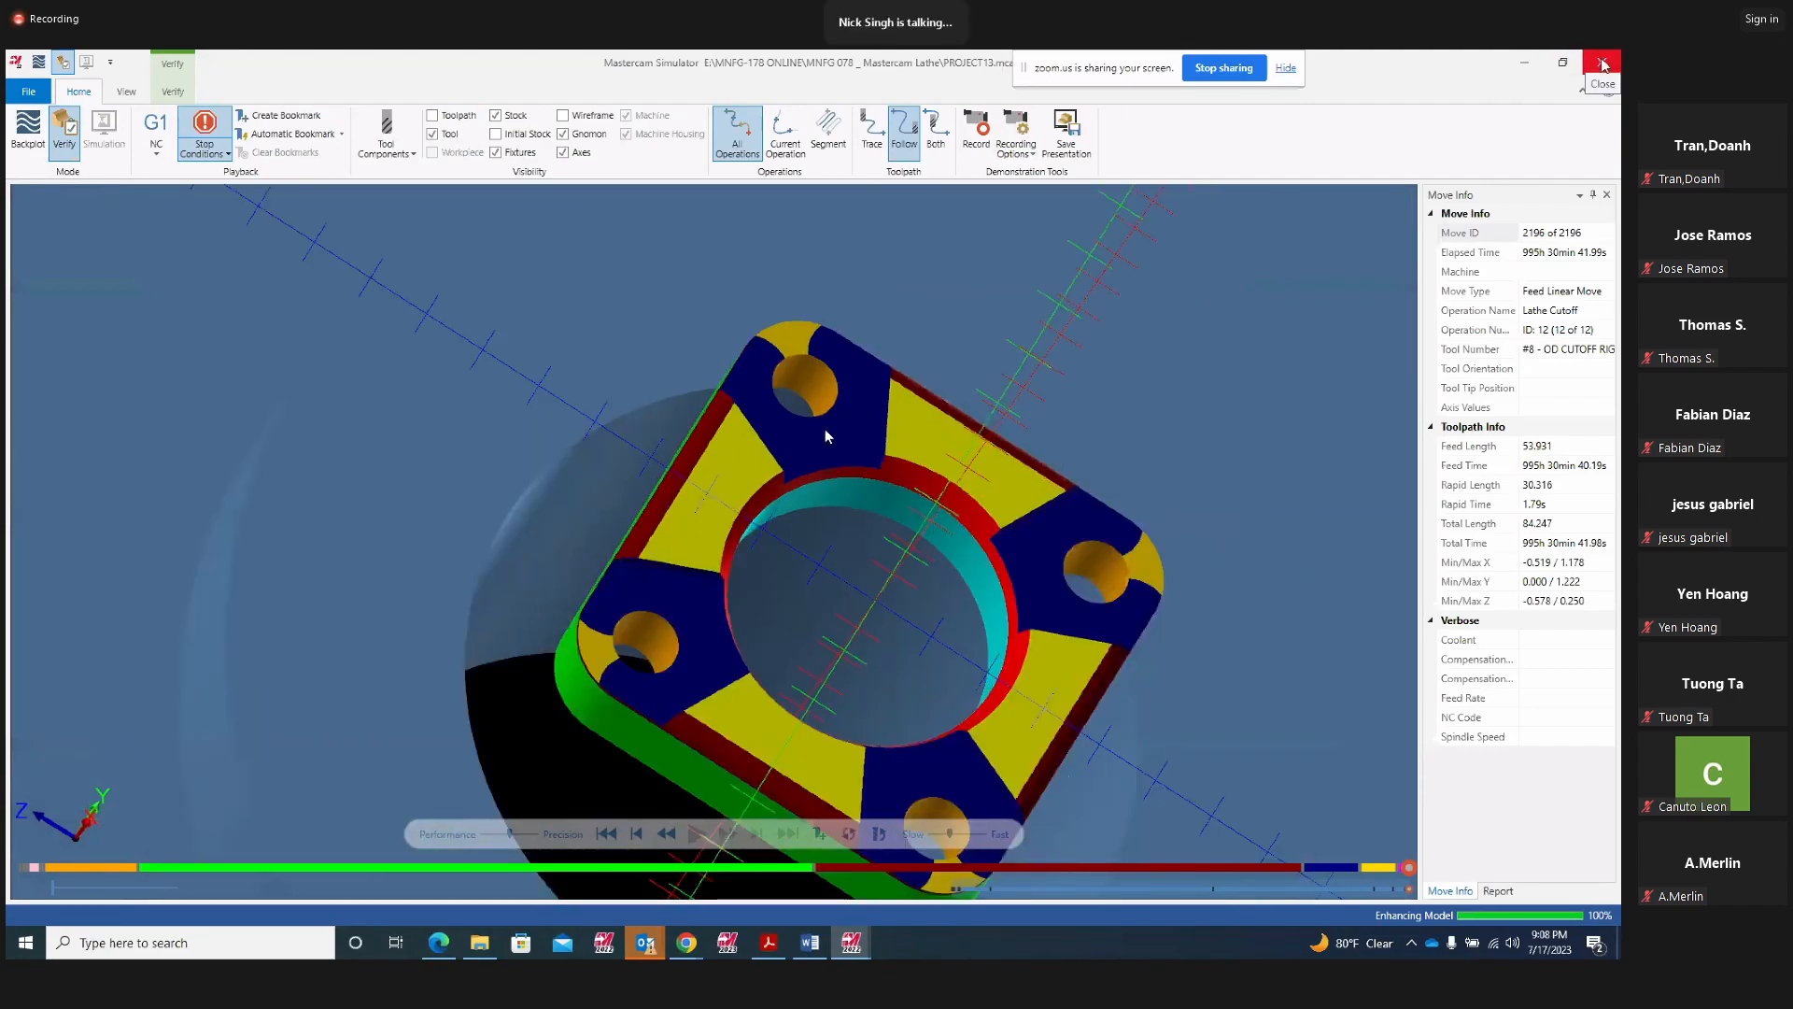
click(1603, 64)
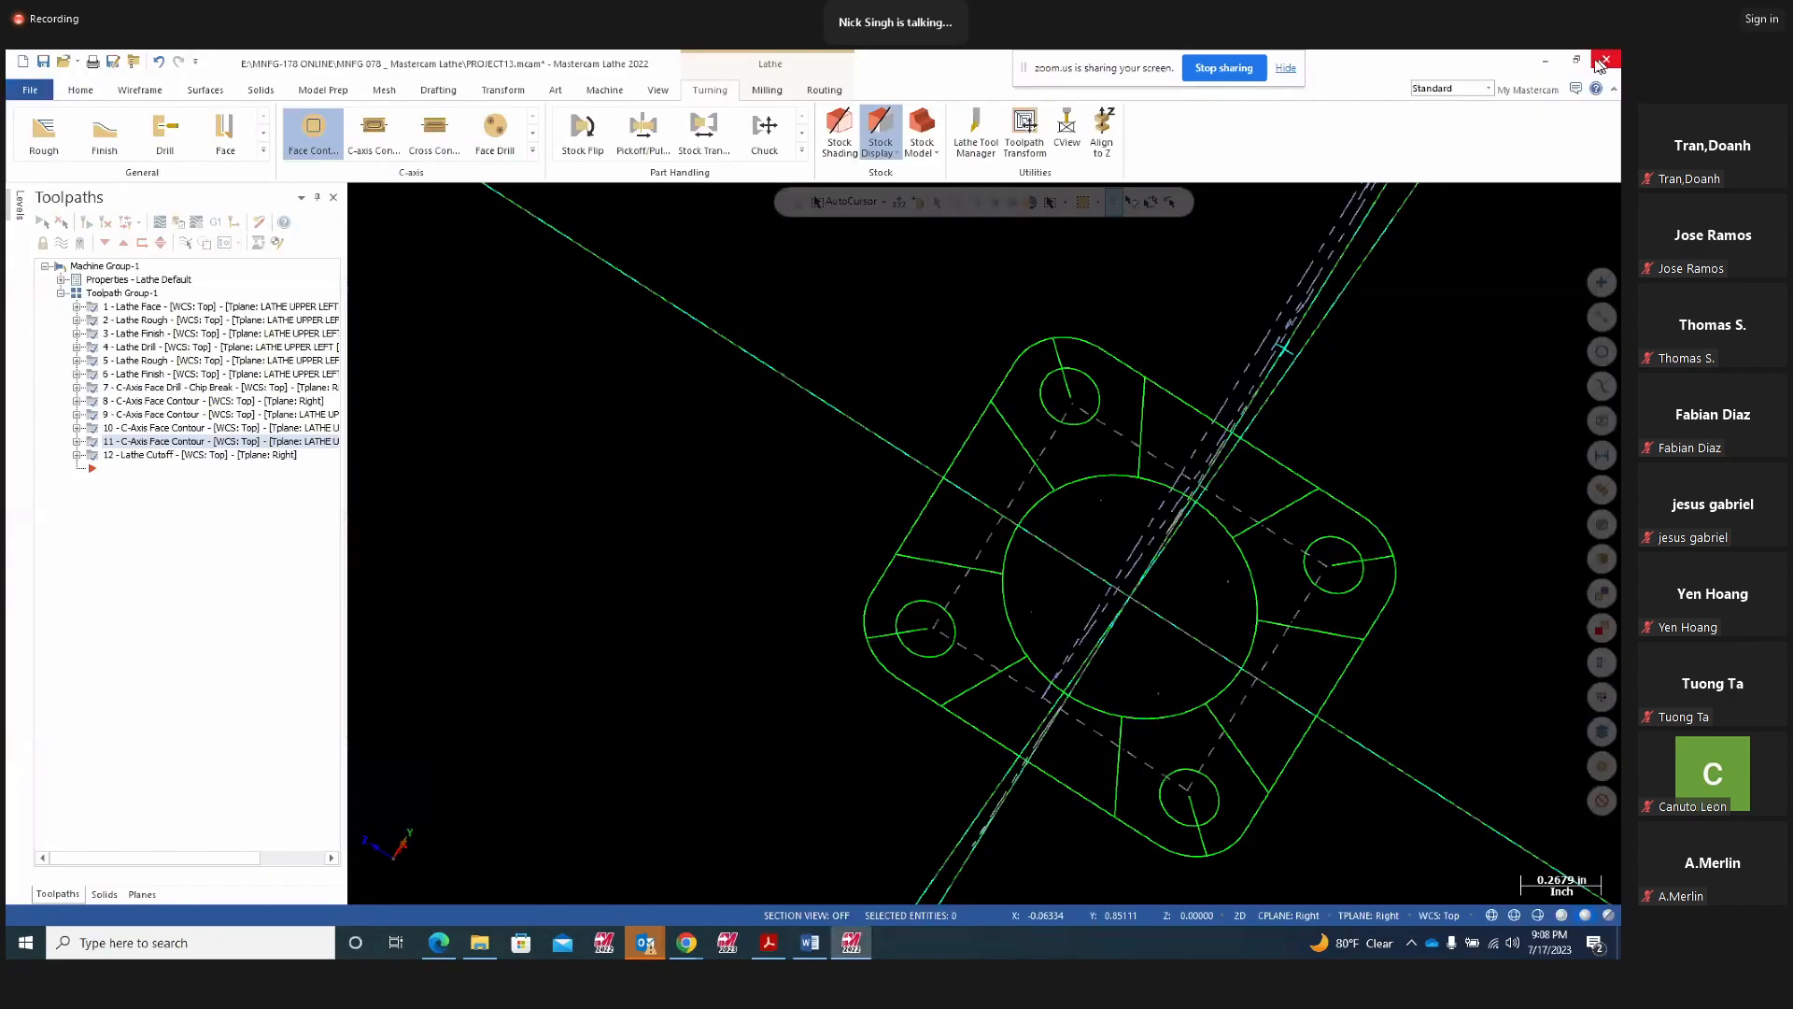
scroll(1048, 474, down, 1)
middle_drag(1318, 515, 1321, 548)
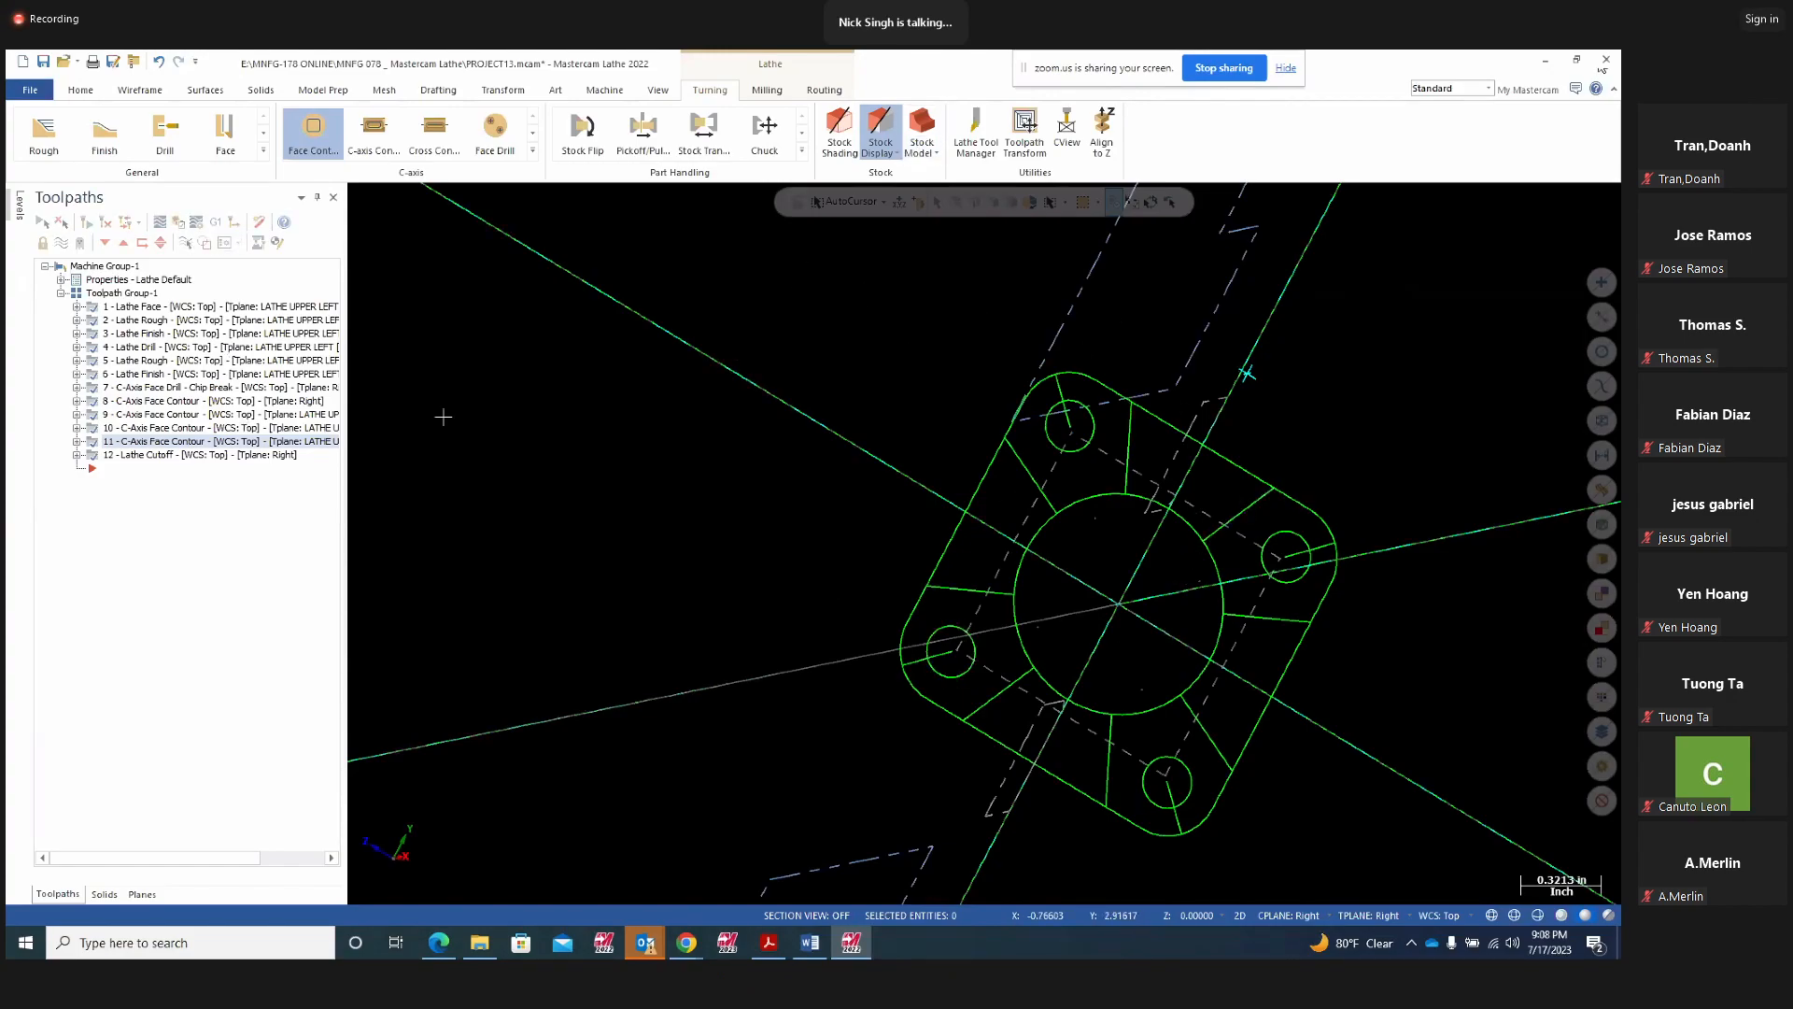
scroll(1109, 520, up, 1)
middle_drag(1129, 470, 928, 431)
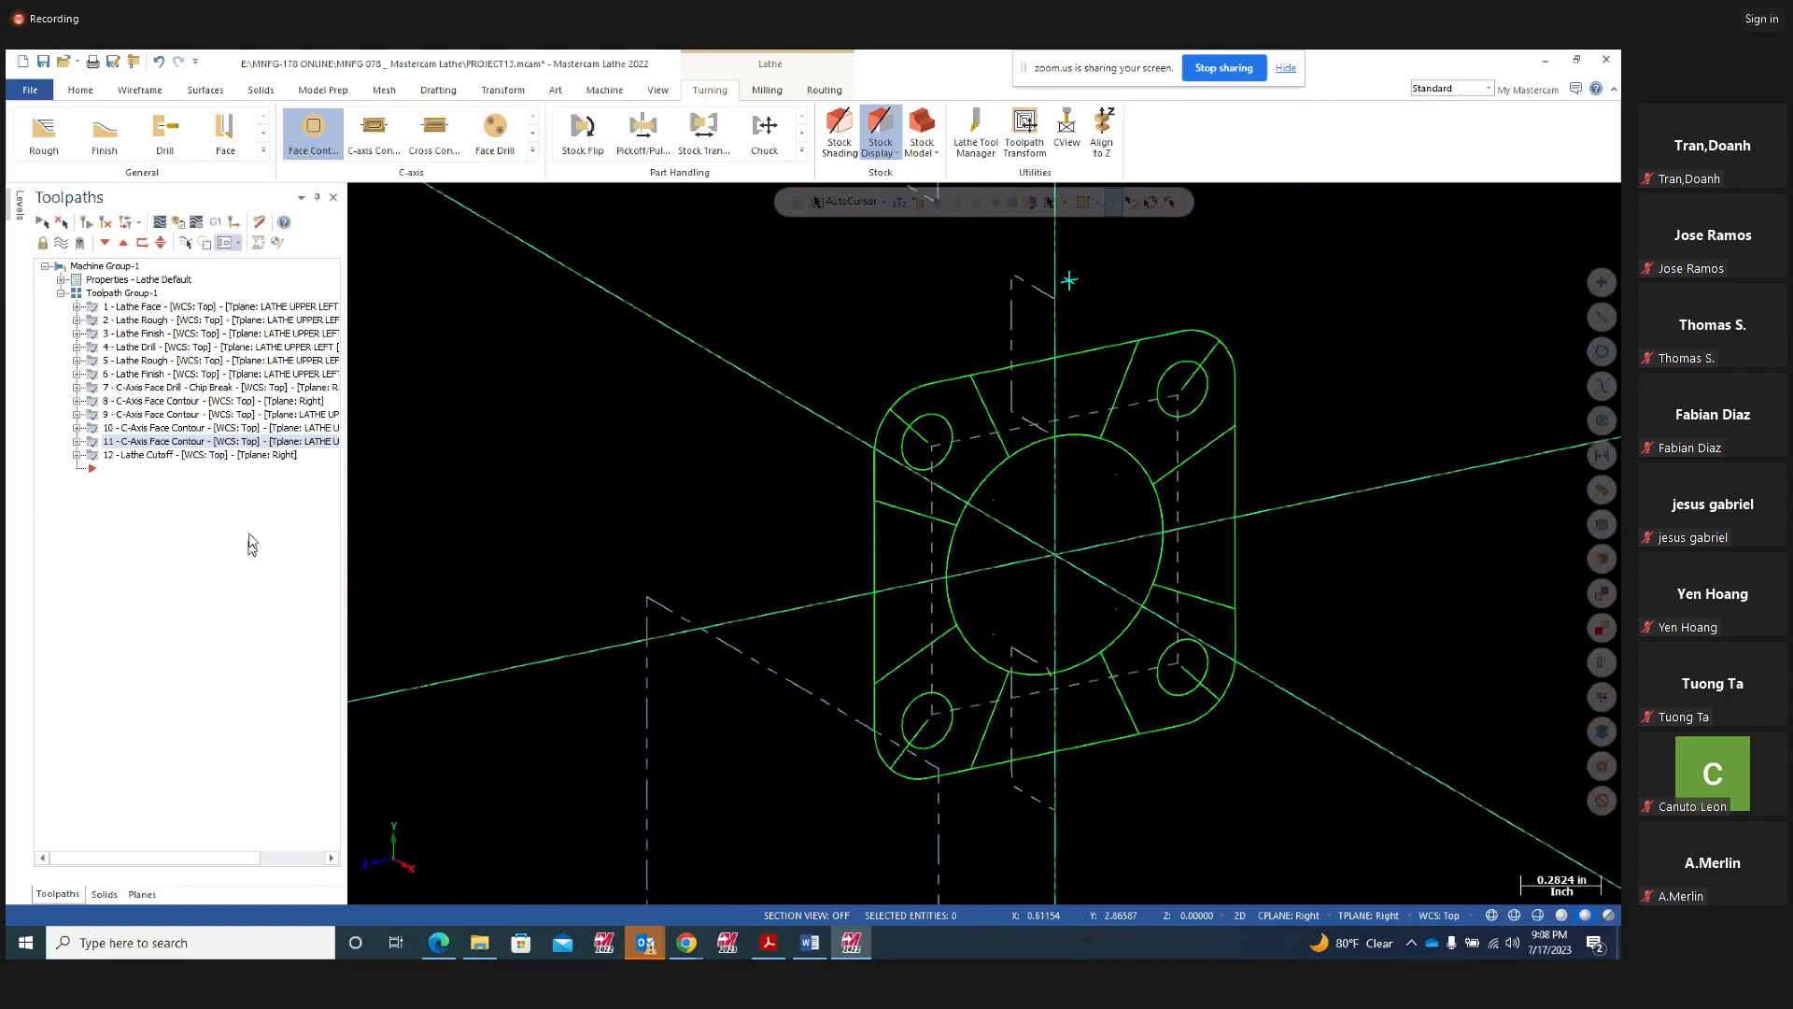
click(93, 320)
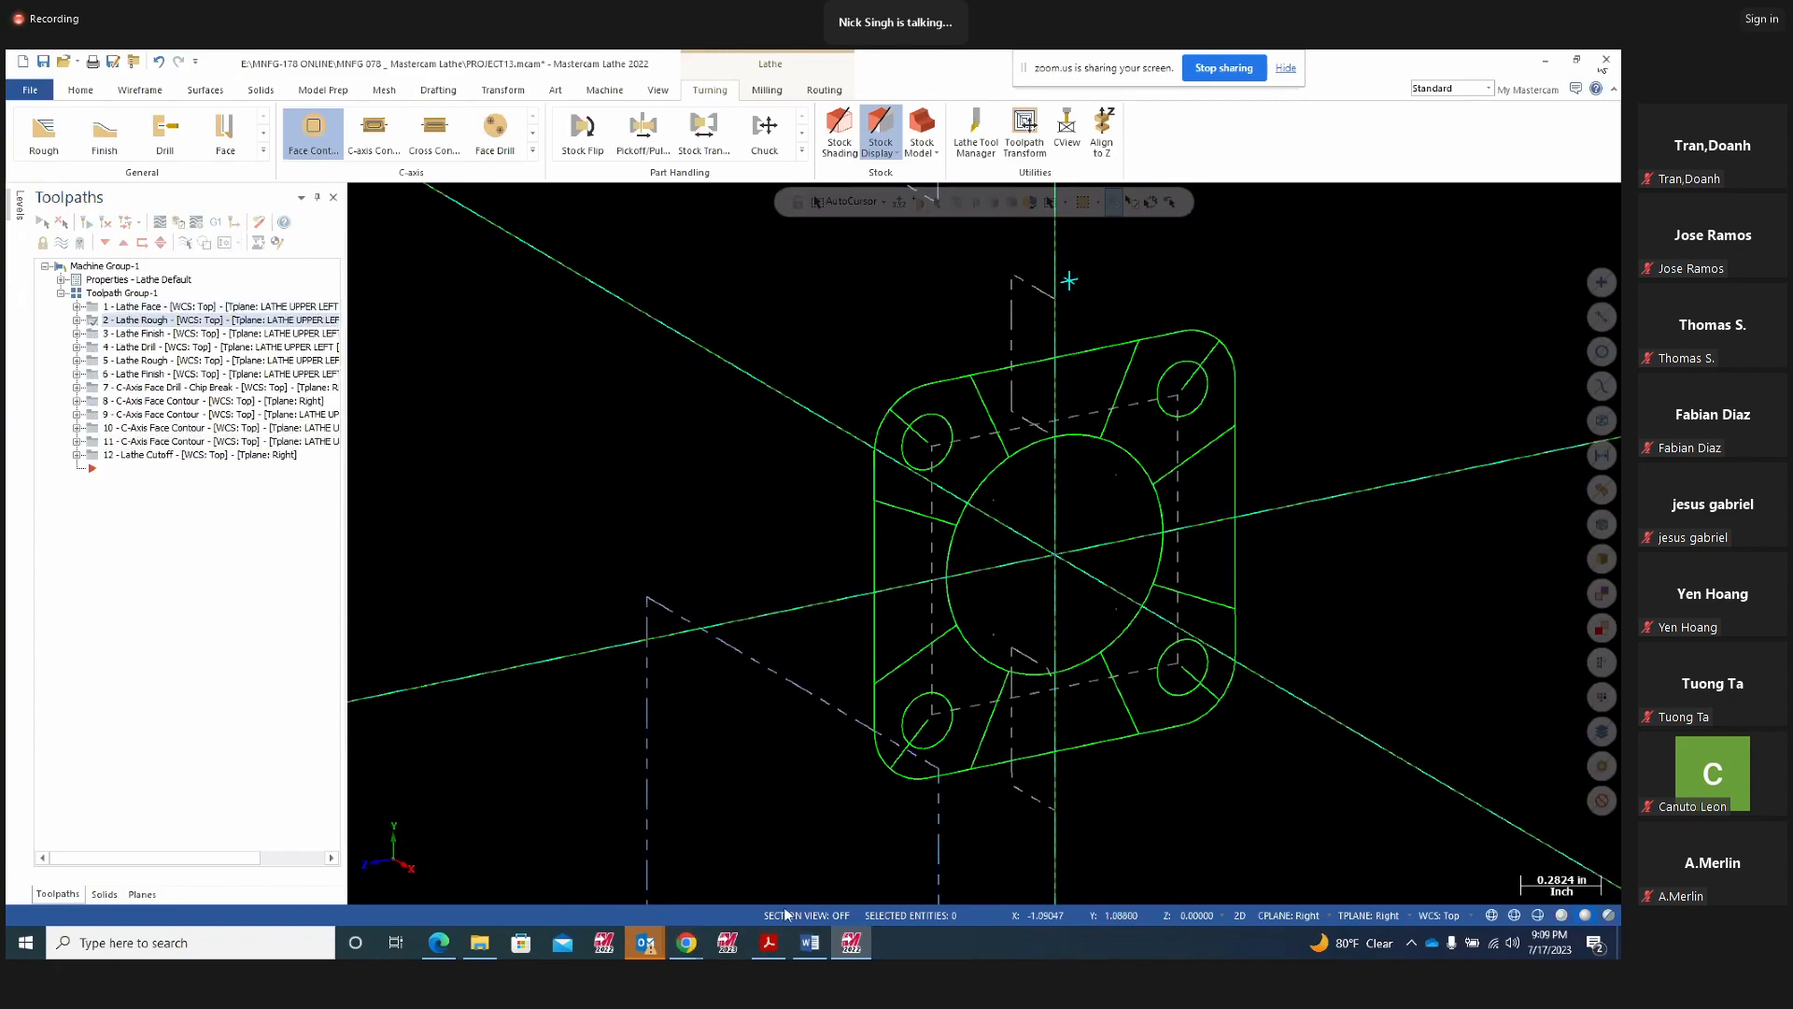
Switch to the Zoom meeting in Chrome, pause its recording, and return to Mastercam
mouse_move(694, 947)
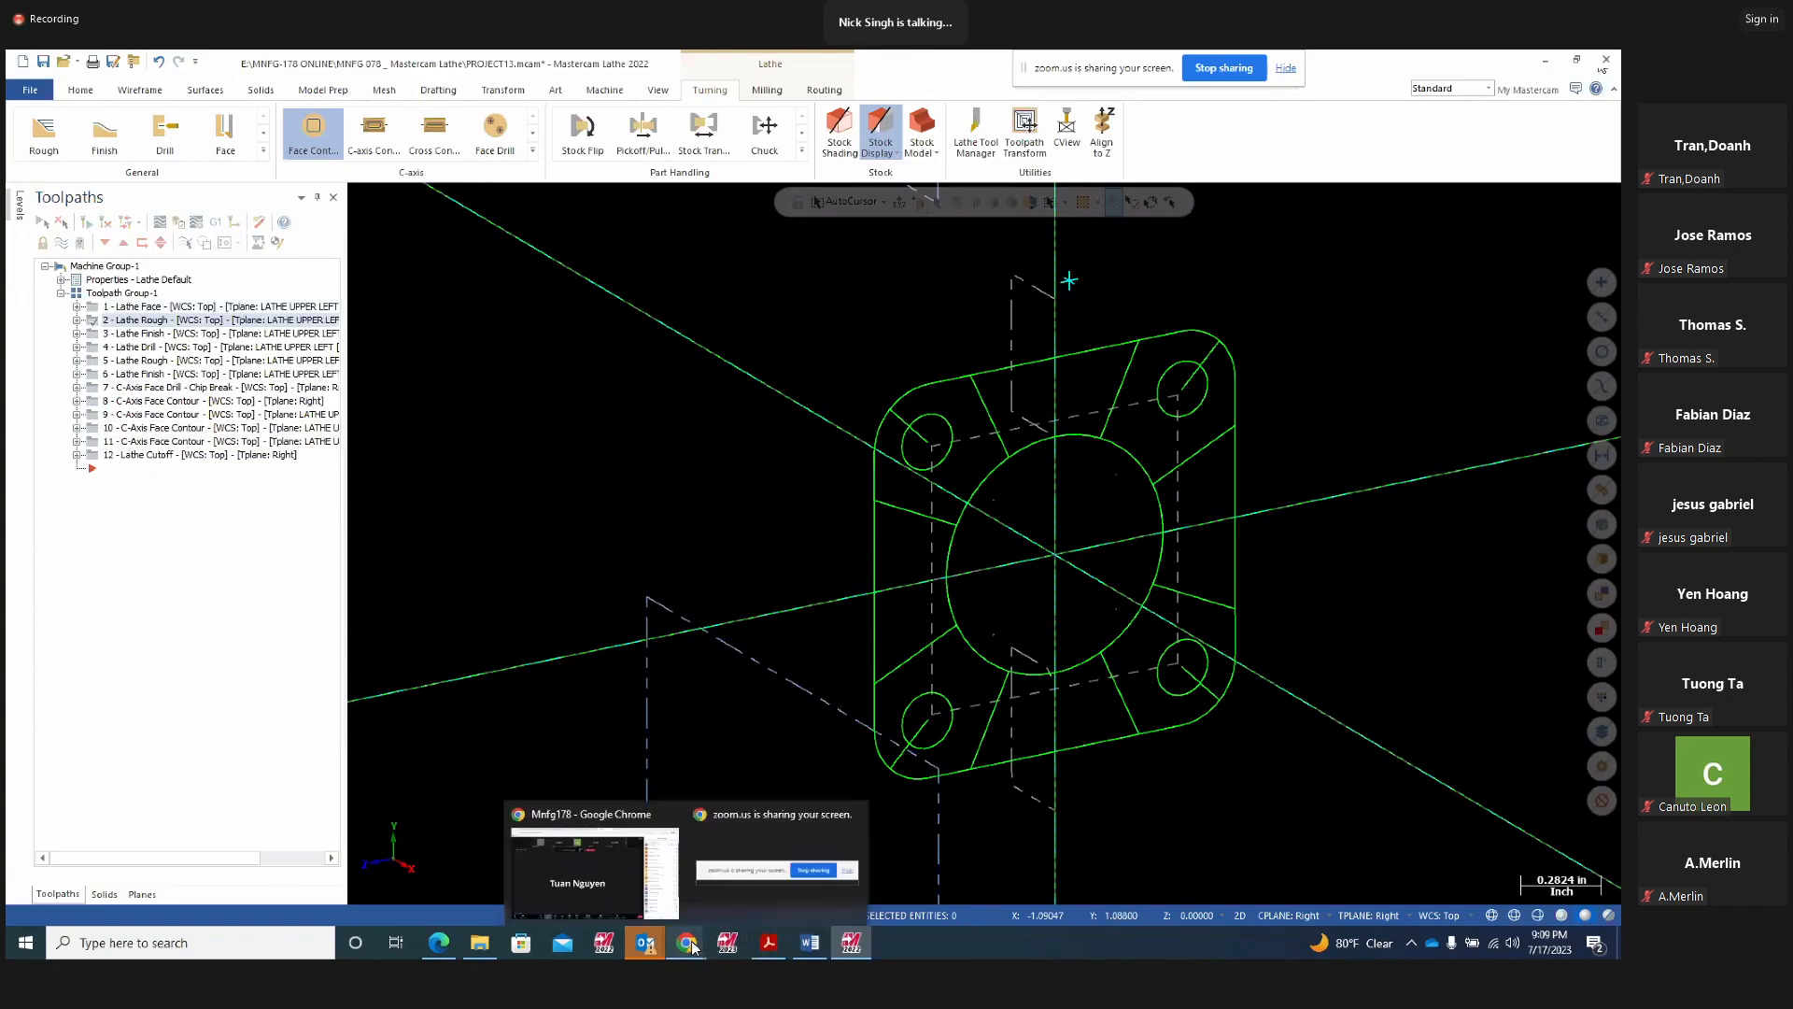
click(618, 863)
click(118, 257)
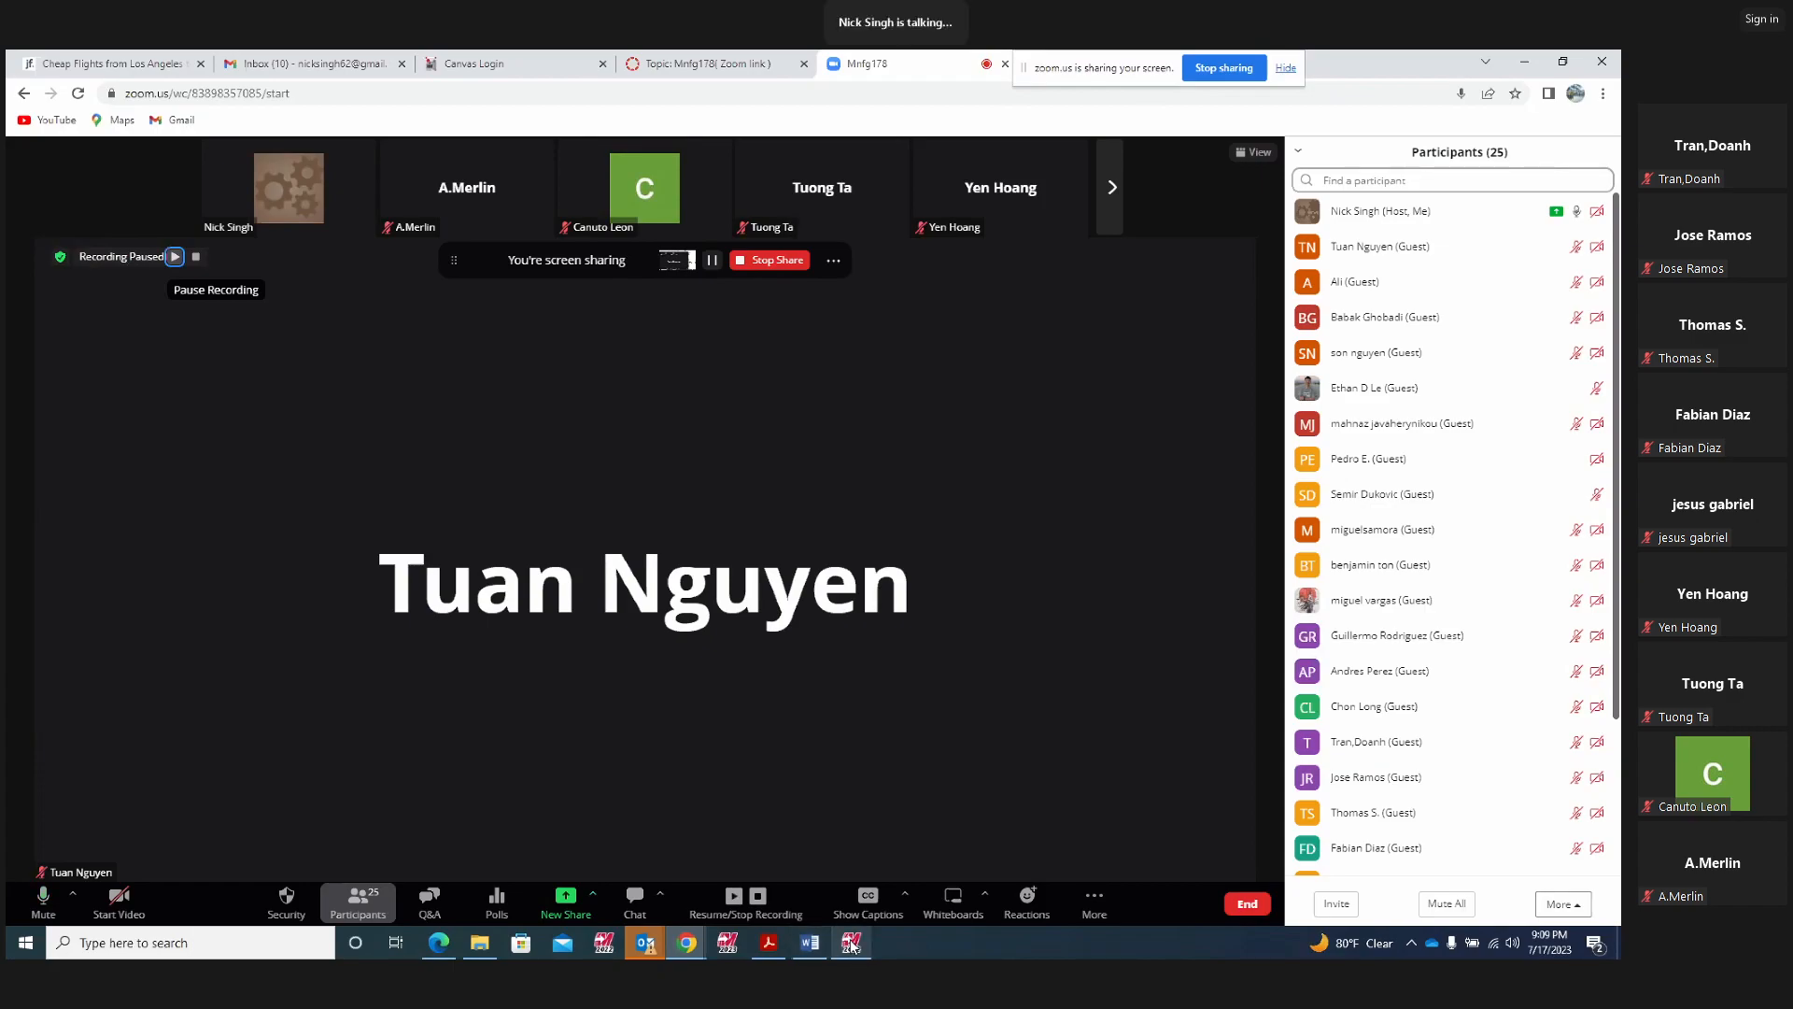
mouse_move(852, 945)
click(826, 854)
Review lathe operations 2 to 6, examining the tools and geometry of the drill, inside rough and inside finish operations
mouse_move(984, 543)
middle_down()
mouse_move(860, 548)
mouse_move(800, 585)
mouse_move(944, 588)
mouse_move(839, 578)
middle_up()
mouse_move(1130, 607)
middle_down()
mouse_move(1145, 628)
mouse_move(1102, 570)
middle_up()
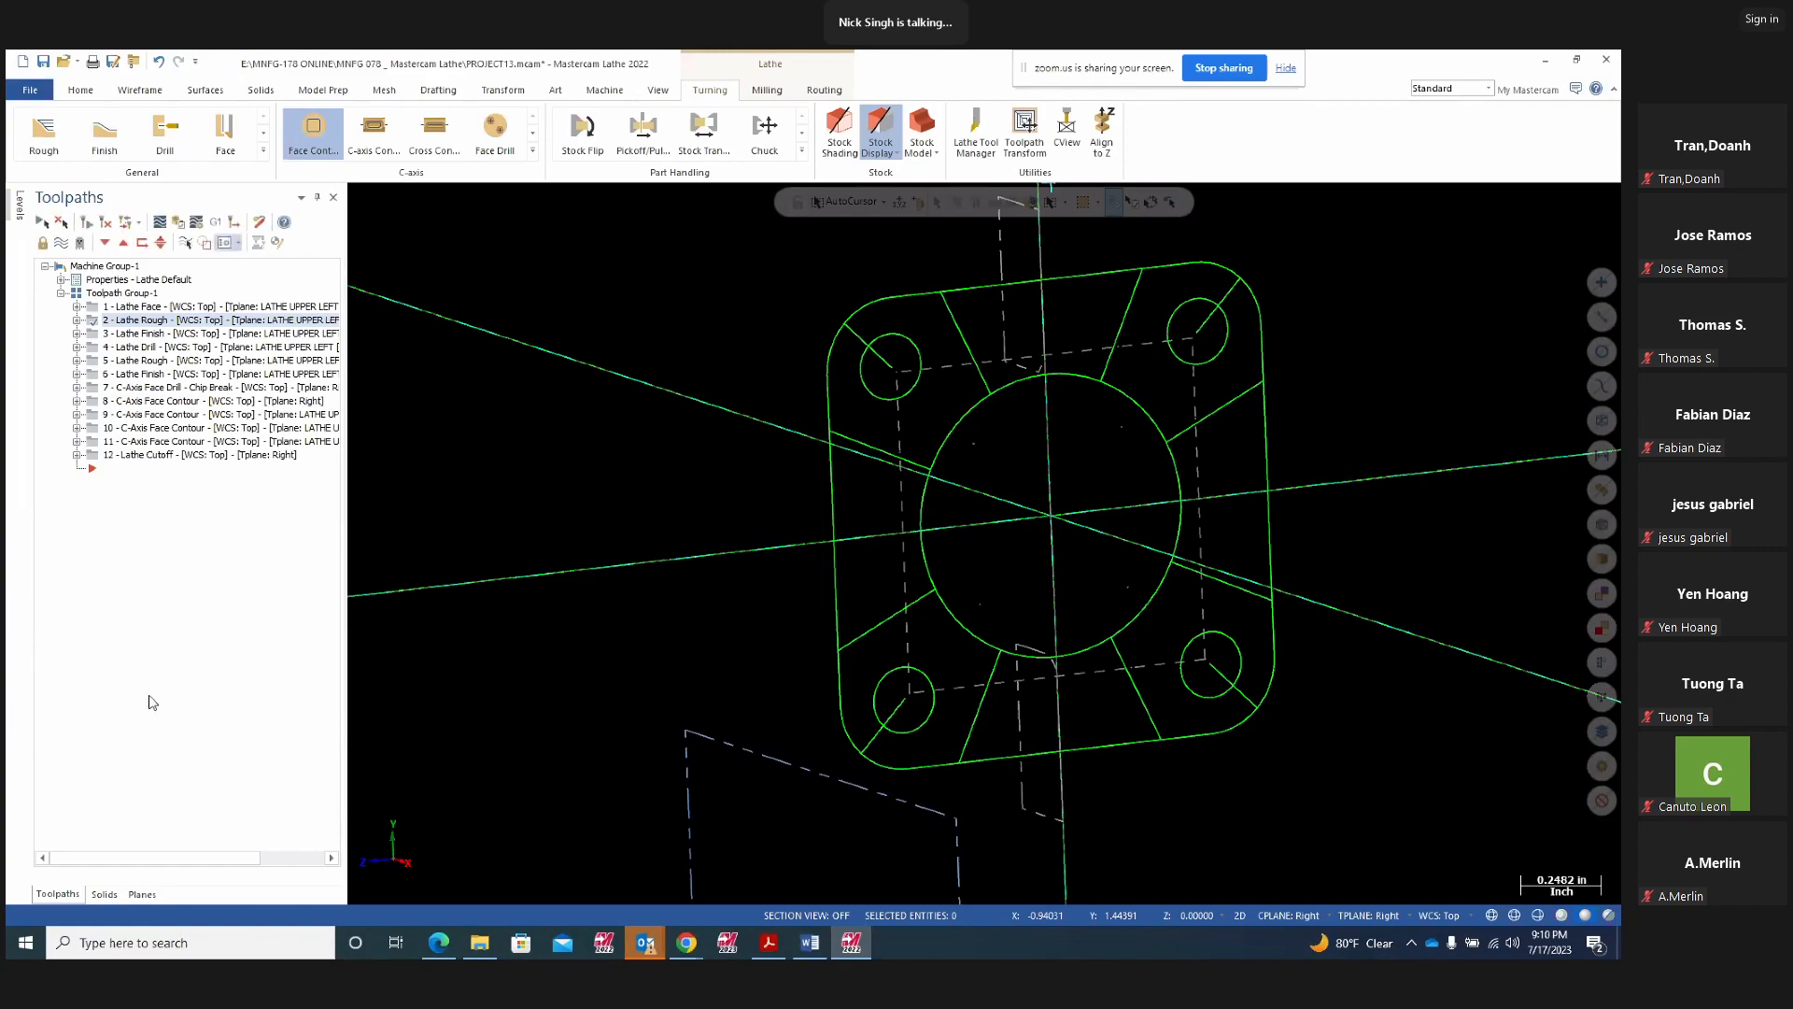
middle_drag(649, 635, 840, 642)
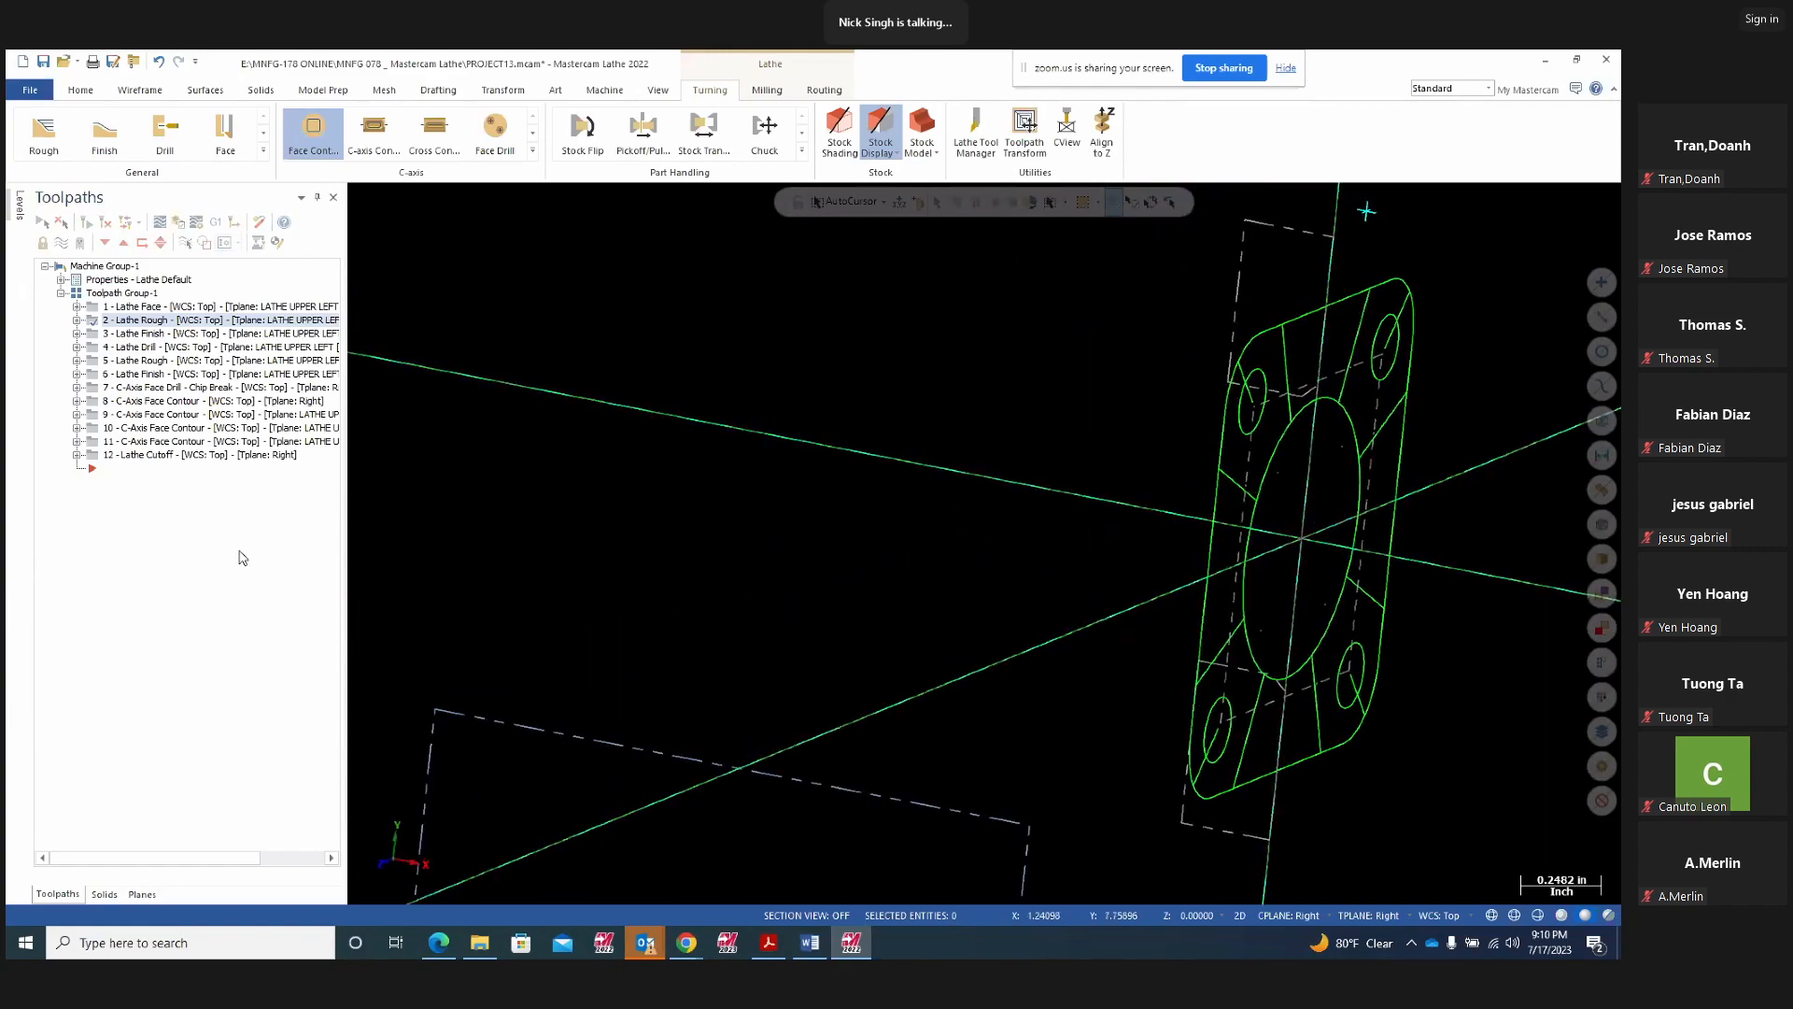
click(104, 320)
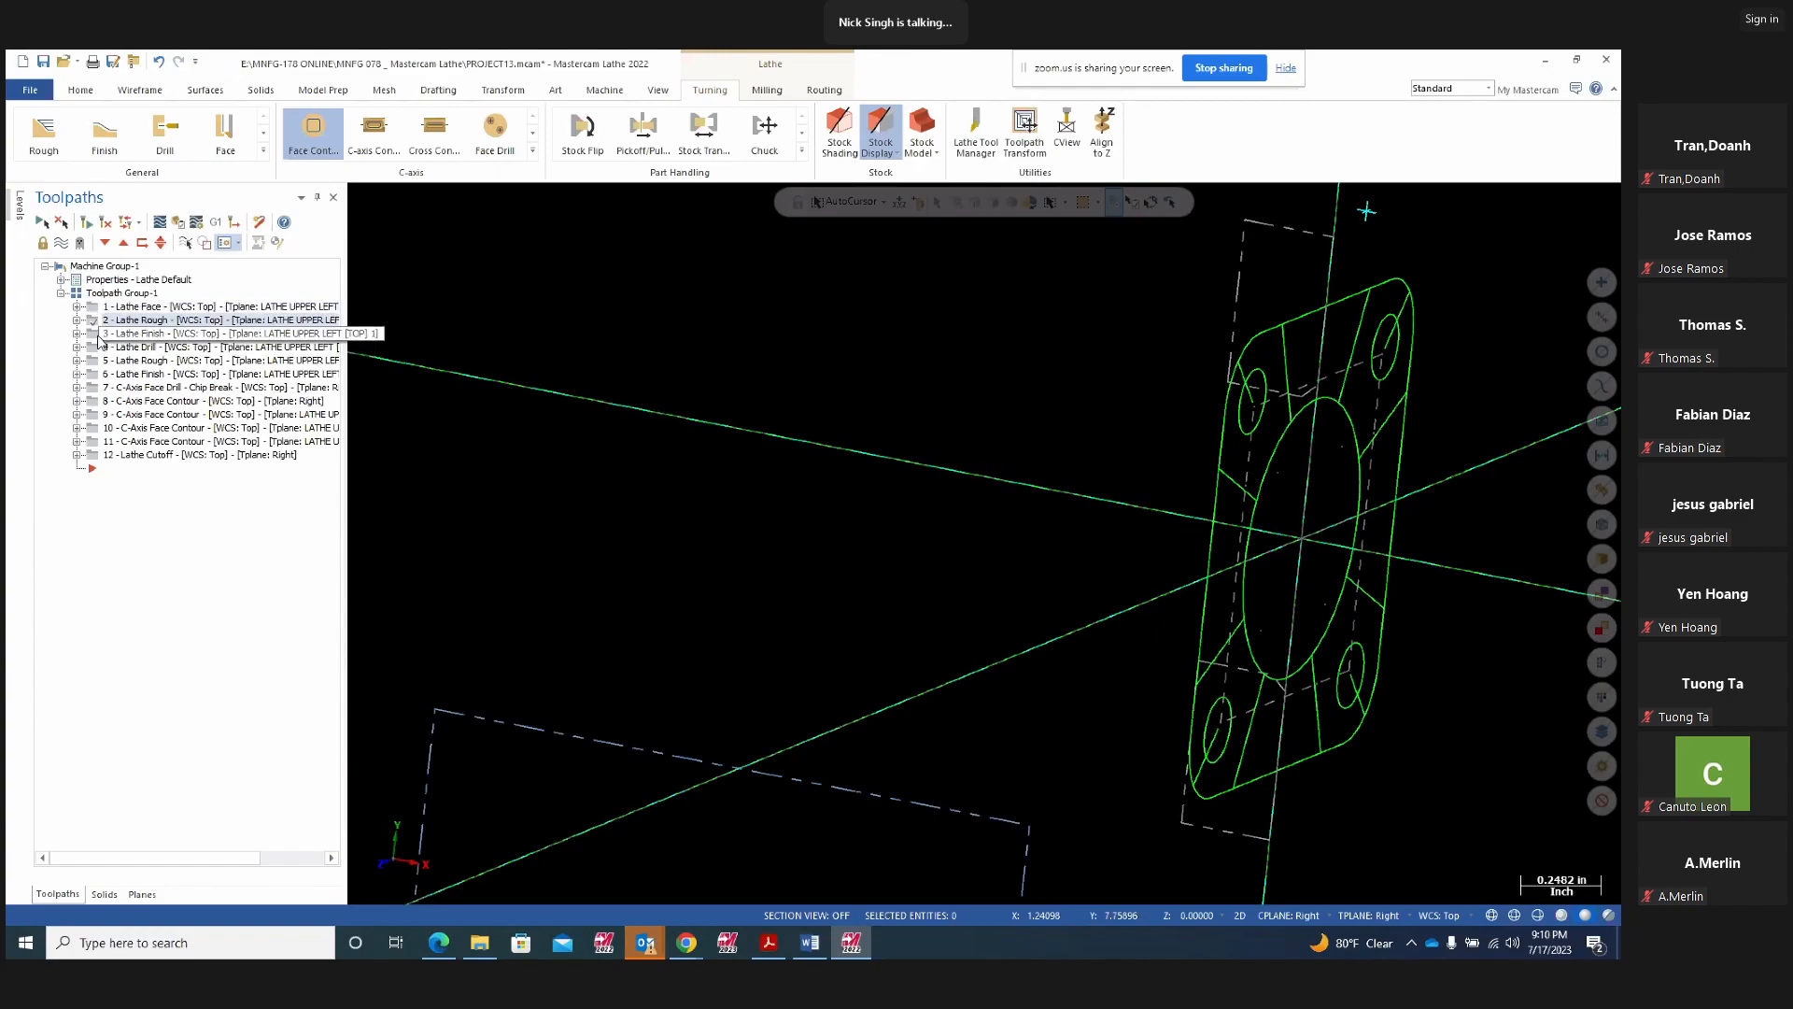
click(100, 335)
click(92, 351)
click(78, 347)
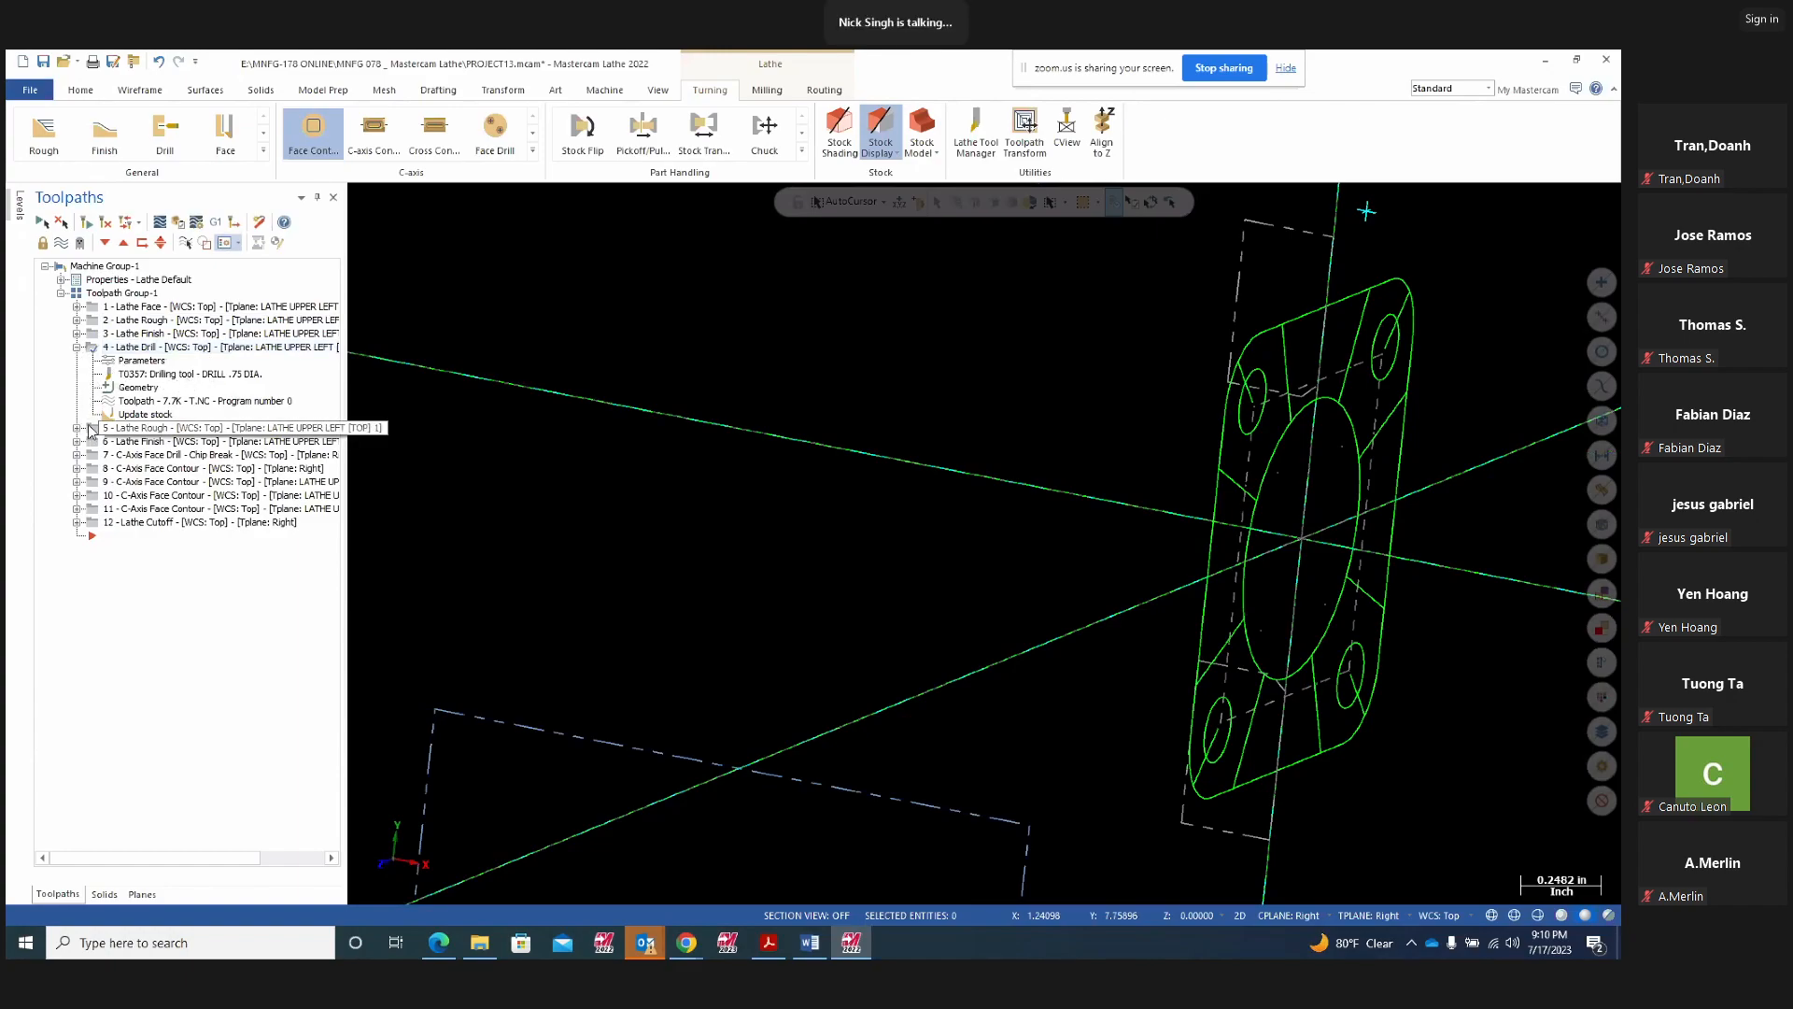
click(77, 428)
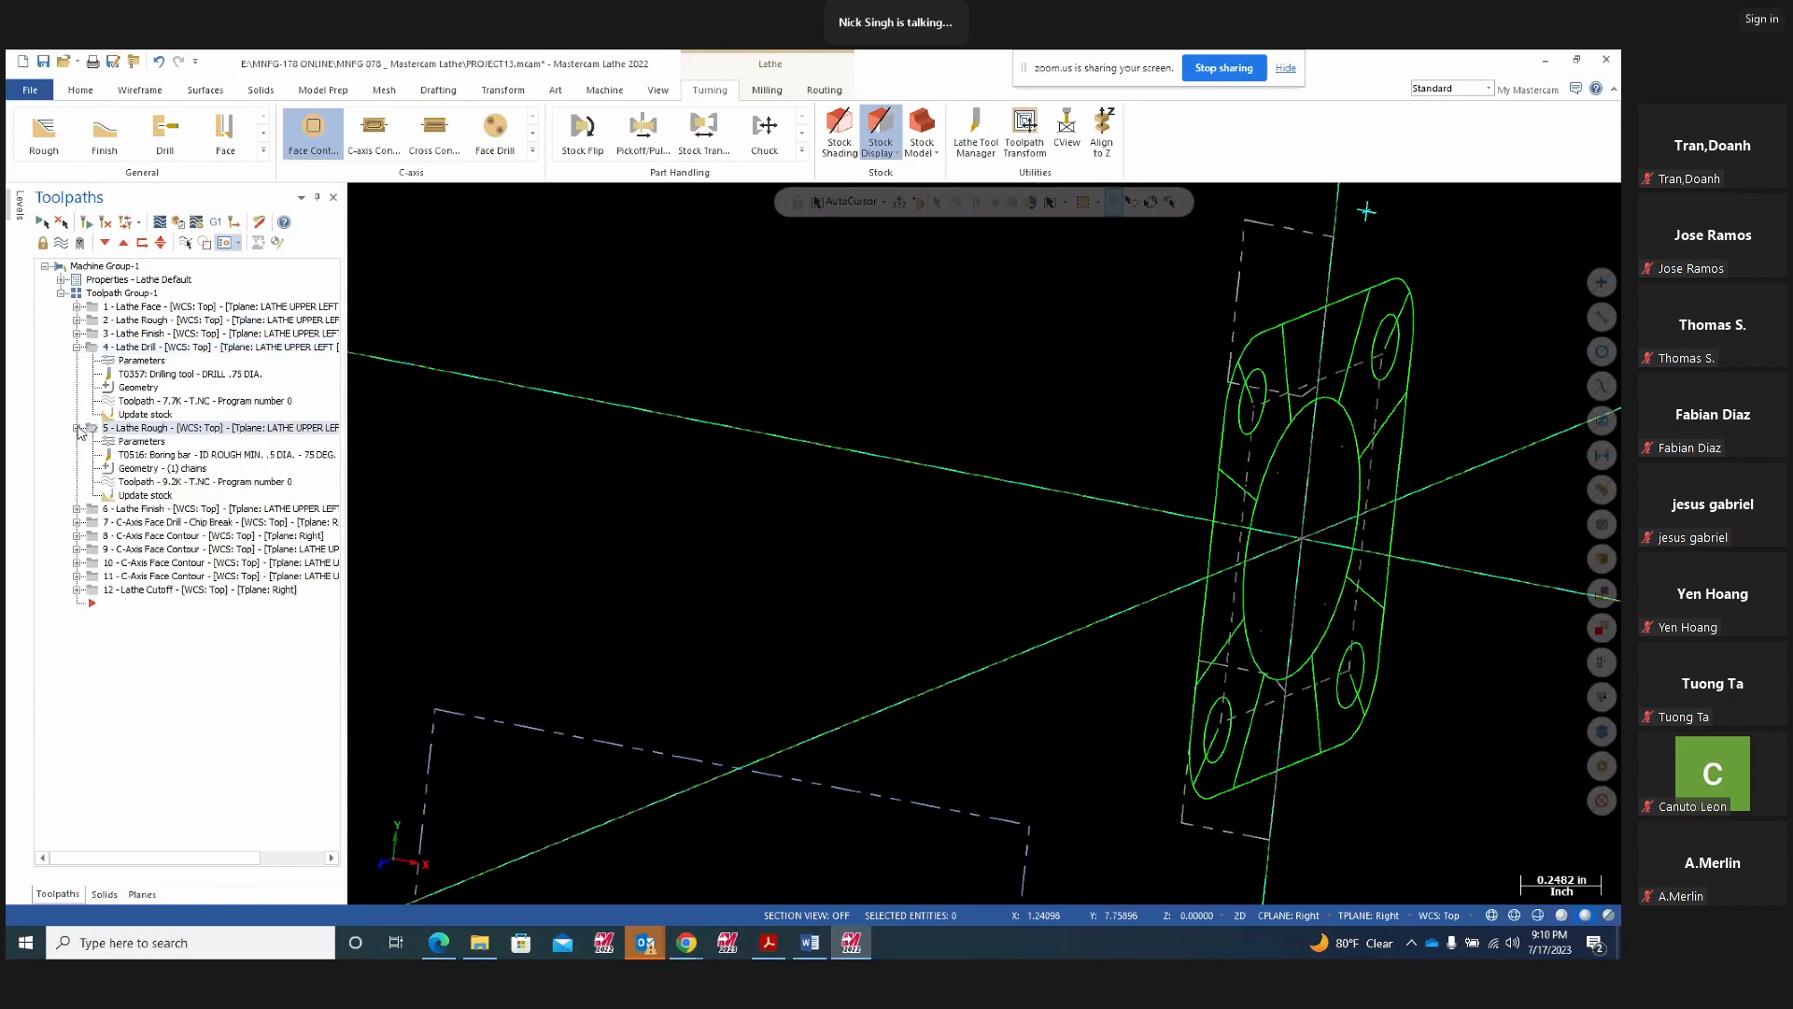
click(78, 509)
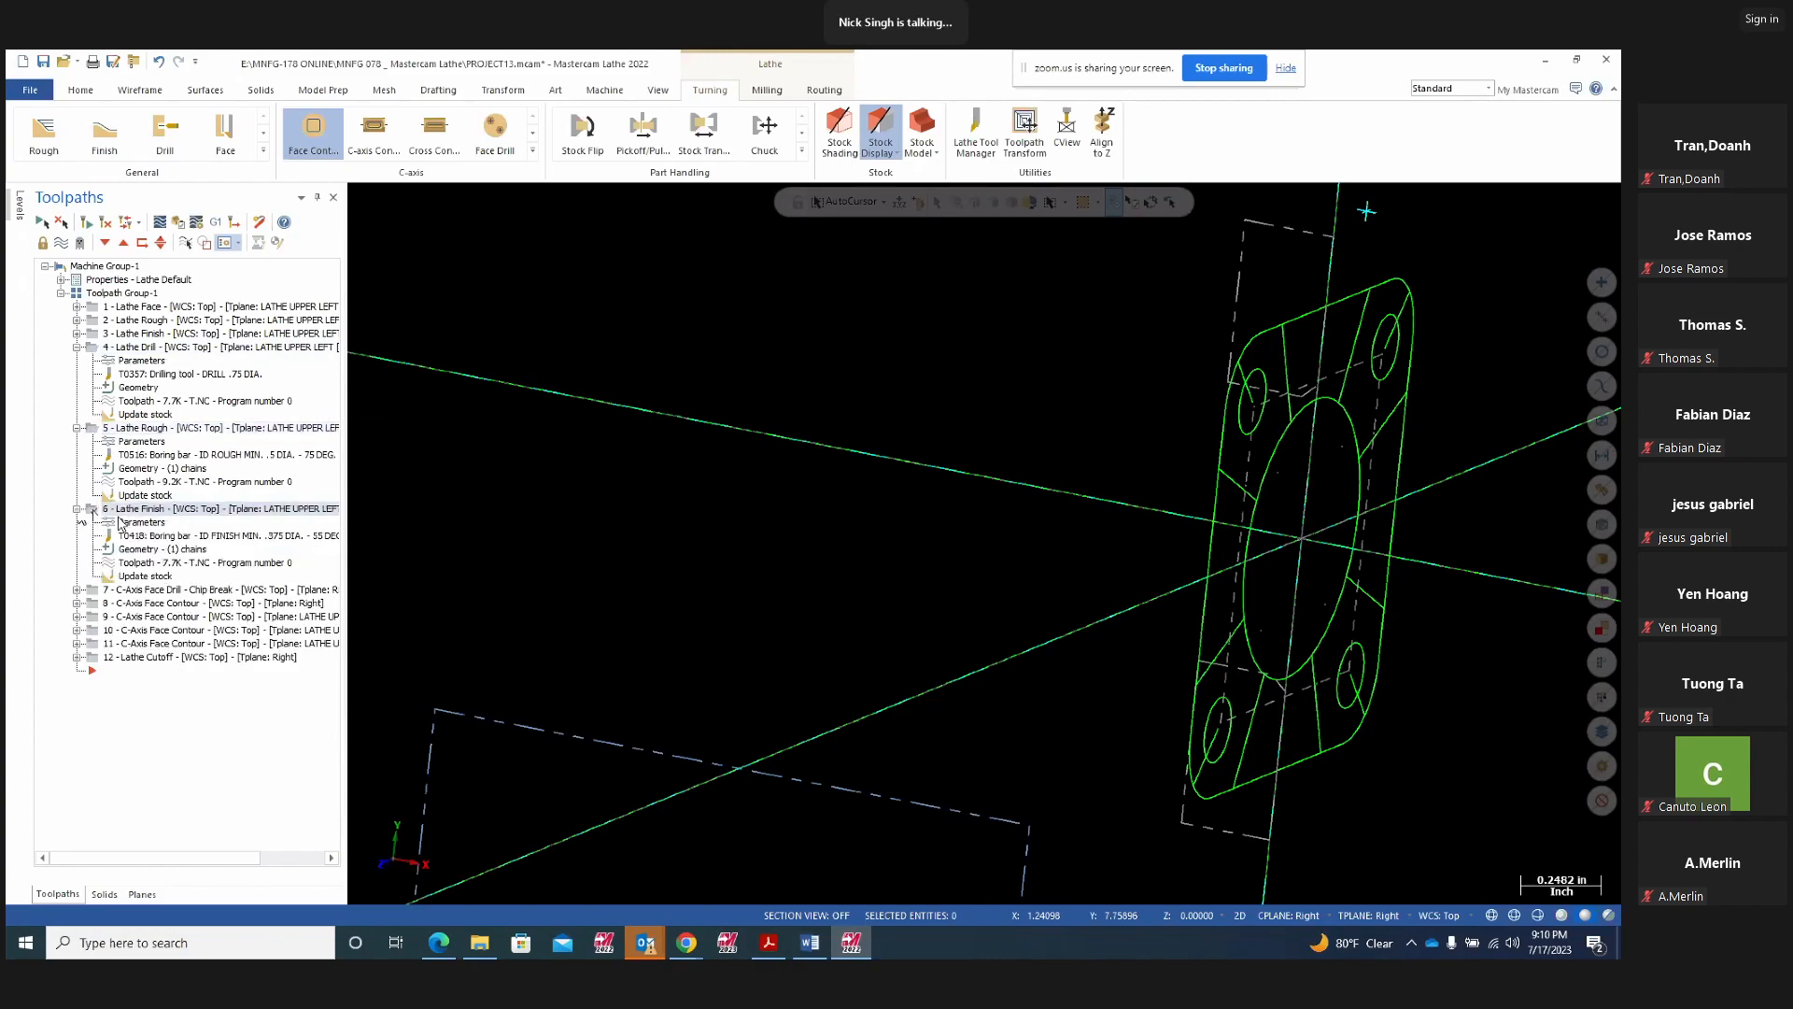
click(78, 347)
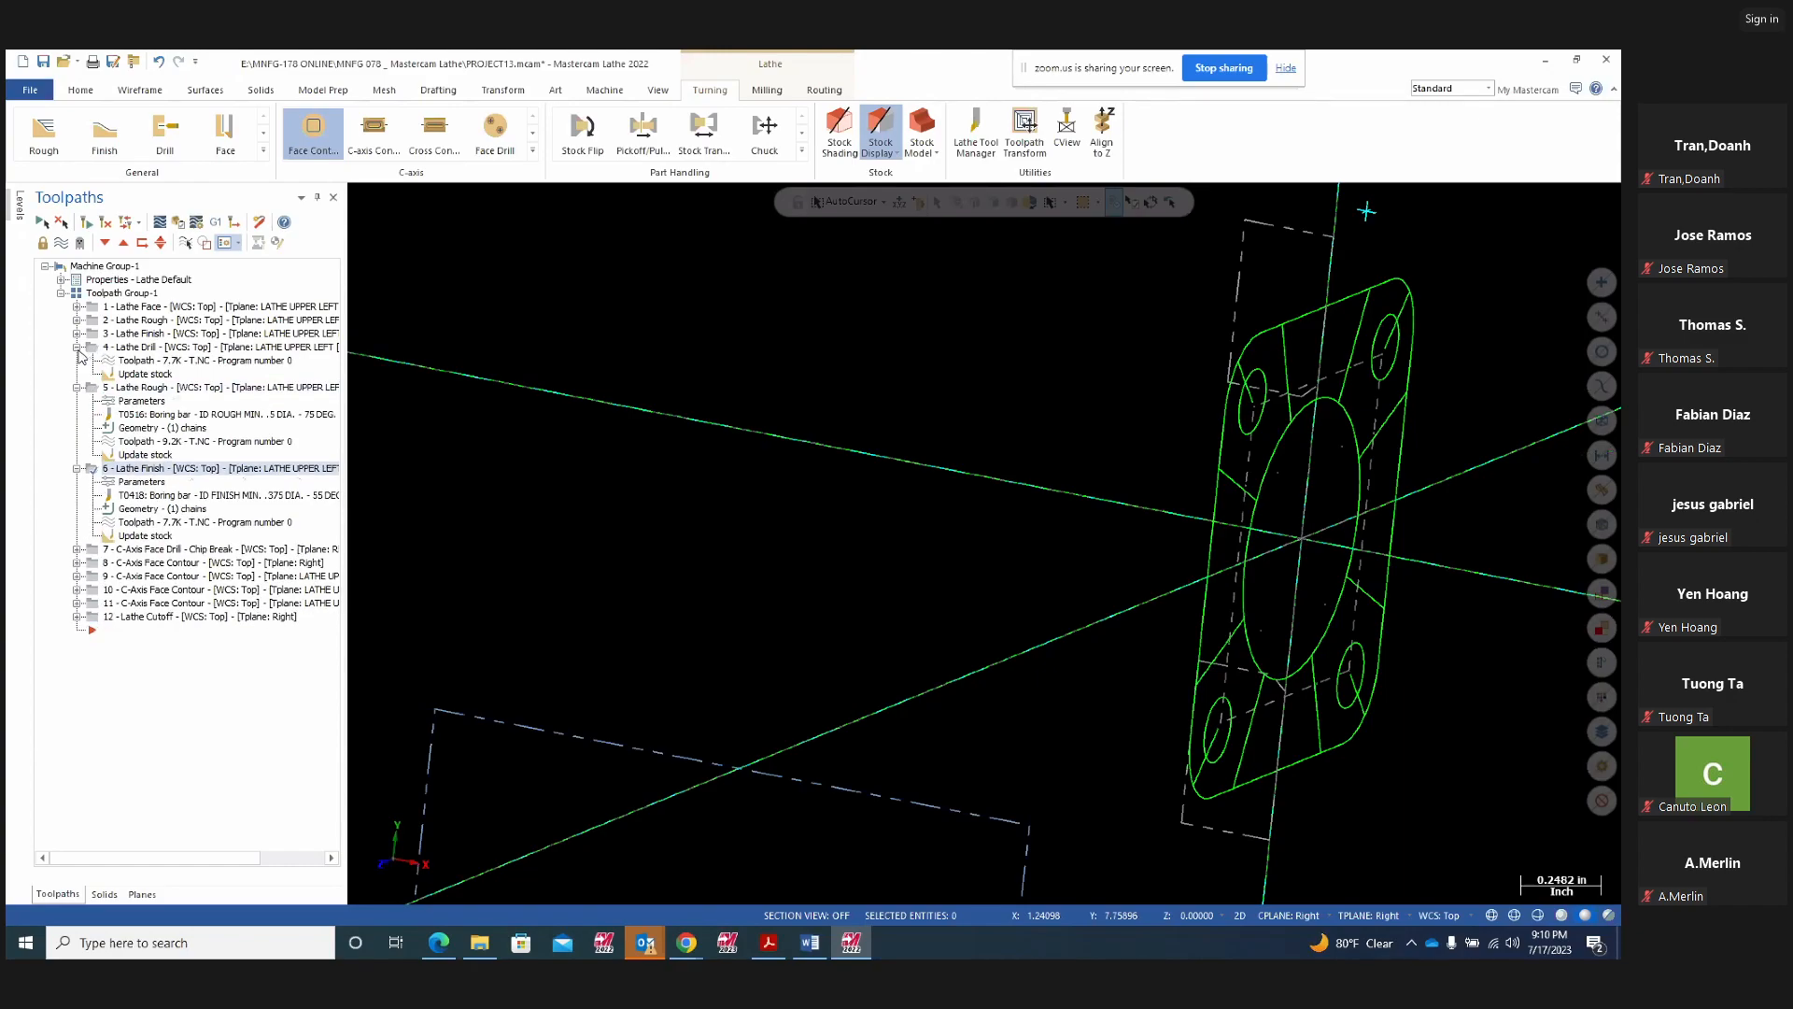
click(78, 361)
click(78, 374)
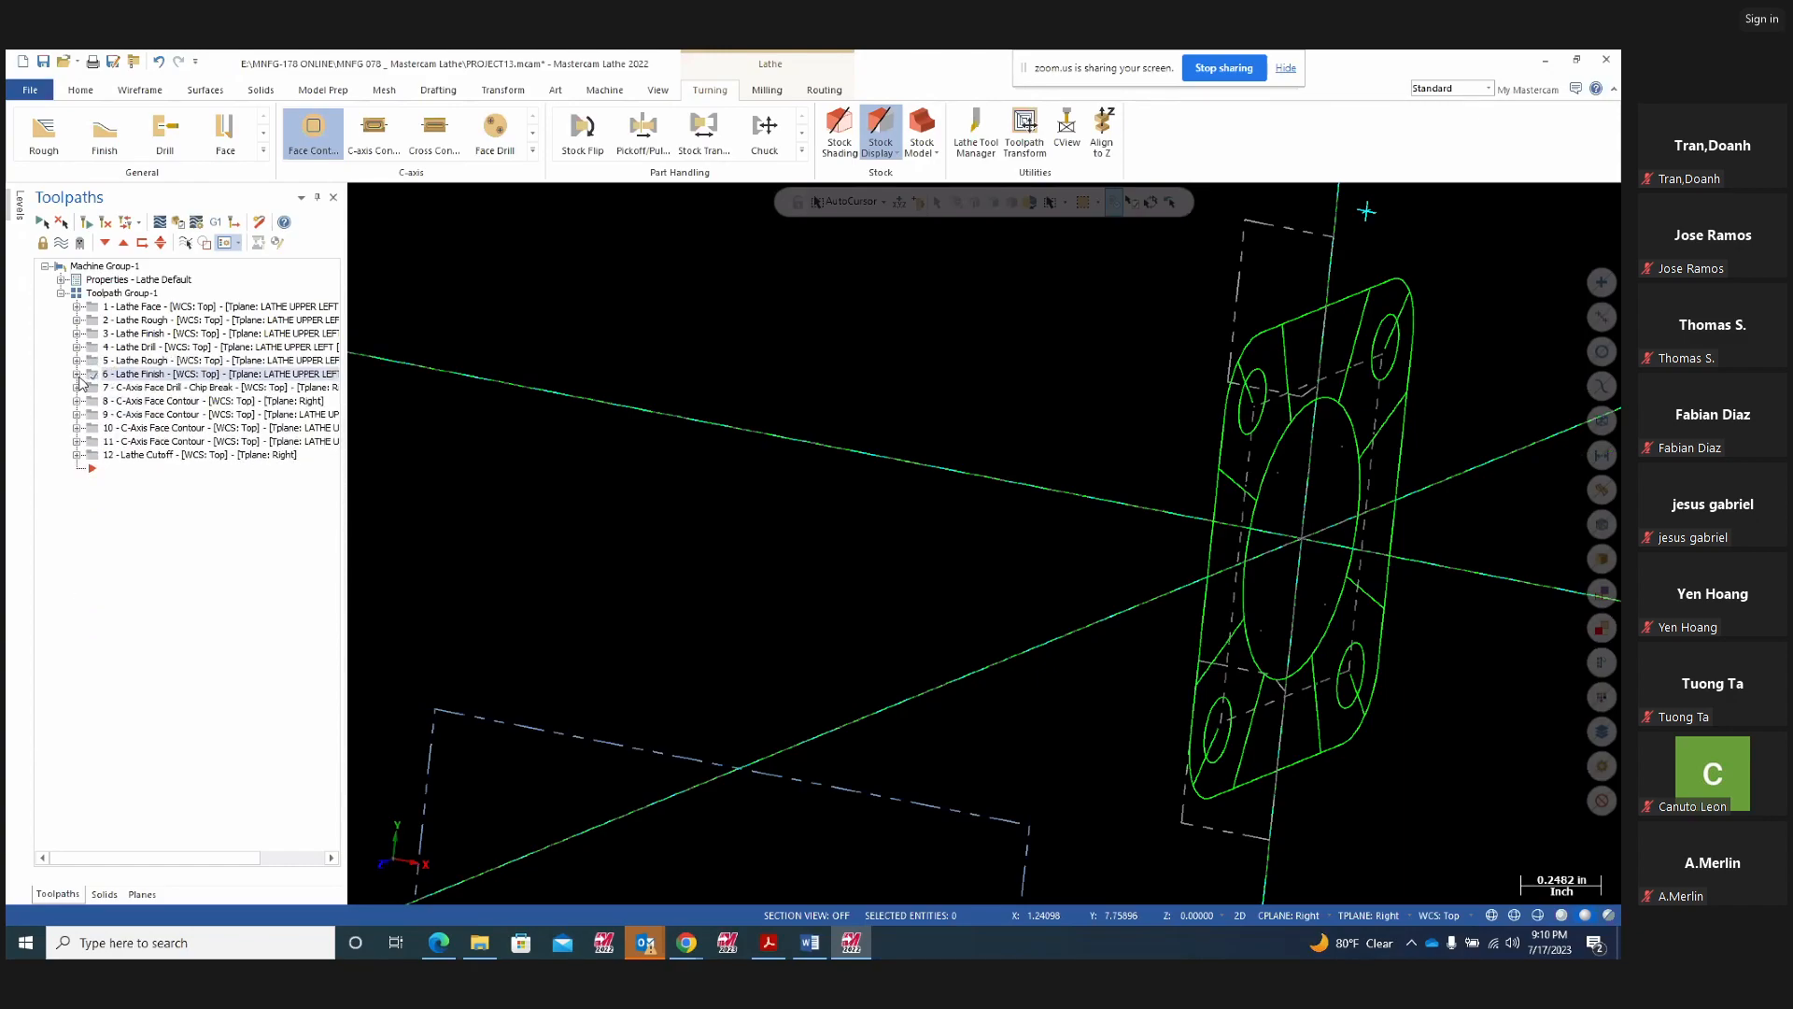
Examine the tool and geometry of C-axis face drill operation 7 together with the flange's corner holes
click(77, 388)
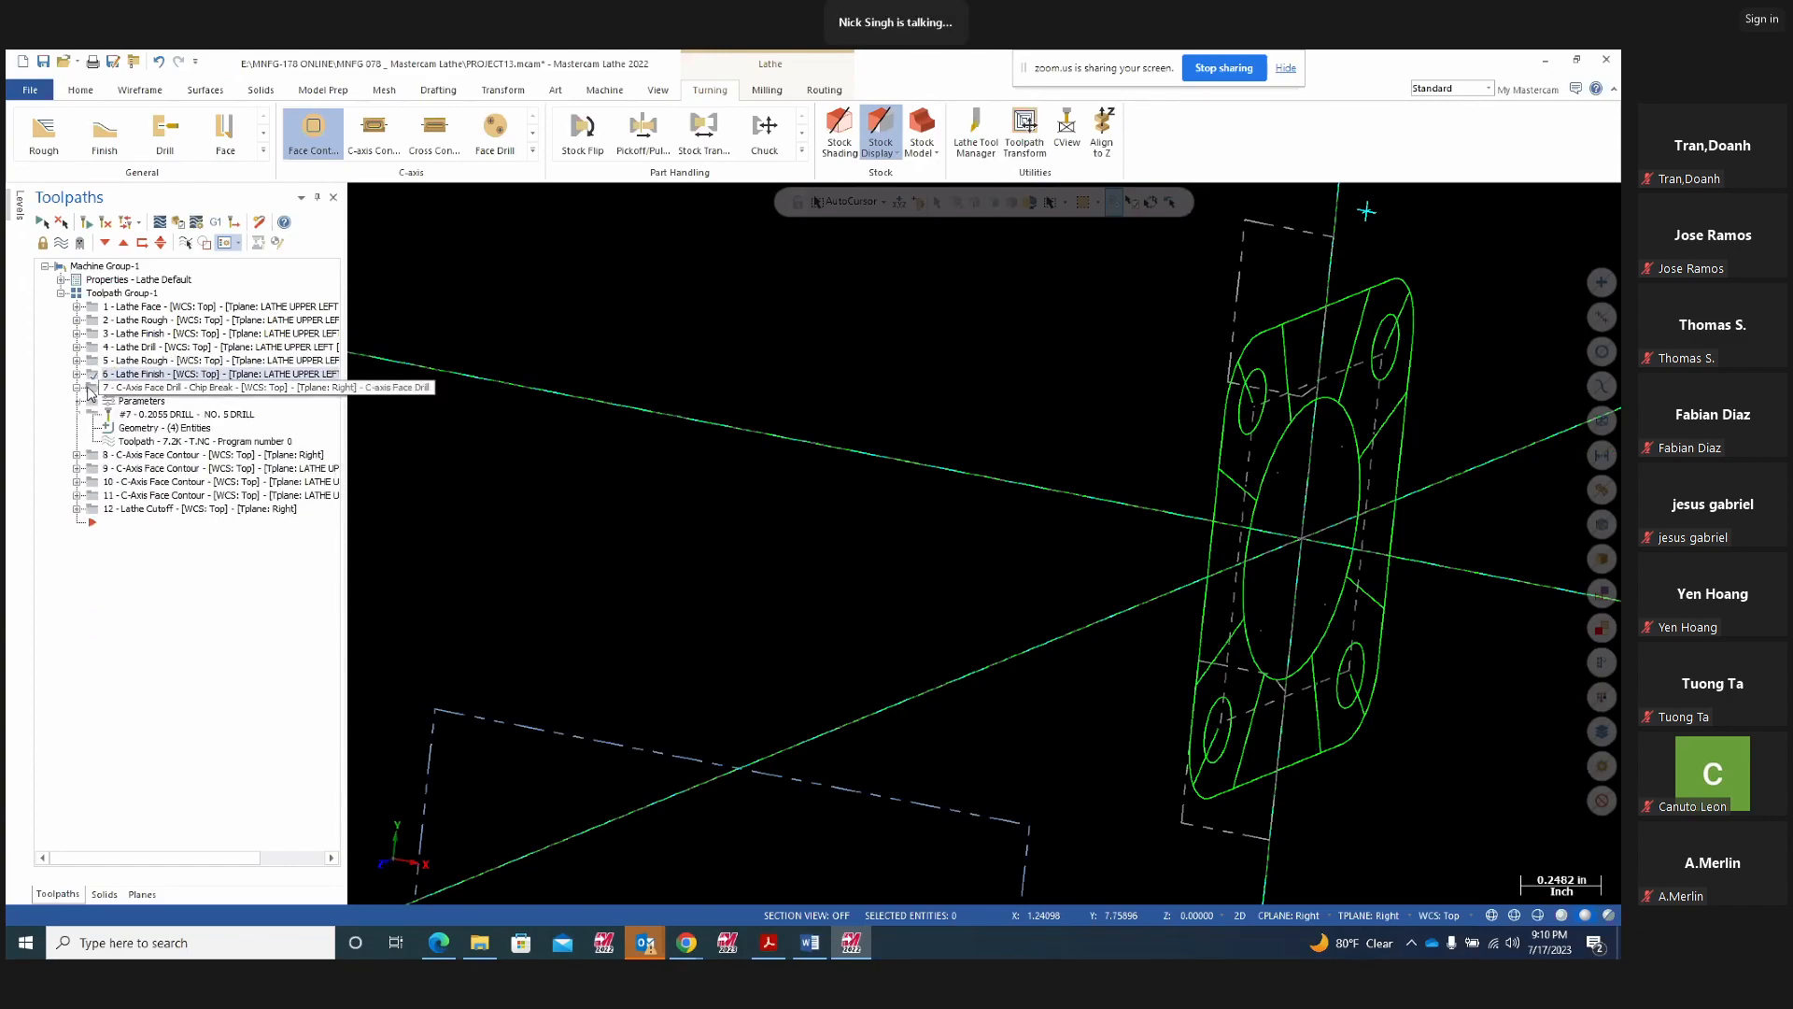
scroll(602, 640, down, 4)
middle_drag(795, 669, 597, 579)
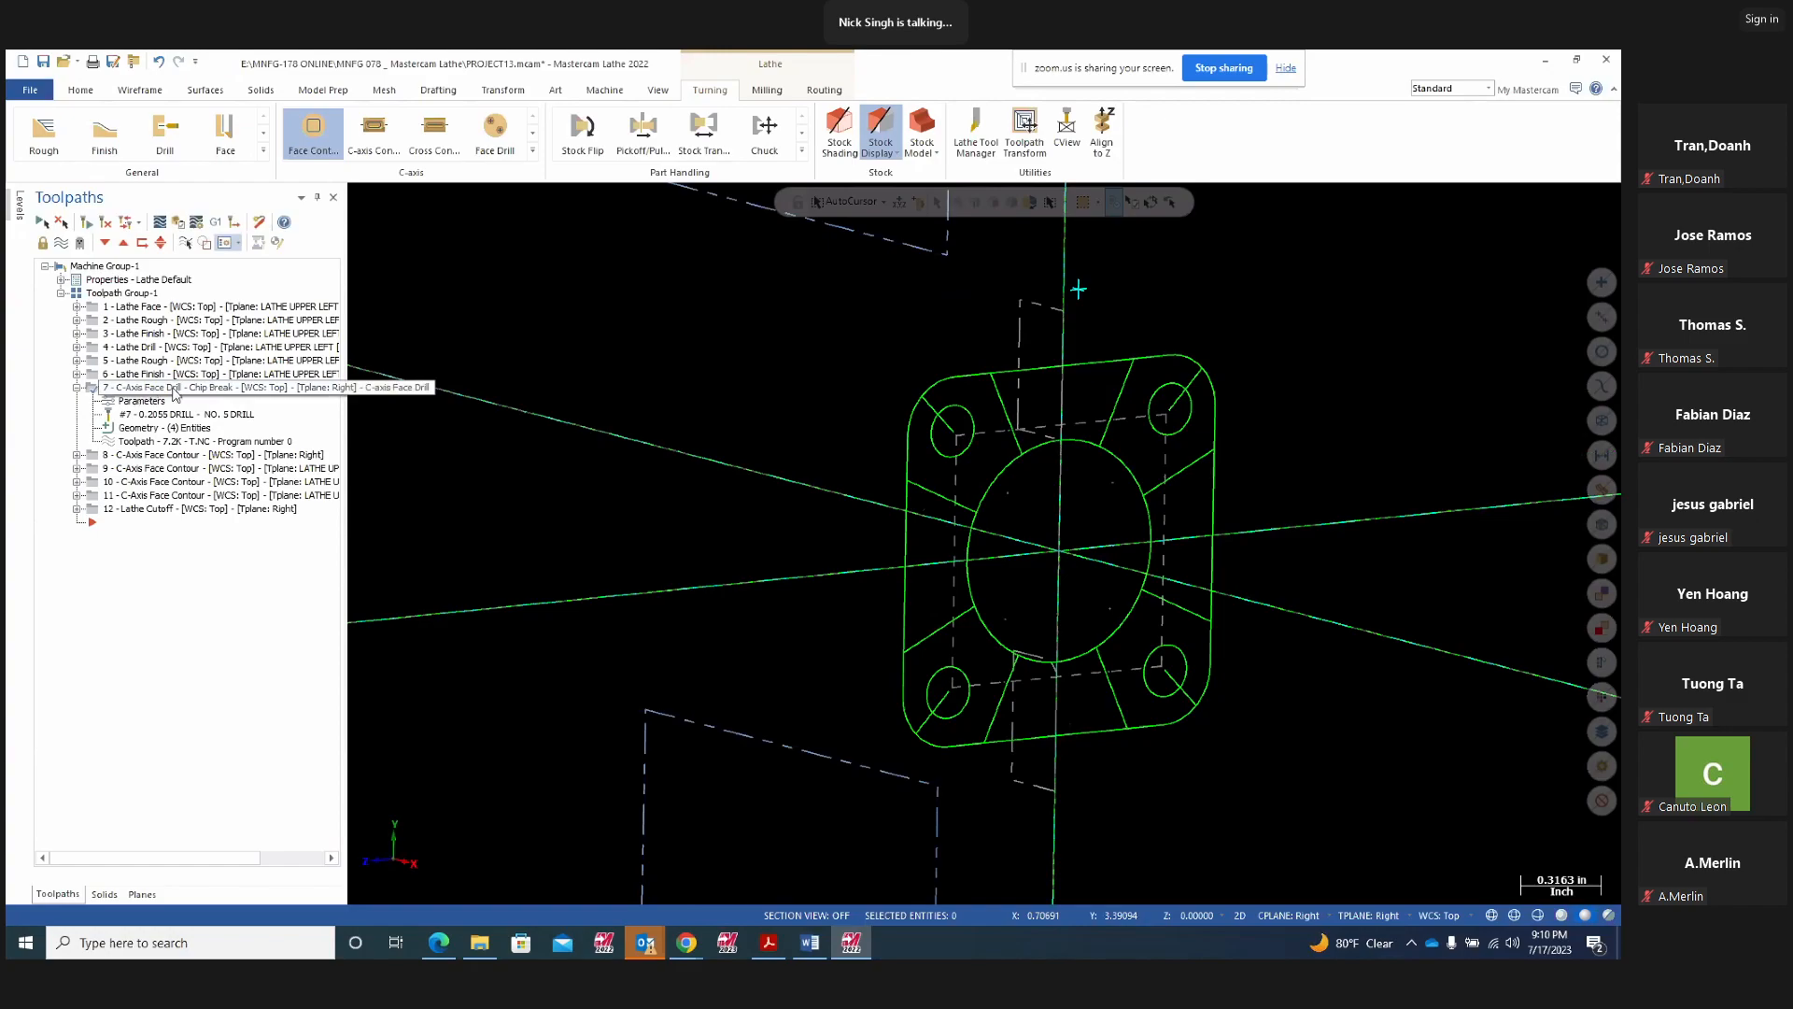
Backplot C-axis face drill operation 7, examine its drill motion at the flange's corner holes, and close the backplot
click(157, 228)
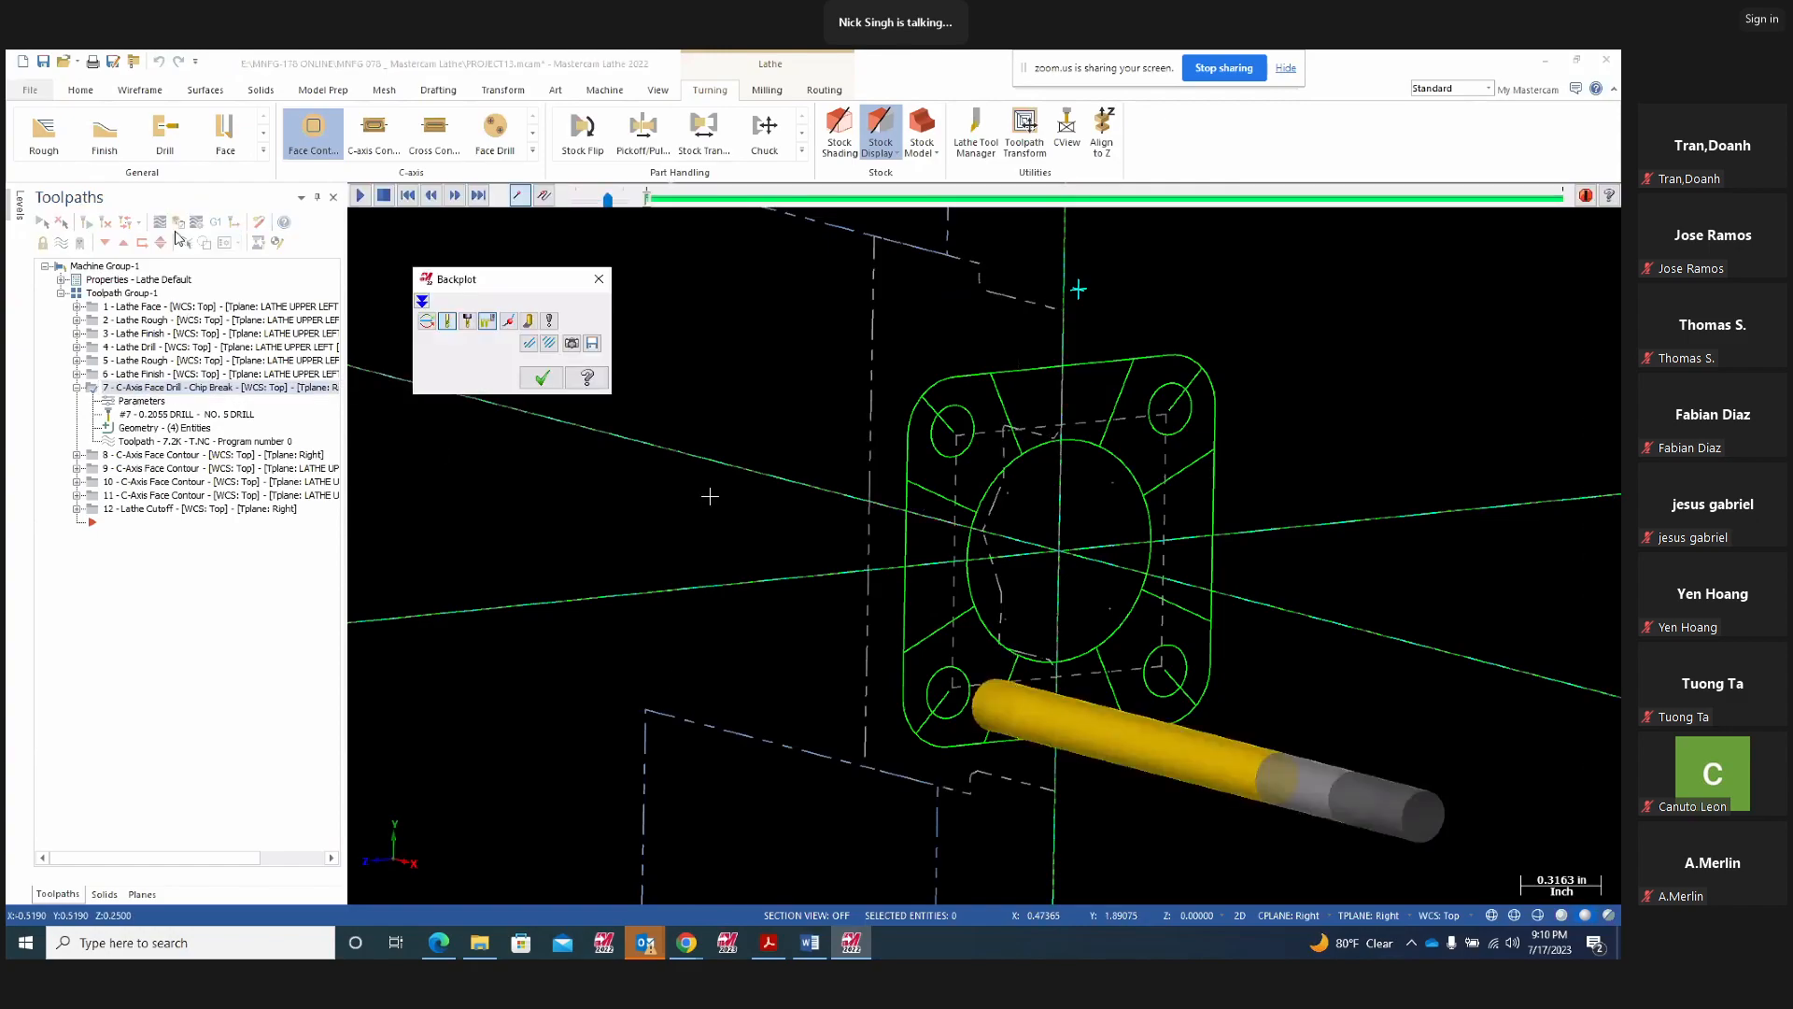
click(359, 198)
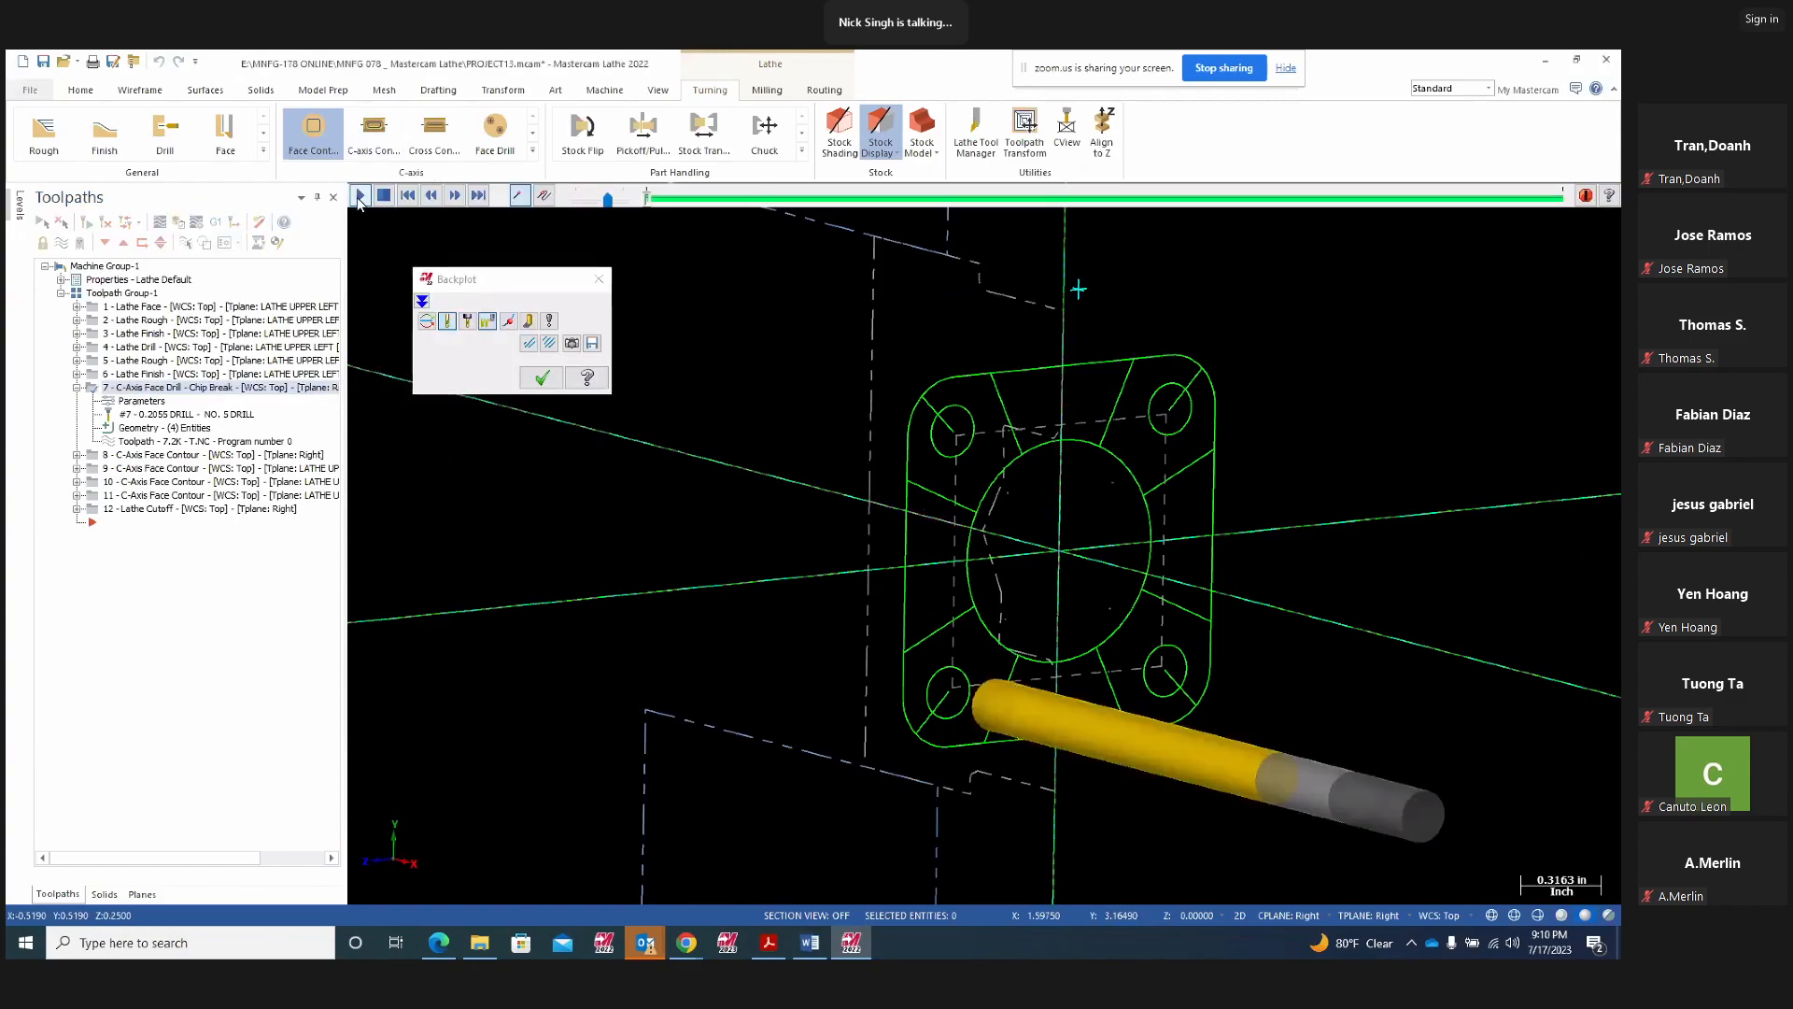
middle_drag(881, 644, 781, 703)
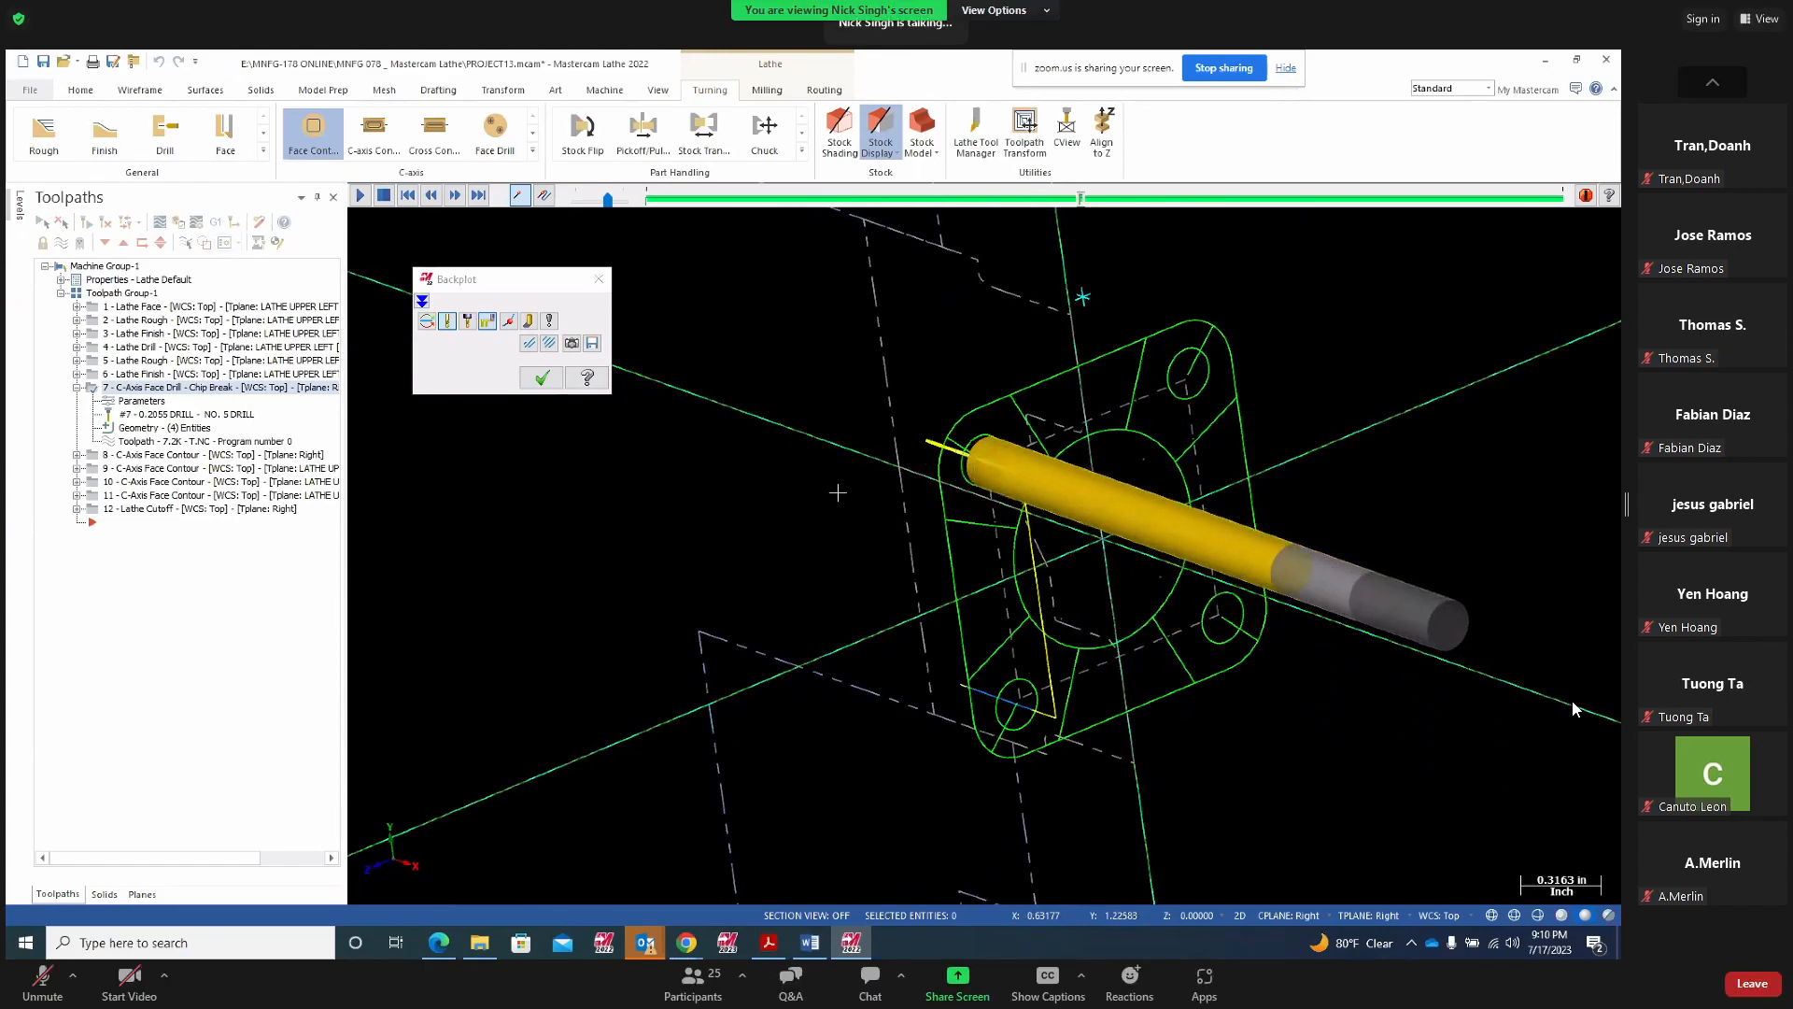
click(600, 280)
middle_drag(985, 485, 1148, 488)
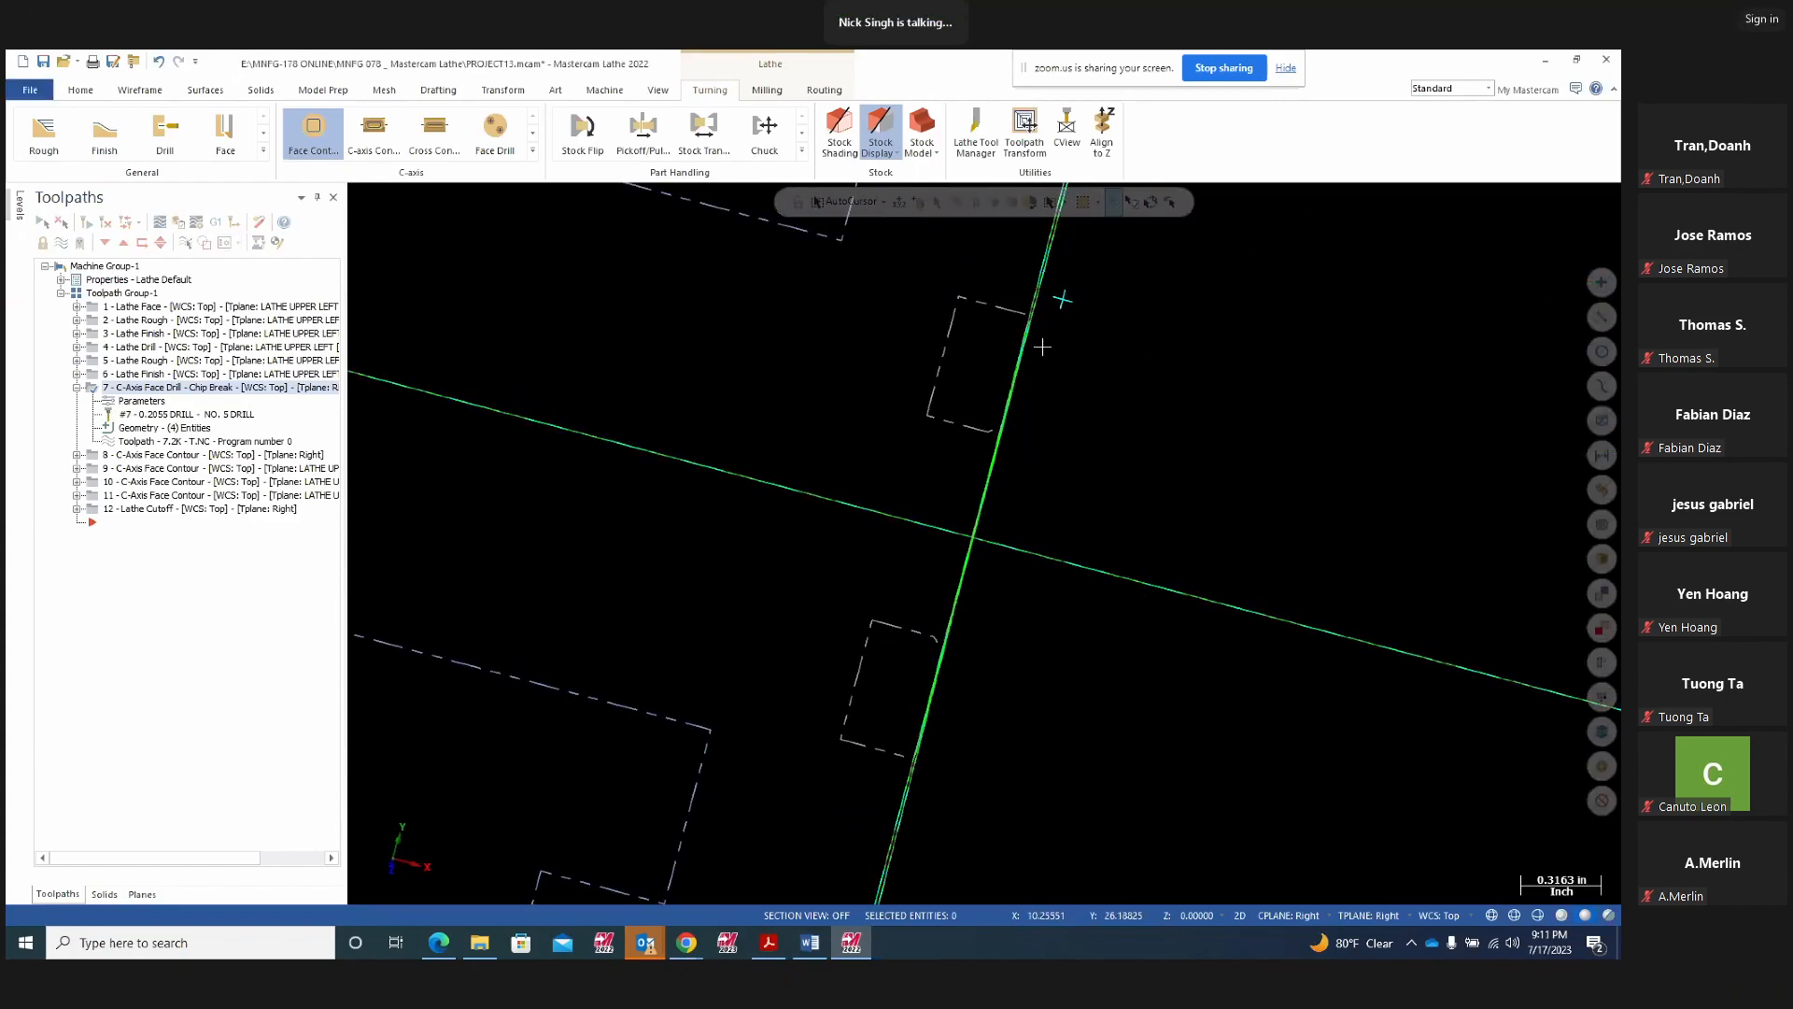
Switch to the Zoom meeting in Chrome, resume its recording, and return to Mastercam
click(692, 946)
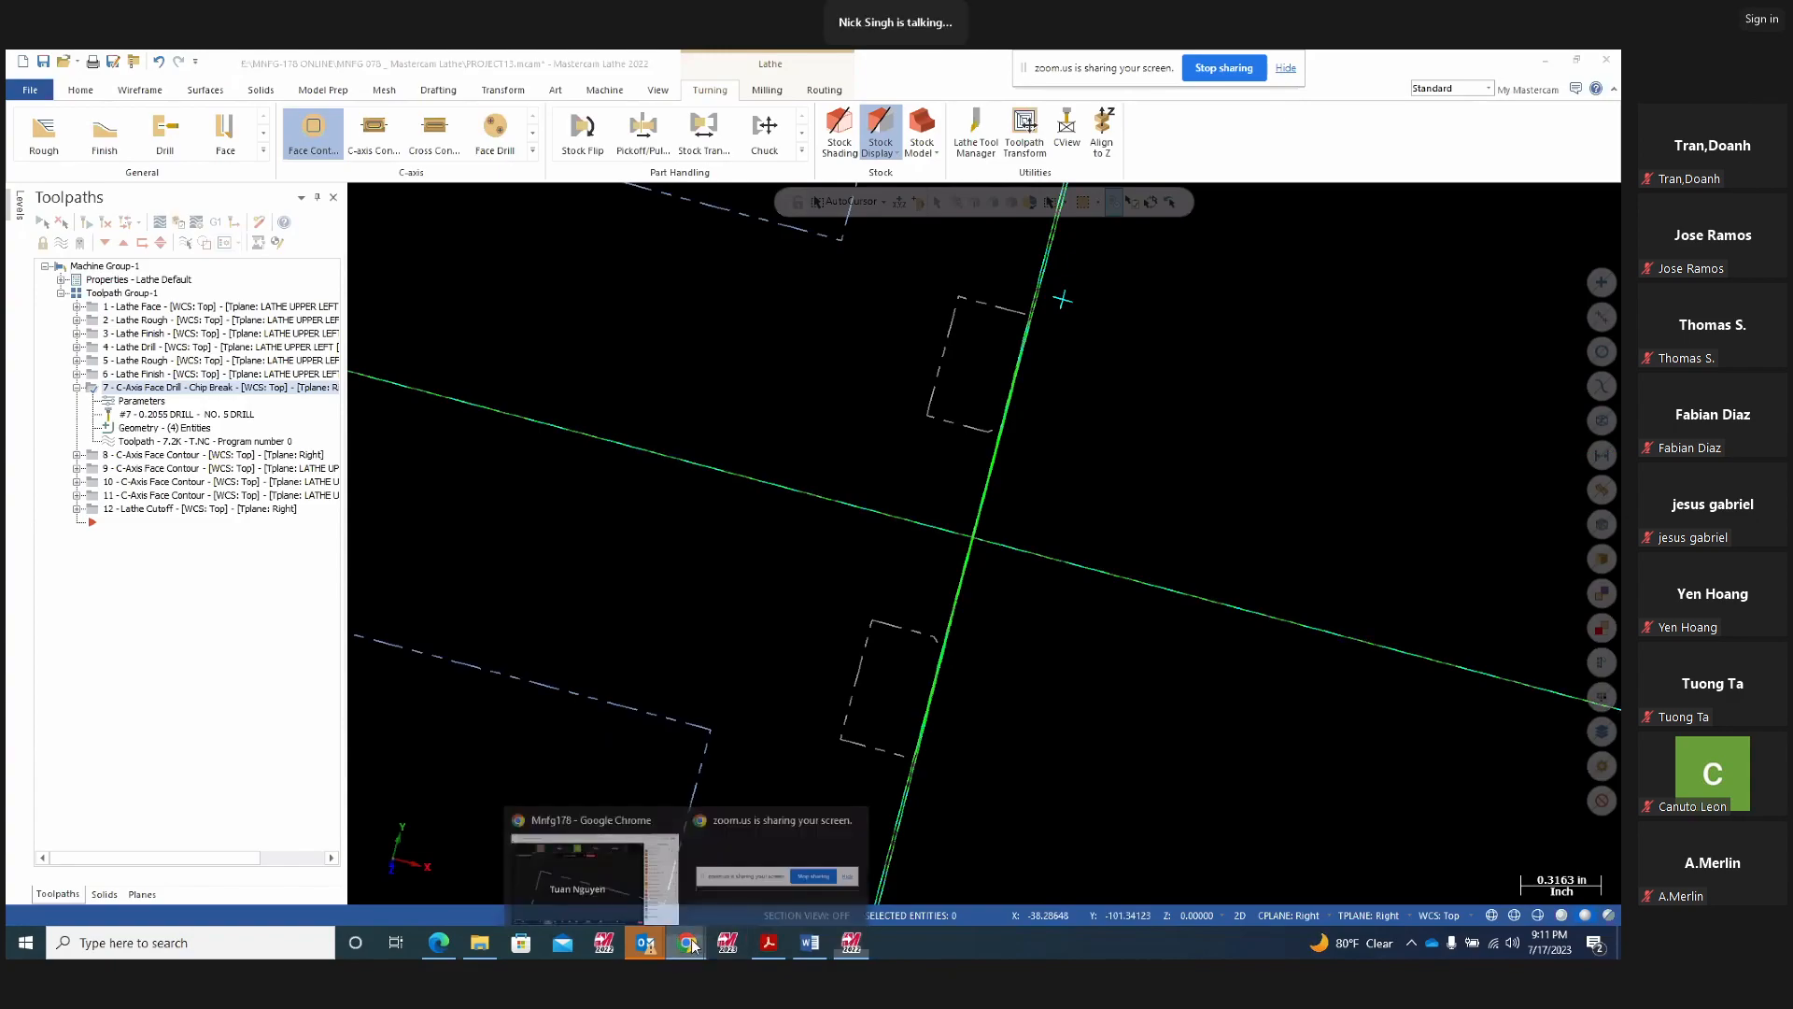
click(554, 872)
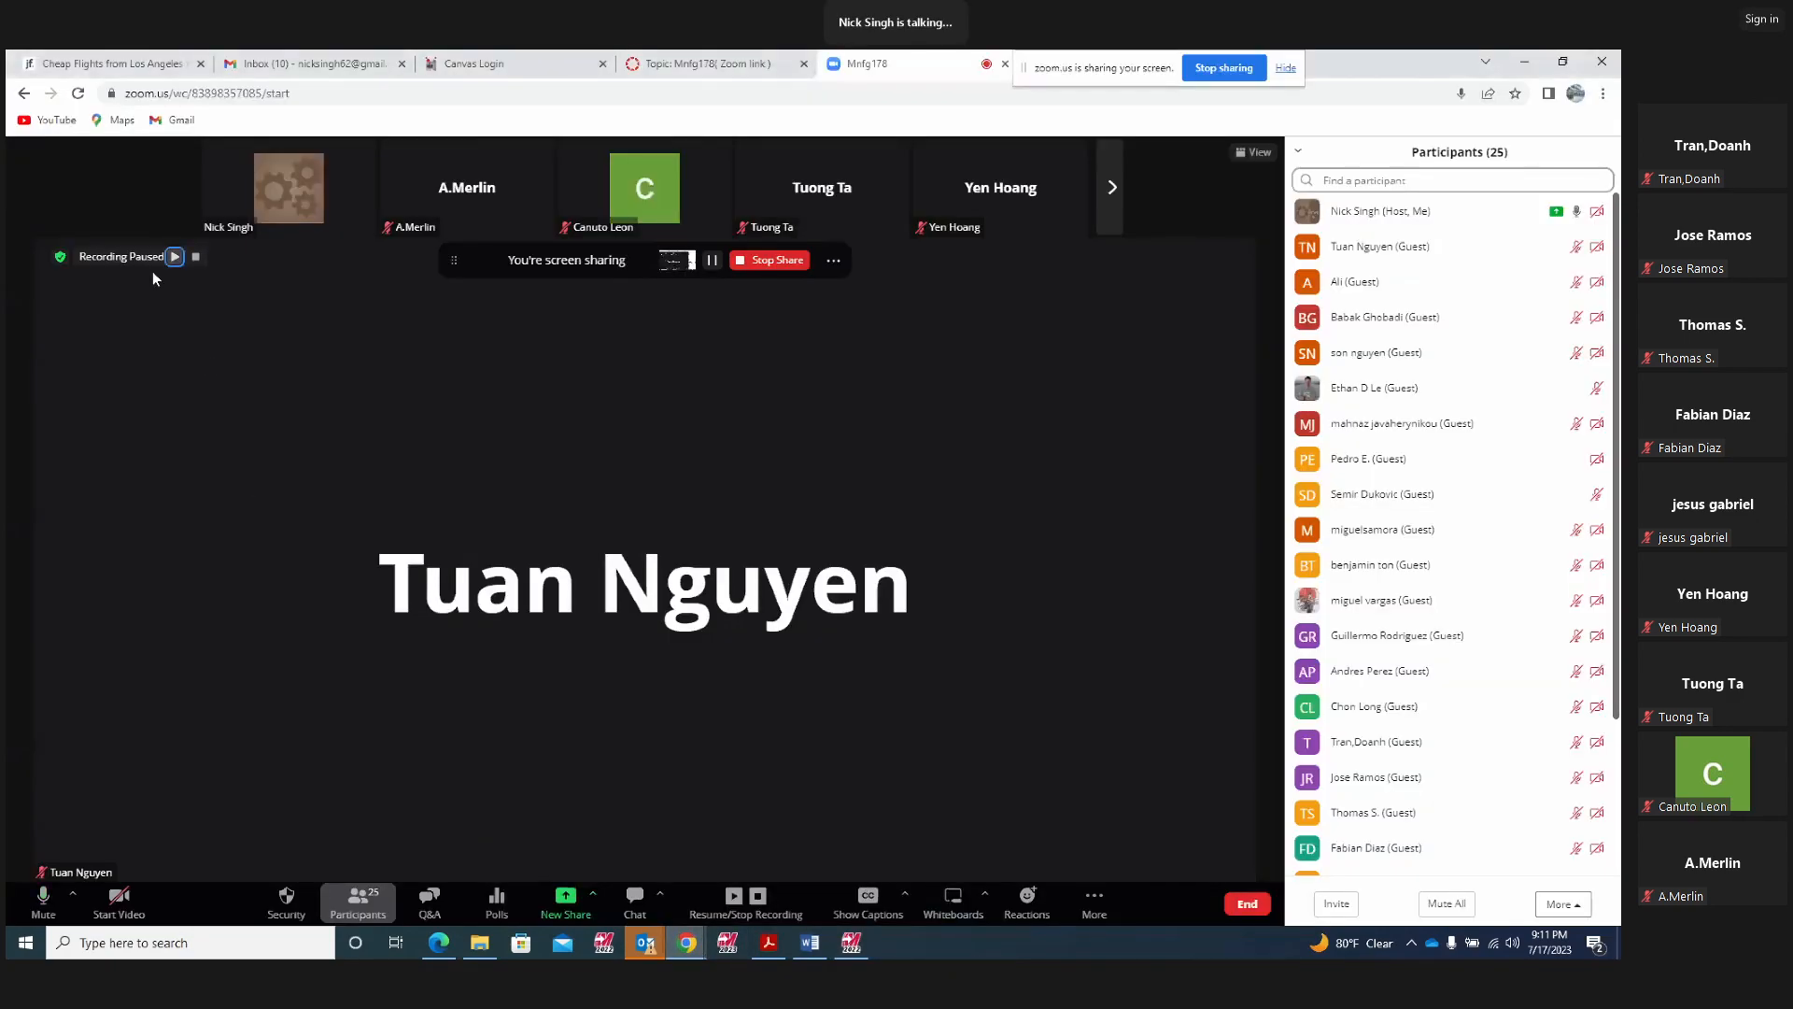
click(176, 258)
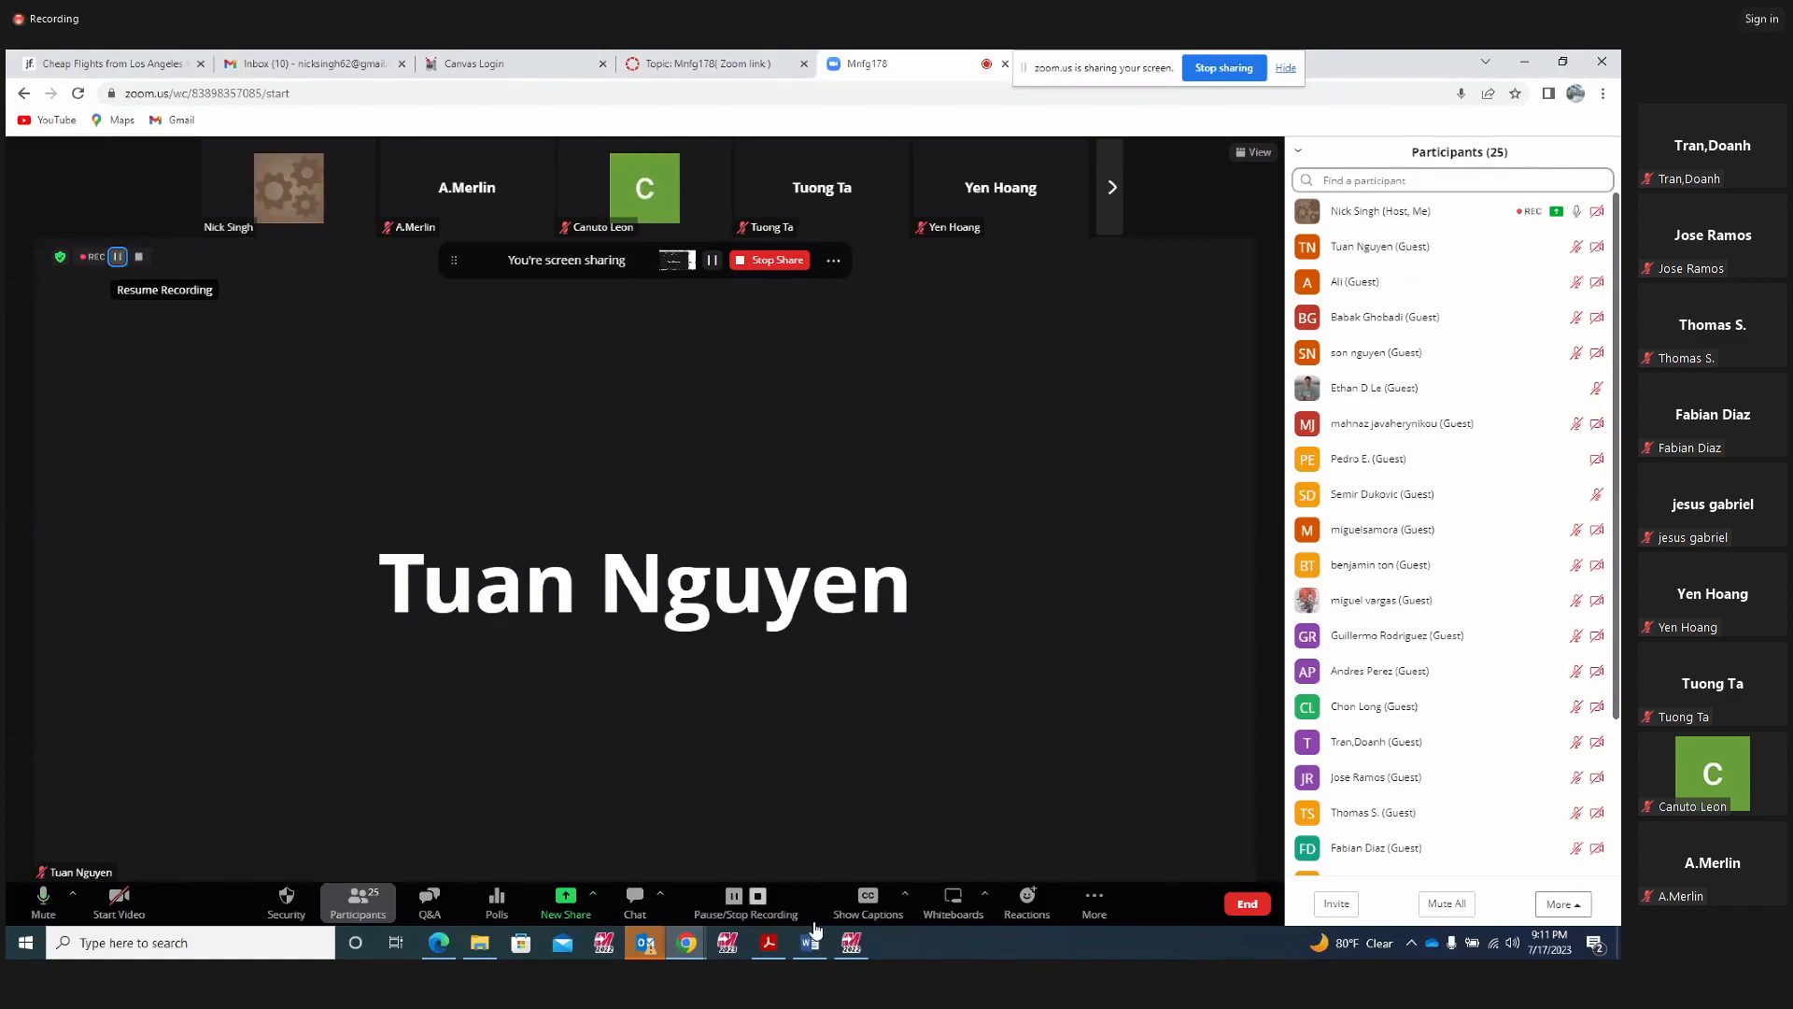
click(897, 868)
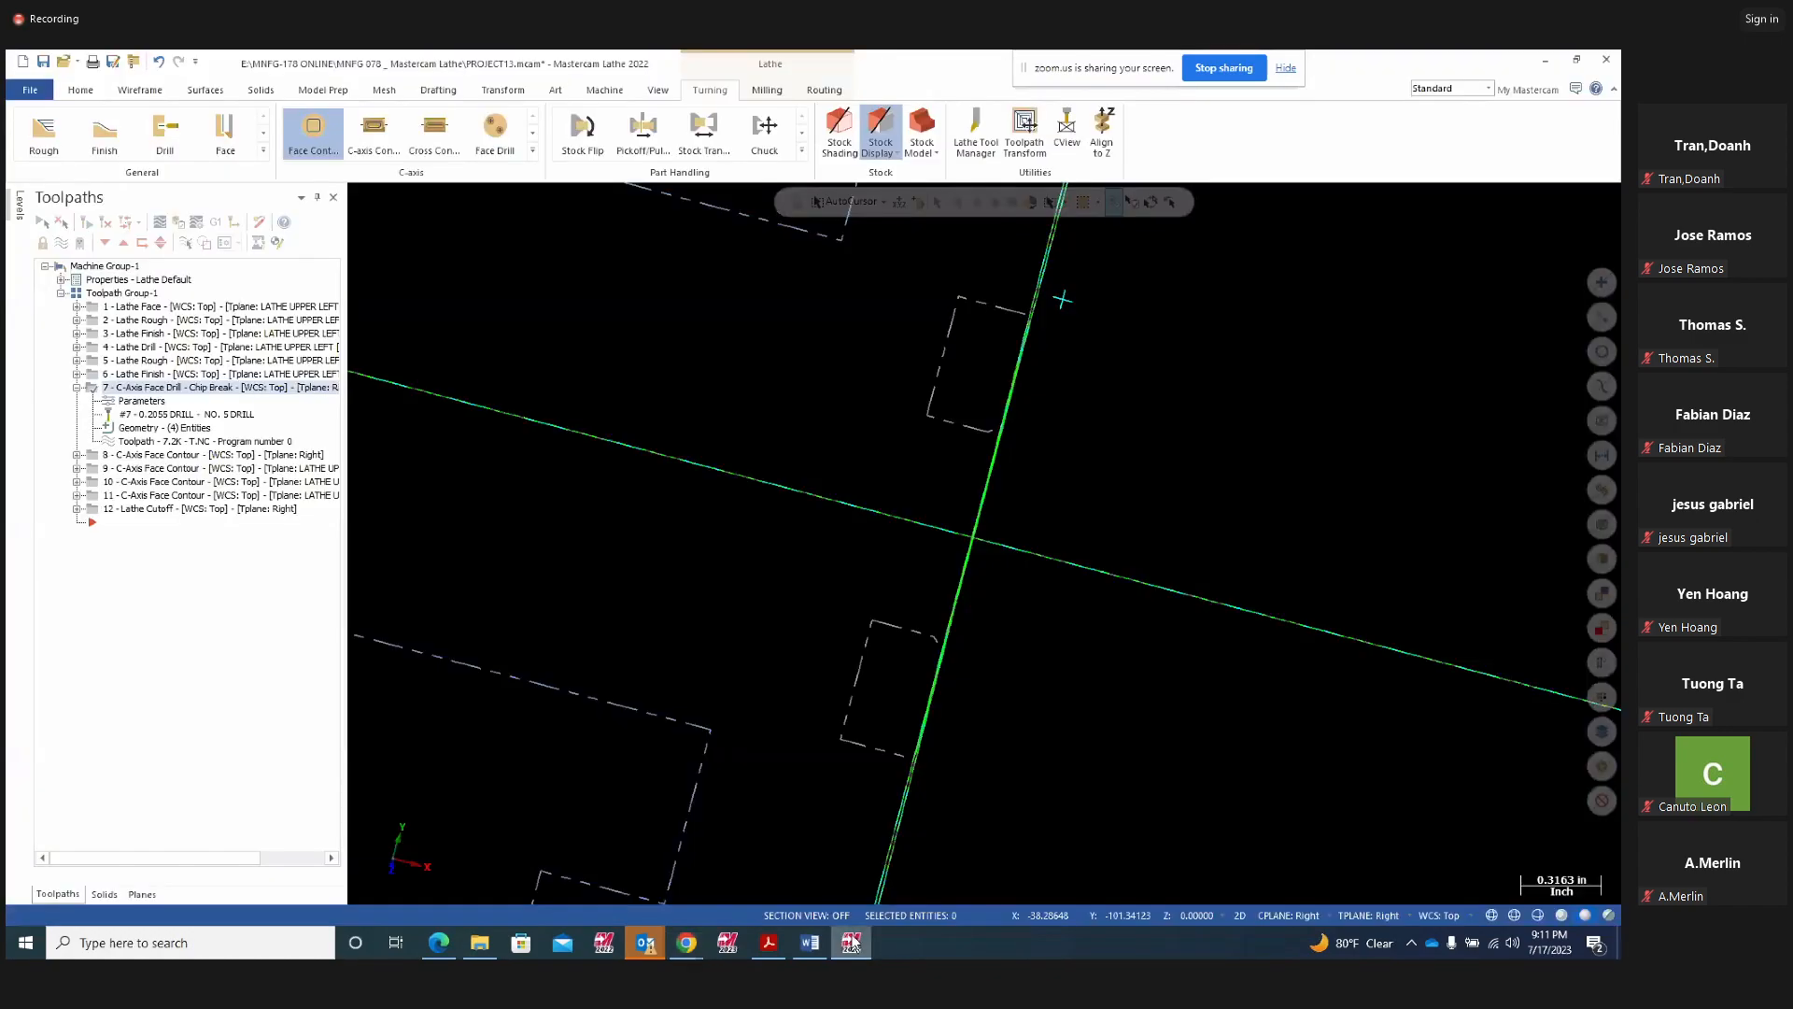
Review operation 7's linking parameters, comparing the drill depth with the flange thickness on the Project15.pdf drawing
scroll(915, 559, down, 1)
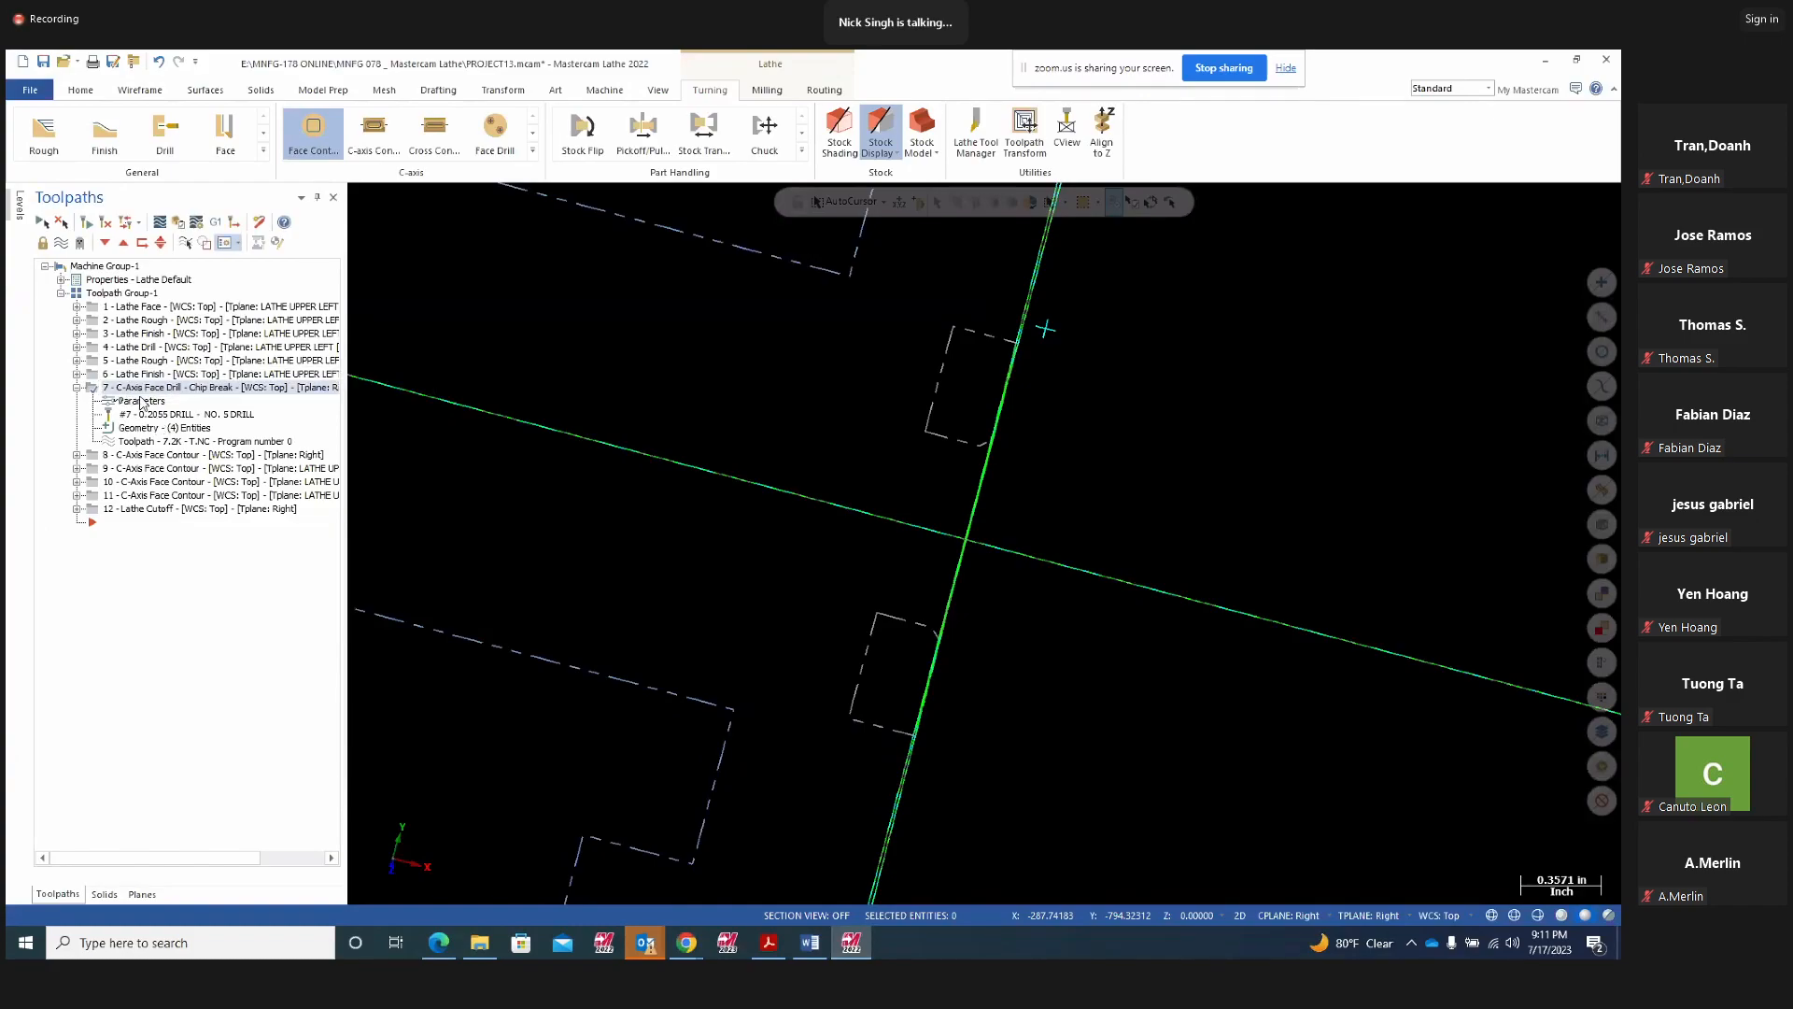
scroll(1204, 524, down, 4)
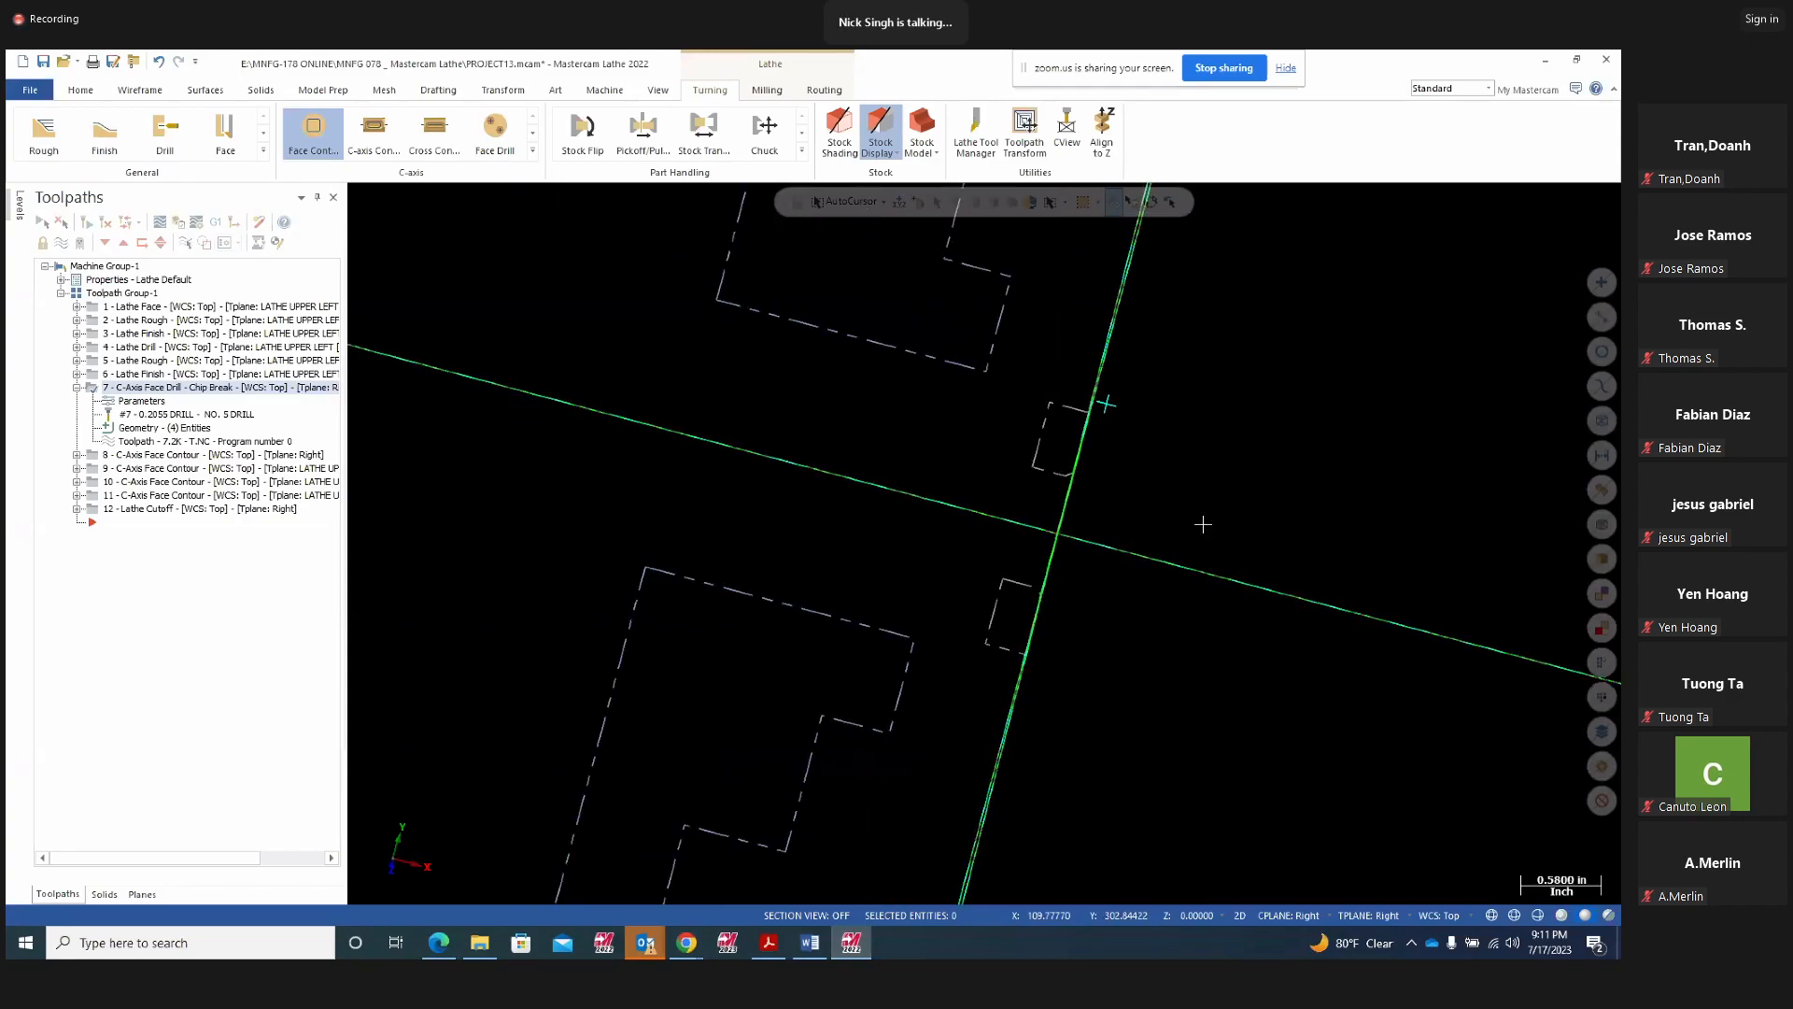
scroll(962, 551, down, 3)
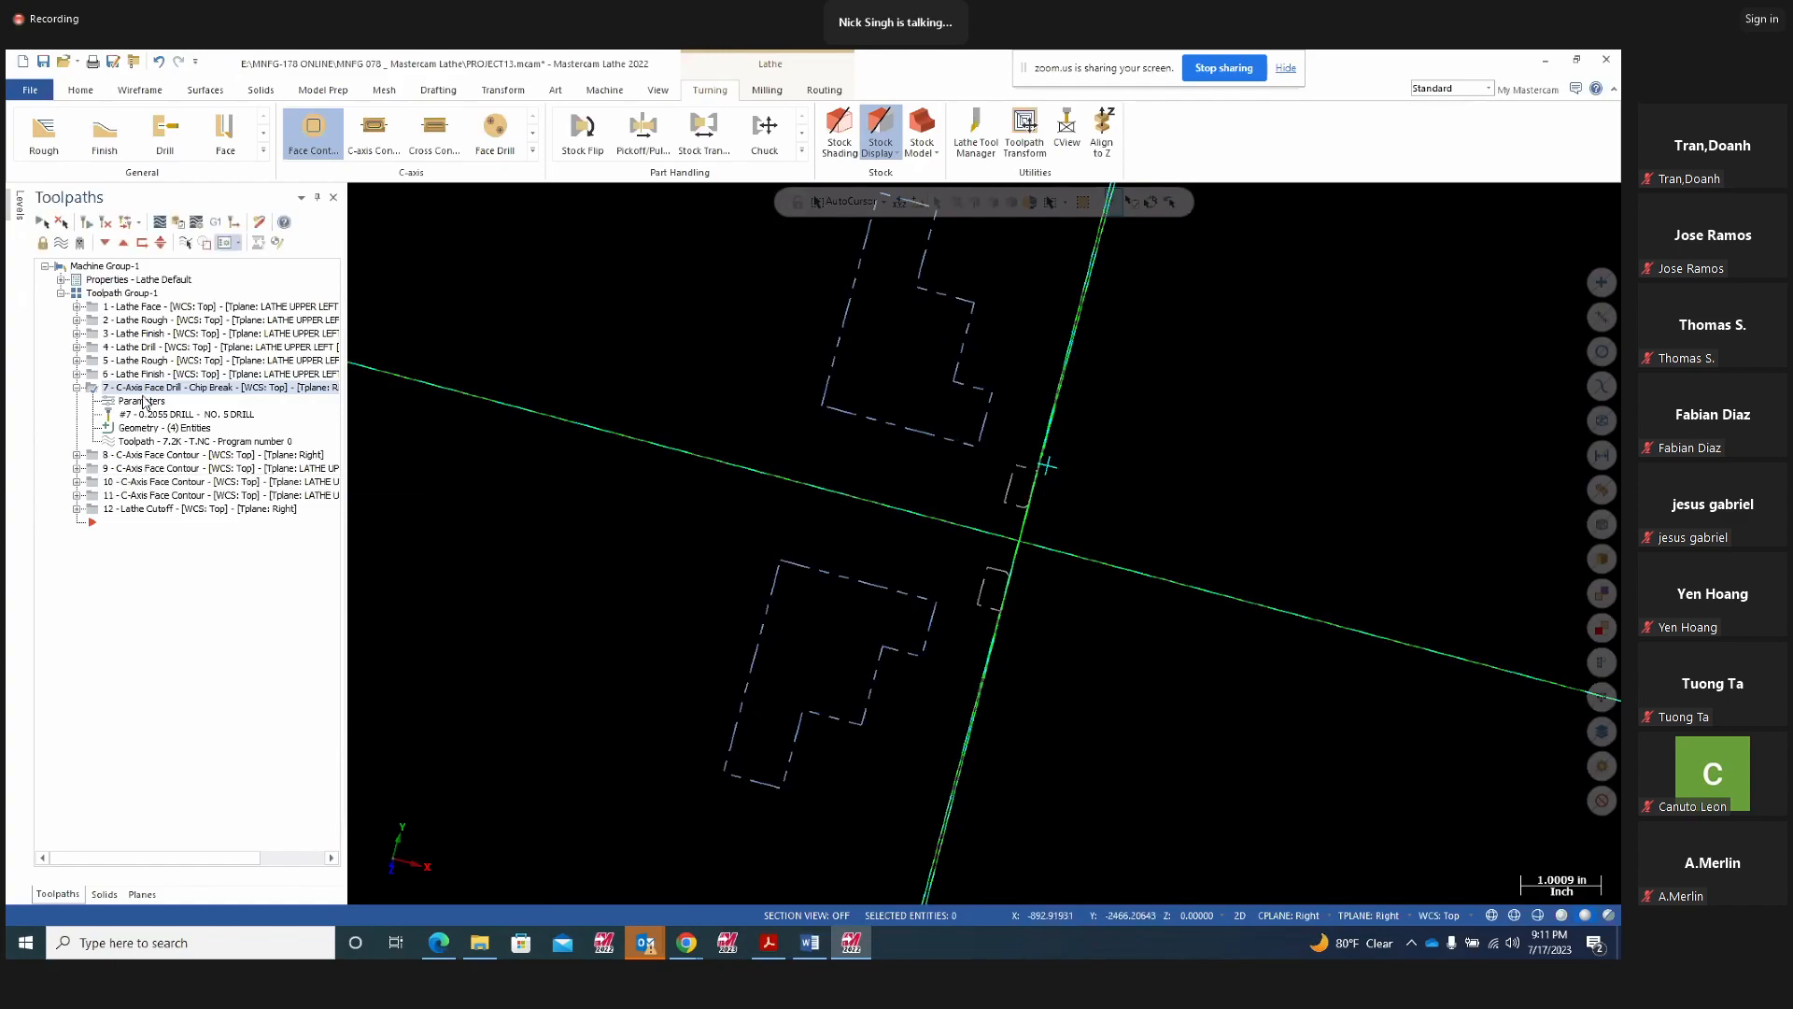
click(143, 400)
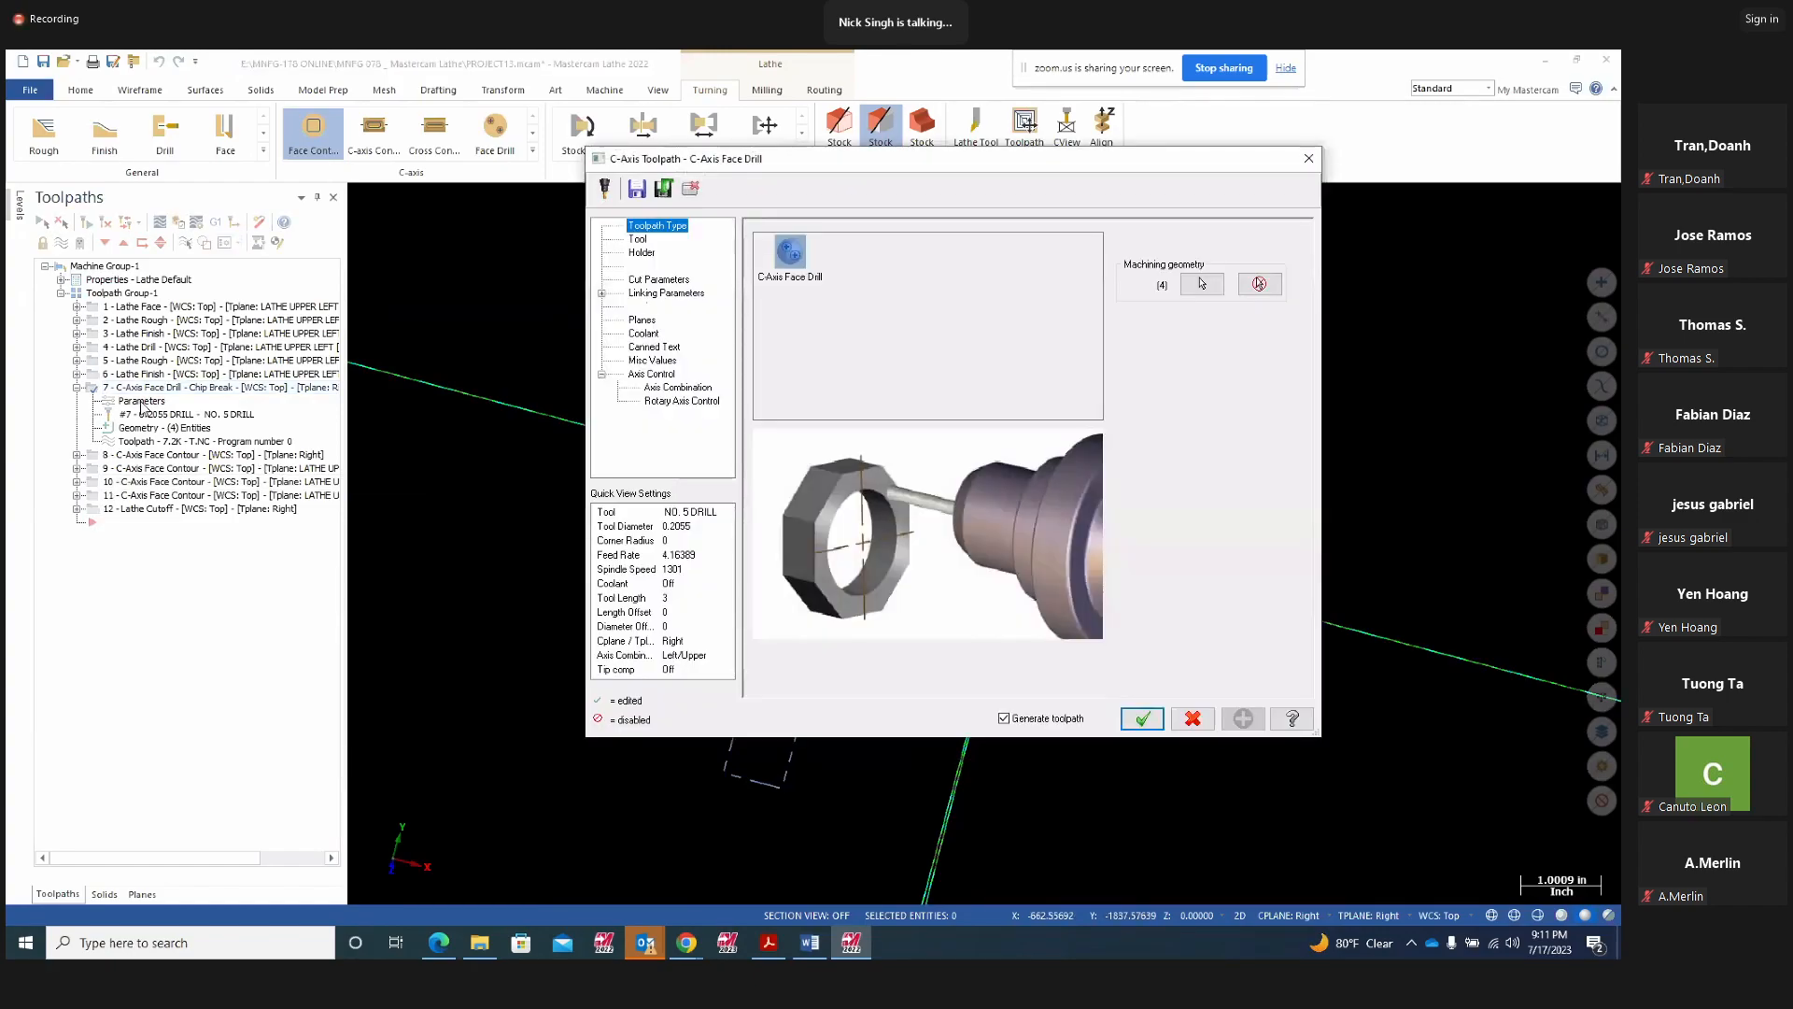
click(651, 295)
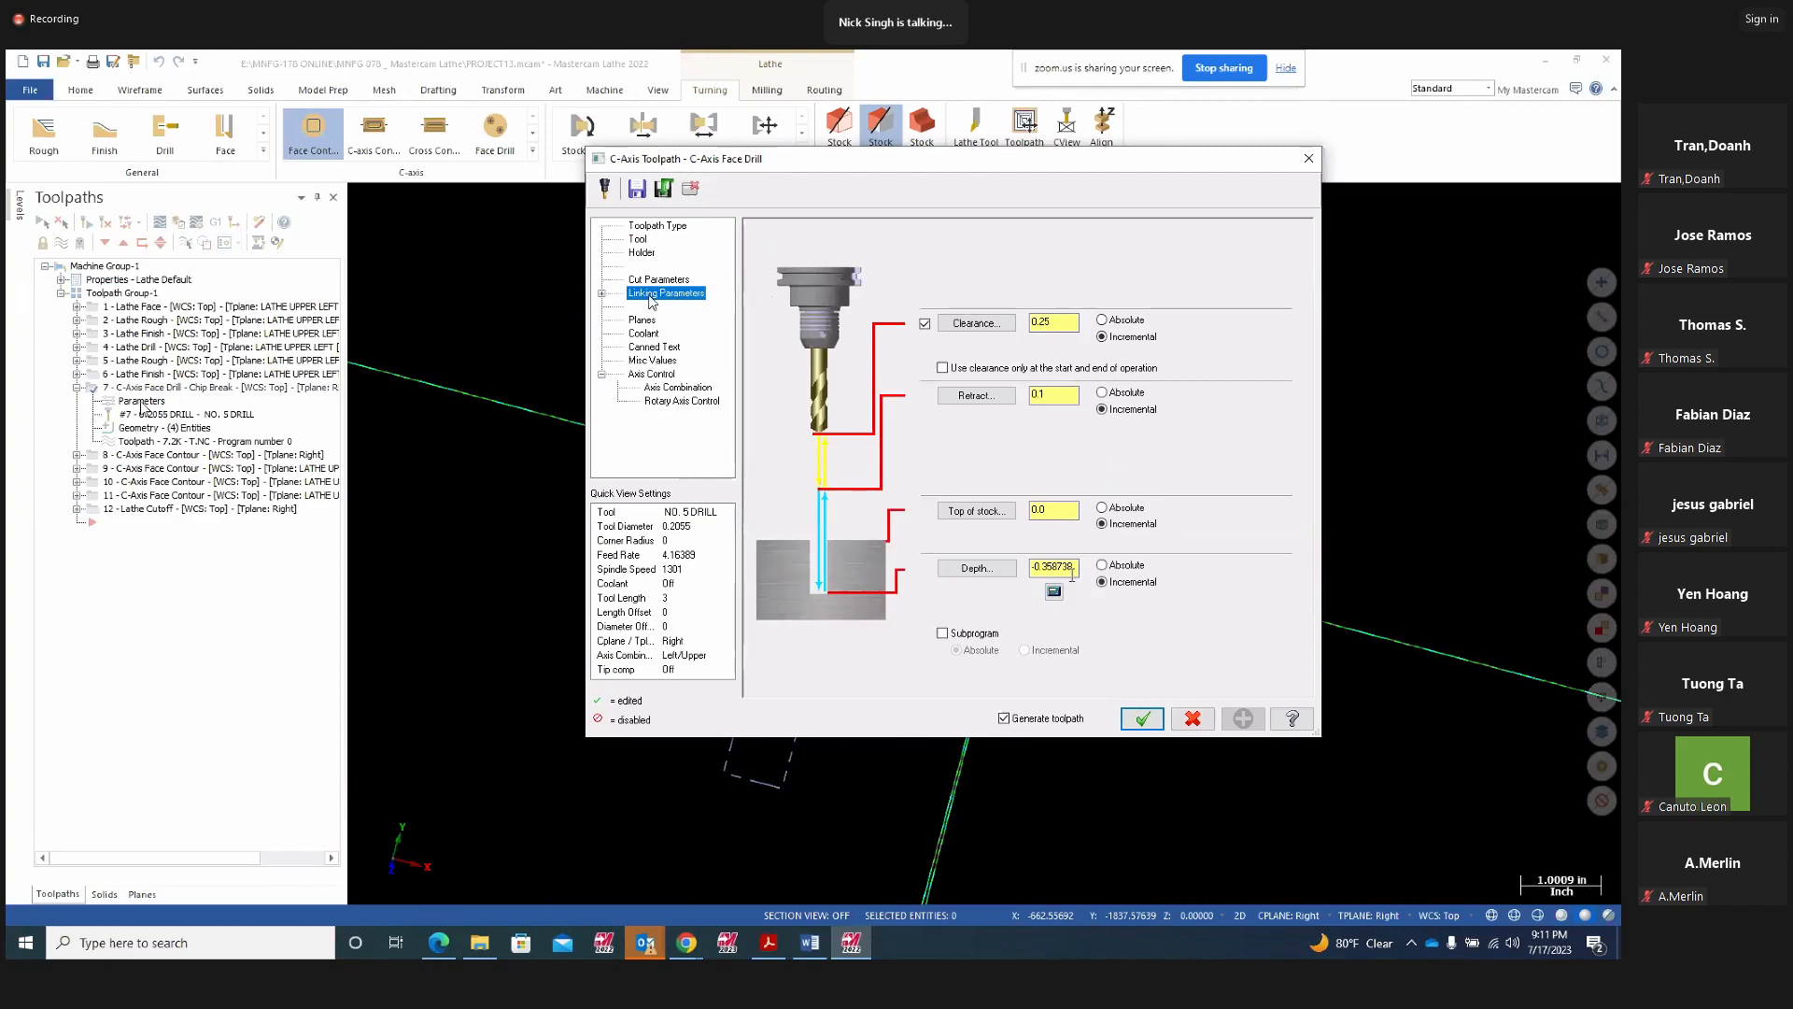
double_click(1053, 567)
click(768, 942)
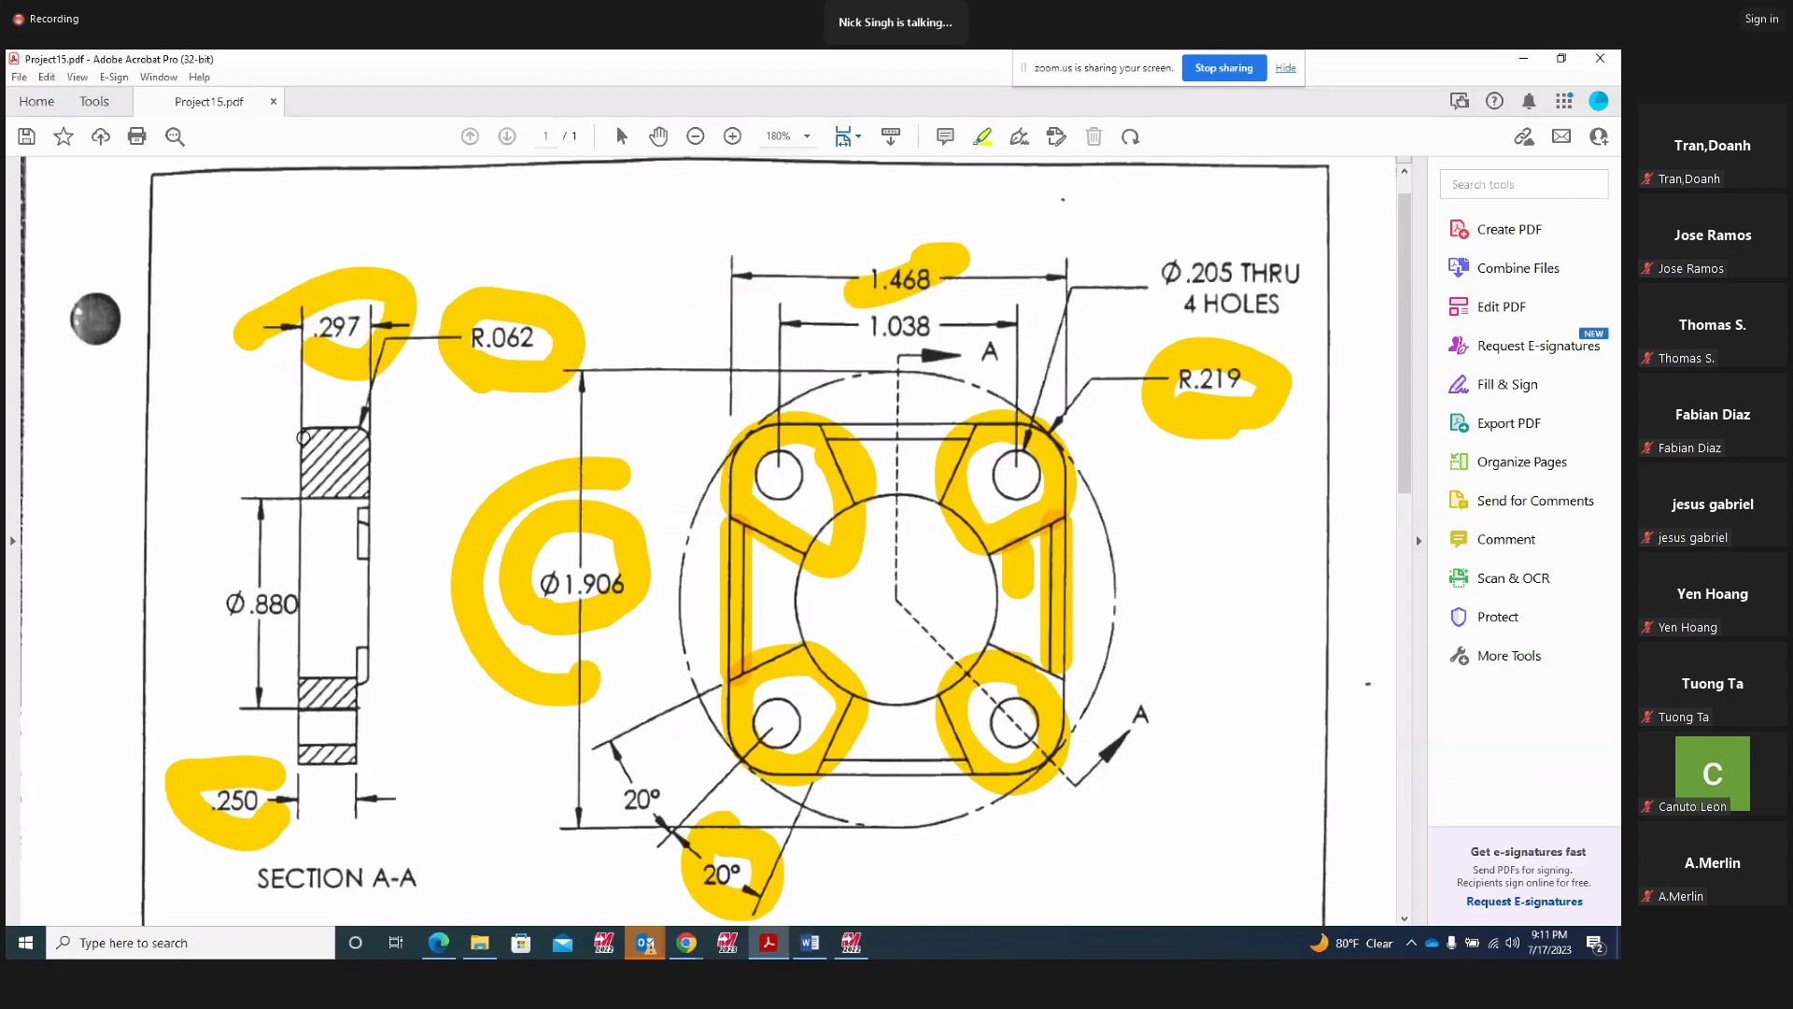
click(851, 943)
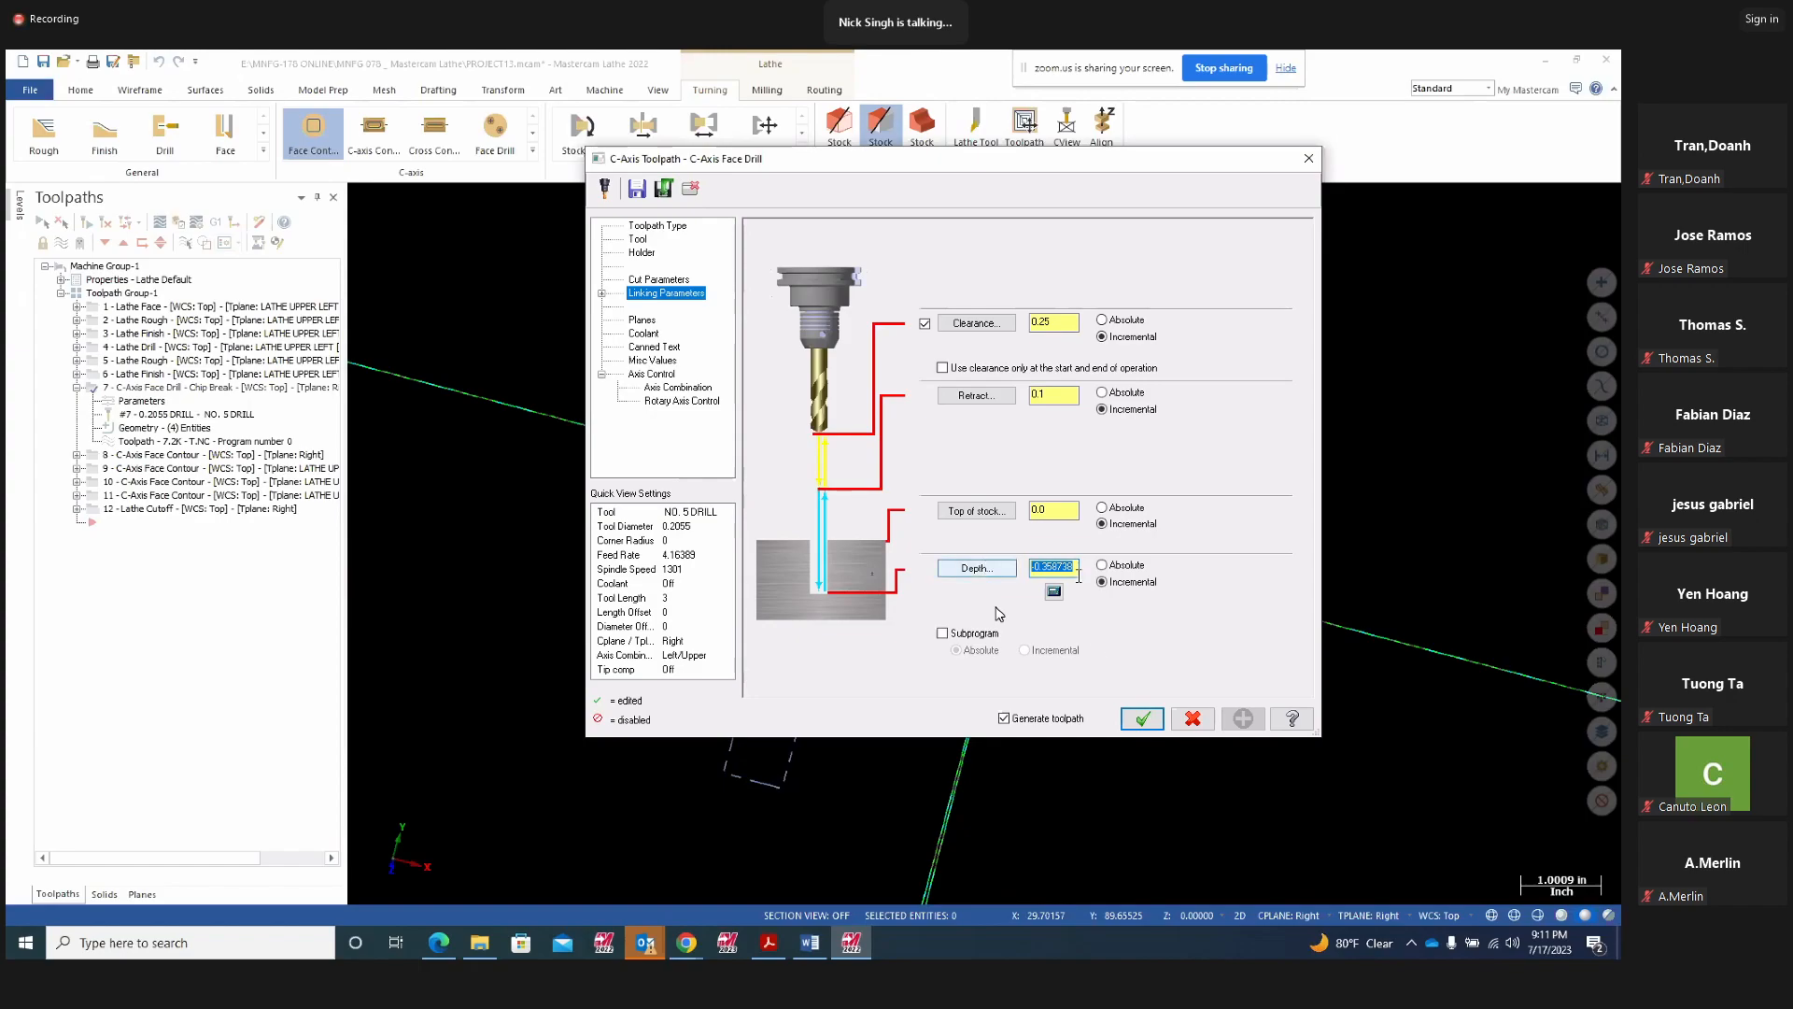
click(1142, 718)
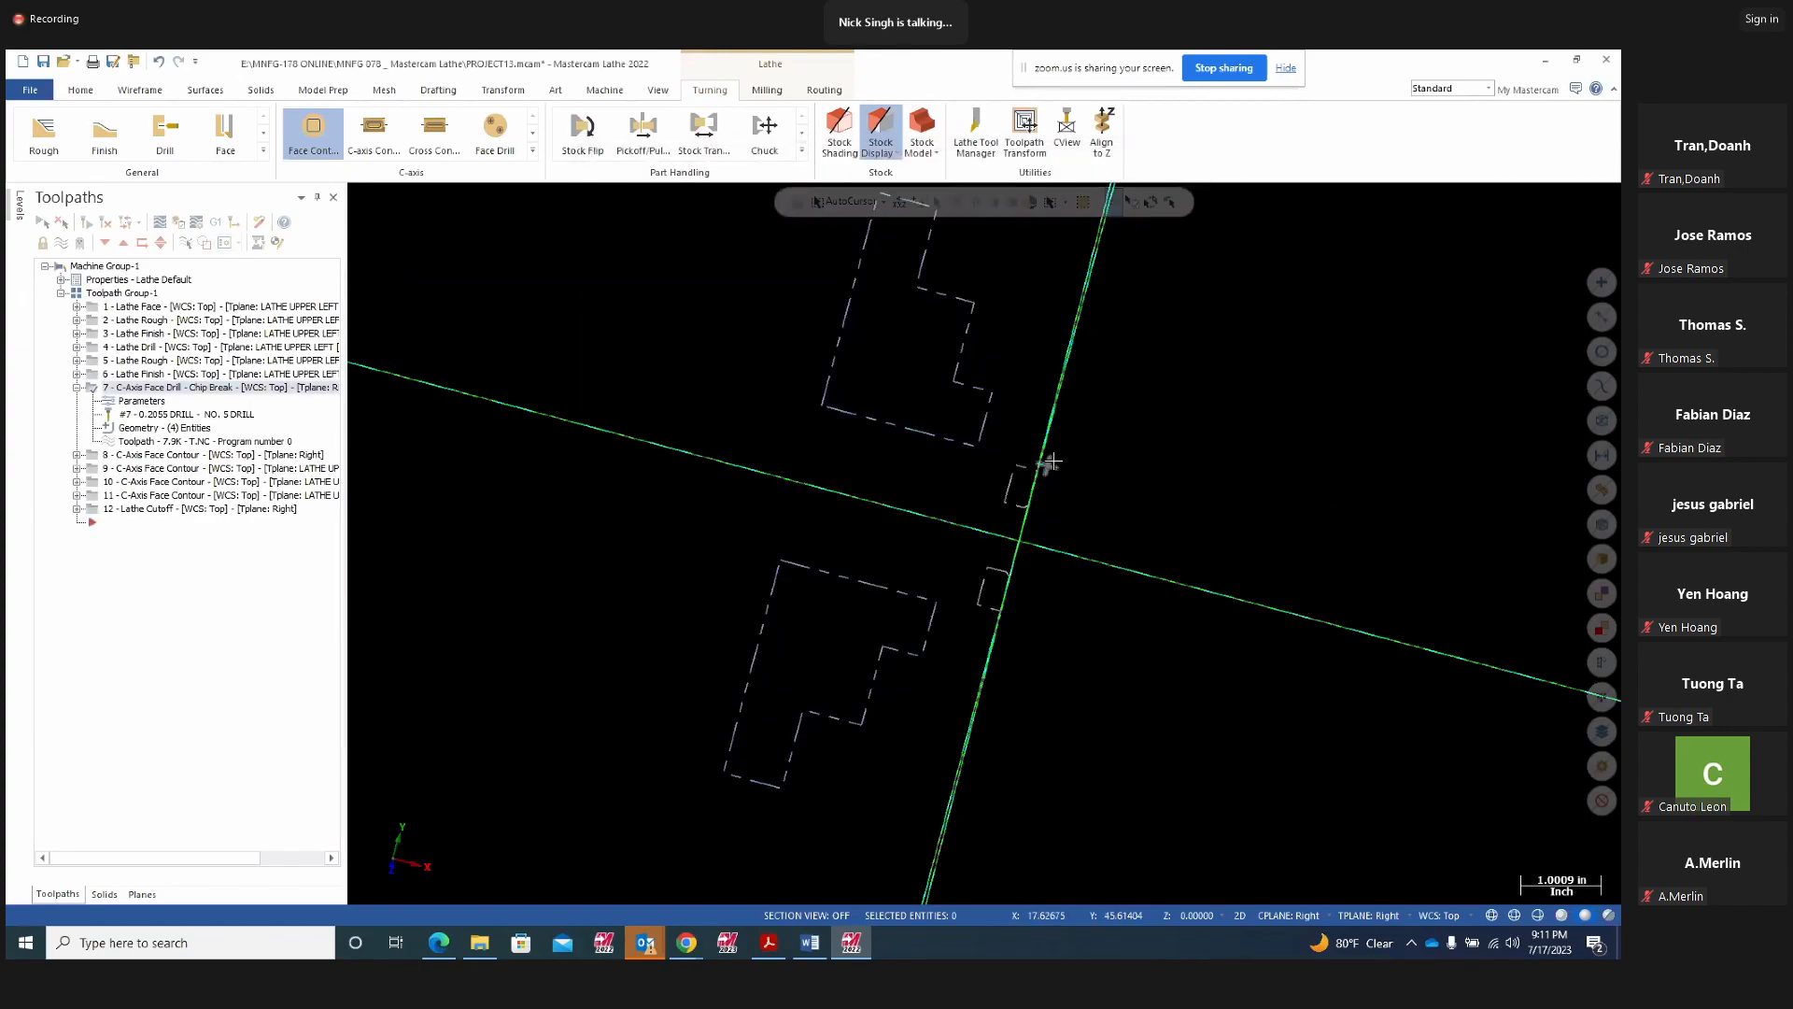
click(142, 401)
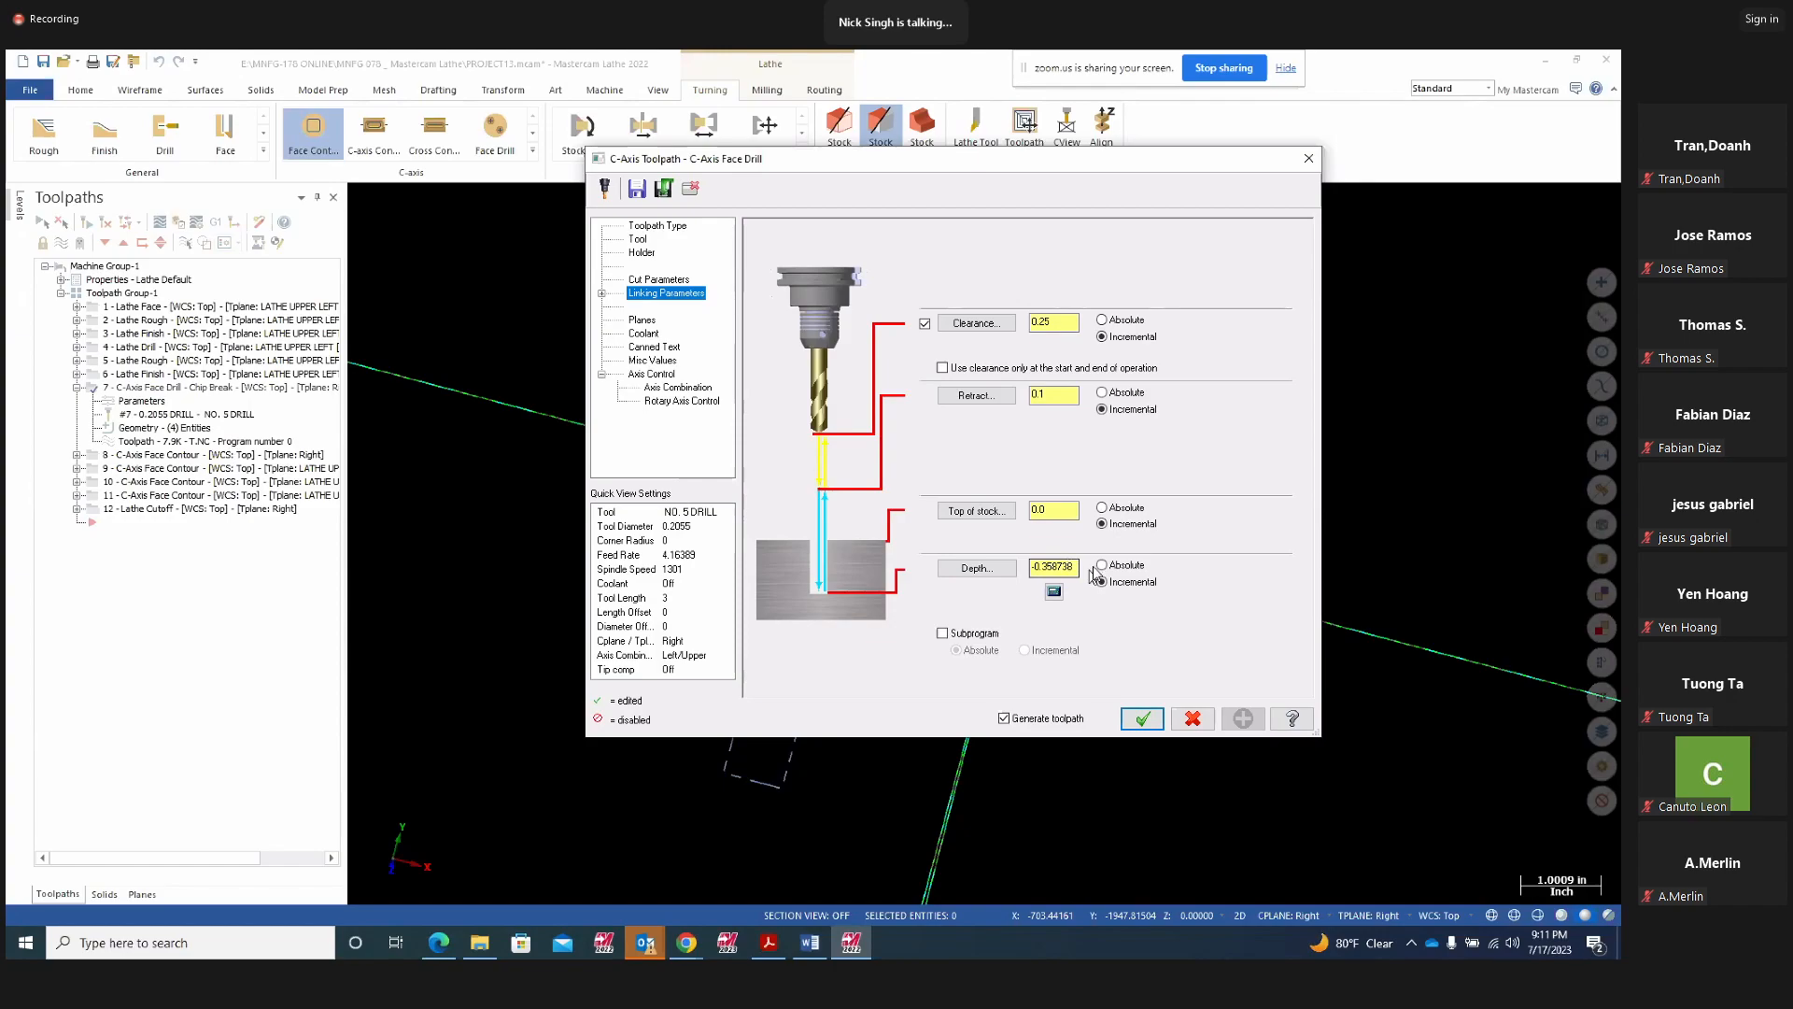
click(1148, 721)
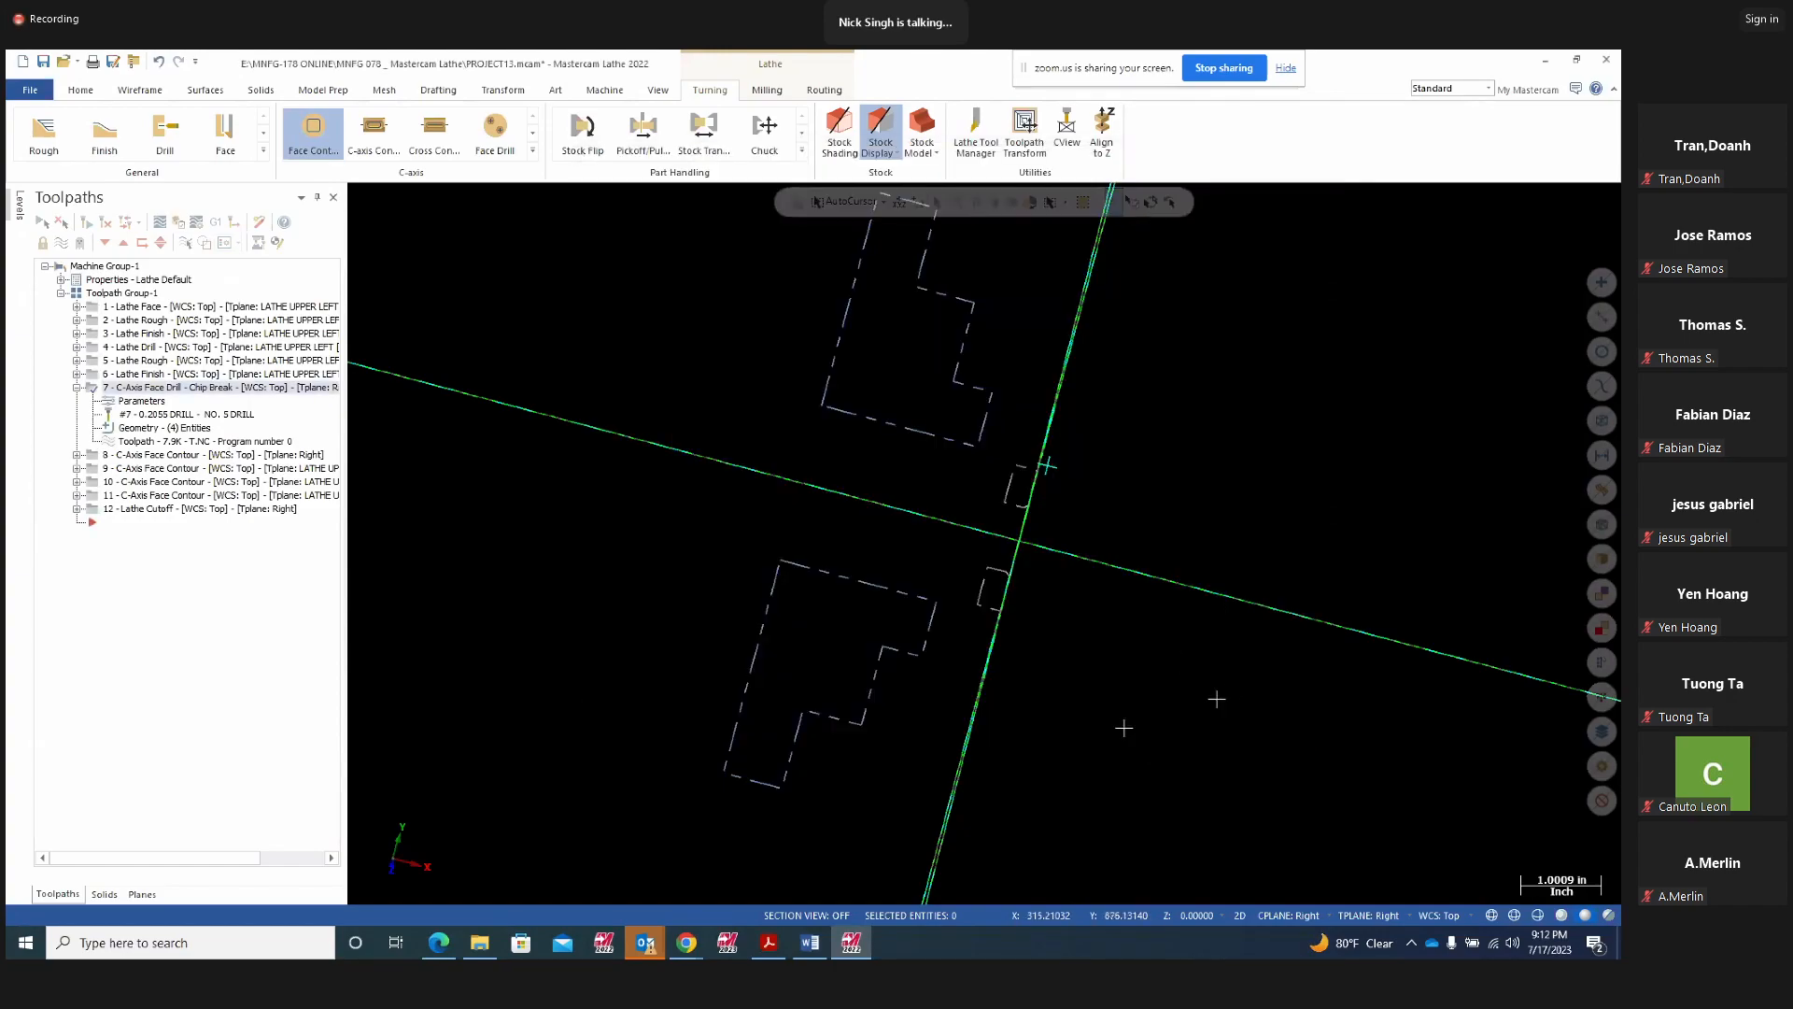
Play the backplot of face drill operation 7 again and inspect the drill path in relation to the part and chuck
scroll(1174, 640, up, 1)
middle_drag(1175, 641, 1166, 666)
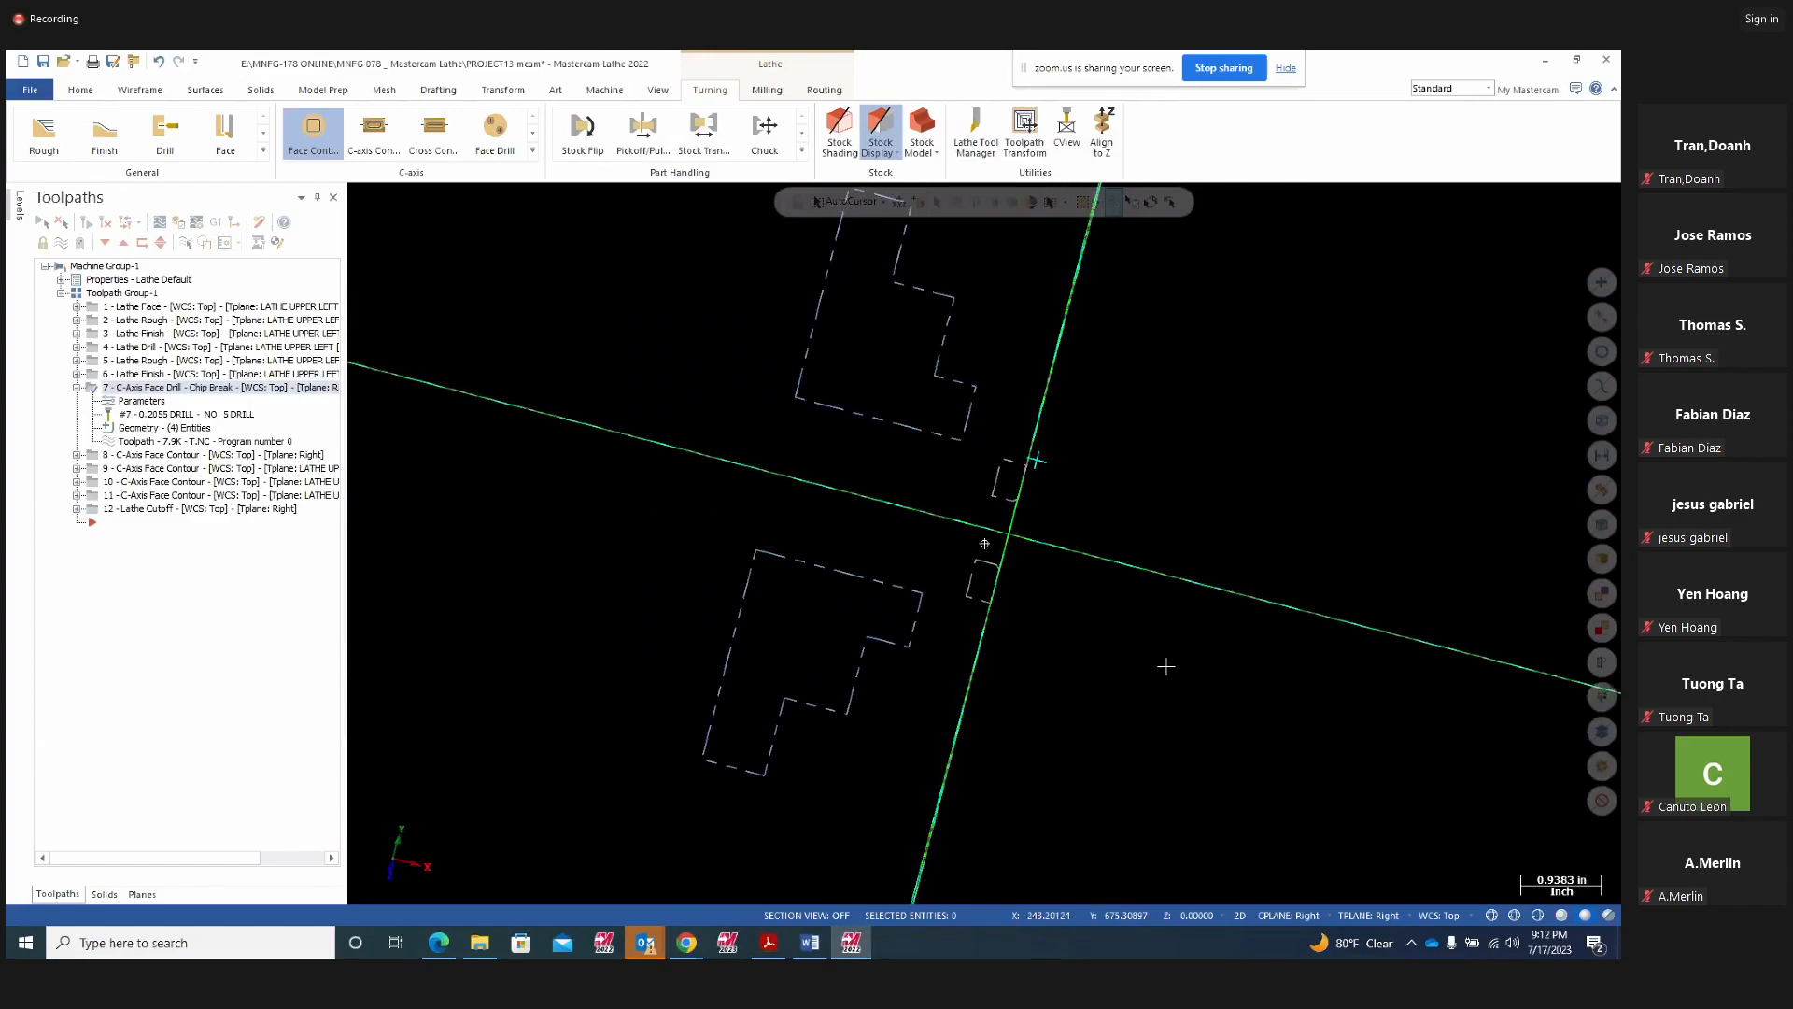
click(161, 223)
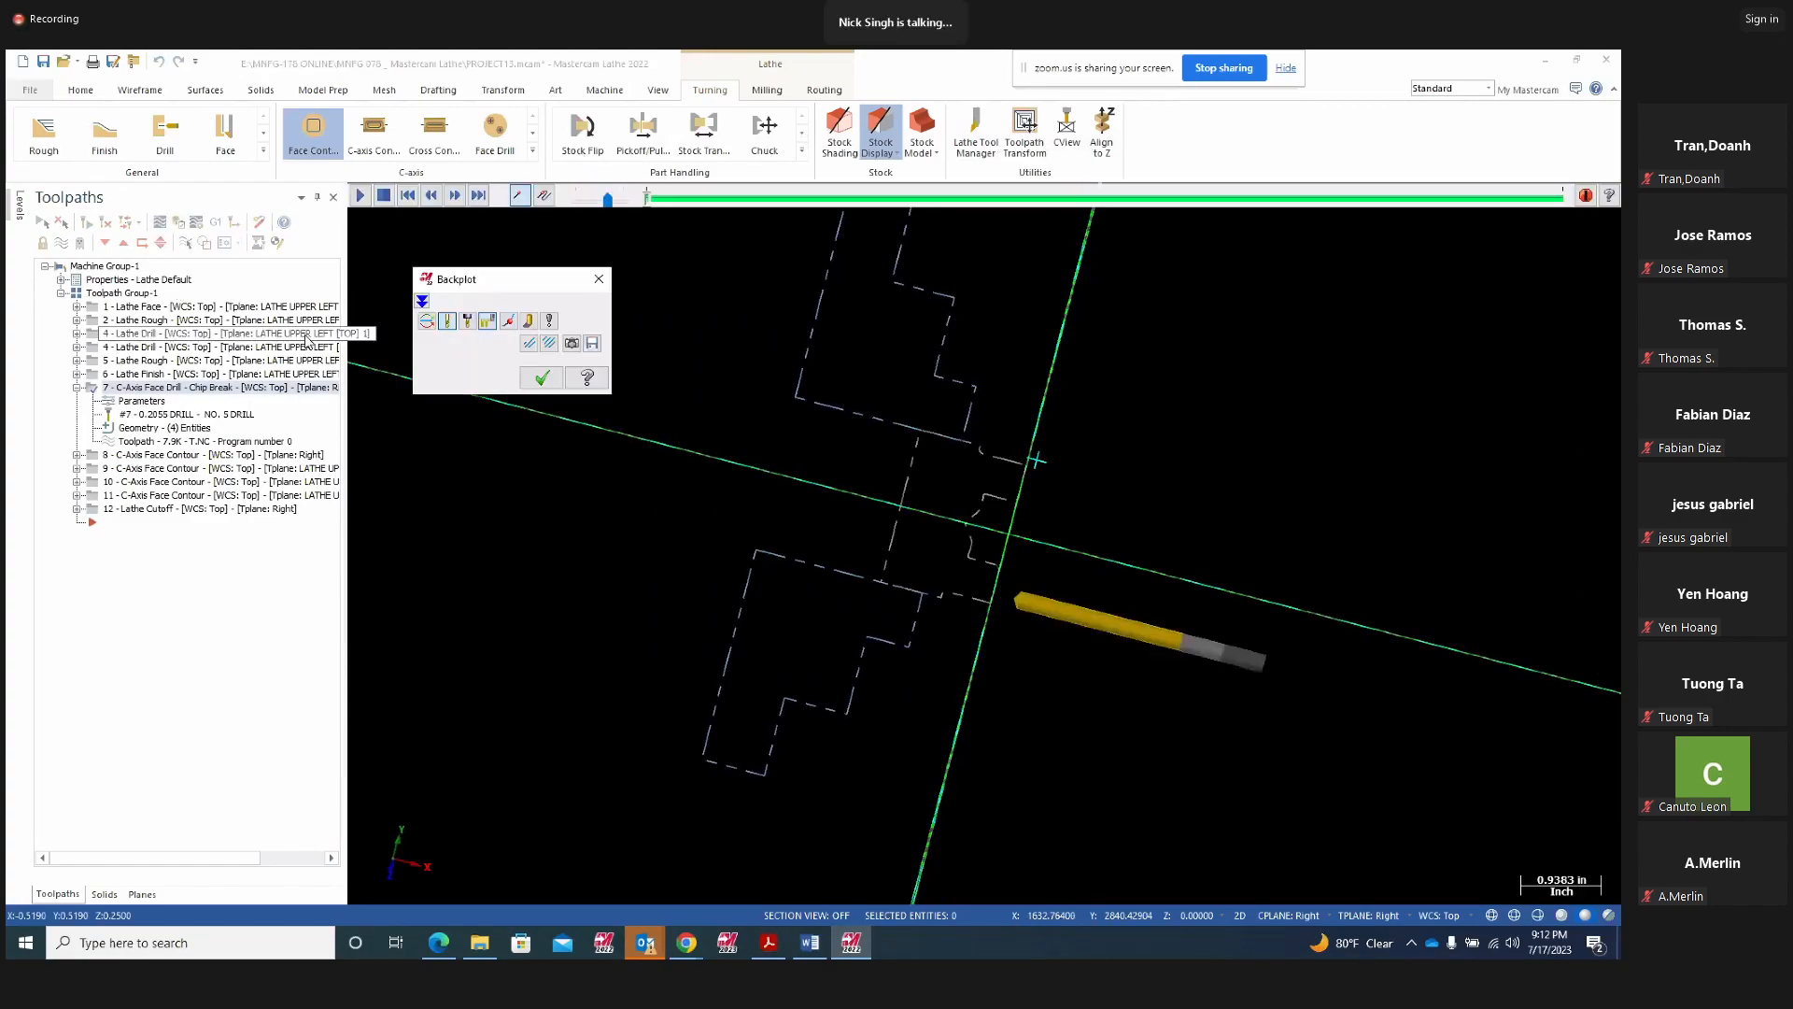
click(359, 195)
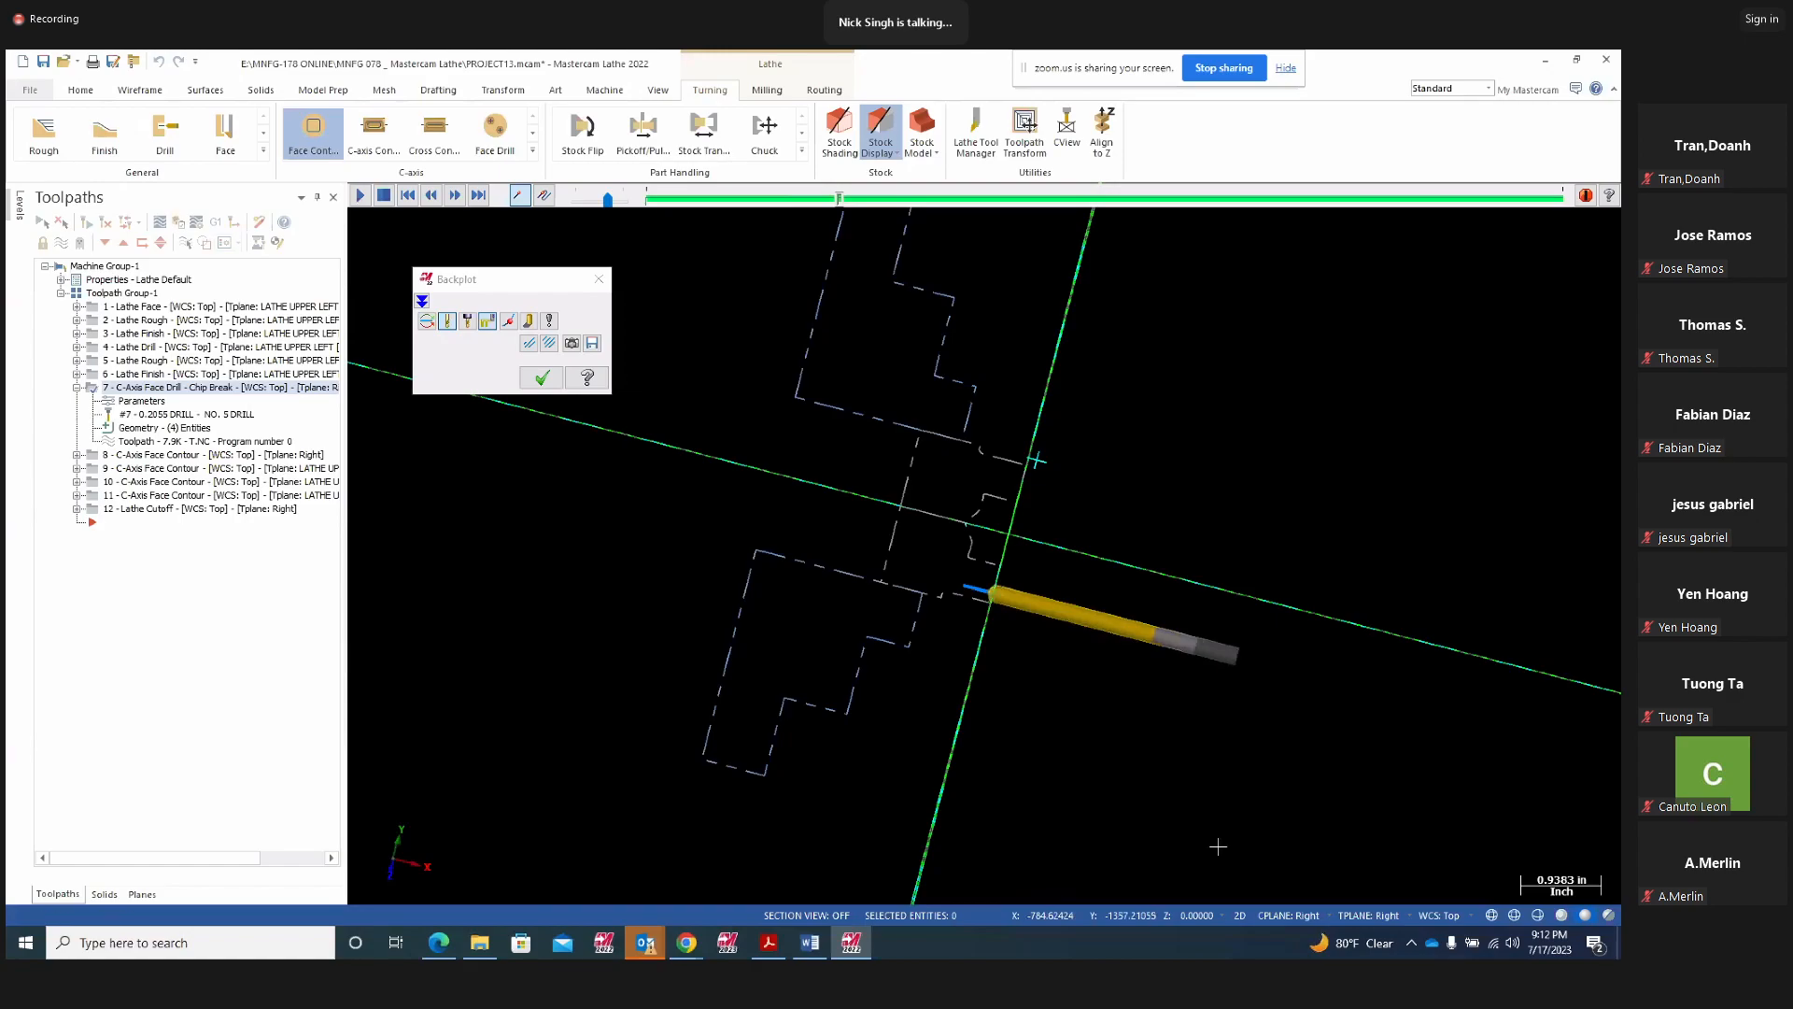
scroll(1184, 809, up, 1)
middle_drag(1183, 808, 1106, 797)
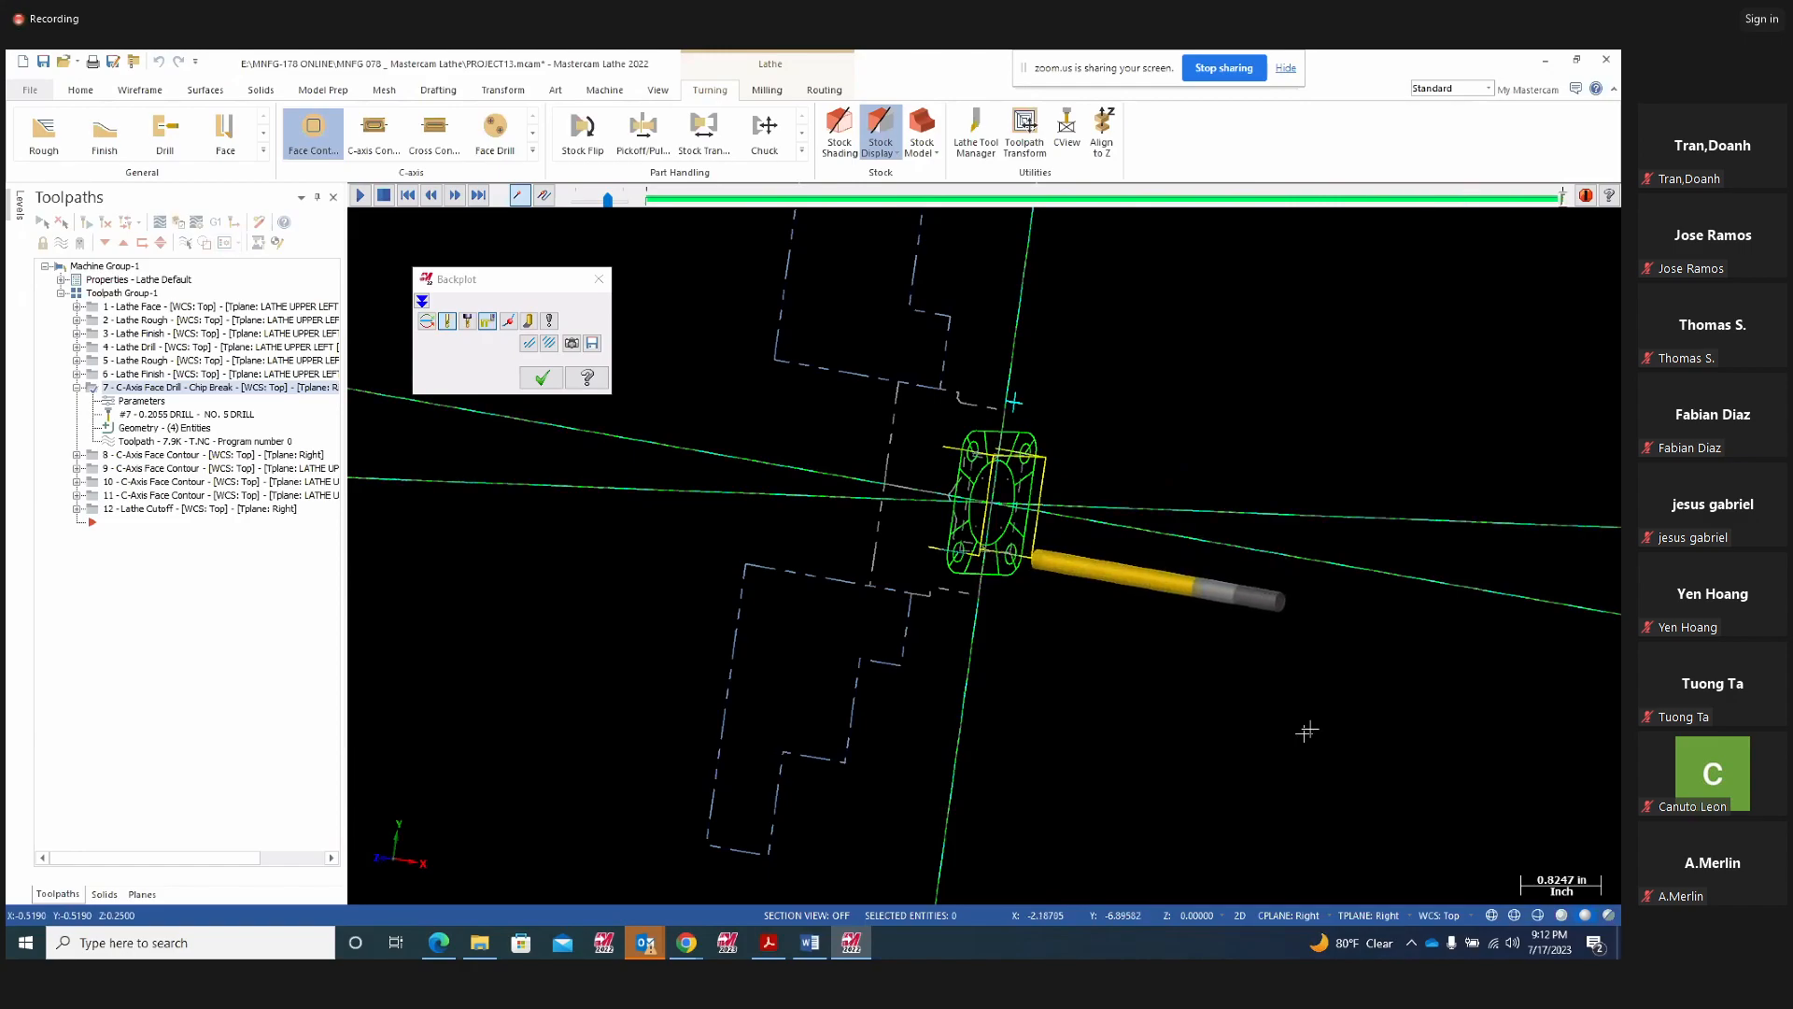
mouse_move(1090, 566)
middle_down()
mouse_move(1013, 513)
mouse_move(1075, 537)
middle_up()
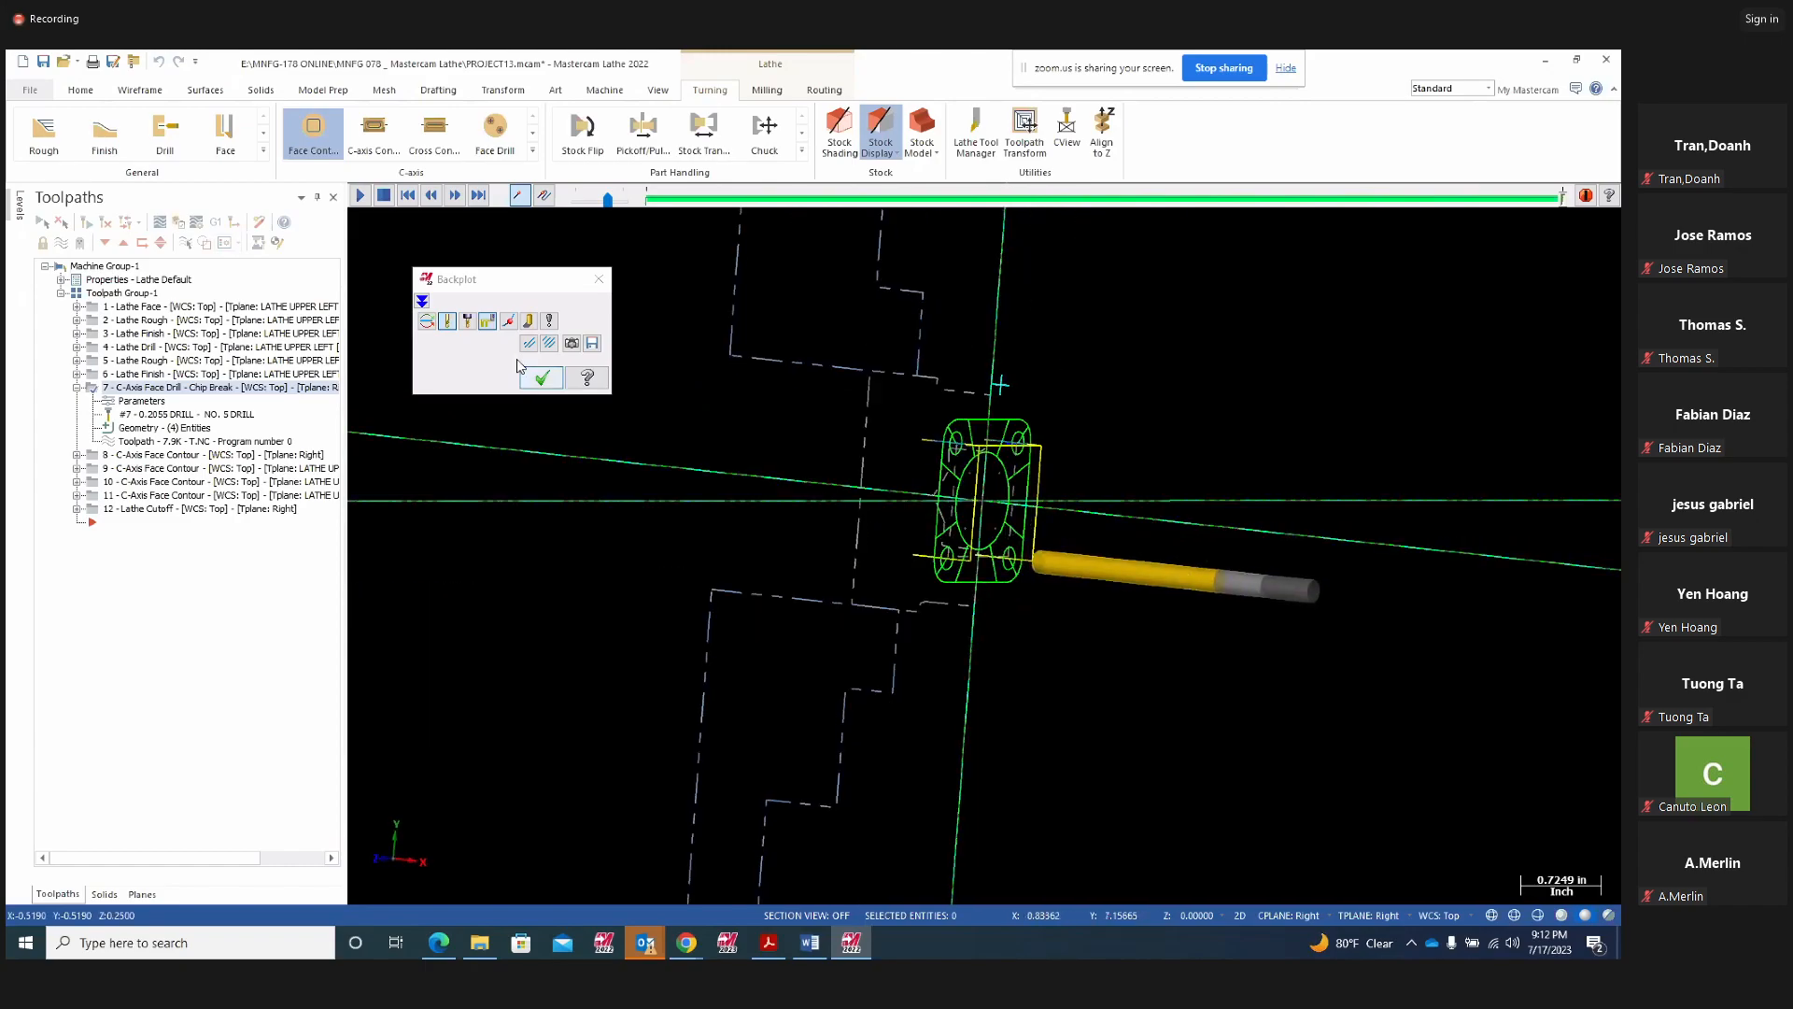
click(599, 280)
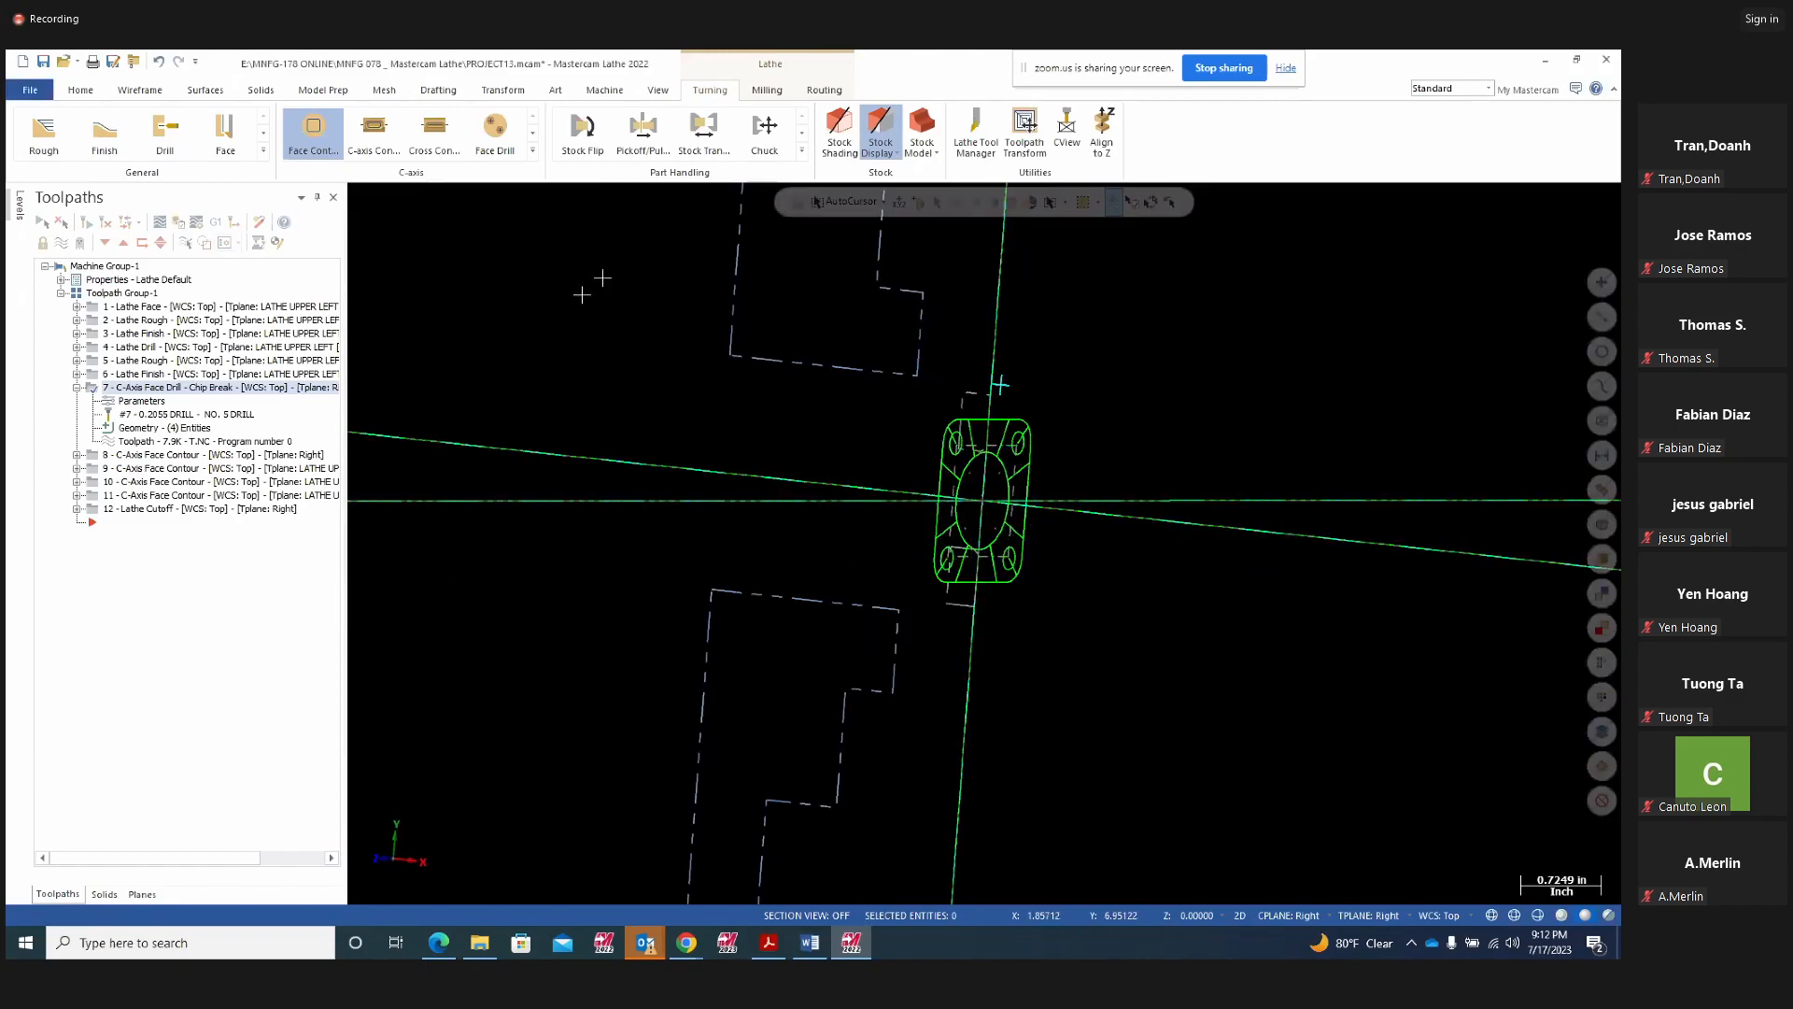
Create a new C-axis Face Drill operation using the centres of the flange's four corner holes
click(492, 140)
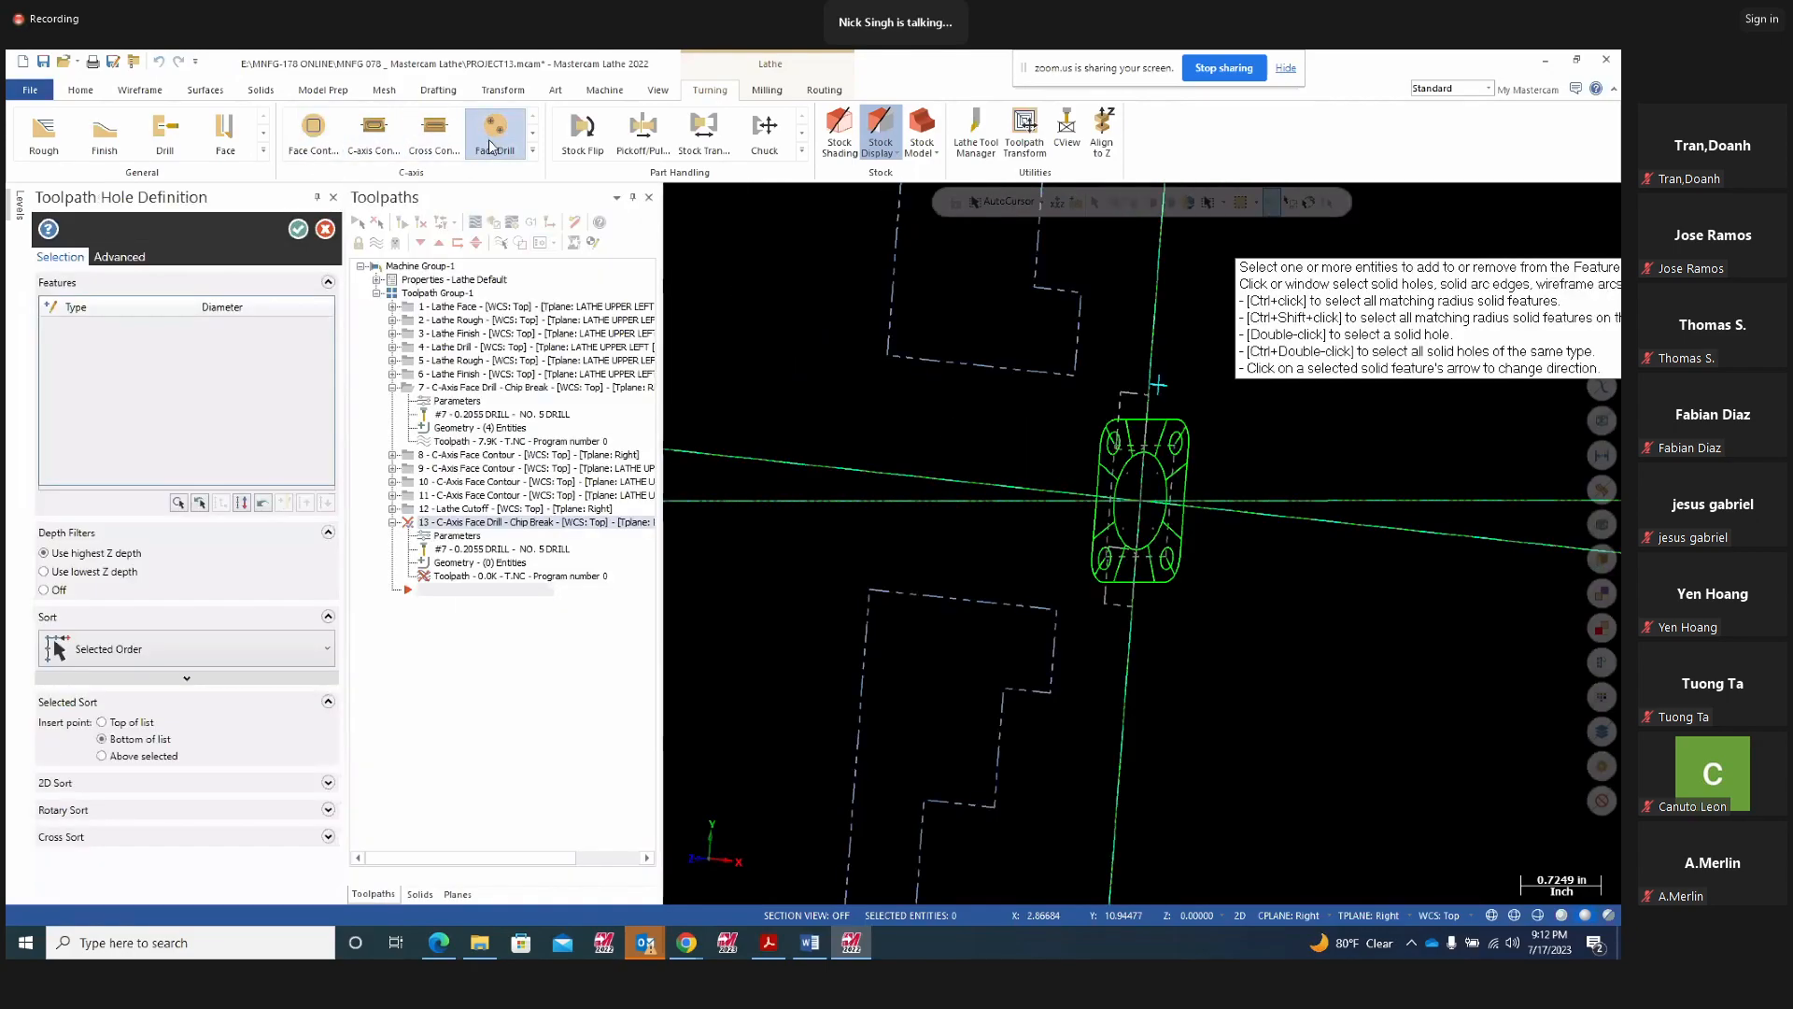
scroll(1009, 464, up, 3)
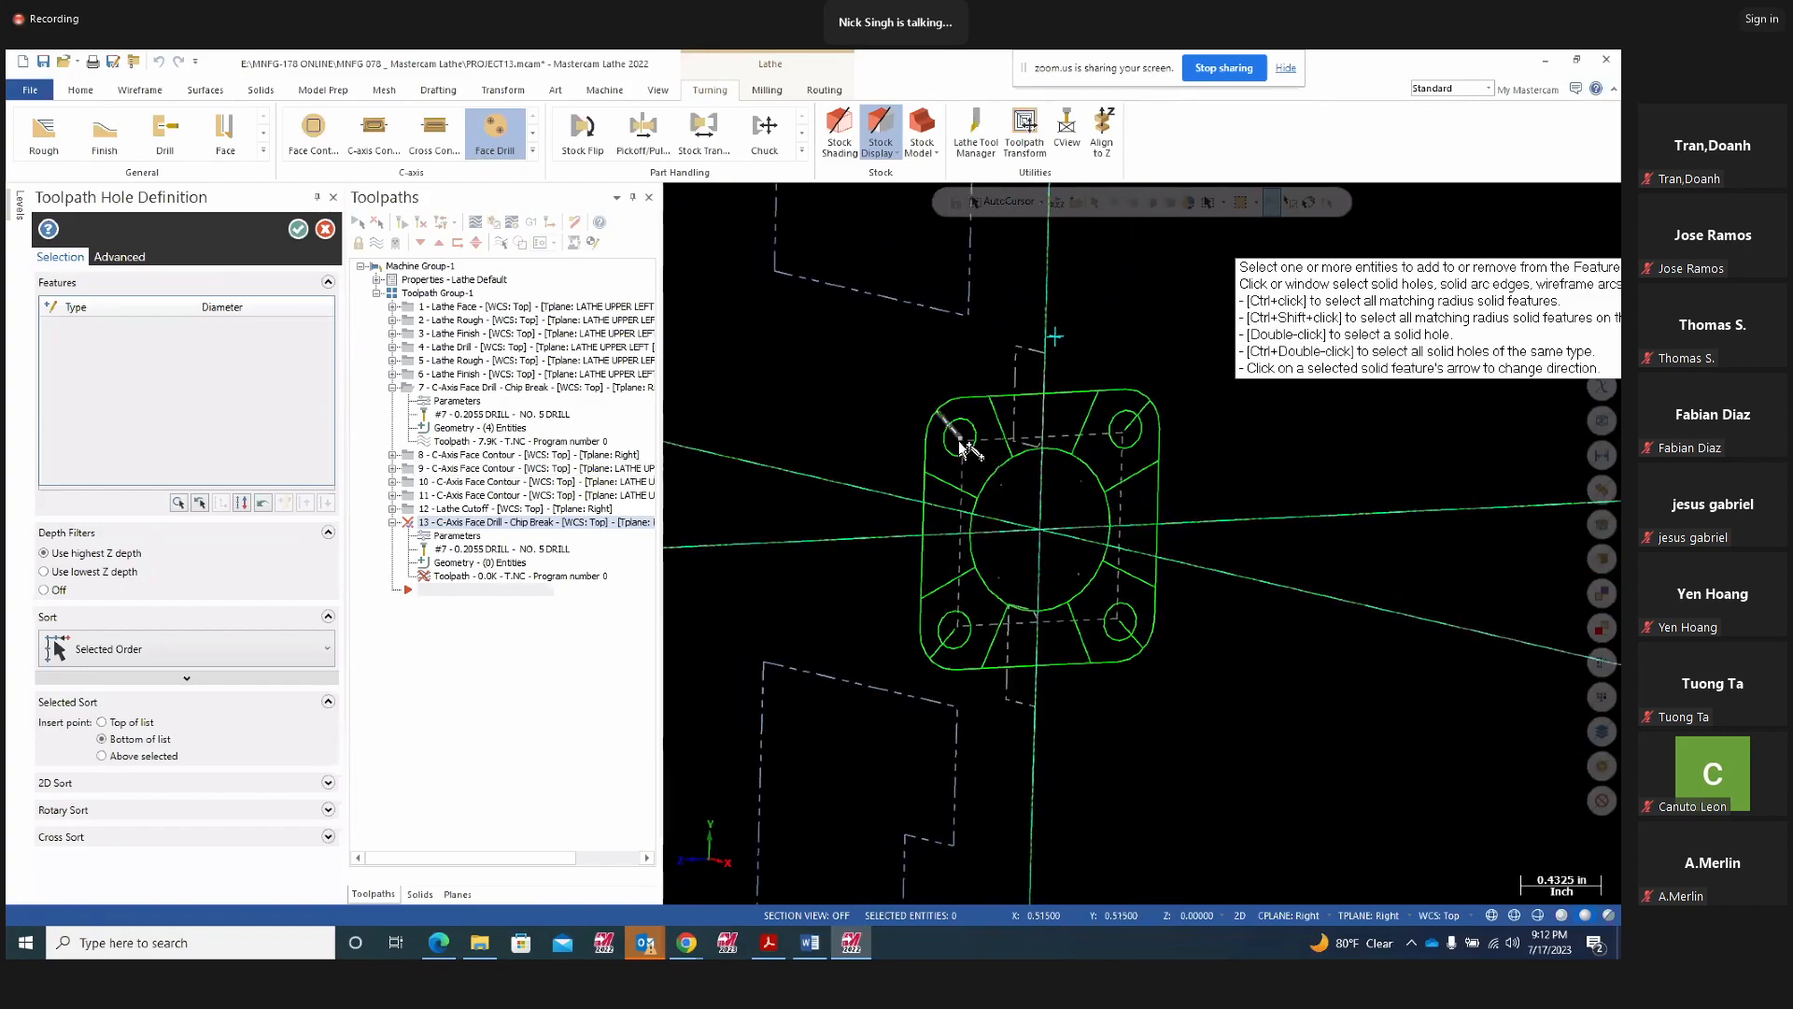
click(960, 435)
click(1123, 429)
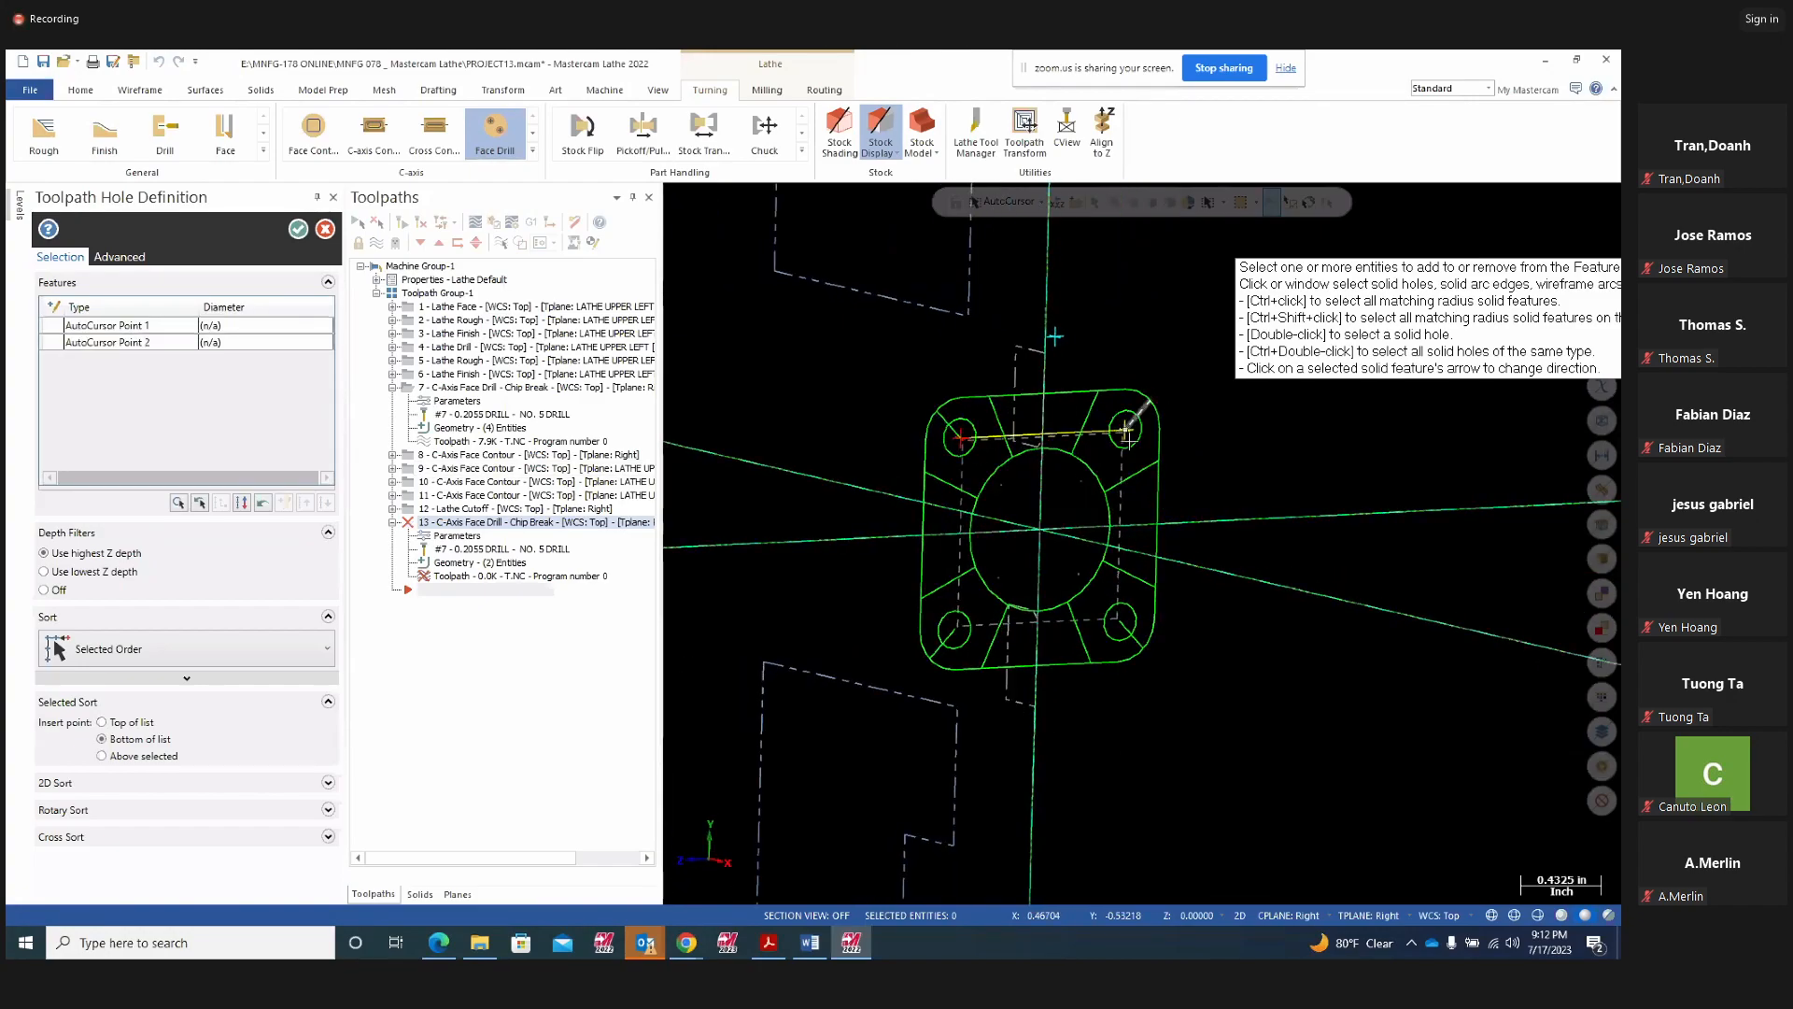
click(1120, 622)
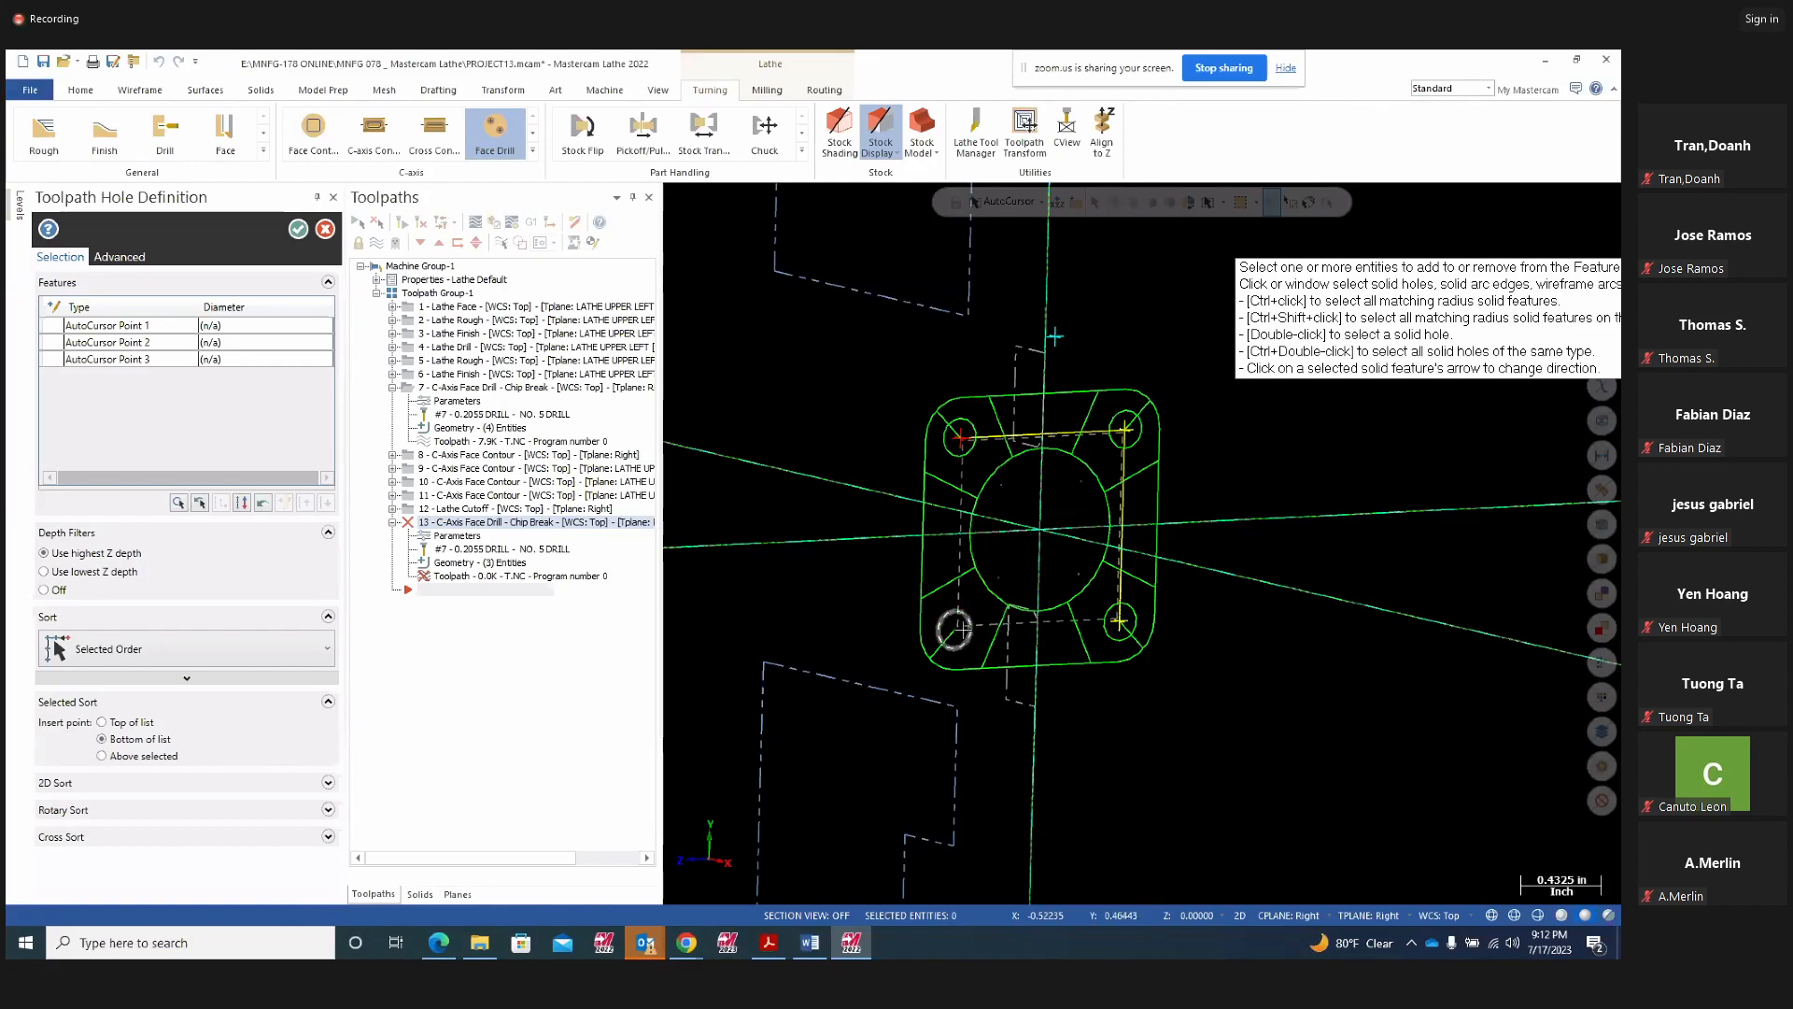
click(953, 626)
middle_drag(1349, 590, 1393, 592)
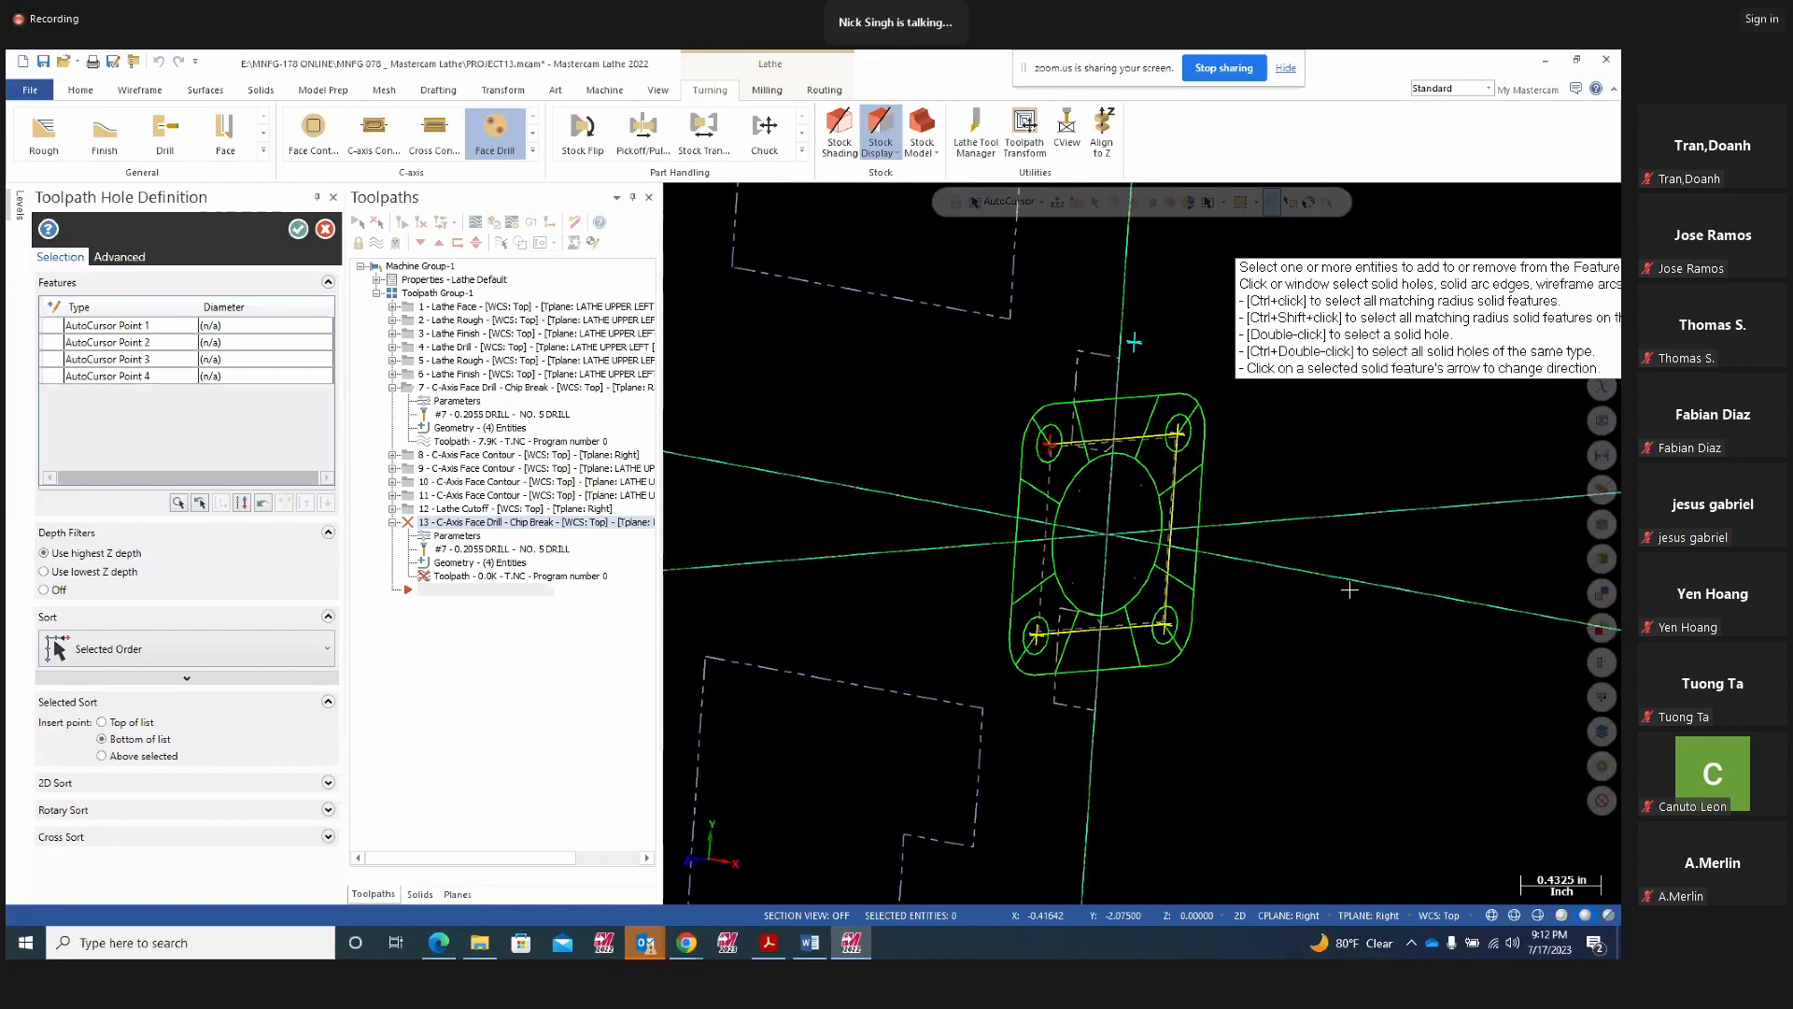
click(298, 229)
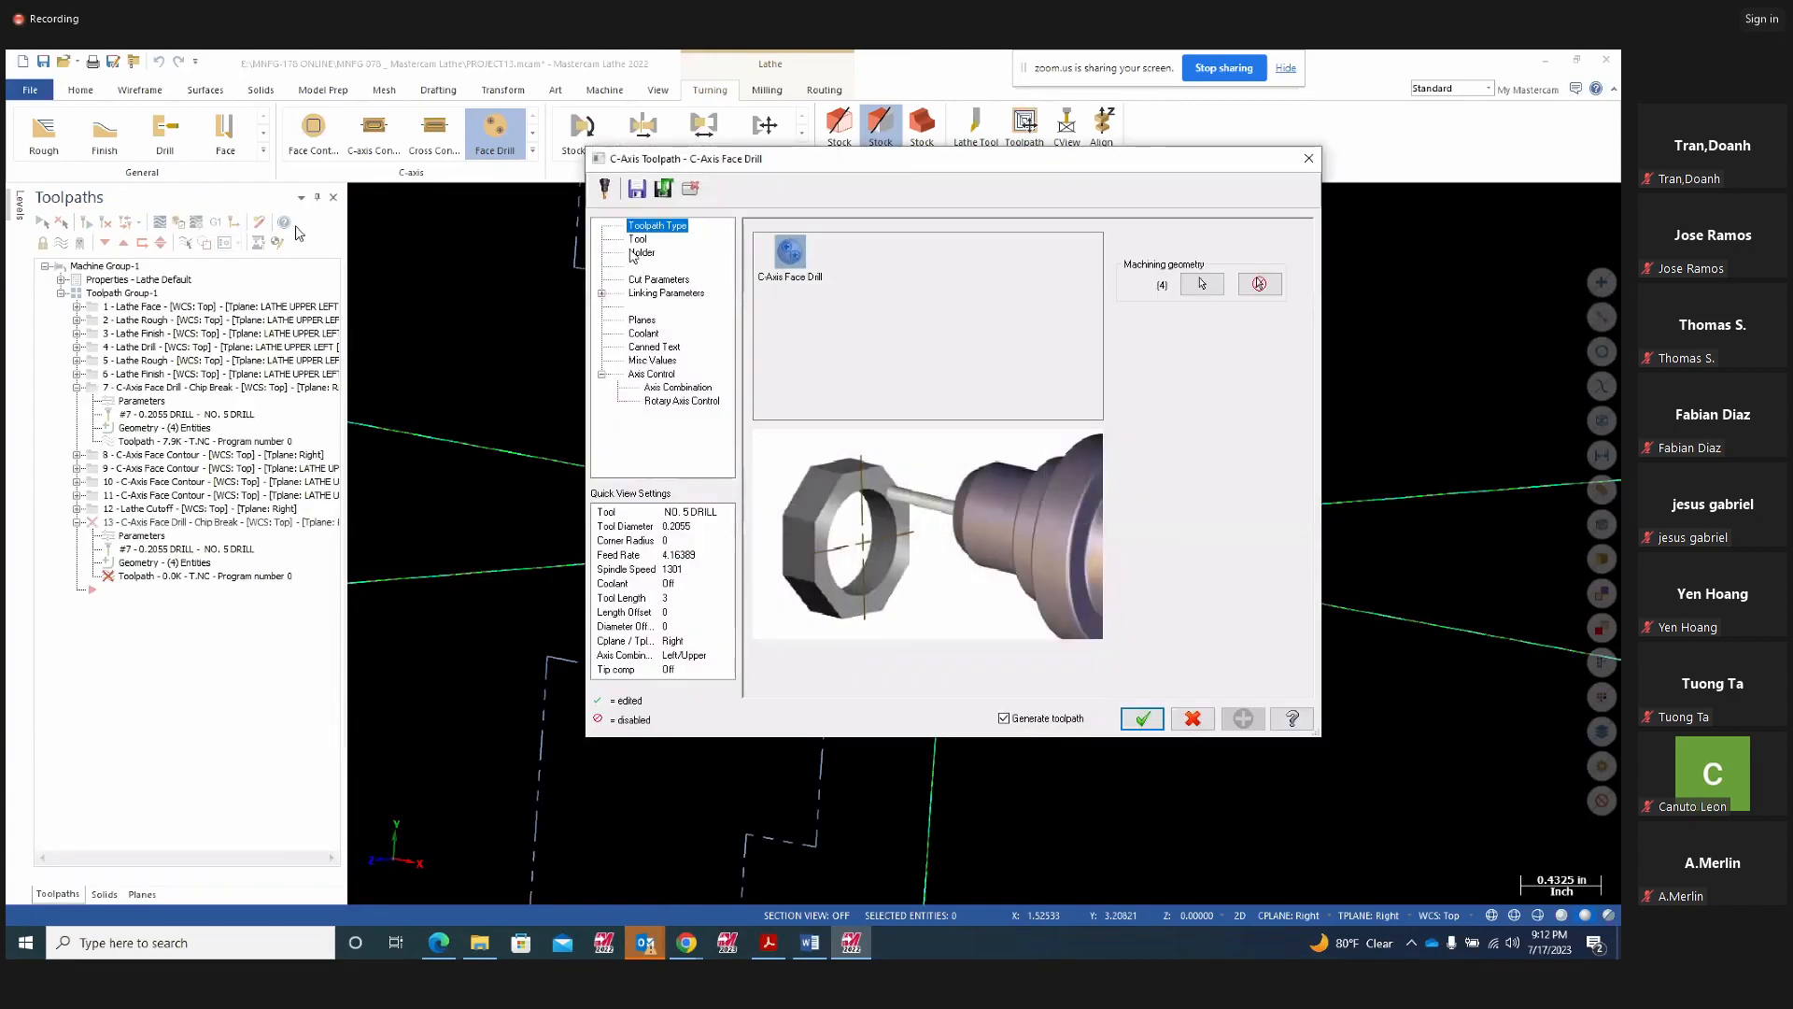
Choose tool 7, the NO. 5 DRILL, for the new face drill and set its cycle to Drill/Counterbore
click(637, 239)
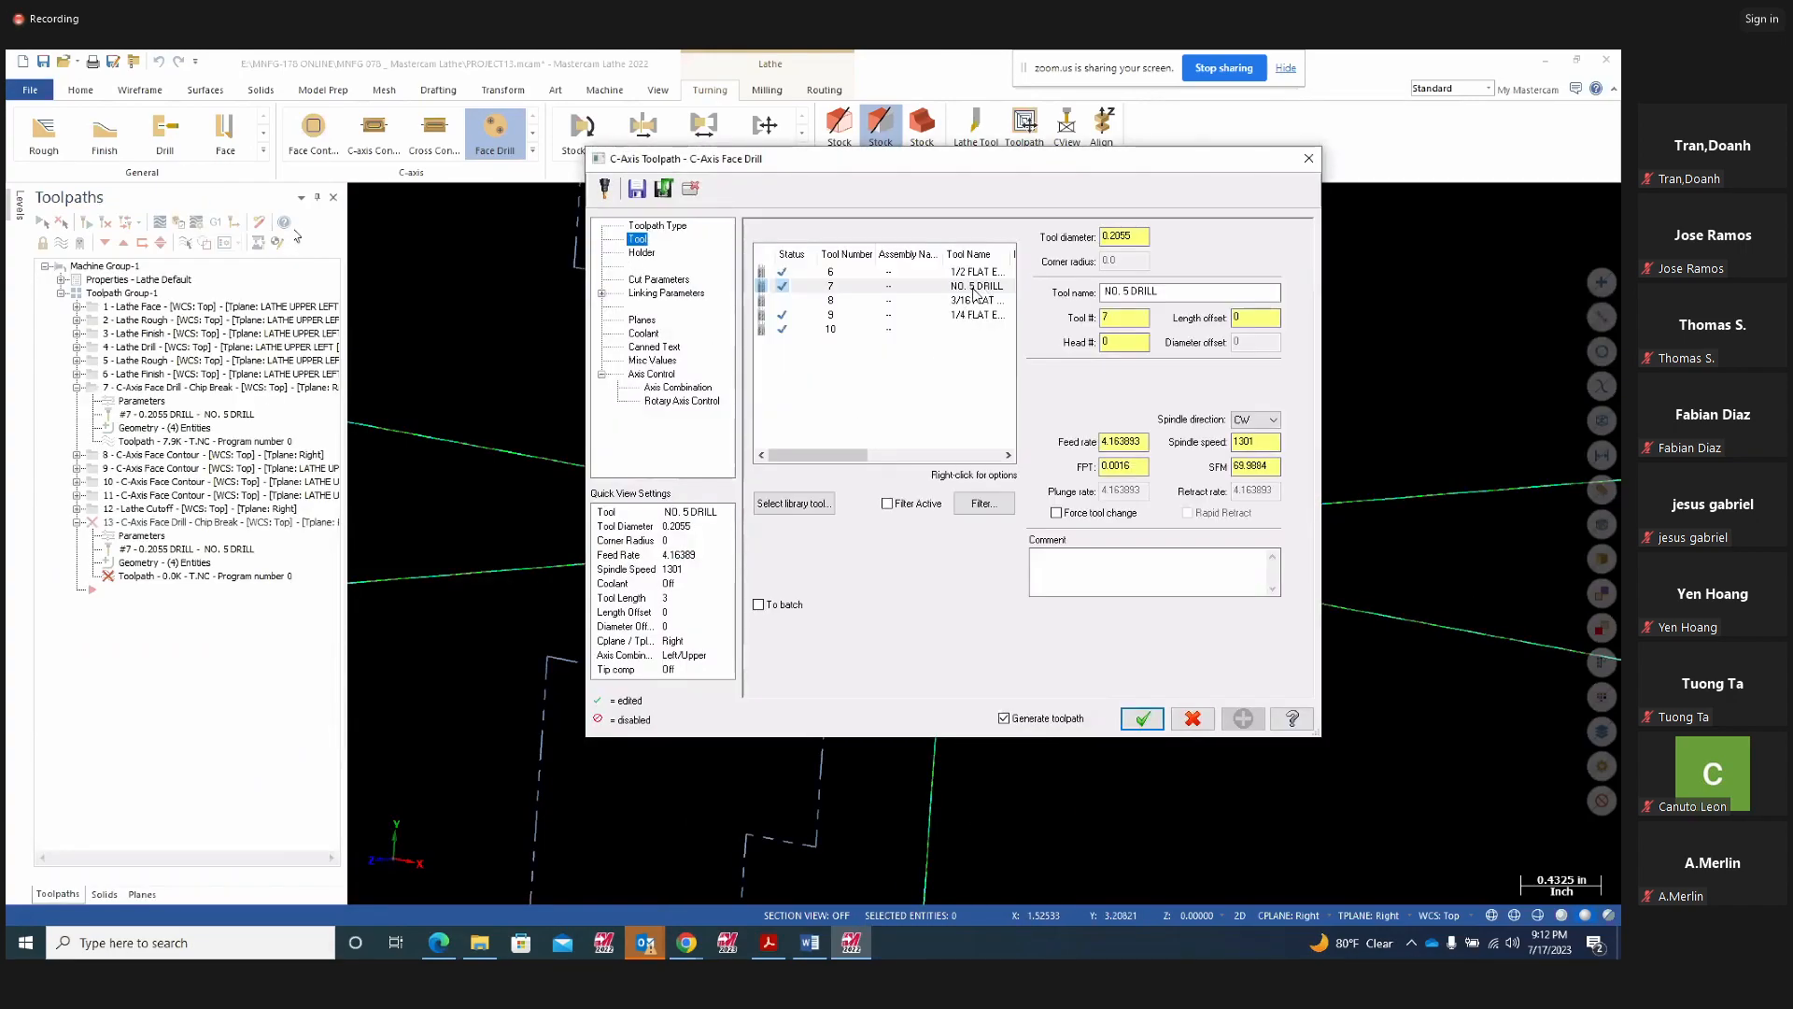
click(905, 287)
click(661, 279)
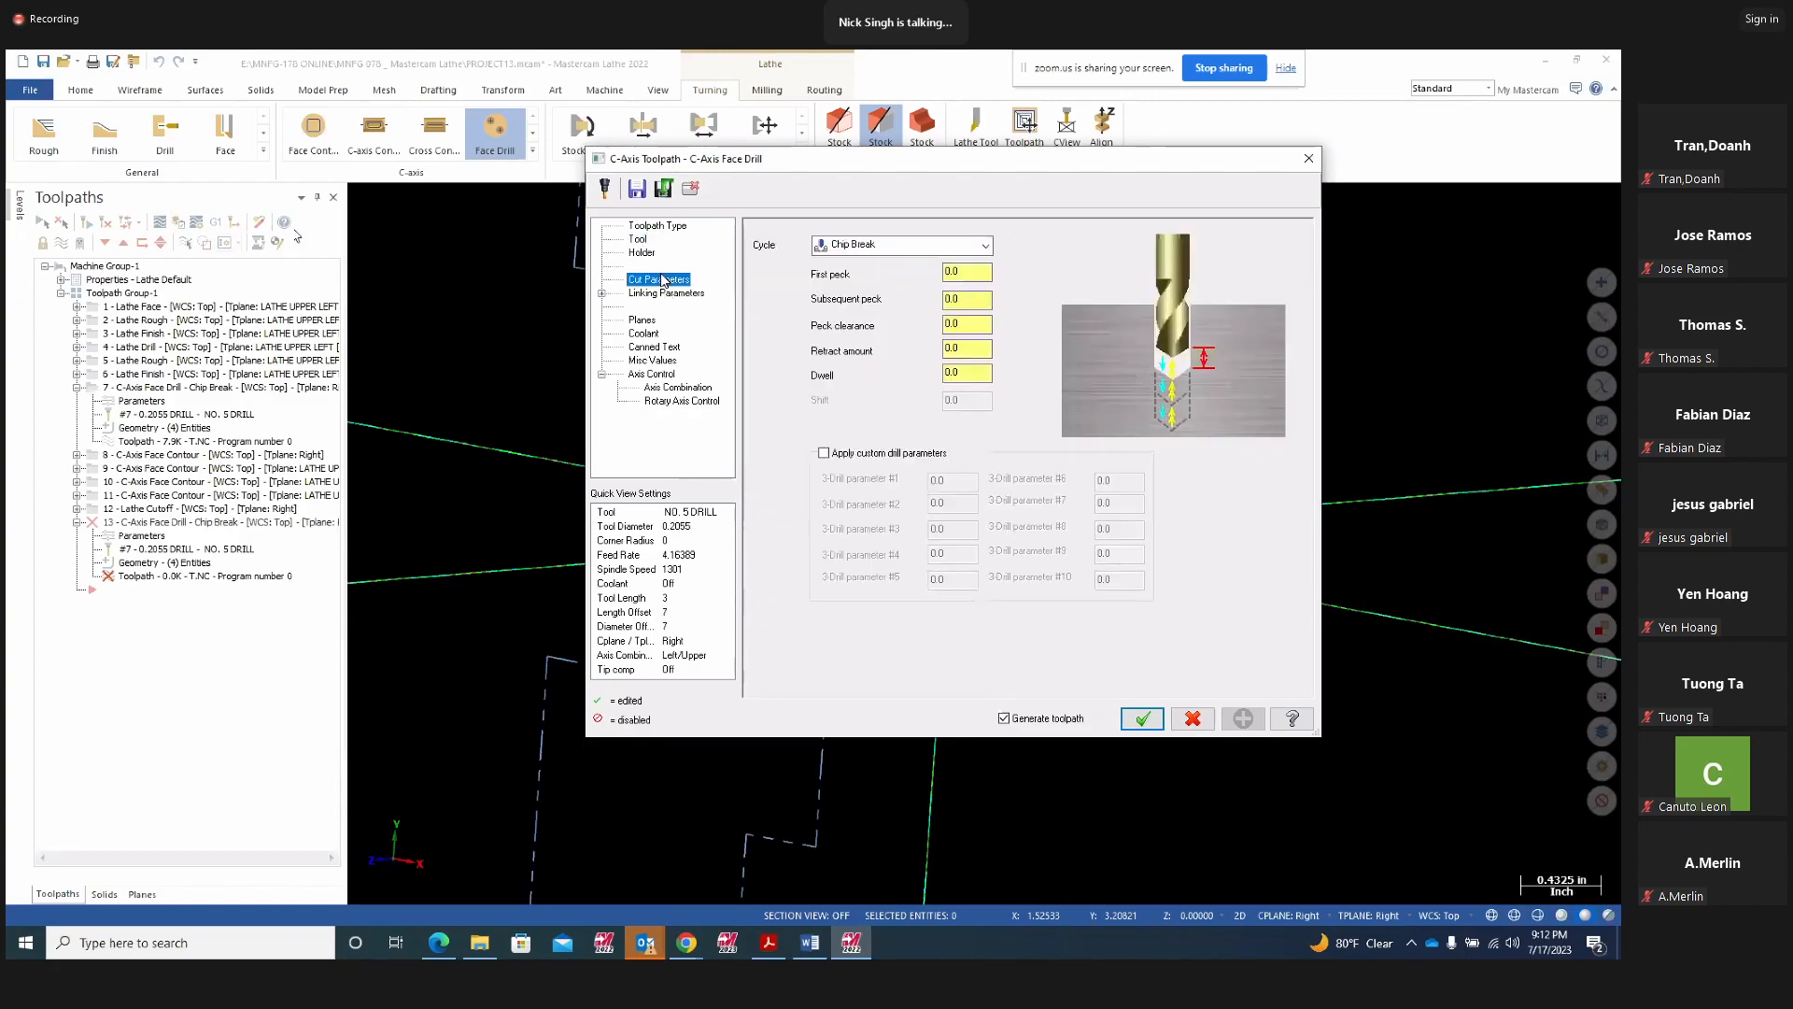
click(984, 244)
click(861, 263)
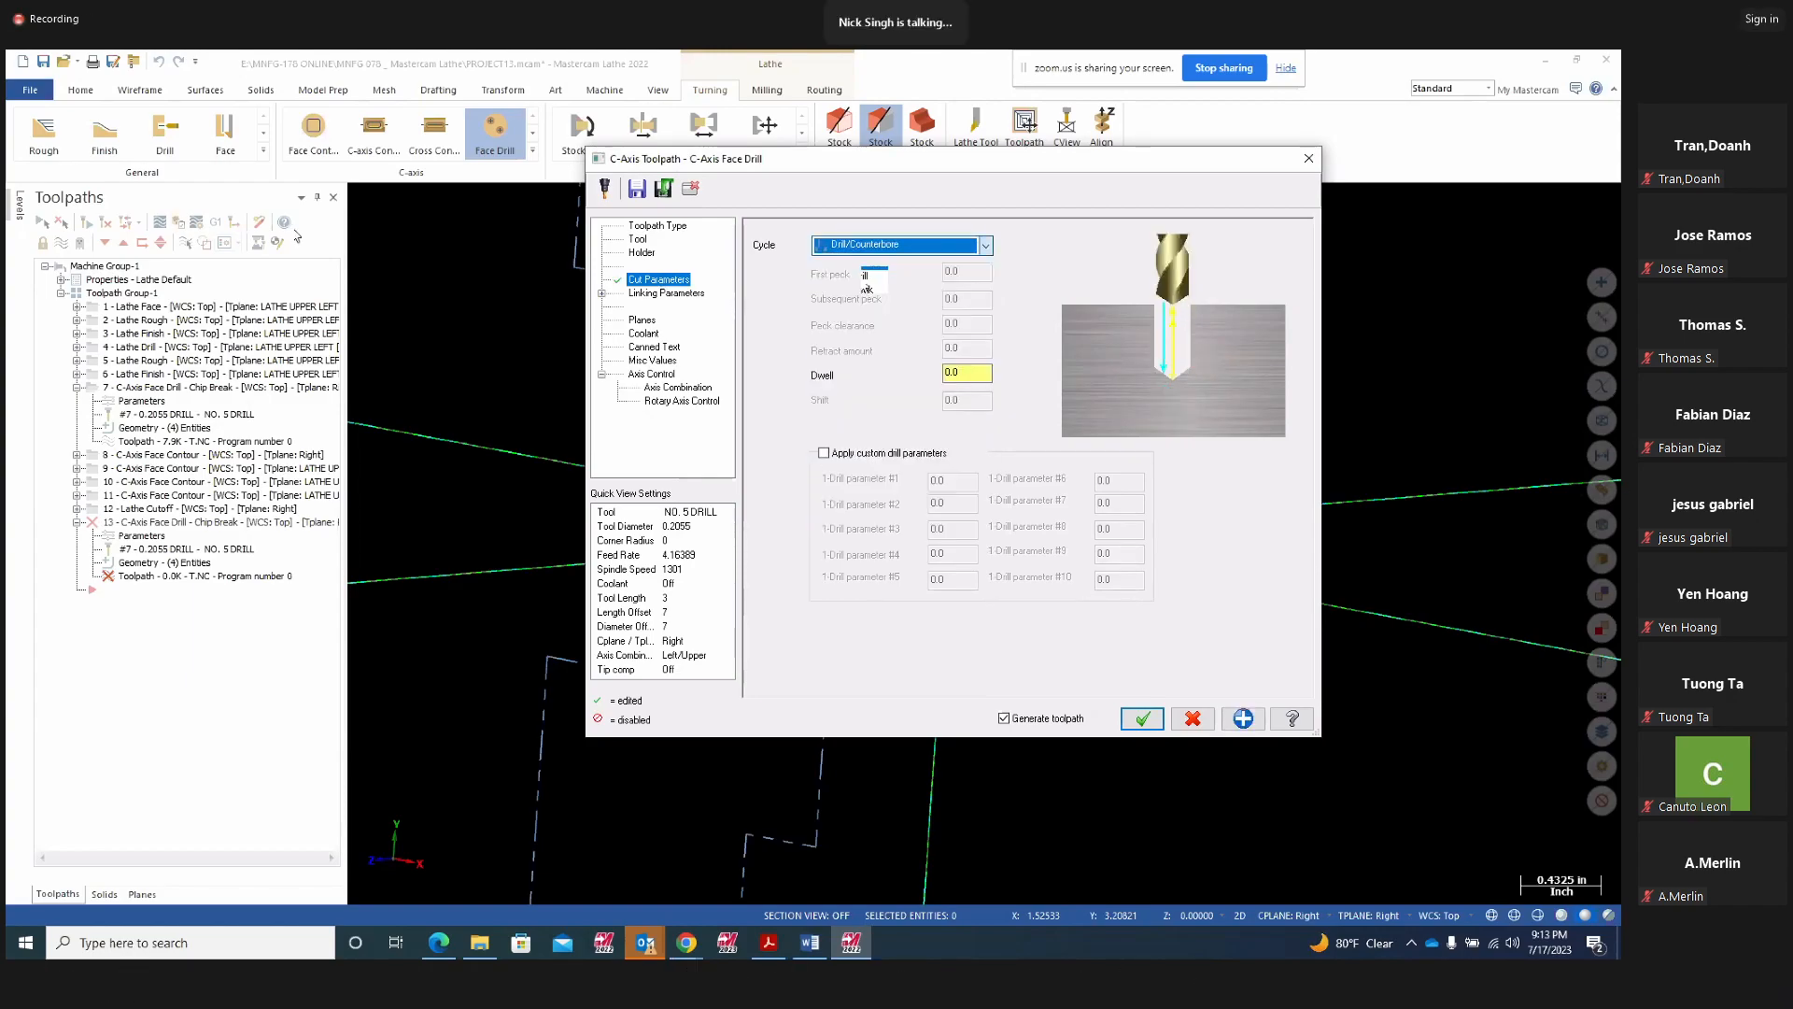
Set the new drill's retract of 0.1 and top of stock of 0.0 to absolute, keep its depth incremental, and accept the parameters
click(666, 293)
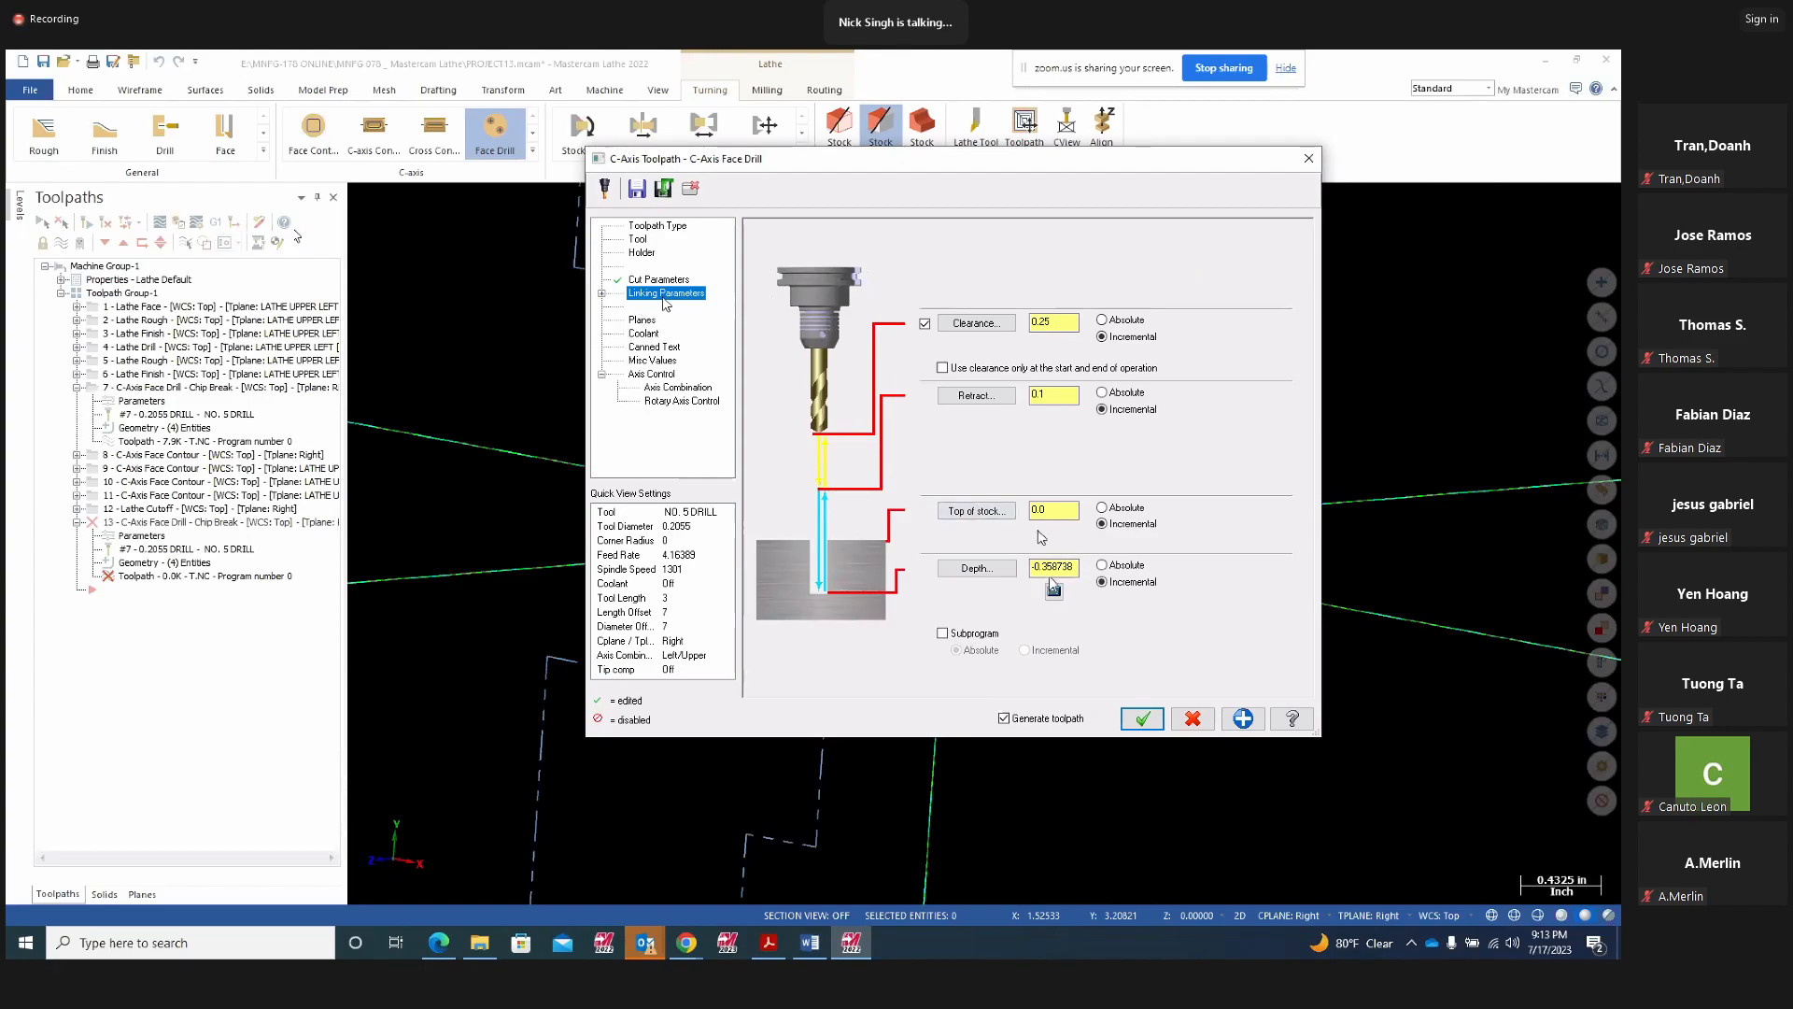
click(1102, 507)
click(1102, 565)
click(1143, 718)
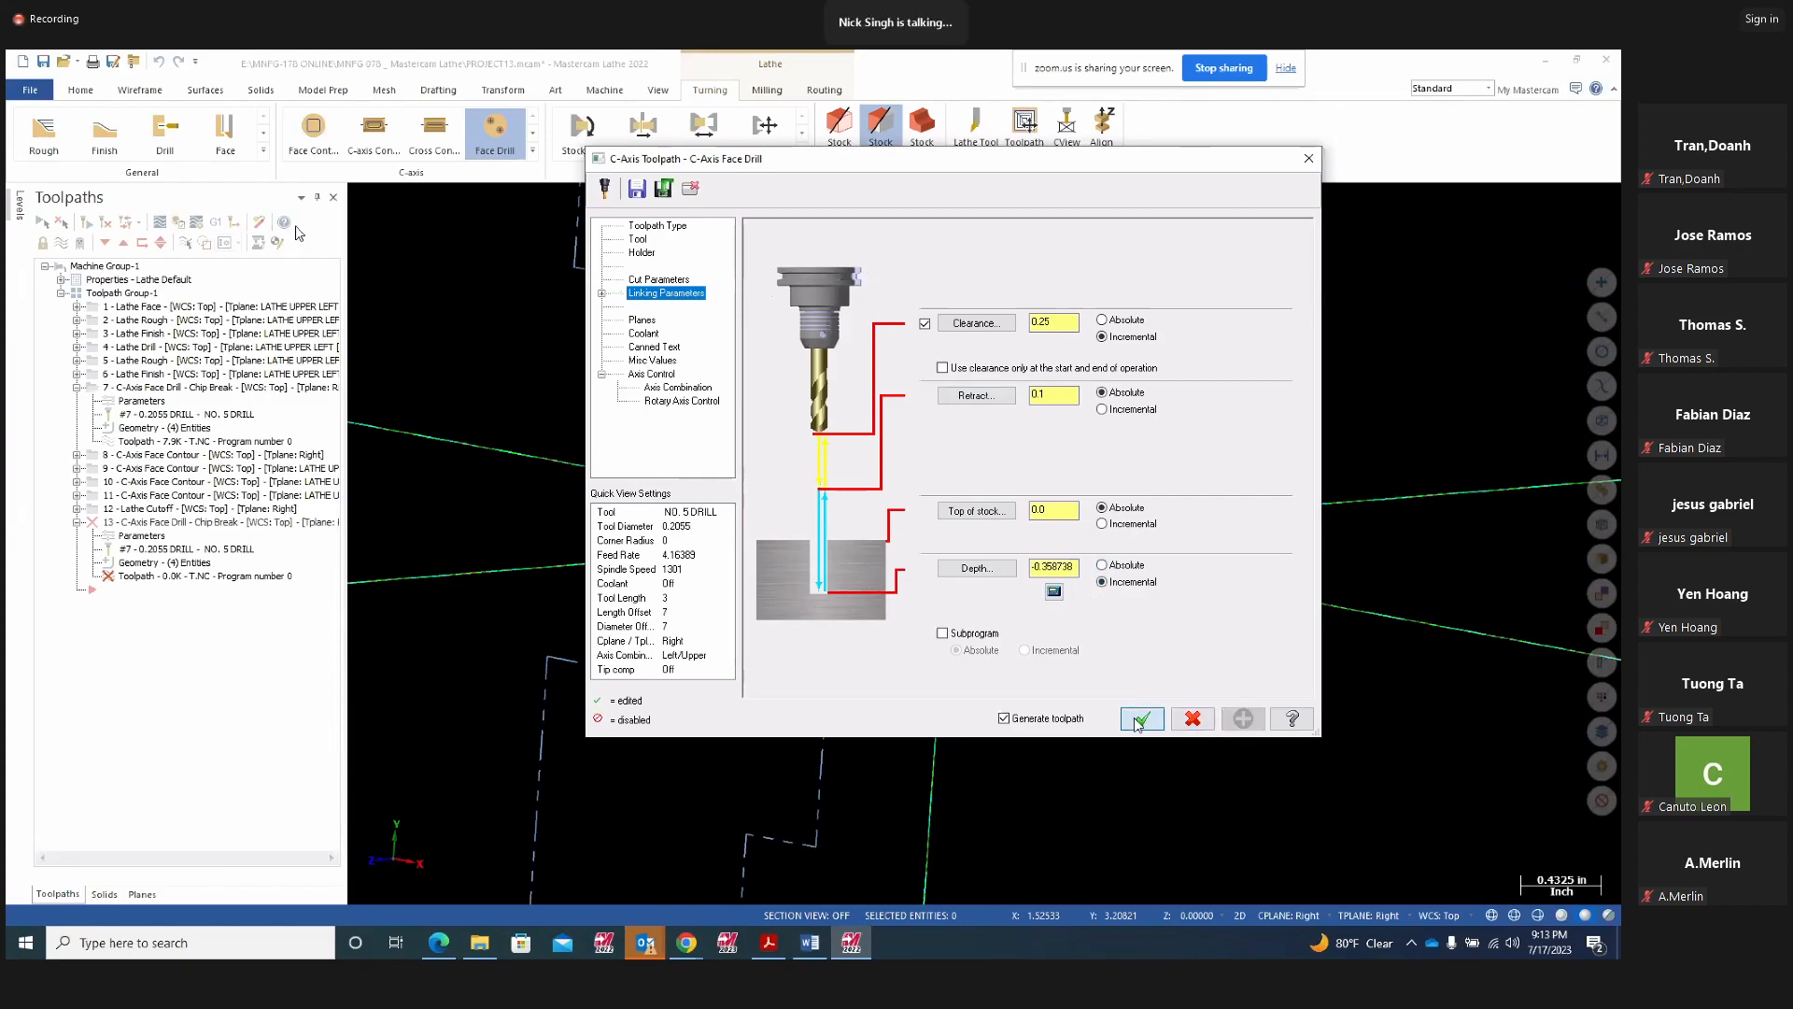
Play the backplot of the new C-axis face drill operation 13 on the flange's four corner holes
middle_drag(989, 716, 1044, 727)
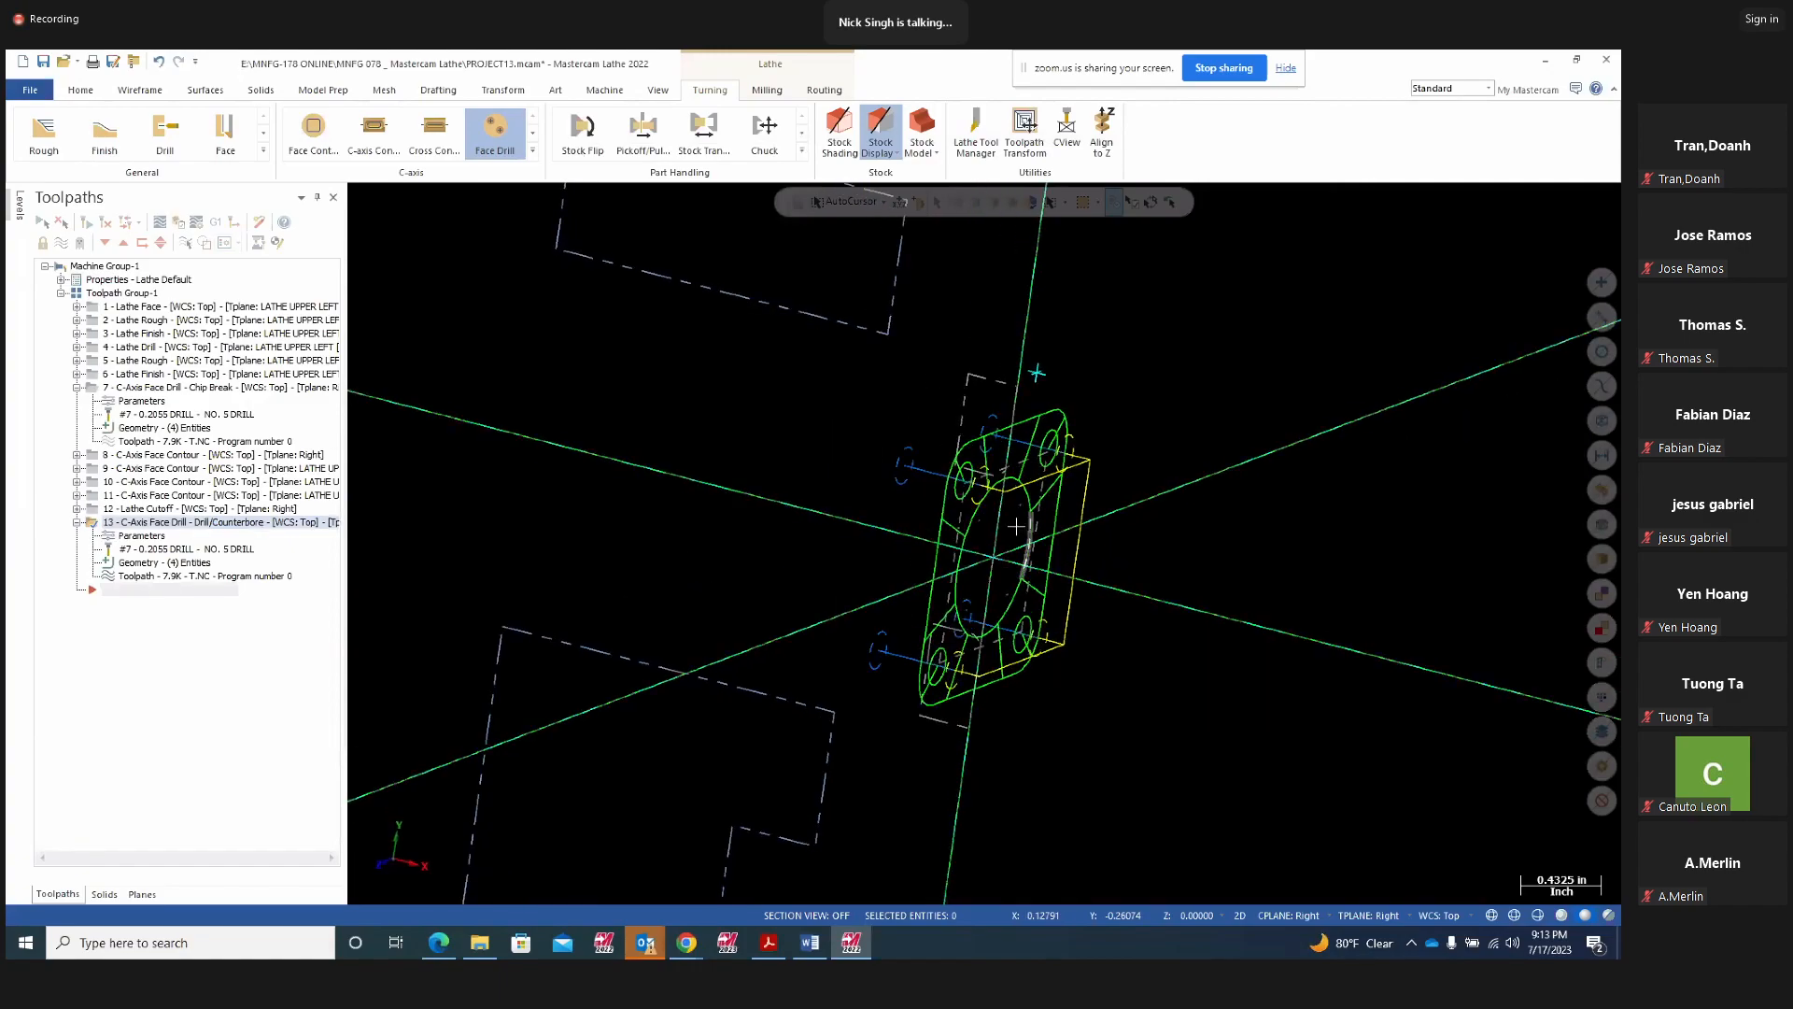
click(161, 226)
click(359, 195)
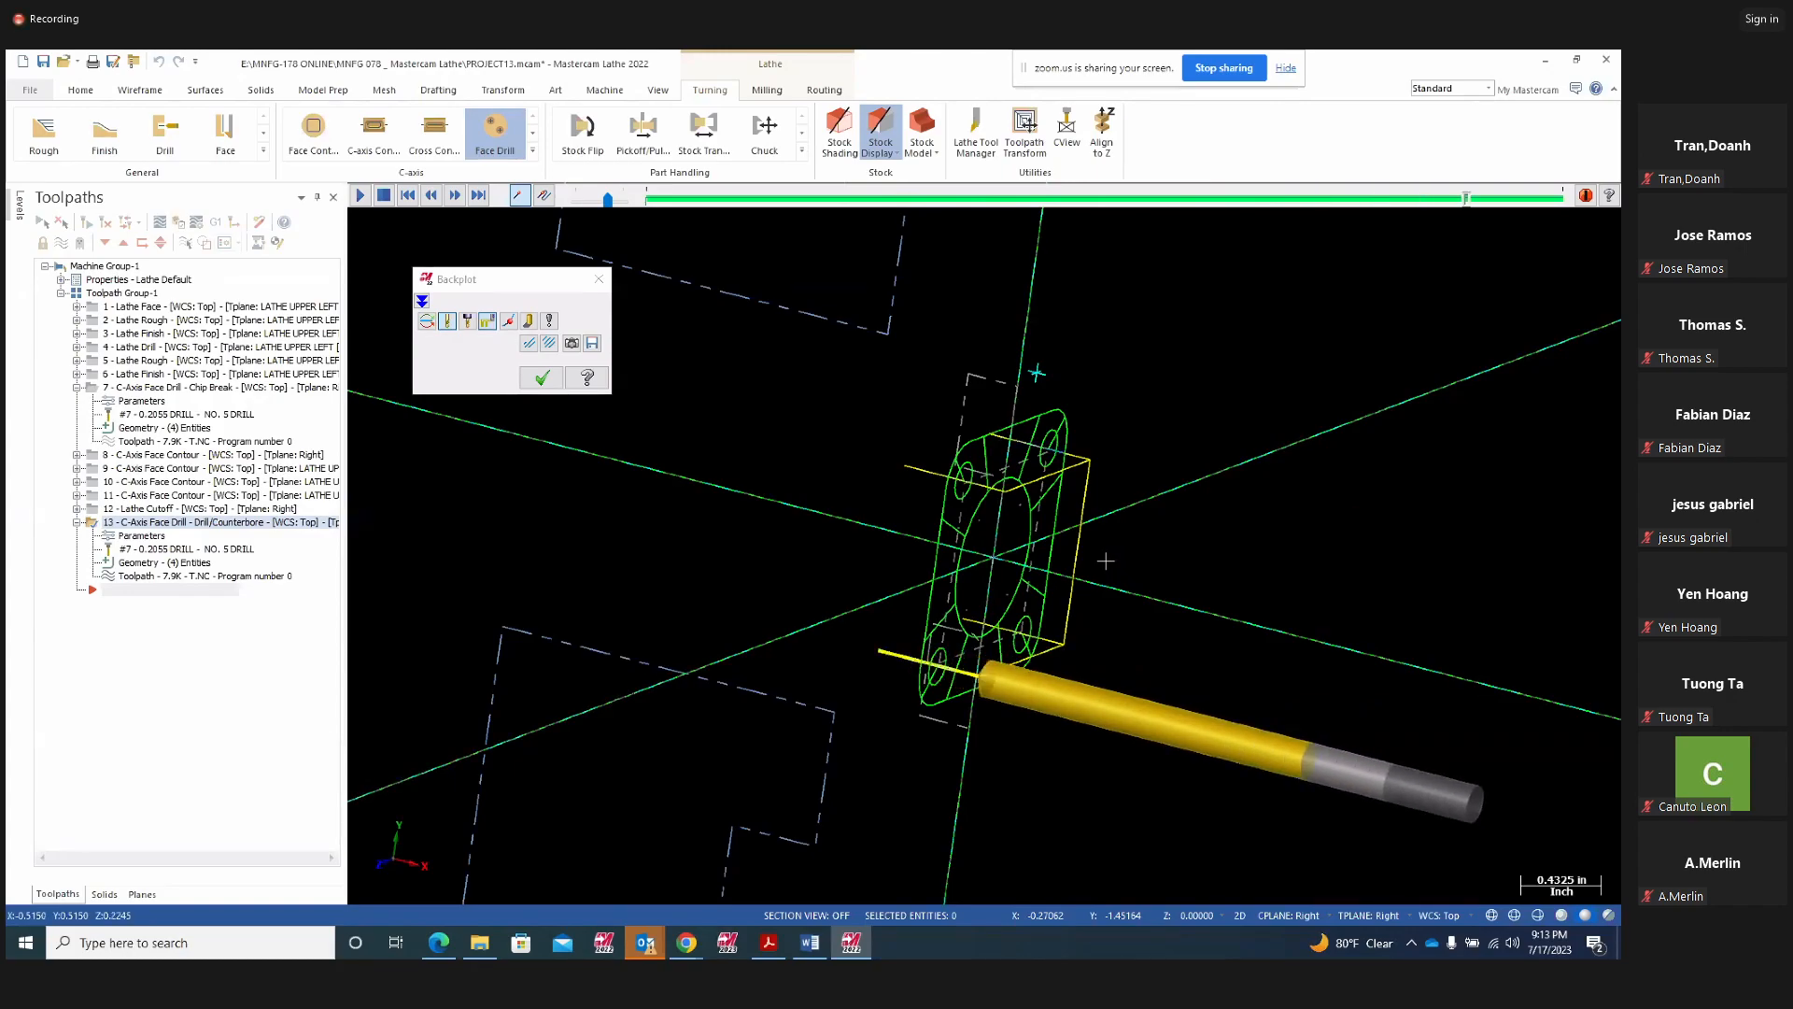
Inspect operation 13's drill path and tool around the four corner holes from face-on and angled views, and close the backplot
middle_drag(1105, 560, 942, 579)
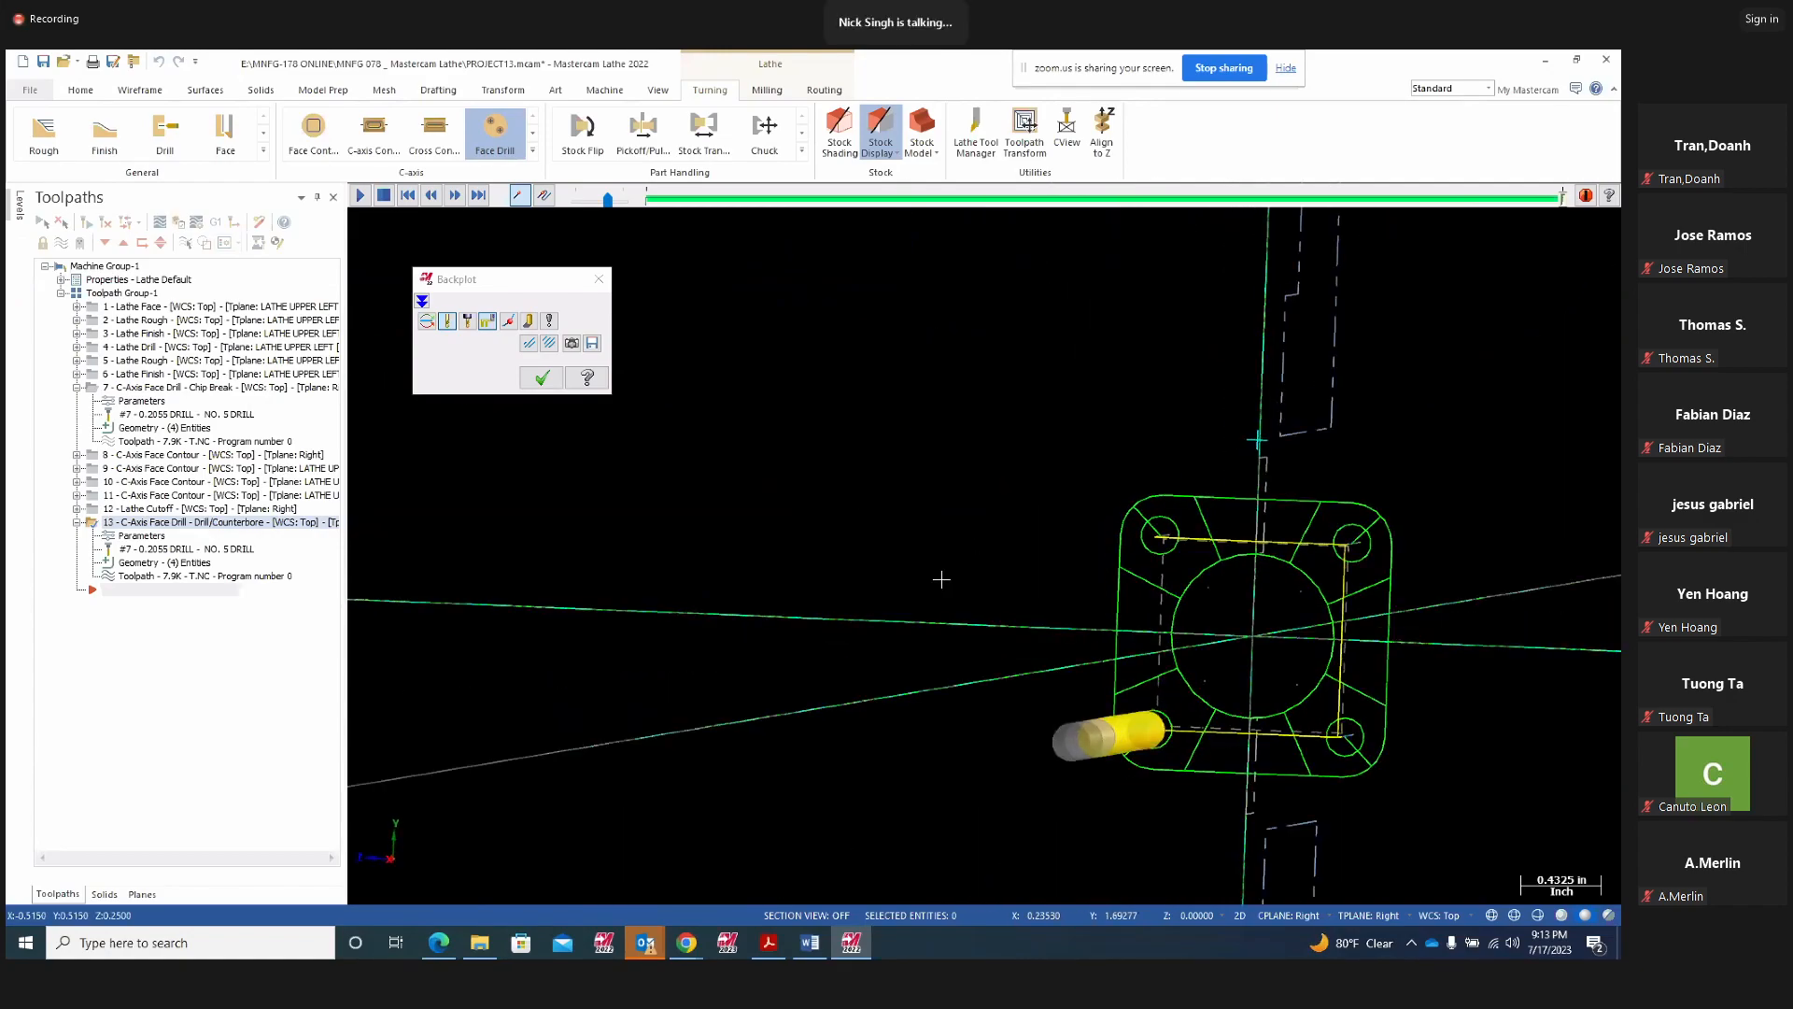
scroll(998, 616, down, 2)
scroll(1401, 646, up, 5)
middle_drag(1383, 614, 1000, 566)
scroll(1208, 526, down, 2)
scroll(1124, 628, down, 5)
scroll(739, 414, up, 3)
scroll(739, 414, up, 3)
middle_drag(747, 439, 824, 483)
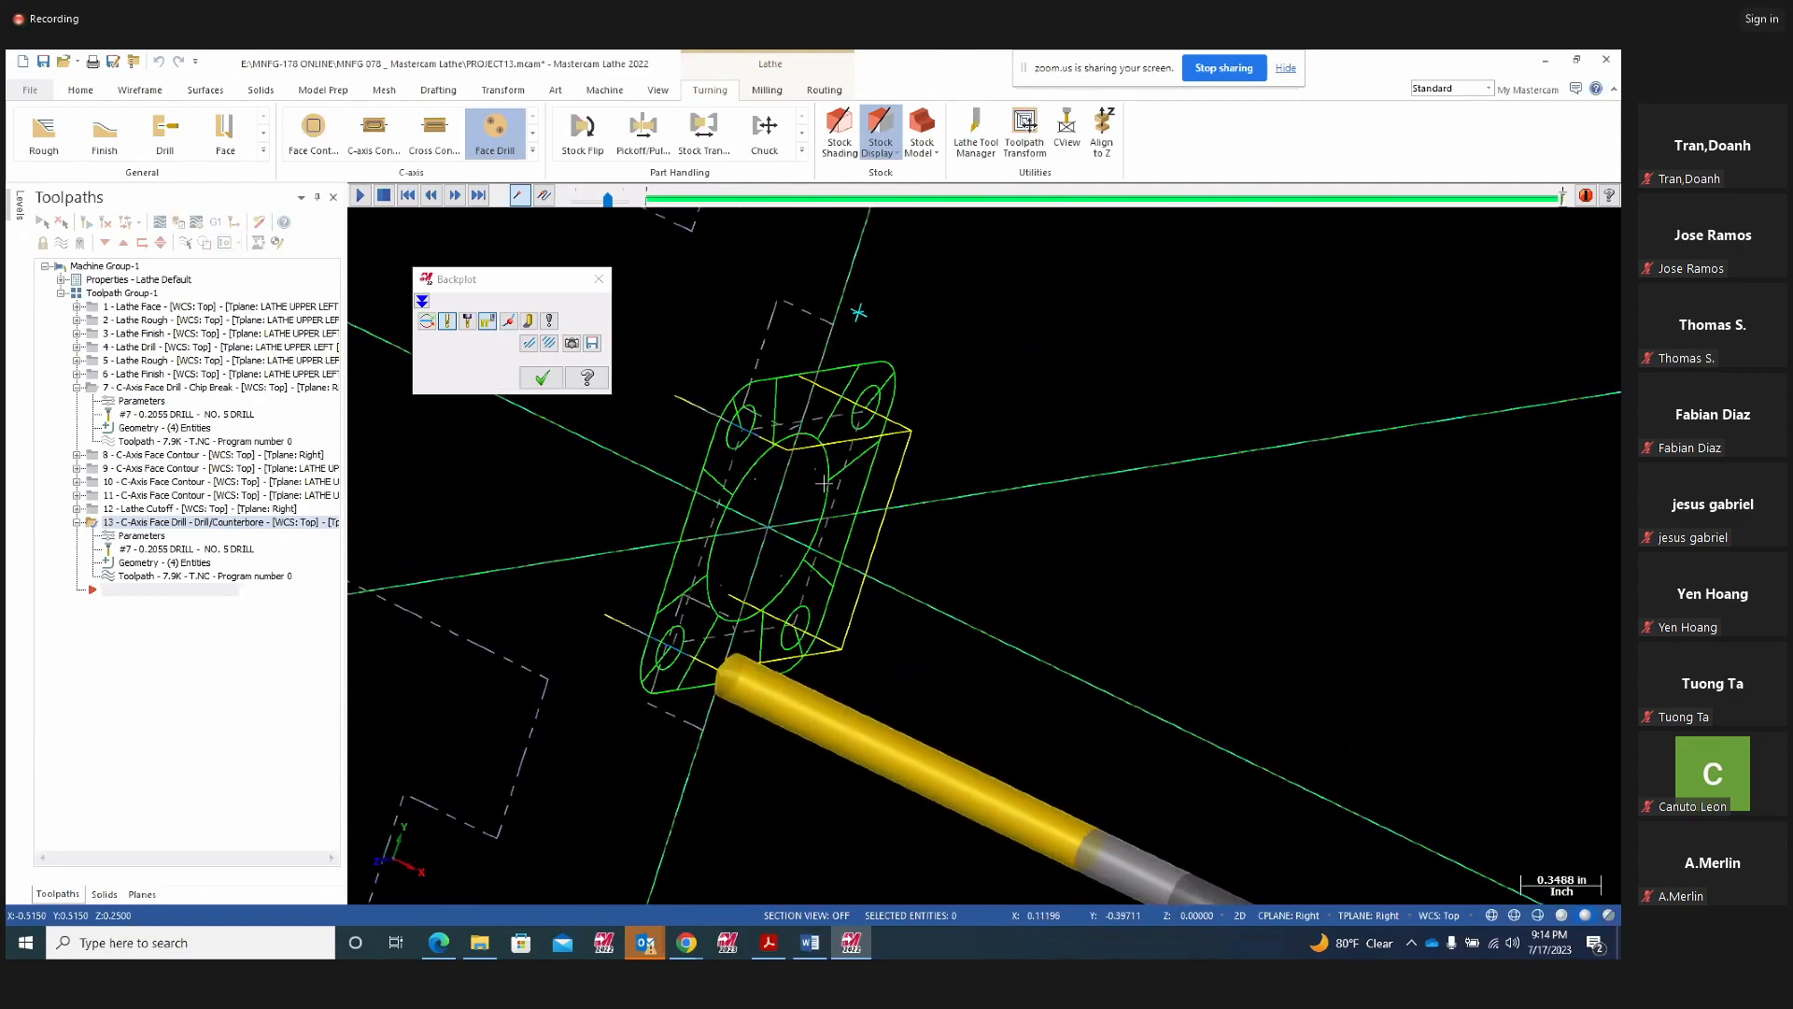
click(599, 279)
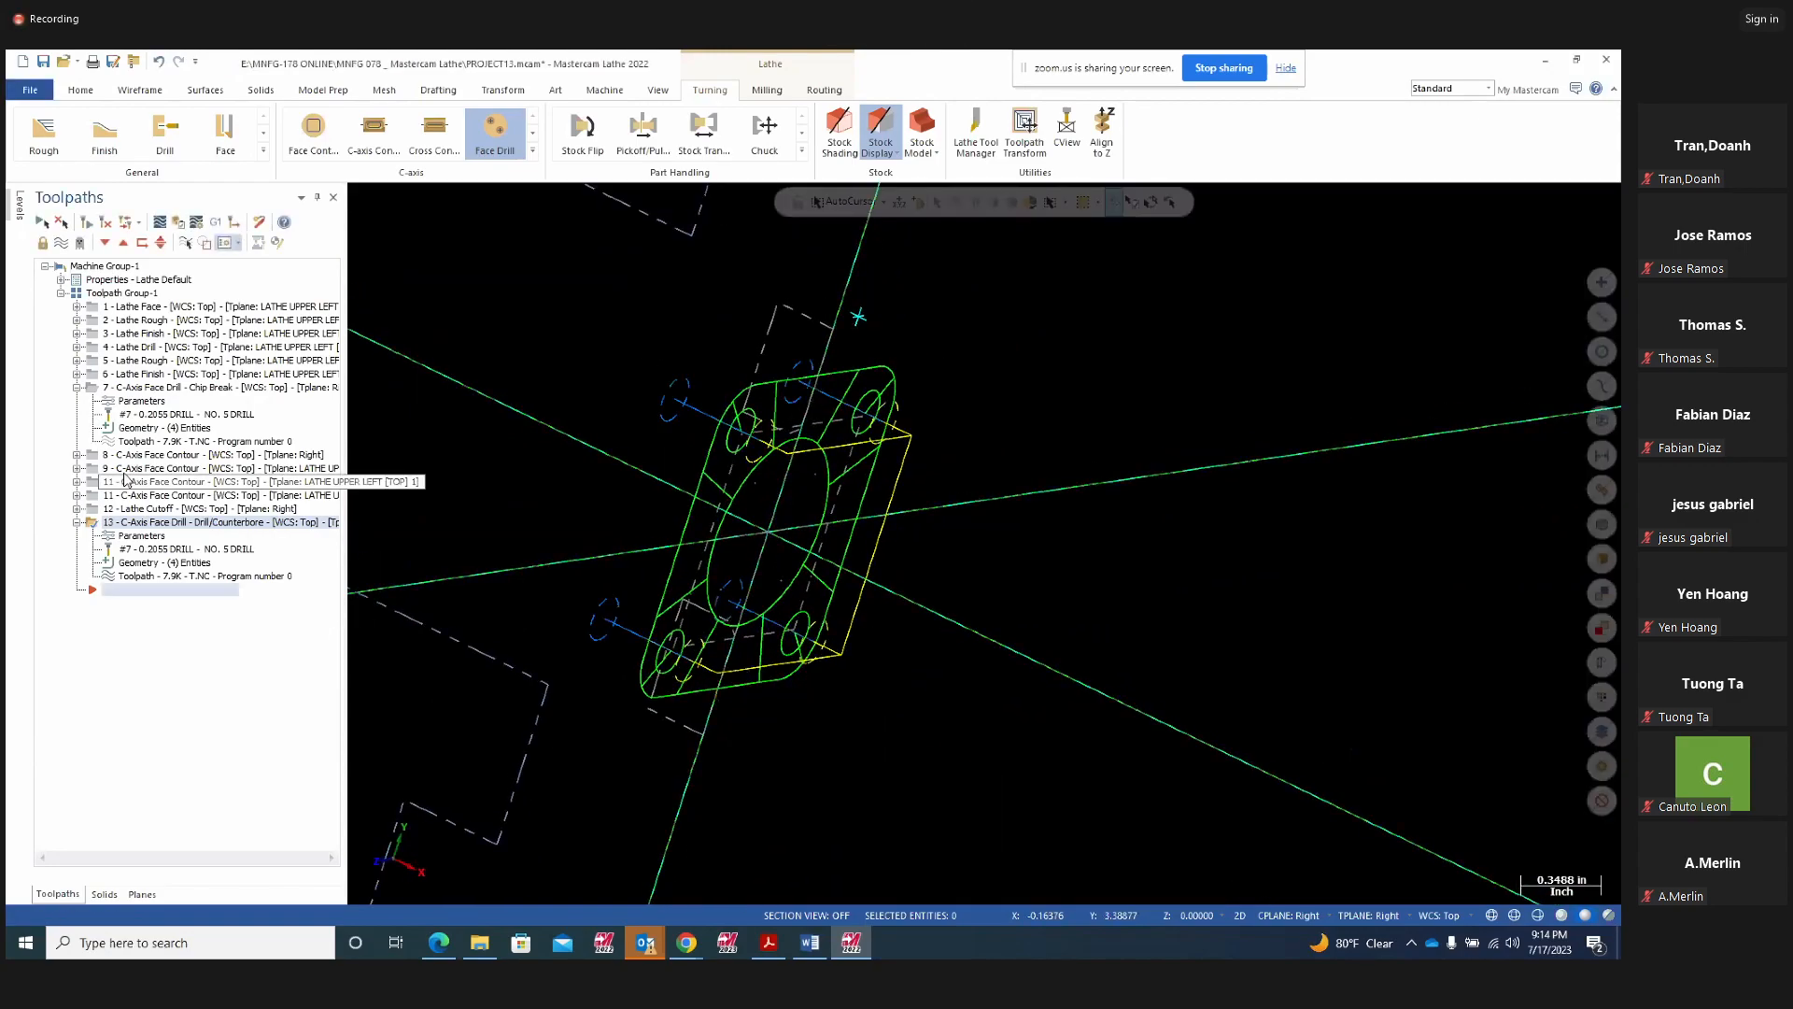
Collapse face drill operation 7 in the operations list and view the new drill path on the flange face
click(77, 386)
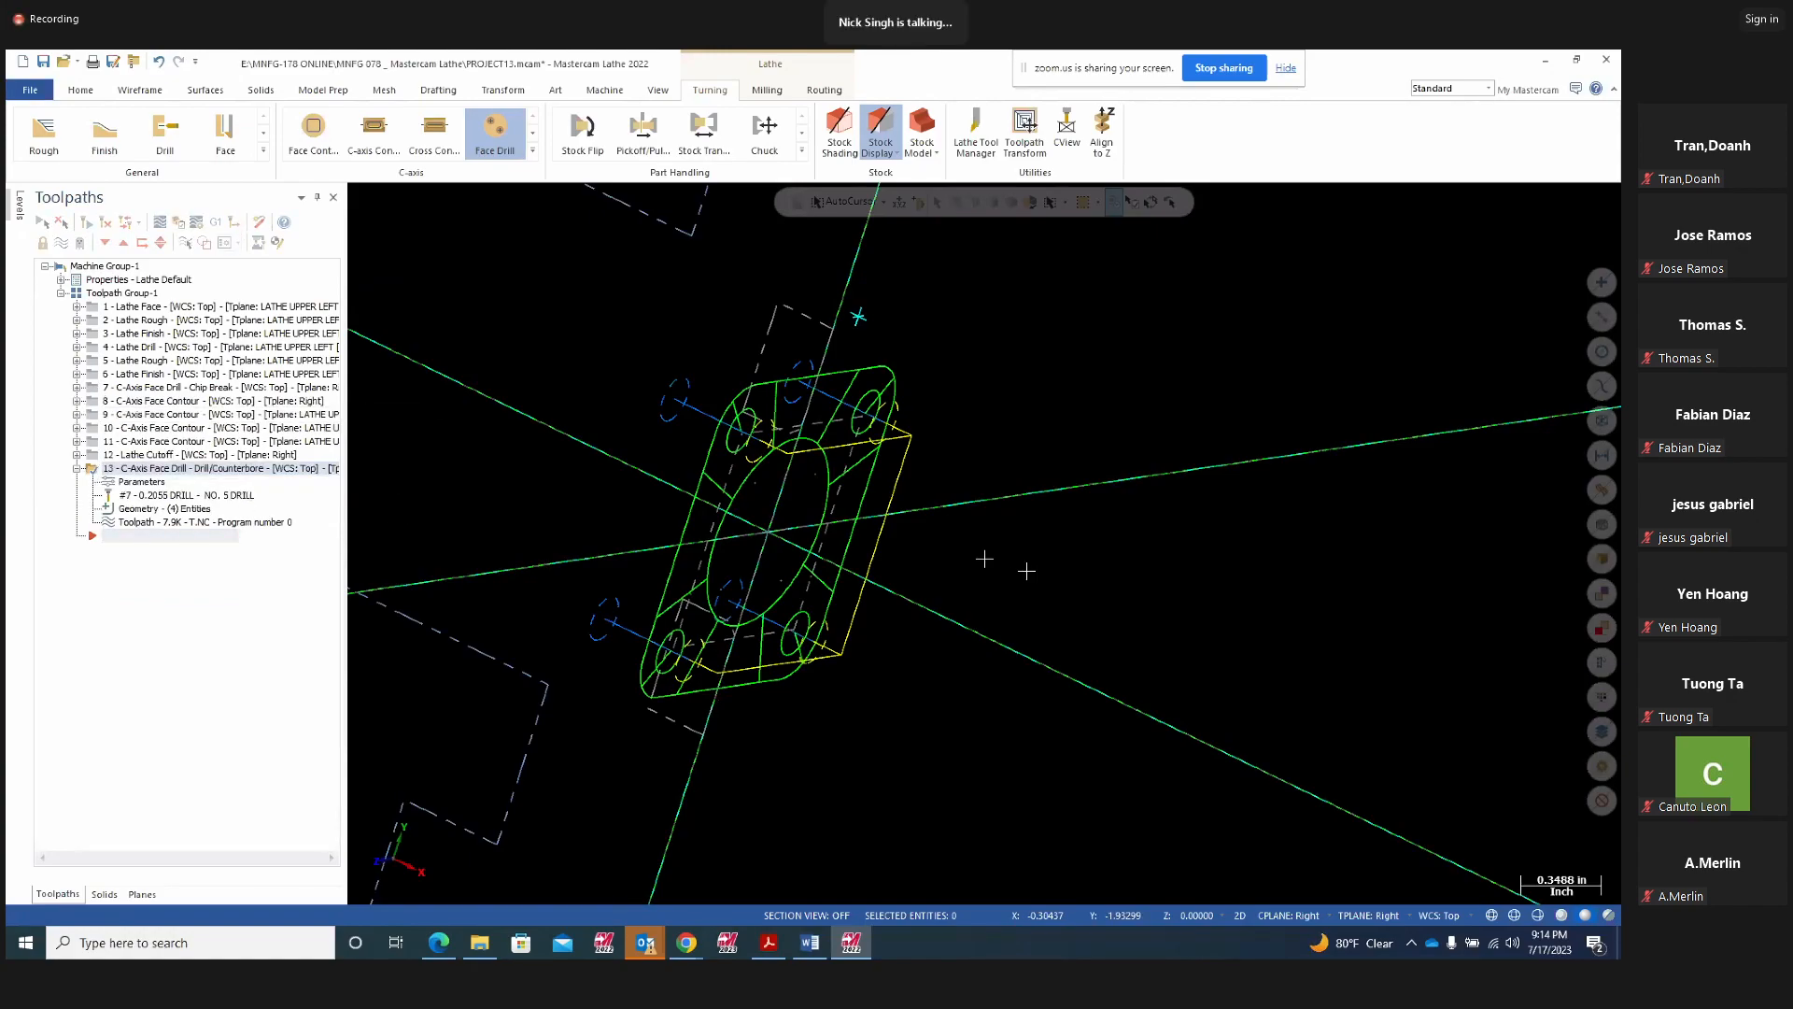
scroll(1028, 560, up, 1)
middle_drag(1040, 457, 892, 453)
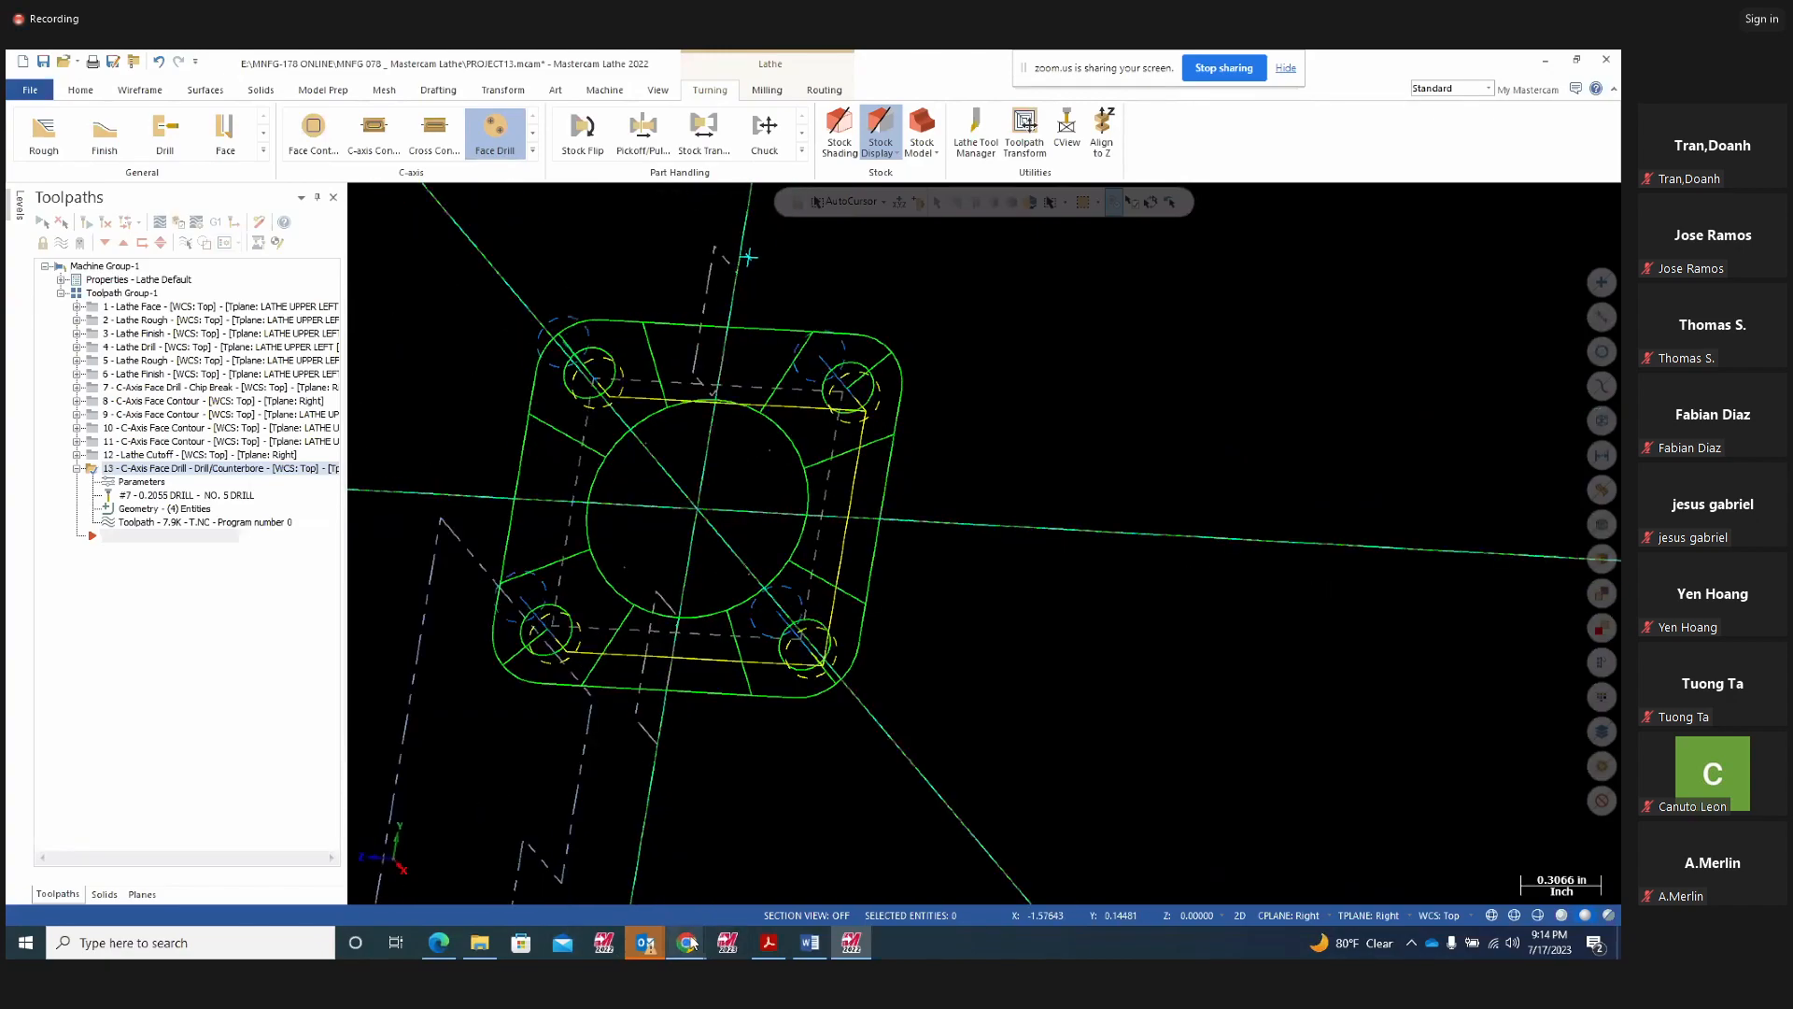
Switch to the Zoom meeting in Chrome and pause the meeting recording
mouse_move(692, 943)
click(596, 898)
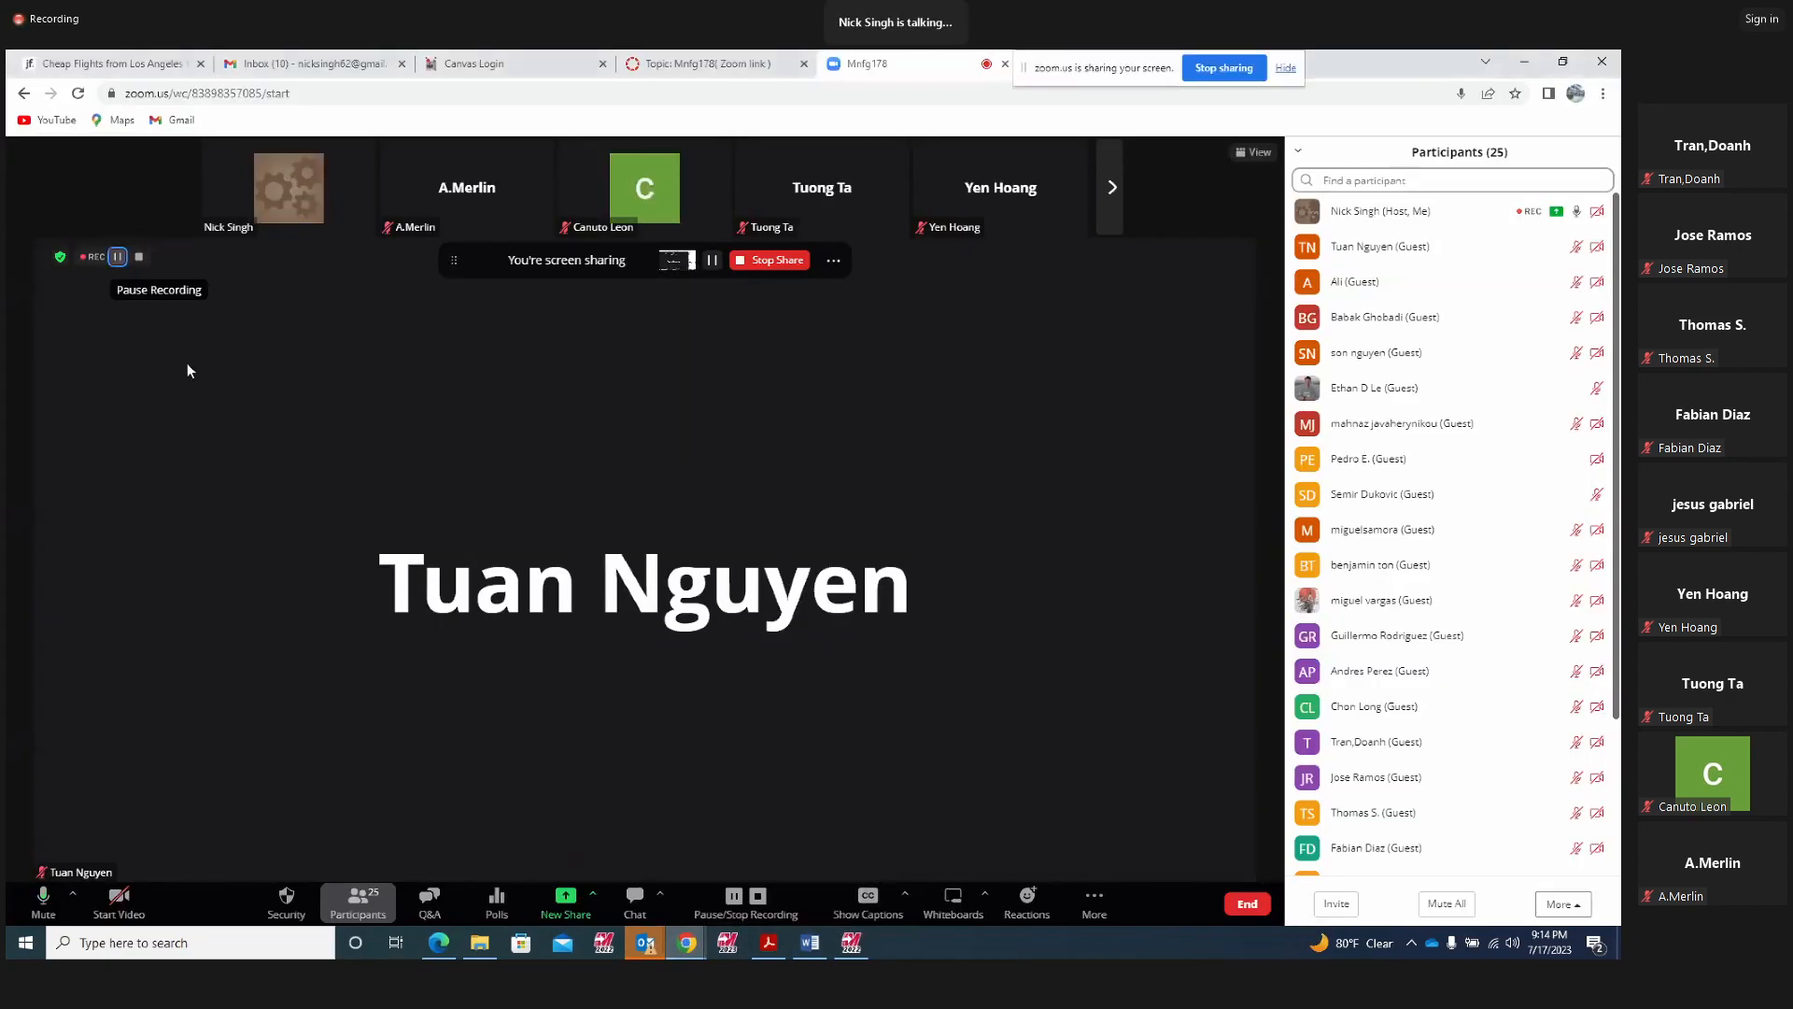
click(118, 256)
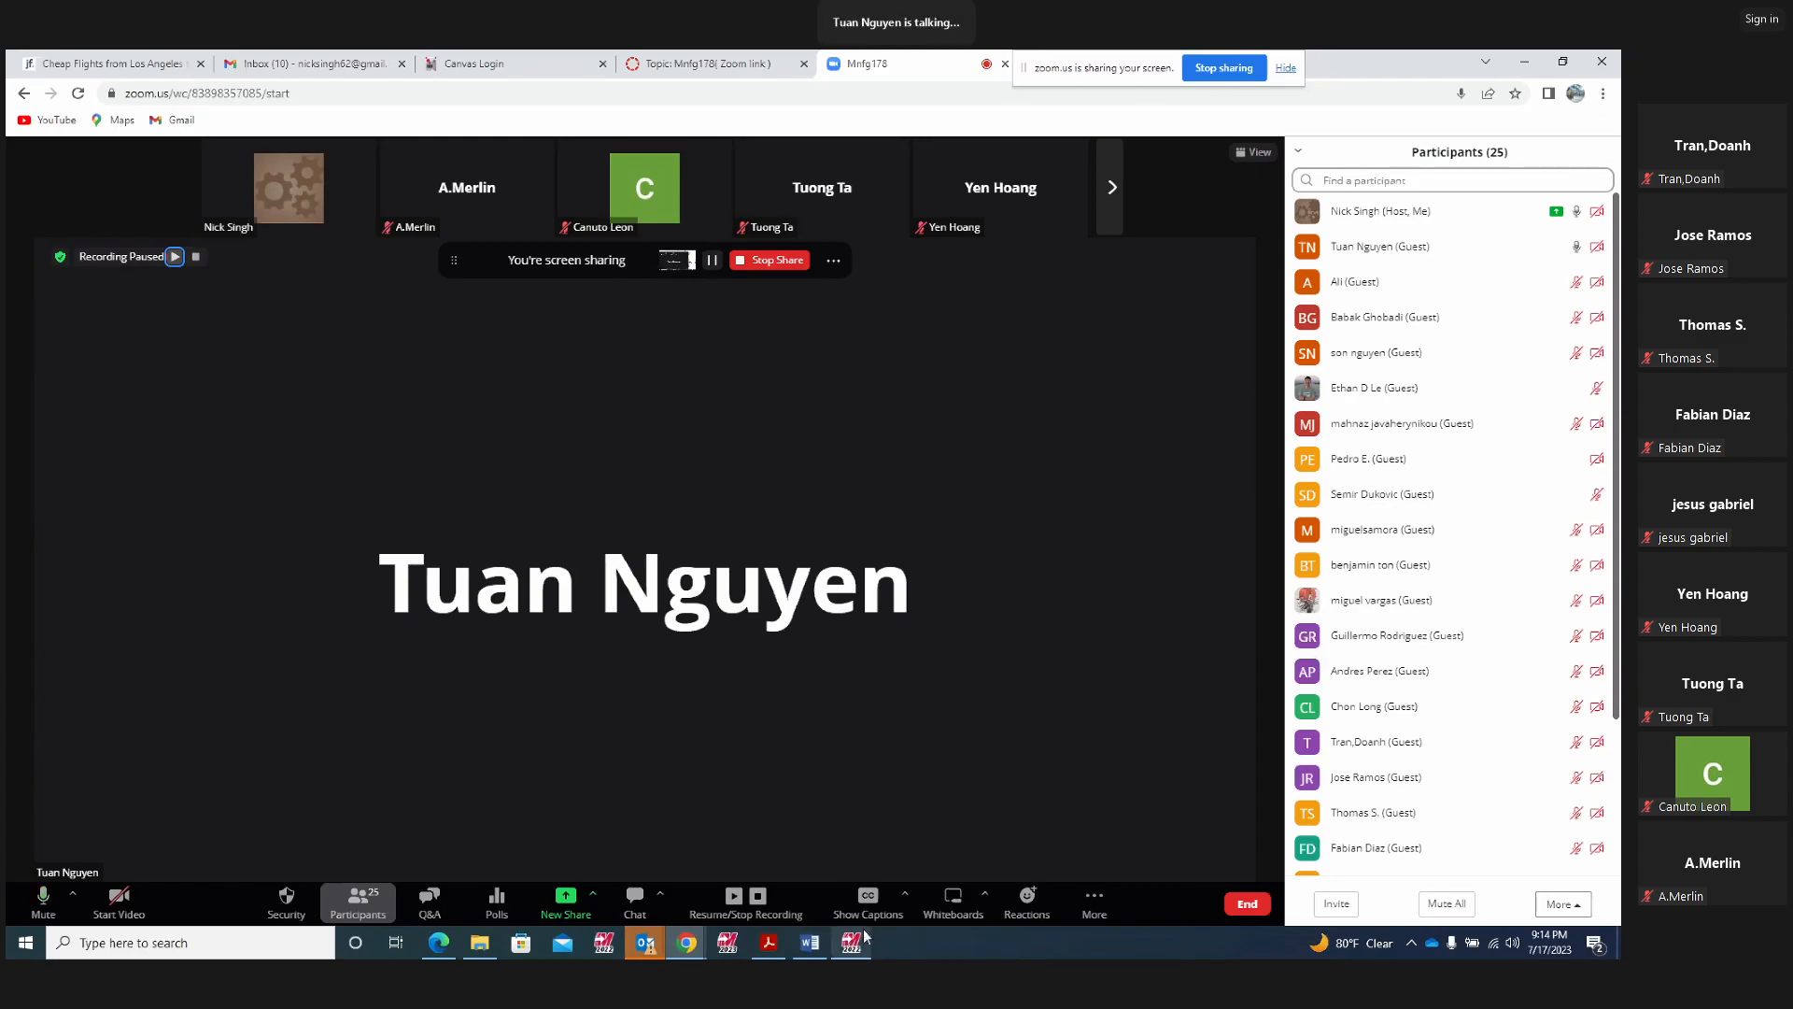
Stop sharing the screen in the Zoom meeting
mouse_move(867, 931)
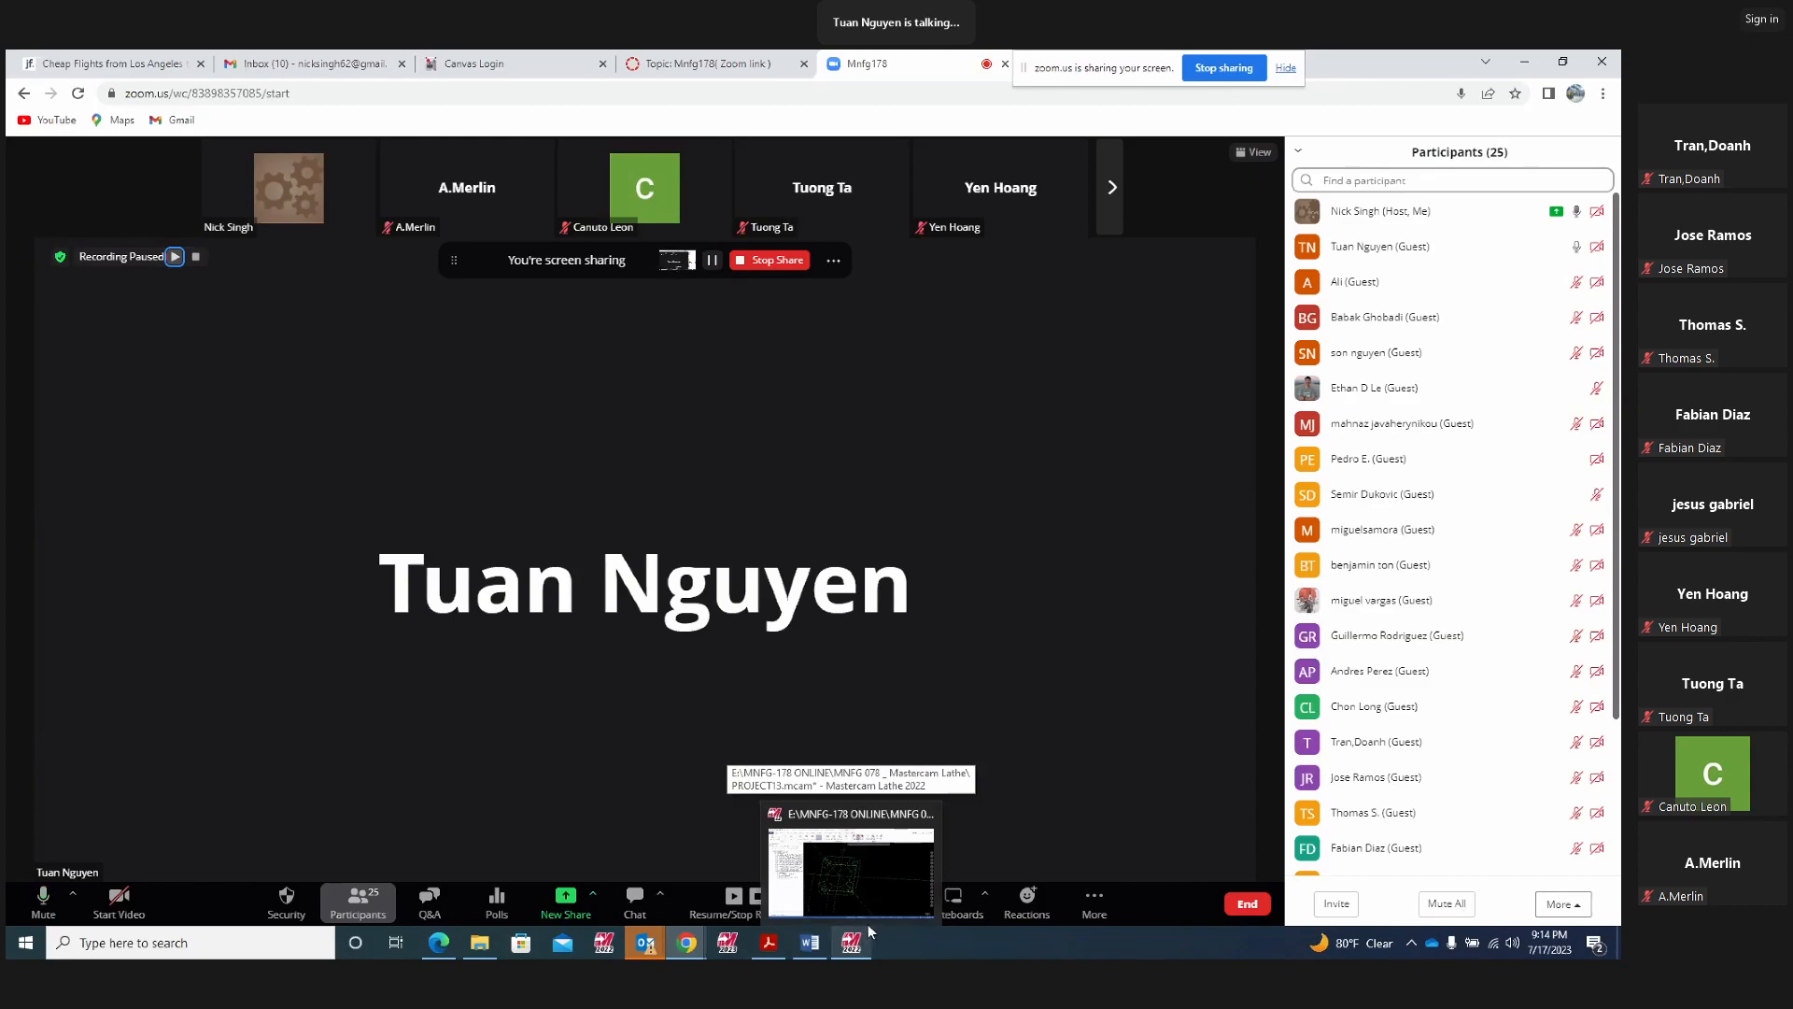
click(867, 921)
click(867, 919)
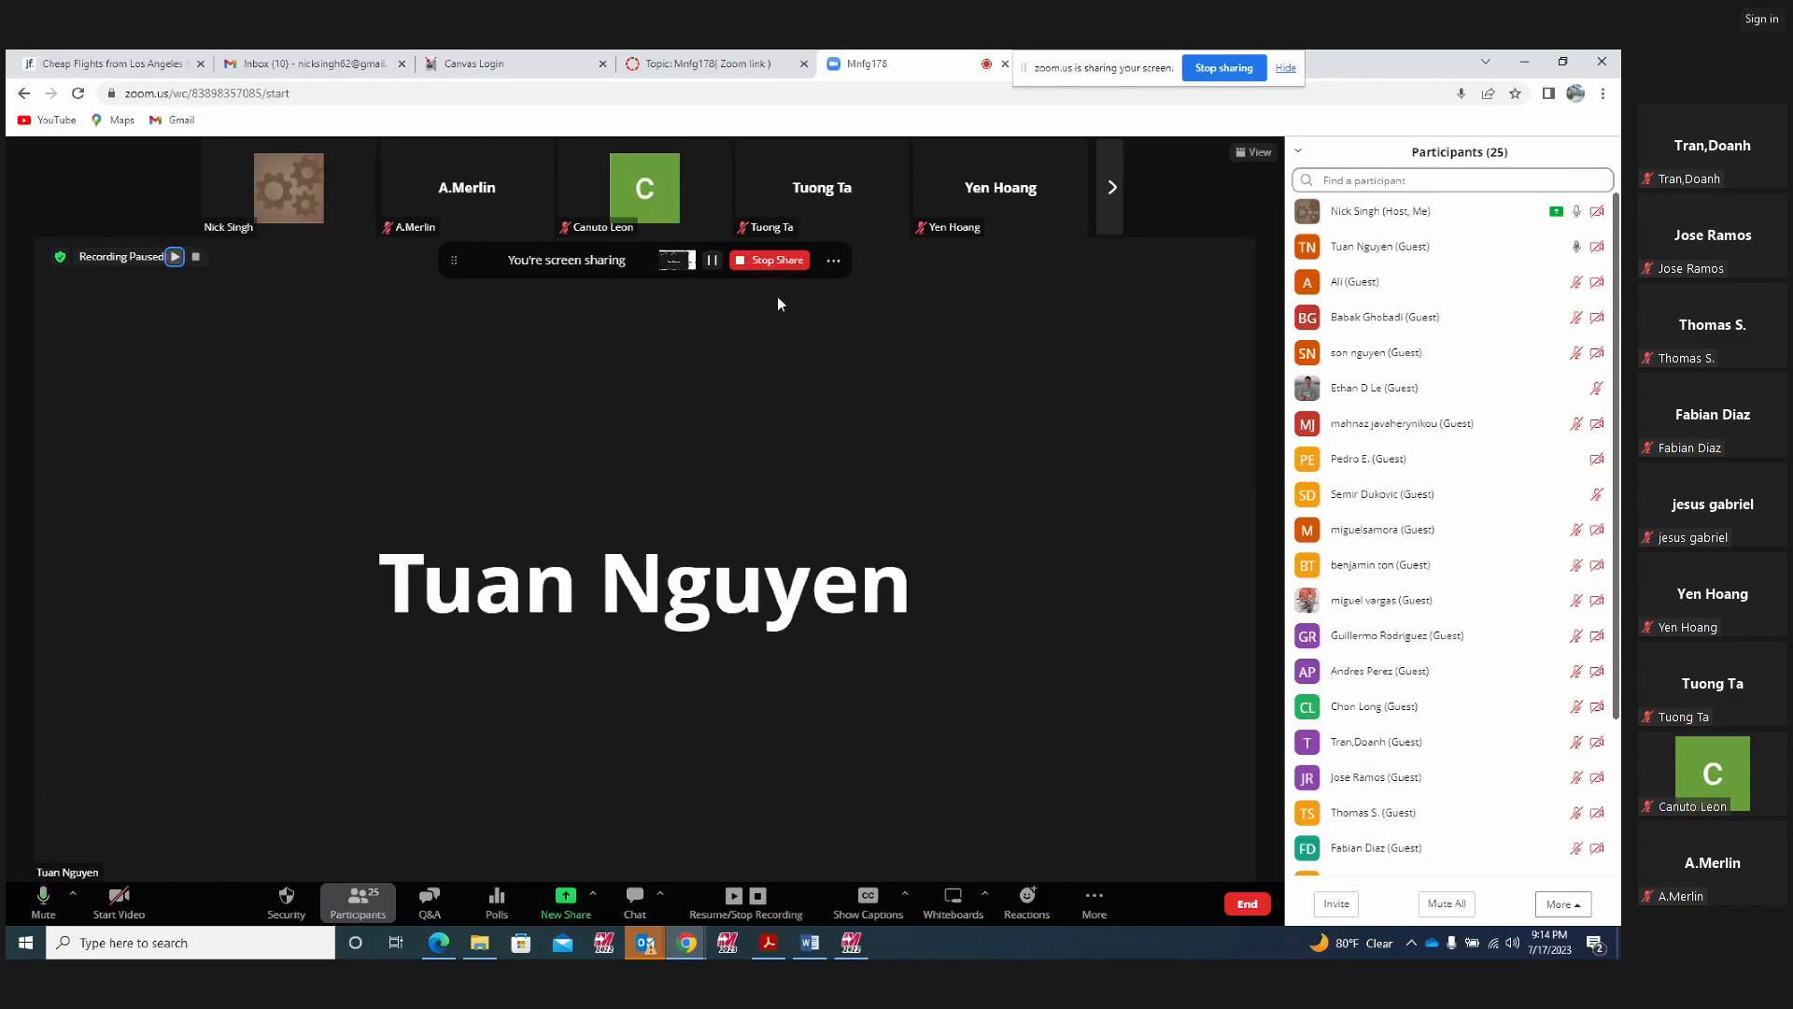
click(771, 268)
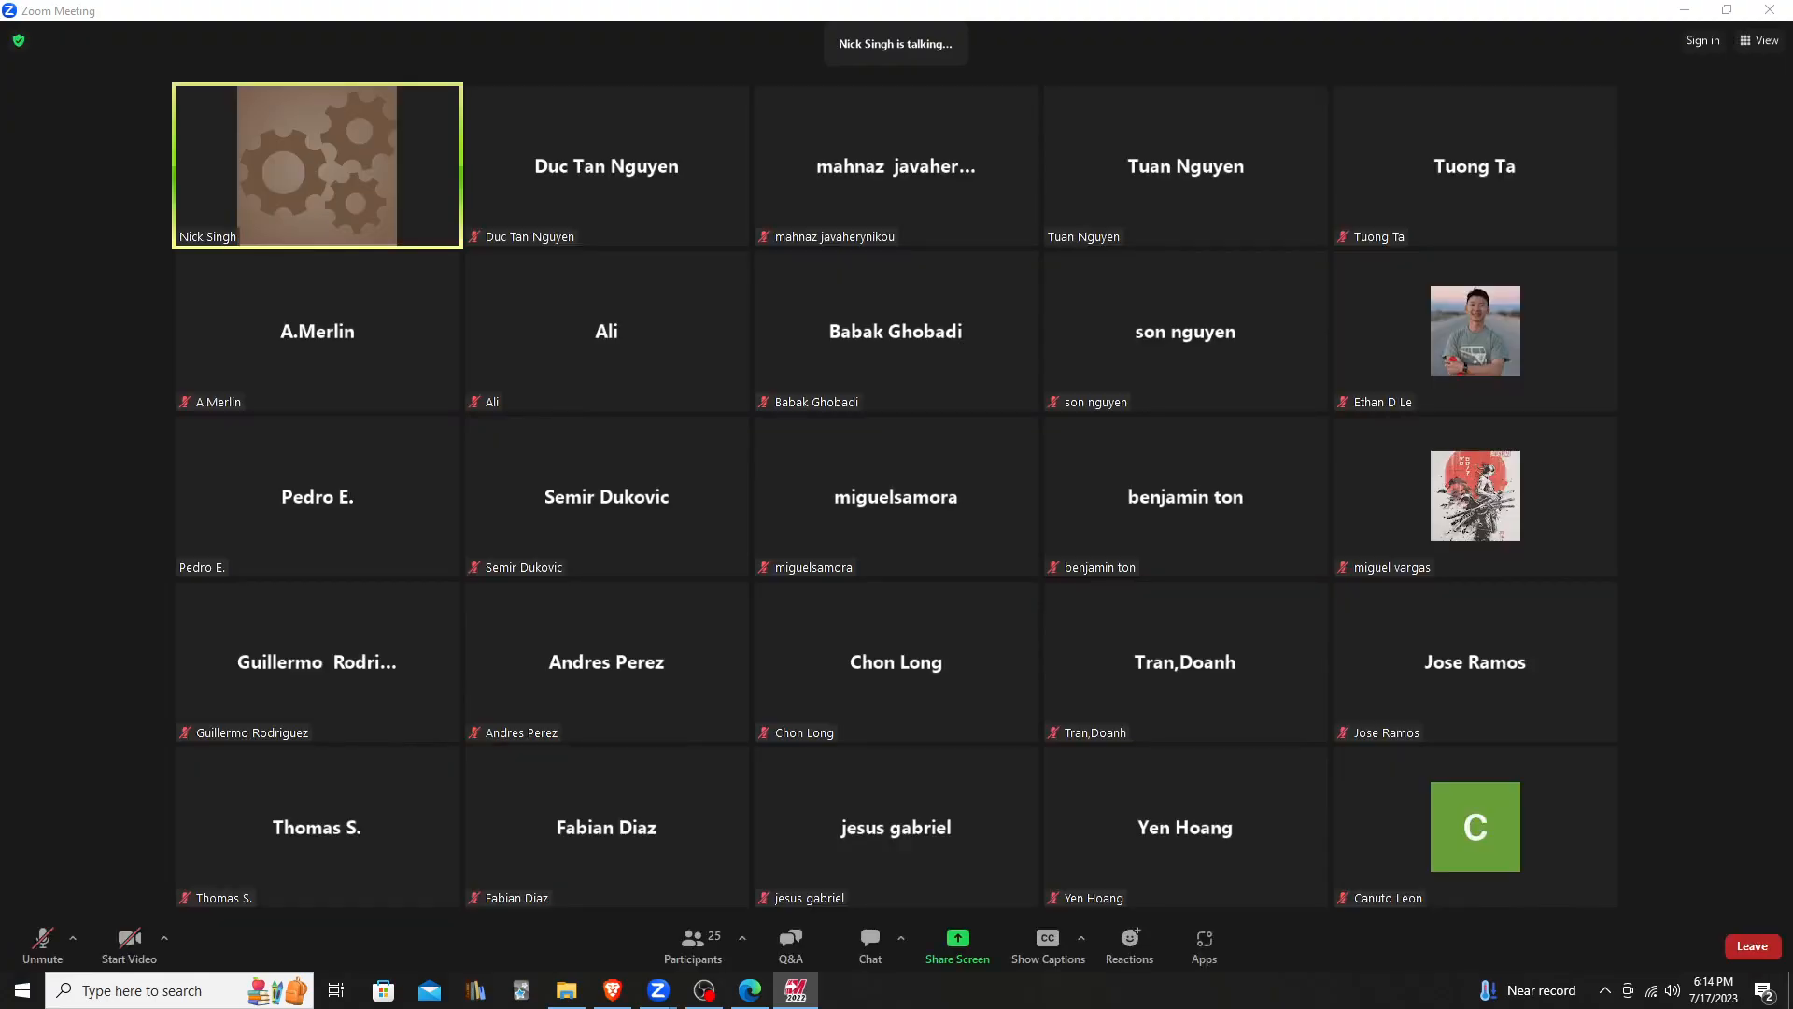